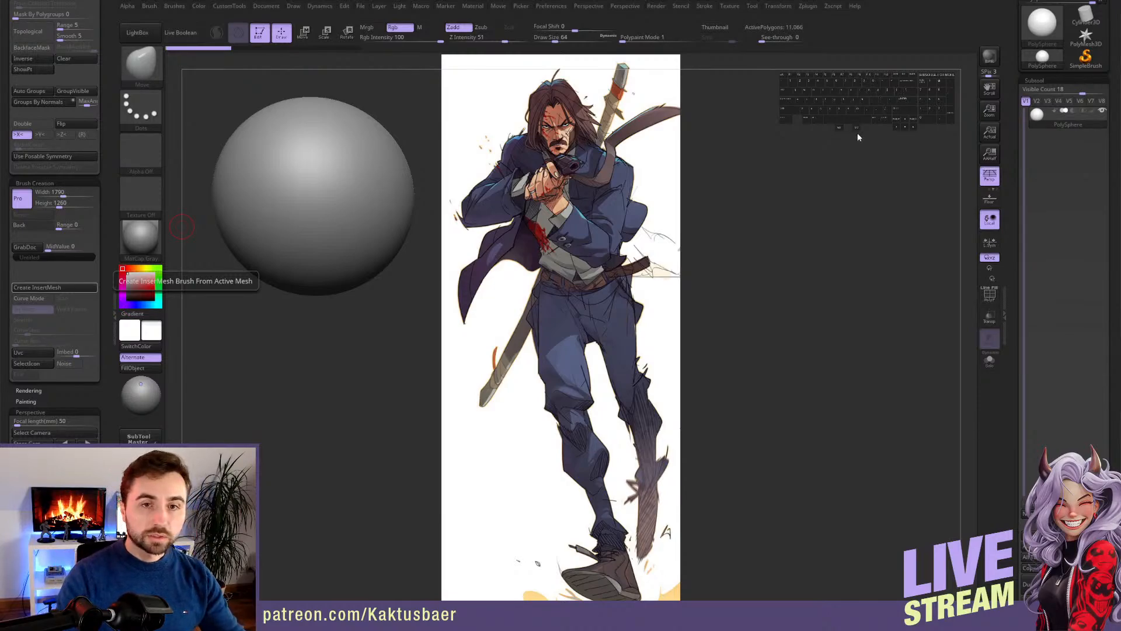
{"action": "left_click_drag", "start_coordinate": [858, 136], "coordinate": [843, 123]}
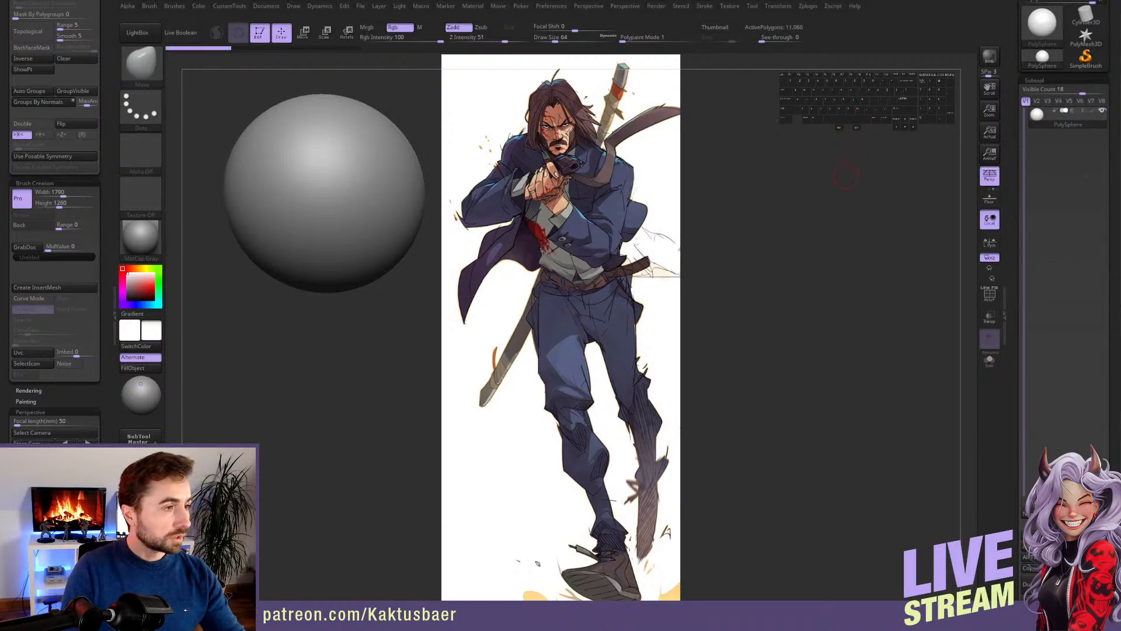
{"action": "right_click_drag", "start_coordinate": [765, 254], "coordinate": [692, 259]}
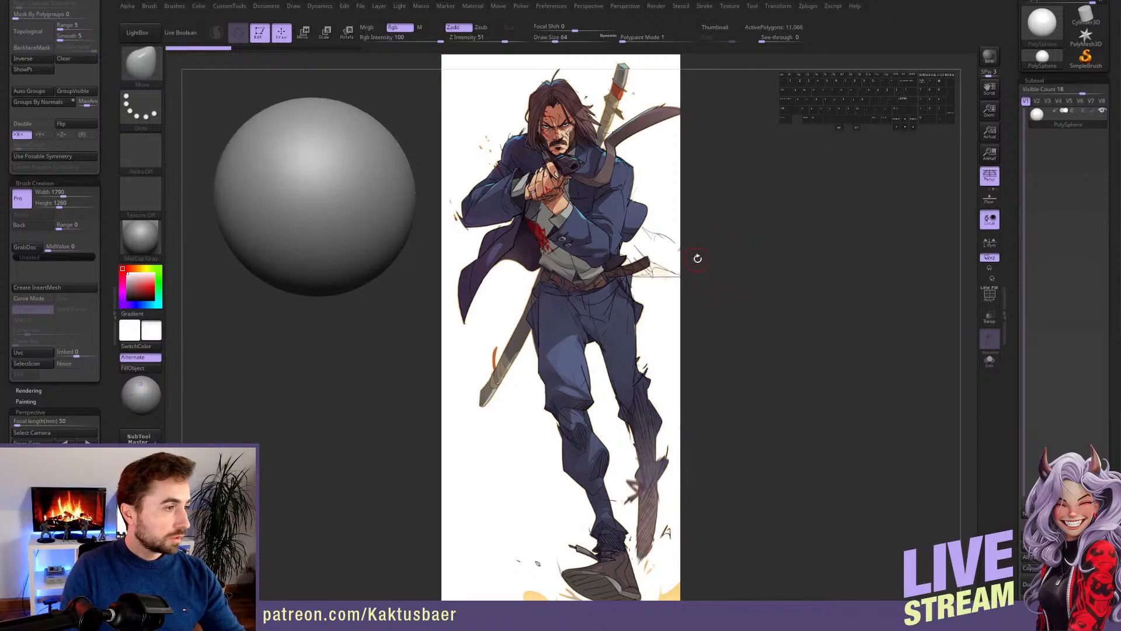
{"action": "key", "text": "alt"}
{"action": "key", "text": "alt"}
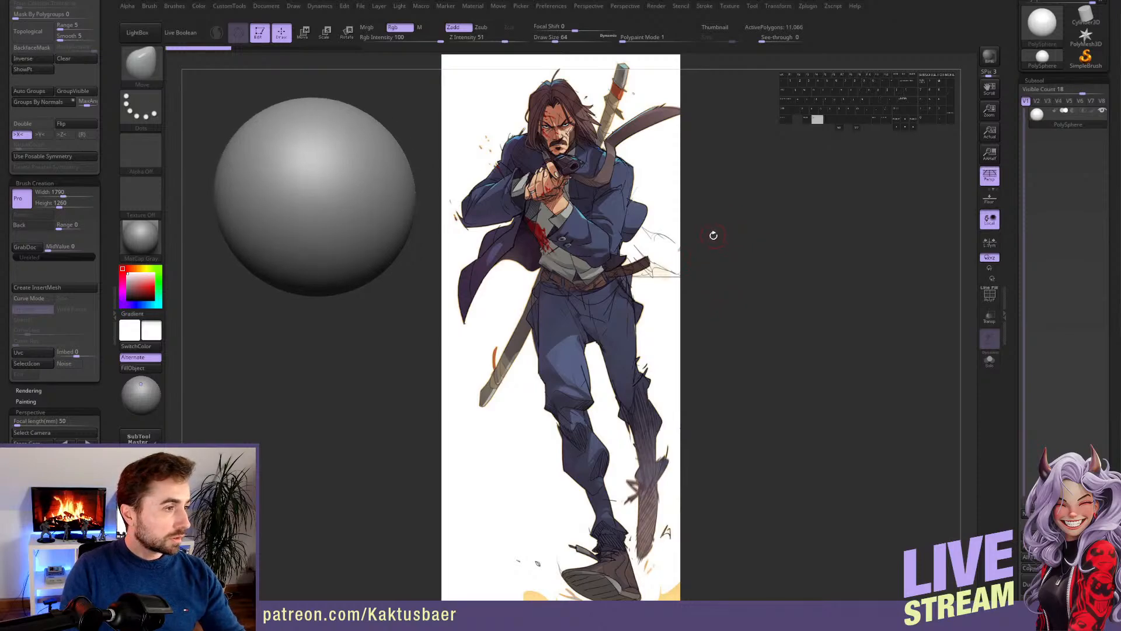
{"action": "right_click_drag", "start_coordinate": [726, 239], "coordinate": [649, 232]}
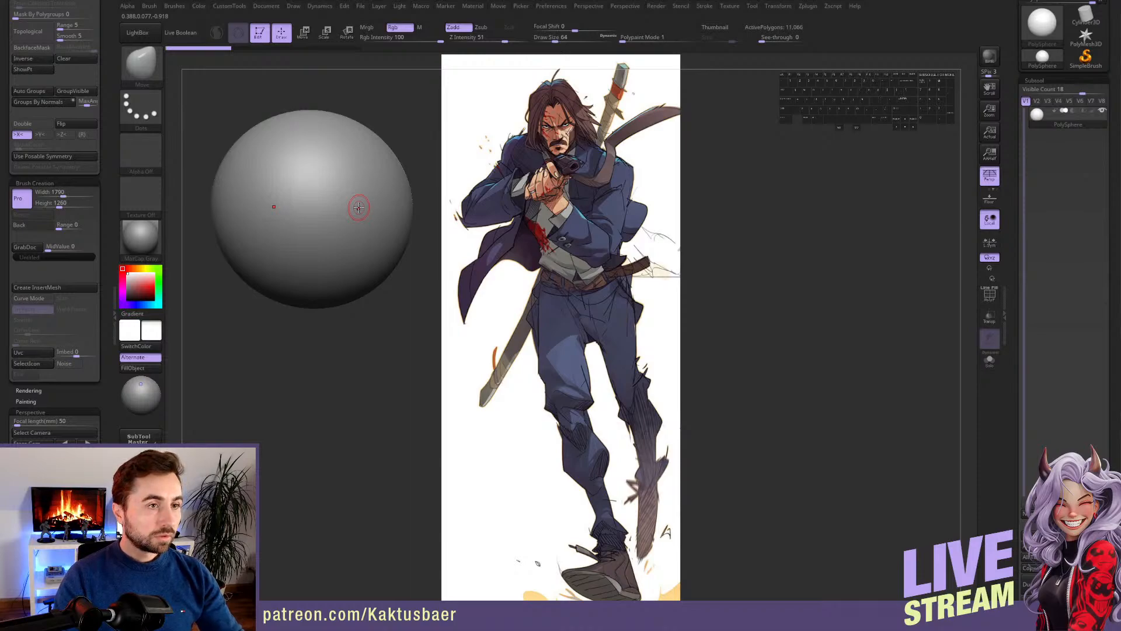
{"action": "scroll", "coordinate": [101, 322], "scroll_direction": "down", "scroll_amount": 5}
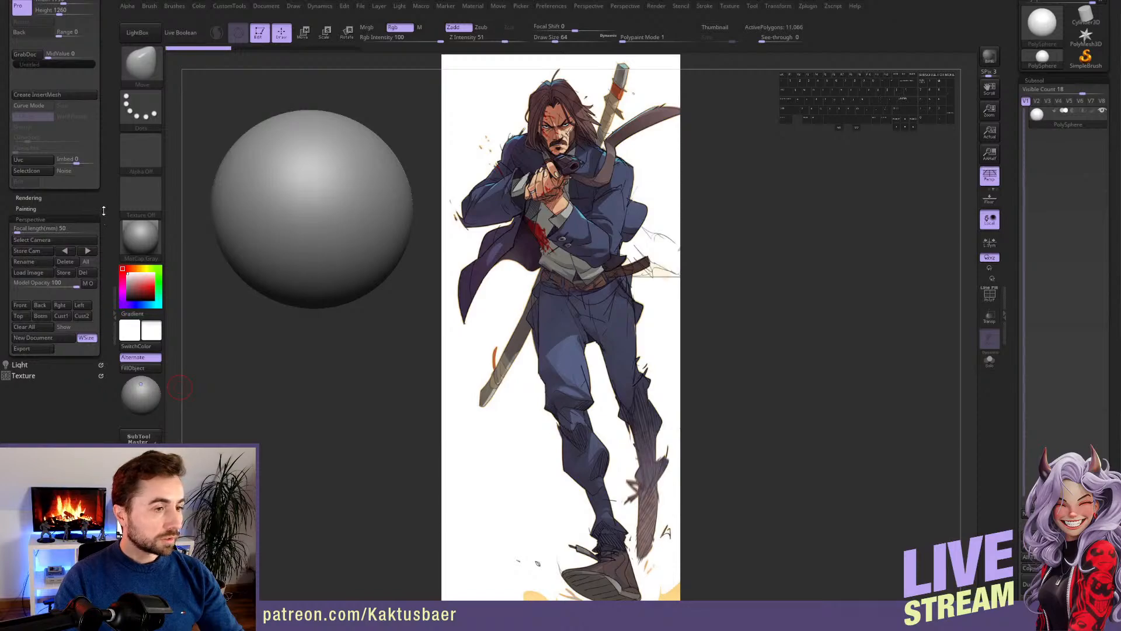
{"action": "left_click_drag", "start_coordinate": [103, 211], "coordinate": [104, 219]}
- Scale the sphere down slightly with the transpose line
{"action": "right_click_drag", "start_coordinate": [371, 239], "coordinate": [409, 249], "text": "alt"}
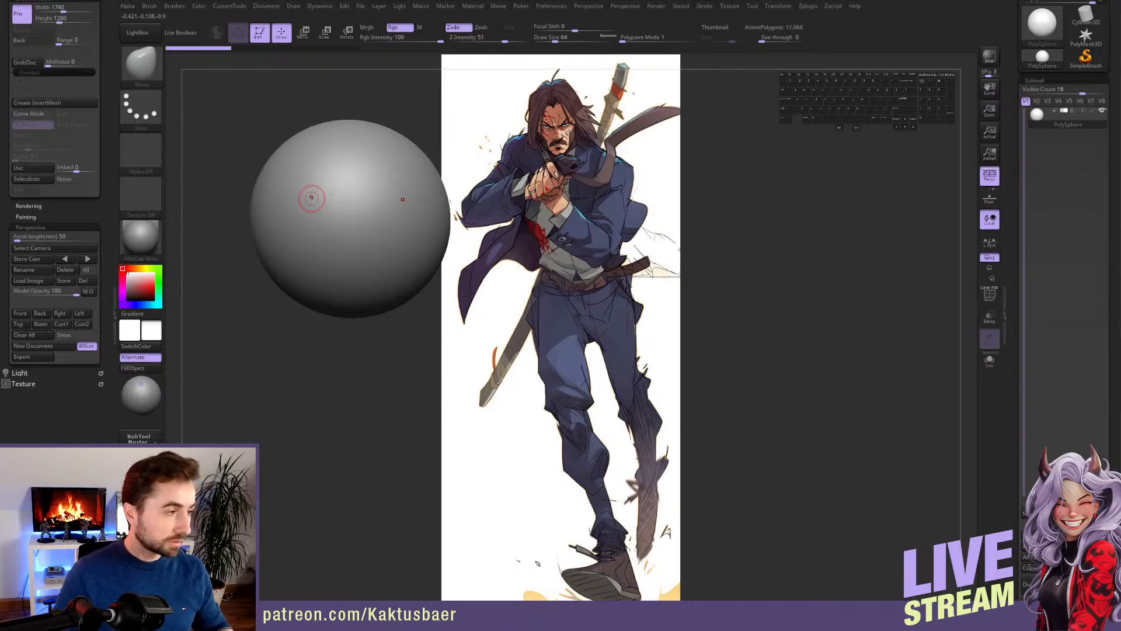
{"action": "right_click_drag", "start_coordinate": [402, 196], "coordinate": [494, 214], "text": "alt"}
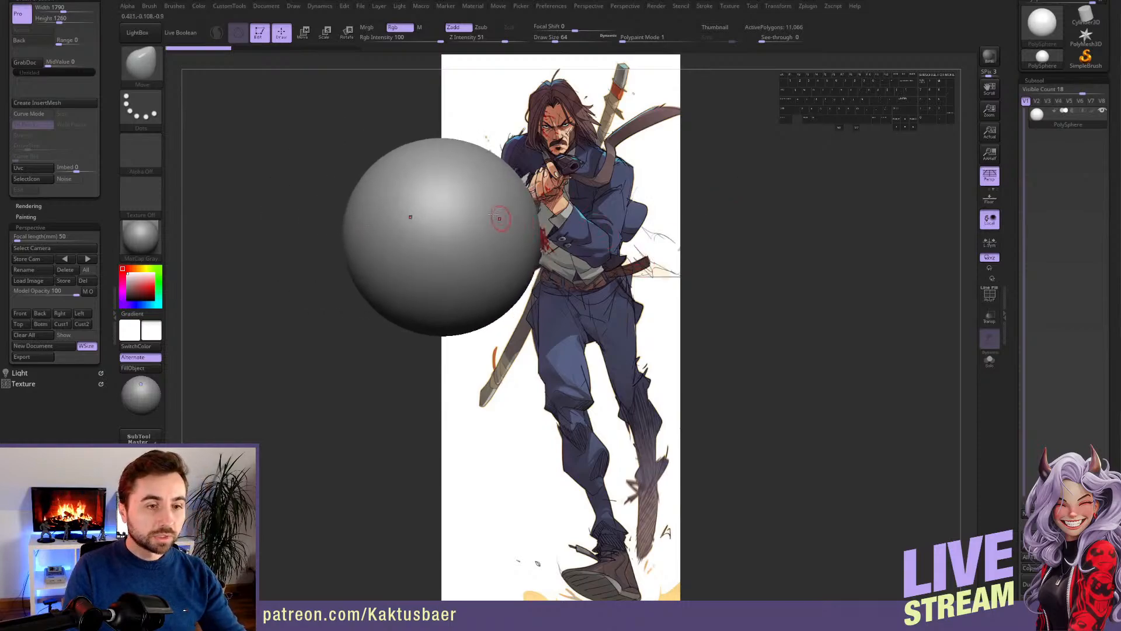
{"action": "key", "text": "e"}
{"action": "key", "text": "y"}
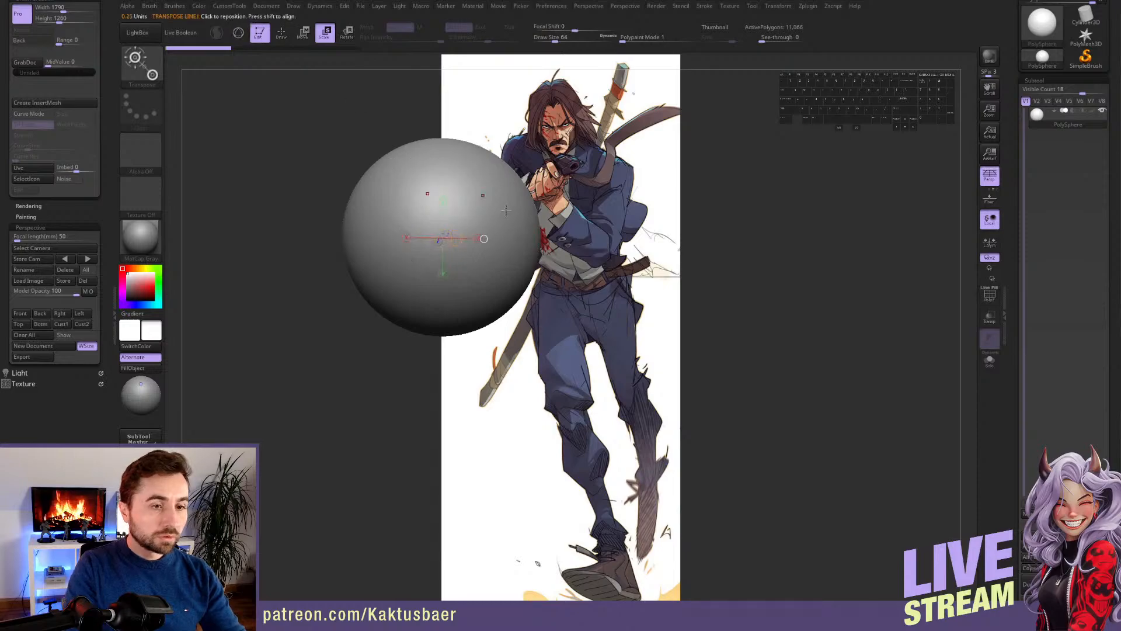
{"action": "mouse_move", "coordinate": [474, 268]}
{"action": "left_mouse_down"}
{"action": "mouse_move", "coordinate": [474, 168]}
{"action": "mouse_move", "coordinate": [474, 240]}
{"action": "left_mouse_up"}
{"action": "key", "text": "q"}
{"action": "mouse_move", "coordinate": [477, 238]}
{"action": "right_mouse_down", "text": "alt"}
{"action": "mouse_move", "coordinate": [508, 259]}
{"action": "mouse_move", "coordinate": [535, 304]}
{"action": "mouse_move", "coordinate": [475, 273]}
{"action": "mouse_move", "coordinate": [473, 242]}
{"action": "right_mouse_up", "text": "alt"}
- Clip the sides of the sphere flat with a straight vertical curve cut
{"action": "key", "text": "space"}
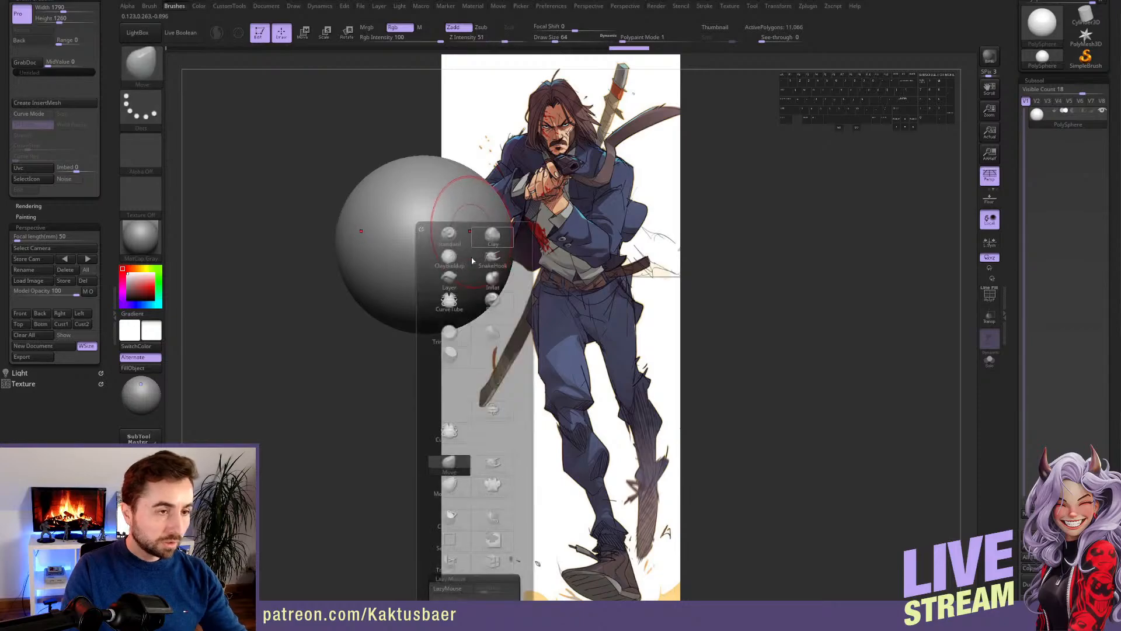
{"action": "left_click", "coordinate": [451, 518]}
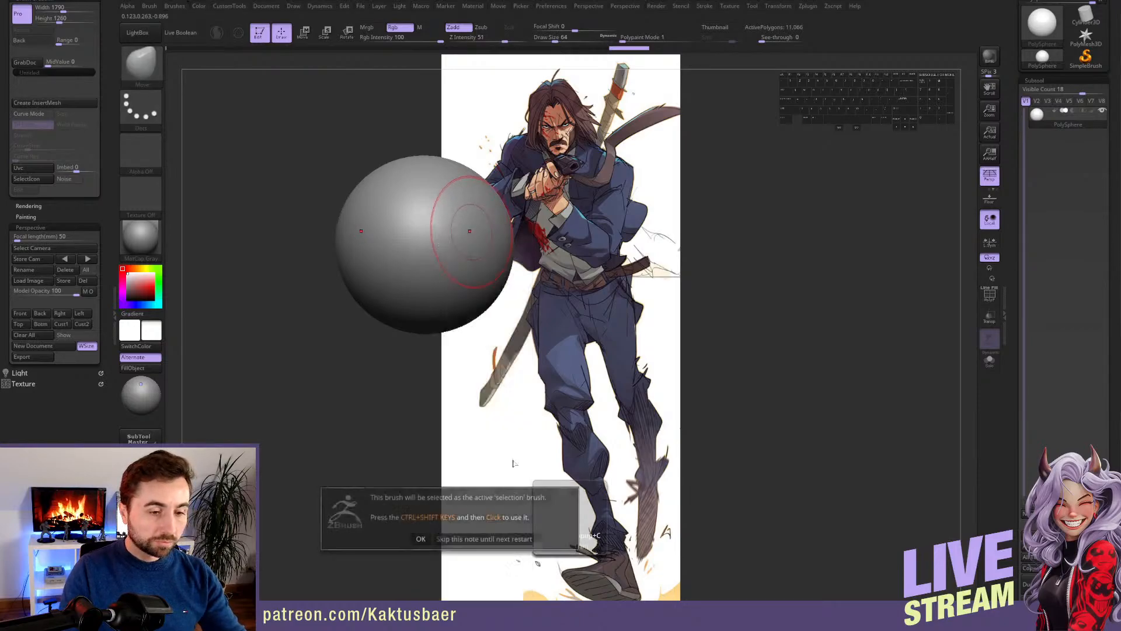
{"action": "left_click", "coordinate": [484, 539]}
{"action": "left_click_drag", "start_coordinate": [490, 122], "coordinate": [486, 380], "text": "ctrl+shift"}
- Duplicate the flattened sphere straight downward with the transpose line as the base for the lower face
{"action": "mouse_move", "coordinate": [480, 350]}
{"action": "right_mouse_down"}
{"action": "mouse_move", "coordinate": [494, 294]}
{"action": "mouse_move", "coordinate": [433, 279]}
{"action": "right_mouse_up"}
{"action": "right_click_drag", "start_coordinate": [432, 278], "coordinate": [366, 286], "text": "alt"}
{"action": "key", "text": "w"}
{"action": "left_click_drag", "start_coordinate": [478, 259], "coordinate": [477, 180], "text": "shift"}
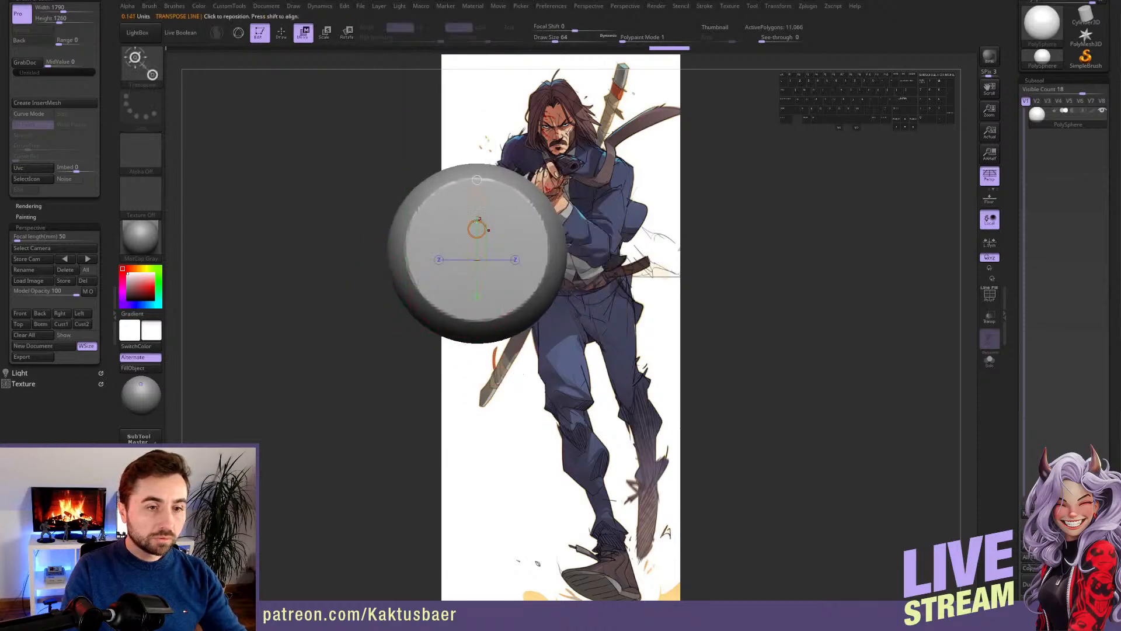
{"action": "left_click_drag", "start_coordinate": [478, 228], "coordinate": [477, 299], "text": "ctrl"}
{"action": "key", "text": "q"}
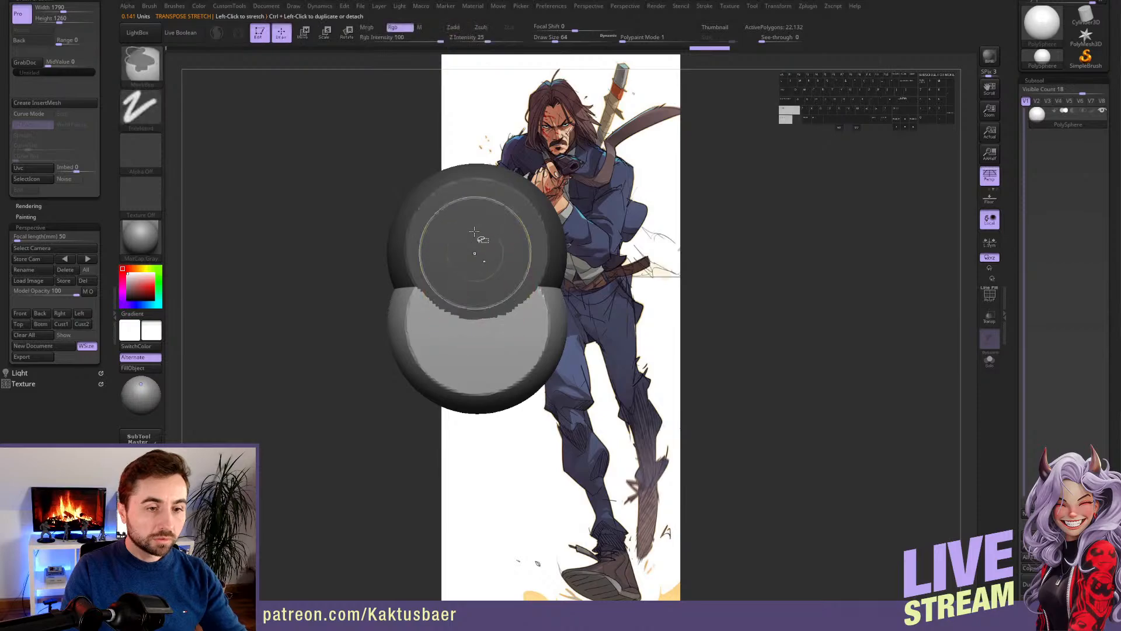
- Cut the duplicate's back vertically and its underside diagonally, and shape the jaw with the Move brush
{"action": "left_click_drag", "start_coordinate": [475, 208], "coordinate": [474, 461], "text": "ctrl+shift"}
{"action": "left_click_drag", "start_coordinate": [533, 360], "coordinate": [389, 407], "text": "ctrl+shift"}
{"action": "mouse_move", "coordinate": [409, 374]}
{"action": "right_mouse_down"}
{"action": "mouse_move", "coordinate": [497, 350]}
{"action": "mouse_move", "coordinate": [409, 314]}
{"action": "mouse_move", "coordinate": [466, 333]}
{"action": "mouse_move", "coordinate": [438, 321]}
{"action": "mouse_move", "coordinate": [429, 336]}
{"action": "right_mouse_up"}
{"action": "key", "text": "s"}
{"action": "left_click_drag", "start_coordinate": [413, 378], "coordinate": [417, 379]}
{"action": "left_click_drag", "start_coordinate": [424, 366], "coordinate": [426, 392]}
- Extend the jaw piece backward under the skull with the transpose line and reduce the brush size to about 59
{"action": "mouse_move", "coordinate": [429, 390]}
{"action": "right_mouse_down", "text": "alt"}
{"action": "mouse_move", "coordinate": [421, 358]}
{"action": "mouse_move", "coordinate": [401, 370]}
{"action": "right_mouse_up", "text": "alt"}
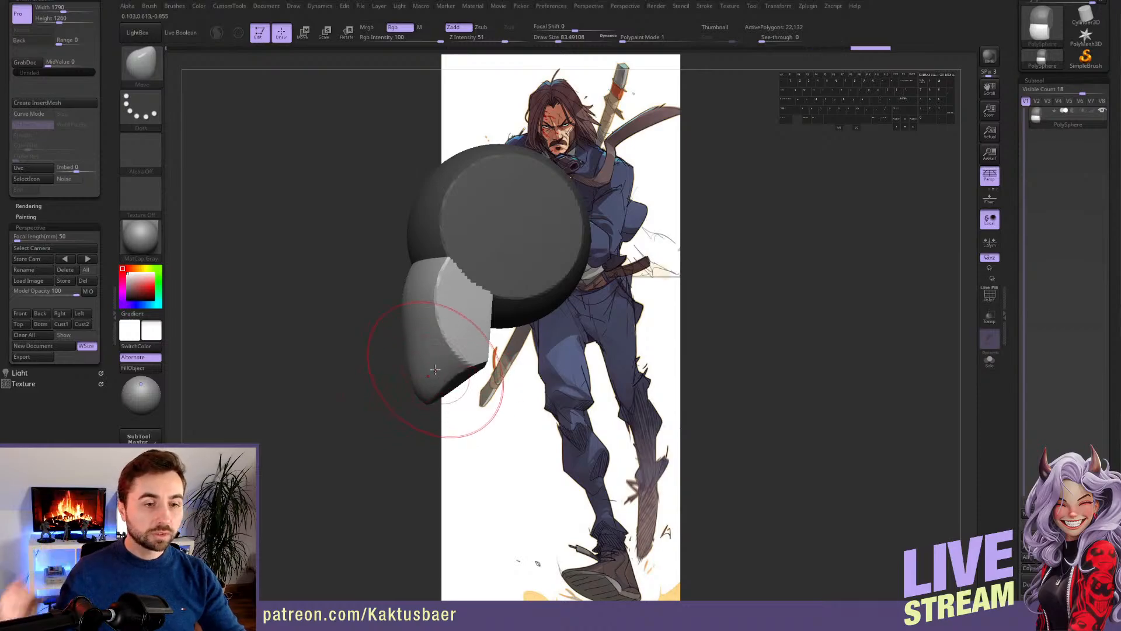
{"action": "right_click_drag", "start_coordinate": [435, 369], "coordinate": [437, 280]}
{"action": "key", "text": "w"}
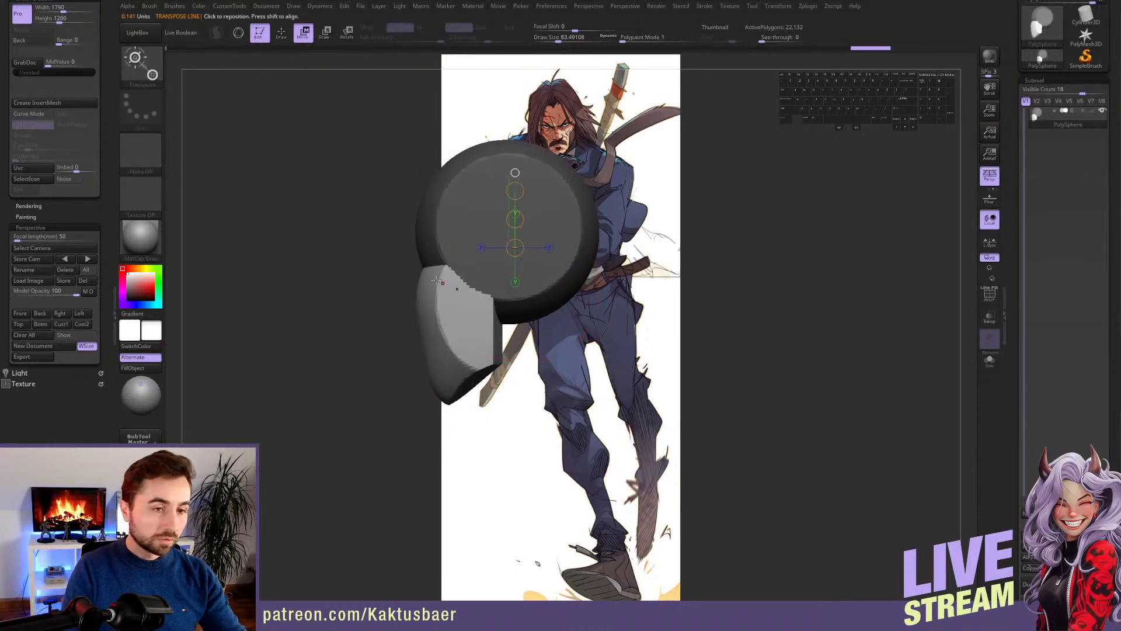
{"action": "left_click_drag", "start_coordinate": [436, 282], "coordinate": [485, 286], "text": "shift"}
{"action": "key", "text": "q"}
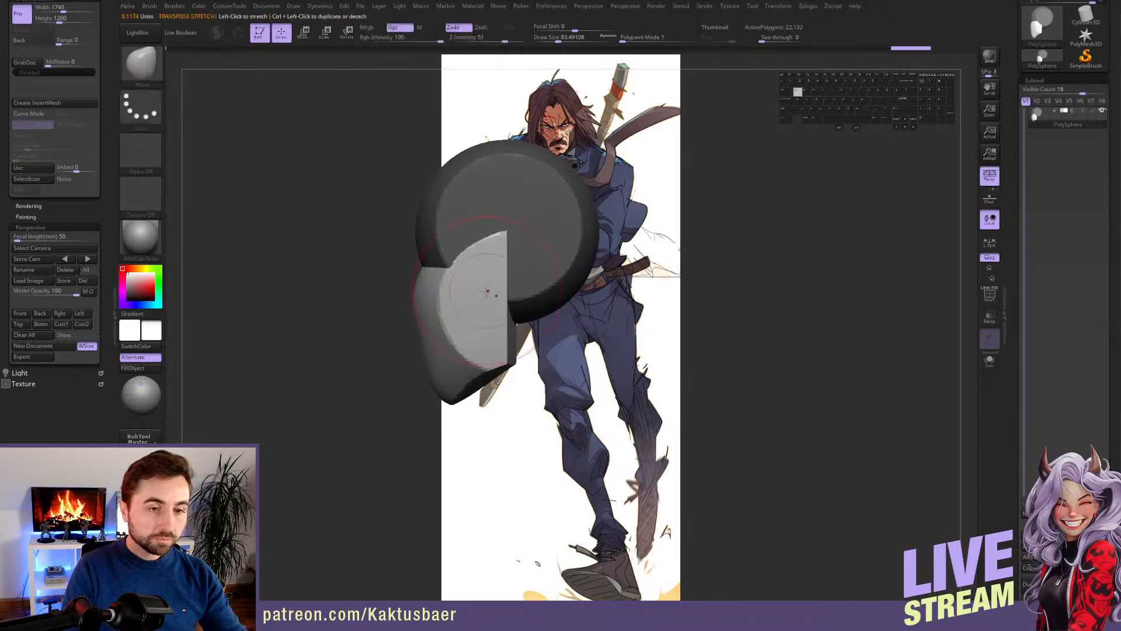
{"action": "right_click_drag", "start_coordinate": [421, 291], "coordinate": [486, 300]}
{"action": "key", "text": "s"}
{"action": "left_click_drag", "start_coordinate": [467, 297], "coordinate": [451, 296]}
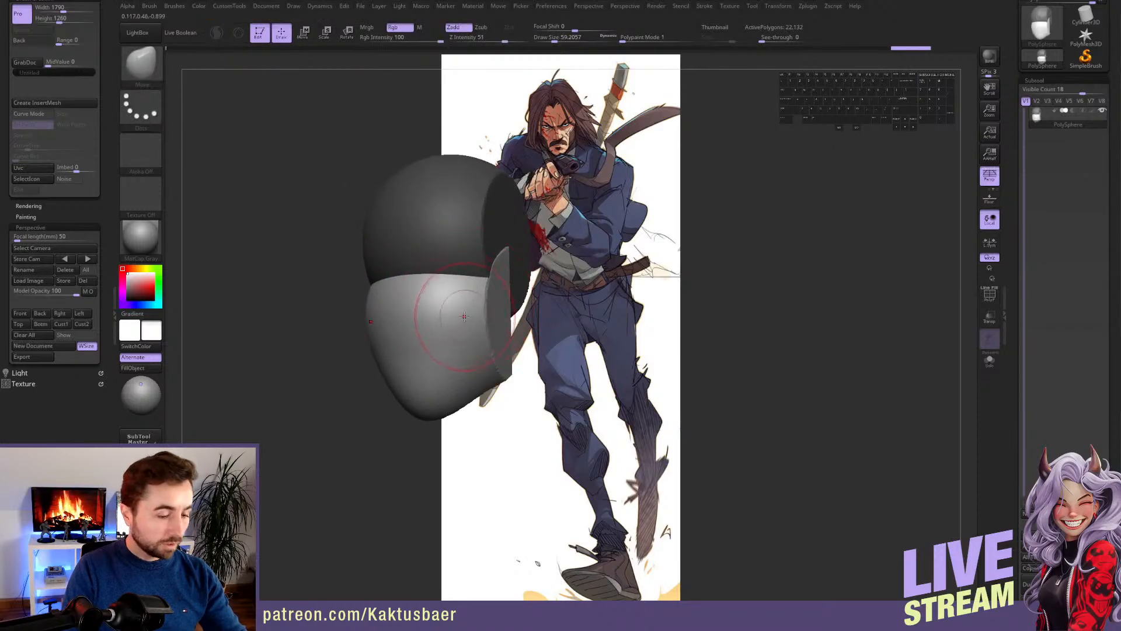
- Insert PolySphere primitives from IMM Primitives at the front of the face for the nose and on the side of the head for the ears
{"action": "key", "text": "b"}
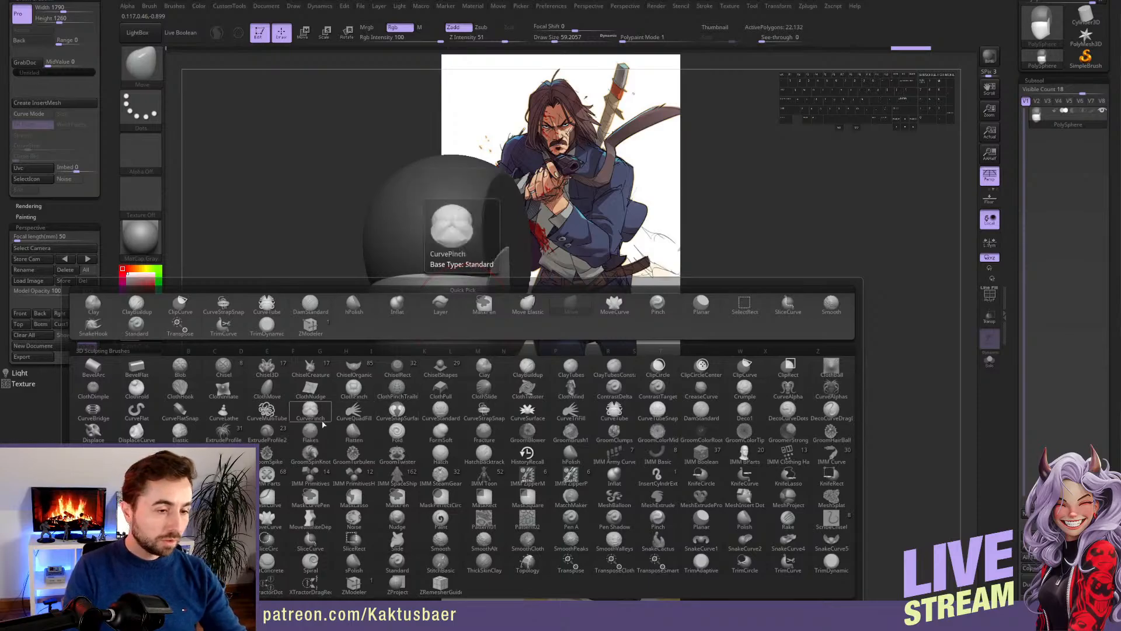
{"action": "left_click", "coordinate": [311, 474]}
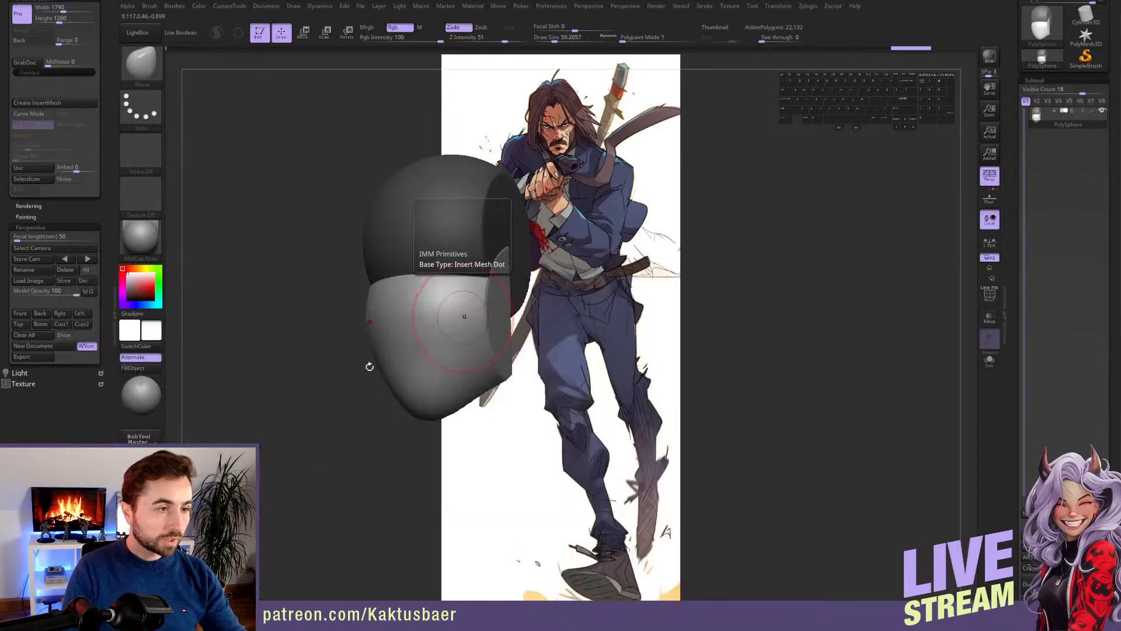
{"action": "left_click", "coordinate": [432, 61]}
{"action": "right_click_drag", "start_coordinate": [443, 310], "coordinate": [408, 303]}
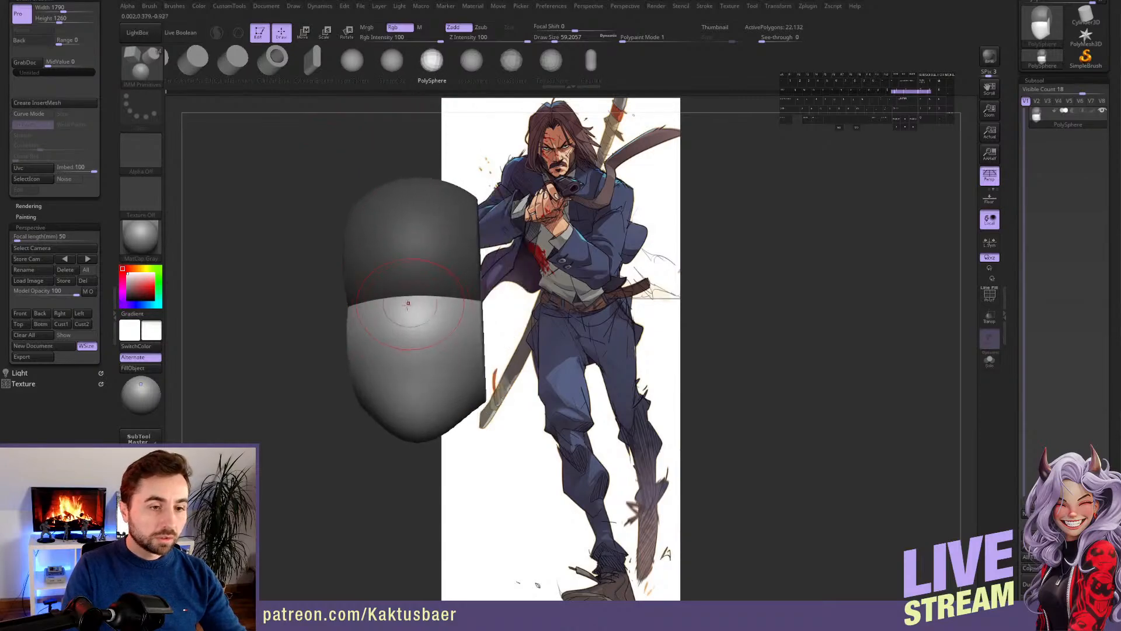
{"action": "key", "text": "bracketleft"}
{"action": "left_click_drag", "start_coordinate": [407, 297], "coordinate": [437, 327]}
{"action": "right_click_drag", "start_coordinate": [437, 327], "coordinate": [530, 306]}
{"action": "left_click_drag", "start_coordinate": [524, 300], "coordinate": [536, 308]}
{"action": "right_click_drag", "start_coordinate": [536, 308], "coordinate": [525, 275]}
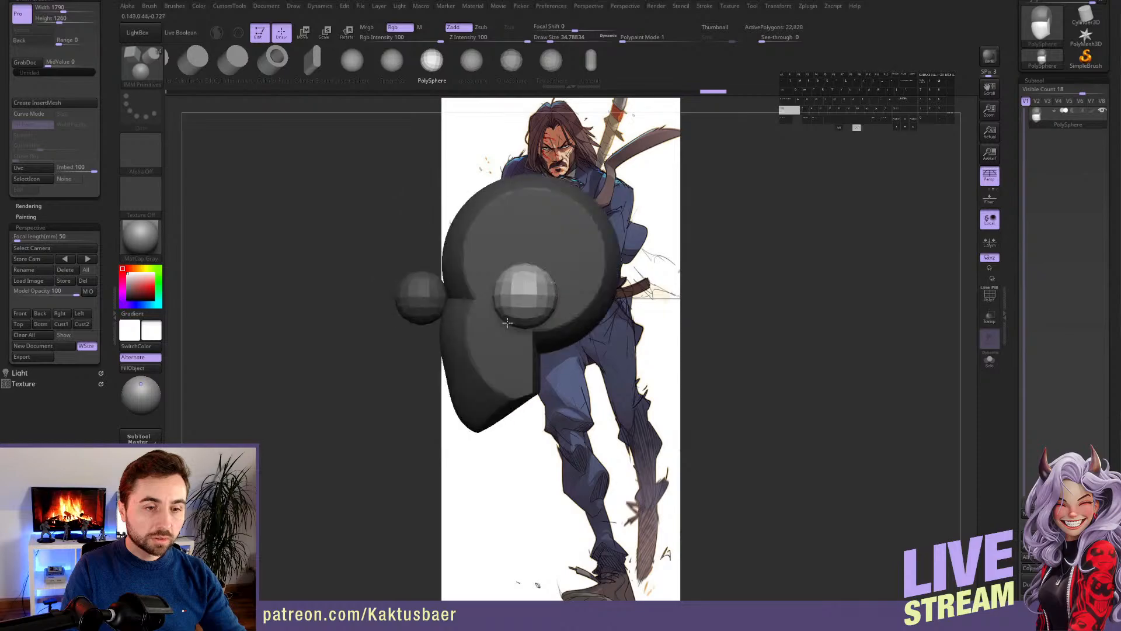
- Narrow the ear ball and shift it toward the back of the head with the transpose line
{"action": "key", "text": "w"}
{"action": "mouse_move", "coordinate": [525, 272]}
{"action": "left_mouse_down", "text": "shift"}
{"action": "mouse_move", "coordinate": [576, 271]}
{"action": "mouse_move", "coordinate": [535, 270]}
{"action": "mouse_move", "coordinate": [505, 224]}
{"action": "mouse_move", "coordinate": [519, 266]}
{"action": "left_mouse_up", "text": "shift"}
{"action": "key", "text": "r"}
{"action": "key", "text": "q"}
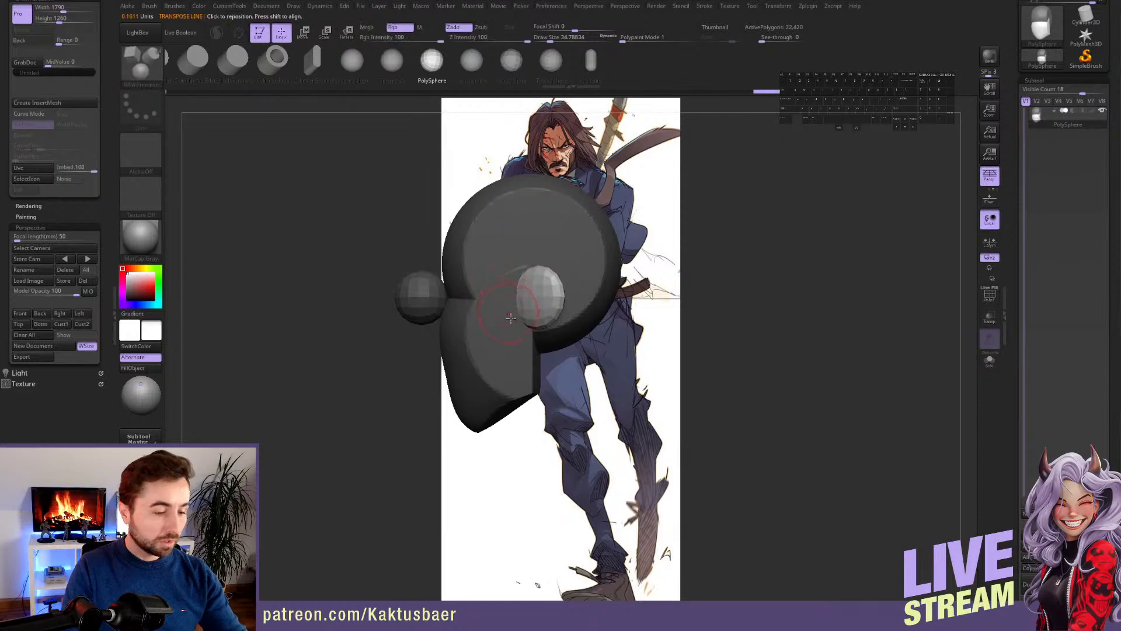
- Shape the ear with the Move brush at a size of about 54
{"action": "key", "text": "b"}
{"action": "key", "text": "m"}
{"action": "key", "text": "v"}
{"action": "right_click_drag", "start_coordinate": [511, 306], "coordinate": [531, 306]}
{"action": "key", "text": "s"}
{"action": "left_click_drag", "start_coordinate": [531, 306], "coordinate": [534, 307]}
{"action": "mouse_move", "coordinate": [532, 297]}
{"action": "left_mouse_down"}
{"action": "mouse_move", "coordinate": [528, 319]}
{"action": "mouse_move", "coordinate": [514, 287]}
{"action": "left_mouse_up"}
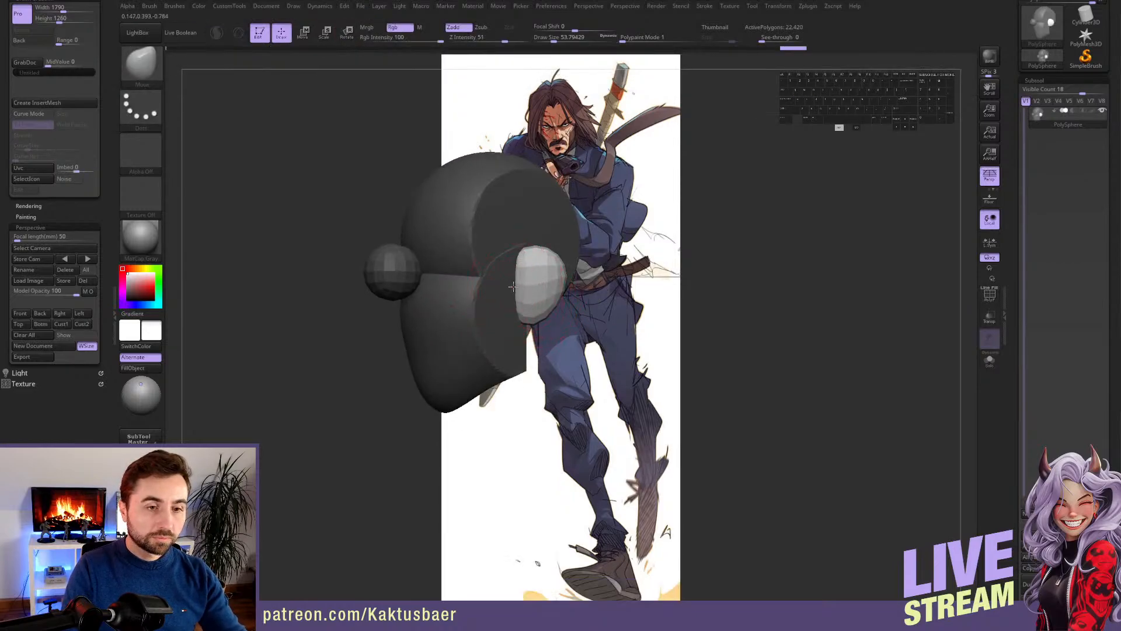
- Mask everything except the nose ball and pull it into a long nose against the face with the Move brush
{"action": "key", "text": "w"}
{"action": "left_click", "coordinate": [401, 270], "text": "ctrl"}
{"action": "left_click", "coordinate": [375, 270]}
{"action": "right_click_drag", "start_coordinate": [363, 287], "coordinate": [402, 287]}
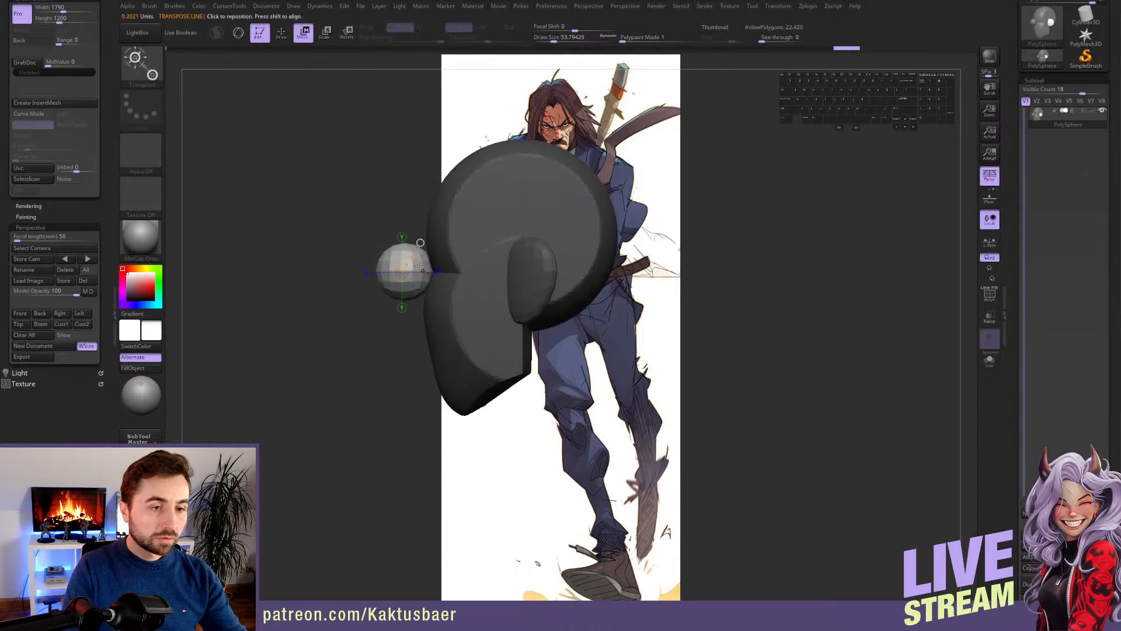
{"action": "key", "text": "q"}
{"action": "key", "text": "s"}
{"action": "mouse_move", "coordinate": [406, 287]}
{"action": "left_mouse_down"}
{"action": "mouse_move", "coordinate": [407, 328]}
{"action": "mouse_move", "coordinate": [394, 279]}
{"action": "mouse_move", "coordinate": [408, 294]}
{"action": "mouse_move", "coordinate": [424, 264]}
{"action": "left_mouse_up"}
{"action": "right_click_drag", "start_coordinate": [395, 275], "coordinate": [438, 296]}
{"action": "left_click_drag", "start_coordinate": [411, 291], "coordinate": [396, 287]}
{"action": "right_click_drag", "start_coordinate": [396, 287], "coordinate": [461, 281]}
- Clear the mask and push symmetrical eye-socket hollows into the face beneath the brow with the Move brush
{"action": "left_click_drag", "start_coordinate": [513, 275], "coordinate": [526, 286], "text": "ctrl"}
{"action": "right_click_drag", "start_coordinate": [514, 275], "coordinate": [468, 260]}
{"action": "key", "text": "w"}
{"action": "mouse_move", "coordinate": [428, 260]}
{"action": "left_mouse_down"}
{"action": "mouse_move", "coordinate": [530, 268]}
{"action": "mouse_move", "coordinate": [530, 241]}
{"action": "mouse_move", "coordinate": [582, 241]}
{"action": "mouse_move", "coordinate": [573, 241]}
{"action": "left_mouse_up"}
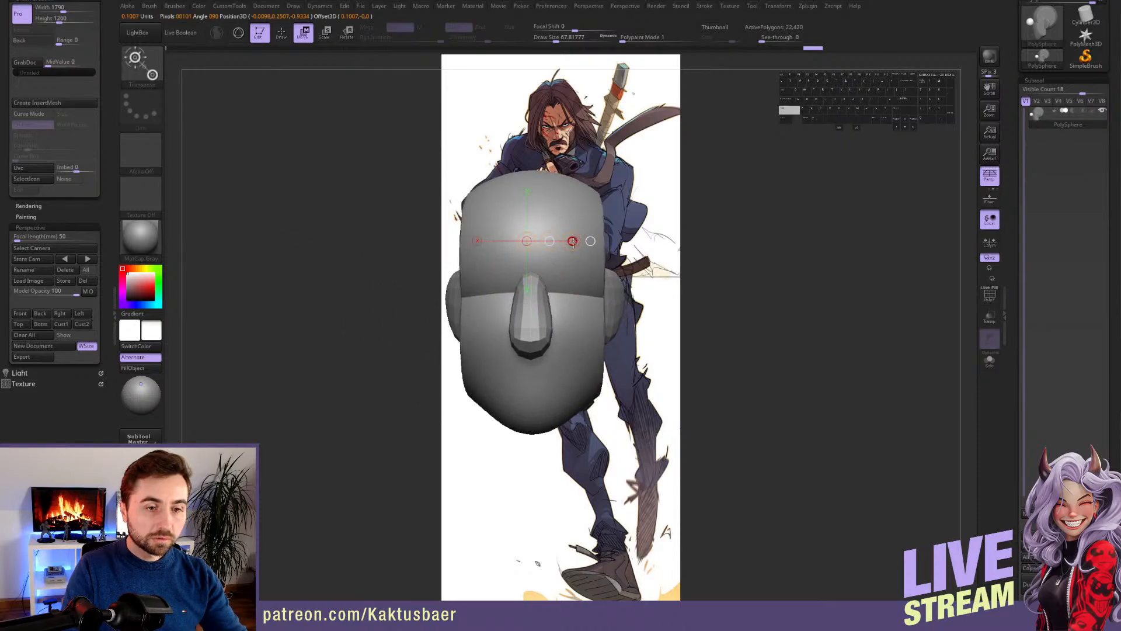
{"action": "key", "text": "q"}
{"action": "mouse_move", "coordinate": [587, 282]}
{"action": "right_mouse_down", "text": "alt"}
{"action": "mouse_move", "coordinate": [473, 255]}
{"action": "mouse_move", "coordinate": [458, 264]}
{"action": "right_mouse_up", "text": "alt"}
{"action": "key", "text": "s"}
{"action": "left_click_drag", "start_coordinate": [458, 263], "coordinate": [441, 269]}
{"action": "right_click_drag", "start_coordinate": [442, 274], "coordinate": [428, 300]}
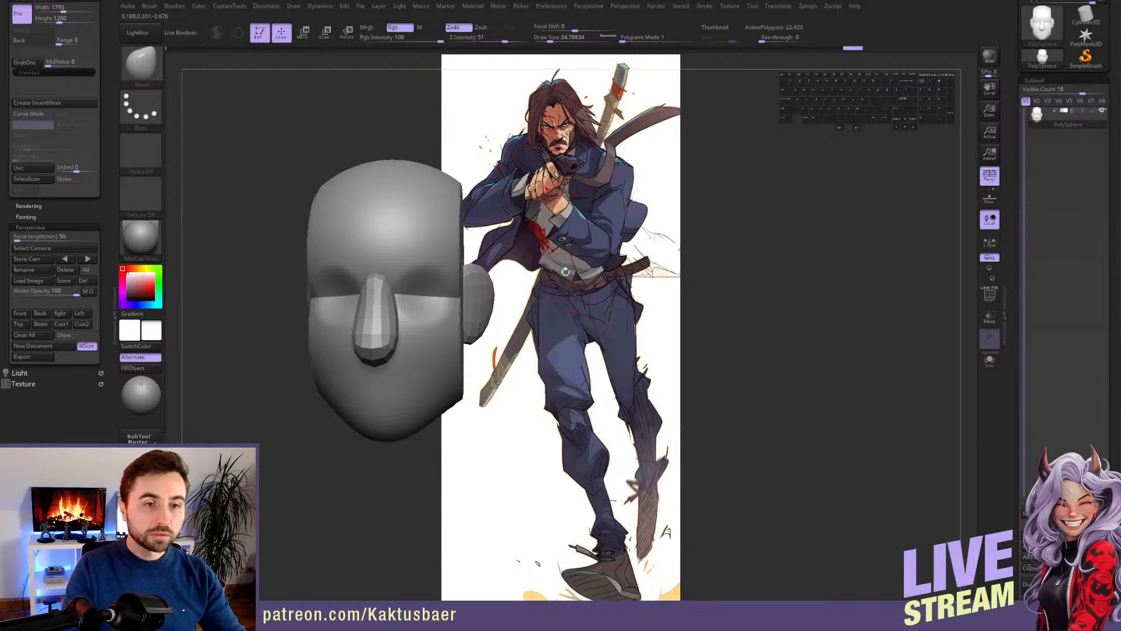
- Mask everything except the ear and adjust its placement against the side of the head with the transpose line
{"action": "right_click_drag", "start_coordinate": [442, 332], "coordinate": [350, 284]}
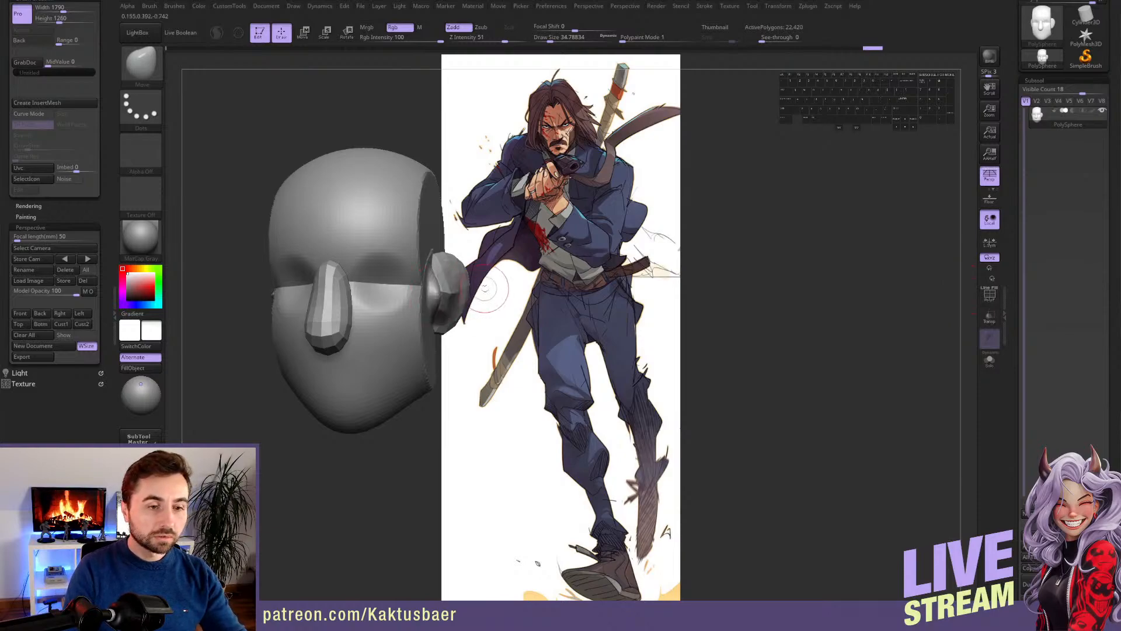
{"action": "right_click_drag", "start_coordinate": [409, 298], "coordinate": [524, 288], "text": "alt"}
{"action": "right_click_drag", "start_coordinate": [575, 137], "coordinate": [549, 141], "text": "alt"}
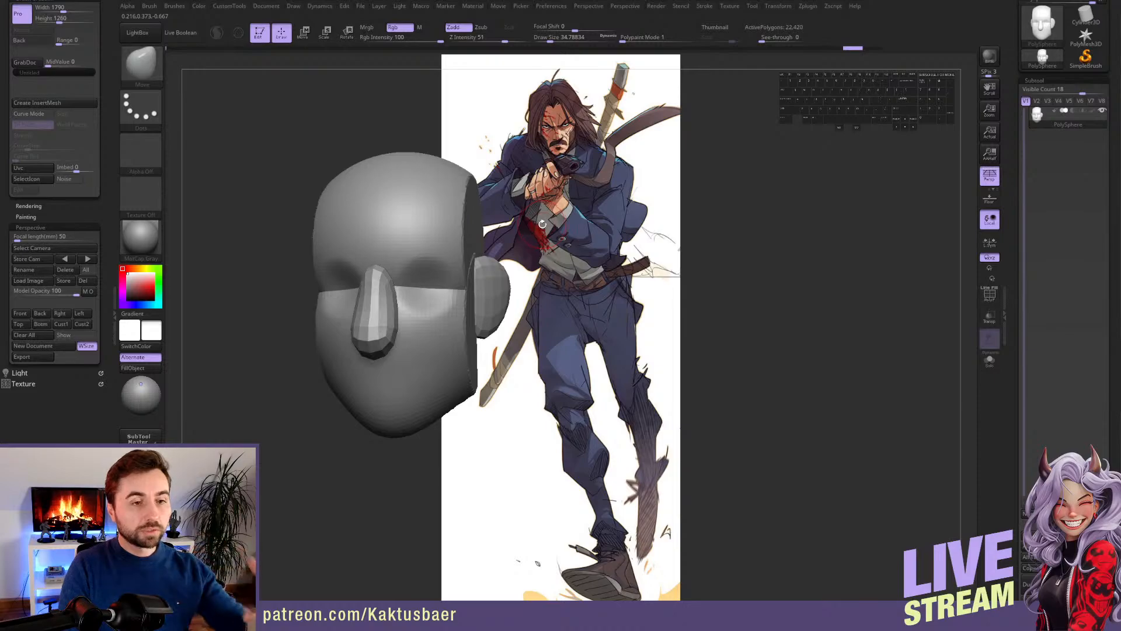
{"action": "key", "text": "w"}
{"action": "left_click", "coordinate": [493, 278], "text": "ctrl"}
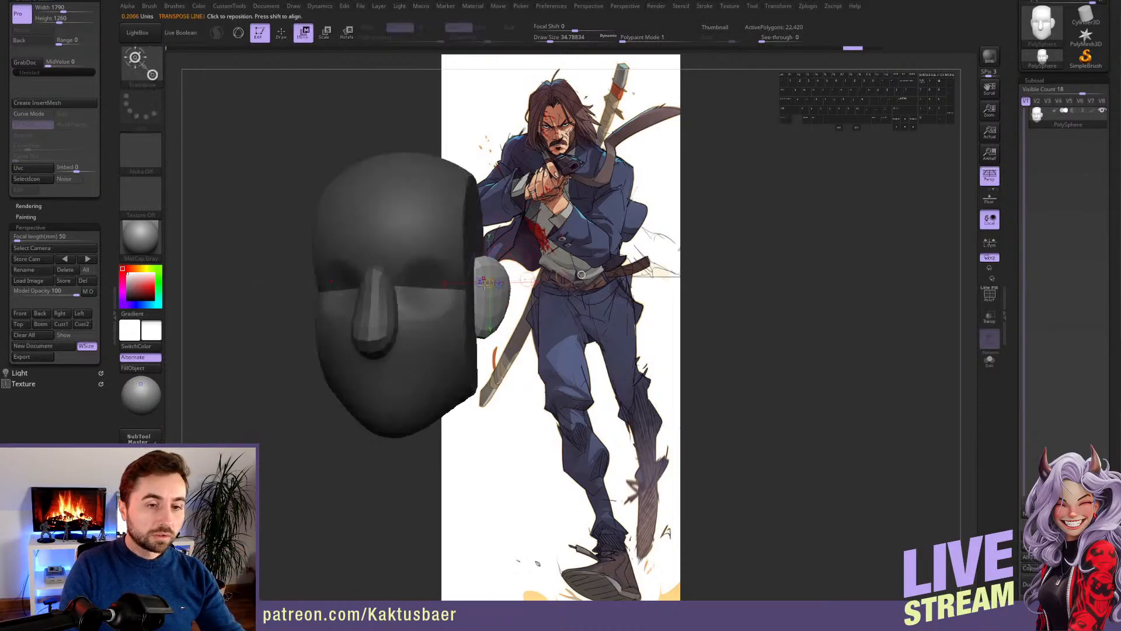
{"action": "left_click_drag", "start_coordinate": [465, 272], "coordinate": [474, 273]}
{"action": "key", "text": "q"}
- Mask everything except the nose and refine its bridge, tip and wings with the Move brush
{"action": "mouse_move", "coordinate": [460, 310]}
{"action": "right_mouse_down", "text": "alt"}
{"action": "mouse_move", "coordinate": [477, 293]}
{"action": "mouse_move", "coordinate": [506, 308]}
{"action": "mouse_move", "coordinate": [449, 280]}
{"action": "right_mouse_up", "text": "alt"}
{"action": "key", "text": "w"}
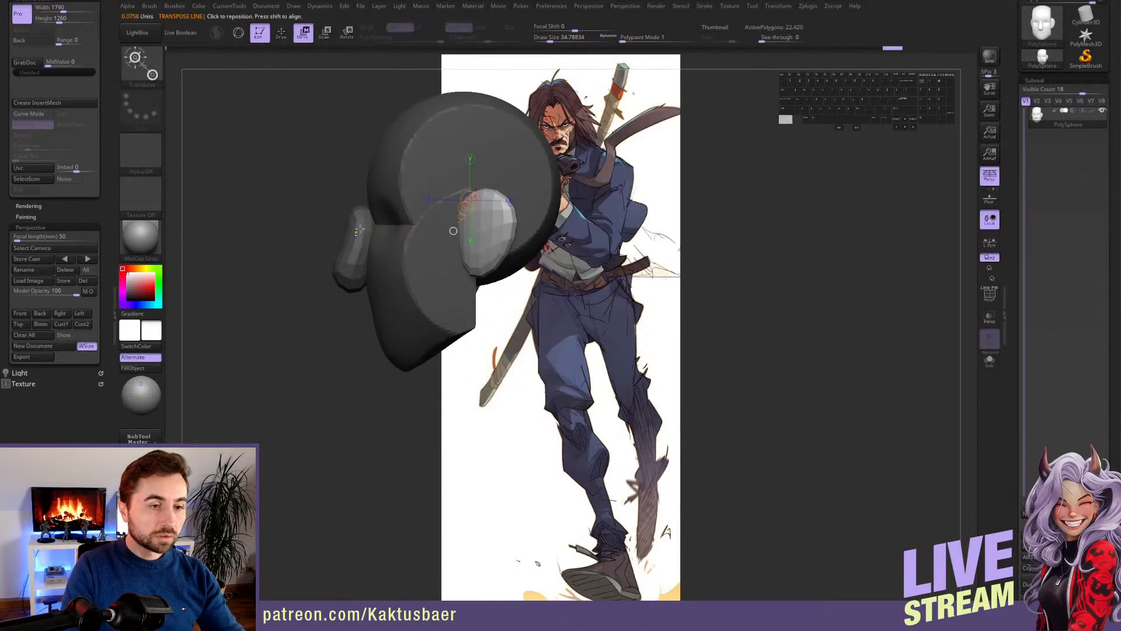
{"action": "left_click", "coordinate": [357, 229], "text": "ctrl"}
{"action": "key", "text": "q"}
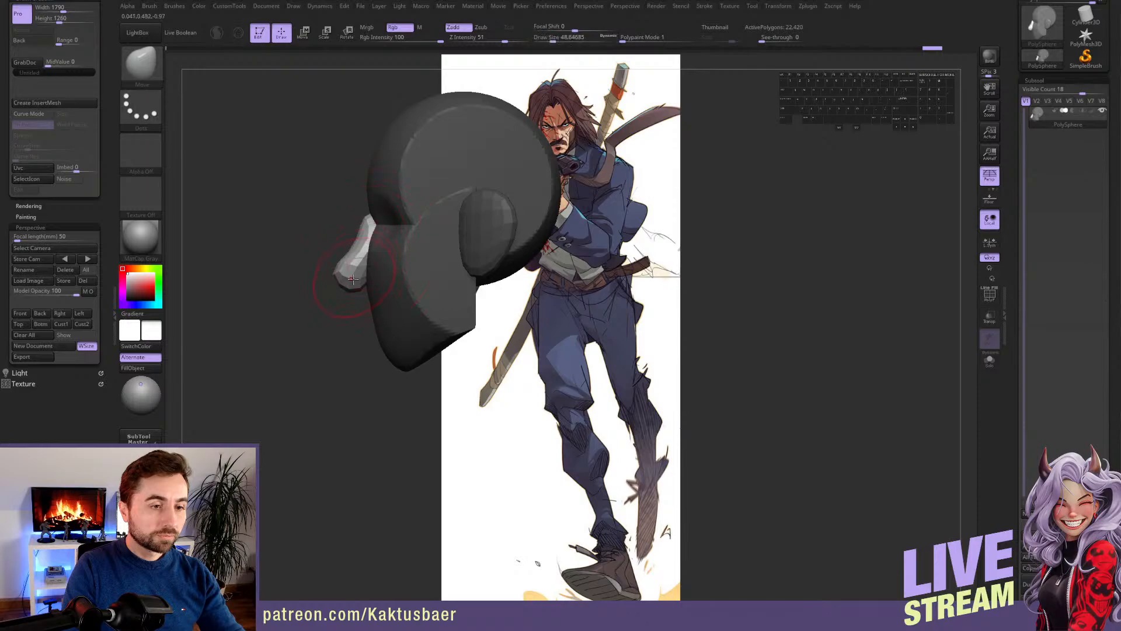
{"action": "key", "text": "s"}
{"action": "left_click_drag", "start_coordinate": [353, 282], "coordinate": [349, 282]}
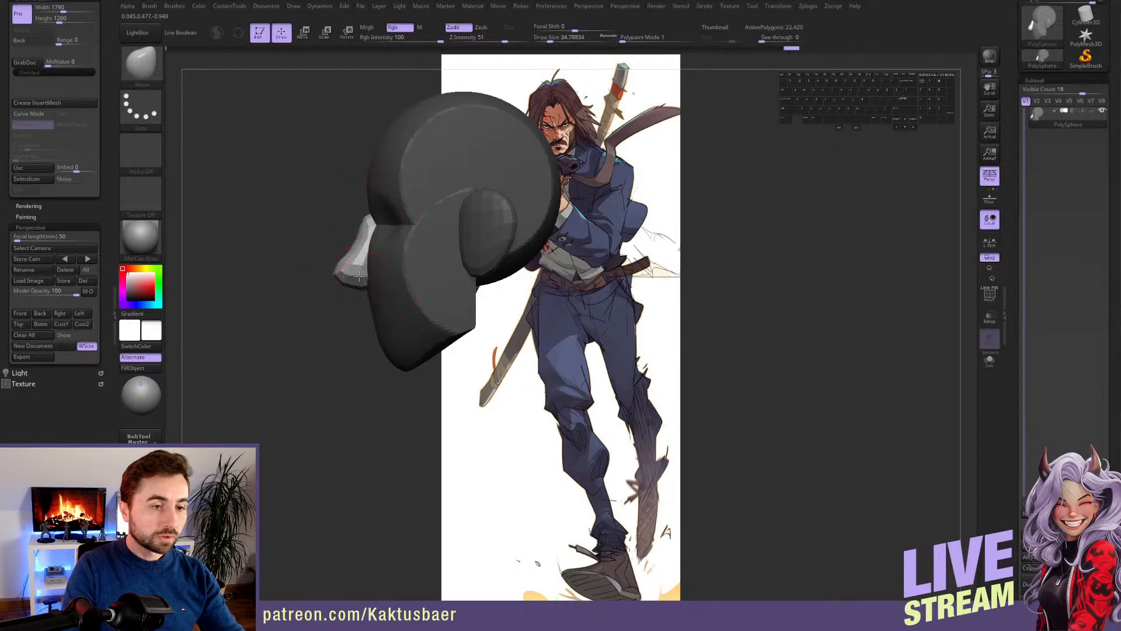
{"action": "mouse_move", "coordinate": [359, 277]}
{"action": "right_mouse_down"}
{"action": "mouse_move", "coordinate": [375, 252]}
{"action": "mouse_move", "coordinate": [409, 264]}
{"action": "right_mouse_up"}
{"action": "left_click_drag", "start_coordinate": [405, 263], "coordinate": [397, 260]}
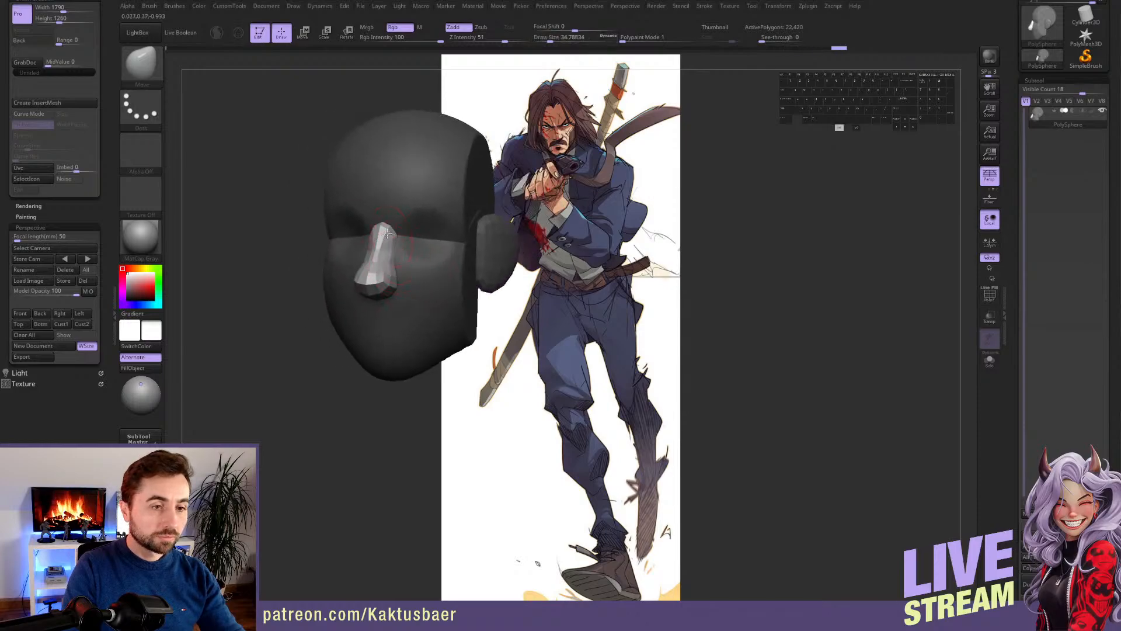
{"action": "right_click_drag", "start_coordinate": [386, 284], "coordinate": [345, 297]}
- Hide the nose and ears so only the skull and jaw pieces are shown
{"action": "right_click_drag", "start_coordinate": [446, 310], "coordinate": [435, 266]}
{"action": "key", "text": "w"}
{"action": "left_click", "coordinate": [442, 244], "text": "ctrl"}
{"action": "key", "text": "q"}
{"action": "left_click", "coordinate": [455, 263], "text": "ctrl+shift"}
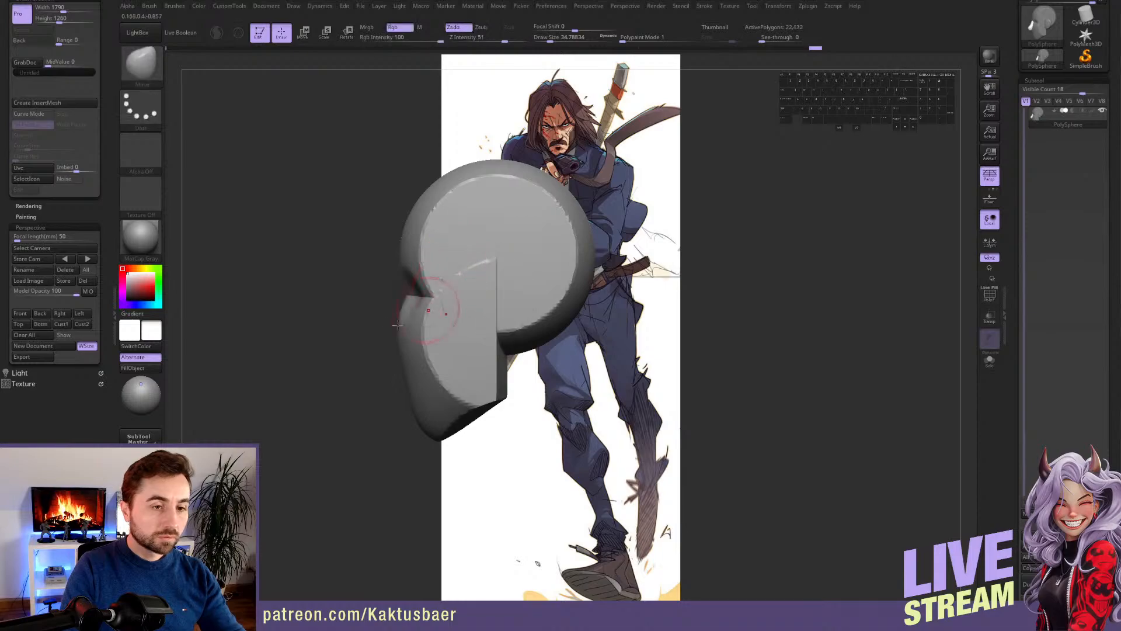
- Mask everything except the skull, duplicate it with the transpose line and show the hidden nose and ears again
{"action": "scroll", "coordinate": [106, 64], "scroll_direction": "up", "scroll_amount": 5}
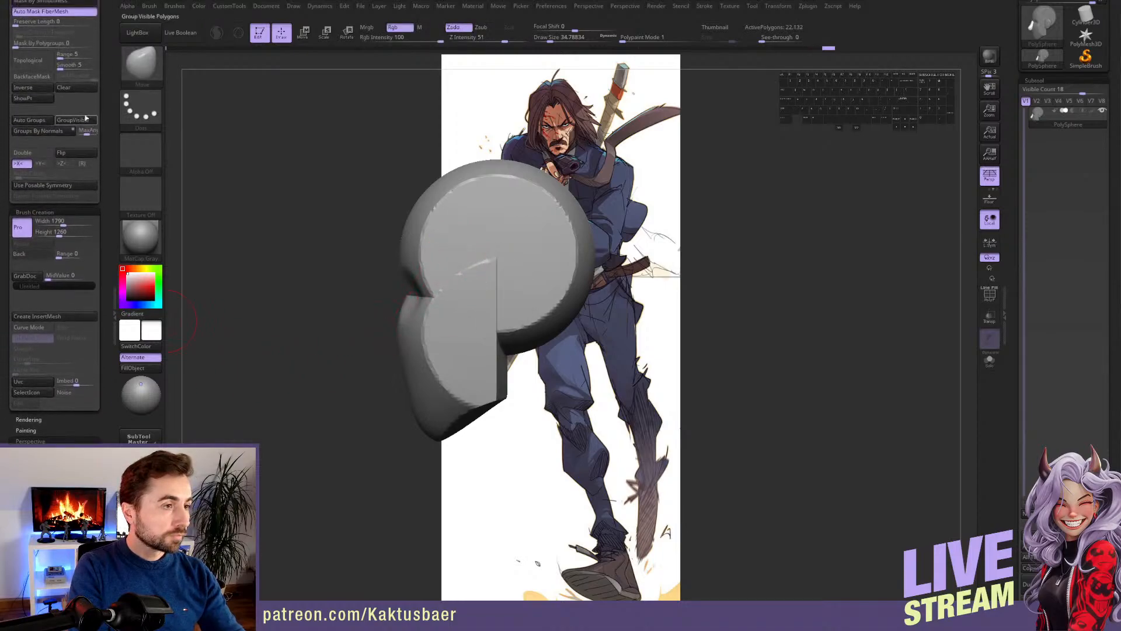
{"action": "key", "text": "w"}
{"action": "left_click", "coordinate": [501, 227], "text": "ctrl"}
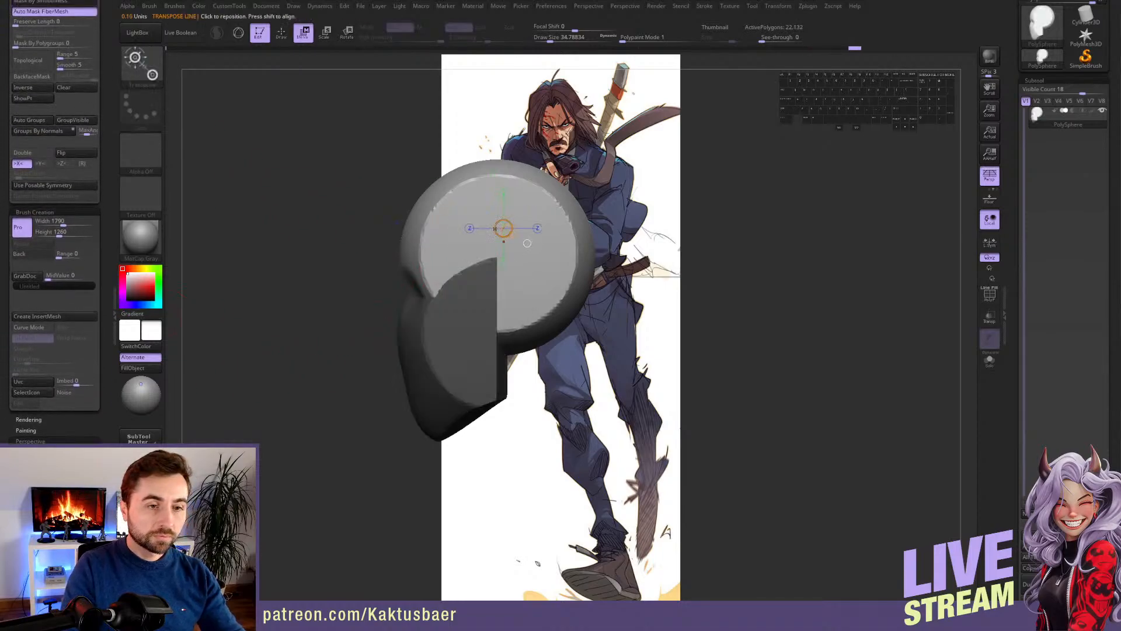
{"action": "left_click_drag", "start_coordinate": [482, 213], "coordinate": [482, 297], "text": "shift"}
{"action": "left_click_drag", "start_coordinate": [482, 256], "coordinate": [483, 213], "text": "ctrl"}
{"action": "key", "text": "ctrl+z"}
{"action": "key", "text": "q"}
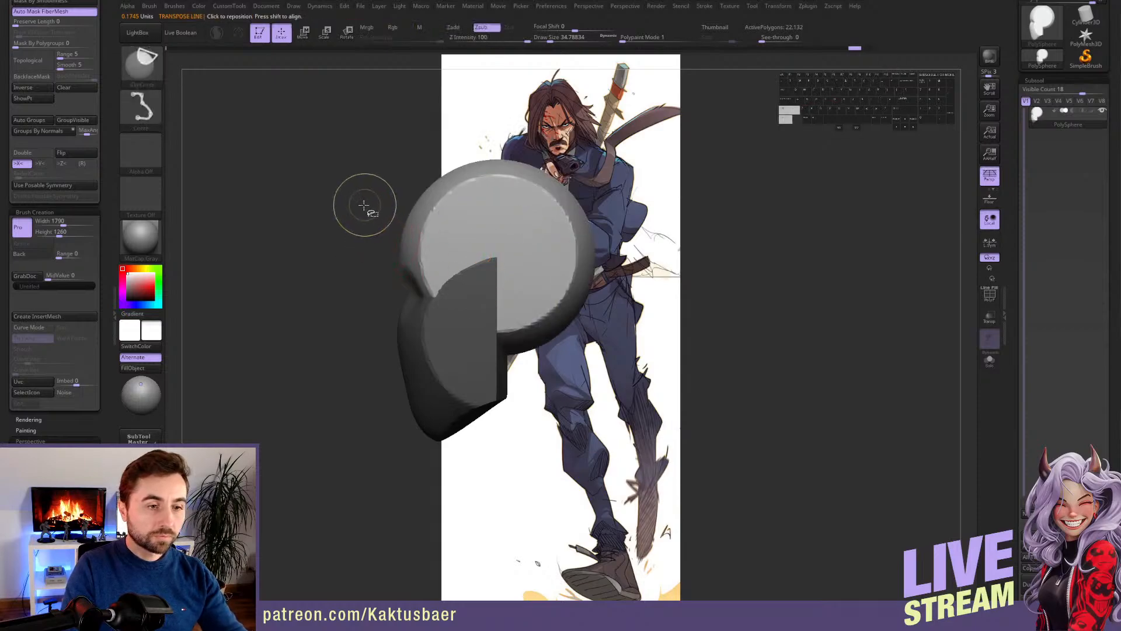
{"action": "left_click", "coordinate": [365, 206], "text": "ctrl+shift"}
{"action": "key", "text": "w"}
{"action": "mouse_move", "coordinate": [483, 255]}
{"action": "left_mouse_down"}
{"action": "mouse_move", "coordinate": [479, 192]}
{"action": "mouse_move", "coordinate": [632, 357]}
{"action": "mouse_move", "coordinate": [451, 227]}
{"action": "left_mouse_up"}
- Enlarge the duplicated skull over the top and back of the head with the Move brush to start a hair shell
{"action": "key", "text": "q"}
{"action": "key", "text": "s"}
{"action": "left_click_drag", "start_coordinate": [449, 226], "coordinate": [444, 228]}
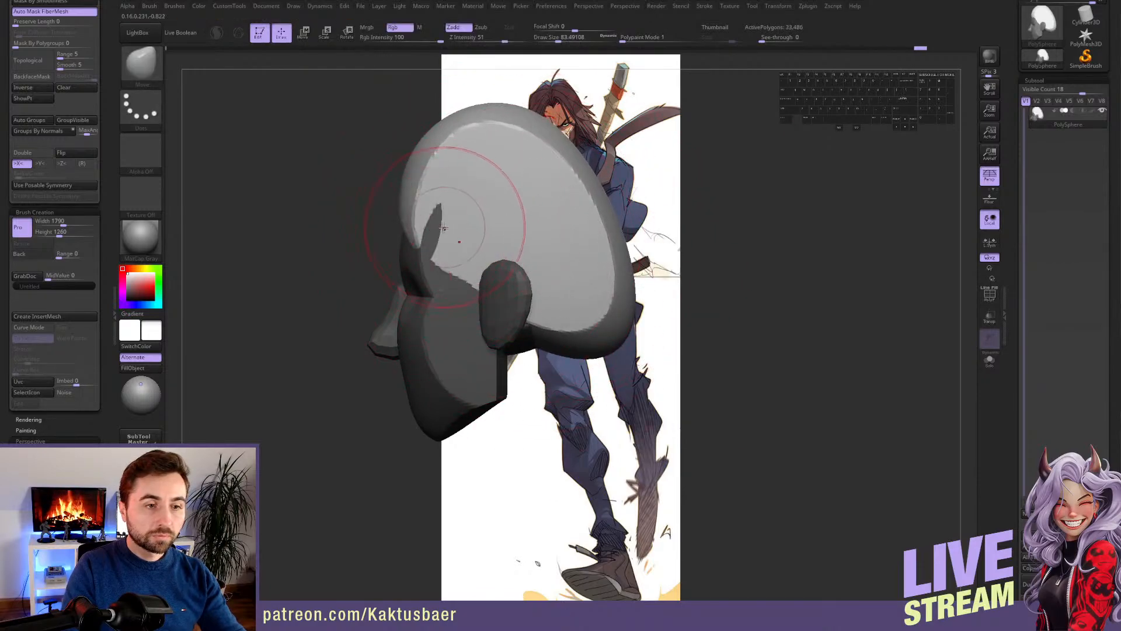
{"action": "right_click_drag", "start_coordinate": [444, 228], "coordinate": [415, 226]}
{"action": "mouse_move", "coordinate": [426, 218]}
{"action": "left_mouse_down", "text": "shift"}
{"action": "mouse_move", "coordinate": [435, 172]}
{"action": "mouse_move", "coordinate": [463, 215]}
{"action": "left_mouse_up", "text": "shift"}
{"action": "key", "text": "s"}
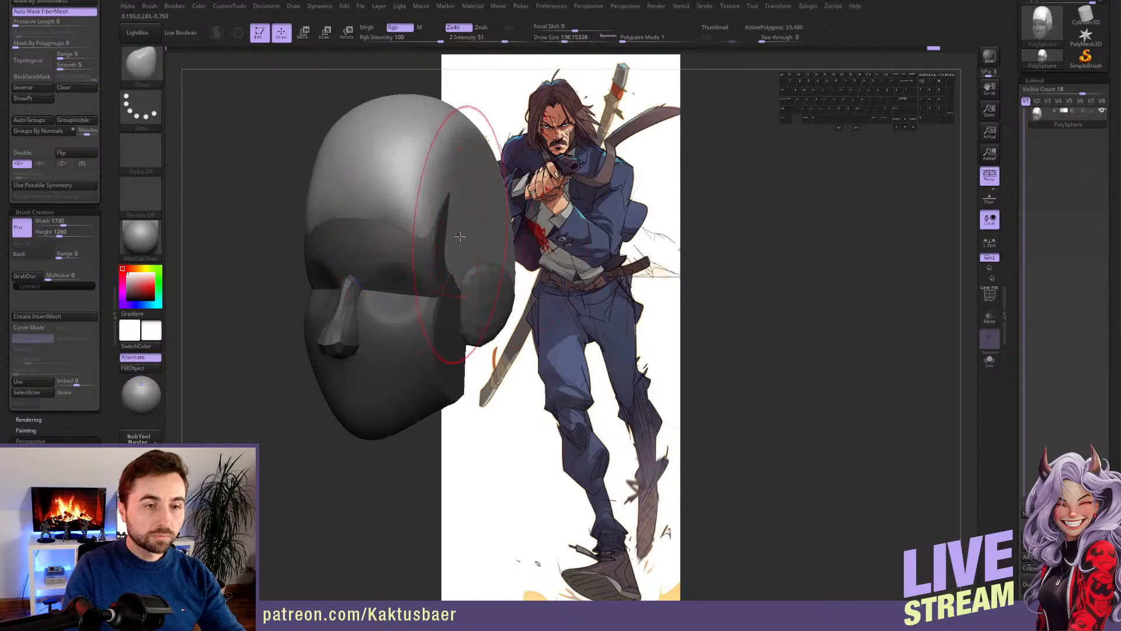
- Undo the last strokes on the hair shell and reshape it over the forehead and temples with a larger Move brush
{"action": "key", "text": "ctrl+z"}
{"action": "key", "text": "ctrl+z"}
{"action": "key", "text": "ctrl+z"}
{"action": "key", "text": "ctrl+z"}
{"action": "key", "text": "ctrl+z"}
{"action": "key", "text": "ctrl+z"}
{"action": "key", "text": "ctrl+z"}
{"action": "right_click_drag", "start_coordinate": [457, 153], "coordinate": [457, 226], "text": "alt"}
{"action": "key", "text": "s"}
{"action": "mouse_move", "coordinate": [432, 196]}
{"action": "left_mouse_down"}
{"action": "mouse_move", "coordinate": [455, 195]}
{"action": "mouse_move", "coordinate": [453, 233]}
{"action": "left_mouse_up"}
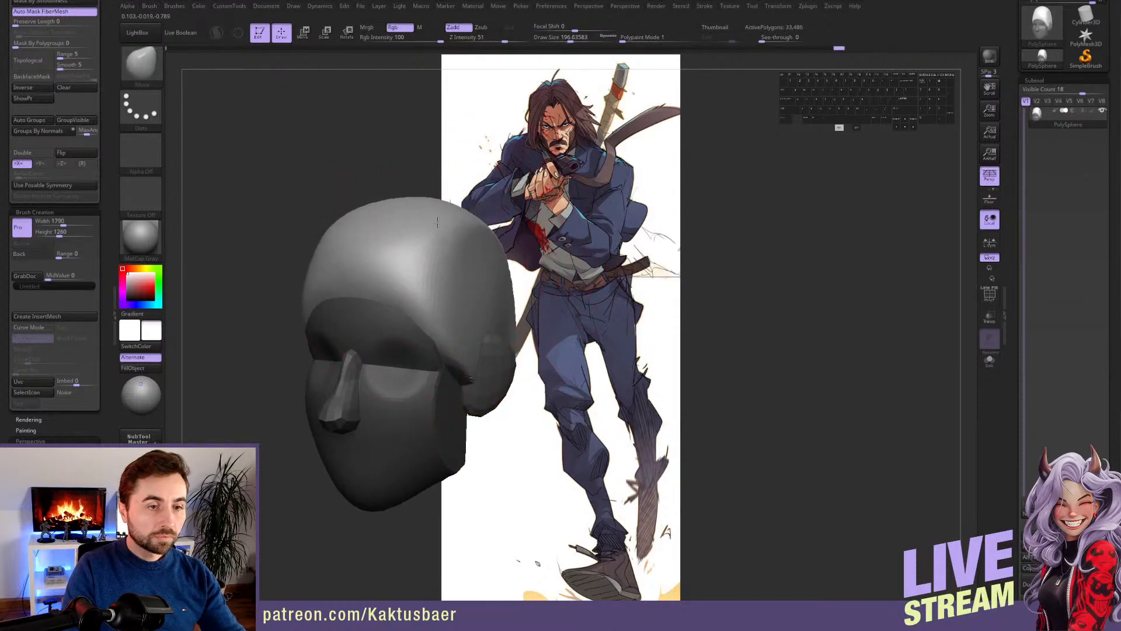
- Pull the back of the hair shell down toward the neck with the Move brush and smooth its surface
{"action": "mouse_move", "coordinate": [466, 246]}
{"action": "right_mouse_down", "text": "alt"}
{"action": "mouse_move", "coordinate": [435, 235]}
{"action": "mouse_move", "coordinate": [397, 271]}
{"action": "right_mouse_up", "text": "alt"}
{"action": "right_click_drag", "start_coordinate": [397, 272], "coordinate": [445, 265], "text": "alt"}
{"action": "key", "text": "s"}
{"action": "left_click_drag", "start_coordinate": [482, 305], "coordinate": [470, 305]}
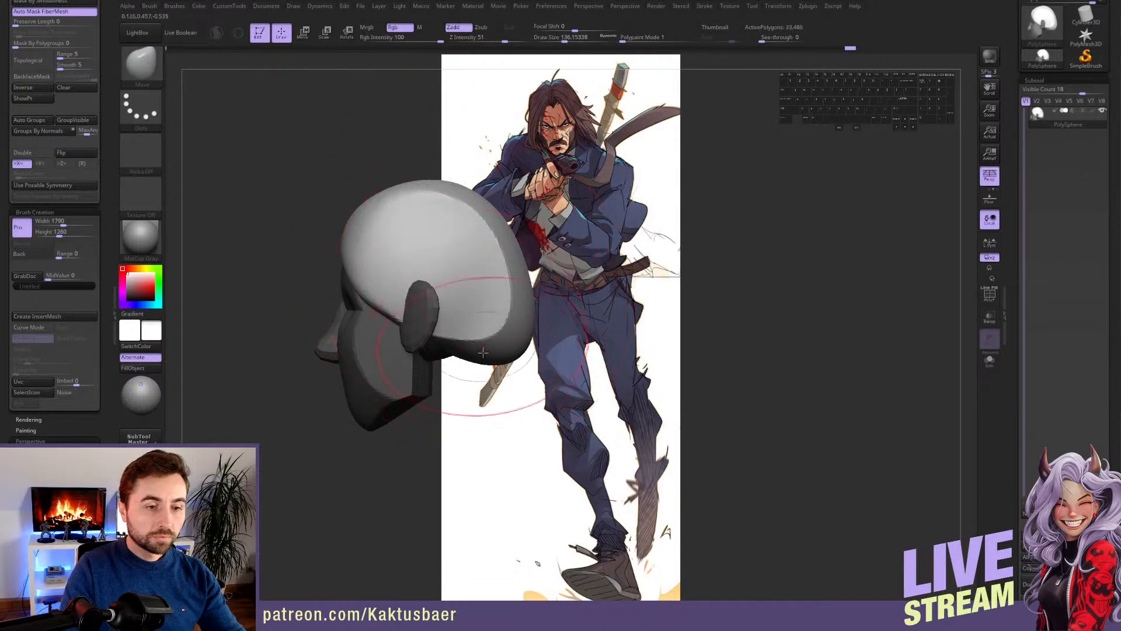
{"action": "left_click_drag", "start_coordinate": [467, 357], "coordinate": [458, 422]}
{"action": "right_click_drag", "start_coordinate": [514, 345], "coordinate": [476, 335]}
{"action": "left_click_drag", "start_coordinate": [505, 379], "coordinate": [549, 443]}
{"action": "right_click_drag", "start_coordinate": [520, 357], "coordinate": [477, 363]}
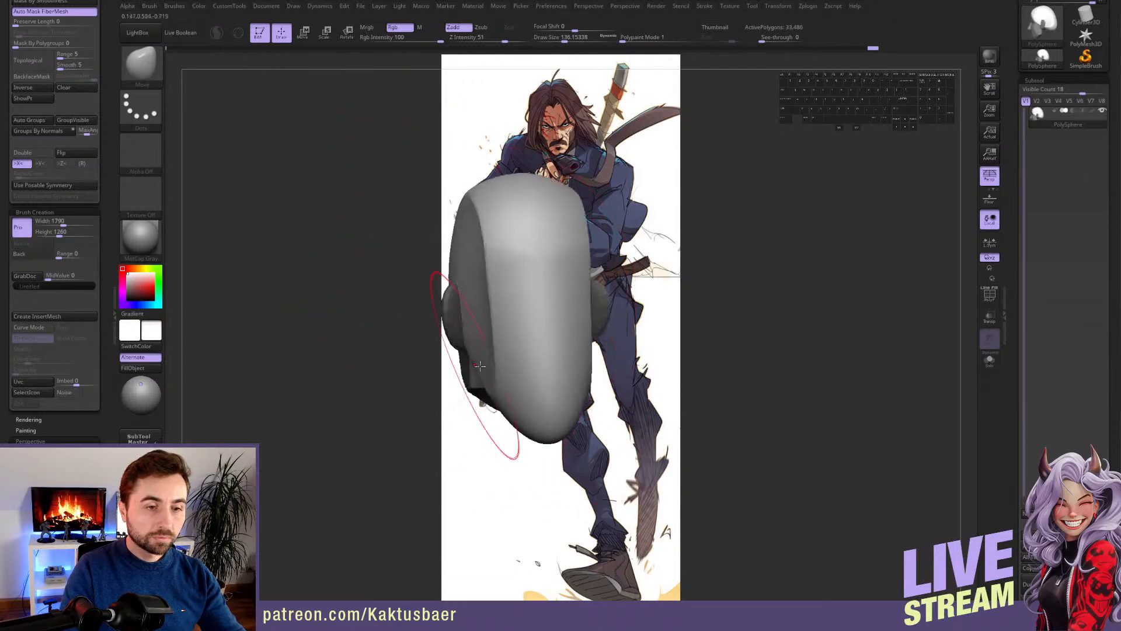
{"action": "mouse_move", "coordinate": [480, 354]}
{"action": "left_mouse_down"}
{"action": "mouse_move", "coordinate": [466, 345]}
{"action": "mouse_move", "coordinate": [471, 331]}
{"action": "mouse_move", "coordinate": [468, 374]}
{"action": "mouse_move", "coordinate": [461, 327]}
{"action": "left_mouse_up"}
{"action": "key", "text": "shift"}
{"action": "right_click_drag", "start_coordinate": [461, 327], "coordinate": [498, 338]}
{"action": "left_click_drag", "start_coordinate": [498, 338], "coordinate": [486, 400], "text": "shift"}
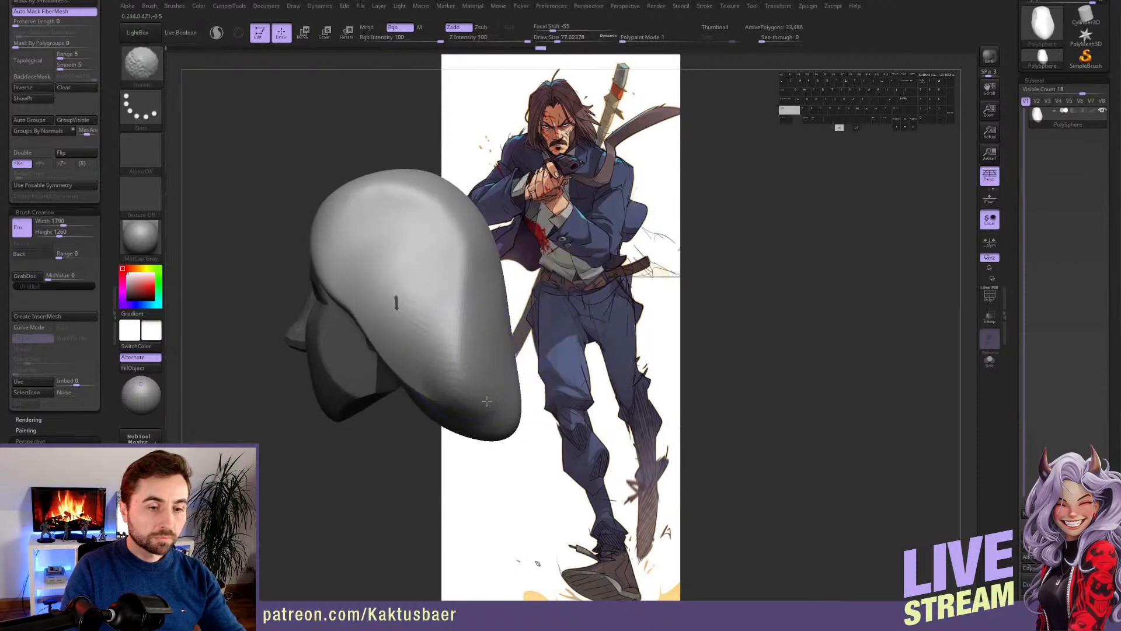
- Refine the lower back edge of the hair shell and its shape around the ears with the Move brush
{"action": "mouse_move", "coordinate": [452, 372]}
{"action": "right_mouse_down", "text": "alt"}
{"action": "mouse_move", "coordinate": [476, 347]}
{"action": "mouse_move", "coordinate": [445, 334]}
{"action": "right_mouse_up", "text": "alt"}
{"action": "key", "text": "s"}
{"action": "left_click_drag", "start_coordinate": [446, 334], "coordinate": [463, 335]}
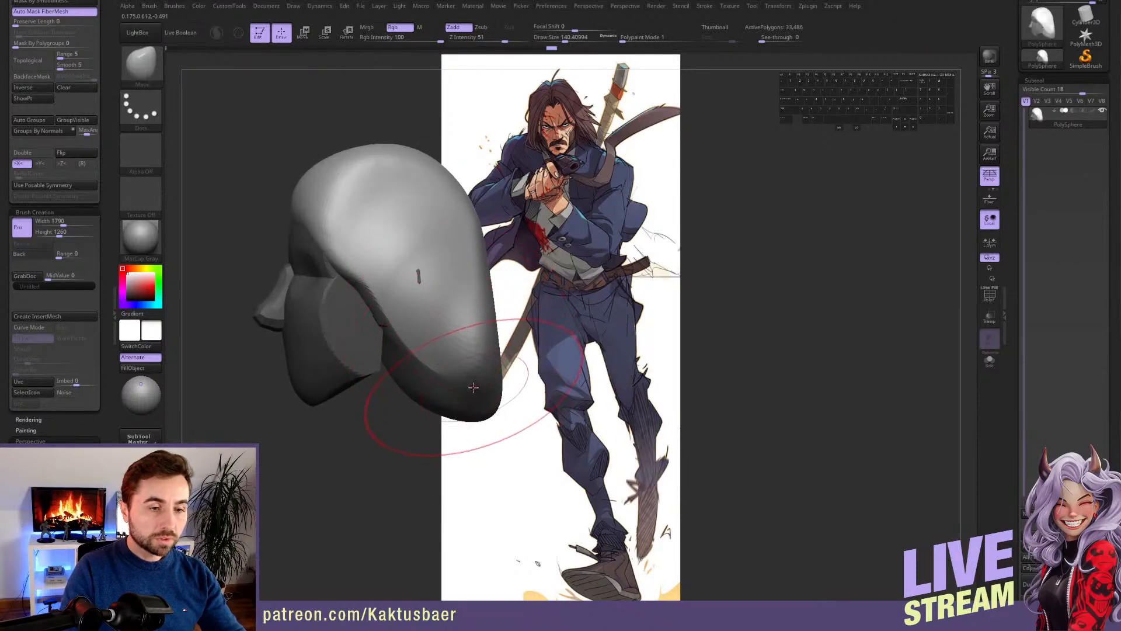
{"action": "left_click_drag", "start_coordinate": [473, 387], "coordinate": [456, 344]}
{"action": "right_click_drag", "start_coordinate": [444, 345], "coordinate": [485, 327], "text": "alt"}
{"action": "right_click_drag", "start_coordinate": [379, 283], "coordinate": [434, 271]}
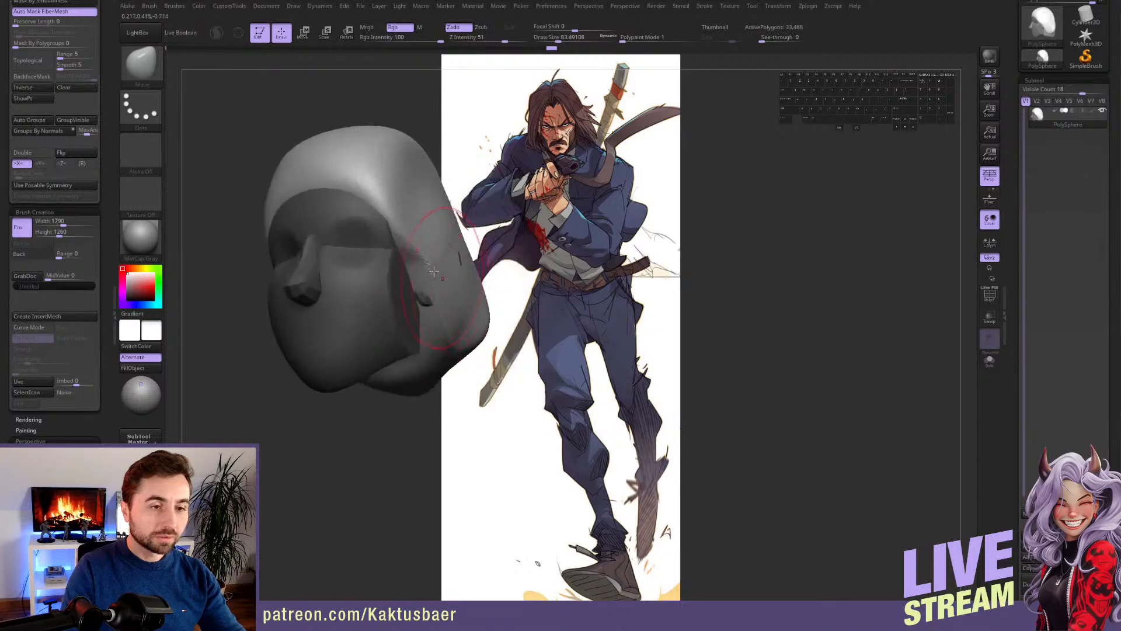
{"action": "key", "text": "bracketleft"}
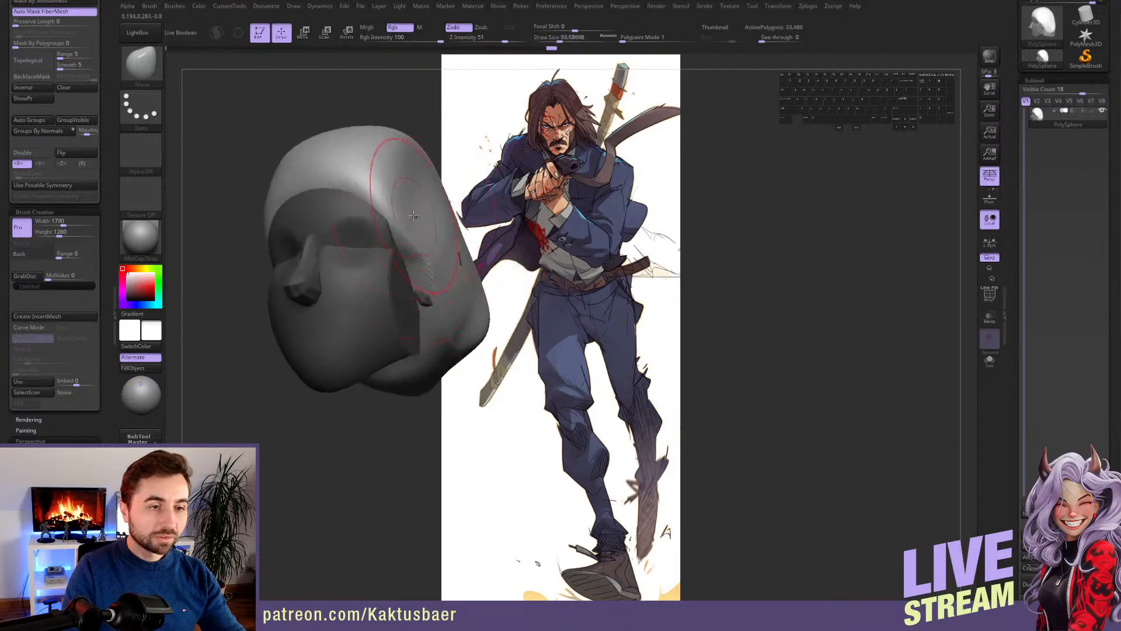
{"action": "mouse_move", "coordinate": [397, 181]}
{"action": "right_mouse_down", "text": "alt"}
{"action": "mouse_move", "coordinate": [397, 229]}
{"action": "mouse_move", "coordinate": [408, 233]}
{"action": "mouse_move", "coordinate": [371, 206]}
{"action": "mouse_move", "coordinate": [362, 252]}
{"action": "mouse_move", "coordinate": [428, 259]}
{"action": "right_mouse_up", "text": "alt"}
{"action": "key", "text": "bracketleft"}
{"action": "key", "text": "bracketleft"}
{"action": "key", "text": "bracketleft"}
- Switch to the ClayBuildup brush and try to isolate the hair shell from the other head pieces
{"action": "key", "text": "b"}
{"action": "key", "text": "c"}
{"action": "key", "text": "b"}
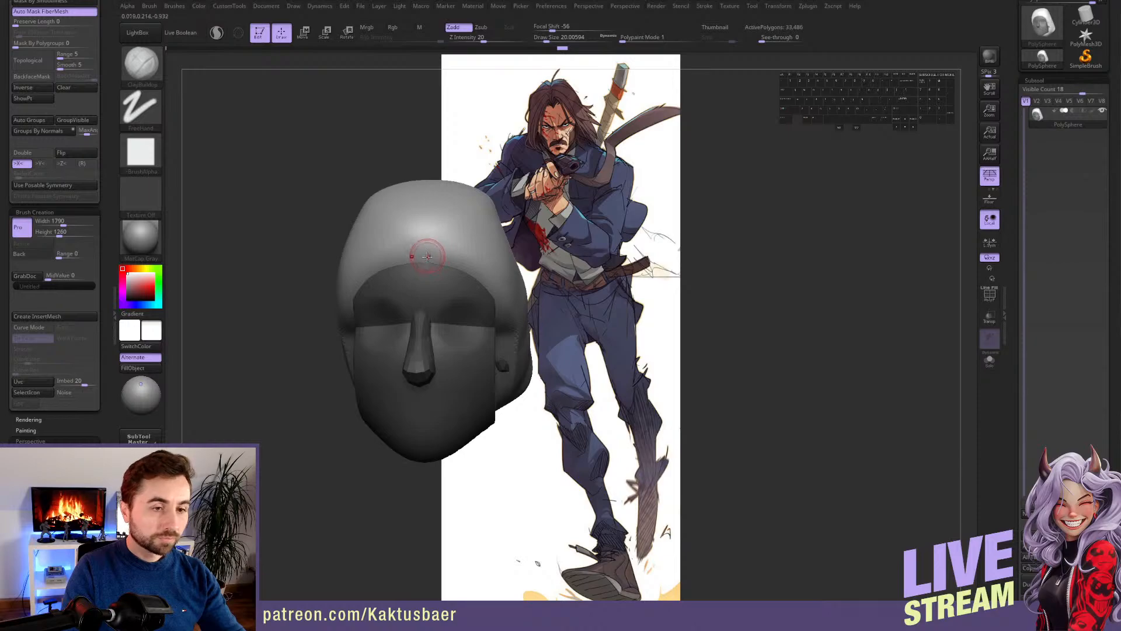
{"action": "left_click", "coordinate": [432, 243], "text": "ctrl+shift"}
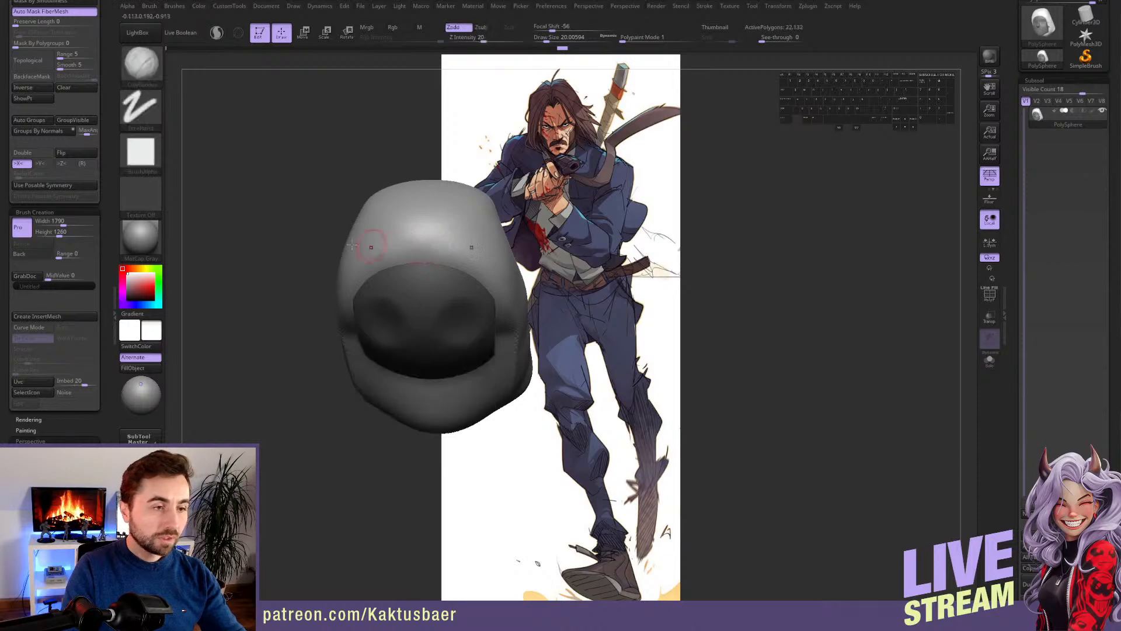
{"action": "left_click", "coordinate": [290, 208], "text": "ctrl+shift"}
{"action": "key", "text": "b"}
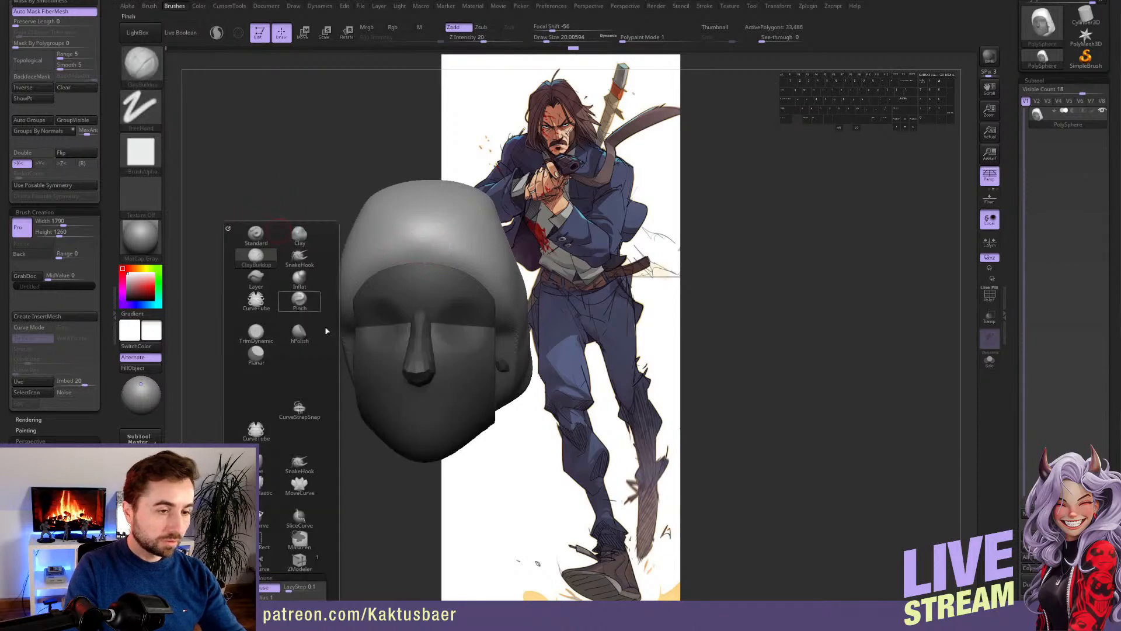
{"action": "left_click", "coordinate": [264, 537]}
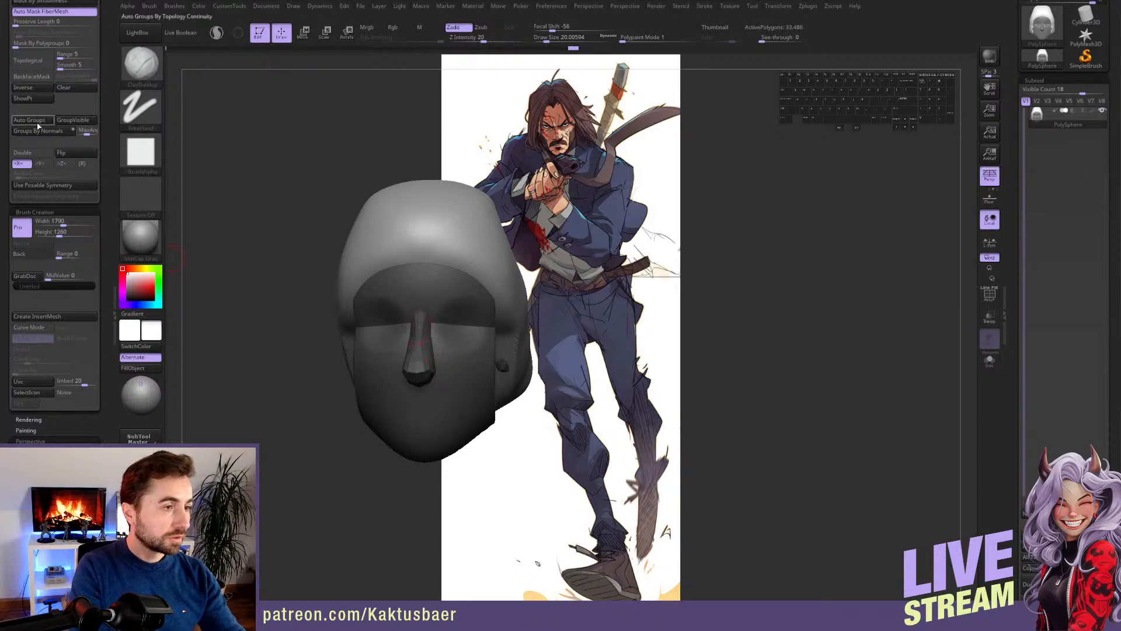
- Auto-group the head pieces by topology and split the hair shell off into its own subtool
{"action": "left_click", "coordinate": [378, 241], "text": "ctrl+shift"}
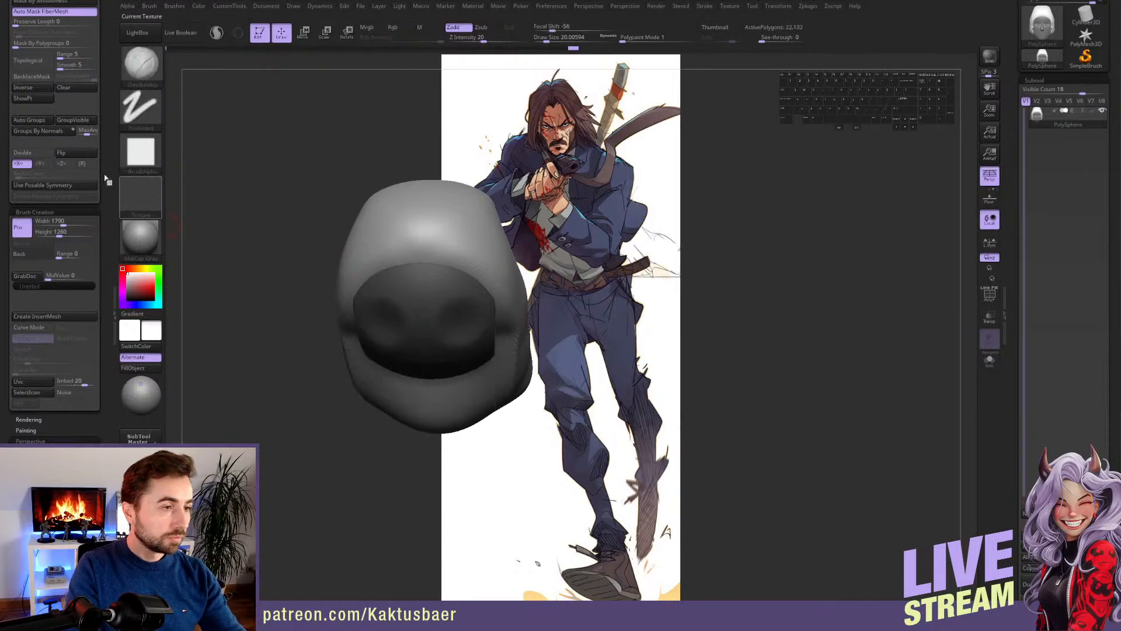
{"action": "left_click", "coordinate": [39, 119]}
{"action": "left_click", "coordinate": [423, 245], "text": "ctrl+shift"}
{"action": "left_click", "coordinate": [414, 224], "text": "ctrl+shift"}
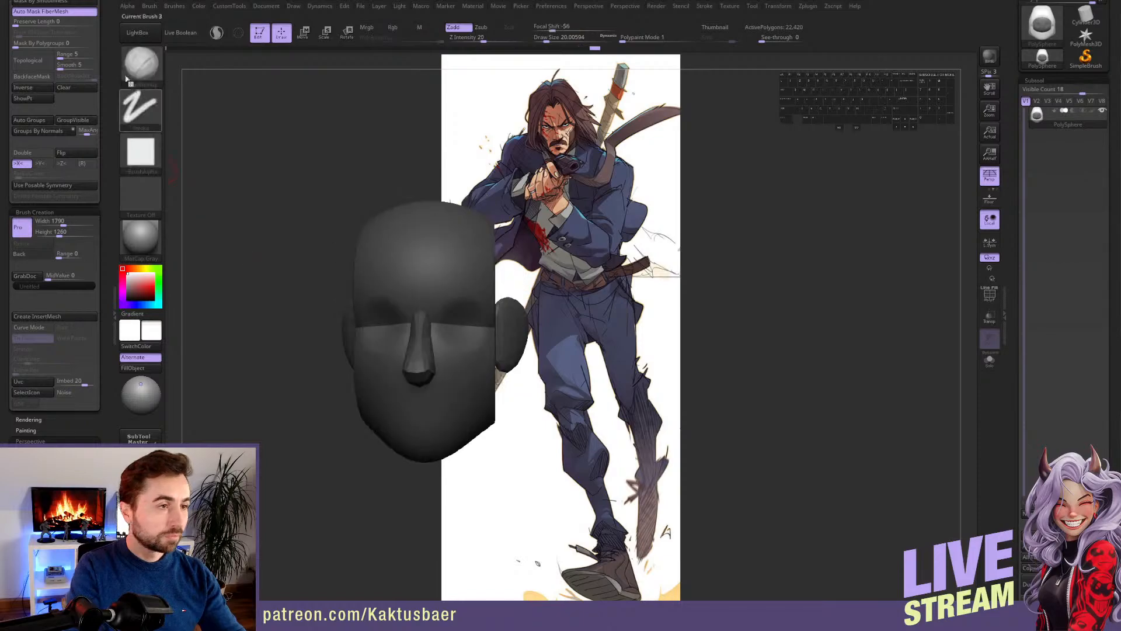
{"action": "left_click_drag", "start_coordinate": [96, 108], "coordinate": [94, 166]}
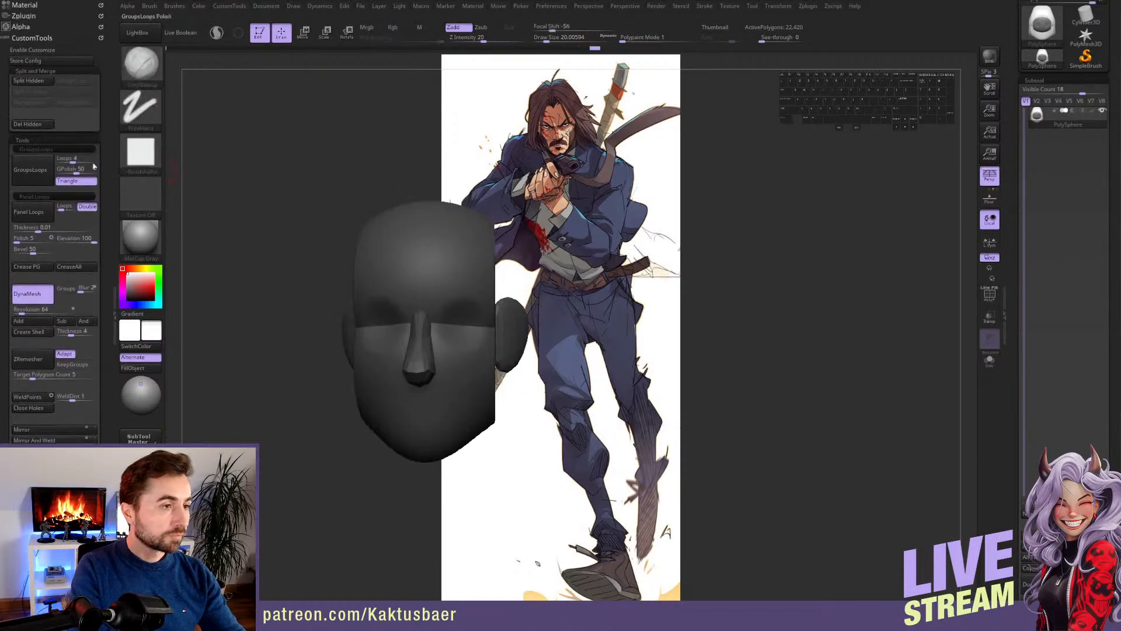
{"action": "left_click", "coordinate": [36, 91]}
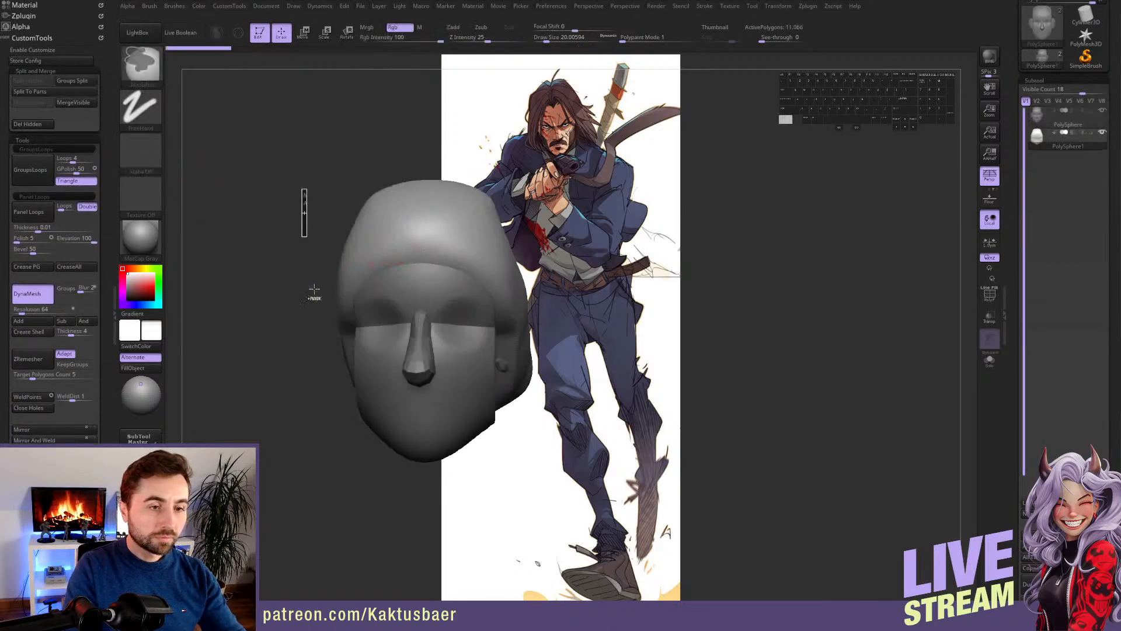
- Remesh the hair shell with DynaMesh and raise its resolution to 320
{"action": "key", "text": "ctrl+d"}
{"action": "key", "text": "ctrl+d"}
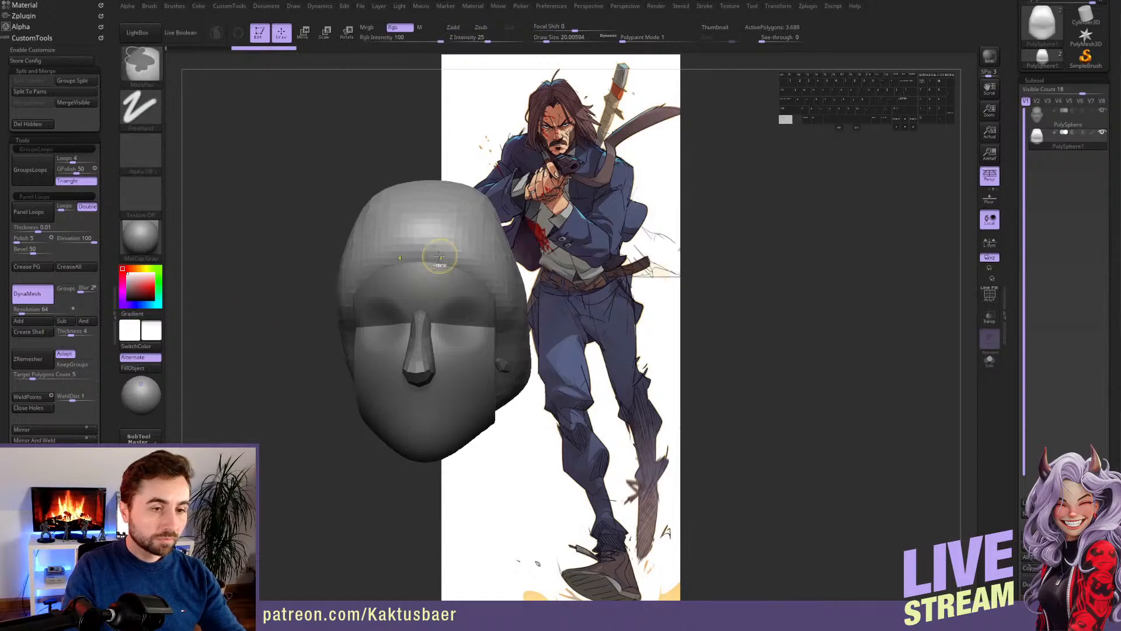
{"action": "key", "text": "s"}
{"action": "left_click_drag", "start_coordinate": [439, 256], "coordinate": [446, 254]}
{"action": "key", "text": "shift+d"}
{"action": "key", "text": "shift+d"}
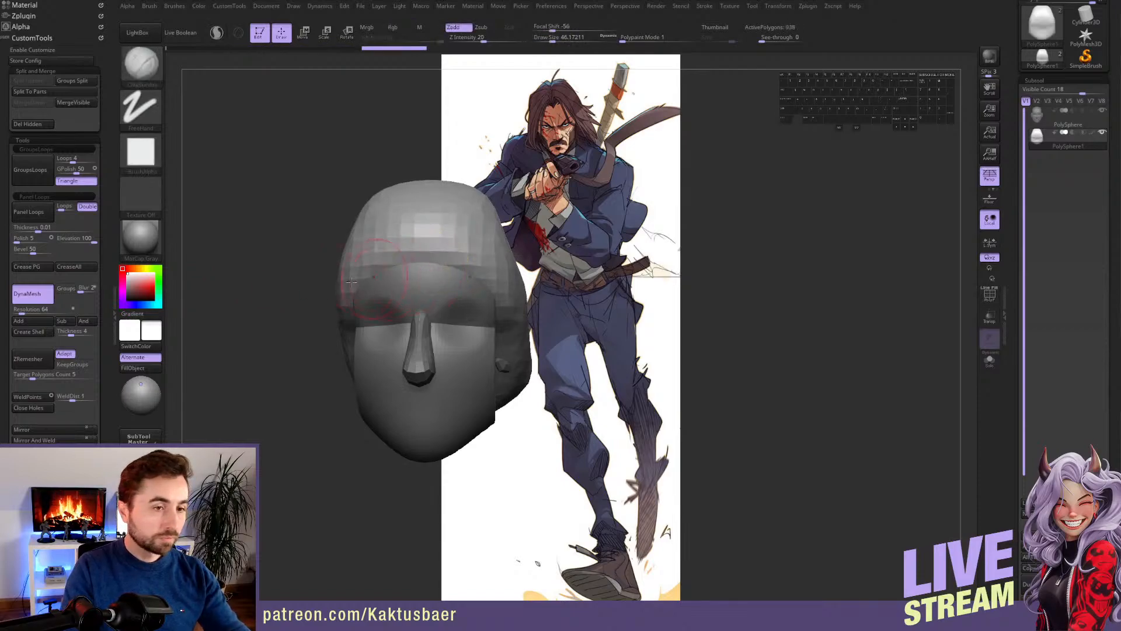
{"action": "left_click_drag", "start_coordinate": [26, 313], "coordinate": [31, 312]}
{"action": "left_click_drag", "start_coordinate": [229, 217], "coordinate": [248, 268], "text": "ctrl"}
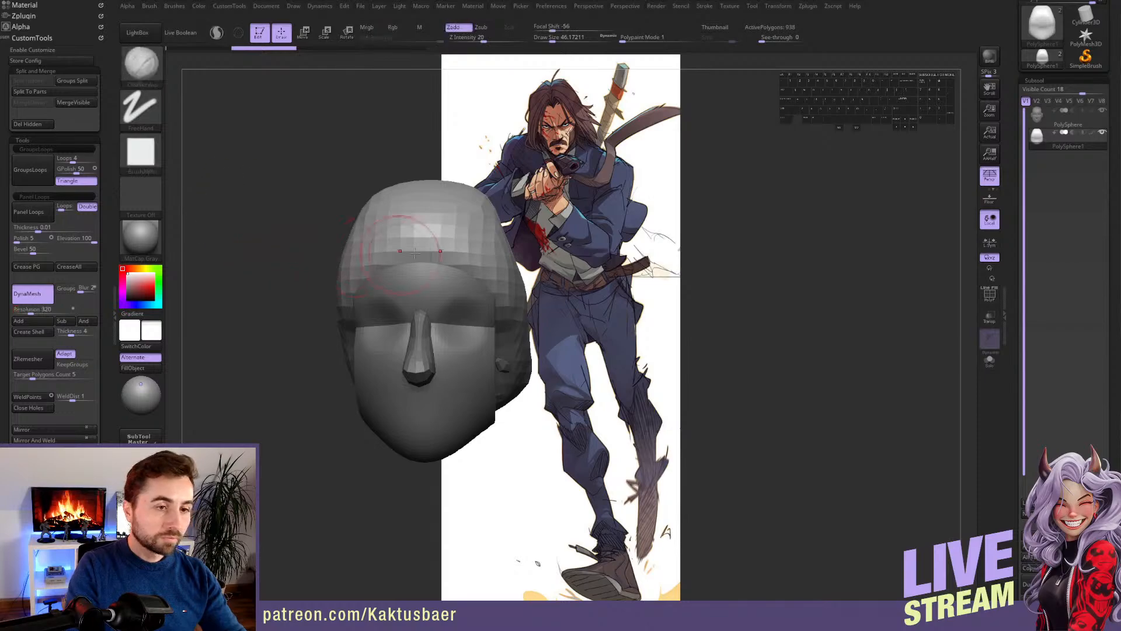
- Build up a raised hairline across the forehead and temples with the ClayBuildup brush and remesh the hair
{"action": "key", "text": "s"}
{"action": "left_click_drag", "start_coordinate": [441, 253], "coordinate": [479, 272]}
{"action": "left_click_drag", "start_coordinate": [339, 208], "coordinate": [299, 219], "text": "ctrl"}
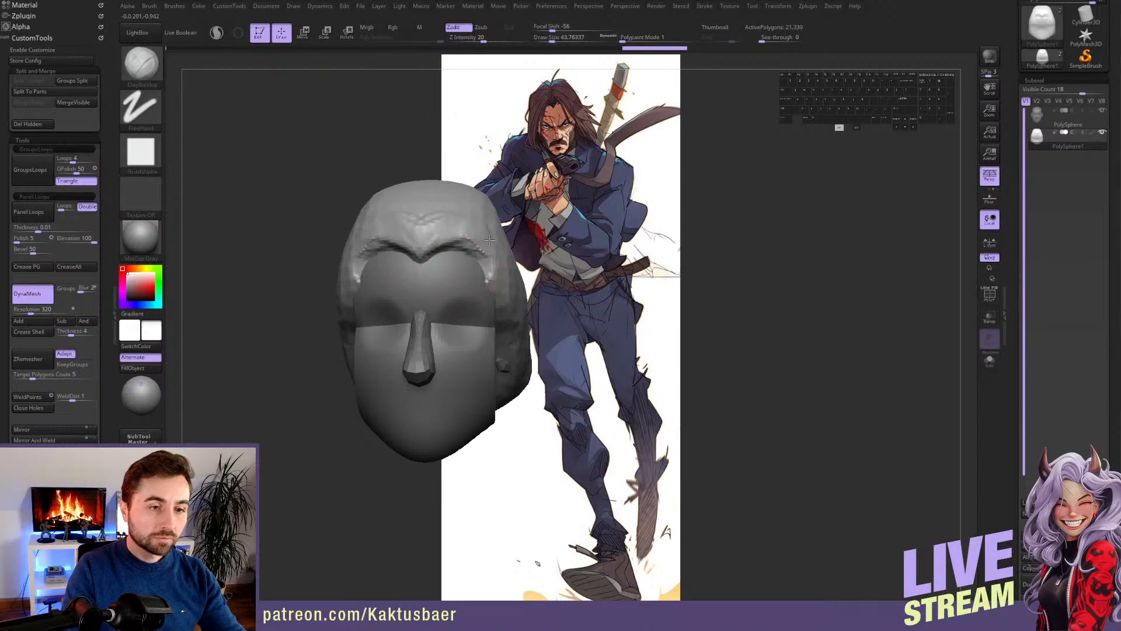
- Carve a centre parting from the hairline over the top of the hair with the DamStandard brush
{"action": "mouse_move", "coordinate": [469, 277]}
{"action": "right_mouse_down"}
{"action": "mouse_move", "coordinate": [447, 266]}
{"action": "mouse_move", "coordinate": [400, 290]}
{"action": "mouse_move", "coordinate": [395, 274]}
{"action": "right_mouse_up"}
{"action": "key", "text": "b"}
{"action": "key", "text": "d"}
{"action": "key", "text": "s"}
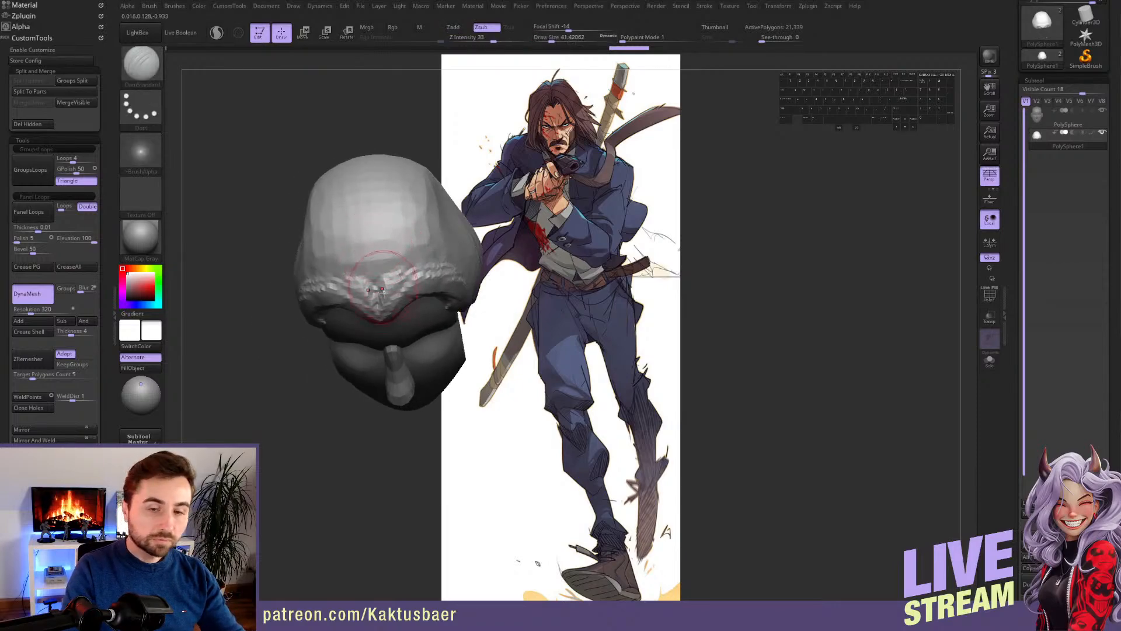
{"action": "mouse_move", "coordinate": [379, 290]}
{"action": "left_mouse_down"}
{"action": "mouse_move", "coordinate": [356, 155]}
{"action": "mouse_move", "coordinate": [370, 228]}
{"action": "mouse_move", "coordinate": [367, 170]}
{"action": "left_mouse_up"}
- Reshape the side outline of the hair outward and downward with the Move brush
{"action": "mouse_move", "coordinate": [371, 243]}
{"action": "right_mouse_down"}
{"action": "mouse_move", "coordinate": [371, 227]}
{"action": "mouse_move", "coordinate": [476, 162]}
{"action": "right_mouse_up"}
{"action": "key", "text": "b"}
{"action": "key", "text": "m"}
{"action": "key", "text": "v"}
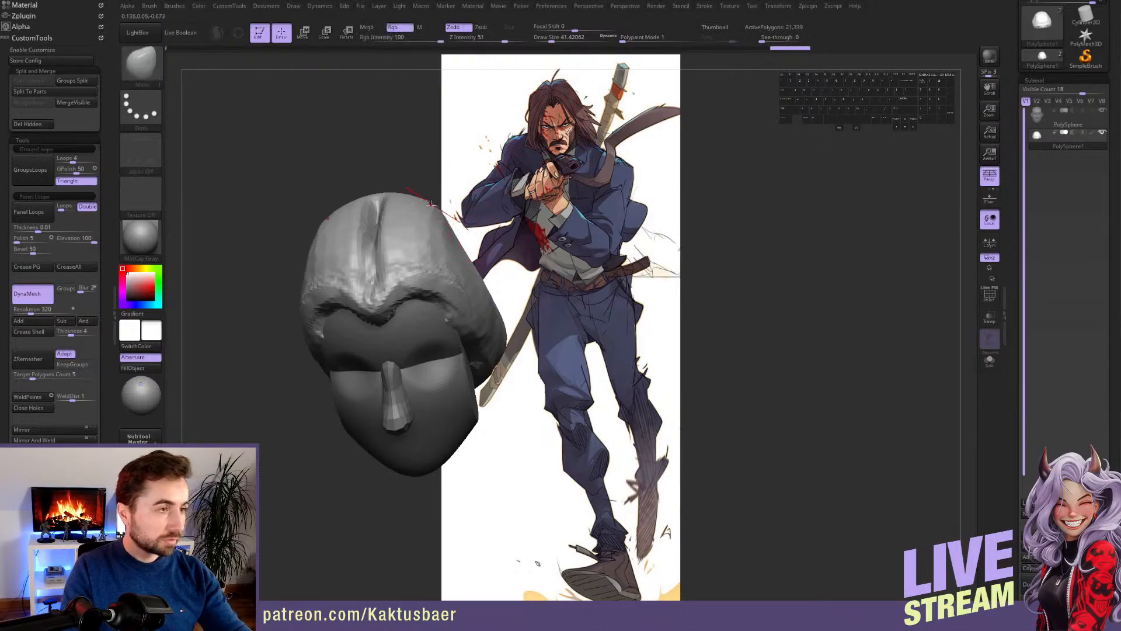
{"action": "left_click_drag", "start_coordinate": [473, 234], "coordinate": [502, 277]}
{"action": "mouse_move", "coordinate": [503, 277]}
{"action": "right_mouse_down"}
{"action": "mouse_move", "coordinate": [426, 282]}
{"action": "mouse_move", "coordinate": [524, 315]}
{"action": "mouse_move", "coordinate": [487, 314]}
{"action": "mouse_move", "coordinate": [523, 314]}
{"action": "mouse_move", "coordinate": [520, 327]}
{"action": "right_mouse_up"}
{"action": "left_click", "coordinate": [990, 268]}
{"action": "key", "text": "s"}
{"action": "left_click", "coordinate": [507, 314]}
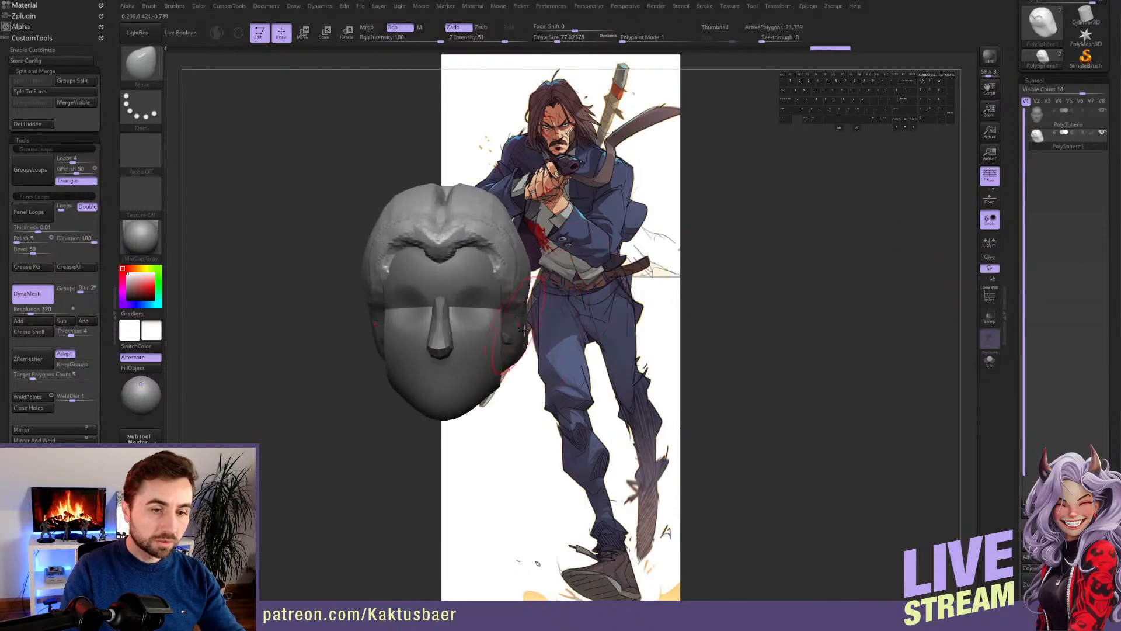
- Pull both sides of the hair down past the cheeks into long locks with the Move brush
{"action": "left_click_drag", "start_coordinate": [528, 346], "coordinate": [561, 389]}
{"action": "right_click_drag", "start_coordinate": [561, 389], "coordinate": [515, 353]}
{"action": "left_click_drag", "start_coordinate": [541, 368], "coordinate": [536, 377]}
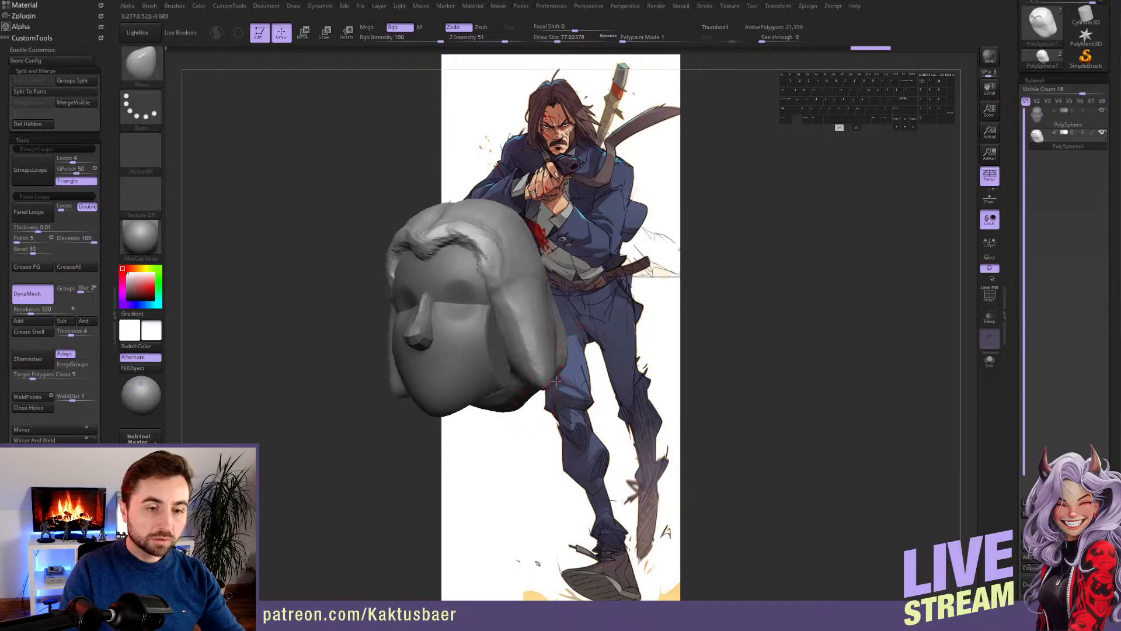
{"action": "mouse_move", "coordinate": [537, 376]}
{"action": "right_mouse_down"}
{"action": "mouse_move", "coordinate": [514, 356]}
{"action": "mouse_move", "coordinate": [541, 368]}
{"action": "right_mouse_up"}
{"action": "mouse_move", "coordinate": [540, 367]}
{"action": "left_mouse_down"}
{"action": "mouse_move", "coordinate": [555, 347]}
{"action": "mouse_move", "coordinate": [547, 368]}
{"action": "mouse_move", "coordinate": [554, 359]}
{"action": "left_mouse_up"}
{"action": "right_click_drag", "start_coordinate": [555, 359], "coordinate": [587, 377]}
{"action": "left_click_drag", "start_coordinate": [520, 362], "coordinate": [523, 371]}
- Smooth the hairline and rebuild volume along the front edge of the hair with the ClayBuildup brush
{"action": "left_click_drag", "start_coordinate": [403, 245], "coordinate": [424, 230], "text": "shift"}
{"action": "right_click_drag", "start_coordinate": [424, 229], "coordinate": [420, 261], "text": "shift"}
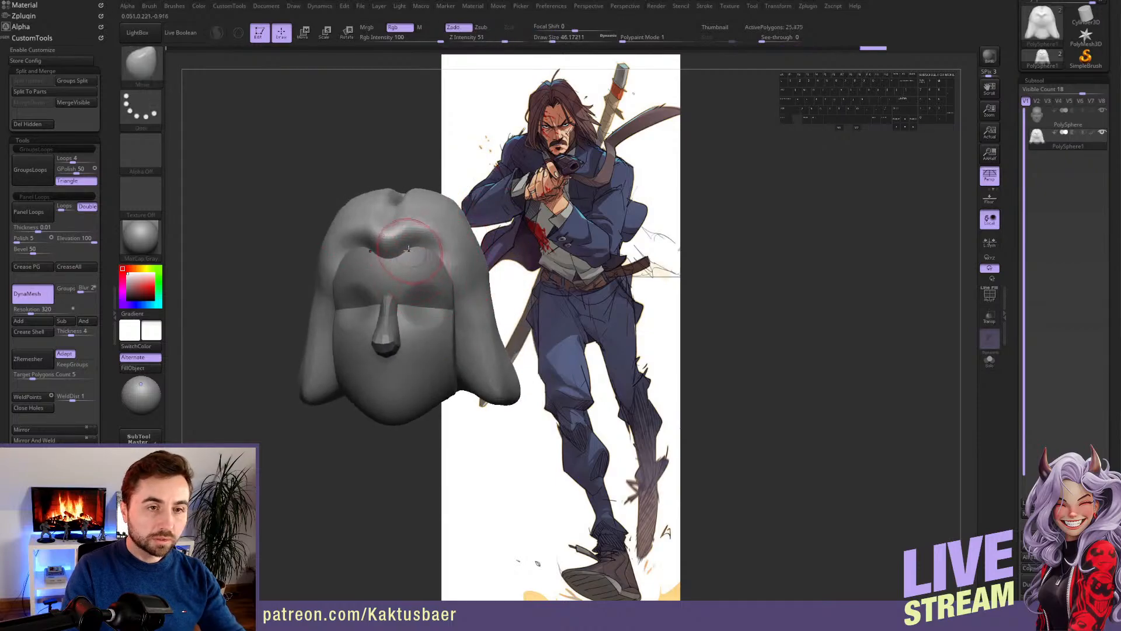
{"action": "key", "text": "b"}
{"action": "key", "text": "c"}
{"action": "key", "text": "b"}
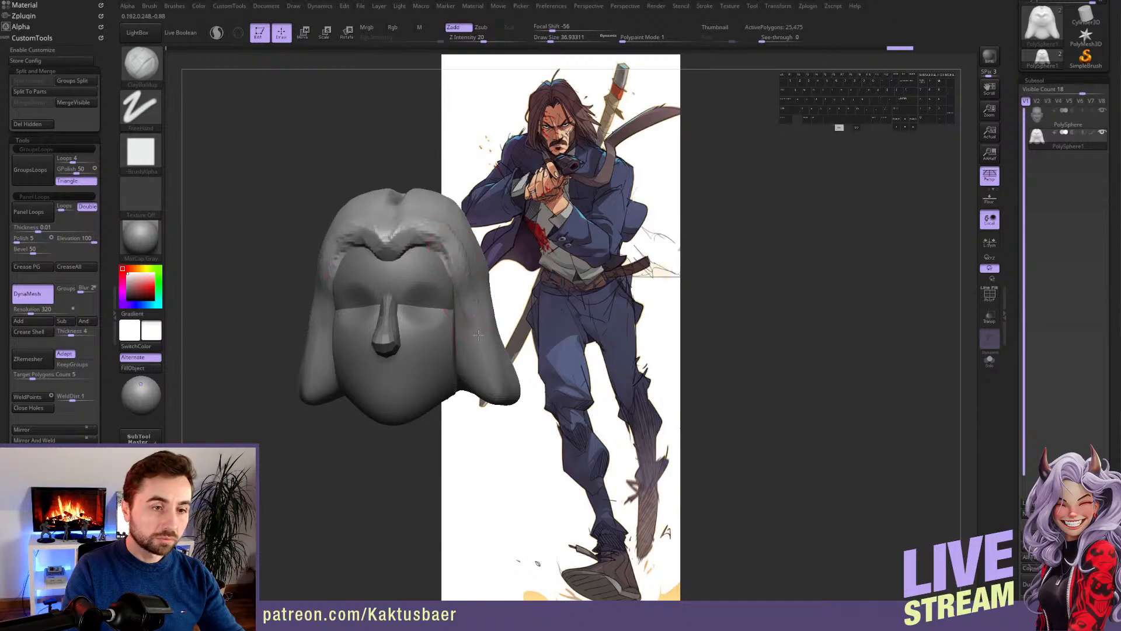
{"action": "right_click_drag", "start_coordinate": [477, 334], "coordinate": [441, 257]}
- Pull the side hair forward over the temple and cheek with the Move brush
{"action": "key", "text": "b"}
{"action": "key", "text": "m"}
{"action": "key", "text": "v"}
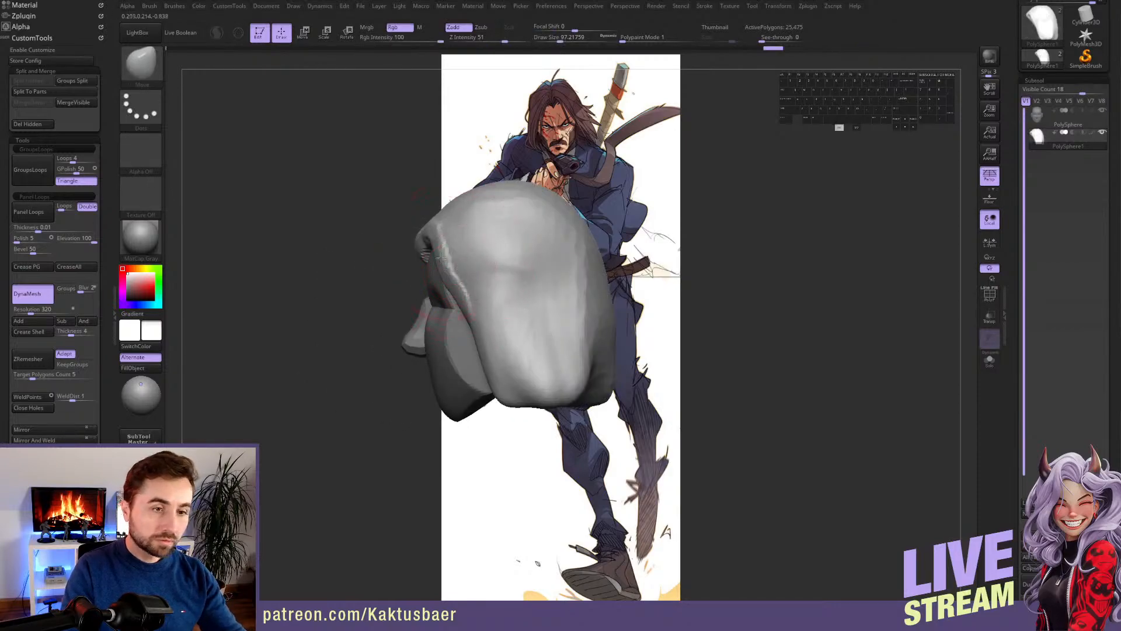
{"action": "mouse_move", "coordinate": [441, 257]}
{"action": "left_mouse_down"}
{"action": "mouse_move", "coordinate": [430, 263]}
{"action": "mouse_move", "coordinate": [459, 351]}
{"action": "mouse_move", "coordinate": [538, 377]}
{"action": "mouse_move", "coordinate": [467, 353]}
{"action": "mouse_move", "coordinate": [438, 271]}
{"action": "left_mouse_up"}
{"action": "key", "text": "s"}
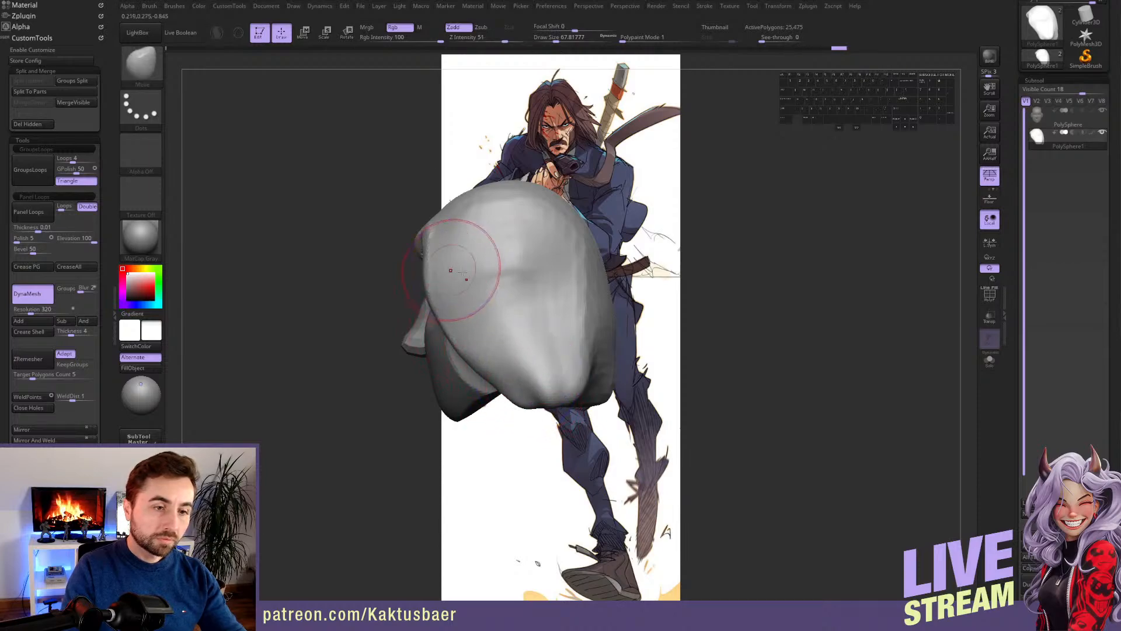
{"action": "right_click_drag", "start_coordinate": [463, 272], "coordinate": [513, 292]}
{"action": "key", "text": "s"}
{"action": "left_click_drag", "start_coordinate": [430, 260], "coordinate": [421, 260]}
- Switch from the hair to the head subtool and clear the head's mask
{"action": "right_click_drag", "start_coordinate": [374, 240], "coordinate": [412, 281]}
{"action": "left_click", "coordinate": [390, 292], "text": "alt"}
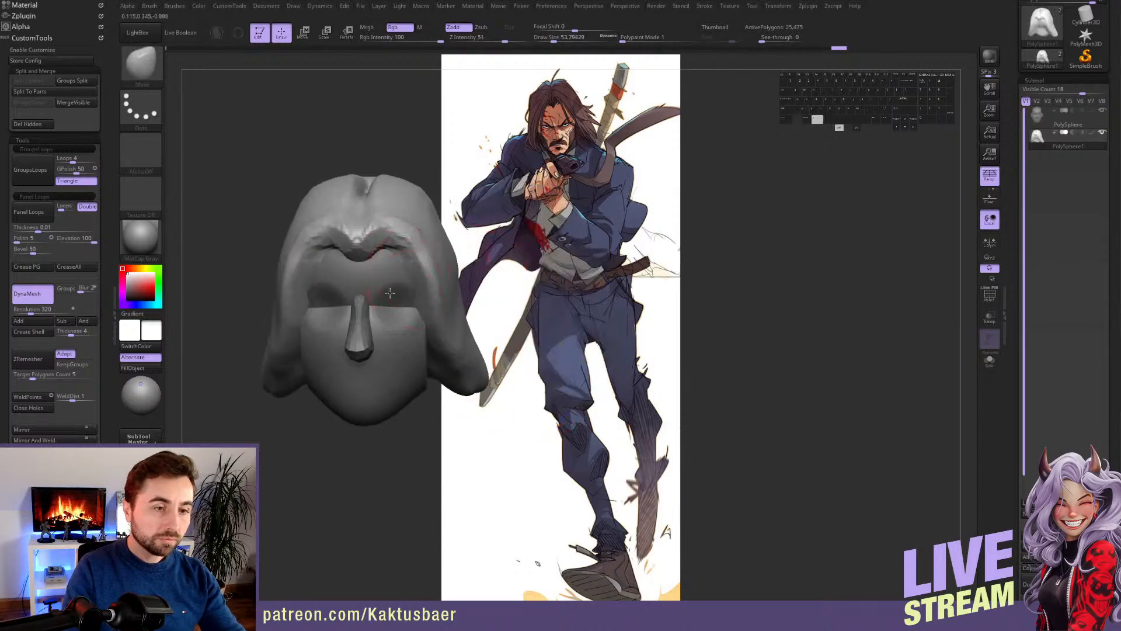
{"action": "left_click_drag", "start_coordinate": [390, 293], "coordinate": [398, 300], "text": "alt"}
{"action": "left_click", "coordinate": [393, 291], "text": "alt"}
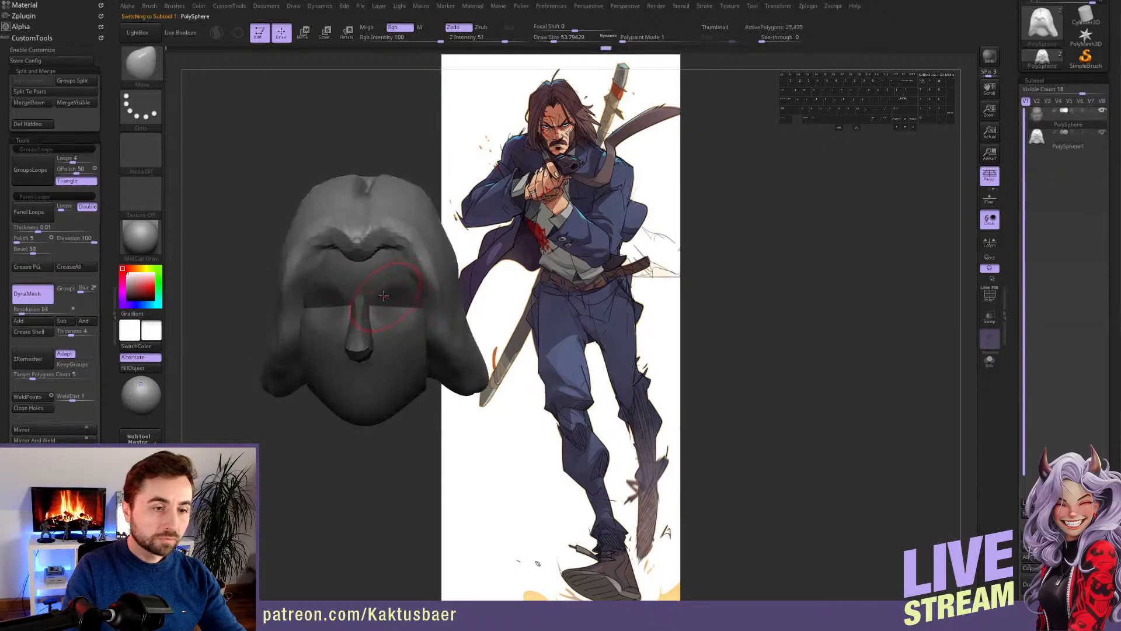
{"action": "right_click_drag", "start_coordinate": [392, 293], "coordinate": [418, 297], "text": "ctrl"}
{"action": "key", "text": "s"}
{"action": "left_click_drag", "start_coordinate": [424, 283], "coordinate": [414, 283]}
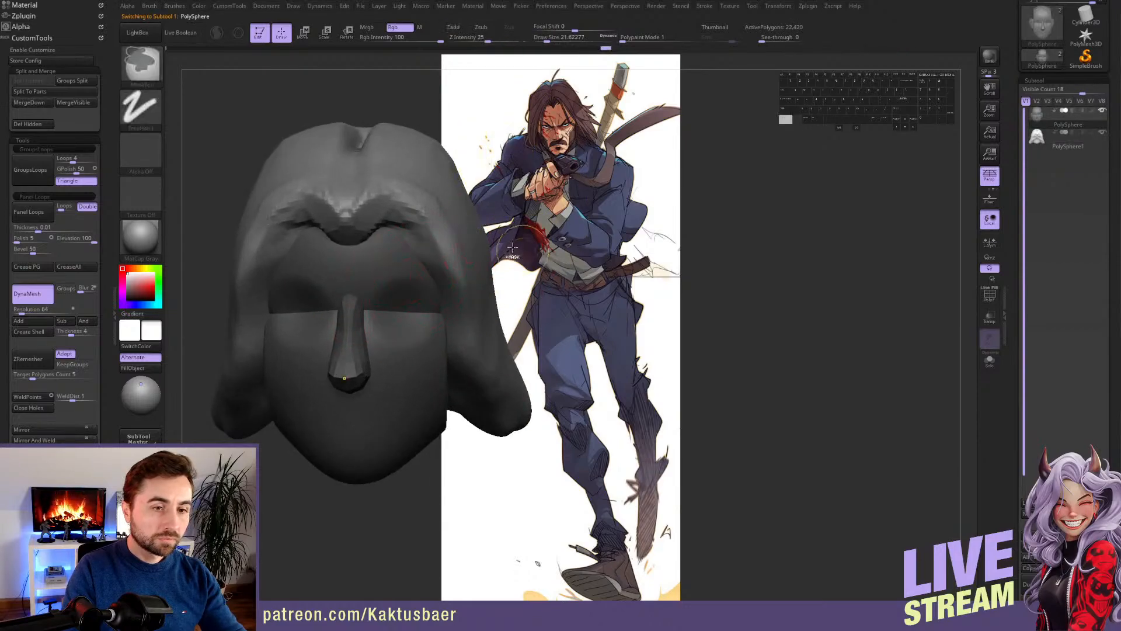
{"action": "right_click_drag", "start_coordinate": [523, 246], "coordinate": [572, 256], "text": "alt"}
{"action": "left_click", "coordinate": [113, 414]}
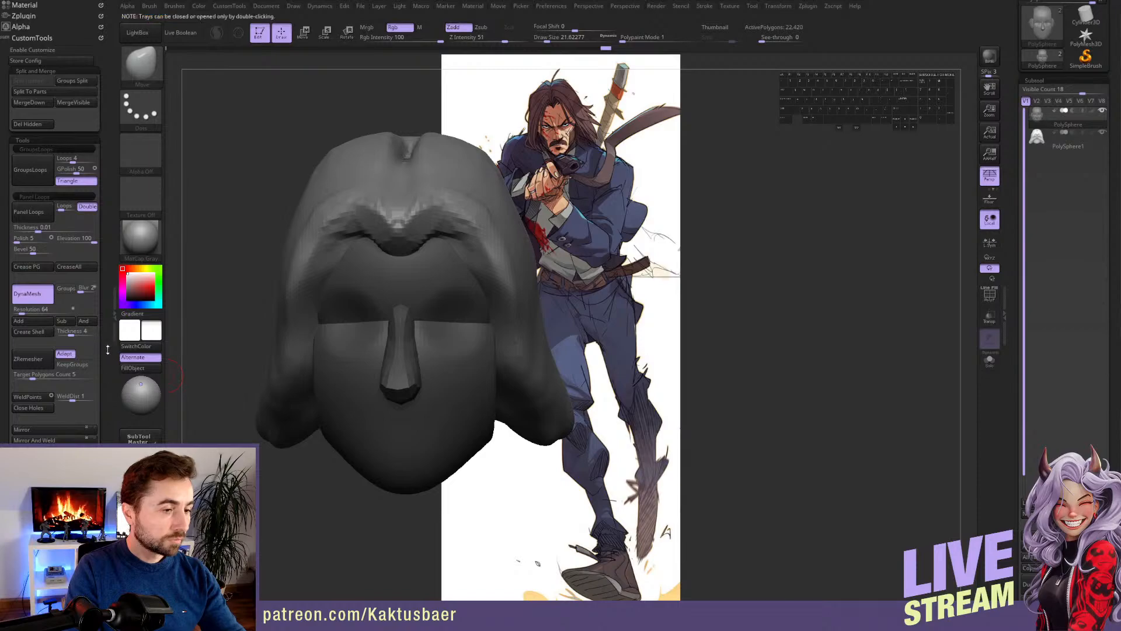
{"action": "left_click_drag", "start_coordinate": [107, 414], "coordinate": [106, 263]}
{"action": "left_click", "coordinate": [65, 282]}
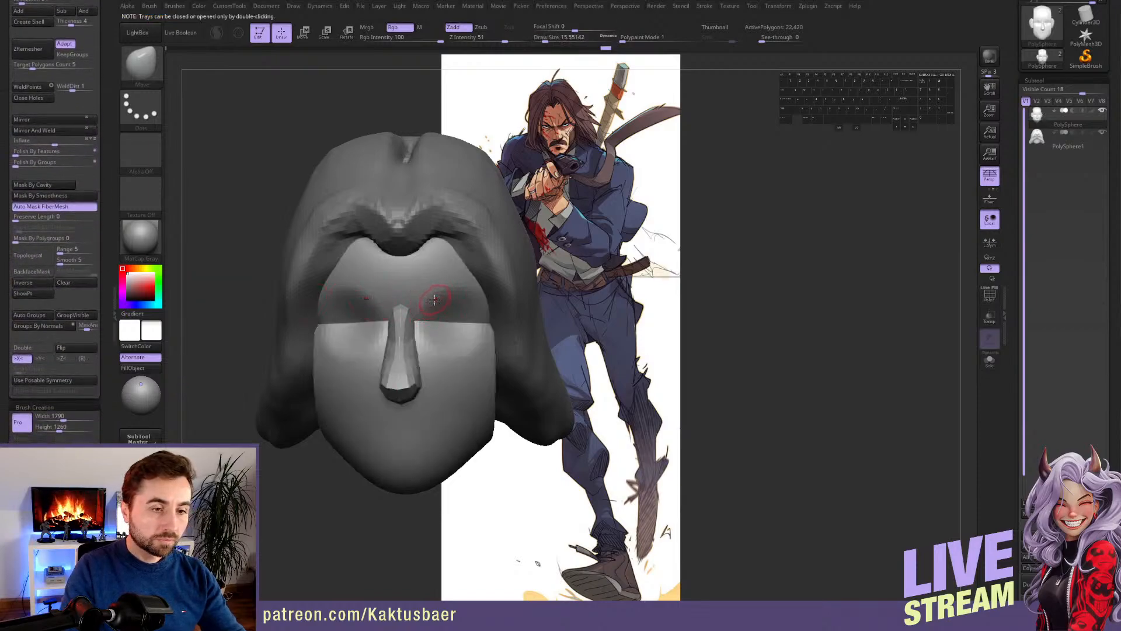
- Leave only the upper face unmasked and sculpt angled brow ridges above deep eye sockets with the ClayBuildup brush
{"action": "key", "text": "ctrl+i"}
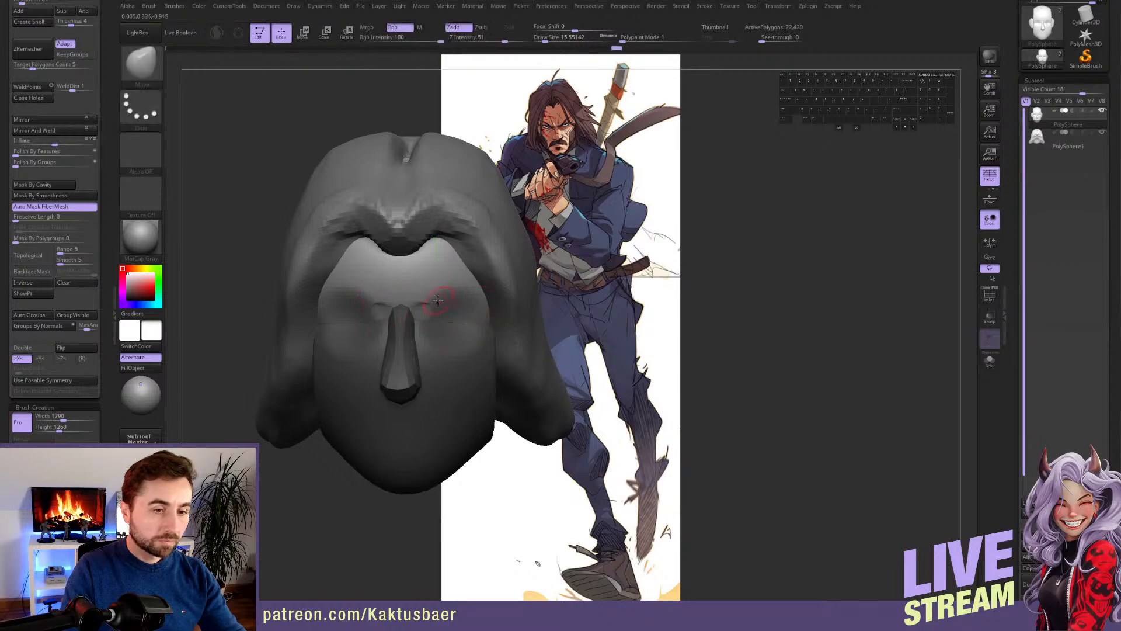
{"action": "key", "text": "b"}
{"action": "key", "text": "c"}
{"action": "key", "text": "b"}
{"action": "mouse_move", "coordinate": [428, 303]}
{"action": "left_mouse_down"}
{"action": "mouse_move", "coordinate": [444, 283]}
{"action": "mouse_move", "coordinate": [471, 284]}
{"action": "left_mouse_up"}
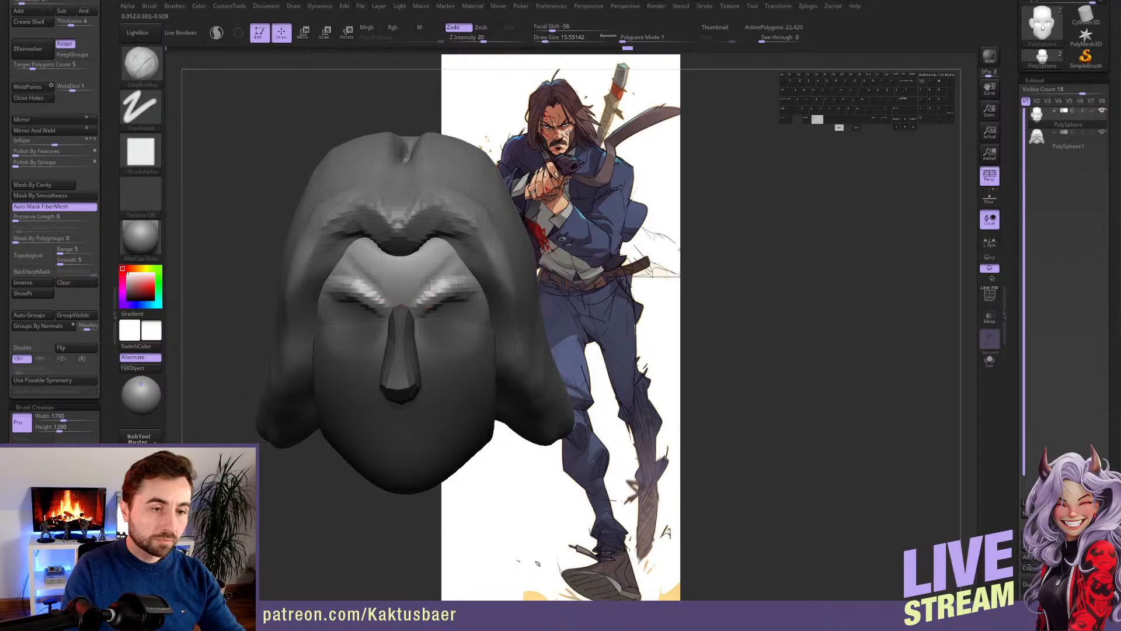
{"action": "right_click_drag", "start_coordinate": [445, 338], "coordinate": [443, 313], "text": "alt"}
{"action": "left_click_drag", "start_coordinate": [452, 288], "coordinate": [450, 300]}
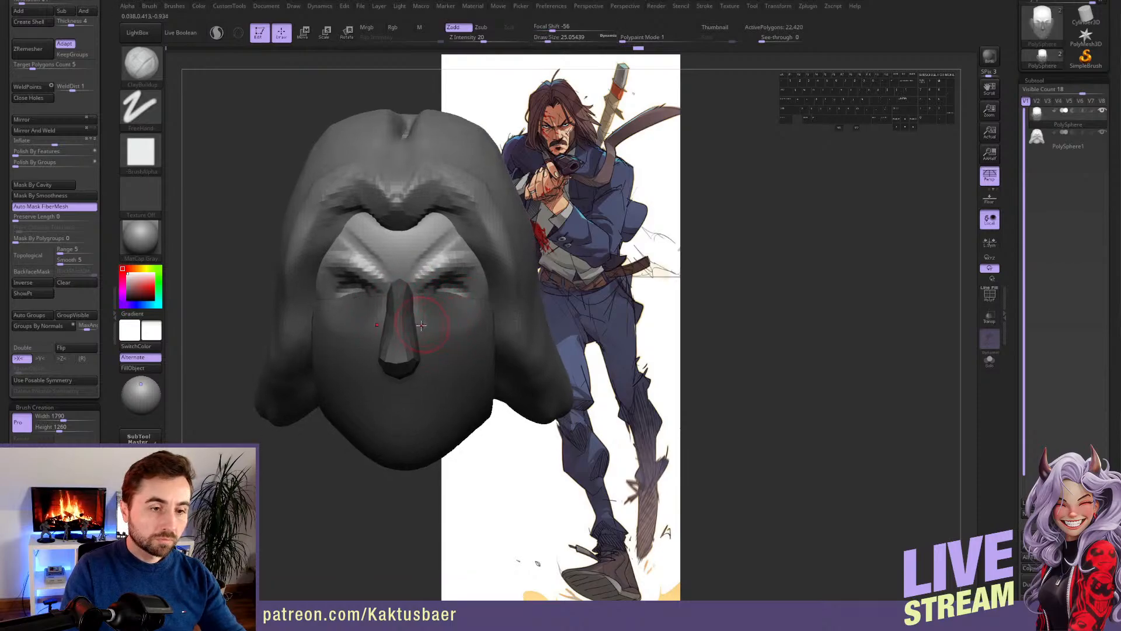
- Mask everything except the lower face and carve diagonal hollows beneath the cheekbones with the ClayBuildup brush
{"action": "key", "text": "w"}
{"action": "left_click", "coordinate": [513, 368], "text": "ctrl"}
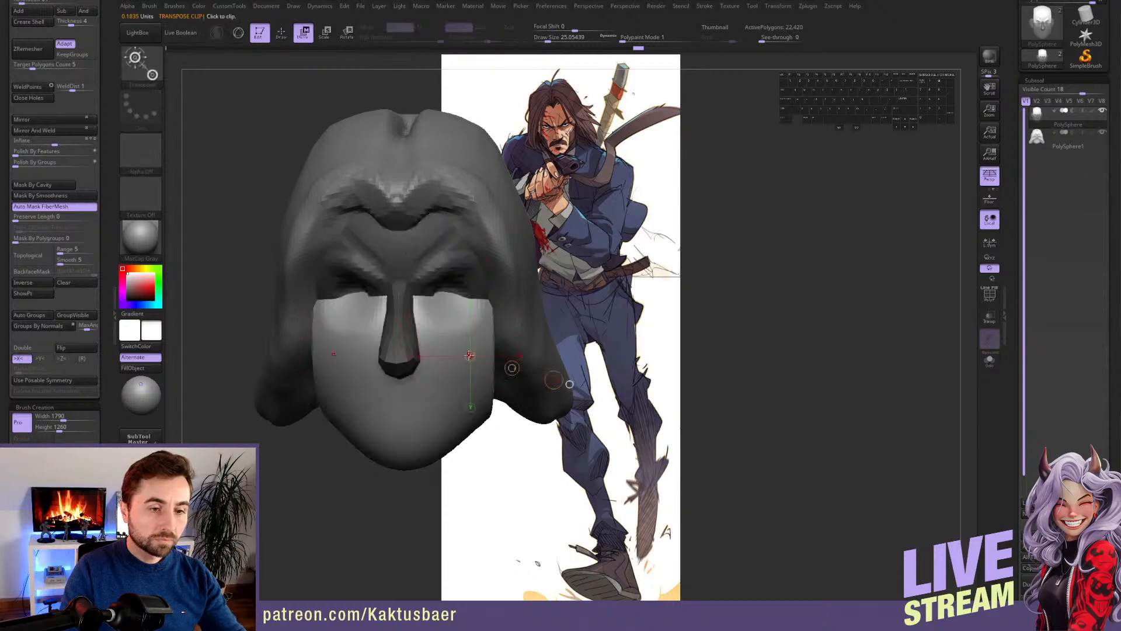
{"action": "right_click_drag", "start_coordinate": [513, 368], "coordinate": [475, 350]}
{"action": "mouse_move", "coordinate": [474, 388]}
{"action": "left_mouse_down", "text": "alt"}
{"action": "mouse_move", "coordinate": [504, 335]}
{"action": "mouse_move", "coordinate": [488, 368]}
{"action": "mouse_move", "coordinate": [494, 387]}
{"action": "mouse_move", "coordinate": [505, 374]}
{"action": "mouse_move", "coordinate": [501, 409]}
{"action": "left_mouse_up", "text": "alt"}
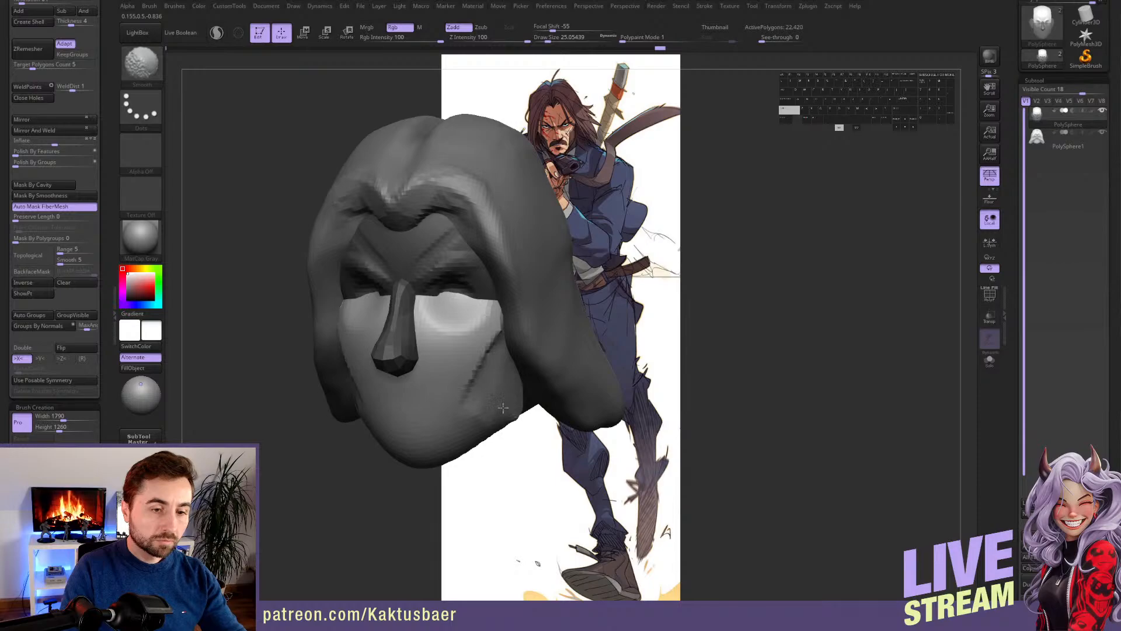
{"action": "mouse_move", "coordinate": [500, 403]}
{"action": "right_mouse_down", "text": "alt"}
{"action": "mouse_move", "coordinate": [471, 357]}
{"action": "mouse_move", "coordinate": [447, 356]}
{"action": "right_mouse_up", "text": "alt"}
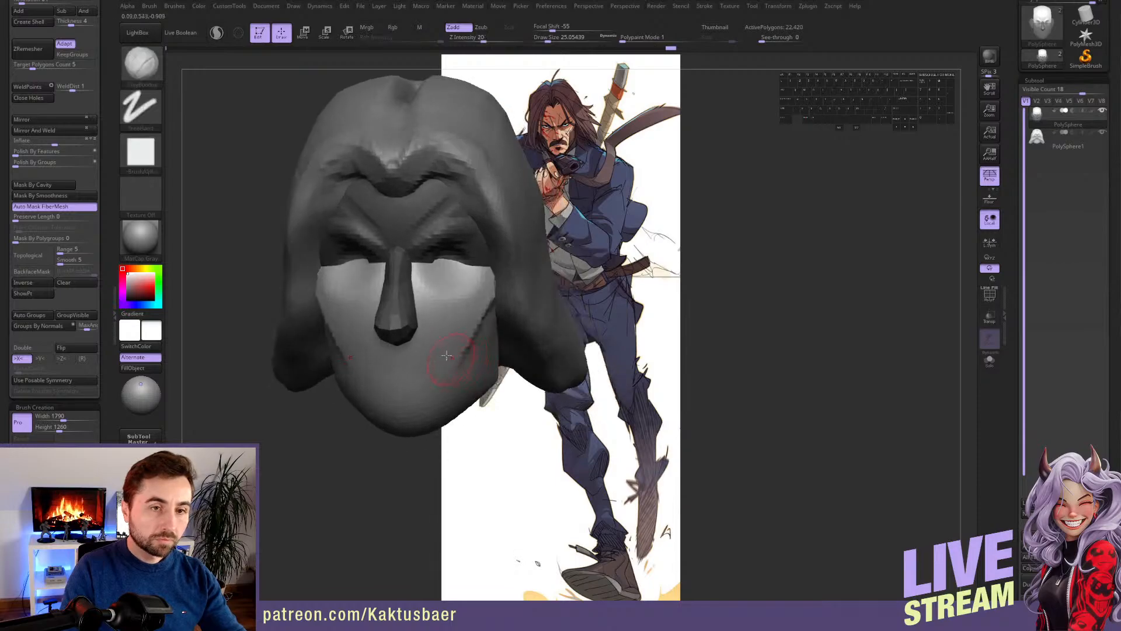
- Carve a wide, downturned mouth line below the nose with a smaller DamStandard brush
{"action": "key", "text": "s"}
{"action": "left_click_drag", "start_coordinate": [417, 369], "coordinate": [400, 372]}
{"action": "key", "text": "b"}
{"action": "key", "text": "d"}
{"action": "key", "text": "s"}
{"action": "right_click_drag", "start_coordinate": [405, 376], "coordinate": [404, 370], "text": "shift"}
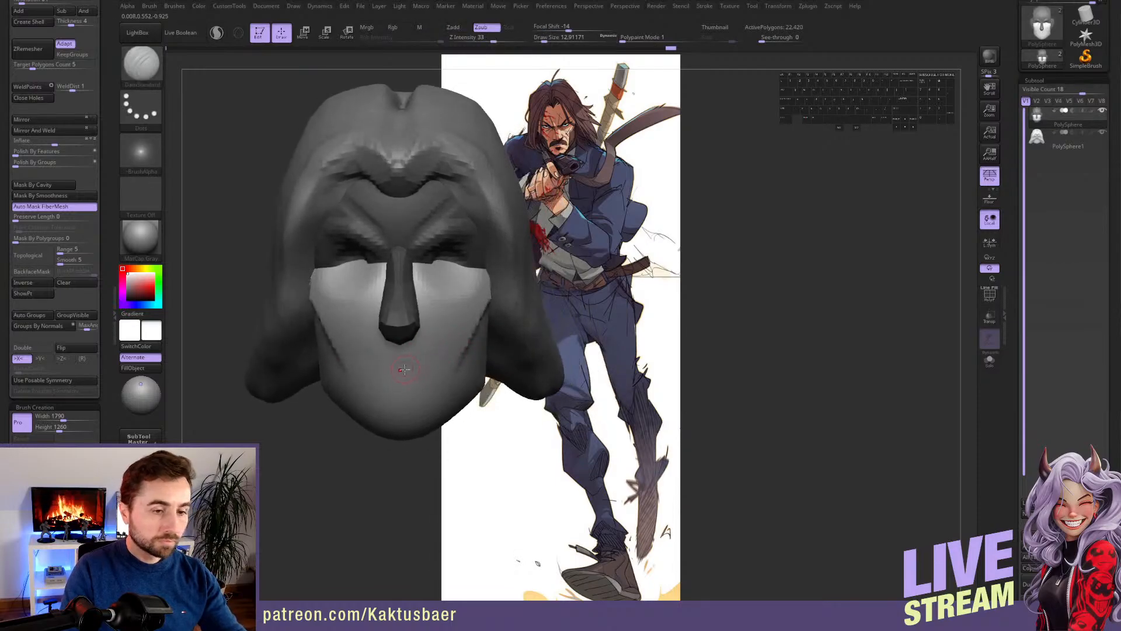
{"action": "key", "text": "ctrl+z"}
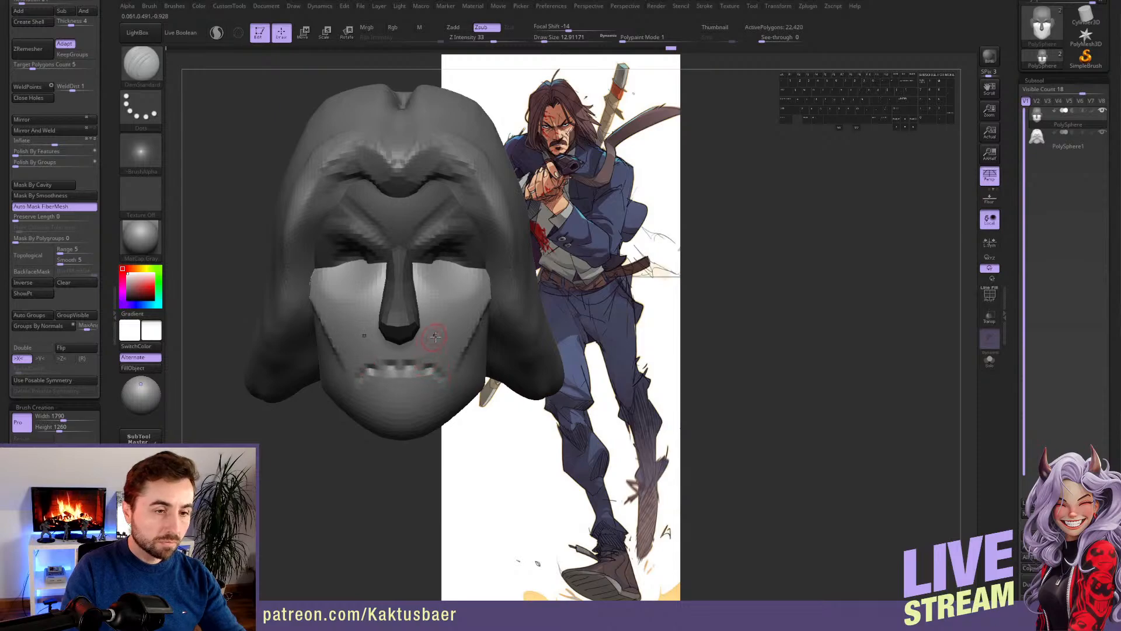
{"action": "mouse_move", "coordinate": [435, 336]}
{"action": "right_mouse_down"}
{"action": "mouse_move", "coordinate": [437, 357]}
{"action": "mouse_move", "coordinate": [425, 310]}
{"action": "right_mouse_up"}
{"action": "key", "text": "w"}
{"action": "left_click", "coordinate": [401, 292], "text": "ctrl"}
{"action": "key", "text": "q"}
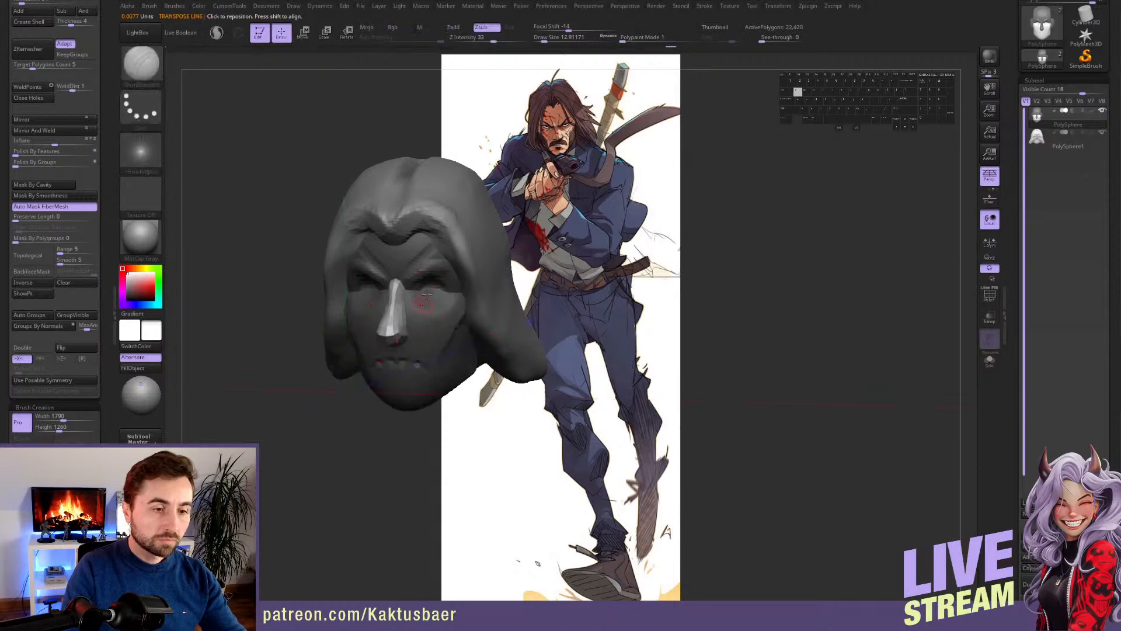
- Clear the head's mask and smooth the area around the eye sockets and upper cheeks
{"action": "left_click", "coordinate": [84, 286]}
{"action": "key", "text": "w"}
{"action": "key", "text": "q"}
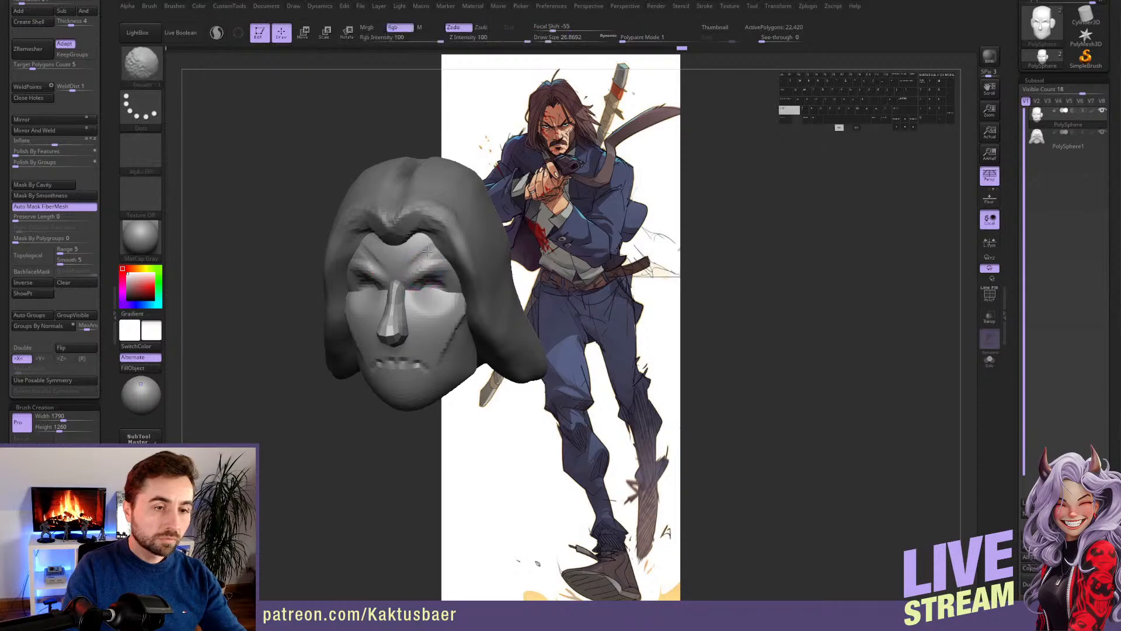
{"action": "left_click_drag", "start_coordinate": [429, 293], "coordinate": [439, 311], "text": "shift"}
{"action": "right_click_drag", "start_coordinate": [439, 311], "coordinate": [408, 297], "text": "alt"}
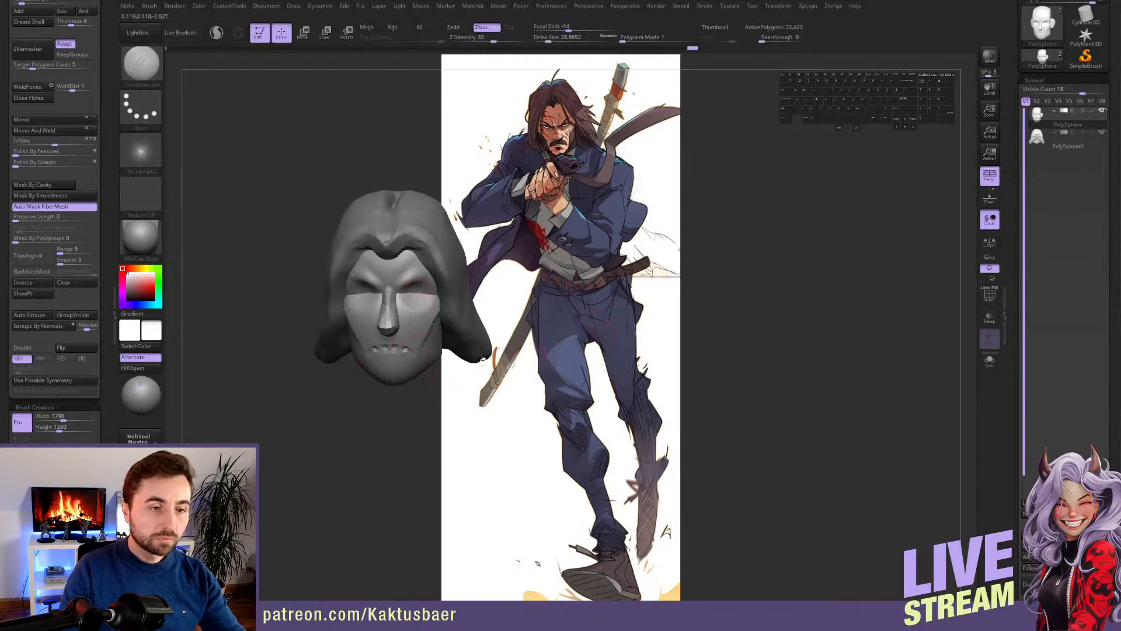
{"action": "mouse_move", "coordinate": [483, 360]}
{"action": "right_mouse_down"}
{"action": "mouse_move", "coordinate": [461, 275]}
{"action": "mouse_move", "coordinate": [461, 293]}
{"action": "right_mouse_up"}
- Select the IMM Primitives brush for inserting basic shapes, undoing the accidental replacement of the head mesh
{"action": "key", "text": "w"}
{"action": "key", "text": "b"}
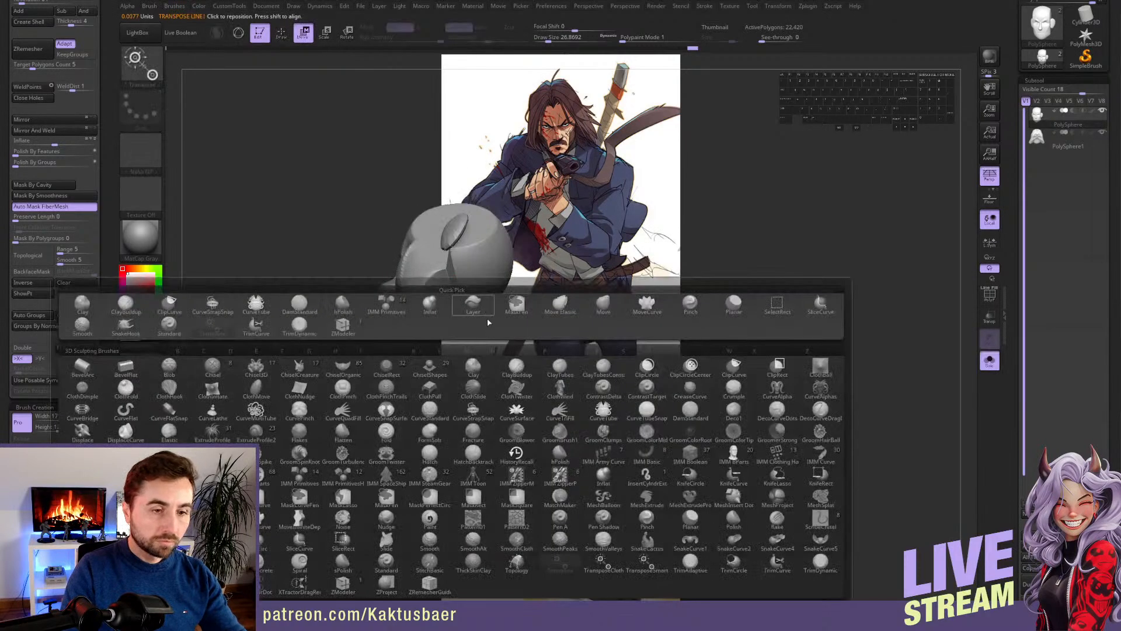
{"action": "left_click", "coordinate": [393, 303]}
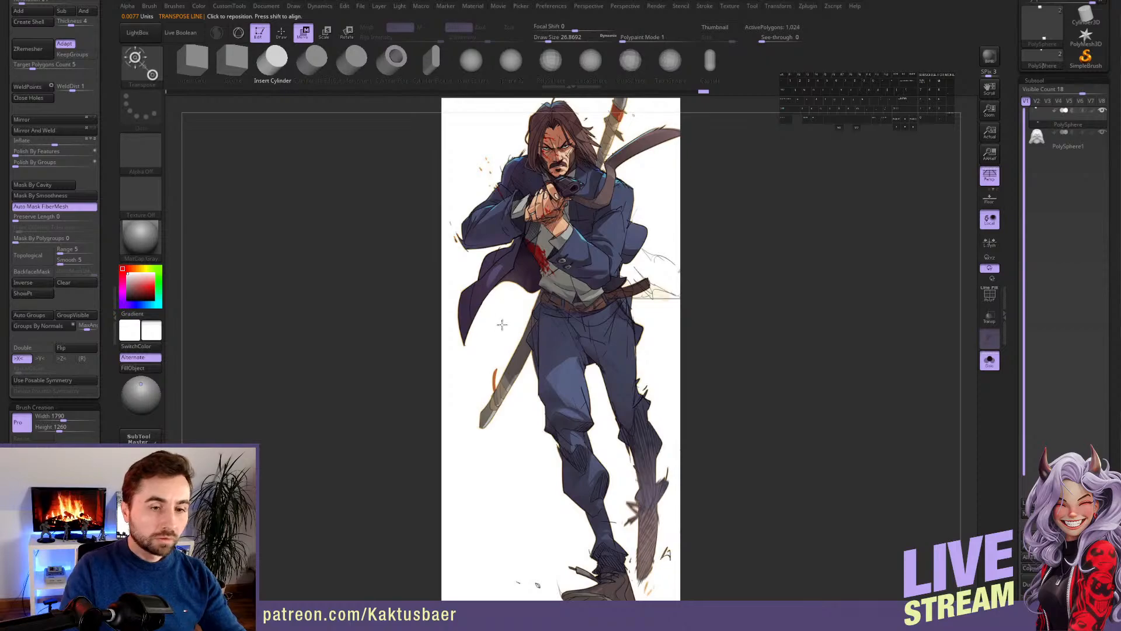
{"action": "key", "text": "ctrl+z"}
{"action": "right_click_drag", "start_coordinate": [464, 205], "coordinate": [478, 272]}
{"action": "left_click_drag", "start_coordinate": [472, 267], "coordinate": [478, 279]}
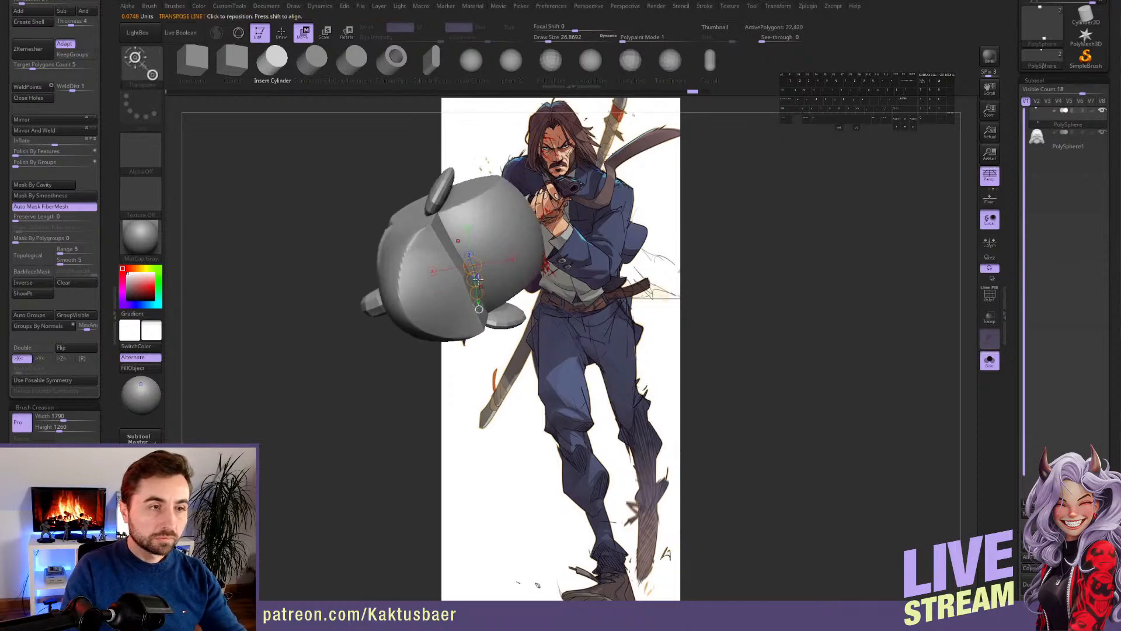
{"action": "left_click", "coordinate": [318, 60]}
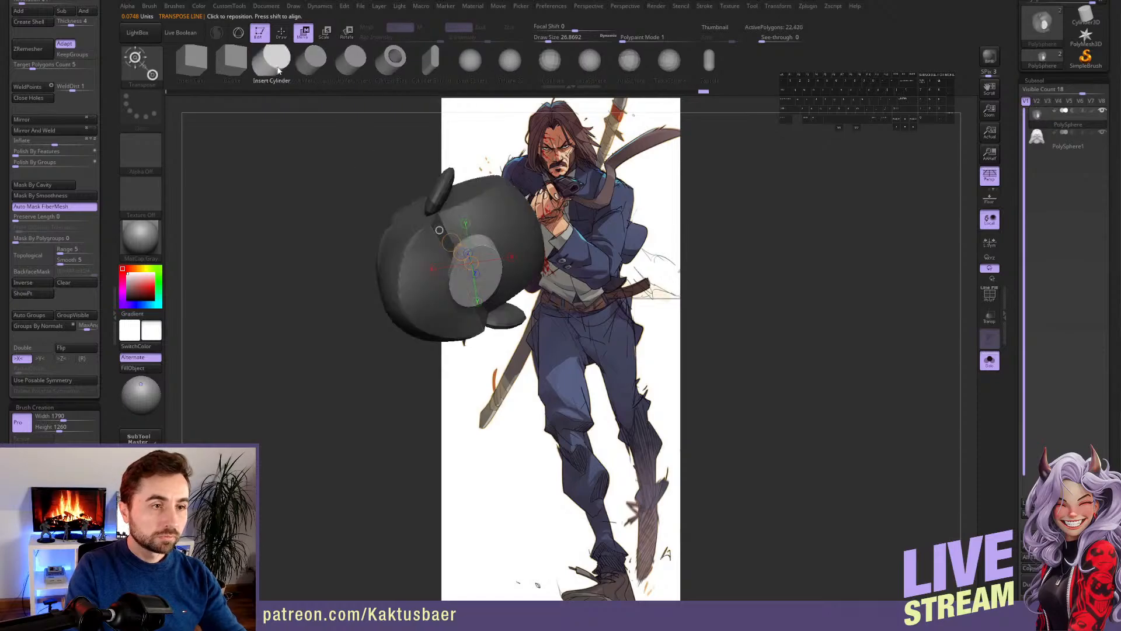
{"action": "key", "text": "q"}
{"action": "key", "text": "ctrl+z"}
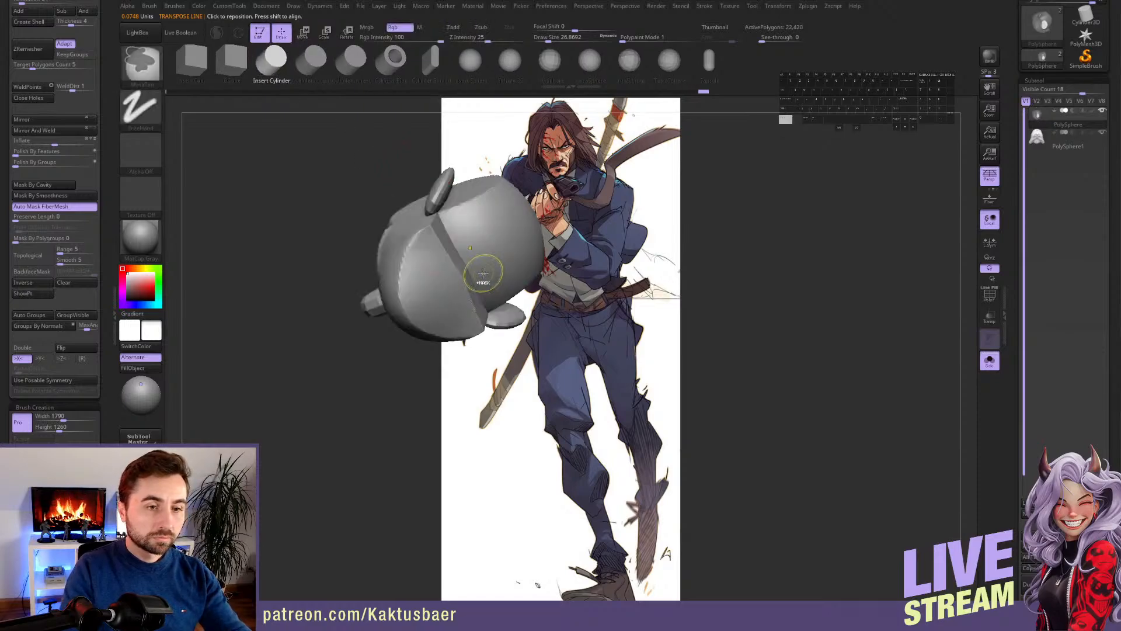
- Insert a cylinder into the underside of the head as a neck and stretch it lengthwise
{"action": "left_click_drag", "start_coordinate": [470, 267], "coordinate": [480, 309]}
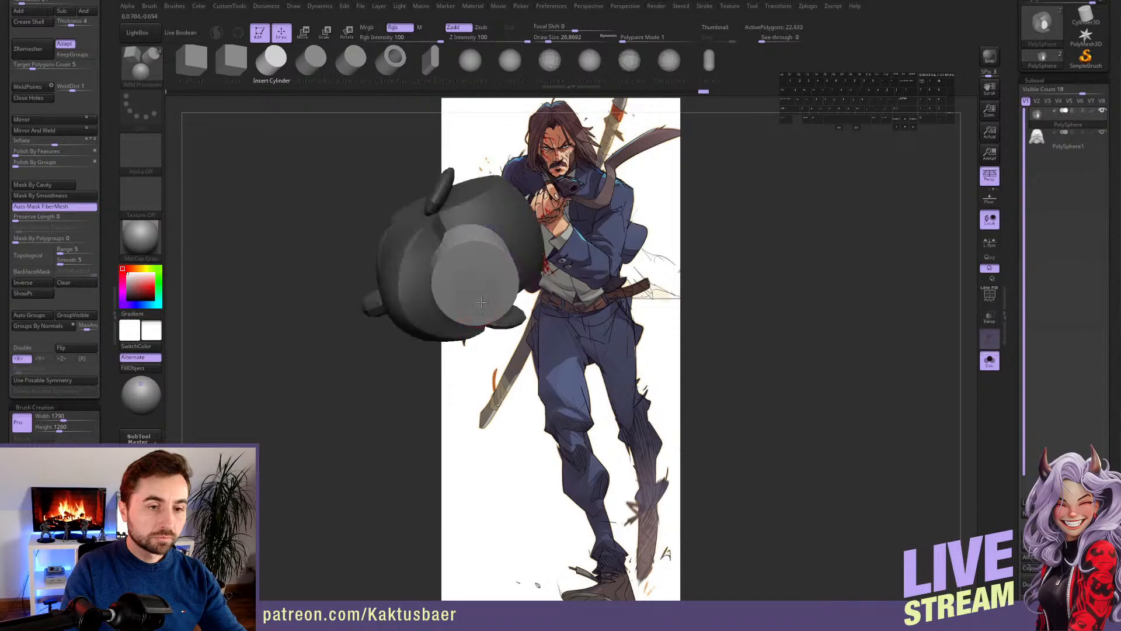
{"action": "right_click_drag", "start_coordinate": [480, 310], "coordinate": [492, 374], "text": "shift"}
{"action": "key", "text": "w"}
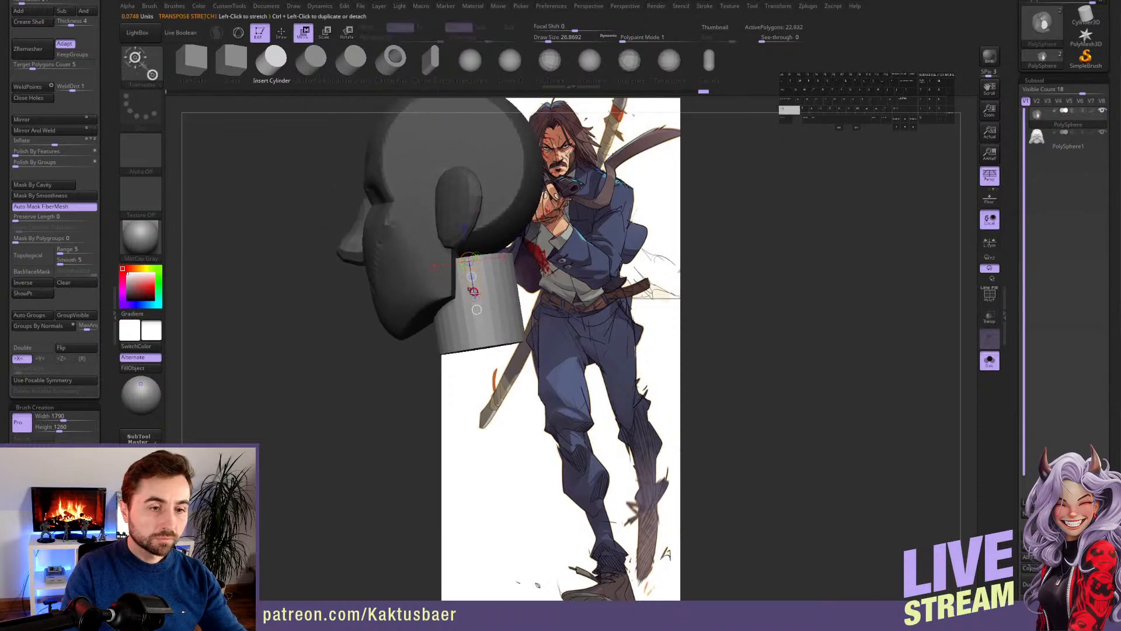
{"action": "left_click_drag", "start_coordinate": [474, 292], "coordinate": [465, 252], "text": "shift"}
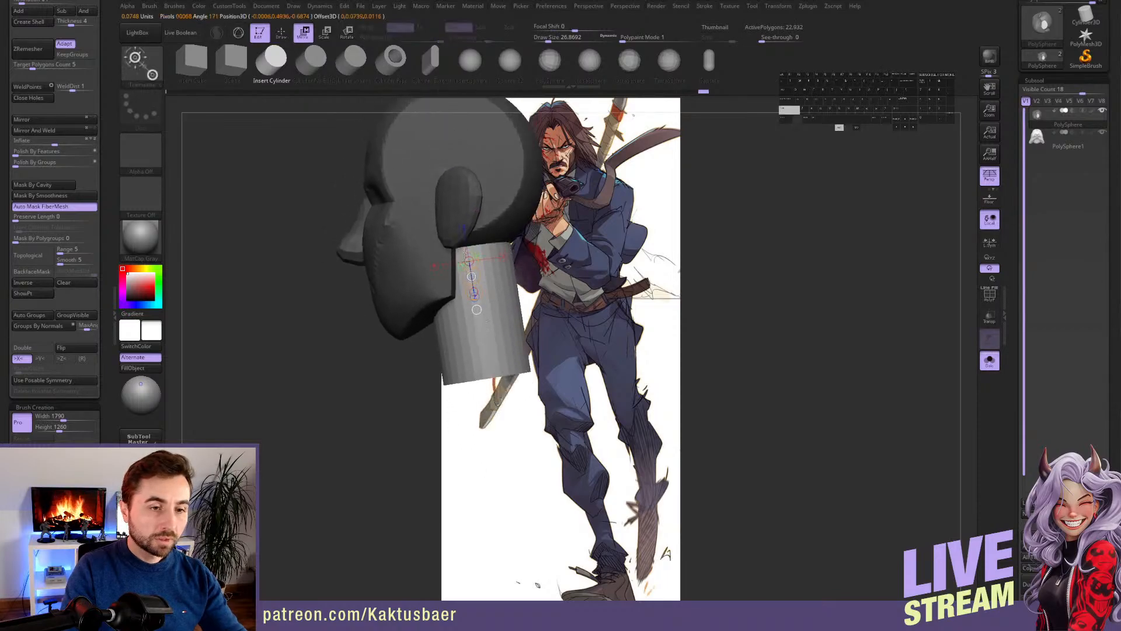
- Shape the neck cylinder with the Move brush, narrowing it and bending its lower end into a natural curve
{"action": "key", "text": "q"}
{"action": "key", "text": "b"}
{"action": "key", "text": "m"}
{"action": "key", "text": "v"}
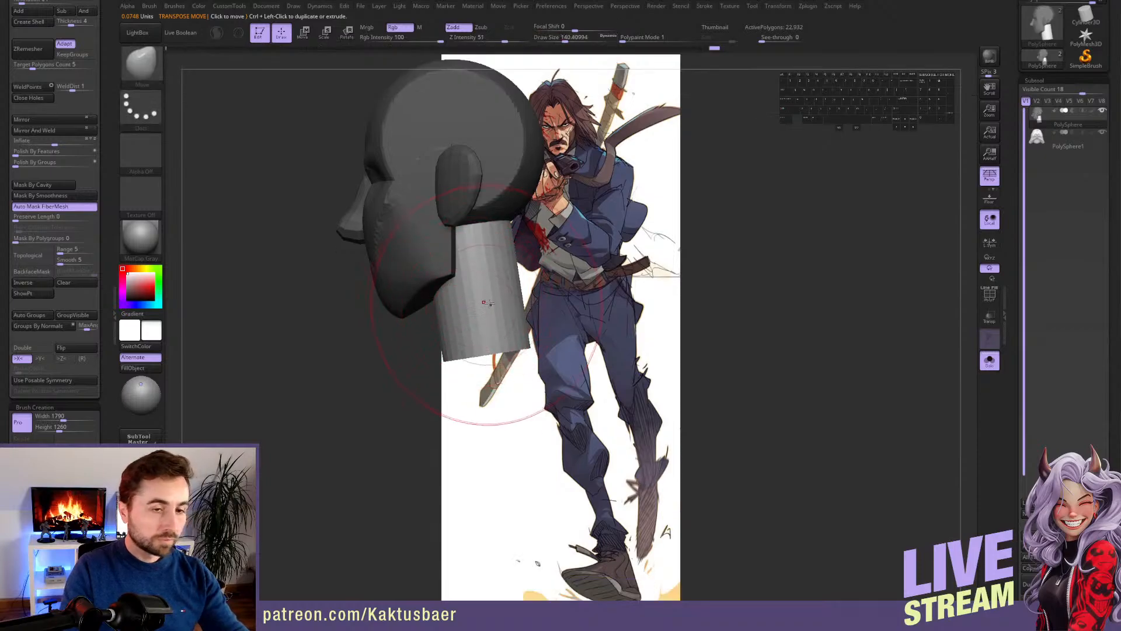
{"action": "left_click_drag", "start_coordinate": [528, 295], "coordinate": [501, 297]}
{"action": "mouse_move", "coordinate": [476, 358]}
{"action": "left_mouse_down"}
{"action": "mouse_move", "coordinate": [509, 350]}
{"action": "mouse_move", "coordinate": [458, 357]}
{"action": "left_mouse_up"}
{"action": "key", "text": "s"}
{"action": "right_click_drag", "start_coordinate": [458, 354], "coordinate": [491, 353]}
{"action": "left_click_drag", "start_coordinate": [441, 363], "coordinate": [446, 394]}
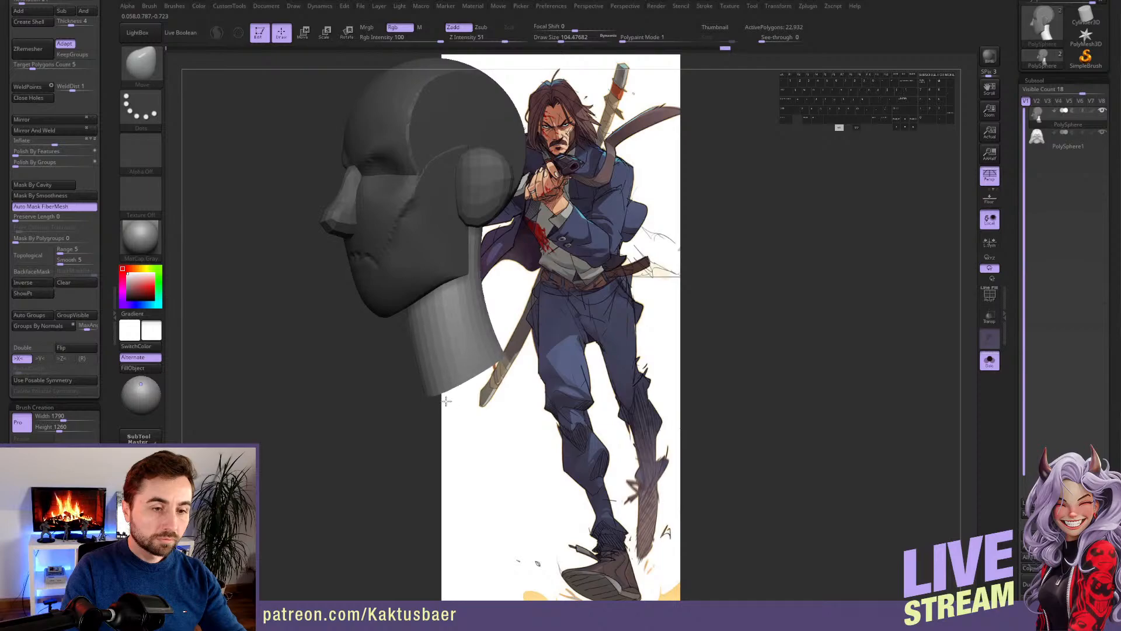
{"action": "mouse_move", "coordinate": [446, 395]}
{"action": "right_mouse_down"}
{"action": "mouse_move", "coordinate": [474, 302]}
{"action": "mouse_move", "coordinate": [464, 313]}
{"action": "right_mouse_up"}
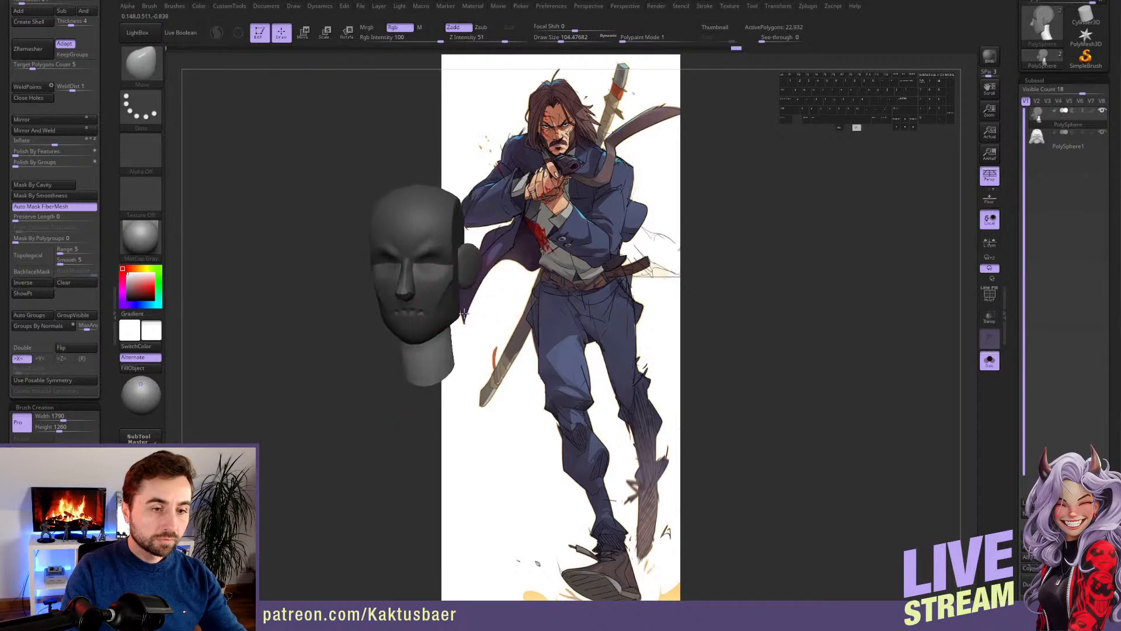
- Select the IMM BParts brush with its Male Torso mesh for insertion below the neck
{"action": "key", "text": "b"}
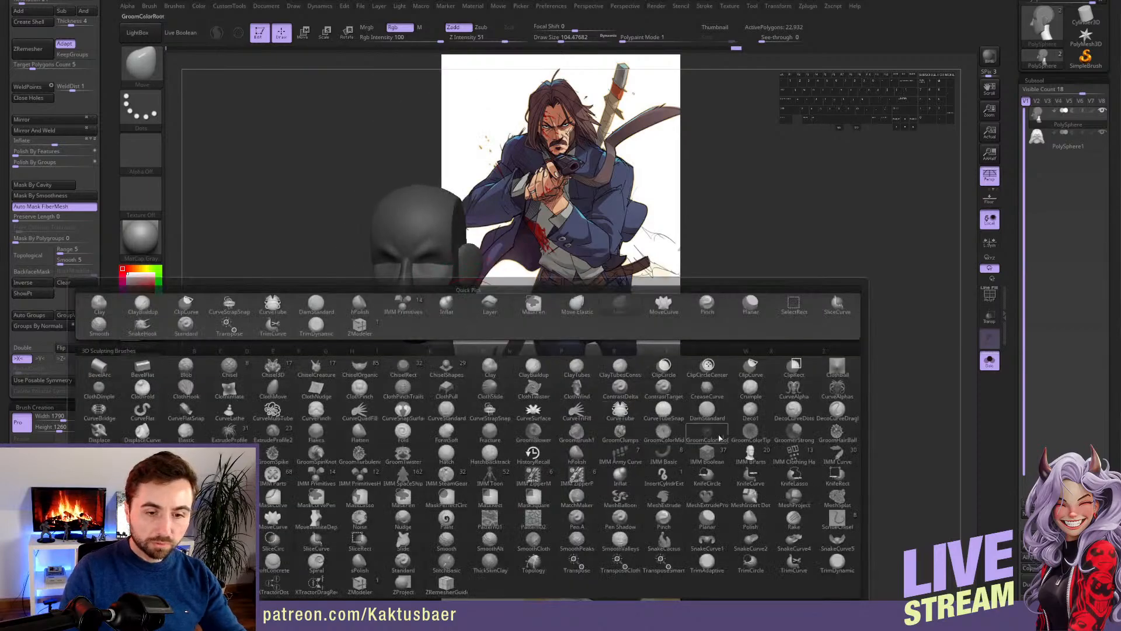
{"action": "left_click", "coordinate": [755, 447]}
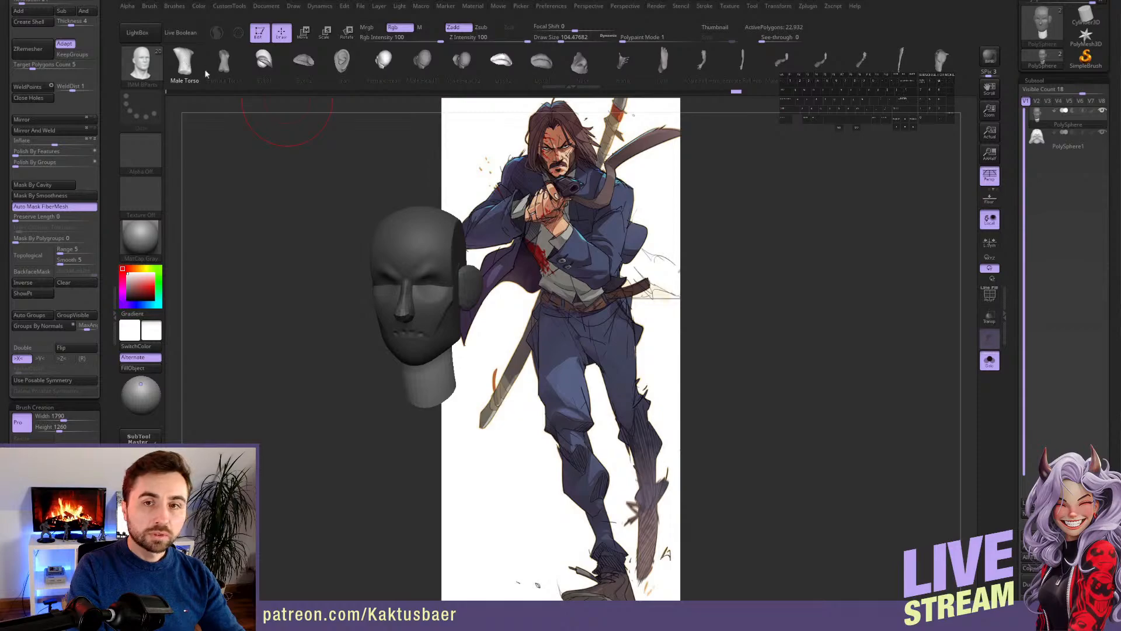
{"action": "right_click_drag", "start_coordinate": [484, 339], "coordinate": [471, 311], "text": "alt"}
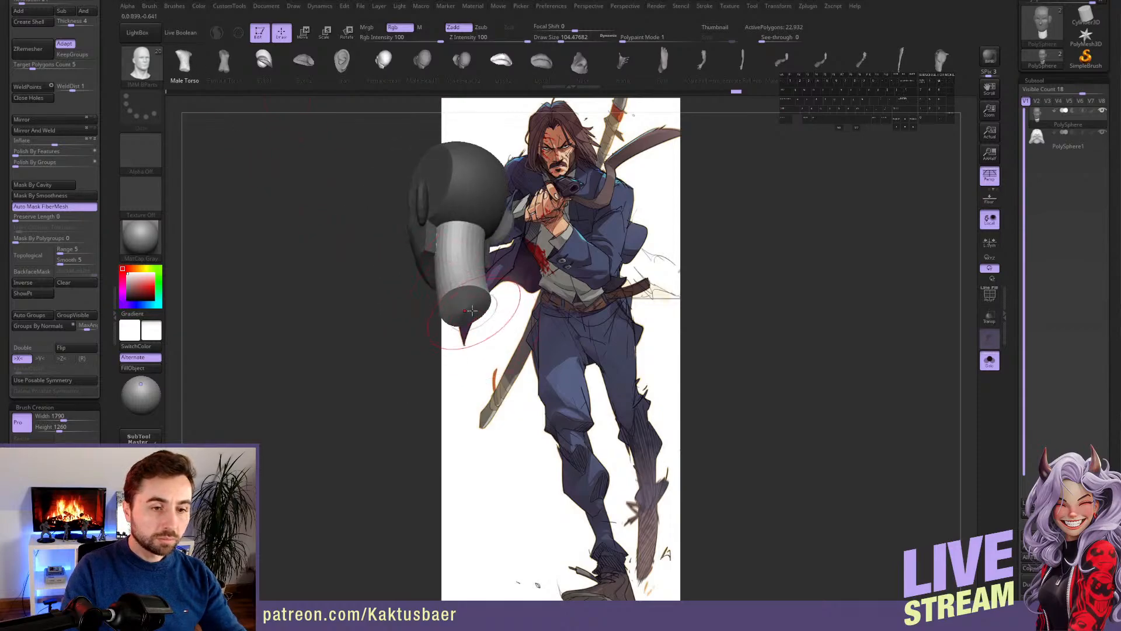
{"action": "left_click_drag", "start_coordinate": [466, 309], "coordinate": [480, 377]}
{"action": "right_click_drag", "start_coordinate": [480, 377], "coordinate": [486, 317]}
{"action": "key", "text": "r"}
{"action": "left_click_drag", "start_coordinate": [414, 265], "coordinate": [373, 248]}
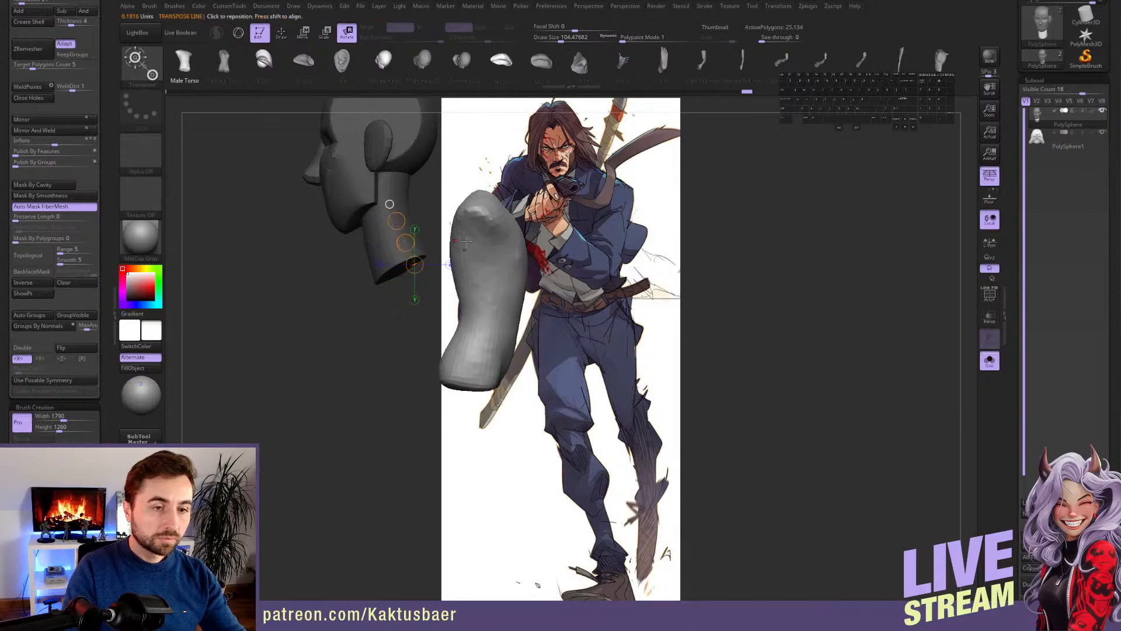
{"action": "key", "text": "ctrl+z"}
{"action": "key", "text": "q"}
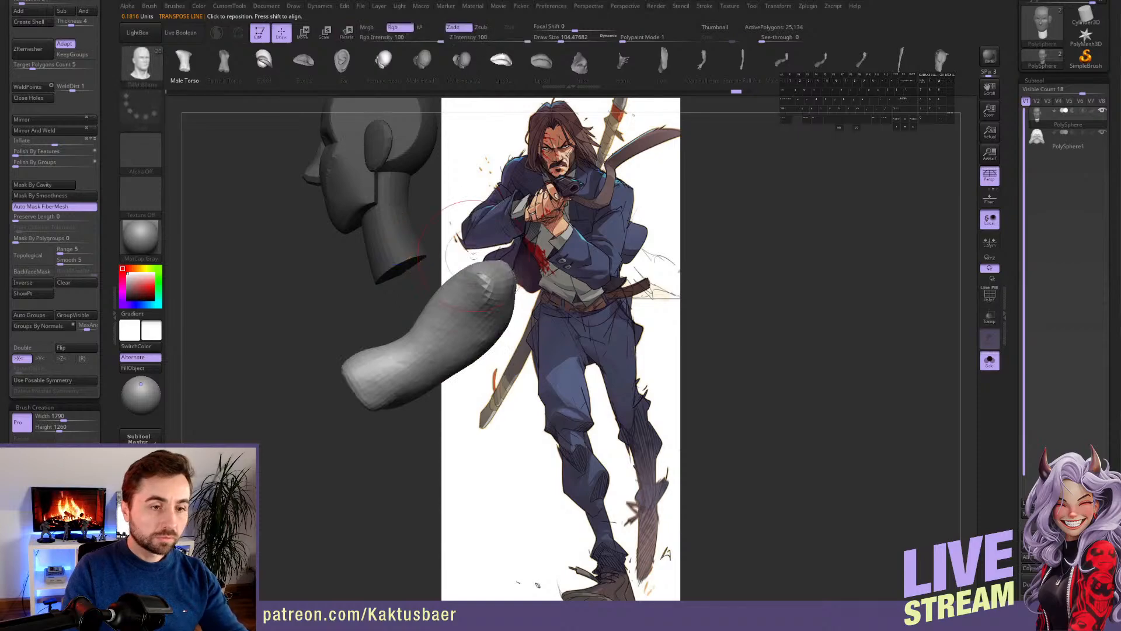
{"action": "key", "text": "ctrl+z"}
- Insert the Male Torso mesh at the lower end of the neck and rotate it upright beneath the head
{"action": "right_click_drag", "start_coordinate": [432, 296], "coordinate": [405, 212]}
{"action": "left_click_drag", "start_coordinate": [398, 253], "coordinate": [433, 296]}
{"action": "mouse_move", "coordinate": [432, 233]}
{"action": "right_mouse_down"}
{"action": "mouse_move", "coordinate": [438, 262]}
{"action": "mouse_move", "coordinate": [437, 251]}
{"action": "right_mouse_up"}
{"action": "key", "text": "r"}
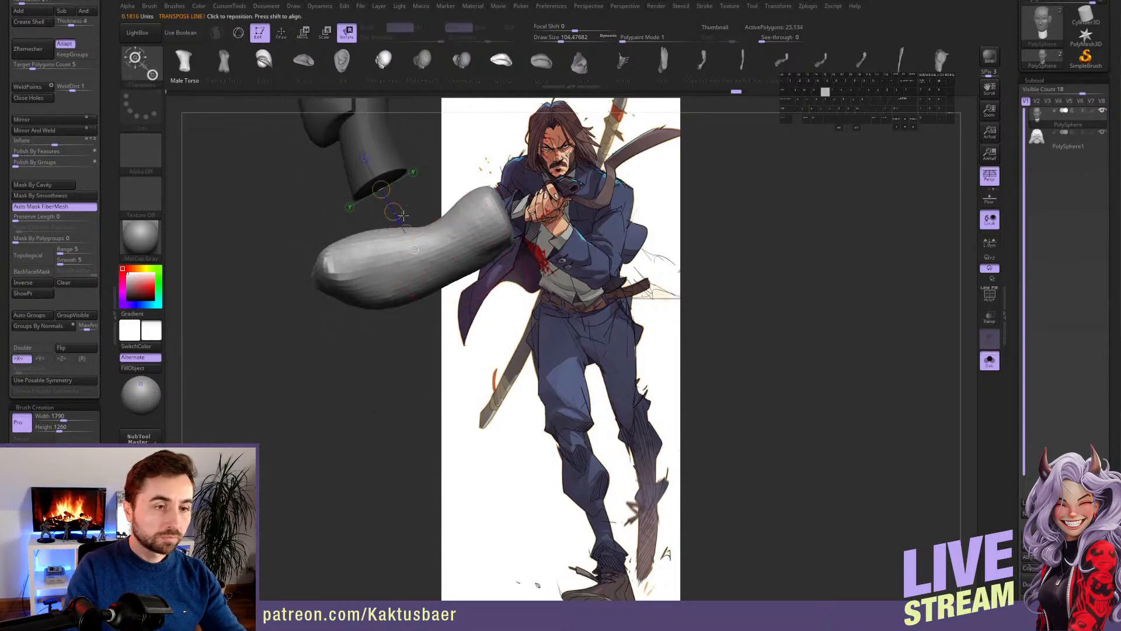
{"action": "left_click_drag", "start_coordinate": [403, 216], "coordinate": [490, 252]}
{"action": "key", "text": "w"}
{"action": "key", "text": "r"}
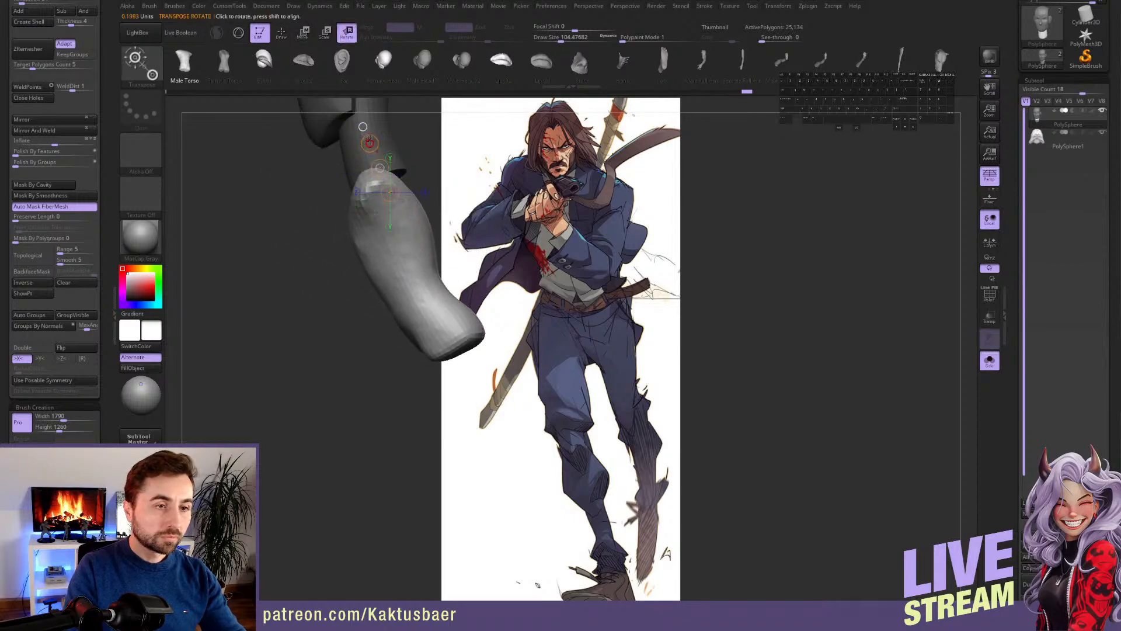
{"action": "left_click_drag", "start_coordinate": [362, 134], "coordinate": [392, 168]}
{"action": "key", "text": "w"}
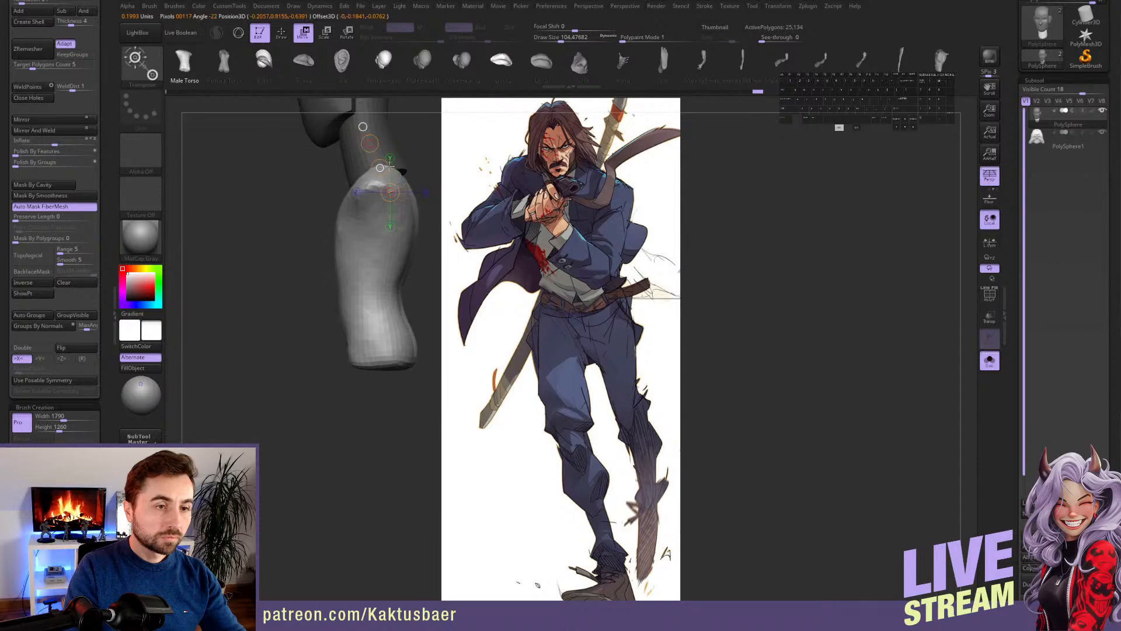
- Enlarge the torso and position it so its shoulders meet the base of the neck in front and side views
{"action": "right_click_drag", "start_coordinate": [409, 211], "coordinate": [512, 261], "text": "alt"}
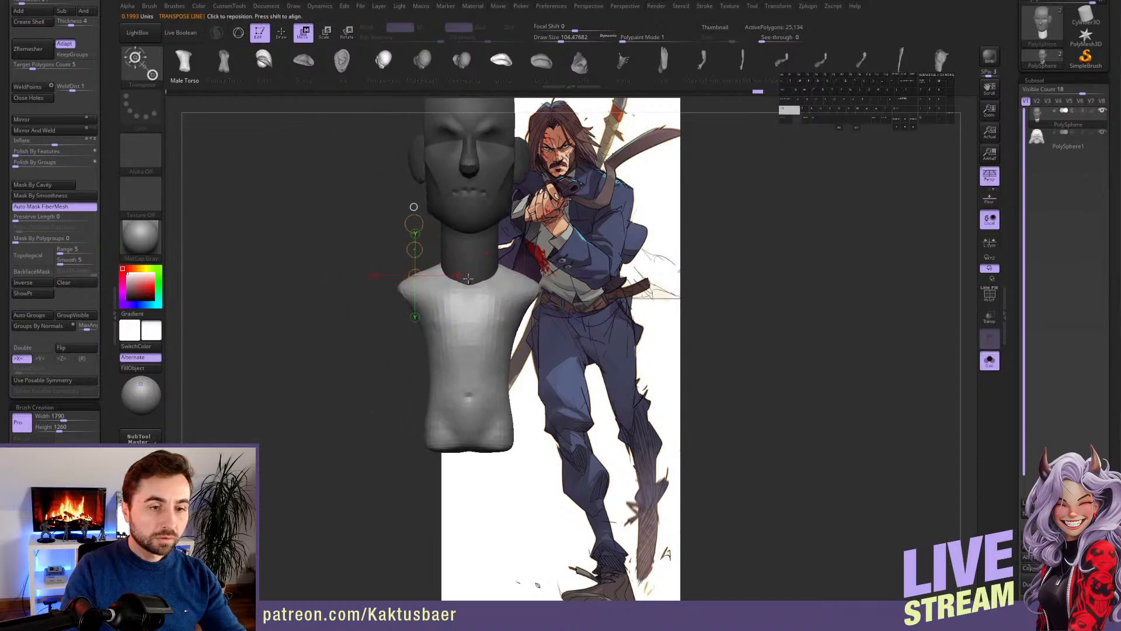
{"action": "left_click_drag", "start_coordinate": [468, 278], "coordinate": [472, 185]}
{"action": "key", "text": "e"}
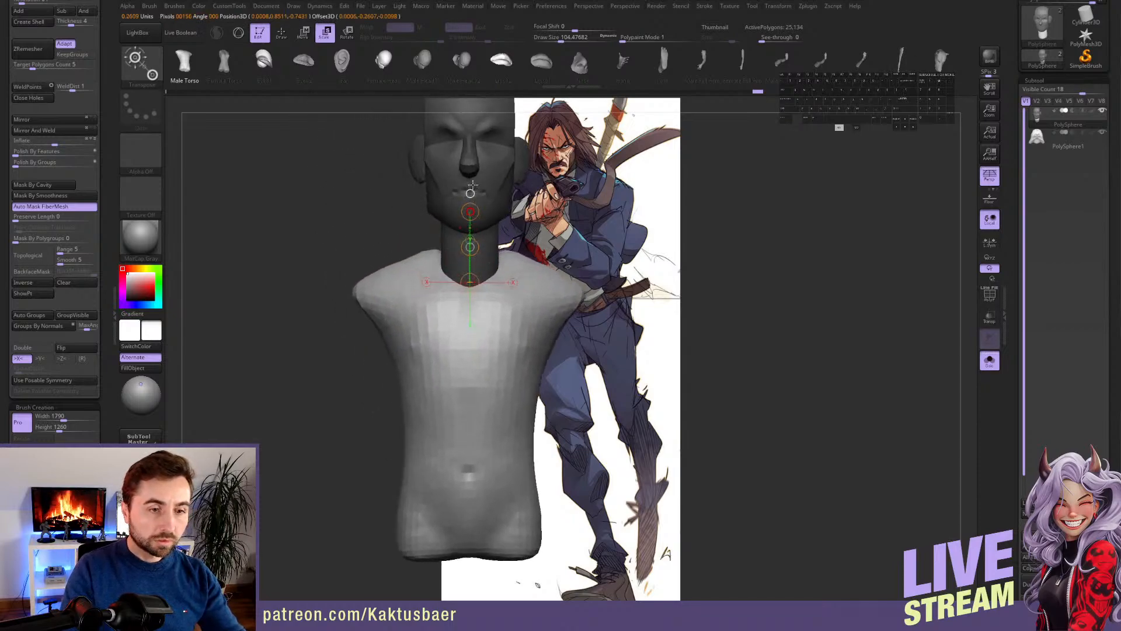
{"action": "key", "text": "w"}
{"action": "left_click_drag", "start_coordinate": [470, 246], "coordinate": [470, 267]}
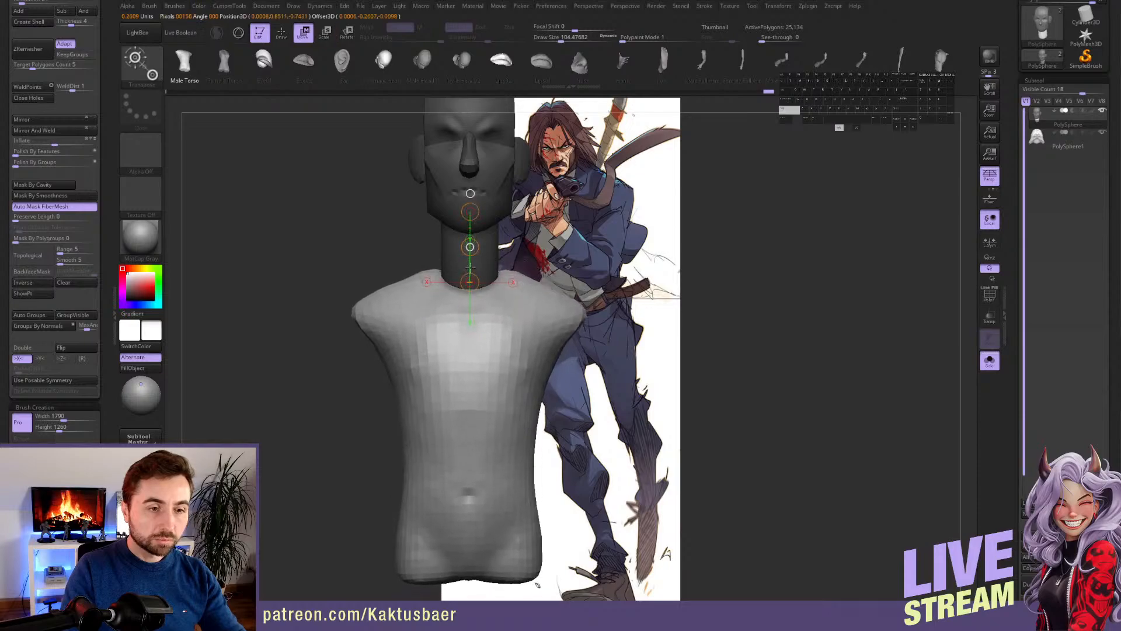
{"action": "right_click_drag", "start_coordinate": [420, 263], "coordinate": [463, 257]}
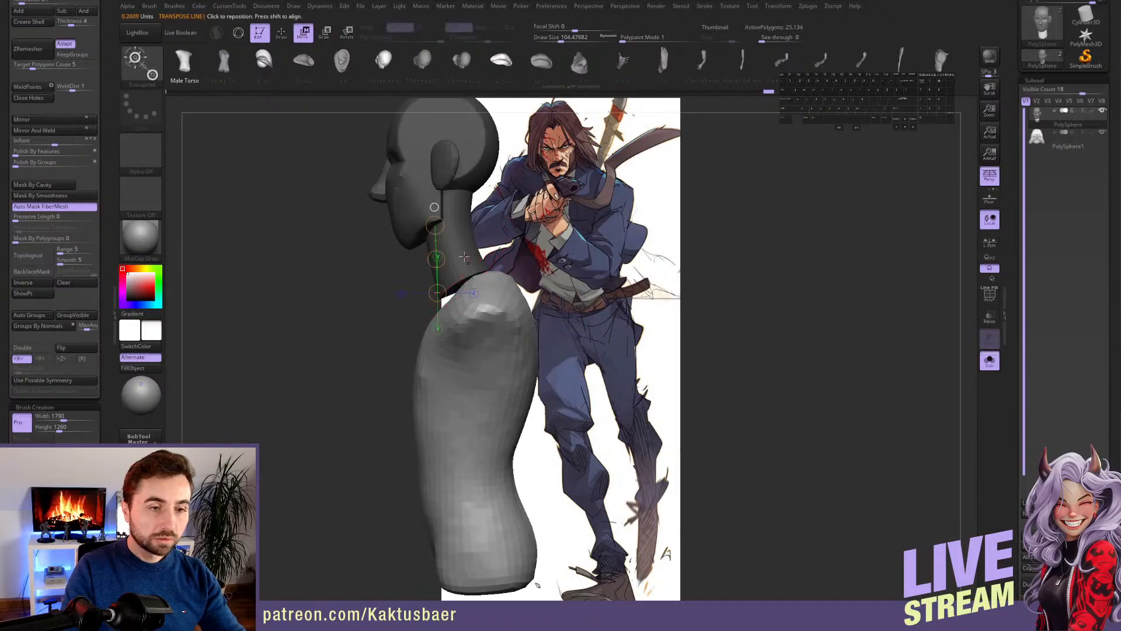
{"action": "mouse_move", "coordinate": [464, 259]}
{"action": "left_mouse_down"}
{"action": "mouse_move", "coordinate": [459, 224]}
{"action": "mouse_move", "coordinate": [453, 239]}
{"action": "mouse_move", "coordinate": [446, 233]}
{"action": "left_mouse_up"}
{"action": "key", "text": "q"}
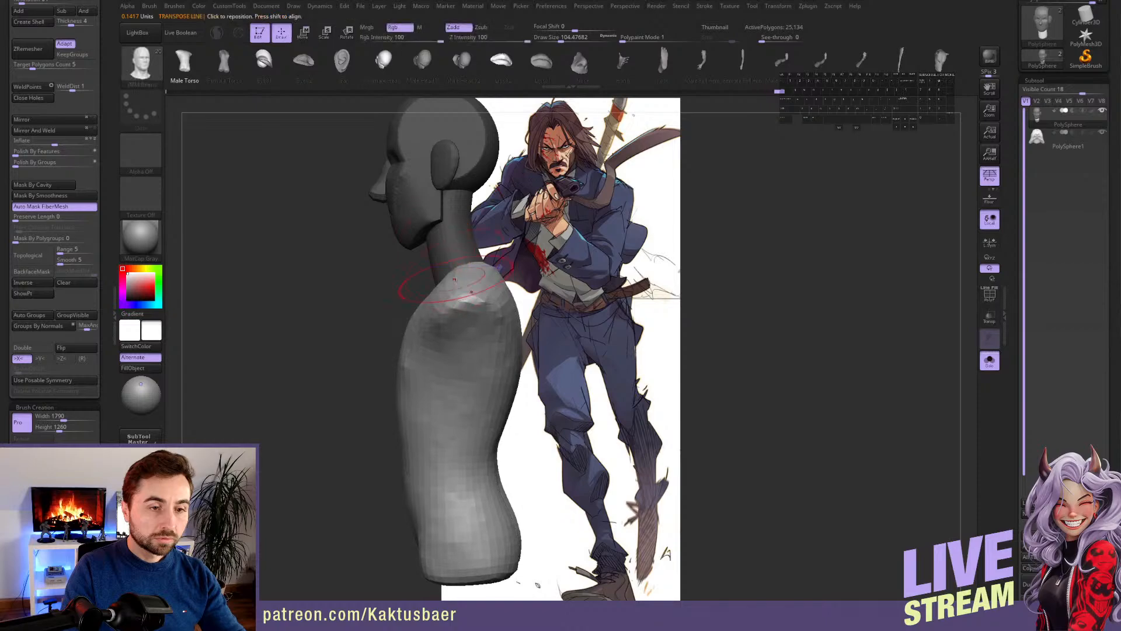
{"action": "right_click_drag", "start_coordinate": [455, 281], "coordinate": [484, 318]}
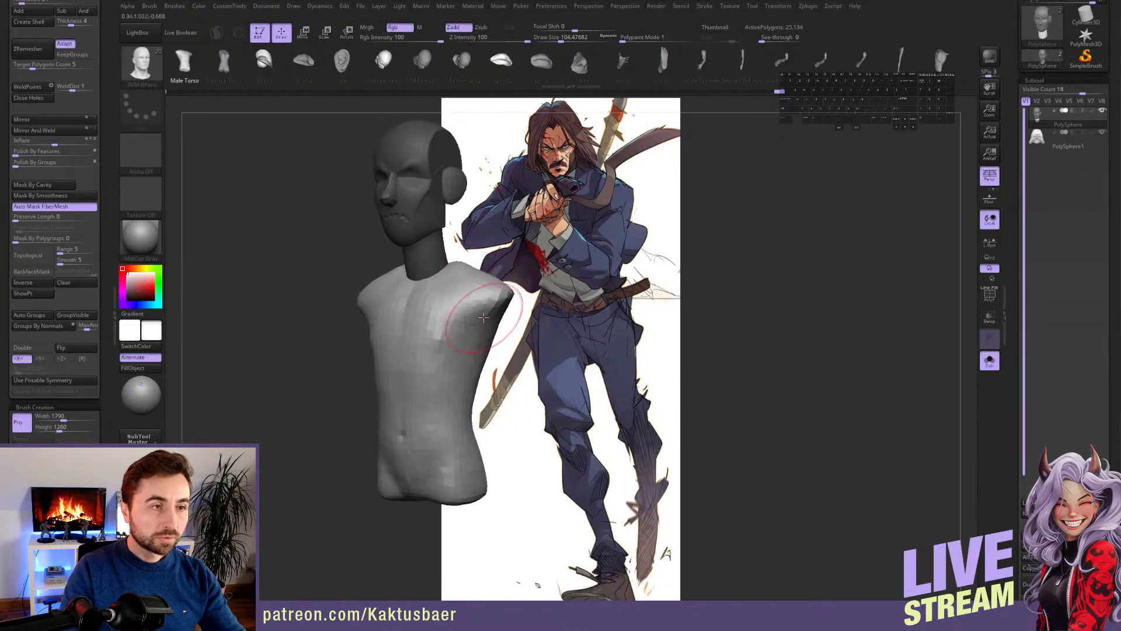
- Insert the Female Full Arm mesh symmetrically at the shoulders and rotate the arms to hang downward
{"action": "left_click", "coordinate": [742, 63]}
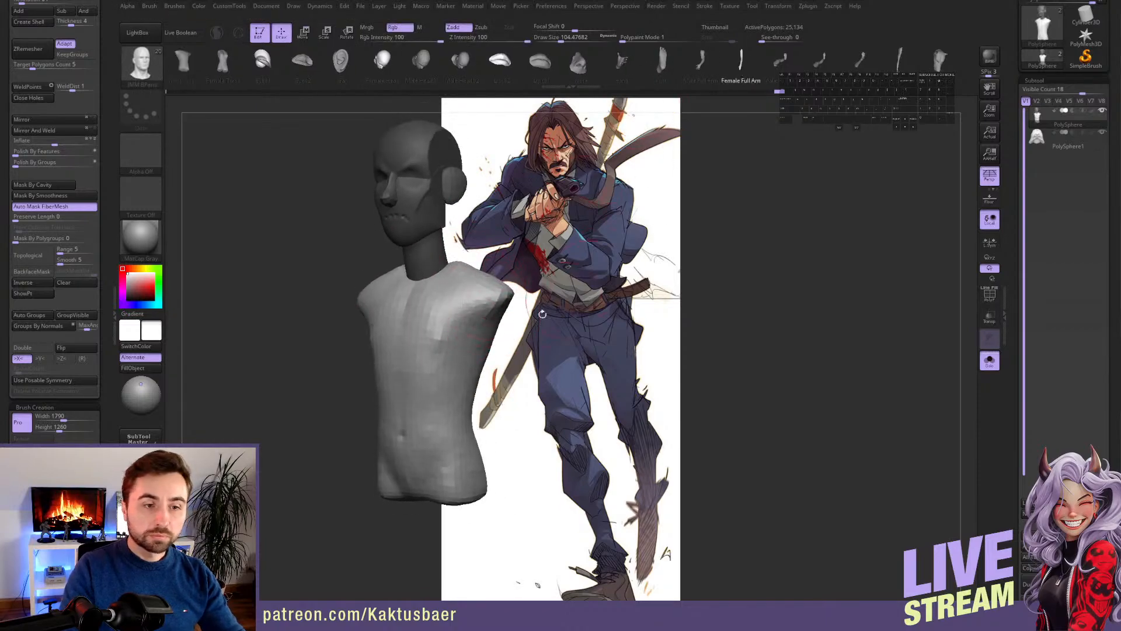
{"action": "left_click_drag", "start_coordinate": [504, 319], "coordinate": [506, 388]}
{"action": "right_click_drag", "start_coordinate": [515, 352], "coordinate": [563, 258], "text": "alt"}
{"action": "key", "text": "r"}
{"action": "left_click_drag", "start_coordinate": [540, 307], "coordinate": [499, 328]}
{"action": "key", "text": "w"}
- Scale the arms to suit the body and move them inward against the torso's shoulders
{"action": "right_click_drag", "start_coordinate": [498, 328], "coordinate": [445, 308]}
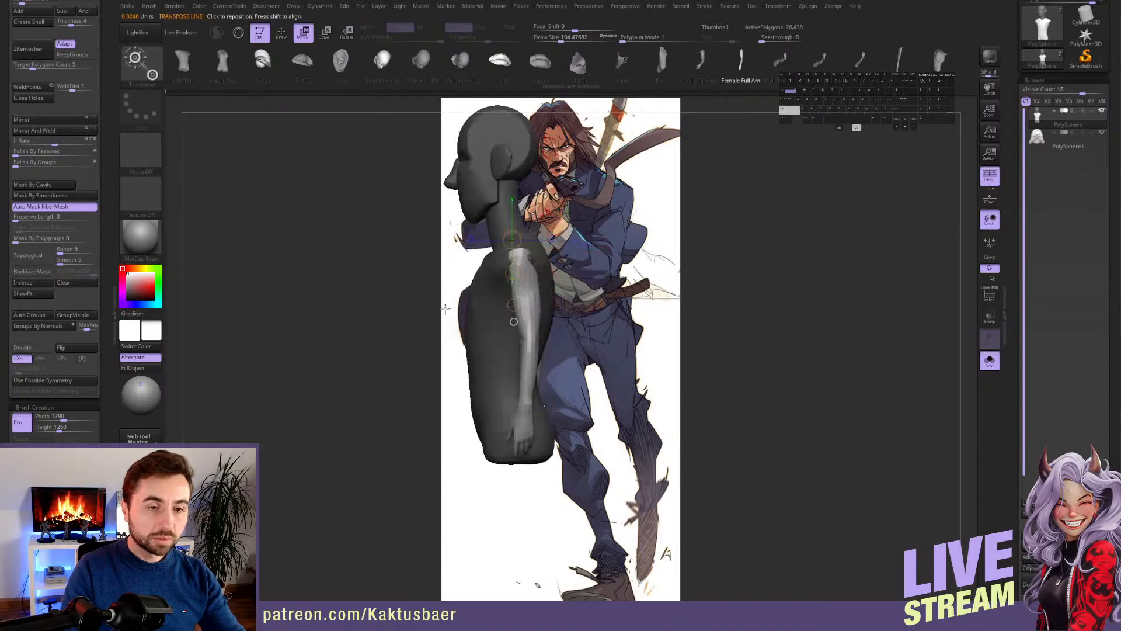
{"action": "left_click_drag", "start_coordinate": [520, 265], "coordinate": [519, 225], "text": "shift"}
{"action": "key", "text": "ctrl+z"}
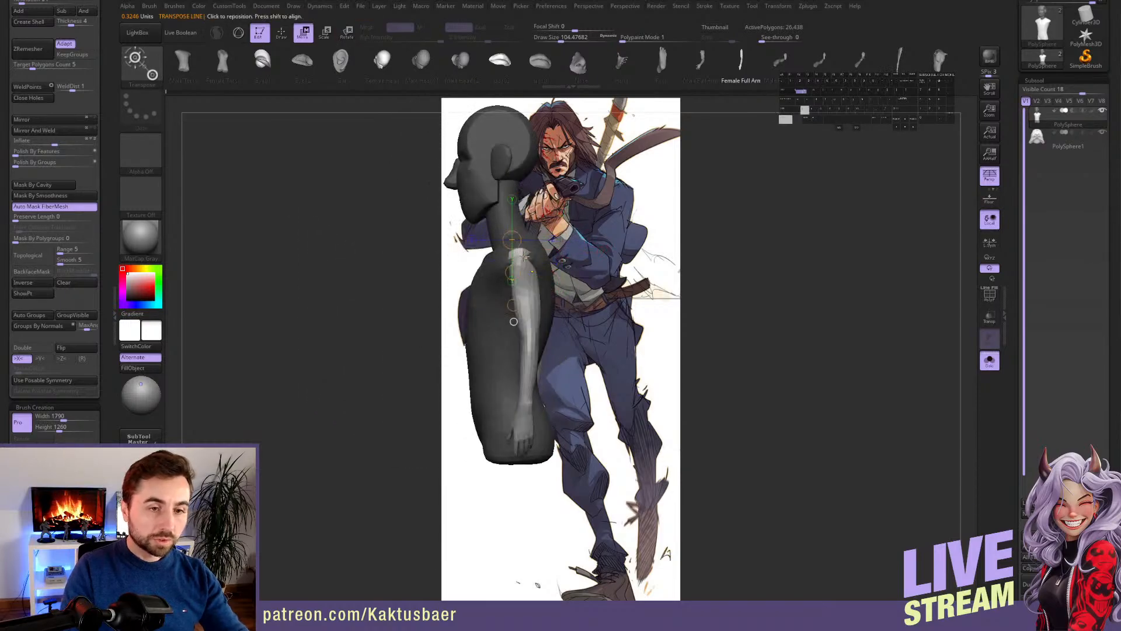
{"action": "mouse_move", "coordinate": [519, 306]}
{"action": "left_mouse_down", "text": "shift"}
{"action": "mouse_move", "coordinate": [520, 258]}
{"action": "mouse_move", "coordinate": [500, 353]}
{"action": "mouse_move", "coordinate": [491, 353]}
{"action": "mouse_move", "coordinate": [526, 345]}
{"action": "mouse_move", "coordinate": [528, 366]}
{"action": "left_mouse_up", "text": "shift"}
{"action": "key", "text": "e"}
{"action": "key", "text": "q"}
{"action": "right_click_drag", "start_coordinate": [420, 333], "coordinate": [507, 317], "text": "alt"}
{"action": "key", "text": "w"}
{"action": "mouse_move", "coordinate": [536, 313]}
{"action": "left_mouse_down", "text": "shift"}
{"action": "mouse_move", "coordinate": [438, 313]}
{"action": "mouse_move", "coordinate": [485, 312]}
{"action": "mouse_move", "coordinate": [458, 312]}
{"action": "left_mouse_up", "text": "shift"}
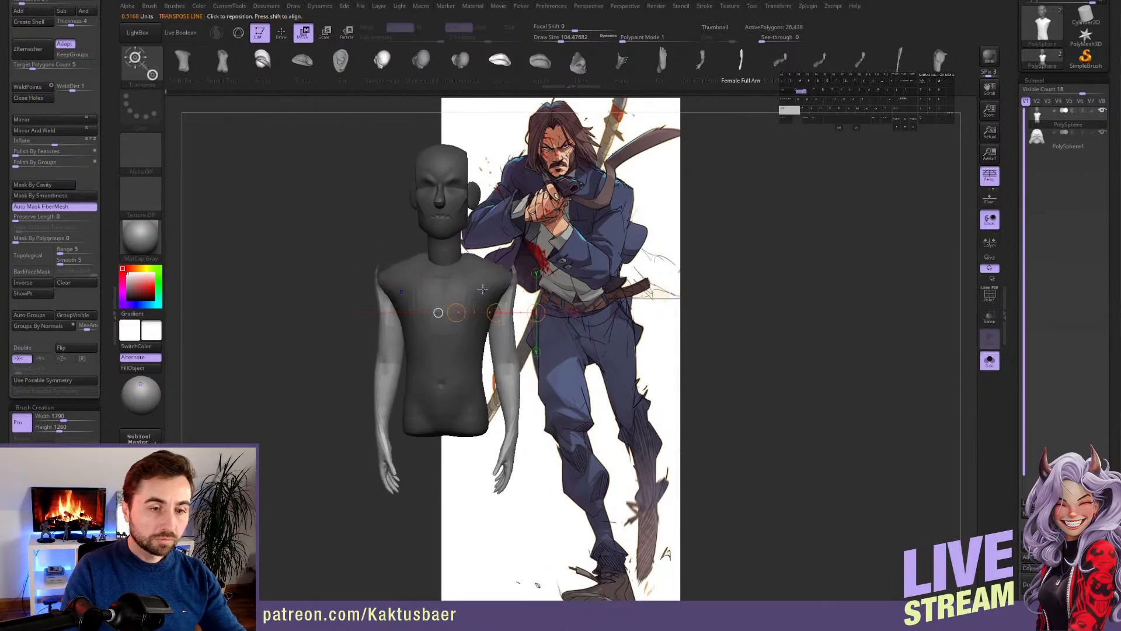
- Rotate both arms outward from the shoulders into a relaxed, slightly spread pose
{"action": "left_click", "coordinate": [500, 295], "text": "shift"}
{"action": "key", "text": "r"}
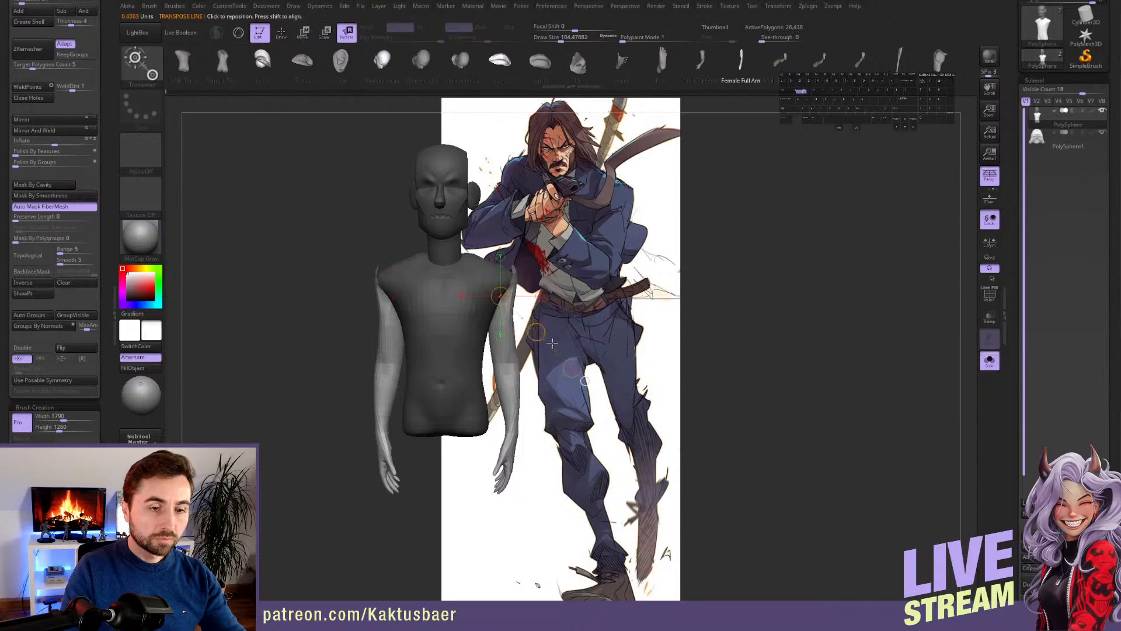
{"action": "left_click_drag", "start_coordinate": [573, 368], "coordinate": [600, 342]}
{"action": "key", "text": "q"}
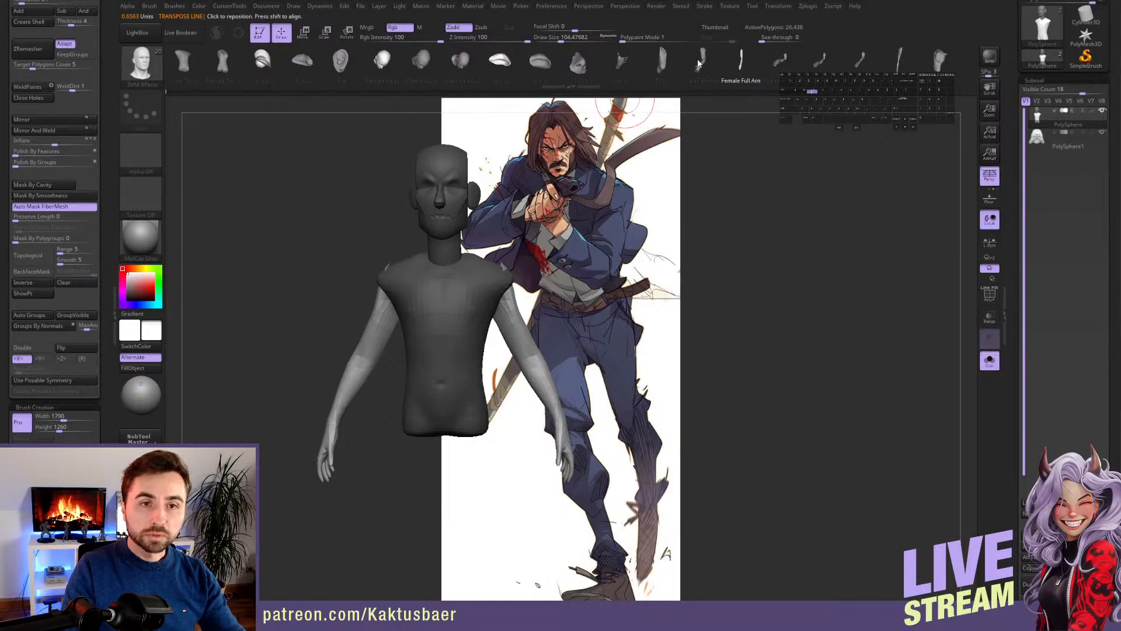
- Insert the Male Full Leg mesh symmetrically into the underside of the torso
{"action": "mouse_move", "coordinate": [600, 219]}
{"action": "left_mouse_down"}
{"action": "mouse_move", "coordinate": [526, 245]}
{"action": "mouse_move", "coordinate": [579, 274]}
{"action": "mouse_move", "coordinate": [476, 336]}
{"action": "mouse_move", "coordinate": [496, 350]}
{"action": "left_mouse_up"}
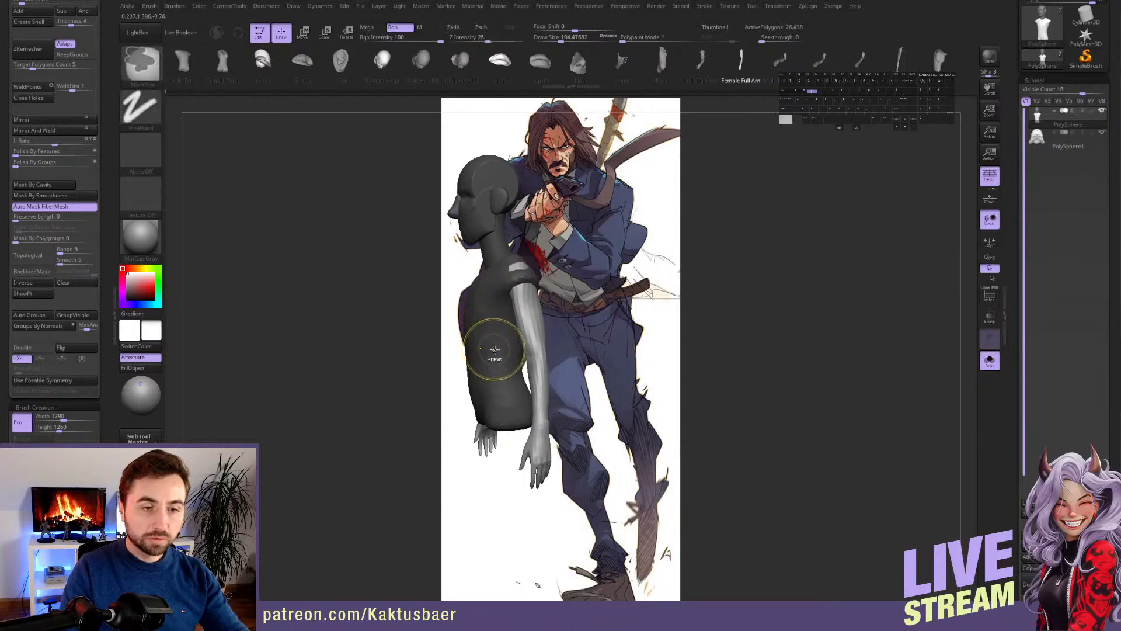
{"action": "right_click_drag", "start_coordinate": [529, 403], "coordinate": [517, 327], "text": "alt"}
{"action": "right_click_drag", "start_coordinate": [540, 288], "coordinate": [753, 117]}
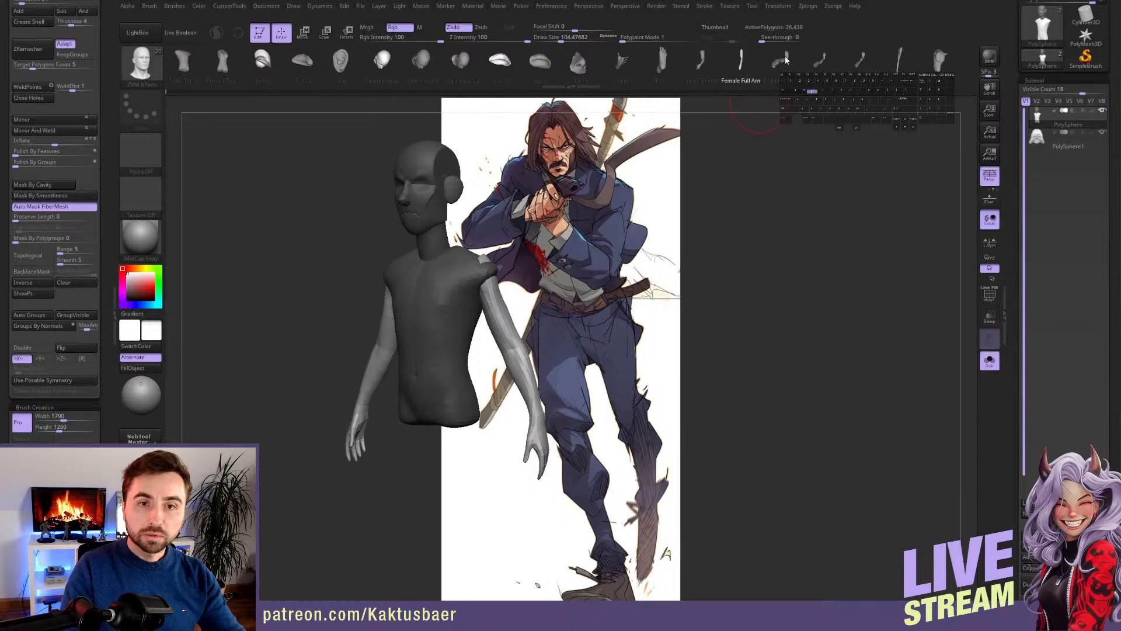
{"action": "left_click", "coordinate": [785, 60]}
{"action": "right_click_drag", "start_coordinate": [535, 327], "coordinate": [479, 328], "text": "alt"}
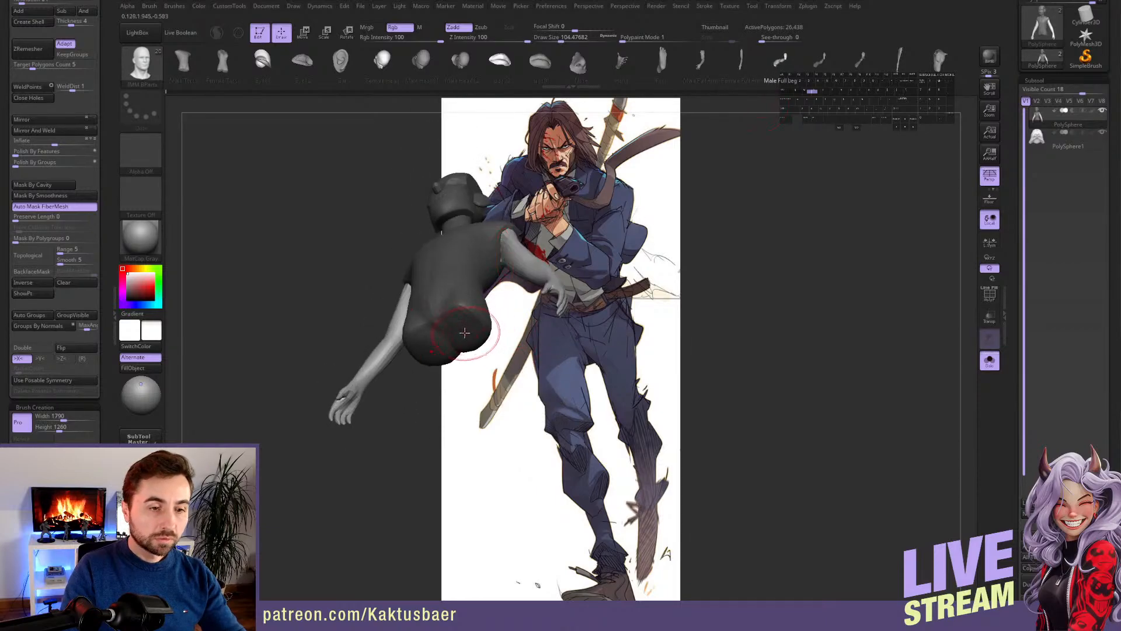
{"action": "left_click_drag", "start_coordinate": [465, 333], "coordinate": [473, 374]}
{"action": "right_click_drag", "start_coordinate": [489, 303], "coordinate": [482, 343]}
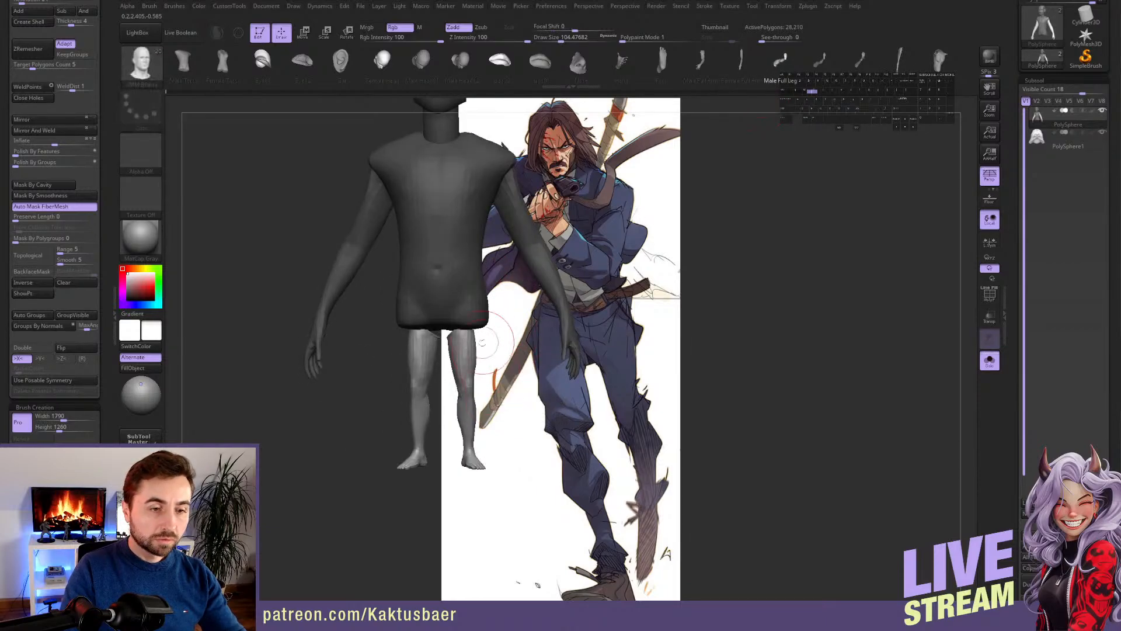
- Scale up the legs to match the body's proportions and move them inward and up against the pelvis
{"action": "key", "text": "w"}
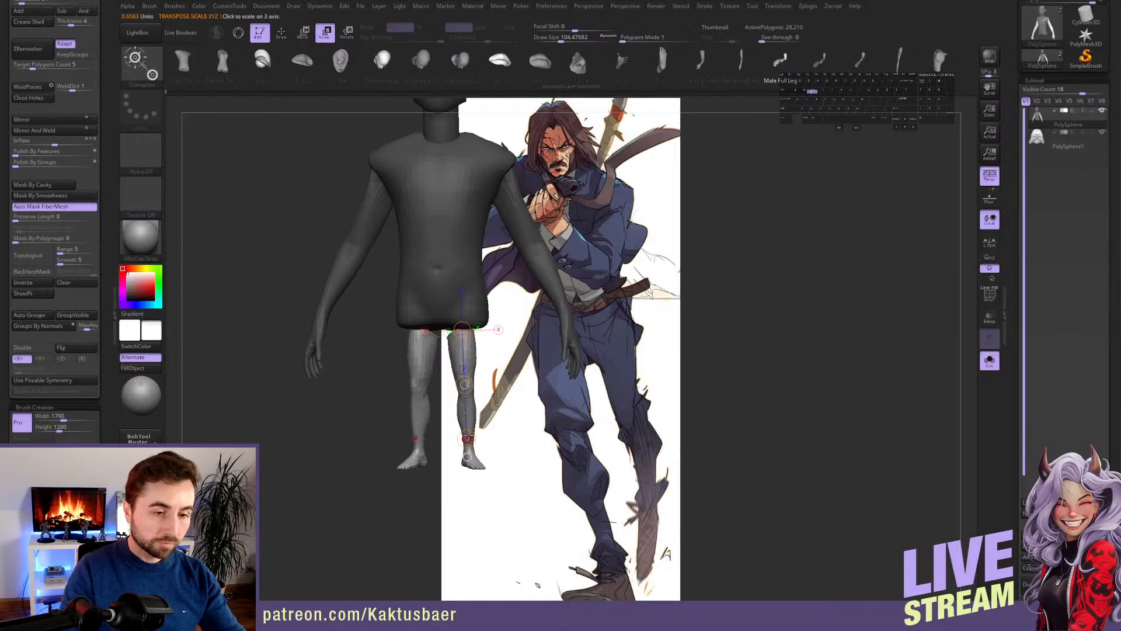
{"action": "left_click_drag", "start_coordinate": [467, 438], "coordinate": [480, 453]}
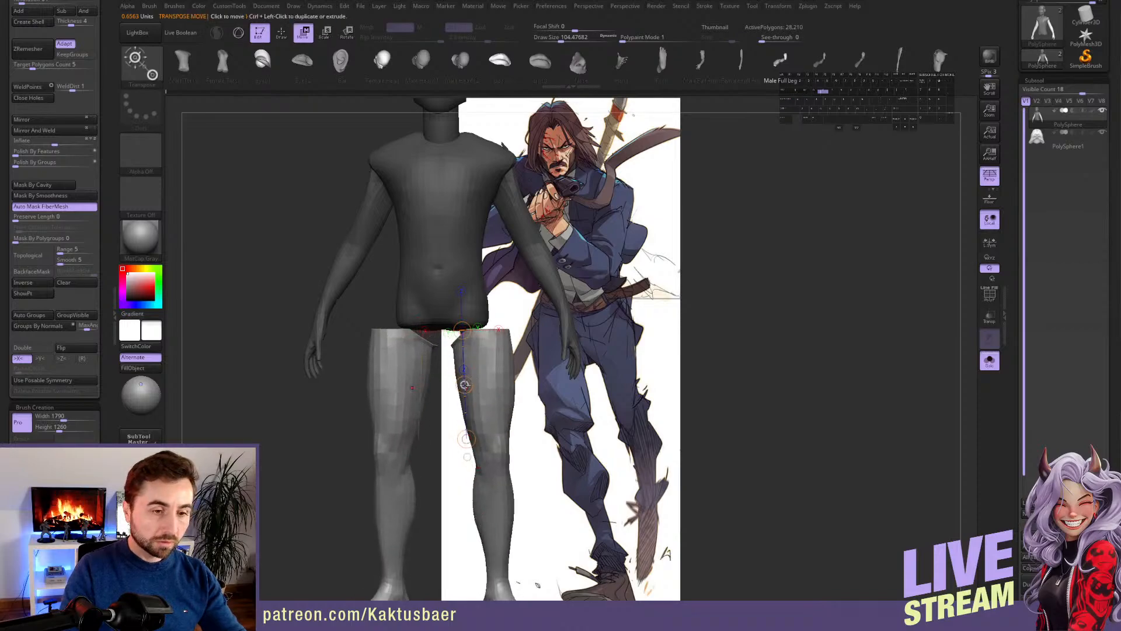
{"action": "left_click_drag", "start_coordinate": [465, 385], "coordinate": [447, 377]}
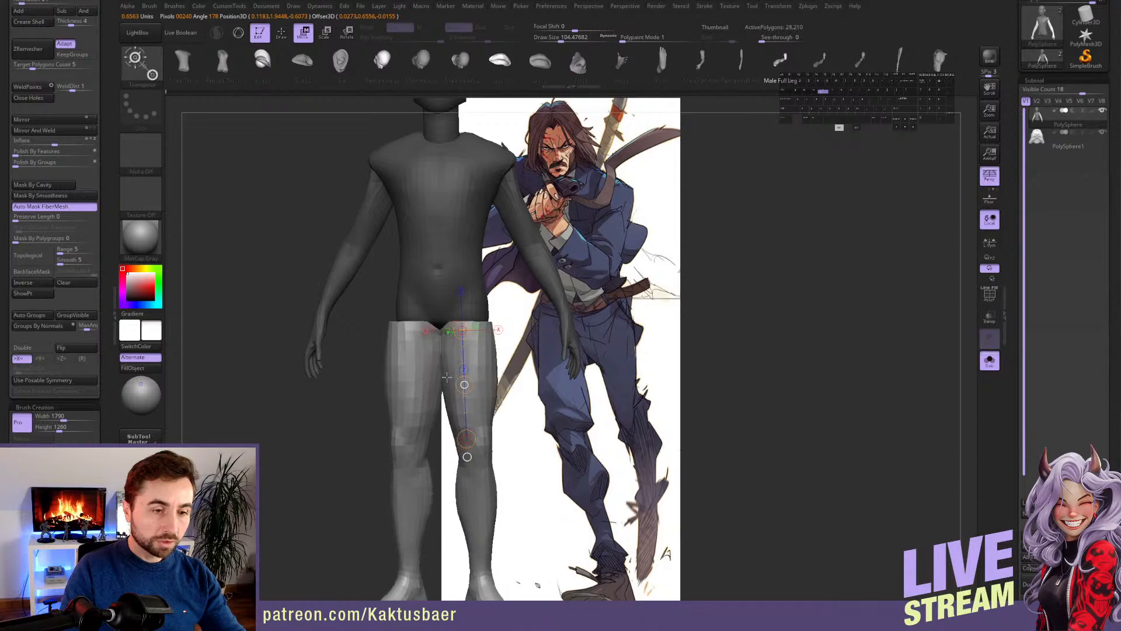
{"action": "key", "text": "q"}
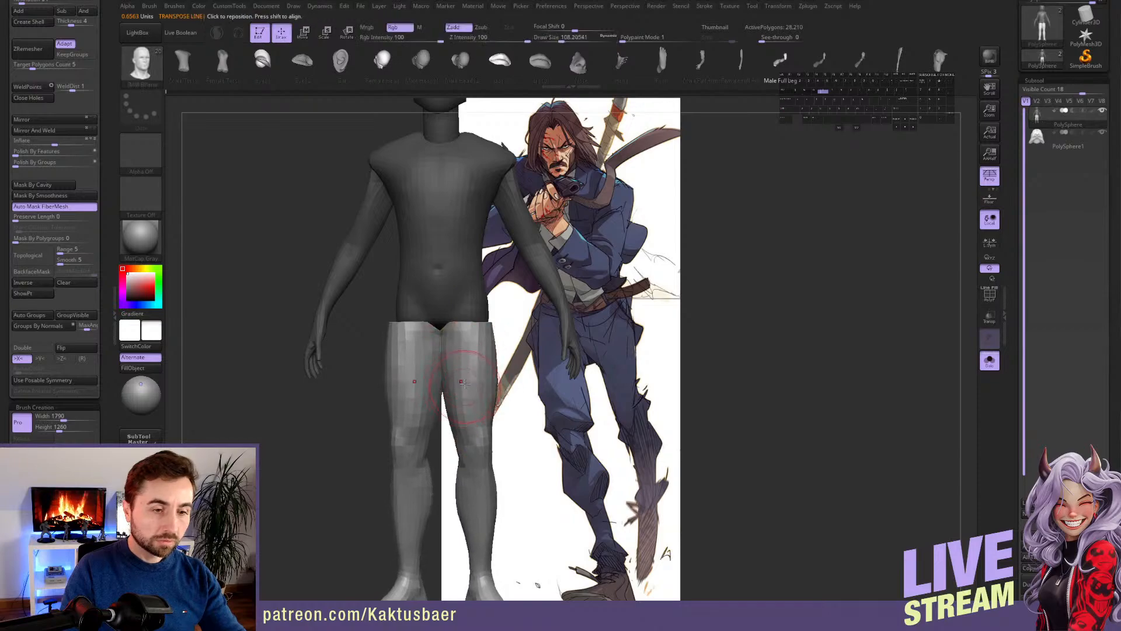
- Clear the mask, hide the torso, arms and legs, and split them from the head and neck into their own subtool
{"action": "mouse_move", "coordinate": [452, 390]}
{"action": "right_mouse_down", "text": "alt"}
{"action": "mouse_move", "coordinate": [462, 377]}
{"action": "mouse_move", "coordinate": [424, 388]}
{"action": "mouse_move", "coordinate": [452, 379]}
{"action": "right_mouse_up", "text": "alt"}
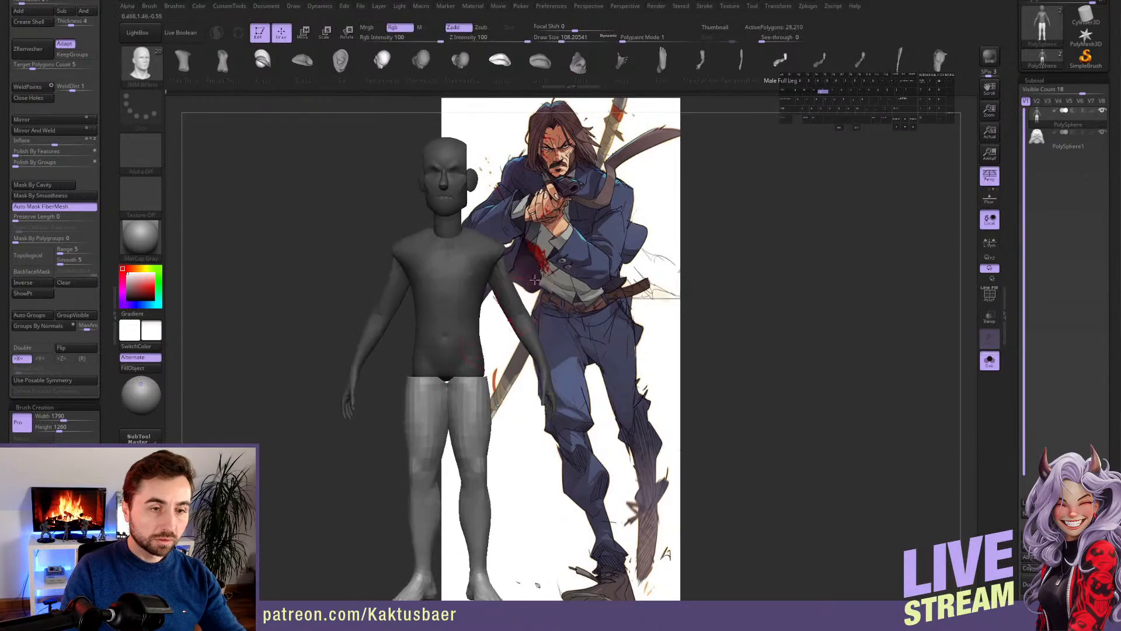
{"action": "left_click_drag", "start_coordinate": [559, 204], "coordinate": [555, 301], "text": "ctrl"}
{"action": "mouse_move", "coordinate": [555, 301]}
{"action": "right_mouse_down", "text": "alt"}
{"action": "mouse_move", "coordinate": [460, 297]}
{"action": "mouse_move", "coordinate": [467, 288]}
{"action": "right_mouse_up", "text": "alt"}
{"action": "left_click", "coordinate": [468, 305], "text": "ctrl+shift"}
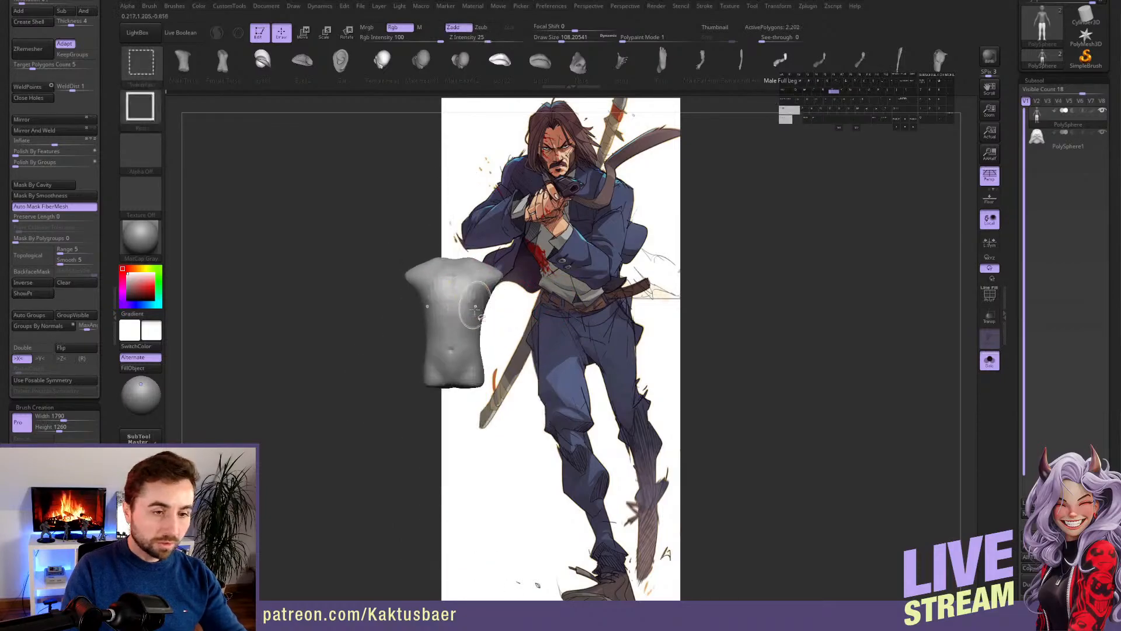
{"action": "left_click", "coordinate": [471, 291], "text": "ctrl+shift"}
{"action": "left_click", "coordinate": [502, 325], "text": "ctrl+shift"}
{"action": "left_click", "coordinate": [476, 403], "text": "ctrl+shift"}
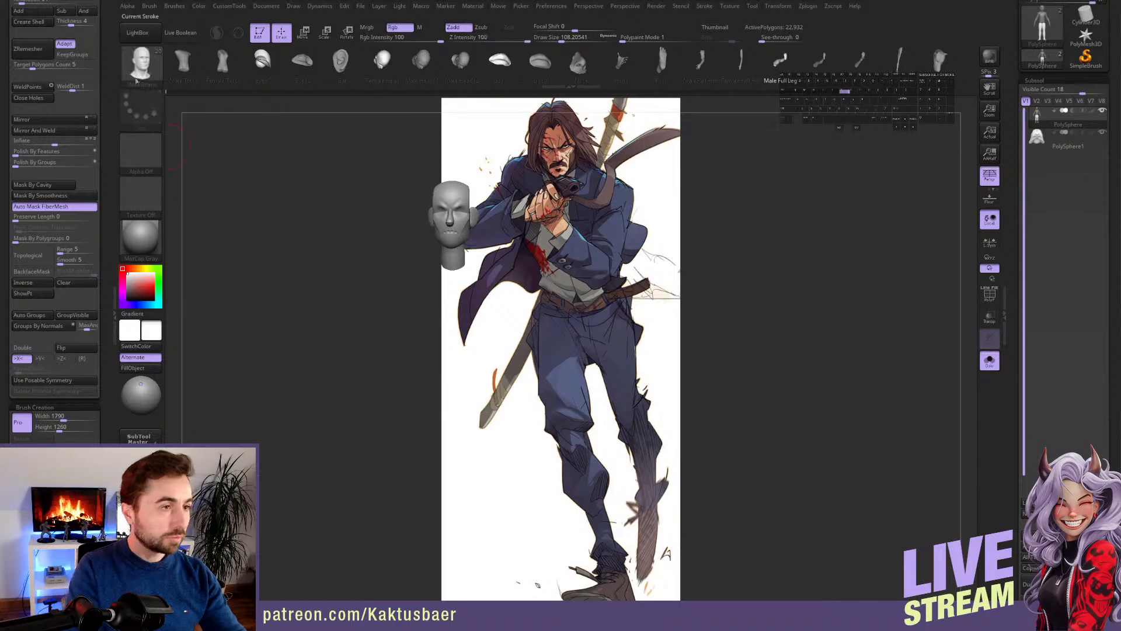
{"action": "scroll", "coordinate": [119, 143], "scroll_direction": "up", "scroll_amount": 8}
{"action": "left_click", "coordinate": [29, 81]}
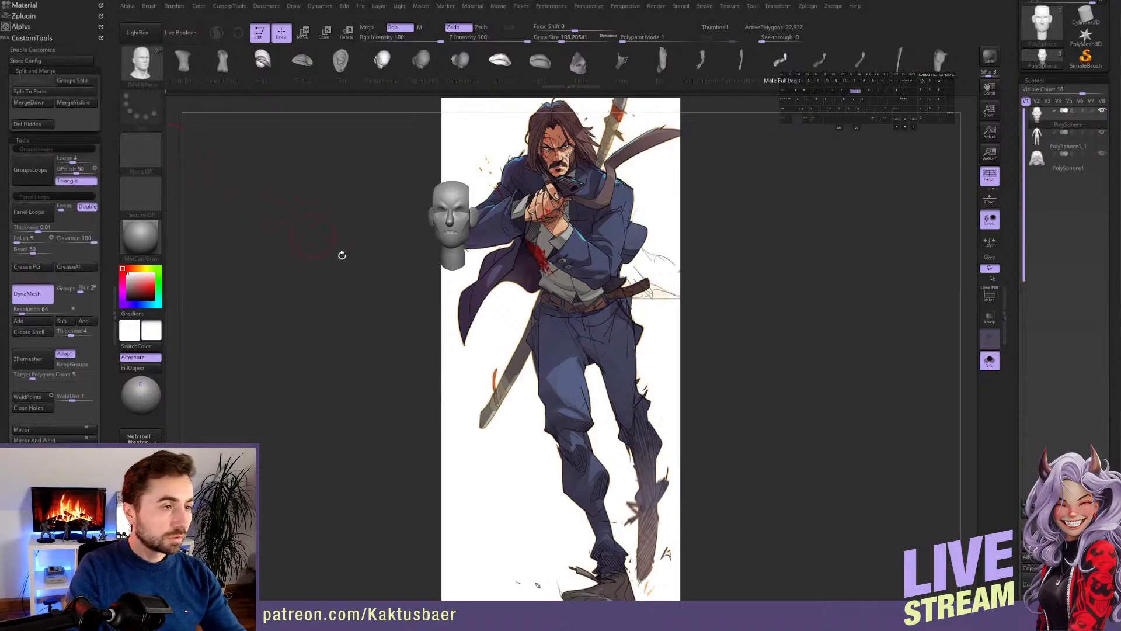
- Select the body subtool, hide its legs and split them into a separate subtool
{"action": "left_click", "coordinate": [453, 260], "text": "alt"}
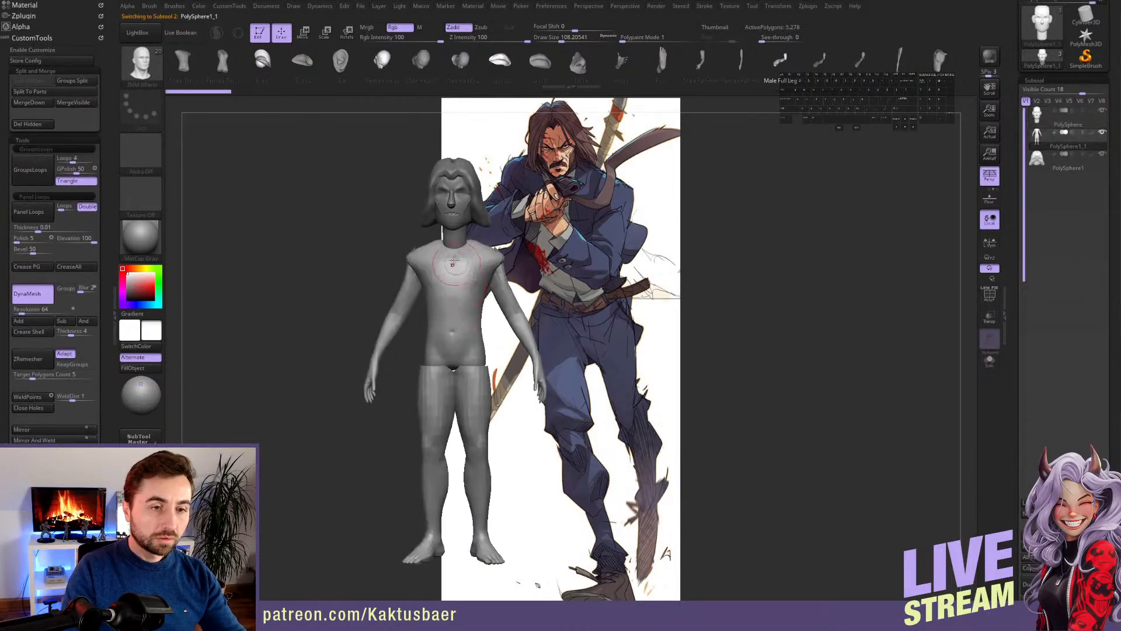
{"action": "left_click", "coordinate": [480, 413], "text": "ctrl+shift"}
{"action": "left_click", "coordinate": [395, 305], "text": "ctrl+shift"}
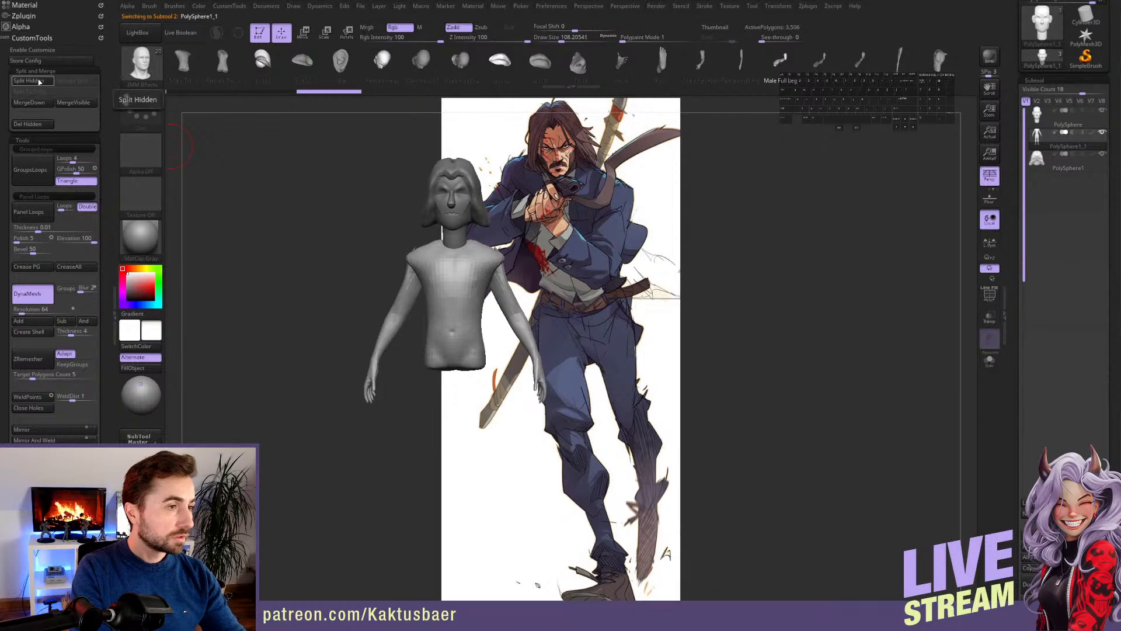
{"action": "left_click", "coordinate": [39, 82]}
- Isolate the torso by hiding the arms and split the arms into a separate subtool
{"action": "left_click", "coordinate": [514, 289], "text": "ctrl+shift"}
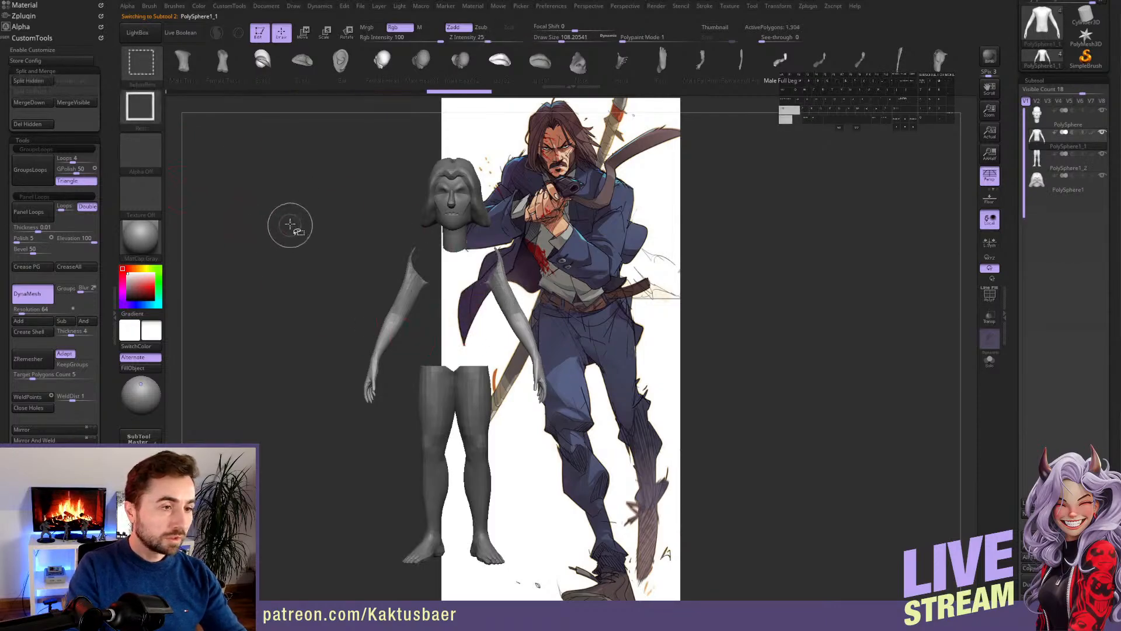
{"action": "left_click_drag", "start_coordinate": [290, 225], "coordinate": [293, 287], "text": "ctrl+shift"}
{"action": "left_click", "coordinate": [39, 81]}
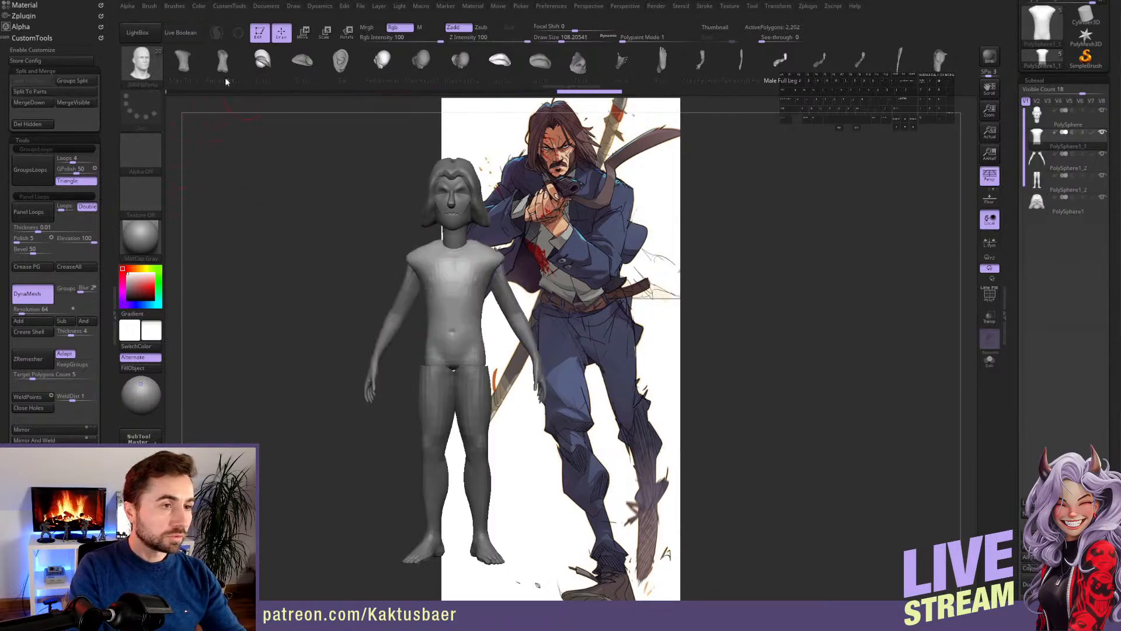
{"action": "left_click_drag", "start_coordinate": [871, 63], "coordinate": [941, 66]}
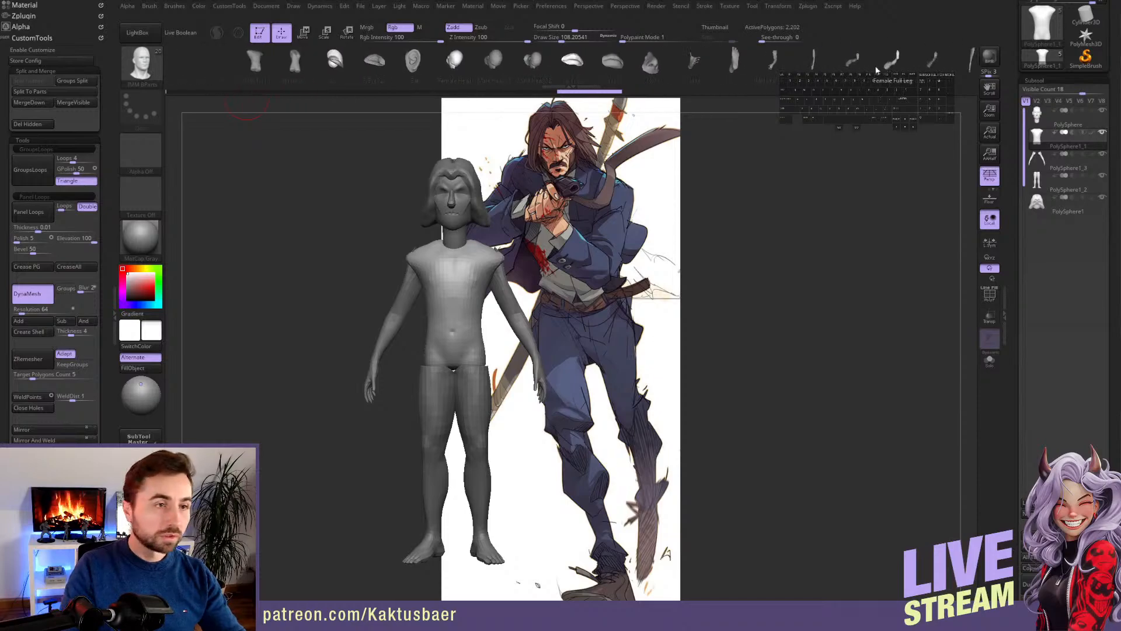
{"action": "left_click", "coordinate": [137, 32]}
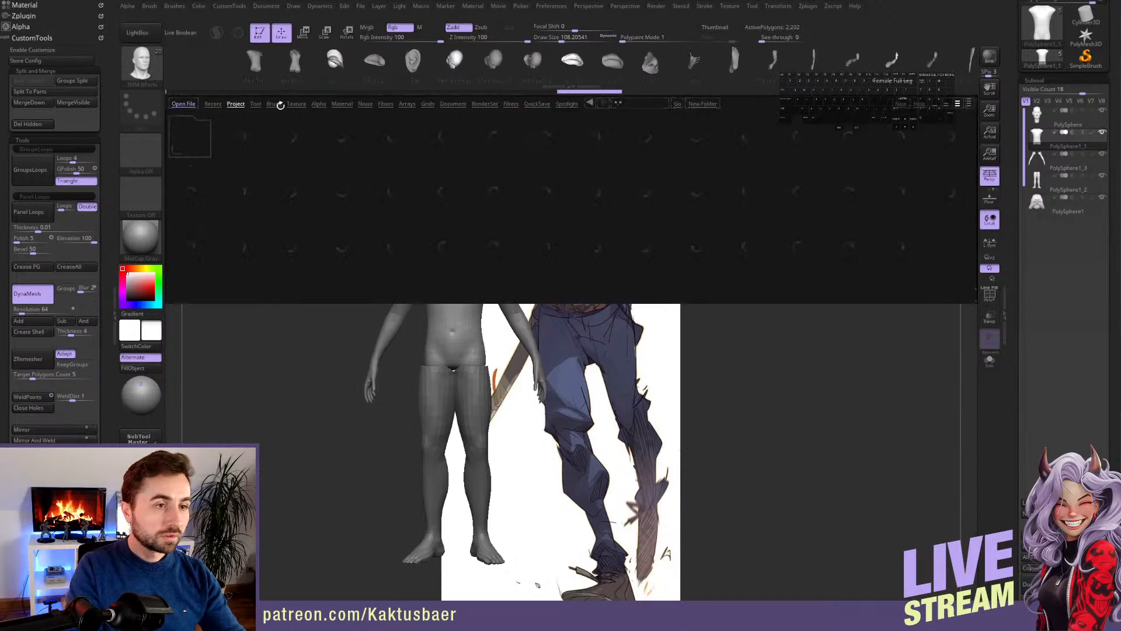
{"action": "left_click", "coordinate": [255, 104]}
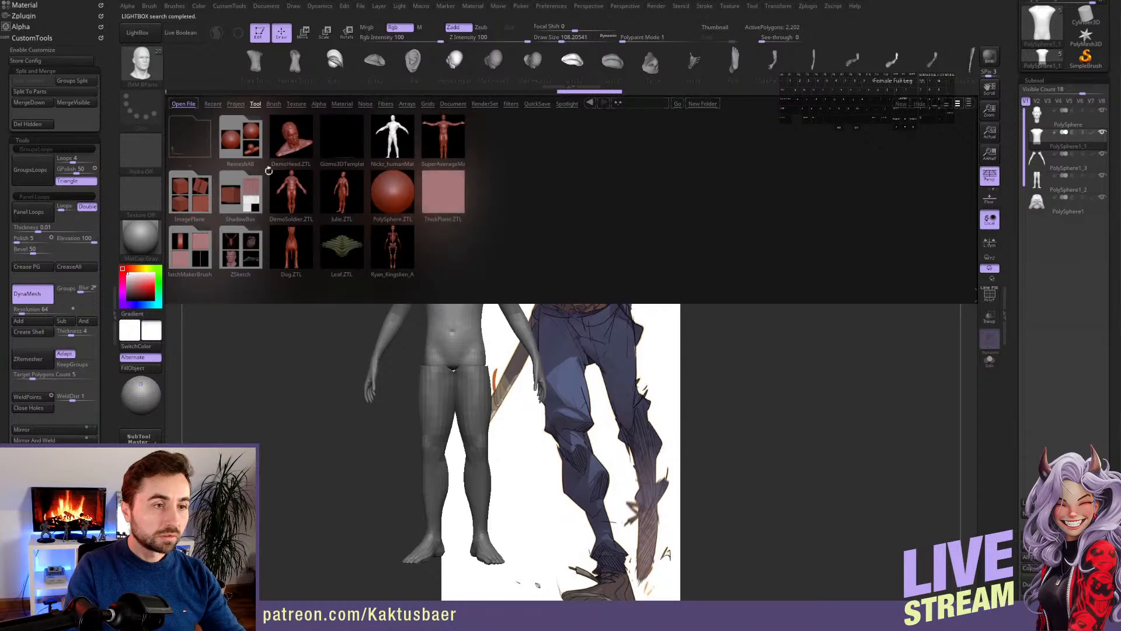
{"action": "left_click", "coordinate": [160, 39]}
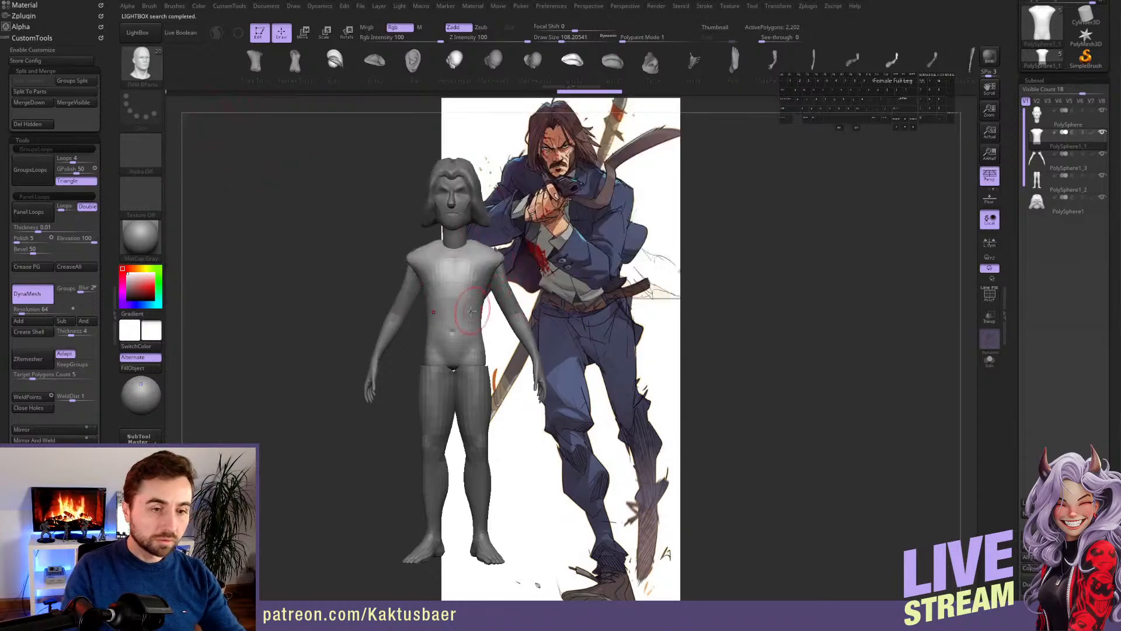
- Switch back to the Move brush and hide the leg and arm subtools, leaving only the head, hair and torso visible
{"action": "right_click_drag", "start_coordinate": [470, 297], "coordinate": [463, 287], "text": "alt"}
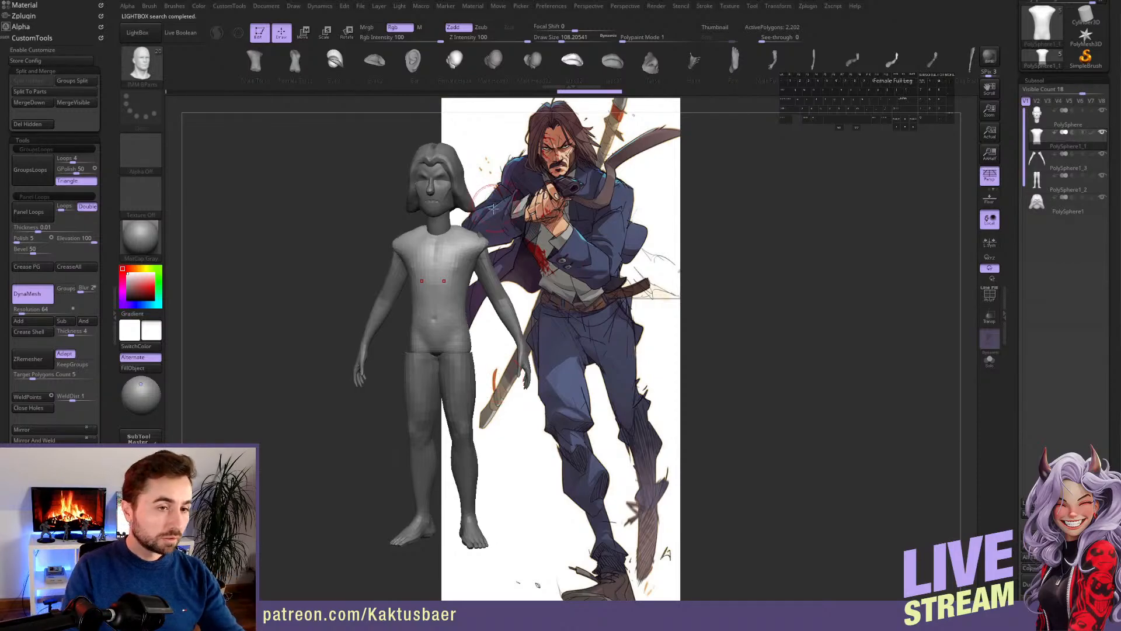
{"action": "key", "text": "1"}
{"action": "right_click_drag", "start_coordinate": [455, 256], "coordinate": [447, 258], "text": "alt"}
{"action": "key", "text": "5"}
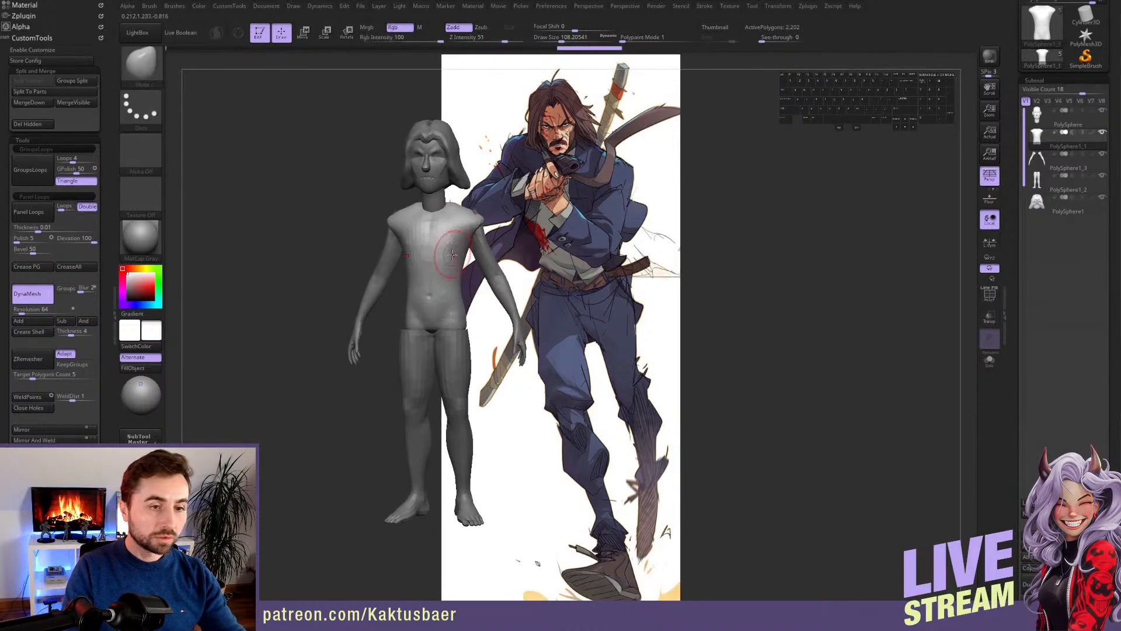
{"action": "left_click", "coordinate": [1102, 175]}
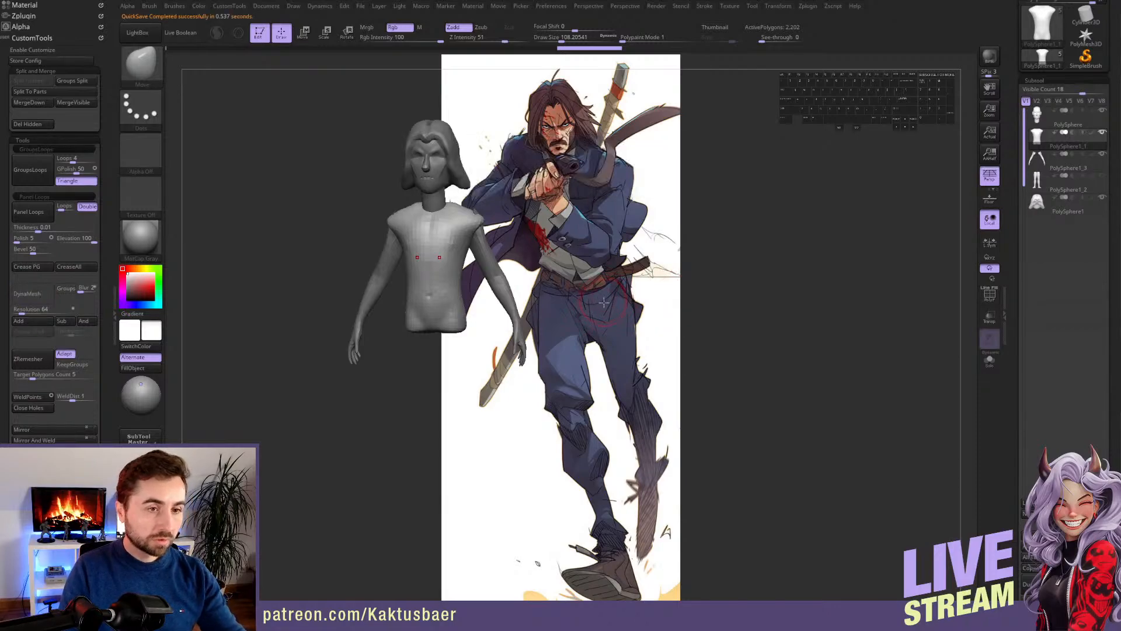
{"action": "right_click_drag", "start_coordinate": [476, 216], "coordinate": [458, 243]}
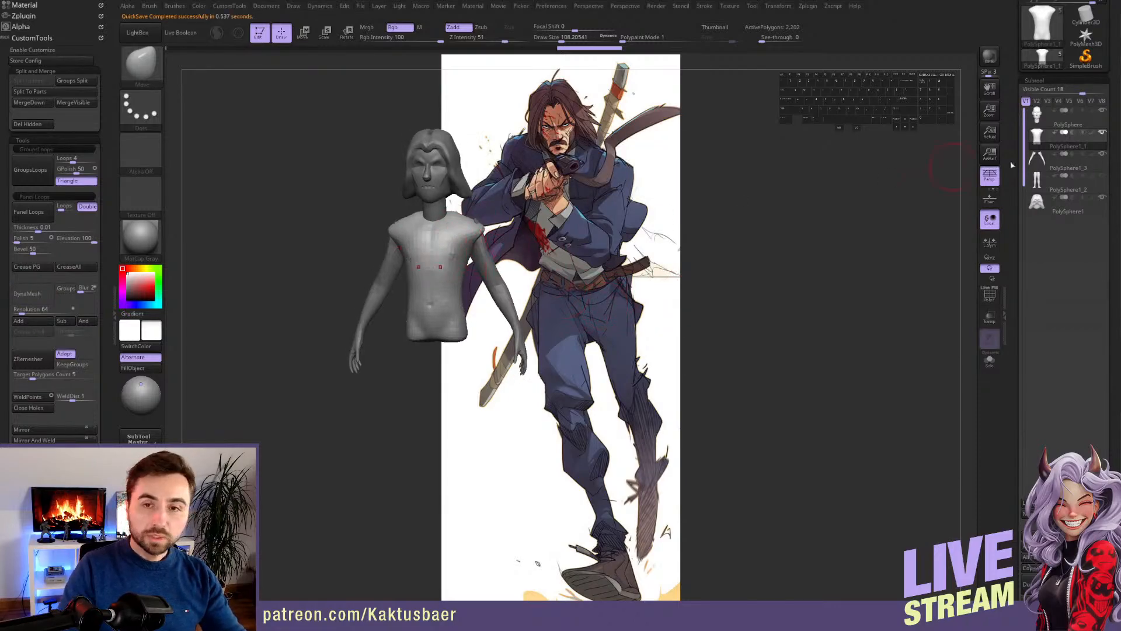
{"action": "left_click", "coordinate": [1103, 155]}
- Scale up the torso slightly and adjust its vertical position under the head and neck
{"action": "right_click_drag", "start_coordinate": [469, 243], "coordinate": [419, 333], "text": "alt"}
{"action": "key", "text": "e"}
{"action": "left_click_drag", "start_coordinate": [426, 217], "coordinate": [425, 296], "text": "shift"}
{"action": "key", "text": "w"}
{"action": "left_click_drag", "start_coordinate": [425, 249], "coordinate": [426, 257], "text": "shift"}
{"action": "key", "text": "q"}
{"action": "right_click_drag", "start_coordinate": [426, 257], "coordinate": [434, 255], "text": "shift"}
{"action": "key", "text": "w"}
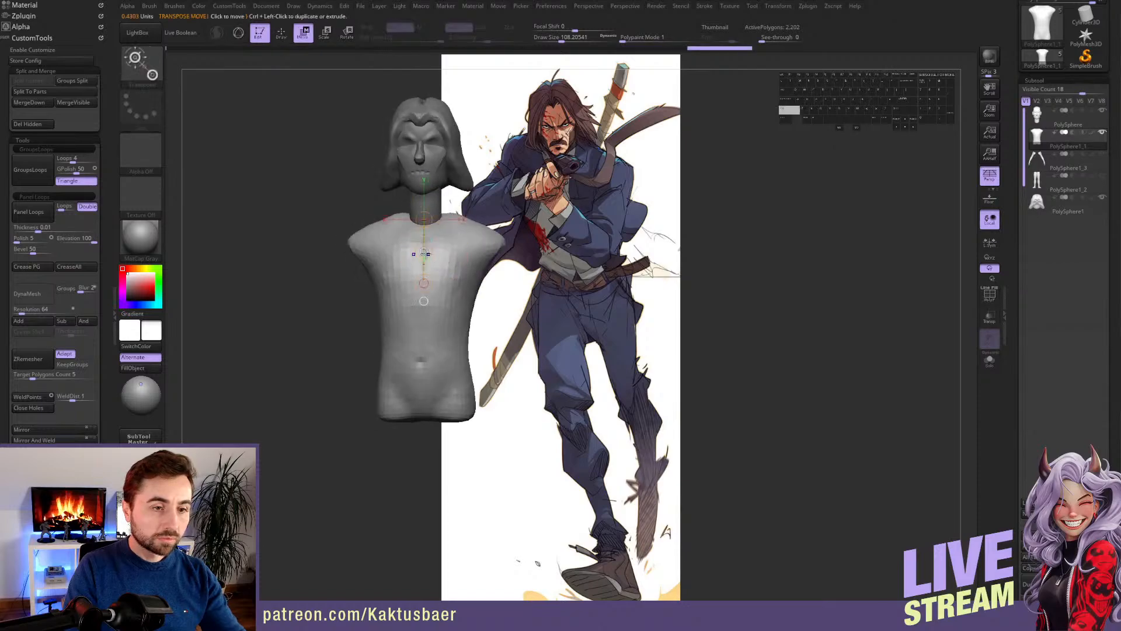
{"action": "left_click_drag", "start_coordinate": [425, 254], "coordinate": [425, 258], "text": "shift"}
{"action": "key", "text": "q"}
- Refine the transition between the neck and torso, shaping the trapezius area around the base of the neck
{"action": "left_click", "coordinate": [426, 206], "text": "alt"}
{"action": "right_click_drag", "start_coordinate": [426, 208], "coordinate": [450, 241], "text": "alt"}
{"action": "mouse_move", "coordinate": [450, 240]}
{"action": "right_mouse_down"}
{"action": "mouse_move", "coordinate": [412, 240]}
{"action": "mouse_move", "coordinate": [455, 278]}
{"action": "right_mouse_up"}
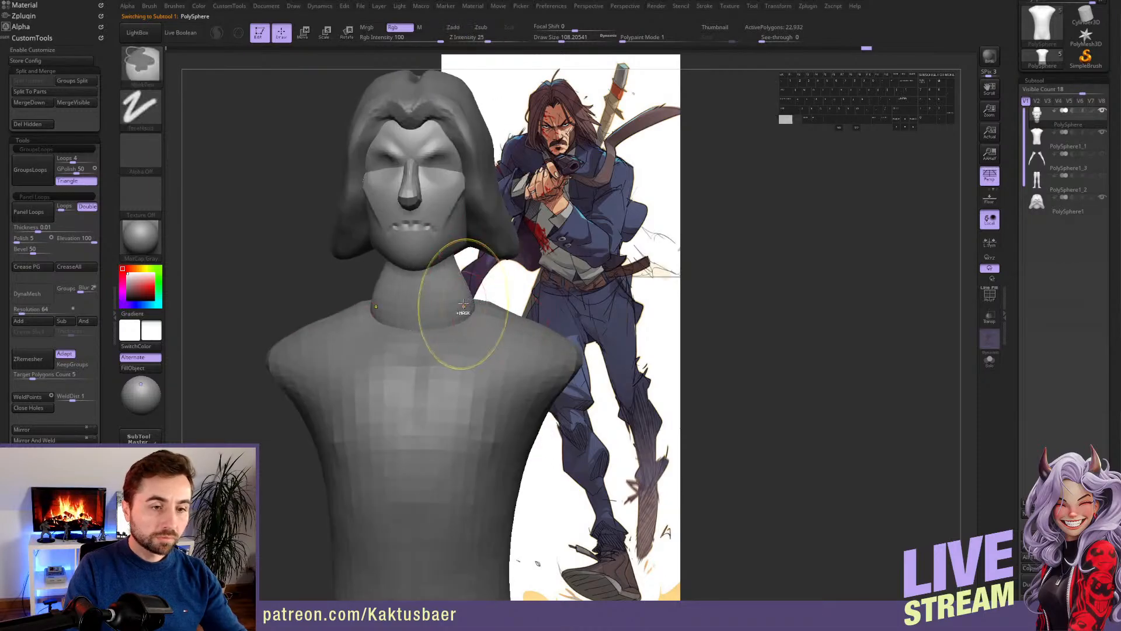
{"action": "right_click_drag", "start_coordinate": [452, 324], "coordinate": [502, 302]}
{"action": "left_click", "coordinate": [476, 323], "text": "alt"}
{"action": "right_click_drag", "start_coordinate": [495, 253], "coordinate": [454, 258]}
{"action": "left_click_drag", "start_coordinate": [469, 266], "coordinate": [500, 286], "text": "shift"}
{"action": "right_click_drag", "start_coordinate": [479, 277], "coordinate": [467, 303]}
{"action": "right_click_drag", "start_coordinate": [604, 205], "coordinate": [569, 189], "text": "alt"}
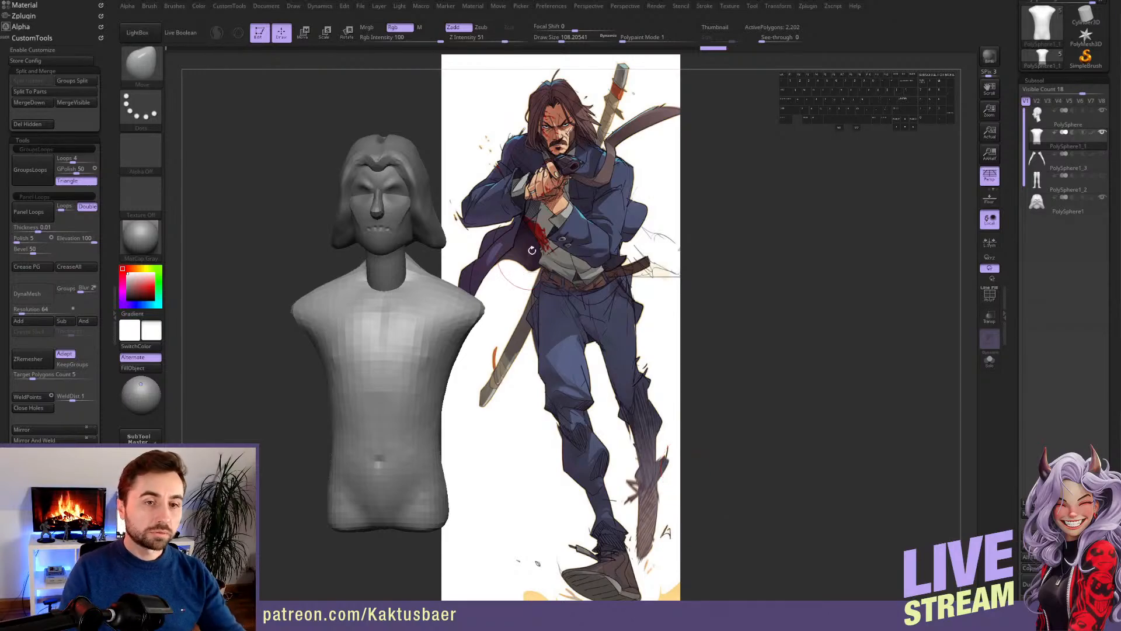
- Reduce the draw size to about 58, place the bust over the reference illustration and set the model opacity to 40
{"action": "key", "text": "s"}
{"action": "left_click_drag", "start_coordinate": [414, 235], "coordinate": [399, 236]}
{"action": "mouse_move", "coordinate": [407, 233]}
{"action": "right_mouse_down", "text": "alt"}
{"action": "mouse_move", "coordinate": [444, 253]}
{"action": "mouse_move", "coordinate": [462, 220]}
{"action": "right_mouse_up", "text": "alt"}
{"action": "left_click", "coordinate": [467, 187], "text": "alt"}
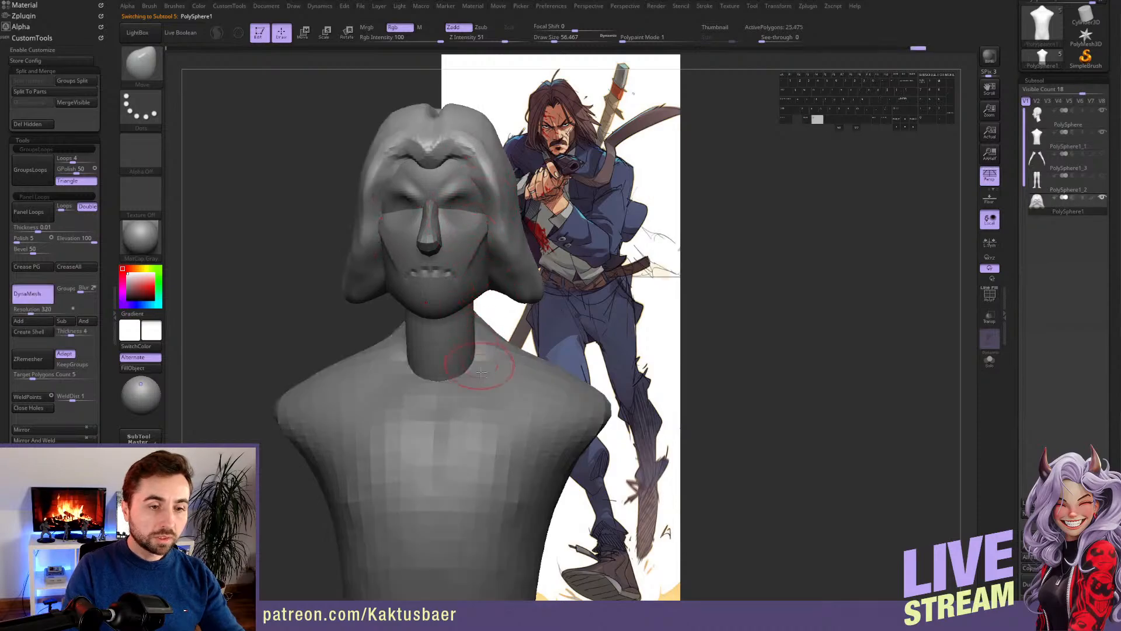
{"action": "left_click", "coordinate": [499, 386], "text": "alt"}
{"action": "mouse_move", "coordinate": [497, 302]}
{"action": "right_mouse_down", "text": "alt"}
{"action": "mouse_move", "coordinate": [548, 184]}
{"action": "mouse_move", "coordinate": [545, 201]}
{"action": "right_mouse_up", "text": "alt"}
{"action": "key", "text": "shift+q"}
{"action": "right_click_drag", "start_coordinate": [534, 268], "coordinate": [551, 236], "text": "alt"}
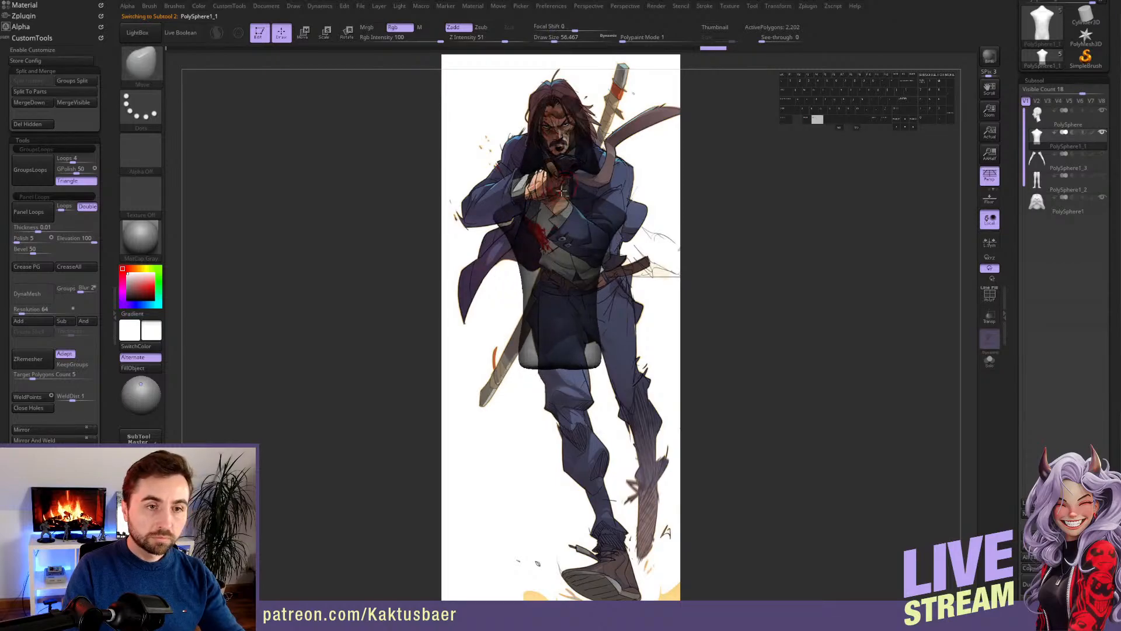
{"action": "left_click_drag", "start_coordinate": [105, 431], "coordinate": [100, 198]}
{"action": "left_click_drag", "start_coordinate": [72, 380], "coordinate": [41, 384]}
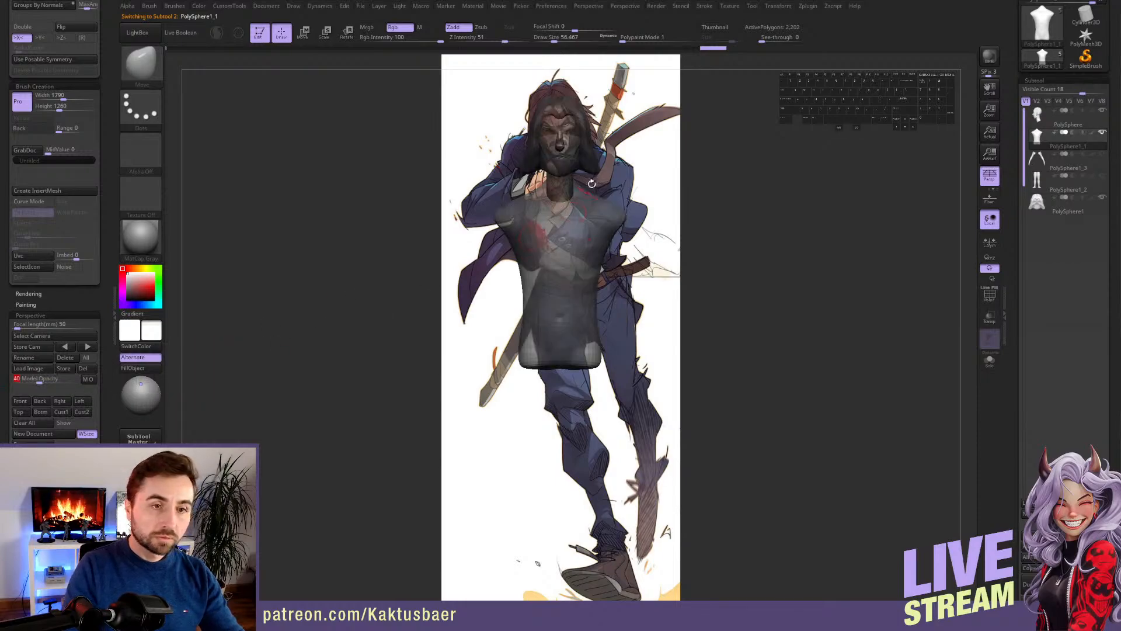
- Select the head subtool and align the view so the sculpted face matches the illustrated face
{"action": "right_click_drag", "start_coordinate": [592, 183], "coordinate": [569, 155], "text": "alt"}
{"action": "left_click", "coordinate": [565, 145], "text": "alt"}
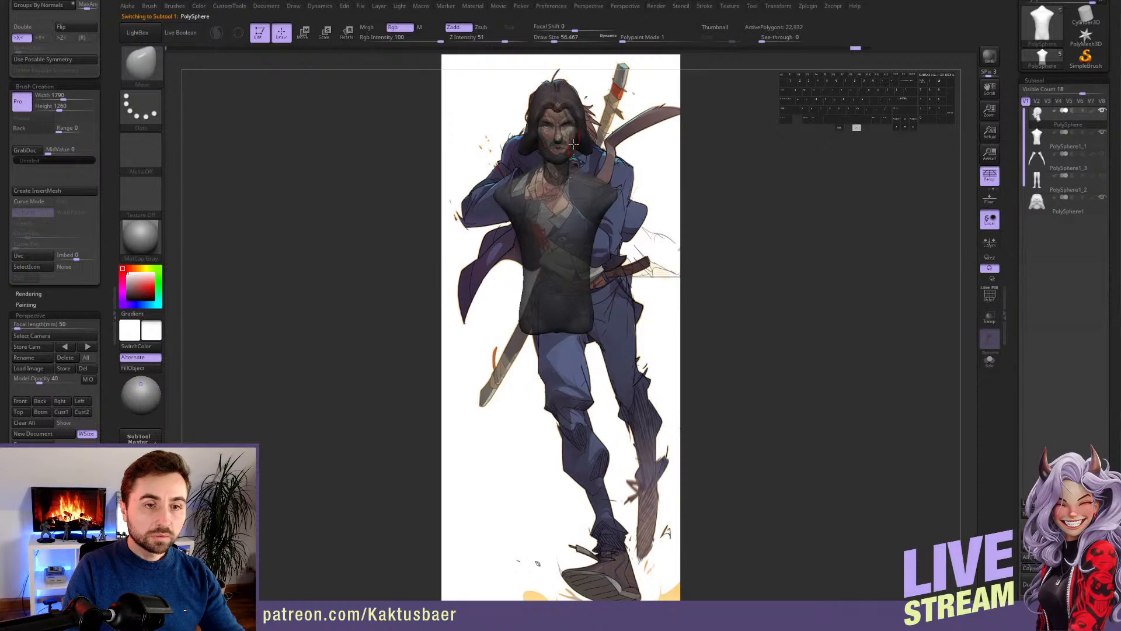
{"action": "mouse_move", "coordinate": [574, 145]}
{"action": "right_mouse_down"}
{"action": "mouse_move", "coordinate": [569, 153]}
{"action": "mouse_move", "coordinate": [584, 149]}
{"action": "mouse_move", "coordinate": [564, 138]}
{"action": "mouse_move", "coordinate": [586, 126]}
{"action": "mouse_move", "coordinate": [570, 137]}
{"action": "right_mouse_up"}
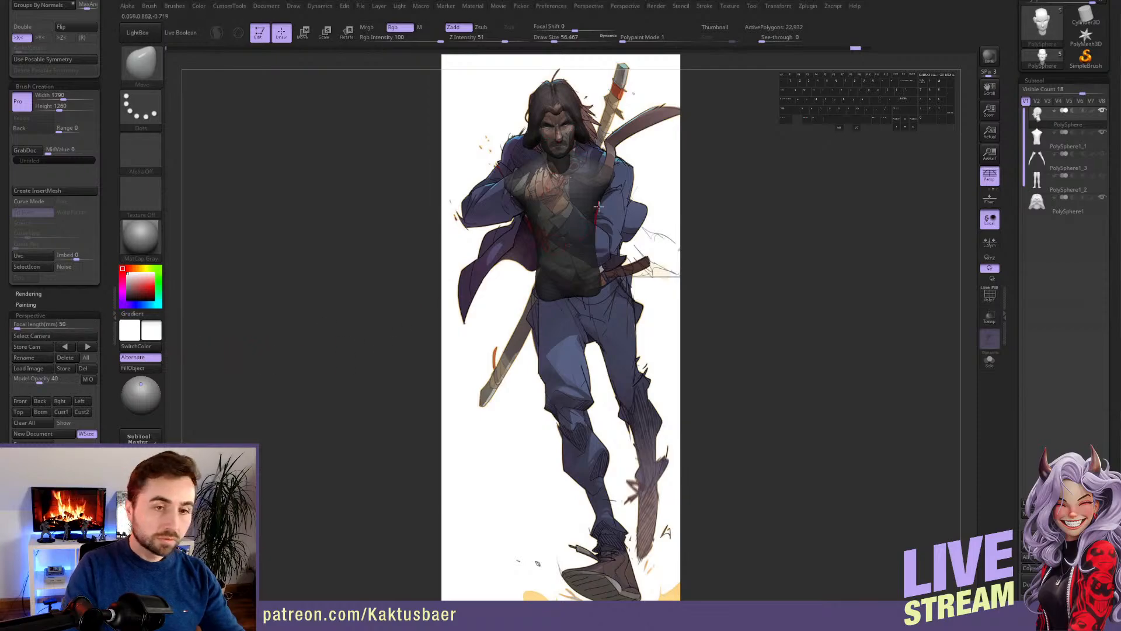
- Select the torso, turn off symmetry, and rotate and scale it to match the pose of the illustrated upper body
{"action": "left_click", "coordinate": [585, 173], "text": "alt"}
{"action": "key", "text": "x"}
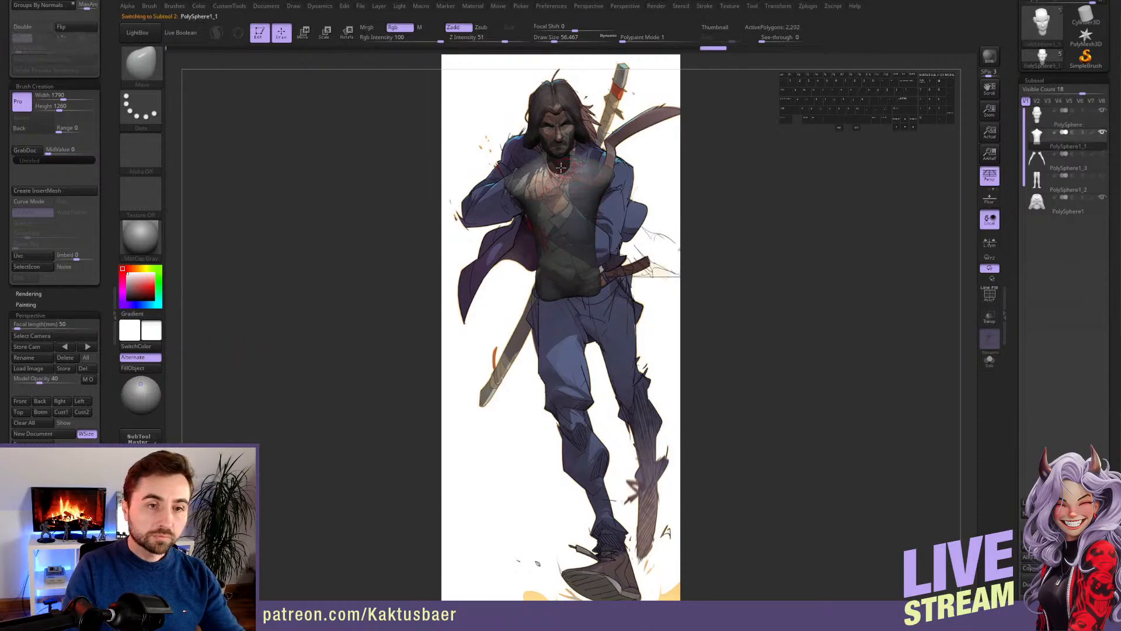
{"action": "key", "text": "r"}
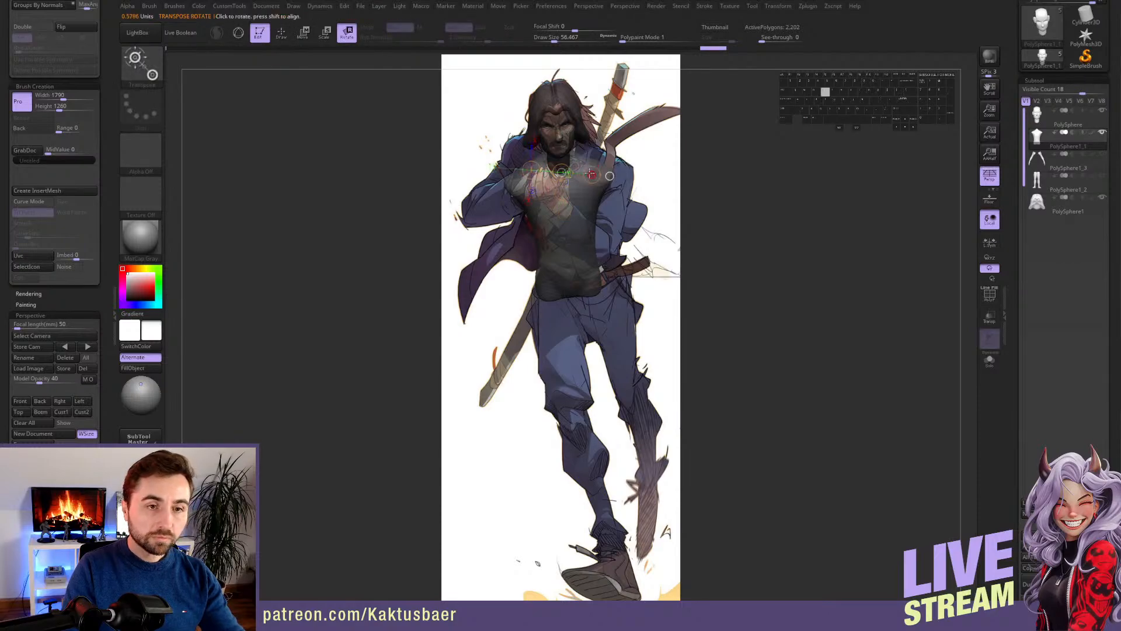
{"action": "left_click_drag", "start_coordinate": [558, 173], "coordinate": [575, 111]}
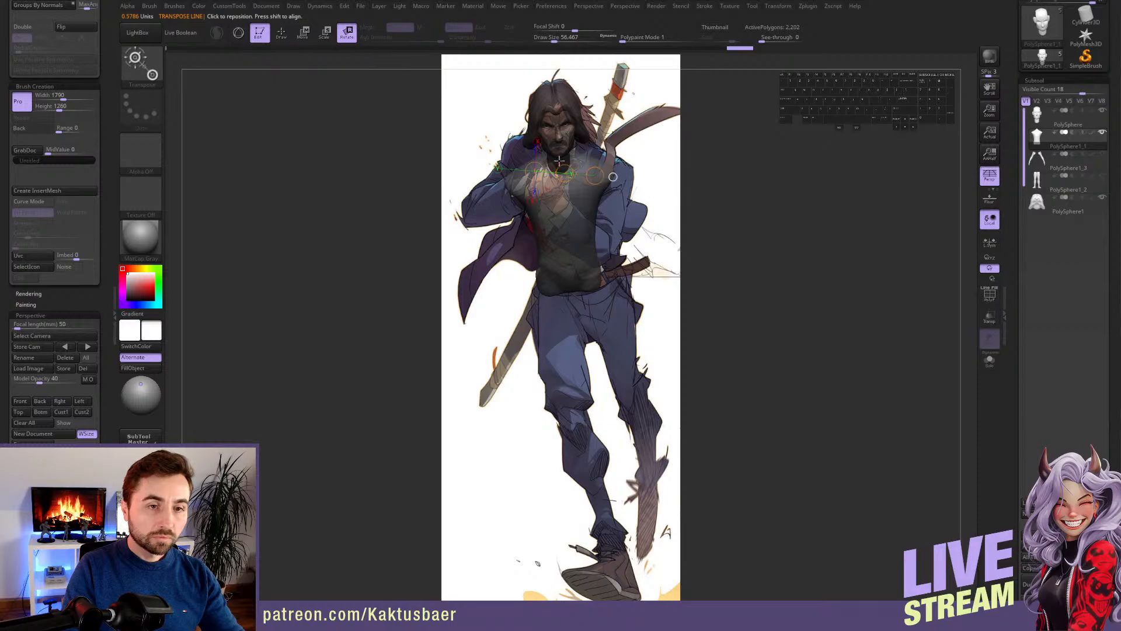
{"action": "left_click_drag", "start_coordinate": [558, 154], "coordinate": [560, 227], "text": "shift"}
{"action": "key", "text": "e"}
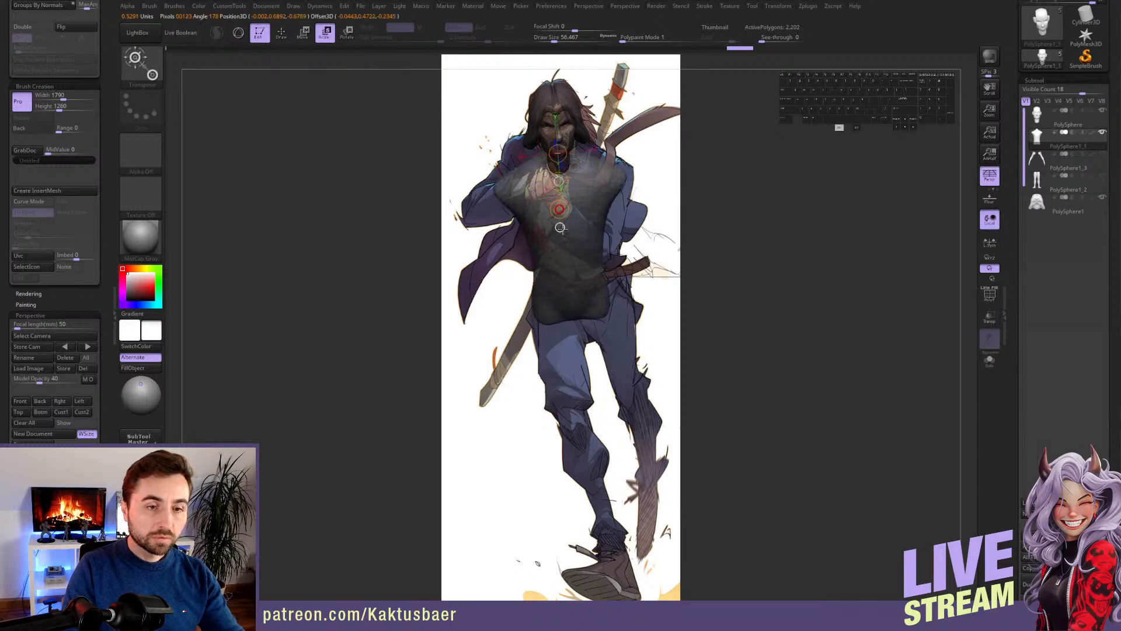
{"action": "key", "text": "r"}
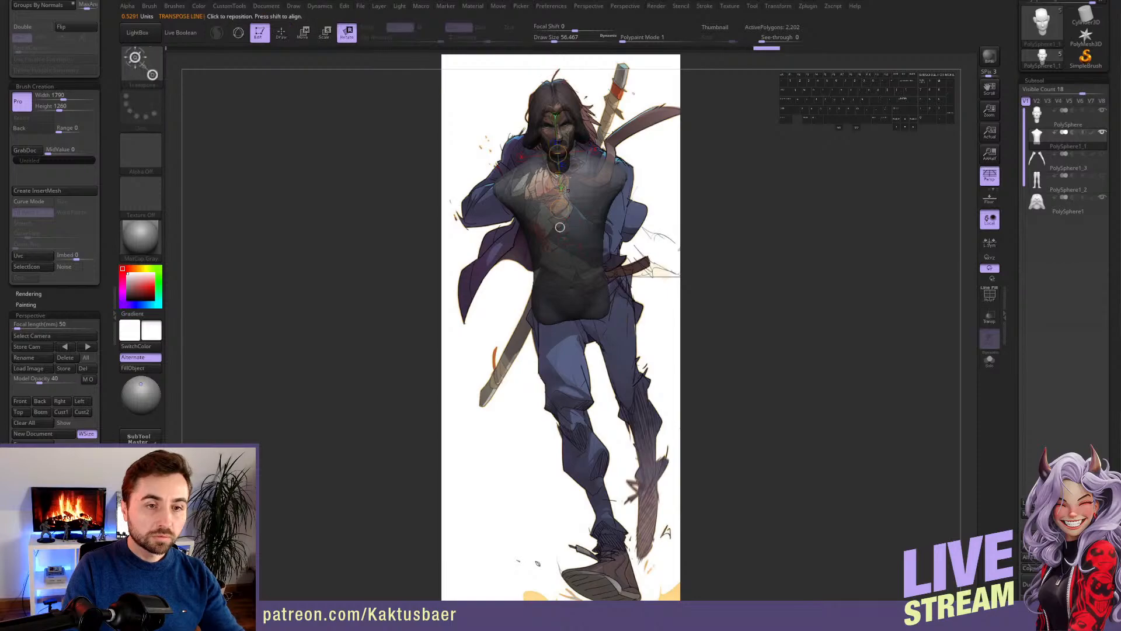
{"action": "left_click_drag", "start_coordinate": [559, 209], "coordinate": [562, 209]}
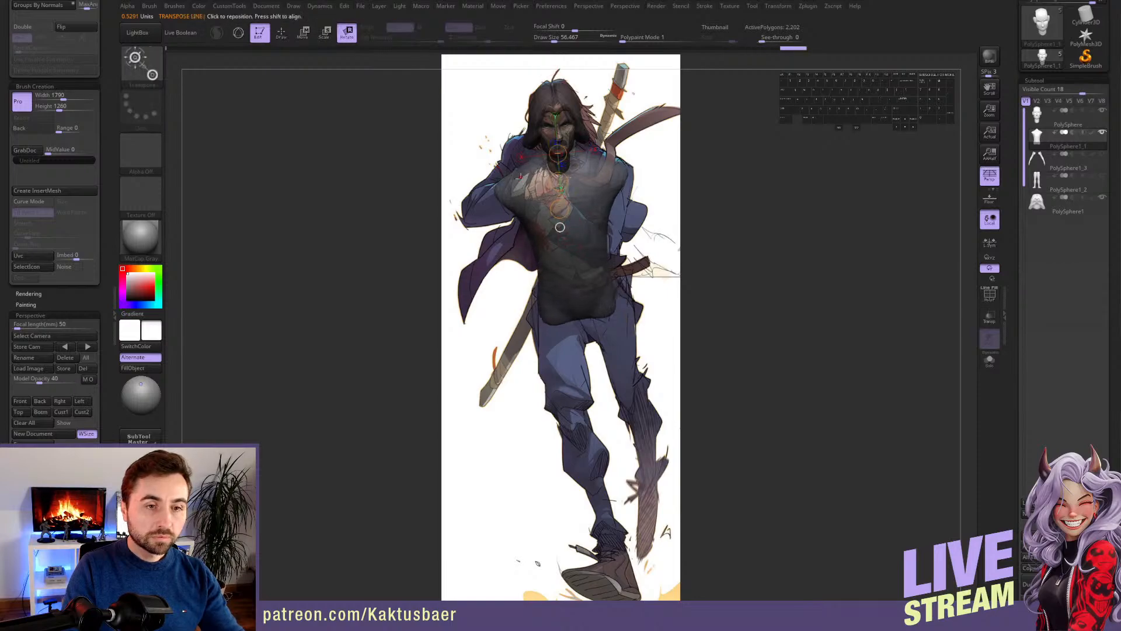
{"action": "mouse_move", "coordinate": [520, 178]}
{"action": "left_mouse_down"}
{"action": "mouse_move", "coordinate": [600, 178]}
{"action": "mouse_move", "coordinate": [554, 166]}
{"action": "mouse_move", "coordinate": [520, 195]}
{"action": "mouse_move", "coordinate": [529, 195]}
{"action": "mouse_move", "coordinate": [506, 194]}
{"action": "mouse_move", "coordinate": [527, 155]}
{"action": "left_mouse_up"}
{"action": "key", "text": "q"}
- Push the shoulders and sides of the torso into the reference silhouette using a large Move brush
{"action": "key", "text": "s"}
{"action": "key", "text": "s"}
{"action": "key", "text": "s"}
{"action": "left_click_drag", "start_coordinate": [596, 163], "coordinate": [610, 159]}
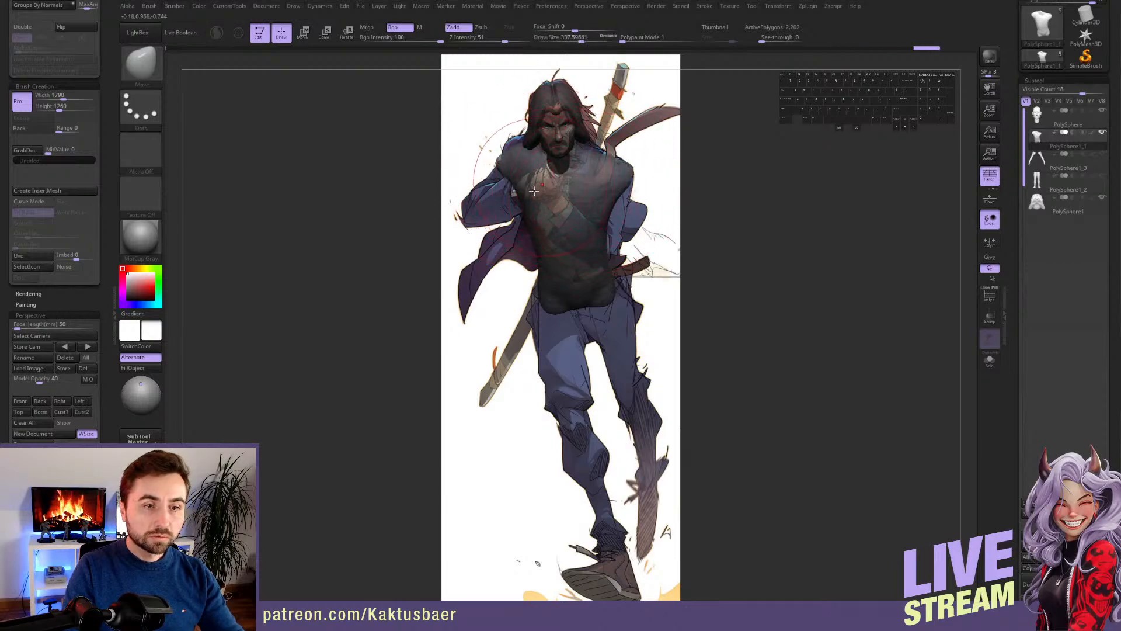
{"action": "key", "text": "s"}
{"action": "left_click_drag", "start_coordinate": [533, 203], "coordinate": [523, 203]}
{"action": "key", "text": "s"}
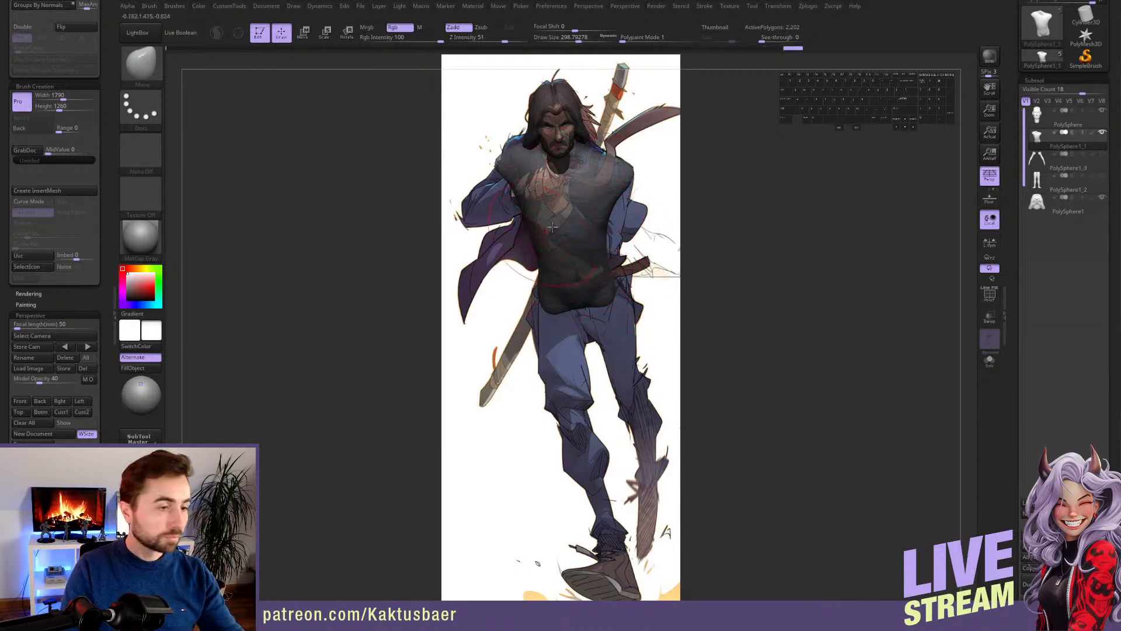
- Restore the stored front camera view, then select the hair subtool for asymmetric editing with a draw size of about 145
{"action": "mouse_move", "coordinate": [595, 198]}
{"action": "right_mouse_down"}
{"action": "mouse_move", "coordinate": [549, 199]}
{"action": "mouse_move", "coordinate": [546, 216]}
{"action": "mouse_move", "coordinate": [629, 193]}
{"action": "mouse_move", "coordinate": [577, 205]}
{"action": "right_mouse_up"}
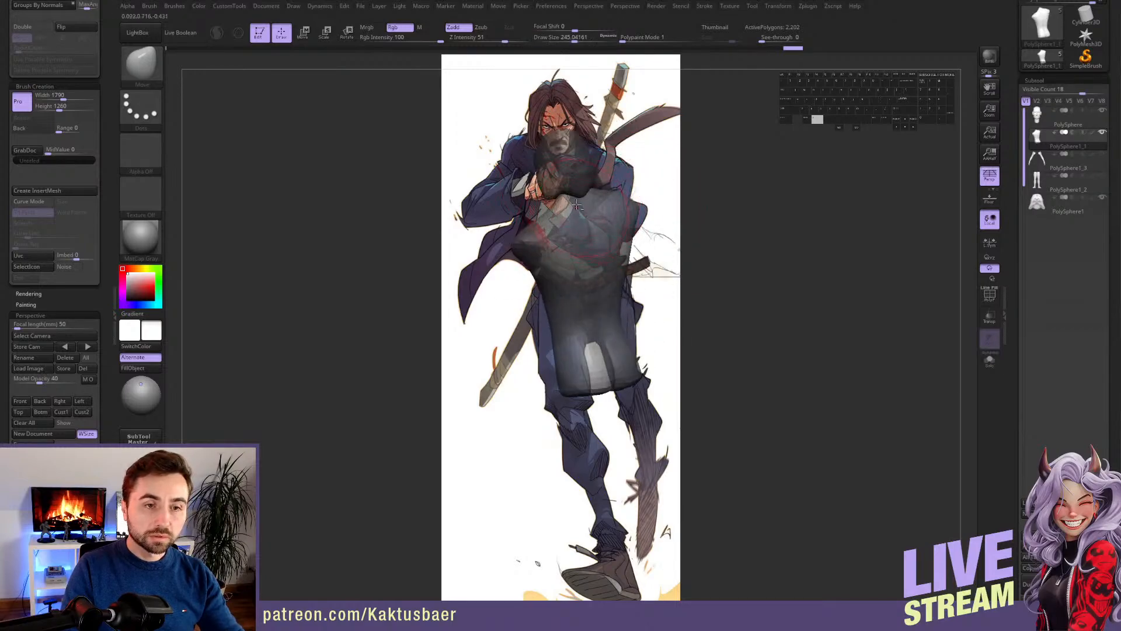
{"action": "left_click", "coordinate": [567, 175], "text": "alt"}
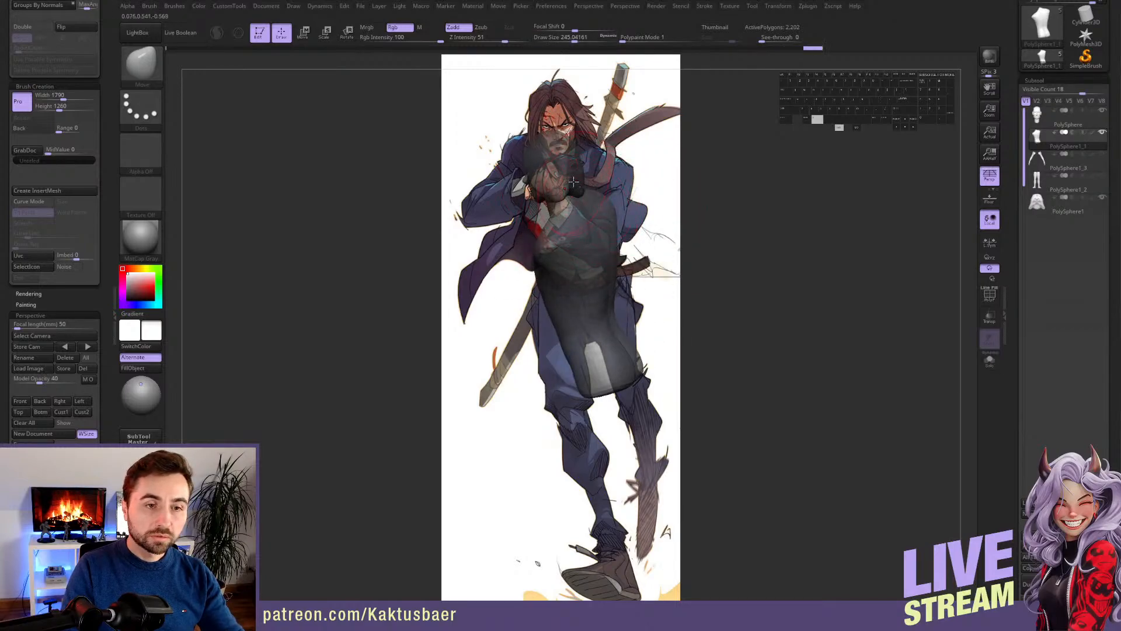
{"action": "left_click", "coordinate": [20, 401]}
{"action": "key", "text": "s"}
{"action": "left_click_drag", "start_coordinate": [565, 157], "coordinate": [550, 156]}
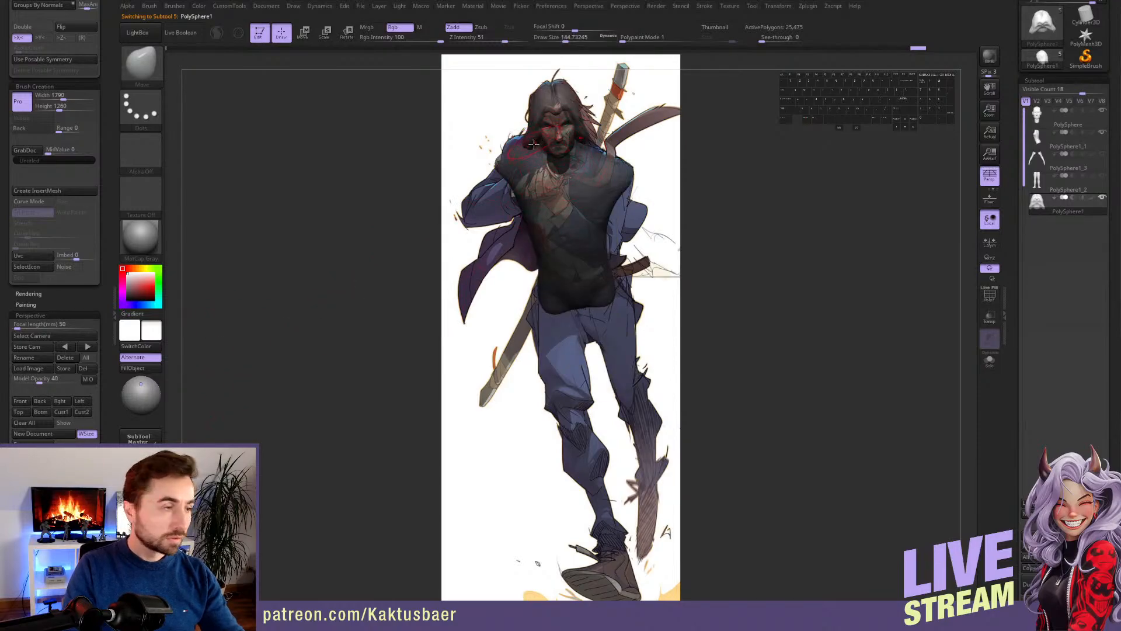
{"action": "key", "text": "x"}
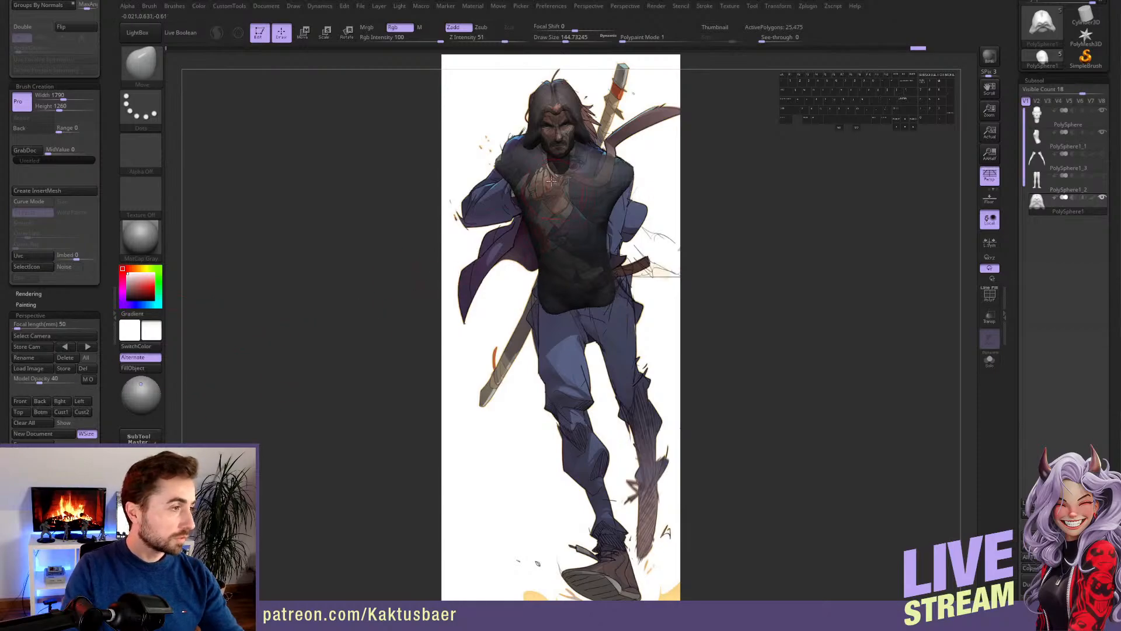
- Reshape the hair's outline to follow the illustration with the Move brush, reducing the draw size to about 74
{"action": "mouse_move", "coordinate": [586, 128]}
{"action": "left_mouse_down"}
{"action": "mouse_move", "coordinate": [598, 144]}
{"action": "mouse_move", "coordinate": [581, 114]}
{"action": "mouse_move", "coordinate": [589, 128]}
{"action": "mouse_move", "coordinate": [555, 116]}
{"action": "mouse_move", "coordinate": [534, 143]}
{"action": "left_mouse_up"}
{"action": "key", "text": "ctrl+z"}
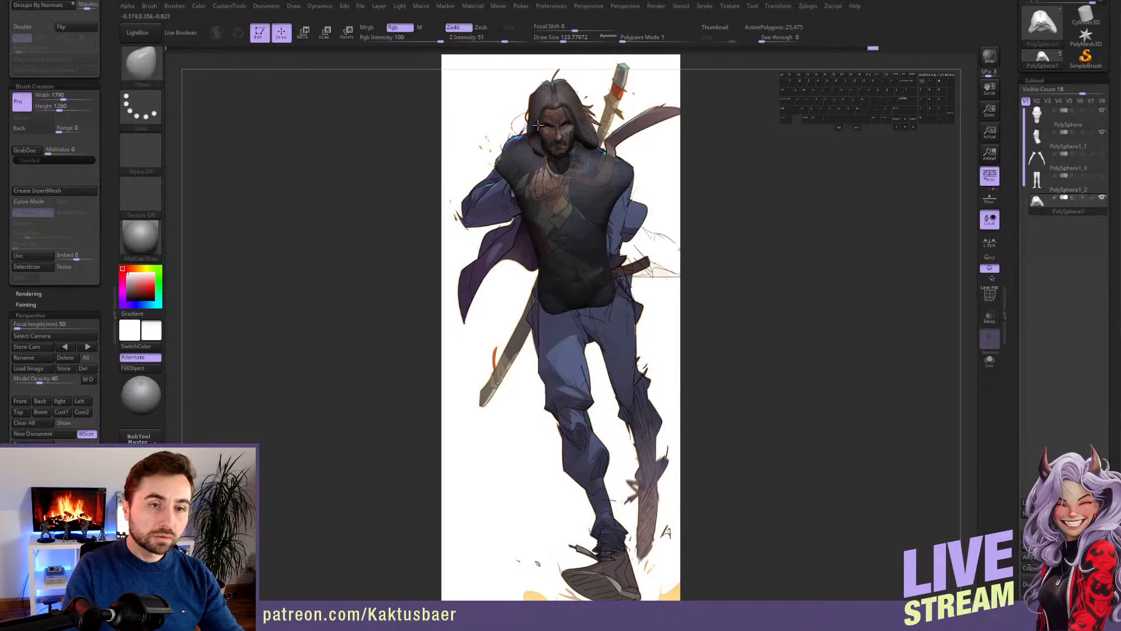
{"action": "mouse_move", "coordinate": [531, 97]}
{"action": "left_mouse_down"}
{"action": "mouse_move", "coordinate": [567, 86]}
{"action": "mouse_move", "coordinate": [593, 145]}
{"action": "mouse_move", "coordinate": [576, 110]}
{"action": "mouse_move", "coordinate": [582, 124]}
{"action": "left_mouse_up"}
{"action": "key", "text": "s"}
{"action": "key", "text": "s"}
{"action": "key", "text": "x"}
{"action": "key", "text": "s"}
{"action": "key", "text": "s"}
{"action": "left_click_drag", "start_coordinate": [577, 104], "coordinate": [569, 104]}
- Draw thick front hair strands on both sides of the face with the CurveTube brush at a draw size of about 20
{"action": "key", "text": "b"}
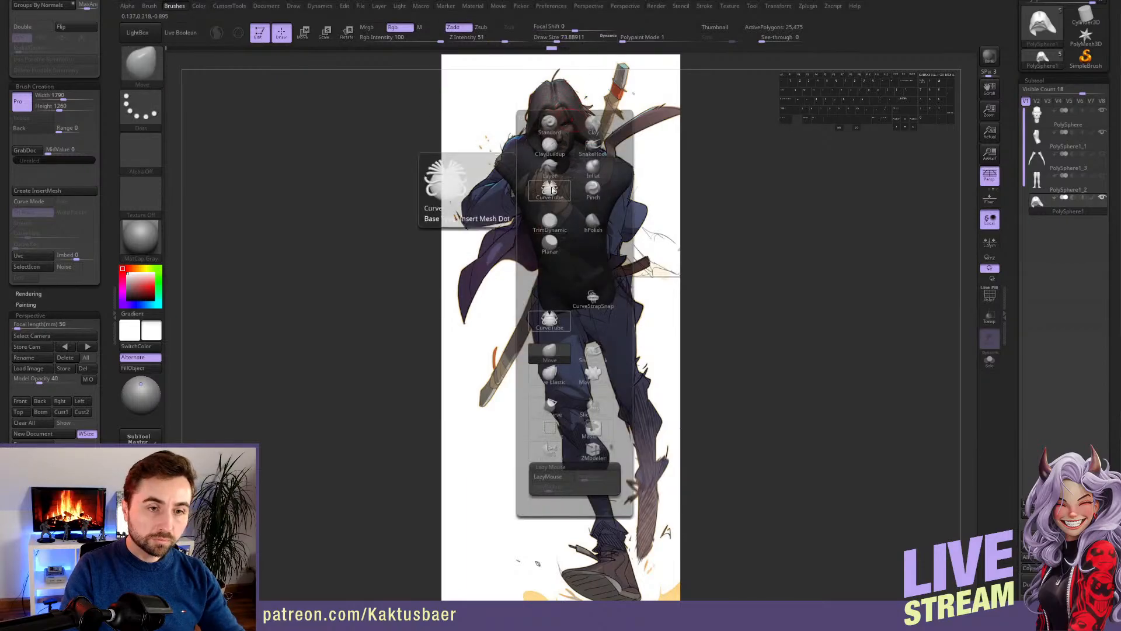
{"action": "left_click", "coordinate": [550, 191]}
{"action": "key", "text": "s"}
{"action": "mouse_move", "coordinate": [577, 112]}
{"action": "left_mouse_down"}
{"action": "mouse_move", "coordinate": [555, 107]}
{"action": "mouse_move", "coordinate": [576, 125]}
{"action": "left_mouse_up"}
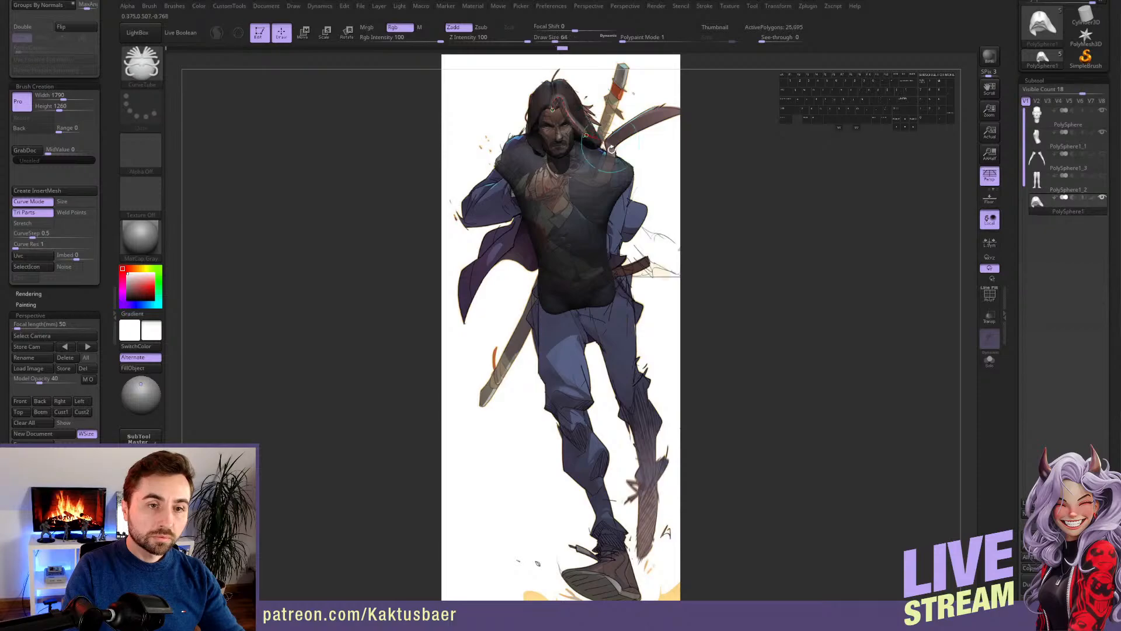
{"action": "key", "text": "ctrl+z"}
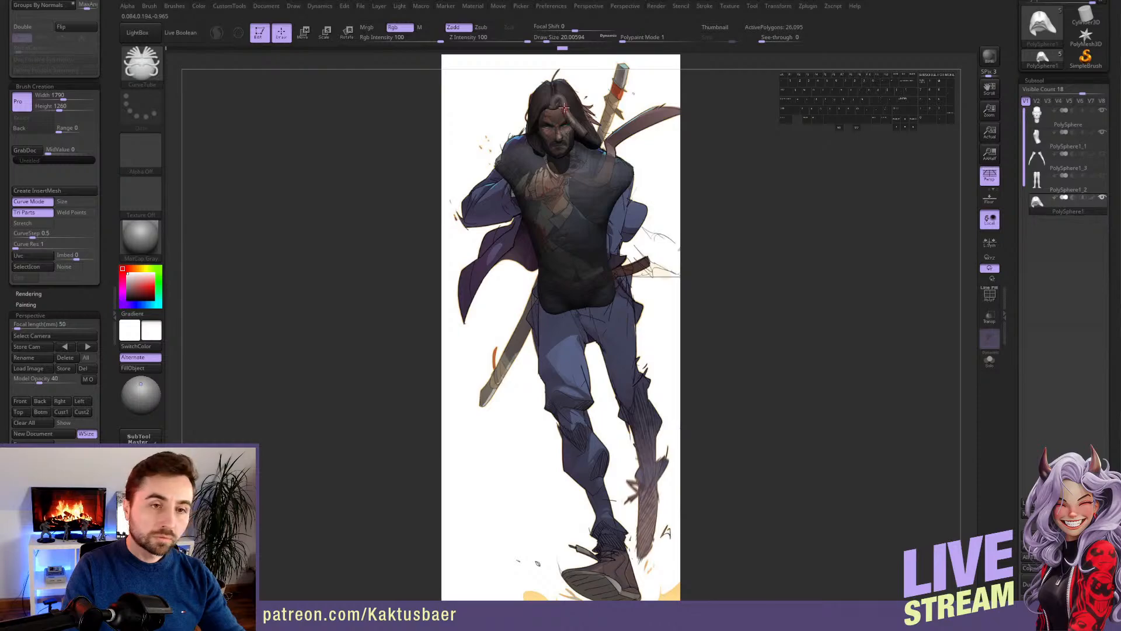
{"action": "left_click_drag", "start_coordinate": [541, 137], "coordinate": [547, 164]}
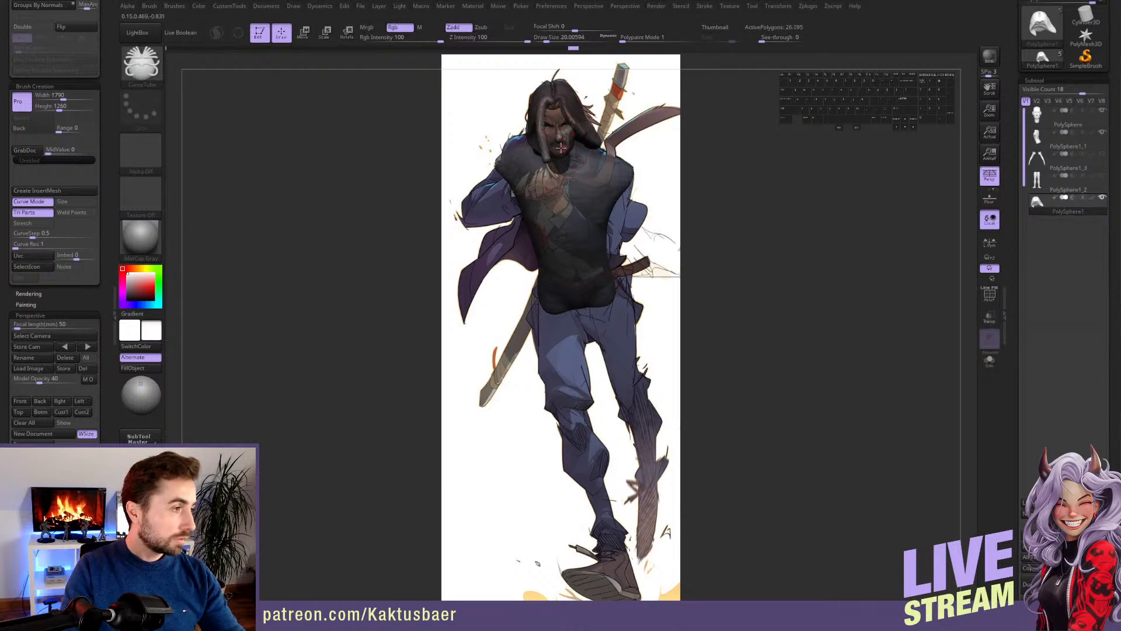
- Draw a thin strand sticking up from the crown with the CurveTube draw size reduced to 7.4673
{"action": "left_click_drag", "start_coordinate": [570, 65], "coordinate": [575, 134]}
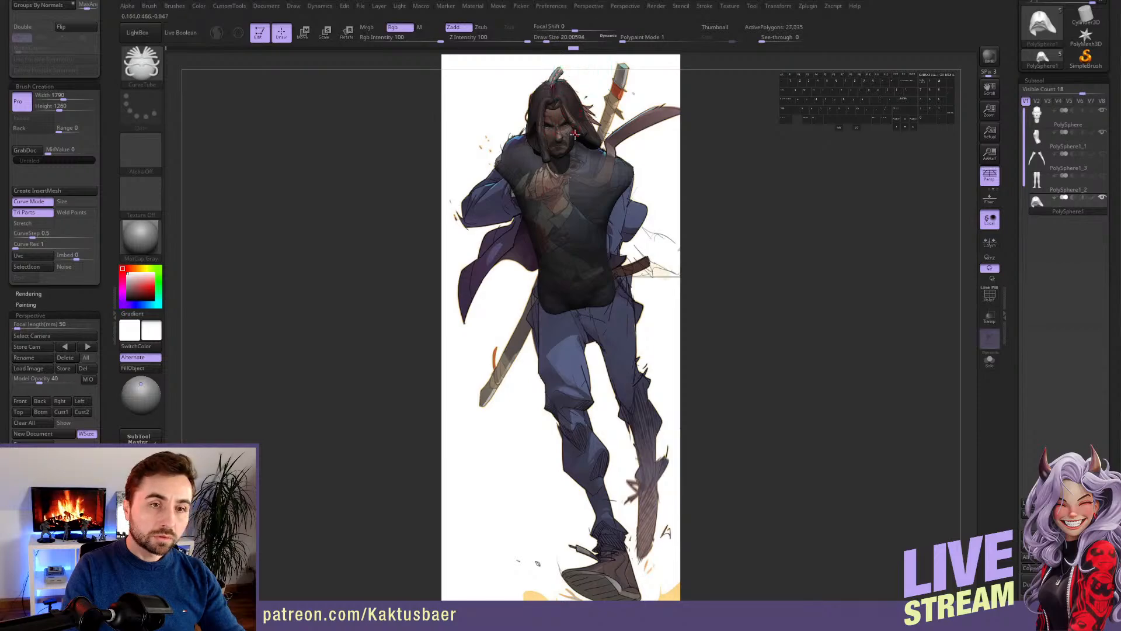
{"action": "key", "text": "ctrl+z"}
{"action": "key", "text": "s"}
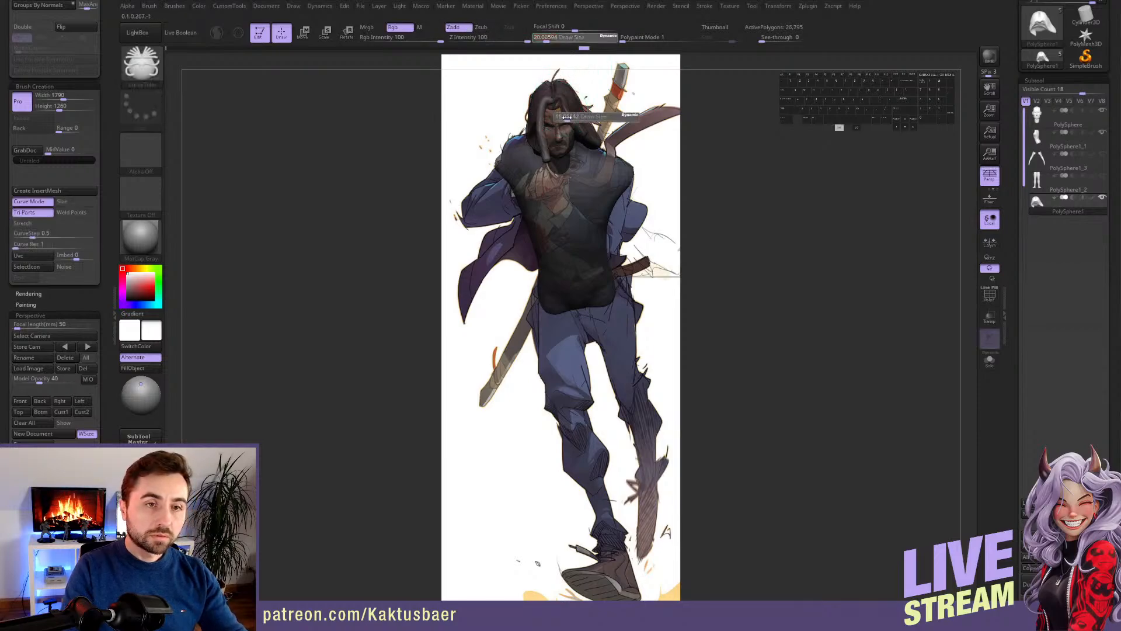
{"action": "left_click", "coordinate": [562, 118]}
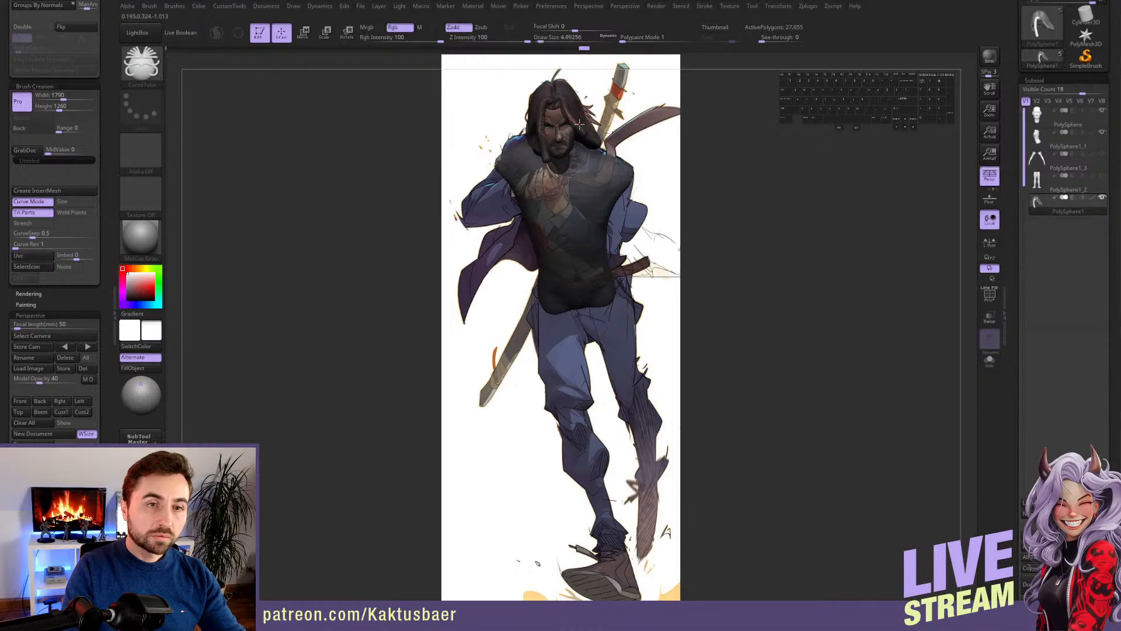
{"action": "key", "text": "s"}
{"action": "left_click", "coordinate": [571, 107]}
{"action": "left_click_drag", "start_coordinate": [558, 70], "coordinate": [576, 126]}
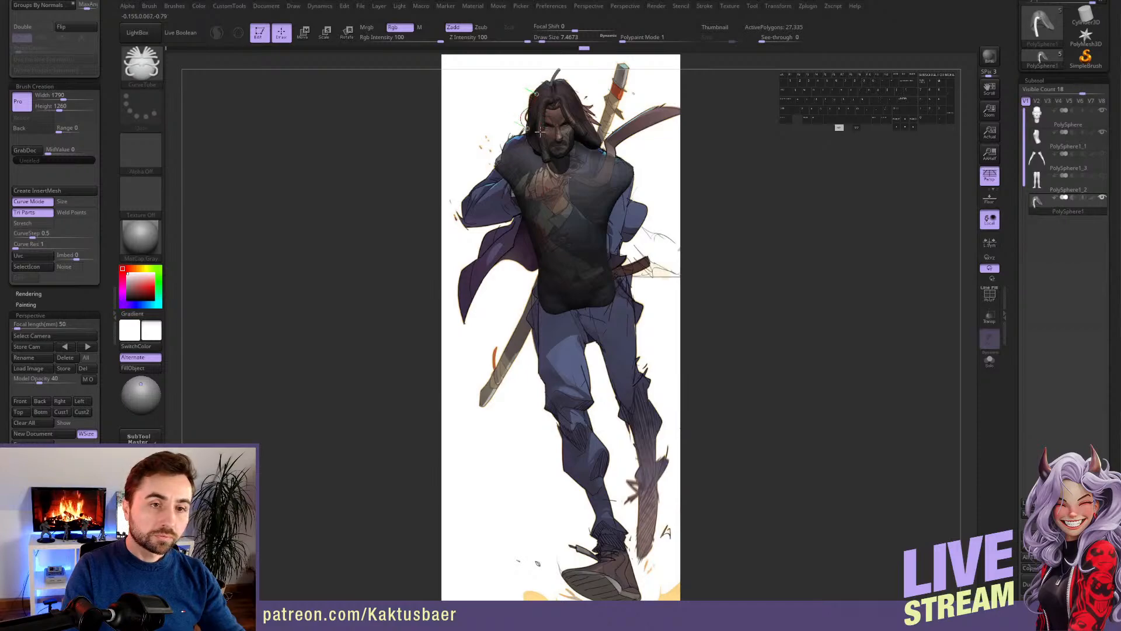
- Add thin flyaway strands along both sides of the hair following the illustration, and check them in perspective
{"action": "left_click_drag", "start_coordinate": [540, 131], "coordinate": [544, 133]}
{"action": "left_click_drag", "start_coordinate": [568, 93], "coordinate": [601, 153]}
{"action": "left_click_drag", "start_coordinate": [570, 108], "coordinate": [601, 119]}
{"action": "left_click", "coordinate": [587, 165]}
{"action": "left_click", "coordinate": [589, 162]}
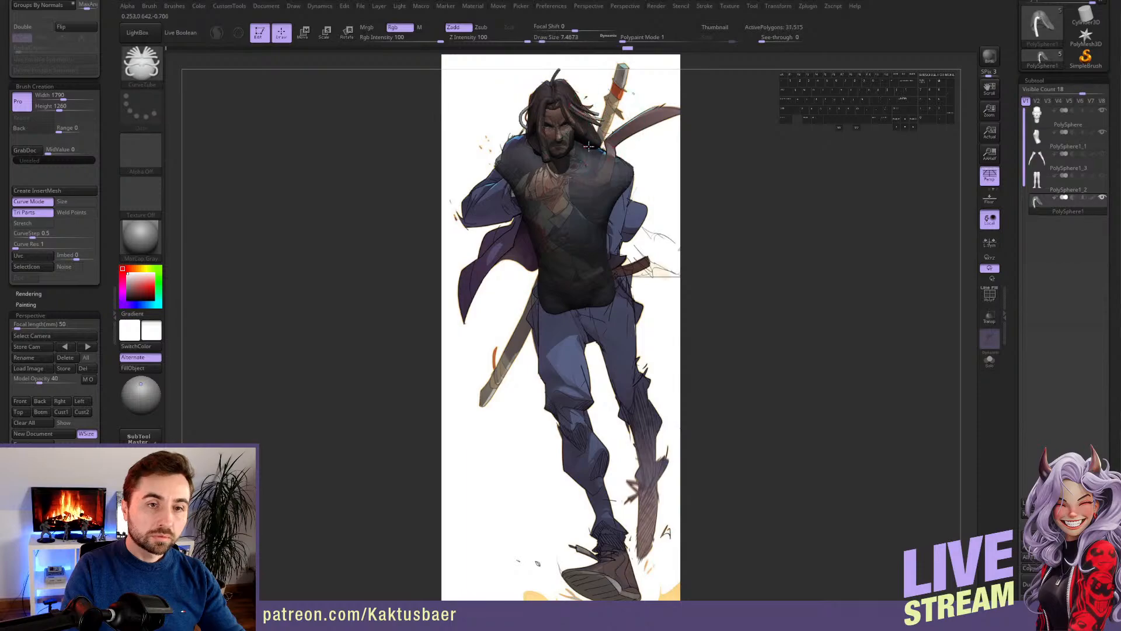
{"action": "right_click_drag", "start_coordinate": [575, 117], "coordinate": [528, 222]}
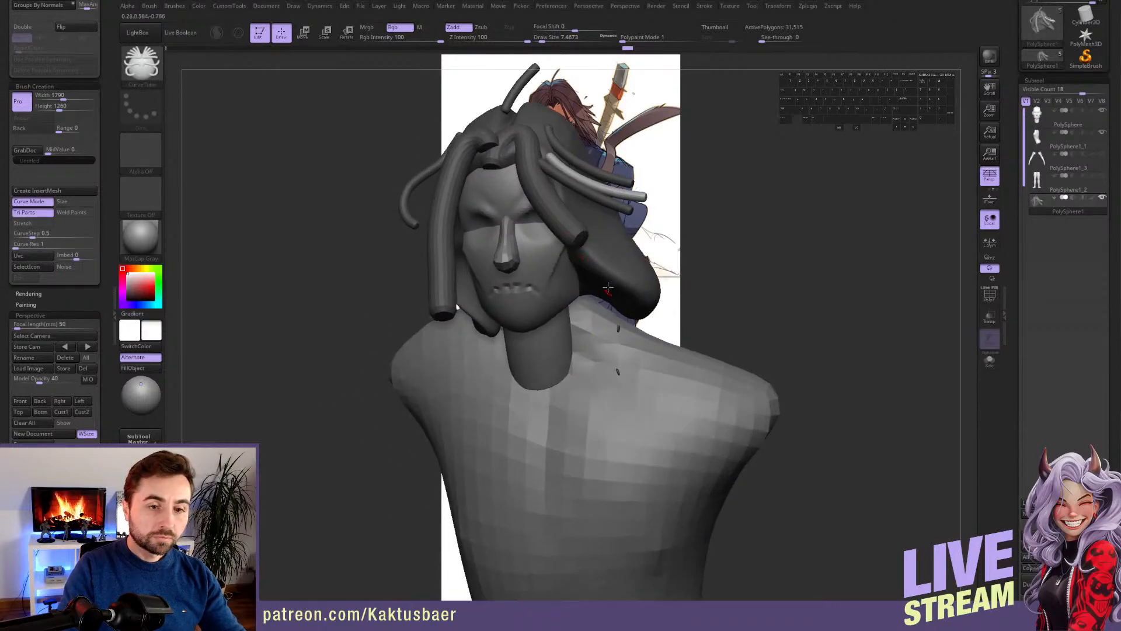
- Split the curve-tube hair strands and the main hair mass into separate subtools
{"action": "key", "text": "alt+q"}
{"action": "left_click", "coordinate": [615, 254], "text": "ctrl+shift"}
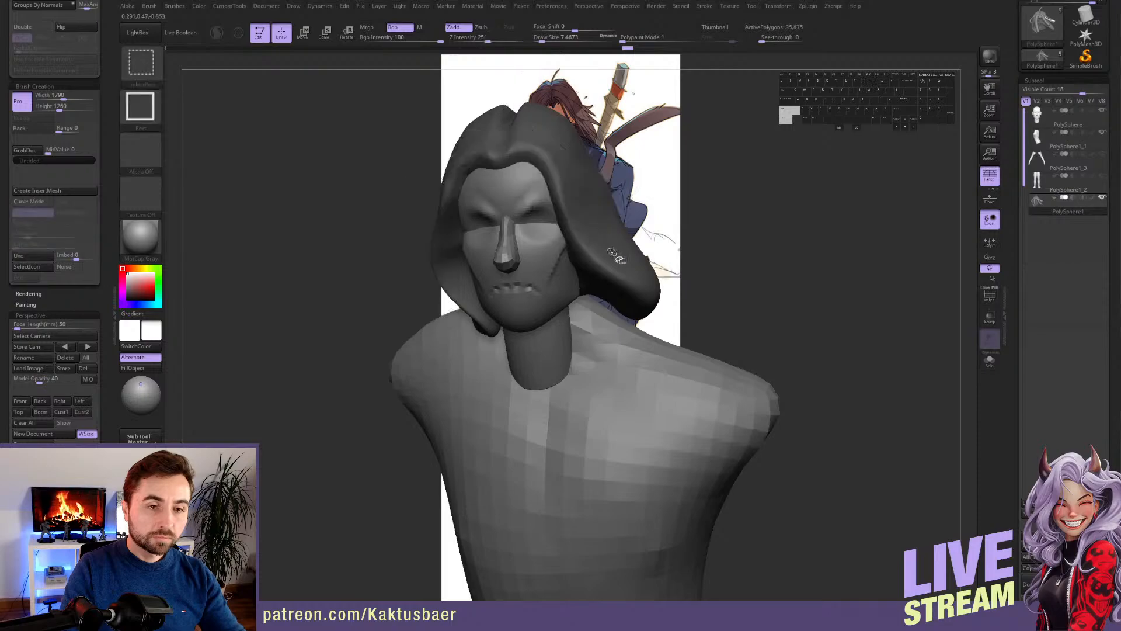
{"action": "left_click", "coordinate": [615, 250], "text": "ctrl+shift"}
{"action": "left_click_drag", "start_coordinate": [110, 110], "coordinate": [110, 174]}
{"action": "left_click", "coordinate": [33, 80]}
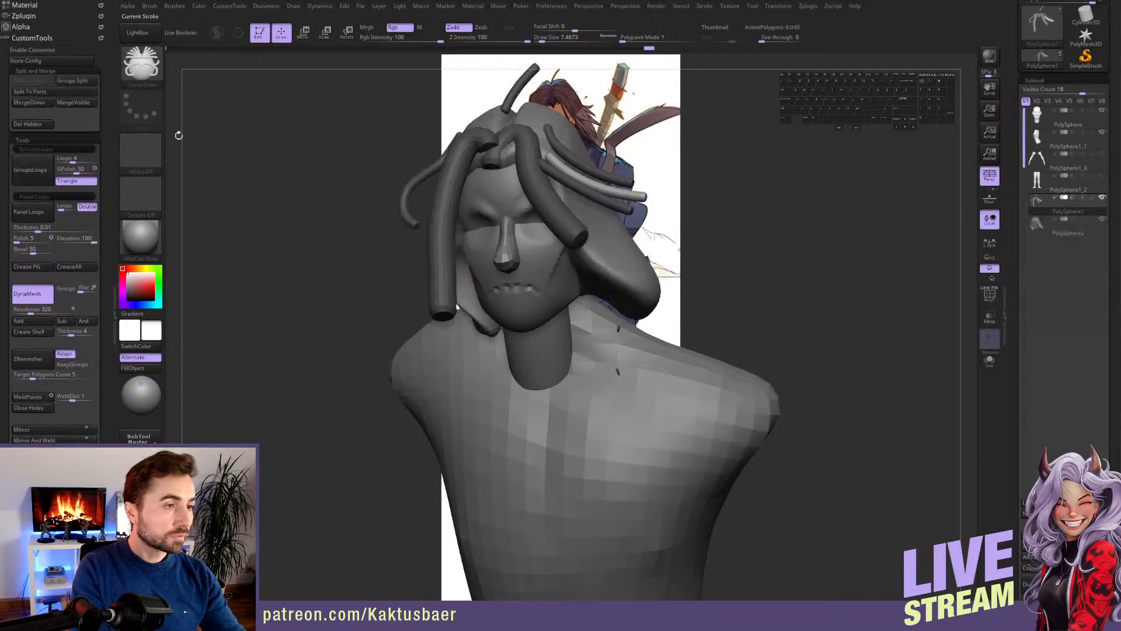
- Isolate the strands subtool and delete its small stray fragments, bringing the rest of the character back into view
{"action": "key", "text": "alt+s"}
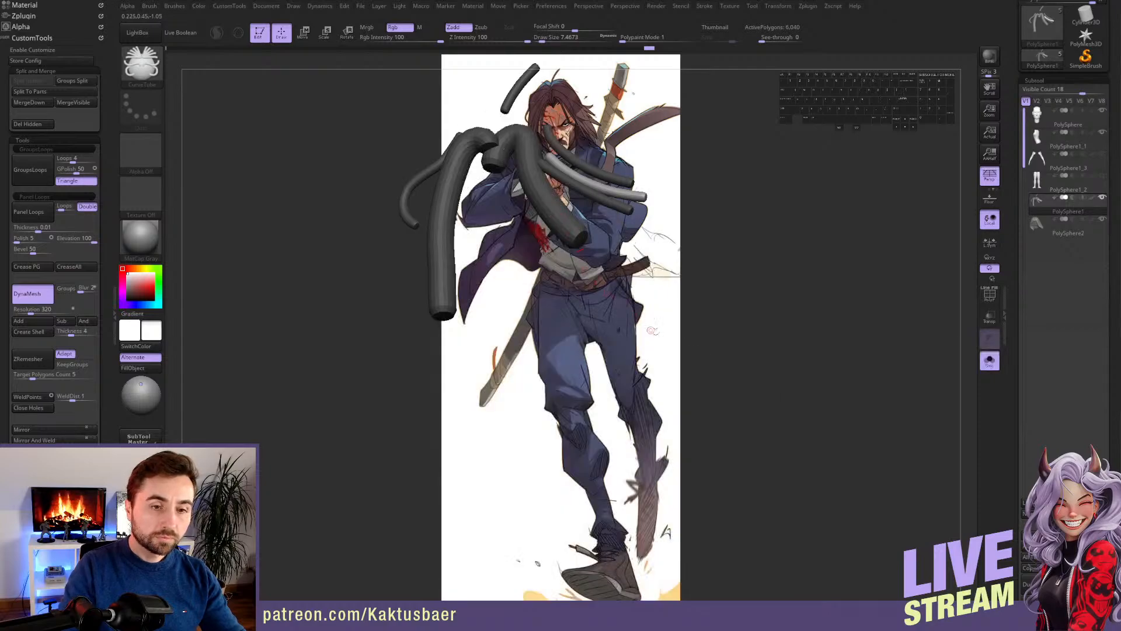
{"action": "key", "text": "ctrl+shift"}
{"action": "left_click_drag", "start_coordinate": [661, 306], "coordinate": [597, 419], "text": "ctrl+shift"}
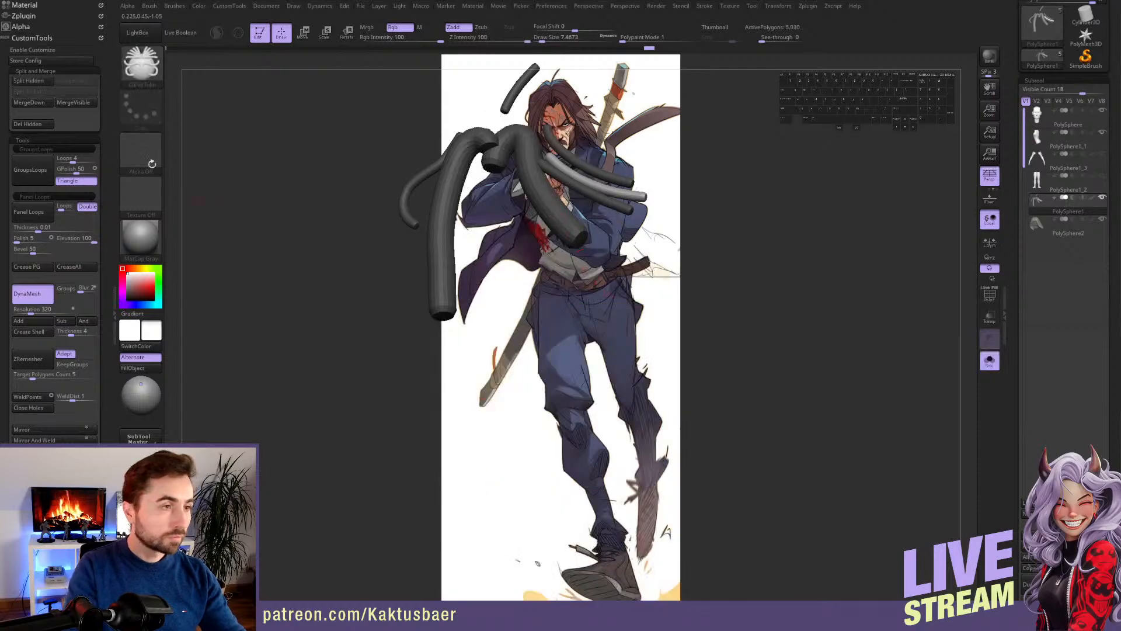
{"action": "left_click", "coordinate": [39, 124]}
{"action": "key", "text": "alt+q"}
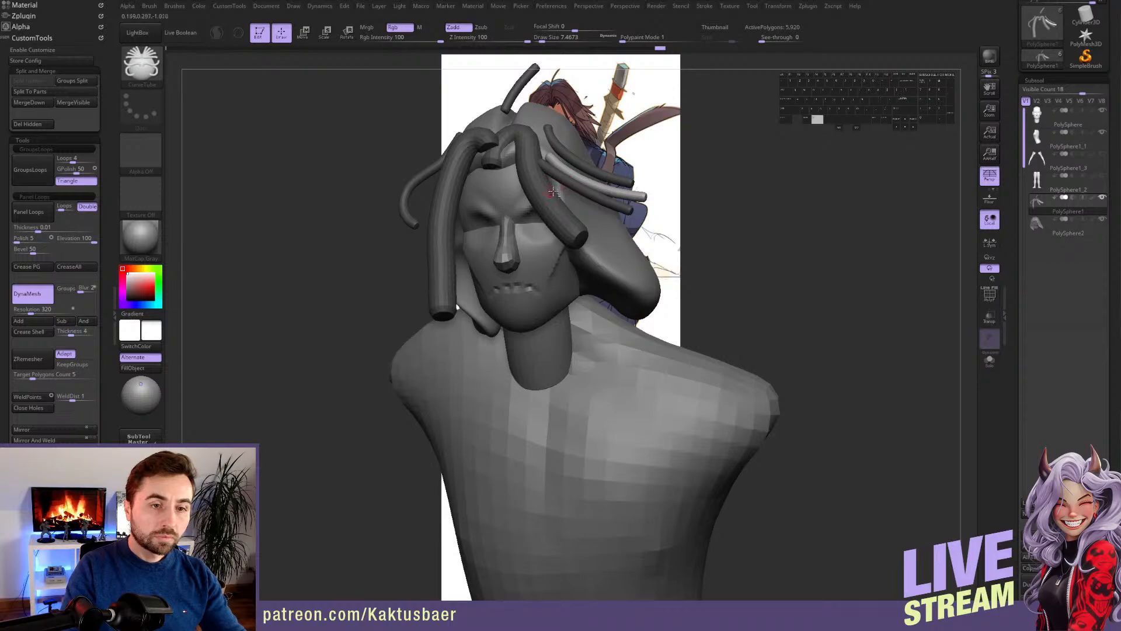
- Mask every strand except the thick front one on the character's left and adjust it with the Move brush at a draw size of about 77
{"action": "right_click_drag", "start_coordinate": [553, 192], "coordinate": [514, 196]}
{"action": "left_click_drag", "start_coordinate": [718, 234], "coordinate": [736, 251], "text": "ctrl"}
{"action": "key", "text": "s"}
{"action": "mouse_move", "coordinate": [523, 193]}
{"action": "left_mouse_down"}
{"action": "mouse_move", "coordinate": [535, 192]}
{"action": "mouse_move", "coordinate": [507, 168]}
{"action": "left_mouse_up"}
{"action": "key", "text": "w"}
{"action": "key", "text": "q"}
{"action": "right_click_drag", "start_coordinate": [490, 160], "coordinate": [491, 175], "text": "ctrl"}
{"action": "key", "text": "5"}
{"action": "key", "text": "s"}
{"action": "left_click_drag", "start_coordinate": [491, 159], "coordinate": [497, 158]}
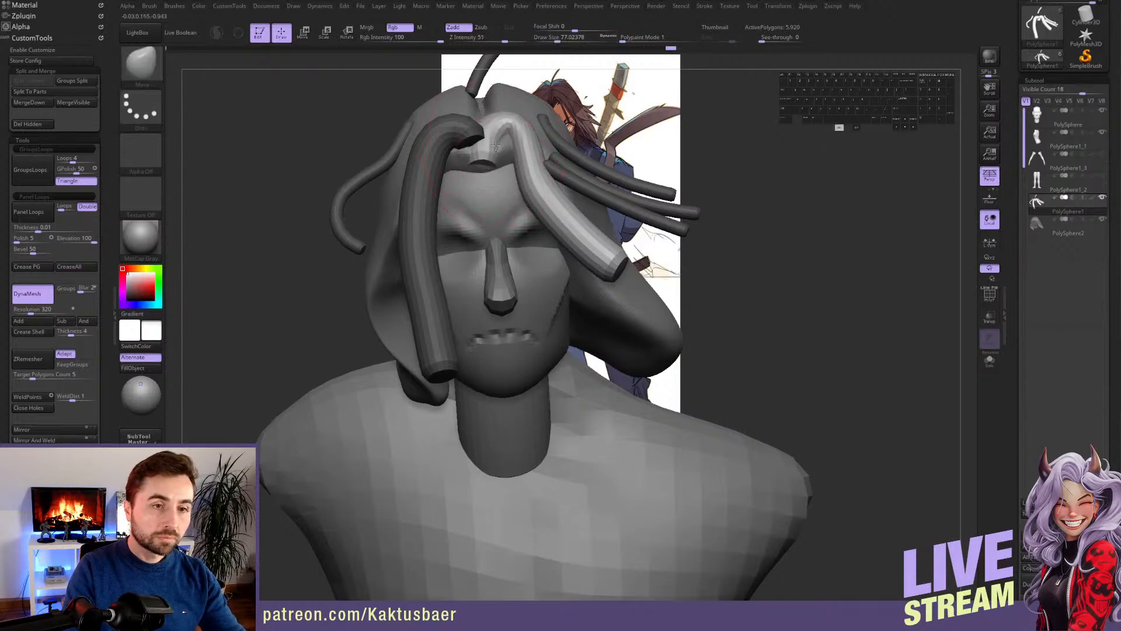
- Rotate the unmasked front strand in profile so it lies closer to the side of the face
{"action": "right_click_drag", "start_coordinate": [501, 151], "coordinate": [525, 126]}
{"action": "key", "text": "r"}
{"action": "mouse_move", "coordinate": [508, 127]}
{"action": "left_mouse_down", "text": "shift"}
{"action": "mouse_move", "coordinate": [583, 159]}
{"action": "mouse_move", "coordinate": [562, 128]}
{"action": "left_mouse_up", "text": "shift"}
{"action": "key", "text": "q"}
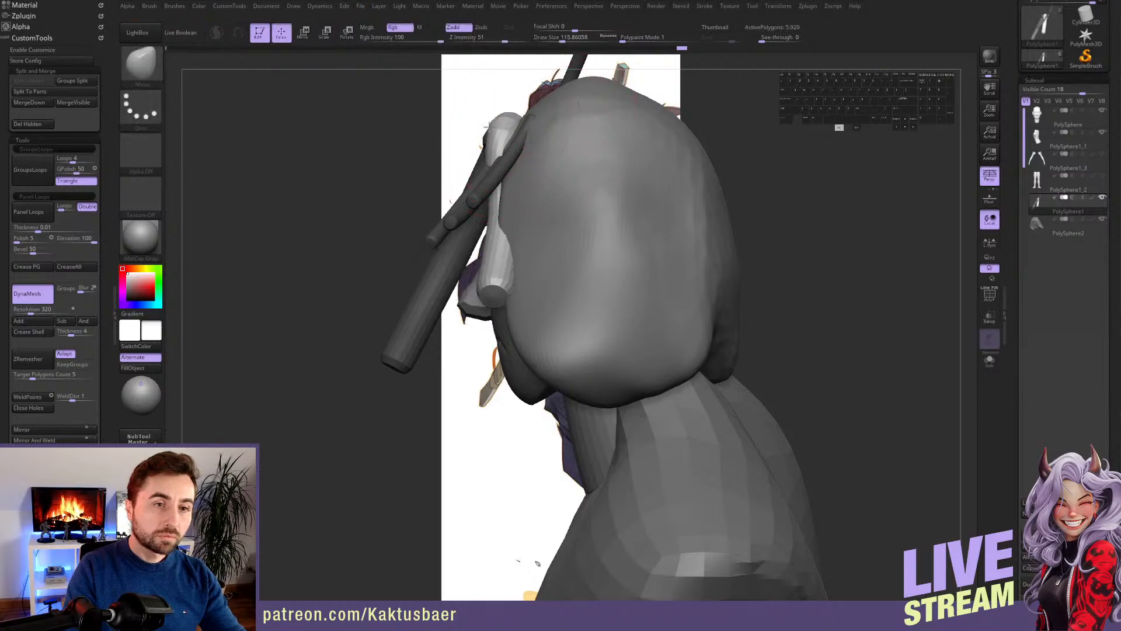
{"action": "right_click_drag", "start_coordinate": [516, 117], "coordinate": [481, 135]}
- Smooth the left front strand into a thinner, tapered lock and reshape its root at the hairline with the Move brush
{"action": "key", "text": "shift"}
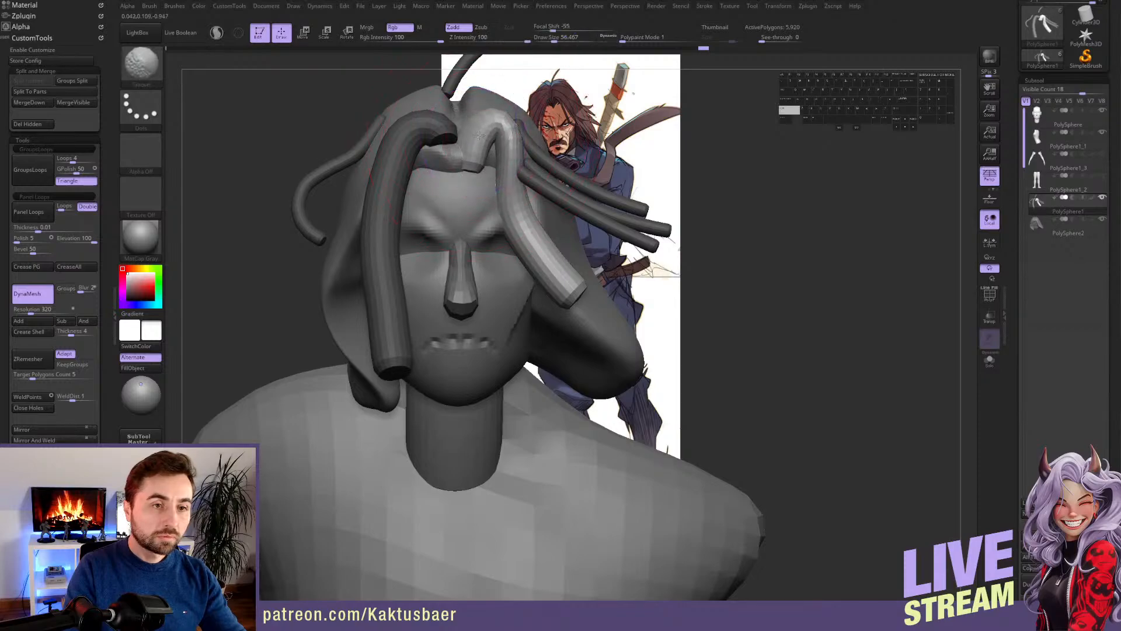
{"action": "mouse_move", "coordinate": [552, 259]}
{"action": "left_mouse_down", "text": "shift"}
{"action": "mouse_move", "coordinate": [562, 279]}
{"action": "mouse_move", "coordinate": [563, 268]}
{"action": "left_mouse_up", "text": "shift"}
{"action": "right_click_drag", "start_coordinate": [564, 268], "coordinate": [537, 251], "text": "alt"}
{"action": "left_click_drag", "start_coordinate": [538, 252], "coordinate": [494, 165]}
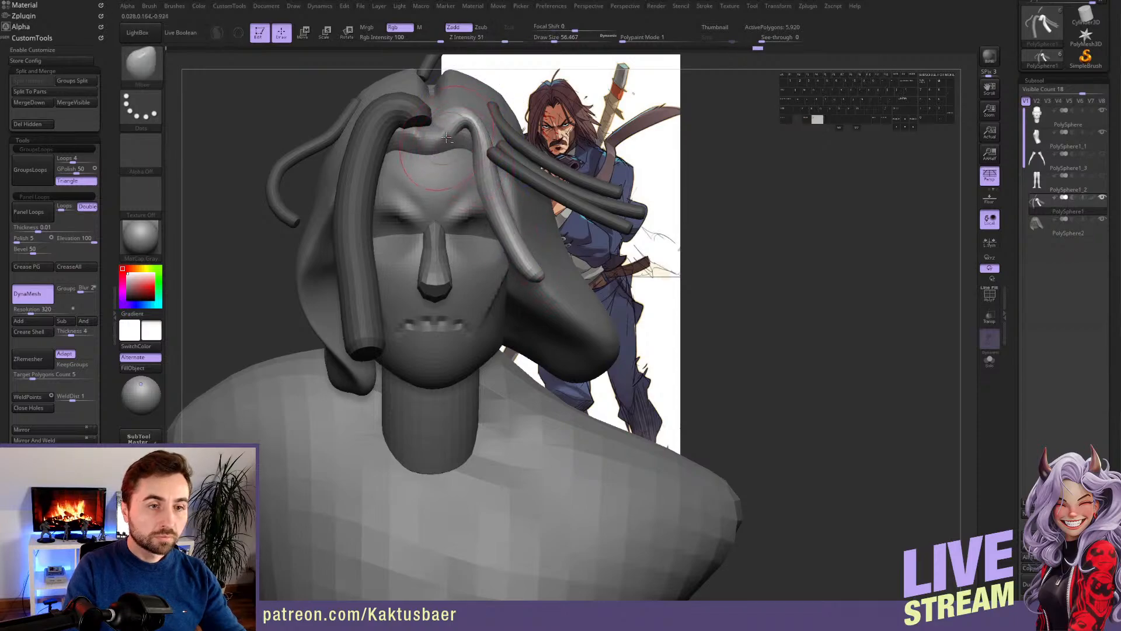
{"action": "key", "text": "bracketleft"}
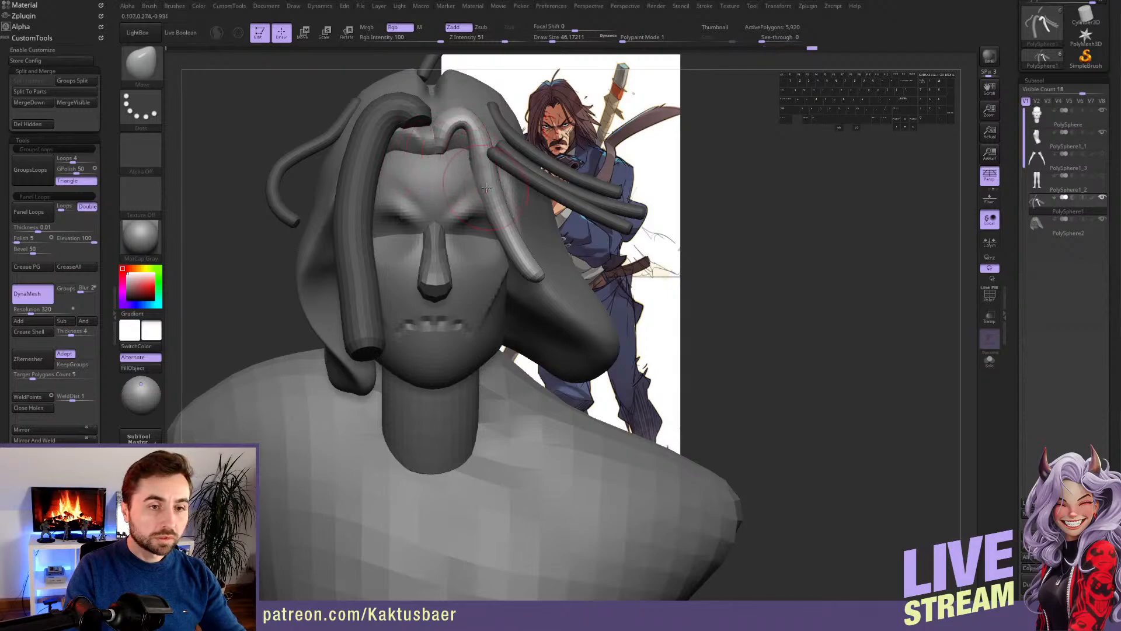
{"action": "key", "text": "shift"}
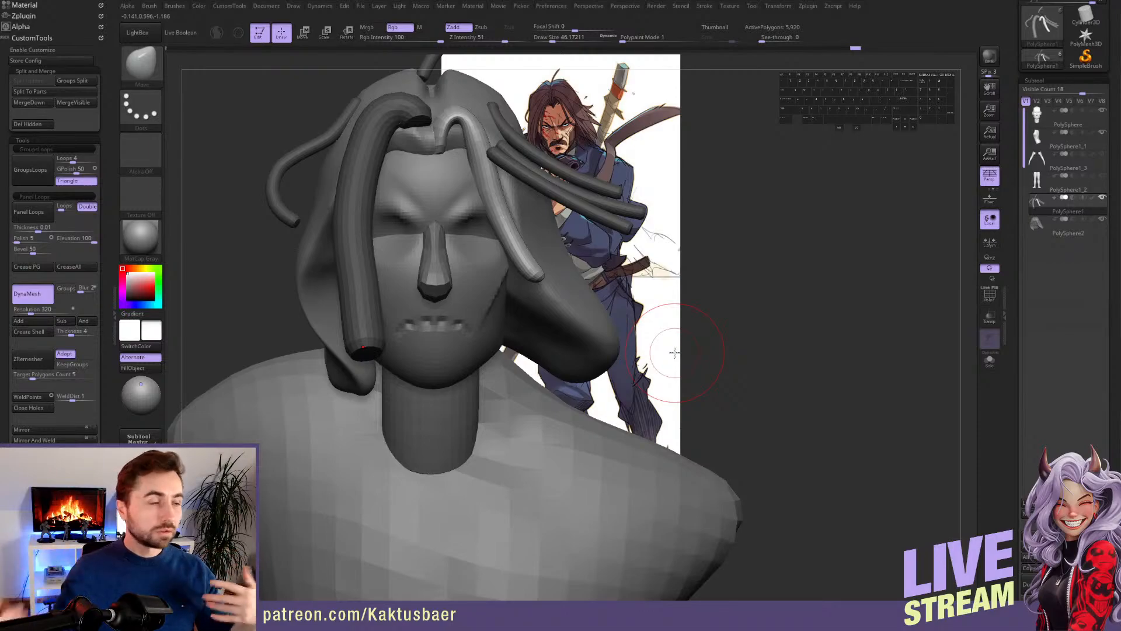
- Curve the left front strand's tip outward with the Move brush at a draw size of about 68 and smooth its length
{"action": "right_click_drag", "start_coordinate": [511, 247], "coordinate": [496, 196]}
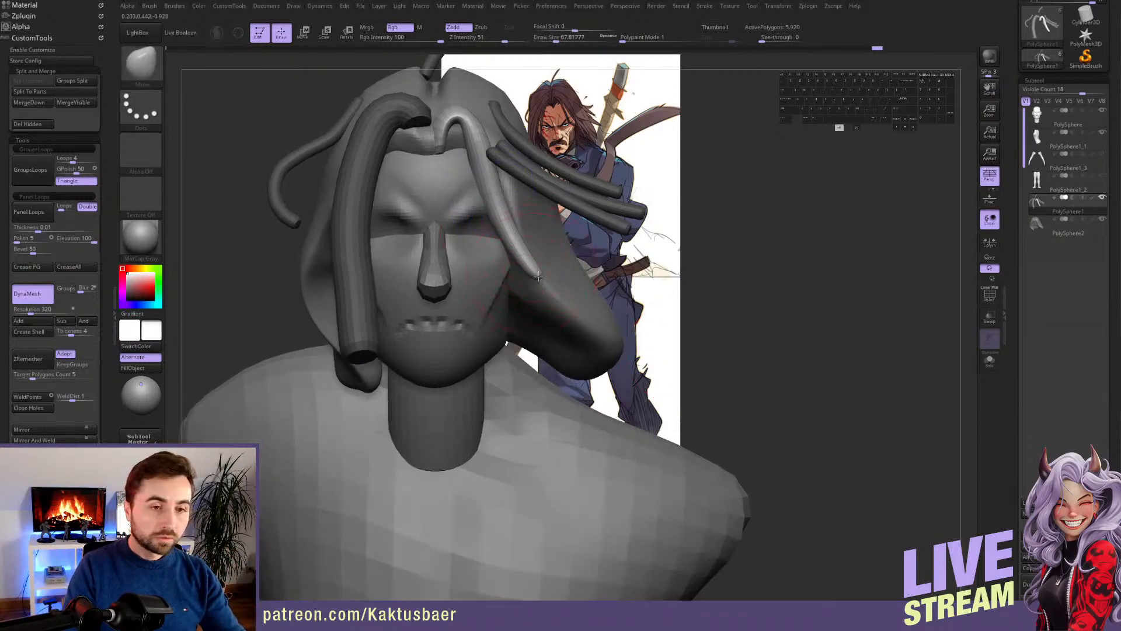
{"action": "left_click_drag", "start_coordinate": [538, 275], "coordinate": [570, 288]}
{"action": "left_click_drag", "start_coordinate": [530, 250], "coordinate": [517, 265]}
{"action": "left_click_drag", "start_coordinate": [489, 199], "coordinate": [497, 199]}
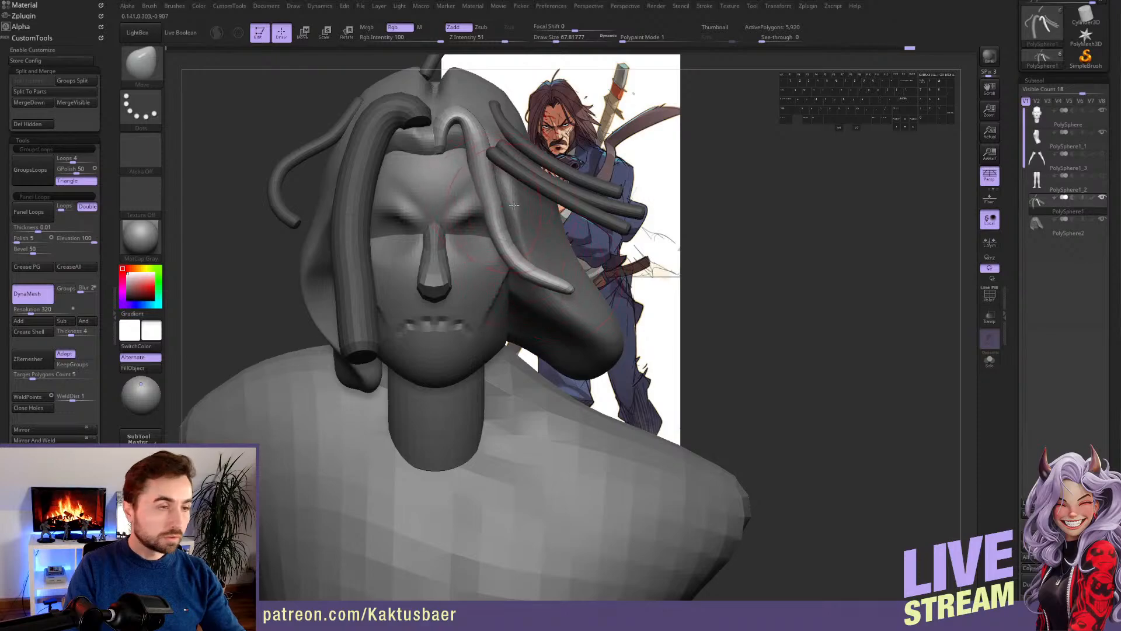
{"action": "key", "text": "shift"}
{"action": "mouse_move", "coordinate": [477, 154]}
{"action": "left_mouse_down", "text": "shift"}
{"action": "mouse_move", "coordinate": [479, 175]}
{"action": "mouse_move", "coordinate": [512, 206]}
{"action": "left_mouse_up", "text": "shift"}
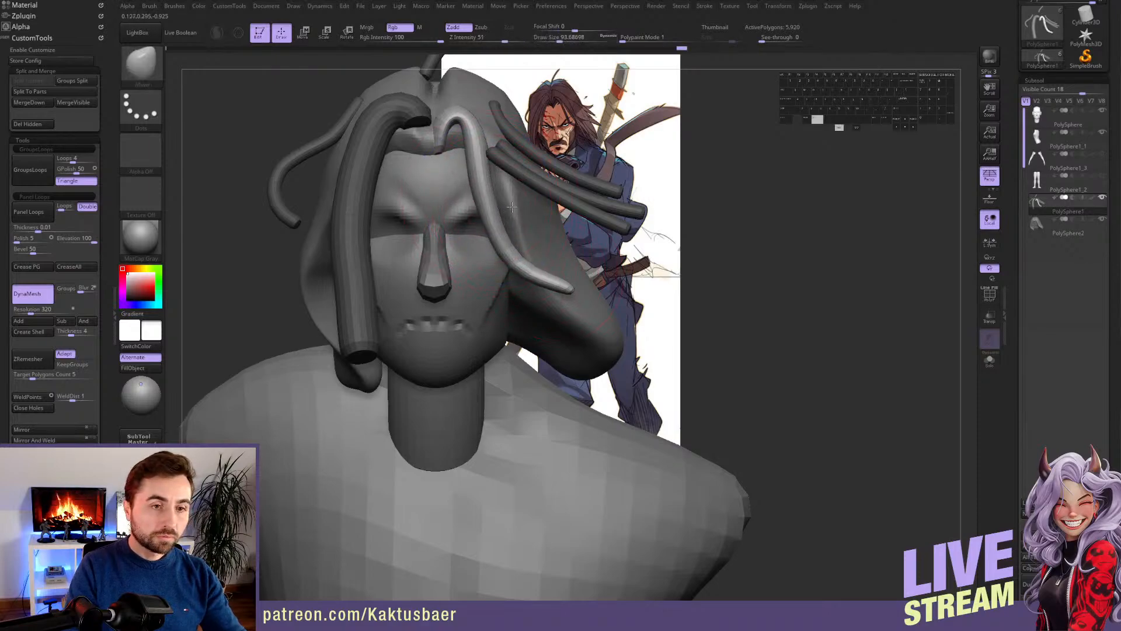
- Isolate the thick front strand on the character's right, tuck its root into the hairline, and smooth its length thinner
{"action": "left_click", "coordinate": [418, 126], "text": "alt"}
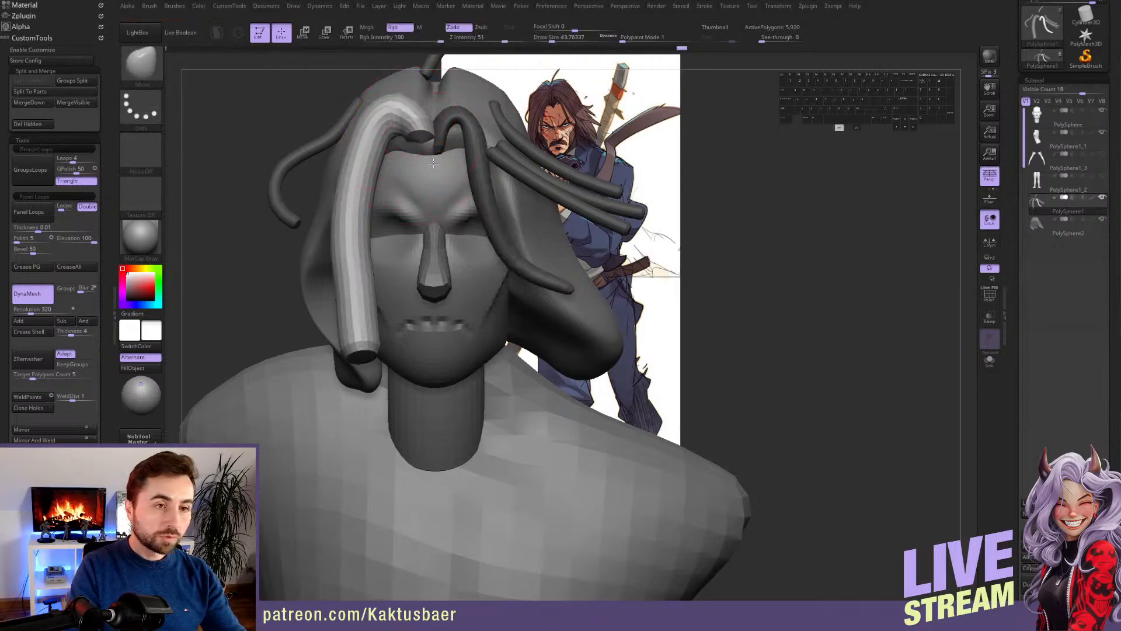
{"action": "key", "text": "shift"}
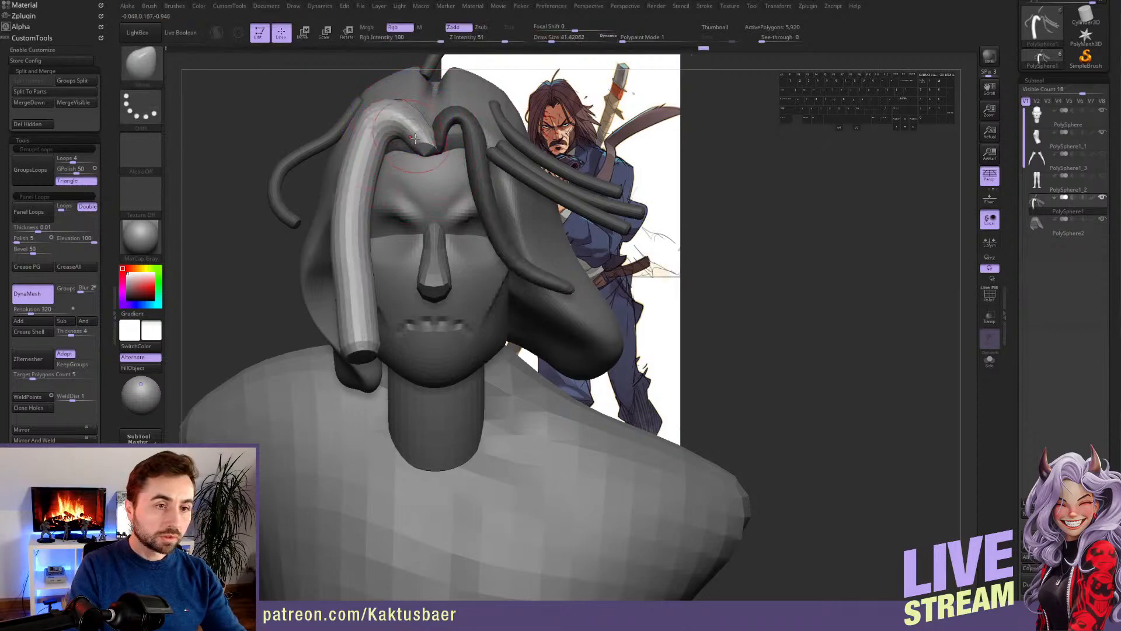
{"action": "key", "text": "ctrl+z"}
{"action": "left_click_drag", "start_coordinate": [390, 151], "coordinate": [378, 139]}
{"action": "mouse_move", "coordinate": [380, 147]}
{"action": "left_mouse_down"}
{"action": "mouse_move", "coordinate": [360, 204]}
{"action": "mouse_move", "coordinate": [358, 332]}
{"action": "left_mouse_up"}
{"action": "left_click_drag", "start_coordinate": [350, 252], "coordinate": [357, 181], "text": "shift"}
{"action": "left_click_drag", "start_coordinate": [349, 250], "coordinate": [354, 294], "text": "shift"}
- Bend the right front strand's lower end toward the jaw with the Move brush and smooth it into a tapered lock
{"action": "key", "text": "s"}
{"action": "left_click_drag", "start_coordinate": [359, 321], "coordinate": [396, 338]}
{"action": "mouse_move", "coordinate": [382, 330]}
{"action": "left_mouse_down"}
{"action": "mouse_move", "coordinate": [353, 252]}
{"action": "mouse_move", "coordinate": [371, 339]}
{"action": "left_mouse_up"}
{"action": "key", "text": "s"}
{"action": "left_click_drag", "start_coordinate": [368, 279], "coordinate": [362, 279]}
{"action": "mouse_move", "coordinate": [363, 263]}
{"action": "left_mouse_down", "text": "shift"}
{"action": "mouse_move", "coordinate": [359, 147]}
{"action": "mouse_move", "coordinate": [409, 125]}
{"action": "left_mouse_up", "text": "shift"}
{"action": "right_click_drag", "start_coordinate": [409, 125], "coordinate": [403, 143], "text": "alt"}
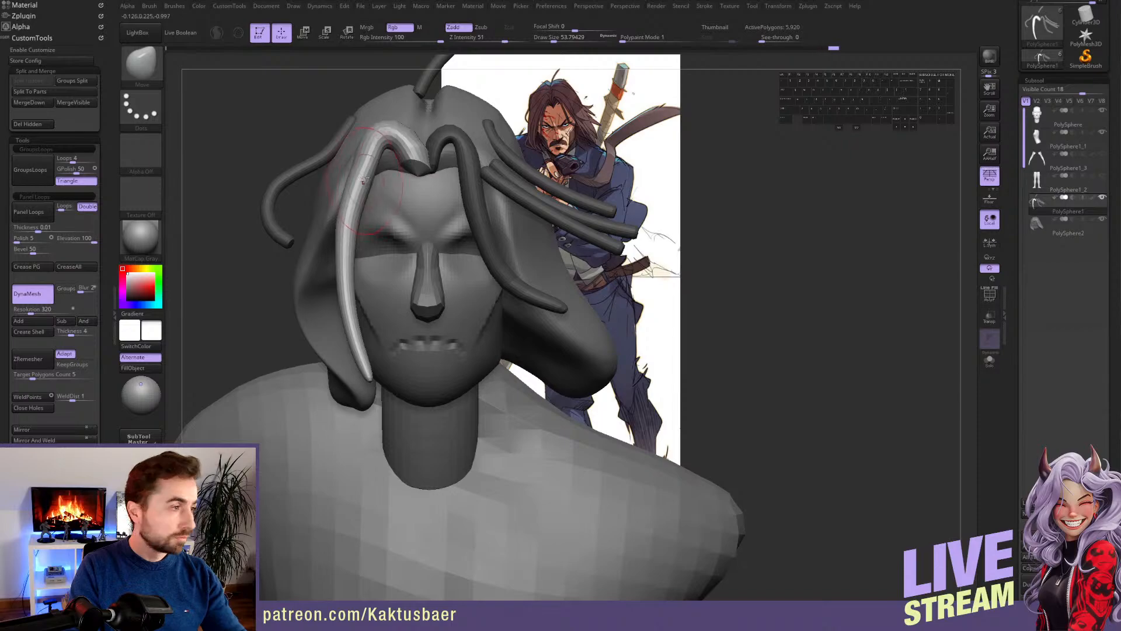
{"action": "key", "text": "shift"}
{"action": "left_click_drag", "start_coordinate": [345, 232], "coordinate": [348, 251], "text": "shift"}
- Isolate the thin flyaway strand on the character's right and rotate its lower part away from the hair
{"action": "key", "text": "w"}
{"action": "left_click", "coordinate": [325, 162], "text": "ctrl"}
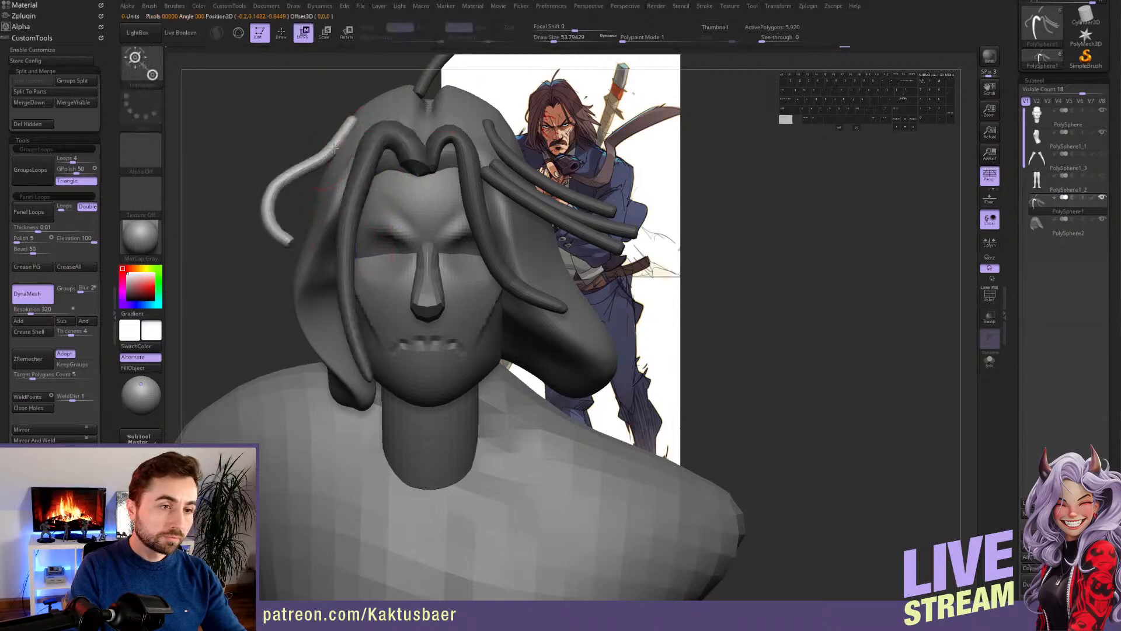
{"action": "key", "text": "q"}
{"action": "mouse_move", "coordinate": [324, 167]}
{"action": "right_mouse_down", "text": "alt"}
{"action": "mouse_move", "coordinate": [376, 200]}
{"action": "mouse_move", "coordinate": [332, 223]}
{"action": "right_mouse_up", "text": "alt"}
{"action": "key", "text": "shift"}
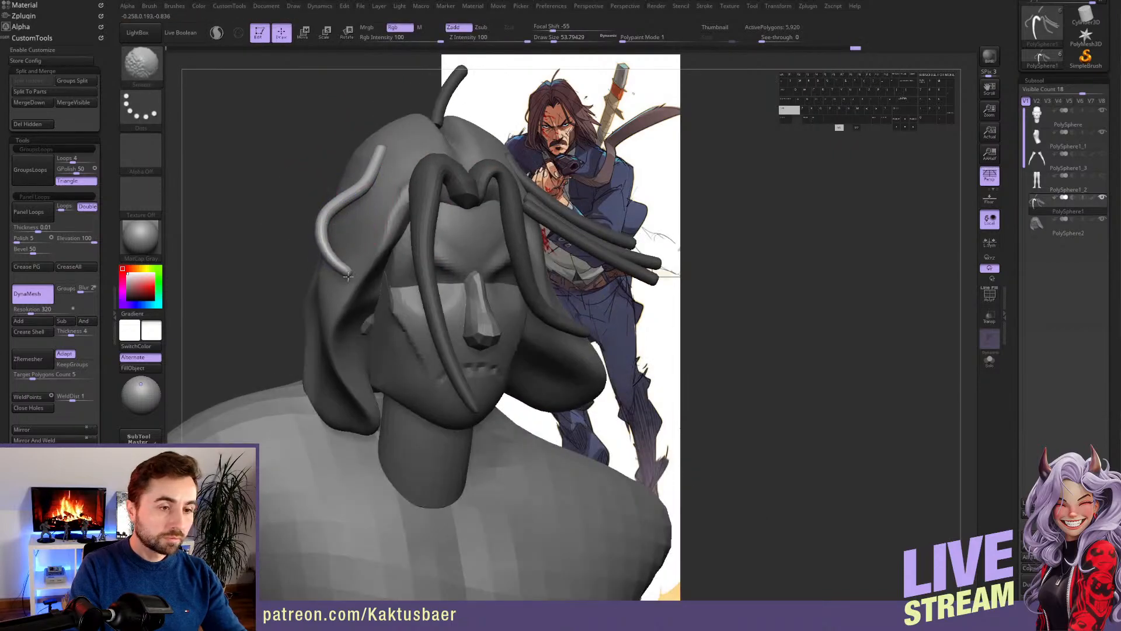
{"action": "key", "text": "r"}
{"action": "mouse_move", "coordinate": [372, 213]}
{"action": "left_mouse_down"}
{"action": "mouse_move", "coordinate": [359, 282]}
{"action": "mouse_move", "coordinate": [349, 272]}
{"action": "left_mouse_up"}
{"action": "key", "text": "q"}
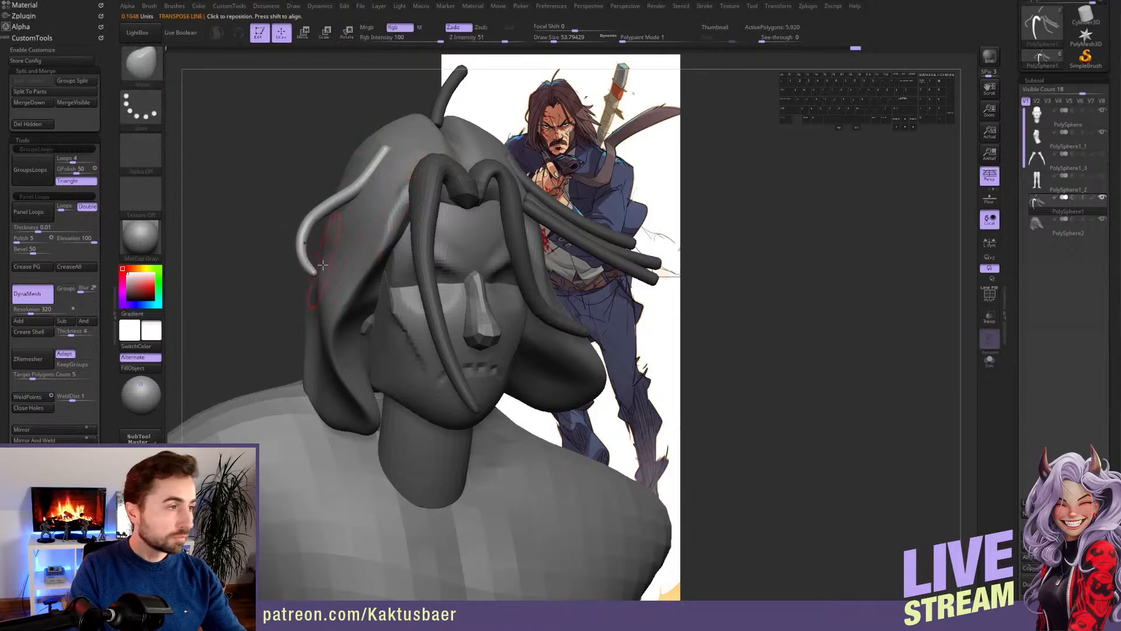
- Rotate the right flyaway strand in profile so it follows the side of the hair
{"action": "mouse_move", "coordinate": [323, 267]}
{"action": "right_mouse_down"}
{"action": "mouse_move", "coordinate": [312, 252]}
{"action": "mouse_move", "coordinate": [316, 270]}
{"action": "mouse_move", "coordinate": [374, 237]}
{"action": "mouse_move", "coordinate": [462, 241]}
{"action": "mouse_move", "coordinate": [455, 256]}
{"action": "right_mouse_up"}
{"action": "left_click_drag", "start_coordinate": [420, 263], "coordinate": [361, 297]}
{"action": "key", "text": "ctrl+z"}
{"action": "key", "text": "r"}
{"action": "mouse_move", "coordinate": [398, 154]}
{"action": "left_mouse_down"}
{"action": "mouse_move", "coordinate": [391, 233]}
{"action": "mouse_move", "coordinate": [400, 136]}
{"action": "left_mouse_up"}
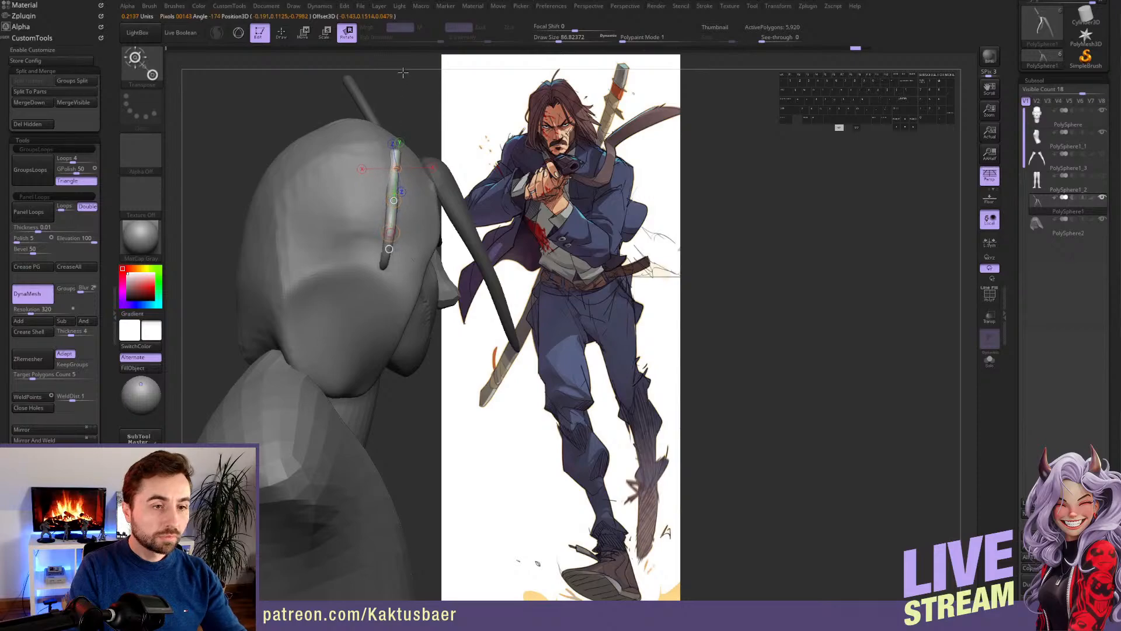
- Pull the flyaway strand's tip down and backward with the Move brush, and smooth it to a tapered point
{"action": "key", "text": "q"}
{"action": "left_click_drag", "start_coordinate": [379, 272], "coordinate": [333, 324]}
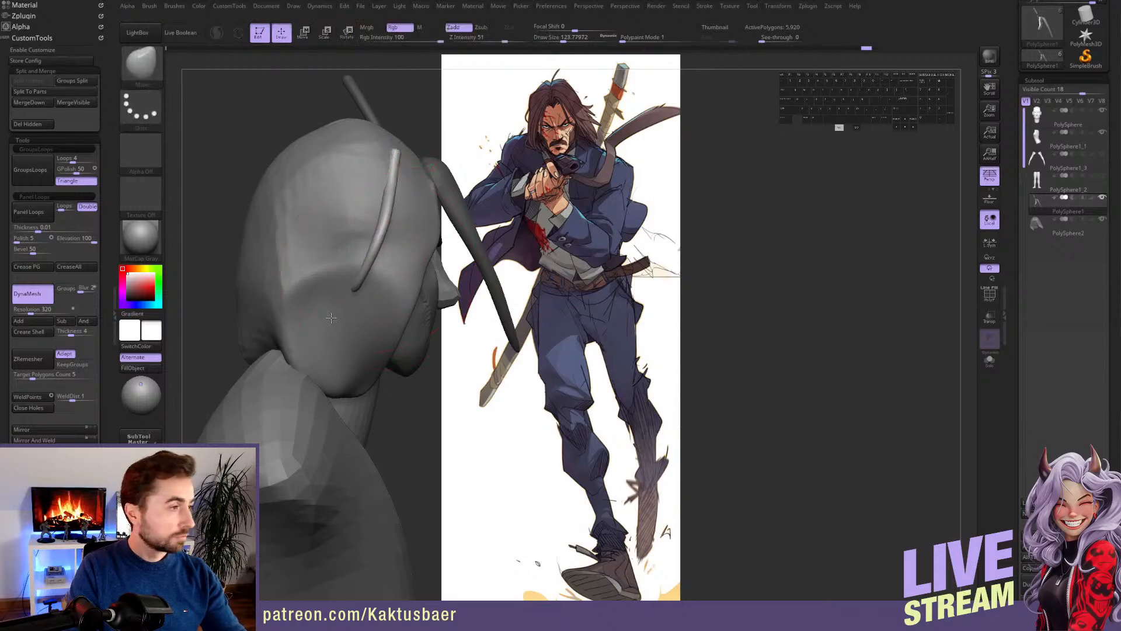
{"action": "key", "text": "shift"}
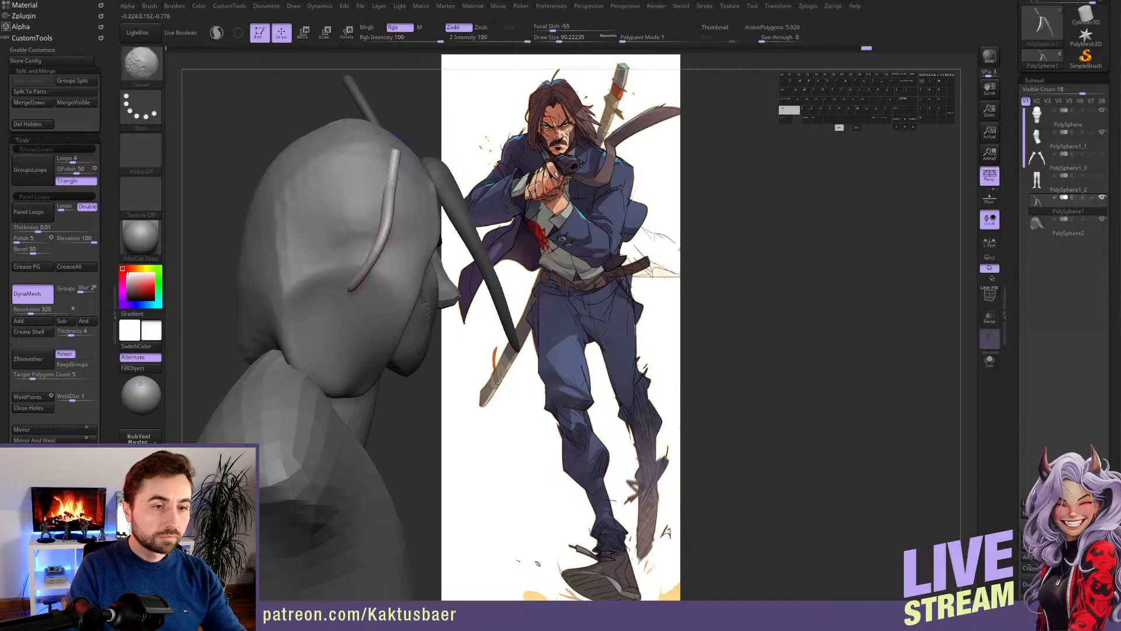
{"action": "left_click_drag", "start_coordinate": [355, 292], "coordinate": [353, 290], "text": "shift"}
{"action": "mouse_move", "coordinate": [352, 290]}
{"action": "right_mouse_down"}
{"action": "mouse_move", "coordinate": [281, 234]}
{"action": "mouse_move", "coordinate": [316, 275]}
{"action": "right_mouse_up"}
{"action": "key", "text": "shift"}
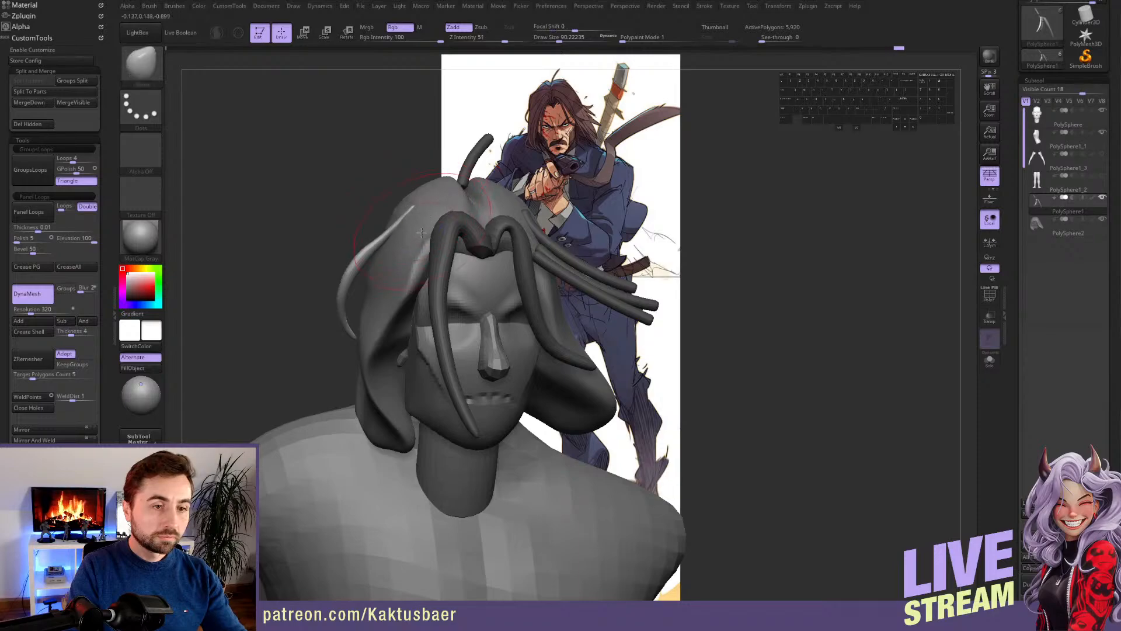
- Switch to the main hair subtool and choose the SnakeHook brush at a draw size of about 23, dismissing the SculptrisPro note
{"action": "right_click_drag", "start_coordinate": [423, 247], "coordinate": [459, 224], "text": "alt"}
{"action": "left_click", "coordinate": [408, 217], "text": "alt"}
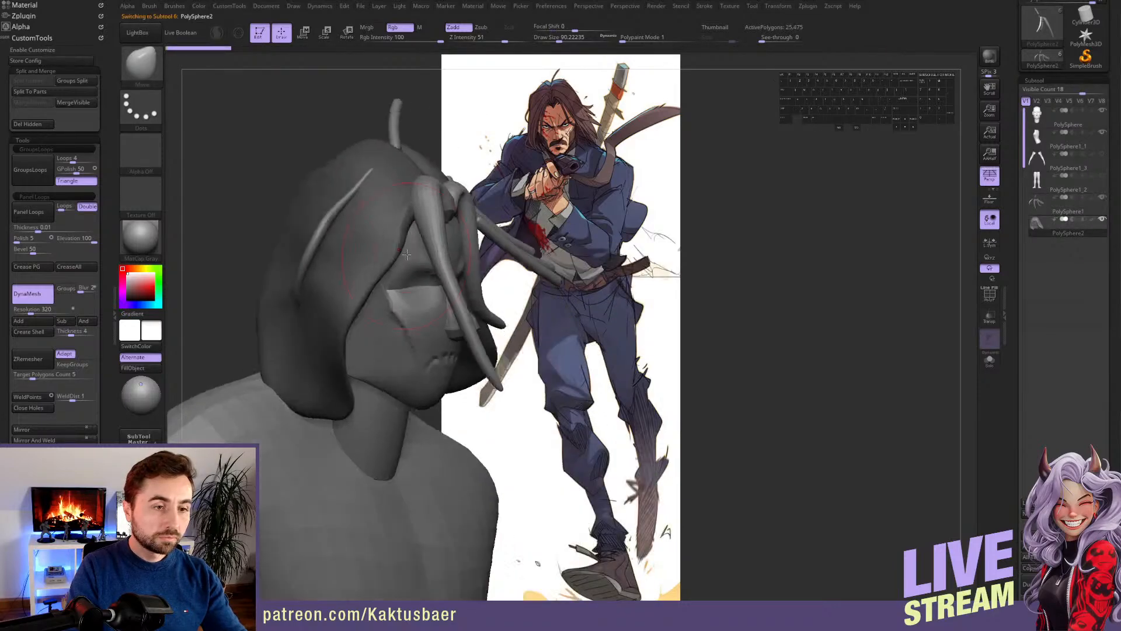
{"action": "left_click_drag", "start_coordinate": [455, 223], "coordinate": [462, 230], "text": "ctrl"}
{"action": "right_click_drag", "start_coordinate": [387, 257], "coordinate": [382, 237], "text": "alt"}
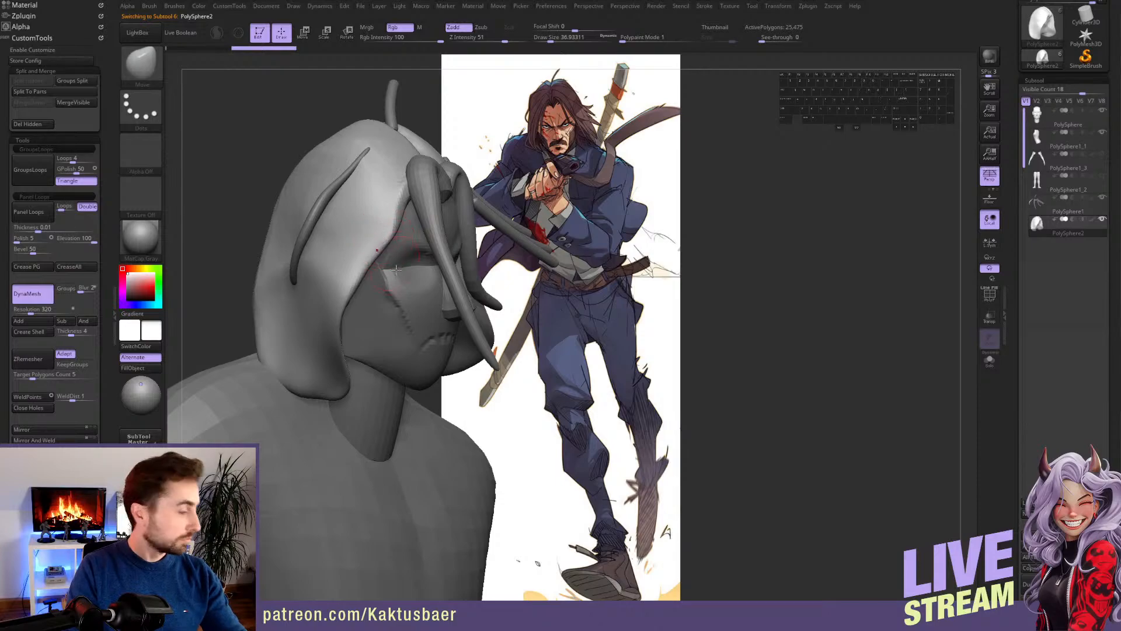
{"action": "key", "text": "b"}
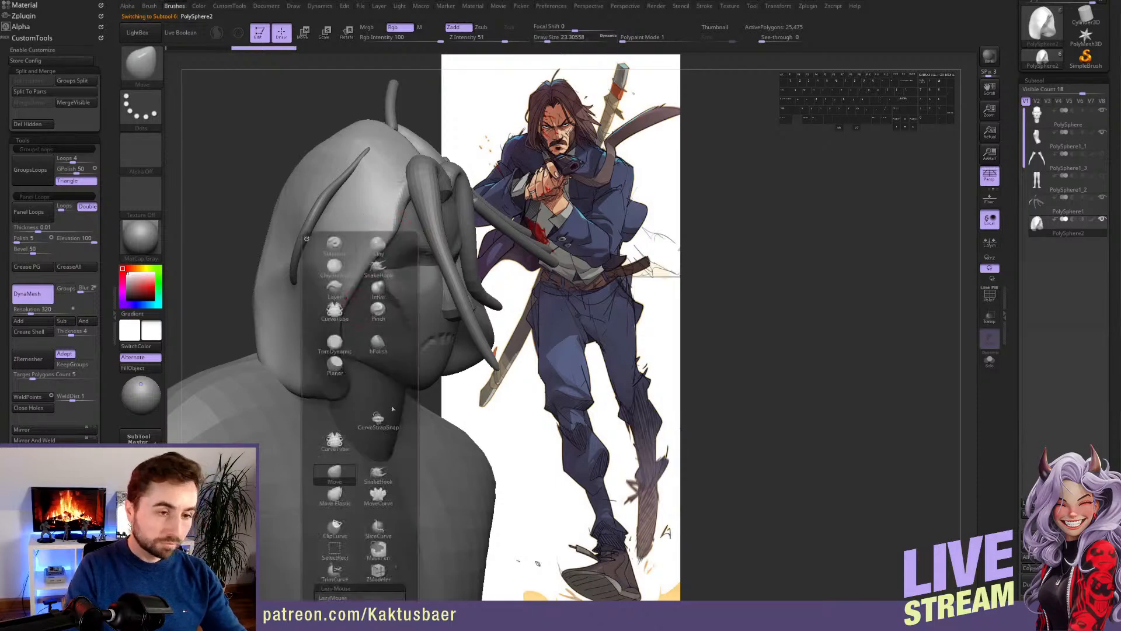
{"action": "left_click", "coordinate": [386, 287]}
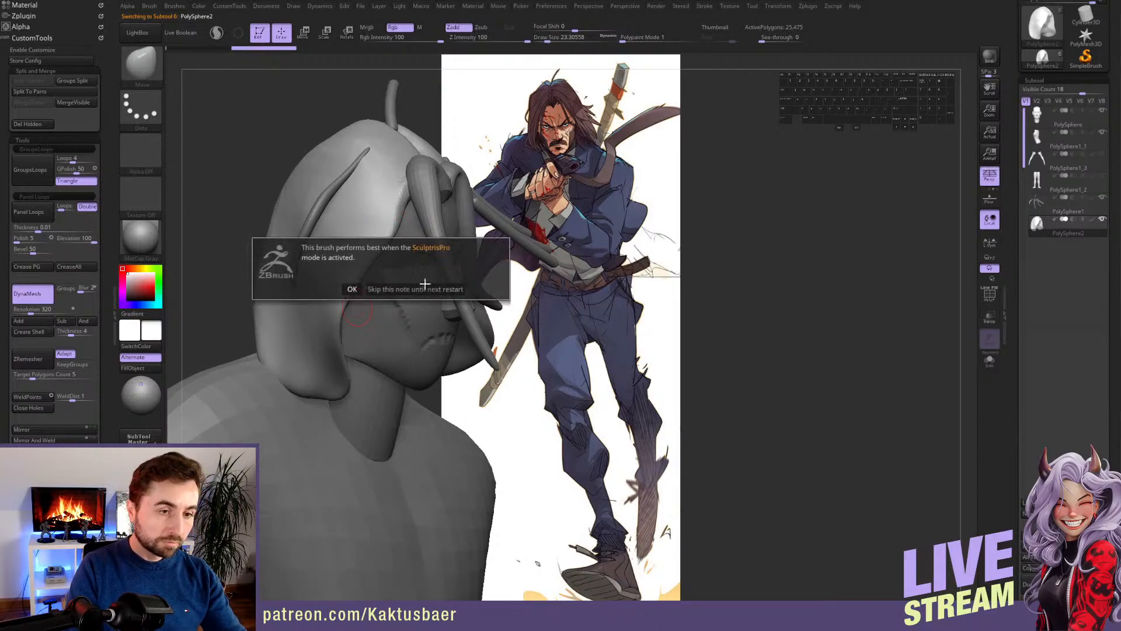
{"action": "left_click", "coordinate": [388, 288]}
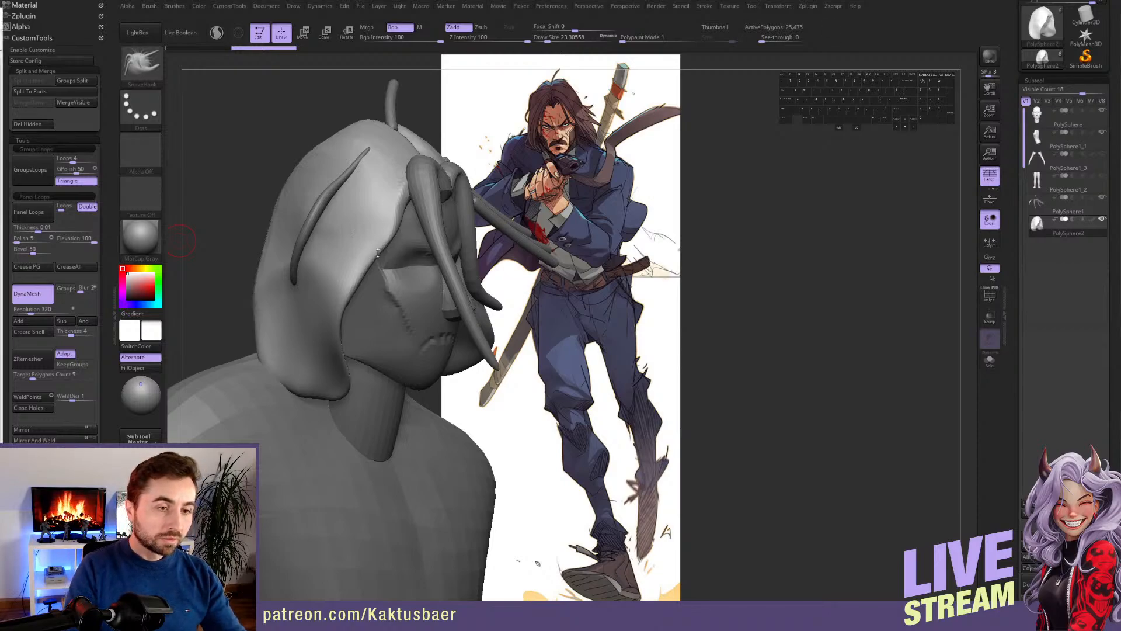
{"action": "right_click_drag", "start_coordinate": [373, 248], "coordinate": [425, 268]}
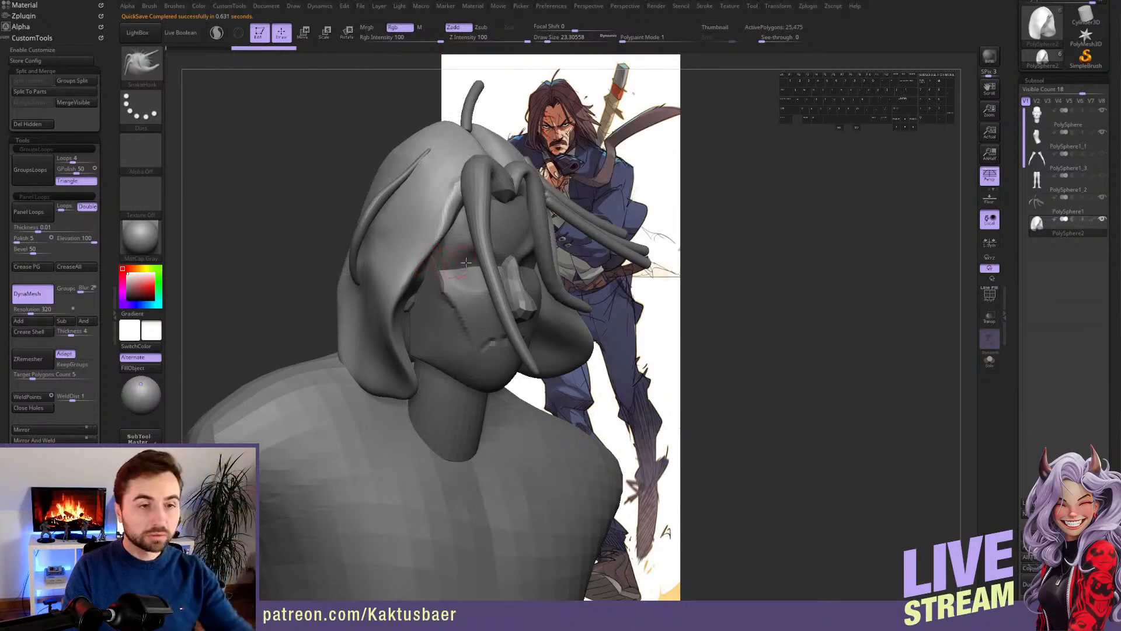
- Return to the strands subtool, isolate the strand on the crown, and move it forward into the top of the hair
{"action": "right_click_drag", "start_coordinate": [478, 137], "coordinate": [482, 191], "text": "alt"}
{"action": "key", "text": "w"}
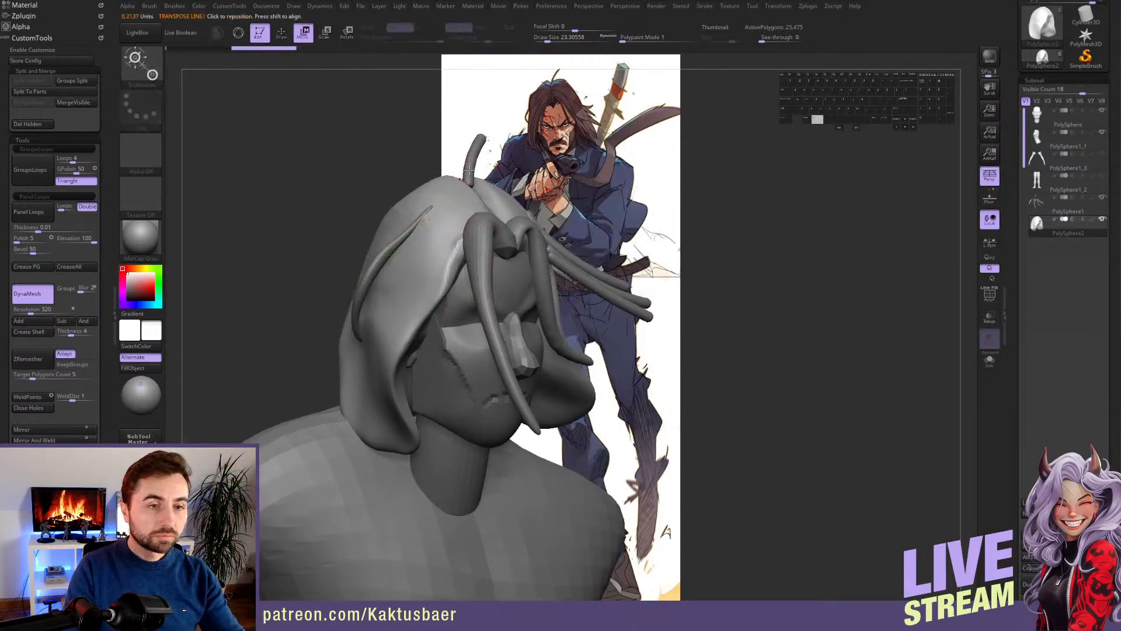
{"action": "key", "text": "q"}
{"action": "left_click", "coordinate": [470, 168], "text": "alt"}
{"action": "key", "text": "w"}
{"action": "key", "text": "q"}
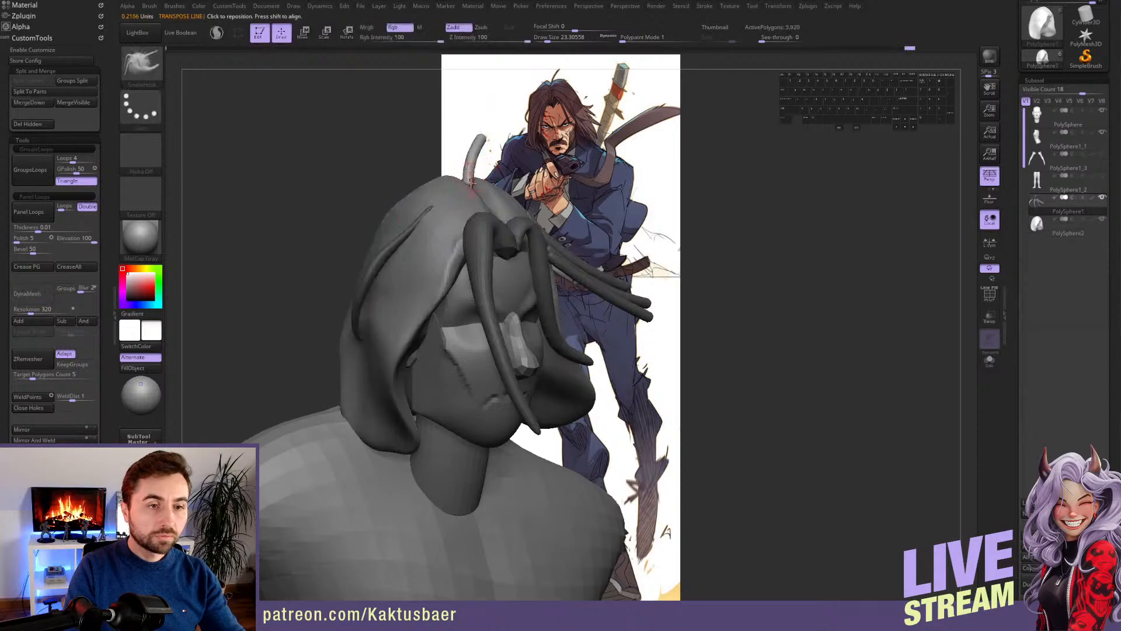
{"action": "mouse_move", "coordinate": [471, 167]}
{"action": "right_mouse_down"}
{"action": "mouse_move", "coordinate": [475, 189]}
{"action": "mouse_move", "coordinate": [489, 173]}
{"action": "right_mouse_up"}
{"action": "key", "text": "w"}
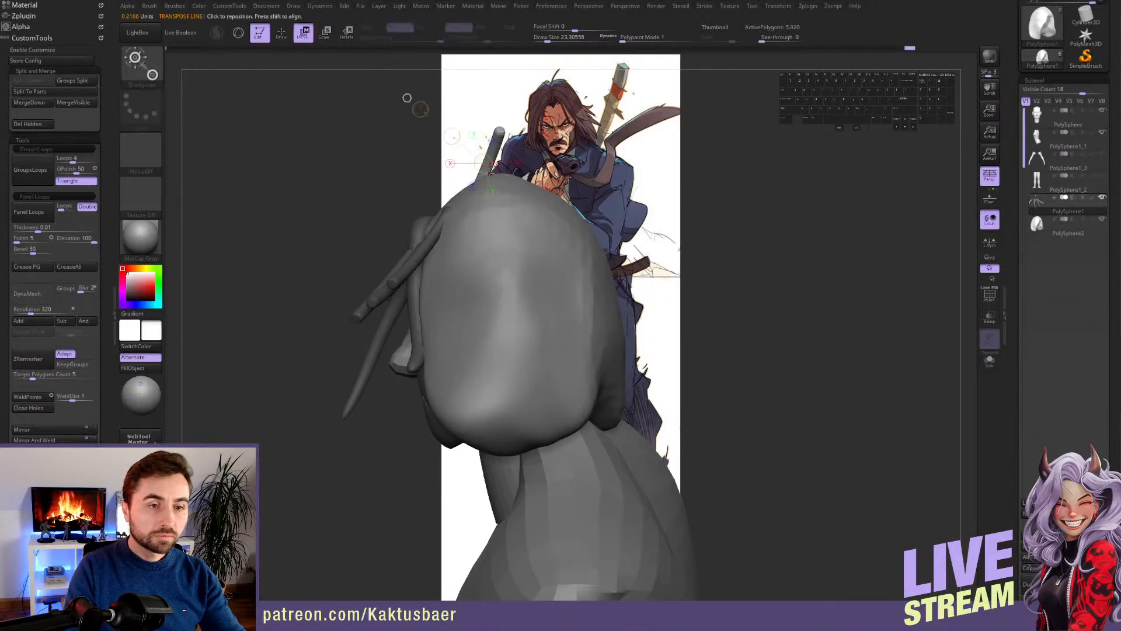
{"action": "left_click_drag", "start_coordinate": [451, 136], "coordinate": [474, 146]}
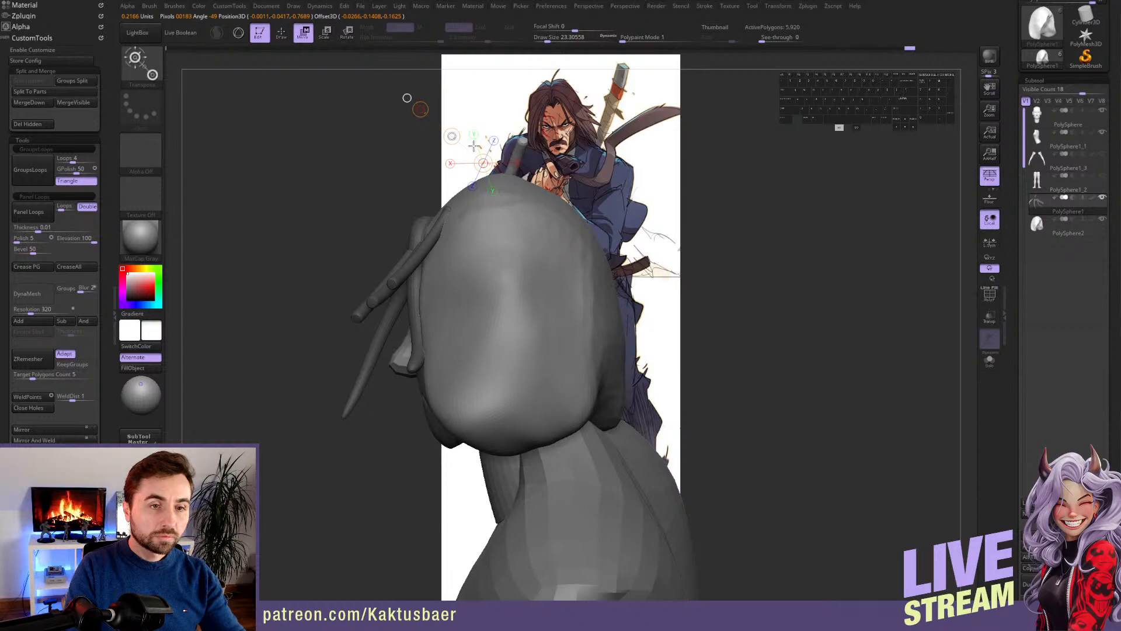
- Smooth the strand on the crown and reposition it at the hair parting
{"action": "key", "text": "q"}
{"action": "mouse_move", "coordinate": [473, 145]}
{"action": "right_mouse_down"}
{"action": "mouse_move", "coordinate": [463, 203]}
{"action": "mouse_move", "coordinate": [434, 188]}
{"action": "right_mouse_up"}
{"action": "key", "text": "shift"}
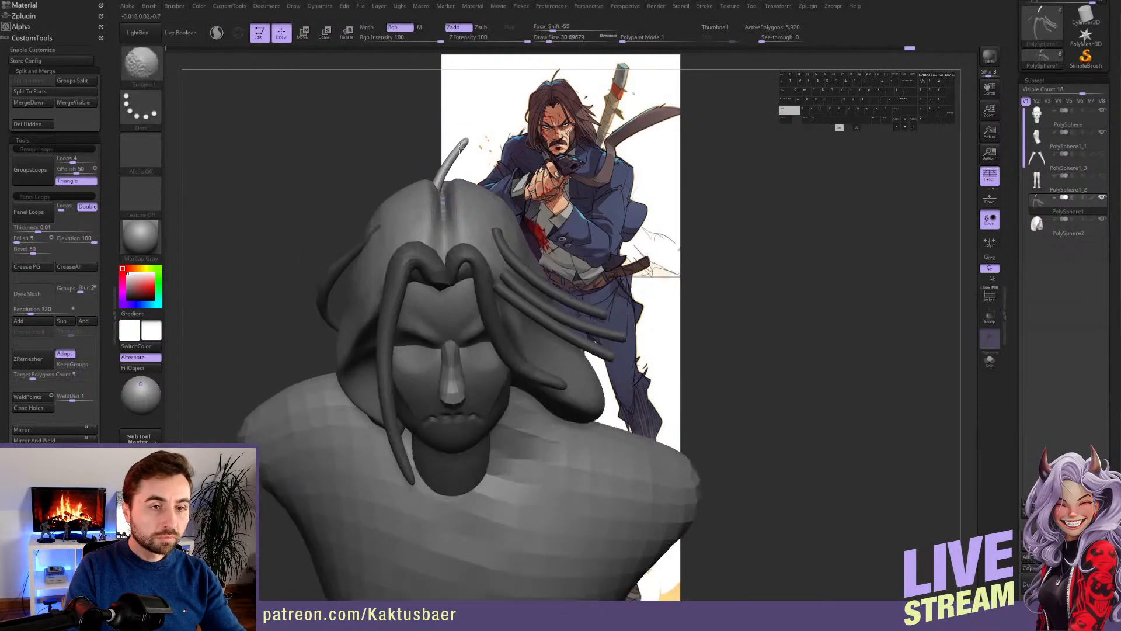
{"action": "key", "text": "w"}
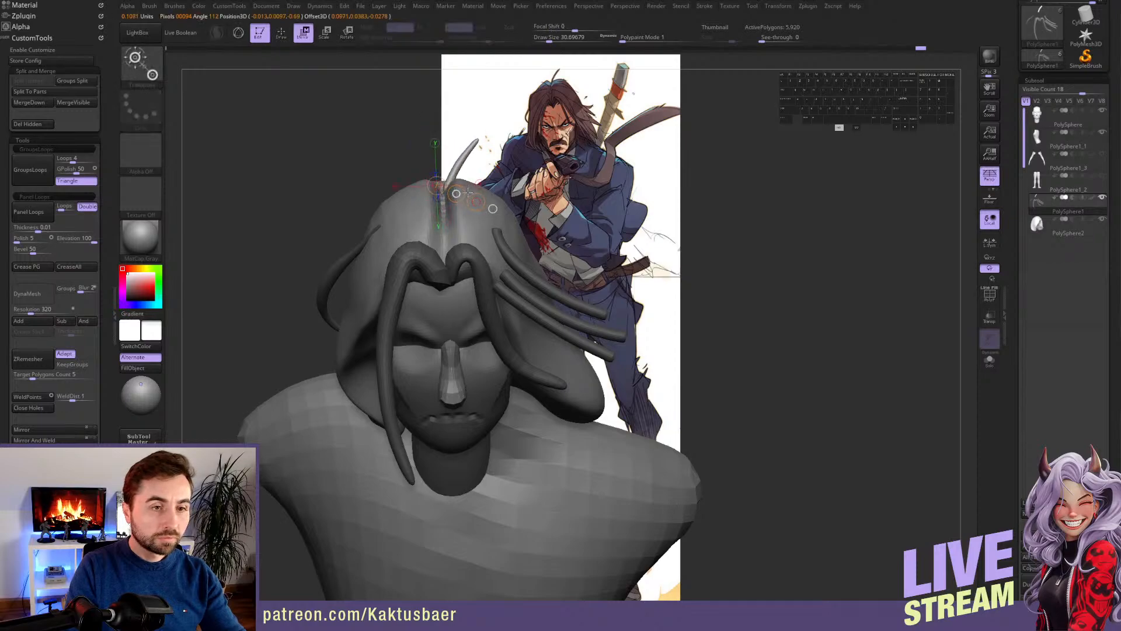
{"action": "key", "text": "q"}
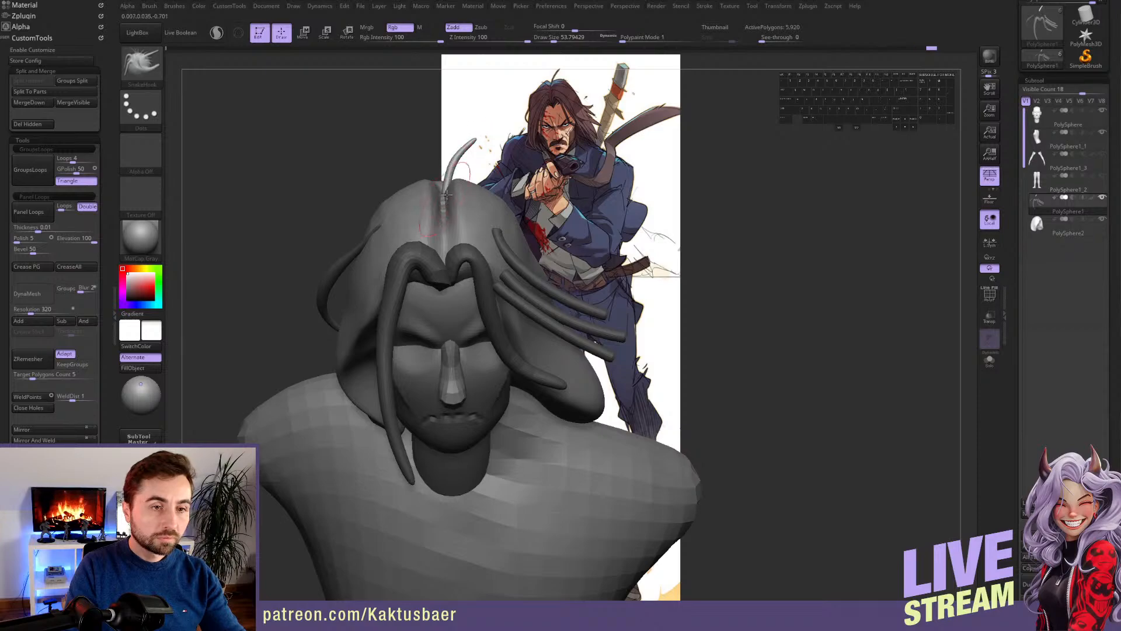
{"action": "right_click_drag", "start_coordinate": [447, 194], "coordinate": [405, 261]}
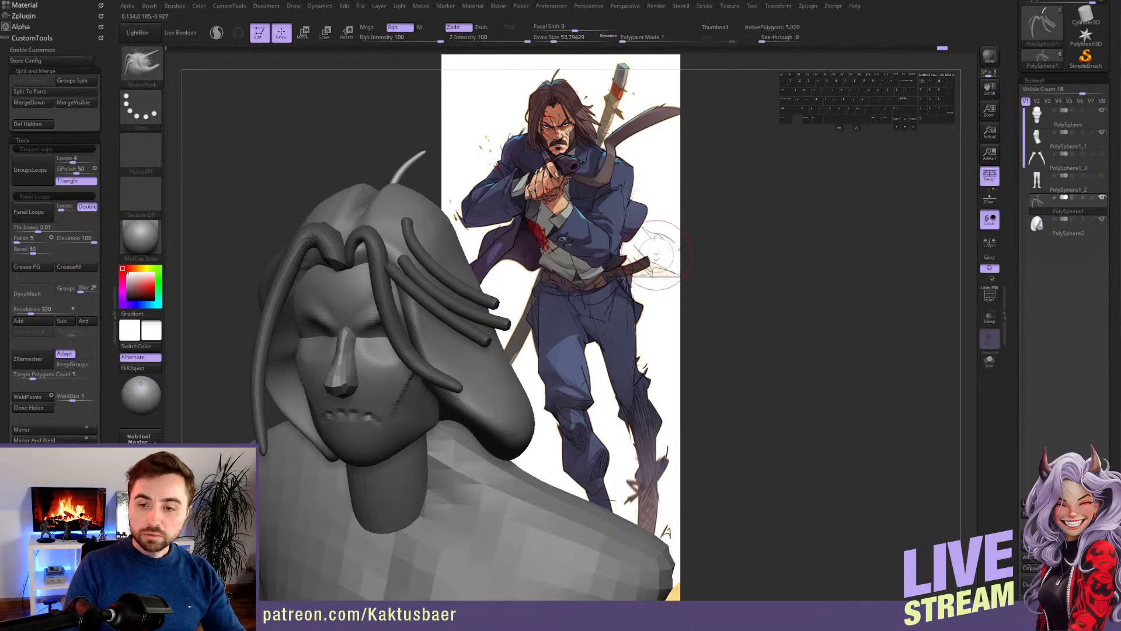
- Isolate the long front strand and rotate it in profile so it hangs vertically in front of the face
{"action": "mouse_move", "coordinate": [466, 250]}
{"action": "right_mouse_down"}
{"action": "mouse_move", "coordinate": [341, 258]}
{"action": "mouse_move", "coordinate": [356, 241]}
{"action": "right_mouse_up"}
{"action": "key", "text": "r"}
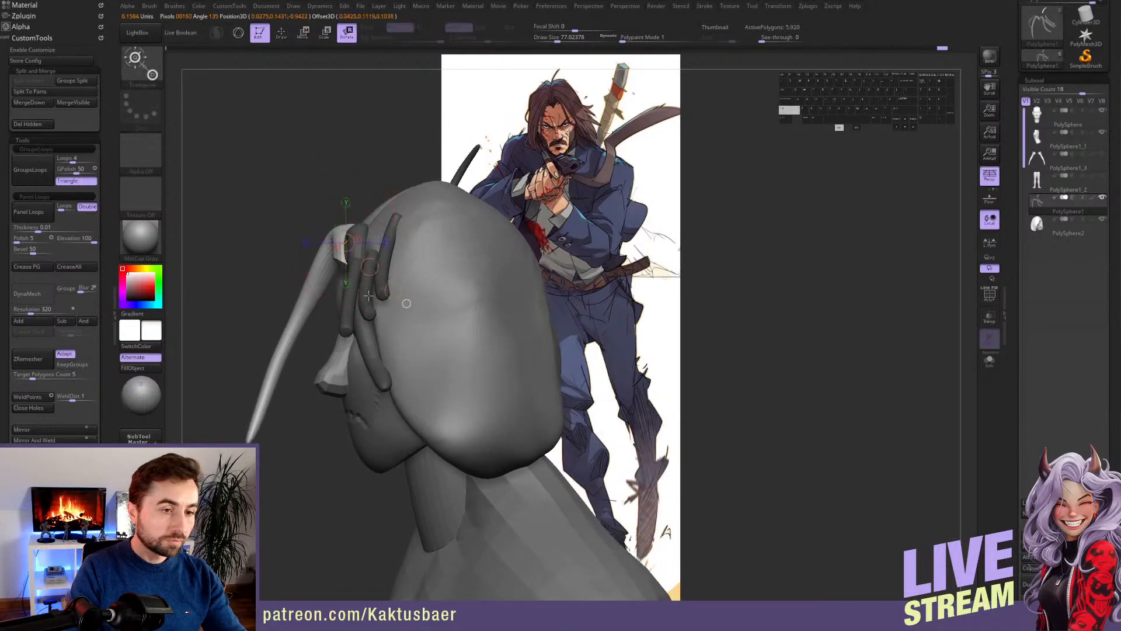
{"action": "left_click_drag", "start_coordinate": [391, 291], "coordinate": [398, 284]}
{"action": "key", "text": "q"}
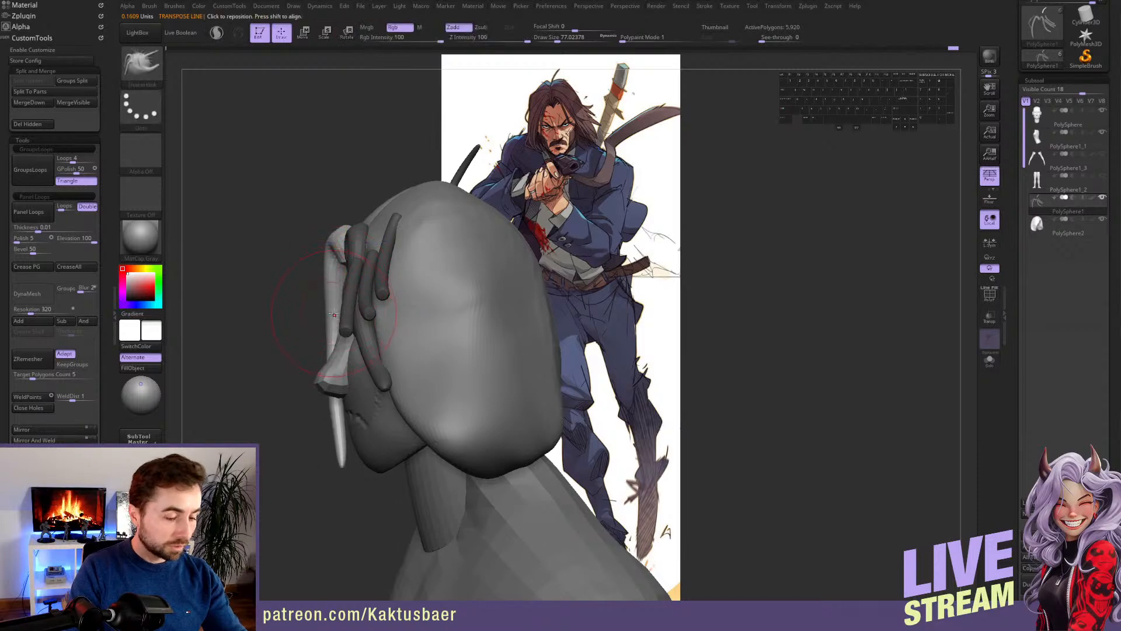
- Switch to the Move brush, enlarge it, and bend the long front strand back toward the cheek in profile, smoothing its upper part
{"action": "key", "text": "b"}
{"action": "left_click", "coordinate": [312, 474]}
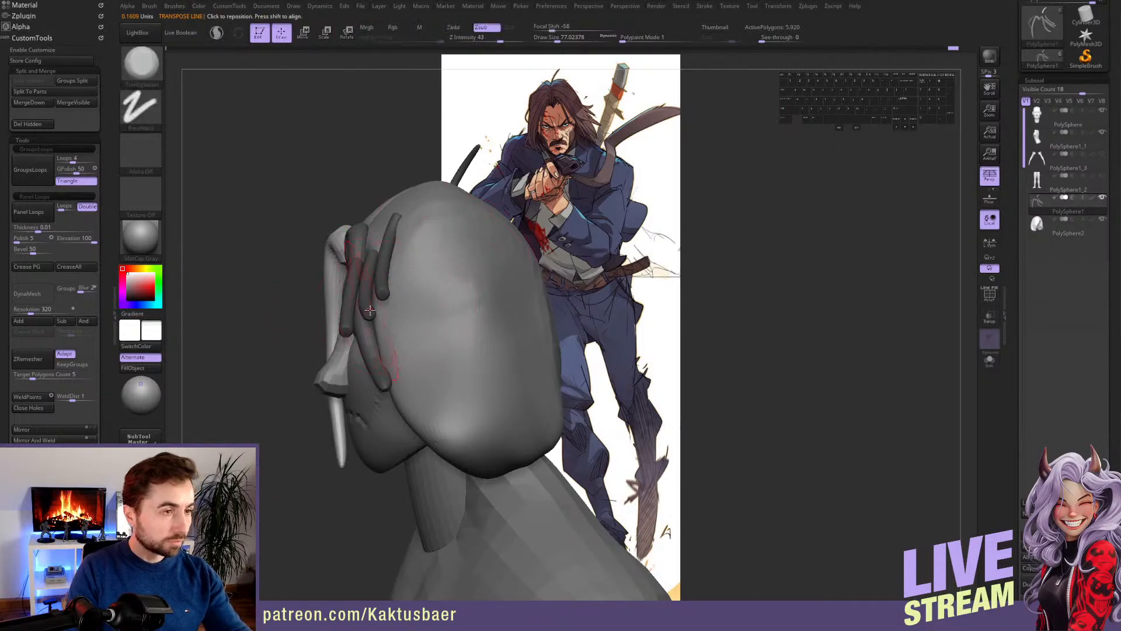
{"action": "mouse_move", "coordinate": [370, 304]}
{"action": "right_mouse_down"}
{"action": "mouse_move", "coordinate": [443, 292]}
{"action": "mouse_move", "coordinate": [401, 302]}
{"action": "mouse_move", "coordinate": [407, 310]}
{"action": "right_mouse_up"}
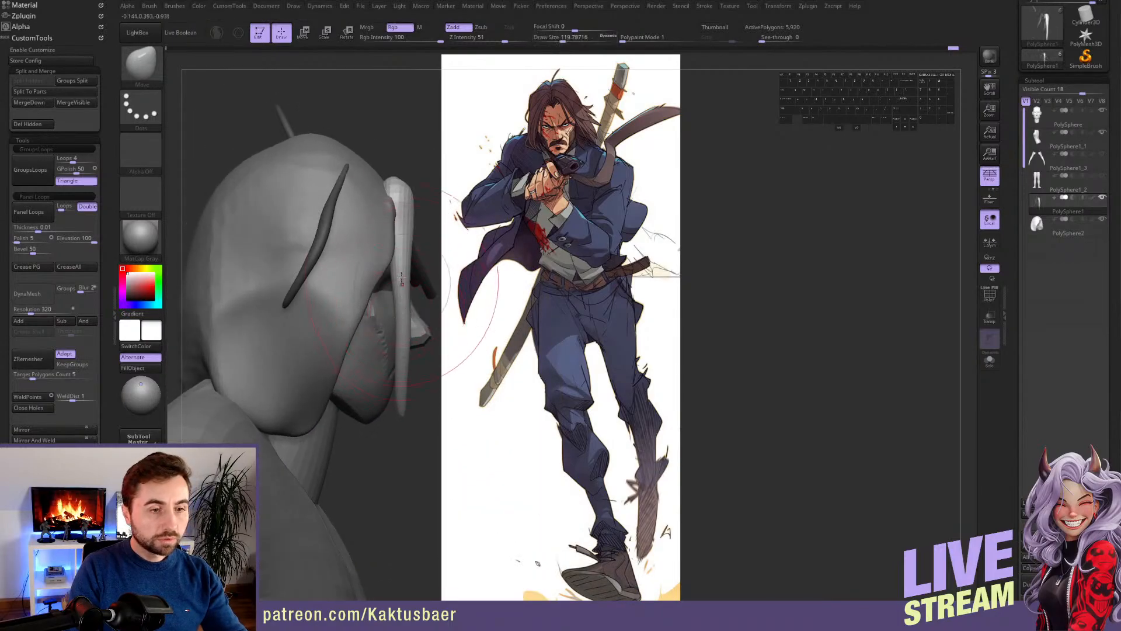
{"action": "left_click_drag", "start_coordinate": [409, 295], "coordinate": [402, 248], "text": "shift"}
{"action": "key", "text": "s"}
{"action": "left_click_drag", "start_coordinate": [390, 250], "coordinate": [397, 235]}
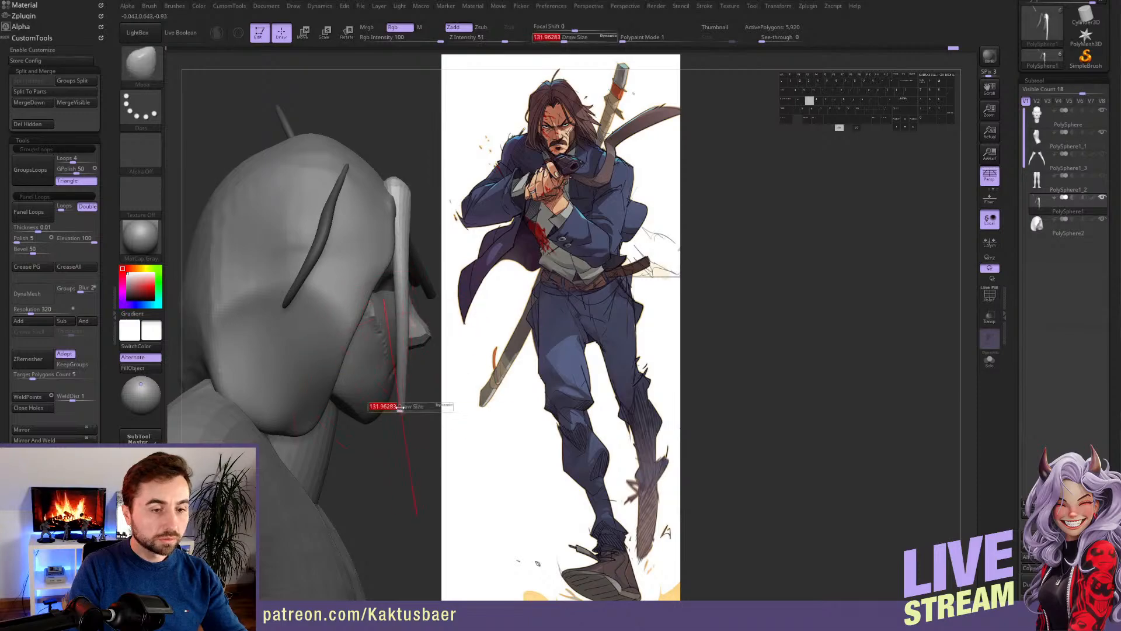
{"action": "left_click_drag", "start_coordinate": [402, 412], "coordinate": [345, 403]}
{"action": "right_click_drag", "start_coordinate": [346, 403], "coordinate": [395, 367]}
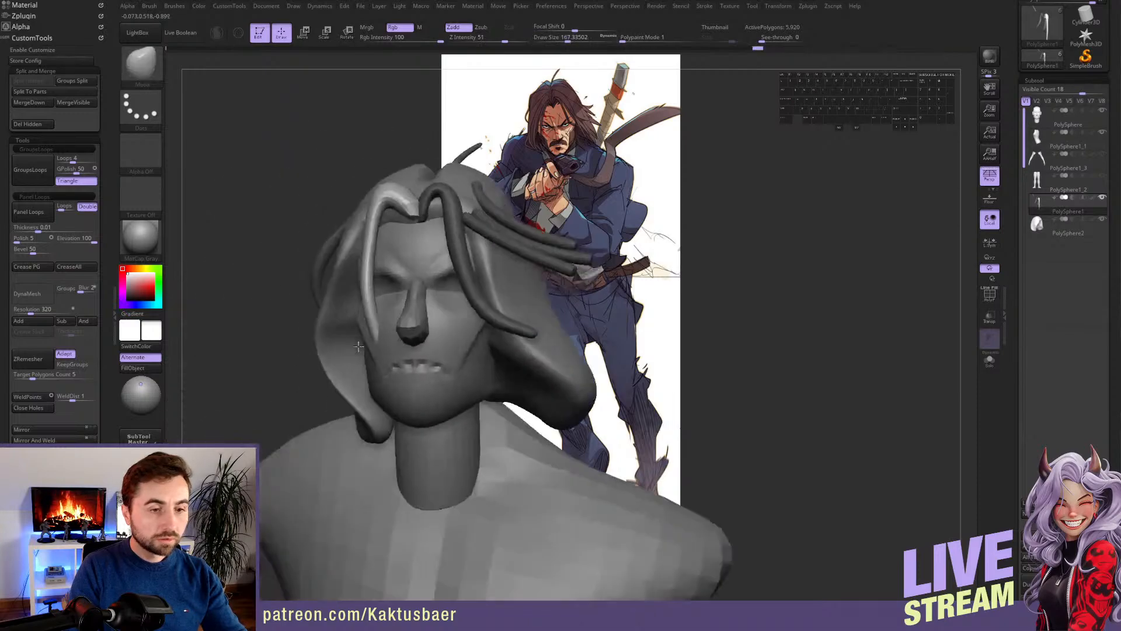
- Pull the long front strand's tip down and bow its middle outward from the front view with the Move brush
{"action": "left_click_drag", "start_coordinate": [371, 315], "coordinate": [375, 366]}
{"action": "key", "text": "s"}
{"action": "mouse_move", "coordinate": [375, 366]}
{"action": "left_mouse_down"}
{"action": "mouse_move", "coordinate": [364, 366]}
{"action": "mouse_move", "coordinate": [384, 391]}
{"action": "left_mouse_up"}
{"action": "left_click_drag", "start_coordinate": [365, 263], "coordinate": [354, 263]}
{"action": "right_click_drag", "start_coordinate": [365, 305], "coordinate": [444, 292]}
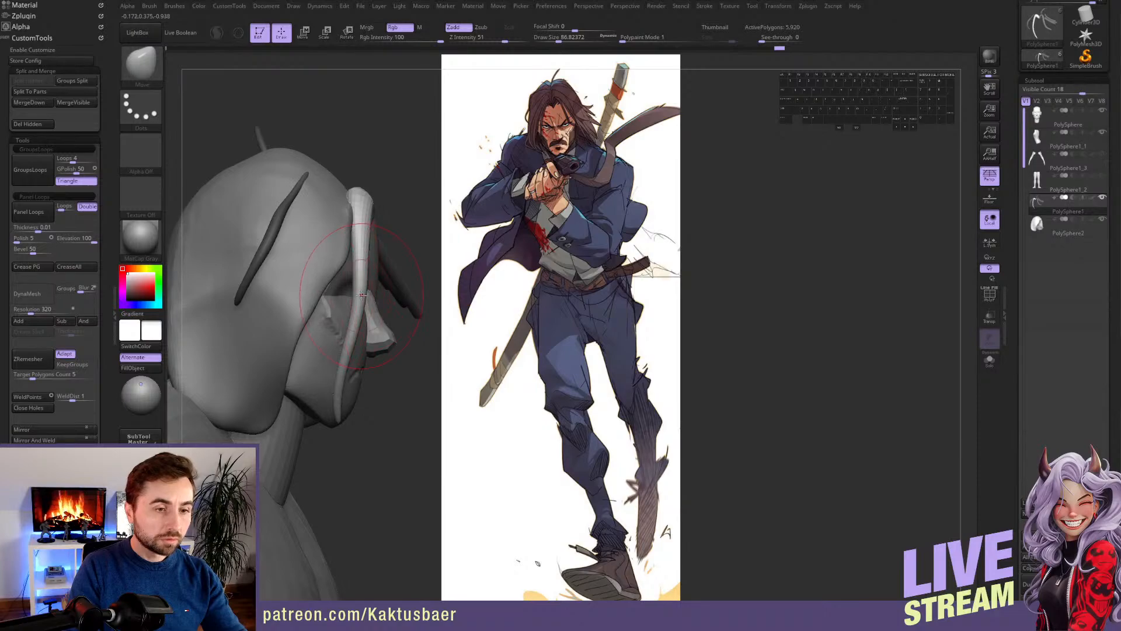
{"action": "mouse_move", "coordinate": [362, 295]}
{"action": "right_mouse_down"}
{"action": "mouse_move", "coordinate": [323, 371]}
{"action": "mouse_move", "coordinate": [357, 395]}
{"action": "right_mouse_up"}
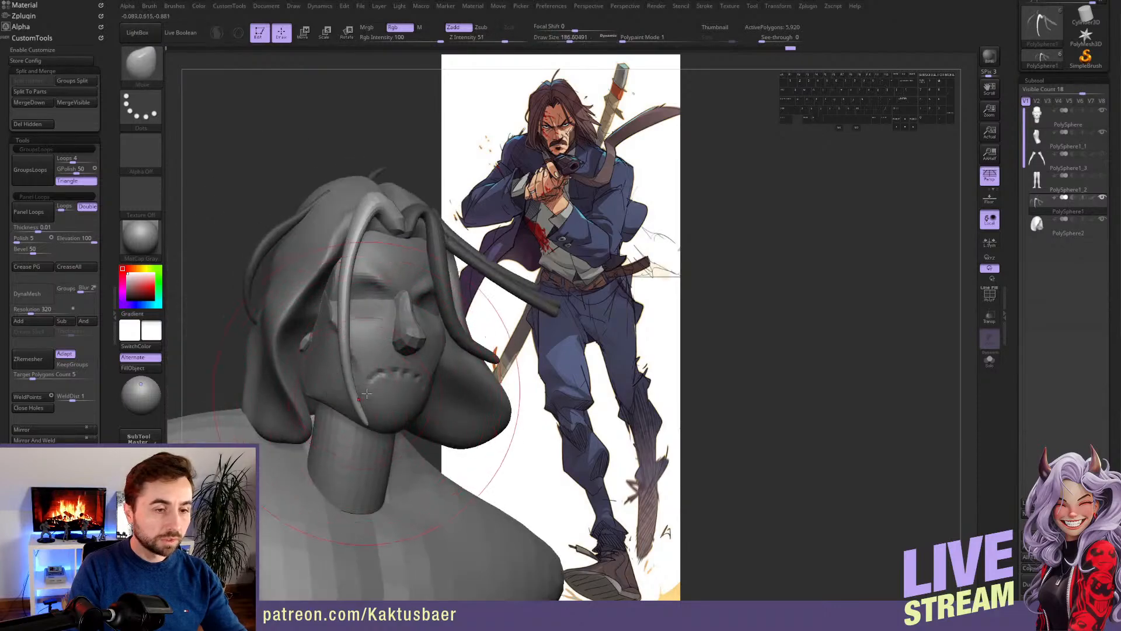
- Curve the long front strand along the cheek to the jaw and smooth its lower end into a tapered tip
{"action": "mouse_move", "coordinate": [366, 393]}
{"action": "left_mouse_down"}
{"action": "mouse_move", "coordinate": [344, 371]}
{"action": "mouse_move", "coordinate": [345, 334]}
{"action": "left_mouse_up"}
{"action": "key", "text": "s"}
{"action": "left_click_drag", "start_coordinate": [346, 295], "coordinate": [337, 292]}
{"action": "right_click_drag", "start_coordinate": [340, 297], "coordinate": [416, 324]}
{"action": "left_click_drag", "start_coordinate": [341, 374], "coordinate": [337, 389]}
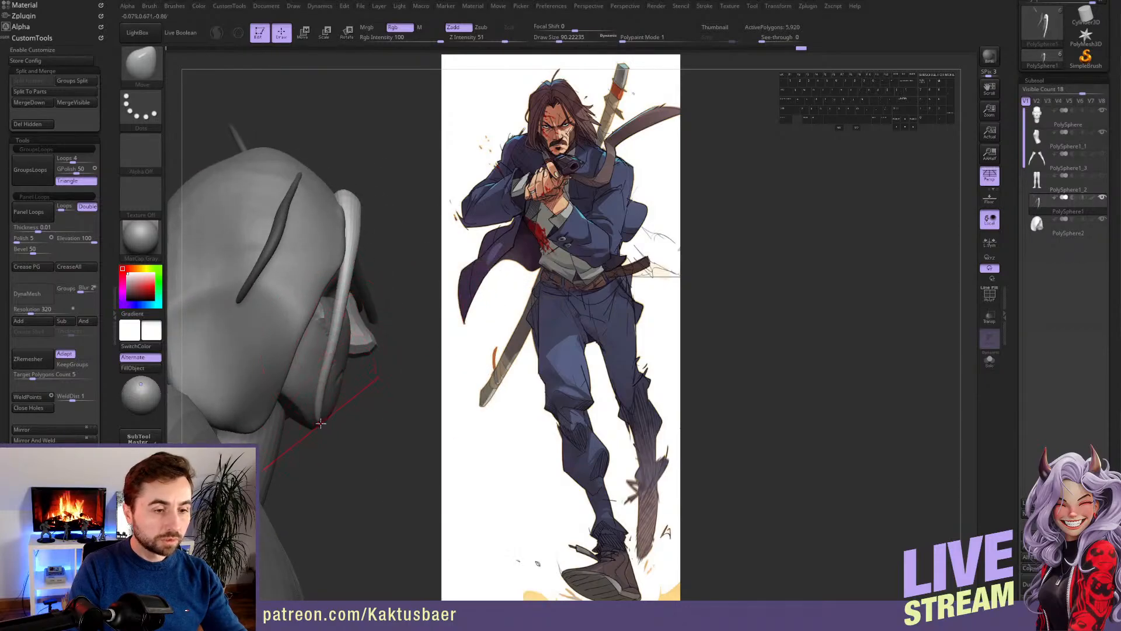
{"action": "key", "text": "shift"}
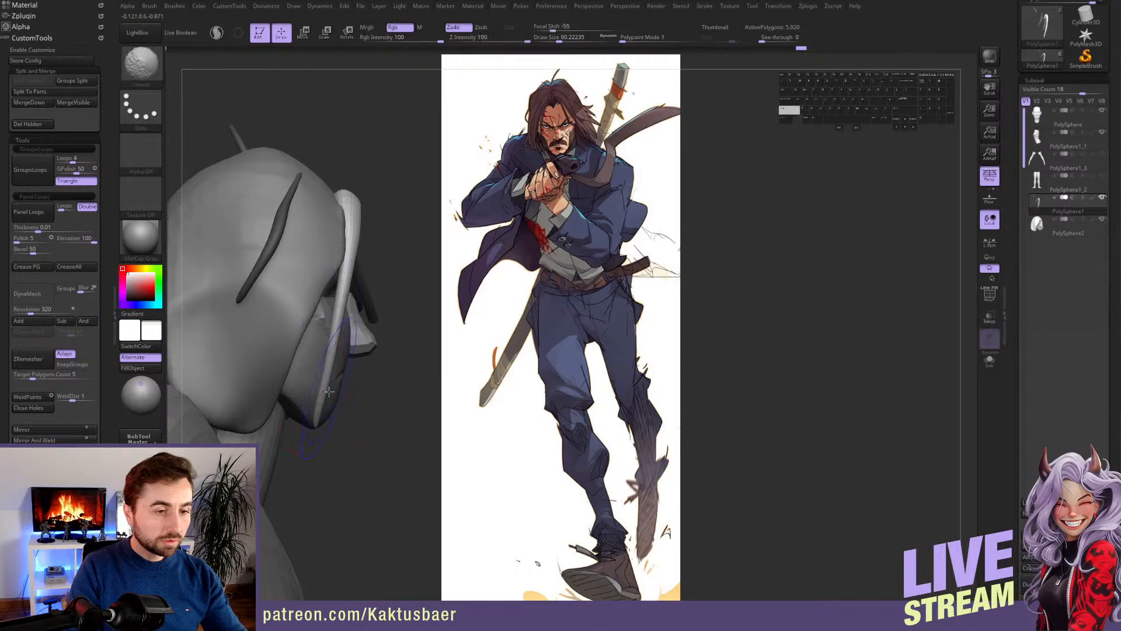
{"action": "mouse_move", "coordinate": [350, 227]}
{"action": "right_mouse_down"}
{"action": "mouse_move", "coordinate": [335, 332]}
{"action": "mouse_move", "coordinate": [356, 327]}
{"action": "right_mouse_up"}
- Isolate the shorter front strand on the other side of the parting and reshape its upper part in profile at a draw size of about 62
{"action": "key", "text": "w"}
{"action": "left_click", "coordinate": [456, 312], "text": "ctrl"}
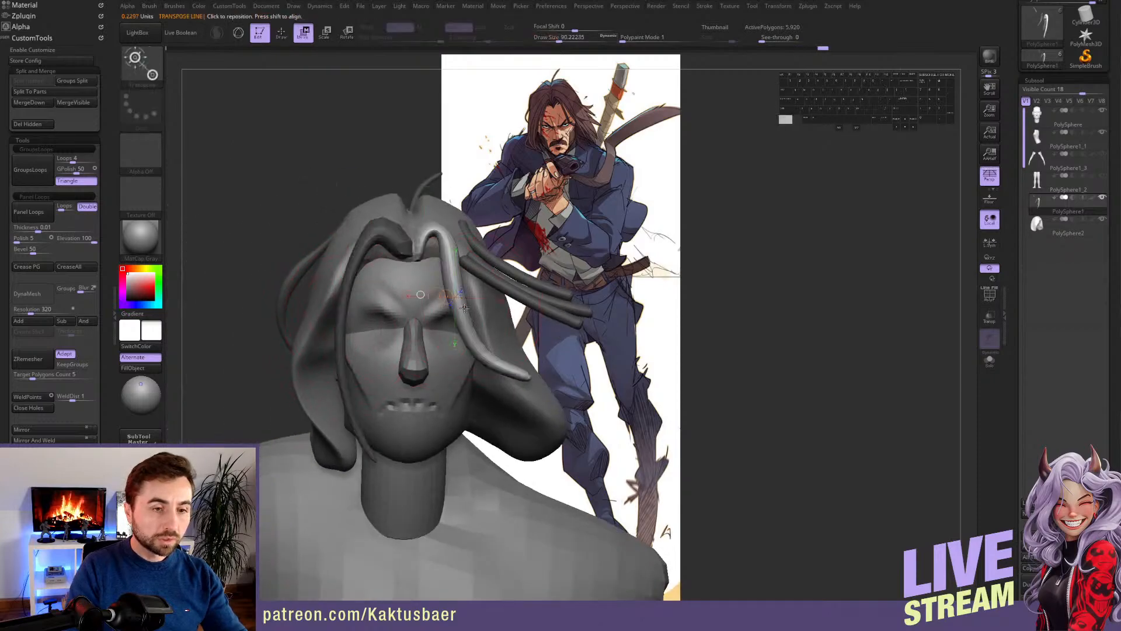
{"action": "key", "text": "q"}
{"action": "mouse_move", "coordinate": [456, 313]}
{"action": "right_mouse_down", "text": "alt"}
{"action": "mouse_move", "coordinate": [399, 313]}
{"action": "mouse_move", "coordinate": [396, 222]}
{"action": "right_mouse_up", "text": "alt"}
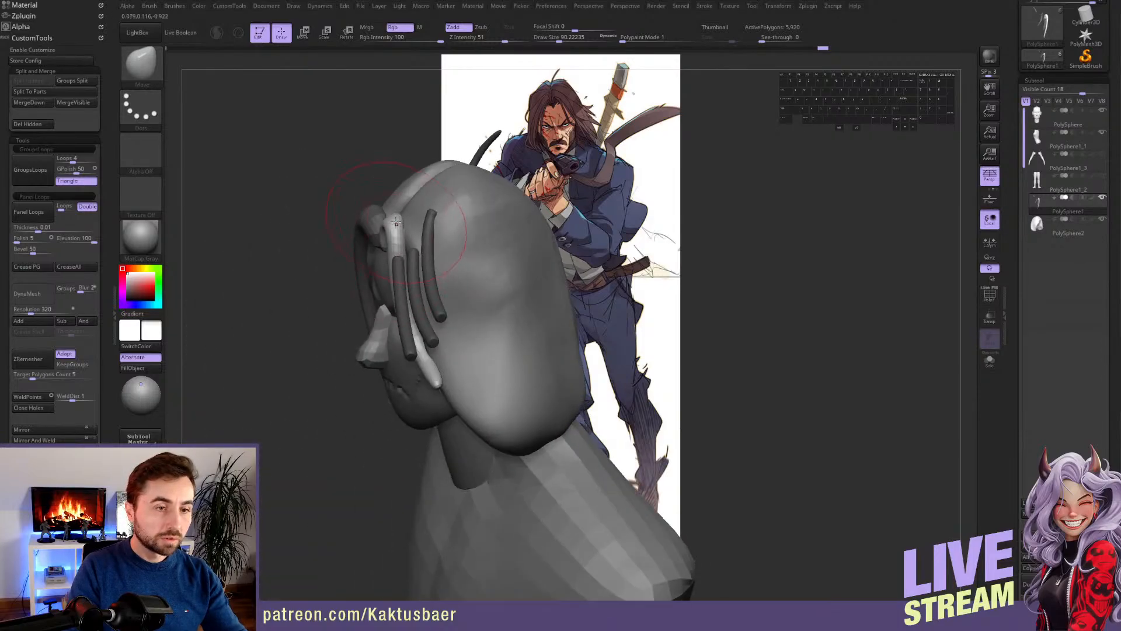
{"action": "key", "text": "s"}
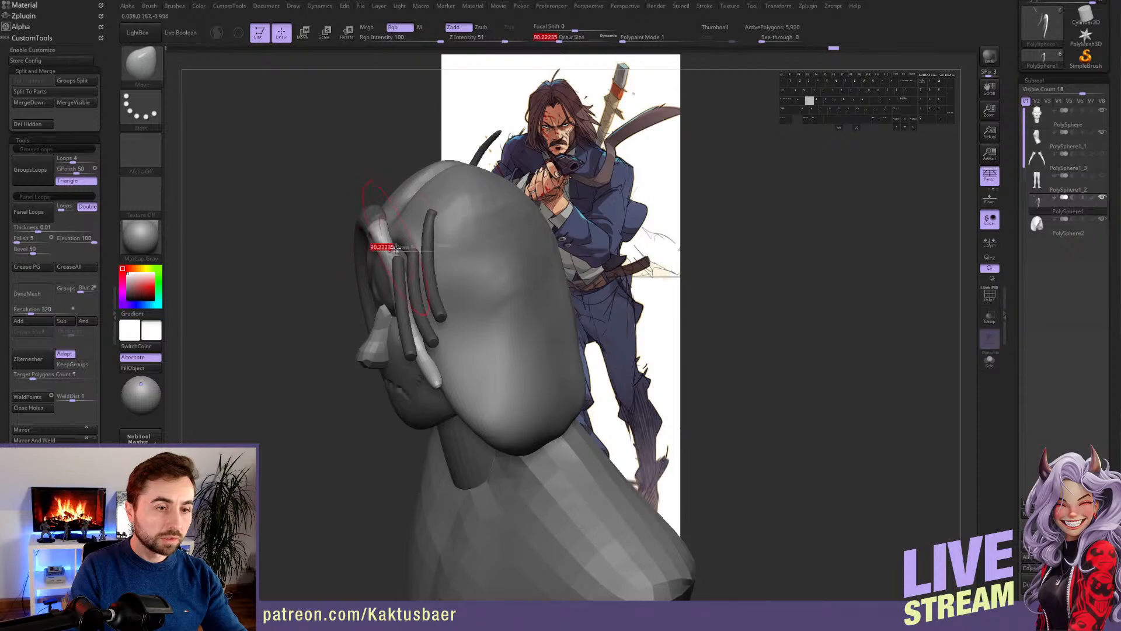
{"action": "left_click_drag", "start_coordinate": [395, 248], "coordinate": [392, 260]}
{"action": "right_click_drag", "start_coordinate": [292, 264], "coordinate": [363, 266]}
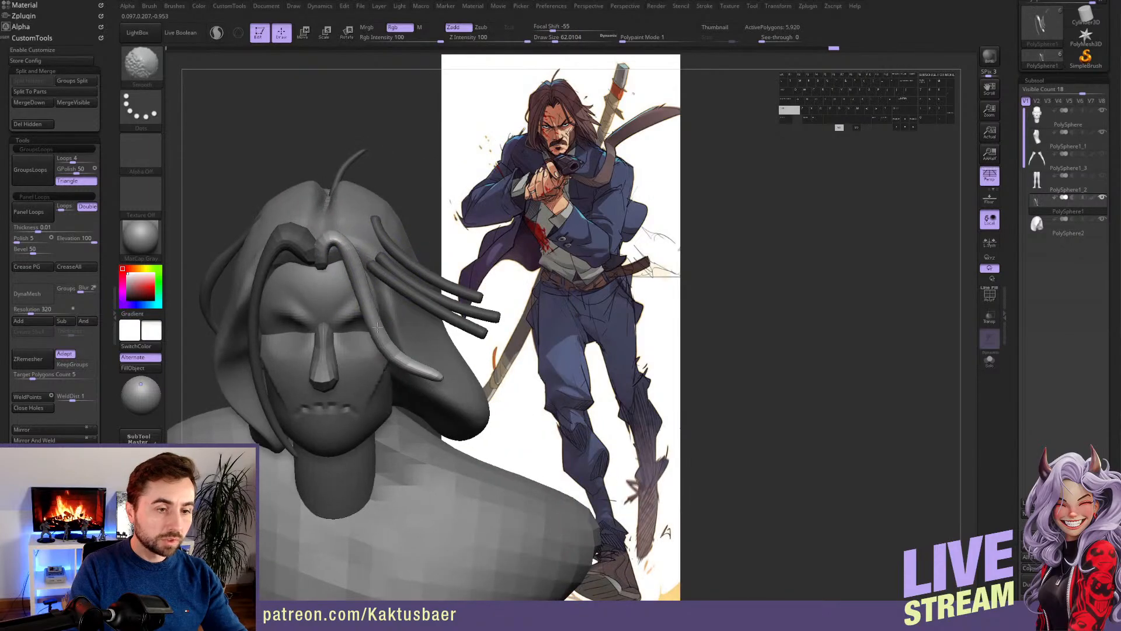
- Thin the shorter front strand's lower end to a tapered point, using a draw size of about 56
{"action": "key", "text": "s"}
{"action": "left_click_drag", "start_coordinate": [403, 344], "coordinate": [426, 380]}
{"action": "key", "text": "s"}
{"action": "key", "text": "s"}
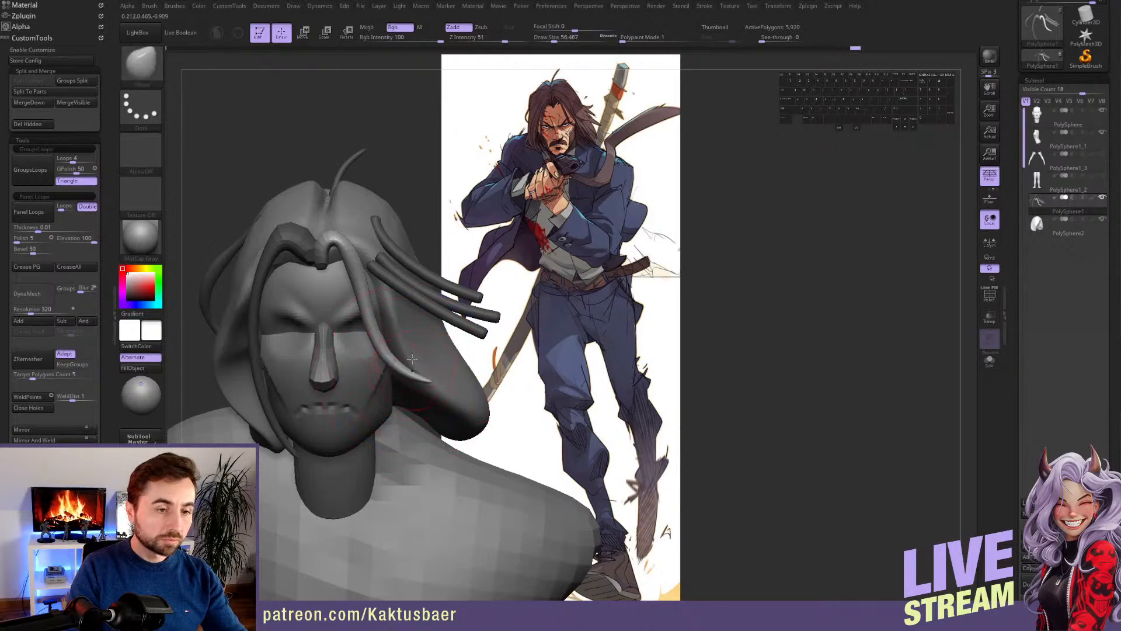
{"action": "right_click_drag", "start_coordinate": [412, 359], "coordinate": [397, 333]}
- Isolate the lowest side flyaway strand and rotate it about its root so it hangs beside the shorter front strand
{"action": "key", "text": "w"}
{"action": "left_click", "coordinate": [401, 292], "text": "ctrl"}
{"action": "key", "text": "q"}
{"action": "mouse_move", "coordinate": [400, 275]}
{"action": "right_mouse_down", "text": "alt"}
{"action": "mouse_move", "coordinate": [428, 331]}
{"action": "mouse_move", "coordinate": [404, 330]}
{"action": "right_mouse_up", "text": "alt"}
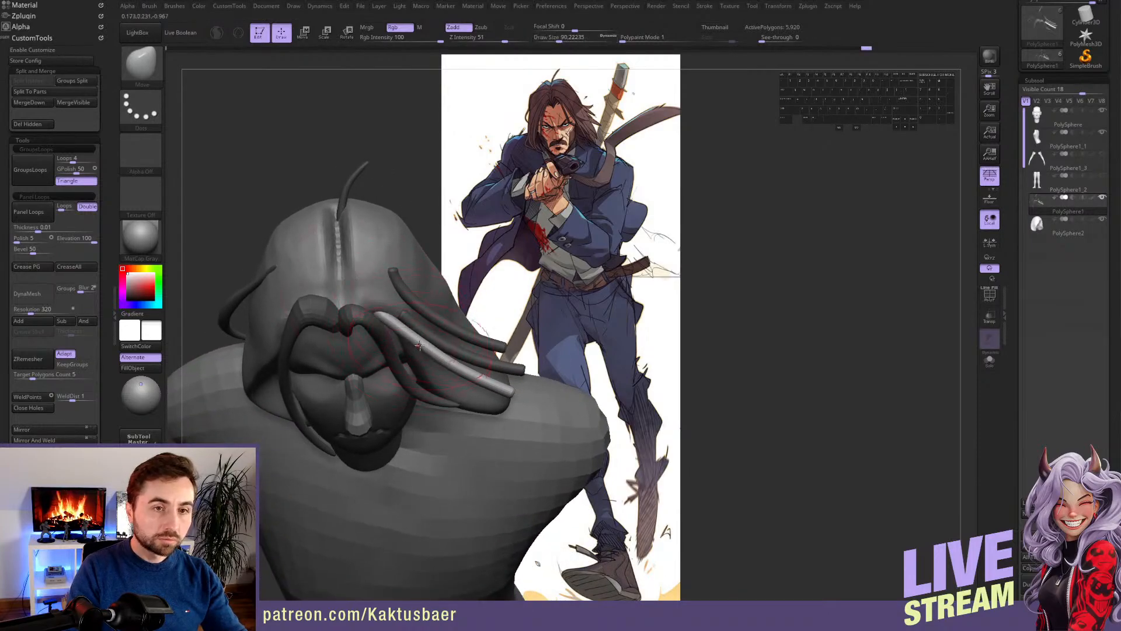
{"action": "right_click_drag", "start_coordinate": [419, 345], "coordinate": [401, 331]}
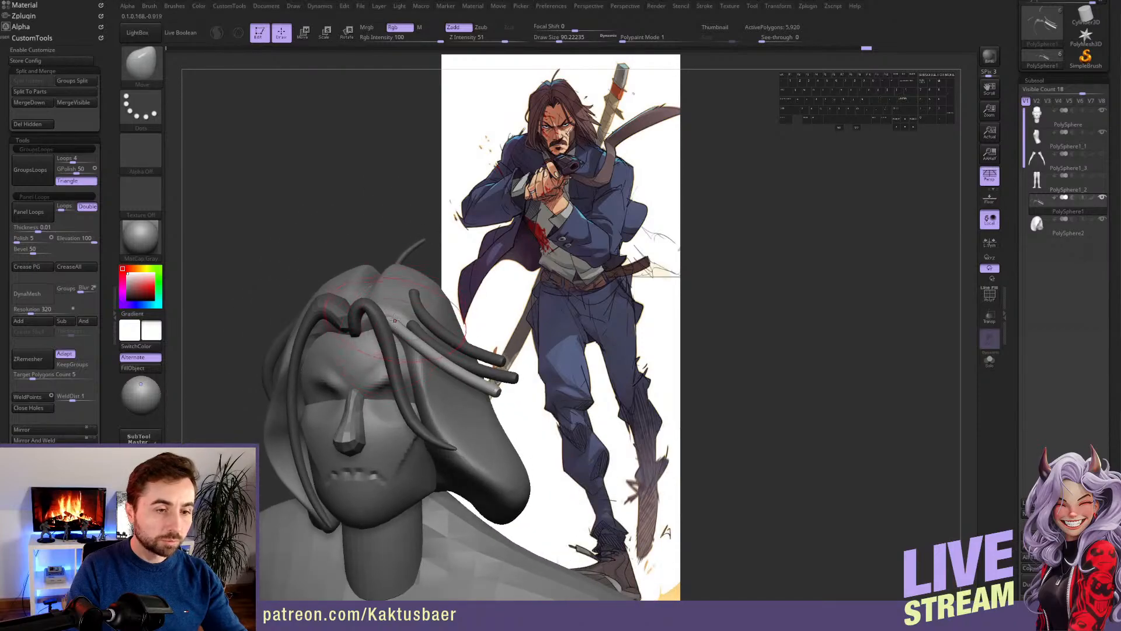
{"action": "key", "text": "r"}
{"action": "mouse_move", "coordinate": [393, 322]}
{"action": "left_mouse_down", "text": "shift"}
{"action": "mouse_move", "coordinate": [393, 270]}
{"action": "mouse_move", "coordinate": [390, 282]}
{"action": "left_mouse_up", "text": "shift"}
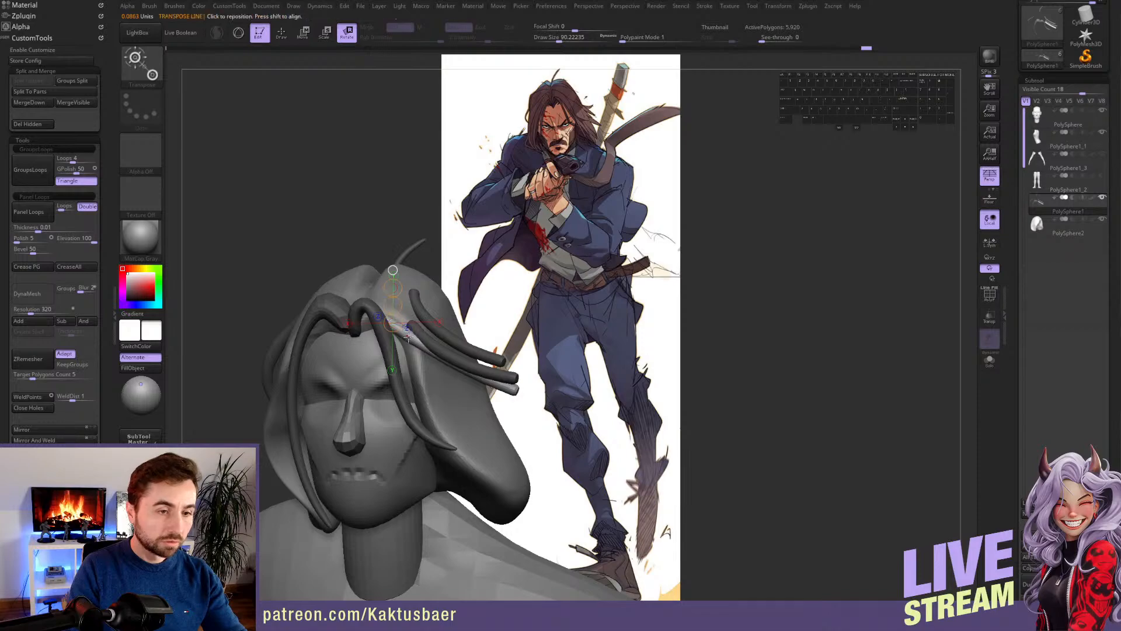
{"action": "right_click_drag", "start_coordinate": [395, 338], "coordinate": [409, 341]}
{"action": "left_click_drag", "start_coordinate": [394, 285], "coordinate": [408, 299]}
{"action": "key", "text": "r"}
{"action": "key", "text": "q"}
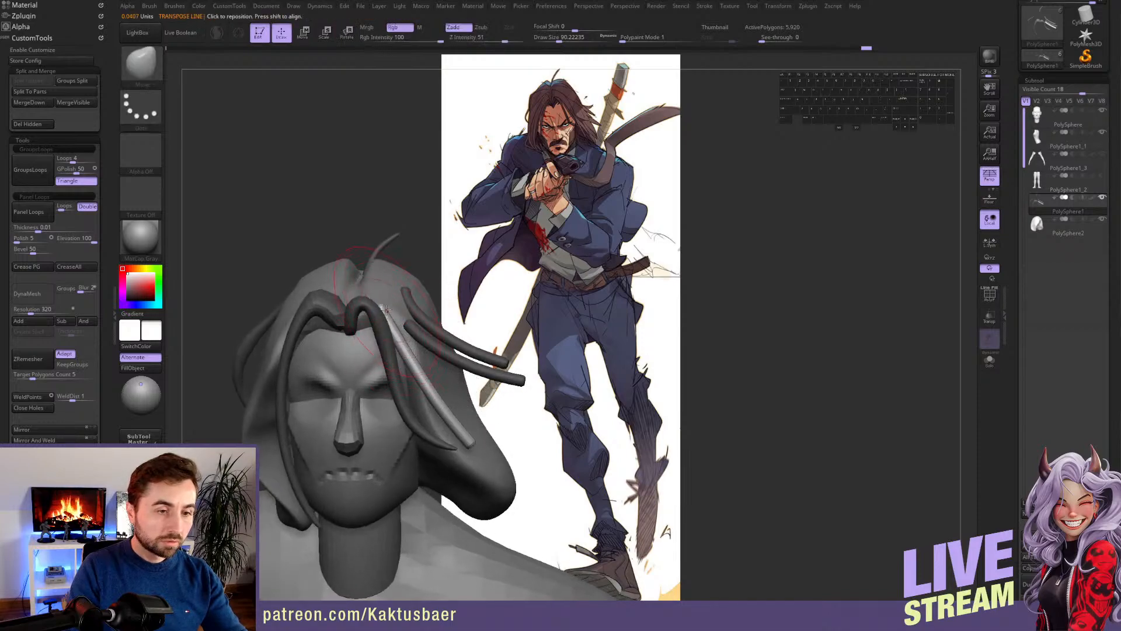
- Smooth the lowered strand along its length at a draw size of about 77 and flick its tapered tip outward over the hair
{"action": "key", "text": "bracketleft"}
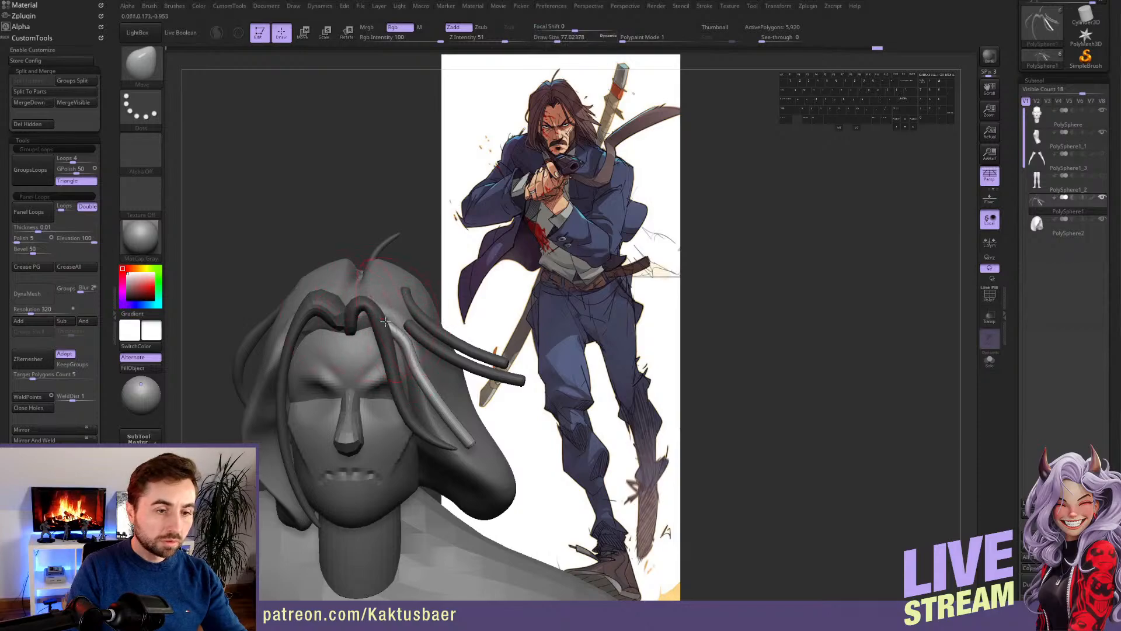
{"action": "left_click_drag", "start_coordinate": [382, 314], "coordinate": [461, 433], "text": "shift"}
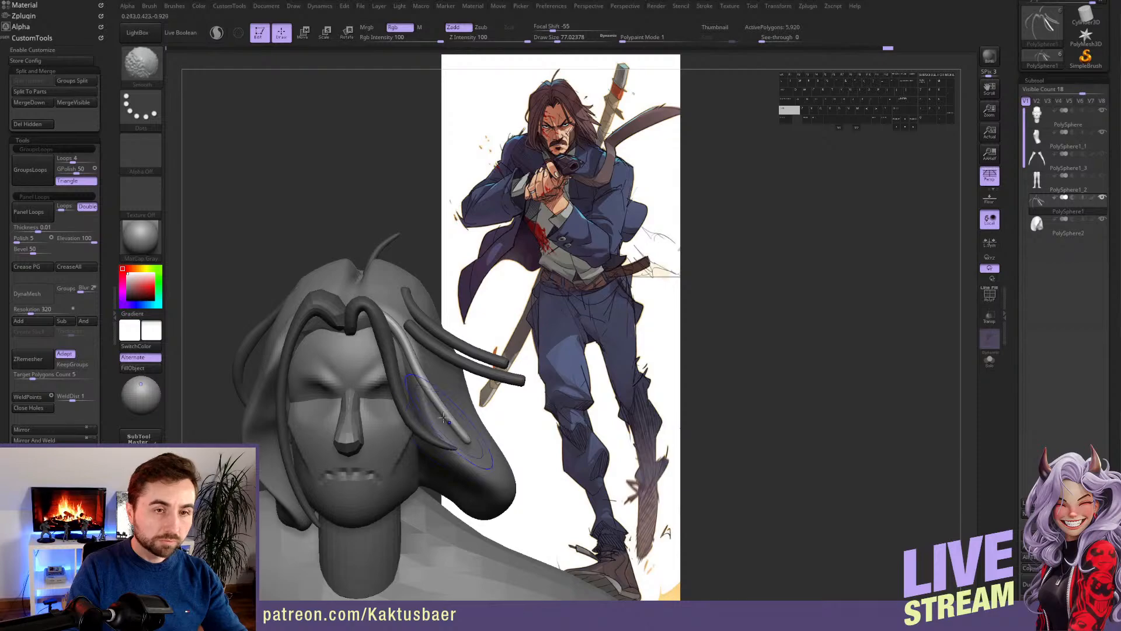
{"action": "right_click_drag", "start_coordinate": [469, 447], "coordinate": [432, 416]}
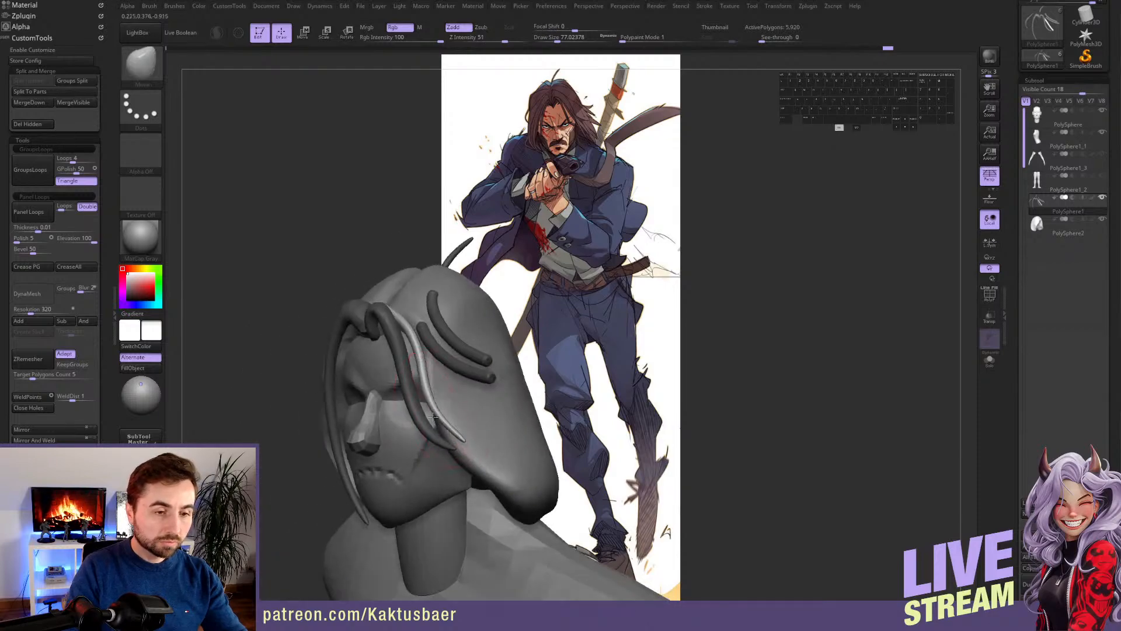
{"action": "mouse_move", "coordinate": [458, 433]}
{"action": "left_mouse_down"}
{"action": "mouse_move", "coordinate": [481, 418]}
{"action": "mouse_move", "coordinate": [471, 418]}
{"action": "mouse_move", "coordinate": [480, 431]}
{"action": "left_mouse_up"}
{"action": "left_click_drag", "start_coordinate": [480, 429], "coordinate": [479, 424], "text": "shift"}
- Isolate the lower of the two remaining side flyaway strands and move and rotate it toward the front strands
{"action": "key", "text": "w"}
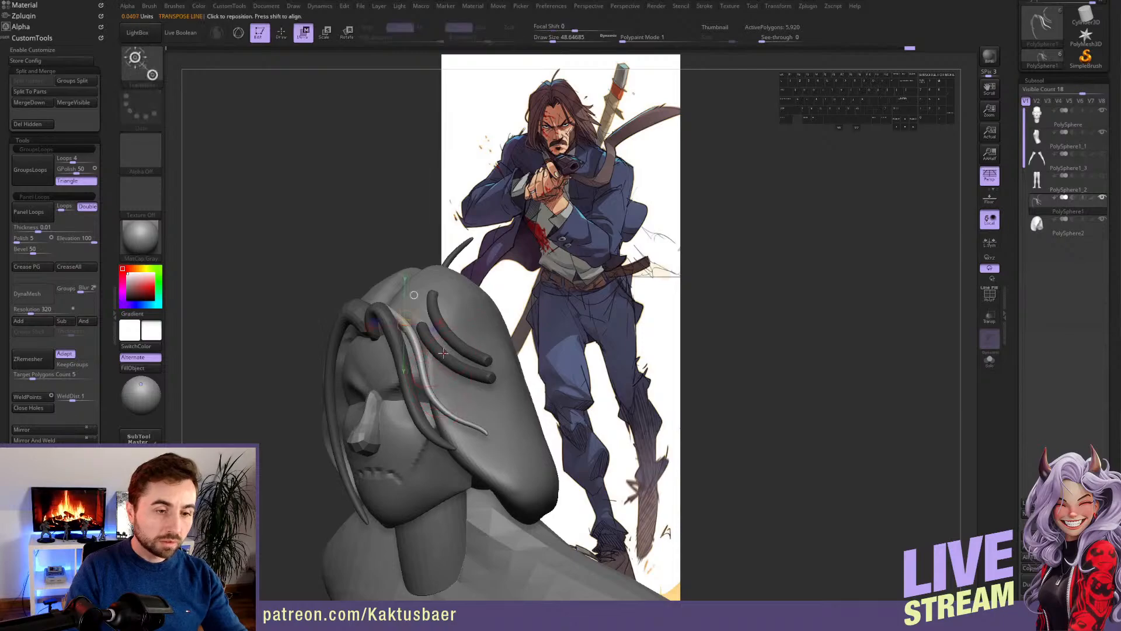
{"action": "left_click", "coordinate": [432, 345], "text": "ctrl"}
{"action": "key", "text": "q"}
{"action": "right_click_drag", "start_coordinate": [390, 345], "coordinate": [485, 325]}
{"action": "key", "text": "r"}
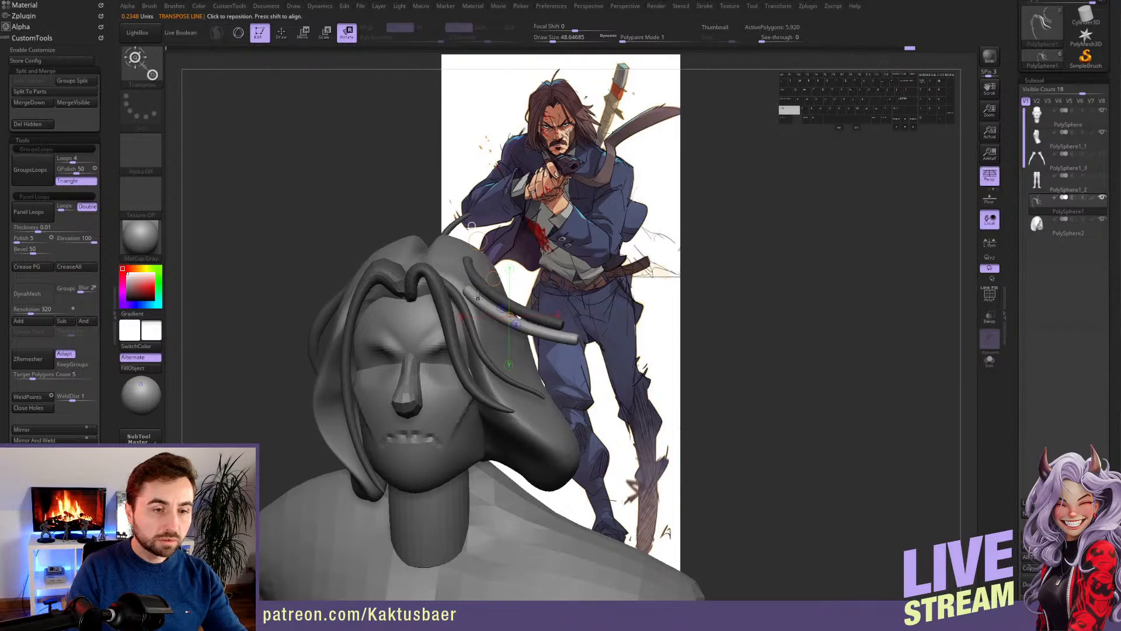
{"action": "key", "text": "r"}
{"action": "mouse_move", "coordinate": [477, 298]}
{"action": "left_mouse_down", "text": "shift"}
{"action": "mouse_move", "coordinate": [475, 261]}
{"action": "mouse_move", "coordinate": [476, 280]}
{"action": "mouse_move", "coordinate": [465, 269]}
{"action": "left_mouse_up", "text": "shift"}
{"action": "key", "text": "w"}
{"action": "key", "text": "q"}
- Enlarge the brush to about 120, fit the strand's root to the hair, and smooth it along its length to thin it
{"action": "right_click_drag", "start_coordinate": [485, 274], "coordinate": [451, 298]}
{"action": "key", "text": "s"}
{"action": "key", "text": "s"}
{"action": "left_click_drag", "start_coordinate": [450, 298], "coordinate": [460, 298]}
{"action": "right_click_drag", "start_coordinate": [452, 254], "coordinate": [453, 263]}
{"action": "left_click_drag", "start_coordinate": [453, 263], "coordinate": [454, 265], "text": "shift"}
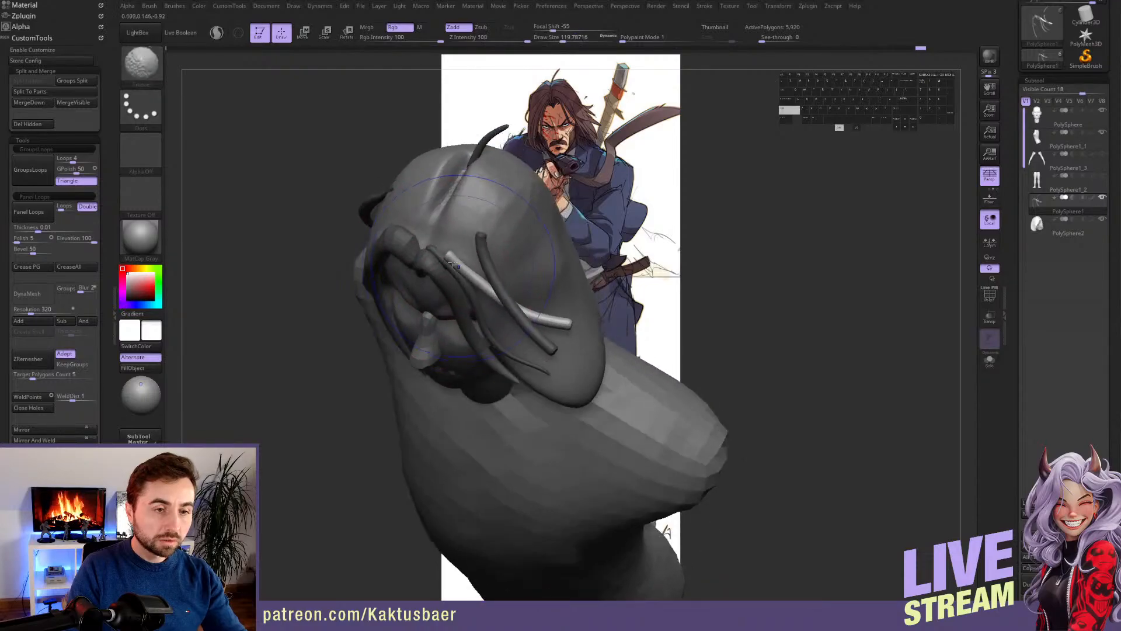
{"action": "right_click_drag", "start_coordinate": [463, 279], "coordinate": [500, 294]}
{"action": "left_click_drag", "start_coordinate": [500, 294], "coordinate": [545, 311], "text": "shift"}
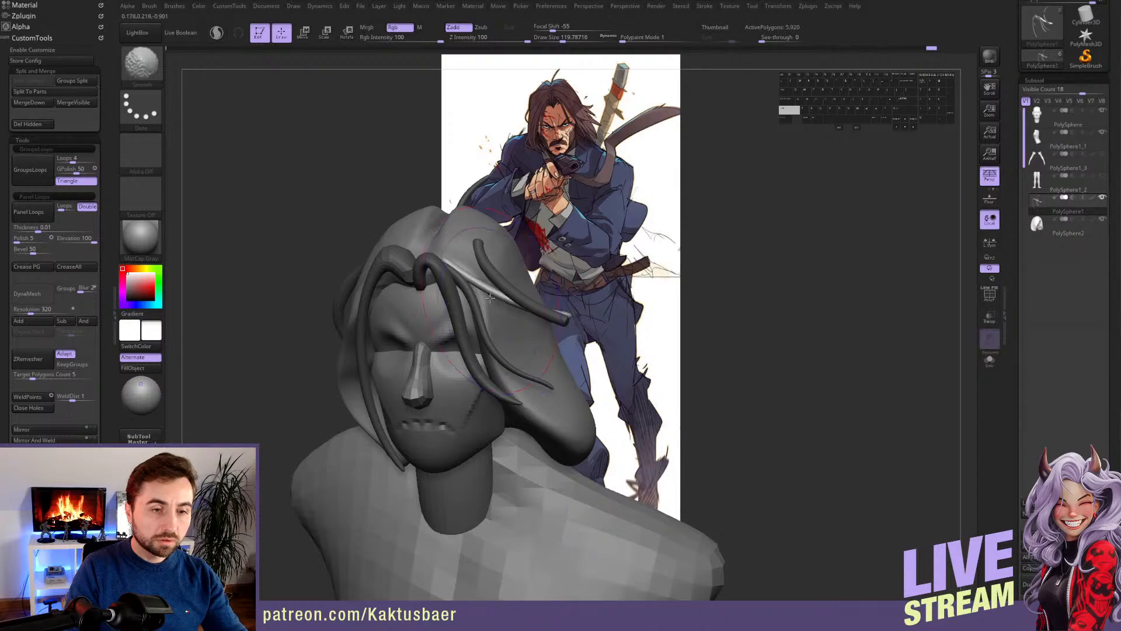
- Bend the thinned strand into a downward curve with the Move brush at a draw size of about 108
{"action": "mouse_move", "coordinate": [489, 298]}
{"action": "right_mouse_down"}
{"action": "mouse_move", "coordinate": [542, 323]}
{"action": "mouse_move", "coordinate": [508, 316]}
{"action": "right_mouse_up"}
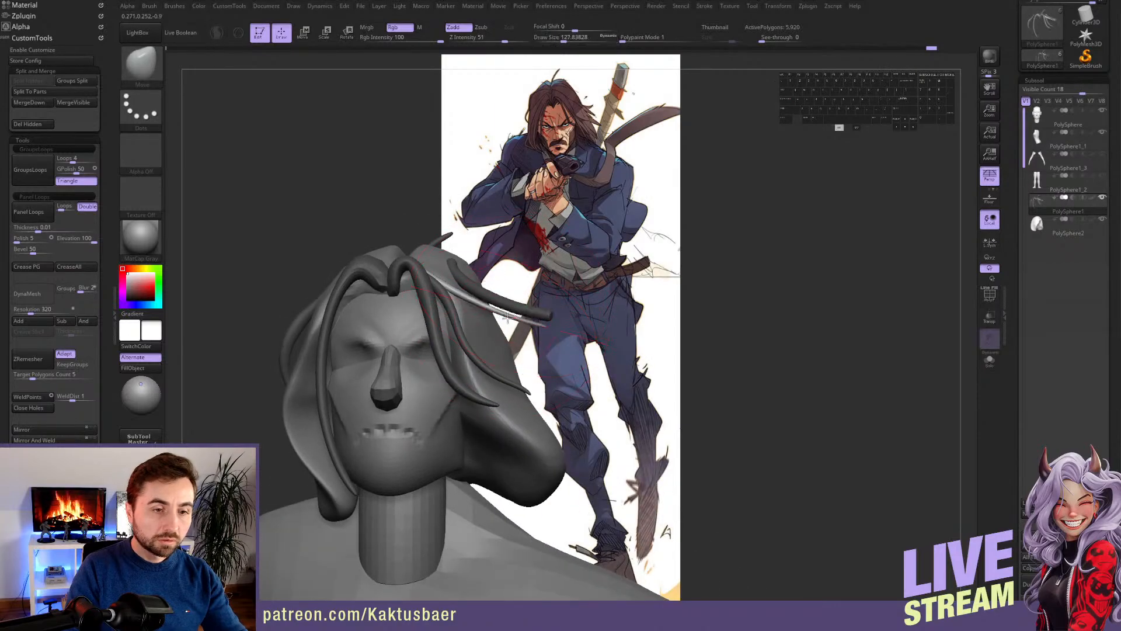
{"action": "left_click_drag", "start_coordinate": [564, 37], "coordinate": [562, 37]}
{"action": "left_click_drag", "start_coordinate": [468, 312], "coordinate": [455, 282], "text": "alt"}
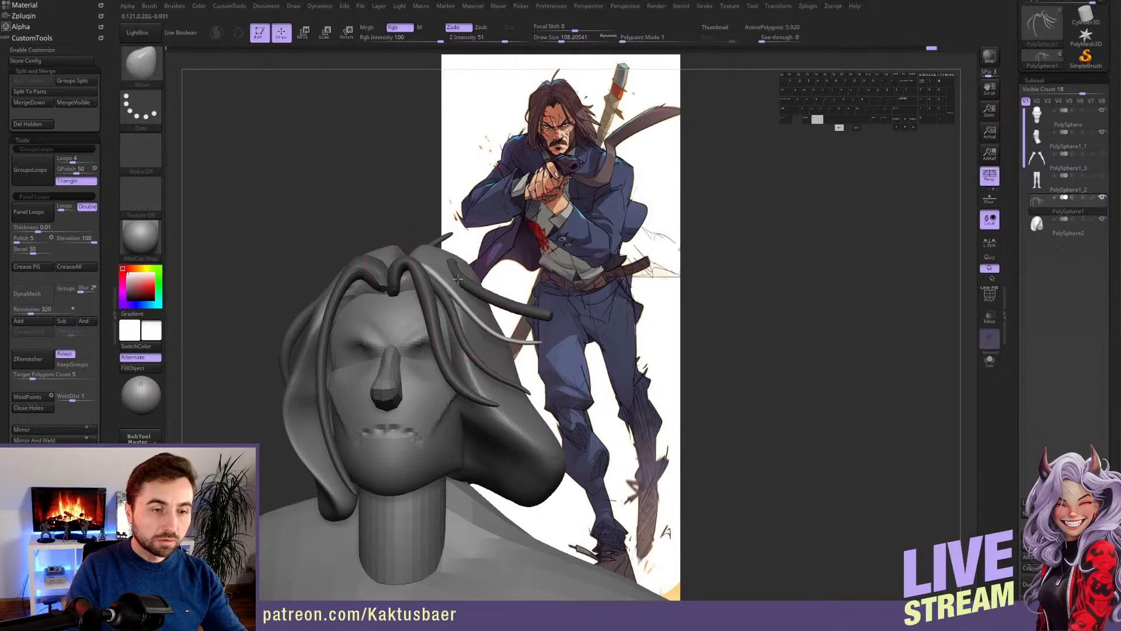
{"action": "mouse_move", "coordinate": [437, 286]}
{"action": "right_mouse_down"}
{"action": "mouse_move", "coordinate": [421, 273]}
{"action": "mouse_move", "coordinate": [406, 283]}
{"action": "right_mouse_up"}
- Isolate the last thick side strand, rotate it against the hair, and pull its middle outward with the Move brush at about 132
{"action": "key", "text": "w"}
{"action": "left_click", "coordinate": [483, 286], "text": "ctrl"}
{"action": "key", "text": "q"}
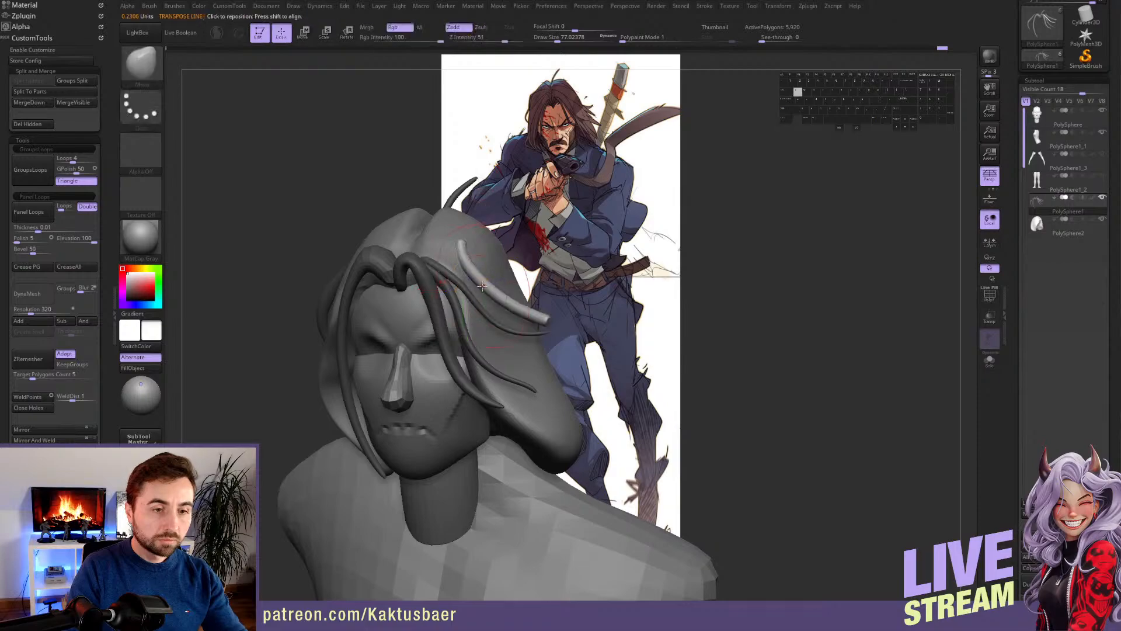
{"action": "key", "text": "r"}
{"action": "mouse_move", "coordinate": [458, 245]}
{"action": "left_mouse_down", "text": "shift"}
{"action": "mouse_move", "coordinate": [458, 295]}
{"action": "mouse_move", "coordinate": [454, 197]}
{"action": "mouse_move", "coordinate": [451, 210]}
{"action": "left_mouse_up", "text": "shift"}
{"action": "key", "text": "q"}
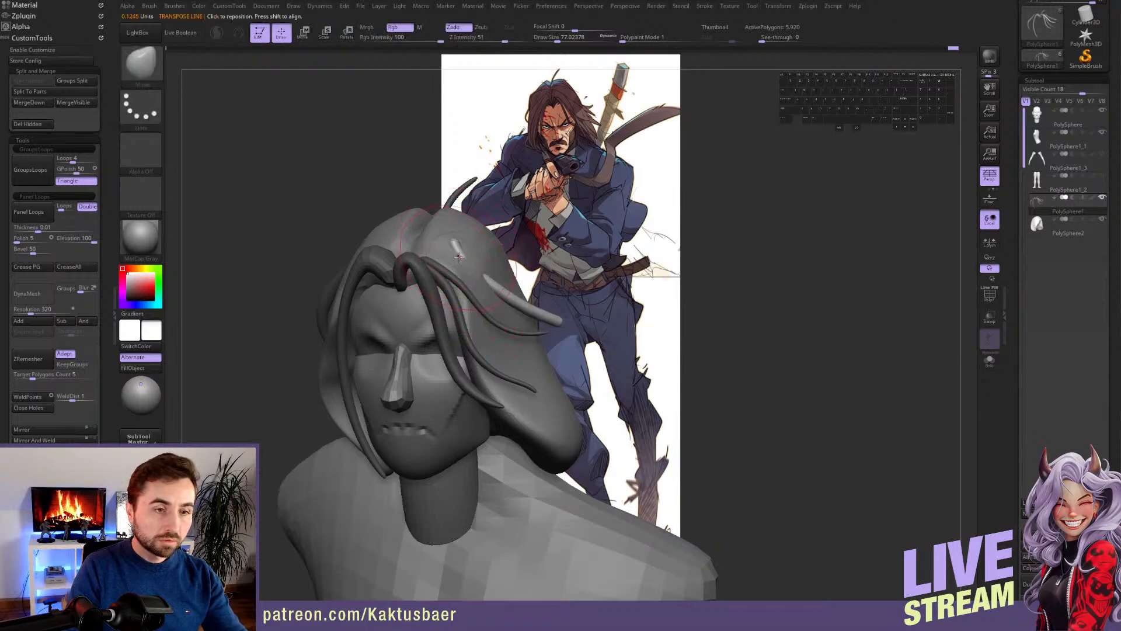
{"action": "left_click_drag", "start_coordinate": [561, 38], "coordinate": [564, 37]}
{"action": "left_click_drag", "start_coordinate": [479, 277], "coordinate": [498, 261], "text": "alt"}
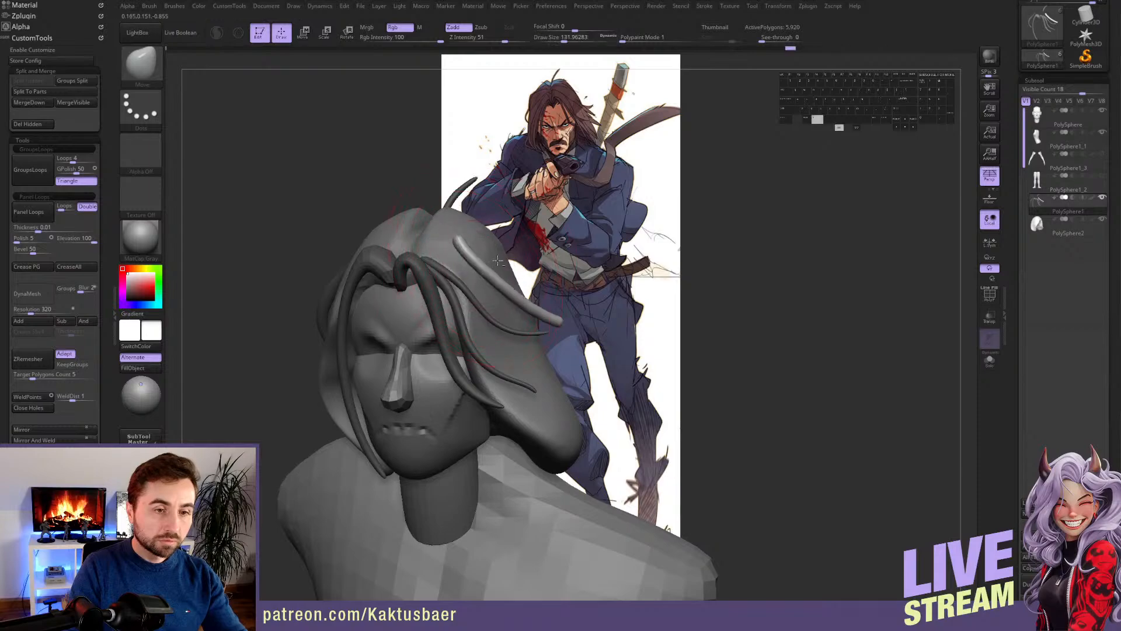
- Smooth the thick side strand thinner and bend it against the hair with the Move brush at draw sizes of about 83 to 104
{"action": "key", "text": "shift"}
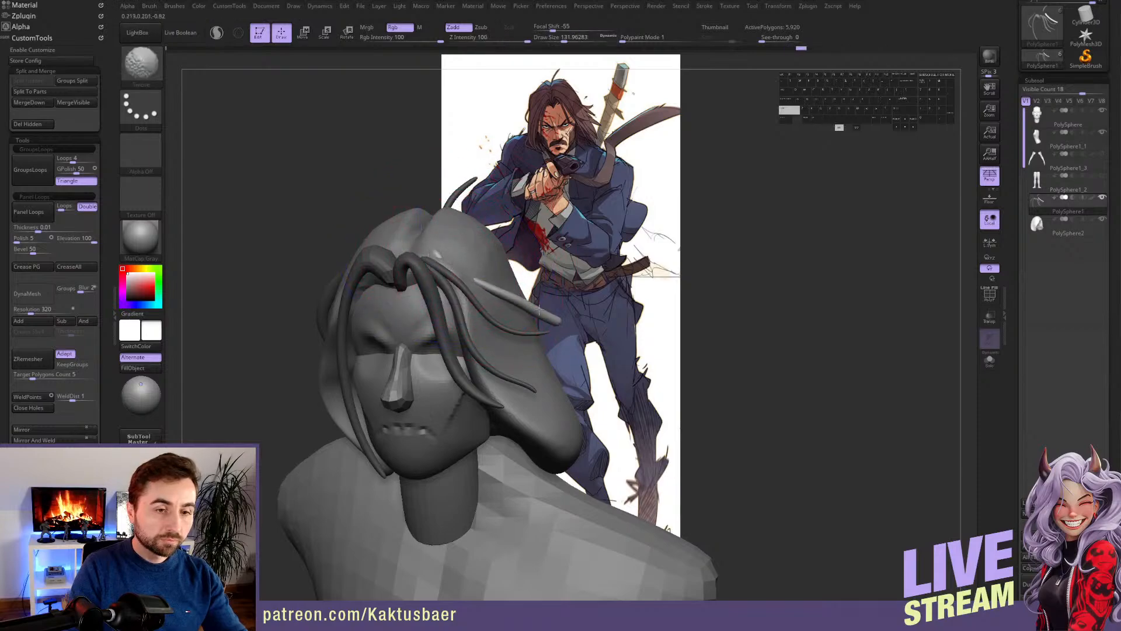
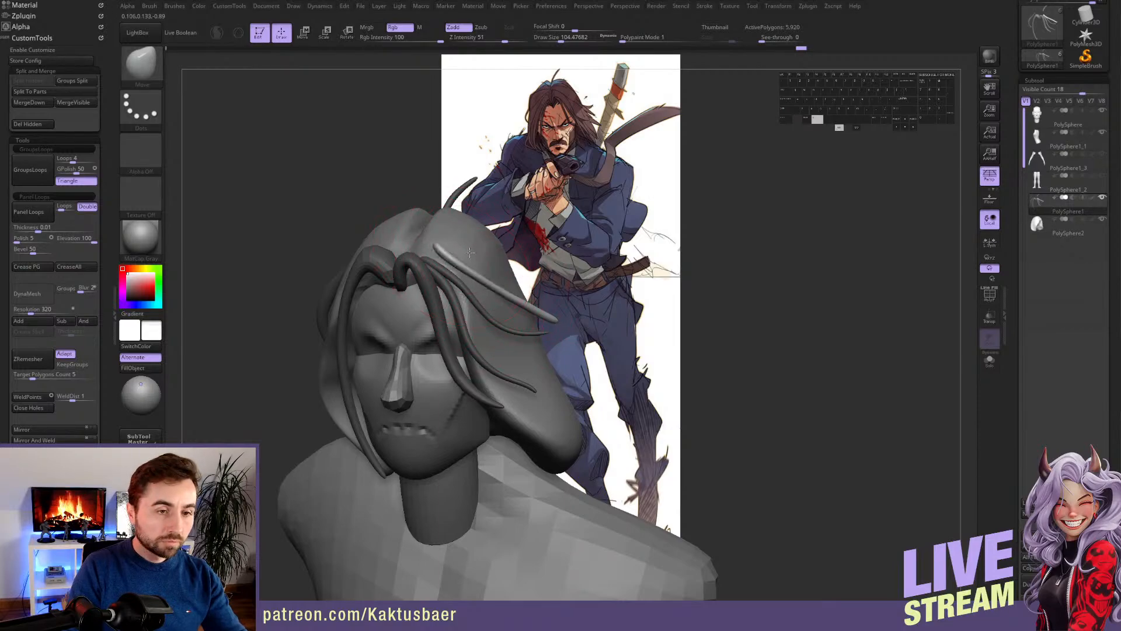
{"action": "key", "text": "s"}
{"action": "left_click_drag", "start_coordinate": [470, 252], "coordinate": [465, 252]}
{"action": "mouse_move", "coordinate": [465, 252]}
{"action": "right_mouse_down"}
{"action": "mouse_move", "coordinate": [473, 298]}
{"action": "mouse_move", "coordinate": [457, 298]}
{"action": "mouse_move", "coordinate": [448, 276]}
{"action": "right_mouse_up"}
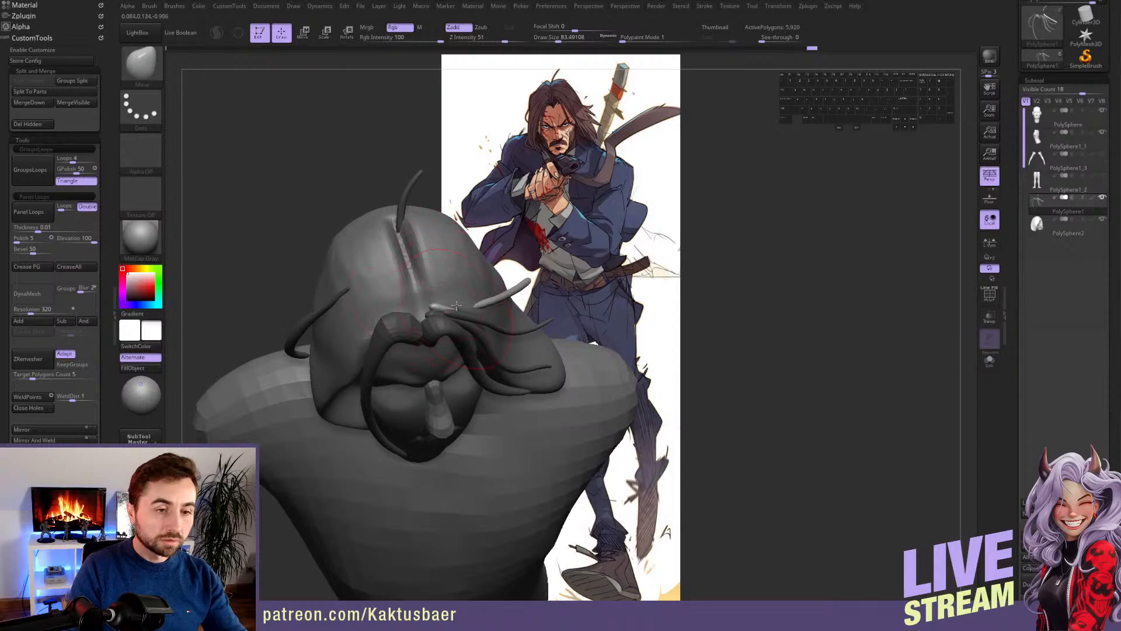
{"action": "mouse_move", "coordinate": [470, 300]}
{"action": "right_mouse_down"}
{"action": "mouse_move", "coordinate": [452, 270]}
{"action": "mouse_move", "coordinate": [474, 277]}
{"action": "right_mouse_up"}
{"action": "key", "text": "s"}
{"action": "left_click_drag", "start_coordinate": [475, 281], "coordinate": [477, 280]}
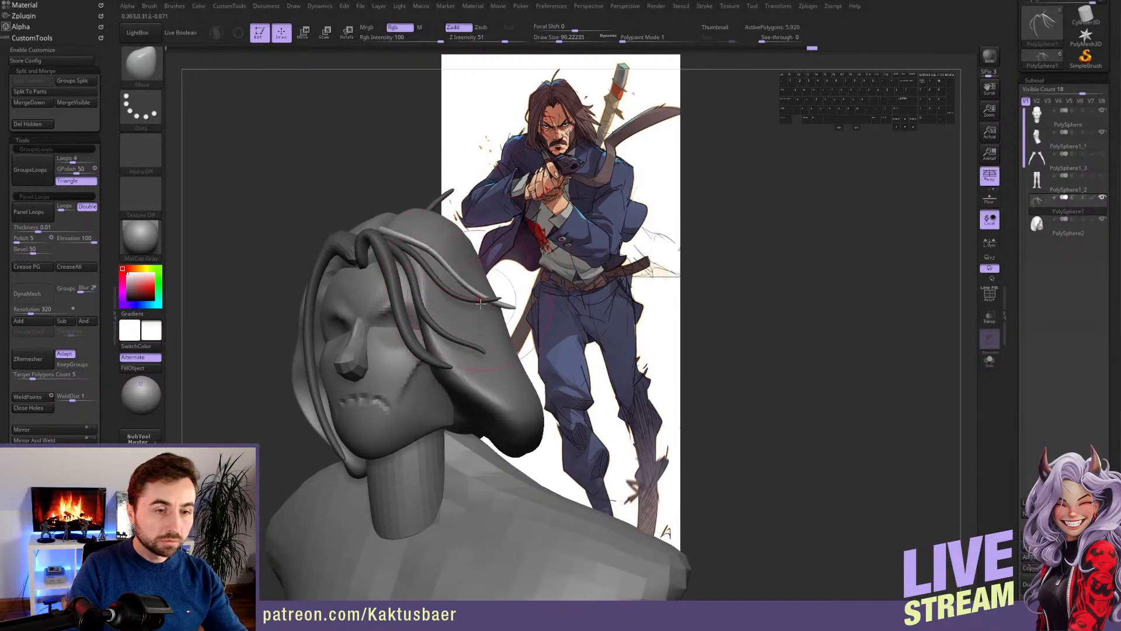
- Fit the strand's root into the hair beside the parting with a draw size of about 44 and smooth it
{"action": "mouse_move", "coordinate": [480, 303]}
{"action": "right_mouse_down"}
{"action": "mouse_move", "coordinate": [470, 278]}
{"action": "mouse_move", "coordinate": [426, 252]}
{"action": "mouse_move", "coordinate": [409, 280]}
{"action": "right_mouse_up"}
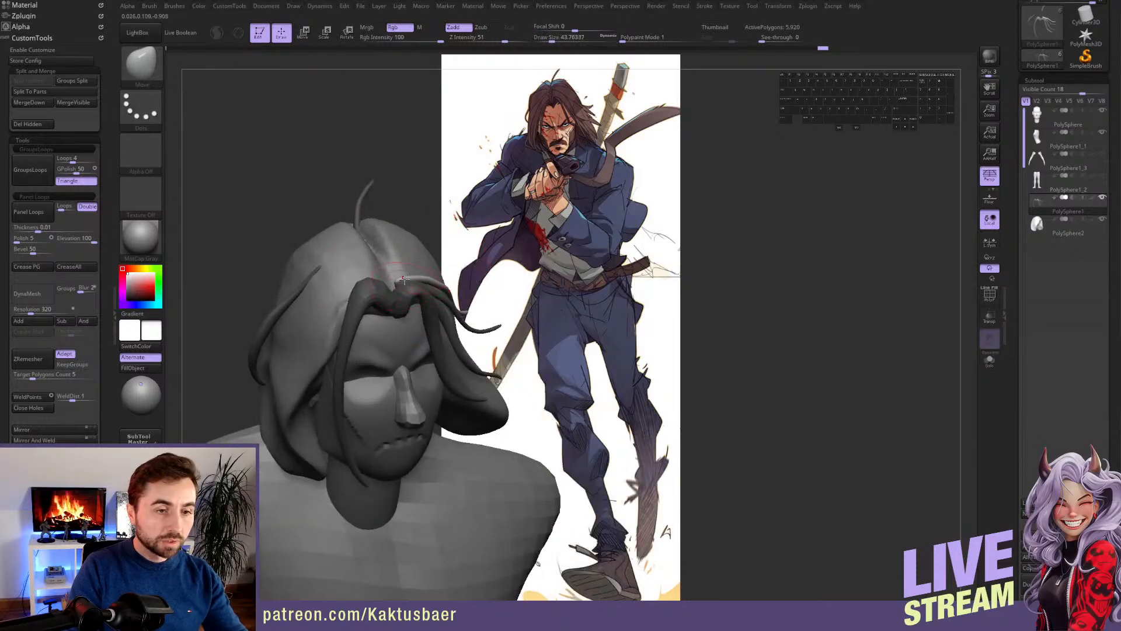
{"action": "right_click_drag", "start_coordinate": [403, 279], "coordinate": [419, 287]}
{"action": "left_click_drag", "start_coordinate": [448, 307], "coordinate": [448, 319], "text": "shift"}
{"action": "right_click_drag", "start_coordinate": [448, 324], "coordinate": [438, 305], "text": "alt"}
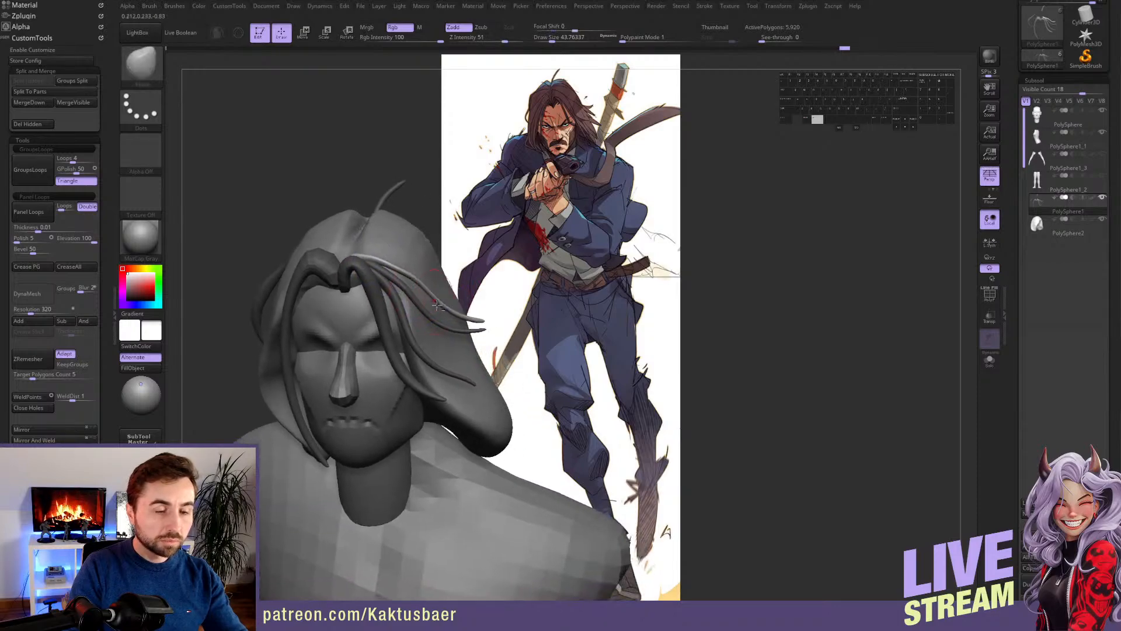
{"action": "right_click_drag", "start_coordinate": [444, 346], "coordinate": [472, 329], "text": "alt"}
- Select the main hair mass and pull a tapered lock down beside the cheek using SnakeHook with Sculptris Pro at a draw size of about 29
{"action": "left_click", "coordinate": [475, 320], "text": "alt"}
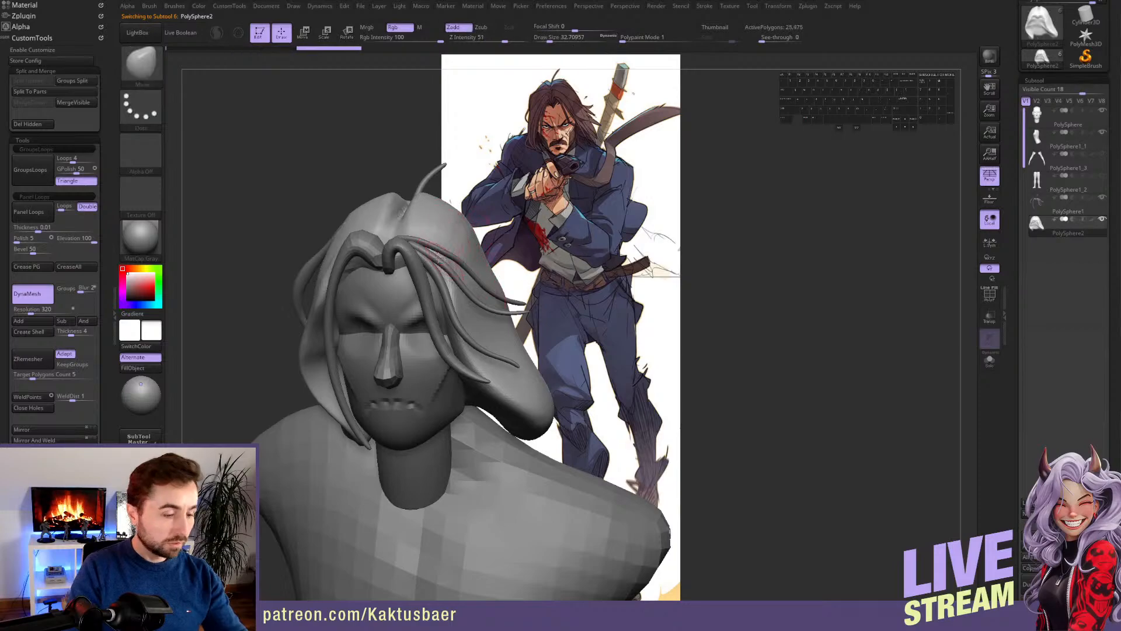
{"action": "key", "text": "3"}
{"action": "right_click_drag", "start_coordinate": [386, 257], "coordinate": [471, 245]}
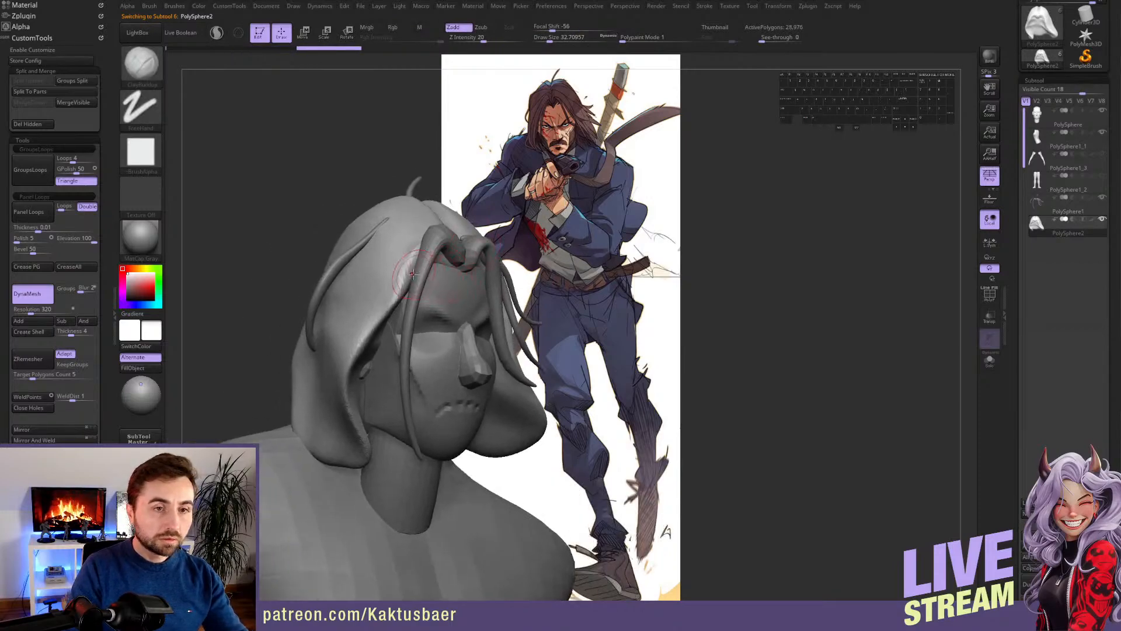
{"action": "right_click_drag", "start_coordinate": [413, 273], "coordinate": [375, 333]}
{"action": "key", "text": "b"}
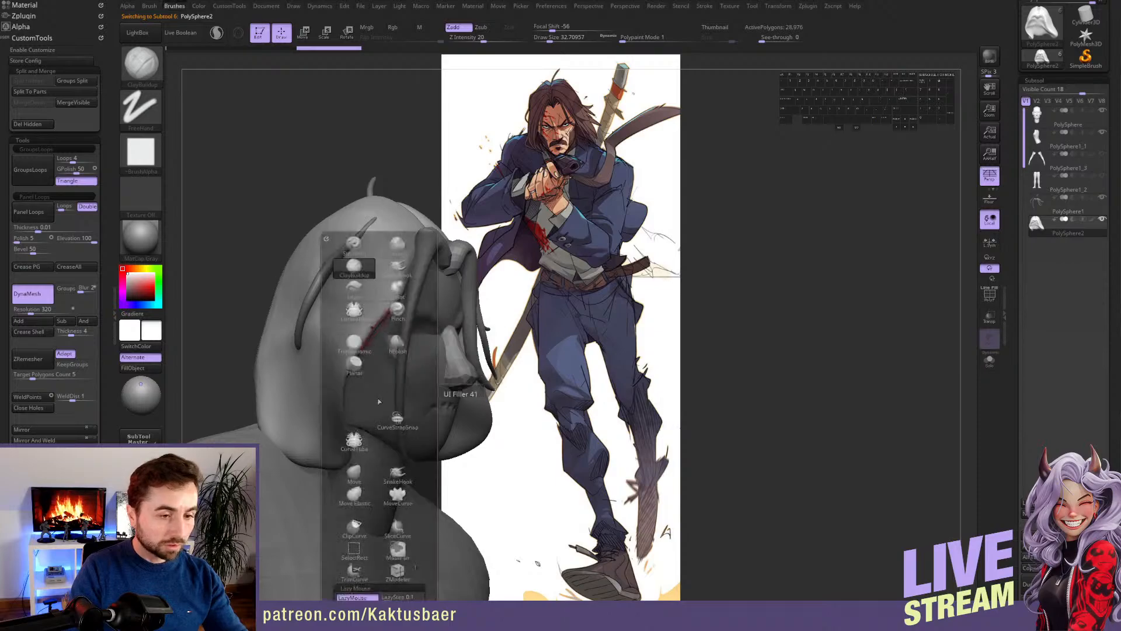
{"action": "left_click", "coordinate": [398, 475]}
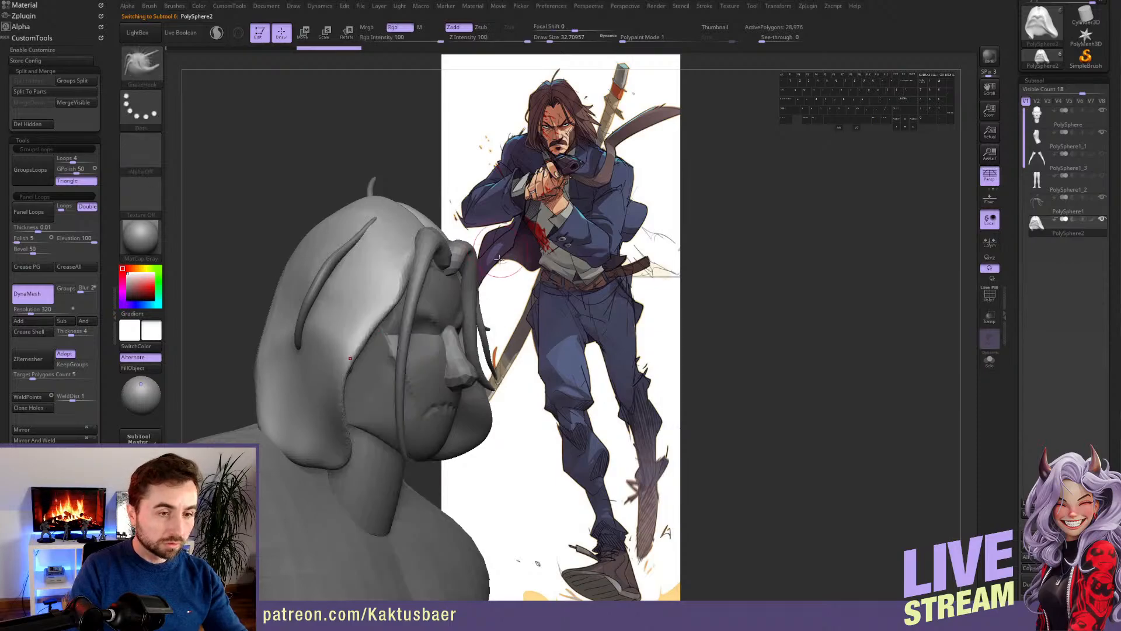
{"action": "left_click", "coordinate": [218, 34]}
{"action": "key", "text": "["}
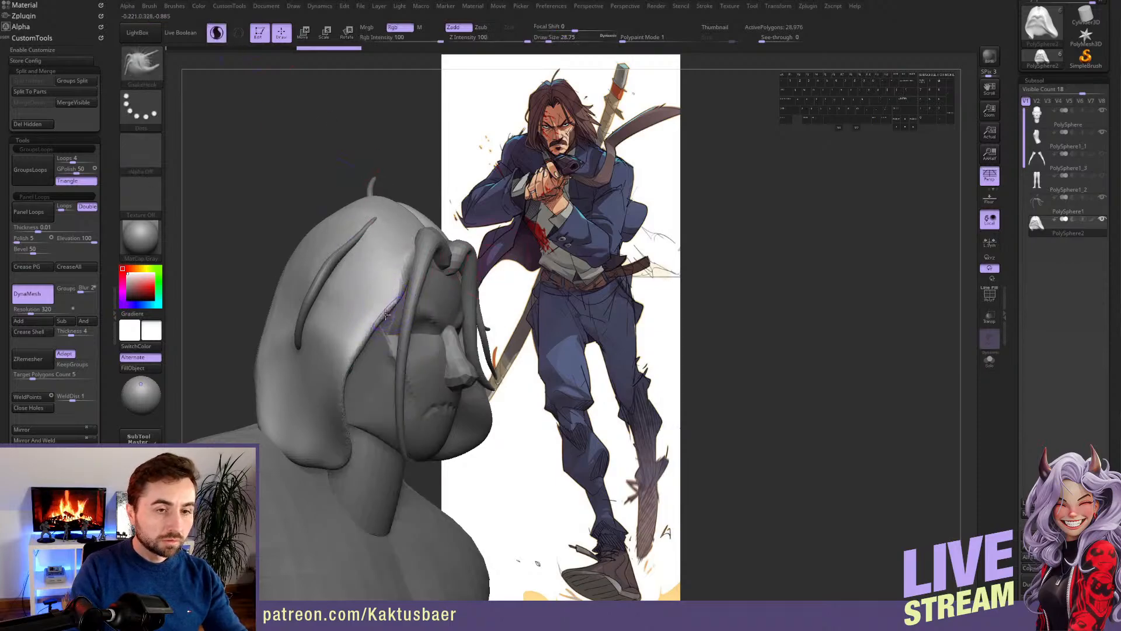
{"action": "left_click_drag", "start_coordinate": [380, 318], "coordinate": [386, 453]}
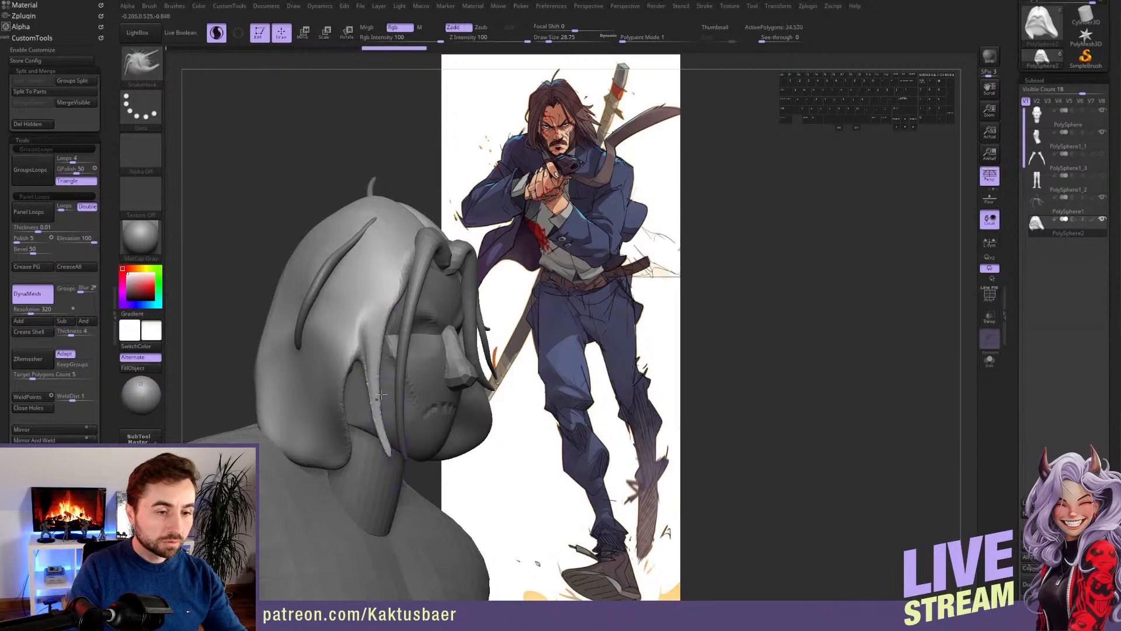
{"action": "key", "text": "ctrl+z"}
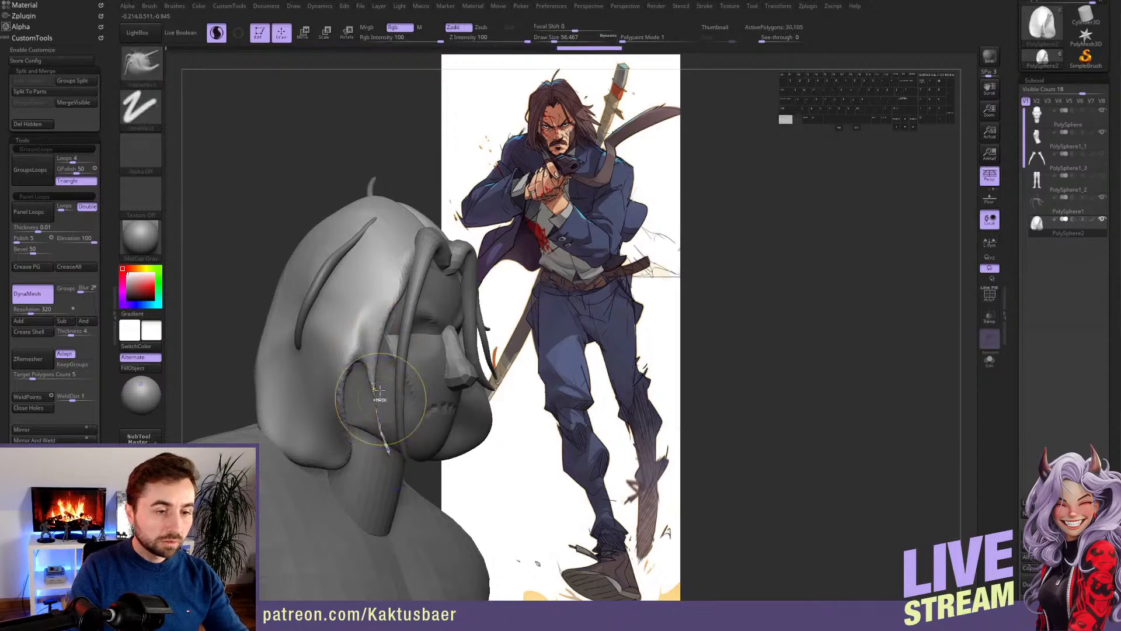
{"action": "key", "text": "s"}
{"action": "left_click_drag", "start_coordinate": [370, 352], "coordinate": [365, 352]}
- Pull three pointed lock tips from the lower edge of the side hair over the neck with a draw size of about 22
{"action": "right_click_drag", "start_coordinate": [350, 376], "coordinate": [347, 320], "text": "alt"}
{"action": "mouse_move", "coordinate": [345, 398]}
{"action": "left_mouse_down"}
{"action": "mouse_move", "coordinate": [344, 387]}
{"action": "mouse_move", "coordinate": [368, 439]}
{"action": "left_mouse_up"}
{"action": "left_click_drag", "start_coordinate": [322, 408], "coordinate": [340, 444]}
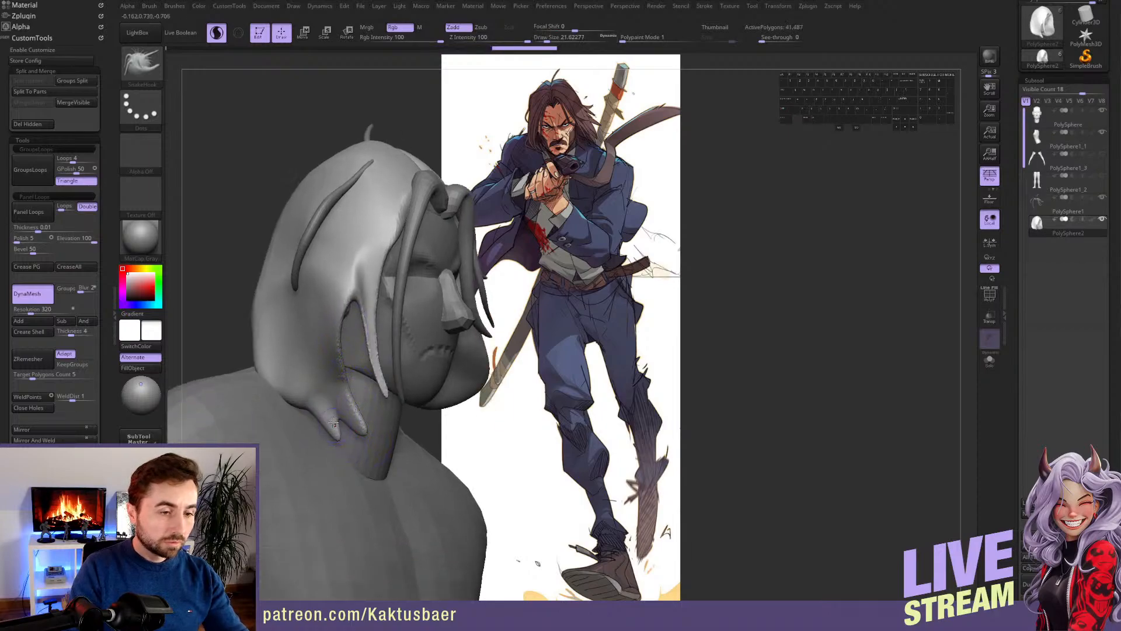
{"action": "right_click_drag", "start_coordinate": [333, 421], "coordinate": [349, 429], "text": "alt"}
{"action": "left_click_drag", "start_coordinate": [315, 412], "coordinate": [327, 443]}
{"action": "right_click_drag", "start_coordinate": [328, 442], "coordinate": [364, 355]}
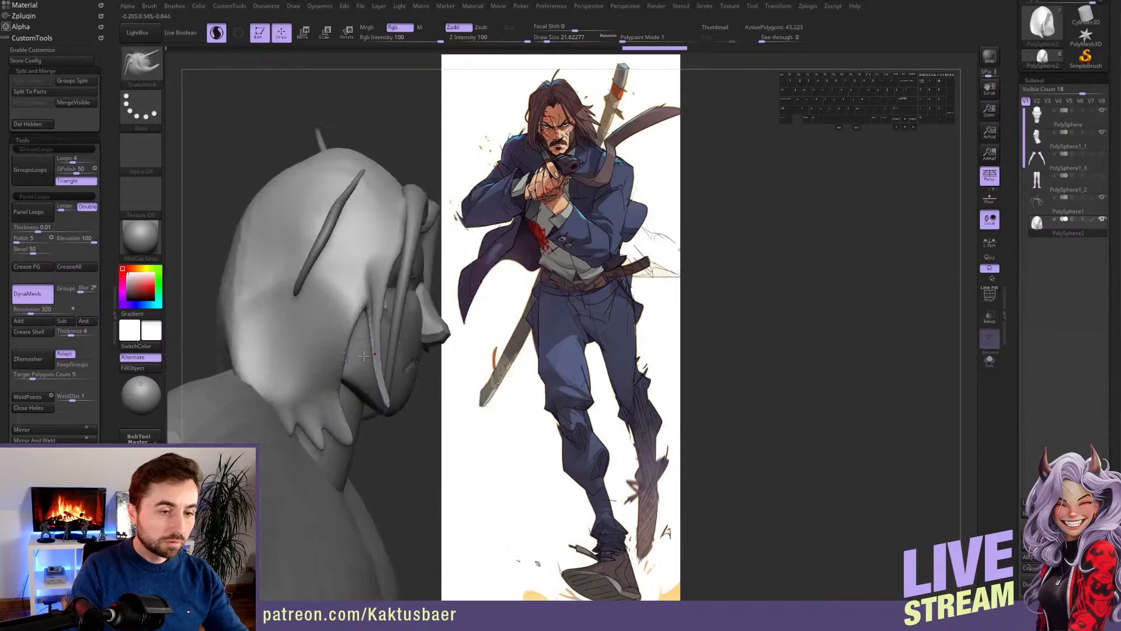
- Switch to the strands subtool, turn off Sculptris Pro and isolate the thin strand lying on the side of the head
{"action": "right_click_drag", "start_coordinate": [364, 314], "coordinate": [336, 260]}
{"action": "left_click", "coordinate": [322, 259], "text": "alt"}
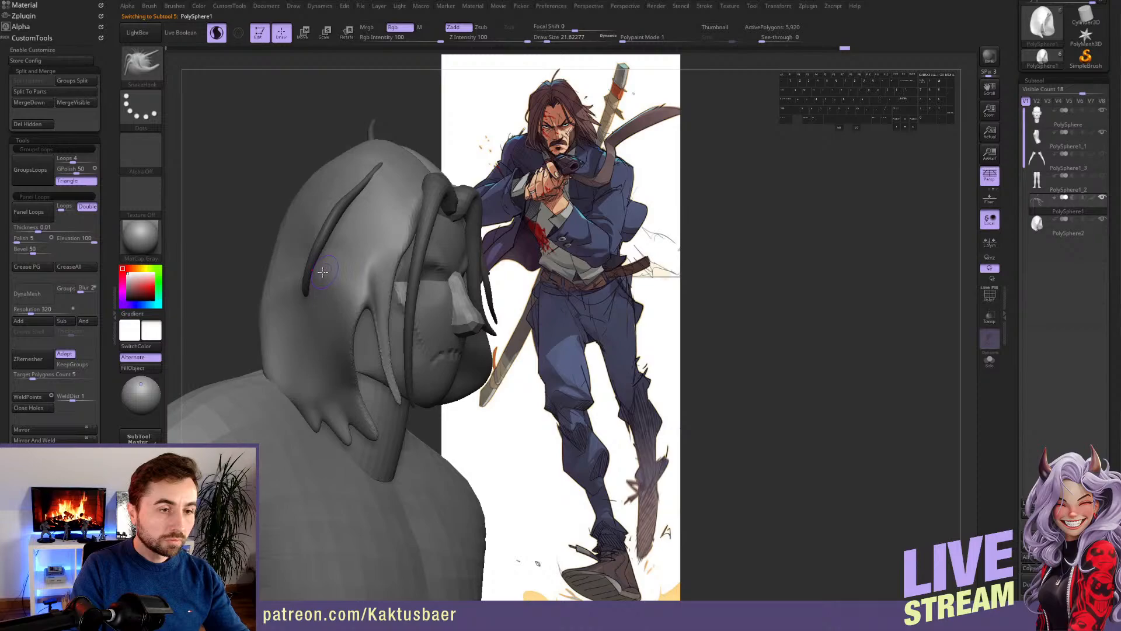
{"action": "left_click", "coordinate": [216, 35]}
{"action": "key", "text": "w"}
{"action": "left_click", "coordinate": [327, 239], "text": "ctrl"}
{"action": "key", "text": "q"}
{"action": "right_click_drag", "start_coordinate": [318, 279], "coordinate": [380, 267]}
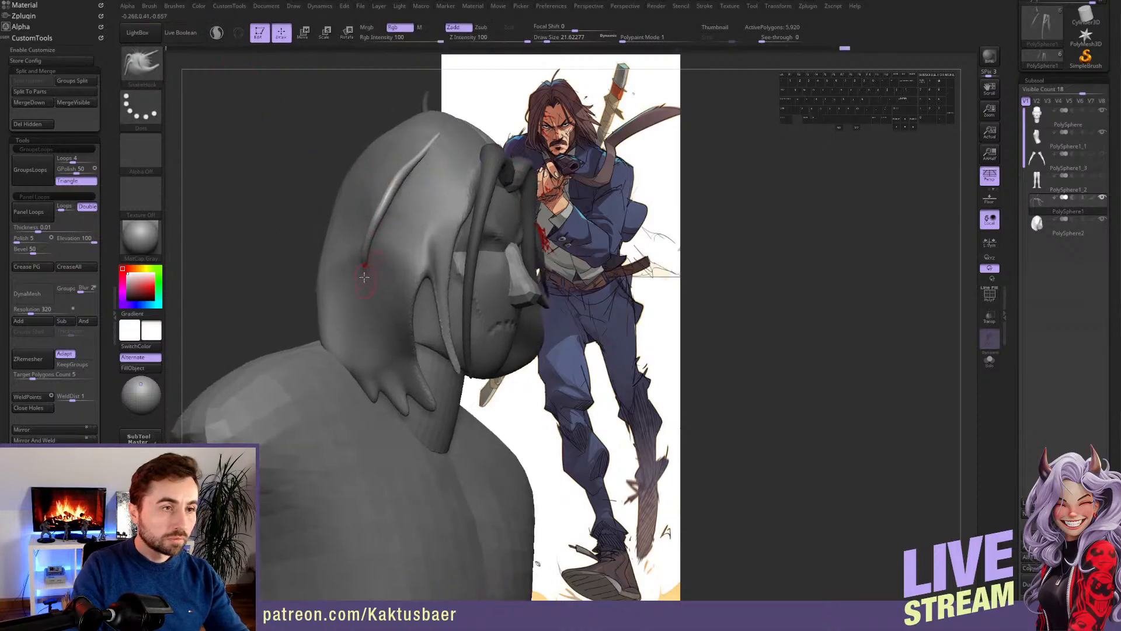
- Pull the strand's lower end down and toward the back of the head with the Move brush at about 120
{"action": "key", "text": "b"}
{"action": "key", "text": "m"}
{"action": "key", "text": "v"}
{"action": "key", "text": "bracketright"}
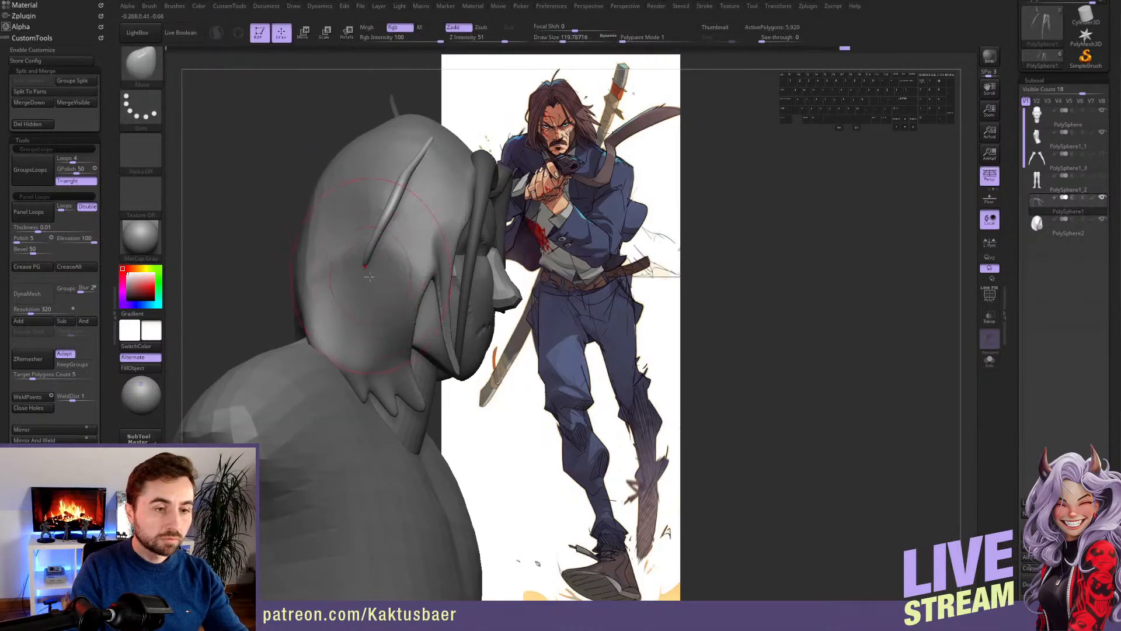
{"action": "left_click_drag", "start_coordinate": [376, 267], "coordinate": [340, 356]}
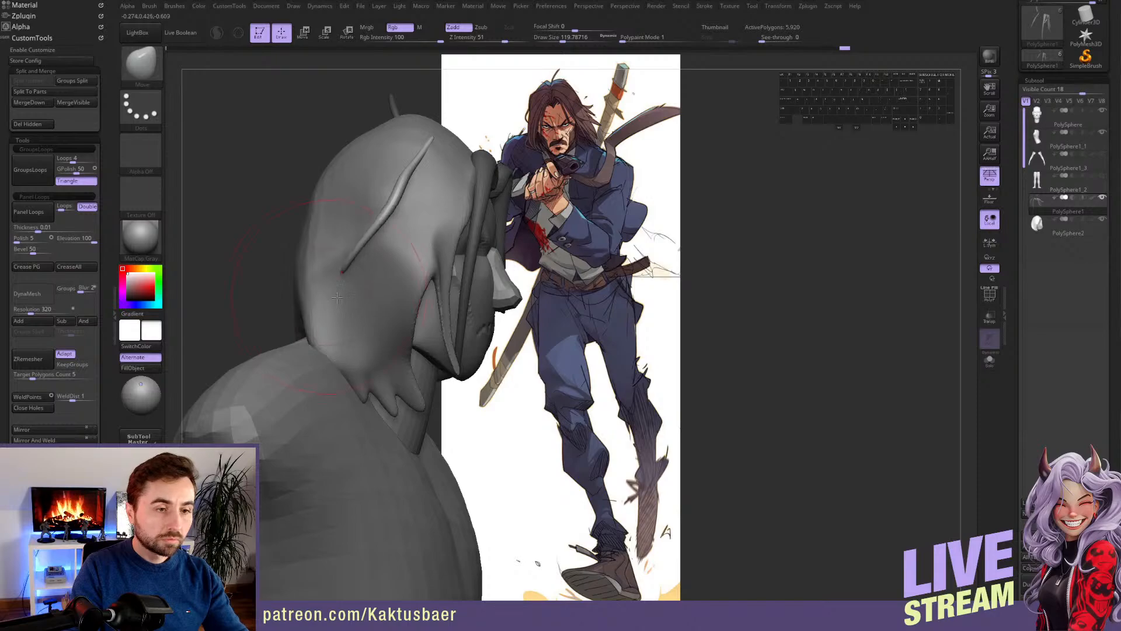
{"action": "key", "text": "bracketleft"}
{"action": "left_click_drag", "start_coordinate": [342, 285], "coordinate": [338, 292]}
- Curve the strand's tip in toward the neck with a draw size of about 77 and smooth its lower half
{"action": "right_click_drag", "start_coordinate": [281, 295], "coordinate": [335, 308]}
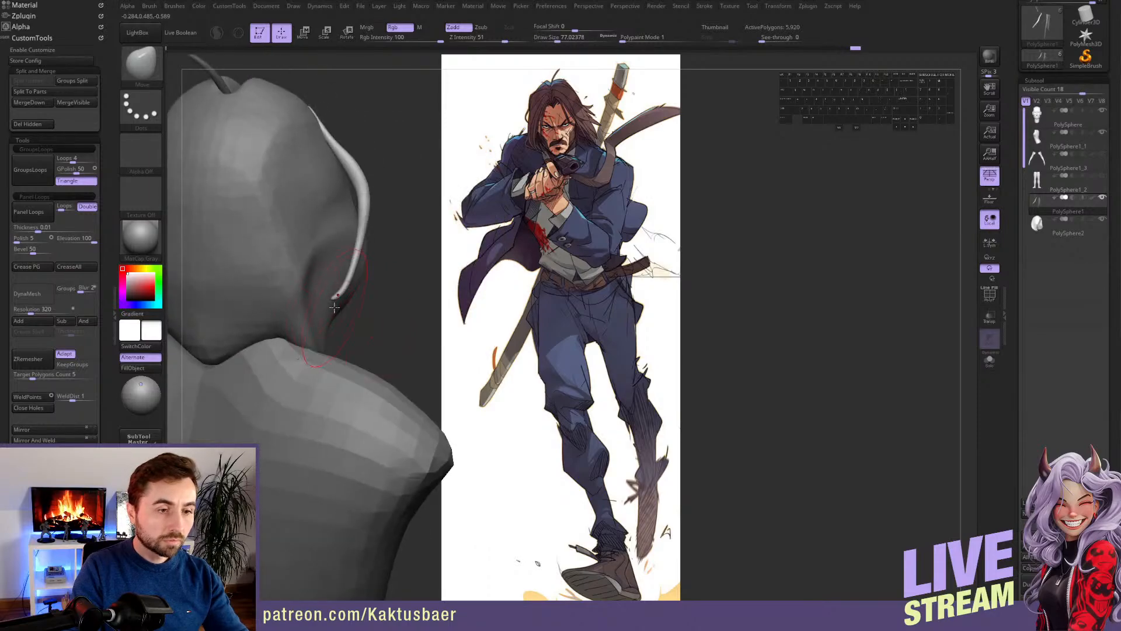
{"action": "left_click_drag", "start_coordinate": [335, 296], "coordinate": [314, 307]}
{"action": "left_click_drag", "start_coordinate": [336, 251], "coordinate": [353, 272], "text": "shift"}
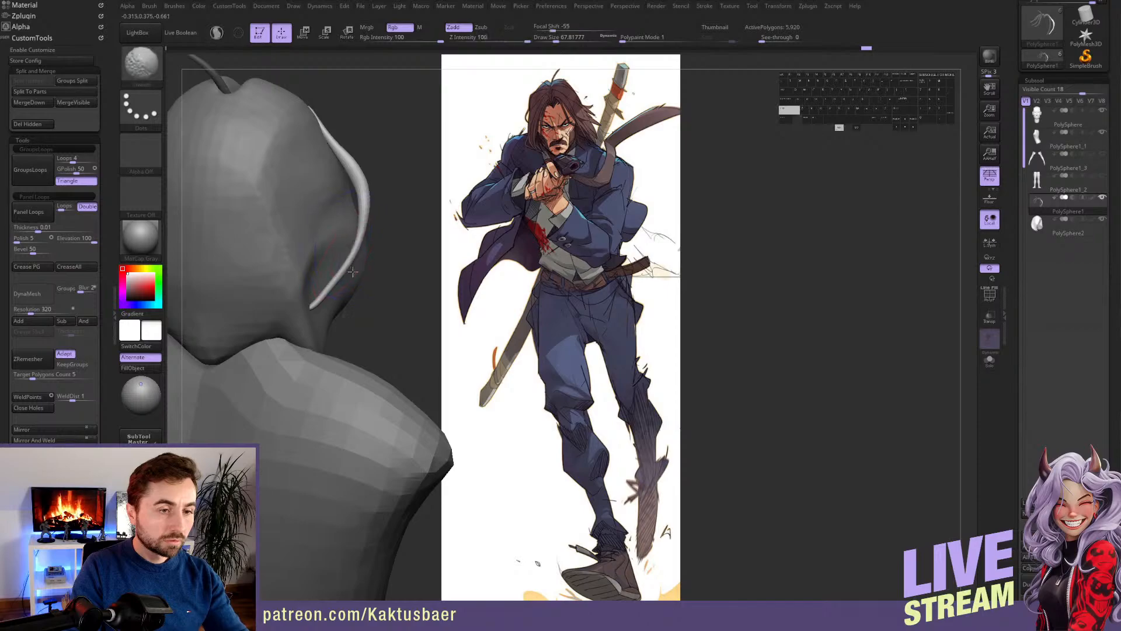
{"action": "key", "text": "bracketleft"}
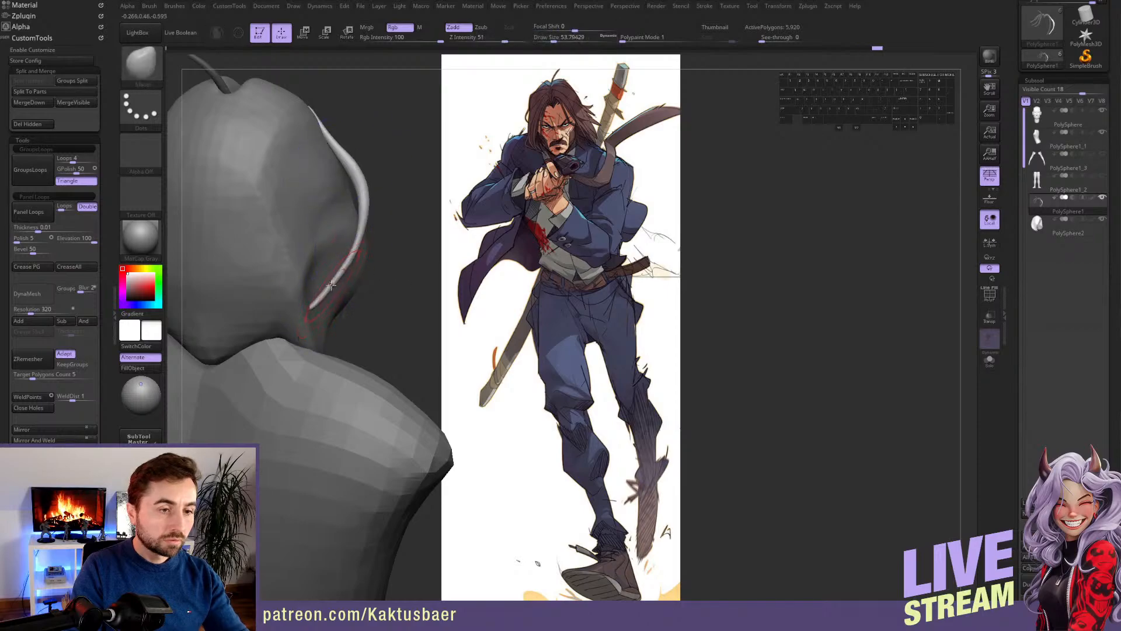
{"action": "key", "text": "shift"}
{"action": "mouse_move", "coordinate": [337, 279]}
{"action": "right_mouse_down"}
{"action": "mouse_move", "coordinate": [281, 271]}
{"action": "mouse_move", "coordinate": [370, 316]}
{"action": "mouse_move", "coordinate": [366, 219]}
{"action": "mouse_move", "coordinate": [304, 240]}
{"action": "right_mouse_up"}
- Select the main hair mass and reshape its crown and back with the Move brush at draw sizes of about 87 to 108
{"action": "left_click", "coordinate": [377, 188], "text": "alt"}
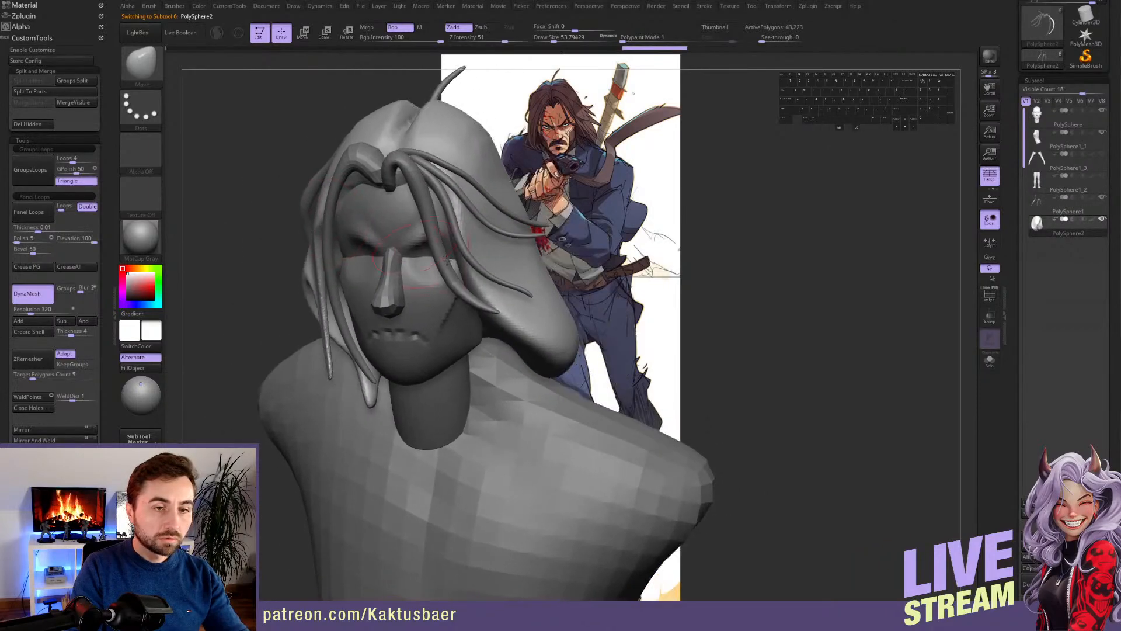
{"action": "right_click_drag", "start_coordinate": [514, 262], "coordinate": [353, 154]}
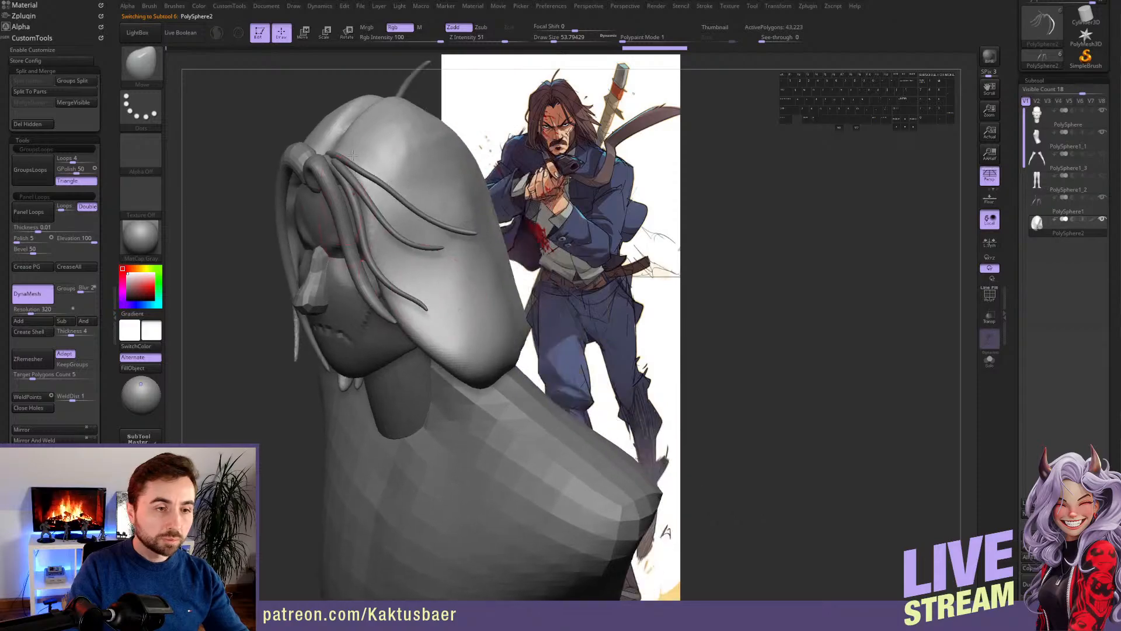
{"action": "mouse_move", "coordinate": [461, 258]}
{"action": "right_mouse_down", "text": "alt"}
{"action": "mouse_move", "coordinate": [448, 325]}
{"action": "mouse_move", "coordinate": [440, 260]}
{"action": "right_mouse_up", "text": "alt"}
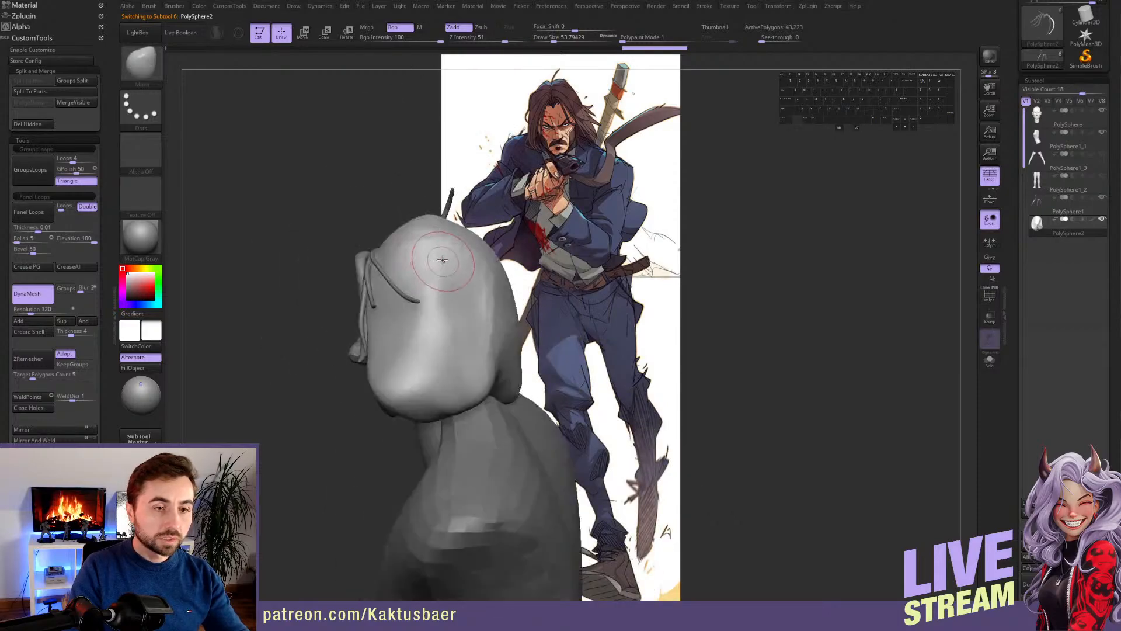
{"action": "key", "text": "s"}
{"action": "mouse_move", "coordinate": [459, 256]}
{"action": "left_mouse_down"}
{"action": "mouse_move", "coordinate": [441, 248]}
{"action": "mouse_move", "coordinate": [459, 229]}
{"action": "left_mouse_up"}
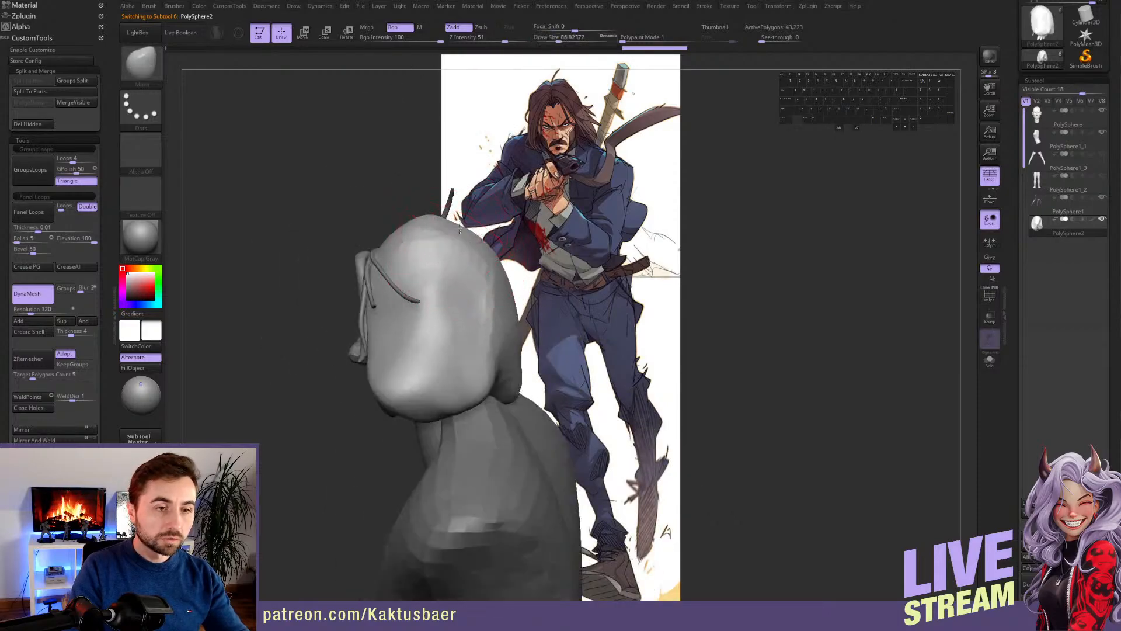
{"action": "right_click_drag", "start_coordinate": [474, 212], "coordinate": [480, 280]}
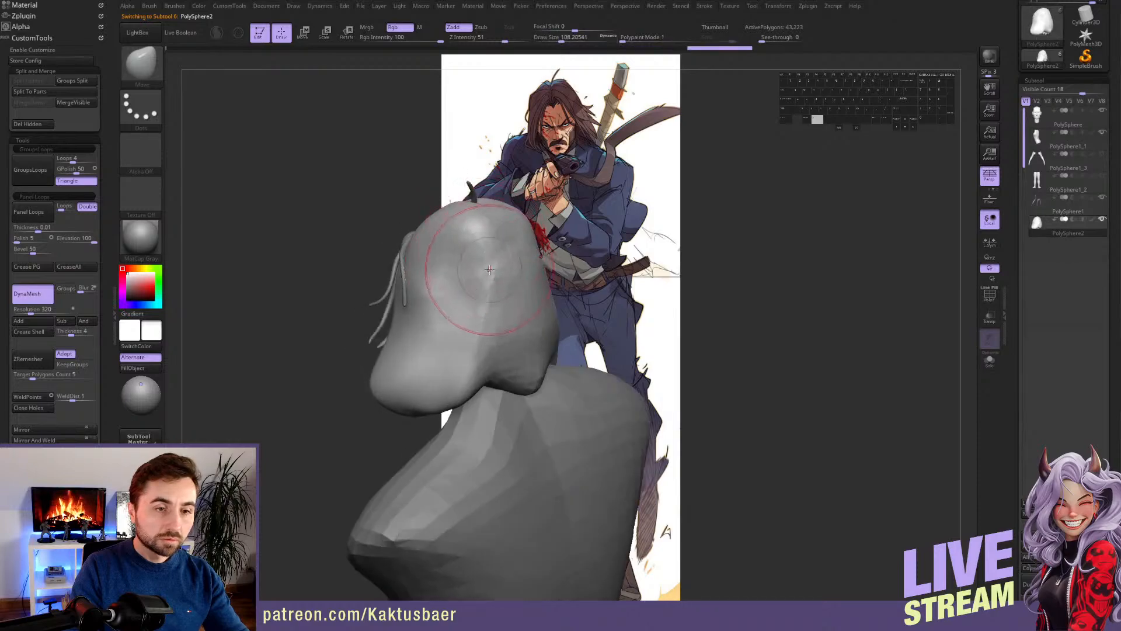
- Smooth the back, lower edge and crown of the hair mass with a draw size of about 80
{"action": "mouse_move", "coordinate": [492, 270]}
{"action": "left_mouse_down", "text": "shift"}
{"action": "mouse_move", "coordinate": [489, 246]}
{"action": "mouse_move", "coordinate": [480, 332]}
{"action": "left_mouse_up", "text": "shift"}
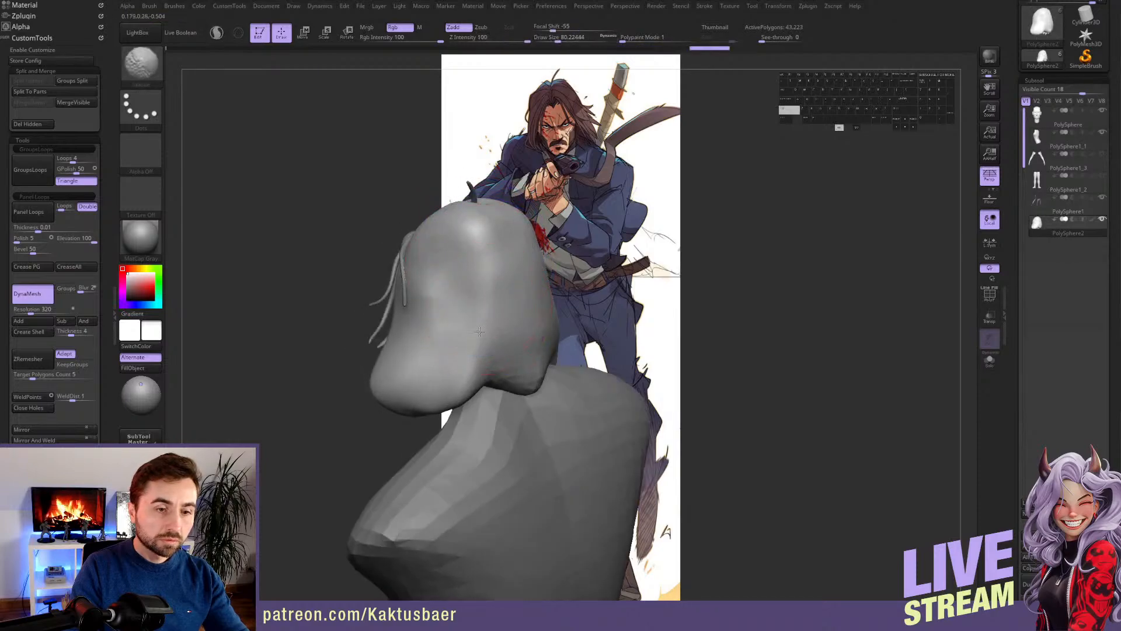
{"action": "left_click_drag", "start_coordinate": [465, 385], "coordinate": [440, 356], "text": "shift"}
{"action": "right_click_drag", "start_coordinate": [440, 357], "coordinate": [471, 311]}
{"action": "mouse_move", "coordinate": [423, 205]}
{"action": "left_mouse_down", "text": "shift"}
{"action": "mouse_move", "coordinate": [390, 238]}
{"action": "mouse_move", "coordinate": [372, 230]}
{"action": "mouse_move", "coordinate": [394, 225]}
{"action": "left_mouse_up", "text": "shift"}
{"action": "mouse_move", "coordinate": [409, 216]}
{"action": "right_mouse_down"}
{"action": "mouse_move", "coordinate": [423, 215]}
{"action": "mouse_move", "coordinate": [411, 250]}
{"action": "mouse_move", "coordinate": [426, 265]}
{"action": "right_mouse_up"}
{"action": "right_click_drag", "start_coordinate": [426, 265], "coordinate": [437, 245]}
{"action": "left_click_drag", "start_coordinate": [428, 239], "coordinate": [420, 245], "text": "shift"}
{"action": "mouse_move", "coordinate": [421, 245]}
{"action": "right_mouse_down", "text": "alt"}
{"action": "mouse_move", "coordinate": [430, 261]}
{"action": "mouse_move", "coordinate": [415, 266]}
{"action": "mouse_move", "coordinate": [451, 262]}
{"action": "right_mouse_up", "text": "alt"}
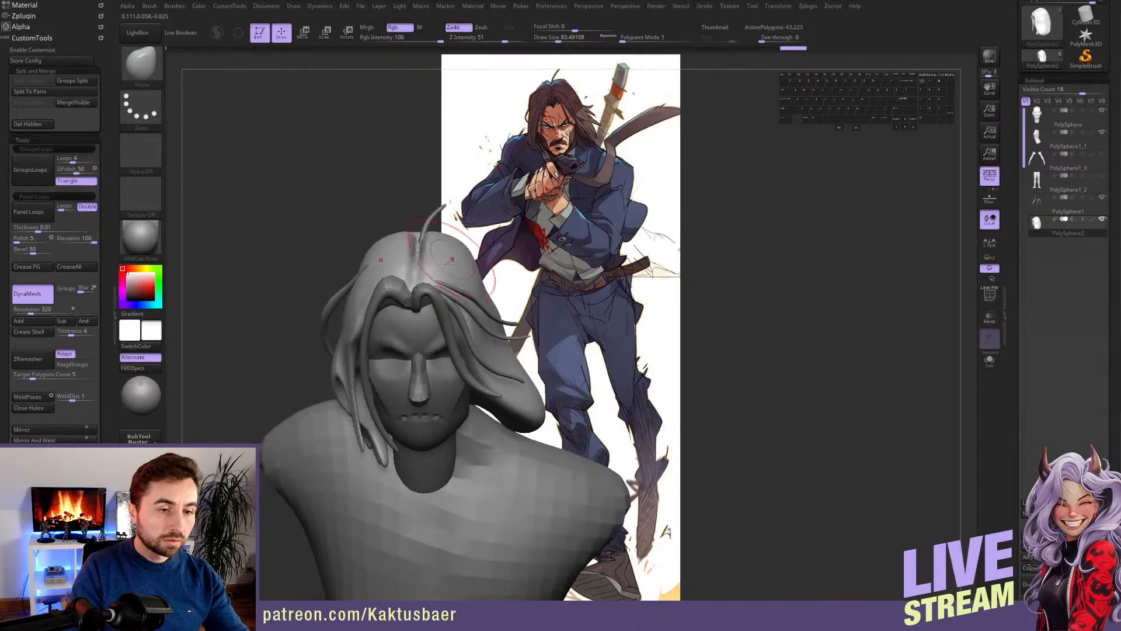
- Adjust the front and side contours of the hair mass with the Move brush, reducing the draw size to about 29
{"action": "key", "text": "s"}
{"action": "left_click_drag", "start_coordinate": [450, 273], "coordinate": [445, 272]}
{"action": "right_click_drag", "start_coordinate": [445, 272], "coordinate": [443, 177], "text": "alt"}
{"action": "key", "text": "s"}
{"action": "left_click_drag", "start_coordinate": [461, 261], "coordinate": [454, 261]}
{"action": "right_click_drag", "start_coordinate": [453, 260], "coordinate": [465, 269]}
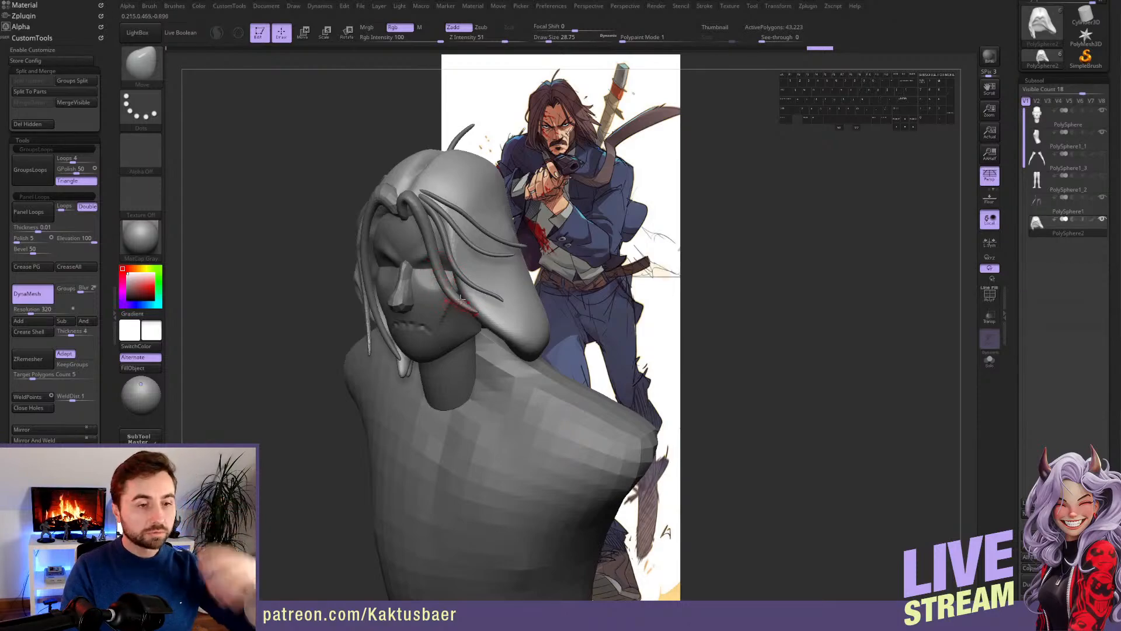
- Pull a pointed lock outward from the hair's lower corner above the shoulder using SnakeHook with Sculptris Pro at a draw size of about 35
{"action": "right_click_drag", "start_coordinate": [456, 290], "coordinate": [469, 275]}
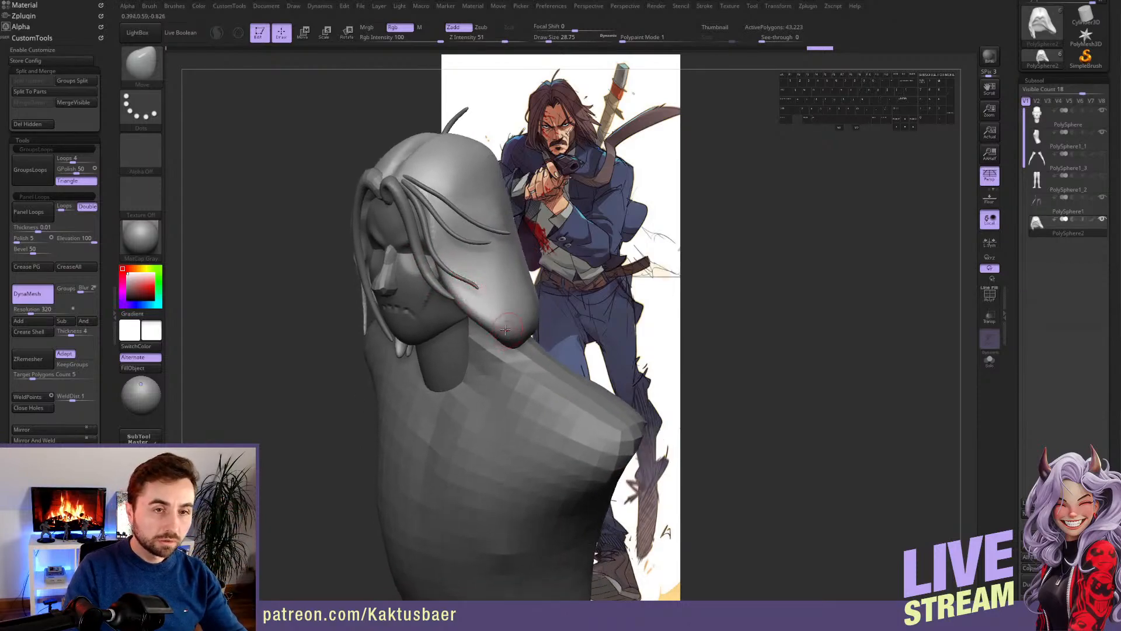
{"action": "key", "text": "b"}
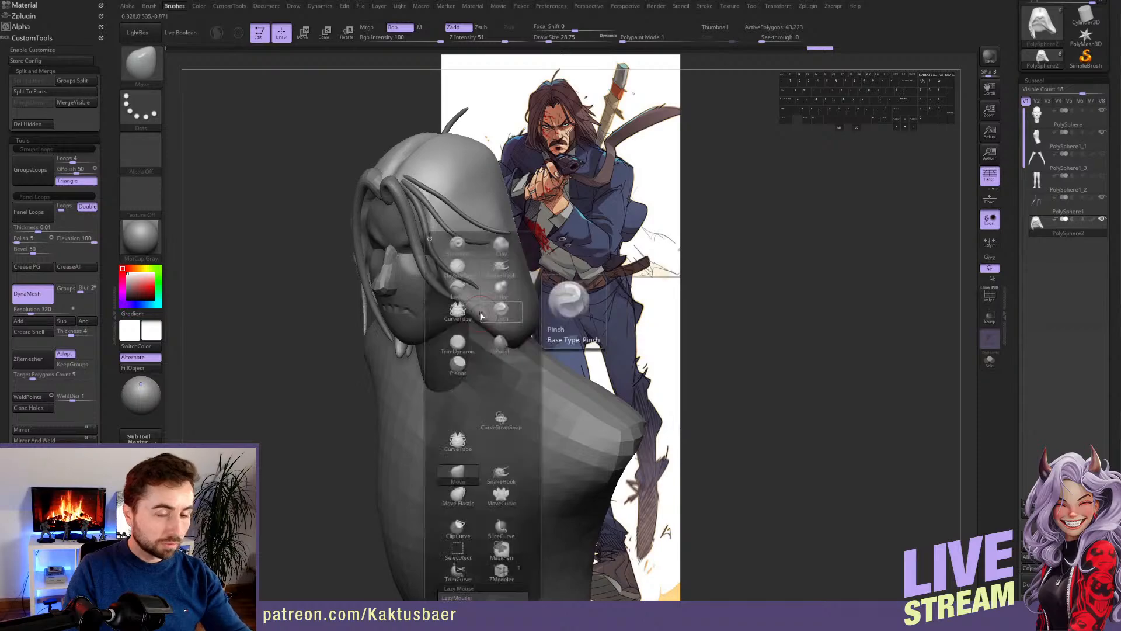
{"action": "left_click", "coordinate": [503, 270]}
{"action": "right_click_drag", "start_coordinate": [480, 284], "coordinate": [466, 276], "text": "alt"}
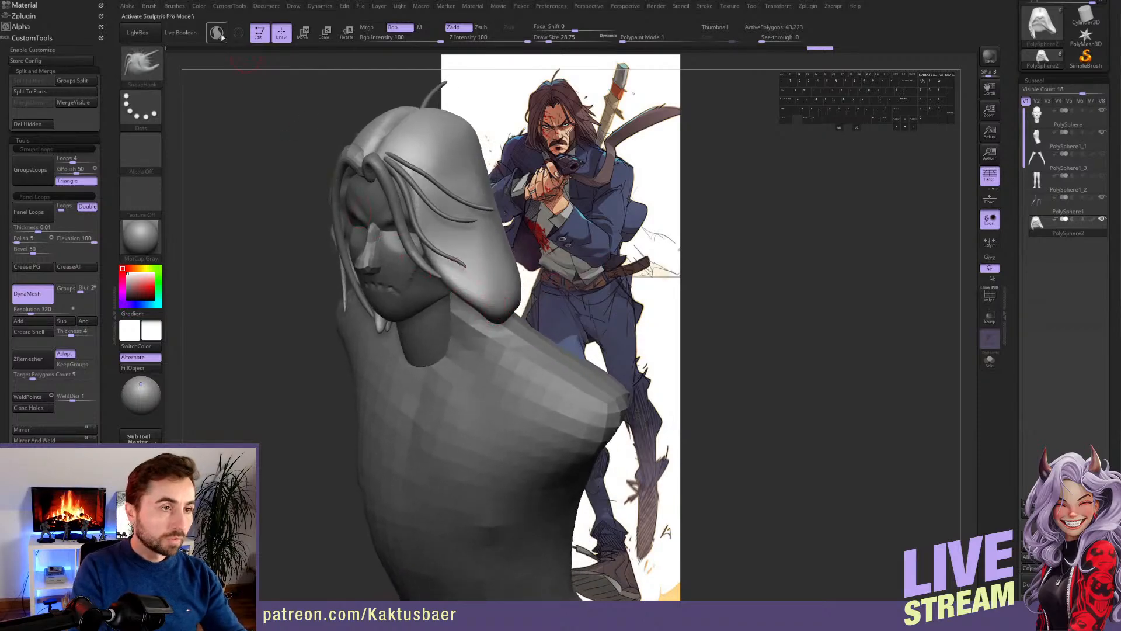
{"action": "key", "text": "backslash"}
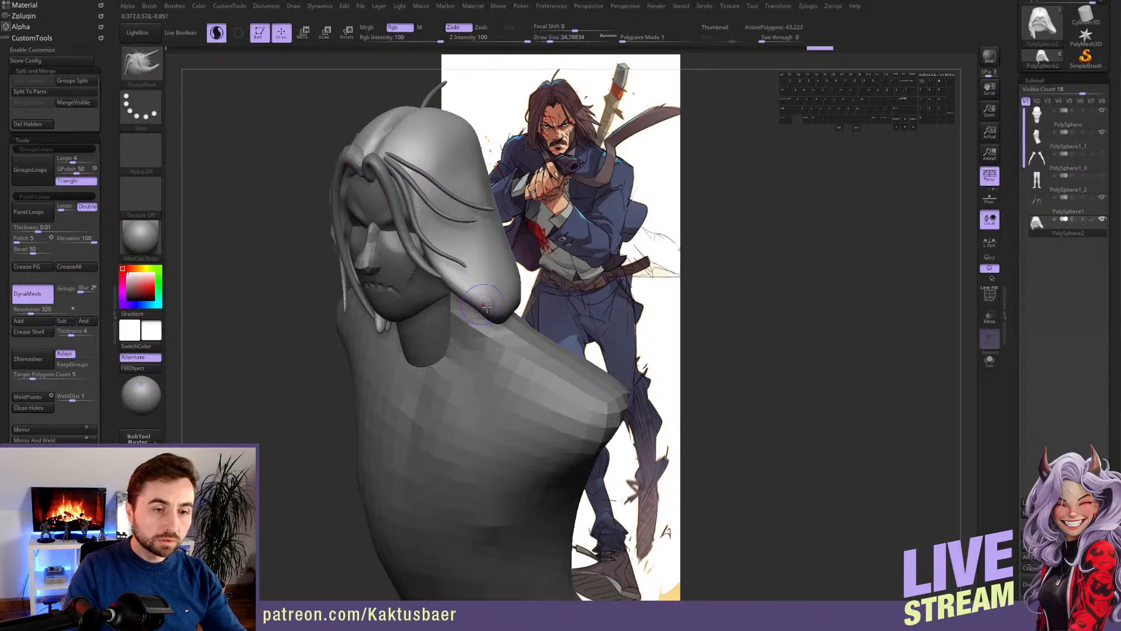
{"action": "left_click_drag", "start_coordinate": [503, 319], "coordinate": [527, 331]}
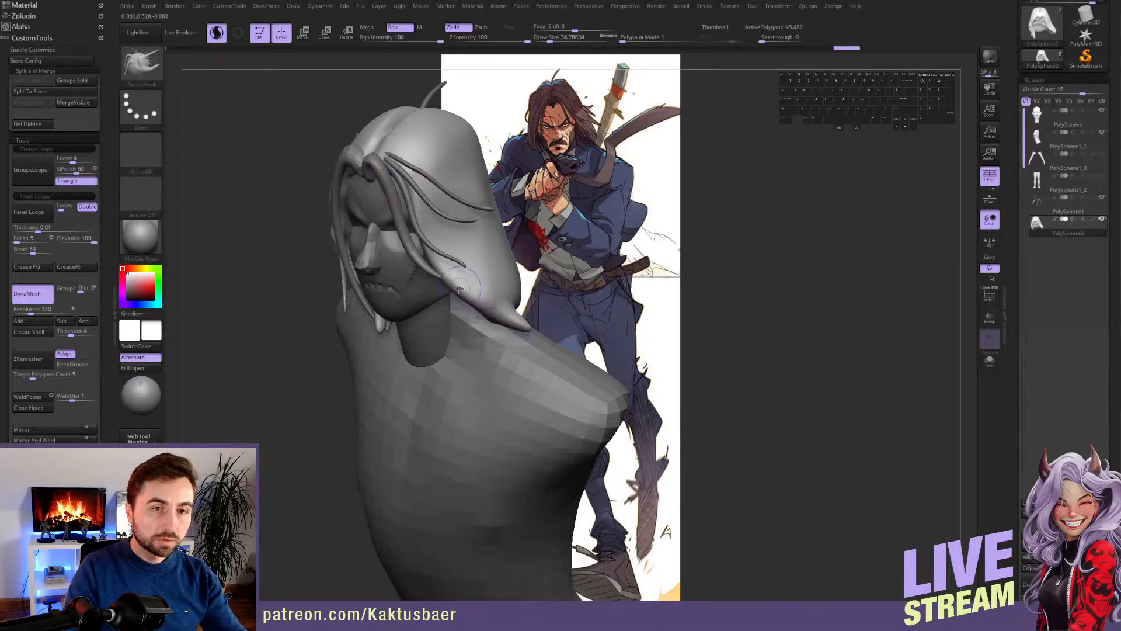
- Pull additional tapered locks from the hair's lower side edge with SnakeHook at a draw size of about 29
{"action": "key", "text": "bracketleft"}
{"action": "mouse_move", "coordinate": [480, 317]}
{"action": "left_mouse_down"}
{"action": "mouse_move", "coordinate": [482, 340]}
{"action": "mouse_move", "coordinate": [483, 326]}
{"action": "left_mouse_up"}
{"action": "mouse_move", "coordinate": [520, 321]}
{"action": "right_mouse_down"}
{"action": "mouse_move", "coordinate": [463, 315]}
{"action": "mouse_move", "coordinate": [484, 317]}
{"action": "right_mouse_up"}
{"action": "mouse_move", "coordinate": [489, 320]}
{"action": "left_mouse_down"}
{"action": "mouse_move", "coordinate": [505, 334]}
{"action": "mouse_move", "coordinate": [474, 308]}
{"action": "left_mouse_up"}
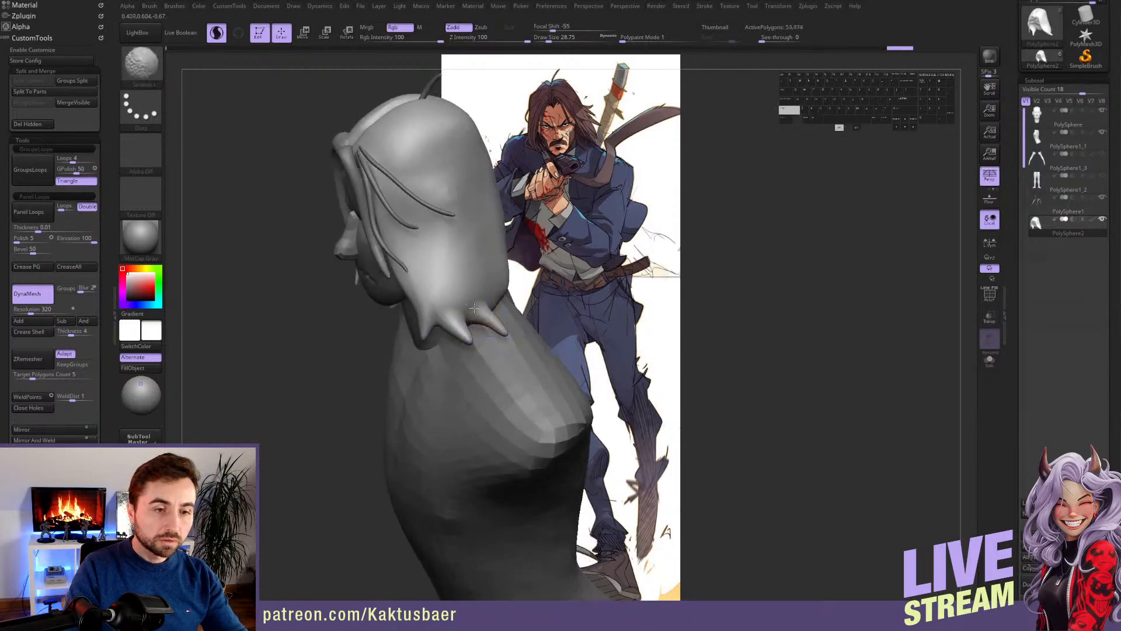
- Build up flowing strand ridges on the side of the hair using ClayBuildup without Sculptris Pro at a draw size of about 33
{"action": "key", "text": "b"}
{"action": "key", "text": "c"}
{"action": "key", "text": "b"}
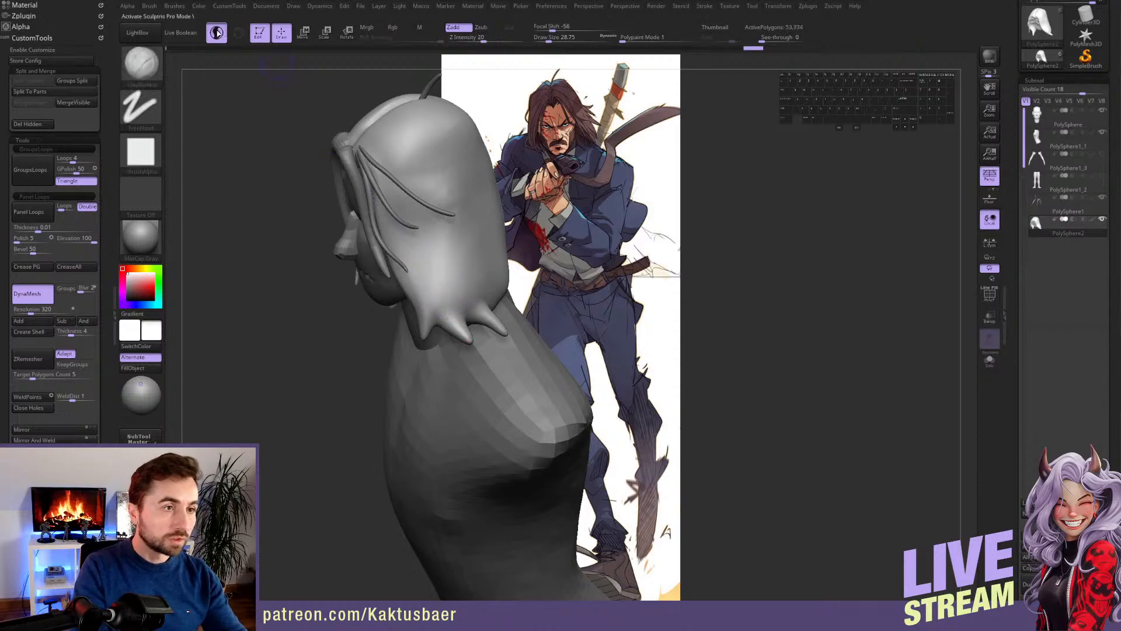
{"action": "mouse_move", "coordinate": [444, 306]}
{"action": "left_mouse_down", "text": "alt"}
{"action": "mouse_move", "coordinate": [431, 289]}
{"action": "mouse_move", "coordinate": [436, 316]}
{"action": "mouse_move", "coordinate": [428, 246]}
{"action": "left_mouse_up", "text": "alt"}
{"action": "right_click_drag", "start_coordinate": [427, 245], "coordinate": [461, 266]}
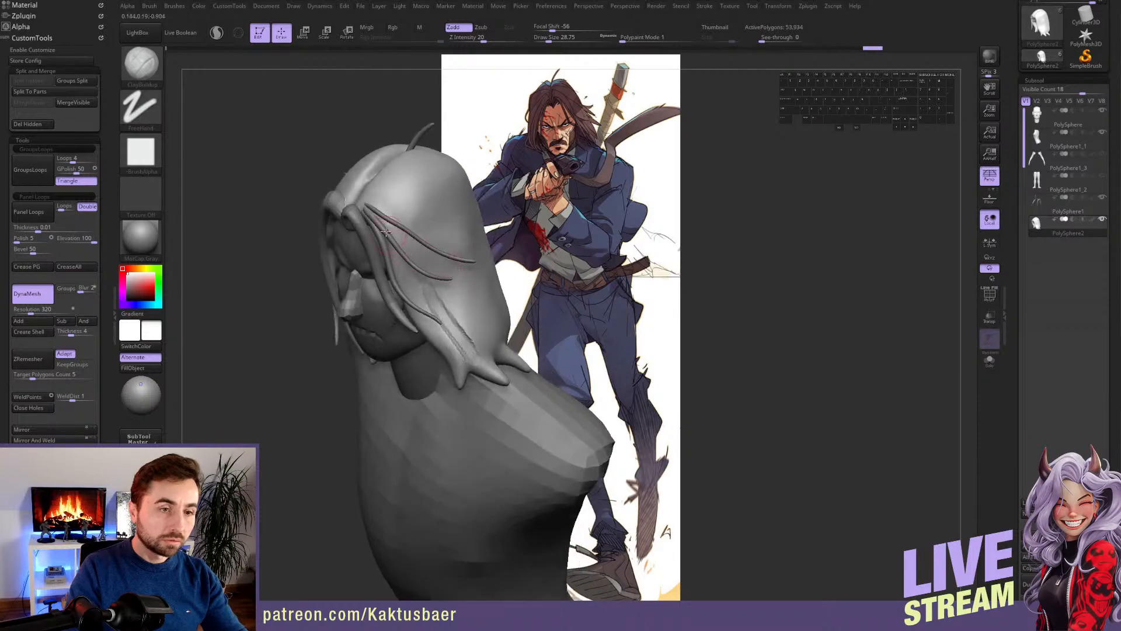
{"action": "key", "text": "s"}
{"action": "left_click_drag", "start_coordinate": [367, 198], "coordinate": [426, 266]}
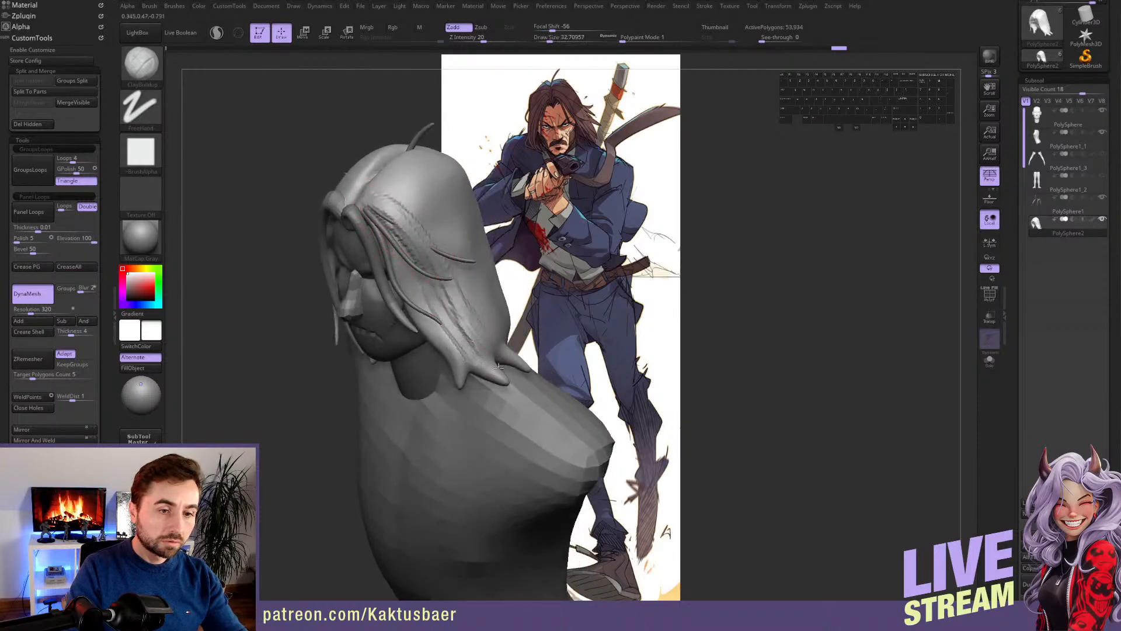
{"action": "left_click_drag", "start_coordinate": [498, 366], "coordinate": [482, 356], "text": "alt"}
{"action": "right_click_drag", "start_coordinate": [482, 356], "coordinate": [409, 344]}
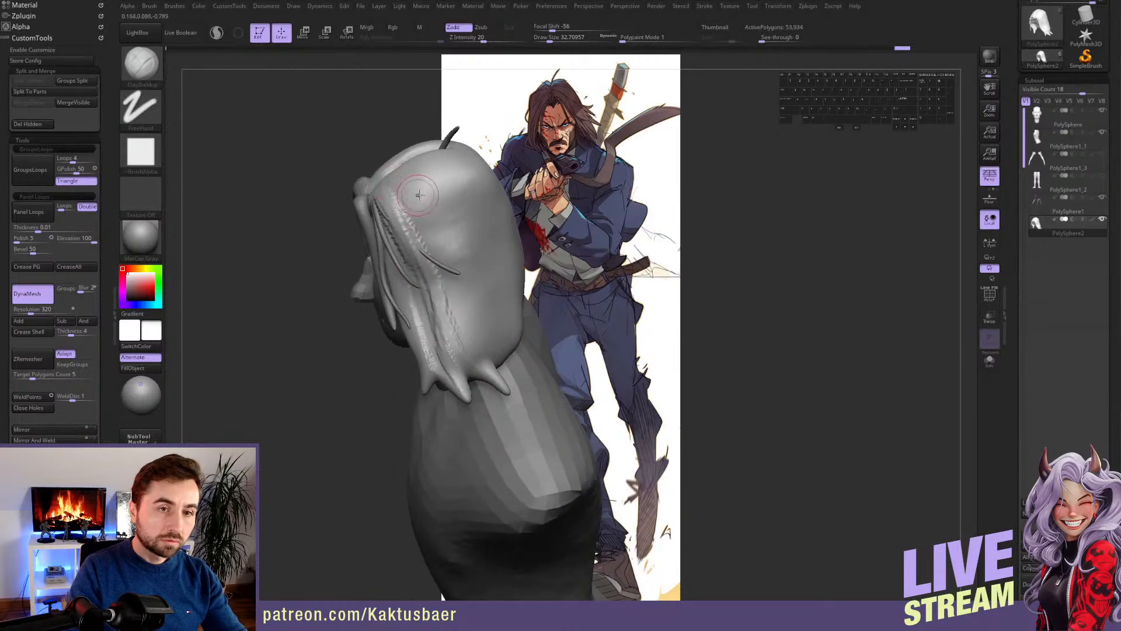
{"action": "left_click_drag", "start_coordinate": [419, 195], "coordinate": [454, 271]}
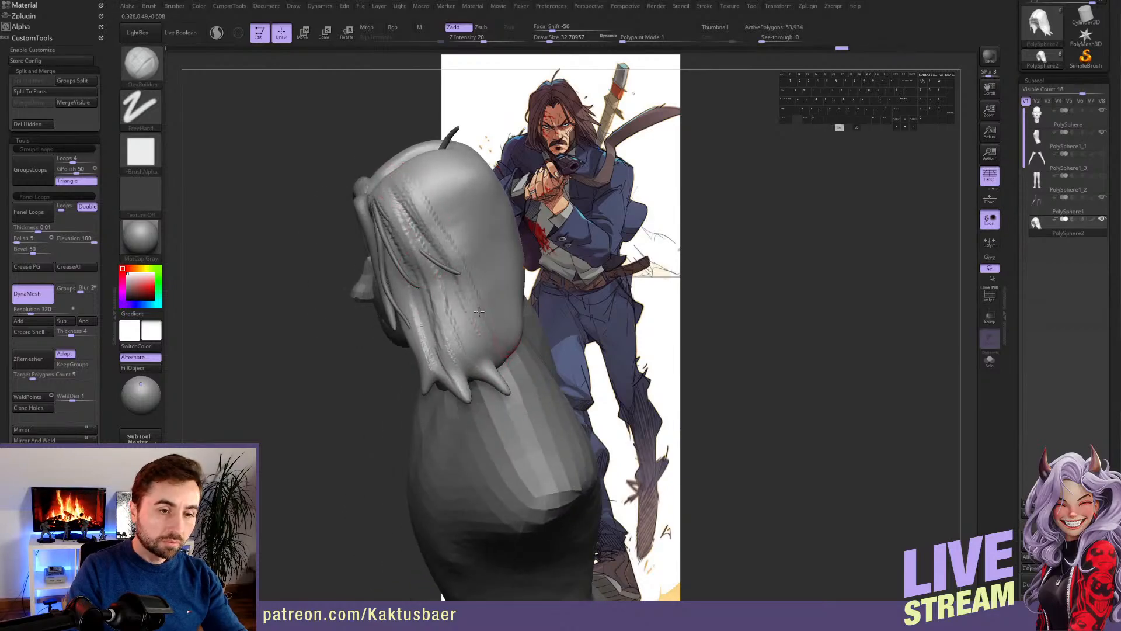
- Extend the strand ridges toward the rear side of the hair at a draw size of about 35 and update the DynaMesh
{"action": "right_click_drag", "start_coordinate": [498, 331], "coordinate": [512, 289]}
{"action": "mouse_move", "coordinate": [498, 274]}
{"action": "left_mouse_down"}
{"action": "mouse_move", "coordinate": [490, 371]}
{"action": "mouse_move", "coordinate": [488, 307]}
{"action": "mouse_move", "coordinate": [472, 342]}
{"action": "left_mouse_up"}
{"action": "key", "text": "s"}
{"action": "left_click_drag", "start_coordinate": [485, 275], "coordinate": [456, 368]}
{"action": "left_click_drag", "start_coordinate": [470, 271], "coordinate": [455, 361]}
{"action": "right_click_drag", "start_coordinate": [455, 361], "coordinate": [463, 296]}
{"action": "left_click_drag", "start_coordinate": [407, 197], "coordinate": [409, 233], "text": "ctrl"}
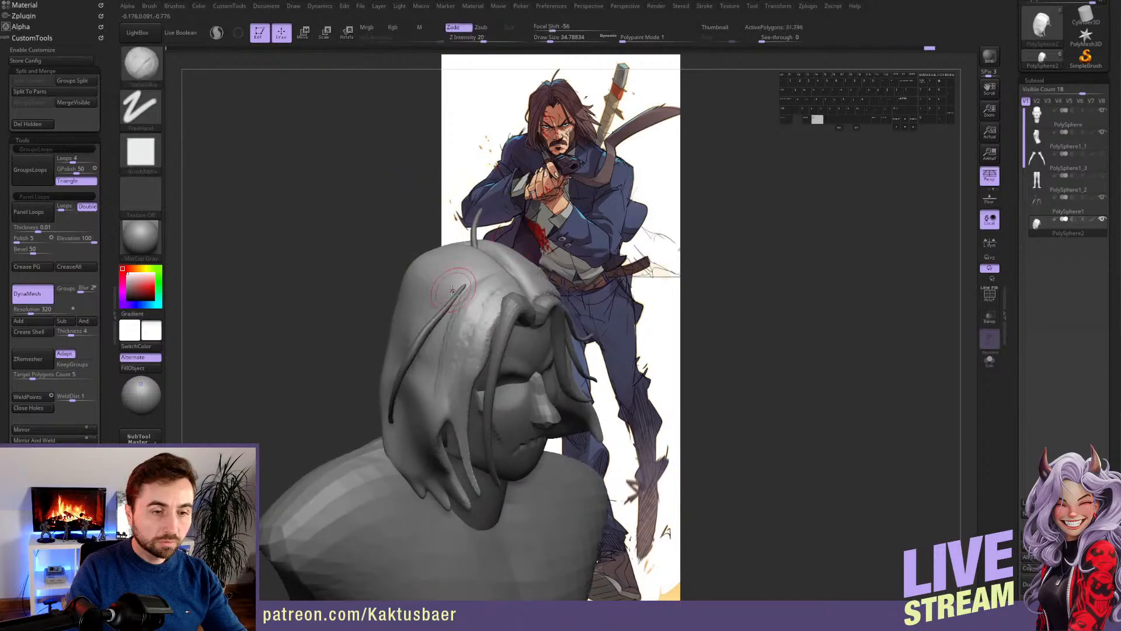
- Build strand ridges on the opposite side of the hair and enable BackfaceMask for the ClayBuildup brush
{"action": "right_click_drag", "start_coordinate": [514, 306], "coordinate": [429, 277], "text": "alt"}
{"action": "right_click_drag", "start_coordinate": [426, 381], "coordinate": [427, 411]}
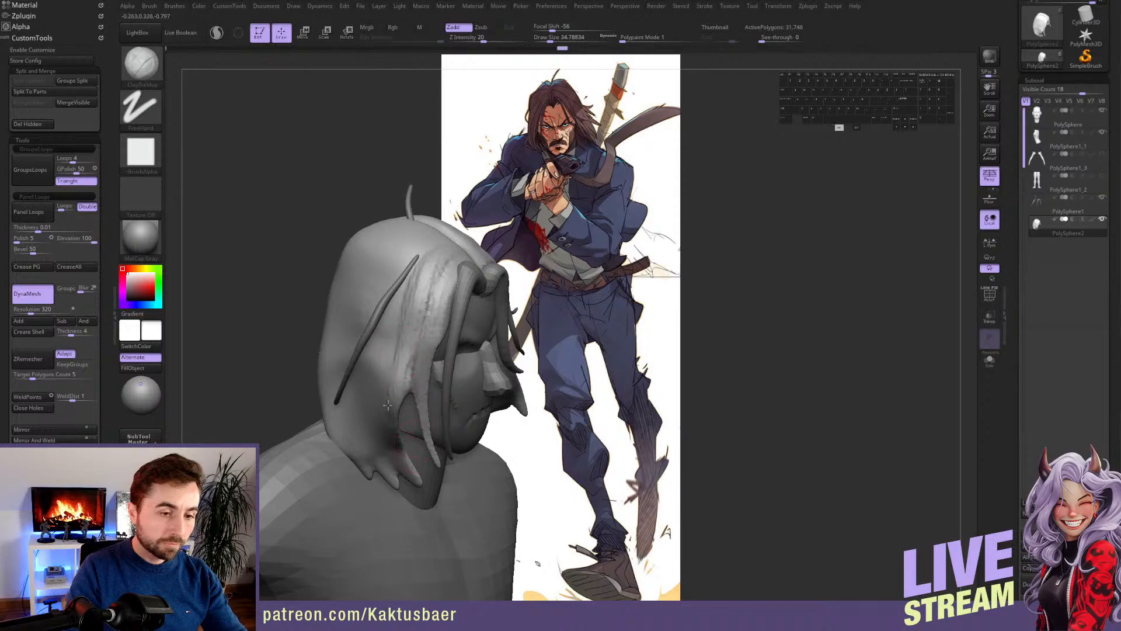
{"action": "mouse_move", "coordinate": [397, 432]}
{"action": "right_mouse_down"}
{"action": "mouse_move", "coordinate": [368, 402]}
{"action": "mouse_move", "coordinate": [380, 420]}
{"action": "right_mouse_up"}
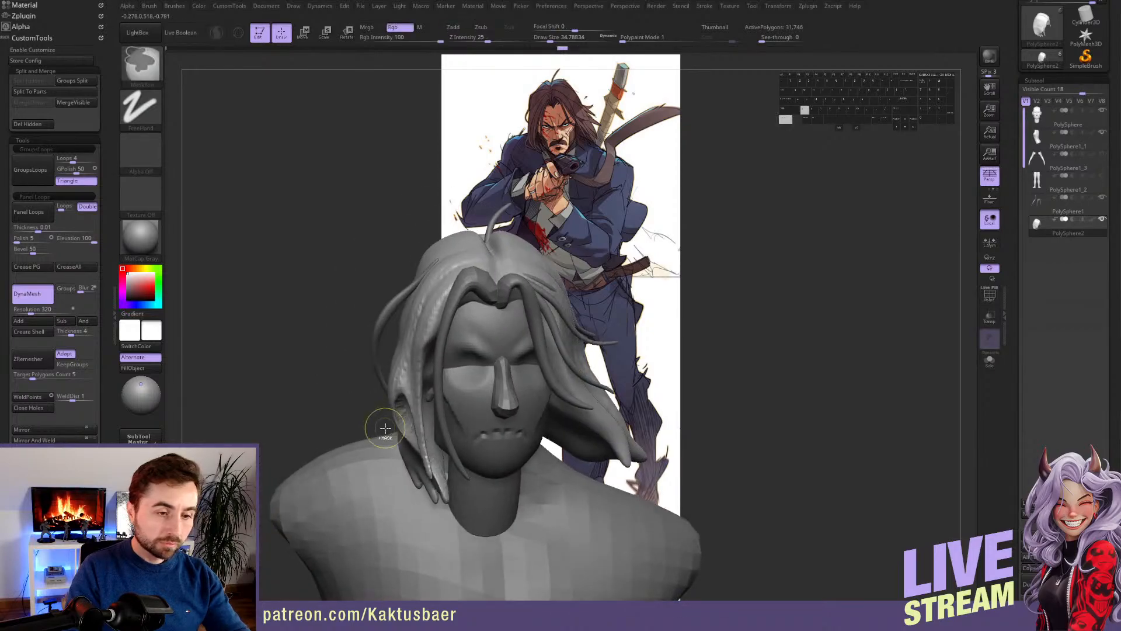
{"action": "scroll", "coordinate": [63, 237], "scroll_direction": "down", "scroll_amount": 10}
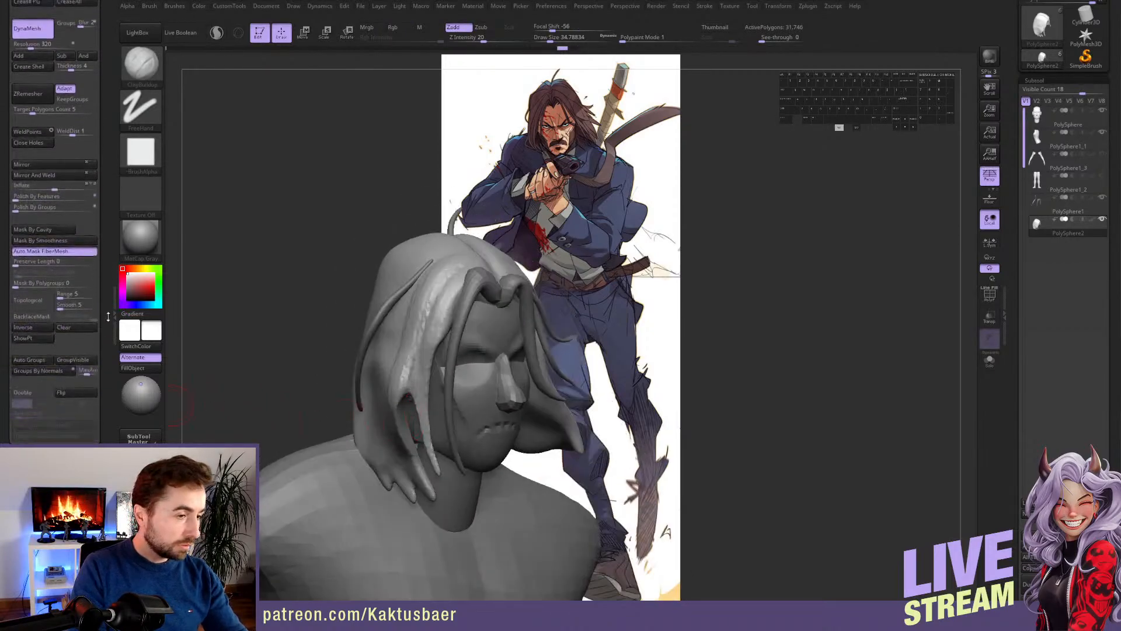
{"action": "right_click_drag", "start_coordinate": [351, 316], "coordinate": [417, 278], "text": "alt"}
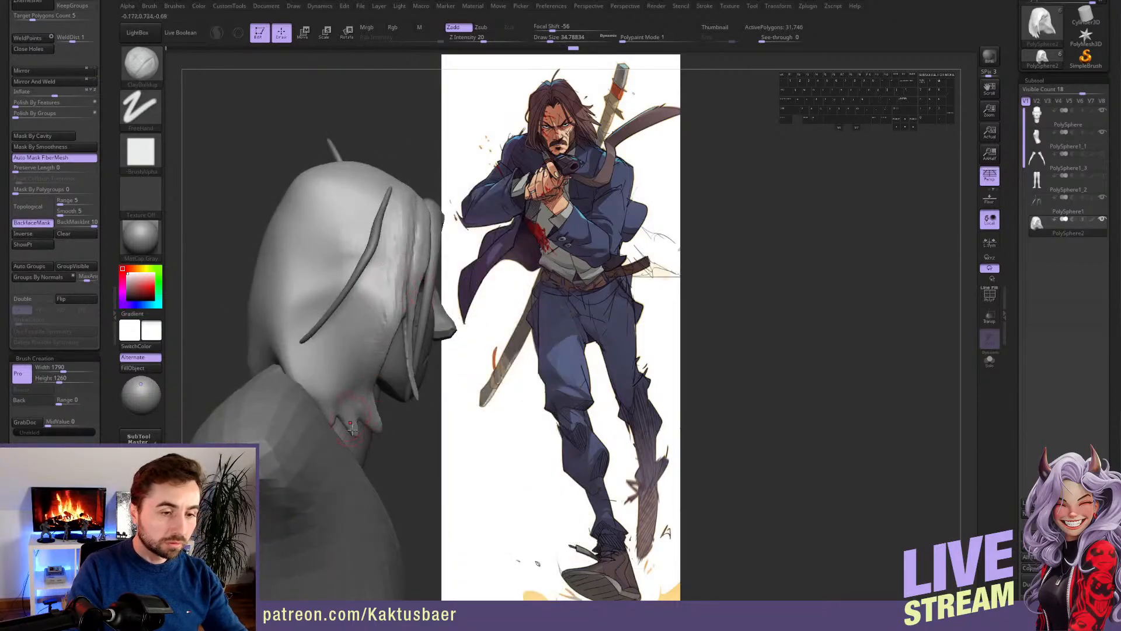
{"action": "left_click_drag", "start_coordinate": [379, 202], "coordinate": [368, 295]}
{"action": "left_click_drag", "start_coordinate": [353, 222], "coordinate": [359, 321]}
{"action": "right_click_drag", "start_coordinate": [359, 321], "coordinate": [373, 292]}
{"action": "right_click_drag", "start_coordinate": [374, 292], "coordinate": [374, 271], "text": "alt"}
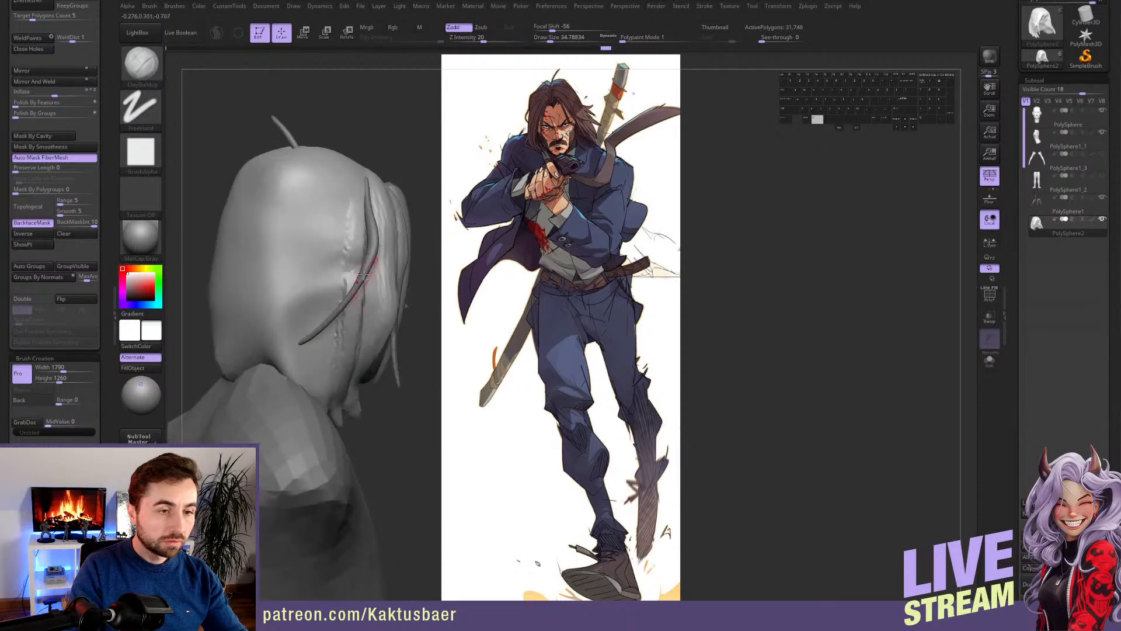
- Isolate the hair mass and sculpt long vertical strand ridges from its side around to the back
{"action": "key", "text": "alt+s"}
{"action": "left_click_drag", "start_coordinate": [374, 160], "coordinate": [350, 344]}
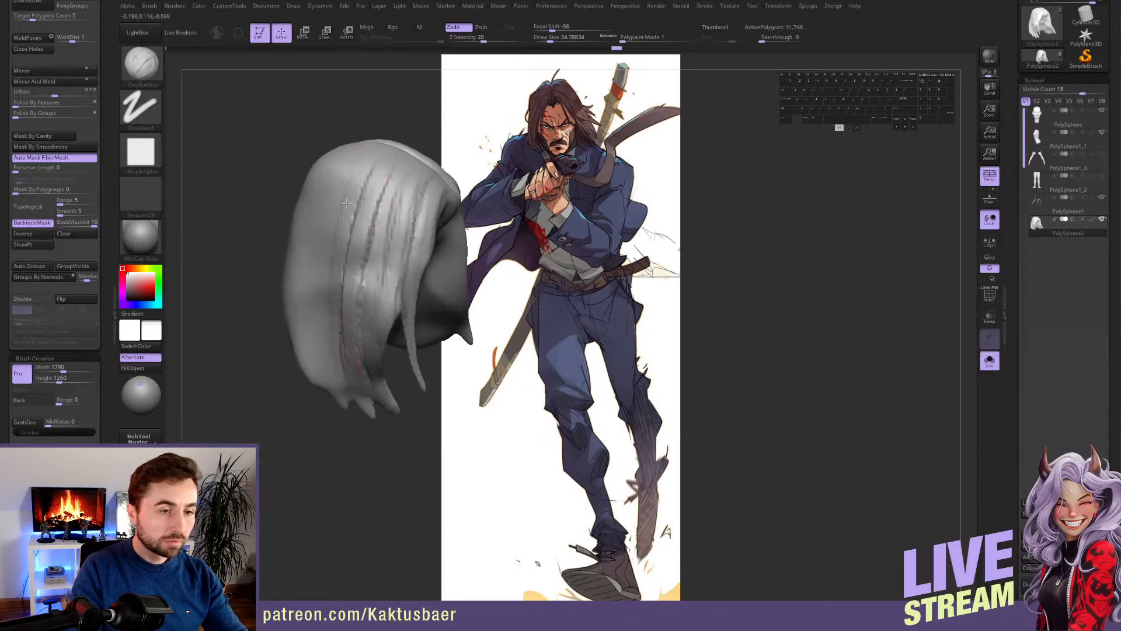
{"action": "left_click_drag", "start_coordinate": [346, 203], "coordinate": [325, 362]}
{"action": "right_click_drag", "start_coordinate": [325, 327], "coordinate": [324, 351], "text": "alt"}
{"action": "right_click_drag", "start_coordinate": [324, 350], "coordinate": [389, 335]}
{"action": "left_click_drag", "start_coordinate": [299, 190], "coordinate": [310, 344]}
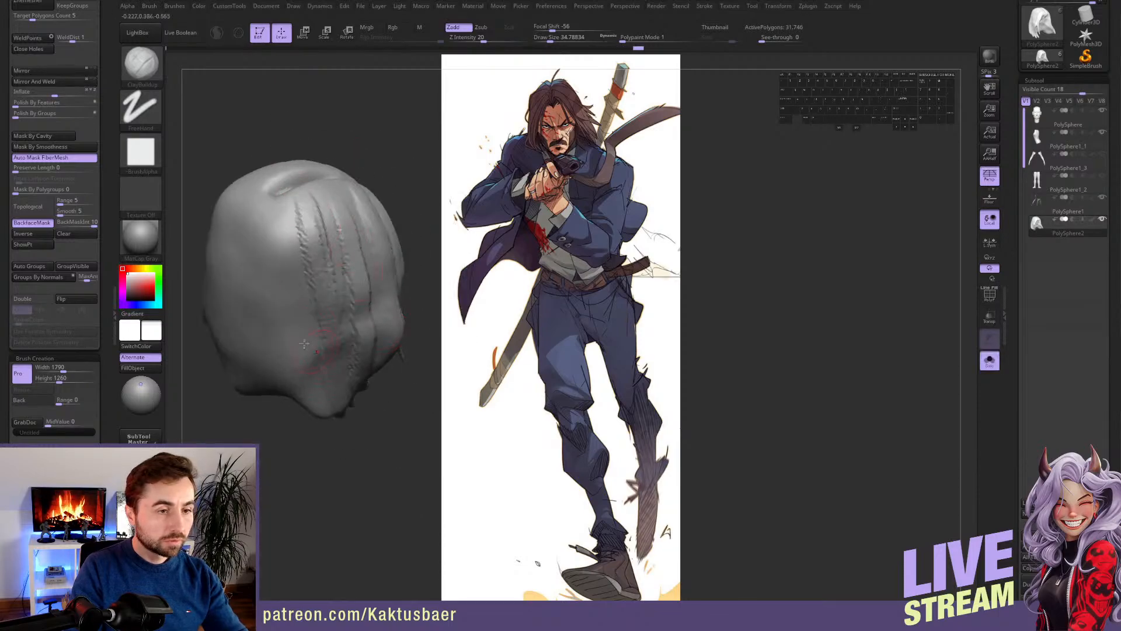
- Sculpt strand ridges across the upper back of the hair below the crown, then show the other subtools again
{"action": "mouse_move", "coordinate": [312, 245]}
{"action": "right_mouse_down", "text": "alt"}
{"action": "mouse_move", "coordinate": [369, 263]}
{"action": "mouse_move", "coordinate": [356, 292]}
{"action": "right_mouse_up", "text": "alt"}
{"action": "left_click_drag", "start_coordinate": [342, 253], "coordinate": [345, 374]}
{"action": "mouse_move", "coordinate": [366, 285]}
{"action": "right_mouse_down", "text": "alt"}
{"action": "mouse_move", "coordinate": [409, 288]}
{"action": "mouse_move", "coordinate": [368, 285]}
{"action": "mouse_move", "coordinate": [391, 277]}
{"action": "right_mouse_up", "text": "alt"}
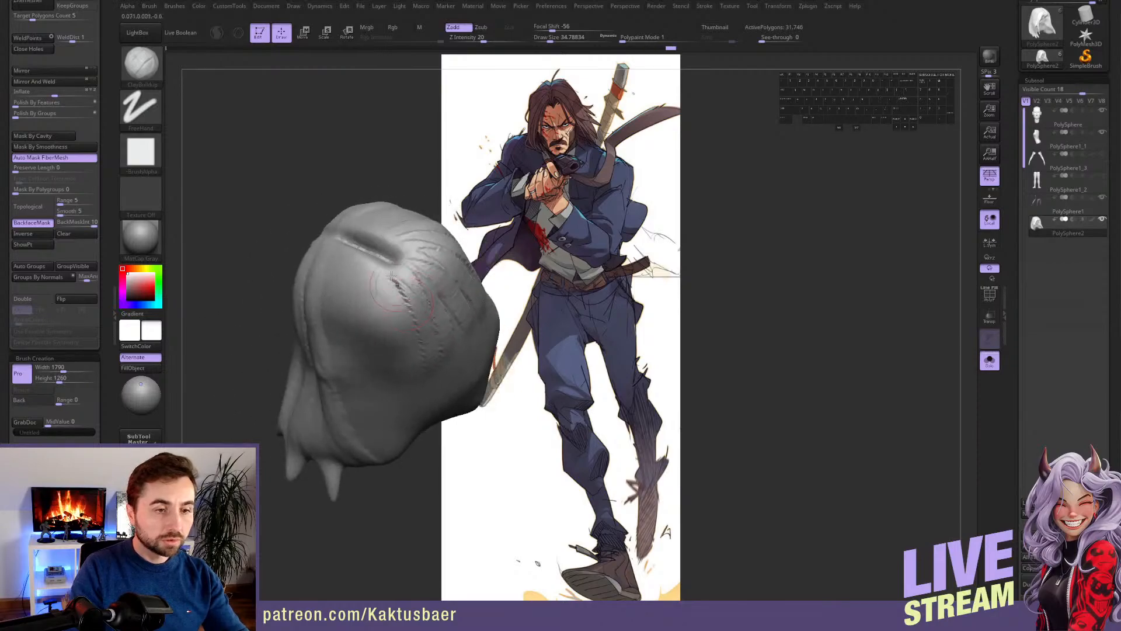
{"action": "left_click_drag", "start_coordinate": [330, 255], "coordinate": [332, 369]}
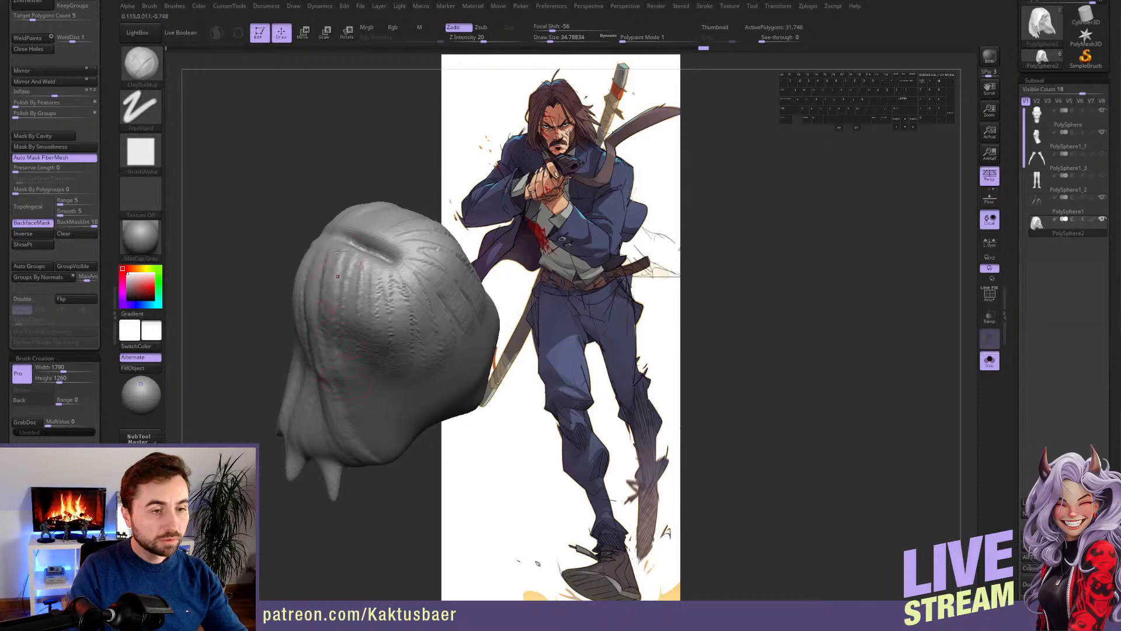
{"action": "right_click_drag", "start_coordinate": [356, 372], "coordinate": [345, 286]}
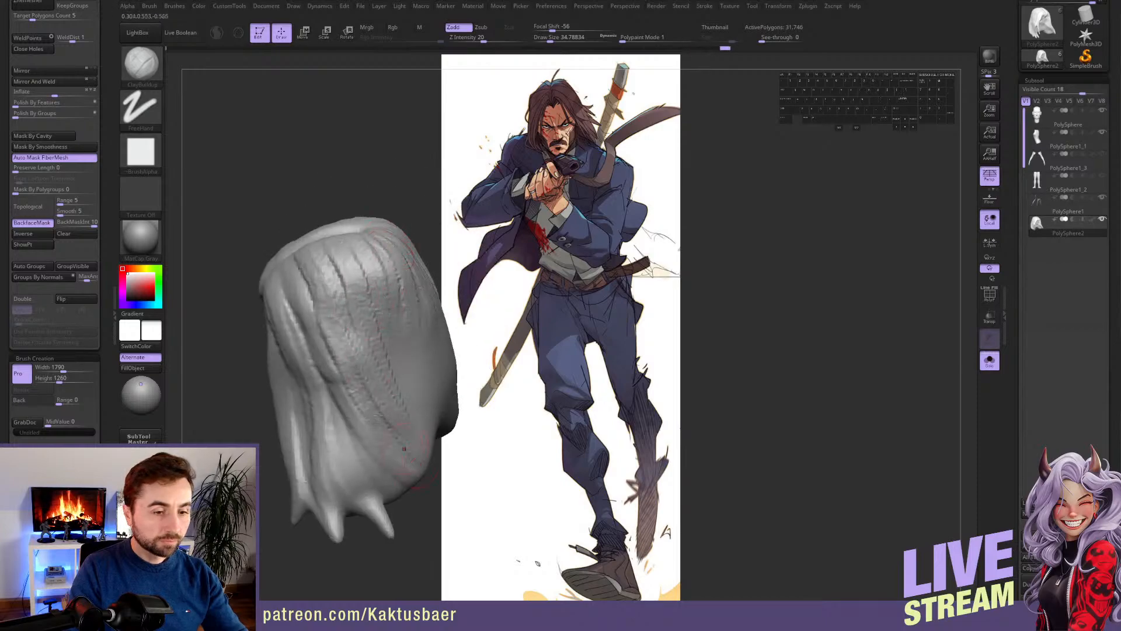
{"action": "right_click_drag", "start_coordinate": [404, 448], "coordinate": [324, 268]}
{"action": "mouse_move", "coordinate": [406, 400]}
{"action": "right_mouse_down"}
{"action": "mouse_move", "coordinate": [430, 456]}
{"action": "mouse_move", "coordinate": [430, 315]}
{"action": "right_mouse_up"}
- Reshape the hair's crown and windswept side with the Move brush at draw sizes of about 108 and 90
{"action": "key", "text": "b"}
{"action": "key", "text": "m"}
{"action": "key", "text": "v"}
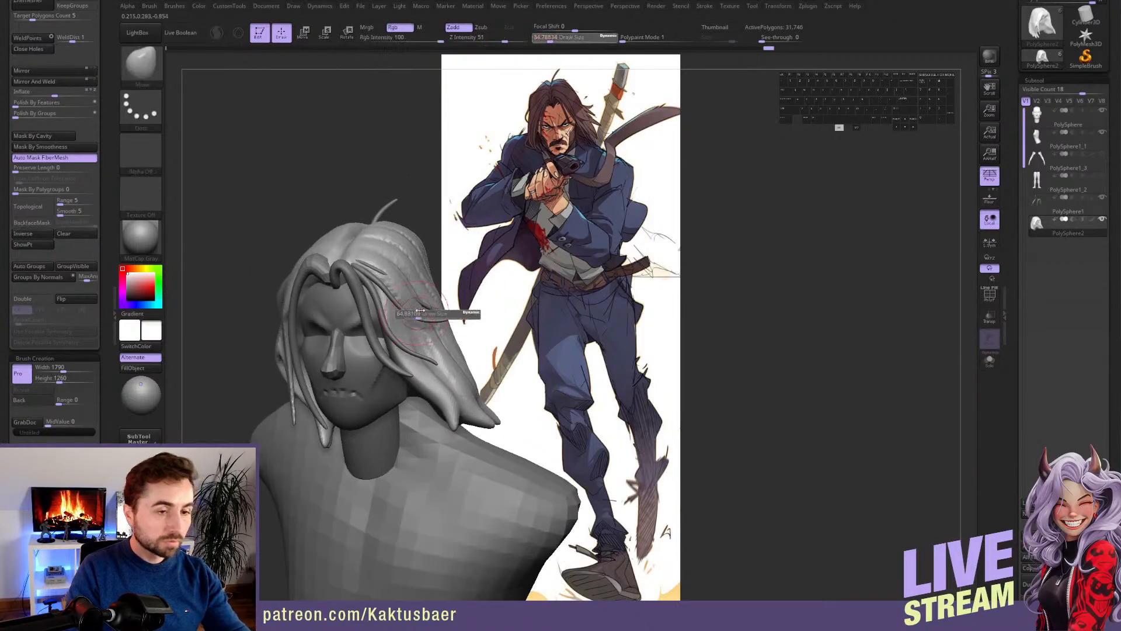
{"action": "key", "text": "s"}
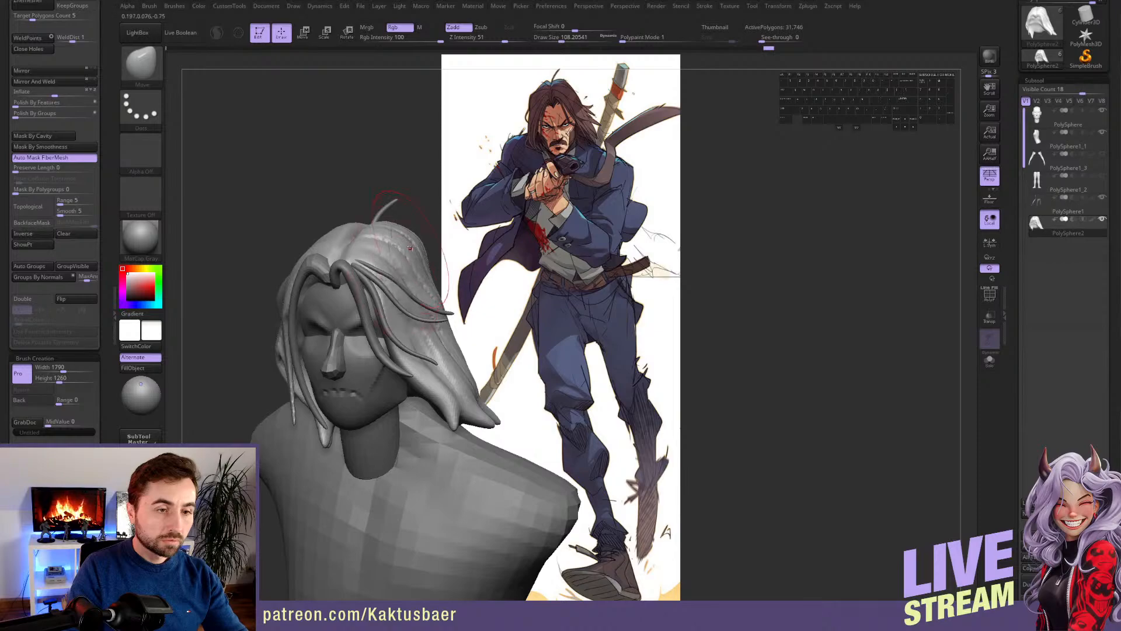
{"action": "mouse_move", "coordinate": [409, 242]}
{"action": "right_mouse_down"}
{"action": "mouse_move", "coordinate": [337, 264]}
{"action": "mouse_move", "coordinate": [468, 330]}
{"action": "mouse_move", "coordinate": [499, 360]}
{"action": "right_mouse_up"}
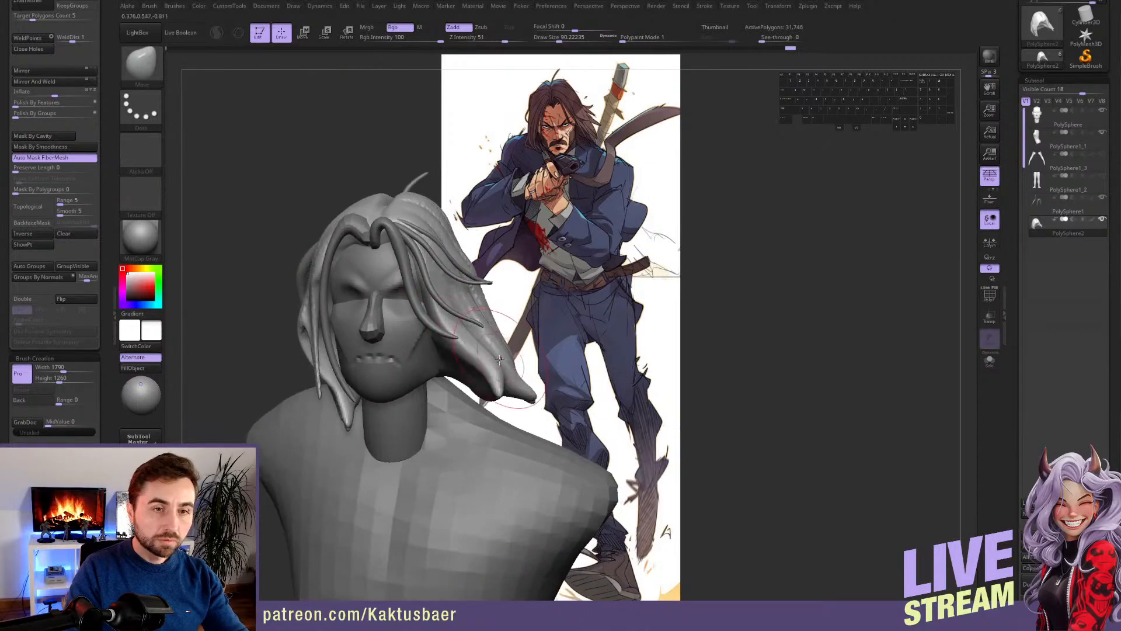
{"action": "left_click_drag", "start_coordinate": [521, 398], "coordinate": [473, 372]}
- Adjust the lower side locks with the Move brush at draw sizes of about 112 to 132, undoing an unwanted stroke
{"action": "key", "text": "["}
{"action": "right_click_drag", "start_coordinate": [455, 329], "coordinate": [441, 302]}
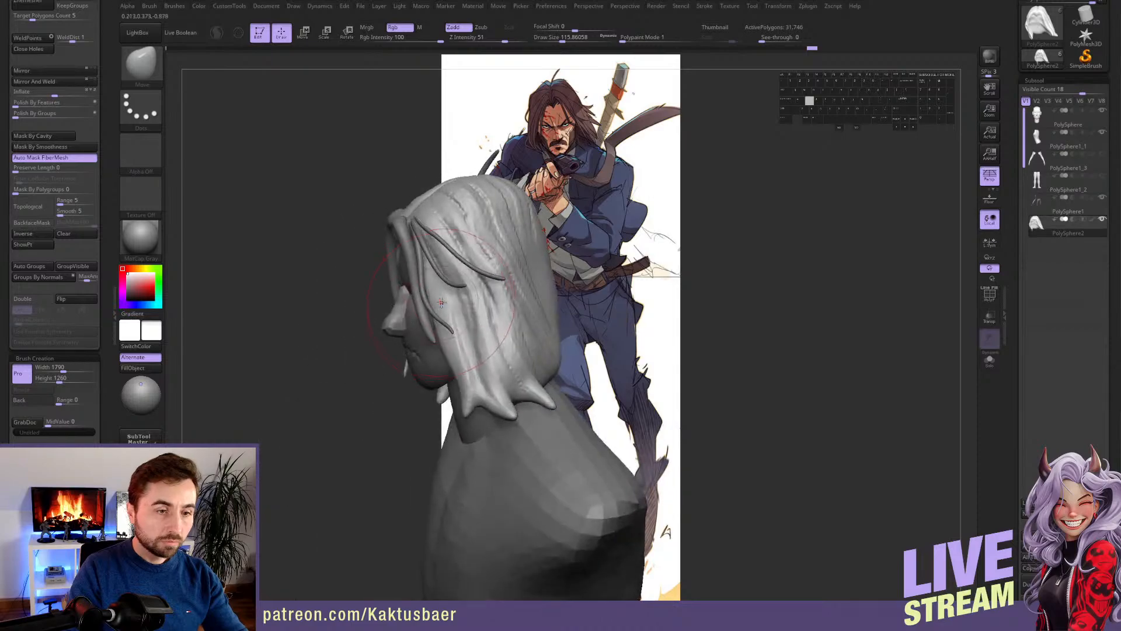
{"action": "left_click_drag", "start_coordinate": [469, 354], "coordinate": [466, 352]}
{"action": "mouse_move", "coordinate": [466, 353]}
{"action": "right_mouse_down"}
{"action": "mouse_move", "coordinate": [426, 351]}
{"action": "mouse_move", "coordinate": [452, 333]}
{"action": "right_mouse_up"}
{"action": "key", "text": "ctrl+z"}
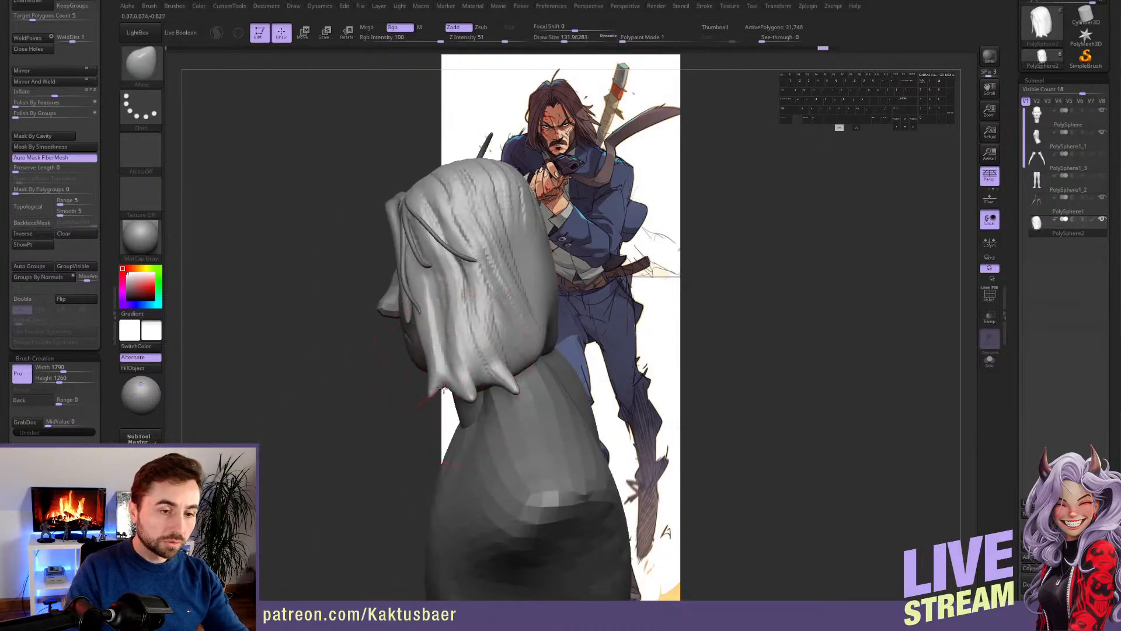
{"action": "key", "text": "["}
{"action": "key", "text": "["}
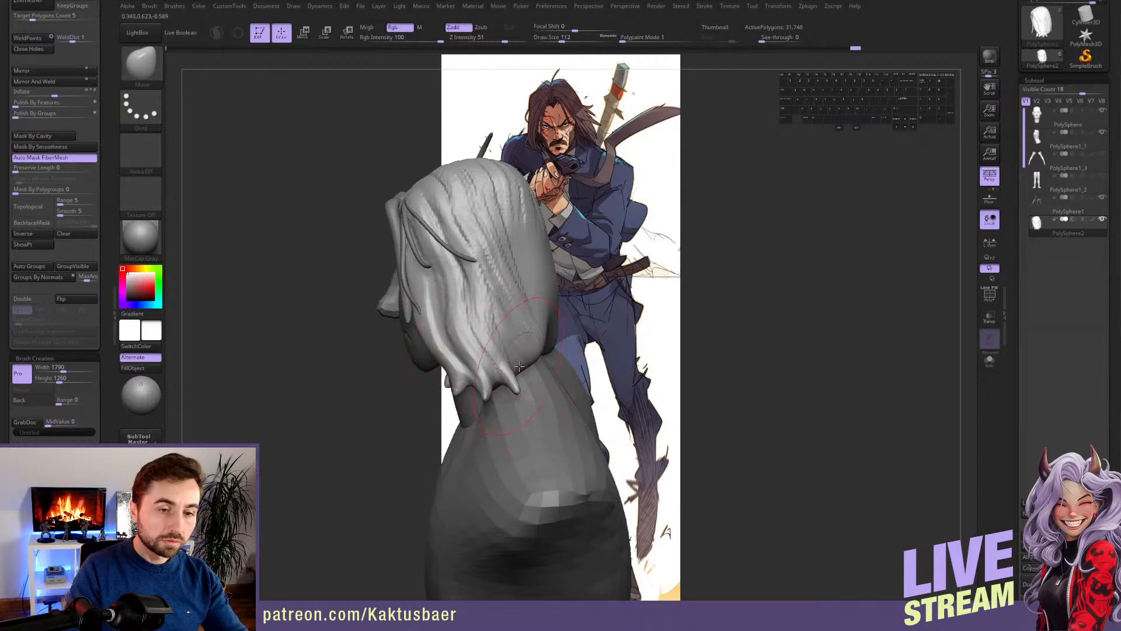
- Reshape the hair's lower back edge above the shoulders with the Move brush at a draw size of about 87
{"action": "mouse_move", "coordinate": [553, 345]}
{"action": "right_mouse_down"}
{"action": "mouse_move", "coordinate": [470, 329]}
{"action": "mouse_move", "coordinate": [484, 336]}
{"action": "mouse_move", "coordinate": [396, 345]}
{"action": "right_mouse_up"}
{"action": "key", "text": "["}
{"action": "right_click_drag", "start_coordinate": [470, 362], "coordinate": [479, 332]}
{"action": "mouse_move", "coordinate": [458, 405]}
{"action": "right_mouse_down"}
{"action": "mouse_move", "coordinate": [419, 414]}
{"action": "mouse_move", "coordinate": [418, 356]}
{"action": "mouse_move", "coordinate": [428, 383]}
{"action": "right_mouse_up"}
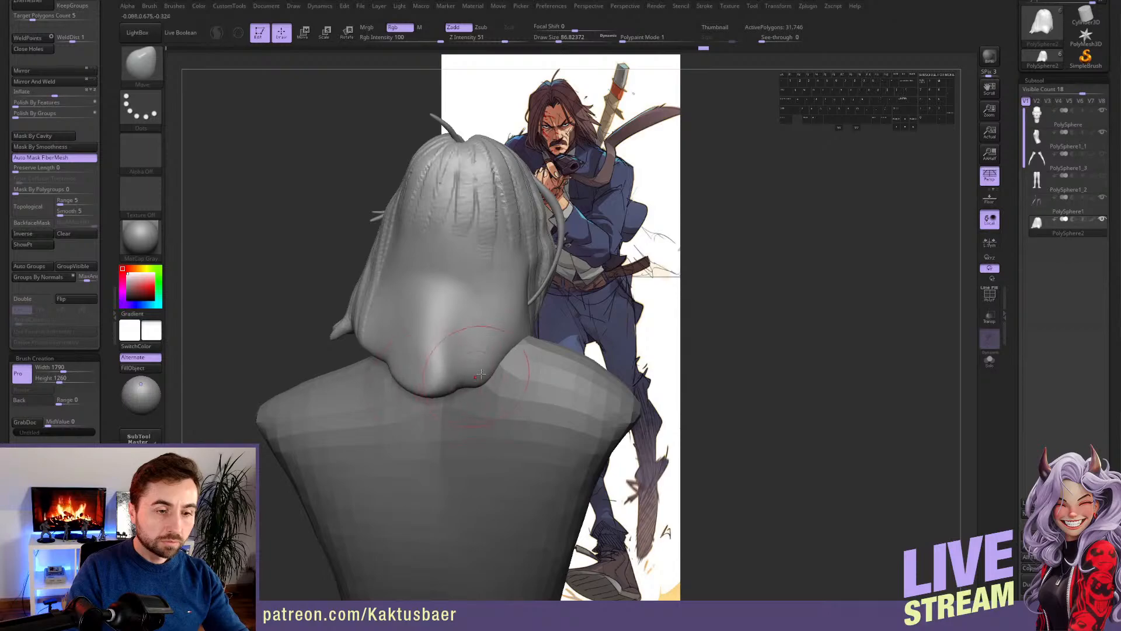
{"action": "left_click_drag", "start_coordinate": [480, 373], "coordinate": [483, 385]}
{"action": "mouse_move", "coordinate": [482, 385]}
{"action": "right_mouse_down", "text": "alt"}
{"action": "mouse_move", "coordinate": [459, 403]}
{"action": "mouse_move", "coordinate": [385, 392]}
{"action": "mouse_move", "coordinate": [473, 365]}
{"action": "mouse_move", "coordinate": [499, 376]}
{"action": "right_mouse_up", "text": "alt"}
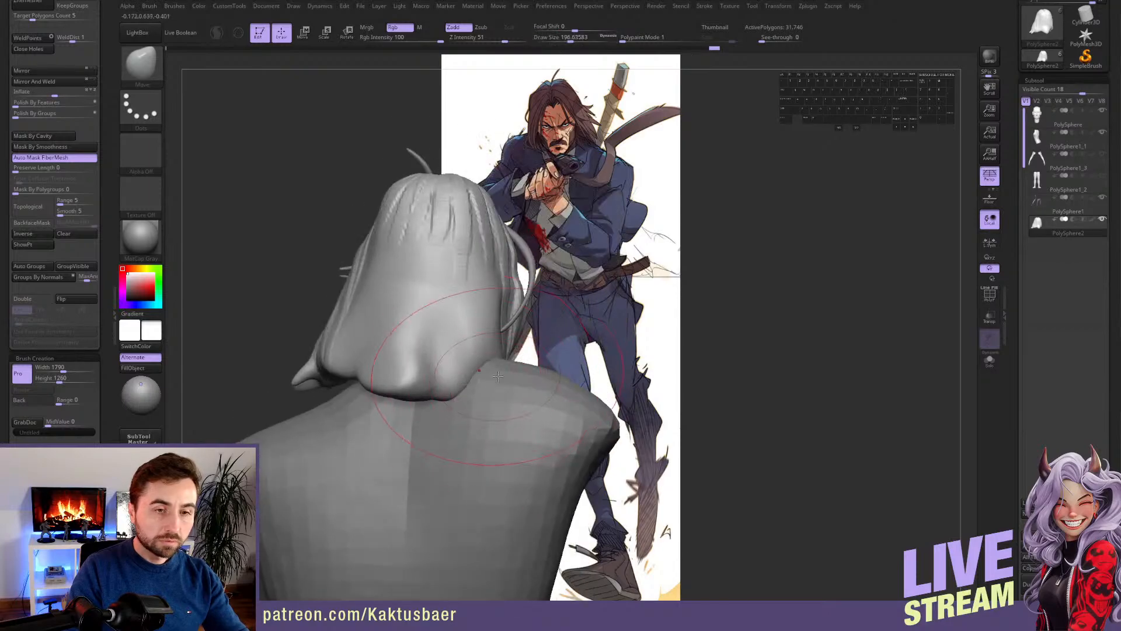
- Adjust the hair's back and side silhouette with the Move brush at draw sizes of about 197 and 90, and quick-save the project
{"action": "left_click_drag", "start_coordinate": [513, 344], "coordinate": [507, 344]}
{"action": "mouse_move", "coordinate": [507, 344]}
{"action": "right_mouse_down"}
{"action": "mouse_move", "coordinate": [422, 361]}
{"action": "mouse_move", "coordinate": [424, 351]}
{"action": "right_mouse_up"}
{"action": "mouse_move", "coordinate": [424, 352]}
{"action": "right_mouse_down"}
{"action": "mouse_move", "coordinate": [479, 348]}
{"action": "mouse_move", "coordinate": [456, 328]}
{"action": "mouse_move", "coordinate": [301, 358]}
{"action": "right_mouse_up"}
{"action": "key", "text": "s"}
{"action": "left_click_drag", "start_coordinate": [301, 358], "coordinate": [310, 357]}
{"action": "mouse_move", "coordinate": [310, 357]}
{"action": "right_mouse_down", "text": "alt"}
{"action": "mouse_move", "coordinate": [330, 338]}
{"action": "mouse_move", "coordinate": [389, 338]}
{"action": "mouse_move", "coordinate": [419, 313]}
{"action": "mouse_move", "coordinate": [421, 282]}
{"action": "mouse_move", "coordinate": [472, 284]}
{"action": "mouse_move", "coordinate": [453, 287]}
{"action": "right_mouse_up", "text": "alt"}
{"action": "key", "text": "9"}
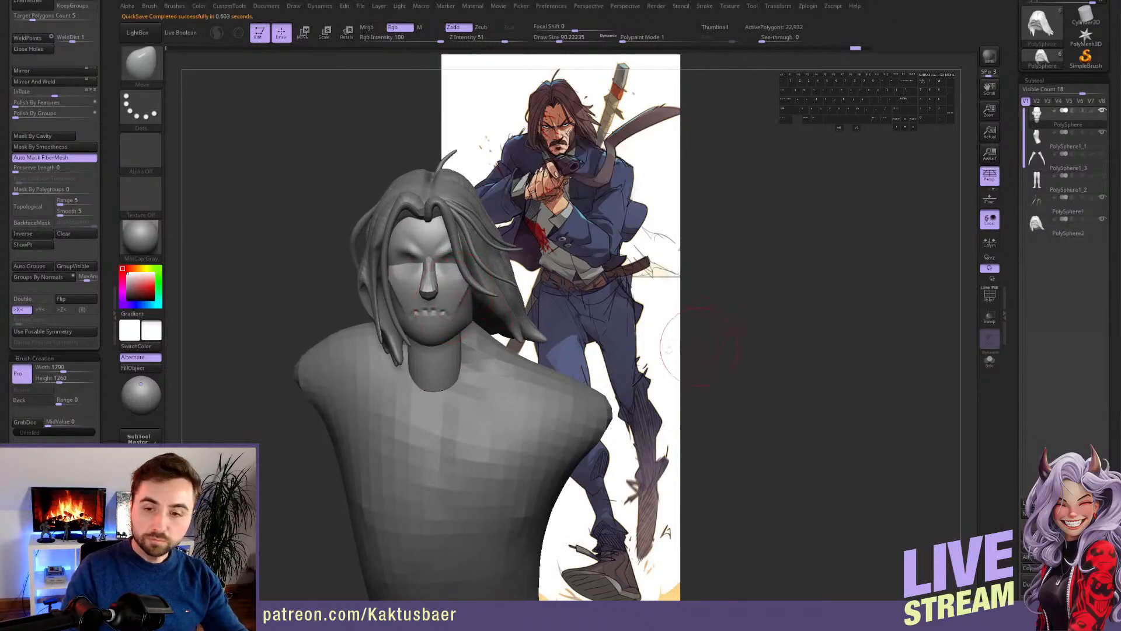
- Set the Move brush's draw size to about 44, append a Sphere3D subtool to the character and select it
{"action": "key", "text": "s"}
{"action": "left_click_drag", "start_coordinate": [431, 270], "coordinate": [424, 270]}
{"action": "right_click_drag", "start_coordinate": [471, 272], "coordinate": [458, 276], "text": "alt"}
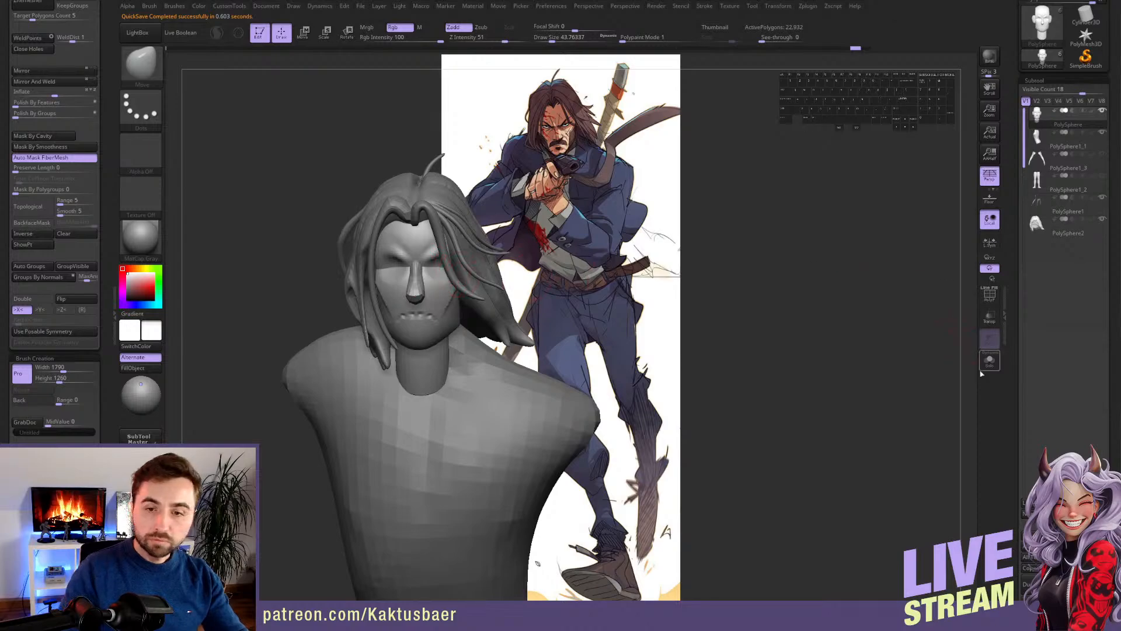
{"action": "scroll", "coordinate": [1080, 342], "scroll_direction": "down", "scroll_amount": 5}
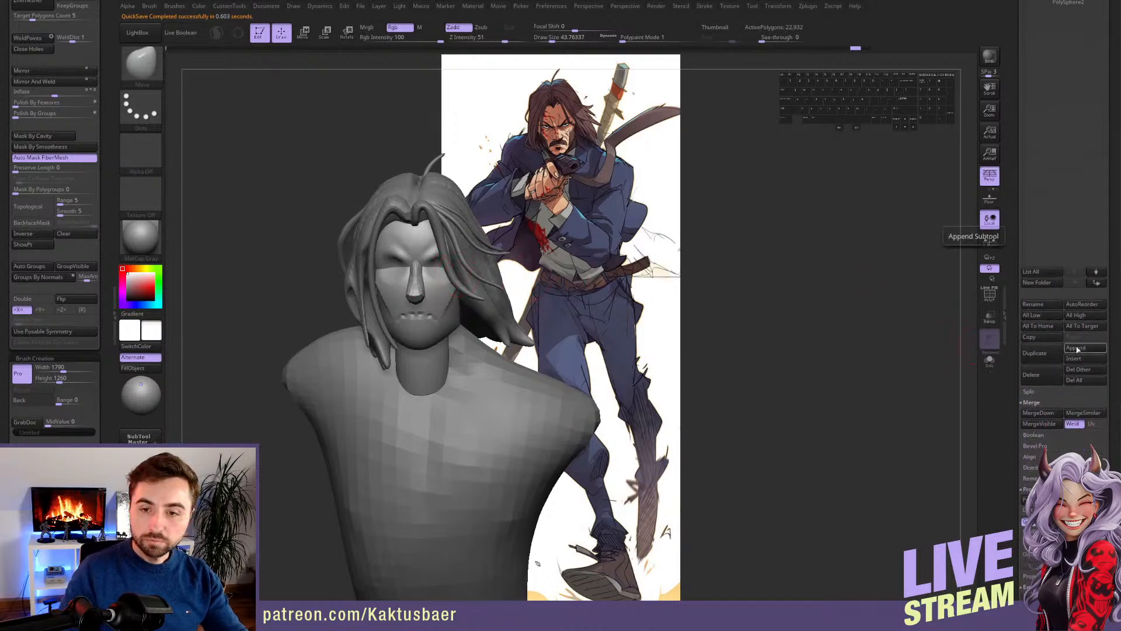
{"action": "left_click", "coordinate": [1078, 349]}
{"action": "left_click", "coordinate": [779, 402]}
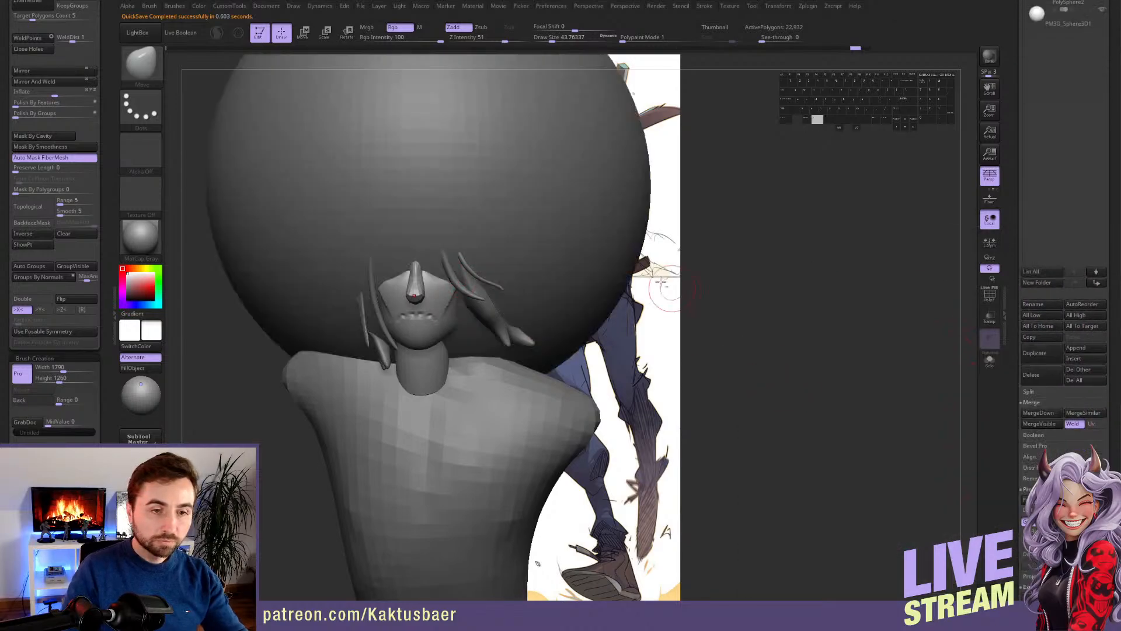
{"action": "right_click_drag", "start_coordinate": [607, 267], "coordinate": [432, 324], "text": "alt"}
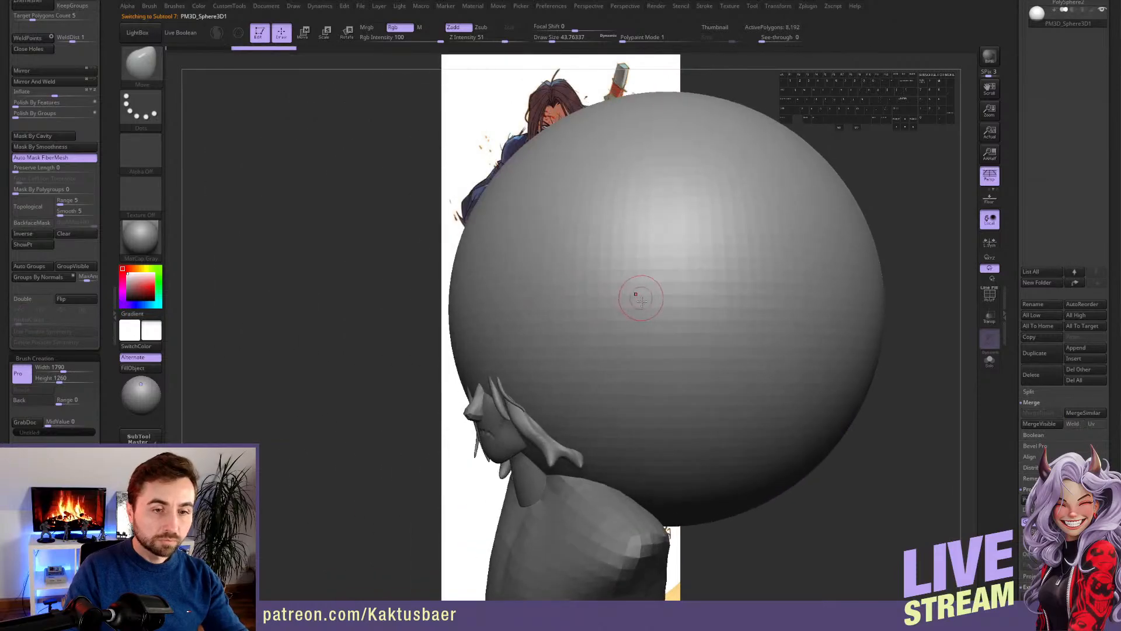
- Scale the appended sphere down to a small ball, much smaller than the head
{"action": "key", "text": "e"}
{"action": "mouse_move", "coordinate": [662, 333]}
{"action": "left_mouse_down", "text": "shift"}
{"action": "mouse_move", "coordinate": [672, 240]}
{"action": "mouse_move", "coordinate": [666, 307]}
{"action": "left_mouse_up", "text": "shift"}
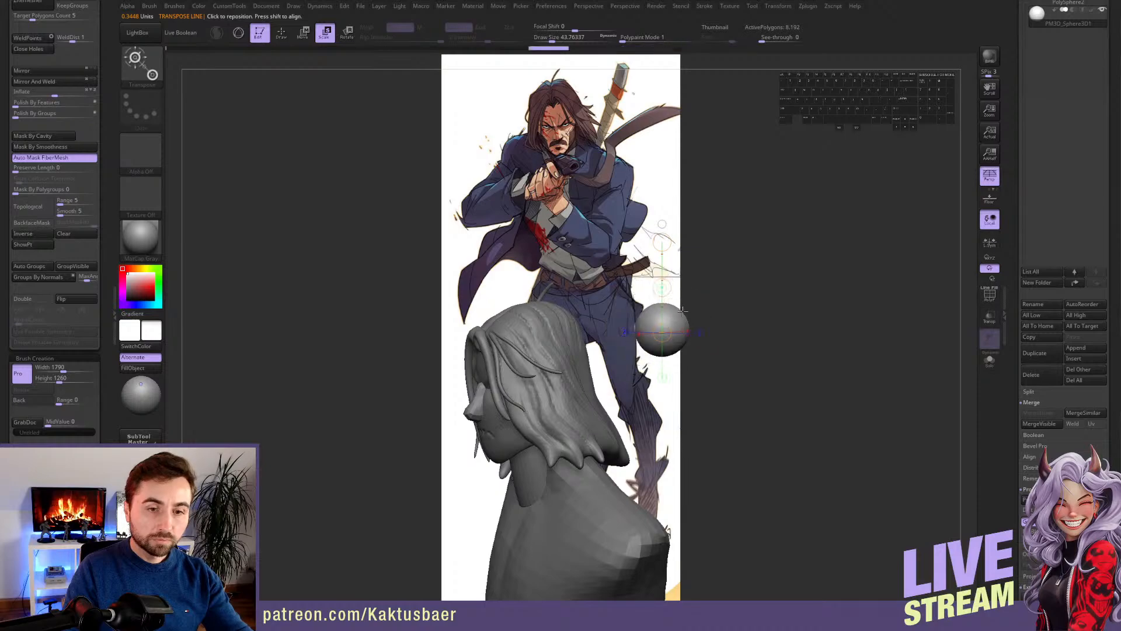
{"action": "right_click_drag", "start_coordinate": [700, 310], "coordinate": [666, 289]}
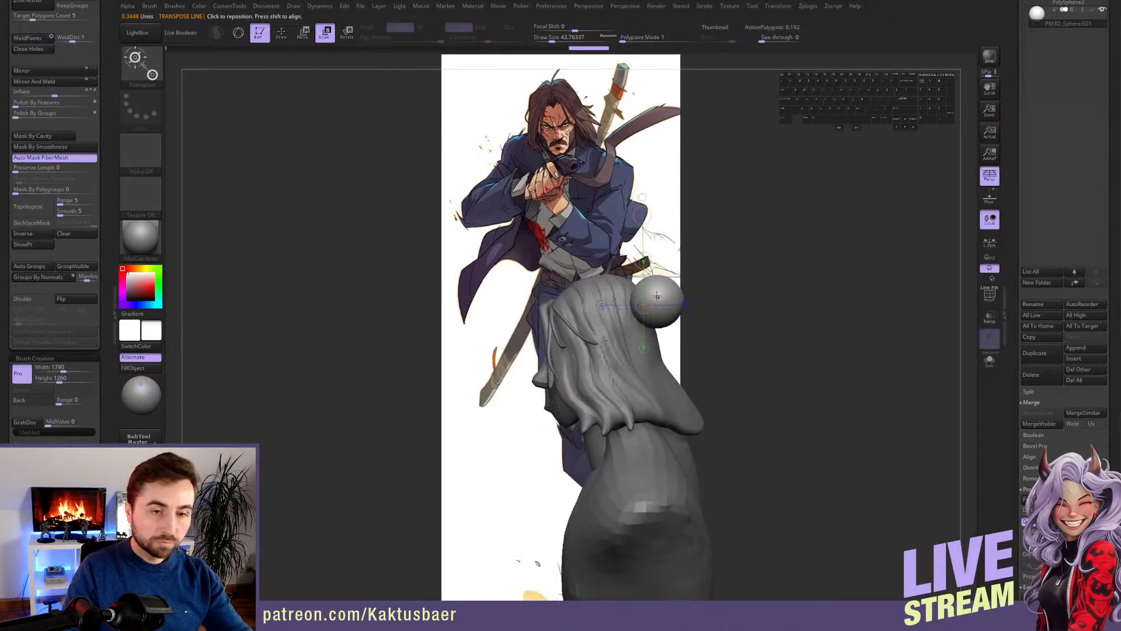
{"action": "left_click_drag", "start_coordinate": [657, 296], "coordinate": [657, 376], "text": "shift"}
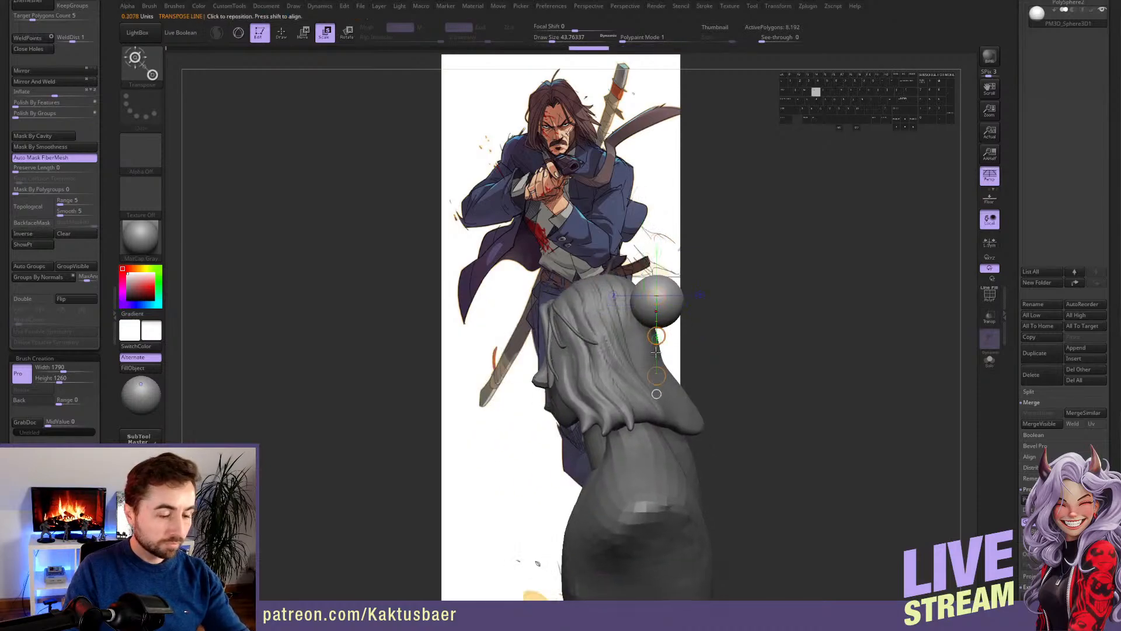
- Move the small sphere forward to eye level on the head, rotate it so its pole faces forward, and show its polyframe
{"action": "key", "text": "w"}
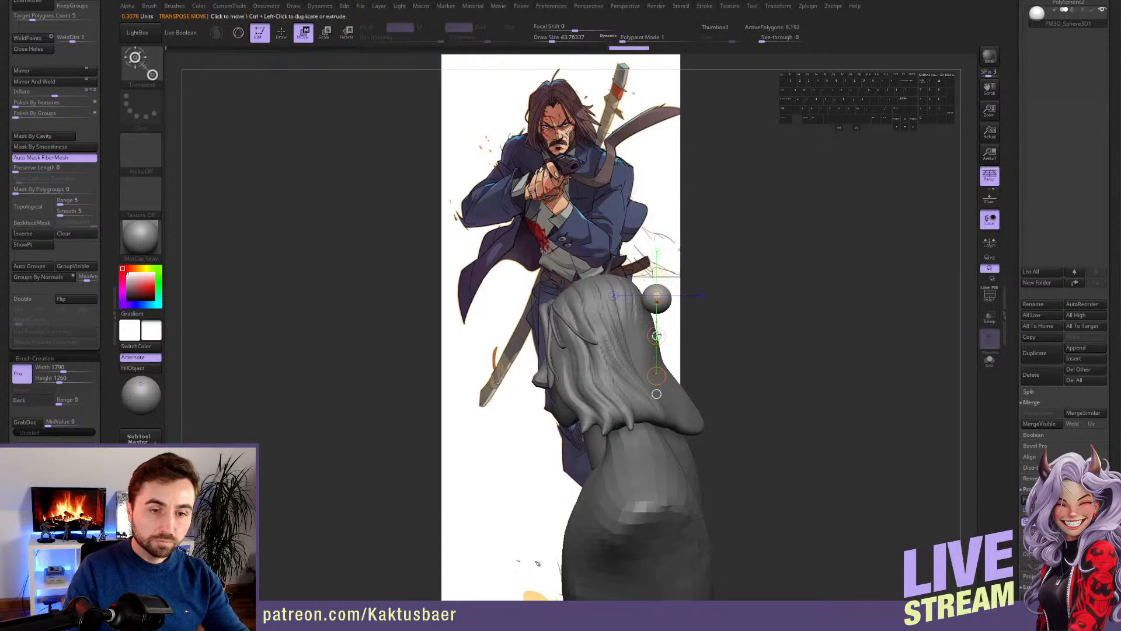
{"action": "left_click_drag", "start_coordinate": [656, 336], "coordinate": [560, 390]}
{"action": "left_click_drag", "start_coordinate": [559, 345], "coordinate": [654, 345], "text": "shift"}
{"action": "key", "text": "r"}
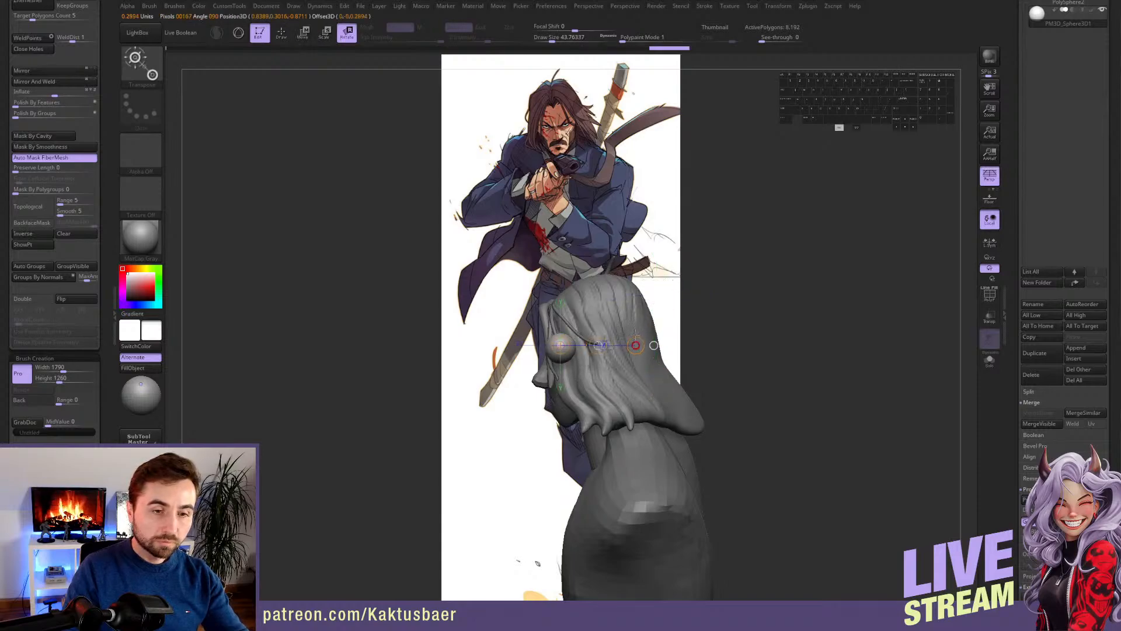
{"action": "right_click_drag", "start_coordinate": [577, 300], "coordinate": [597, 338], "text": "ctrl"}
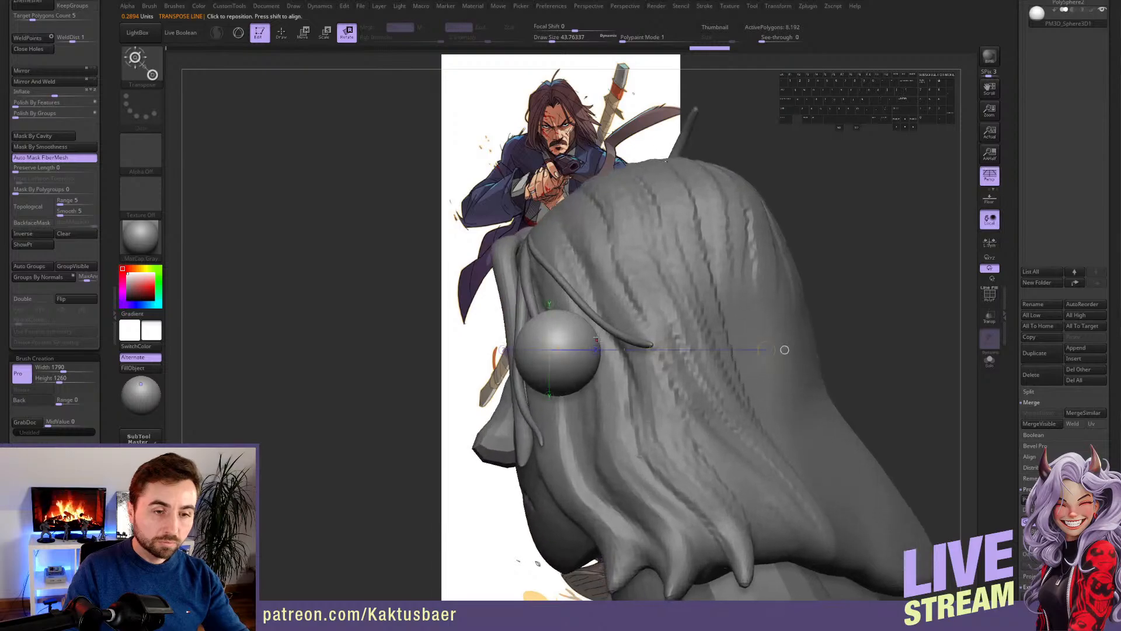
{"action": "key", "text": "shift+f"}
{"action": "left_click_drag", "start_coordinate": [583, 331], "coordinate": [664, 333]}
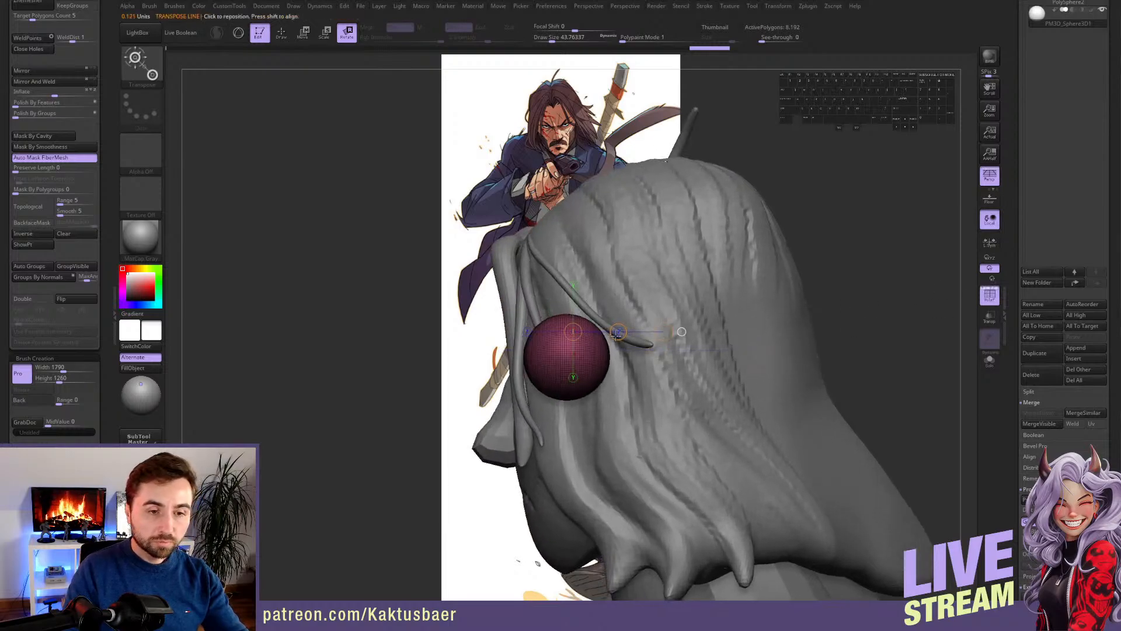
- Move the sphere sideways into the character's left eye socket and scale it down slightly
{"action": "right_click_drag", "start_coordinate": [561, 362], "coordinate": [615, 365], "text": "shift"}
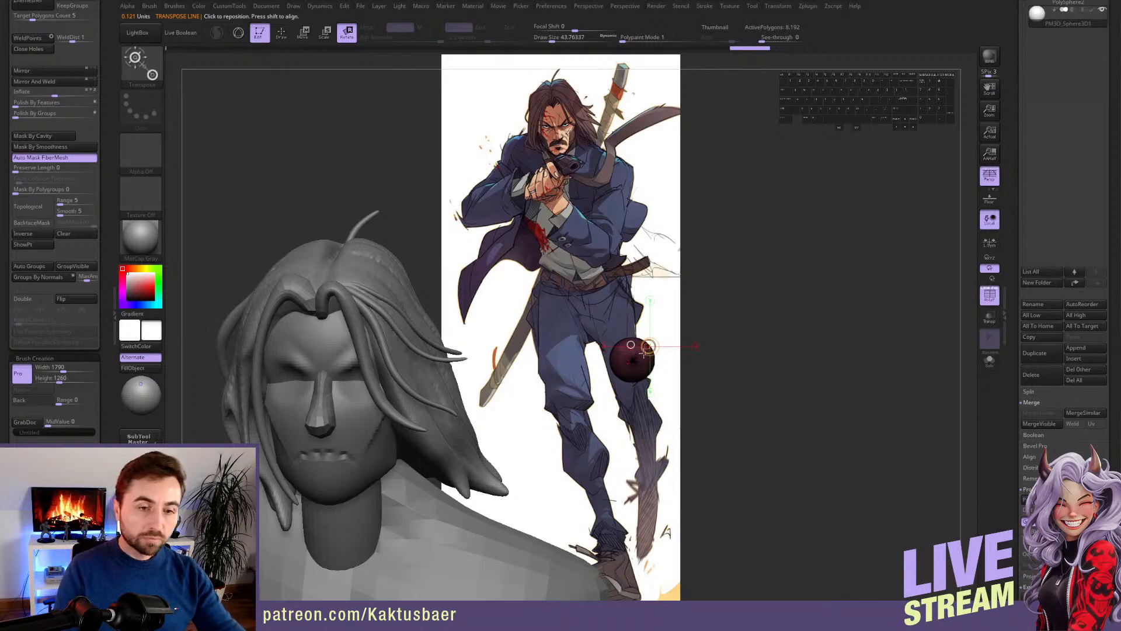
{"action": "left_click_drag", "start_coordinate": [636, 355], "coordinate": [613, 354], "text": "shift"}
{"action": "key", "text": "w"}
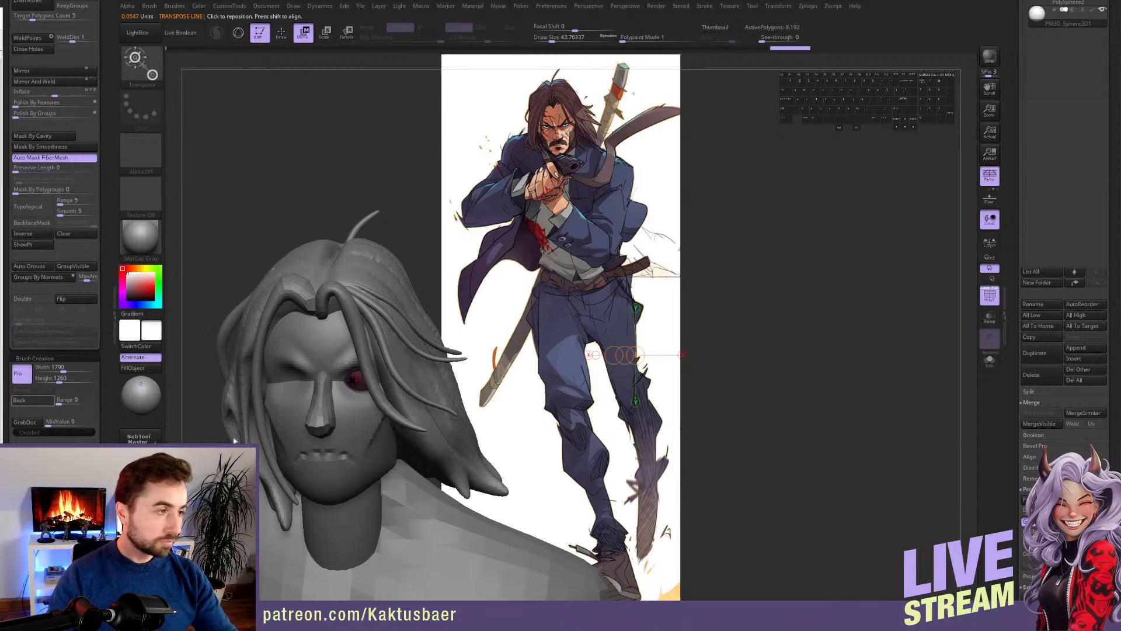
{"action": "key", "text": "q"}
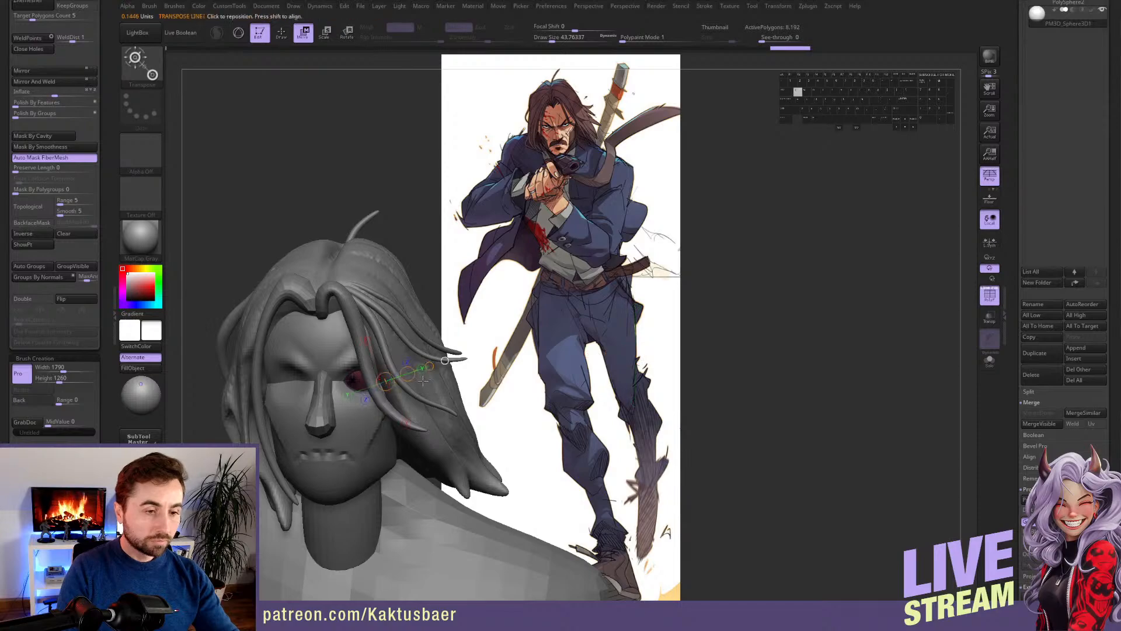
{"action": "mouse_move", "coordinate": [356, 411]}
{"action": "right_mouse_down", "text": "alt"}
{"action": "mouse_move", "coordinate": [560, 371]}
{"action": "mouse_move", "coordinate": [557, 341]}
{"action": "right_mouse_up", "text": "alt"}
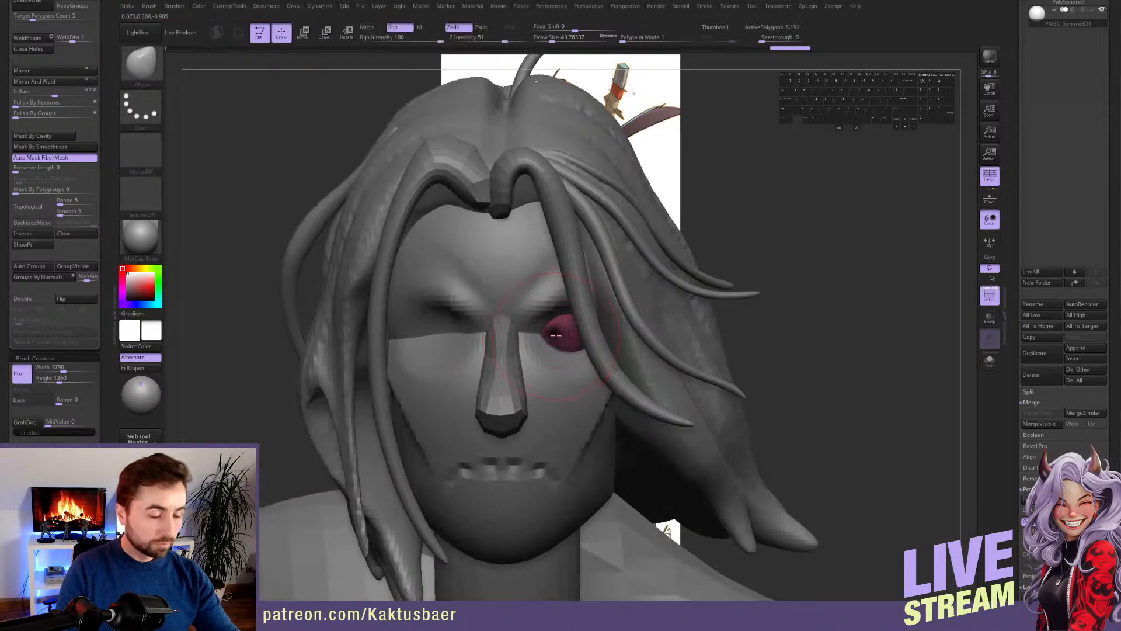
{"action": "key", "text": "e"}
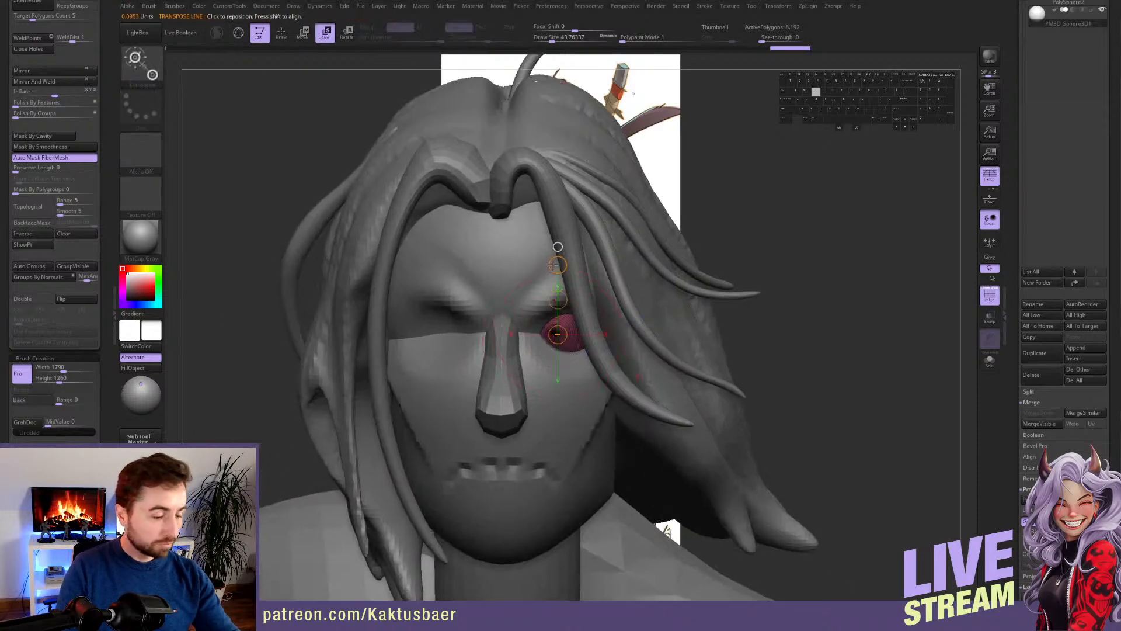
{"action": "left_click_drag", "start_coordinate": [554, 264], "coordinate": [558, 265]}
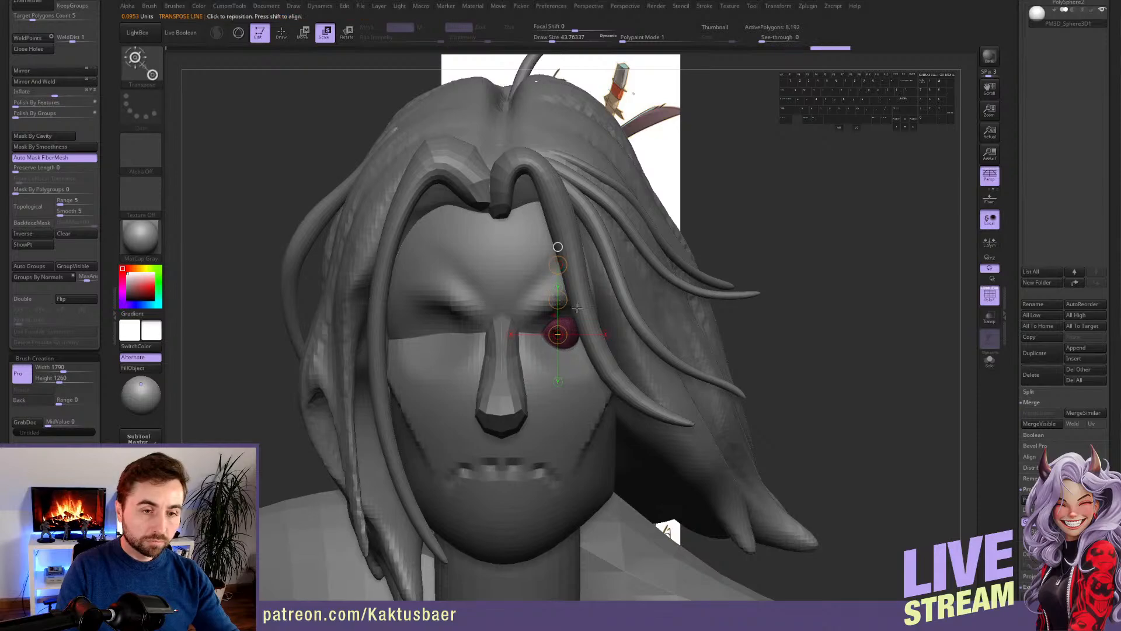
- Hide the main hair mass and the loose hair strand subtools to expose the bare head
{"action": "right_click_drag", "start_coordinate": [550, 285], "coordinate": [550, 313]}
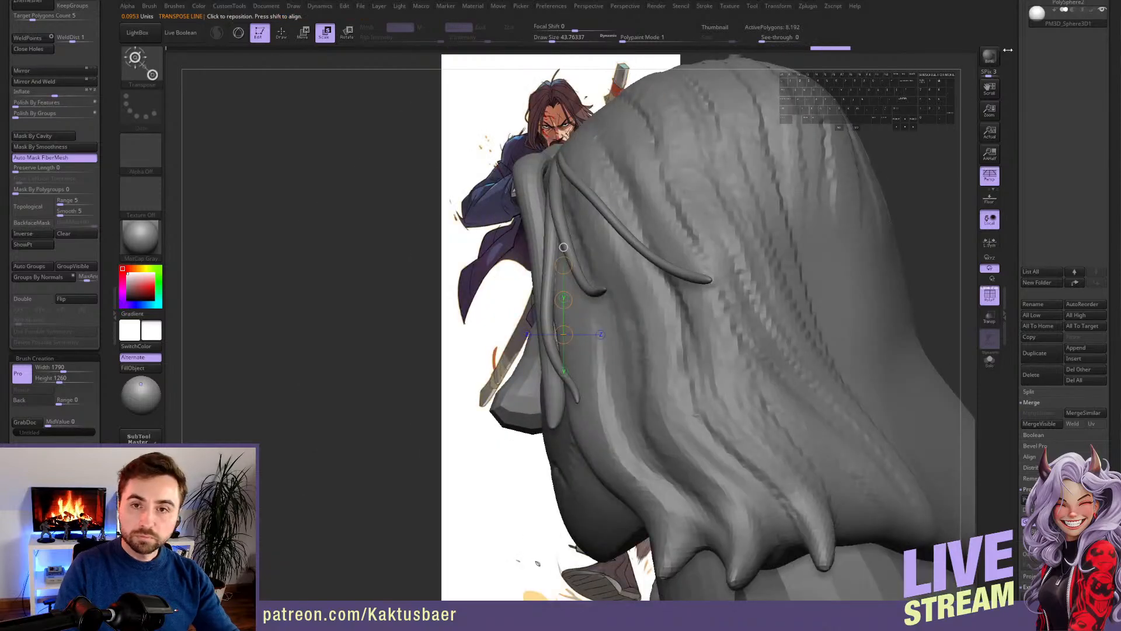
{"action": "left_click_drag", "start_coordinate": [1019, 52], "coordinate": [1051, 262]}
{"action": "left_click", "coordinate": [1103, 198]}
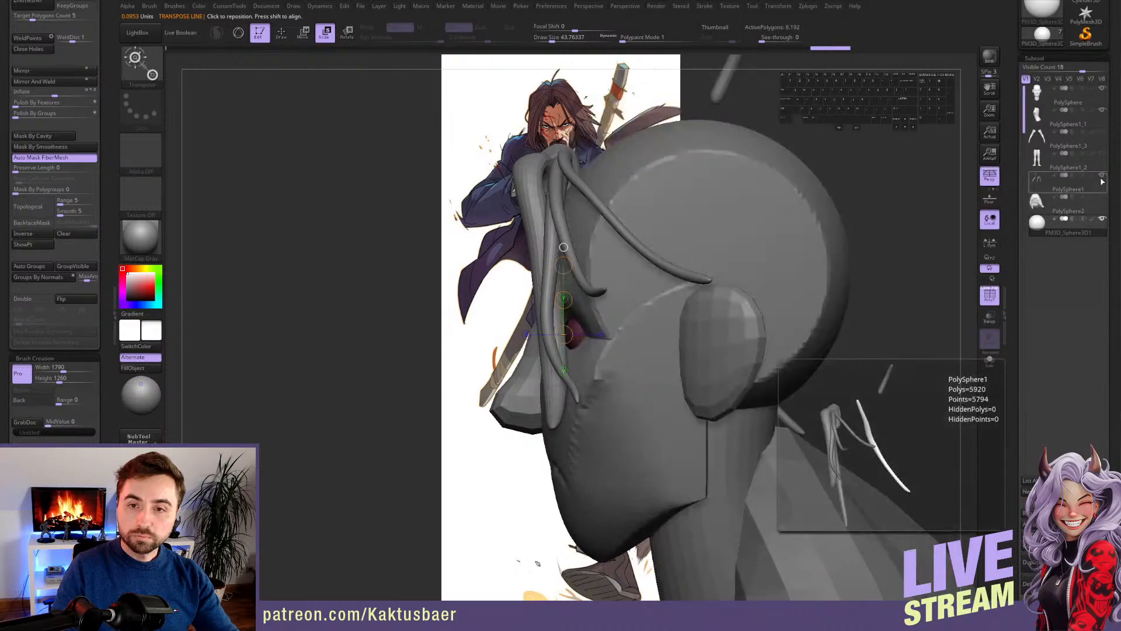
{"action": "left_click", "coordinate": [1102, 175]}
- Reposition the eyeball's depth and sideways placement in the left eye socket
{"action": "key", "text": "w"}
{"action": "mouse_move", "coordinate": [586, 327]}
{"action": "left_mouse_down", "text": "shift"}
{"action": "mouse_move", "coordinate": [643, 327]}
{"action": "mouse_move", "coordinate": [613, 326]}
{"action": "left_mouse_up", "text": "shift"}
{"action": "key", "text": "q"}
{"action": "mouse_move", "coordinate": [554, 327]}
{"action": "right_mouse_down", "text": "alt"}
{"action": "mouse_move", "coordinate": [613, 282]}
{"action": "mouse_move", "coordinate": [701, 284]}
{"action": "mouse_move", "coordinate": [686, 284]}
{"action": "right_mouse_up", "text": "alt"}
{"action": "key", "text": "w"}
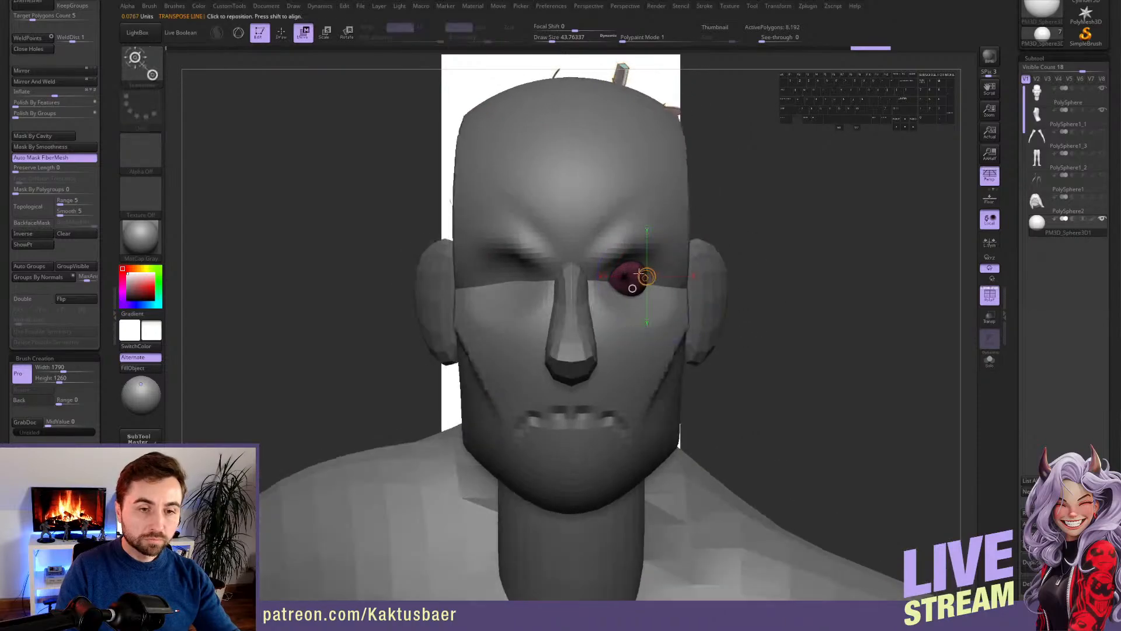
{"action": "left_click_drag", "start_coordinate": [625, 267], "coordinate": [661, 267], "text": "shift"}
{"action": "key", "text": "q"}
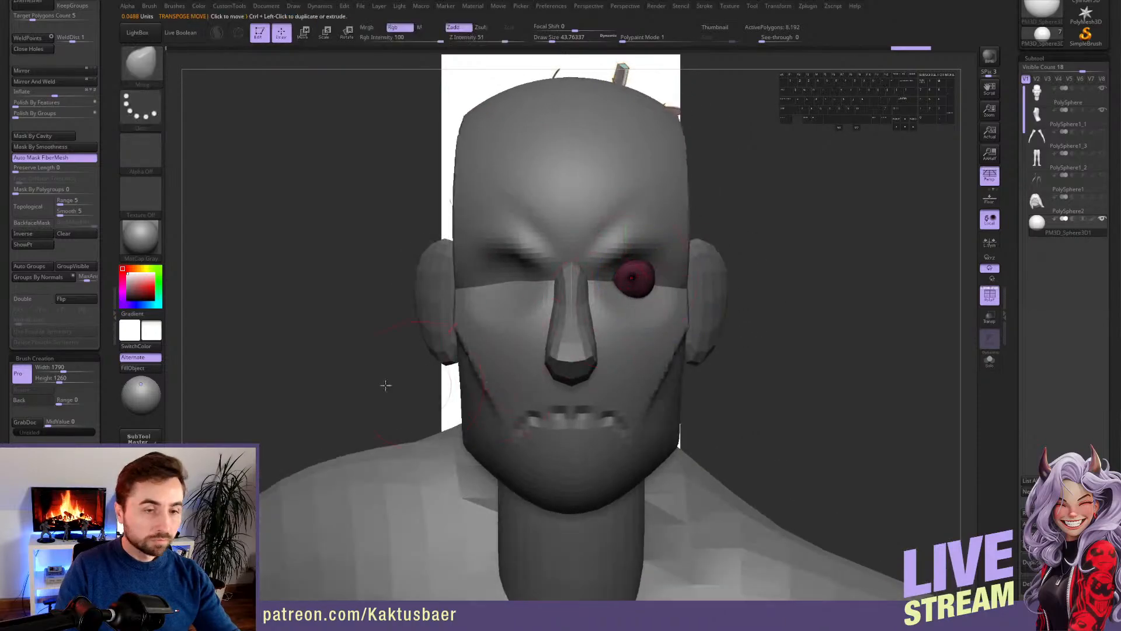
- Mirror and weld the eyeball across the X axis to create the second eye, and turn on X symmetry
{"action": "left_click_drag", "start_coordinate": [106, 127], "coordinate": [107, 153]}
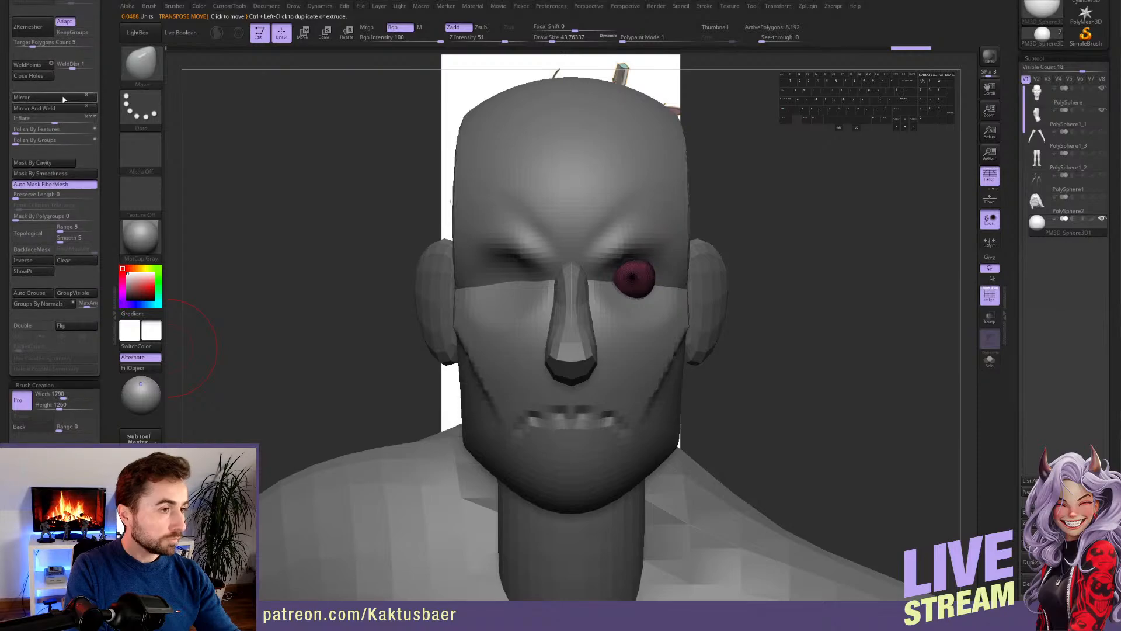
{"action": "left_click", "coordinate": [35, 97]}
{"action": "left_click", "coordinate": [35, 108]}
{"action": "key", "text": "x"}
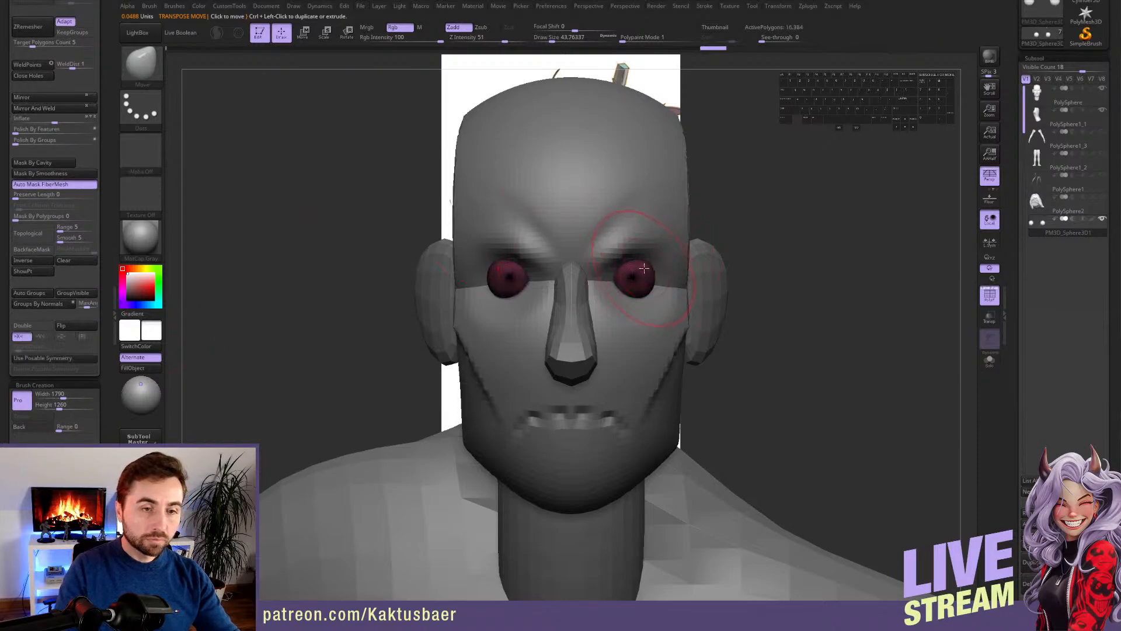
- Duplicate the eyeballs subtool and trim away the copy's lower half with the TrimCurve brush to form upper eyelids
{"action": "left_click_drag", "start_coordinate": [1015, 413], "coordinate": [1018, 354]}
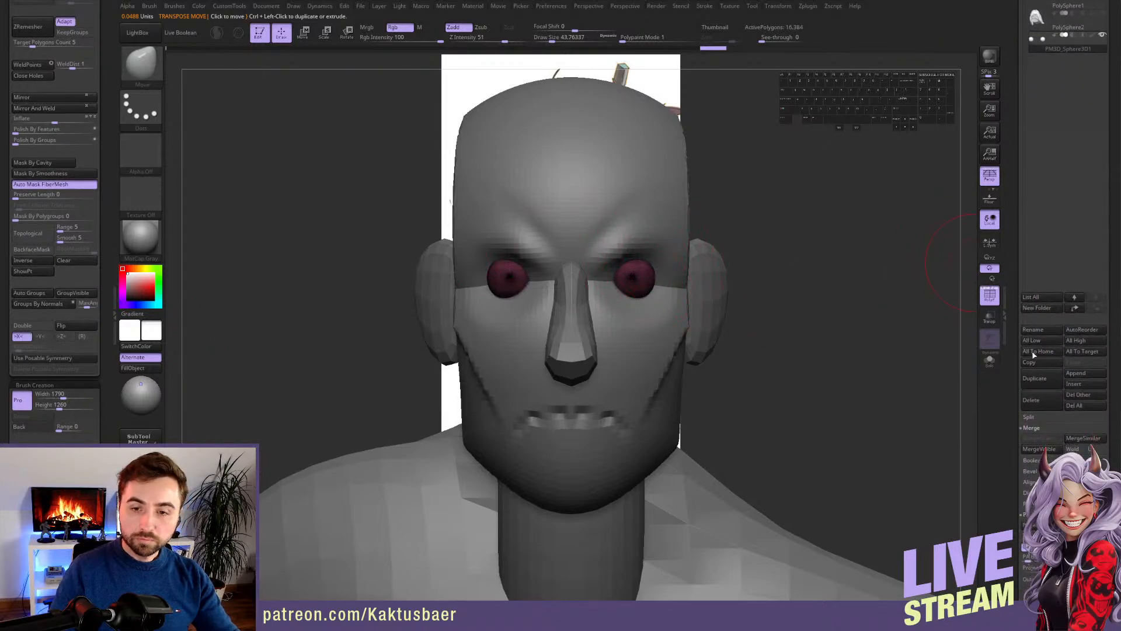
{"action": "left_click", "coordinate": [1043, 379]}
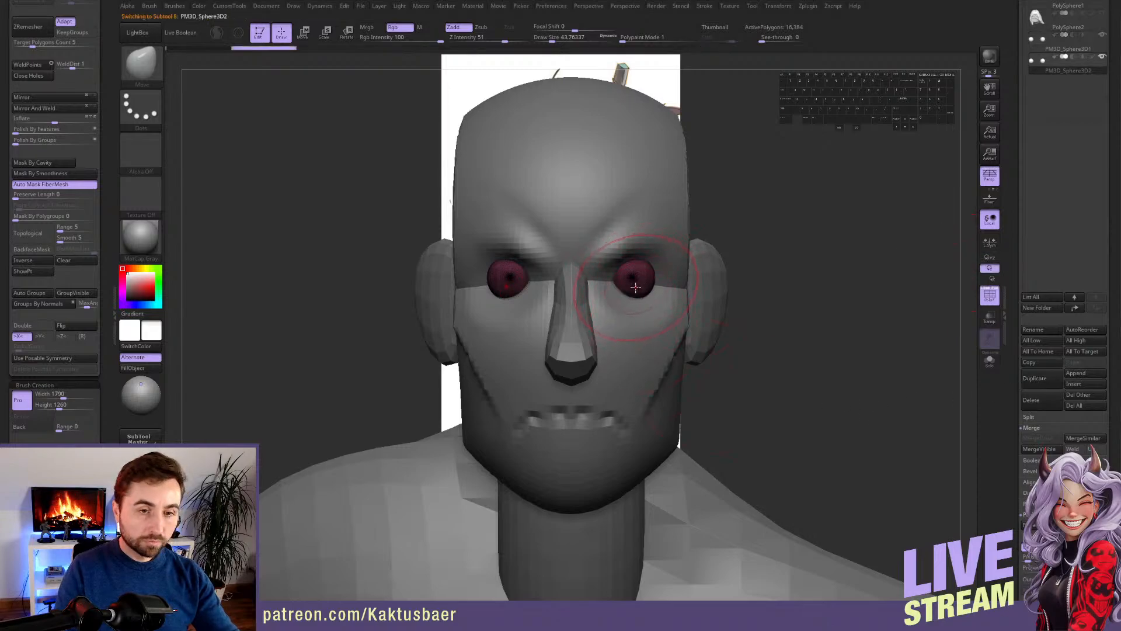
{"action": "key", "text": "b"}
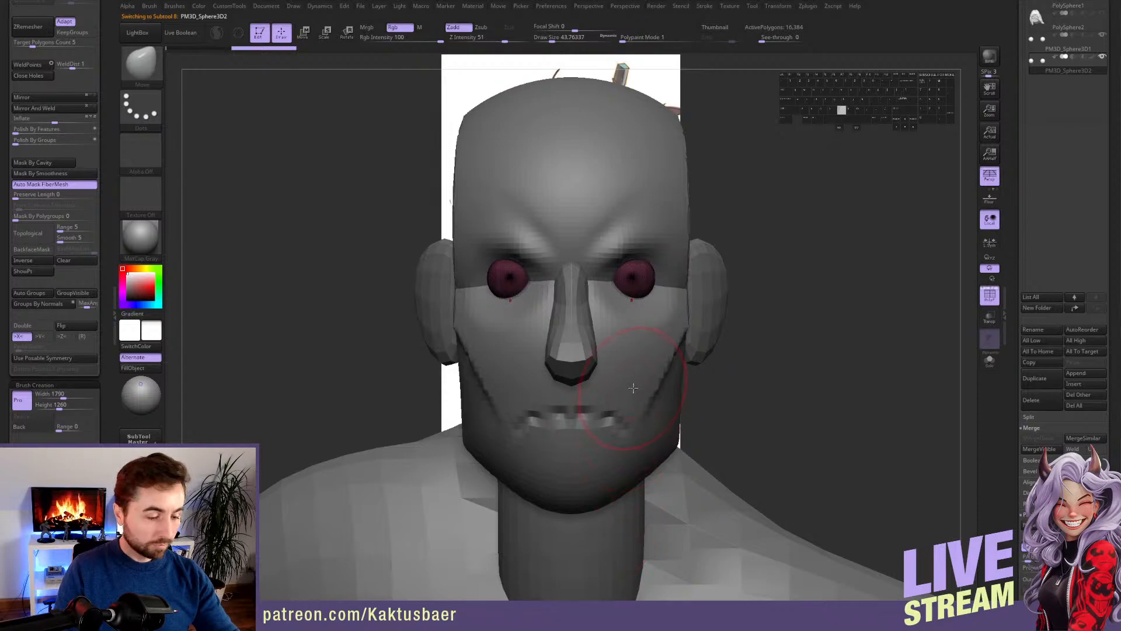
{"action": "key", "text": "b"}
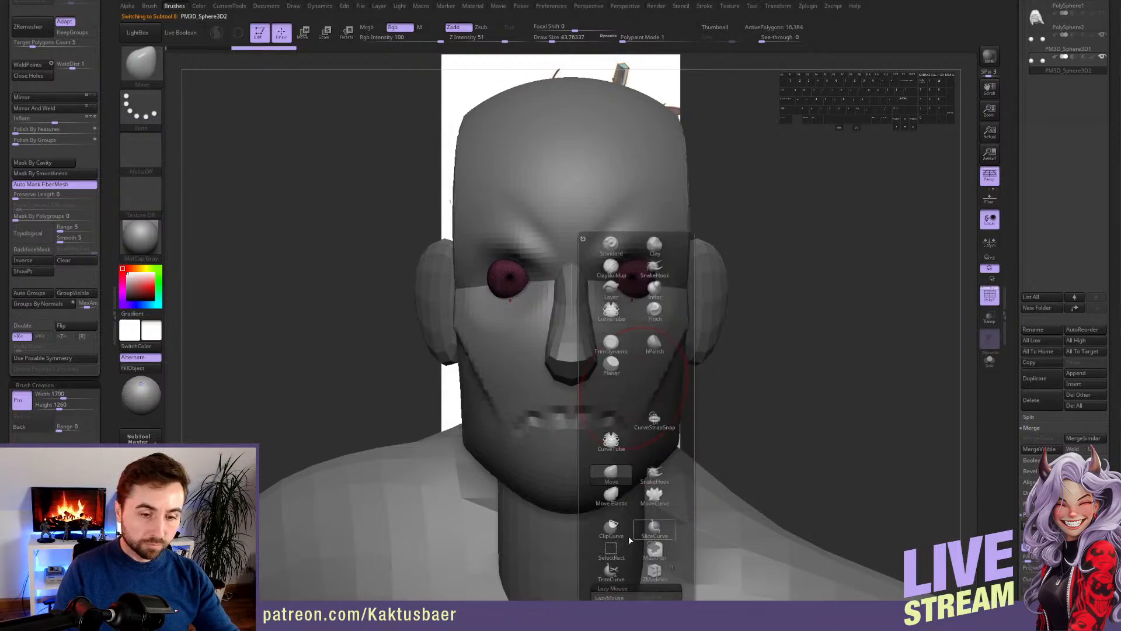
{"action": "left_click", "coordinate": [611, 573]}
{"action": "left_click_drag", "start_coordinate": [699, 278], "coordinate": [564, 278], "text": "ctrl+shift"}
{"action": "key", "text": "space"}
- Rotate the upper eyelid shells upward to open the eyes and inflate them slightly
{"action": "right_click_drag", "start_coordinate": [654, 277], "coordinate": [575, 300], "text": "alt"}
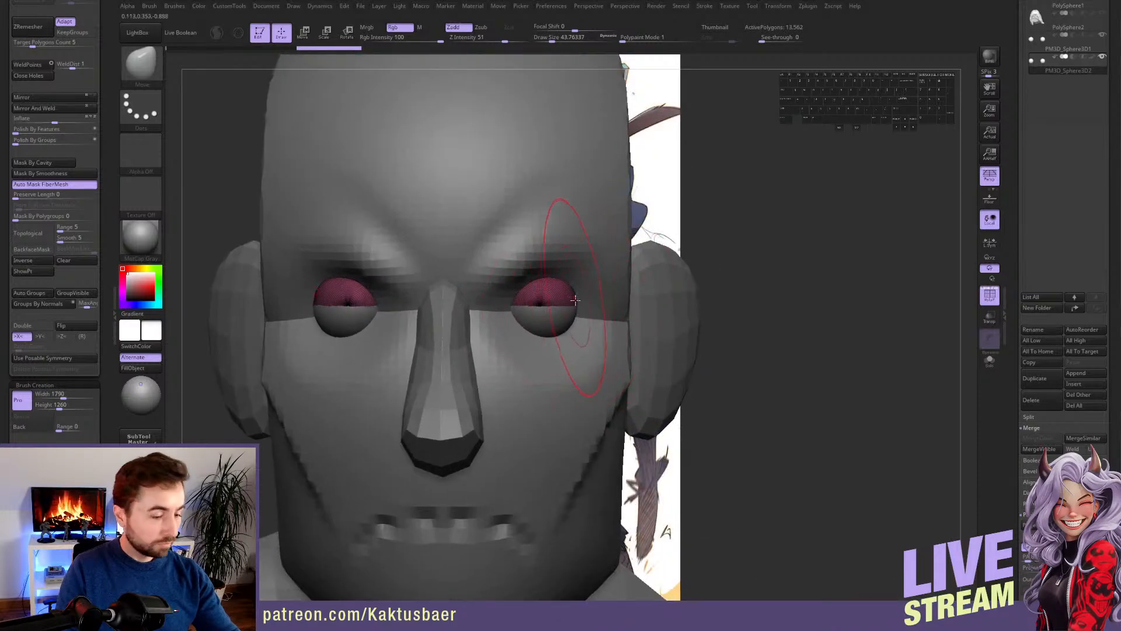
{"action": "key", "text": "e"}
{"action": "key", "text": "r"}
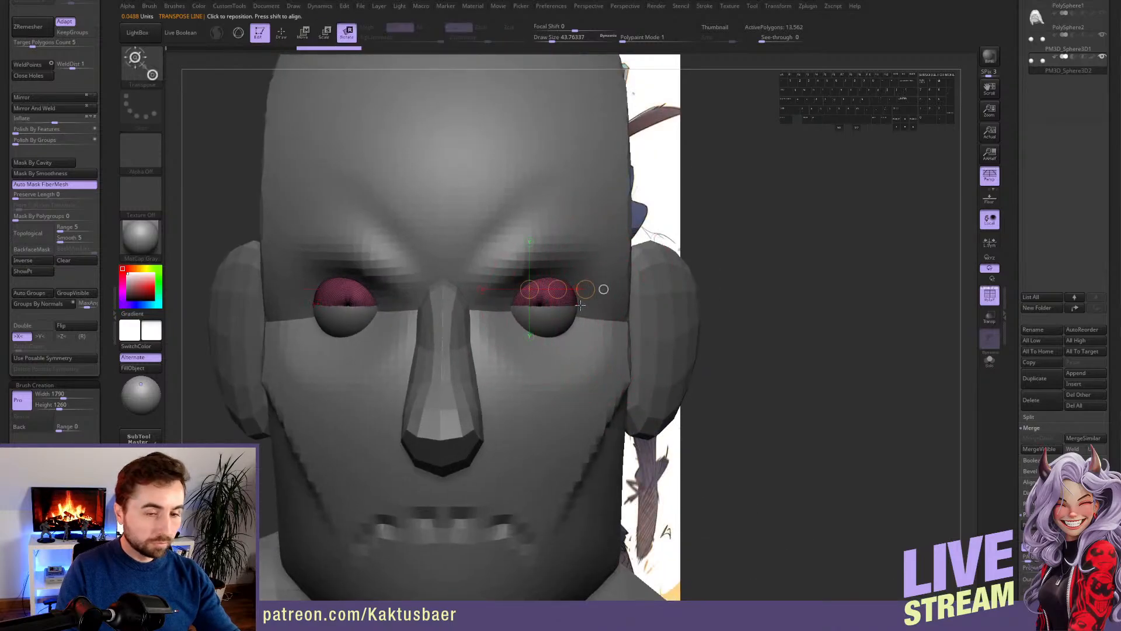
{"action": "mouse_move", "coordinate": [577, 306]}
{"action": "left_mouse_down", "text": "shift"}
{"action": "mouse_move", "coordinate": [624, 305]}
{"action": "mouse_move", "coordinate": [578, 311]}
{"action": "left_mouse_up", "text": "shift"}
{"action": "key", "text": "q"}
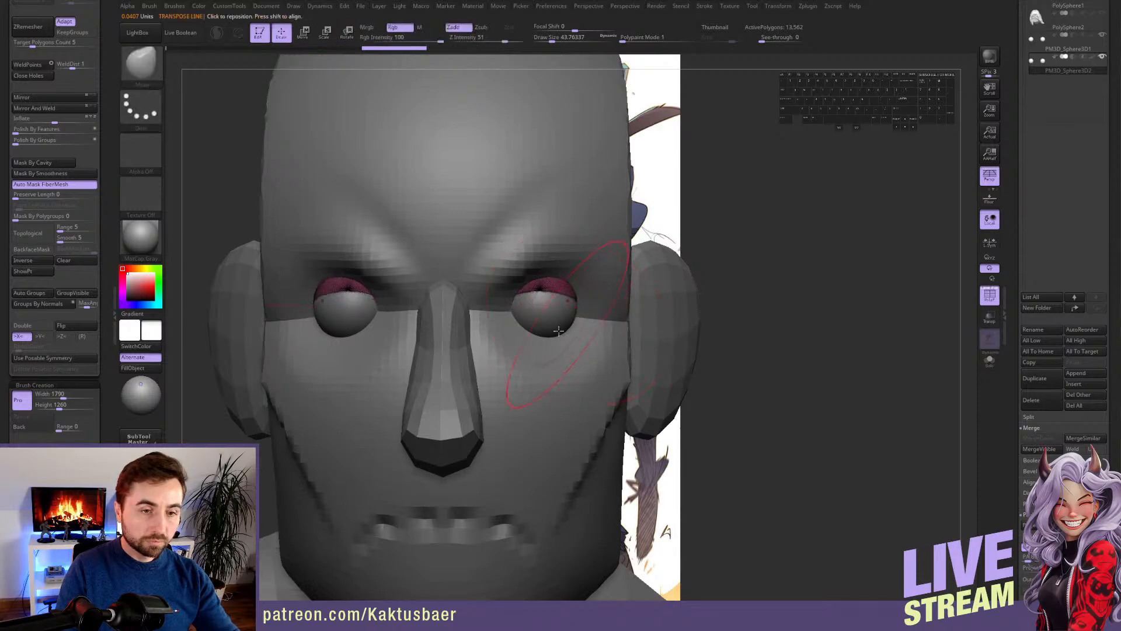
{"action": "left_click", "coordinate": [58, 121]}
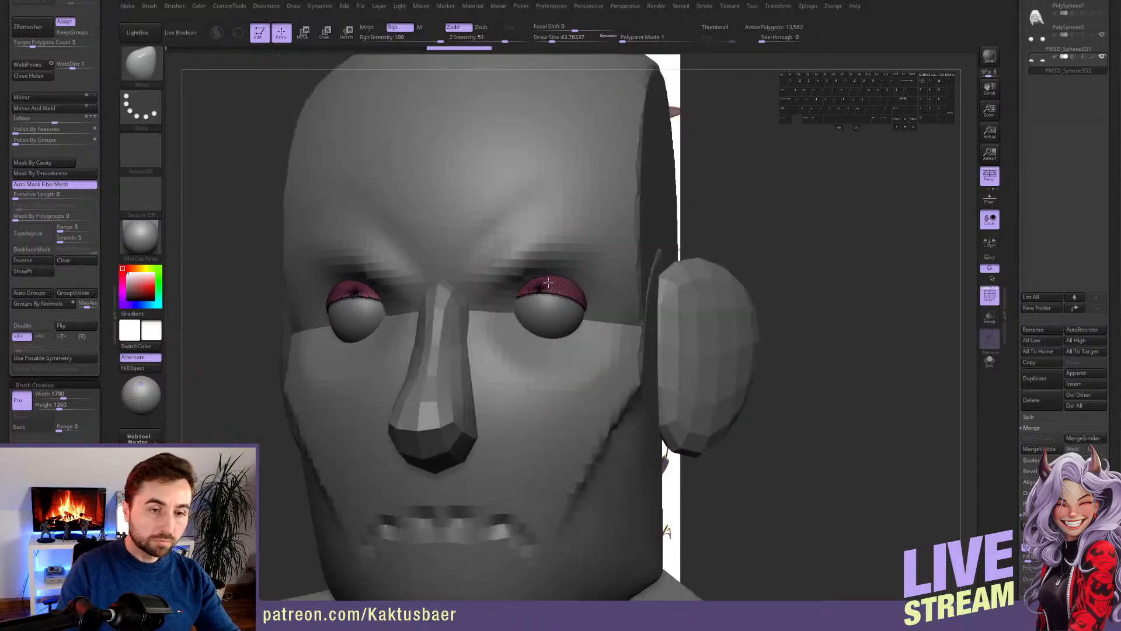
- Duplicate the upper eyelids and rotate the copy down below the eyeballs as lower eyelids
{"action": "right_click_drag", "start_coordinate": [548, 282], "coordinate": [526, 292]}
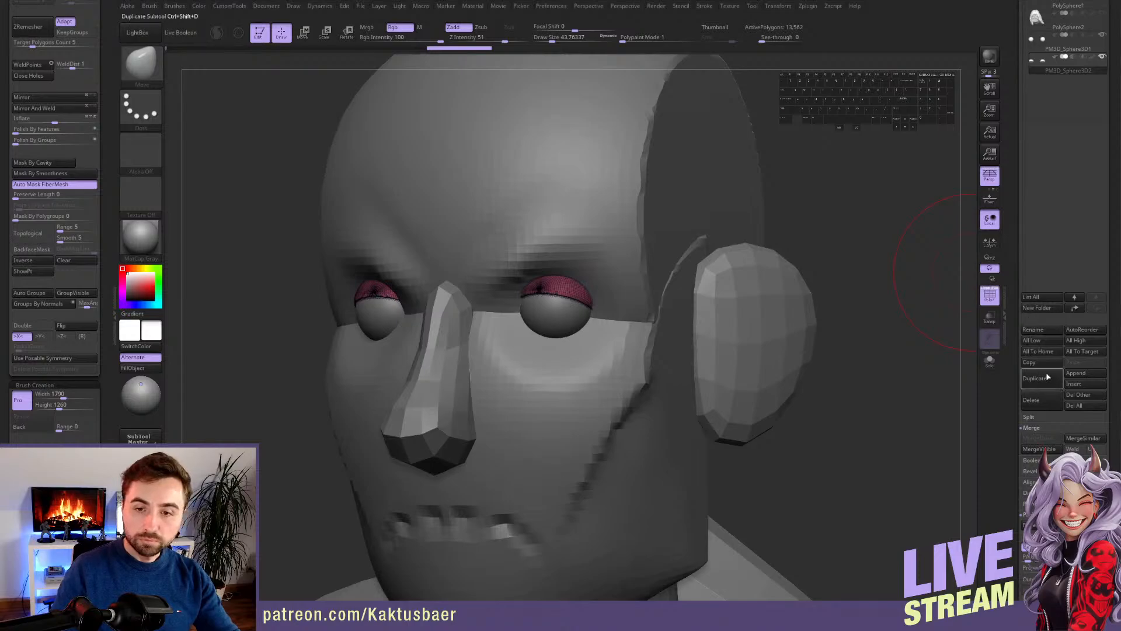
{"action": "right_click_drag", "start_coordinate": [584, 354], "coordinate": [621, 345], "text": "shift"}
{"action": "key", "text": "r"}
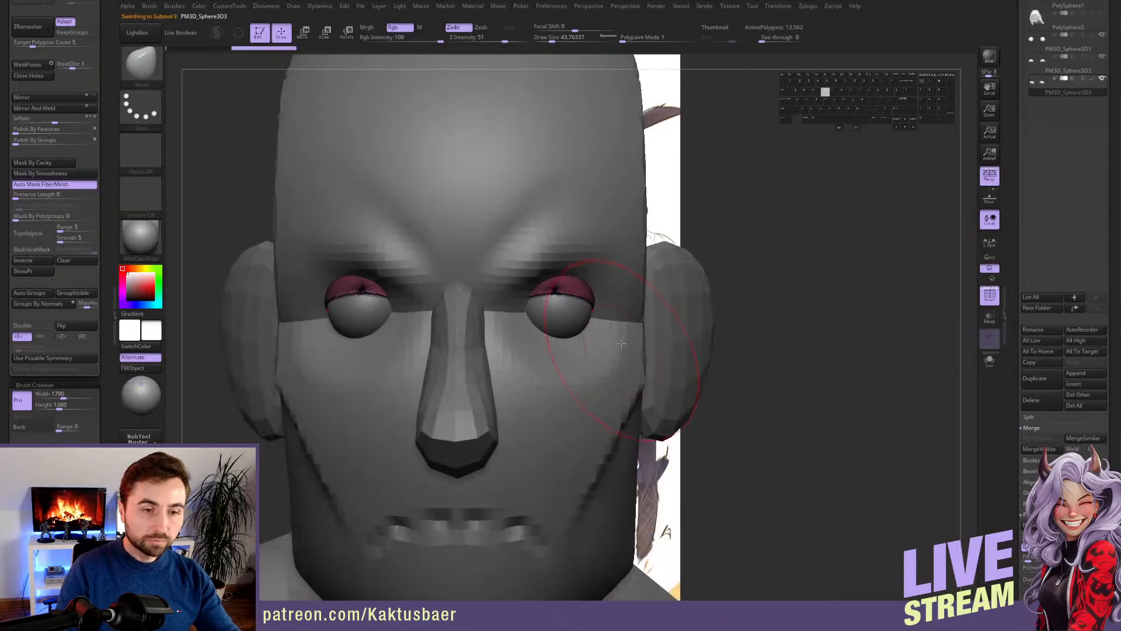
{"action": "left_click_drag", "start_coordinate": [615, 306], "coordinate": [667, 297]}
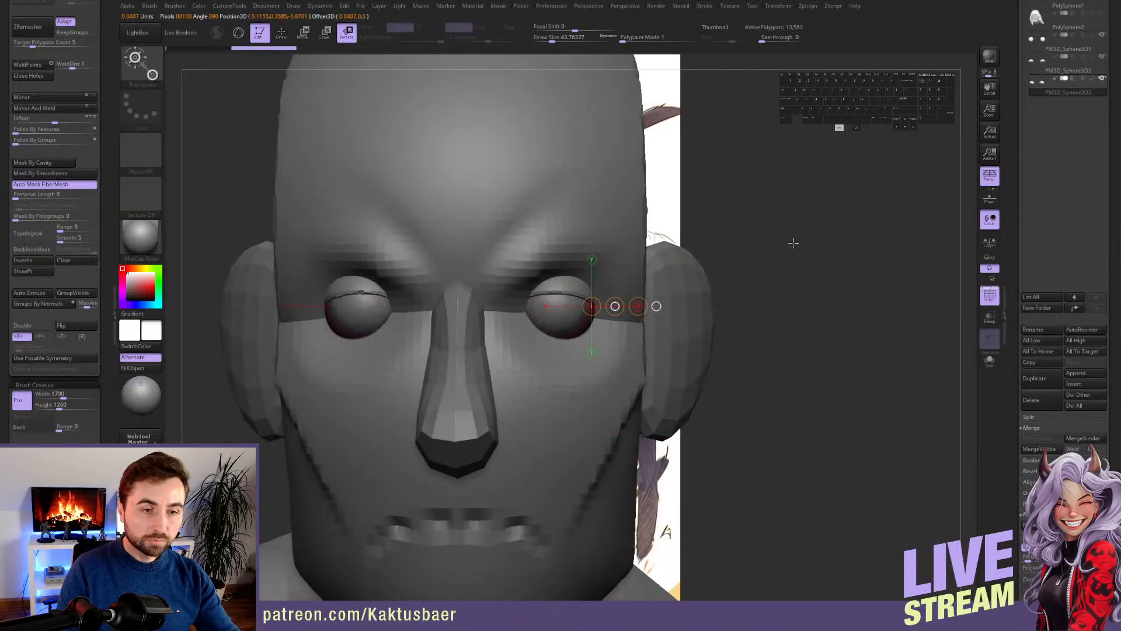
{"action": "mouse_move", "coordinate": [836, 224]}
{"action": "left_mouse_down"}
{"action": "mouse_move", "coordinate": [621, 286]}
{"action": "mouse_move", "coordinate": [625, 308]}
{"action": "mouse_move", "coordinate": [664, 308]}
{"action": "mouse_move", "coordinate": [660, 292]}
{"action": "left_mouse_up"}
{"action": "key", "text": "w"}
{"action": "key", "text": "r"}
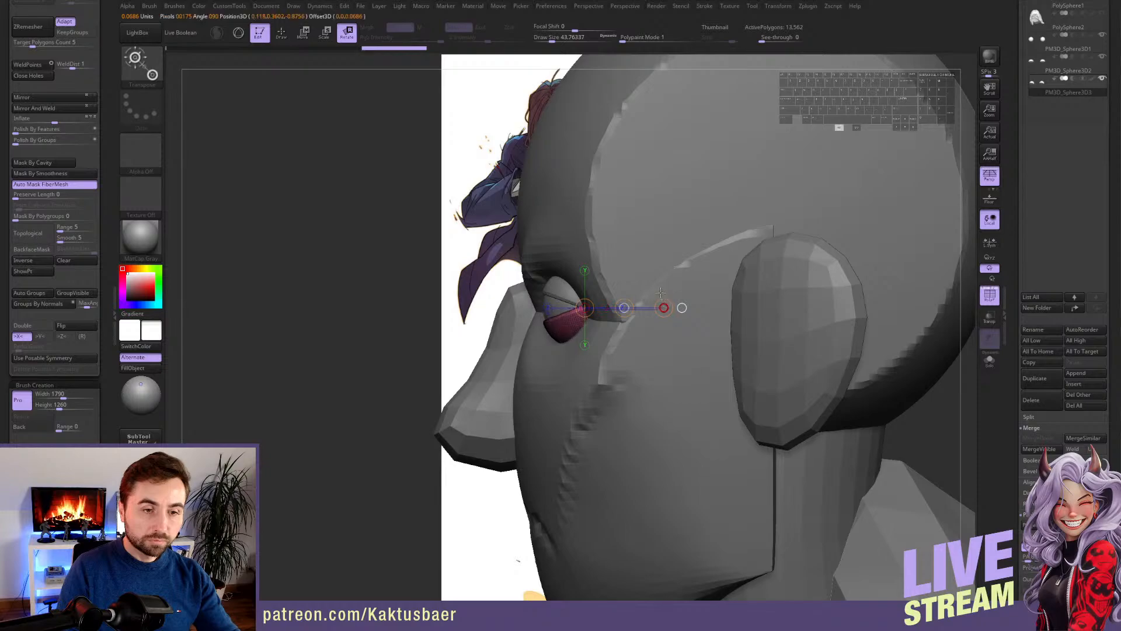
{"action": "key", "text": "q"}
- Select the head subtool, mask everything except the upper skull polygroup, and hide the polyframe
{"action": "right_click_drag", "start_coordinate": [549, 348], "coordinate": [709, 349]}
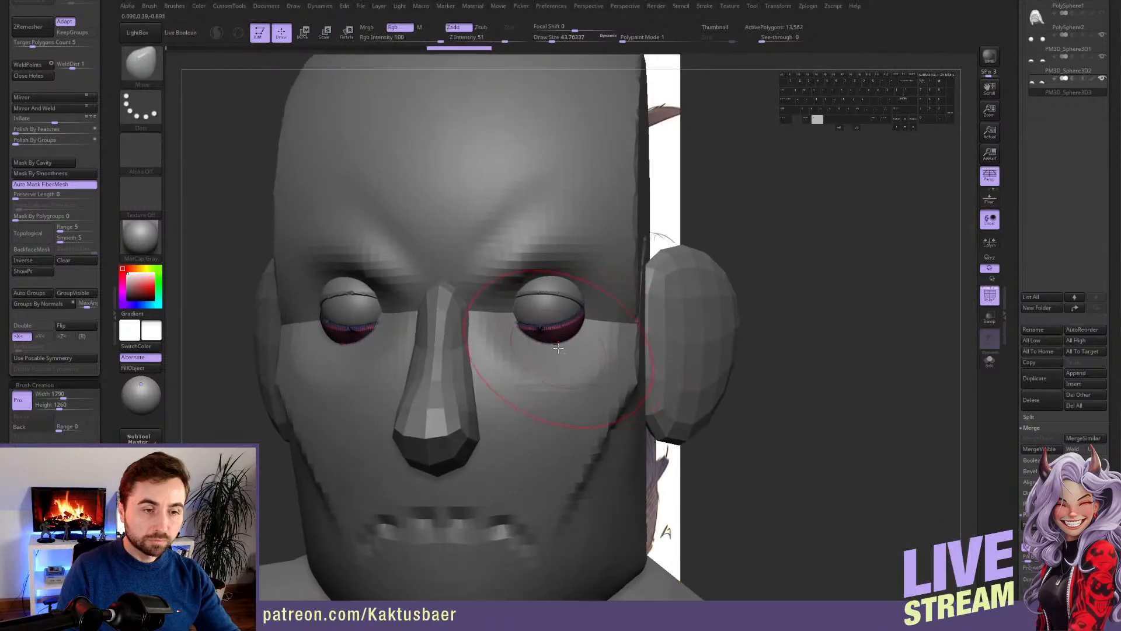
{"action": "left_click", "coordinate": [559, 376], "text": "alt"}
{"action": "right_click_drag", "start_coordinate": [545, 368], "coordinate": [544, 320], "text": "alt"}
{"action": "key", "text": "w"}
{"action": "left_click", "coordinate": [570, 301], "text": "ctrl"}
{"action": "key", "text": "q"}
{"action": "left_click", "coordinate": [988, 295]}
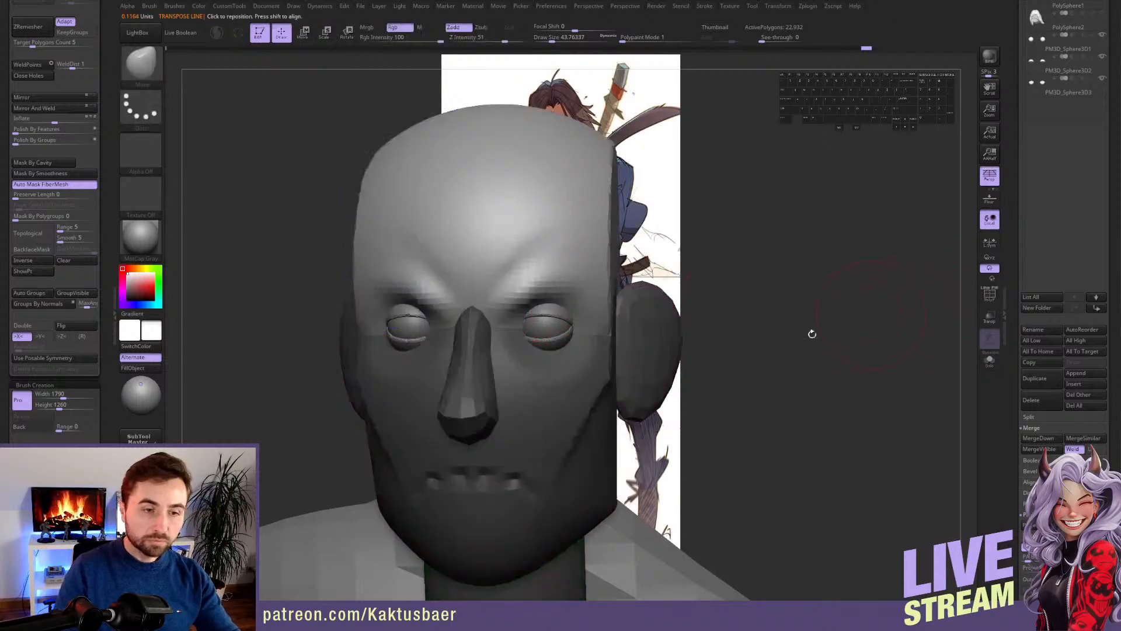
- Pull the inner brow down toward the nose bridge and eyes with the Move brush at draw sizes of about 27 and 25
{"action": "right_click_drag", "start_coordinate": [811, 333], "coordinate": [852, 338], "text": "alt"}
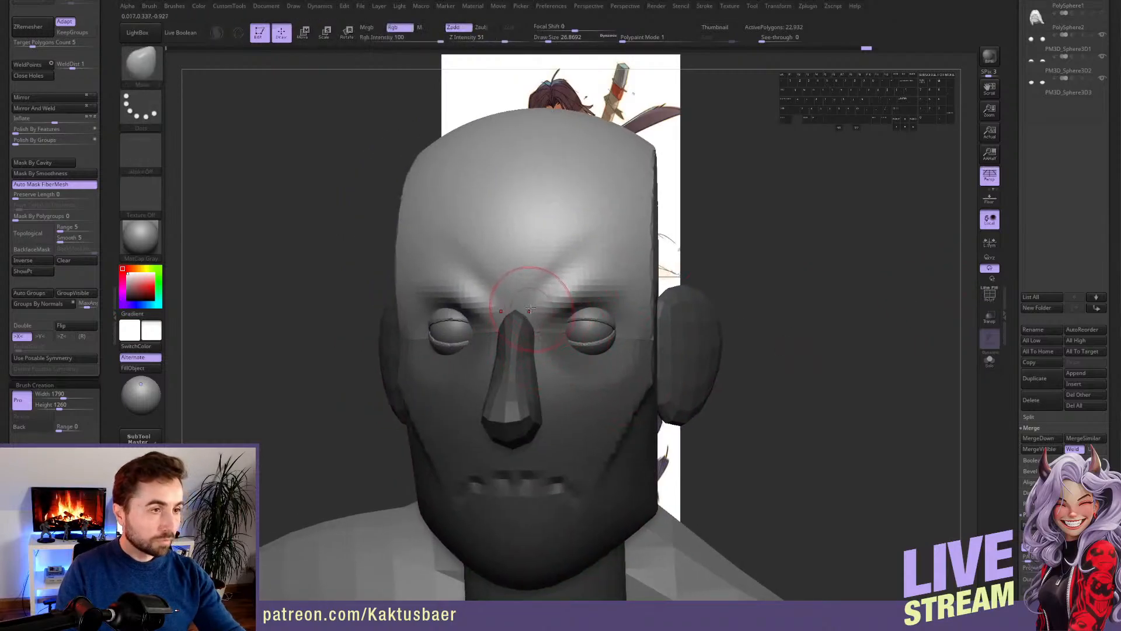
{"action": "left_click_drag", "start_coordinate": [538, 309], "coordinate": [552, 310], "text": "alt"}
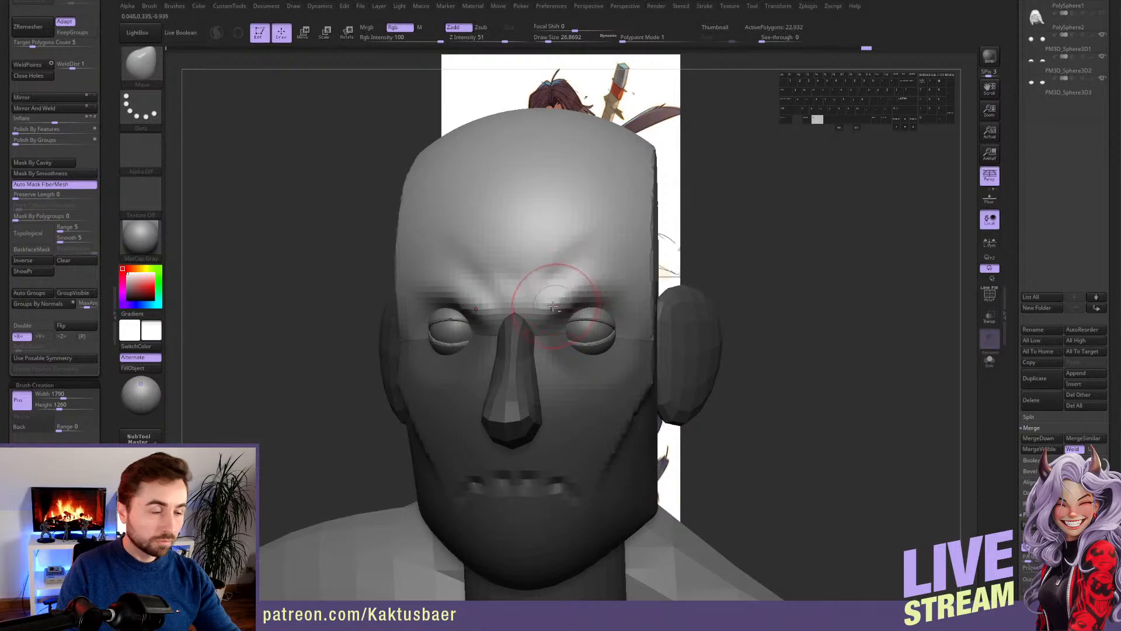
{"action": "key", "text": "s"}
{"action": "left_click_drag", "start_coordinate": [551, 310], "coordinate": [559, 326]}
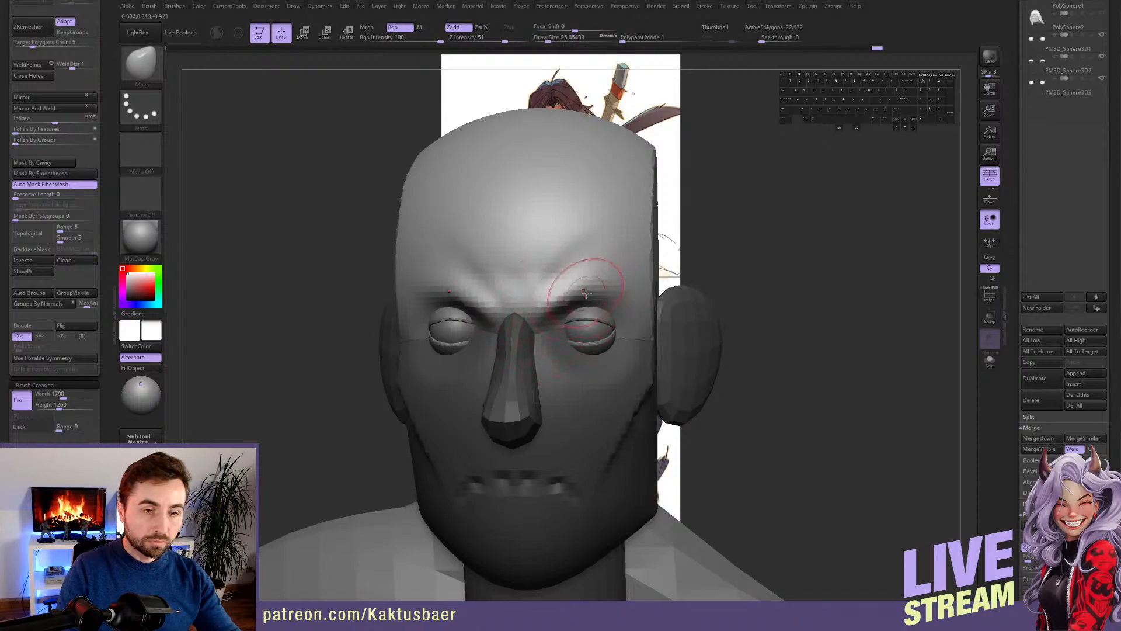
- Build up the brow ridge above the eyes with the ClayBuildup brush at a draw size of about 15.5
{"action": "key", "text": "b"}
{"action": "key", "text": "c"}
{"action": "key", "text": "b"}
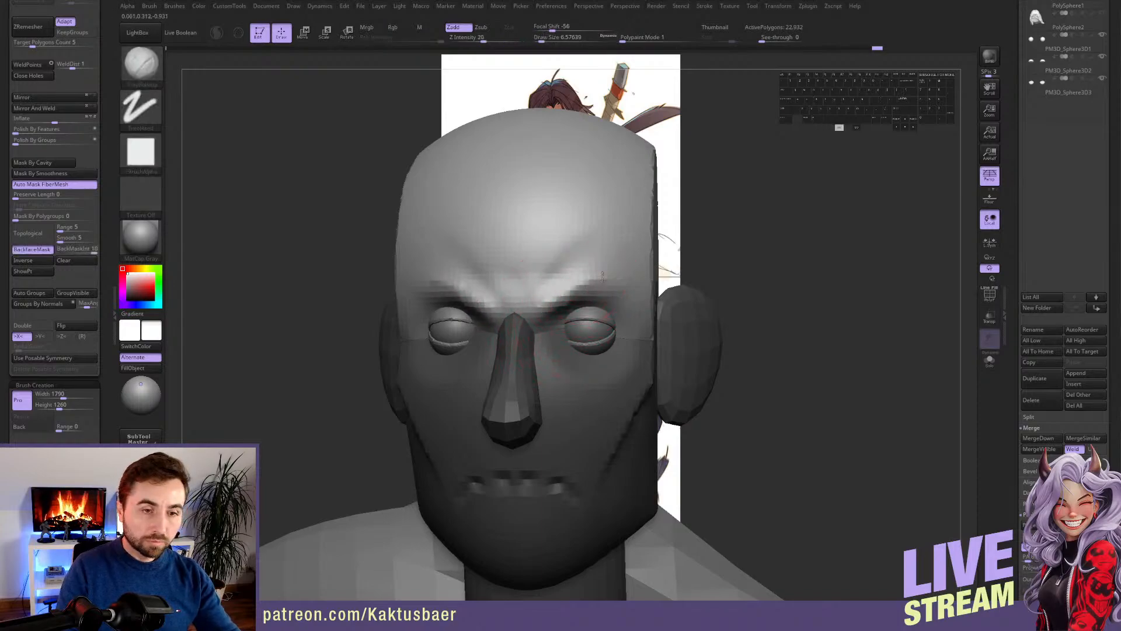
{"action": "mouse_move", "coordinate": [602, 276]}
{"action": "left_mouse_down"}
{"action": "mouse_move", "coordinate": [558, 295]}
{"action": "mouse_move", "coordinate": [572, 254]}
{"action": "mouse_move", "coordinate": [615, 256]}
{"action": "left_mouse_up"}
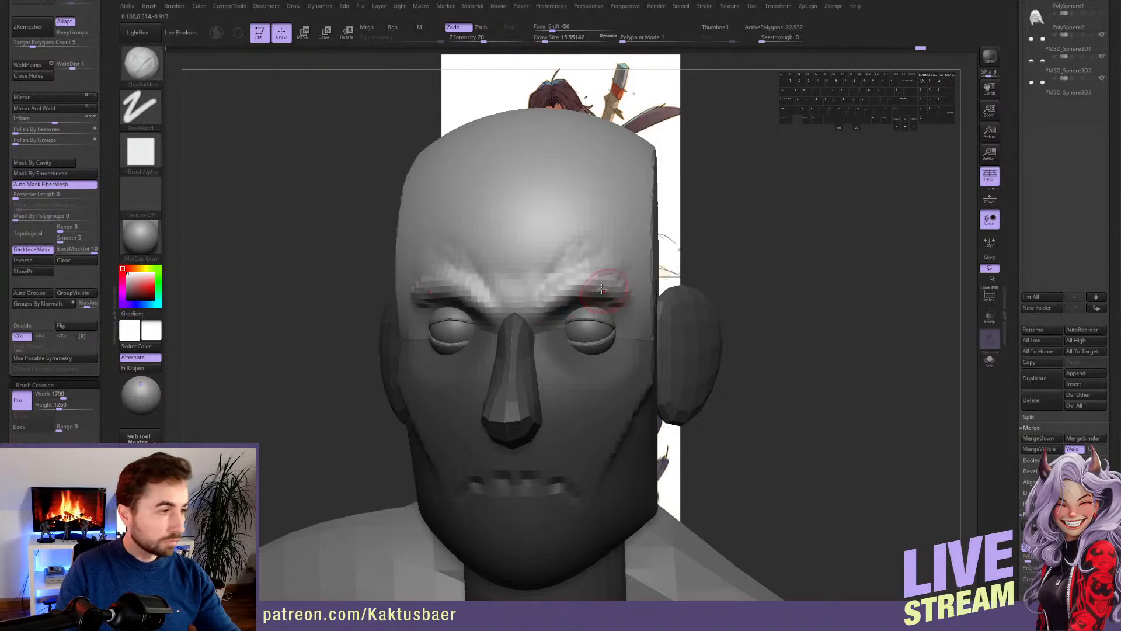
{"action": "right_click_drag", "start_coordinate": [618, 261], "coordinate": [604, 261]}
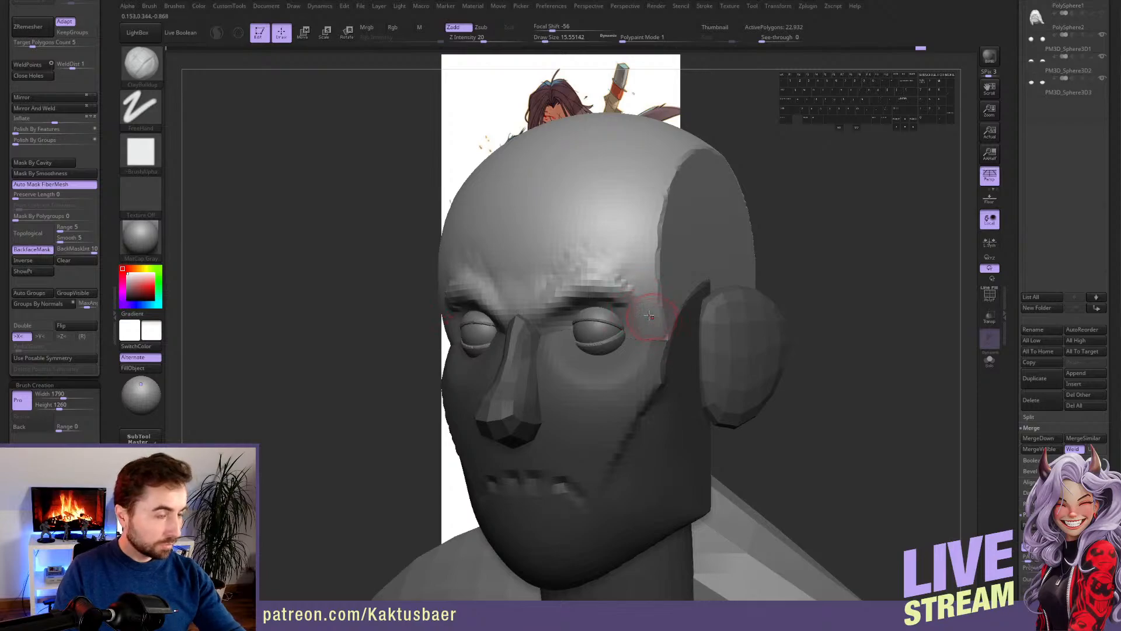
- Flatten the edge between forehead and temple with the TrimDynamic brush at a draw size of about 25
{"action": "key", "text": "b"}
{"action": "key", "text": "t"}
{"action": "key", "text": "d"}
{"action": "mouse_move", "coordinate": [660, 283]}
{"action": "left_mouse_down"}
{"action": "mouse_move", "coordinate": [658, 298]}
{"action": "mouse_move", "coordinate": [651, 216]}
{"action": "mouse_move", "coordinate": [654, 284]}
{"action": "left_mouse_up"}
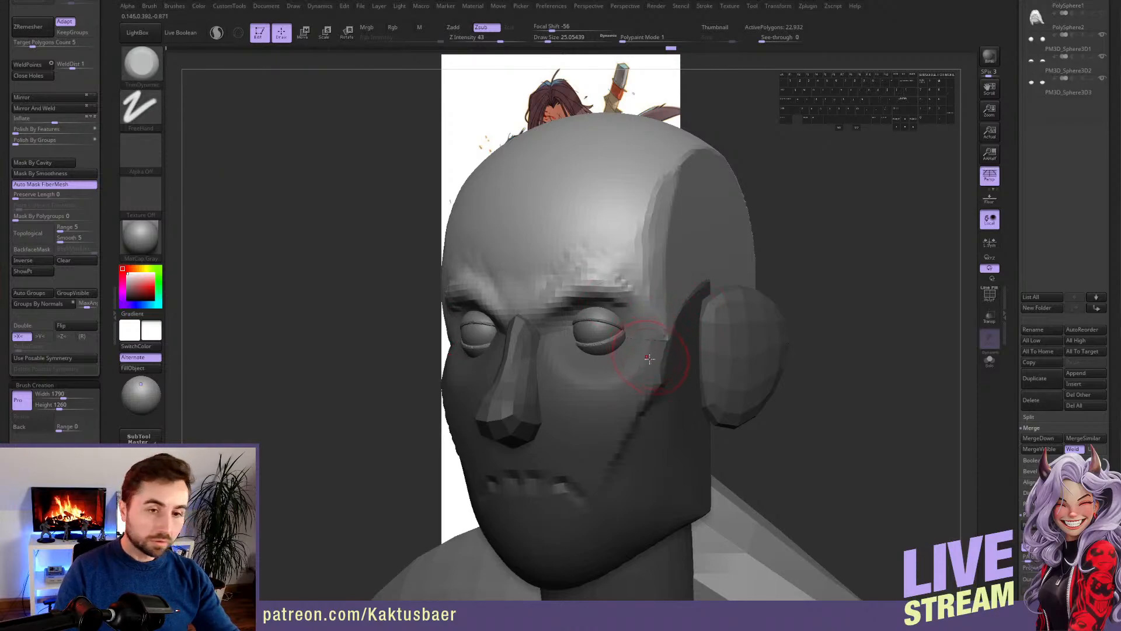
{"action": "right_click_drag", "start_coordinate": [649, 359], "coordinate": [583, 306]}
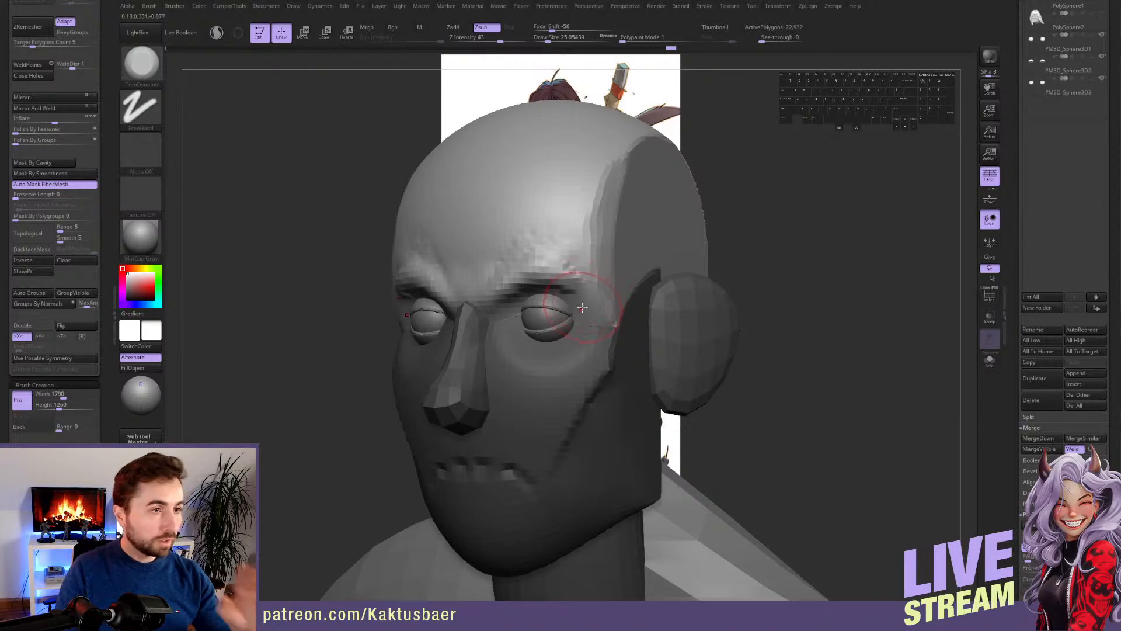
- Build up the outer brow and carve back the temple edge with the ClayBuildup brush at a draw size of about 21.6
{"action": "key", "text": "b"}
{"action": "key", "text": "c"}
{"action": "key", "text": "b"}
{"action": "key", "text": "s"}
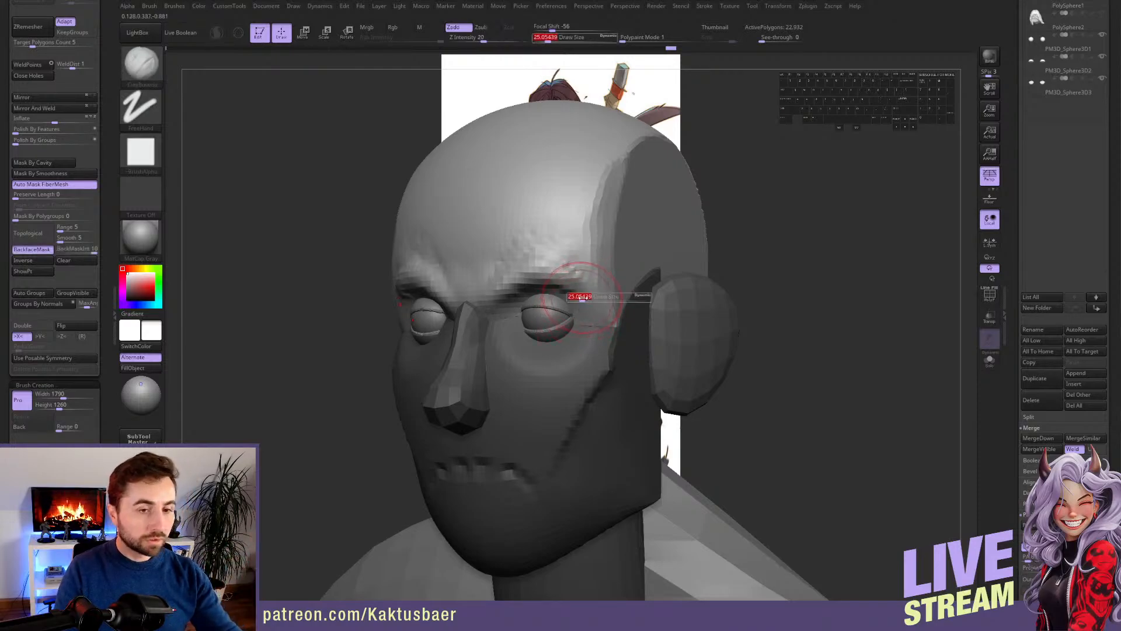
{"action": "left_click_drag", "start_coordinate": [582, 299], "coordinate": [580, 299]}
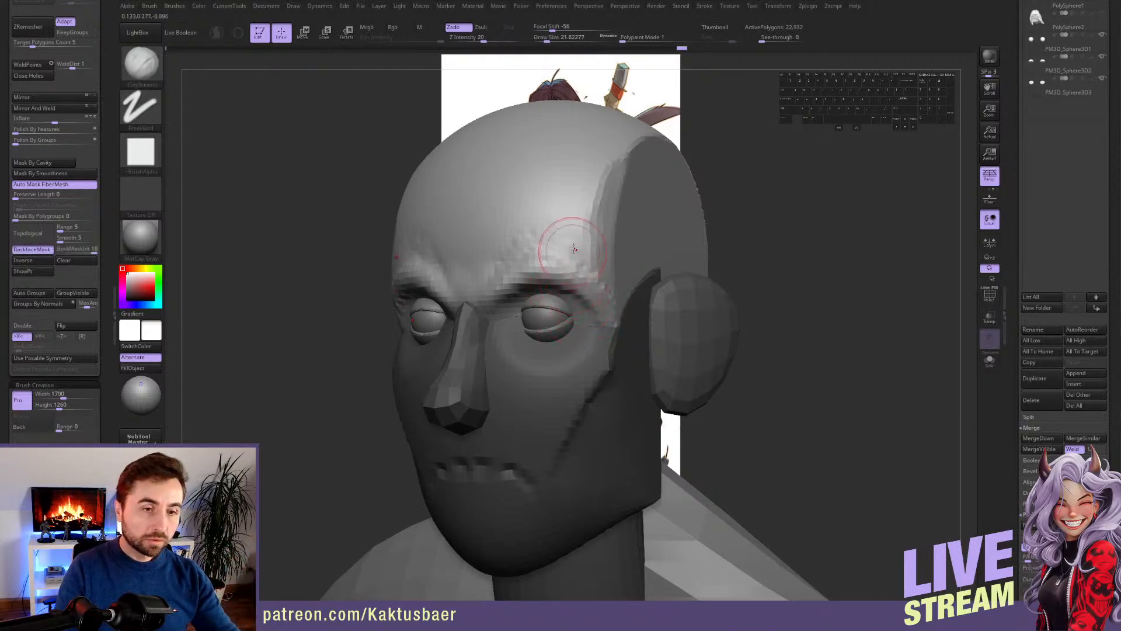
{"action": "mouse_move", "coordinate": [601, 242]}
{"action": "left_mouse_down", "text": "alt"}
{"action": "mouse_move", "coordinate": [591, 228]}
{"action": "mouse_move", "coordinate": [622, 179]}
{"action": "left_mouse_up", "text": "alt"}
- Refine the outer brow and temple at a draw size of about 13, and release the mask on the lower face
{"action": "key", "text": "s"}
{"action": "mouse_move", "coordinate": [622, 192]}
{"action": "left_mouse_down"}
{"action": "mouse_move", "coordinate": [634, 175]}
{"action": "mouse_move", "coordinate": [612, 219]}
{"action": "mouse_move", "coordinate": [609, 207]}
{"action": "left_mouse_up"}
{"action": "key", "text": "s"}
{"action": "mouse_move", "coordinate": [586, 259]}
{"action": "right_mouse_down", "text": "alt"}
{"action": "mouse_move", "coordinate": [590, 246]}
{"action": "mouse_move", "coordinate": [554, 262]}
{"action": "right_mouse_up", "text": "alt"}
{"action": "key", "text": "s"}
{"action": "left_click_drag", "start_coordinate": [555, 266], "coordinate": [548, 266]}
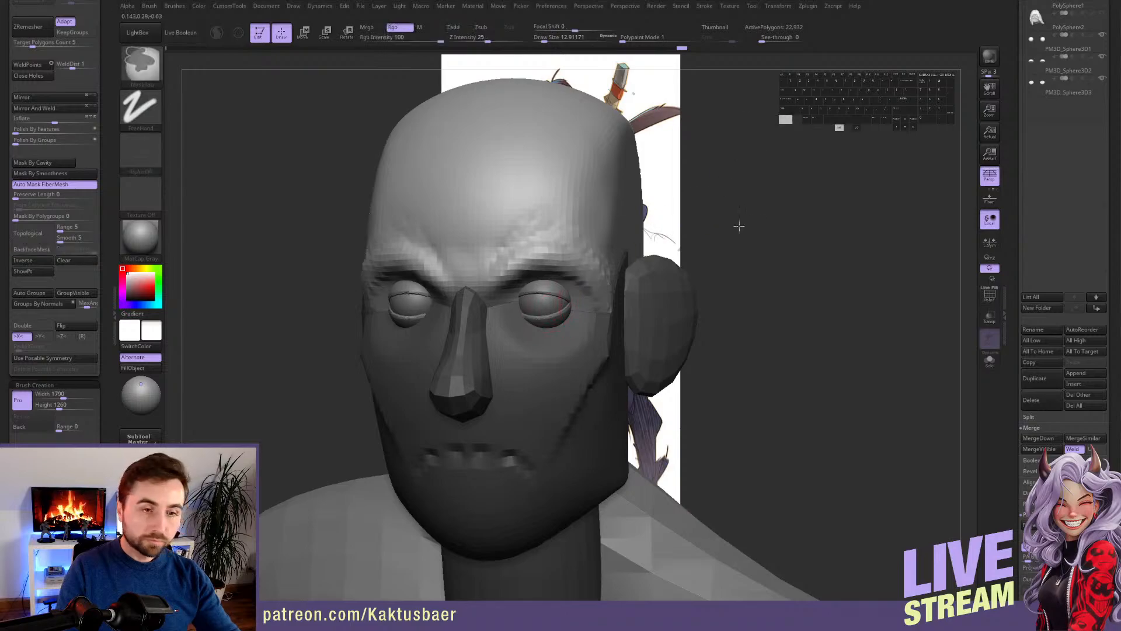
{"action": "key", "text": "s"}
{"action": "left_click_drag", "start_coordinate": [507, 305], "coordinate": [516, 302]}
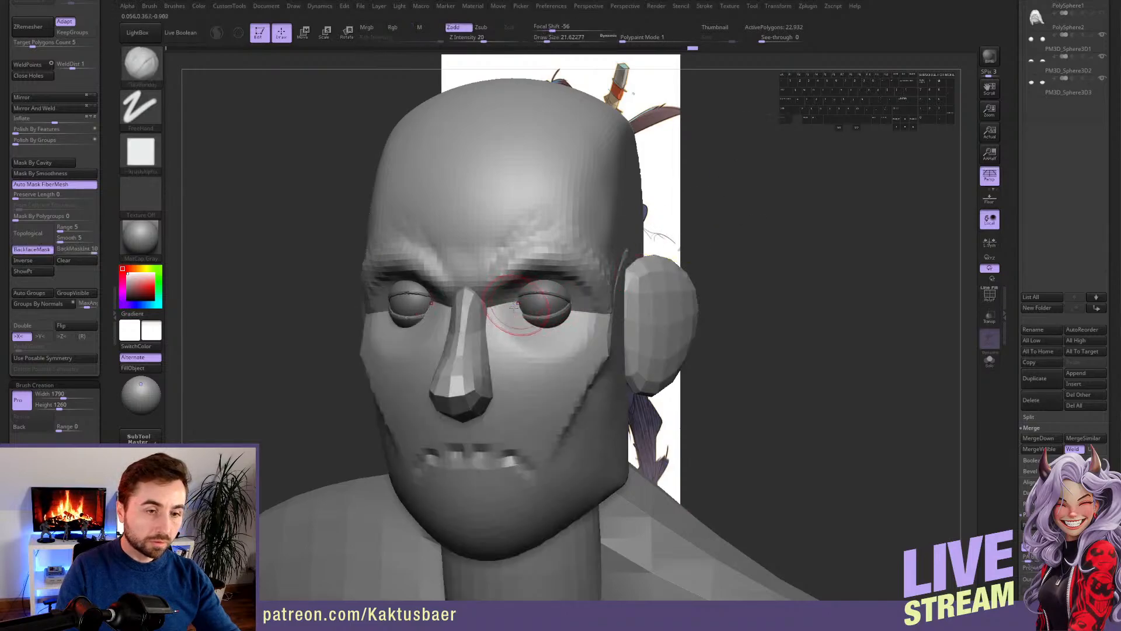
- Mask everything except the nose and subdivide the nose once
{"action": "key", "text": "w"}
{"action": "key", "text": "q"}
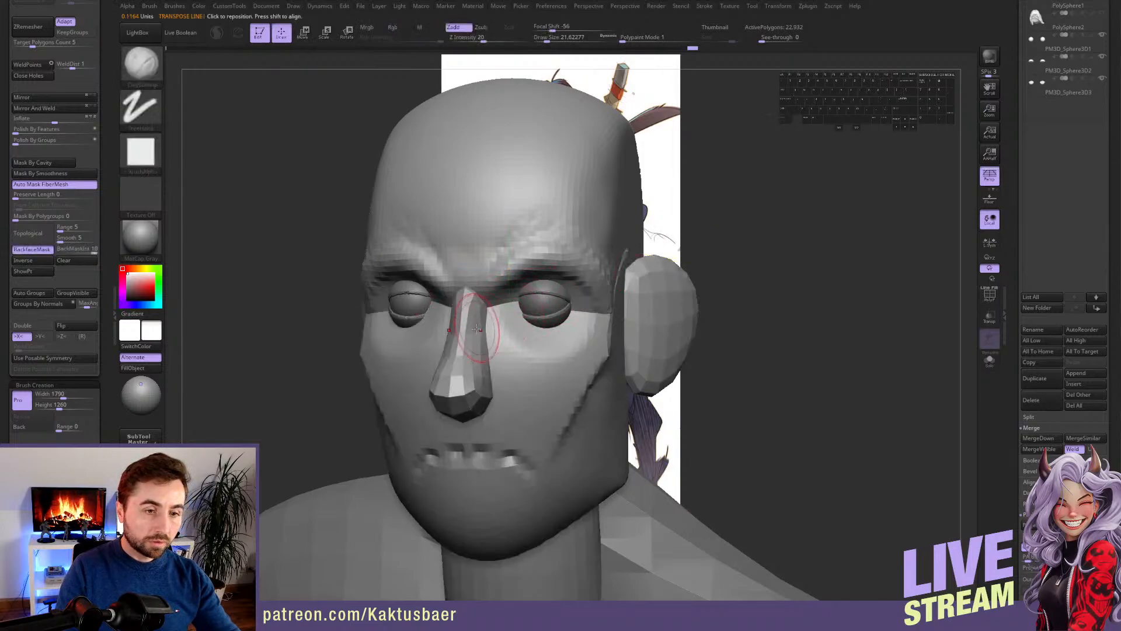
{"action": "key", "text": "w"}
{"action": "left_click", "coordinate": [475, 333], "text": "ctrl"}
{"action": "key", "text": "q"}
{"action": "left_click", "coordinate": [715, 199], "text": "ctrl"}
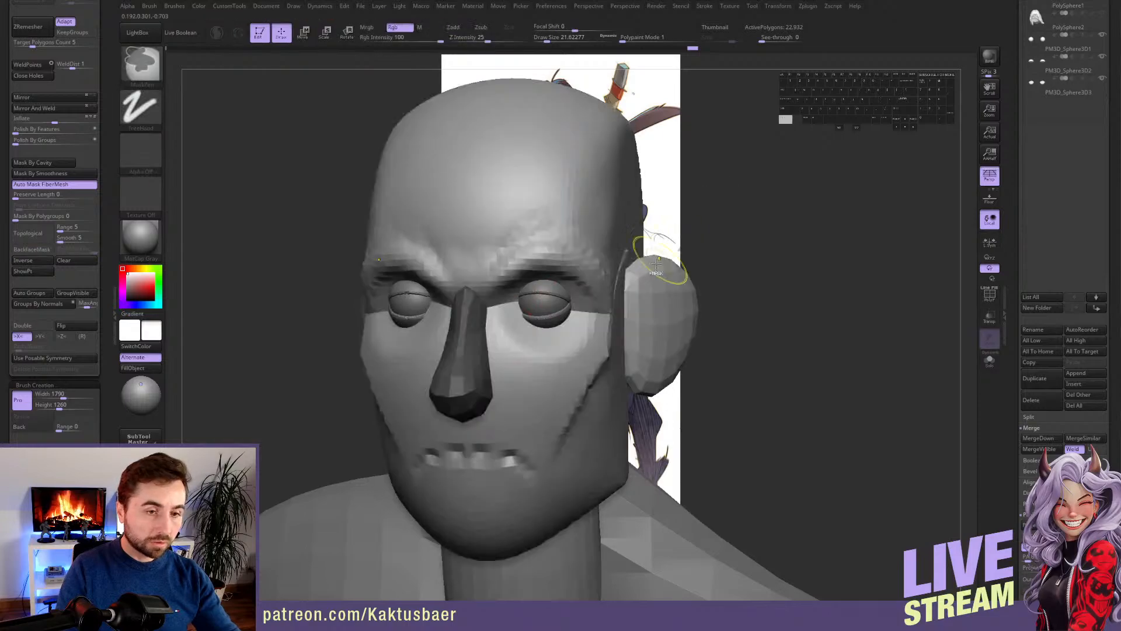
{"action": "left_click", "coordinate": [733, 220], "text": "ctrl"}
{"action": "key", "text": "ctrl+d"}
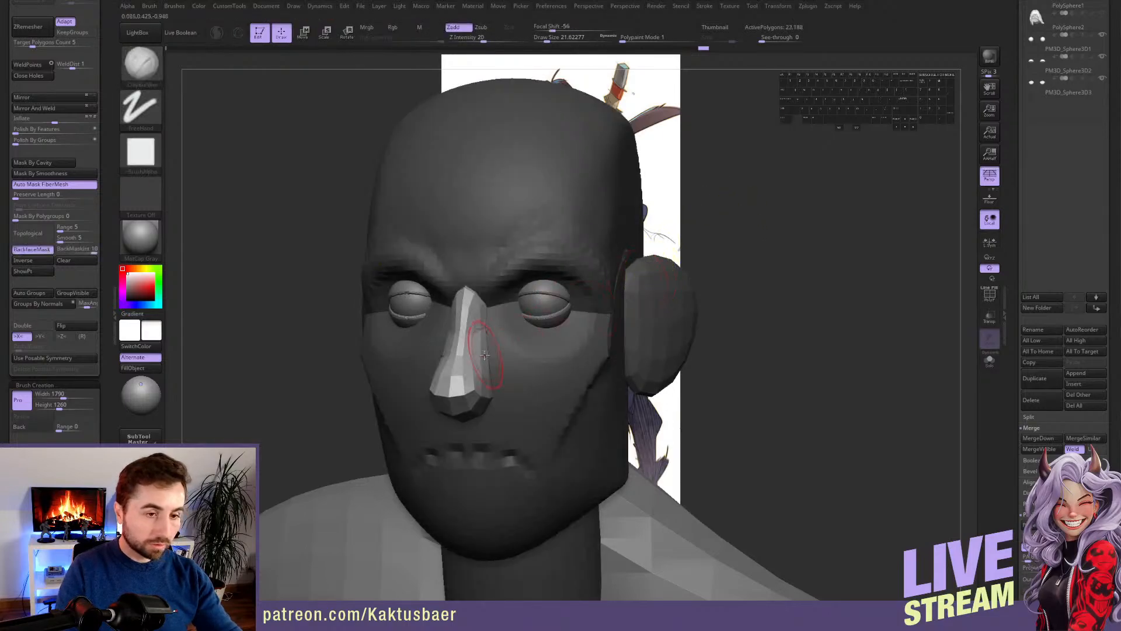
- Smooth the faceted surface and tip of the nose at a draw size of about 30.7
{"action": "mouse_move", "coordinate": [475, 351]}
{"action": "left_mouse_down", "text": "shift"}
{"action": "mouse_move", "coordinate": [467, 345]}
{"action": "mouse_move", "coordinate": [464, 382]}
{"action": "left_mouse_up", "text": "shift"}
{"action": "right_click_drag", "start_coordinate": [475, 378], "coordinate": [481, 356], "text": "alt"}
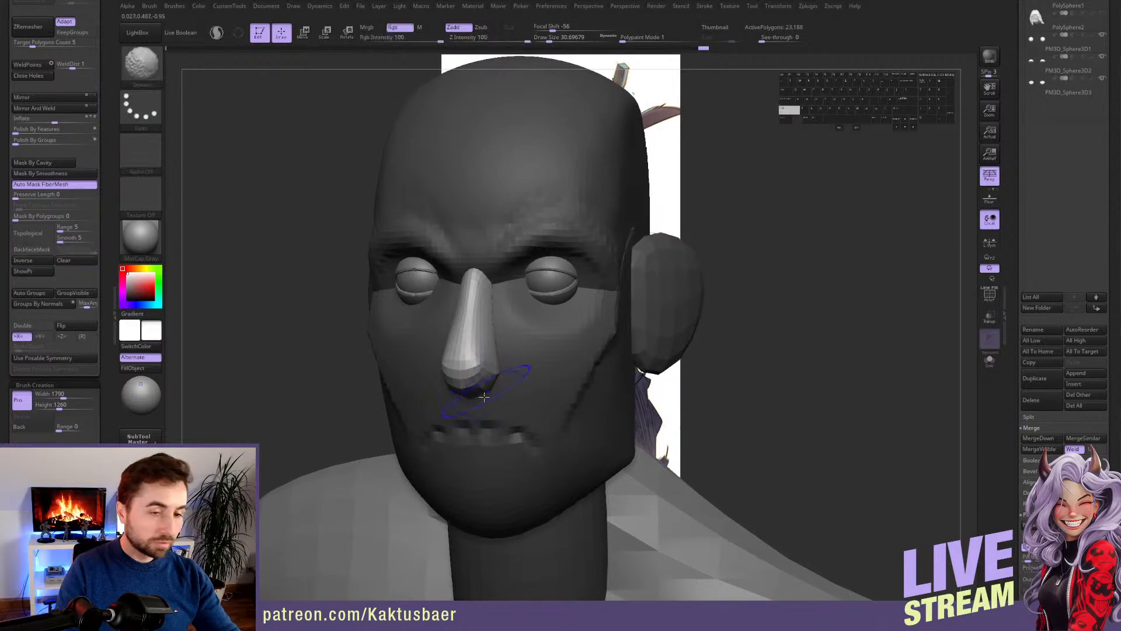
{"action": "mouse_move", "coordinate": [490, 376]}
{"action": "left_mouse_down", "text": "shift"}
{"action": "mouse_move", "coordinate": [480, 390]}
{"action": "mouse_move", "coordinate": [460, 382]}
{"action": "left_mouse_up", "text": "shift"}
- Reshape the nose's bridge, tip and nostril sides with the Move brush at draw sizes of about 17, 31 and 20
{"action": "key", "text": "5"}
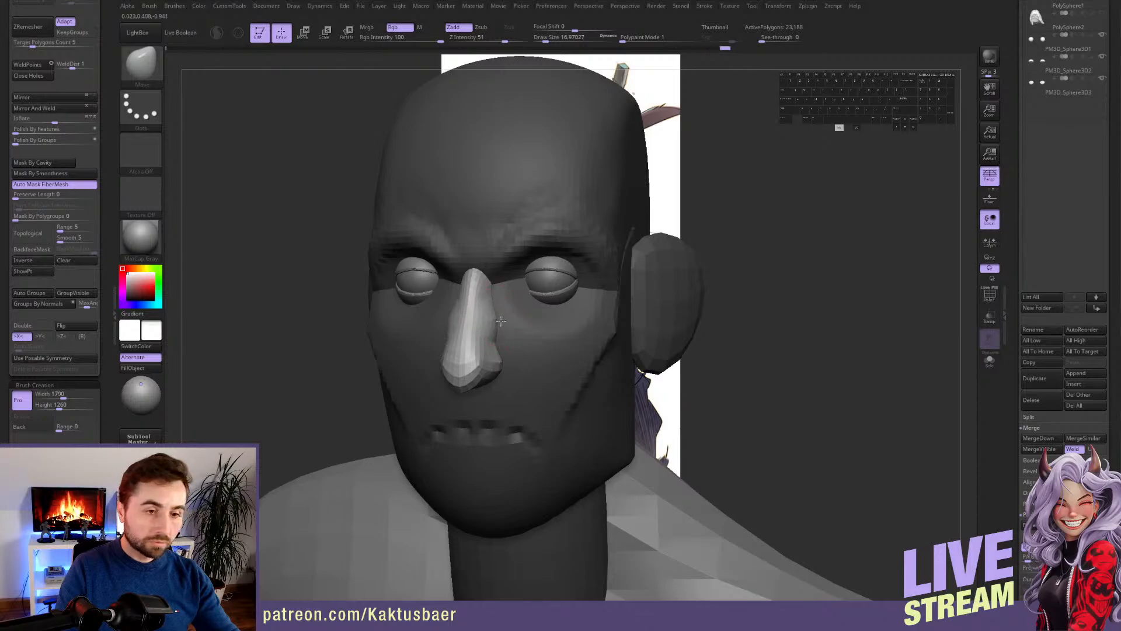
{"action": "right_click_drag", "start_coordinate": [498, 303], "coordinate": [517, 323]}
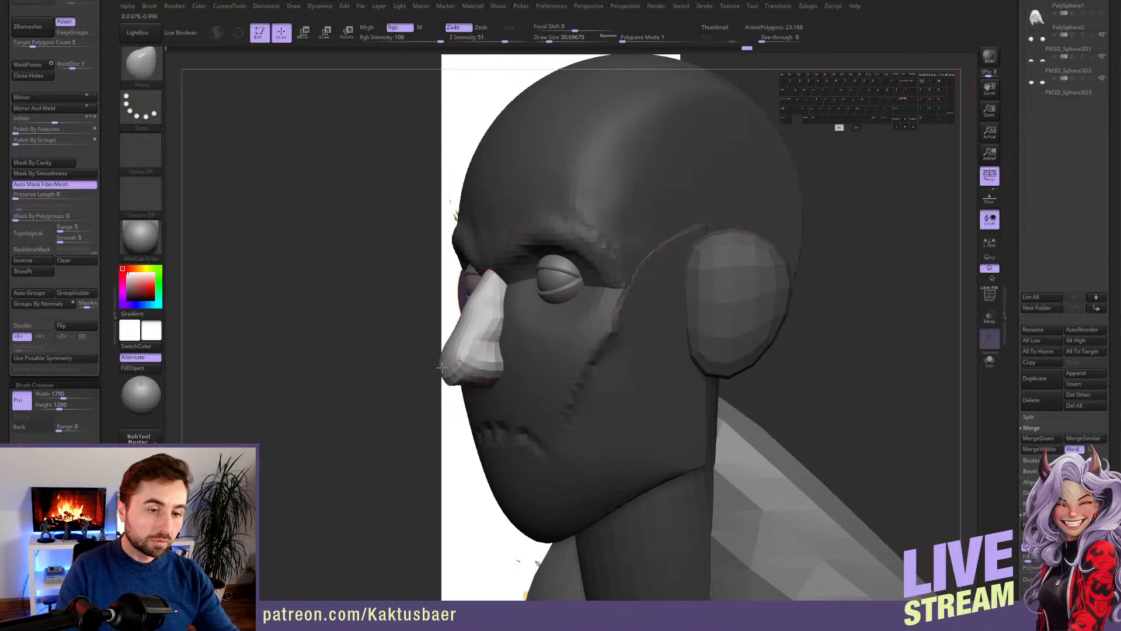
{"action": "key", "text": "bracketleft"}
{"action": "key", "text": "bracketleft"}
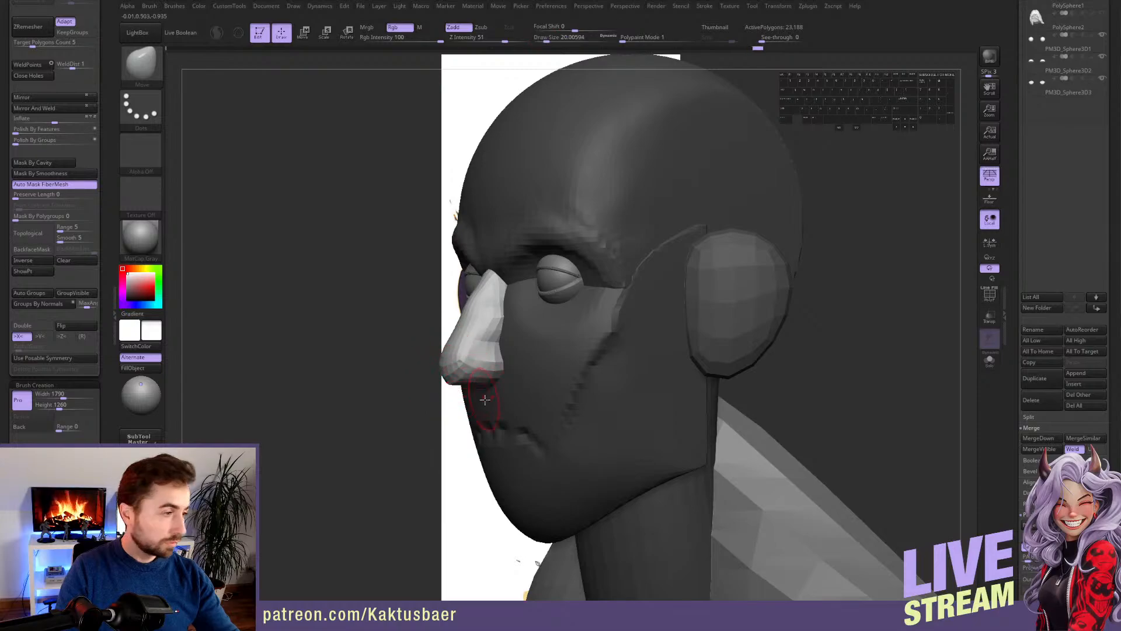
{"action": "right_click_drag", "start_coordinate": [485, 400], "coordinate": [488, 336]}
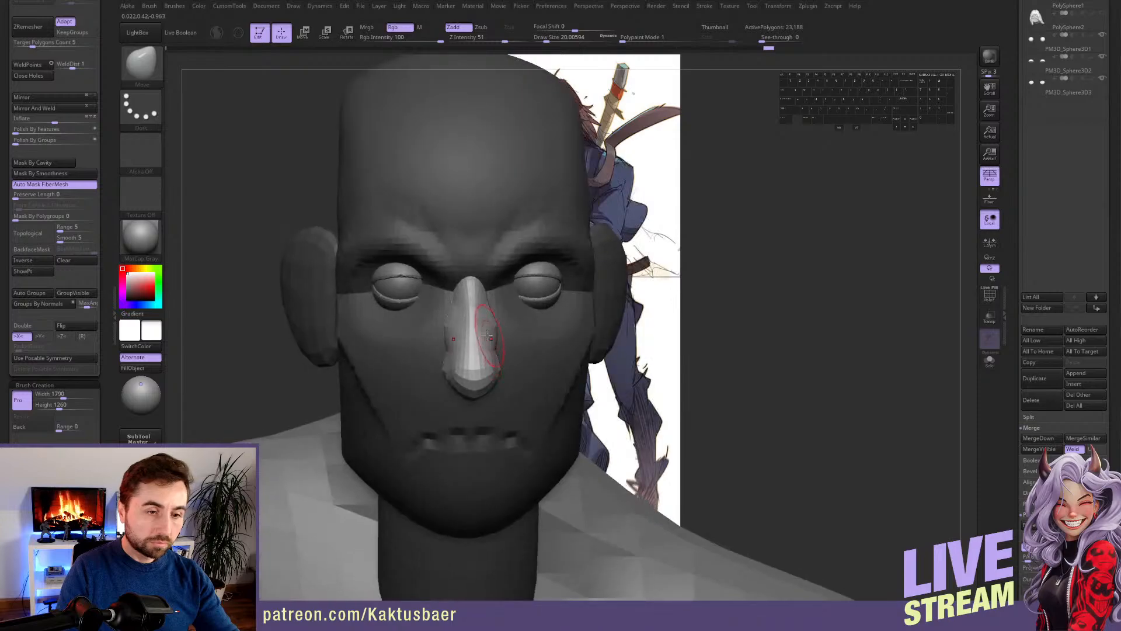
- Mask everything except the upper skull polygroup, smooth the brow and reshape it with the Move brush at a draw size of about 30.7
{"action": "mouse_move", "coordinate": [485, 286]}
{"action": "right_mouse_down"}
{"action": "mouse_move", "coordinate": [473, 305]}
{"action": "mouse_move", "coordinate": [492, 313]}
{"action": "mouse_move", "coordinate": [493, 293]}
{"action": "right_mouse_up"}
{"action": "key", "text": "w"}
{"action": "left_click", "coordinate": [484, 299], "text": "alt"}
{"action": "key", "text": "q"}
{"action": "key", "text": "s"}
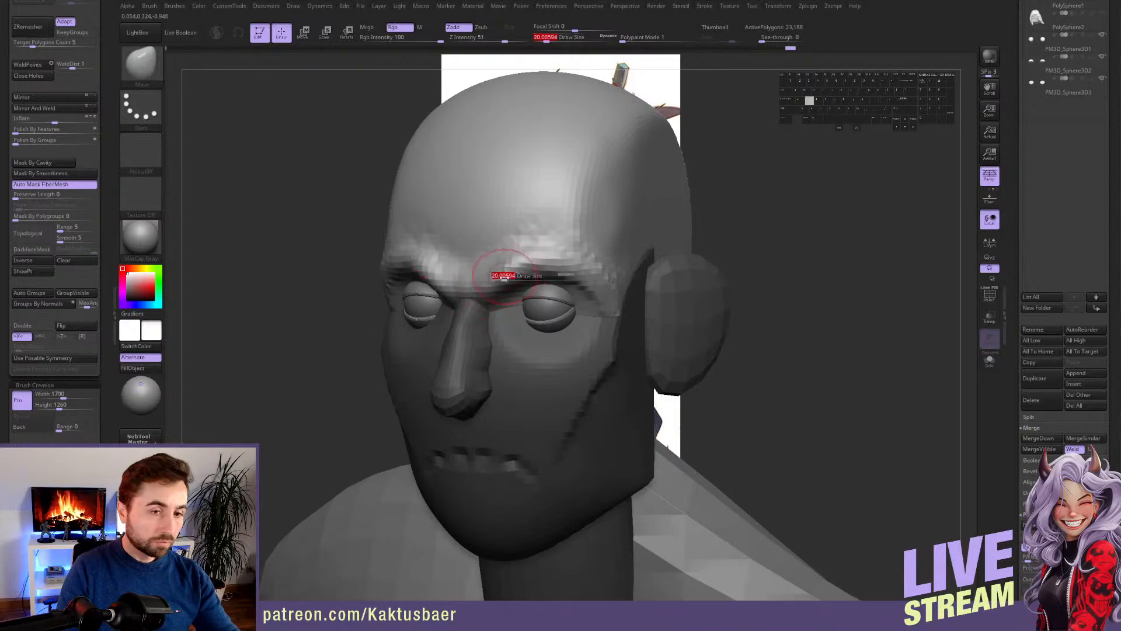
{"action": "mouse_move", "coordinate": [506, 268]}
{"action": "left_mouse_down", "text": "shift"}
{"action": "mouse_move", "coordinate": [531, 234]}
{"action": "mouse_move", "coordinate": [540, 248]}
{"action": "left_mouse_up", "text": "shift"}
{"action": "key", "text": "s"}
{"action": "left_click_drag", "start_coordinate": [519, 260], "coordinate": [513, 277]}
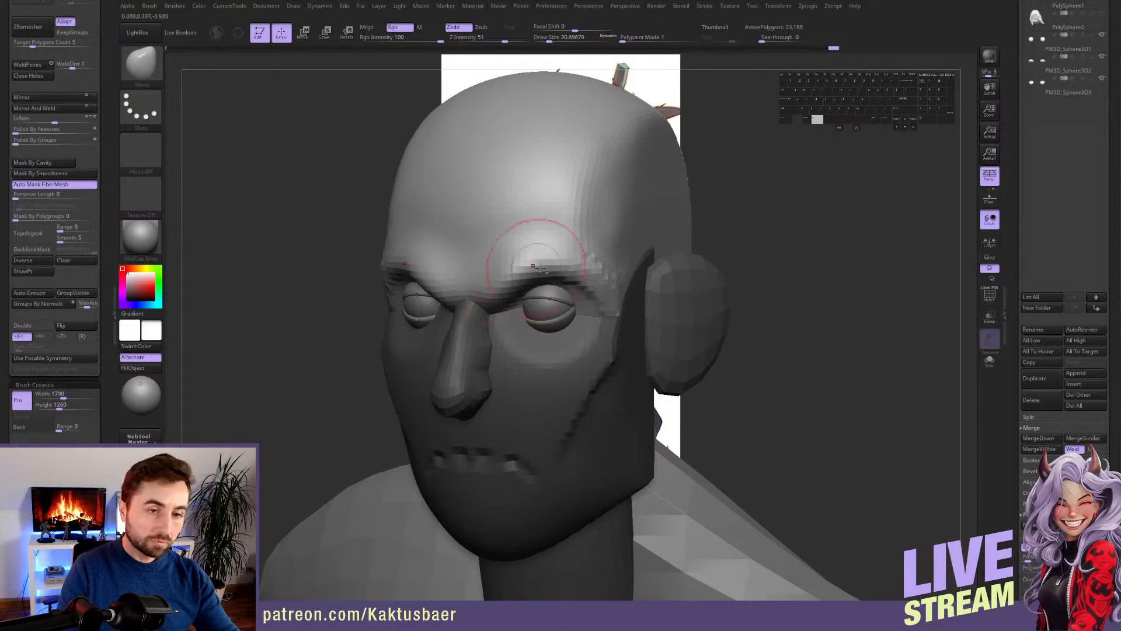
- Add volume along the outer brow with the ClayBuildup brush at a draw size of about 17
{"action": "mouse_move", "coordinate": [536, 289]}
{"action": "right_mouse_down"}
{"action": "mouse_move", "coordinate": [581, 310]}
{"action": "mouse_move", "coordinate": [538, 289]}
{"action": "mouse_move", "coordinate": [528, 297]}
{"action": "right_mouse_up"}
{"action": "key", "text": "b"}
{"action": "key", "text": "c"}
{"action": "key", "text": "b"}
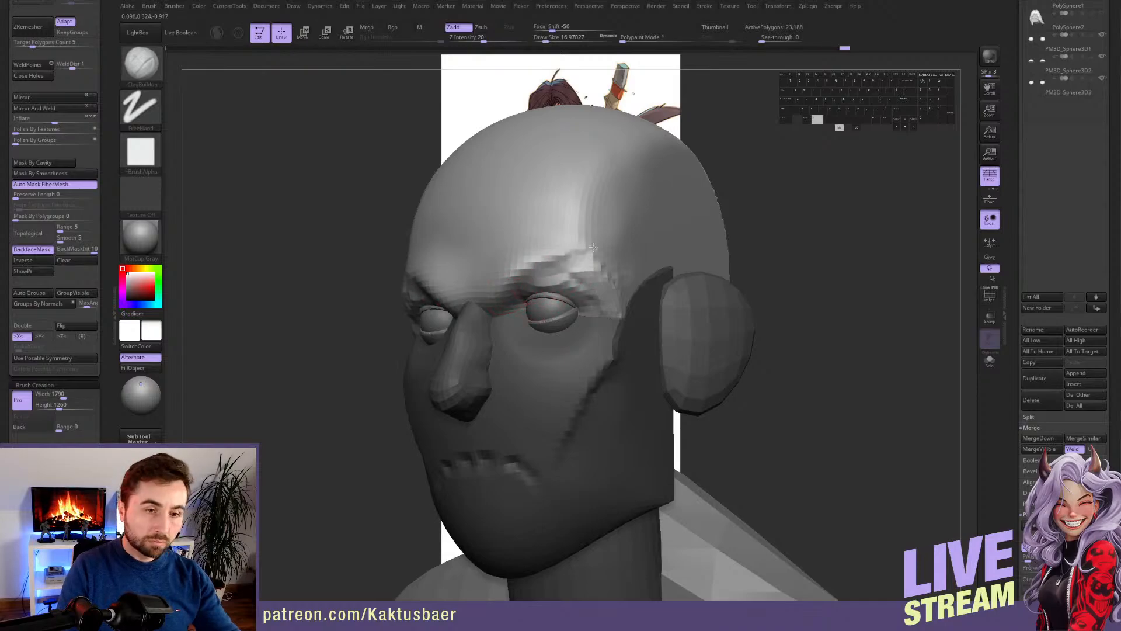
{"action": "right_click_drag", "start_coordinate": [559, 288], "coordinate": [595, 271]}
- Clear the mask and adjust the brow and nose with the Move brush at draw sizes of about 27 and 18.5
{"action": "key", "text": "b"}
{"action": "key", "text": "s"}
{"action": "key", "text": "t"}
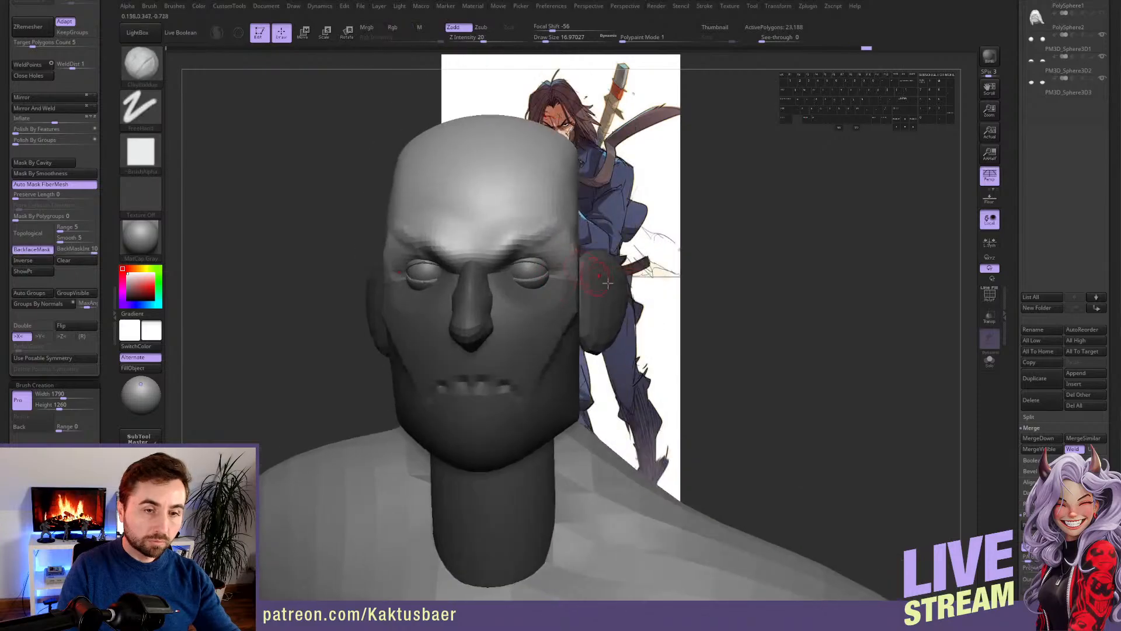
{"action": "left_click_drag", "start_coordinate": [733, 238], "coordinate": [740, 235], "text": "ctrl"}
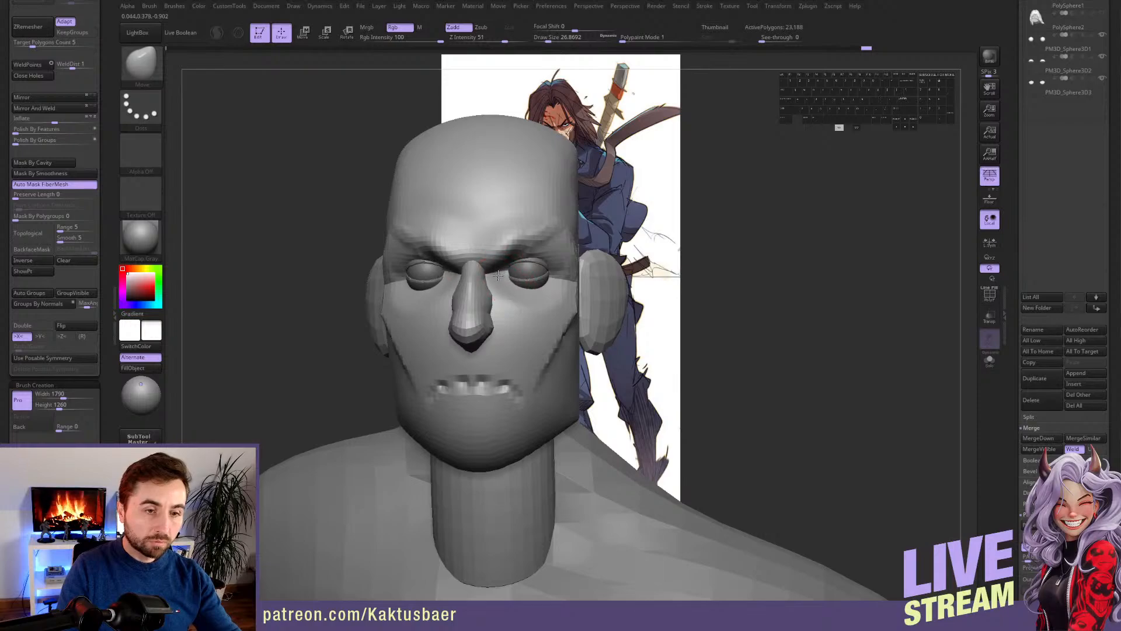
{"action": "right_click_drag", "start_coordinate": [500, 278], "coordinate": [509, 295]}
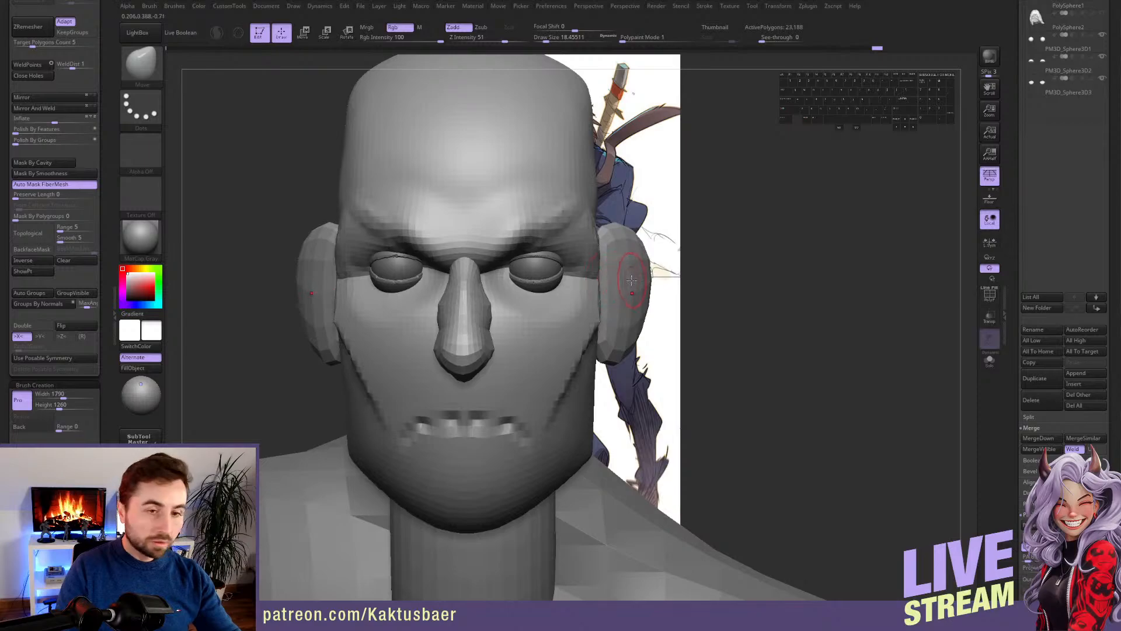
- Mask everything except the ears and push their surfaces inward with the Move brush at a draw size of about 41
{"action": "key", "text": "w"}
{"action": "left_click", "coordinate": [631, 283], "text": "ctrl"}
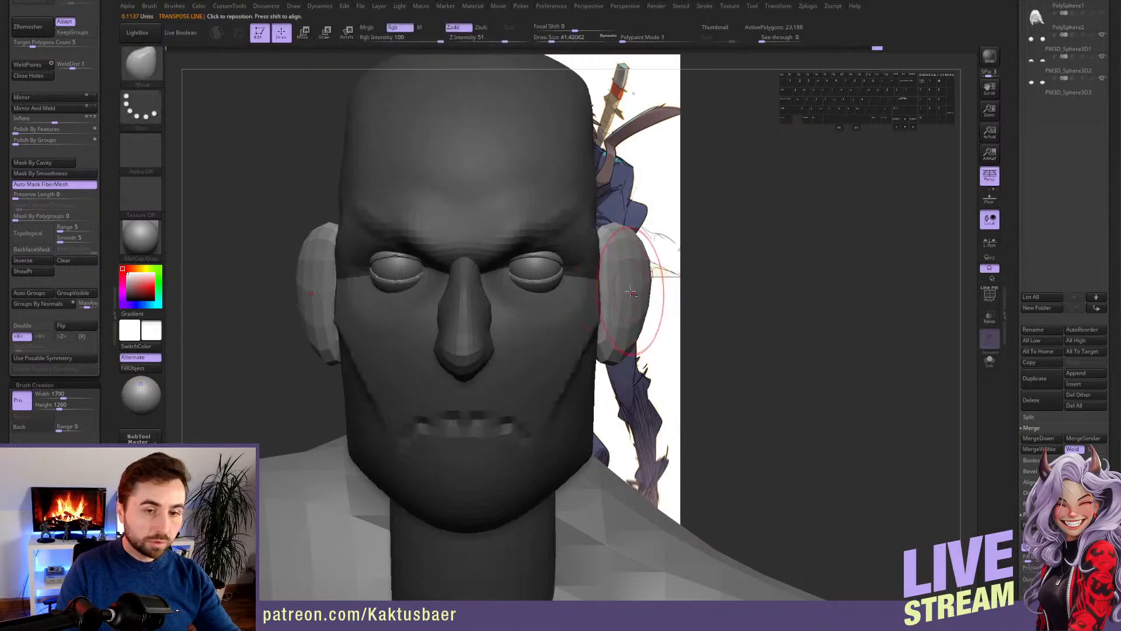
{"action": "left_click_drag", "start_coordinate": [631, 291], "coordinate": [611, 284], "text": "alt"}
{"action": "right_click_drag", "start_coordinate": [613, 295], "coordinate": [514, 295]}
{"action": "mouse_move", "coordinate": [628, 310]}
{"action": "left_mouse_down", "text": "alt"}
{"action": "mouse_move", "coordinate": [612, 301]}
{"action": "mouse_move", "coordinate": [608, 323]}
{"action": "left_mouse_up", "text": "alt"}
- Leave only the lower face unmasked and adjust the cheeks and jaw with the Move brush at a draw size of about 28.9
{"action": "mouse_move", "coordinate": [608, 322]}
{"action": "right_mouse_down"}
{"action": "mouse_move", "coordinate": [593, 298]}
{"action": "mouse_move", "coordinate": [560, 295]}
{"action": "mouse_move", "coordinate": [490, 344]}
{"action": "right_mouse_up"}
{"action": "key", "text": "s"}
{"action": "left_click_drag", "start_coordinate": [491, 344], "coordinate": [485, 345]}
{"action": "mouse_move", "coordinate": [486, 344]}
{"action": "right_mouse_down", "text": "alt"}
{"action": "mouse_move", "coordinate": [512, 318]}
{"action": "mouse_move", "coordinate": [484, 356]}
{"action": "right_mouse_up", "text": "alt"}
{"action": "key", "text": "s"}
{"action": "left_click_drag", "start_coordinate": [484, 357], "coordinate": [476, 356]}
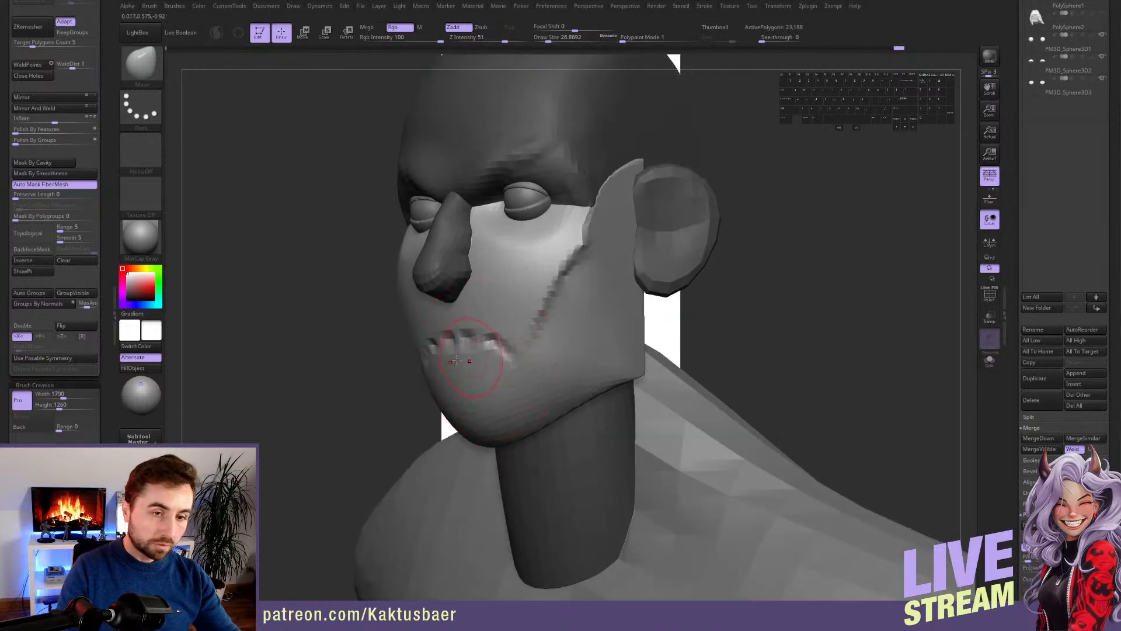
- Mask everything except the ears, subdivide them once and smooth their surfaces
{"action": "key", "text": "e"}
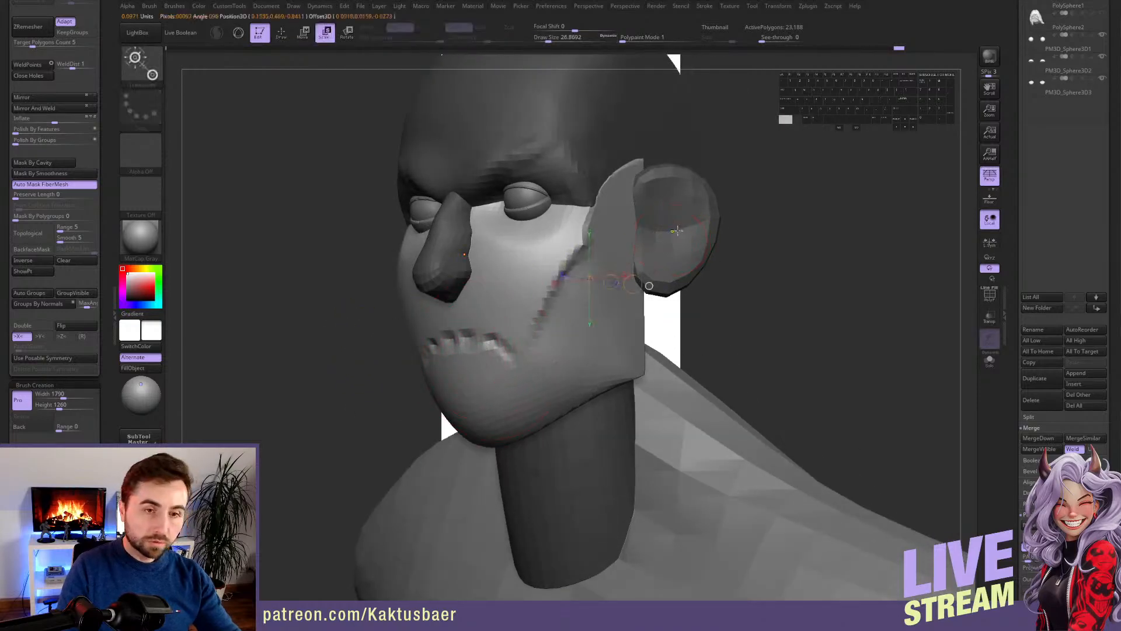
{"action": "left_click", "coordinate": [678, 231]}
{"action": "key", "text": "q"}
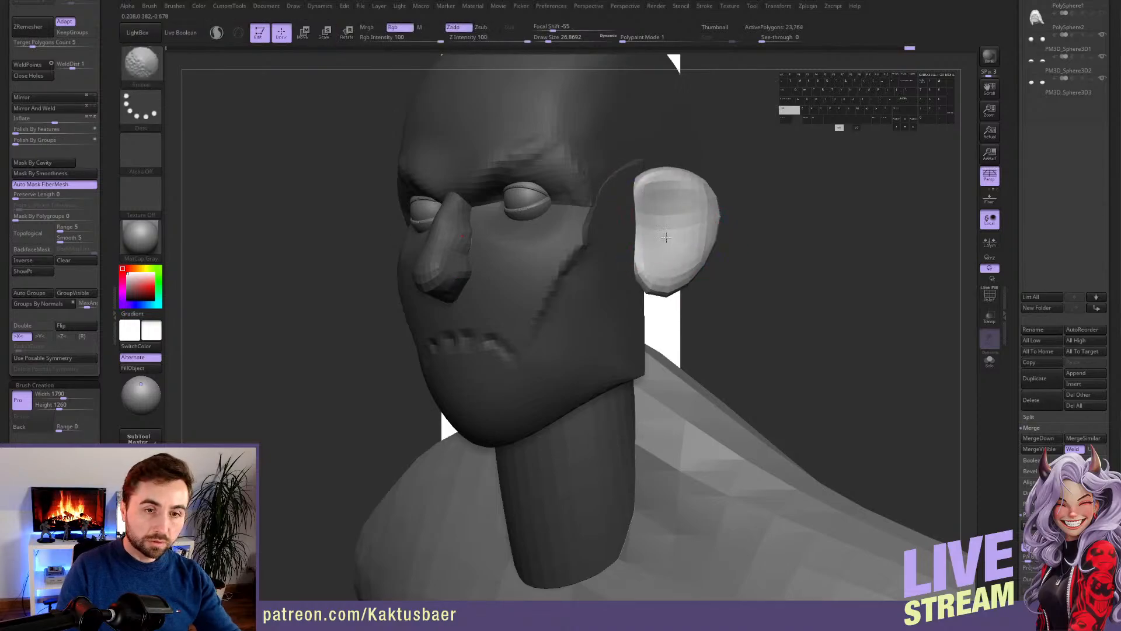
{"action": "left_click", "coordinate": [625, 285], "text": "alt"}
- Isolate the head subtool, hide its neck polygroup and split the hidden neck into a separate subtool
{"action": "right_click_drag", "start_coordinate": [625, 285], "coordinate": [632, 298], "text": "alt"}
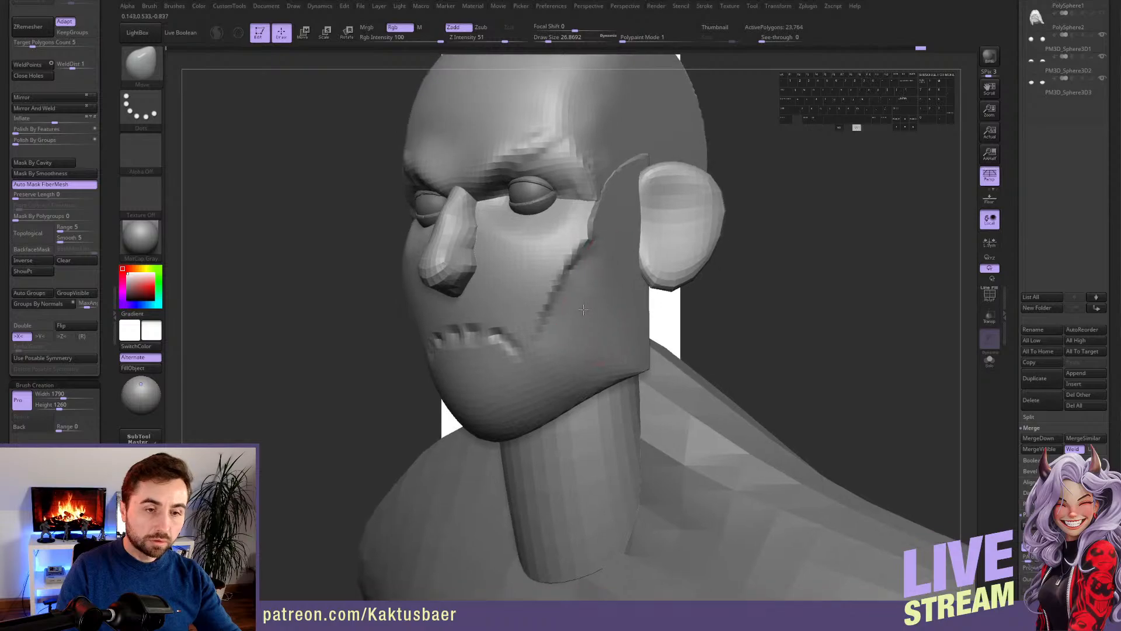
{"action": "key", "text": "f"}
{"action": "key", "text": "v"}
{"action": "left_click", "coordinate": [620, 437], "text": "ctrl+shift"}
{"action": "left_click", "coordinate": [583, 426], "text": "ctrl+shift"}
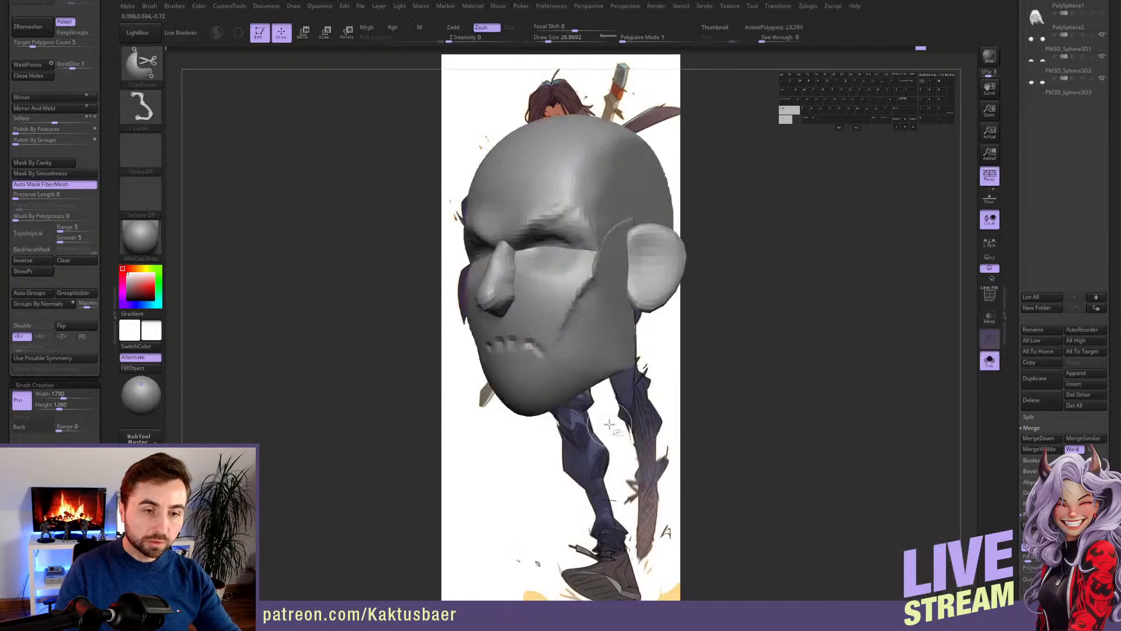
{"action": "scroll", "coordinate": [116, 153], "scroll_direction": "up", "scroll_amount": 6}
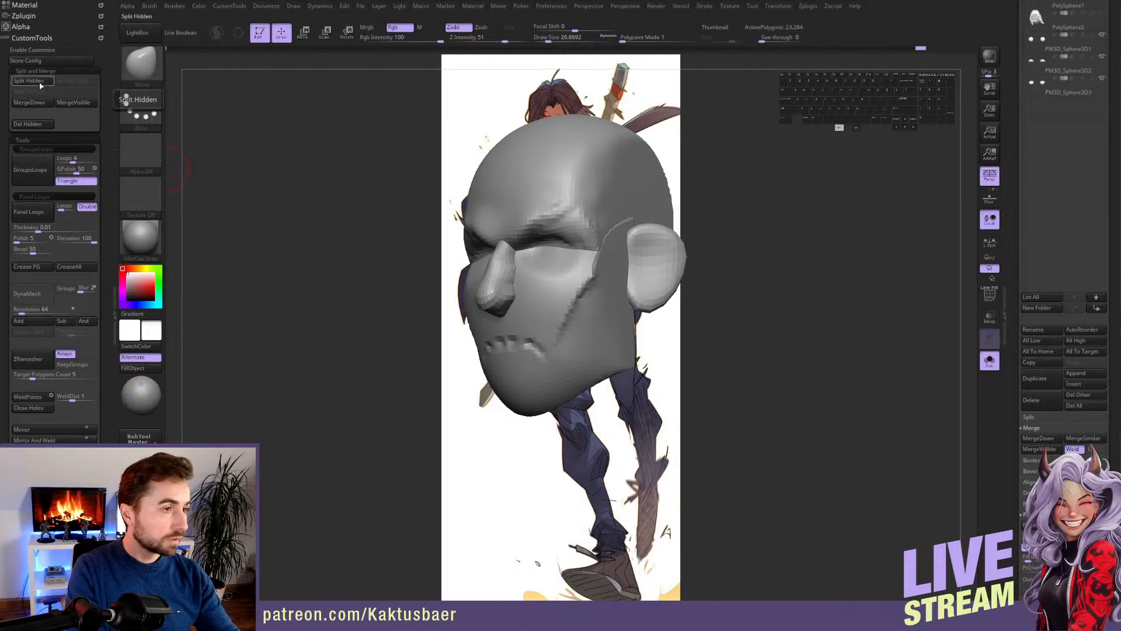
{"action": "left_click", "coordinate": [40, 85]}
- Smooth the seams on the side of the face and subdivide the whole head once
{"action": "mouse_move", "coordinate": [409, 304]}
{"action": "left_mouse_down"}
{"action": "mouse_move", "coordinate": [575, 305]}
{"action": "mouse_move", "coordinate": [569, 321]}
{"action": "left_mouse_up"}
{"action": "mouse_move", "coordinate": [610, 239]}
{"action": "left_mouse_down", "text": "shift"}
{"action": "mouse_move", "coordinate": [615, 222]}
{"action": "mouse_move", "coordinate": [600, 292]}
{"action": "left_mouse_up", "text": "shift"}
{"action": "key", "text": "ctrl+d"}
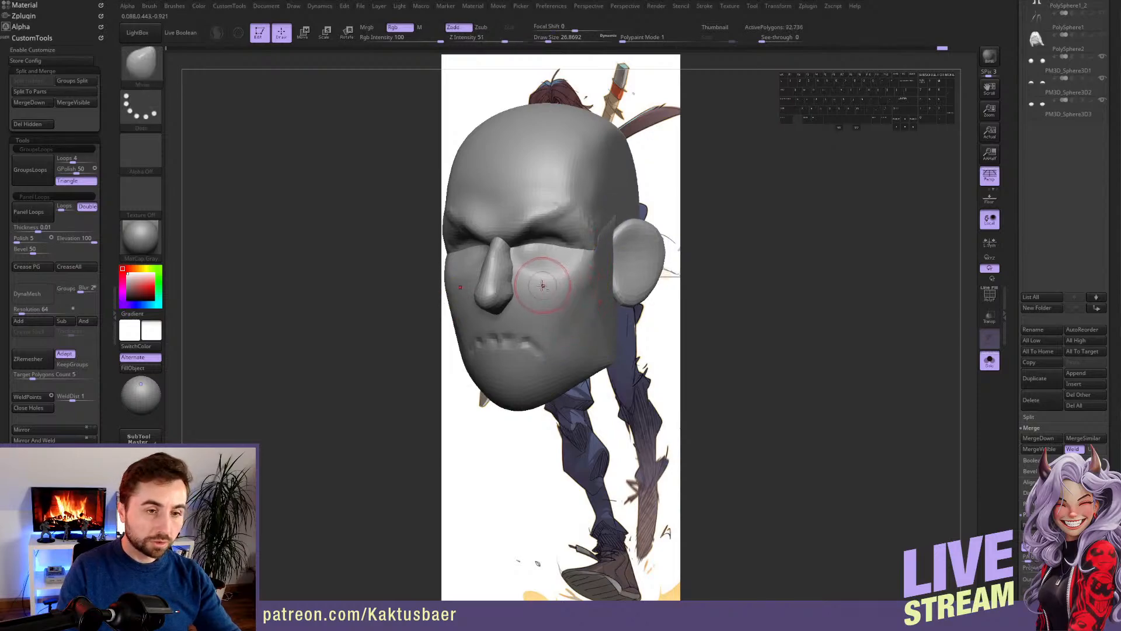
- Show the other subtools again and sculpt diagonal folds on the cheeks beside the nose with ClayBuildup at draw sizes of about 15.6 and 21.6
{"action": "key", "text": "alt+s"}
{"action": "right_click_drag", "start_coordinate": [545, 293], "coordinate": [556, 293], "text": "alt"}
{"action": "key", "text": "s"}
{"action": "left_click_drag", "start_coordinate": [556, 292], "coordinate": [549, 290]}
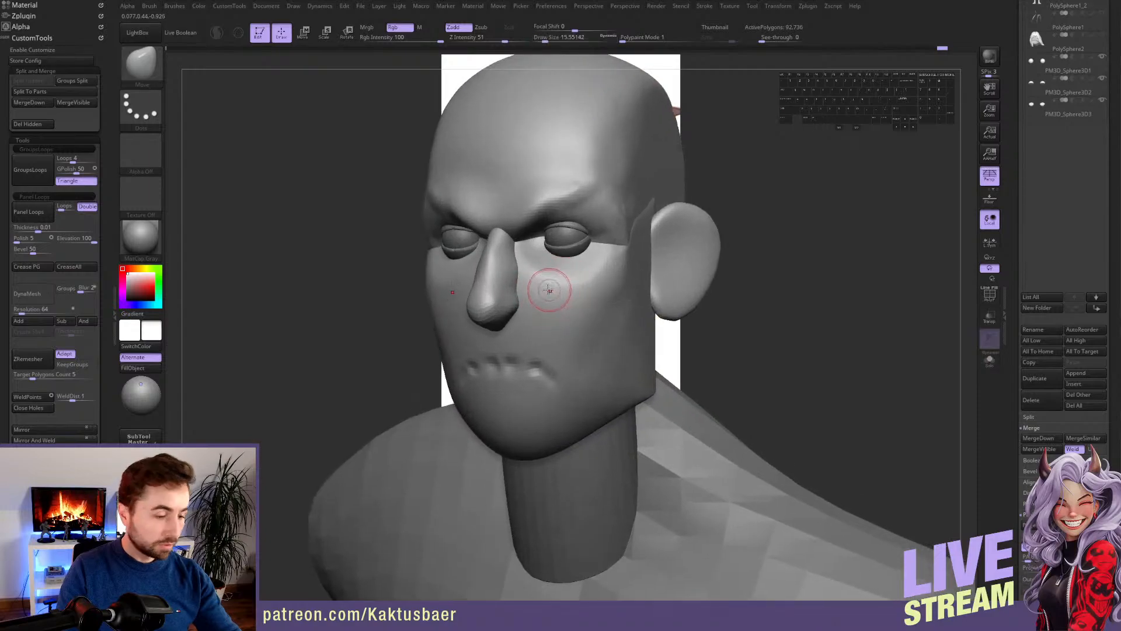
{"action": "key", "text": "b"}
{"action": "key", "text": "c"}
{"action": "key", "text": "b"}
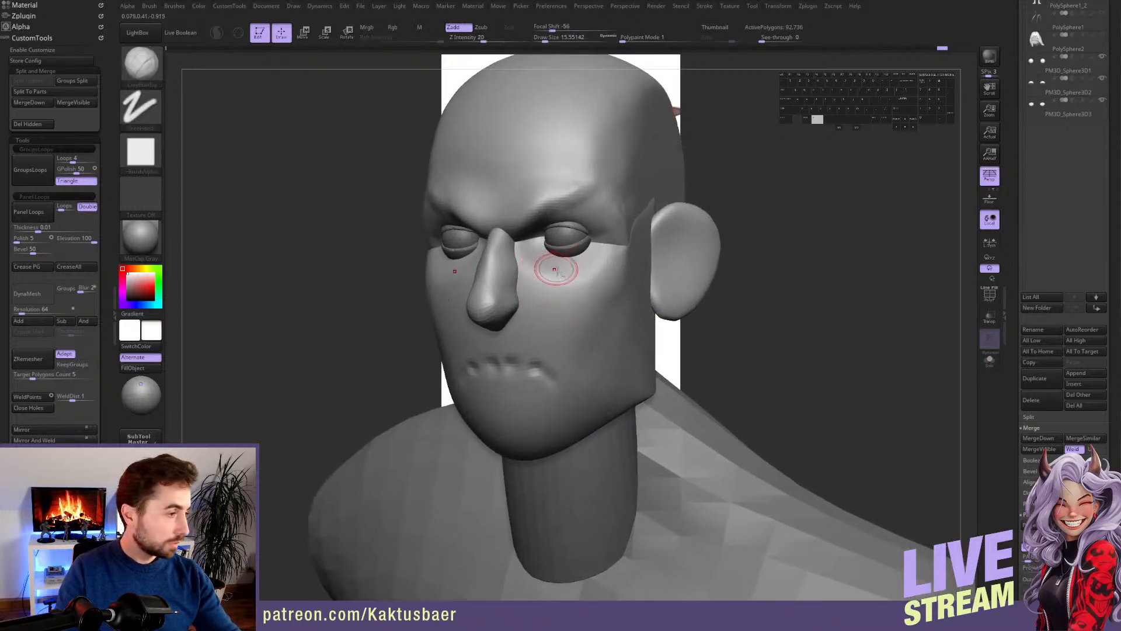
{"action": "left_click_drag", "start_coordinate": [558, 298], "coordinate": [542, 270]}
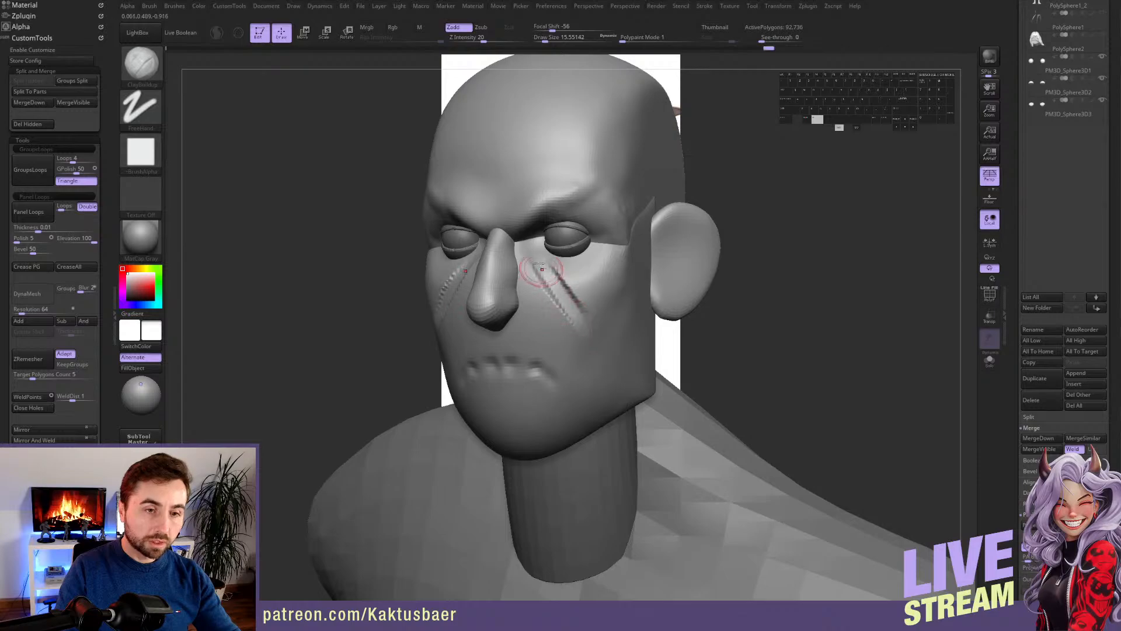
{"action": "left_click_drag", "start_coordinate": [571, 311], "coordinate": [538, 270], "text": "alt"}
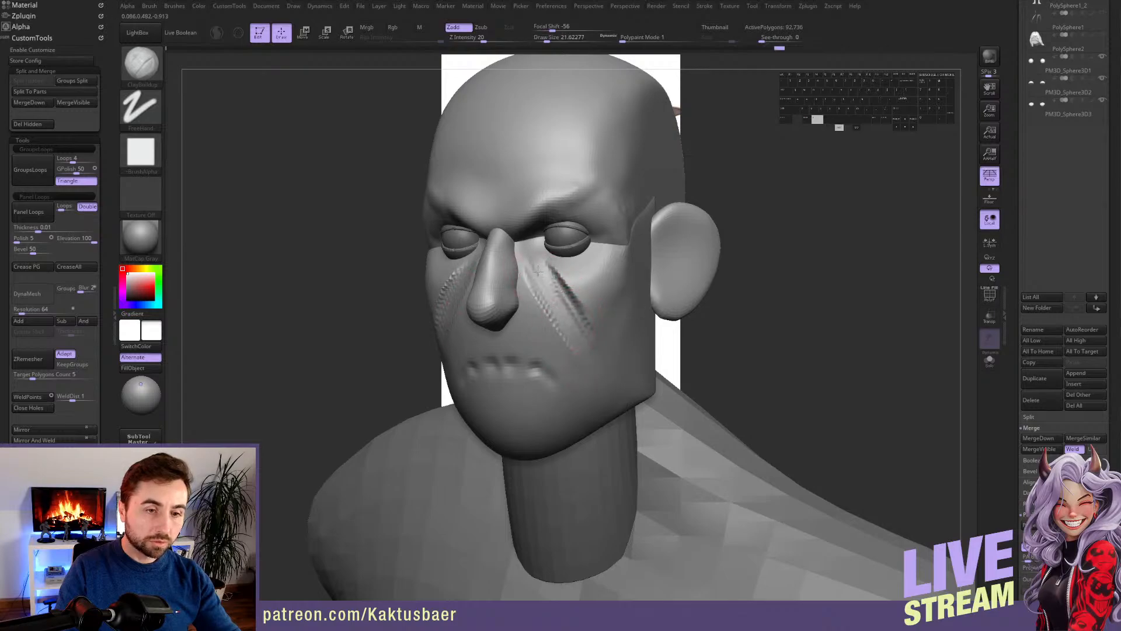
{"action": "left_click_drag", "start_coordinate": [590, 337], "coordinate": [558, 280], "text": "alt"}
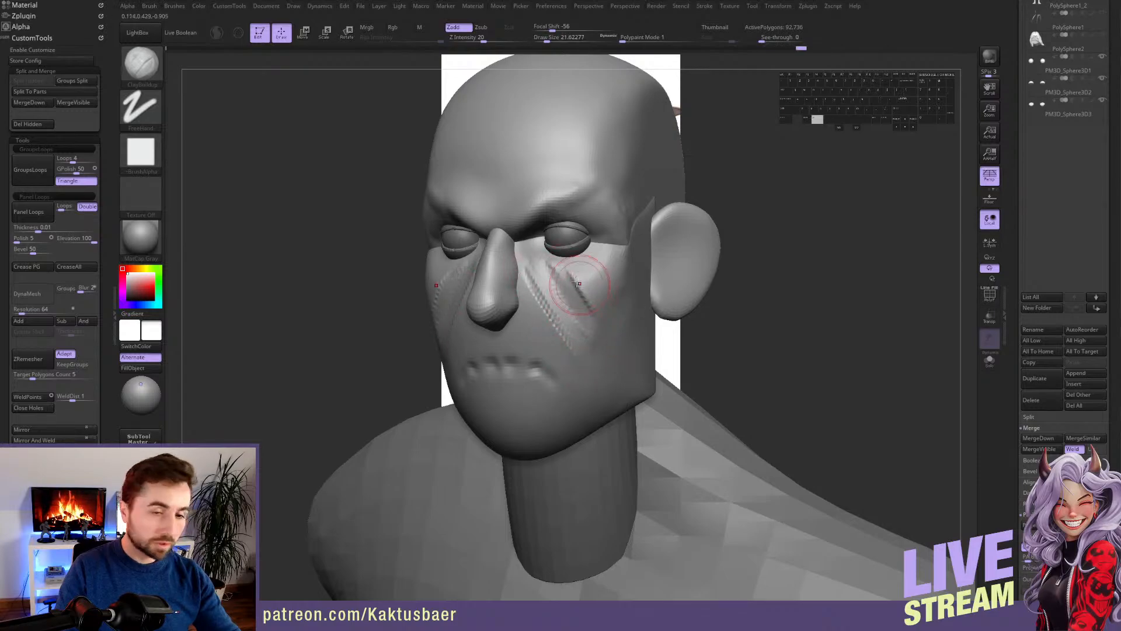
- Carve the outer cheeks down toward the jaw and shape the area between mouth and chin with ClayBuildup
{"action": "mouse_move", "coordinate": [634, 279]}
{"action": "left_mouse_down", "text": "alt"}
{"action": "mouse_move", "coordinate": [608, 331]}
{"action": "mouse_move", "coordinate": [612, 347]}
{"action": "left_mouse_up", "text": "alt"}
{"action": "left_click_drag", "start_coordinate": [632, 304], "coordinate": [606, 359], "text": "alt"}
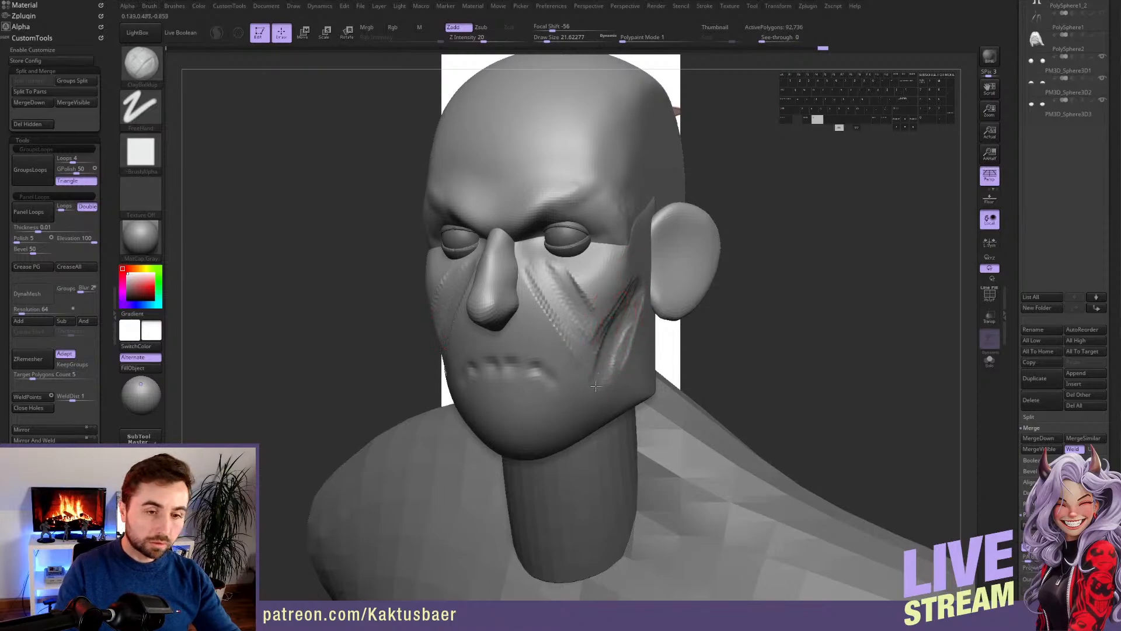
{"action": "right_click_drag", "start_coordinate": [529, 410], "coordinate": [561, 385]}
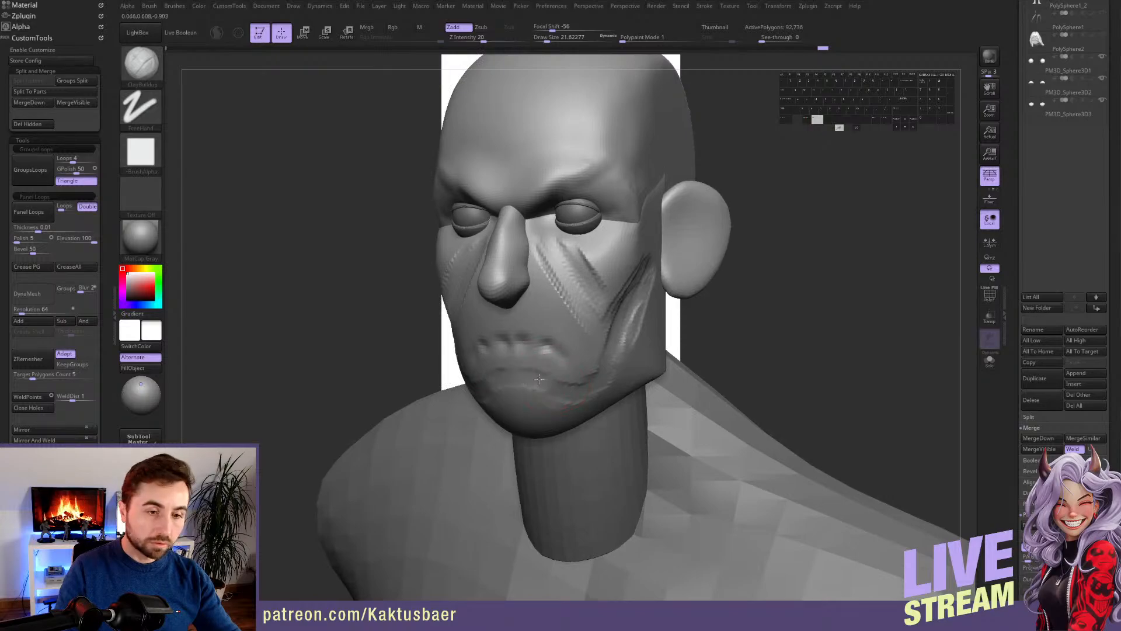
{"action": "left_click_drag", "start_coordinate": [493, 378], "coordinate": [551, 382]}
{"action": "right_click_drag", "start_coordinate": [537, 402], "coordinate": [562, 383]}
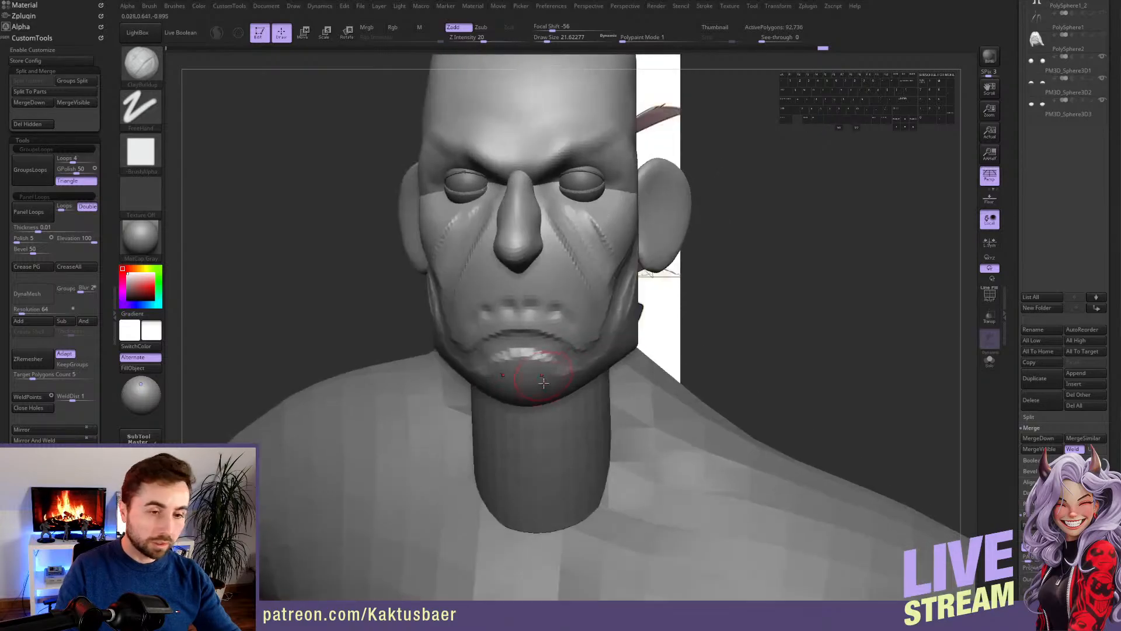
- Reshape the chin with the Move brush at a draw size of about 41.4
{"action": "key", "text": "b"}
{"action": "key", "text": "m"}
{"action": "key", "text": "v"}
{"action": "key", "text": "s"}
{"action": "left_click_drag", "start_coordinate": [607, 345], "coordinate": [596, 338]}
{"action": "key", "text": "s"}
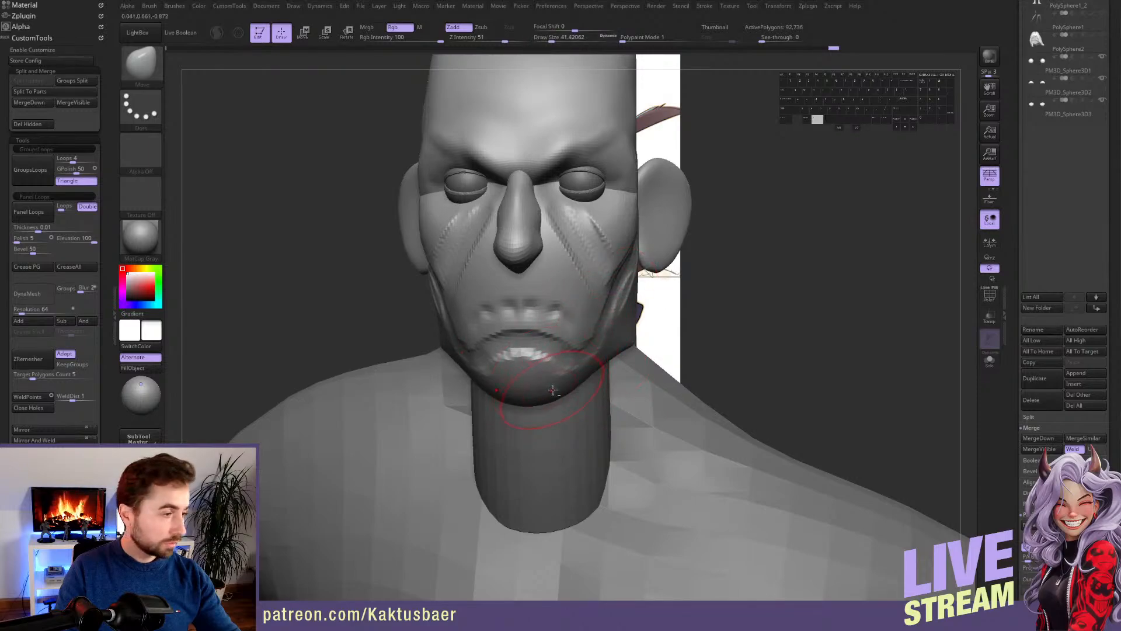
{"action": "left_click_drag", "start_coordinate": [553, 390], "coordinate": [569, 389]}
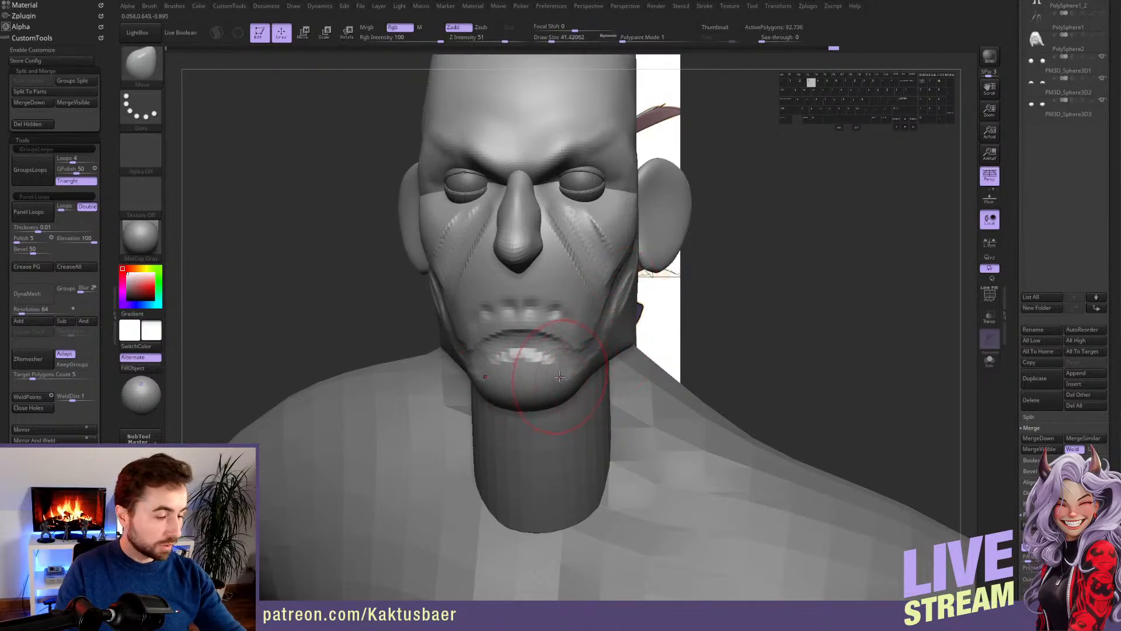
- Build up the folds running from the nose toward the mouth corners with ClayBuildup at a draw size of about 15.6
{"action": "key", "text": "b"}
{"action": "key", "text": "c"}
{"action": "key", "text": "b"}
{"action": "key", "text": "s"}
{"action": "left_click_drag", "start_coordinate": [547, 327], "coordinate": [546, 277]}
{"action": "mouse_move", "coordinate": [646, 350]}
{"action": "right_mouse_down", "text": "alt"}
{"action": "mouse_move", "coordinate": [641, 368]}
{"action": "mouse_move", "coordinate": [595, 365]}
{"action": "right_mouse_up", "text": "alt"}
{"action": "key", "text": "bracketright"}
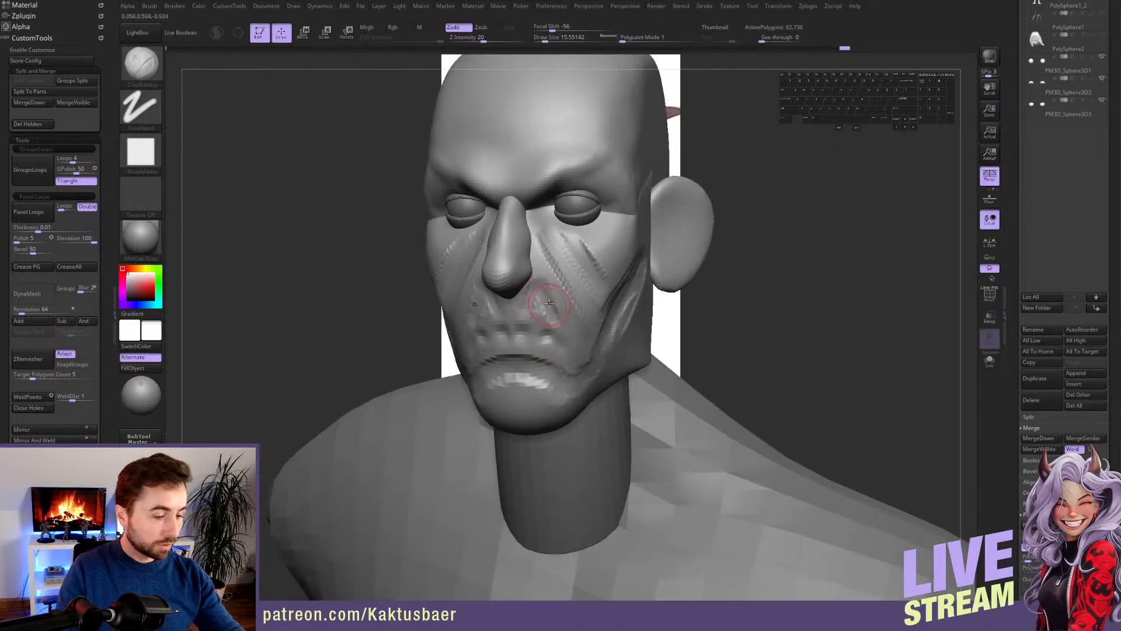
- Carve the mouth line and the creases around the mouth corners with the DamStandard brush
{"action": "key", "text": "b"}
{"action": "key", "text": "d"}
{"action": "key", "text": "s"}
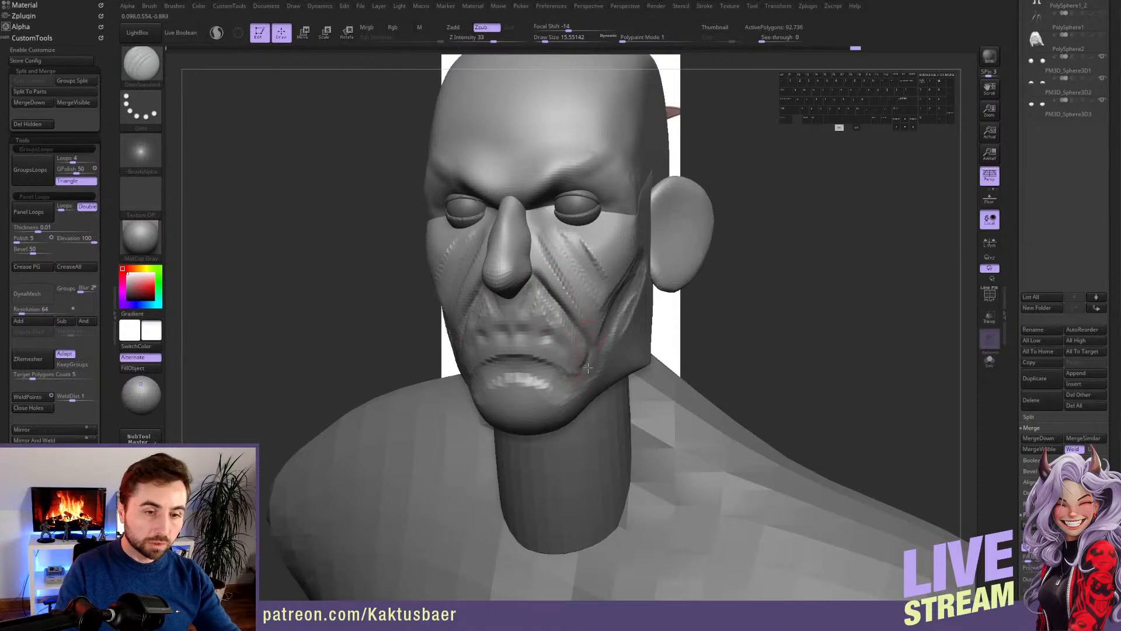
{"action": "mouse_move", "coordinate": [571, 377]}
{"action": "left_mouse_down", "text": "alt"}
{"action": "mouse_move", "coordinate": [519, 357]}
{"action": "mouse_move", "coordinate": [584, 372]}
{"action": "left_mouse_up", "text": "alt"}
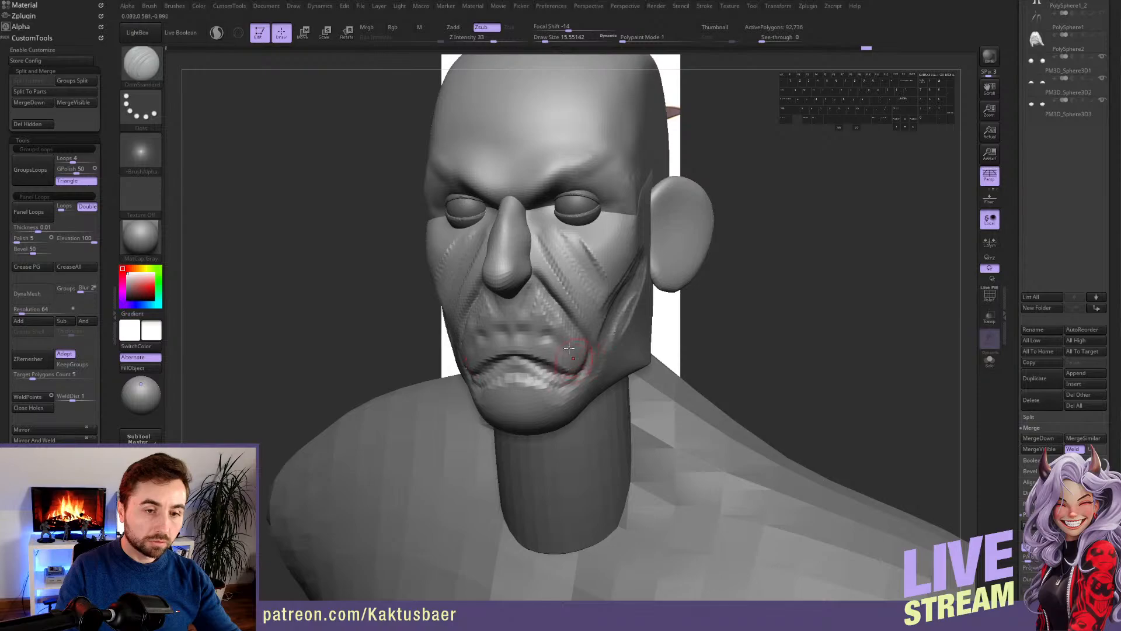
{"action": "left_click_drag", "start_coordinate": [556, 338], "coordinate": [516, 332]}
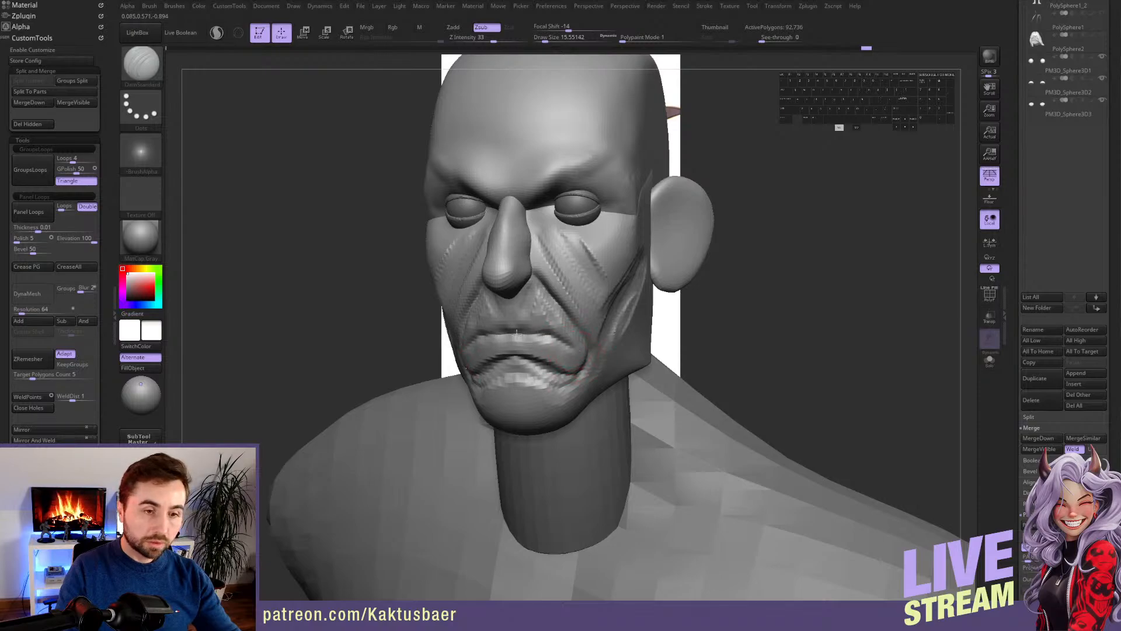
- Add volume to the lips with the ClayBuildup brush
{"action": "key", "text": "b"}
{"action": "key", "text": "c"}
{"action": "key", "text": "b"}
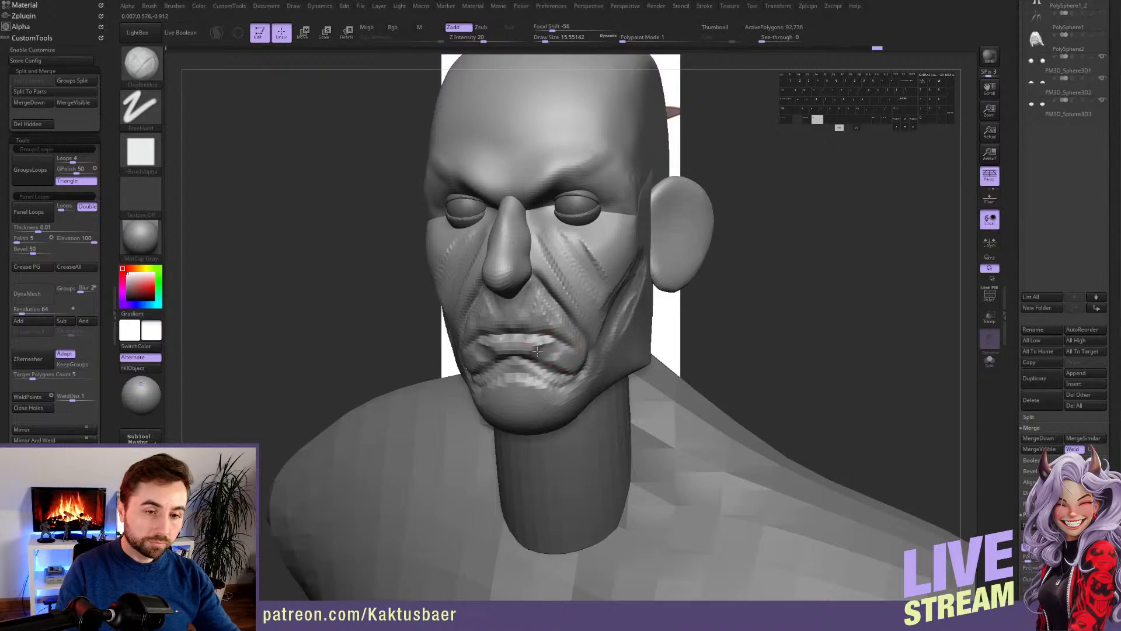
{"action": "left_click_drag", "start_coordinate": [537, 350], "coordinate": [560, 369]}
- Switch to the Move brush at a draw size of about 41.4 and mask the head except the lower face
{"action": "mouse_move", "coordinate": [552, 341]}
{"action": "right_mouse_down"}
{"action": "mouse_move", "coordinate": [541, 340]}
{"action": "mouse_move", "coordinate": [551, 273]}
{"action": "right_mouse_up"}
{"action": "key", "text": "b"}
{"action": "key", "text": "m"}
{"action": "key", "text": "v"}
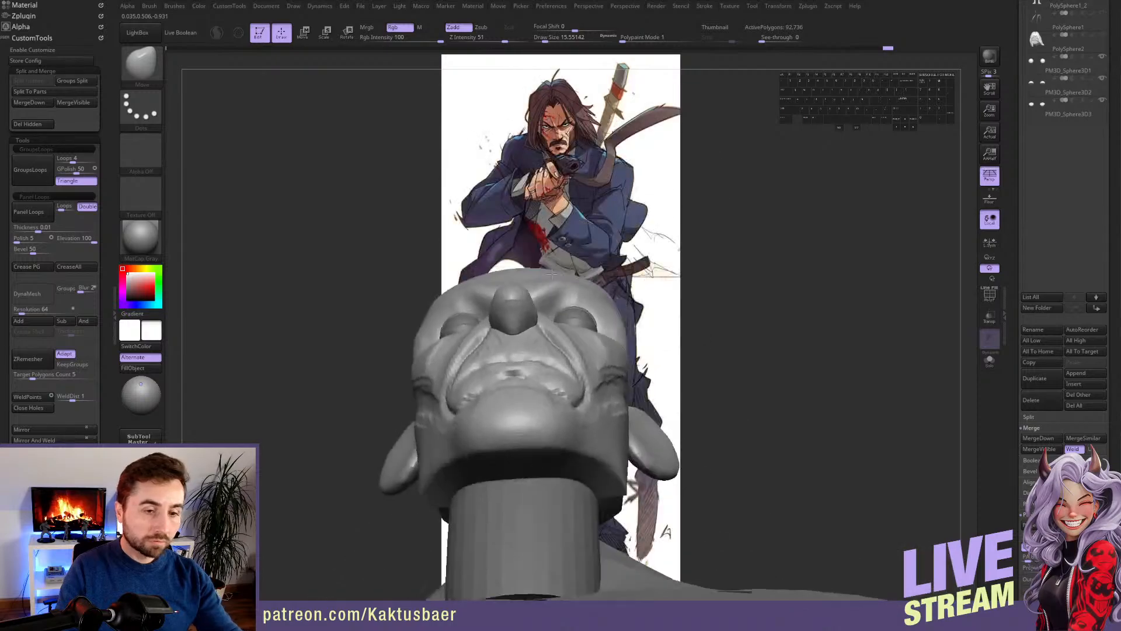
{"action": "right_click_drag", "start_coordinate": [544, 351], "coordinate": [560, 345], "text": "alt"}
{"action": "key", "text": "w"}
{"action": "mouse_move", "coordinate": [550, 339]}
{"action": "left_mouse_down", "text": "ctrl"}
{"action": "mouse_move", "coordinate": [549, 245]}
{"action": "mouse_move", "coordinate": [555, 327]}
{"action": "left_mouse_up", "text": "ctrl"}
{"action": "key", "text": "q"}
{"action": "mouse_move", "coordinate": [605, 305]}
{"action": "right_mouse_down"}
{"action": "mouse_move", "coordinate": [540, 292]}
{"action": "mouse_move", "coordinate": [564, 260]}
{"action": "mouse_move", "coordinate": [563, 327]}
{"action": "right_mouse_up"}
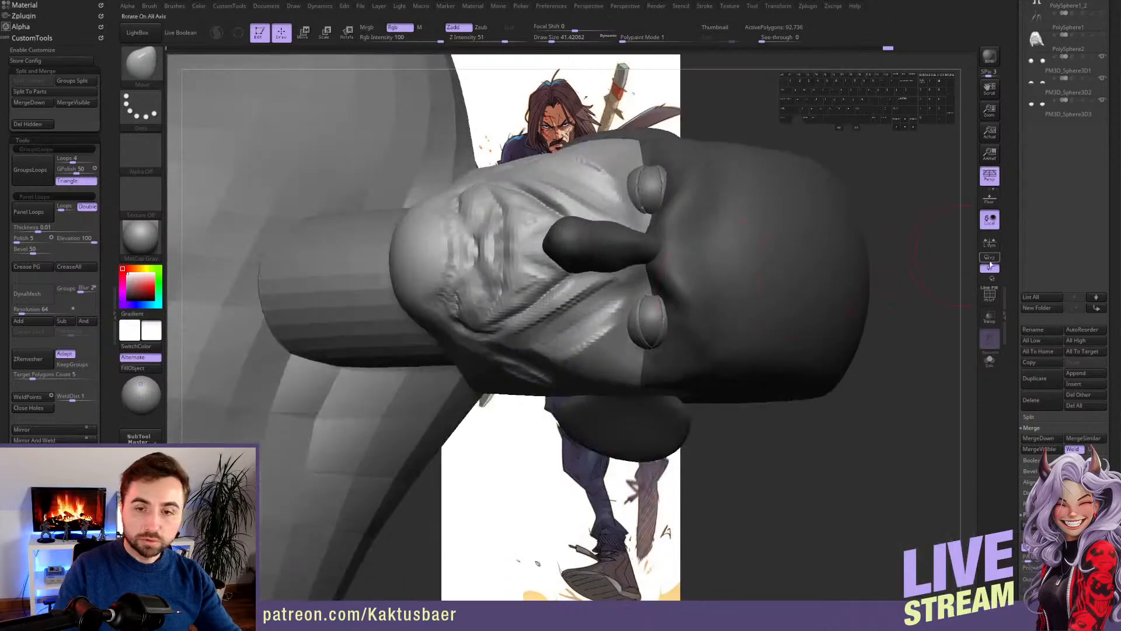
- Carve the philtrum between the nose and the upper lip with the ClayBuildup brush
{"action": "mouse_move", "coordinate": [528, 237]}
{"action": "right_mouse_down"}
{"action": "mouse_move", "coordinate": [590, 286]}
{"action": "mouse_move", "coordinate": [514, 262]}
{"action": "mouse_move", "coordinate": [628, 245]}
{"action": "mouse_move", "coordinate": [591, 349]}
{"action": "mouse_move", "coordinate": [525, 347]}
{"action": "mouse_move", "coordinate": [554, 291]}
{"action": "mouse_move", "coordinate": [556, 376]}
{"action": "right_mouse_up"}
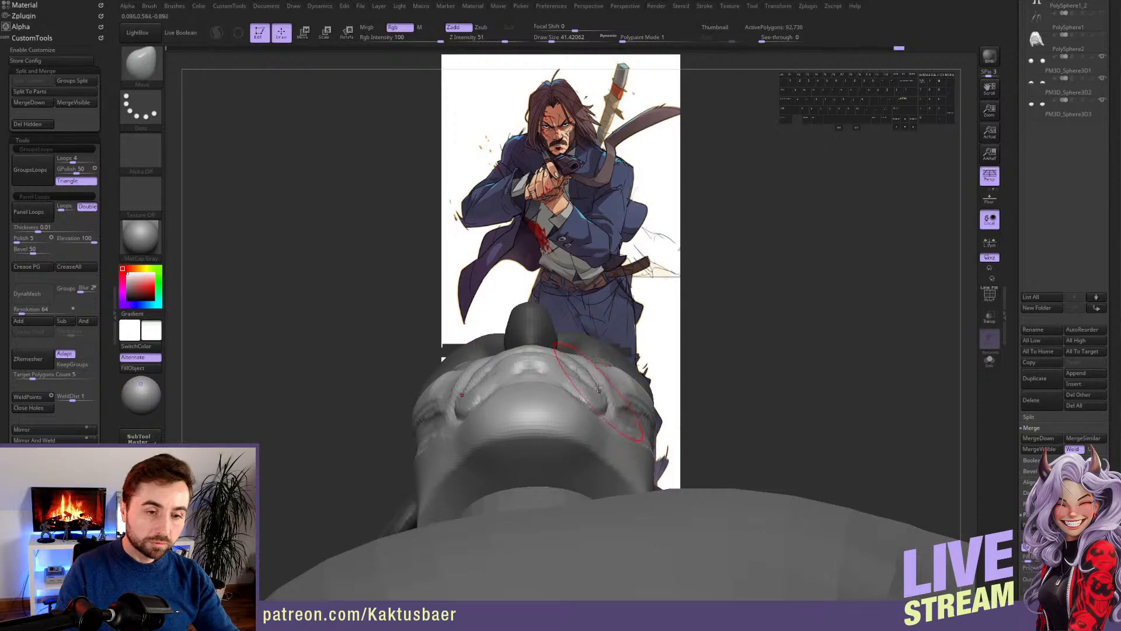
{"action": "mouse_move", "coordinate": [598, 387]}
{"action": "right_mouse_down"}
{"action": "mouse_move", "coordinate": [582, 334]}
{"action": "mouse_move", "coordinate": [559, 327]}
{"action": "right_mouse_up"}
{"action": "key", "text": "b"}
{"action": "key", "text": "c"}
{"action": "key", "text": "b"}
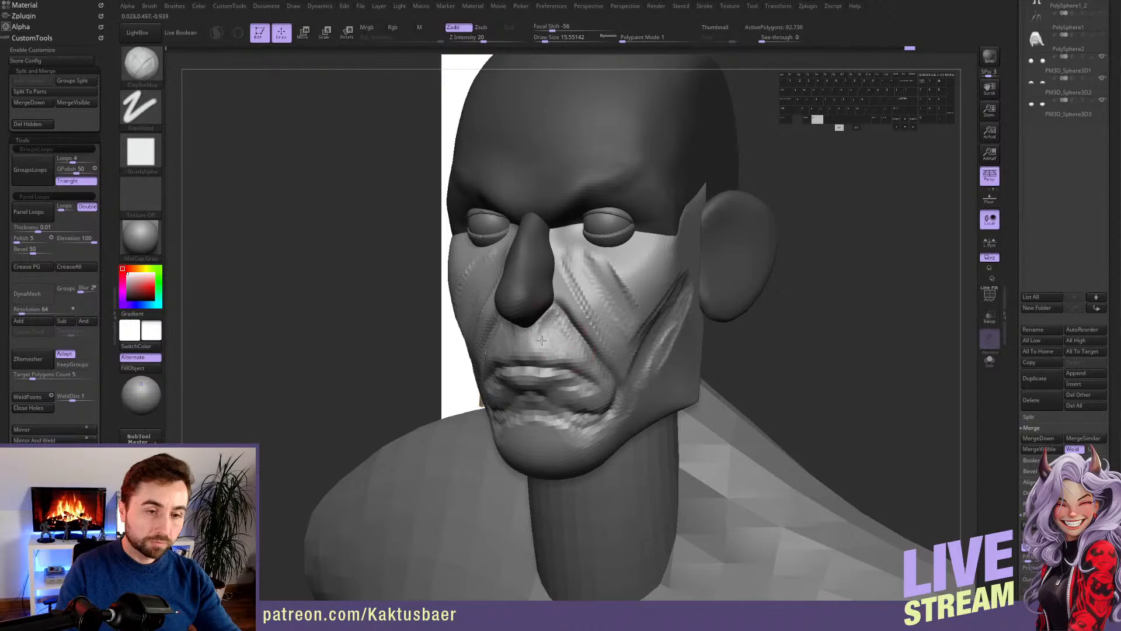
{"action": "left_click_drag", "start_coordinate": [534, 333], "coordinate": [525, 328], "text": "alt"}
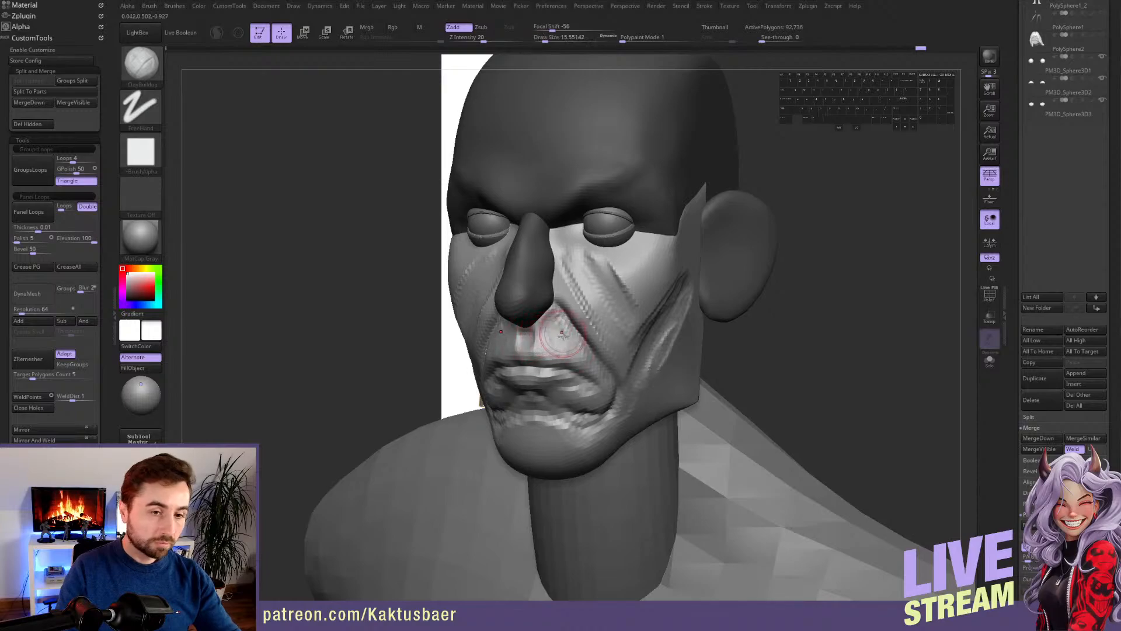
{"action": "key", "text": "alt+s"}
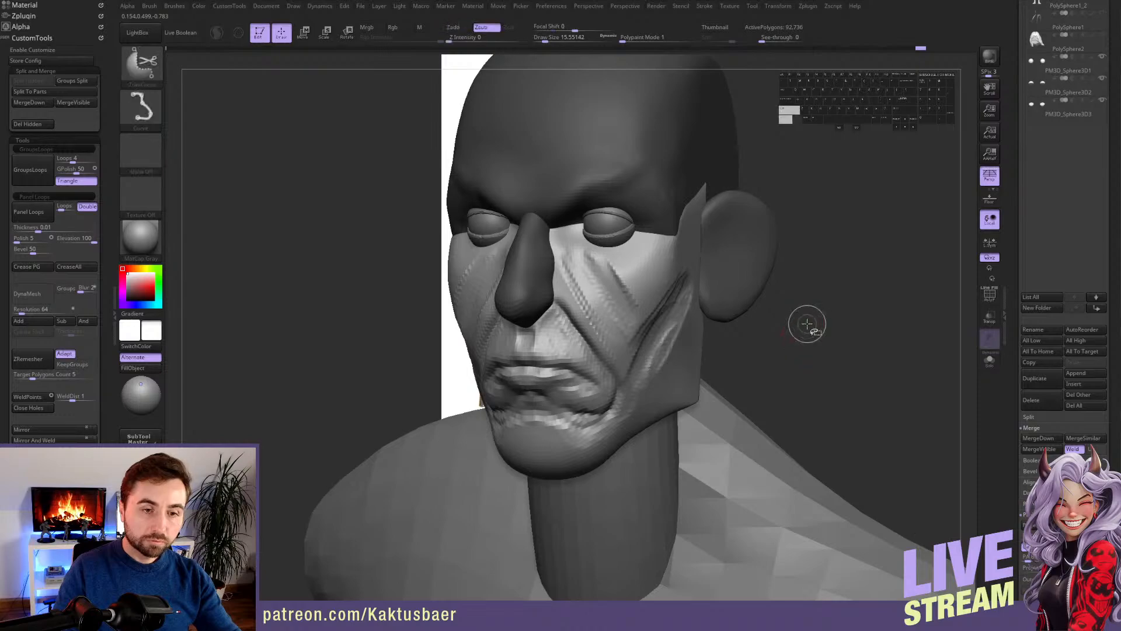
- Show the main hair and the loose hair strands around the face
{"action": "left_click", "coordinate": [1102, 36]}
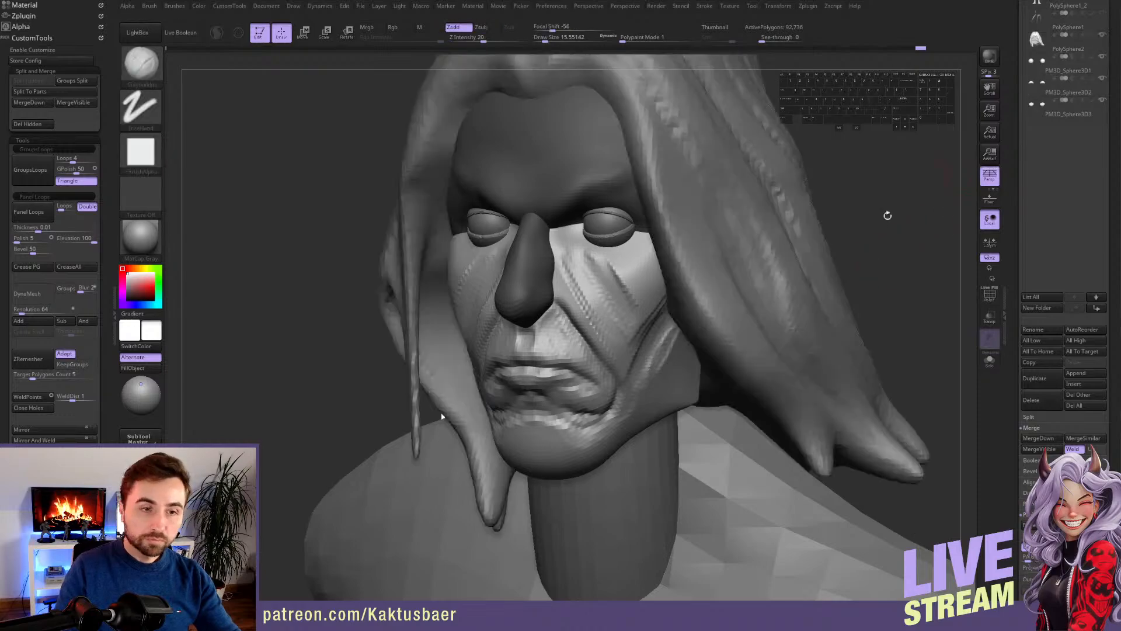
{"action": "right_click_drag", "start_coordinate": [572, 321], "coordinate": [642, 315]}
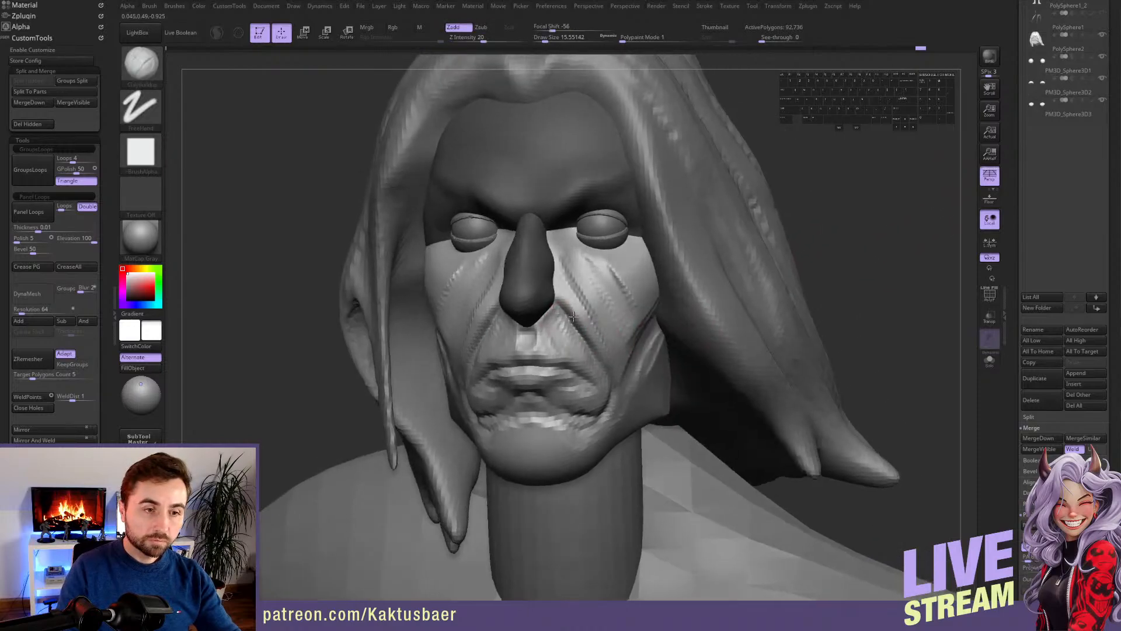
{"action": "left_click", "coordinate": [1102, 13]}
{"action": "right_click_drag", "start_coordinate": [568, 293], "coordinate": [565, 228]}
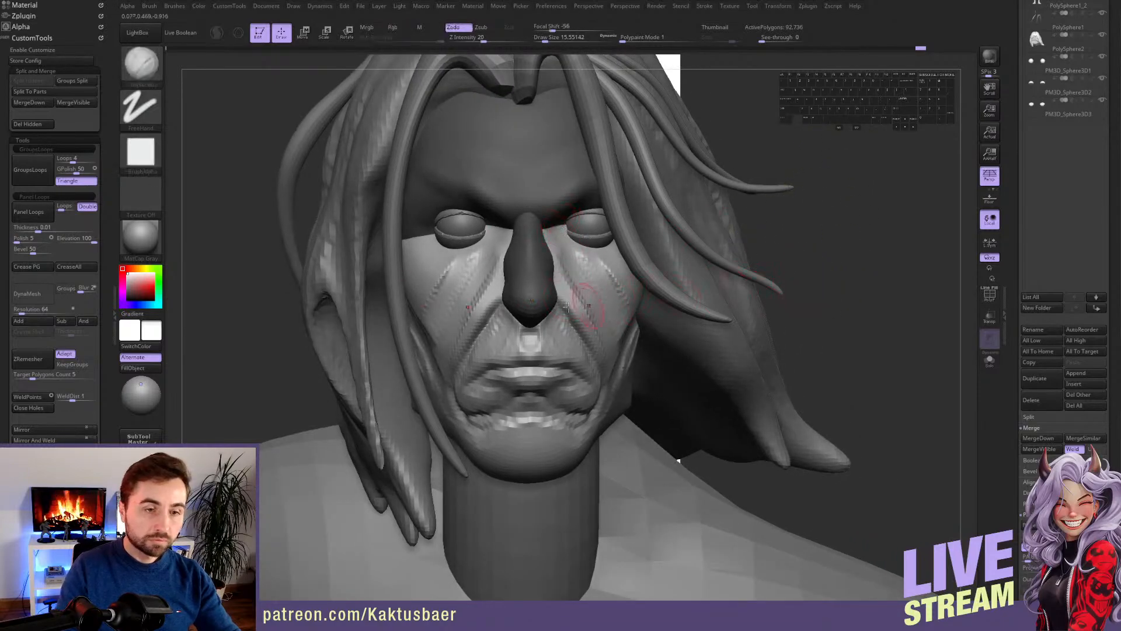
- Clear the head's mask, isolate the nose by masking the rest, and carve the nostril area on its underside with the ClayBuildup brush
{"action": "scroll", "coordinate": [103, 379], "scroll_direction": "down", "scroll_amount": 5}
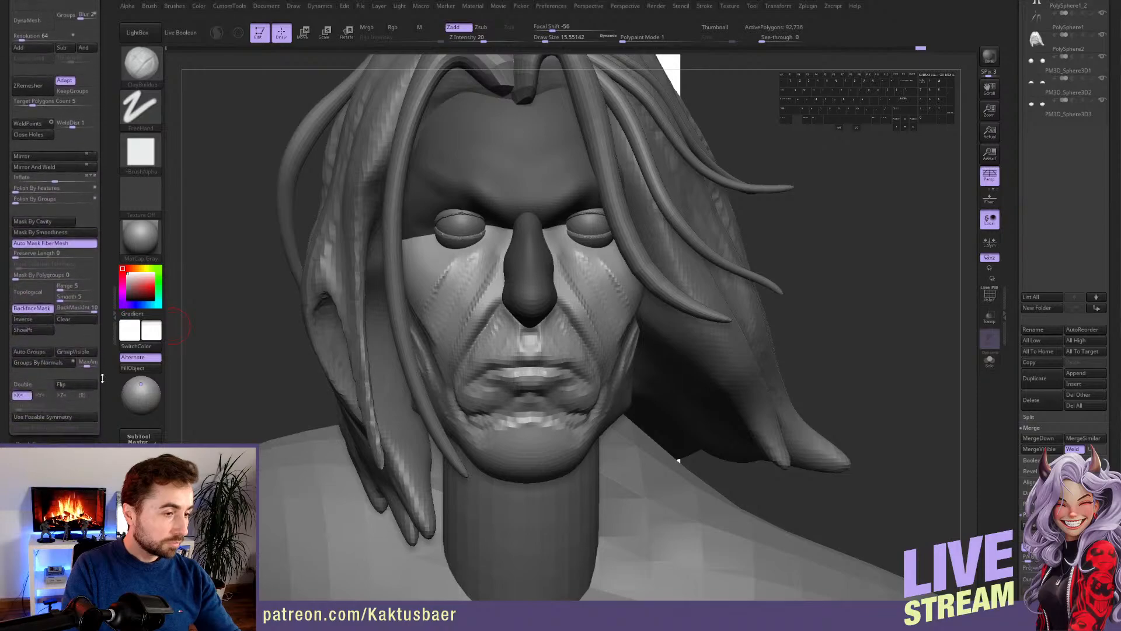
{"action": "left_click", "coordinate": [81, 323]}
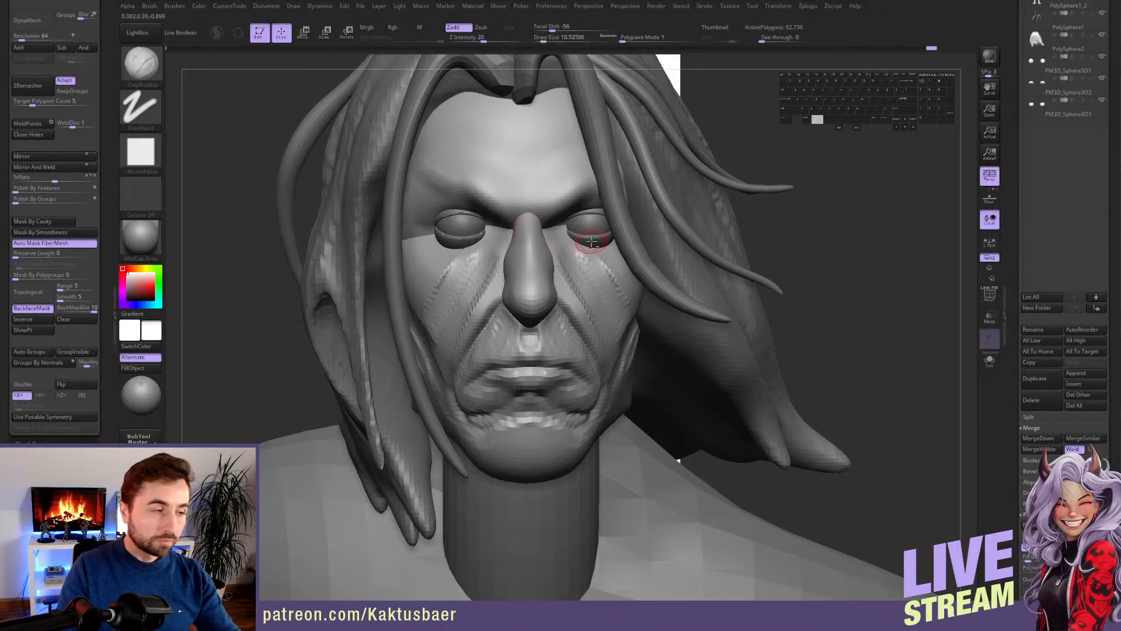
{"action": "right_click_drag", "start_coordinate": [569, 257], "coordinate": [517, 301]}
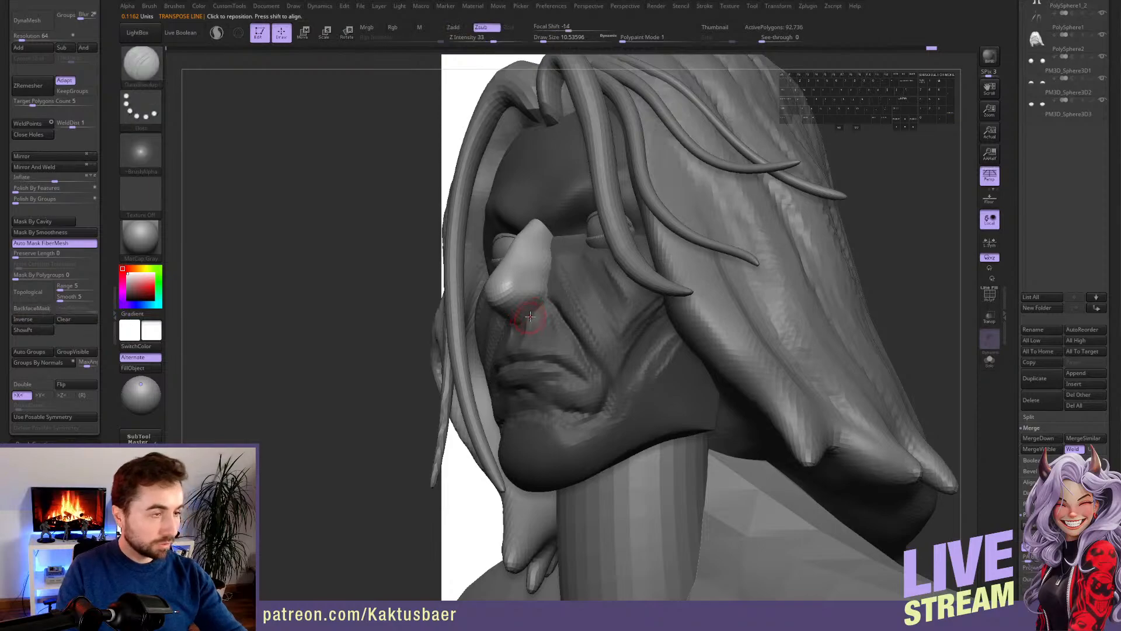
{"action": "left_click_drag", "start_coordinate": [531, 308], "coordinate": [526, 311], "text": "alt"}
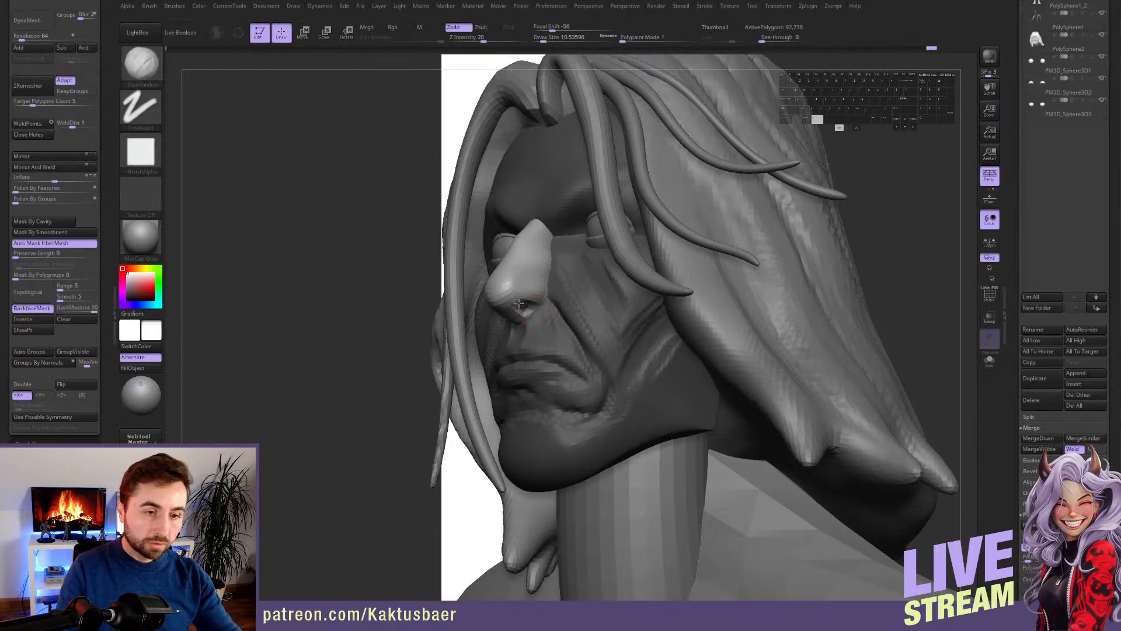
{"action": "right_click_drag", "start_coordinate": [522, 308], "coordinate": [516, 313]}
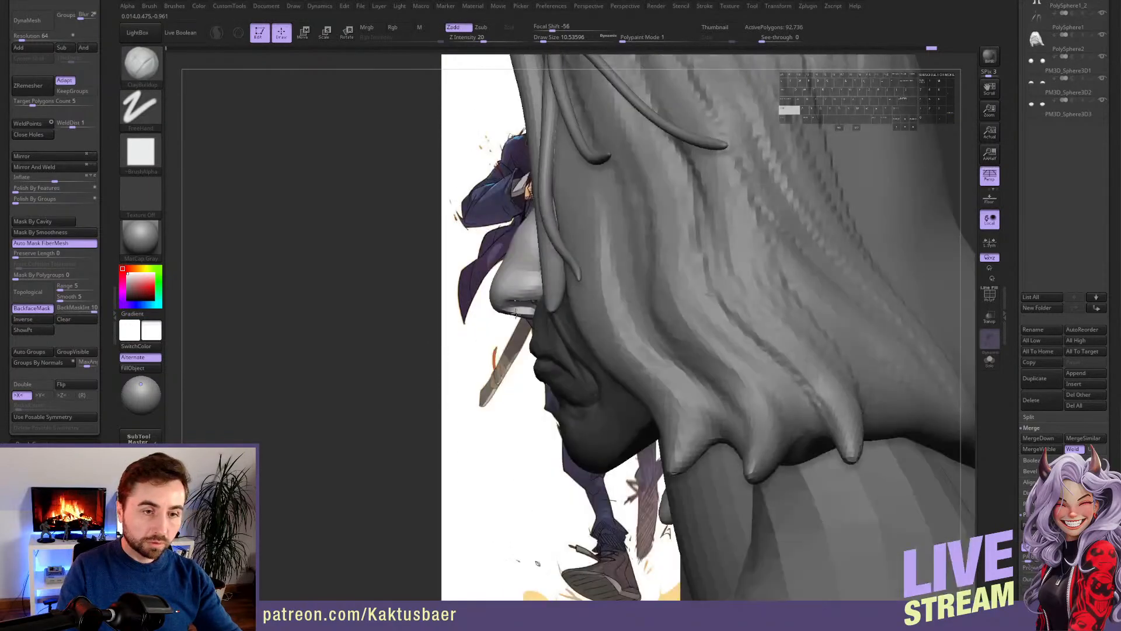
- Hide the hair and strands, and reshape the tip and bridge of the nose in profile with the Move brush
{"action": "right_click_drag", "start_coordinate": [516, 269], "coordinate": [530, 295], "text": "alt"}
{"action": "key", "text": "b"}
{"action": "key", "text": "m"}
{"action": "key", "text": "v"}
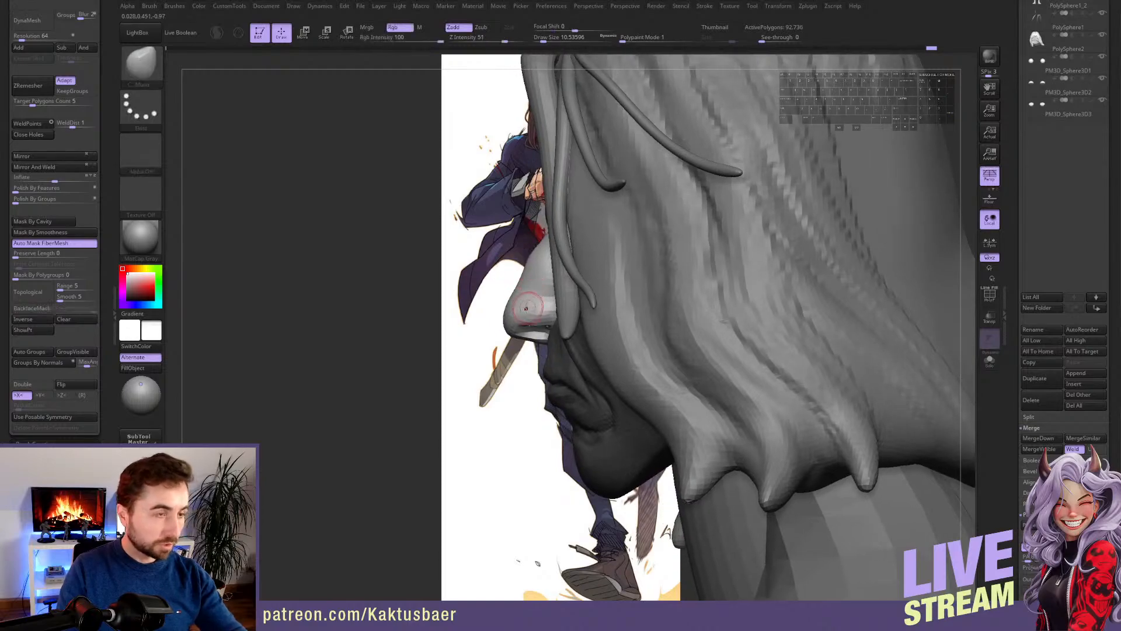
{"action": "left_click", "coordinate": [1105, 30]}
{"action": "left_click", "coordinate": [1103, 13]}
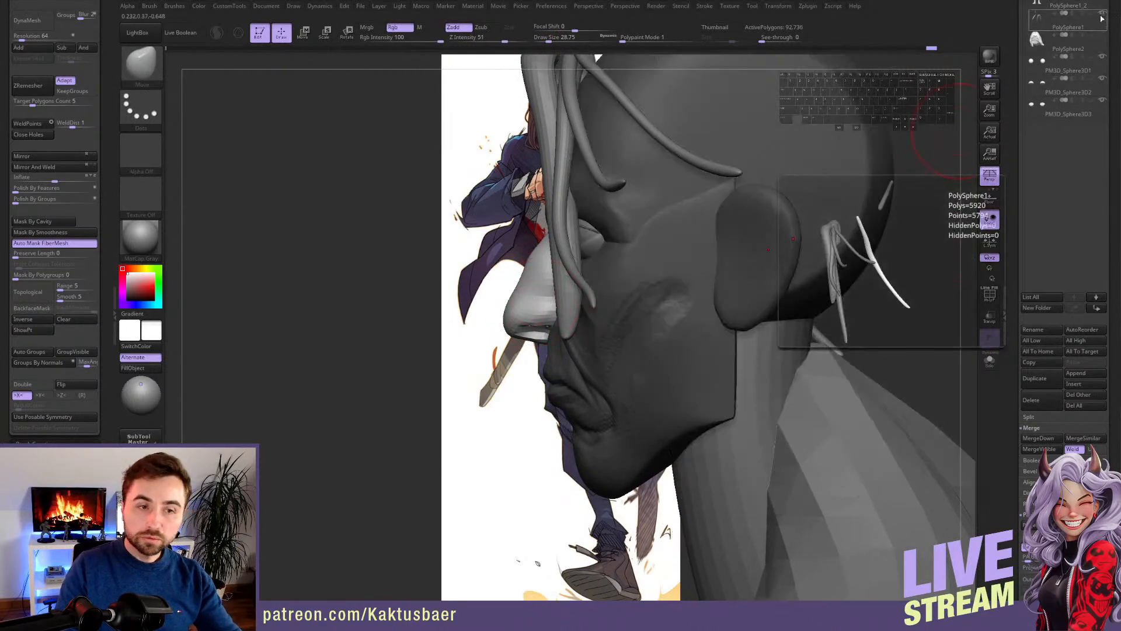
{"action": "left_click_drag", "start_coordinate": [515, 325], "coordinate": [519, 323]}
{"action": "key", "text": "s"}
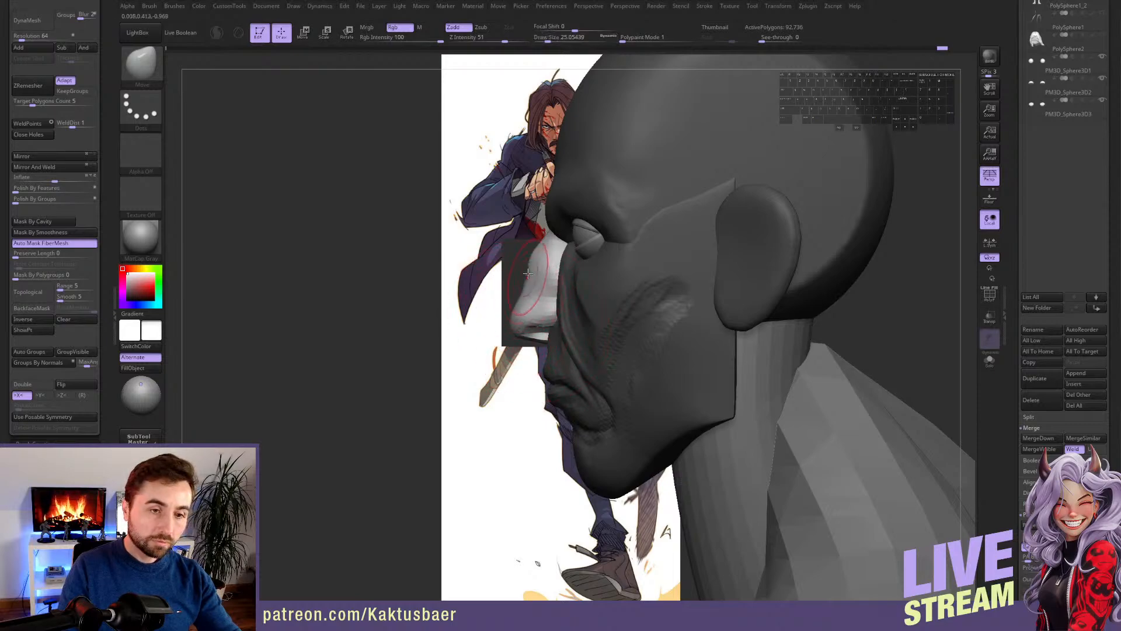
{"action": "left_click_drag", "start_coordinate": [531, 262], "coordinate": [525, 260]}
- Mask the head except for the lower face, and smooth the folds on the cheeks and around the mouth
{"action": "mouse_move", "coordinate": [525, 260]}
{"action": "right_mouse_down"}
{"action": "mouse_move", "coordinate": [544, 226]}
{"action": "mouse_move", "coordinate": [560, 263]}
{"action": "mouse_move", "coordinate": [666, 279]}
{"action": "right_mouse_up"}
{"action": "right_click_drag", "start_coordinate": [571, 324], "coordinate": [602, 322], "text": "alt"}
{"action": "key", "text": "w"}
{"action": "left_click", "coordinate": [583, 327], "text": "ctrl"}
{"action": "key", "text": "q"}
{"action": "key", "text": "s"}
{"action": "left_click_drag", "start_coordinate": [583, 318], "coordinate": [569, 296], "text": "shift"}
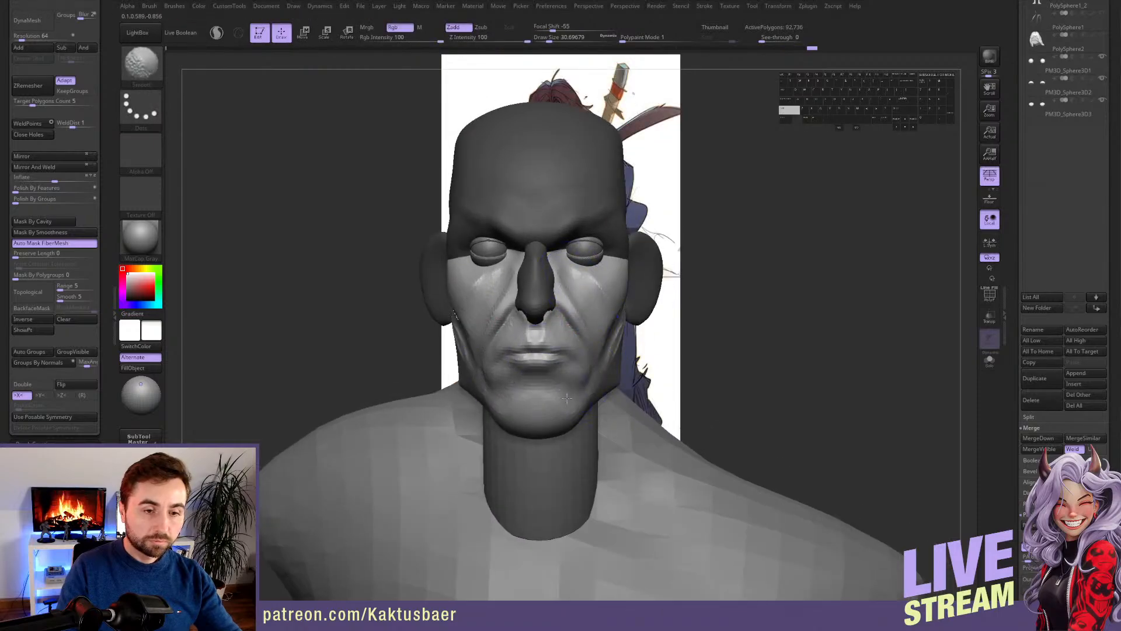
{"action": "right_click_drag", "start_coordinate": [567, 399], "coordinate": [575, 409]}
{"action": "left_click_drag", "start_coordinate": [612, 337], "coordinate": [615, 354], "text": "shift"}
- Smooth the hollow of the cheek in front of the ear with a smaller brush, and clear the mask
{"action": "mouse_move", "coordinate": [615, 355]}
{"action": "right_mouse_down"}
{"action": "mouse_move", "coordinate": [561, 333]}
{"action": "mouse_move", "coordinate": [601, 276]}
{"action": "mouse_move", "coordinate": [633, 326]}
{"action": "right_mouse_up"}
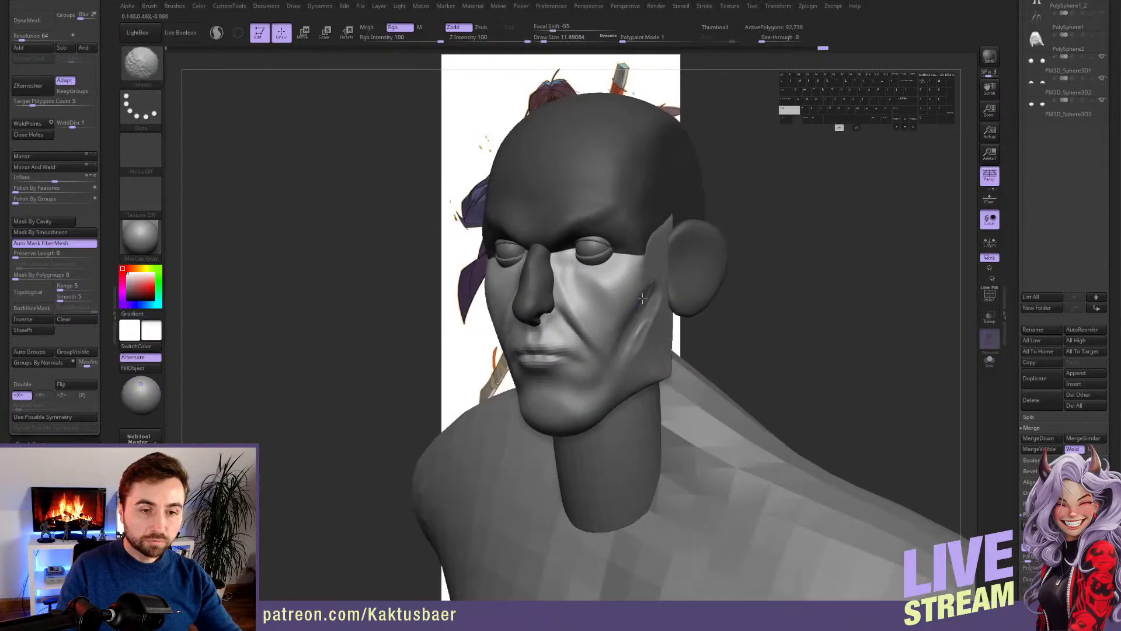
{"action": "key", "text": "s"}
{"action": "left_click_drag", "start_coordinate": [633, 324], "coordinate": [636, 324]}
{"action": "mouse_move", "coordinate": [650, 284]}
{"action": "left_mouse_down", "text": "shift"}
{"action": "mouse_move", "coordinate": [629, 359]}
{"action": "mouse_move", "coordinate": [637, 330]}
{"action": "left_mouse_up", "text": "shift"}
{"action": "right_click_drag", "start_coordinate": [629, 340], "coordinate": [626, 333], "text": "ctrl"}
{"action": "key", "text": "w"}
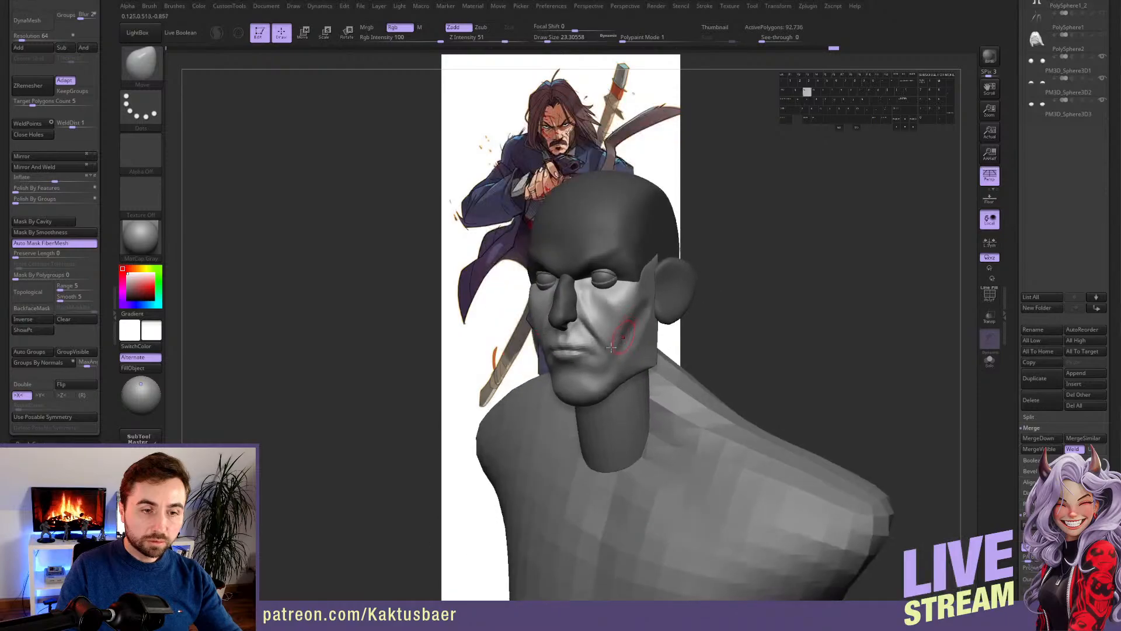
{"action": "key", "text": "q"}
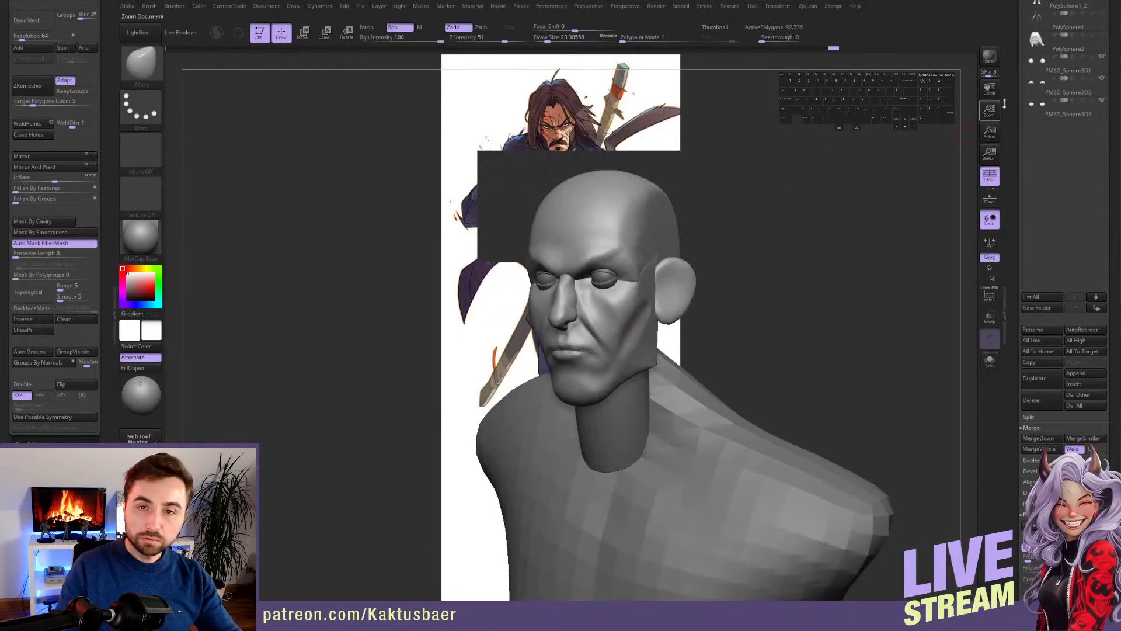
- Show the hair and strands again, and adjust the cheek and jaw contour with the Move brush
{"action": "left_click", "coordinate": [1102, 37]}
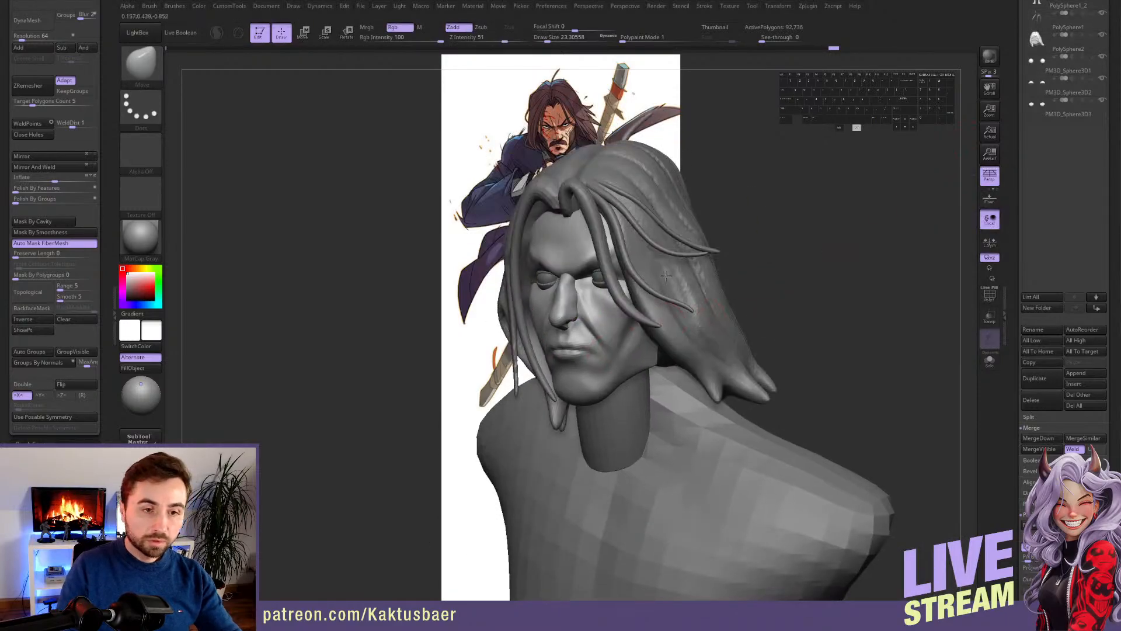
{"action": "right_click_drag", "start_coordinate": [596, 274], "coordinate": [567, 317], "text": "alt"}
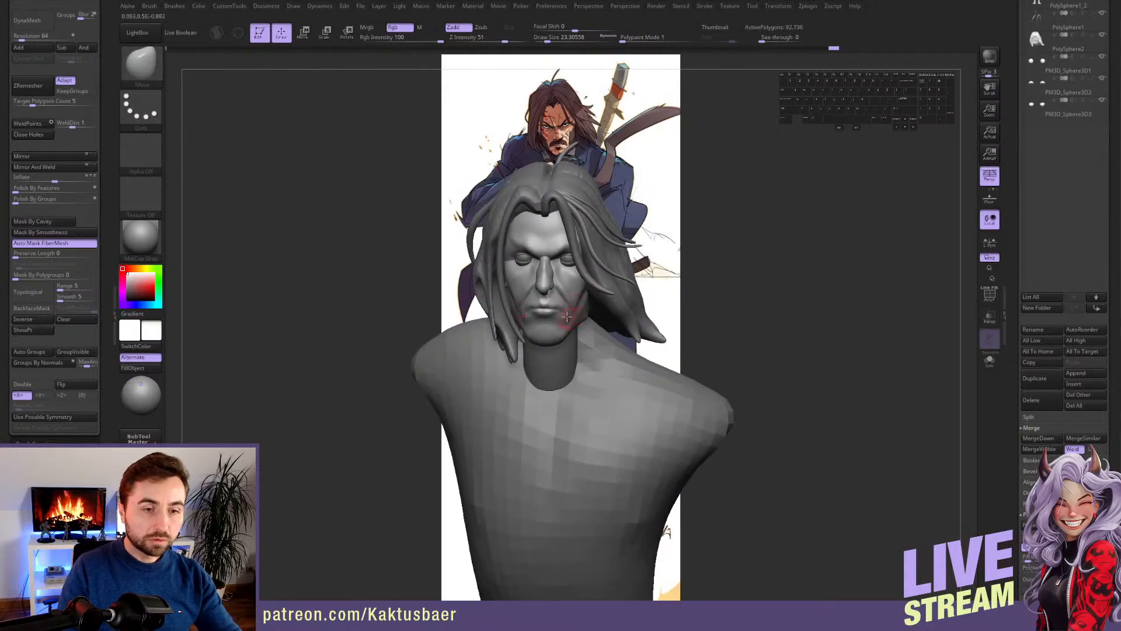
{"action": "left_click_drag", "start_coordinate": [567, 324], "coordinate": [571, 318]}
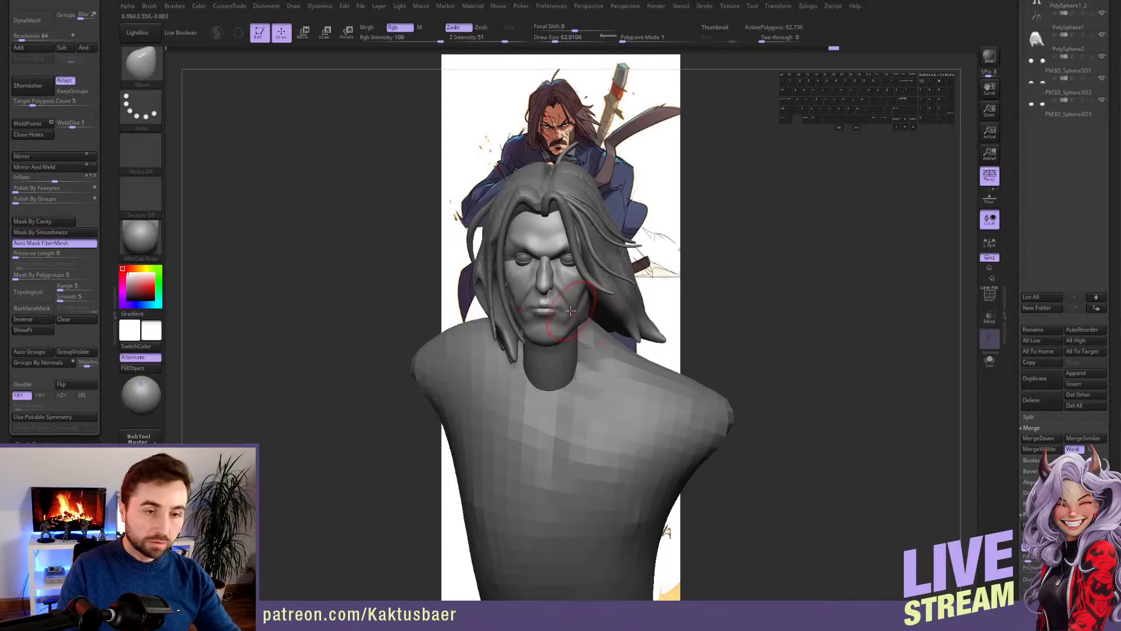
{"action": "key", "text": "bracketleft"}
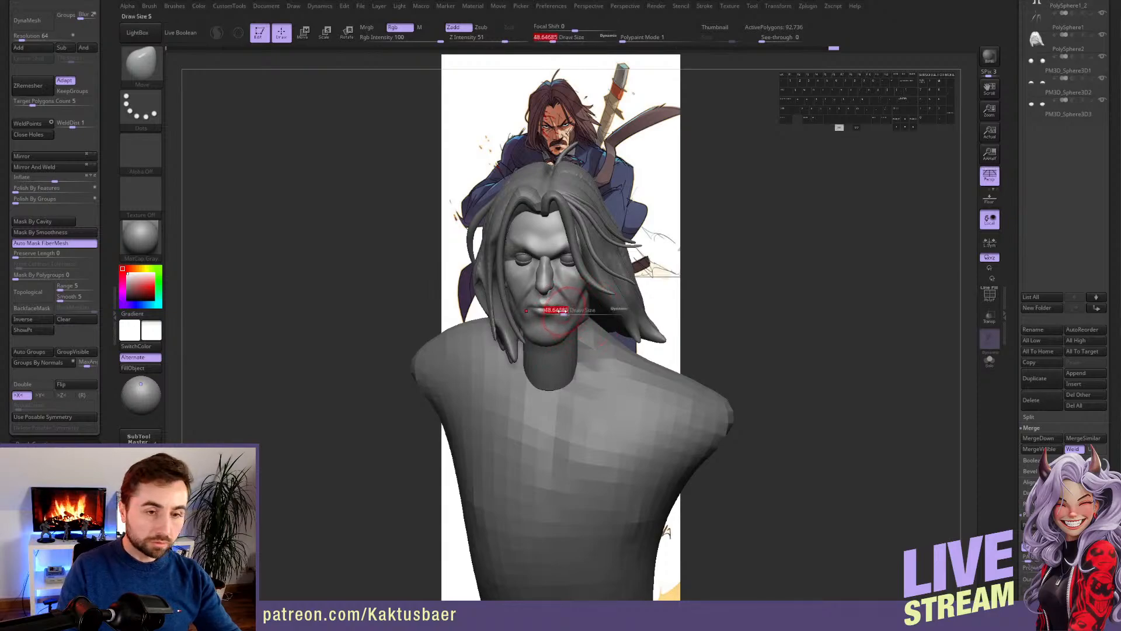
{"action": "right_click_drag", "start_coordinate": [565, 301], "coordinate": [569, 298]}
{"action": "key", "text": "s"}
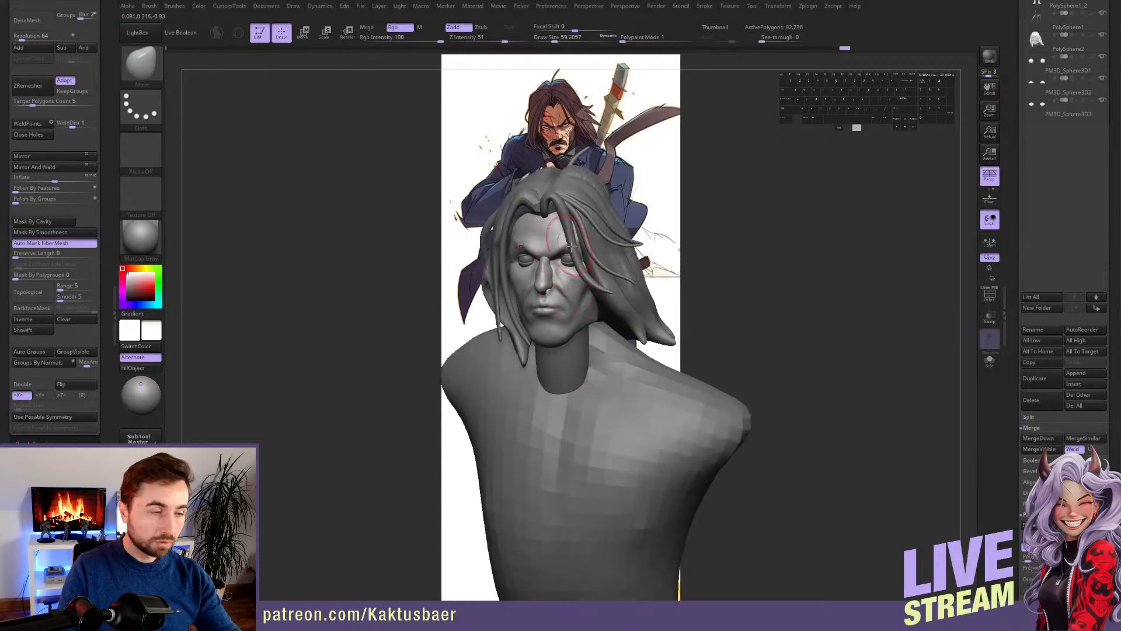
{"action": "right_click_drag", "start_coordinate": [570, 246], "coordinate": [517, 244]}
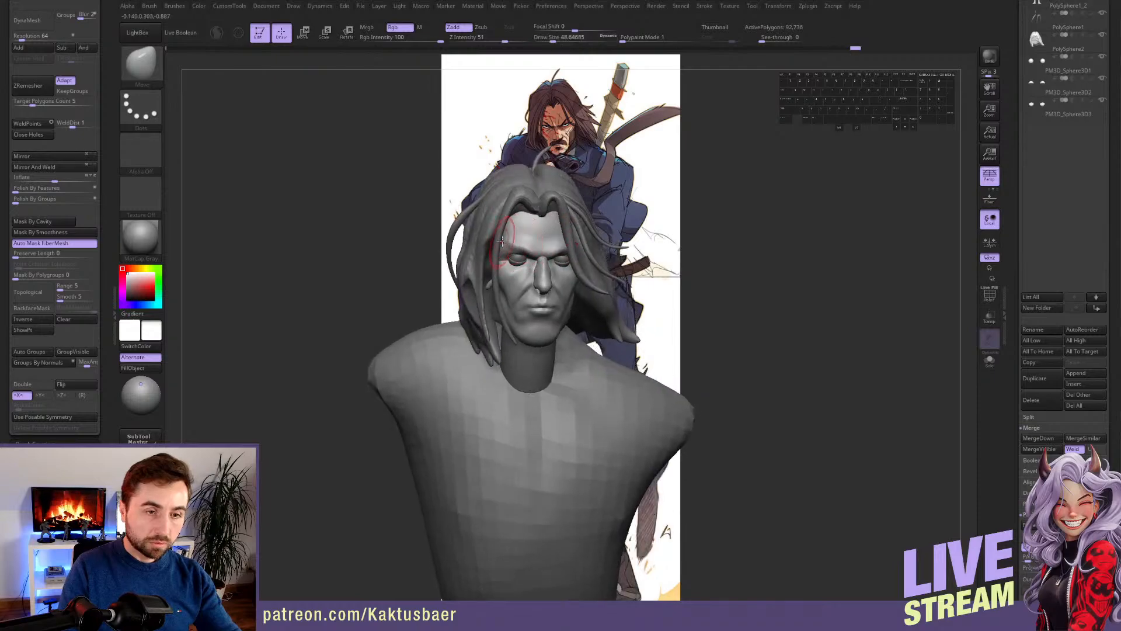
{"action": "mouse_move", "coordinate": [529, 327]}
{"action": "right_mouse_down", "text": "ctrl"}
{"action": "mouse_move", "coordinate": [533, 274]}
{"action": "mouse_move", "coordinate": [547, 325]}
{"action": "mouse_move", "coordinate": [548, 287]}
{"action": "mouse_move", "coordinate": [575, 280]}
{"action": "mouse_move", "coordinate": [528, 274]}
{"action": "mouse_move", "coordinate": [547, 267]}
{"action": "mouse_move", "coordinate": [563, 323]}
{"action": "mouse_move", "coordinate": [543, 325]}
{"action": "right_mouse_up", "text": "ctrl"}
- Select the neck and convert it to a DynaMesh at resolution 64 without freezing its subdivision levels
{"action": "left_click", "coordinate": [549, 276], "text": "alt"}
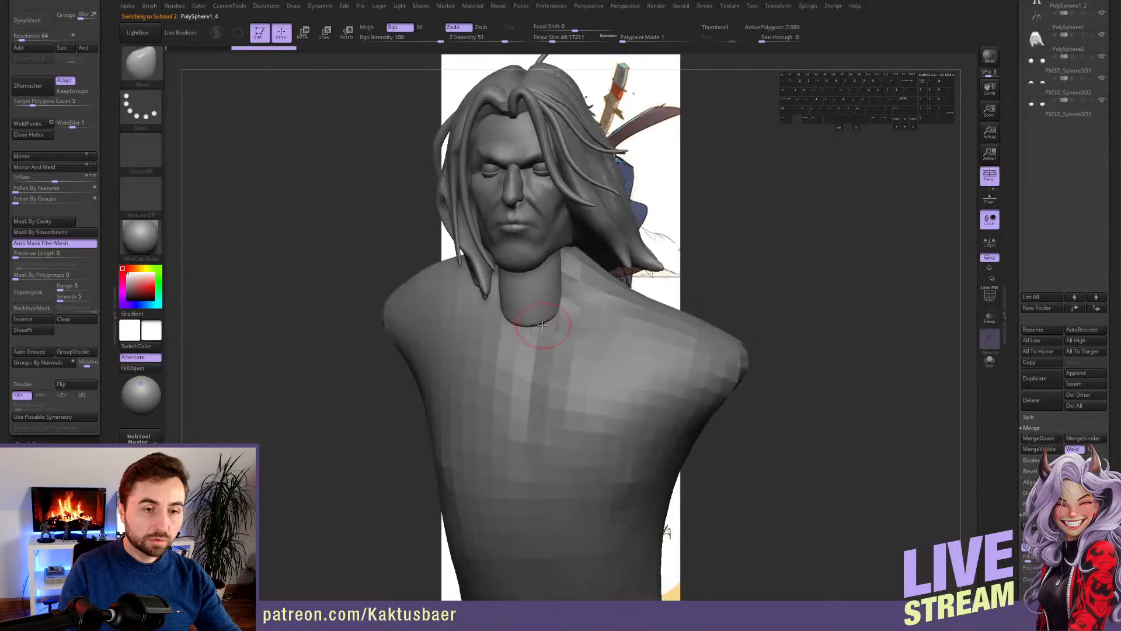
{"action": "scroll", "coordinate": [114, 126], "scroll_direction": "up", "scroll_amount": 3}
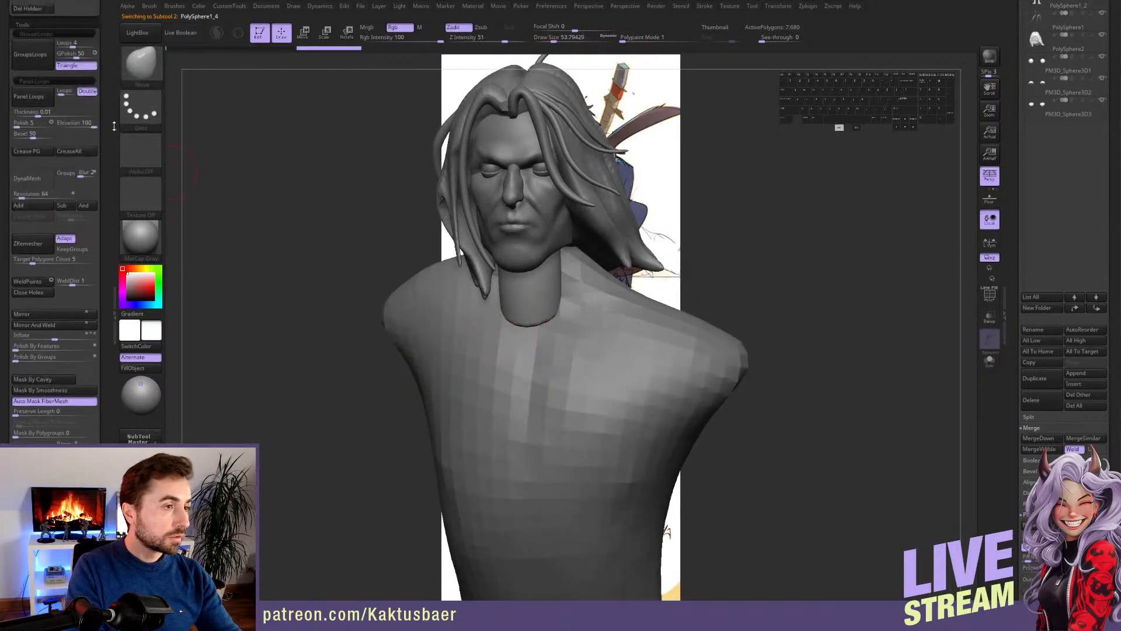
{"action": "left_click_drag", "start_coordinate": [114, 126], "coordinate": [114, 143]}
{"action": "left_click", "coordinate": [33, 195]}
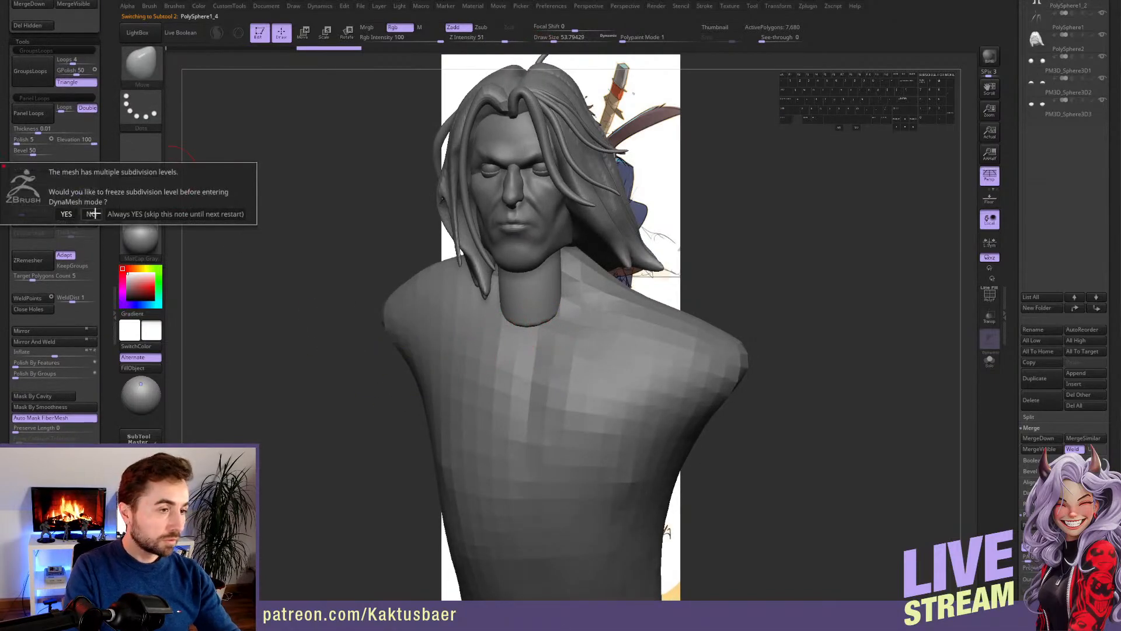
{"action": "left_click", "coordinate": [92, 214]}
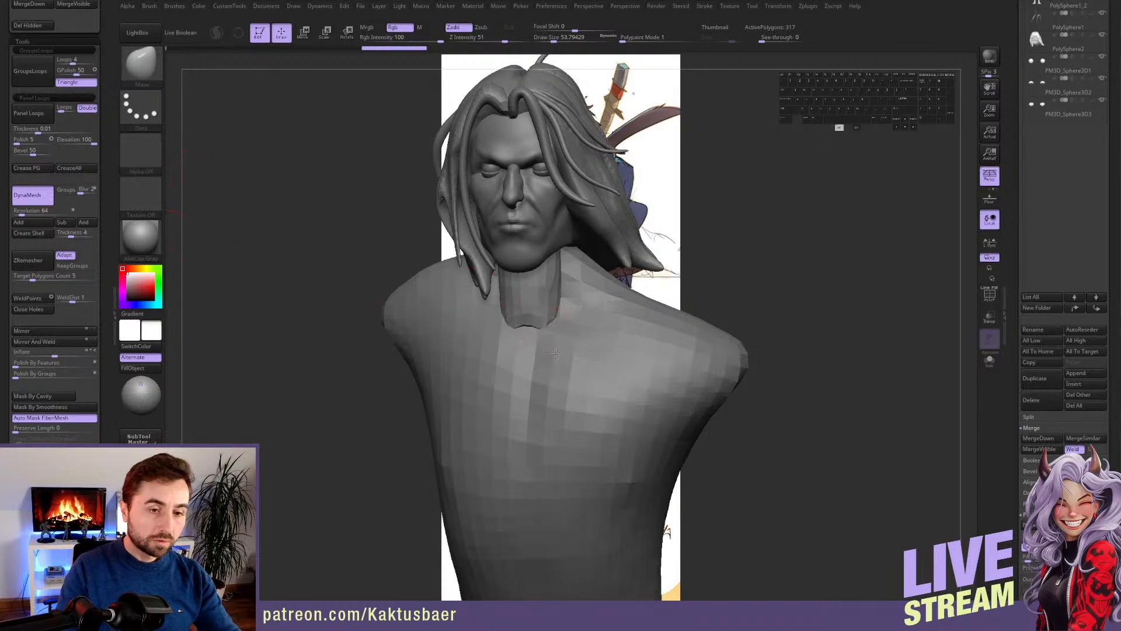
- Pull the base of the neck down into the chest using the Move brush at draw size about 90
{"action": "key", "text": "s"}
{"action": "left_click_drag", "start_coordinate": [555, 353], "coordinate": [527, 346]}
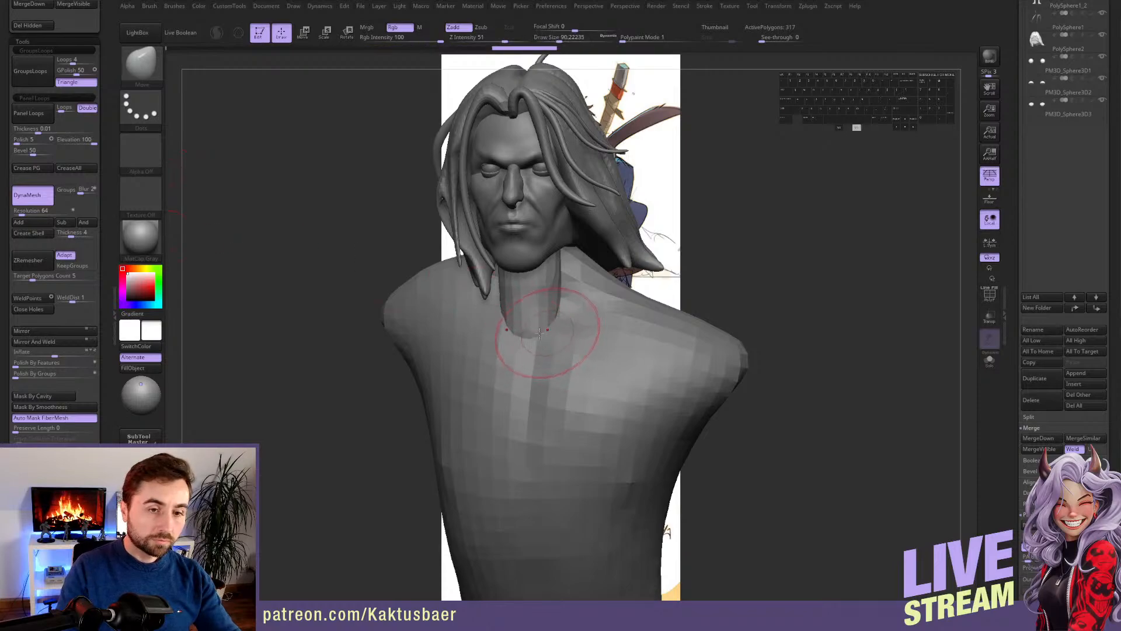
{"action": "mouse_move", "coordinate": [539, 333]}
{"action": "right_mouse_down"}
{"action": "mouse_move", "coordinate": [601, 333]}
{"action": "mouse_move", "coordinate": [580, 319]}
{"action": "mouse_move", "coordinate": [510, 361]}
{"action": "right_mouse_up"}
- Select the torso and shorten it in side view with a Transpose line running down its length
{"action": "left_click", "coordinate": [601, 333], "text": "alt"}
{"action": "key", "text": "w"}
{"action": "key", "text": "q"}
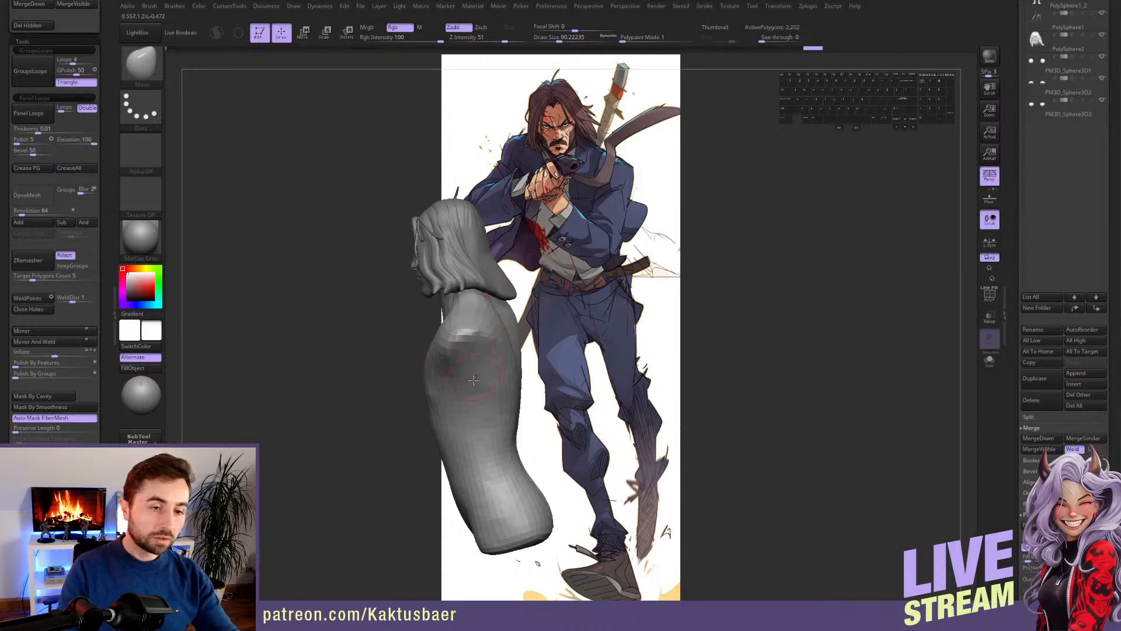
{"action": "right_click_drag", "start_coordinate": [447, 346], "coordinate": [522, 322], "text": "alt"}
{"action": "right_click_drag", "start_coordinate": [532, 401], "coordinate": [505, 327]}
{"action": "key", "text": "w"}
{"action": "left_click_drag", "start_coordinate": [505, 257], "coordinate": [531, 345]}
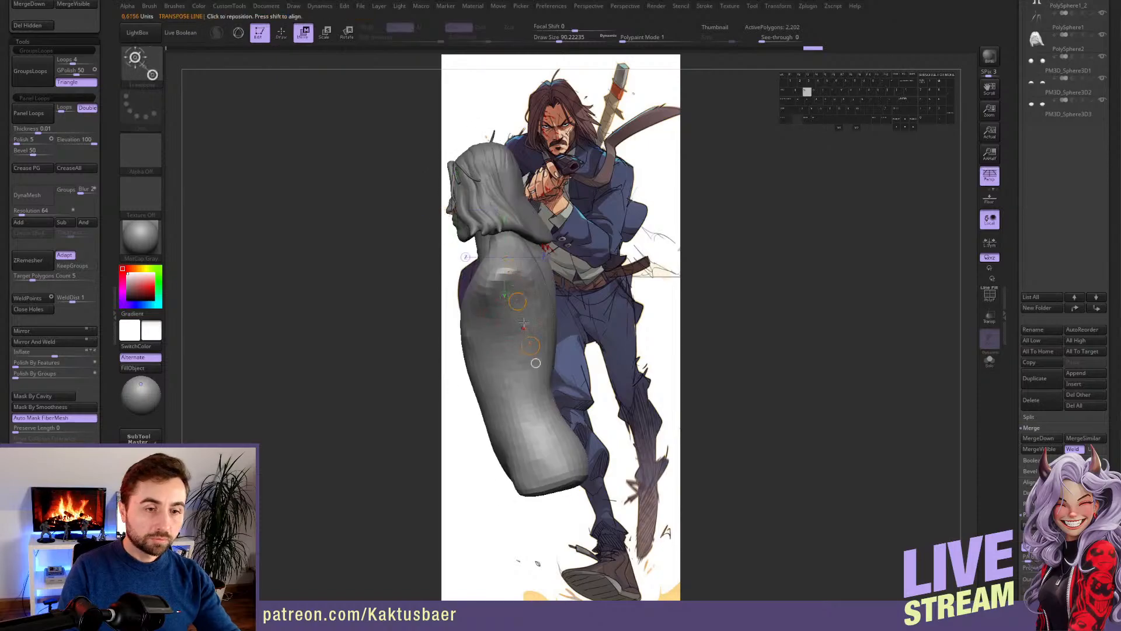
{"action": "left_click_drag", "start_coordinate": [517, 301], "coordinate": [521, 311]}
{"action": "key", "text": "q"}
{"action": "mouse_move", "coordinate": [519, 311]}
{"action": "right_mouse_down"}
{"action": "mouse_move", "coordinate": [500, 313]}
{"action": "mouse_move", "coordinate": [489, 292]}
{"action": "mouse_move", "coordinate": [507, 300]}
{"action": "right_mouse_up"}
- Rotate the lower torso in side view with a Transpose line so the hips sit more upright beneath the shoulders
{"action": "key", "text": "r"}
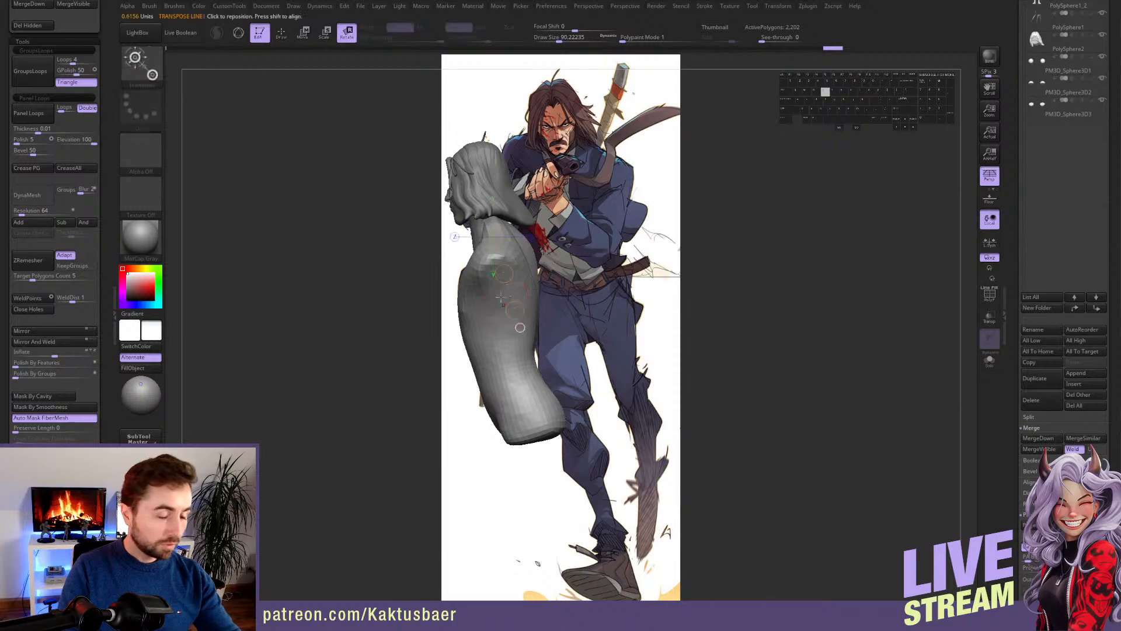
{"action": "mouse_move", "coordinate": [516, 318]}
{"action": "left_mouse_down", "text": "alt"}
{"action": "mouse_move", "coordinate": [498, 340]}
{"action": "mouse_move", "coordinate": [512, 325]}
{"action": "mouse_move", "coordinate": [479, 332]}
{"action": "mouse_move", "coordinate": [501, 362]}
{"action": "mouse_move", "coordinate": [469, 373]}
{"action": "mouse_move", "coordinate": [528, 350]}
{"action": "left_mouse_up", "text": "alt"}
{"action": "key", "text": "q"}
{"action": "key", "text": "r"}
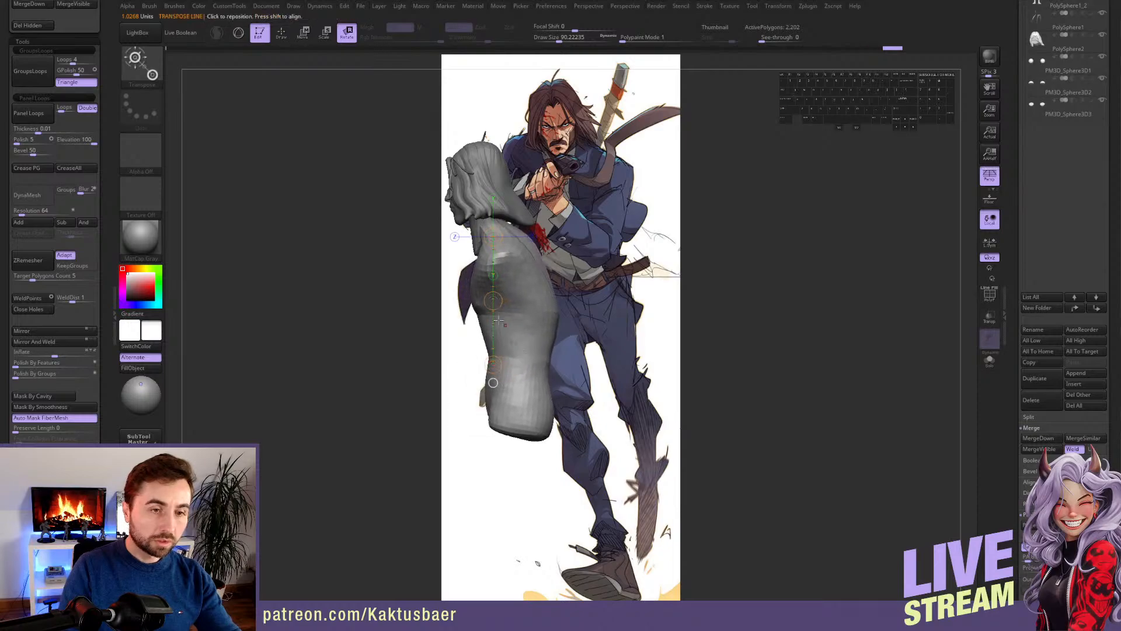
{"action": "right_click_drag", "start_coordinate": [500, 318], "coordinate": [555, 310]}
{"action": "mouse_move", "coordinate": [504, 287]}
{"action": "right_mouse_down", "text": "alt"}
{"action": "mouse_move", "coordinate": [563, 331]}
{"action": "mouse_move", "coordinate": [496, 308]}
{"action": "mouse_move", "coordinate": [521, 311]}
{"action": "right_mouse_up", "text": "alt"}
{"action": "key", "text": "q"}
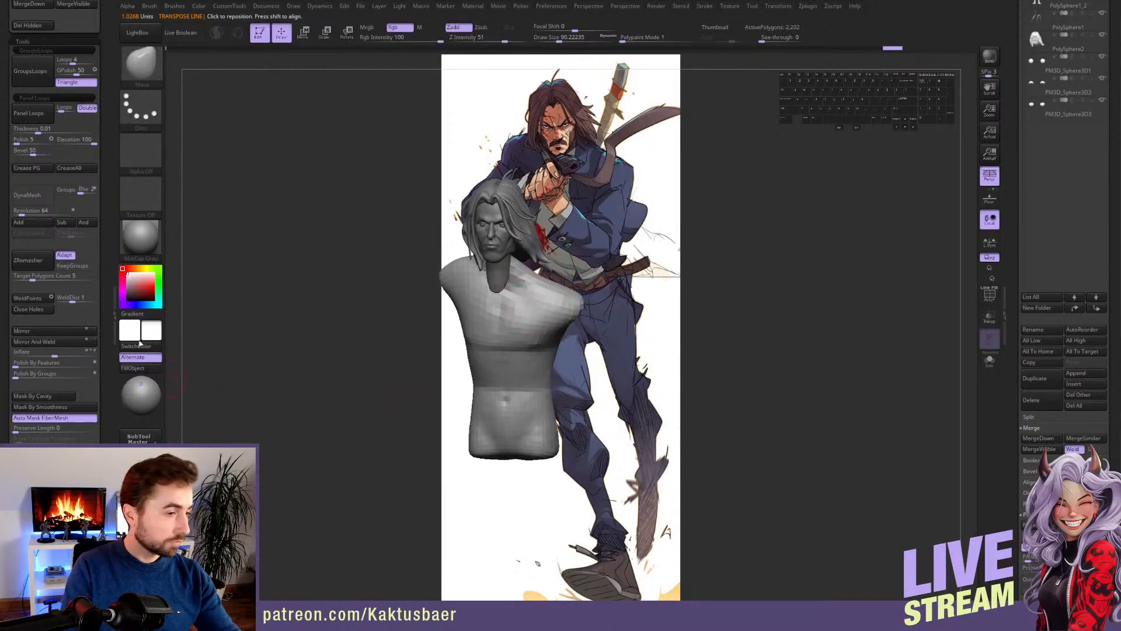
- Recall the stored camera view matching the reference and adjust the lower torso with the Move brush at draw size about 245
{"action": "scroll", "coordinate": [45, 391], "scroll_direction": "down", "scroll_amount": 15}
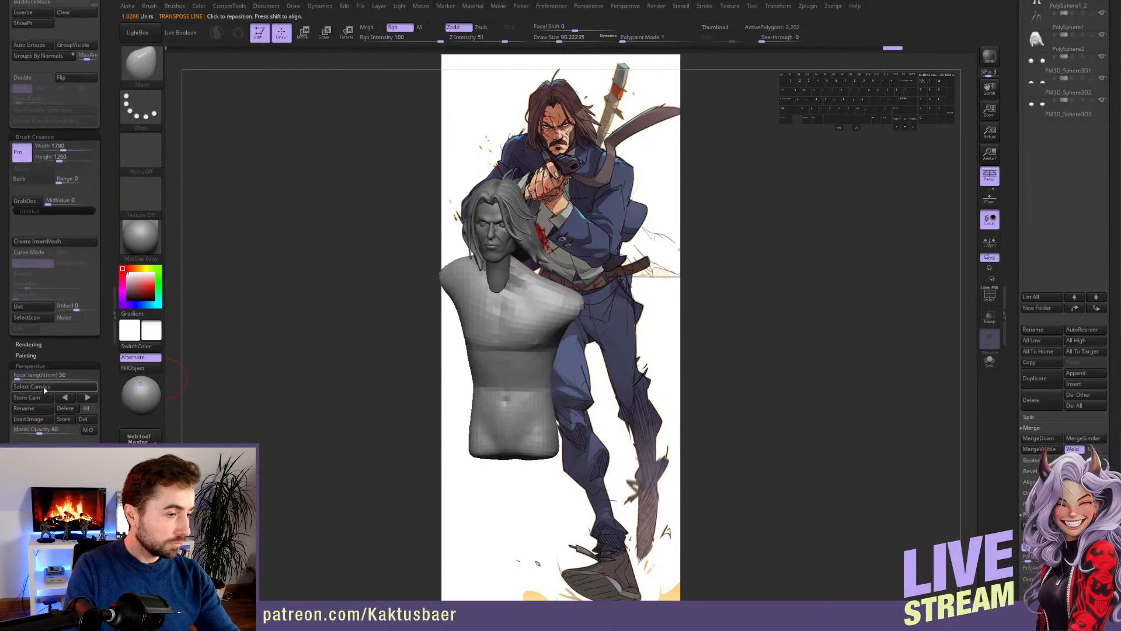
{"action": "left_click", "coordinate": [87, 397]}
{"action": "key", "text": "s"}
{"action": "mouse_move", "coordinate": [567, 289]}
{"action": "left_mouse_down"}
{"action": "mouse_move", "coordinate": [615, 302]}
{"action": "mouse_move", "coordinate": [588, 305]}
{"action": "mouse_move", "coordinate": [582, 322]}
{"action": "left_mouse_up"}
{"action": "key", "text": "s"}
{"action": "key", "text": "s"}
{"action": "key", "text": "s"}
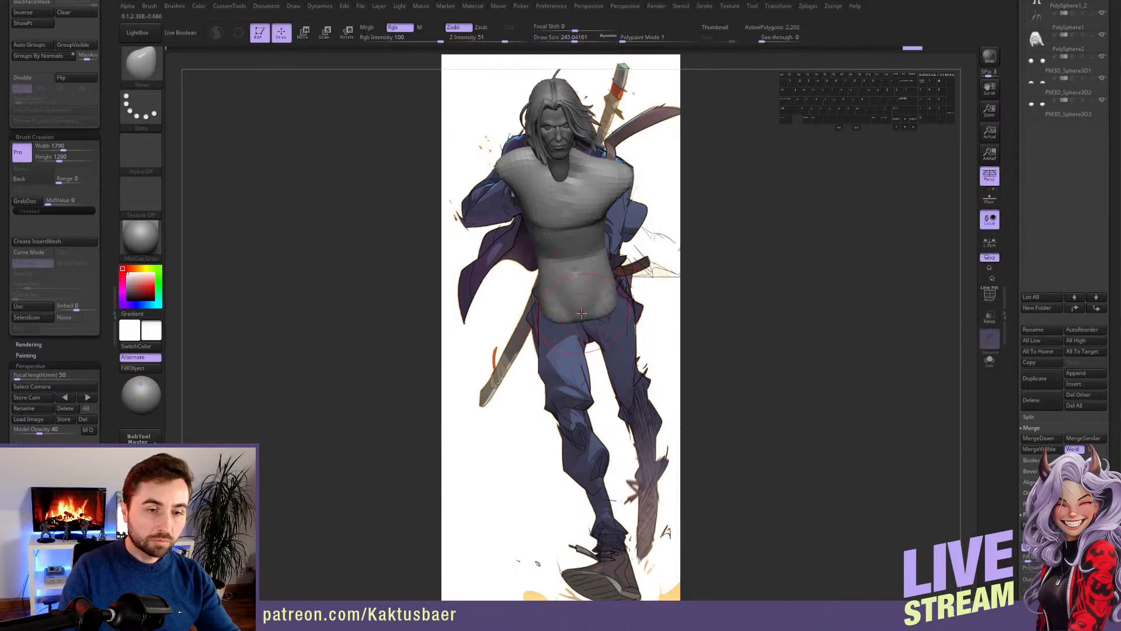
{"action": "right_click_drag", "start_coordinate": [603, 304], "coordinate": [615, 301]}
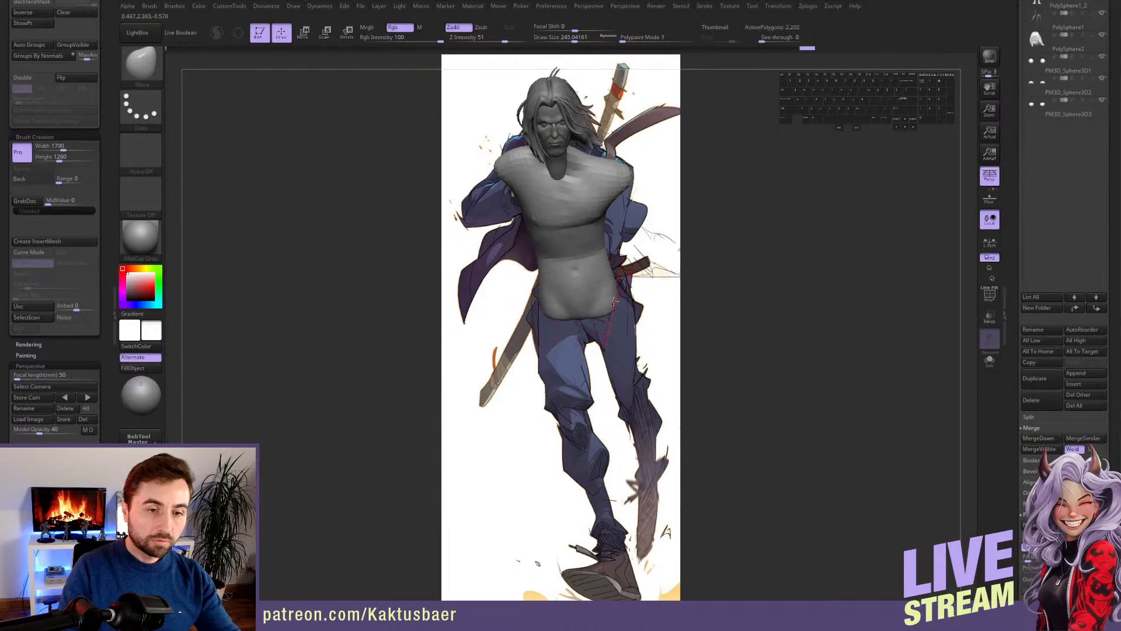
{"action": "right_click_drag", "start_coordinate": [594, 263], "coordinate": [595, 270], "text": "alt"}
- Bring the arms into view alongside the body and make the torso the active subtool again
{"action": "left_click_drag", "start_coordinate": [1021, 44], "coordinate": [1020, 173]}
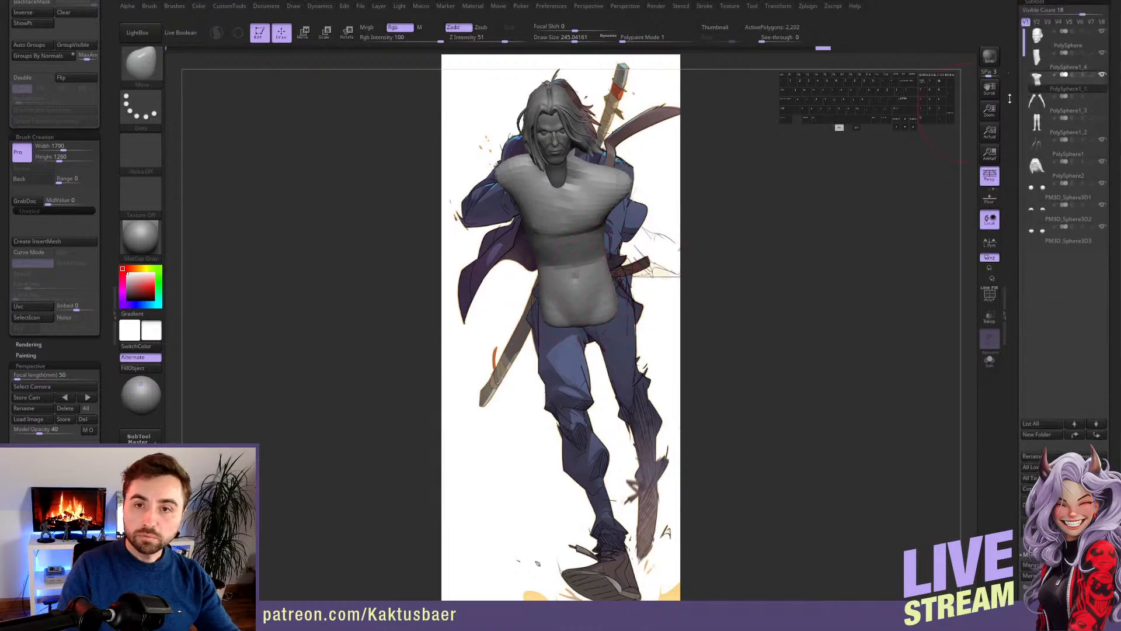
{"action": "left_click", "coordinate": [1085, 120]}
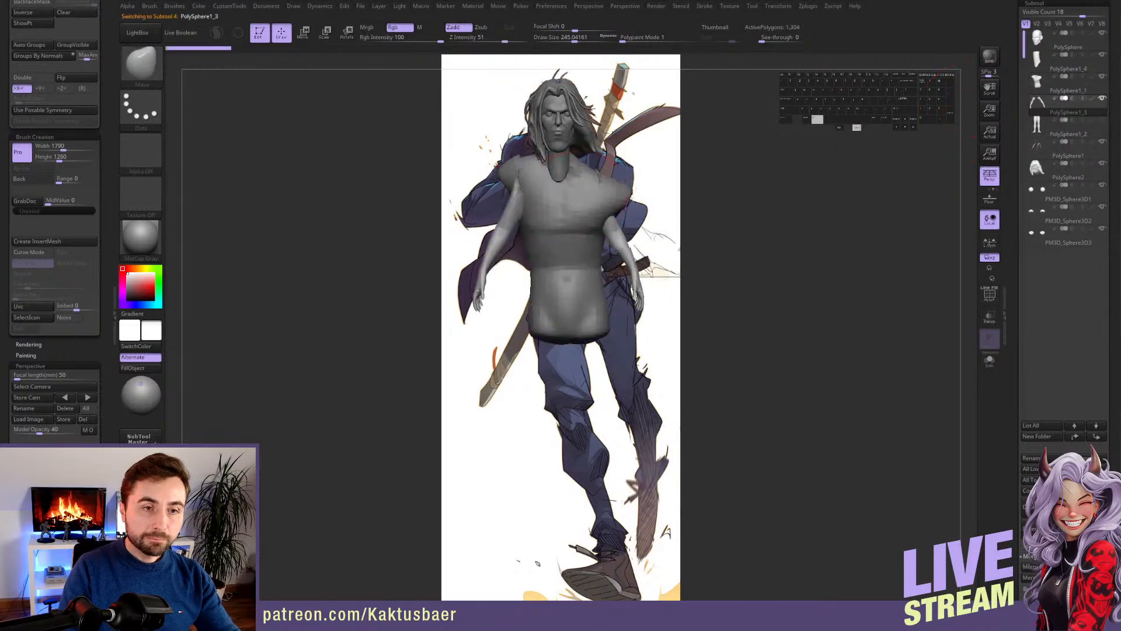
{"action": "left_click", "coordinate": [584, 200], "text": "alt"}
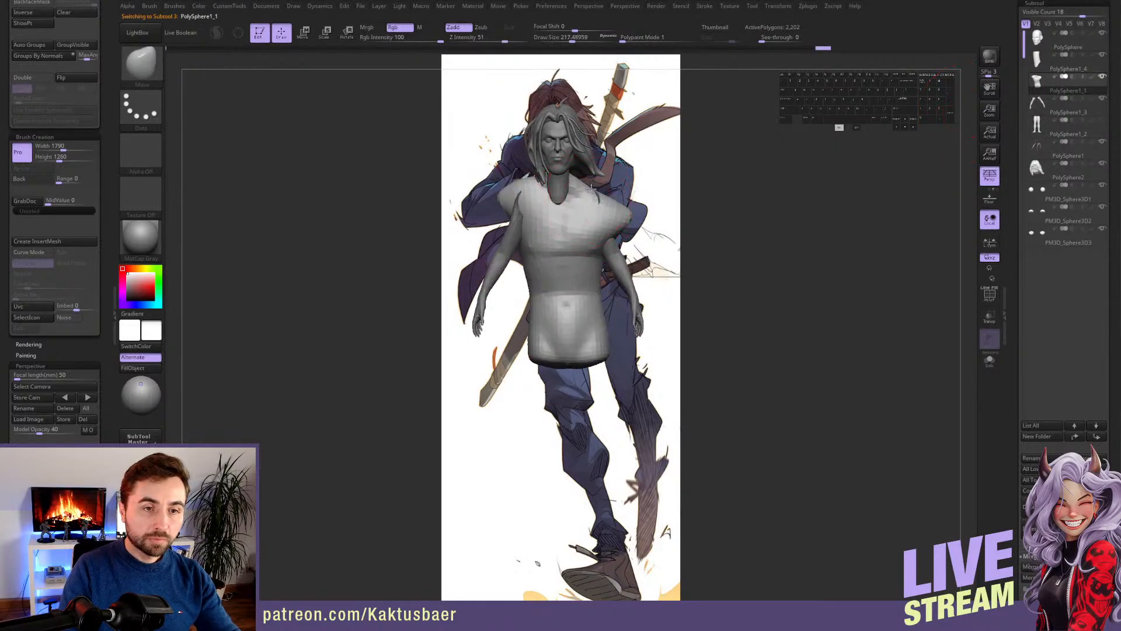
{"action": "right_click_drag", "start_coordinate": [564, 190], "coordinate": [520, 269], "text": "alt"}
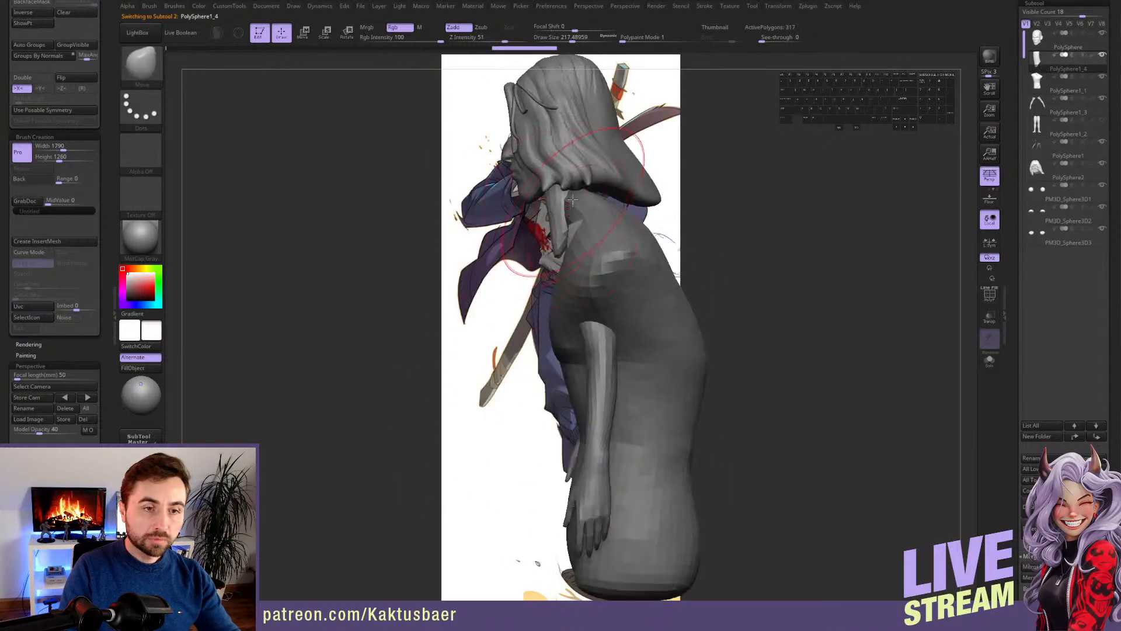
- Adjust the neck and the upper torso in side view with short Transpose lines
{"action": "key", "text": "r"}
{"action": "left_click_drag", "start_coordinate": [592, 144], "coordinate": [593, 133]}
{"action": "key", "text": "q"}
{"action": "left_click", "coordinate": [615, 235], "text": "alt"}
{"action": "key", "text": "w"}
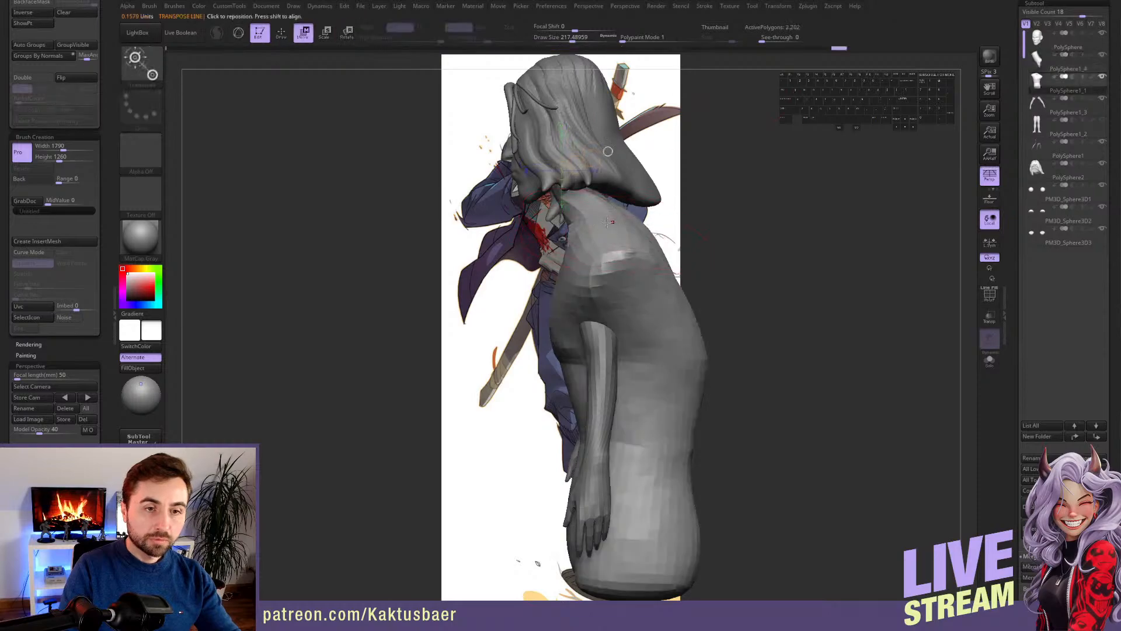
{"action": "left_click_drag", "start_coordinate": [626, 226], "coordinate": [630, 225]}
{"action": "key", "text": "q"}
{"action": "right_click_drag", "start_coordinate": [630, 226], "coordinate": [625, 211]}
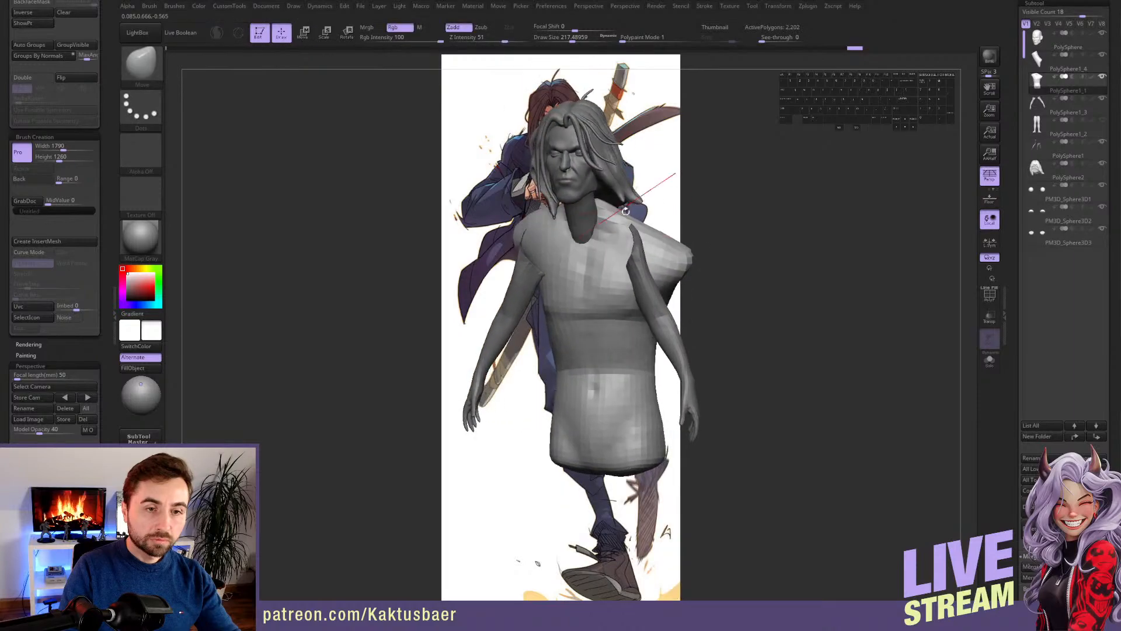
- Select the arms and isolate them in Solo mode
{"action": "left_click", "coordinate": [646, 287], "text": "alt"}
{"action": "right_click_drag", "start_coordinate": [647, 287], "coordinate": [588, 249], "text": "alt"}
{"action": "key", "text": "alt+s"}
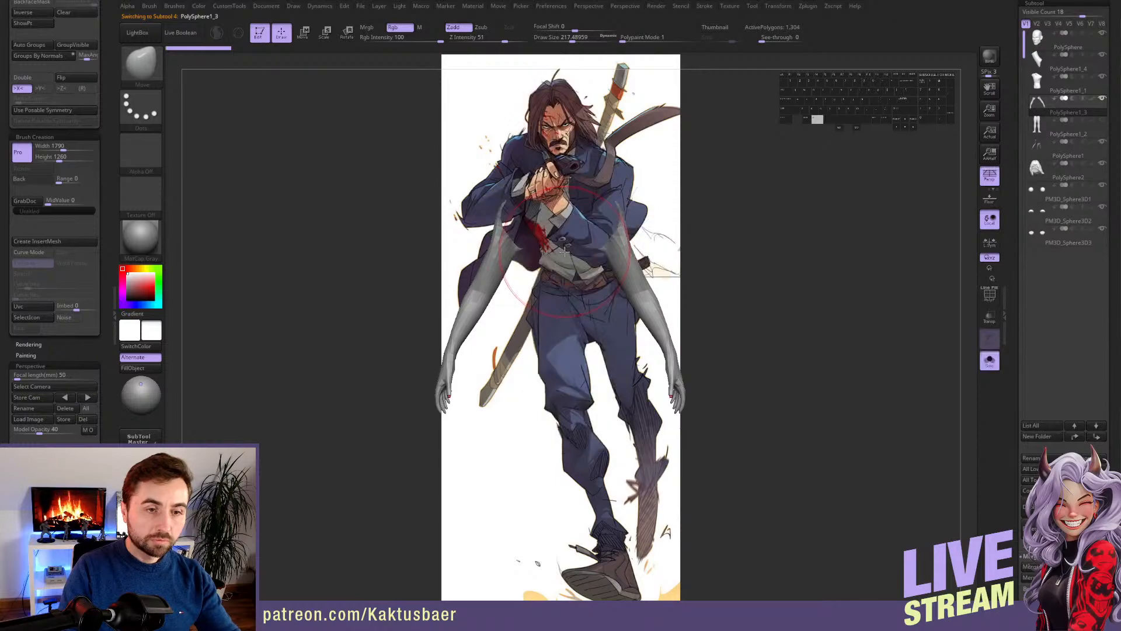
- Try masking one whole arm with a Lasso mask stroke, and clear the mask
{"action": "key", "text": "ctrl"}
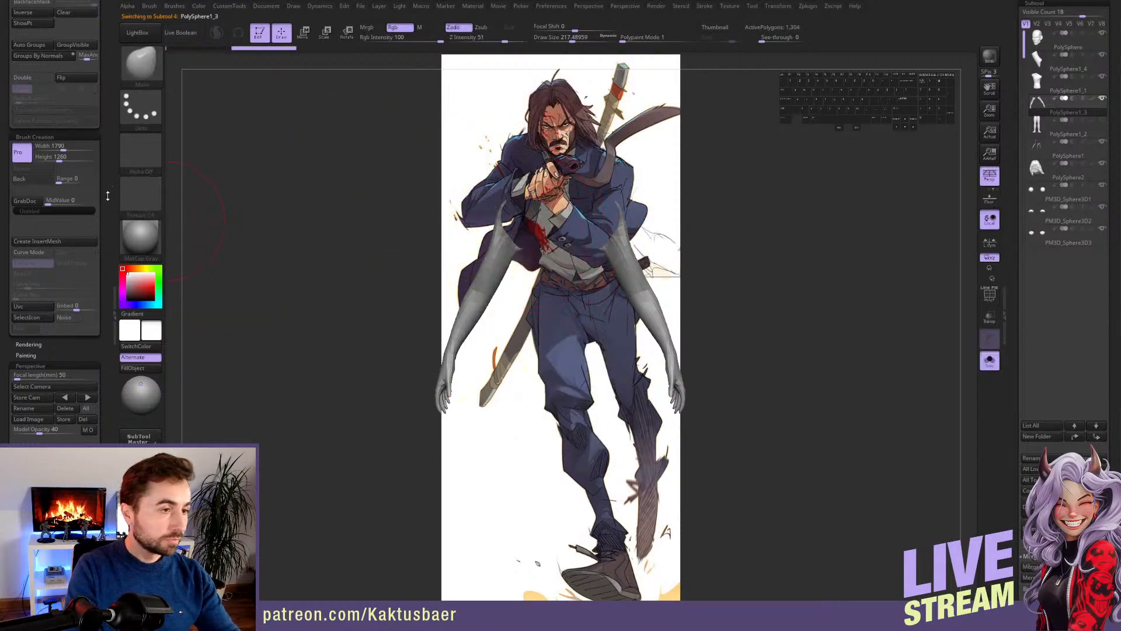
{"action": "left_click_drag", "start_coordinate": [107, 196], "coordinate": [113, 255]}
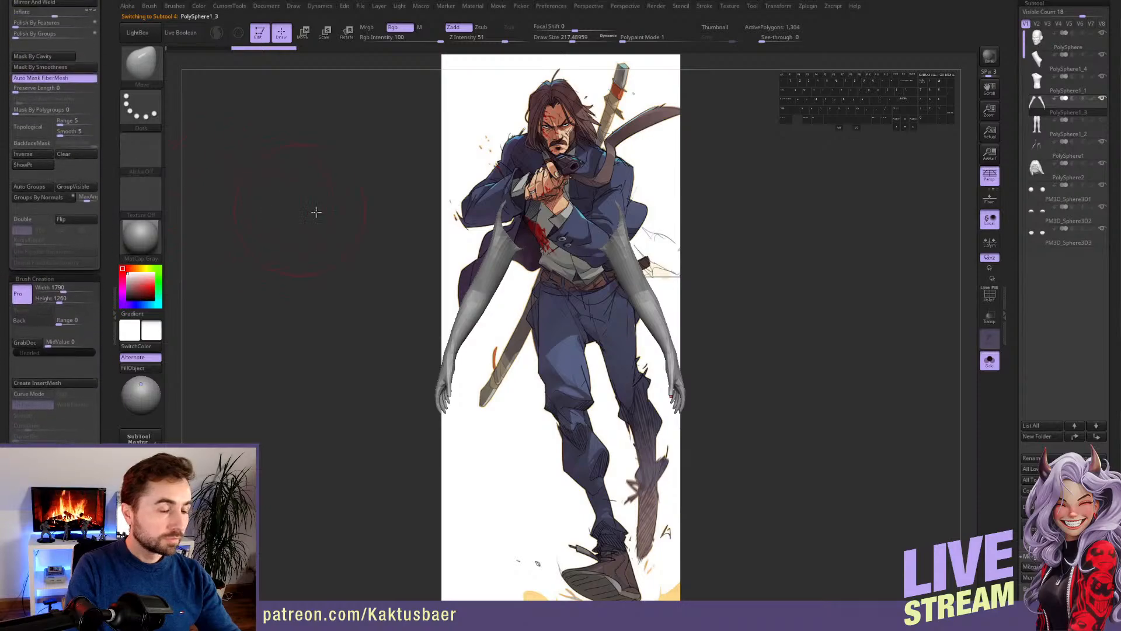
{"action": "key", "text": "ctrl"}
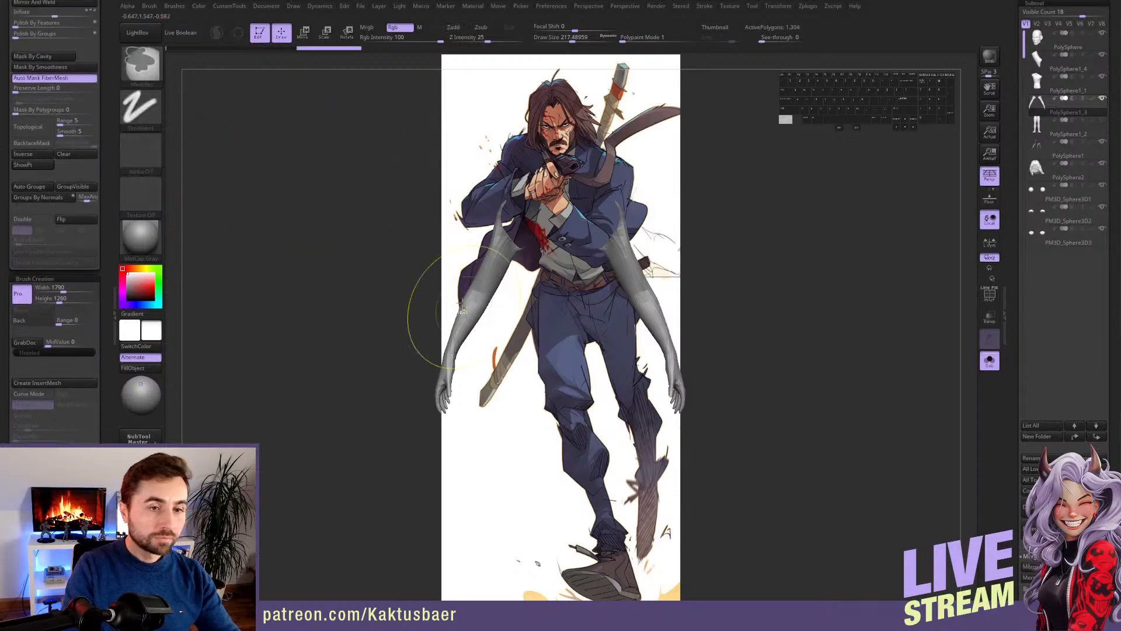
{"action": "right_click_drag", "start_coordinate": [501, 250], "coordinate": [481, 261], "text": "alt"}
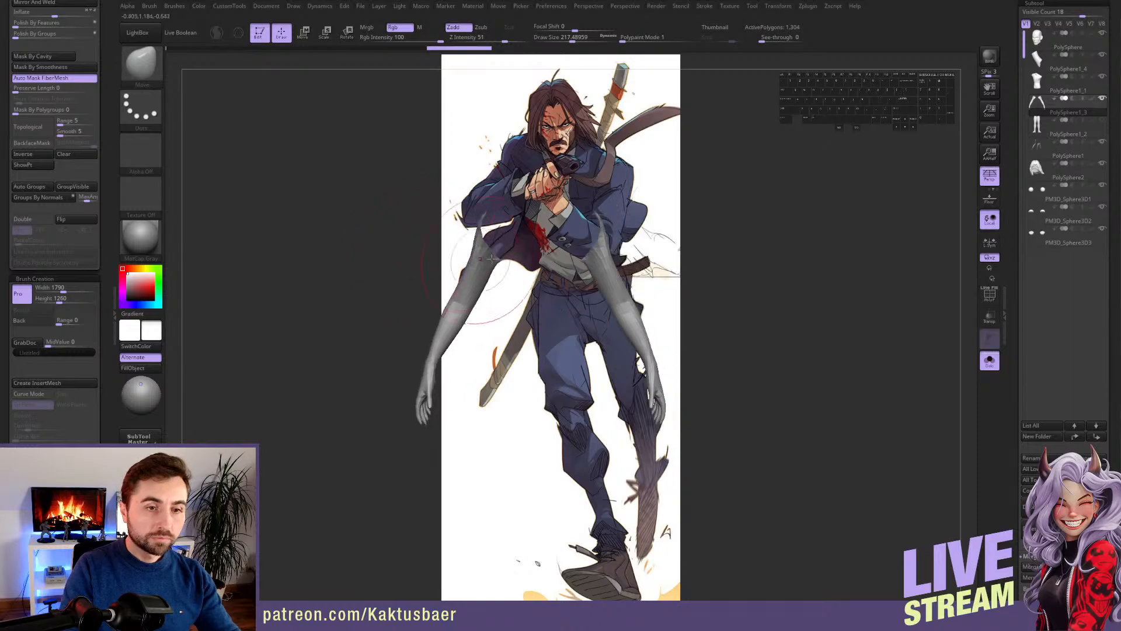
{"action": "key", "text": "ctrl"}
{"action": "left_click", "coordinate": [158, 102], "text": "ctrl"}
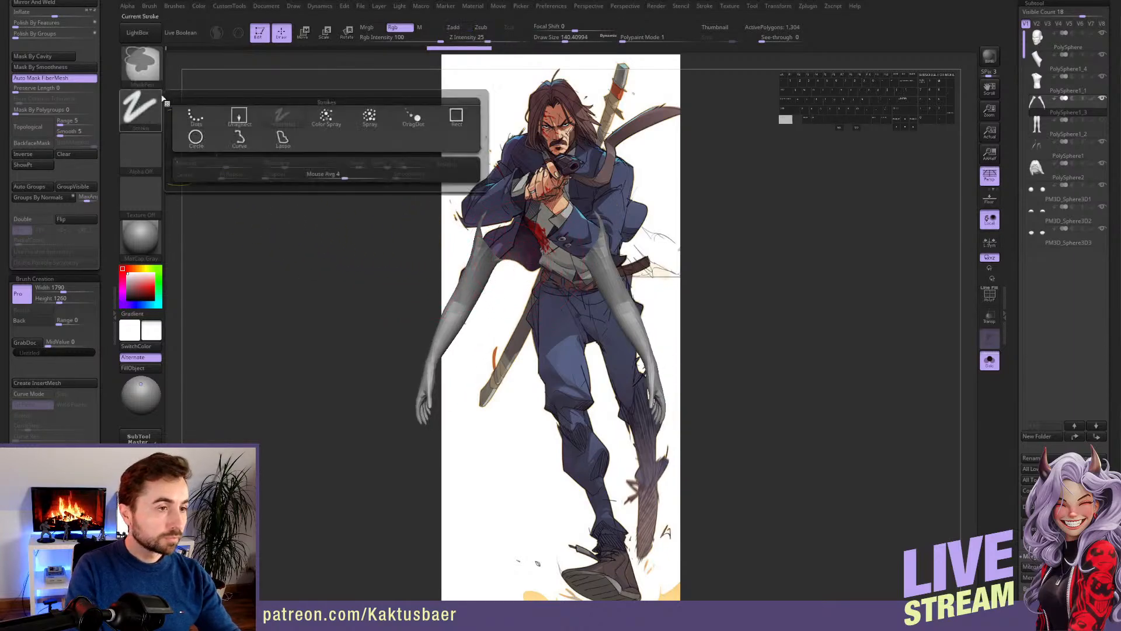
{"action": "left_click", "coordinate": [287, 146]}
{"action": "mouse_move", "coordinate": [301, 153]}
{"action": "left_mouse_down", "text": "ctrl"}
{"action": "mouse_move", "coordinate": [502, 204]}
{"action": "mouse_move", "coordinate": [468, 374]}
{"action": "mouse_move", "coordinate": [462, 315]}
{"action": "left_mouse_up", "text": "ctrl"}
{"action": "key", "text": "alt+s"}
{"action": "mouse_move", "coordinate": [412, 311]}
{"action": "right_mouse_down"}
{"action": "mouse_move", "coordinate": [469, 298]}
{"action": "mouse_move", "coordinate": [383, 333]}
{"action": "right_mouse_up"}
{"action": "key", "text": "alt+s"}
{"action": "right_click_drag", "start_coordinate": [700, 299], "coordinate": [579, 297]}
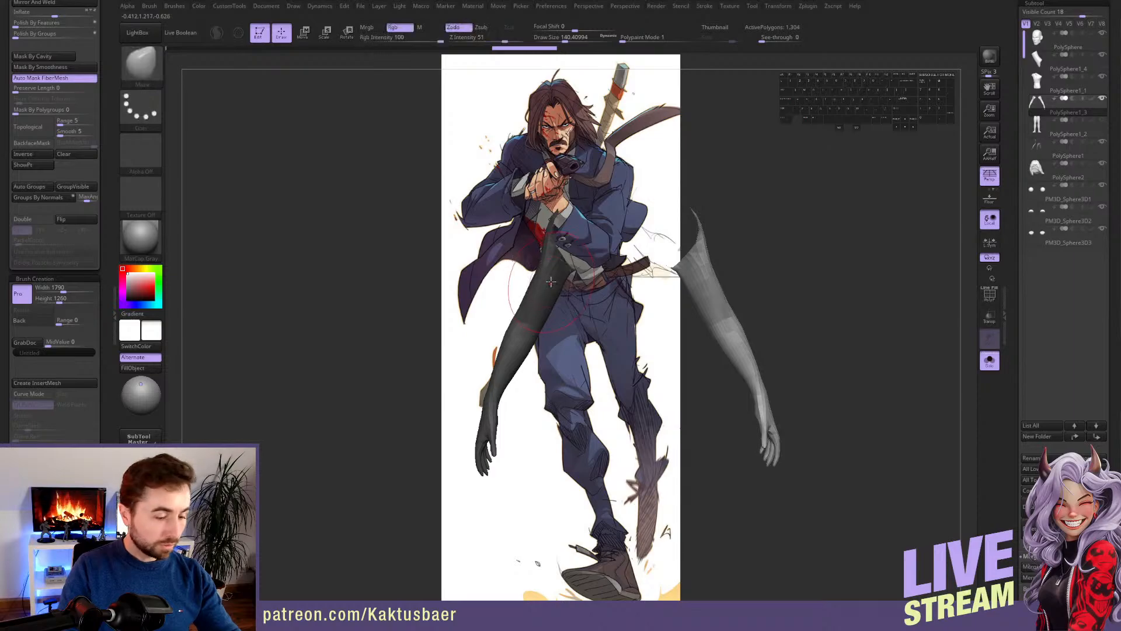
{"action": "key", "text": "b"}
{"action": "left_click", "coordinate": [529, 549]}
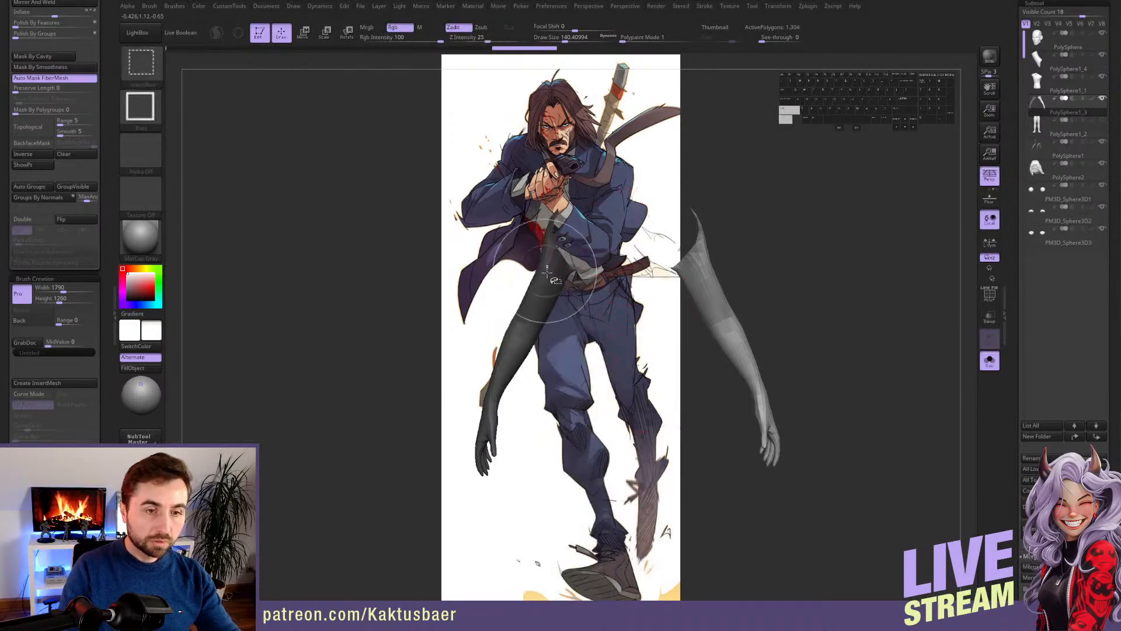
{"action": "left_click_drag", "start_coordinate": [412, 240], "coordinate": [394, 266], "text": "ctrl"}
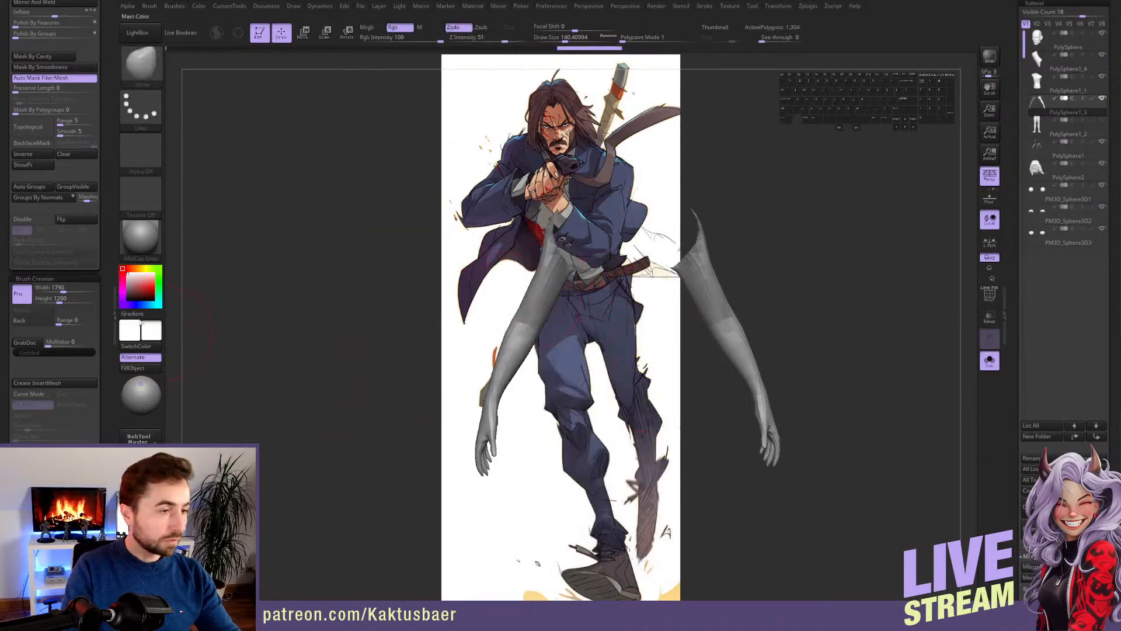
- Auto-group the arms, isolate the character's right arm and delete the hidden left one
{"action": "left_click", "coordinate": [40, 191]}
{"action": "left_click", "coordinate": [544, 287], "text": "ctrl+shift"}
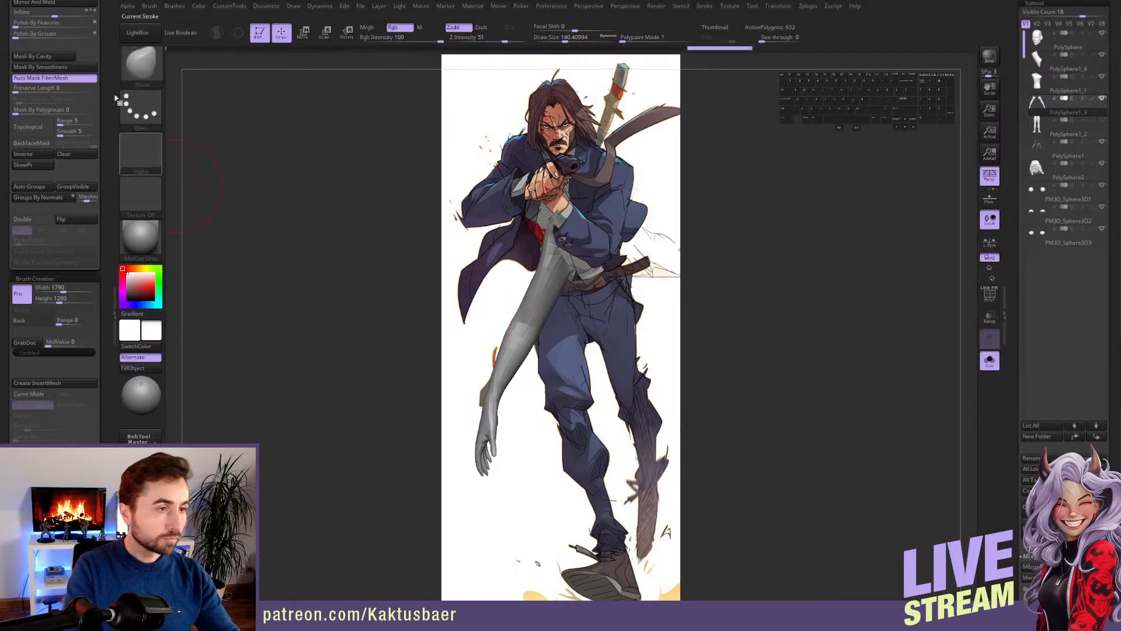
{"action": "left_click_drag", "start_coordinate": [111, 82], "coordinate": [117, 165]}
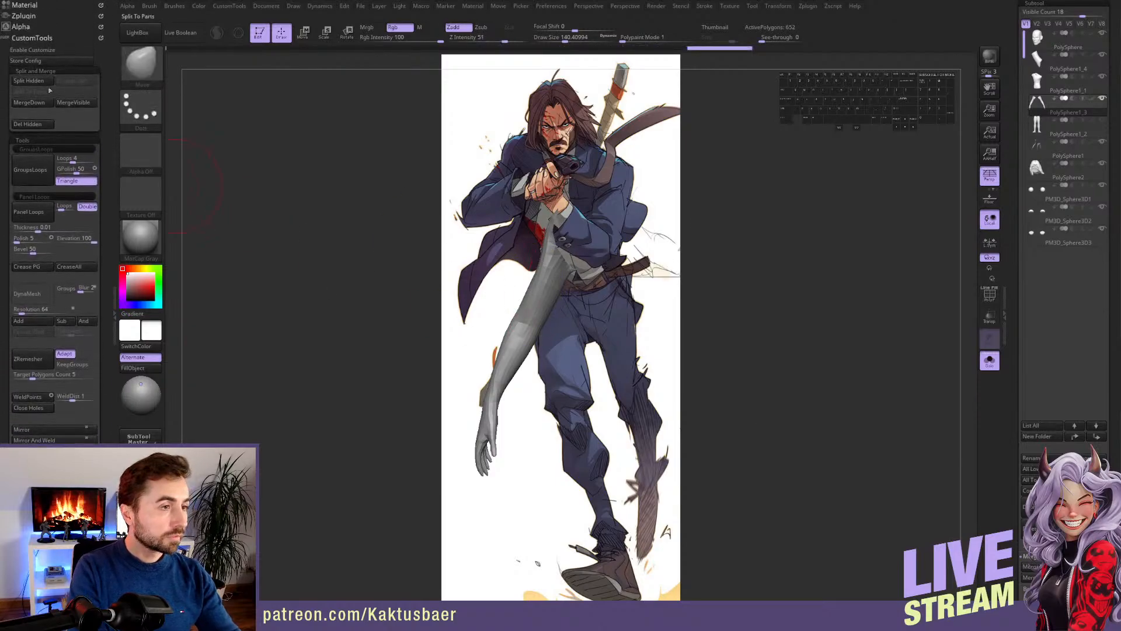
{"action": "left_click", "coordinate": [32, 124]}
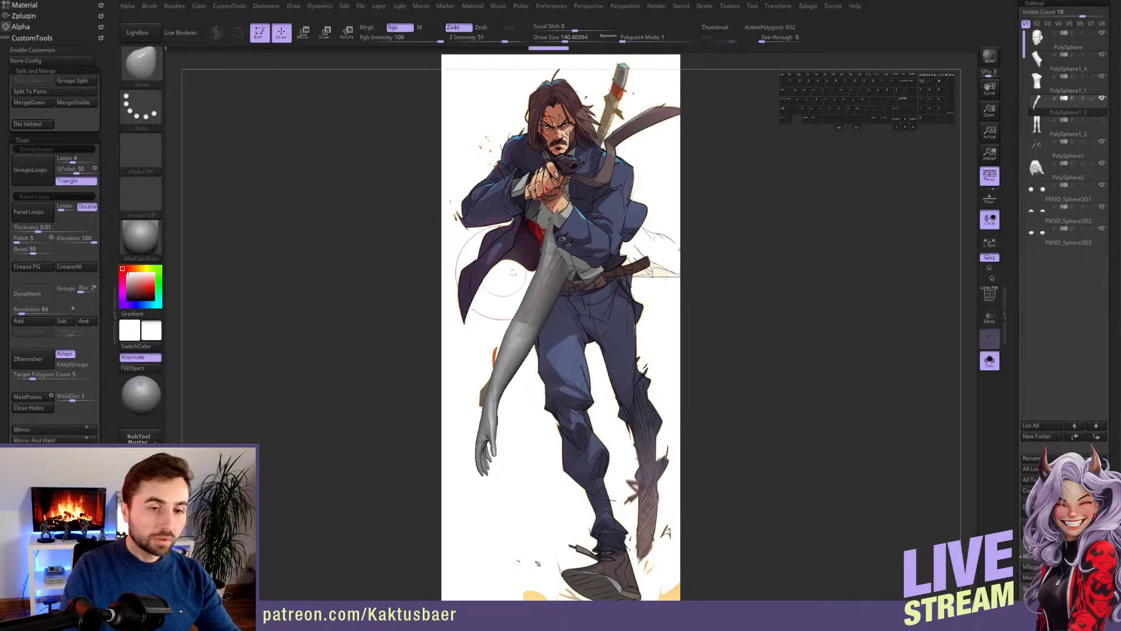
- Move the remaining arm back into line with the shoulder in side view using a Transpose line
{"action": "key", "text": "r"}
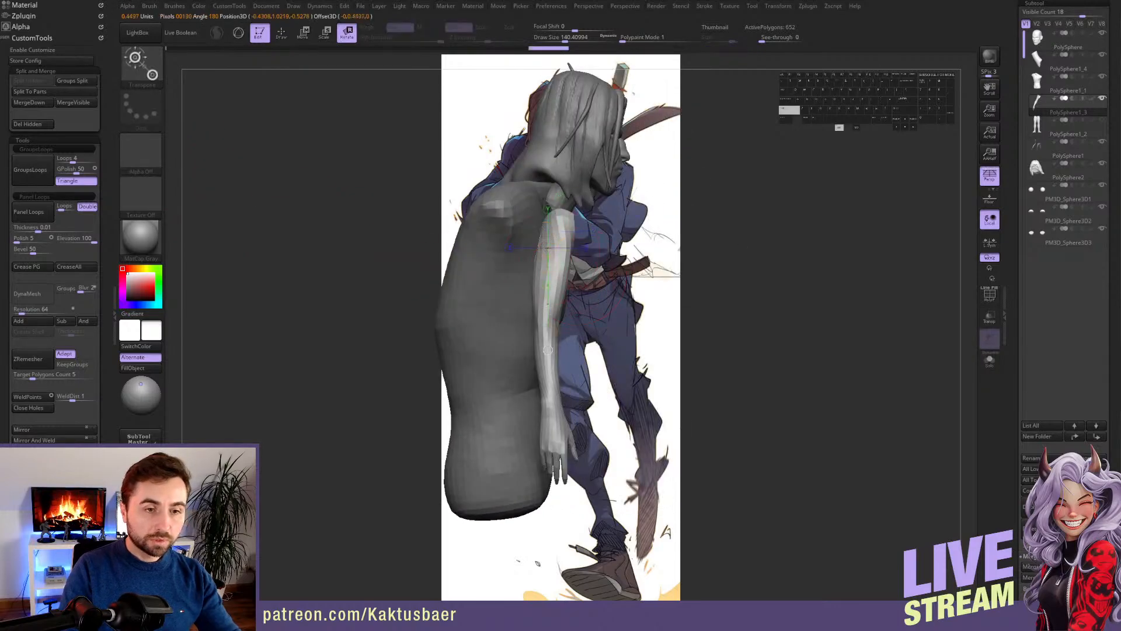
{"action": "key", "text": "e"}
{"action": "key", "text": "w"}
{"action": "left_click_drag", "start_coordinate": [548, 289], "coordinate": [481, 295]}
{"action": "right_click_drag", "start_coordinate": [497, 298], "coordinate": [498, 269]}
{"action": "mouse_move", "coordinate": [531, 224]}
{"action": "left_mouse_down", "text": "shift"}
{"action": "mouse_move", "coordinate": [606, 225]}
{"action": "mouse_move", "coordinate": [528, 241]}
{"action": "mouse_move", "coordinate": [537, 209]}
{"action": "left_mouse_up", "text": "shift"}
{"action": "key", "text": "q"}
{"action": "right_click_drag", "start_coordinate": [570, 239], "coordinate": [529, 260]}
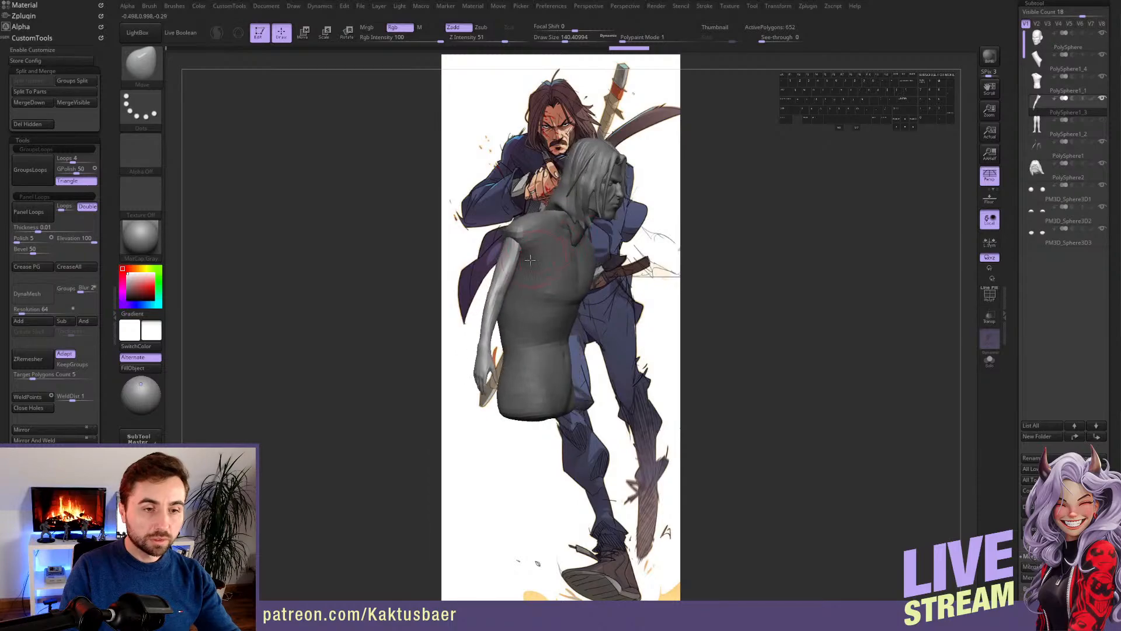
- Scale the arm with a Transpose line and reposition it against the side of the torso
{"action": "key", "text": "e"}
{"action": "mouse_move", "coordinate": [520, 236]}
{"action": "left_mouse_down"}
{"action": "mouse_move", "coordinate": [605, 250]}
{"action": "mouse_move", "coordinate": [628, 239]}
{"action": "mouse_move", "coordinate": [551, 246]}
{"action": "left_mouse_up"}
{"action": "key", "text": "w"}
{"action": "right_click_drag", "start_coordinate": [548, 260], "coordinate": [494, 257]}
{"action": "mouse_move", "coordinate": [520, 256]}
{"action": "left_mouse_down"}
{"action": "mouse_move", "coordinate": [596, 250]}
{"action": "mouse_move", "coordinate": [575, 257]}
{"action": "left_mouse_up"}
{"action": "key", "text": "e"}
{"action": "key", "text": "q"}
{"action": "mouse_move", "coordinate": [576, 263]}
{"action": "right_mouse_down", "text": "alt"}
{"action": "mouse_move", "coordinate": [554, 303]}
{"action": "mouse_move", "coordinate": [526, 280]}
{"action": "right_mouse_up", "text": "alt"}
- Shift the arm in back view to fit the shoulder and touch up its top with the Move brush
{"action": "key", "text": "w"}
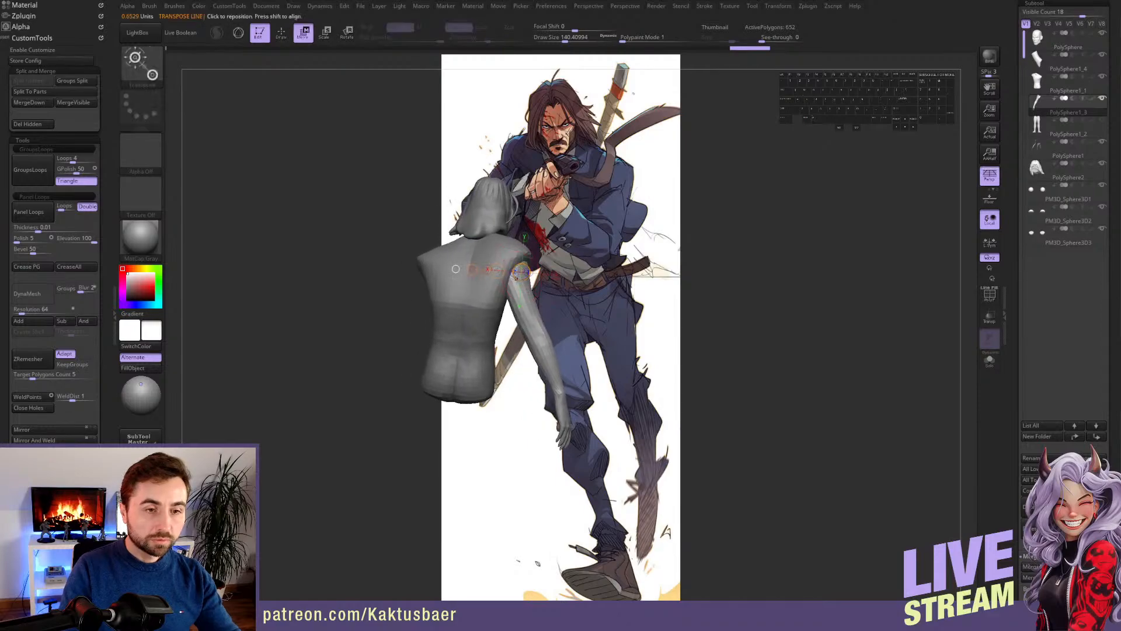
{"action": "mouse_move", "coordinate": [487, 273]}
{"action": "left_mouse_down", "text": "shift"}
{"action": "mouse_move", "coordinate": [468, 268]}
{"action": "mouse_move", "coordinate": [500, 271]}
{"action": "left_mouse_up", "text": "shift"}
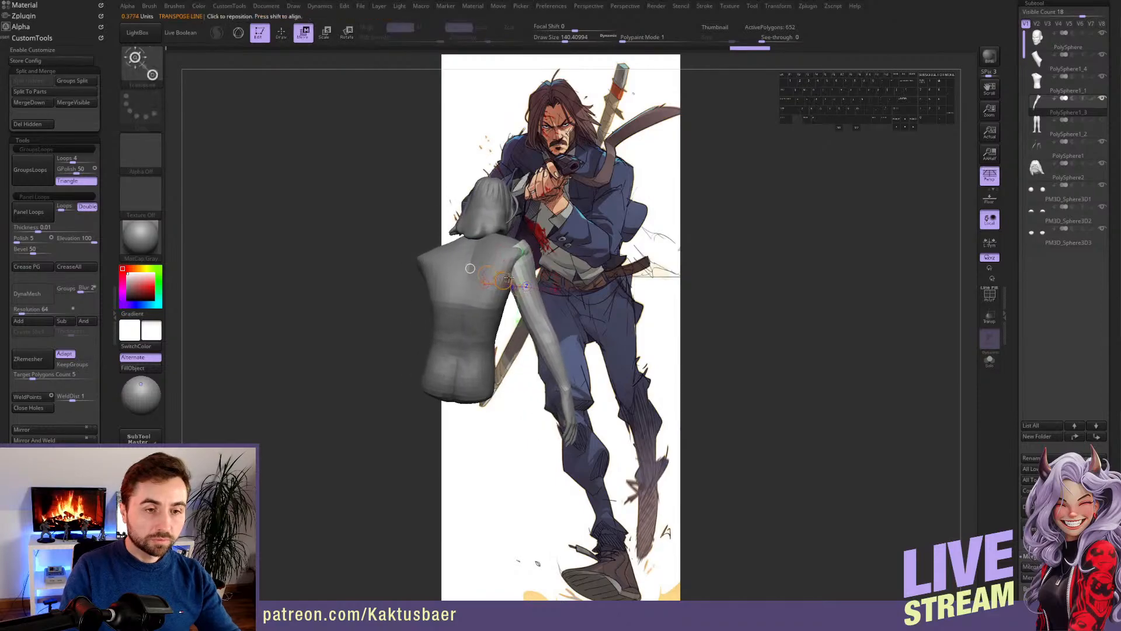
{"action": "key", "text": "q"}
{"action": "right_click_drag", "start_coordinate": [521, 248], "coordinate": [517, 240]}
{"action": "left_click_drag", "start_coordinate": [517, 240], "coordinate": [519, 238]}
{"action": "mouse_move", "coordinate": [519, 238]}
{"action": "right_mouse_down"}
{"action": "mouse_move", "coordinate": [532, 282]}
{"action": "mouse_move", "coordinate": [523, 274]}
{"action": "mouse_move", "coordinate": [519, 286]}
{"action": "right_mouse_up"}
- Slice the arm at the elbow and wrist into separate polygroups with SliceCurve and show the PolyFrame
{"action": "key", "text": "b"}
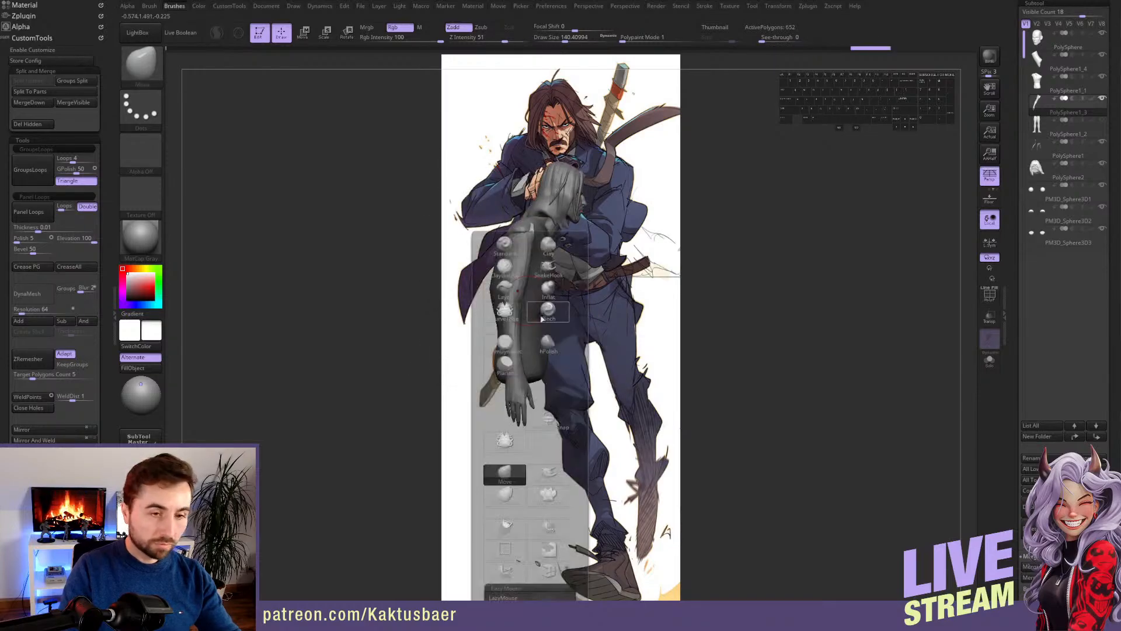
{"action": "key", "text": "s"}
{"action": "key", "text": "l"}
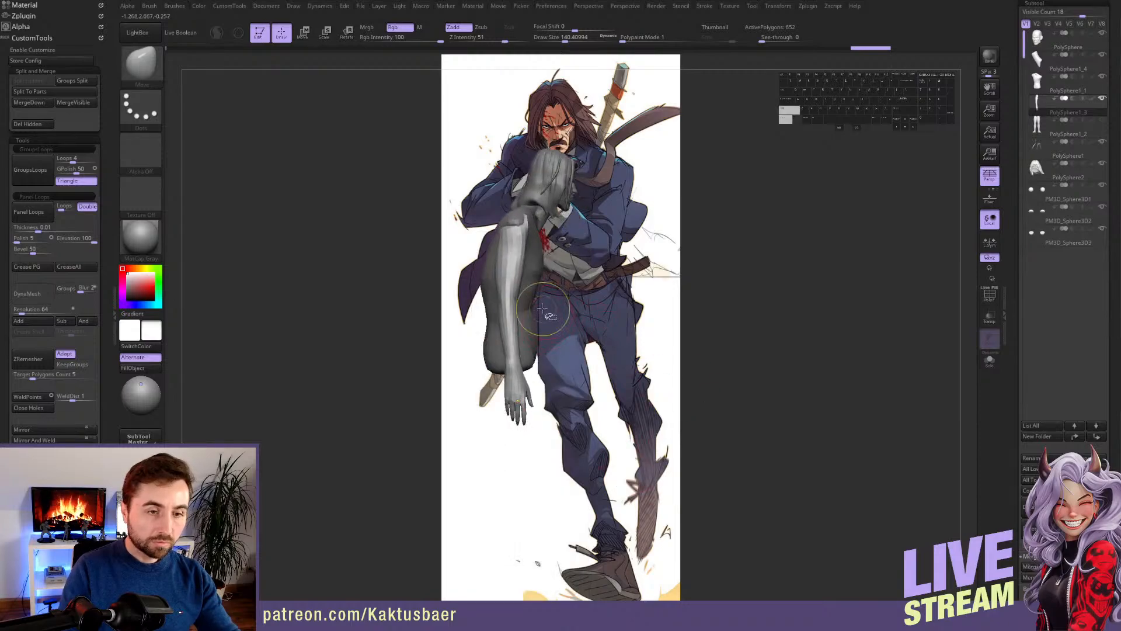
{"action": "left_click_drag", "start_coordinate": [613, 298], "coordinate": [442, 304], "text": "ctrl+shift"}
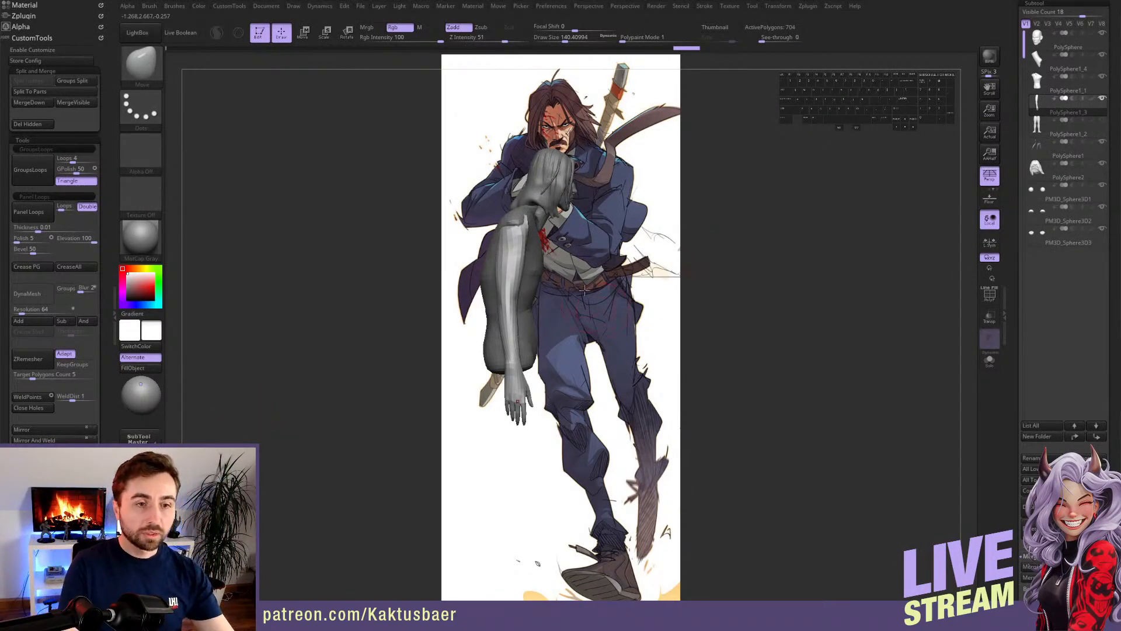
{"action": "mouse_move", "coordinate": [584, 289]}
{"action": "left_mouse_down"}
{"action": "mouse_move", "coordinate": [518, 279]}
{"action": "mouse_move", "coordinate": [513, 262]}
{"action": "mouse_move", "coordinate": [477, 353]}
{"action": "mouse_move", "coordinate": [487, 371]}
{"action": "mouse_move", "coordinate": [457, 362]}
{"action": "left_mouse_up"}
{"action": "left_click", "coordinate": [990, 295]}
{"action": "right_click_drag", "start_coordinate": [498, 325], "coordinate": [488, 328]}
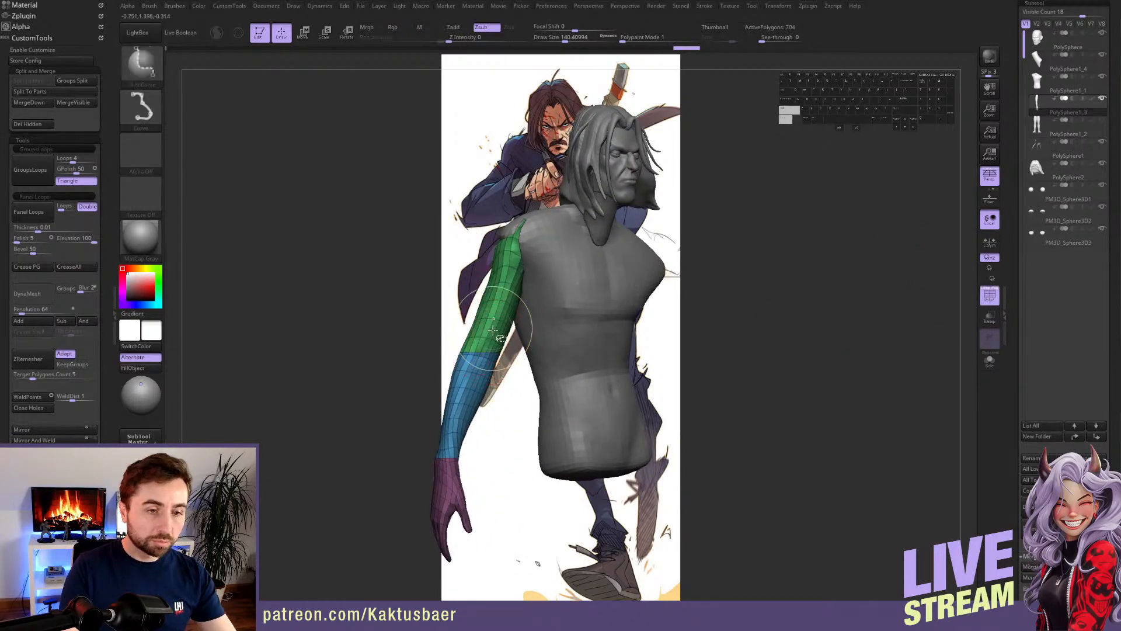
- Split the arm by its polygroups into separate upper arm, forearm and hand subtools
{"action": "left_click", "coordinate": [495, 334], "text": "ctrl+shift"}
{"action": "left_click", "coordinate": [496, 335], "text": "ctrl+shift"}
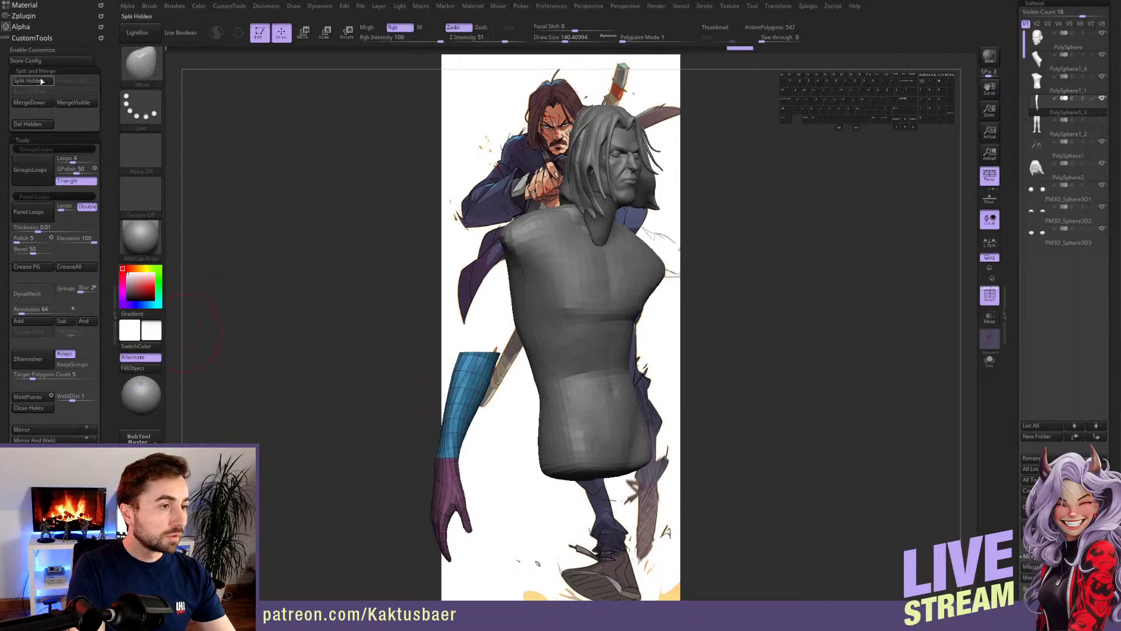
{"action": "left_click", "coordinate": [292, 168], "text": "ctrl+shift"}
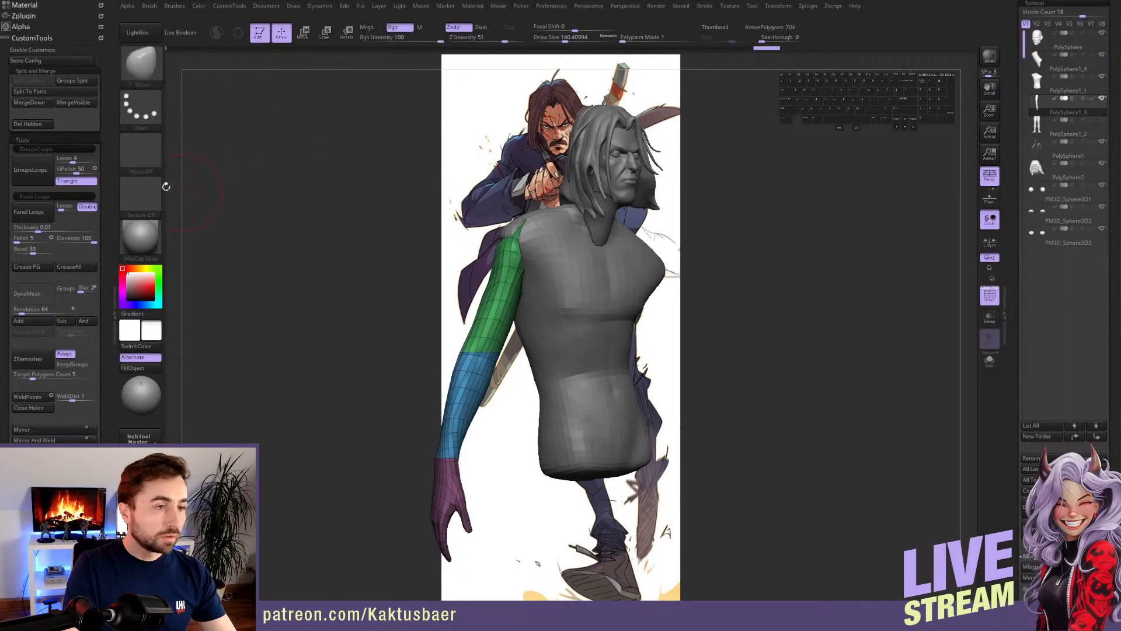
{"action": "key", "text": "ctrl+z"}
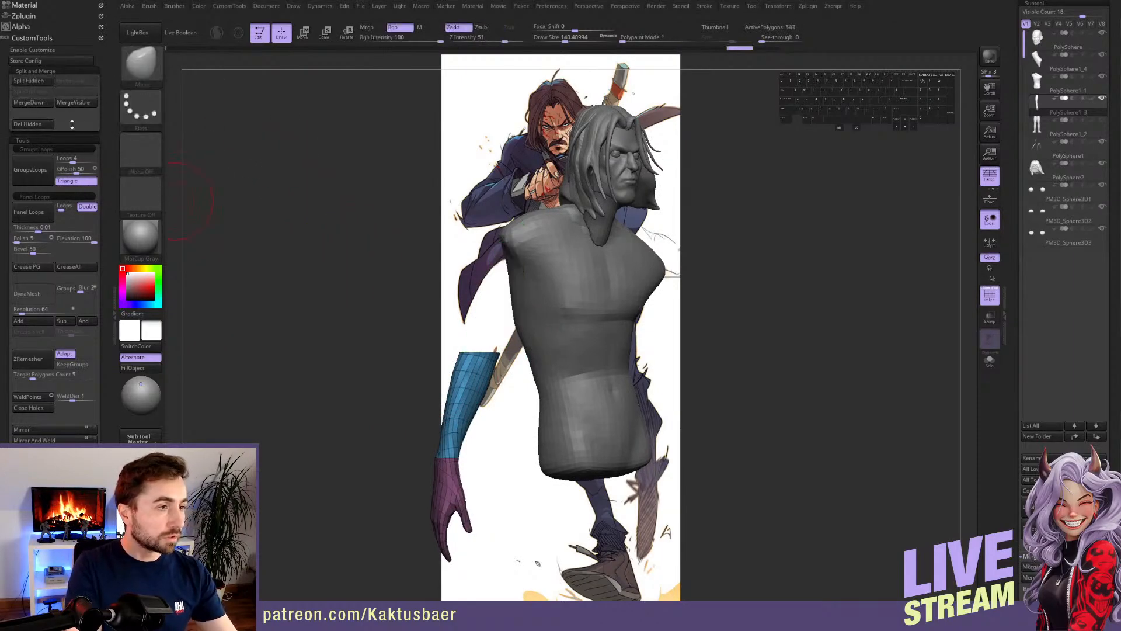
{"action": "left_click", "coordinate": [42, 81]}
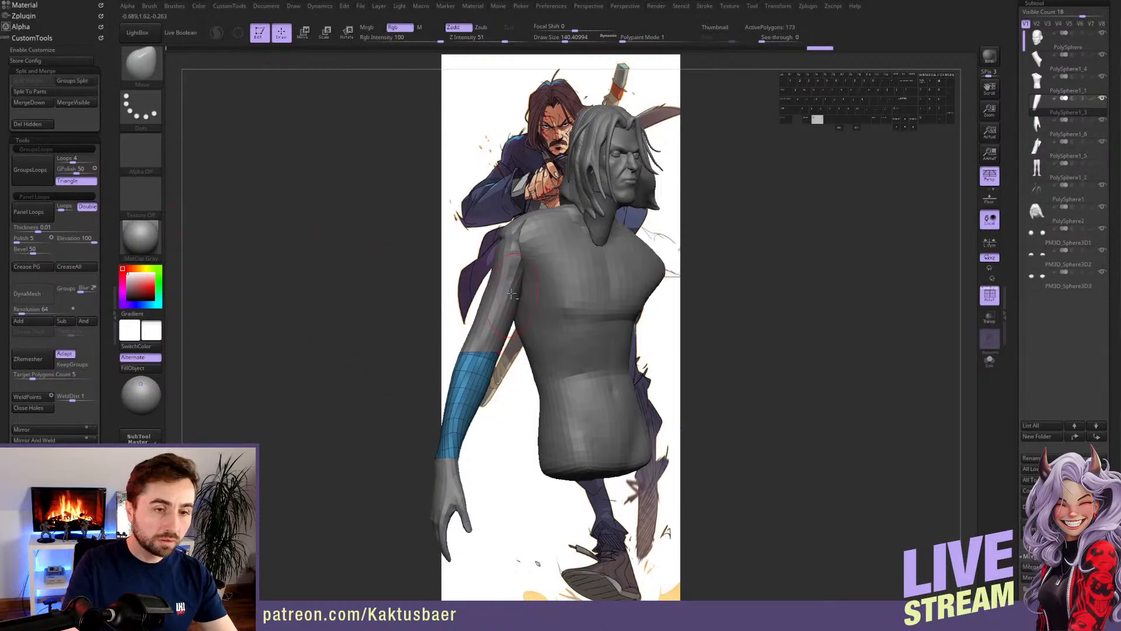
- Rotate the upper arm outward from the shoulder with a Transpose line and move it to match the reference in the stored camera view
{"action": "left_click", "coordinate": [497, 314], "text": "alt"}
{"action": "right_click_drag", "start_coordinate": [496, 313], "coordinate": [483, 308], "text": "alt"}
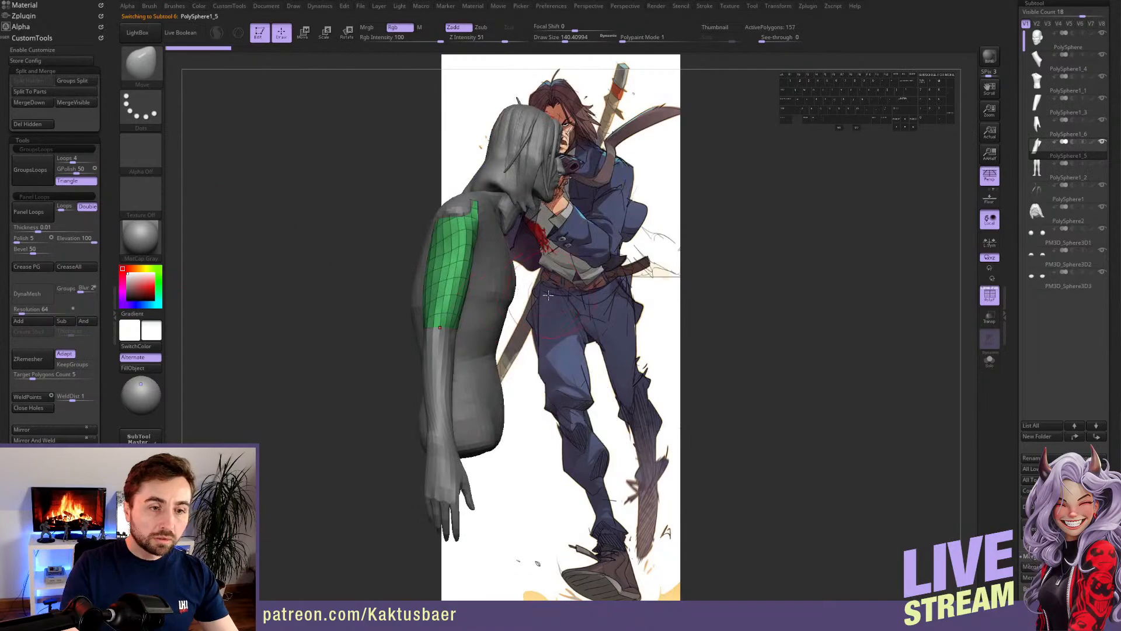
{"action": "mouse_move", "coordinate": [548, 295]}
{"action": "right_mouse_down", "text": "shift"}
{"action": "mouse_move", "coordinate": [438, 295]}
{"action": "mouse_move", "coordinate": [441, 261]}
{"action": "mouse_move", "coordinate": [453, 261]}
{"action": "right_mouse_up", "text": "shift"}
{"action": "key", "text": "r"}
{"action": "left_click_drag", "start_coordinate": [98, 584], "coordinate": [95, 363]}
{"action": "left_click", "coordinate": [87, 424]}
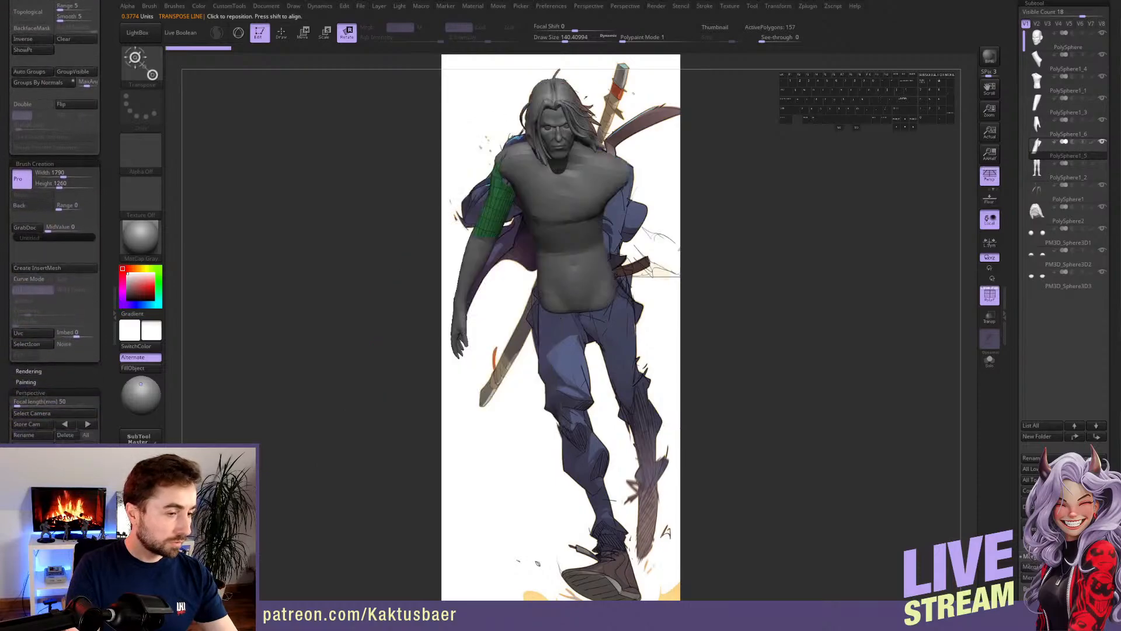
{"action": "left_click_drag", "start_coordinate": [506, 155], "coordinate": [565, 177], "text": "shift"}
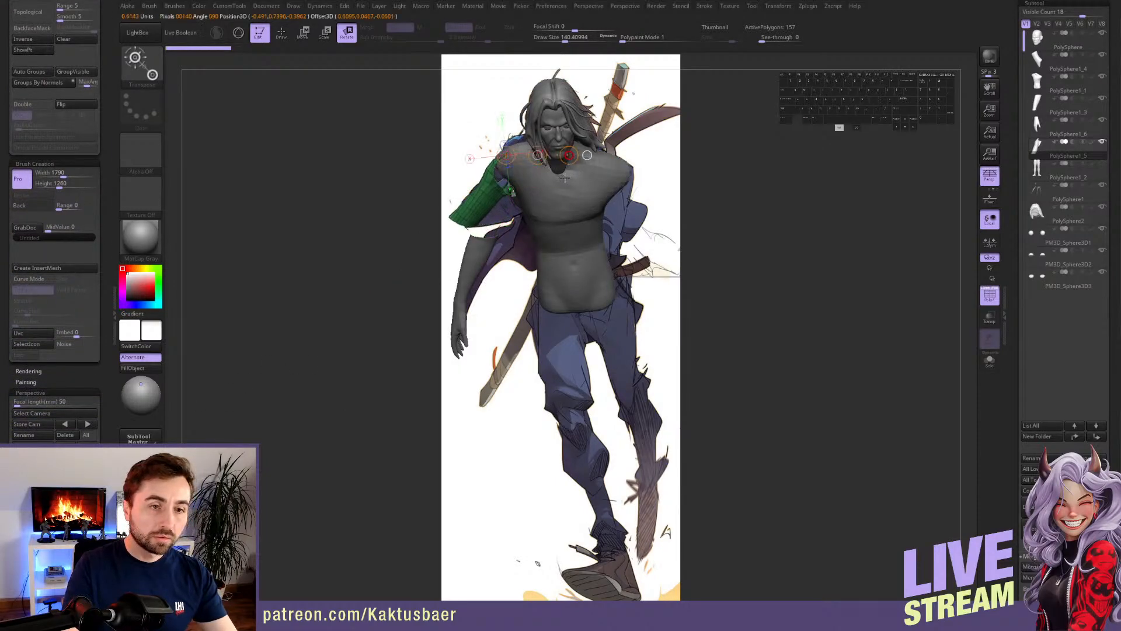
{"action": "key", "text": "w"}
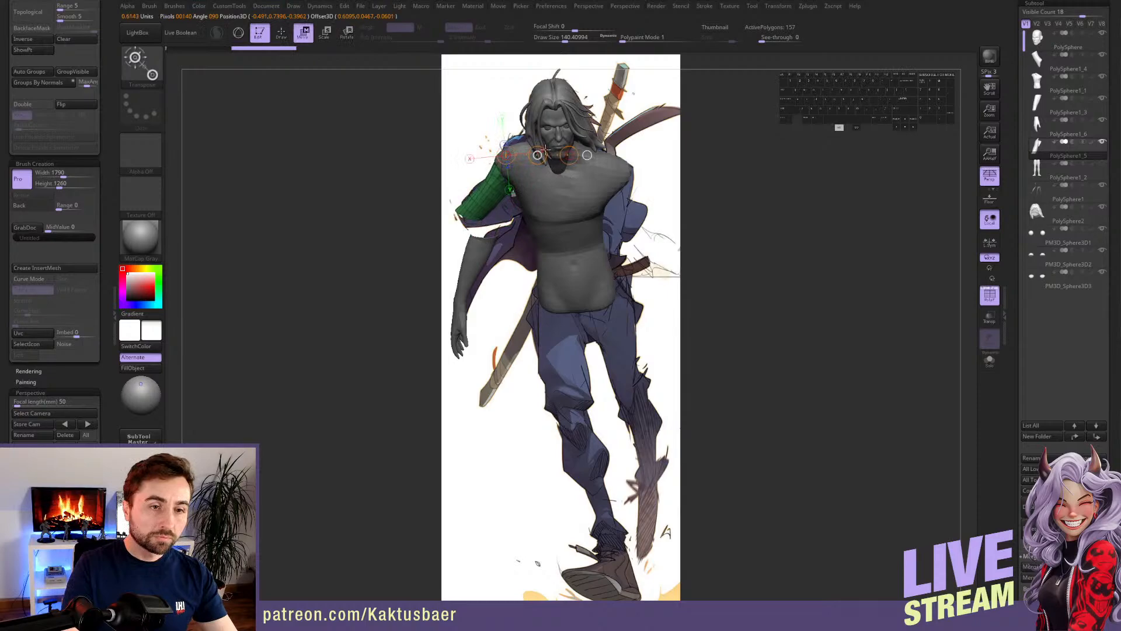
{"action": "key", "text": "q"}
- Bend the forearm forward with Transpose lines, moving it up to the end of the upper arm and adjusting its angle
{"action": "left_click", "coordinate": [490, 244], "text": "alt"}
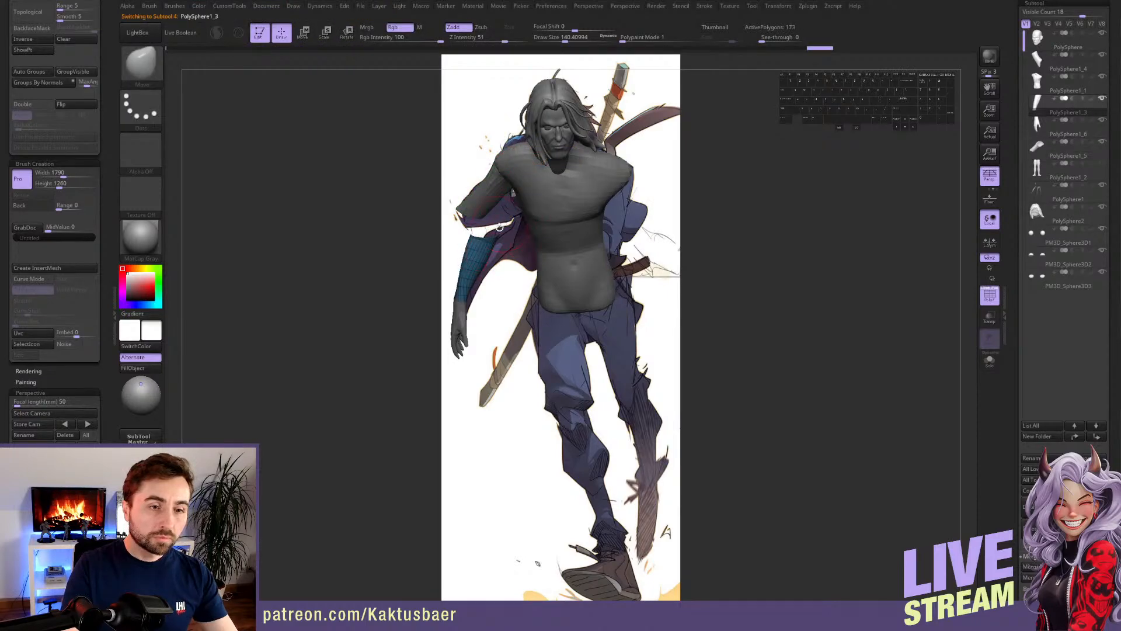
{"action": "mouse_move", "coordinate": [500, 211]}
{"action": "right_mouse_down"}
{"action": "mouse_move", "coordinate": [535, 193]}
{"action": "mouse_move", "coordinate": [557, 199]}
{"action": "right_mouse_up"}
{"action": "key", "text": "r"}
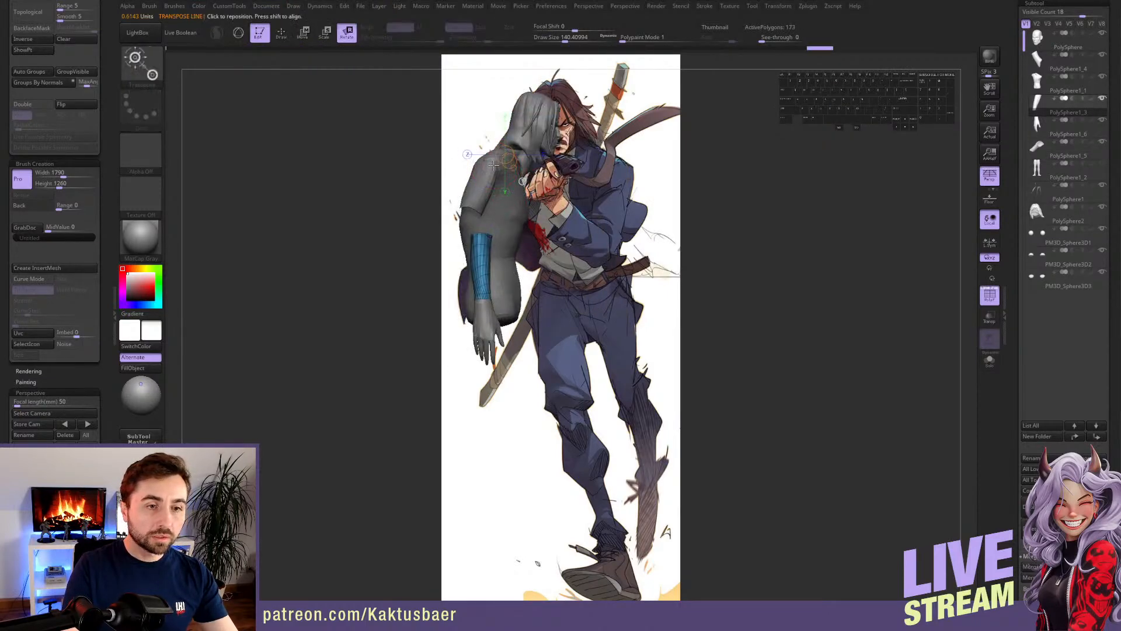
{"action": "left_click_drag", "start_coordinate": [511, 167], "coordinate": [413, 181]}
{"action": "key", "text": "w"}
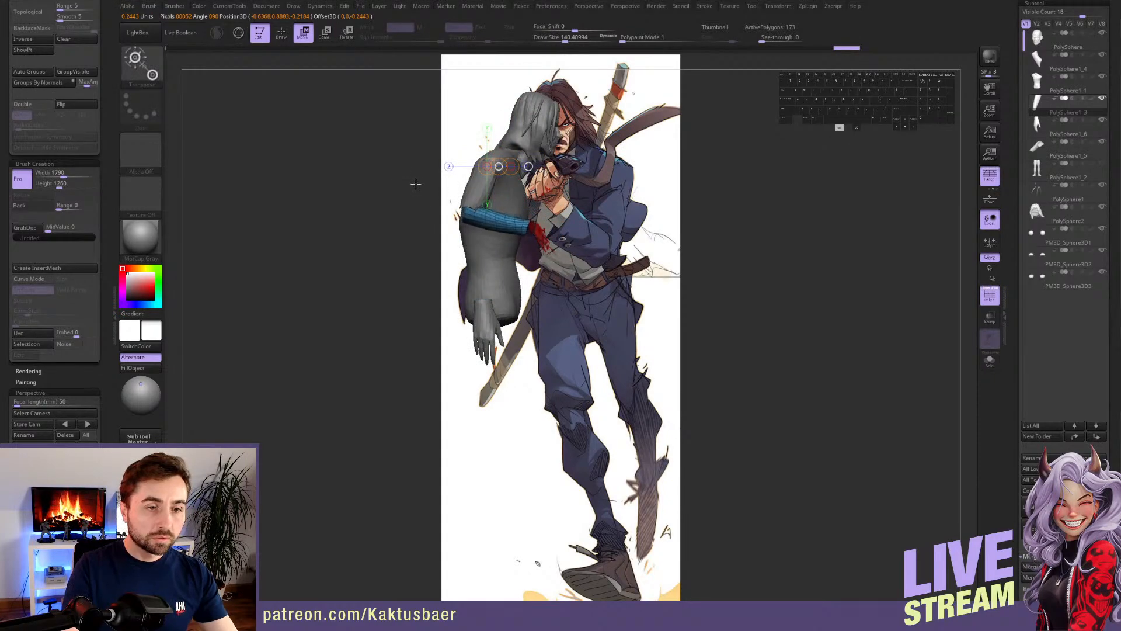
{"action": "left_click_drag", "start_coordinate": [467, 208], "coordinate": [486, 155], "text": "shift"}
{"action": "key", "text": "r"}
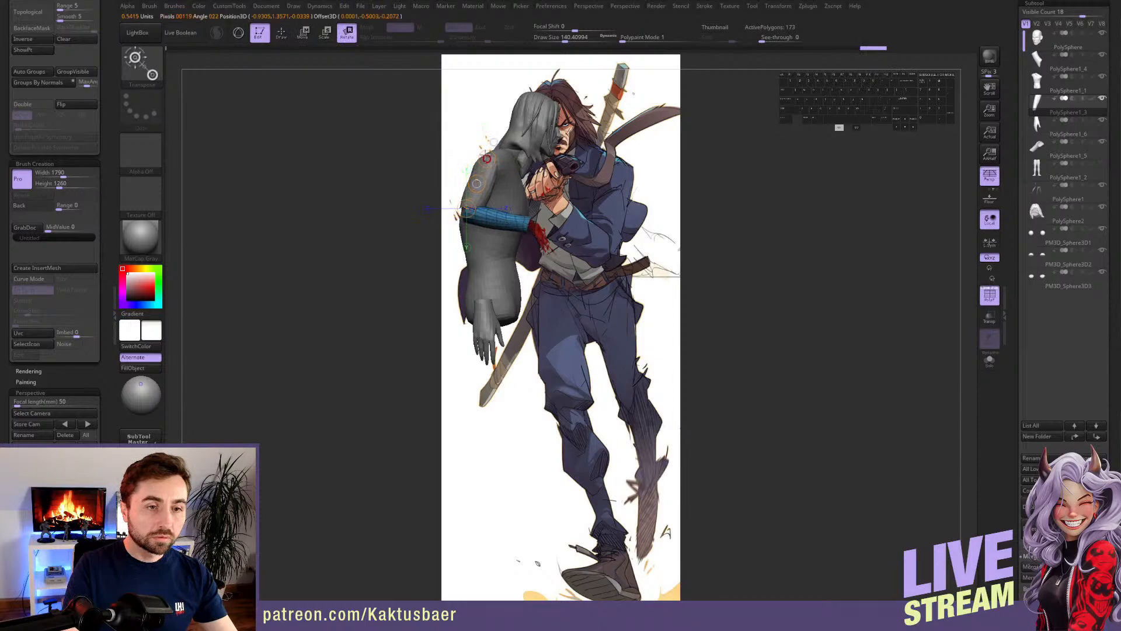
{"action": "key", "text": "q"}
- Show the reference through the model in the stored camera view and rotate and move the forearm to match the drawn sleeve
{"action": "left_click", "coordinate": [33, 445]}
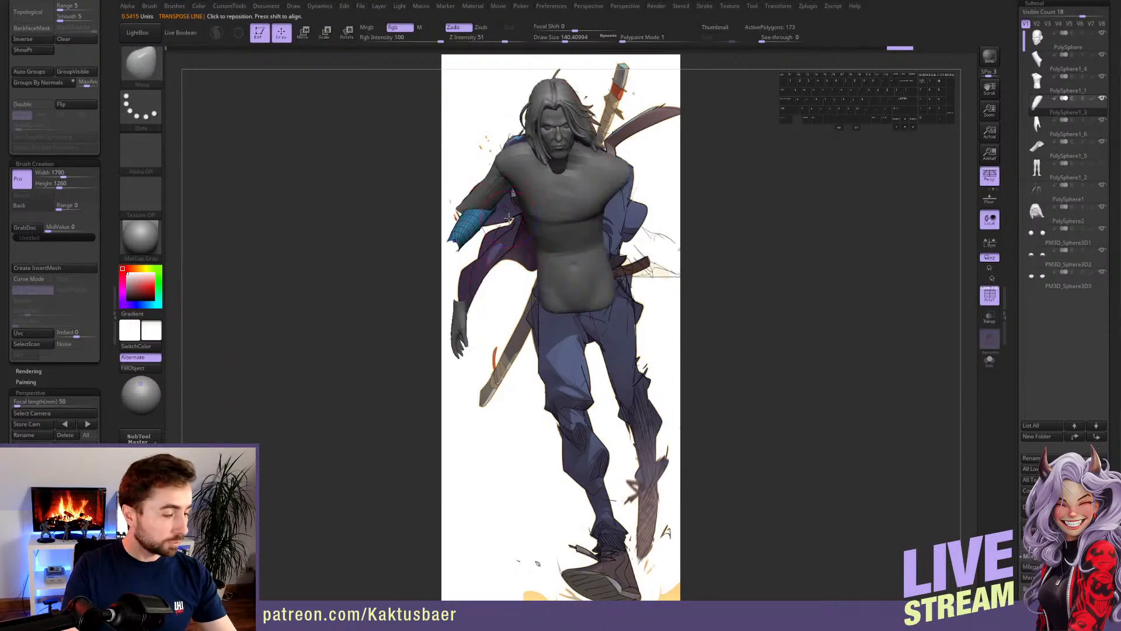
{"action": "key", "text": "shift+z"}
{"action": "key", "text": "r"}
{"action": "mouse_move", "coordinate": [485, 191]}
{"action": "left_mouse_down", "text": "shift"}
{"action": "mouse_move", "coordinate": [485, 213]}
{"action": "mouse_move", "coordinate": [494, 176]}
{"action": "mouse_move", "coordinate": [496, 207]}
{"action": "mouse_move", "coordinate": [497, 191]}
{"action": "mouse_move", "coordinate": [463, 199]}
{"action": "left_mouse_up", "text": "shift"}
{"action": "key", "text": "w"}
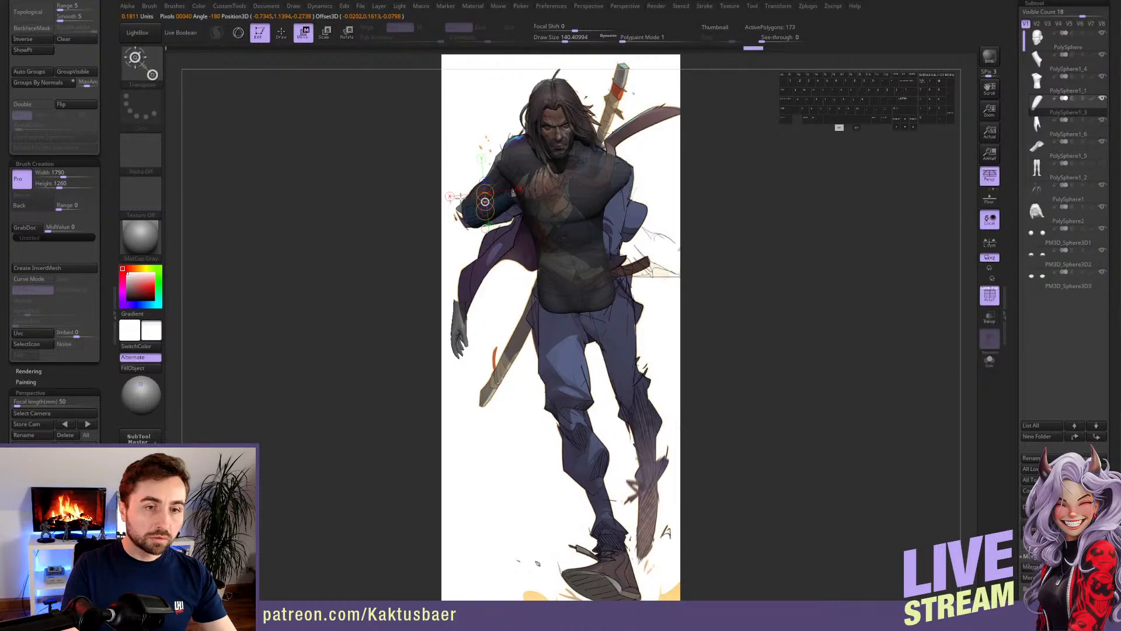
{"action": "key", "text": "q"}
- Check the arm from the side, then adjust the upper arm's position and rotation against the reference with a Transpose line from the shoulder
{"action": "mouse_move", "coordinate": [460, 198]}
{"action": "right_mouse_down"}
{"action": "mouse_move", "coordinate": [510, 213]}
{"action": "mouse_move", "coordinate": [476, 277]}
{"action": "right_mouse_up"}
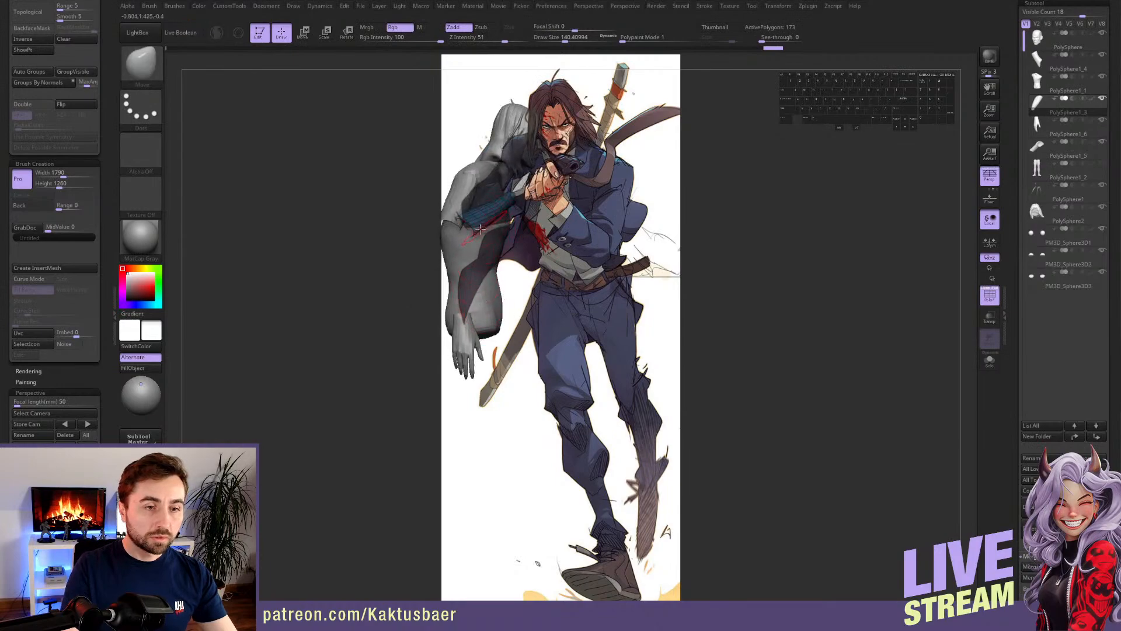
{"action": "right_click_drag", "start_coordinate": [481, 219], "coordinate": [428, 232]}
{"action": "key", "text": "r"}
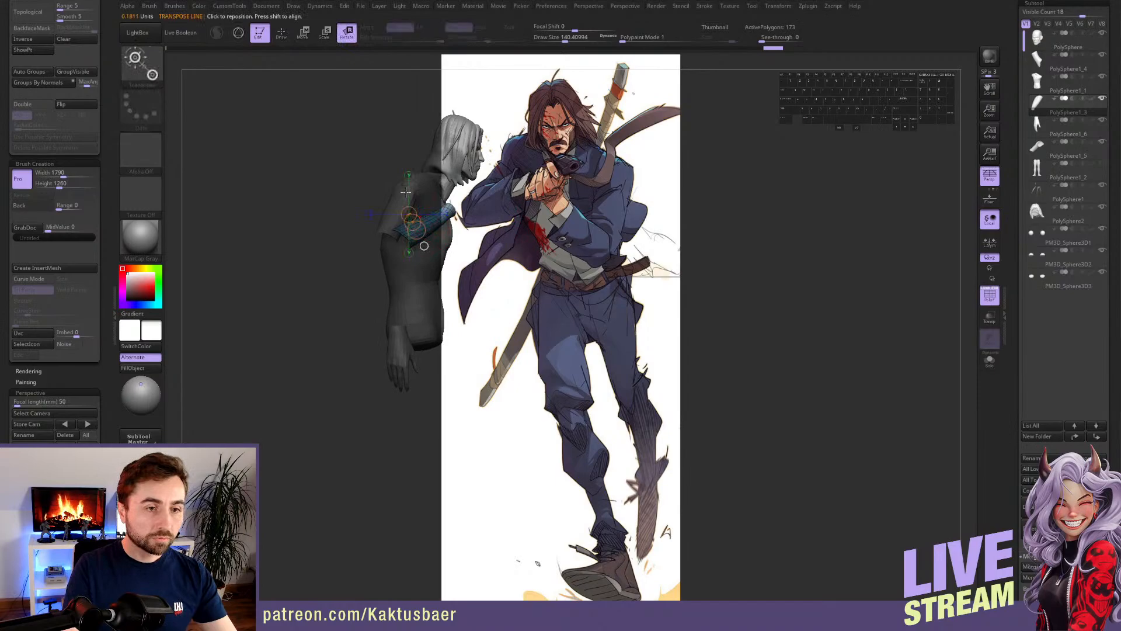
{"action": "key", "text": "q"}
{"action": "left_click", "coordinate": [408, 195], "text": "alt"}
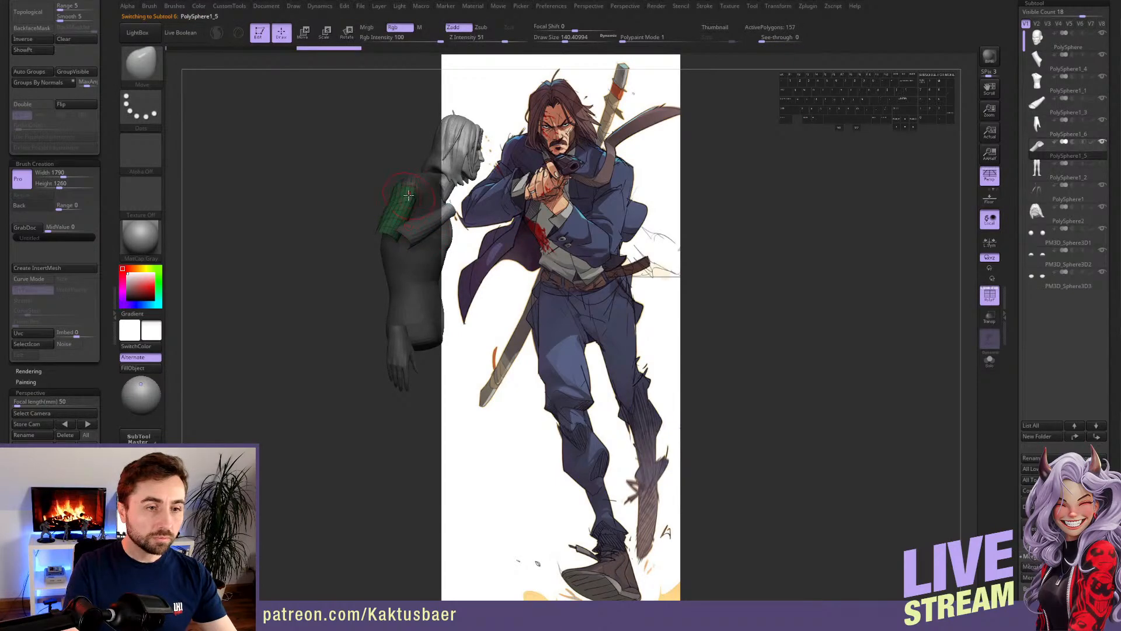
{"action": "left_click", "coordinate": [33, 442]}
{"action": "key", "text": "r"}
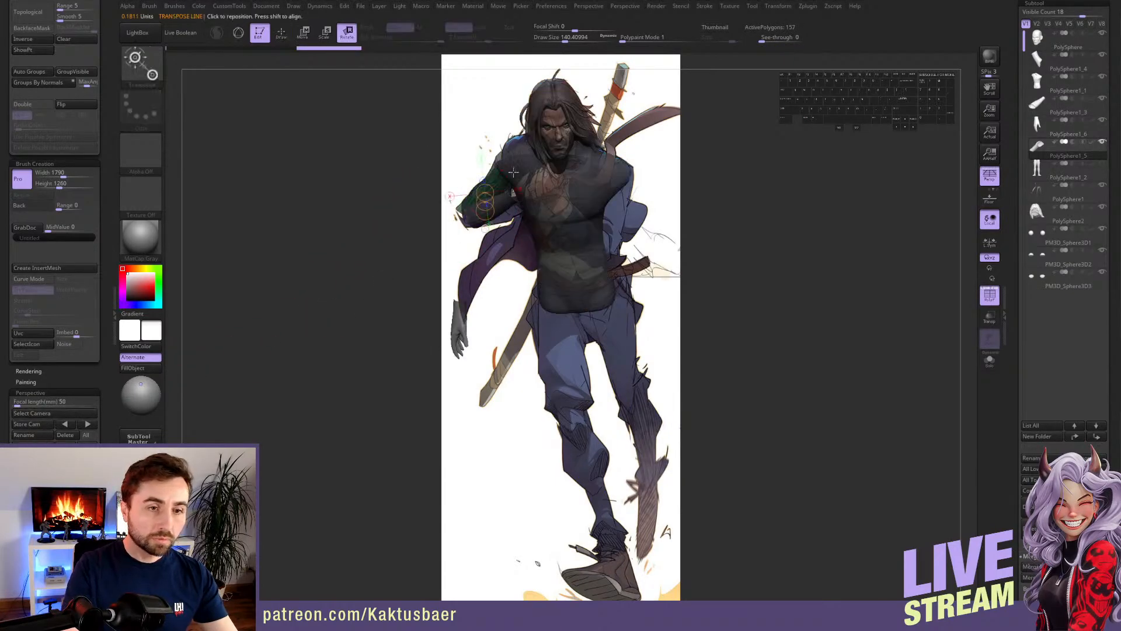
{"action": "left_click_drag", "start_coordinate": [511, 158], "coordinate": [557, 197]}
{"action": "key", "text": "w"}
{"action": "key", "text": "r"}
{"action": "key", "text": "e"}
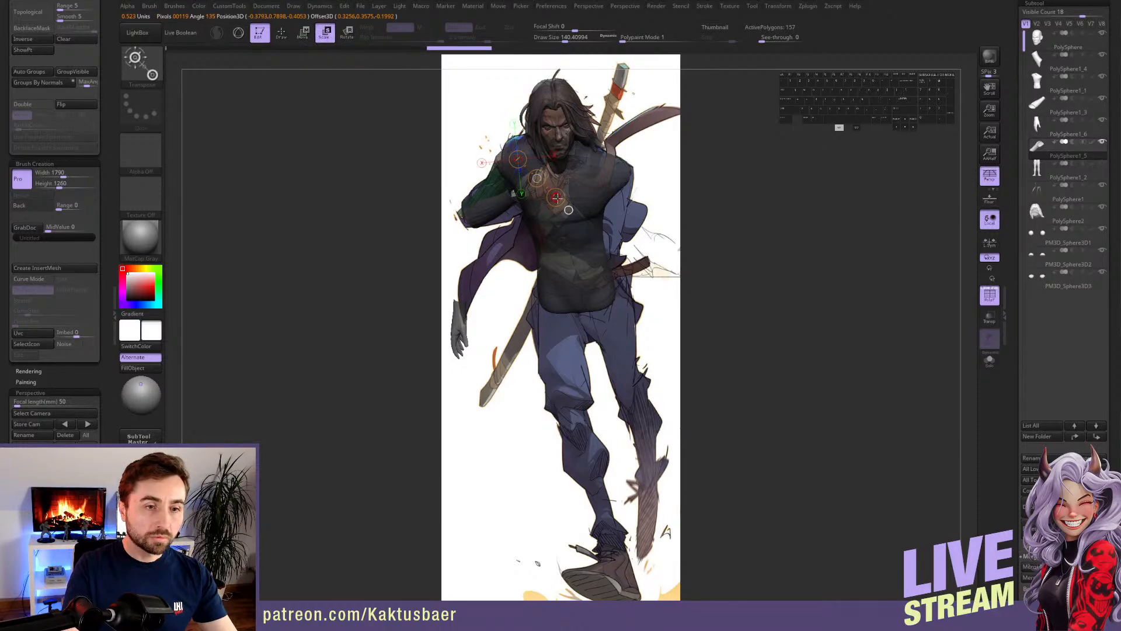
- Scale the forearm slightly with the existing Transpose line to fit the reference
{"action": "left_click", "coordinate": [566, 199], "text": "alt"}
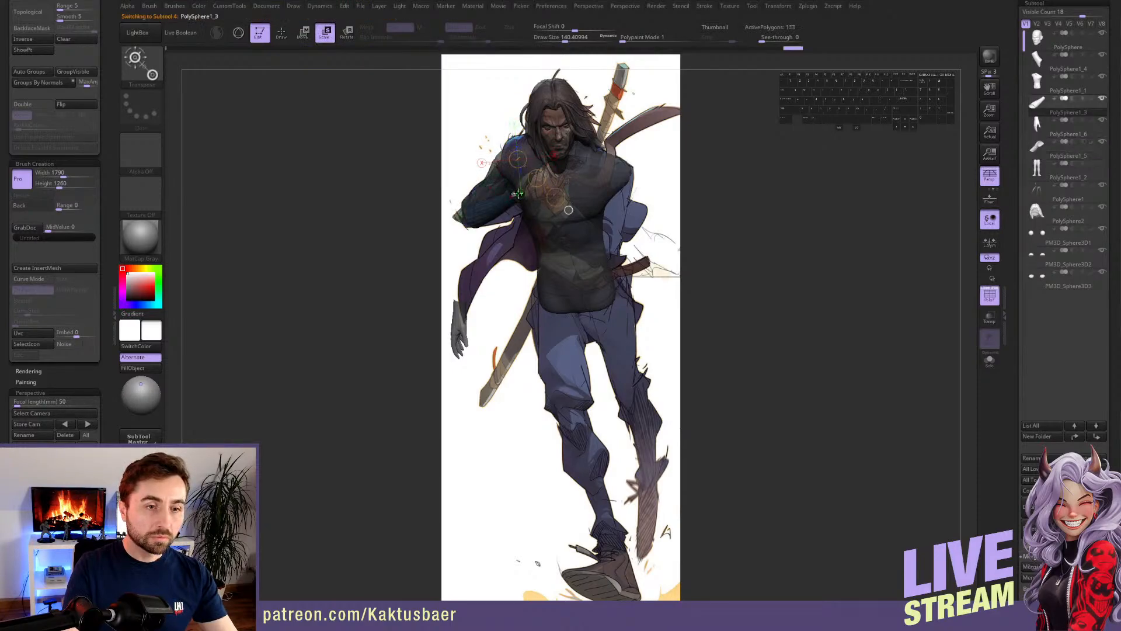
{"action": "left_click_drag", "start_coordinate": [558, 198], "coordinate": [567, 202]}
{"action": "key", "text": "q"}
- DynaMesh the forearm at resolution 192 and the upper arm at resolution 240
{"action": "right_click_drag", "start_coordinate": [567, 202], "coordinate": [495, 216], "text": "shift"}
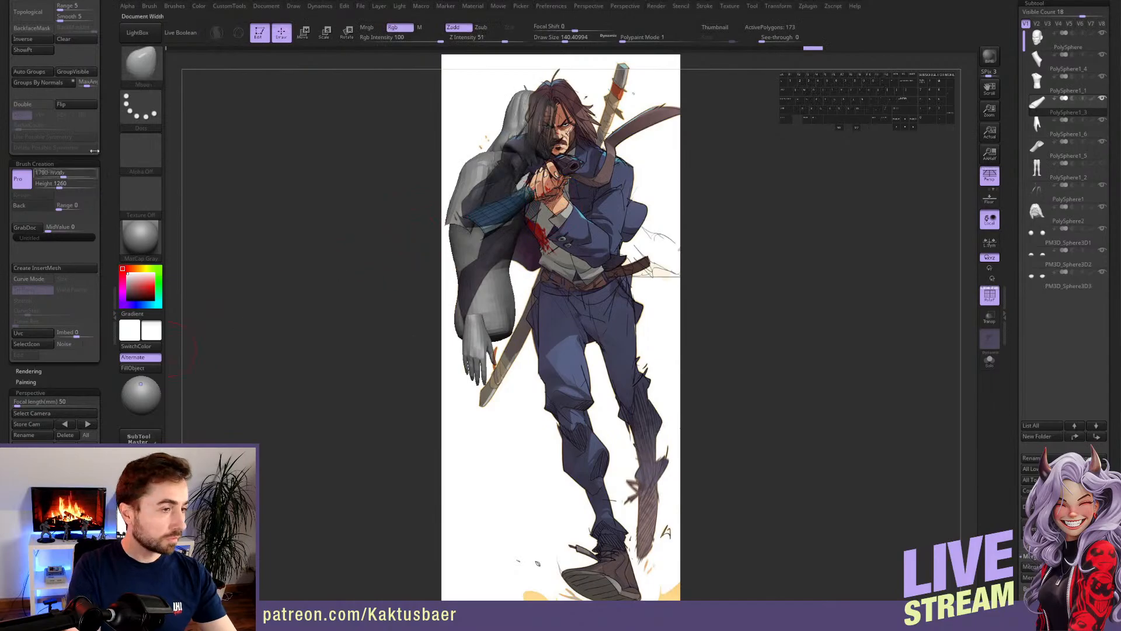
{"action": "scroll", "coordinate": [115, 194], "scroll_direction": "up", "scroll_amount": 5}
{"action": "scroll", "coordinate": [115, 194], "scroll_direction": "up", "scroll_amount": 5}
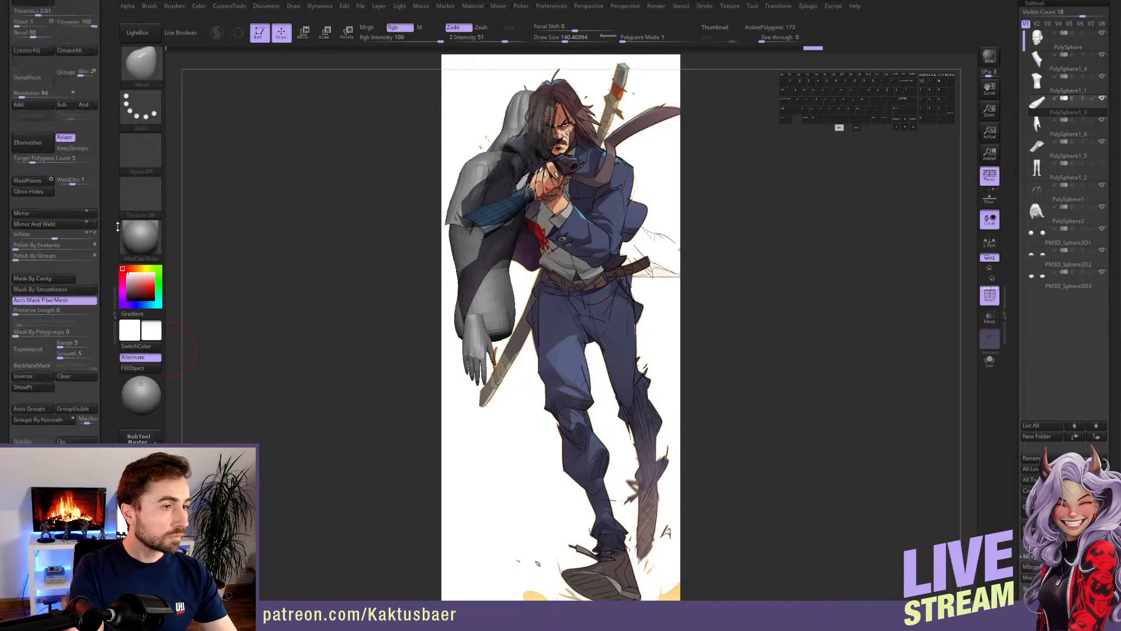
{"action": "left_click_drag", "start_coordinate": [25, 186], "coordinate": [29, 187]}
{"action": "left_click", "coordinate": [28, 169]}
{"action": "left_click", "coordinate": [460, 204], "text": "alt"}
{"action": "left_click", "coordinate": [30, 169]}
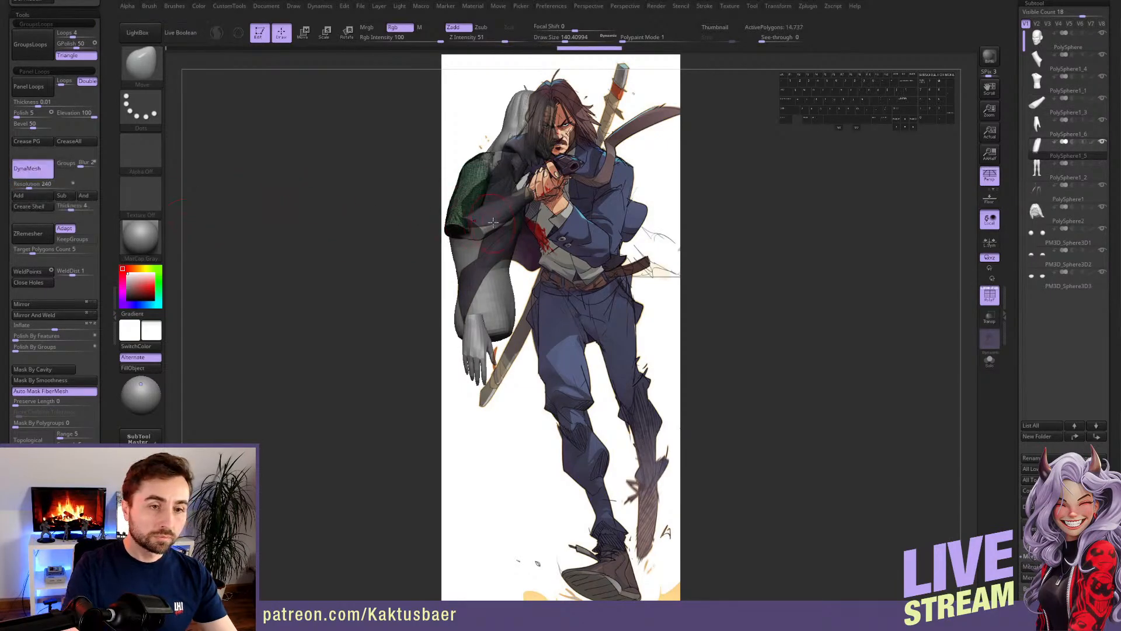
- Smooth the elbow ends of the upper arm and forearm and nudge the forearm's end with the Move brush
{"action": "key", "text": "shift"}
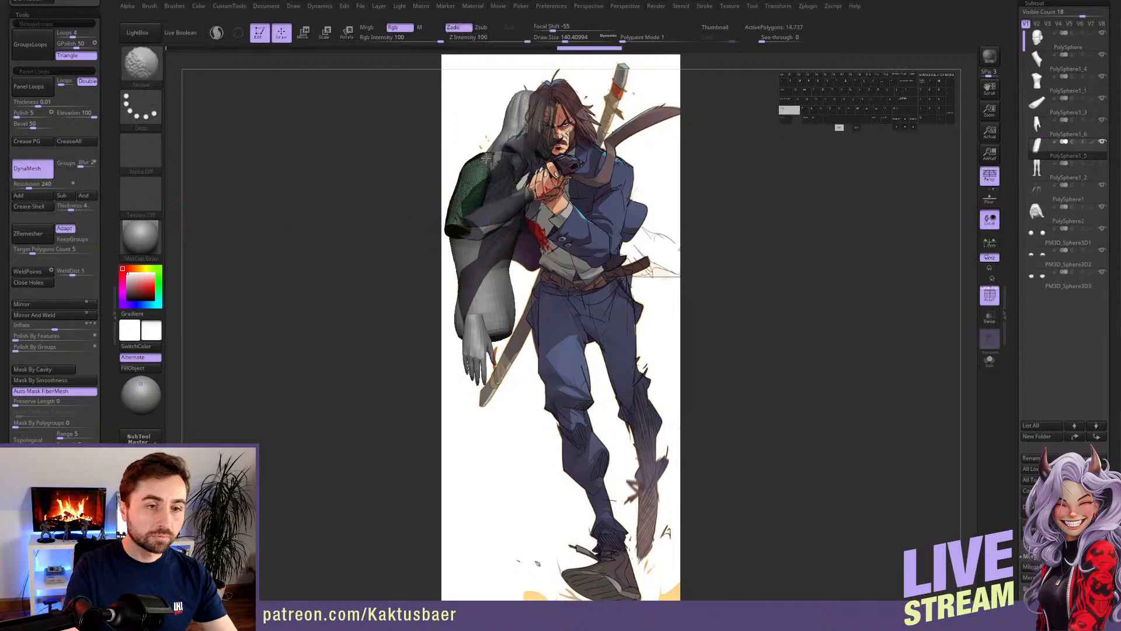
{"action": "left_click", "coordinate": [466, 226], "text": "alt"}
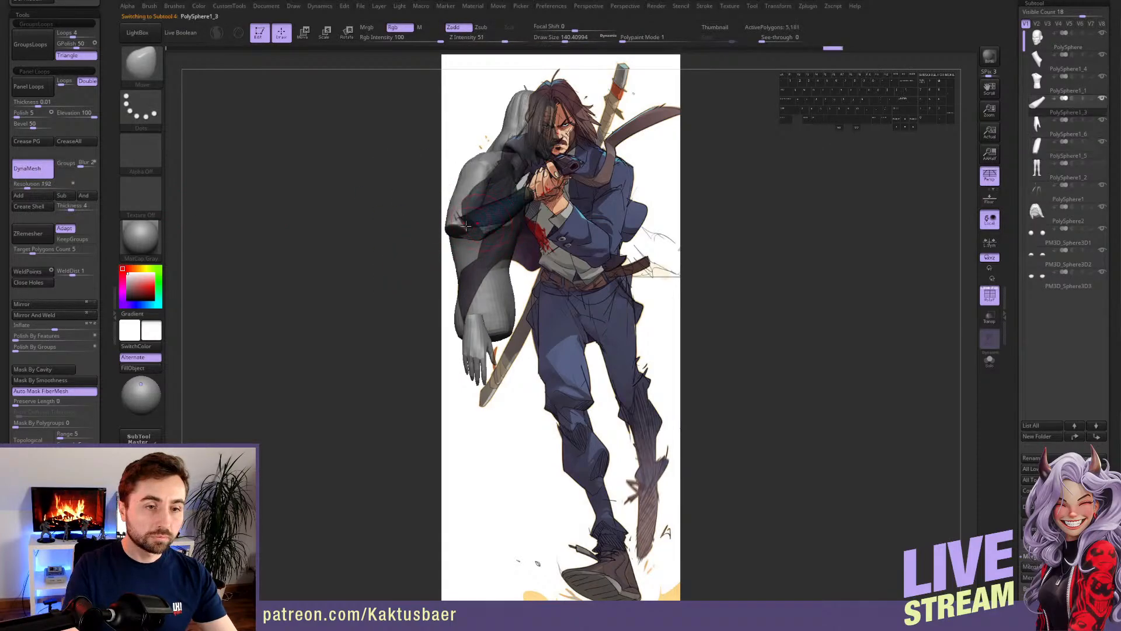
{"action": "key", "text": "shift"}
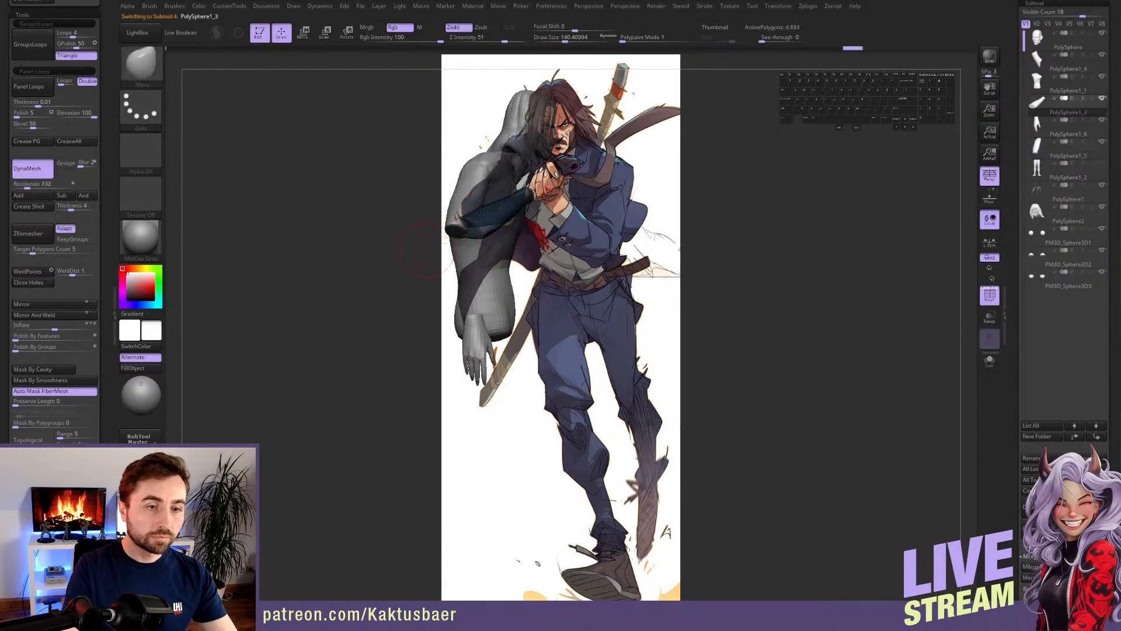
{"action": "left_click_drag", "start_coordinate": [442, 238], "coordinate": [440, 284]}
- Shape the elbow end of the upper arm with the Move brush and smooth it where it meets the forearm
{"action": "left_click", "coordinate": [422, 295], "text": "alt"}
{"action": "right_click_drag", "start_coordinate": [426, 296], "coordinate": [439, 315]}
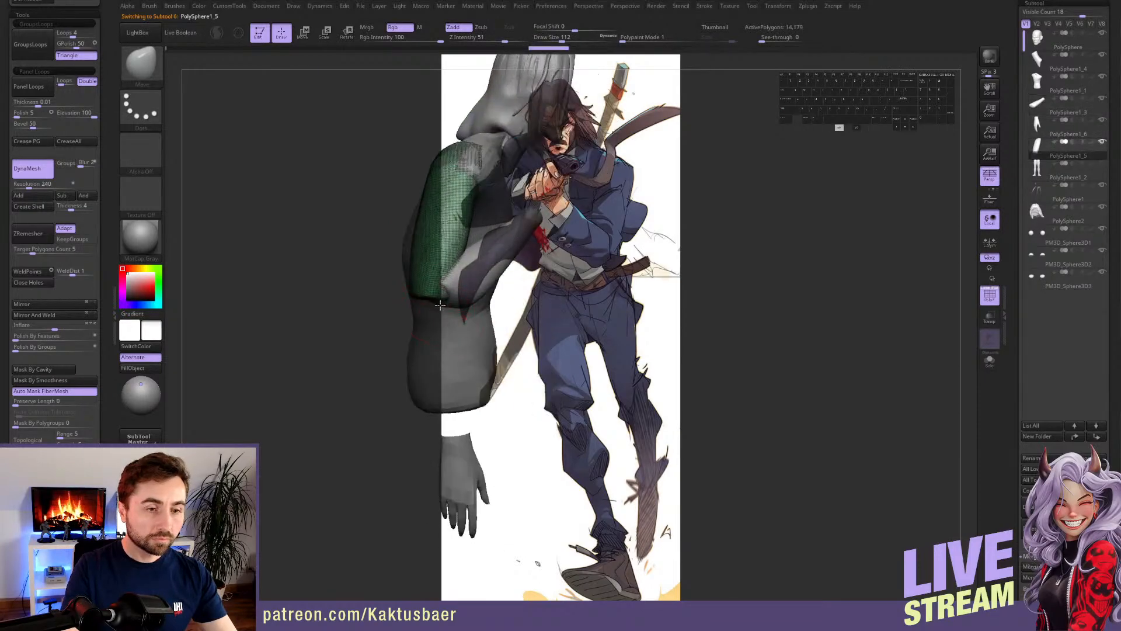
{"action": "left_click_drag", "start_coordinate": [440, 305], "coordinate": [442, 285]}
{"action": "right_click_drag", "start_coordinate": [442, 285], "coordinate": [442, 269]}
{"action": "left_click_drag", "start_coordinate": [442, 269], "coordinate": [452, 263], "text": "alt"}
{"action": "right_click_drag", "start_coordinate": [452, 262], "coordinate": [465, 271]}
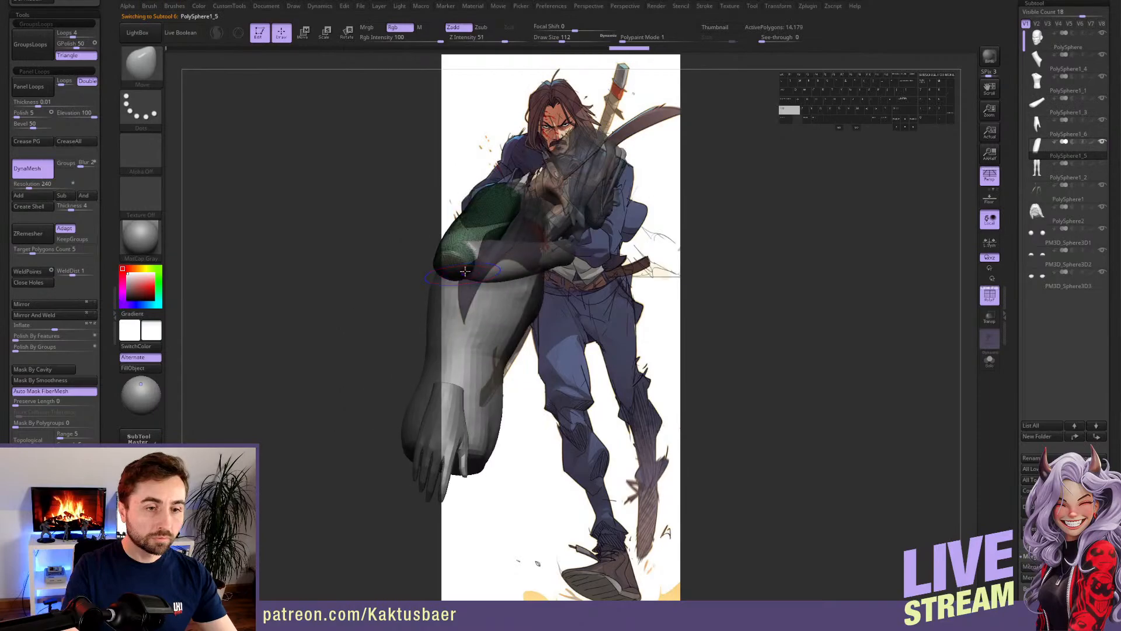
{"action": "left_click_drag", "start_coordinate": [465, 271], "coordinate": [468, 244], "text": "shift"}
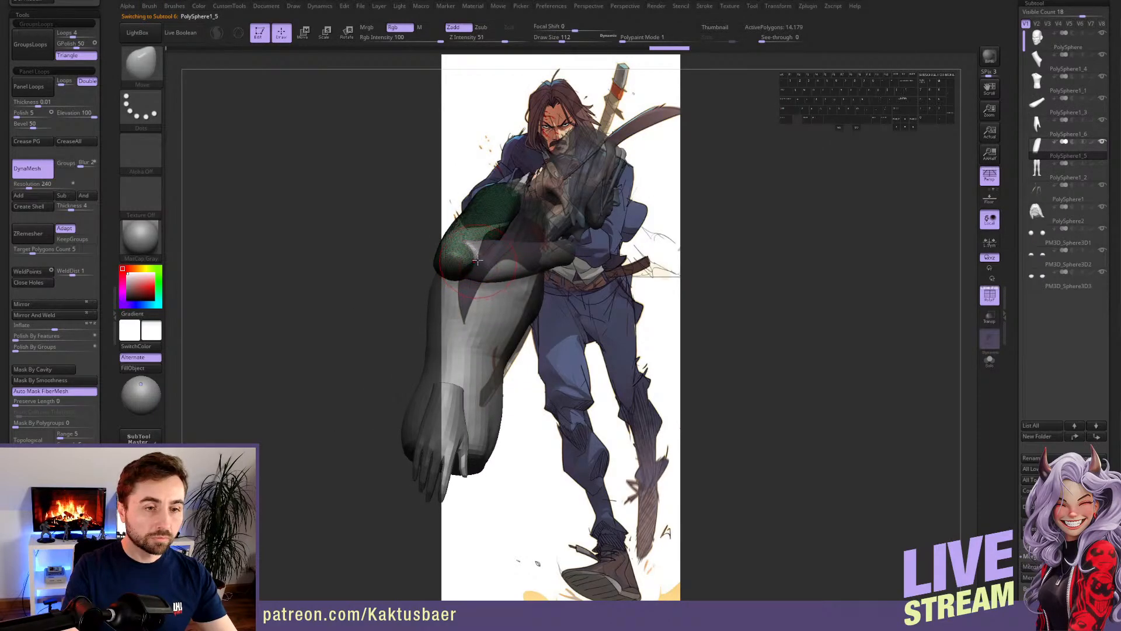
- Adjust the forearm's position and rotation against the reference in the stored camera view with a Transpose line along the arm
{"action": "left_click", "coordinate": [478, 260], "text": "alt"}
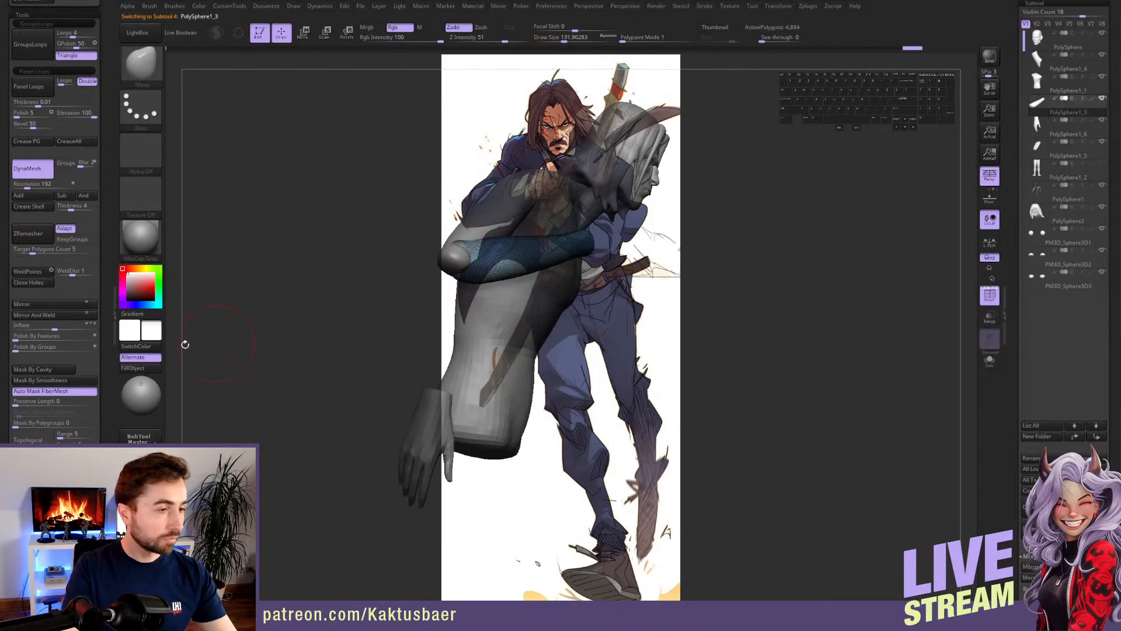
{"action": "scroll", "coordinate": [30, 336], "scroll_direction": "down", "scroll_amount": 10}
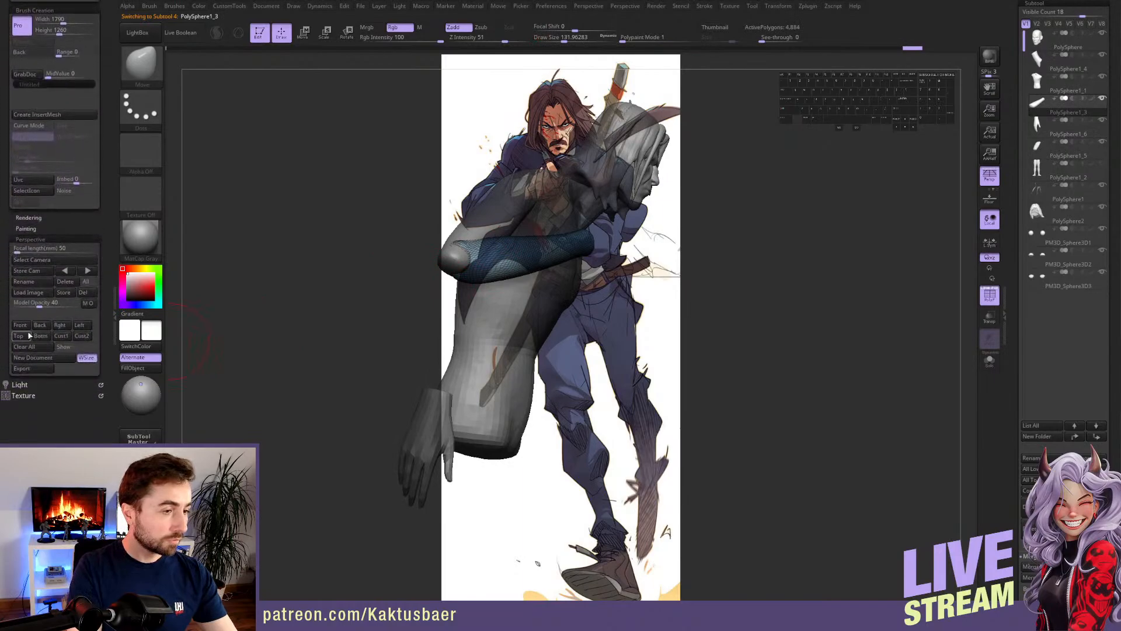
{"action": "left_click", "coordinate": [28, 336]}
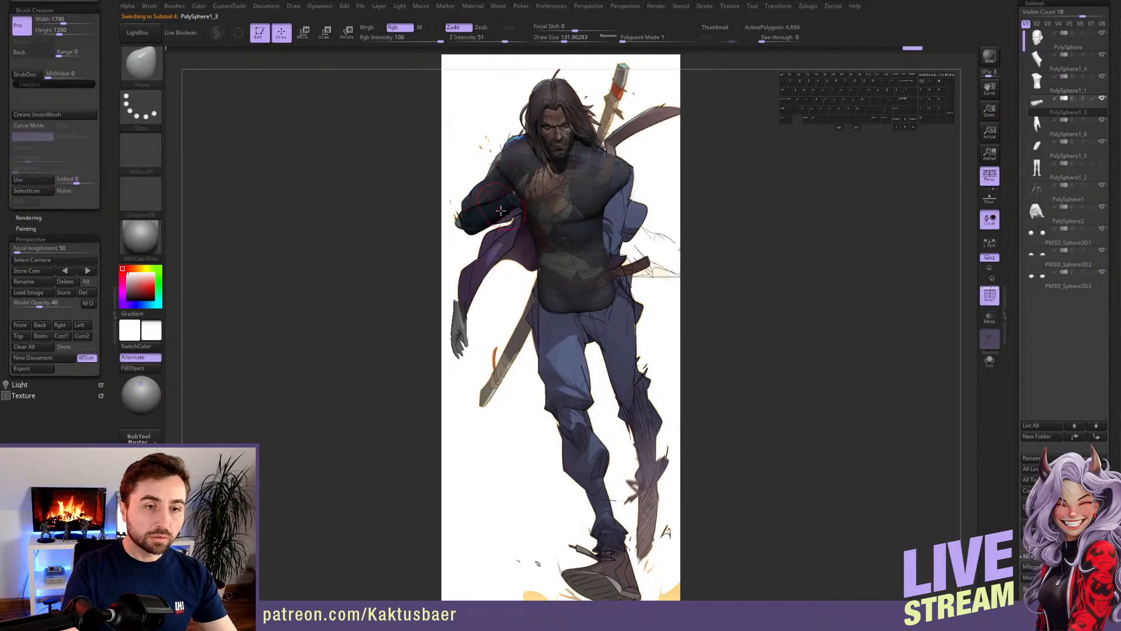
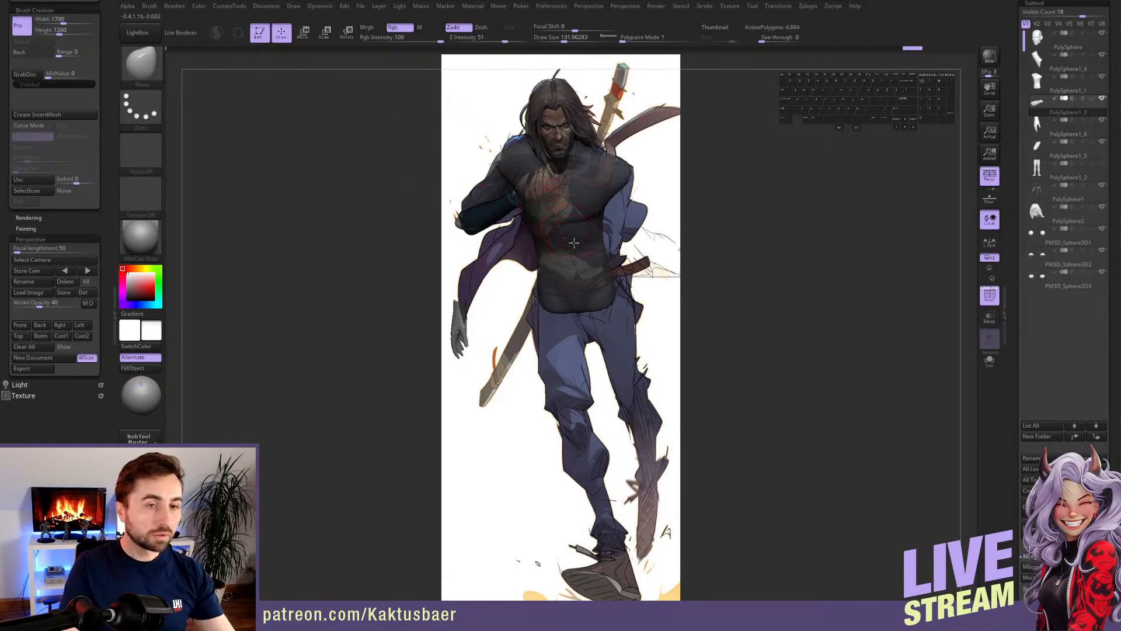
{"action": "key", "text": "r"}
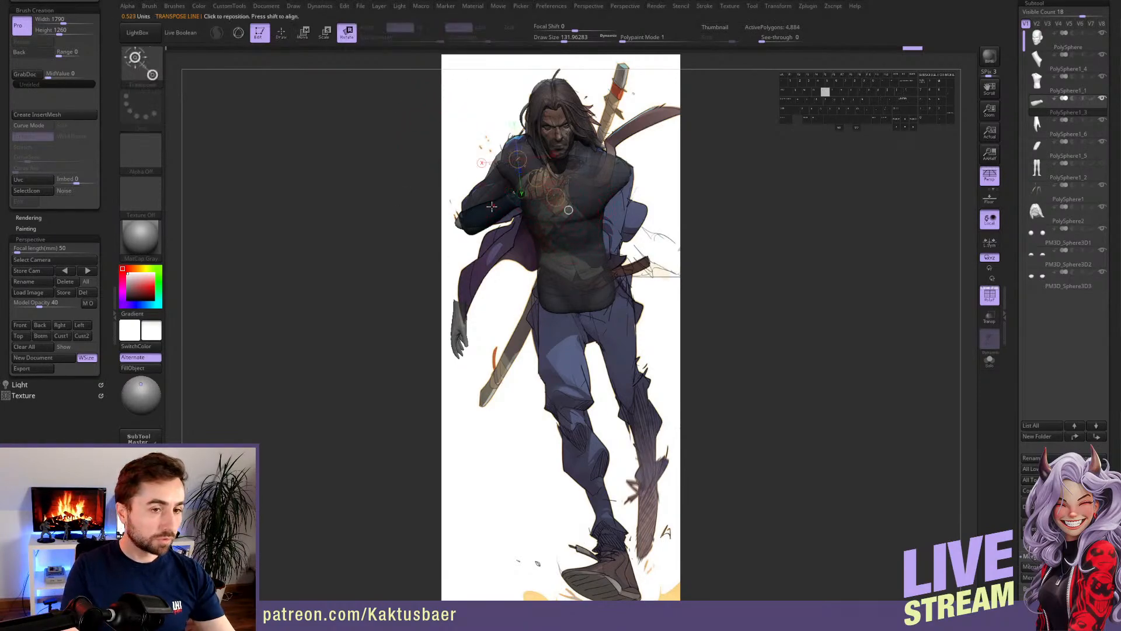
{"action": "mouse_move", "coordinate": [473, 219]}
{"action": "left_mouse_down"}
{"action": "mouse_move", "coordinate": [519, 152]}
{"action": "mouse_move", "coordinate": [494, 188]}
{"action": "left_mouse_up"}
{"action": "key", "text": "w"}
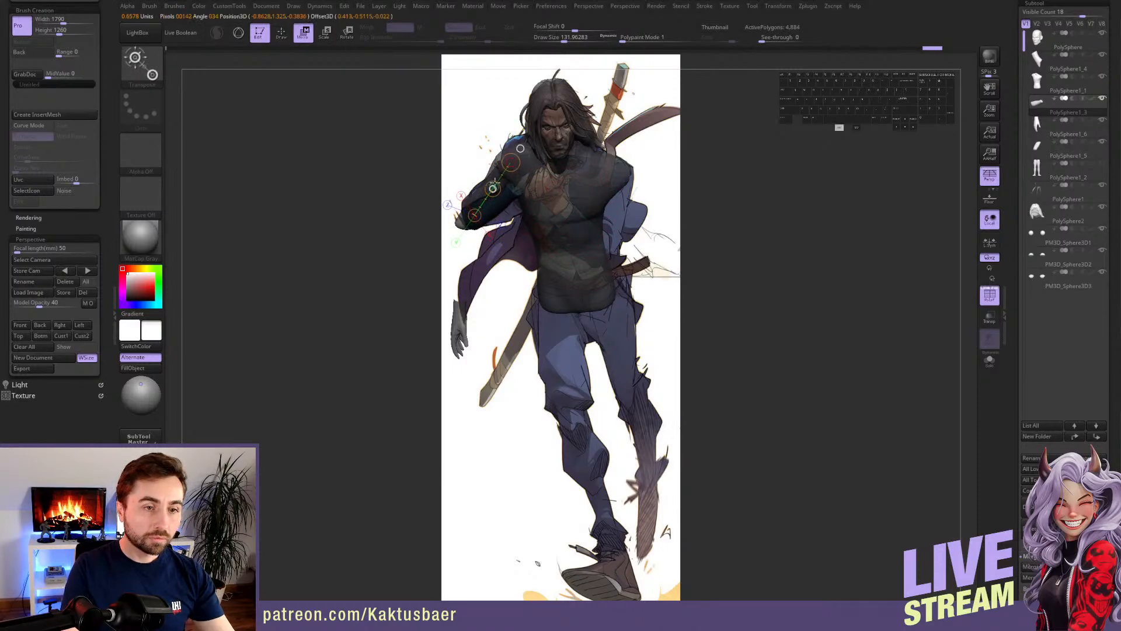
{"action": "key", "text": "r"}
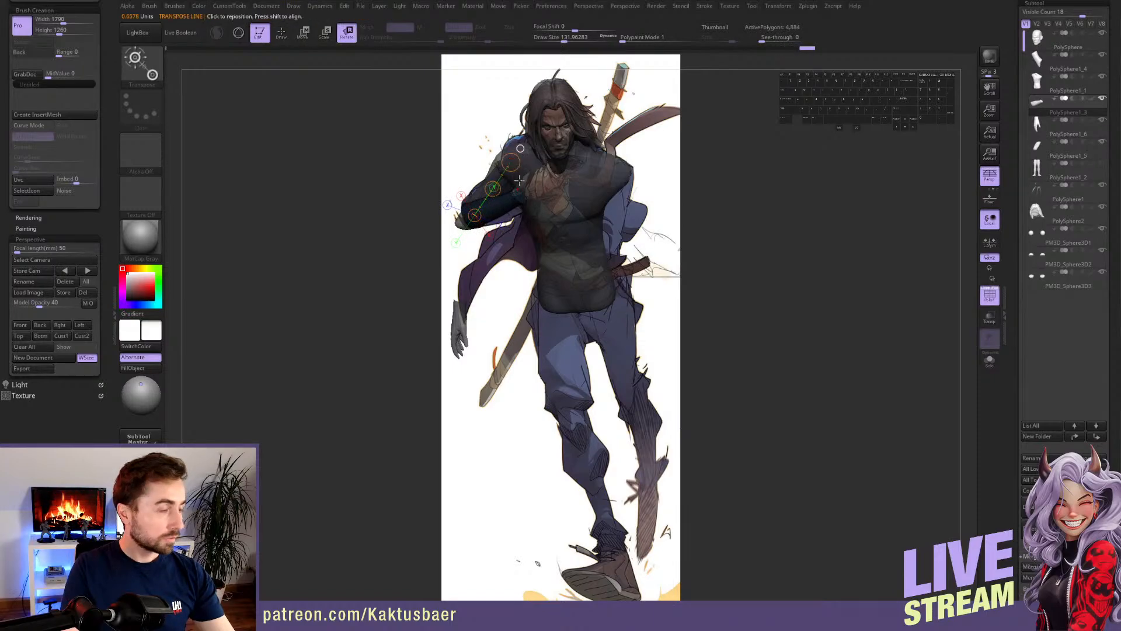
{"action": "key", "text": "q"}
- Rotate the forearm at the elbow from a side-on view so it lies across the front of the torso
{"action": "mouse_move", "coordinate": [455, 232]}
{"action": "right_mouse_down"}
{"action": "mouse_move", "coordinate": [524, 223]}
{"action": "mouse_move", "coordinate": [428, 220]}
{"action": "right_mouse_up"}
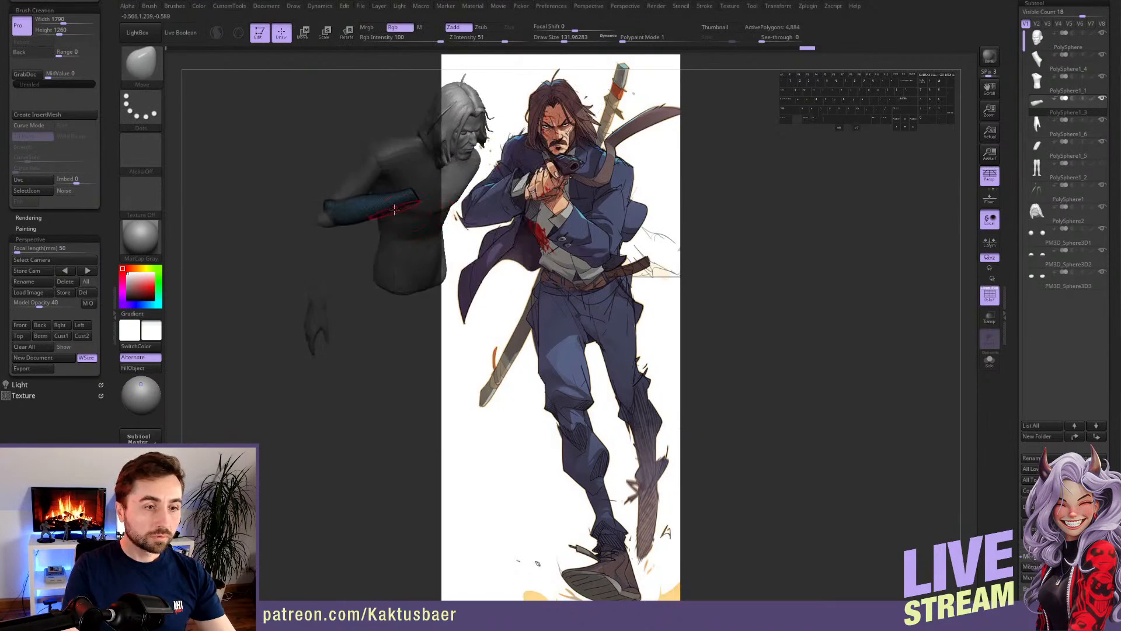
{"action": "key", "text": "r"}
{"action": "mouse_move", "coordinate": [335, 211]}
{"action": "left_mouse_down", "text": "shift"}
{"action": "mouse_move", "coordinate": [414, 210]}
{"action": "mouse_move", "coordinate": [396, 218]}
{"action": "left_mouse_up", "text": "shift"}
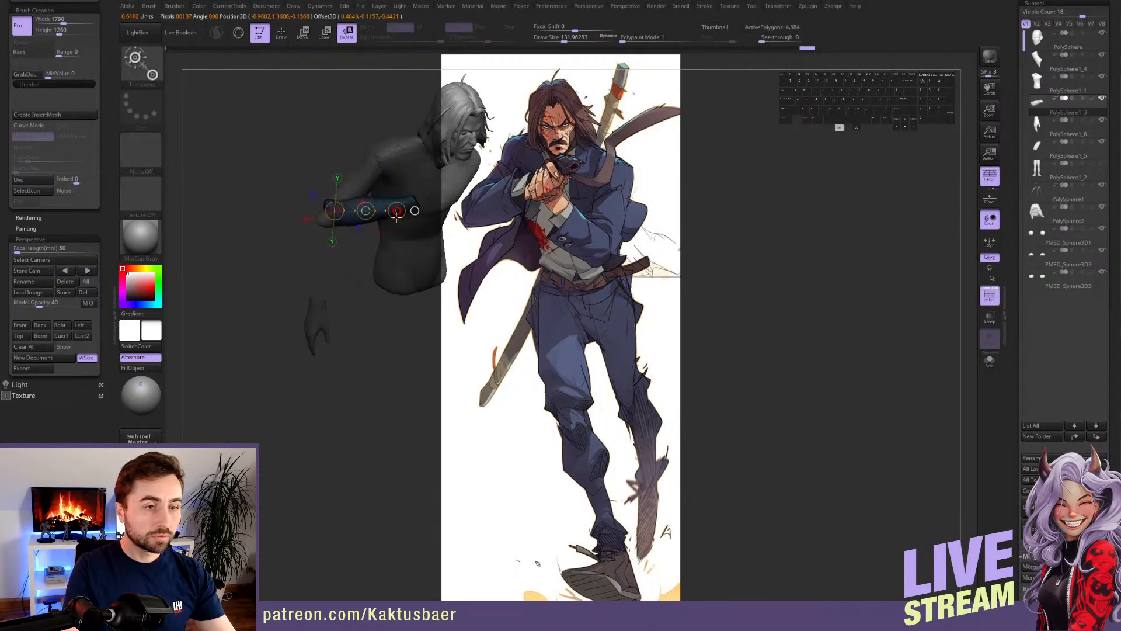
{"action": "key", "text": "q"}
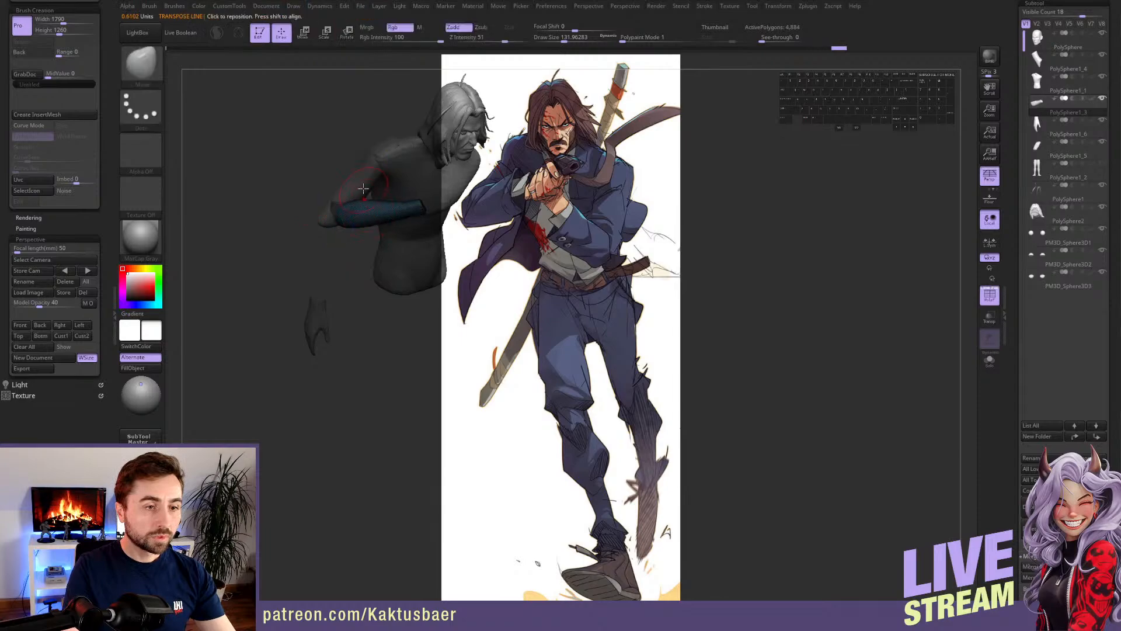
- Adjust the upper arm's rotation with a Transpose line and shape its elbow end with a resized Move brush to meet the forearm
{"action": "left_click", "coordinate": [364, 187], "text": "alt"}
{"action": "key", "text": "r"}
{"action": "left_click_drag", "start_coordinate": [377, 159], "coordinate": [417, 153], "text": "shift"}
{"action": "key", "text": "q"}
{"action": "right_click_drag", "start_coordinate": [350, 216], "coordinate": [340, 227]}
{"action": "key", "text": "s"}
{"action": "left_click_drag", "start_coordinate": [336, 227], "coordinate": [339, 216]}
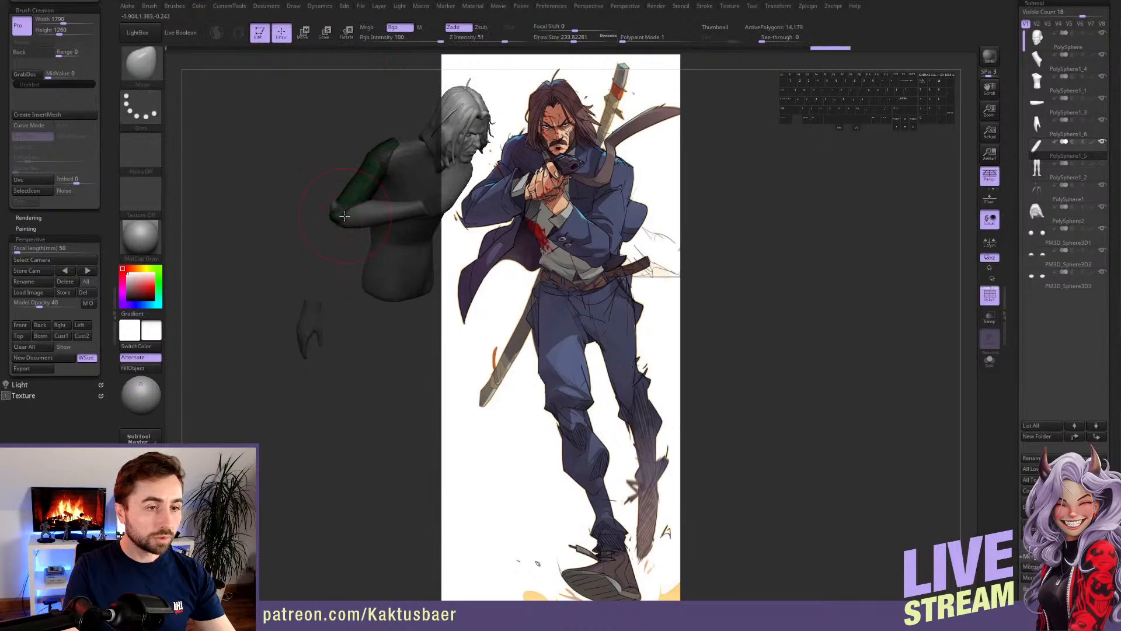
{"action": "right_click_drag", "start_coordinate": [345, 216], "coordinate": [418, 217]}
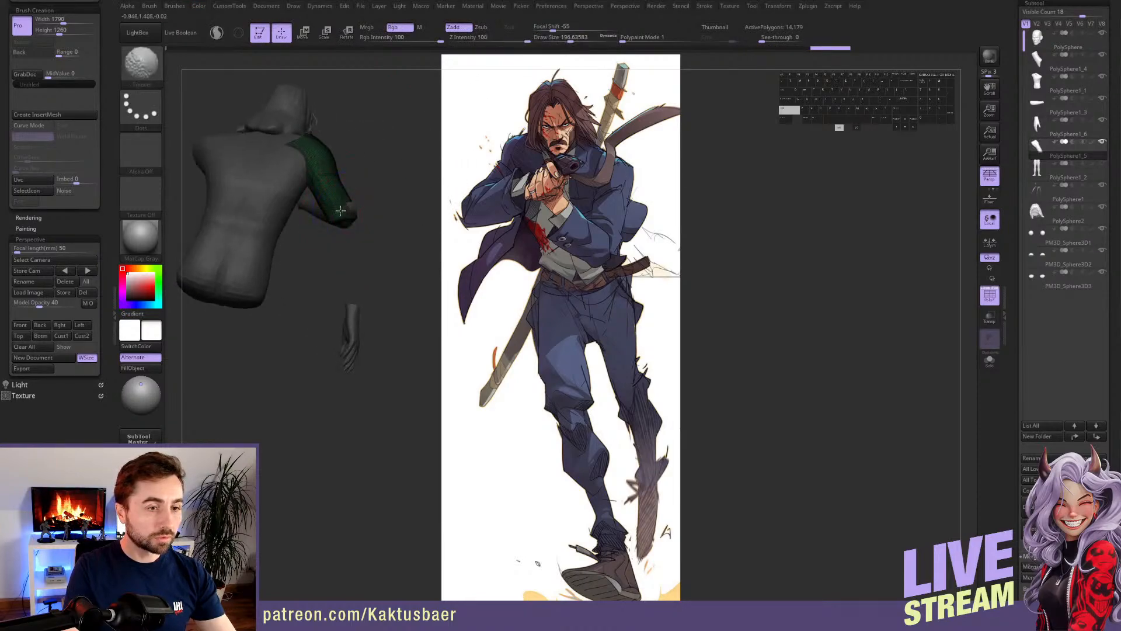
{"action": "right_click_drag", "start_coordinate": [348, 212], "coordinate": [293, 218]}
- Select the forearm and refine its elbow end with the Move brush
{"action": "left_click", "coordinate": [375, 209], "text": "alt"}
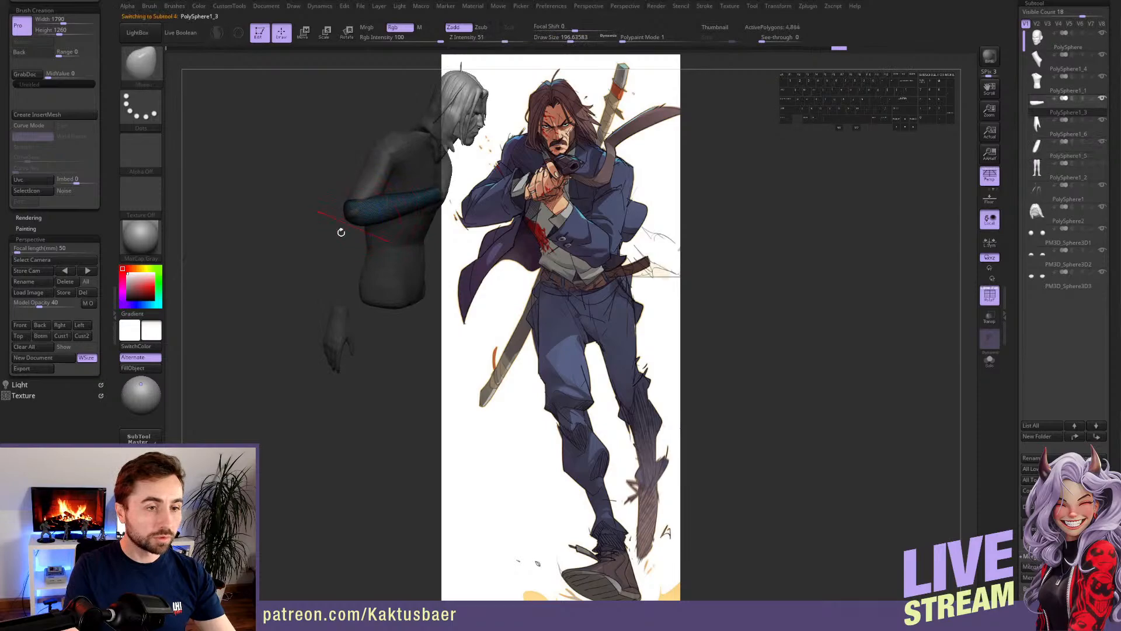
{"action": "key", "text": "b"}
{"action": "key", "text": "m"}
{"action": "key", "text": "v"}
{"action": "left_click_drag", "start_coordinate": [353, 252], "coordinate": [360, 307]}
- Rotate the detached hand and move it up to the wrist end of the forearm in front of the chest
{"action": "left_click", "coordinate": [347, 316], "text": "alt"}
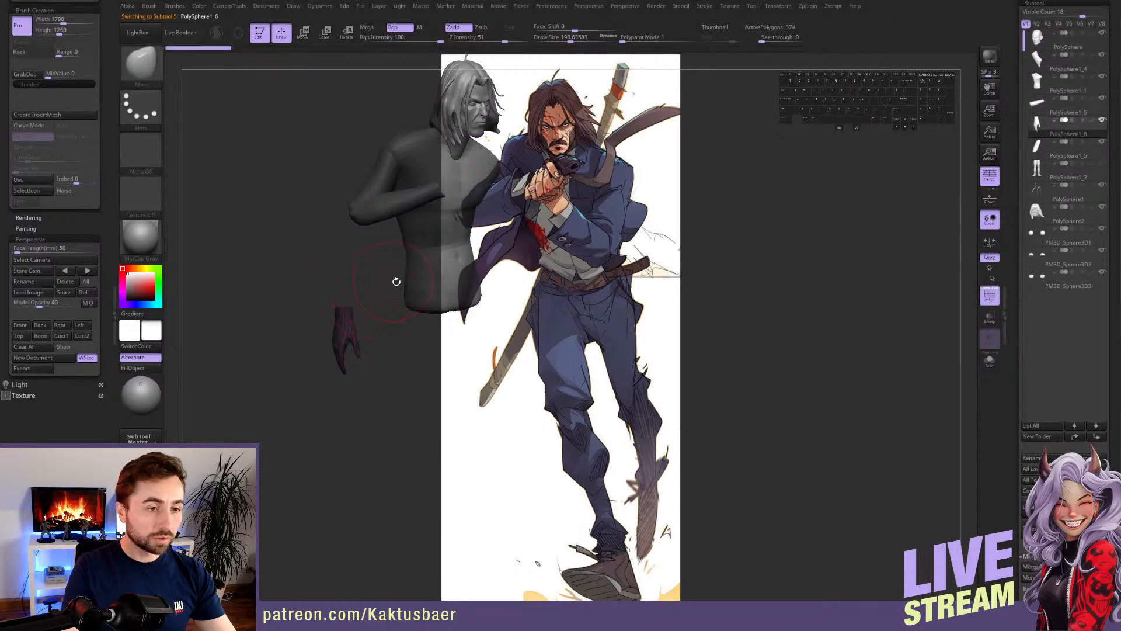
{"action": "key", "text": "r"}
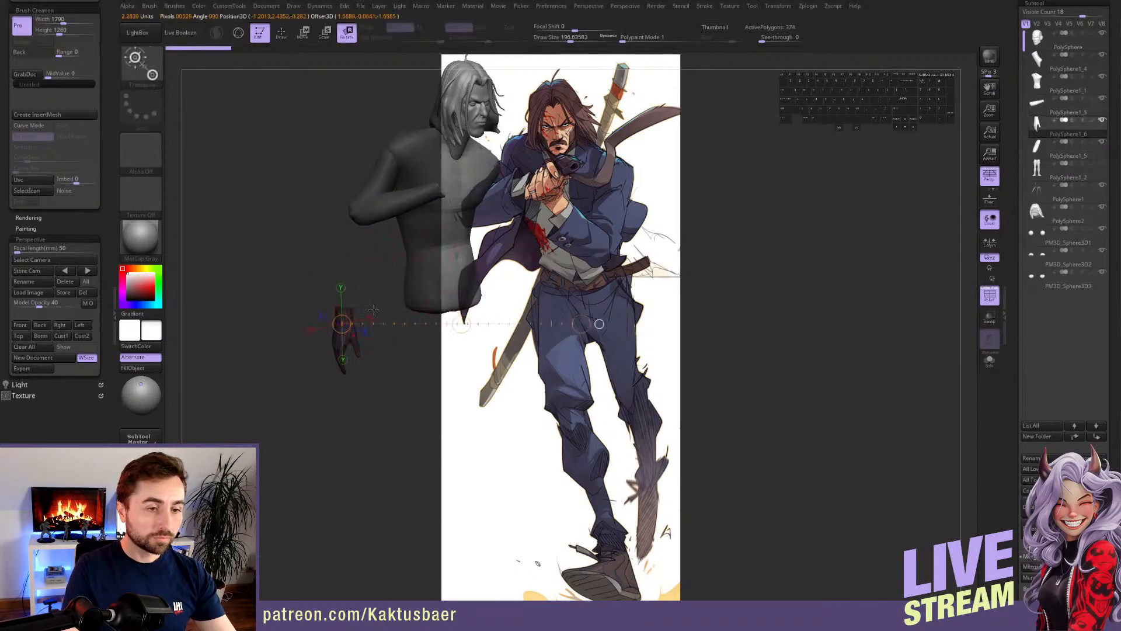
{"action": "left_click_drag", "start_coordinate": [344, 309], "coordinate": [423, 261]}
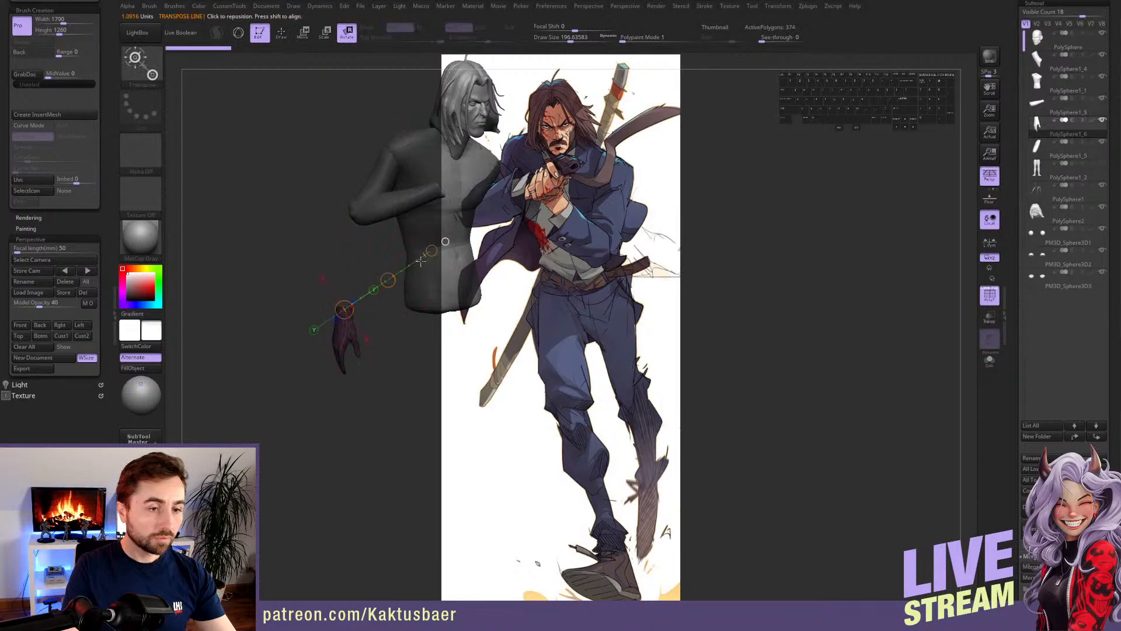
{"action": "mouse_move", "coordinate": [342, 323]}
{"action": "left_mouse_down", "text": "shift"}
{"action": "mouse_move", "coordinate": [588, 324]}
{"action": "mouse_move", "coordinate": [425, 240]}
{"action": "mouse_move", "coordinate": [333, 218]}
{"action": "mouse_move", "coordinate": [252, 275]}
{"action": "left_mouse_up", "text": "shift"}
{"action": "key", "text": "w"}
{"action": "left_click_drag", "start_coordinate": [384, 282], "coordinate": [495, 148]}
{"action": "right_click_drag", "start_coordinate": [443, 204], "coordinate": [429, 209]}
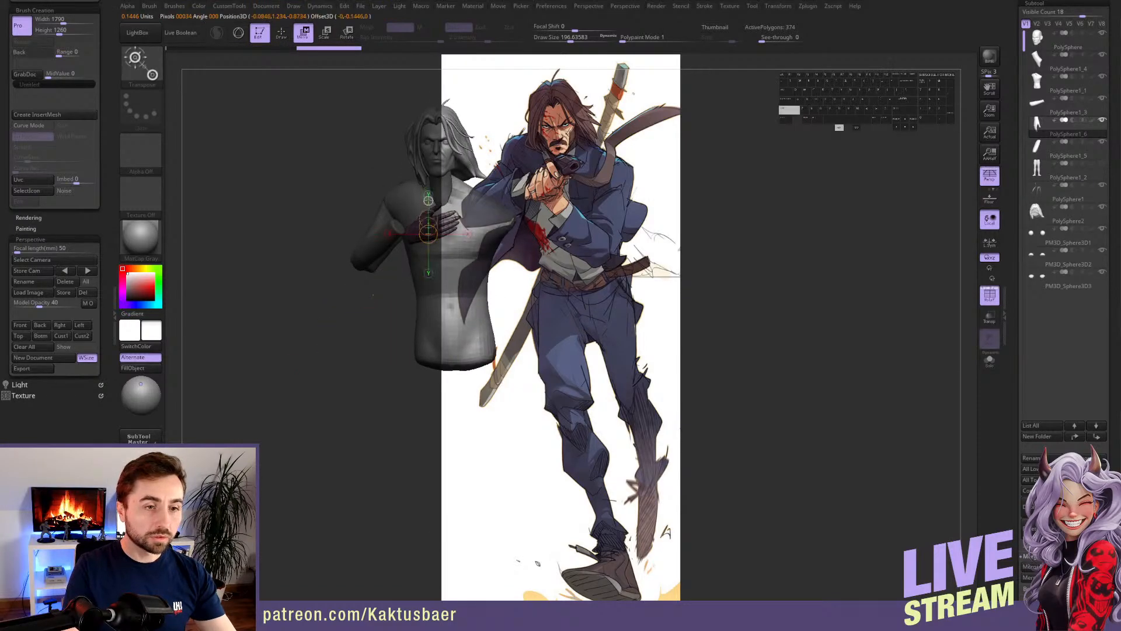
- Turn the hand in front of the chest with the Transpose rotation so its wrist faces the forearm
{"action": "key", "text": "r"}
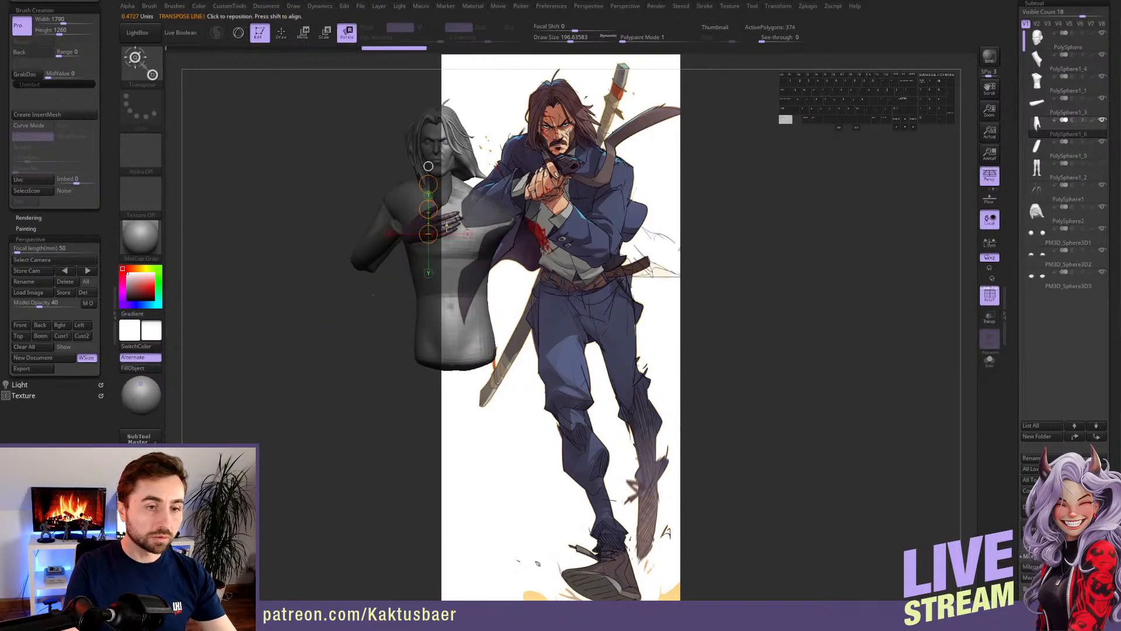
{"action": "key", "text": "ctrl+z"}
{"action": "right_click_drag", "start_coordinate": [446, 227], "coordinate": [450, 216]}
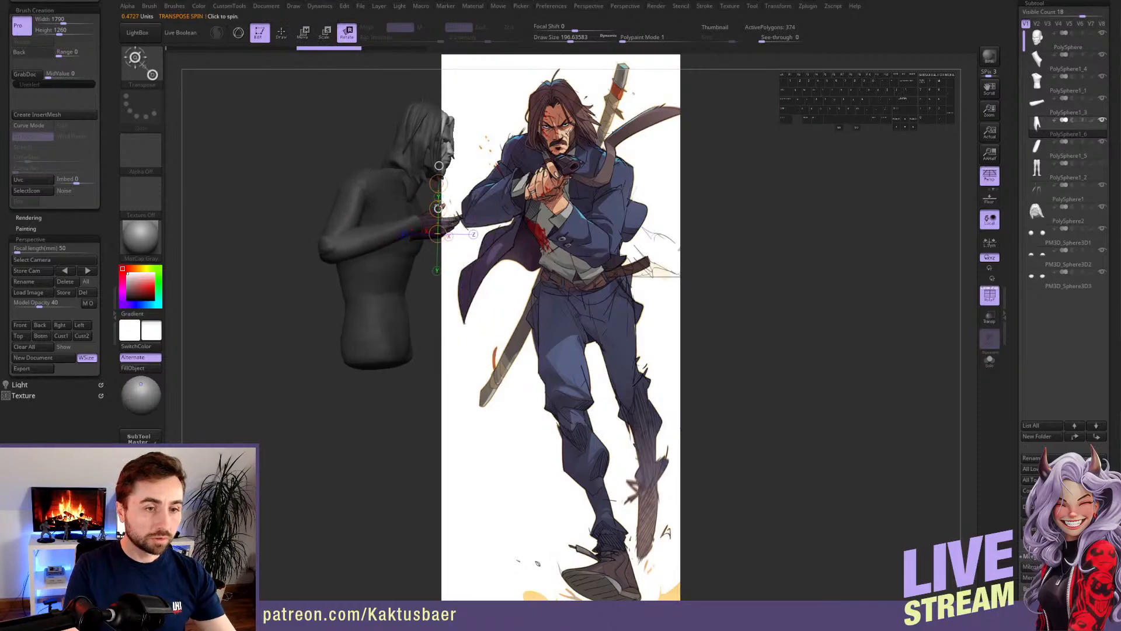
{"action": "key", "text": "ctrl+shift+z"}
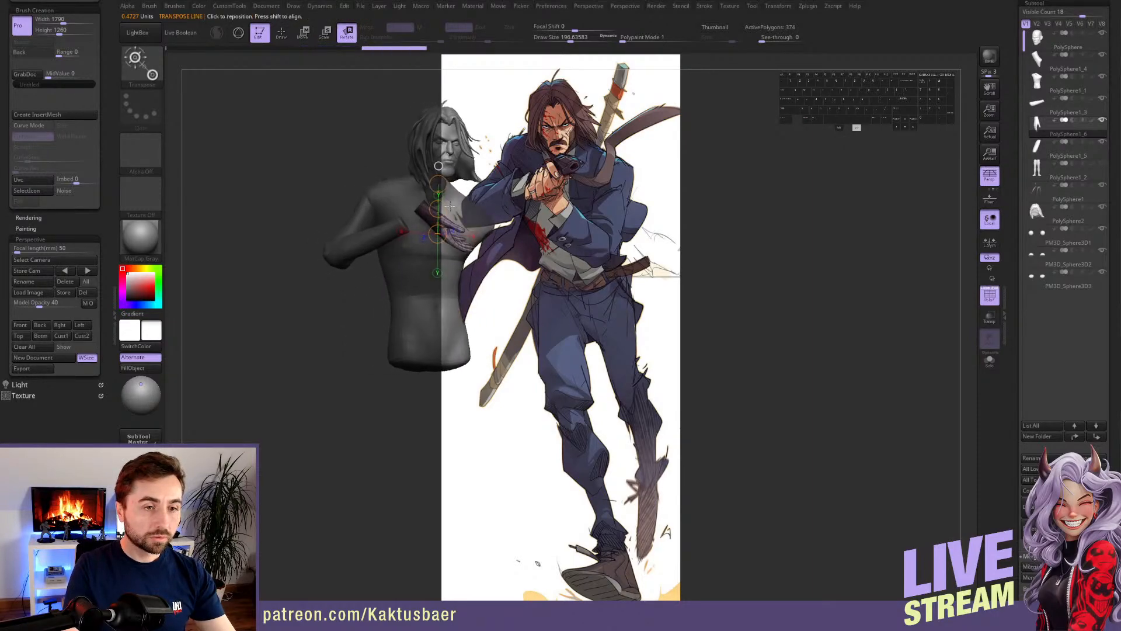
{"action": "mouse_move", "coordinate": [439, 183]}
{"action": "left_mouse_down"}
{"action": "mouse_move", "coordinate": [403, 192]}
{"action": "mouse_move", "coordinate": [439, 199]}
{"action": "left_mouse_up"}
{"action": "key", "text": "w"}
{"action": "key", "text": "q"}
- Draw Transpose lines on the hand in a close-up and rotate and move it so its wrist meets the forearm
{"action": "mouse_move", "coordinate": [350, 245]}
{"action": "right_mouse_down"}
{"action": "mouse_move", "coordinate": [426, 290]}
{"action": "mouse_move", "coordinate": [438, 222]}
{"action": "mouse_move", "coordinate": [362, 234]}
{"action": "mouse_move", "coordinate": [374, 274]}
{"action": "right_mouse_up"}
{"action": "key", "text": "r"}
{"action": "left_click_drag", "start_coordinate": [421, 206], "coordinate": [344, 311]}
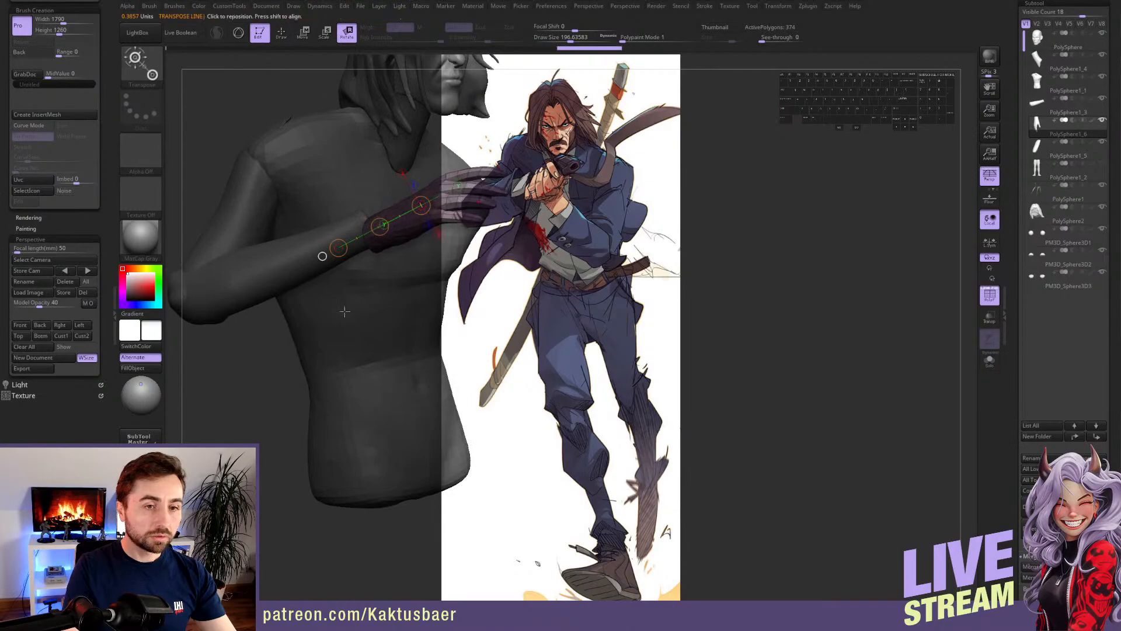
{"action": "right_click_drag", "start_coordinate": [390, 291], "coordinate": [394, 272]}
{"action": "mouse_move", "coordinate": [388, 243]}
{"action": "left_mouse_down", "text": "shift"}
{"action": "mouse_move", "coordinate": [468, 243]}
{"action": "mouse_move", "coordinate": [460, 279]}
{"action": "mouse_move", "coordinate": [413, 218]}
{"action": "left_mouse_up", "text": "shift"}
{"action": "key", "text": "w"}
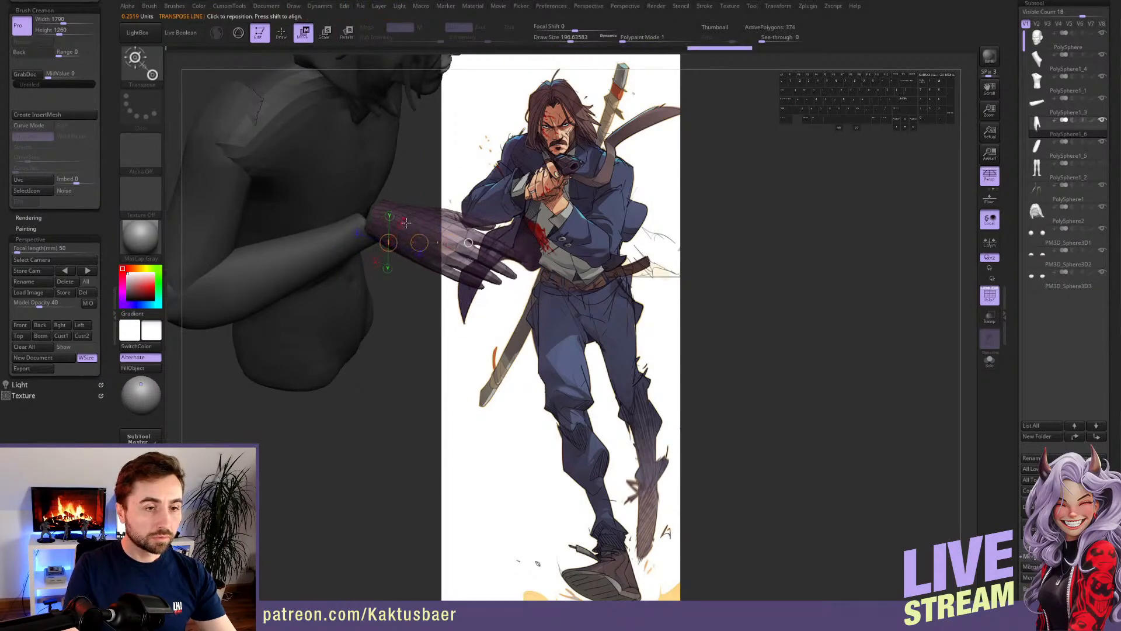
{"action": "key", "text": "q"}
{"action": "mouse_move", "coordinate": [414, 228]}
{"action": "right_mouse_down"}
{"action": "mouse_move", "coordinate": [356, 186]}
{"action": "mouse_move", "coordinate": [330, 315]}
{"action": "right_mouse_up"}
- Recall the stored camera view and rotate and move the hand over the drawn hand in the reference
{"action": "left_click", "coordinate": [37, 326]}
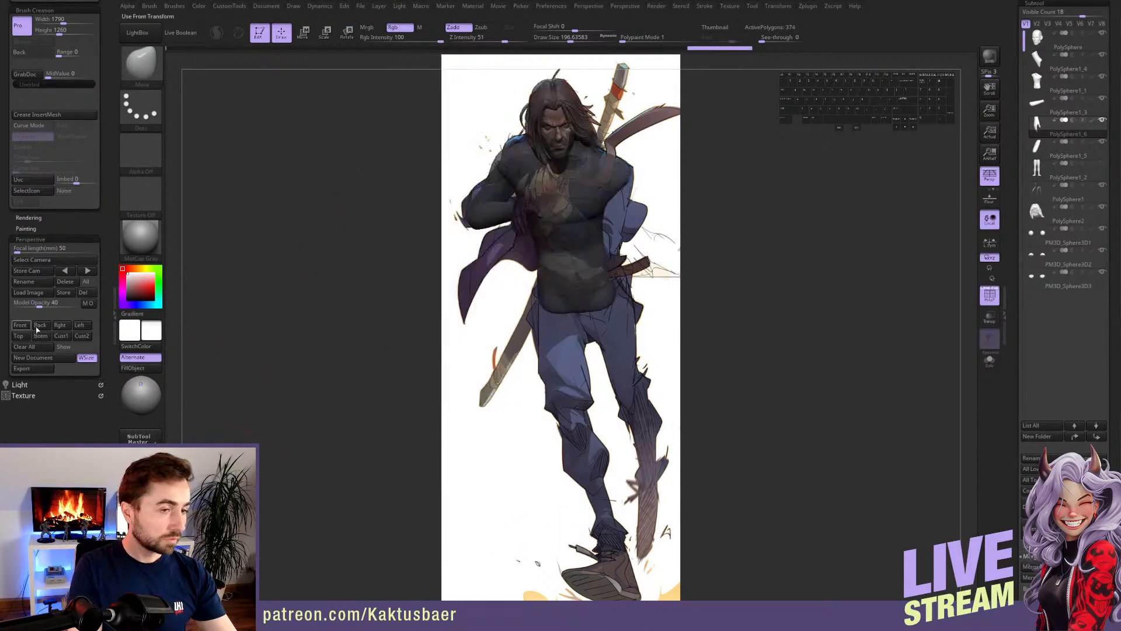
{"action": "key", "text": "r"}
{"action": "left_click_drag", "start_coordinate": [551, 176], "coordinate": [551, 176]}
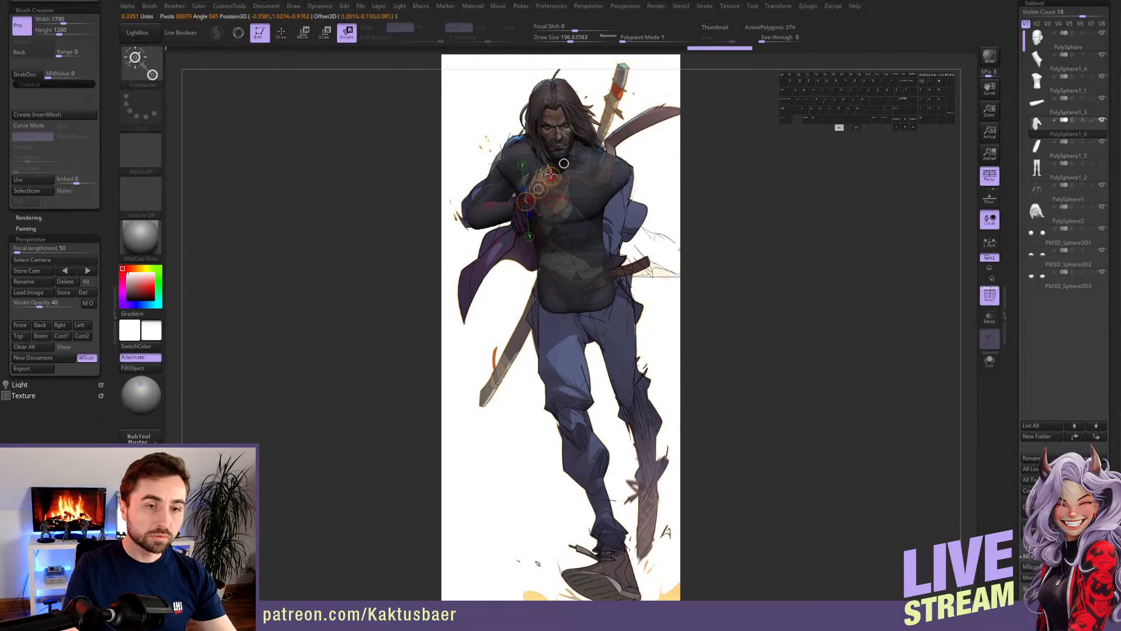
{"action": "key", "text": "w"}
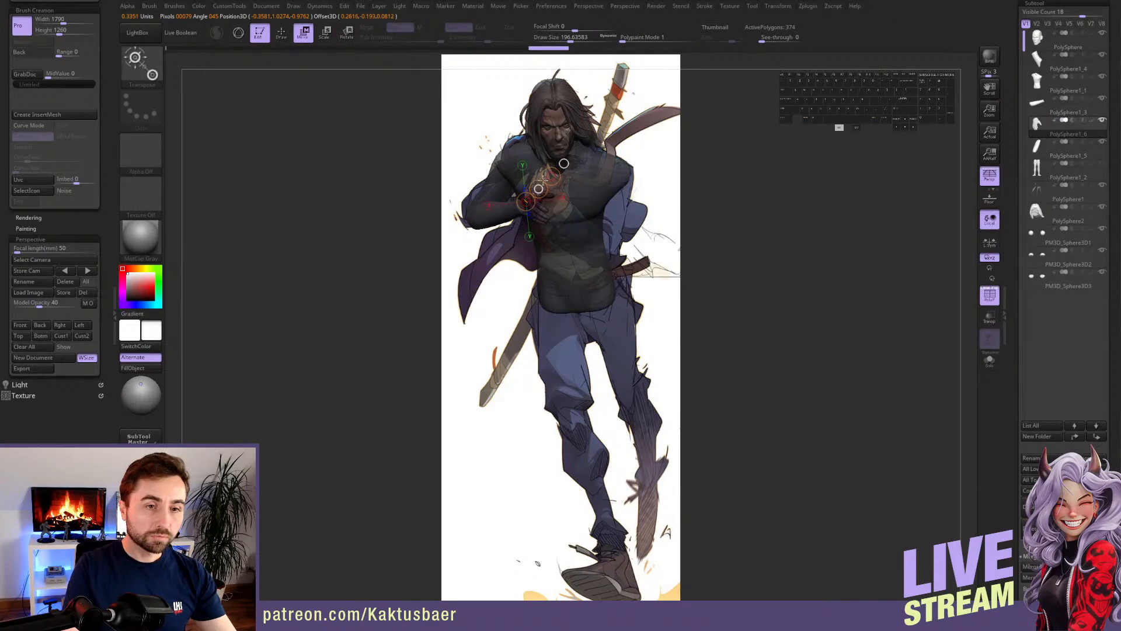
{"action": "key", "text": "r"}
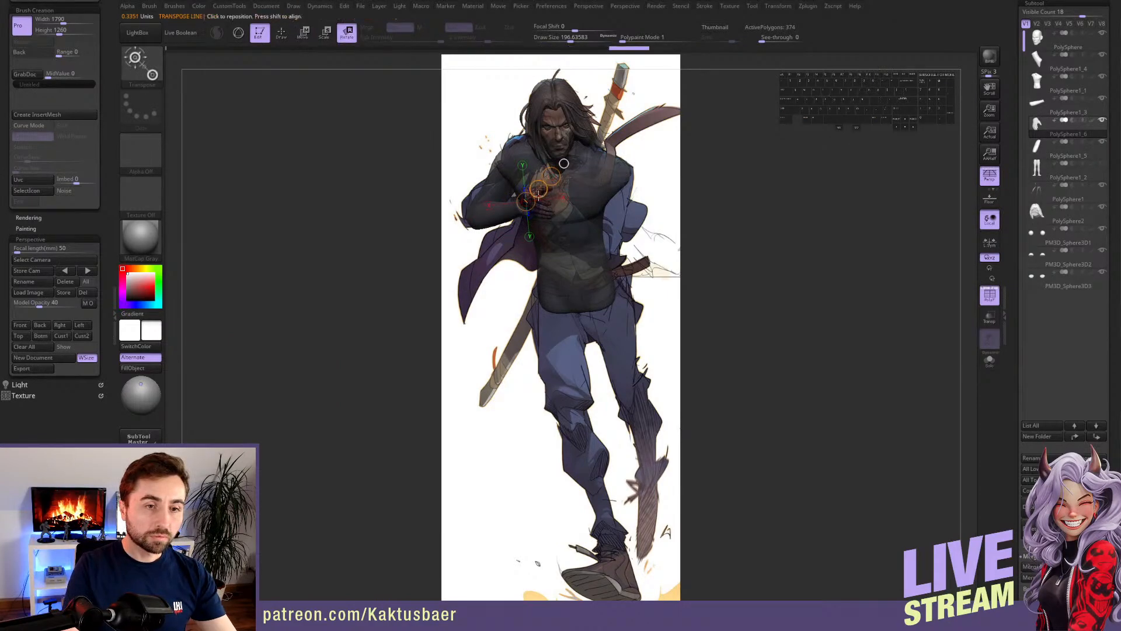
{"action": "mouse_move", "coordinate": [537, 193]}
{"action": "left_mouse_down"}
{"action": "mouse_move", "coordinate": [551, 196]}
{"action": "mouse_move", "coordinate": [581, 157]}
{"action": "mouse_move", "coordinate": [558, 186]}
{"action": "left_mouse_up"}
{"action": "key", "text": "w"}
- Correct the hand's position and tilt from the side so it stretches forward from the forearm
{"action": "right_click_drag", "start_coordinate": [558, 186], "coordinate": [480, 213]}
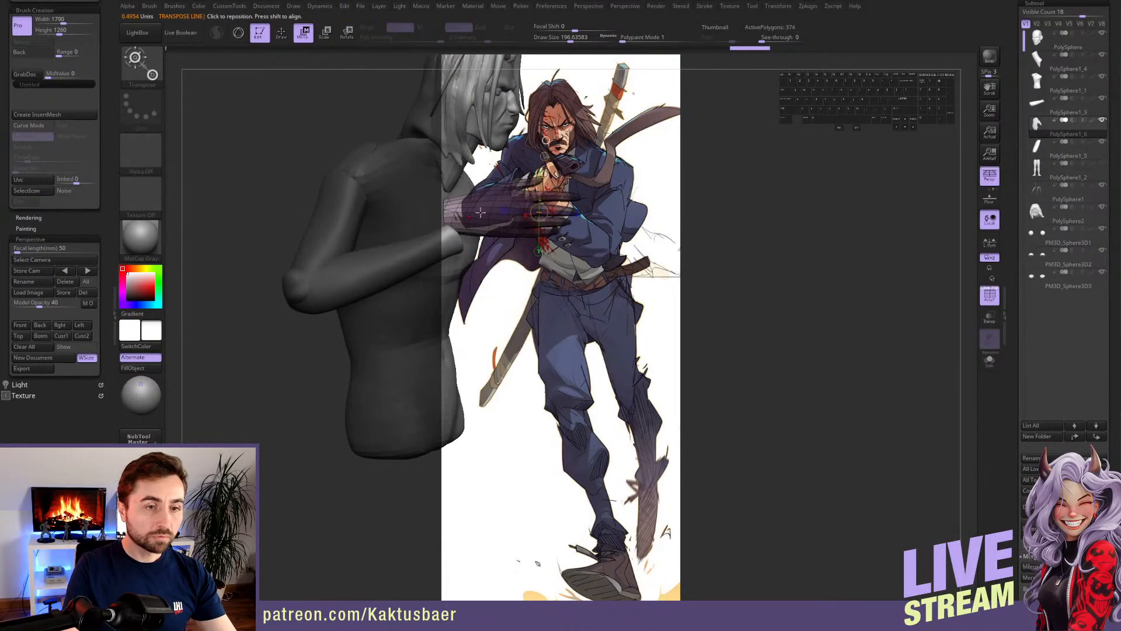
{"action": "mouse_move", "coordinate": [490, 212]}
{"action": "left_mouse_down", "text": "shift"}
{"action": "mouse_move", "coordinate": [415, 210]}
{"action": "mouse_move", "coordinate": [460, 218]}
{"action": "mouse_move", "coordinate": [424, 195]}
{"action": "mouse_move", "coordinate": [435, 188]}
{"action": "mouse_move", "coordinate": [490, 201]}
{"action": "left_mouse_up", "text": "shift"}
{"action": "key", "text": "r"}
{"action": "key", "text": "q"}
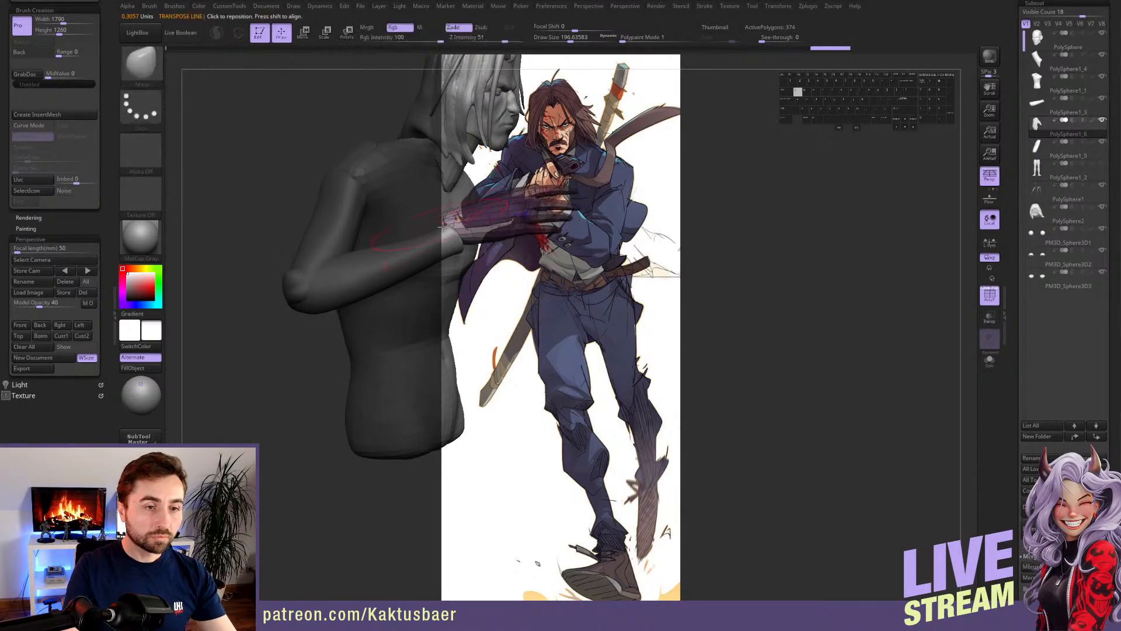
- Fine-tune the hand's rotation and raise it toward the drawn grip in the stored camera view
{"action": "right_click_drag", "start_coordinate": [344, 314], "coordinate": [315, 340]}
{"action": "left_click", "coordinate": [82, 336]}
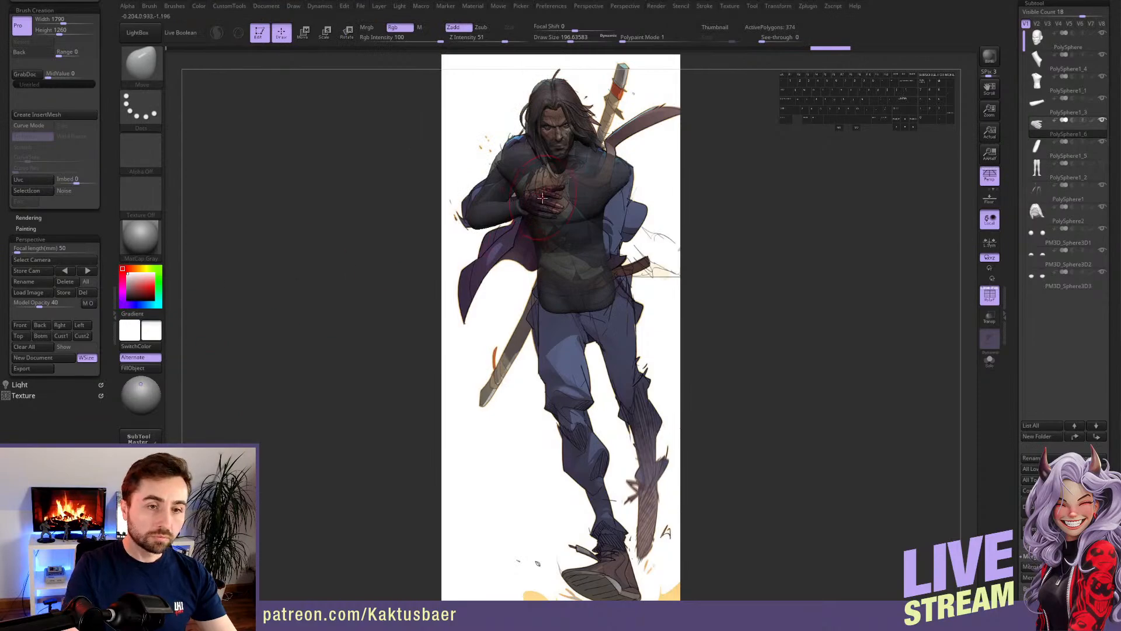
{"action": "key", "text": "r"}
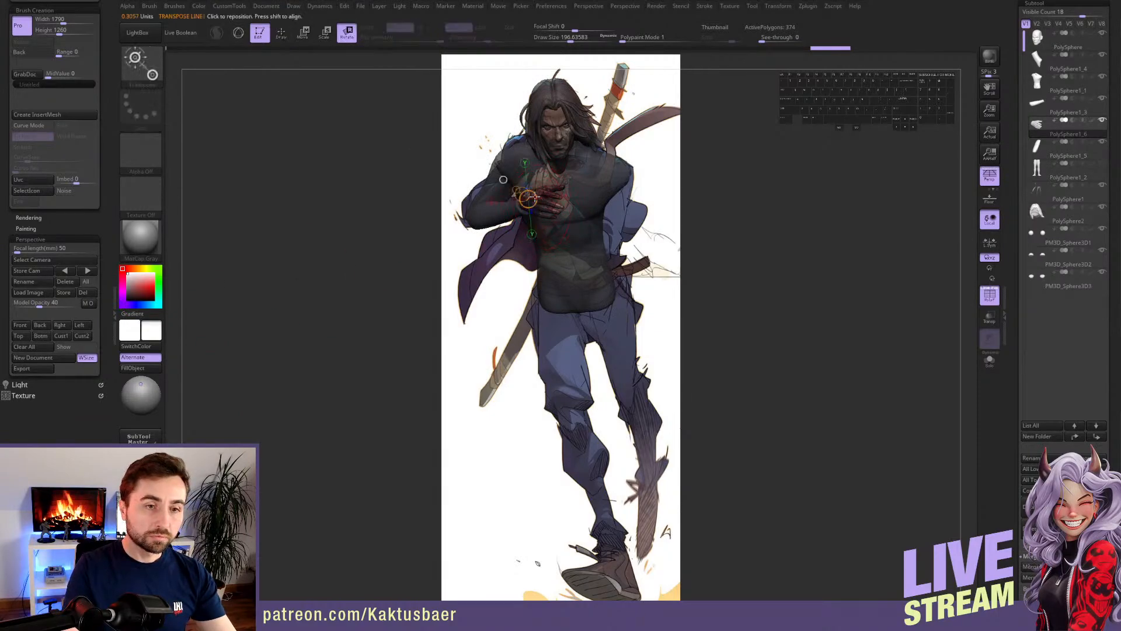
{"action": "key", "text": "w"}
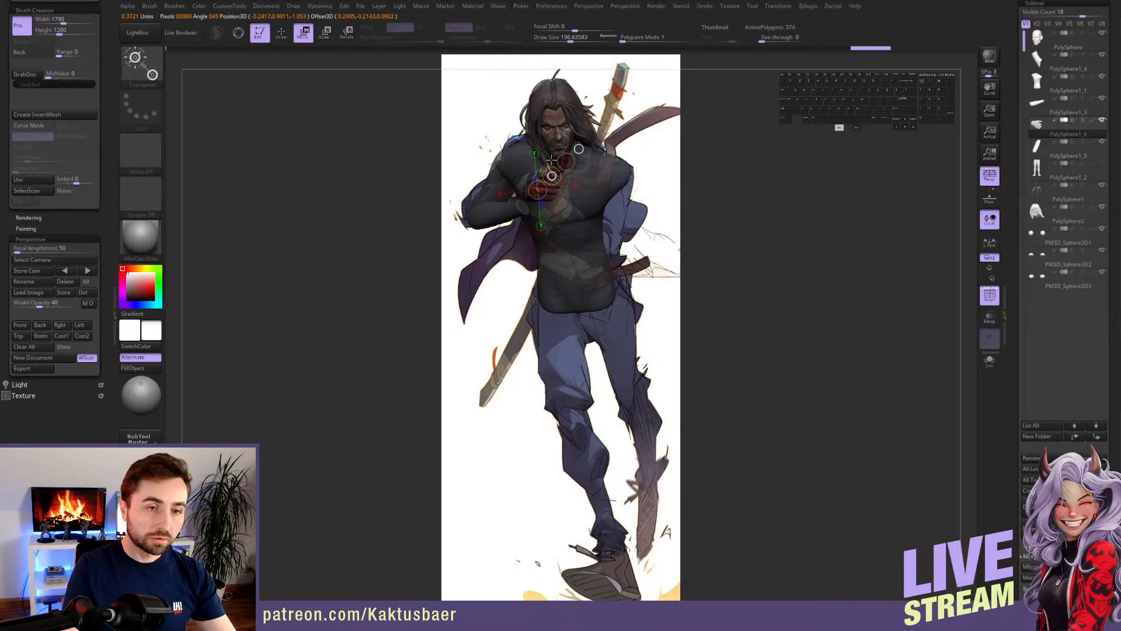
{"action": "key", "text": "q"}
{"action": "mouse_move", "coordinate": [551, 160]}
{"action": "right_mouse_down", "text": "ctrl"}
{"action": "mouse_move", "coordinate": [555, 222]}
{"action": "mouse_move", "coordinate": [611, 227]}
{"action": "right_mouse_up", "text": "ctrl"}
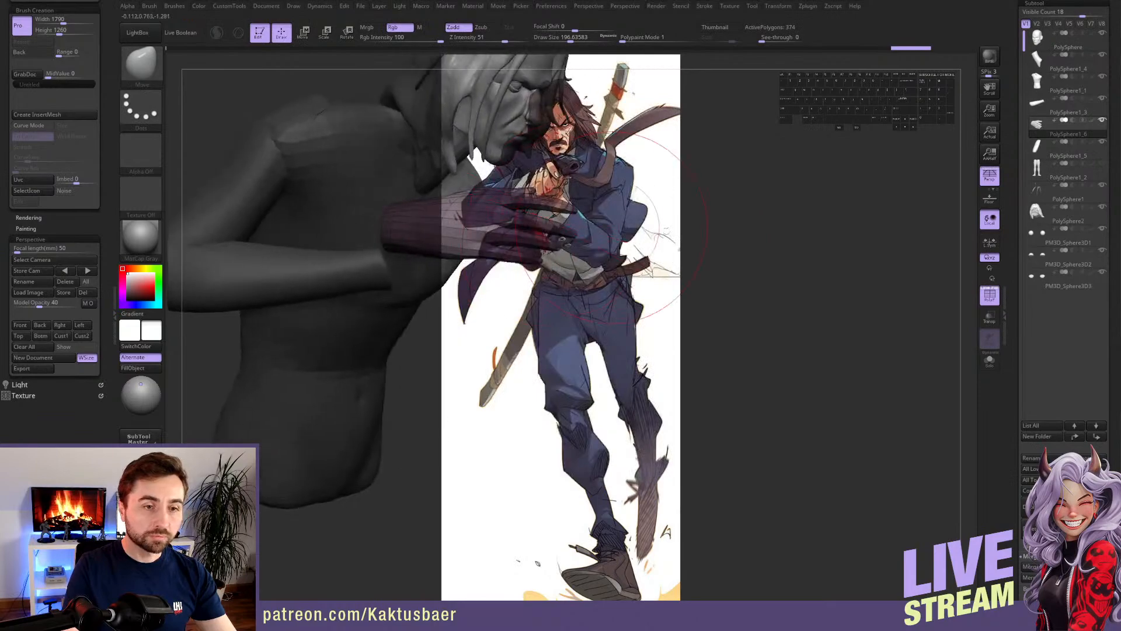
- Select the forearm and rotate it at the elbow so its end reaches the hand's wrist
{"action": "right_click_drag", "start_coordinate": [654, 287], "coordinate": [733, 312], "text": "alt"}
{"action": "left_click", "coordinate": [460, 295], "text": "alt"}
{"action": "key", "text": "r"}
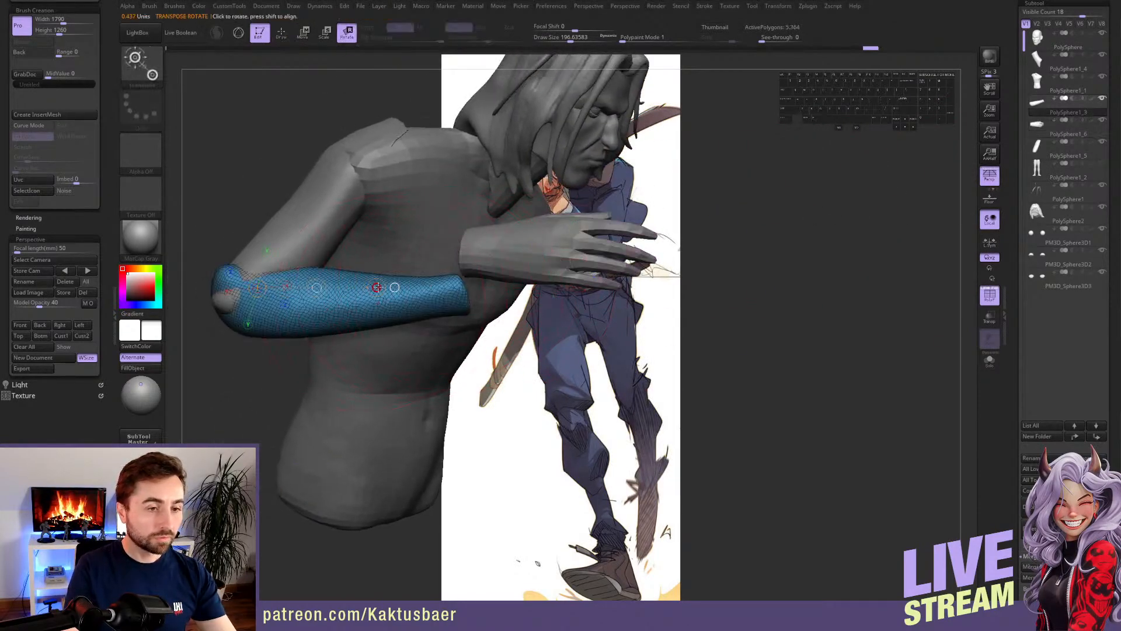
{"action": "key", "text": "q"}
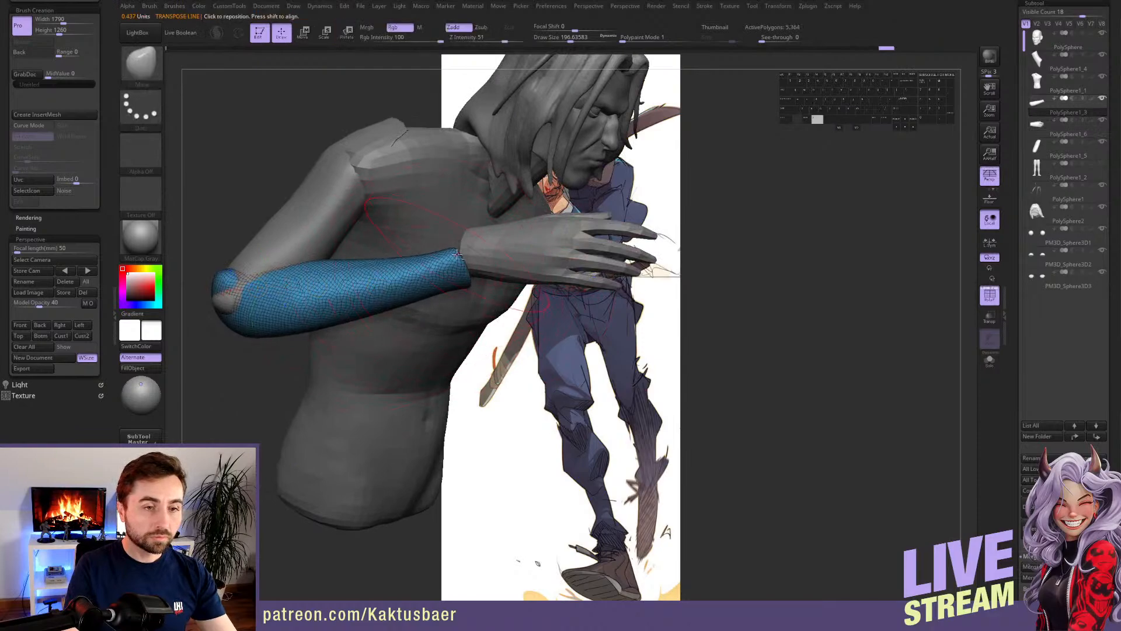
- Select the hand and slice it with the slice curve into separate polygroups for the thumb, palm and fingers
{"action": "left_click", "coordinate": [488, 249], "text": "alt"}
{"action": "right_click_drag", "start_coordinate": [488, 249], "coordinate": [496, 290]}
{"action": "key", "text": "s"}
{"action": "mouse_move", "coordinate": [466, 229]}
{"action": "left_mouse_down"}
{"action": "mouse_move", "coordinate": [454, 270]}
{"action": "mouse_move", "coordinate": [495, 223]}
{"action": "left_mouse_up"}
{"action": "mouse_move", "coordinate": [485, 225]}
{"action": "right_mouse_down", "text": "alt"}
{"action": "mouse_move", "coordinate": [479, 239]}
{"action": "mouse_move", "coordinate": [490, 241]}
{"action": "mouse_move", "coordinate": [459, 228]}
{"action": "mouse_move", "coordinate": [543, 240]}
{"action": "right_mouse_up", "text": "alt"}
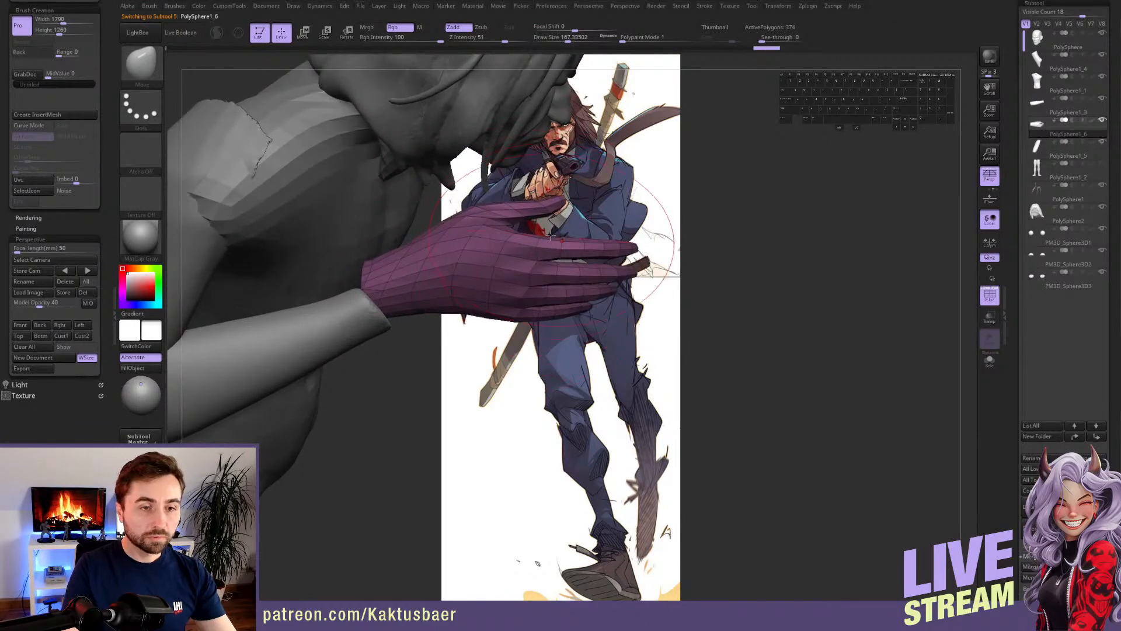
{"action": "left_click_drag", "start_coordinate": [546, 226], "coordinate": [416, 208], "text": "ctrl+shift"}
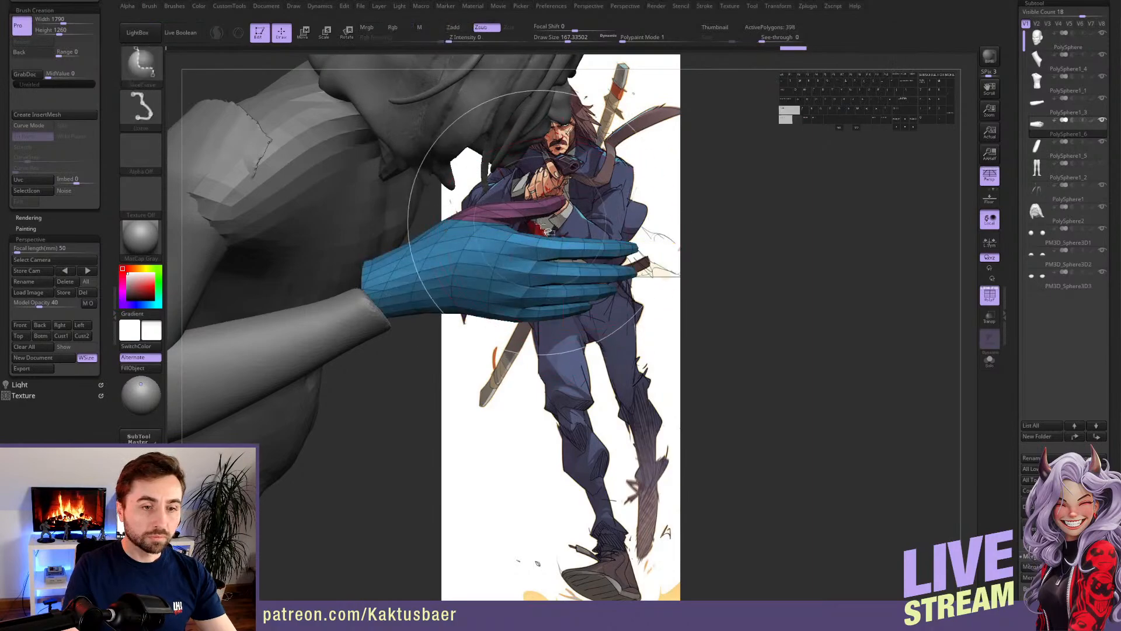
{"action": "mouse_move", "coordinate": [538, 228]}
{"action": "left_mouse_down", "text": "ctrl+shift"}
{"action": "mouse_move", "coordinate": [493, 361]}
{"action": "mouse_move", "coordinate": [507, 365]}
{"action": "mouse_move", "coordinate": [561, 350]}
{"action": "mouse_move", "coordinate": [517, 267]}
{"action": "left_mouse_up", "text": "ctrl+shift"}
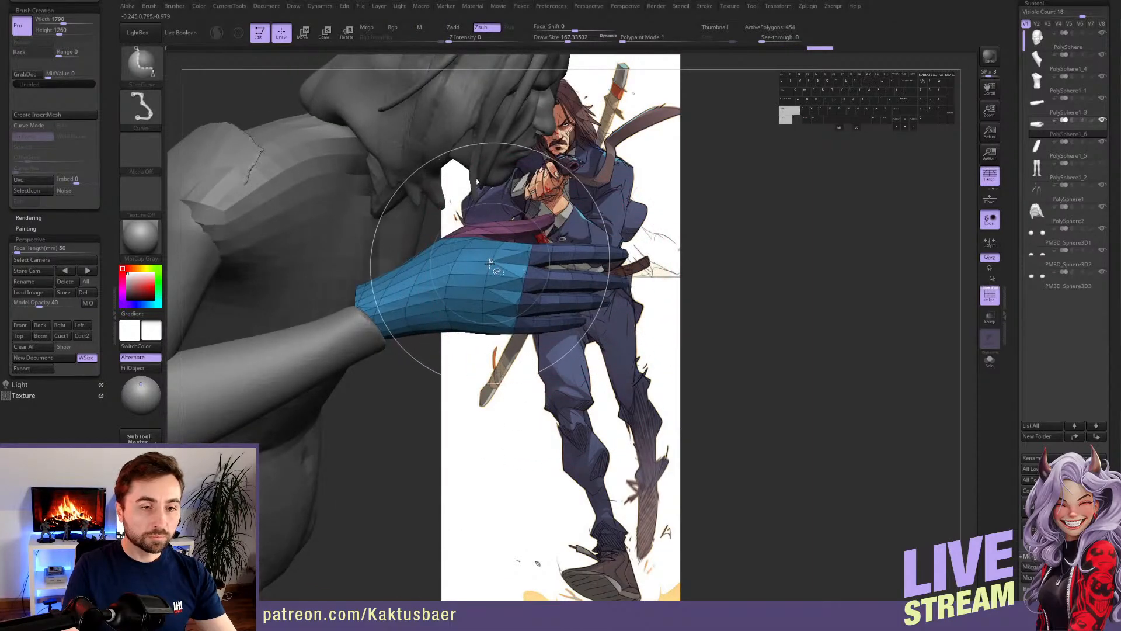
- Isolate the palm and split the hidden thumb and fingers off into their own subtool
{"action": "left_click", "coordinate": [516, 267], "text": "ctrl+shift"}
{"action": "left_click_drag", "start_coordinate": [111, 76], "coordinate": [107, 151]}
{"action": "left_click", "coordinate": [36, 80]}
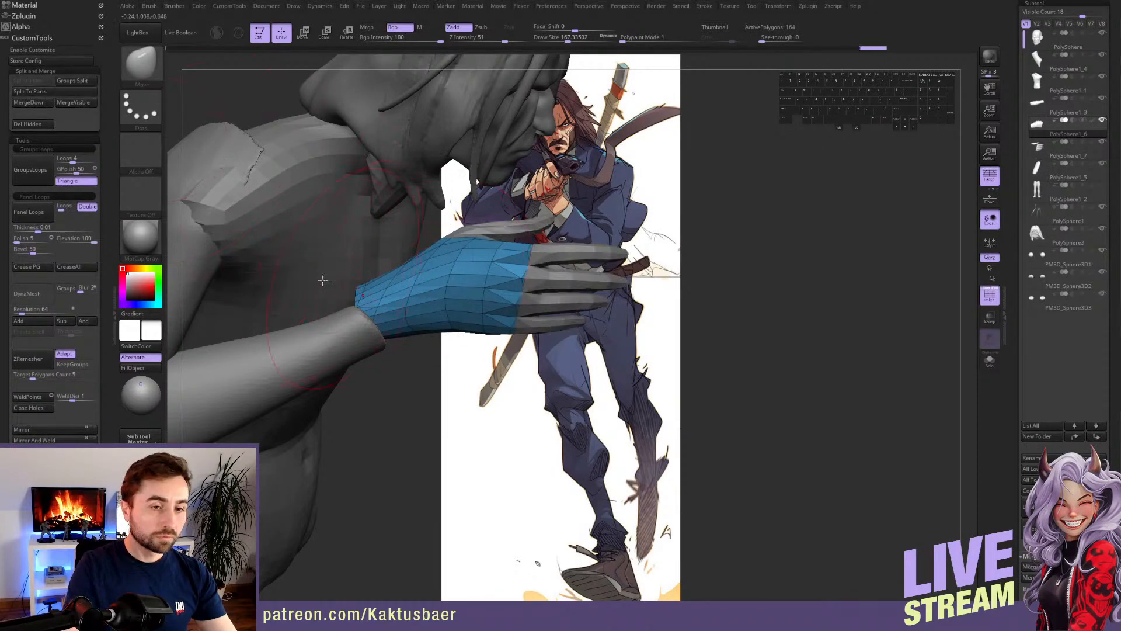
- DynaMesh the palm at resolution 272 and smooth its surface
{"action": "left_click_drag", "start_coordinate": [28, 311], "coordinate": [31, 311]}
{"action": "left_click", "coordinate": [35, 295]}
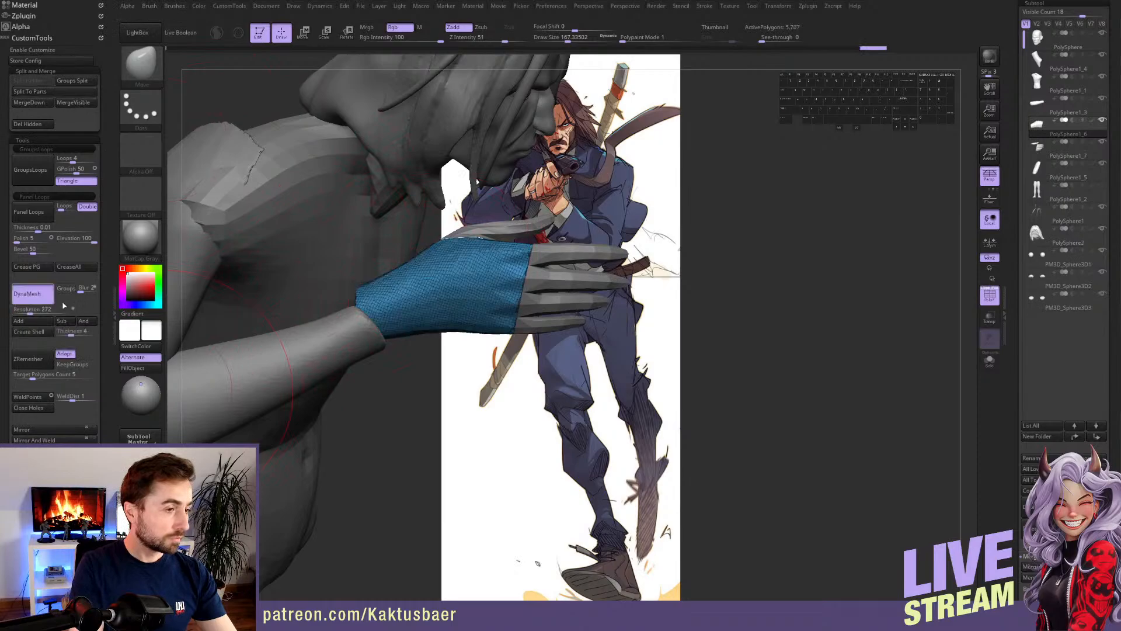
{"action": "left_click_drag", "start_coordinate": [392, 319], "coordinate": [463, 297], "text": "shift"}
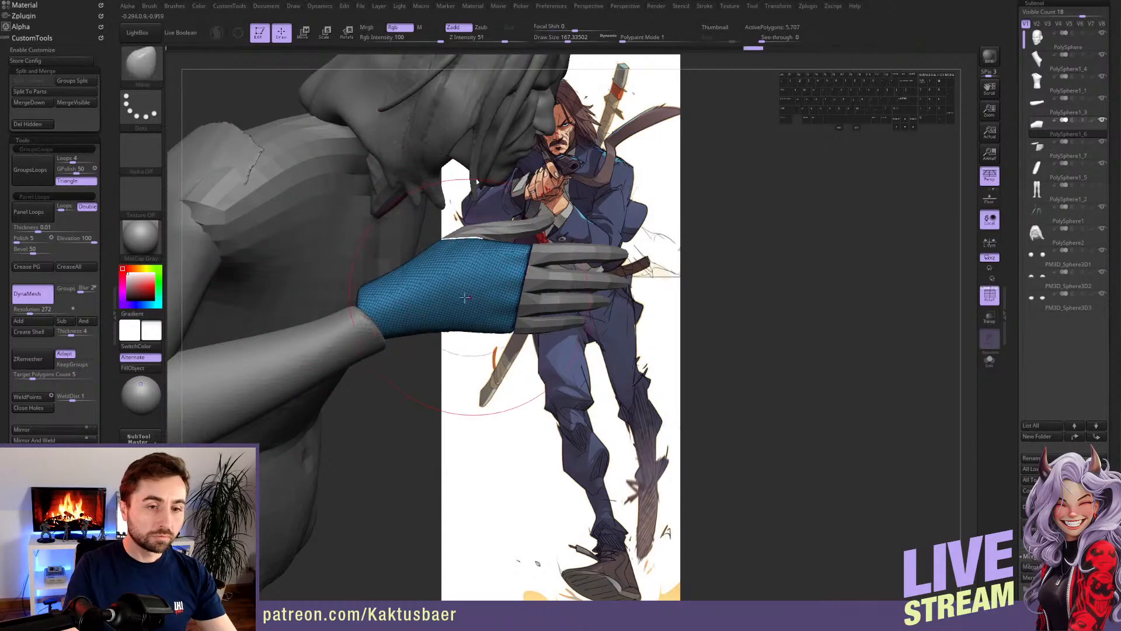
- Shape the wrist end of the palm with a smaller Move brush so it fits the forearm
{"action": "right_click_drag", "start_coordinate": [464, 298], "coordinate": [401, 313]}
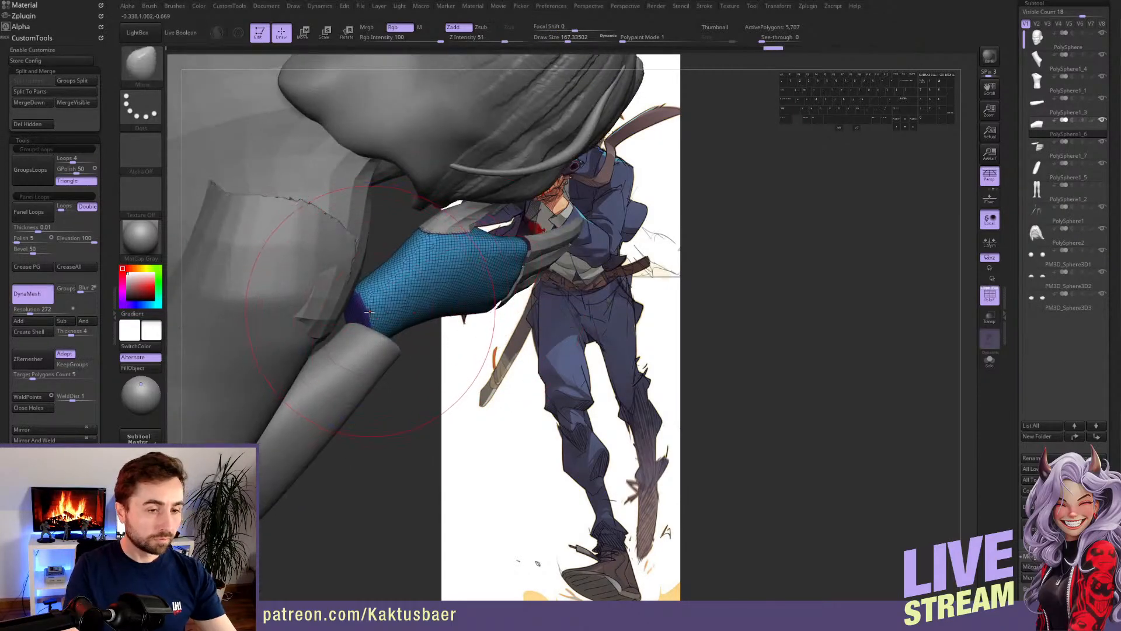
{"action": "key", "text": "s"}
{"action": "mouse_move", "coordinate": [369, 312]}
{"action": "left_mouse_down"}
{"action": "mouse_move", "coordinate": [387, 324]}
{"action": "mouse_move", "coordinate": [427, 274]}
{"action": "left_mouse_up"}
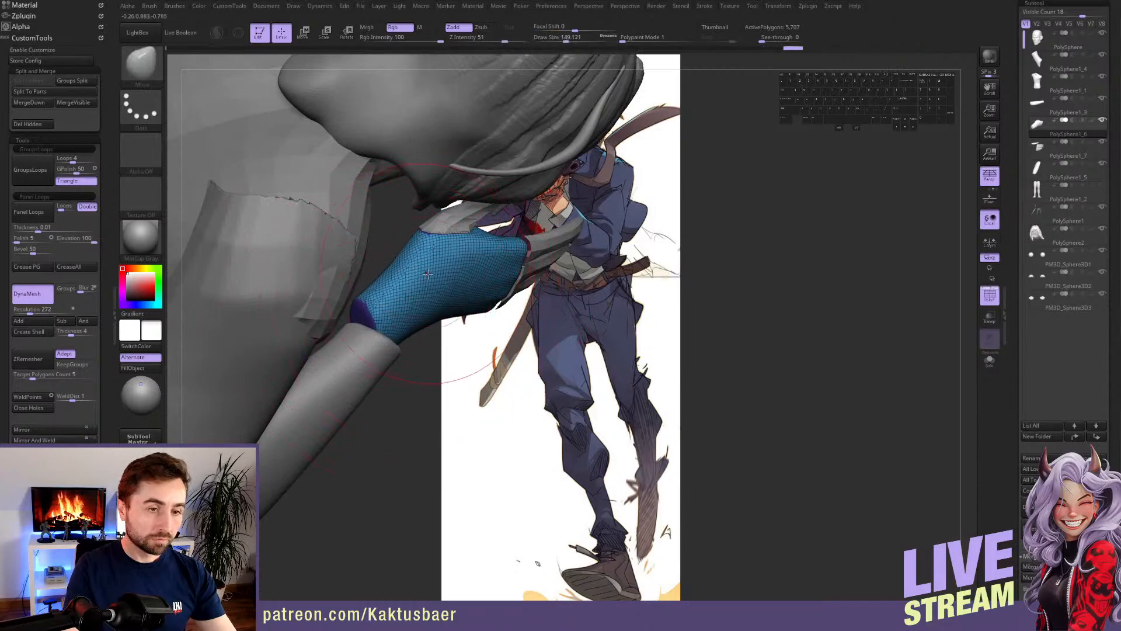
{"action": "mouse_move", "coordinate": [427, 274]}
{"action": "right_mouse_down"}
{"action": "mouse_move", "coordinate": [382, 257]}
{"action": "mouse_move", "coordinate": [356, 280]}
{"action": "mouse_move", "coordinate": [311, 208]}
{"action": "mouse_move", "coordinate": [500, 267]}
{"action": "mouse_move", "coordinate": [546, 260]}
{"action": "mouse_move", "coordinate": [561, 239]}
{"action": "mouse_move", "coordinate": [457, 251]}
{"action": "mouse_move", "coordinate": [457, 271]}
{"action": "right_mouse_up"}
- Select the split-off thumb and fingers subtool and show it in isolation
{"action": "left_click", "coordinate": [382, 257], "text": "alt"}
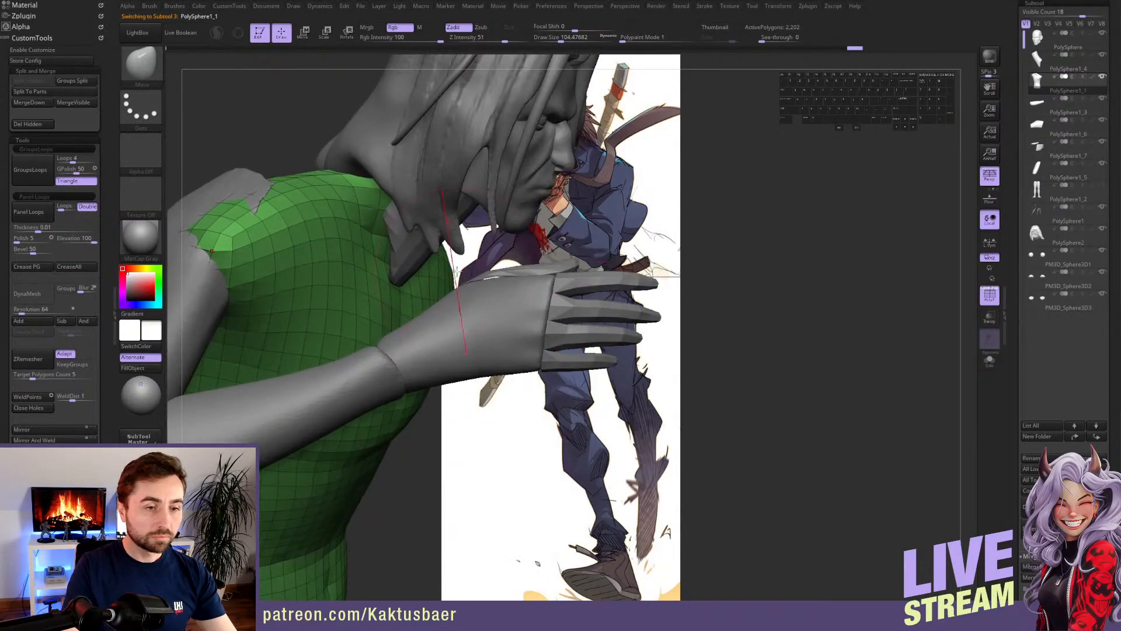
{"action": "left_click", "coordinate": [581, 286], "text": "alt"}
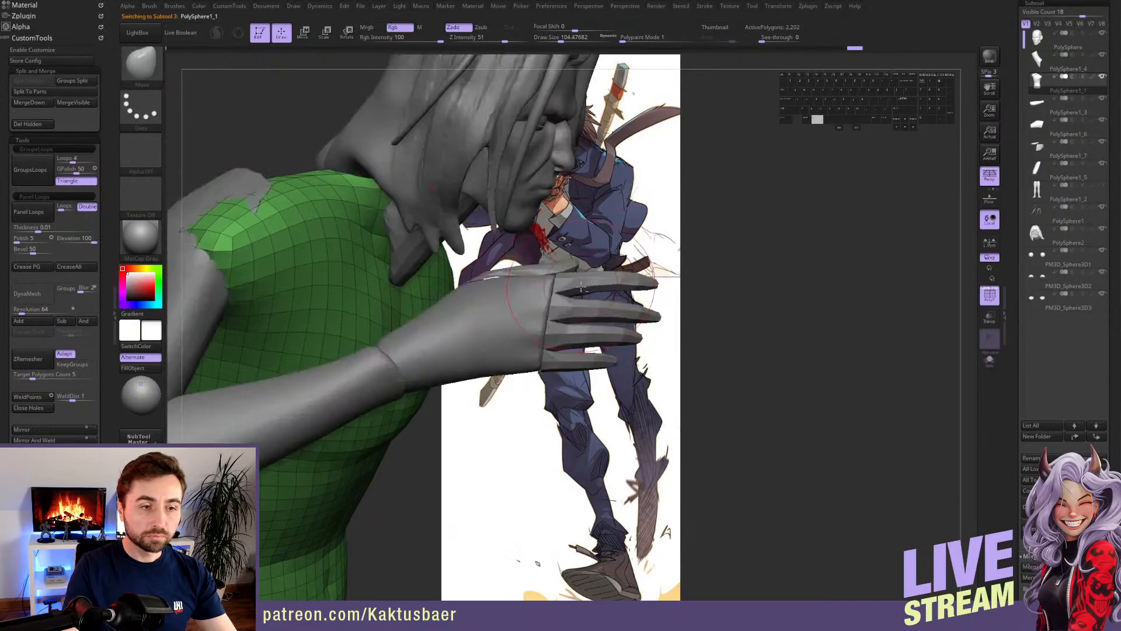
{"action": "left_click", "coordinate": [581, 287], "text": "alt"}
{"action": "right_click_drag", "start_coordinate": [581, 287], "coordinate": [487, 332], "text": "alt"}
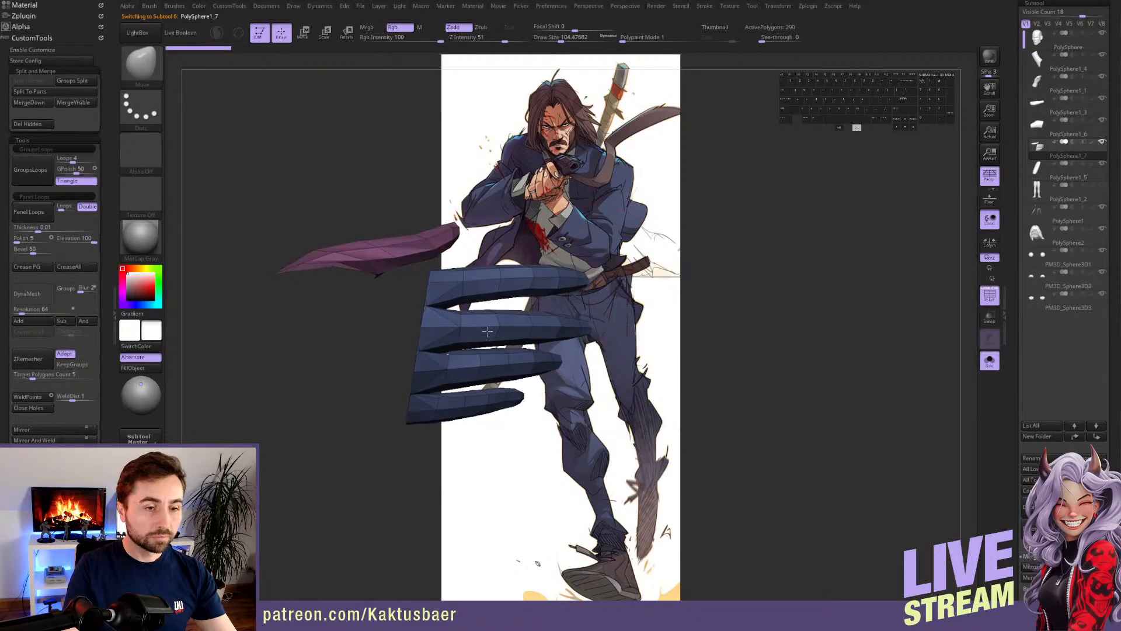
- Isolate the thumb and split the hidden fingers off into their own subtool
{"action": "left_click", "coordinate": [373, 260], "text": "ctrl+shift"}
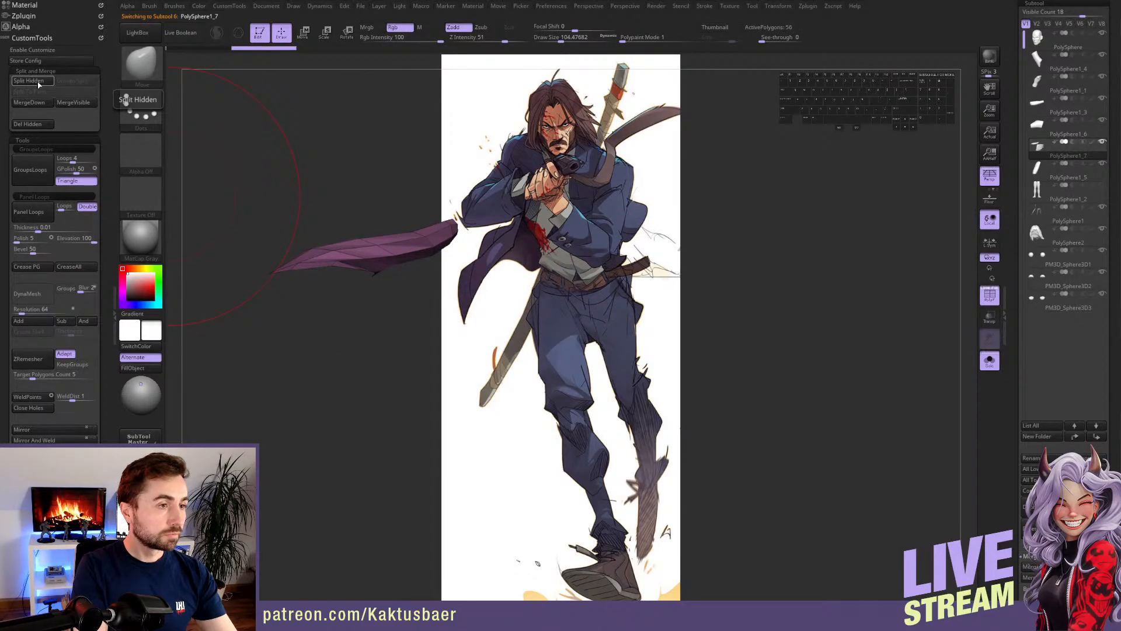
{"action": "left_click", "coordinate": [38, 83]}
{"action": "right_click_drag", "start_coordinate": [373, 259], "coordinate": [396, 269], "text": "alt"}
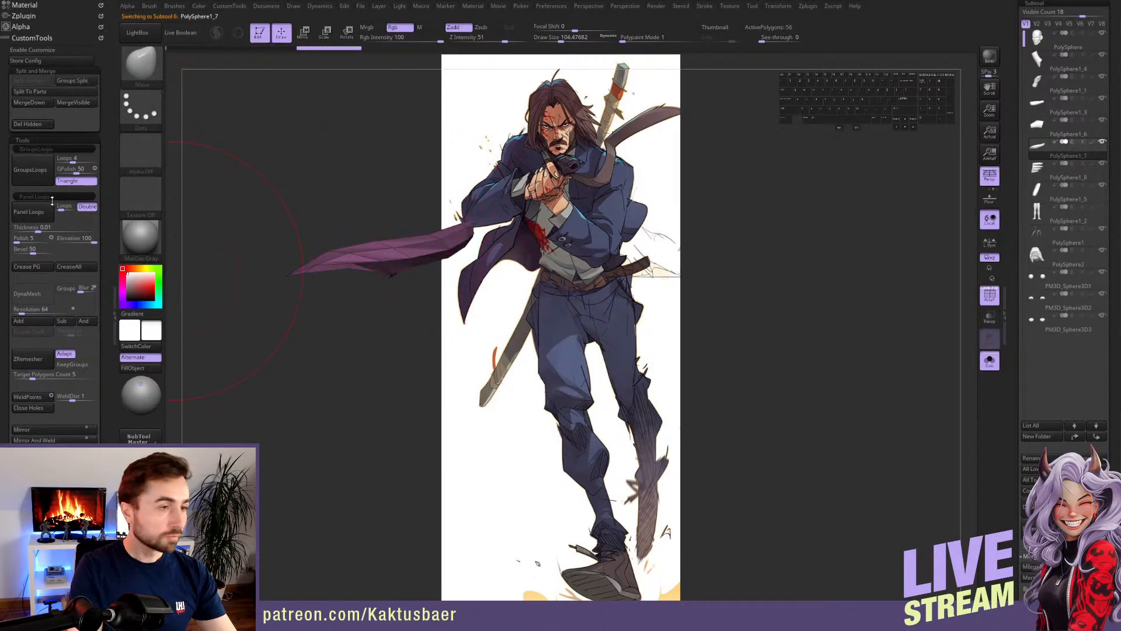
- DynaMesh the thumb at resolution 304 and smooth its surface with a smaller brush
{"action": "left_click_drag", "start_coordinate": [30, 309], "coordinate": [31, 310]}
{"action": "left_click", "coordinate": [31, 294]}
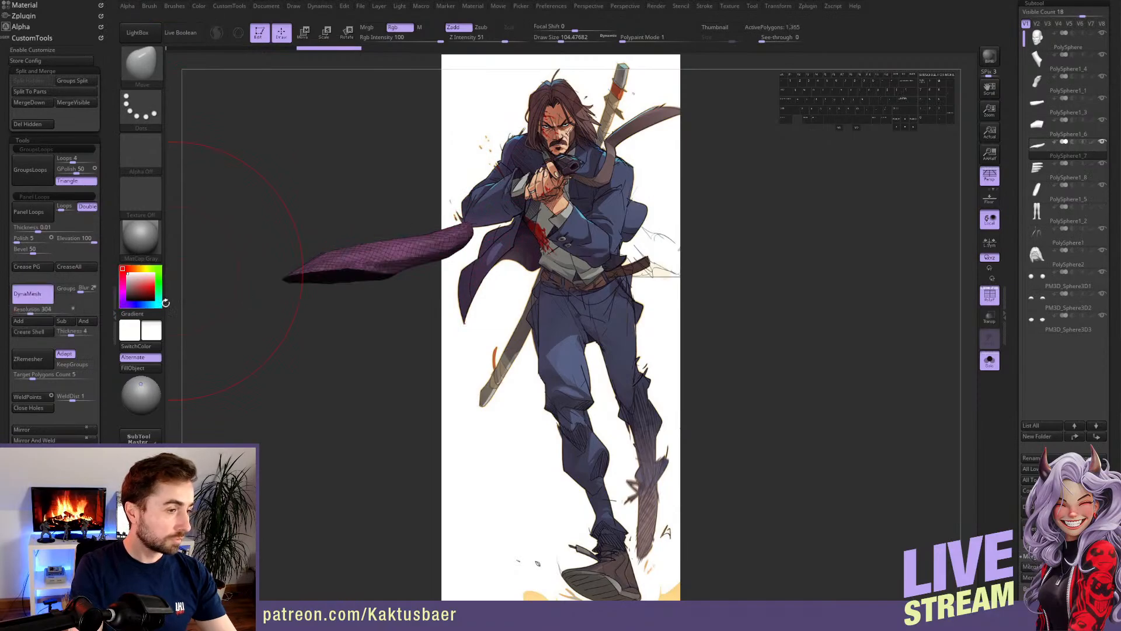
{"action": "key", "text": "s"}
{"action": "left_click_drag", "start_coordinate": [396, 273], "coordinate": [393, 273]}
{"action": "left_click_drag", "start_coordinate": [365, 265], "coordinate": [382, 262], "text": "shift"}
{"action": "mouse_move", "coordinate": [420, 256]}
{"action": "right_mouse_down"}
{"action": "mouse_move", "coordinate": [467, 268]}
{"action": "mouse_move", "coordinate": [450, 257]}
{"action": "right_mouse_up"}
- Mirror and weld the upper arm to the other side of the body and give each arm its own polygroup
{"action": "key", "text": "alt+s"}
{"action": "left_click", "coordinate": [514, 280], "text": "alt"}
{"action": "right_click_drag", "start_coordinate": [450, 257], "coordinate": [406, 294]}
{"action": "left_click", "coordinate": [336, 300], "text": "alt"}
{"action": "right_click_drag", "start_coordinate": [337, 299], "coordinate": [294, 293], "text": "shift"}
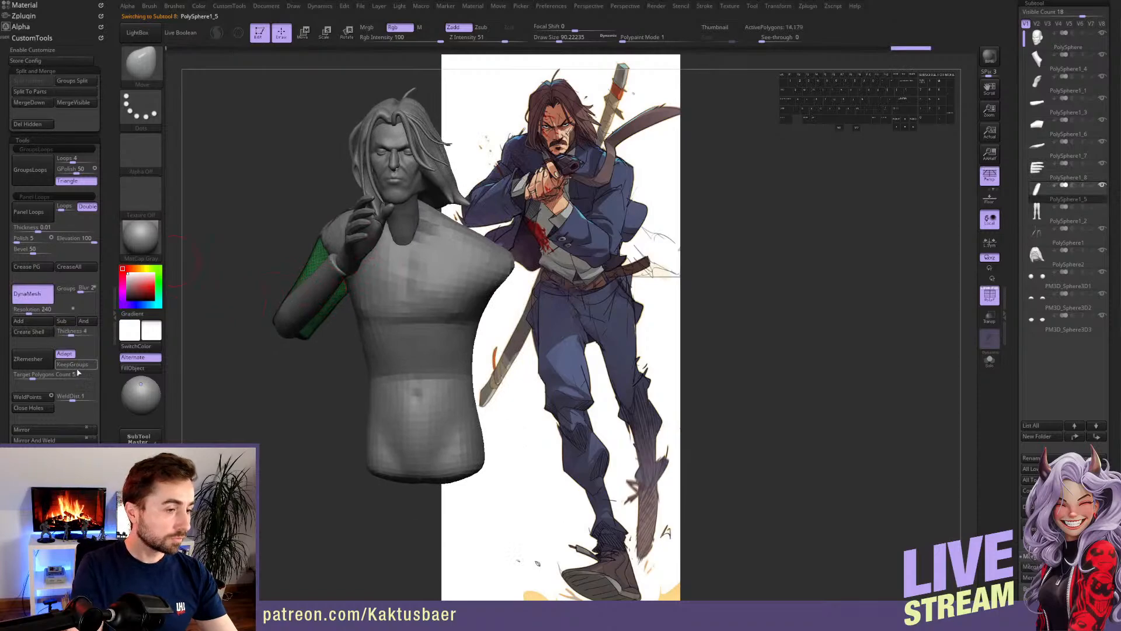
{"action": "left_click", "coordinate": [59, 441]}
{"action": "key", "text": "alt+s"}
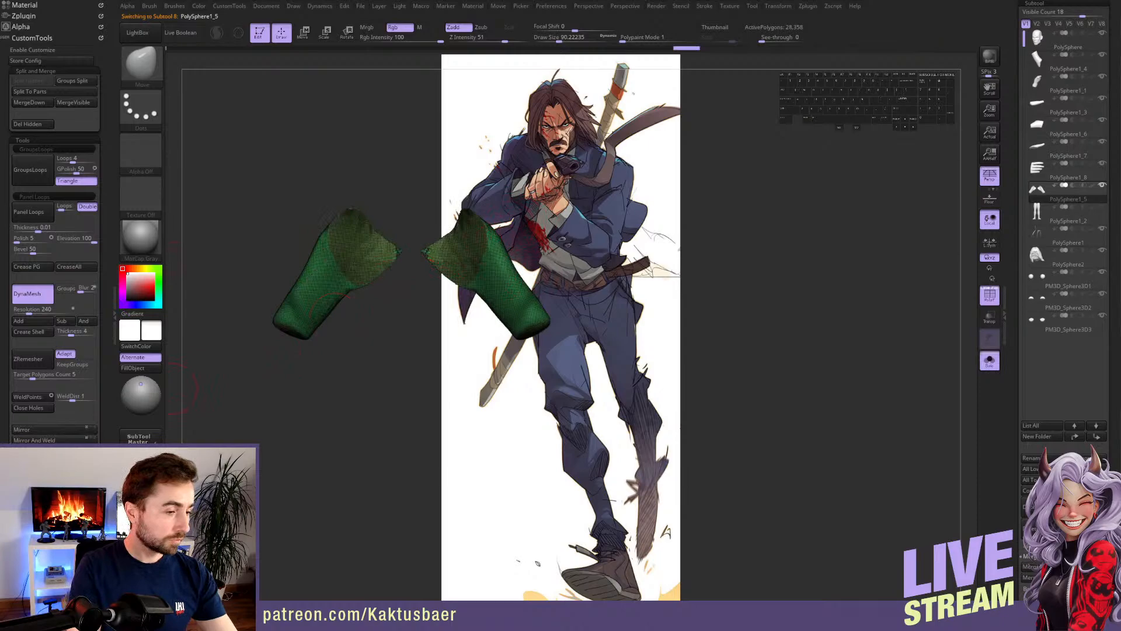
{"action": "left_click_drag", "start_coordinate": [104, 555], "coordinate": [104, 402]}
{"action": "left_click", "coordinate": [33, 491]}
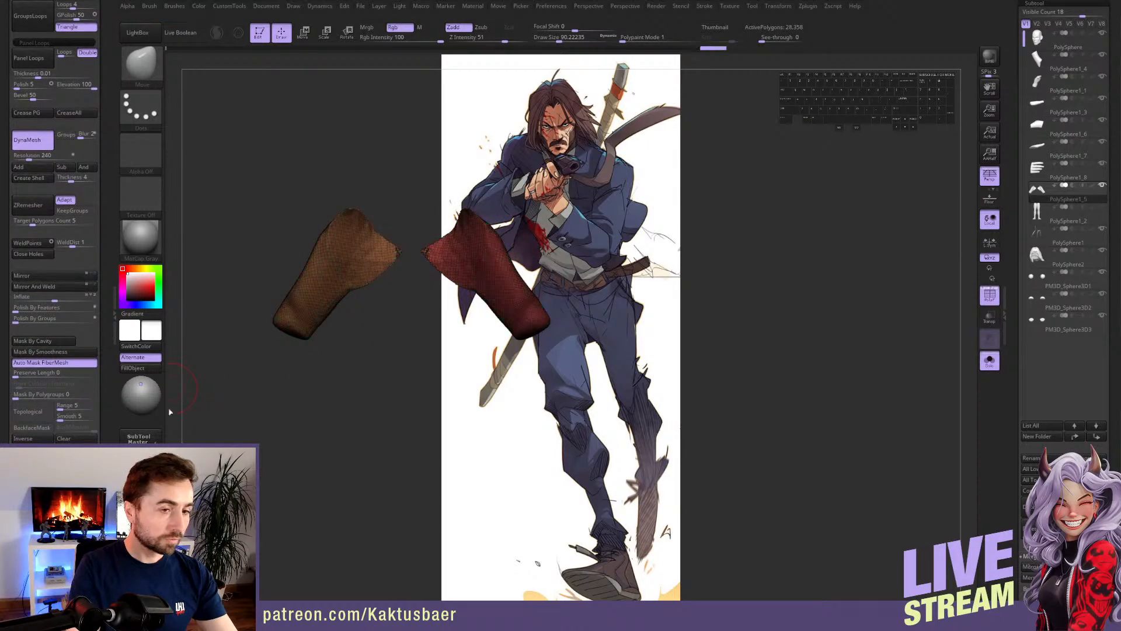
- Rotate and move the mirrored upper arm so it hangs from the torso's bare shoulder
{"action": "key", "text": "r"}
{"action": "left_click", "coordinate": [472, 262]}
{"action": "key", "text": "alt+s"}
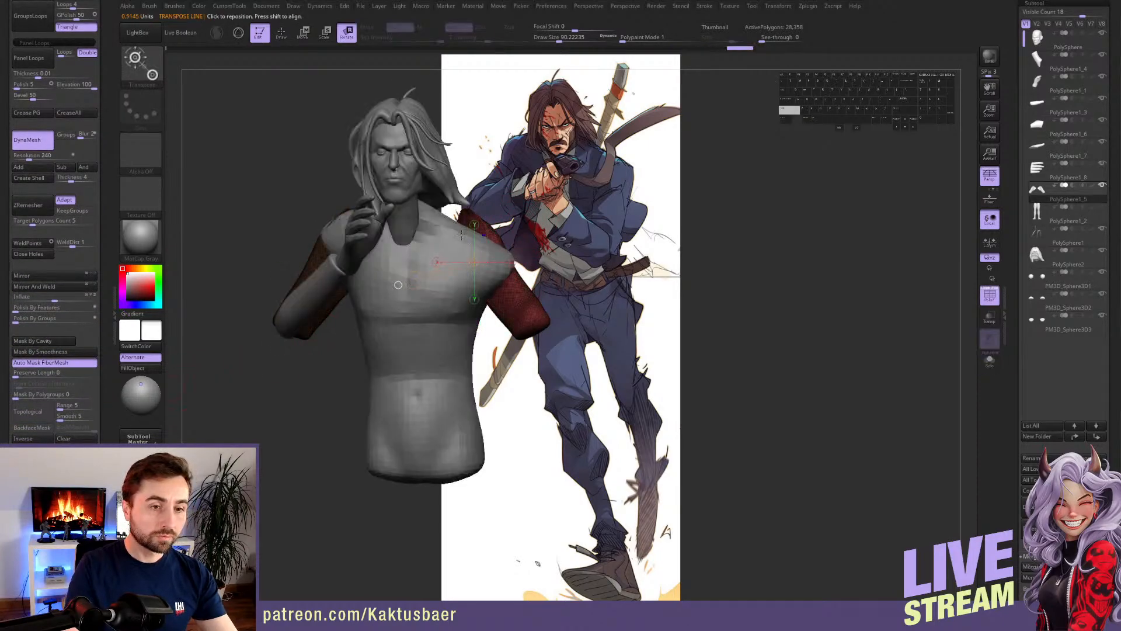
{"action": "left_click_drag", "start_coordinate": [465, 274], "coordinate": [381, 335]}
{"action": "key", "text": "w"}
{"action": "left_click_drag", "start_coordinate": [461, 266], "coordinate": [437, 297]}
{"action": "key", "text": "q"}
- Recall the Front reference camera and rotate and move the mirrored upper arm to line up with the illustrated arm
{"action": "scroll", "coordinate": [74, 386], "scroll_direction": "down", "scroll_amount": 10}
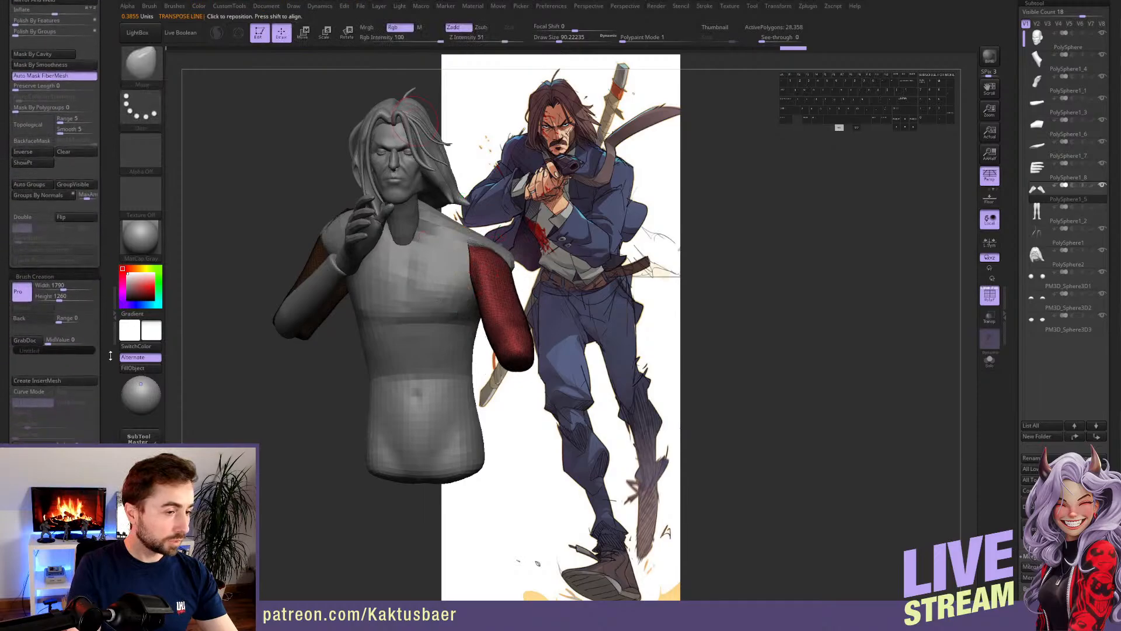
{"action": "left_click", "coordinate": [22, 423]}
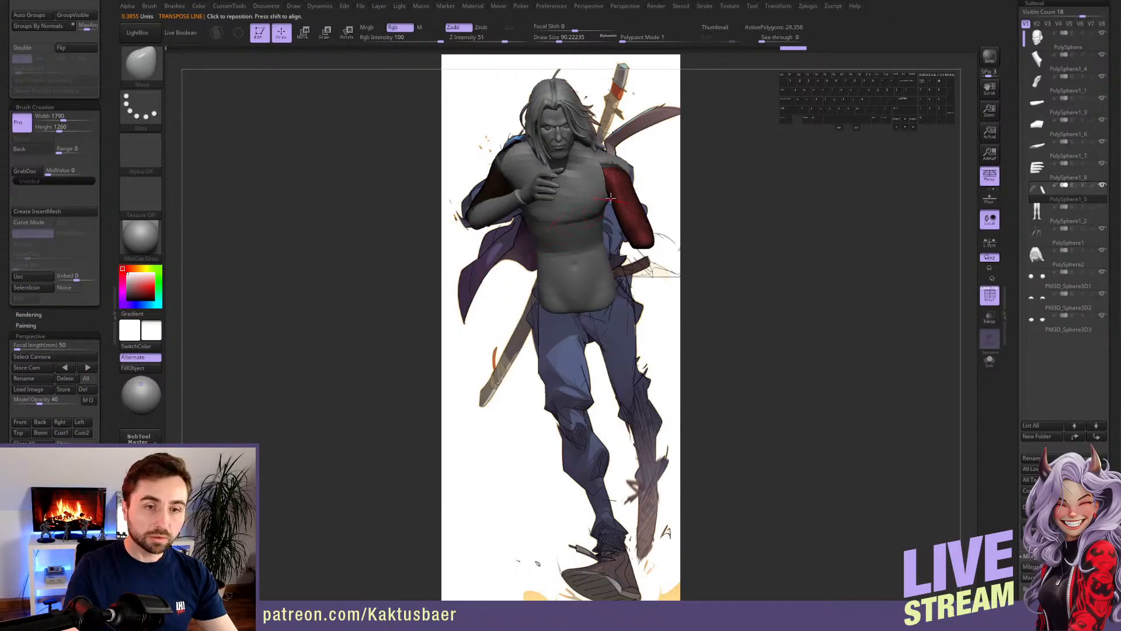
{"action": "key", "text": "r"}
{"action": "left_click_drag", "start_coordinate": [617, 175], "coordinate": [581, 157], "text": "shift"}
{"action": "key", "text": "shift+q"}
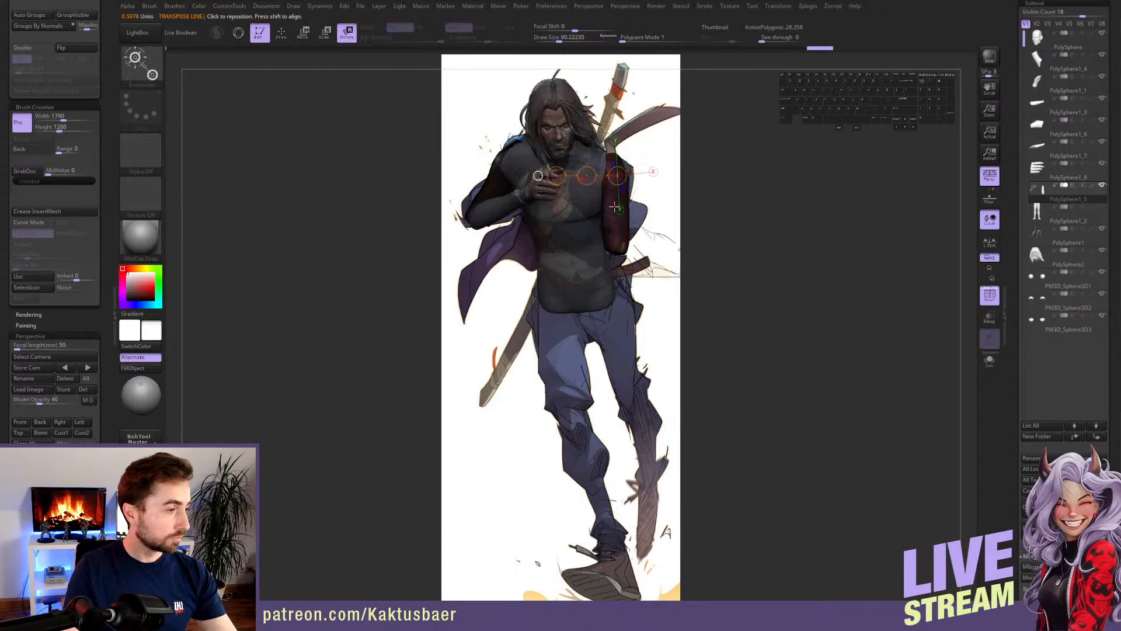
{"action": "right_click_drag", "start_coordinate": [583, 237], "coordinate": [627, 171]}
{"action": "key", "text": "w"}
{"action": "mouse_move", "coordinate": [612, 162]}
{"action": "left_mouse_down"}
{"action": "mouse_move", "coordinate": [630, 205]}
{"action": "mouse_move", "coordinate": [623, 193]}
{"action": "mouse_move", "coordinate": [622, 218]}
{"action": "left_mouse_up"}
{"action": "key", "text": "r"}
{"action": "key", "text": "q"}
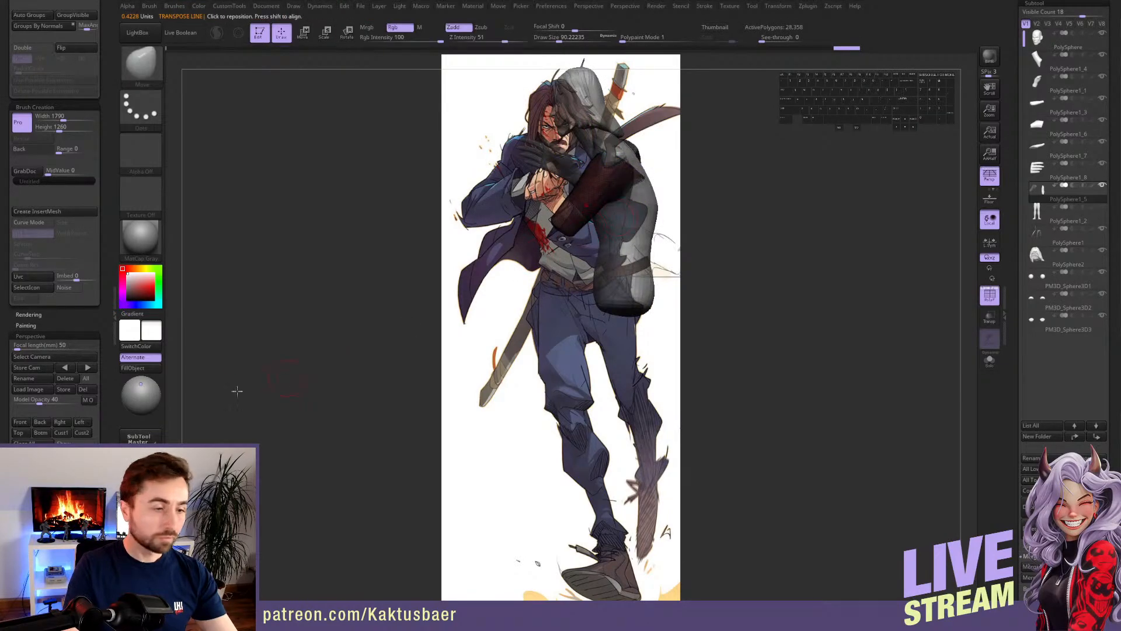
{"action": "left_click", "coordinate": [37, 422]}
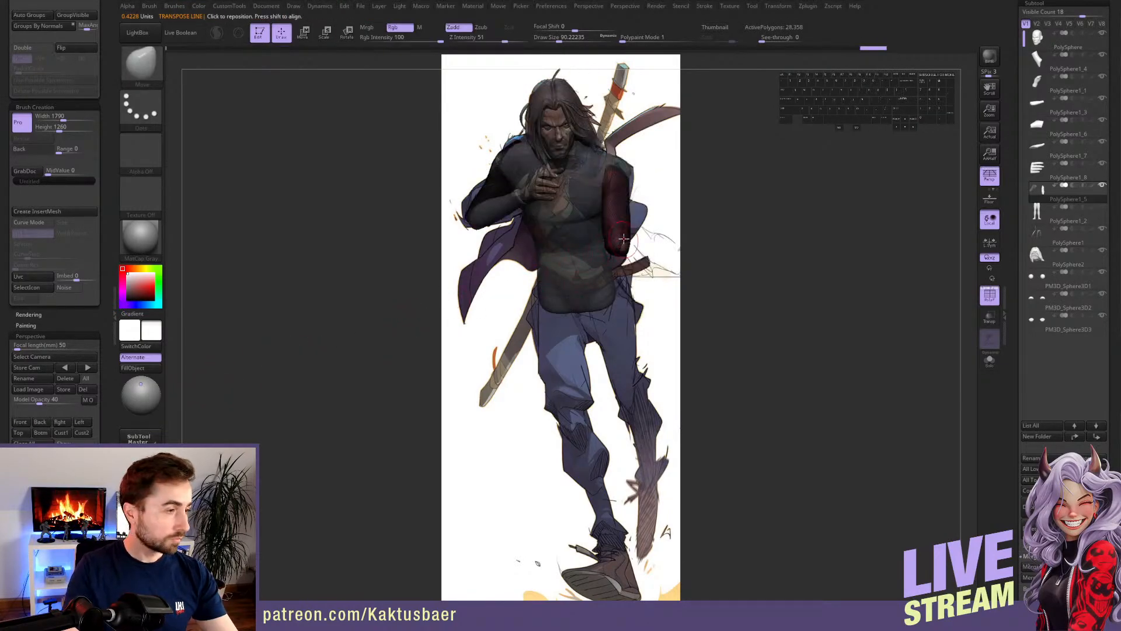
- Mirror and weld the forearm to the other side and separate the two forearms with Auto Groups
{"action": "left_click", "coordinate": [509, 200], "text": "alt"}
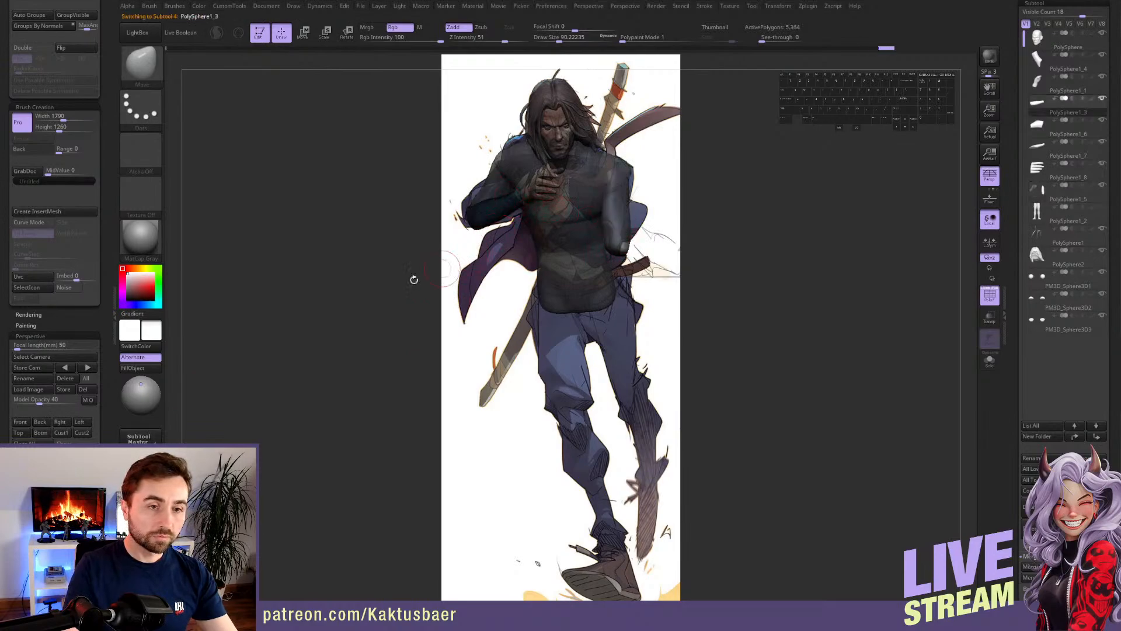
{"action": "scroll", "coordinate": [57, 205], "scroll_direction": "up", "scroll_amount": 5}
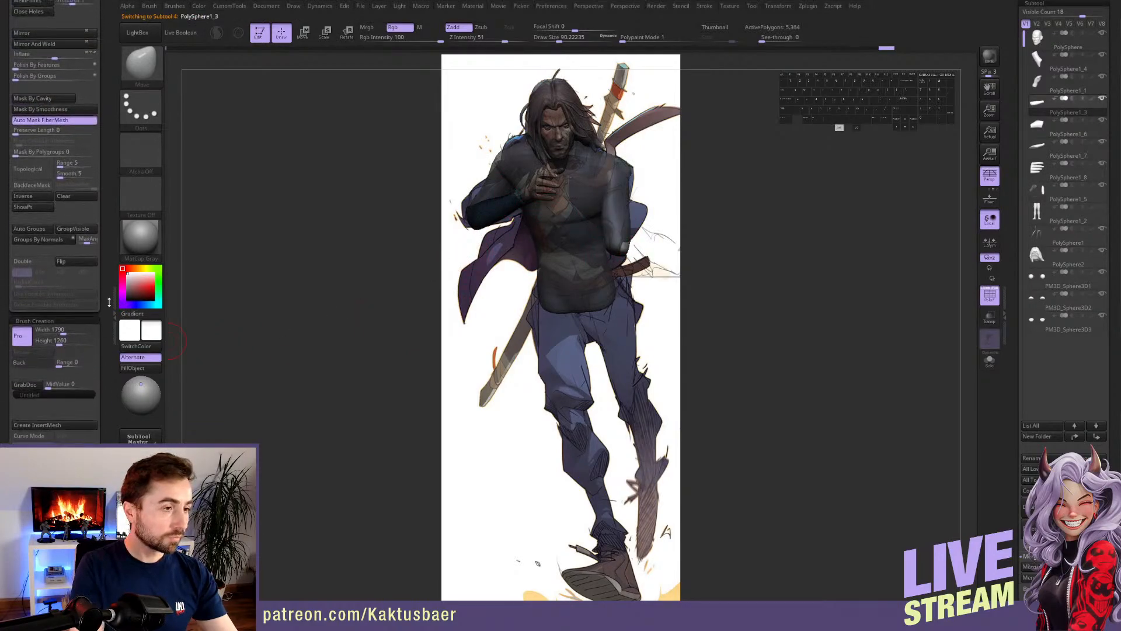
{"action": "left_click", "coordinate": [66, 40]}
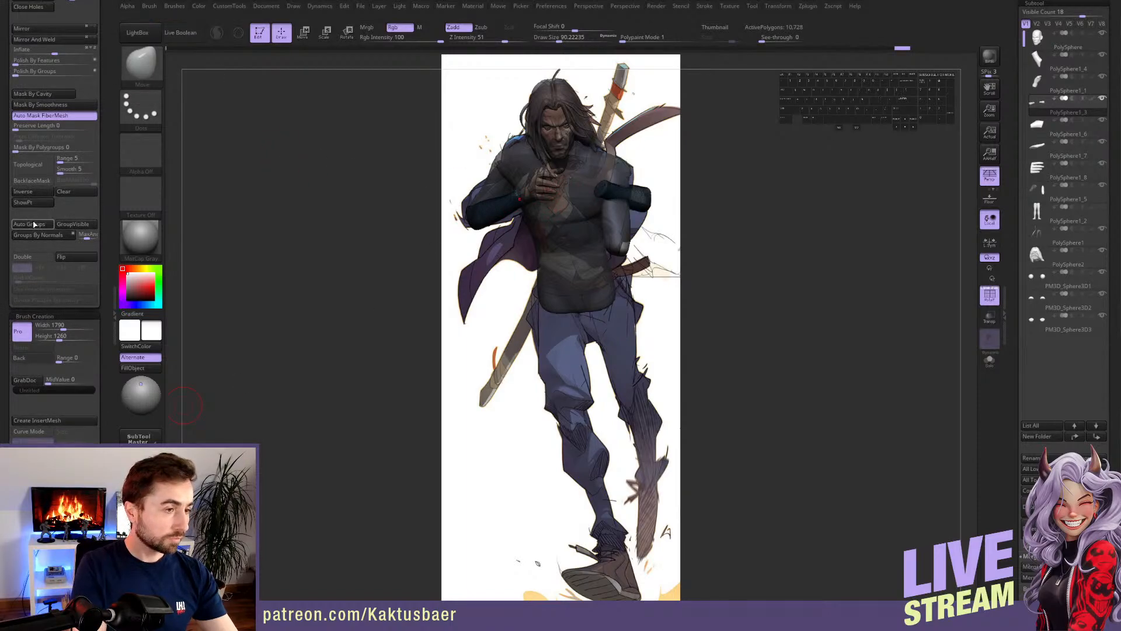
- Move and rotate the mirrored forearm so it connects at the mirrored upper arm's elbow
{"action": "key", "text": "w"}
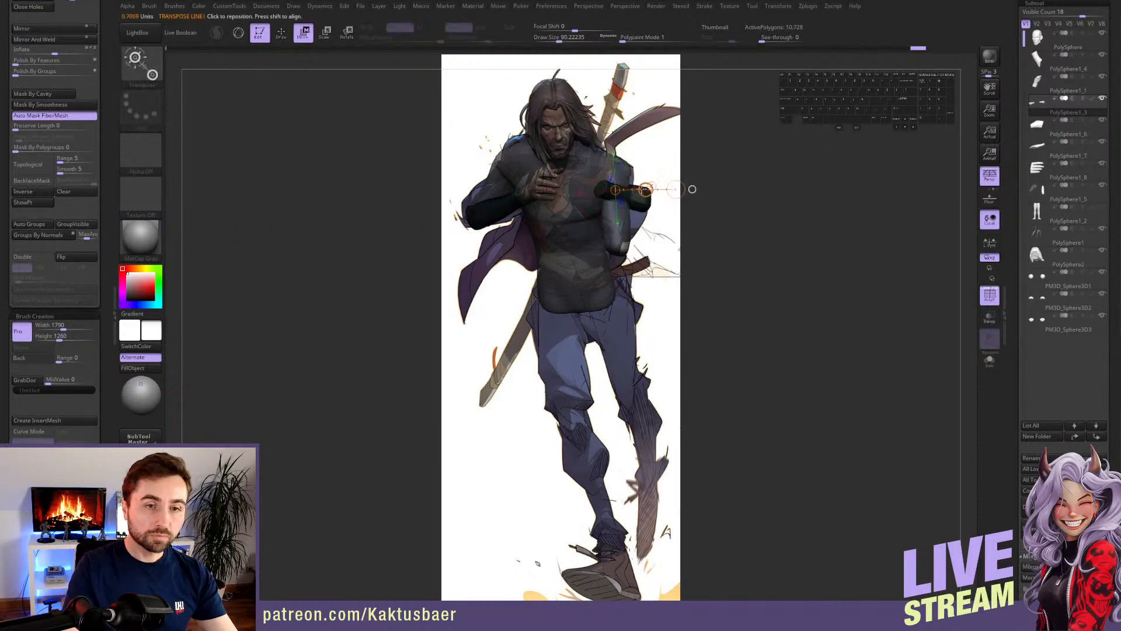
{"action": "mouse_move", "coordinate": [646, 190]}
{"action": "left_mouse_down"}
{"action": "mouse_move", "coordinate": [636, 223]}
{"action": "mouse_move", "coordinate": [616, 175]}
{"action": "left_mouse_up"}
{"action": "key", "text": "r"}
{"action": "right_click_drag", "start_coordinate": [637, 219], "coordinate": [570, 227]}
{"action": "key", "text": "w"}
{"action": "left_click", "coordinate": [555, 227]}
{"action": "left_click_drag", "start_coordinate": [555, 228], "coordinate": [506, 214]}
{"action": "right_click_drag", "start_coordinate": [507, 214], "coordinate": [555, 256]}
- Recall the Front reference camera and angle the mirrored forearm across the chest toward the posed hand
{"action": "left_click_drag", "start_coordinate": [104, 409], "coordinate": [104, 197]}
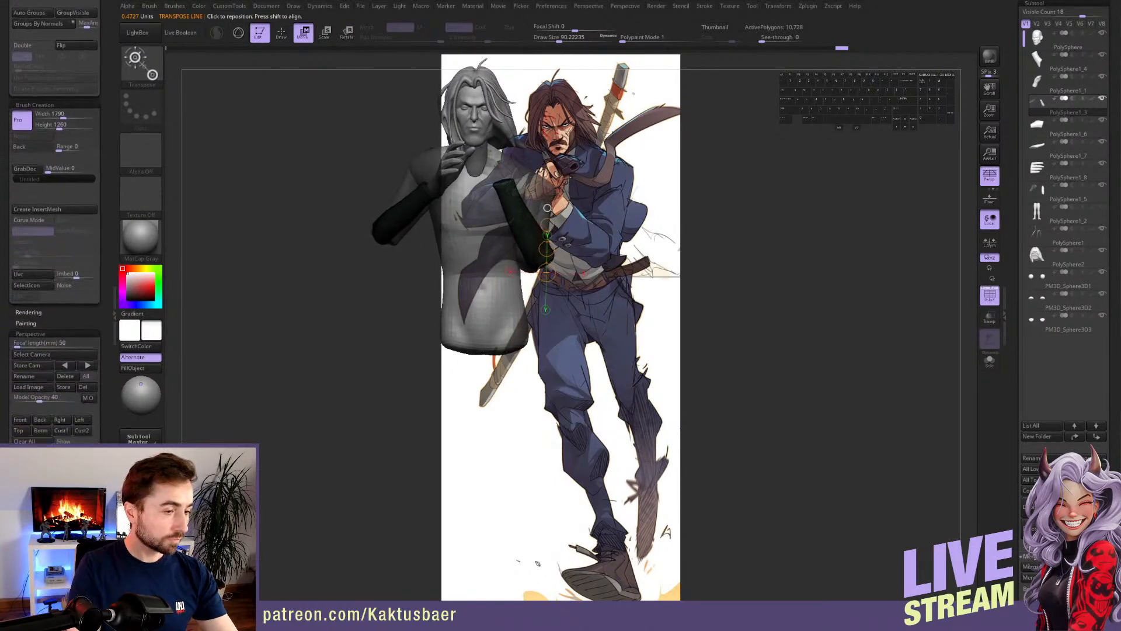
{"action": "left_click", "coordinate": [23, 420]}
{"action": "left_click_drag", "start_coordinate": [612, 231], "coordinate": [600, 209]}
{"action": "key", "text": "r"}
{"action": "key", "text": "r"}
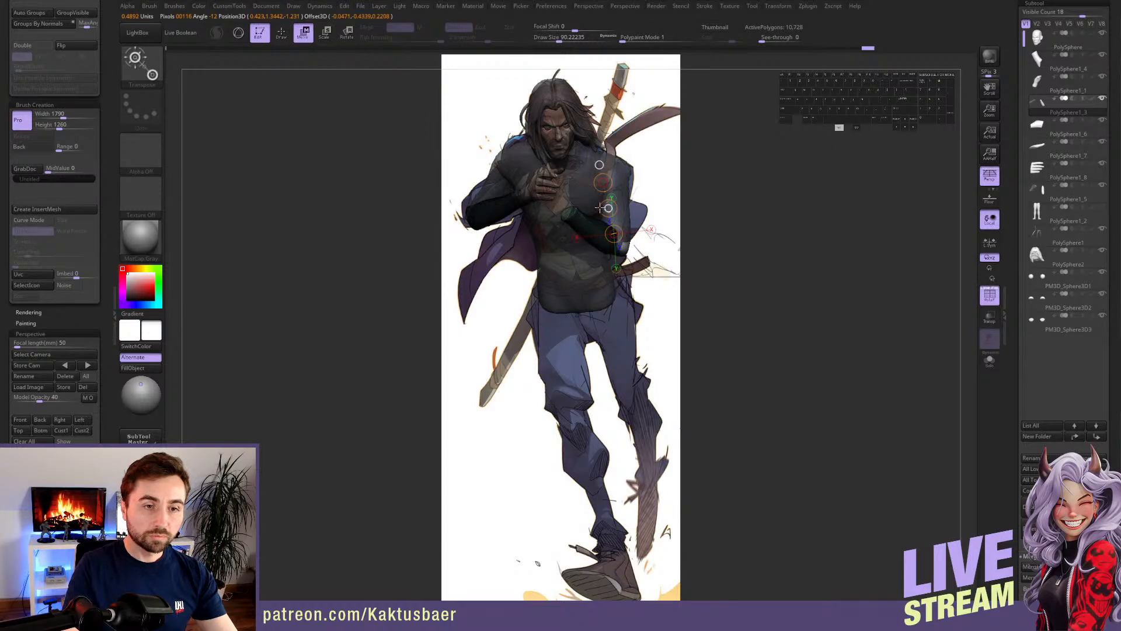
{"action": "key", "text": "q"}
{"action": "right_click_drag", "start_coordinate": [600, 208], "coordinate": [582, 250]}
{"action": "key", "text": "r"}
{"action": "left_click_drag", "start_coordinate": [572, 252], "coordinate": [525, 211]}
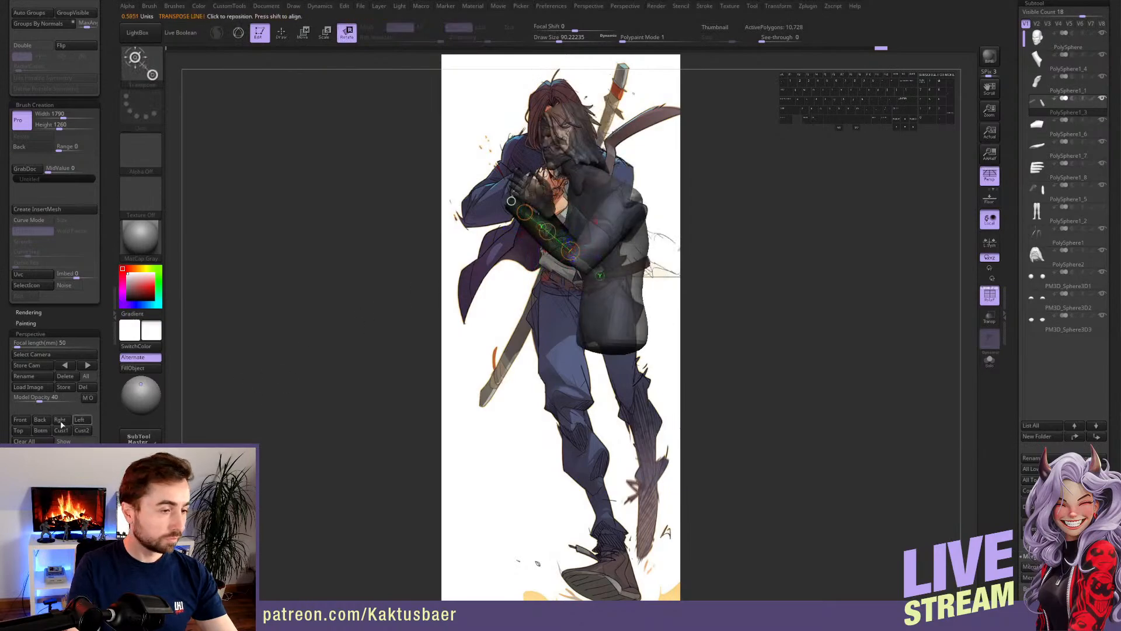
- Adjust the mirrored forearm and upper arm with Move and Rotate against the Front reference view
{"action": "left_click", "coordinate": [21, 420]}
{"action": "key", "text": "w"}
{"action": "left_click_drag", "start_coordinate": [600, 229], "coordinate": [602, 229], "text": "shift"}
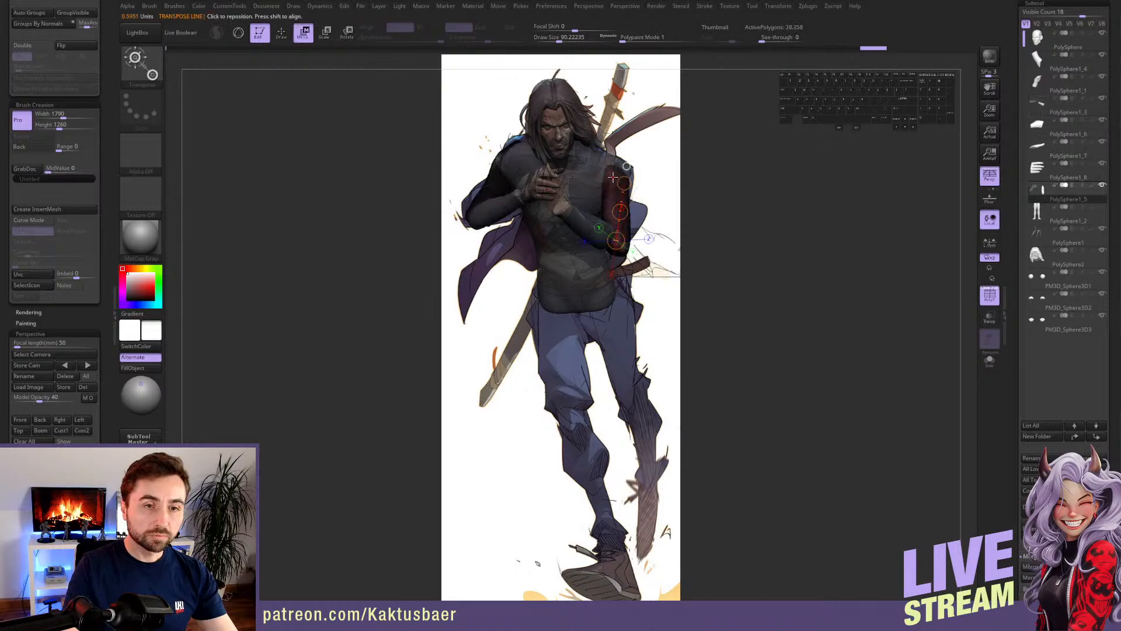
{"action": "key", "text": "r"}
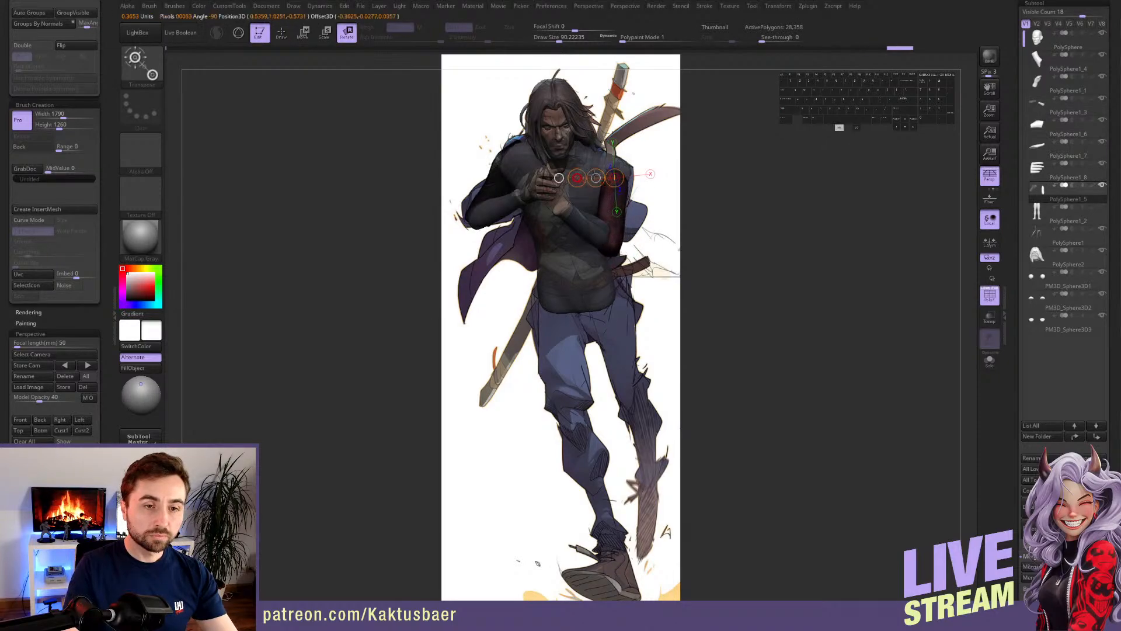
{"action": "key", "text": "q"}
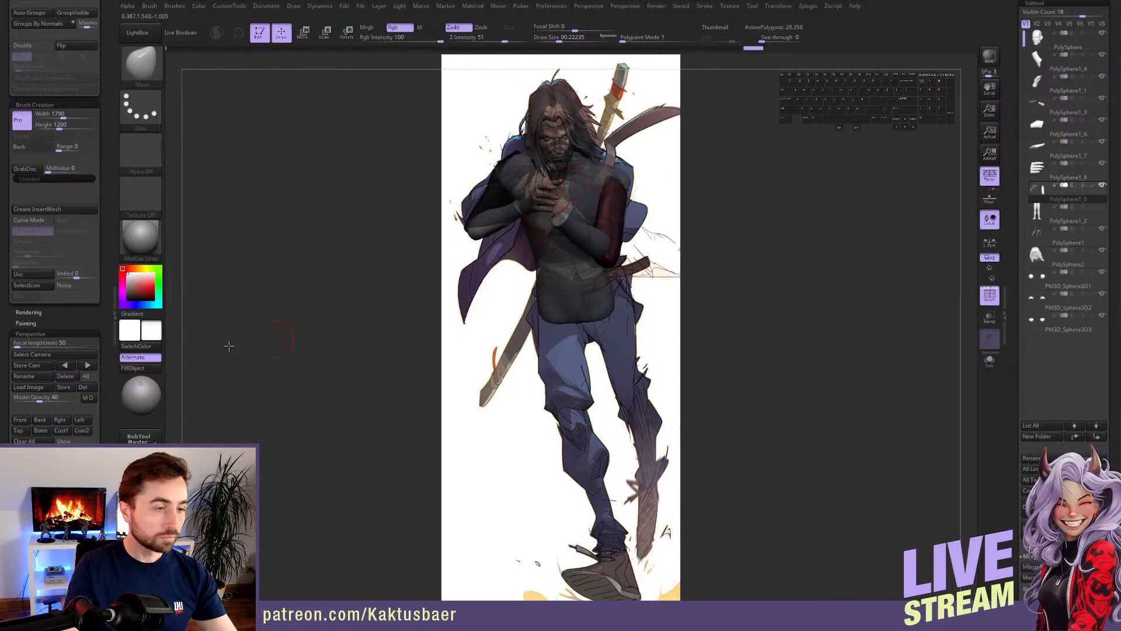
{"action": "left_click", "coordinate": [24, 419]}
{"action": "key", "text": "shift"}
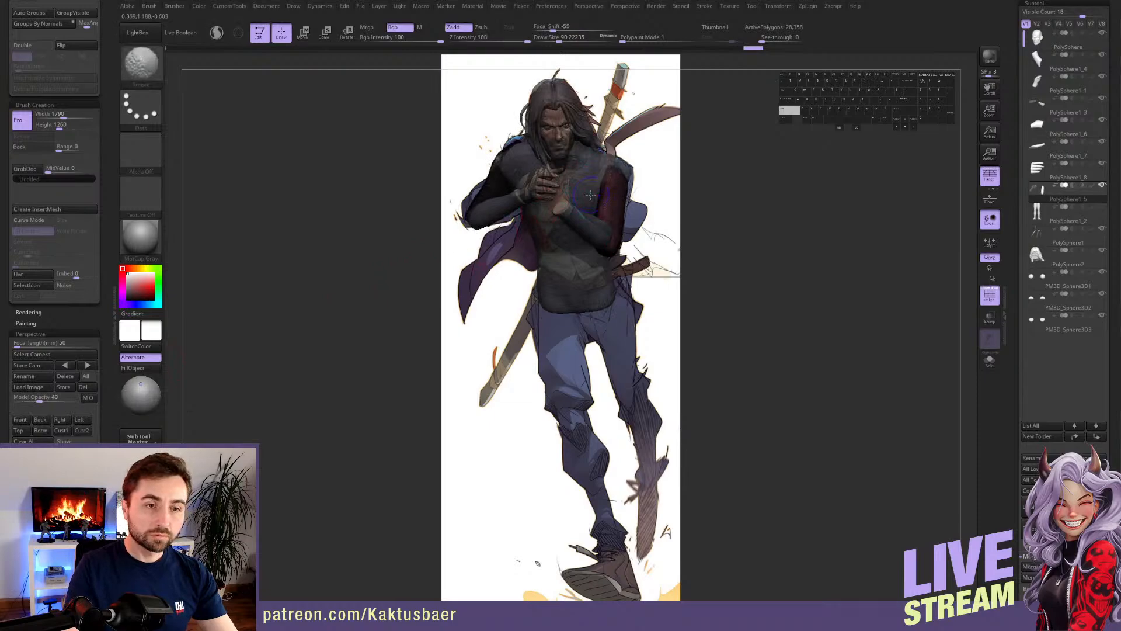
- Select the torso and pull the mirrored arm's shoulder forward to meet the upper arm with a larger Move brush
{"action": "mouse_move", "coordinate": [591, 196]}
{"action": "right_mouse_down", "text": "alt"}
{"action": "mouse_move", "coordinate": [583, 184]}
{"action": "mouse_move", "coordinate": [520, 233]}
{"action": "mouse_move", "coordinate": [639, 234]}
{"action": "mouse_move", "coordinate": [520, 236]}
{"action": "right_mouse_up", "text": "alt"}
{"action": "left_click", "coordinate": [584, 209], "text": "alt"}
{"action": "mouse_move", "coordinate": [584, 209]}
{"action": "right_mouse_down", "text": "alt"}
{"action": "mouse_move", "coordinate": [576, 245]}
{"action": "mouse_move", "coordinate": [549, 251]}
{"action": "mouse_move", "coordinate": [560, 255]}
{"action": "right_mouse_up", "text": "alt"}
{"action": "key", "text": "s"}
{"action": "left_click_drag", "start_coordinate": [559, 255], "coordinate": [568, 255]}
{"action": "right_click_drag", "start_coordinate": [578, 233], "coordinate": [551, 248], "text": "alt"}
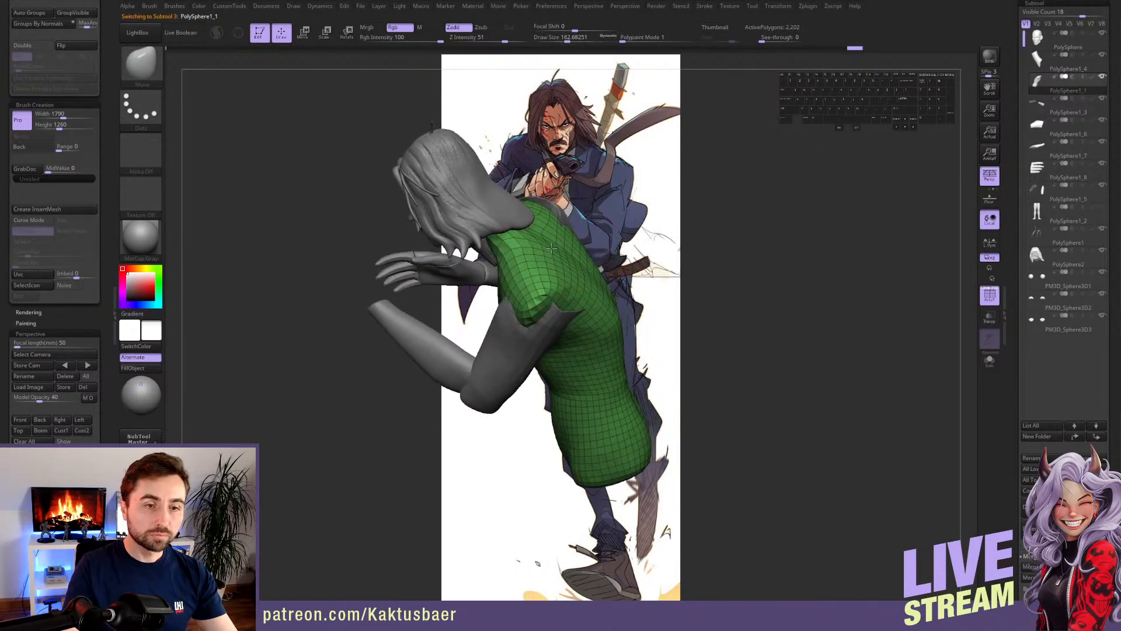
{"action": "key", "text": "s"}
{"action": "key", "text": "s"}
{"action": "left_click_drag", "start_coordinate": [547, 247], "coordinate": [555, 237]}
{"action": "left_click_drag", "start_coordinate": [565, 238], "coordinate": [570, 234]}
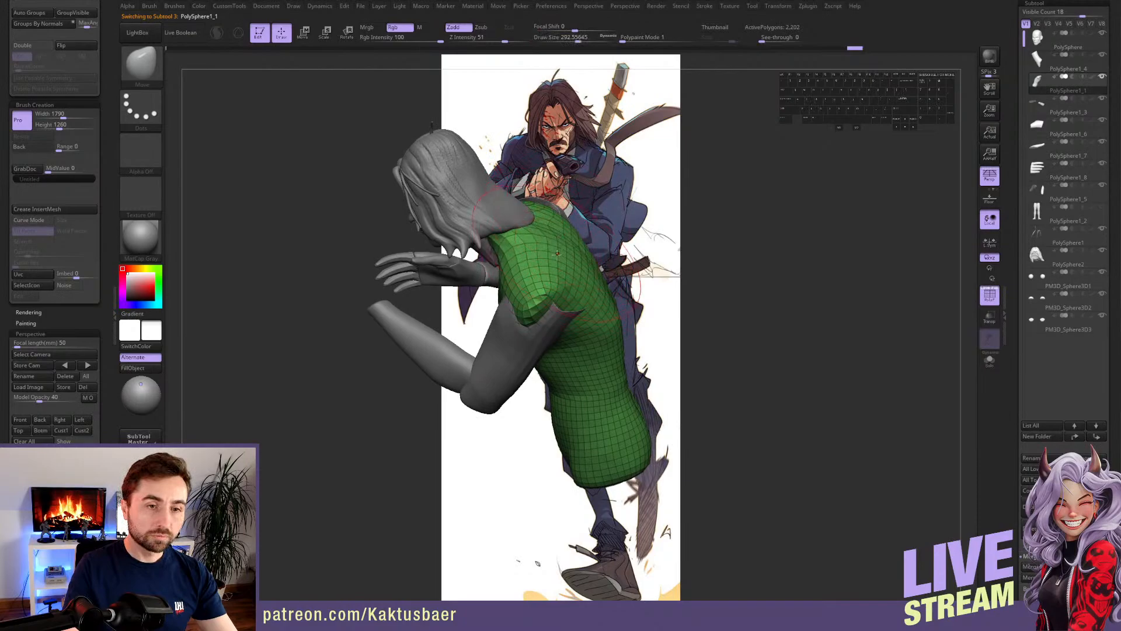
{"action": "right_click_drag", "start_coordinate": [558, 254], "coordinate": [460, 232]}
{"action": "right_click_drag", "start_coordinate": [521, 256], "coordinate": [504, 317]}
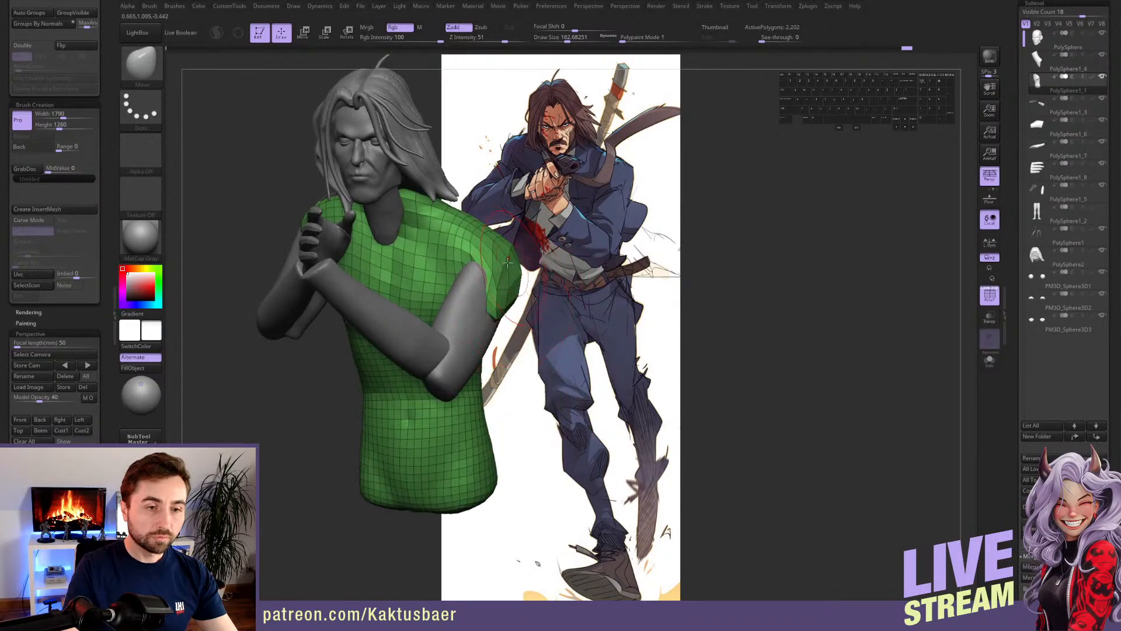
- Pull the torso's shoulders over the tops of both upper arms with a smaller Move brush
{"action": "mouse_move", "coordinate": [508, 263]}
{"action": "right_mouse_down"}
{"action": "mouse_move", "coordinate": [516, 268]}
{"action": "mouse_move", "coordinate": [492, 257]}
{"action": "mouse_move", "coordinate": [473, 279]}
{"action": "mouse_move", "coordinate": [482, 307]}
{"action": "right_mouse_up"}
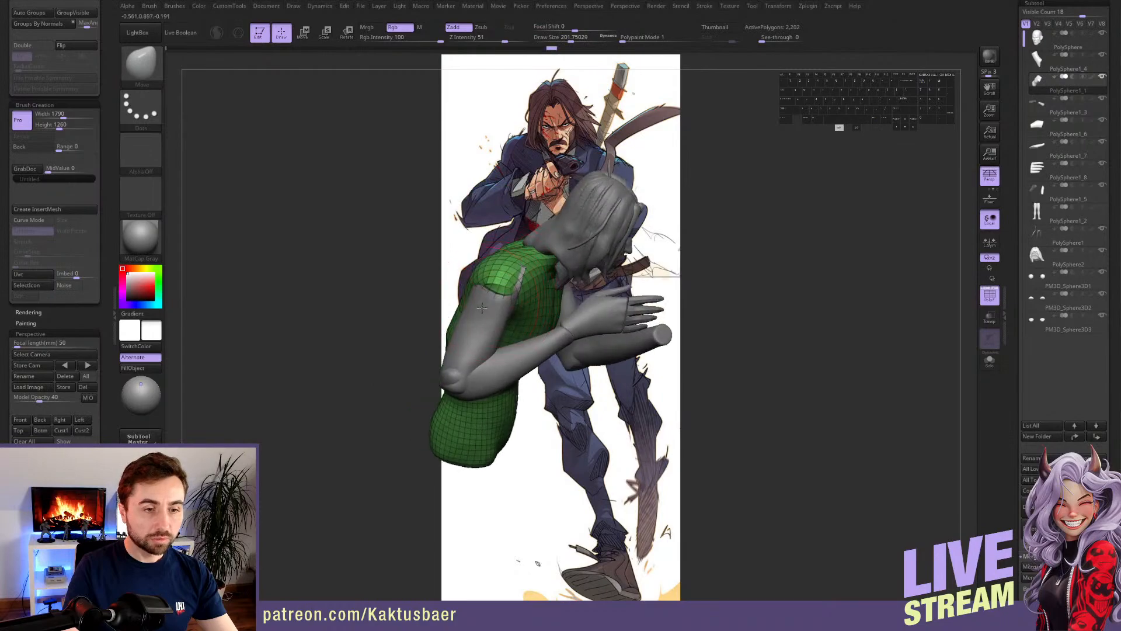
{"action": "left_click_drag", "start_coordinate": [482, 308], "coordinate": [486, 313]}
{"action": "key", "text": "s"}
{"action": "left_click_drag", "start_coordinate": [489, 313], "coordinate": [480, 313]}
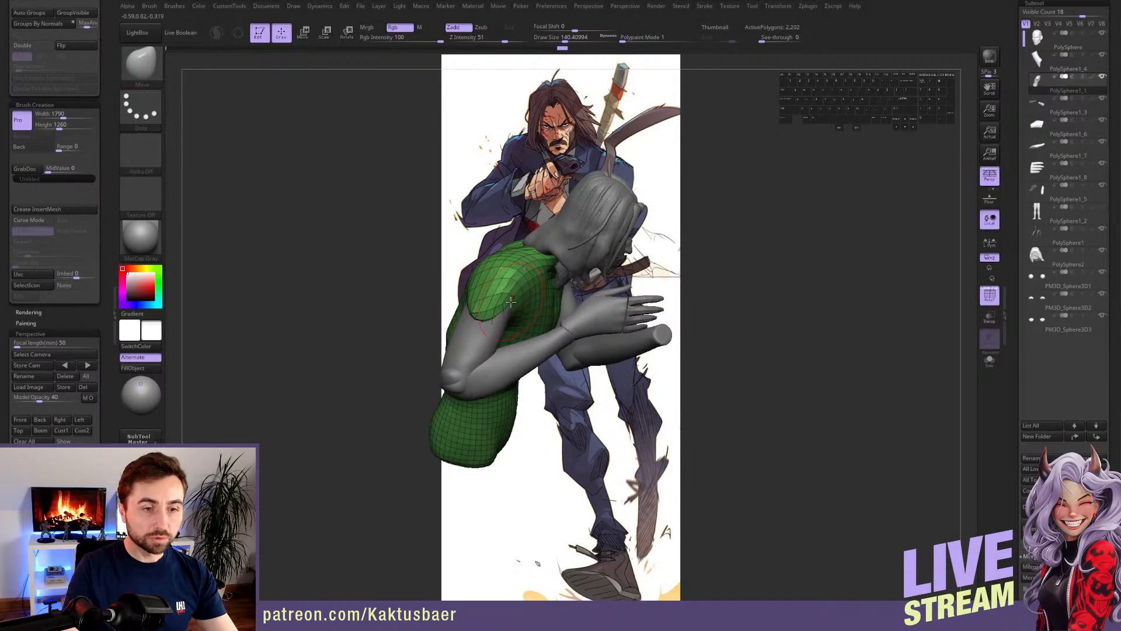
{"action": "mouse_move", "coordinate": [511, 301]}
{"action": "right_mouse_down"}
{"action": "mouse_move", "coordinate": [530, 275]}
{"action": "mouse_move", "coordinate": [487, 276]}
{"action": "mouse_move", "coordinate": [510, 305]}
{"action": "mouse_move", "coordinate": [473, 319]}
{"action": "mouse_move", "coordinate": [484, 289]}
{"action": "mouse_move", "coordinate": [607, 290]}
{"action": "right_mouse_up"}
{"action": "left_click", "coordinate": [989, 269]}
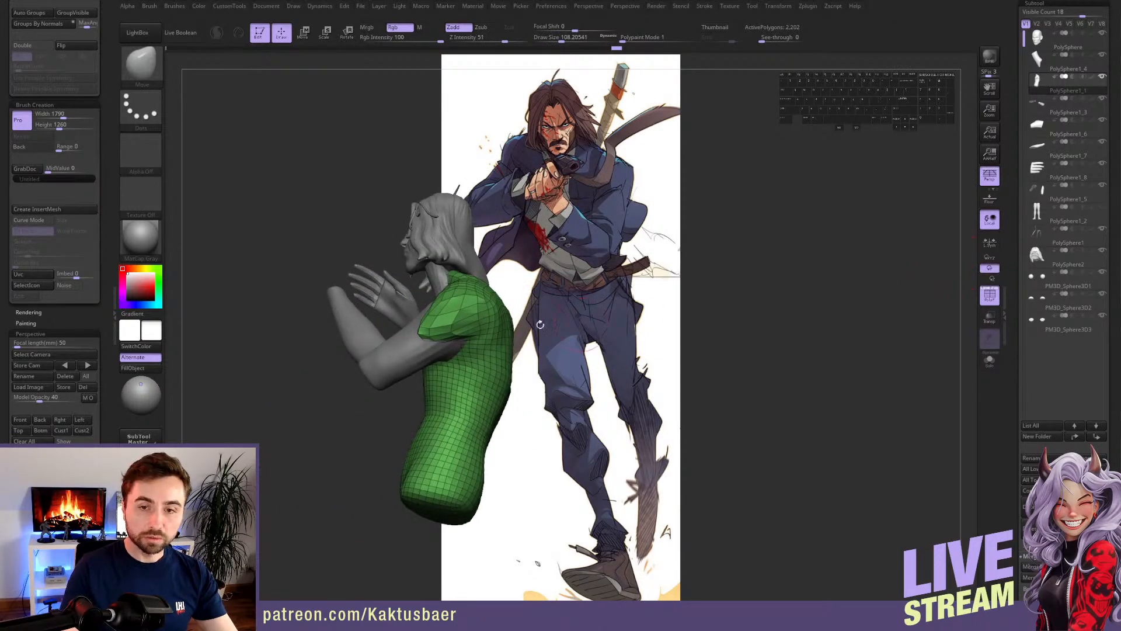
{"action": "right_click_drag", "start_coordinate": [538, 322], "coordinate": [607, 323]}
{"action": "mouse_move", "coordinate": [426, 318]}
{"action": "right_mouse_down", "text": "alt"}
{"action": "mouse_move", "coordinate": [489, 322]}
{"action": "mouse_move", "coordinate": [511, 298]}
{"action": "mouse_move", "coordinate": [528, 301]}
{"action": "mouse_move", "coordinate": [517, 325]}
{"action": "mouse_move", "coordinate": [504, 278]}
{"action": "right_mouse_up", "text": "alt"}
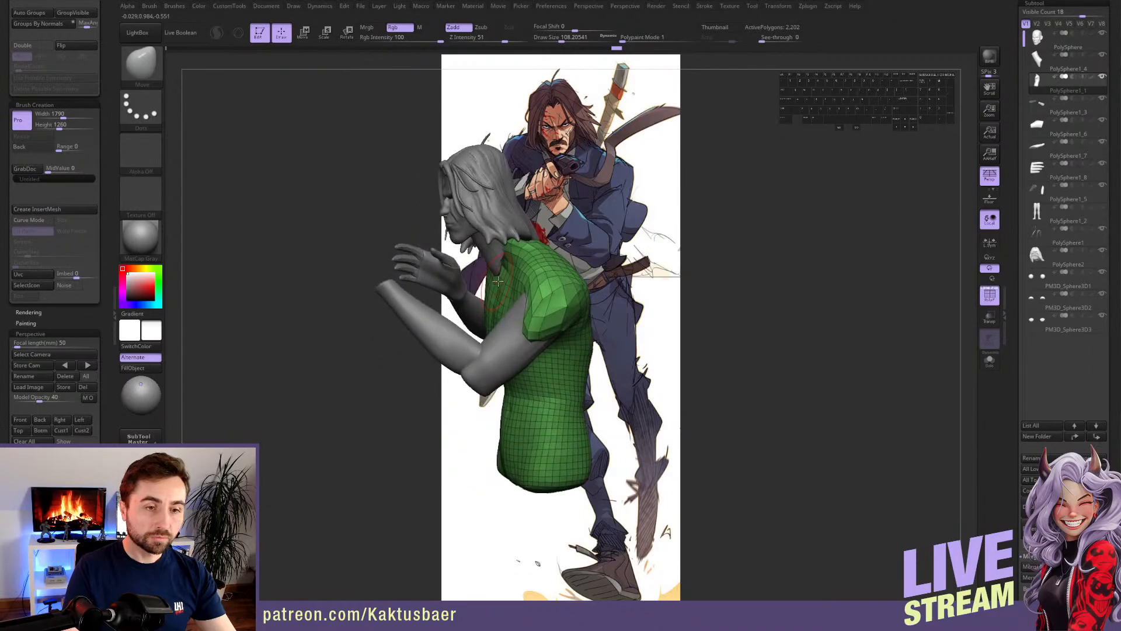
{"action": "key", "text": "s"}
{"action": "left_click_drag", "start_coordinate": [504, 278], "coordinate": [506, 276]}
- Select the neck and reshape its front and base between the head and torso with a smaller Move brush
{"action": "left_click", "coordinate": [493, 256], "text": "alt"}
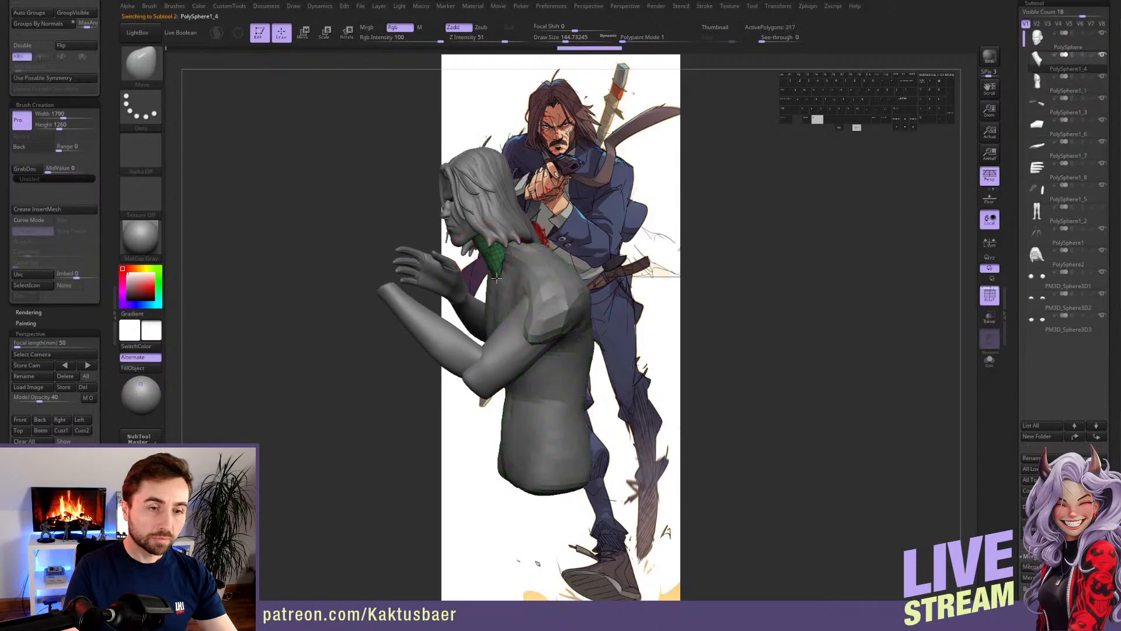
{"action": "right_click_drag", "start_coordinate": [494, 256], "coordinate": [499, 229], "text": "alt"}
{"action": "key", "text": "r"}
{"action": "left_click_drag", "start_coordinate": [496, 250], "coordinate": [495, 168]}
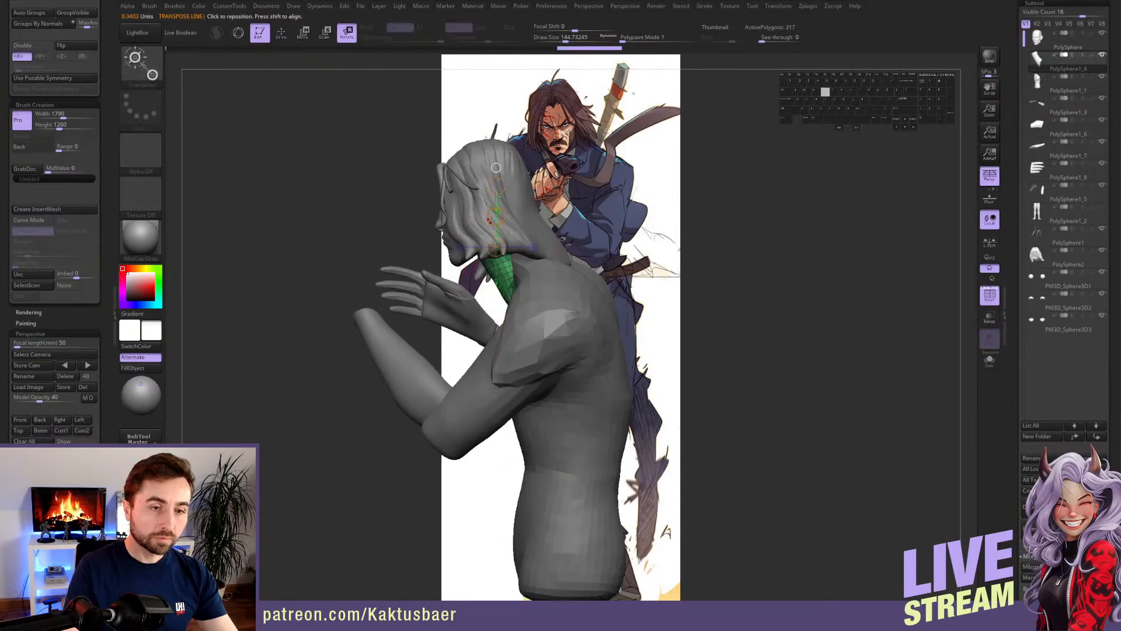
{"action": "key", "text": "q"}
{"action": "right_click_drag", "start_coordinate": [491, 190], "coordinate": [519, 196]}
{"action": "key", "text": "s"}
{"action": "left_click_drag", "start_coordinate": [502, 265], "coordinate": [489, 264]}
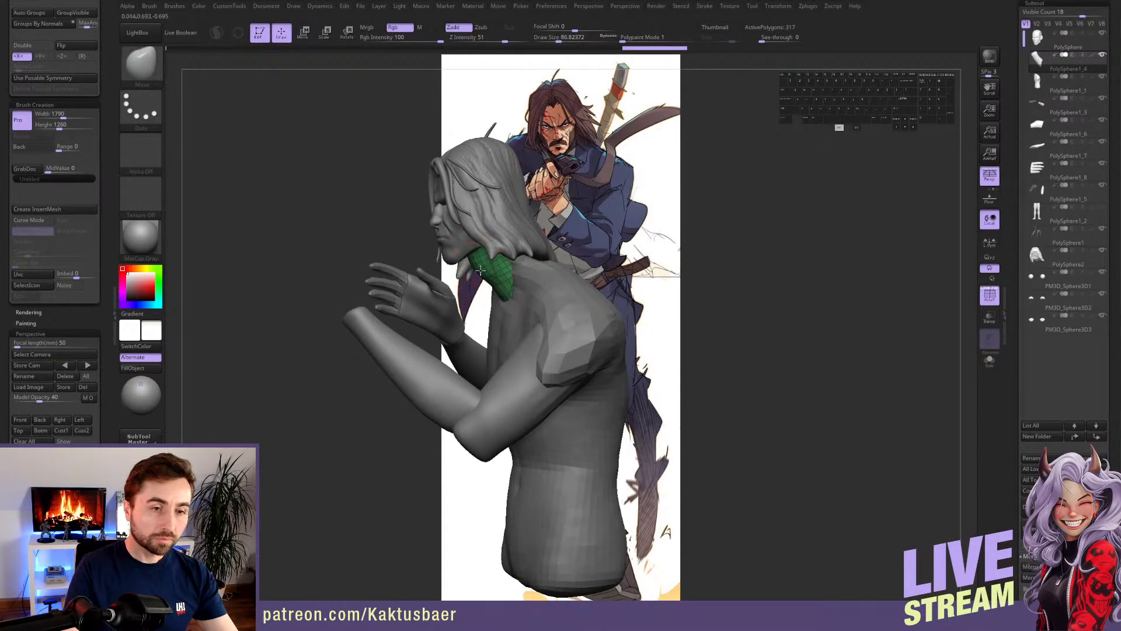
{"action": "key", "text": "s"}
{"action": "left_click_drag", "start_coordinate": [517, 302], "coordinate": [505, 295]}
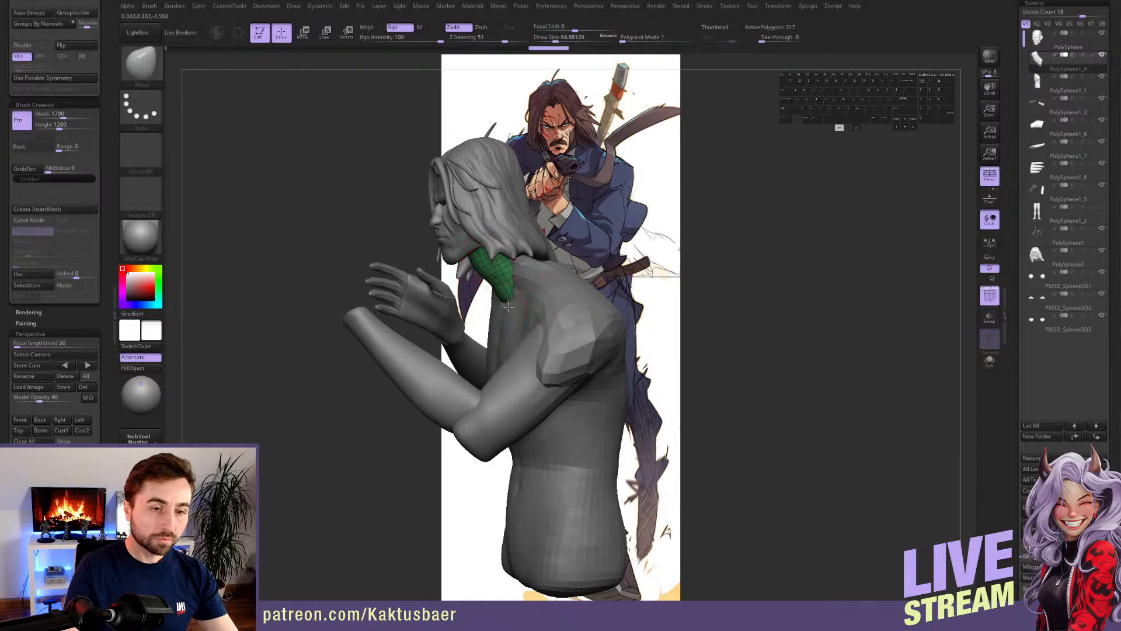
{"action": "mouse_move", "coordinate": [506, 296]}
{"action": "right_mouse_down"}
{"action": "mouse_move", "coordinate": [537, 313]}
{"action": "mouse_move", "coordinate": [520, 300]}
{"action": "mouse_move", "coordinate": [528, 269]}
{"action": "right_mouse_up"}
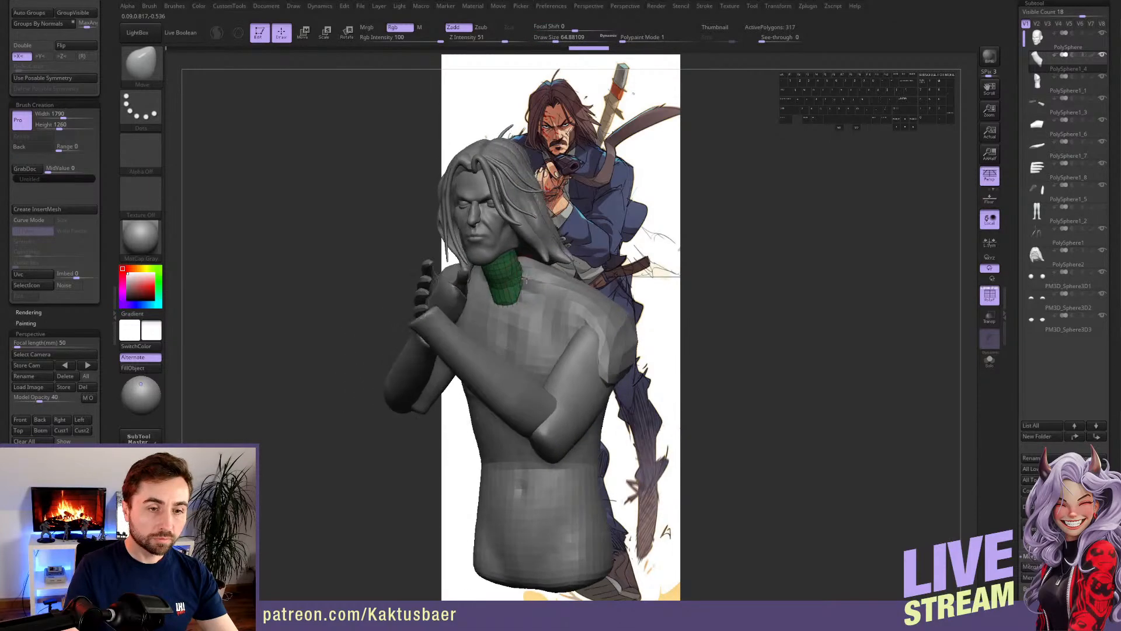
- Select the torso with a larger Move brush and inspect the neck and shoulder junction from the side
{"action": "left_click", "coordinate": [528, 267], "text": "alt"}
{"action": "key", "text": "bracketright"}
{"action": "key", "text": "bracketright"}
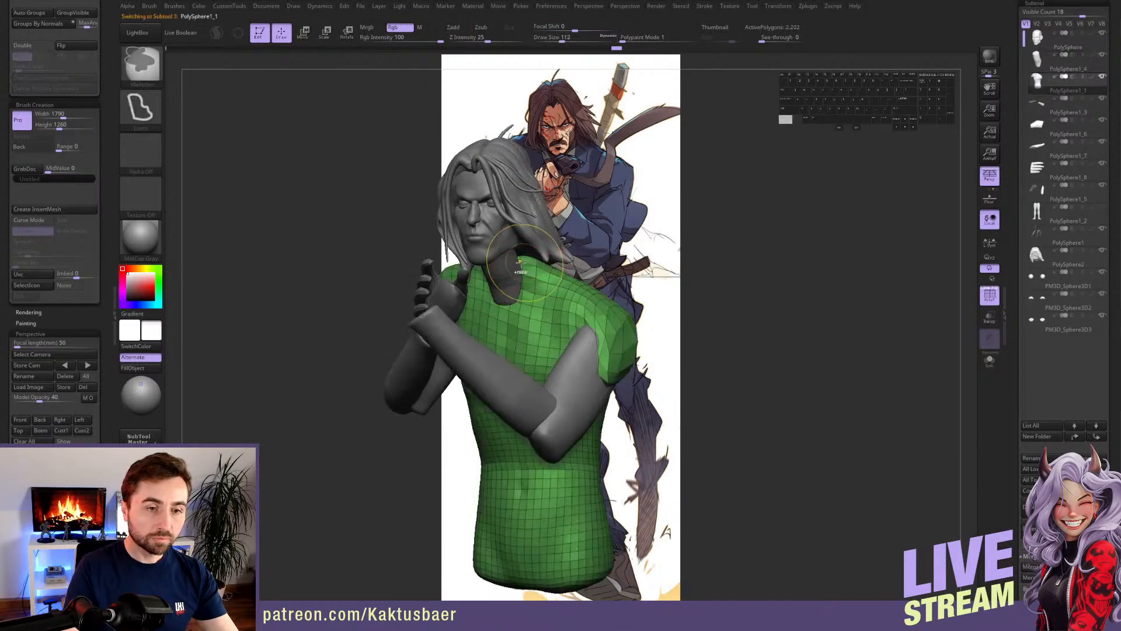
{"action": "right_click_drag", "start_coordinate": [499, 243], "coordinate": [579, 268]}
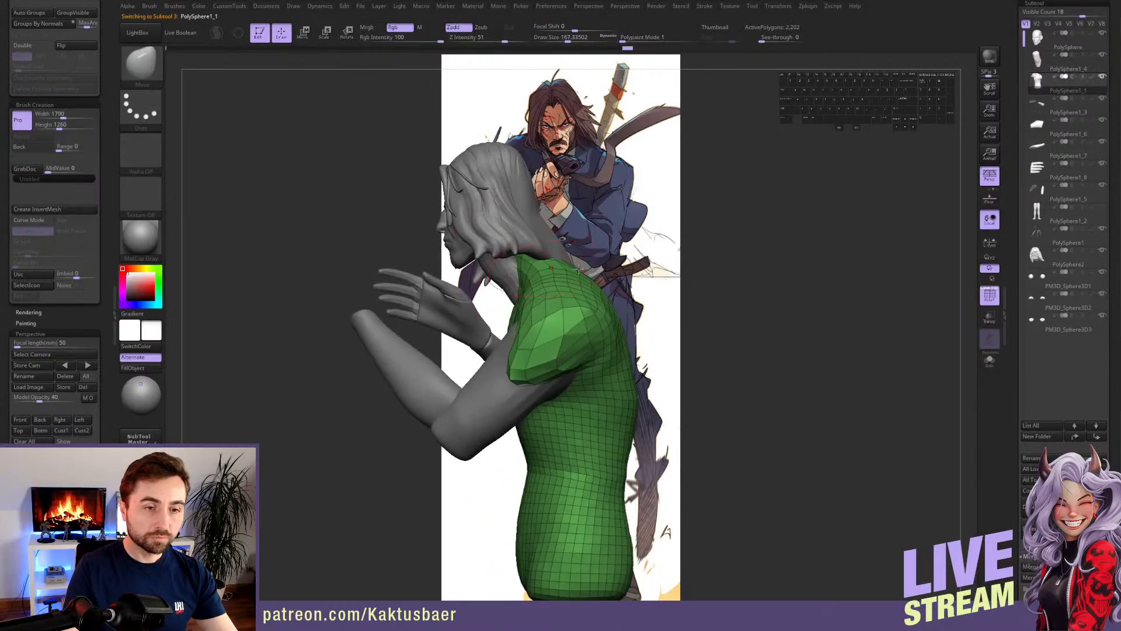
{"action": "mouse_move", "coordinate": [519, 244]}
{"action": "right_mouse_down"}
{"action": "mouse_move", "coordinate": [542, 240]}
{"action": "mouse_move", "coordinate": [497, 252]}
{"action": "mouse_move", "coordinate": [498, 263]}
{"action": "mouse_move", "coordinate": [486, 240]}
{"action": "mouse_move", "coordinate": [514, 259]}
{"action": "right_mouse_up"}
- Select the head and review the posed upper body from several angles beside the reference illustration
{"action": "left_click", "coordinate": [494, 237], "text": "alt"}
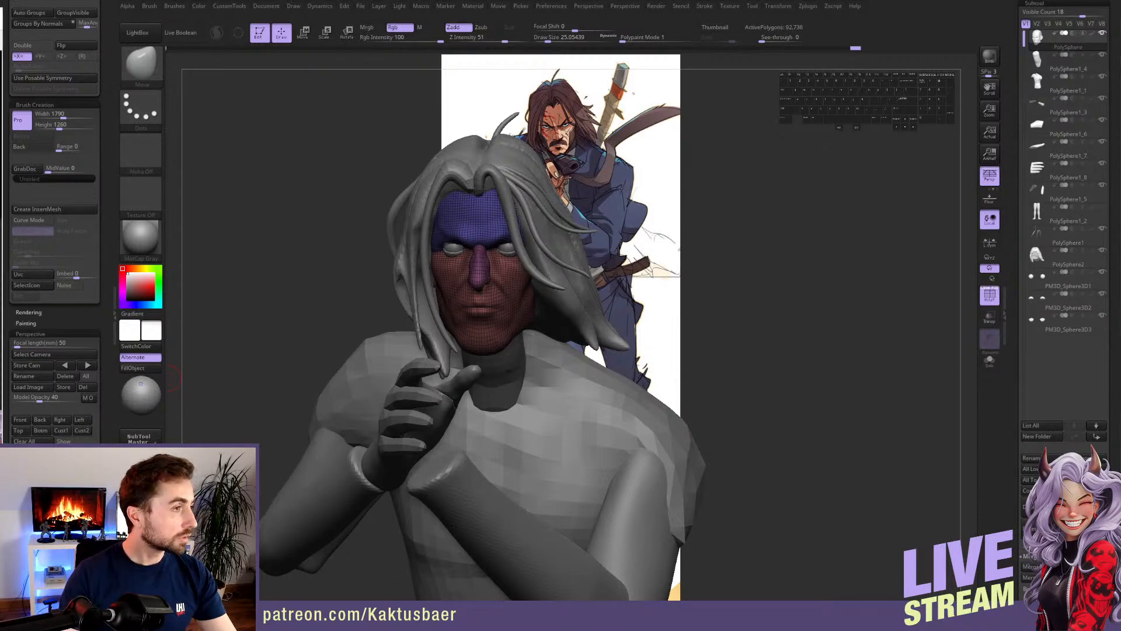
{"action": "left_click", "coordinate": [764, 348]}
{"action": "right_click_drag", "start_coordinate": [554, 306], "coordinate": [510, 259]}
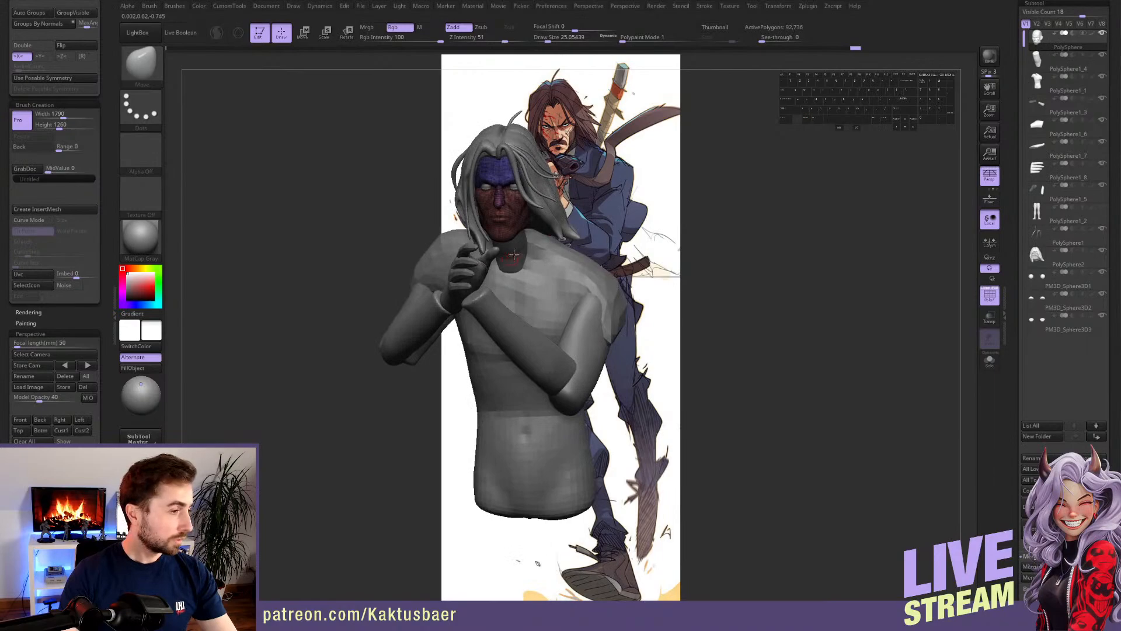
{"action": "right_click_drag", "start_coordinate": [523, 196], "coordinate": [512, 227]}
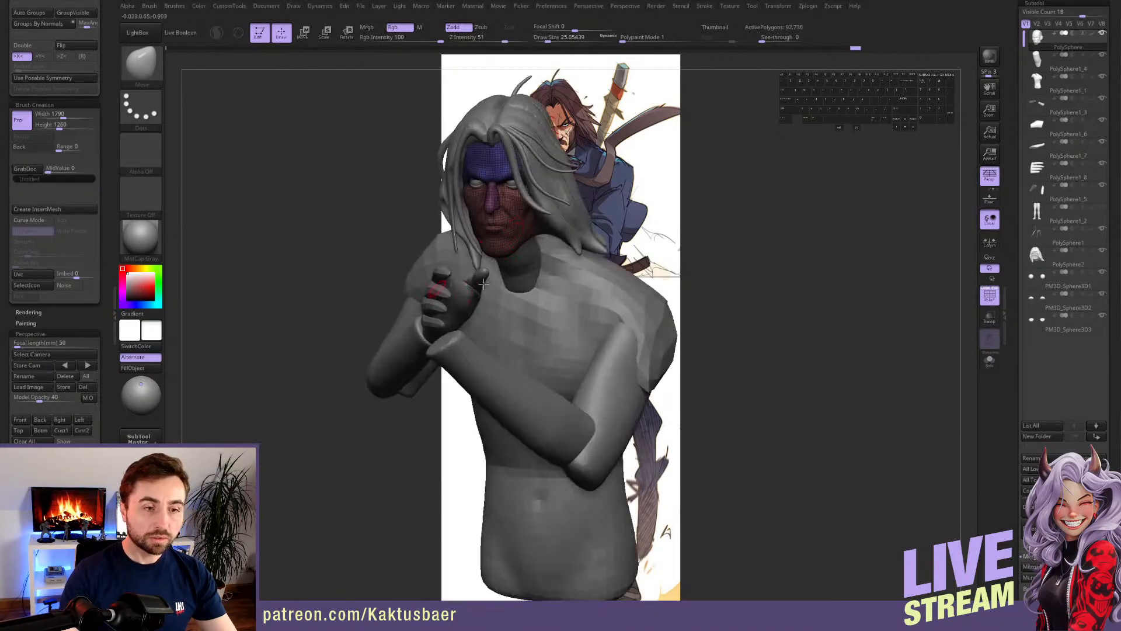
{"action": "right_click_drag", "start_coordinate": [593, 347], "coordinate": [507, 351]}
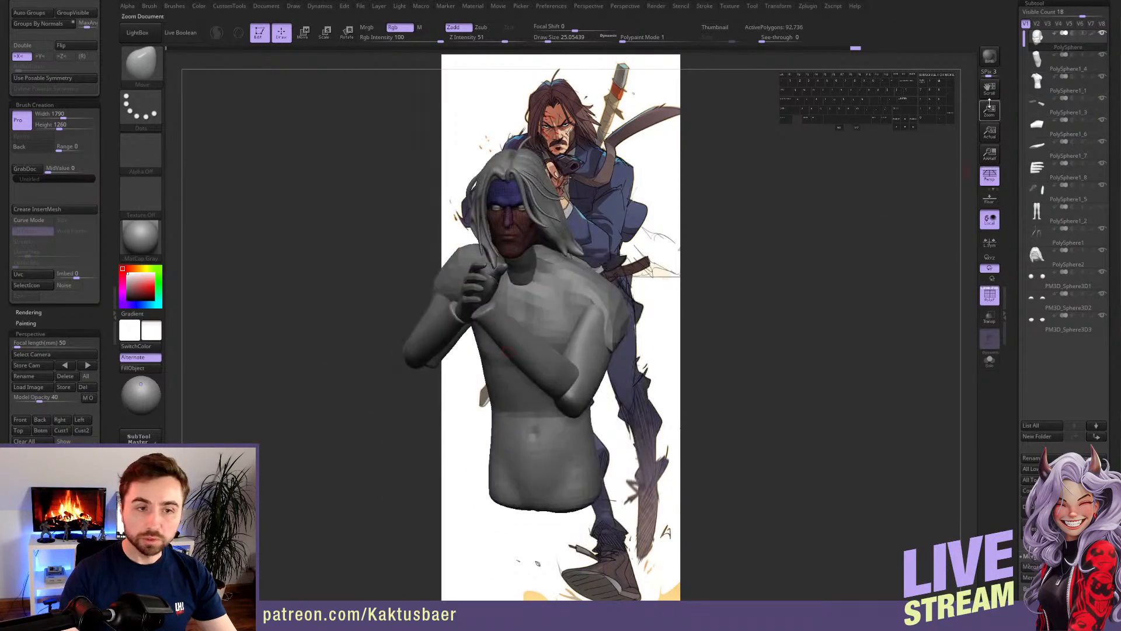
{"action": "mouse_move", "coordinate": [1088, 88]}
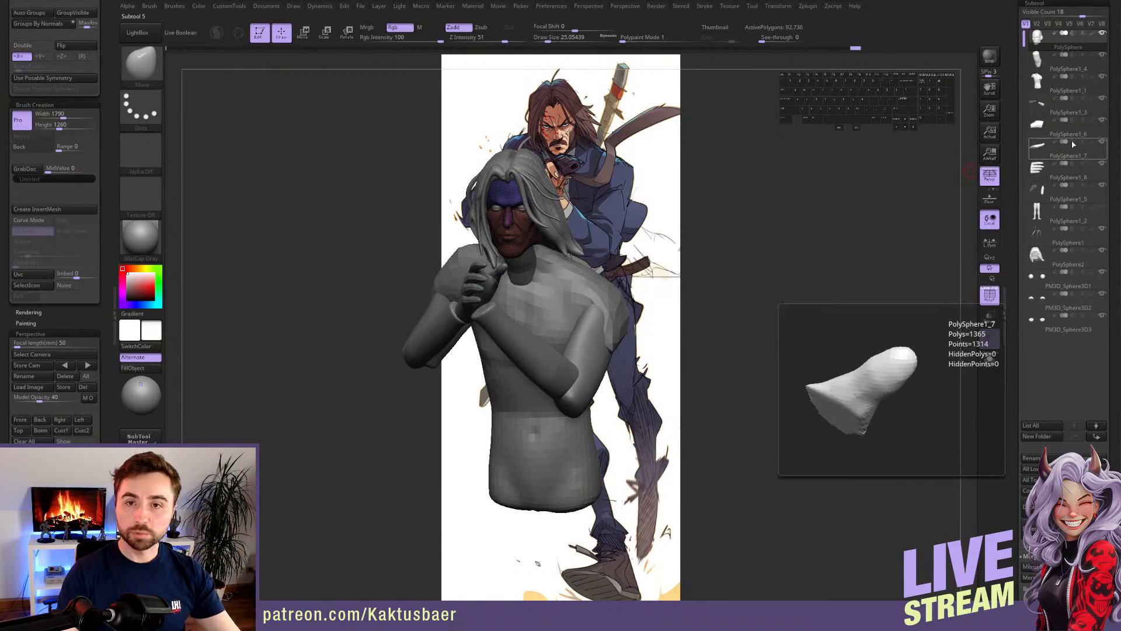
{"action": "left_click", "coordinate": [1102, 99]}
{"action": "left_click", "coordinate": [1102, 119]}
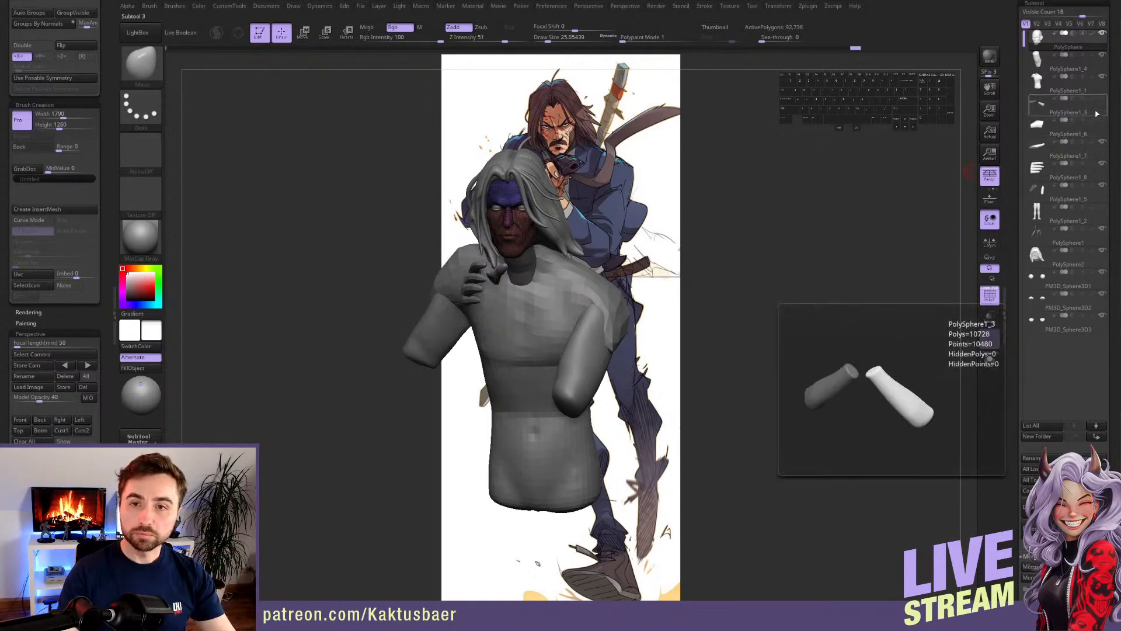
{"action": "left_click", "coordinate": [1102, 98]}
{"action": "left_click", "coordinate": [1102, 120]}
- Set up visibility set V2 by hiding the legs, arms, hand and torso, and keep the head, hair, neck and eyes shown
{"action": "left_click", "coordinate": [1037, 23]}
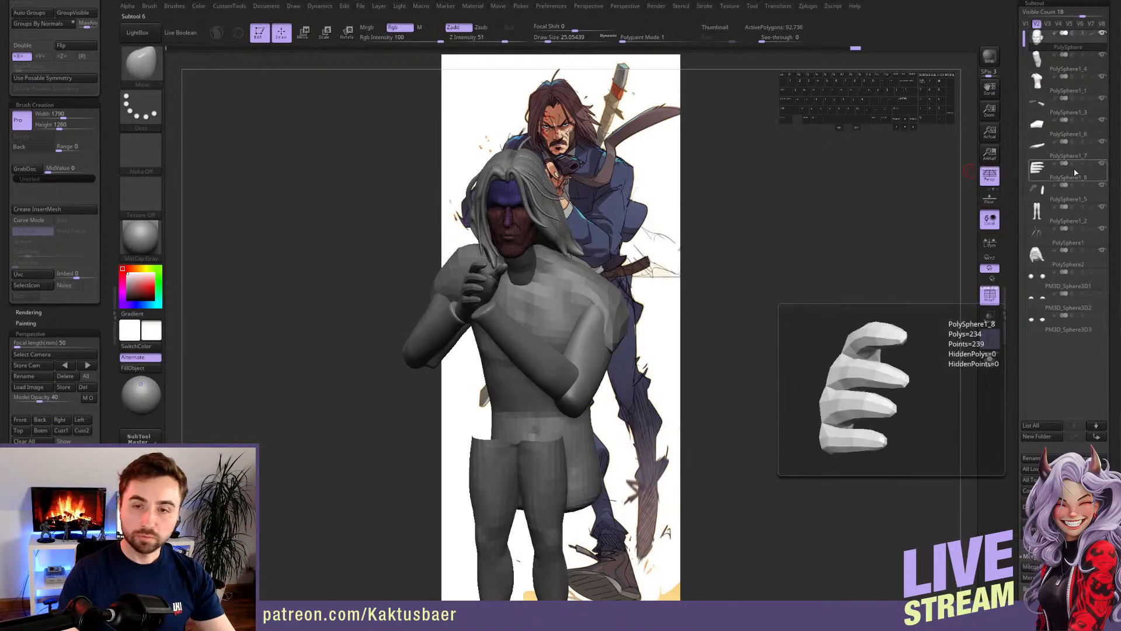
{"action": "left_click", "coordinate": [1102, 205]}
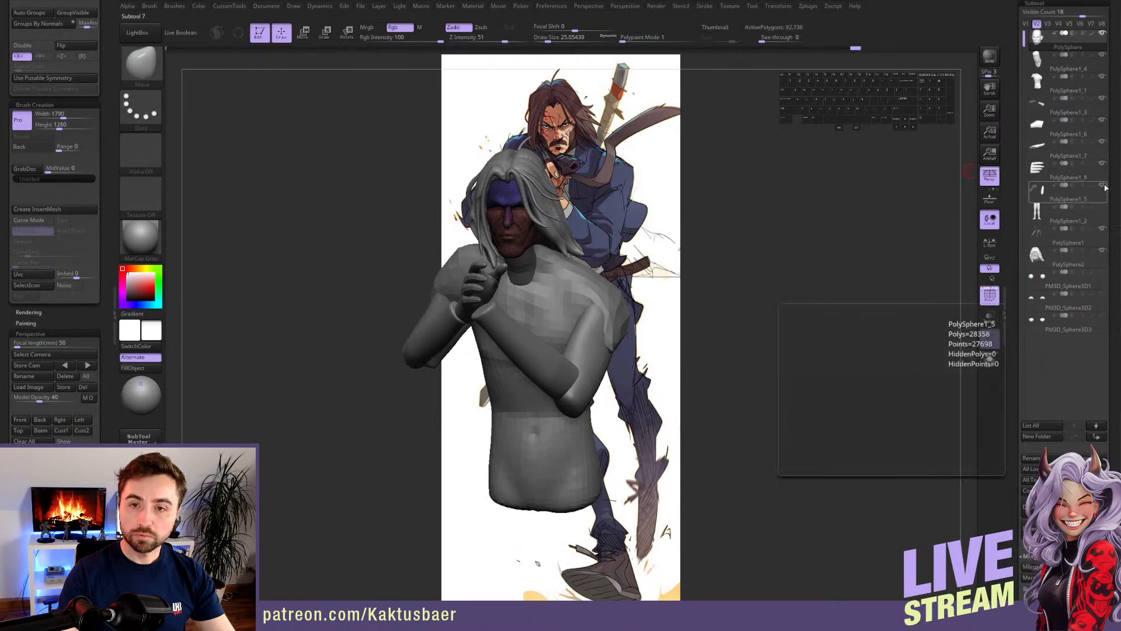
{"action": "left_click", "coordinate": [1102, 186]}
{"action": "left_click", "coordinate": [1103, 165]}
{"action": "left_click", "coordinate": [1102, 144]}
{"action": "left_click", "coordinate": [1103, 121]}
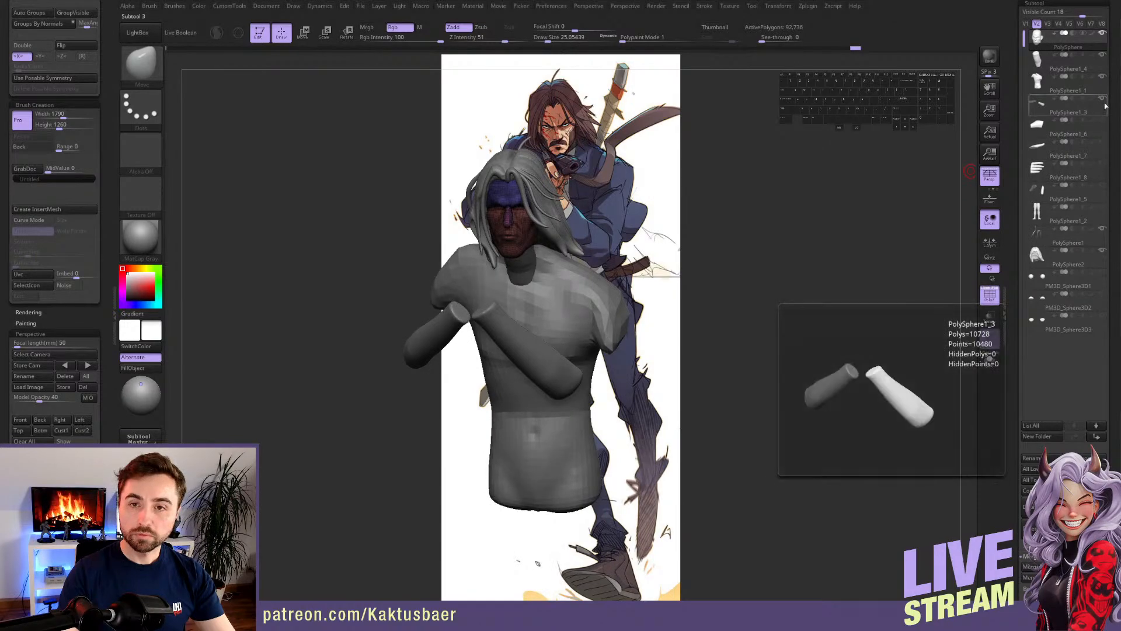
{"action": "left_click", "coordinate": [1103, 100]}
{"action": "left_click", "coordinate": [1103, 79]}
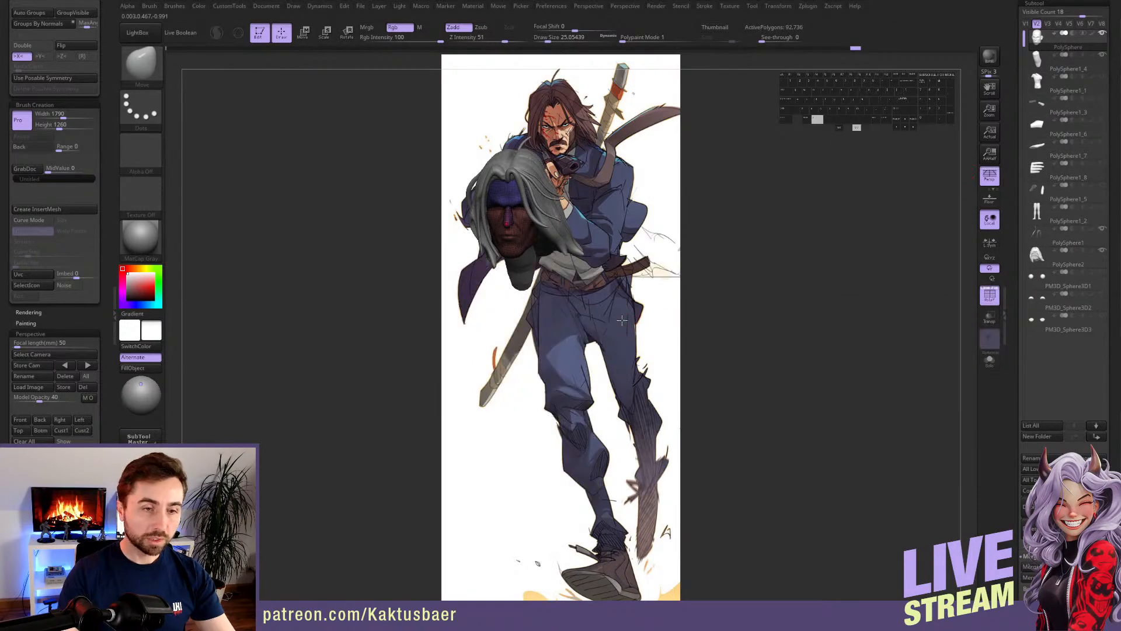
{"action": "left_click_drag", "start_coordinate": [622, 320], "coordinate": [628, 301]}
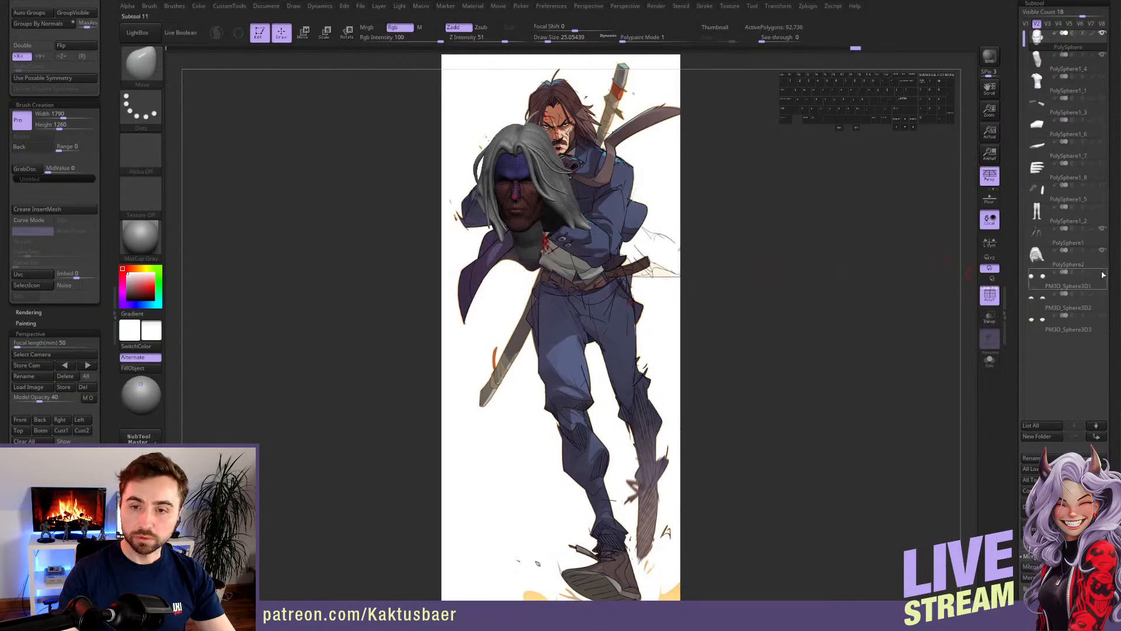
{"action": "left_click", "coordinate": [1102, 317]}
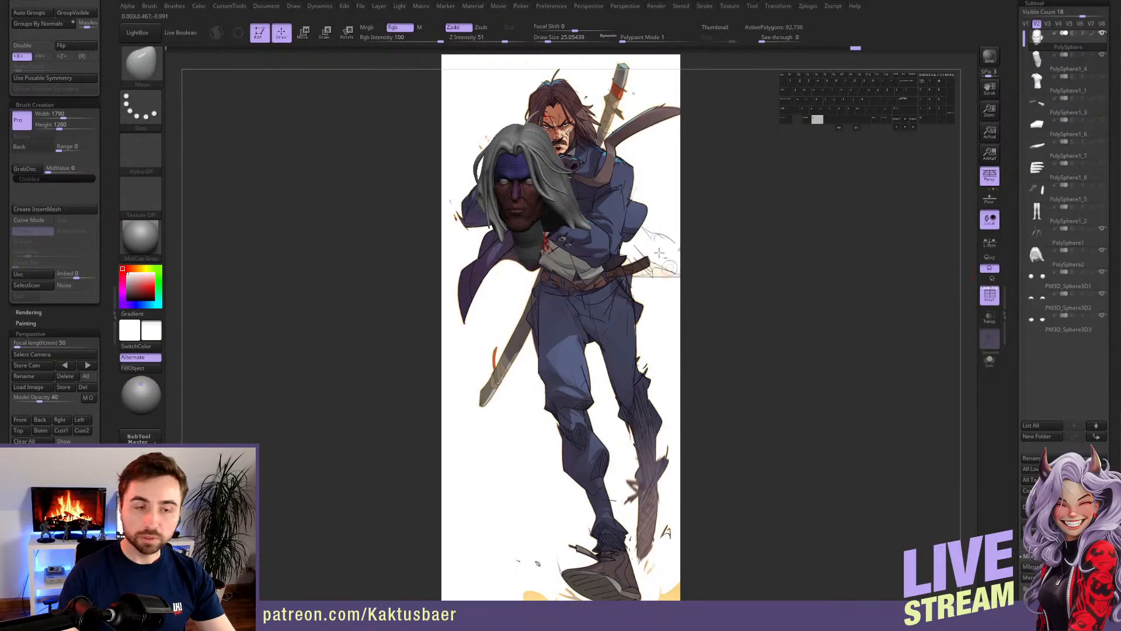
{"action": "left_click_drag", "start_coordinate": [574, 244], "coordinate": [540, 308], "text": "alt"}
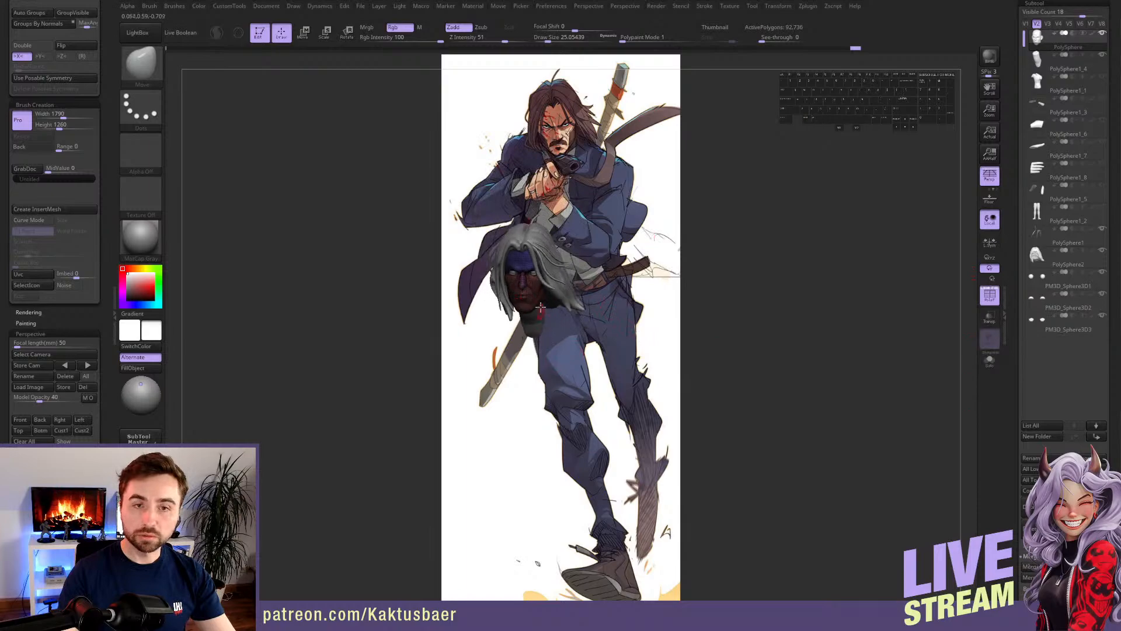
- Compare the full figure in visibility set V1, and return to the head-only set V2
{"action": "left_click", "coordinate": [1026, 23]}
{"action": "left_click_drag", "start_coordinate": [528, 409], "coordinate": [537, 323], "text": "alt"}
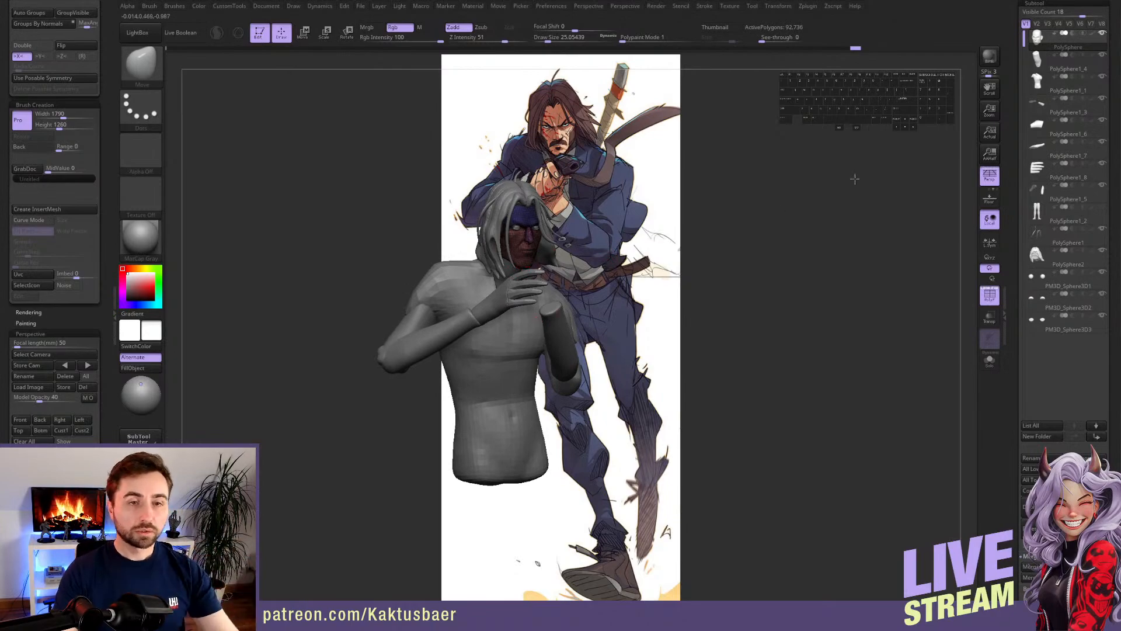
{"action": "left_click", "coordinate": [1037, 24]}
{"action": "right_click_drag", "start_coordinate": [477, 228], "coordinate": [542, 296], "text": "alt"}
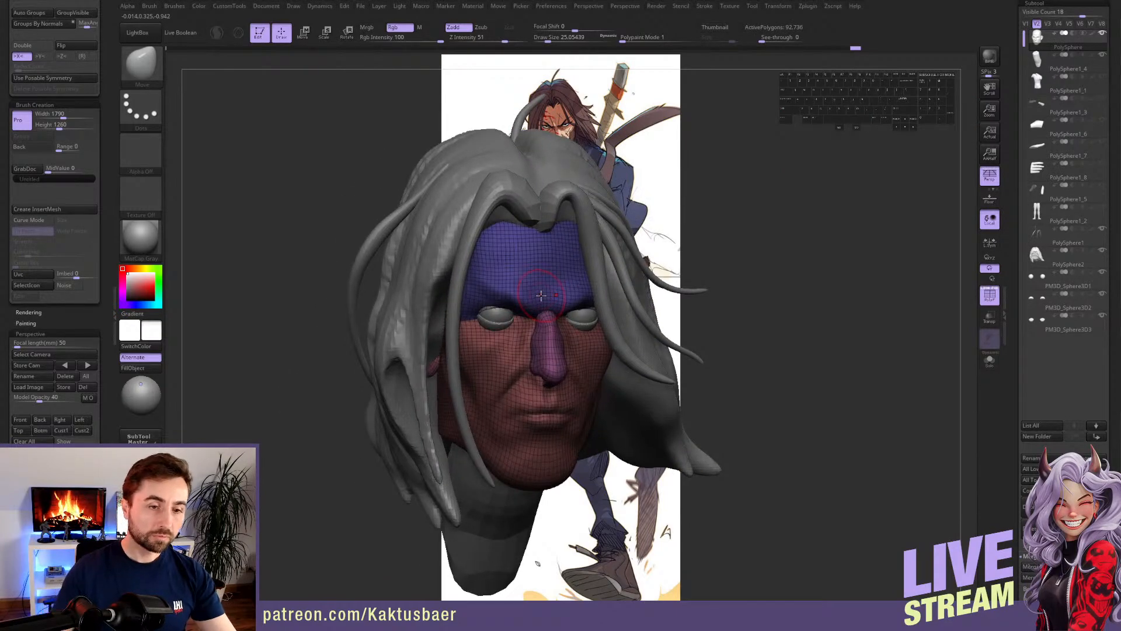
- Check the head at subdivision level 3 and return it to level 2
{"action": "key", "text": "d"}
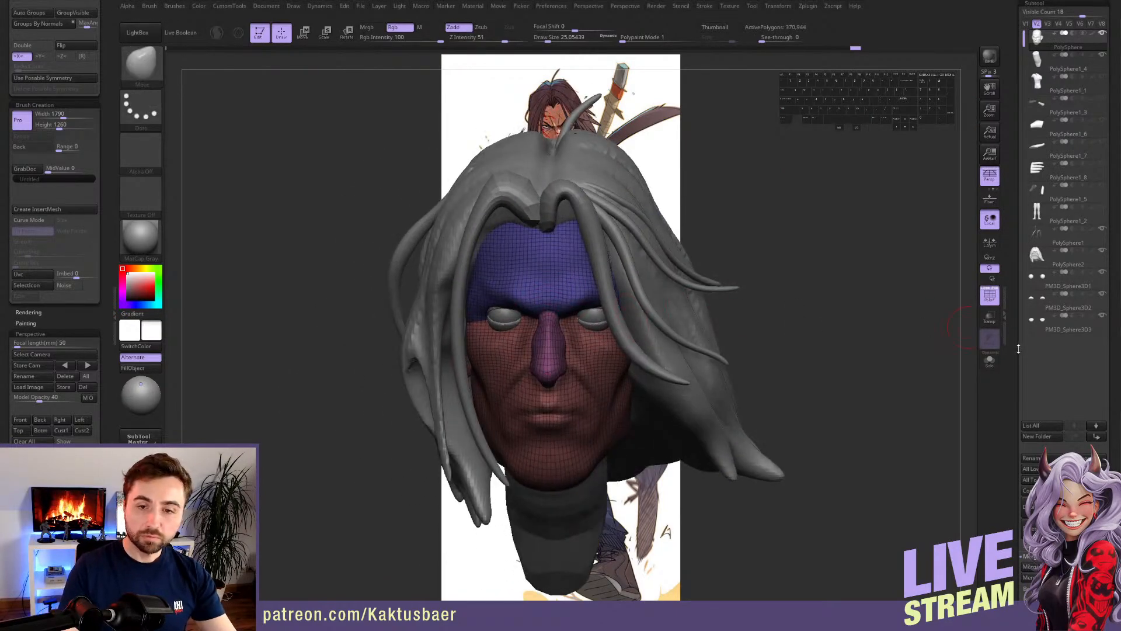
{"action": "scroll", "coordinate": [1038, 344], "scroll_direction": "down", "scroll_amount": 10}
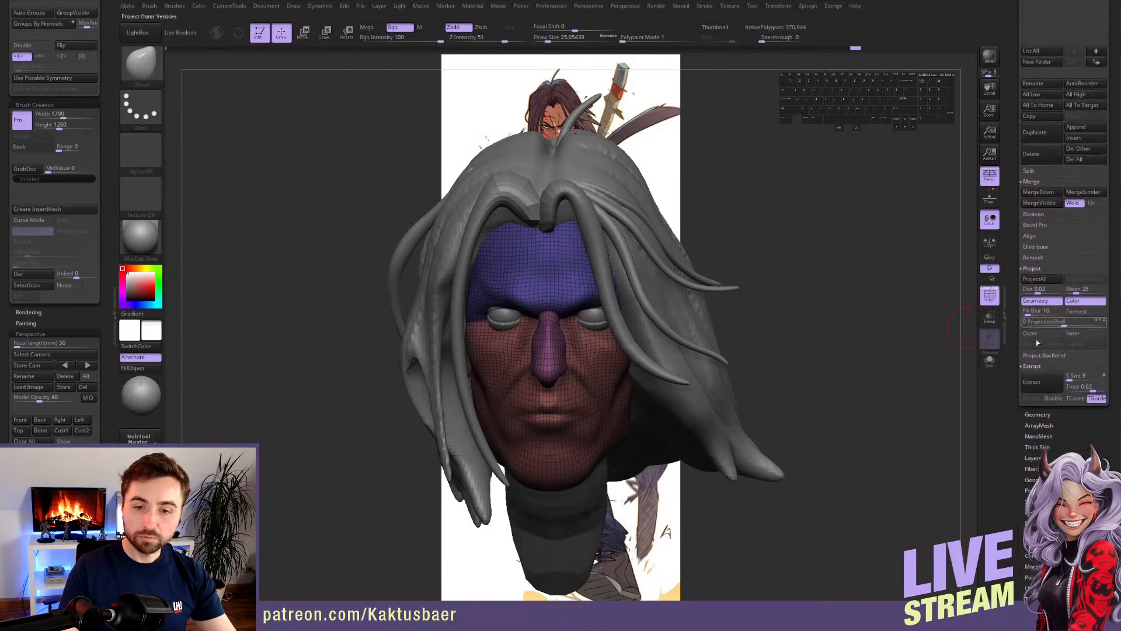
{"action": "scroll", "coordinate": [1033, 362], "scroll_direction": "down", "scroll_amount": 5}
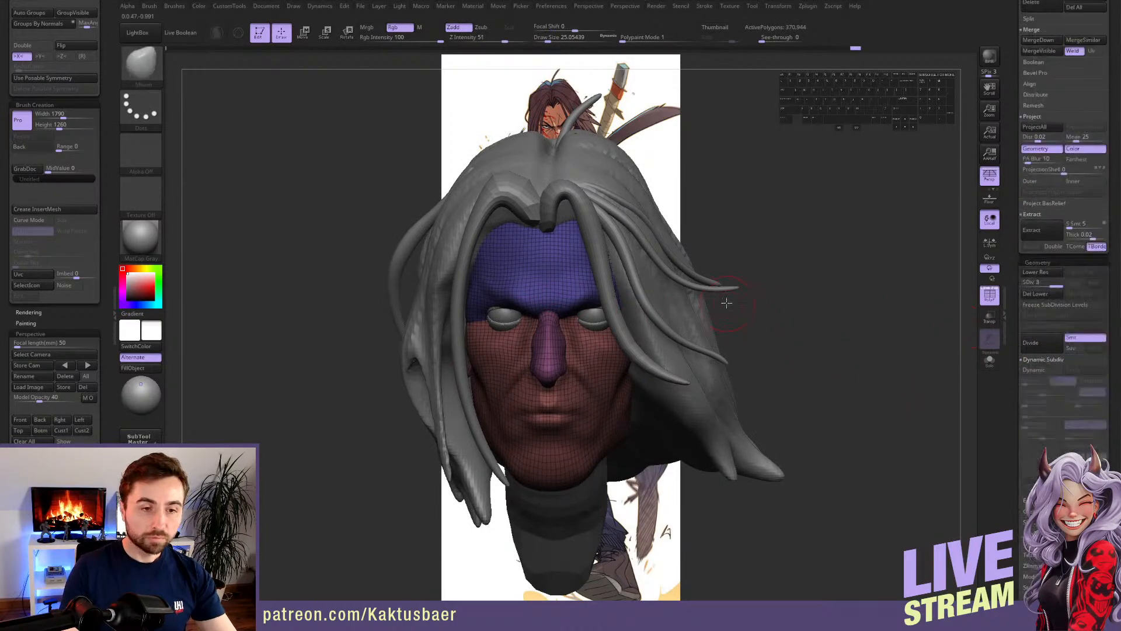
{"action": "key", "text": "shift+d"}
- Activate the ClayBuildup brush at a smaller size for the face and turn off the polyframe display
{"action": "right_click_drag", "start_coordinate": [583, 280], "coordinate": [573, 296], "text": "ctrl"}
{"action": "key", "text": "s"}
{"action": "left_click_drag", "start_coordinate": [573, 297], "coordinate": [566, 296]}
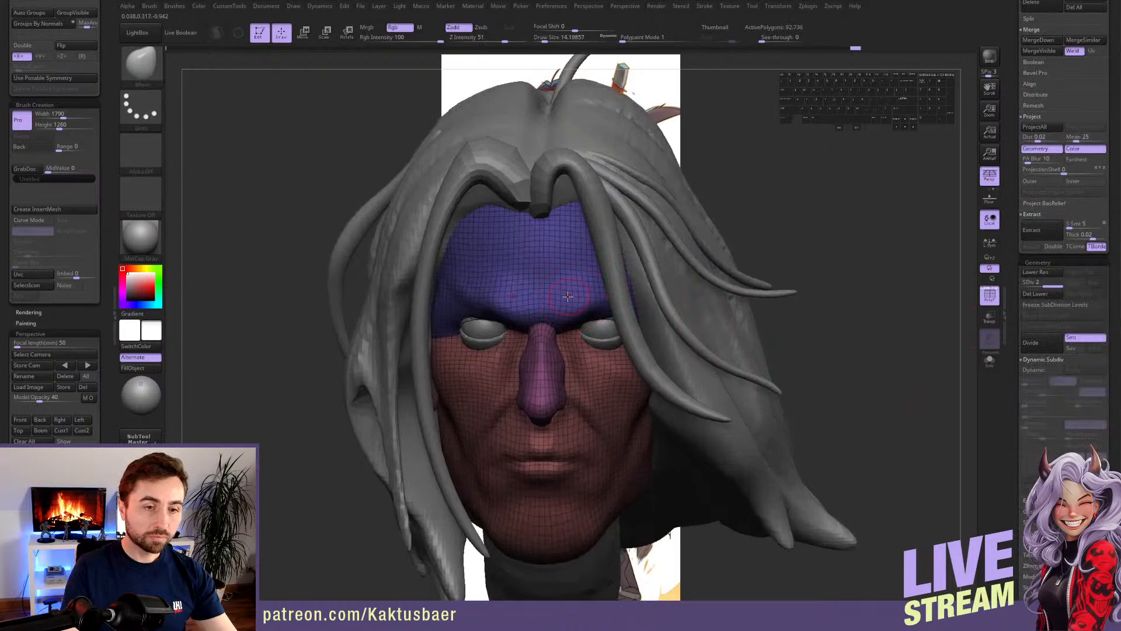
{"action": "right_click_drag", "start_coordinate": [568, 295], "coordinate": [555, 297]}
{"action": "right_click_drag", "start_coordinate": [583, 353], "coordinate": [559, 277], "text": "alt"}
{"action": "key", "text": "b"}
{"action": "key", "text": "t"}
{"action": "key", "text": "d"}
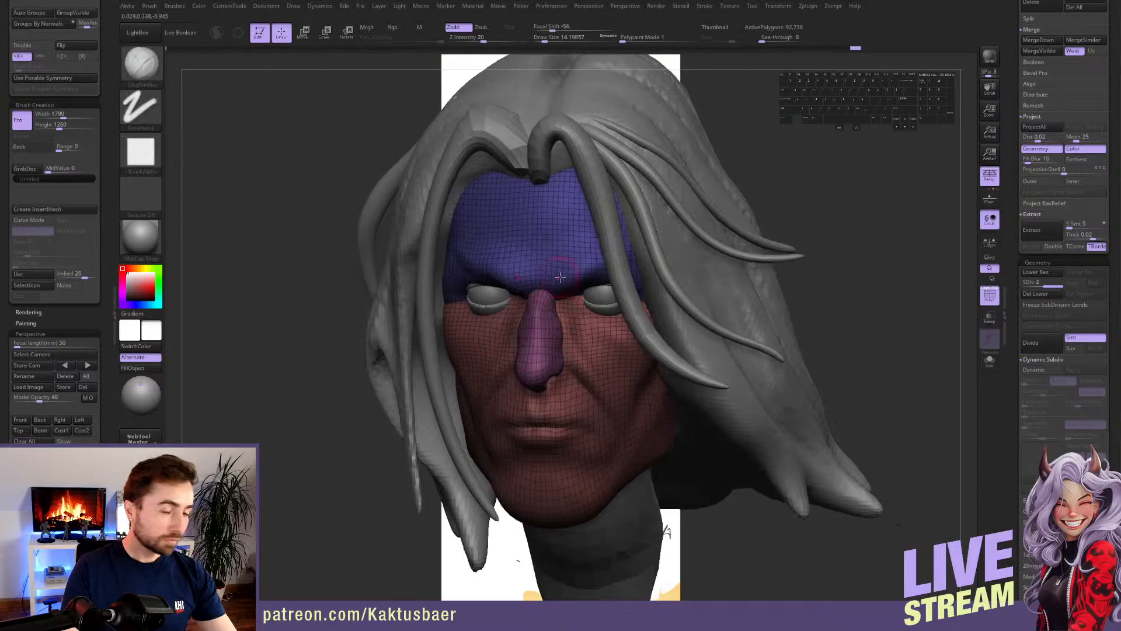
{"action": "left_click", "coordinate": [987, 294]}
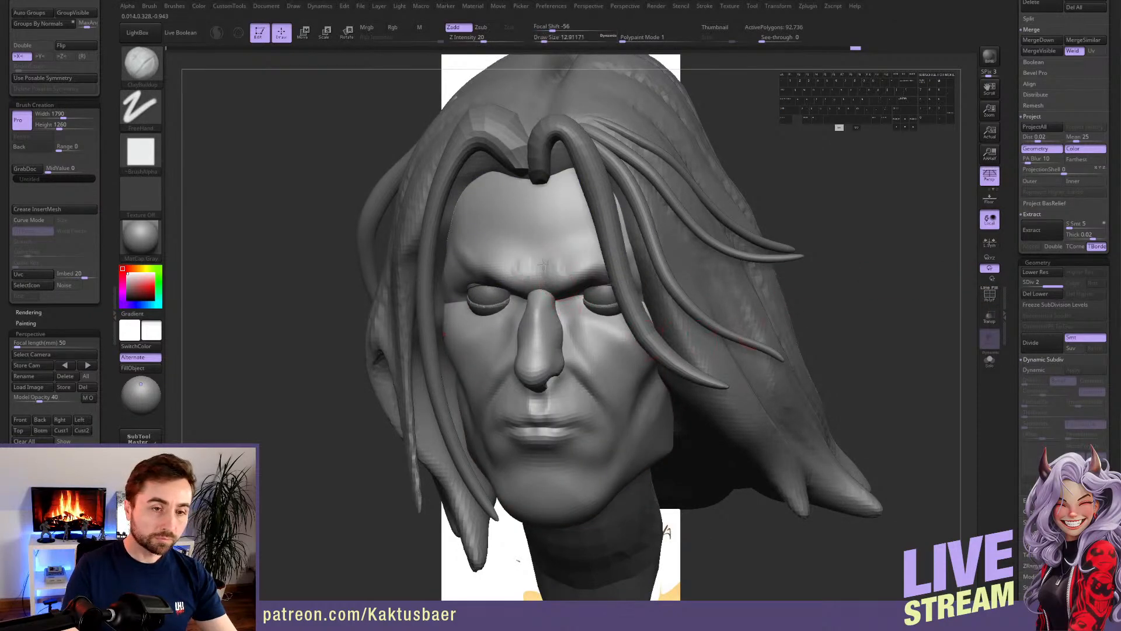
- Build up and carve the furrowed muscle forms above the inner brows with ClayBuildup
{"action": "left_click_drag", "start_coordinate": [564, 261], "coordinate": [567, 257]}
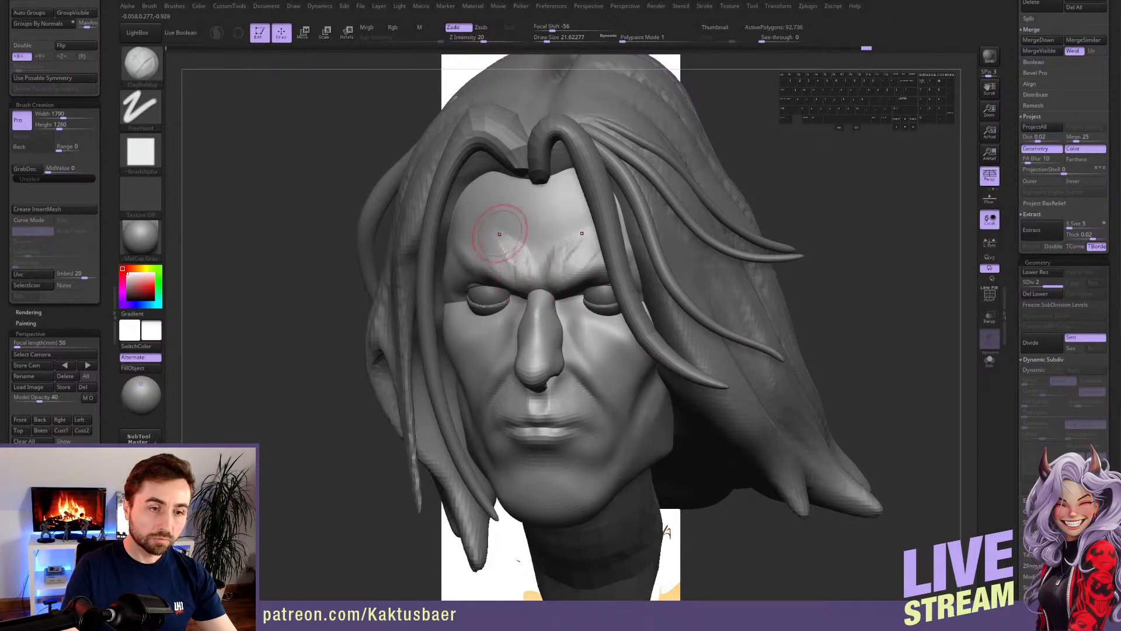
{"action": "left_click_drag", "start_coordinate": [500, 234], "coordinate": [509, 257]}
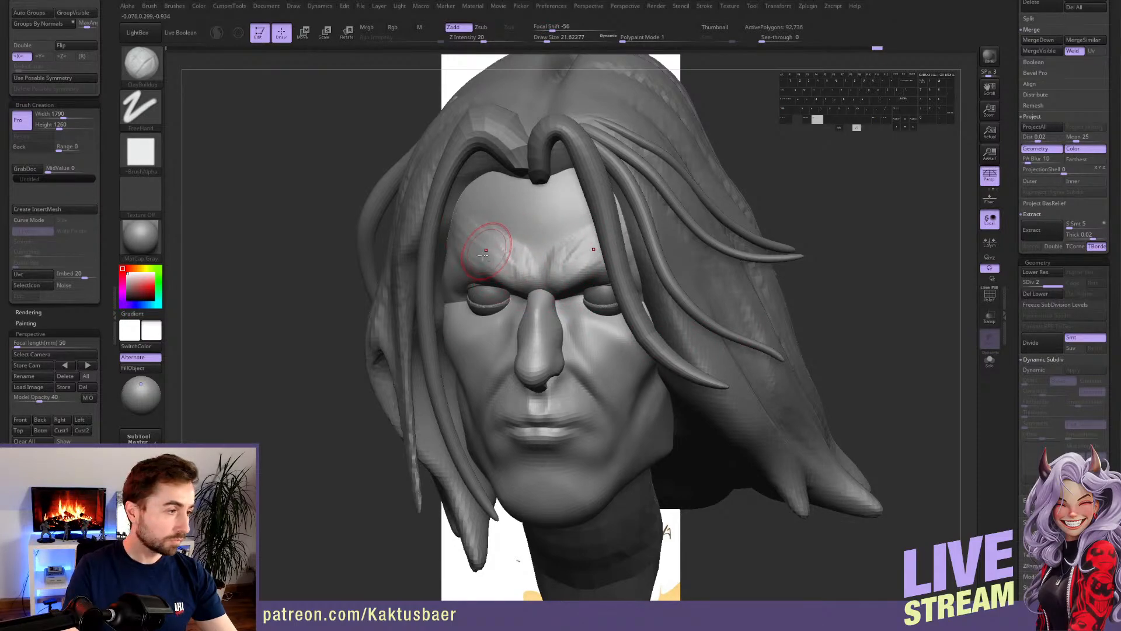
{"action": "right_click_drag", "start_coordinate": [483, 256], "coordinate": [473, 263], "text": "alt"}
{"action": "key", "text": "bracketleft"}
{"action": "mouse_move", "coordinate": [471, 227]}
{"action": "left_mouse_down", "text": "alt"}
{"action": "mouse_move", "coordinate": [455, 220]}
{"action": "mouse_move", "coordinate": [494, 256]}
{"action": "left_mouse_up", "text": "alt"}
- Sculpt vertical ClayBuildup strokes down the forehead toward the brows
{"action": "left_click_drag", "start_coordinate": [491, 191], "coordinate": [507, 242]}
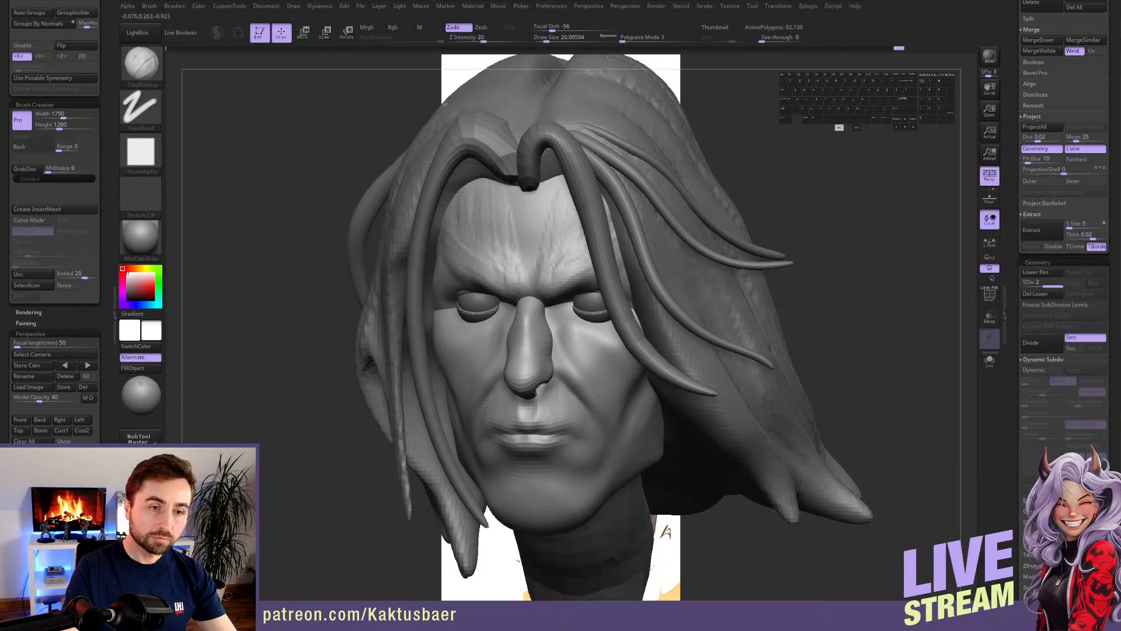
{"action": "key", "text": "s"}
{"action": "mouse_move", "coordinate": [479, 235]}
{"action": "left_mouse_down"}
{"action": "mouse_move", "coordinate": [469, 231]}
{"action": "mouse_move", "coordinate": [498, 278]}
{"action": "left_mouse_up"}
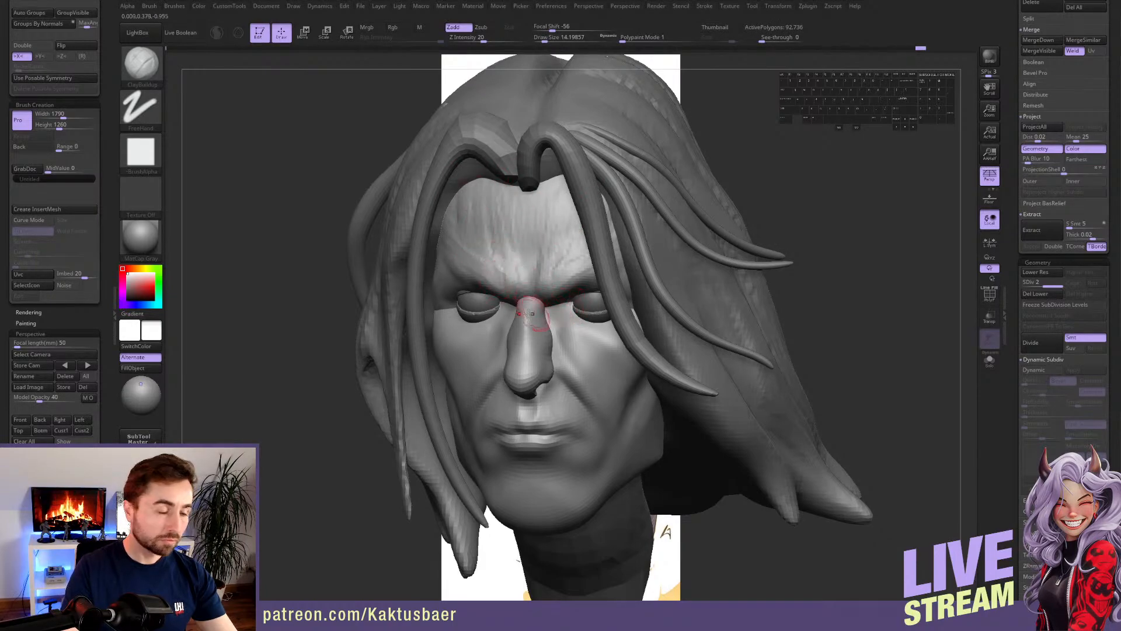
- Sculpt the frown creases between the brows at the root of the nose with a smaller ClayBuildup brush
{"action": "right_click_drag", "start_coordinate": [536, 335], "coordinate": [539, 278], "text": "alt"}
{"action": "key", "text": "s"}
{"action": "left_click_drag", "start_coordinate": [540, 278], "coordinate": [541, 268]}
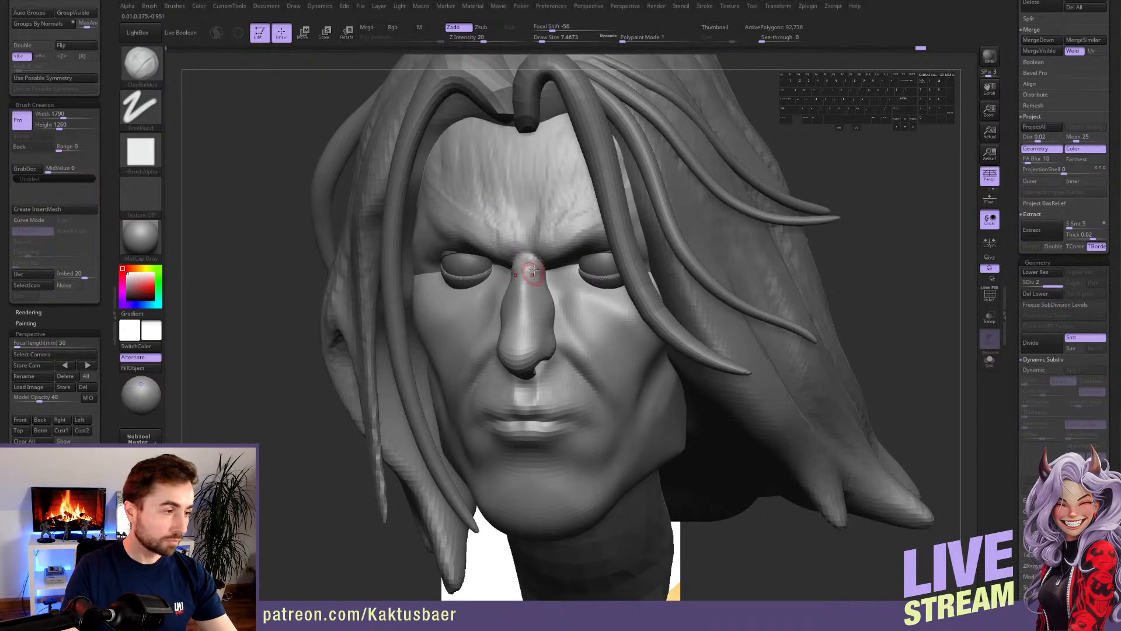
{"action": "left_click_drag", "start_coordinate": [530, 240], "coordinate": [530, 251]}
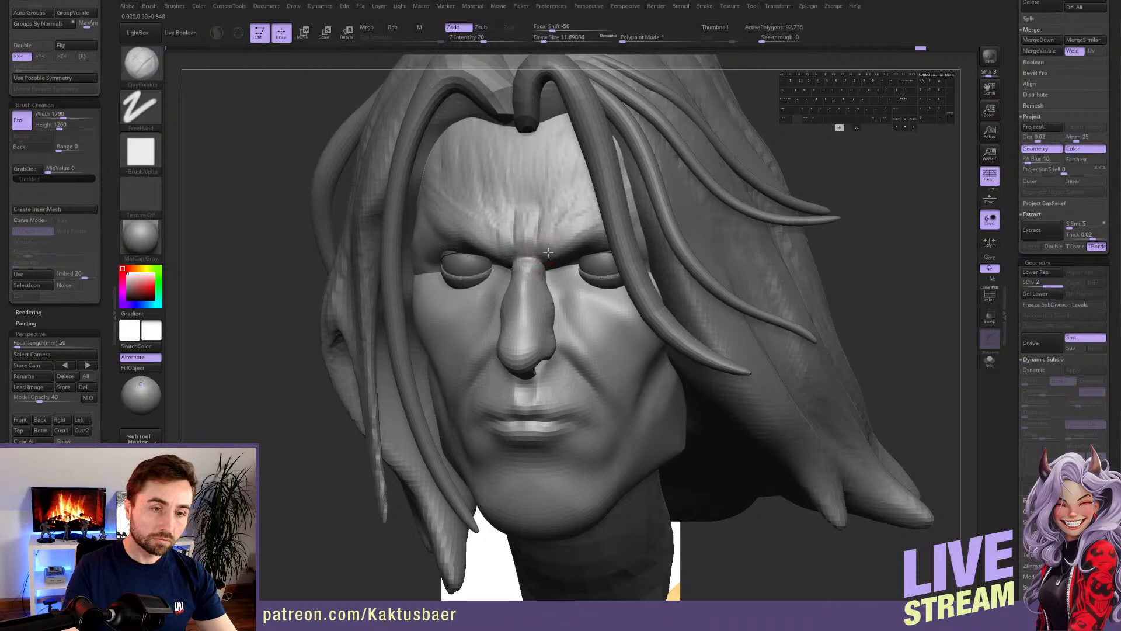
- Build up the area beside the nose below the inner eye corners with a resized ClayBuildup brush
{"action": "right_click_drag", "start_coordinate": [561, 252], "coordinate": [541, 229], "text": "alt"}
{"action": "key", "text": "s"}
{"action": "left_click_drag", "start_coordinate": [559, 273], "coordinate": [555, 272]}
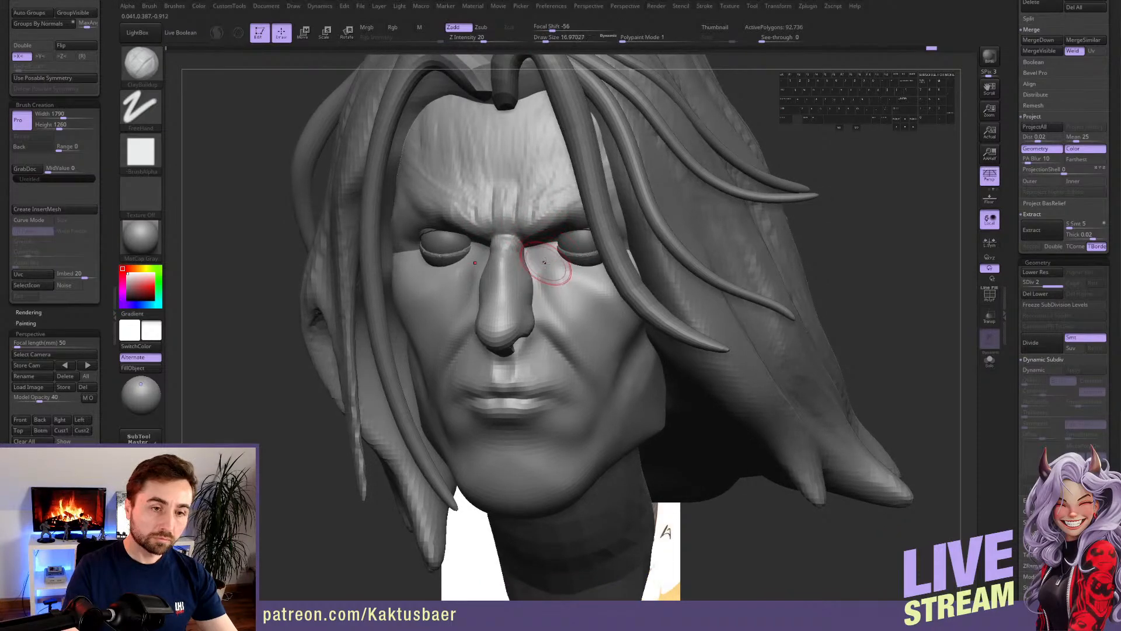
{"action": "mouse_move", "coordinate": [546, 266]}
{"action": "right_mouse_down"}
{"action": "mouse_move", "coordinate": [532, 268]}
{"action": "mouse_move", "coordinate": [543, 260]}
{"action": "right_mouse_up"}
{"action": "key", "text": "s"}
{"action": "mouse_move", "coordinate": [542, 257]}
{"action": "left_mouse_down"}
{"action": "mouse_move", "coordinate": [531, 262]}
{"action": "mouse_move", "coordinate": [547, 290]}
{"action": "left_mouse_up"}
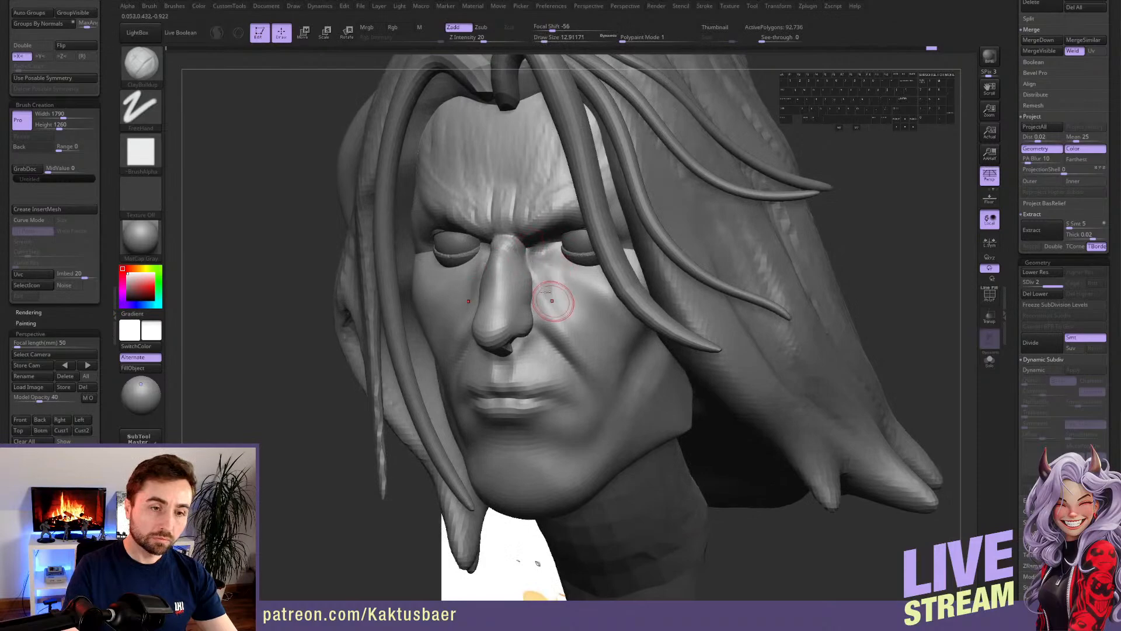
- Shape the bridge and side planes of the nose by adding and carving with ClayBuildup
{"action": "right_click_drag", "start_coordinate": [542, 280], "coordinate": [510, 245], "text": "alt"}
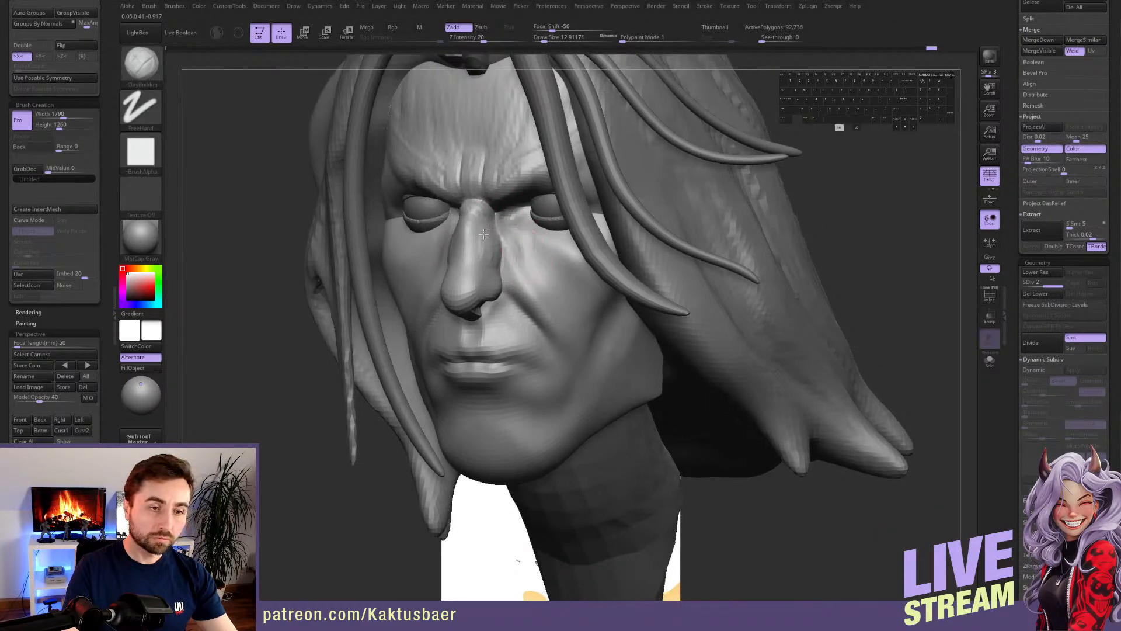
{"action": "left_click_drag", "start_coordinate": [504, 244], "coordinate": [480, 253]}
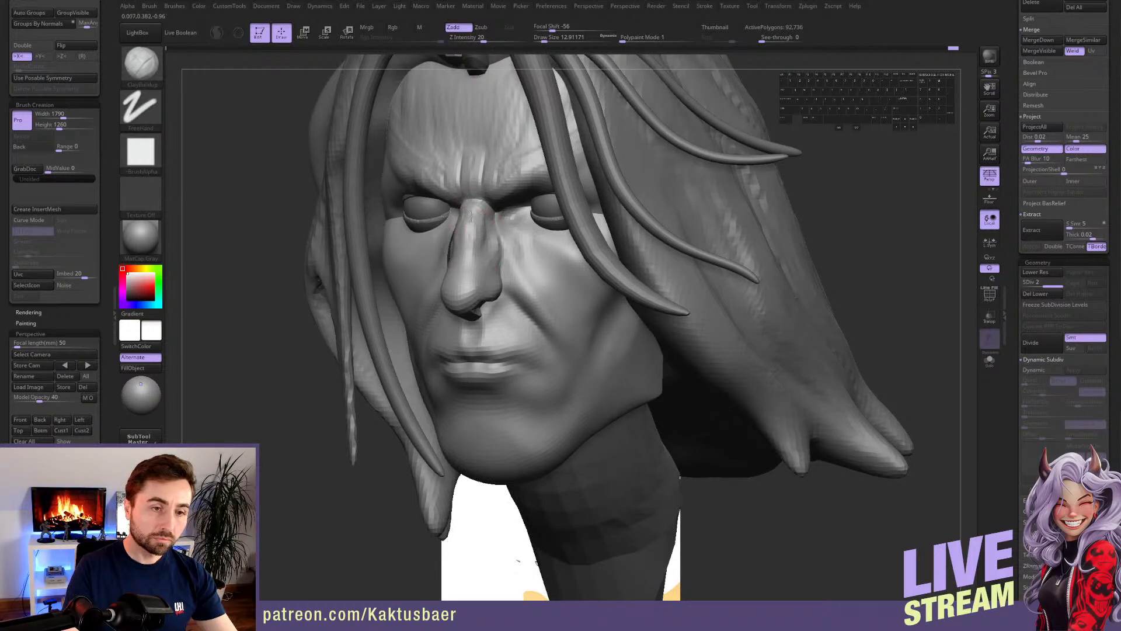
{"action": "left_click_drag", "start_coordinate": [478, 249], "coordinate": [467, 260], "text": "alt"}
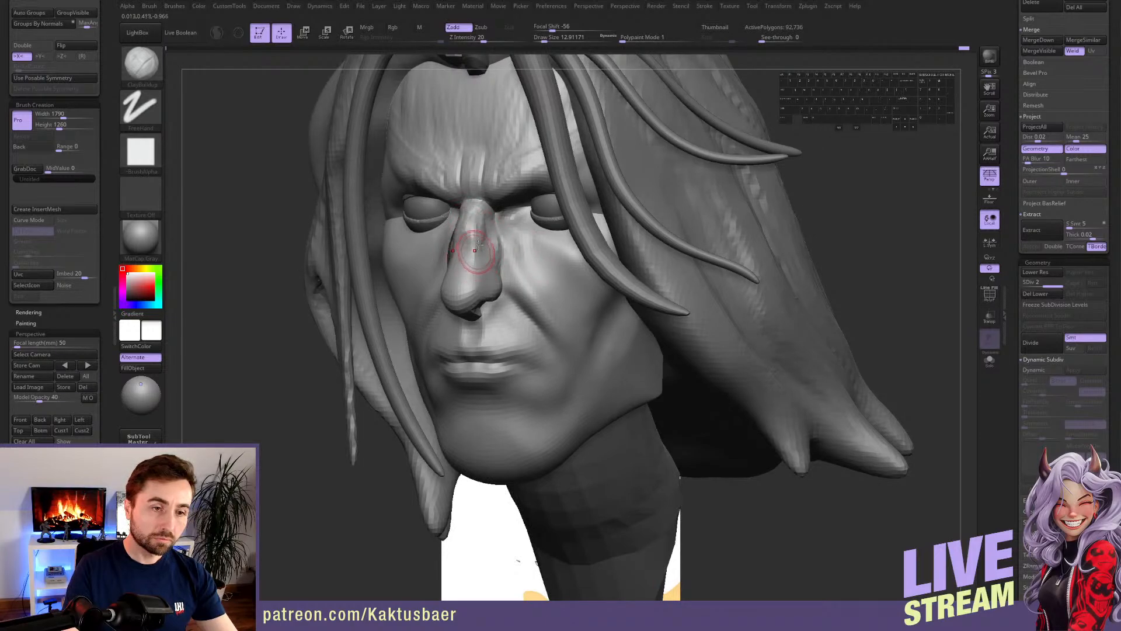
- Refine the root of the nose and the inner eye corners with resized ClayBuildup strokes
{"action": "key", "text": "s"}
{"action": "mouse_move", "coordinate": [479, 203]}
{"action": "left_mouse_down"}
{"action": "mouse_move", "coordinate": [470, 201]}
{"action": "mouse_move", "coordinate": [479, 205]}
{"action": "left_mouse_up"}
{"action": "left_click_drag", "start_coordinate": [474, 202], "coordinate": [480, 206]}
{"action": "right_click_drag", "start_coordinate": [513, 221], "coordinate": [516, 202]}
{"action": "key", "text": "s"}
{"action": "left_click_drag", "start_coordinate": [508, 201], "coordinate": [513, 201]}
- Switch to the Move brush and adjust the profile of the nose bridge
{"action": "mouse_move", "coordinate": [506, 216]}
{"action": "right_mouse_down", "text": "alt"}
{"action": "mouse_move", "coordinate": [497, 233]}
{"action": "mouse_move", "coordinate": [672, 228]}
{"action": "mouse_move", "coordinate": [642, 245]}
{"action": "mouse_move", "coordinate": [513, 236]}
{"action": "mouse_move", "coordinate": [538, 229]}
{"action": "mouse_move", "coordinate": [538, 252]}
{"action": "mouse_move", "coordinate": [506, 229]}
{"action": "mouse_move", "coordinate": [478, 241]}
{"action": "mouse_move", "coordinate": [487, 235]}
{"action": "right_mouse_up", "text": "alt"}
{"action": "key", "text": "alt+q"}
{"action": "key", "text": "b"}
{"action": "key", "text": "m"}
{"action": "key", "text": "v"}
{"action": "left_click_drag", "start_coordinate": [480, 228], "coordinate": [473, 221]}
{"action": "key", "text": "s"}
- Carve the temple and the side plane of the forehead with an enlarged ClayBuildup brush
{"action": "mouse_move", "coordinate": [534, 236]}
{"action": "right_mouse_down"}
{"action": "mouse_move", "coordinate": [504, 258]}
{"action": "mouse_move", "coordinate": [560, 265]}
{"action": "right_mouse_up"}
{"action": "key", "text": "b"}
{"action": "key", "text": "c"}
{"action": "key", "text": "b"}
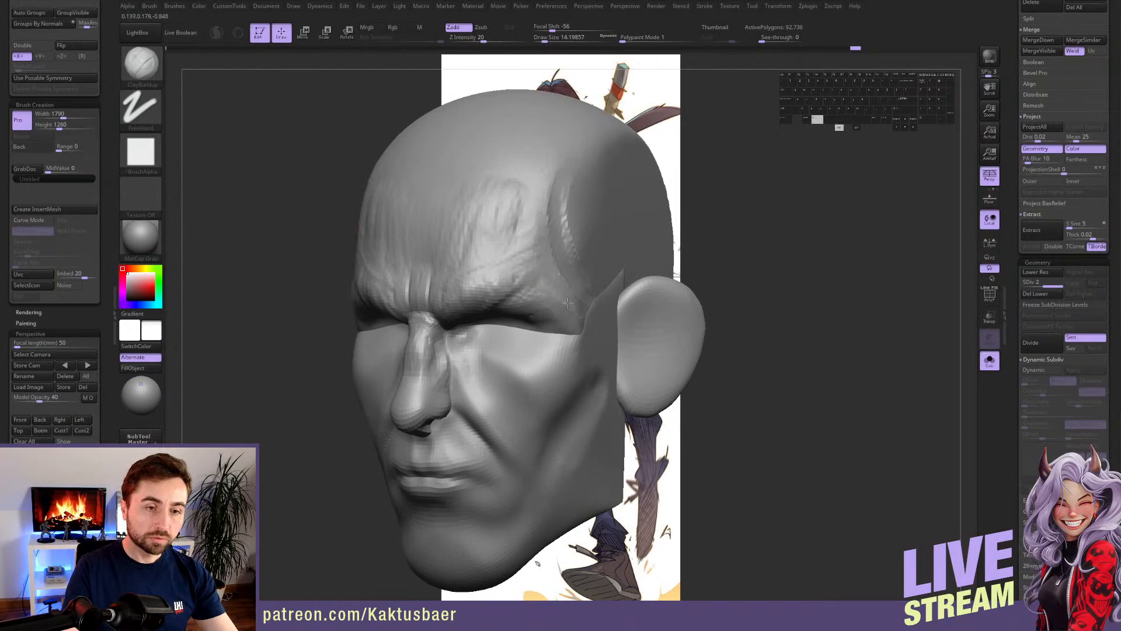
{"action": "key", "text": "bracketright"}
{"action": "left_click_drag", "start_coordinate": [573, 316], "coordinate": [565, 324], "text": "alt"}
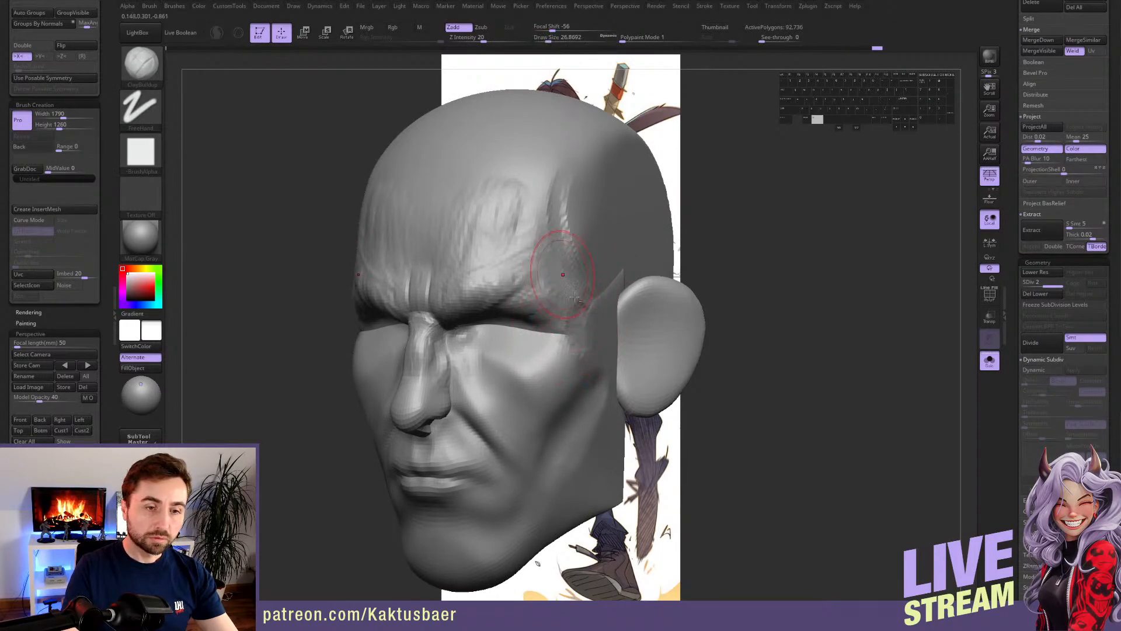
{"action": "mouse_move", "coordinate": [561, 195]}
{"action": "left_mouse_down", "text": "alt"}
{"action": "mouse_move", "coordinate": [548, 257]}
{"action": "mouse_move", "coordinate": [537, 185]}
{"action": "left_mouse_up", "text": "alt"}
{"action": "mouse_move", "coordinate": [523, 229]}
{"action": "left_mouse_down", "text": "alt"}
{"action": "mouse_move", "coordinate": [536, 238]}
{"action": "mouse_move", "coordinate": [501, 261]}
{"action": "mouse_move", "coordinate": [544, 263]}
{"action": "mouse_move", "coordinate": [533, 256]}
{"action": "mouse_move", "coordinate": [513, 271]}
{"action": "left_mouse_up", "text": "alt"}
- Bring the hidden subtools back into view and build up the cheek fold beside the nose with a smaller ClayBuildup brush
{"action": "key", "text": "s"}
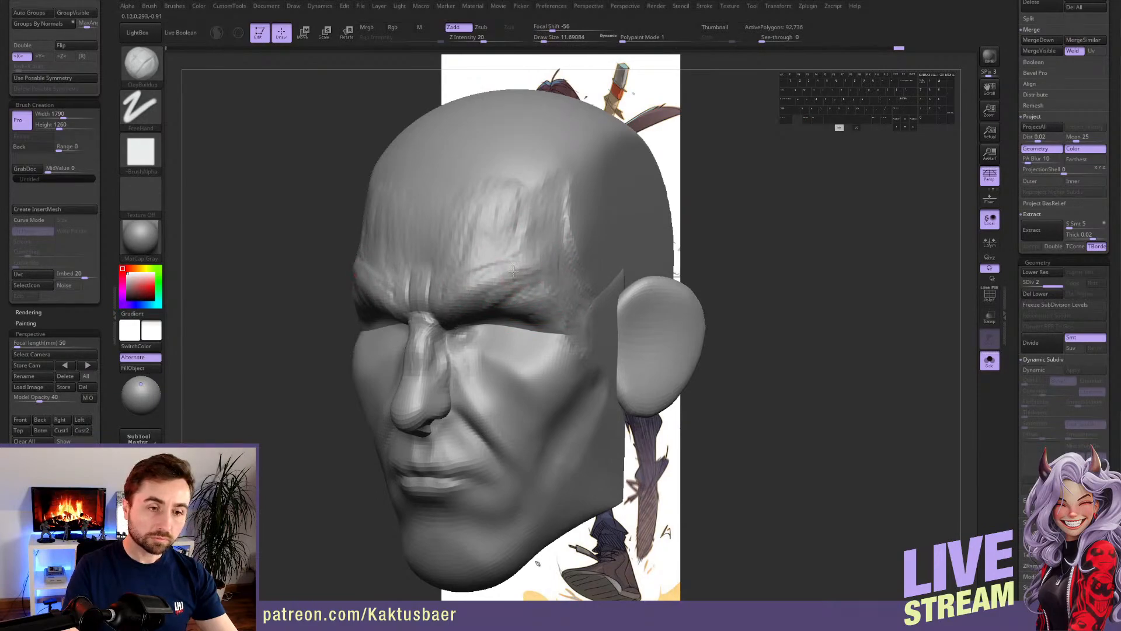
{"action": "key", "text": "shift+s"}
{"action": "right_click_drag", "start_coordinate": [518, 282], "coordinate": [503, 256]}
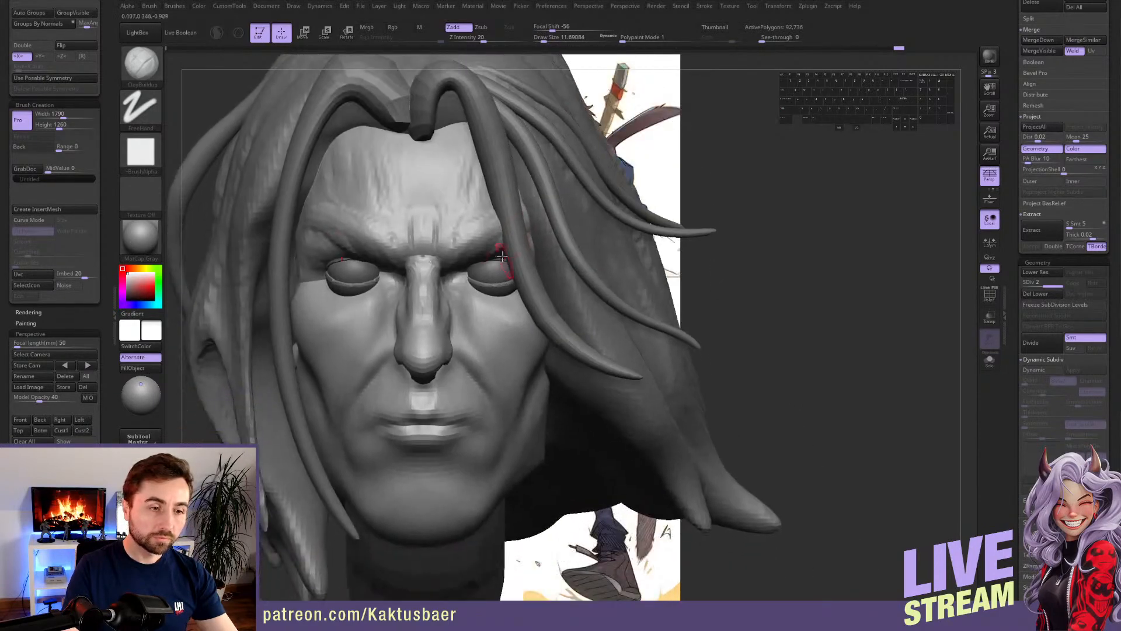
{"action": "right_click_drag", "start_coordinate": [462, 289], "coordinate": [467, 330]}
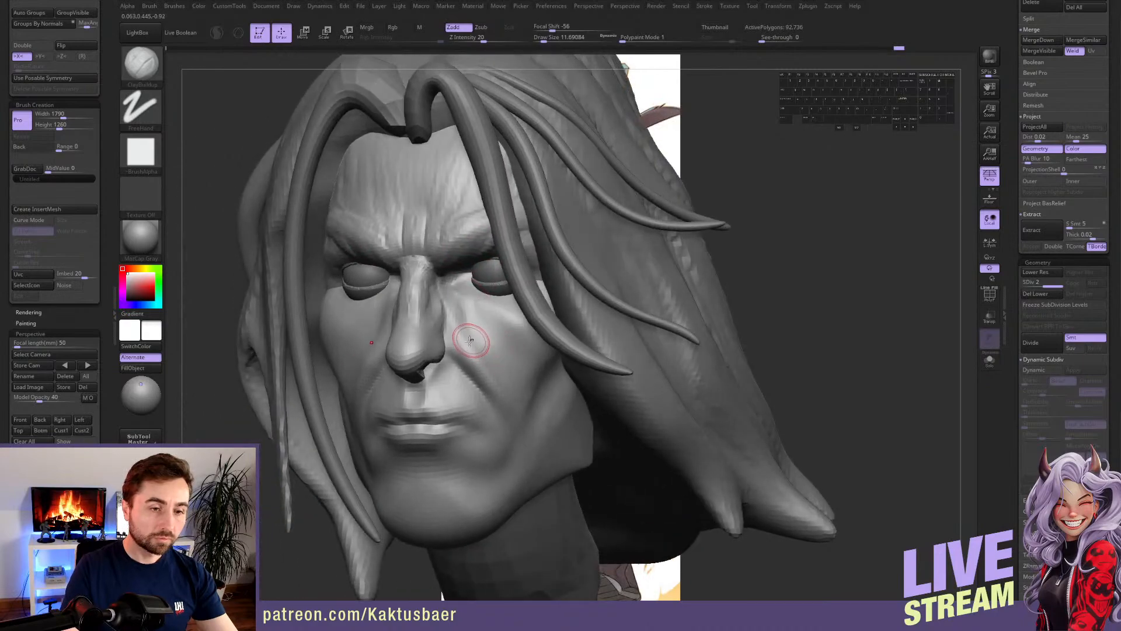
{"action": "mouse_move", "coordinate": [451, 315]}
{"action": "left_mouse_down"}
{"action": "mouse_move", "coordinate": [494, 368]}
{"action": "mouse_move", "coordinate": [458, 341]}
{"action": "left_mouse_up"}
{"action": "right_click_drag", "start_coordinate": [514, 415], "coordinate": [504, 365], "text": "alt"}
- Reshape the cheek fold and the area around the mouth corner with a resized Move brush
{"action": "key", "text": "b"}
{"action": "key", "text": "m"}
{"action": "key", "text": "v"}
{"action": "key", "text": "s"}
{"action": "mouse_move", "coordinate": [460, 357]}
{"action": "left_mouse_down"}
{"action": "mouse_move", "coordinate": [470, 356]}
{"action": "mouse_move", "coordinate": [465, 379]}
{"action": "left_mouse_up"}
{"action": "key", "text": "s"}
{"action": "left_click_drag", "start_coordinate": [465, 377], "coordinate": [472, 374]}
{"action": "right_click_drag", "start_coordinate": [473, 374], "coordinate": [474, 355], "text": "alt"}
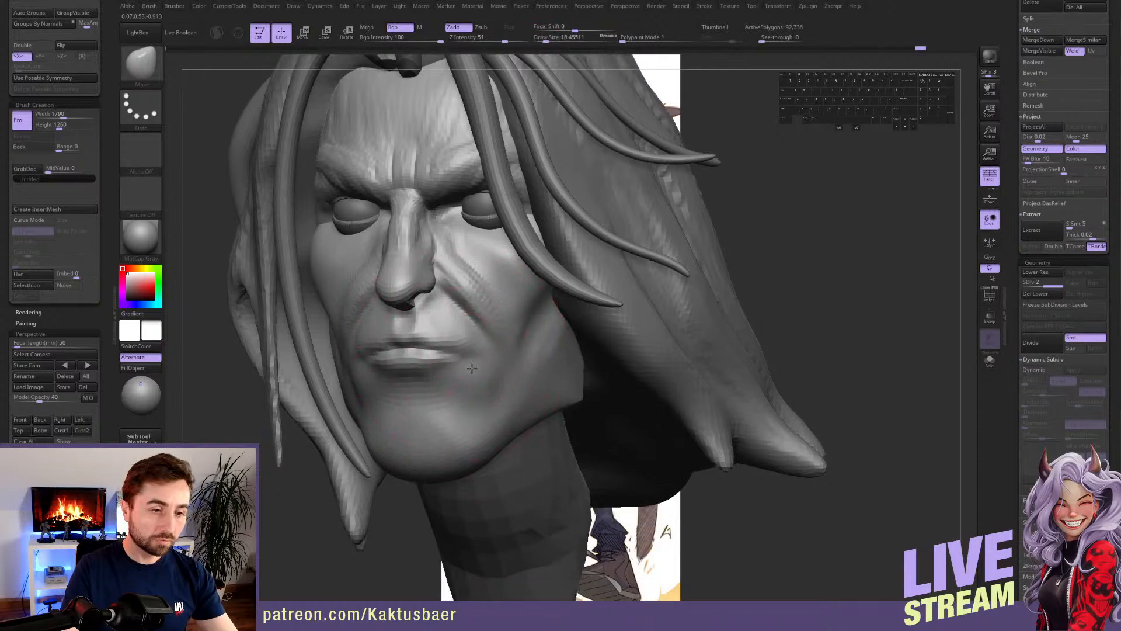
{"action": "key", "text": "s"}
{"action": "left_click_drag", "start_coordinate": [473, 374], "coordinate": [470, 373]}
- Mask the whole head except the nose
{"action": "key", "text": "b"}
{"action": "key", "text": "c"}
{"action": "key", "text": "b"}
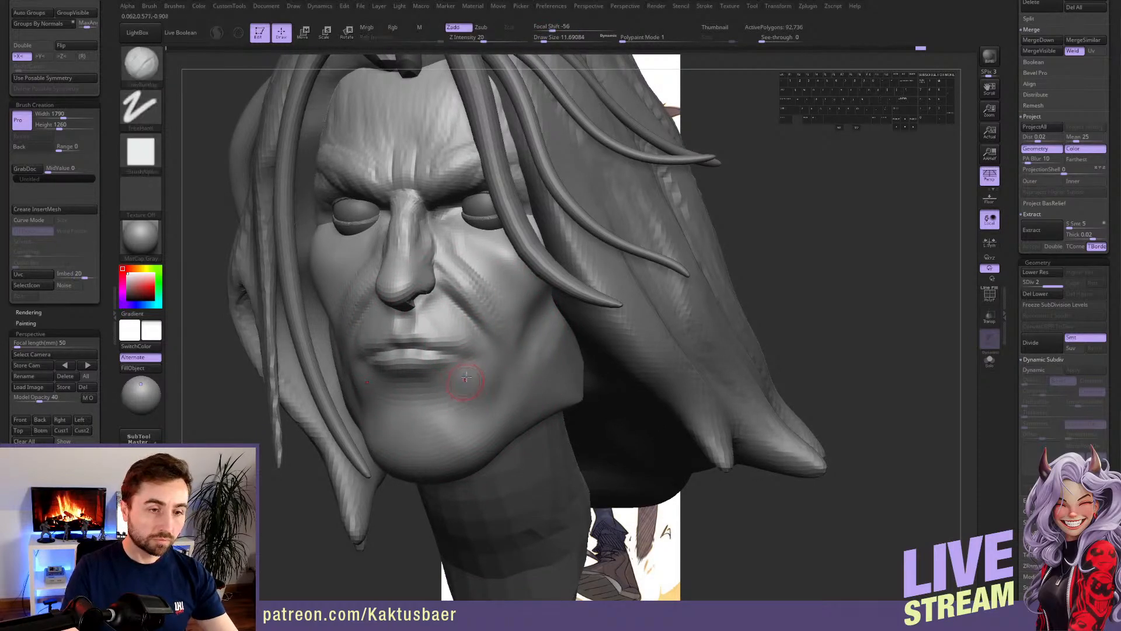
{"action": "mouse_move", "coordinate": [427, 305]}
{"action": "right_mouse_down"}
{"action": "mouse_move", "coordinate": [392, 295]}
{"action": "mouse_move", "coordinate": [413, 274]}
{"action": "mouse_move", "coordinate": [429, 282]}
{"action": "right_mouse_up"}
{"action": "key", "text": "4"}
{"action": "key", "text": "r"}
{"action": "left_click", "coordinate": [414, 274], "text": "ctrl"}
{"action": "key", "text": "q"}
{"action": "key", "text": "2"}
- Pull the nostril wing and the underside of the nose into shape with a resized Move brush
{"action": "left_click_drag", "start_coordinate": [544, 37], "coordinate": [546, 37]}
{"action": "left_click_drag", "start_coordinate": [427, 283], "coordinate": [429, 288]}
{"action": "key", "text": "s"}
{"action": "key", "text": "s"}
{"action": "left_click_drag", "start_coordinate": [430, 283], "coordinate": [430, 273]}
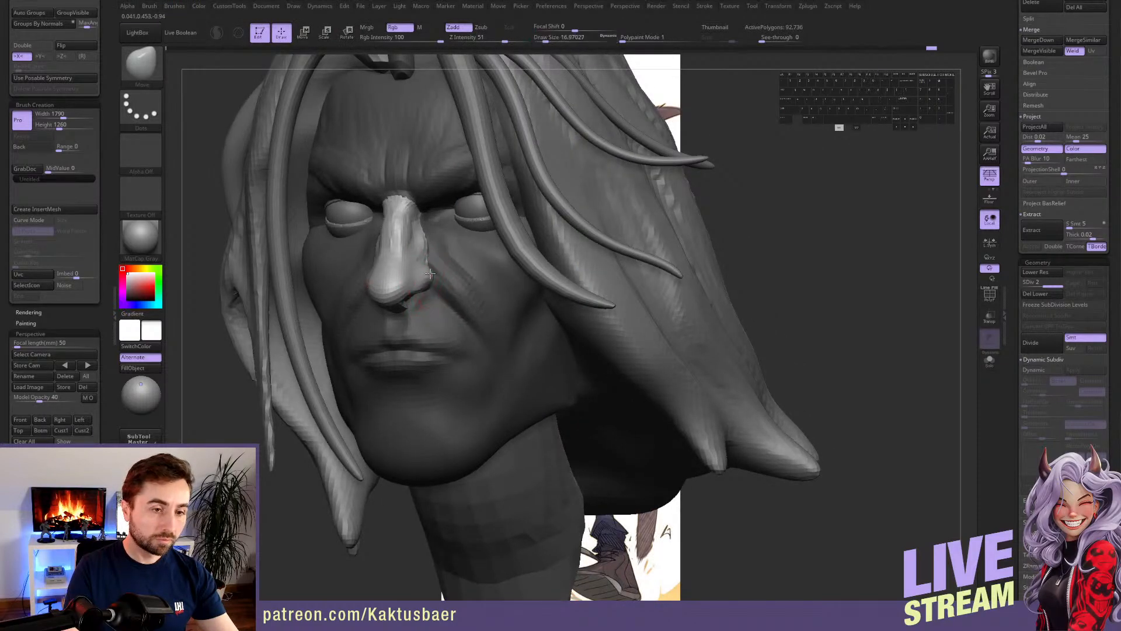
{"action": "right_click_drag", "start_coordinate": [416, 287], "coordinate": [341, 283]}
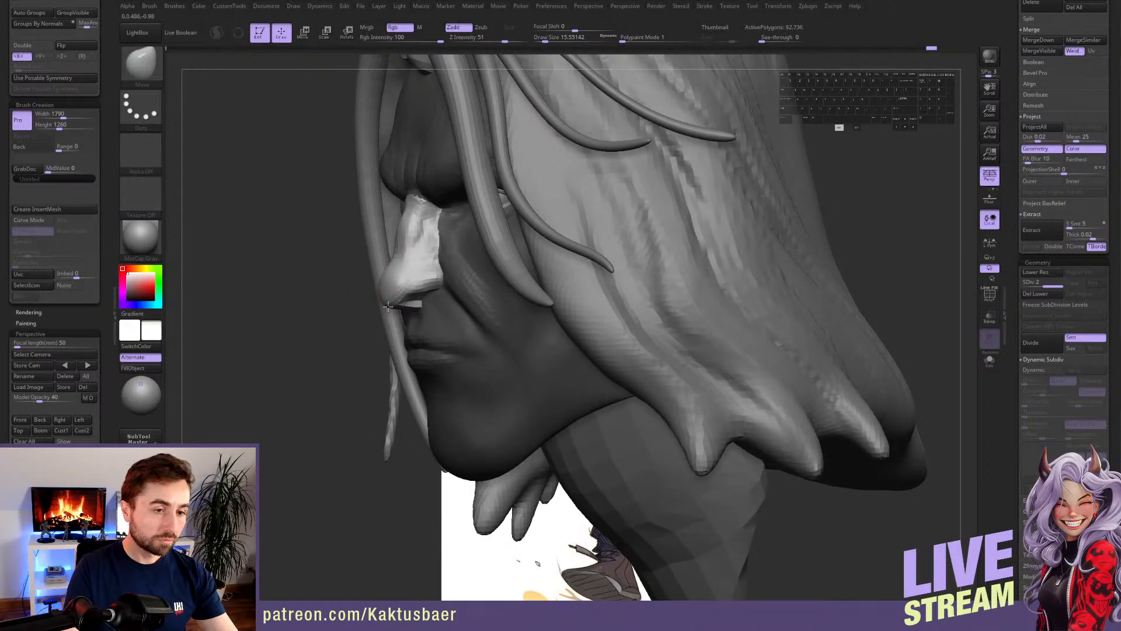
{"action": "right_click_drag", "start_coordinate": [396, 292], "coordinate": [470, 292]}
{"action": "left_click_drag", "start_coordinate": [398, 289], "coordinate": [398, 291]}
- Widen and refine the nostril wings with further resized Move strokes, checking them from several angles
{"action": "mouse_move", "coordinate": [398, 291]}
{"action": "right_mouse_down"}
{"action": "mouse_move", "coordinate": [432, 288]}
{"action": "mouse_move", "coordinate": [415, 286]}
{"action": "right_mouse_up"}
{"action": "key", "text": "s"}
{"action": "left_click_drag", "start_coordinate": [411, 287], "coordinate": [415, 286]}
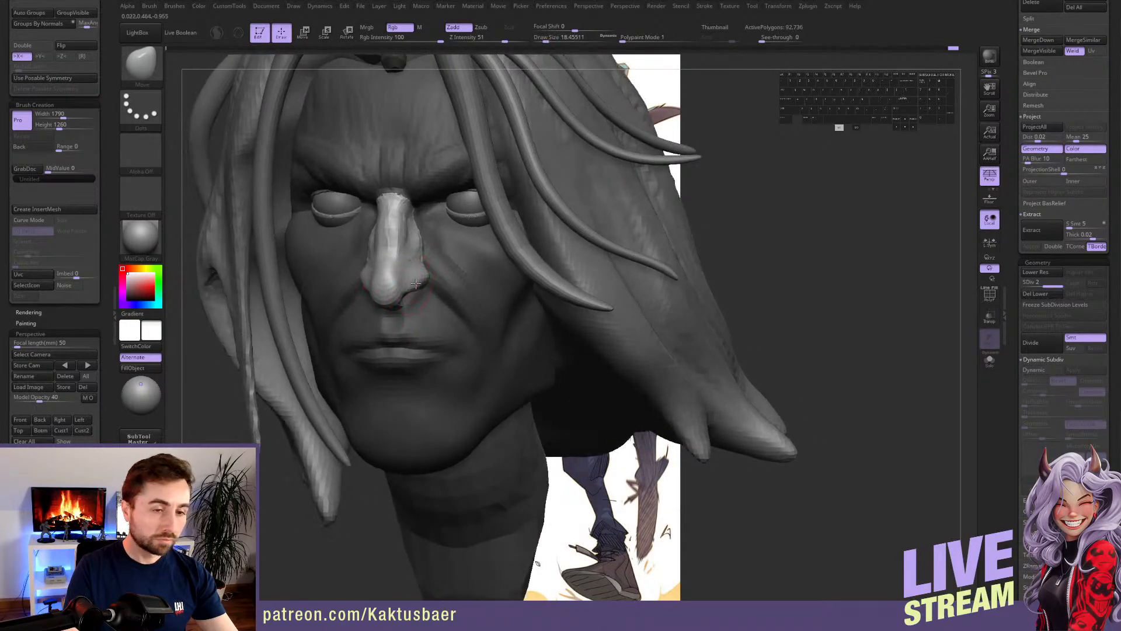
{"action": "mouse_move", "coordinate": [419, 287]}
{"action": "right_mouse_down"}
{"action": "mouse_move", "coordinate": [393, 288]}
{"action": "mouse_move", "coordinate": [427, 288]}
{"action": "right_mouse_up"}
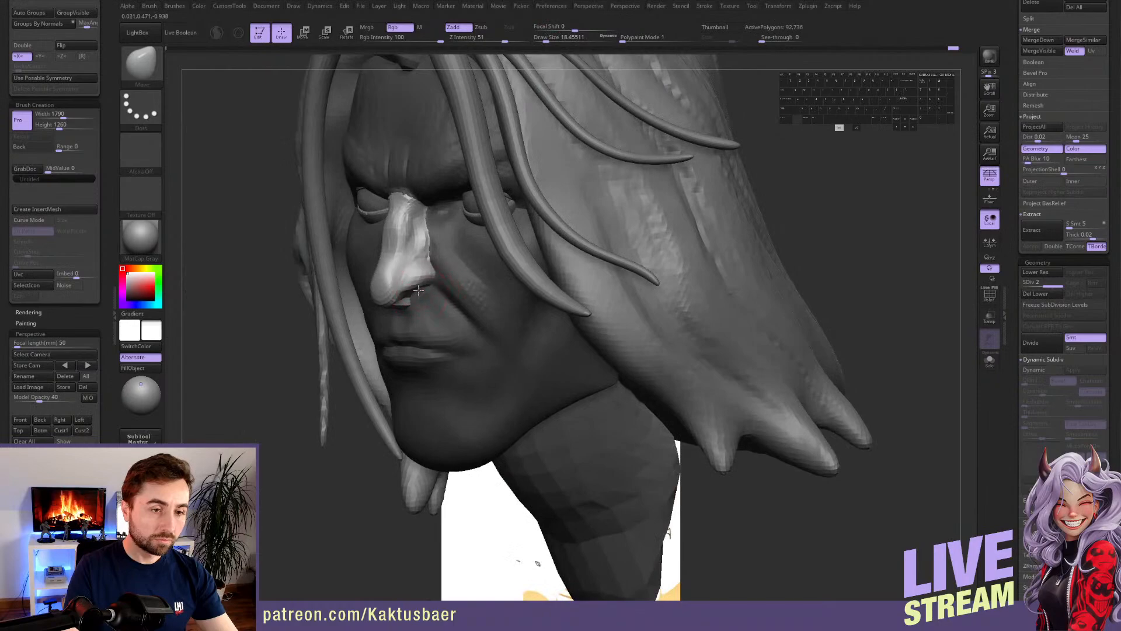
{"action": "left_click_drag", "start_coordinate": [418, 290], "coordinate": [422, 285]}
{"action": "key", "text": "s"}
{"action": "left_click_drag", "start_coordinate": [430, 274], "coordinate": [425, 275]}
{"action": "mouse_move", "coordinate": [412, 239]}
{"action": "right_mouse_down"}
{"action": "mouse_move", "coordinate": [432, 239]}
{"action": "mouse_move", "coordinate": [447, 286]}
{"action": "mouse_move", "coordinate": [433, 266]}
{"action": "right_mouse_up"}
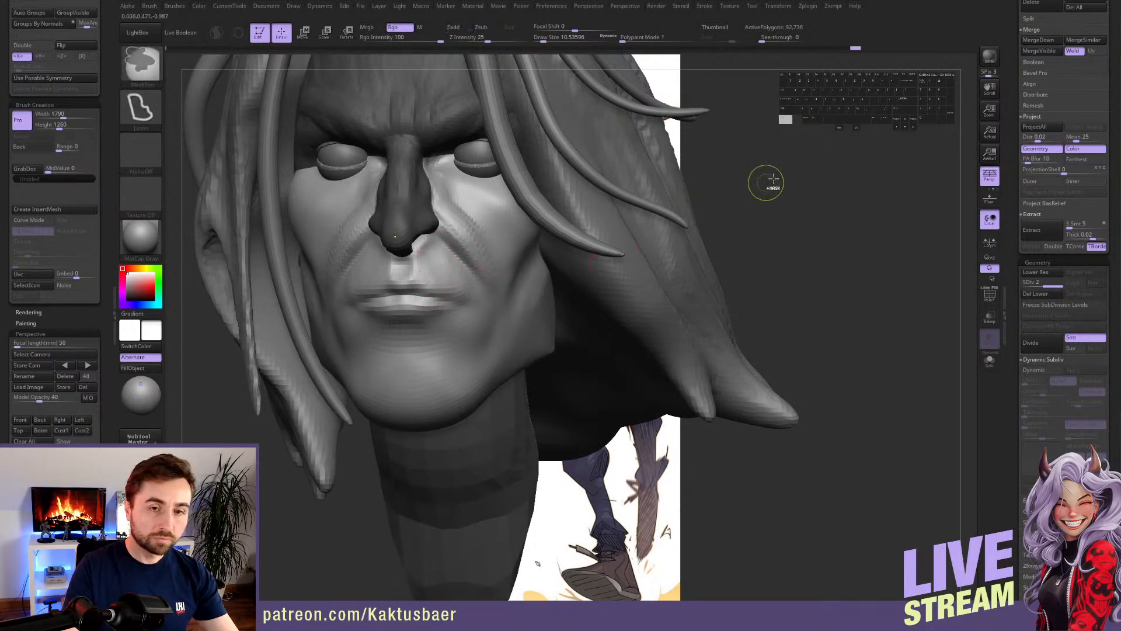
- Clear the nose mask and isolate the lower face section on its own
{"action": "left_click_drag", "start_coordinate": [766, 183], "coordinate": [777, 196], "text": "ctrl"}
{"action": "right_click_drag", "start_coordinate": [432, 270], "coordinate": [448, 280]}
{"action": "left_click", "coordinate": [446, 282], "text": "ctrl+shift"}
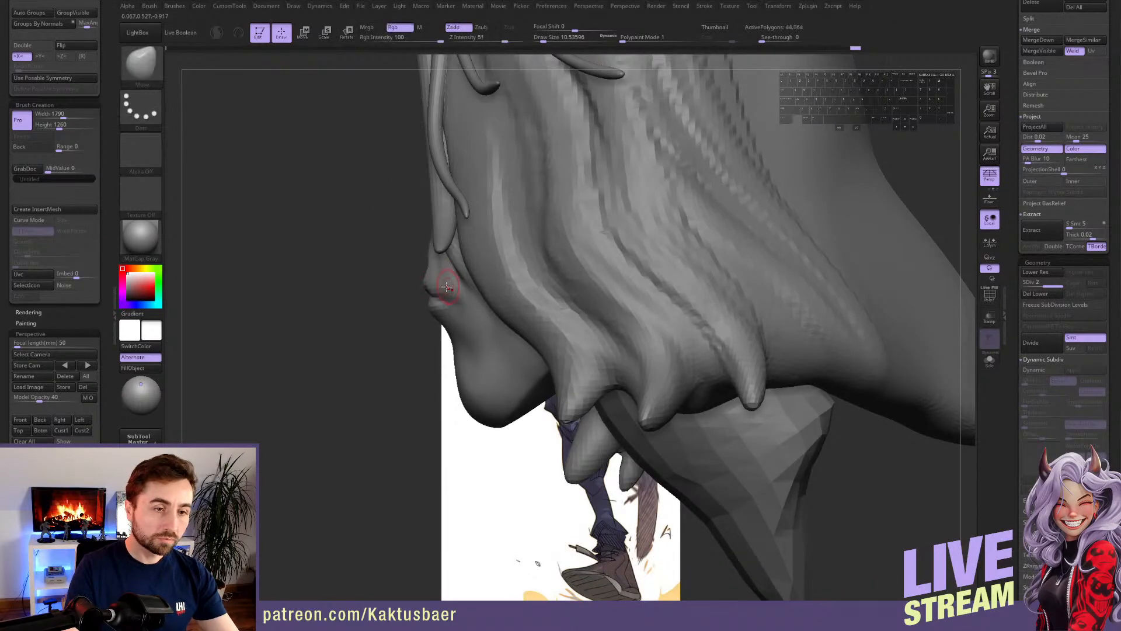
{"action": "key", "text": "shift+s"}
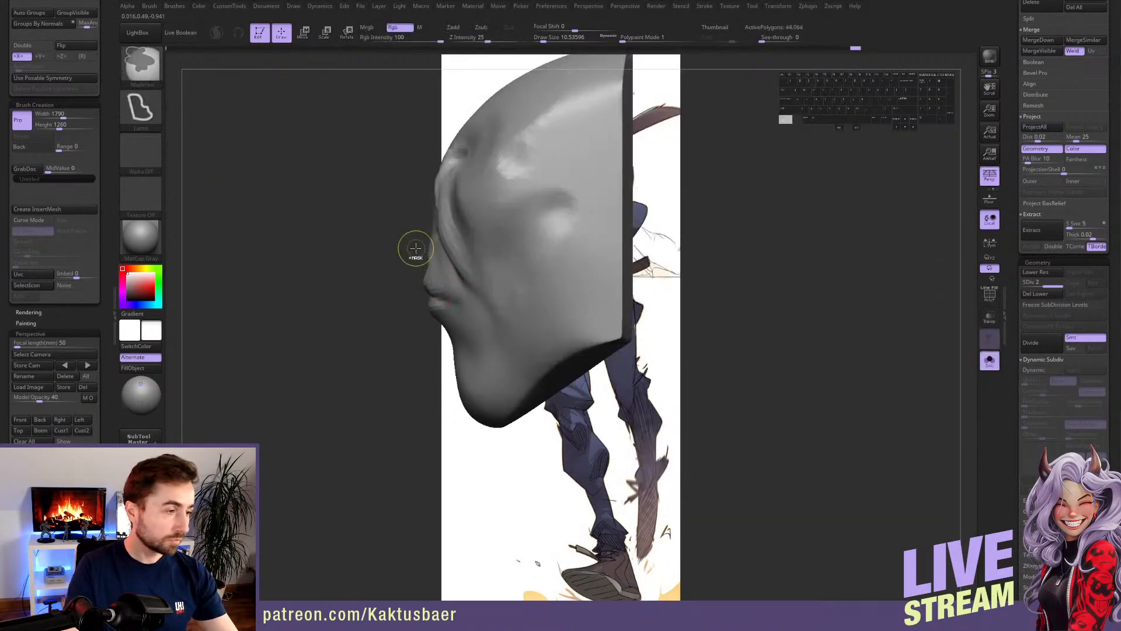
- Mask a moustache shape above the lip and down past the mouth corners, and extract it at 0.02 thickness
{"action": "mouse_move", "coordinate": [450, 261]}
{"action": "left_mouse_down", "text": "ctrl"}
{"action": "mouse_move", "coordinate": [482, 348]}
{"action": "mouse_move", "coordinate": [445, 292]}
{"action": "mouse_move", "coordinate": [412, 283]}
{"action": "left_mouse_up", "text": "ctrl"}
{"action": "right_click_drag", "start_coordinate": [408, 285], "coordinate": [455, 272]}
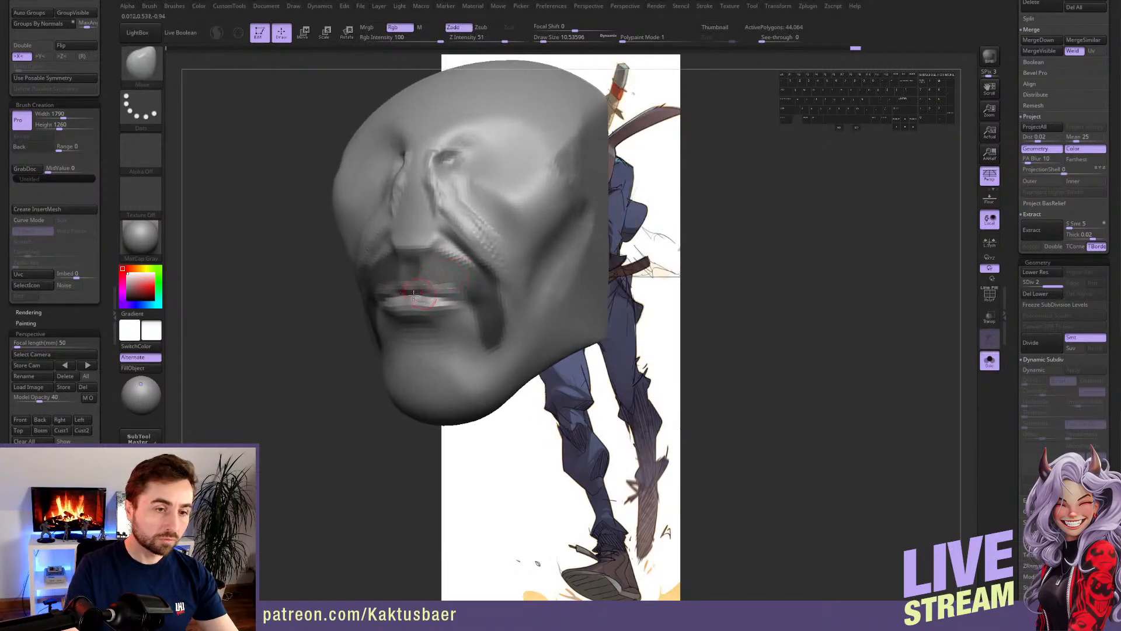
{"action": "left_click", "coordinate": [1032, 229]}
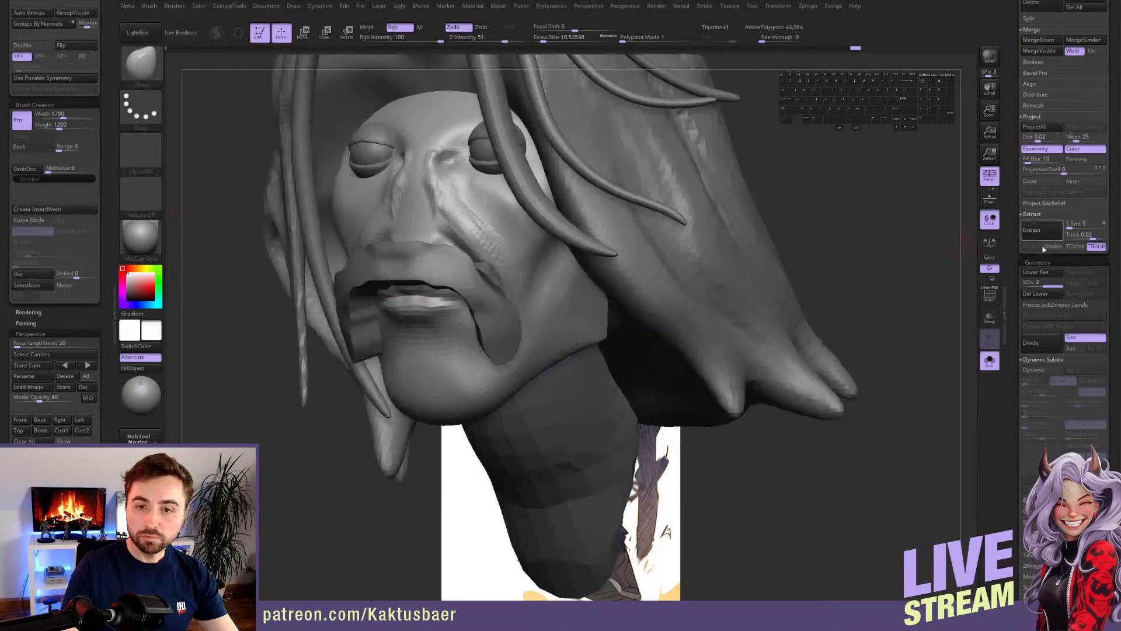
{"action": "left_click", "coordinate": [1032, 246]}
{"action": "left_click_drag", "start_coordinate": [839, 225], "coordinate": [774, 275], "text": "ctrl"}
{"action": "key", "text": "alt+s"}
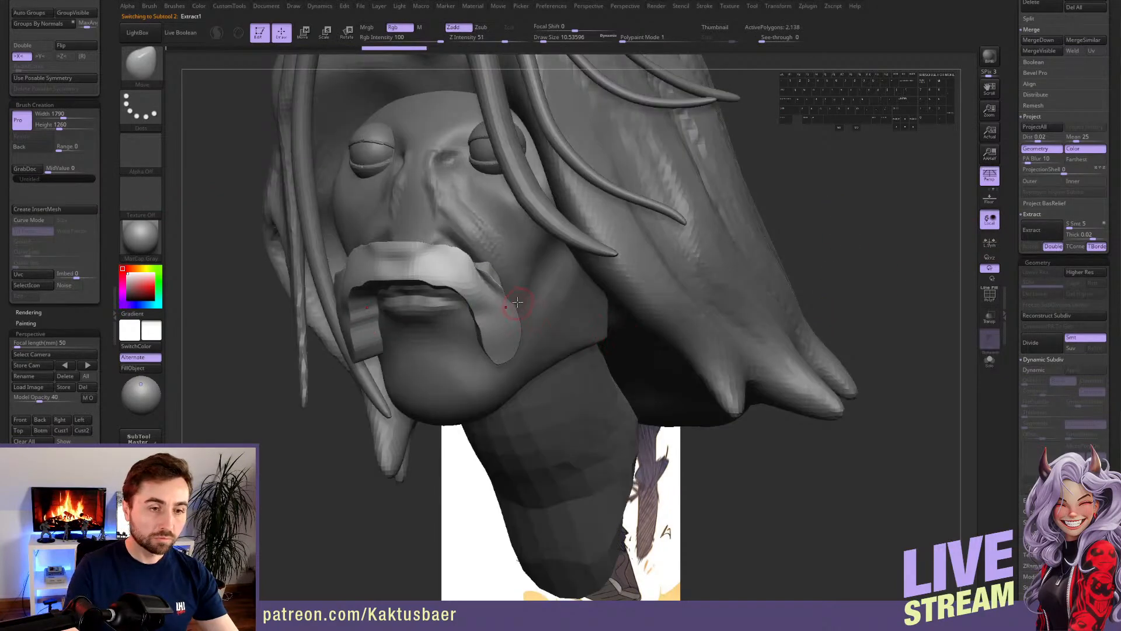
- Reselect and isolate the face, and lasso-mask the chin and jawline for the beard, unmasking the excess at the back
{"action": "left_click", "coordinate": [545, 282], "text": "alt"}
{"action": "key", "text": "alt+q"}
{"action": "mouse_move", "coordinate": [528, 315]}
{"action": "right_mouse_down"}
{"action": "mouse_move", "coordinate": [522, 330]}
{"action": "mouse_move", "coordinate": [467, 328]}
{"action": "right_mouse_up"}
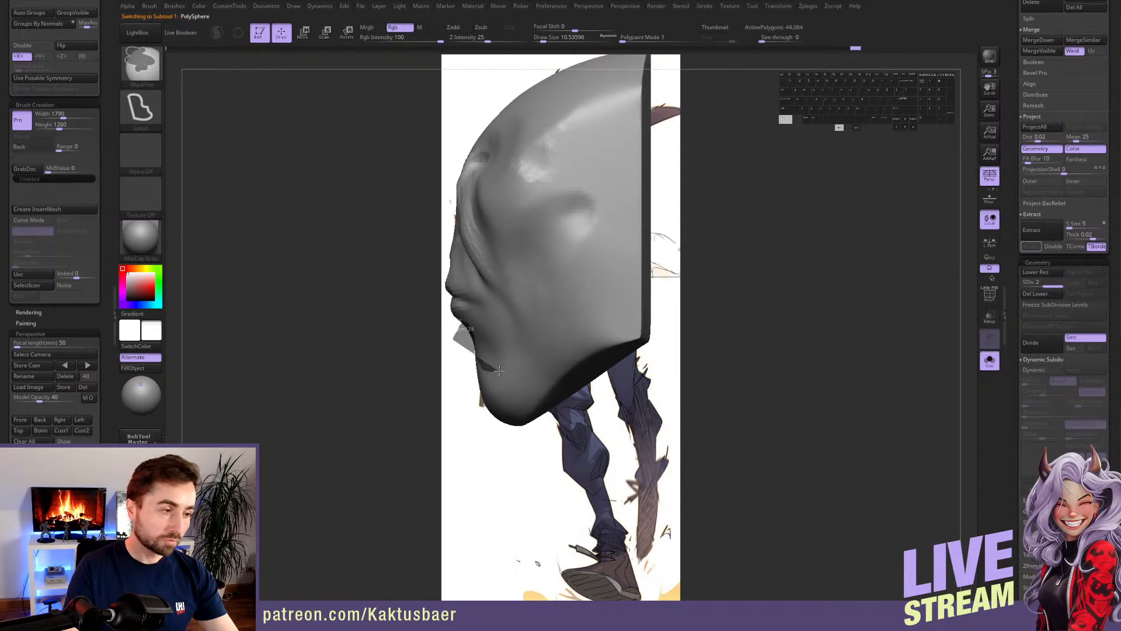
{"action": "mouse_move", "coordinate": [500, 371]}
{"action": "left_mouse_down", "text": "ctrl"}
{"action": "mouse_move", "coordinate": [570, 303]}
{"action": "mouse_move", "coordinate": [643, 161]}
{"action": "mouse_move", "coordinate": [598, 425]}
{"action": "mouse_move", "coordinate": [482, 379]}
{"action": "left_mouse_up", "text": "ctrl"}
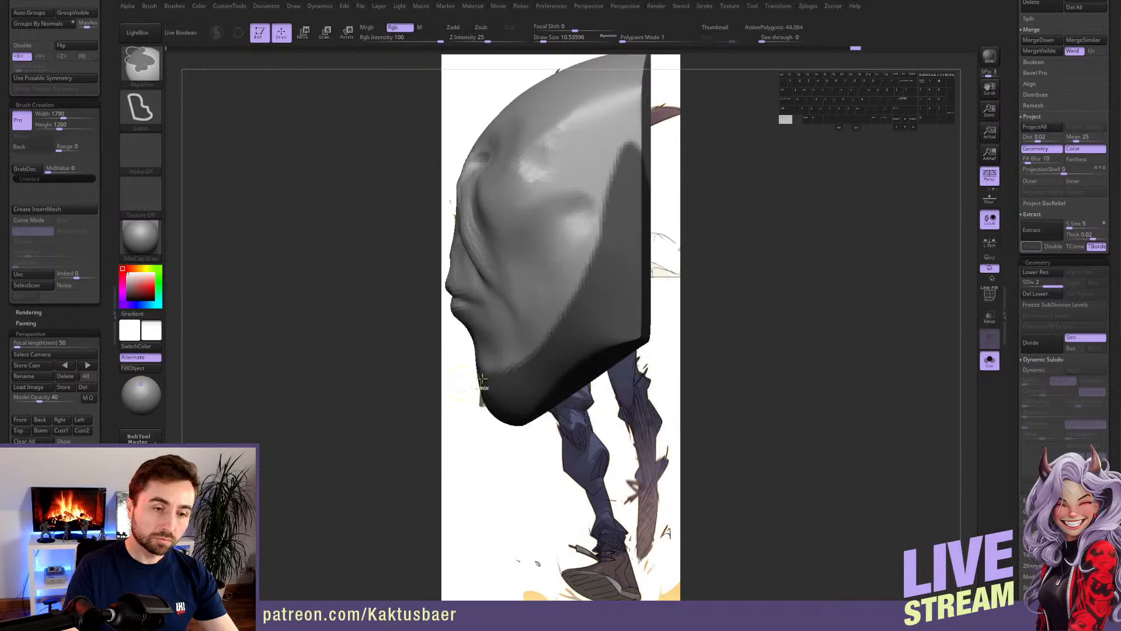
{"action": "mouse_move", "coordinate": [691, 139]}
{"action": "left_mouse_down", "text": "ctrl+alt"}
{"action": "mouse_move", "coordinate": [648, 132]}
{"action": "mouse_move", "coordinate": [628, 321]}
{"action": "mouse_move", "coordinate": [574, 380]}
{"action": "mouse_move", "coordinate": [670, 403]}
{"action": "left_mouse_up", "text": "ctrl+alt"}
{"action": "right_click_drag", "start_coordinate": [569, 324], "coordinate": [688, 327]}
{"action": "right_click_drag", "start_coordinate": [490, 380], "coordinate": [517, 365]}
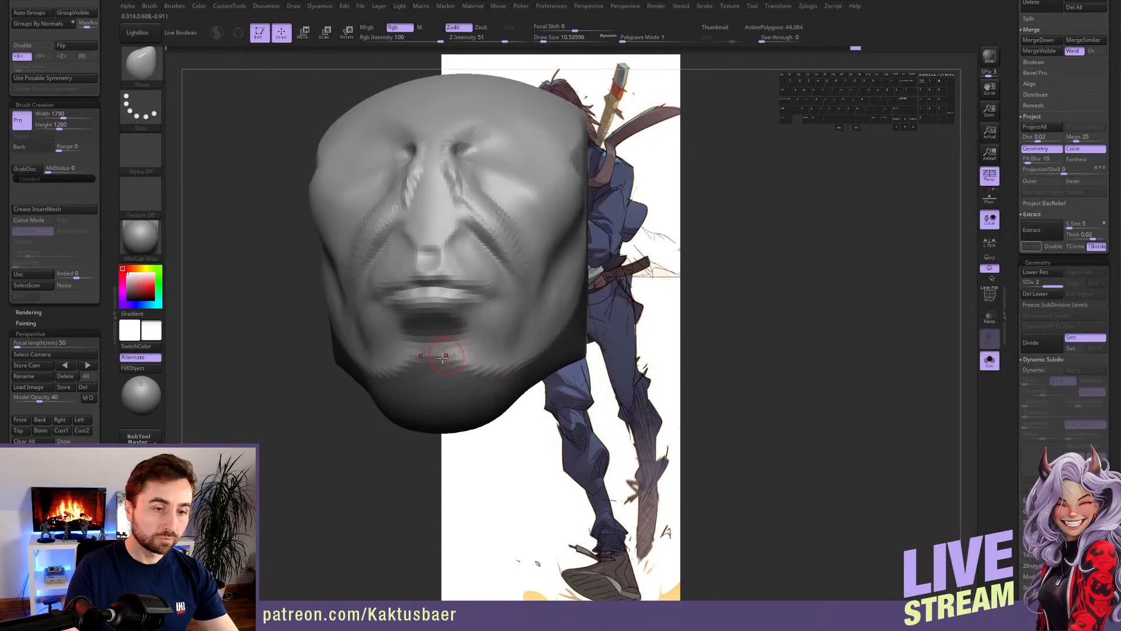
- Change the mask brush's stroke type and paint mask below the lower lip and from the mouth corner to the jaw
{"action": "left_click", "coordinate": [140, 109], "text": "ctrl"}
{"action": "left_click", "coordinate": [195, 120], "text": "ctrl"}
{"action": "mouse_move", "coordinate": [454, 354]}
{"action": "left_mouse_down", "text": "ctrl"}
{"action": "mouse_move", "coordinate": [435, 342]}
{"action": "mouse_move", "coordinate": [446, 346]}
{"action": "left_mouse_up", "text": "ctrl"}
{"action": "right_click_drag", "start_coordinate": [446, 345], "coordinate": [508, 328]}
{"action": "left_click_drag", "start_coordinate": [503, 310], "coordinate": [509, 382], "text": "ctrl"}
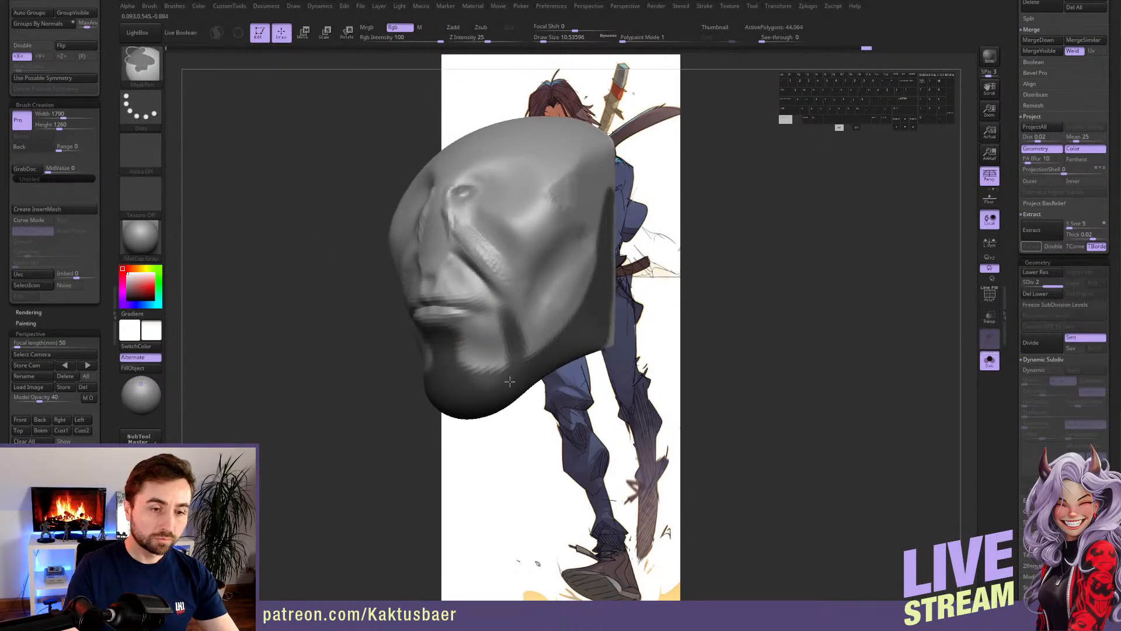
{"action": "left_click_drag", "start_coordinate": [516, 335], "coordinate": [524, 366], "text": "ctrl"}
- Erase the mask strip between the mouth corner and the jaw and clean up the chin patch
{"action": "right_click_drag", "start_coordinate": [523, 353], "coordinate": [448, 406], "text": "alt"}
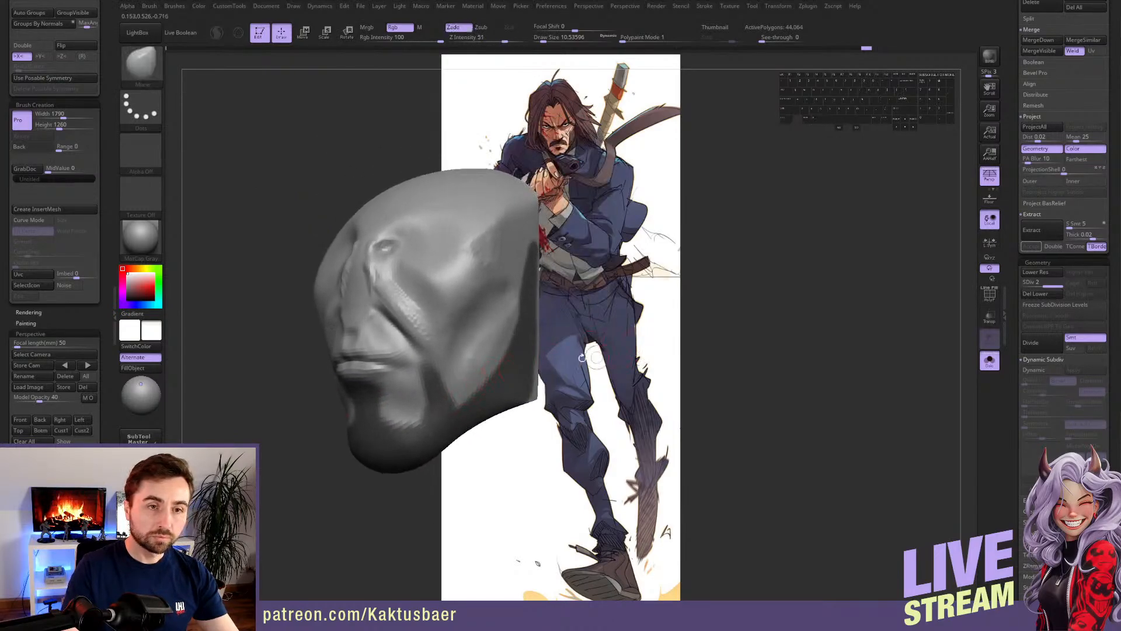
{"action": "mouse_move", "coordinate": [453, 349]}
{"action": "left_mouse_down", "text": "ctrl+alt"}
{"action": "mouse_move", "coordinate": [433, 367]}
{"action": "mouse_move", "coordinate": [430, 410]}
{"action": "left_mouse_up", "text": "ctrl+alt"}
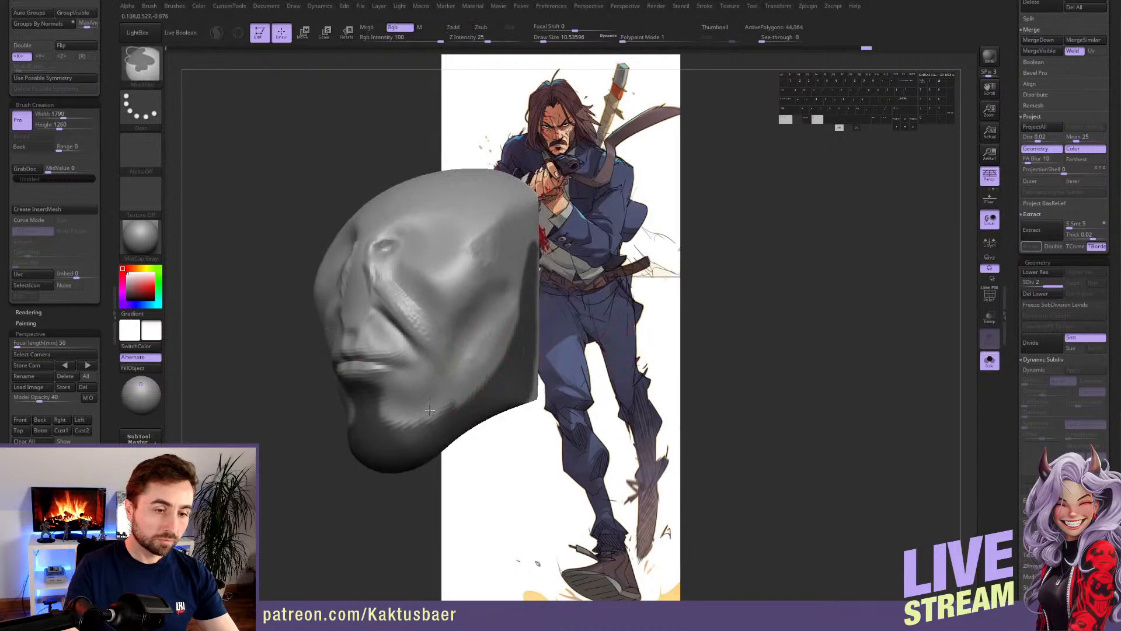
{"action": "right_click_drag", "start_coordinate": [445, 397], "coordinate": [395, 363]}
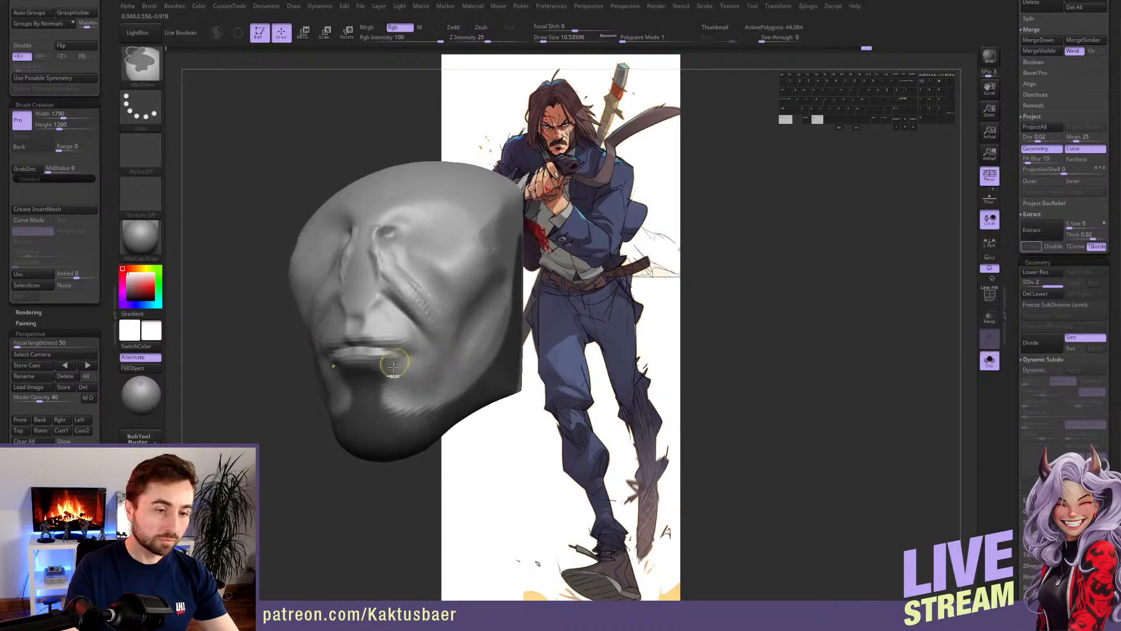
{"action": "left_click_drag", "start_coordinate": [390, 392], "coordinate": [391, 393], "text": "shift"}
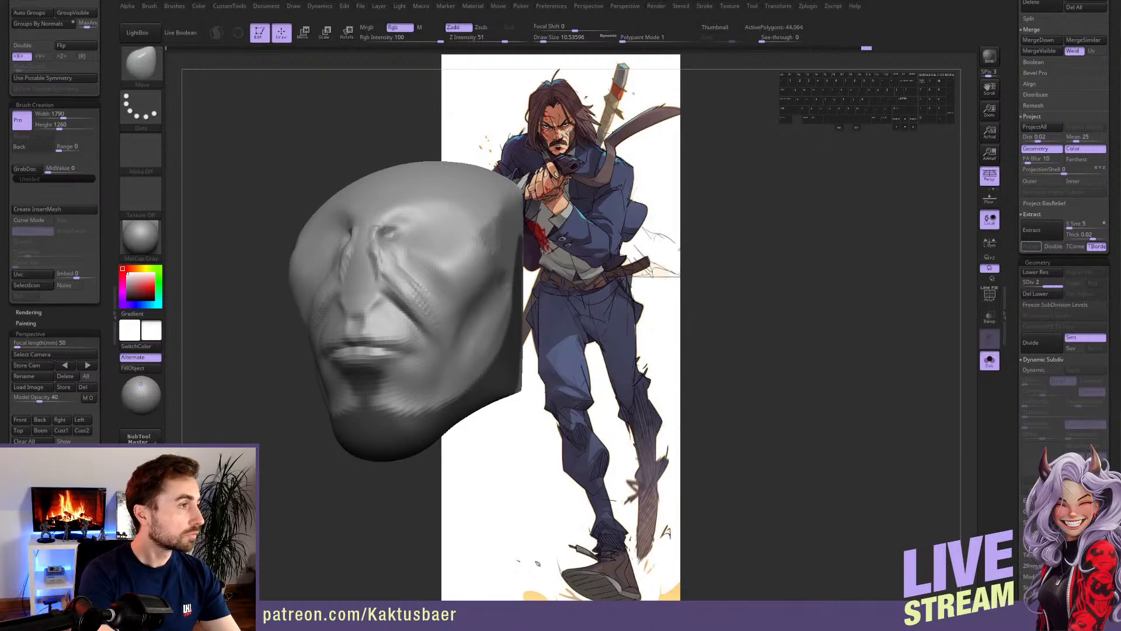
- Trim the upper edge of the beard mask along the chin and extract the masked beard at 0.02 thickness
{"action": "key", "text": "space"}
{"action": "key", "text": "w"}
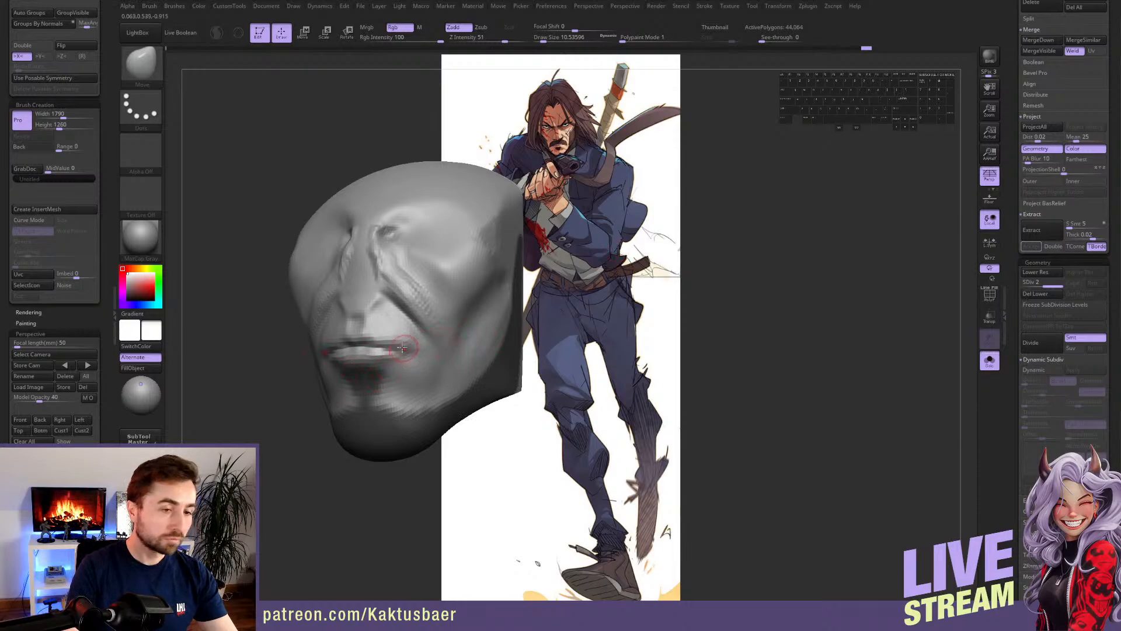
{"action": "right_click_drag", "start_coordinate": [402, 348], "coordinate": [415, 350]}
{"action": "mouse_move", "coordinate": [391, 380]}
{"action": "left_mouse_down", "text": "ctrl+alt"}
{"action": "mouse_move", "coordinate": [373, 391]}
{"action": "mouse_move", "coordinate": [397, 400]}
{"action": "left_mouse_up", "text": "ctrl+alt"}
{"action": "right_click_drag", "start_coordinate": [444, 385], "coordinate": [432, 383]}
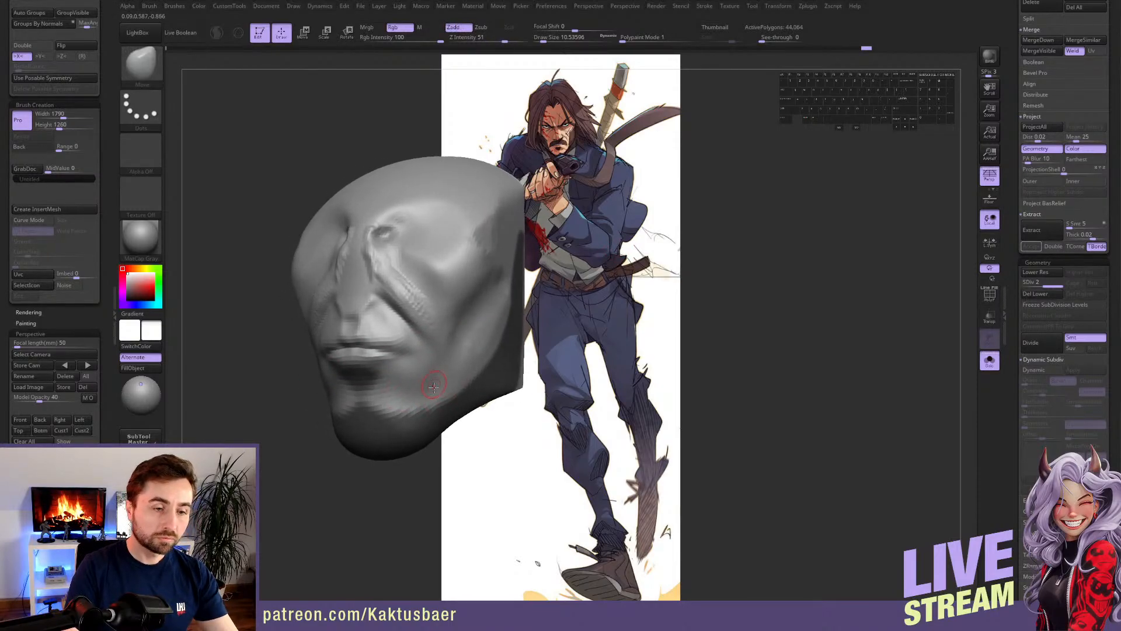
{"action": "left_click_drag", "start_coordinate": [396, 399], "coordinate": [374, 416], "text": "ctrl+alt"}
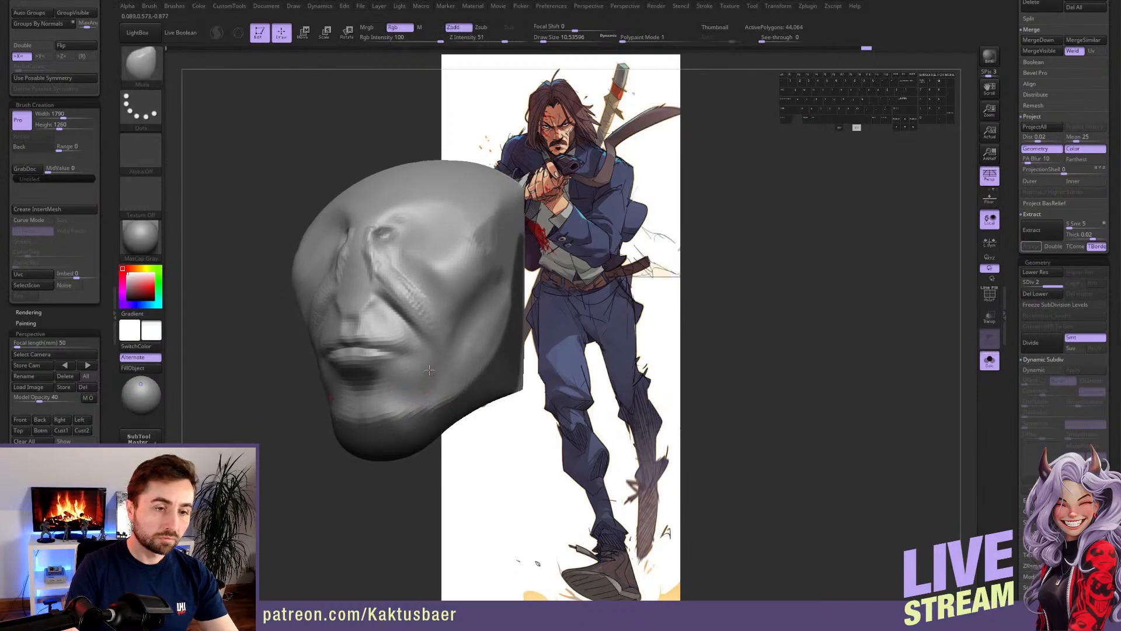
{"action": "left_click", "coordinate": [1032, 229]}
{"action": "left_click", "coordinate": [1035, 247]}
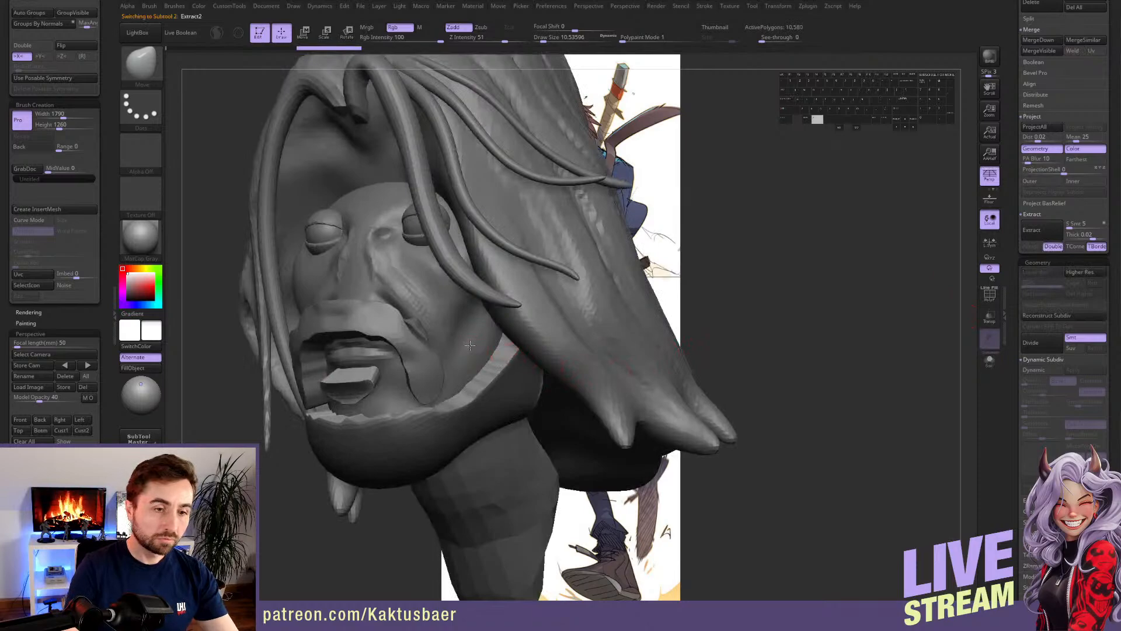
- Bring all hidden parts of the head back into view and select the extracted moustache
{"action": "left_click", "coordinate": [470, 345], "text": "alt"}
{"action": "key", "text": "ctrl+z"}
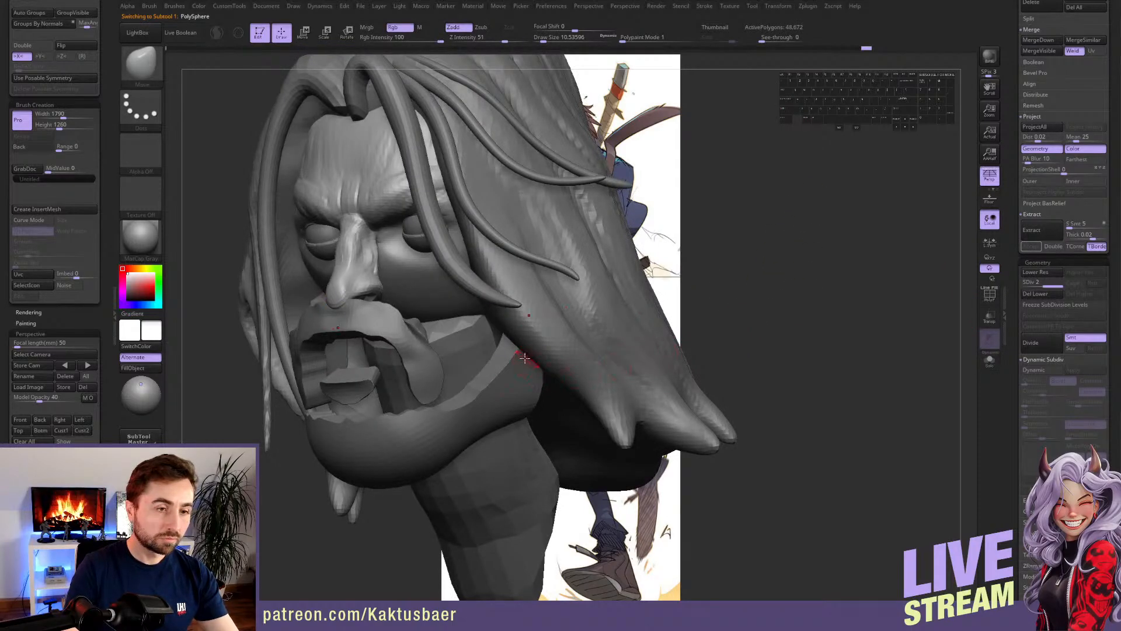
{"action": "left_click_drag", "start_coordinate": [99, 68], "coordinate": [102, 147]}
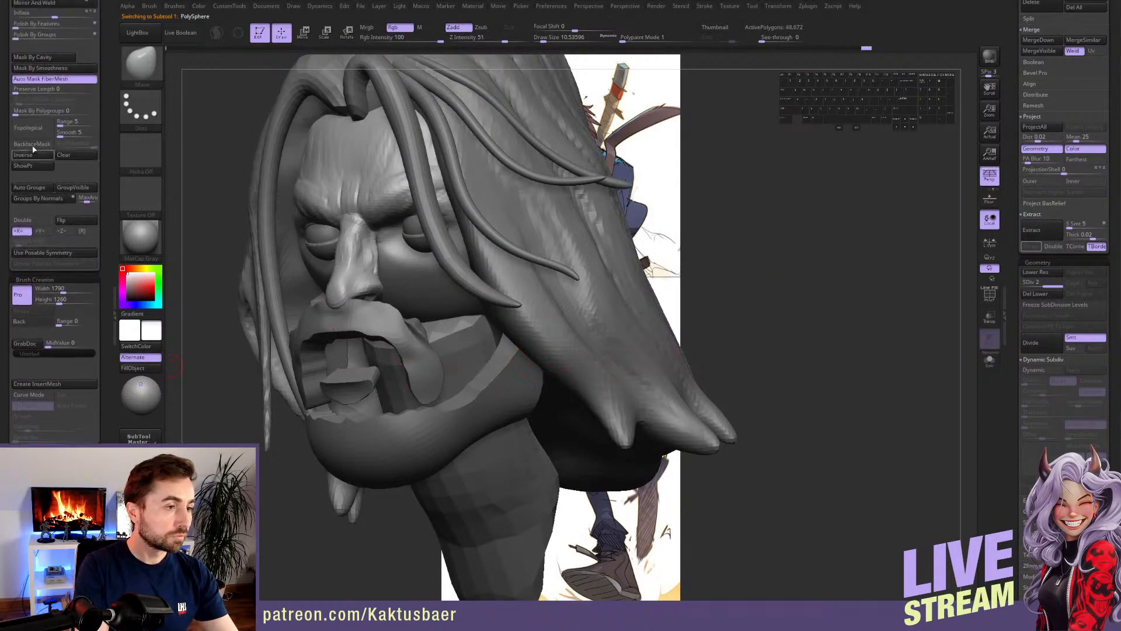
{"action": "left_click", "coordinate": [31, 166]}
{"action": "mouse_move", "coordinate": [393, 306]}
{"action": "right_mouse_down", "text": "alt"}
{"action": "mouse_move", "coordinate": [398, 263]}
{"action": "mouse_move", "coordinate": [407, 296]}
{"action": "right_mouse_up", "text": "alt"}
{"action": "left_click", "coordinate": [416, 299], "text": "alt"}
{"action": "left_click_drag", "start_coordinate": [404, 270], "coordinate": [426, 307], "text": "shift"}
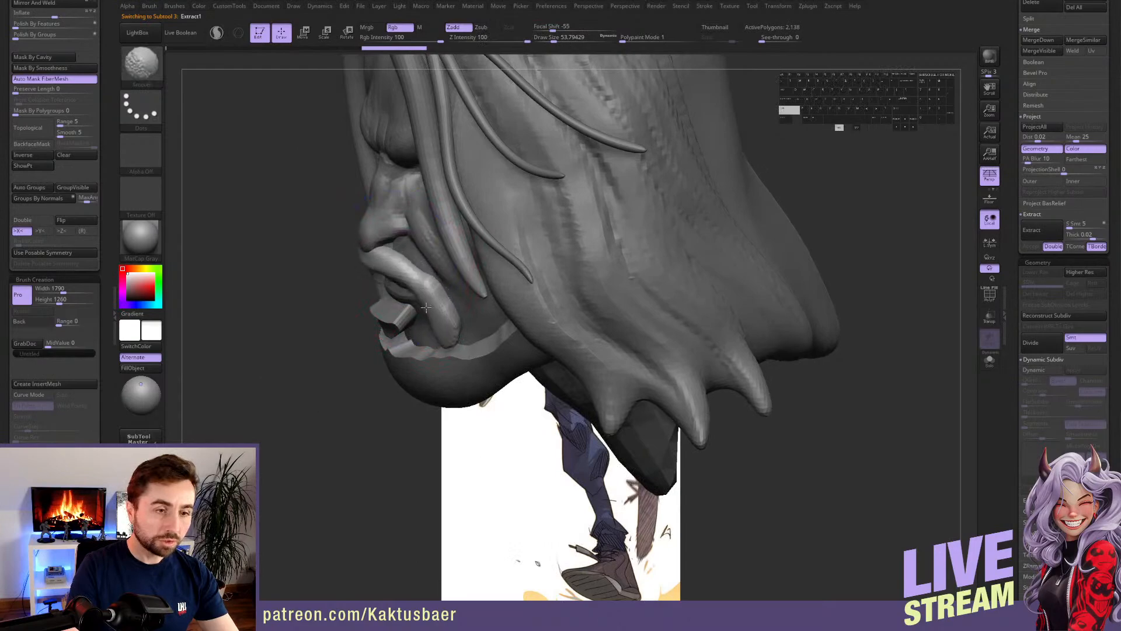
{"action": "right_click_drag", "start_coordinate": [426, 308], "coordinate": [401, 280]}
{"action": "key", "text": "ctrl+z"}
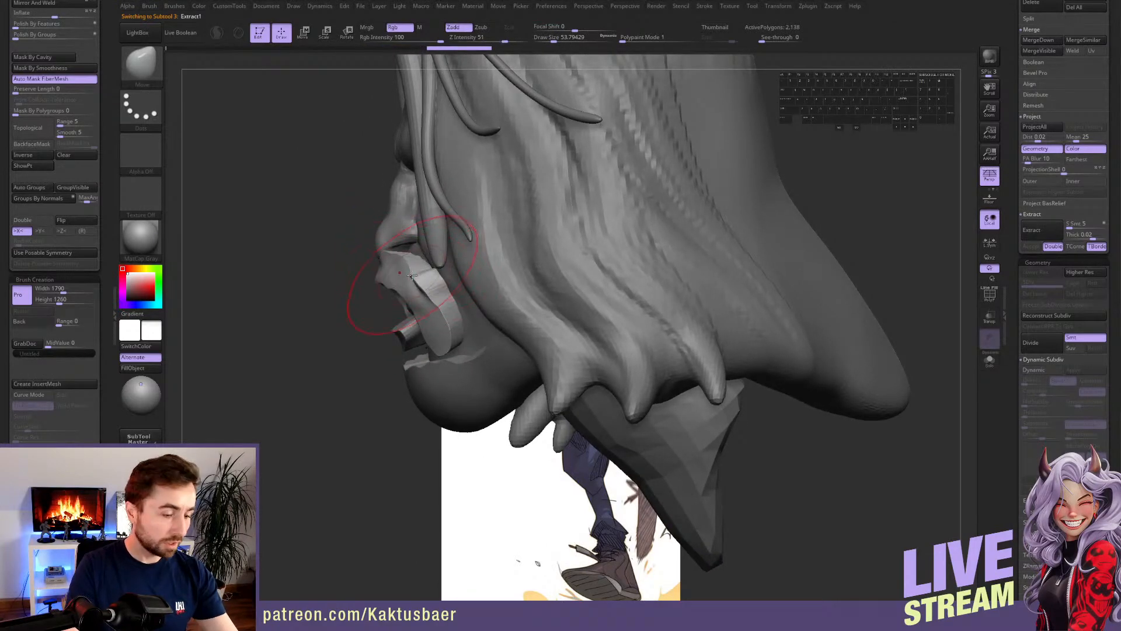
- Reposition the moustache against the upper lip and reshape it with a resized Move brush
{"action": "key", "text": "w"}
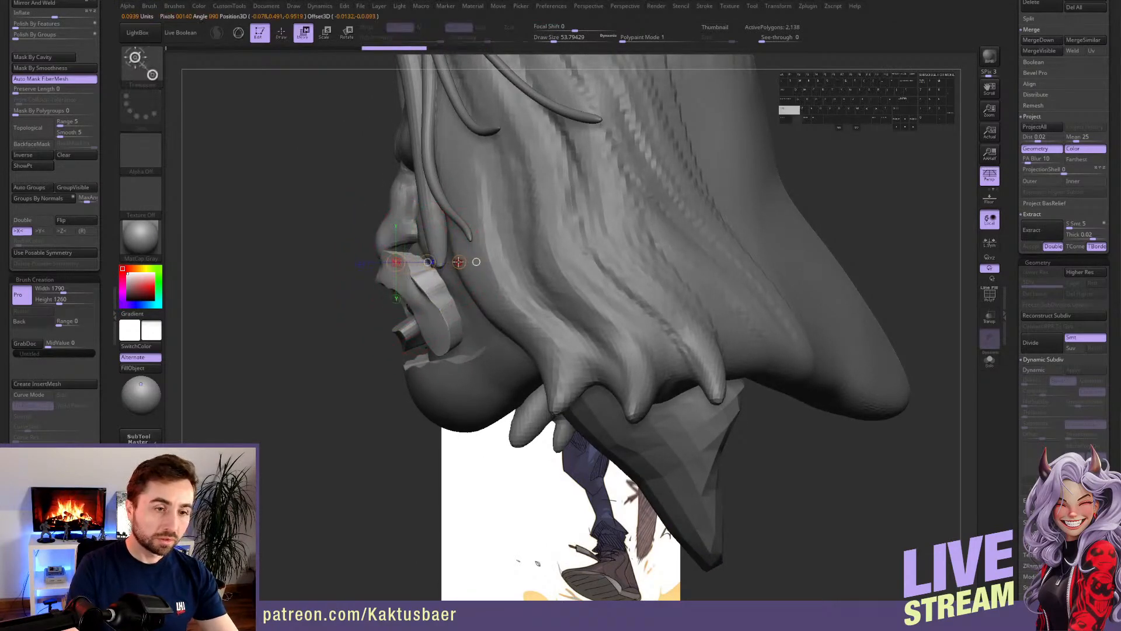
{"action": "mouse_move", "coordinate": [458, 261]}
{"action": "left_mouse_down", "text": "shift"}
{"action": "mouse_move", "coordinate": [436, 261]}
{"action": "mouse_move", "coordinate": [418, 288]}
{"action": "left_mouse_up", "text": "shift"}
{"action": "key", "text": "q"}
{"action": "key", "text": "s"}
{"action": "mouse_move", "coordinate": [434, 325]}
{"action": "left_mouse_down"}
{"action": "mouse_move", "coordinate": [445, 327]}
{"action": "mouse_move", "coordinate": [433, 313]}
{"action": "left_mouse_up"}
{"action": "key", "text": "s"}
{"action": "right_click_drag", "start_coordinate": [433, 313], "coordinate": [439, 286]}
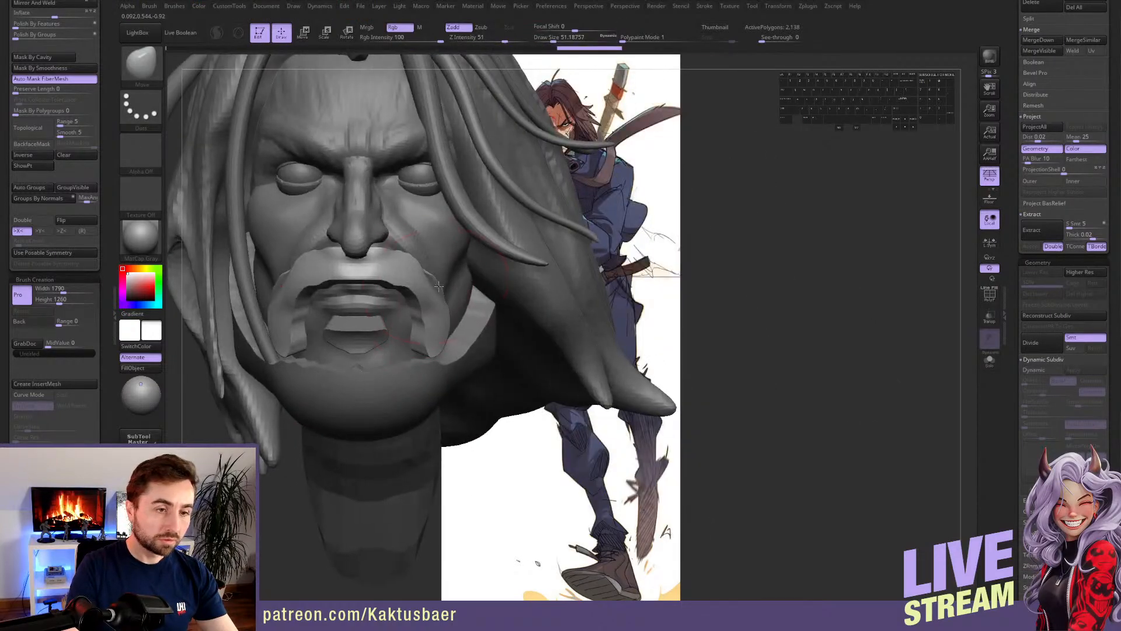
- Smooth the moustache and DynaMesh it at a resolution of 600
{"action": "mouse_move", "coordinate": [380, 272]}
{"action": "left_mouse_down", "text": "shift"}
{"action": "mouse_move", "coordinate": [409, 282]}
{"action": "mouse_move", "coordinate": [431, 333]}
{"action": "mouse_move", "coordinate": [430, 310]}
{"action": "left_mouse_up", "text": "shift"}
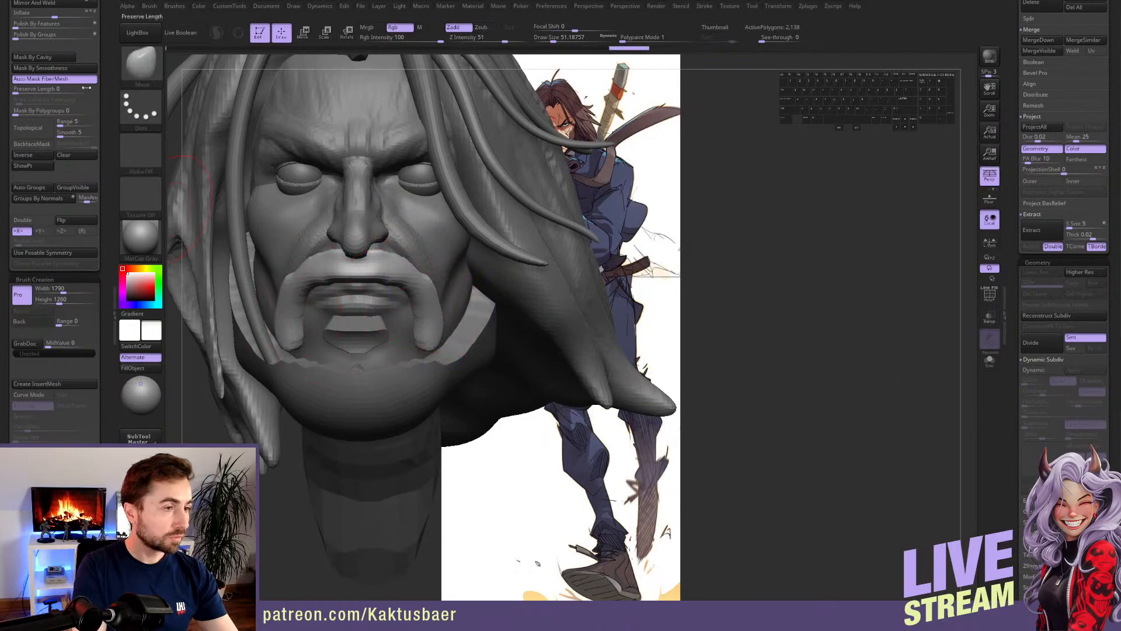
{"action": "scroll", "coordinate": [86, 88], "scroll_direction": "up", "scroll_amount": 5}
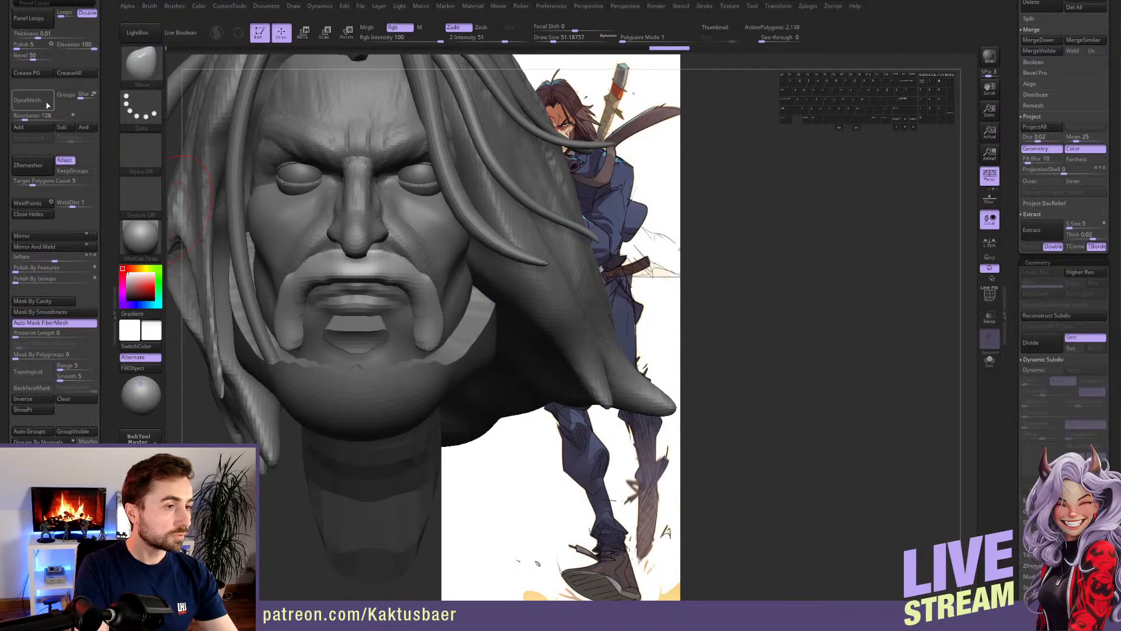
{"action": "left_click", "coordinate": [47, 102]}
{"action": "key", "text": "ctrl+z"}
{"action": "left_click_drag", "start_coordinate": [25, 117], "coordinate": [36, 117]}
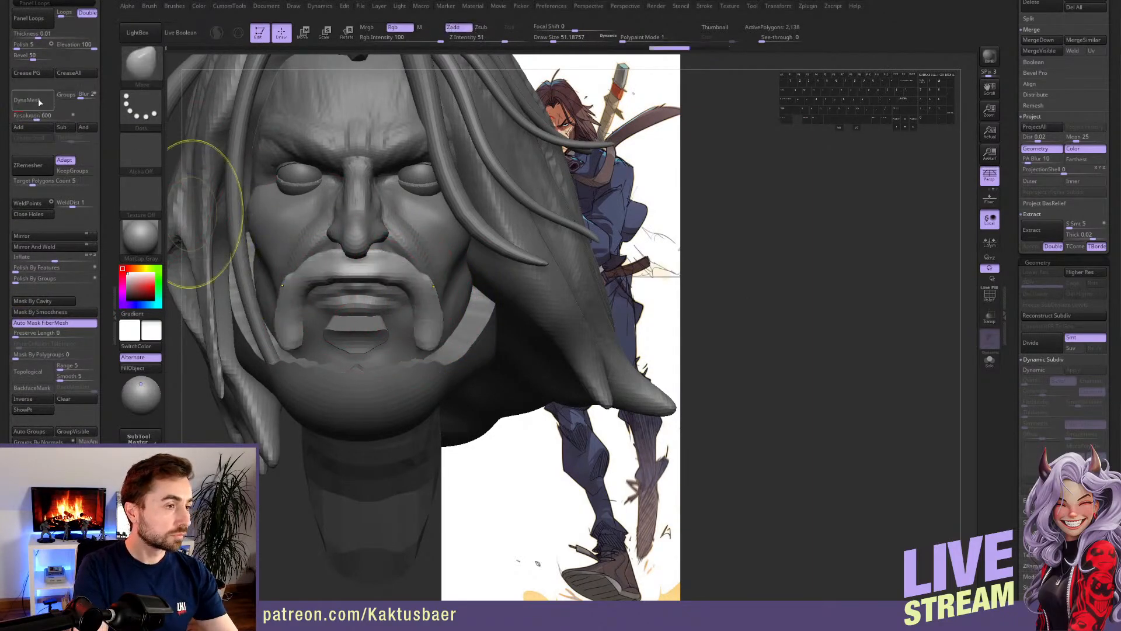
{"action": "left_click", "coordinate": [40, 103]}
{"action": "key", "text": "bracketleft"}
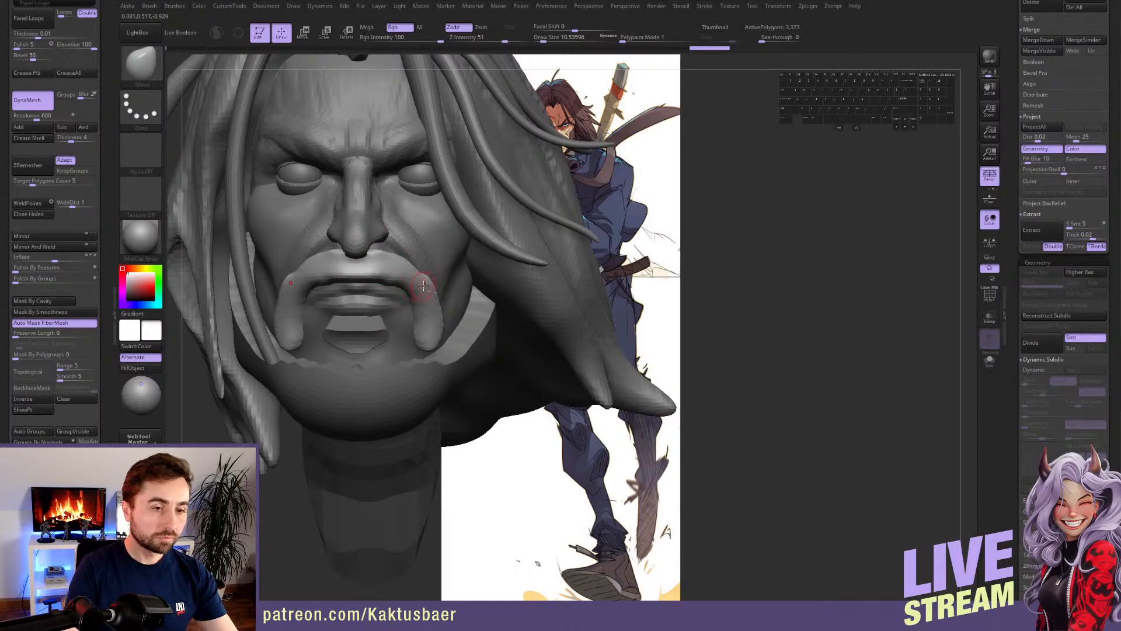
- Select the head and isolate it from the hair, moustache and beard to expose the masked jaw
{"action": "right_click_drag", "start_coordinate": [423, 286], "coordinate": [368, 324]}
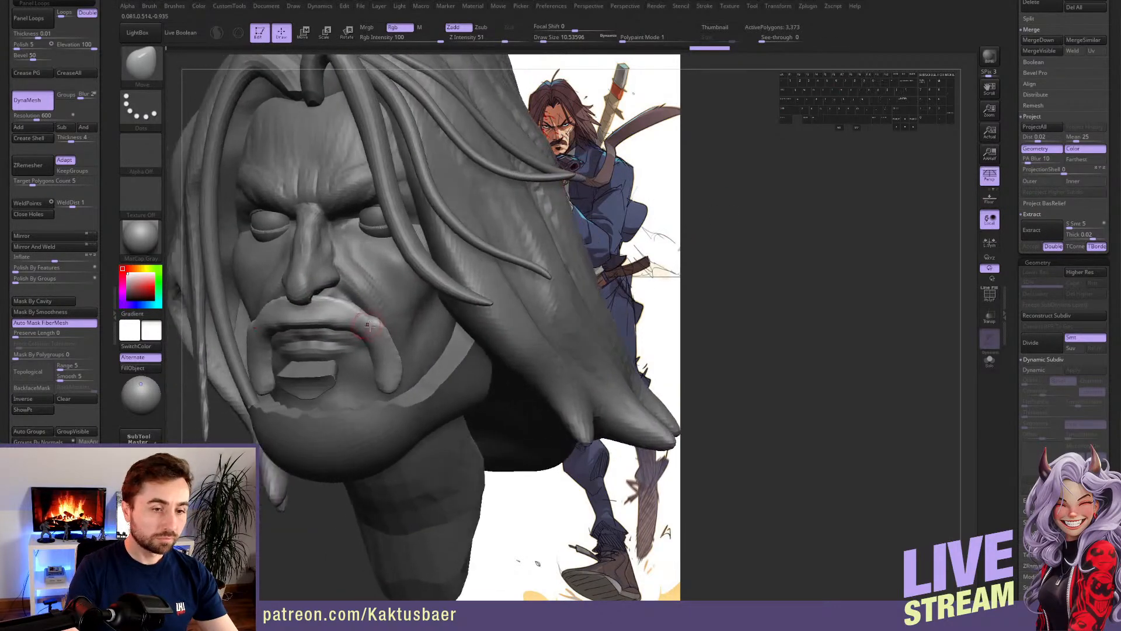
{"action": "left_click", "coordinate": [459, 372], "text": "alt"}
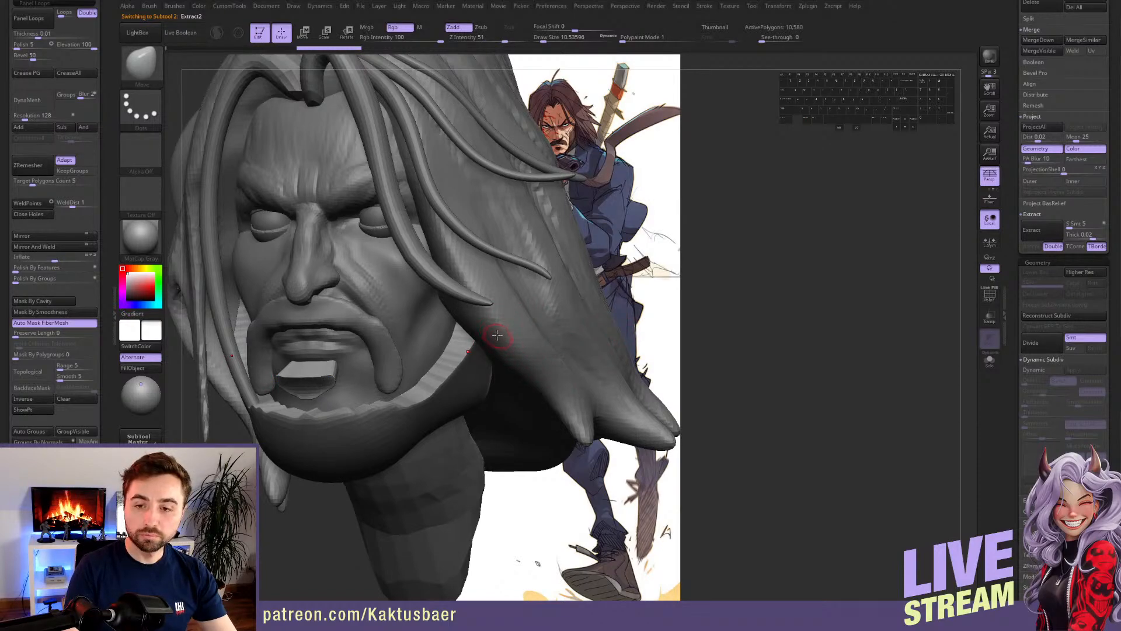
{"action": "right_click_drag", "start_coordinate": [459, 309], "coordinate": [495, 302], "text": "alt"}
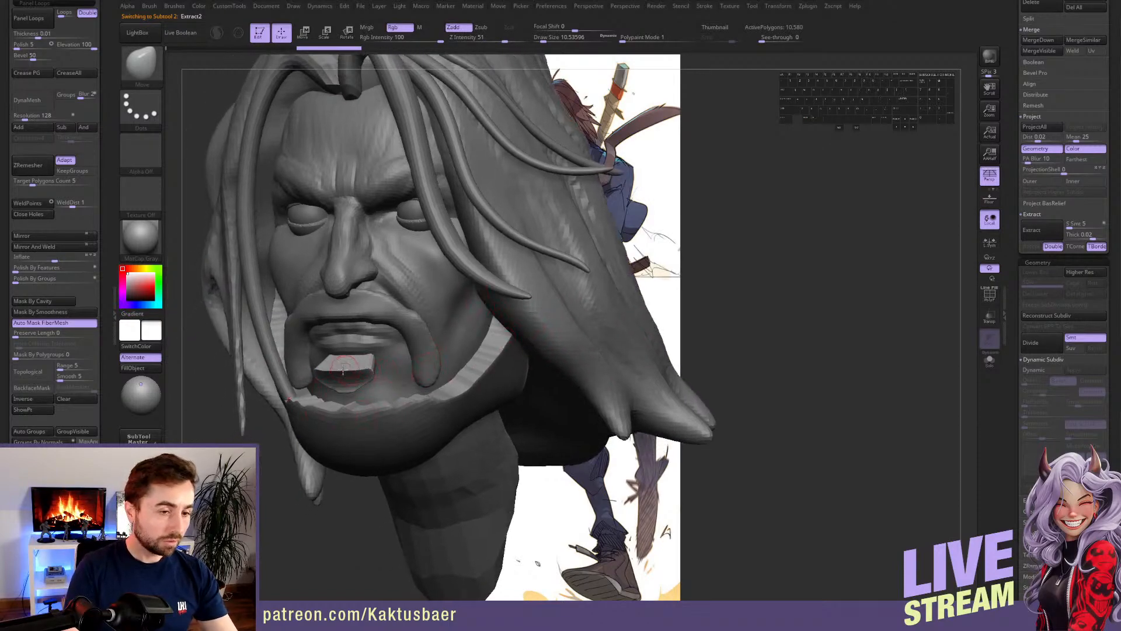
{"action": "right_click_drag", "start_coordinate": [369, 354], "coordinate": [460, 309]}
{"action": "left_click", "coordinate": [462, 307], "text": "alt"}
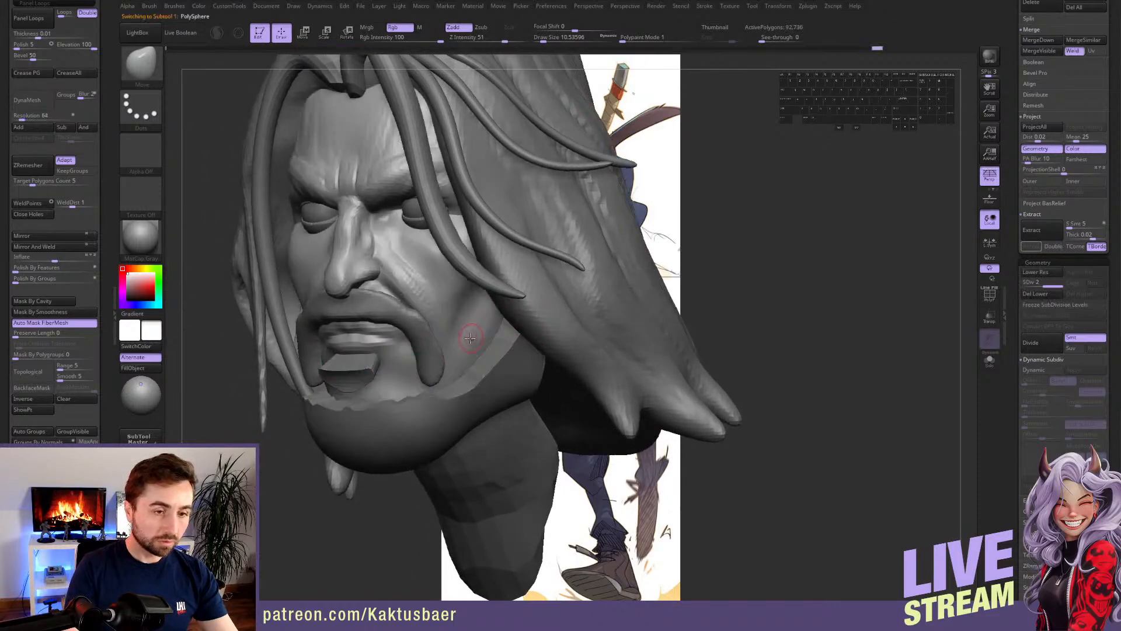
{"action": "key", "text": "alt+q"}
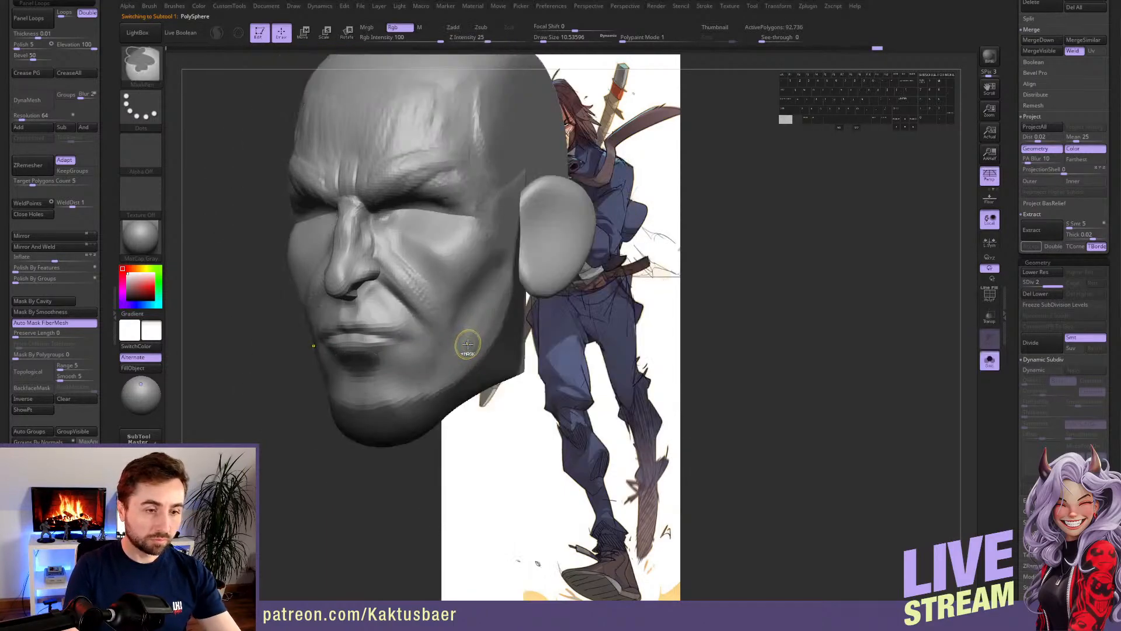
{"action": "left_click", "coordinate": [1072, 234]}
{"action": "right_click_drag", "start_coordinate": [448, 328], "coordinate": [313, 336]}
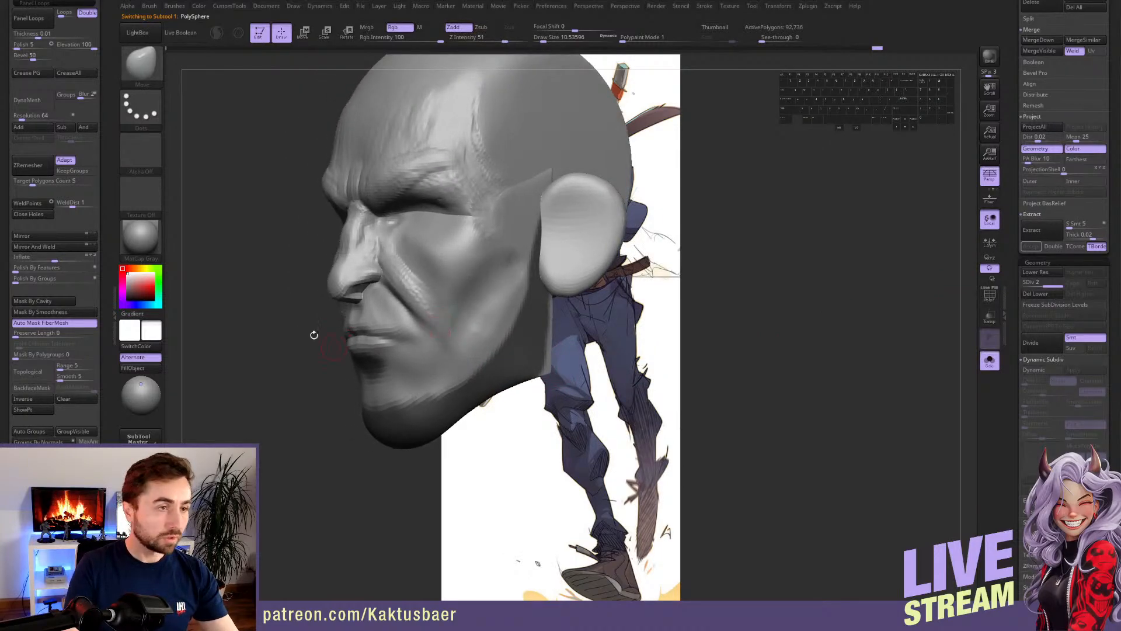
- Extend the beard mask up the rear of the jaw toward the ear with a resized masking brush
{"action": "left_click", "coordinate": [142, 111], "text": "ctrl"}
{"action": "key", "text": "s"}
{"action": "left_click_drag", "start_coordinate": [488, 328], "coordinate": [496, 327]}
{"action": "mouse_move", "coordinate": [533, 268]}
{"action": "left_mouse_down", "text": "ctrl"}
{"action": "mouse_move", "coordinate": [494, 332]}
{"action": "mouse_move", "coordinate": [514, 320]}
{"action": "mouse_move", "coordinate": [506, 295]}
{"action": "mouse_move", "coordinate": [491, 327]}
{"action": "mouse_move", "coordinate": [486, 318]}
{"action": "mouse_move", "coordinate": [485, 377]}
{"action": "left_mouse_up", "text": "ctrl"}
{"action": "key", "text": "ctrl+z"}
{"action": "key", "text": "bracketleft"}
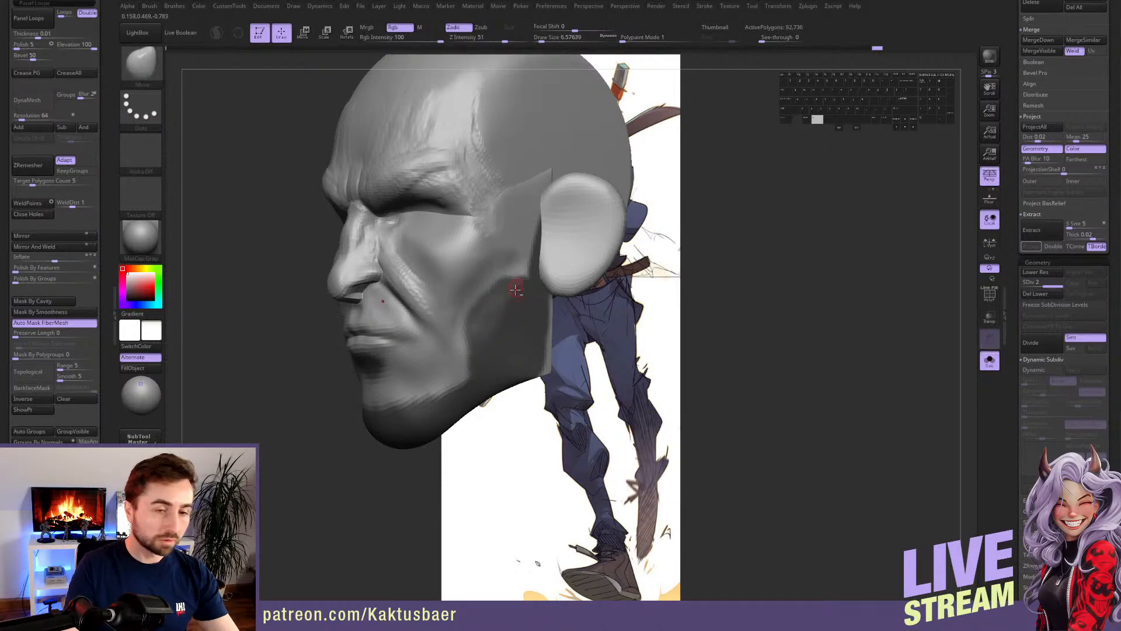
{"action": "mouse_move", "coordinate": [516, 288]}
{"action": "right_mouse_down", "text": "alt"}
{"action": "mouse_move", "coordinate": [500, 308]}
{"action": "mouse_move", "coordinate": [551, 318]}
{"action": "right_mouse_up", "text": "alt"}
{"action": "key", "text": "s"}
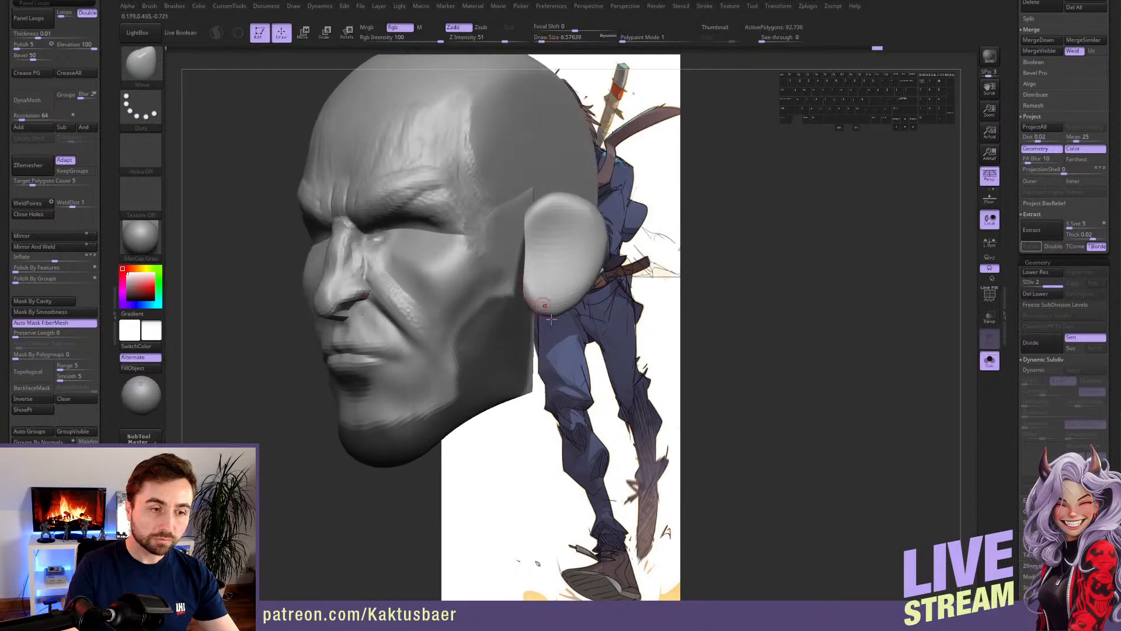
- Bring the hidden parts back into view and delete the earlier extracted beard
{"action": "key", "text": "alt+s"}
{"action": "right_click_drag", "start_coordinate": [479, 373], "coordinate": [477, 339], "text": "alt"}
{"action": "left_click", "coordinate": [523, 358], "text": "alt"}
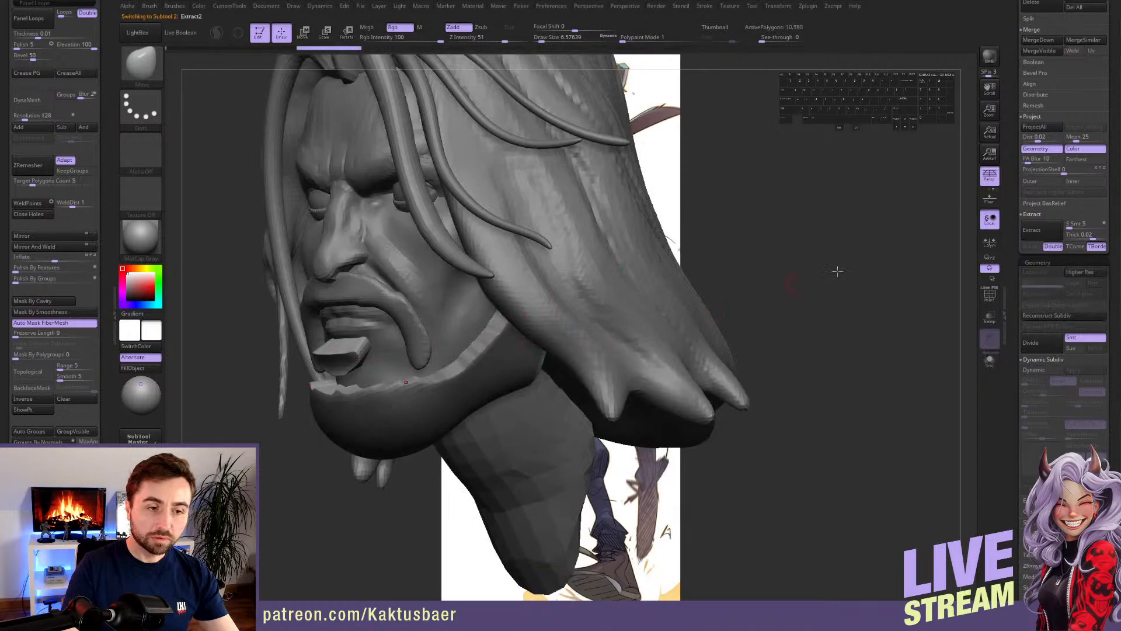
{"action": "left_click_drag", "start_coordinate": [1015, 136], "coordinate": [1006, 236]}
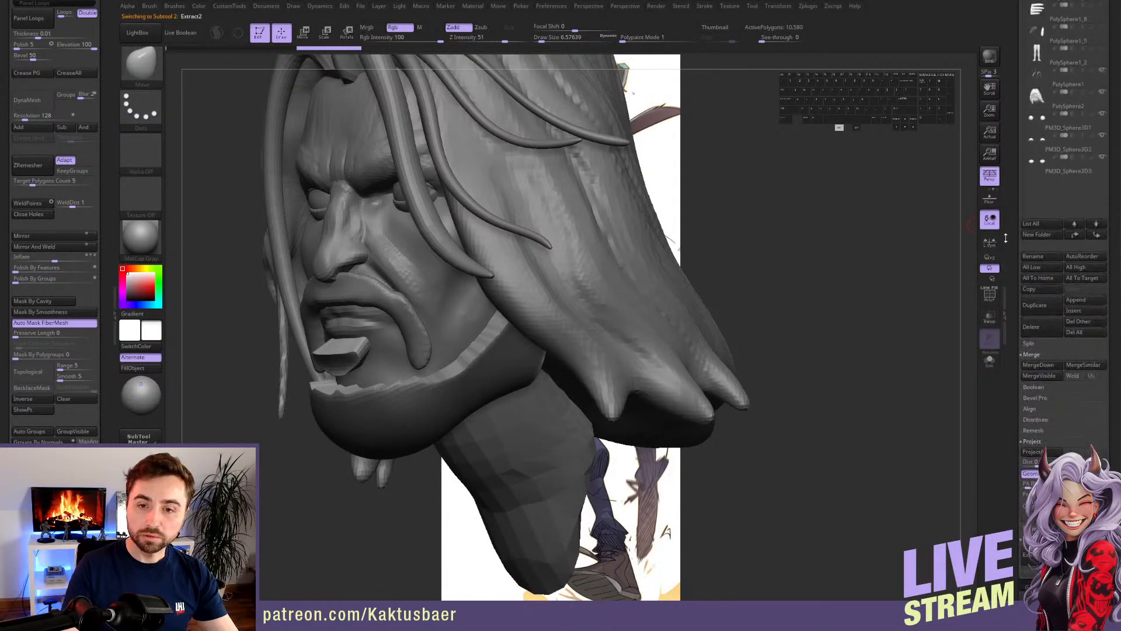
{"action": "left_click", "coordinate": [1041, 324]}
{"action": "left_click", "coordinate": [958, 345]}
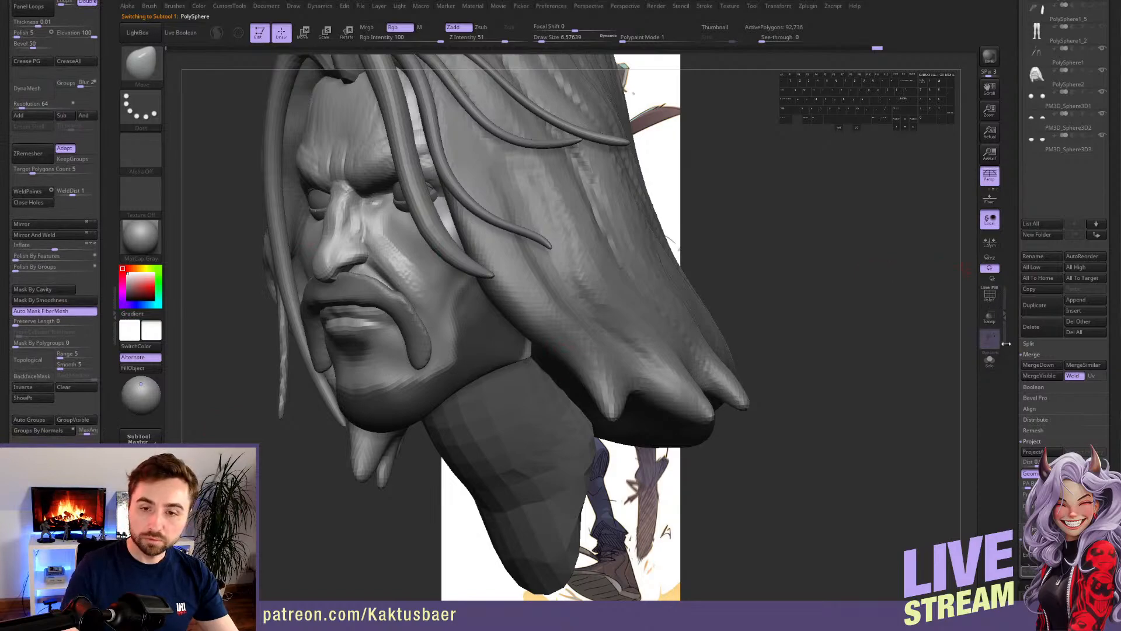
- Try extracting the extended beard mask at 0.02, 0.0005 and 0.001 thickness
{"action": "scroll", "coordinate": [1042, 359], "scroll_direction": "down", "scroll_amount": 5}
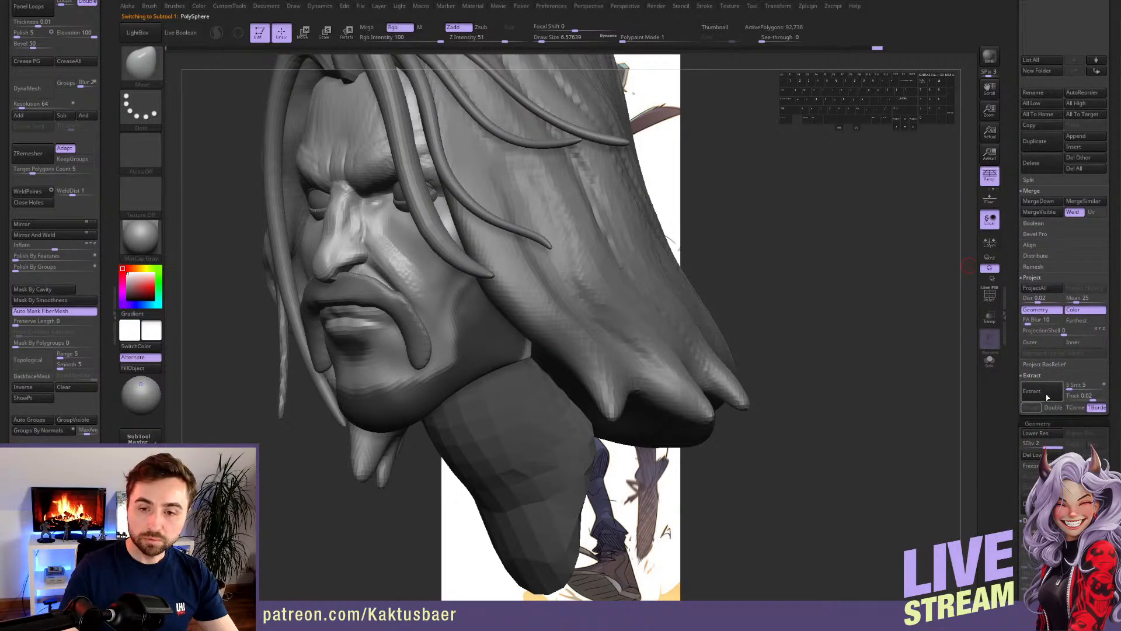
{"action": "left_click", "coordinate": [1046, 396]}
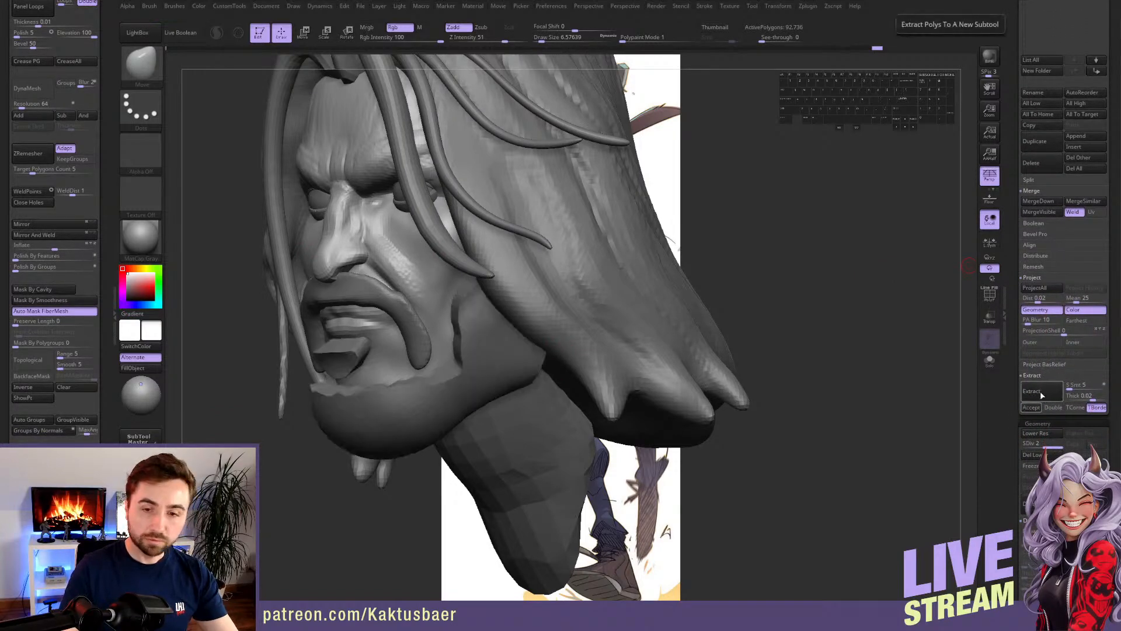
{"action": "left_click", "coordinate": [1081, 395]}
{"action": "type", "text": "0.00"}
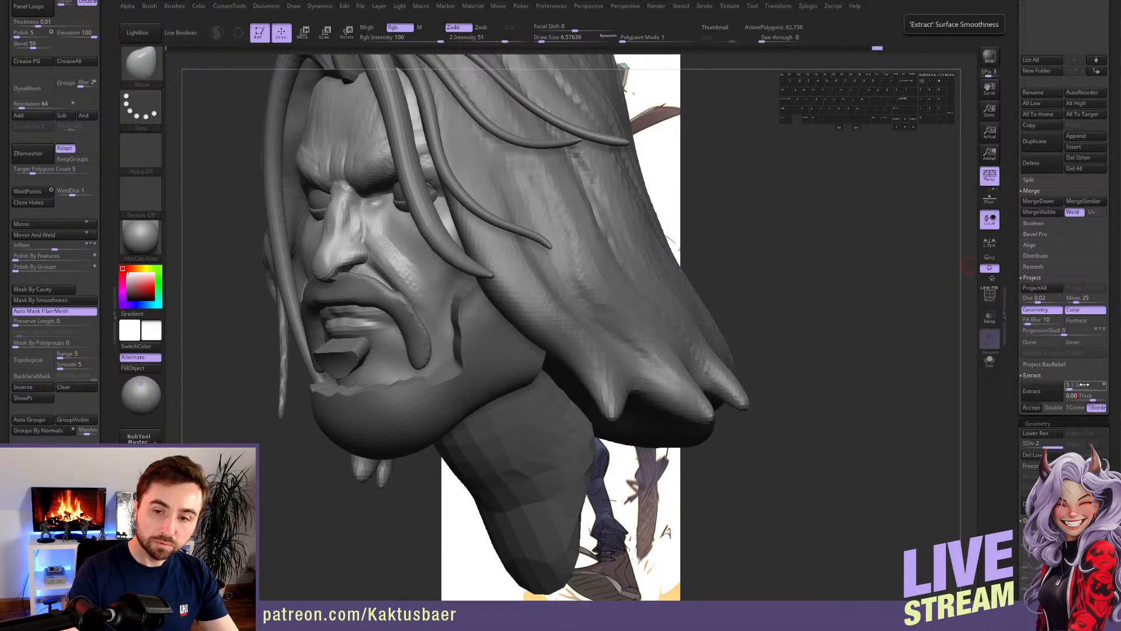
{"action": "type", "text": "05"}
{"action": "left_click", "coordinate": [1039, 399]}
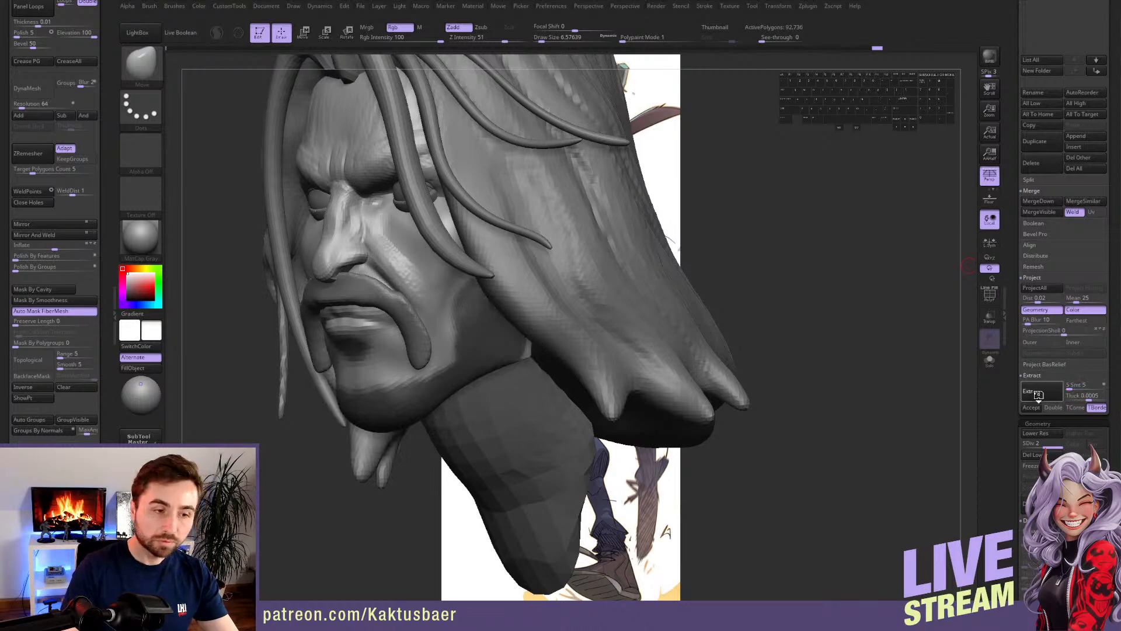
{"action": "left_click", "coordinate": [1080, 395]}
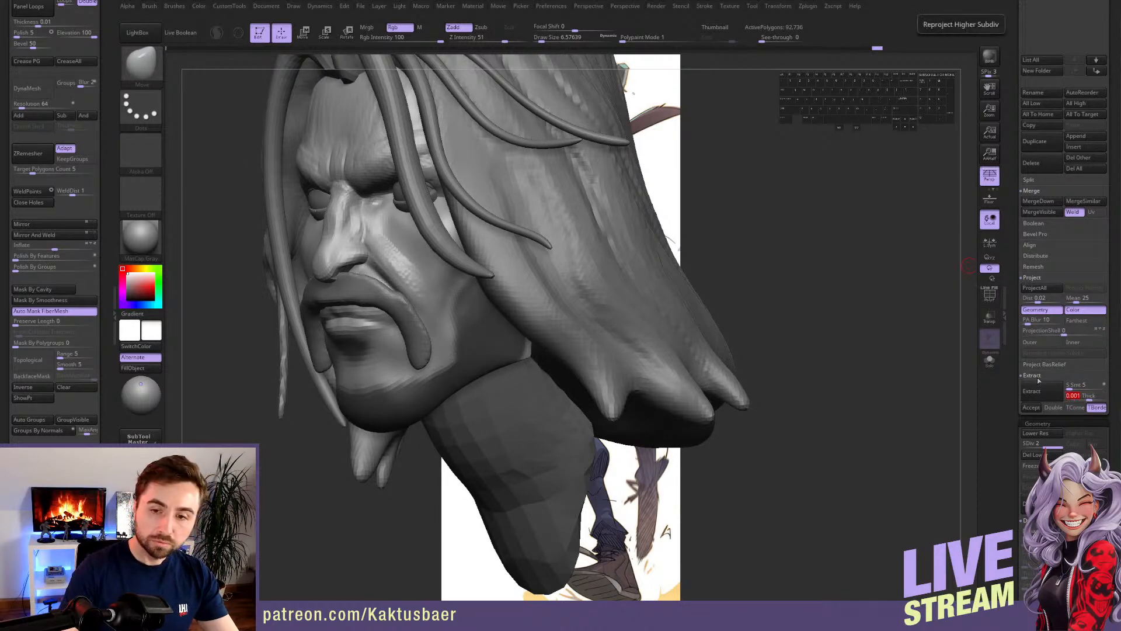
{"action": "left_click", "coordinate": [1047, 396]}
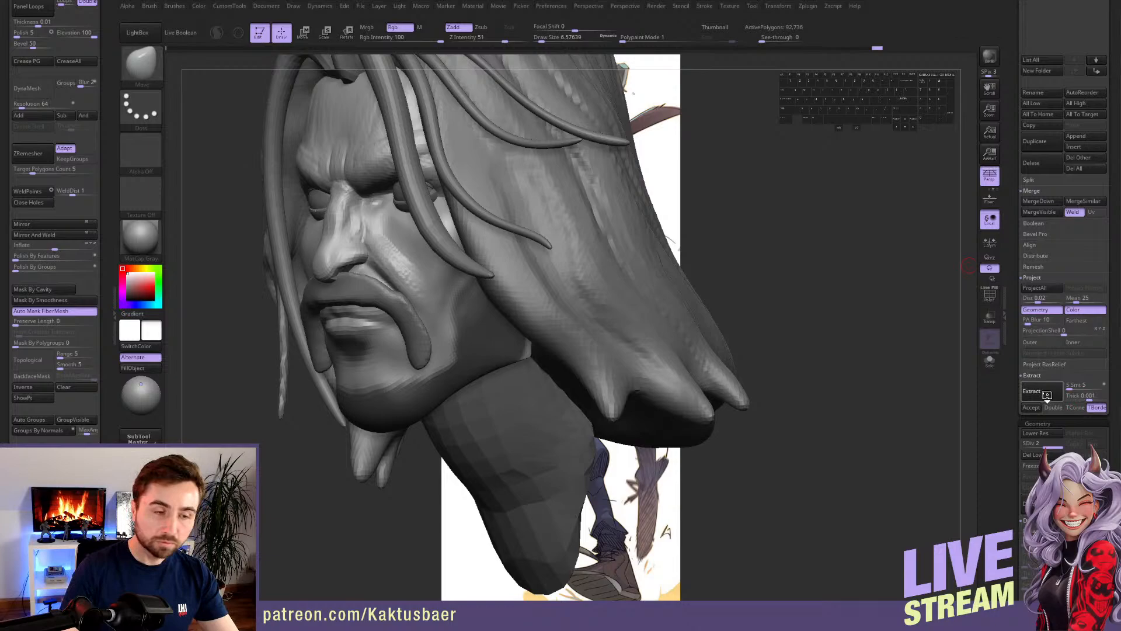
- Extract the masked beard at 0.01 thickness and accept it as a new subtool
{"action": "left_click", "coordinate": [1081, 395]}
{"action": "type", "text": "0."}
{"action": "key", "text": "Return"}
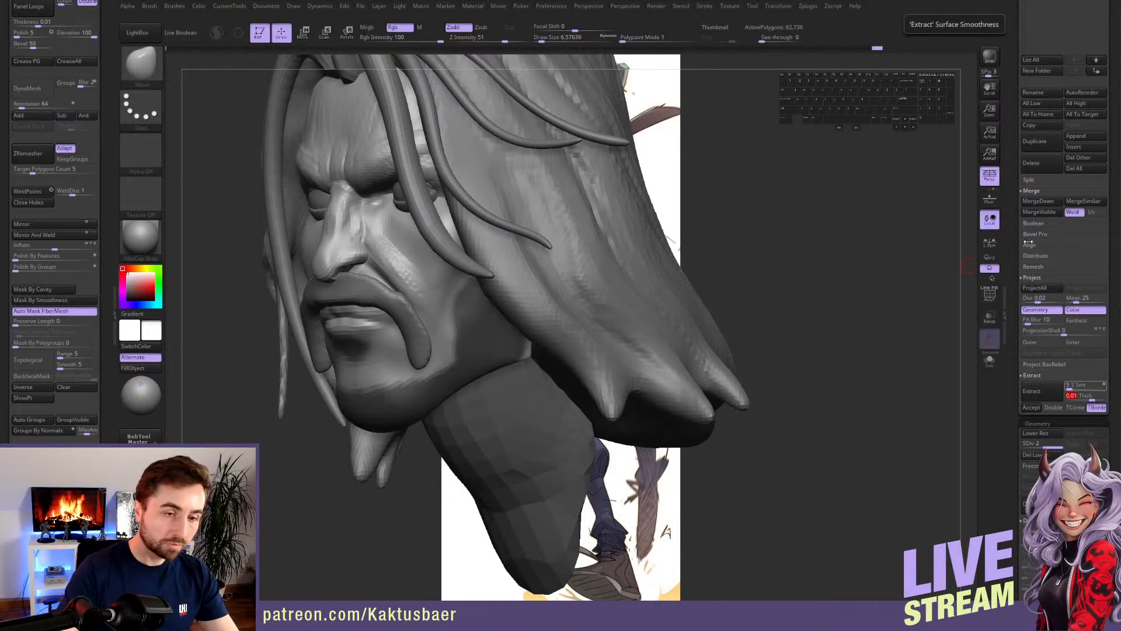
{"action": "left_click", "coordinate": [1034, 393]}
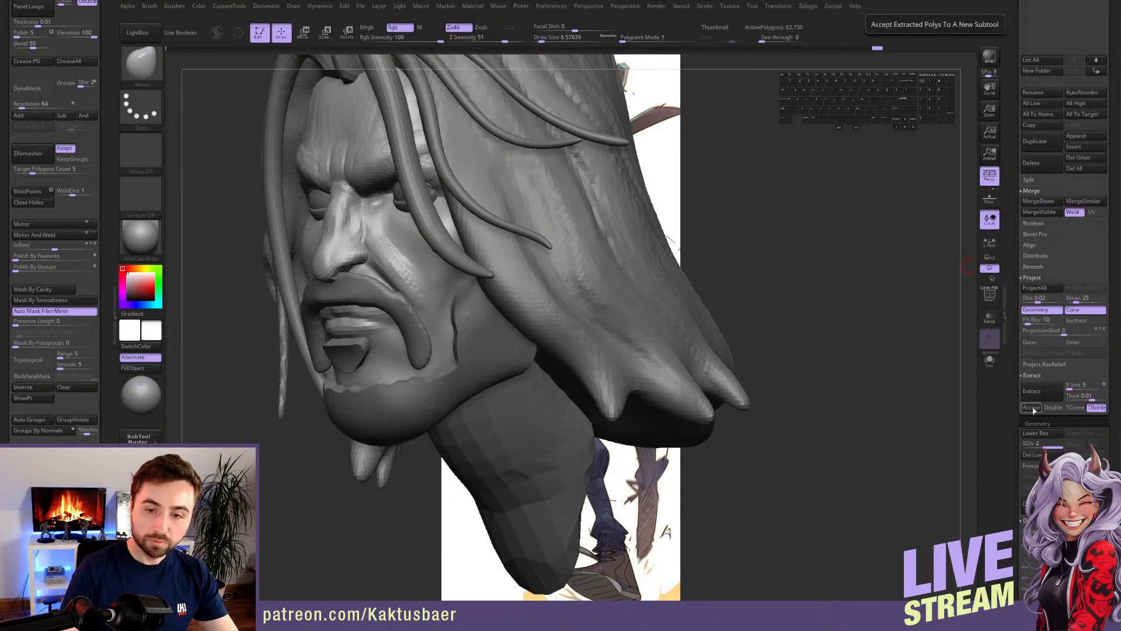
{"action": "left_click", "coordinate": [1032, 407]}
- Clear the mask on the newly extracted beard and enlarge the Move brush
{"action": "right_click_drag", "start_coordinate": [487, 342], "coordinate": [468, 354]}
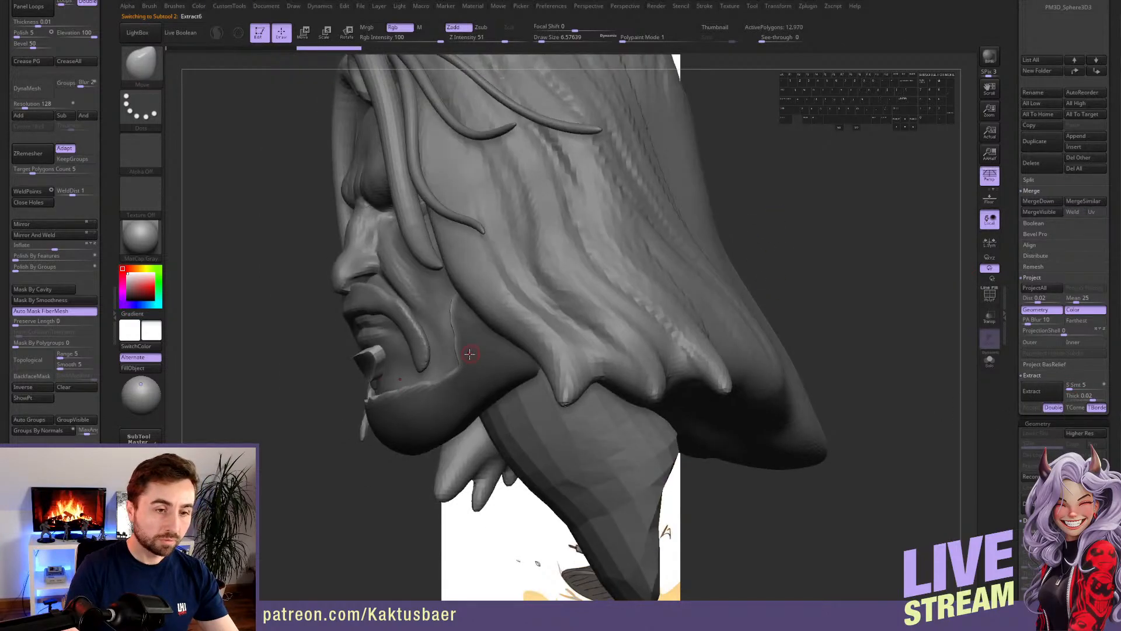
{"action": "key", "text": "s"}
{"action": "left_click_drag", "start_coordinate": [468, 355], "coordinate": [474, 355]}
{"action": "left_click_drag", "start_coordinate": [788, 167], "coordinate": [798, 174], "text": "ctrl"}
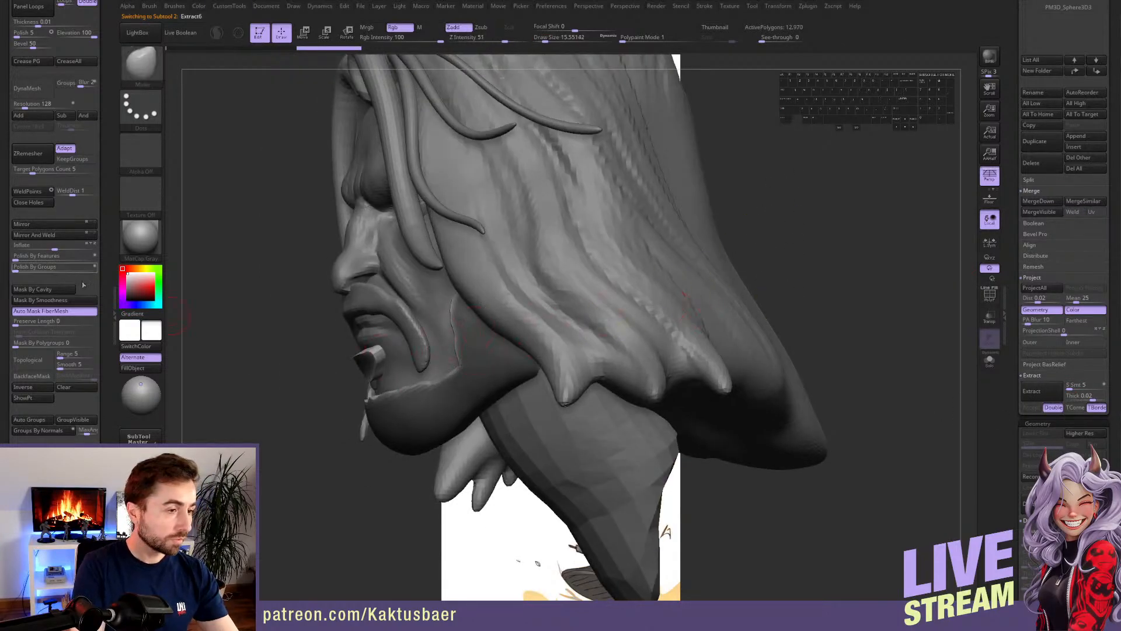
{"action": "left_click", "coordinate": [75, 389]}
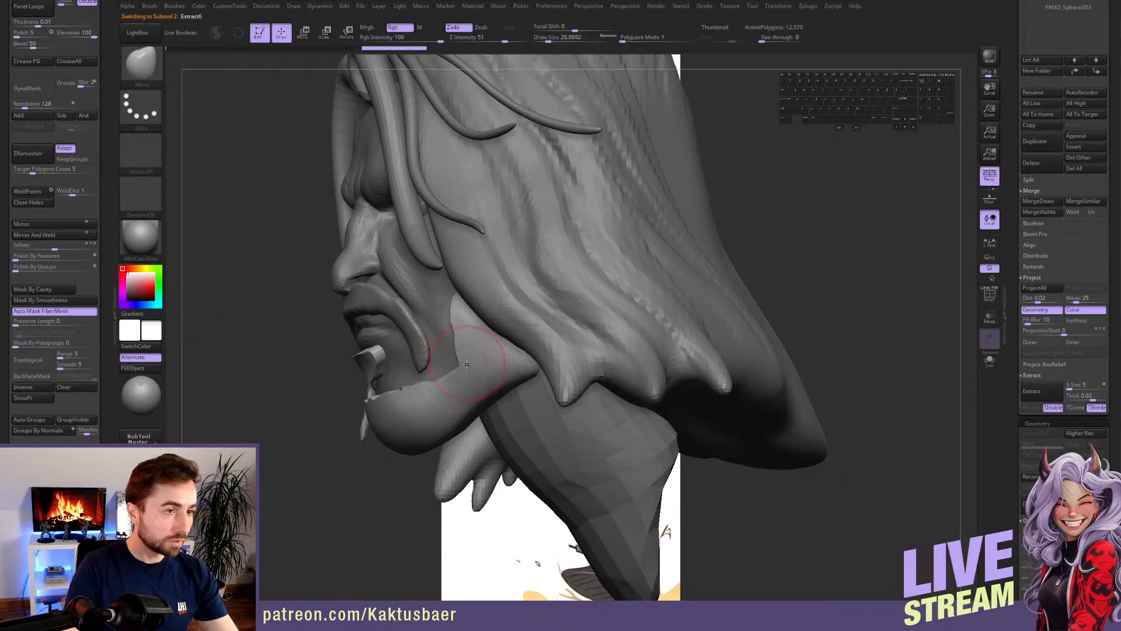
- Reshape the beard's front edge along the cheek and jaw with the Move brush
{"action": "left_click_drag", "start_coordinate": [439, 382], "coordinate": [431, 374]}
{"action": "right_click_drag", "start_coordinate": [432, 387], "coordinate": [537, 386]}
{"action": "left_click_drag", "start_coordinate": [443, 367], "coordinate": [434, 369]}
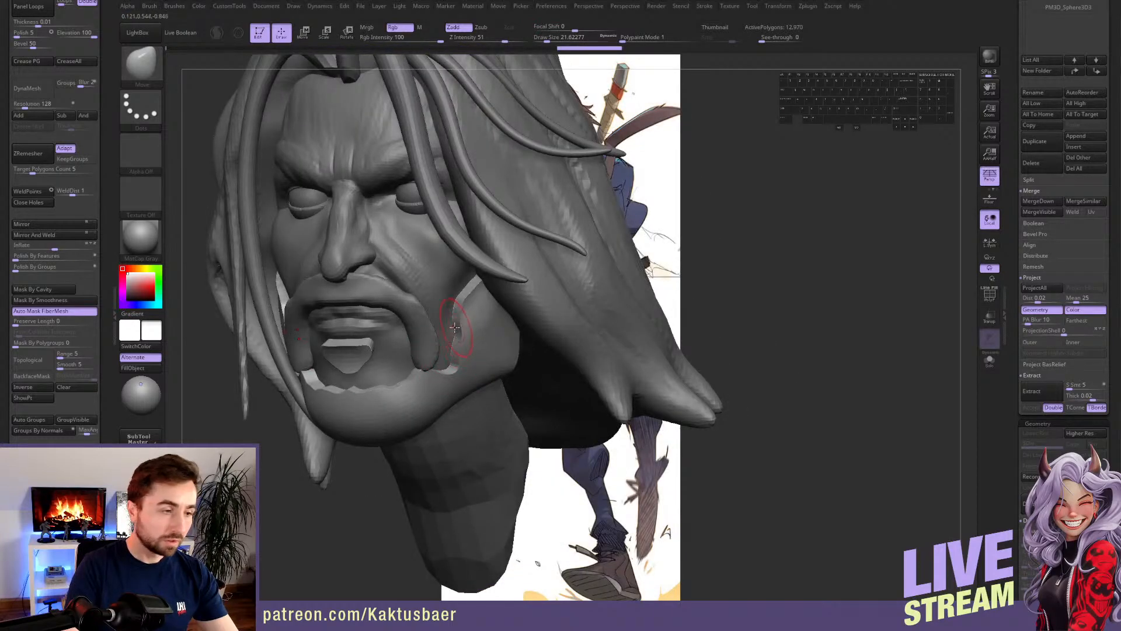
{"action": "right_click_drag", "start_coordinate": [455, 327], "coordinate": [408, 327]}
{"action": "left_click", "coordinate": [552, 38]}
{"action": "left_click_drag", "start_coordinate": [465, 319], "coordinate": [450, 333]}
- Adjust the beard at the chin and smooth its jagged border from the chin up to the sideburn
{"action": "right_click_drag", "start_coordinate": [430, 381], "coordinate": [348, 355]}
{"action": "left_click_drag", "start_coordinate": [358, 349], "coordinate": [351, 352], "text": "alt"}
{"action": "mouse_move", "coordinate": [403, 392]}
{"action": "left_mouse_down", "text": "shift"}
{"action": "mouse_move", "coordinate": [382, 408]}
{"action": "mouse_move", "coordinate": [439, 374]}
{"action": "mouse_move", "coordinate": [472, 286]}
{"action": "left_mouse_up", "text": "shift"}
{"action": "right_click_drag", "start_coordinate": [458, 326], "coordinate": [471, 321], "text": "shift"}
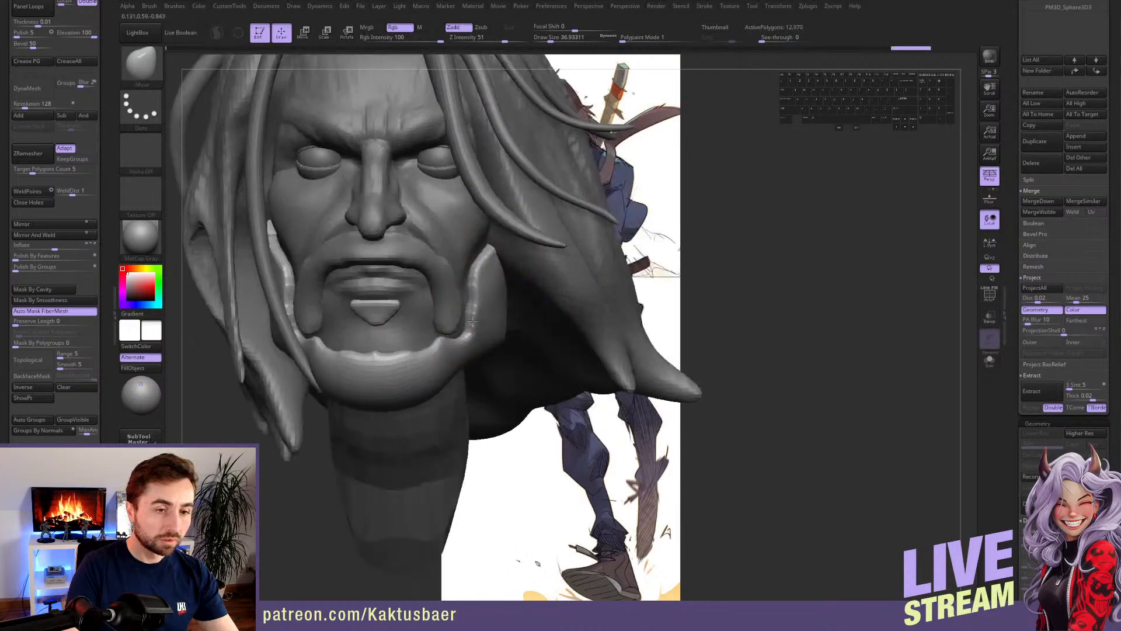
- Select the moustache and reshape its curve around the mouth corners with a resized Move brush
{"action": "left_click", "coordinate": [454, 304], "text": "alt"}
{"action": "key", "text": "s"}
{"action": "left_click_drag", "start_coordinate": [450, 292], "coordinate": [446, 292]}
{"action": "right_click_drag", "start_coordinate": [446, 291], "coordinate": [453, 279]}
{"action": "key", "text": "s"}
{"action": "mouse_move", "coordinate": [454, 304]}
{"action": "left_mouse_down"}
{"action": "mouse_move", "coordinate": [439, 260]}
{"action": "mouse_move", "coordinate": [425, 263]}
{"action": "left_mouse_up"}
{"action": "key", "text": "s"}
{"action": "mouse_move", "coordinate": [425, 262]}
{"action": "right_mouse_down"}
{"action": "mouse_move", "coordinate": [408, 263]}
{"action": "mouse_move", "coordinate": [419, 238]}
{"action": "mouse_move", "coordinate": [350, 245]}
{"action": "right_mouse_up"}
{"action": "mouse_move", "coordinate": [438, 239]}
{"action": "right_mouse_down"}
{"action": "mouse_move", "coordinate": [403, 247]}
{"action": "mouse_move", "coordinate": [432, 250]}
{"action": "mouse_move", "coordinate": [419, 252]}
{"action": "right_mouse_up"}
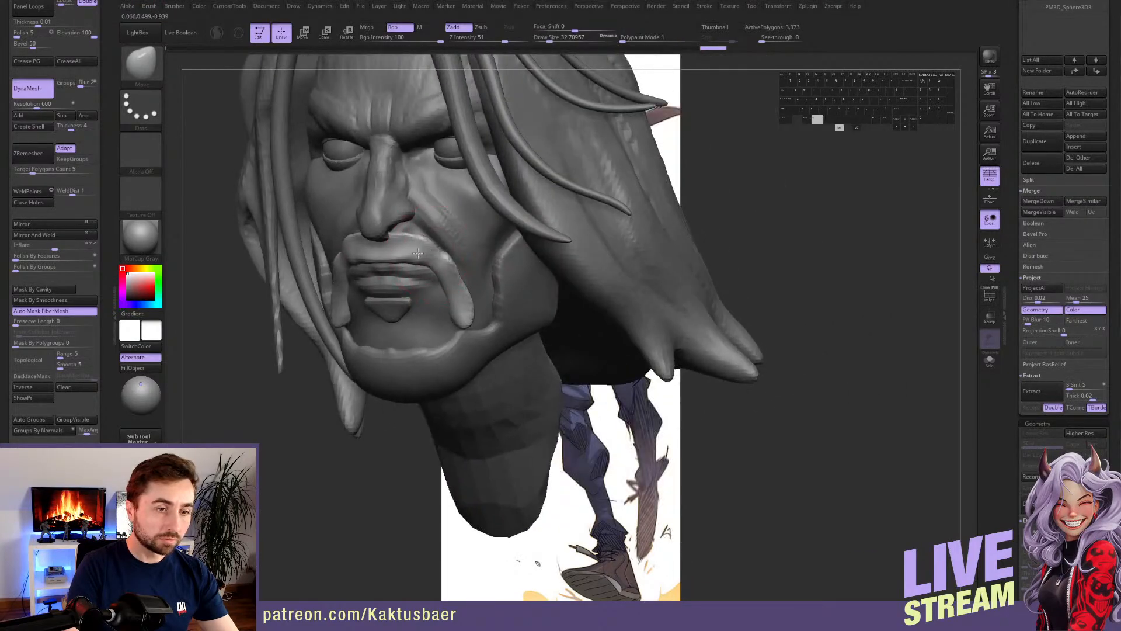
- Refine the moustache below the nose and adjust its drooping tips with a smaller Move brush
{"action": "key", "text": "bracketleft"}
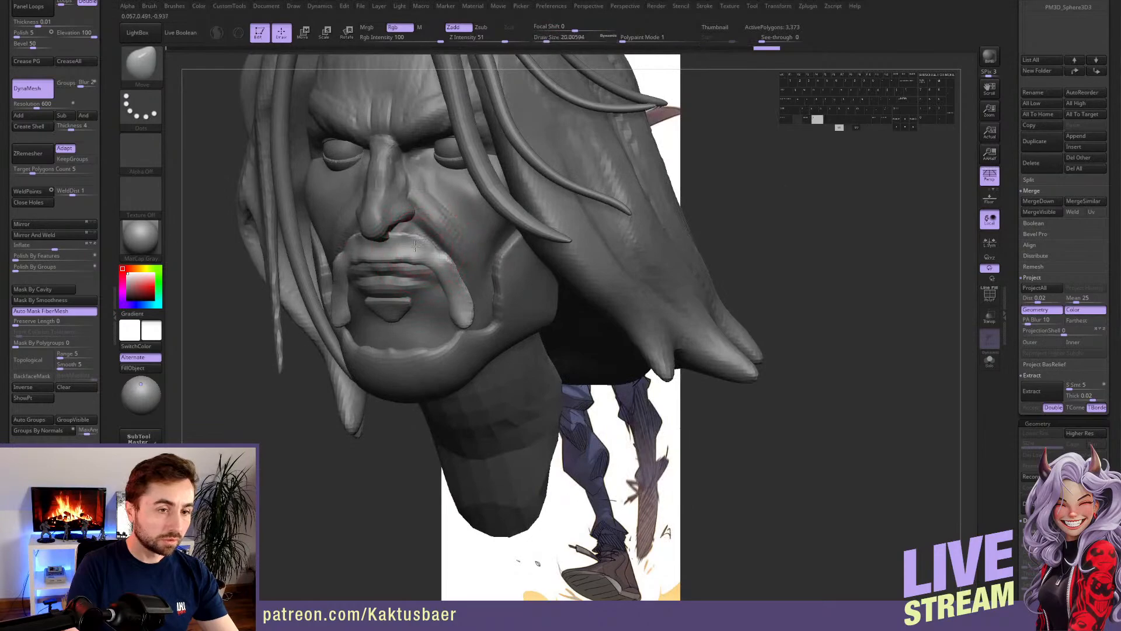
{"action": "left_click_drag", "start_coordinate": [414, 246], "coordinate": [408, 247], "text": "alt"}
{"action": "mouse_move", "coordinate": [409, 247]}
{"action": "right_mouse_down"}
{"action": "mouse_move", "coordinate": [412, 270]}
{"action": "mouse_move", "coordinate": [435, 286]}
{"action": "right_mouse_up"}
{"action": "key", "text": "bracketleft"}
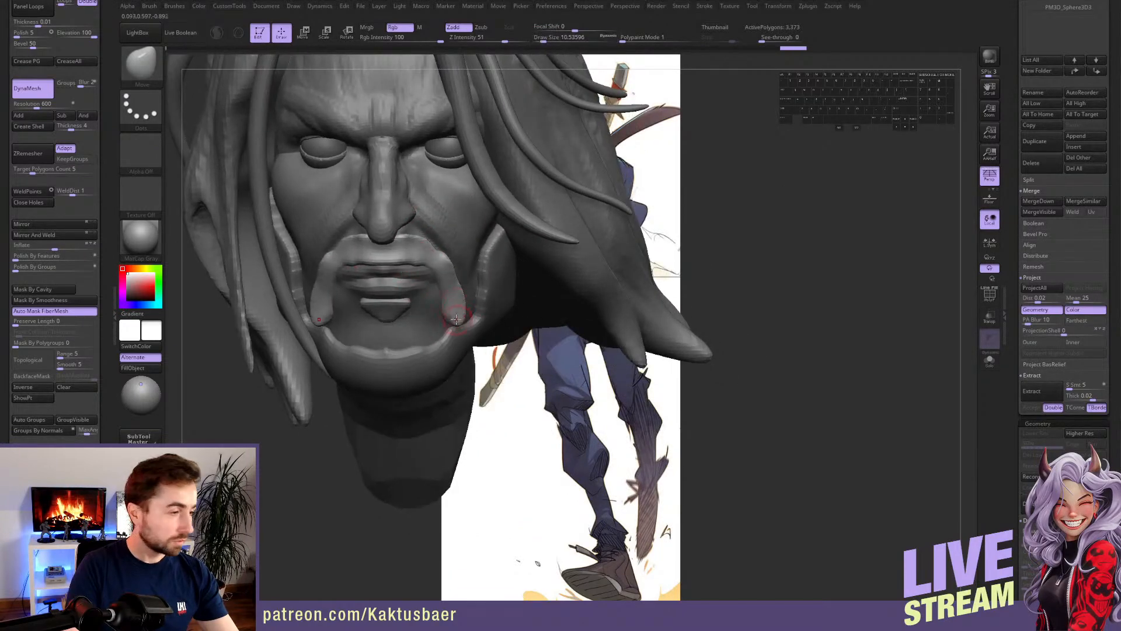
{"action": "key", "text": "s"}
{"action": "left_click_drag", "start_coordinate": [456, 319], "coordinate": [463, 320]}
{"action": "right_click_drag", "start_coordinate": [466, 320], "coordinate": [380, 323]}
- Reshape the moustache's drooping sides from the tips up to the upper lip so they follow the mouth
{"action": "key", "text": "s"}
{"action": "left_click_drag", "start_coordinate": [450, 325], "coordinate": [454, 299]}
{"action": "key", "text": "s"}
{"action": "left_click_drag", "start_coordinate": [450, 284], "coordinate": [443, 273]}
{"action": "left_click_drag", "start_coordinate": [442, 270], "coordinate": [434, 261]}
{"action": "right_click_drag", "start_coordinate": [433, 263], "coordinate": [486, 288]}
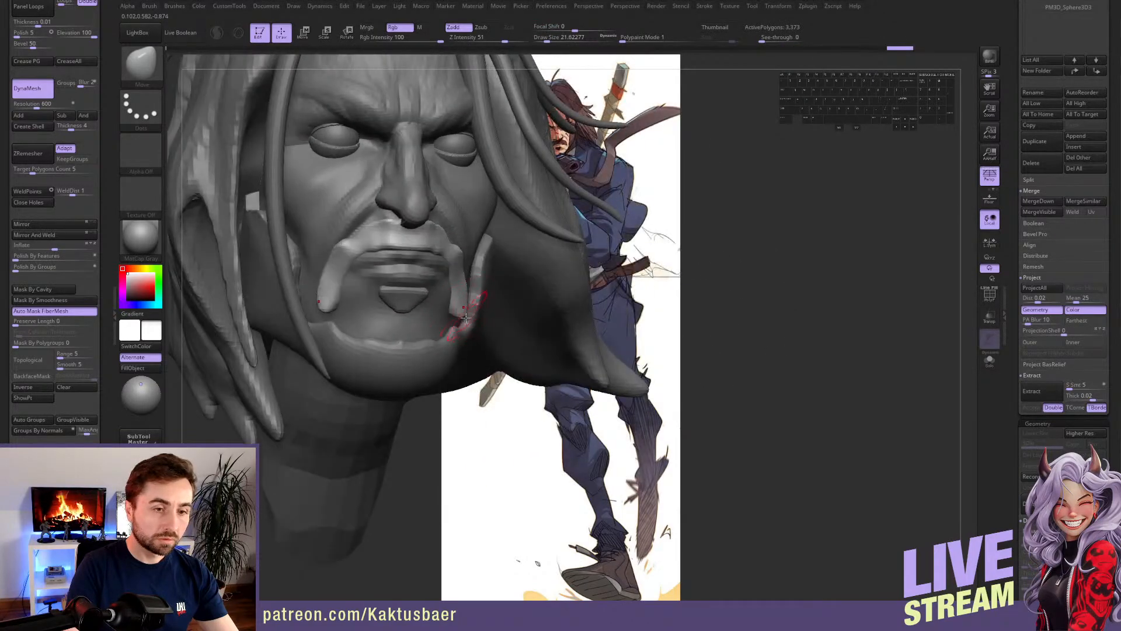
{"action": "right_click_drag", "start_coordinate": [352, 320], "coordinate": [331, 320]}
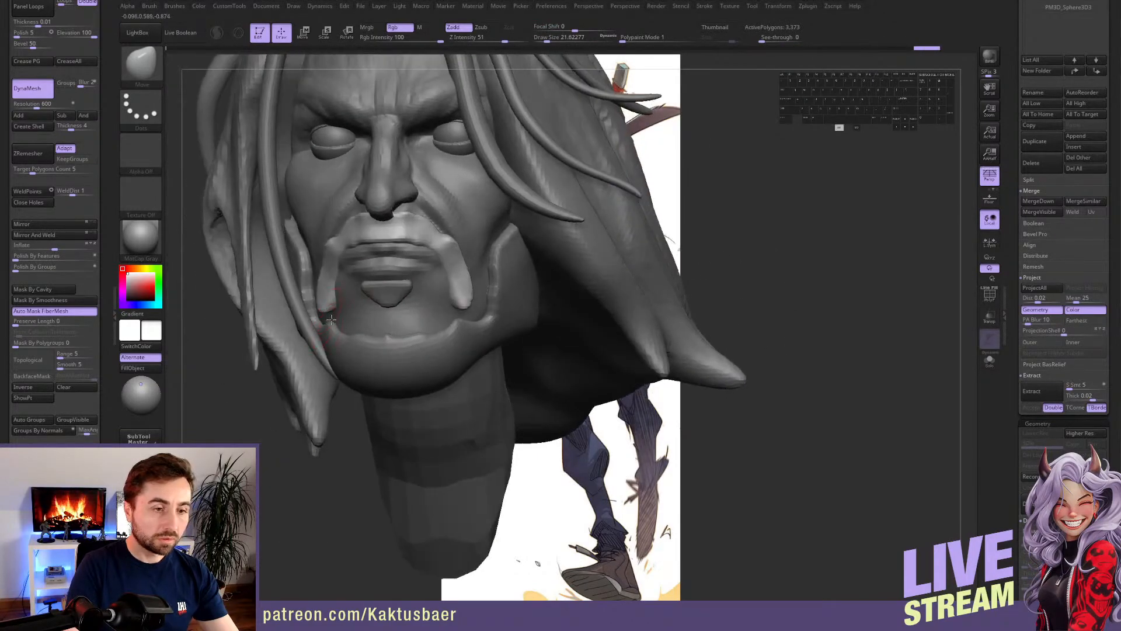
{"action": "left_click_drag", "start_coordinate": [335, 316], "coordinate": [342, 319]}
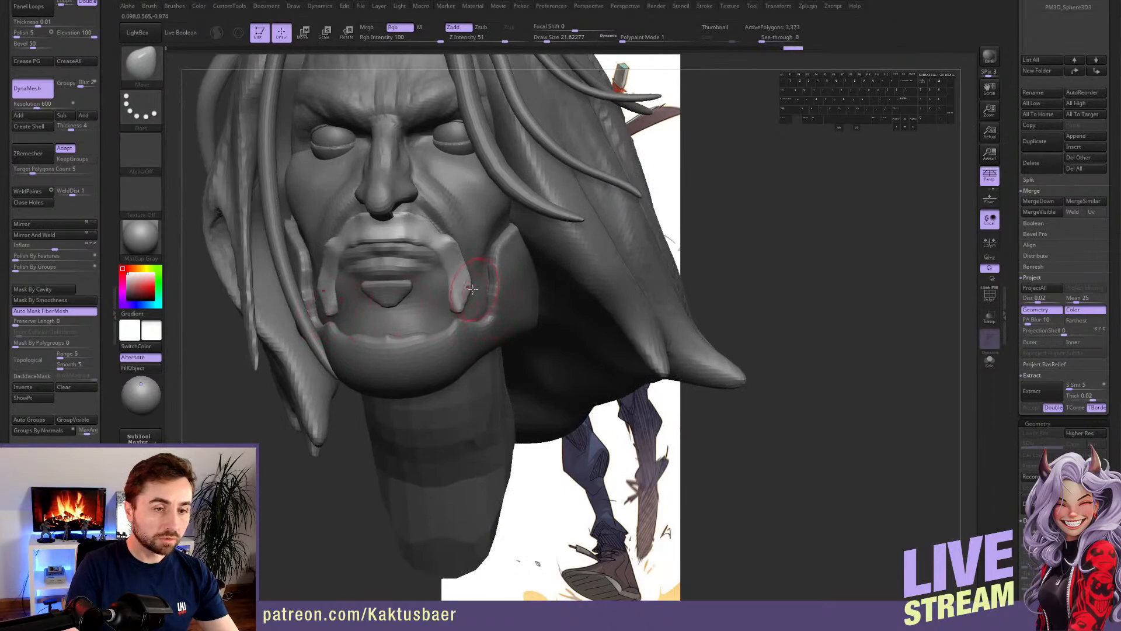
{"action": "right_click_drag", "start_coordinate": [433, 233], "coordinate": [454, 236]}
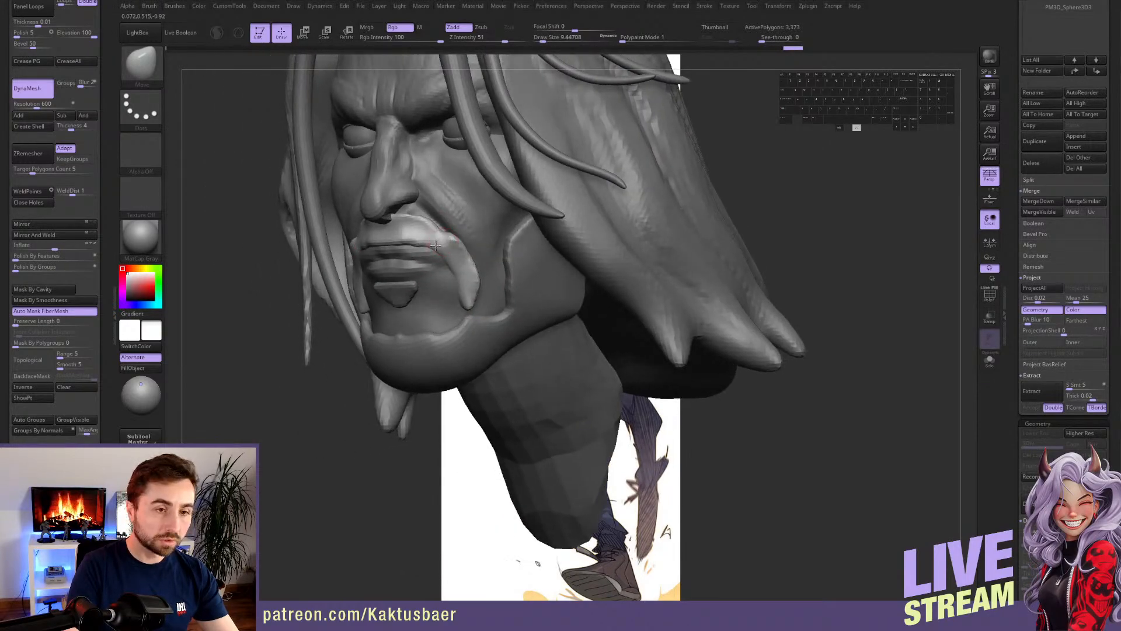
- Reshape the moustache around the mouth corners and along its inner edge with a resized Move brush
{"action": "left_click_drag", "start_coordinate": [462, 241], "coordinate": [477, 264]}
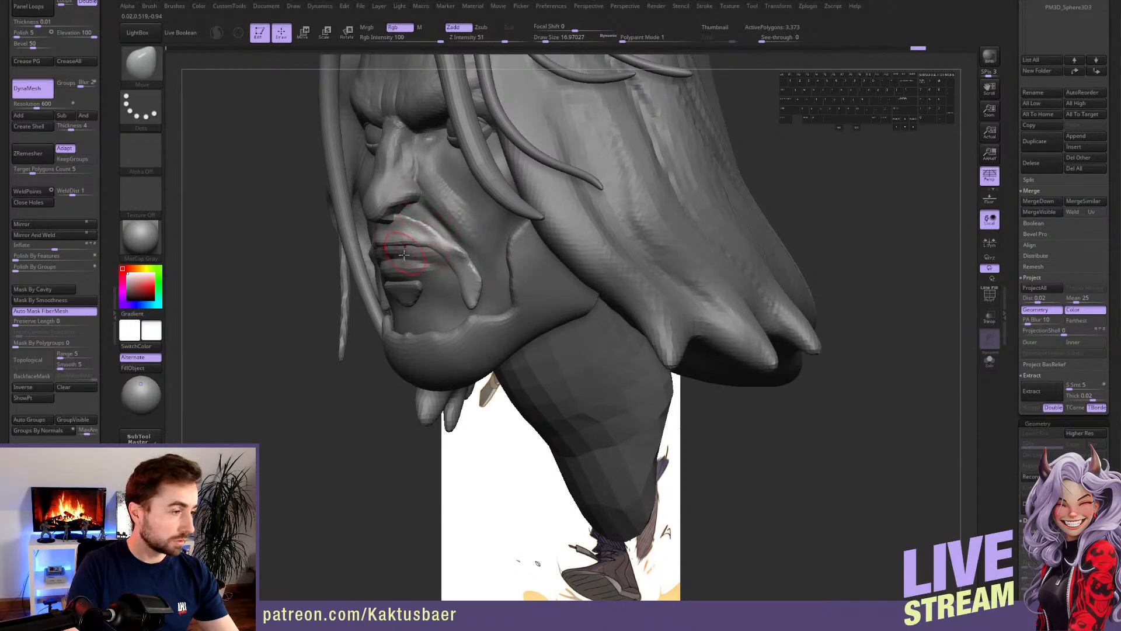
{"action": "right_click_drag", "start_coordinate": [428, 265], "coordinate": [413, 253]}
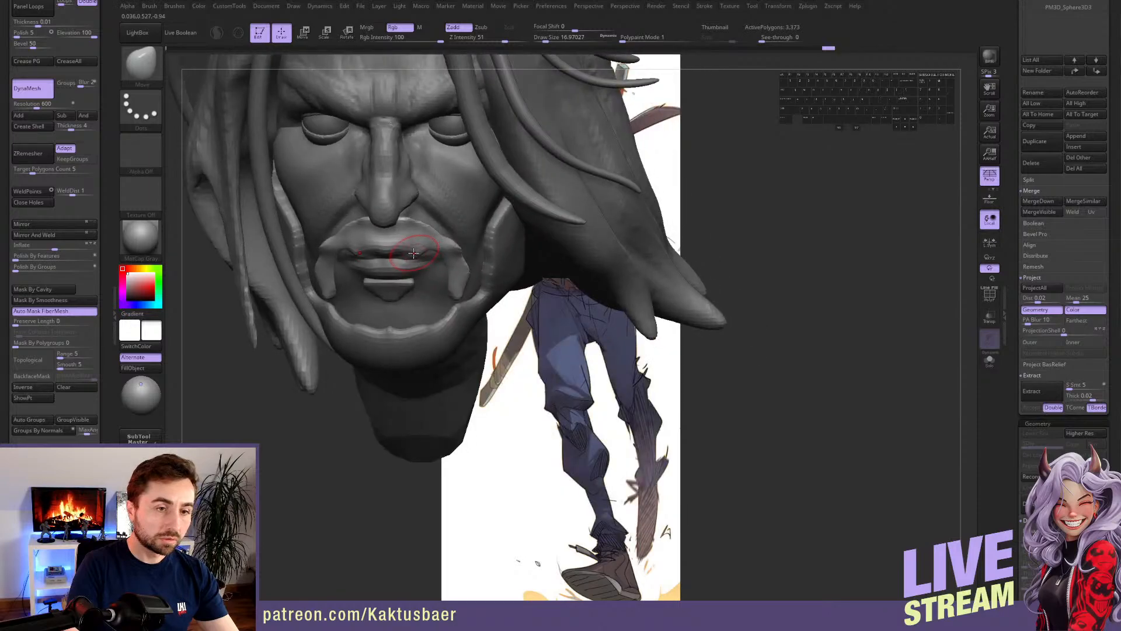
{"action": "left_click_drag", "start_coordinate": [435, 252], "coordinate": [433, 256]}
{"action": "key", "text": "s"}
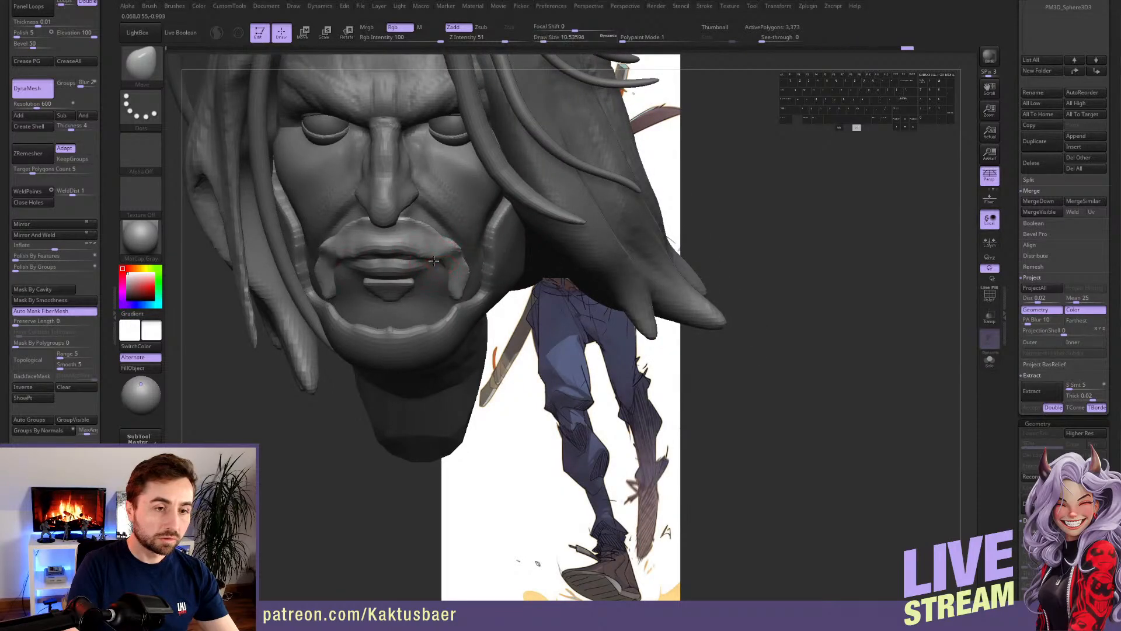
{"action": "mouse_move", "coordinate": [434, 260]}
{"action": "right_mouse_down"}
{"action": "mouse_move", "coordinate": [409, 270]}
{"action": "mouse_move", "coordinate": [397, 244]}
{"action": "right_mouse_up"}
{"action": "key", "text": "s"}
{"action": "left_click_drag", "start_coordinate": [458, 271], "coordinate": [455, 270]}
{"action": "right_click_drag", "start_coordinate": [457, 270], "coordinate": [455, 268]}
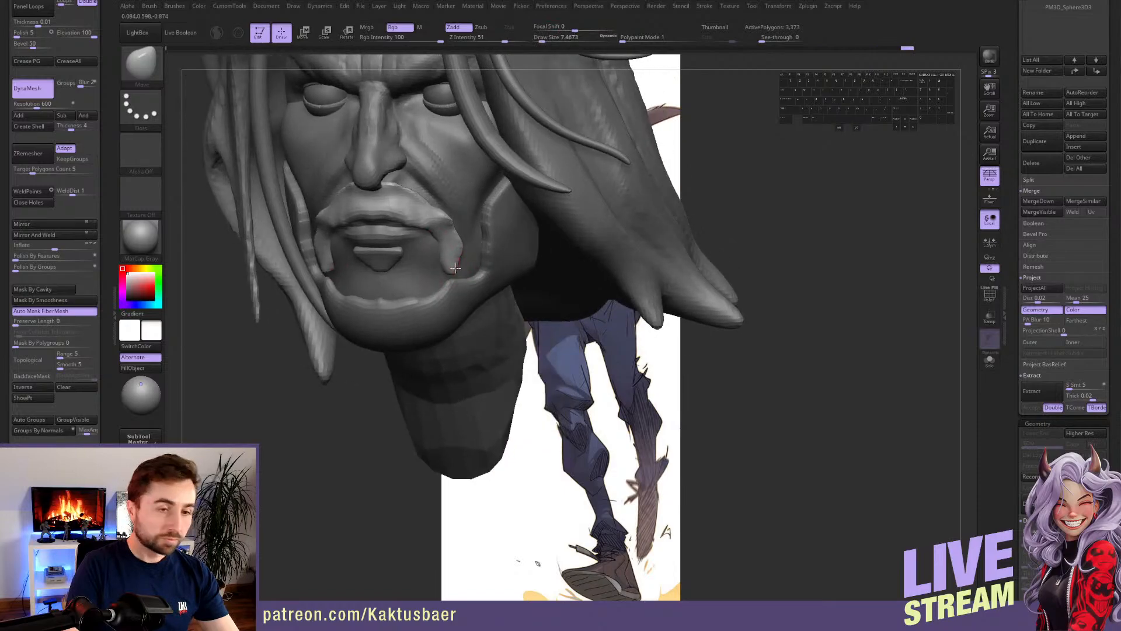
- Reshape the moustache's drooping tips beside the chin, alternating between small and large Move brush sizes
{"action": "key", "text": "s"}
{"action": "left_click_drag", "start_coordinate": [455, 268], "coordinate": [467, 268]}
{"action": "right_click_drag", "start_coordinate": [464, 270], "coordinate": [461, 271]}
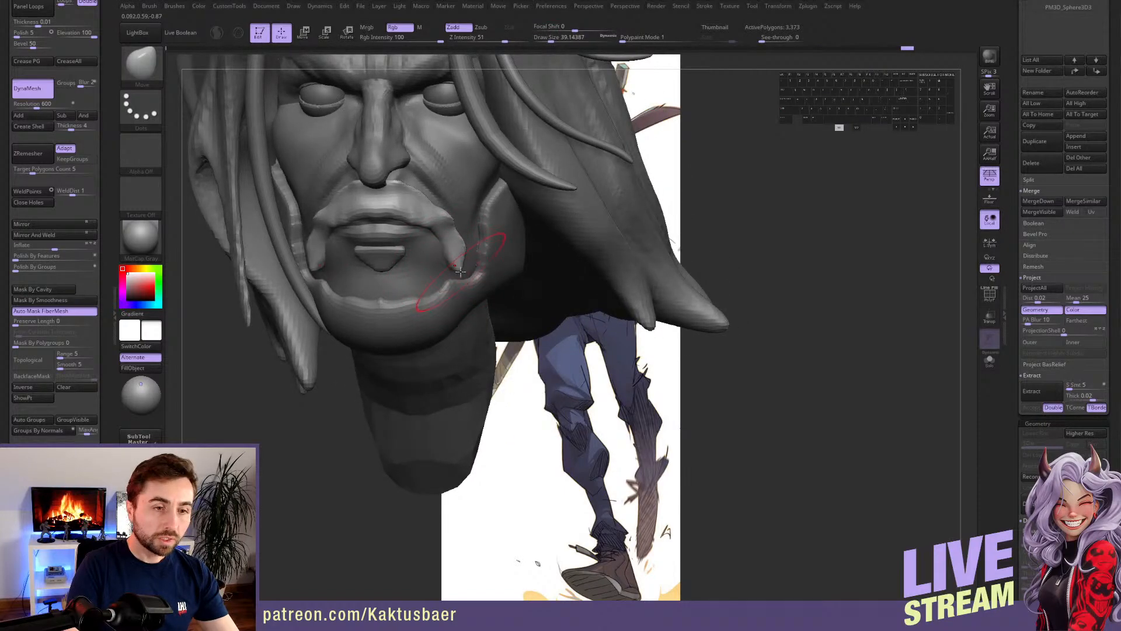
{"action": "key", "text": "s"}
{"action": "left_click_drag", "start_coordinate": [461, 271], "coordinate": [453, 266]}
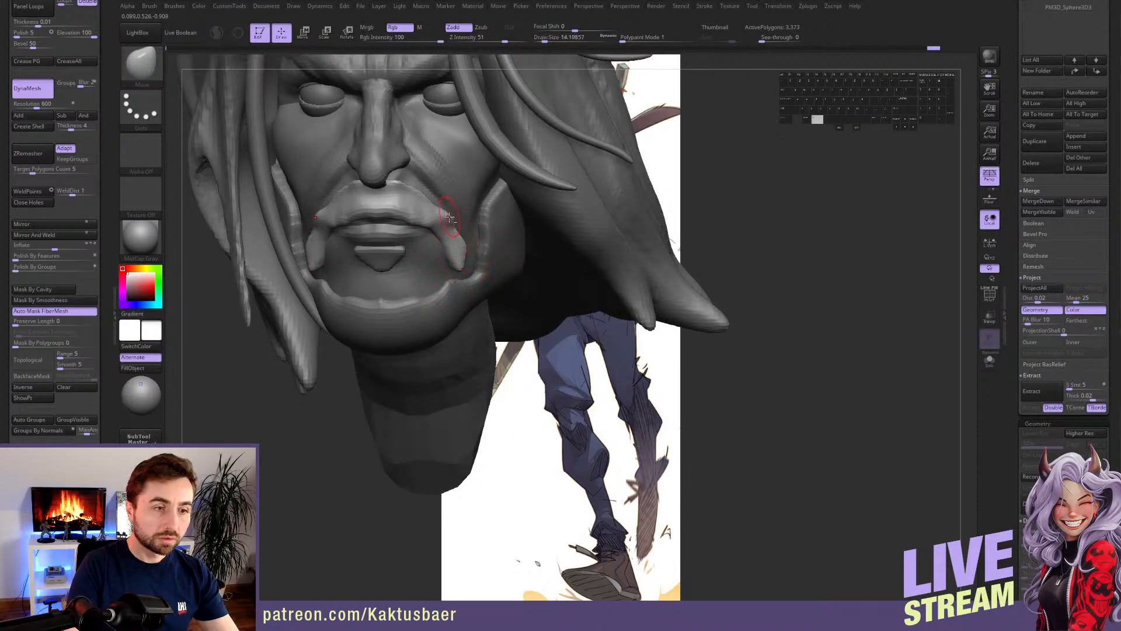
- Refine the outer curve of the moustache's drooping sides and narrow their tips, undoing the last stroke
{"action": "right_click_drag", "start_coordinate": [459, 235], "coordinate": [451, 235]}
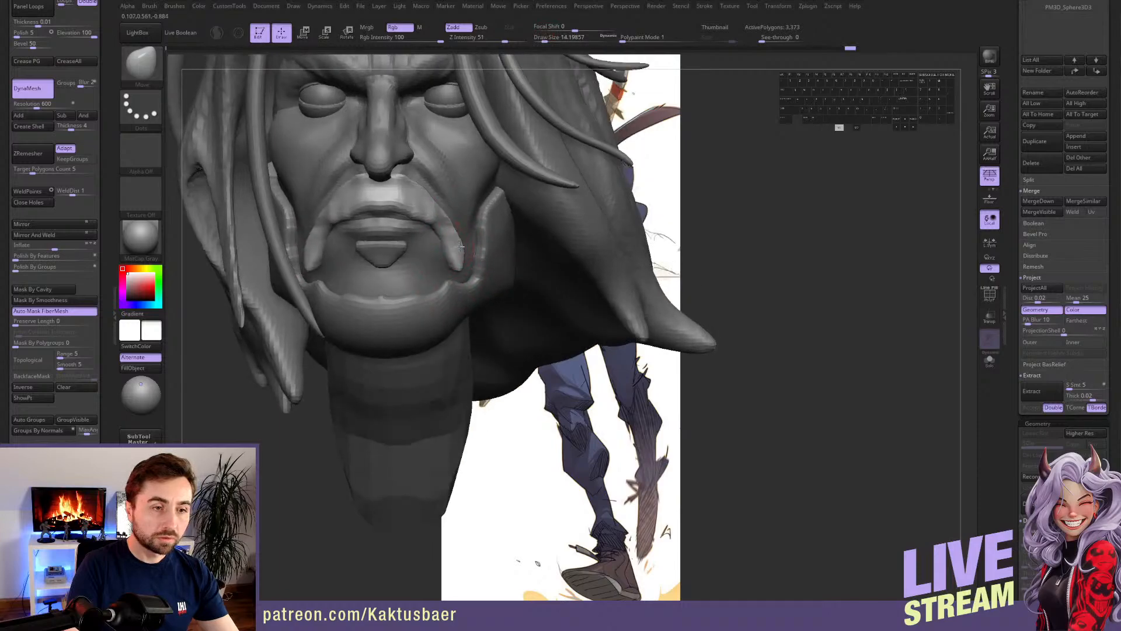
{"action": "key", "text": "s"}
{"action": "left_click_drag", "start_coordinate": [451, 234], "coordinate": [455, 234]}
{"action": "mouse_move", "coordinate": [455, 234]}
{"action": "right_mouse_down"}
{"action": "mouse_move", "coordinate": [455, 217]}
{"action": "mouse_move", "coordinate": [462, 233]}
{"action": "right_mouse_up"}
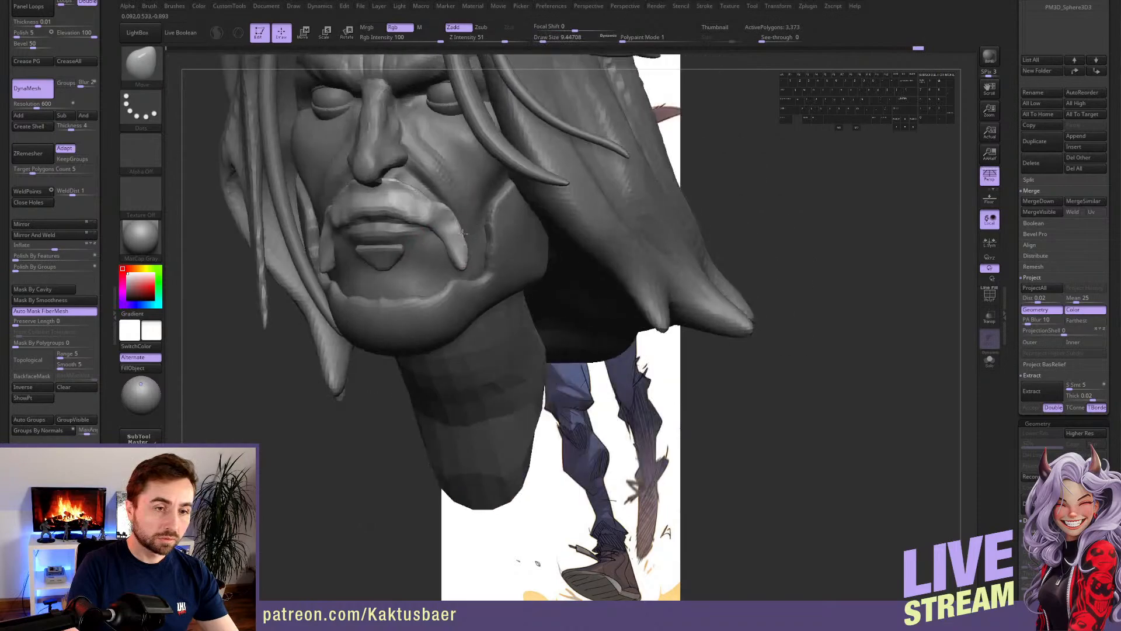
{"action": "key", "text": "s"}
{"action": "left_click_drag", "start_coordinate": [458, 262], "coordinate": [464, 262]}
{"action": "left_click_drag", "start_coordinate": [459, 262], "coordinate": [459, 263], "text": "alt"}
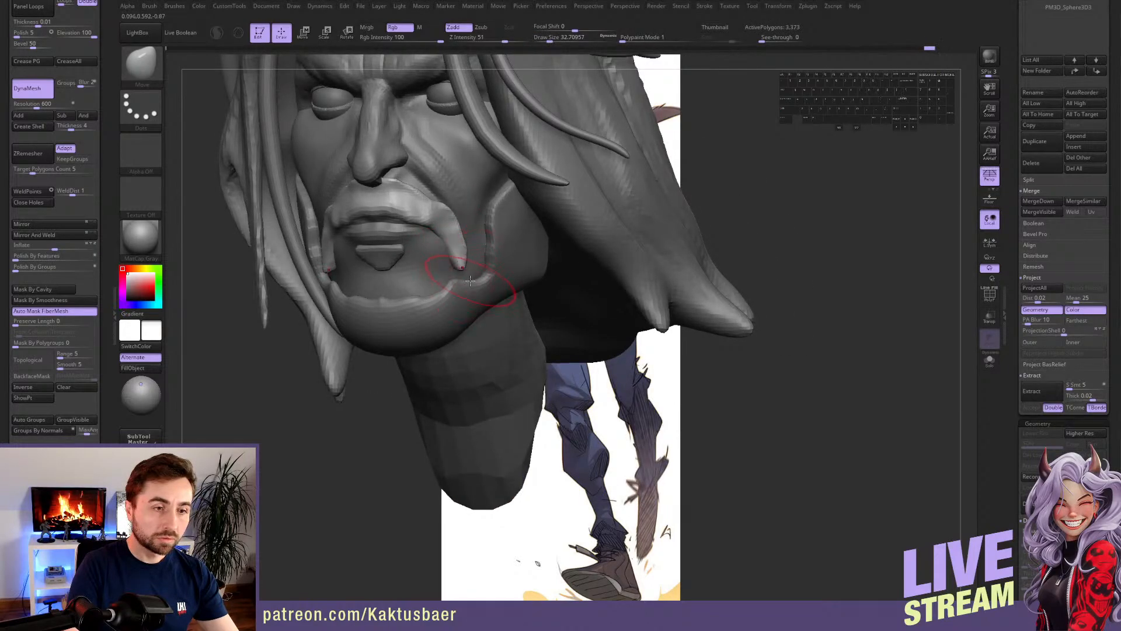
{"action": "right_click_drag", "start_coordinate": [463, 273], "coordinate": [460, 253]}
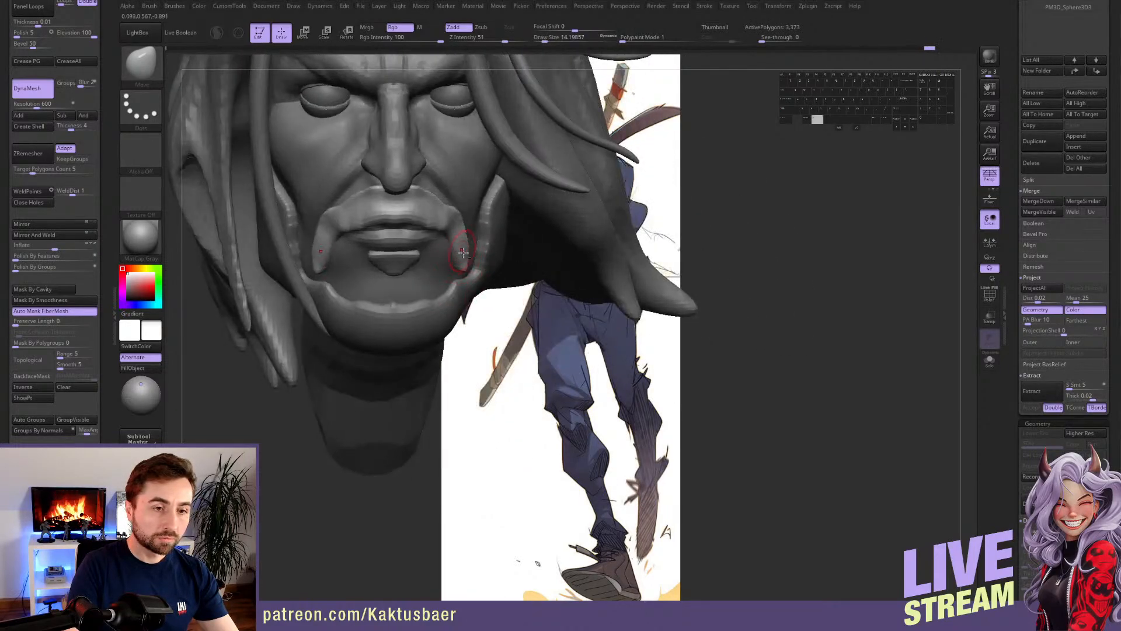
{"action": "key", "text": "ctrl+z"}
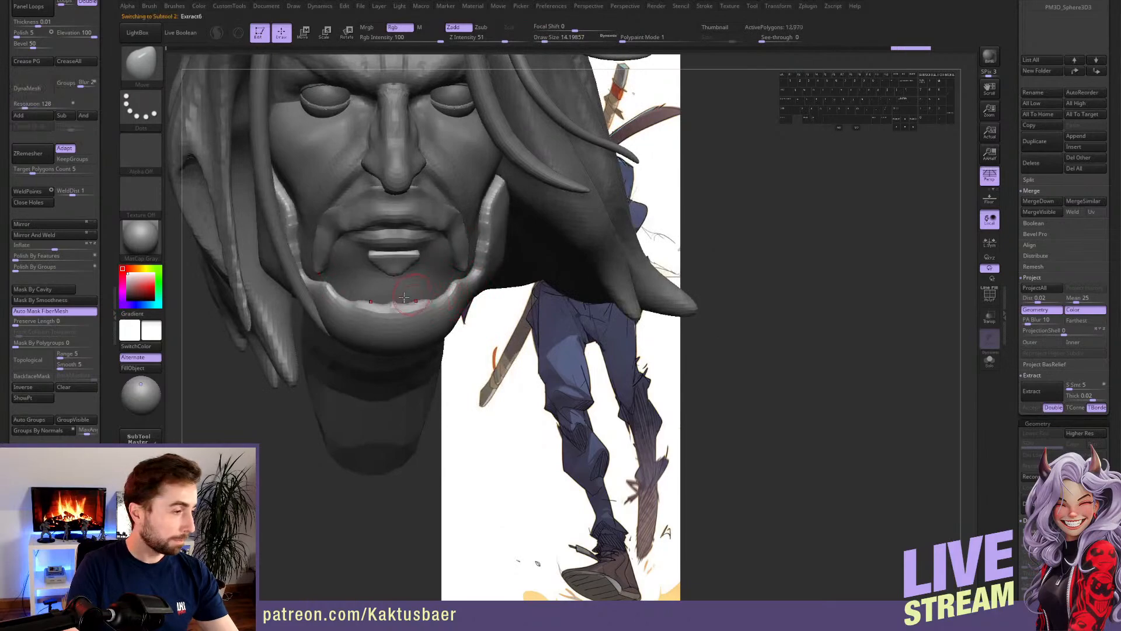
- Select the beard and raise the centre of its upper edge into a peak below the soul patch
{"action": "right_click_drag", "start_coordinate": [404, 297], "coordinate": [405, 275]}
{"action": "key", "text": "s"}
{"action": "left_click_drag", "start_coordinate": [405, 275], "coordinate": [400, 275]}
{"action": "mouse_move", "coordinate": [395, 277]}
{"action": "left_mouse_down"}
{"action": "mouse_move", "coordinate": [395, 290]}
{"action": "mouse_move", "coordinate": [411, 261]}
{"action": "mouse_move", "coordinate": [412, 298]}
{"action": "left_mouse_up"}
{"action": "key", "text": "bracketleft"}
{"action": "left_click", "coordinate": [406, 311], "text": "alt"}
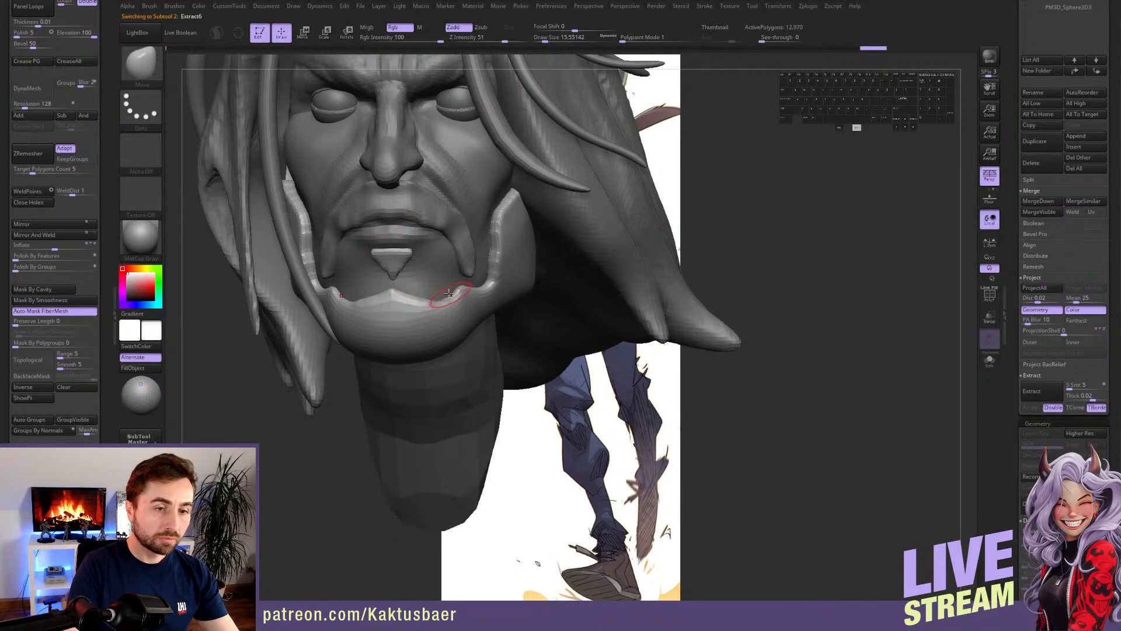
- Pull the beard's upper edge into points below the moustache tips and adjust the chin contour between them
{"action": "right_click_drag", "start_coordinate": [412, 298], "coordinate": [463, 285]}
{"action": "key", "text": "s"}
{"action": "left_click_drag", "start_coordinate": [468, 266], "coordinate": [463, 295]}
{"action": "mouse_move", "coordinate": [456, 297]}
{"action": "left_mouse_down", "text": "alt"}
{"action": "mouse_move", "coordinate": [404, 304]}
{"action": "mouse_move", "coordinate": [414, 303]}
{"action": "left_mouse_up", "text": "alt"}
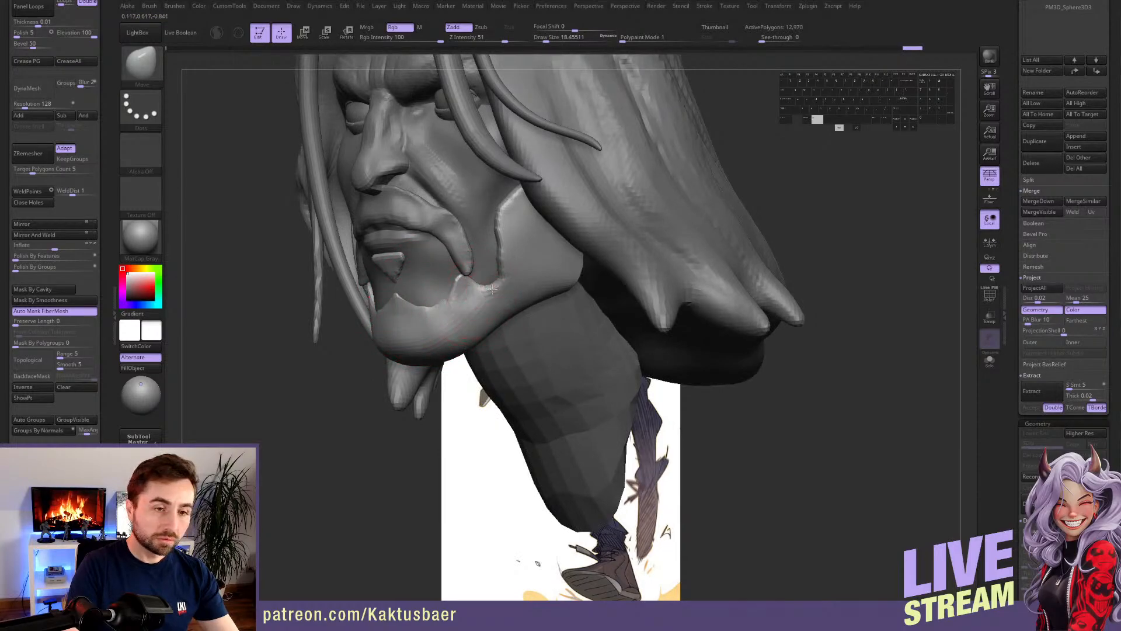
{"action": "key", "text": "ctrl+z"}
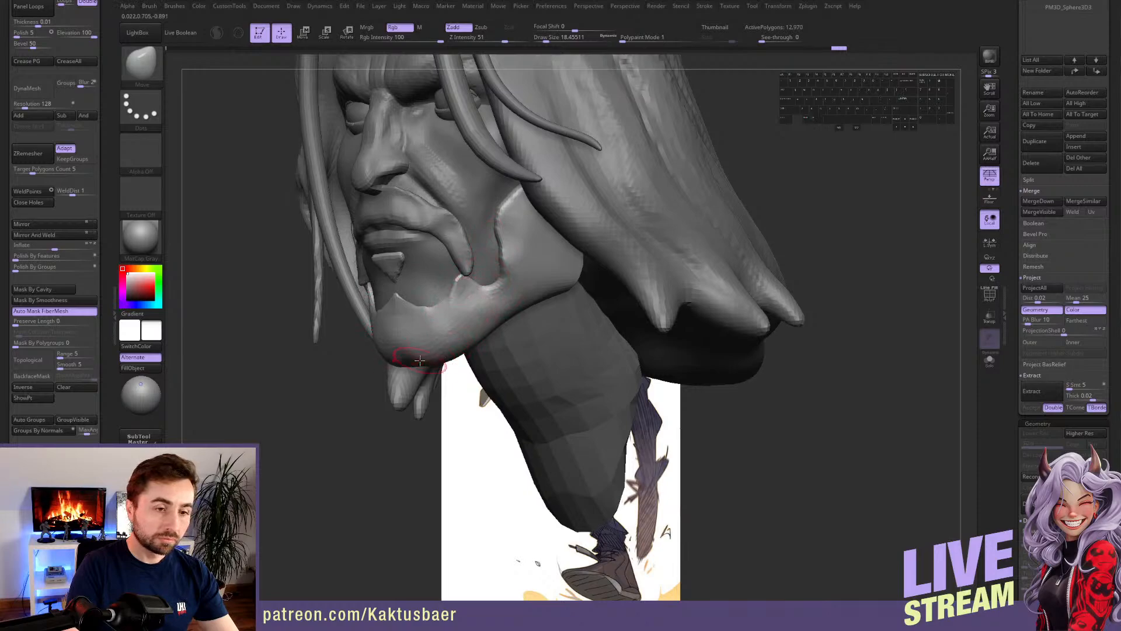
{"action": "right_click_drag", "start_coordinate": [420, 360], "coordinate": [485, 357]}
{"action": "left_click_drag", "start_coordinate": [449, 349], "coordinate": [450, 349]}
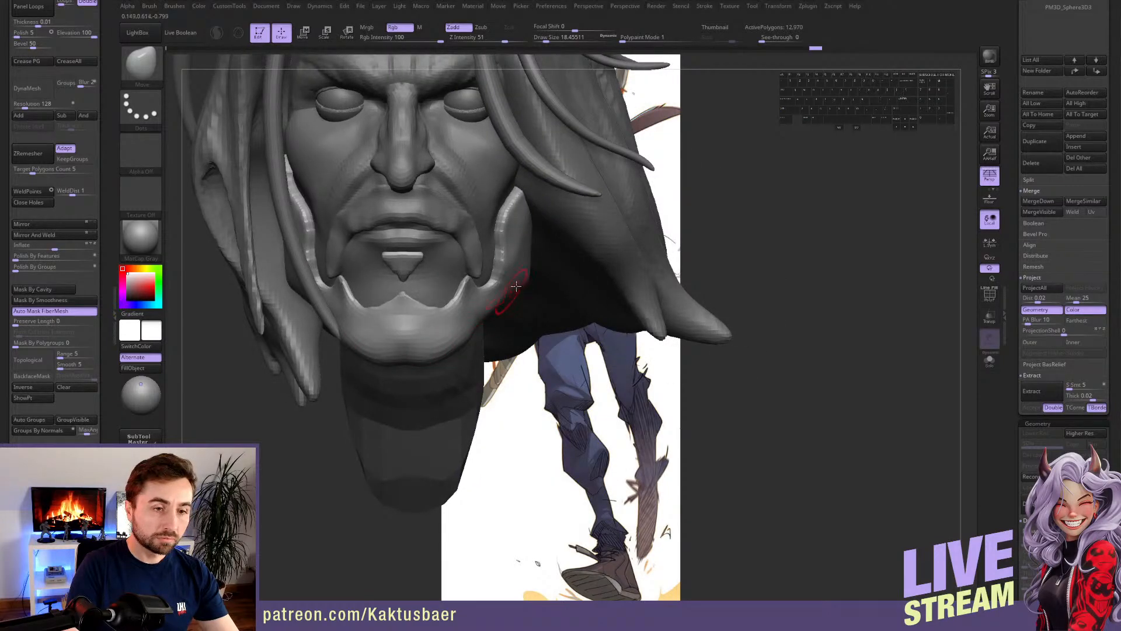
- Reshape the beard's front edge along the cheek up to the sideburn with a larger Move brush
{"action": "right_click_drag", "start_coordinate": [516, 286], "coordinate": [504, 283]}
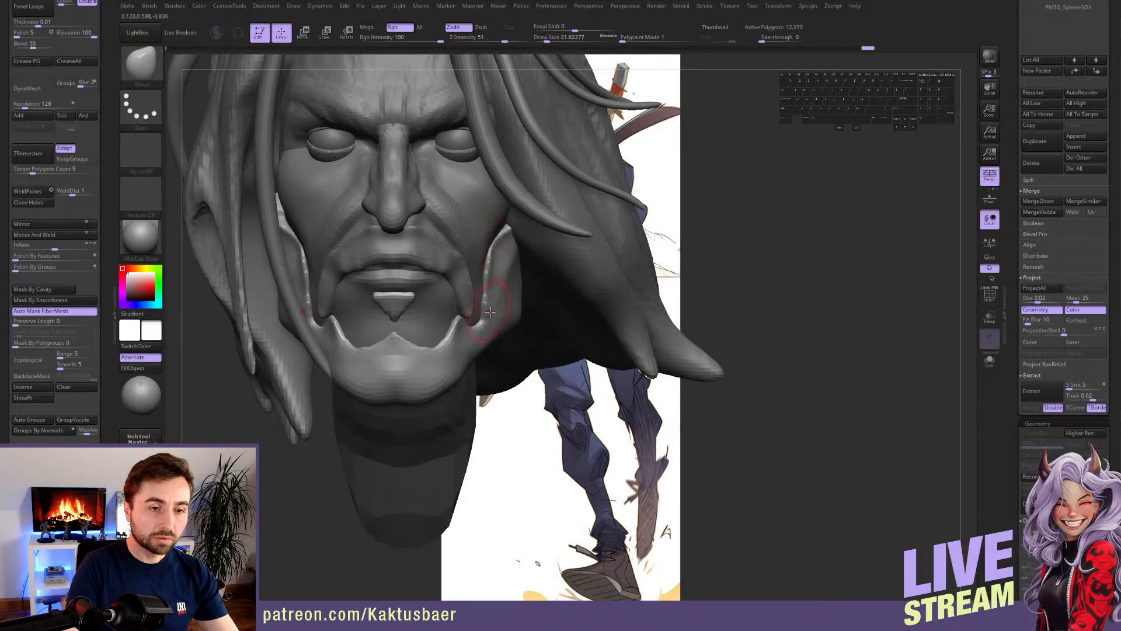
{"action": "mouse_move", "coordinate": [485, 315]}
{"action": "right_mouse_down", "text": "alt"}
{"action": "mouse_move", "coordinate": [488, 342]}
{"action": "mouse_move", "coordinate": [488, 292]}
{"action": "right_mouse_up", "text": "alt"}
{"action": "key", "text": "ctrl+z"}
{"action": "mouse_move", "coordinate": [489, 292]}
{"action": "right_mouse_down"}
{"action": "mouse_move", "coordinate": [444, 297]}
{"action": "mouse_move", "coordinate": [495, 298]}
{"action": "mouse_move", "coordinate": [450, 295]}
{"action": "mouse_move", "coordinate": [476, 325]}
{"action": "right_mouse_up"}
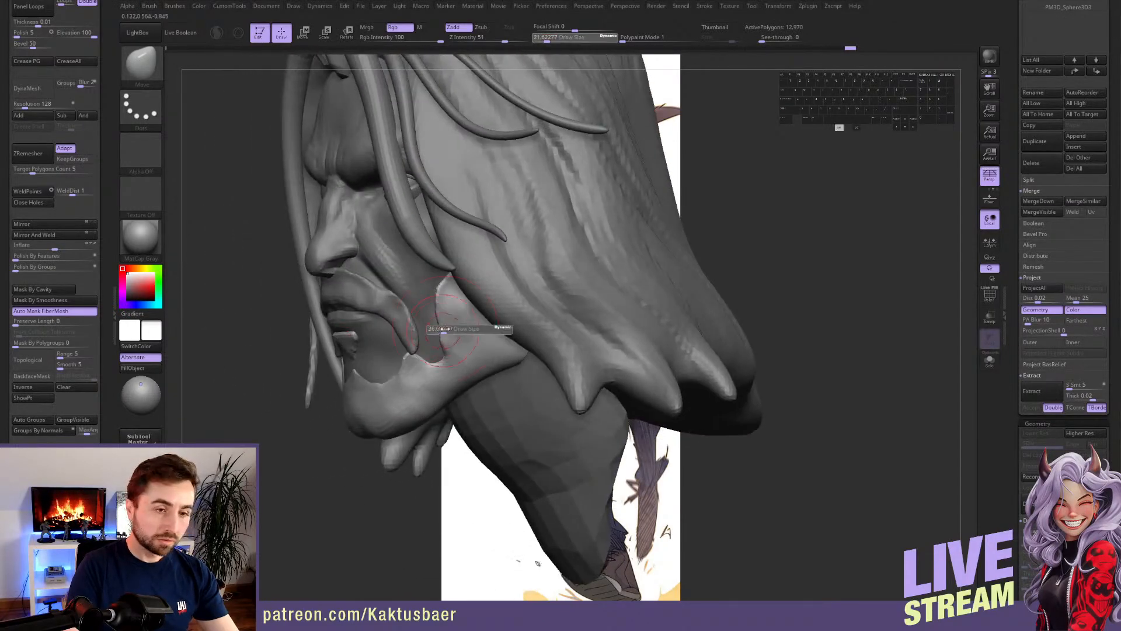
{"action": "key", "text": "s"}
{"action": "left_click_drag", "start_coordinate": [455, 319], "coordinate": [447, 313]}
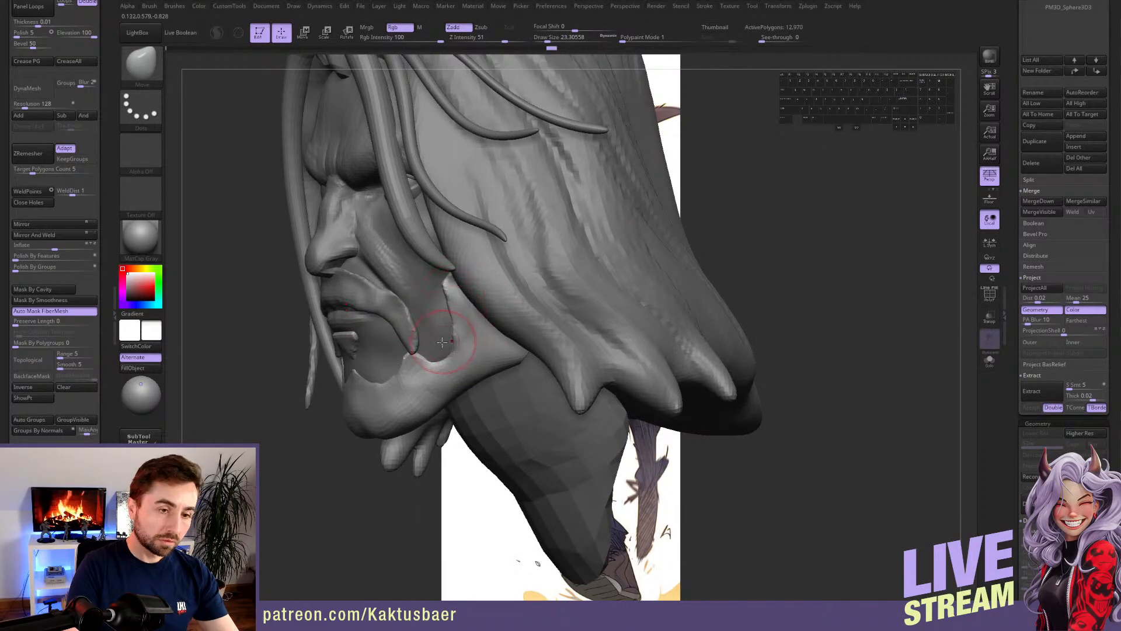
- Check the beard in isolation, restore the other subtools, and hide the main hair mass and its loose strands
{"action": "right_click_drag", "start_coordinate": [409, 356], "coordinate": [428, 337]}
{"action": "key", "text": "alt+q"}
{"action": "right_click_drag", "start_coordinate": [468, 288], "coordinate": [463, 321], "text": "alt"}
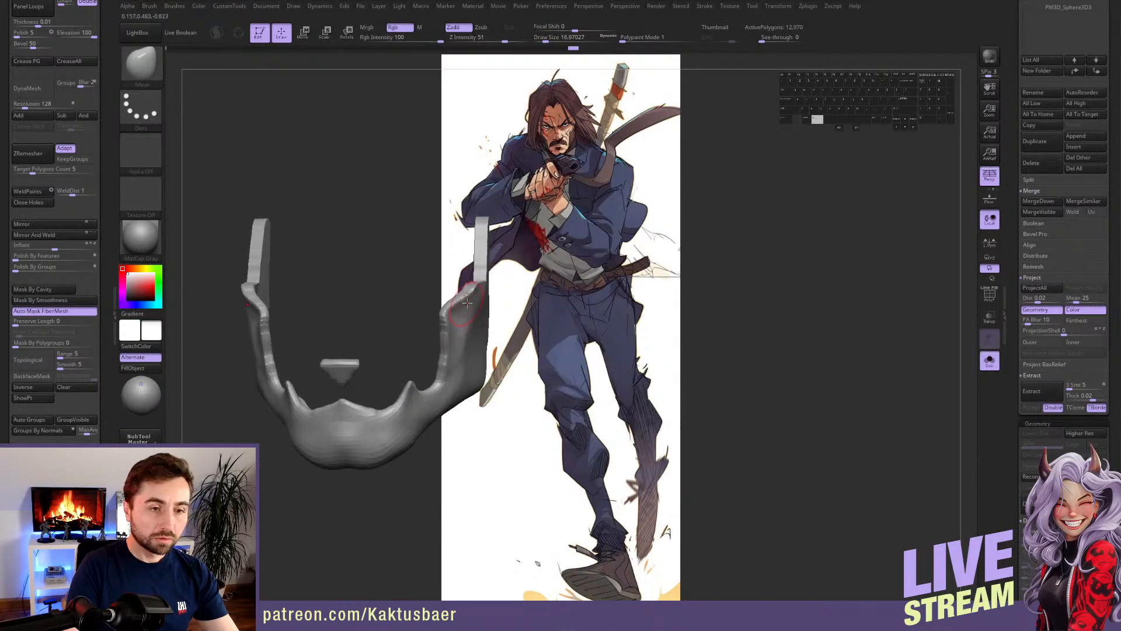
{"action": "key", "text": "alt+q"}
{"action": "left_click_drag", "start_coordinate": [1018, 66], "coordinate": [1017, 558]}
{"action": "left_click", "coordinate": [1069, 255]}
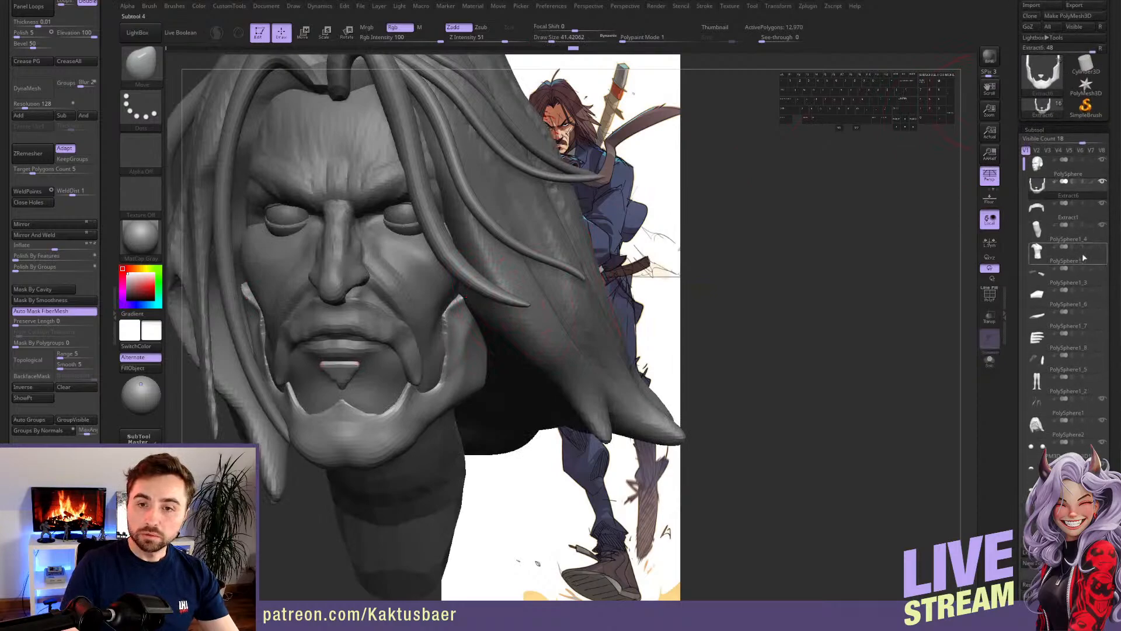
{"action": "left_click", "coordinate": [1090, 409]}
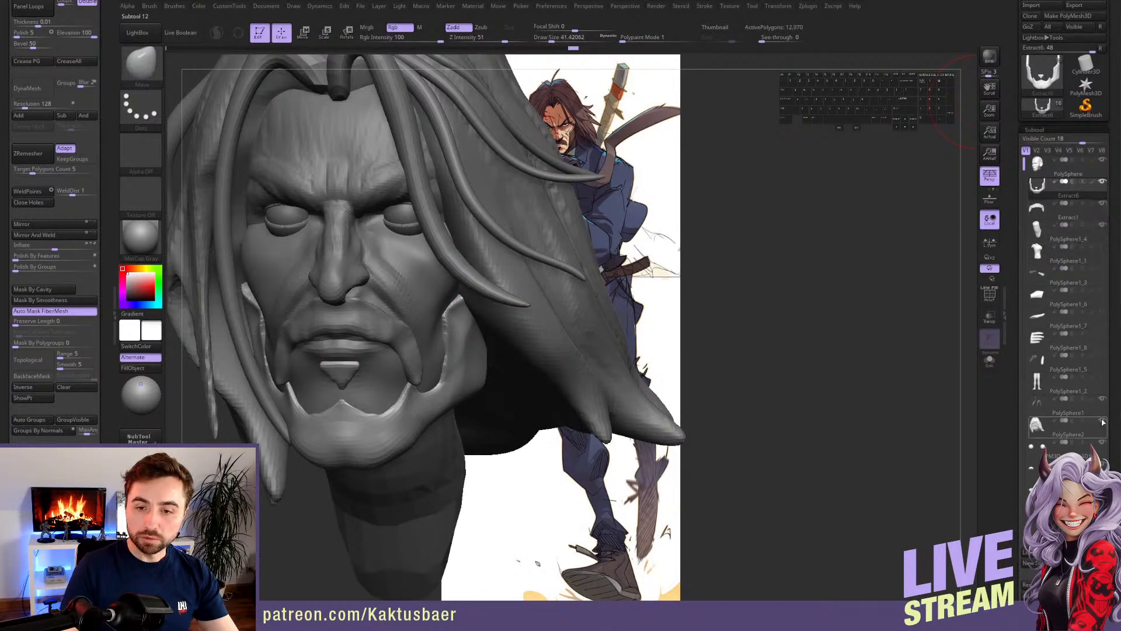
{"action": "left_click", "coordinate": [1102, 422]}
{"action": "left_click", "coordinate": [1102, 397]}
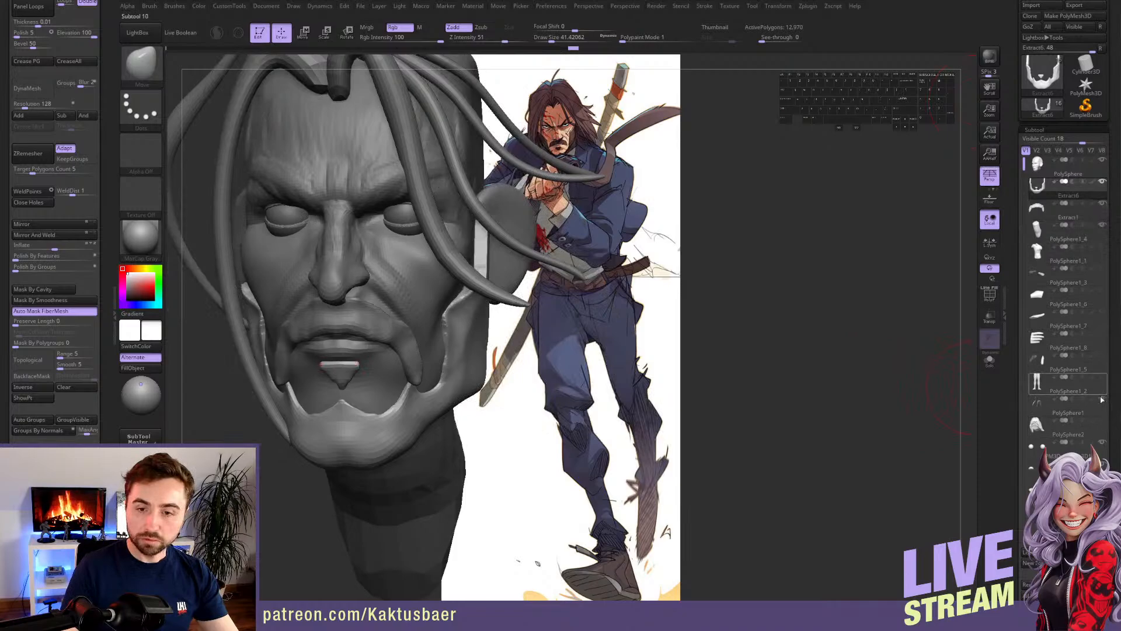
{"action": "left_click", "coordinate": [1102, 399]}
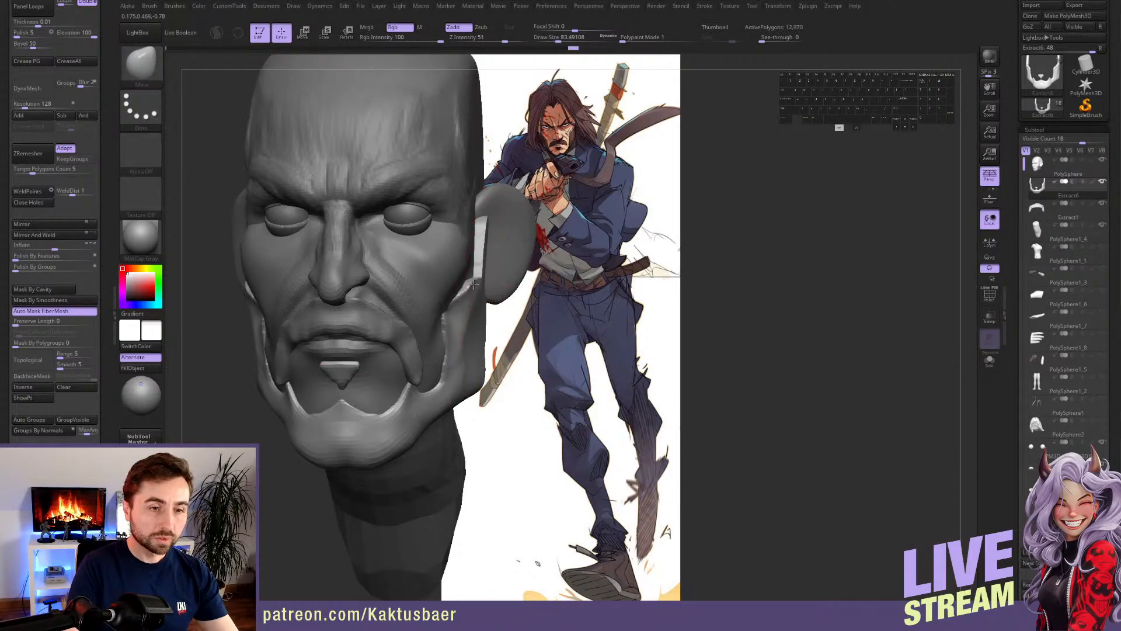
- Reshape the thin upper sideburn strip in front of the ear with a large Move brush
{"action": "left_click_drag", "start_coordinate": [473, 285], "coordinate": [480, 252]}
{"action": "key", "text": "s"}
{"action": "left_click_drag", "start_coordinate": [480, 243], "coordinate": [476, 243]}
{"action": "right_click_drag", "start_coordinate": [479, 256], "coordinate": [350, 255]}
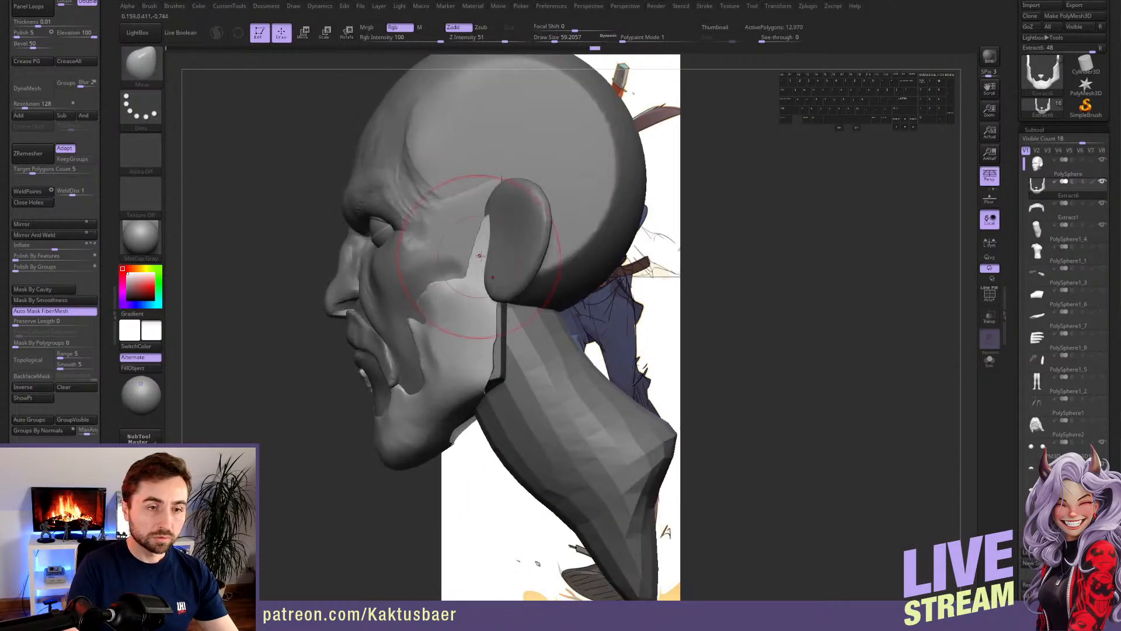
{"action": "key", "text": "s"}
{"action": "left_click_drag", "start_coordinate": [480, 255], "coordinate": [488, 255]}
{"action": "left_click_drag", "start_coordinate": [479, 255], "coordinate": [474, 228]}
- Extend the beard's rear edge backward below the ear and at the jaw corner with a smaller Move brush
{"action": "key", "text": "s"}
{"action": "left_click_drag", "start_coordinate": [496, 336], "coordinate": [488, 339]}
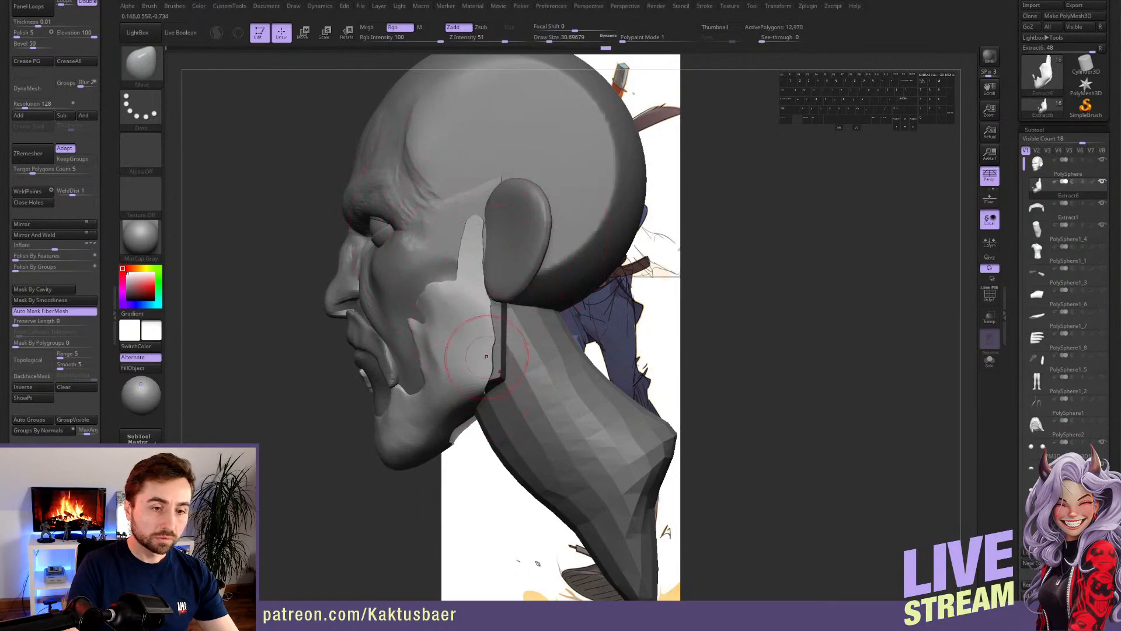
{"action": "left_click_drag", "start_coordinate": [484, 376], "coordinate": [506, 380]}
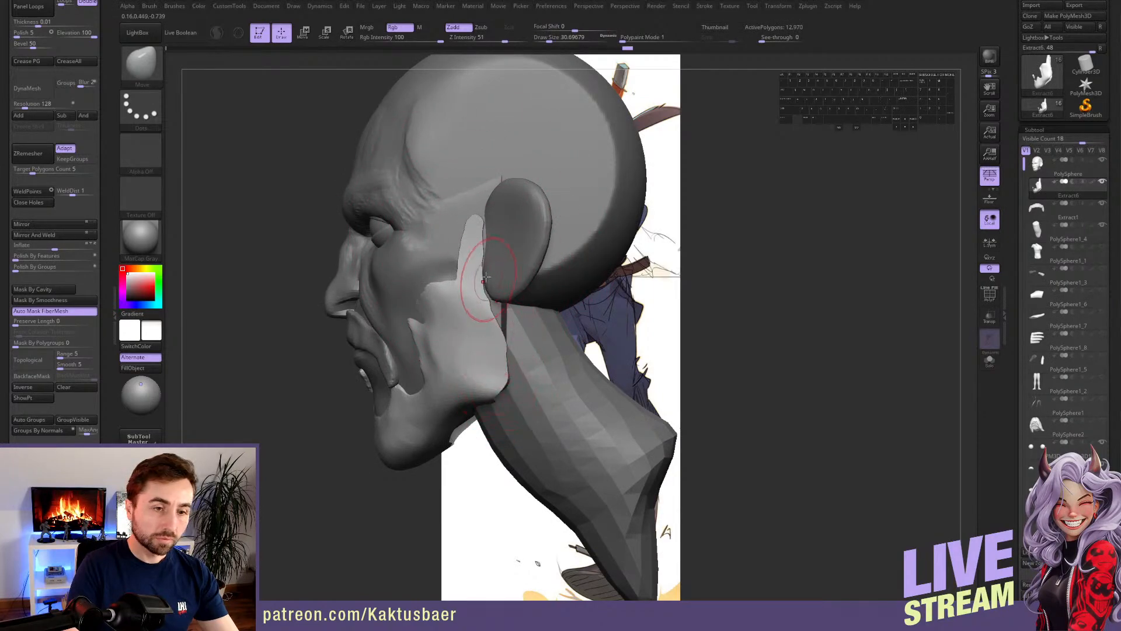
- Reshape the beard's cheek edge into a smoother curve rising toward the sideburn
{"action": "right_click_drag", "start_coordinate": [485, 278], "coordinate": [578, 292]}
{"action": "key", "text": "s"}
{"action": "left_click_drag", "start_coordinate": [444, 298], "coordinate": [419, 316]}
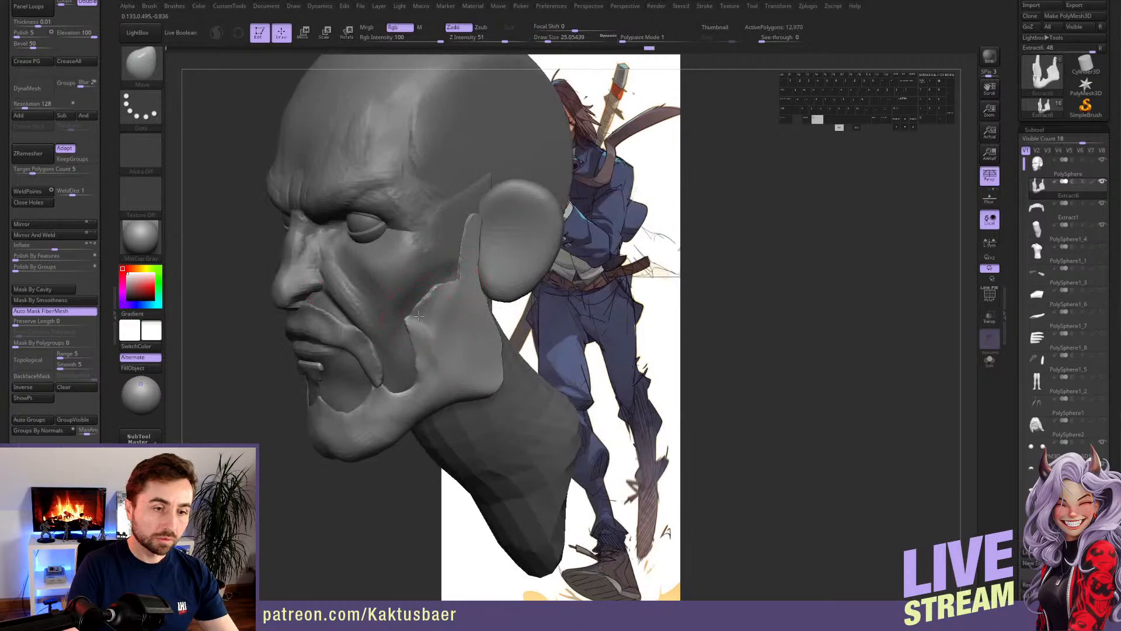
{"action": "right_click_drag", "start_coordinate": [443, 318], "coordinate": [458, 275]}
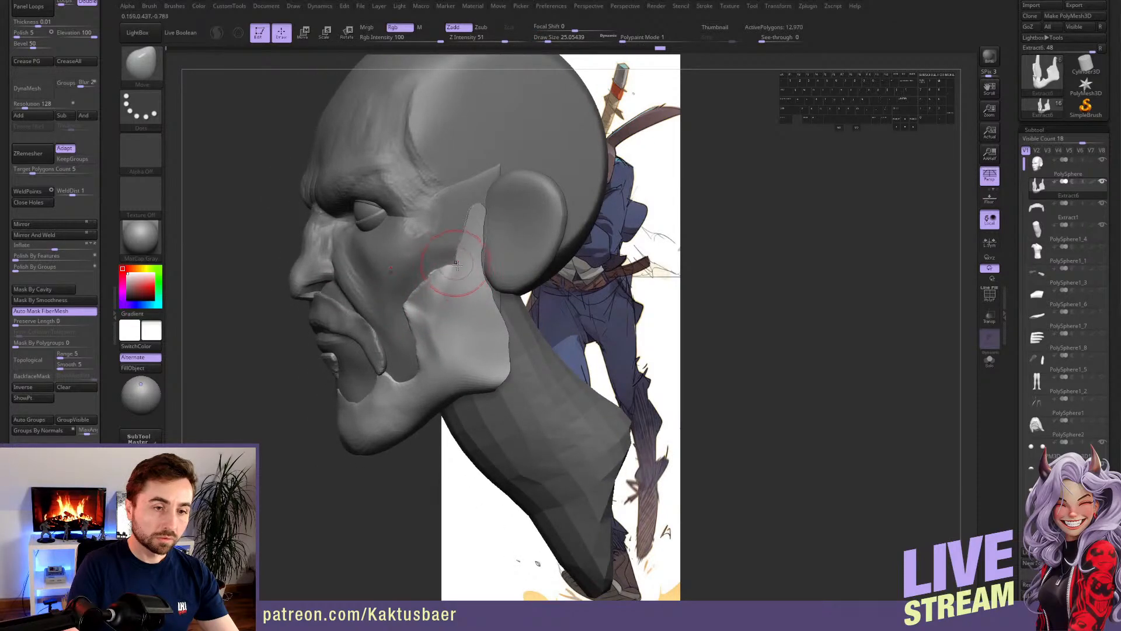
{"action": "key", "text": "shift"}
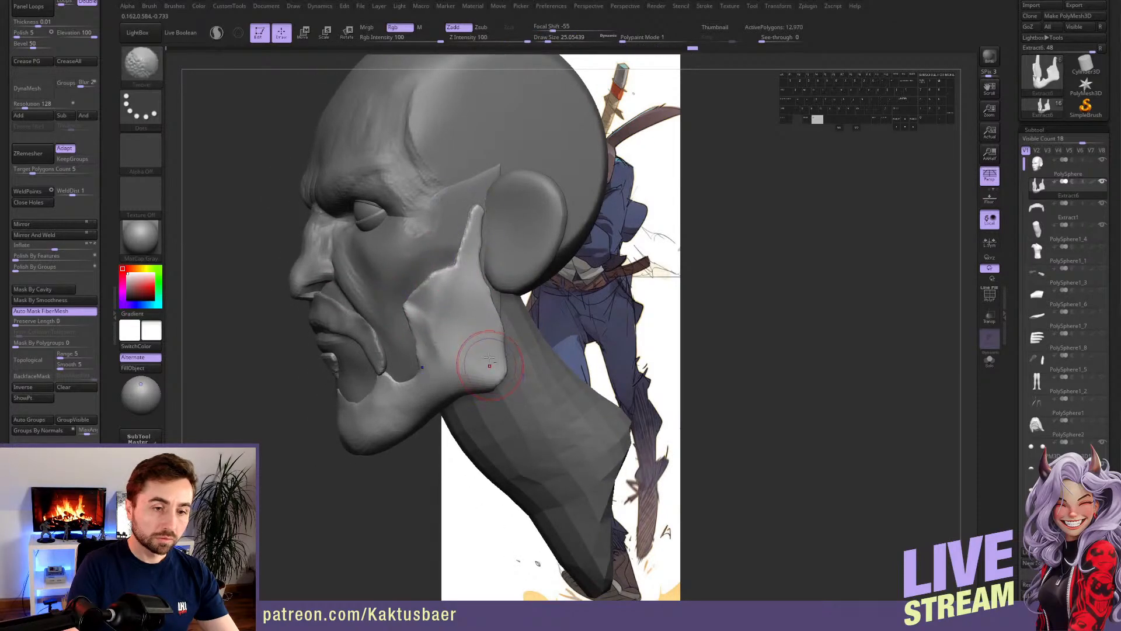
- Push the beard's rear border inward along the underside of the jaw and below the ear, and smooth it
{"action": "mouse_move", "coordinate": [494, 345]}
{"action": "right_mouse_down"}
{"action": "mouse_move", "coordinate": [475, 279]}
{"action": "mouse_move", "coordinate": [519, 386]}
{"action": "mouse_move", "coordinate": [540, 365]}
{"action": "mouse_move", "coordinate": [514, 350]}
{"action": "right_mouse_up"}
{"action": "right_click_drag", "start_coordinate": [526, 403], "coordinate": [507, 384]}
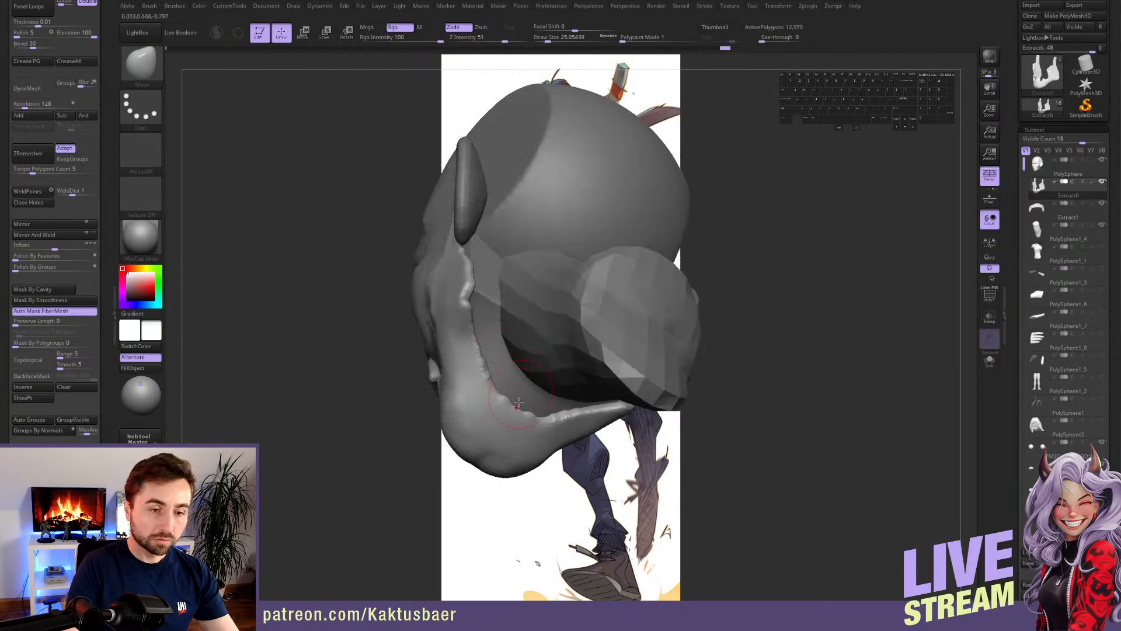
{"action": "left_click_drag", "start_coordinate": [505, 366], "coordinate": [491, 327]}
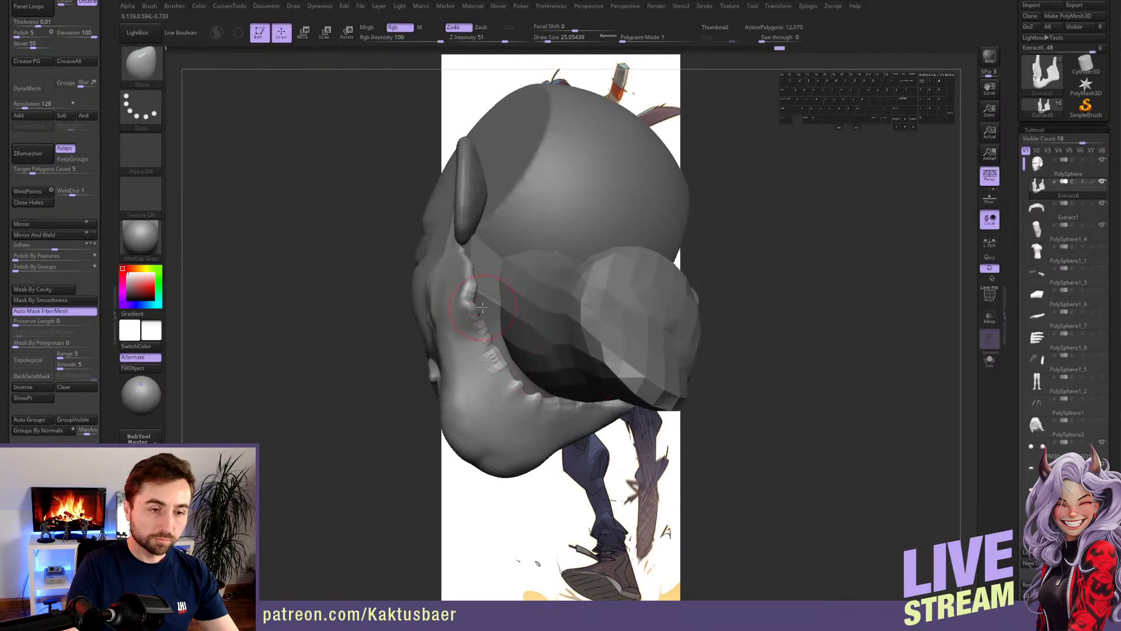
{"action": "right_click_drag", "start_coordinate": [482, 308], "coordinate": [492, 298]}
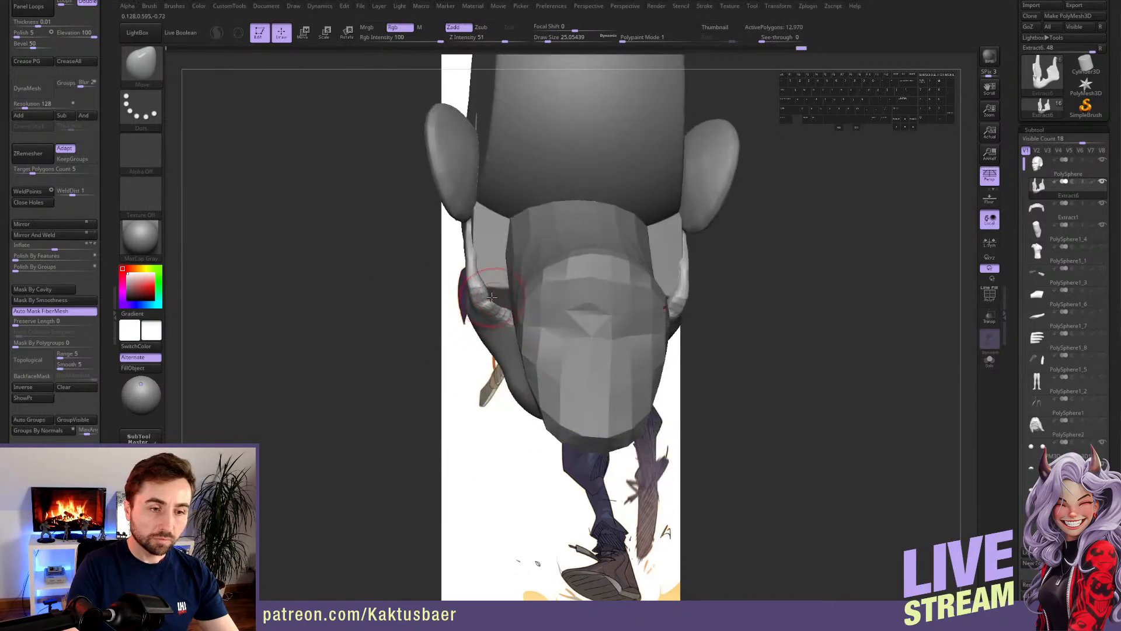
{"action": "left_click_drag", "start_coordinate": [492, 297], "coordinate": [496, 291]}
{"action": "right_click_drag", "start_coordinate": [495, 290], "coordinate": [489, 292]}
{"action": "left_click_drag", "start_coordinate": [488, 292], "coordinate": [490, 290], "text": "shift"}
{"action": "right_click_drag", "start_coordinate": [478, 309], "coordinate": [498, 302]}
{"action": "key", "text": "s"}
{"action": "key", "text": "shift"}
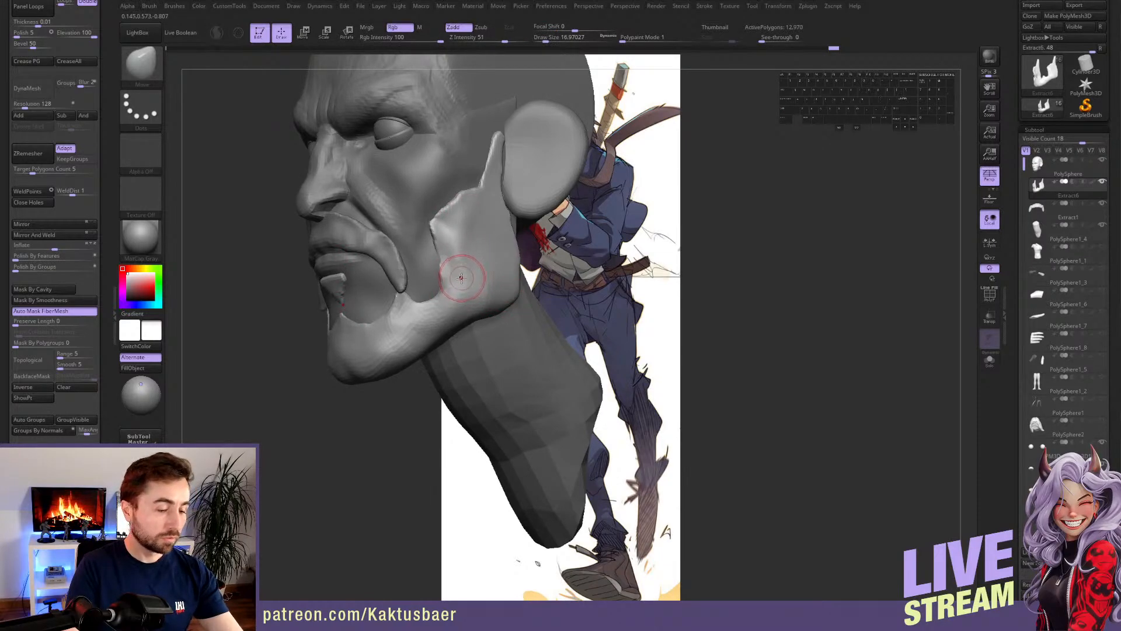
- Flatten the beard's surface along the side of the jaw using the TrimDynamic brush with backface masking enabled
{"action": "key", "text": "b"}
{"action": "key", "text": "t"}
{"action": "key", "text": "d"}
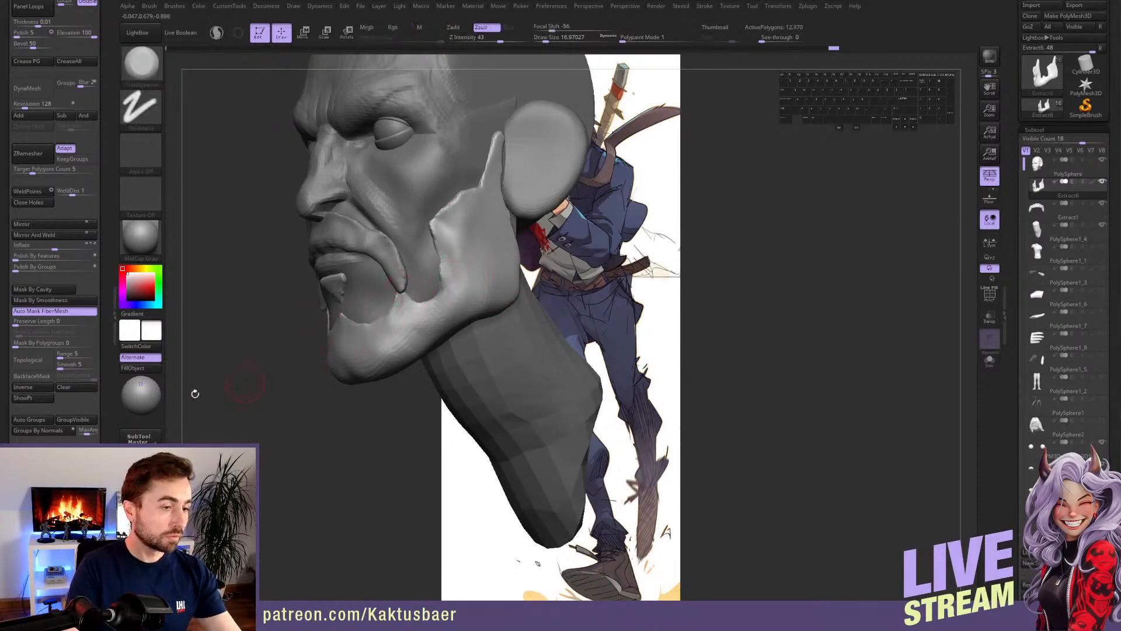
{"action": "left_click", "coordinate": [42, 378]}
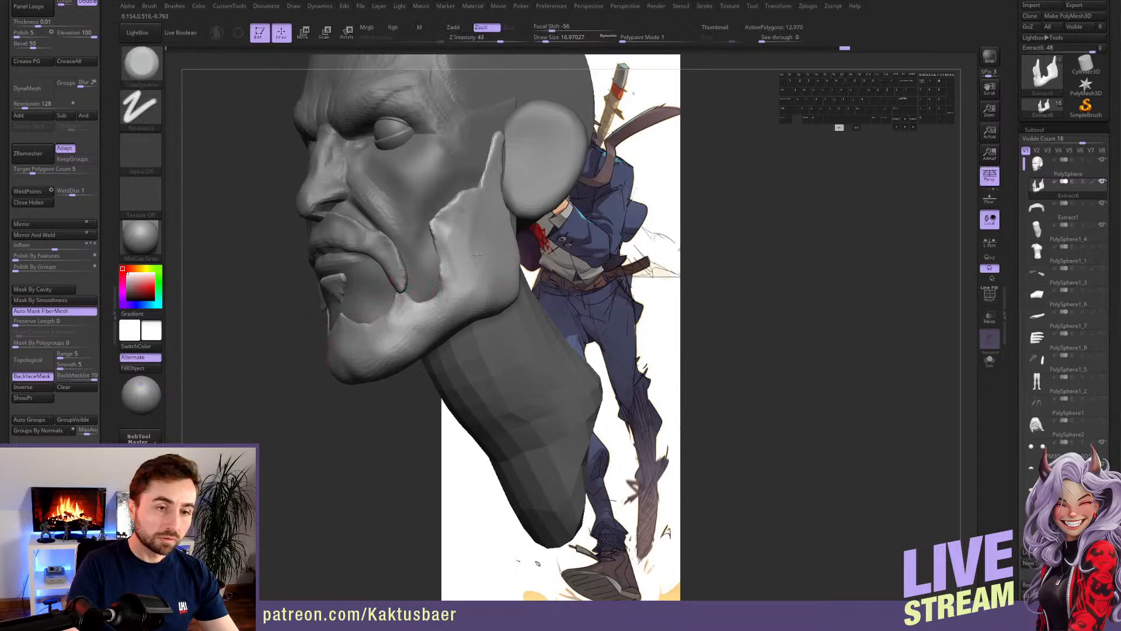
{"action": "left_click_drag", "start_coordinate": [428, 329], "coordinate": [375, 349]}
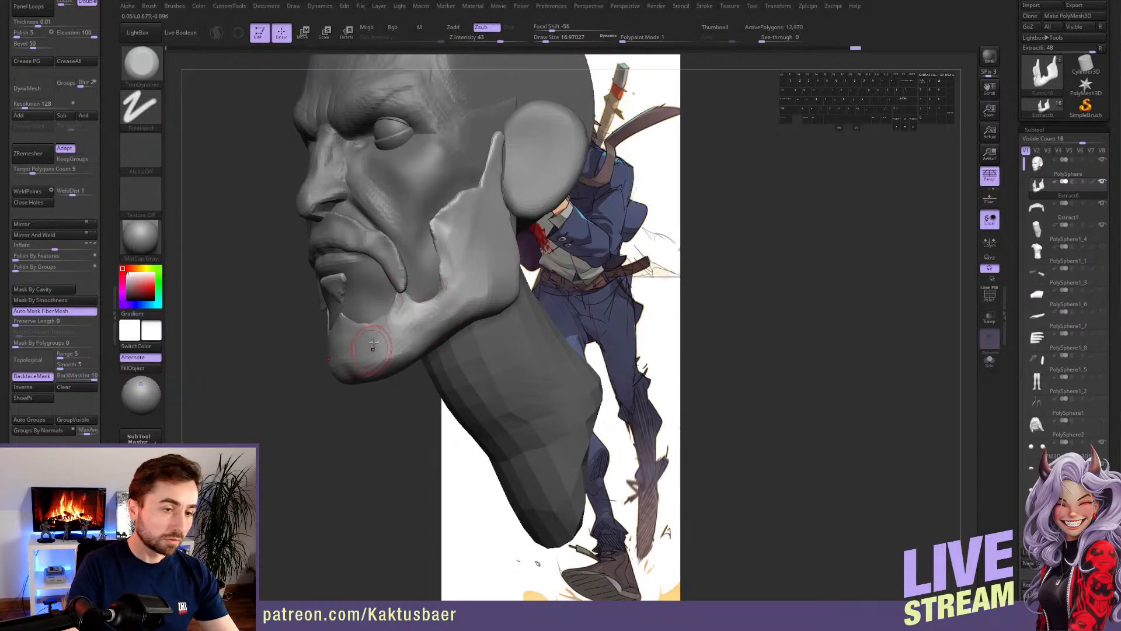
- Reshape the beard's chin and the jaw edges beside it with a large Move brush, working from side and front views
{"action": "mouse_move", "coordinate": [376, 349]}
{"action": "right_mouse_down", "text": "alt"}
{"action": "mouse_move", "coordinate": [439, 318]}
{"action": "mouse_move", "coordinate": [442, 333]}
{"action": "mouse_move", "coordinate": [430, 333]}
{"action": "right_mouse_up", "text": "alt"}
{"action": "key", "text": "b"}
{"action": "key", "text": "m"}
{"action": "key", "text": "v"}
{"action": "left_click_drag", "start_coordinate": [432, 330], "coordinate": [396, 348]}
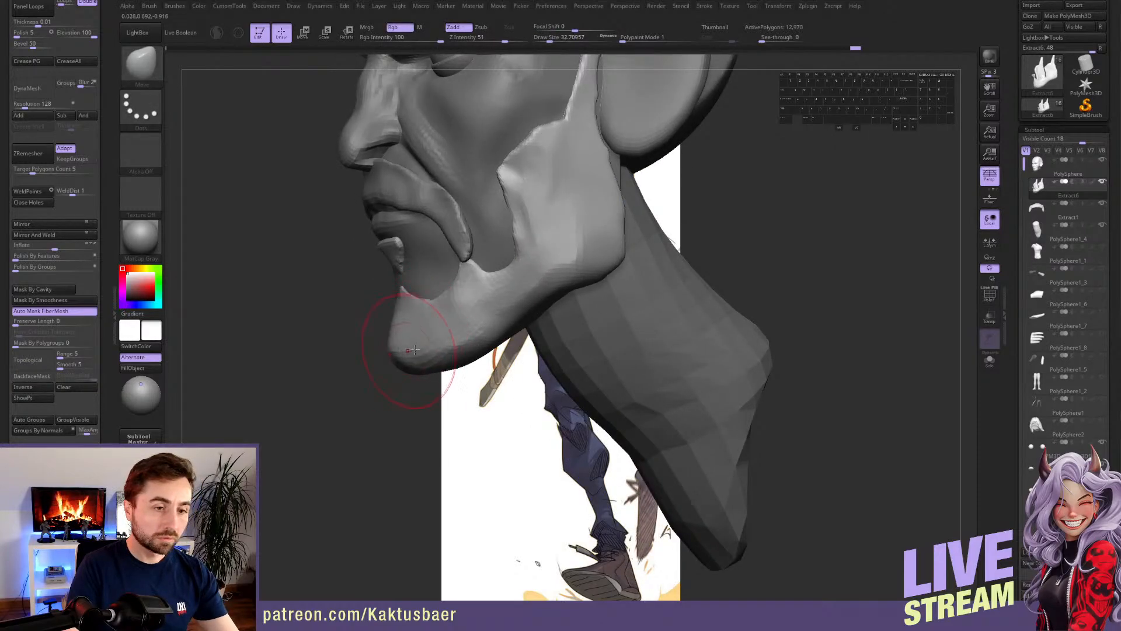
{"action": "right_click_drag", "start_coordinate": [421, 353], "coordinate": [448, 353]}
{"action": "left_click_drag", "start_coordinate": [418, 331], "coordinate": [412, 341], "text": "alt"}
{"action": "right_click_drag", "start_coordinate": [425, 334], "coordinate": [455, 327]}
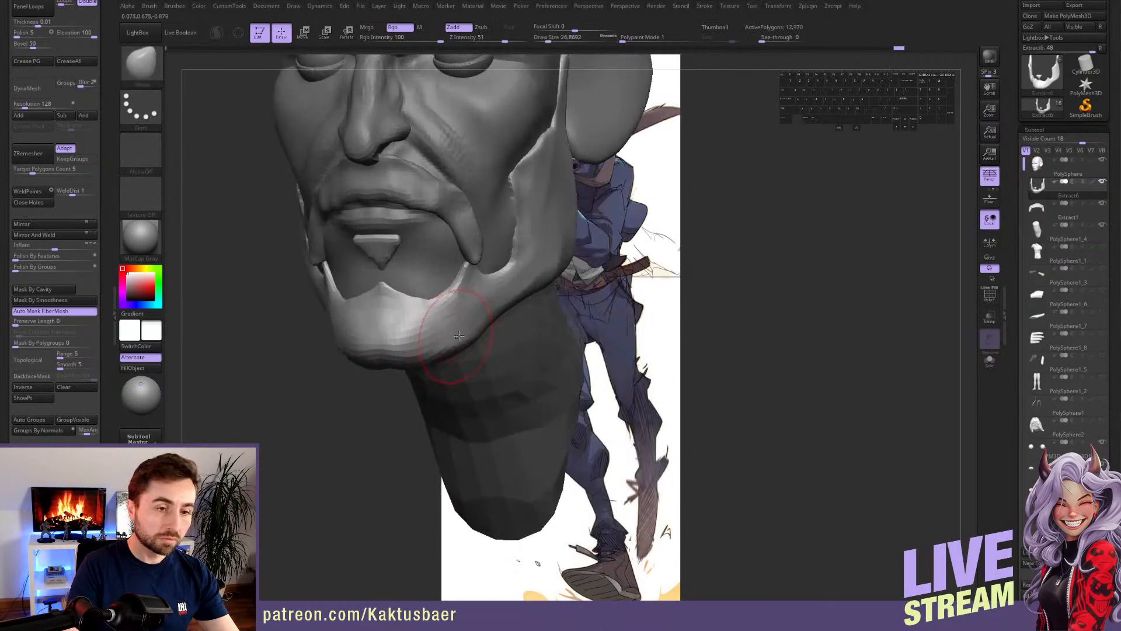
{"action": "left_click_drag", "start_coordinate": [454, 327], "coordinate": [475, 323]}
{"action": "right_click_drag", "start_coordinate": [482, 313], "coordinate": [487, 349], "text": "alt"}
- Show the hair again around the head and make the moustache the active subtool
{"action": "key", "text": "alt+q"}
{"action": "key", "text": "alt+q"}
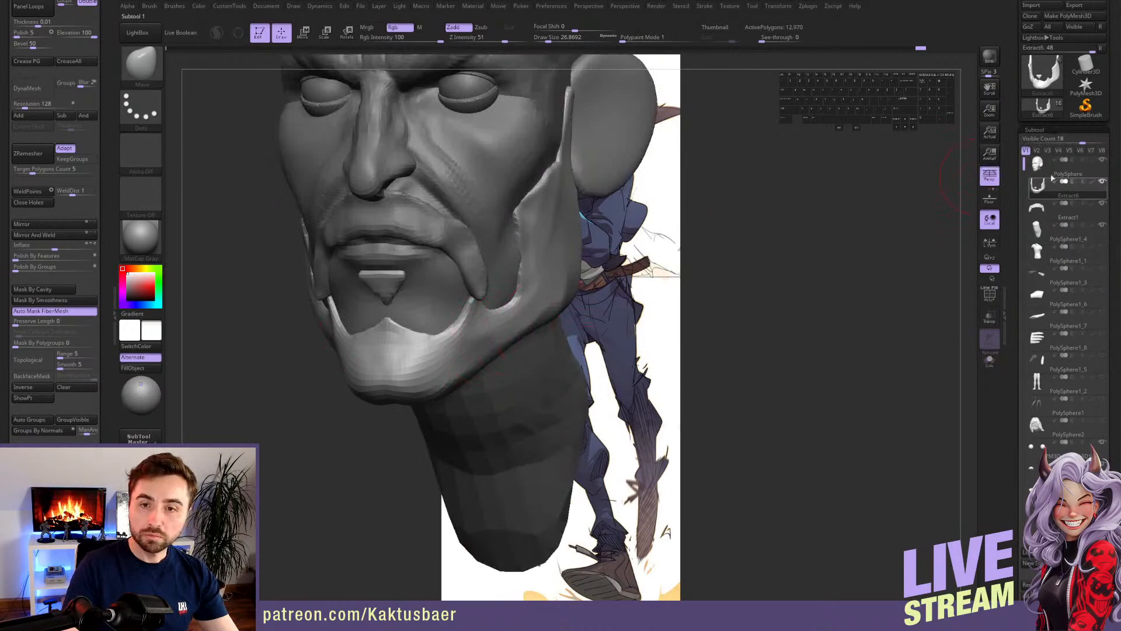
{"action": "left_click", "coordinate": [1103, 421]}
{"action": "left_click", "coordinate": [1103, 398]}
{"action": "right_click_drag", "start_coordinate": [590, 131], "coordinate": [506, 312], "text": "alt"}
{"action": "left_click", "coordinate": [504, 300], "text": "alt"}
{"action": "key", "text": "ctrl+d"}
{"action": "key", "text": "ctrl+z"}
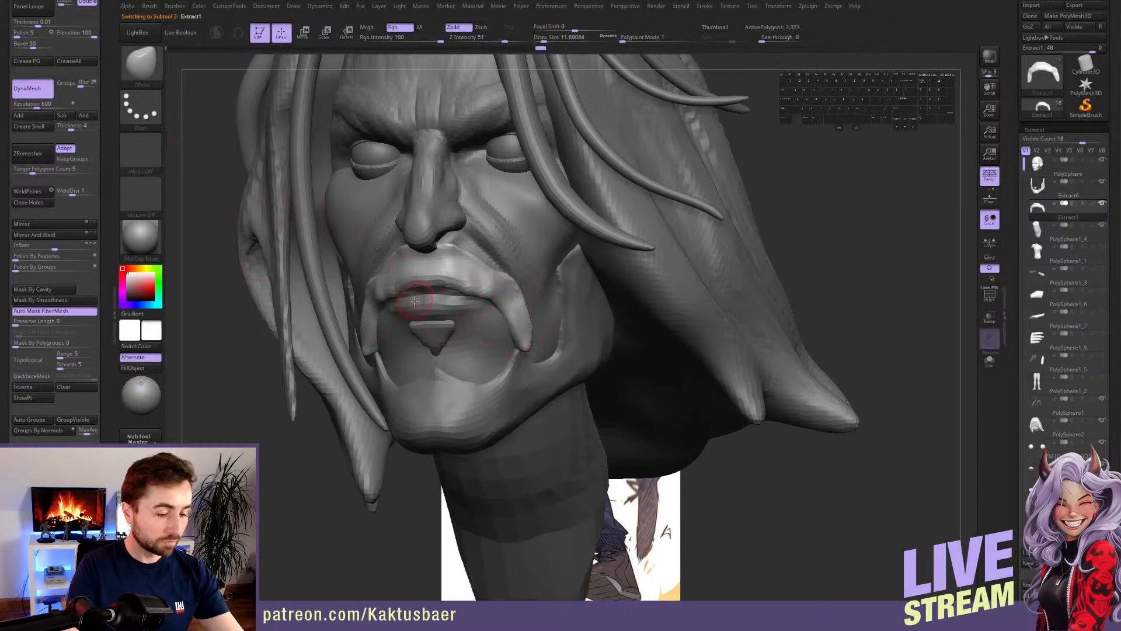
- Refine the moustache's lower edge above the lips with a small SnakeHook brush in Sculptris Pro mode, and quick-save the project
{"action": "key", "text": "b"}
{"action": "left_click", "coordinate": [506, 268]}
{"action": "key", "text": "s"}
{"action": "left_click_drag", "start_coordinate": [500, 280], "coordinate": [489, 280]}
{"action": "right_click_drag", "start_coordinate": [467, 283], "coordinate": [484, 307]}
{"action": "left_click", "coordinate": [217, 33]}
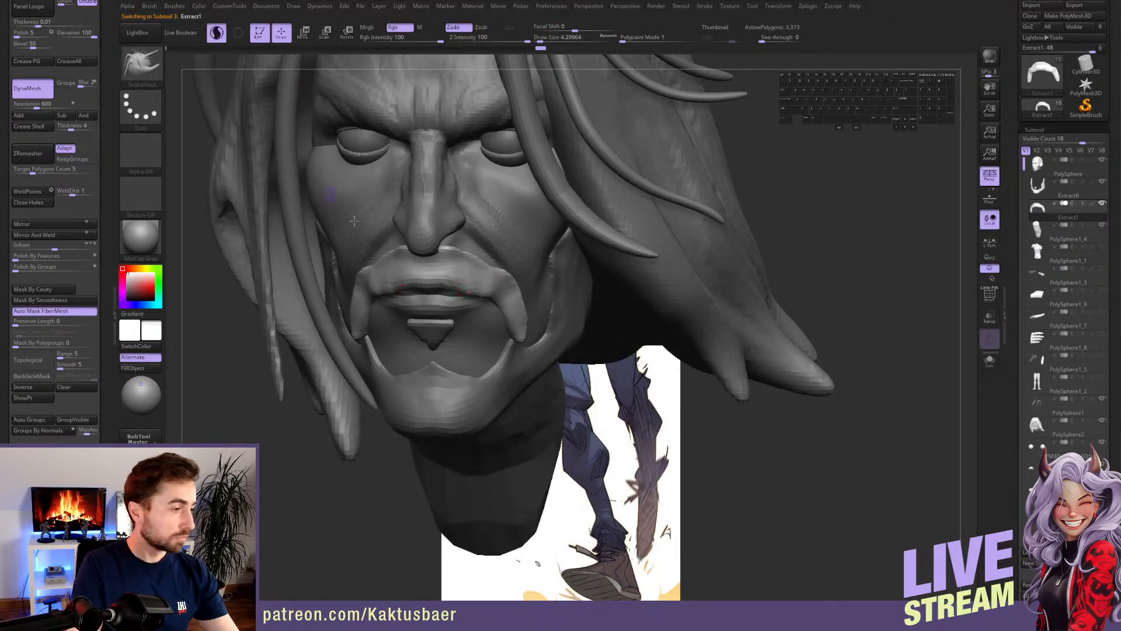
{"action": "mouse_move", "coordinate": [446, 276]}
{"action": "left_mouse_down", "text": "shift"}
{"action": "mouse_move", "coordinate": [498, 279]}
{"action": "mouse_move", "coordinate": [490, 301]}
{"action": "mouse_move", "coordinate": [487, 283]}
{"action": "left_mouse_up", "text": "shift"}
{"action": "key", "text": "s"}
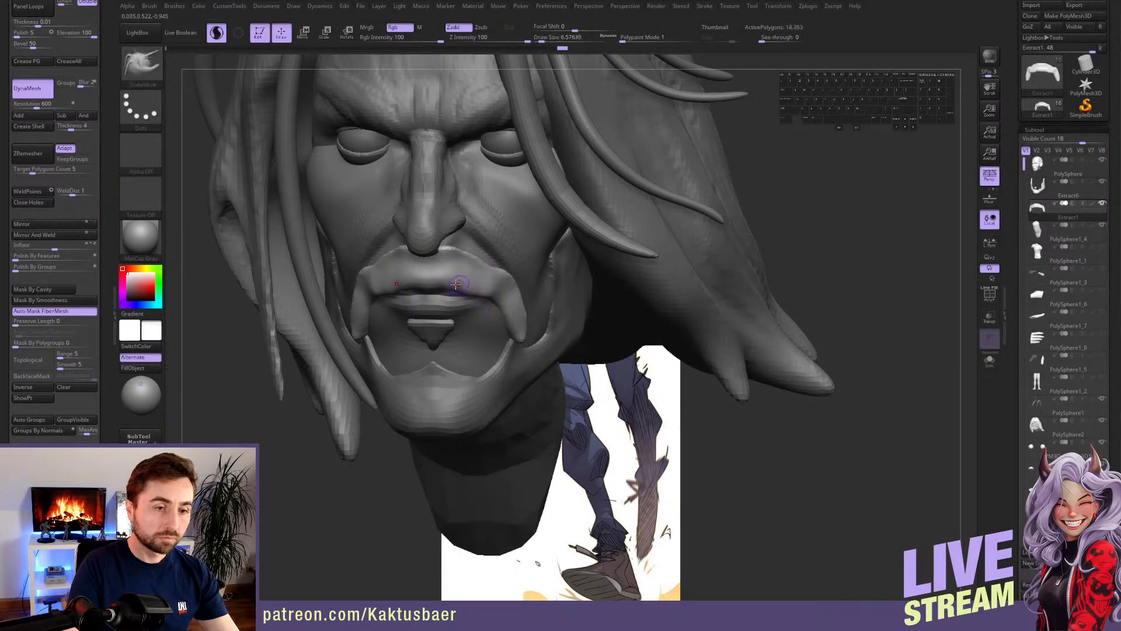
{"action": "key", "text": "ctrl+s"}
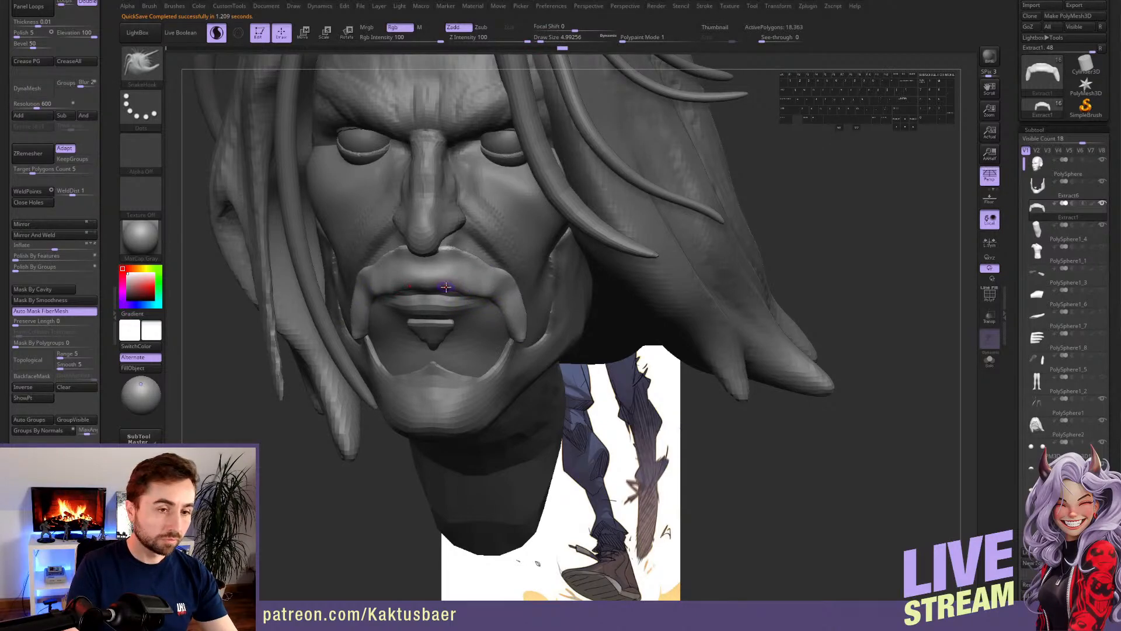
- Build up and carve the moustache's surface and its upper edge below the nose with the ClayBuildup brush
{"action": "key", "text": "b"}
{"action": "key", "text": "m"}
{"action": "key", "text": "t"}
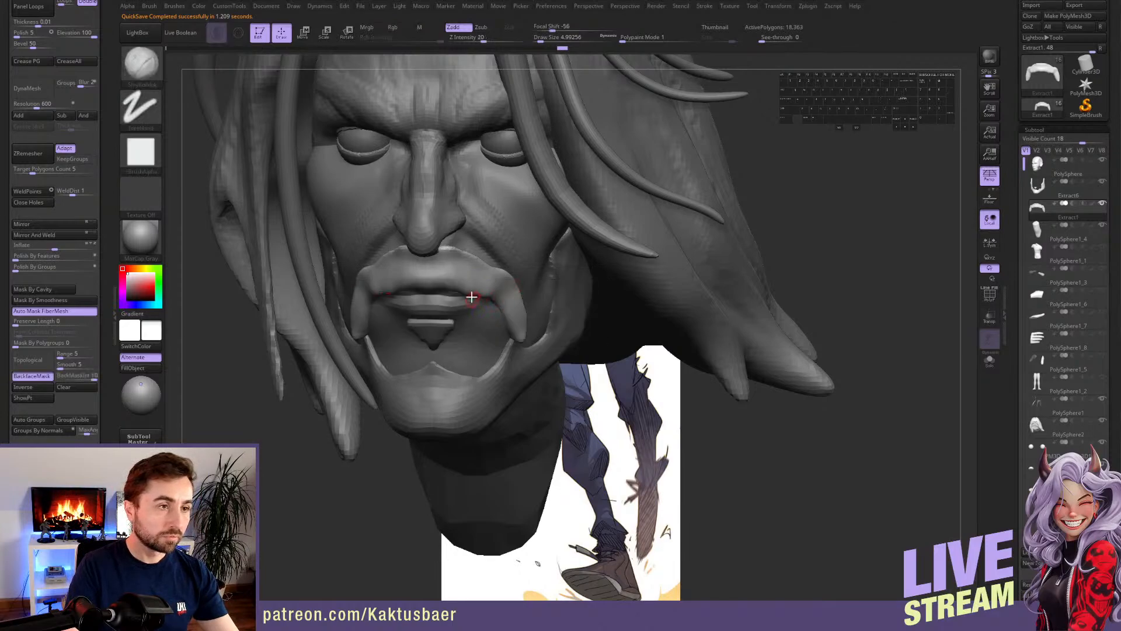
{"action": "mouse_move", "coordinate": [445, 283]}
{"action": "left_mouse_down"}
{"action": "mouse_move", "coordinate": [442, 263]}
{"action": "mouse_move", "coordinate": [452, 277]}
{"action": "left_mouse_up"}
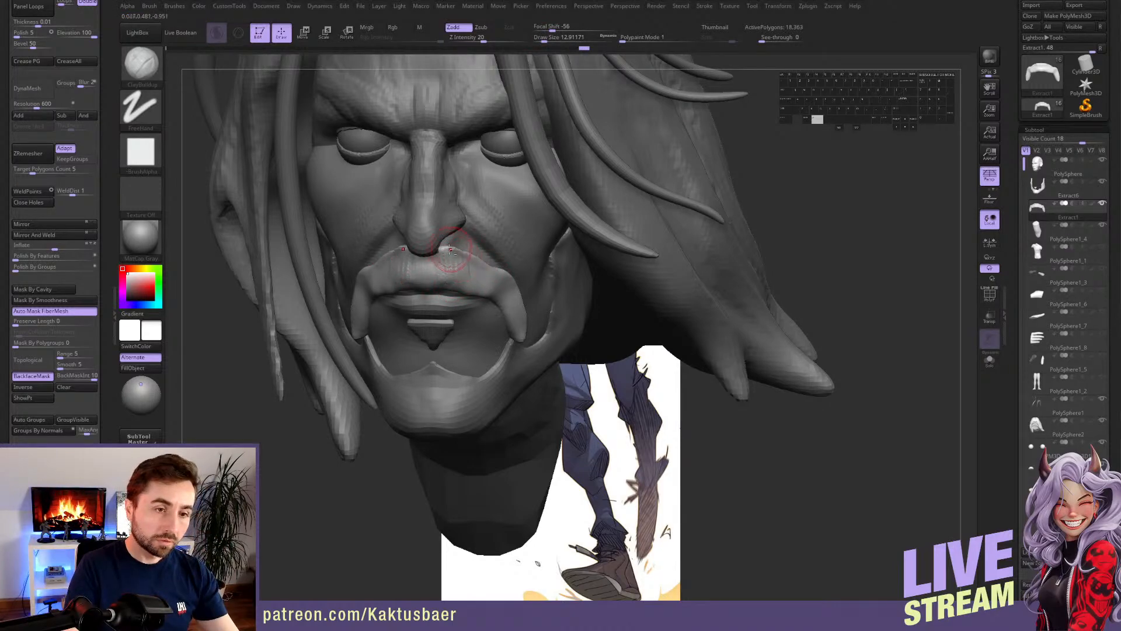
{"action": "left_click_drag", "start_coordinate": [466, 249], "coordinate": [470, 252], "text": "alt"}
{"action": "mouse_move", "coordinate": [449, 251]}
{"action": "left_mouse_down", "text": "alt"}
{"action": "mouse_move", "coordinate": [506, 275]}
{"action": "mouse_move", "coordinate": [509, 316]}
{"action": "left_mouse_up", "text": "alt"}
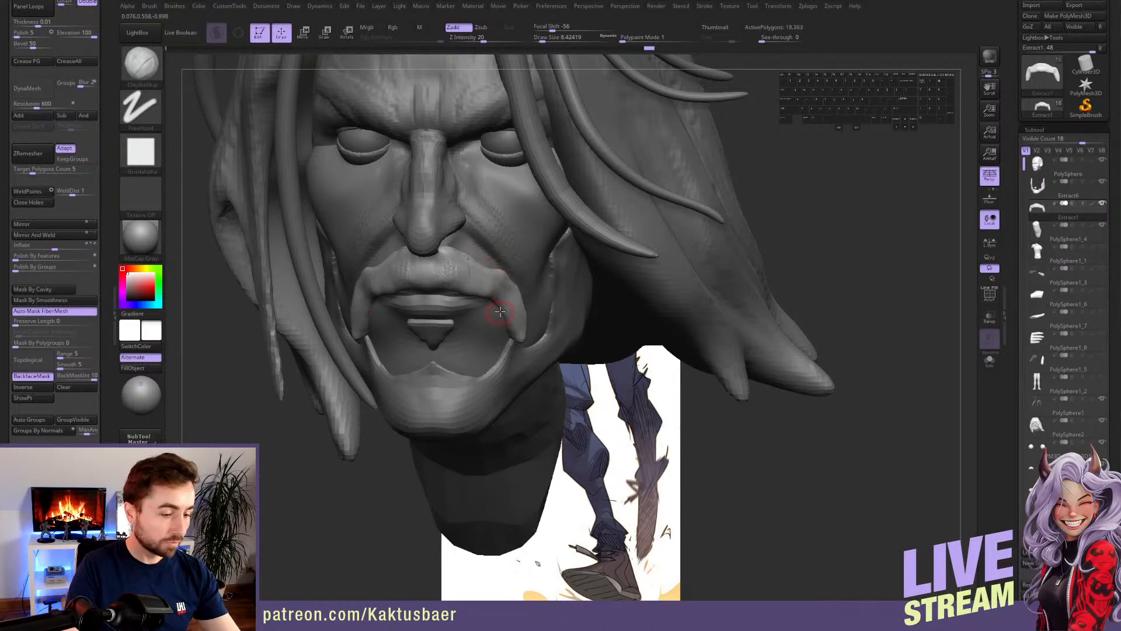
- Pull a row of short pointed hair tips out of the moustache's lower edge with a small SnakeHook brush in Sculptris Pro mode
{"action": "key", "text": "space"}
{"action": "left_click", "coordinate": [527, 276]}
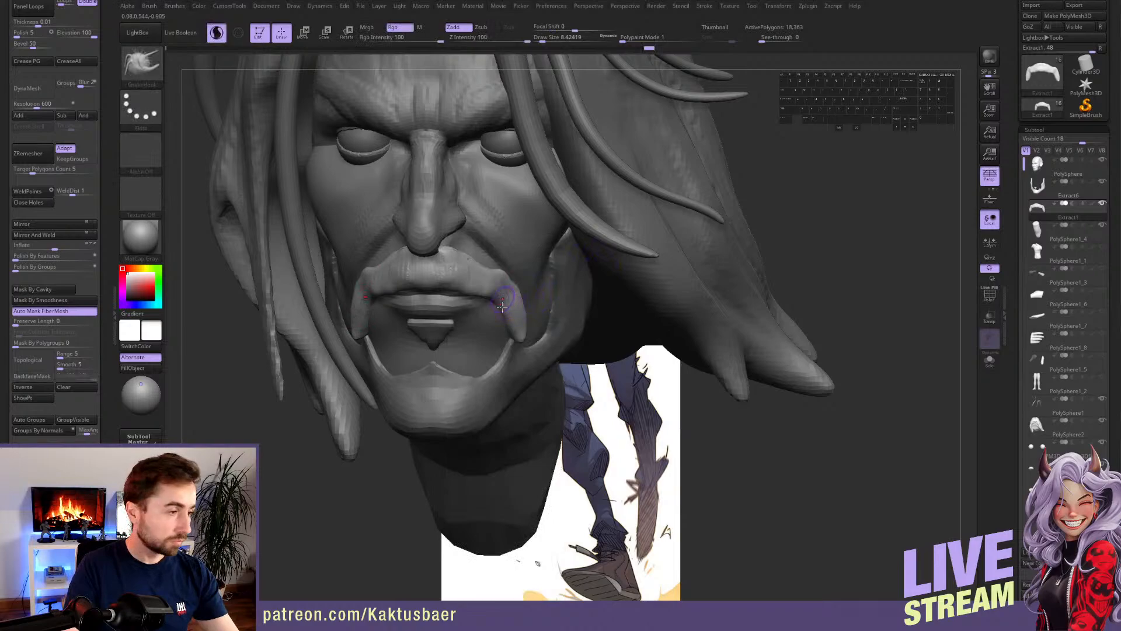
{"action": "right_click_drag", "start_coordinate": [502, 306], "coordinate": [496, 305]}
{"action": "key", "text": "s"}
{"action": "left_click_drag", "start_coordinate": [494, 305], "coordinate": [435, 288]}
{"action": "key", "text": "s"}
{"action": "mouse_move", "coordinate": [435, 287]}
{"action": "left_mouse_down"}
{"action": "mouse_move", "coordinate": [454, 305]}
{"action": "mouse_move", "coordinate": [442, 292]}
{"action": "mouse_move", "coordinate": [484, 302]}
{"action": "mouse_move", "coordinate": [418, 283]}
{"action": "mouse_move", "coordinate": [434, 296]}
{"action": "mouse_move", "coordinate": [425, 299]}
{"action": "left_mouse_up"}
{"action": "key", "text": "s"}
{"action": "key", "text": "ctrl+z"}
{"action": "key", "text": "s"}
{"action": "key", "text": "s"}
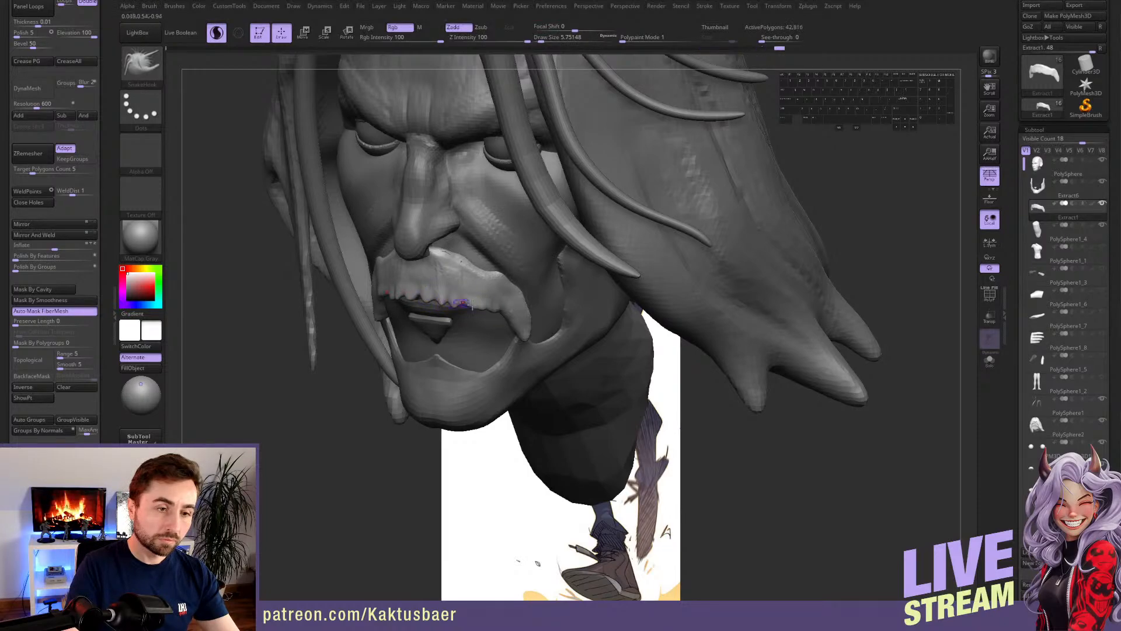
- Pull small hair tips out of the moustache's drooping end and its upper cheek edge with the SnakeHook brush
{"action": "right_click_drag", "start_coordinate": [522, 334], "coordinate": [533, 338]}
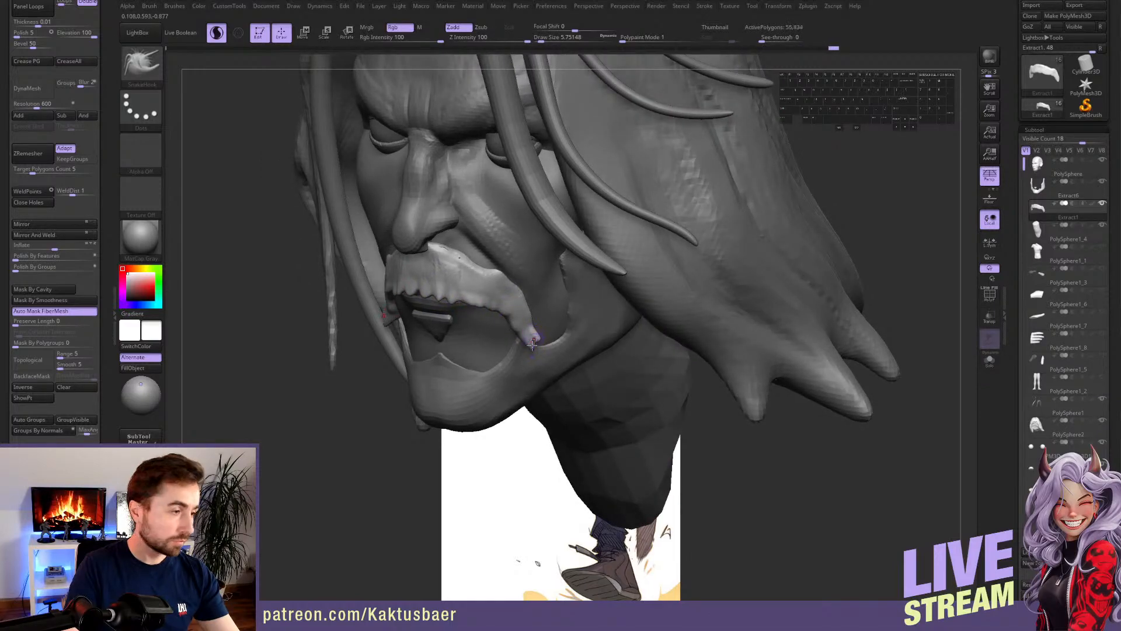
{"action": "key", "text": "ctrl+z"}
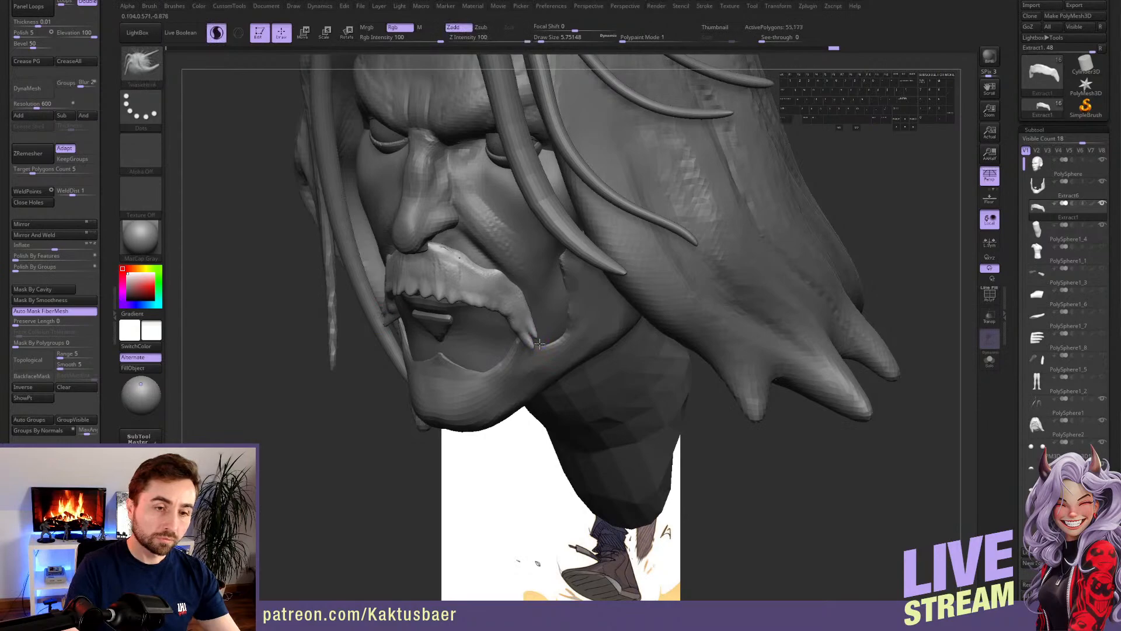
{"action": "left_click_drag", "start_coordinate": [488, 258], "coordinate": [497, 271]}
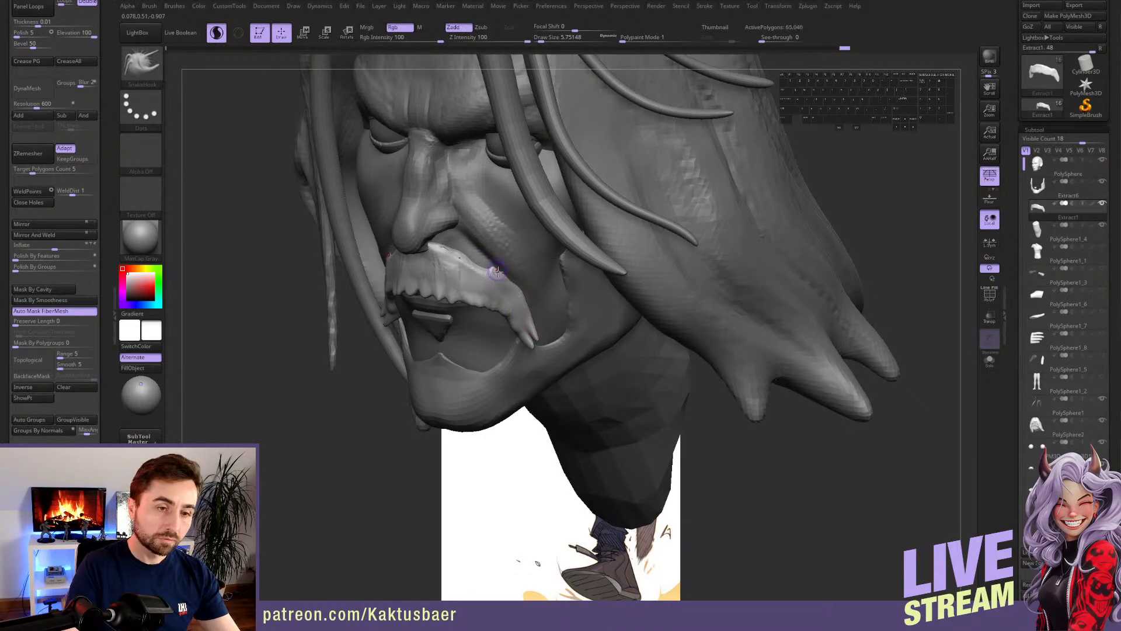
{"action": "key", "text": "shift"}
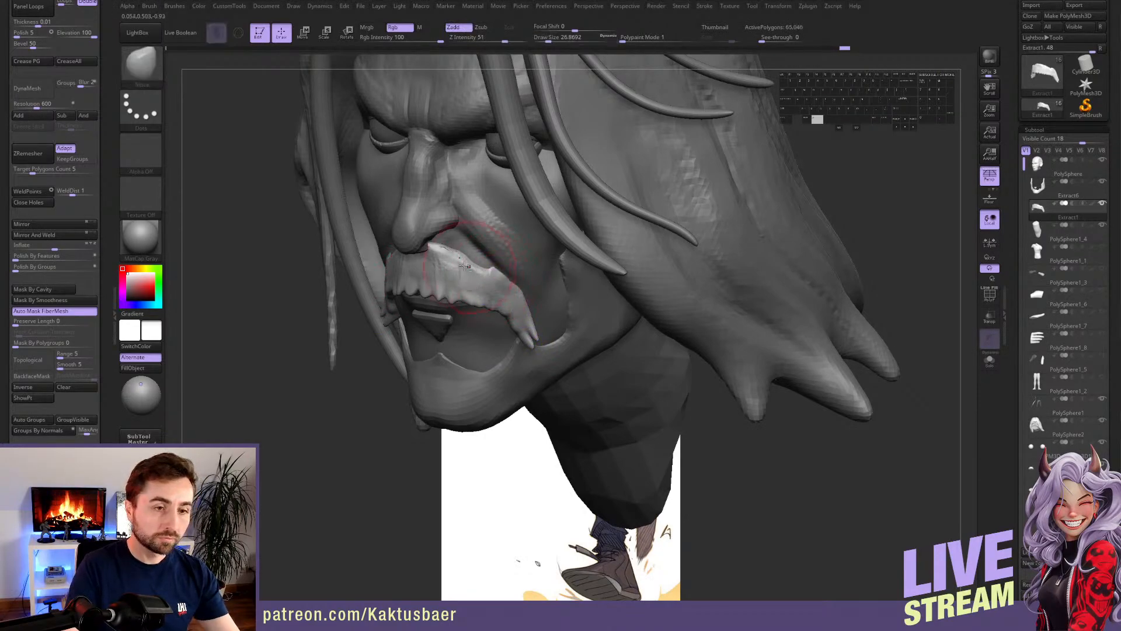
- Adjust the moustache's upper edge and the centre above the lips with the Move brush
{"action": "mouse_move", "coordinate": [467, 263]}
{"action": "left_mouse_down", "text": "alt"}
{"action": "mouse_move", "coordinate": [514, 279]}
{"action": "mouse_move", "coordinate": [512, 289]}
{"action": "left_mouse_up", "text": "alt"}
{"action": "key", "text": "["}
{"action": "right_click_drag", "start_coordinate": [510, 299], "coordinate": [560, 297]}
{"action": "key", "text": "s"}
{"action": "mouse_move", "coordinate": [450, 300]}
{"action": "left_mouse_down"}
{"action": "mouse_move", "coordinate": [462, 296]}
{"action": "mouse_move", "coordinate": [436, 294]}
{"action": "left_mouse_up"}
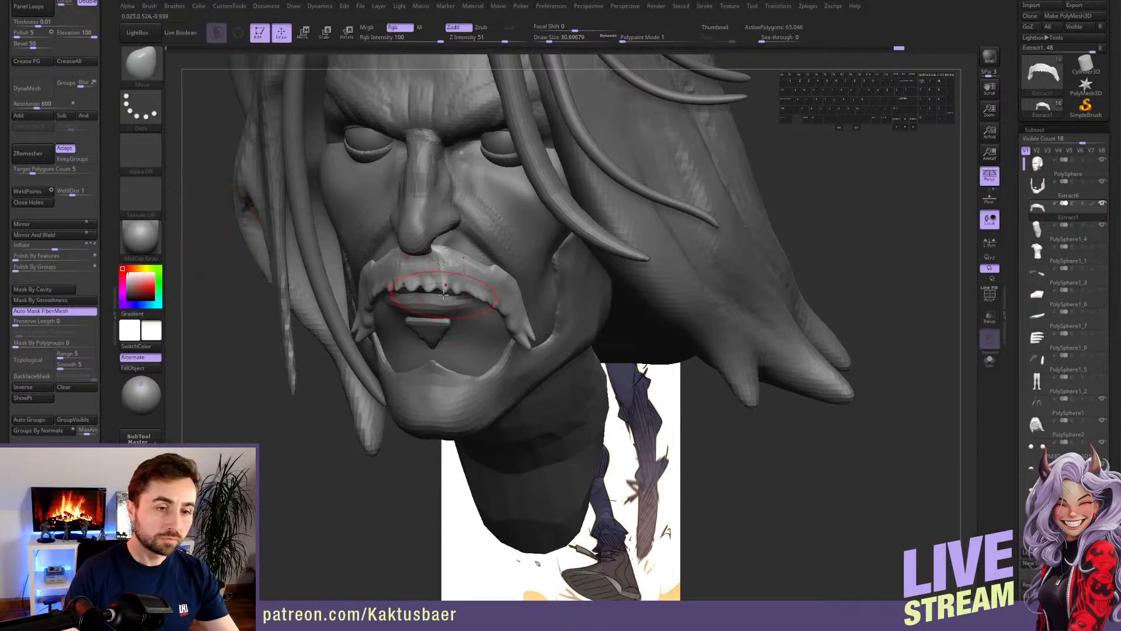
- Reshape the moustache's outline from below the nose down to its drooping ends with the Move brush
{"action": "right_click_drag", "start_coordinate": [499, 306], "coordinate": [462, 263]}
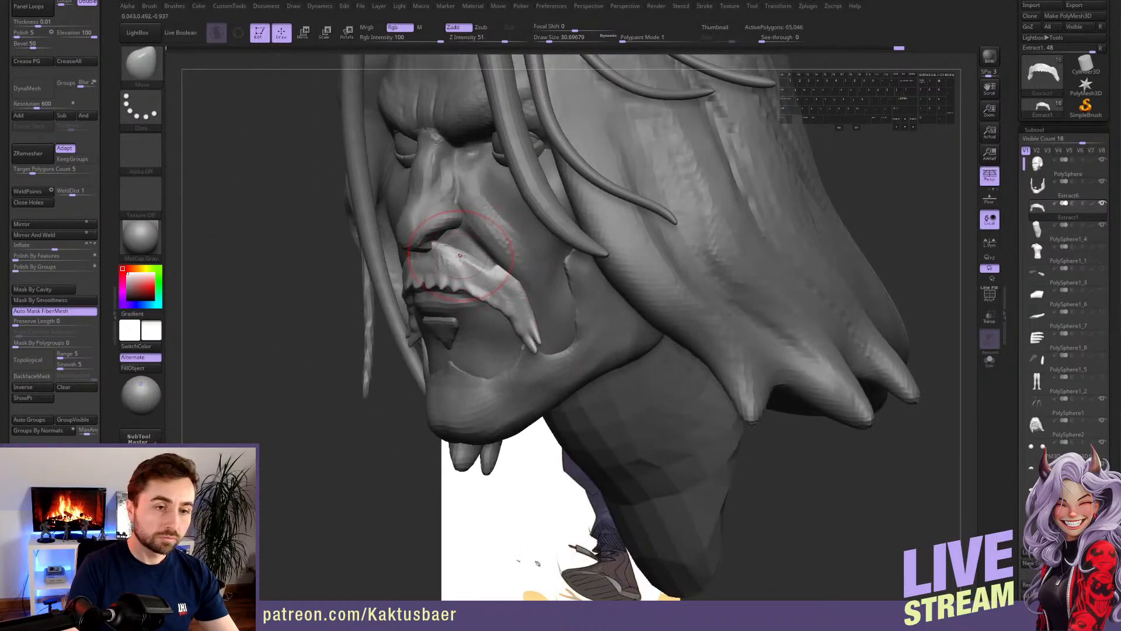
{"action": "key", "text": "bracketleft"}
{"action": "mouse_move", "coordinate": [427, 242]}
{"action": "left_mouse_down"}
{"action": "mouse_move", "coordinate": [488, 260]}
{"action": "mouse_move", "coordinate": [517, 315]}
{"action": "mouse_move", "coordinate": [511, 340]}
{"action": "mouse_move", "coordinate": [527, 324]}
{"action": "left_mouse_up"}
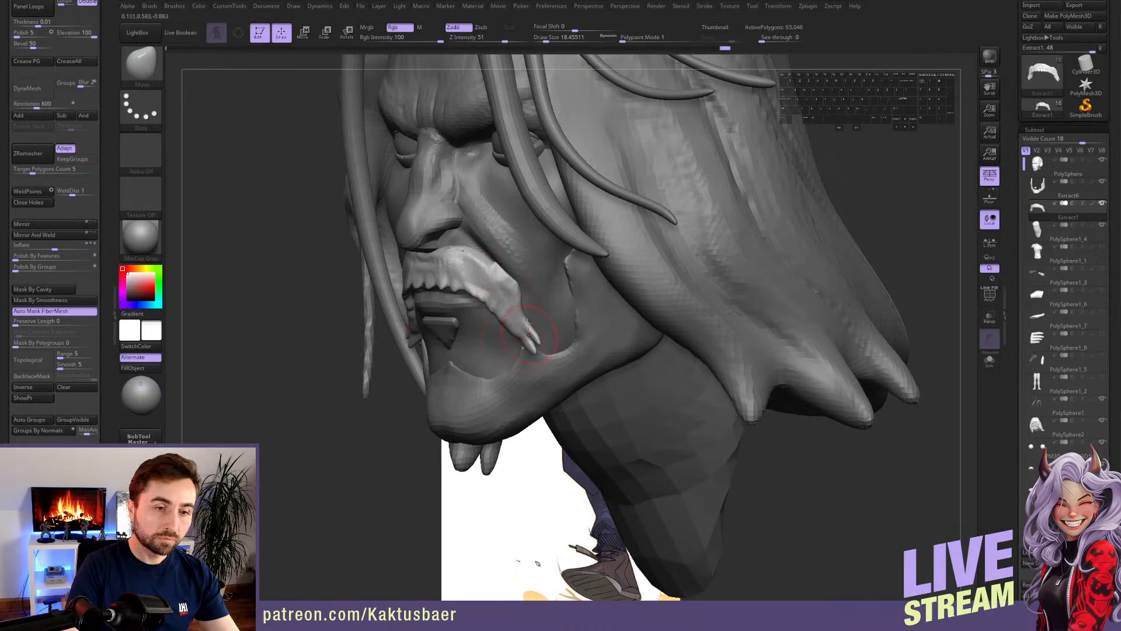
{"action": "right_click_drag", "start_coordinate": [513, 281], "coordinate": [584, 280]}
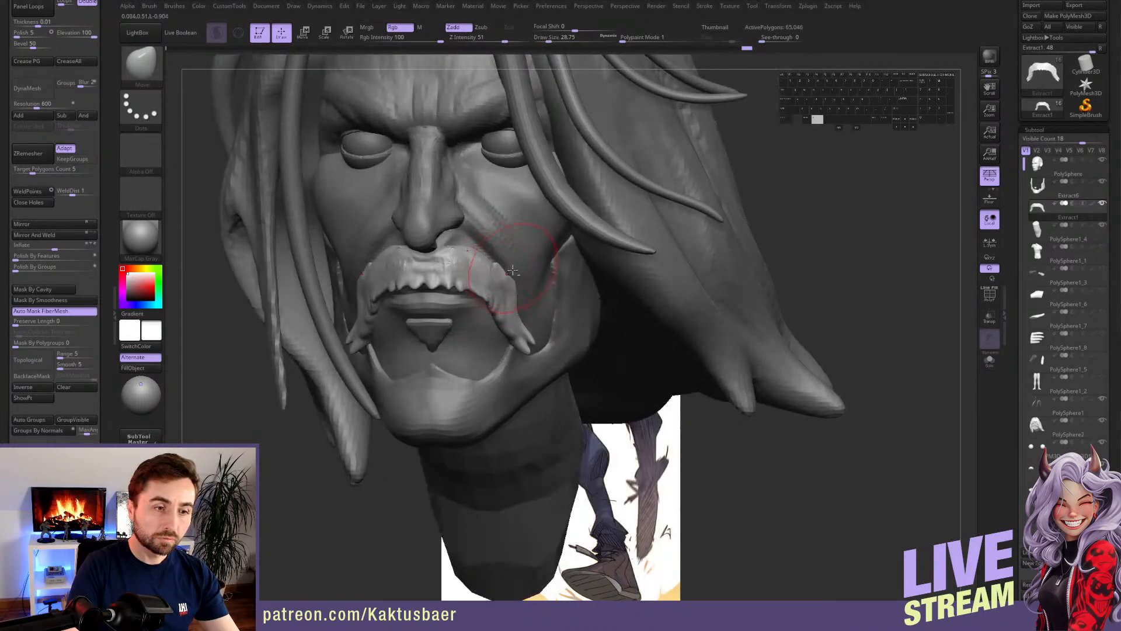
{"action": "key", "text": "s"}
{"action": "left_click_drag", "start_coordinate": [512, 270], "coordinate": [515, 277]}
{"action": "key", "text": "s"}
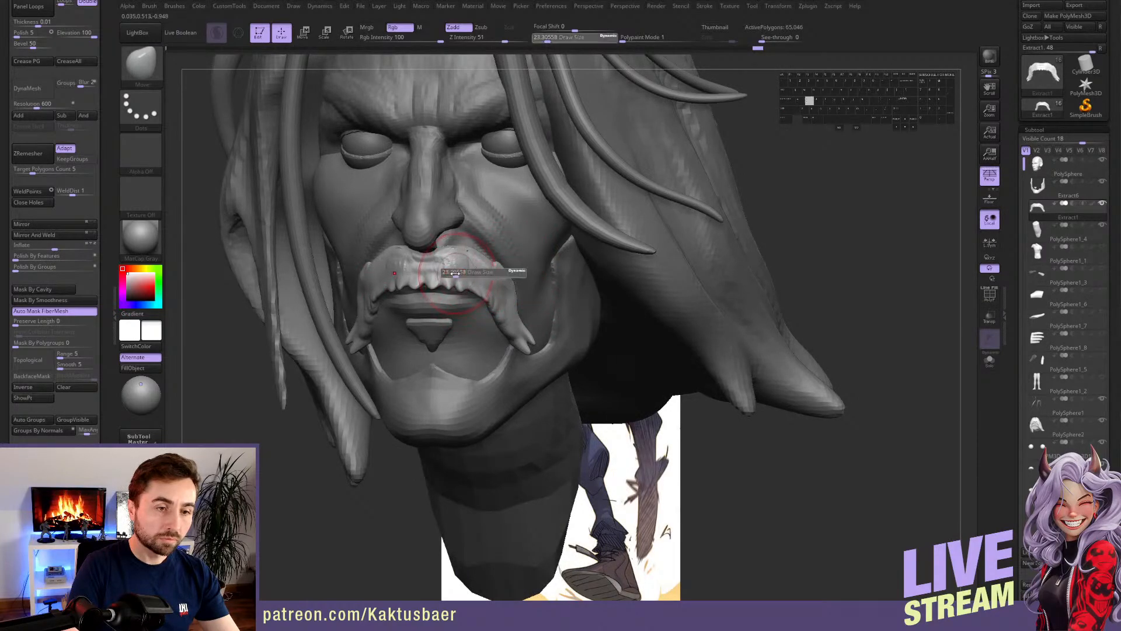
- Smooth the moustache's surface and soften its hair tips down toward the drooping ends
{"action": "key", "text": "shift"}
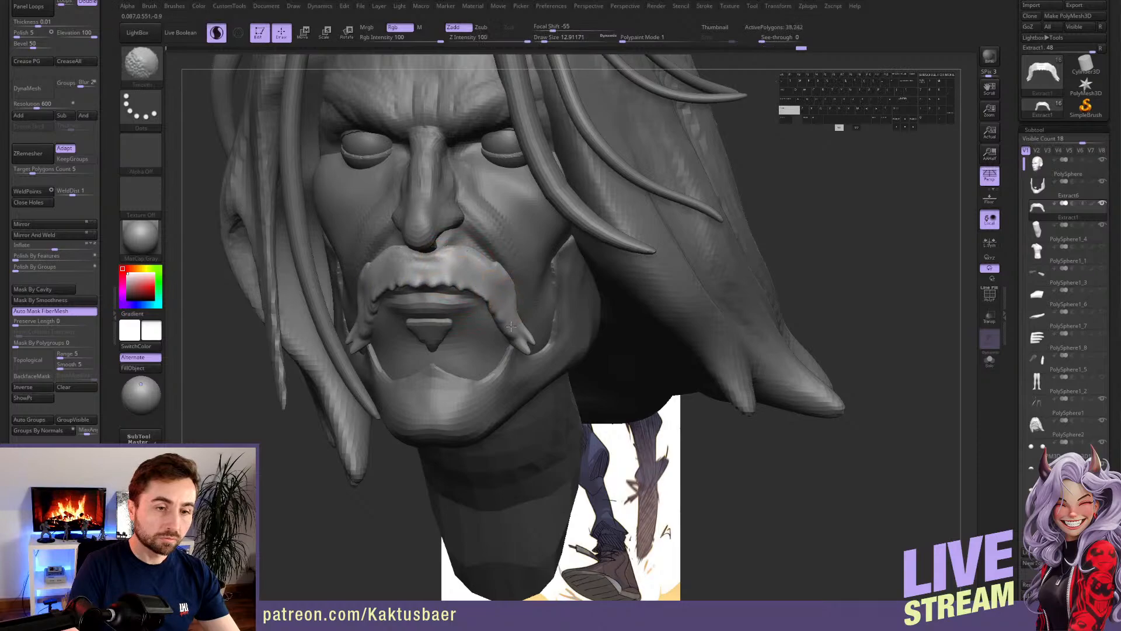
{"action": "left_click_drag", "start_coordinate": [511, 327], "coordinate": [520, 321], "text": "shift"}
{"action": "right_click_drag", "start_coordinate": [520, 321], "coordinate": [501, 311]}
- Sculpt vertical hair strands across the moustache with a small ClayBuildup brush, and smooth them lightly
{"action": "key", "text": "shift"}
{"action": "key", "text": "s"}
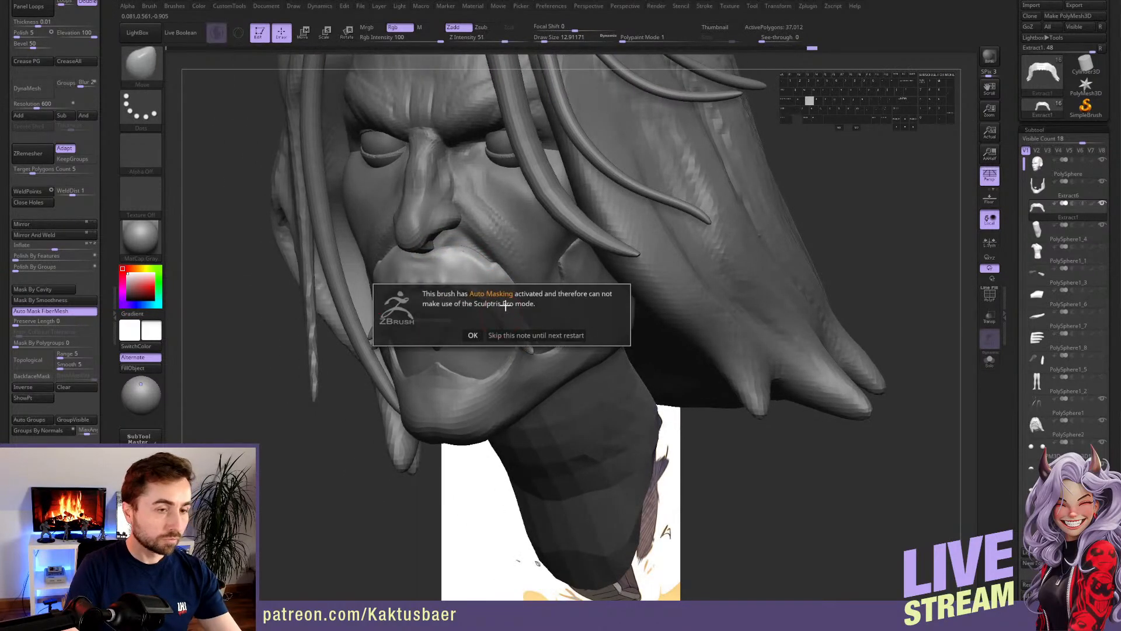
{"action": "left_click", "coordinate": [504, 333]}
{"action": "key", "text": "s"}
{"action": "left_click_drag", "start_coordinate": [504, 320], "coordinate": [499, 317]}
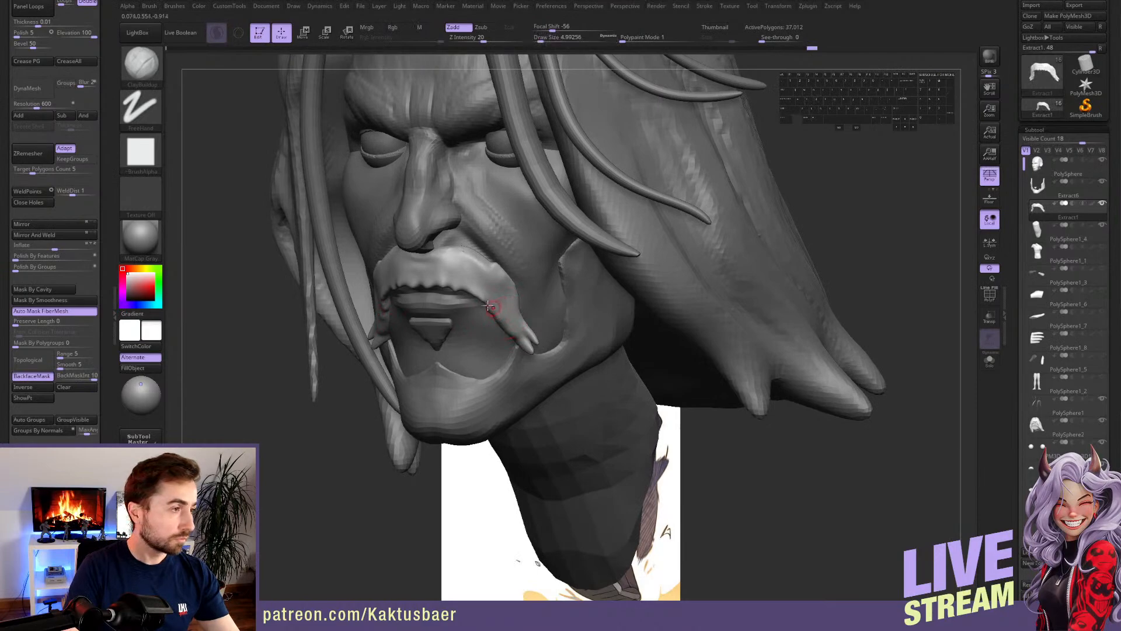
{"action": "mouse_move", "coordinate": [420, 256]}
{"action": "left_mouse_down"}
{"action": "mouse_move", "coordinate": [446, 283]}
{"action": "mouse_move", "coordinate": [468, 267]}
{"action": "mouse_move", "coordinate": [483, 295]}
{"action": "left_mouse_up"}
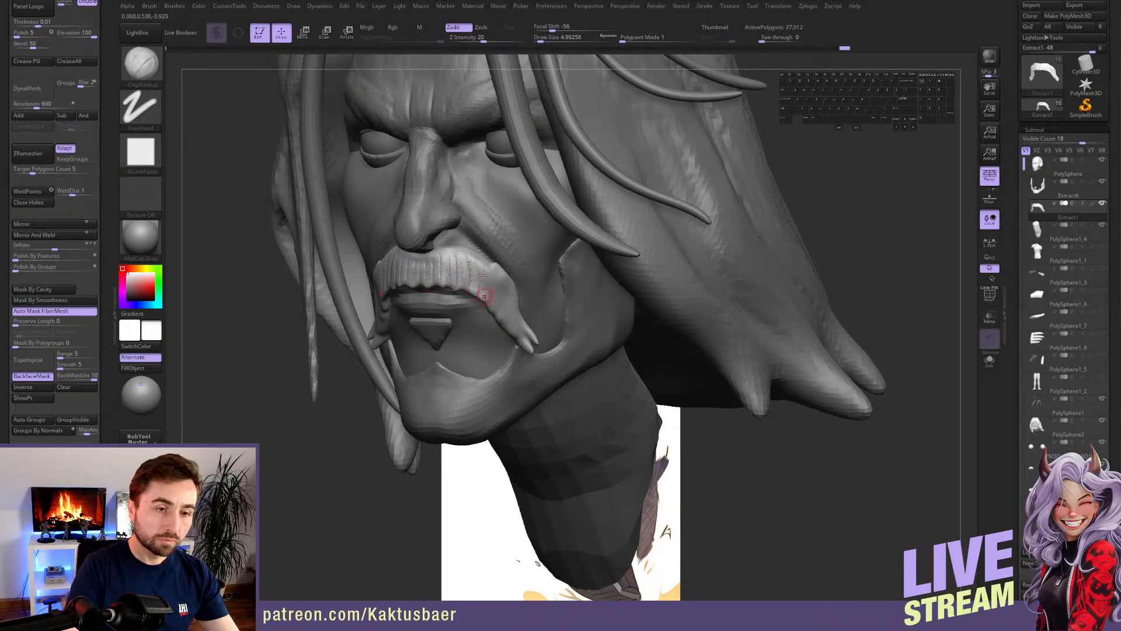
{"action": "key", "text": "shift"}
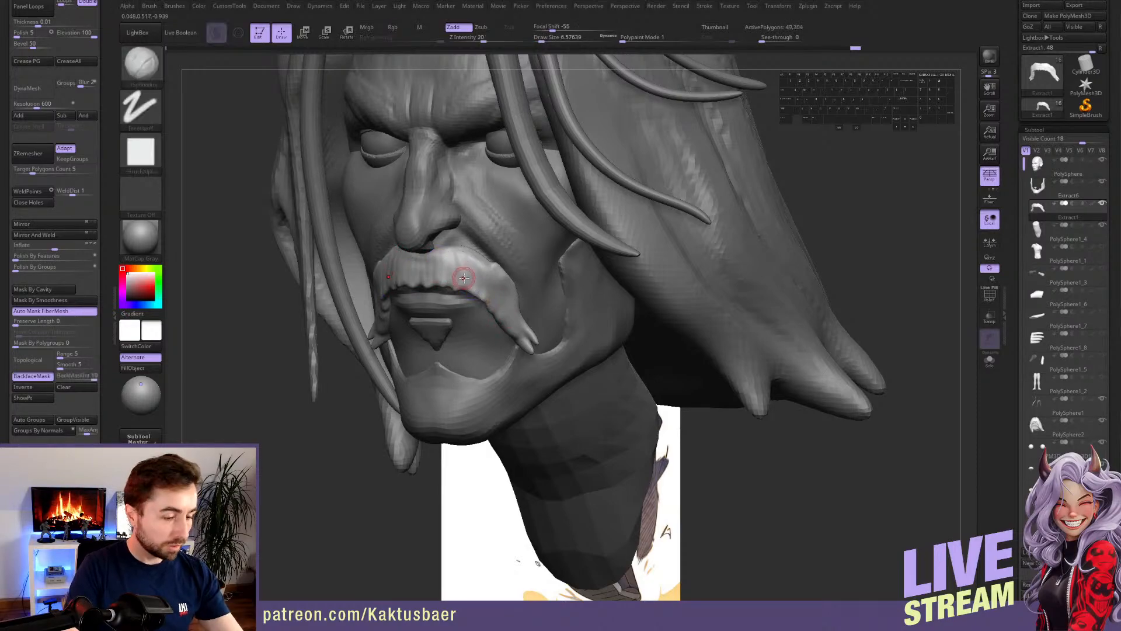
- Smooth the moustache's strands in Sculptris Pro mode and carve its drooping end with a small DamStandard brush
{"action": "key", "text": "b"}
{"action": "key", "text": "d"}
{"action": "key", "text": "s"}
{"action": "key", "text": "shift"}
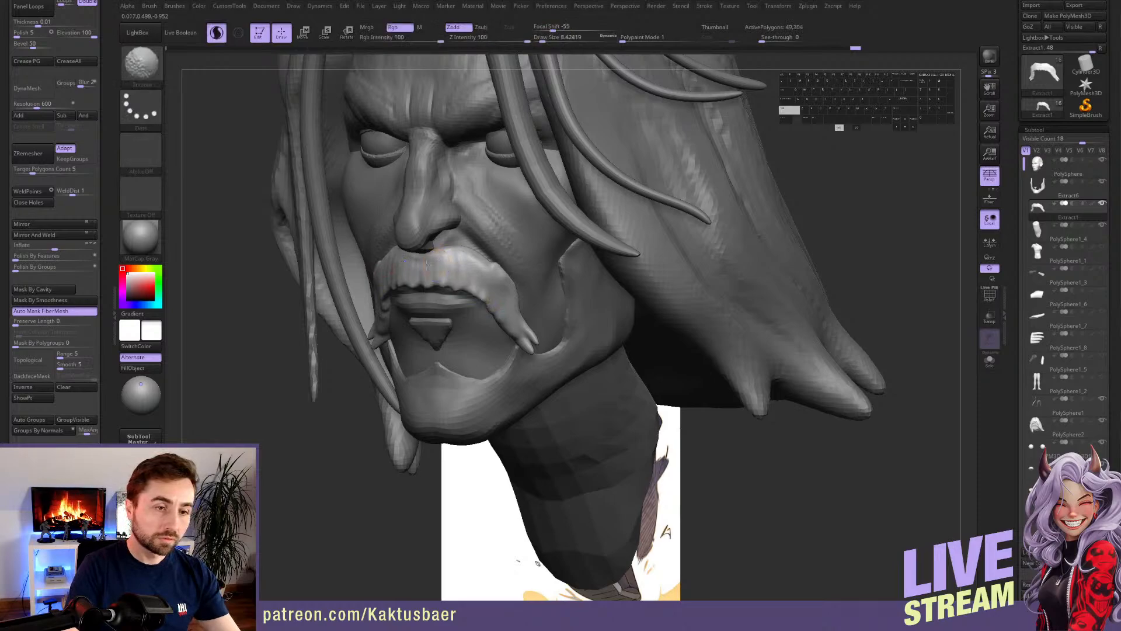
{"action": "mouse_move", "coordinate": [471, 278]}
{"action": "left_mouse_down", "text": "shift"}
{"action": "mouse_move", "coordinate": [466, 256]}
{"action": "mouse_move", "coordinate": [500, 291]}
{"action": "mouse_move", "coordinate": [503, 318]}
{"action": "left_mouse_up", "text": "shift"}
{"action": "key", "text": "s"}
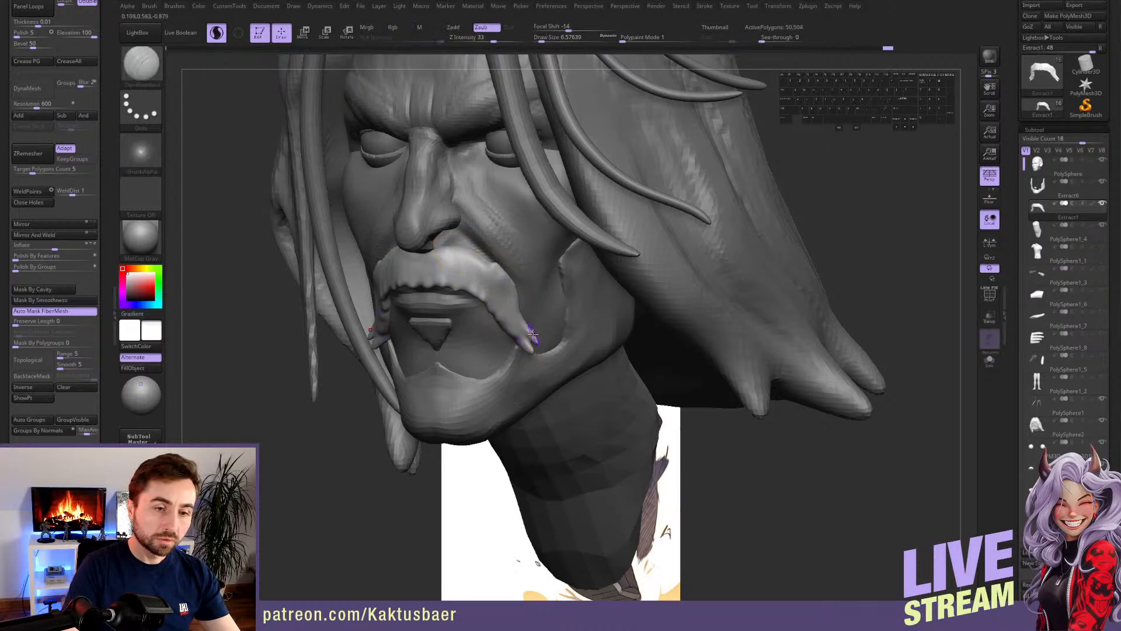
- Reshape the moustache's drooping ends beside the chin with the Move brush
{"action": "key", "text": "b"}
{"action": "key", "text": "m"}
{"action": "key", "text": "v"}
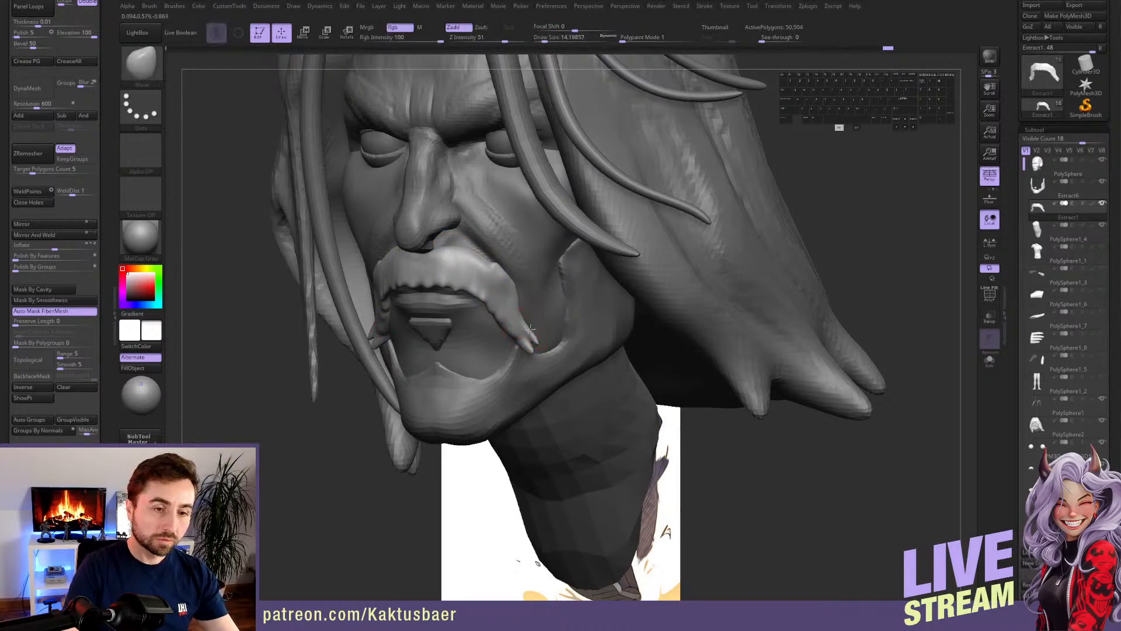
{"action": "key", "text": "s"}
{"action": "left_click_drag", "start_coordinate": [524, 339], "coordinate": [517, 337]}
{"action": "key", "text": "s"}
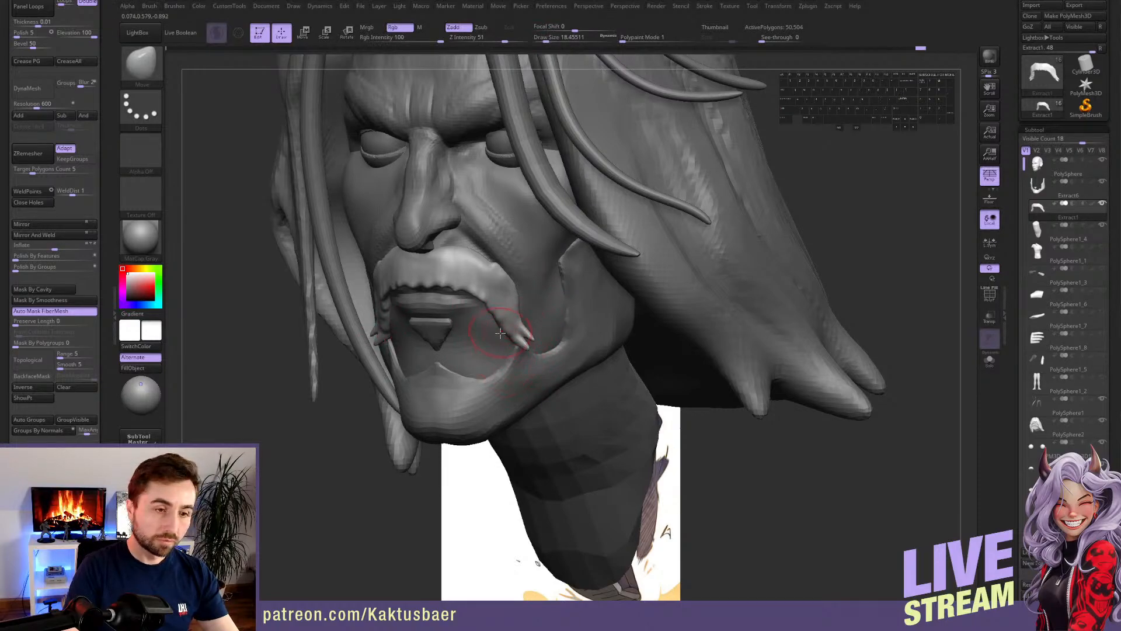
- Make the head the active subtool and frame the face around the brows and nose
{"action": "left_click", "coordinate": [473, 335], "text": "alt"}
{"action": "right_click_drag", "start_coordinate": [472, 335], "coordinate": [484, 324]}
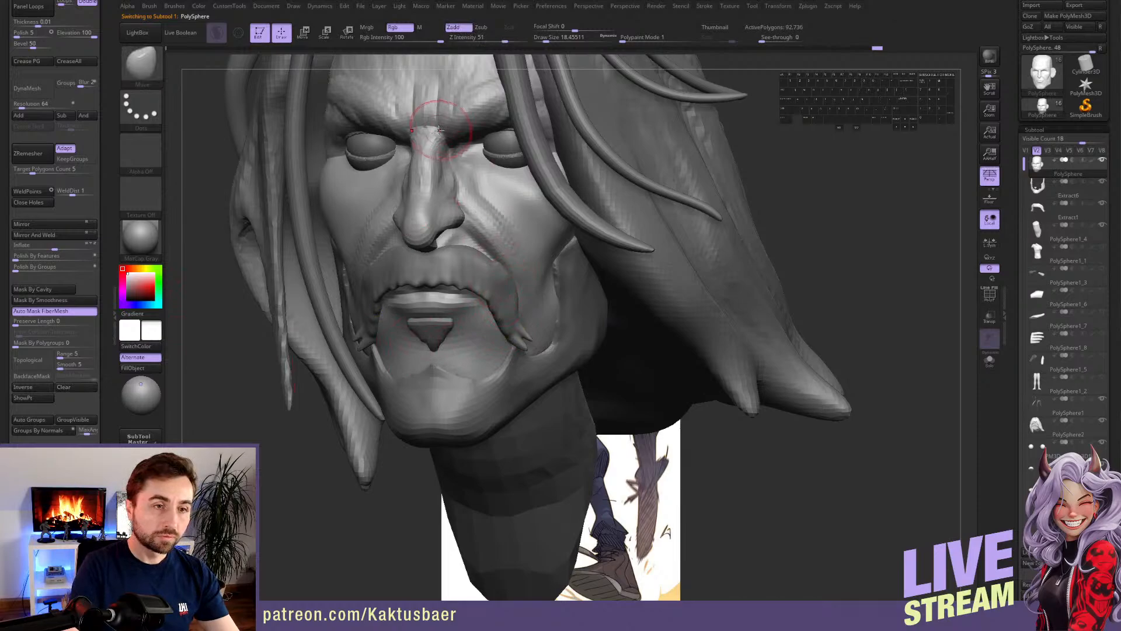
{"action": "right_click_drag", "start_coordinate": [461, 108], "coordinate": [458, 185], "text": "alt"}
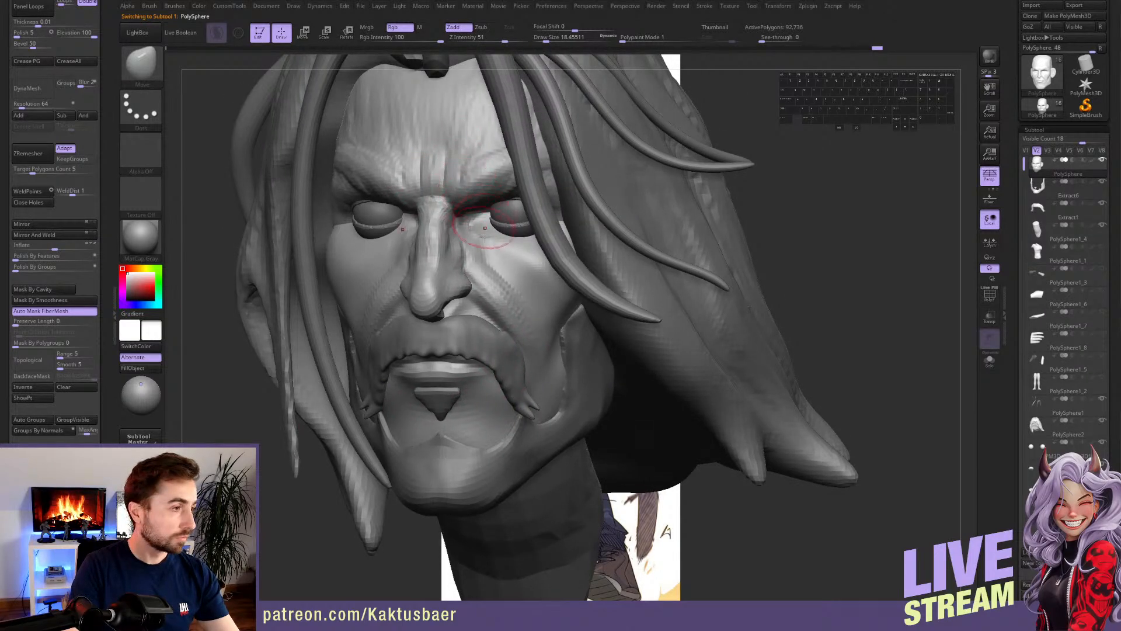
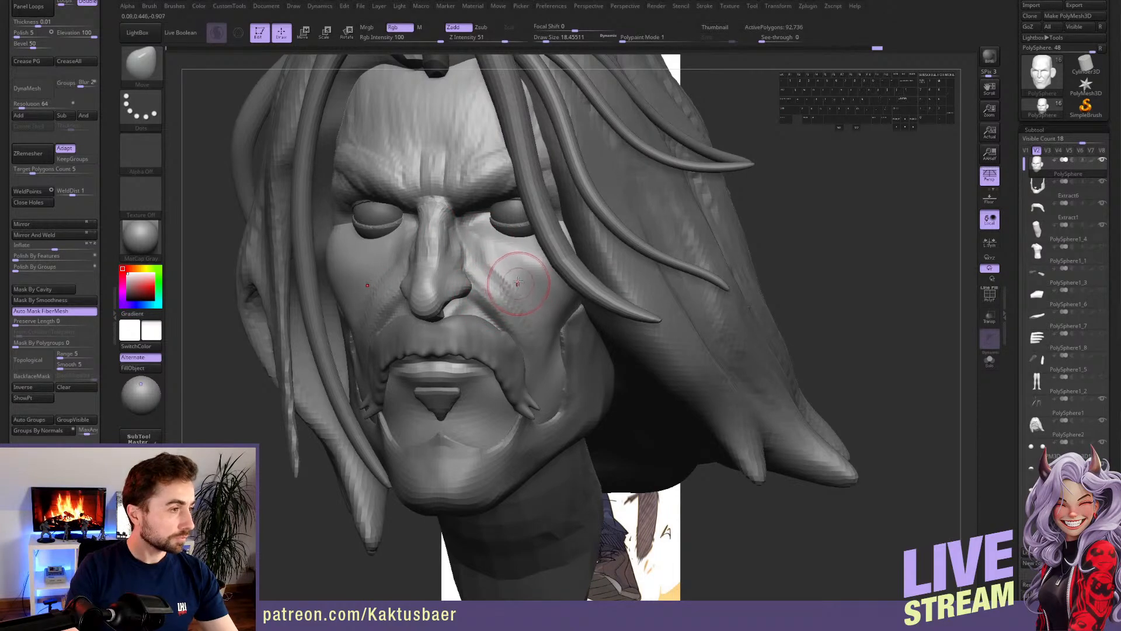
- Shape the area beneath the eyes with a small ClayBuildup brush, isolating the head to reach the lower lids
{"action": "key", "text": "bracketleft"}
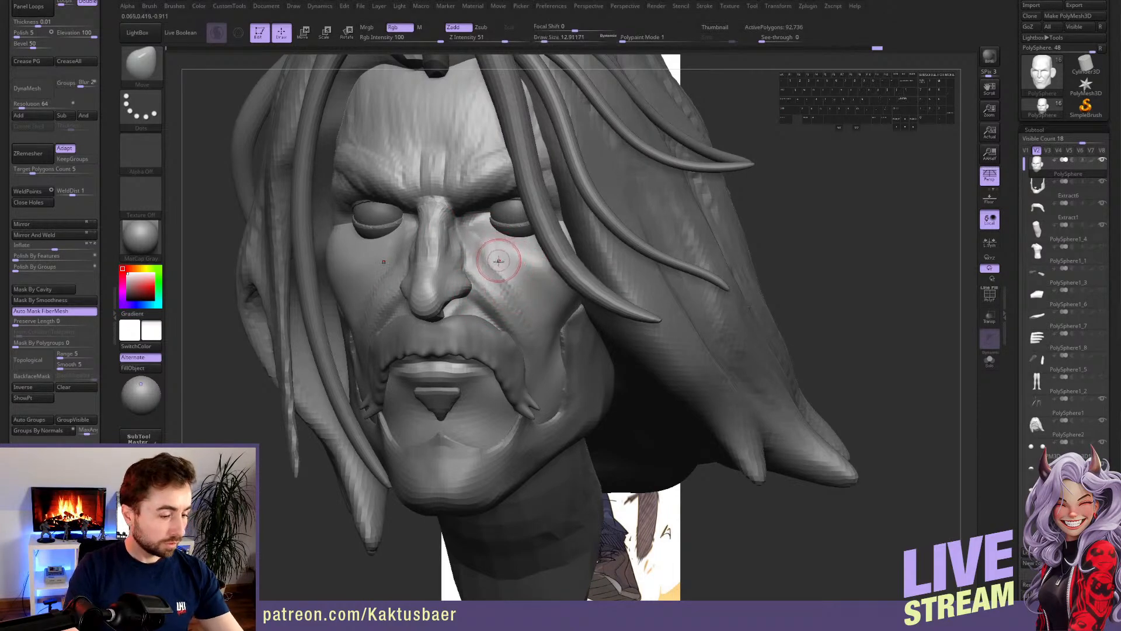
{"action": "key", "text": "b"}
{"action": "key", "text": "c"}
{"action": "key", "text": "b"}
{"action": "mouse_move", "coordinate": [486, 238]}
{"action": "left_mouse_down", "text": "alt"}
{"action": "mouse_move", "coordinate": [520, 251]}
{"action": "mouse_move", "coordinate": [515, 260]}
{"action": "left_mouse_up", "text": "alt"}
{"action": "key", "text": "alt+s"}
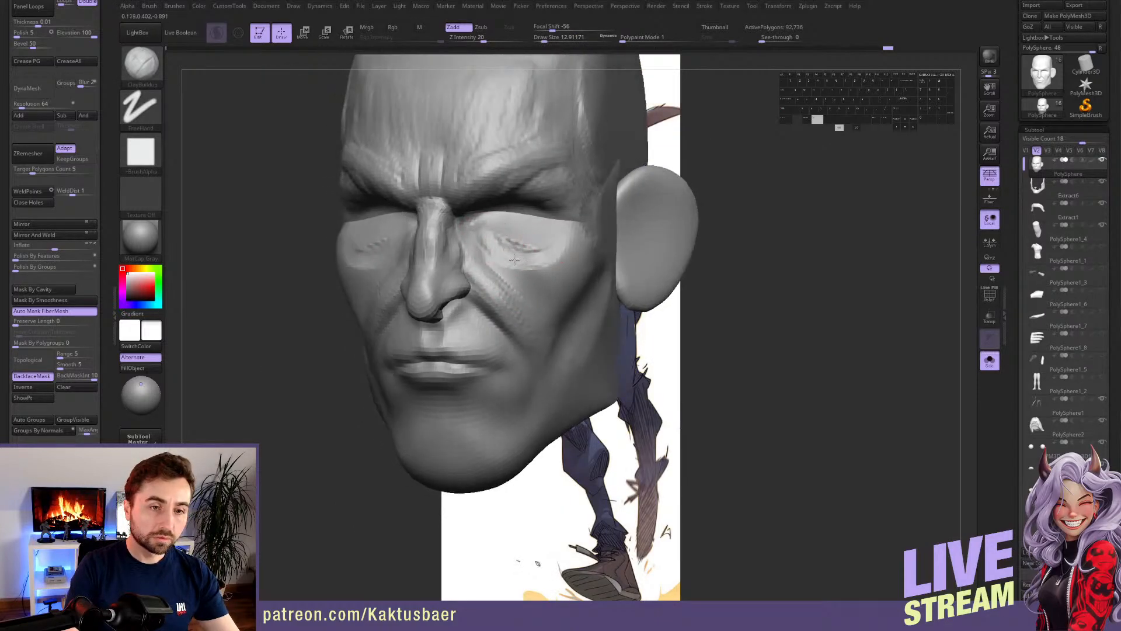
{"action": "key", "text": "alt+s"}
{"action": "key", "text": "alt+s"}
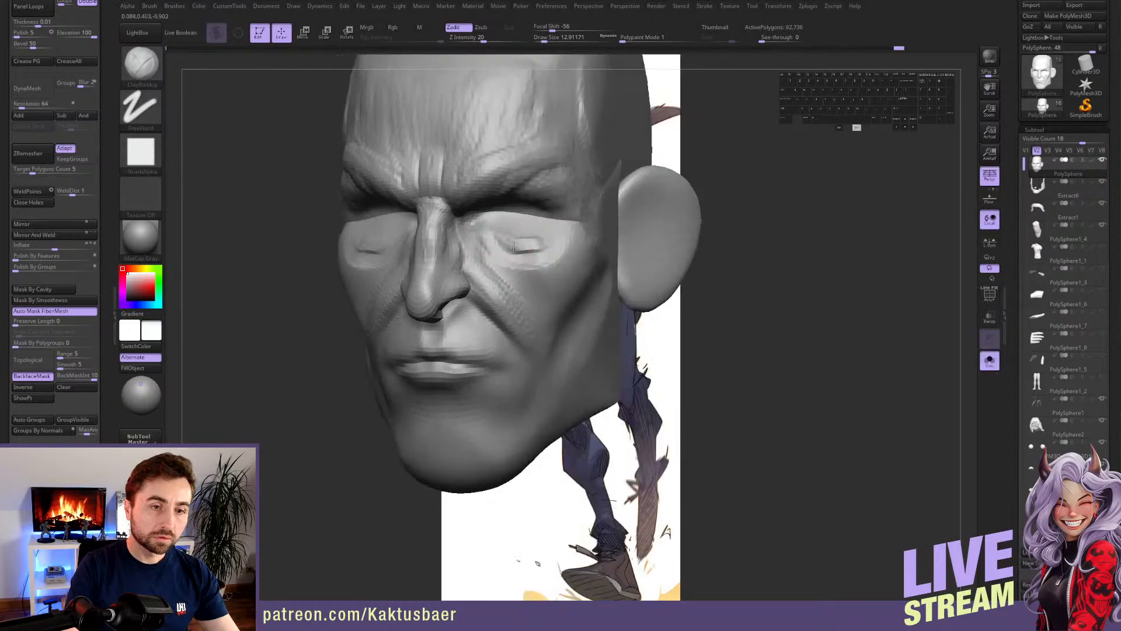
{"action": "left_click_drag", "start_coordinate": [560, 239], "coordinate": [520, 263], "text": "alt"}
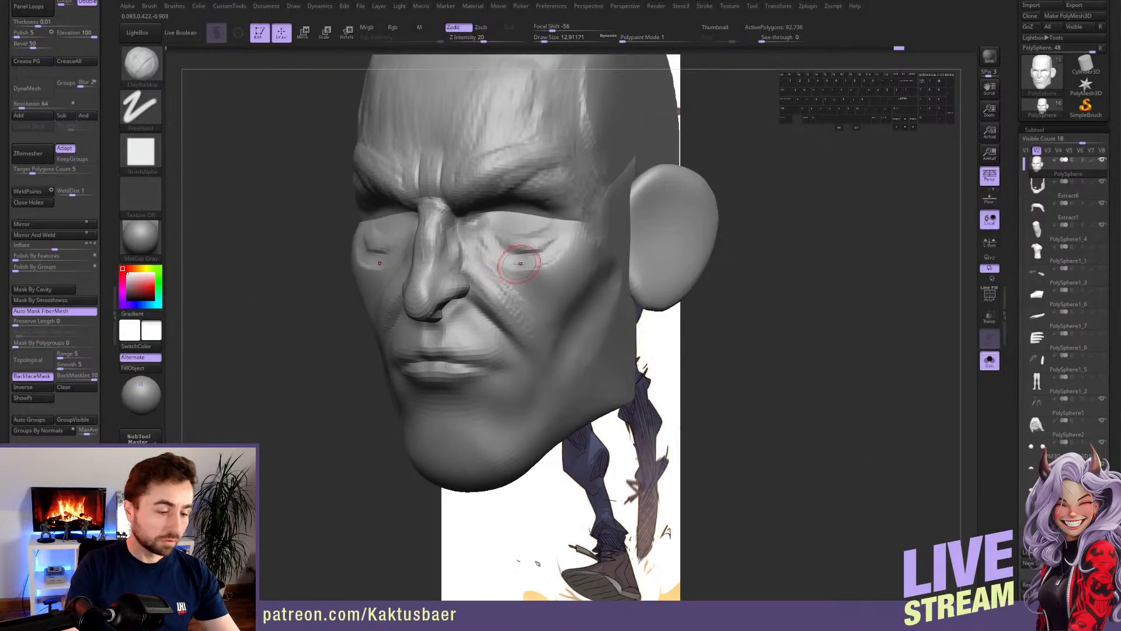
- Carve the eye-bag creases below both eyes with the DamStandard brush and smooth the cheeks beneath them
{"action": "key", "text": "b"}
{"action": "key", "text": "d"}
{"action": "key", "text": "s"}
{"action": "left_click_drag", "start_coordinate": [479, 233], "coordinate": [530, 260]}
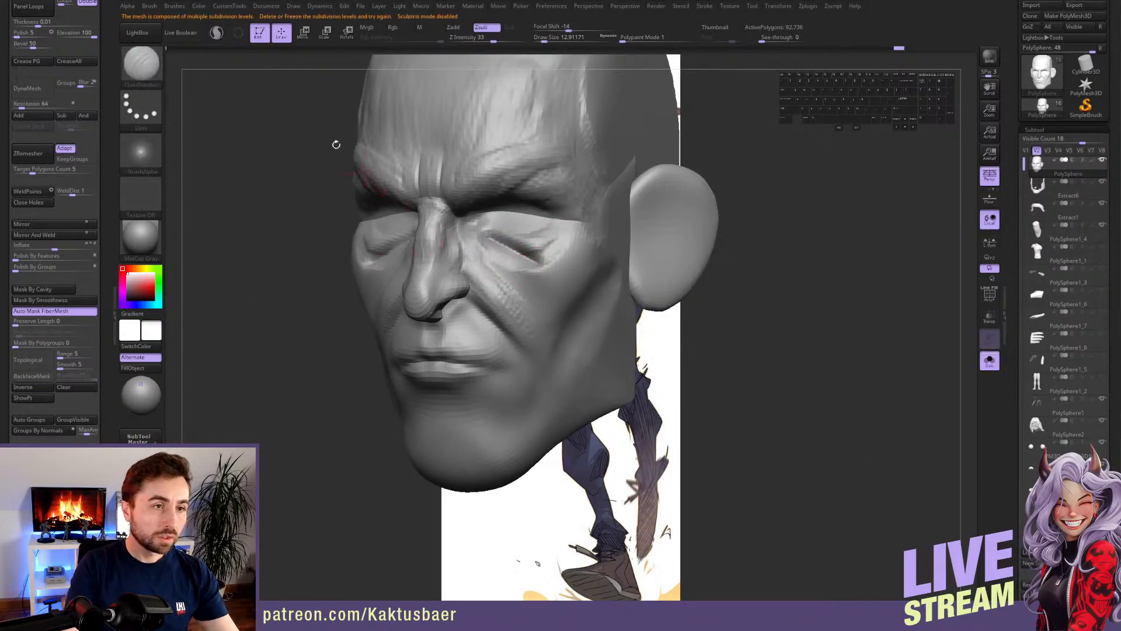
{"action": "key", "text": "ctrl+z"}
{"action": "left_click", "coordinate": [217, 33]}
{"action": "left_click", "coordinate": [217, 33]}
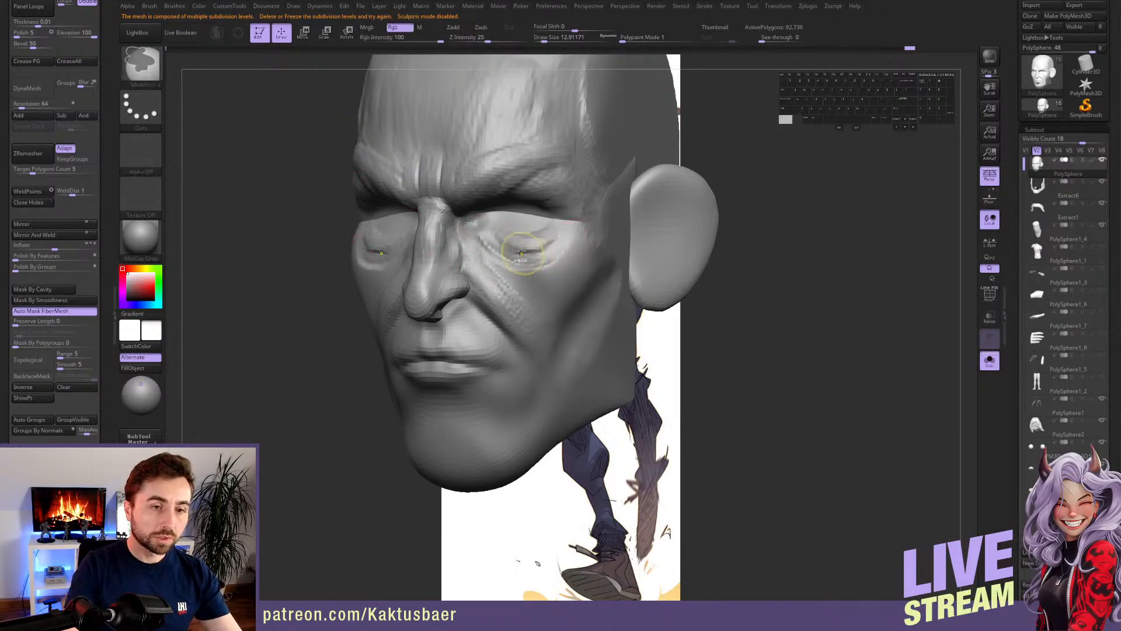
{"action": "key", "text": "alt+s"}
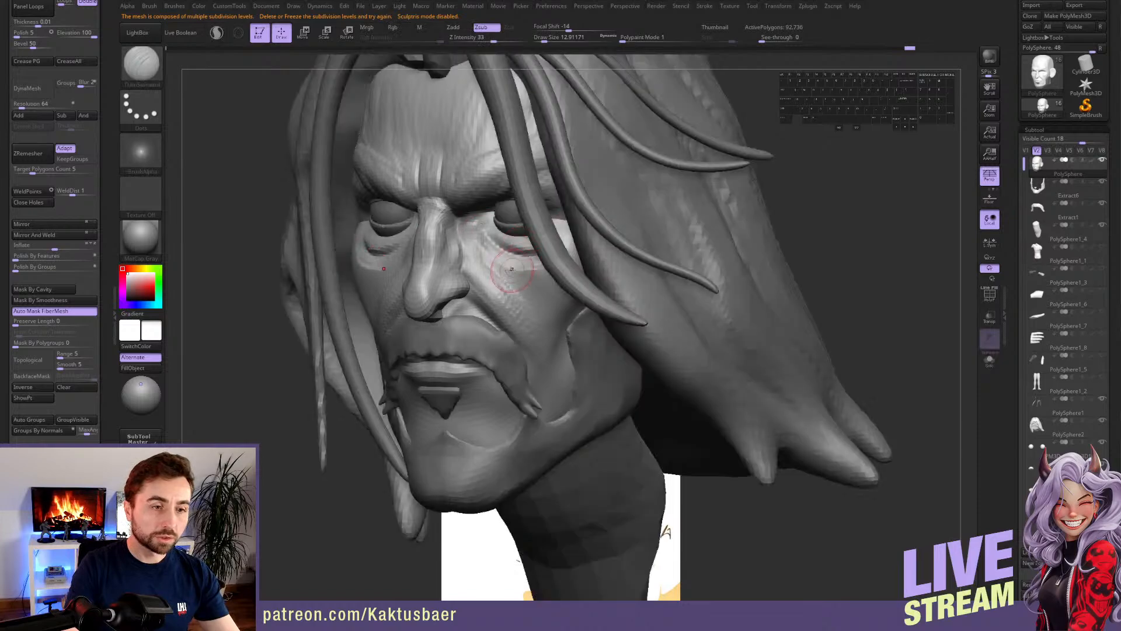
{"action": "right_click_drag", "start_coordinate": [511, 272], "coordinate": [619, 272]}
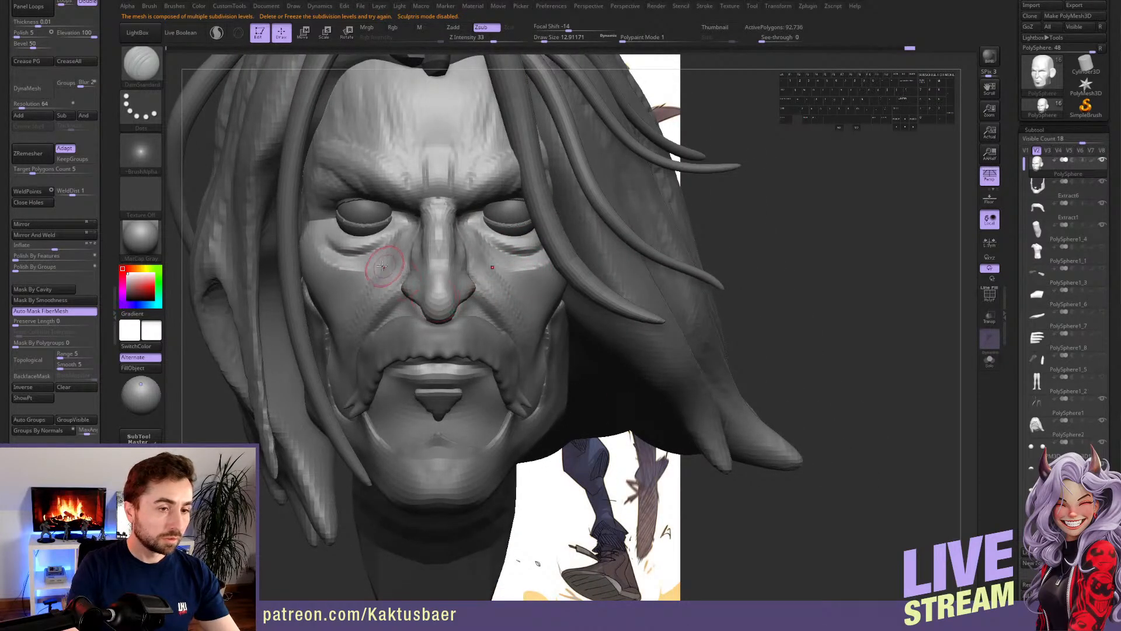
{"action": "mouse_move", "coordinate": [382, 264]}
{"action": "left_mouse_down", "text": "shift"}
{"action": "mouse_move", "coordinate": [334, 265]}
{"action": "mouse_move", "coordinate": [334, 252]}
{"action": "left_mouse_up", "text": "shift"}
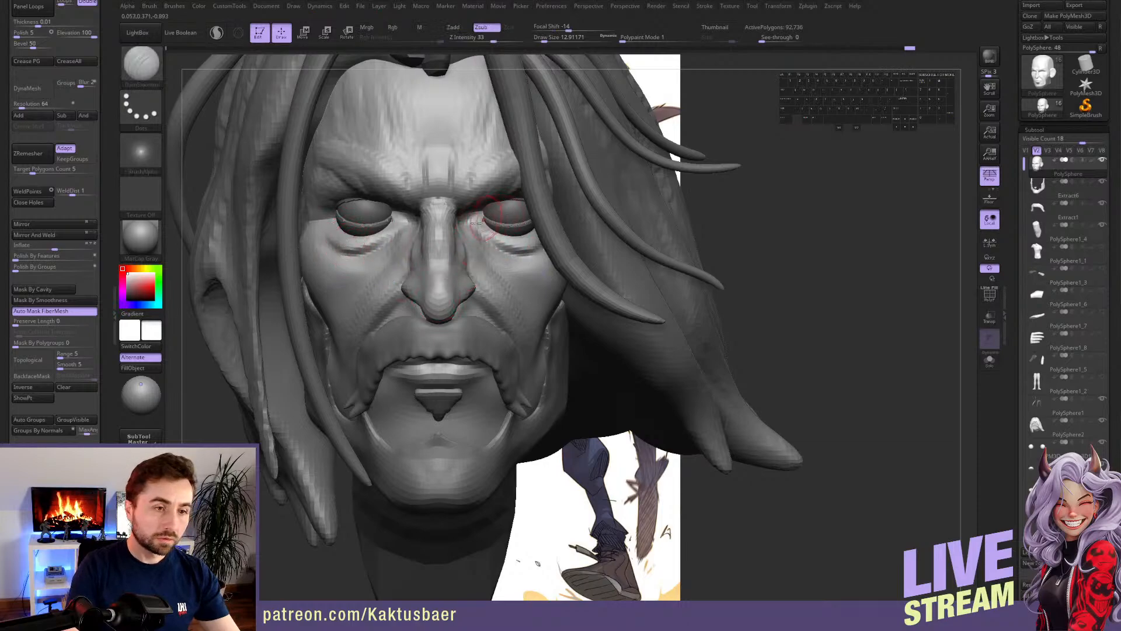
- Cut in the fold between the brow and upper eyelid with the ClayBuildup brush
{"action": "right_click_drag", "start_coordinate": [476, 222], "coordinate": [570, 231], "text": "alt"}
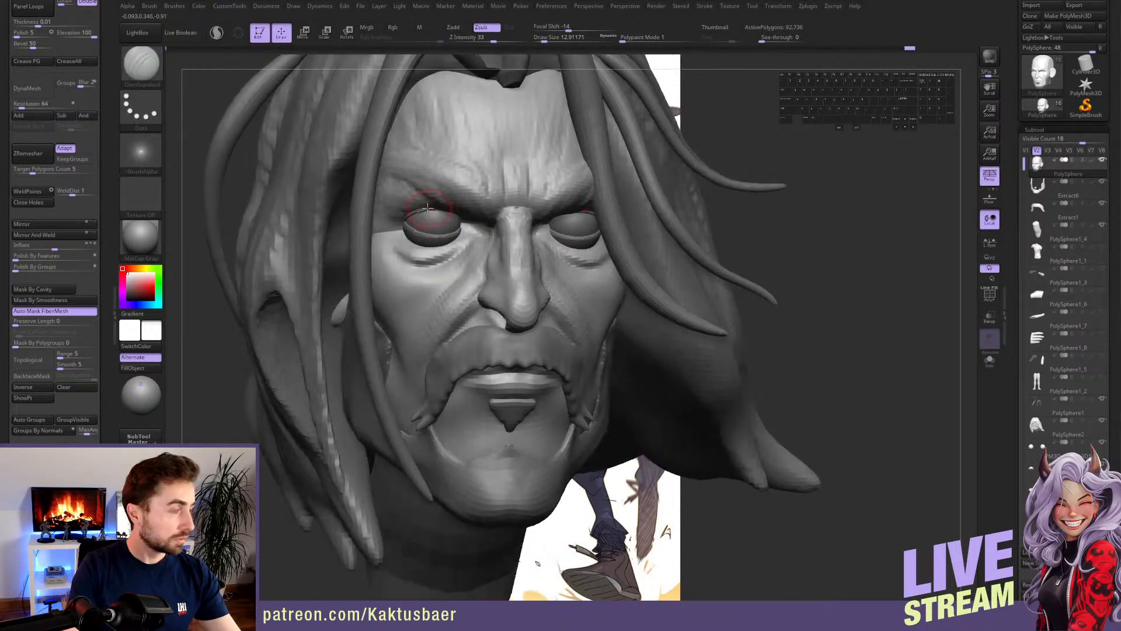
{"action": "key", "text": "b"}
{"action": "key", "text": "c"}
{"action": "key", "text": "b"}
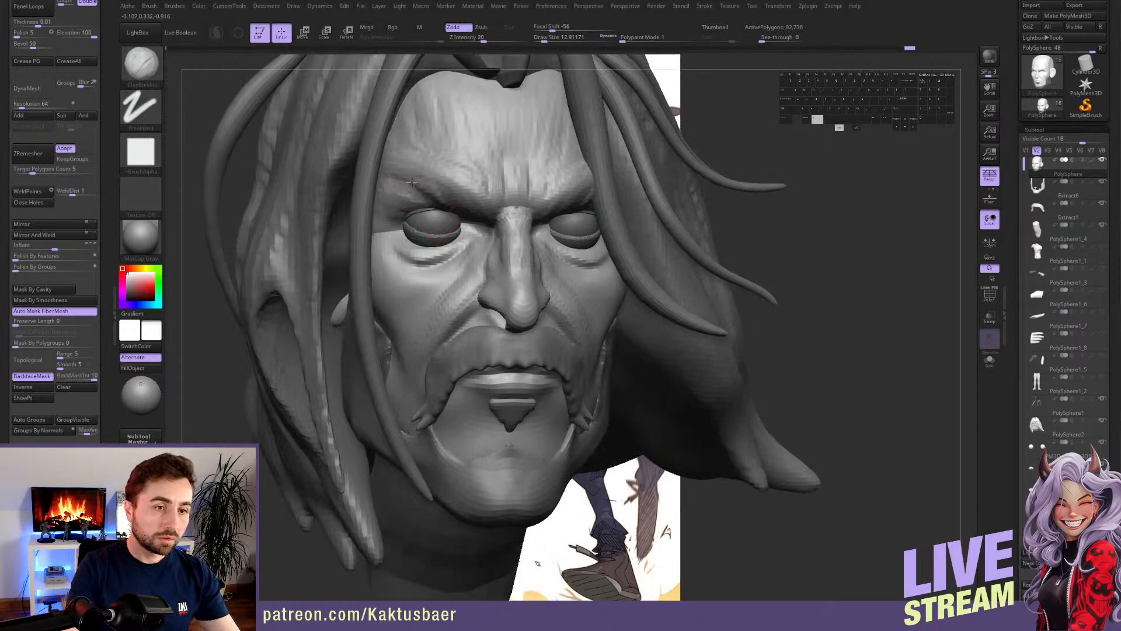
{"action": "left_click_drag", "start_coordinate": [412, 182], "coordinate": [464, 206], "text": "alt"}
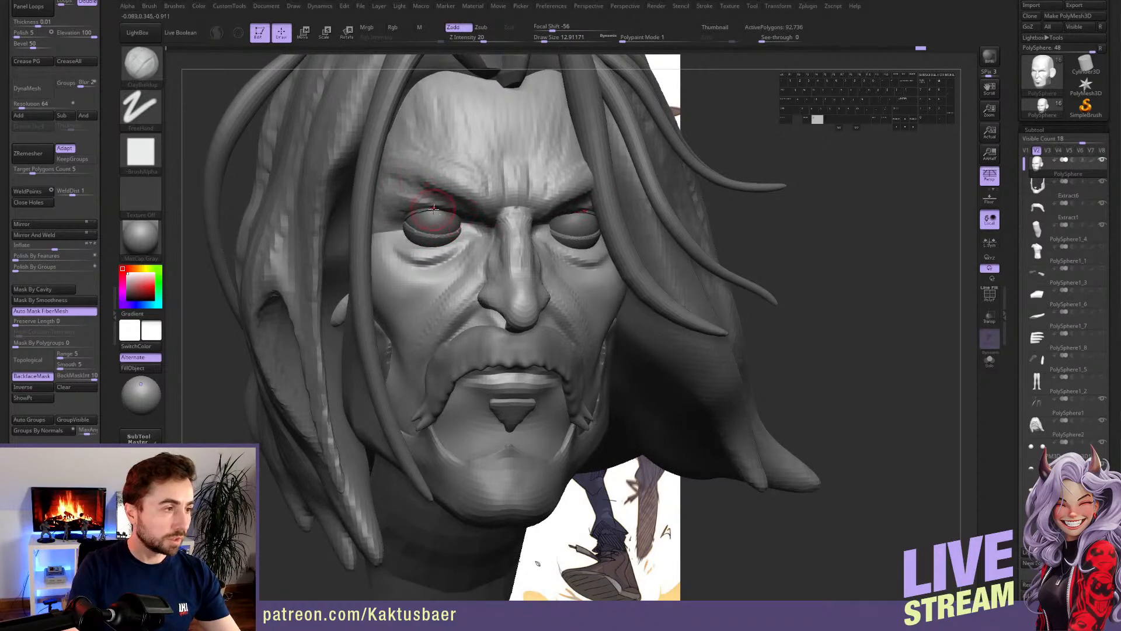
- Adjust the upper eyelid's edge over the eyeball with the Move brush
{"action": "right_click_drag", "start_coordinate": [434, 209], "coordinate": [423, 240], "text": "alt"}
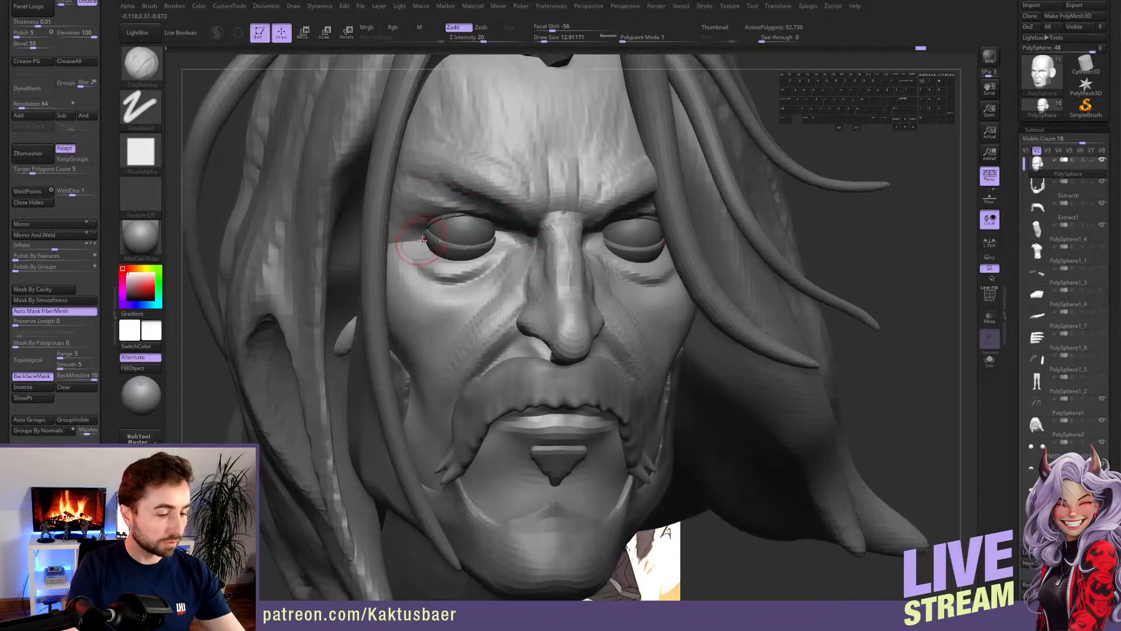
{"action": "key", "text": "b"}
{"action": "key", "text": "m"}
{"action": "key", "text": "v"}
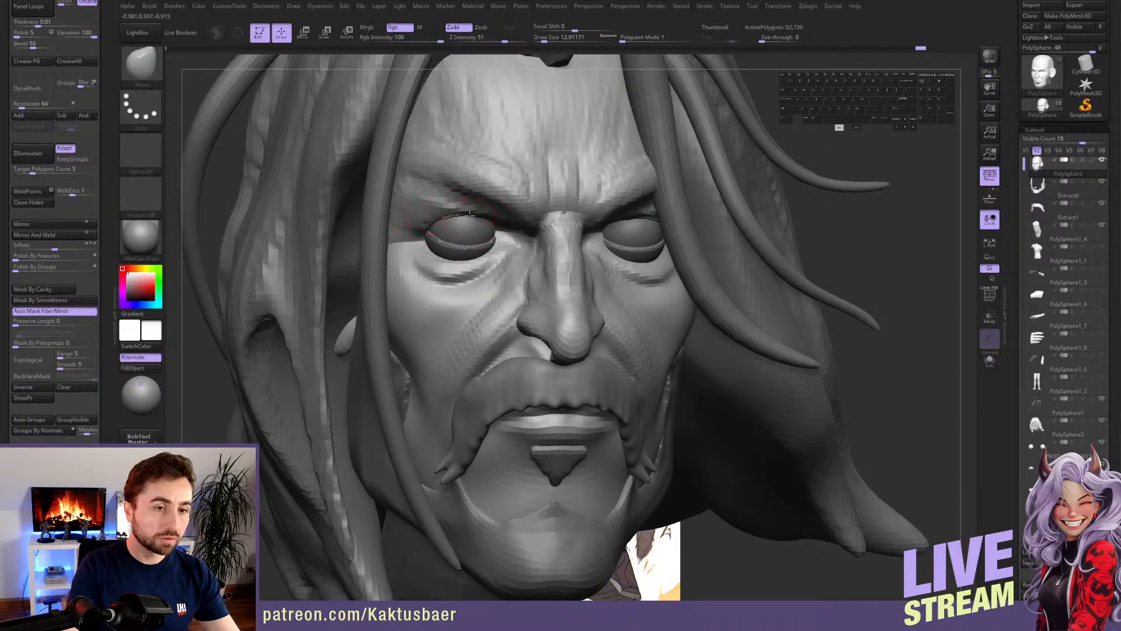
{"action": "left_click_drag", "start_coordinate": [454, 216], "coordinate": [450, 221]}
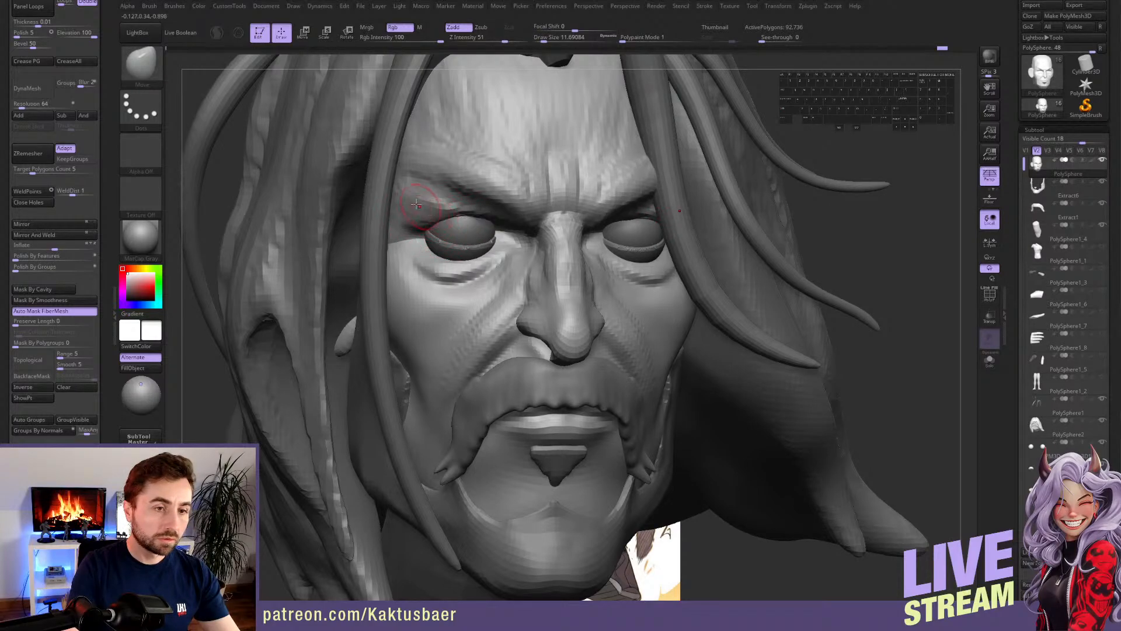
- Refine the outer brow and the area above the eyes with a slightly smaller ClayBuildup brush
{"action": "key", "text": "b"}
{"action": "key", "text": "c"}
{"action": "key", "text": "b"}
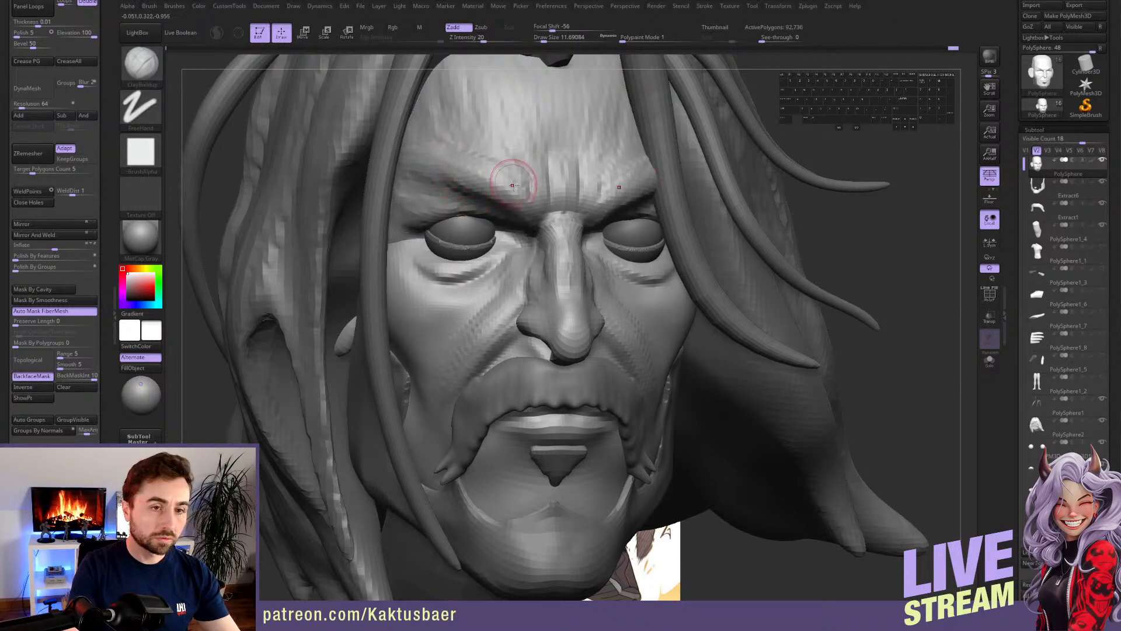
{"action": "right_click_drag", "start_coordinate": [513, 185], "coordinate": [480, 189], "text": "alt"}
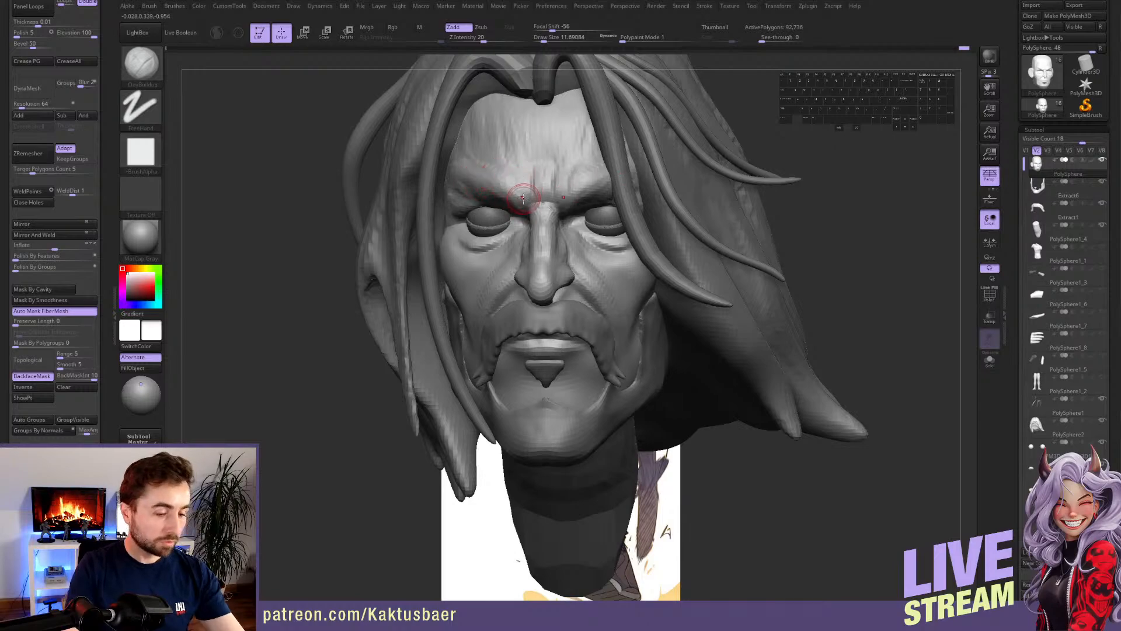
- Flatten the brow and forehead into smoother planes with the TrimDynamic brush
{"action": "key", "text": "b"}
{"action": "key", "text": "t"}
{"action": "key", "text": "d"}
{"action": "right_click_drag", "start_coordinate": [518, 179], "coordinate": [506, 185]}
{"action": "left_click_drag", "start_coordinate": [506, 184], "coordinate": [513, 185]}
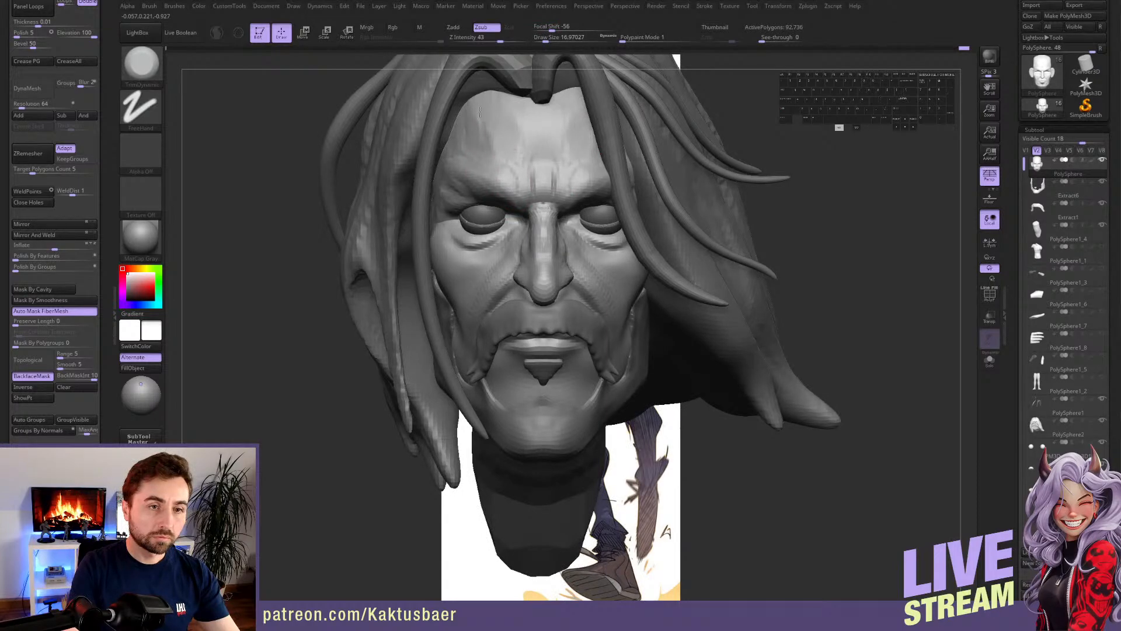
{"action": "right_click_drag", "start_coordinate": [509, 146], "coordinate": [500, 125]}
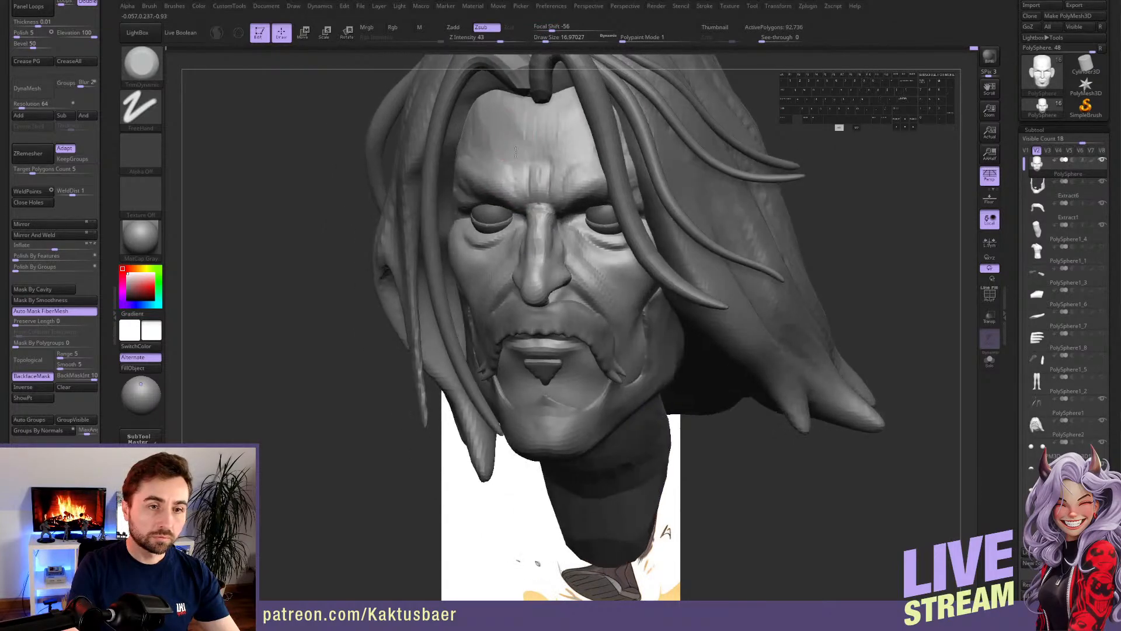
{"action": "left_click_drag", "start_coordinate": [517, 110], "coordinate": [532, 137]}
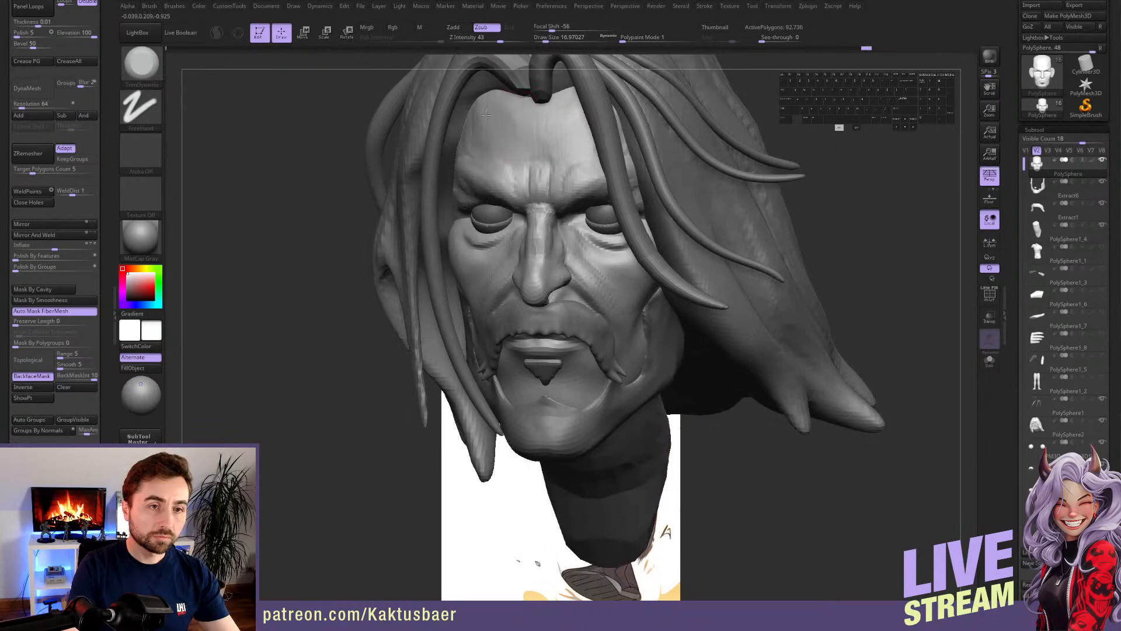
- Plane the inner brows beside the nose bridge with a smaller TrimDynamic brush and smooth the mouth area lightly
{"action": "key", "text": "s"}
{"action": "mouse_move", "coordinate": [495, 180]}
{"action": "left_mouse_down"}
{"action": "mouse_move", "coordinate": [513, 188]}
{"action": "mouse_move", "coordinate": [515, 207]}
{"action": "left_mouse_up"}
{"action": "right_click_drag", "start_coordinate": [515, 208], "coordinate": [555, 204]}
{"action": "left_click_drag", "start_coordinate": [503, 197], "coordinate": [509, 213], "text": "alt"}
{"action": "mouse_move", "coordinate": [509, 214]}
{"action": "right_mouse_down"}
{"action": "mouse_move", "coordinate": [501, 202]}
{"action": "mouse_move", "coordinate": [535, 203]}
{"action": "right_mouse_up"}
{"action": "left_click_drag", "start_coordinate": [510, 188], "coordinate": [511, 206], "text": "alt"}
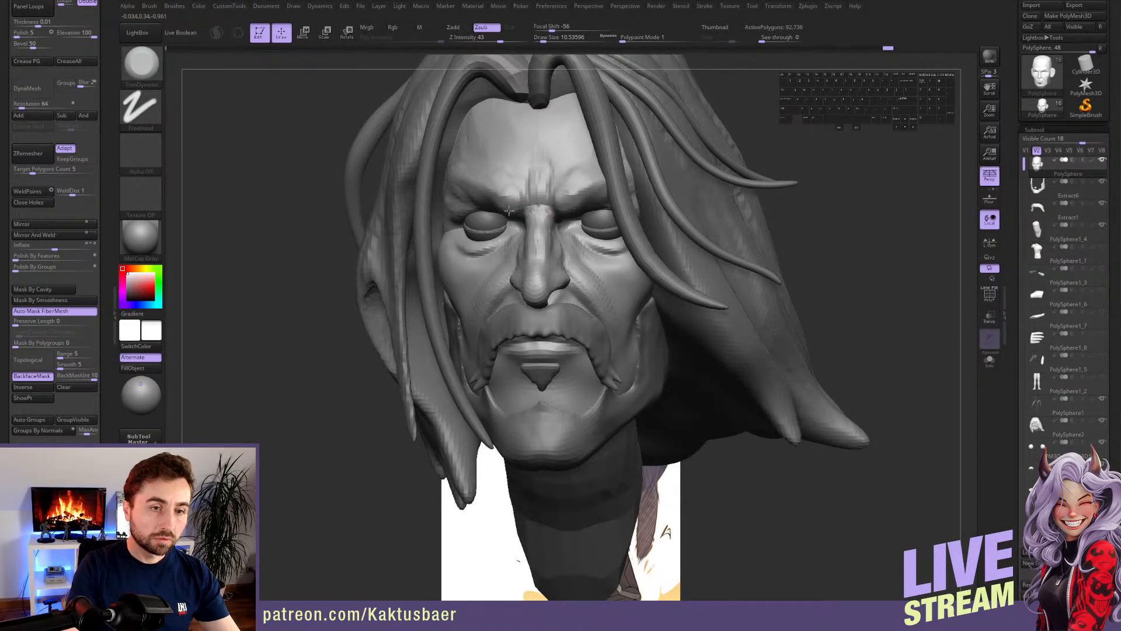
{"action": "mouse_move", "coordinate": [533, 248]}
{"action": "right_mouse_down"}
{"action": "mouse_move", "coordinate": [549, 254]}
{"action": "mouse_move", "coordinate": [549, 282]}
{"action": "mouse_move", "coordinate": [521, 316]}
{"action": "right_mouse_up"}
{"action": "left_click_drag", "start_coordinate": [529, 326], "coordinate": [530, 334], "text": "shift"}
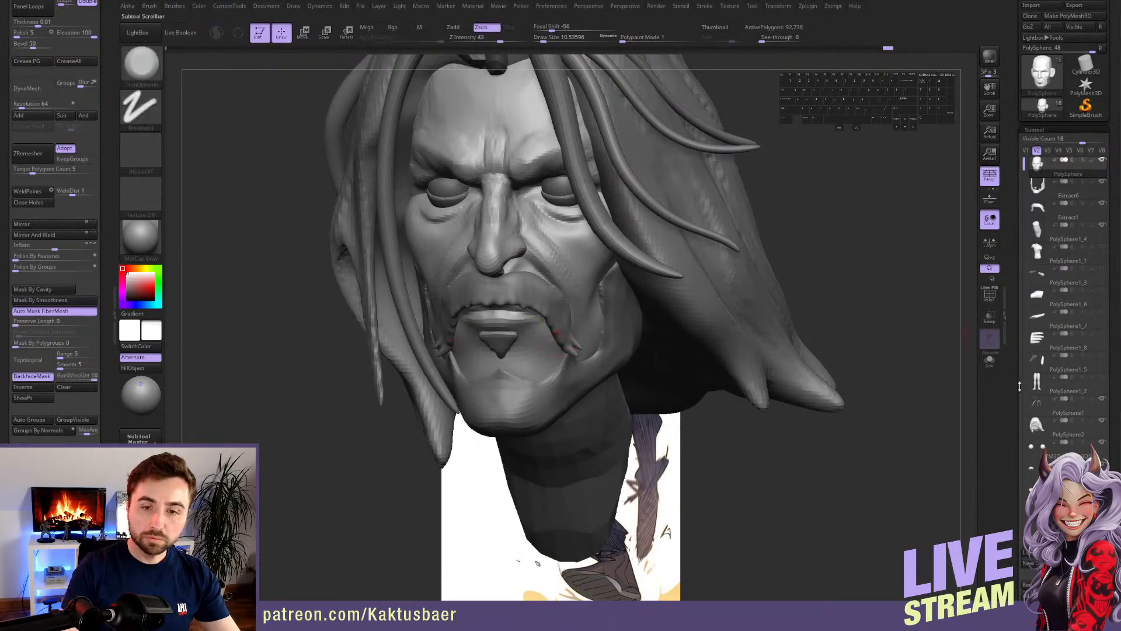
- Look through the head's subtool and geometry settings for the subdivision level options
{"action": "scroll", "coordinate": [1016, 294], "scroll_direction": "down", "scroll_amount": 10}
{"action": "left_click_drag", "start_coordinate": [1016, 293], "coordinate": [1016, 217]}
{"action": "key", "text": "alt+s"}
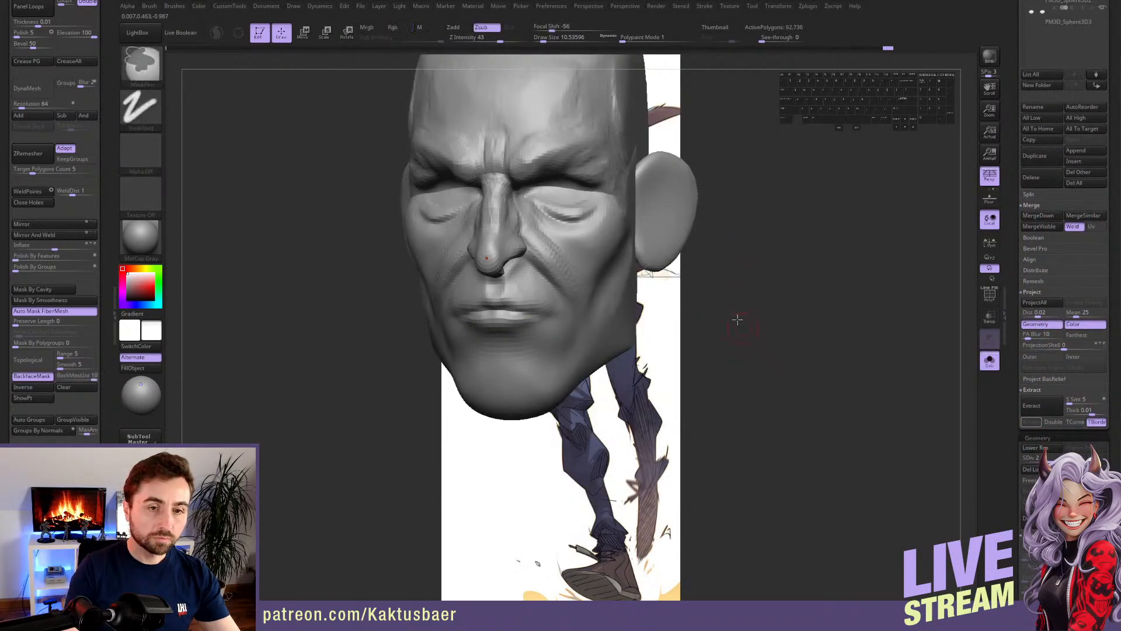
{"action": "key", "text": "alt+s"}
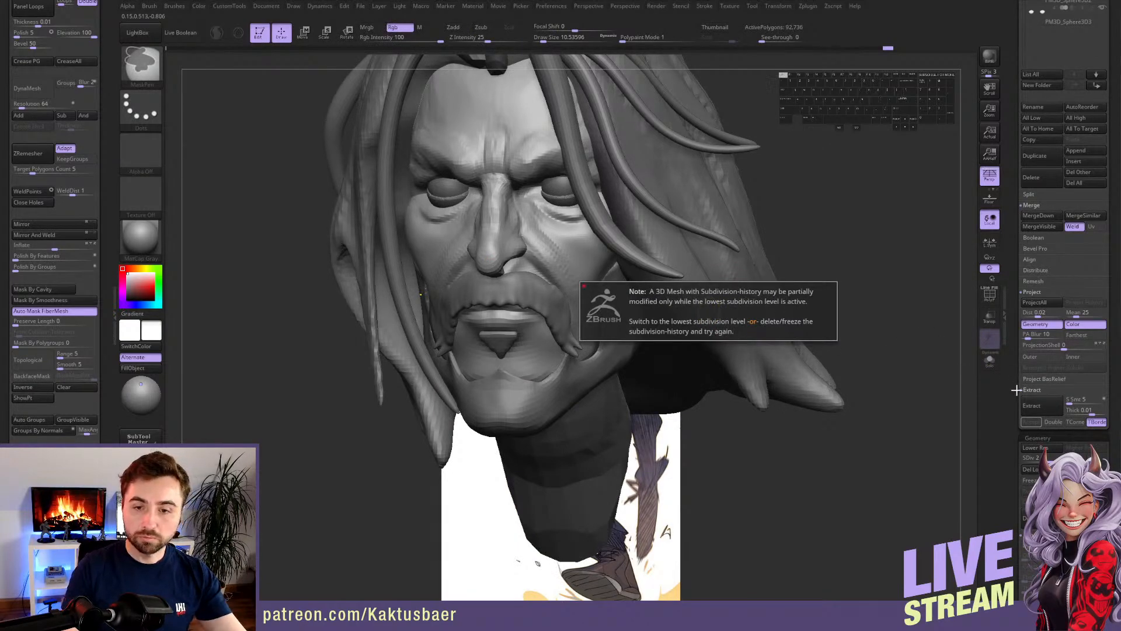
{"action": "scroll", "coordinate": [1022, 288], "scroll_direction": "down", "scroll_amount": 10}
{"action": "scroll", "coordinate": [1022, 288], "scroll_direction": "down", "scroll_amount": 1}
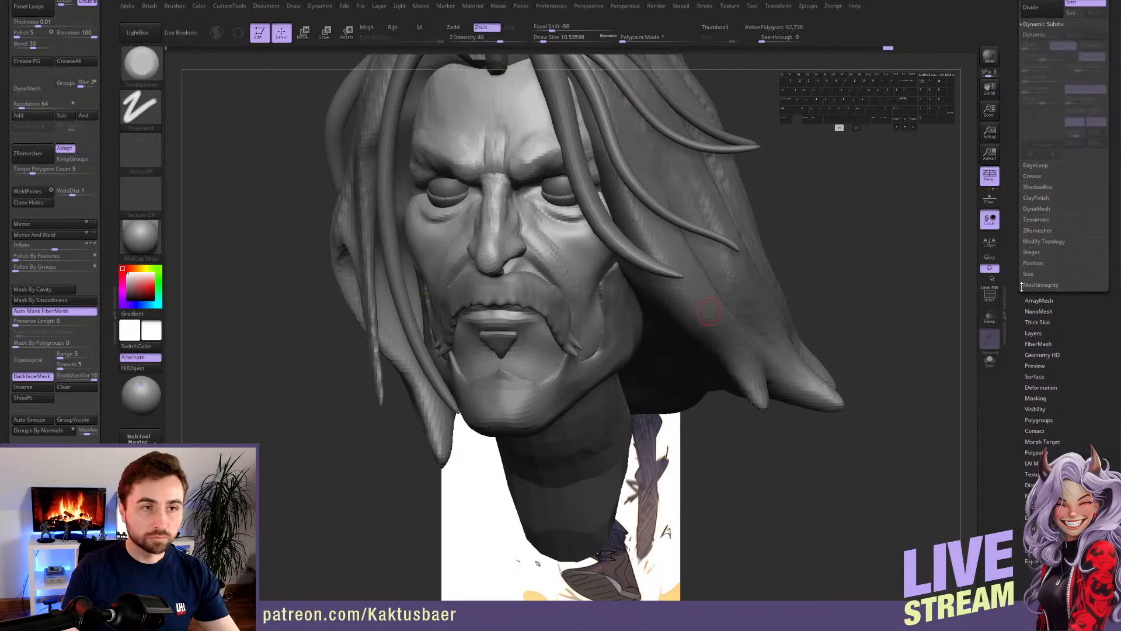
{"action": "scroll", "coordinate": [1022, 288], "scroll_direction": "up", "scroll_amount": 10}
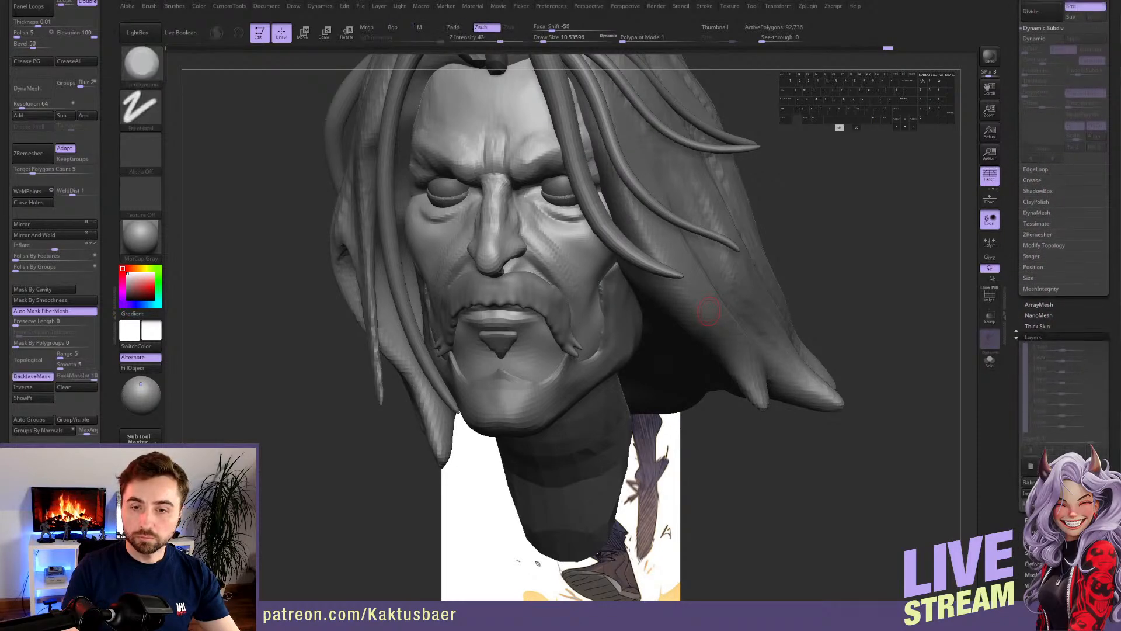
{"action": "left_click", "coordinate": [675, 324], "text": "ctrl"}
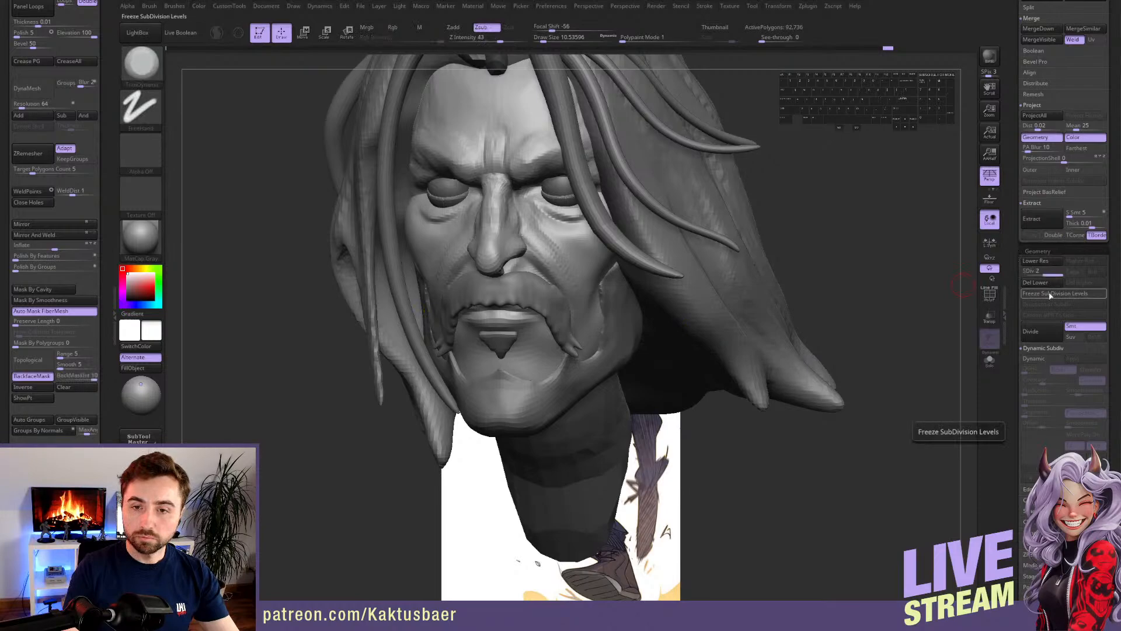
- Sharpen the lower lip's edge with a small DamStandard brush
{"action": "right_click_drag", "start_coordinate": [542, 303], "coordinate": [540, 326], "text": "alt"}
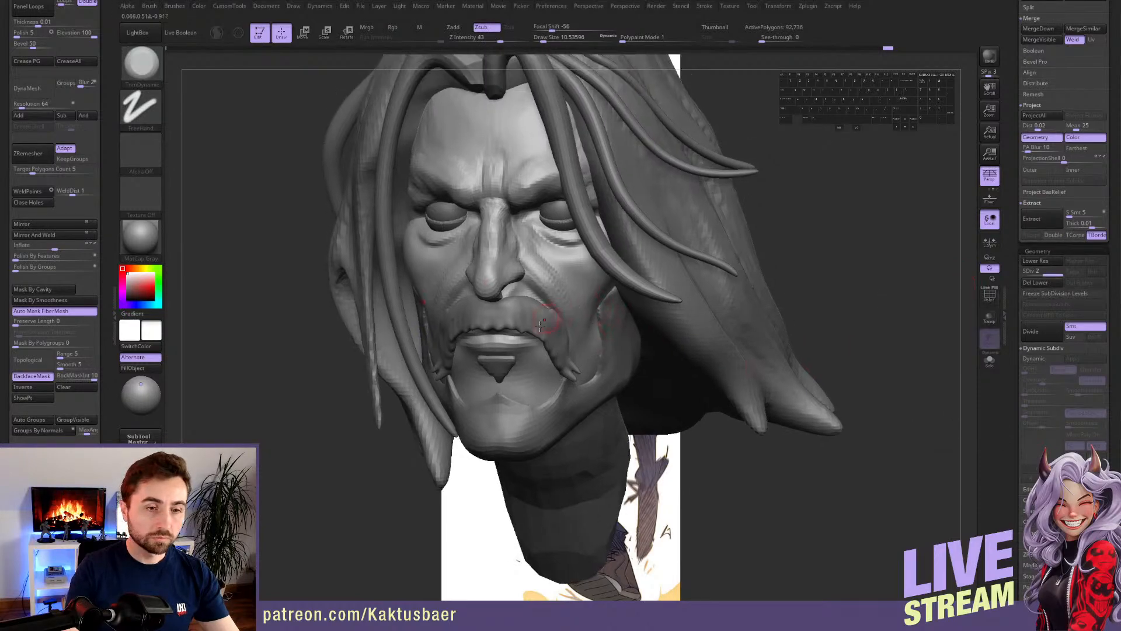
{"action": "key", "text": "b"}
{"action": "key", "text": "d"}
{"action": "key", "text": "s"}
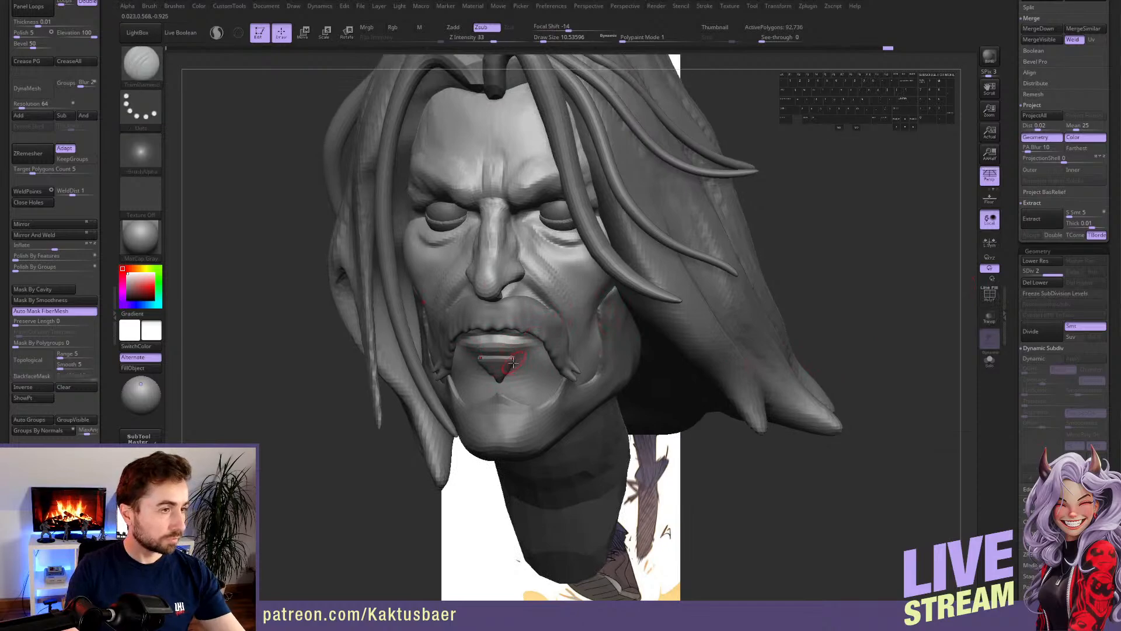
{"action": "right_click_drag", "start_coordinate": [512, 361], "coordinate": [491, 348]}
{"action": "left_click_drag", "start_coordinate": [491, 348], "coordinate": [536, 347], "text": "alt"}
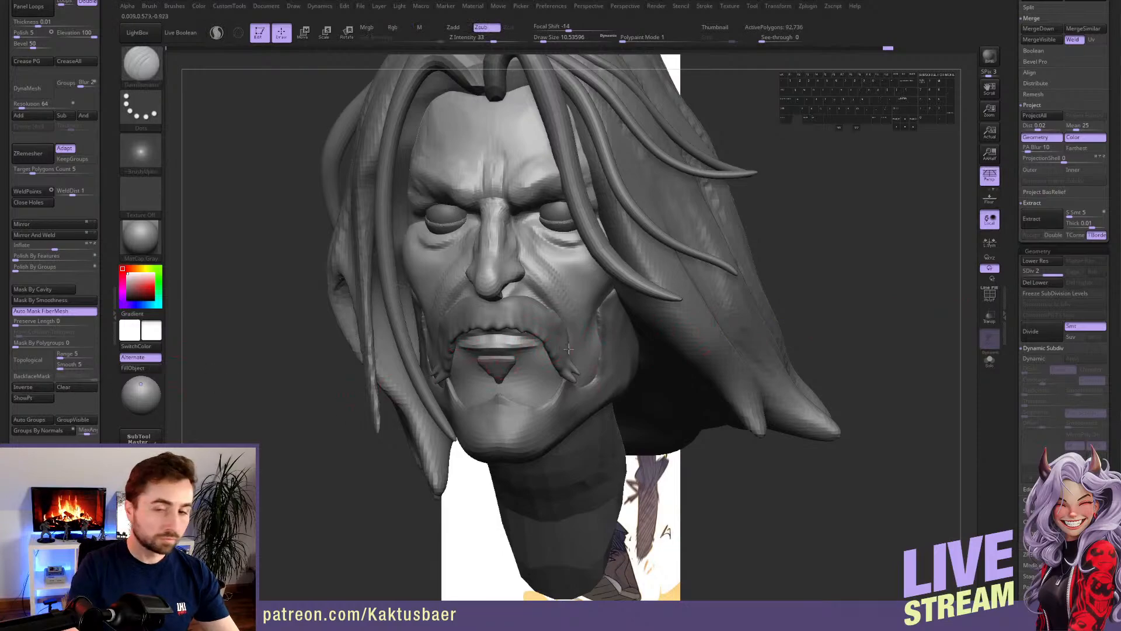
- Raise the head to subdivision level 3 and carve the line between the lips out to the mouth corner
{"action": "key", "text": "d"}
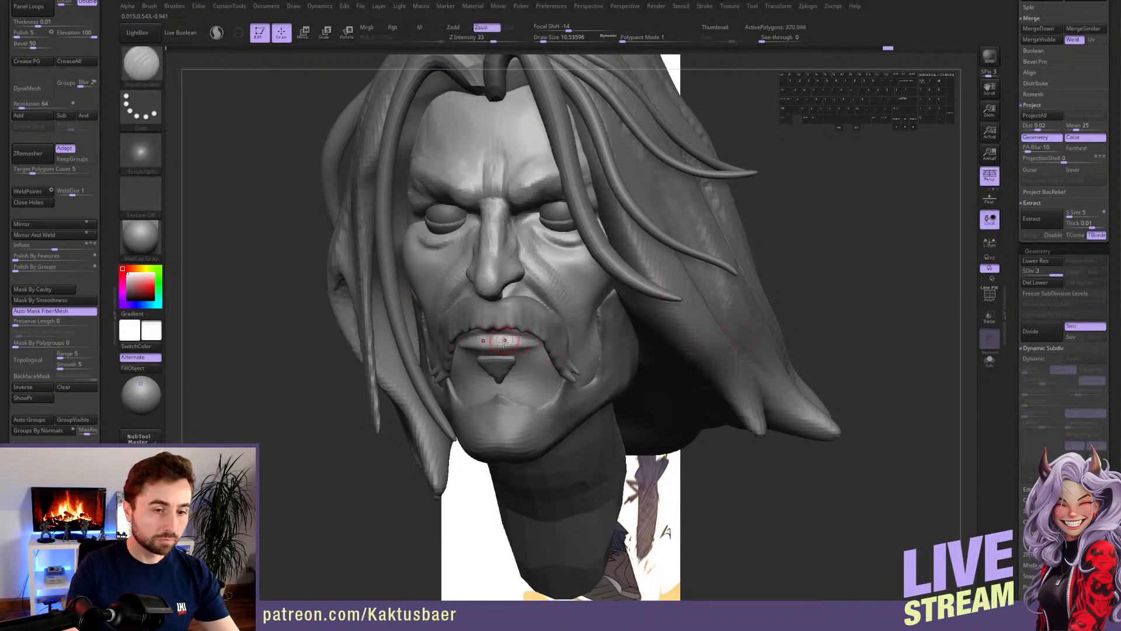
{"action": "right_click_drag", "start_coordinate": [501, 338], "coordinate": [509, 344], "text": "alt"}
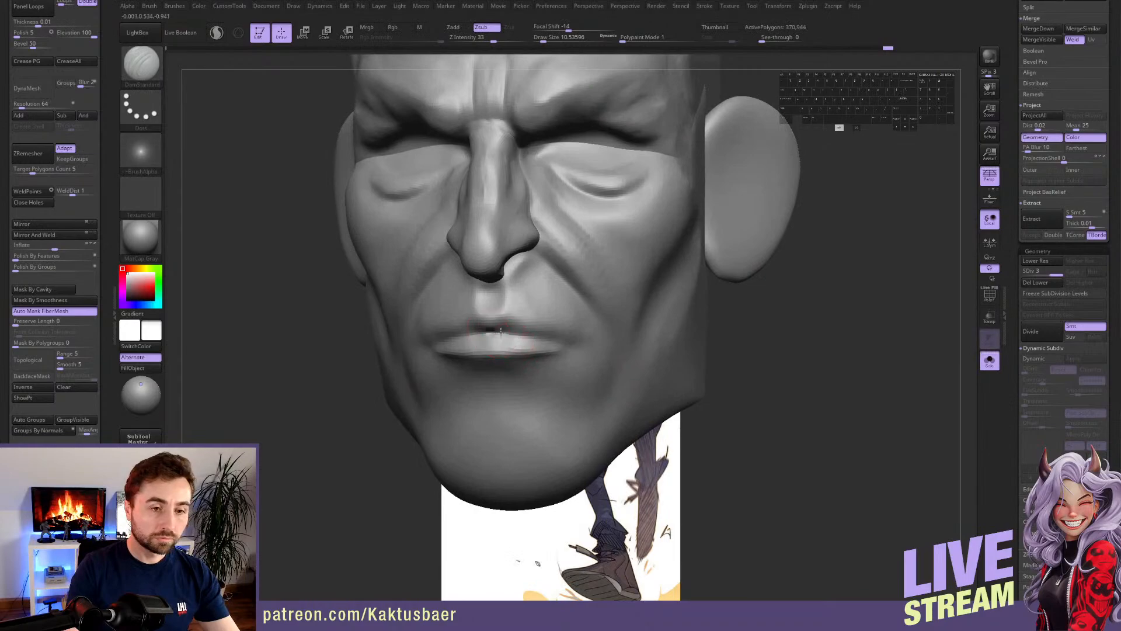
{"action": "mouse_move", "coordinate": [501, 331]}
{"action": "left_mouse_down"}
{"action": "mouse_move", "coordinate": [556, 334]}
{"action": "mouse_move", "coordinate": [581, 353]}
{"action": "left_mouse_up"}
{"action": "key", "text": "alt+q"}
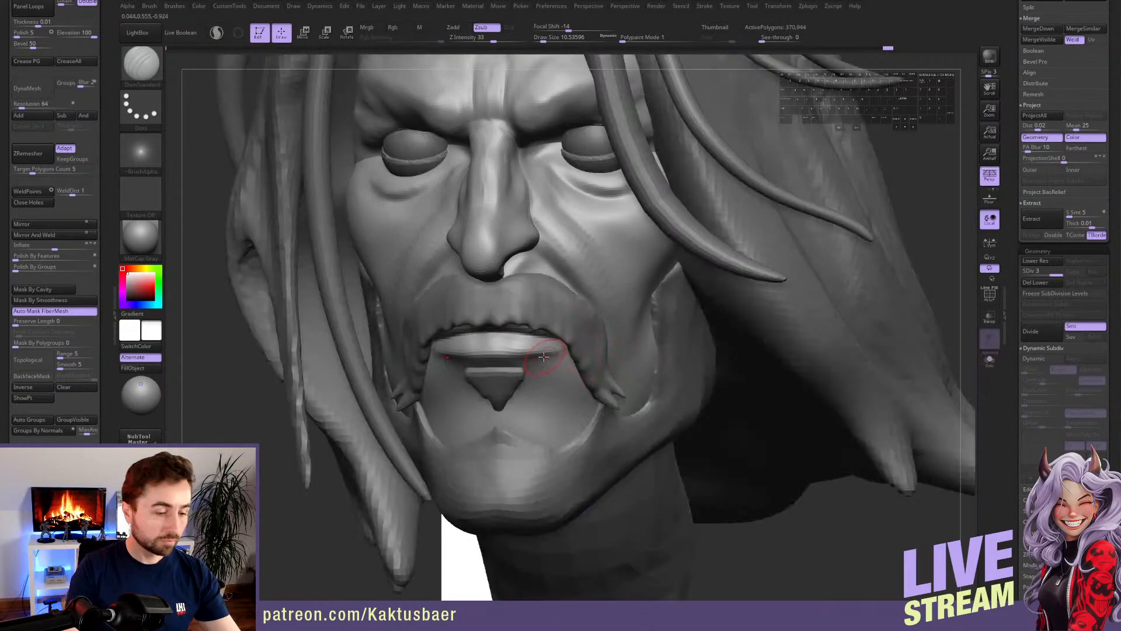
- Build up the lower lip with the ClayBuildup brush at a draw size of about 10.5
{"action": "key", "text": "b"}
{"action": "key", "text": "c"}
{"action": "key", "text": "b"}
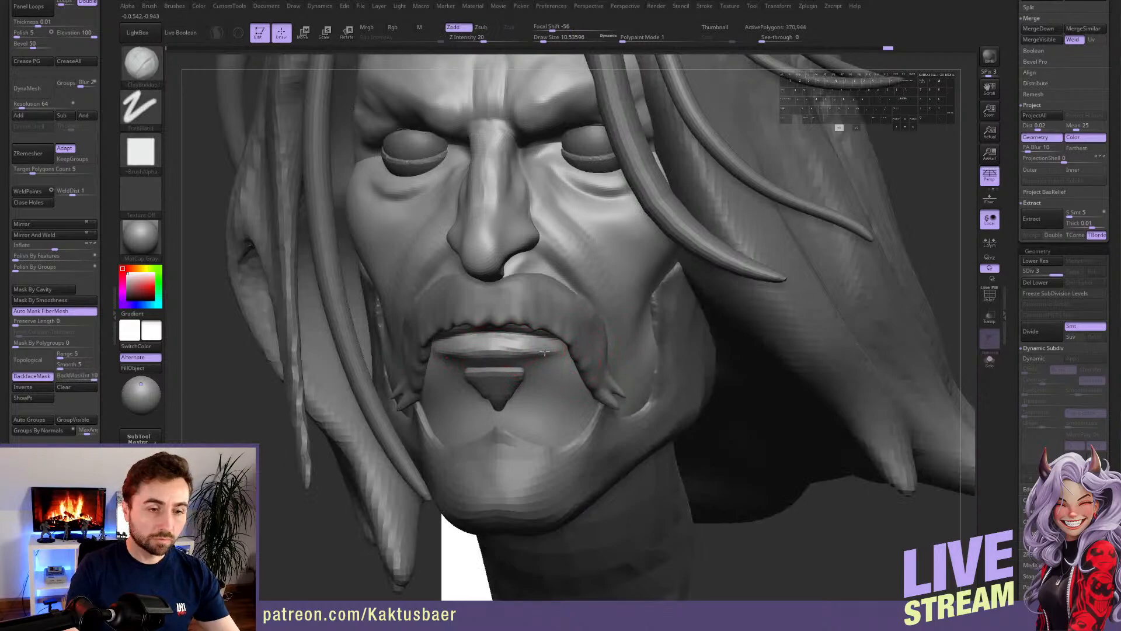
{"action": "mouse_move", "coordinate": [545, 351]}
{"action": "left_mouse_down"}
{"action": "mouse_move", "coordinate": [528, 352]}
{"action": "mouse_move", "coordinate": [539, 354]}
{"action": "left_mouse_up"}
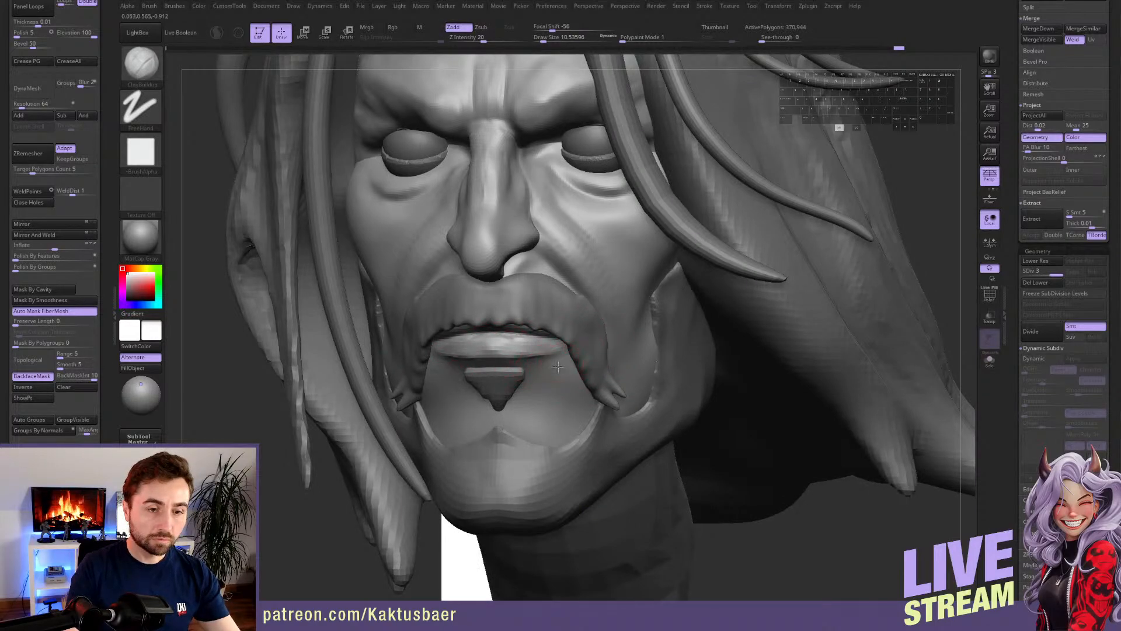
- Isolate the head, carve the areas below the mouth corners with ClayBuildup at size 20, and smooth down toward the chin
{"action": "key", "text": "alt+q"}
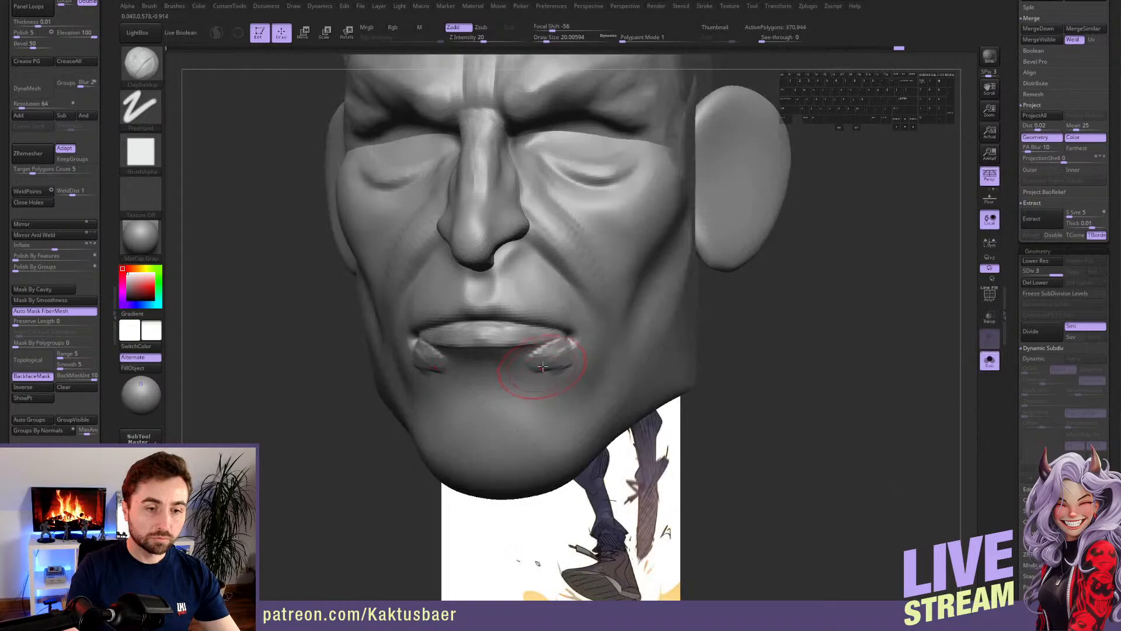
{"action": "mouse_move", "coordinate": [543, 366]}
{"action": "left_mouse_down", "text": "alt"}
{"action": "mouse_move", "coordinate": [578, 360]}
{"action": "mouse_move", "coordinate": [565, 374]}
{"action": "left_mouse_up", "text": "alt"}
{"action": "mouse_move", "coordinate": [589, 353]}
{"action": "right_mouse_down"}
{"action": "mouse_move", "coordinate": [558, 354]}
{"action": "mouse_move", "coordinate": [556, 370]}
{"action": "right_mouse_up"}
{"action": "key", "text": "alt+q"}
{"action": "mouse_move", "coordinate": [556, 370]}
{"action": "left_mouse_down", "text": "shift"}
{"action": "mouse_move", "coordinate": [542, 368]}
{"action": "mouse_move", "coordinate": [553, 413]}
{"action": "left_mouse_up", "text": "shift"}
- Build up volume across the front and side of the isolated head's chin with ClayBuildup strokes at size 20
{"action": "right_click_drag", "start_coordinate": [533, 390], "coordinate": [523, 341], "text": "alt"}
{"action": "key", "text": "alt+q"}
{"action": "key", "text": "s"}
{"action": "left_click_drag", "start_coordinate": [514, 381], "coordinate": [517, 380]}
{"action": "mouse_move", "coordinate": [511, 383]}
{"action": "left_mouse_down"}
{"action": "mouse_move", "coordinate": [514, 373]}
{"action": "mouse_move", "coordinate": [528, 409]}
{"action": "mouse_move", "coordinate": [532, 383]}
{"action": "left_mouse_up"}
{"action": "mouse_move", "coordinate": [532, 383]}
{"action": "left_mouse_down"}
{"action": "mouse_move", "coordinate": [535, 416]}
{"action": "mouse_move", "coordinate": [519, 380]}
{"action": "mouse_move", "coordinate": [569, 383]}
{"action": "left_mouse_up"}
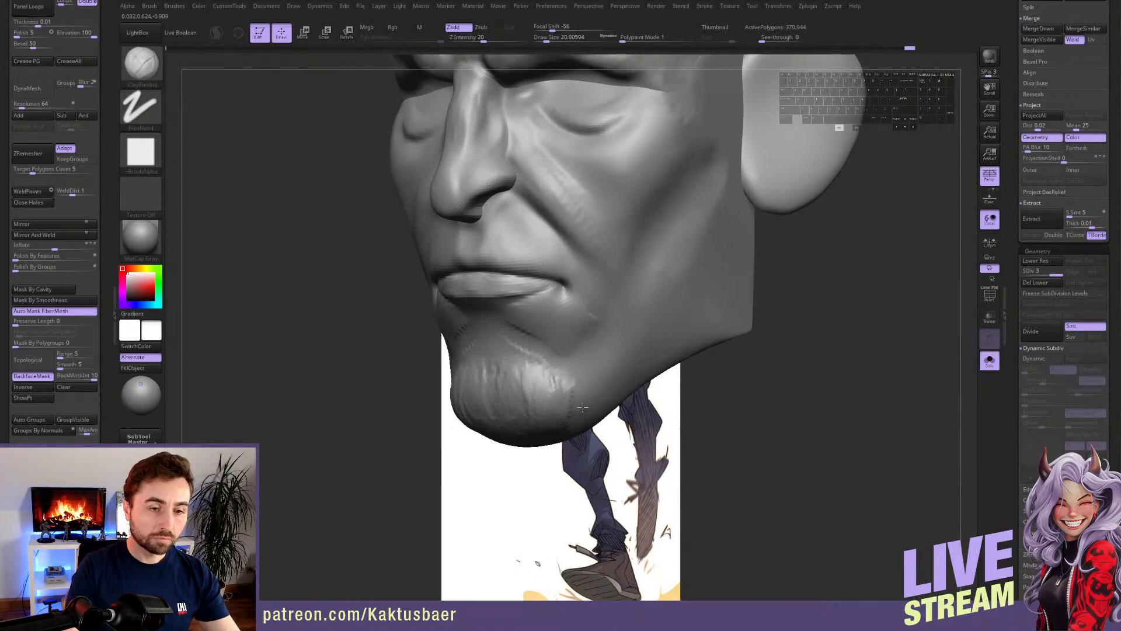
- Compare the chin with the beard pieces on the full character, isolate the head again and switch to the DamStandard brush
{"action": "key", "text": "alt+q"}
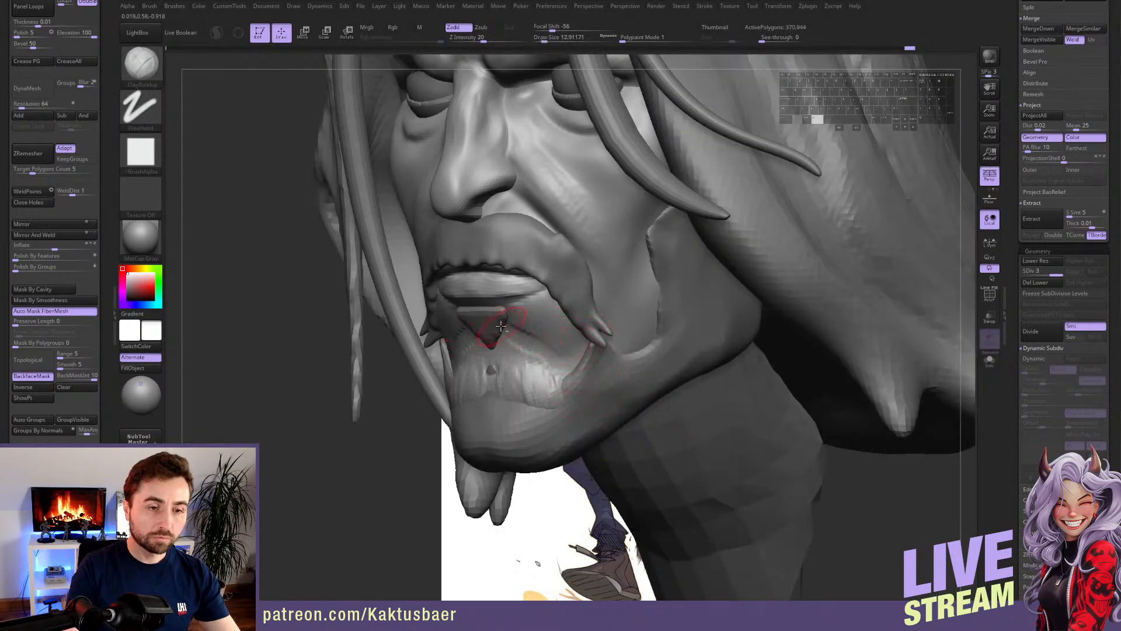
{"action": "right_click_drag", "start_coordinate": [604, 306], "coordinate": [598, 312]}
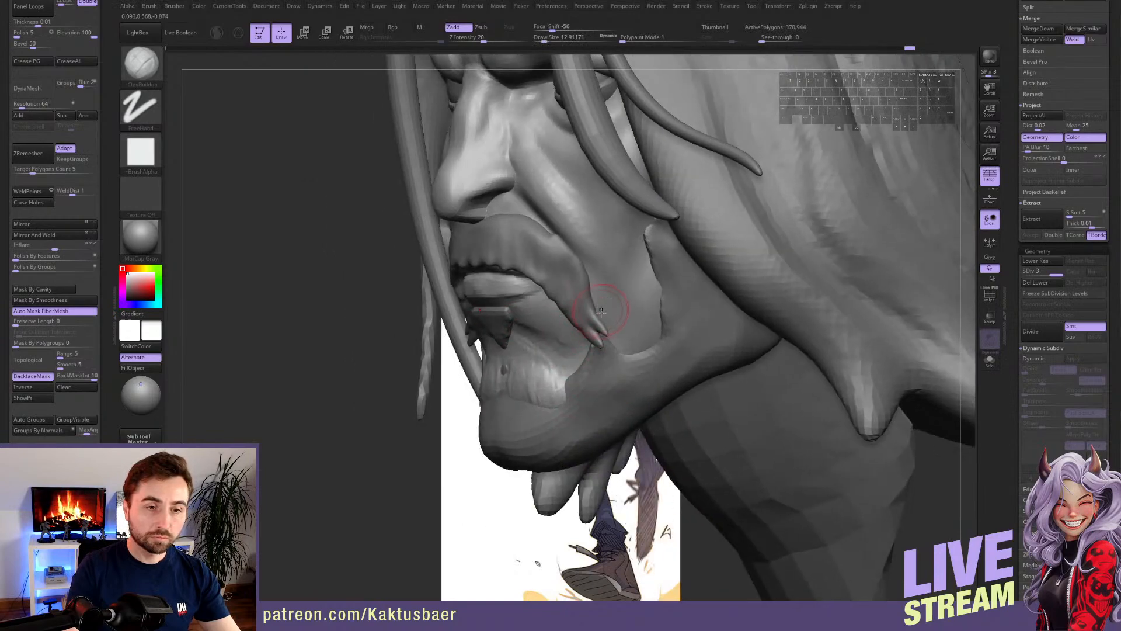
{"action": "key", "text": "alt+q"}
{"action": "key", "text": "4"}
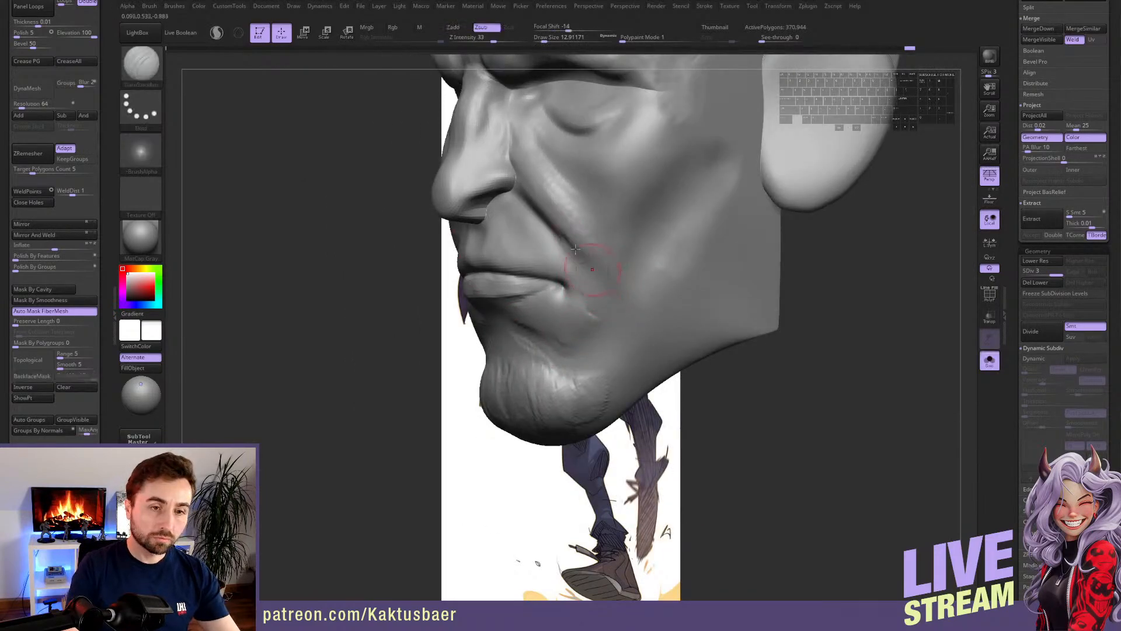
- Carve the fold from the nose past the mouth corner, smooth its lower end, and bring the hidden hair and beard back into view
{"action": "mouse_move", "coordinate": [576, 249]}
{"action": "left_mouse_down"}
{"action": "mouse_move", "coordinate": [615, 312]}
{"action": "mouse_move", "coordinate": [594, 336]}
{"action": "left_mouse_up"}
{"action": "right_click_drag", "start_coordinate": [581, 286], "coordinate": [593, 275]}
{"action": "mouse_move", "coordinate": [593, 276]}
{"action": "left_mouse_down", "text": "shift"}
{"action": "mouse_move", "coordinate": [583, 263]}
{"action": "mouse_move", "coordinate": [606, 315]}
{"action": "mouse_move", "coordinate": [584, 327]}
{"action": "left_mouse_up", "text": "shift"}
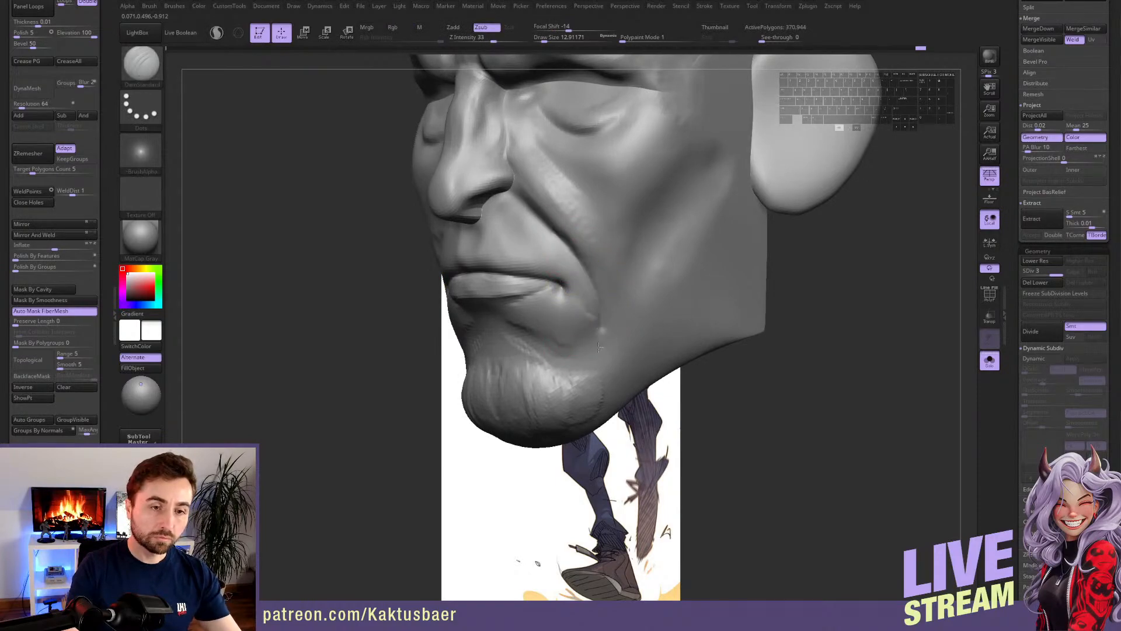
{"action": "key", "text": "alt+q"}
{"action": "mouse_move", "coordinate": [605, 279]}
{"action": "right_mouse_down"}
{"action": "mouse_move", "coordinate": [583, 278]}
{"action": "mouse_move", "coordinate": [614, 273]}
{"action": "mouse_move", "coordinate": [602, 319]}
{"action": "mouse_move", "coordinate": [613, 273]}
{"action": "right_mouse_up"}
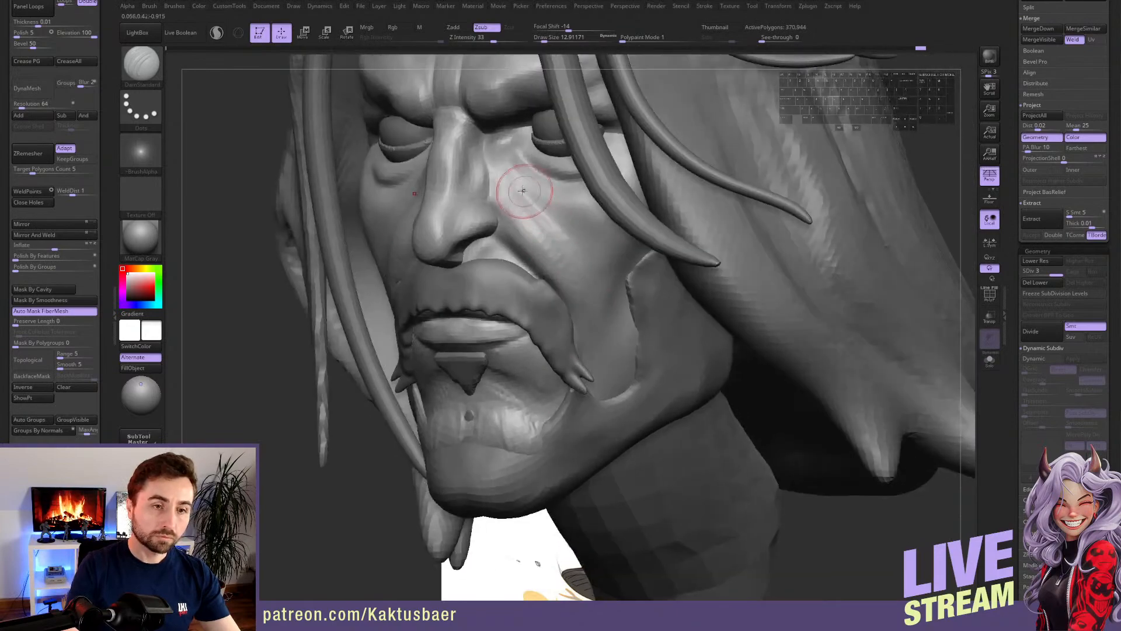
- Carve the cheek folds beside the nose and beneath the eye, and define the cheekbone's lower edge on the isolated head
{"action": "left_click_drag", "start_coordinate": [525, 190], "coordinate": [601, 283]}
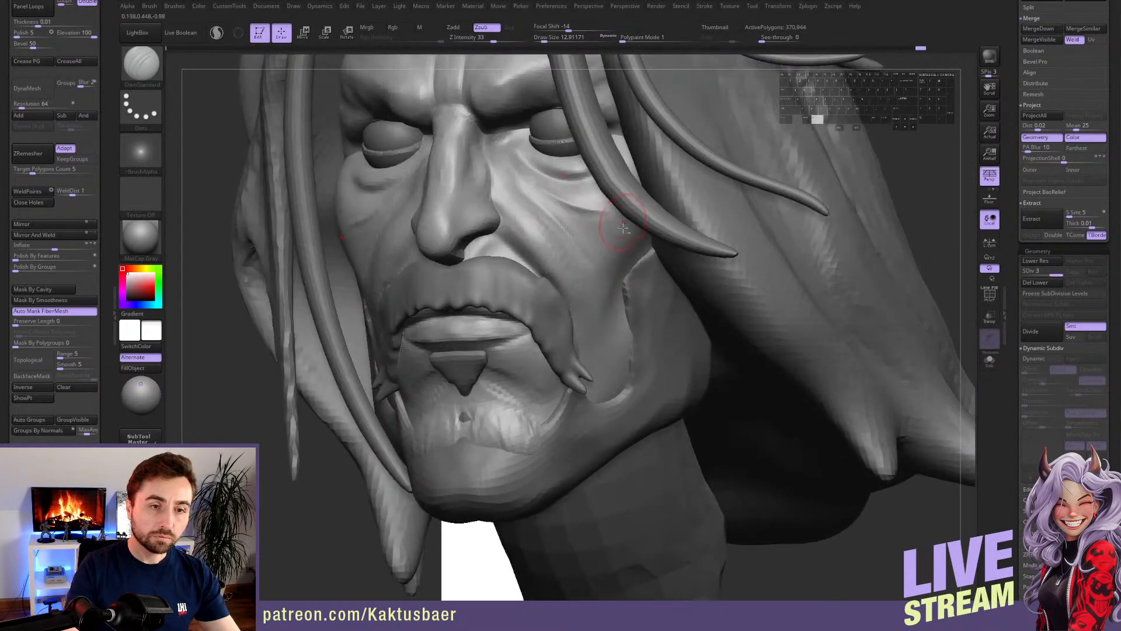
{"action": "key", "text": "alt+q"}
{"action": "left_click_drag", "start_coordinate": [548, 198], "coordinate": [624, 180]}
{"action": "right_click_drag", "start_coordinate": [630, 228], "coordinate": [616, 229]}
{"action": "mouse_move", "coordinate": [670, 175]}
{"action": "left_mouse_down", "text": "alt"}
{"action": "mouse_move", "coordinate": [614, 245]}
{"action": "mouse_move", "coordinate": [606, 279]}
{"action": "left_mouse_up", "text": "alt"}
- Flatten the cheekbone and cheek planes with the hPolish brush
{"action": "key", "text": "b"}
{"action": "key", "text": "t"}
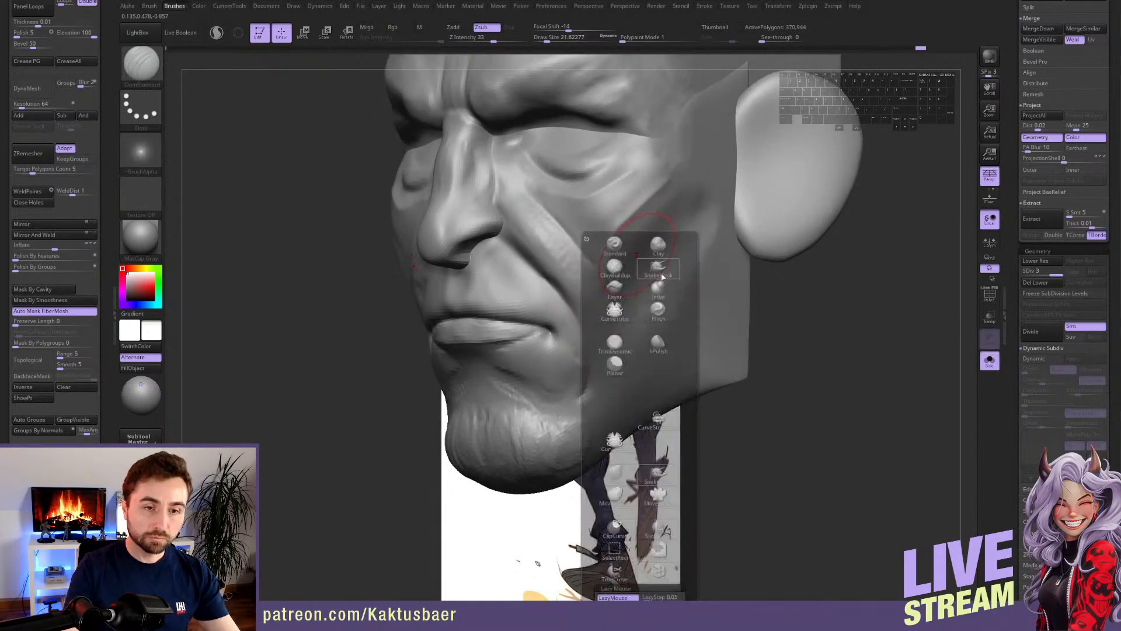
{"action": "left_click", "coordinate": [658, 313]}
{"action": "key", "text": "bracketleft"}
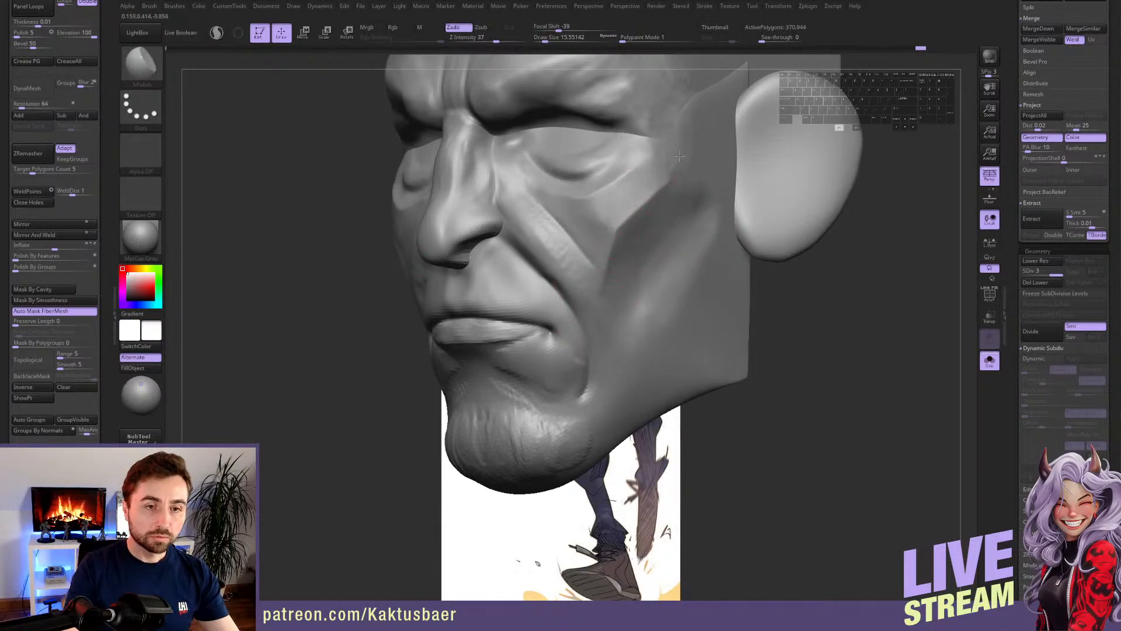
{"action": "left_click_drag", "start_coordinate": [566, 219], "coordinate": [563, 238]}
{"action": "mouse_move", "coordinate": [563, 237]}
{"action": "right_mouse_down"}
{"action": "mouse_move", "coordinate": [590, 251]}
{"action": "mouse_move", "coordinate": [573, 253]}
{"action": "mouse_move", "coordinate": [586, 332]}
{"action": "right_mouse_up"}
- Polish the planes of the brow ridge and lower forehead with a smaller hPolish brush
{"action": "key", "text": "alt+s"}
{"action": "key", "text": "s"}
{"action": "mouse_move", "coordinate": [545, 178]}
{"action": "left_mouse_down"}
{"action": "mouse_move", "coordinate": [514, 204]}
{"action": "mouse_move", "coordinate": [524, 181]}
{"action": "mouse_move", "coordinate": [511, 185]}
{"action": "mouse_move", "coordinate": [523, 197]}
{"action": "left_mouse_up"}
{"action": "left_click", "coordinate": [515, 185], "text": "alt"}
{"action": "key", "text": "s"}
{"action": "key", "text": "s"}
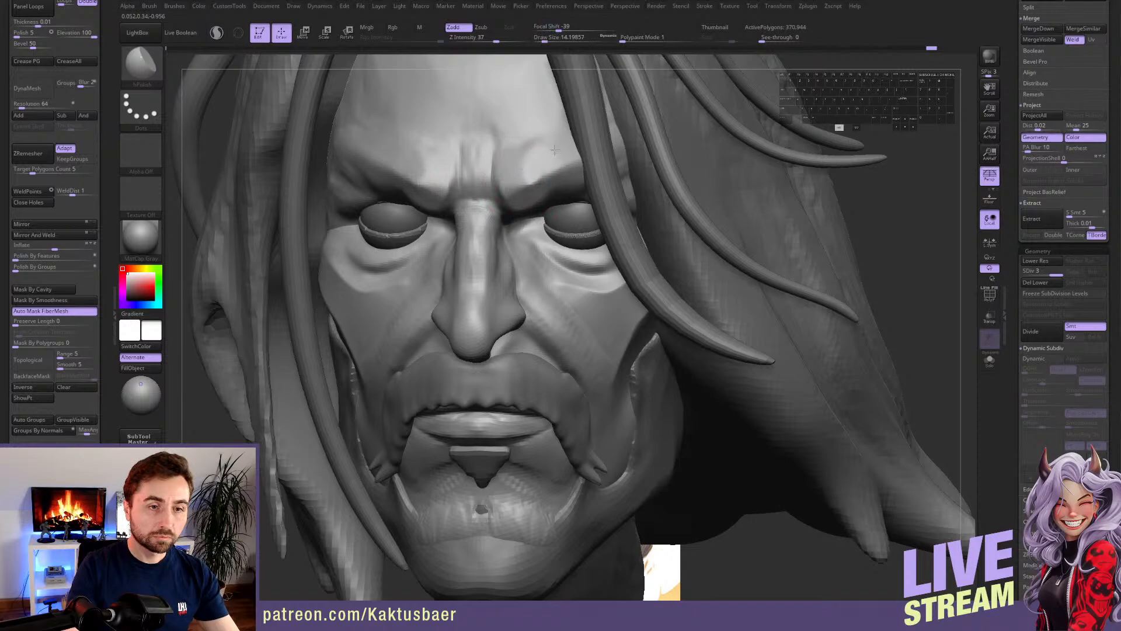
{"action": "left_click_drag", "start_coordinate": [555, 150], "coordinate": [550, 164]}
{"action": "right_click_drag", "start_coordinate": [431, 153], "coordinate": [459, 196], "text": "alt"}
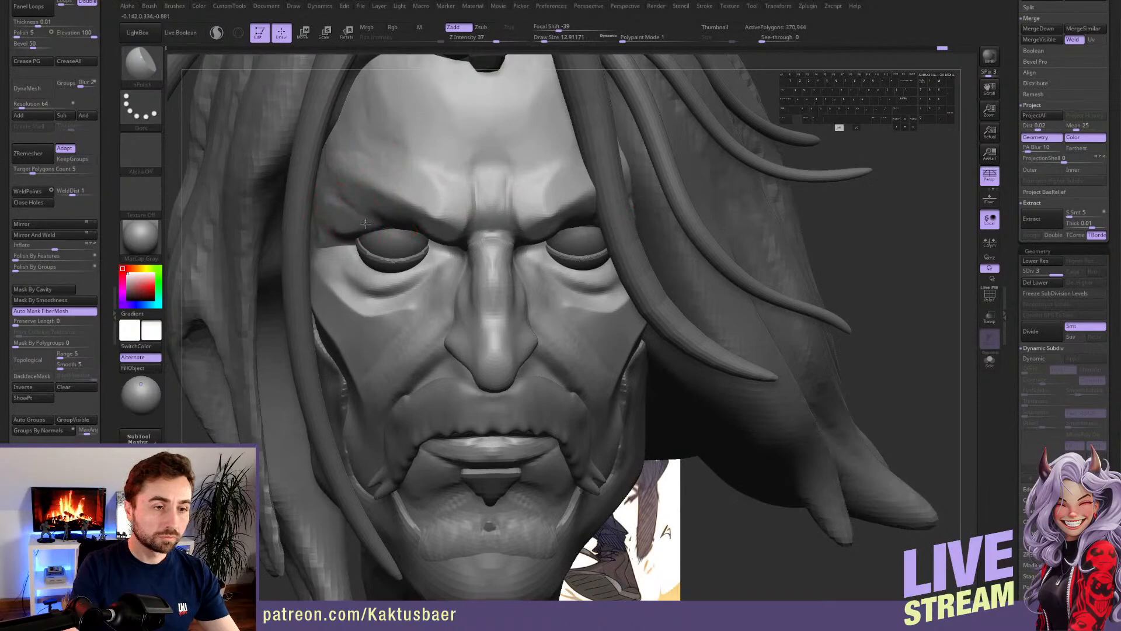
{"action": "right_click_drag", "start_coordinate": [337, 204], "coordinate": [385, 225]}
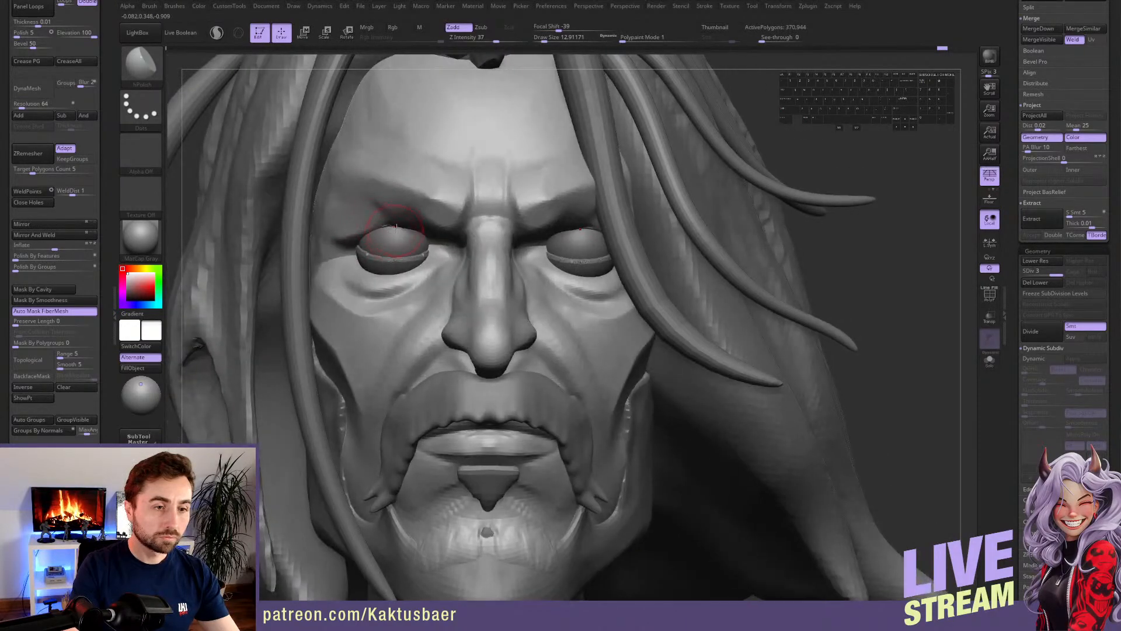
- Undo the last polish stroke, then build up and smooth the outer brow above the eye with ClayBuildup
{"action": "key", "text": "ctrl+z"}
{"action": "key", "text": "3"}
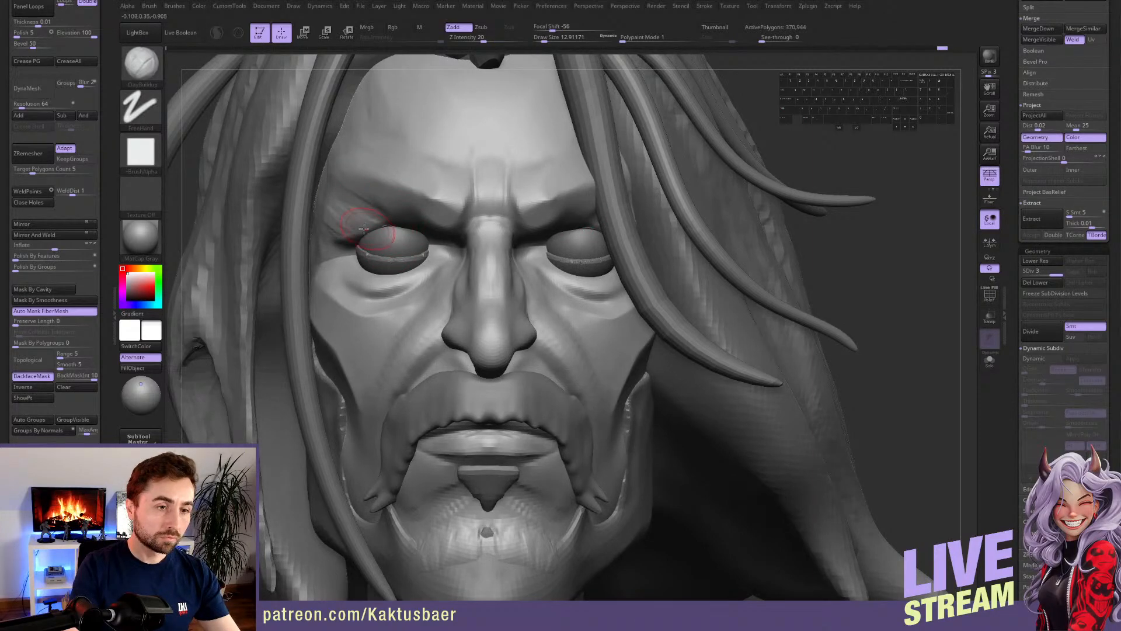
{"action": "key", "text": "shift"}
{"action": "mouse_move", "coordinate": [380, 214]}
{"action": "right_mouse_down", "text": "ctrl"}
{"action": "mouse_move", "coordinate": [369, 210]}
{"action": "mouse_move", "coordinate": [491, 324]}
{"action": "mouse_move", "coordinate": [505, 296]}
{"action": "mouse_move", "coordinate": [525, 312]}
{"action": "mouse_move", "coordinate": [497, 328]}
{"action": "mouse_move", "coordinate": [500, 319]}
{"action": "right_mouse_up", "text": "ctrl"}
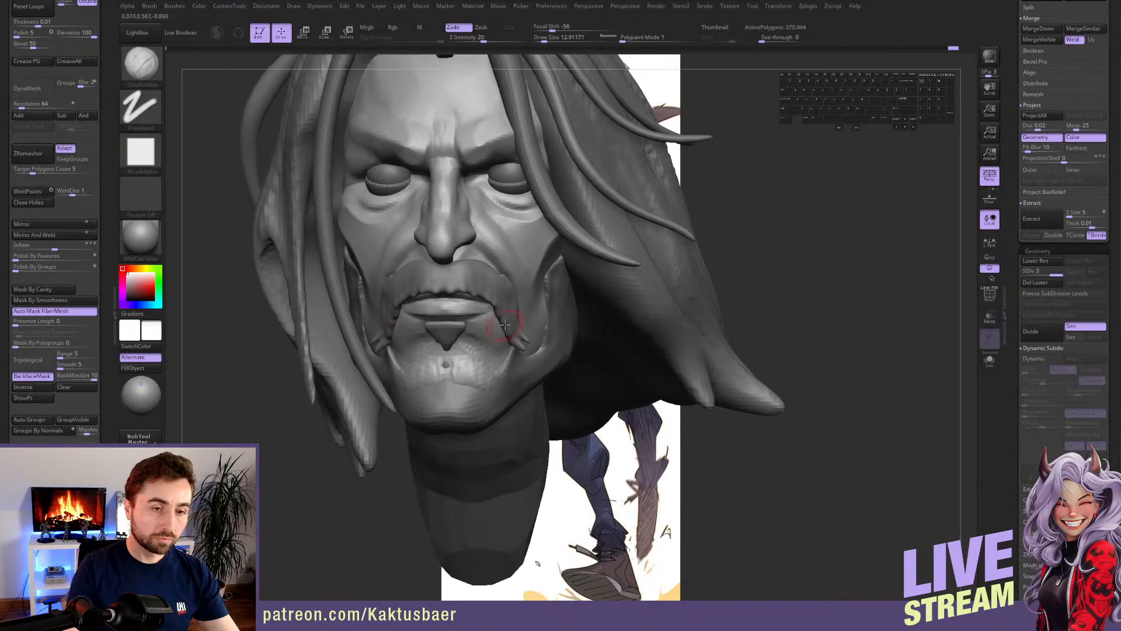
{"action": "key", "text": "shift"}
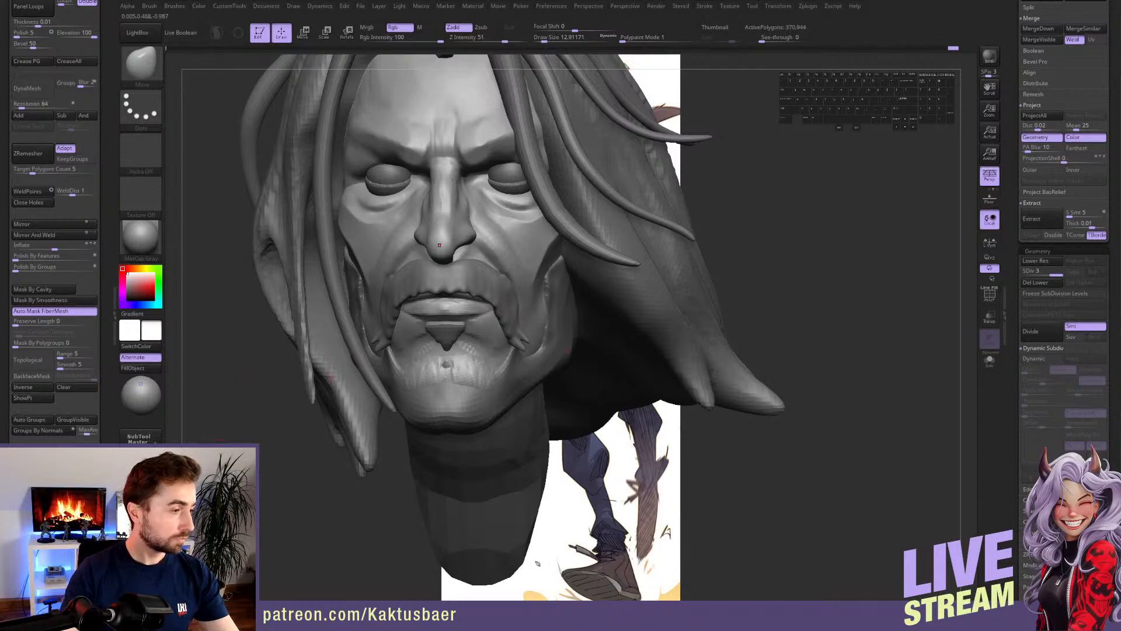
{"action": "right_click_drag", "start_coordinate": [475, 321], "coordinate": [453, 317]}
{"action": "left_click_drag", "start_coordinate": [453, 318], "coordinate": [464, 318], "text": "shift"}
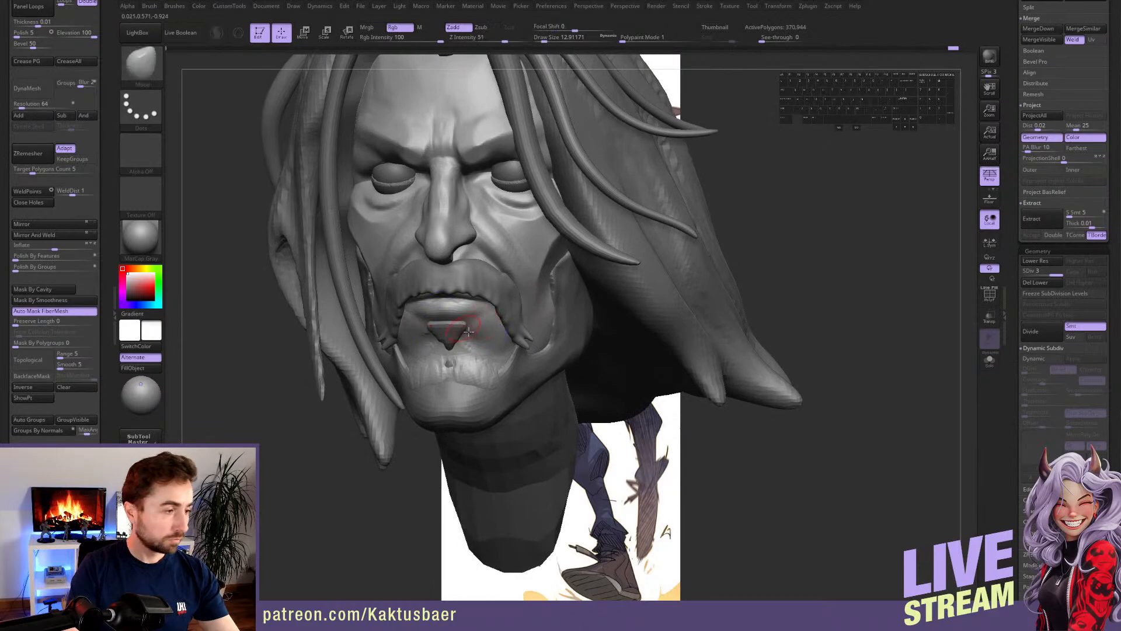
{"action": "key", "text": "3"}
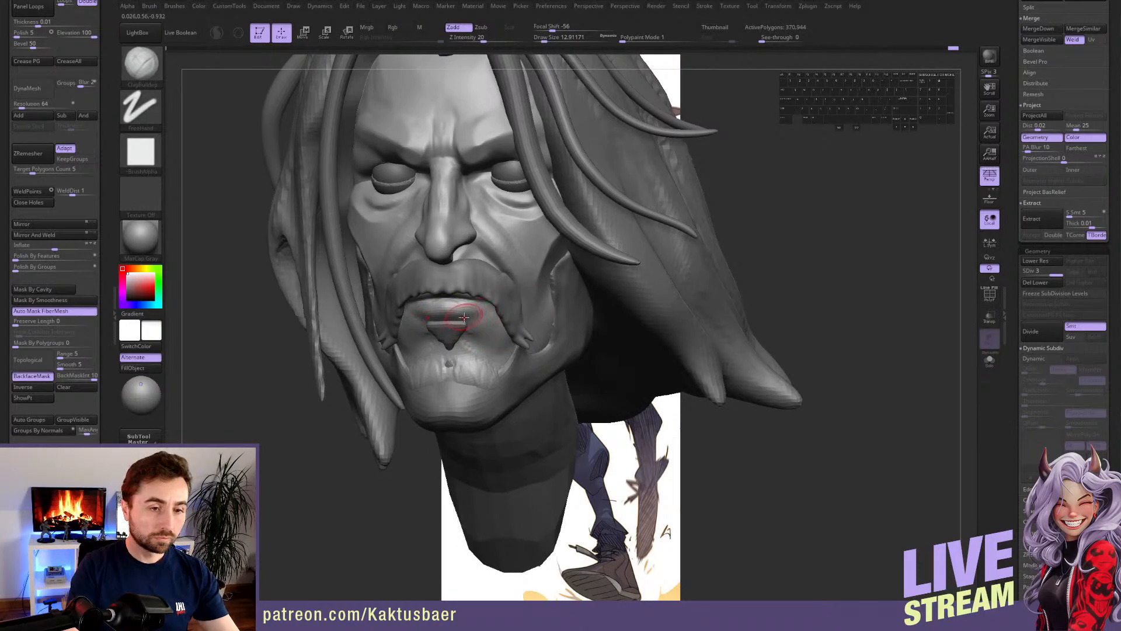
{"action": "key", "text": "1"}
{"action": "left_click_drag", "start_coordinate": [456, 315], "coordinate": [487, 307]}
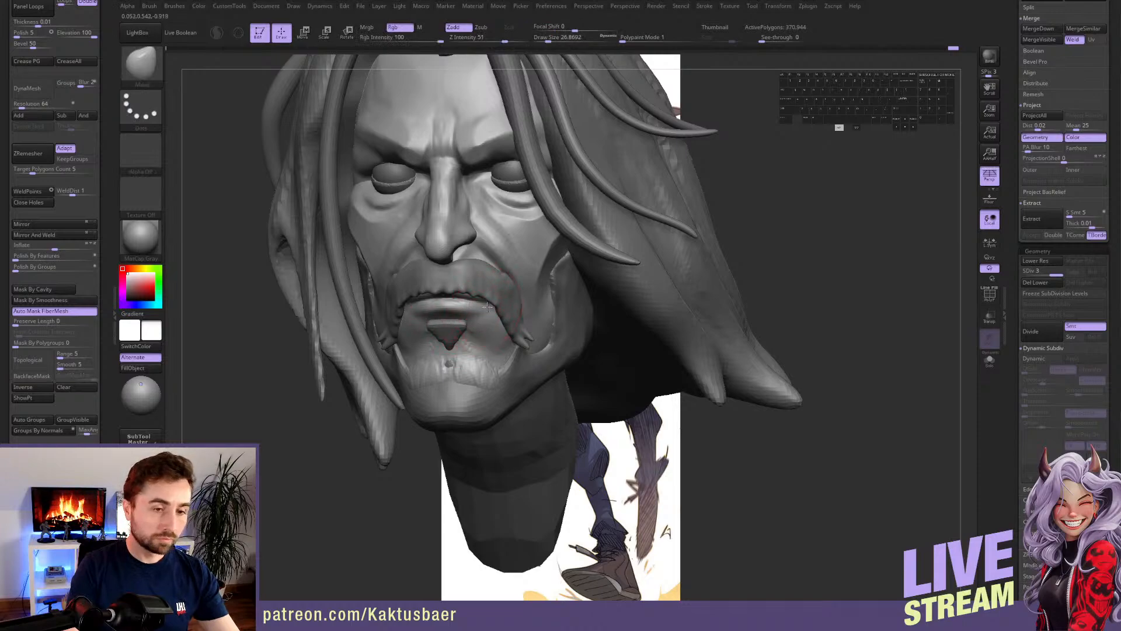
{"action": "key", "text": "ctrl+z"}
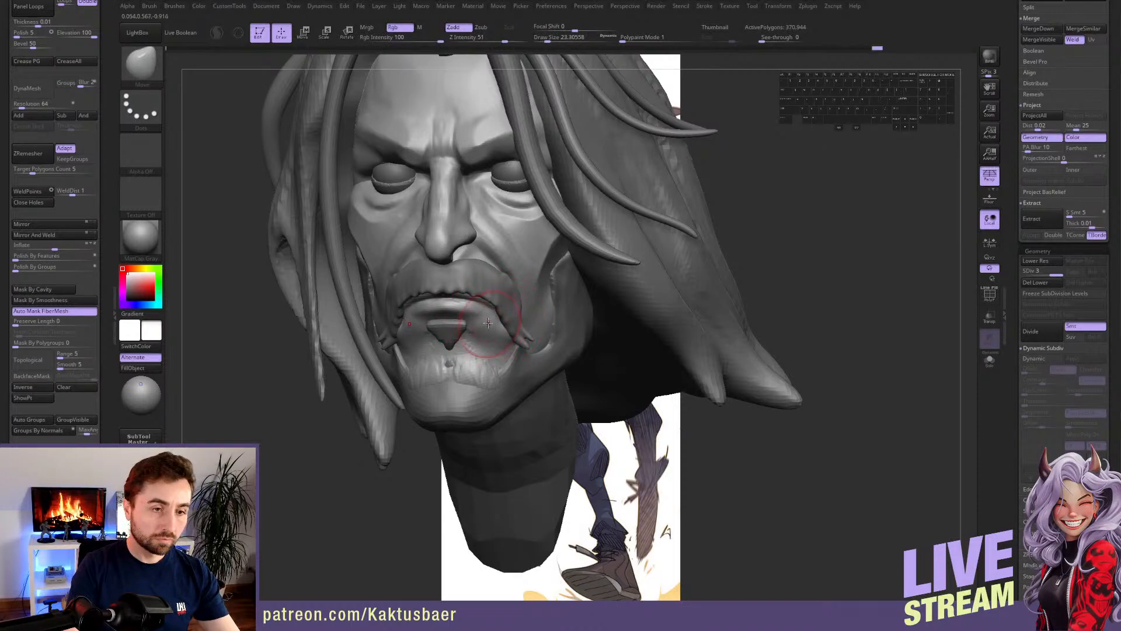
- Select the chin beard piece, pull its upper edge up into a central peak with the Move brush, and subdivide it once
{"action": "key", "text": "s"}
{"action": "left_click_drag", "start_coordinate": [499, 328], "coordinate": [495, 328]}
{"action": "left_click_drag", "start_coordinate": [492, 341], "coordinate": [473, 364], "text": "alt"}
{"action": "left_click", "coordinate": [474, 371], "text": "alt"}
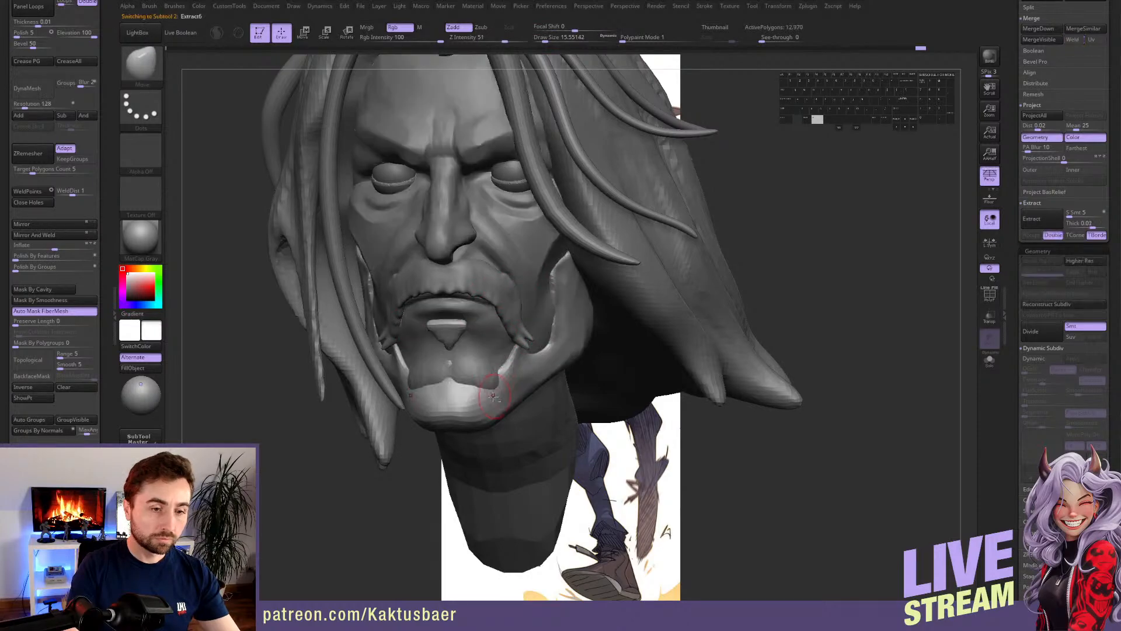
{"action": "mouse_move", "coordinate": [469, 389]}
{"action": "left_mouse_down", "text": "alt"}
{"action": "mouse_move", "coordinate": [472, 370]}
{"action": "mouse_move", "coordinate": [497, 381]}
{"action": "left_mouse_up", "text": "alt"}
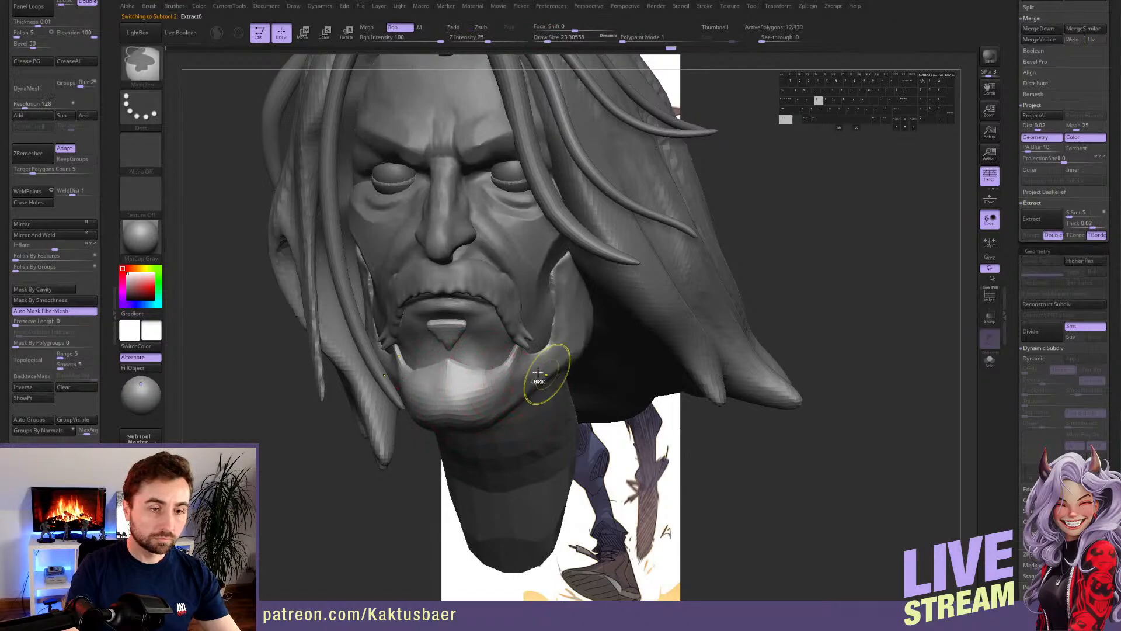
{"action": "key", "text": "ctrl+d"}
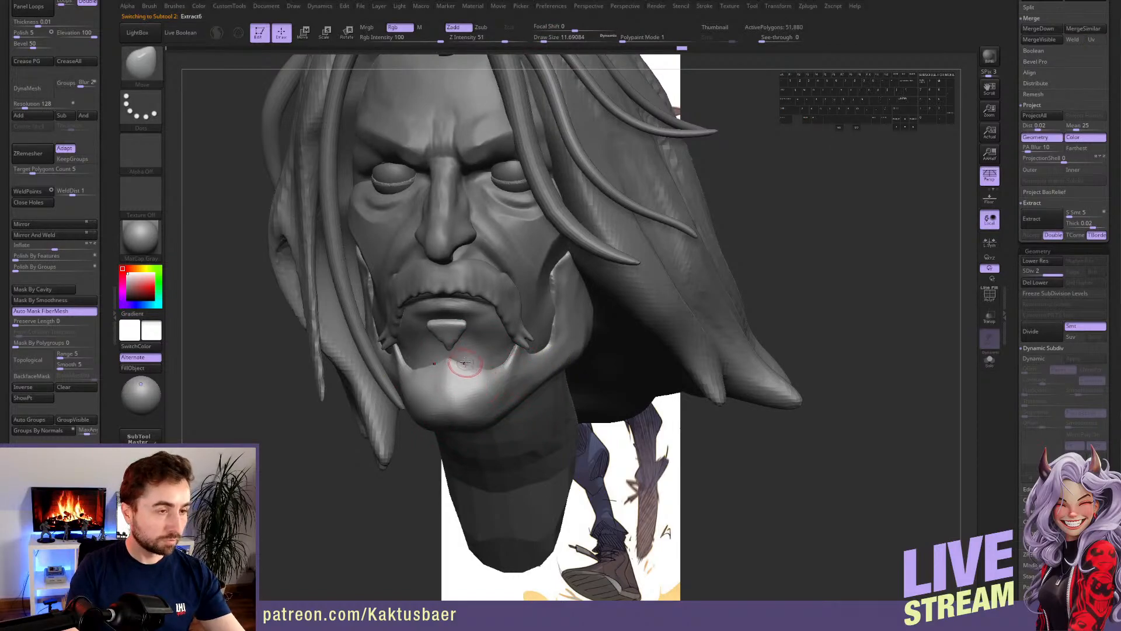
- Build up volume on the soul patch below the lower lip with a small ClayBuildup brush
{"action": "key", "text": "bracketleft"}
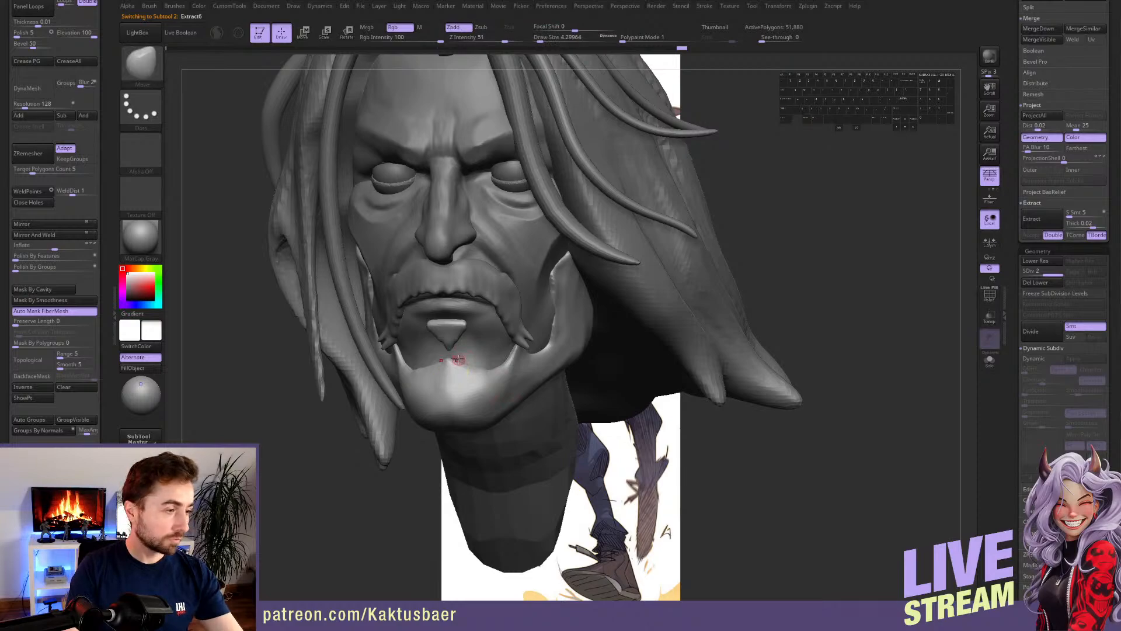
{"action": "mouse_move", "coordinate": [457, 342]}
{"action": "right_mouse_down"}
{"action": "mouse_move", "coordinate": [457, 309]}
{"action": "mouse_move", "coordinate": [454, 325]}
{"action": "right_mouse_up"}
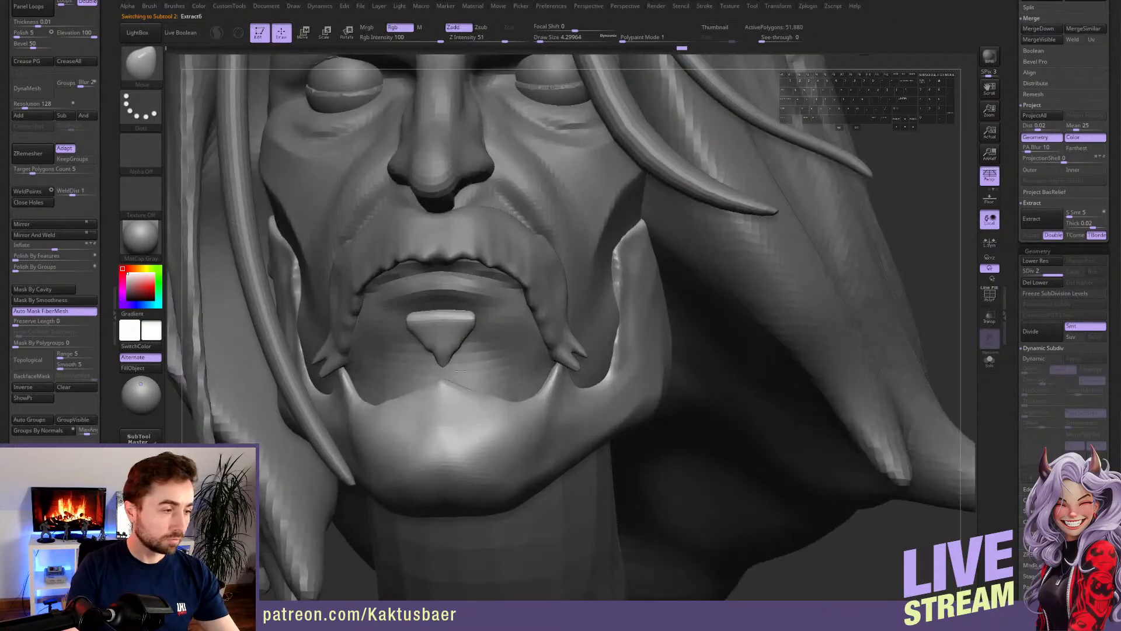
{"action": "key", "text": "4"}
{"action": "key", "text": "3"}
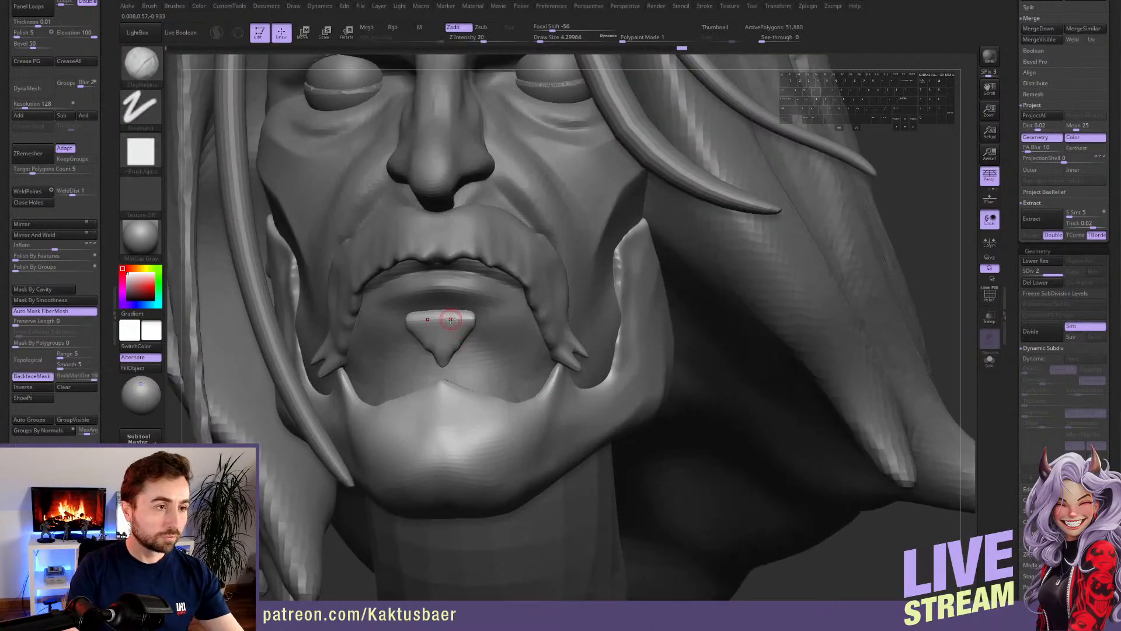
{"action": "key", "text": "s"}
{"action": "mouse_move", "coordinate": [451, 316]}
{"action": "left_mouse_down"}
{"action": "mouse_move", "coordinate": [476, 316]}
{"action": "mouse_move", "coordinate": [458, 334]}
{"action": "left_mouse_up"}
{"action": "key", "text": "s"}
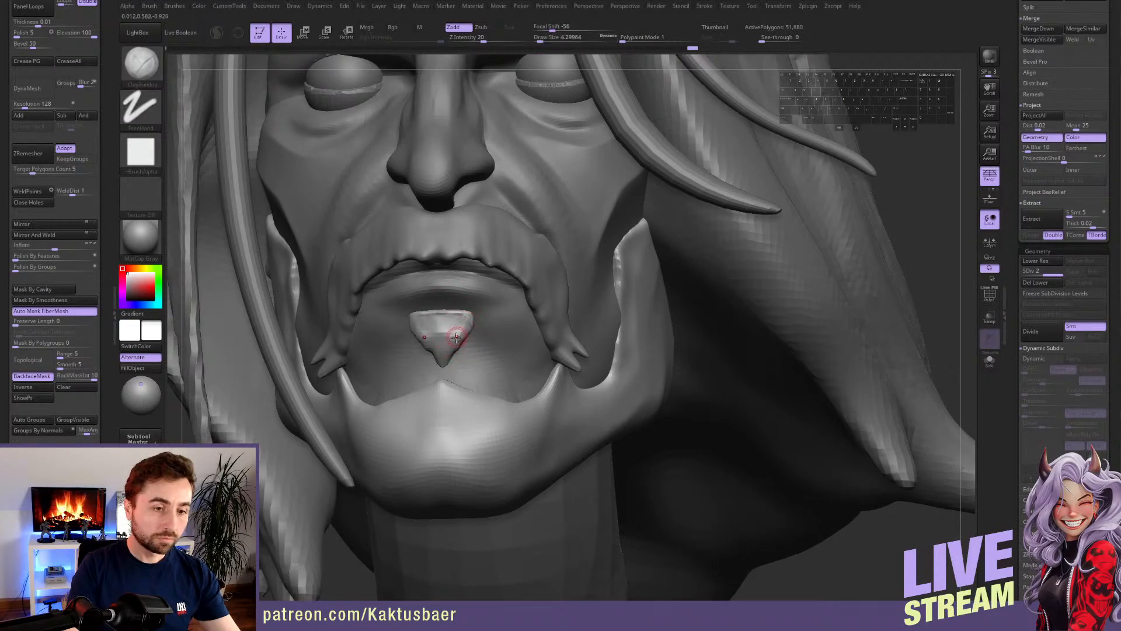
{"action": "key", "text": "6"}
{"action": "key", "text": "5"}
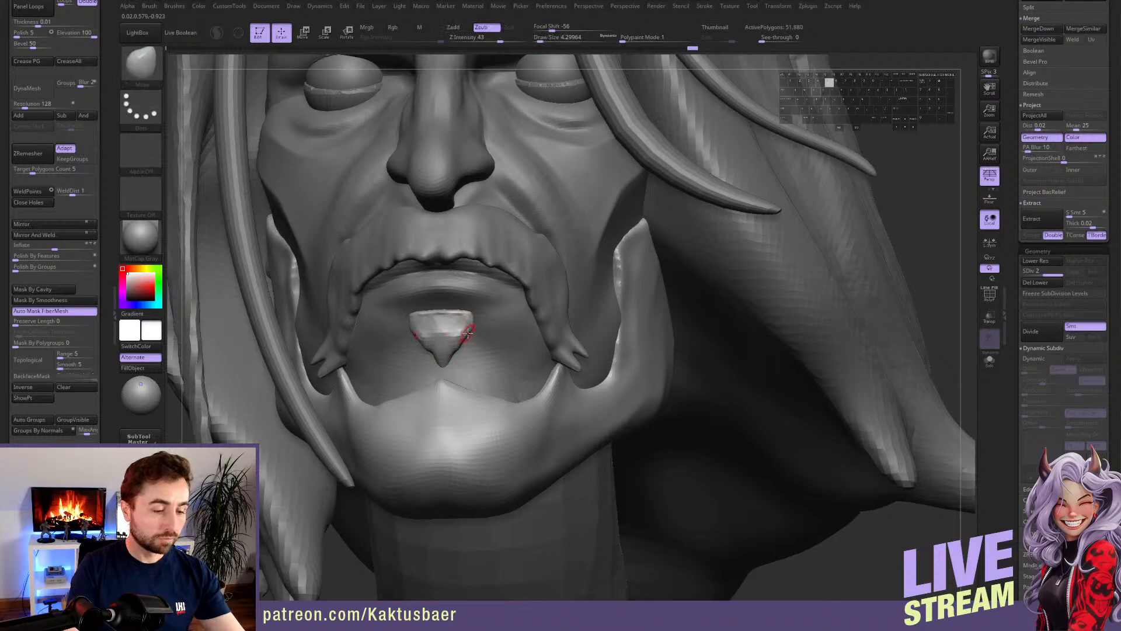
- Pull small pointed tufts out of the soul patch's sides with a very small Move brush
{"action": "key", "text": "s"}
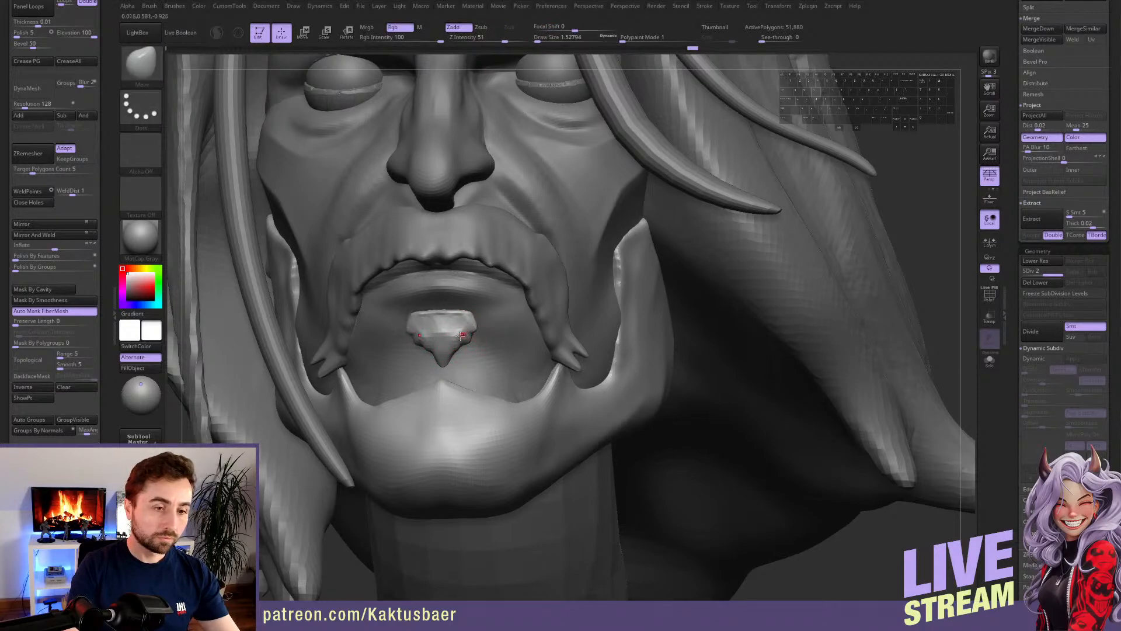
{"action": "left_click_drag", "start_coordinate": [465, 333], "coordinate": [470, 331]}
{"action": "right_click_drag", "start_coordinate": [470, 339], "coordinate": [497, 341]}
{"action": "key", "text": "s"}
{"action": "left_click_drag", "start_coordinate": [459, 341], "coordinate": [457, 359]}
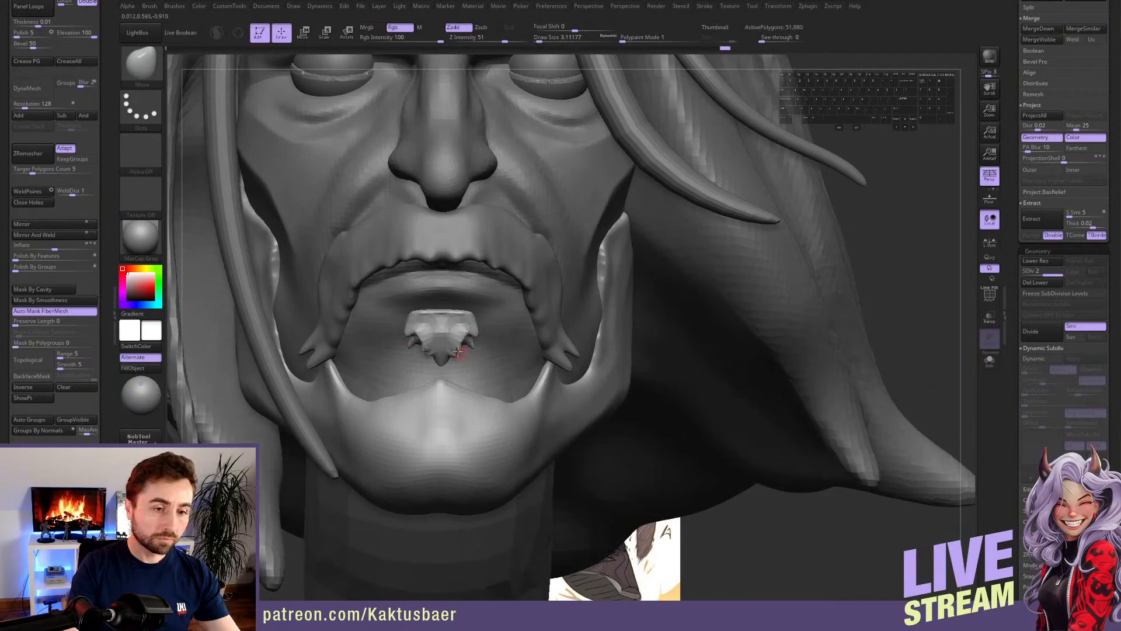
- Refine the soul patch's lower outline into separate tufts around the central tip
{"action": "mouse_move", "coordinate": [458, 351]}
{"action": "left_mouse_down"}
{"action": "mouse_move", "coordinate": [447, 374]}
{"action": "mouse_move", "coordinate": [461, 355]}
{"action": "left_mouse_up"}
{"action": "key", "text": "s"}
{"action": "mouse_move", "coordinate": [461, 356]}
{"action": "left_mouse_down"}
{"action": "mouse_move", "coordinate": [471, 356]}
{"action": "mouse_move", "coordinate": [456, 350]}
{"action": "mouse_move", "coordinate": [447, 375]}
{"action": "mouse_move", "coordinate": [463, 341]}
{"action": "left_mouse_up"}
{"action": "key", "text": "s"}
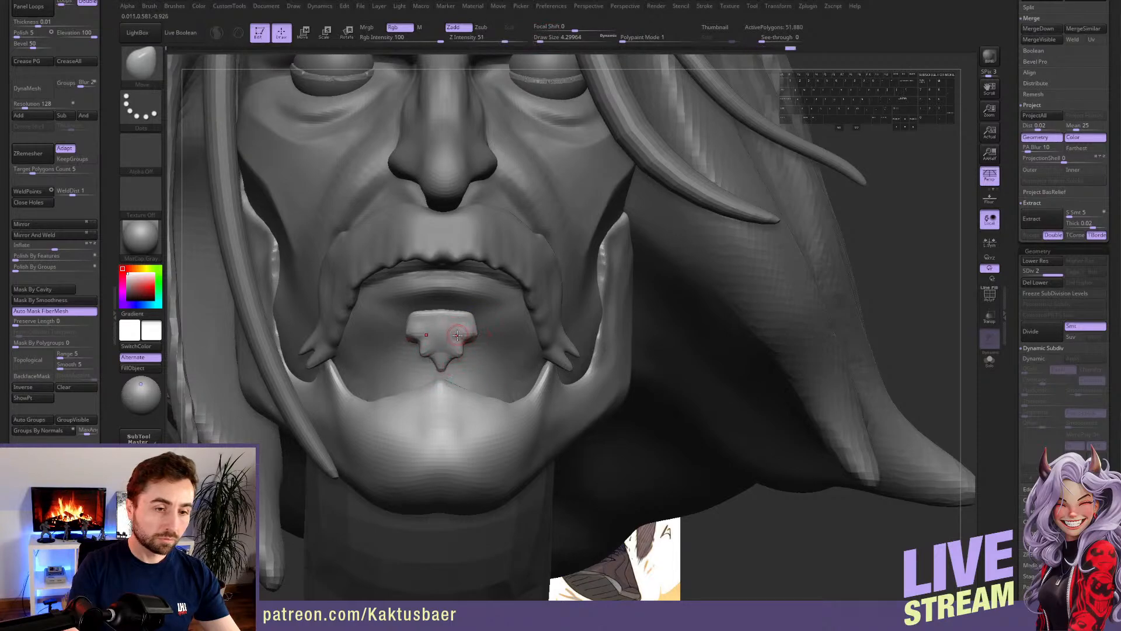
- Adjust the soul patch's upper edge and overall shape with a larger Move brush, and smooth its surface
{"action": "right_click_drag", "start_coordinate": [458, 335], "coordinate": [470, 350]}
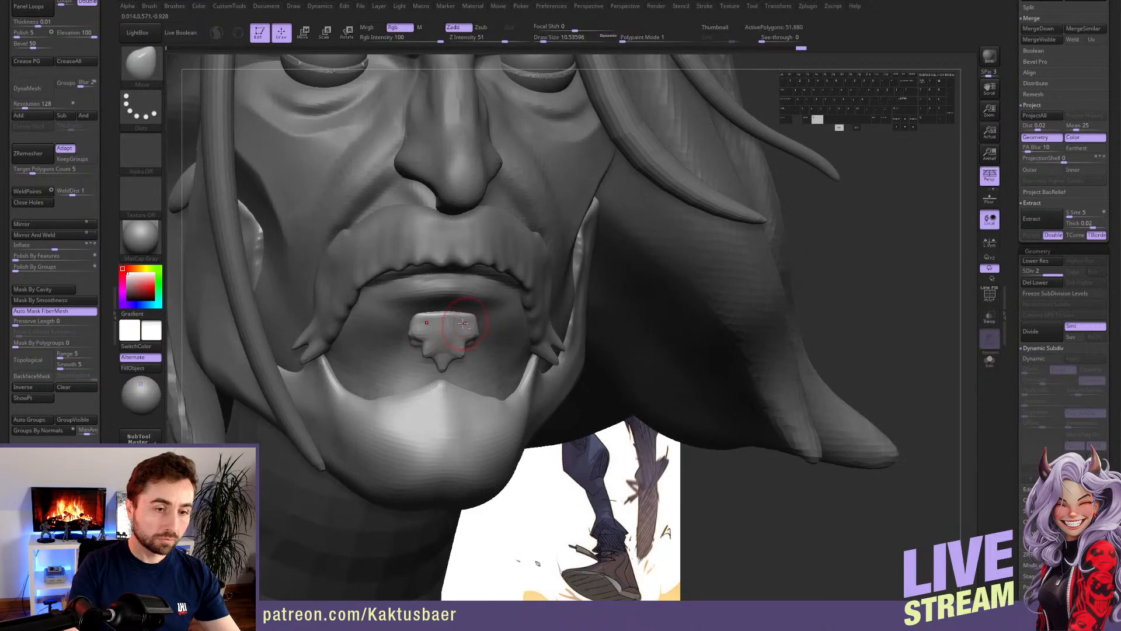
{"action": "left_click_drag", "start_coordinate": [462, 324], "coordinate": [461, 328], "text": "alt"}
{"action": "right_click_drag", "start_coordinate": [456, 344], "coordinate": [451, 331], "text": "alt"}
{"action": "left_click_drag", "start_coordinate": [454, 341], "coordinate": [447, 339], "text": "shift"}
{"action": "right_click_drag", "start_coordinate": [447, 344], "coordinate": [422, 344]}
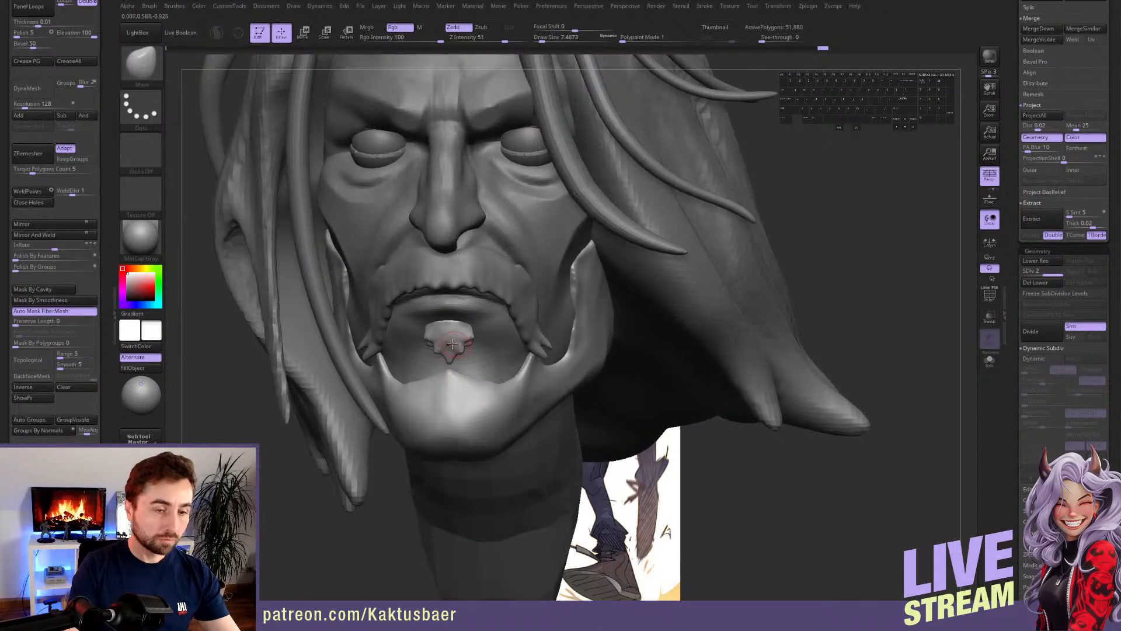
- Reshape the chin beard's upper edge with the Move brush into a broad central hump with steeper sides
{"action": "key", "text": "b"}
{"action": "key", "text": "c"}
{"action": "key", "text": "b"}
{"action": "key", "text": "b"}
{"action": "key", "text": "m"}
{"action": "key", "text": "v"}
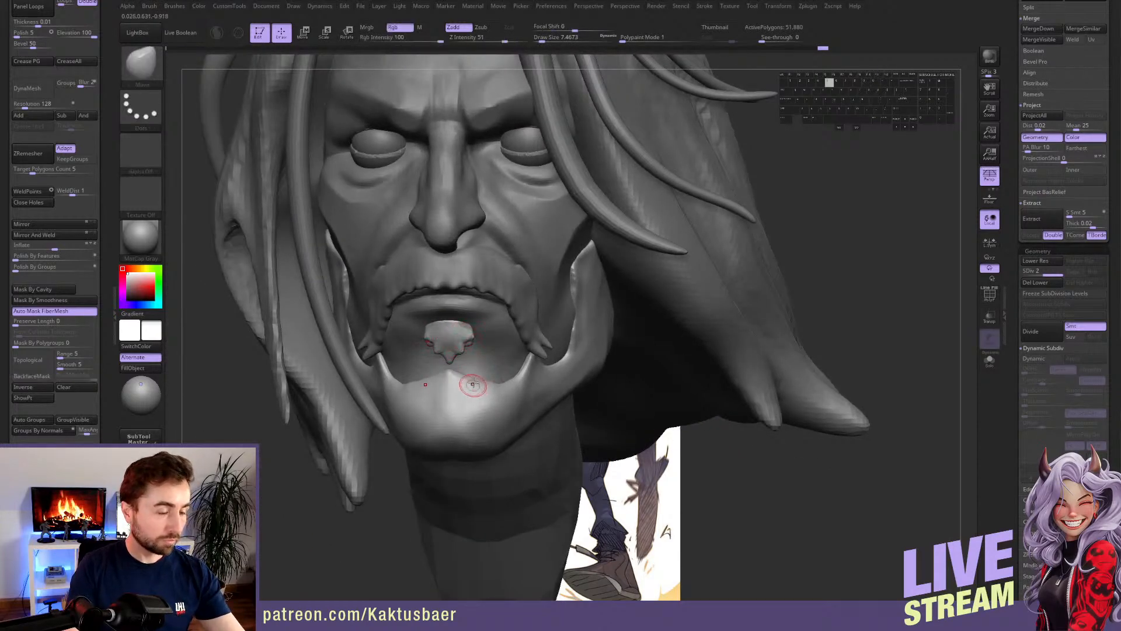
{"action": "key", "text": "s"}
{"action": "mouse_move", "coordinate": [492, 381]}
{"action": "left_mouse_down"}
{"action": "mouse_move", "coordinate": [491, 390]}
{"action": "mouse_move", "coordinate": [466, 368]}
{"action": "mouse_move", "coordinate": [487, 380]}
{"action": "left_mouse_up"}
{"action": "key", "text": "s"}
{"action": "key", "text": "s"}
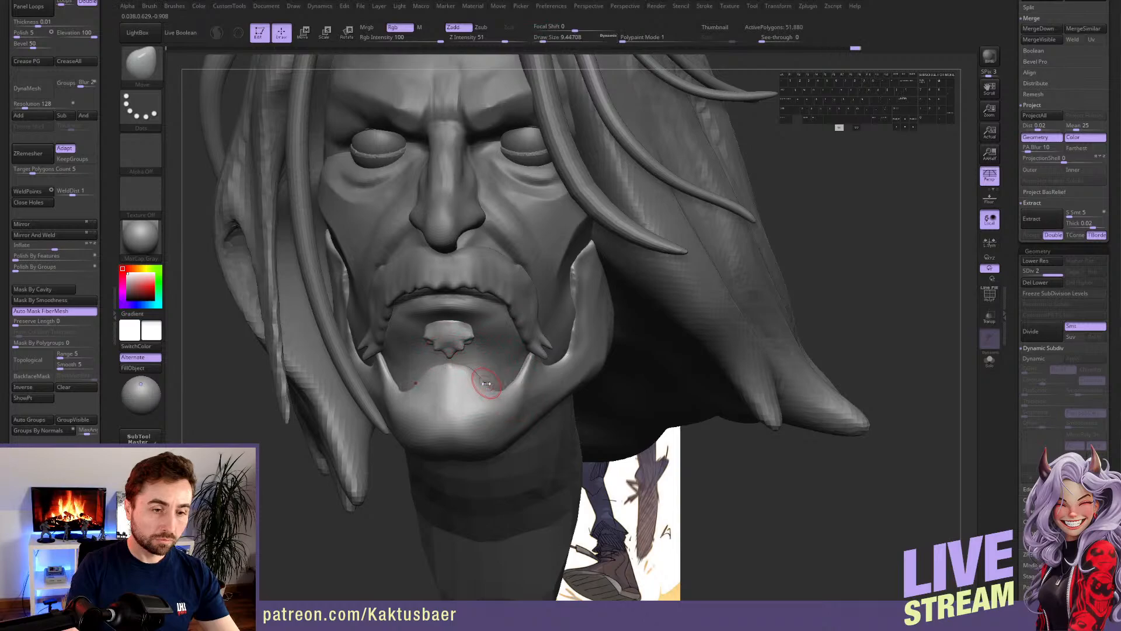
- Carve diagonal hair grooves into the front edge of the jaw beard below the ear with the DamStandard brush
{"action": "right_click_drag", "start_coordinate": [497, 383], "coordinate": [409, 380]}
{"action": "right_click_drag", "start_coordinate": [577, 293], "coordinate": [542, 294]}
{"action": "key", "text": "b"}
{"action": "key", "text": "d"}
{"action": "key", "text": "s"}
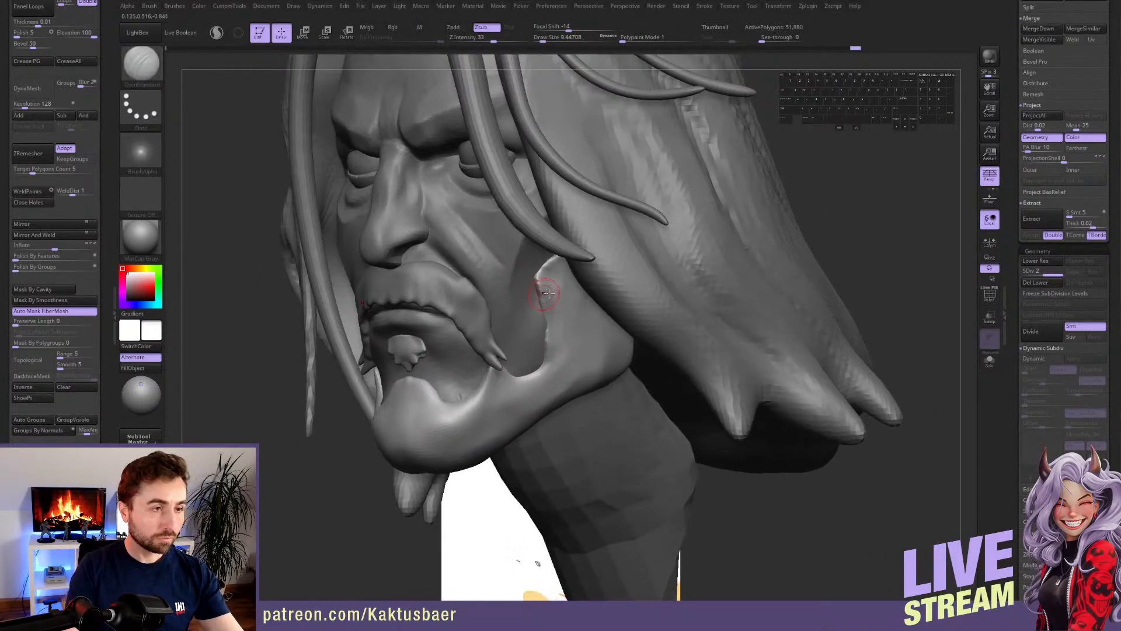
{"action": "mouse_move", "coordinate": [536, 273]}
{"action": "left_mouse_down"}
{"action": "mouse_move", "coordinate": [575, 311]}
{"action": "mouse_move", "coordinate": [565, 320]}
{"action": "mouse_move", "coordinate": [574, 330]}
{"action": "left_mouse_up"}
{"action": "left_click_drag", "start_coordinate": [538, 295], "coordinate": [589, 365]}
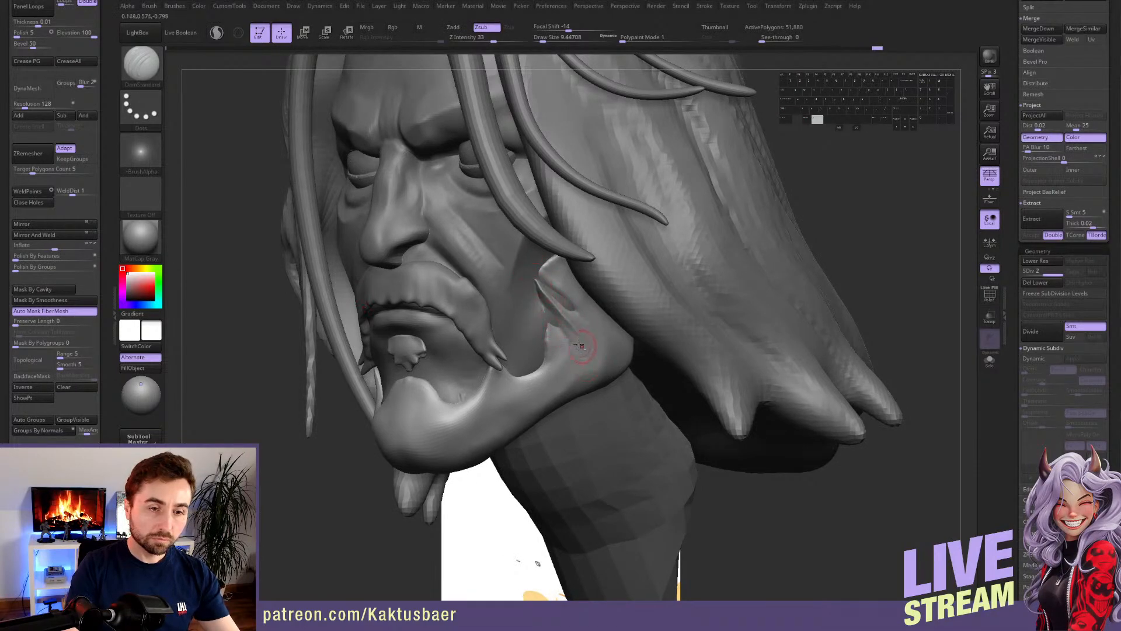
{"action": "left_click_drag", "start_coordinate": [539, 308], "coordinate": [574, 359], "text": "alt"}
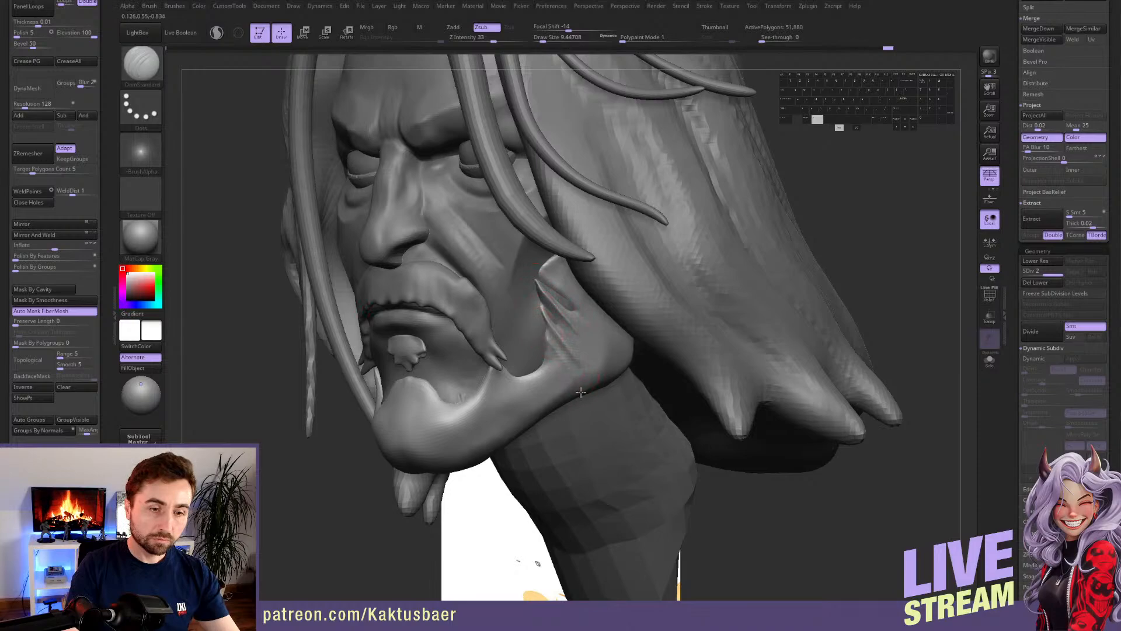
- Carve vertical hair grooves down through the chin beard's central hump with the DamStandard brush and soften them by smoothing
{"action": "right_click_drag", "start_coordinate": [414, 408], "coordinate": [424, 388]}
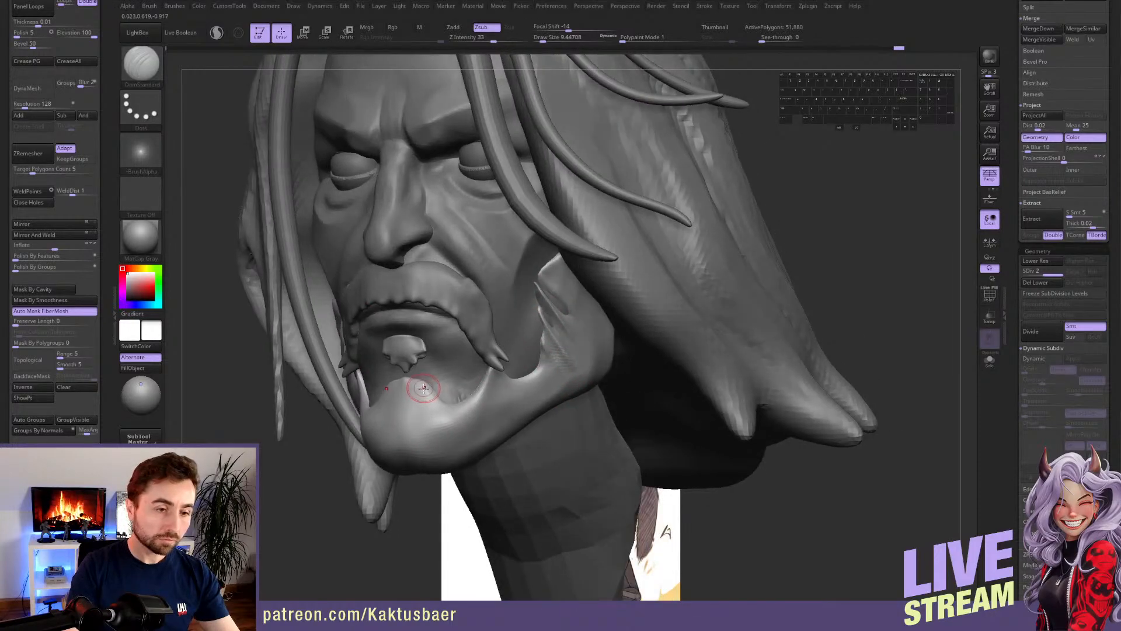
{"action": "left_click_drag", "start_coordinate": [427, 396], "coordinate": [430, 368]}
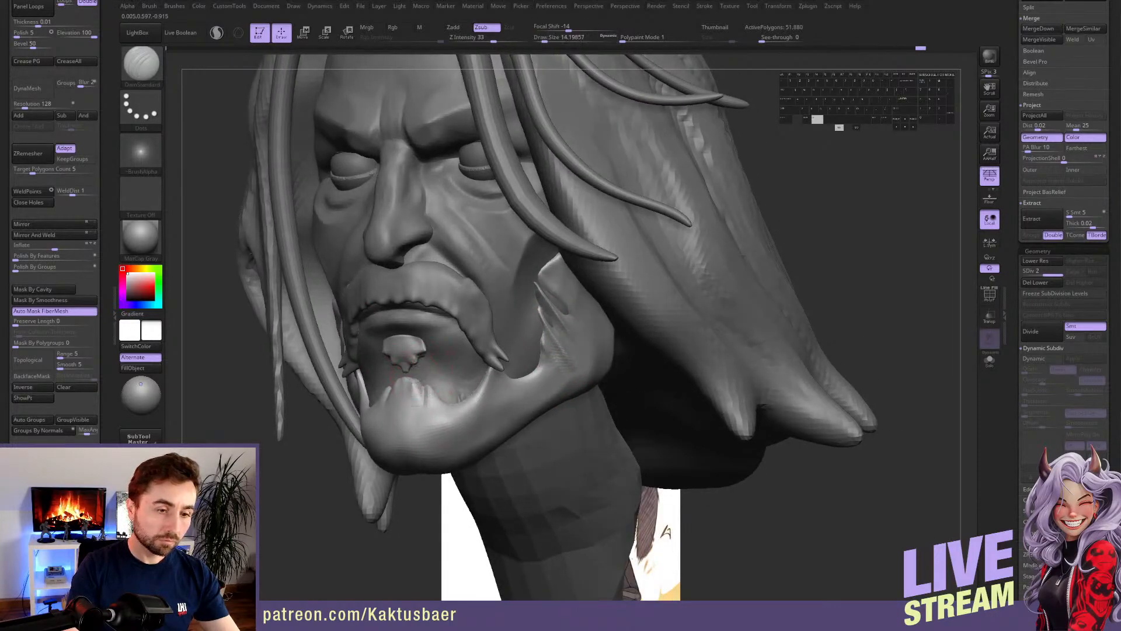
{"action": "right_click_drag", "start_coordinate": [415, 387], "coordinate": [409, 420]}
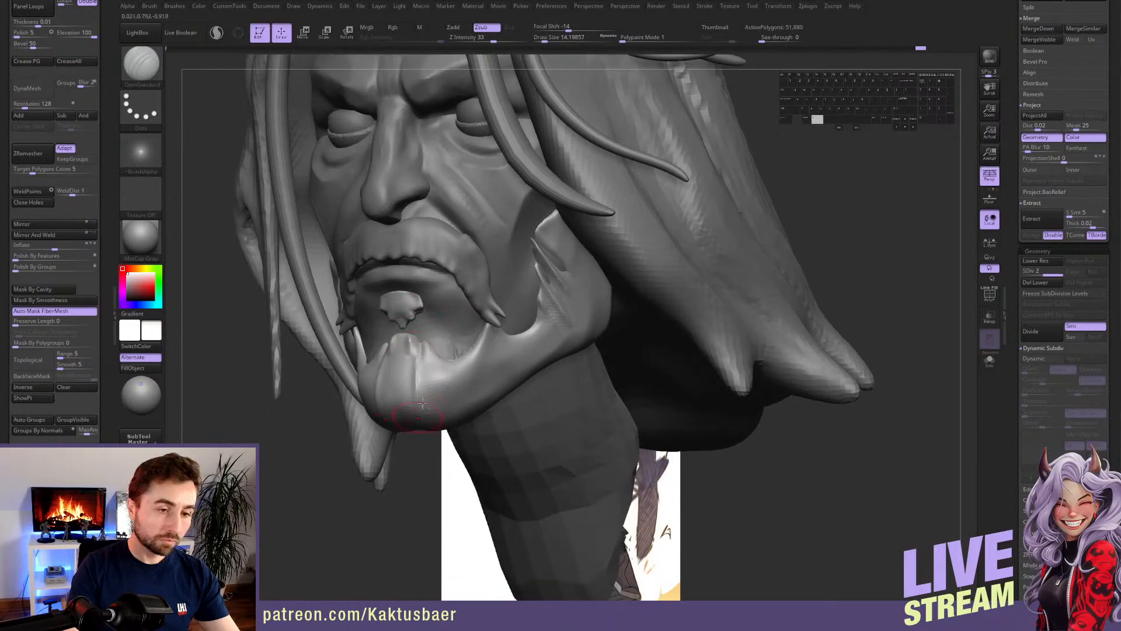
{"action": "left_click_drag", "start_coordinate": [409, 420], "coordinate": [412, 345], "text": "alt"}
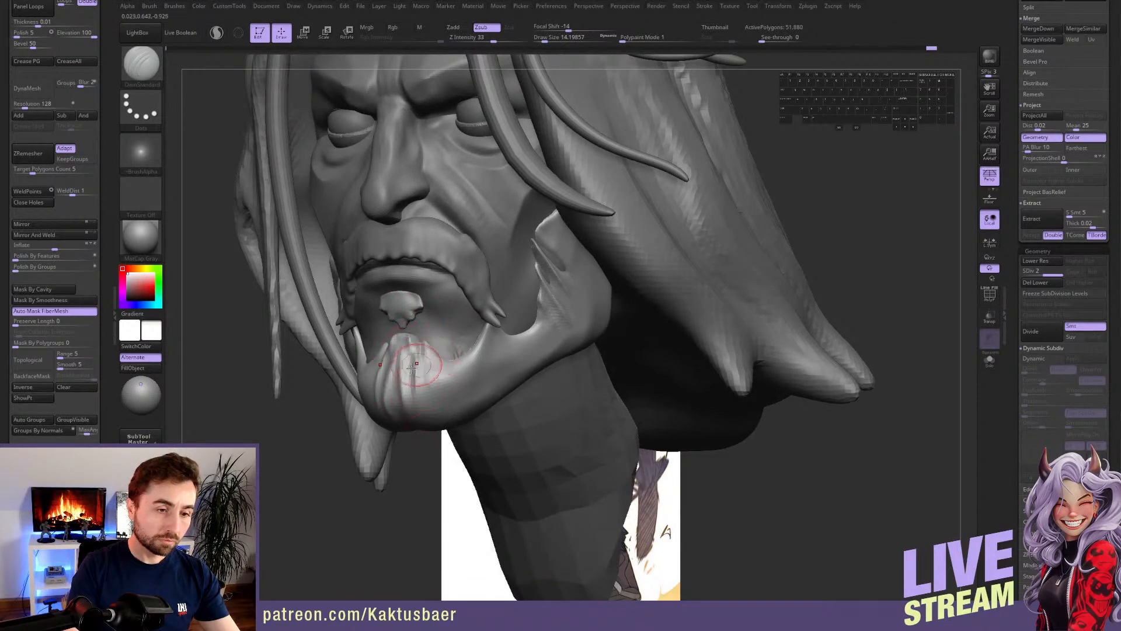
{"action": "right_click_drag", "start_coordinate": [411, 361], "coordinate": [413, 339]}
{"action": "left_click_drag", "start_coordinate": [400, 406], "coordinate": [411, 339]}
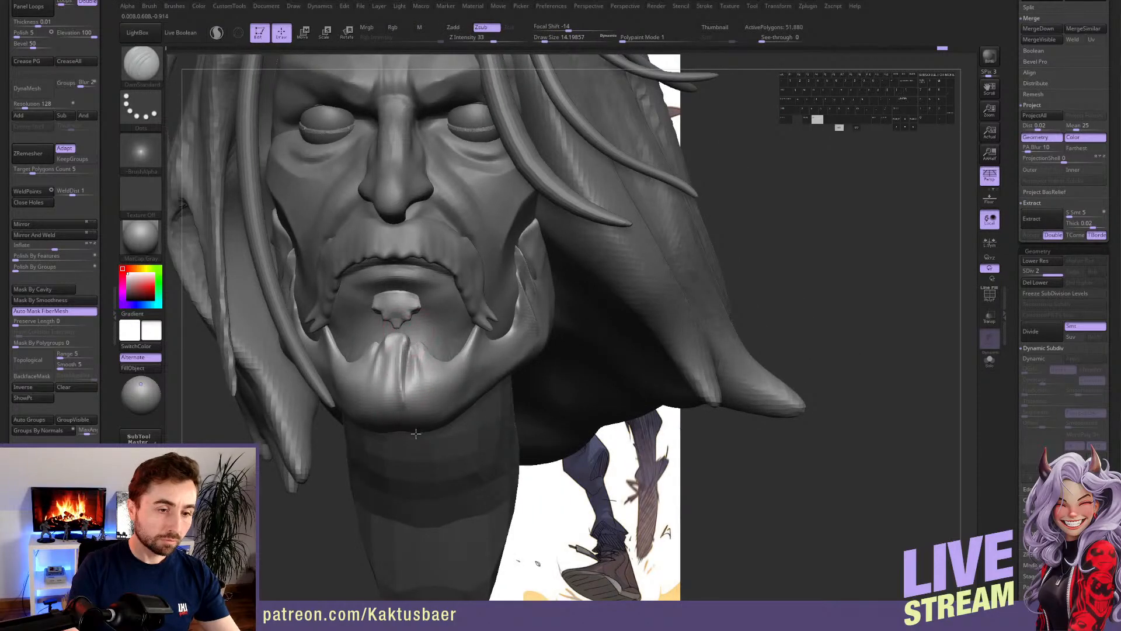
{"action": "key", "text": "shift"}
{"action": "left_click_drag", "start_coordinate": [385, 383], "coordinate": [396, 364], "text": "shift"}
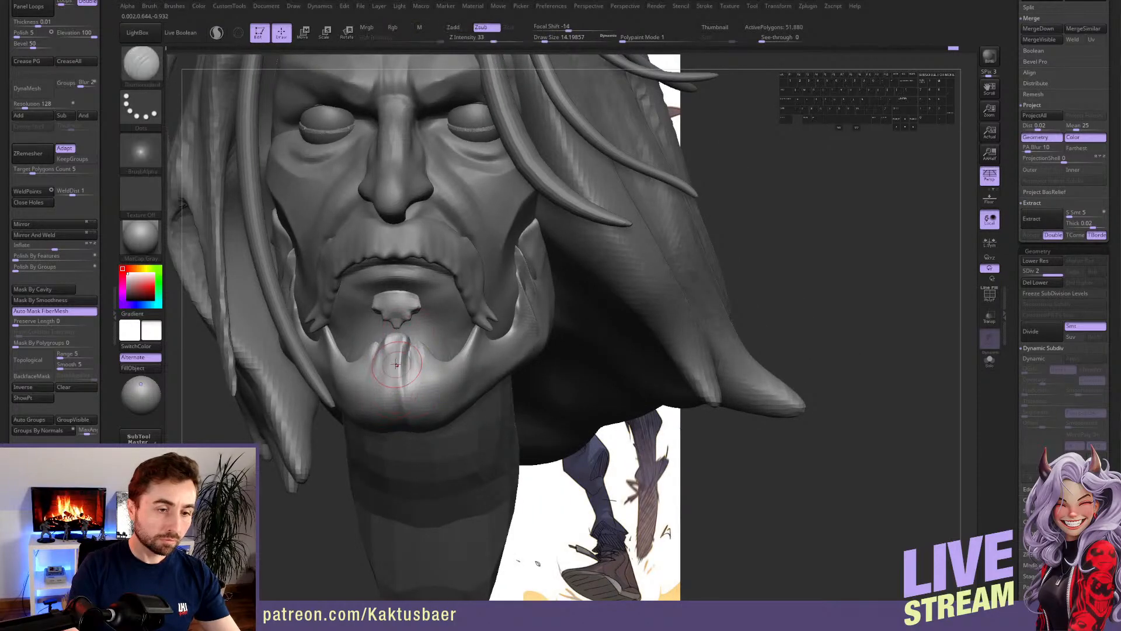
- Carve further hair grooves between the chin beard's central hump and its pointed side tuft
{"action": "right_click_drag", "start_coordinate": [424, 417], "coordinate": [367, 411]}
{"action": "left_click_drag", "start_coordinate": [414, 372], "coordinate": [417, 349], "text": "alt"}
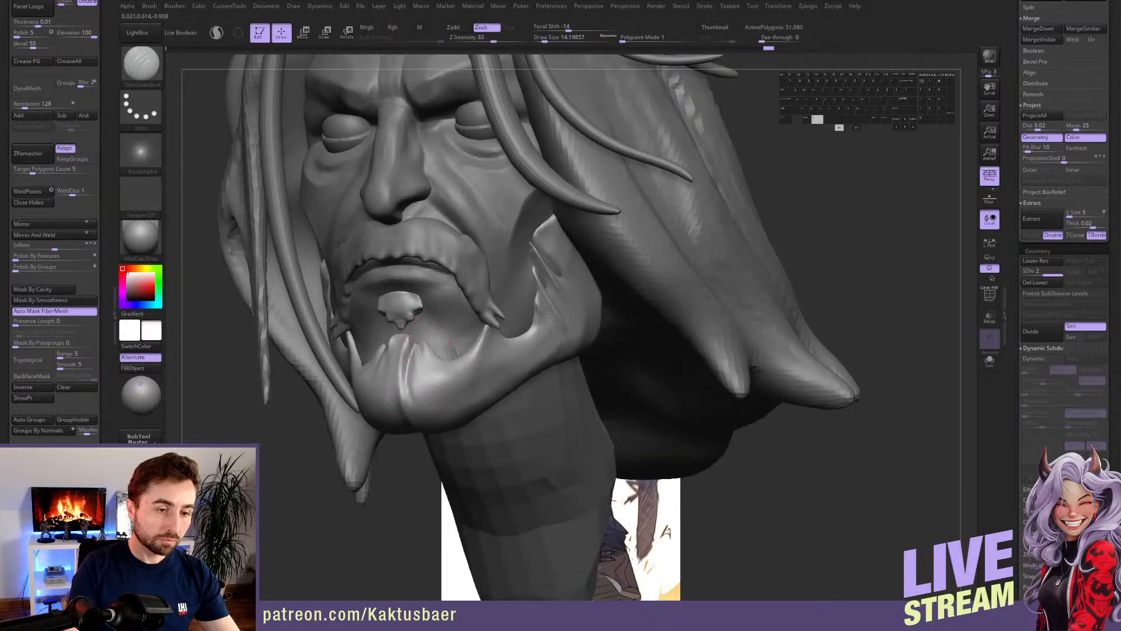
{"action": "key", "text": "alt"}
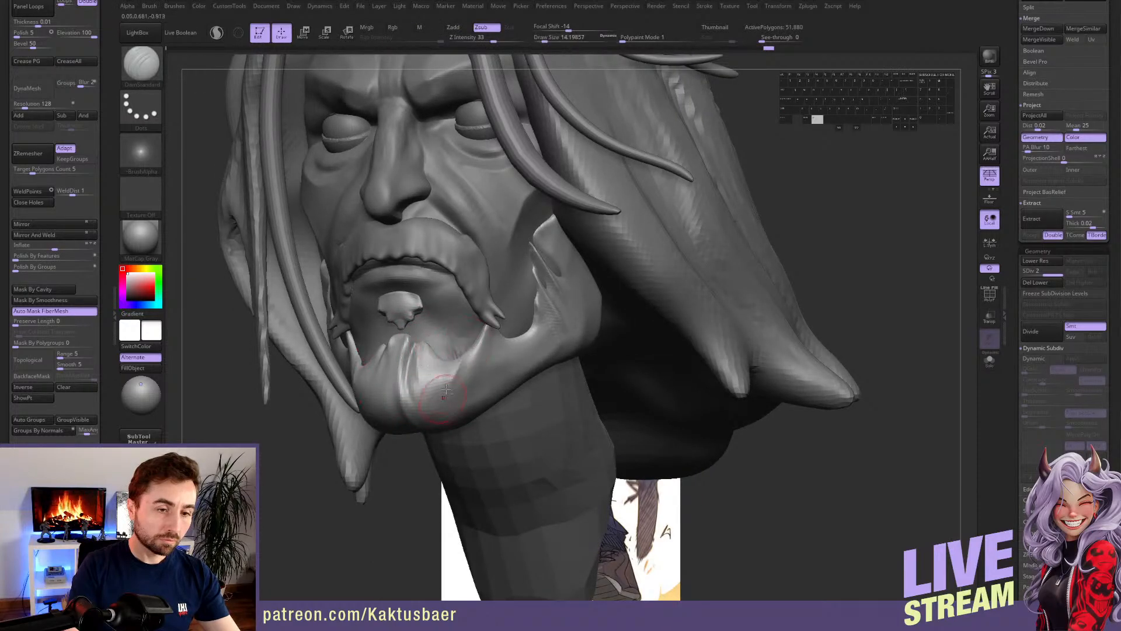
{"action": "mouse_move", "coordinate": [455, 354]}
{"action": "left_mouse_down", "text": "alt"}
{"action": "mouse_move", "coordinate": [455, 371]}
{"action": "mouse_move", "coordinate": [447, 344]}
{"action": "mouse_move", "coordinate": [438, 348]}
{"action": "left_mouse_up", "text": "alt"}
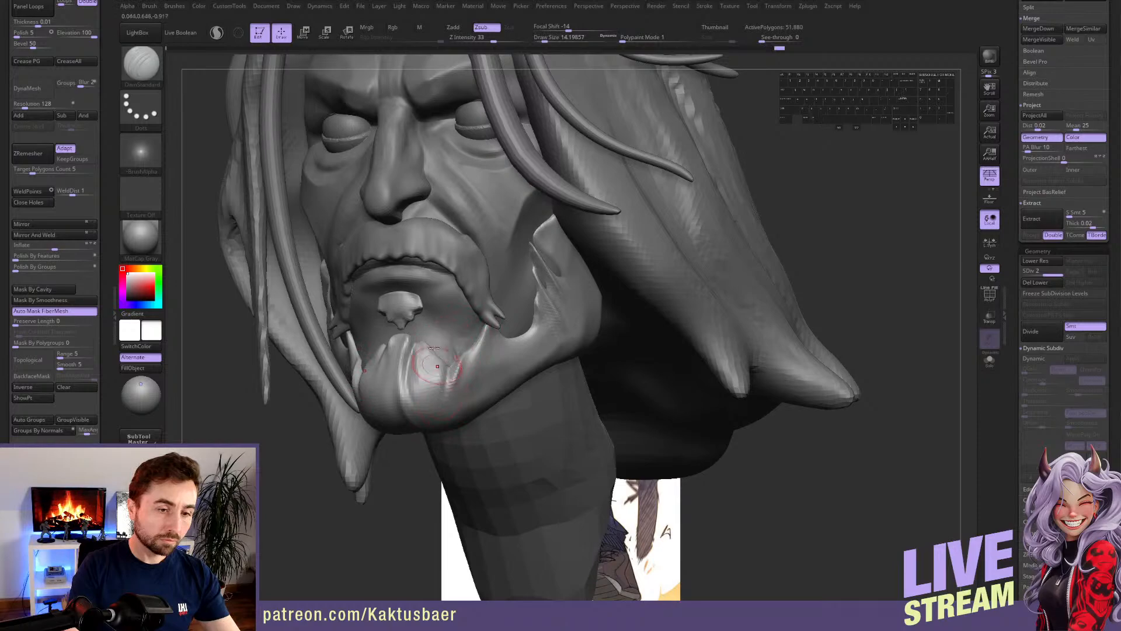
{"action": "right_click_drag", "start_coordinate": [434, 350], "coordinate": [397, 351]}
{"action": "left_click_drag", "start_coordinate": [490, 331], "coordinate": [468, 363], "text": "alt"}
{"action": "right_click_drag", "start_coordinate": [469, 350], "coordinate": [475, 372], "text": "alt"}
- Smooth the grooves across the lower chin beard and the front of the jaw beard below the ear
{"action": "left_click_drag", "start_coordinate": [475, 372], "coordinate": [479, 376], "text": "shift"}
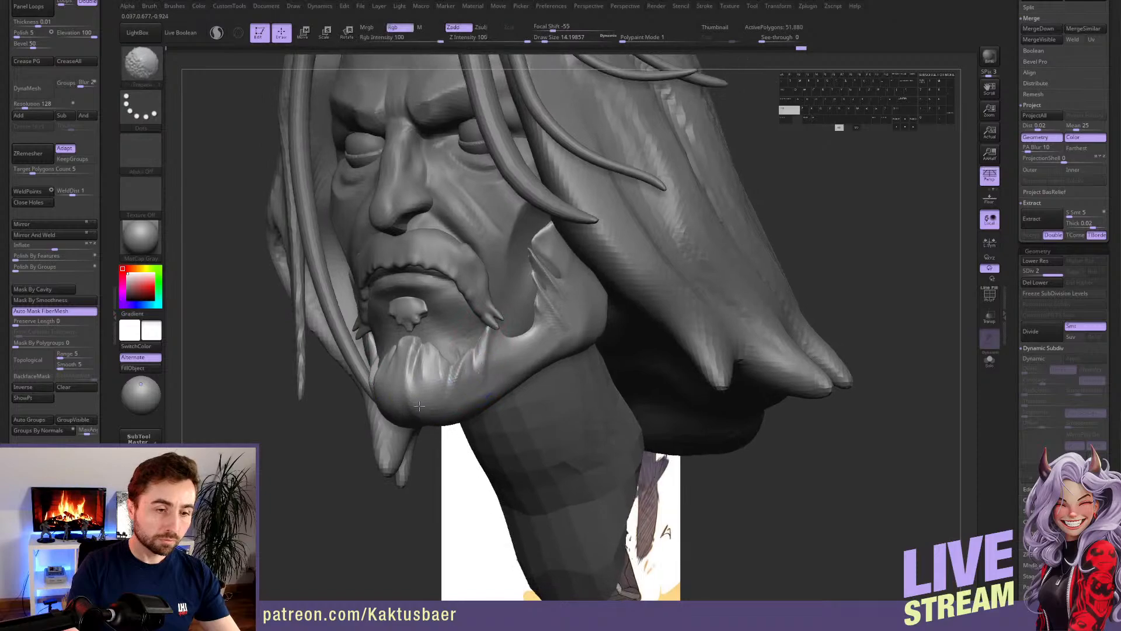
{"action": "left_click_drag", "start_coordinate": [419, 405], "coordinate": [411, 384], "text": "shift"}
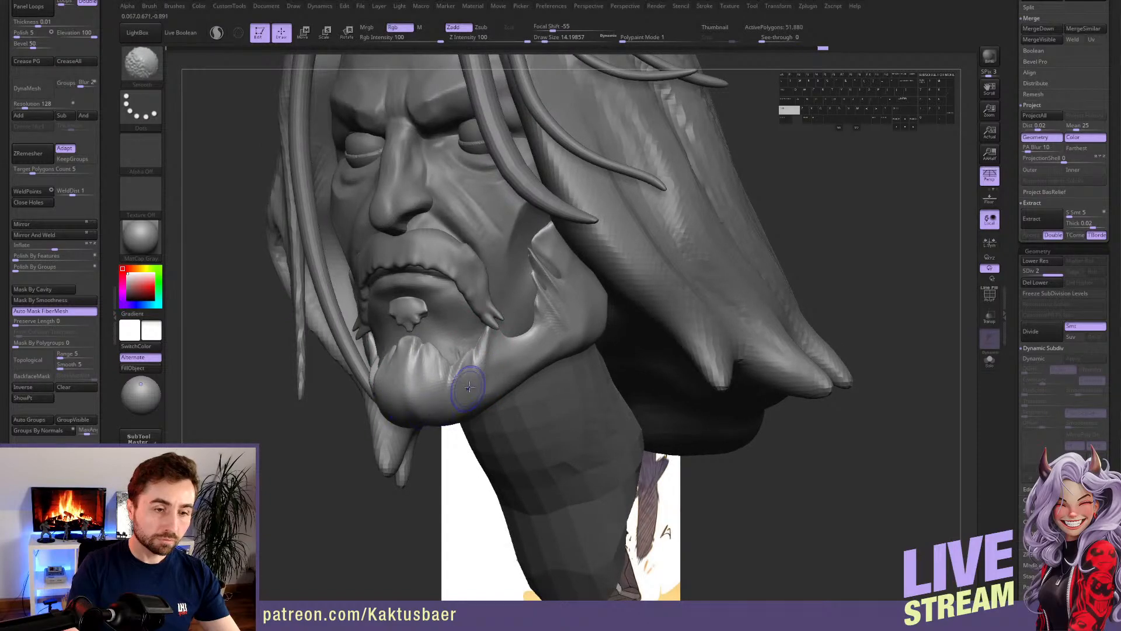
{"action": "right_click_drag", "start_coordinate": [608, 303], "coordinate": [566, 300]}
{"action": "mouse_move", "coordinate": [561, 302]}
{"action": "left_mouse_down", "text": "shift"}
{"action": "mouse_move", "coordinate": [552, 295]}
{"action": "mouse_move", "coordinate": [564, 266]}
{"action": "left_mouse_up", "text": "shift"}
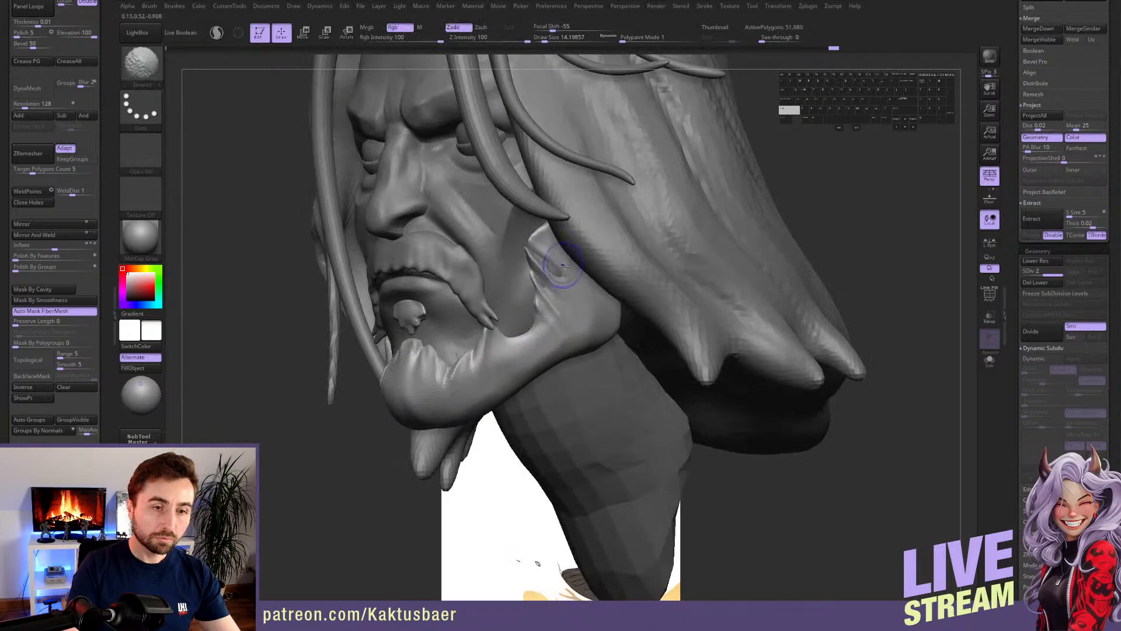
- Flatten the jaw beard's upper tuft with the hPolish brush and adjust its front contour with a larger Move brush
{"action": "right_click_drag", "start_coordinate": [567, 270], "coordinate": [533, 317], "text": "alt"}
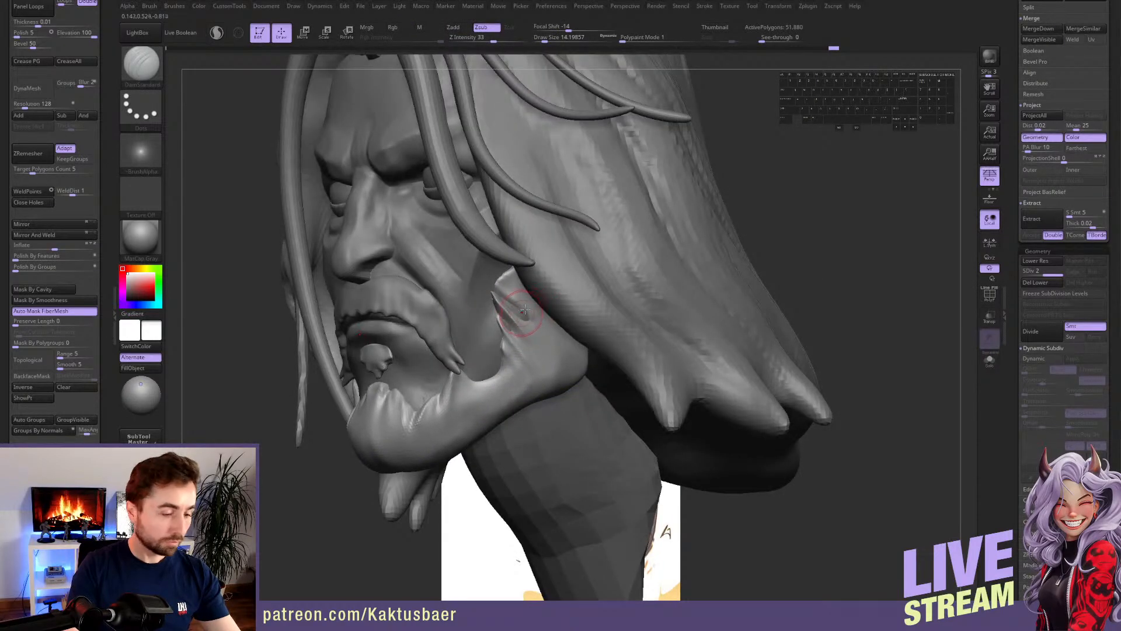
{"action": "key", "text": "b"}
{"action": "key", "text": "h"}
{"action": "key", "text": "p"}
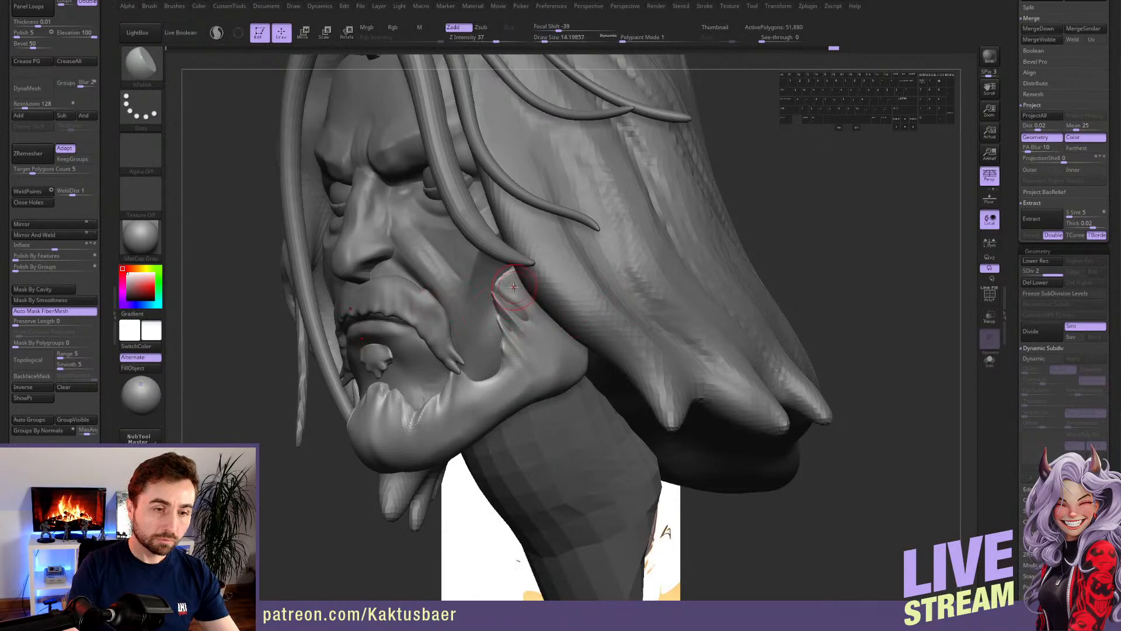
{"action": "right_click_drag", "start_coordinate": [626, 296], "coordinate": [596, 239], "text": "ctrl"}
{"action": "mouse_move", "coordinate": [549, 275]}
{"action": "right_mouse_down"}
{"action": "mouse_move", "coordinate": [625, 282]}
{"action": "mouse_move", "coordinate": [535, 311]}
{"action": "mouse_move", "coordinate": [538, 325]}
{"action": "right_mouse_up"}
{"action": "key", "text": "5"}
{"action": "key", "text": "s"}
{"action": "left_click_drag", "start_coordinate": [543, 316], "coordinate": [550, 297]}
{"action": "key", "text": "s"}
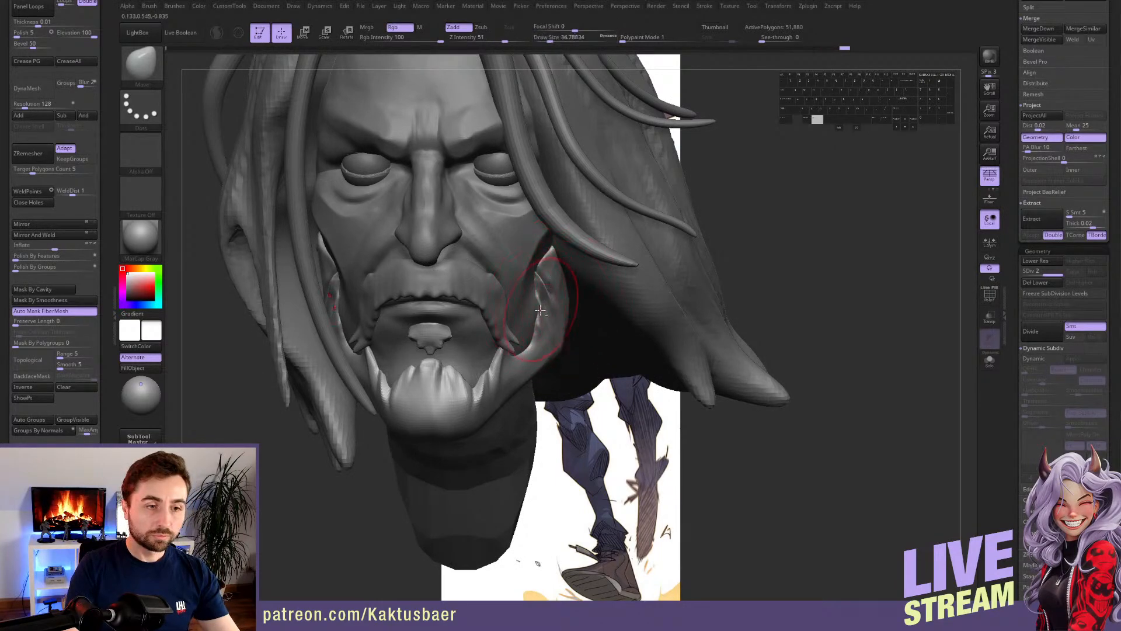
{"action": "mouse_move", "coordinate": [540, 310]}
{"action": "right_mouse_down", "text": "alt"}
{"action": "mouse_move", "coordinate": [539, 290]}
{"action": "mouse_move", "coordinate": [517, 283]}
{"action": "mouse_move", "coordinate": [534, 298]}
{"action": "mouse_move", "coordinate": [528, 365]}
{"action": "right_mouse_up", "text": "alt"}
- Select the lower eyelids and reshape their inner corners toward the nose with a smaller Move brush
{"action": "left_click", "coordinate": [481, 199], "text": "alt"}
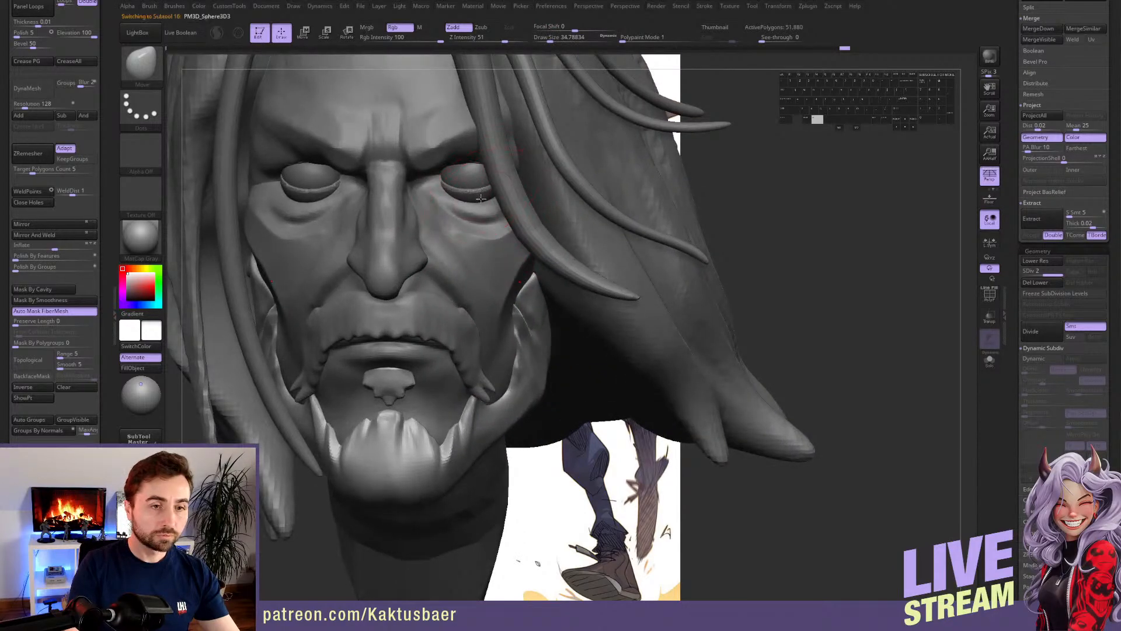
{"action": "right_click_drag", "start_coordinate": [481, 199], "coordinate": [483, 248], "text": "alt"}
{"action": "key", "text": "shift+d"}
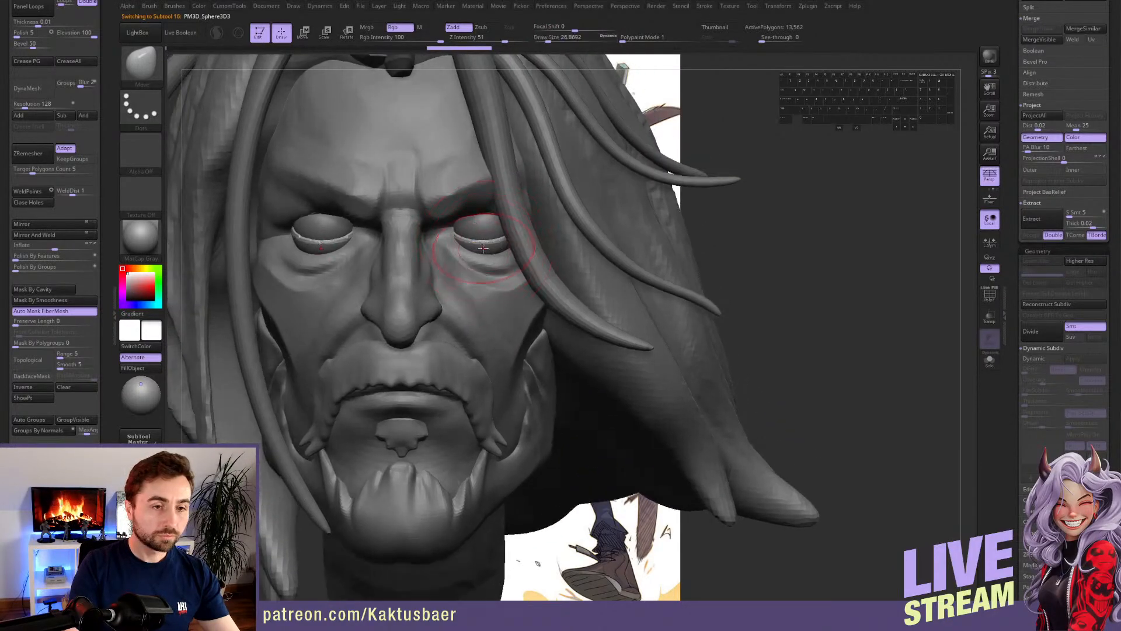
{"action": "key", "text": "s"}
{"action": "left_click_drag", "start_coordinate": [450, 232], "coordinate": [428, 234]}
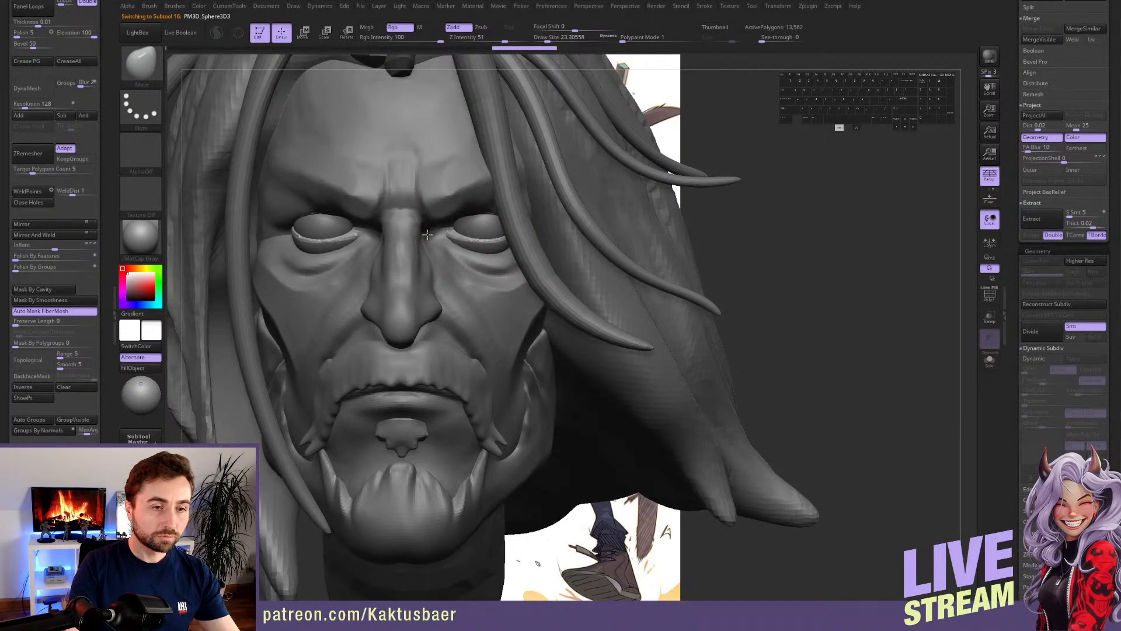
- Select the upper eyelids and reshape their edge over the eyeballs with progressively smaller Move brush strokes
{"action": "right_click_drag", "start_coordinate": [470, 231], "coordinate": [490, 215]}
{"action": "left_click", "coordinate": [481, 219], "text": "alt"}
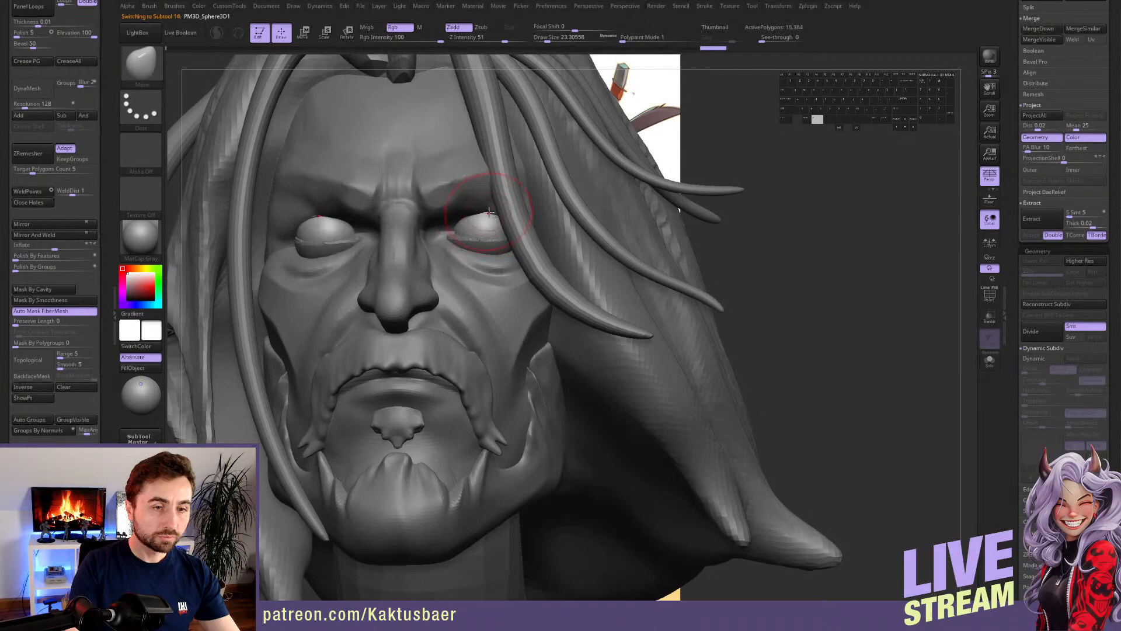
{"action": "left_click", "coordinate": [484, 217], "text": "alt"}
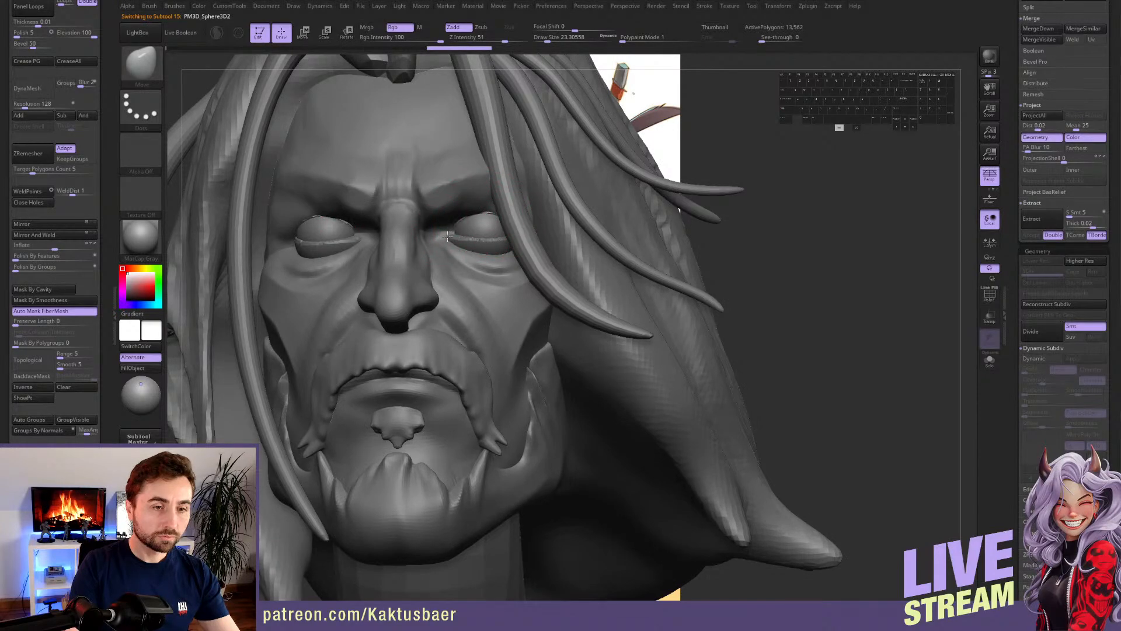
{"action": "left_click_drag", "start_coordinate": [434, 246], "coordinate": [477, 211]}
{"action": "key", "text": "s"}
{"action": "right_click_drag", "start_coordinate": [474, 222], "coordinate": [489, 251]}
{"action": "left_click_drag", "start_coordinate": [480, 223], "coordinate": [467, 226]}
{"action": "key", "text": "s"}
{"action": "key", "text": "s"}
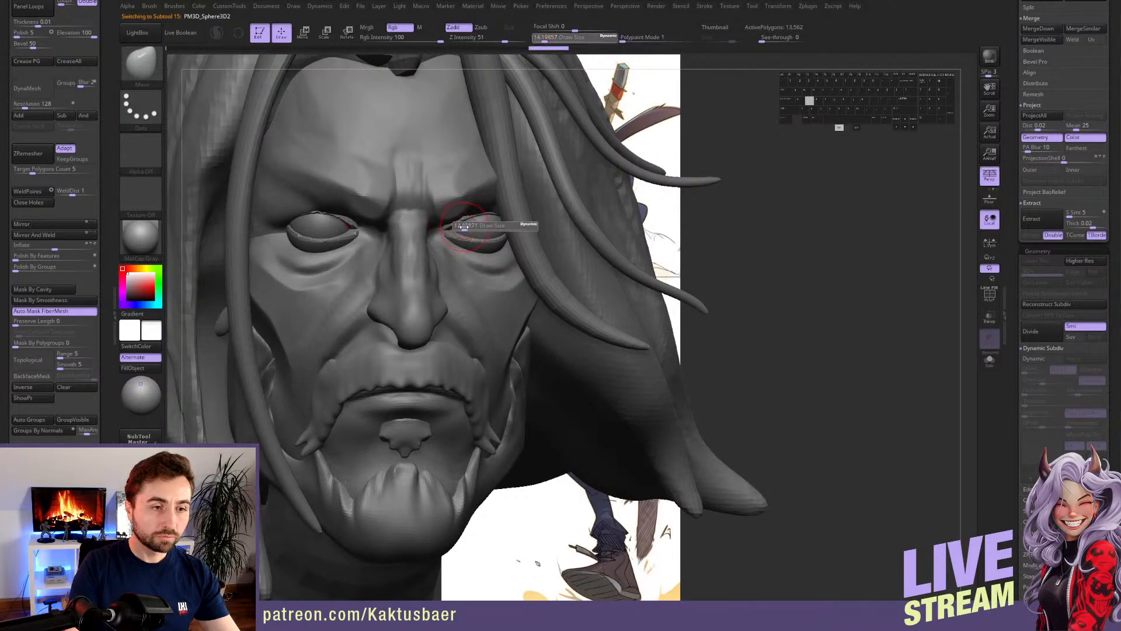
{"action": "right_click_drag", "start_coordinate": [452, 226], "coordinate": [447, 247]}
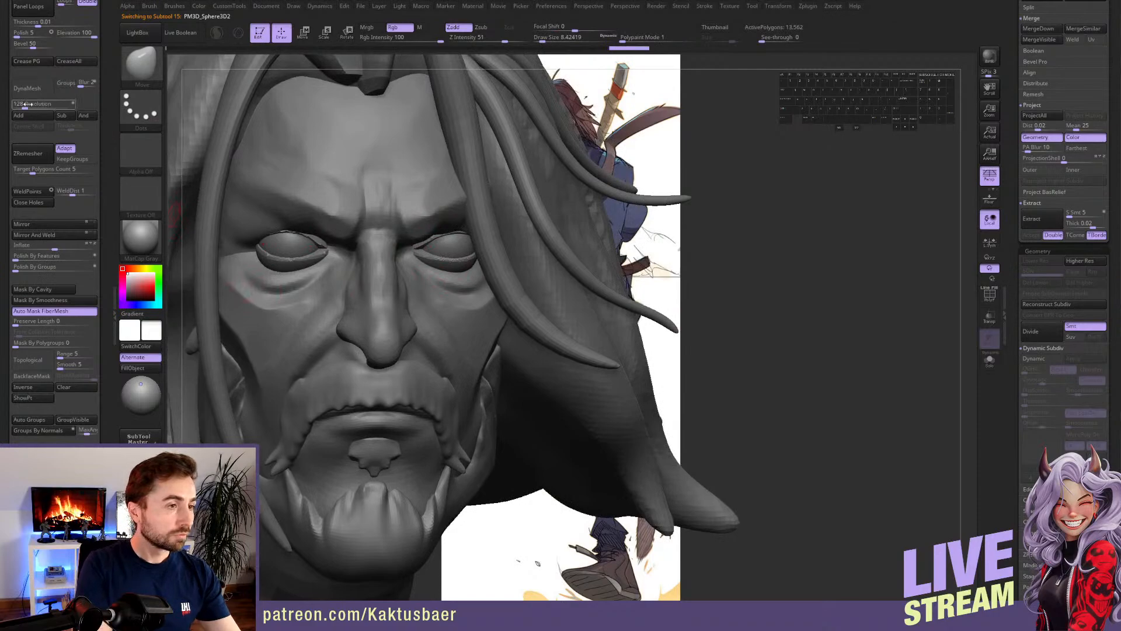
{"action": "left_click_drag", "start_coordinate": [25, 107], "coordinate": [30, 106]}
{"action": "left_click", "coordinate": [32, 88]}
{"action": "right_click_drag", "start_coordinate": [450, 264], "coordinate": [426, 257]}
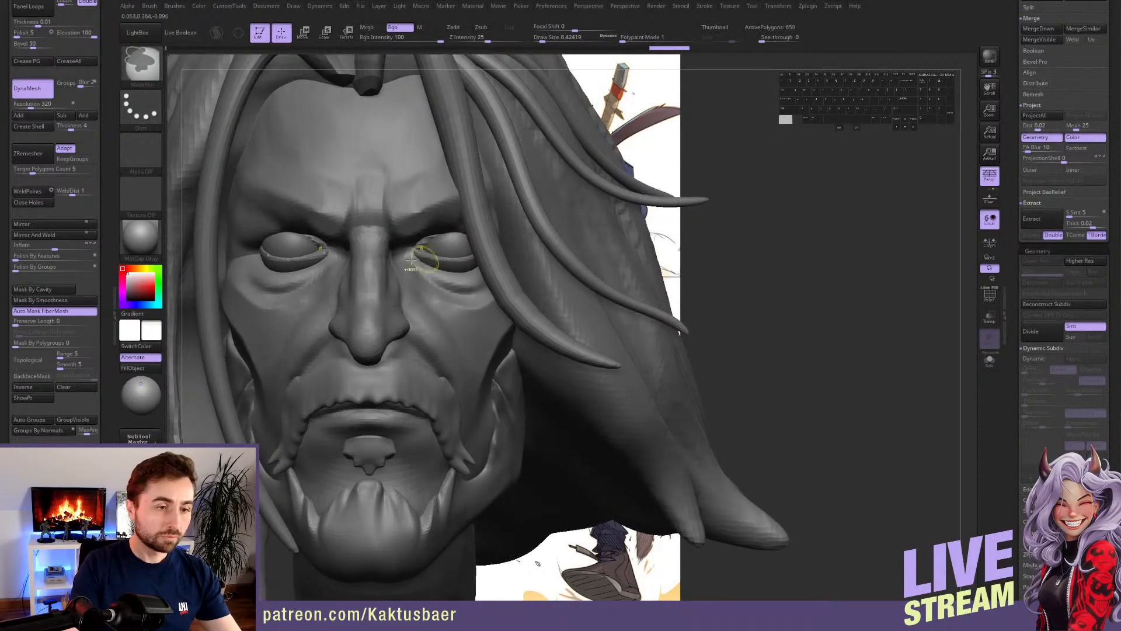
{"action": "key", "text": "ctrl+z"}
- DynaMesh the upper eyelids at resolution 288 and smooth their surface
{"action": "left_click", "coordinate": [34, 103]}
{"action": "mouse_move", "coordinate": [34, 104]}
{"action": "left_mouse_down"}
{"action": "mouse_move", "coordinate": [70, 103]}
{"action": "mouse_move", "coordinate": [30, 107]}
{"action": "left_mouse_up"}
{"action": "left_click", "coordinate": [37, 92]}
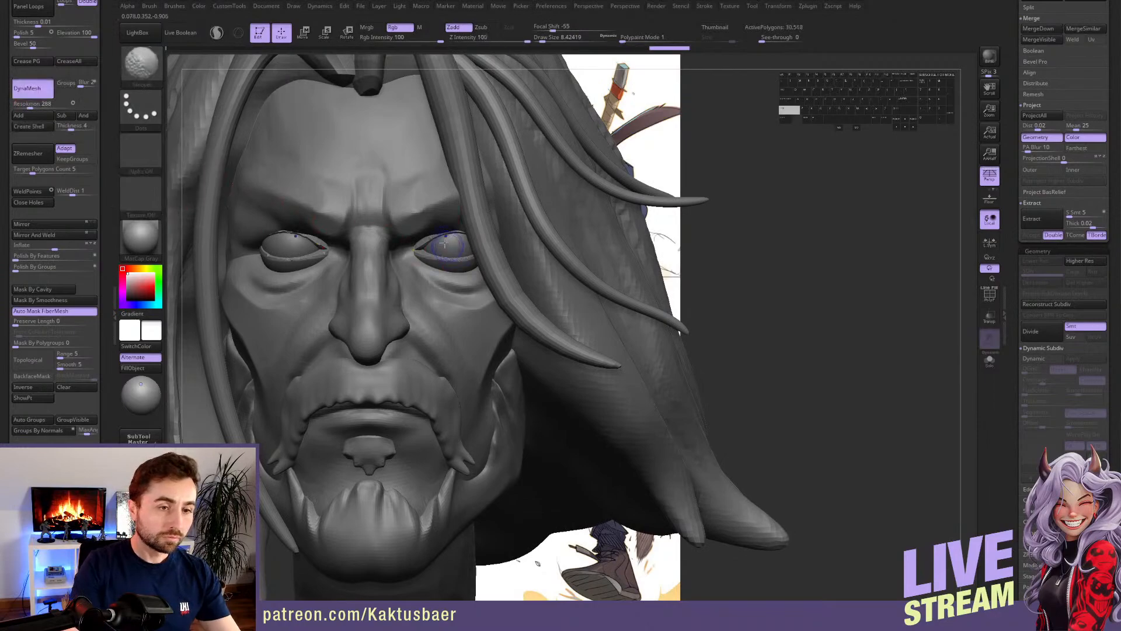
{"action": "left_click_drag", "start_coordinate": [447, 237], "coordinate": [450, 240], "text": "shift"}
- Adjust the upper eyelid's edge with the Move brush and sharpen it with the Pinch brush
{"action": "right_click_drag", "start_coordinate": [349, 266], "coordinate": [312, 245]}
{"action": "key", "text": "s"}
{"action": "left_click_drag", "start_coordinate": [309, 250], "coordinate": [347, 241], "text": "alt"}
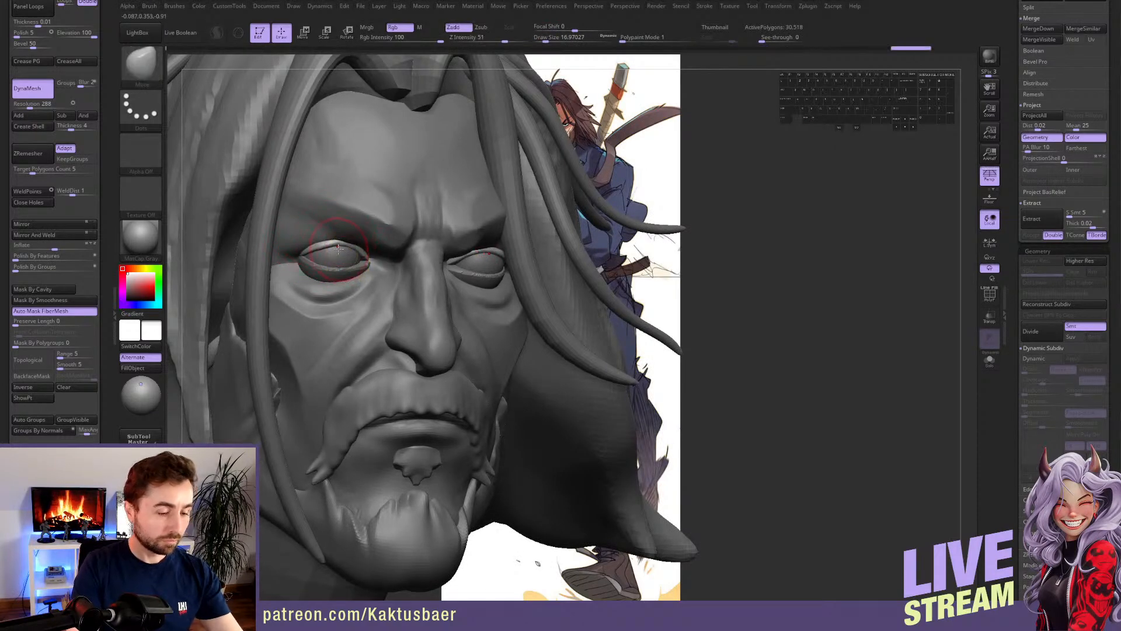
{"action": "key", "text": "b"}
{"action": "left_click", "coordinate": [367, 316]}
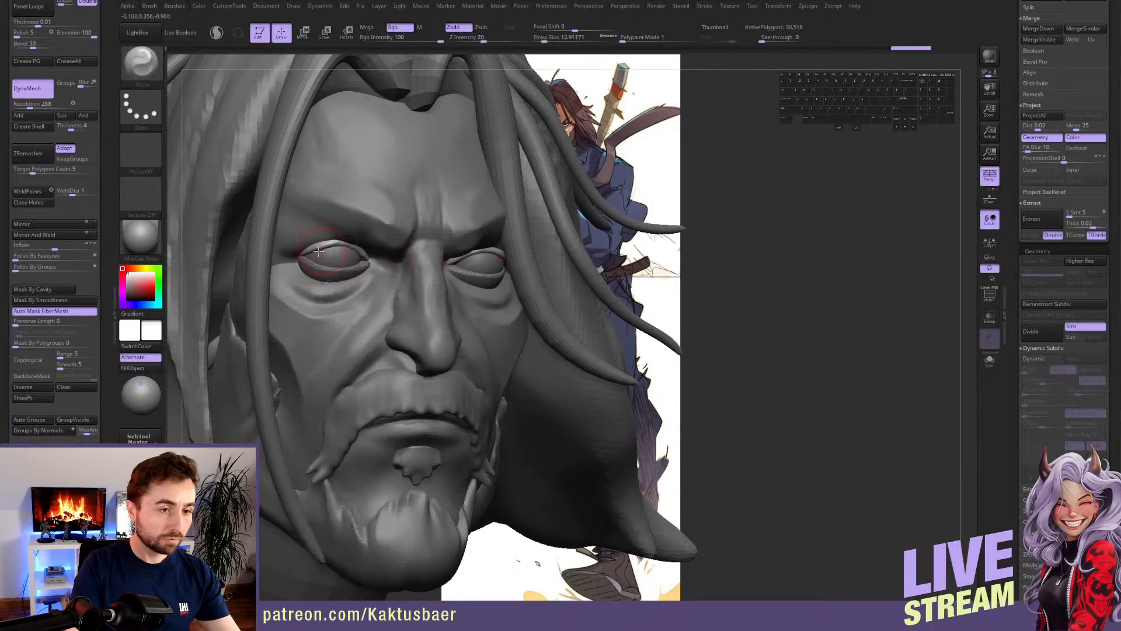
{"action": "mouse_move", "coordinate": [333, 246]}
{"action": "left_mouse_down"}
{"action": "mouse_move", "coordinate": [360, 256]}
{"action": "mouse_move", "coordinate": [346, 248]}
{"action": "left_mouse_up"}
- Refine the upper eyelid's curve and inner corner beside the nose with a smaller Move brush
{"action": "key", "text": "b"}
{"action": "key", "text": "m"}
{"action": "key", "text": "v"}
{"action": "key", "text": "s"}
{"action": "key", "text": "s"}
{"action": "left_click_drag", "start_coordinate": [351, 250], "coordinate": [341, 246]}
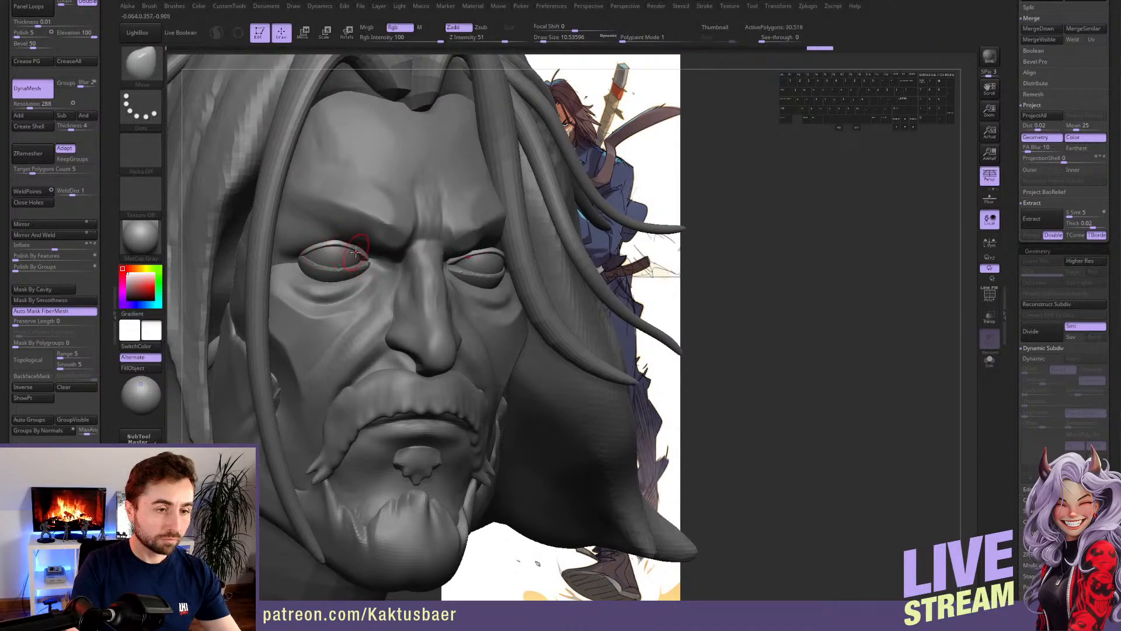
{"action": "right_click_drag", "start_coordinate": [356, 252], "coordinate": [371, 259]}
{"action": "left_click_drag", "start_coordinate": [378, 263], "coordinate": [384, 263]}
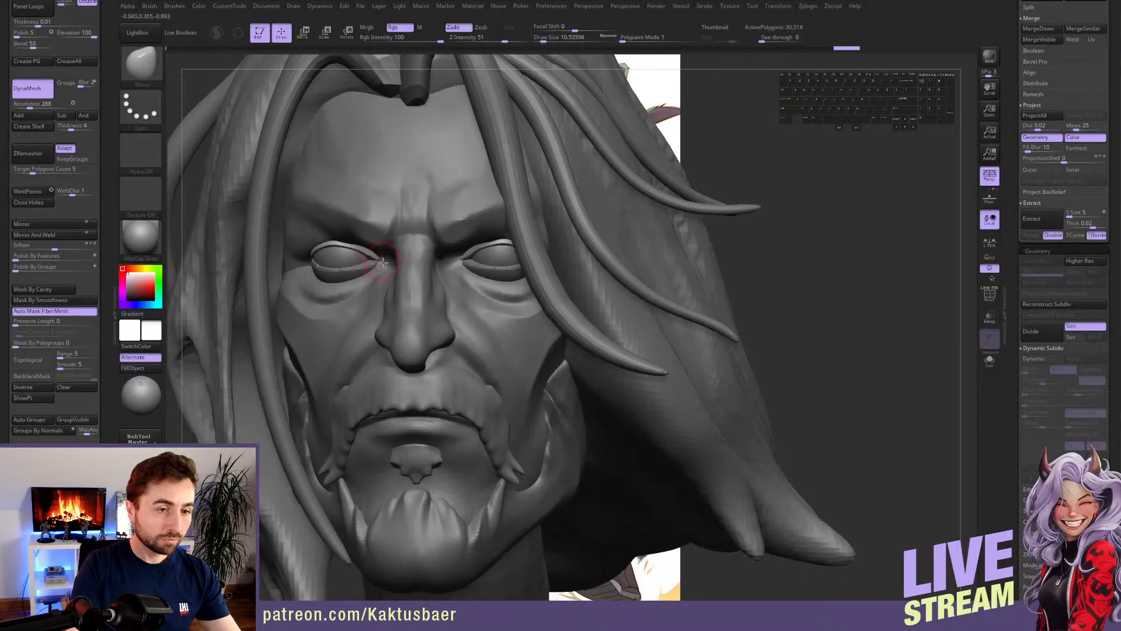
- Select the lower eyelids and DynaMesh them at resolution 272
{"action": "left_click", "coordinate": [368, 272], "text": "alt"}
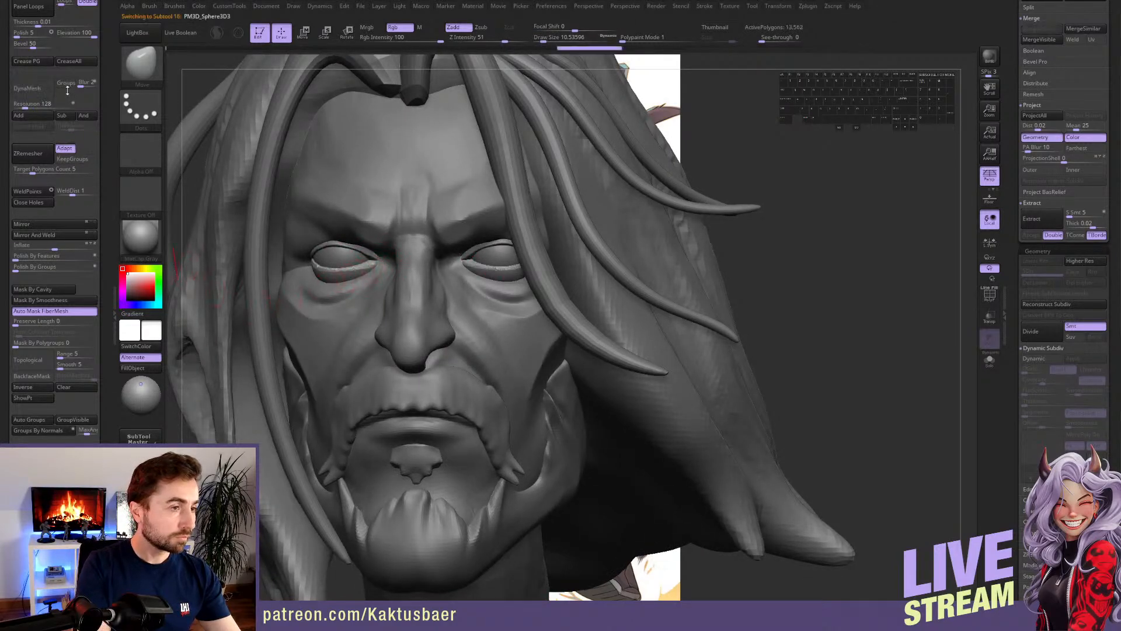
{"action": "left_click", "coordinate": [27, 87]}
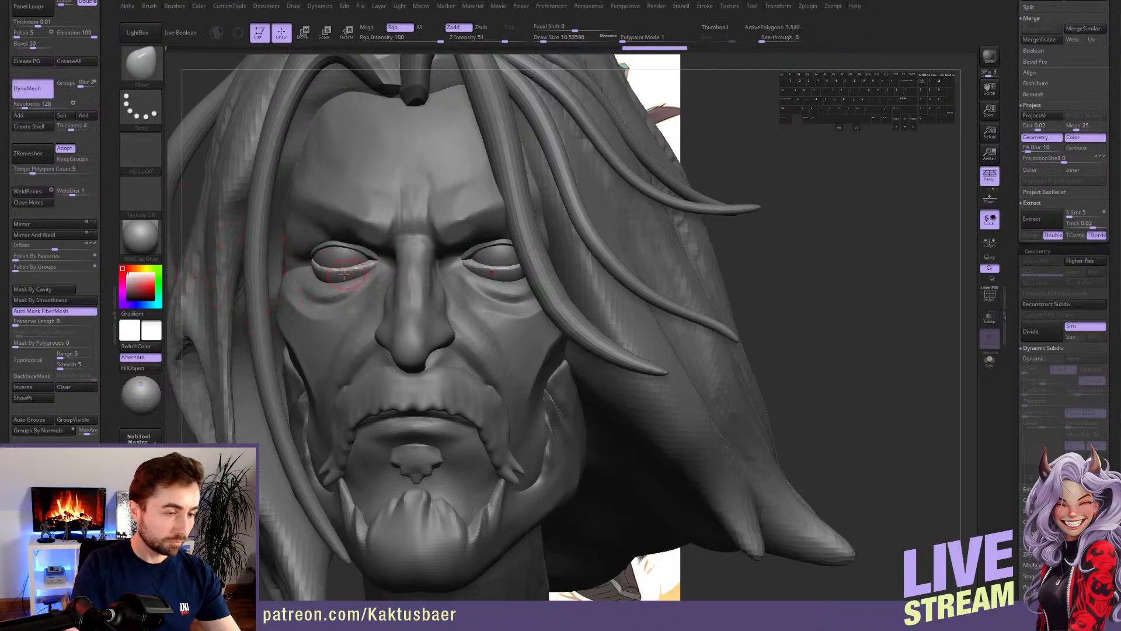
{"action": "key", "text": "ctrl+z"}
{"action": "left_click_drag", "start_coordinate": [31, 105], "coordinate": [40, 105]}
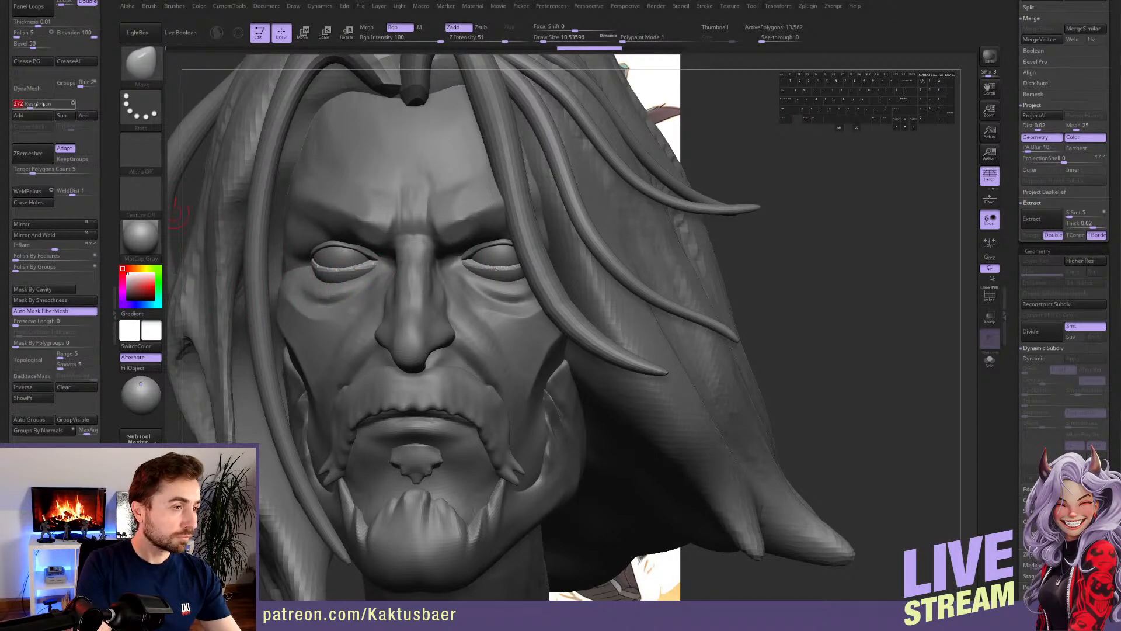
{"action": "left_click", "coordinate": [27, 88]}
- Sharpen the lower eyelid's rim with the Pinch brush and adjust its contour with the Move brush
{"action": "key", "text": "b"}
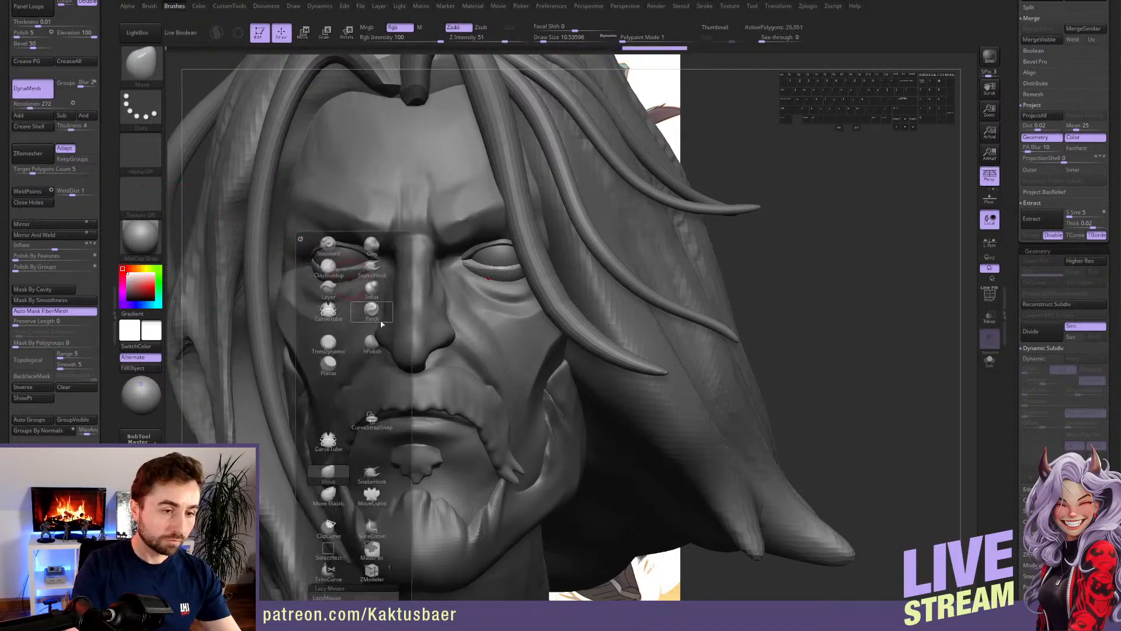
{"action": "left_click", "coordinate": [378, 318]}
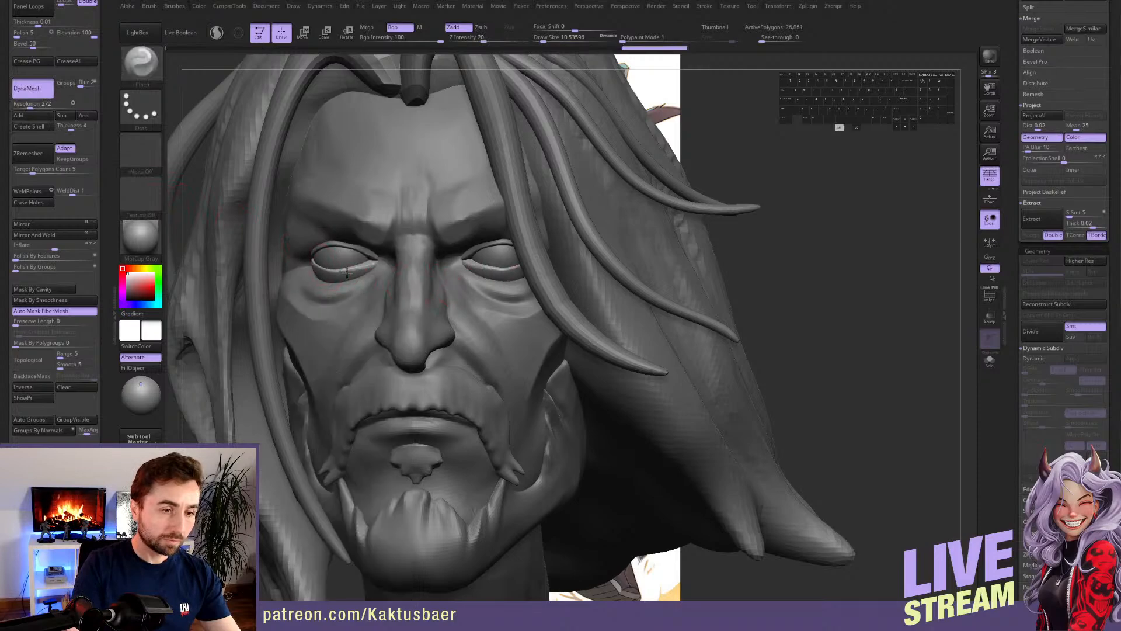
{"action": "mouse_move", "coordinate": [347, 273]}
{"action": "left_mouse_down"}
{"action": "mouse_move", "coordinate": [380, 263]}
{"action": "mouse_move", "coordinate": [324, 267]}
{"action": "left_mouse_up"}
{"action": "key", "text": "5"}
{"action": "key", "text": "s"}
{"action": "right_click_drag", "start_coordinate": [324, 267], "coordinate": [348, 268]}
{"action": "mouse_move", "coordinate": [321, 265]}
{"action": "left_mouse_down"}
{"action": "mouse_move", "coordinate": [349, 285]}
{"action": "mouse_move", "coordinate": [375, 276]}
{"action": "left_mouse_up"}
- Select the head and deepen the creases under the eyes with the DamStandard brush
{"action": "left_click", "coordinate": [344, 294], "text": "alt"}
{"action": "key", "text": "s"}
{"action": "key", "text": "3"}
{"action": "key", "text": "s"}
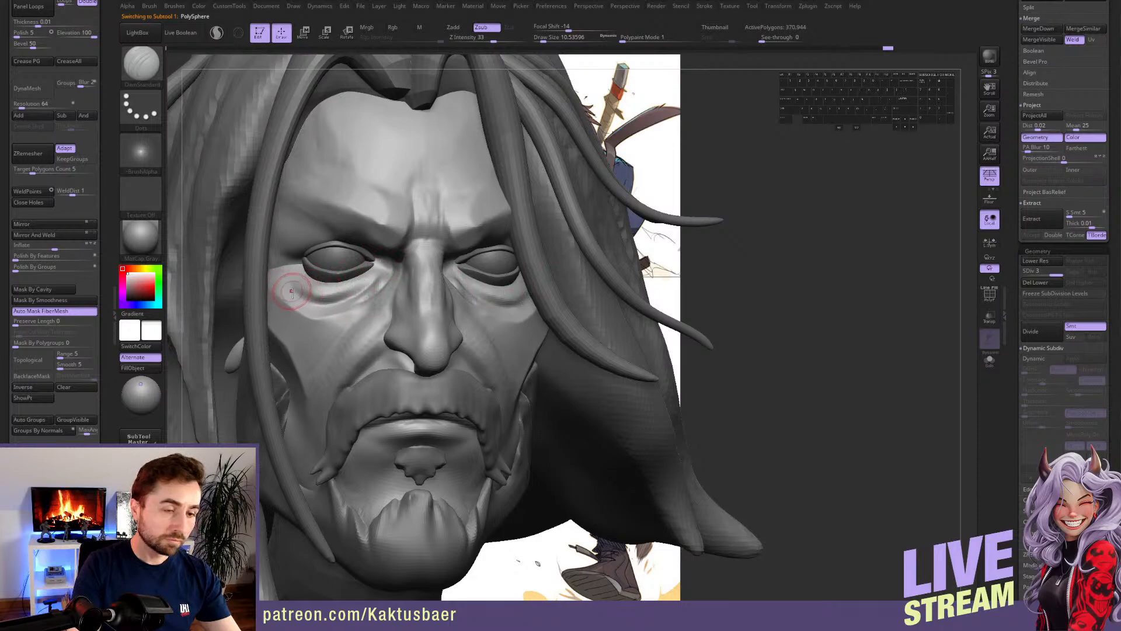
{"action": "left_click_drag", "start_coordinate": [291, 285], "coordinate": [305, 293]}
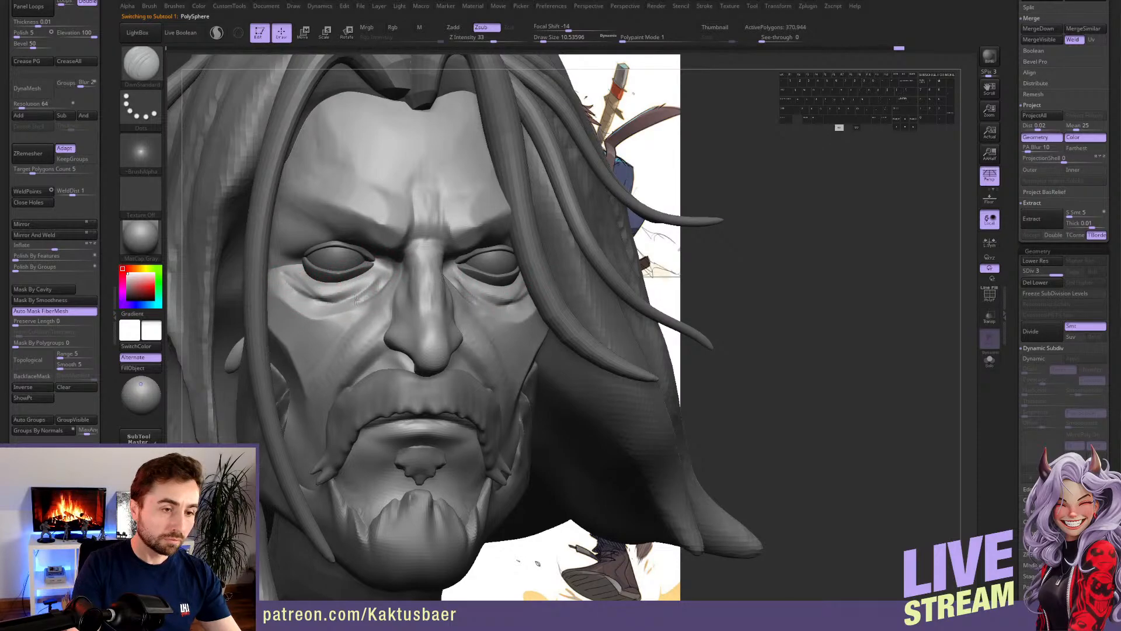
{"action": "key", "text": "ctrl"}
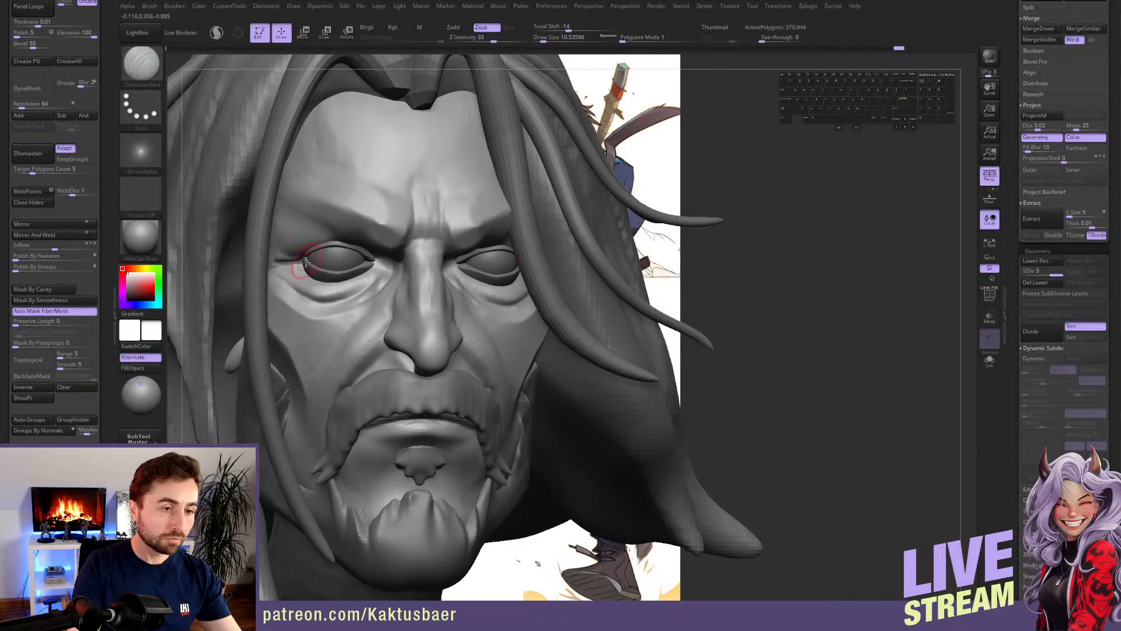
{"action": "right_click_drag", "start_coordinate": [339, 304], "coordinate": [326, 278]}
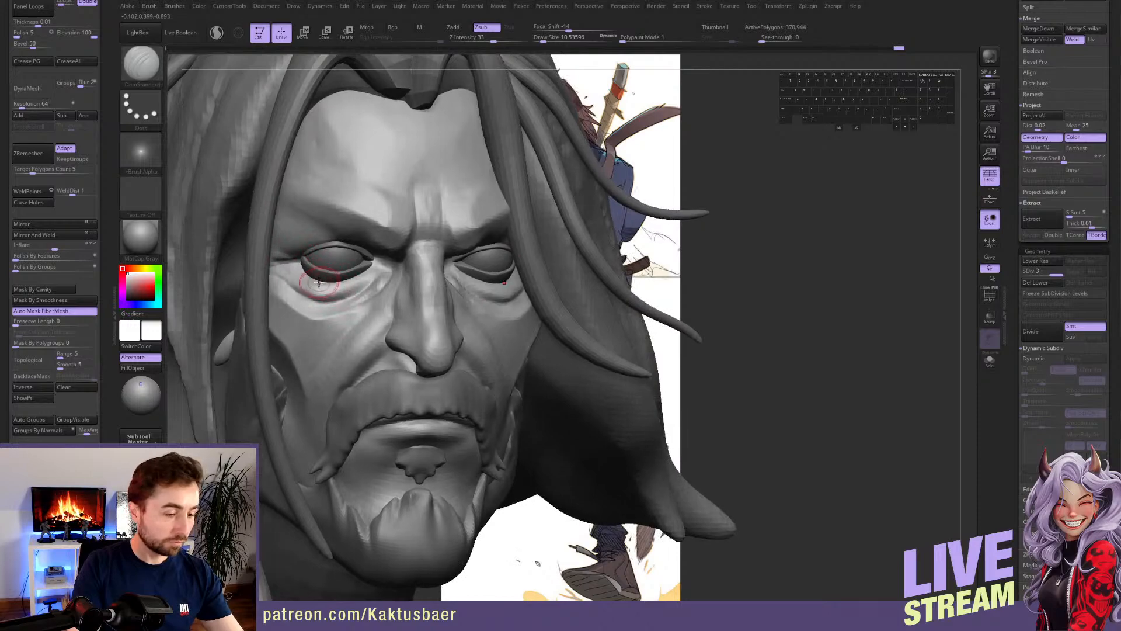
- Adjust the fold below the outer corner of the eye with the Move brush
{"action": "key", "text": "b"}
{"action": "key", "text": "m"}
{"action": "key", "text": "v"}
{"action": "key", "text": "s"}
{"action": "mouse_move", "coordinate": [309, 271]}
{"action": "left_mouse_down"}
{"action": "mouse_move", "coordinate": [315, 262]}
{"action": "mouse_move", "coordinate": [331, 282]}
{"action": "left_mouse_up"}
- Mask the brow and nose polygroup, reshape the skin under the eye with the Move brush, and clear the mask
{"action": "key", "text": "s"}
{"action": "key", "text": "ctrl"}
{"action": "key", "text": "w"}
{"action": "left_click", "coordinate": [313, 284], "text": "ctrl"}
{"action": "key", "text": "q"}
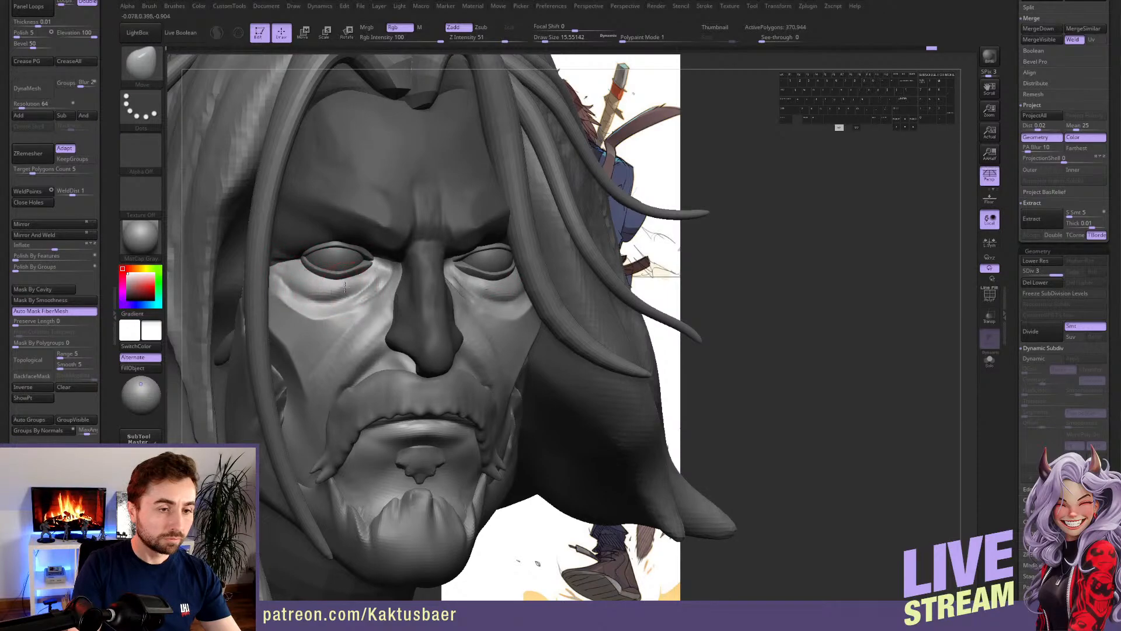
{"action": "left_click_drag", "start_coordinate": [344, 287], "coordinate": [363, 288]}
{"action": "mouse_move", "coordinate": [370, 293]}
{"action": "right_mouse_down", "text": "alt"}
{"action": "mouse_move", "coordinate": [343, 219]}
{"action": "mouse_move", "coordinate": [403, 315]}
{"action": "mouse_move", "coordinate": [327, 327]}
{"action": "right_mouse_up", "text": "alt"}
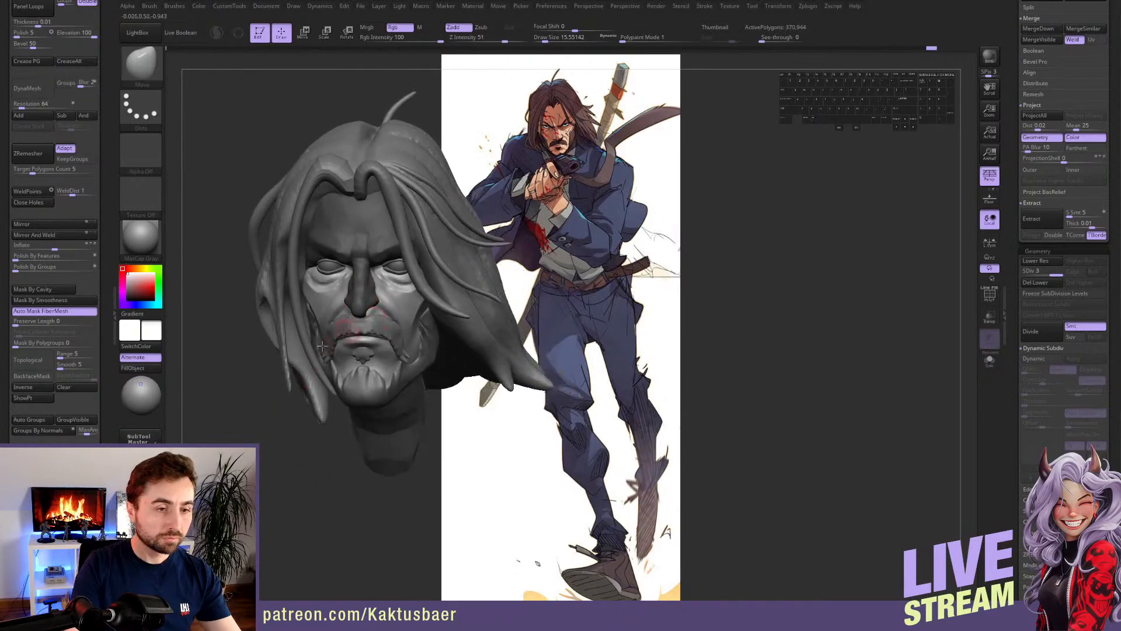
{"action": "left_click", "coordinate": [71, 389]}
- Adjust the outer eye area and cheek contour with a larger Move brush
{"action": "left_click_drag", "start_coordinate": [316, 275], "coordinate": [310, 274]}
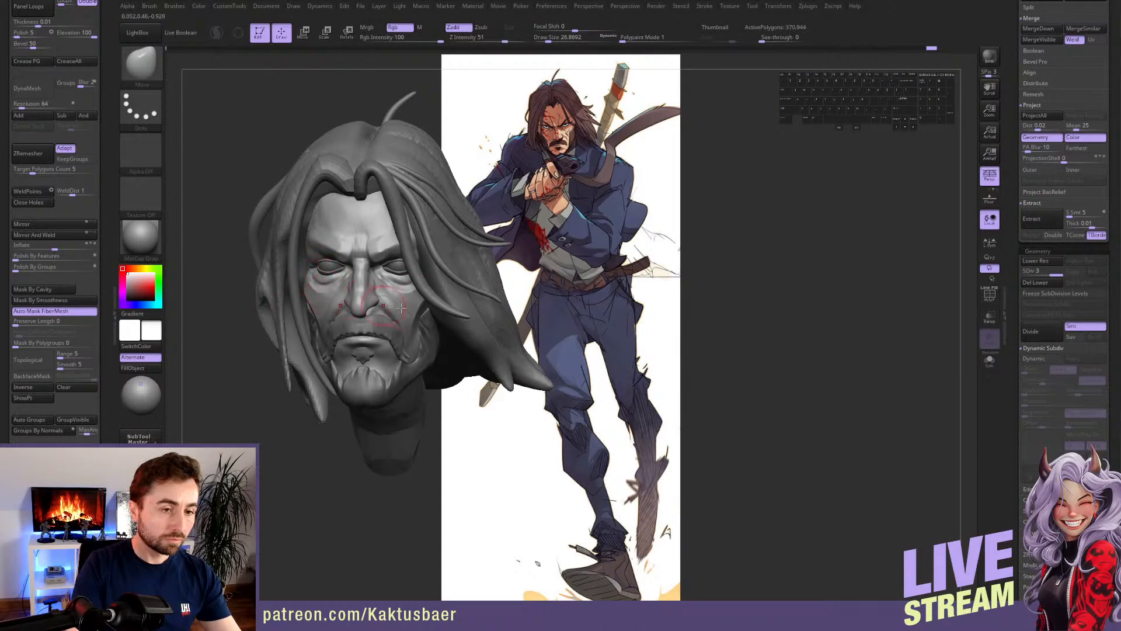
{"action": "mouse_move", "coordinate": [411, 327]}
{"action": "right_mouse_down", "text": "alt"}
{"action": "mouse_move", "coordinate": [414, 298]}
{"action": "mouse_move", "coordinate": [419, 316]}
{"action": "right_mouse_up", "text": "alt"}
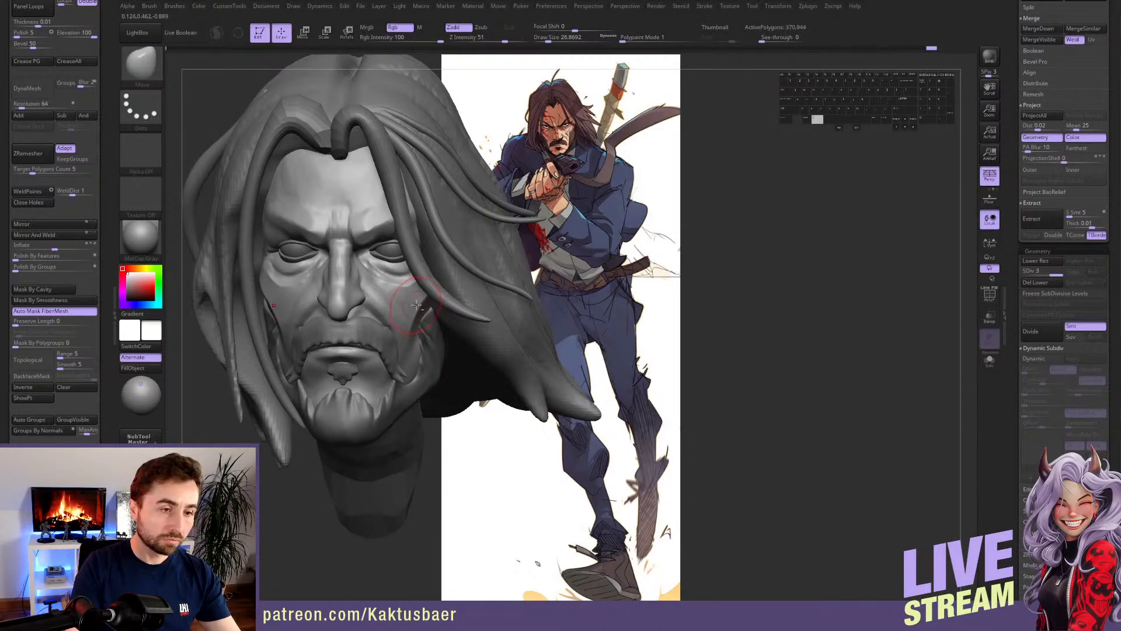
{"action": "left_click_drag", "start_coordinate": [381, 307], "coordinate": [386, 301]}
- Solo the head to smooth the hard edge across the cheekbone, and bring the other subtools back
{"action": "key", "text": "alt+s"}
{"action": "mouse_move", "coordinate": [411, 320]}
{"action": "right_mouse_down", "text": "alt"}
{"action": "mouse_move", "coordinate": [431, 305]}
{"action": "mouse_move", "coordinate": [409, 300]}
{"action": "right_mouse_up", "text": "alt"}
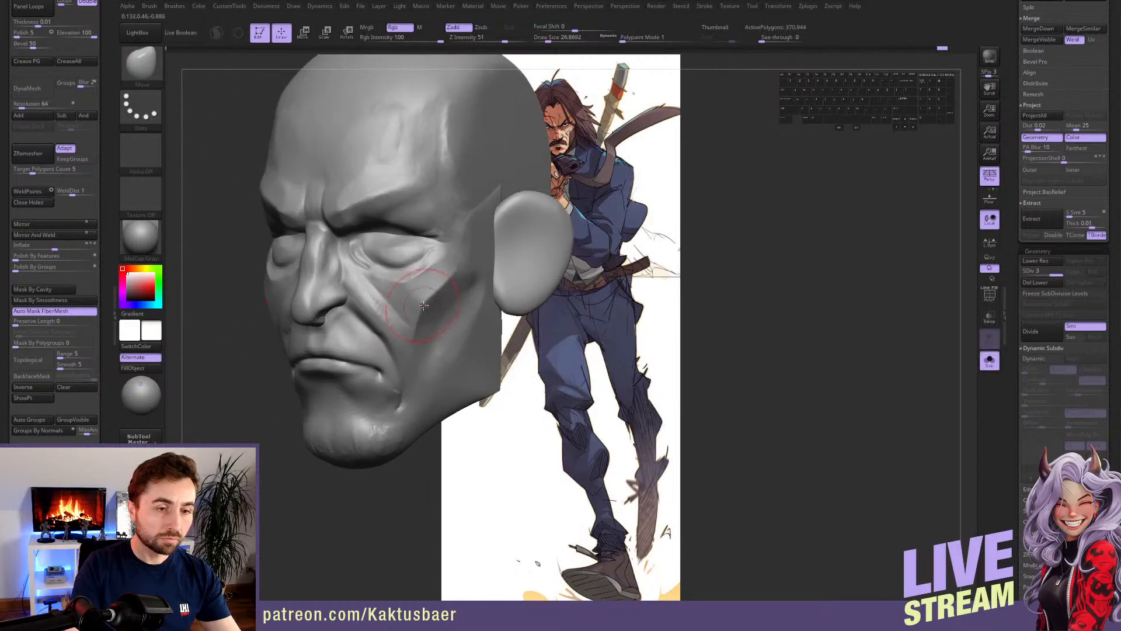
{"action": "mouse_move", "coordinate": [429, 278]}
{"action": "left_mouse_down", "text": "shift"}
{"action": "mouse_move", "coordinate": [449, 275]}
{"action": "mouse_move", "coordinate": [421, 329]}
{"action": "mouse_move", "coordinate": [409, 327]}
{"action": "left_mouse_up", "text": "shift"}
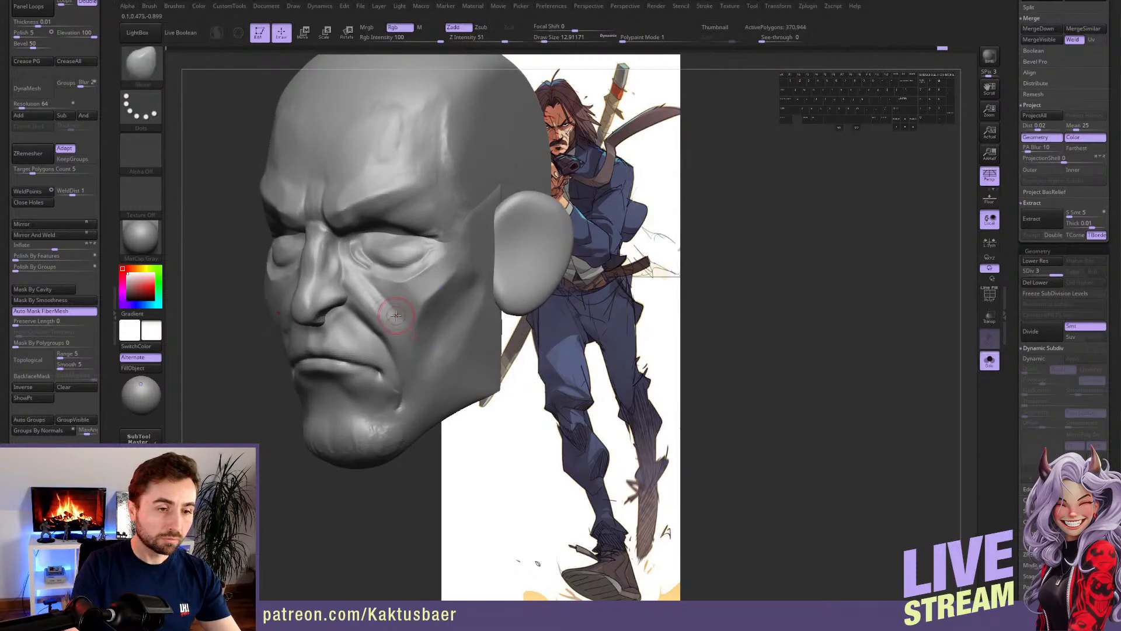
{"action": "key", "text": "alt+s"}
{"action": "mouse_move", "coordinate": [392, 309]}
{"action": "right_mouse_down"}
{"action": "mouse_move", "coordinate": [409, 325]}
{"action": "mouse_move", "coordinate": [413, 310]}
{"action": "right_mouse_up"}
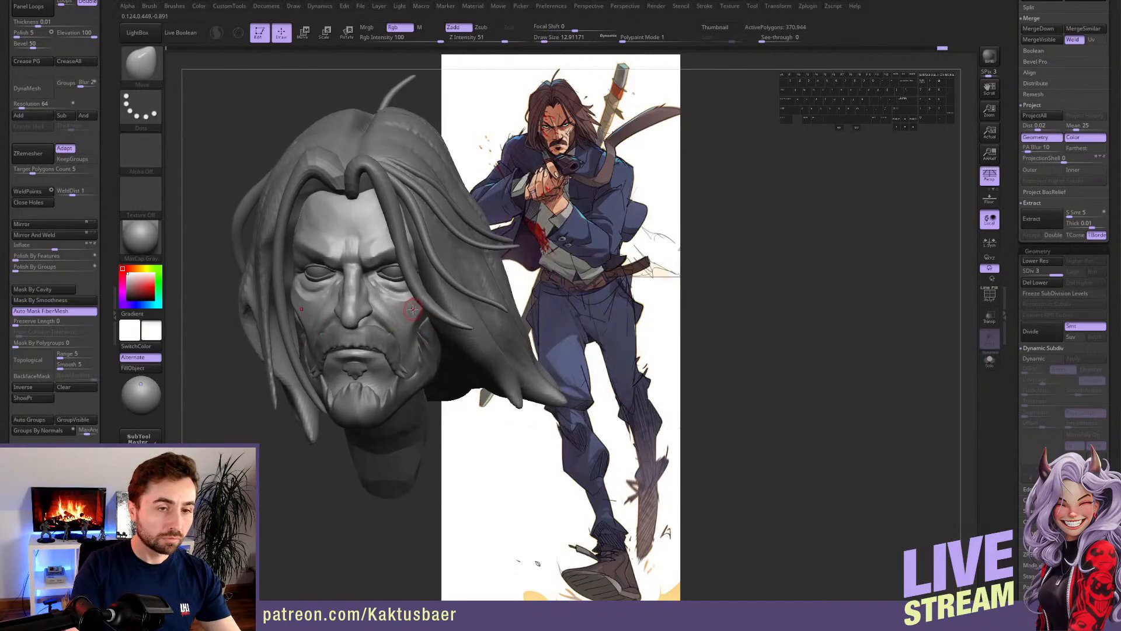
- Select the moustache and reshape its outline around the mouth corners with the Move brush
{"action": "left_click", "coordinate": [382, 342], "text": "alt"}
{"action": "right_click_drag", "start_coordinate": [382, 342], "coordinate": [393, 357], "text": "alt"}
{"action": "key", "text": "s"}
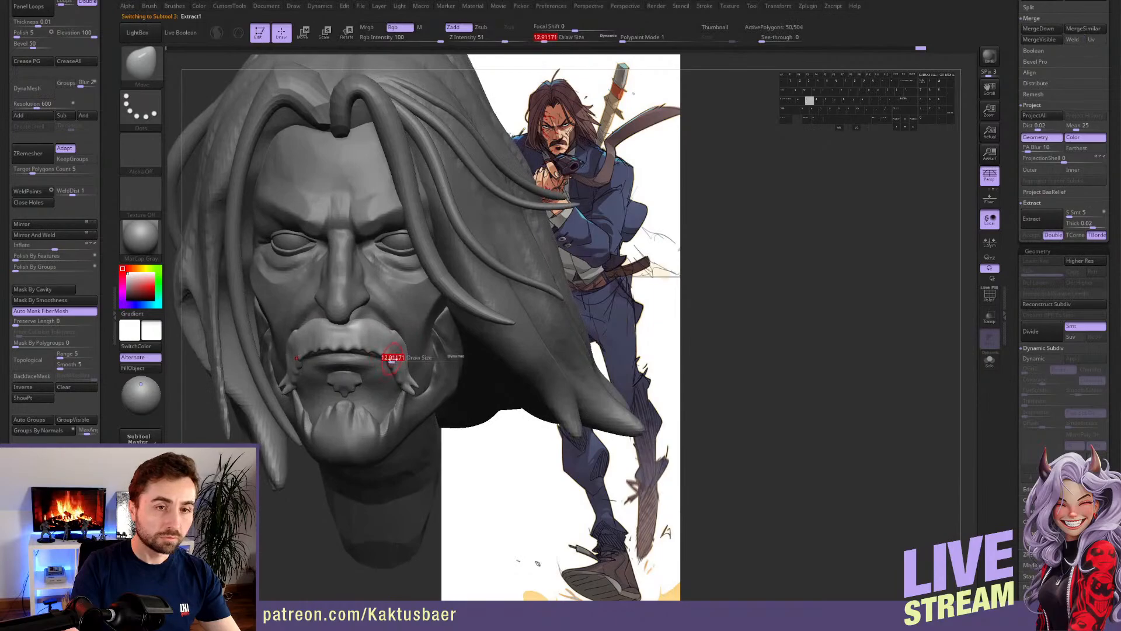
{"action": "left_click_drag", "start_coordinate": [392, 361], "coordinate": [396, 360]}
{"action": "mouse_move", "coordinate": [432, 368]}
{"action": "right_mouse_down"}
{"action": "mouse_move", "coordinate": [396, 368]}
{"action": "mouse_move", "coordinate": [355, 336]}
{"action": "mouse_move", "coordinate": [474, 268]}
{"action": "right_mouse_up"}
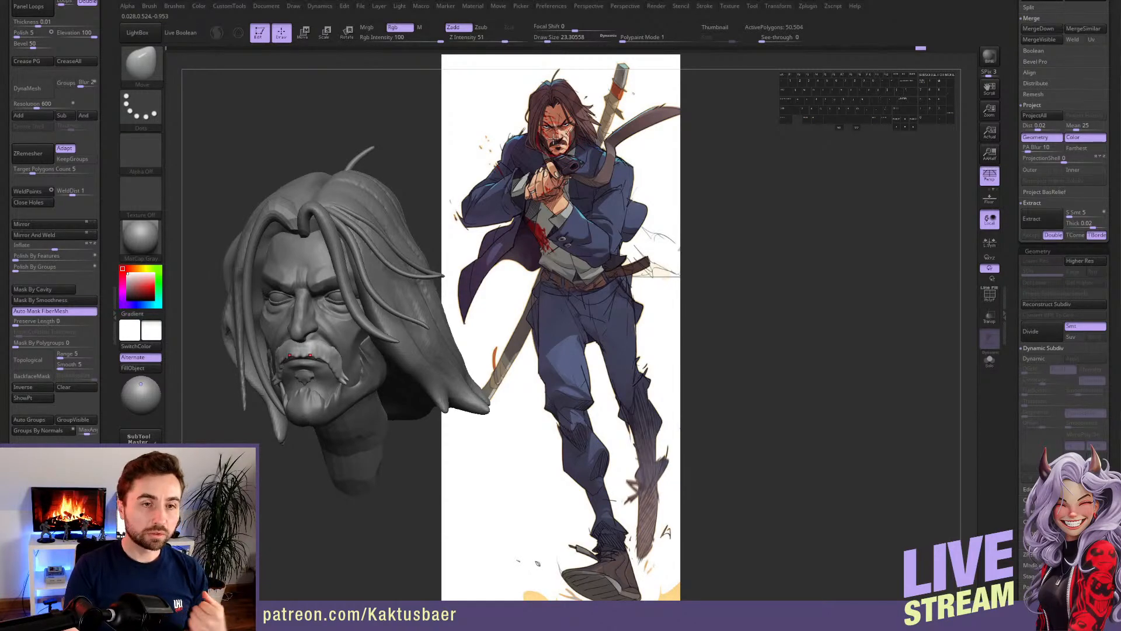
{"action": "mouse_move", "coordinate": [368, 336]}
{"action": "right_mouse_down"}
{"action": "mouse_move", "coordinate": [426, 299]}
{"action": "mouse_move", "coordinate": [391, 307]}
{"action": "mouse_move", "coordinate": [408, 311]}
{"action": "right_mouse_up"}
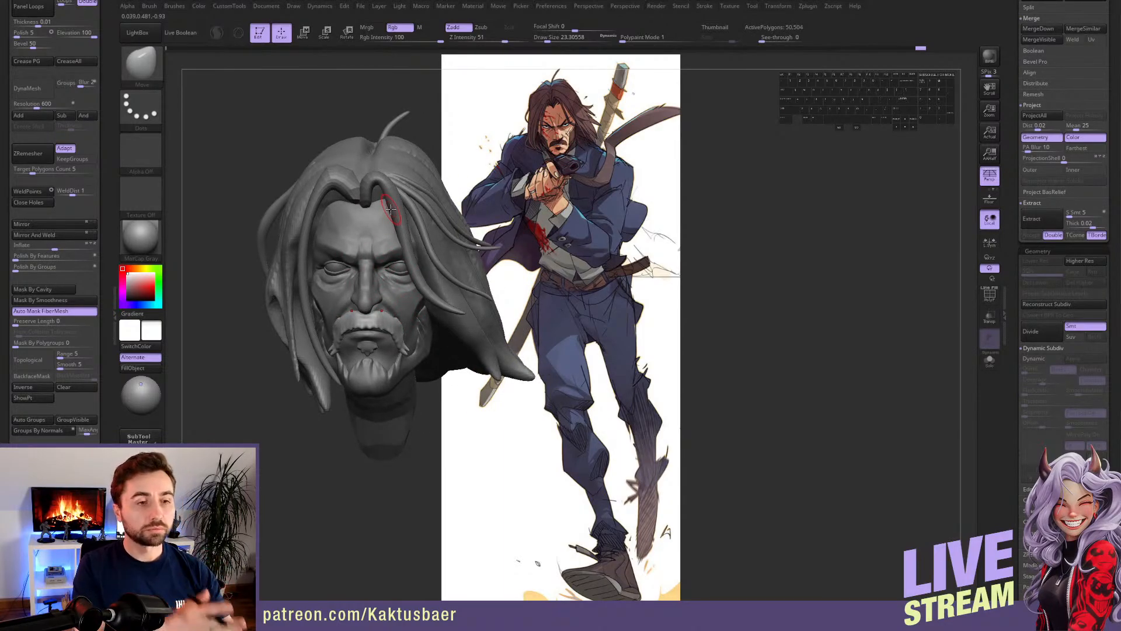
- Select the loose front hair strands and subdivide them twice, up to subdivision level 3
{"action": "left_click", "coordinate": [380, 191], "text": "alt"}
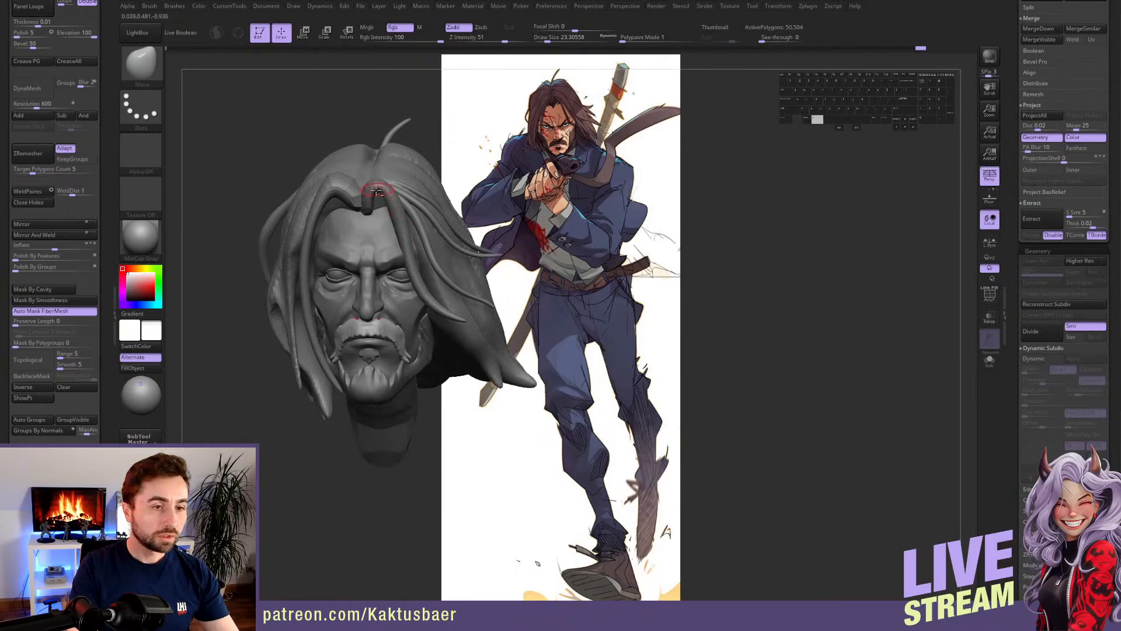
{"action": "left_click", "coordinate": [368, 207], "text": "alt"}
{"action": "right_click_drag", "start_coordinate": [368, 208], "coordinate": [438, 196], "text": "alt"}
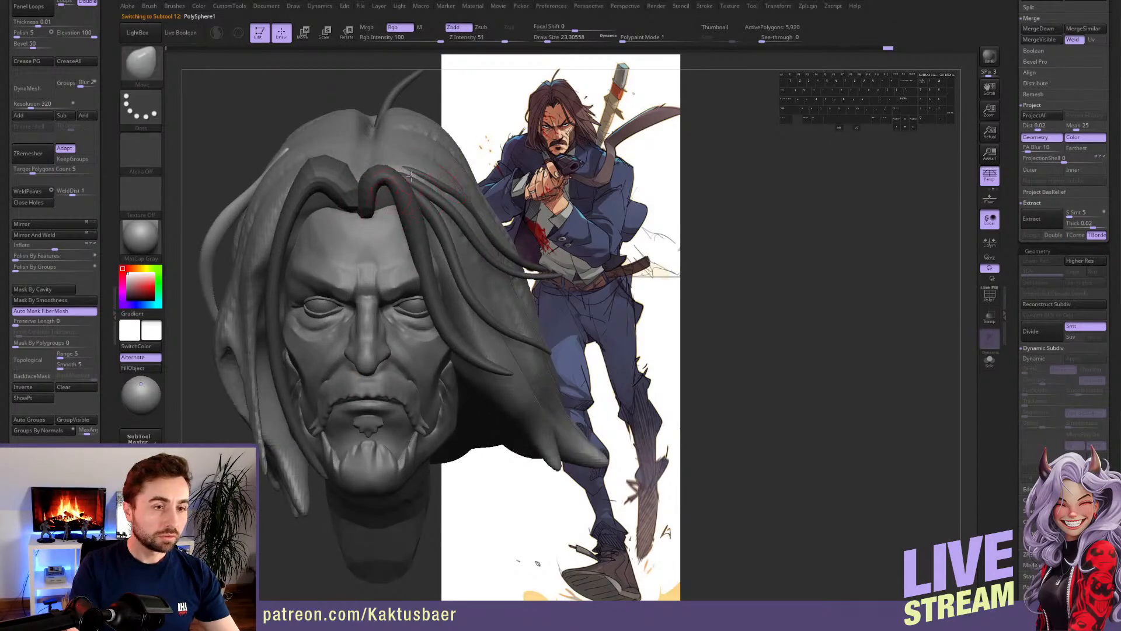
{"action": "left_click", "coordinate": [91, 388]}
{"action": "right_click_drag", "start_coordinate": [405, 363], "coordinate": [223, 384], "text": "alt"}
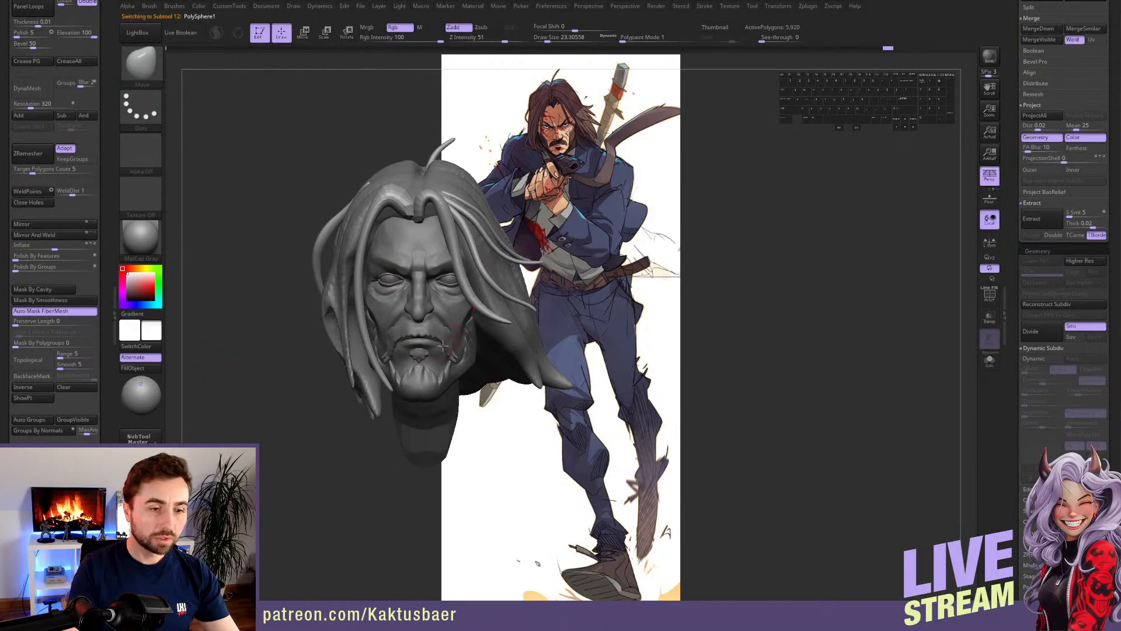
{"action": "right_click_drag", "start_coordinate": [443, 346], "coordinate": [437, 364], "text": "alt"}
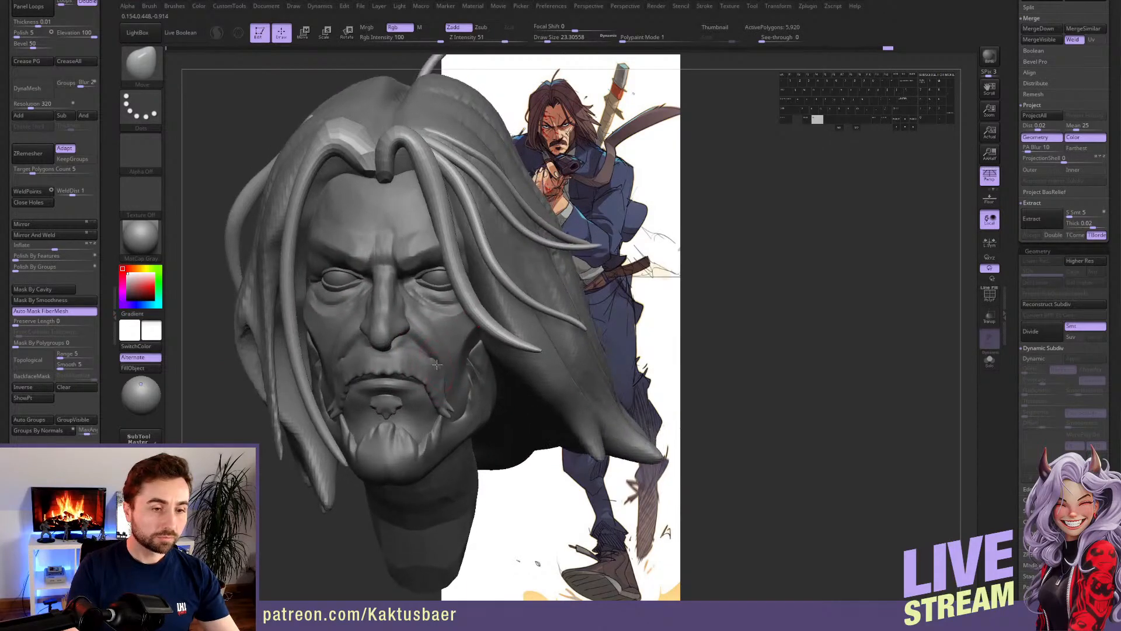
{"action": "key", "text": "ctrl+d"}
{"action": "right_click_drag", "start_coordinate": [445, 254], "coordinate": [444, 266], "text": "alt"}
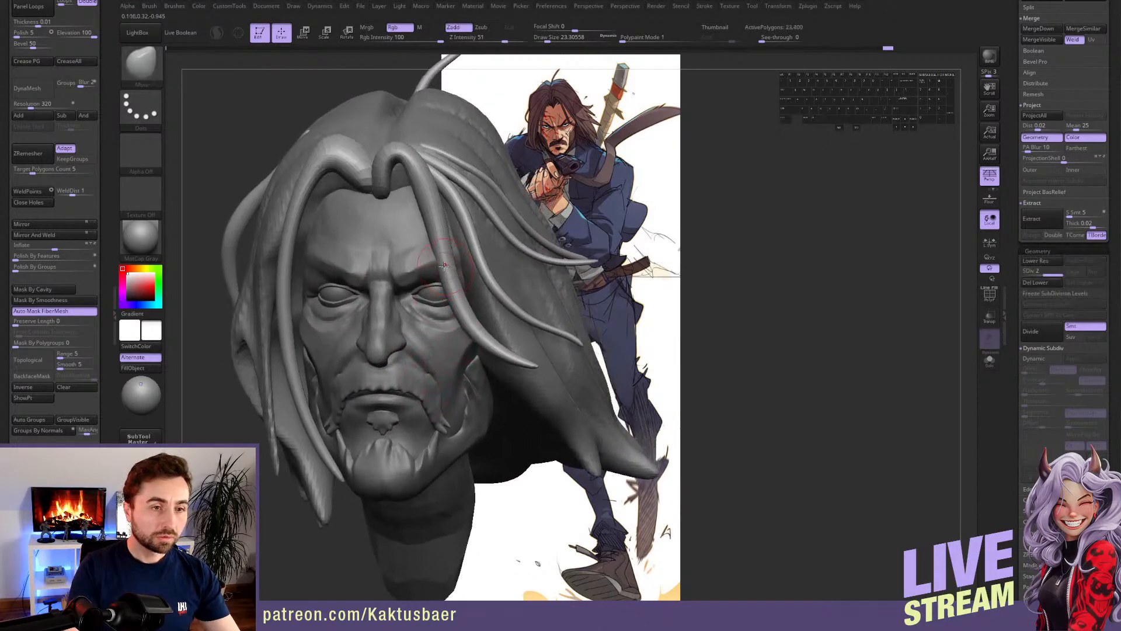
{"action": "right_click_drag", "start_coordinate": [382, 188], "coordinate": [391, 170]}
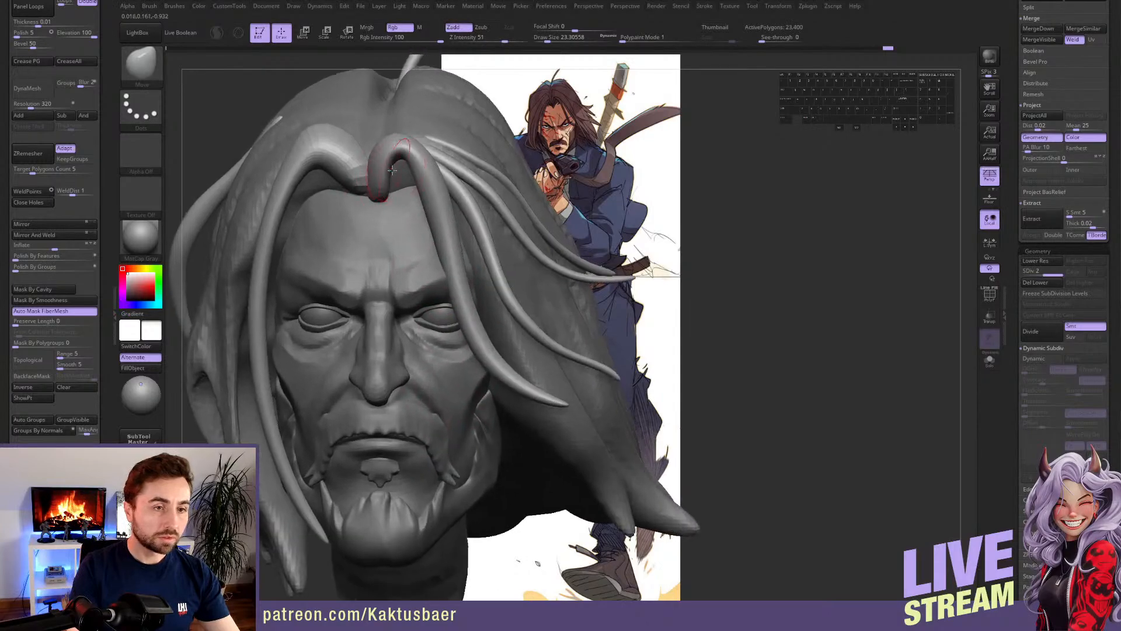
{"action": "key", "text": "ctrl+d"}
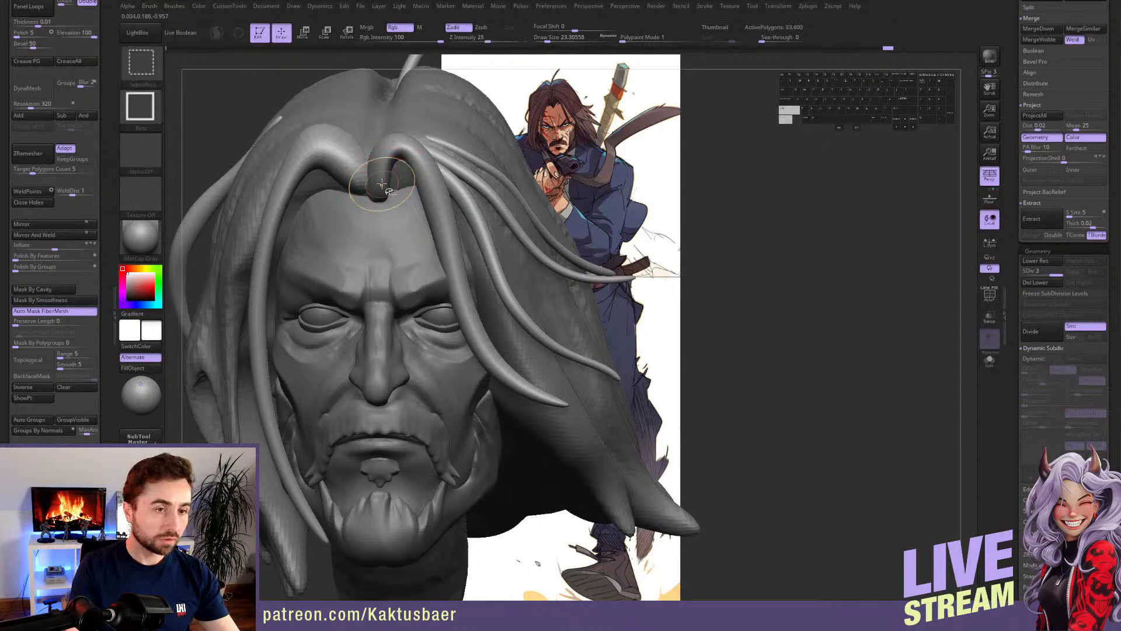
- Isolate the curled strand above the forehead and shape the root of its curl with the DamStandard and ClayBuildup brushes
{"action": "left_click", "coordinate": [382, 187], "text": "ctrl+shift"}
{"action": "right_click_drag", "start_coordinate": [383, 187], "coordinate": [375, 180], "text": "alt"}
{"action": "key", "text": "b"}
{"action": "key", "text": "d"}
{"action": "key", "text": "s"}
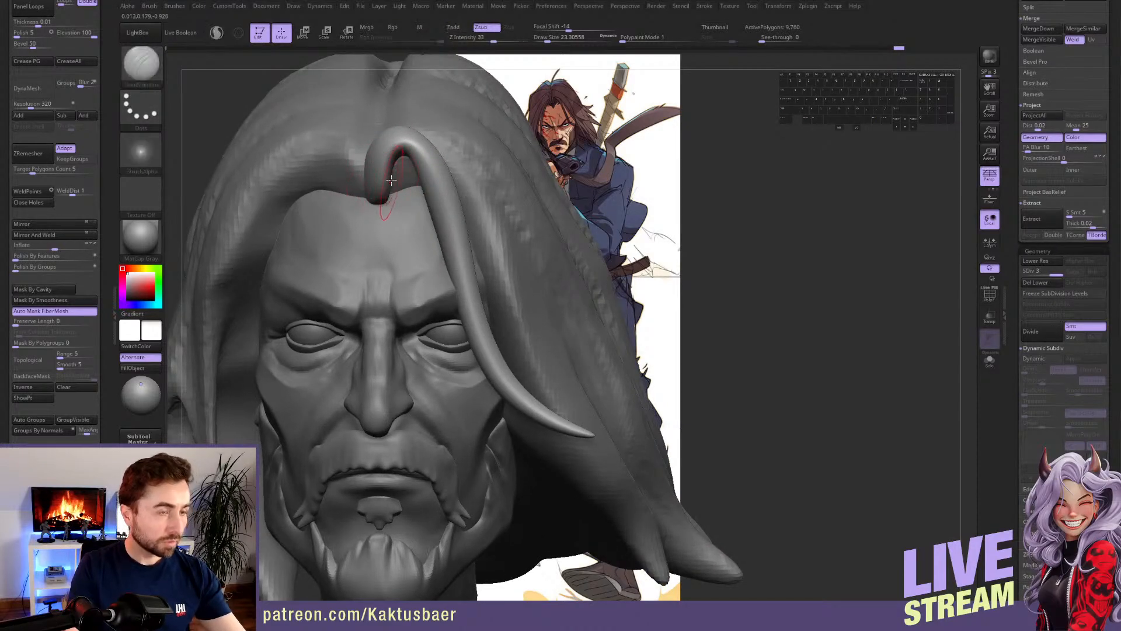
{"action": "key", "text": "s"}
{"action": "key", "text": "b"}
{"action": "key", "text": "c"}
{"action": "key", "text": "b"}
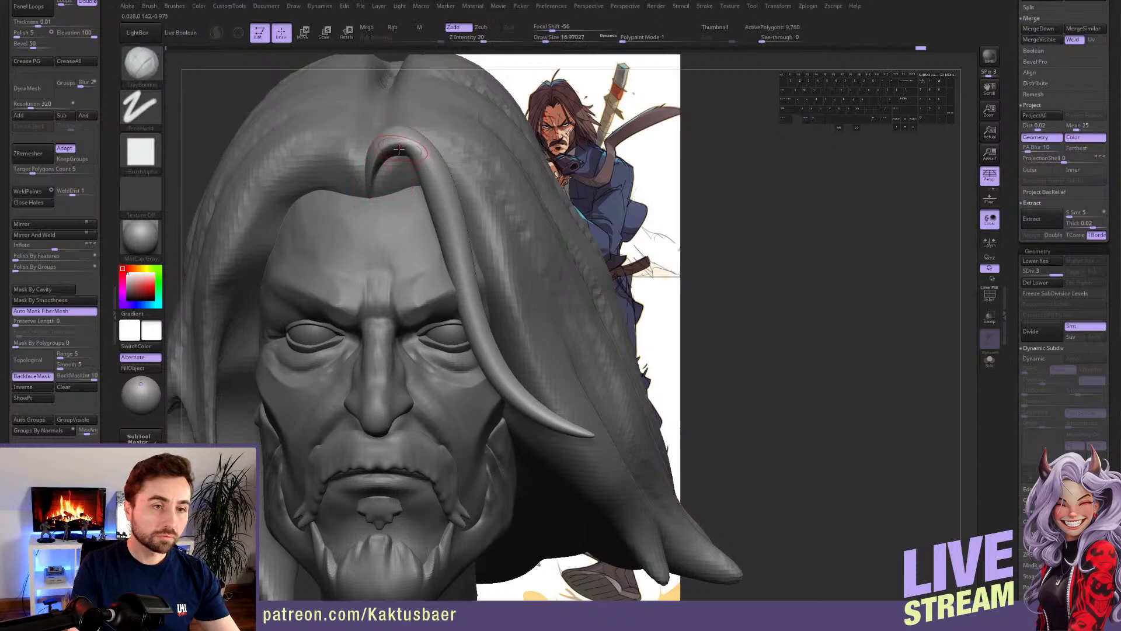
- Reshape the curled strand's root and bend at the hairline with the Move brush, varying the brush size
{"action": "key", "text": "b"}
{"action": "key", "text": "m"}
{"action": "key", "text": "v"}
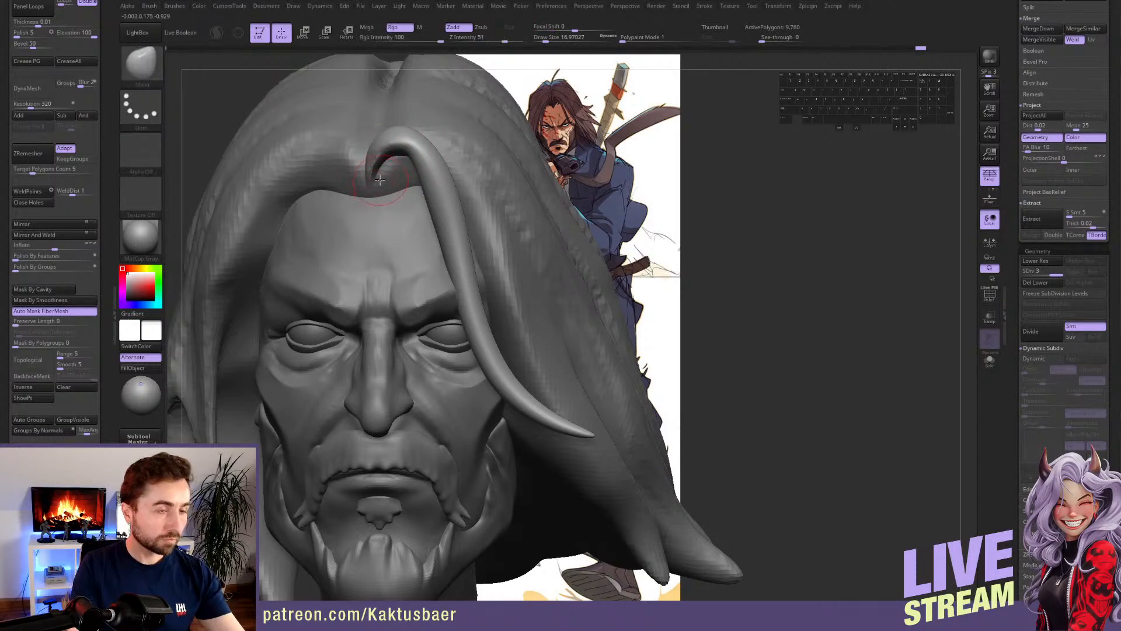
{"action": "key", "text": "s"}
{"action": "left_click_drag", "start_coordinate": [382, 185], "coordinate": [364, 186], "text": "alt"}
{"action": "key", "text": "s"}
{"action": "left_click_drag", "start_coordinate": [371, 177], "coordinate": [379, 165]}
{"action": "right_click_drag", "start_coordinate": [381, 166], "coordinate": [402, 165]}
{"action": "key", "text": "s"}
{"action": "left_click_drag", "start_coordinate": [401, 165], "coordinate": [395, 166]}
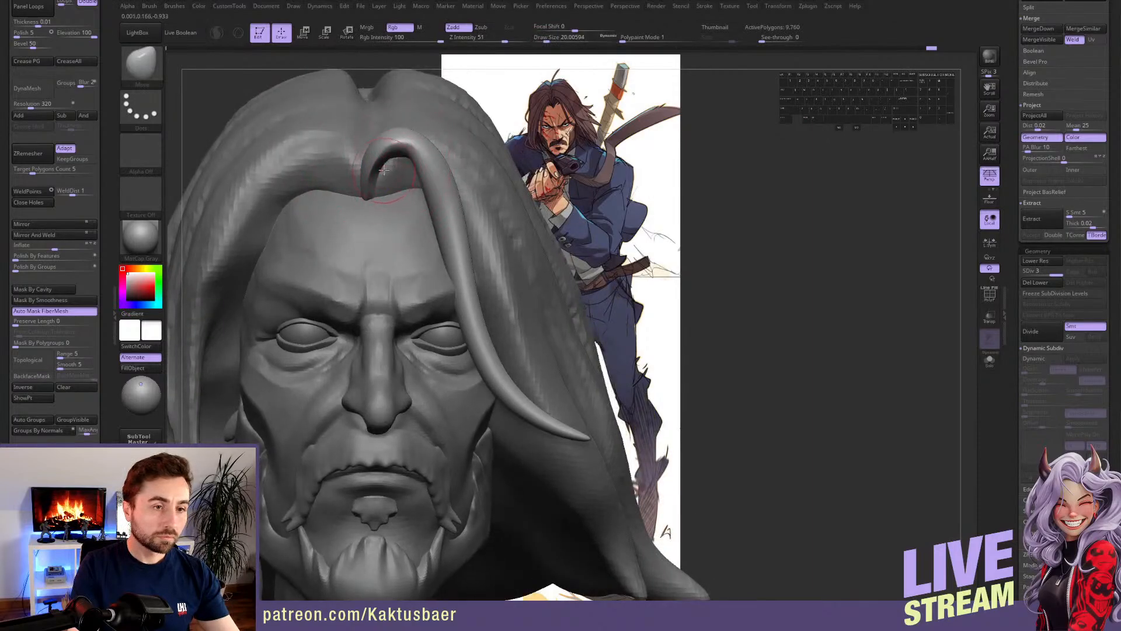
- Refine the inside of the curl near the hairline with the ClayBuildup, TrimDynamic and Move brushes, smoothing its surface
{"action": "key", "text": "b"}
{"action": "key", "text": "c"}
{"action": "key", "text": "b"}
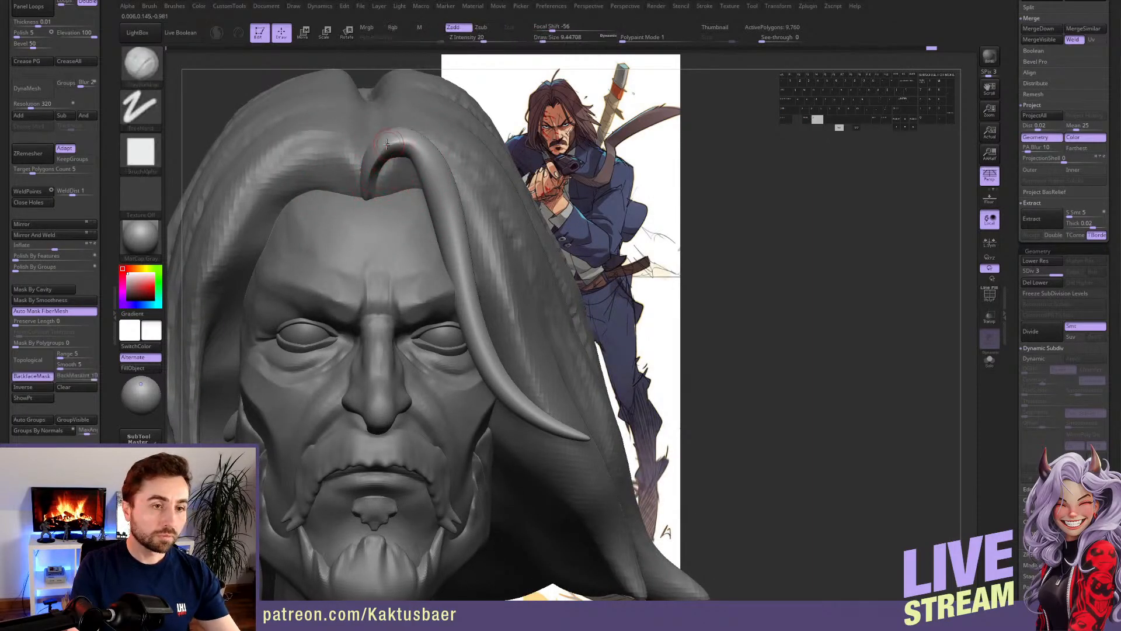
{"action": "mouse_move", "coordinate": [375, 156]}
{"action": "left_mouse_down", "text": "shift"}
{"action": "mouse_move", "coordinate": [368, 177]}
{"action": "mouse_move", "coordinate": [376, 169]}
{"action": "left_mouse_up", "text": "shift"}
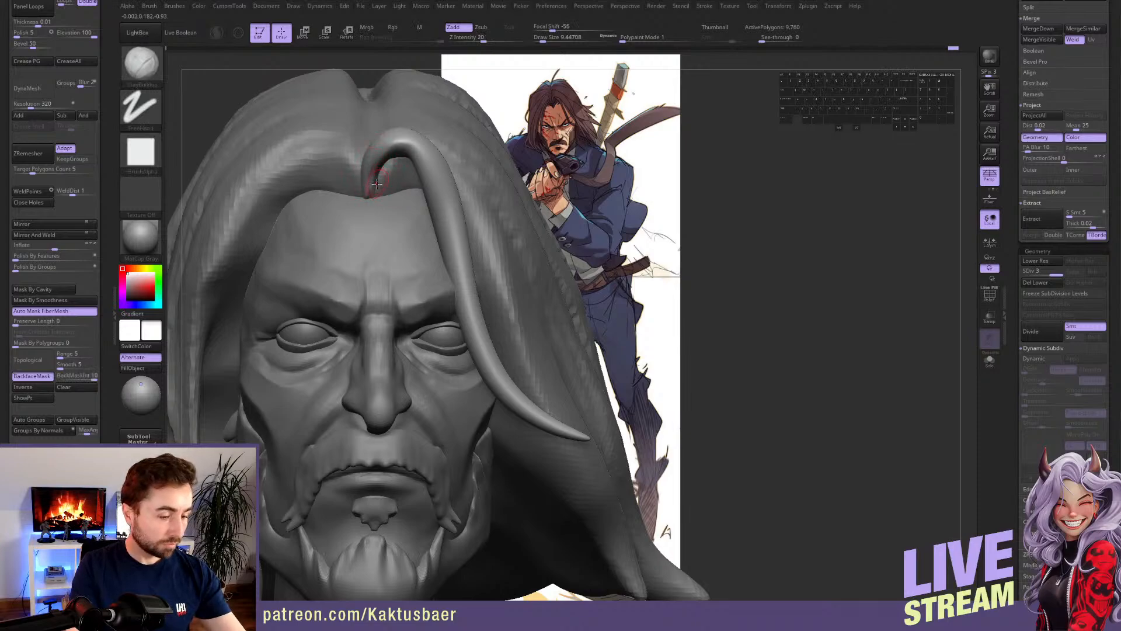
{"action": "key", "text": "6"}
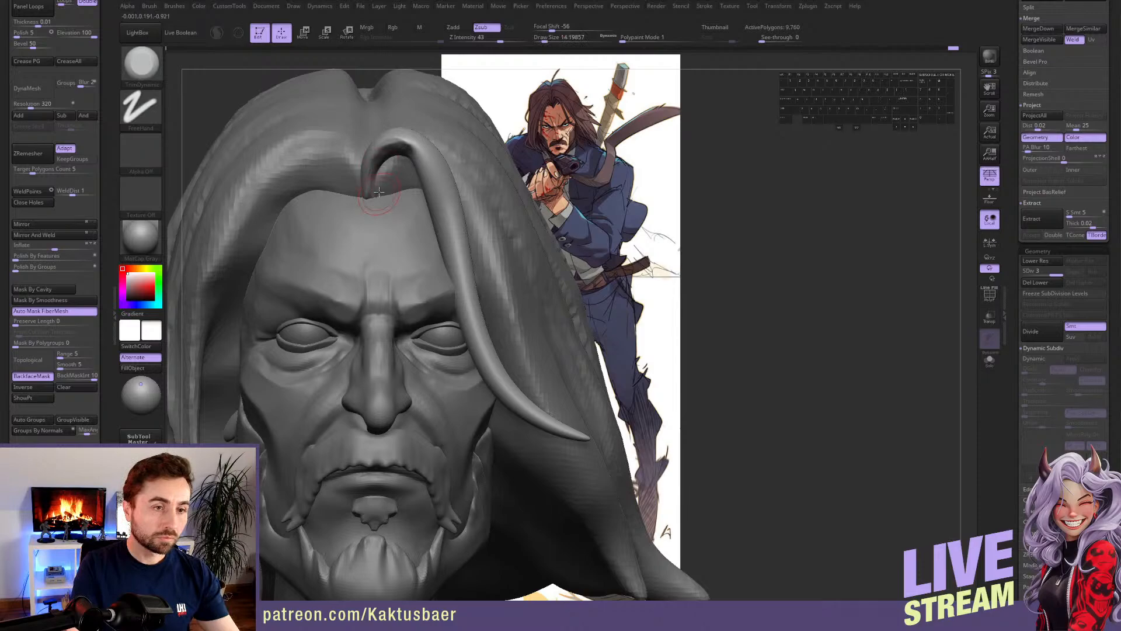
{"action": "key", "text": "1"}
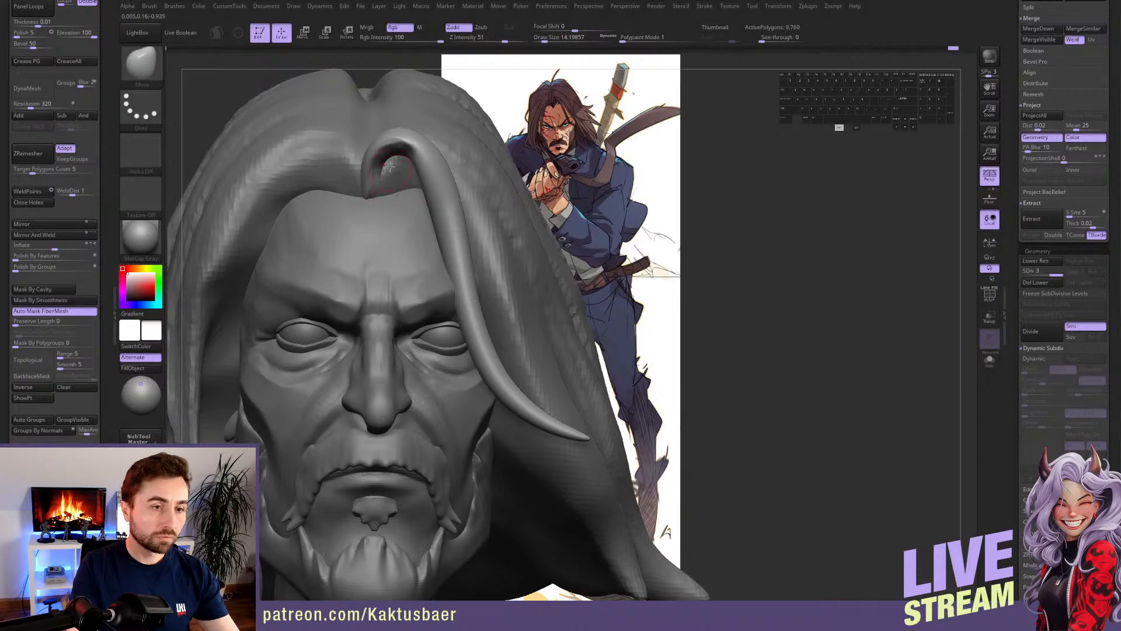
{"action": "left_click_drag", "start_coordinate": [381, 200], "coordinate": [380, 173]}
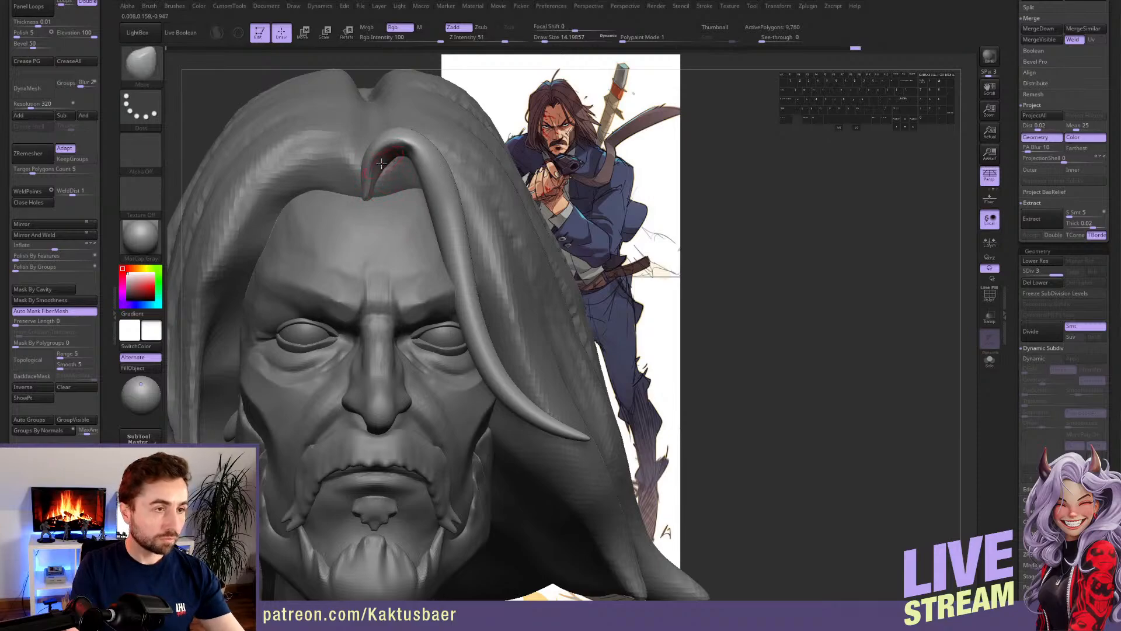
- Raise a crisp ridge over the curl's bend with the inverted DamStandard brush and smooth the curl's inner side
{"action": "key", "text": "6"}
{"action": "key", "text": "shift"}
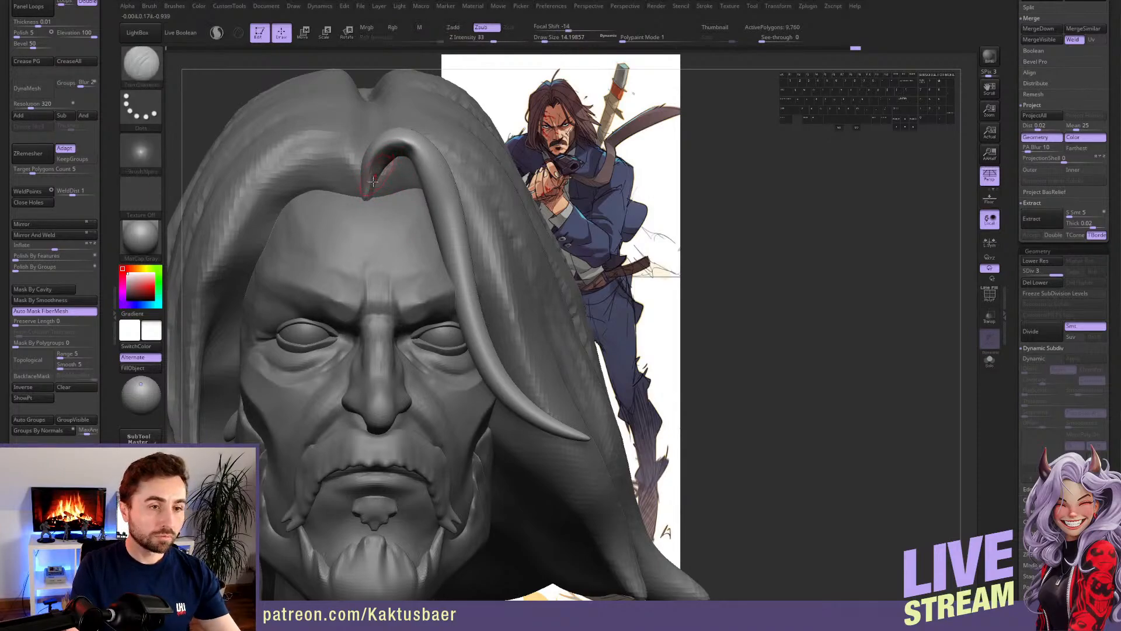
{"action": "left_click_drag", "start_coordinate": [416, 145], "coordinate": [446, 263], "text": "alt"}
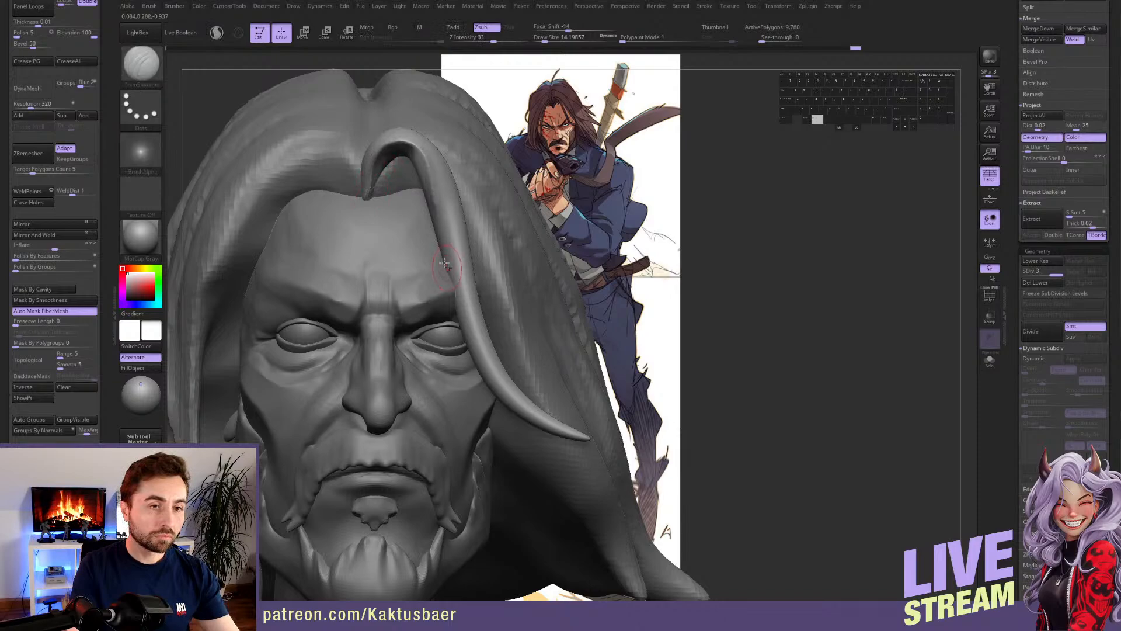
{"action": "key", "text": "ctrl+z"}
{"action": "right_click_drag", "start_coordinate": [389, 152], "coordinate": [375, 152]}
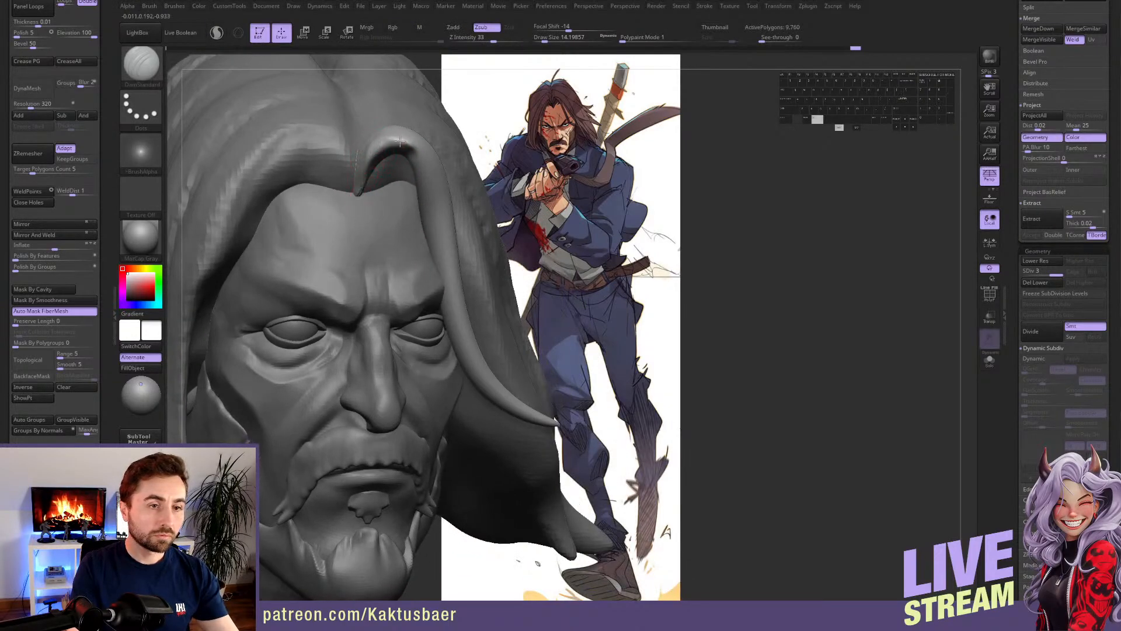
{"action": "left_click_drag", "start_coordinate": [399, 142], "coordinate": [417, 166], "text": "alt"}
{"action": "mouse_move", "coordinate": [419, 197]}
{"action": "right_mouse_down", "text": "alt"}
{"action": "mouse_move", "coordinate": [414, 228]}
{"action": "mouse_move", "coordinate": [398, 192]}
{"action": "right_mouse_up", "text": "alt"}
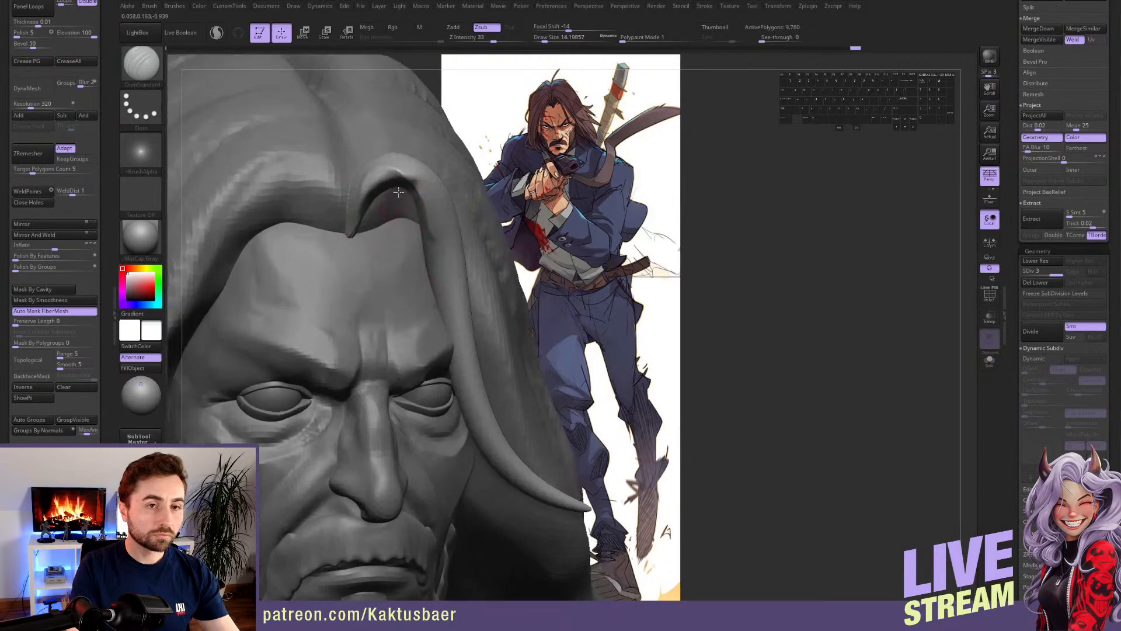
{"action": "left_click_drag", "start_coordinate": [398, 192], "coordinate": [413, 180], "text": "shift"}
{"action": "right_click_drag", "start_coordinate": [413, 180], "coordinate": [374, 204]}
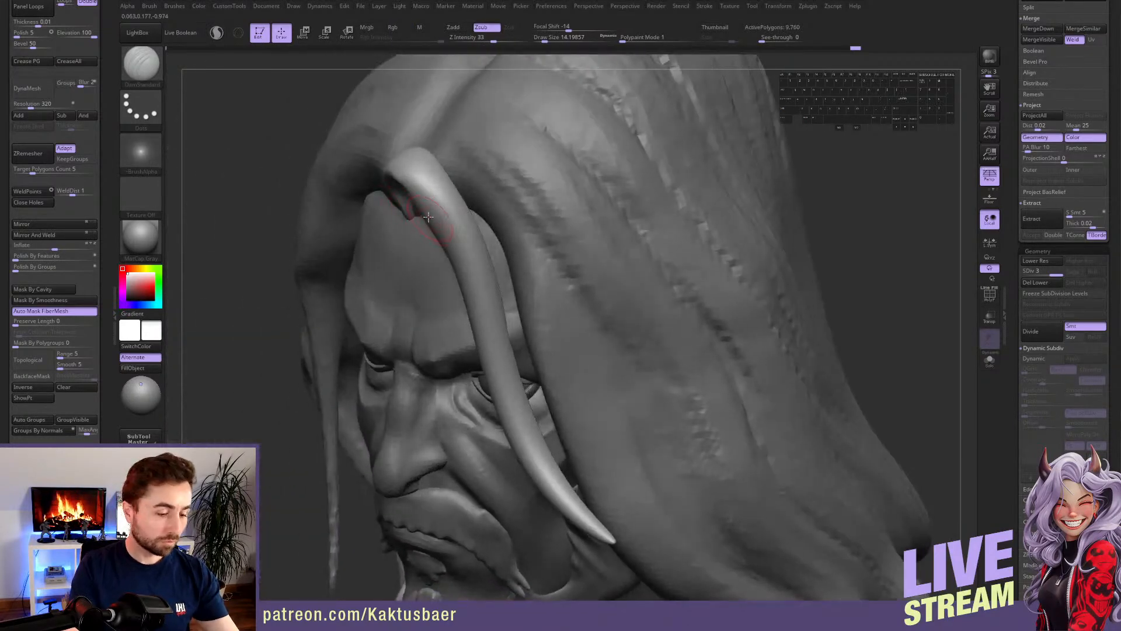
- Flatten the outer face of the curled strand around its bend with the TrimDynamic brush at a draw size of about 20
{"action": "key", "text": "b"}
{"action": "left_click", "coordinate": [449, 284]}
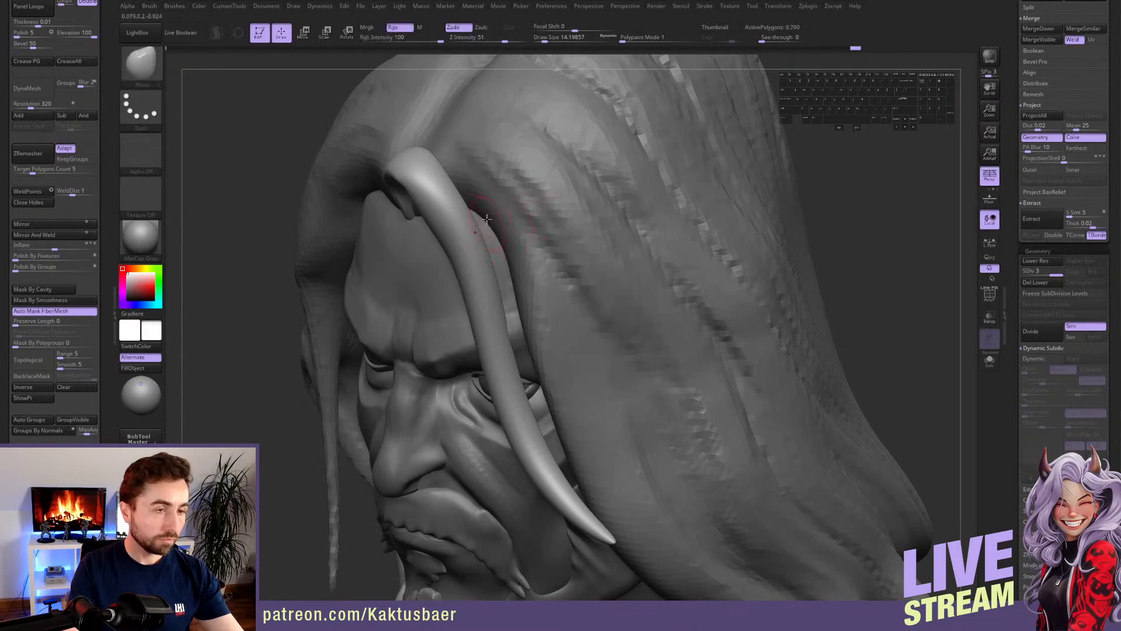
{"action": "right_click_drag", "start_coordinate": [486, 219], "coordinate": [459, 199]}
{"action": "key", "text": "b"}
{"action": "key", "text": "t"}
{"action": "key", "text": "d"}
{"action": "key", "text": "s"}
{"action": "mouse_move", "coordinate": [459, 163]}
{"action": "left_mouse_down"}
{"action": "mouse_move", "coordinate": [439, 161]}
{"action": "mouse_move", "coordinate": [443, 194]}
{"action": "left_mouse_up"}
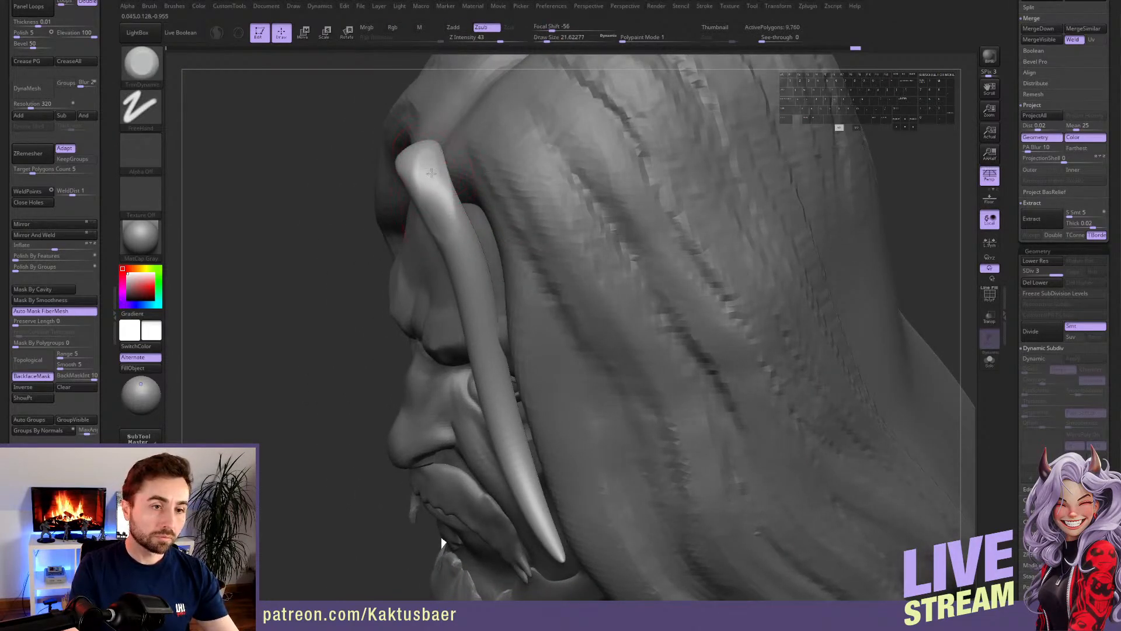
{"action": "mouse_move", "coordinate": [437, 194]}
{"action": "right_mouse_down"}
{"action": "mouse_move", "coordinate": [462, 210]}
{"action": "mouse_move", "coordinate": [445, 245]}
{"action": "right_mouse_up"}
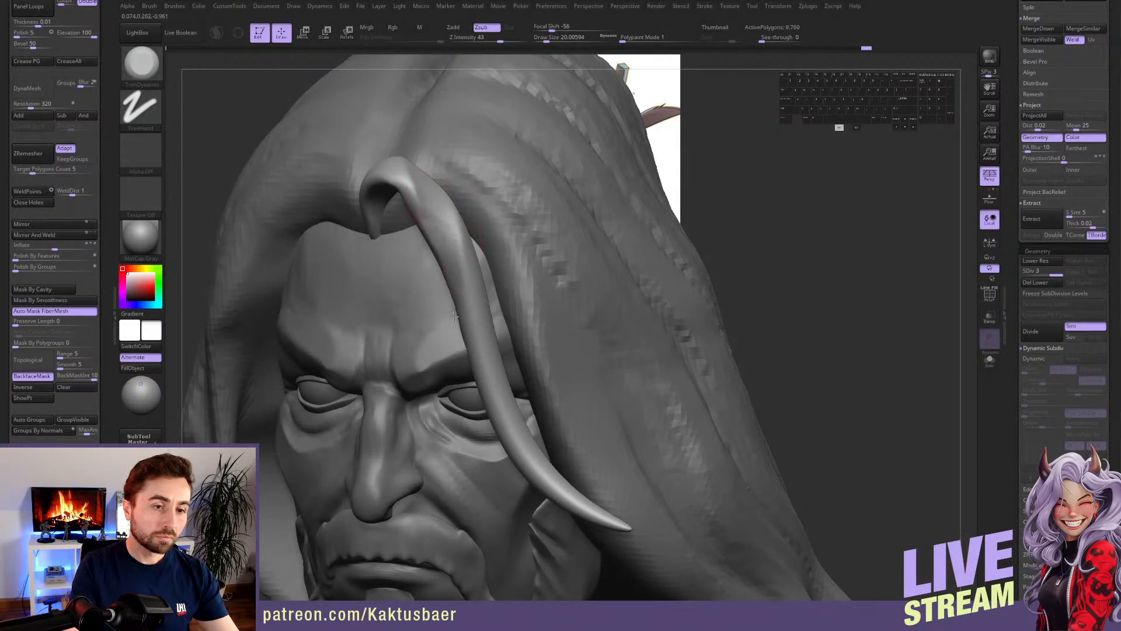
{"action": "right_click_drag", "start_coordinate": [453, 317], "coordinate": [438, 237]}
{"action": "left_click_drag", "start_coordinate": [438, 236], "coordinate": [439, 283]}
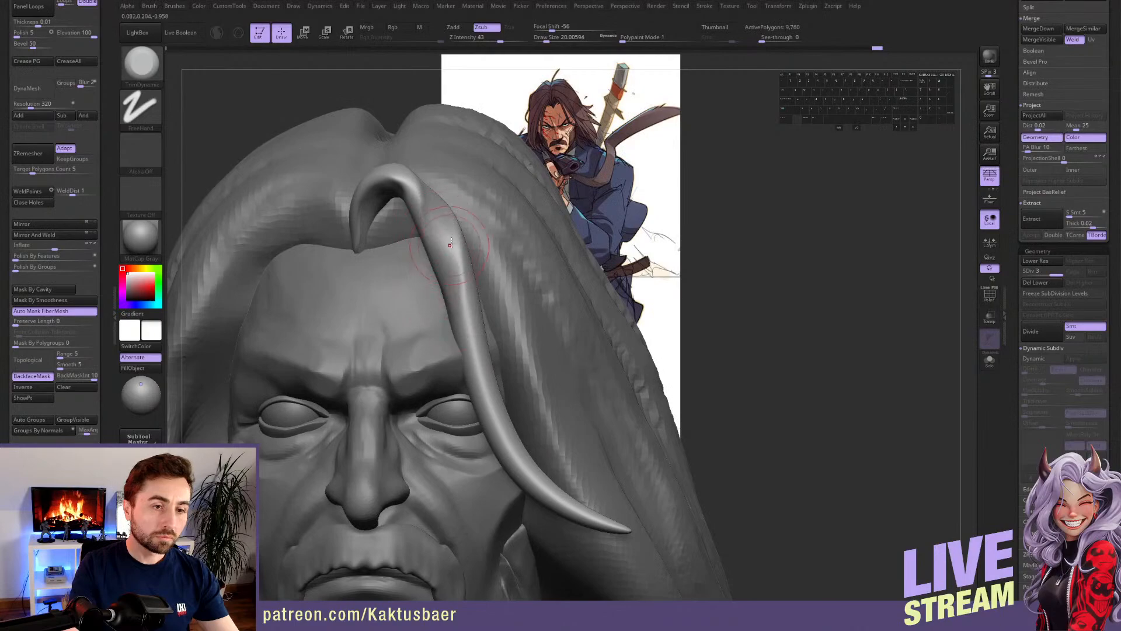
- Build up the strand's surface just below the bend with the ClayBuildup brush and smooth the transition
{"action": "mouse_move", "coordinate": [445, 232]}
{"action": "right_mouse_down"}
{"action": "mouse_move", "coordinate": [432, 242]}
{"action": "mouse_move", "coordinate": [473, 237]}
{"action": "mouse_move", "coordinate": [433, 201]}
{"action": "right_mouse_up"}
{"action": "key", "text": "4"}
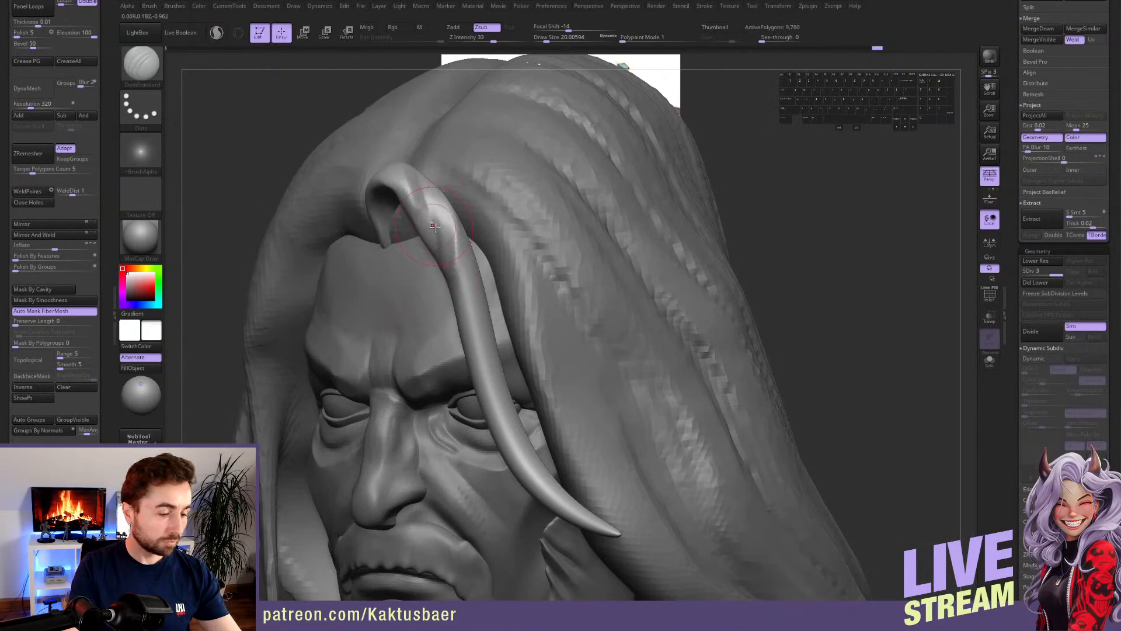
{"action": "key", "text": "3"}
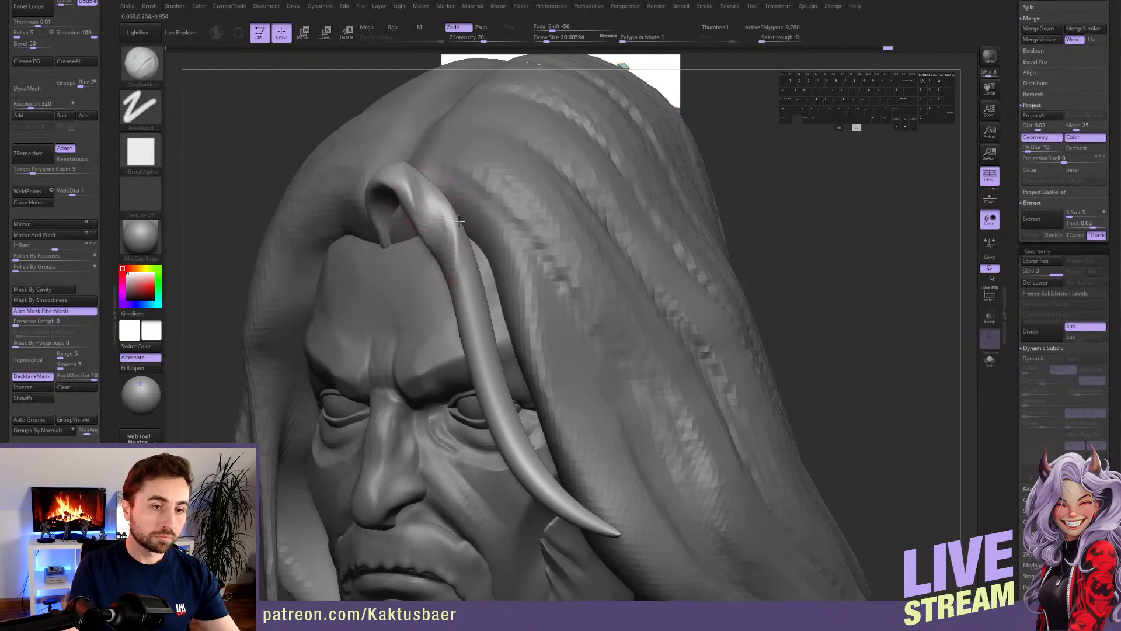
{"action": "right_click_drag", "start_coordinate": [459, 221], "coordinate": [485, 234]}
{"action": "left_click_drag", "start_coordinate": [438, 255], "coordinate": [453, 346], "text": "alt"}
{"action": "mouse_move", "coordinate": [451, 281]}
{"action": "right_mouse_down"}
{"action": "mouse_move", "coordinate": [434, 263]}
{"action": "mouse_move", "coordinate": [448, 285]}
{"action": "right_mouse_up"}
{"action": "key", "text": "shift"}
{"action": "left_click_drag", "start_coordinate": [452, 298], "coordinate": [450, 290], "text": "shift"}
{"action": "left_click_drag", "start_coordinate": [442, 274], "coordinate": [457, 297]}
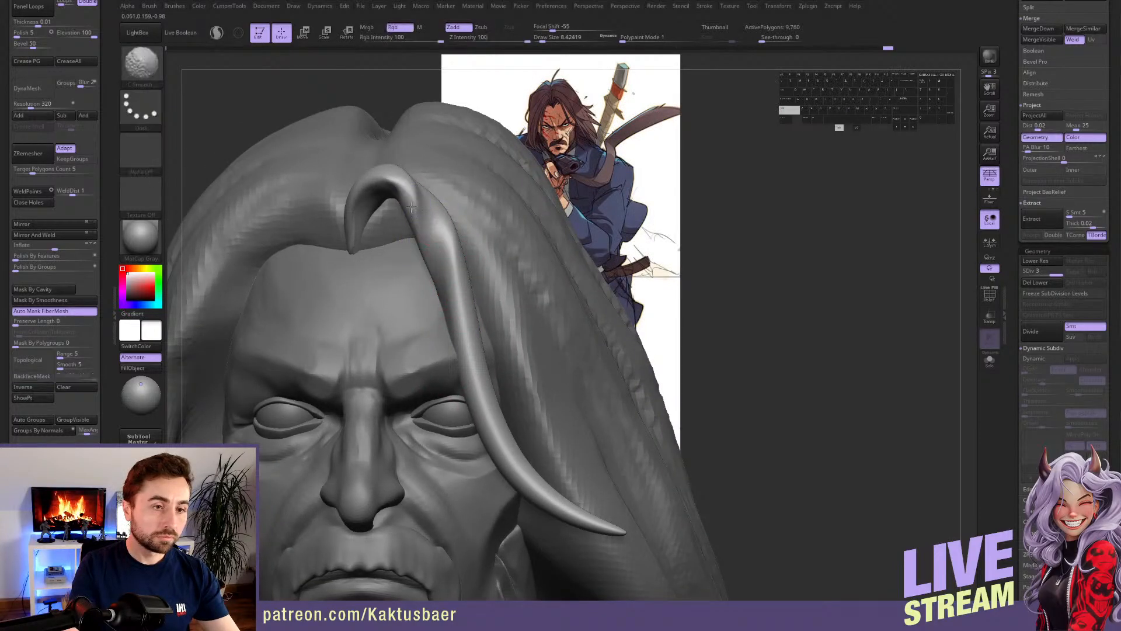
- Fill the underside of the curl near its root with the ClayBuildup brush and smooth its inner side
{"action": "left_click_drag", "start_coordinate": [411, 208], "coordinate": [376, 206], "text": "shift"}
{"action": "right_click_drag", "start_coordinate": [375, 206], "coordinate": [388, 202]}
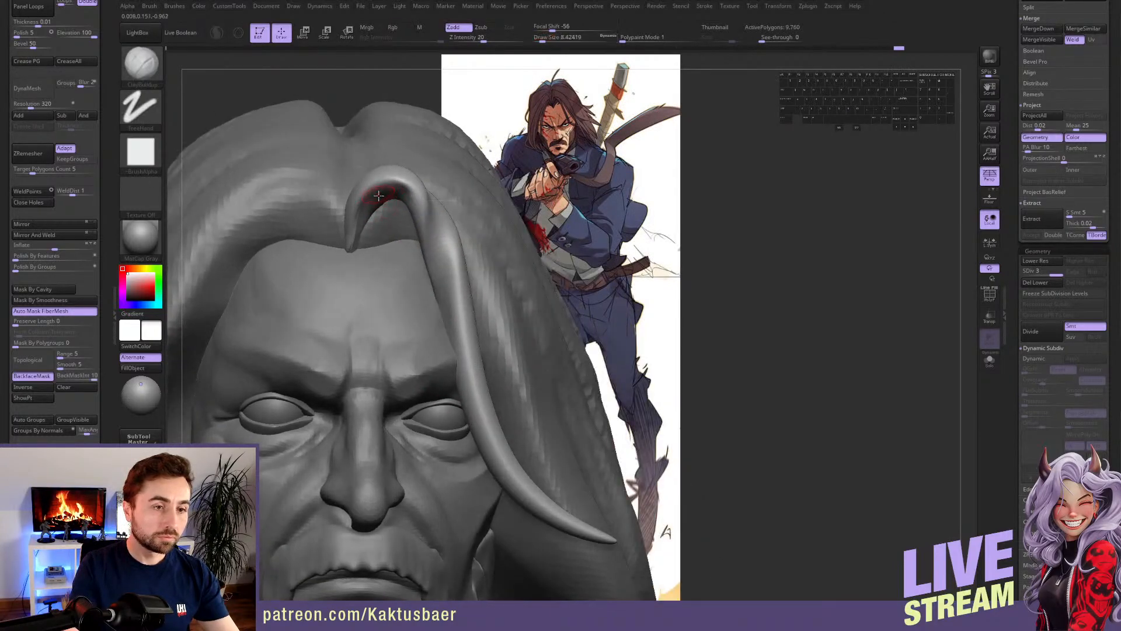
{"action": "key", "text": "shift"}
{"action": "mouse_move", "coordinate": [393, 190]}
{"action": "left_mouse_down", "text": "shift"}
{"action": "mouse_move", "coordinate": [423, 228]}
{"action": "mouse_move", "coordinate": [406, 178]}
{"action": "mouse_move", "coordinate": [361, 196]}
{"action": "mouse_move", "coordinate": [354, 240]}
{"action": "left_mouse_up", "text": "shift"}
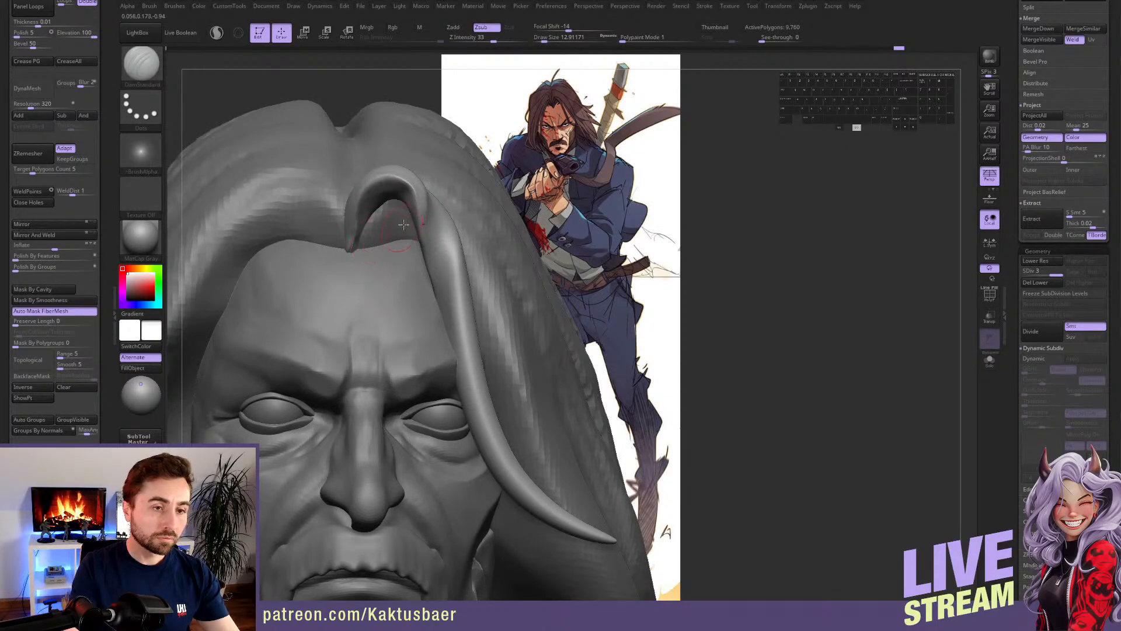
{"action": "right_click_drag", "start_coordinate": [403, 224], "coordinate": [430, 228]}
{"action": "key", "text": "shift"}
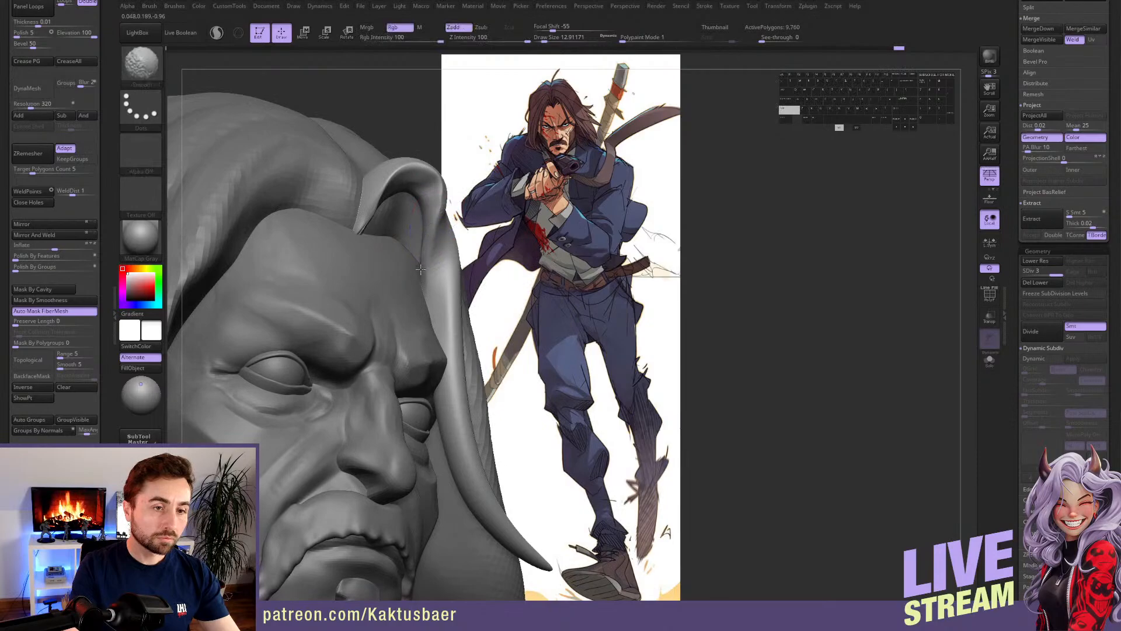
{"action": "mouse_move", "coordinate": [412, 219]}
{"action": "right_mouse_down"}
{"action": "mouse_move", "coordinate": [372, 221]}
{"action": "mouse_move", "coordinate": [436, 249]}
{"action": "right_mouse_up"}
{"action": "key", "text": "ctrl"}
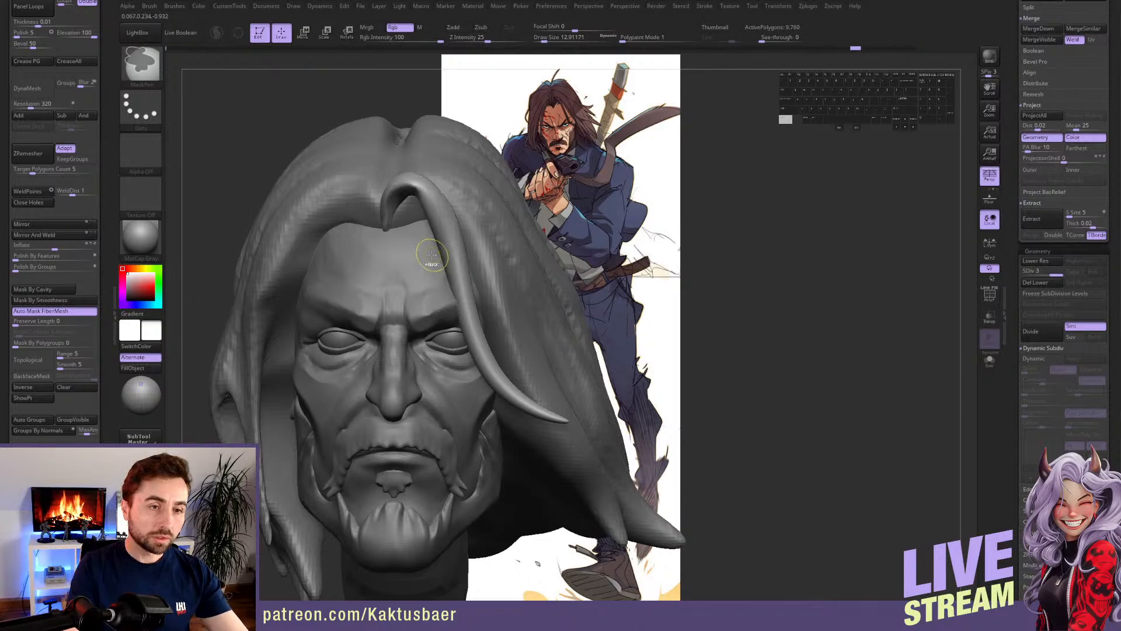
{"action": "right_click_drag", "start_coordinate": [416, 205], "coordinate": [386, 207], "text": "alt"}
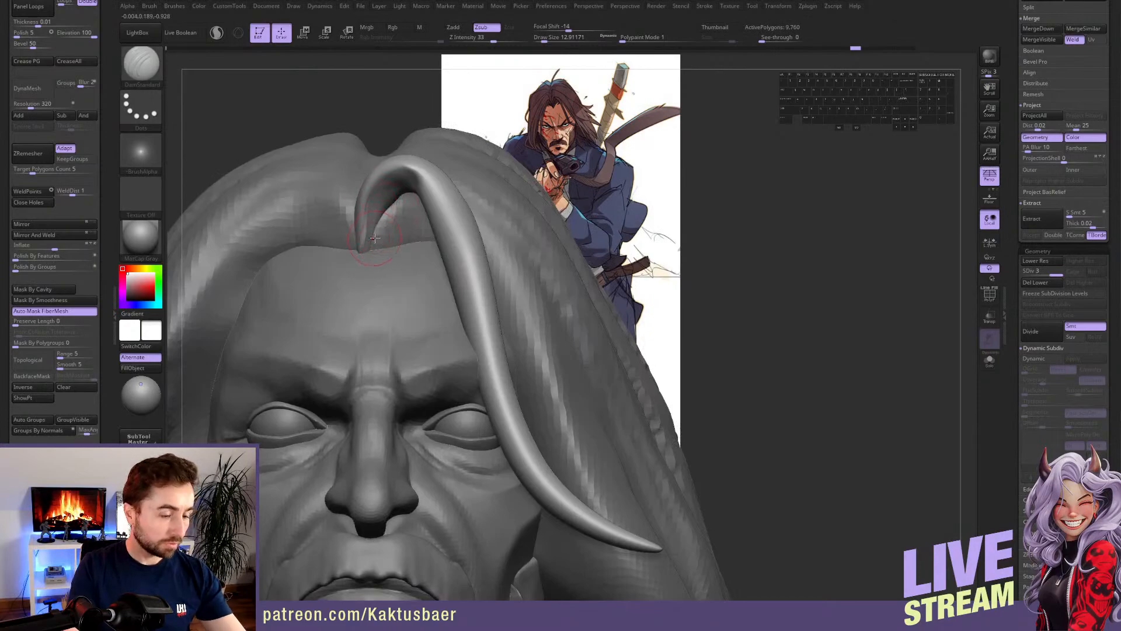
- Plane the short root end of the curl above the forehead with the TrimDynamic brush
{"action": "key", "text": "b"}
{"action": "key", "text": "t"}
{"action": "key", "text": "d"}
{"action": "left_click", "coordinate": [375, 222]}
{"action": "left_click", "coordinate": [381, 248]}
{"action": "left_click_drag", "start_coordinate": [376, 206], "coordinate": [382, 196]}
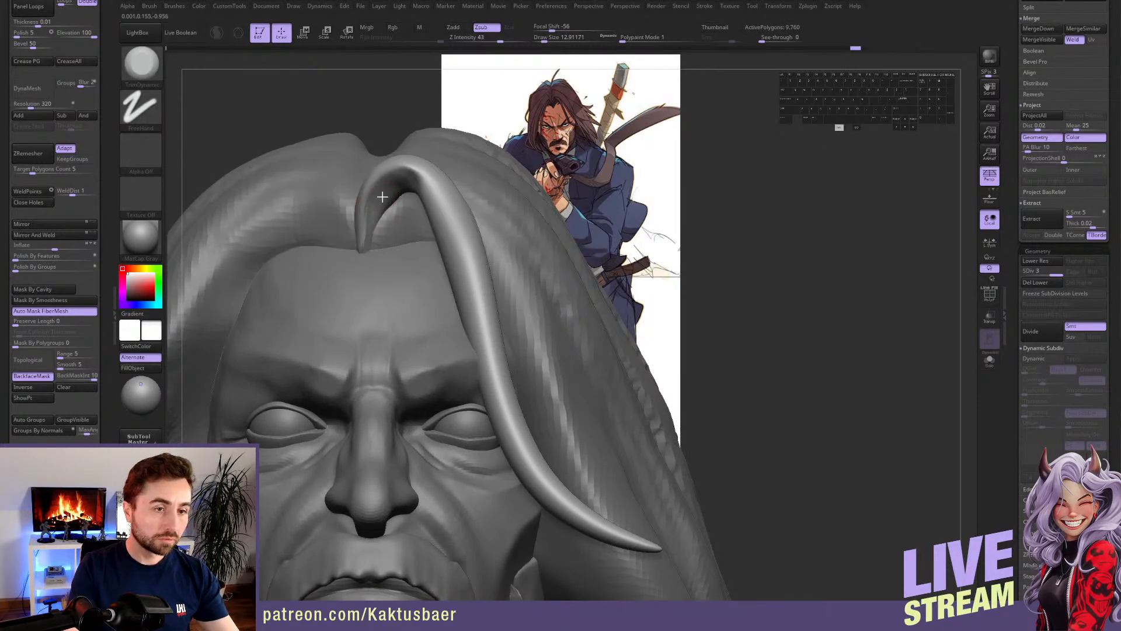
- Flatten the inner face of the strand below the bend with a larger TrimDynamic brush, about 18 in draw size
{"action": "right_click_drag", "start_coordinate": [417, 199], "coordinate": [435, 205]}
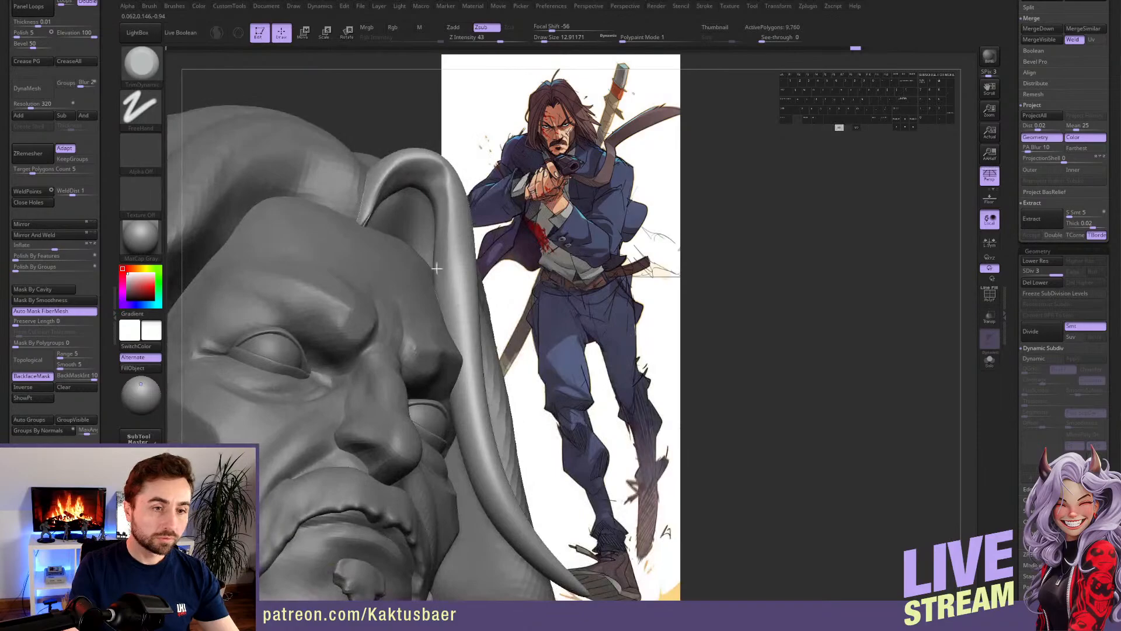
{"action": "key", "text": "s"}
{"action": "left_click_drag", "start_coordinate": [444, 292], "coordinate": [446, 292]}
{"action": "left_click_drag", "start_coordinate": [437, 194], "coordinate": [453, 333]}
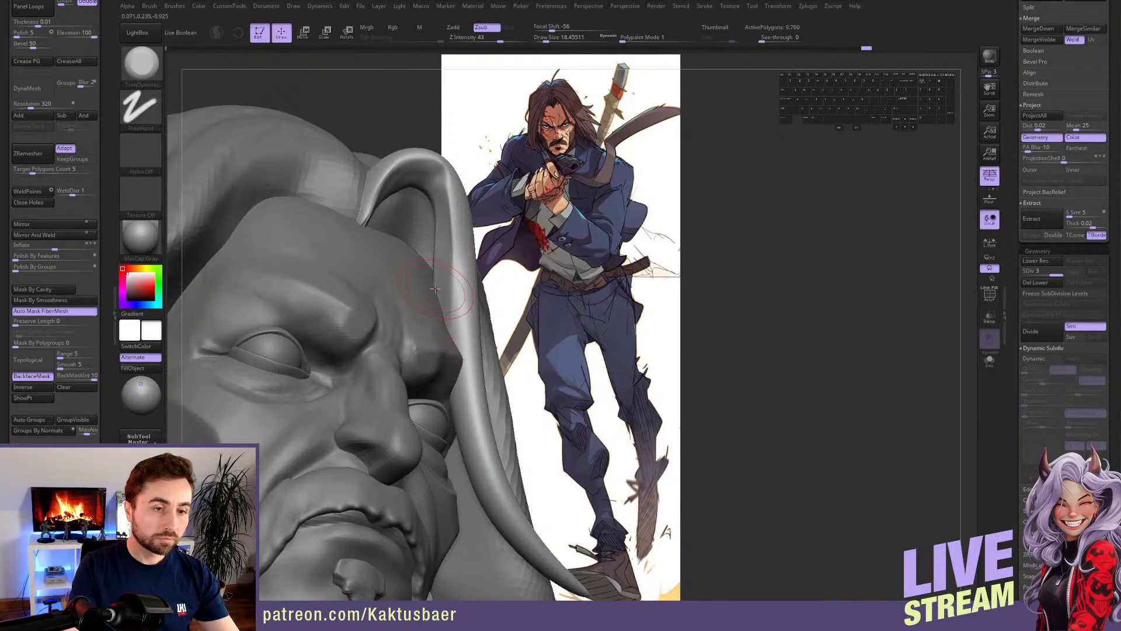
{"action": "key", "text": "shift+s"}
{"action": "left_click_drag", "start_coordinate": [437, 200], "coordinate": [464, 385]}
- Isolate the curled strand and flatten its faces from bend to tip with the TrimDynamic brush at draw size about 27
{"action": "right_click_drag", "start_coordinate": [465, 338], "coordinate": [458, 228], "text": "alt"}
{"action": "key", "text": "s"}
{"action": "left_click_drag", "start_coordinate": [458, 232], "coordinate": [516, 437]}
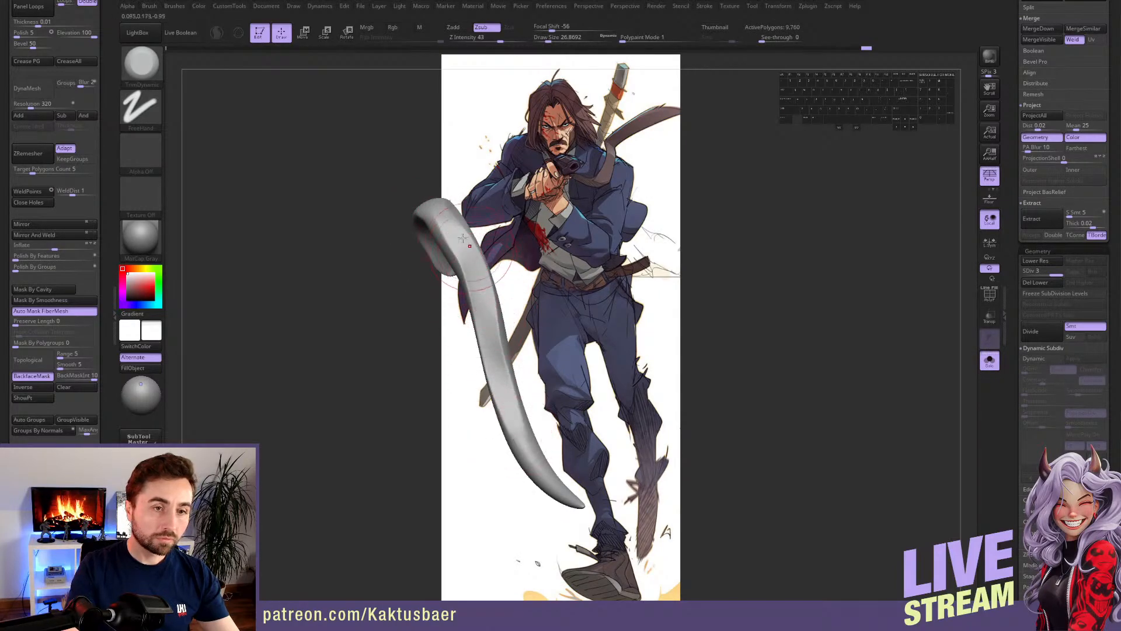
{"action": "mouse_move", "coordinate": [452, 231]}
{"action": "left_mouse_down"}
{"action": "mouse_move", "coordinate": [483, 289]}
{"action": "mouse_move", "coordinate": [539, 494]}
{"action": "left_mouse_up"}
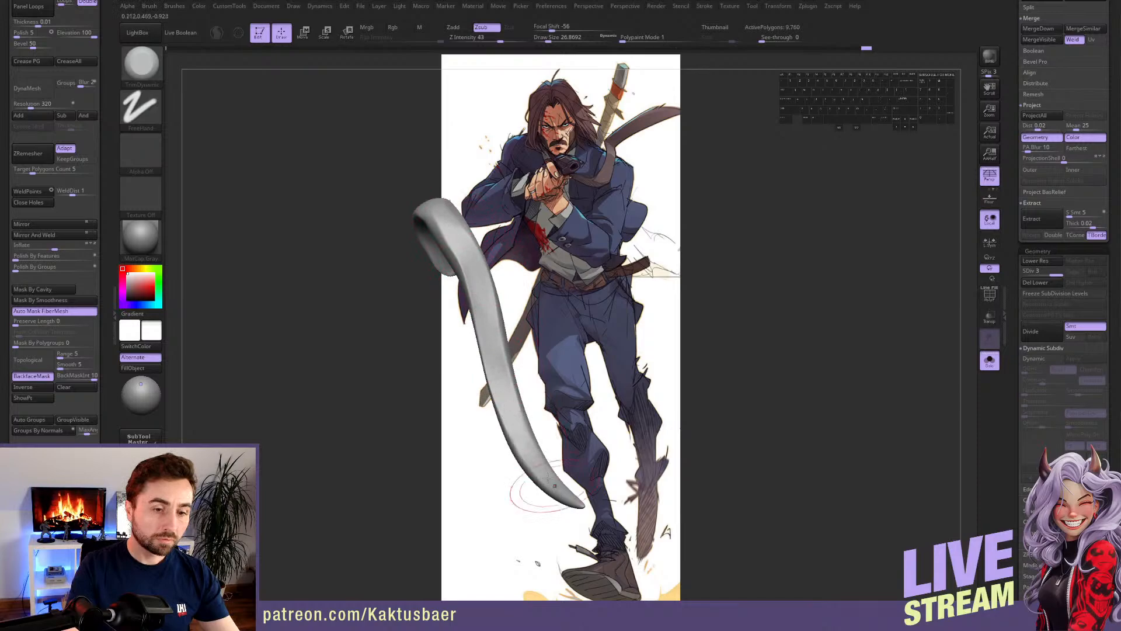
{"action": "mouse_move", "coordinate": [575, 303]}
{"action": "right_mouse_down"}
{"action": "mouse_move", "coordinate": [532, 316]}
{"action": "mouse_move", "coordinate": [496, 351]}
{"action": "mouse_move", "coordinate": [500, 295]}
{"action": "right_mouse_up"}
{"action": "left_click_drag", "start_coordinate": [474, 260], "coordinate": [478, 468]}
{"action": "mouse_move", "coordinate": [478, 409]}
{"action": "right_mouse_down"}
{"action": "mouse_move", "coordinate": [431, 363]}
{"action": "mouse_move", "coordinate": [437, 329]}
{"action": "mouse_move", "coordinate": [412, 351]}
{"action": "right_mouse_up"}
{"action": "key", "text": "alt+s"}
{"action": "key", "text": "alt+s"}
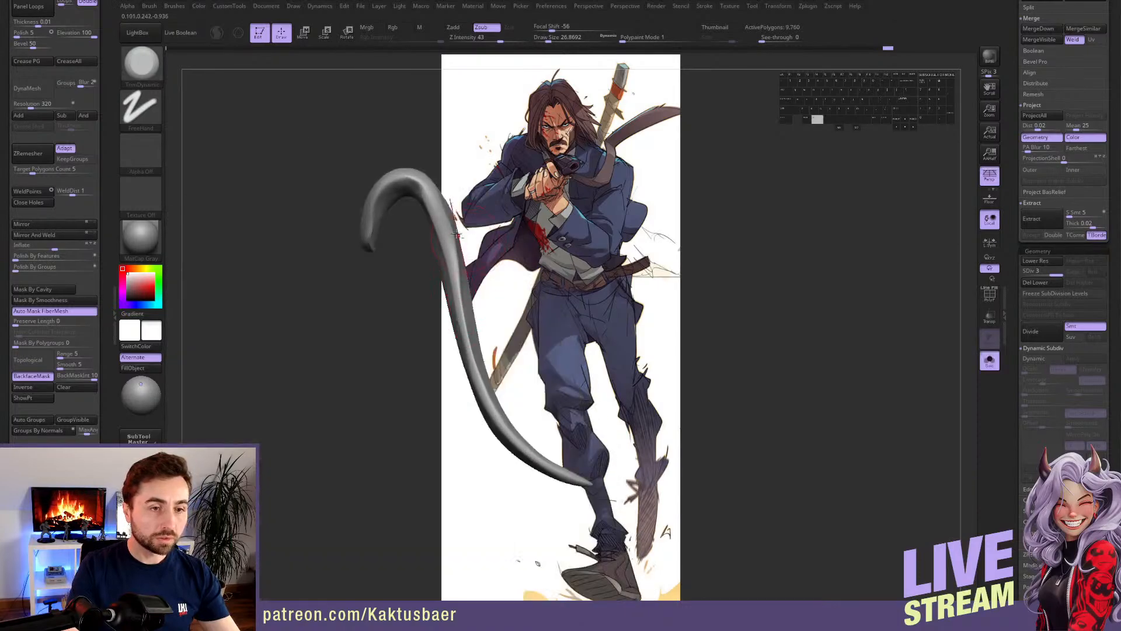
- Flatten the isolated strand's upper section and the top of its bend, adjusting the TrimDynamic brush size to about 17
{"action": "mouse_move", "coordinate": [443, 251]}
{"action": "right_mouse_down", "text": "alt"}
{"action": "mouse_move", "coordinate": [456, 279]}
{"action": "mouse_move", "coordinate": [444, 280]}
{"action": "right_mouse_up", "text": "alt"}
{"action": "left_click_drag", "start_coordinate": [437, 247], "coordinate": [458, 292]}
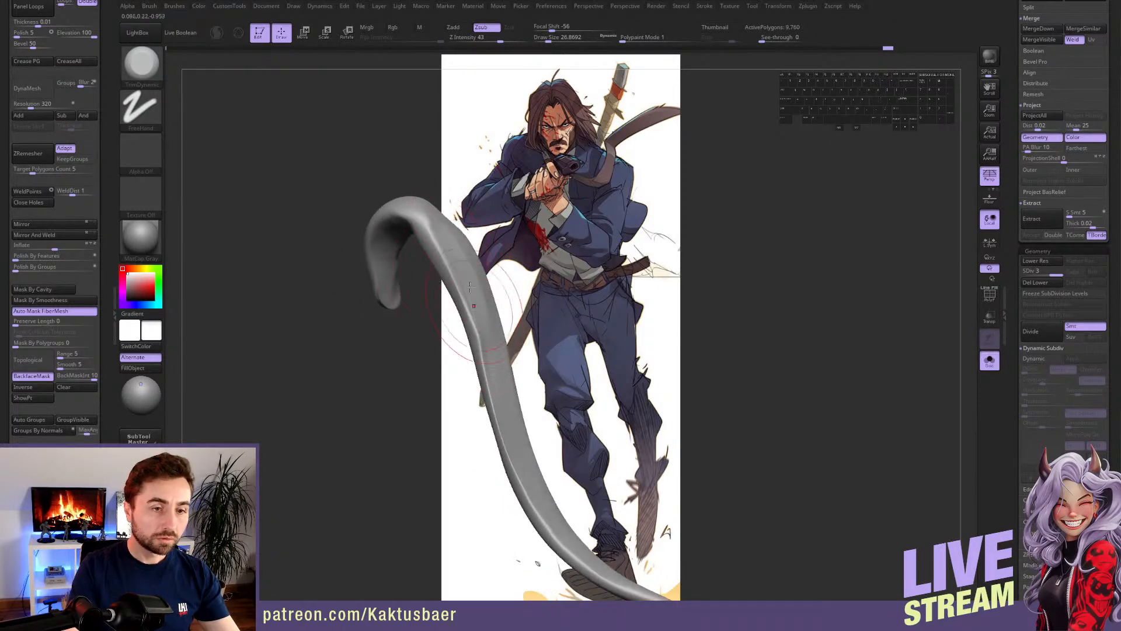
{"action": "right_click_drag", "start_coordinate": [458, 292], "coordinate": [491, 236]}
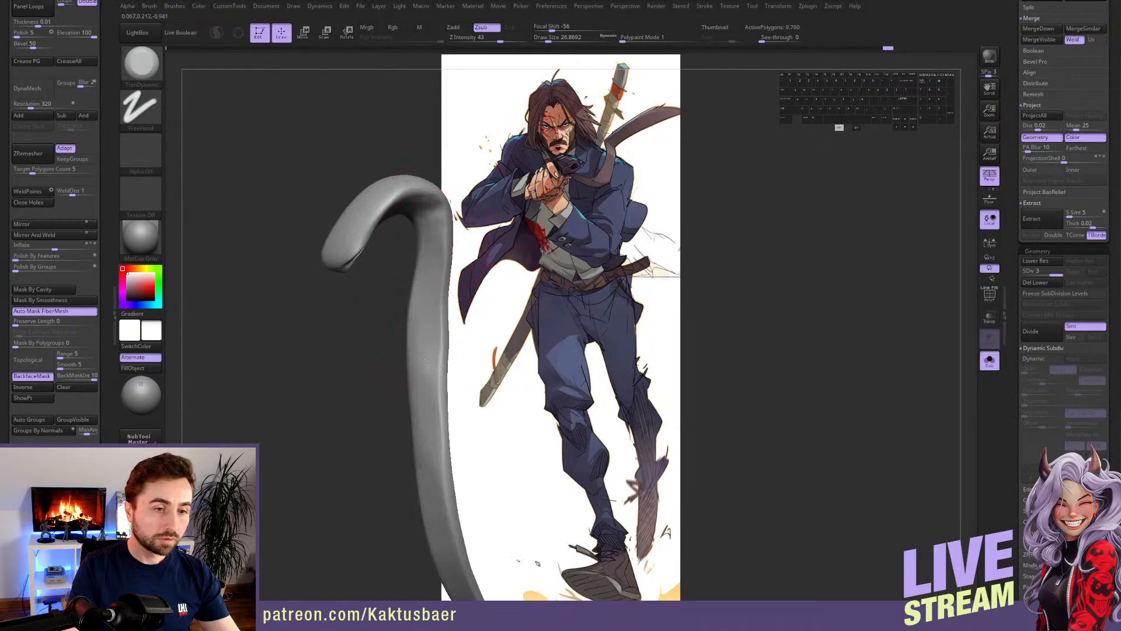
{"action": "key", "text": "s"}
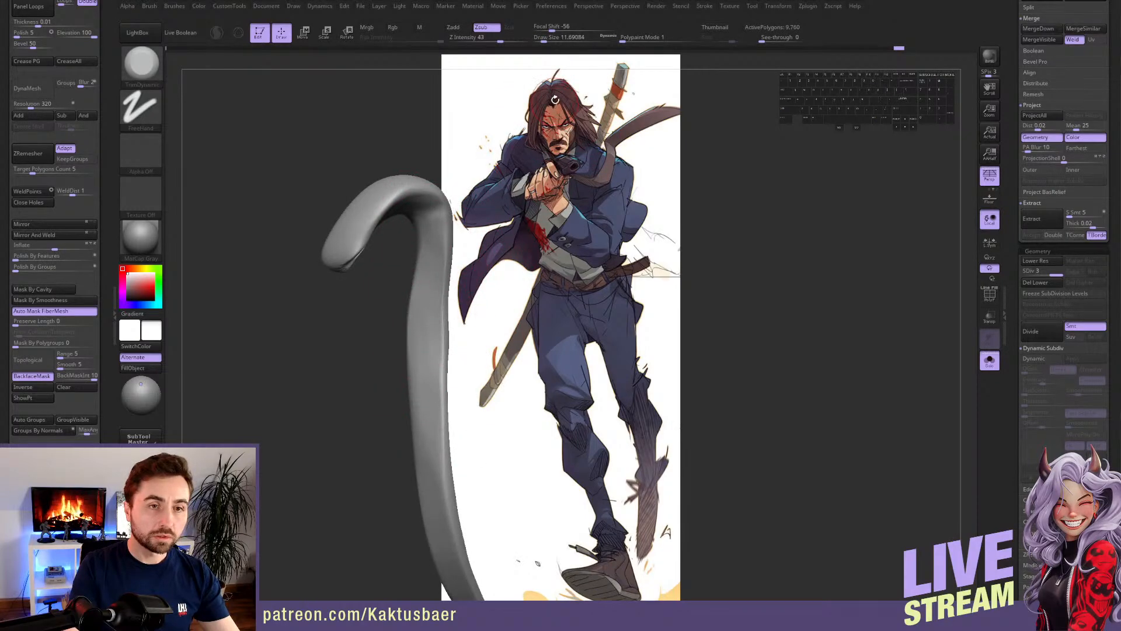
{"action": "key", "text": "s"}
{"action": "left_click_drag", "start_coordinate": [560, 100], "coordinate": [551, 100]}
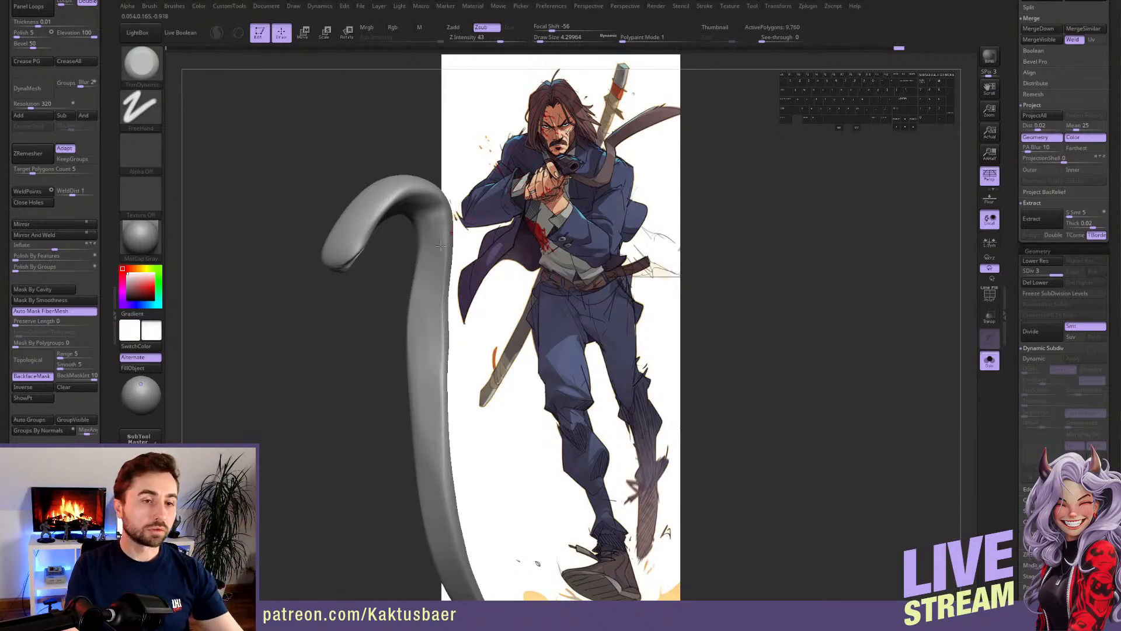
{"action": "mouse_move", "coordinate": [374, 193]}
{"action": "right_mouse_down"}
{"action": "mouse_move", "coordinate": [338, 195]}
{"action": "mouse_move", "coordinate": [416, 240]}
{"action": "right_mouse_up"}
{"action": "key", "text": "s"}
{"action": "left_click_drag", "start_coordinate": [415, 239], "coordinate": [424, 239]}
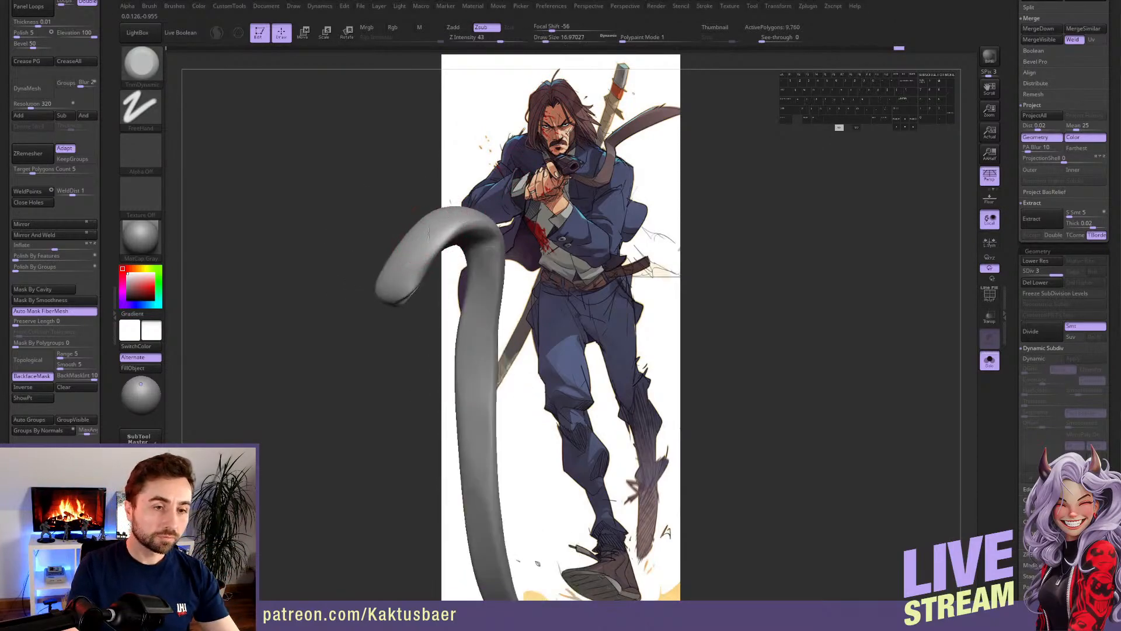
- Plane the isolated strand's curled end and back face with the TrimDynamic brush, and bring the rest of the head back into view
{"action": "mouse_move", "coordinate": [395, 284]}
{"action": "right_mouse_down"}
{"action": "mouse_move", "coordinate": [446, 263]}
{"action": "mouse_move", "coordinate": [438, 253]}
{"action": "mouse_move", "coordinate": [434, 332]}
{"action": "right_mouse_up"}
{"action": "key", "text": "shift"}
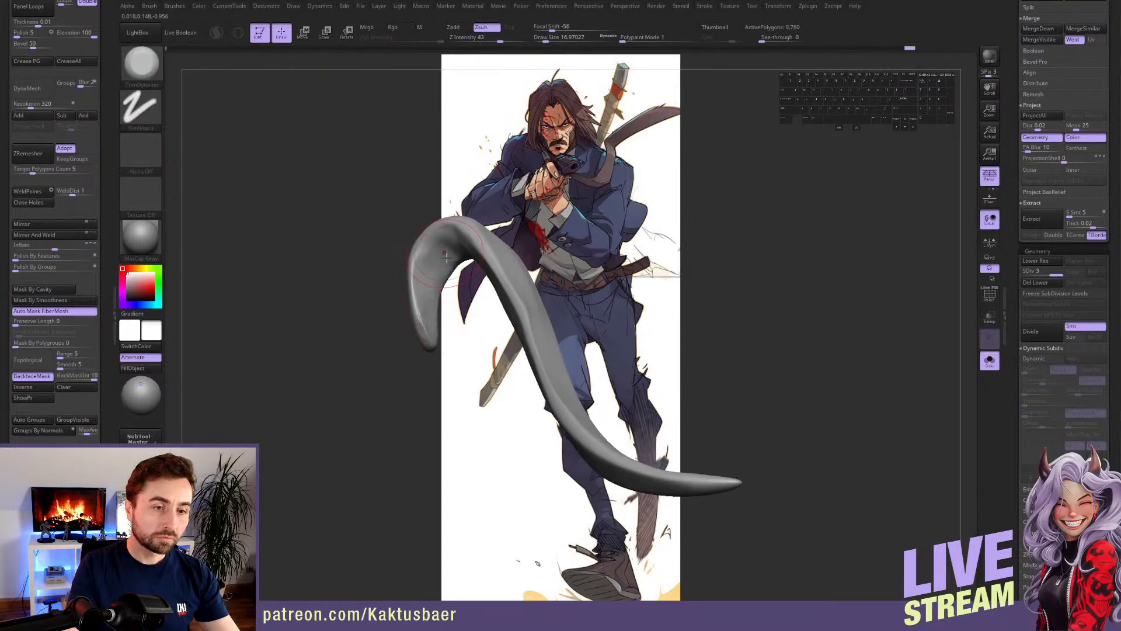
{"action": "right_click_drag", "start_coordinate": [416, 264], "coordinate": [461, 292]}
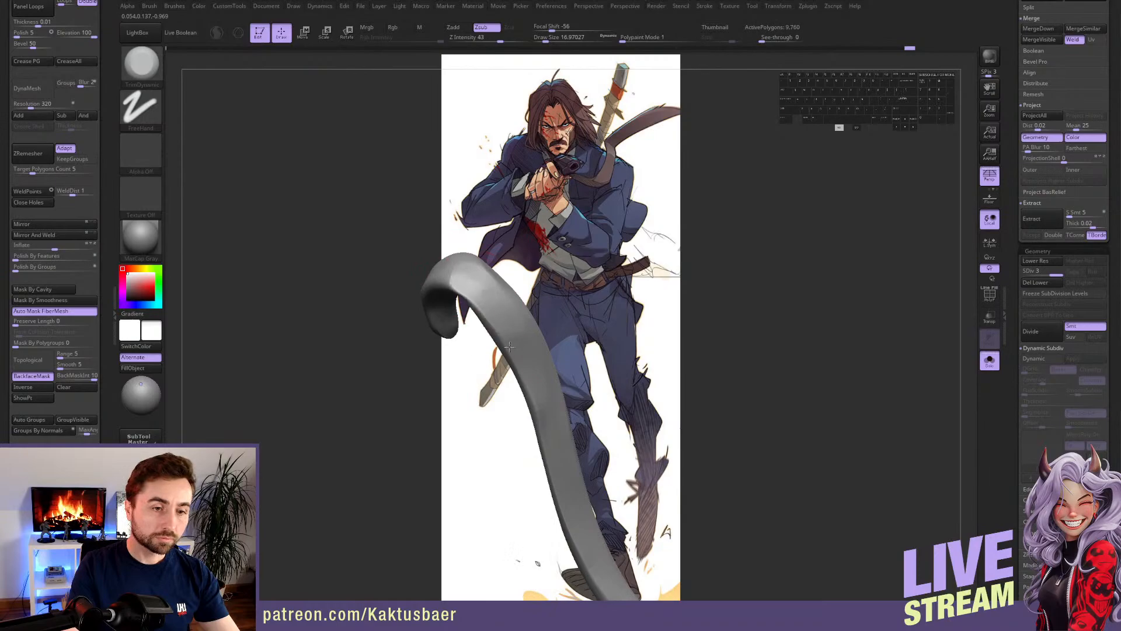
{"action": "left_click_drag", "start_coordinate": [509, 346], "coordinate": [382, 339]}
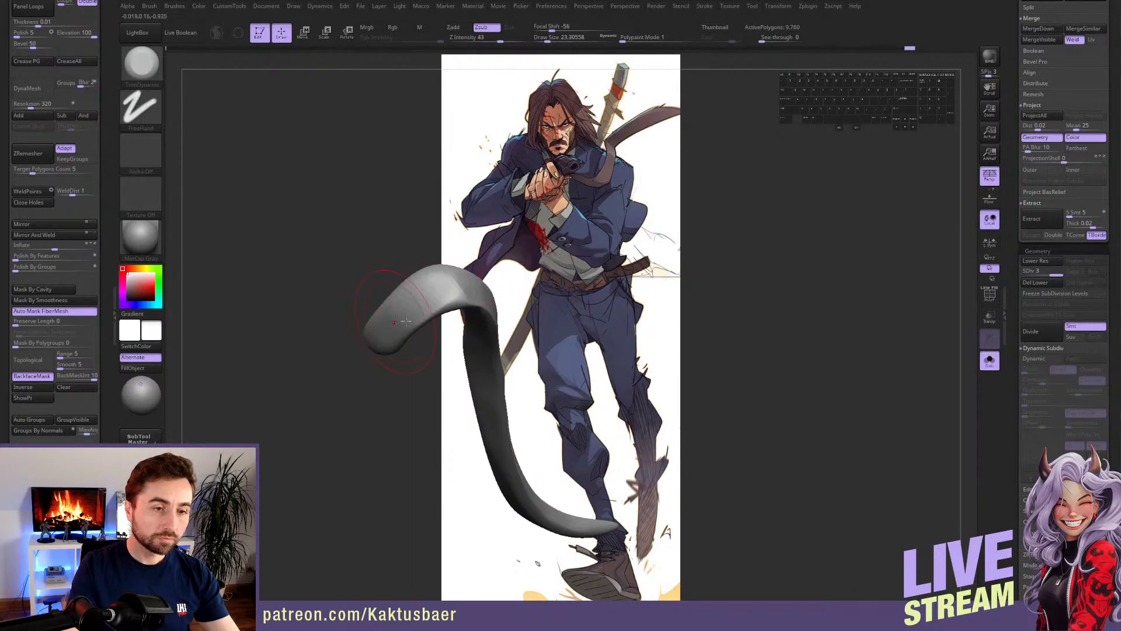
{"action": "right_click_drag", "start_coordinate": [406, 321], "coordinate": [464, 252]}
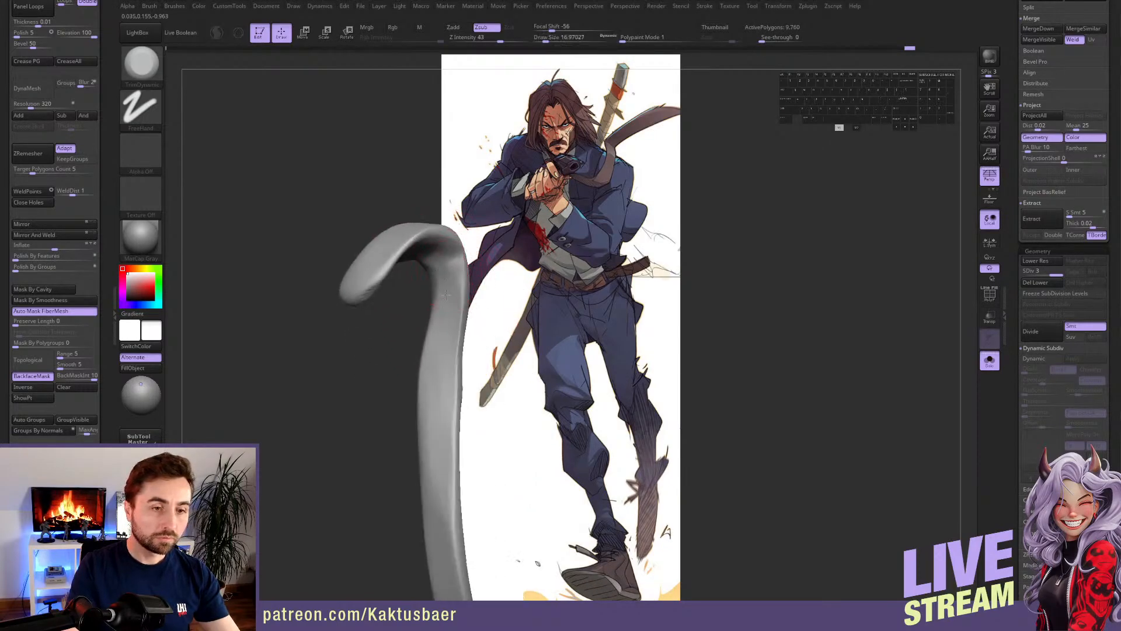
{"action": "right_click_drag", "start_coordinate": [445, 300], "coordinate": [421, 353]}
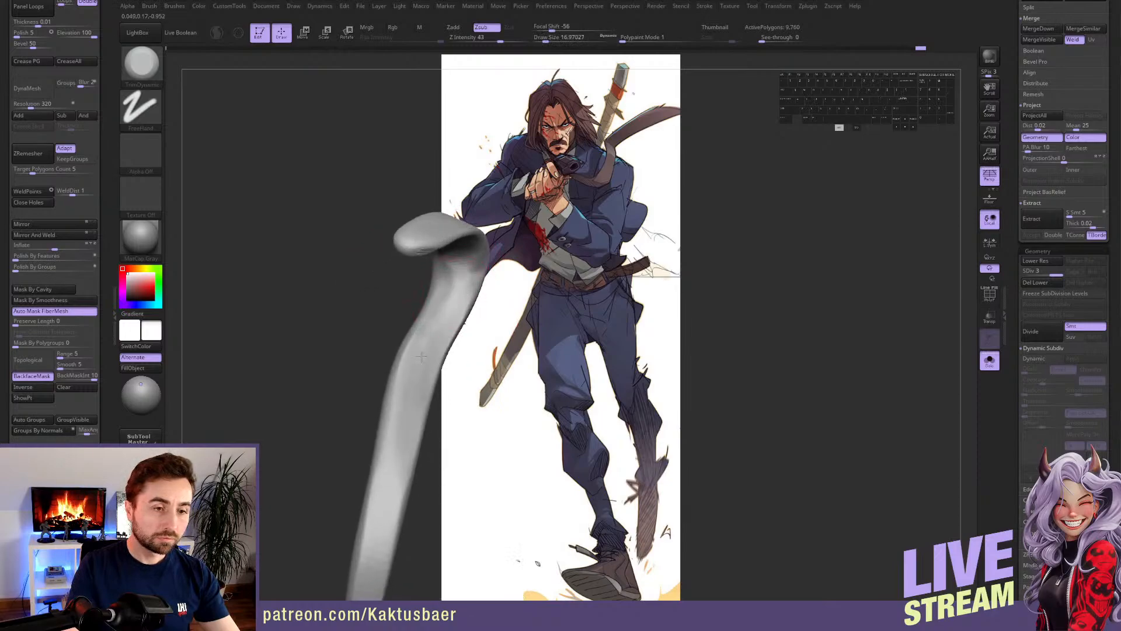
{"action": "left_click_drag", "start_coordinate": [428, 345], "coordinate": [428, 362]}
{"action": "key", "text": "alt+q"}
- Reshape the strand's side profile between its bend and the eye with the Move brush, increasing the brush size
{"action": "mouse_move", "coordinate": [428, 362]}
{"action": "right_mouse_down"}
{"action": "mouse_move", "coordinate": [405, 335]}
{"action": "mouse_move", "coordinate": [411, 350]}
{"action": "mouse_move", "coordinate": [409, 326]}
{"action": "mouse_move", "coordinate": [436, 302]}
{"action": "mouse_move", "coordinate": [434, 274]}
{"action": "mouse_move", "coordinate": [420, 294]}
{"action": "mouse_move", "coordinate": [441, 271]}
{"action": "right_mouse_up"}
{"action": "key", "text": "b"}
{"action": "key", "text": "m"}
{"action": "key", "text": "v"}
{"action": "key", "text": "s"}
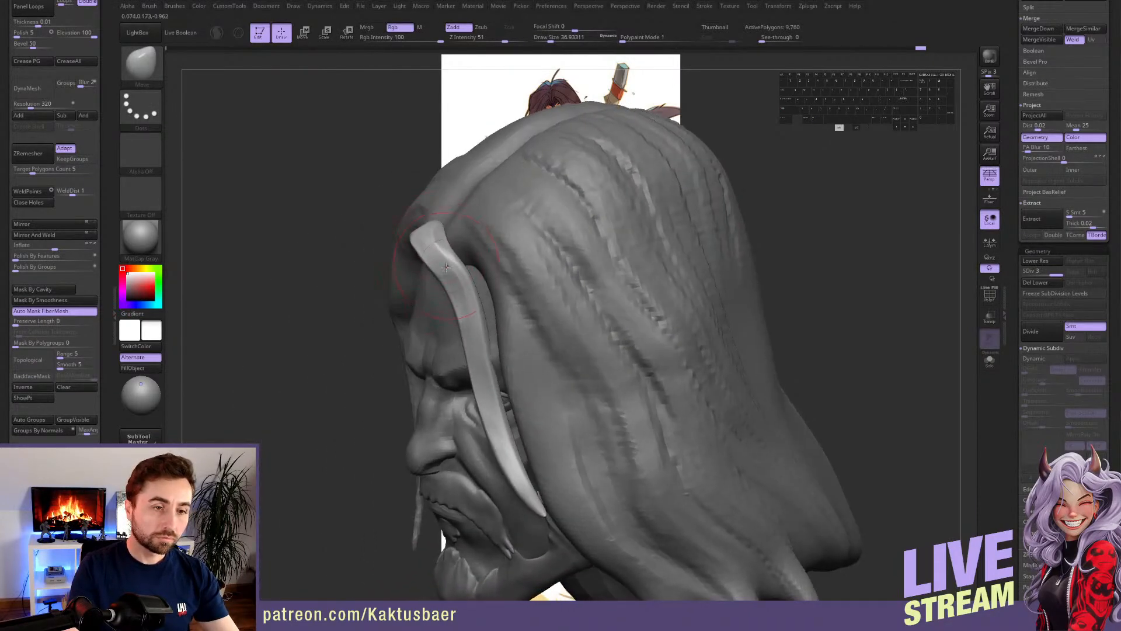
{"action": "mouse_move", "coordinate": [446, 267]}
{"action": "left_mouse_down"}
{"action": "mouse_move", "coordinate": [437, 274]}
{"action": "mouse_move", "coordinate": [461, 314]}
{"action": "left_mouse_up"}
{"action": "key", "text": "s"}
{"action": "key", "text": "s"}
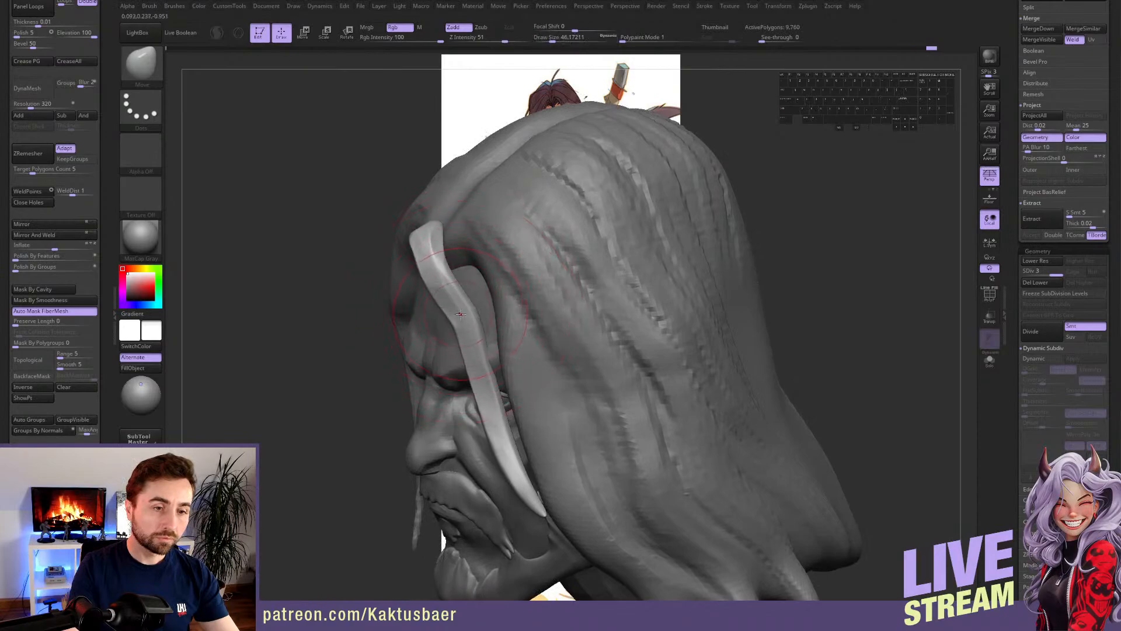
{"action": "right_click_drag", "start_coordinate": [448, 293], "coordinate": [436, 246], "text": "alt"}
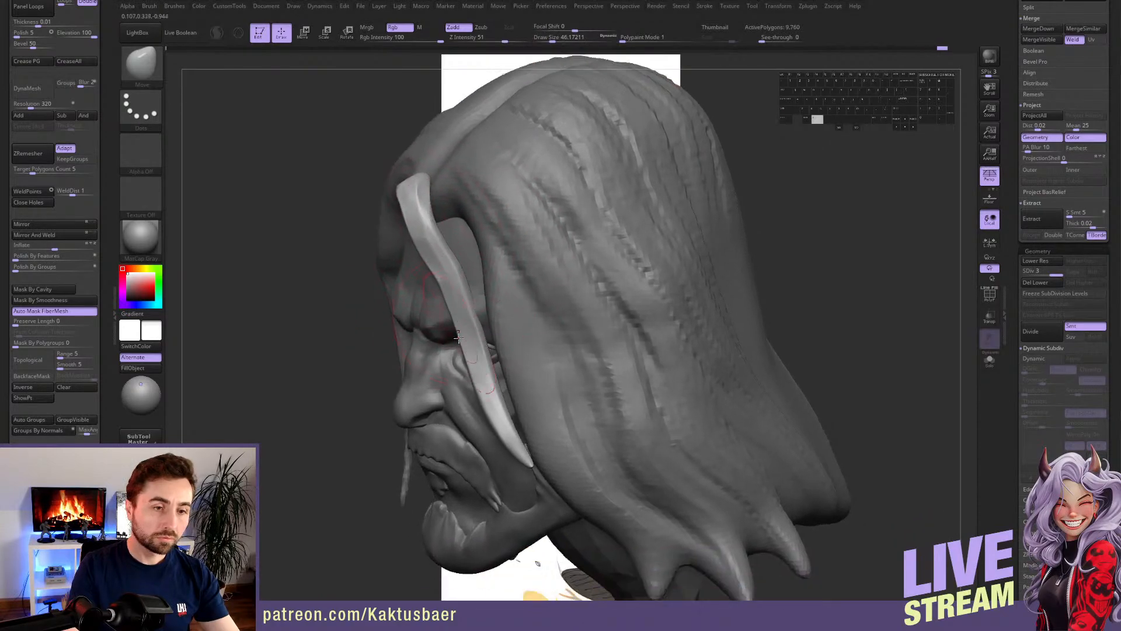
{"action": "key", "text": "s"}
{"action": "left_click_drag", "start_coordinate": [450, 315], "coordinate": [480, 324]}
- Adjust the strand's overall curve and lower tip from front and side views with large Move brush sizes
{"action": "right_click_drag", "start_coordinate": [480, 324], "coordinate": [642, 327]}
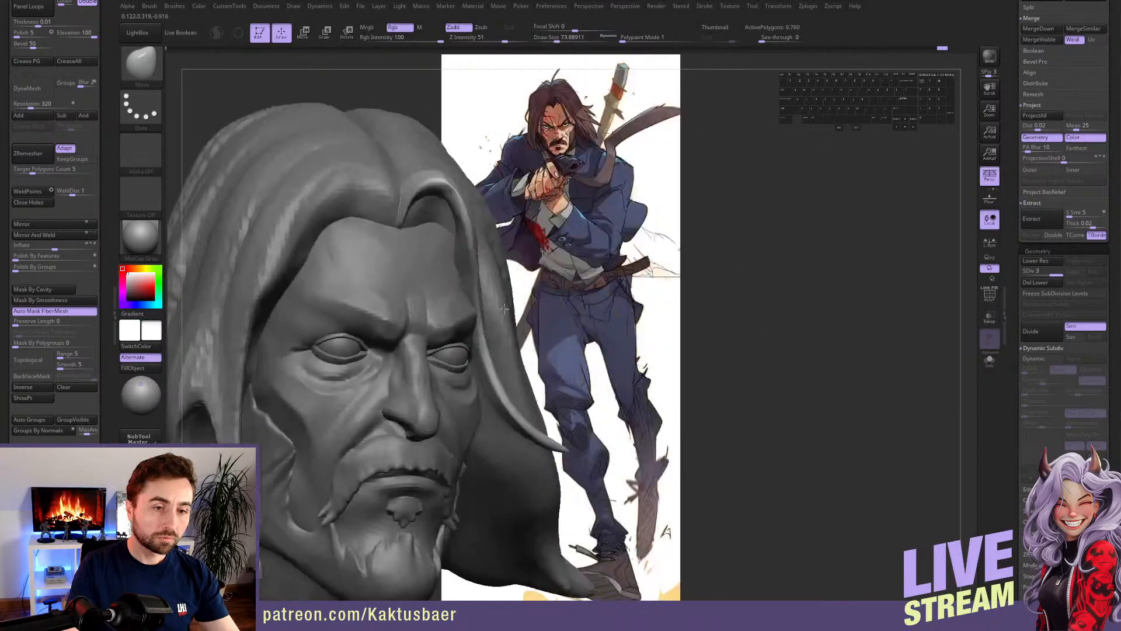
{"action": "key", "text": "s"}
{"action": "left_click_drag", "start_coordinate": [497, 324], "coordinate": [519, 328]}
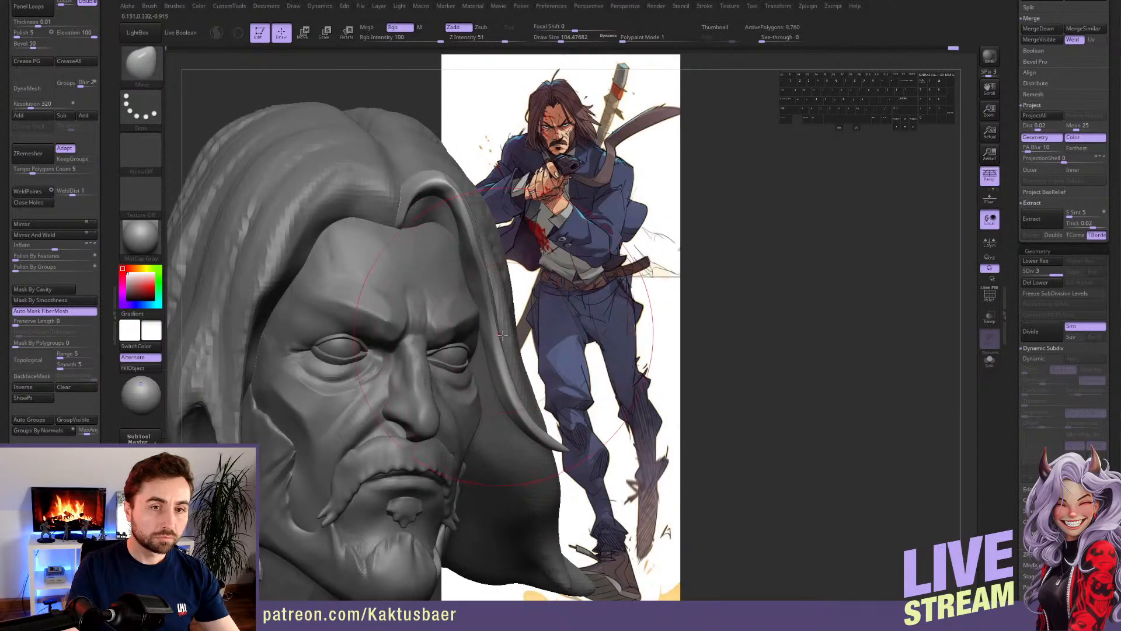
{"action": "right_click_drag", "start_coordinate": [514, 332], "coordinate": [493, 328]}
{"action": "key", "text": "s"}
{"action": "left_click_drag", "start_coordinate": [492, 328], "coordinate": [472, 333]}
{"action": "key", "text": "s"}
{"action": "left_click_drag", "start_coordinate": [492, 345], "coordinate": [483, 346]}
{"action": "left_click_drag", "start_coordinate": [512, 459], "coordinate": [538, 483]}
{"action": "left_click_drag", "start_coordinate": [509, 437], "coordinate": [489, 418]}
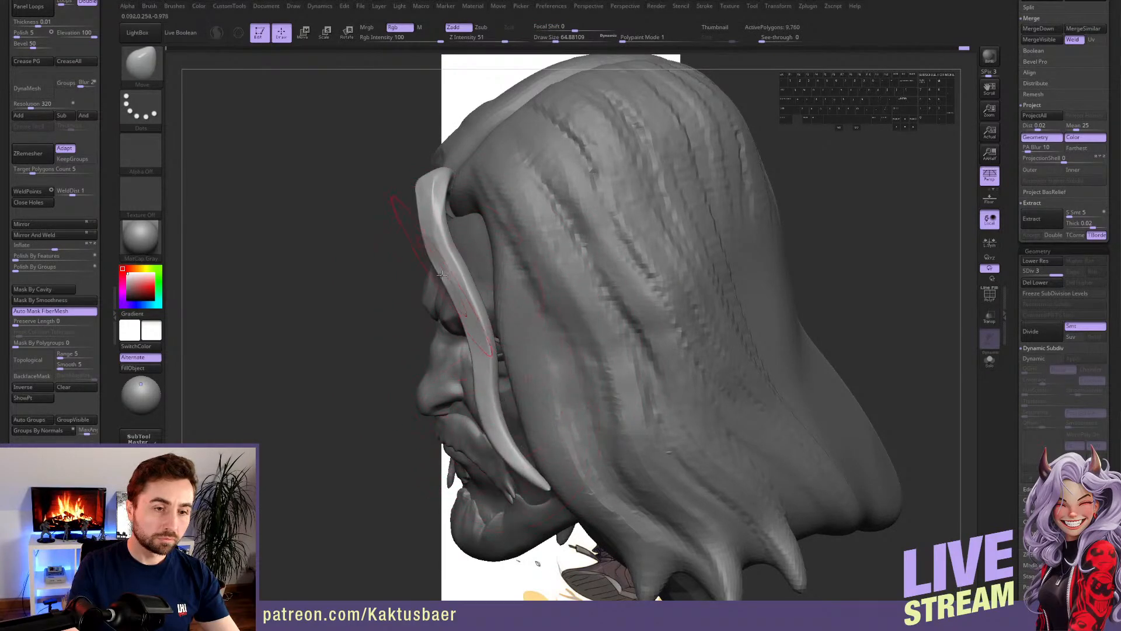
{"action": "left_click_drag", "start_coordinate": [443, 275], "coordinate": [450, 256]}
- Select the main hair mass, carve its front edge beside the parting with the ClayBuildup brush, and remesh it with DynaMesh
{"action": "right_click_drag", "start_coordinate": [483, 230], "coordinate": [608, 246]}
{"action": "left_click", "coordinate": [463, 275], "text": "alt"}
{"action": "right_click_drag", "start_coordinate": [449, 301], "coordinate": [448, 219]}
{"action": "key", "text": "s"}
{"action": "left_click_drag", "start_coordinate": [448, 218], "coordinate": [442, 218]}
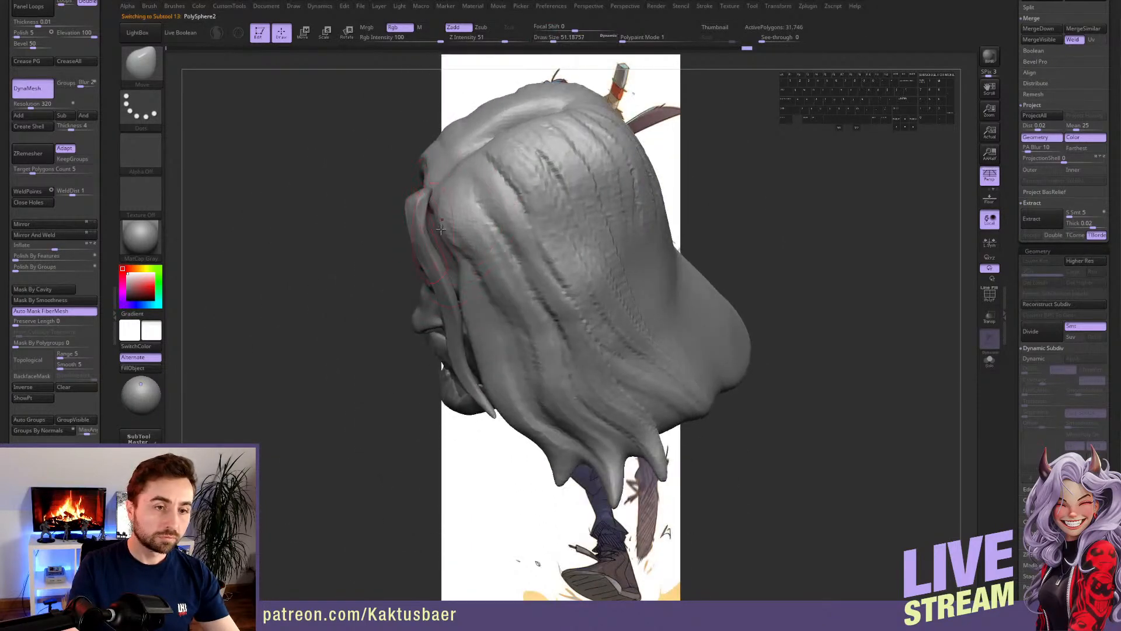
{"action": "mouse_move", "coordinate": [437, 203]}
{"action": "right_mouse_down"}
{"action": "mouse_move", "coordinate": [430, 248]}
{"action": "mouse_move", "coordinate": [391, 258]}
{"action": "right_mouse_up"}
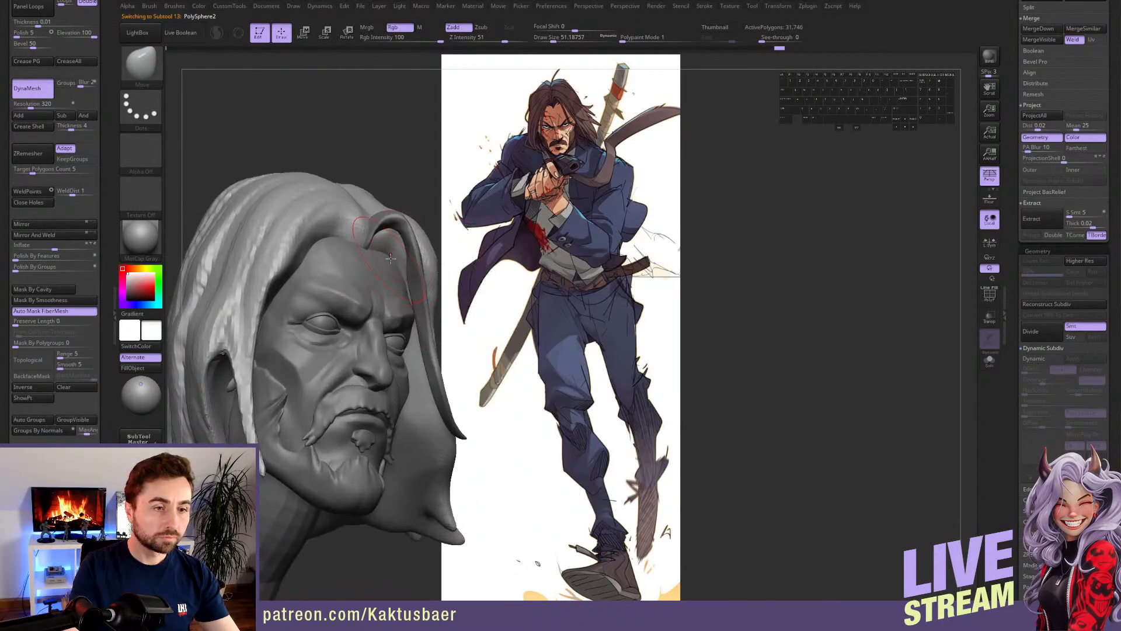
{"action": "key", "text": "b"}
{"action": "key", "text": "c"}
{"action": "key", "text": "b"}
{"action": "left_click_drag", "start_coordinate": [371, 248], "coordinate": [393, 236], "text": "alt"}
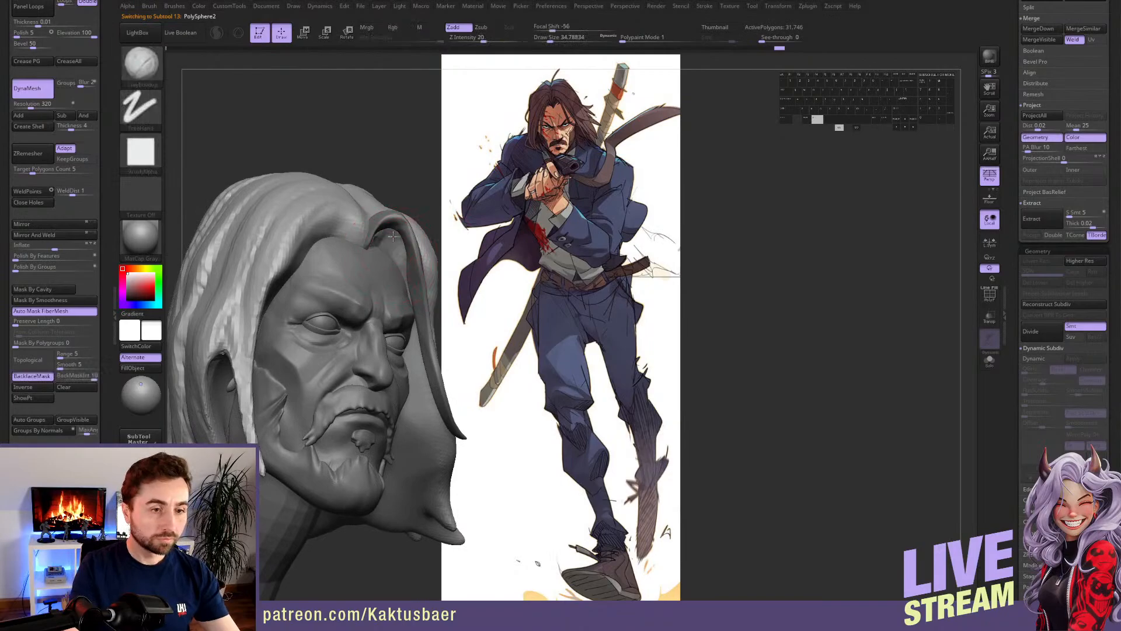
{"action": "right_click_drag", "start_coordinate": [391, 276], "coordinate": [492, 307]}
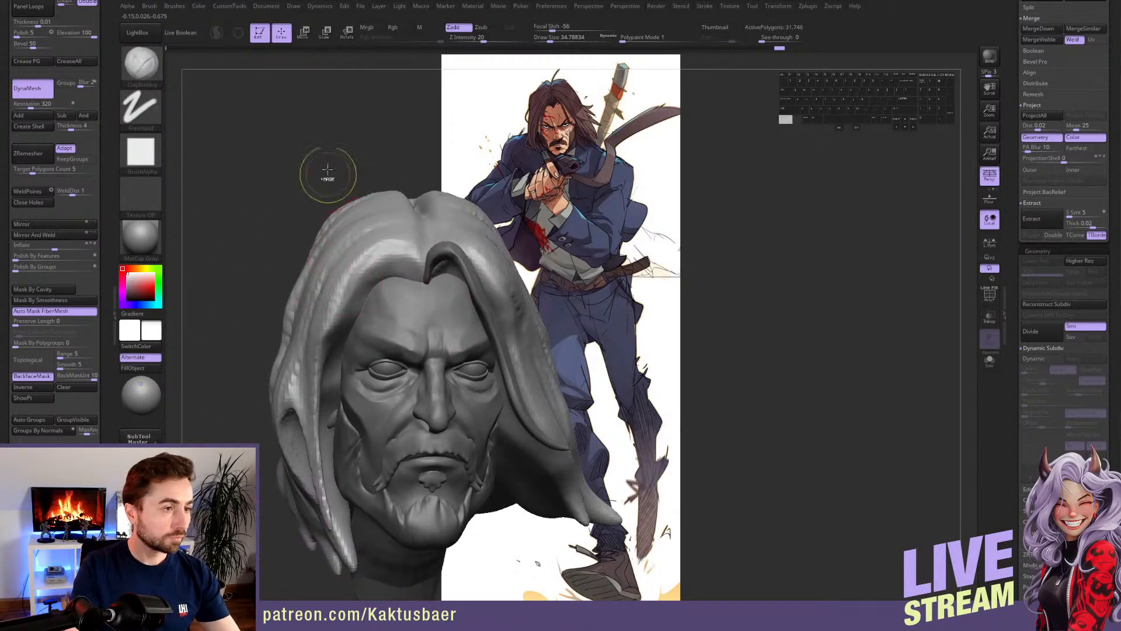
{"action": "left_click_drag", "start_coordinate": [328, 126], "coordinate": [333, 242], "text": "ctrl"}
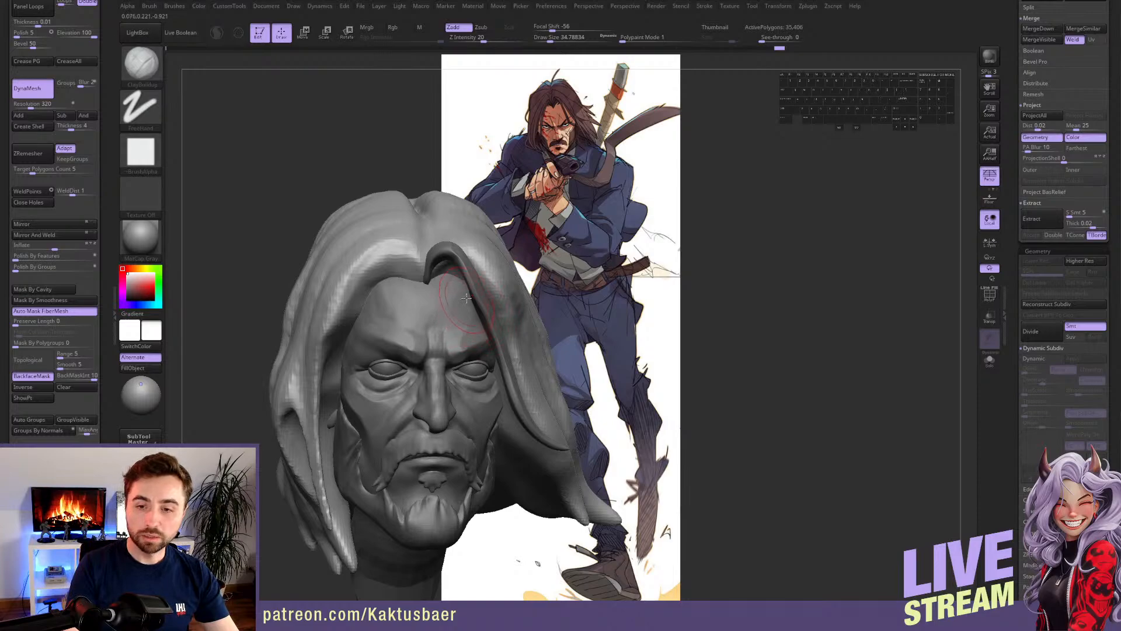
- Build up the hair mass's front edge above the forehead with the ClayBuildup brush at a size of about 25
{"action": "mouse_move", "coordinate": [457, 257]}
{"action": "right_mouse_down"}
{"action": "mouse_move", "coordinate": [467, 266]}
{"action": "mouse_move", "coordinate": [452, 271]}
{"action": "mouse_move", "coordinate": [442, 258]}
{"action": "right_mouse_up"}
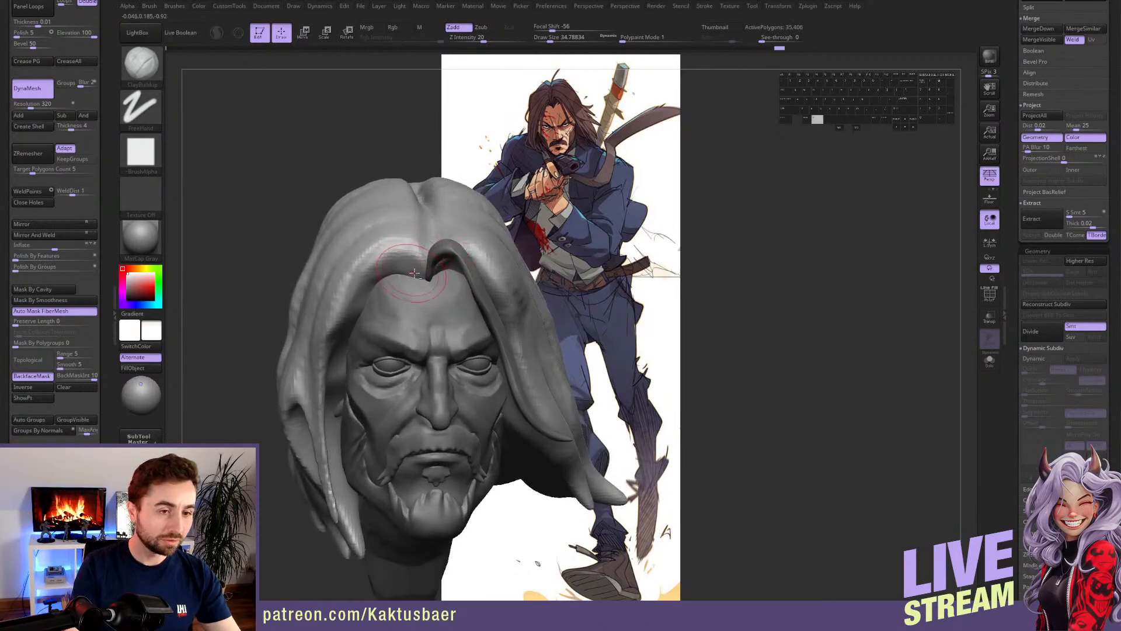
{"action": "mouse_move", "coordinate": [415, 273]}
{"action": "left_mouse_down"}
{"action": "mouse_move", "coordinate": [397, 269]}
{"action": "mouse_move", "coordinate": [406, 291]}
{"action": "left_mouse_up"}
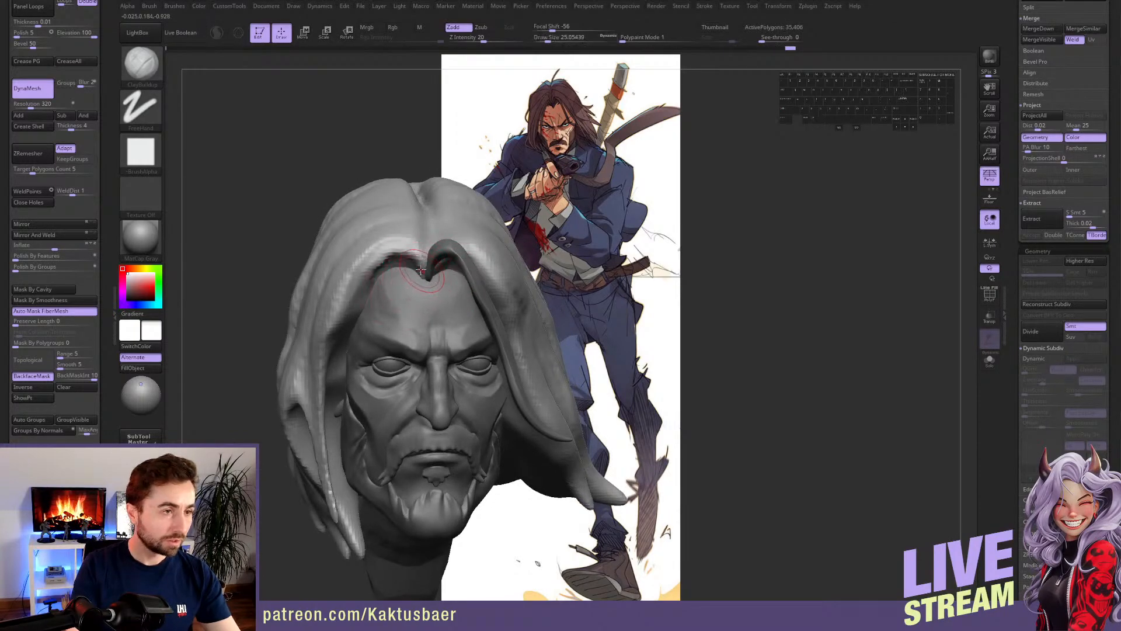
{"action": "left_click_drag", "start_coordinate": [383, 250], "coordinate": [365, 281]}
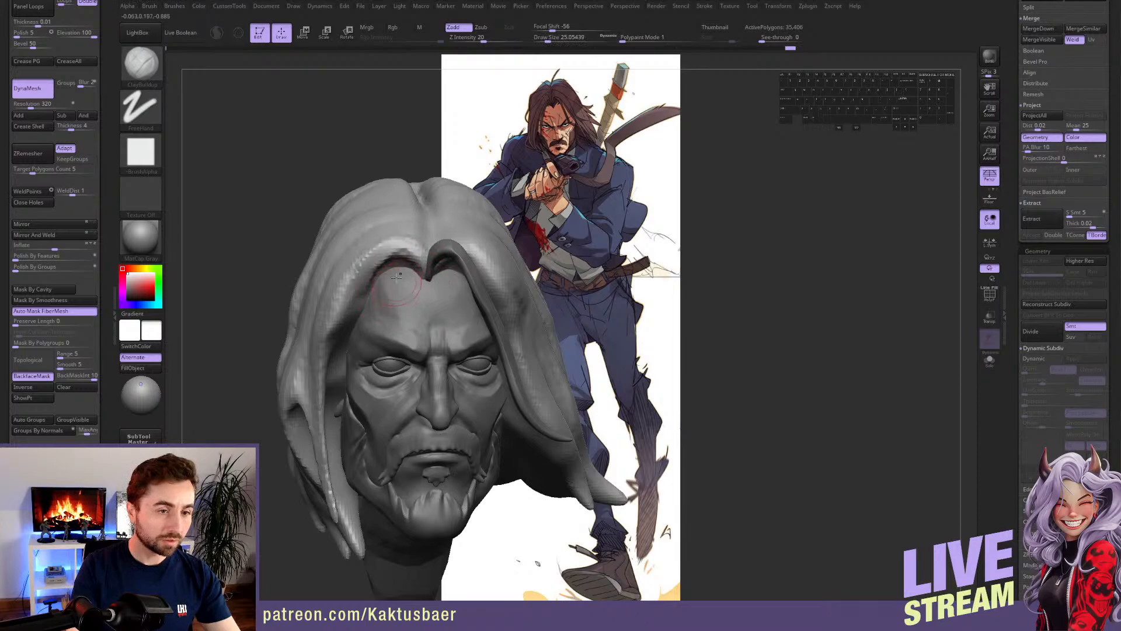
- Reshape the hair mass beside the character's left front strand with the Move brush, enlarging the brush to about 108
{"action": "mouse_move", "coordinate": [418, 267]}
{"action": "right_mouse_down"}
{"action": "mouse_move", "coordinate": [494, 259]}
{"action": "mouse_move", "coordinate": [474, 286]}
{"action": "right_mouse_up"}
{"action": "key", "text": "b"}
{"action": "key", "text": "m"}
{"action": "key", "text": "v"}
{"action": "key", "text": "s"}
{"action": "left_click_drag", "start_coordinate": [474, 276], "coordinate": [482, 276]}
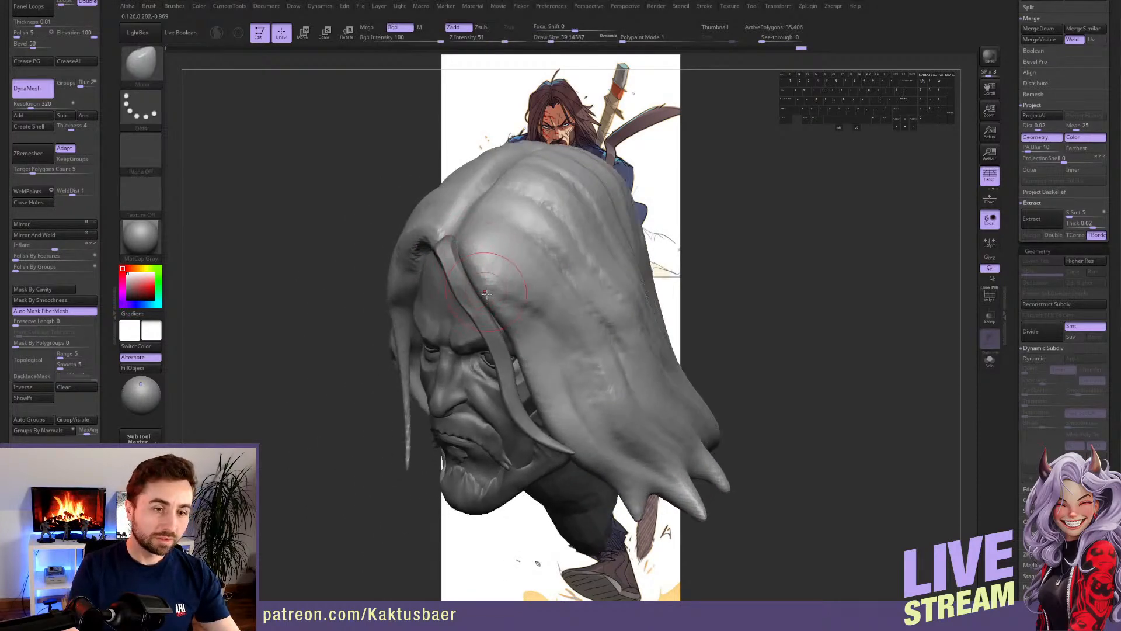
{"action": "right_click_drag", "start_coordinate": [485, 285], "coordinate": [488, 272]}
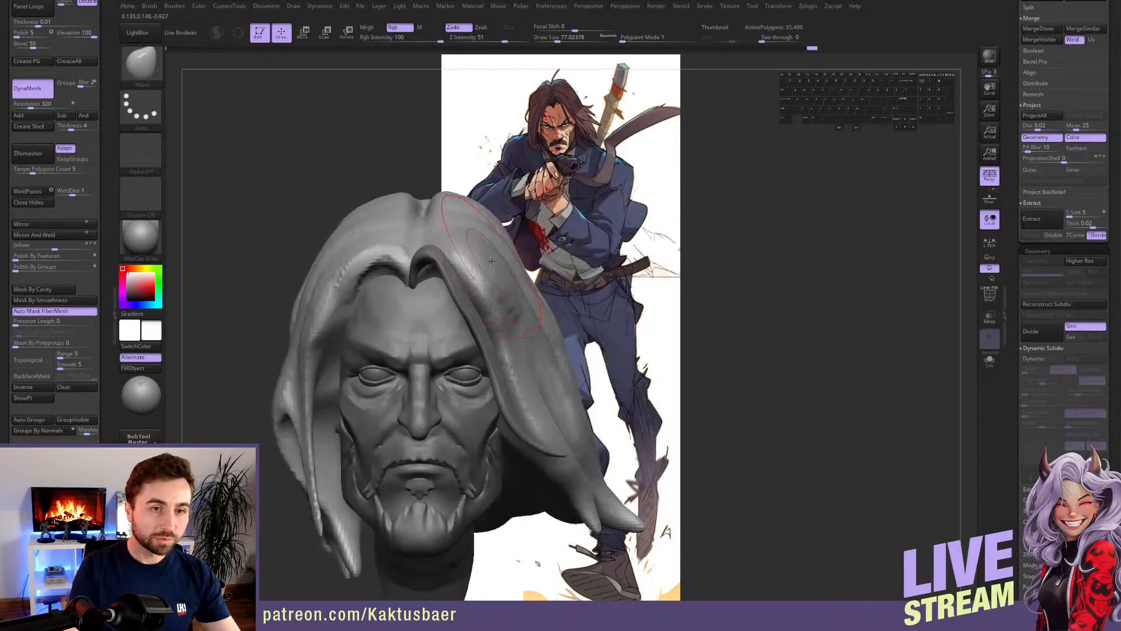
{"action": "key", "text": "s"}
{"action": "left_click_drag", "start_coordinate": [489, 276], "coordinate": [498, 275]}
- Adjust the hair mass above the character's left front strand near the parting with the Move brush at a size of about 41
{"action": "right_click_drag", "start_coordinate": [489, 299], "coordinate": [497, 254], "text": "alt"}
{"action": "key", "text": "s"}
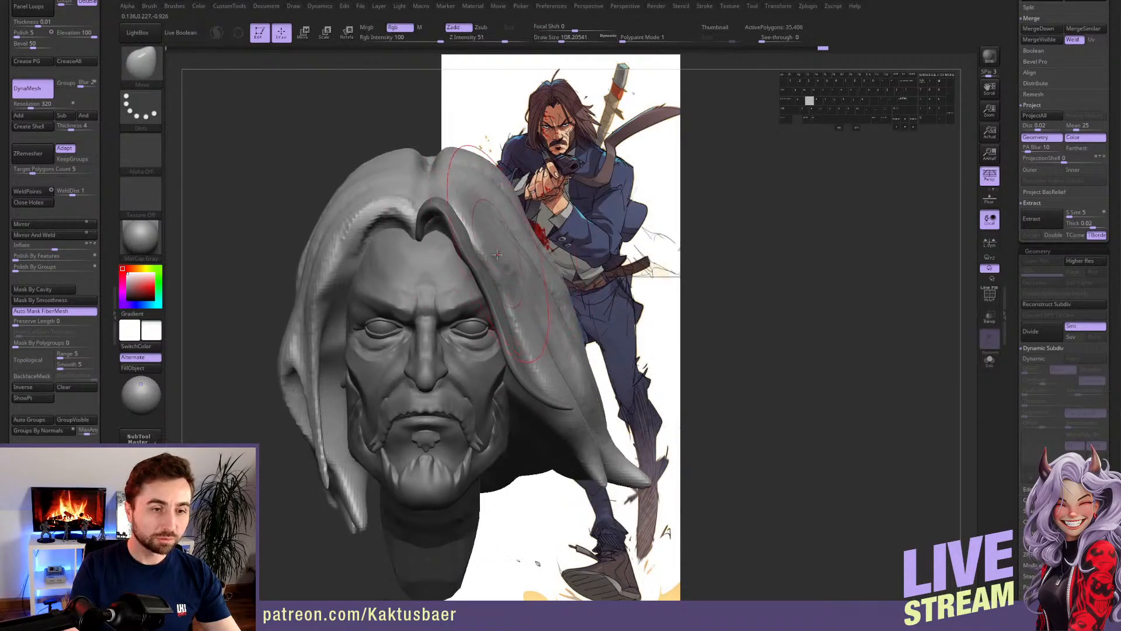
{"action": "left_click_drag", "start_coordinate": [497, 254], "coordinate": [476, 254]}
{"action": "mouse_move", "coordinate": [476, 254]}
{"action": "right_mouse_down"}
{"action": "mouse_move", "coordinate": [507, 252]}
{"action": "mouse_move", "coordinate": [458, 229]}
{"action": "right_mouse_up"}
{"action": "left_click_drag", "start_coordinate": [452, 225], "coordinate": [450, 225]}
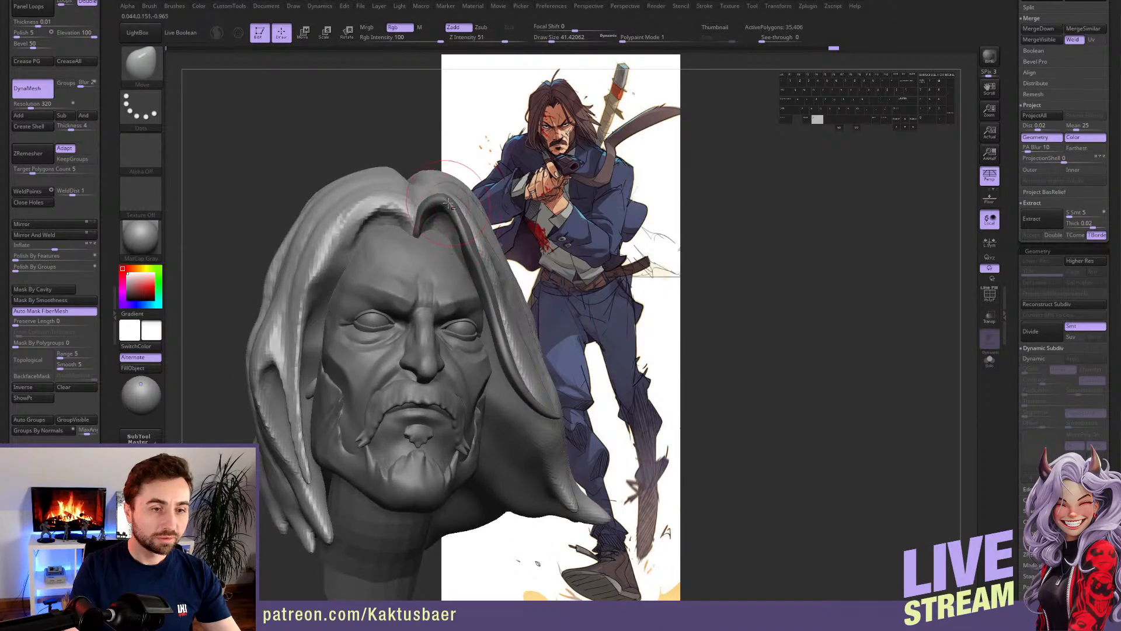
- Select the separate hair strands, unhide all of them, and mask everything except the character's right front strand
{"action": "left_click", "coordinate": [448, 203], "text": "alt"}
{"action": "left_click", "coordinate": [721, 200], "text": "ctrl+shift"}
{"action": "right_click_drag", "start_coordinate": [407, 212], "coordinate": [464, 220], "text": "alt"}
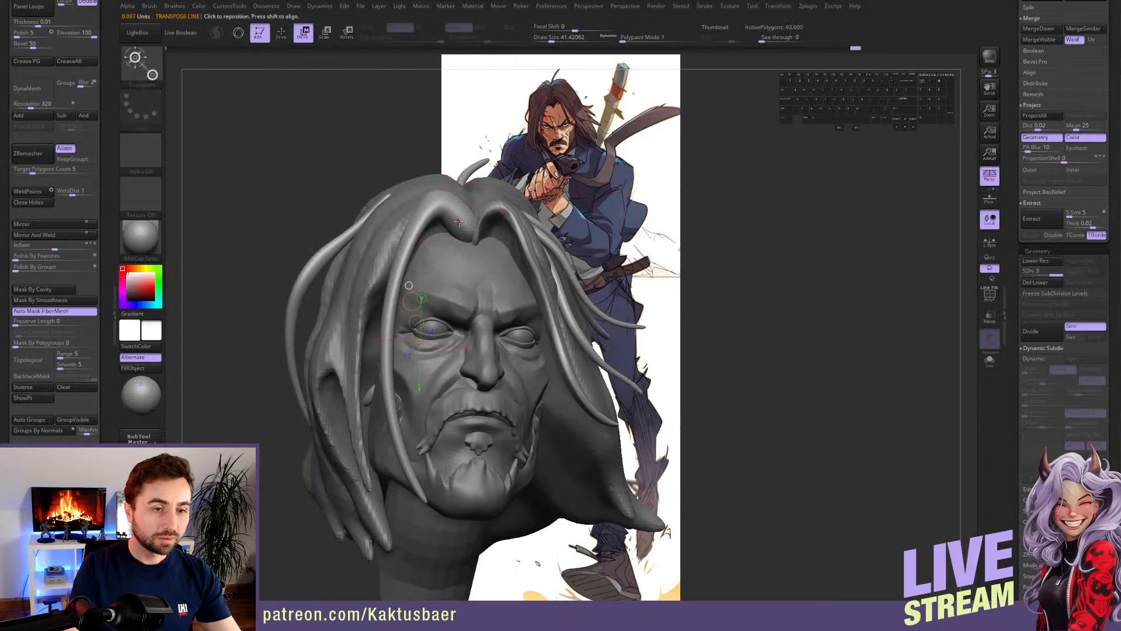
{"action": "right_click_drag", "start_coordinate": [460, 223], "coordinate": [466, 239], "text": "ctrl"}
- Reshape the root and upper arch of the character's right front strand at the parting with the Move brush
{"action": "key", "text": "s"}
{"action": "left_click_drag", "start_coordinate": [466, 238], "coordinate": [461, 237]}
{"action": "right_click_drag", "start_coordinate": [472, 236], "coordinate": [459, 232]}
{"action": "left_click_drag", "start_coordinate": [459, 233], "coordinate": [452, 217]}
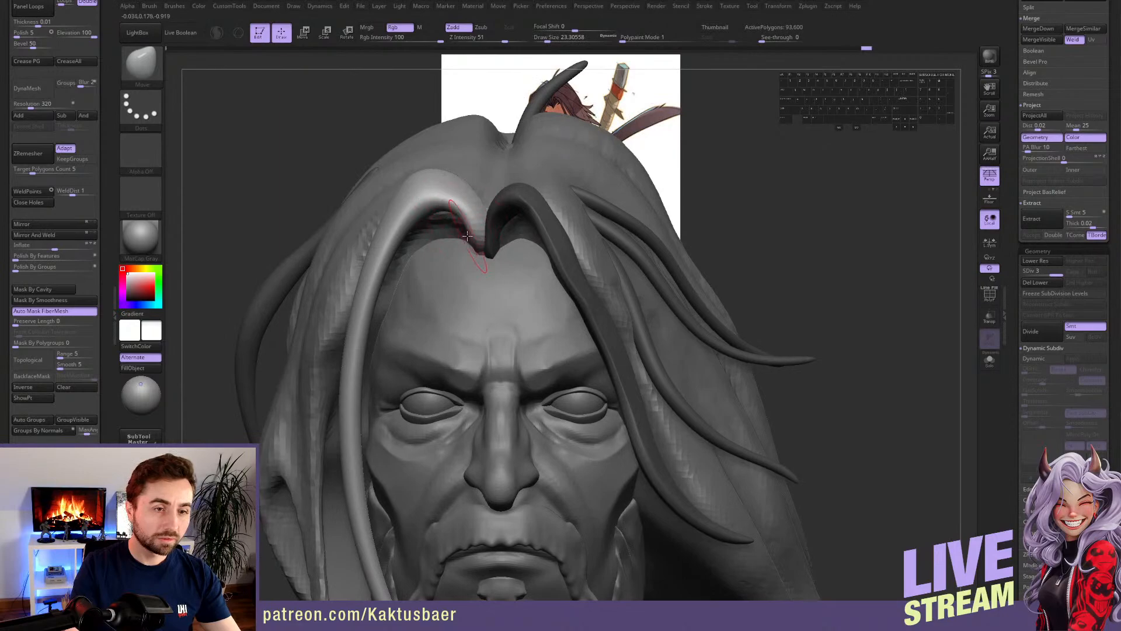
{"action": "key", "text": "bracketright"}
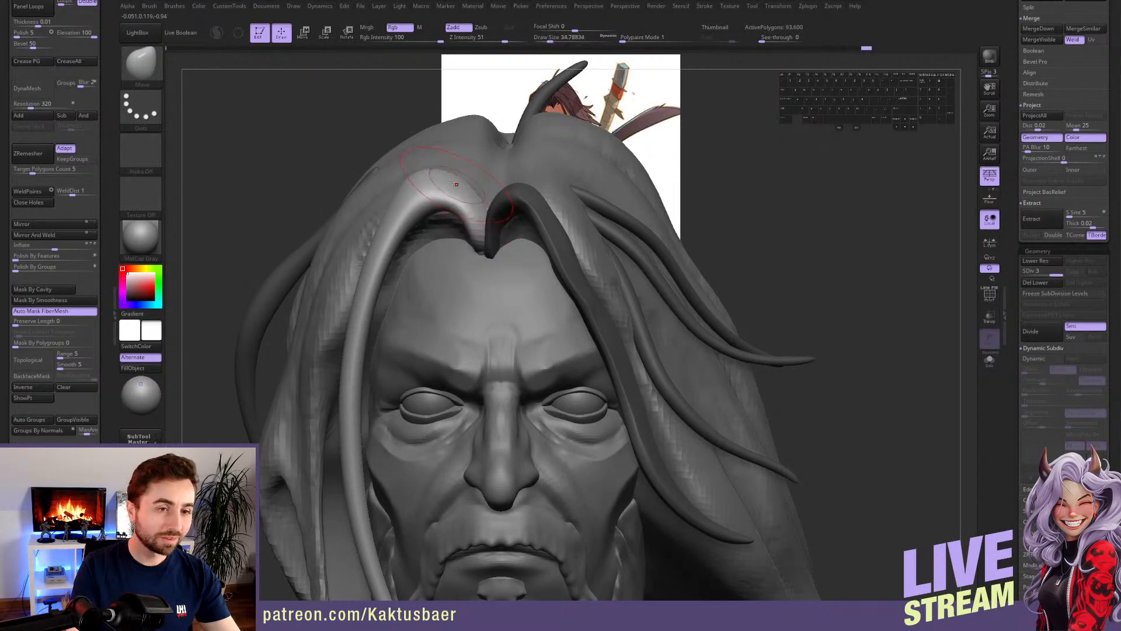
{"action": "right_click_drag", "start_coordinate": [444, 198], "coordinate": [363, 244], "text": "alt"}
{"action": "left_click_drag", "start_coordinate": [361, 238], "coordinate": [346, 273]}
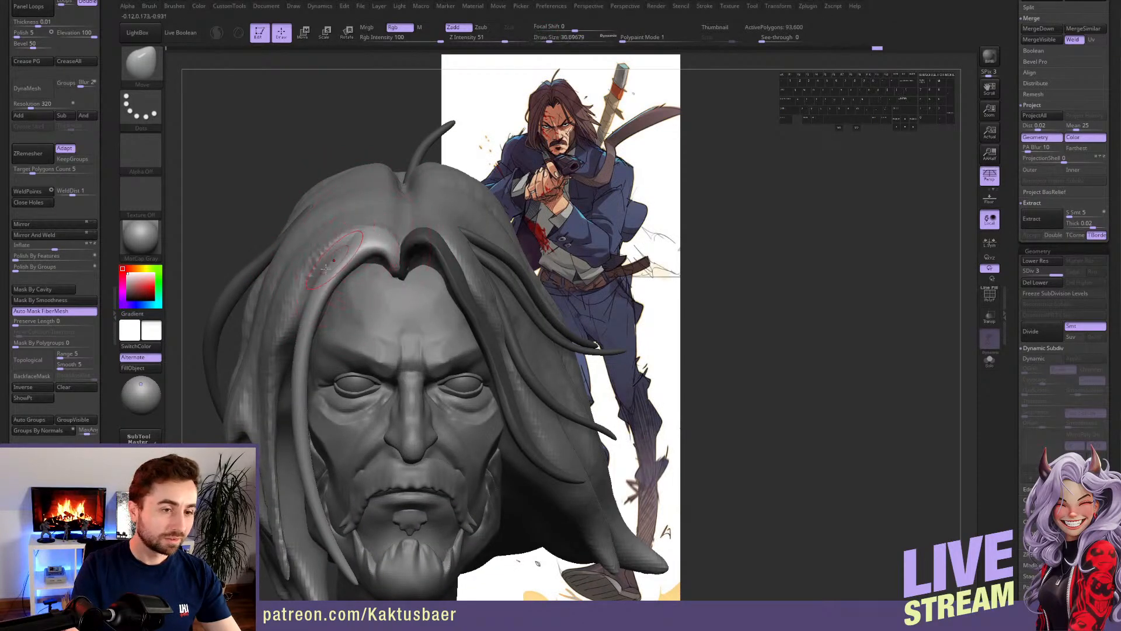
- Shift the character's right front strand closer to the temple and refine its upper curve with the Move brush, reducing the size to about 41
{"action": "right_click_drag", "start_coordinate": [326, 299], "coordinate": [322, 321]}
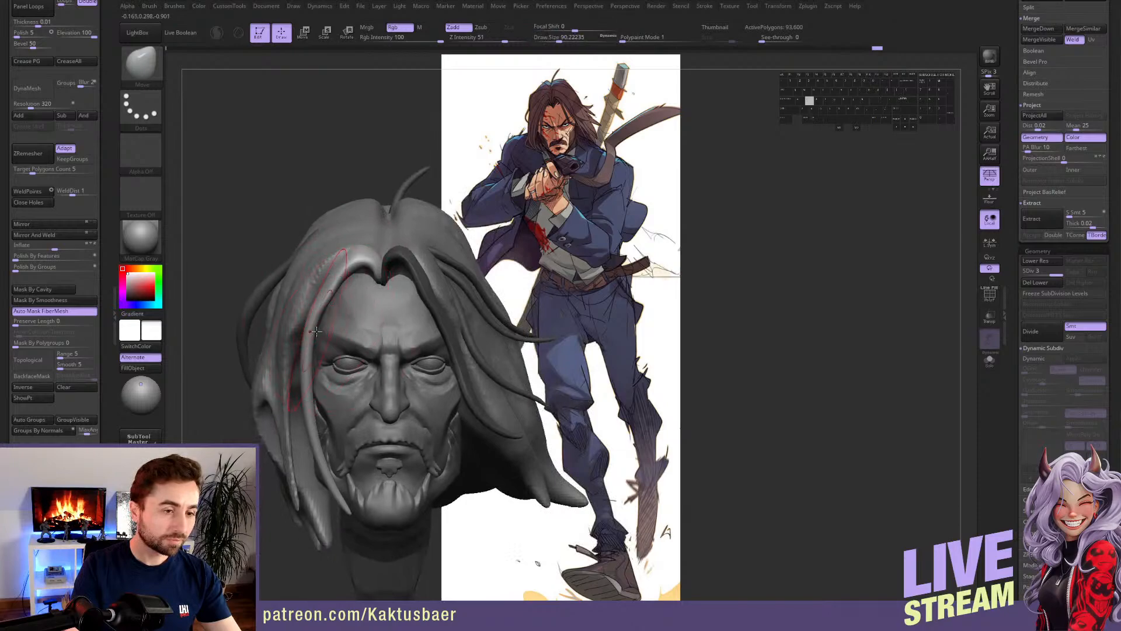
{"action": "mouse_move", "coordinate": [317, 331]}
{"action": "left_mouse_down"}
{"action": "mouse_move", "coordinate": [349, 346]}
{"action": "mouse_move", "coordinate": [341, 334]}
{"action": "left_mouse_up"}
{"action": "key", "text": "s"}
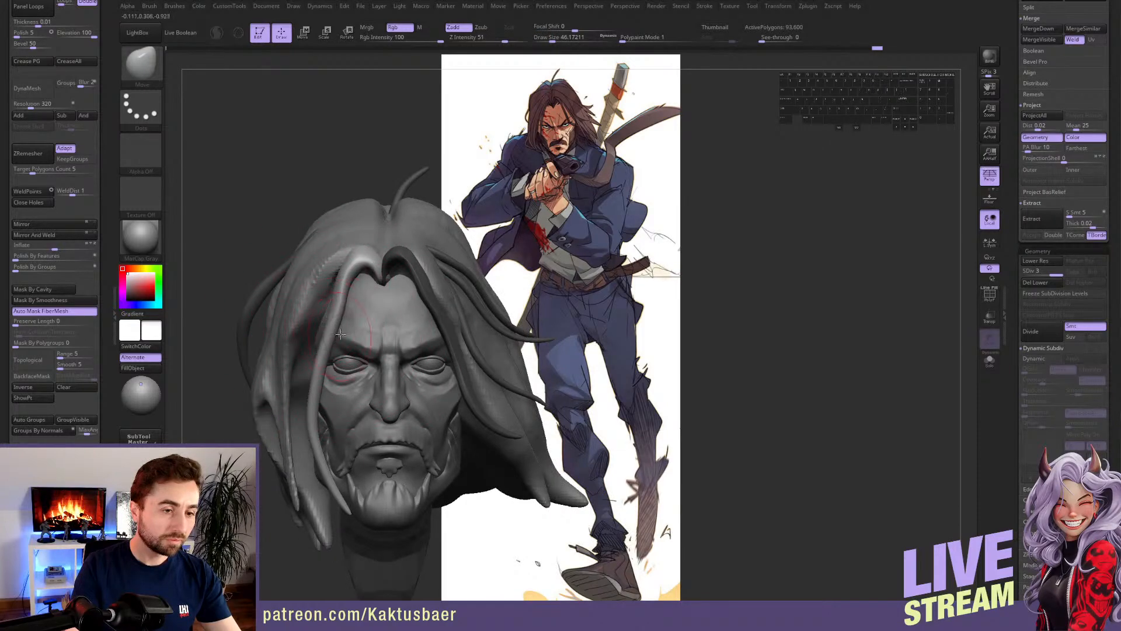
{"action": "right_click_drag", "start_coordinate": [340, 334], "coordinate": [368, 292]}
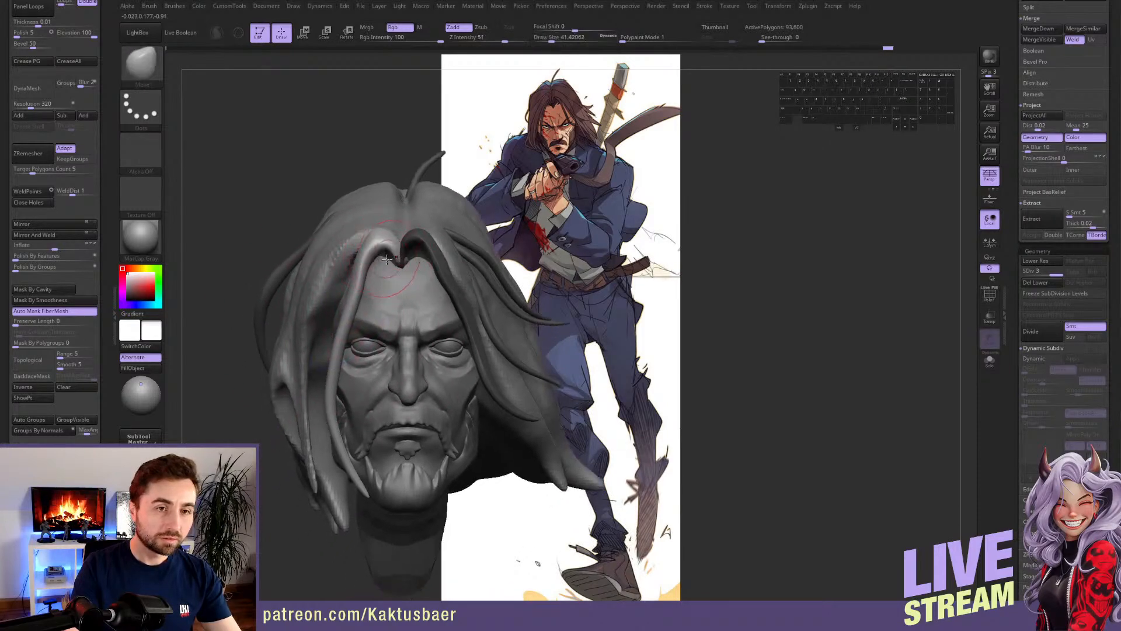
{"action": "left_click_drag", "start_coordinate": [360, 291], "coordinate": [354, 305]}
- Drop the hair strands to their lowest subdivision level and delete the higher levels
{"action": "key", "text": "shift+d"}
{"action": "key", "text": "shift+d"}
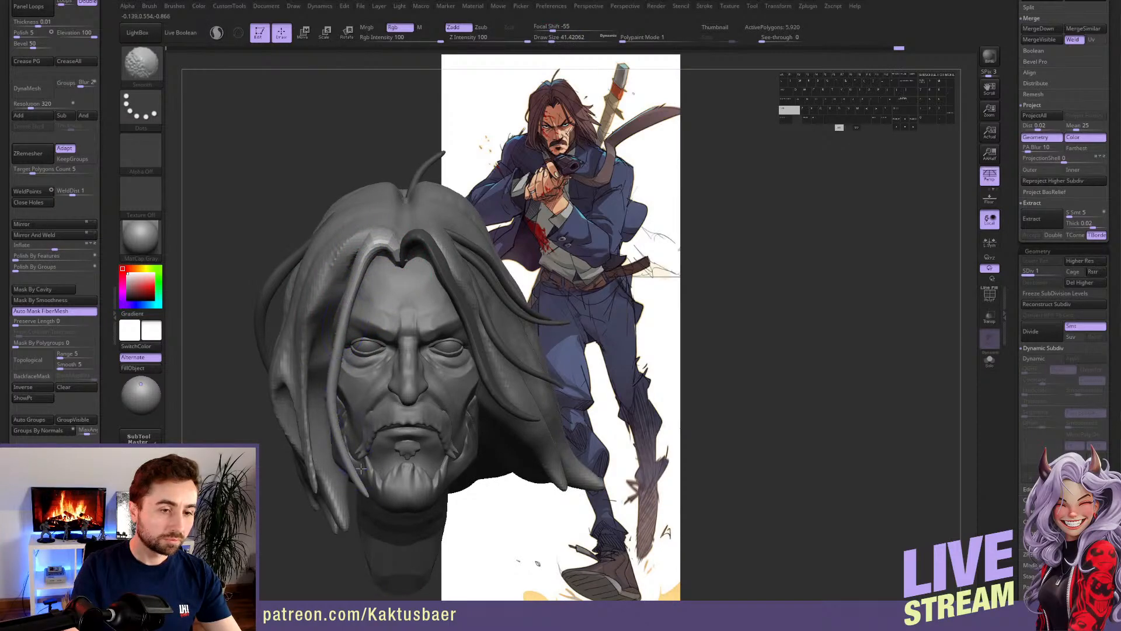
{"action": "right_click_drag", "start_coordinate": [361, 468], "coordinate": [443, 267]}
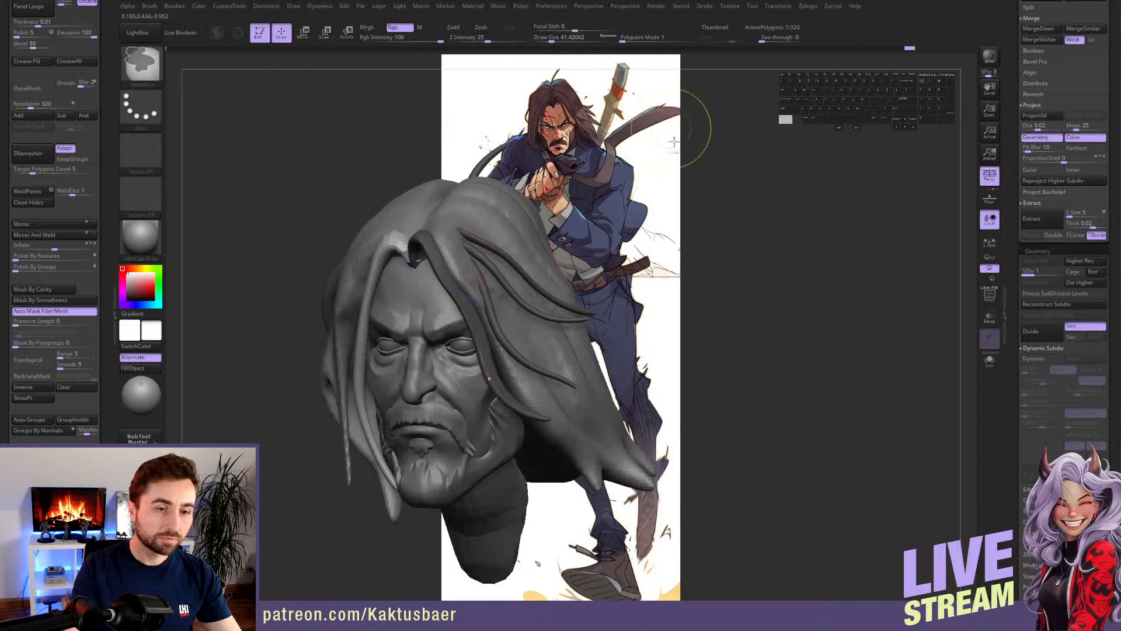
{"action": "left_click", "coordinate": [1079, 283]}
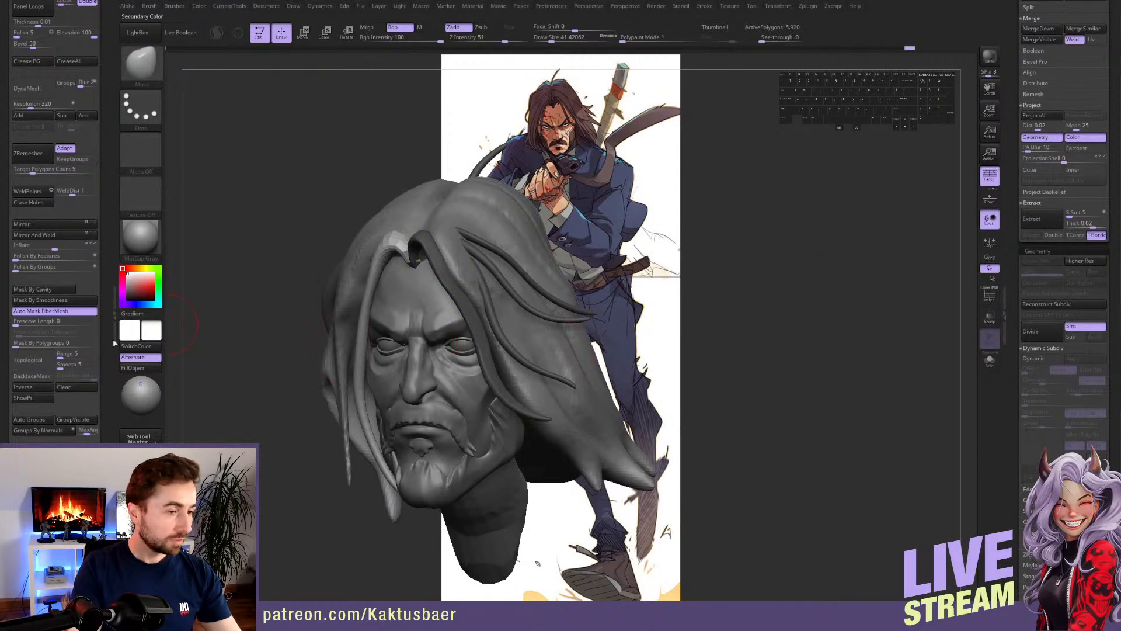
- Free the character's left front strand from the mask and smooth its root at the parting
{"action": "left_click", "coordinate": [75, 387]}
{"action": "key", "text": "ctrl+z"}
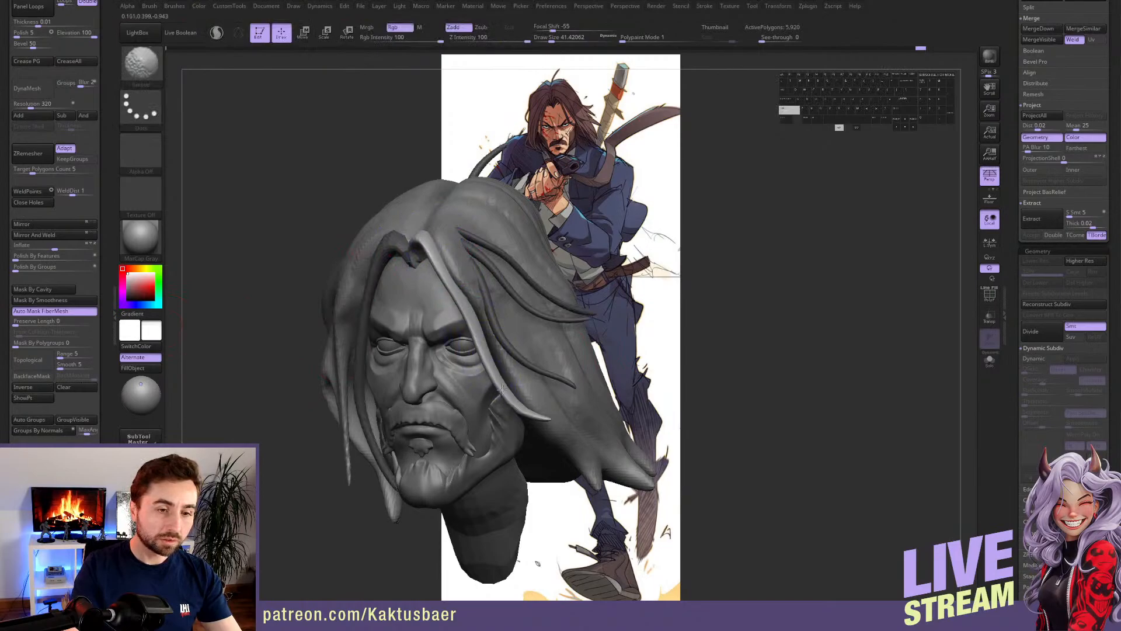
{"action": "left_click_drag", "start_coordinate": [439, 252], "coordinate": [427, 237], "text": "shift"}
{"action": "mouse_move", "coordinate": [374, 257]}
{"action": "right_mouse_down"}
{"action": "mouse_move", "coordinate": [428, 264]}
{"action": "mouse_move", "coordinate": [381, 246]}
{"action": "right_mouse_up"}
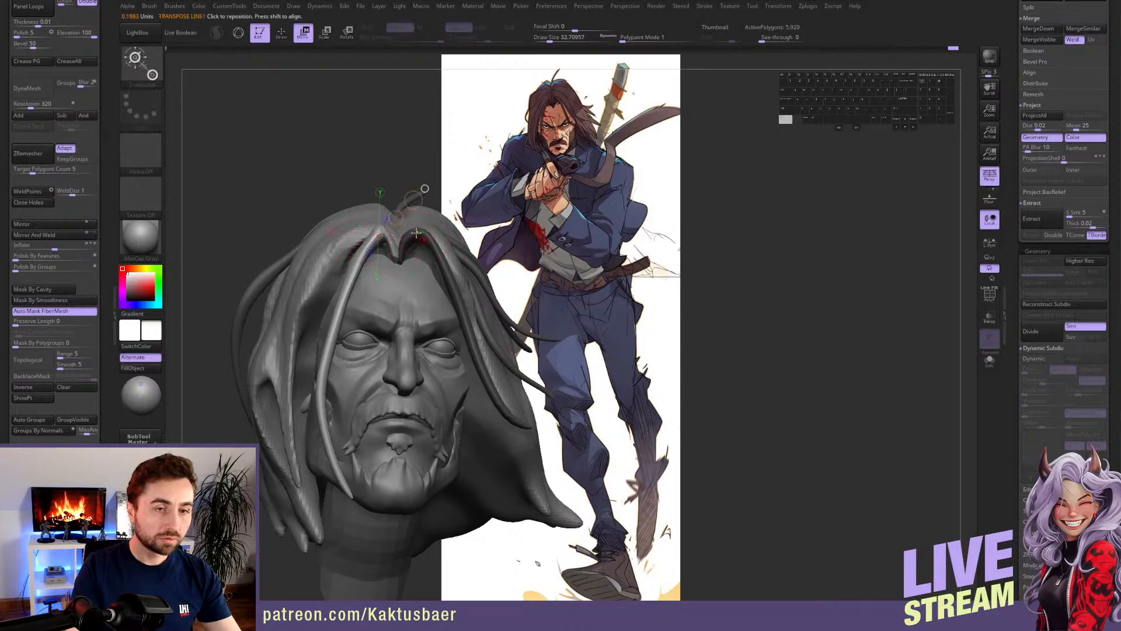
{"action": "key", "text": "ctrl+z"}
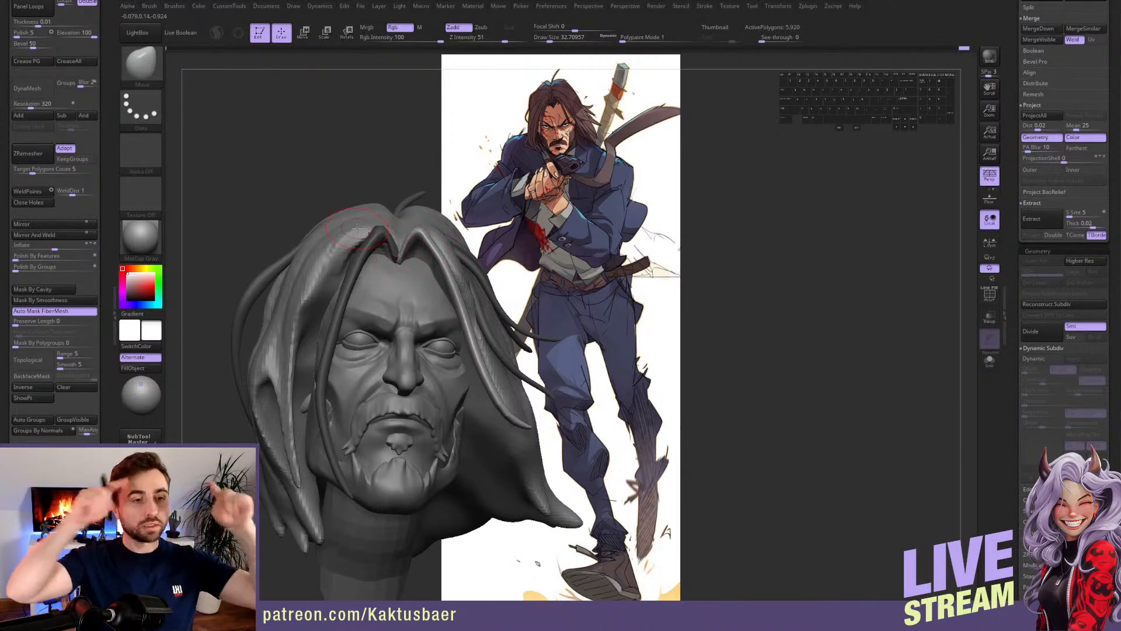
- Select the main hair mass and reshape its edge along the character's right temple and cheek with the Move brush
{"action": "mouse_move", "coordinate": [407, 289]}
{"action": "right_mouse_down"}
{"action": "mouse_move", "coordinate": [363, 264]}
{"action": "mouse_move", "coordinate": [338, 288]}
{"action": "right_mouse_up"}
{"action": "left_click", "coordinate": [366, 255], "text": "alt"}
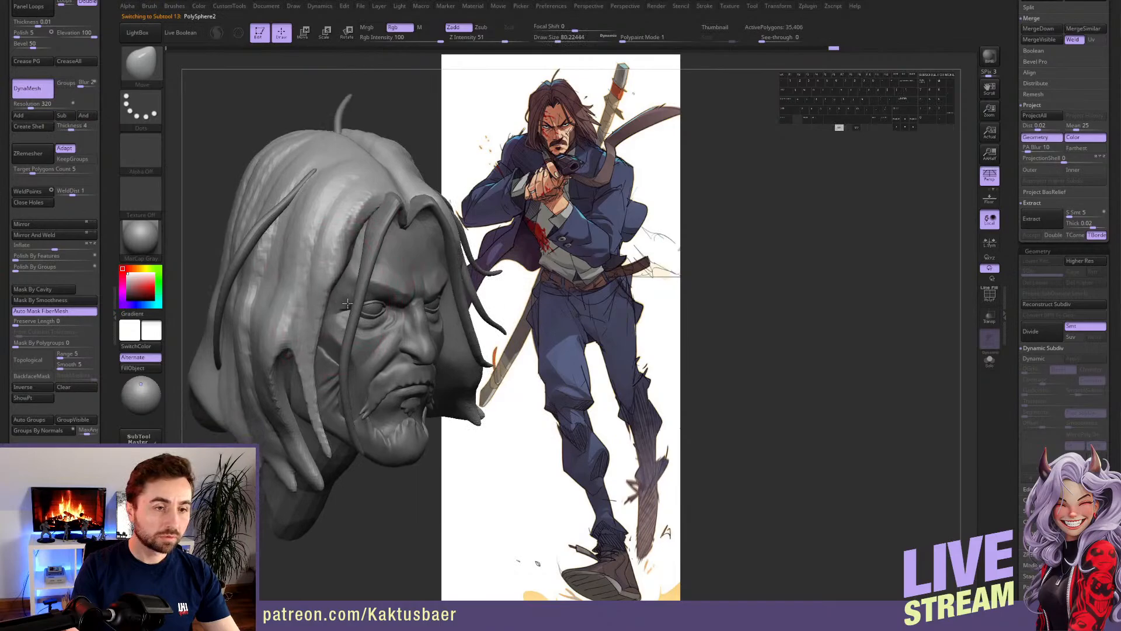
{"action": "left_click_drag", "start_coordinate": [370, 246], "coordinate": [363, 233]}
{"action": "right_click_drag", "start_coordinate": [363, 233], "coordinate": [340, 245]}
{"action": "left_click_drag", "start_coordinate": [337, 330], "coordinate": [326, 403]}
{"action": "key", "text": "s"}
{"action": "left_click", "coordinate": [327, 385]}
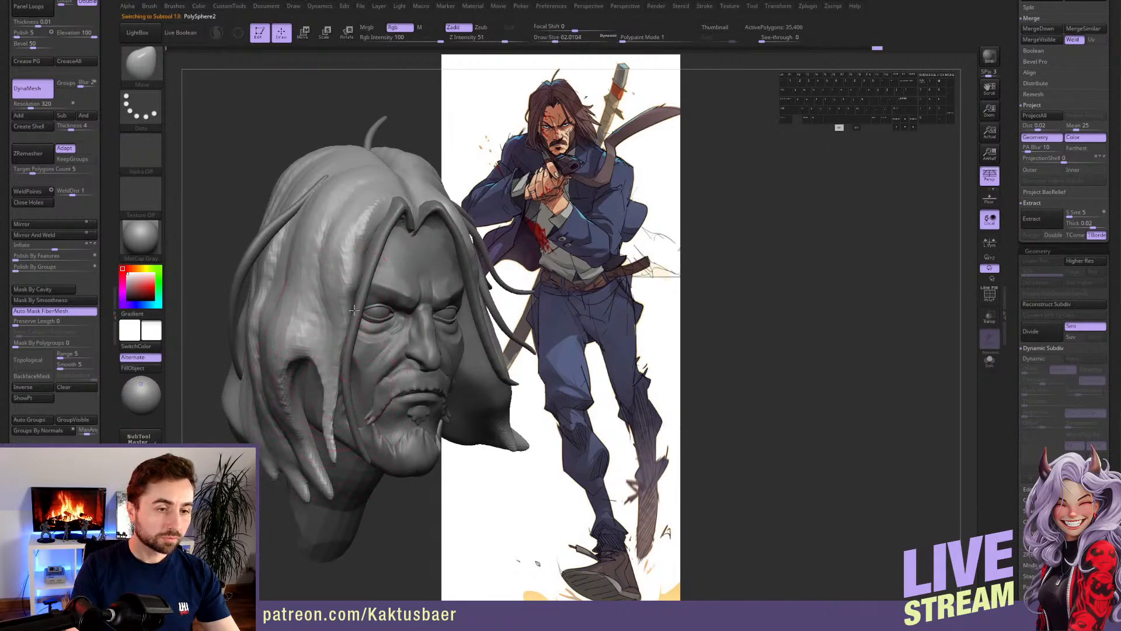
- Pull back the hair mass beside the character's right eye with the Move brush, enlarging it to about 149 for broad changes
{"action": "right_click_drag", "start_coordinate": [341, 286], "coordinate": [354, 267]}
{"action": "left_click_drag", "start_coordinate": [342, 263], "coordinate": [323, 271]}
{"action": "key", "text": "s"}
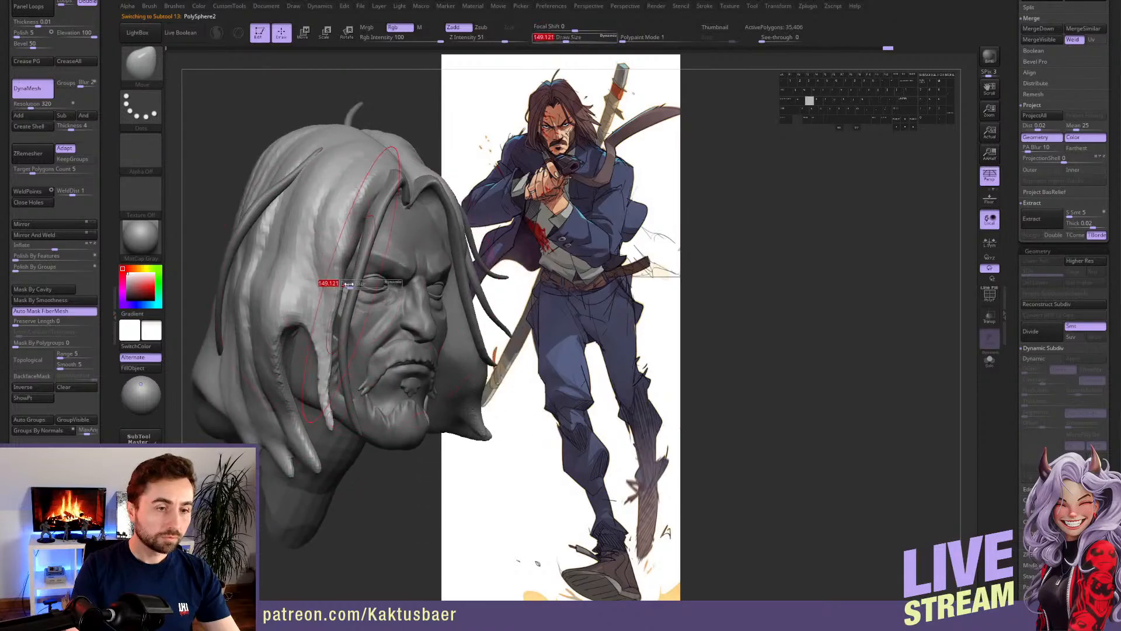
{"action": "left_click", "coordinate": [333, 282]}
{"action": "key", "text": "s"}
{"action": "left_click", "coordinate": [328, 326]}
- Reshape the thin lock in front of the character's right ear and bring its tip toward the jaw with larger Move brush sizes
{"action": "left_click_drag", "start_coordinate": [324, 377], "coordinate": [331, 422]}
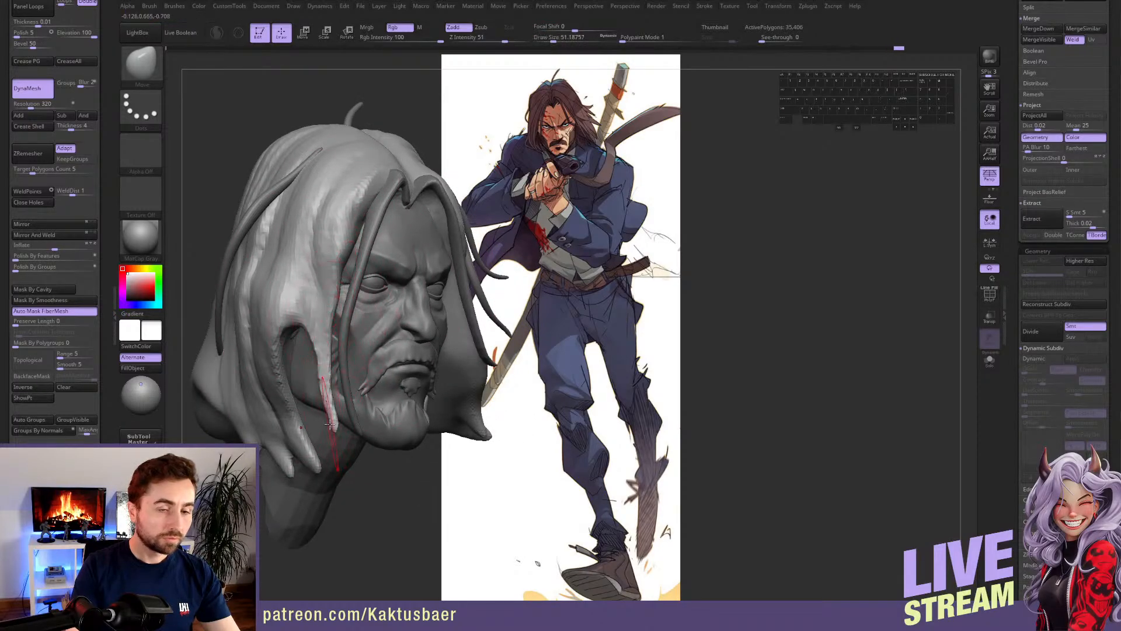
{"action": "key", "text": "s"}
{"action": "left_click", "coordinate": [335, 422]}
{"action": "mouse_move", "coordinate": [336, 422]}
{"action": "right_mouse_down"}
{"action": "mouse_move", "coordinate": [262, 408]}
{"action": "mouse_move", "coordinate": [297, 403]}
{"action": "right_mouse_up"}
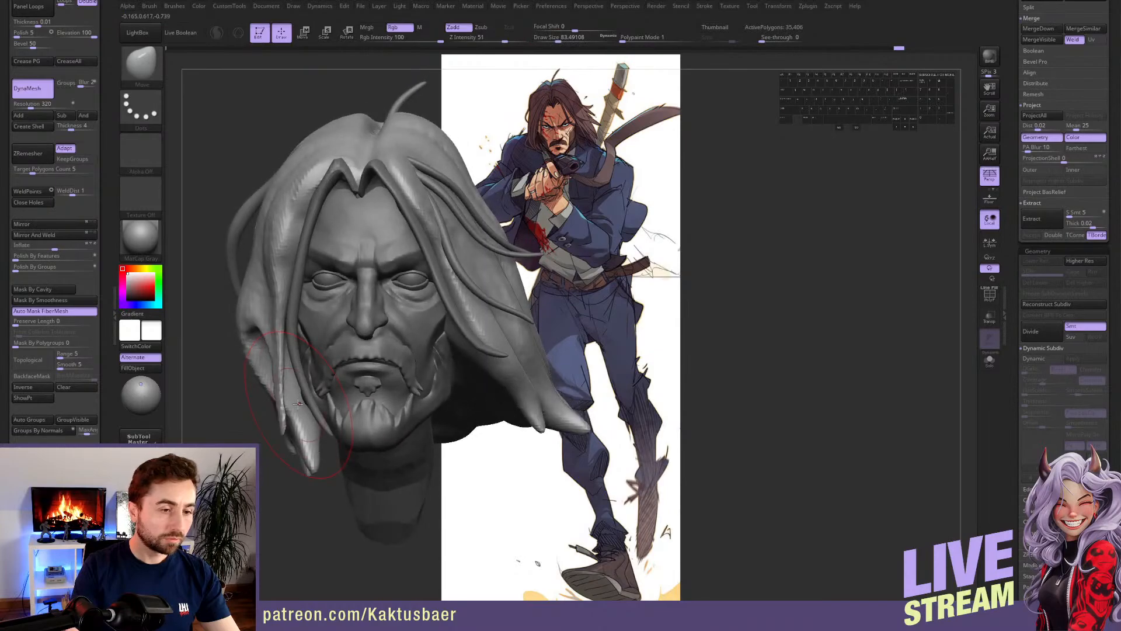
{"action": "mouse_move", "coordinate": [281, 426]}
{"action": "left_mouse_down"}
{"action": "mouse_move", "coordinate": [342, 419]}
{"action": "mouse_move", "coordinate": [299, 398]}
{"action": "left_mouse_up"}
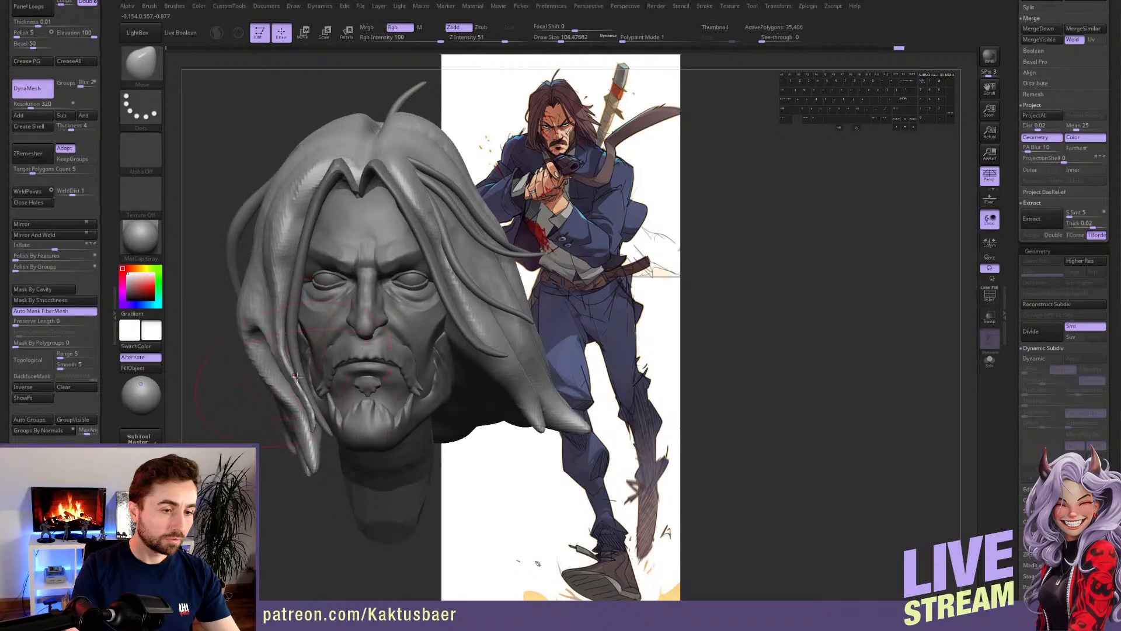
- Refine the lower end of the character's right side lock over the jaw from the side view with the Move brush
{"action": "right_click_drag", "start_coordinate": [234, 386], "coordinate": [340, 373]}
{"action": "right_click_drag", "start_coordinate": [302, 405], "coordinate": [367, 343], "text": "alt"}
{"action": "key", "text": "s"}
{"action": "left_click_drag", "start_coordinate": [367, 344], "coordinate": [346, 347]}
{"action": "right_click_drag", "start_coordinate": [385, 356], "coordinate": [367, 364]}
{"action": "key", "text": "s"}
{"action": "left_click_drag", "start_coordinate": [367, 364], "coordinate": [341, 374]}
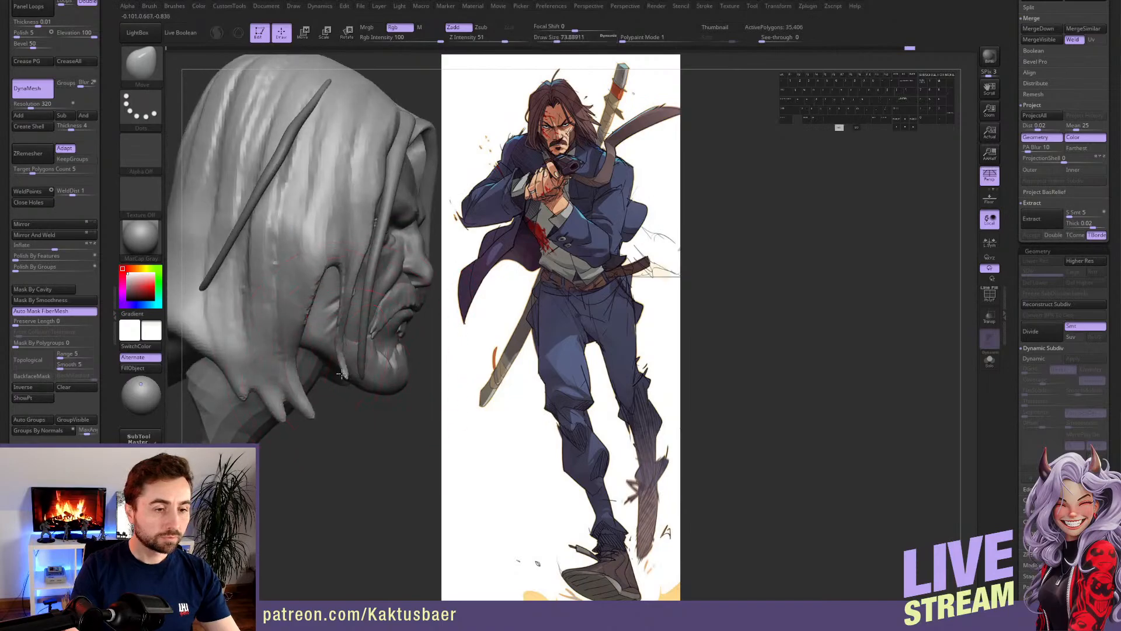
{"action": "key", "text": "s"}
{"action": "mouse_move", "coordinate": [348, 322]}
{"action": "left_mouse_down"}
{"action": "mouse_move", "coordinate": [336, 324]}
{"action": "mouse_move", "coordinate": [338, 345]}
{"action": "left_mouse_up"}
{"action": "mouse_move", "coordinate": [338, 344]}
{"action": "right_mouse_down", "text": "alt"}
{"action": "mouse_move", "coordinate": [368, 299]}
{"action": "mouse_move", "coordinate": [340, 301]}
{"action": "mouse_move", "coordinate": [374, 280]}
{"action": "right_mouse_up", "text": "alt"}
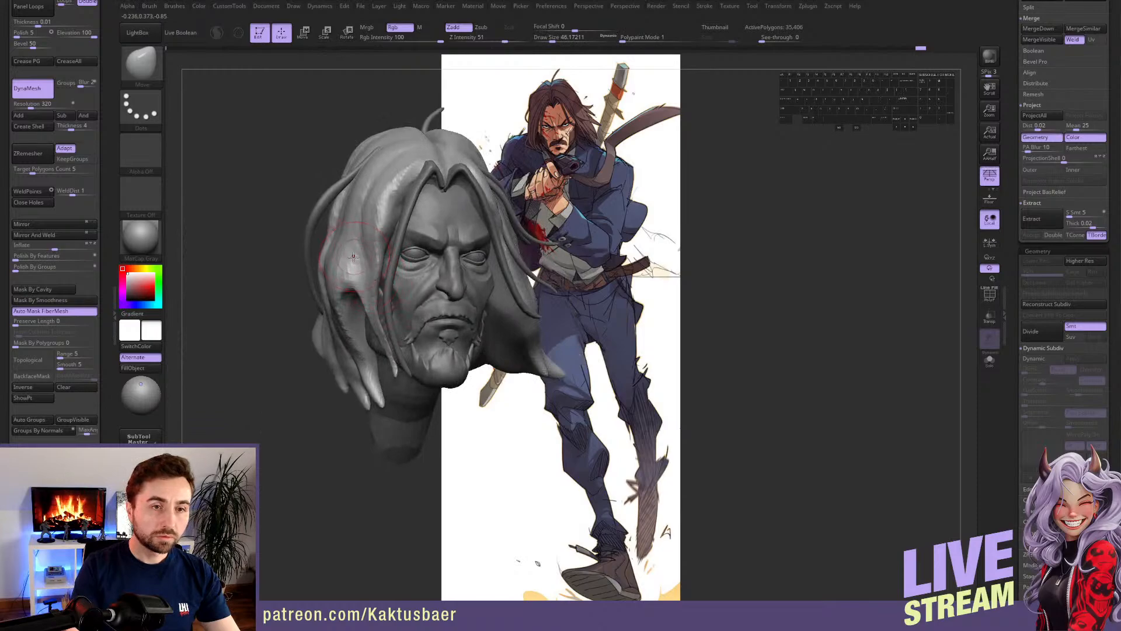
- Adjust and smooth the hair mass surface on the character's right side above the split locks, then set the Move brush to about 54
{"action": "left_click_drag", "start_coordinate": [327, 280], "coordinate": [371, 201]}
{"action": "key", "text": "shift"}
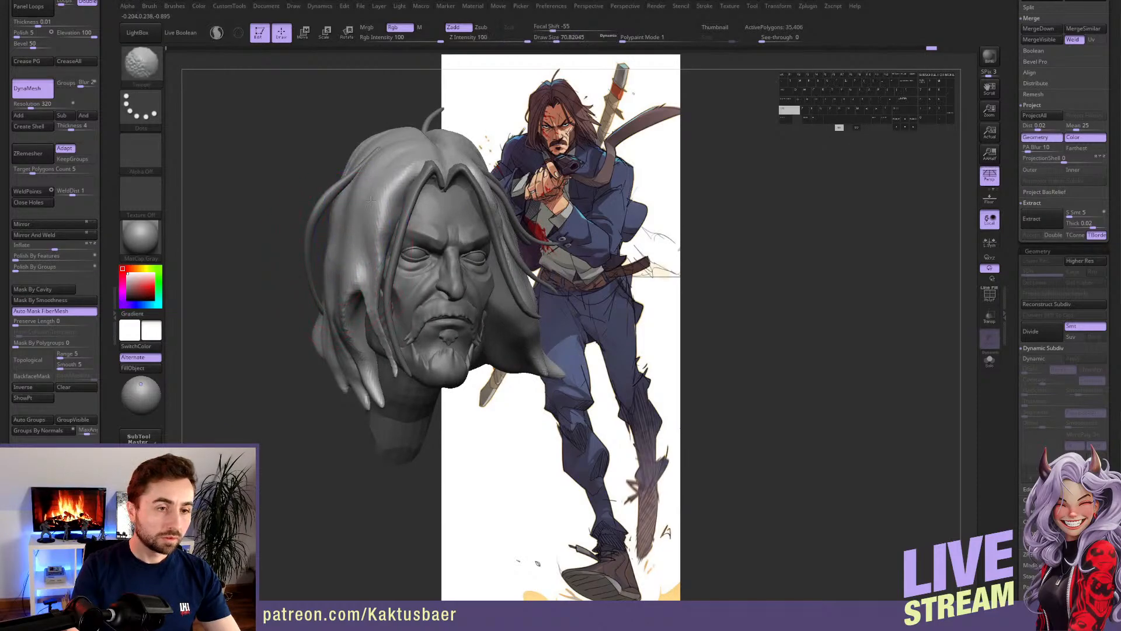
{"action": "left_click_drag", "start_coordinate": [325, 250], "coordinate": [325, 286], "text": "shift"}
{"action": "key", "text": "s"}
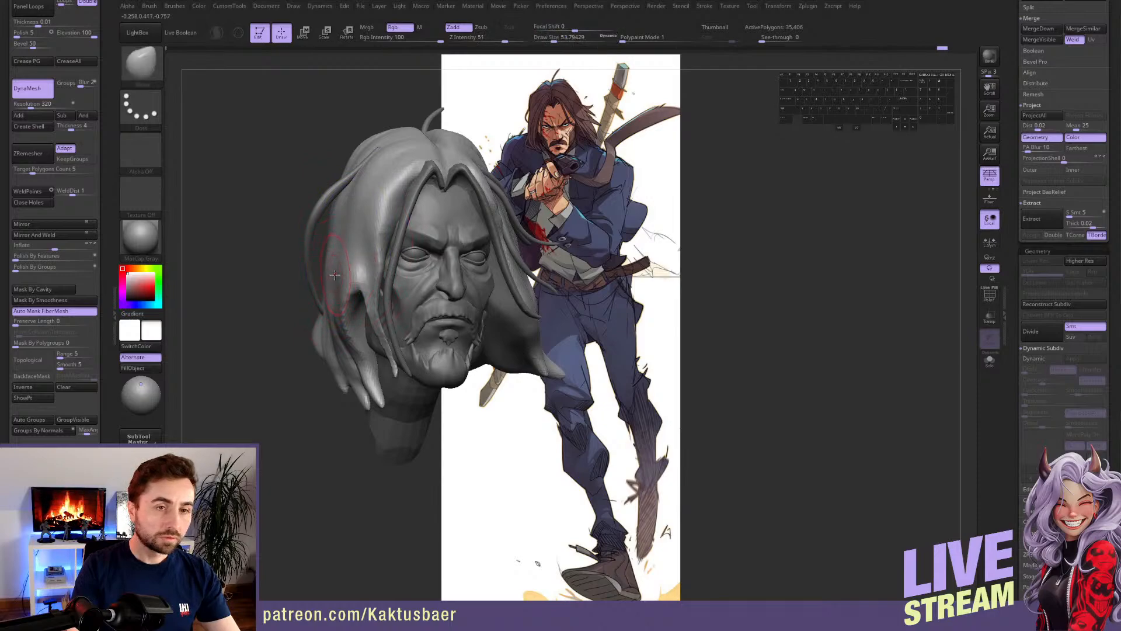
- Flatten the hair mass surface above the split locks on the character's right side with the TrimDynamic brush at size about 68
{"action": "key", "text": "shift"}
{"action": "mouse_move", "coordinate": [334, 253]}
{"action": "right_mouse_down"}
{"action": "mouse_move", "coordinate": [336, 271]}
{"action": "mouse_move", "coordinate": [377, 257]}
{"action": "right_mouse_up"}
{"action": "key", "text": "b"}
{"action": "key", "text": "t"}
{"action": "key", "text": "d"}
{"action": "right_click_drag", "start_coordinate": [300, 228], "coordinate": [326, 226]}
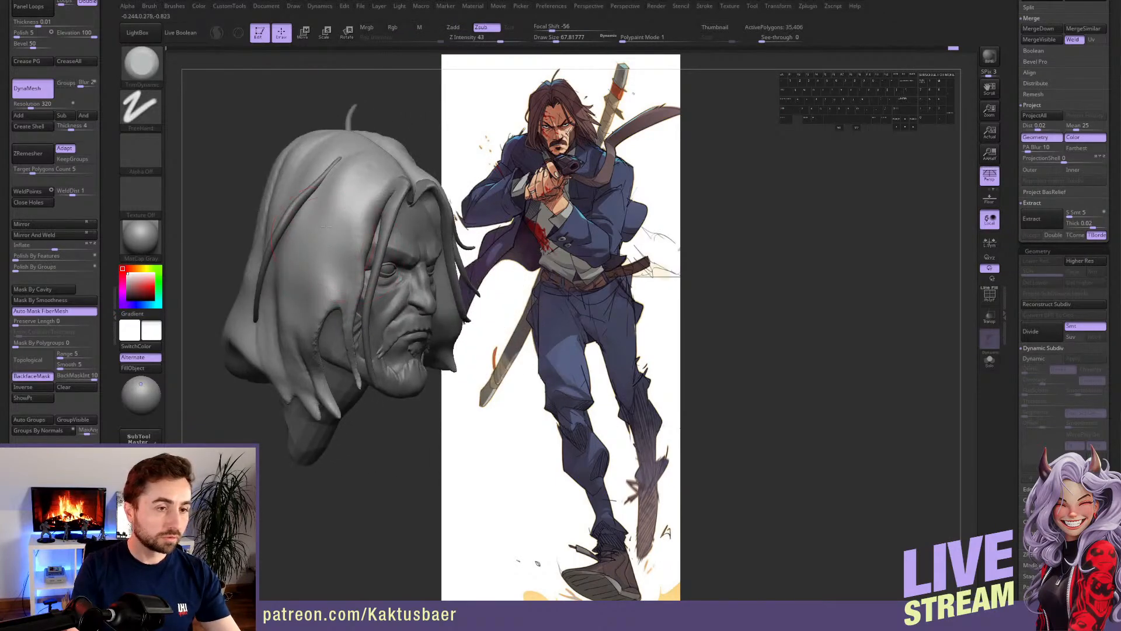
{"action": "mouse_move", "coordinate": [300, 241]}
{"action": "left_mouse_down"}
{"action": "mouse_move", "coordinate": [304, 232]}
{"action": "mouse_move", "coordinate": [287, 248]}
{"action": "left_mouse_up"}
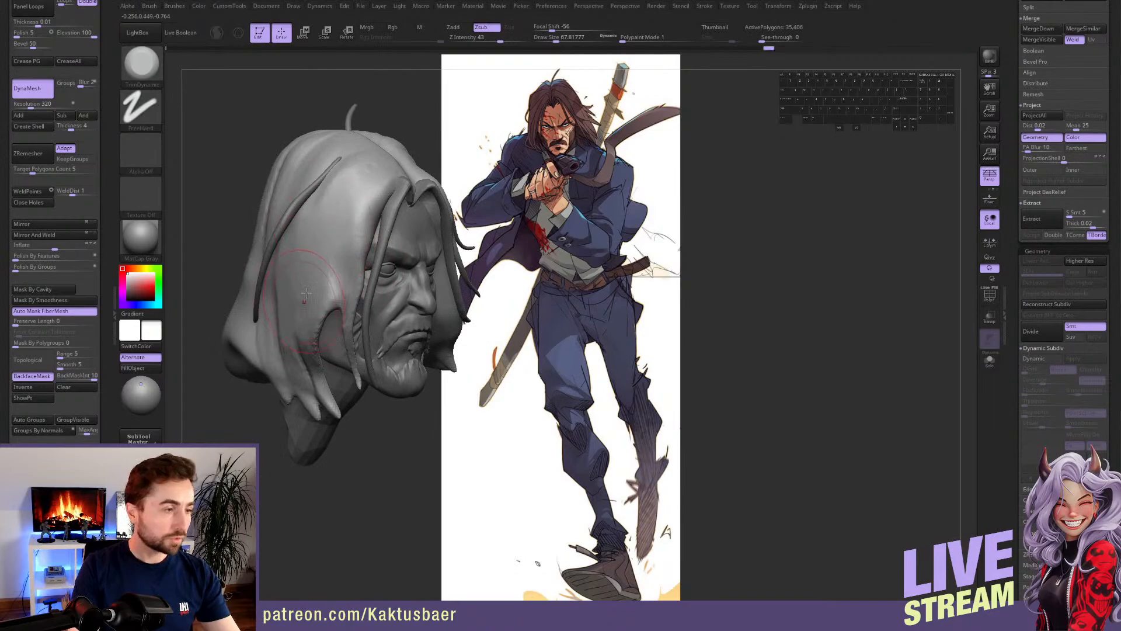
{"action": "left_click_drag", "start_coordinate": [306, 293], "coordinate": [331, 266]}
{"action": "right_click_drag", "start_coordinate": [347, 262], "coordinate": [319, 265]}
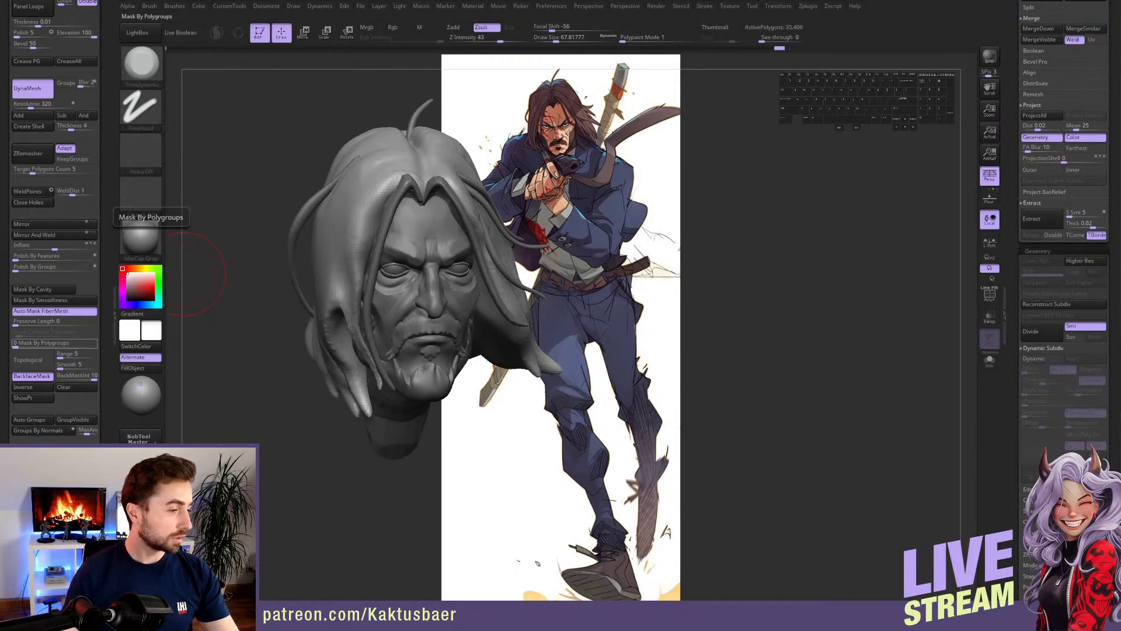
{"action": "right_click_drag", "start_coordinate": [516, 272], "coordinate": [443, 274]}
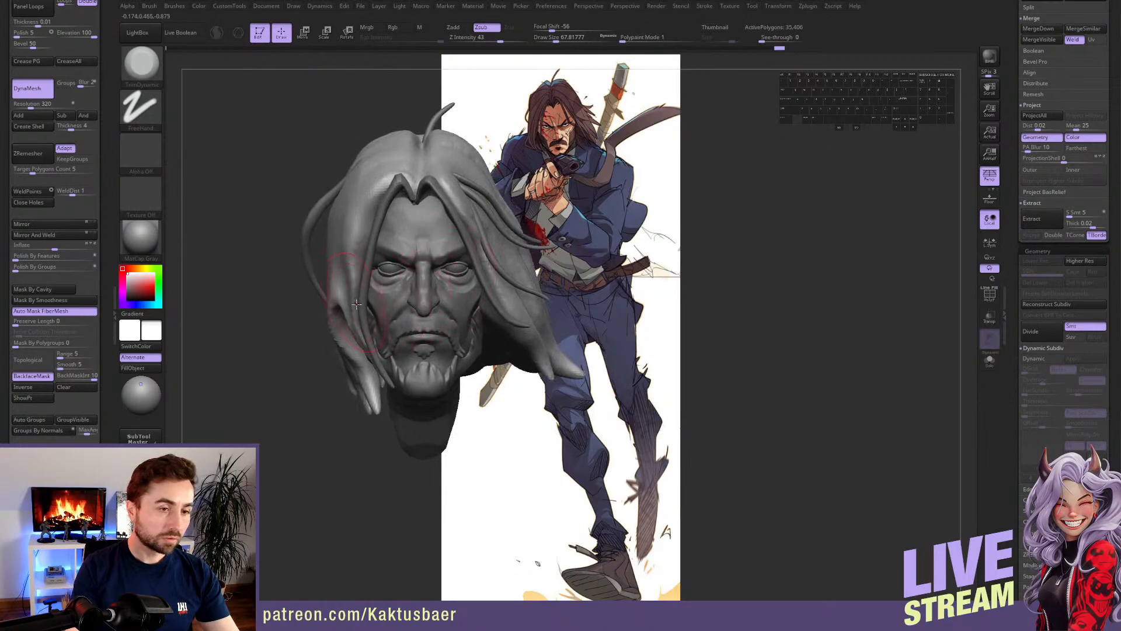
- Reshape the hair mass beside the character's right temple with the Move brush at size about 97
{"action": "key", "text": "b"}
{"action": "key", "text": "m"}
{"action": "key", "text": "v"}
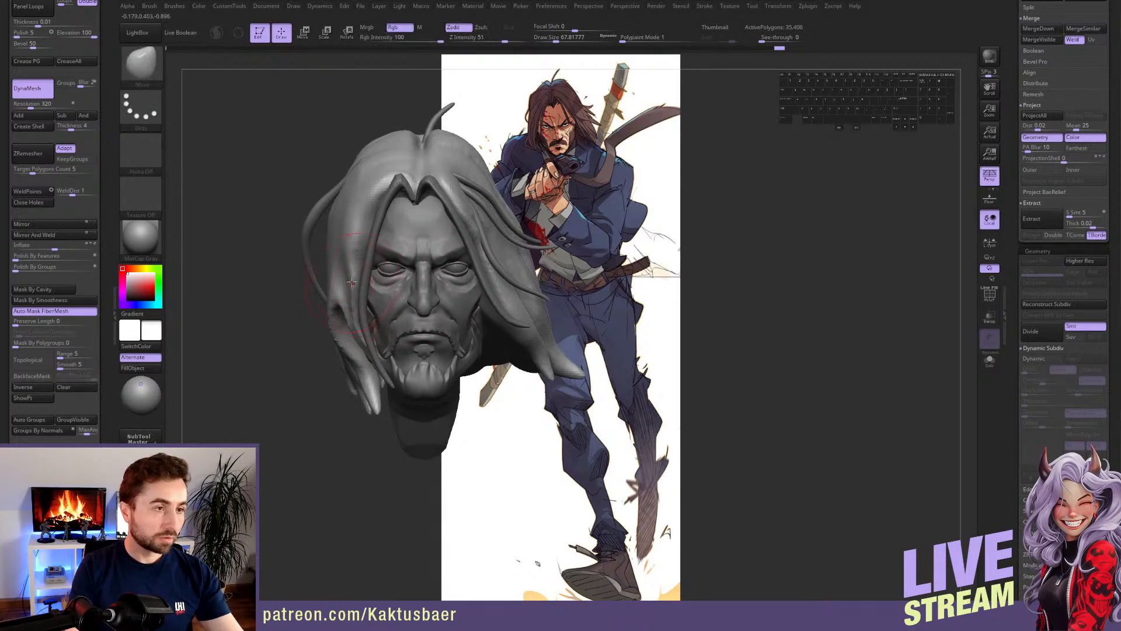
{"action": "key", "text": "s"}
{"action": "left_click_drag", "start_coordinate": [352, 210], "coordinate": [333, 248]}
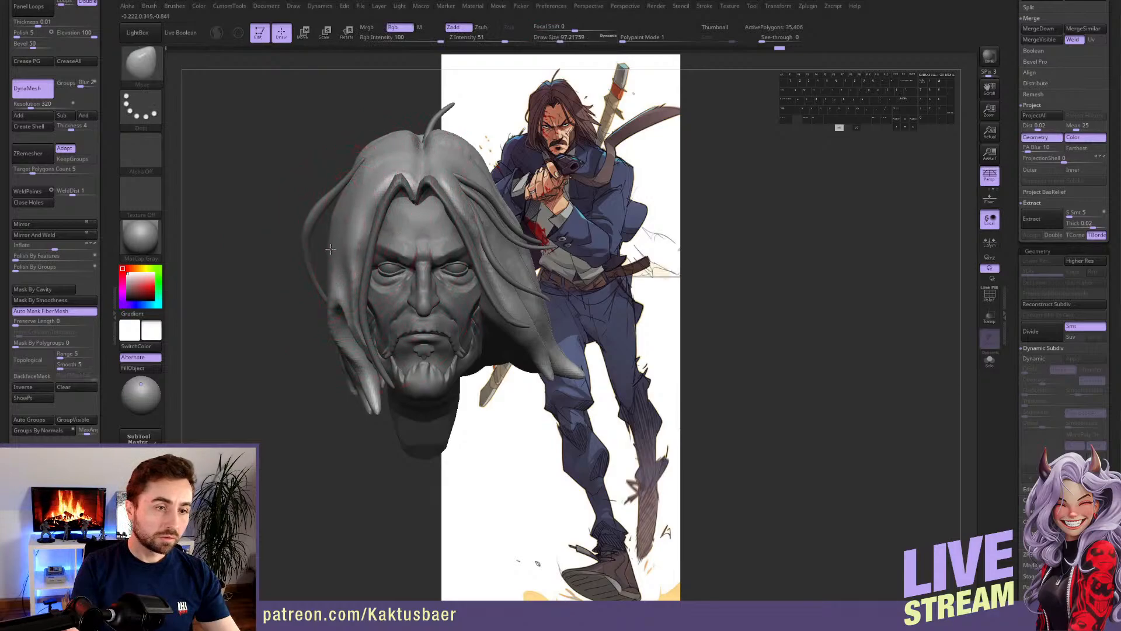
- Match the view to the stored reference camera and adjust the outer right-side hair strand to the artwork with a large Move brush
{"action": "left_click_drag", "start_coordinate": [108, 366], "coordinate": [107, 19]}
{"action": "left_click", "coordinate": [21, 370]}
{"action": "key", "text": "s"}
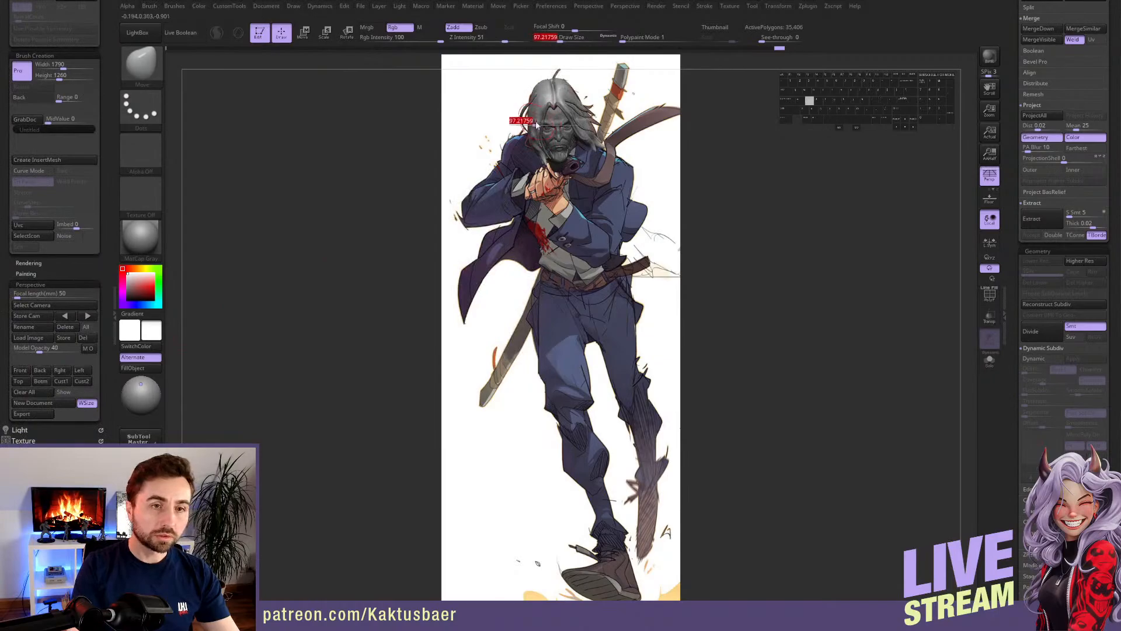
{"action": "left_click_drag", "start_coordinate": [526, 120], "coordinate": [535, 115]}
{"action": "key", "text": "w"}
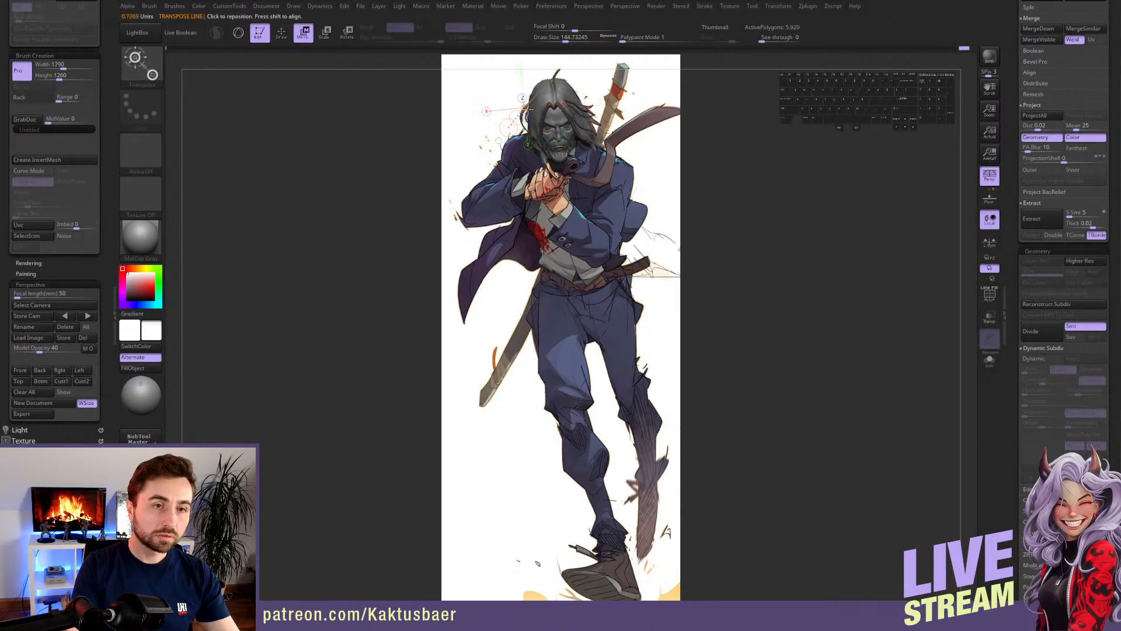
{"action": "key", "text": "q"}
{"action": "key", "text": "s"}
{"action": "mouse_move", "coordinate": [511, 113]}
{"action": "left_mouse_down"}
{"action": "mouse_move", "coordinate": [536, 119]}
{"action": "mouse_move", "coordinate": [528, 114]}
{"action": "left_mouse_up"}
{"action": "key", "text": "s"}
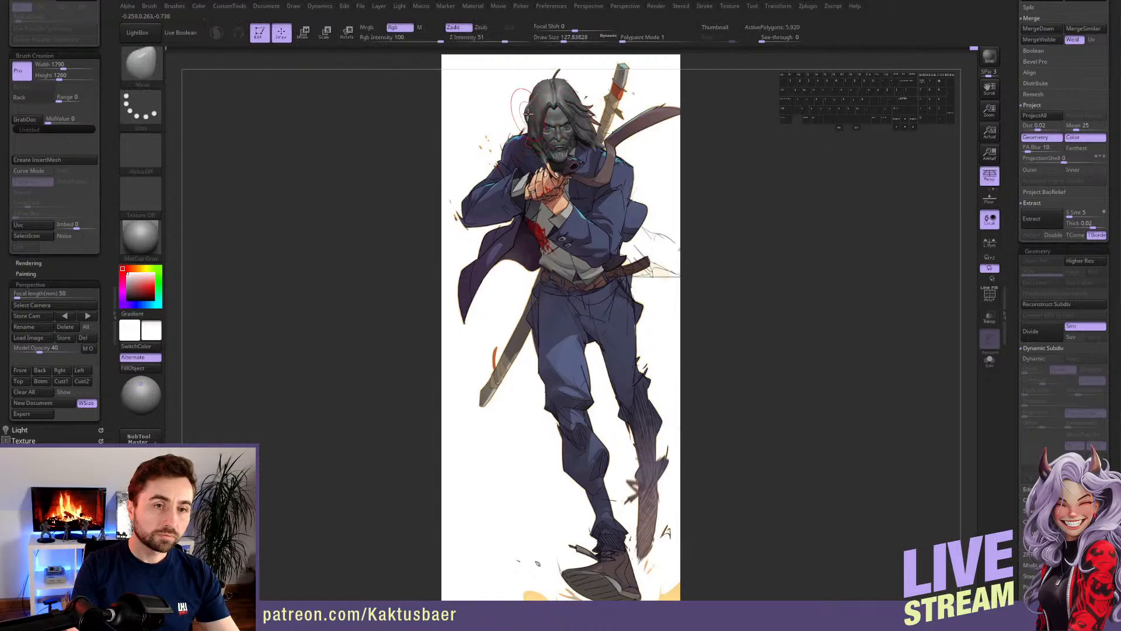
- Smooth the long separate strand lying over the hair mass on the character's right side
{"action": "right_click_drag", "start_coordinate": [531, 115], "coordinate": [467, 257], "text": "alt"}
{"action": "right_click_drag", "start_coordinate": [351, 245], "coordinate": [403, 240]}
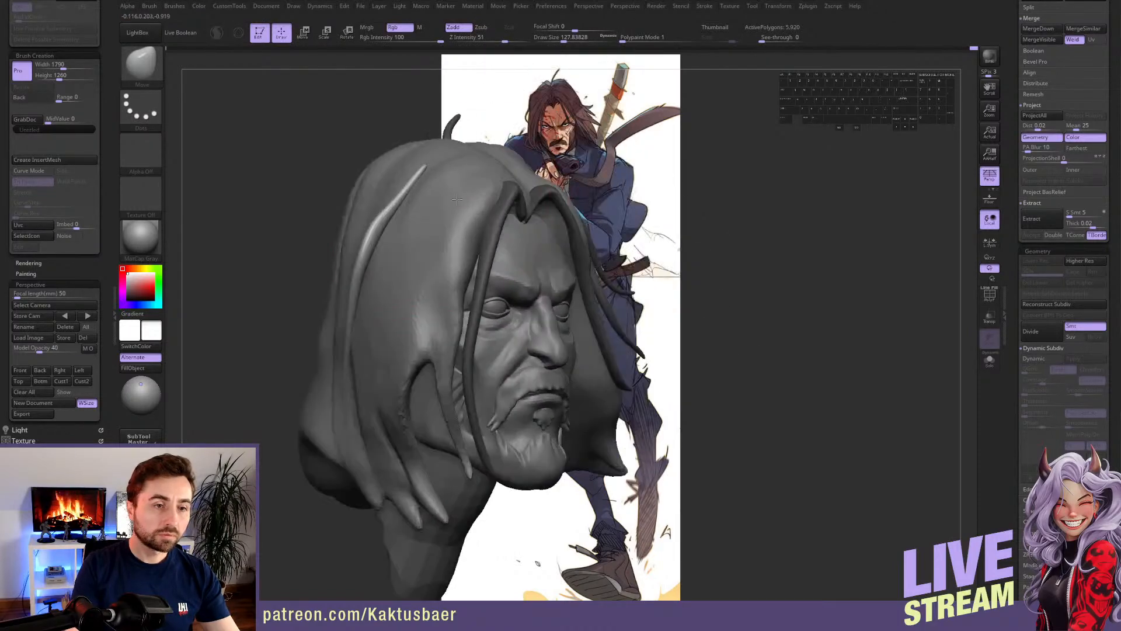
{"action": "left_click_drag", "start_coordinate": [377, 249], "coordinate": [367, 261], "text": "shift"}
{"action": "mouse_move", "coordinate": [376, 237]}
{"action": "left_mouse_down", "text": "shift"}
{"action": "mouse_move", "coordinate": [385, 216]}
{"action": "mouse_move", "coordinate": [383, 224]}
{"action": "left_mouse_up", "text": "shift"}
{"action": "mouse_move", "coordinate": [374, 234]}
{"action": "right_mouse_down"}
{"action": "mouse_move", "coordinate": [444, 248]}
{"action": "mouse_move", "coordinate": [419, 263]}
{"action": "mouse_move", "coordinate": [389, 239]}
{"action": "mouse_move", "coordinate": [418, 202]}
{"action": "mouse_move", "coordinate": [402, 243]}
{"action": "mouse_move", "coordinate": [382, 262]}
{"action": "mouse_move", "coordinate": [375, 248]}
{"action": "right_mouse_up"}
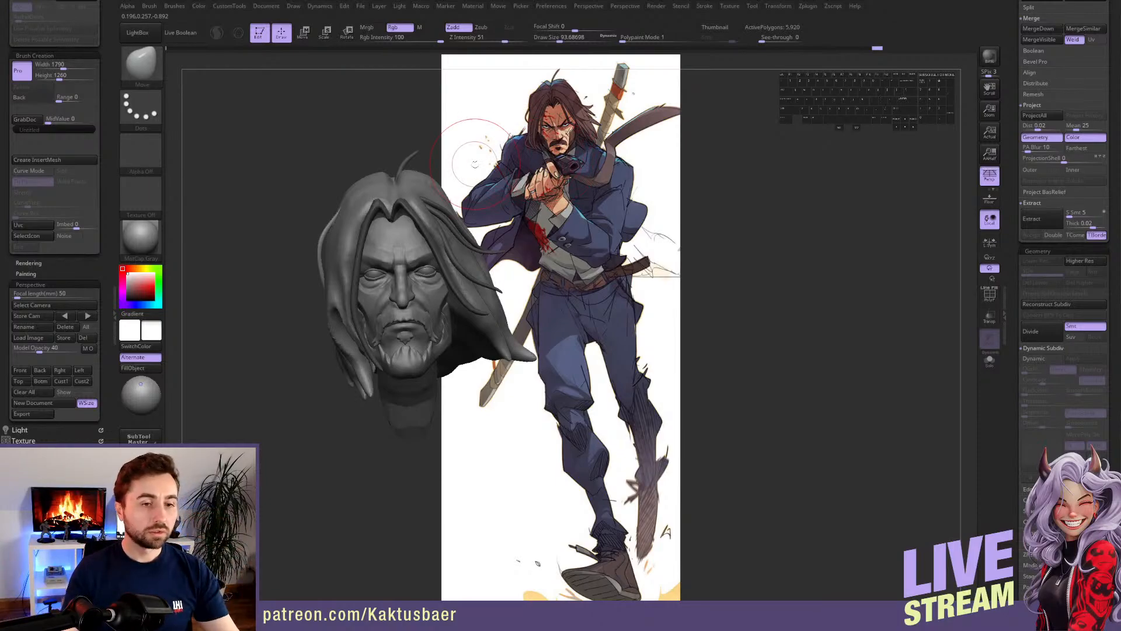
- Select the main hair mass and reshape its right side with a large Move brush, undoing the last smoothing stroke on the locks
{"action": "left_click", "coordinate": [500, 301], "text": "alt"}
{"action": "right_click_drag", "start_coordinate": [500, 317], "coordinate": [539, 265], "text": "alt"}
{"action": "right_click_drag", "start_coordinate": [433, 255], "coordinate": [459, 257]}
{"action": "key", "text": "s"}
{"action": "key", "text": "s"}
{"action": "left_click", "coordinate": [385, 281]}
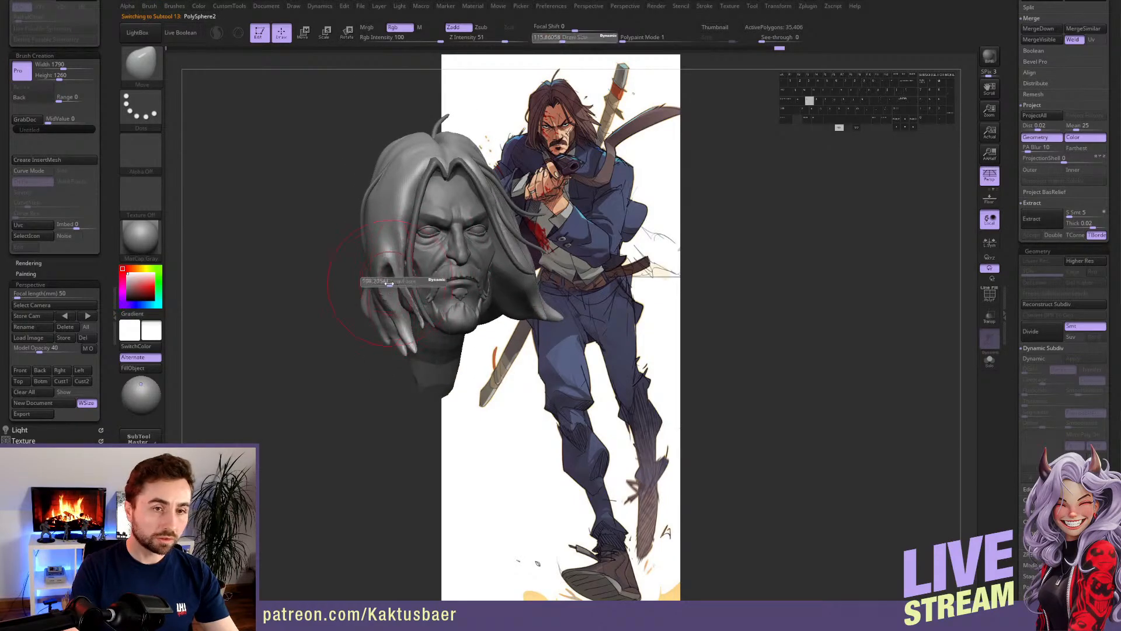
{"action": "left_click_drag", "start_coordinate": [387, 265], "coordinate": [395, 203]}
{"action": "key", "text": "s"}
{"action": "left_click", "coordinate": [400, 242]}
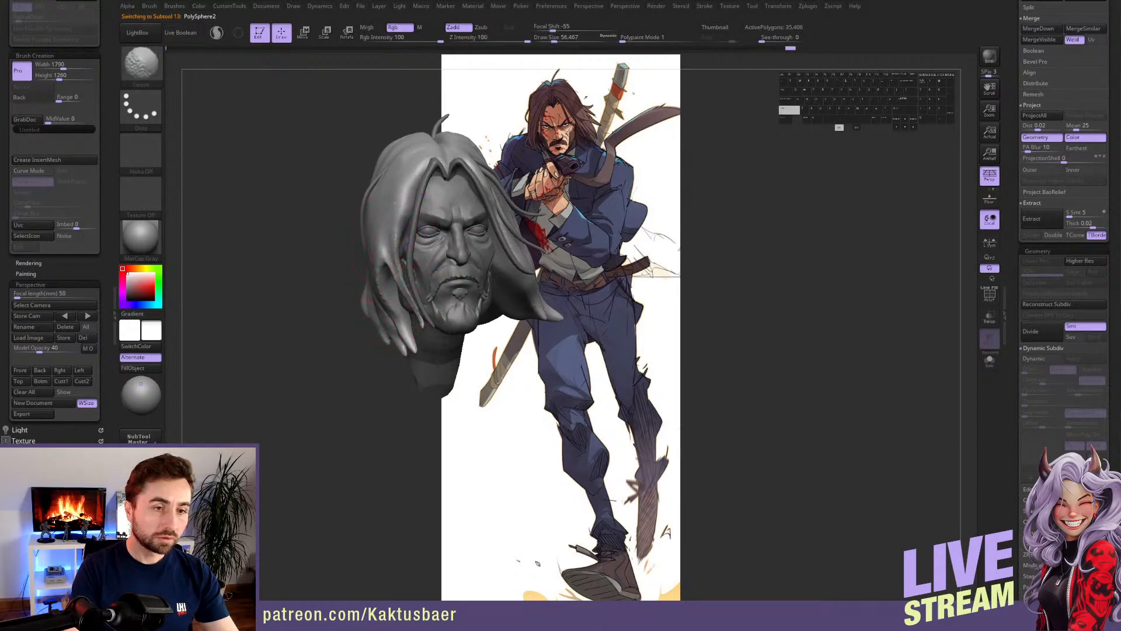
{"action": "left_click_drag", "start_coordinate": [415, 308], "coordinate": [425, 322], "text": "shift"}
{"action": "key", "text": "ctrl+z"}
- Thicken the lower lock beside the character's right jaw with the Inflat brush at size about 46
{"action": "key", "text": "s"}
{"action": "left_click", "coordinate": [422, 297]}
{"action": "mouse_move", "coordinate": [432, 310]}
{"action": "right_mouse_down"}
{"action": "mouse_move", "coordinate": [416, 311]}
{"action": "mouse_move", "coordinate": [425, 341]}
{"action": "right_mouse_up"}
{"action": "key", "text": "s"}
{"action": "left_click", "coordinate": [406, 311]}
{"action": "key", "text": "b"}
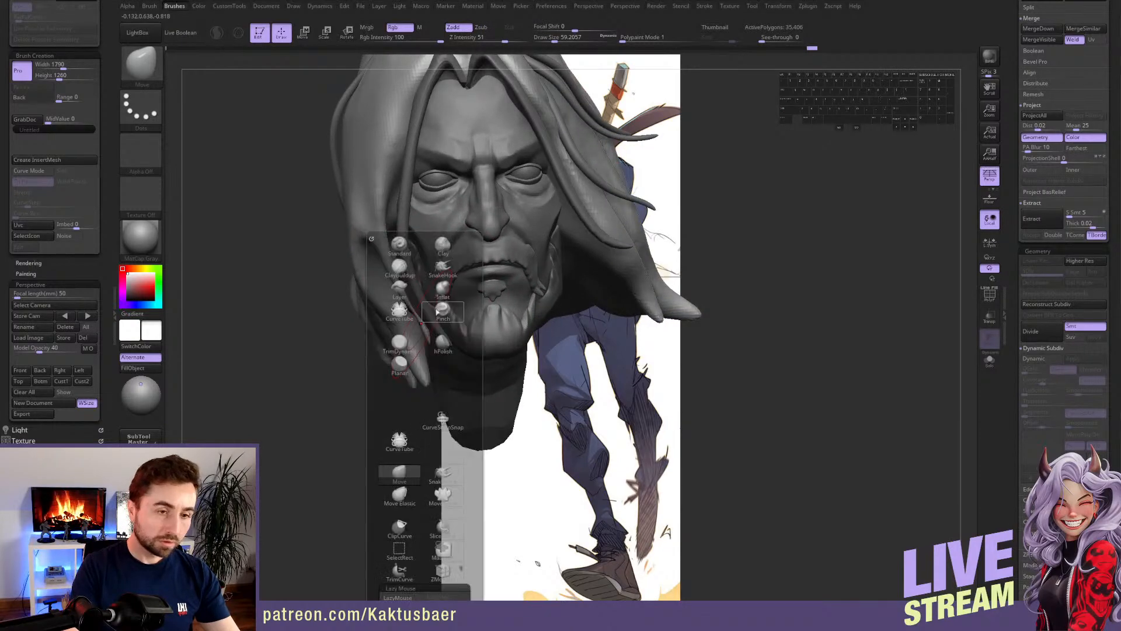
{"action": "left_click", "coordinate": [443, 292]}
{"action": "key", "text": "s"}
{"action": "left_click", "coordinate": [426, 315]}
{"action": "left_click_drag", "start_coordinate": [426, 315], "coordinate": [416, 312]}
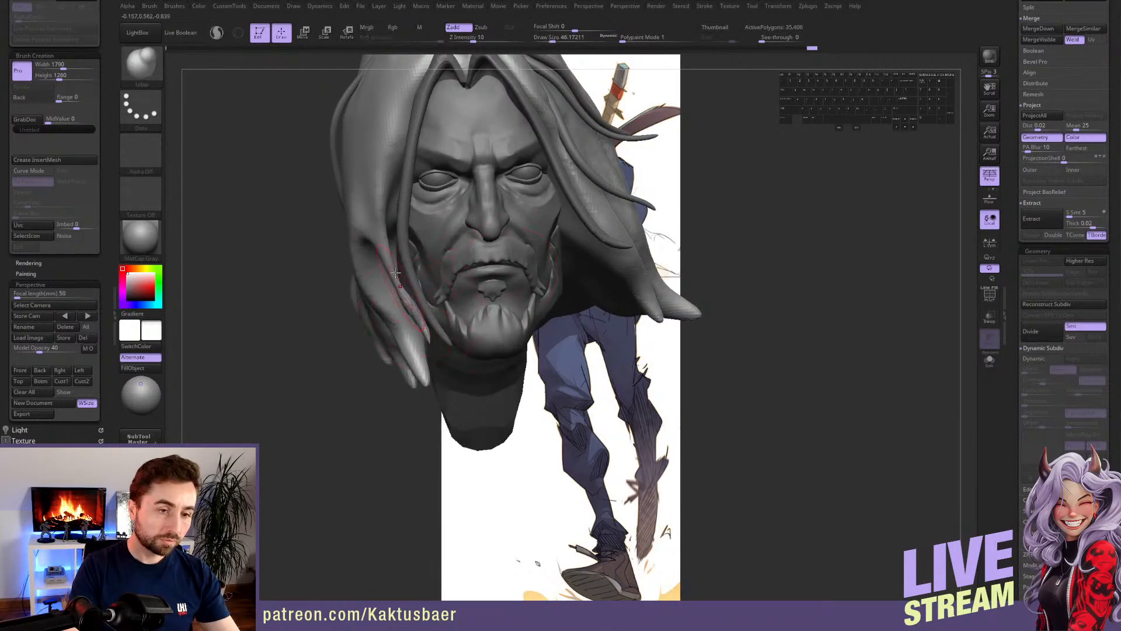
{"action": "mouse_move", "coordinate": [419, 321]}
{"action": "right_mouse_down", "text": "alt"}
{"action": "mouse_move", "coordinate": [444, 345]}
{"action": "mouse_move", "coordinate": [502, 336]}
{"action": "mouse_move", "coordinate": [524, 304]}
{"action": "right_mouse_up", "text": "alt"}
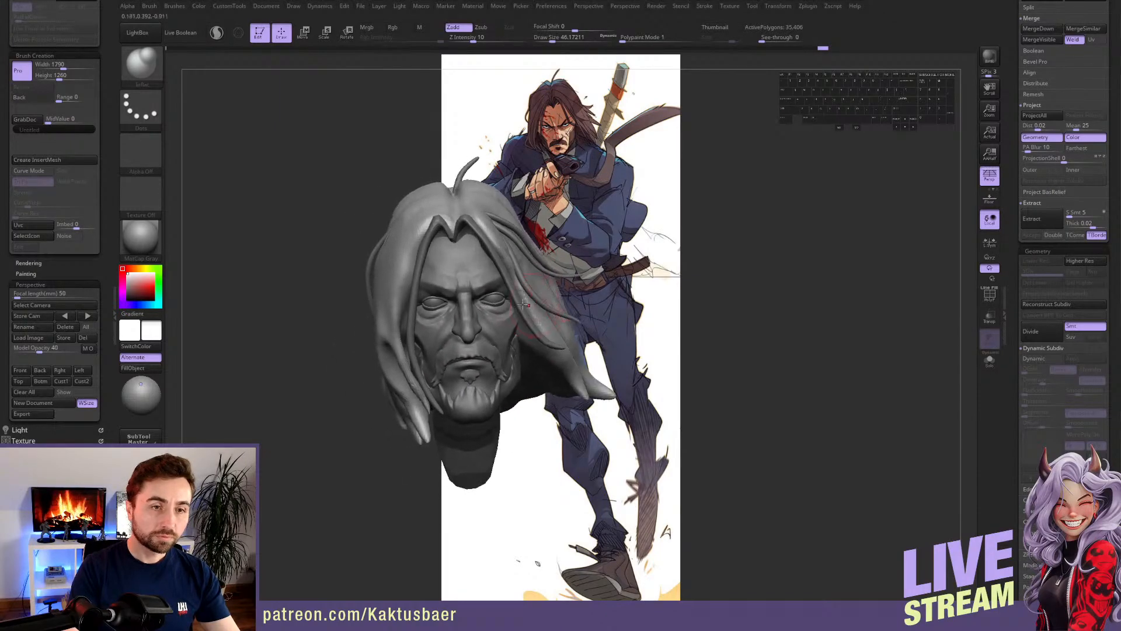
- Nudge the hair beside the character's right forehead with the Move brush at size about 77 and save the project
{"action": "key", "text": "5"}
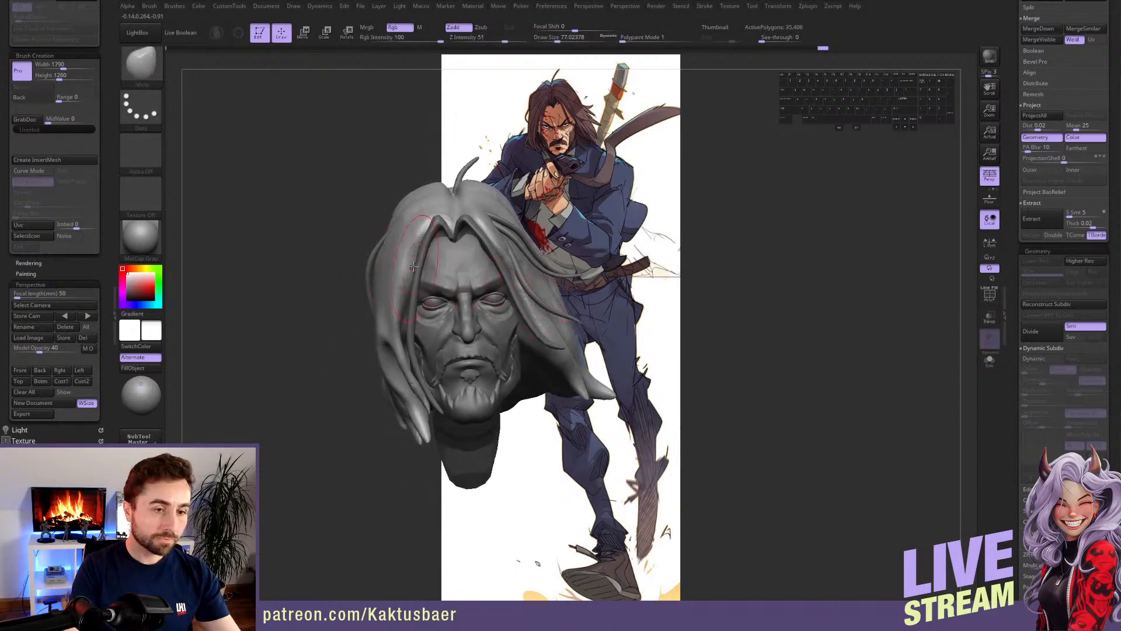
{"action": "left_click_drag", "start_coordinate": [417, 255], "coordinate": [419, 247]}
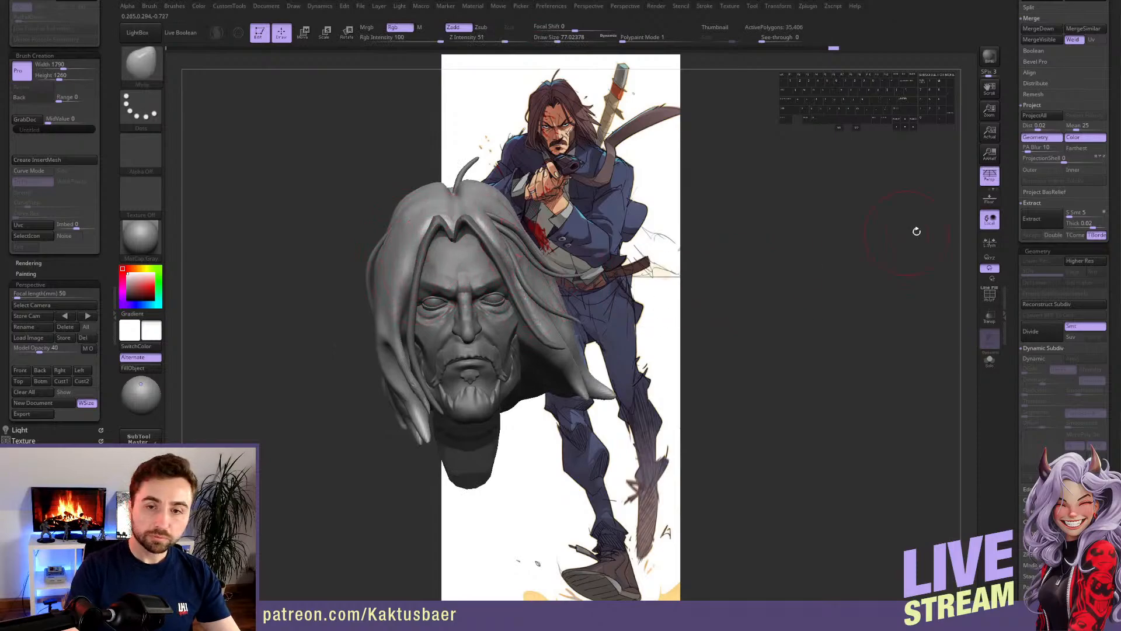
{"action": "right_click_drag", "start_coordinate": [699, 312], "coordinate": [671, 316]}
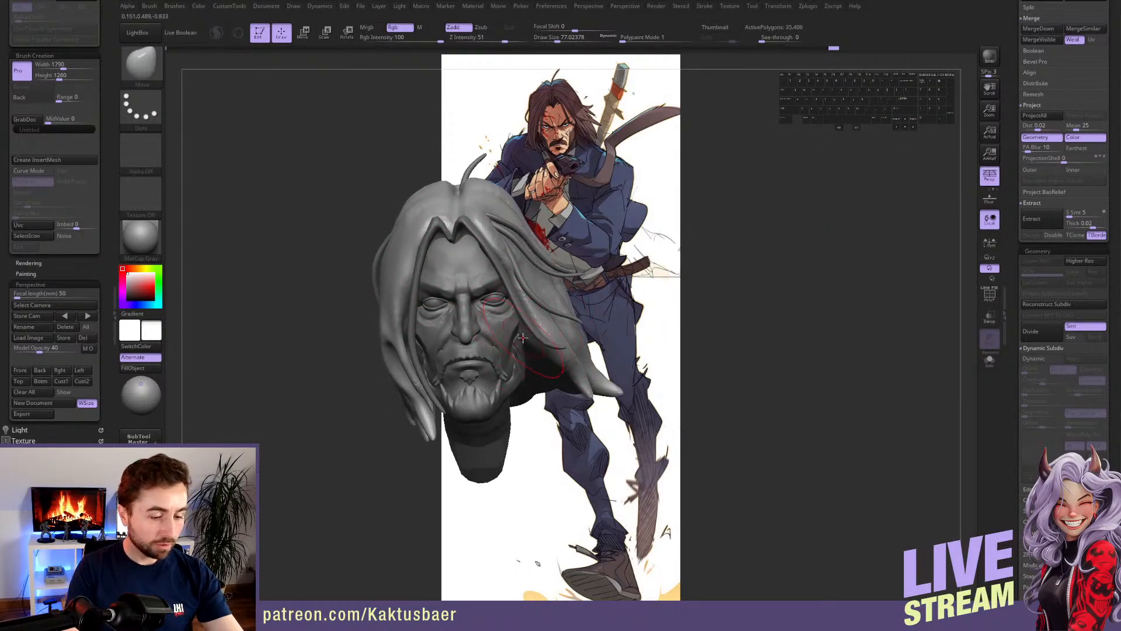
{"action": "key", "text": "ctrl+s"}
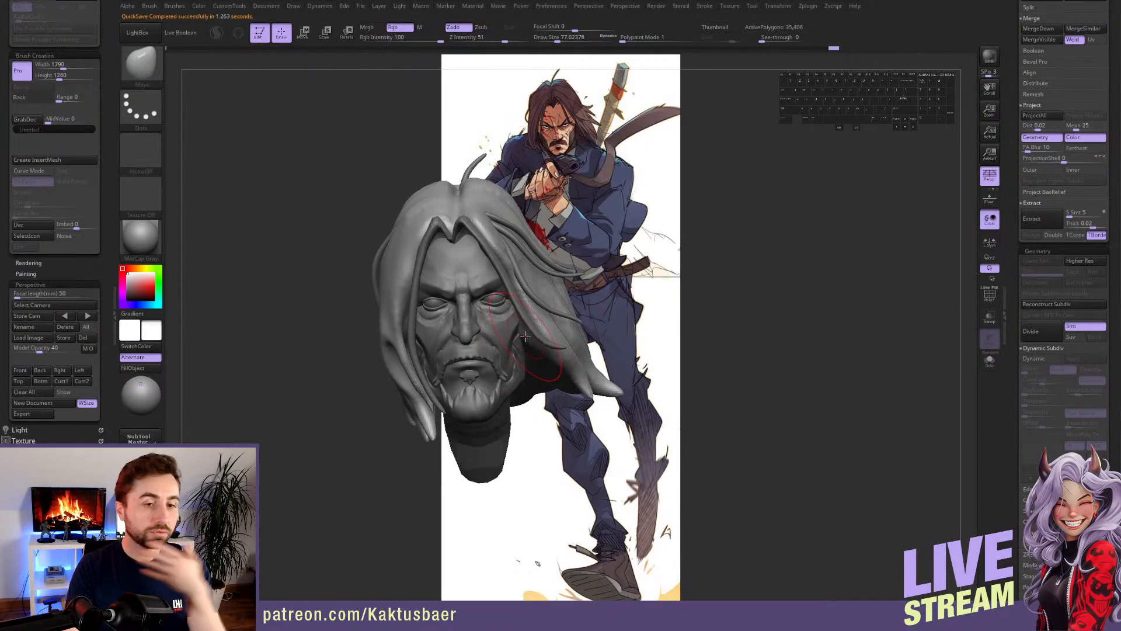
- Select the neck piece and subdivide it twice to subdivision level 3
{"action": "mouse_move", "coordinate": [525, 336]}
{"action": "right_mouse_down"}
{"action": "mouse_move", "coordinate": [491, 333]}
{"action": "mouse_move", "coordinate": [514, 329]}
{"action": "mouse_move", "coordinate": [497, 294]}
{"action": "mouse_move", "coordinate": [549, 298]}
{"action": "mouse_move", "coordinate": [505, 306]}
{"action": "mouse_move", "coordinate": [508, 268]}
{"action": "mouse_move", "coordinate": [507, 354]}
{"action": "mouse_move", "coordinate": [518, 362]}
{"action": "mouse_move", "coordinate": [509, 315]}
{"action": "right_mouse_up"}
{"action": "left_click", "coordinate": [515, 356], "text": "alt"}
{"action": "key", "text": "ctrl+d"}
{"action": "key", "text": "ctrl+d"}
- Build up the neck muscles under the jaw with the ClayBuildup brush at size about 37 and smooth the strokes
{"action": "key", "text": "s"}
{"action": "key", "text": "b"}
{"action": "key", "text": "c"}
{"action": "key", "text": "b"}
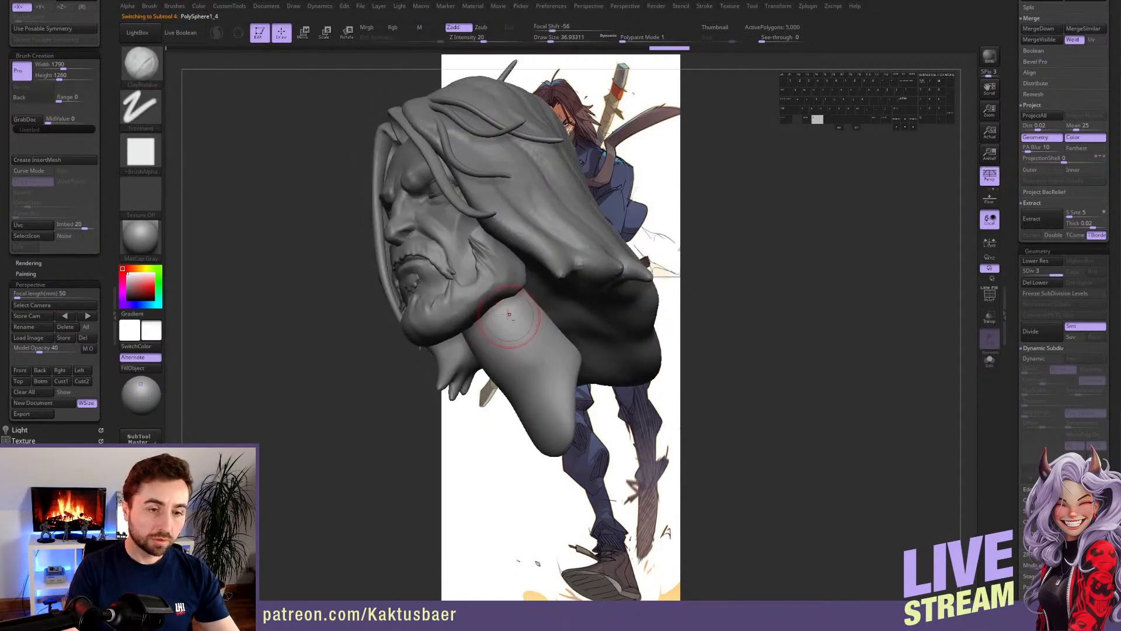
{"action": "right_click_drag", "start_coordinate": [535, 382], "coordinate": [525, 332]}
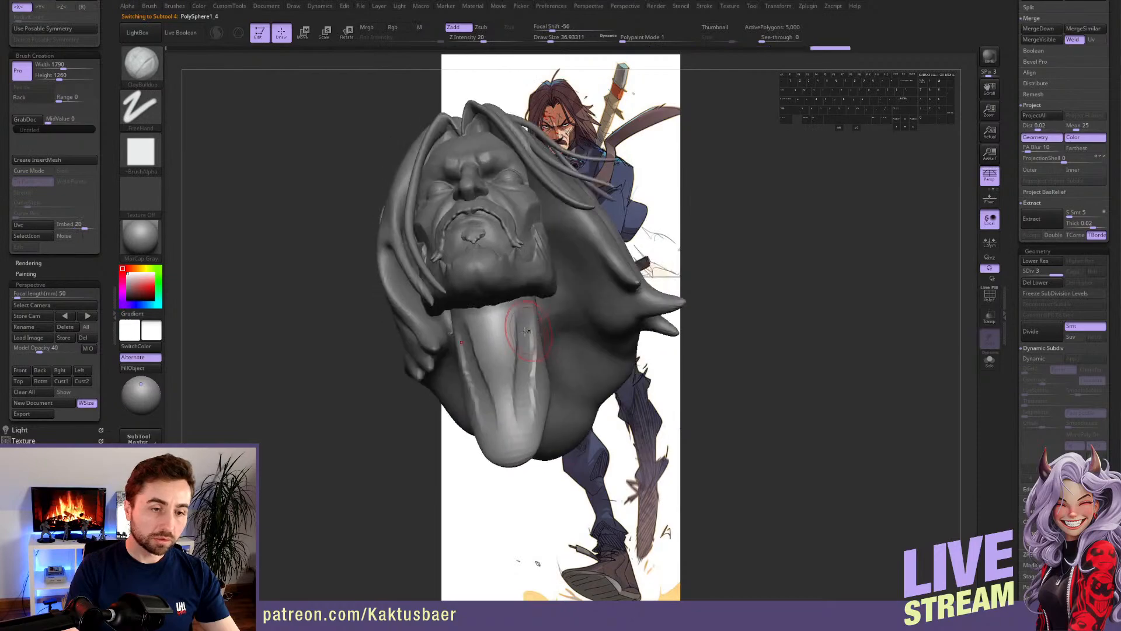
{"action": "mouse_move", "coordinate": [517, 361]}
{"action": "left_mouse_down", "text": "shift"}
{"action": "mouse_move", "coordinate": [516, 386]}
{"action": "mouse_move", "coordinate": [523, 368]}
{"action": "left_mouse_up", "text": "shift"}
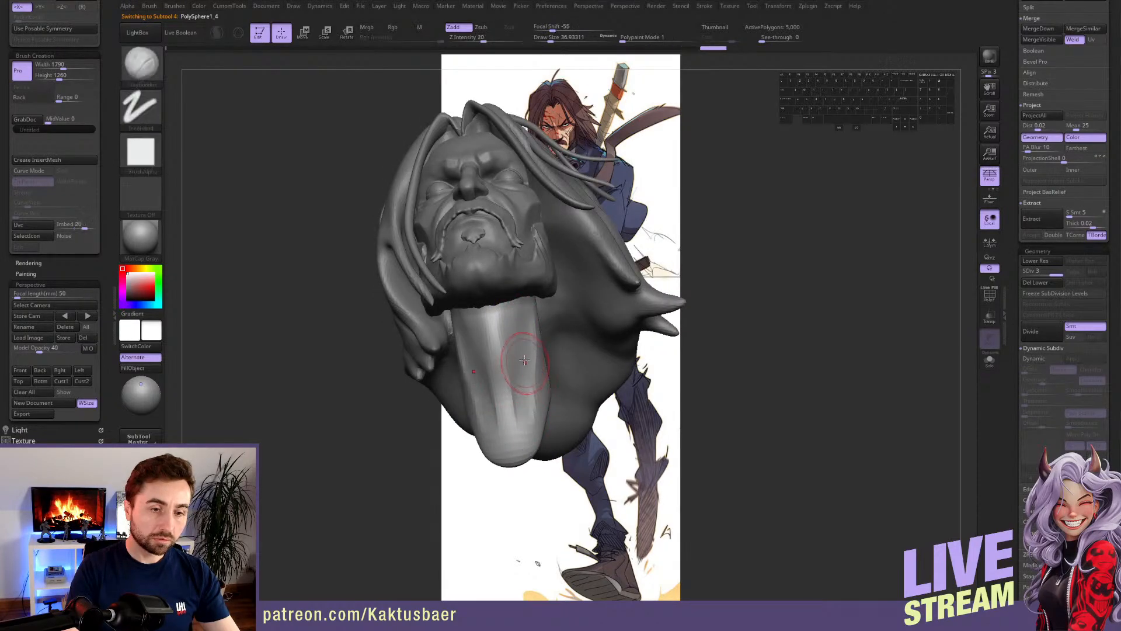
{"action": "mouse_move", "coordinate": [520, 403]}
{"action": "right_mouse_down"}
{"action": "mouse_move", "coordinate": [515, 366]}
{"action": "mouse_move", "coordinate": [525, 383]}
{"action": "right_mouse_up"}
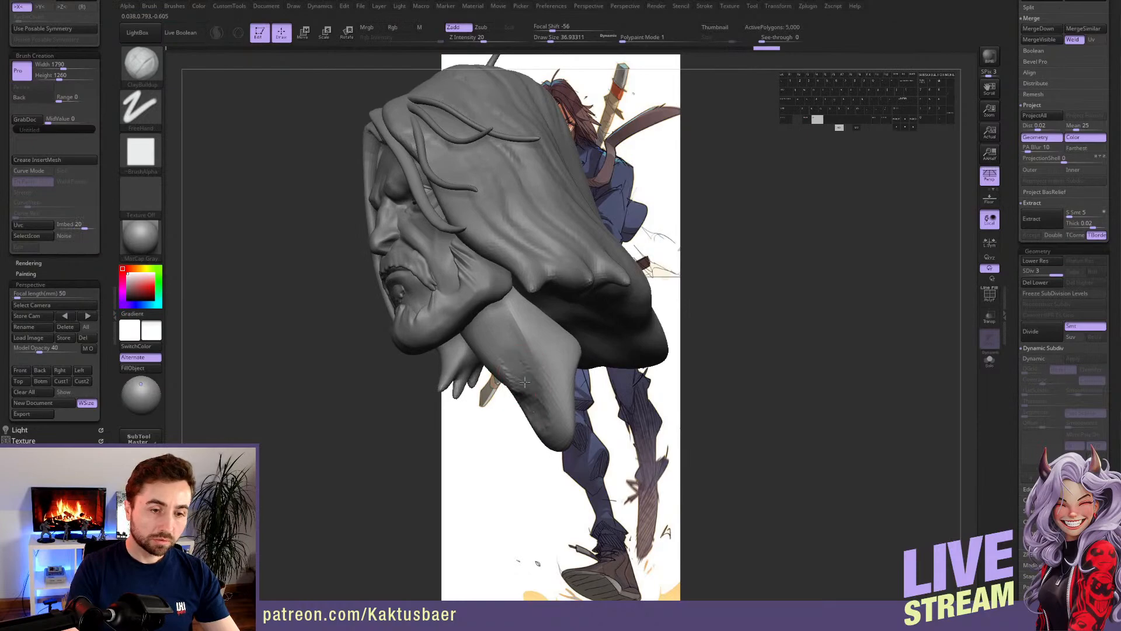
{"action": "right_click_drag", "start_coordinate": [523, 316], "coordinate": [544, 391]}
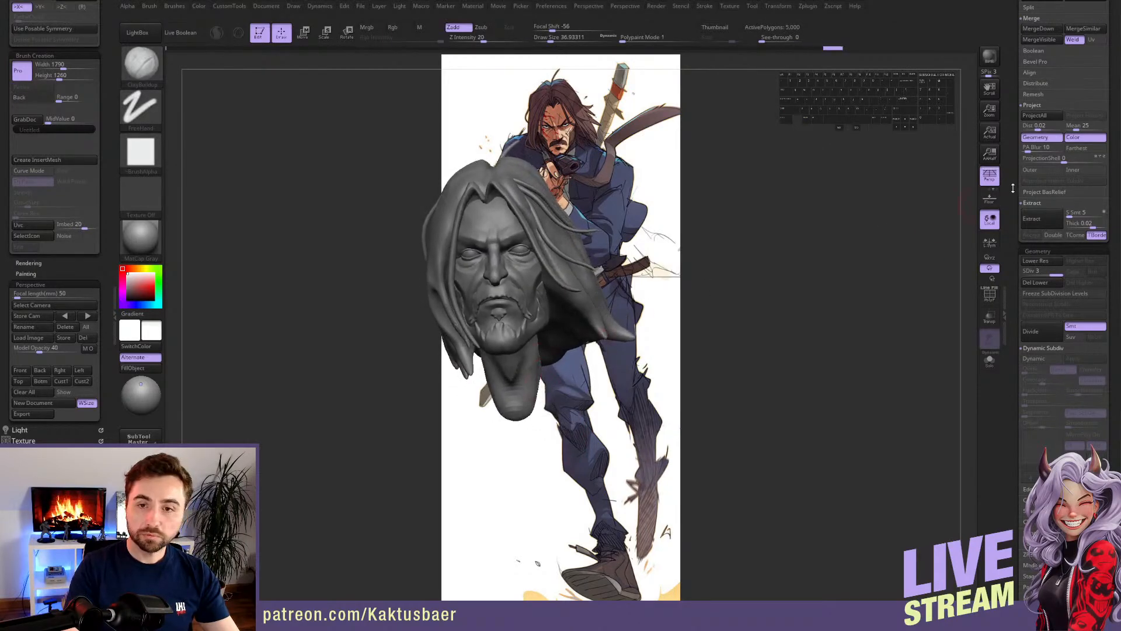
- Bring the torso and arms back into view with visibility set V1 and frame the face in profile
{"action": "left_click_drag", "start_coordinate": [1012, 188], "coordinate": [1013, 461]}
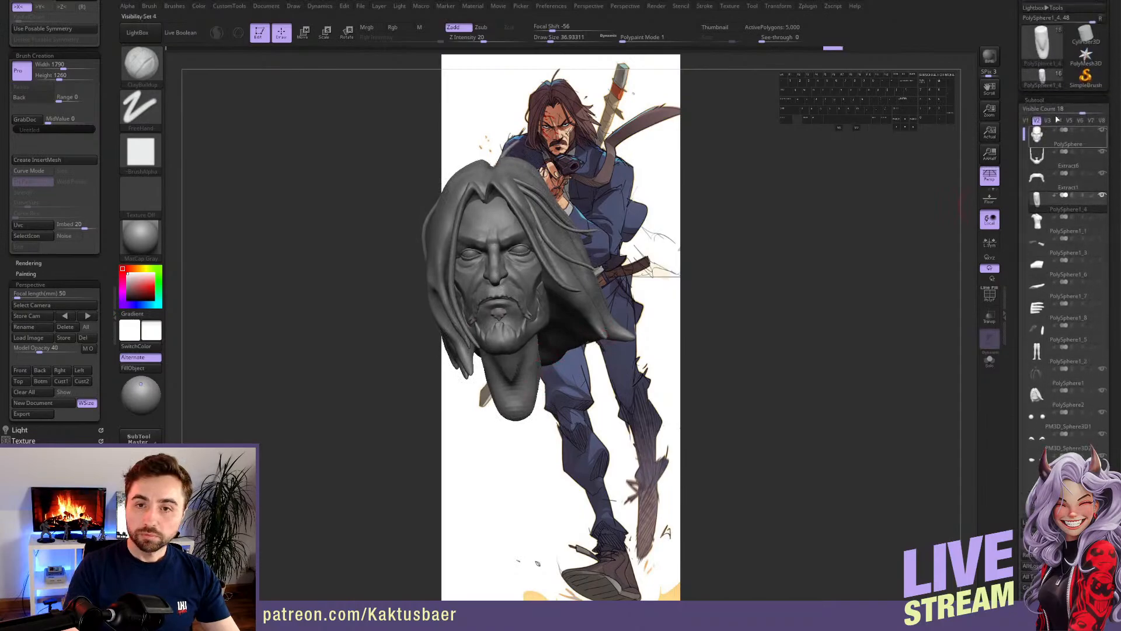
{"action": "left_click", "coordinate": [1027, 124]}
{"action": "mouse_move", "coordinate": [561, 212]}
{"action": "right_mouse_down", "text": "ctrl"}
{"action": "mouse_move", "coordinate": [587, 361]}
{"action": "mouse_move", "coordinate": [587, 273]}
{"action": "mouse_move", "coordinate": [589, 290]}
{"action": "mouse_move", "coordinate": [556, 291]}
{"action": "right_mouse_up", "text": "ctrl"}
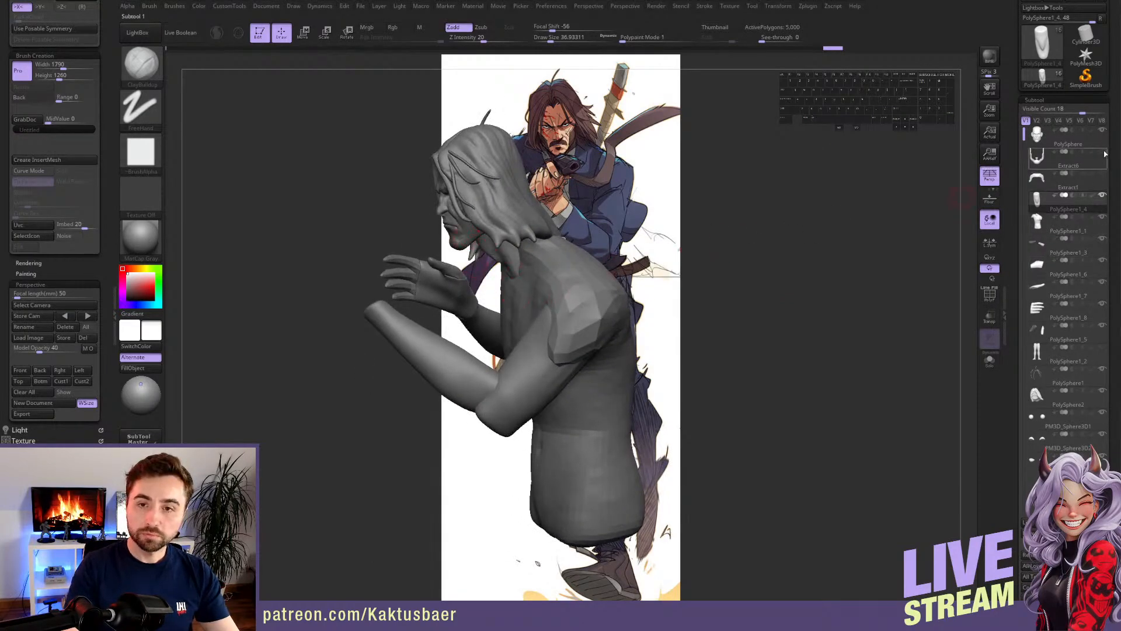
{"action": "mouse_move", "coordinate": [476, 219]}
{"action": "right_mouse_down"}
{"action": "mouse_move", "coordinate": [513, 222]}
{"action": "mouse_move", "coordinate": [476, 221]}
{"action": "mouse_move", "coordinate": [477, 296]}
{"action": "mouse_move", "coordinate": [465, 254]}
{"action": "mouse_move", "coordinate": [509, 257]}
{"action": "mouse_move", "coordinate": [465, 254]}
{"action": "mouse_move", "coordinate": [263, 93]}
{"action": "right_mouse_up"}
- Select the head and reshape the unmasked nose in profile with the Move brush, reducing its size to about 39
{"action": "left_click", "coordinate": [465, 254], "text": "alt"}
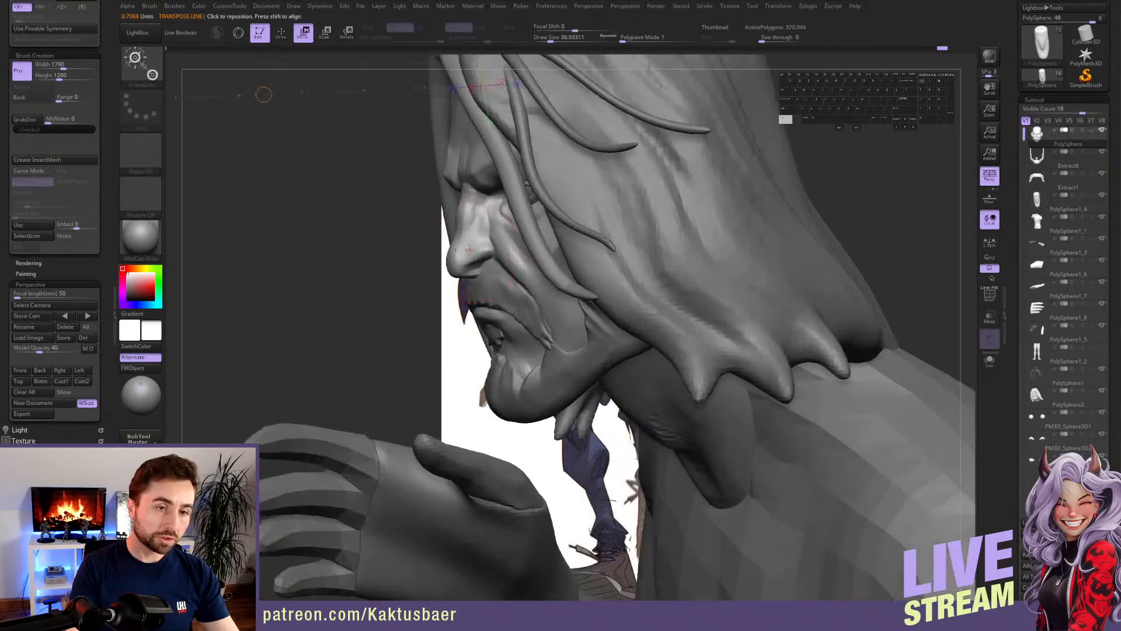
{"action": "key", "text": "s"}
{"action": "left_click_drag", "start_coordinate": [455, 261], "coordinate": [467, 260]}
{"action": "right_click_drag", "start_coordinate": [468, 260], "coordinate": [468, 264]}
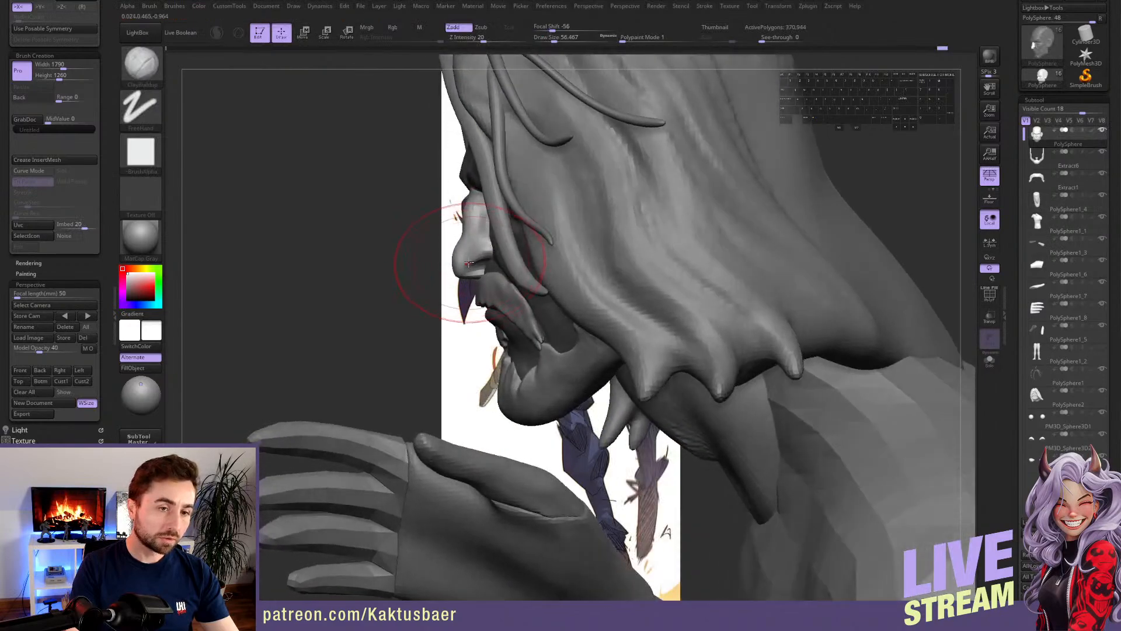
{"action": "key", "text": "b"}
{"action": "key", "text": "m"}
{"action": "key", "text": "v"}
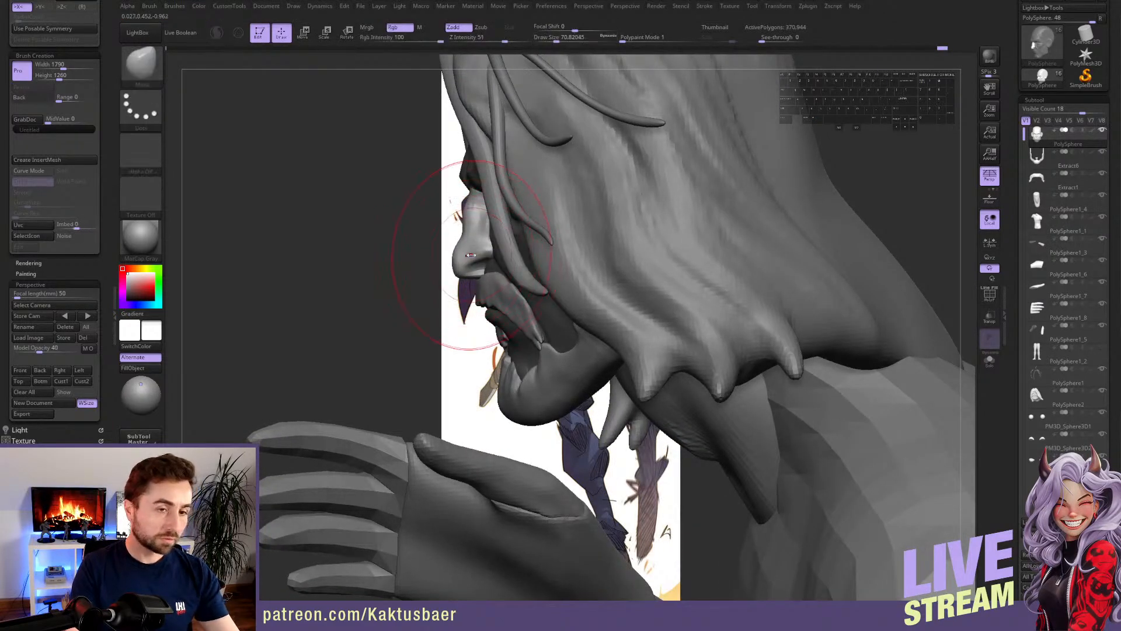
{"action": "left_click_drag", "start_coordinate": [460, 252], "coordinate": [459, 252]}
{"action": "key", "text": "s"}
{"action": "left_click_drag", "start_coordinate": [471, 253], "coordinate": [466, 230]}
{"action": "key", "text": "s"}
{"action": "right_click_drag", "start_coordinate": [470, 244], "coordinate": [555, 245]}
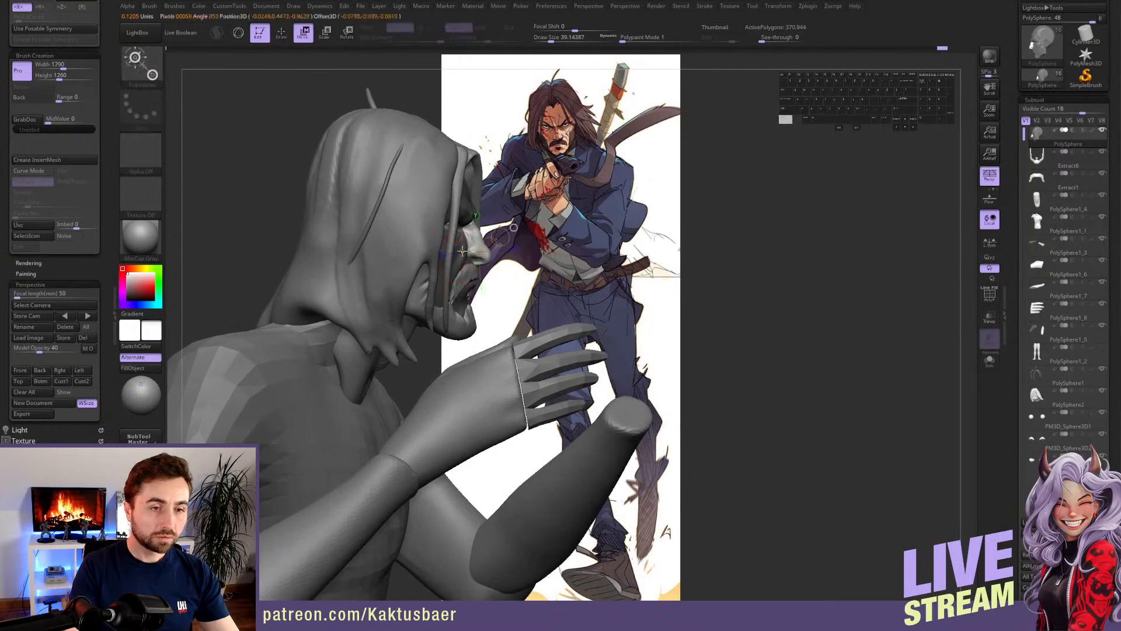
- Frame the face from the front and mask everything on the head except the forehead and brow
{"action": "mouse_move", "coordinate": [466, 253]}
{"action": "right_mouse_down", "text": "ctrl"}
{"action": "mouse_move", "coordinate": [458, 273]}
{"action": "mouse_move", "coordinate": [396, 278]}
{"action": "mouse_move", "coordinate": [418, 285]}
{"action": "mouse_move", "coordinate": [462, 240]}
{"action": "mouse_move", "coordinate": [451, 249]}
{"action": "mouse_move", "coordinate": [514, 296]}
{"action": "right_mouse_up", "text": "ctrl"}
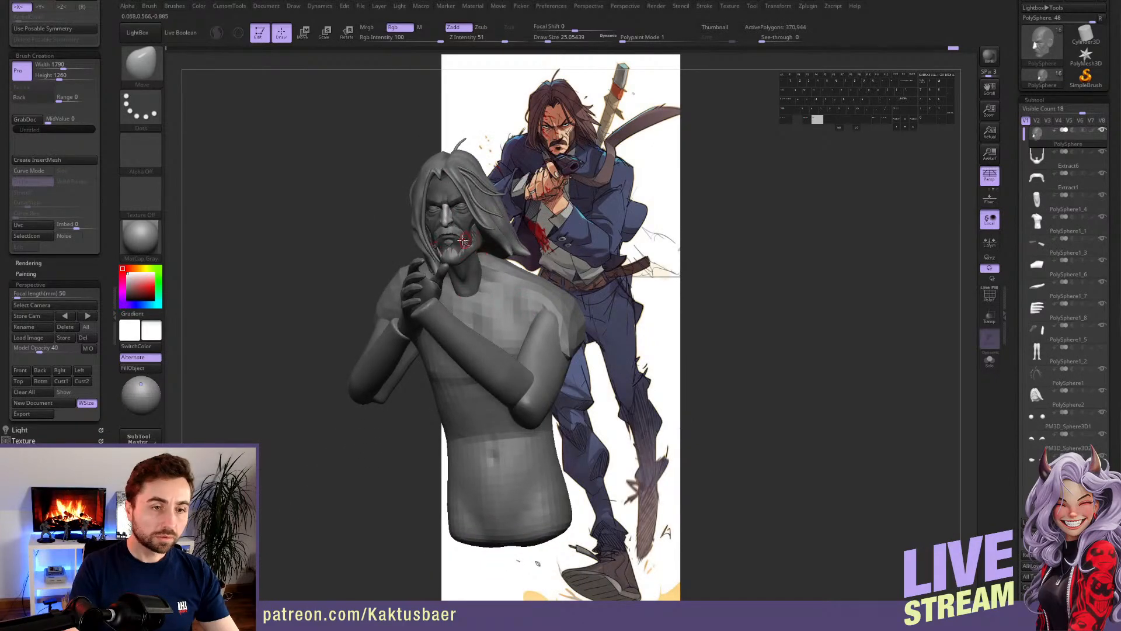
{"action": "mouse_move", "coordinate": [454, 230]}
{"action": "right_mouse_down"}
{"action": "mouse_move", "coordinate": [484, 229]}
{"action": "mouse_move", "coordinate": [582, 144]}
{"action": "right_mouse_up"}
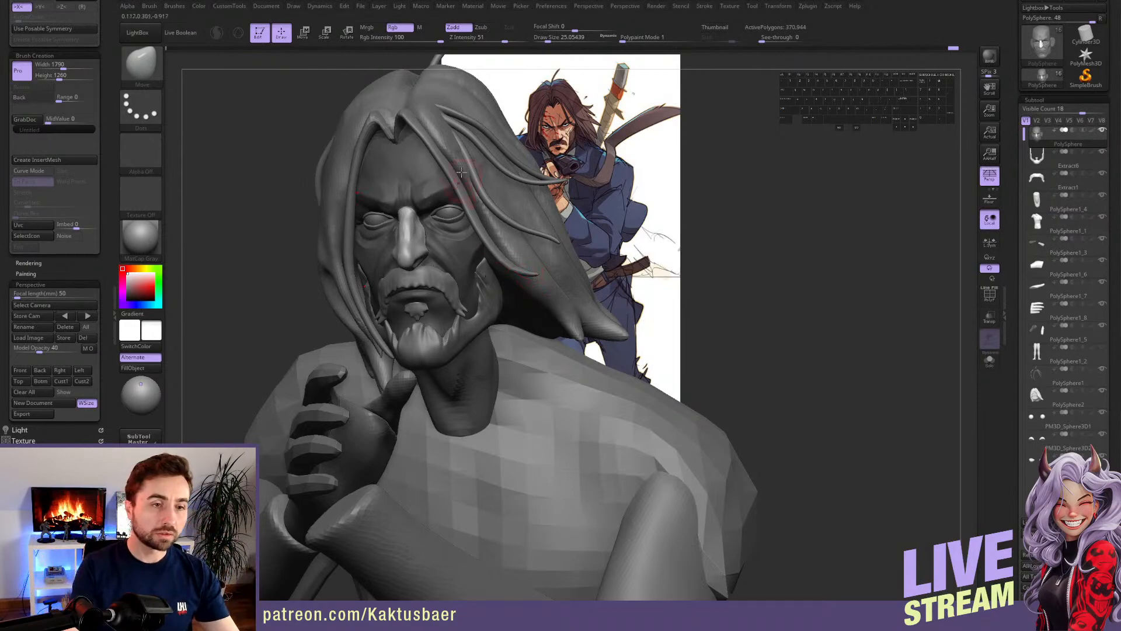
{"action": "right_click_drag", "start_coordinate": [421, 201], "coordinate": [523, 191]}
{"action": "key", "text": "w"}
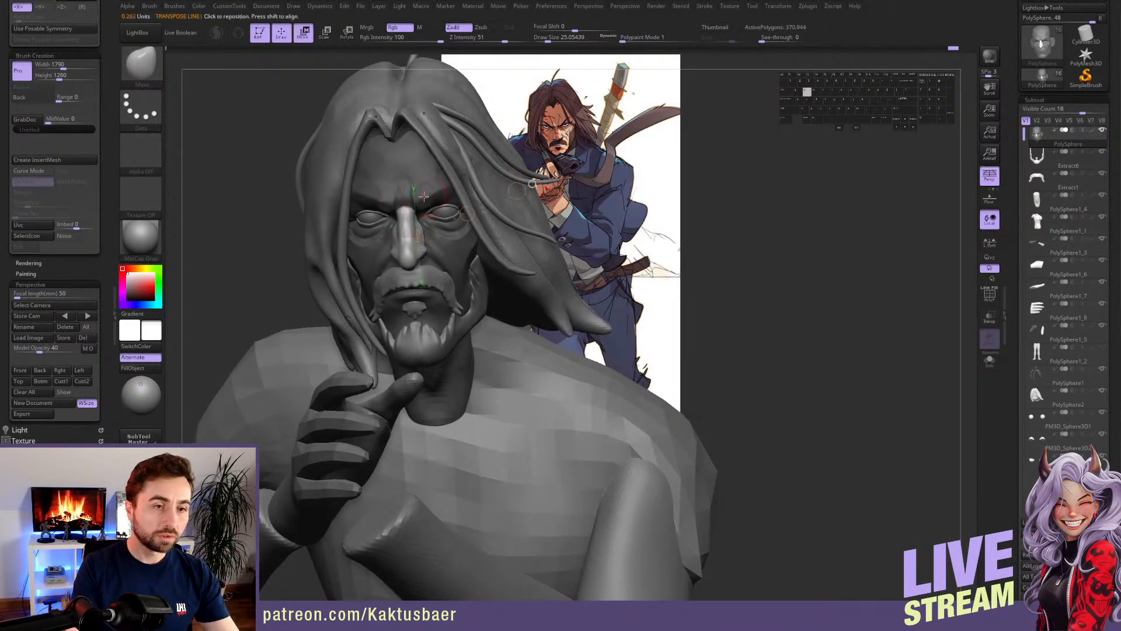
{"action": "left_click", "coordinate": [418, 195], "text": "ctrl"}
{"action": "key", "text": "q"}
- Reshape the unmasked brow above the eyes with the Move brush at size about 29 to 33, checking the head in isolation
{"action": "key", "text": "s"}
{"action": "left_click_drag", "start_coordinate": [415, 200], "coordinate": [424, 208]}
{"action": "key", "text": "["}
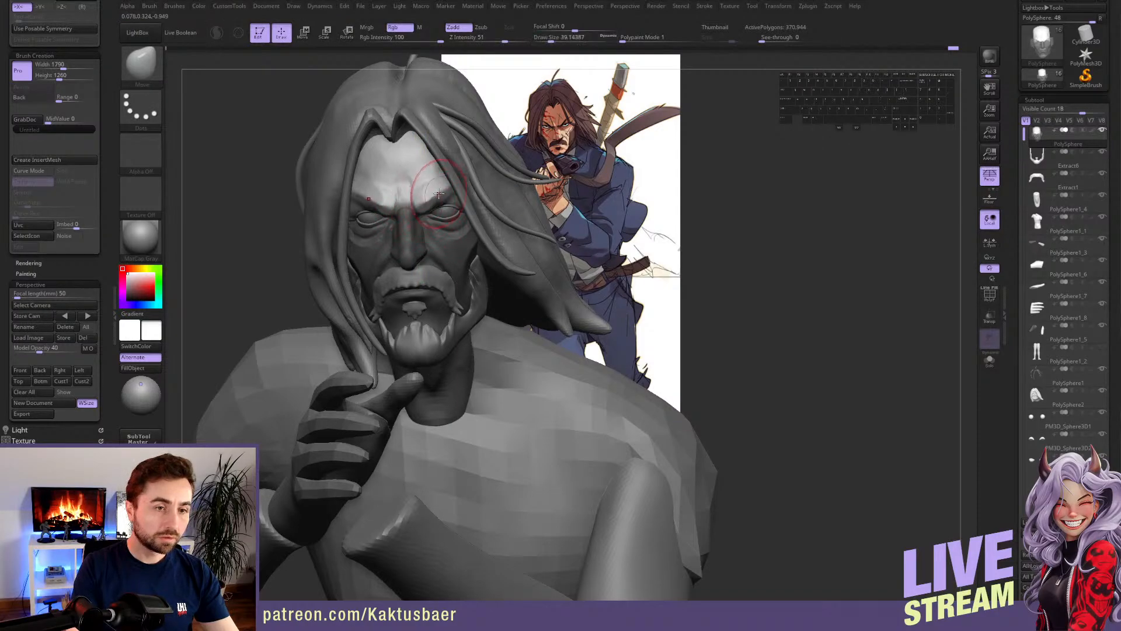
{"action": "key", "text": "["}
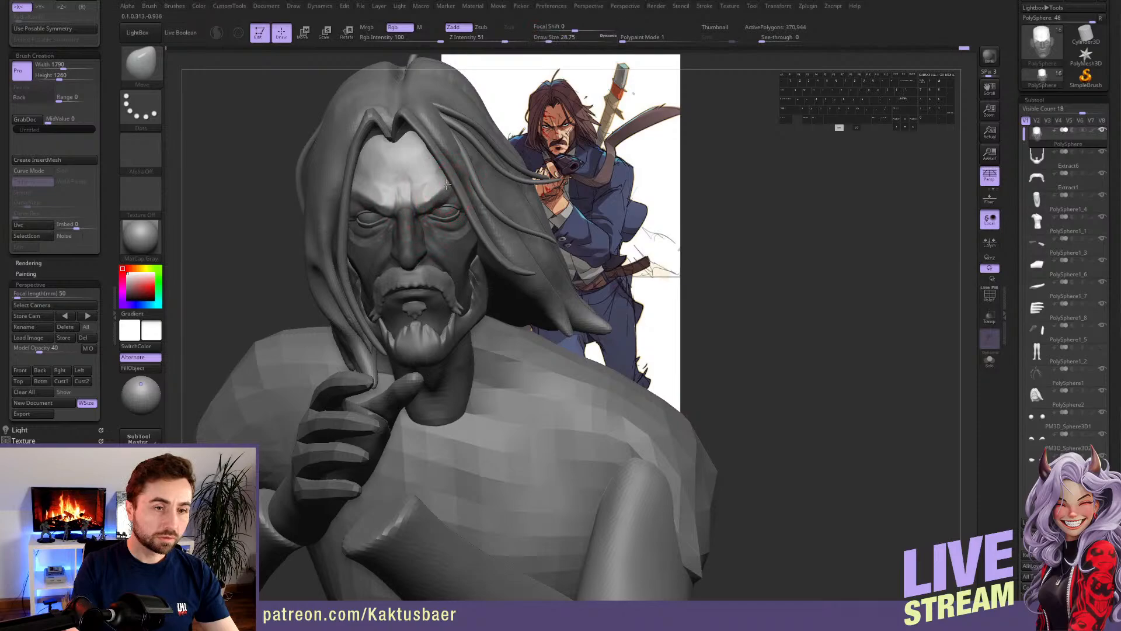
{"action": "key", "text": "s"}
{"action": "left_click_drag", "start_coordinate": [448, 186], "coordinate": [454, 185]}
{"action": "key", "text": "shift+s"}
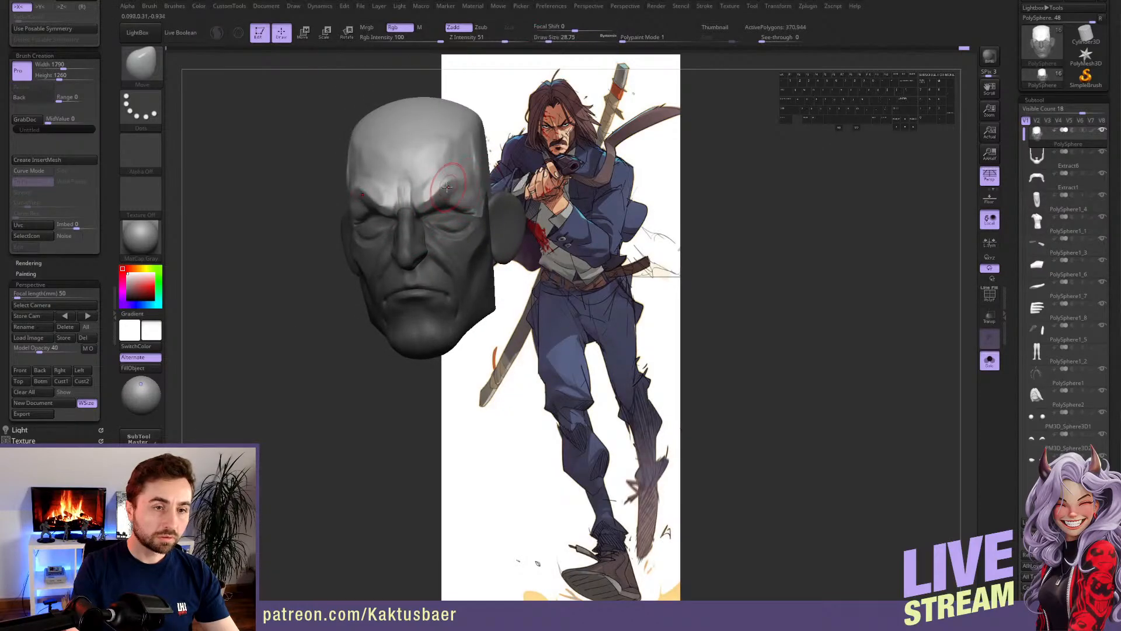
{"action": "key", "text": "shift+s"}
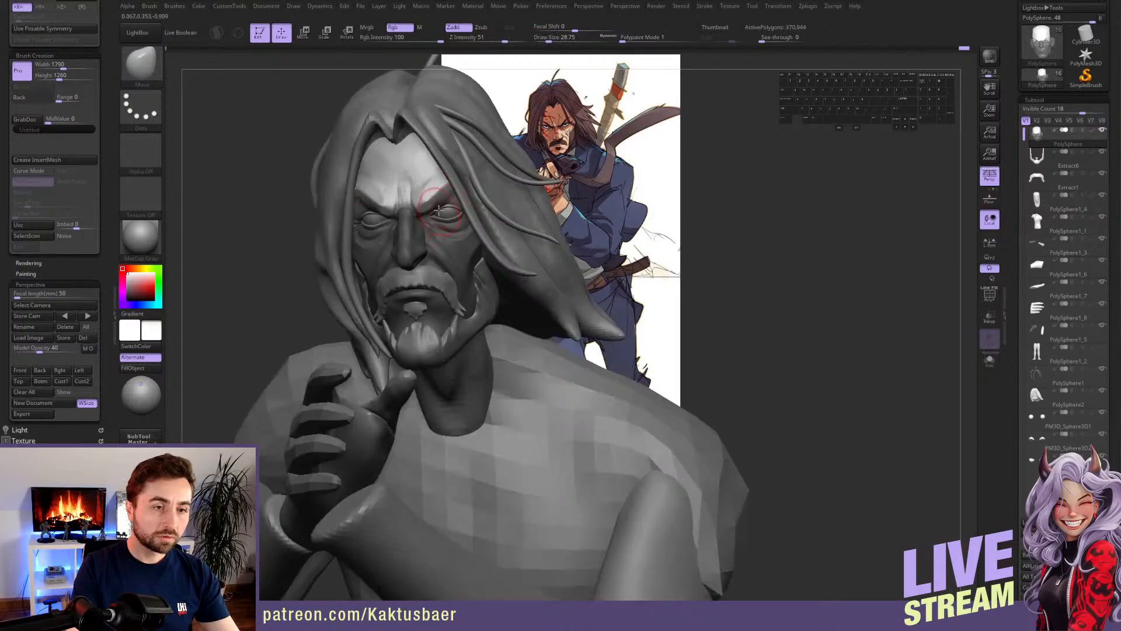
{"action": "right_click_drag", "start_coordinate": [439, 210], "coordinate": [425, 225]}
{"action": "left_click_drag", "start_coordinate": [427, 216], "coordinate": [424, 198]}
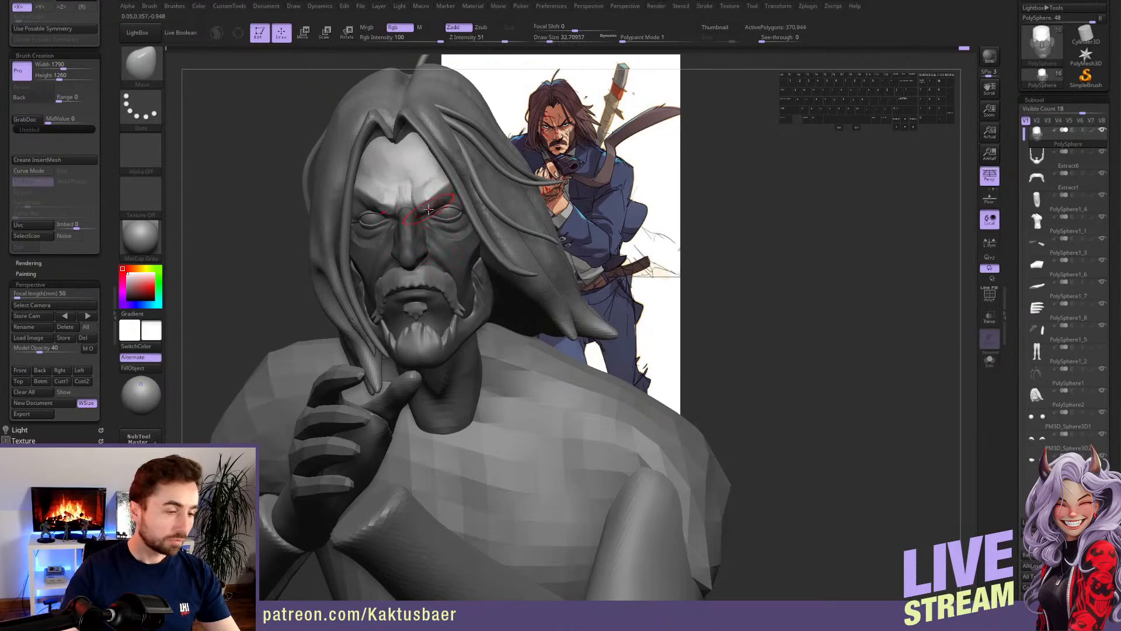
- Switch to Photoshop, duplicate the artwork layer in ZBrush Document.jpg and apply the copy's layer mask
{"action": "key", "text": "alt+Tab"}
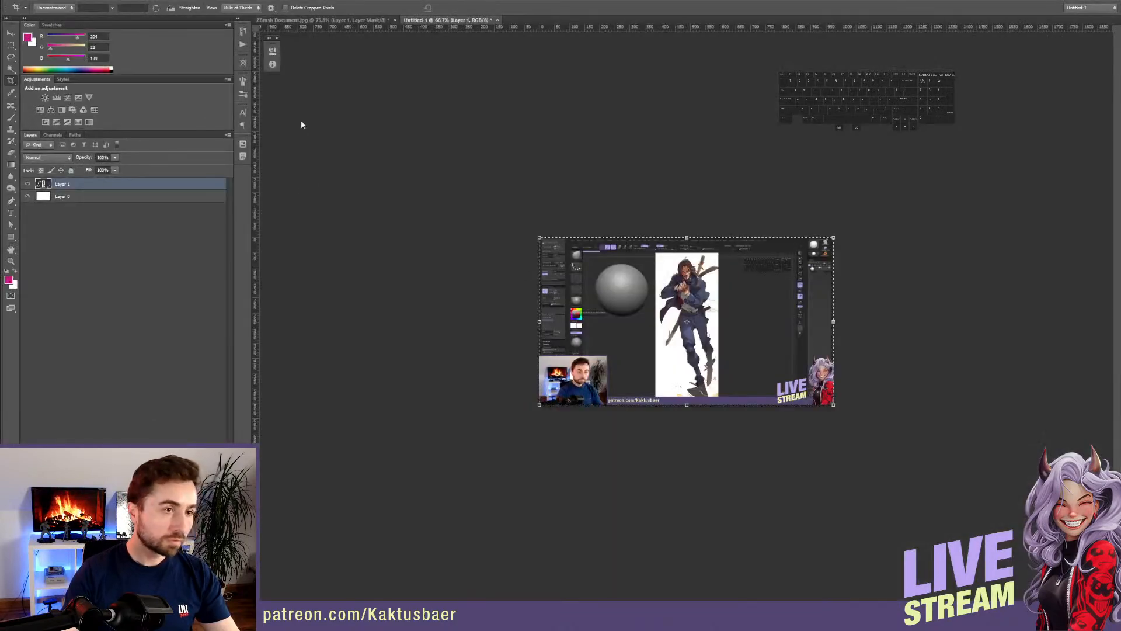
{"action": "left_click", "coordinate": [327, 20]}
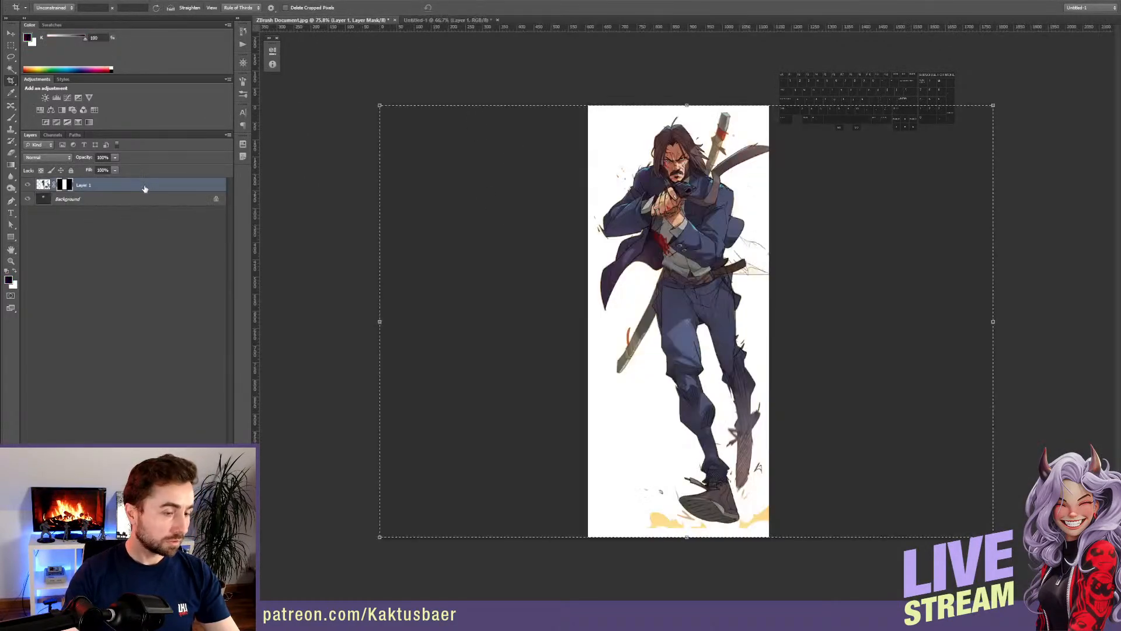
{"action": "key", "text": "ctrl+j"}
{"action": "key", "text": "ctrl+t"}
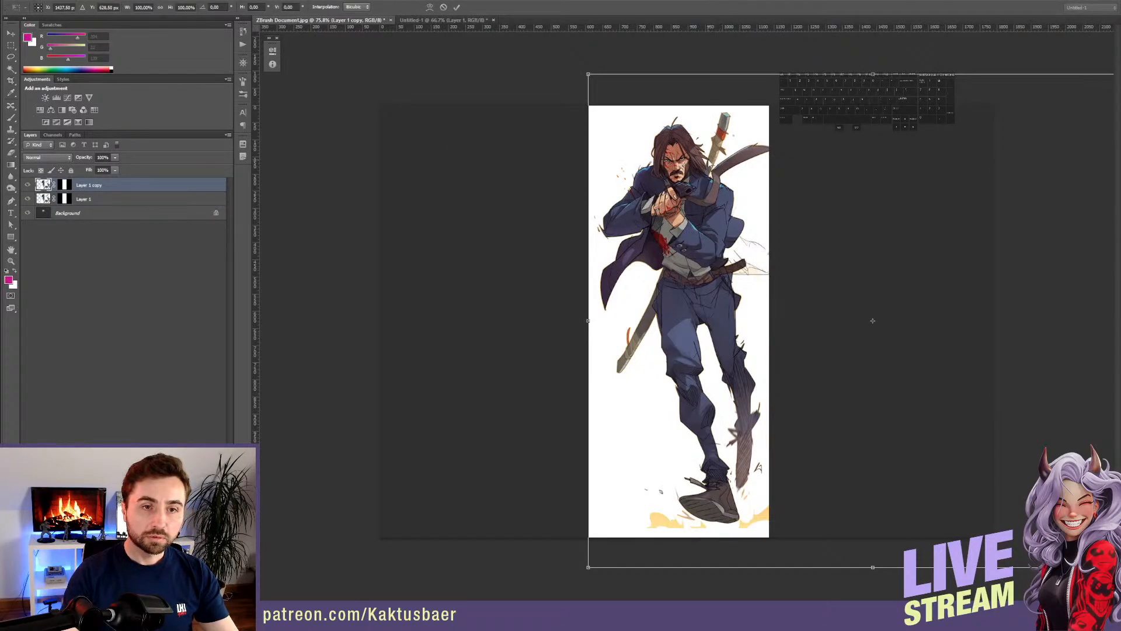
{"action": "key", "text": "Return"}
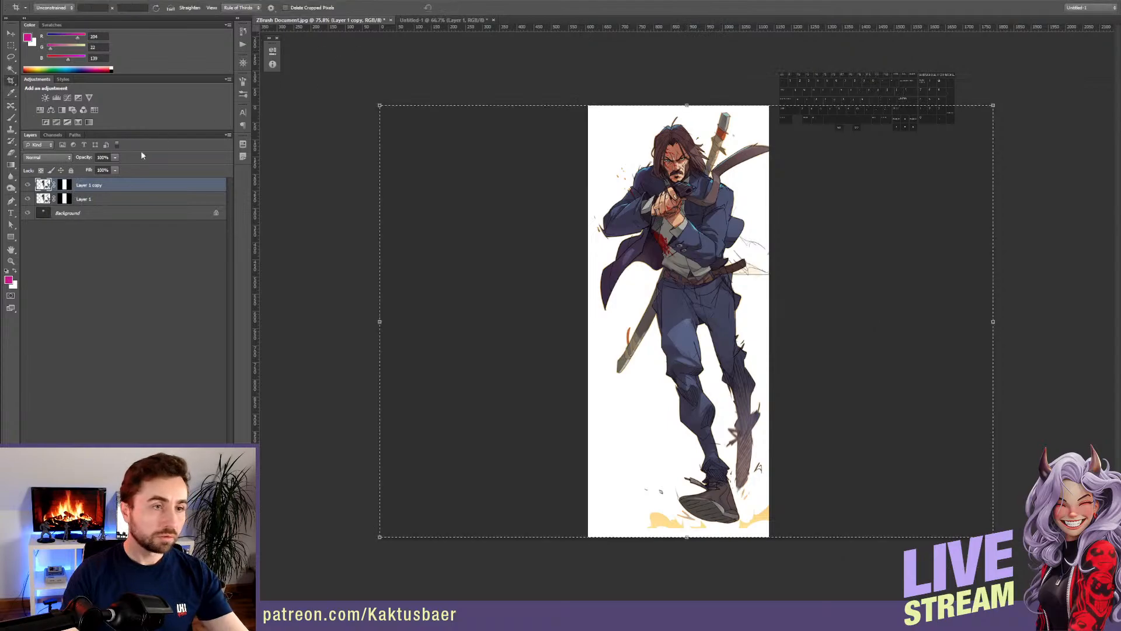
{"action": "right_click", "coordinate": [66, 184]}
{"action": "left_click", "coordinate": [84, 213]}
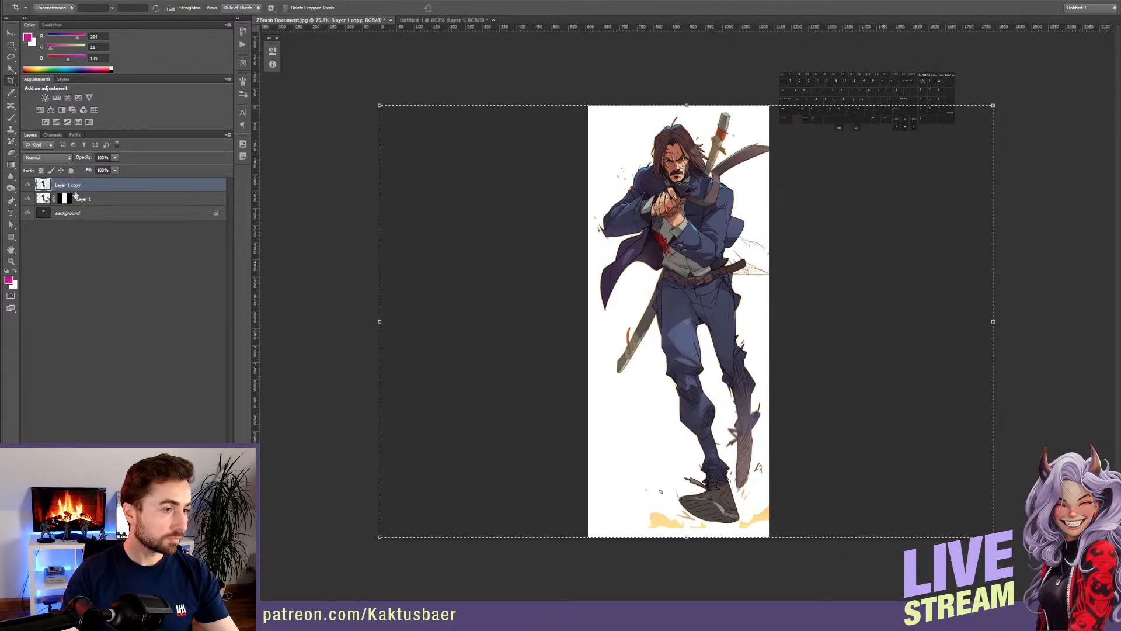
- Scale the duplicated artwork layer up to about 330% and position it so the character's head and upper body fill the canvas
{"action": "key", "text": "ctrl+t"}
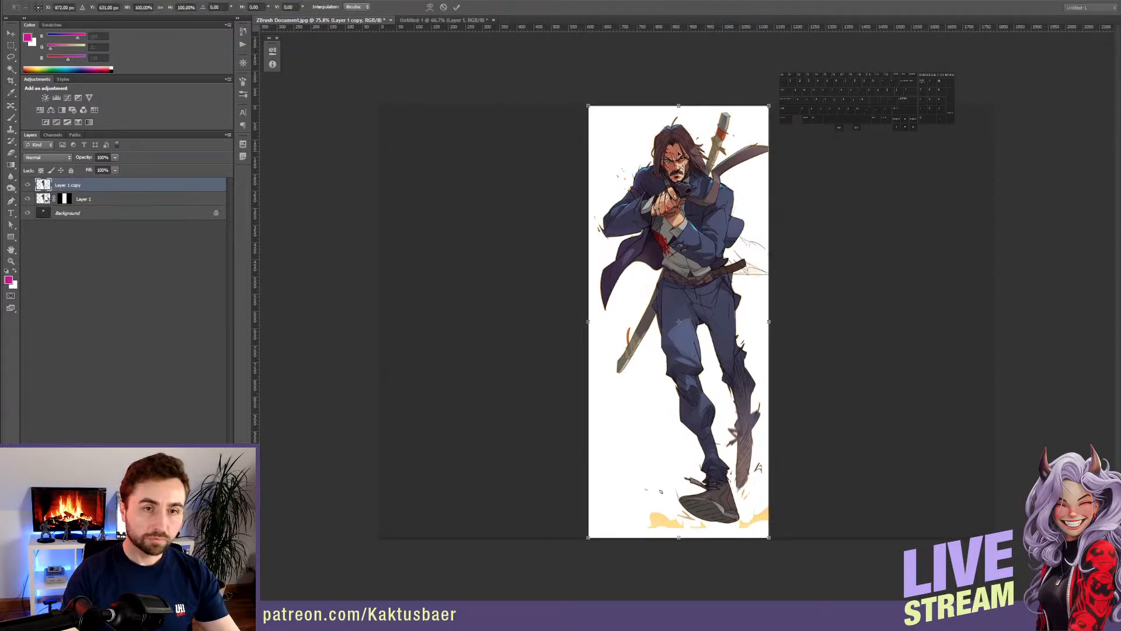
{"action": "left_click_drag", "start_coordinate": [769, 105], "coordinate": [954, 60], "text": "alt+shift"}
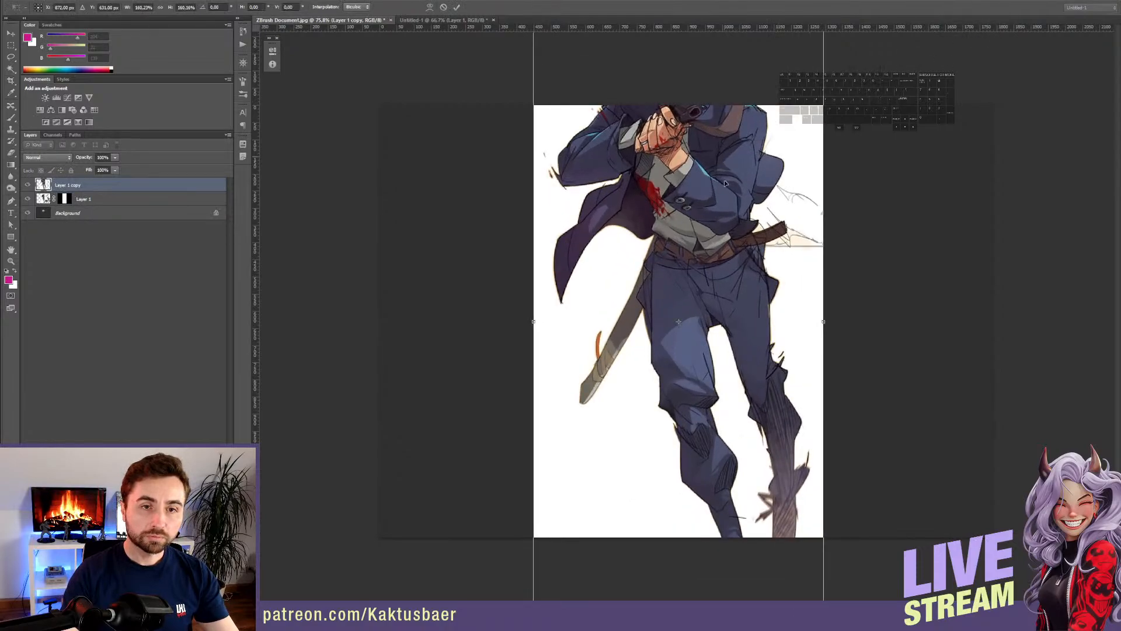
{"action": "left_click_drag", "start_coordinate": [743, 161], "coordinate": [743, 311]}
{"action": "left_click_drag", "start_coordinate": [829, 126], "coordinate": [913, 6], "text": "alt+shift"}
{"action": "left_click_drag", "start_coordinate": [795, 168], "coordinate": [787, 338]}
{"action": "left_click_drag", "start_coordinate": [901, 107], "coordinate": [974, 7], "text": "alt+shift"}
{"action": "left_click_drag", "start_coordinate": [752, 225], "coordinate": [767, 380]}
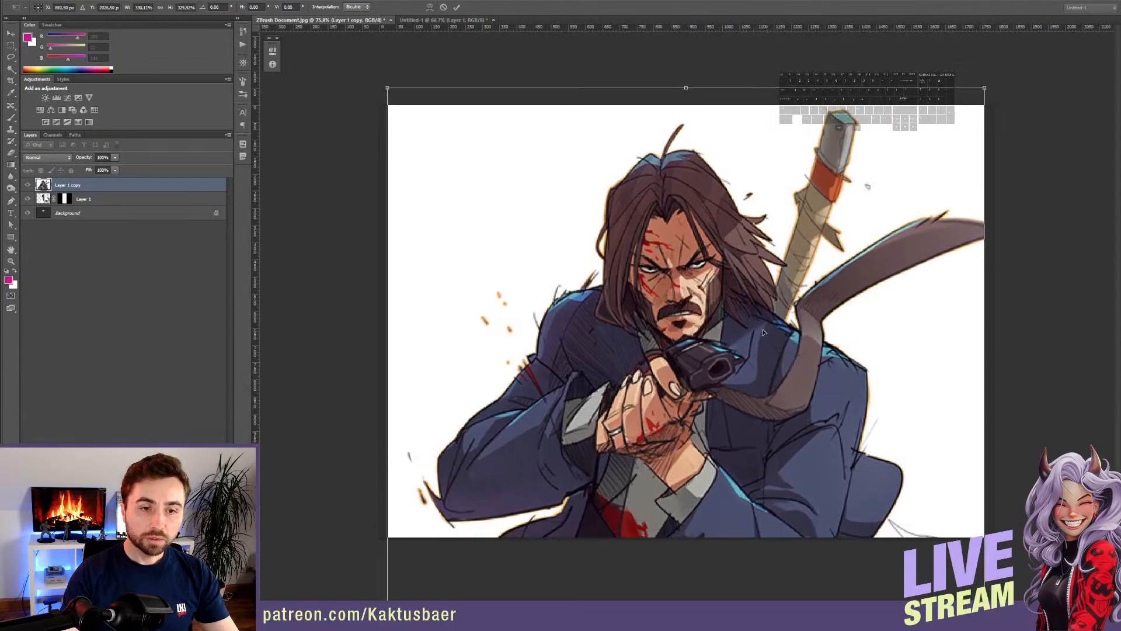
{"action": "key", "text": "Return"}
{"action": "key", "text": "c"}
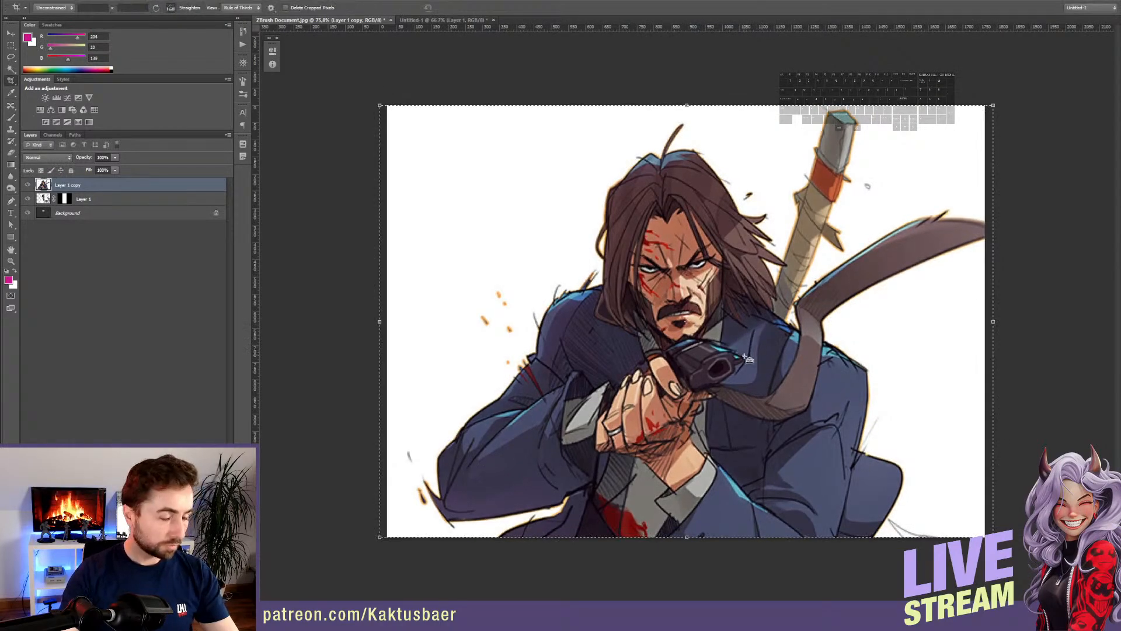
- Save the enlarged close-up artwork as a JPG reference image in the Reference folder
{"action": "key", "text": "ctrl+shift+s"}
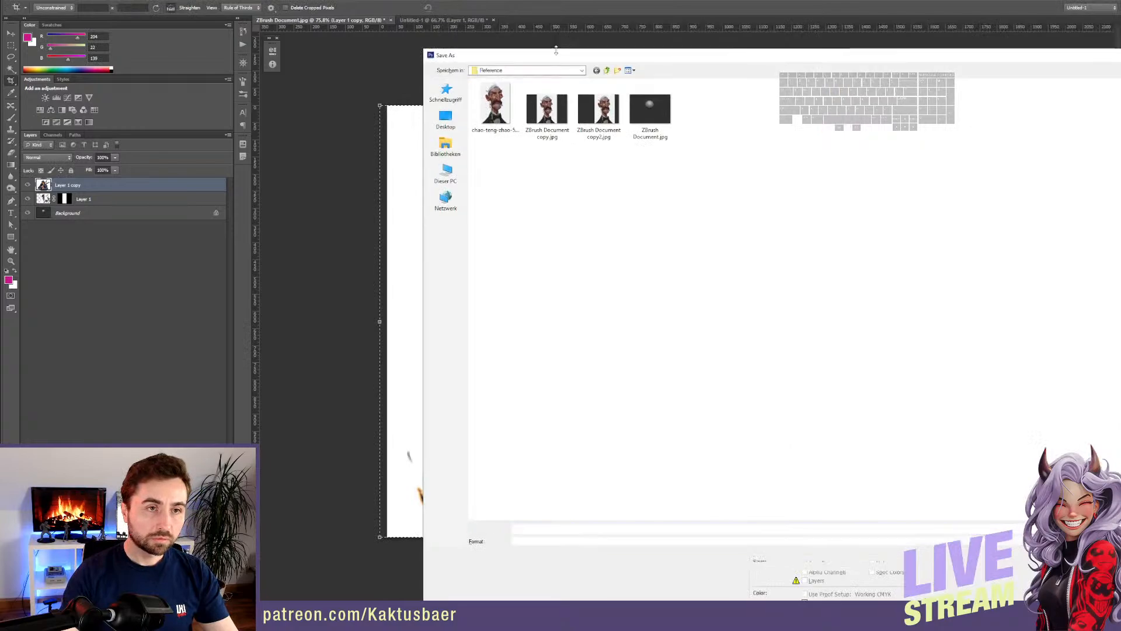
{"action": "key", "text": "Return"}
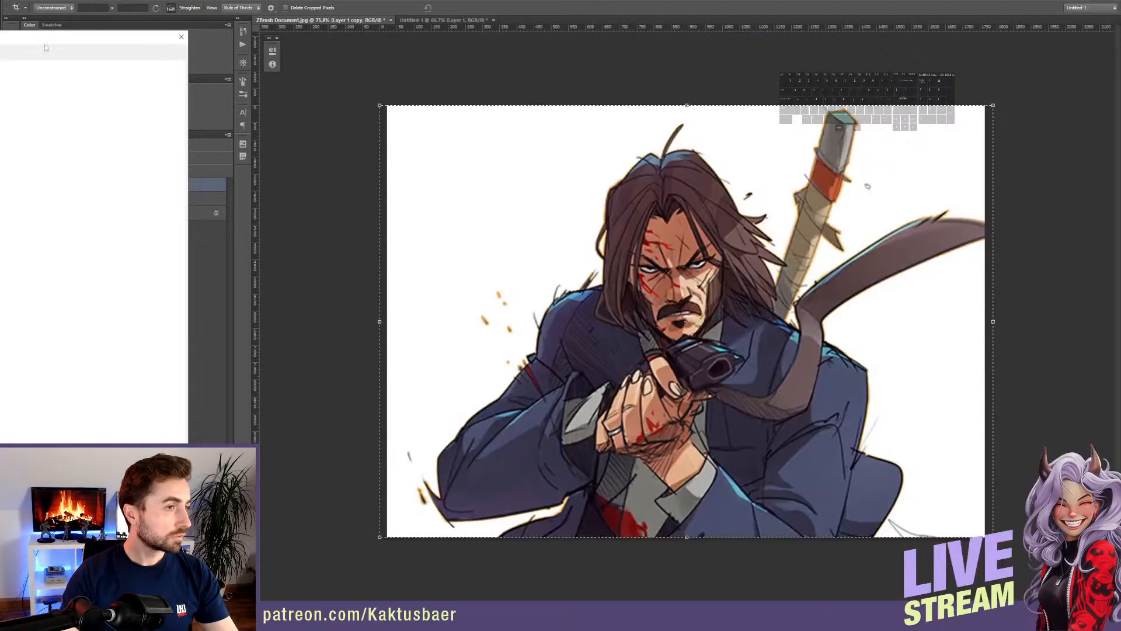
{"action": "key", "text": "Return"}
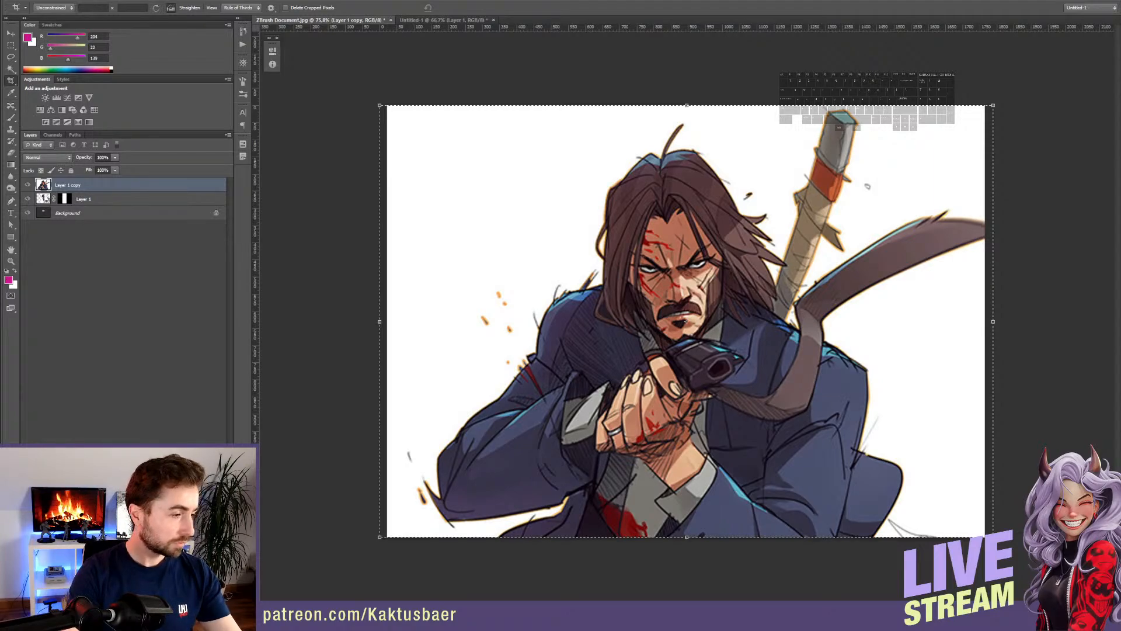
{"action": "key", "text": "ctrl+s"}
{"action": "key", "text": "Return"}
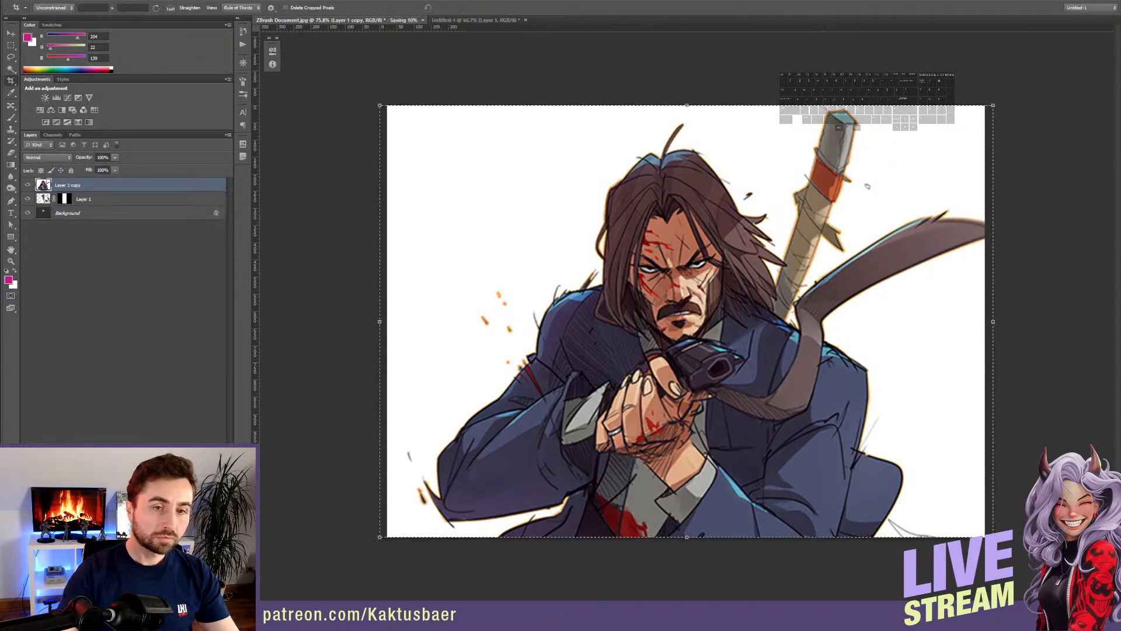
- Switch back to ZBrush, recall the Front reference view and load the close-up artwork as the background image
{"action": "key", "text": "alt+Tab"}
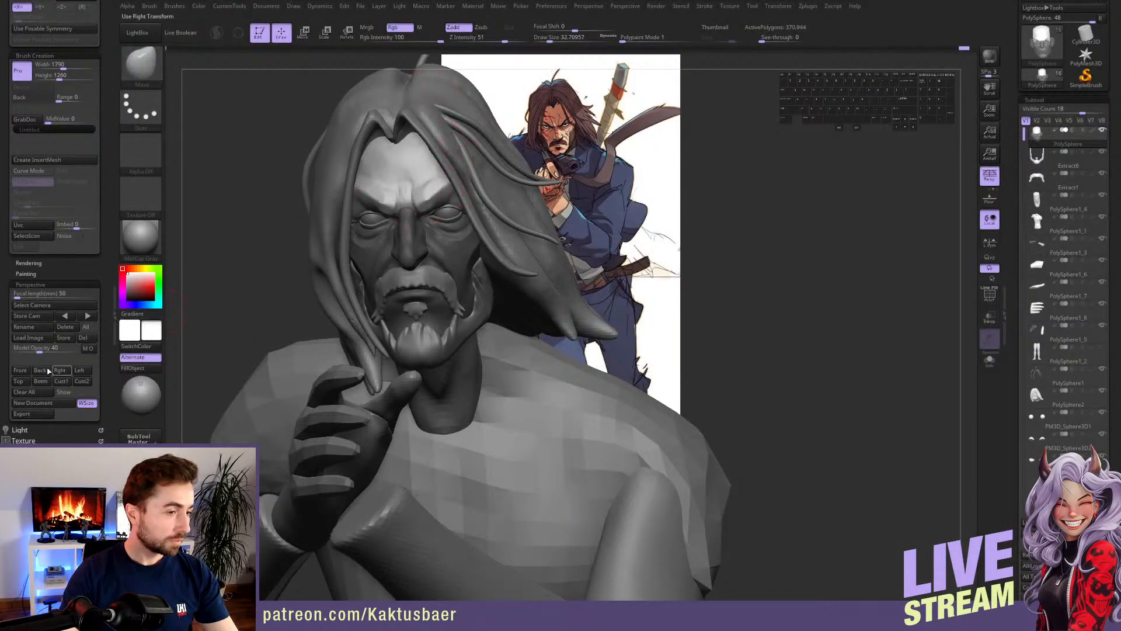
{"action": "left_click", "coordinate": [21, 370]}
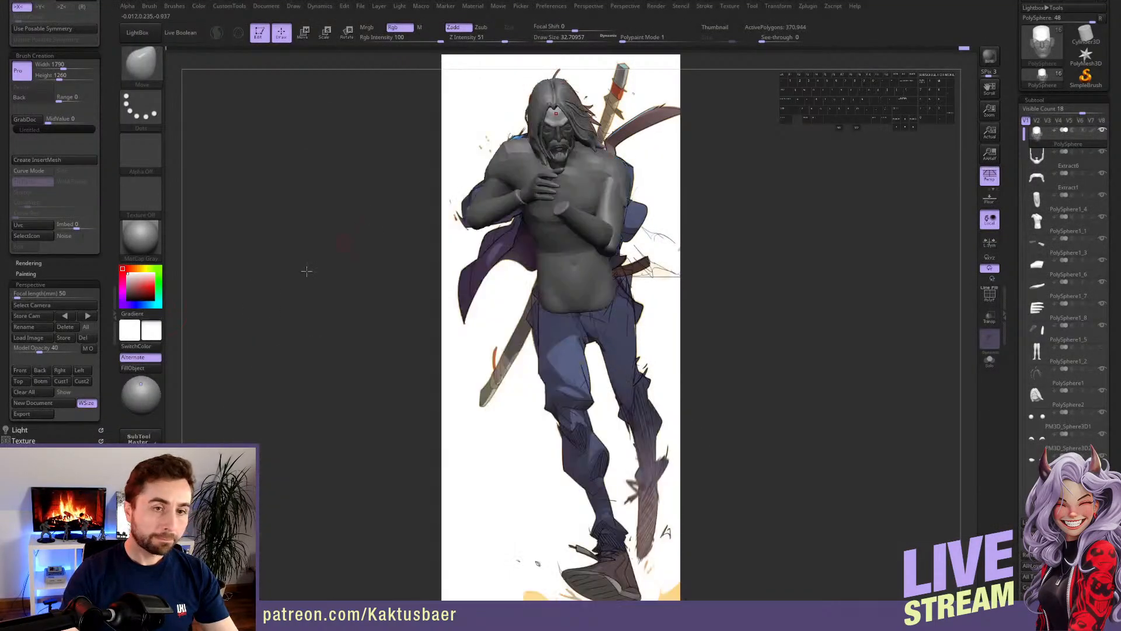
{"action": "left_click", "coordinate": [43, 340]}
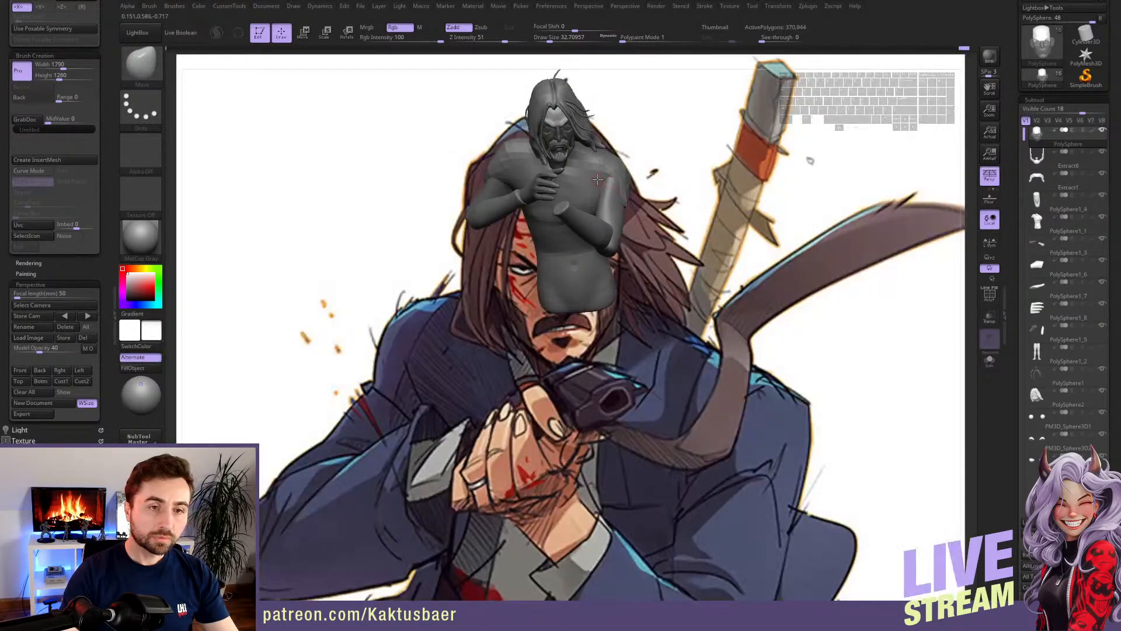
- Enlarge and rotate the model so its head and shoulders line up with the close-up artwork behind it
{"action": "right_click_drag", "start_coordinate": [607, 281], "coordinate": [584, 281]}
{"action": "key", "text": "shift+z"}
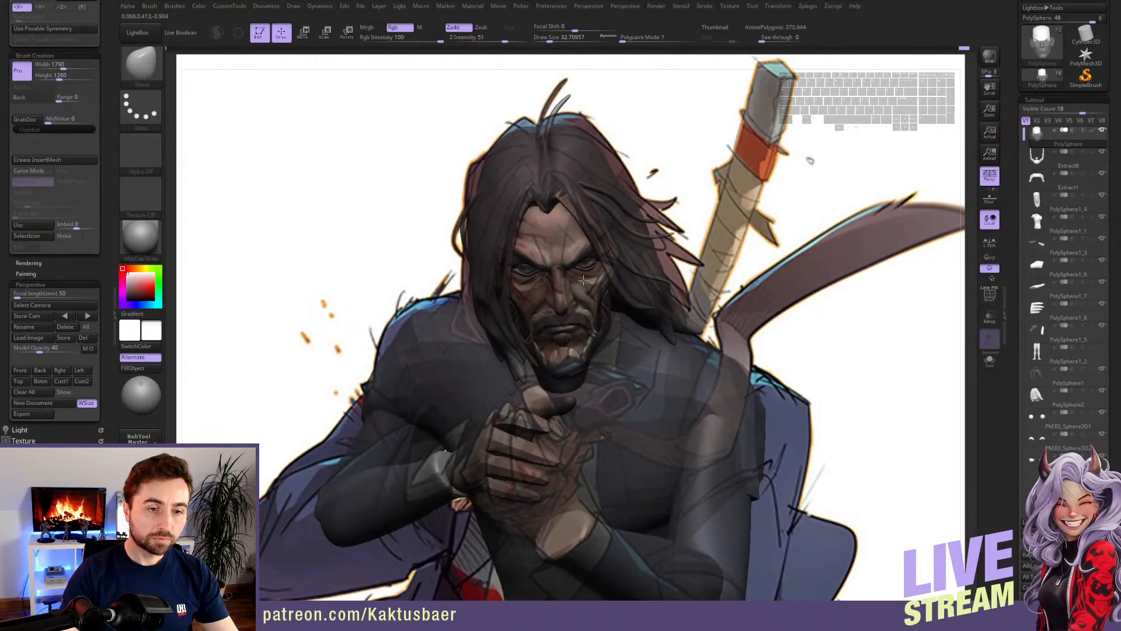
{"action": "right_click_drag", "start_coordinate": [583, 281], "coordinate": [588, 282]}
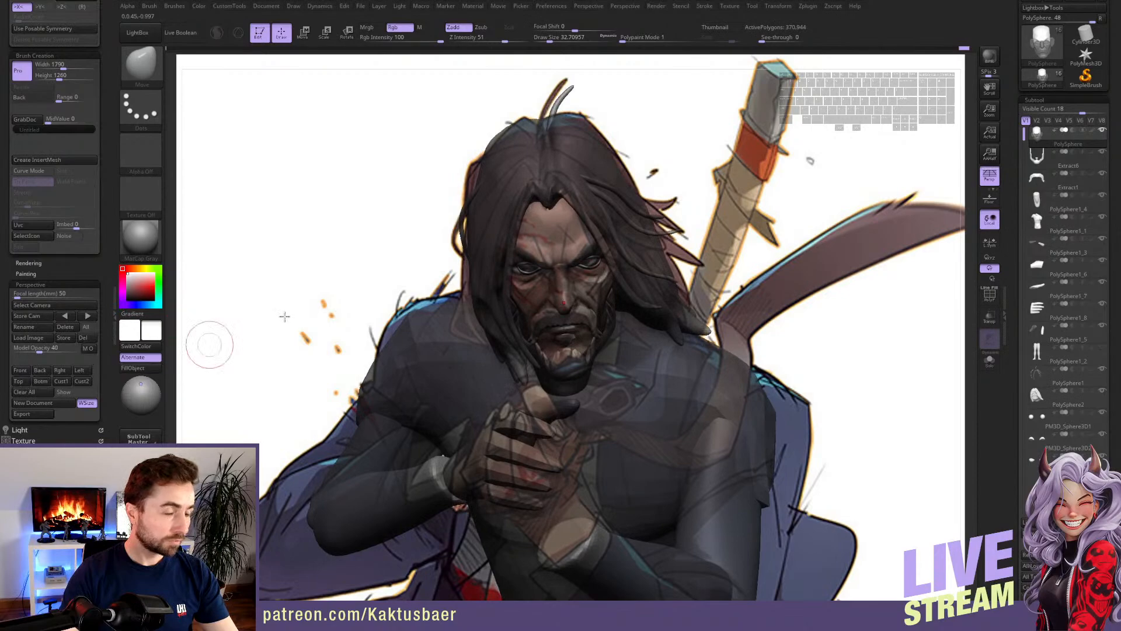
- Isolate the head to compare the face with the close-up artwork, and bring all parts back into view
{"action": "key", "text": "alt+s"}
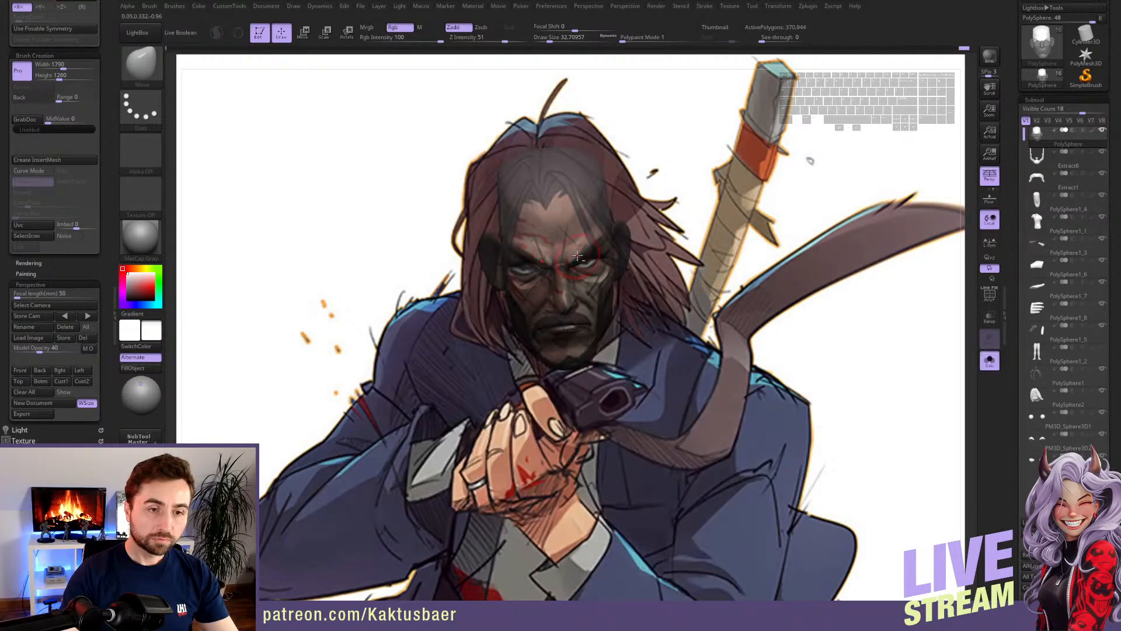
{"action": "key", "text": "alt+s"}
{"action": "left_click", "coordinate": [580, 164], "text": "alt"}
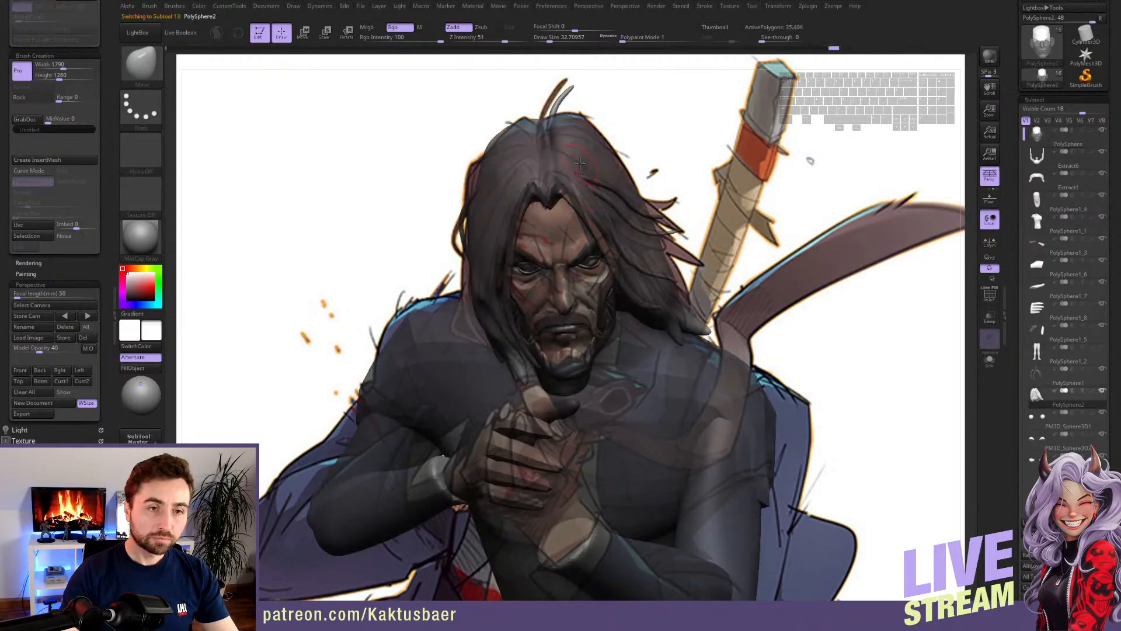
{"action": "left_click", "coordinate": [572, 277], "text": "alt"}
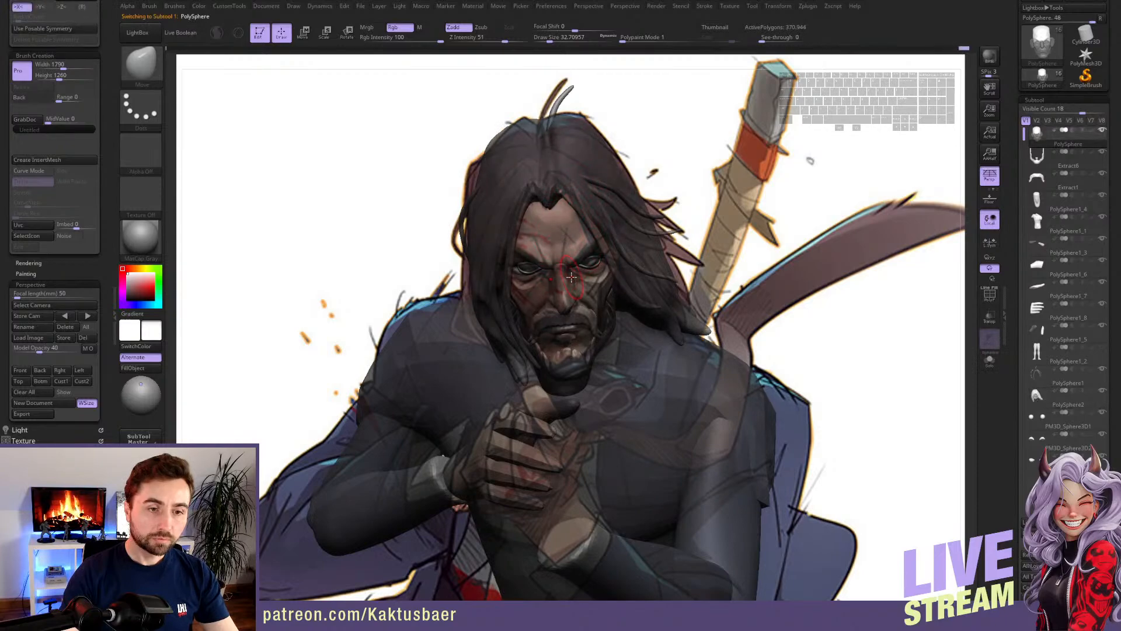
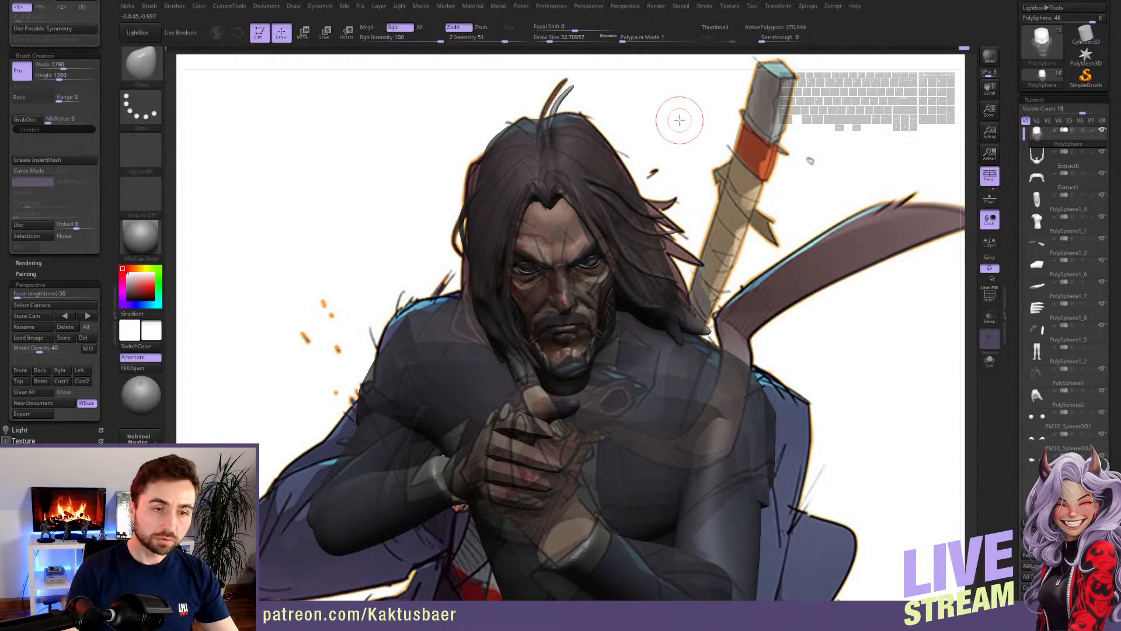
- Select the hair and adjust its outer contour to the artwork with the Move brush, reducing its size to about 65
{"action": "left_click", "coordinate": [527, 161], "text": "alt"}
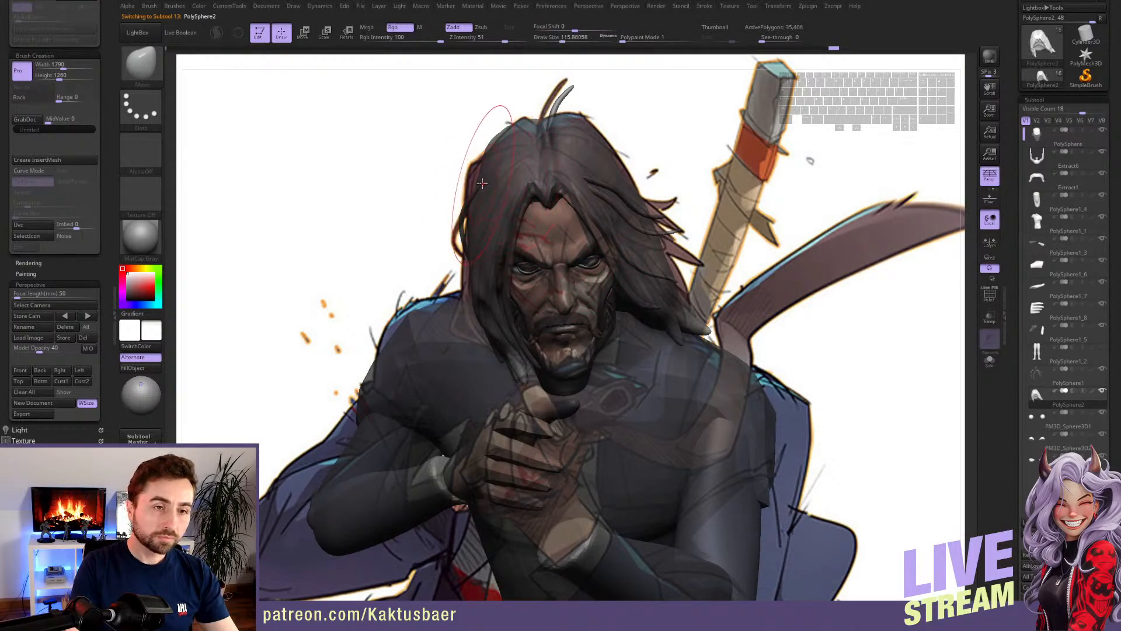
{"action": "left_click_drag", "start_coordinate": [482, 179], "coordinate": [468, 173]}
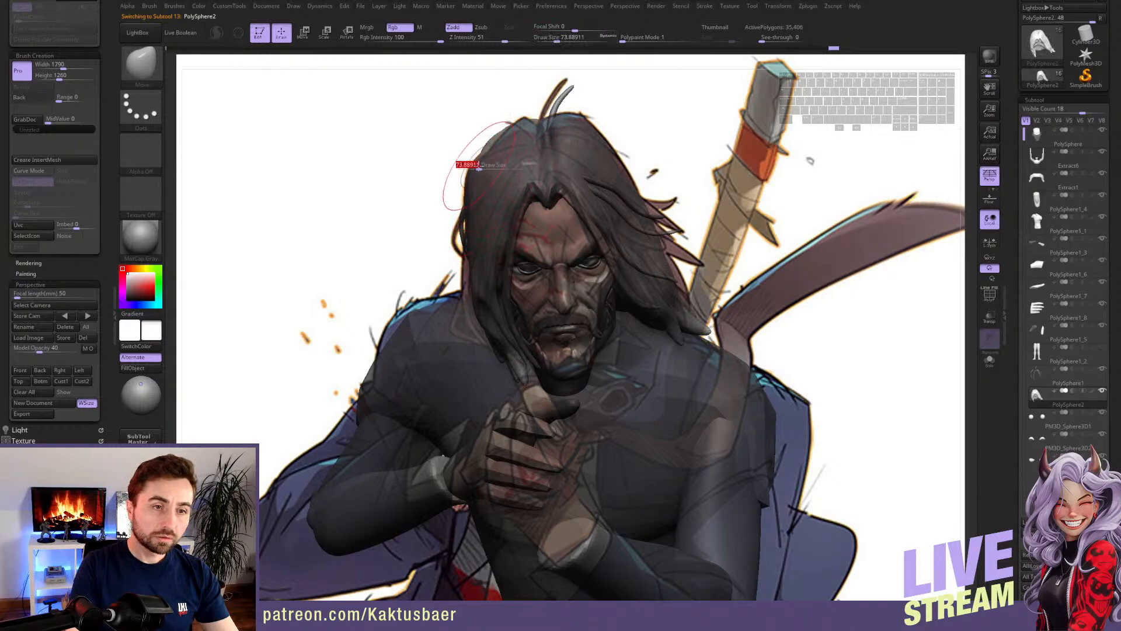
{"action": "right_click_drag", "start_coordinate": [480, 153], "coordinate": [491, 147]}
{"action": "left_click_drag", "start_coordinate": [482, 165], "coordinate": [476, 173]}
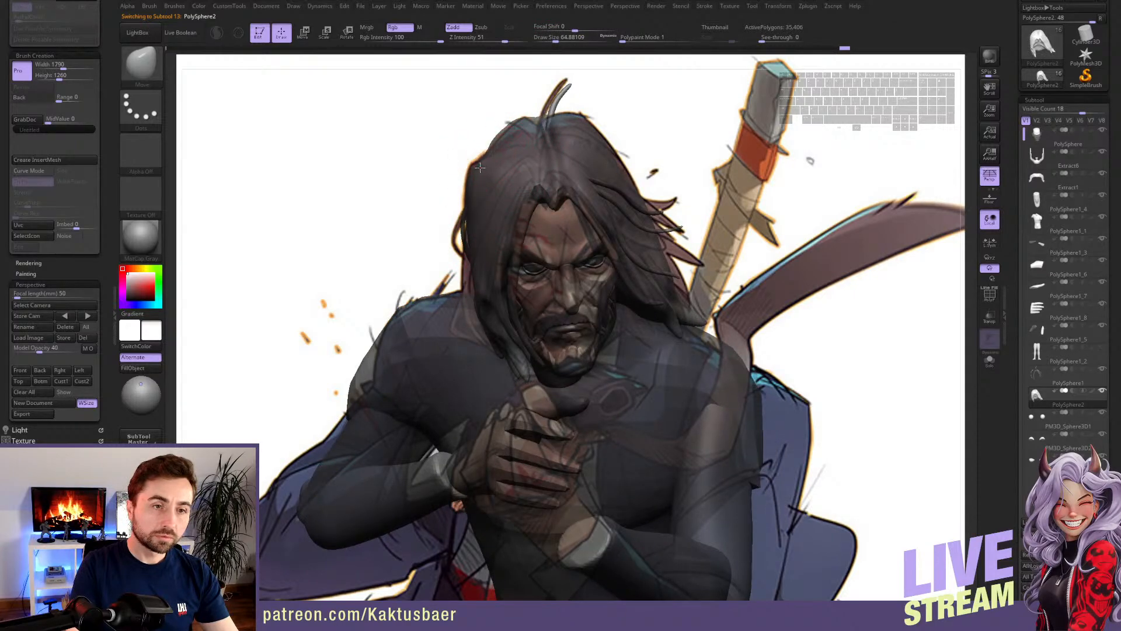
- Return to the close-up view aligned with the artwork and set the Move brush size to about 77 for the hair
{"action": "left_click", "coordinate": [24, 370]}
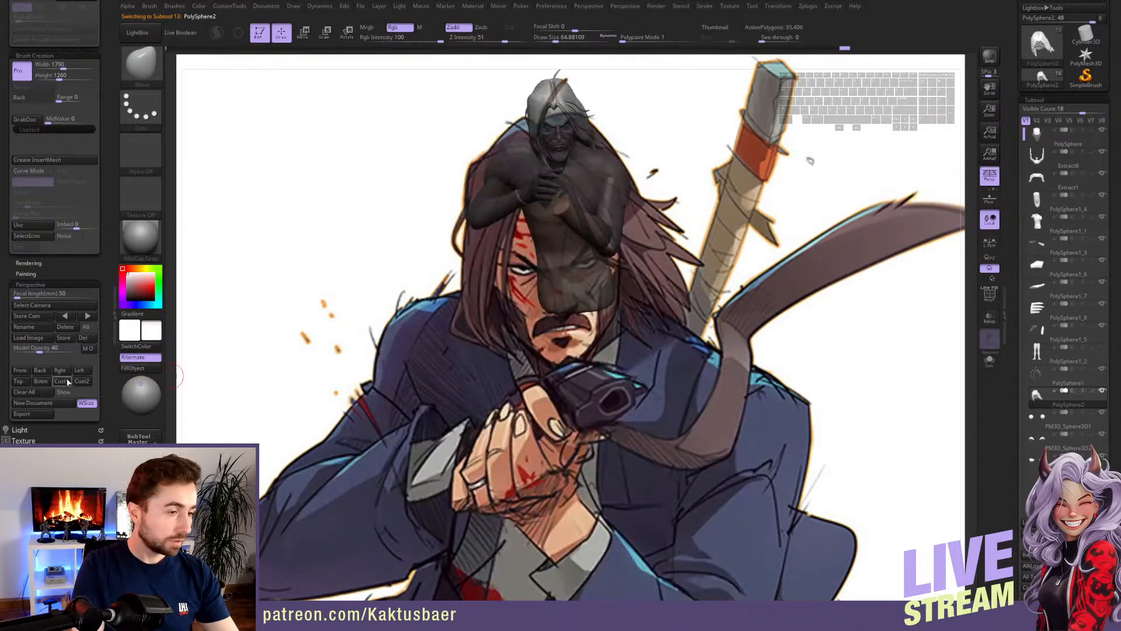
{"action": "left_click", "coordinate": [40, 370]}
{"action": "key", "text": "s"}
{"action": "mouse_move", "coordinate": [542, 120]}
{"action": "left_mouse_down"}
{"action": "mouse_move", "coordinate": [522, 122]}
{"action": "mouse_move", "coordinate": [590, 123]}
{"action": "left_mouse_up"}
{"action": "key", "text": "s"}
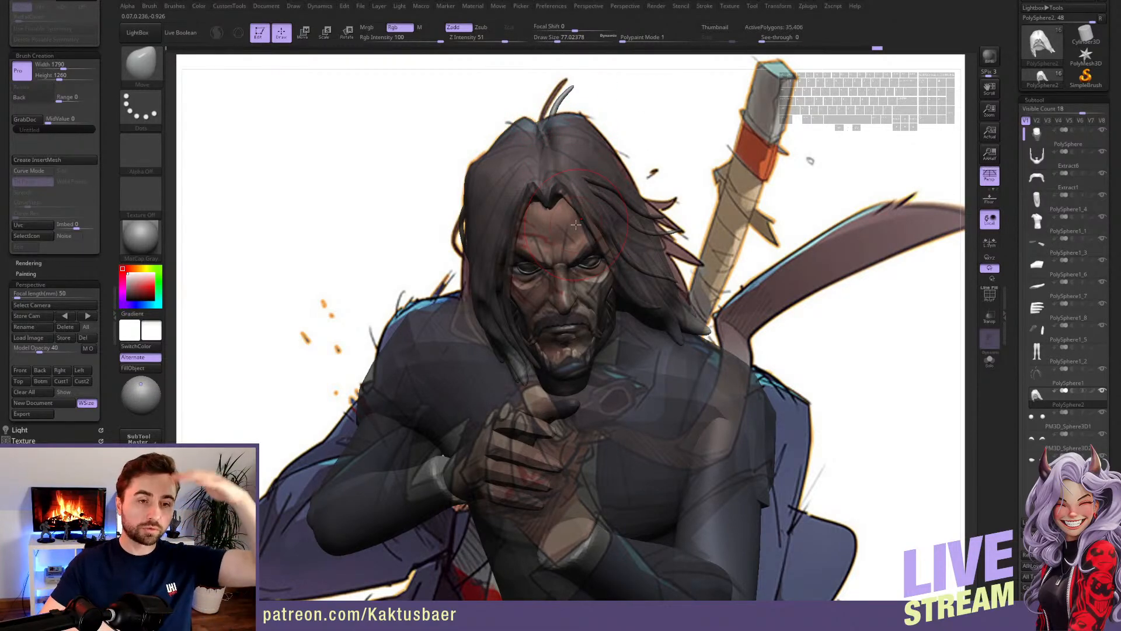
- Fit the hair's side contour and lower strands to the artwork with the Move brush, resizing it from about 104 to 74
{"action": "key", "text": "bracketright"}
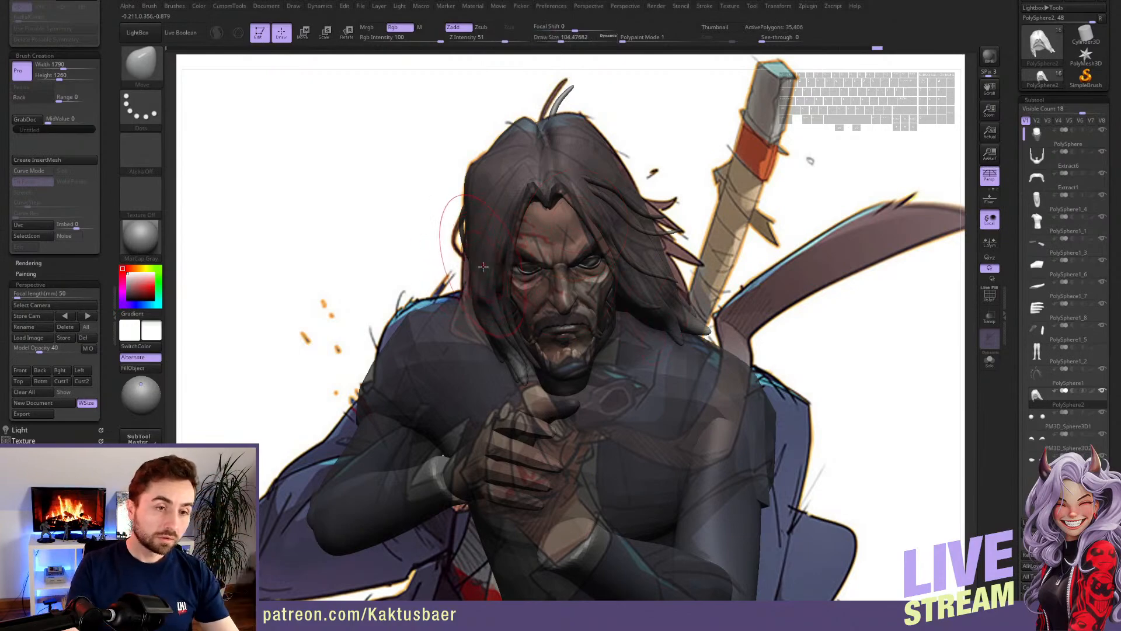
{"action": "left_click_drag", "start_coordinate": [444, 279], "coordinate": [466, 275]}
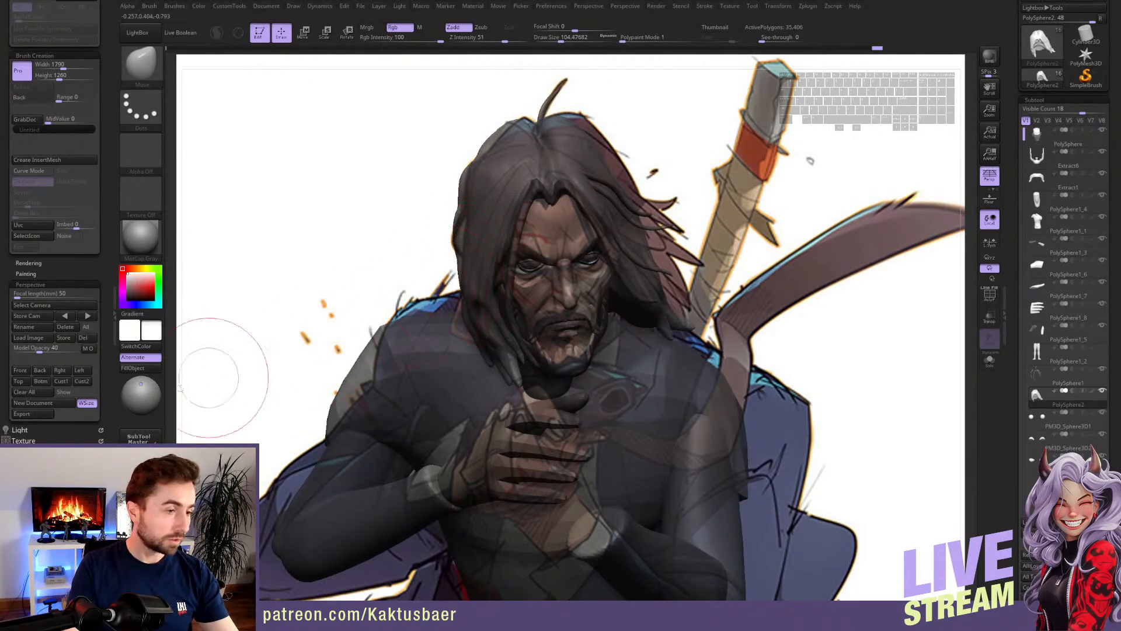
{"action": "left_click", "coordinate": [18, 381]}
{"action": "key", "text": "bracketleft"}
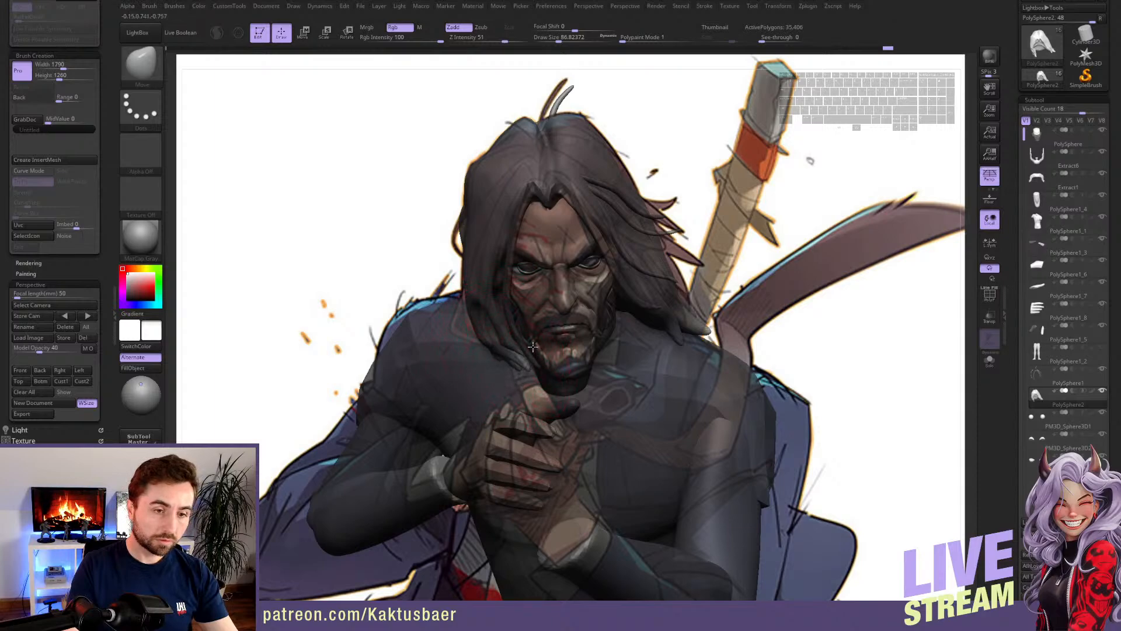
{"action": "key", "text": "bracketleft"}
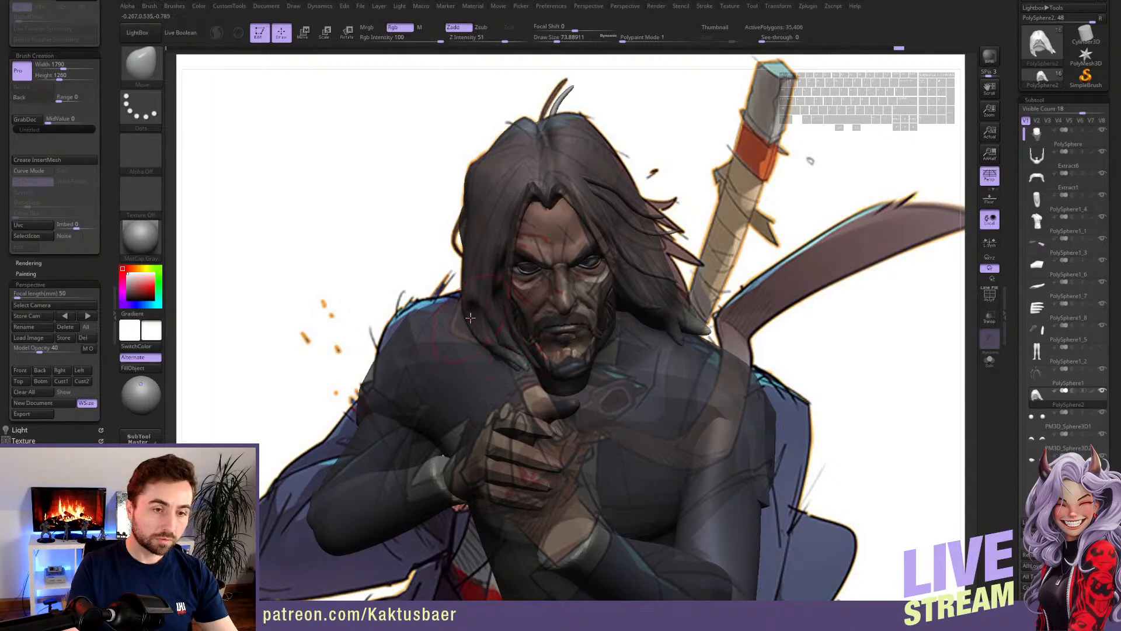
- Select the head, work on the facial creases with the DamStandard brush at a size of about 14, and undo the last stroke
{"action": "left_click", "coordinate": [546, 299], "text": "alt"}
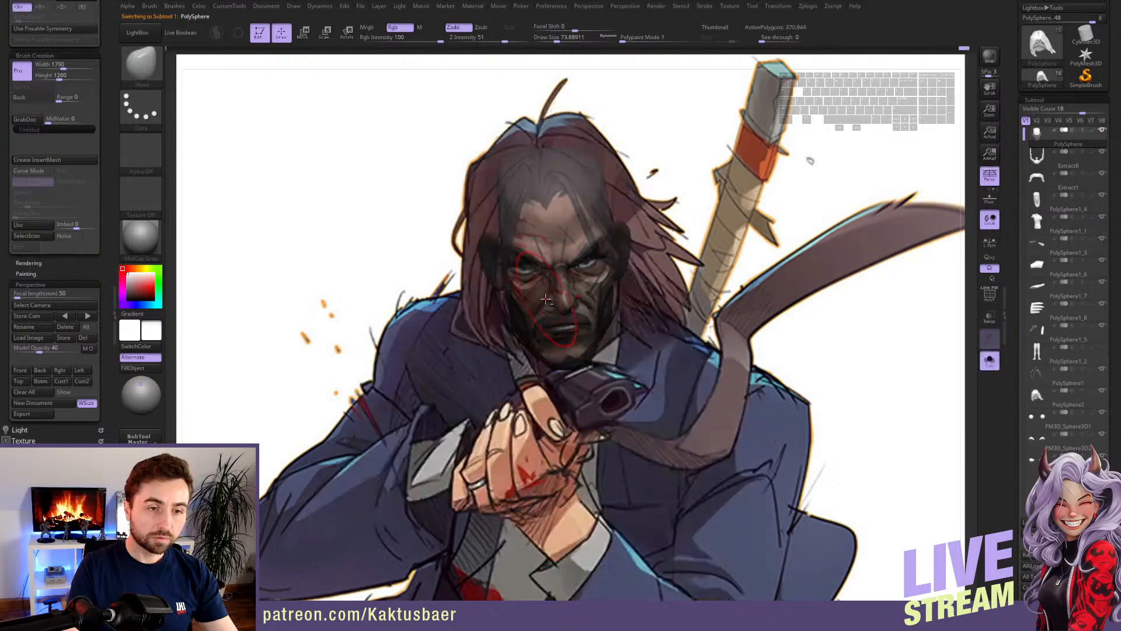
{"action": "key", "text": "shift+s"}
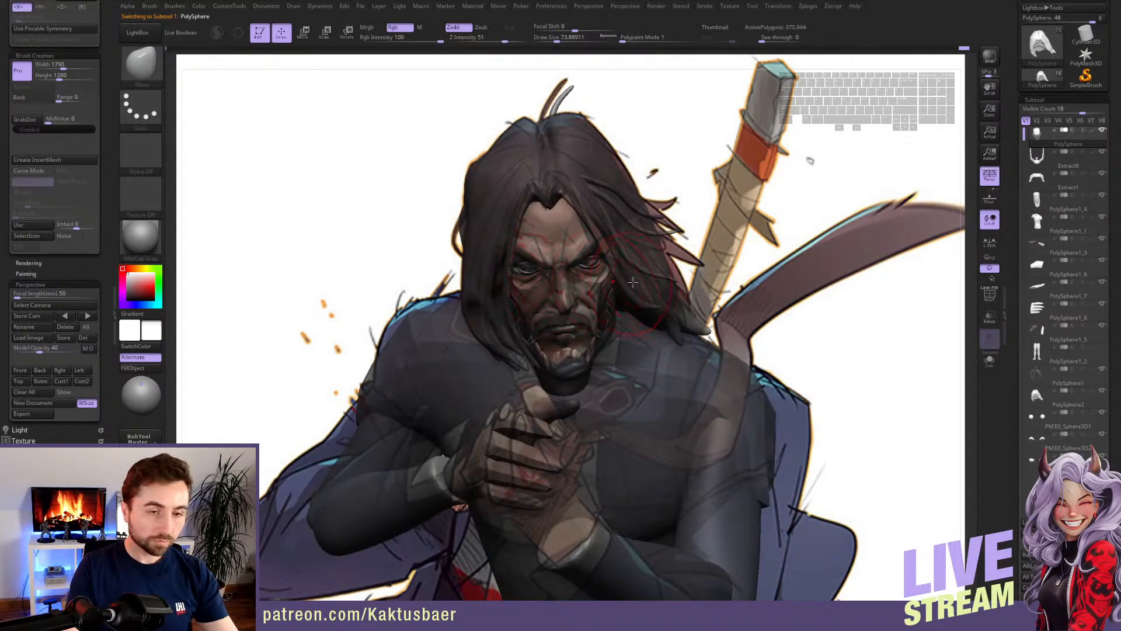
{"action": "mouse_move", "coordinate": [633, 283]}
{"action": "right_mouse_down", "text": "shift"}
{"action": "mouse_move", "coordinate": [610, 274]}
{"action": "mouse_move", "coordinate": [661, 274]}
{"action": "right_mouse_up", "text": "shift"}
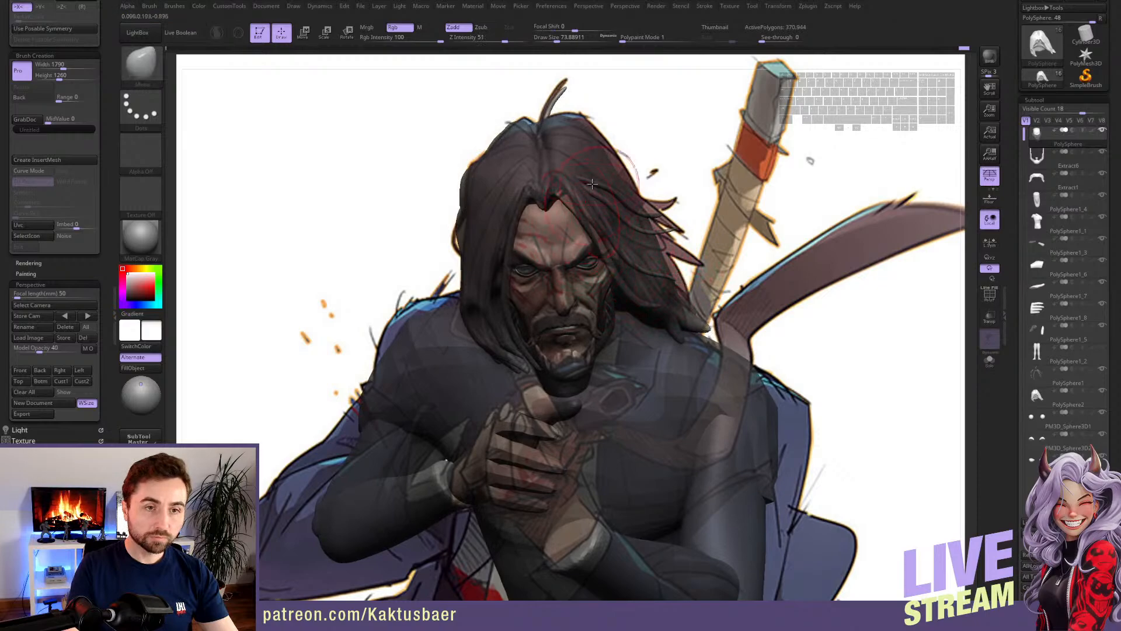
{"action": "key", "text": "s"}
{"action": "key", "text": "s"}
{"action": "left_click_drag", "start_coordinate": [576, 255], "coordinate": [568, 257]}
{"action": "key", "text": "b"}
{"action": "key", "text": "d"}
{"action": "key", "text": "s"}
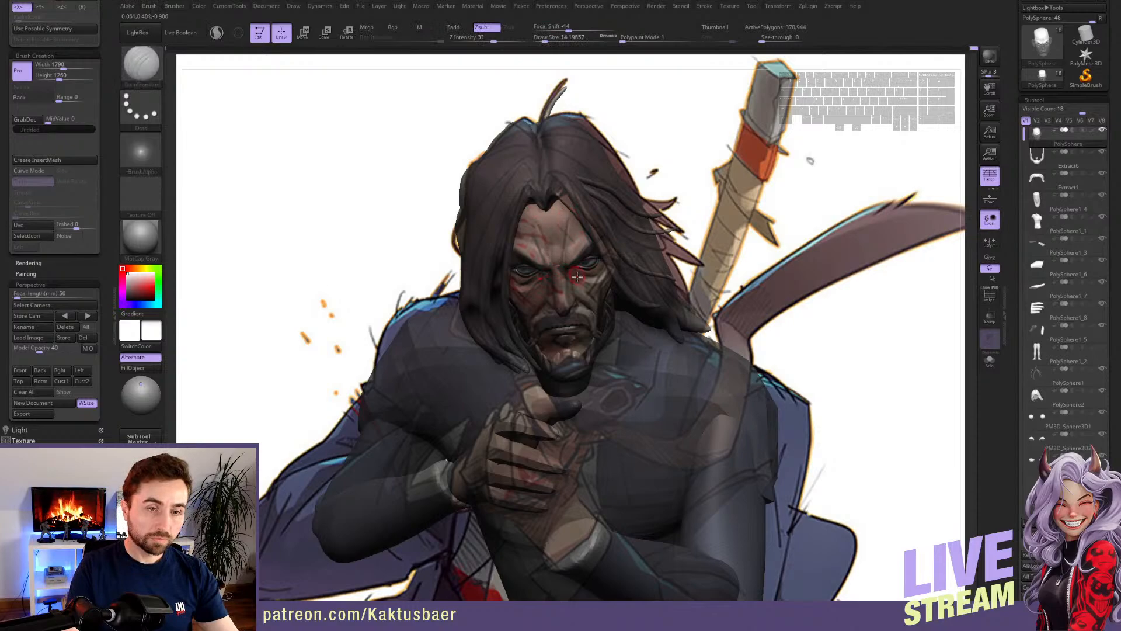
{"action": "key", "text": "ctrl+z"}
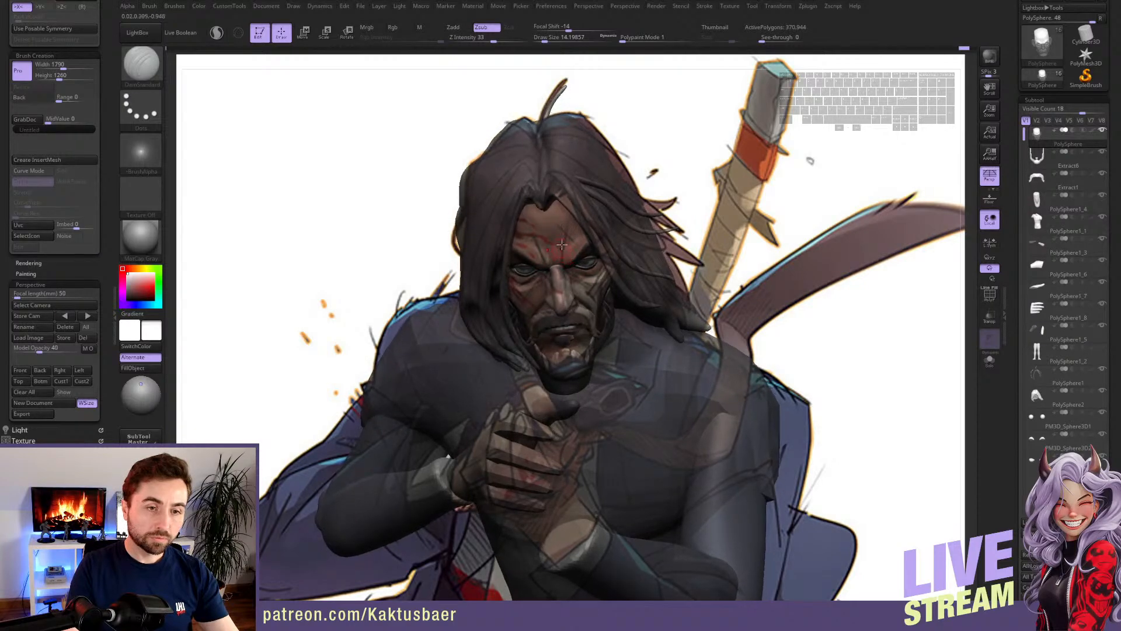
- Mask everything on the head except the nose and set the draw size to about 35
{"action": "key", "text": "w"}
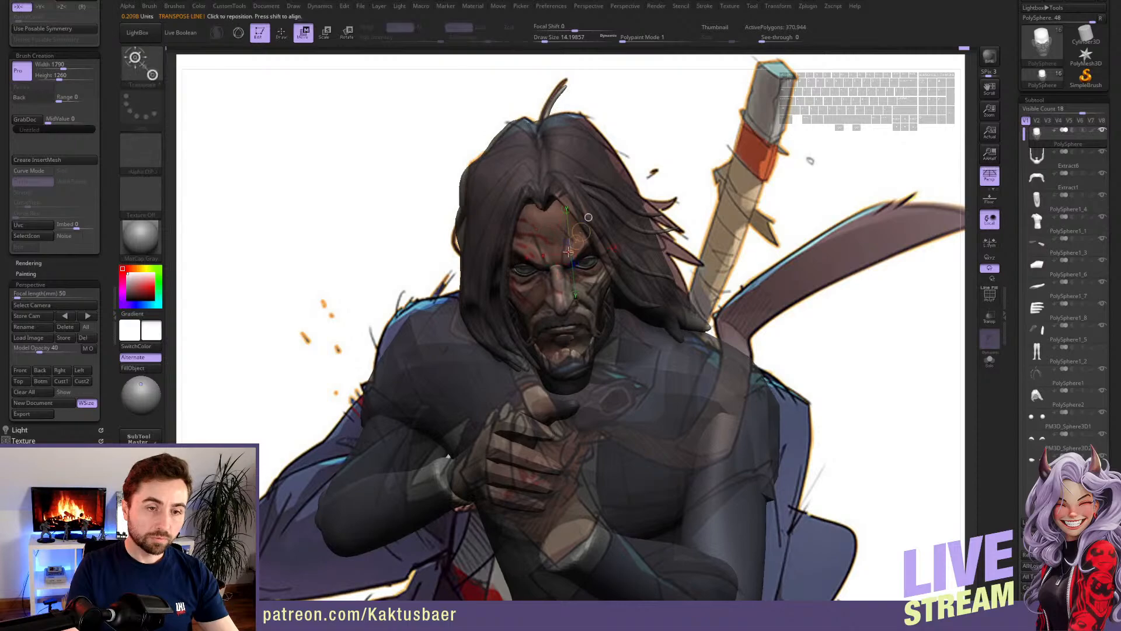
{"action": "key", "text": "q"}
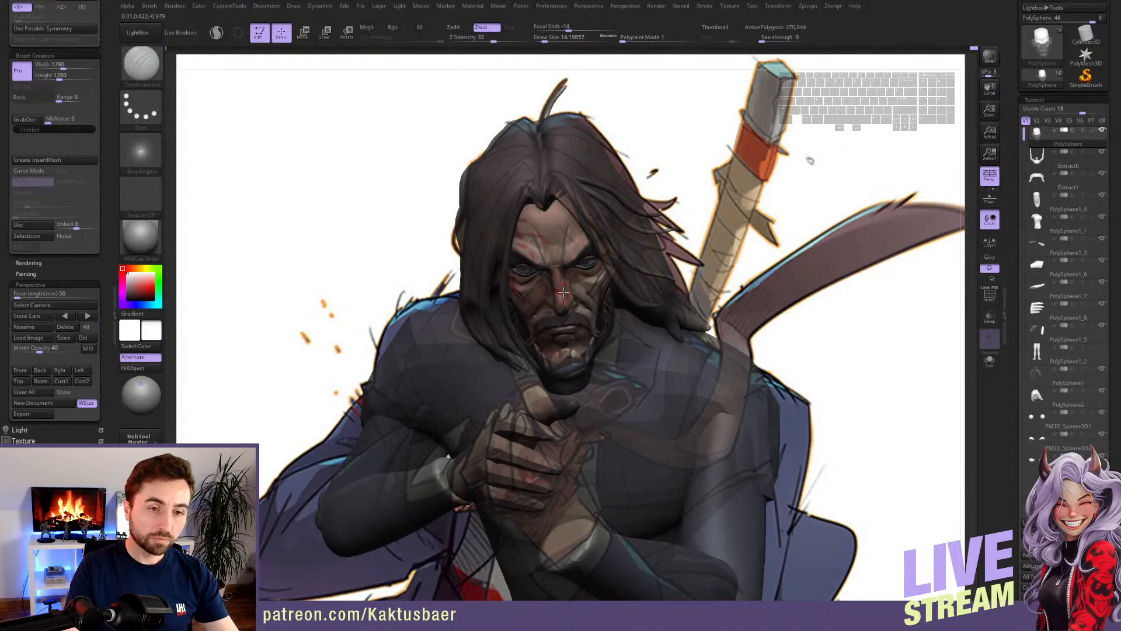
{"action": "key", "text": "w"}
{"action": "left_click", "coordinate": [564, 292], "text": "ctrl"}
{"action": "key", "text": "q"}
{"action": "key", "text": "s"}
{"action": "left_click_drag", "start_coordinate": [565, 309], "coordinate": [571, 310]}
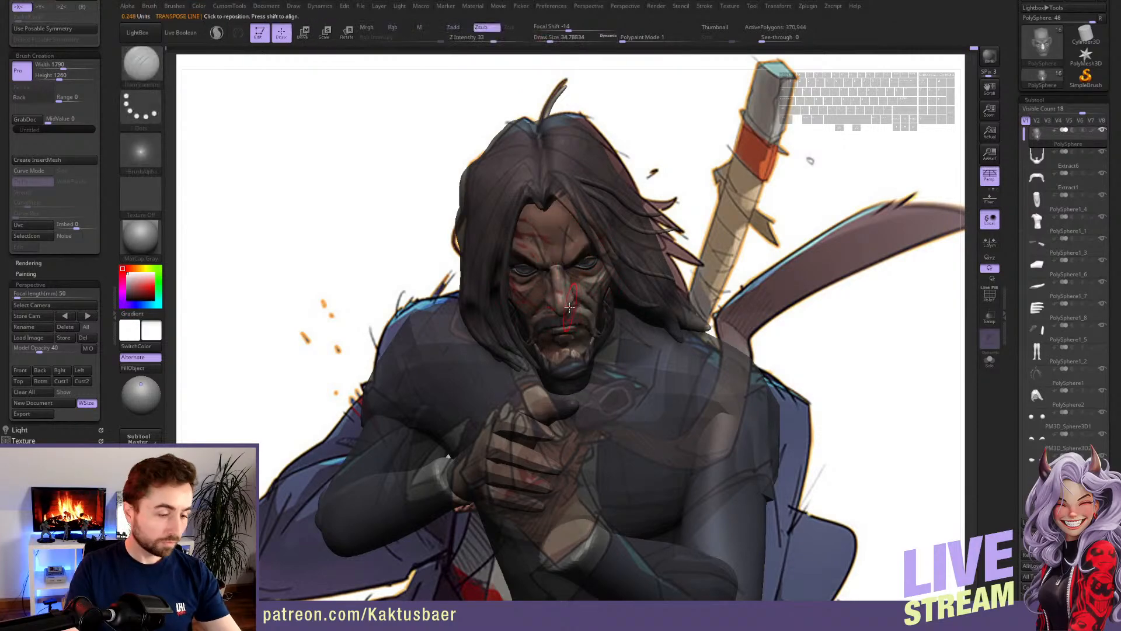
- Isolate the nose polygroup and reshape it to the artwork with the Move brush at a size of about 25
{"action": "key", "text": "b"}
{"action": "key", "text": "m"}
{"action": "key", "text": "v"}
{"action": "left_click", "coordinate": [565, 301], "text": "ctrl+shift"}
{"action": "key", "text": "alt+s"}
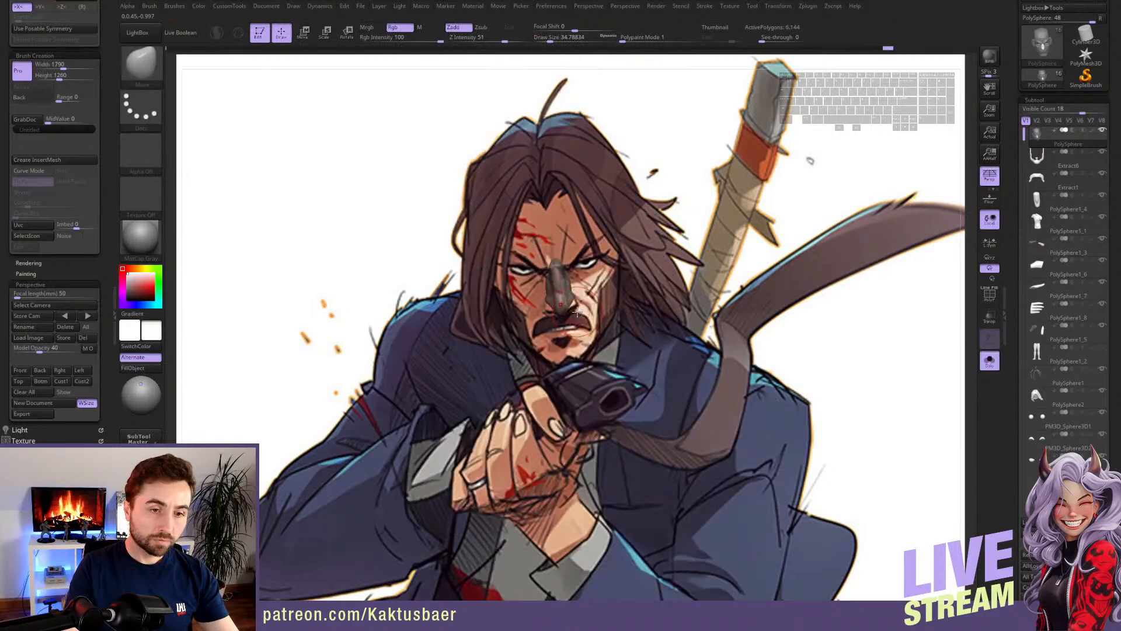
{"action": "key", "text": "bracketleft"}
{"action": "left_click_drag", "start_coordinate": [570, 308], "coordinate": [574, 306]}
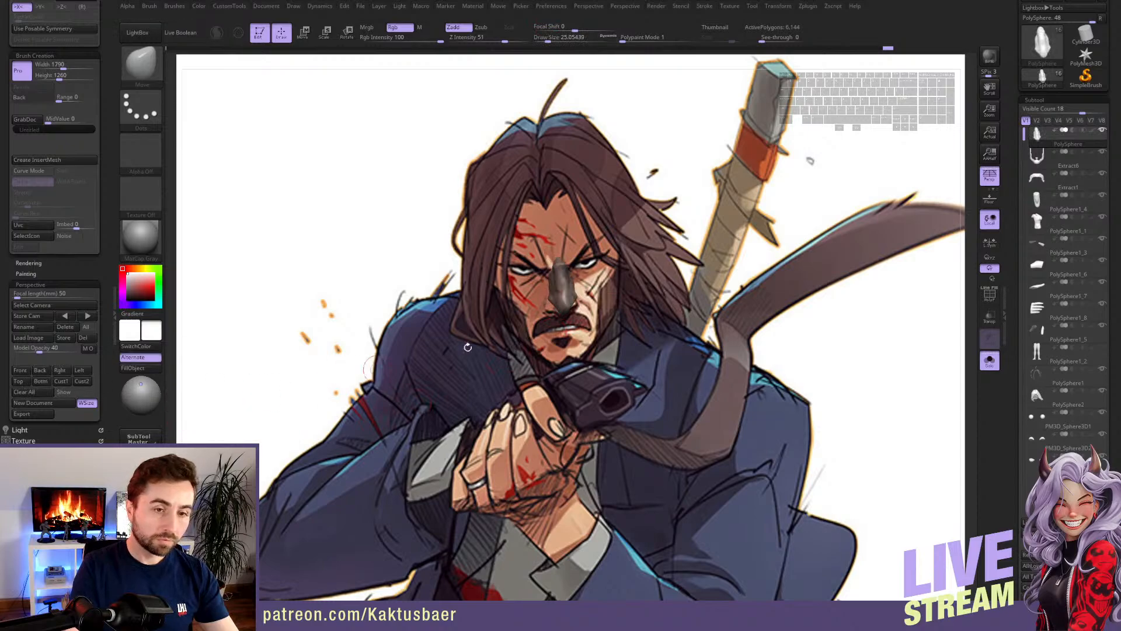
- Compare the nose with the other parts visible, and show the whole head again in the full model view
{"action": "key", "text": "alt+s"}
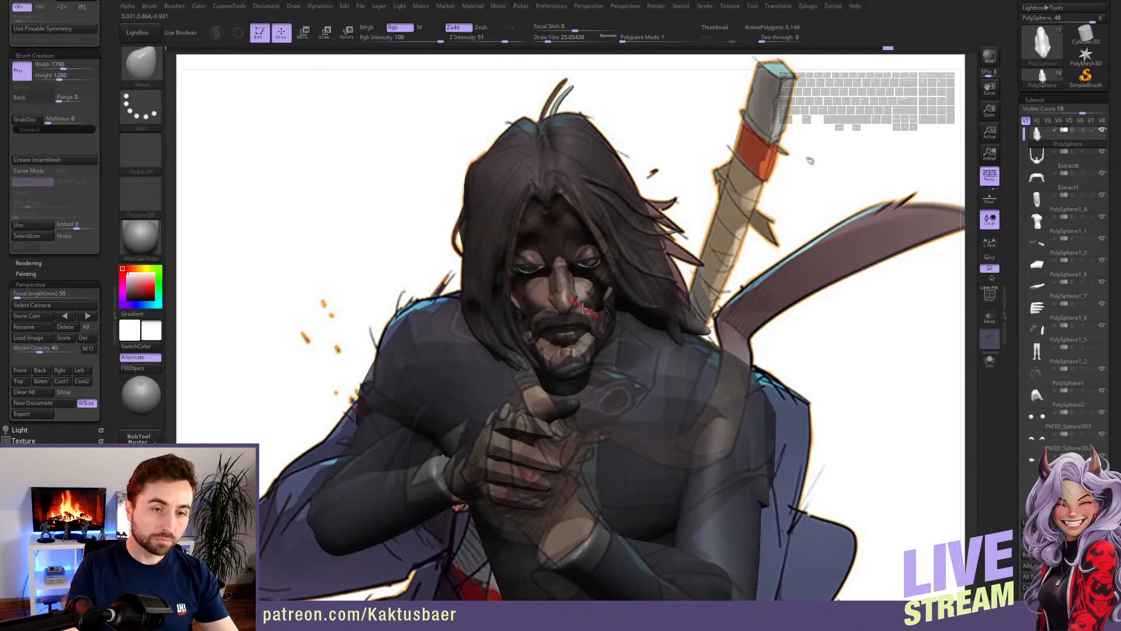
{"action": "key", "text": "alt+s"}
{"action": "scroll", "coordinate": [107, 160], "scroll_direction": "up", "scroll_amount": 5}
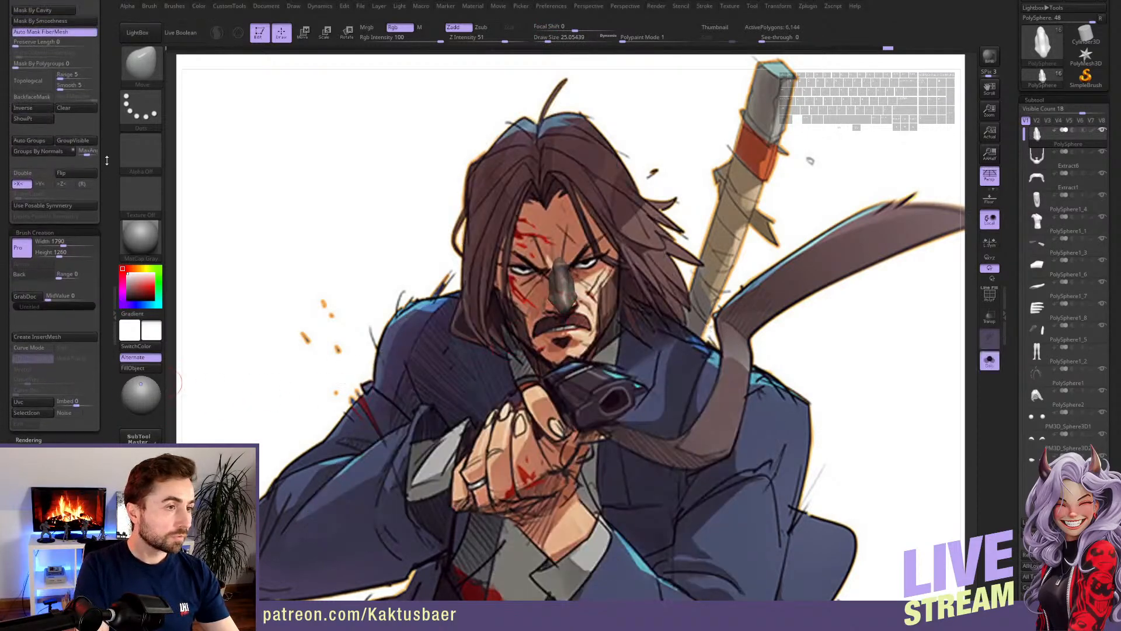
{"action": "left_click_drag", "start_coordinate": [107, 160], "coordinate": [107, 158]}
{"action": "left_click", "coordinate": [35, 118]}
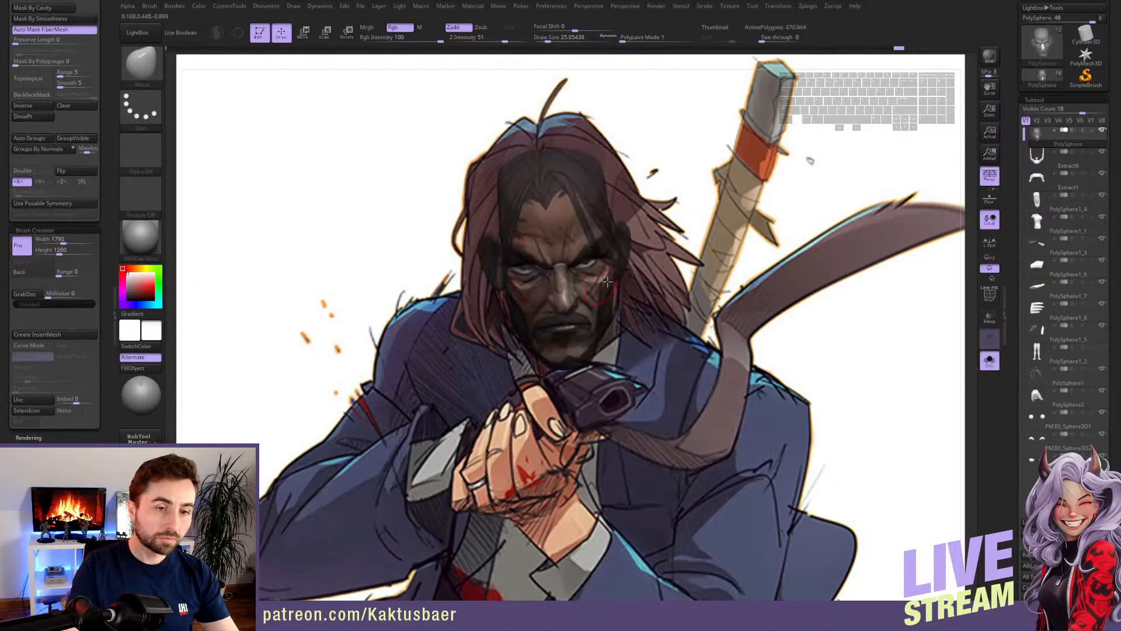
{"action": "key", "text": "alt+s"}
{"action": "right_click_drag", "start_coordinate": [645, 280], "coordinate": [640, 271]}
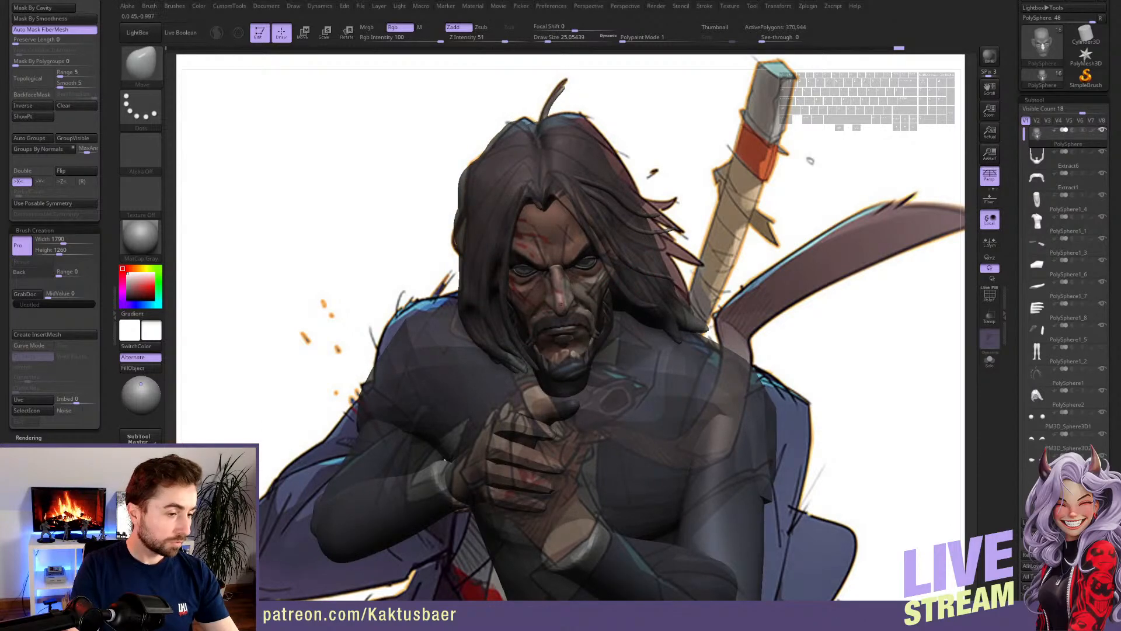
- Isolate the nose again, refine its shape against the artwork with the Move brush, and restore the whole head
{"action": "left_click", "coordinate": [569, 301], "text": "alt"}
{"action": "key", "text": "alt+s"}
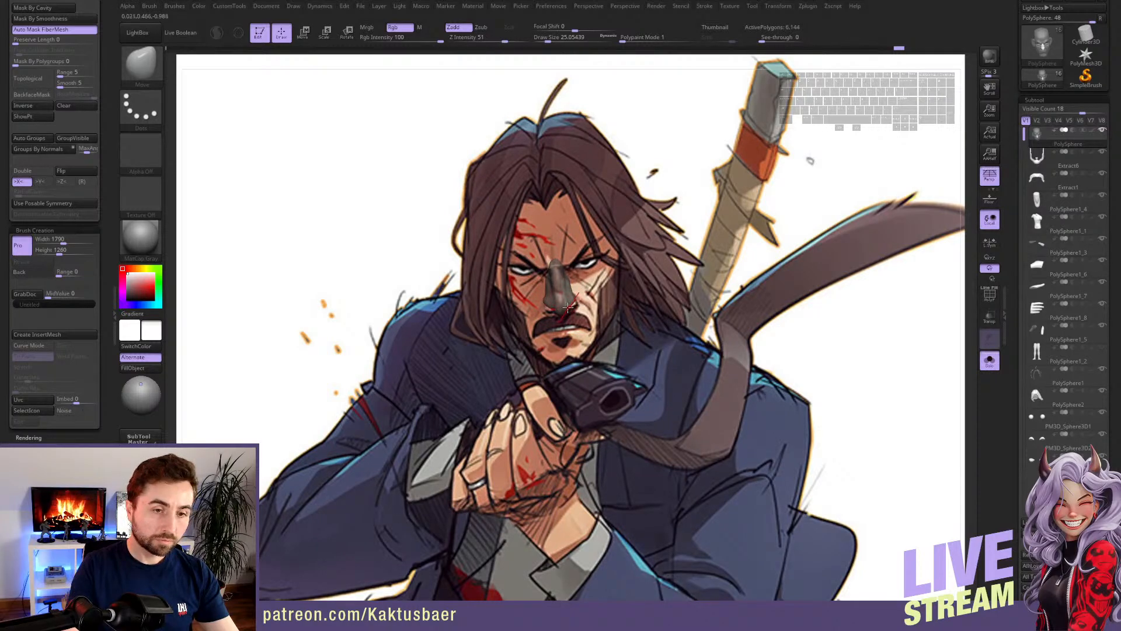
{"action": "key", "text": "alt+s"}
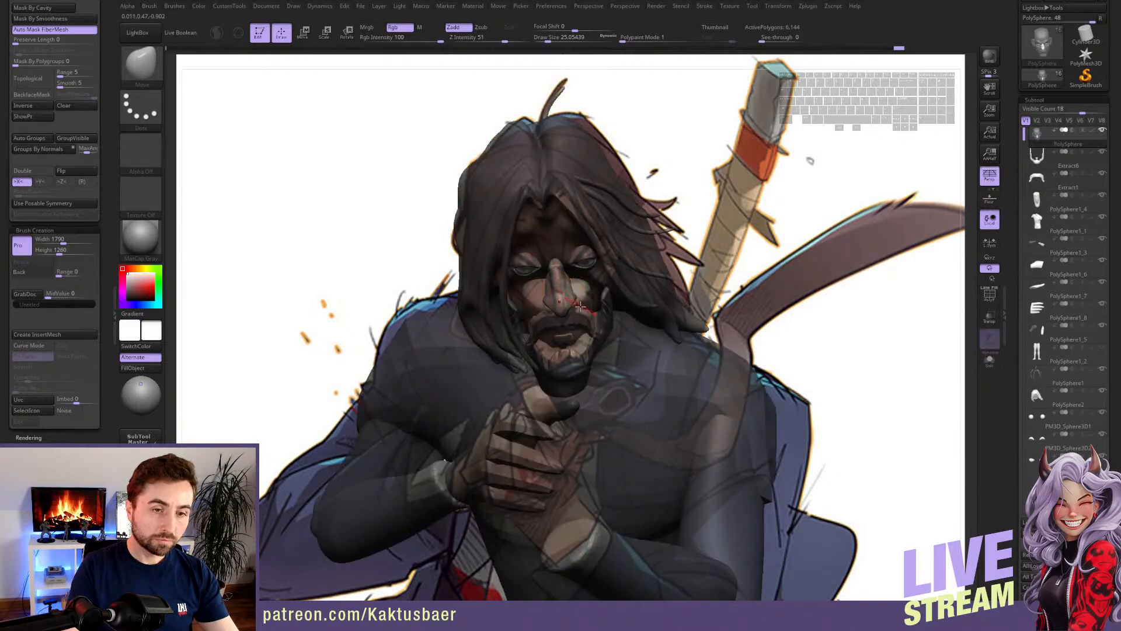
{"action": "key", "text": "alt+s"}
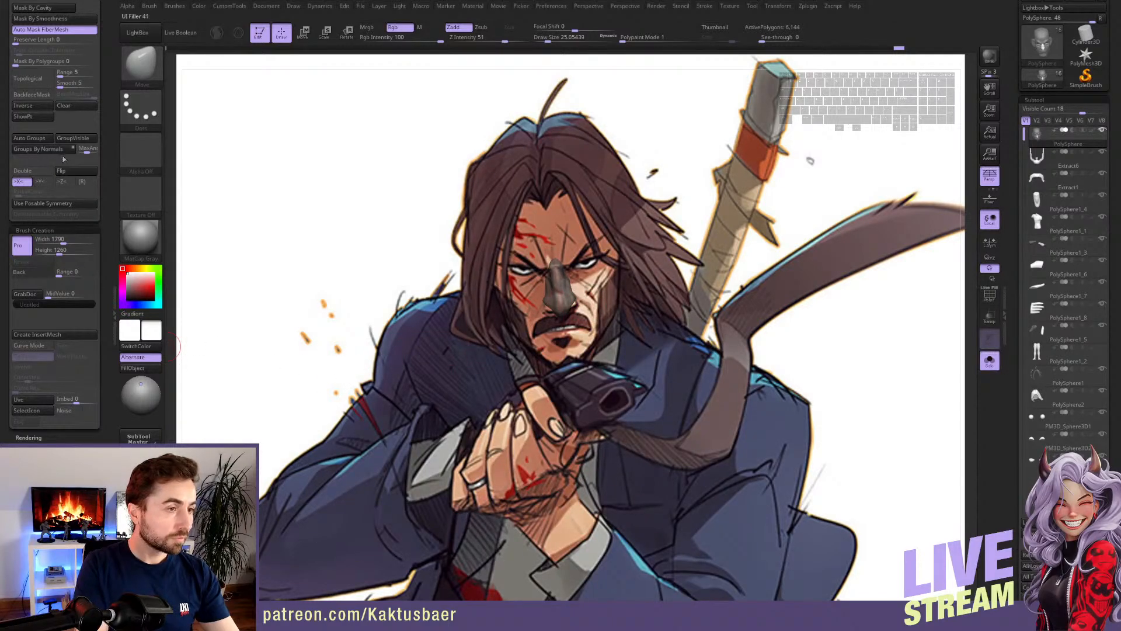
{"action": "left_click", "coordinate": [43, 117]}
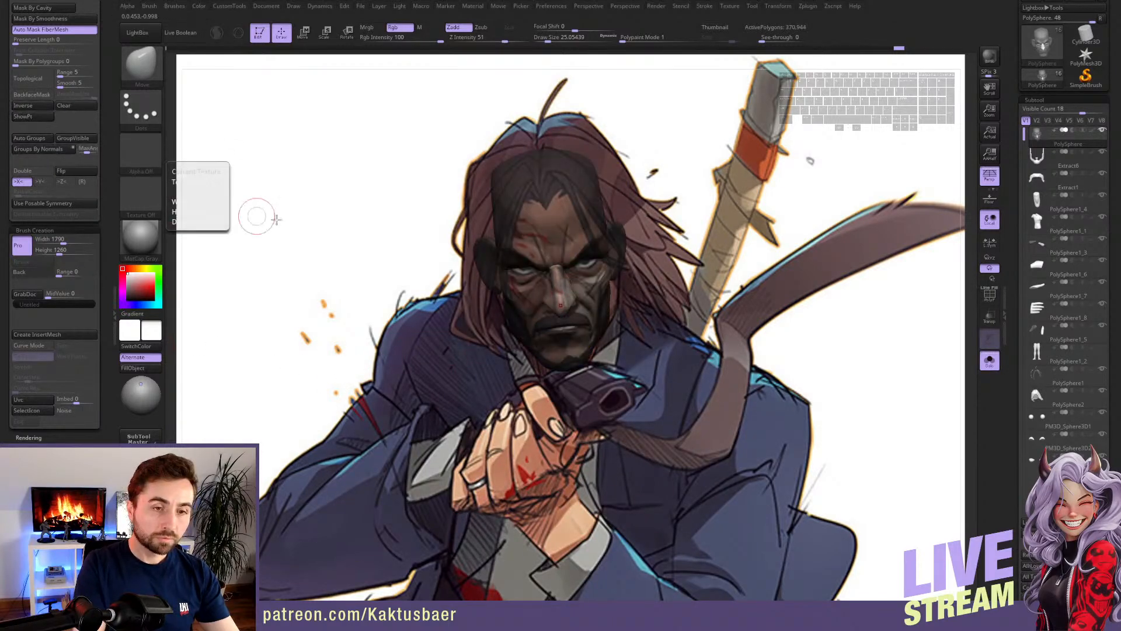
- Clear the mask from the head so the entire face can be sculpted
{"action": "key", "text": "w"}
{"action": "left_click", "coordinate": [576, 250]}
{"action": "key", "text": "q"}
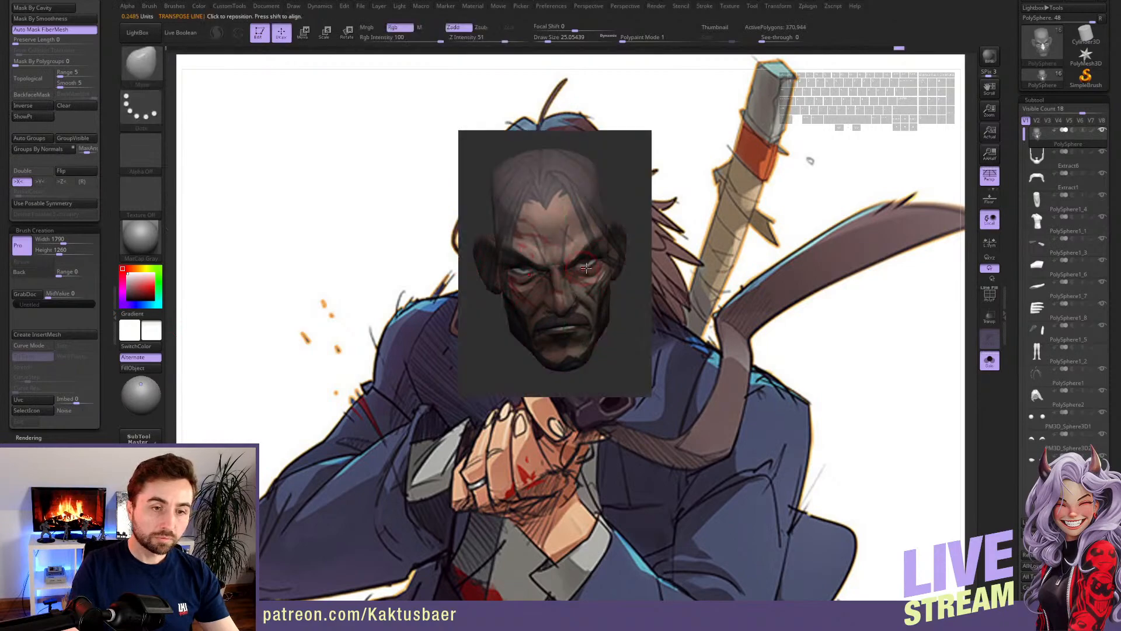
{"action": "left_click", "coordinate": [70, 108]}
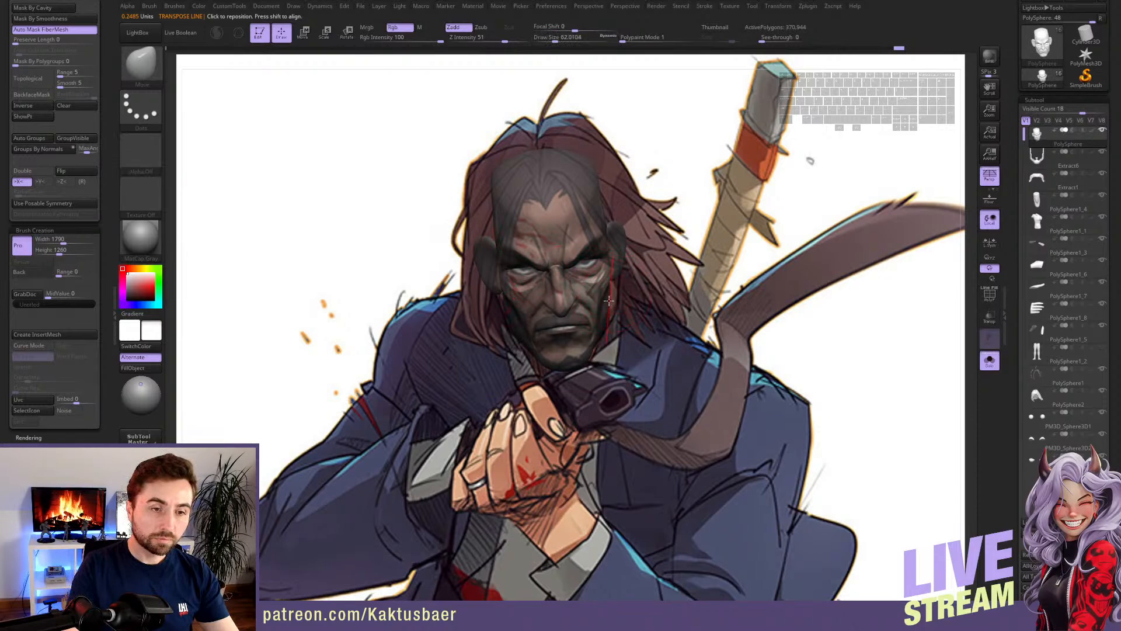
- Reshape the jaw, cheeks and mouth corners with the Move brush, reducing its size from about 83 to 29
{"action": "key", "text": "]"}
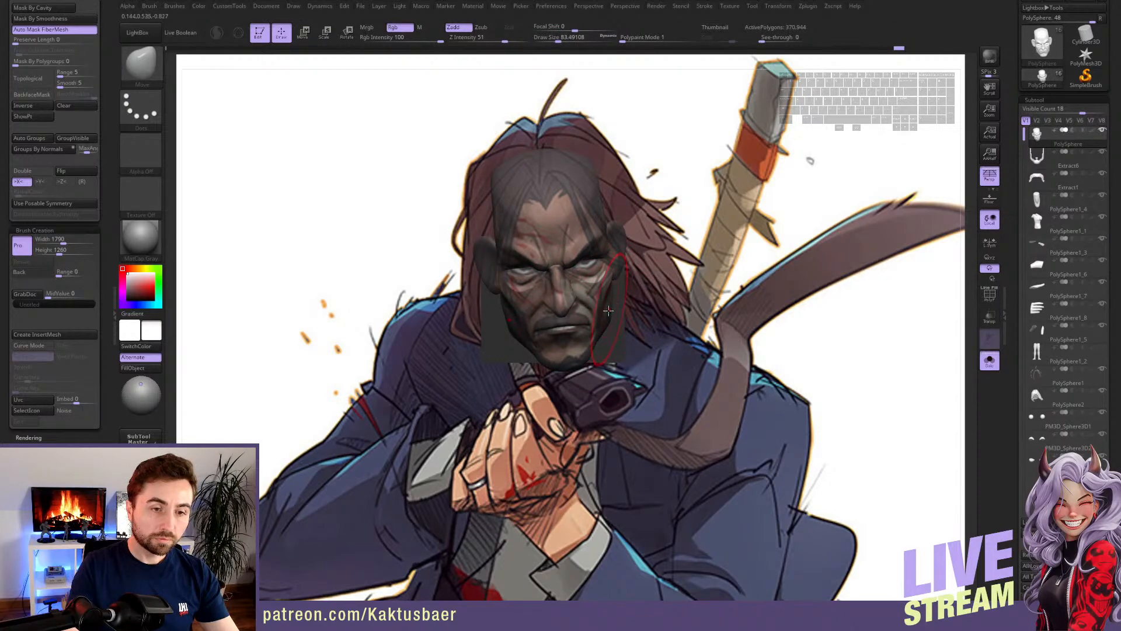
{"action": "key", "text": "["}
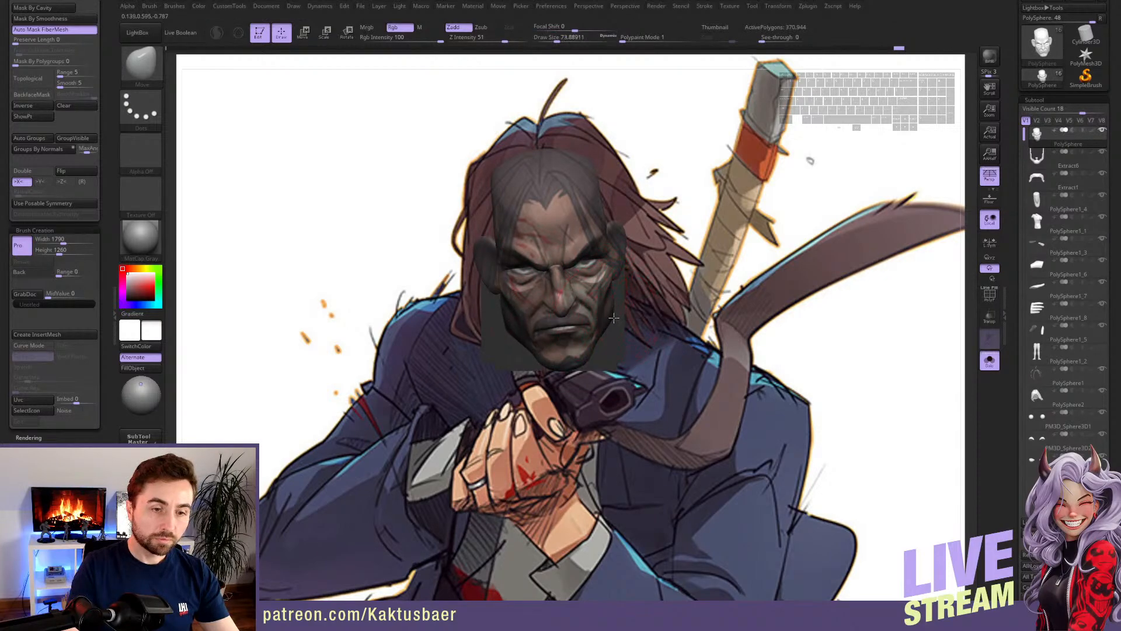
{"action": "key", "text": "["}
{"action": "key", "text": "["}
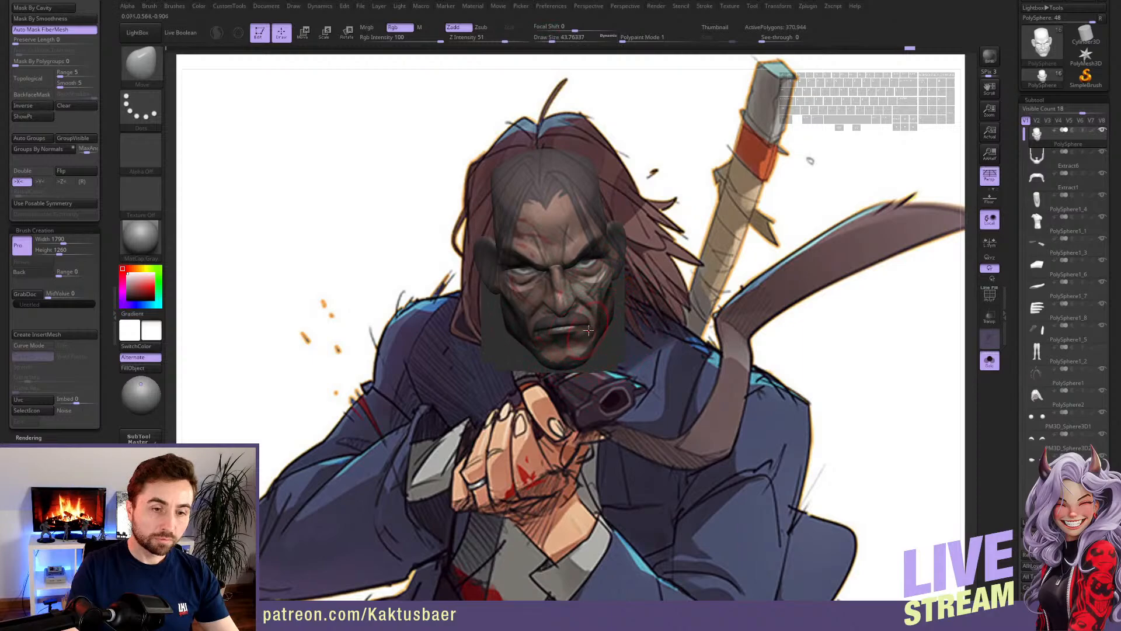
{"action": "key", "text": "["}
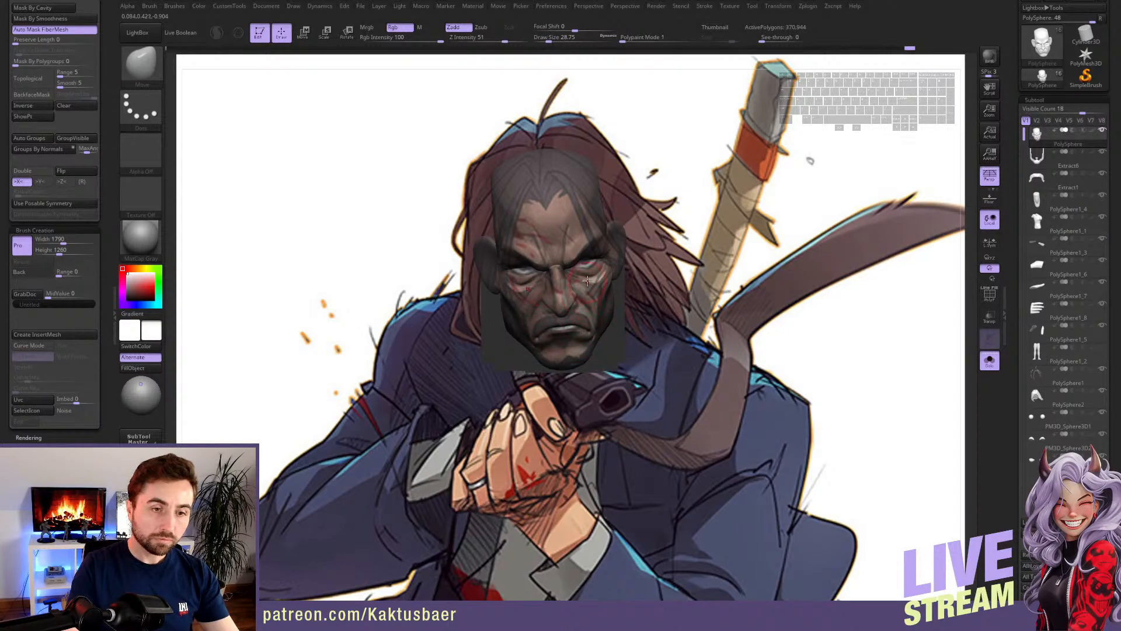
- Check the face with all parts visible, and display only the head, neck, hair and facial hair at full opacity
{"action": "key", "text": "alt+q"}
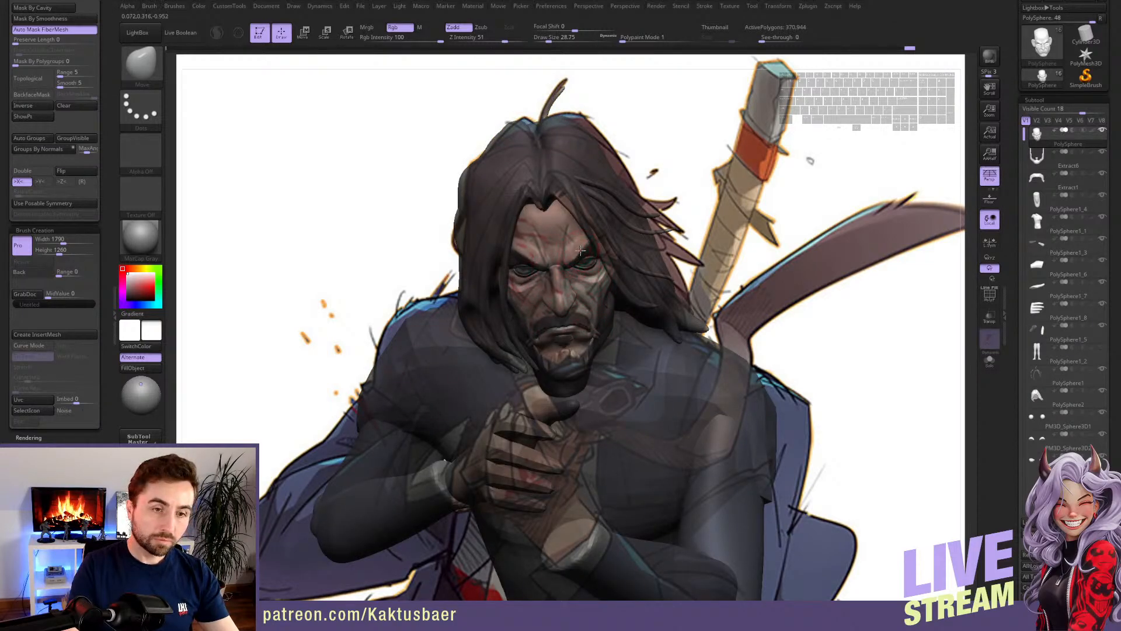
{"action": "right_click_drag", "start_coordinate": [582, 262], "coordinate": [583, 303], "text": "alt"}
{"action": "mouse_move", "coordinate": [587, 258]}
{"action": "right_mouse_down", "text": "alt"}
{"action": "mouse_move", "coordinate": [551, 265]}
{"action": "mouse_move", "coordinate": [552, 278]}
{"action": "mouse_move", "coordinate": [526, 265]}
{"action": "mouse_move", "coordinate": [524, 301]}
{"action": "mouse_move", "coordinate": [548, 344]}
{"action": "mouse_move", "coordinate": [558, 292]}
{"action": "right_mouse_up", "text": "alt"}
{"action": "left_click", "coordinate": [1036, 120]}
{"action": "left_click_drag", "start_coordinate": [1015, 383], "coordinate": [1015, 12]}
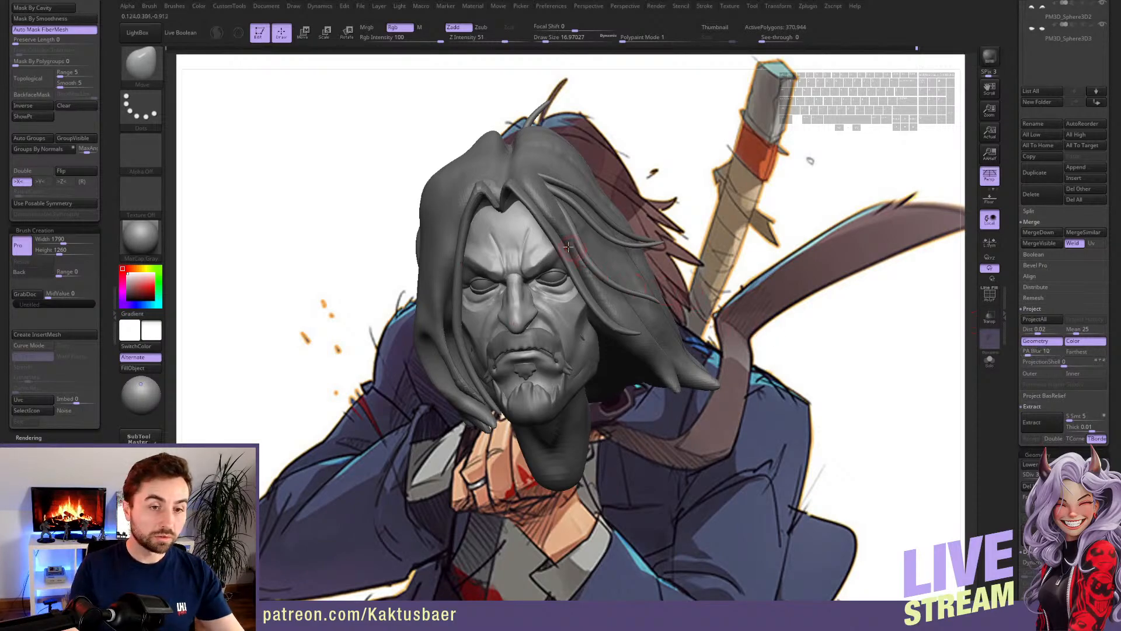
- Place the enlarged head beside the artwork's face for comparison and select the neck
{"action": "mouse_move", "coordinate": [536, 268]}
{"action": "right_mouse_down", "text": "alt"}
{"action": "mouse_move", "coordinate": [533, 231]}
{"action": "mouse_move", "coordinate": [522, 283]}
{"action": "mouse_move", "coordinate": [529, 252]}
{"action": "mouse_move", "coordinate": [436, 255]}
{"action": "right_mouse_up", "text": "alt"}
{"action": "right_click_drag", "start_coordinate": [564, 294], "coordinate": [524, 310]}
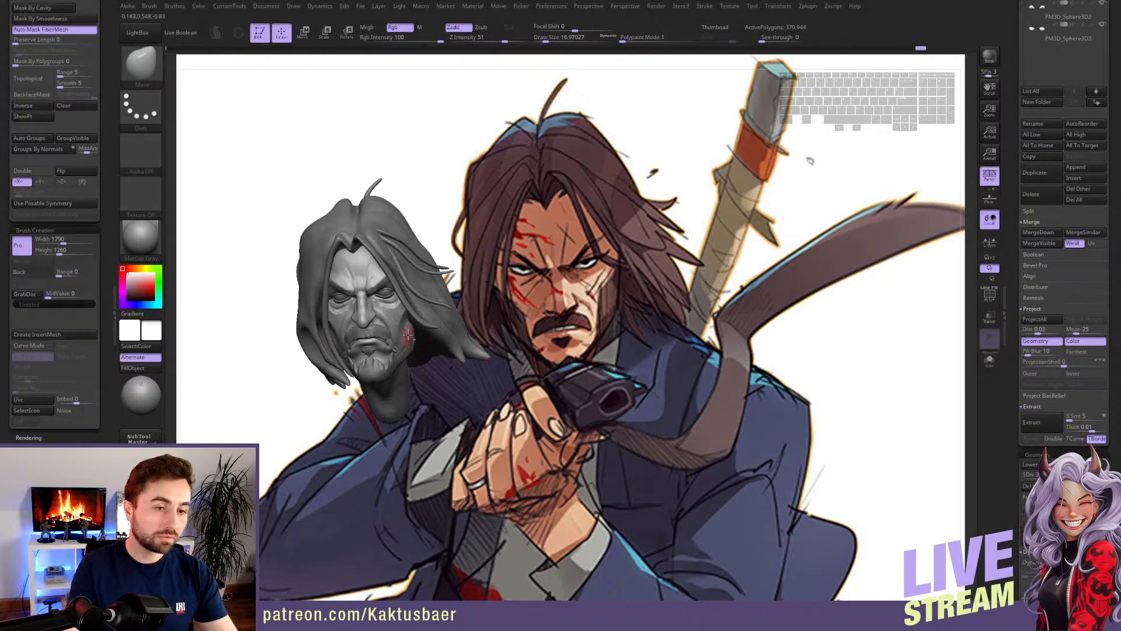
{"action": "mouse_move", "coordinate": [408, 334]}
{"action": "right_mouse_down", "text": "alt"}
{"action": "mouse_move", "coordinate": [471, 325]}
{"action": "mouse_move", "coordinate": [486, 372]}
{"action": "mouse_move", "coordinate": [472, 333]}
{"action": "mouse_move", "coordinate": [482, 352]}
{"action": "right_mouse_up", "text": "alt"}
{"action": "right_click_drag", "start_coordinate": [478, 415], "coordinate": [479, 405]}
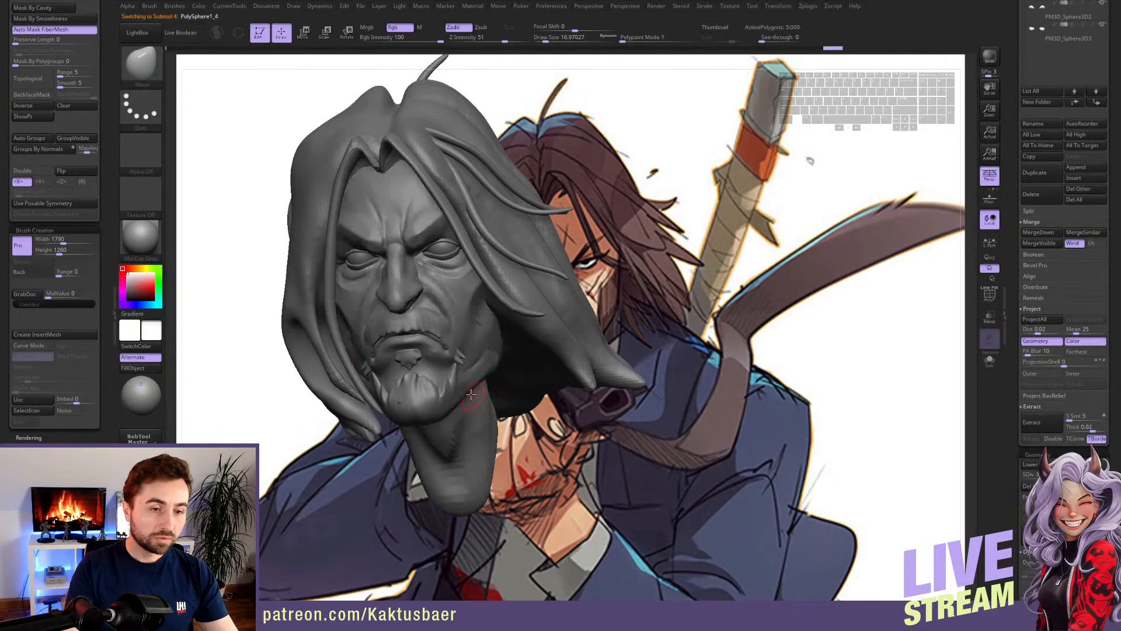
{"action": "left_click", "coordinate": [479, 408], "text": "alt"}
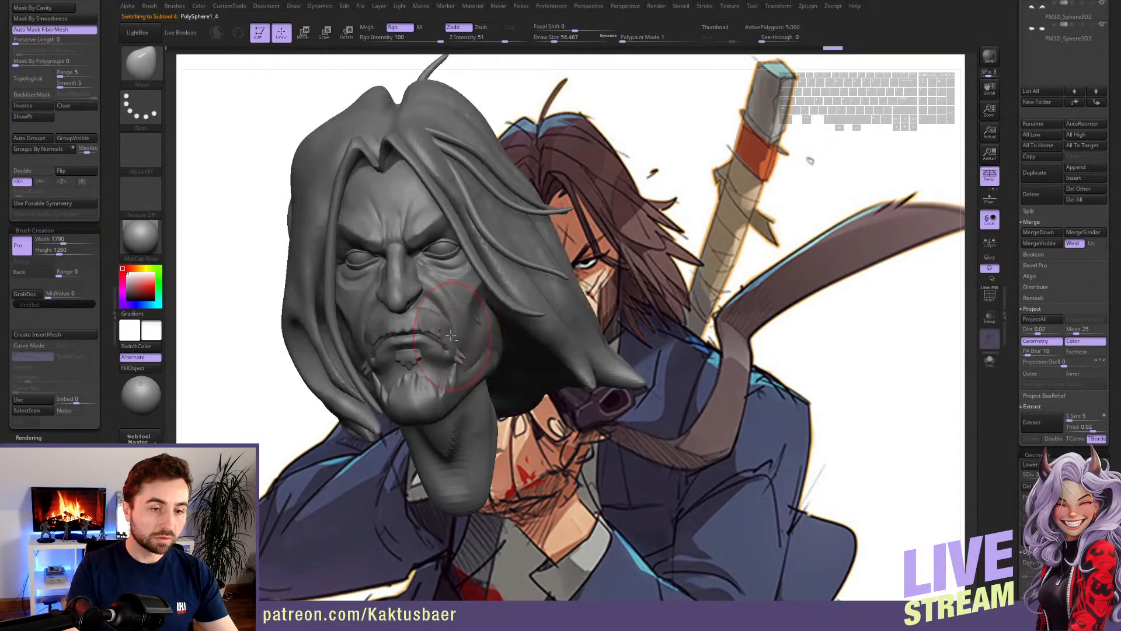
- Select the beard, adjust its side along the jaw with the Move brush reduced to about 41, and select the head
{"action": "left_click", "coordinate": [478, 349], "text": "alt"}
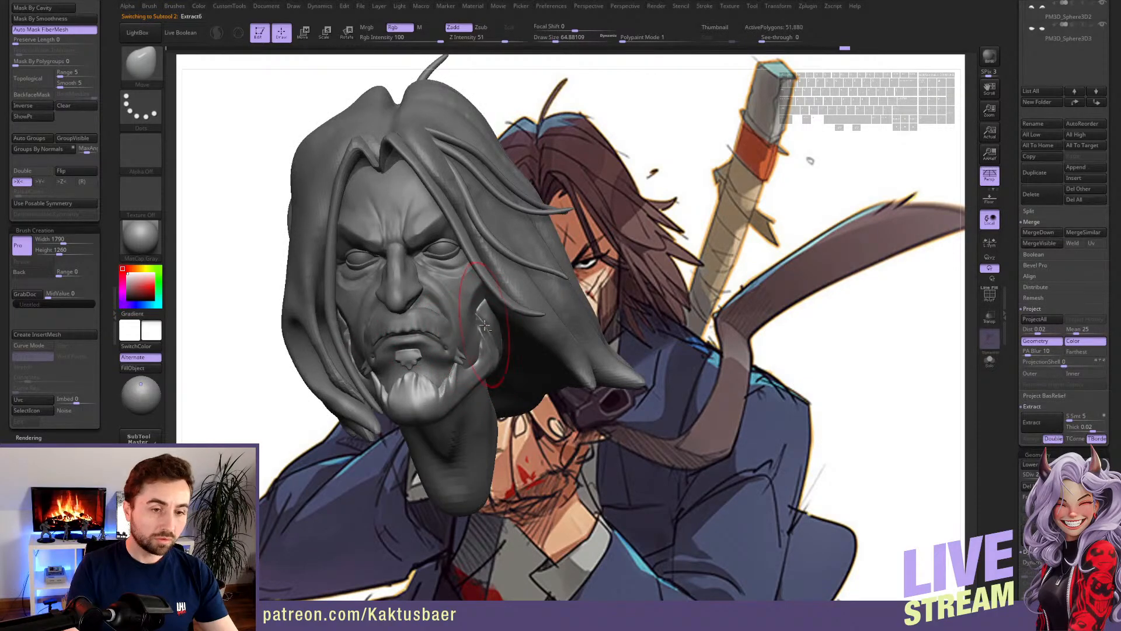
{"action": "key", "text": "s"}
{"action": "left_click_drag", "start_coordinate": [484, 325], "coordinate": [481, 325]}
{"action": "mouse_move", "coordinate": [498, 338]}
{"action": "right_mouse_down"}
{"action": "mouse_move", "coordinate": [539, 361]}
{"action": "mouse_move", "coordinate": [524, 369]}
{"action": "mouse_move", "coordinate": [526, 387]}
{"action": "mouse_move", "coordinate": [500, 337]}
{"action": "right_mouse_up"}
{"action": "left_click", "coordinate": [491, 326], "text": "alt"}
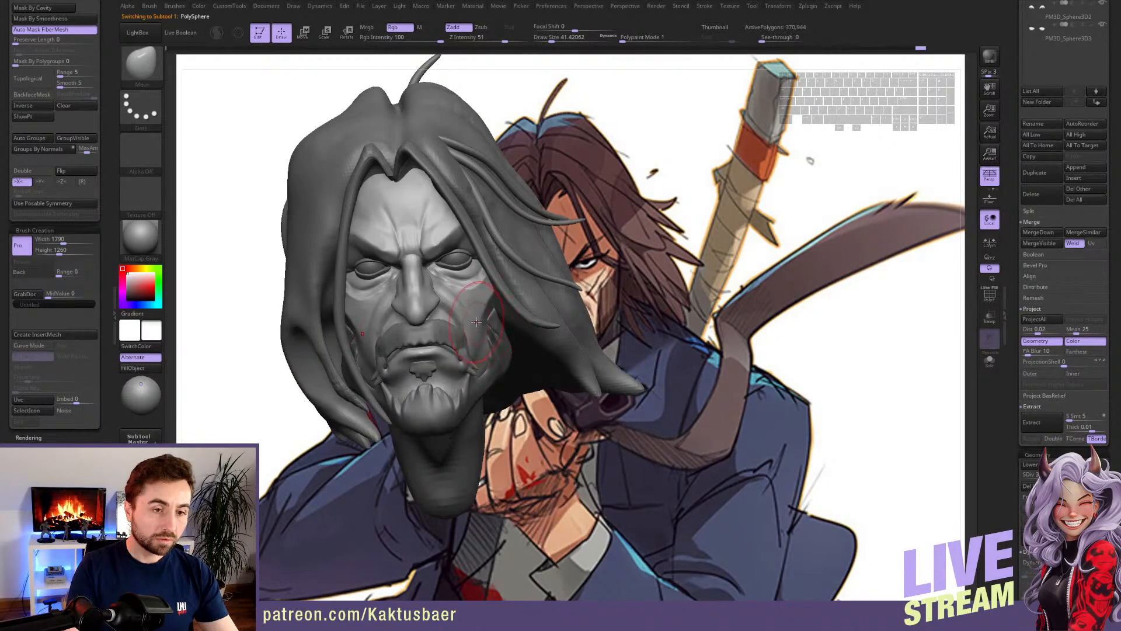
- Select the beard briefly, return to the head, and compare the whole sculpt with the artwork's face
{"action": "mouse_move", "coordinate": [497, 337]}
{"action": "right_mouse_down", "text": "alt"}
{"action": "mouse_move", "coordinate": [514, 347]}
{"action": "mouse_move", "coordinate": [480, 350]}
{"action": "right_mouse_up", "text": "alt"}
{"action": "left_click", "coordinate": [487, 360], "text": "alt"}
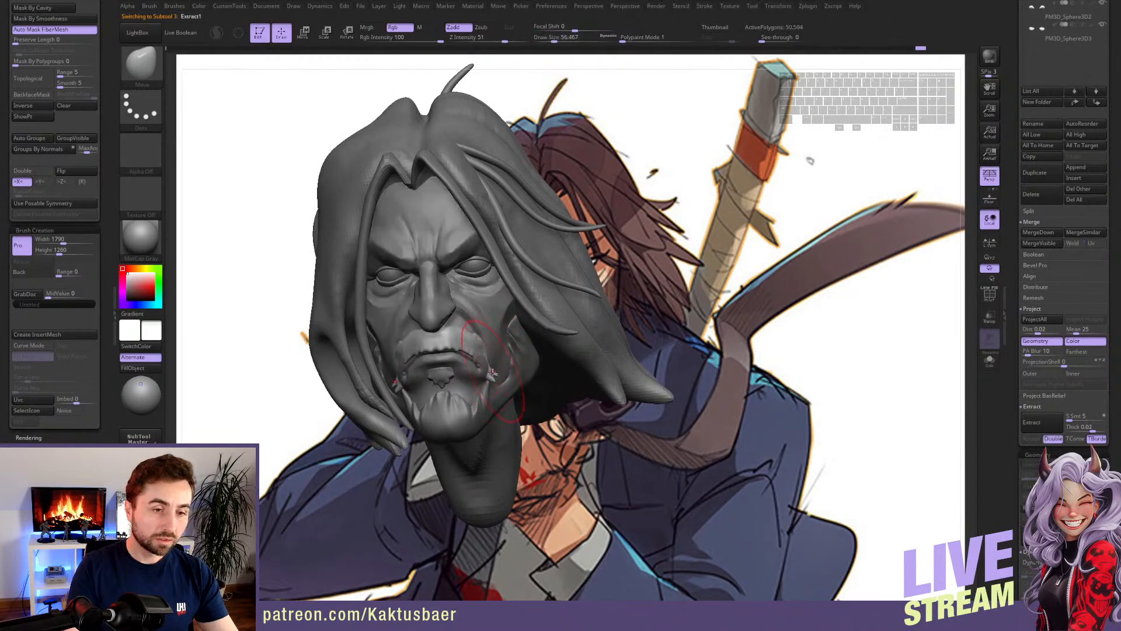
{"action": "left_click", "coordinate": [473, 362], "text": "alt"}
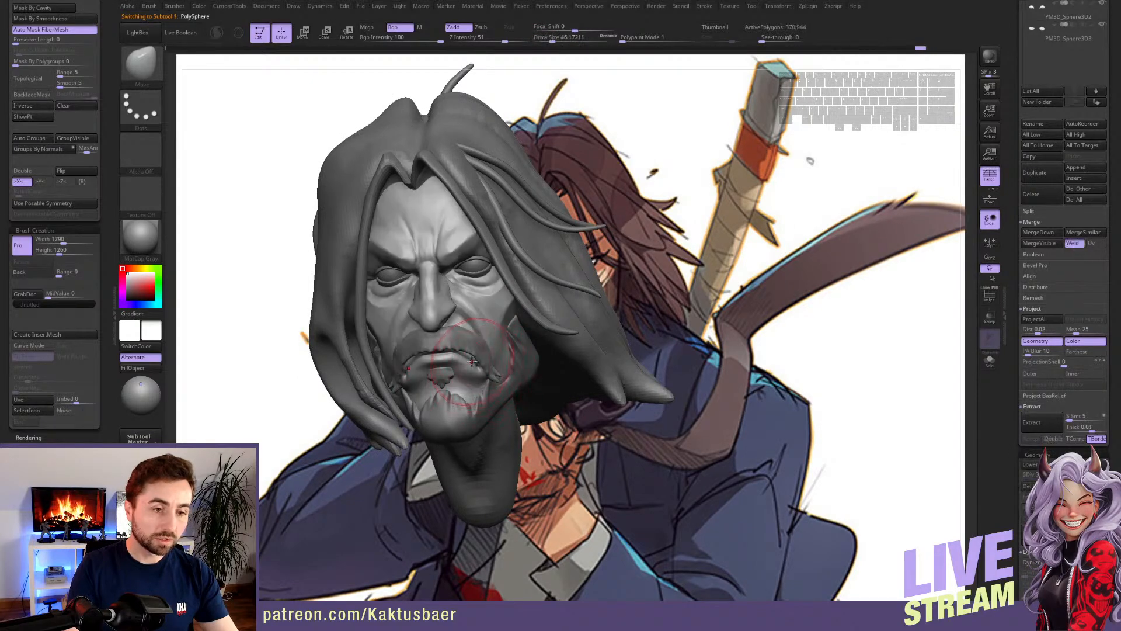
{"action": "right_click_drag", "start_coordinate": [468, 359], "coordinate": [477, 368]}
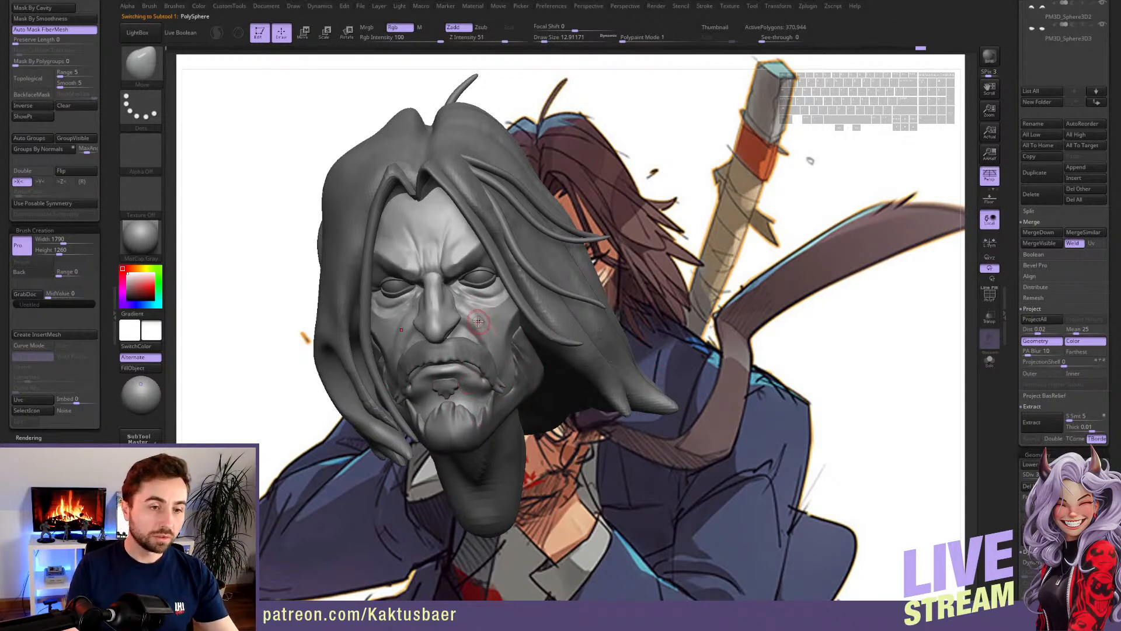
{"action": "mouse_move", "coordinate": [478, 321]}
{"action": "right_mouse_down"}
{"action": "mouse_move", "coordinate": [445, 318]}
{"action": "mouse_move", "coordinate": [449, 330]}
{"action": "right_mouse_up"}
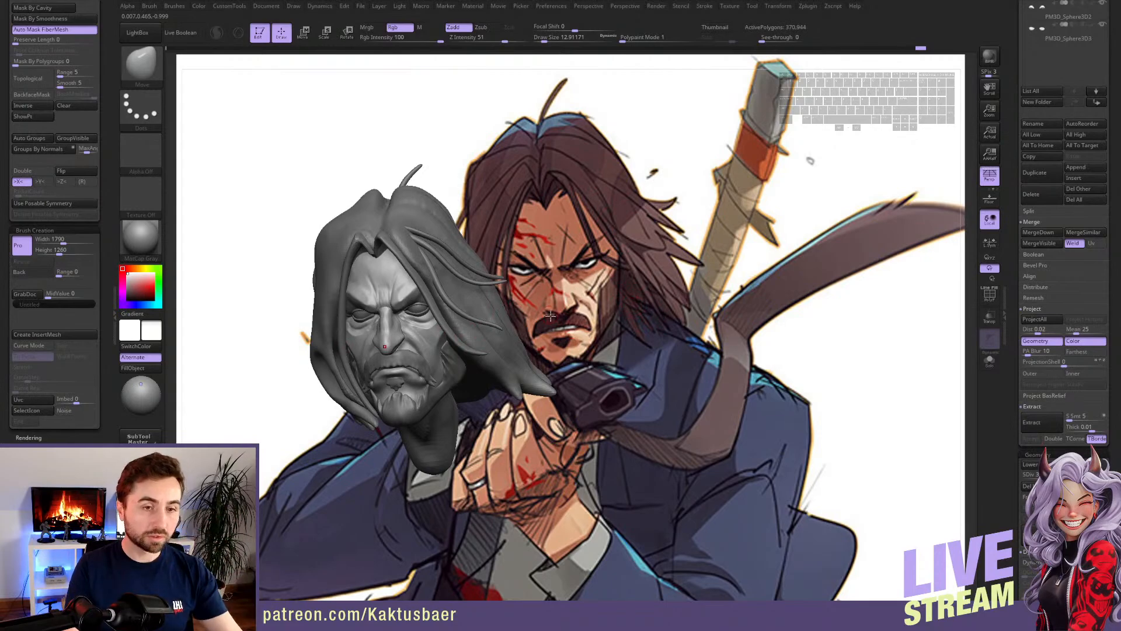
{"action": "right_click_drag", "start_coordinate": [551, 316], "coordinate": [610, 193]}
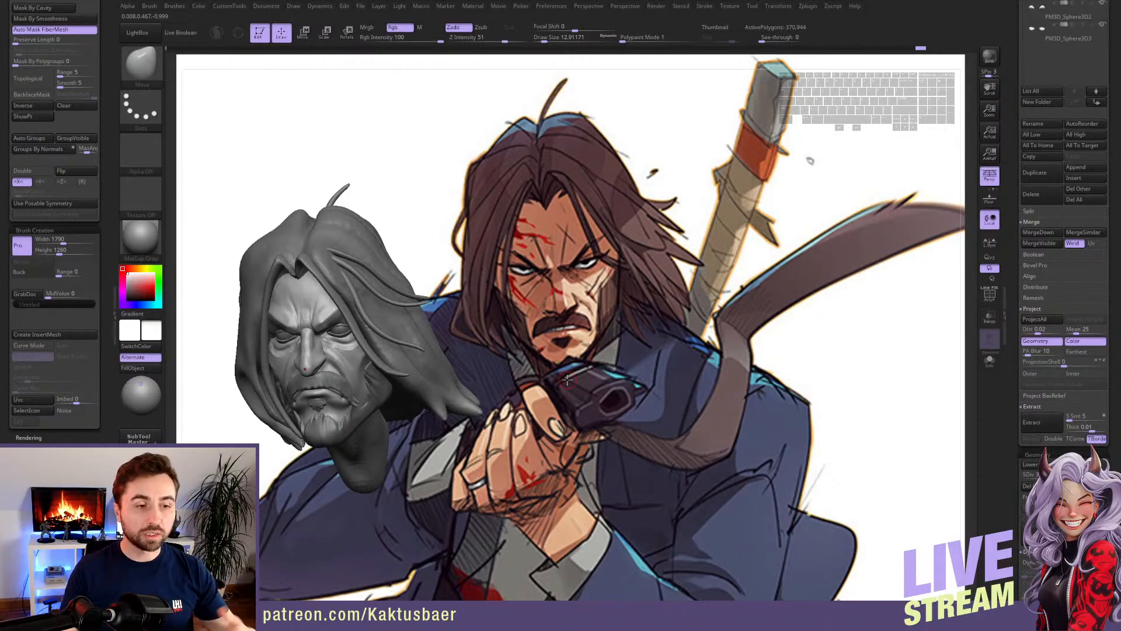
{"action": "right_click_drag", "start_coordinate": [420, 356], "coordinate": [582, 217]}
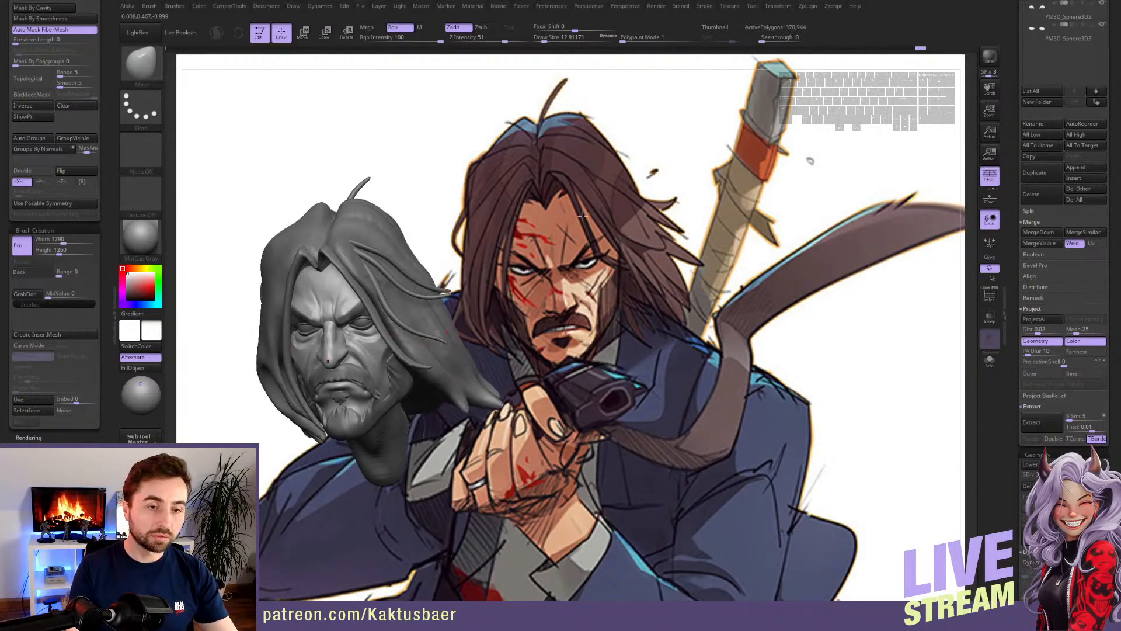
- Display only the head and work on the outer brow with the ClayBuildup brush at about 13
{"action": "right_click_drag", "start_coordinate": [375, 337], "coordinate": [434, 304], "text": "alt"}
{"action": "key", "text": "shift+s"}
{"action": "key", "text": "b"}
{"action": "key", "text": "c"}
{"action": "key", "text": "b"}
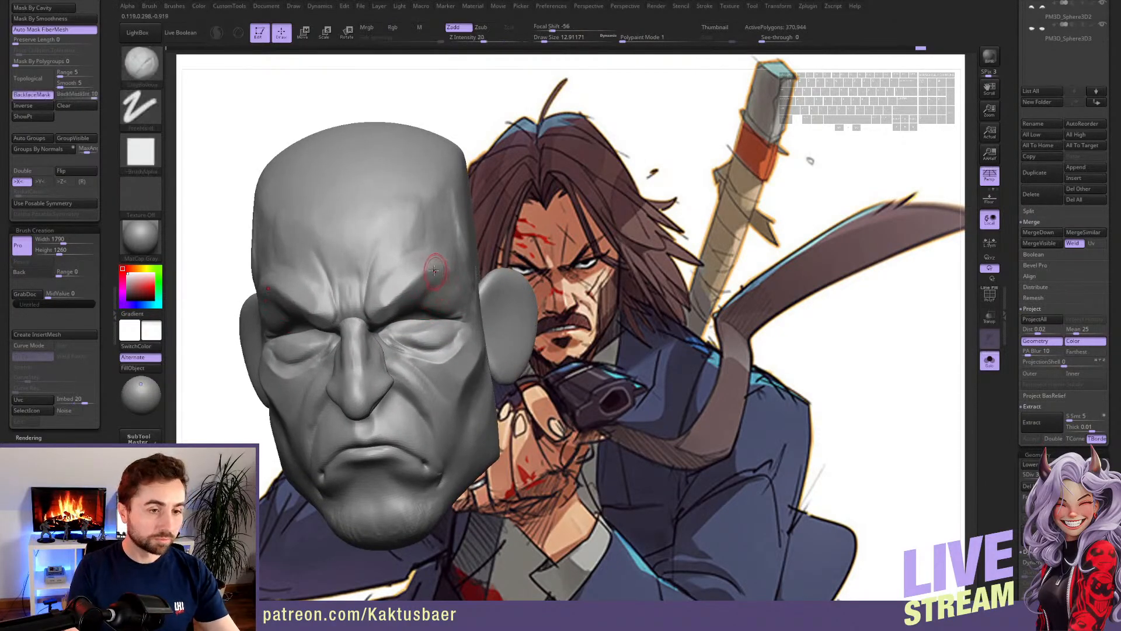
- Reshape the outer brow and temple with the Move brush, reducing its size from about 46 to 31
{"action": "key", "text": "s"}
{"action": "left_click_drag", "start_coordinate": [434, 273], "coordinate": [441, 273]}
{"action": "key", "text": "b"}
{"action": "key", "text": "m"}
{"action": "key", "text": "v"}
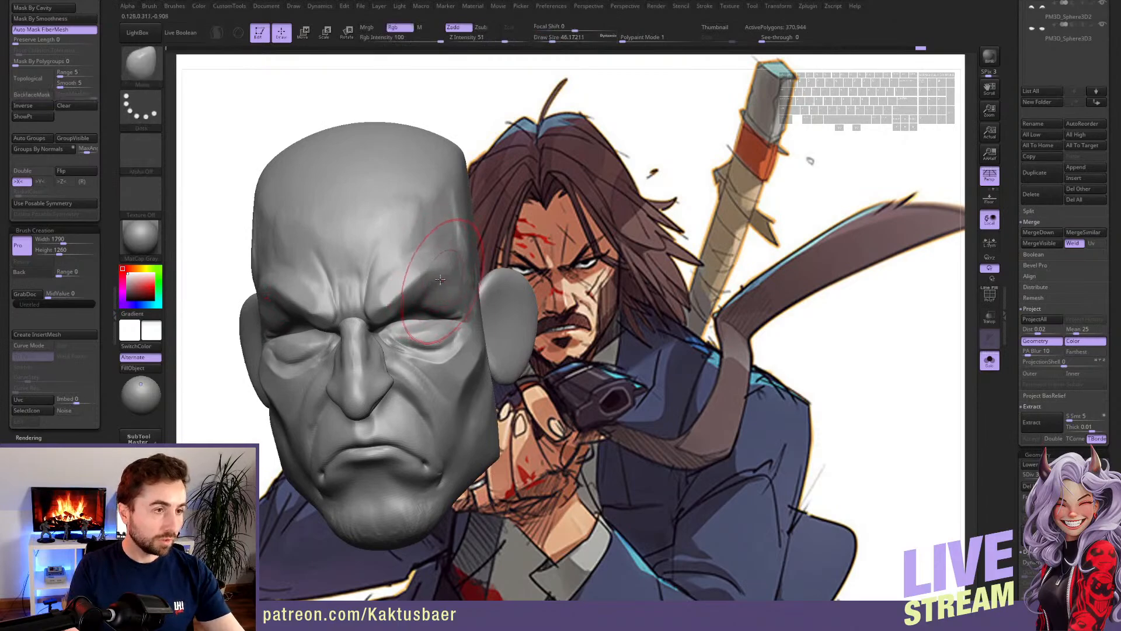
{"action": "mouse_move", "coordinate": [430, 279]}
{"action": "right_mouse_down"}
{"action": "mouse_move", "coordinate": [443, 267]}
{"action": "mouse_move", "coordinate": [435, 240]}
{"action": "right_mouse_up"}
{"action": "key", "text": "s"}
{"action": "mouse_move", "coordinate": [432, 267]}
{"action": "left_mouse_down"}
{"action": "mouse_move", "coordinate": [455, 259]}
{"action": "mouse_move", "coordinate": [445, 270]}
{"action": "left_mouse_up"}
{"action": "right_click_drag", "start_coordinate": [445, 270], "coordinate": [444, 298]}
{"action": "key", "text": "s"}
{"action": "mouse_move", "coordinate": [453, 239]}
{"action": "left_mouse_down"}
{"action": "mouse_move", "coordinate": [471, 231]}
{"action": "mouse_move", "coordinate": [459, 259]}
{"action": "left_mouse_up"}
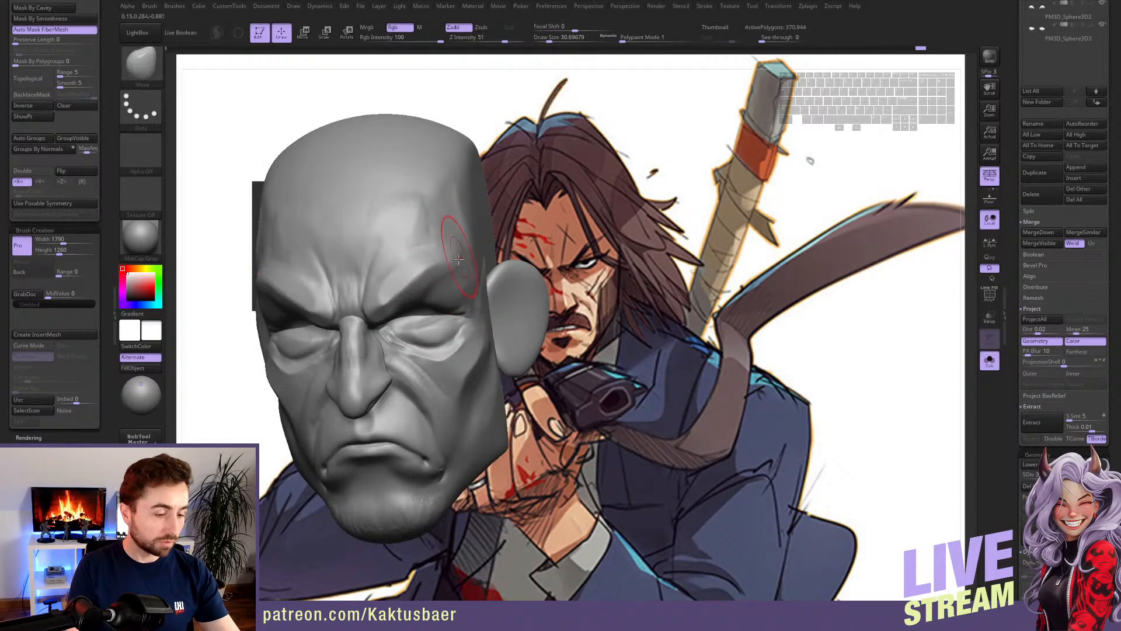
- Flatten the temple beside the outer brow with the TrimDynamic brush at about 31
{"action": "key", "text": "b"}
{"action": "key", "text": "t"}
{"action": "key", "text": "d"}
{"action": "right_click_drag", "start_coordinate": [469, 265], "coordinate": [413, 255]}
{"action": "left_click_drag", "start_coordinate": [465, 238], "coordinate": [463, 215]}
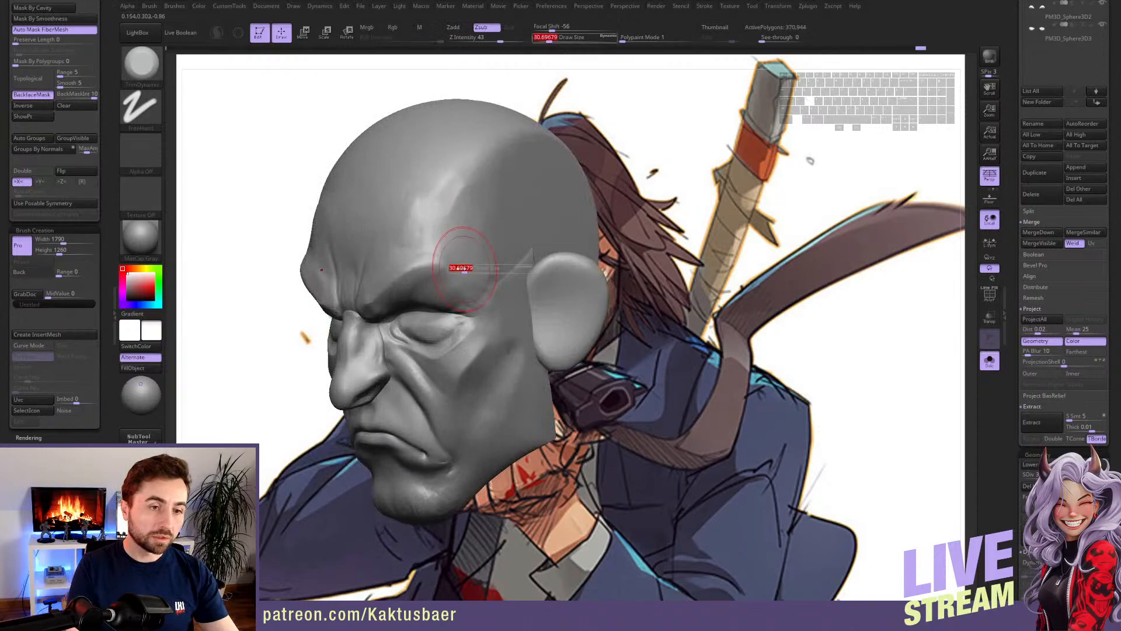
- Define the outer end of the brow ridge with the DamStandard brush, starting at a size of about 16
{"action": "mouse_move", "coordinate": [477, 254]}
{"action": "right_mouse_down"}
{"action": "mouse_move", "coordinate": [441, 268]}
{"action": "mouse_move", "coordinate": [443, 278]}
{"action": "mouse_move", "coordinate": [428, 272]}
{"action": "right_mouse_up"}
{"action": "key", "text": "b"}
{"action": "key", "text": "d"}
{"action": "key", "text": "s"}
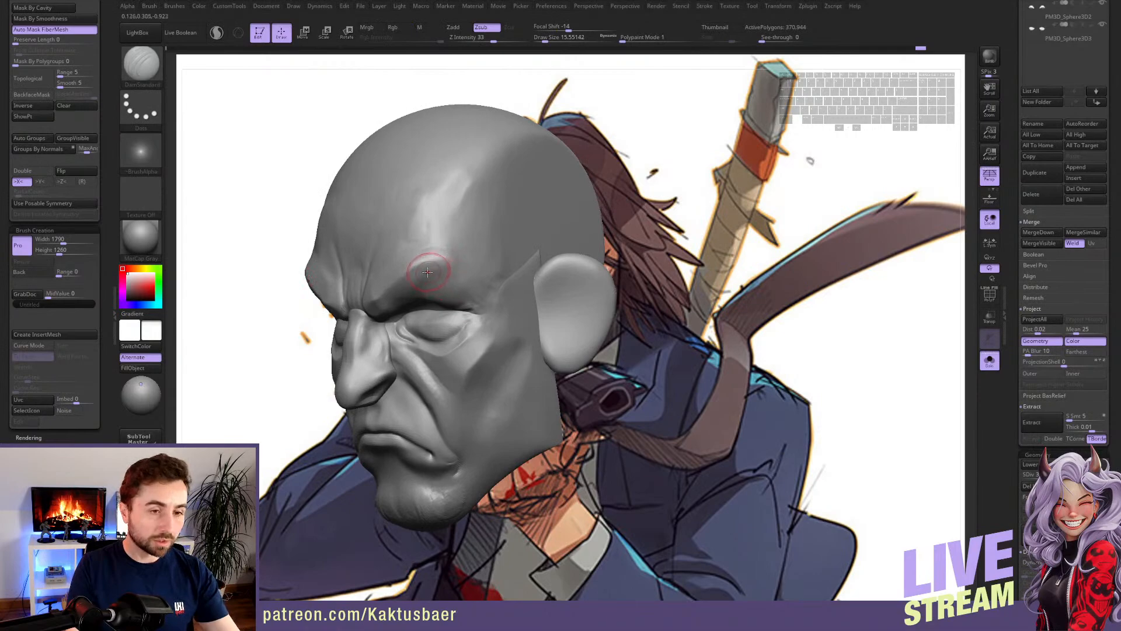
{"action": "key", "text": "s"}
{"action": "left_click", "coordinate": [428, 272]}
{"action": "mouse_move", "coordinate": [476, 276]}
{"action": "right_mouse_down"}
{"action": "mouse_move", "coordinate": [368, 295]}
{"action": "mouse_move", "coordinate": [404, 258]}
{"action": "mouse_move", "coordinate": [415, 282]}
{"action": "right_mouse_up"}
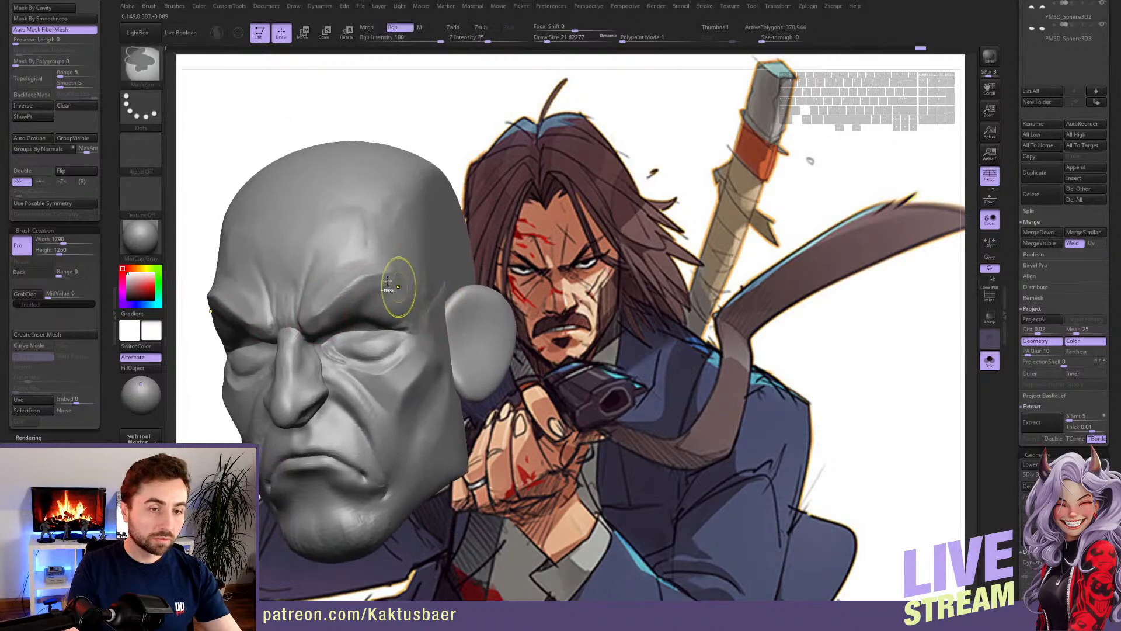
{"action": "left_click_drag", "start_coordinate": [327, 280], "coordinate": [358, 283]}
- Build up and smooth the area between outer brow and eyelid with the ClayBuildup brush, sized about 13 to 17
{"action": "right_click_drag", "start_coordinate": [411, 275], "coordinate": [419, 290]}
{"action": "key", "text": "b"}
{"action": "key", "text": "c"}
{"action": "key", "text": "b"}
{"action": "key", "text": "bracketleft"}
{"action": "key", "text": "bracketleft"}
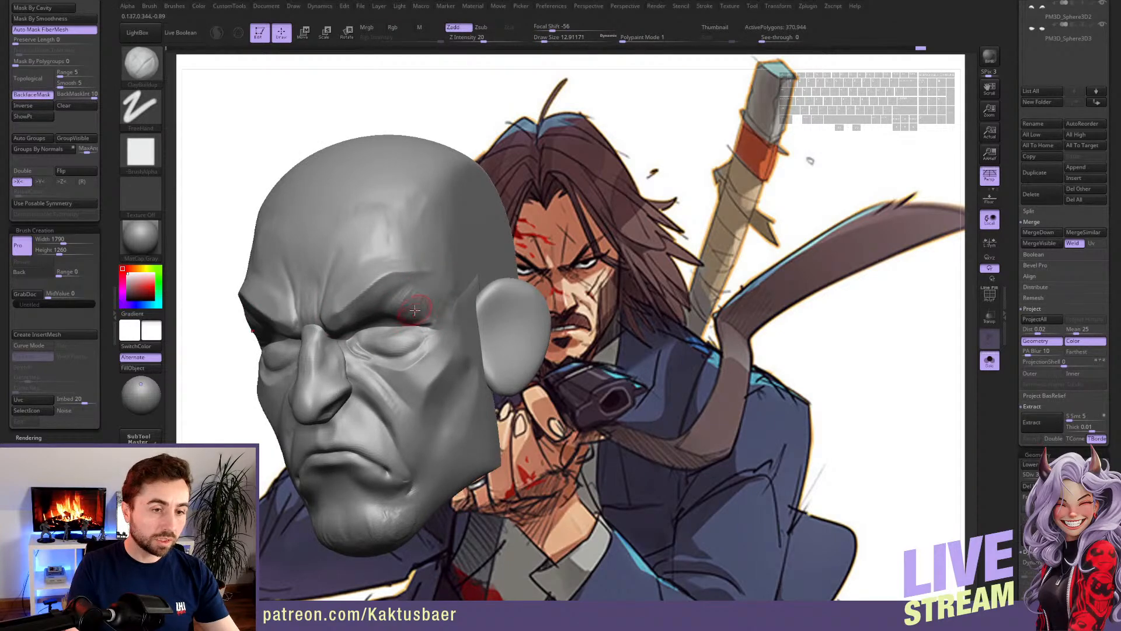
{"action": "key", "text": "bracketright"}
{"action": "key", "text": "shift"}
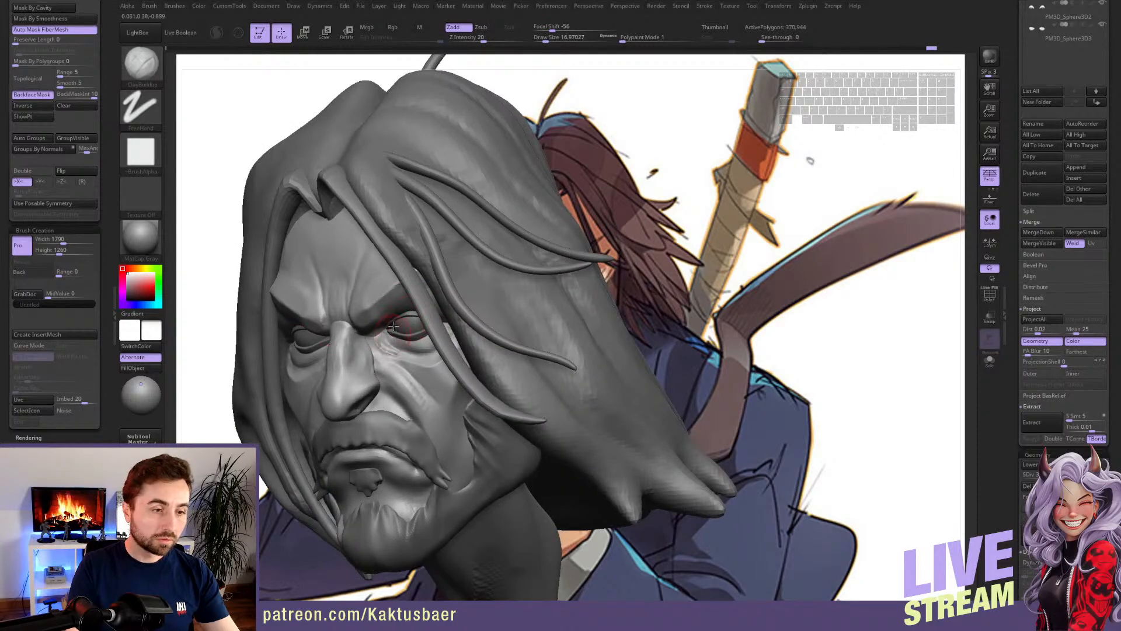
- Adjust the brow's depth from below with the Move brush, reducing its size from about 44 to 33
{"action": "mouse_move", "coordinate": [393, 325]}
{"action": "right_mouse_down", "text": "alt"}
{"action": "mouse_move", "coordinate": [382, 320]}
{"action": "mouse_move", "coordinate": [413, 324]}
{"action": "mouse_move", "coordinate": [407, 331]}
{"action": "mouse_move", "coordinate": [399, 319]}
{"action": "right_mouse_up", "text": "alt"}
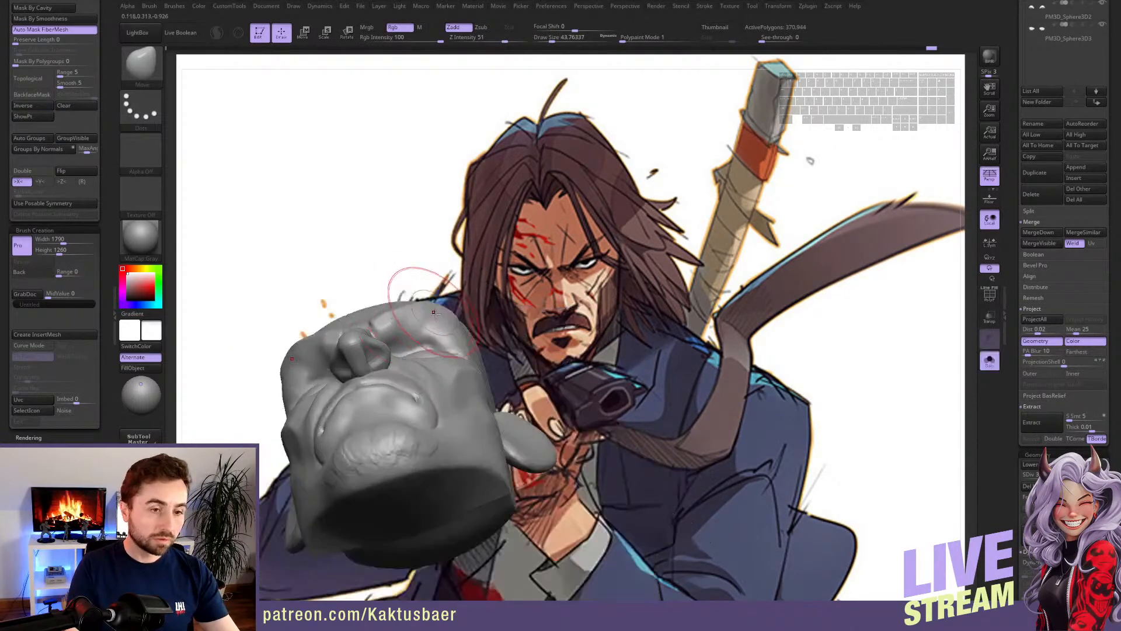
{"action": "left_click_drag", "start_coordinate": [444, 306], "coordinate": [458, 318]}
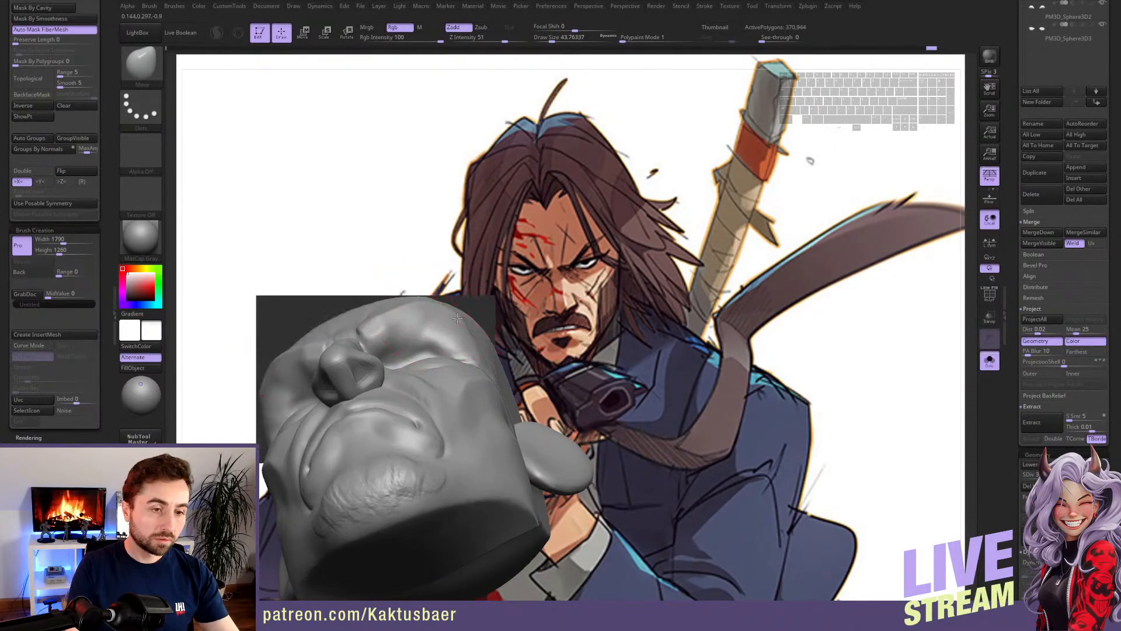
{"action": "key", "text": "s"}
{"action": "left_click_drag", "start_coordinate": [384, 321], "coordinate": [369, 325]}
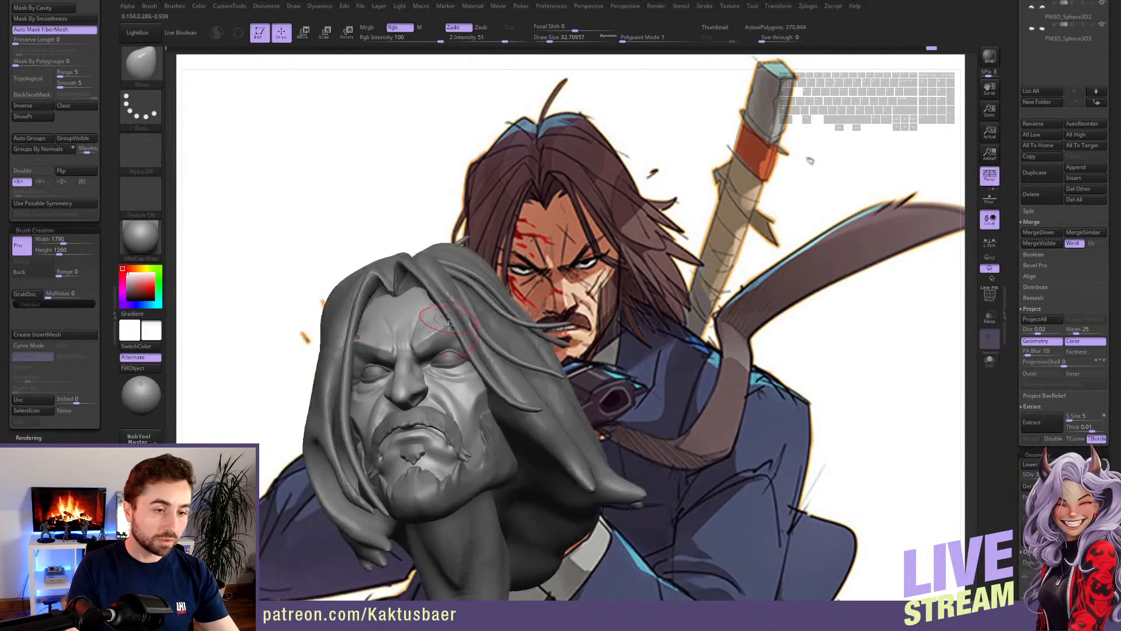
{"action": "right_click_drag", "start_coordinate": [450, 379], "coordinate": [450, 389]}
- Select the hair and adjust its volume at the side of the head with the Move brush at about 62
{"action": "mouse_move", "coordinate": [429, 326]}
{"action": "right_mouse_down"}
{"action": "mouse_move", "coordinate": [440, 327]}
{"action": "mouse_move", "coordinate": [438, 183]}
{"action": "mouse_move", "coordinate": [372, 227]}
{"action": "mouse_move", "coordinate": [383, 264]}
{"action": "right_mouse_up"}
{"action": "left_click", "coordinate": [372, 227], "text": "alt"}
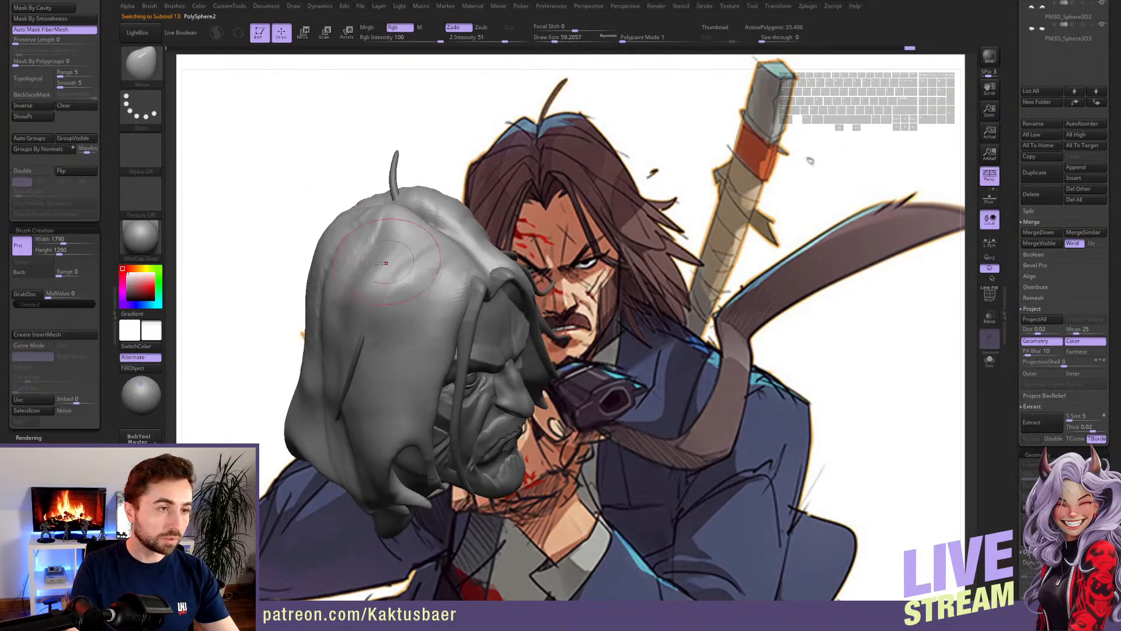
{"action": "key", "text": "["}
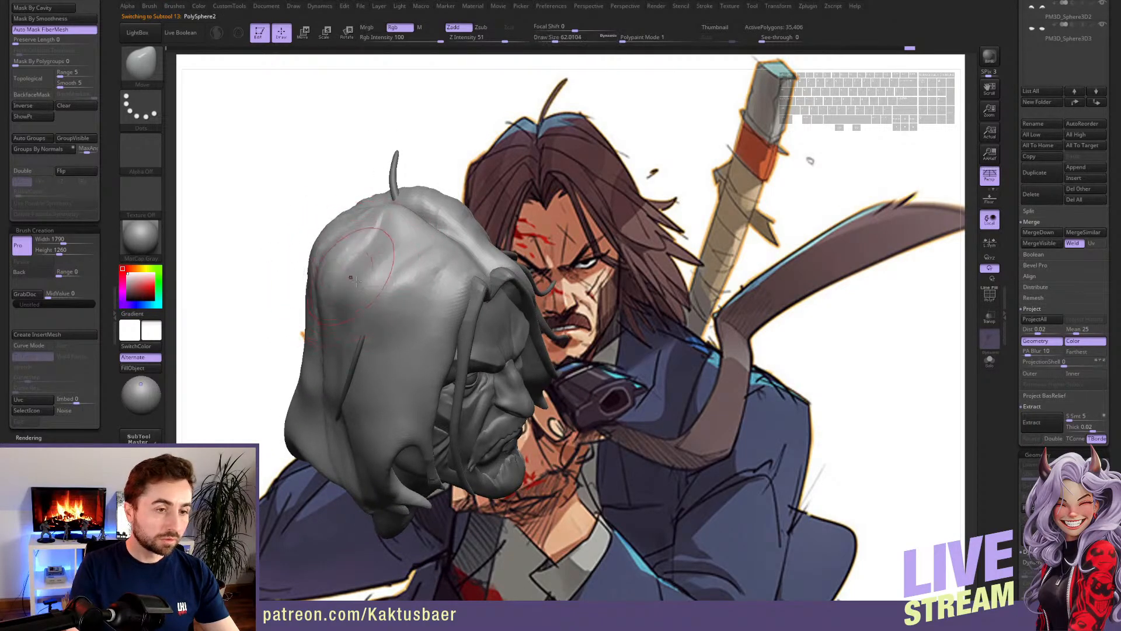
{"action": "mouse_move", "coordinate": [367, 292]}
{"action": "right_mouse_down"}
{"action": "mouse_move", "coordinate": [395, 237]}
{"action": "mouse_move", "coordinate": [458, 304]}
{"action": "mouse_move", "coordinate": [471, 280]}
{"action": "mouse_move", "coordinate": [467, 315]}
{"action": "mouse_move", "coordinate": [479, 320]}
{"action": "mouse_move", "coordinate": [457, 309]}
{"action": "right_mouse_up"}
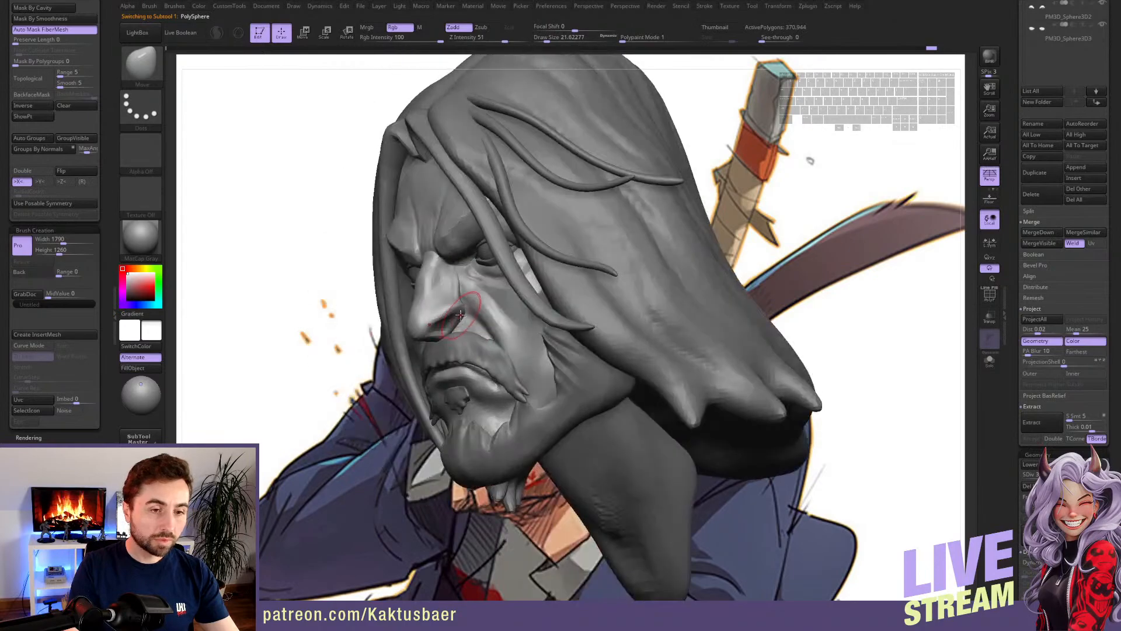
- Mask the head except for the nose and build up the nostril wing with the ClayBuildup brush reduced to about 8
{"action": "key", "text": "w"}
{"action": "key", "text": "q"}
{"action": "key", "text": "s"}
{"action": "left_click_drag", "start_coordinate": [457, 310], "coordinate": [453, 310]}
{"action": "mouse_move", "coordinate": [456, 310]}
{"action": "right_mouse_down", "text": "ctrl"}
{"action": "mouse_move", "coordinate": [455, 332]}
{"action": "mouse_move", "coordinate": [466, 323]}
{"action": "mouse_move", "coordinate": [457, 296]}
{"action": "right_mouse_up", "text": "ctrl"}
{"action": "key", "text": "3"}
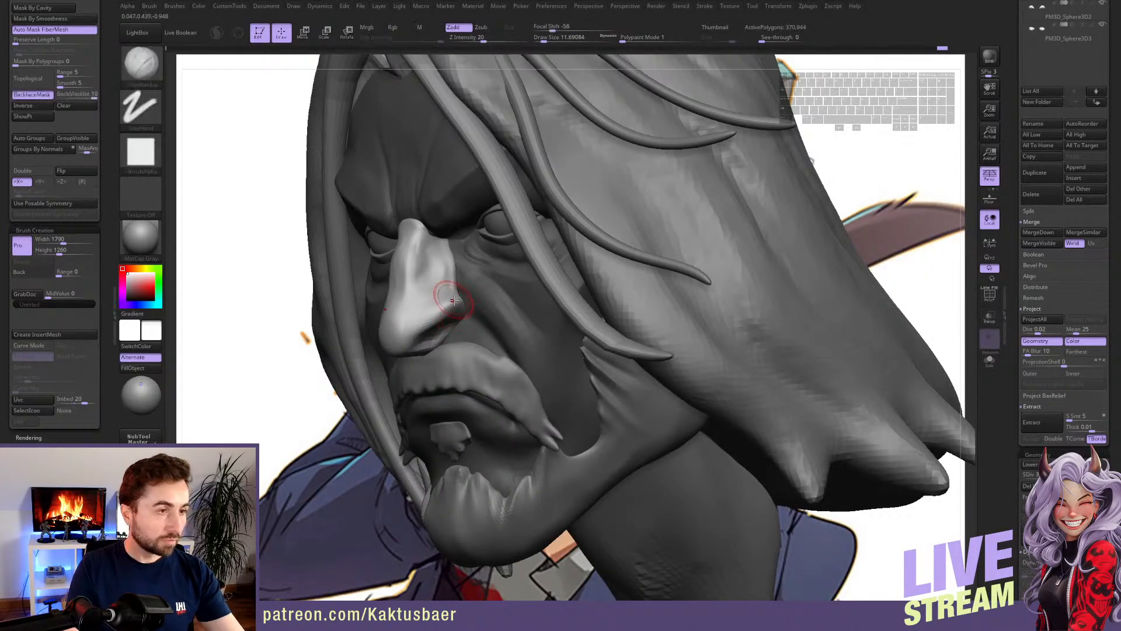
{"action": "key", "text": "s"}
{"action": "left_click_drag", "start_coordinate": [445, 302], "coordinate": [440, 302]}
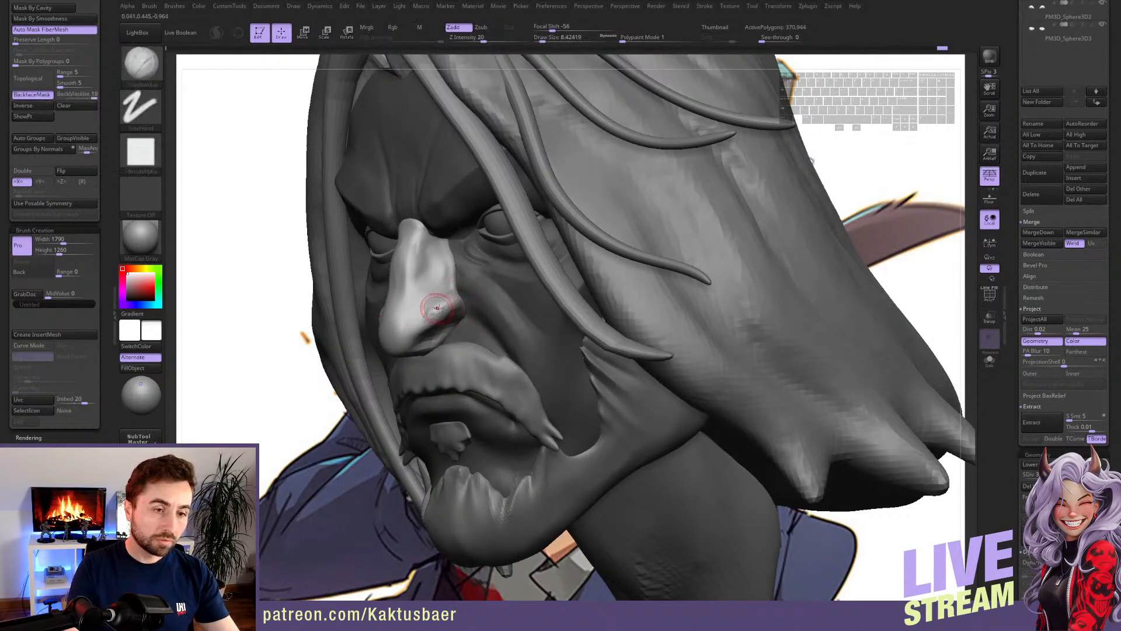
- Widen and shape the nostril wings with the Move brush, reducing its size from about 22 to 14
{"action": "right_click_drag", "start_coordinate": [438, 308], "coordinate": [450, 315]}
{"action": "key", "text": "2"}
{"action": "key", "text": "s"}
{"action": "left_click_drag", "start_coordinate": [444, 307], "coordinate": [459, 304]}
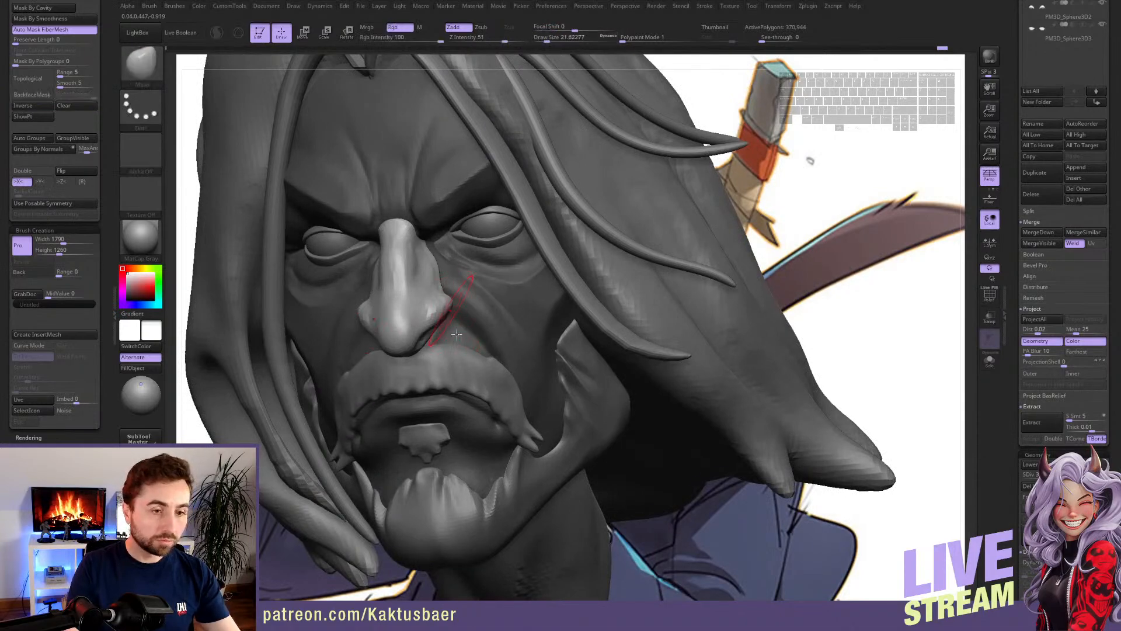
{"action": "right_click_drag", "start_coordinate": [458, 300], "coordinate": [450, 325]}
{"action": "key", "text": "s"}
{"action": "left_click_drag", "start_coordinate": [453, 322], "coordinate": [448, 322]}
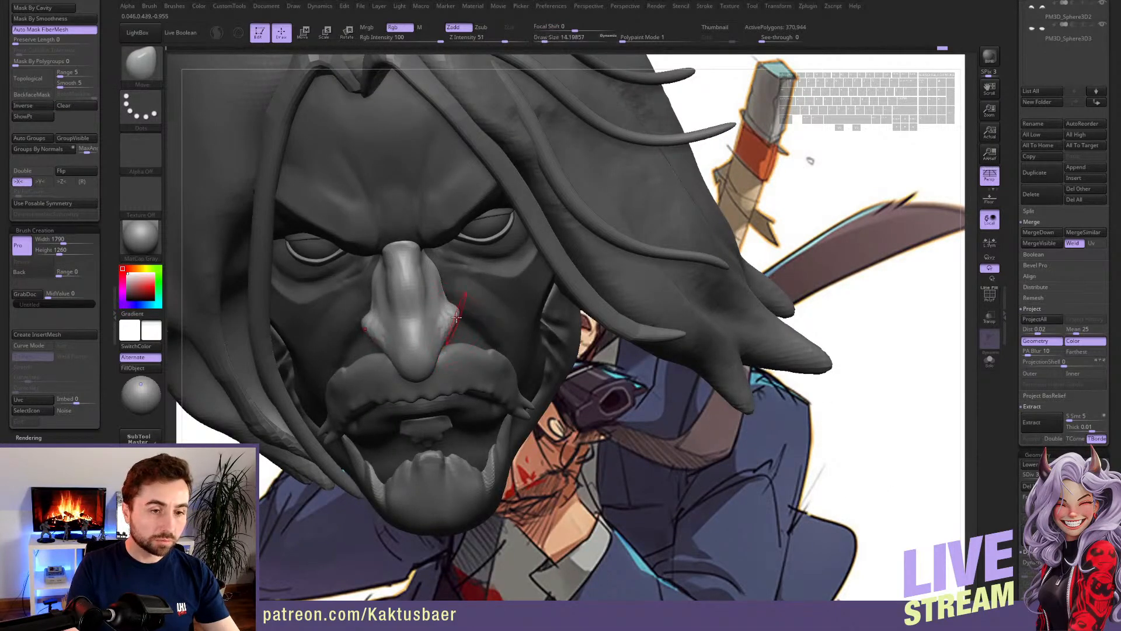
- Plane the bridge and sides of the nose with the TrimDynamic brush at about 14
{"action": "right_click_drag", "start_coordinate": [438, 284], "coordinate": [420, 283]}
{"action": "key", "text": "3"}
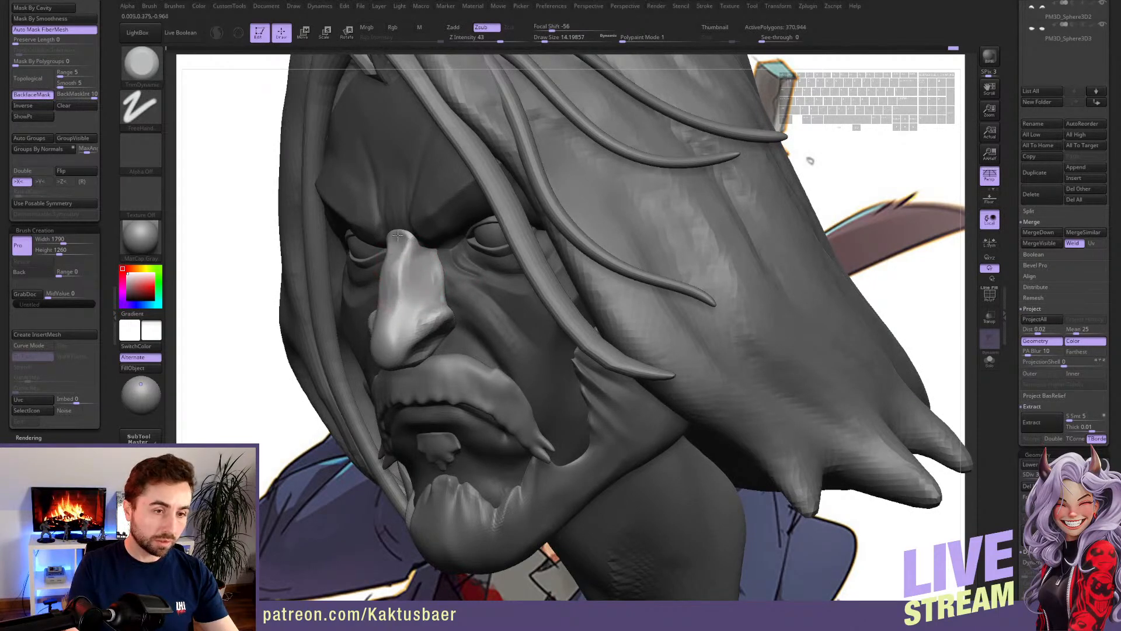
{"action": "right_click_drag", "start_coordinate": [407, 270], "coordinate": [409, 249]}
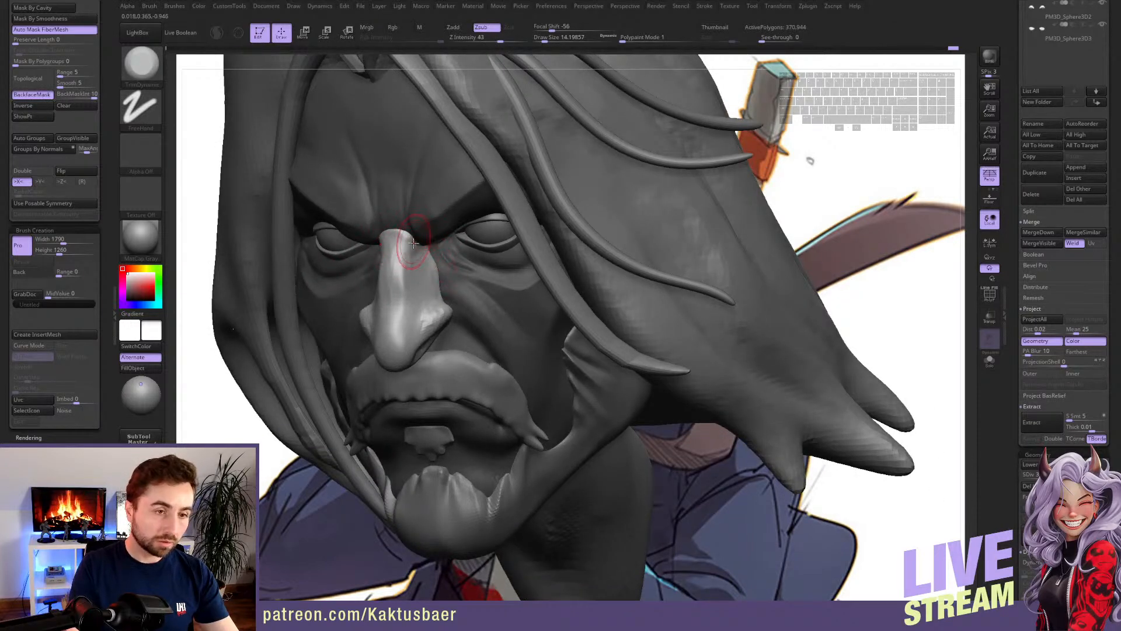
- Carve a crease across the top of the nose bridge with the DamStandard brush at about 7
{"action": "key", "text": "bracketleft"}
{"action": "key", "text": "b"}
{"action": "key", "text": "d"}
{"action": "key", "text": "s"}
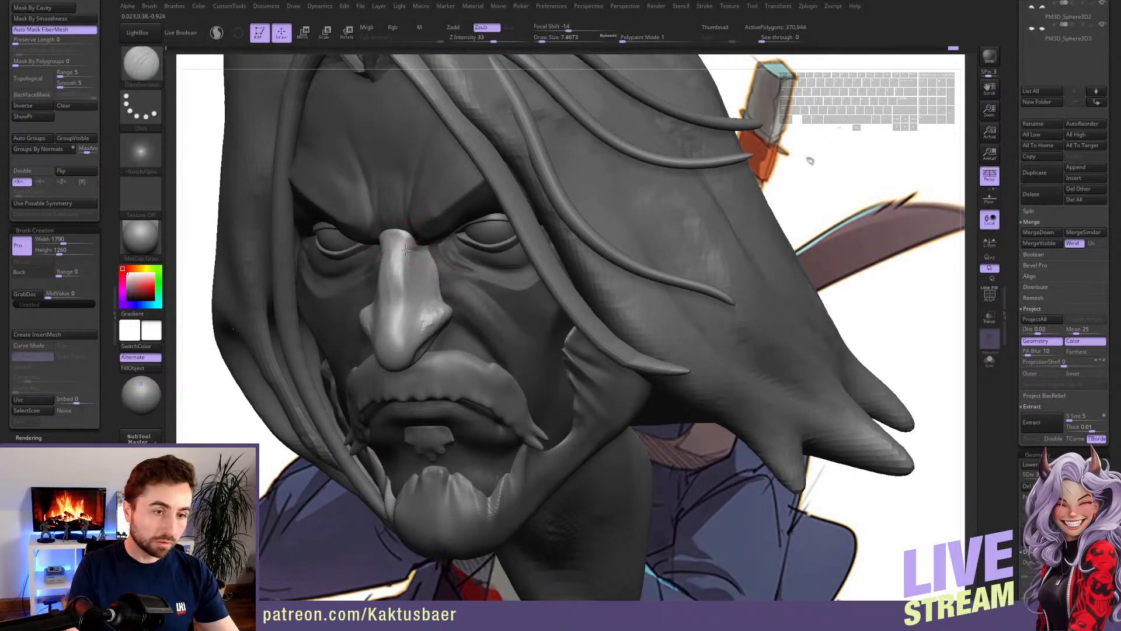
{"action": "mouse_move", "coordinate": [414, 254]}
{"action": "right_mouse_down"}
{"action": "mouse_move", "coordinate": [438, 255]}
{"action": "mouse_move", "coordinate": [418, 256]}
{"action": "right_mouse_up"}
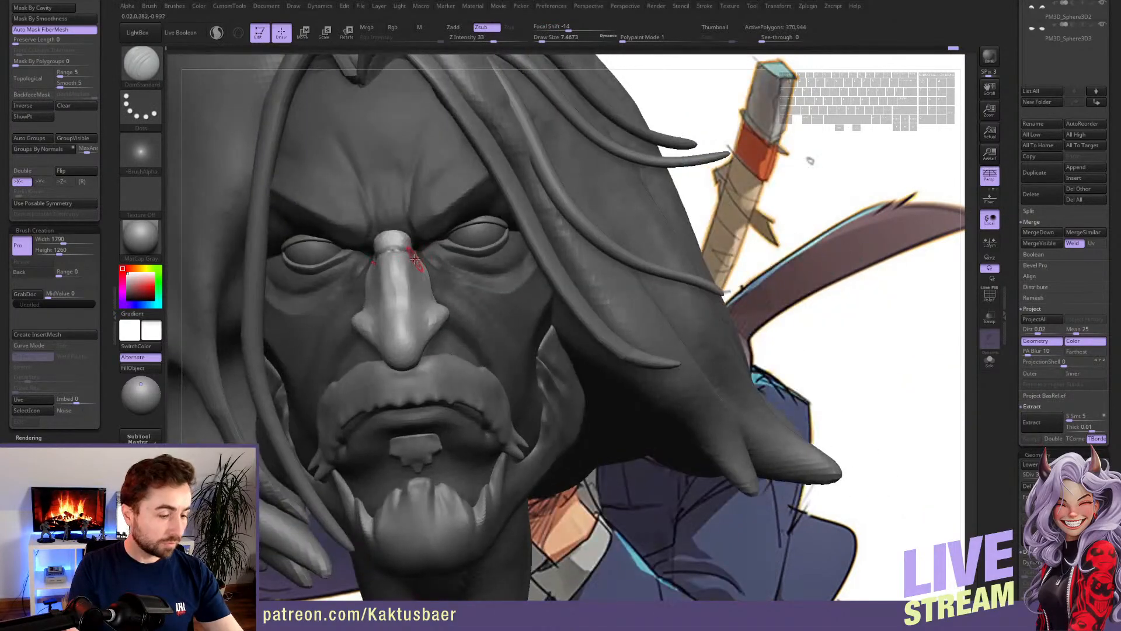
- Refine the nose bridge below the crease with the ClayBuildup brush at about 11 and check the whole head
{"action": "key", "text": "b"}
{"action": "key", "text": "c"}
{"action": "key", "text": "b"}
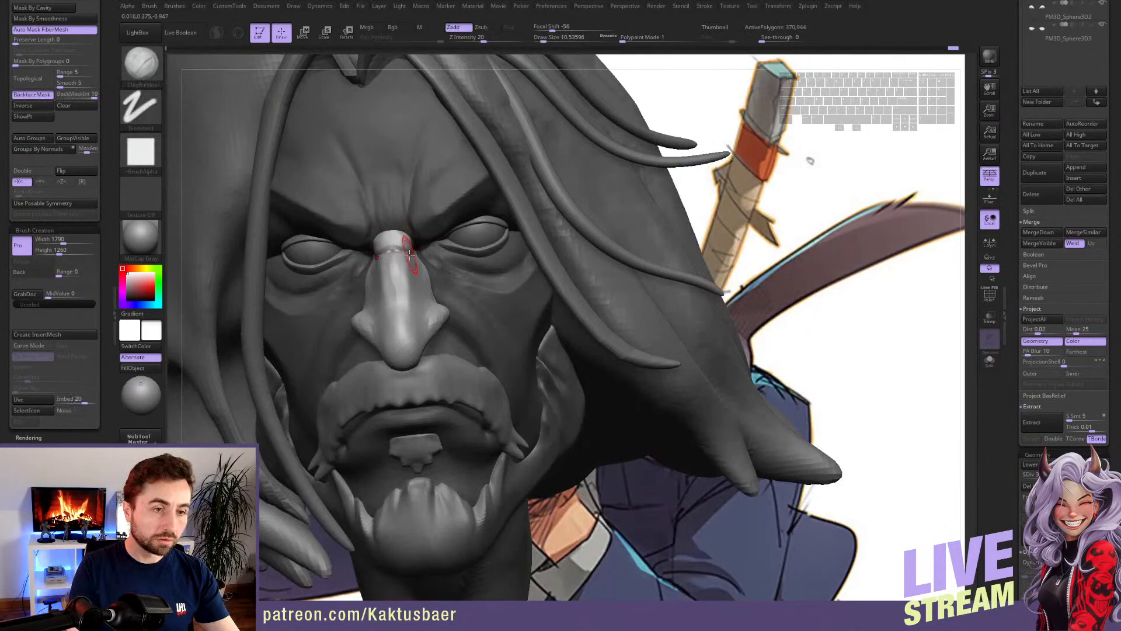
{"action": "right_click_drag", "start_coordinate": [409, 255], "coordinate": [379, 262]}
{"action": "mouse_move", "coordinate": [438, 285]}
{"action": "right_mouse_down", "text": "ctrl"}
{"action": "mouse_move", "coordinate": [444, 270]}
{"action": "mouse_move", "coordinate": [437, 341]}
{"action": "right_mouse_up", "text": "ctrl"}
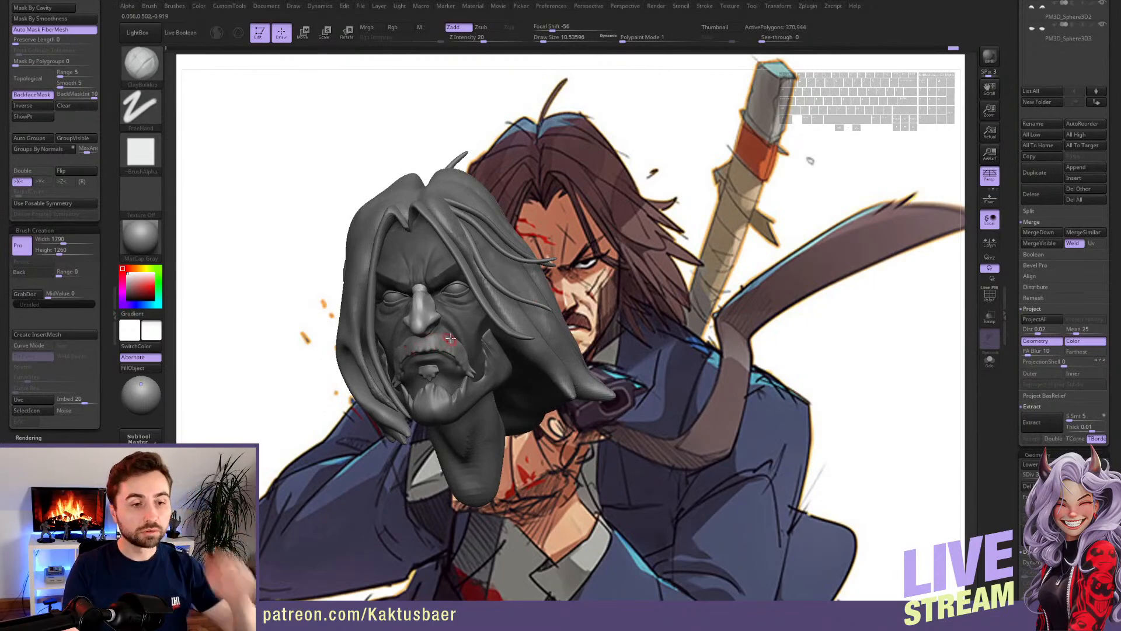
- Reshape and smooth the nostril wings with the Move brush, reducing its size from about 16 to 12
{"action": "mouse_move", "coordinate": [451, 338]}
{"action": "right_mouse_down"}
{"action": "mouse_move", "coordinate": [433, 327]}
{"action": "mouse_move", "coordinate": [445, 343]}
{"action": "mouse_move", "coordinate": [428, 275]}
{"action": "mouse_move", "coordinate": [453, 327]}
{"action": "mouse_move", "coordinate": [445, 320]}
{"action": "mouse_move", "coordinate": [457, 309]}
{"action": "mouse_move", "coordinate": [441, 261]}
{"action": "right_mouse_up"}
{"action": "key", "text": "b"}
{"action": "key", "text": "m"}
{"action": "key", "text": "v"}
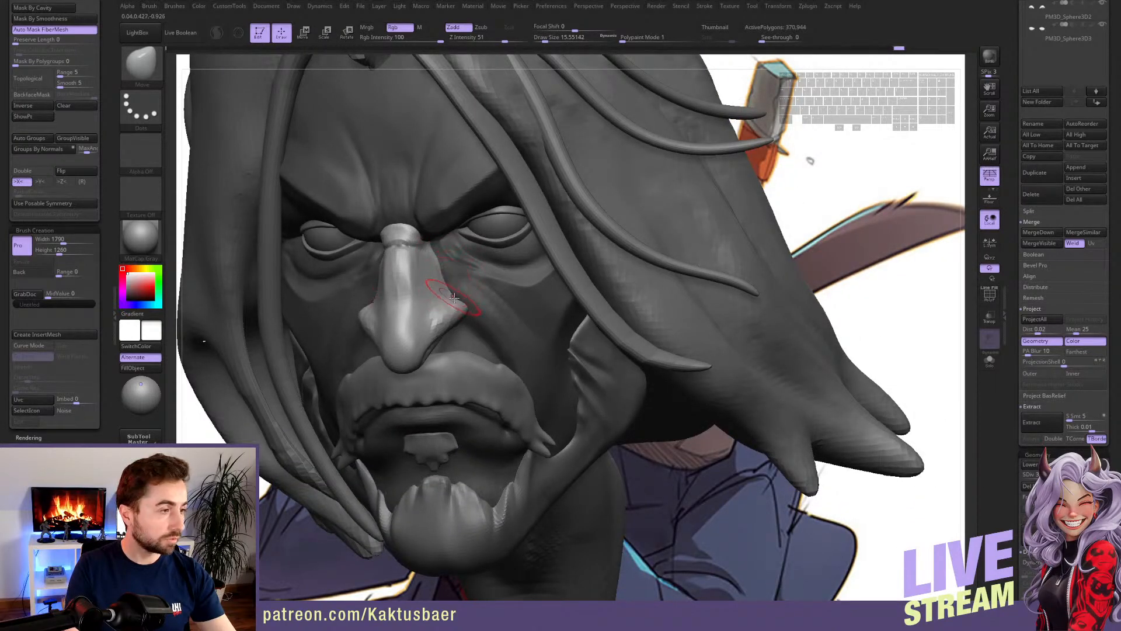
{"action": "right_click_drag", "start_coordinate": [453, 309], "coordinate": [450, 306]}
{"action": "left_click_drag", "start_coordinate": [451, 305], "coordinate": [453, 304], "text": "shift"}
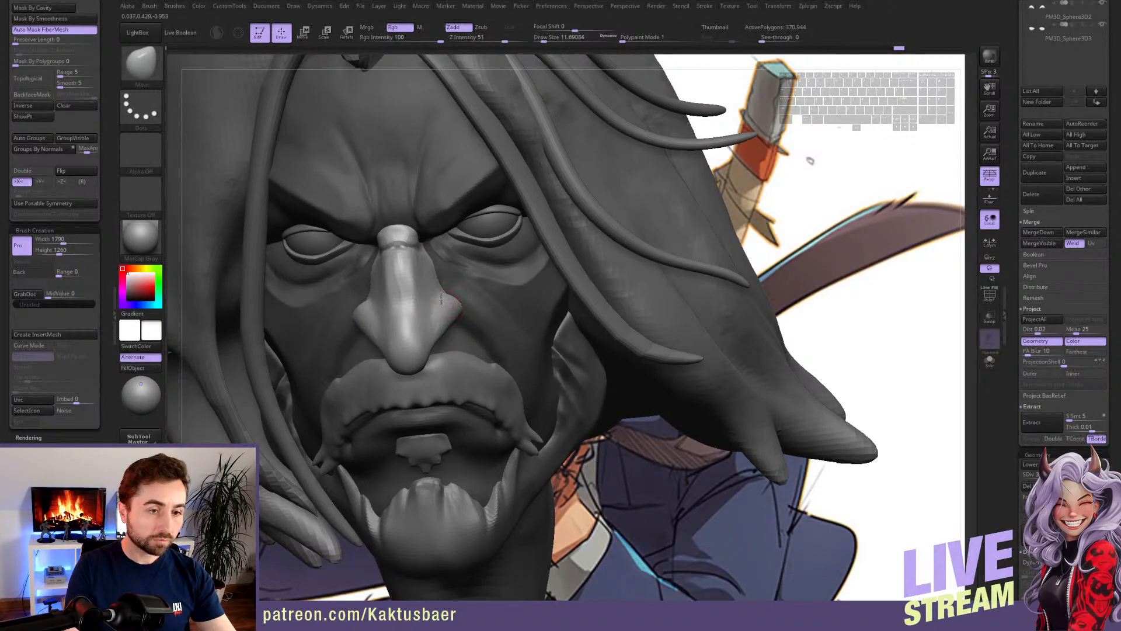
{"action": "mouse_move", "coordinate": [441, 299]}
{"action": "right_mouse_down"}
{"action": "mouse_move", "coordinate": [477, 311]}
{"action": "mouse_move", "coordinate": [461, 348]}
{"action": "mouse_move", "coordinate": [430, 323]}
{"action": "right_mouse_up"}
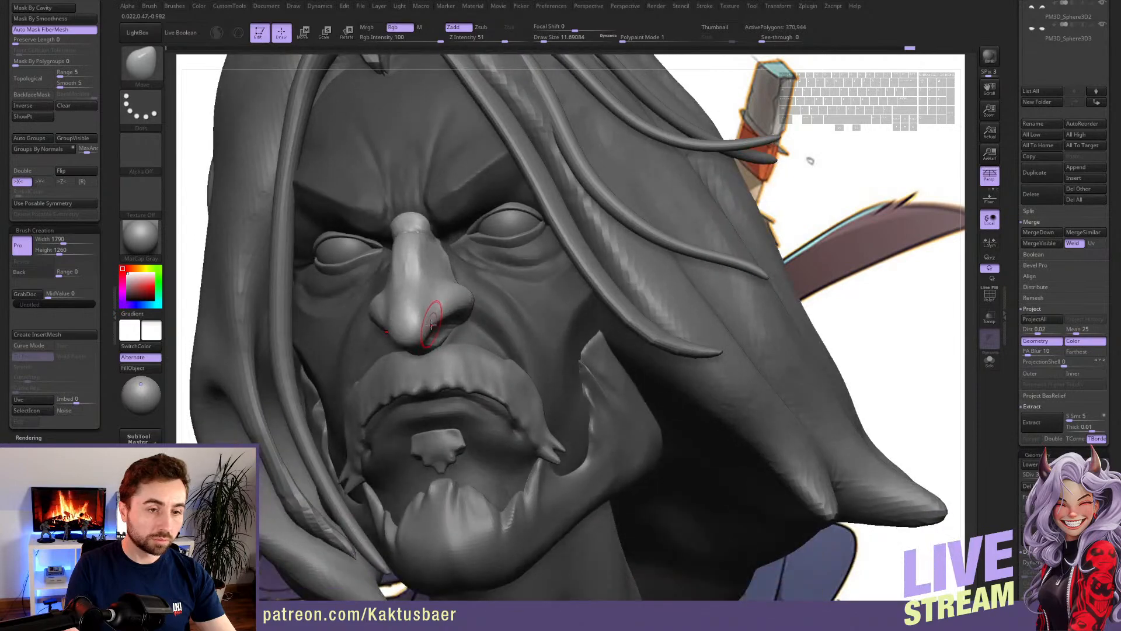
- Smooth the side of the nose and go over the bridge with the DamStandard brush at about 12
{"action": "left_click_drag", "start_coordinate": [416, 264], "coordinate": [409, 279], "text": "shift"}
{"action": "key", "text": "s"}
{"action": "mouse_move", "coordinate": [421, 305]}
{"action": "right_mouse_down"}
{"action": "mouse_move", "coordinate": [428, 317]}
{"action": "mouse_move", "coordinate": [411, 263]}
{"action": "right_mouse_up"}
{"action": "key", "text": "b"}
{"action": "key", "text": "d"}
{"action": "key", "text": "s"}
{"action": "key", "text": "s"}
{"action": "left_click_drag", "start_coordinate": [411, 262], "coordinate": [418, 262]}
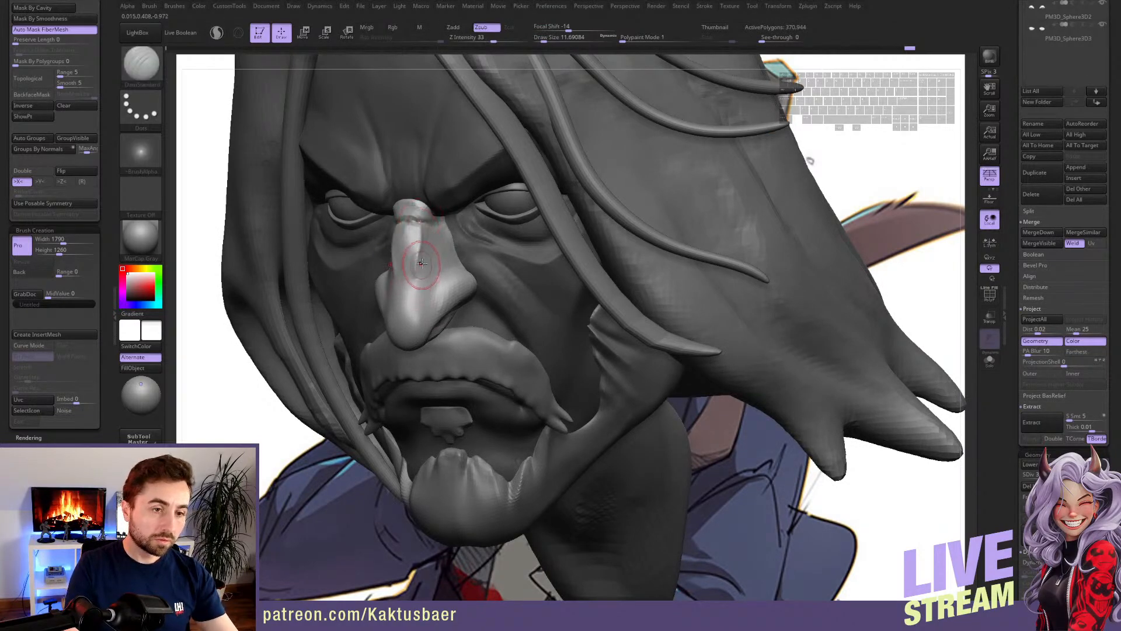
- Flatten the front and side planes of the nose bridge with the hPolish brush at about 8
{"action": "key", "text": "b"}
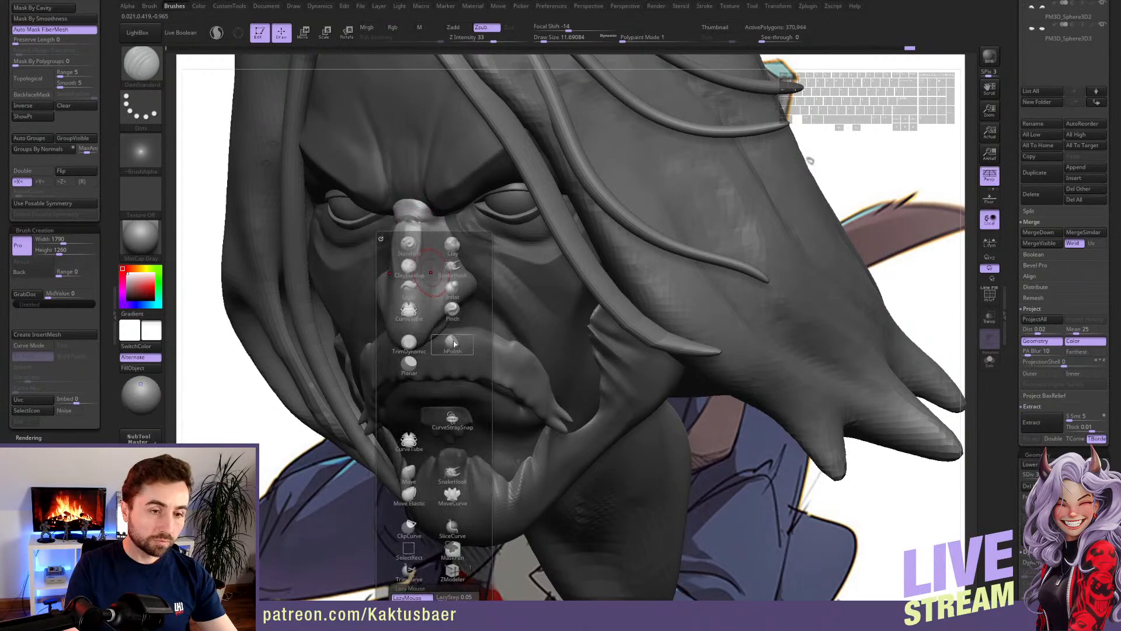
{"action": "left_click", "coordinate": [456, 319]}
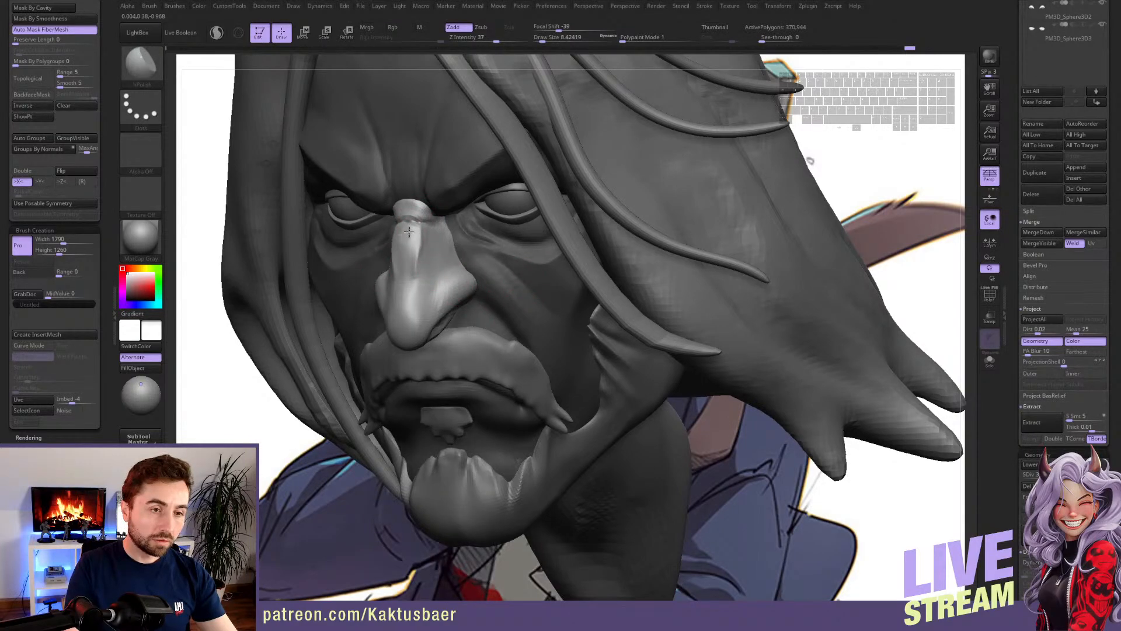
{"action": "left_click_drag", "start_coordinate": [412, 245], "coordinate": [409, 267]}
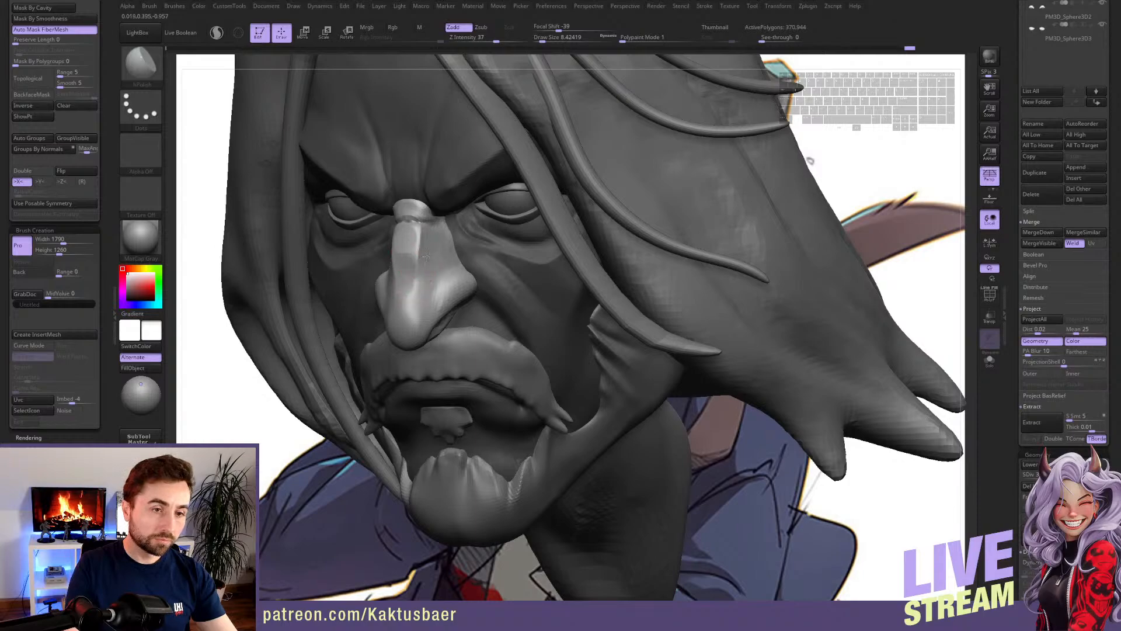
{"action": "left_click_drag", "start_coordinate": [442, 248], "coordinate": [438, 266]}
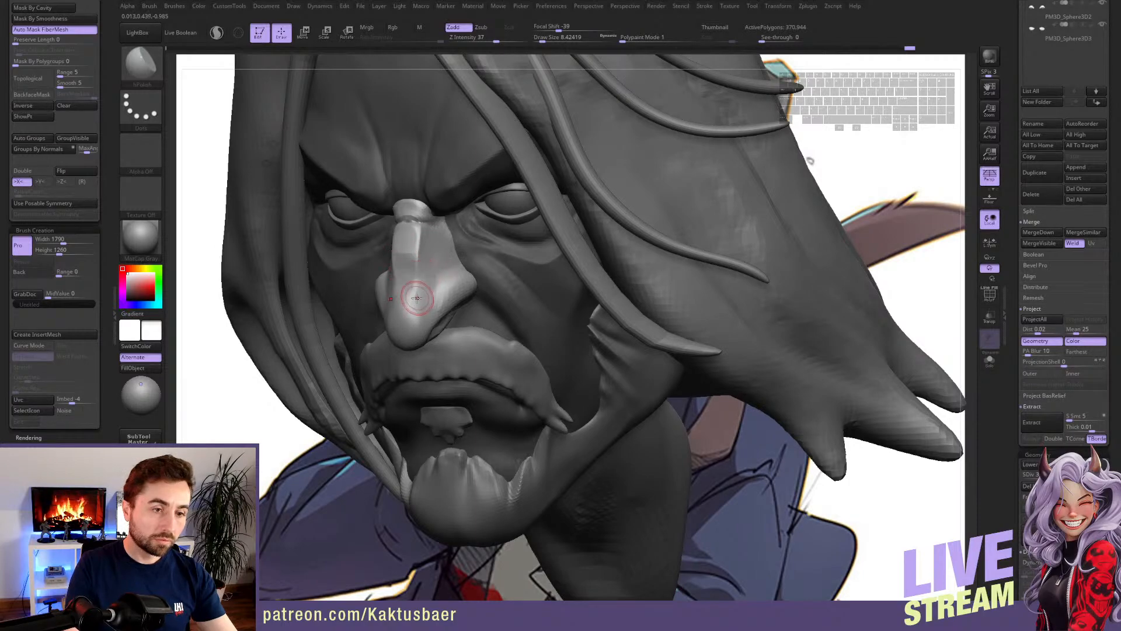
- Carve a crease across the nose just above its tip with the DamStandard brush at about 7
{"action": "key", "text": "b"}
{"action": "key", "text": "m"}
{"action": "key", "text": "v"}
{"action": "key", "text": "s"}
{"action": "left_click_drag", "start_coordinate": [418, 309], "coordinate": [408, 319]}
{"action": "key", "text": "s"}
{"action": "key", "text": "b"}
{"action": "key", "text": "d"}
{"action": "key", "text": "s"}
{"action": "key", "text": "s"}
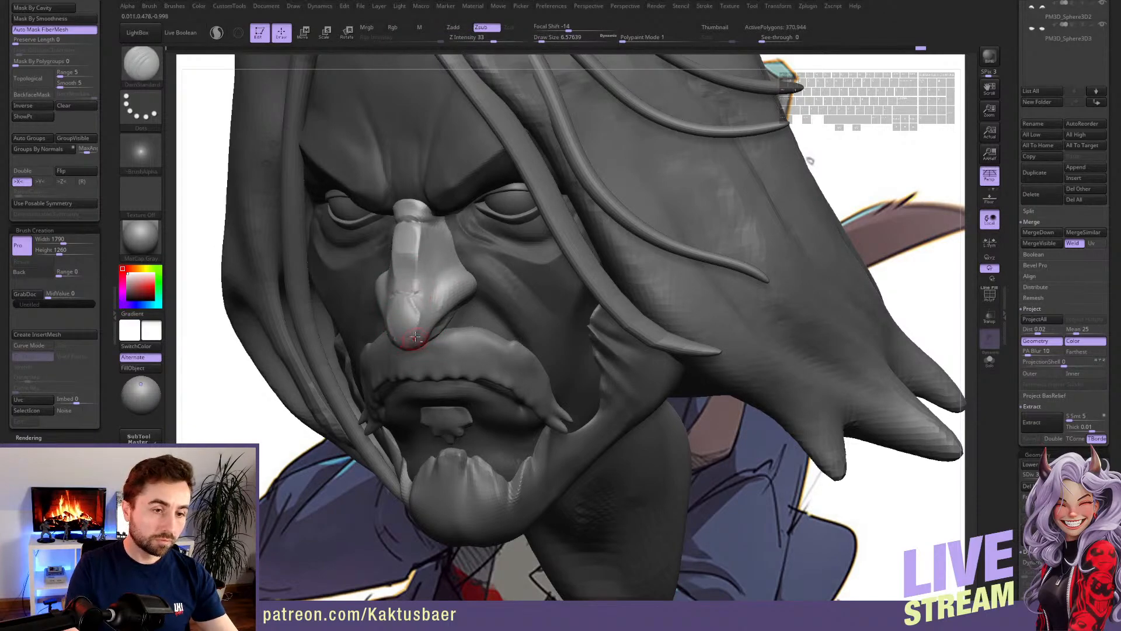
- Polish the nose tip and bridge into flat planes with the hPolish brush at about 8 and check them from the front
{"action": "key", "text": "s"}
{"action": "left_click_drag", "start_coordinate": [414, 327], "coordinate": [400, 315]}
{"action": "key", "text": "s"}
{"action": "key", "text": "b"}
{"action": "left_click", "coordinate": [436, 342]}
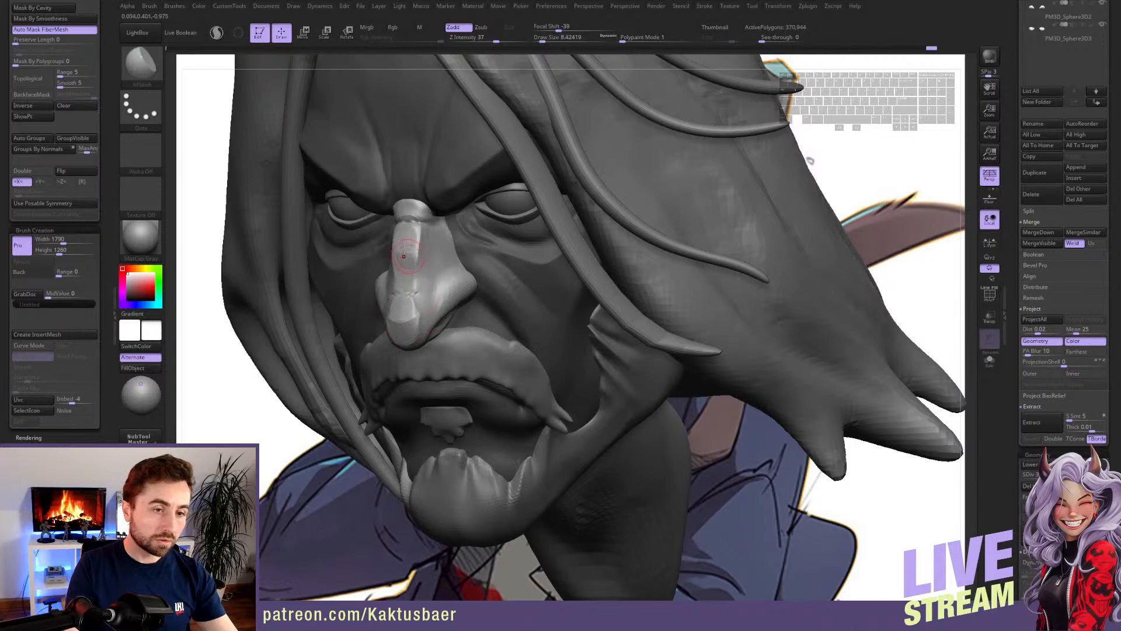
{"action": "left_click_drag", "start_coordinate": [408, 241], "coordinate": [411, 236]}
{"action": "right_click_drag", "start_coordinate": [411, 235], "coordinate": [474, 254]}
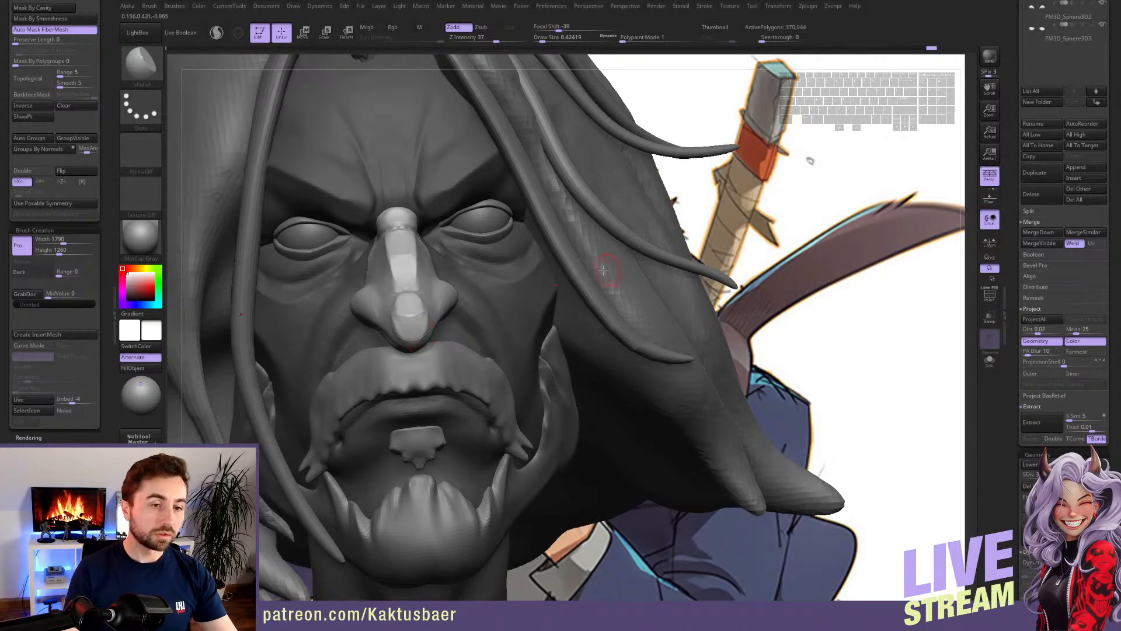
{"action": "right_click_drag", "start_coordinate": [413, 311], "coordinate": [433, 326]}
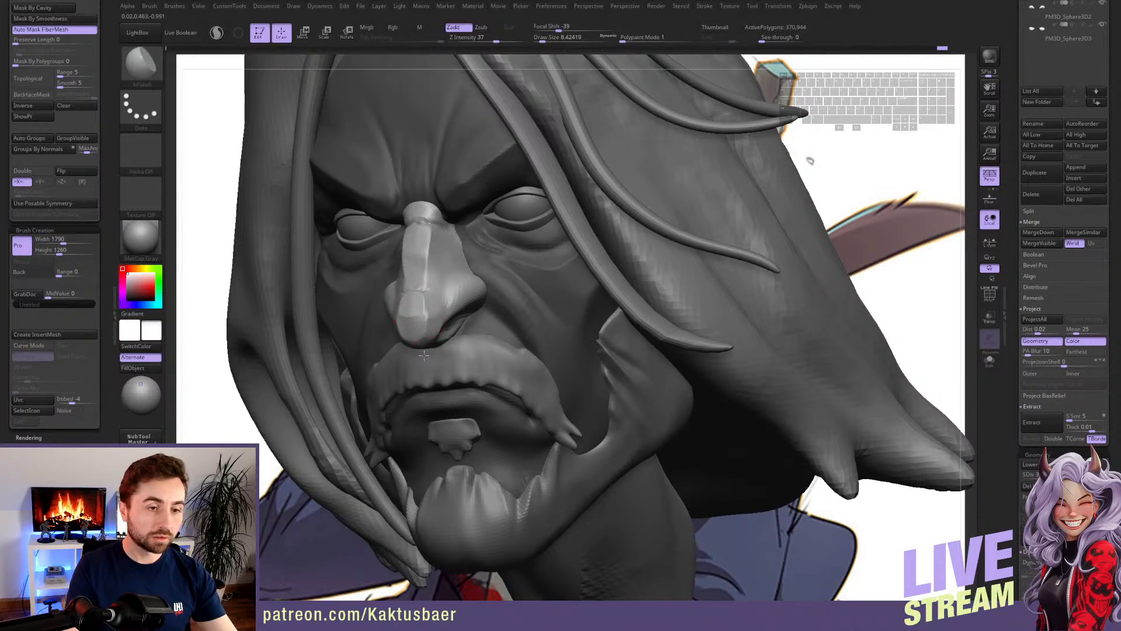
- Define the groove around the nostril wing with the DamStandard brush at about 8
{"action": "mouse_move", "coordinate": [446, 307]}
{"action": "right_mouse_down", "text": "alt"}
{"action": "mouse_move", "coordinate": [431, 324]}
{"action": "mouse_move", "coordinate": [447, 294]}
{"action": "right_mouse_up", "text": "alt"}
{"action": "key", "text": "b"}
{"action": "key", "text": "m"}
{"action": "key", "text": "v"}
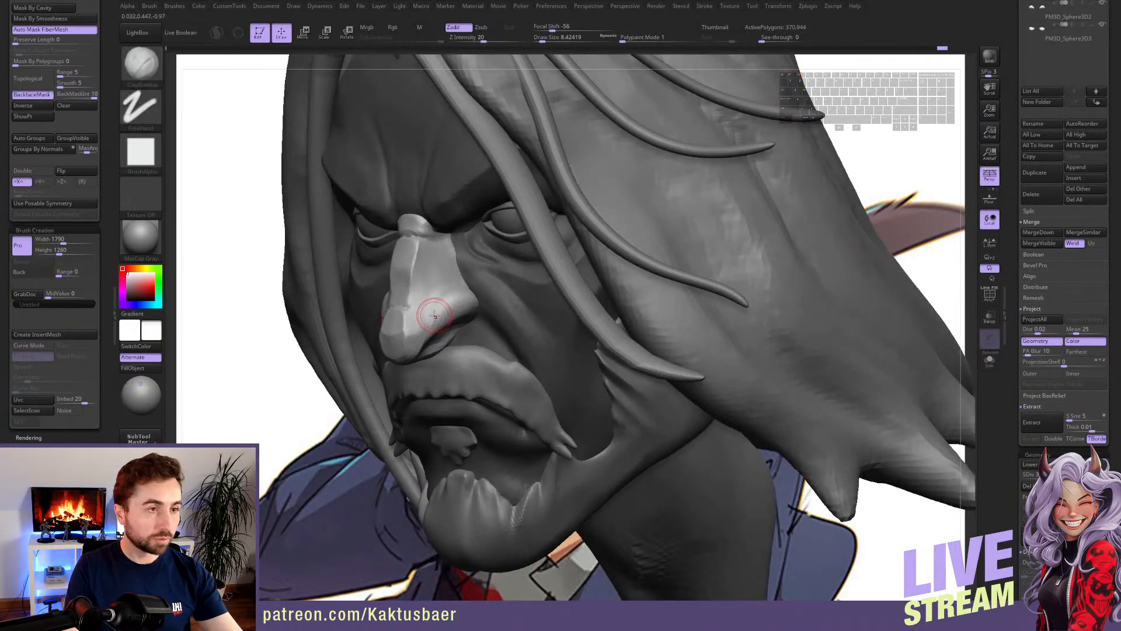
{"action": "key", "text": "b"}
{"action": "key", "text": "d"}
{"action": "key", "text": "s"}
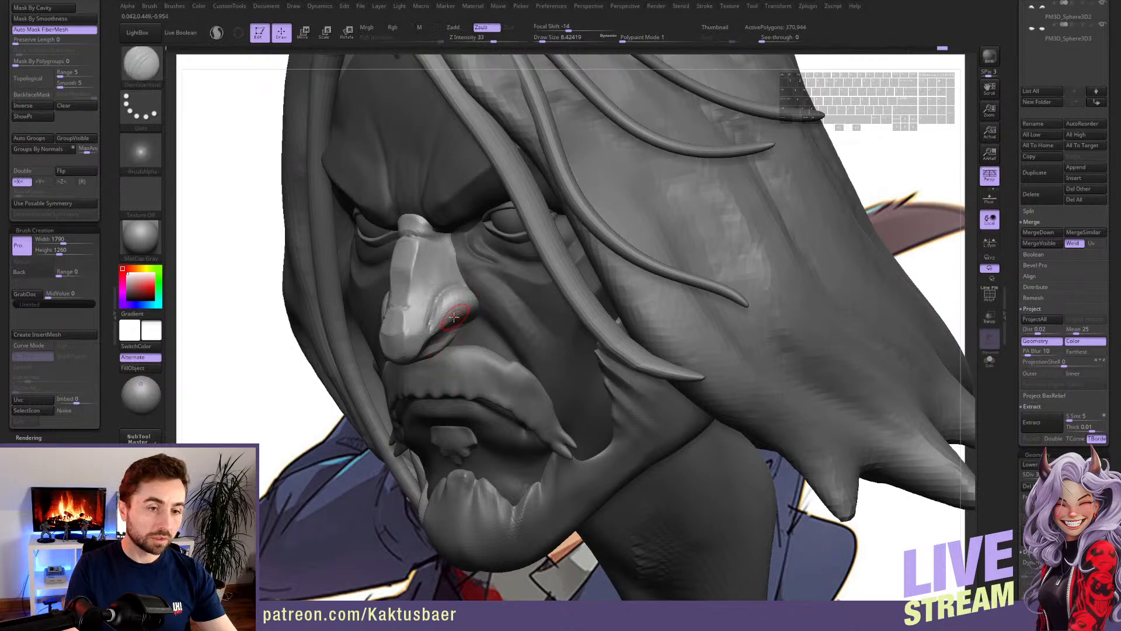
- Adjust the nostril's shape from below and from the side with the Move brush, reducing its size from about 22 to 18
{"action": "key", "text": "b"}
{"action": "key", "text": "m"}
{"action": "key", "text": "v"}
{"action": "right_click_drag", "start_coordinate": [445, 322], "coordinate": [443, 311]}
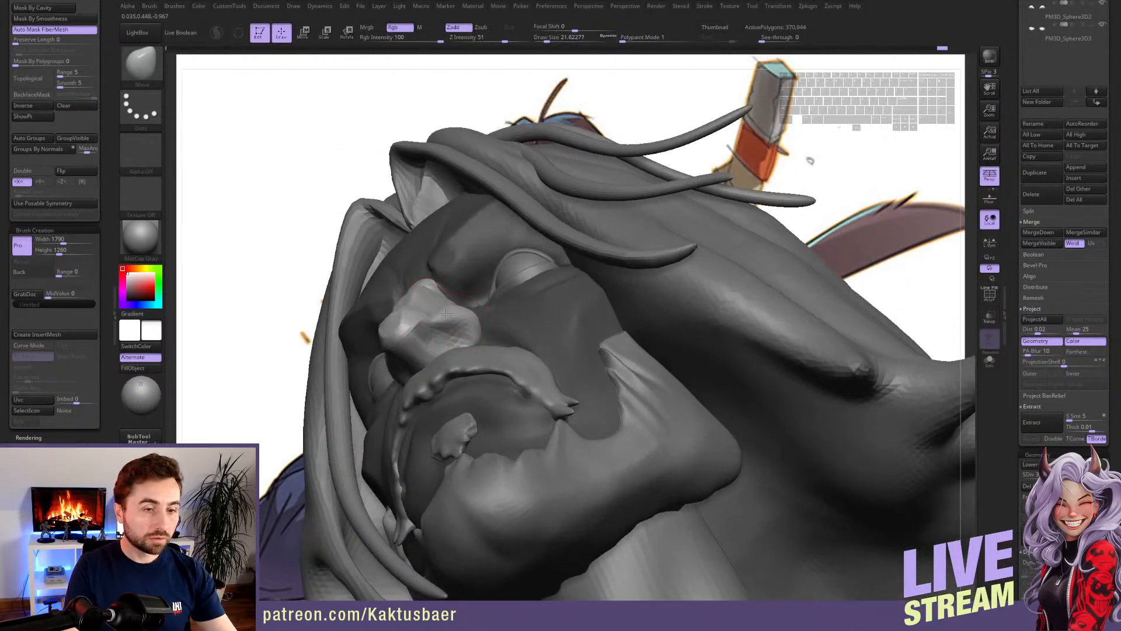
{"action": "right_click_drag", "start_coordinate": [456, 314], "coordinate": [442, 328]}
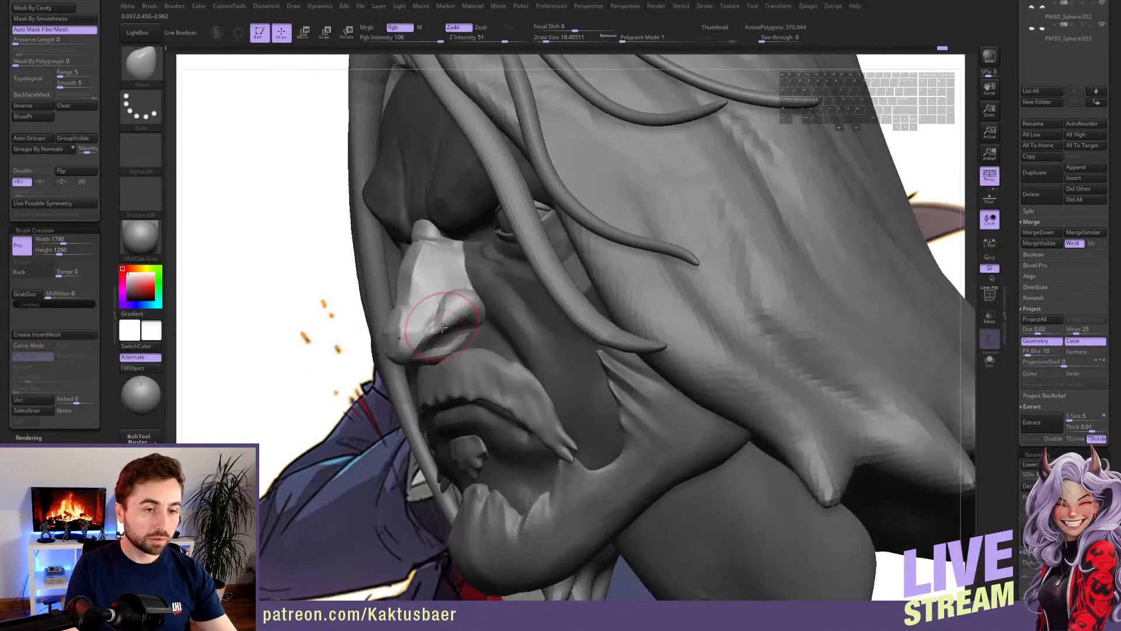
- Sculpt the nostril and its underside with the ClayBuildup brush, reducing its size from about 18 to 14
{"action": "key", "text": "b"}
{"action": "key", "text": "d"}
{"action": "key", "text": "s"}
{"action": "key", "text": "b"}
{"action": "key", "text": "c"}
{"action": "key", "text": "b"}
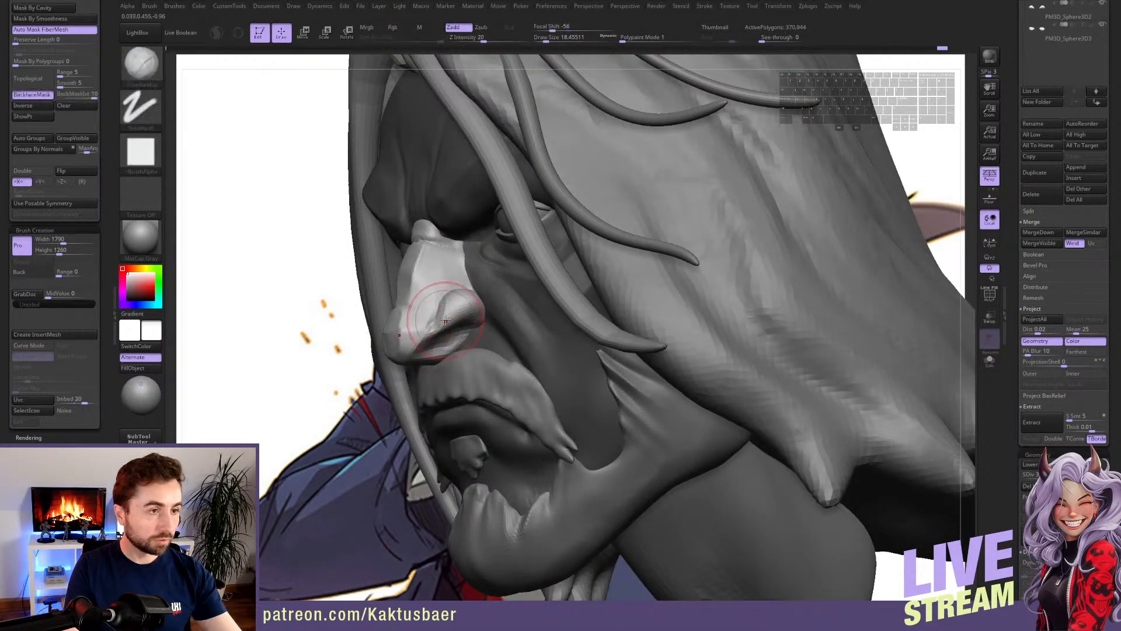
{"action": "left_click_drag", "start_coordinate": [443, 321], "coordinate": [431, 321]}
{"action": "key", "text": "s"}
{"action": "mouse_move", "coordinate": [434, 325]}
{"action": "left_mouse_down", "text": "alt"}
{"action": "mouse_move", "coordinate": [448, 317]}
{"action": "mouse_move", "coordinate": [432, 323]}
{"action": "left_mouse_up", "text": "alt"}
{"action": "key", "text": "s"}
{"action": "key", "text": "s"}
{"action": "right_click_drag", "start_coordinate": [432, 323], "coordinate": [467, 312]}
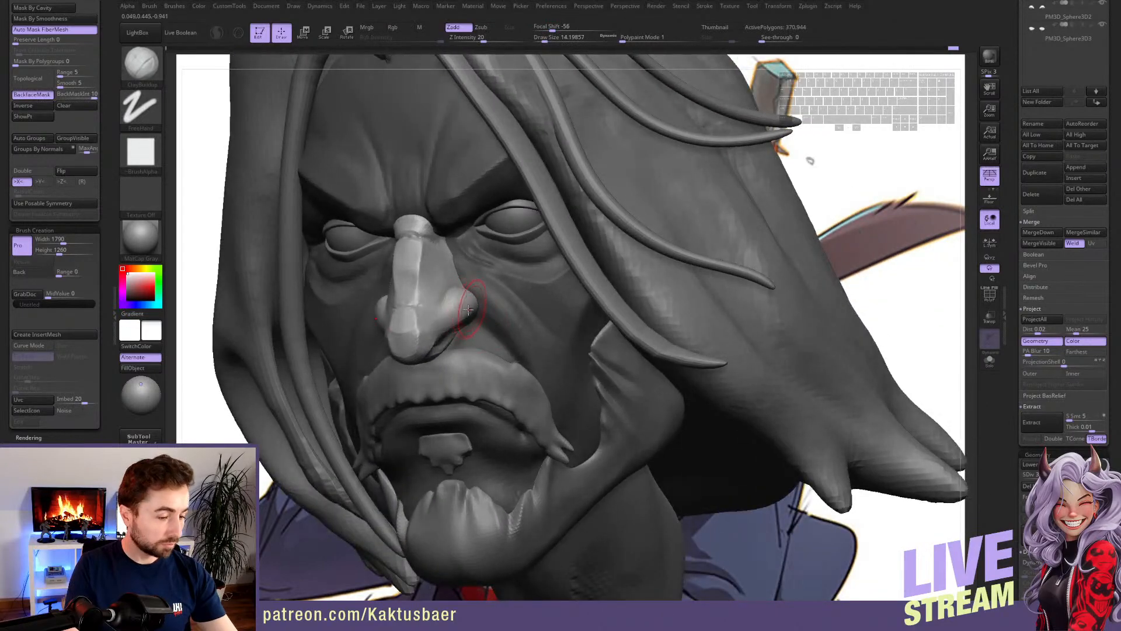
- Sharpen the creases around the nostril wing with the DamStandard brush at about 13, checking the nose from below and the front
{"action": "key", "text": "b"}
{"action": "key", "text": "d"}
{"action": "key", "text": "s"}
{"action": "key", "text": "s"}
{"action": "left_click_drag", "start_coordinate": [463, 300], "coordinate": [453, 299]}
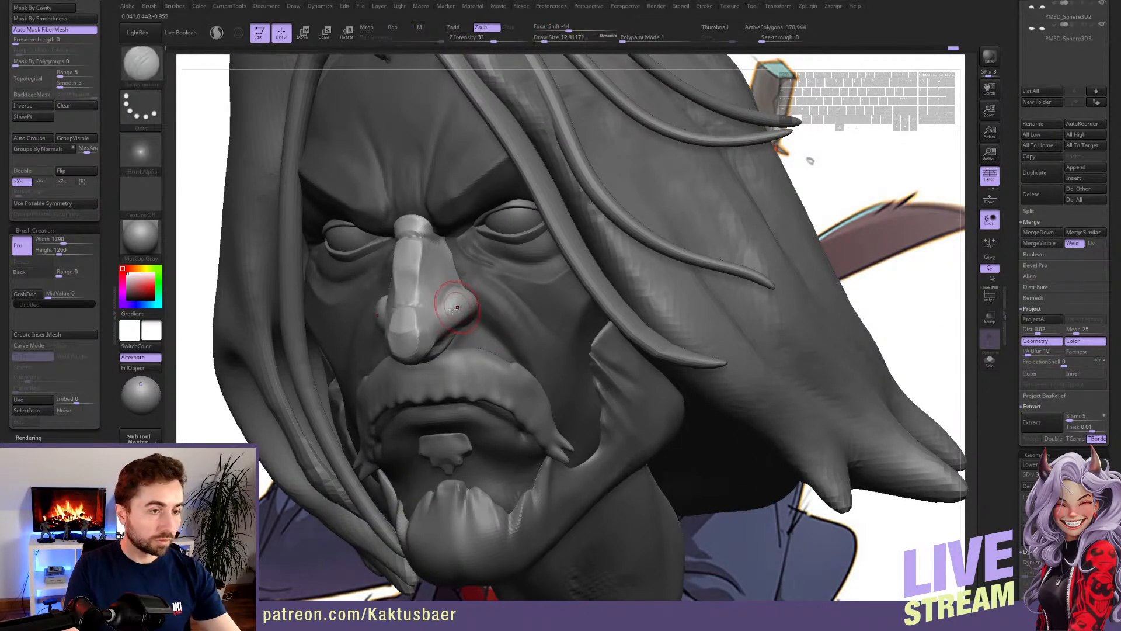
{"action": "right_click_drag", "start_coordinate": [458, 307], "coordinate": [472, 331]}
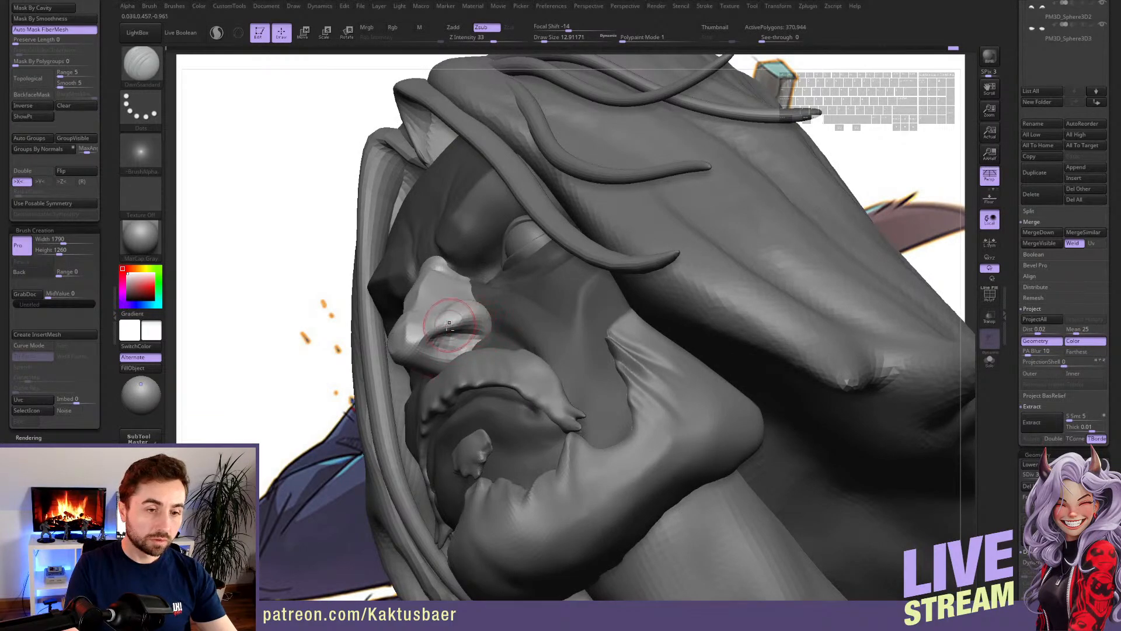
{"action": "mouse_move", "coordinate": [488, 338]}
{"action": "right_mouse_down"}
{"action": "mouse_move", "coordinate": [471, 280]}
{"action": "mouse_move", "coordinate": [460, 283]}
{"action": "mouse_move", "coordinate": [464, 340]}
{"action": "right_mouse_up"}
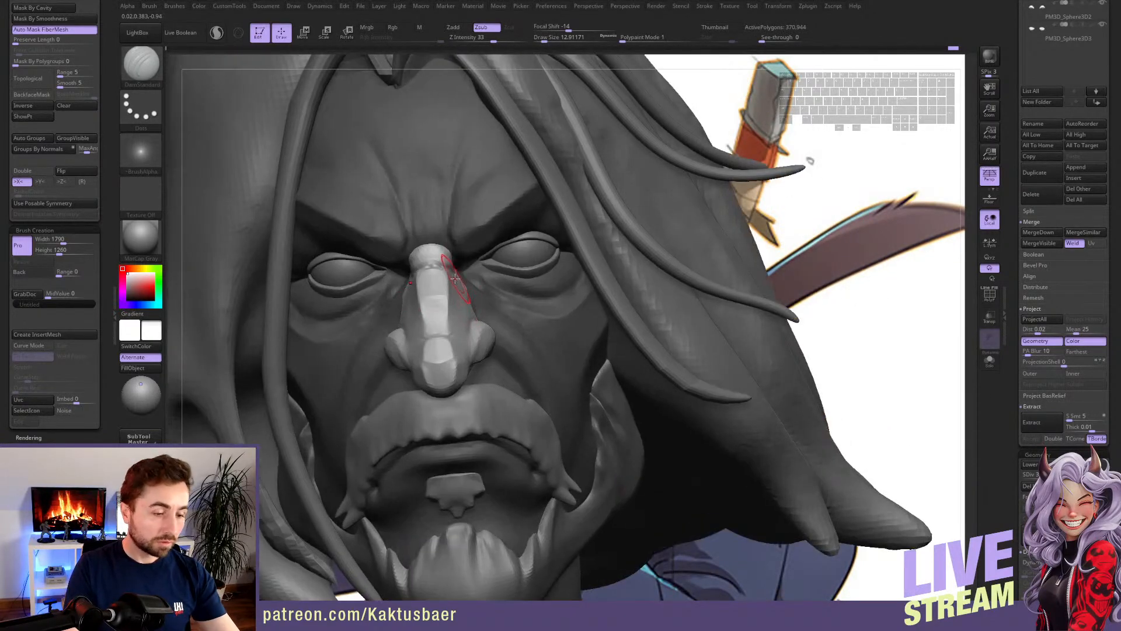
- Reshape the sides of the nose with the Move brush at about 16 and smooth the bridge and tip
{"action": "key", "text": "b"}
{"action": "key", "text": "m"}
{"action": "key", "text": "v"}
{"action": "key", "text": "s"}
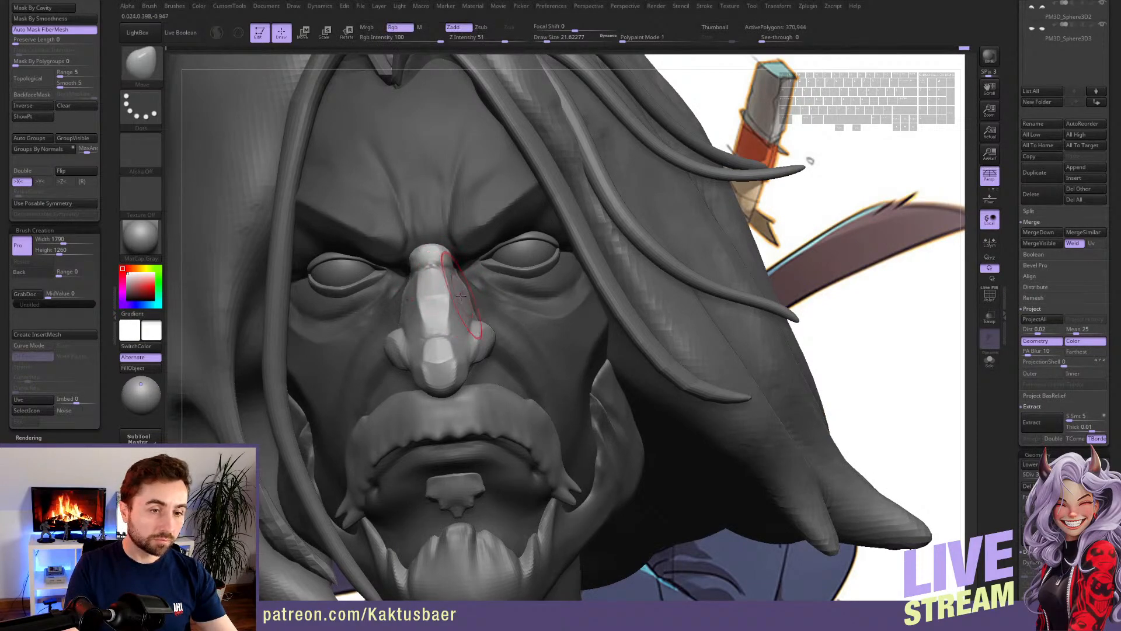
{"action": "key", "text": "bracketleft"}
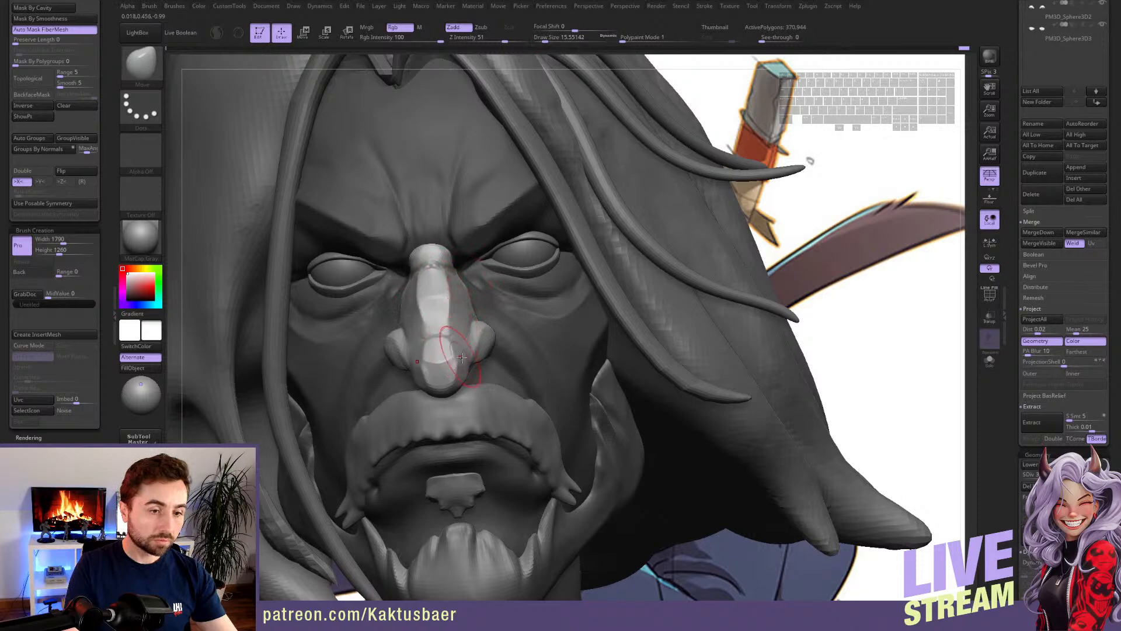
{"action": "mouse_move", "coordinate": [461, 357]}
{"action": "right_mouse_down", "text": "ctrl"}
{"action": "mouse_move", "coordinate": [492, 327]}
{"action": "mouse_move", "coordinate": [471, 338]}
{"action": "right_mouse_up", "text": "ctrl"}
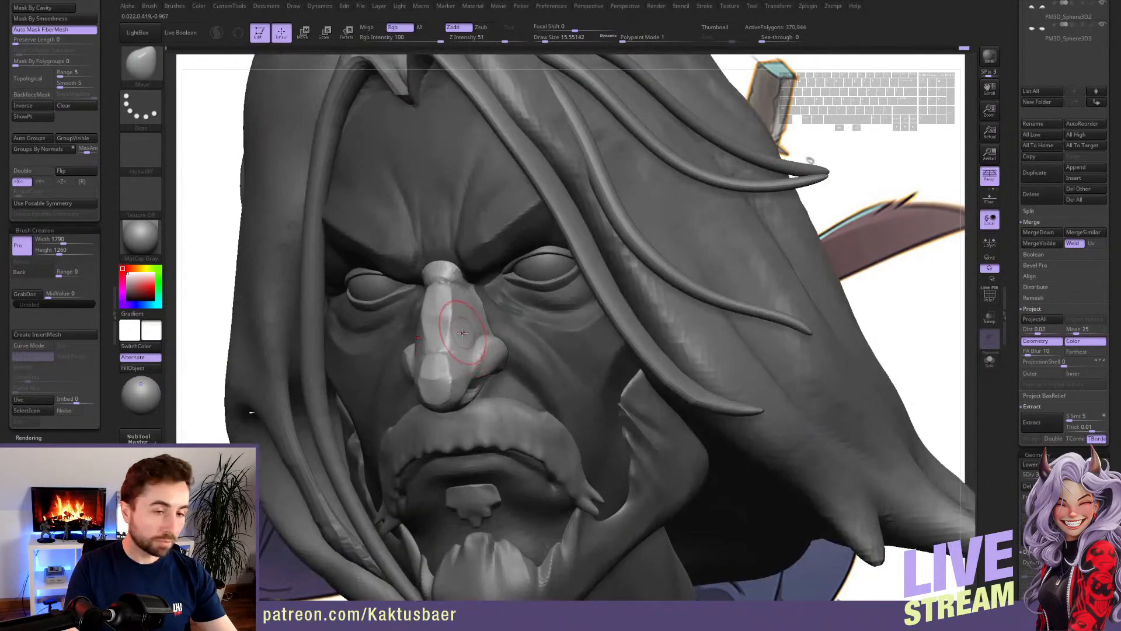
{"action": "key", "text": "shift"}
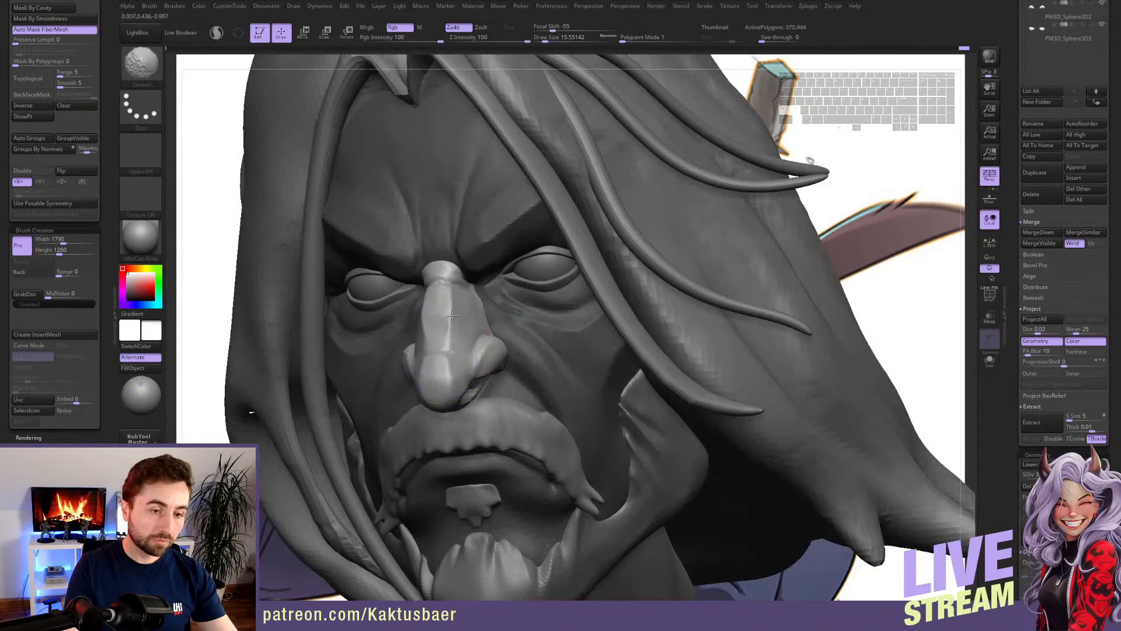
{"action": "left_click_drag", "start_coordinate": [452, 316], "coordinate": [456, 320], "text": "shift"}
{"action": "mouse_move", "coordinate": [455, 320]}
{"action": "right_mouse_down", "text": "ctrl"}
{"action": "mouse_move", "coordinate": [482, 309]}
{"action": "mouse_move", "coordinate": [465, 320]}
{"action": "mouse_move", "coordinate": [465, 375]}
{"action": "right_mouse_up", "text": "ctrl"}
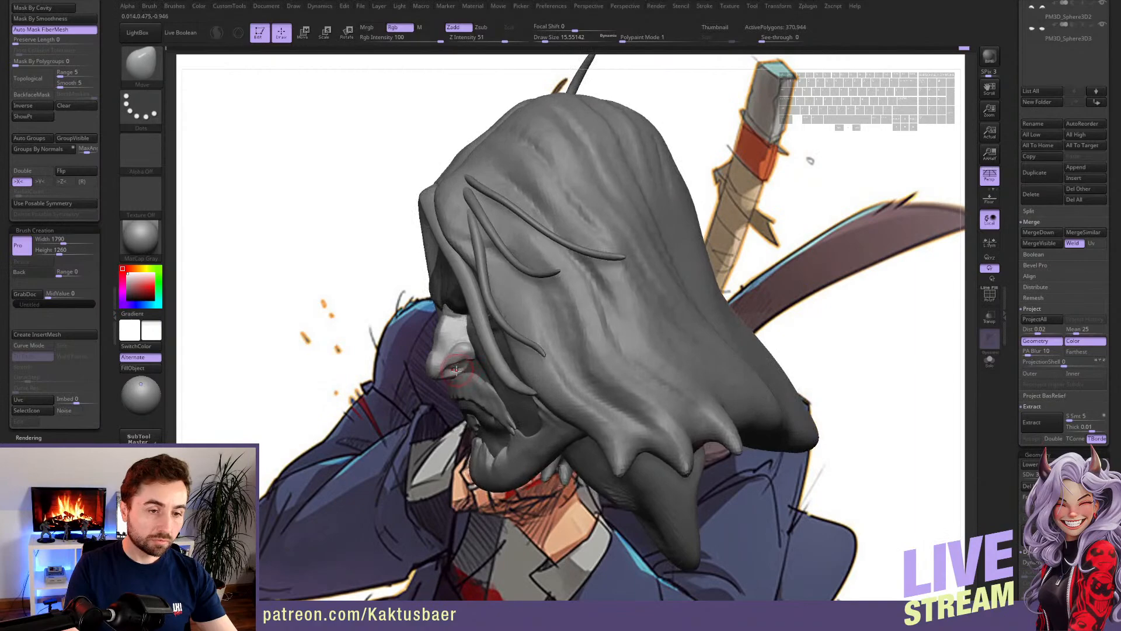
- Adjust the nose in profile with the Move brush at about 20 and review the whole head
{"action": "key", "text": "s"}
{"action": "left_click_drag", "start_coordinate": [439, 369], "coordinate": [453, 372]}
{"action": "key", "text": "s"}
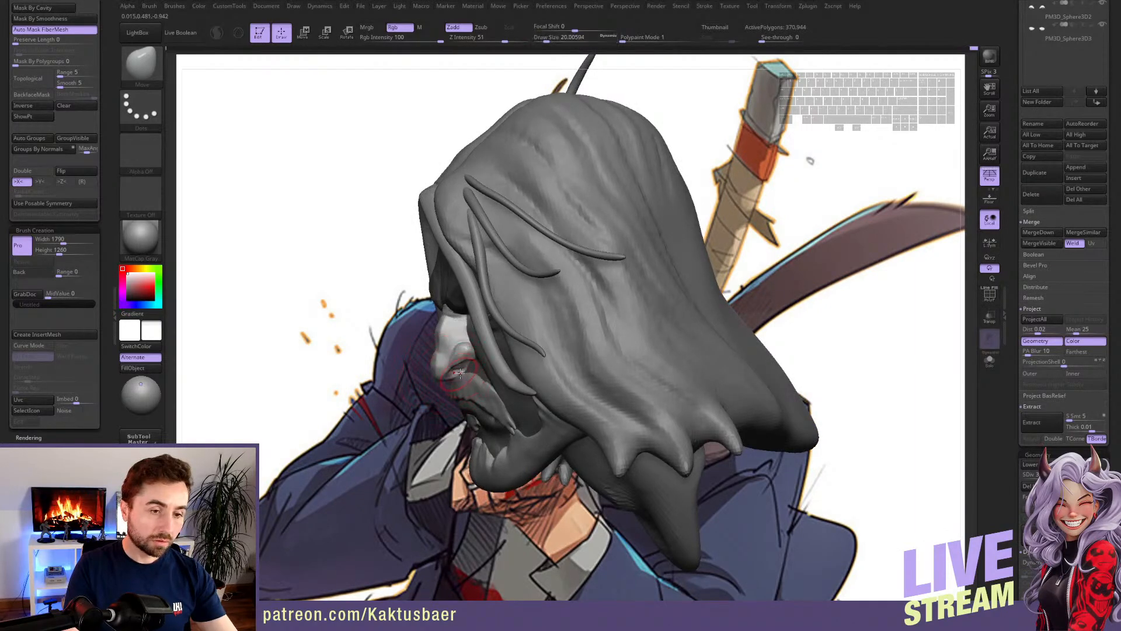
{"action": "right_click_drag", "start_coordinate": [470, 362], "coordinate": [486, 334]}
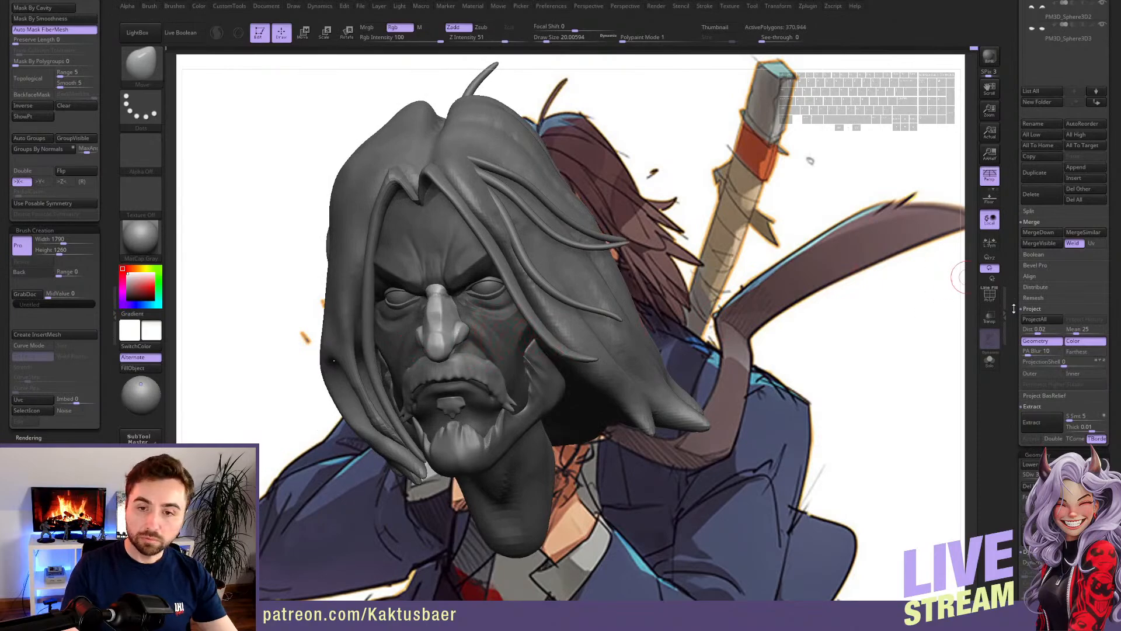
- Append a Cylinder3D subtool and scale it down repeatedly to a small piece
{"action": "scroll", "coordinate": [1080, 152], "scroll_direction": "down", "scroll_amount": 1}
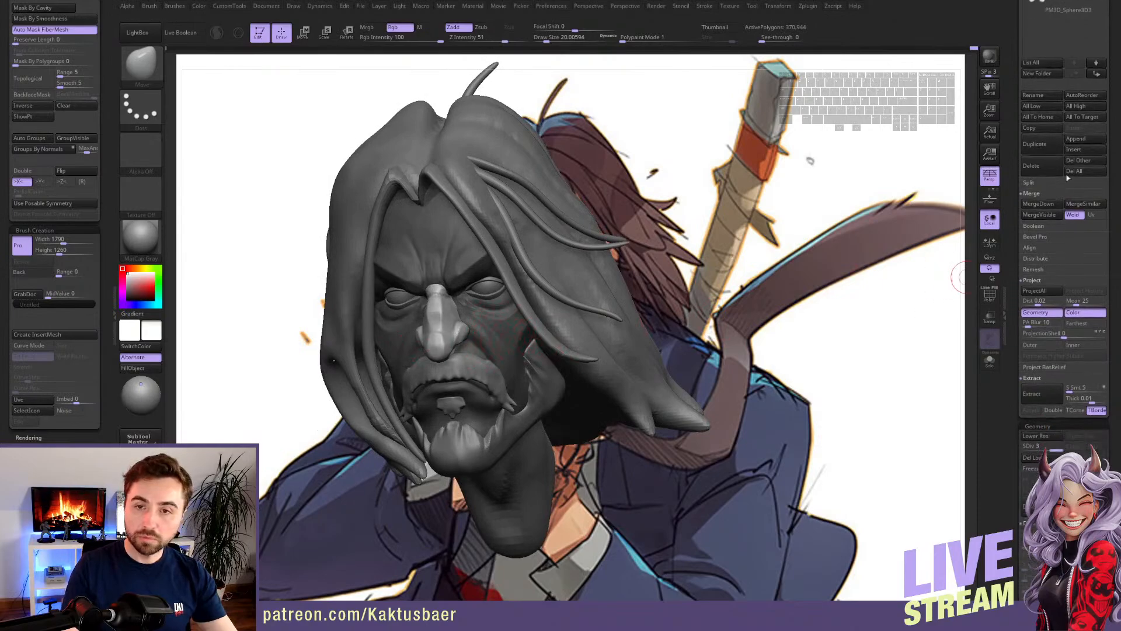
{"action": "left_click", "coordinate": [1082, 140]}
{"action": "left_click", "coordinate": [824, 161]}
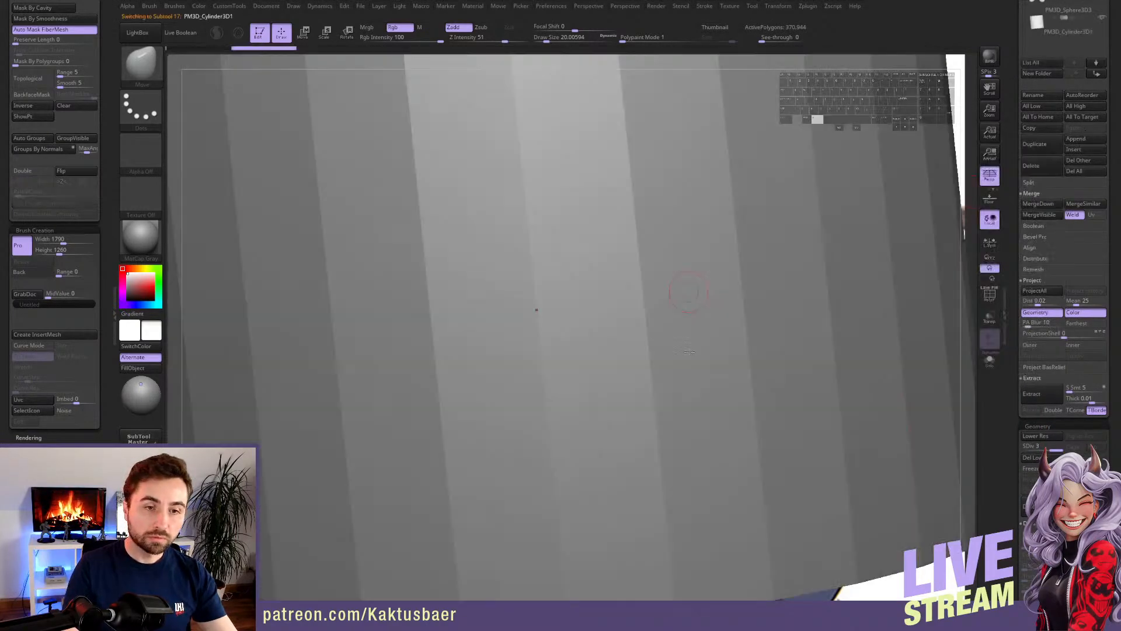
{"action": "key", "text": "e"}
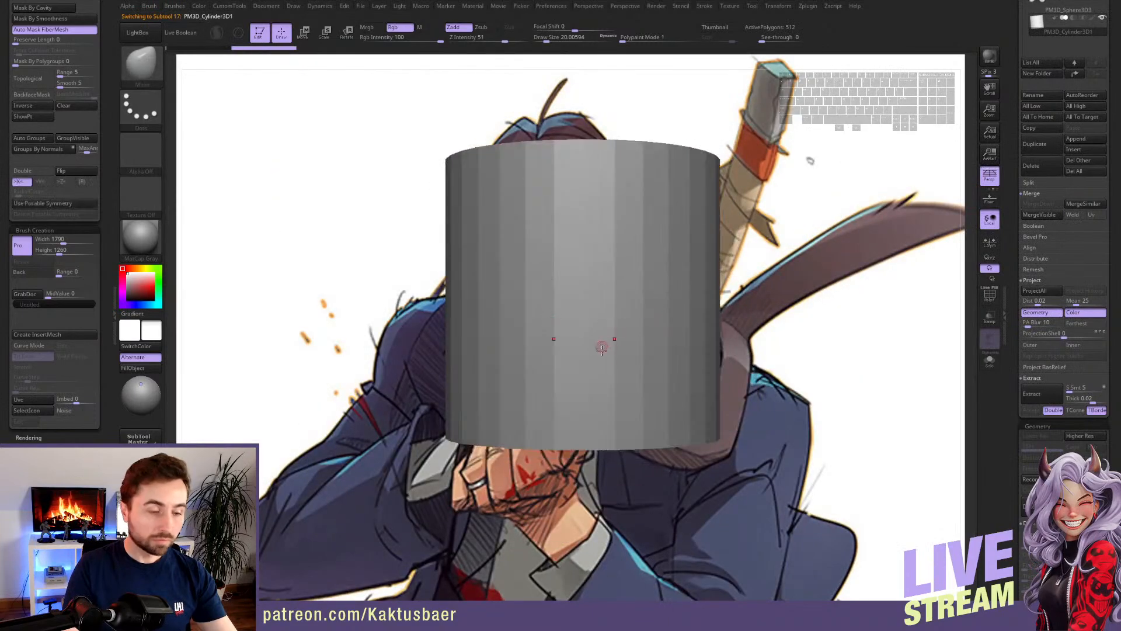
{"action": "left_click_drag", "start_coordinate": [601, 345], "coordinate": [602, 250], "text": "shift"}
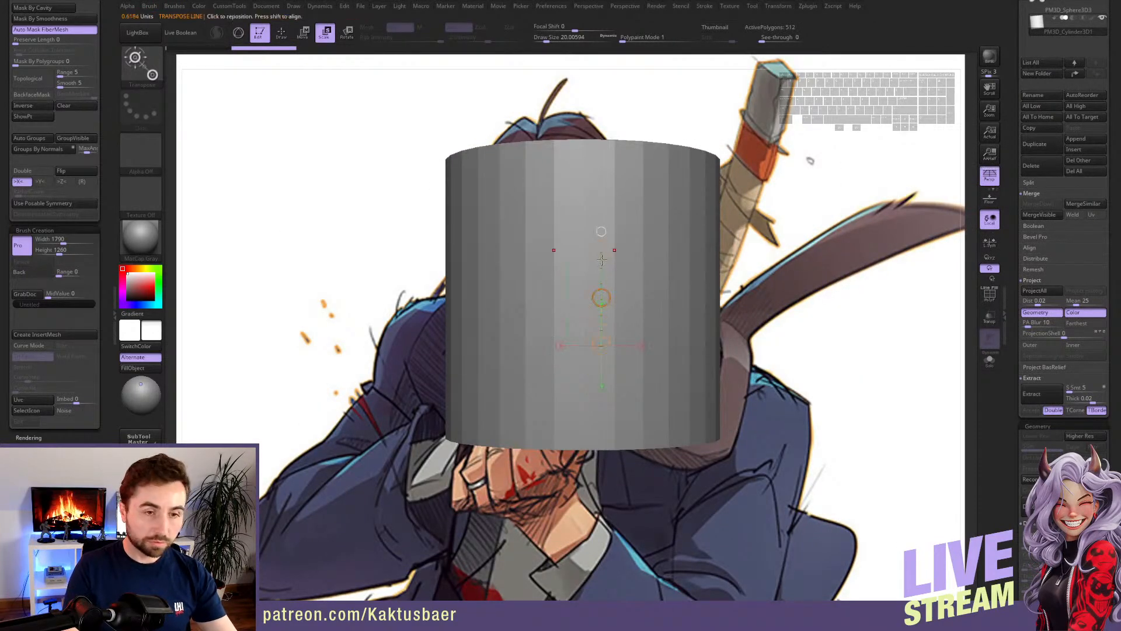
{"action": "left_click_drag", "start_coordinate": [601, 298], "coordinate": [594, 306]}
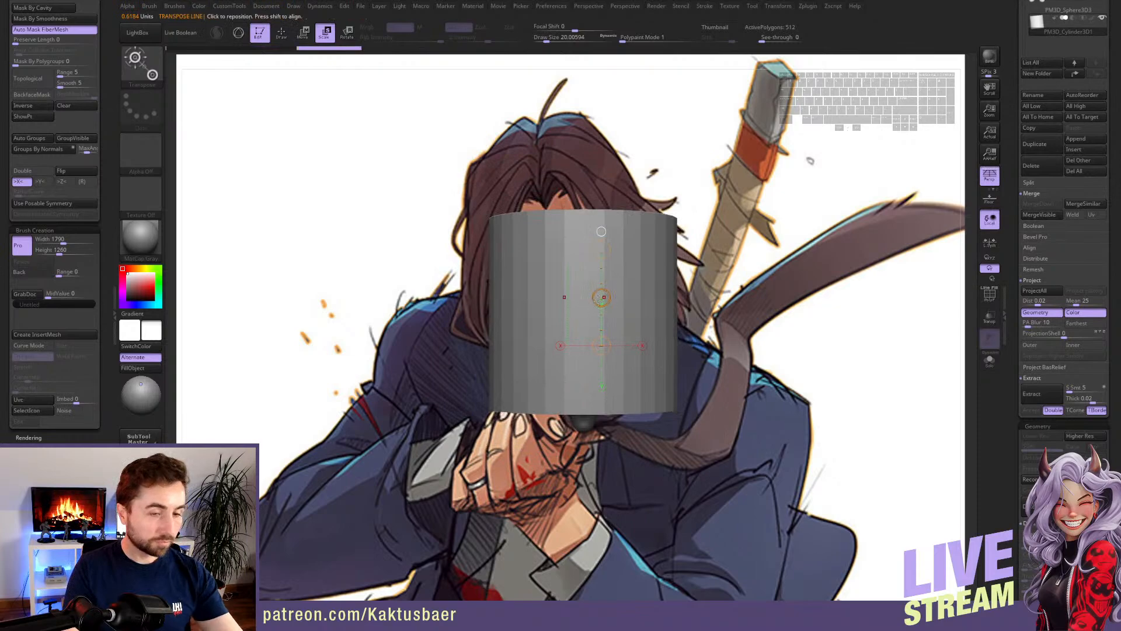
{"action": "key", "text": "1"}
{"action": "key", "text": "1"}
{"action": "key", "text": "1"}
{"action": "key", "text": "1"}
{"action": "key", "text": "1"}
- Move the small cylinder down to mouth height and push it back into the head in side view
{"action": "right_click_drag", "start_coordinate": [598, 299], "coordinate": [596, 357], "text": "alt"}
{"action": "key", "text": "w"}
{"action": "left_click_drag", "start_coordinate": [593, 287], "coordinate": [595, 439]}
{"action": "mouse_move", "coordinate": [595, 439]}
{"action": "right_mouse_down", "text": "alt"}
{"action": "mouse_move", "coordinate": [587, 339]}
{"action": "mouse_move", "coordinate": [623, 297]}
{"action": "right_mouse_up", "text": "alt"}
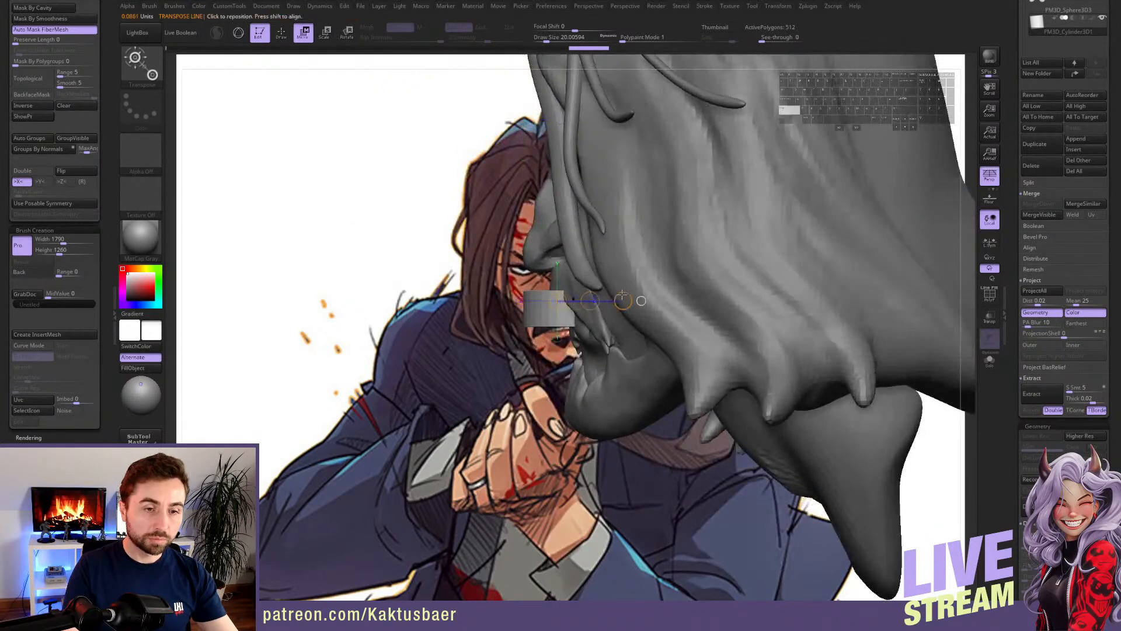
{"action": "left_click_drag", "start_coordinate": [623, 297], "coordinate": [623, 299]}
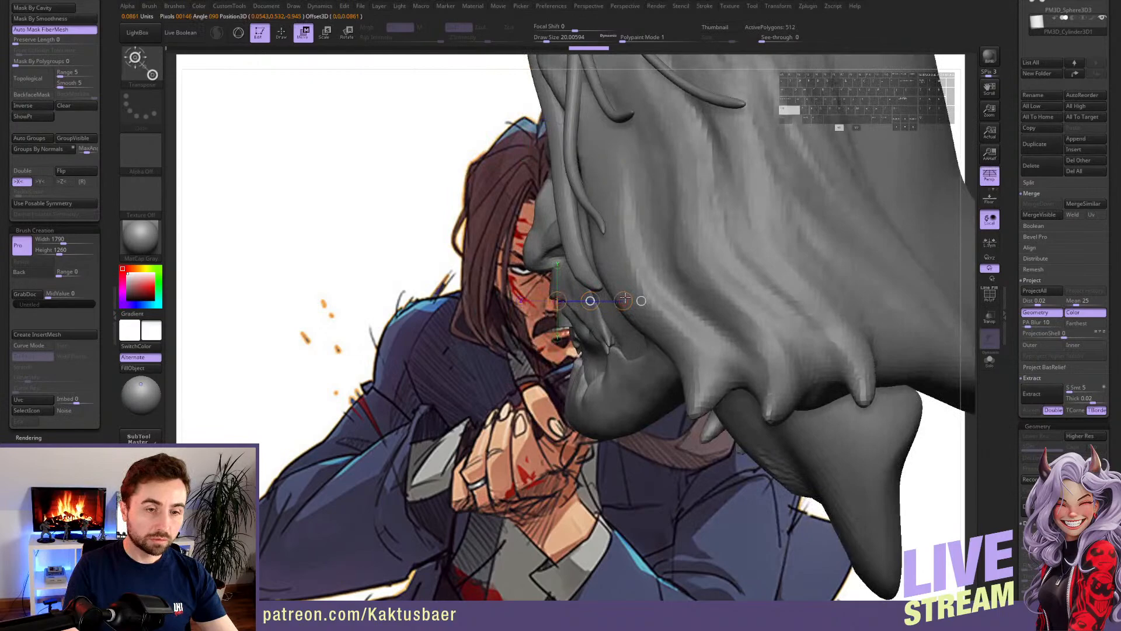
{"action": "key", "text": "r"}
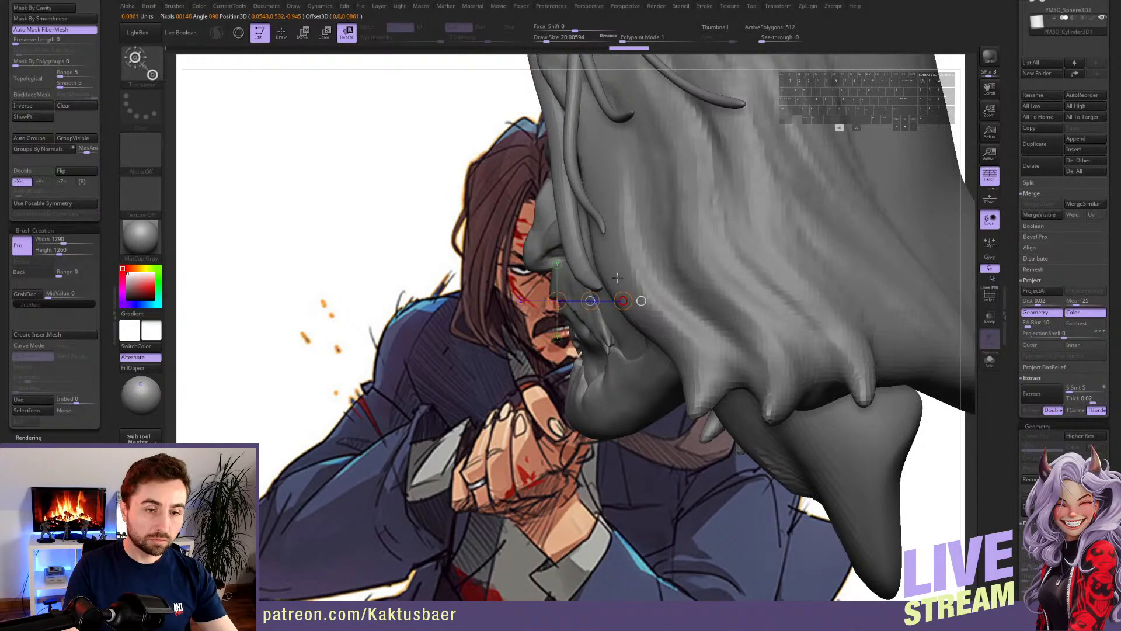
{"action": "key", "text": "w"}
{"action": "key", "text": "q"}
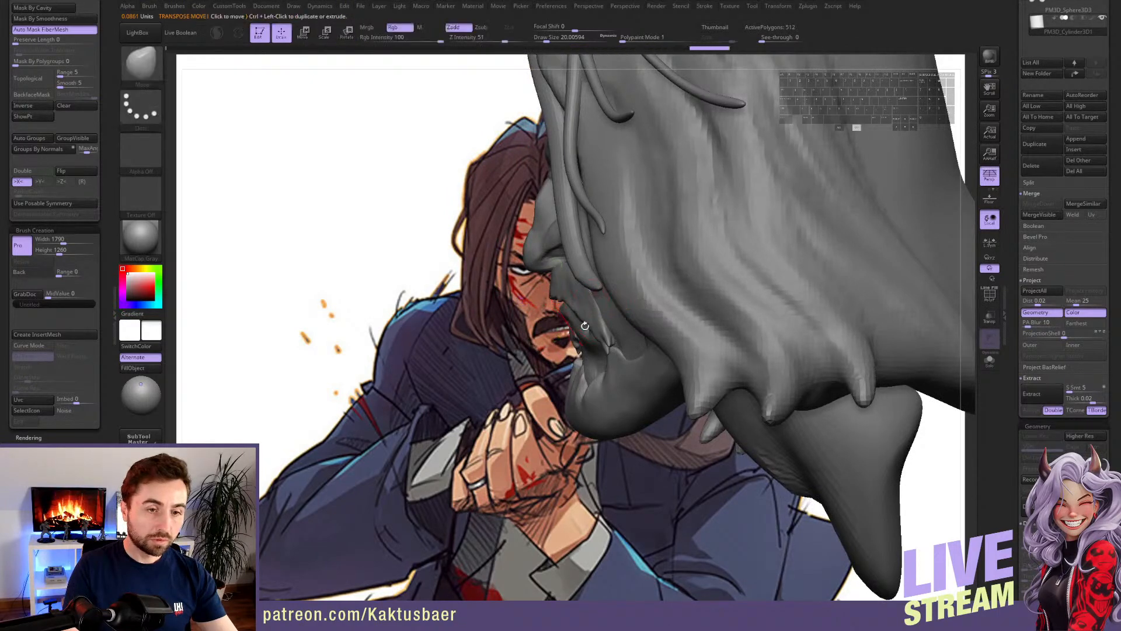
- Select the face subtool and carve the mouth open between the lips with the ClayBuildup brush at about 12
{"action": "mouse_move", "coordinate": [492, 322]}
{"action": "right_mouse_down"}
{"action": "mouse_move", "coordinate": [622, 321]}
{"action": "mouse_move", "coordinate": [560, 327]}
{"action": "mouse_move", "coordinate": [567, 319]}
{"action": "right_mouse_up"}
{"action": "left_click", "coordinate": [628, 317], "text": "alt"}
{"action": "left_click", "coordinate": [561, 327], "text": "alt"}
{"action": "key", "text": "b"}
{"action": "key", "text": "c"}
{"action": "key", "text": "b"}
{"action": "mouse_move", "coordinate": [565, 309]}
{"action": "left_mouse_down", "text": "alt"}
{"action": "mouse_move", "coordinate": [575, 304]}
{"action": "mouse_move", "coordinate": [555, 307]}
{"action": "mouse_move", "coordinate": [599, 320]}
{"action": "mouse_move", "coordinate": [552, 327]}
{"action": "mouse_move", "coordinate": [578, 328]}
{"action": "left_mouse_up", "text": "alt"}
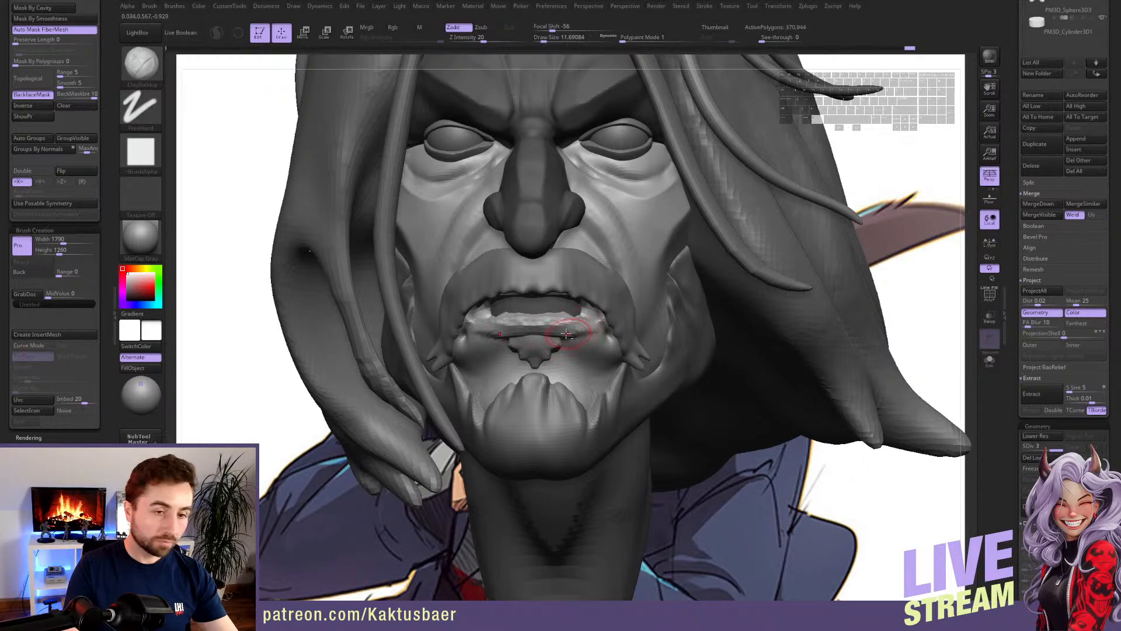
- Lower the beard's subdivision level, isolate the soul patch below the lower lip with an inverted mask, and shift it slightly with Move
{"action": "key", "text": "shift+d"}
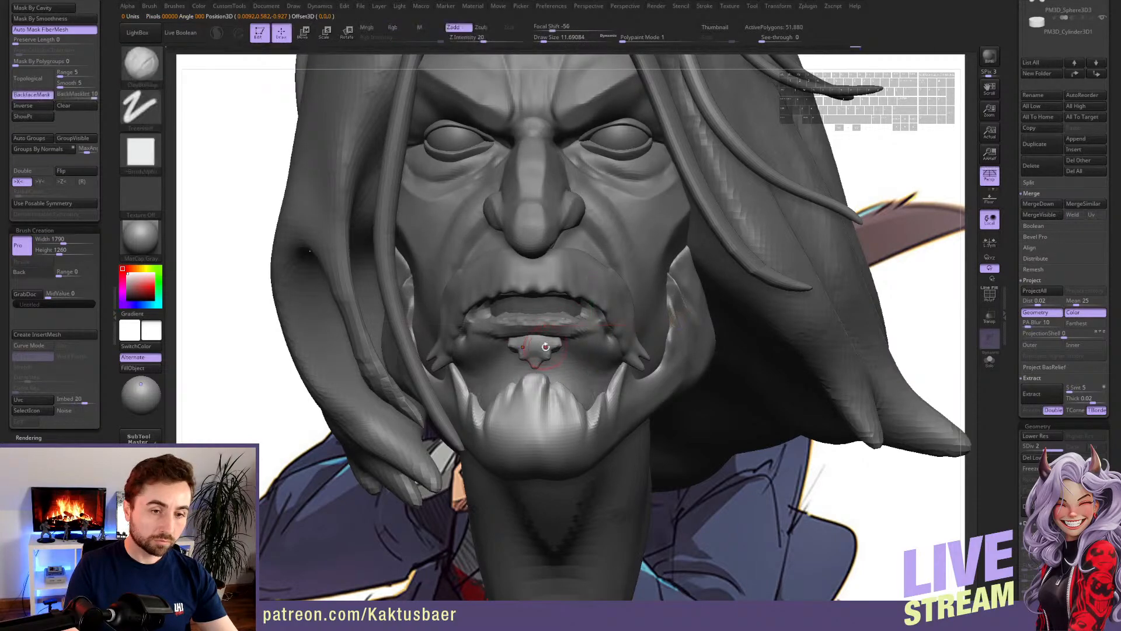
{"action": "key", "text": "alt+q"}
{"action": "mouse_move", "coordinate": [575, 349]}
{"action": "right_mouse_down"}
{"action": "mouse_move", "coordinate": [529, 350]}
{"action": "mouse_move", "coordinate": [553, 346]}
{"action": "right_mouse_up"}
{"action": "key", "text": "alt+q"}
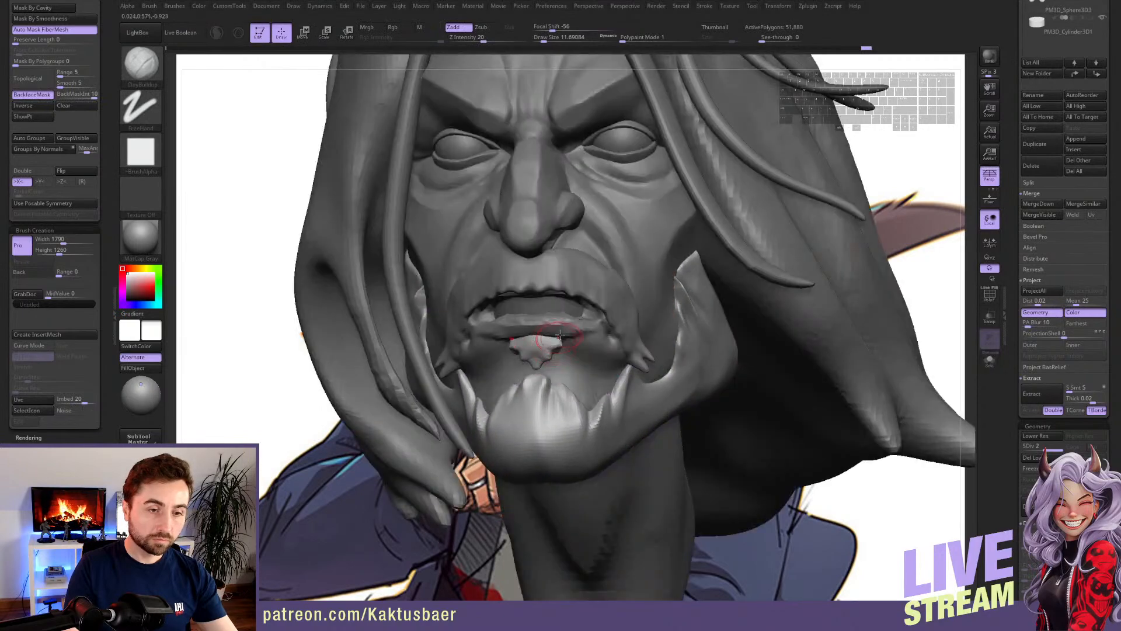
{"action": "key", "text": "ctrl"}
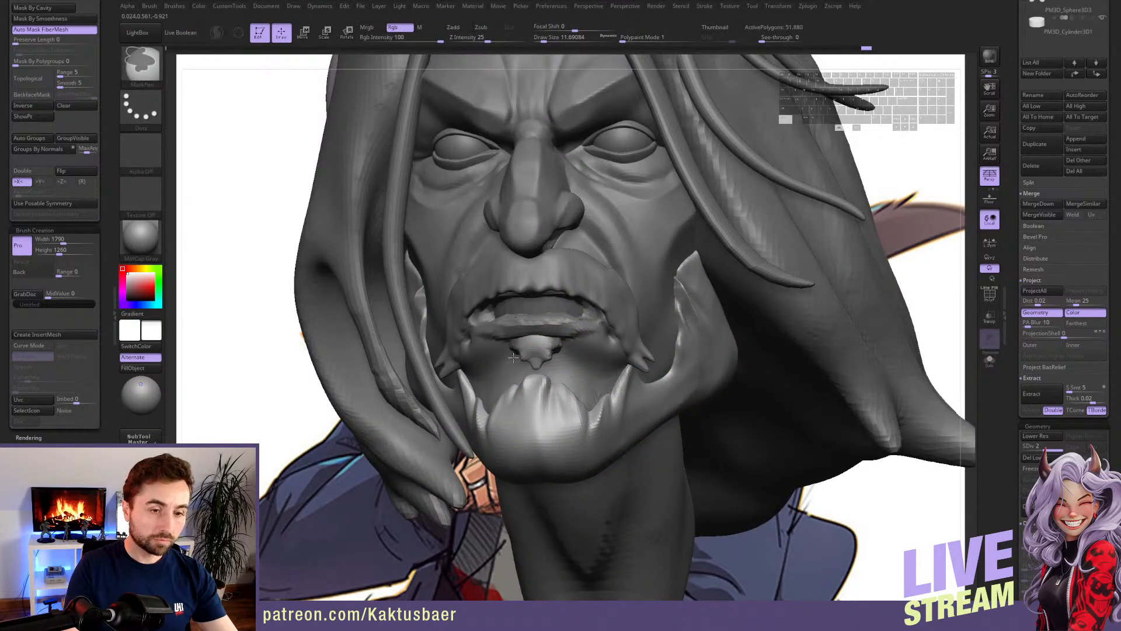
{"action": "left_click_drag", "start_coordinate": [514, 358], "coordinate": [550, 352], "text": "ctrl"}
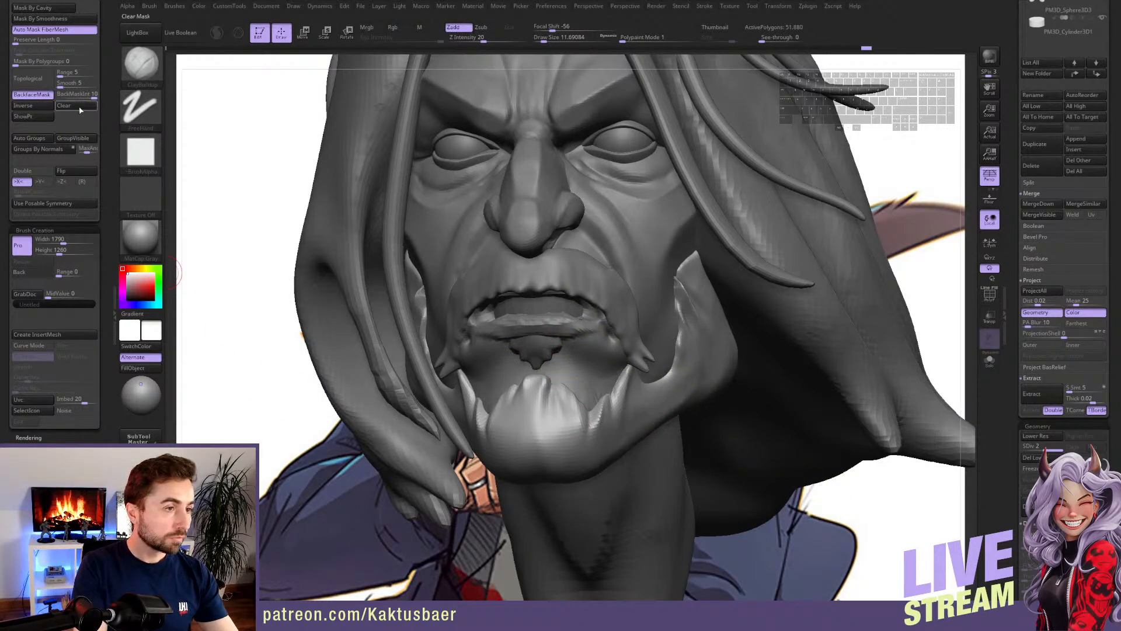
{"action": "key", "text": "ctrl+i"}
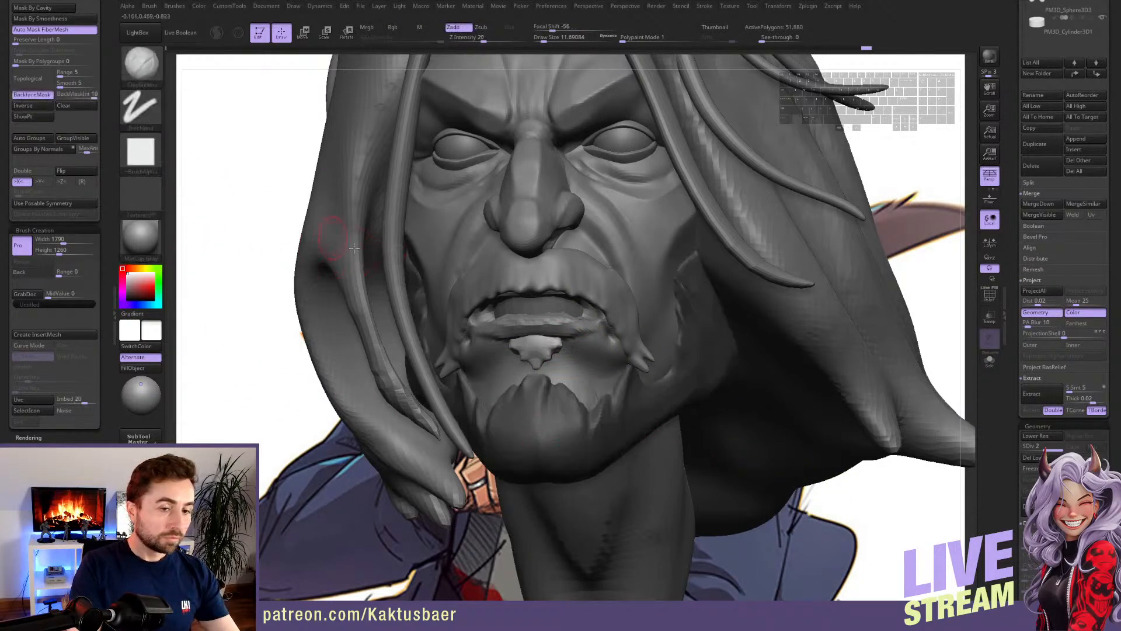
{"action": "key", "text": "w"}
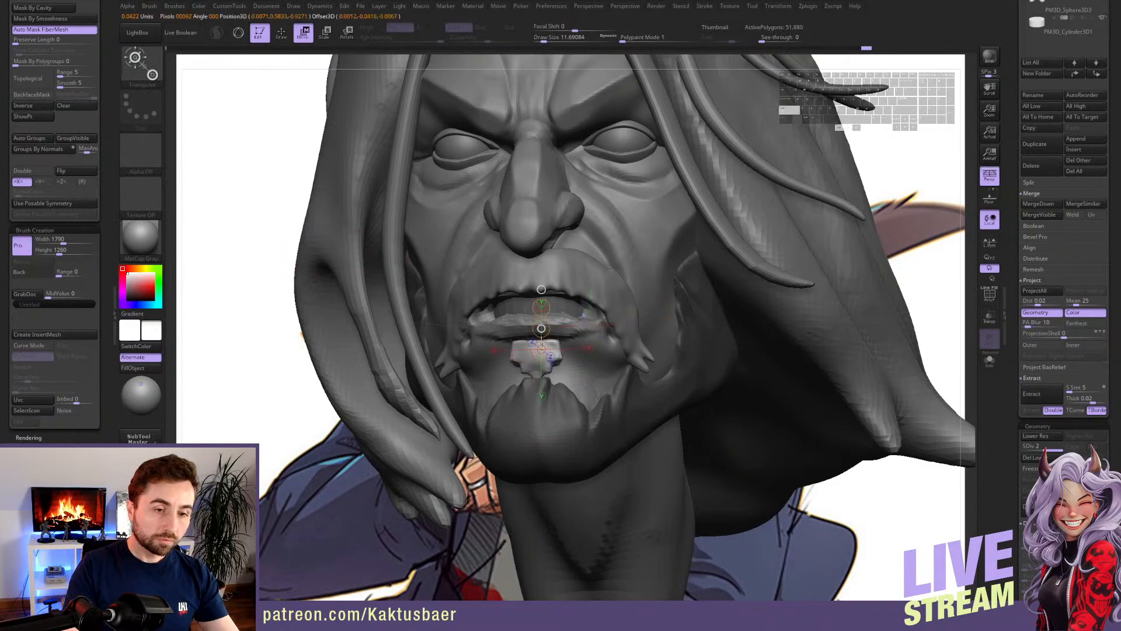
{"action": "key", "text": "q"}
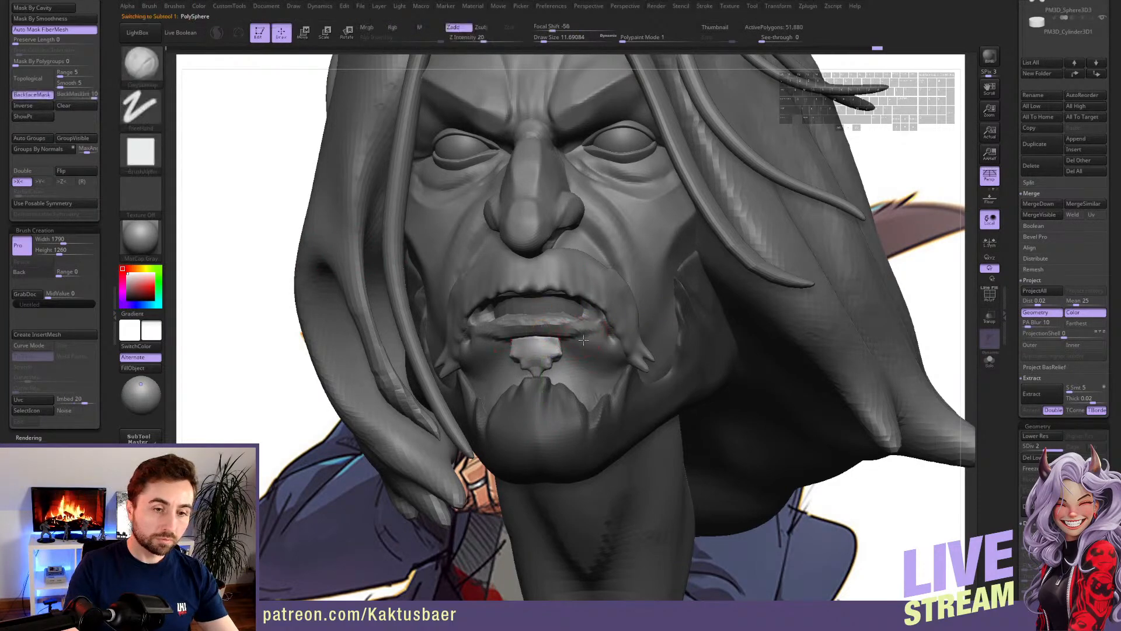
- Select the face subtool, deepen the mouth corners with DamStandard, and build up a fuller lower lip with ClayBuildup at about 12
{"action": "left_click", "coordinate": [584, 340], "text": "alt"}
{"action": "right_click_drag", "start_coordinate": [558, 324], "coordinate": [526, 327]}
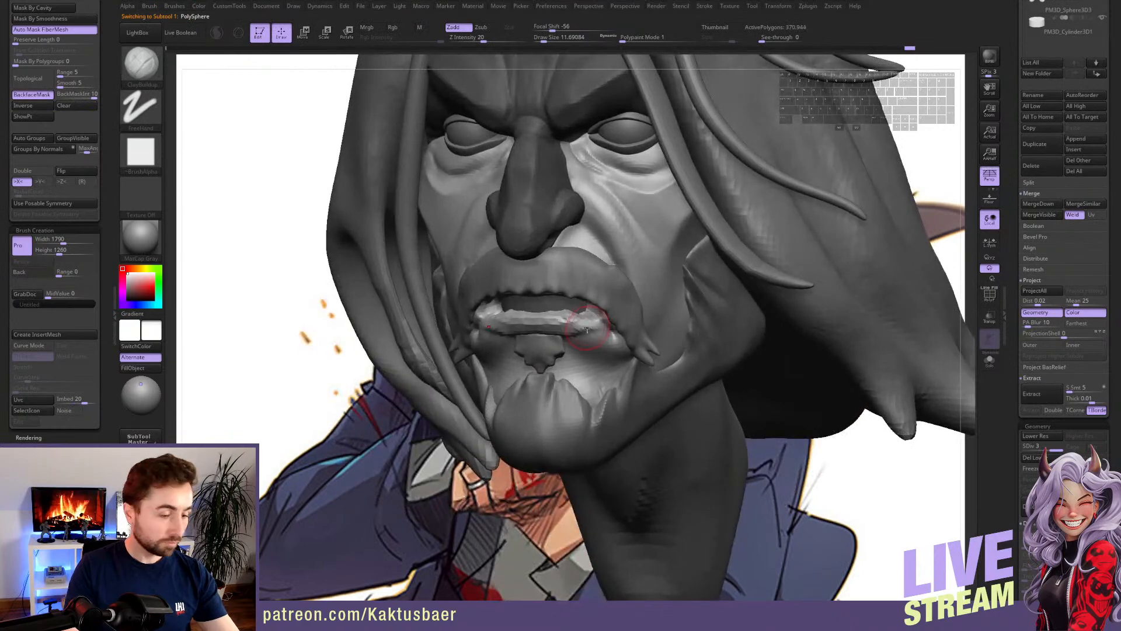
{"action": "key", "text": "2"}
{"action": "left_click_drag", "start_coordinate": [609, 323], "coordinate": [611, 327]}
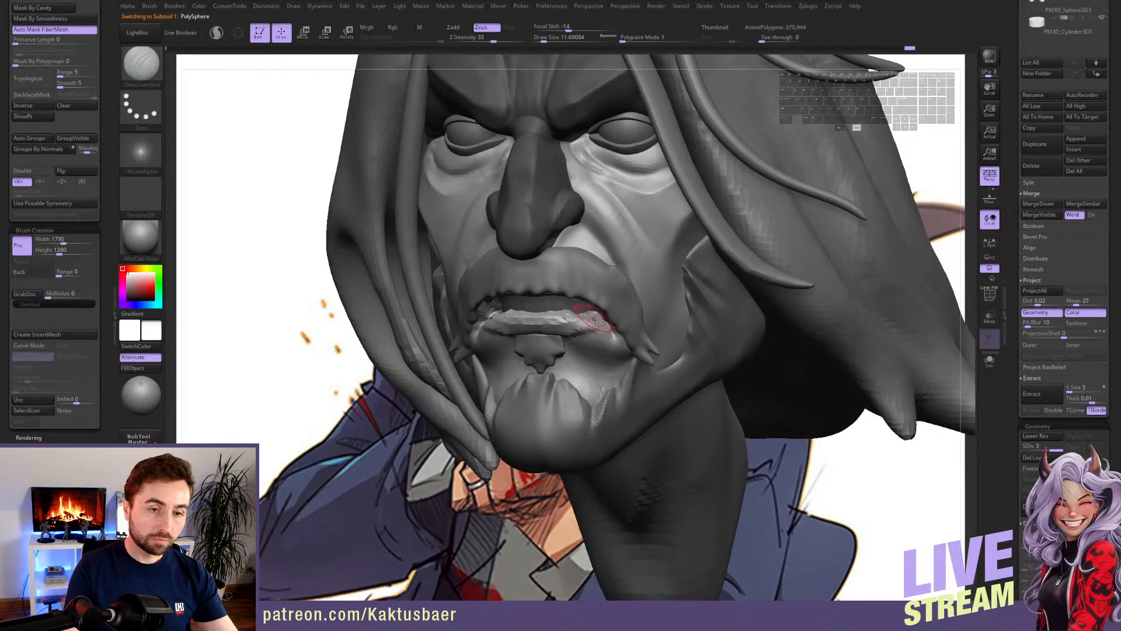
{"action": "right_click_drag", "start_coordinate": [593, 318], "coordinate": [562, 324]}
{"action": "key", "text": "s"}
{"action": "mouse_move", "coordinate": [578, 345]}
{"action": "left_mouse_down"}
{"action": "mouse_move", "coordinate": [629, 354]}
{"action": "mouse_move", "coordinate": [549, 316]}
{"action": "mouse_move", "coordinate": [587, 310]}
{"action": "mouse_move", "coordinate": [581, 327]}
{"action": "mouse_move", "coordinate": [566, 311]}
{"action": "mouse_move", "coordinate": [577, 311]}
{"action": "left_mouse_up"}
{"action": "key", "text": "b"}
{"action": "key", "text": "c"}
{"action": "key", "text": "b"}
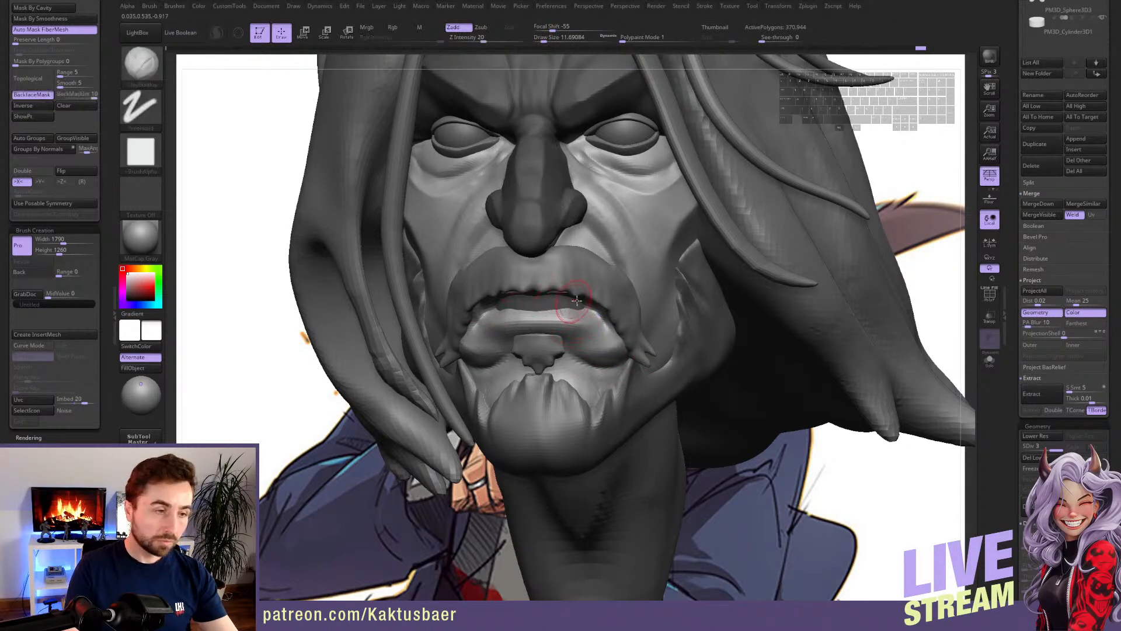
- Isolate the moustache subtool and cut off its ragged drooping ends with the TrimCurve brush
{"action": "left_click", "coordinate": [583, 287], "text": "alt"}
{"action": "right_click_drag", "start_coordinate": [648, 304], "coordinate": [584, 309]}
{"action": "key", "text": "q"}
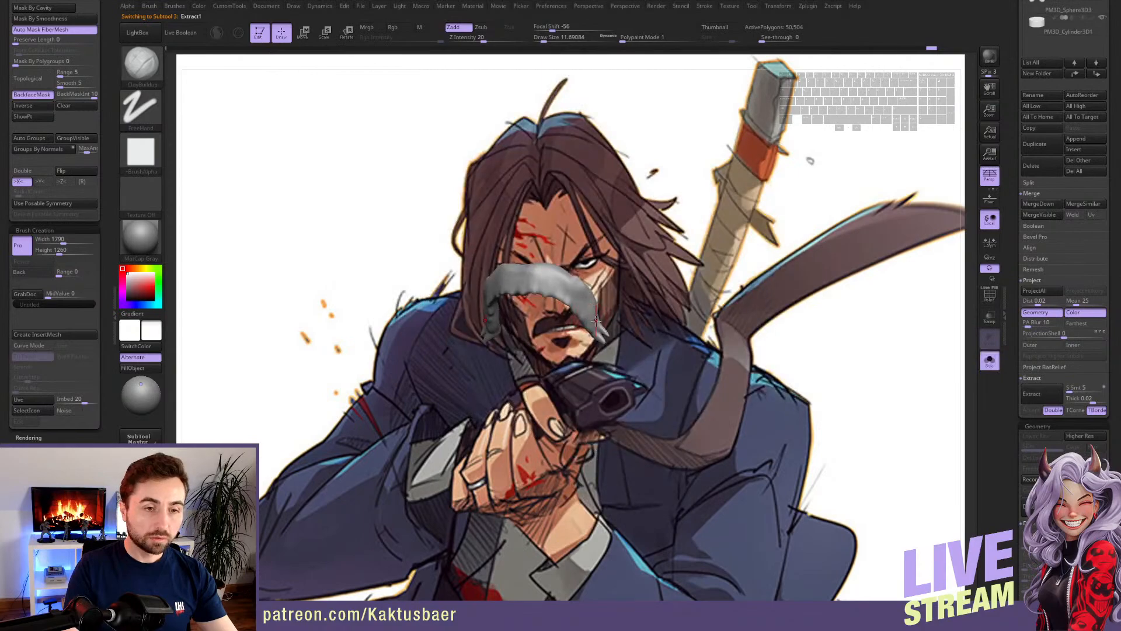
{"action": "key", "text": "b"}
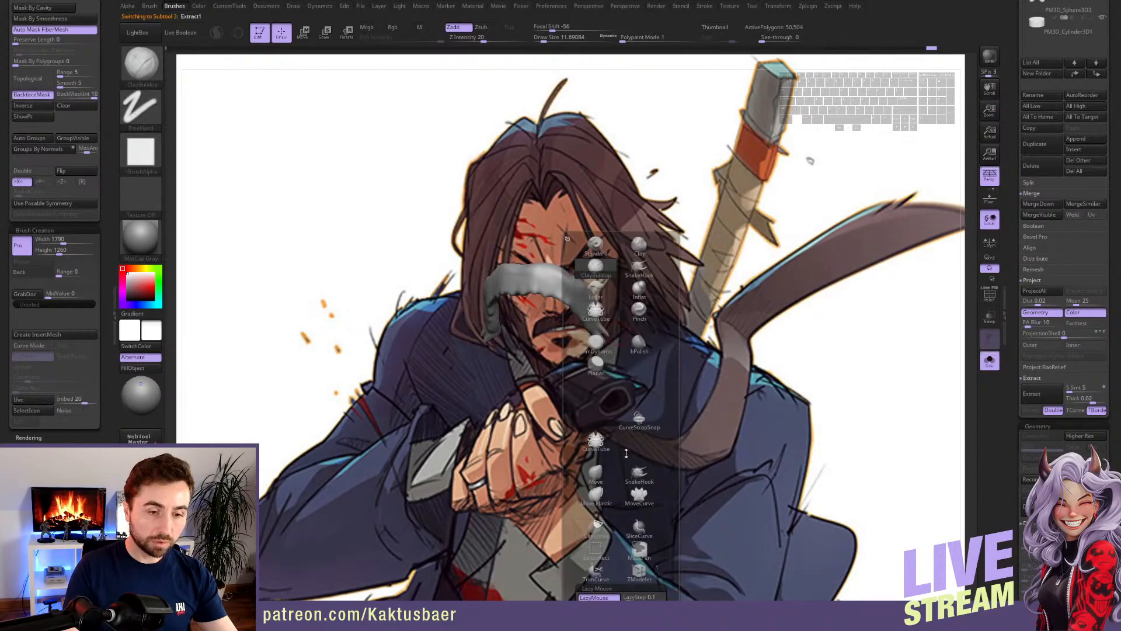
{"action": "left_click", "coordinate": [595, 570]}
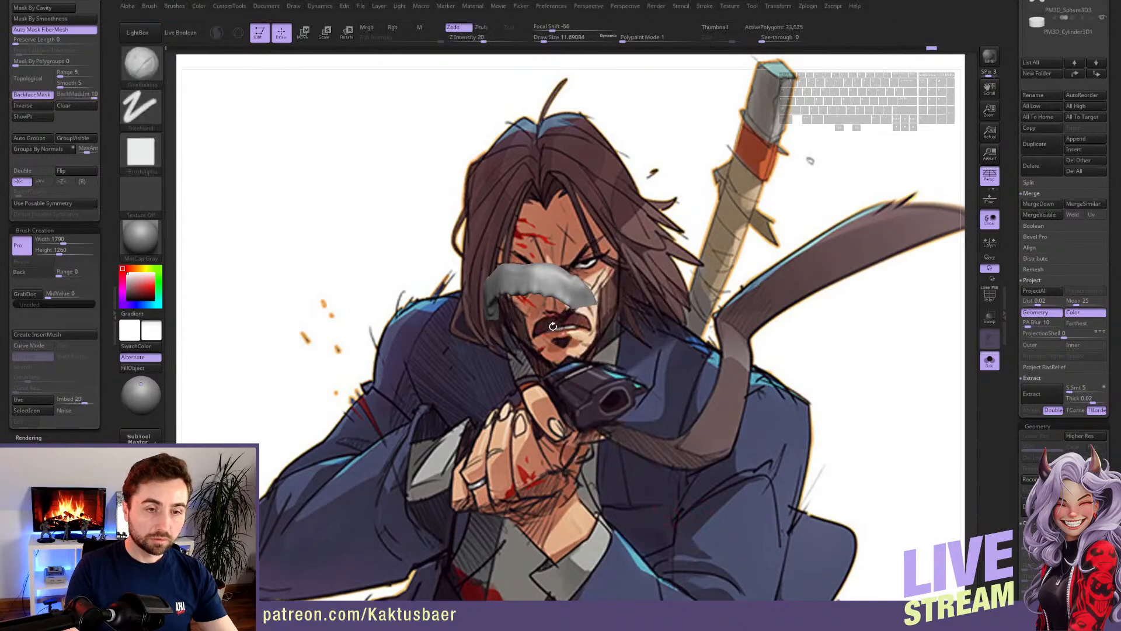
{"action": "left_click", "coordinate": [574, 320], "text": "ctrl+shift"}
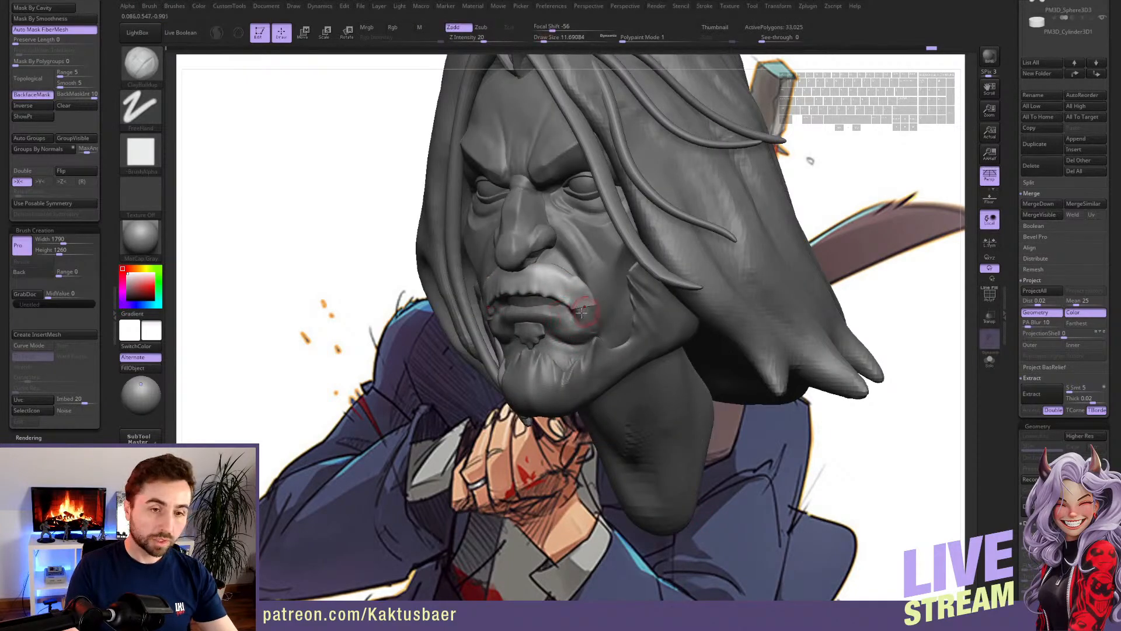
- Smooth the trimmed ends of the moustache and pull them into shape with the Move brush at about 17
{"action": "key", "text": "shift"}
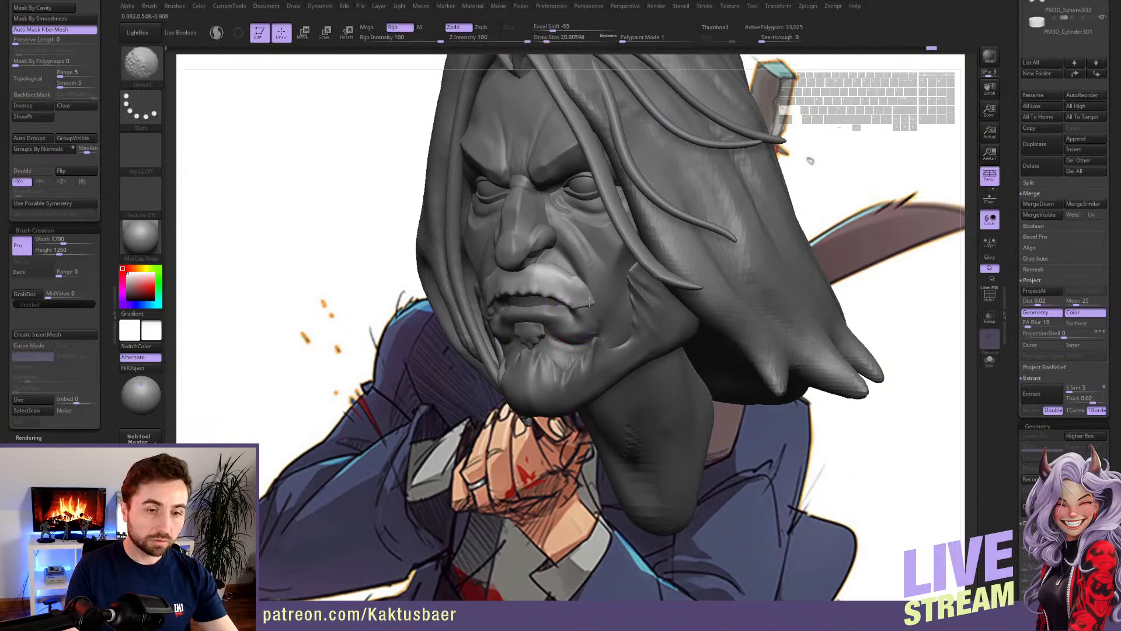
{"action": "key", "text": "shift"}
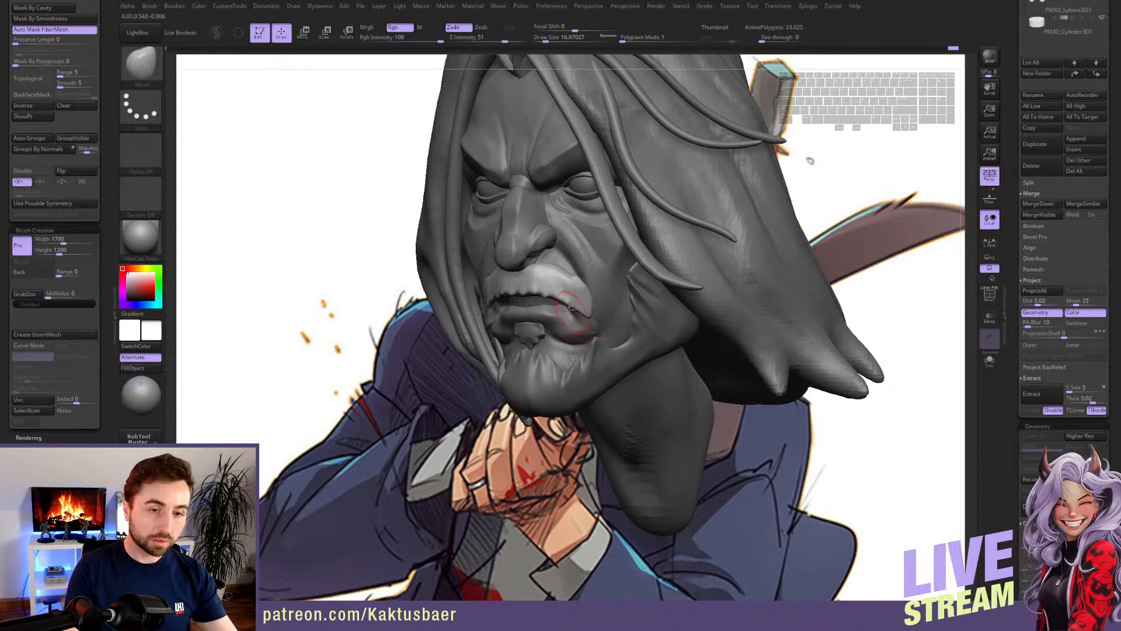
{"action": "left_click_drag", "start_coordinate": [591, 326], "coordinate": [576, 295], "text": "shift"}
{"action": "mouse_move", "coordinate": [525, 301]}
{"action": "right_mouse_down"}
{"action": "mouse_move", "coordinate": [571, 306]}
{"action": "mouse_move", "coordinate": [513, 284]}
{"action": "right_mouse_up"}
{"action": "mouse_move", "coordinate": [584, 190]}
{"action": "right_mouse_down", "text": "ctrl"}
{"action": "mouse_move", "coordinate": [543, 245]}
{"action": "mouse_move", "coordinate": [525, 181]}
{"action": "right_mouse_up", "text": "ctrl"}
{"action": "key", "text": "alt+q"}
{"action": "key", "text": "alt+q"}
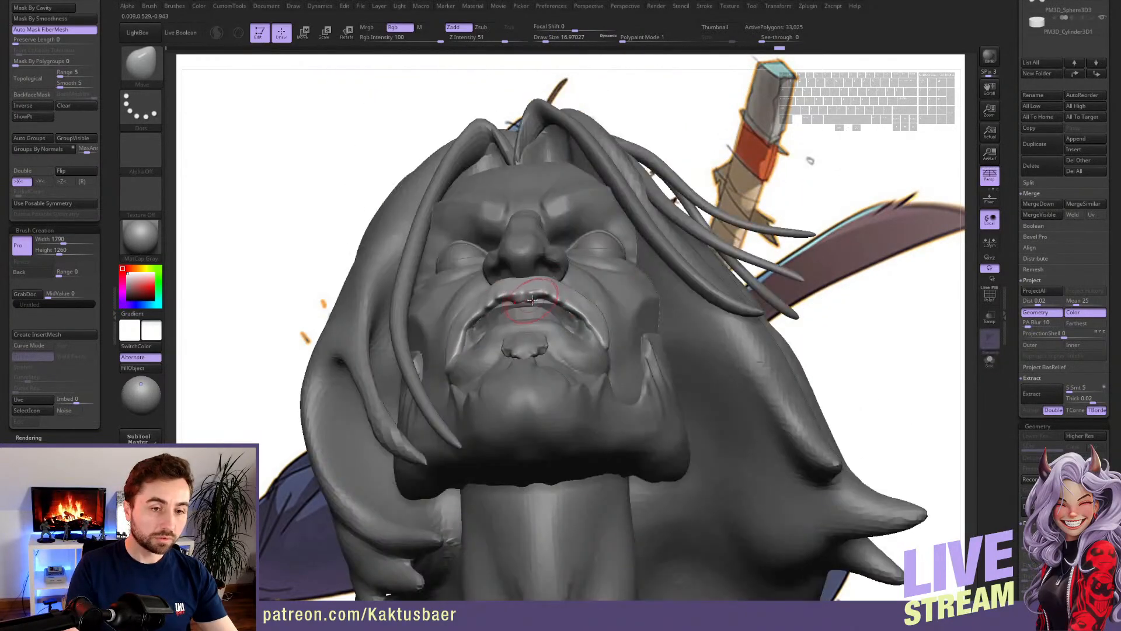
- Carve the underside of the moustache along the upper lip with ClayBuildup at about 8
{"action": "key", "text": "b"}
{"action": "key", "text": "c"}
{"action": "key", "text": "b"}
{"action": "key", "text": "s"}
{"action": "left_click_drag", "start_coordinate": [535, 305], "coordinate": [528, 306]}
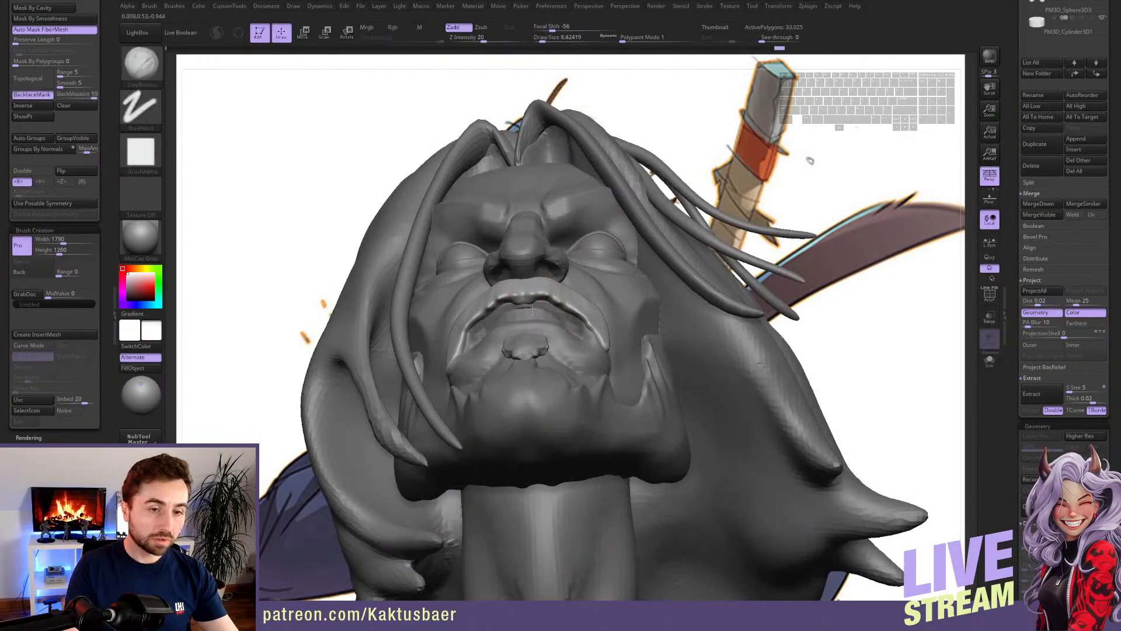
{"action": "right_click_drag", "start_coordinate": [533, 300], "coordinate": [528, 302], "text": "ctrl"}
{"action": "mouse_move", "coordinate": [529, 301]}
{"action": "left_mouse_down", "text": "alt"}
{"action": "mouse_move", "coordinate": [516, 298]}
{"action": "mouse_move", "coordinate": [566, 310]}
{"action": "left_mouse_up", "text": "alt"}
- Pull the moustache's lower edge and tips outward and down with the Move brush at about 8 to 14
{"action": "key", "text": "b"}
{"action": "key", "text": "m"}
{"action": "key", "text": "v"}
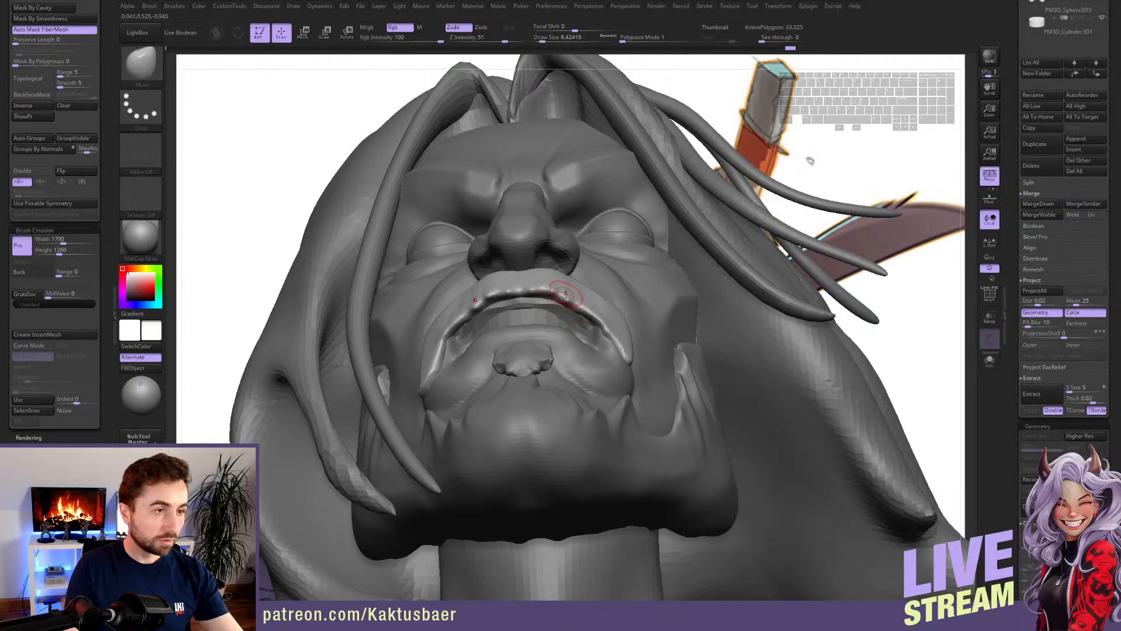
{"action": "mouse_move", "coordinate": [561, 300]}
{"action": "right_mouse_down"}
{"action": "mouse_move", "coordinate": [577, 258]}
{"action": "mouse_move", "coordinate": [579, 272]}
{"action": "right_mouse_up"}
{"action": "key", "text": "bracketleft"}
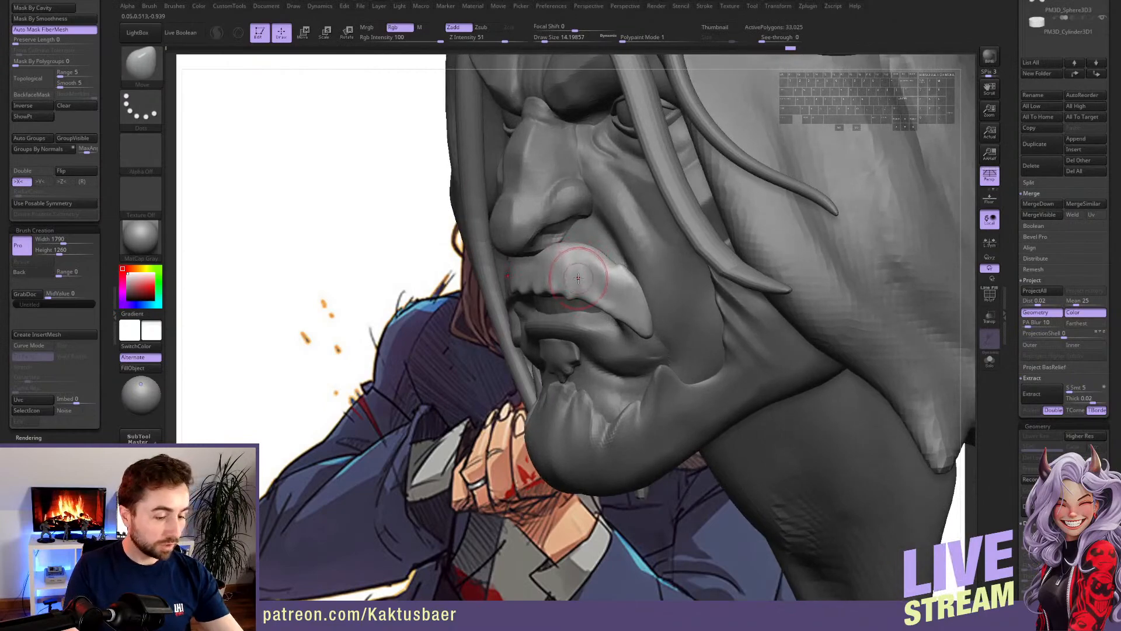
- Flatten the side of the moustache with hPolish at about 14 and refine its lower edge with a smaller ClayBuildup brush
{"action": "key", "text": "b"}
{"action": "key", "text": "h"}
{"action": "key", "text": "p"}
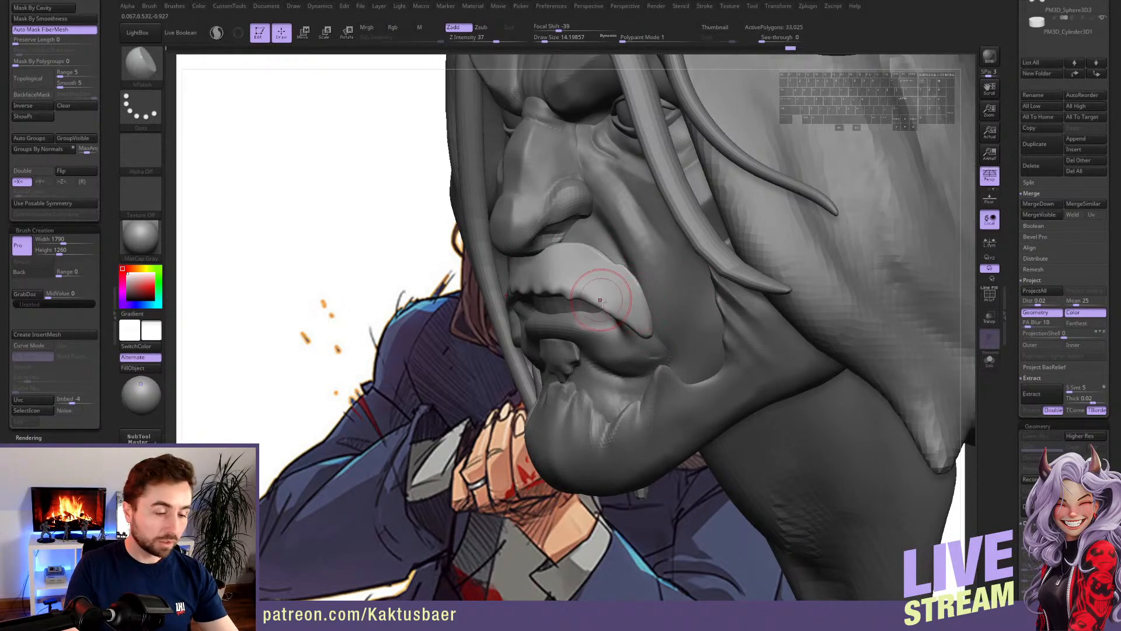
{"action": "key", "text": "b"}
{"action": "key", "text": "c"}
{"action": "key", "text": "b"}
{"action": "key", "text": "bracketleft"}
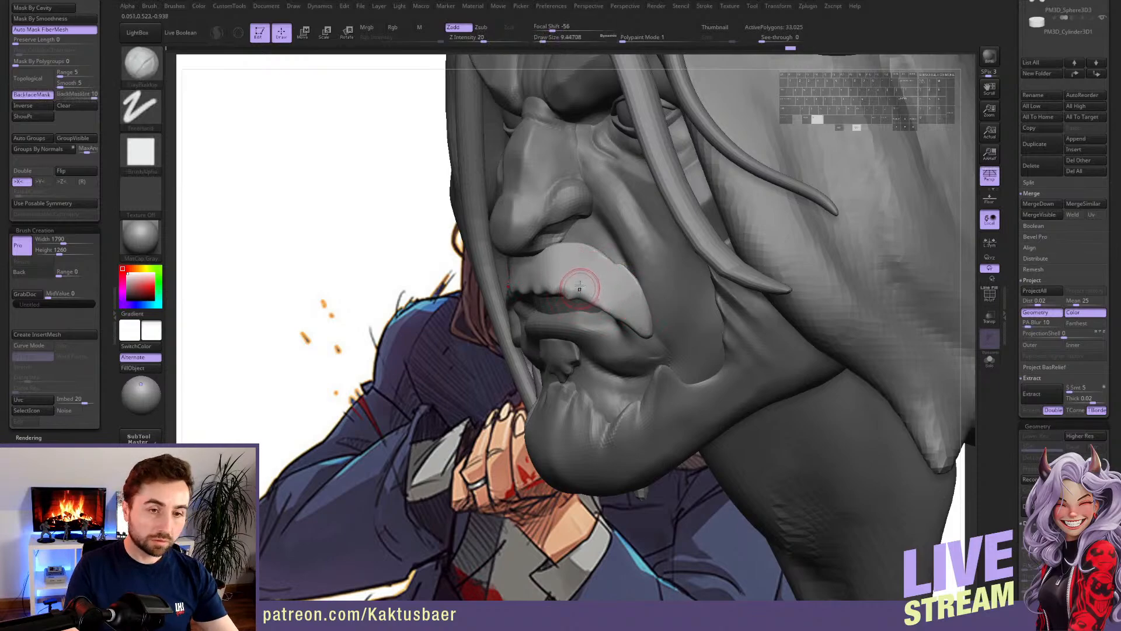
- Adjust the moustache's profile and outer tips from the side with the Move brush at about 25 and 14
{"action": "mouse_move", "coordinate": [580, 286]}
{"action": "right_mouse_down", "text": "alt"}
{"action": "mouse_move", "coordinate": [578, 245]}
{"action": "mouse_move", "coordinate": [514, 262]}
{"action": "mouse_move", "coordinate": [584, 295]}
{"action": "mouse_move", "coordinate": [580, 250]}
{"action": "right_mouse_up", "text": "alt"}
{"action": "key", "text": "5"}
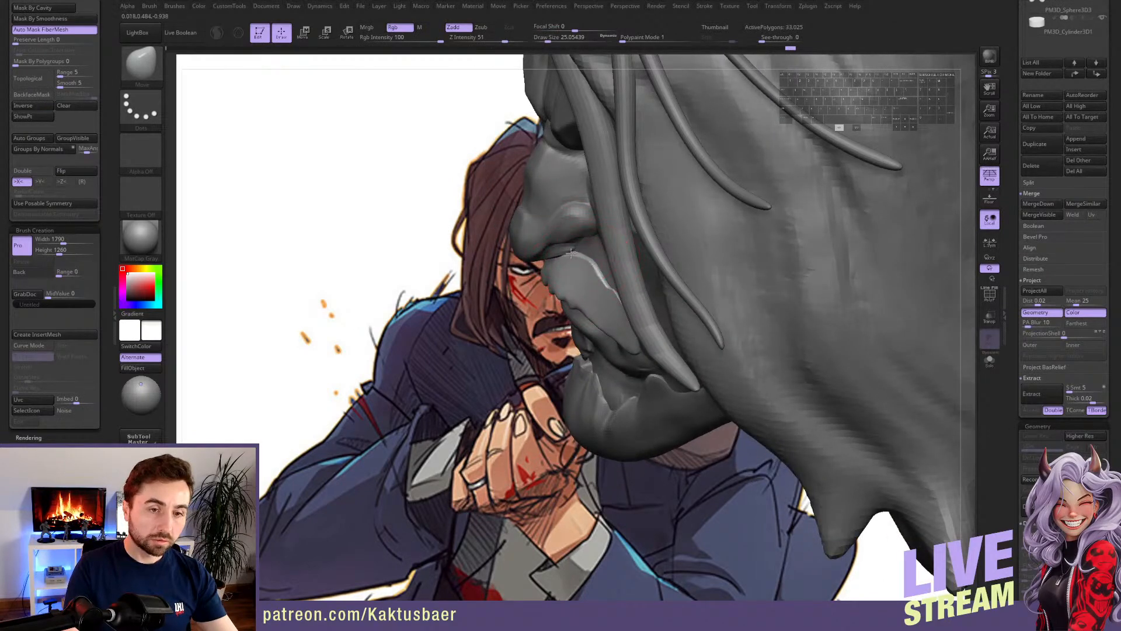
{"action": "right_click_drag", "start_coordinate": [598, 270], "coordinate": [629, 300]}
{"action": "key", "text": "s"}
{"action": "left_click_drag", "start_coordinate": [647, 346], "coordinate": [641, 346]}
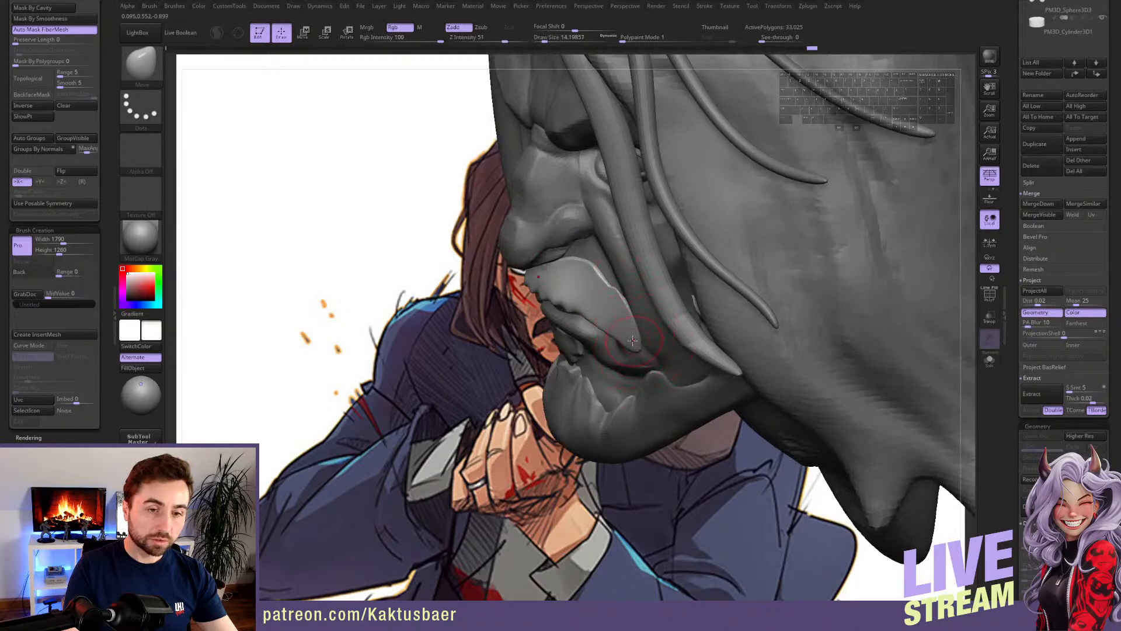
{"action": "right_click_drag", "start_coordinate": [626, 310], "coordinate": [727, 315]}
{"action": "mouse_move", "coordinate": [558, 292]}
{"action": "right_mouse_down"}
{"action": "mouse_move", "coordinate": [575, 245]}
{"action": "mouse_move", "coordinate": [570, 315]}
{"action": "mouse_move", "coordinate": [590, 366]}
{"action": "mouse_move", "coordinate": [607, 359]}
{"action": "mouse_move", "coordinate": [598, 356]}
{"action": "right_mouse_up"}
- Select the face subtool and reshape the lower lip and mouth corners with ClayBuildup at about 11, smoothing the strokes
{"action": "left_click", "coordinate": [570, 315], "text": "alt"}
{"action": "key", "text": "b"}
{"action": "key", "text": "c"}
{"action": "key", "text": "b"}
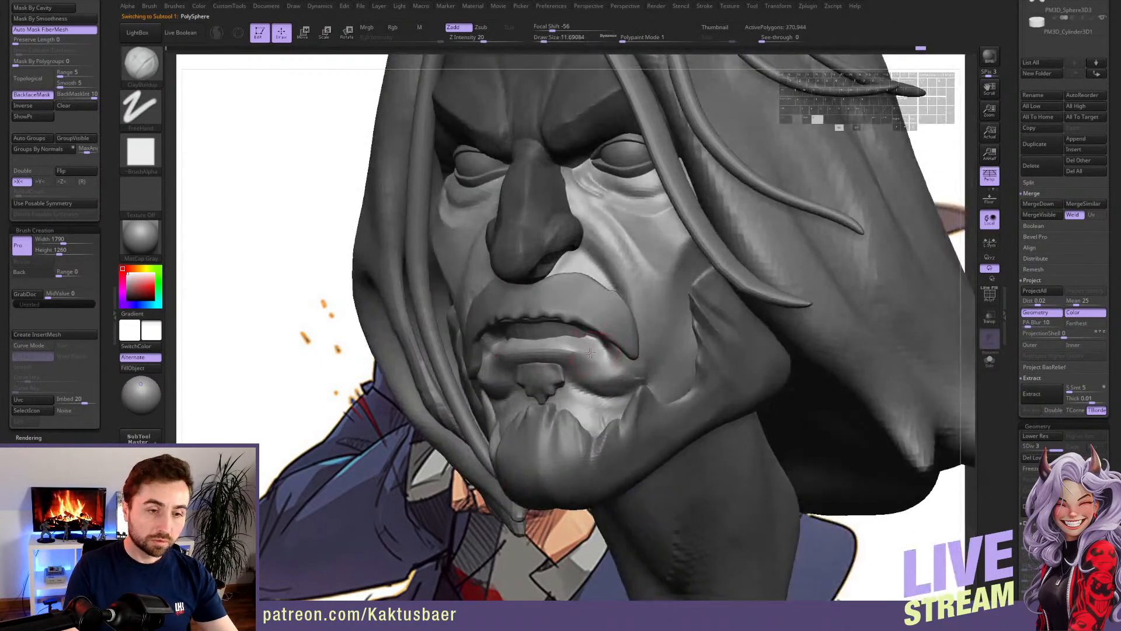
{"action": "left_click_drag", "start_coordinate": [609, 374], "coordinate": [628, 376], "text": "shift"}
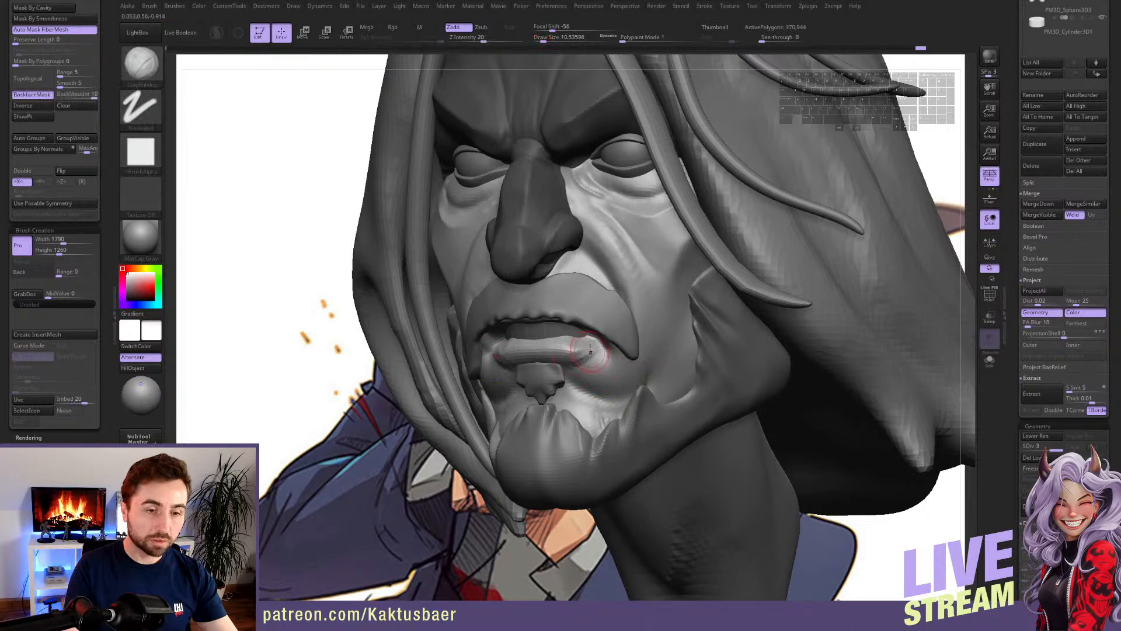
{"action": "key", "text": "shift"}
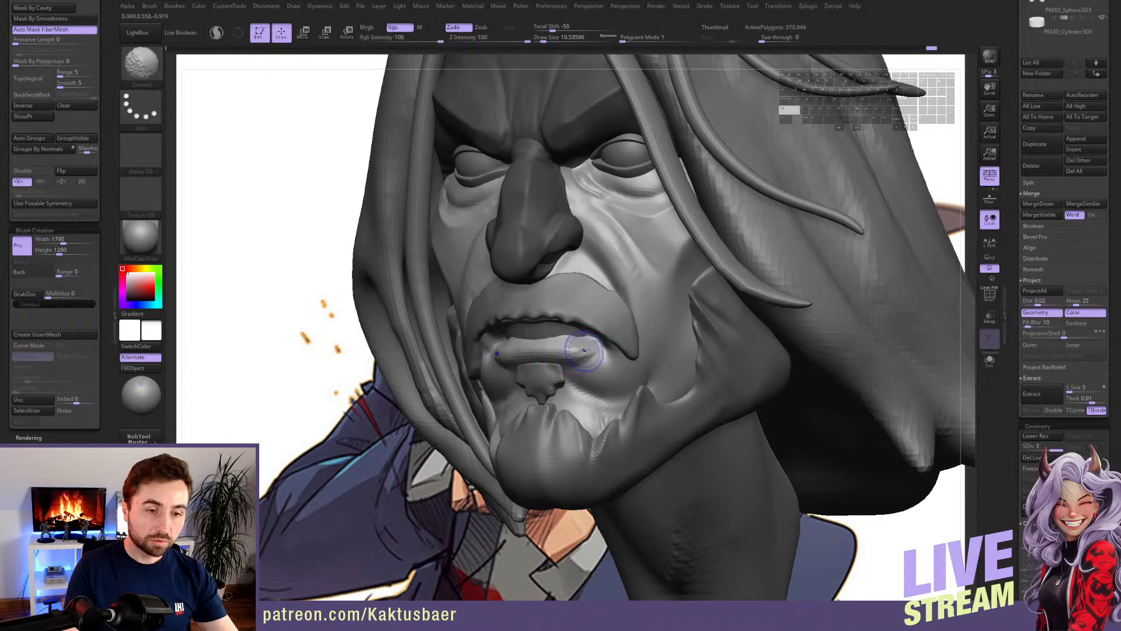
{"action": "left_click_drag", "start_coordinate": [638, 374], "coordinate": [612, 395], "text": "shift"}
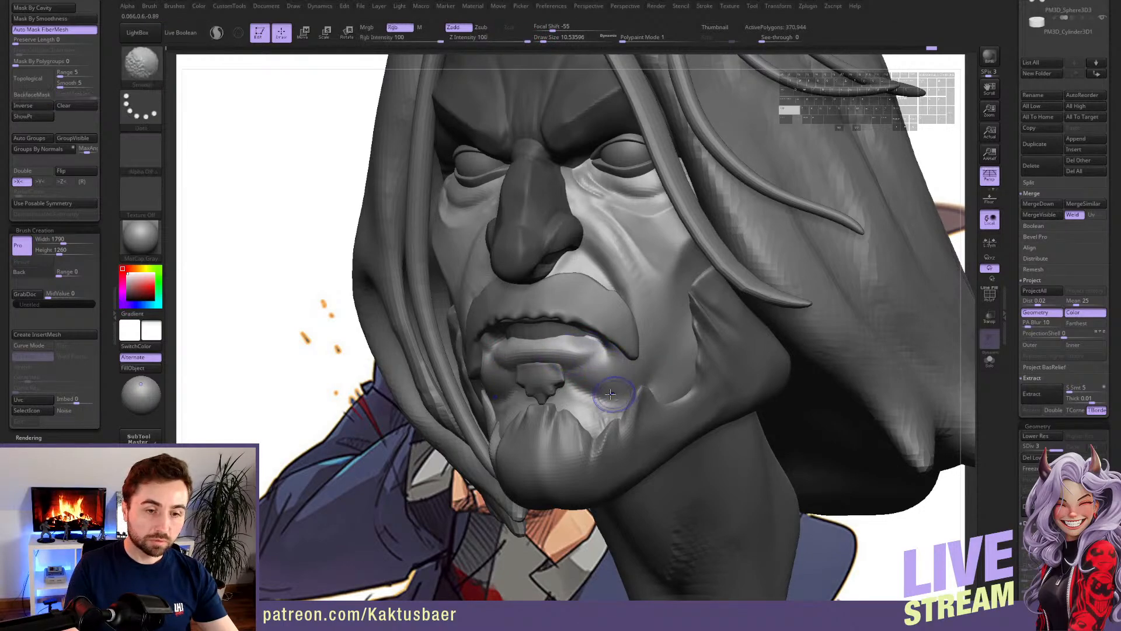
- Set the brush size to about 13 and smooth the area beside the mouth corners and chin
{"action": "key", "text": "f"}
{"action": "mouse_move", "coordinate": [575, 366]}
{"action": "right_mouse_down"}
{"action": "mouse_move", "coordinate": [615, 367]}
{"action": "mouse_move", "coordinate": [614, 392]}
{"action": "right_mouse_up"}
{"action": "key", "text": "s"}
{"action": "left_click_drag", "start_coordinate": [601, 391], "coordinate": [614, 395]}
{"action": "key", "text": "shift"}
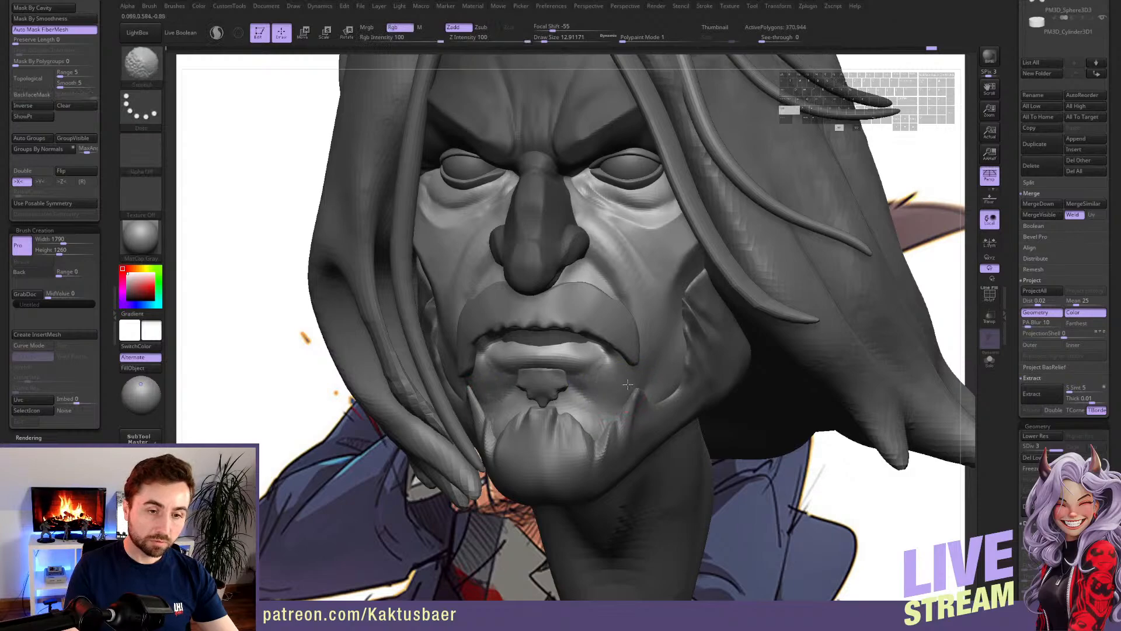
{"action": "left_click_drag", "start_coordinate": [628, 384], "coordinate": [638, 365], "text": "shift"}
{"action": "right_click_drag", "start_coordinate": [625, 305], "coordinate": [608, 338], "text": "alt"}
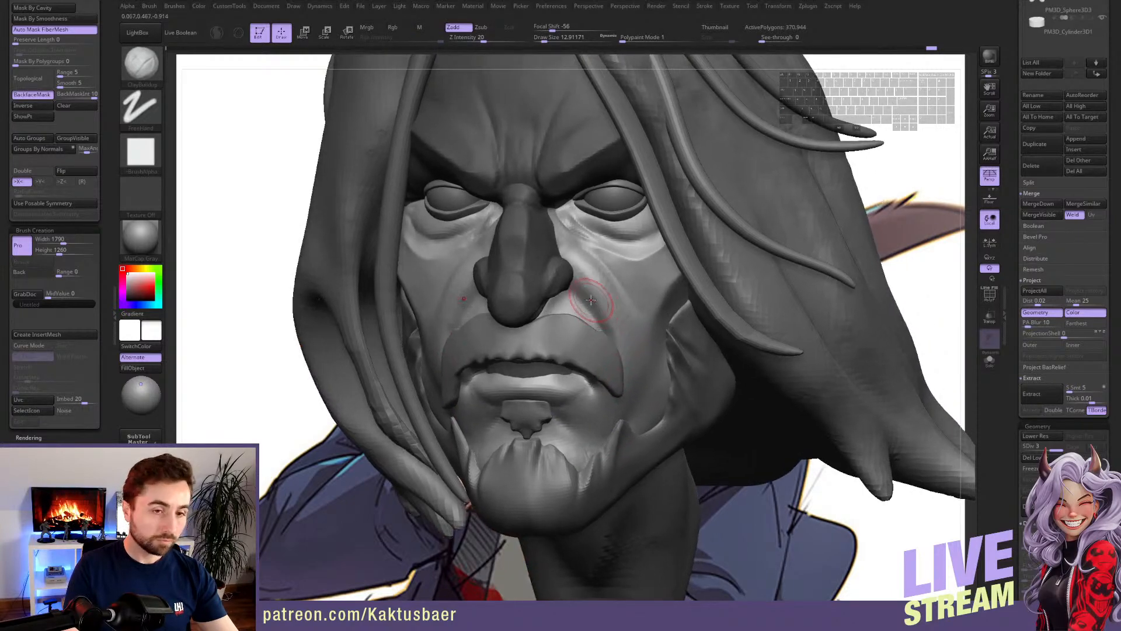
- Deepen the nasolabial crease beside the nostril and moustache with DamStandard at about 13
{"action": "key", "text": "b"}
{"action": "key", "text": "d"}
{"action": "key", "text": "s"}
{"action": "right_click_drag", "start_coordinate": [591, 300], "coordinate": [583, 290]}
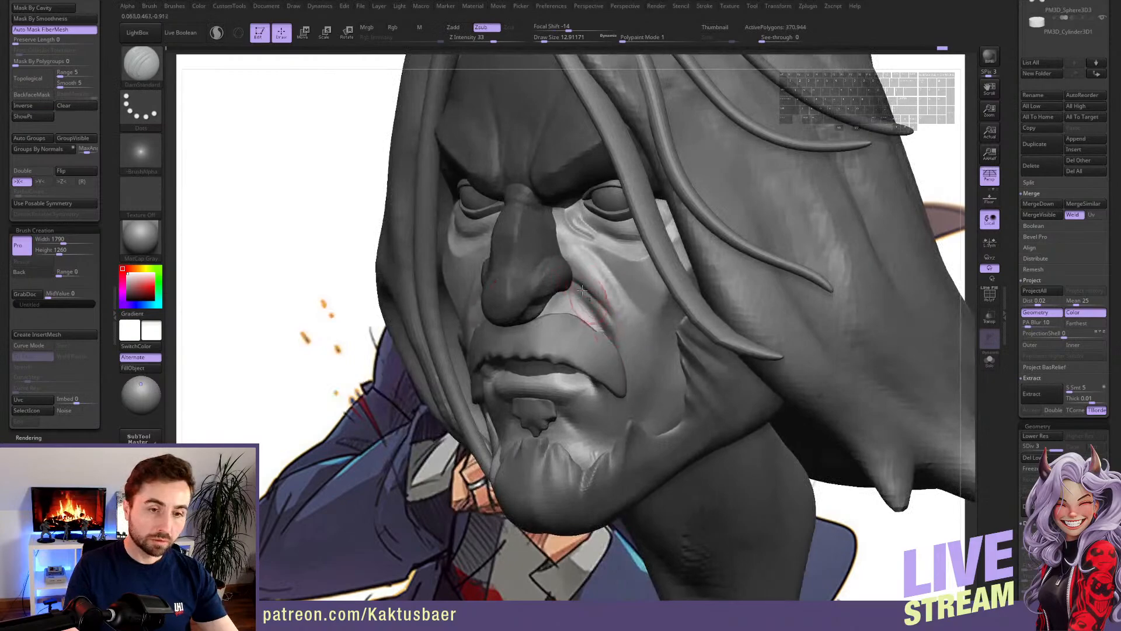
{"action": "key", "text": "shift"}
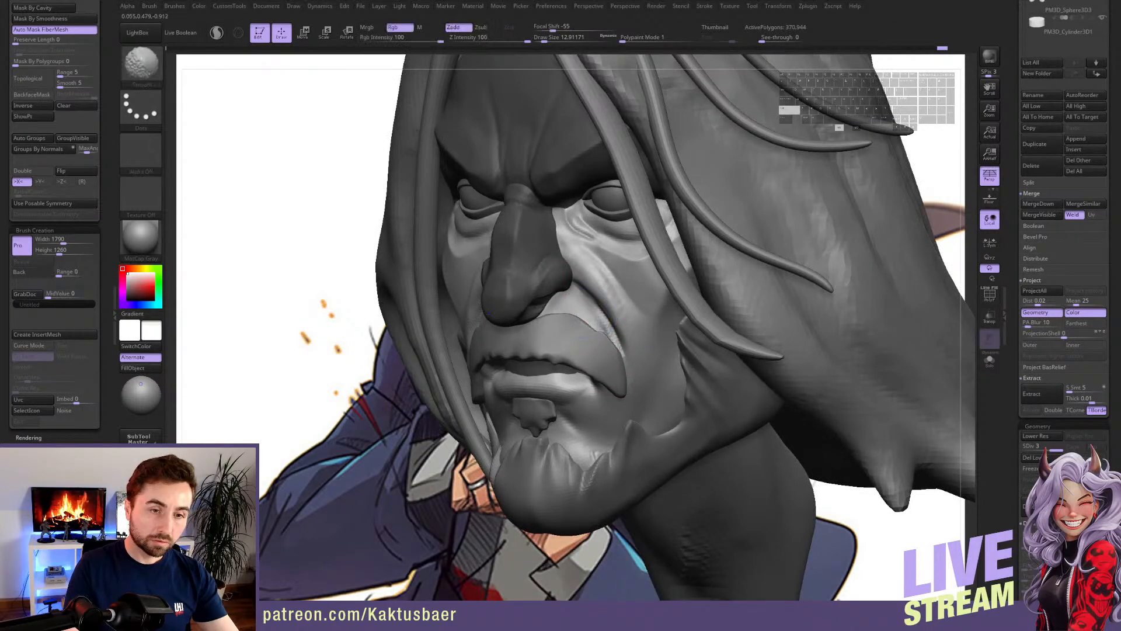
- Build up the cheek fold beside the nose with ClayBuildup at about 13 and smooth it into the cheek
{"action": "key", "text": "b"}
{"action": "key", "text": "c"}
{"action": "key", "text": "b"}
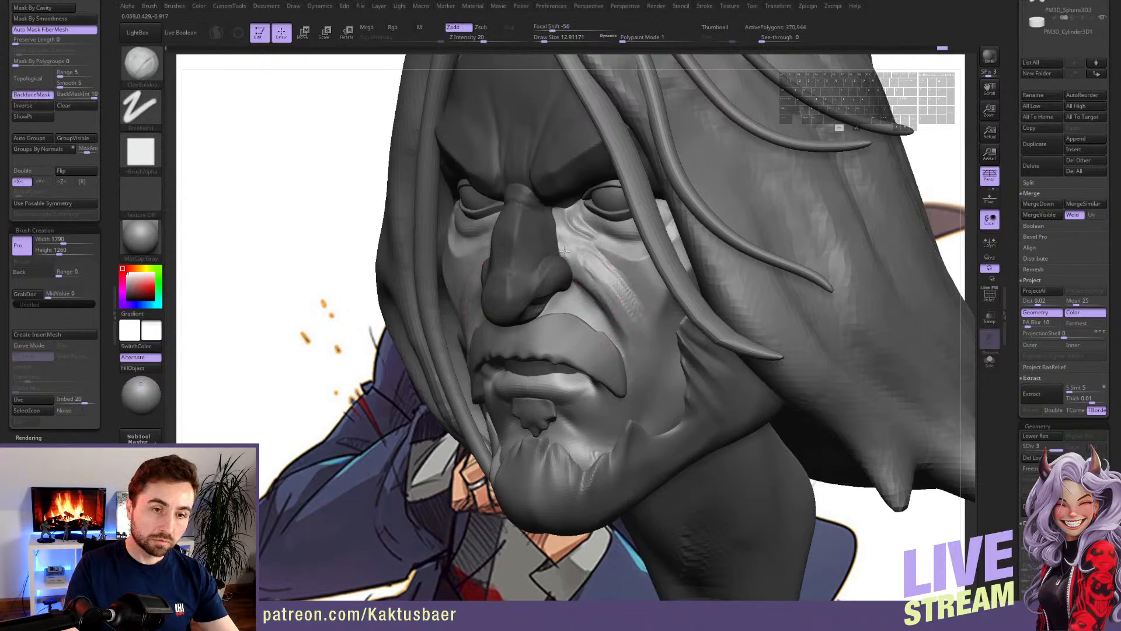
{"action": "key", "text": "shift"}
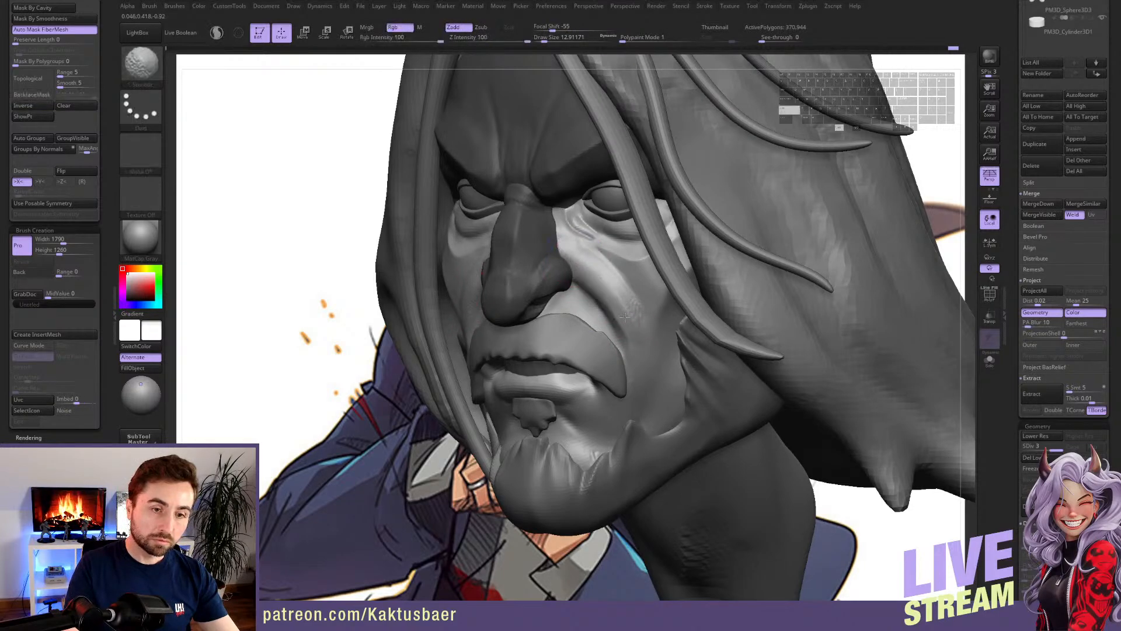
{"action": "right_click_drag", "start_coordinate": [638, 360], "coordinate": [672, 342]}
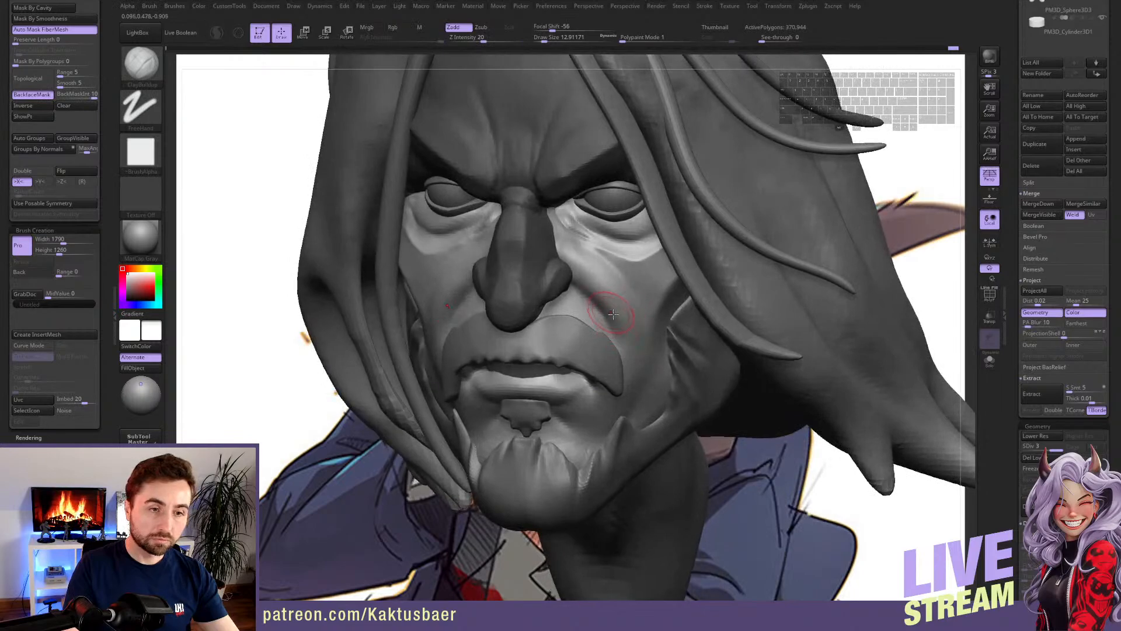
- Refine the nasolabial crease beside the moustache with DamStandard at about 16 and smooth the lower cheek at about 9
{"action": "right_click_drag", "start_coordinate": [601, 313], "coordinate": [615, 312]}
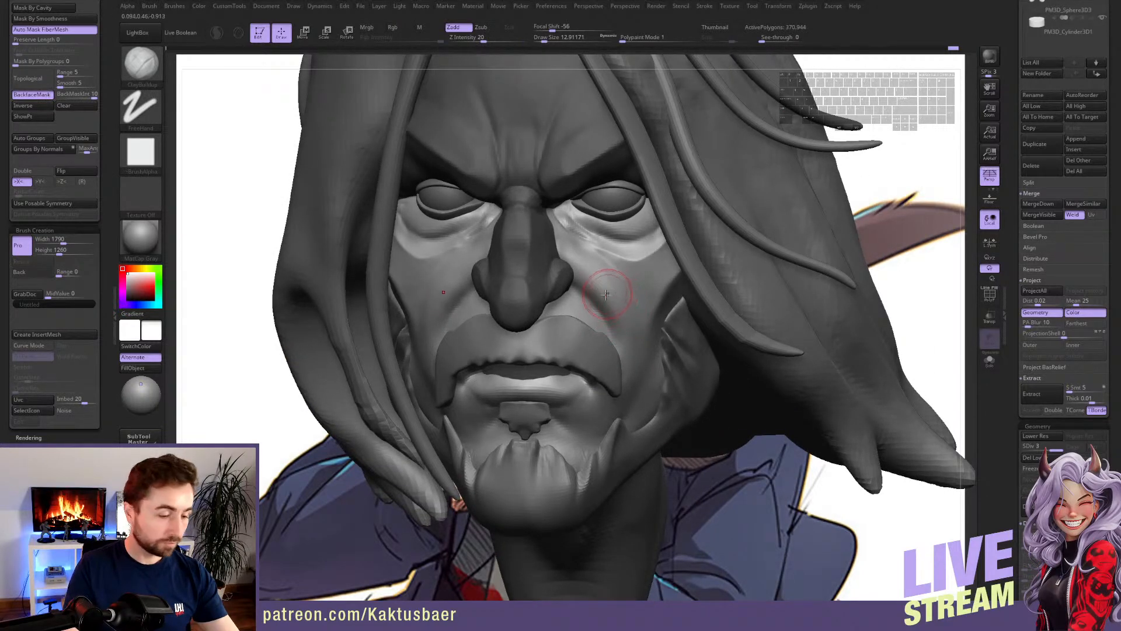
{"action": "key", "text": "b"}
{"action": "key", "text": "d"}
{"action": "key", "text": "s"}
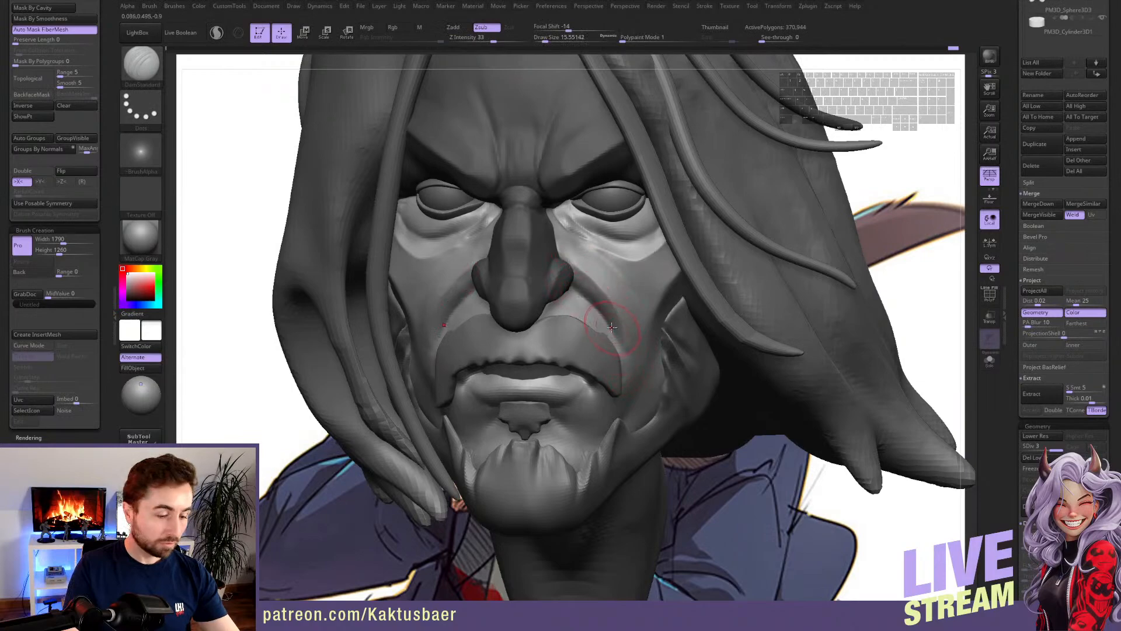
{"action": "key", "text": "b"}
{"action": "left_click", "coordinate": [623, 293]}
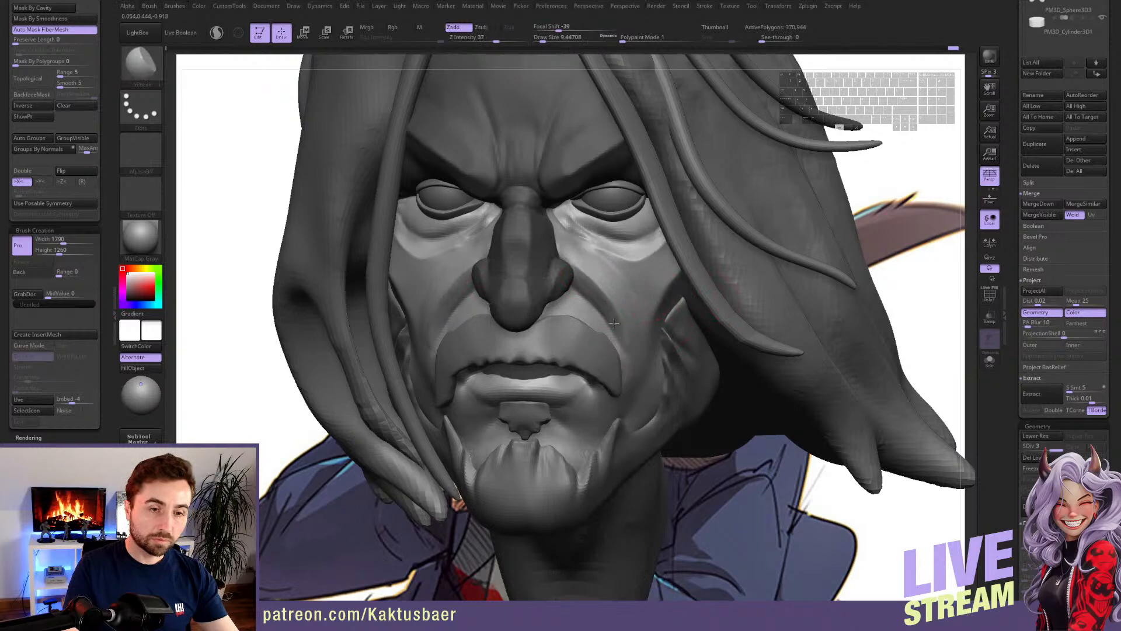
{"action": "mouse_move", "coordinate": [630, 328]}
{"action": "left_mouse_down", "text": "shift"}
{"action": "mouse_move", "coordinate": [612, 302]}
{"action": "mouse_move", "coordinate": [624, 374]}
{"action": "left_mouse_up", "text": "shift"}
- Adjust the shape of the cheek fold beside the nostril with the Move brush at about 11
{"action": "mouse_move", "coordinate": [619, 336]}
{"action": "right_mouse_down", "text": "ctrl"}
{"action": "mouse_move", "coordinate": [620, 292]}
{"action": "mouse_move", "coordinate": [690, 315]}
{"action": "mouse_move", "coordinate": [621, 335]}
{"action": "mouse_move", "coordinate": [602, 308]}
{"action": "mouse_move", "coordinate": [585, 307]}
{"action": "right_mouse_up", "text": "ctrl"}
{"action": "key", "text": "b"}
{"action": "key", "text": "m"}
{"action": "key", "text": "v"}
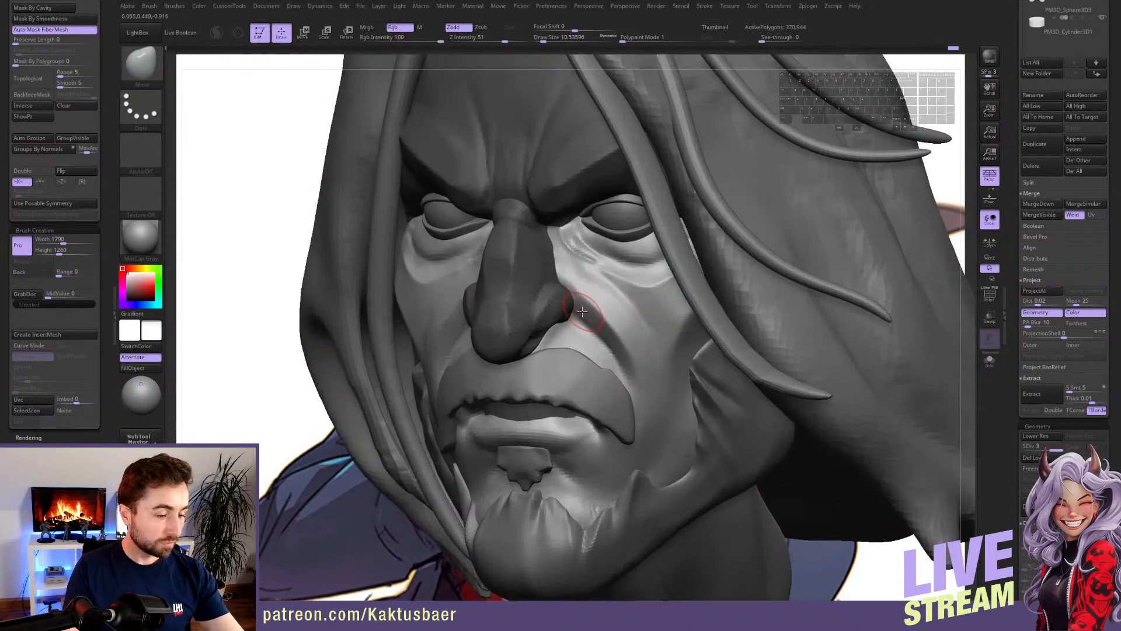
- Sharpen the creases between the nose, inner eye and cheek with DamStandard at about 13
{"action": "key", "text": "b"}
{"action": "key", "text": "d"}
{"action": "key", "text": "s"}
{"action": "right_click_drag", "start_coordinate": [569, 252], "coordinate": [569, 247], "text": "alt"}
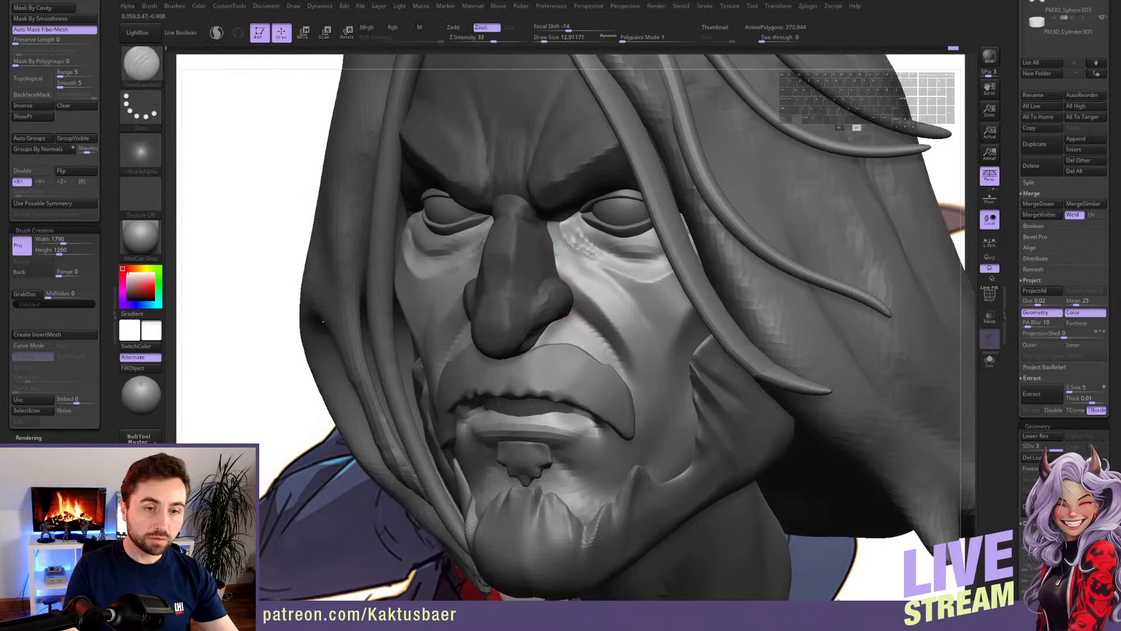
{"action": "right_click_drag", "start_coordinate": [561, 200], "coordinate": [578, 319], "text": "ctrl"}
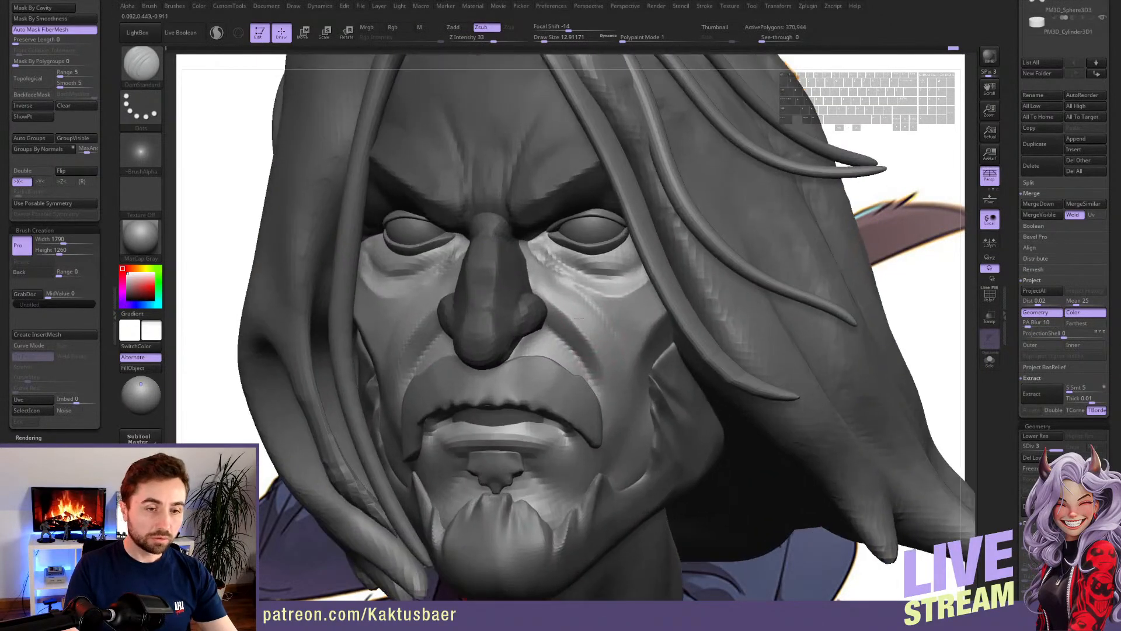
{"action": "key", "text": "4"}
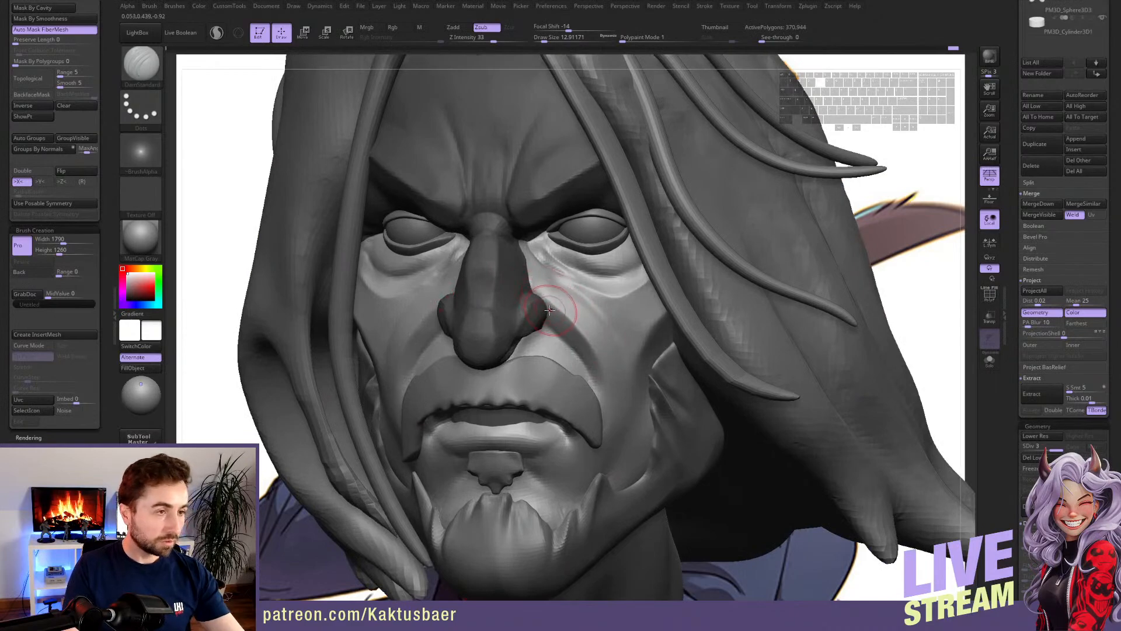
- Set the brush size to about 11, then refine the cheek beside the nostril with Move and ClayBuildup and smooth it
{"action": "right_click_drag", "start_coordinate": [553, 302], "coordinate": [543, 302]}
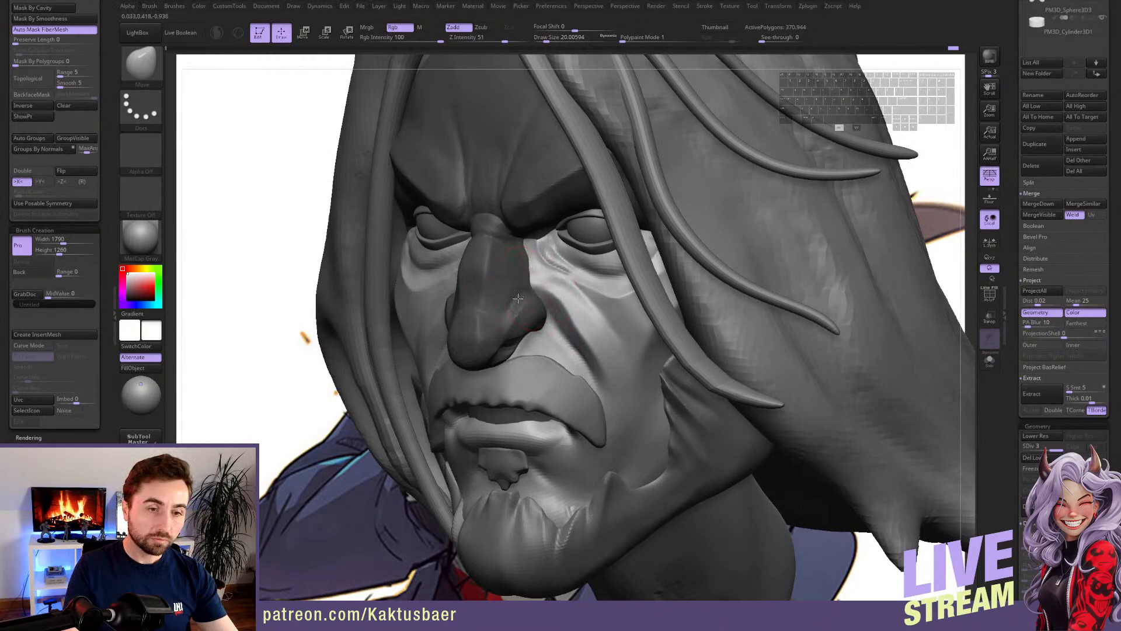
{"action": "key", "text": "s"}
{"action": "left_click_drag", "start_coordinate": [536, 285], "coordinate": [532, 286]}
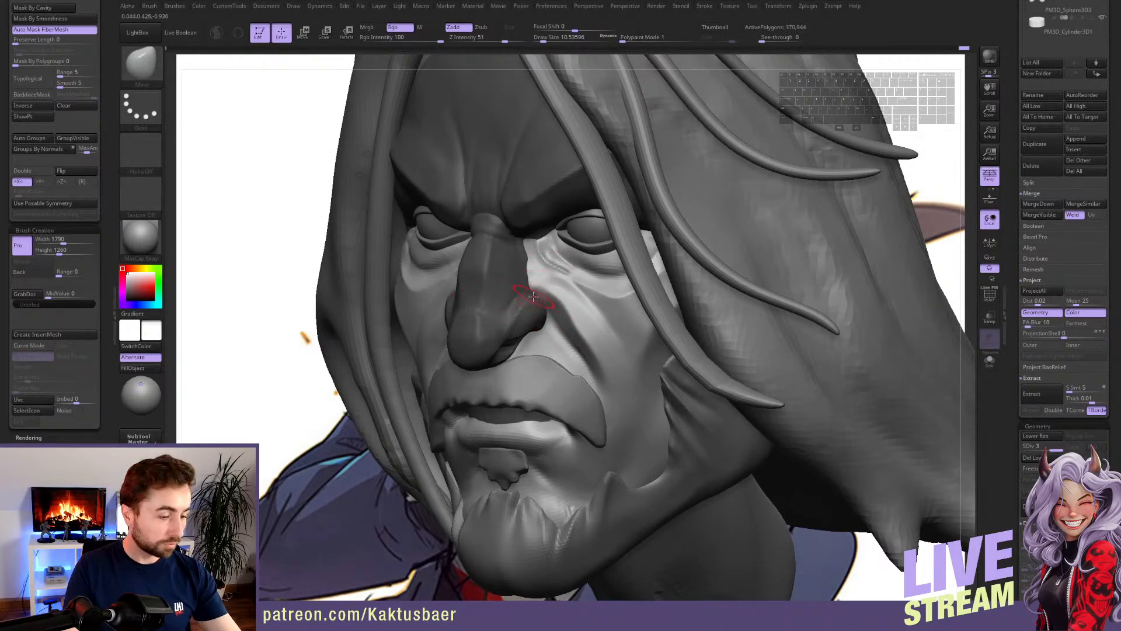
{"action": "key", "text": "1"}
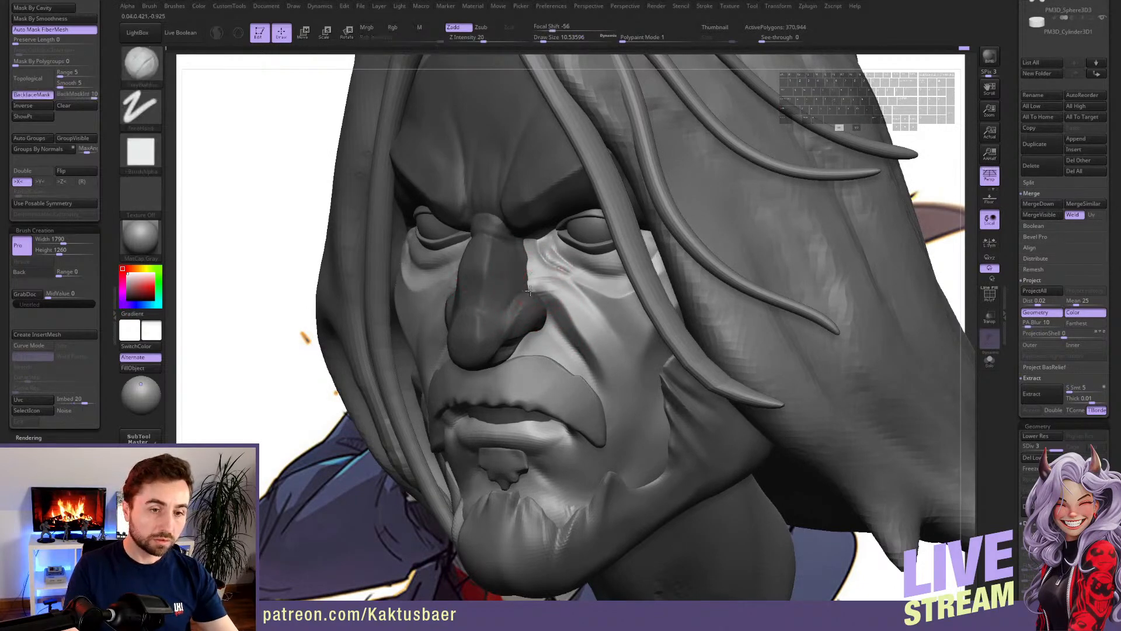
{"action": "key", "text": "shift"}
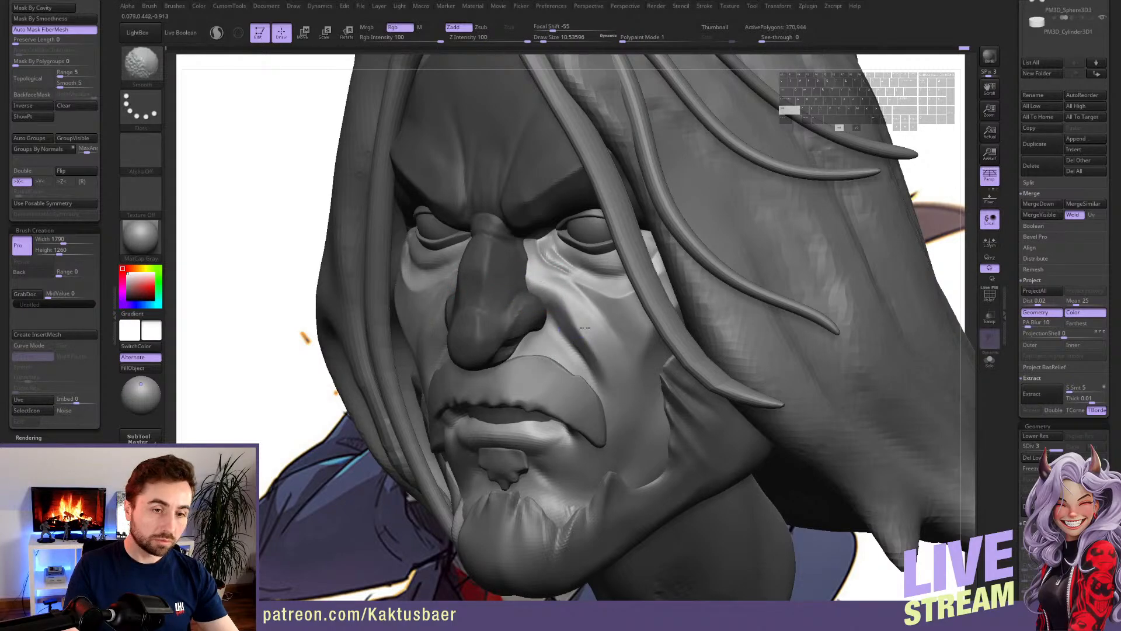
- Smooth the cheek fold beside the nose and set the DamStandard brush's draw size to about 14
{"action": "key", "text": "alt"}
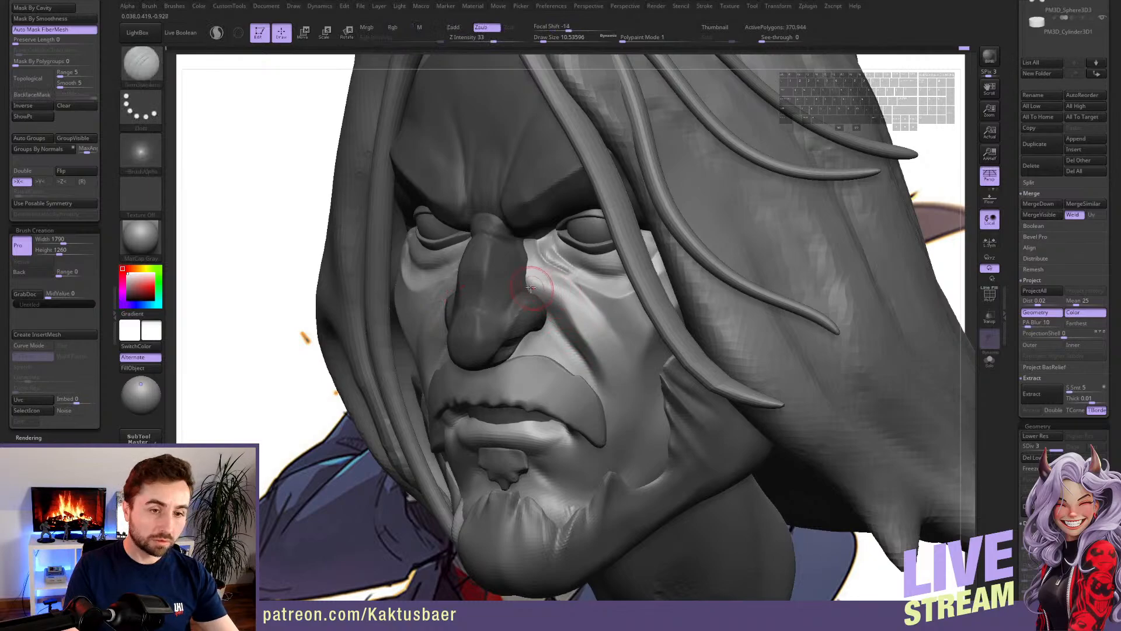
{"action": "left_click_drag", "start_coordinate": [560, 306], "coordinate": [571, 328], "text": "shift"}
{"action": "mouse_move", "coordinate": [570, 328]}
{"action": "right_mouse_down"}
{"action": "mouse_move", "coordinate": [590, 324]}
{"action": "mouse_move", "coordinate": [555, 292]}
{"action": "mouse_move", "coordinate": [585, 336]}
{"action": "mouse_move", "coordinate": [584, 376]}
{"action": "mouse_move", "coordinate": [576, 297]}
{"action": "mouse_move", "coordinate": [599, 307]}
{"action": "mouse_move", "coordinate": [570, 300]}
{"action": "mouse_move", "coordinate": [576, 317]}
{"action": "mouse_move", "coordinate": [565, 266]}
{"action": "mouse_move", "coordinate": [519, 282]}
{"action": "mouse_move", "coordinate": [392, 220]}
{"action": "mouse_move", "coordinate": [578, 316]}
{"action": "mouse_move", "coordinate": [622, 363]}
{"action": "mouse_move", "coordinate": [625, 404]}
{"action": "mouse_move", "coordinate": [567, 266]}
{"action": "mouse_move", "coordinate": [595, 298]}
{"action": "right_mouse_up"}
{"action": "key", "text": "s"}
{"action": "left_click_drag", "start_coordinate": [595, 298], "coordinate": [603, 298]}
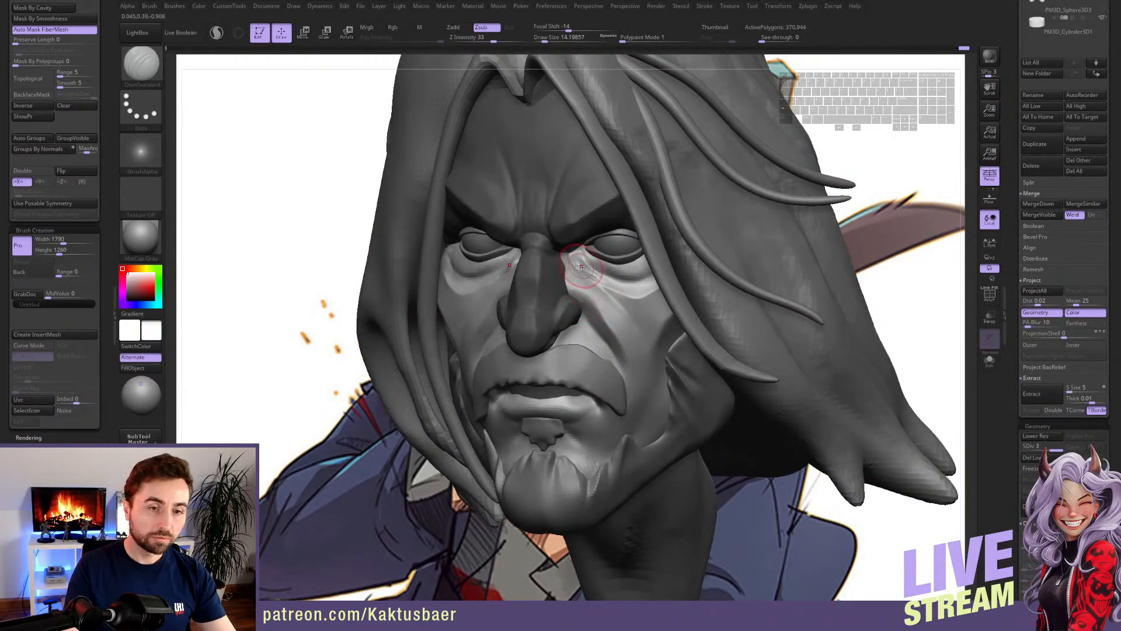
- Adjust the folds under the eyes with the Move brush at a draw size of about 13
{"action": "key", "text": "b"}
{"action": "key", "text": "m"}
{"action": "key", "text": "v"}
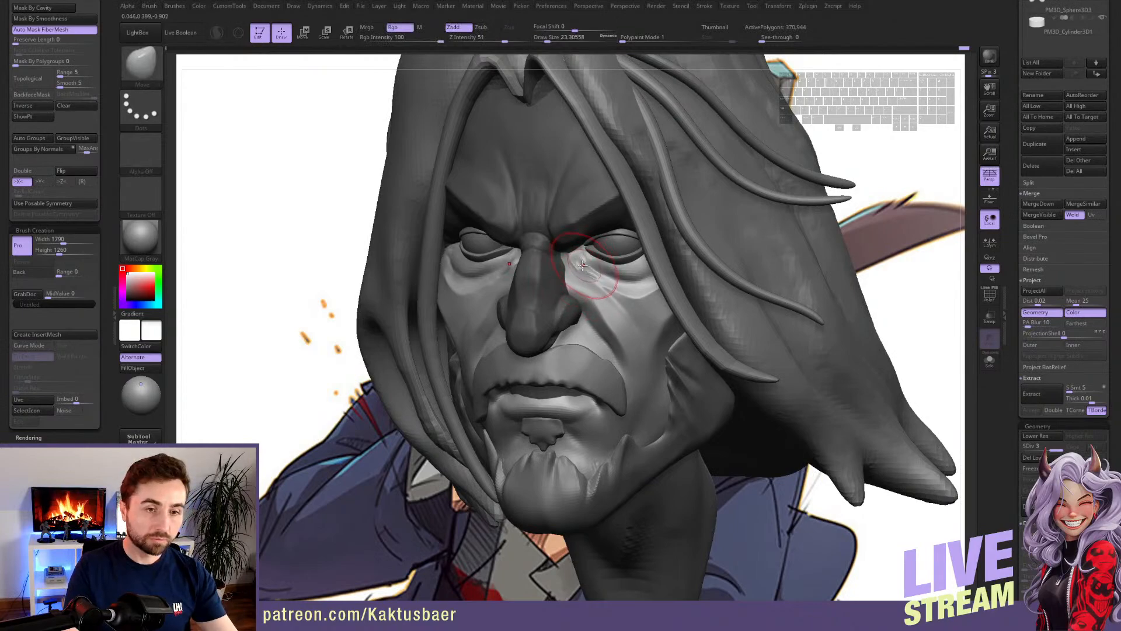
{"action": "key", "text": "s"}
{"action": "left_click_drag", "start_coordinate": [583, 264], "coordinate": [575, 264]}
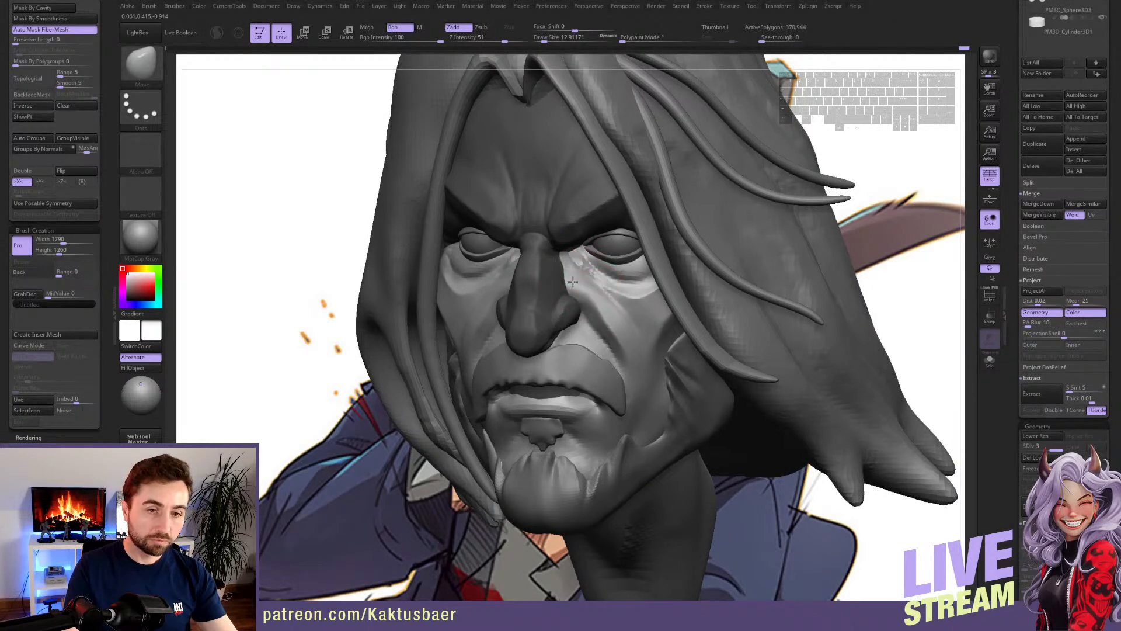
{"action": "mouse_move", "coordinate": [584, 279]}
{"action": "right_mouse_down"}
{"action": "mouse_move", "coordinate": [571, 277]}
{"action": "mouse_move", "coordinate": [577, 287]}
{"action": "right_mouse_up"}
{"action": "key", "text": "["}
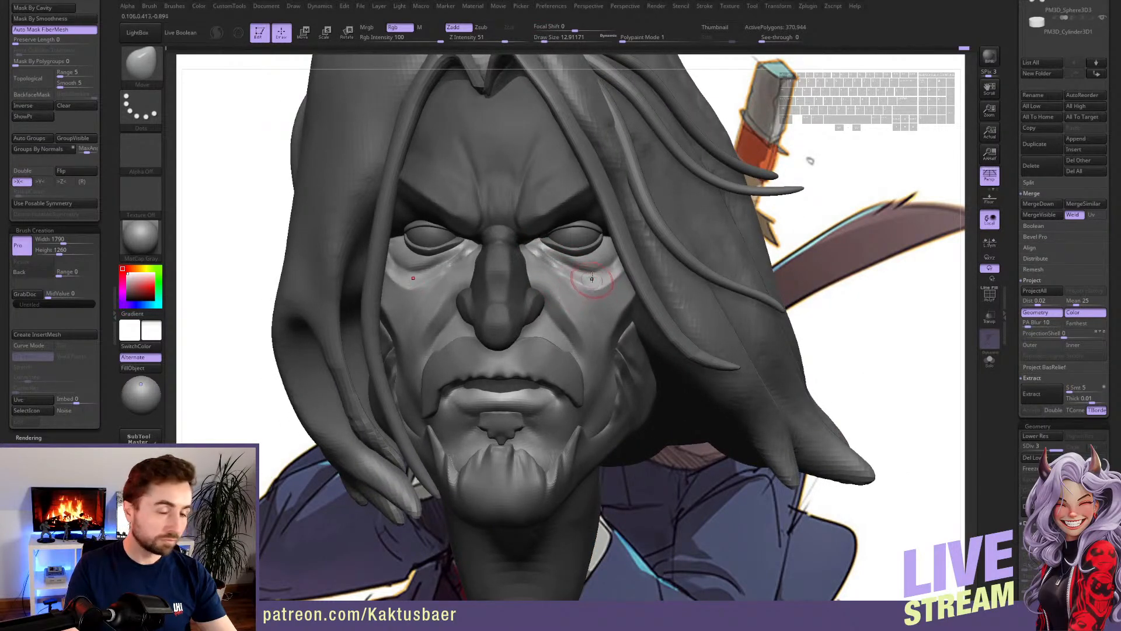
- Select the eyelid pieces in turn and adjust them with the Move brush at draw size 28.75
{"action": "left_click", "coordinate": [582, 250], "text": "alt"}
{"action": "right_click_drag", "start_coordinate": [582, 250], "coordinate": [587, 252]}
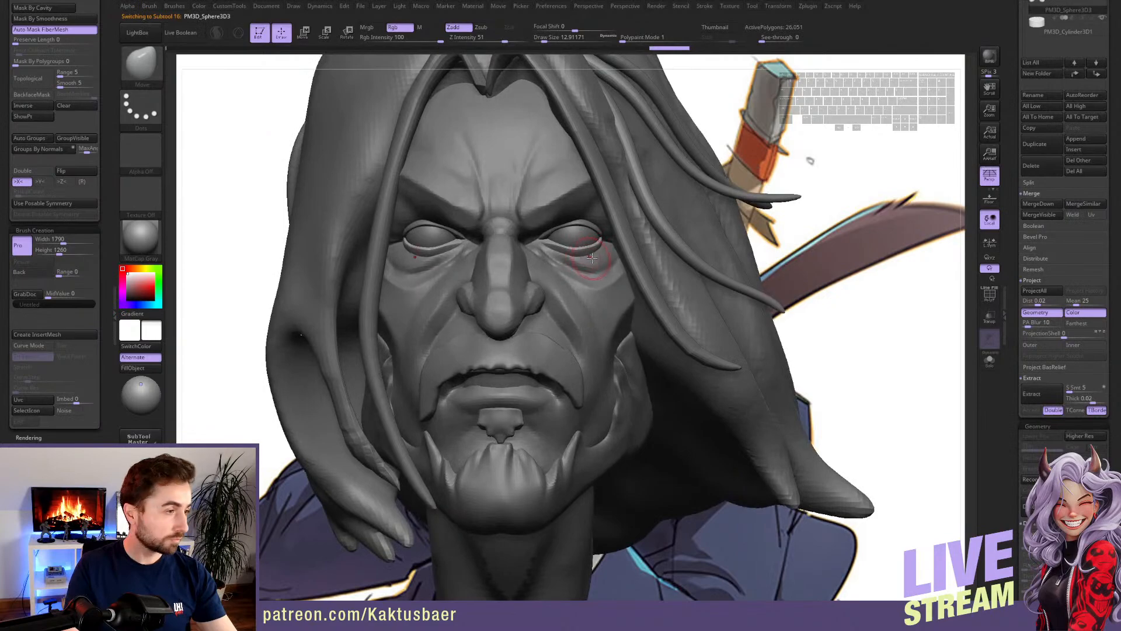
{"action": "key", "text": "]"}
{"action": "key", "text": "]"}
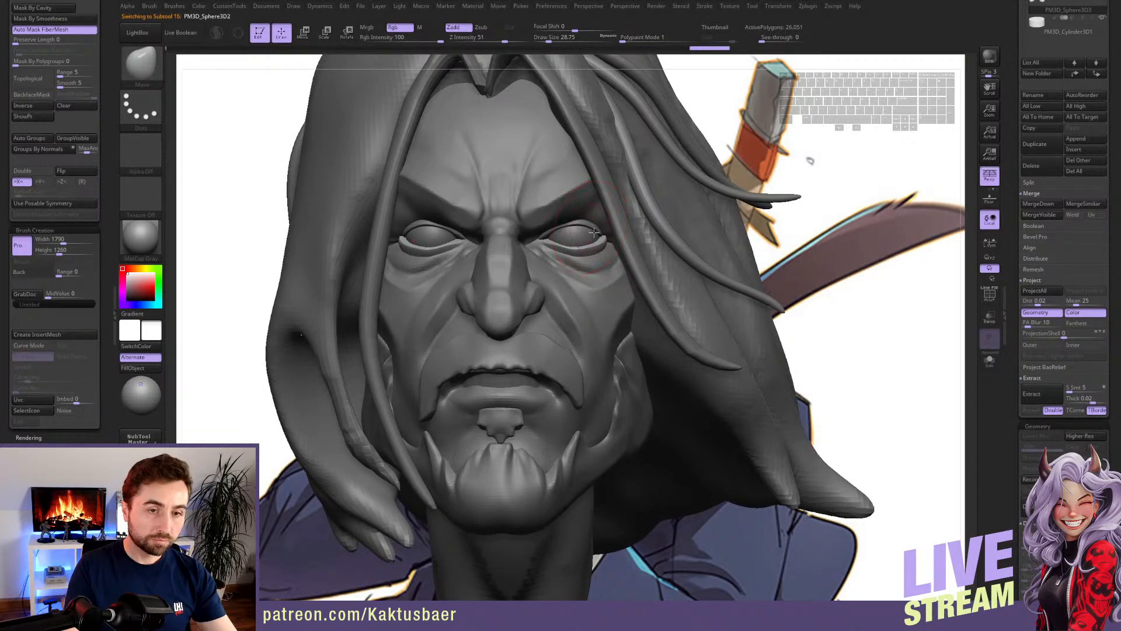
{"action": "left_click", "coordinate": [611, 236], "text": "alt"}
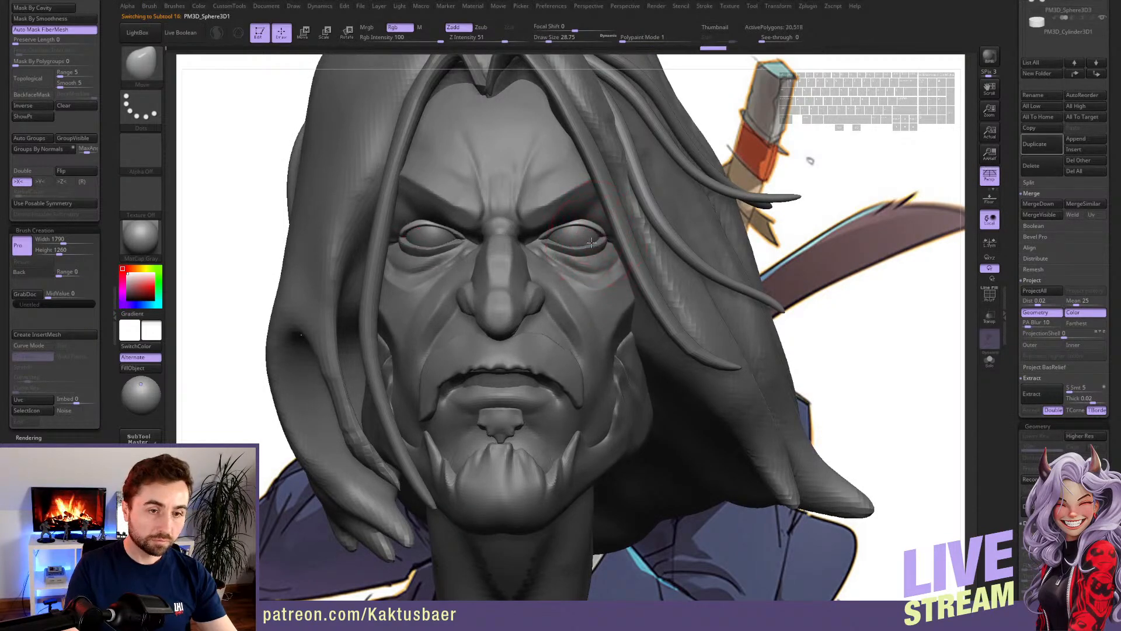
- Select the eyeballs and scale them along a vertical transpose line with local symmetry enabled
{"action": "left_click", "coordinate": [589, 241], "text": "alt"}
{"action": "key", "text": "e"}
{"action": "left_click_drag", "start_coordinate": [564, 239], "coordinate": [563, 167]}
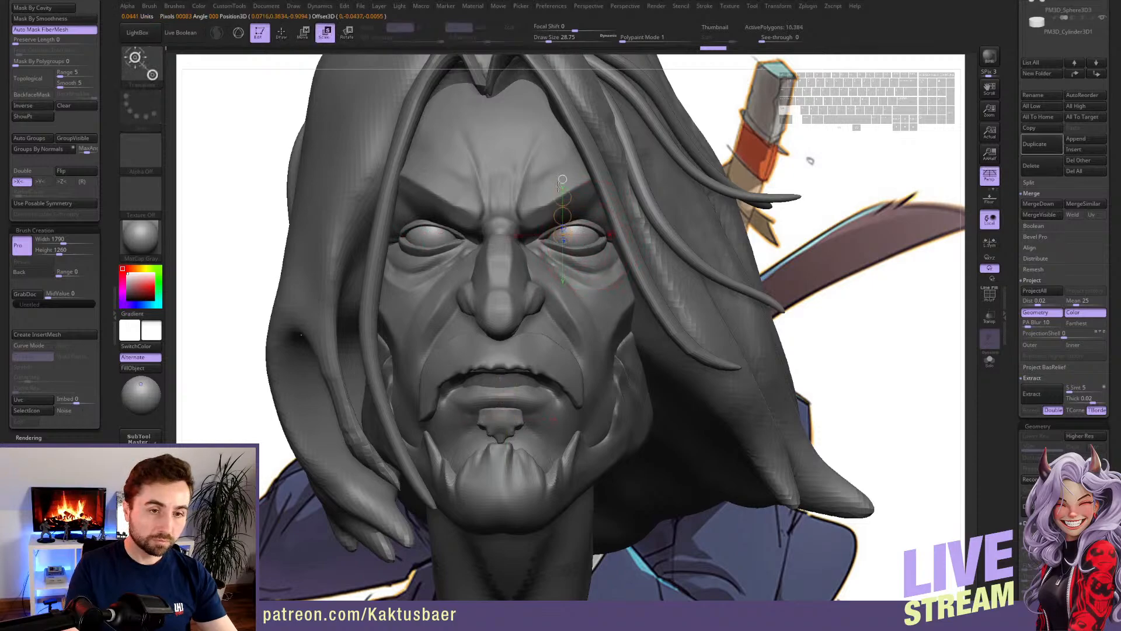
{"action": "left_click", "coordinate": [987, 245]}
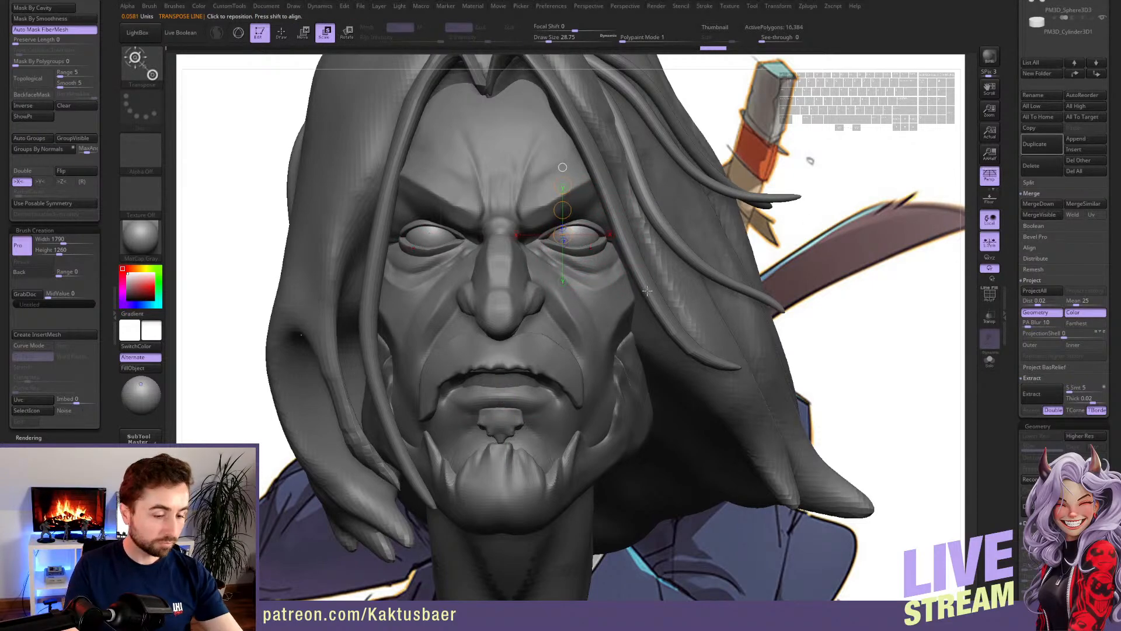
{"action": "key", "text": "ctrl+s"}
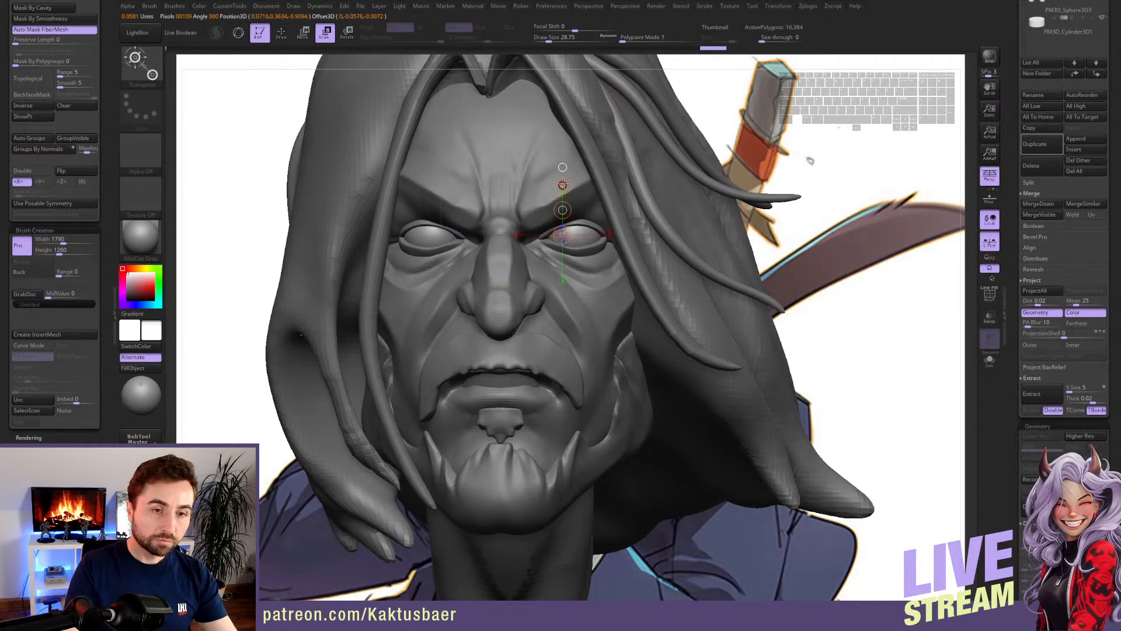
{"action": "key", "text": "q"}
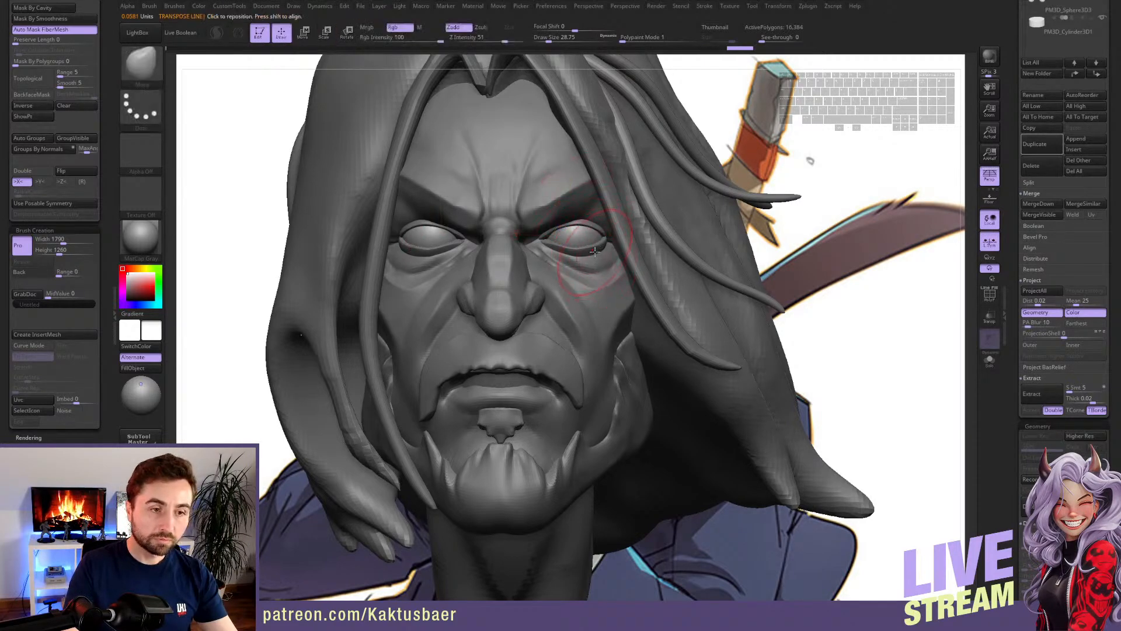
- Try a DamStandard crease under the head's lower lip, undo it, and smooth the skin beside the chin tuft
{"action": "mouse_move", "coordinate": [595, 251]}
{"action": "right_mouse_down"}
{"action": "mouse_move", "coordinate": [574, 212]}
{"action": "mouse_move", "coordinate": [575, 299]}
{"action": "mouse_move", "coordinate": [550, 310]}
{"action": "right_mouse_up"}
{"action": "left_click", "coordinate": [559, 312], "text": "alt"}
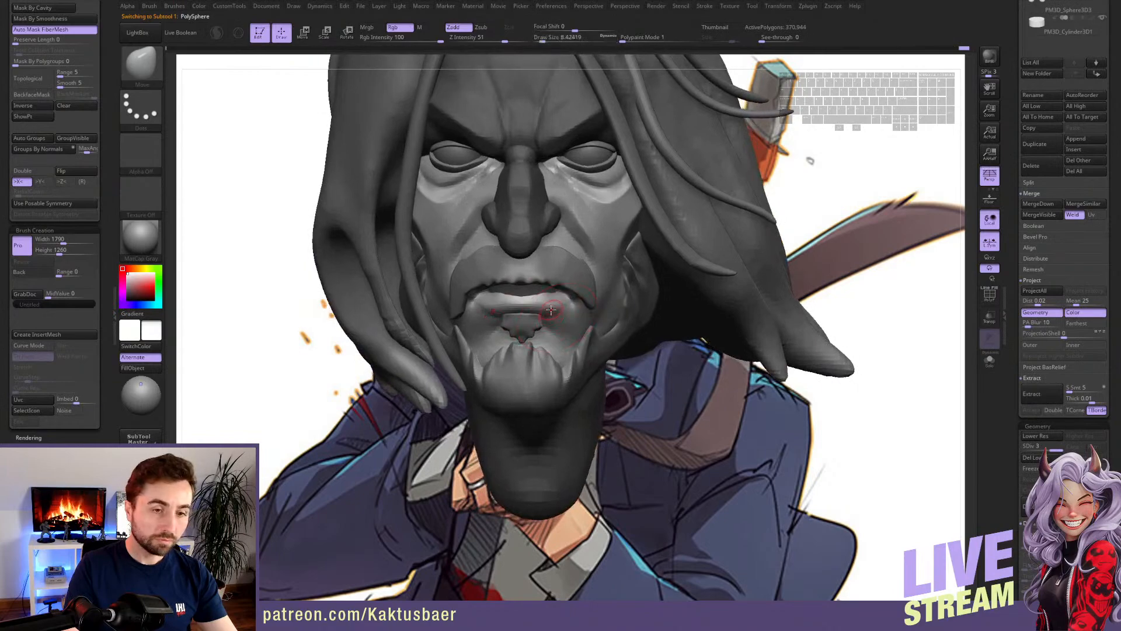
{"action": "key", "text": "b"}
{"action": "key", "text": "d"}
{"action": "key", "text": "s"}
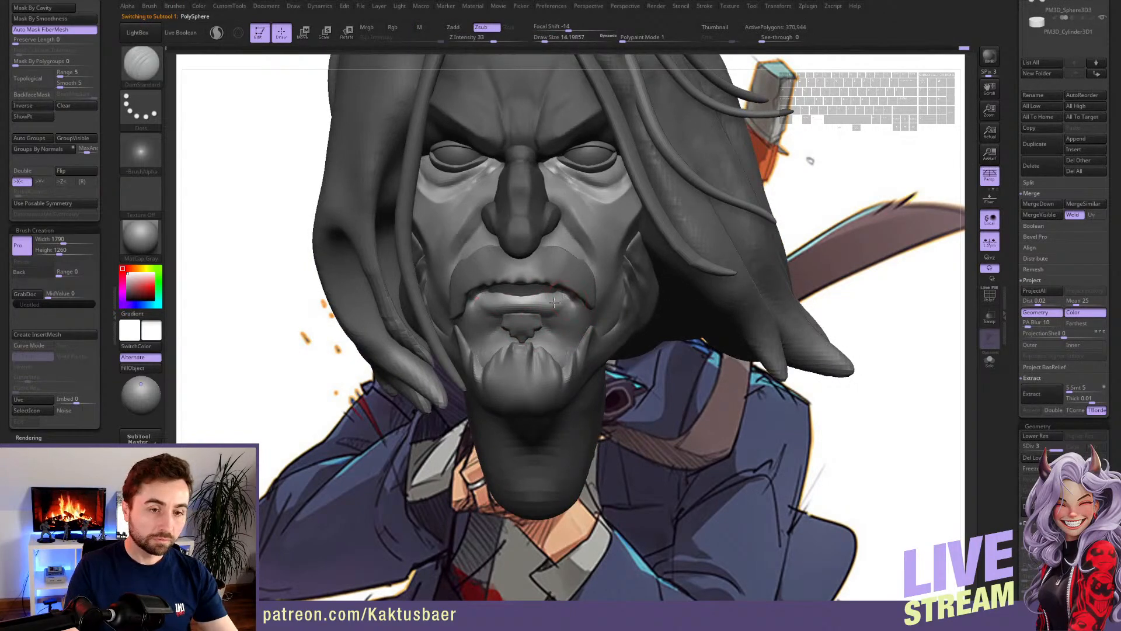
{"action": "left_click_drag", "start_coordinate": [554, 303], "coordinate": [520, 309], "text": "alt"}
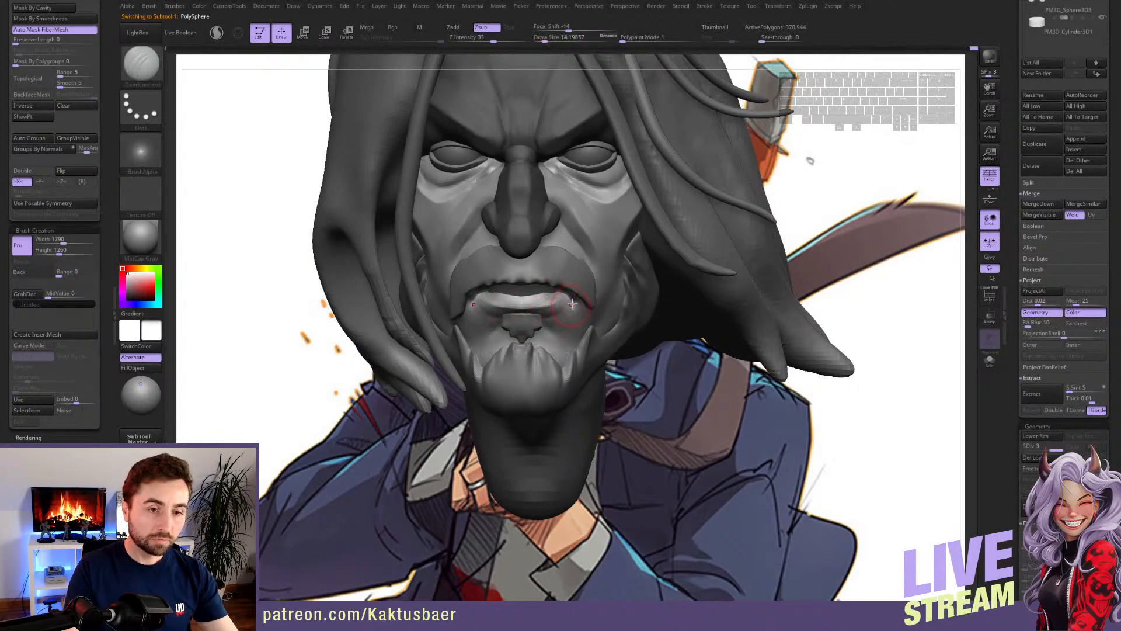
{"action": "key", "text": "ctrl+z"}
{"action": "left_click_drag", "start_coordinate": [564, 311], "coordinate": [546, 319], "text": "shift"}
- Smooth the skin between the mouth corner and the jaw beard with a draw size of about 17
{"action": "right_click_drag", "start_coordinate": [546, 318], "coordinate": [577, 318], "text": "ctrl"}
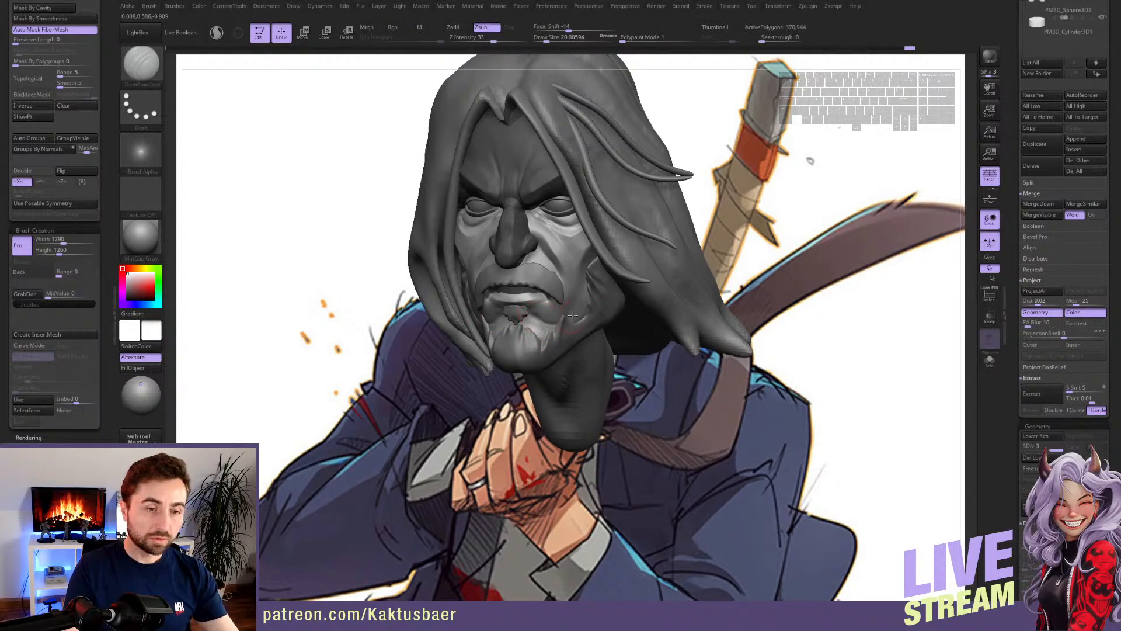
{"action": "key", "text": "shift"}
{"action": "right_click_drag", "start_coordinate": [567, 313], "coordinate": [610, 313]}
{"action": "key", "text": "s"}
{"action": "left_click_drag", "start_coordinate": [611, 313], "coordinate": [602, 313]}
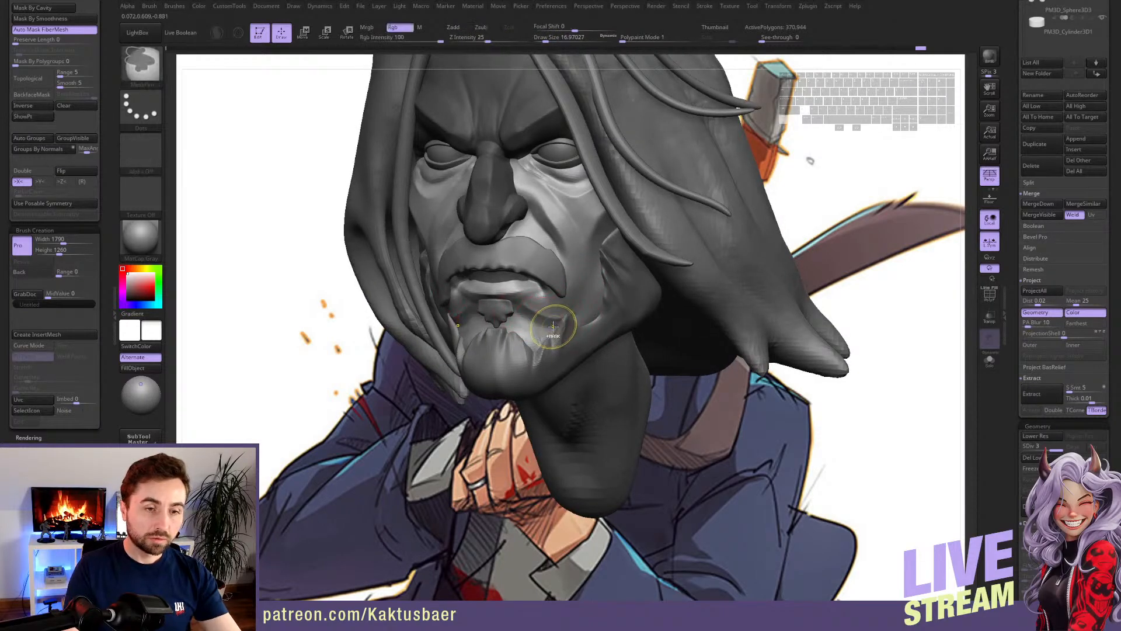
{"action": "right_click_drag", "start_coordinate": [548, 319], "coordinate": [600, 291]}
{"action": "right_click_drag", "start_coordinate": [571, 275], "coordinate": [565, 250]}
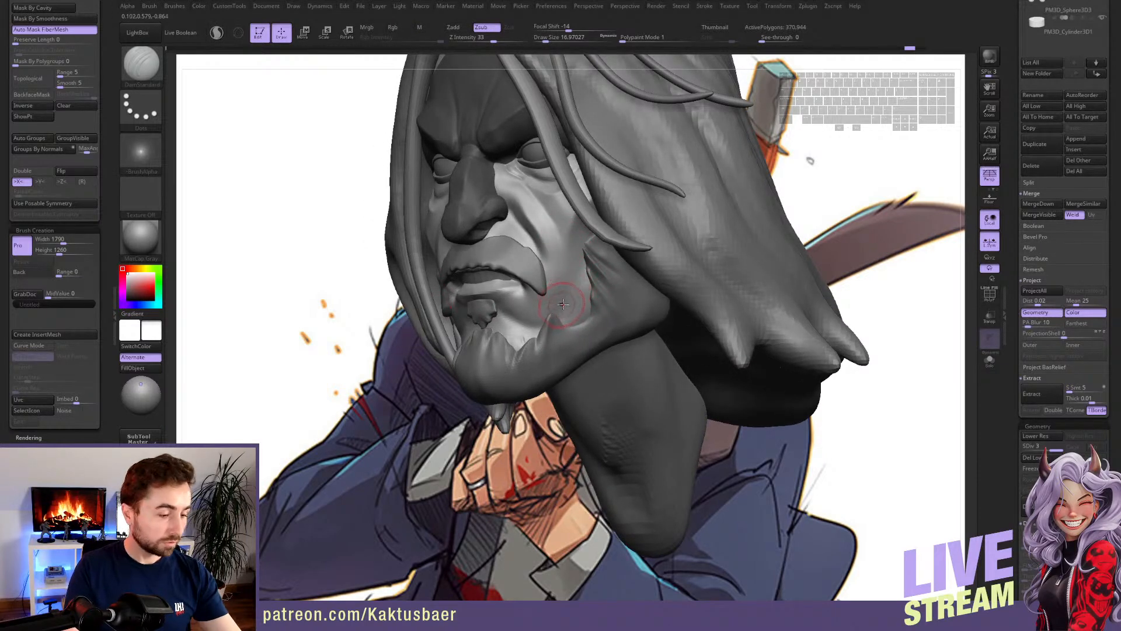
- Build up the lower cheek beside the mustache with ClayBuildup and smooth it, reducing the draw size to about 12
{"action": "key", "text": "b"}
{"action": "key", "text": "c"}
{"action": "key", "text": "b"}
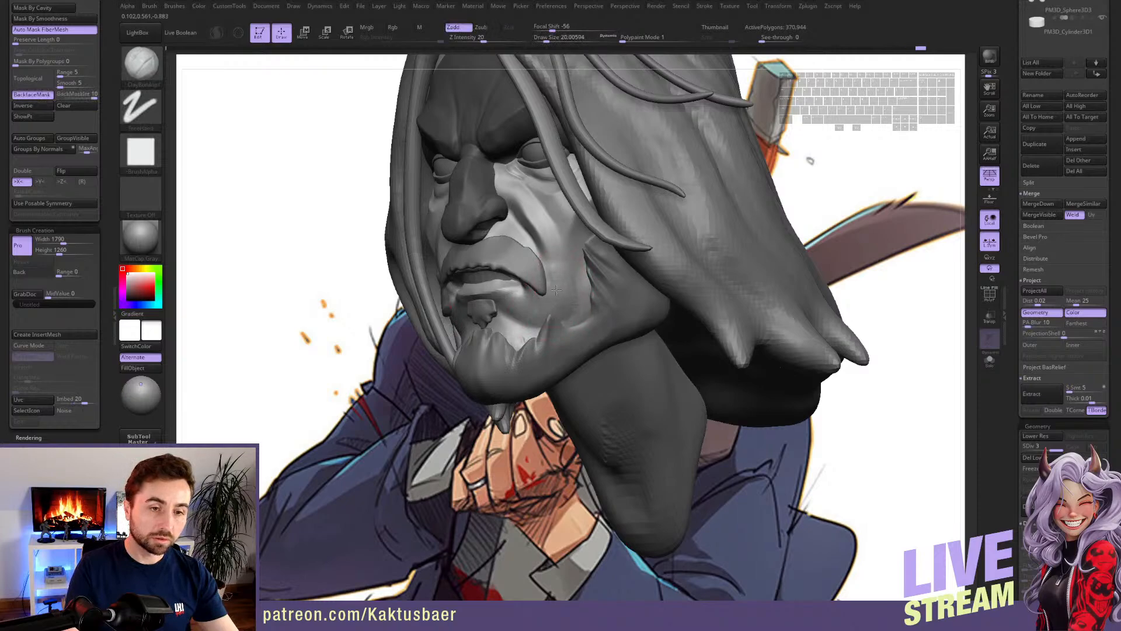
{"action": "key", "text": "shift"}
{"action": "key", "text": "shift"}
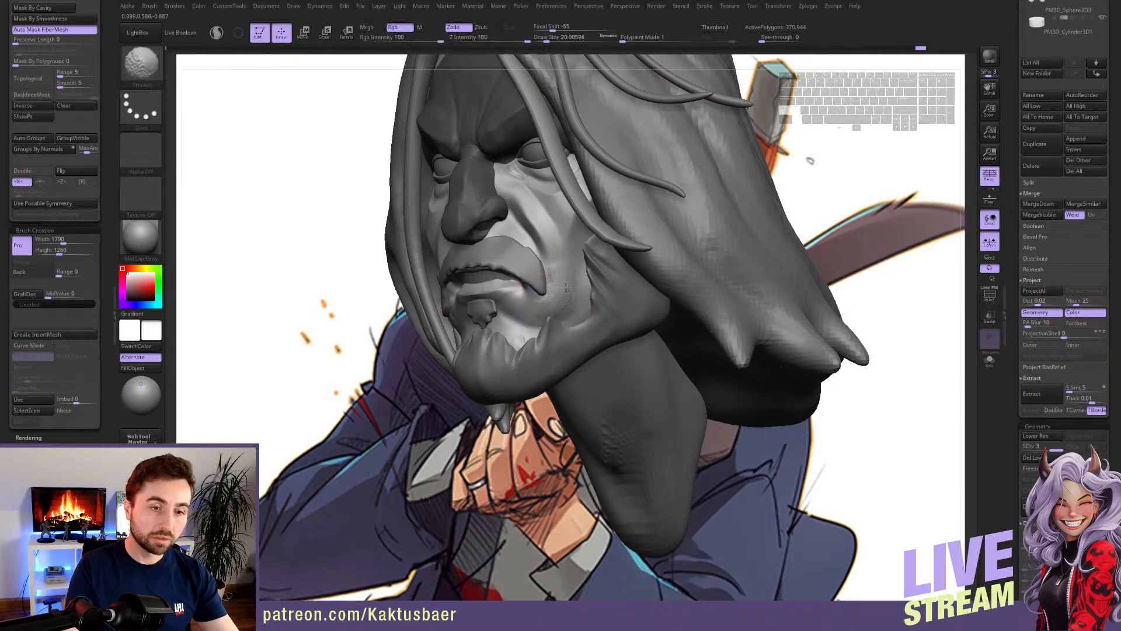
{"action": "key", "text": "s"}
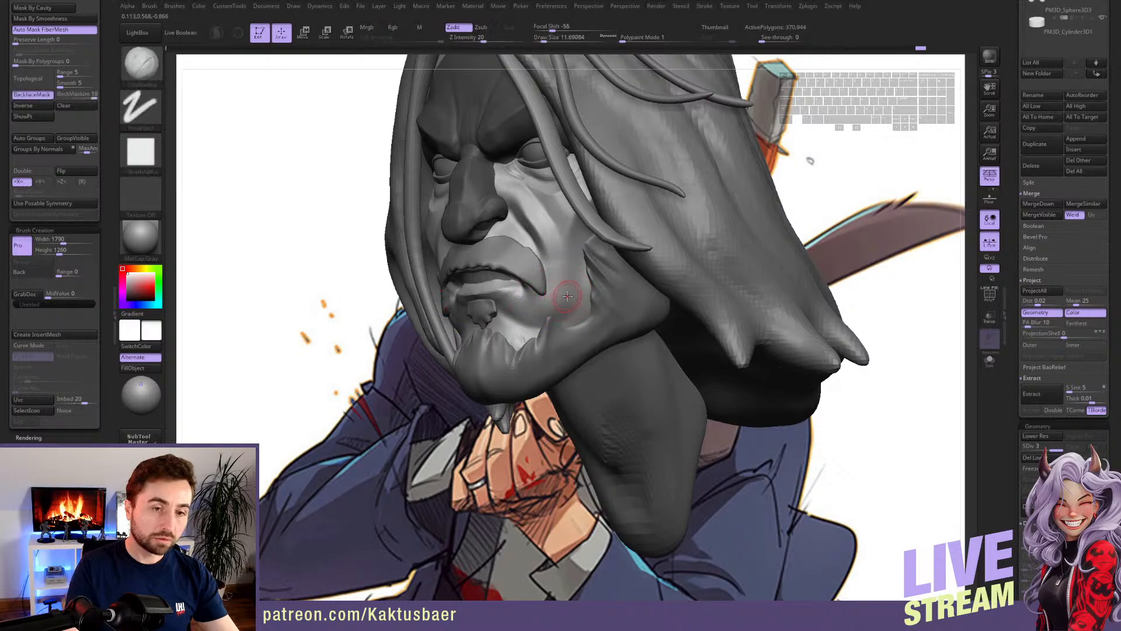
- Carve a crease down the cheek toward the jaw beard with DamStandard at draw size about 22, undoing the first stroke and redrawing it
{"action": "key", "text": "b"}
{"action": "key", "text": "d"}
{"action": "key", "text": "s"}
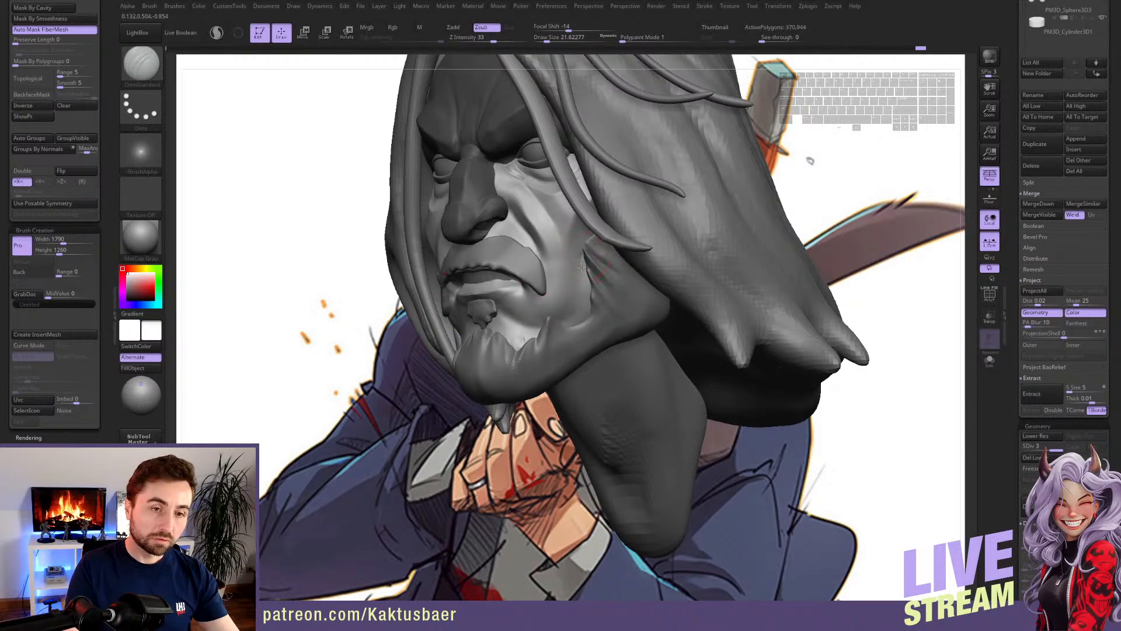
{"action": "left_click_drag", "start_coordinate": [581, 268], "coordinate": [549, 320]}
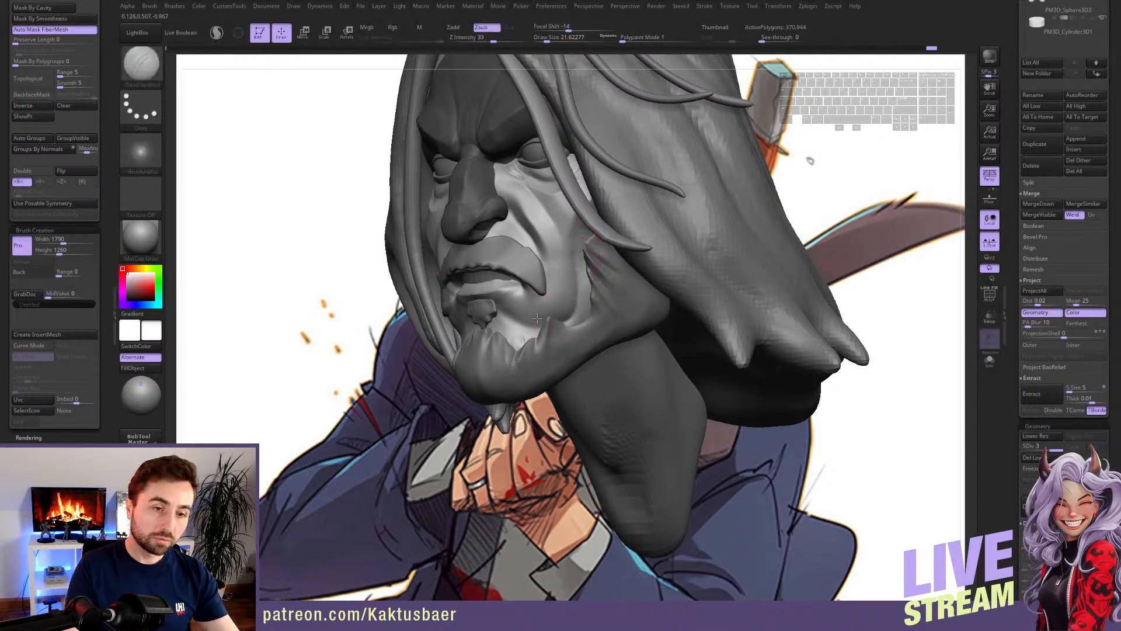
{"action": "key", "text": "ctrl+z"}
{"action": "left_click_drag", "start_coordinate": [568, 254], "coordinate": [560, 326]}
{"action": "key", "text": "s"}
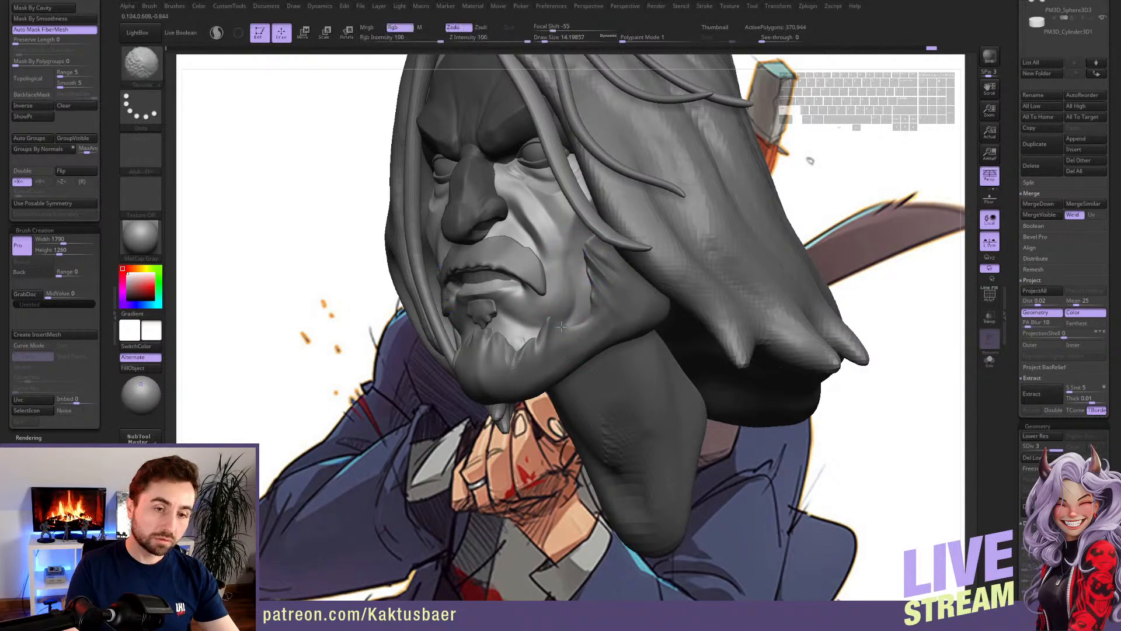
- Reshape the hollow of the lower cheeks beside the mustache with the Move brush, reducing its draw size to about 22
{"action": "right_click_drag", "start_coordinate": [586, 295], "coordinate": [649, 297]}
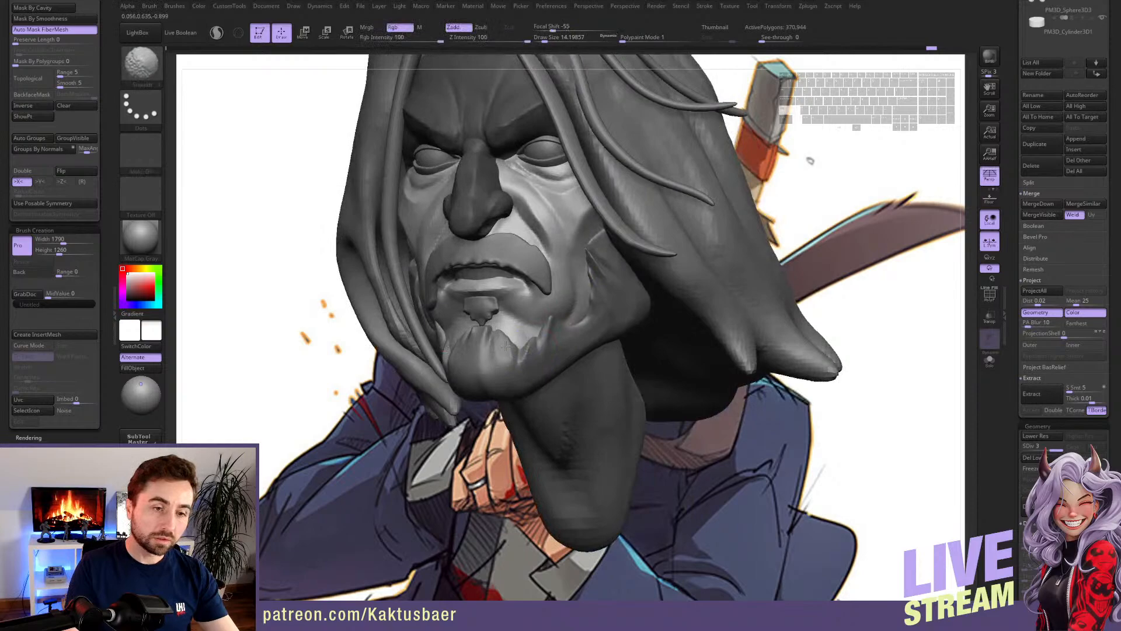
{"action": "right_click_drag", "start_coordinate": [511, 349], "coordinate": [563, 282]}
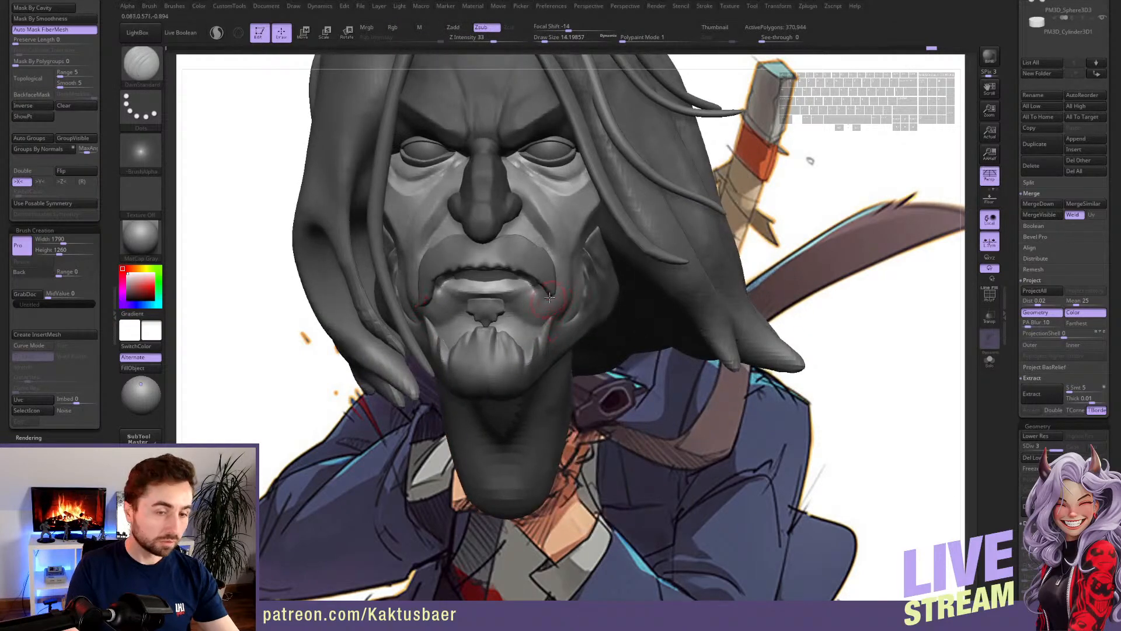
{"action": "key", "text": "s"}
{"action": "mouse_move", "coordinate": [562, 283]}
{"action": "left_mouse_down"}
{"action": "mouse_move", "coordinate": [572, 283]}
{"action": "mouse_move", "coordinate": [570, 251]}
{"action": "left_mouse_up"}
{"action": "key", "text": "s"}
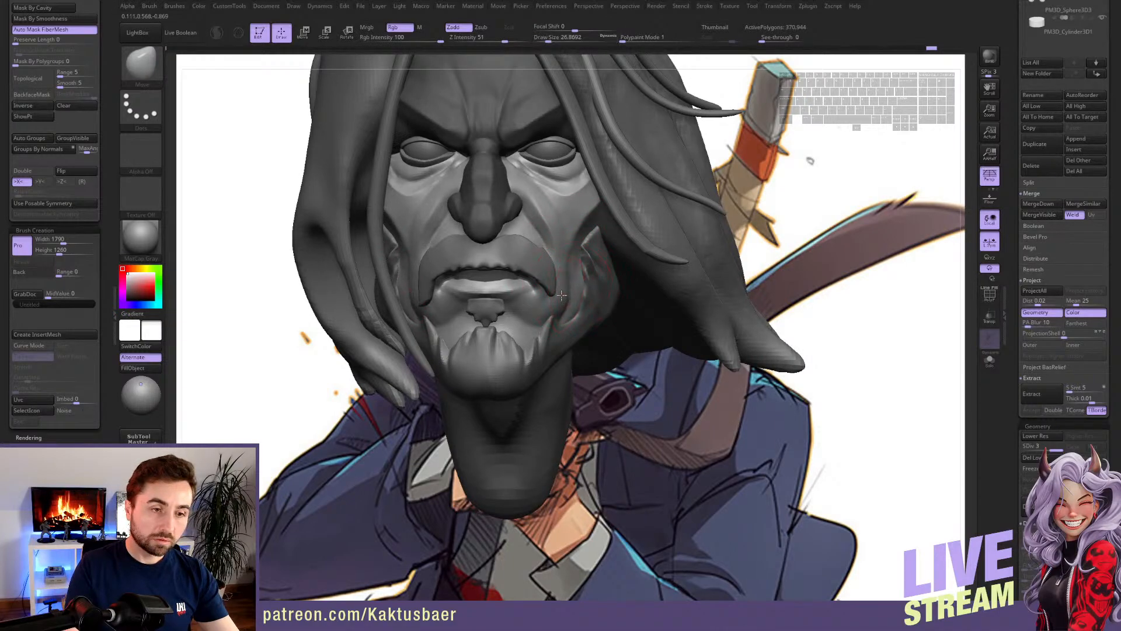
{"action": "right_click_drag", "start_coordinate": [569, 243], "coordinate": [564, 263], "text": "alt"}
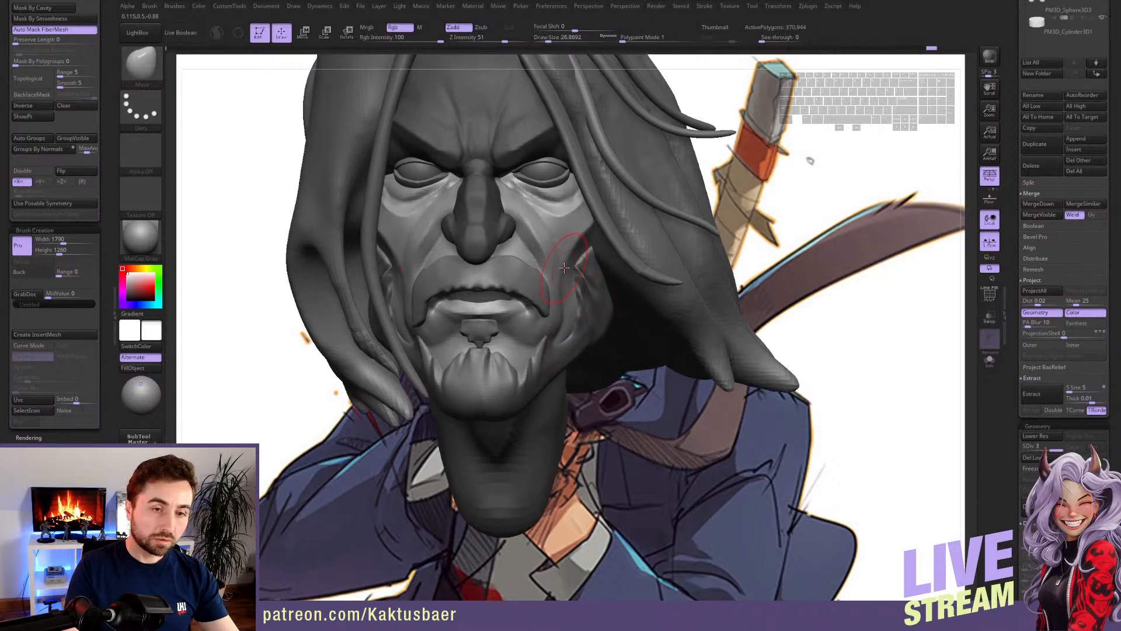
{"action": "key", "text": "["}
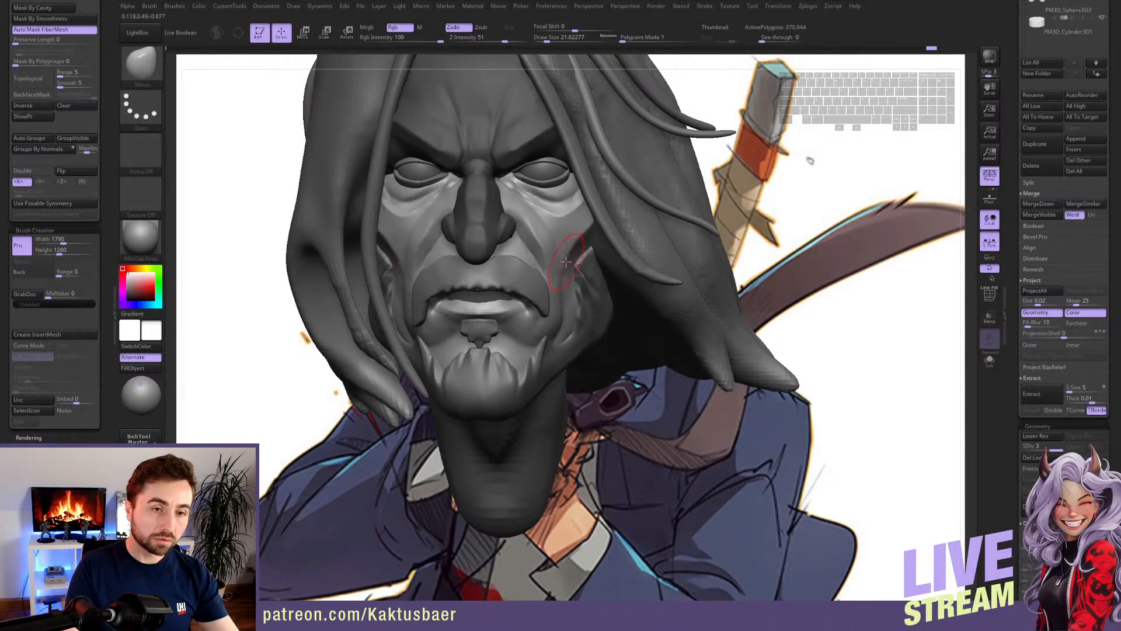
- Select the mustache, make the model see-through over the reference drawing, and reshape it with the Move brush at draw size about 35
{"action": "left_click", "coordinate": [543, 292], "text": "alt"}
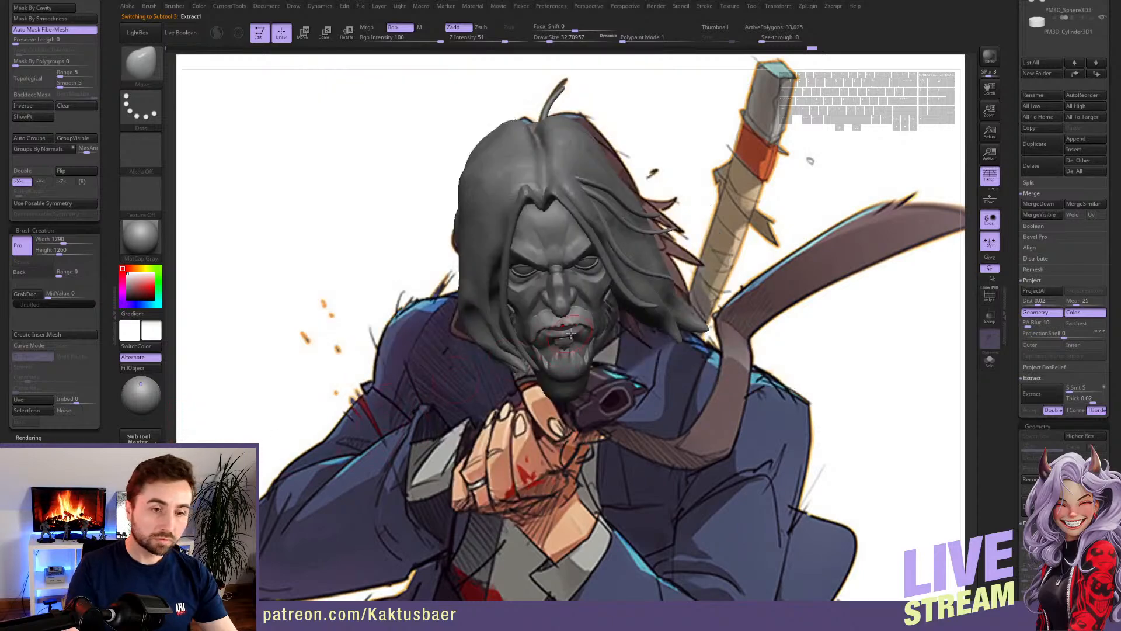
{"action": "key", "text": "shift+q"}
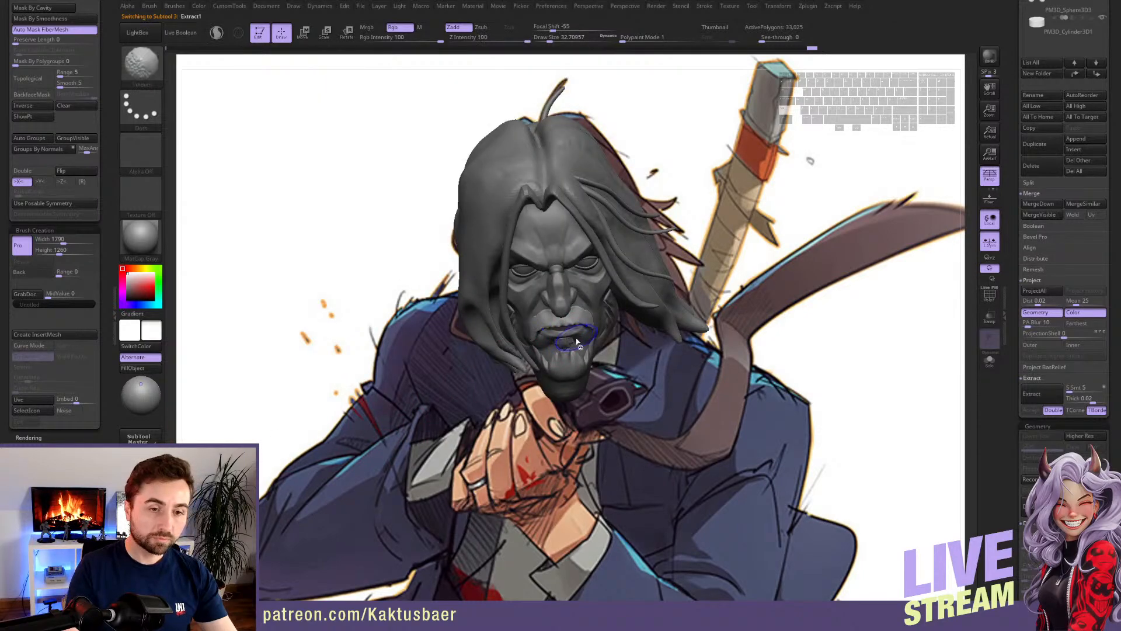
{"action": "key", "text": "alt+s"}
{"action": "key", "text": "alt+s"}
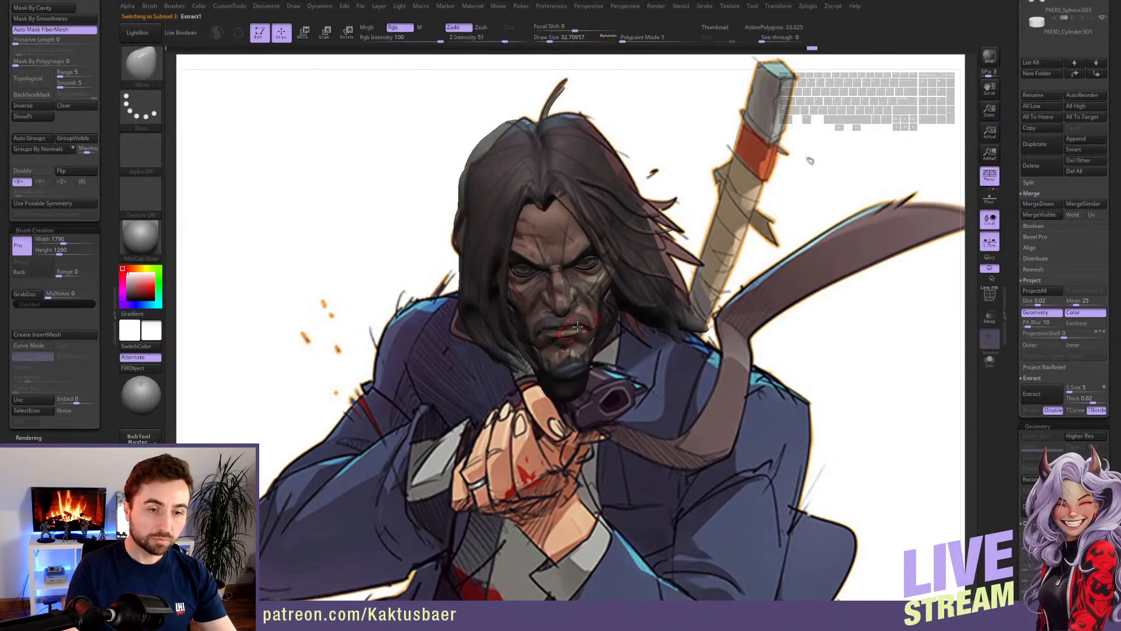
{"action": "key", "text": "s"}
{"action": "left_click_drag", "start_coordinate": [578, 323], "coordinate": [592, 313]}
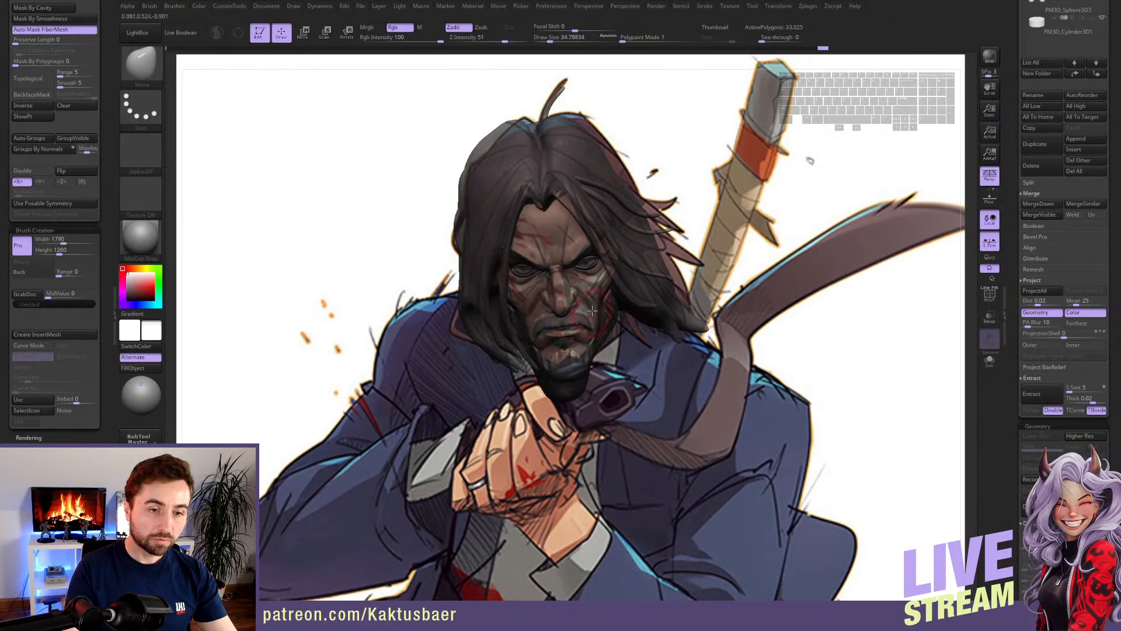
- Adjust the beard around the chin to the reference drawing and reselect the head mesh at the cheek
{"action": "left_click_drag", "start_coordinate": [569, 344], "coordinate": [576, 356], "text": "alt"}
{"action": "left_click", "coordinate": [575, 353], "text": "alt"}
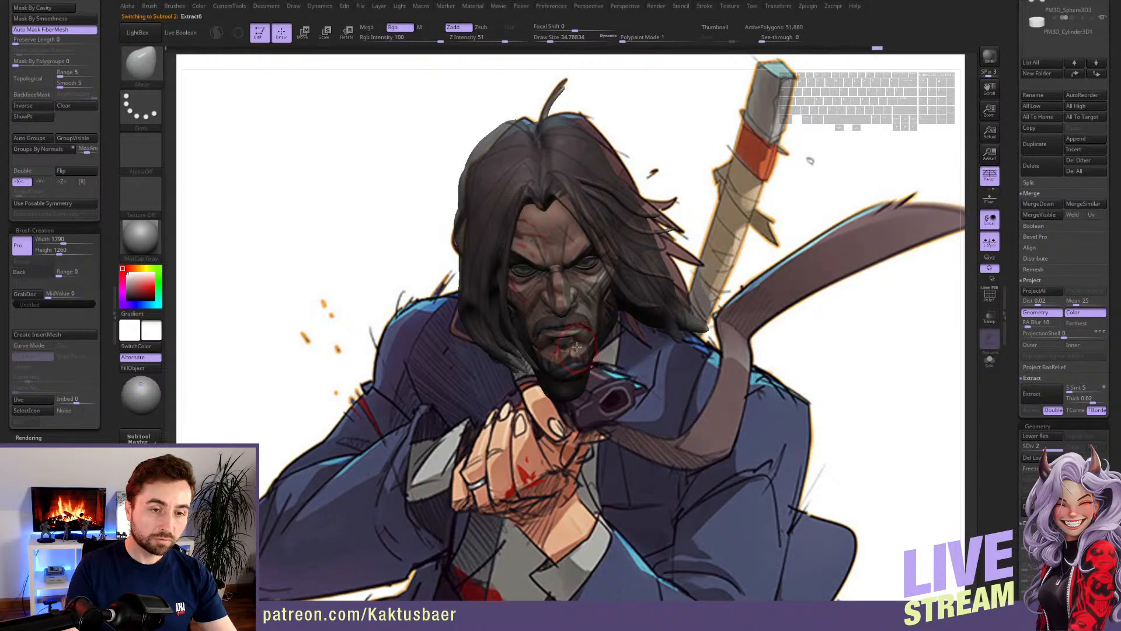
{"action": "left_click", "coordinate": [595, 304], "text": "alt"}
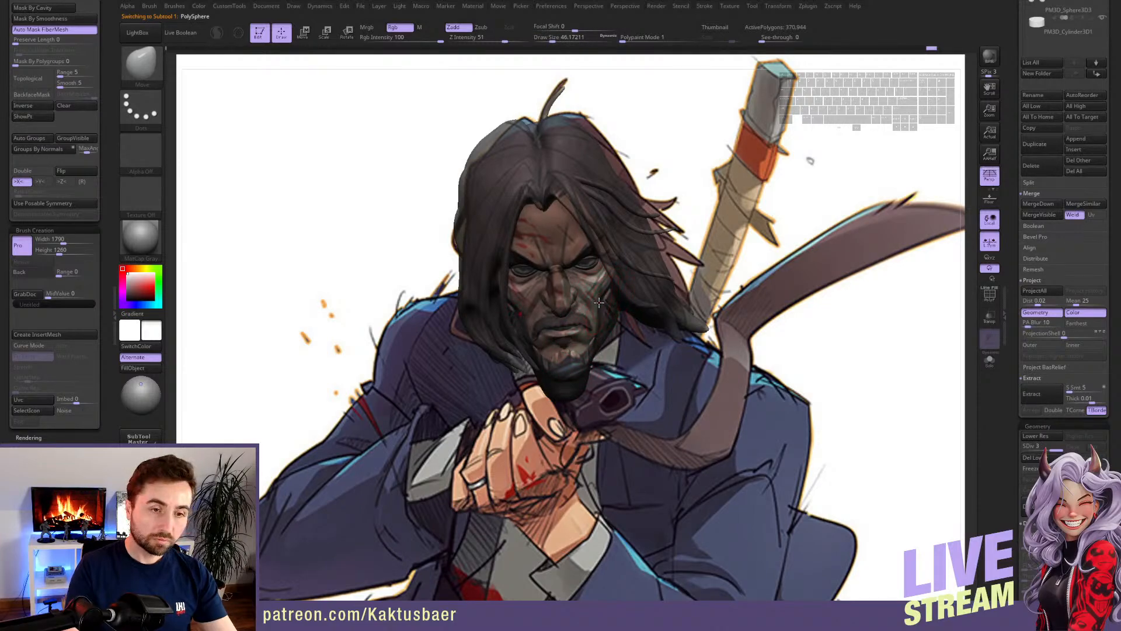
- Select the beard mesh, turn off the see-through view over the reference drawing, and clear the beard's mask
{"action": "key", "text": "bracketleft"}
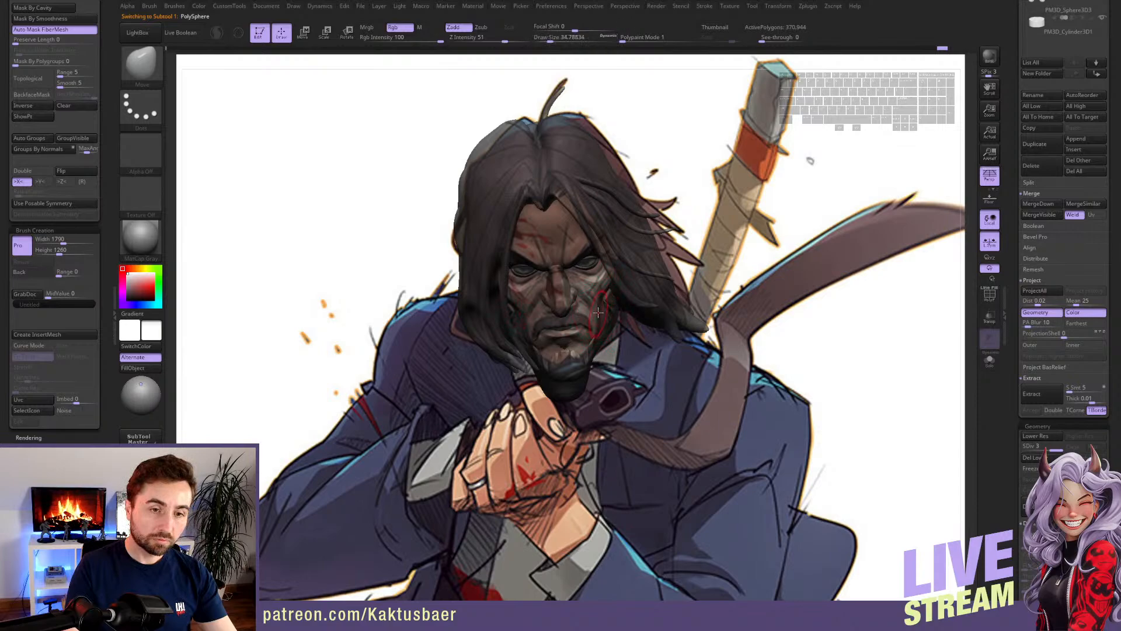
{"action": "left_click", "coordinate": [607, 305], "text": "alt"}
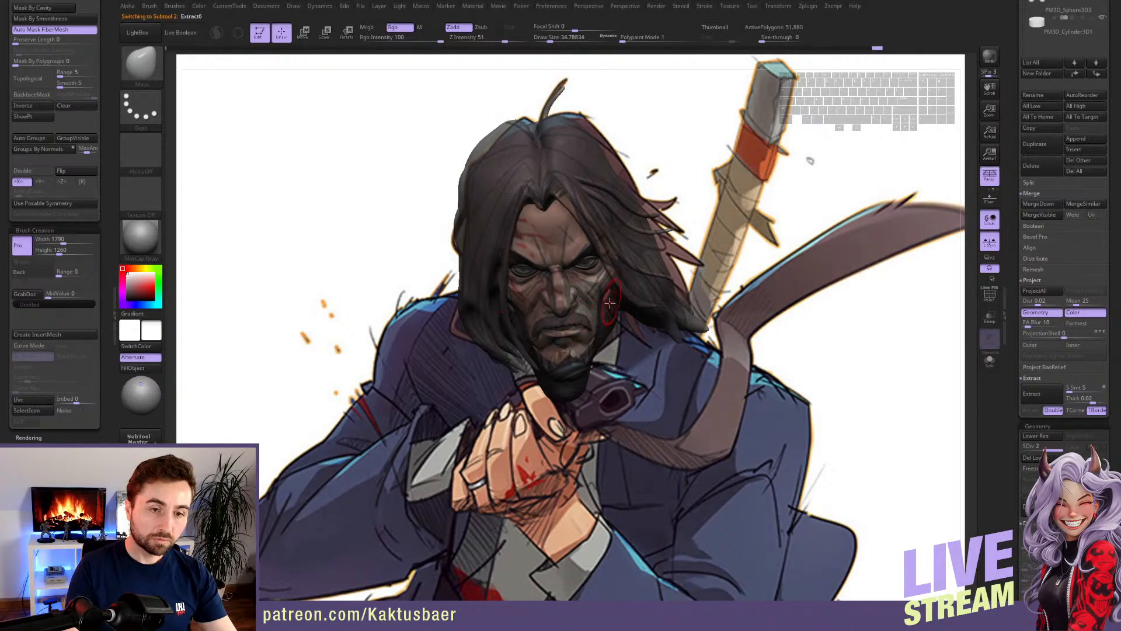
{"action": "key", "text": "w"}
{"action": "key", "text": "q"}
{"action": "key", "text": "shift+s"}
{"action": "mouse_move", "coordinate": [611, 306]}
{"action": "right_mouse_down"}
{"action": "mouse_move", "coordinate": [611, 342]}
{"action": "mouse_move", "coordinate": [663, 323]}
{"action": "mouse_move", "coordinate": [614, 330]}
{"action": "right_mouse_up"}
{"action": "key", "text": "alt+q"}
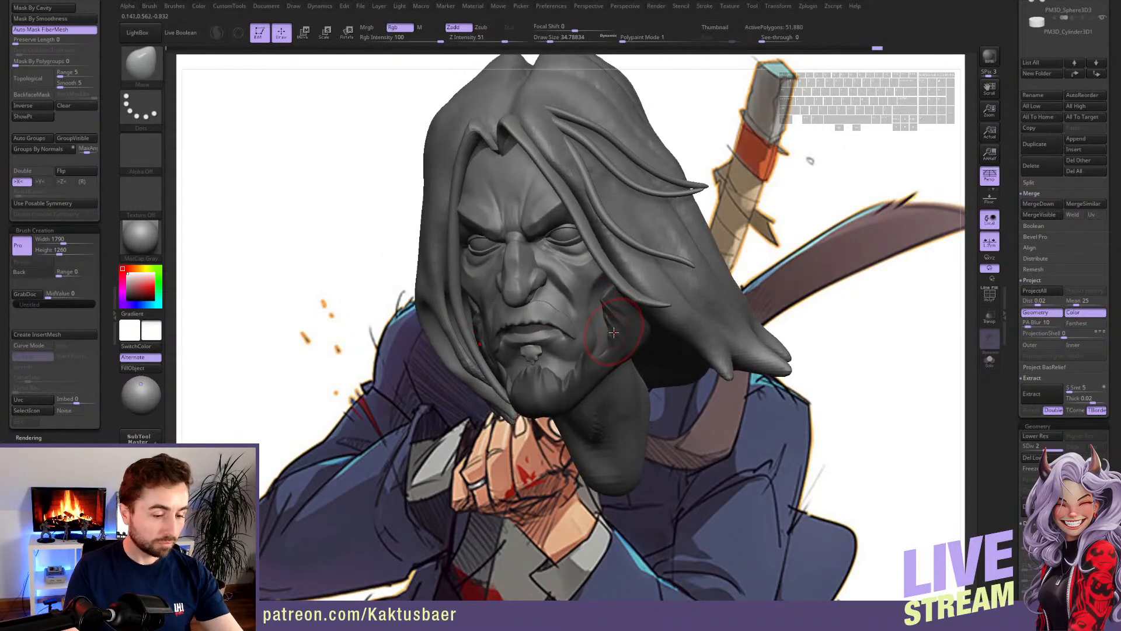
{"action": "key", "text": "w"}
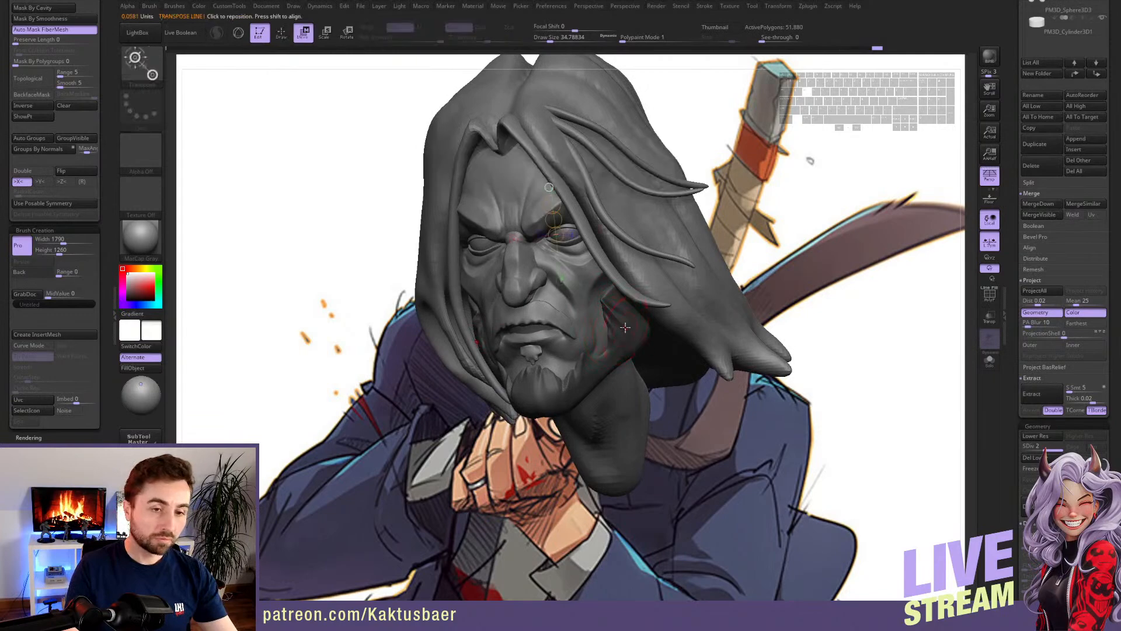
{"action": "key", "text": "q"}
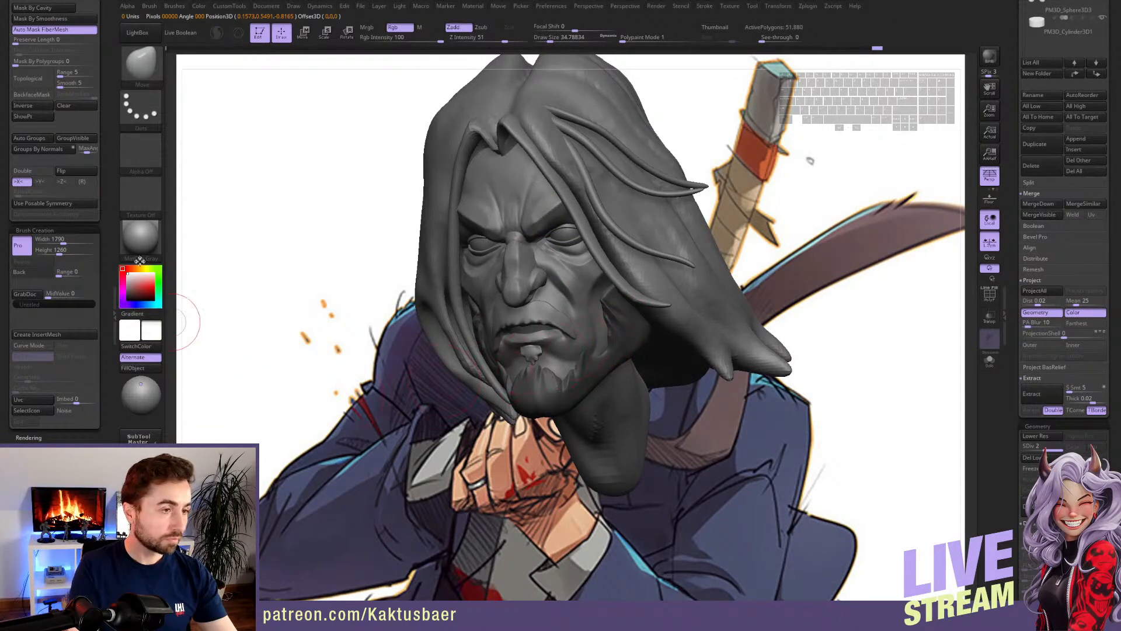
{"action": "left_click", "coordinate": [279, 209], "text": "ctrl"}
{"action": "left_click", "coordinate": [84, 108]}
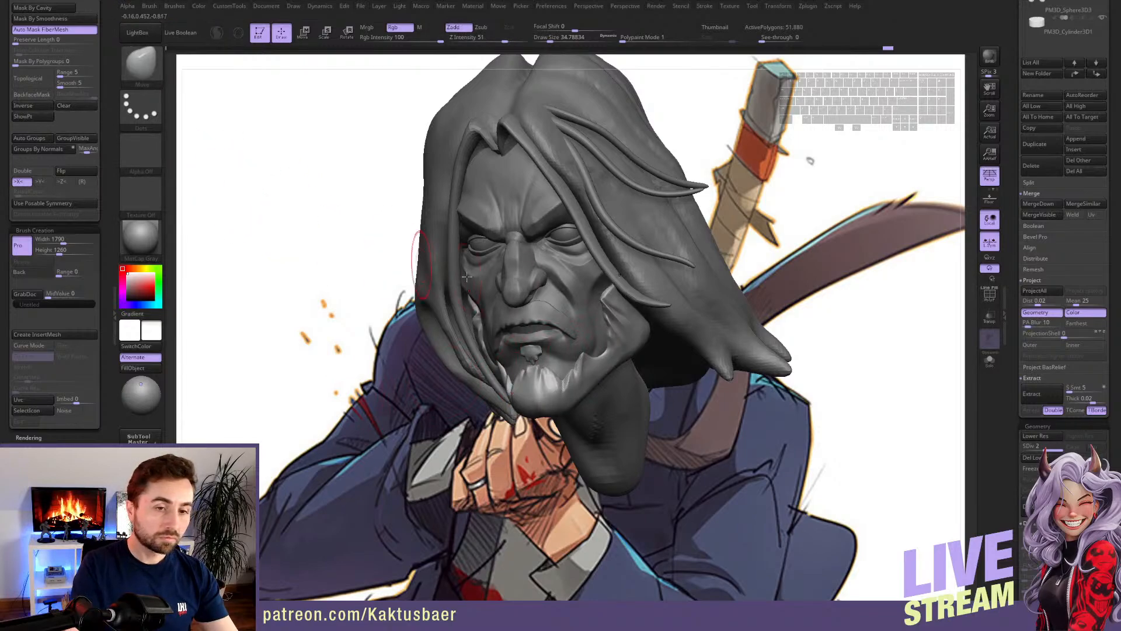
- Reshape the sideburn part of the beard along the cheek with the Move brush, going from draw size about 65 to 39
{"action": "key", "text": "s"}
{"action": "left_click_drag", "start_coordinate": [613, 303], "coordinate": [617, 304]}
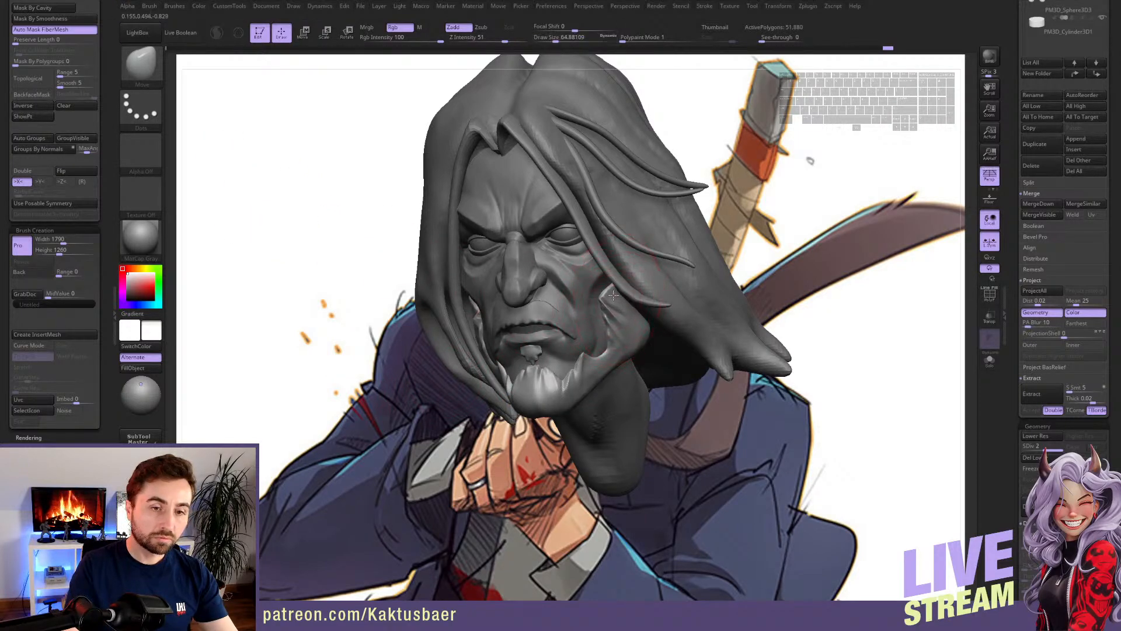
{"action": "right_click_drag", "start_coordinate": [657, 301], "coordinate": [622, 297]}
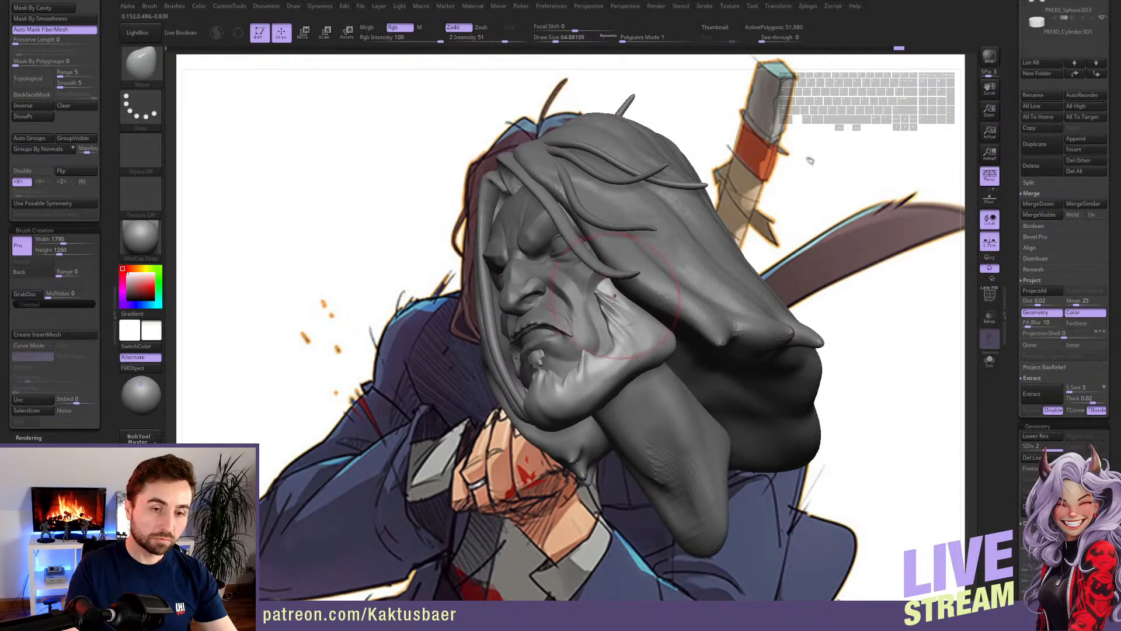
{"action": "key", "text": "bracketleft"}
{"action": "left_click_drag", "start_coordinate": [617, 308], "coordinate": [606, 317]}
{"action": "mouse_move", "coordinate": [605, 317]}
{"action": "right_mouse_down"}
{"action": "mouse_move", "coordinate": [654, 321]}
{"action": "mouse_move", "coordinate": [602, 303]}
{"action": "right_mouse_up"}
{"action": "key", "text": "["}
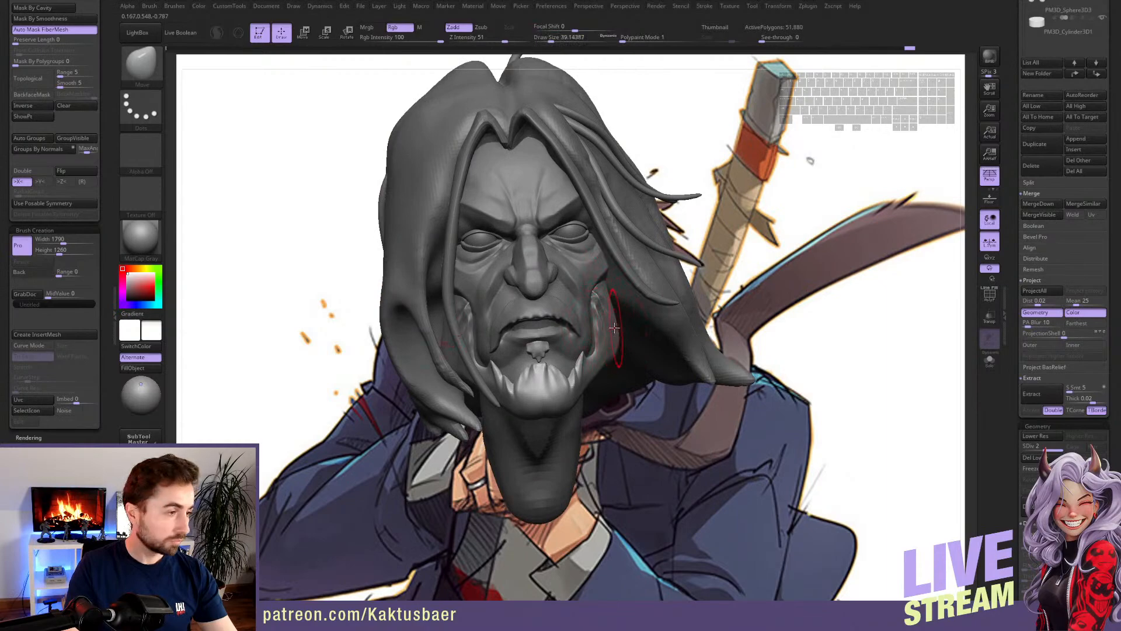
{"action": "key", "text": "]"}
{"action": "left_click_drag", "start_coordinate": [611, 333], "coordinate": [618, 333]}
{"action": "right_click_drag", "start_coordinate": [618, 334], "coordinate": [614, 341]}
- Select the head mesh and adjust the side of the jaw with the Move brush, reducing its draw size from about 80 to 46
{"action": "left_click", "coordinate": [611, 327], "text": "alt"}
{"action": "key", "text": "s"}
{"action": "left_click_drag", "start_coordinate": [611, 331], "coordinate": [602, 332]}
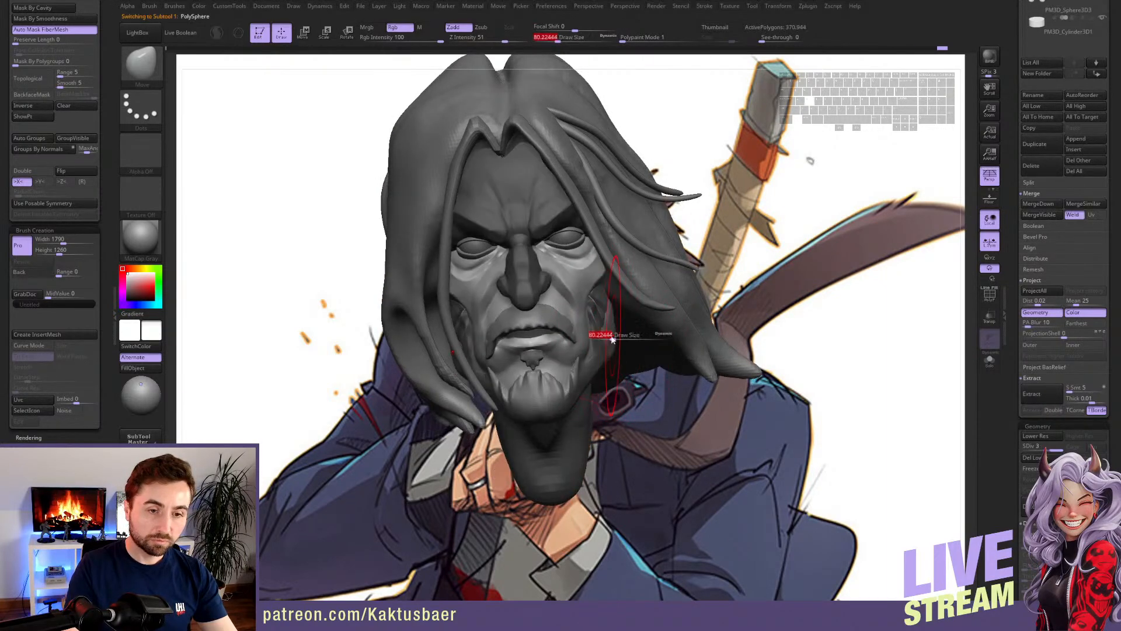
{"action": "right_click_drag", "start_coordinate": [607, 333], "coordinate": [610, 333], "text": "alt"}
{"action": "key", "text": "s"}
{"action": "left_click_drag", "start_coordinate": [611, 333], "coordinate": [605, 333]}
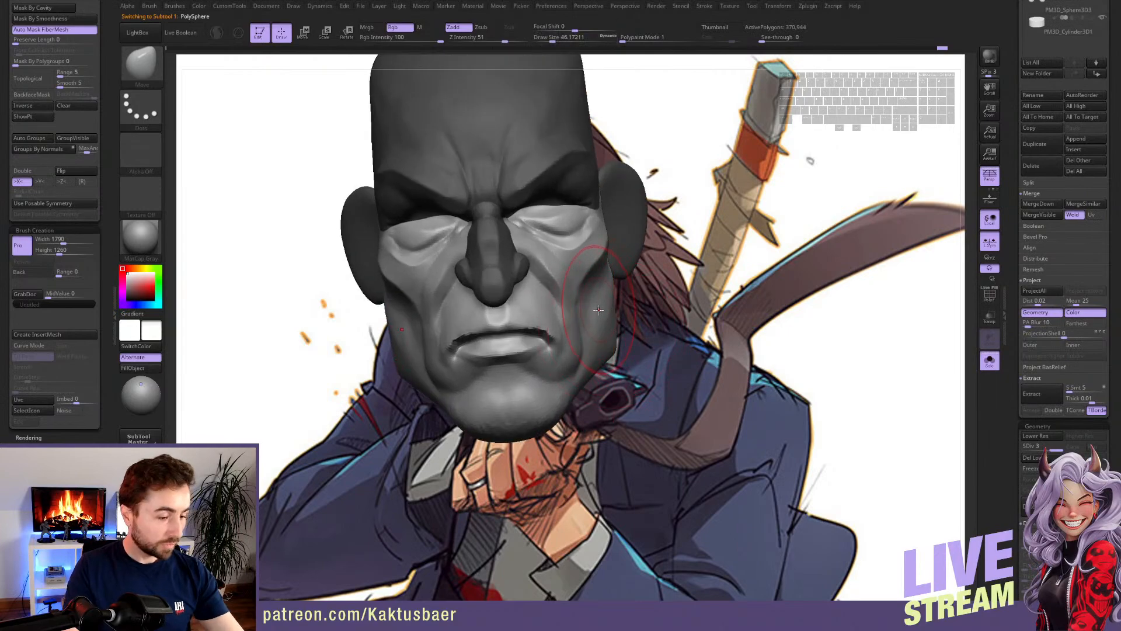
- Flatten the outer cheek of the isolated head with TrimDynamic at draw size about 23, and show all meshes again
{"action": "key", "text": "b"}
{"action": "key", "text": "t"}
{"action": "key", "text": "d"}
{"action": "right_click_drag", "start_coordinate": [609, 308], "coordinate": [618, 306]}
{"action": "left_click_drag", "start_coordinate": [619, 305], "coordinate": [621, 305]}
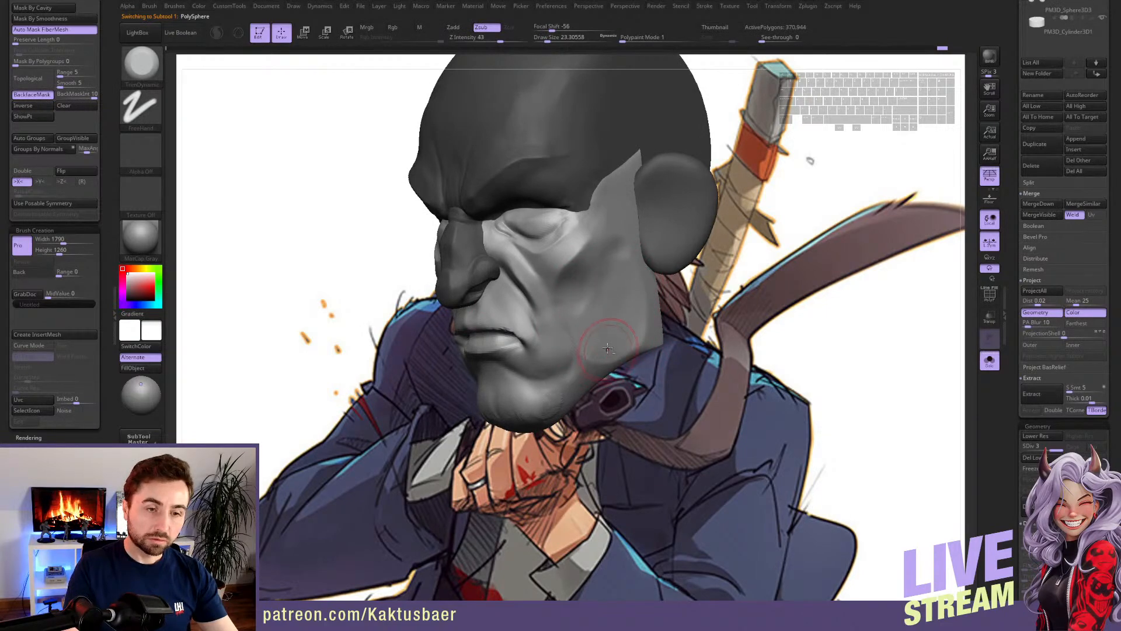
{"action": "key", "text": "shift+s"}
- Select the beard mesh and pull its outer jaw contour inward with the Move brush at draw size about 65
{"action": "mouse_move", "coordinate": [608, 349]}
{"action": "right_mouse_down"}
{"action": "mouse_move", "coordinate": [593, 329]}
{"action": "mouse_move", "coordinate": [610, 318]}
{"action": "right_mouse_up"}
{"action": "left_click", "coordinate": [604, 326], "text": "alt"}
{"action": "key", "text": "b"}
{"action": "key", "text": "m"}
{"action": "key", "text": "v"}
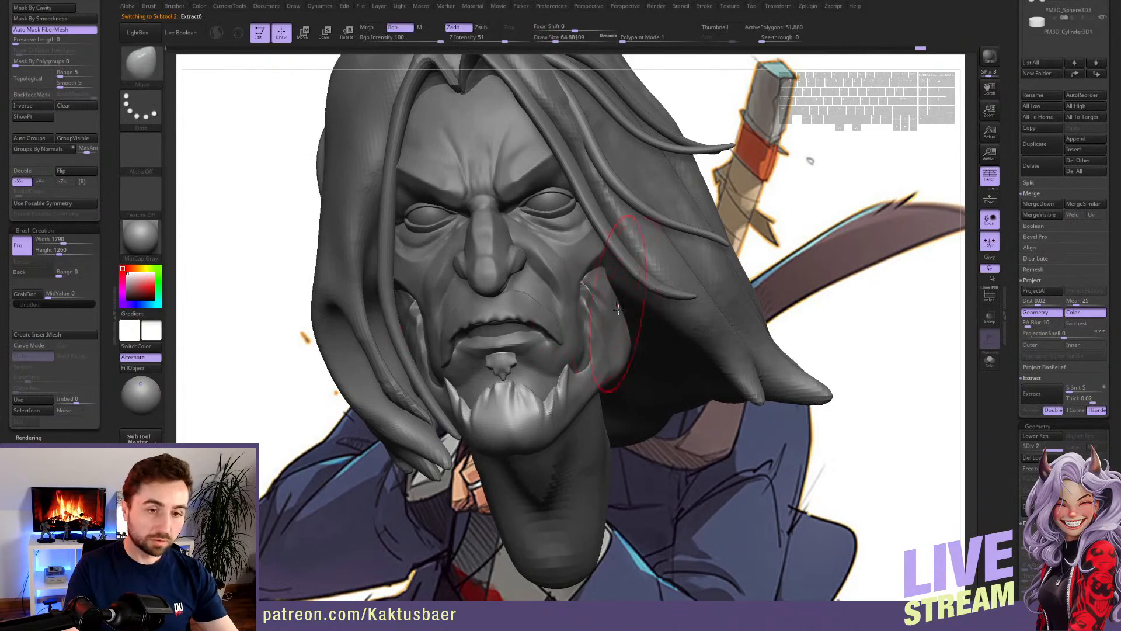
{"action": "left_click_drag", "start_coordinate": [627, 345], "coordinate": [619, 347]}
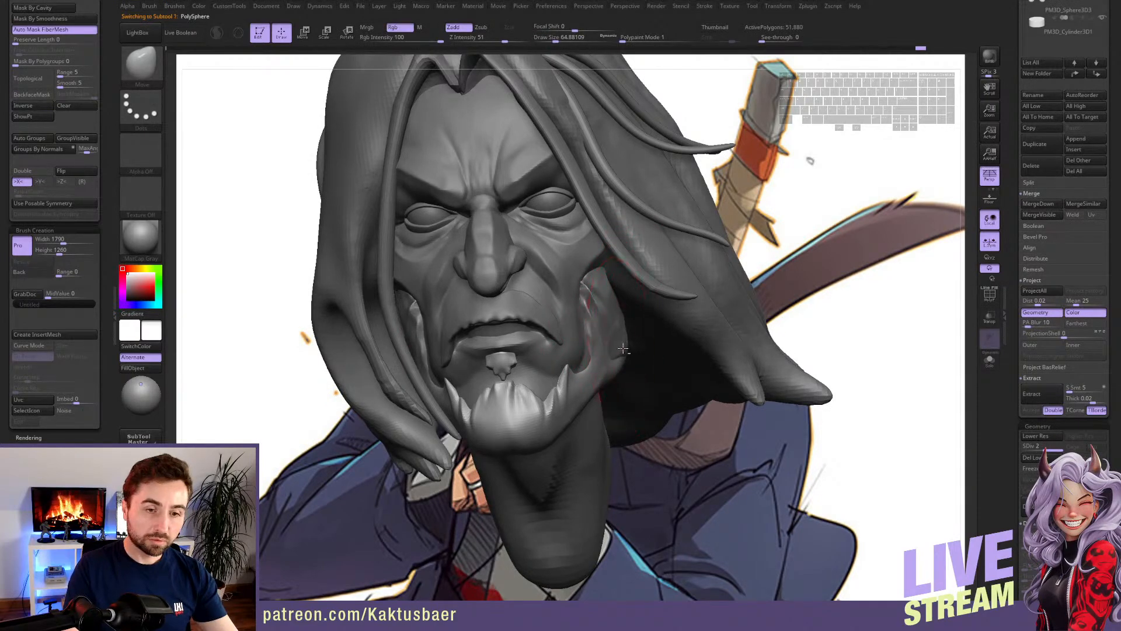
{"action": "left_click", "coordinate": [620, 346], "text": "alt"}
{"action": "left_click", "coordinate": [612, 330], "text": "alt"}
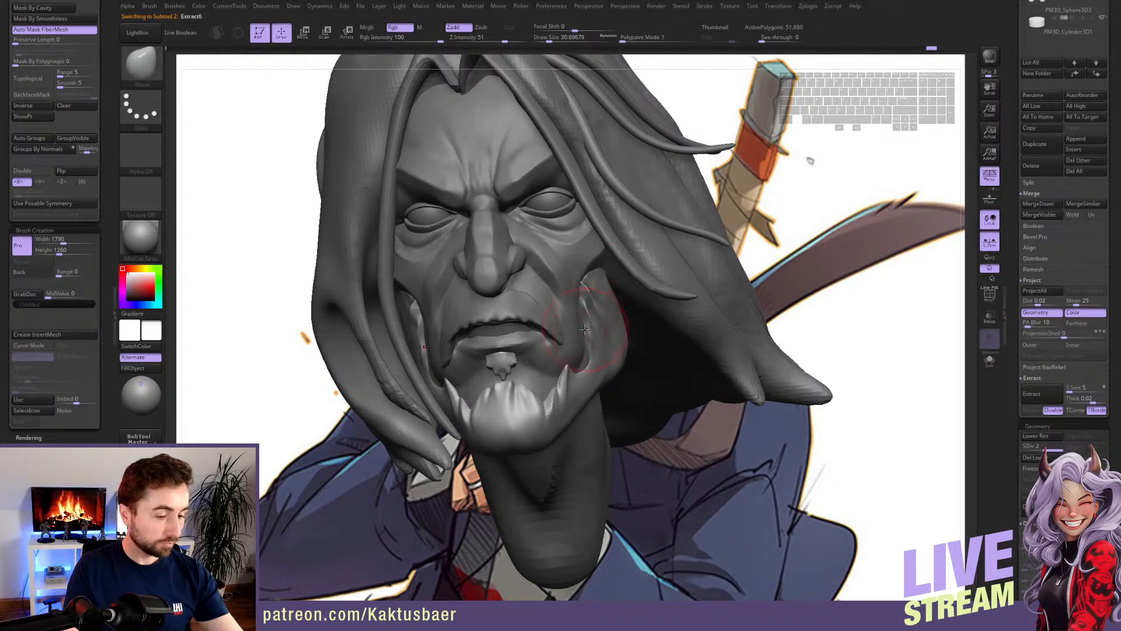
- Smooth and flatten the sideburn surface beside the cheek with the hPolish brush, reducing its draw size from about 31 to 22
{"action": "key", "text": "b"}
{"action": "left_click", "coordinate": [615, 349]}
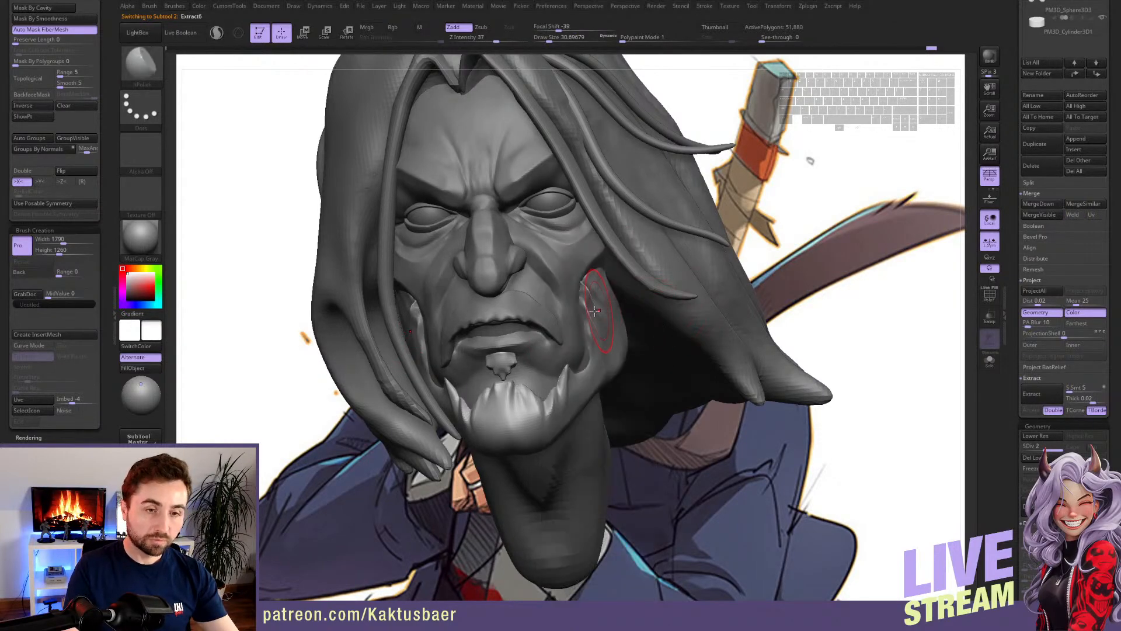
{"action": "right_click_drag", "start_coordinate": [623, 310], "coordinate": [601, 315]}
{"action": "mouse_move", "coordinate": [600, 315]}
{"action": "left_mouse_down", "text": "shift"}
{"action": "mouse_move", "coordinate": [589, 312]}
{"action": "mouse_move", "coordinate": [600, 315]}
{"action": "left_mouse_up", "text": "shift"}
{"action": "left_click_drag", "start_coordinate": [597, 315], "coordinate": [584, 289]}
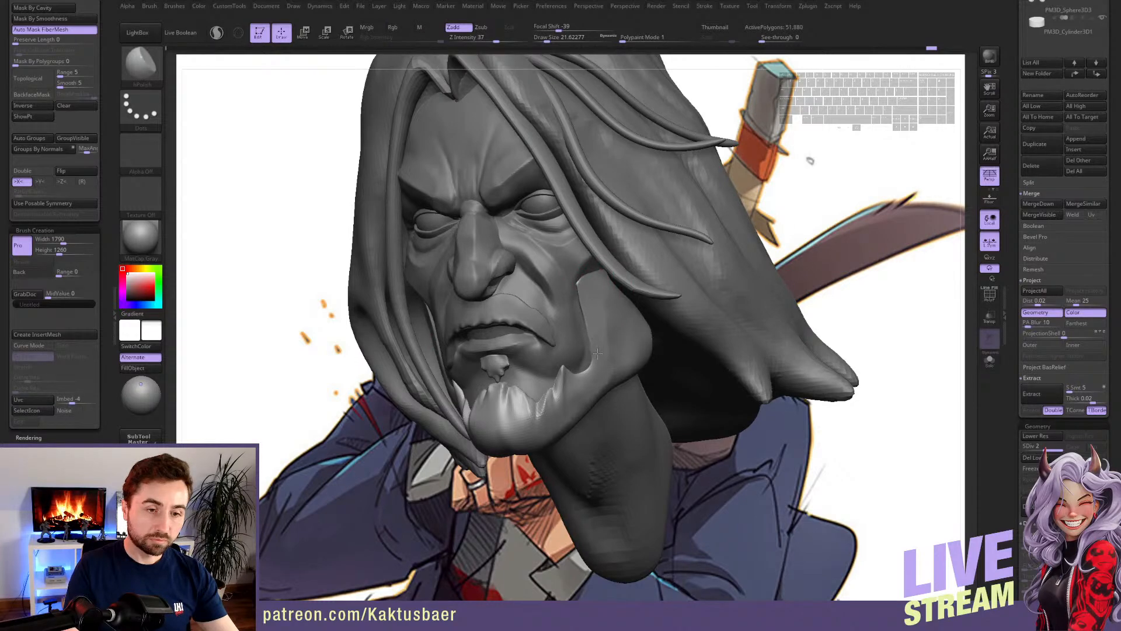
- Refine the beard's edge from the sideburn down to the jaw with the Move brush, reducing its draw size from about 65 to 18
{"action": "key", "text": "5"}
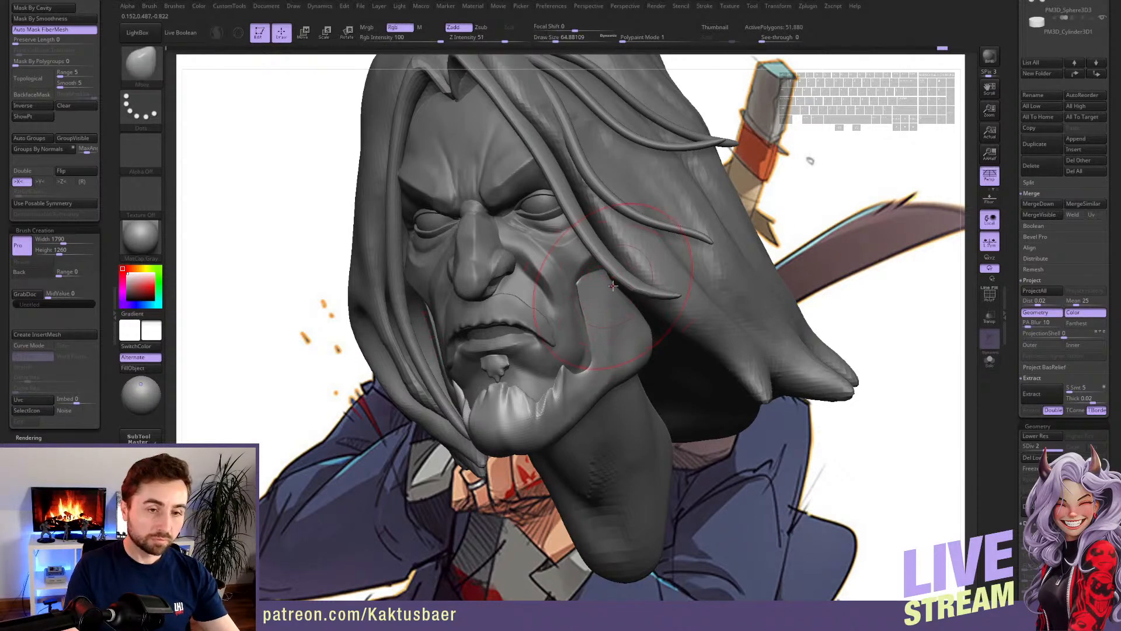
{"action": "right_click_drag", "start_coordinate": [608, 301], "coordinate": [610, 273]}
{"action": "left_click_drag", "start_coordinate": [610, 272], "coordinate": [597, 278]}
{"action": "key", "text": "s"}
{"action": "key", "text": "shift"}
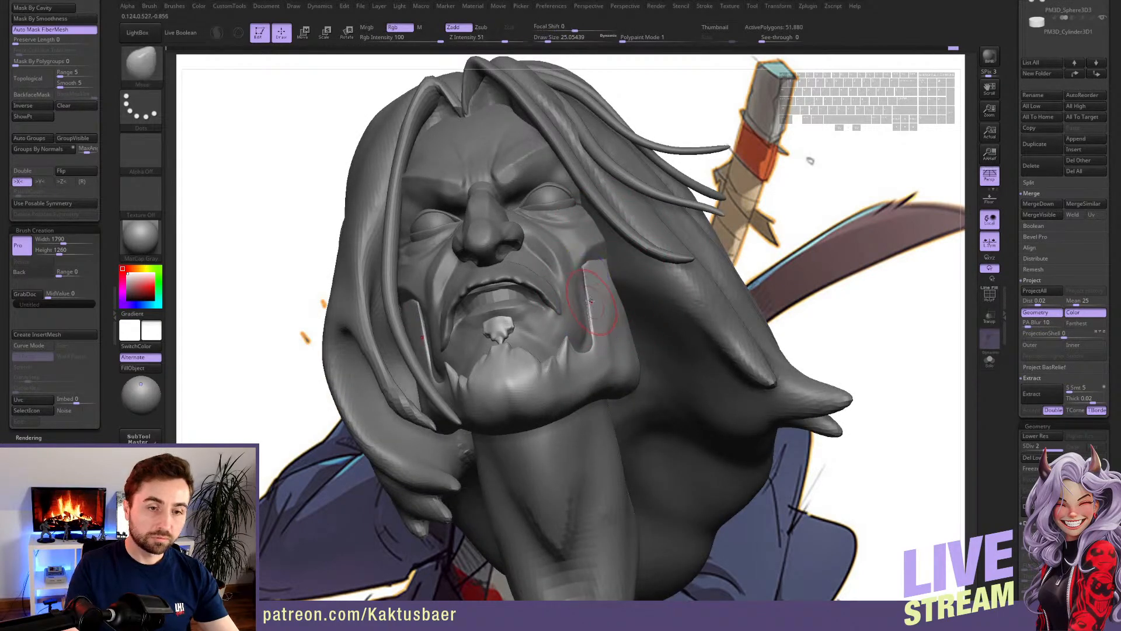
{"action": "right_click_drag", "start_coordinate": [583, 272], "coordinate": [601, 318]}
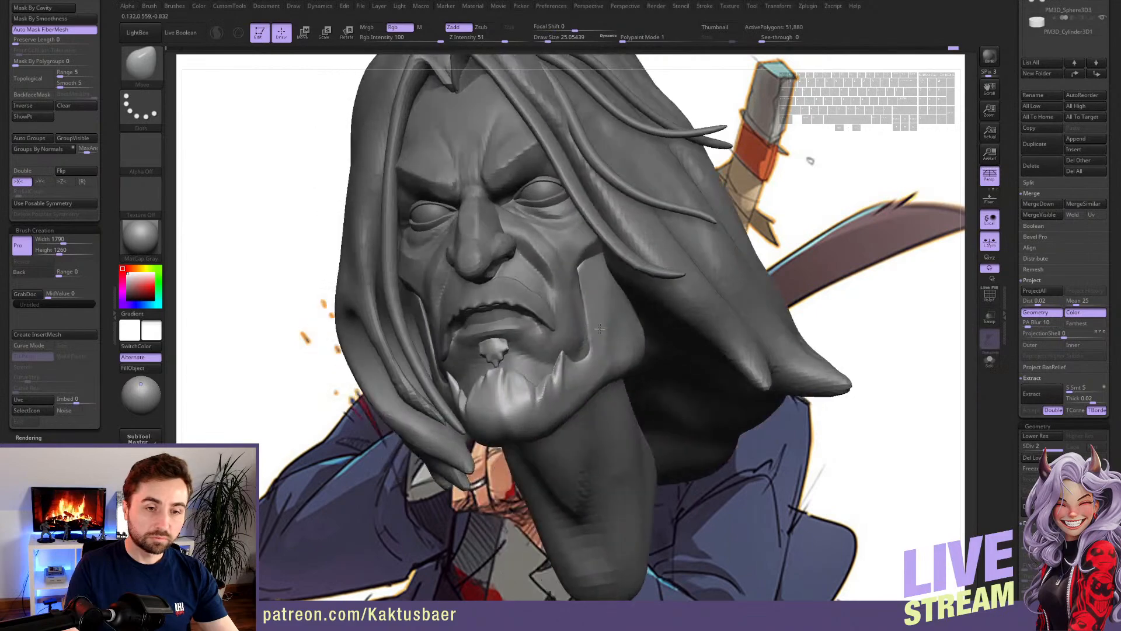
{"action": "key", "text": "shift"}
{"action": "mouse_move", "coordinate": [592, 384]}
{"action": "right_mouse_down", "text": "alt"}
{"action": "mouse_move", "coordinate": [586, 339]}
{"action": "mouse_move", "coordinate": [567, 350]}
{"action": "mouse_move", "coordinate": [586, 373]}
{"action": "mouse_move", "coordinate": [592, 362]}
{"action": "right_mouse_up", "text": "alt"}
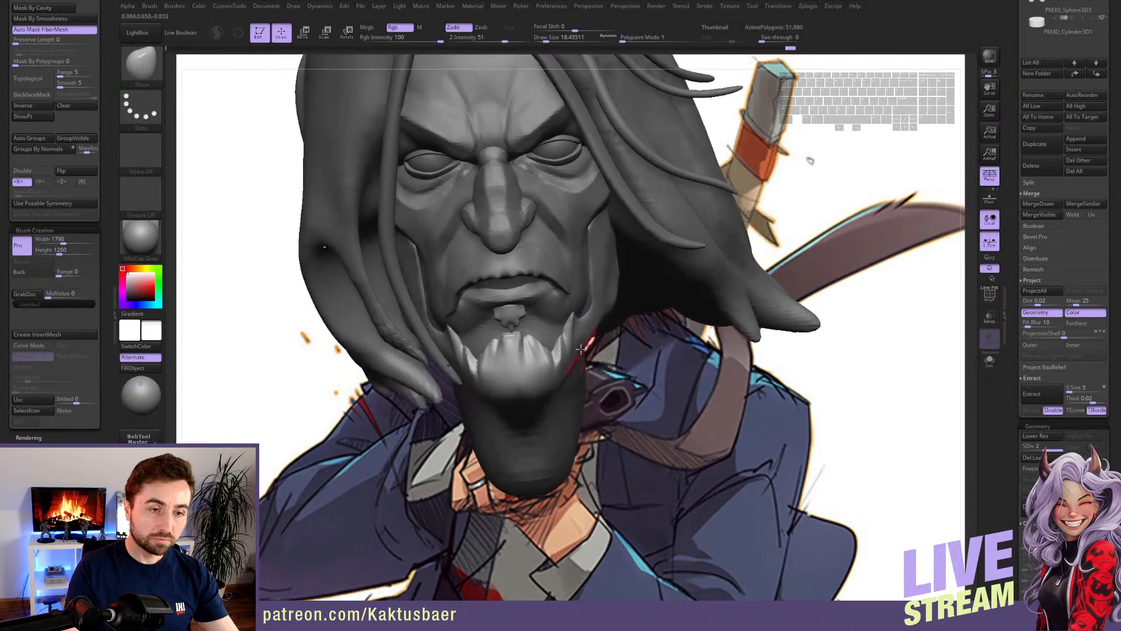
- Select the head mesh and reshape the lower lip and mouth area with the Move brush, reducing its draw size to about 18
{"action": "left_click", "coordinate": [558, 306], "text": "alt"}
{"action": "key", "text": "s"}
{"action": "left_click_drag", "start_coordinate": [558, 303], "coordinate": [562, 303]}
{"action": "right_click_drag", "start_coordinate": [563, 303], "coordinate": [536, 297]}
{"action": "key", "text": "s"}
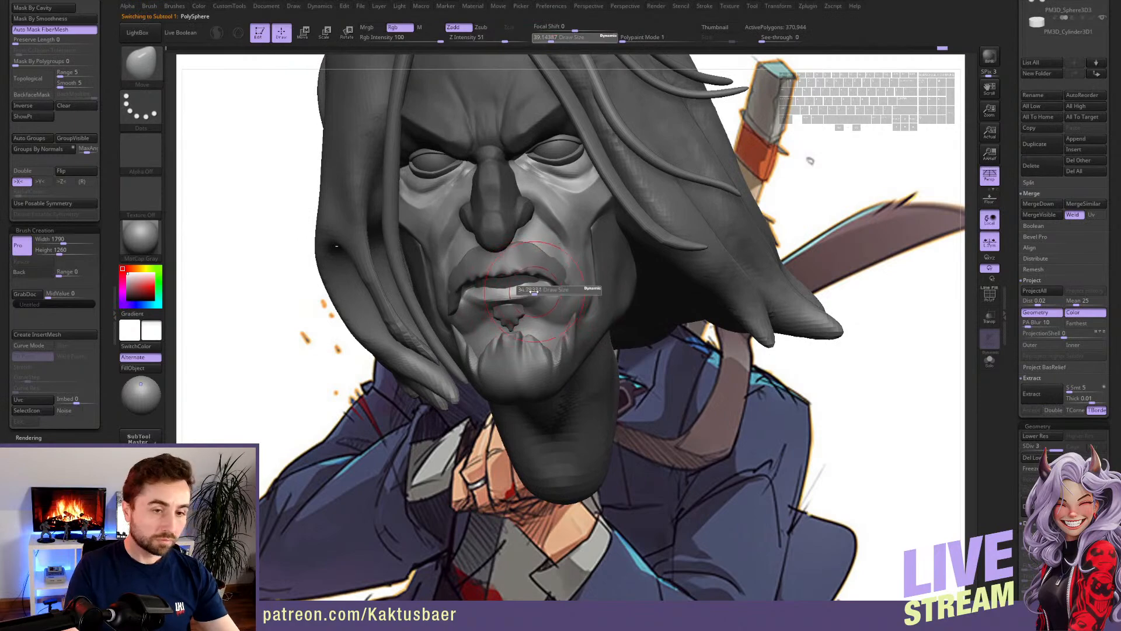
{"action": "left_click_drag", "start_coordinate": [537, 295], "coordinate": [532, 295]}
{"action": "right_click_drag", "start_coordinate": [534, 310], "coordinate": [555, 300]}
{"action": "left_click_drag", "start_coordinate": [534, 296], "coordinate": [522, 297]}
{"action": "key", "text": "s"}
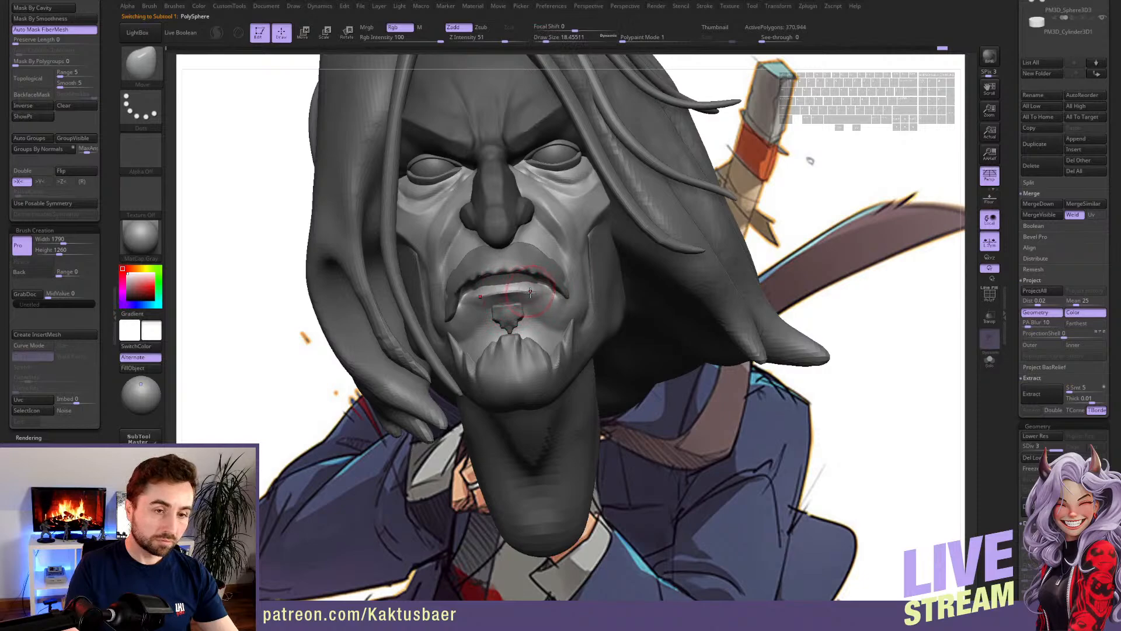
{"action": "right_click_drag", "start_coordinate": [530, 292], "coordinate": [513, 320]}
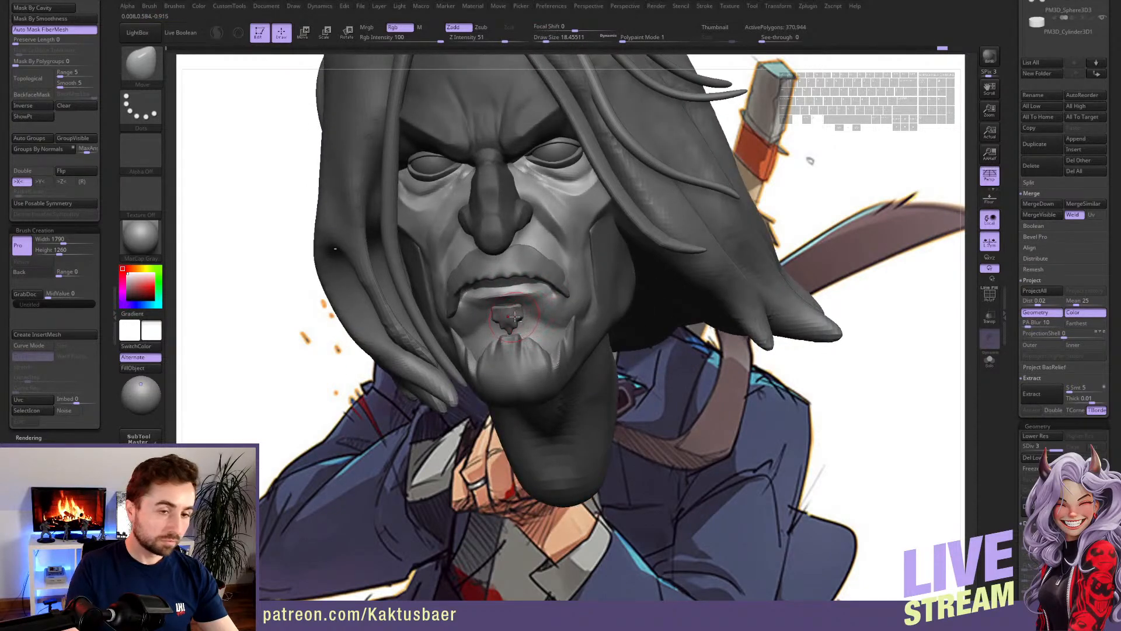
- Select the beard mesh and reshape the soul patch below the lower lip with the Move brush, reducing its draw size from about 25 to 14
{"action": "left_click", "coordinate": [514, 316], "text": "alt"}
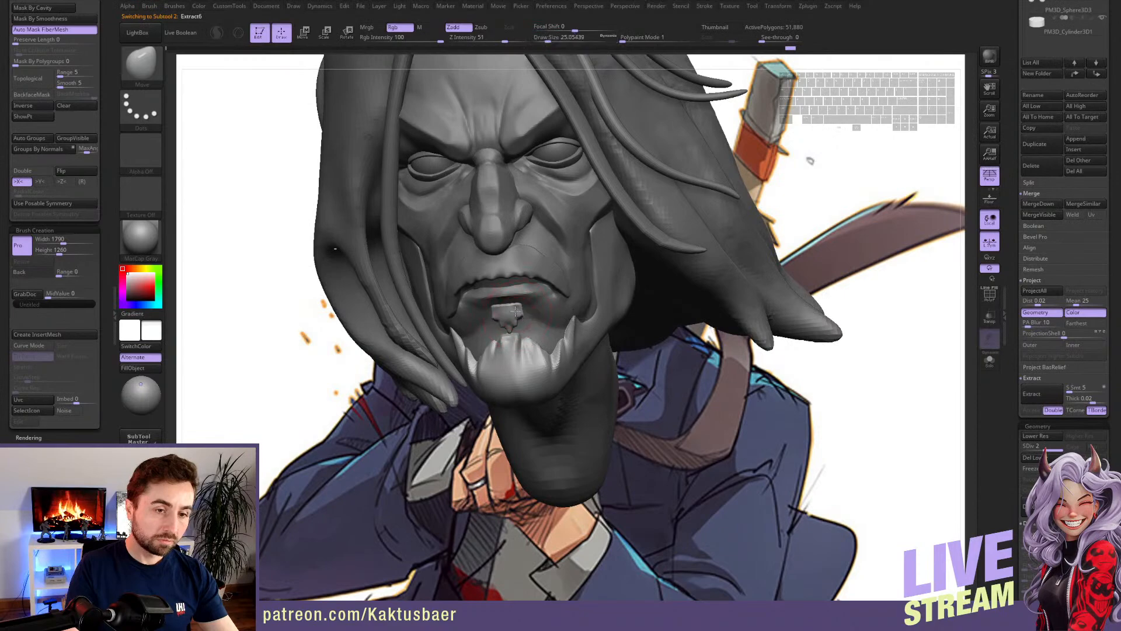
{"action": "mouse_move", "coordinate": [515, 308]}
{"action": "left_mouse_down"}
{"action": "mouse_move", "coordinate": [517, 321]}
{"action": "mouse_move", "coordinate": [524, 303]}
{"action": "mouse_move", "coordinate": [509, 322]}
{"action": "mouse_move", "coordinate": [521, 322]}
{"action": "left_mouse_up"}
{"action": "key", "text": "s"}
{"action": "key", "text": "s"}
{"action": "right_click_drag", "start_coordinate": [526, 313], "coordinate": [514, 303], "text": "alt"}
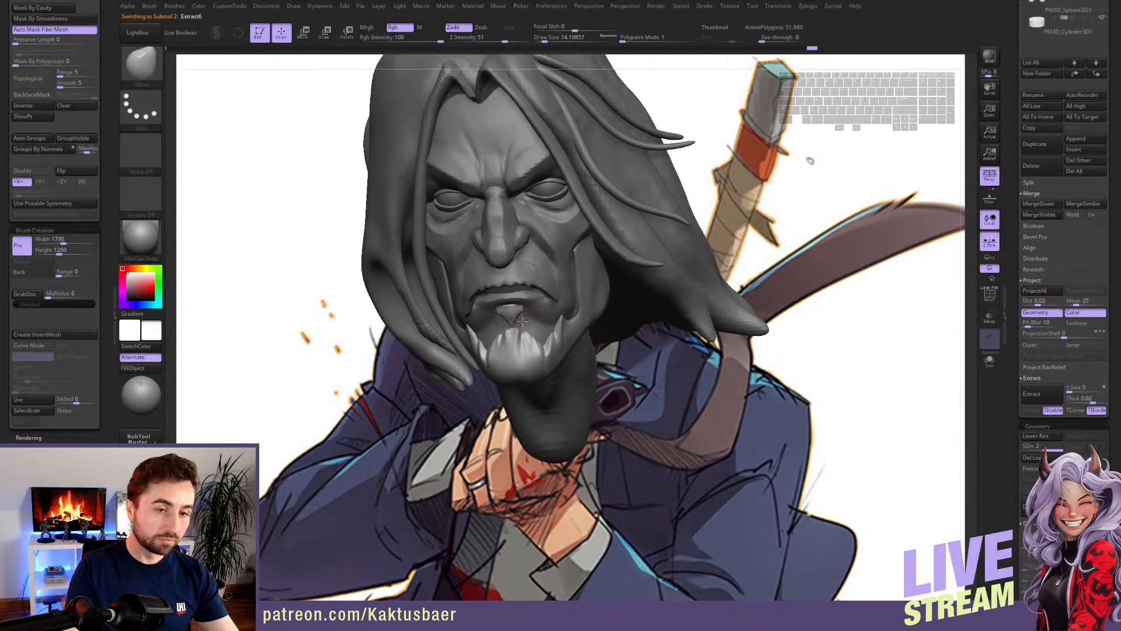
{"action": "left_click_drag", "start_coordinate": [514, 313], "coordinate": [535, 311]}
{"action": "right_click_drag", "start_coordinate": [534, 312], "coordinate": [515, 313]}
- Select the mustache, adjust its shape with the Move brush at draw size about 25 down to 17, and raise its subdivision level
{"action": "left_click", "coordinate": [535, 281], "text": "alt"}
{"action": "key", "text": "s"}
{"action": "left_click_drag", "start_coordinate": [535, 284], "coordinate": [539, 283]}
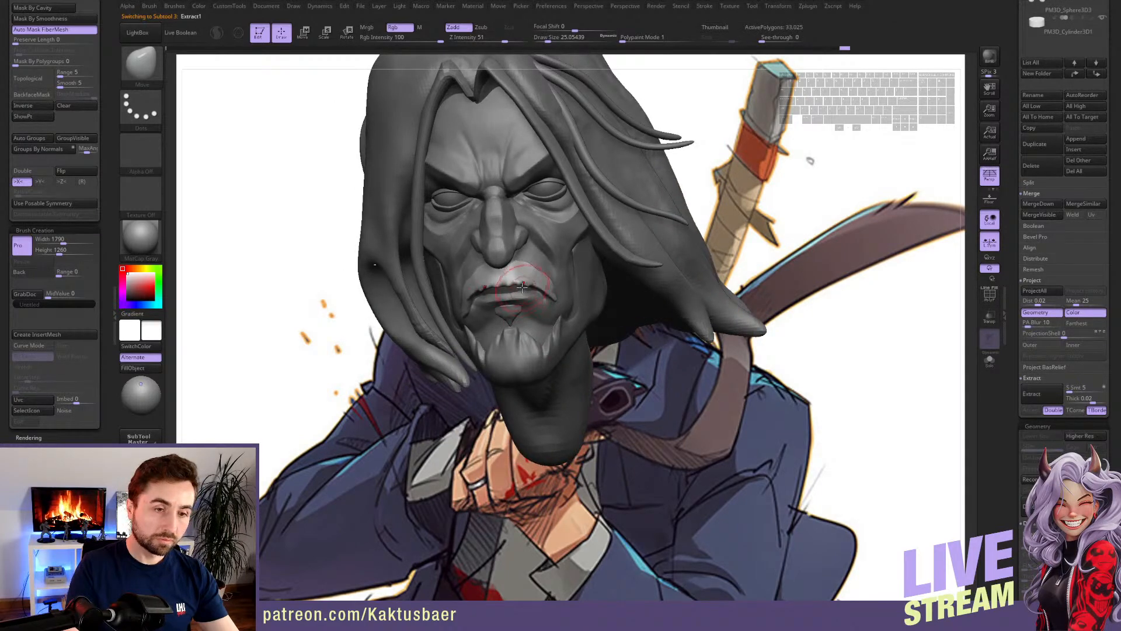
{"action": "mouse_move", "coordinate": [517, 273]}
{"action": "right_mouse_down", "text": "alt"}
{"action": "mouse_move", "coordinate": [521, 301]}
{"action": "mouse_move", "coordinate": [534, 259]}
{"action": "right_mouse_up", "text": "alt"}
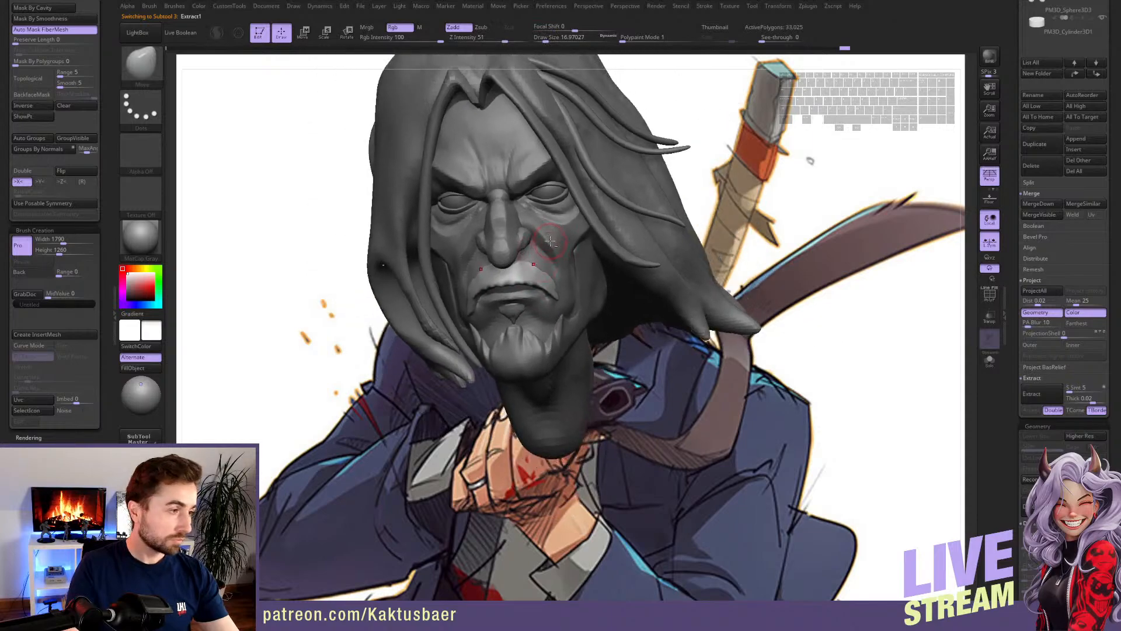
{"action": "key", "text": "d"}
{"action": "key", "text": "d"}
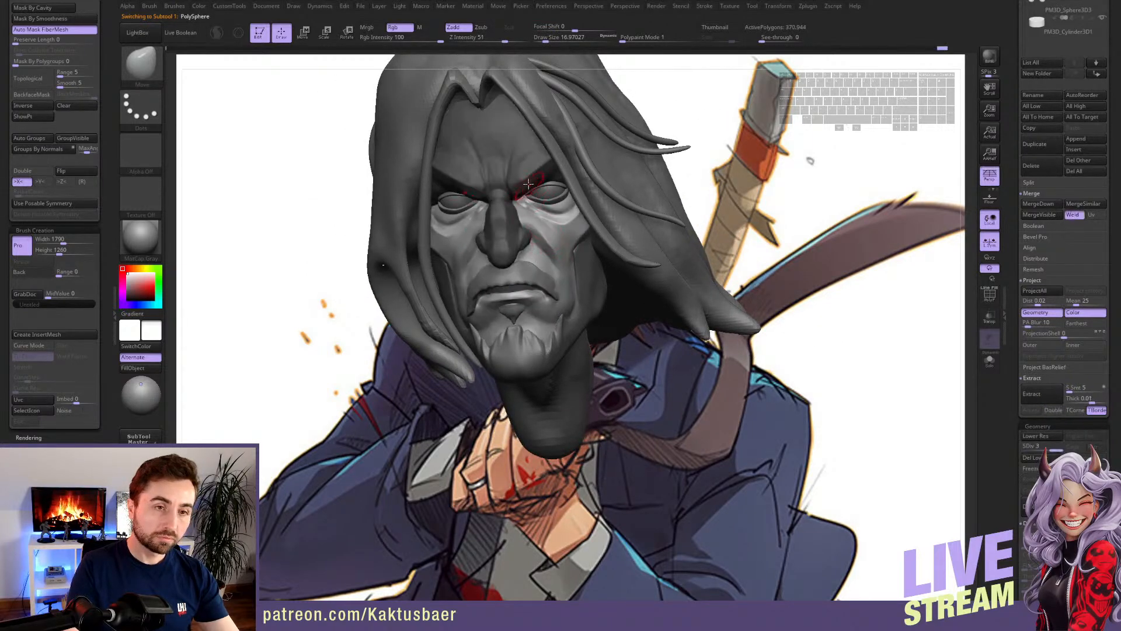
- Accentuate the cheek fold running down beside the mouth corner on the head mesh with an inverted DamStandard stroke at draw size about 18
{"action": "right_click_drag", "start_coordinate": [523, 198], "coordinate": [518, 237]}
{"action": "key", "text": "ctrl"}
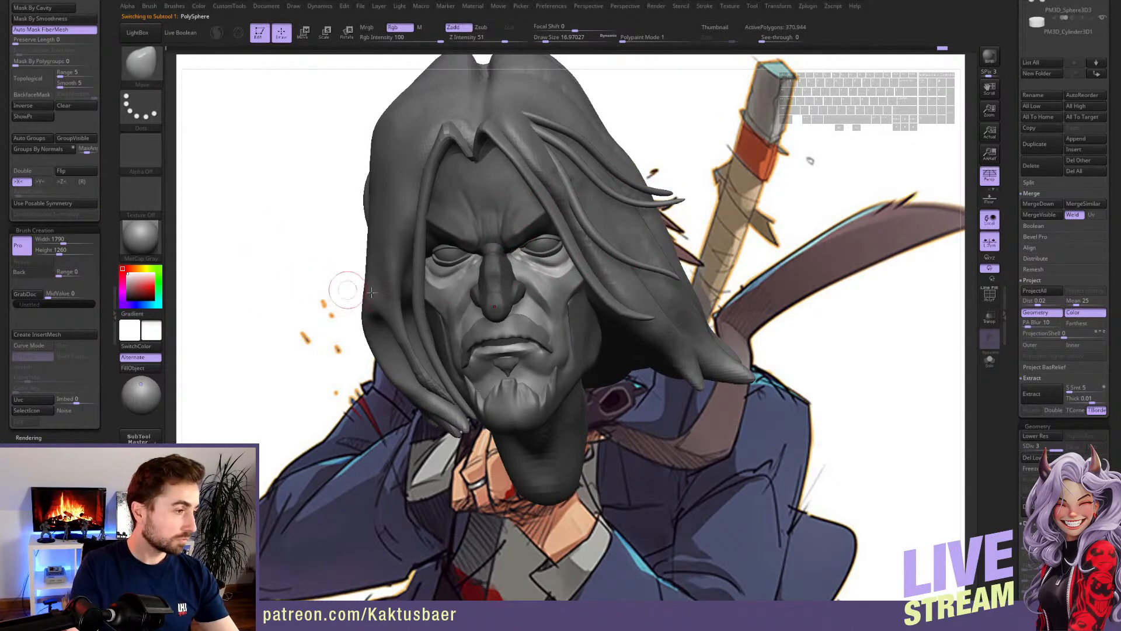
{"action": "mouse_move", "coordinate": [550, 313]}
{"action": "right_mouse_down"}
{"action": "mouse_move", "coordinate": [519, 286]}
{"action": "mouse_move", "coordinate": [557, 334]}
{"action": "right_mouse_up"}
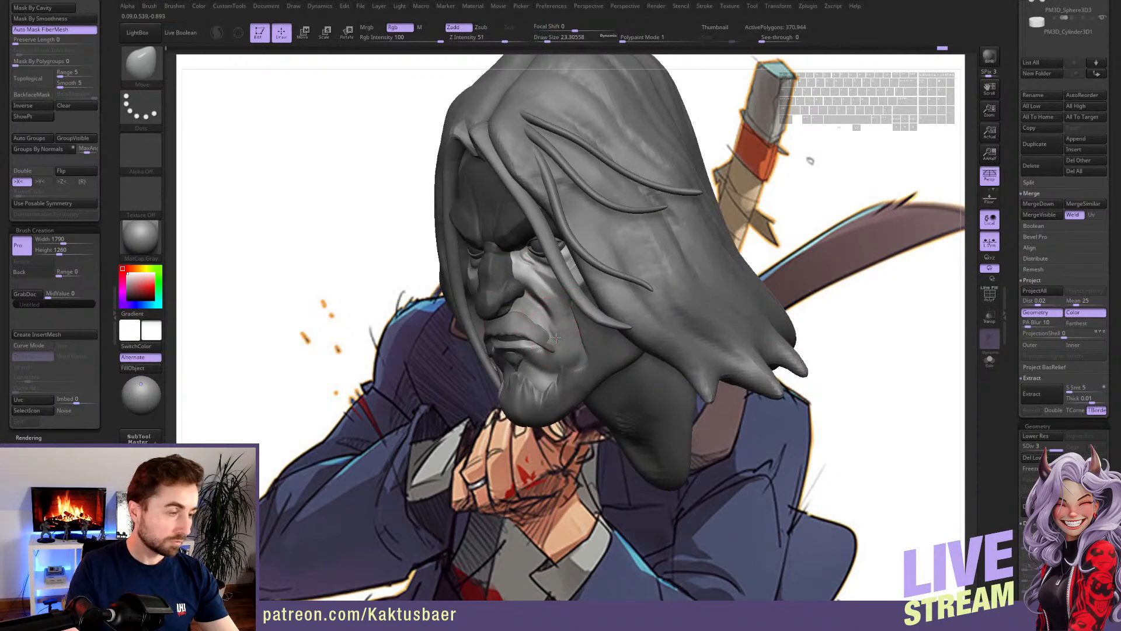
{"action": "key", "text": "s"}
{"action": "left_click_drag", "start_coordinate": [549, 314], "coordinate": [547, 314]}
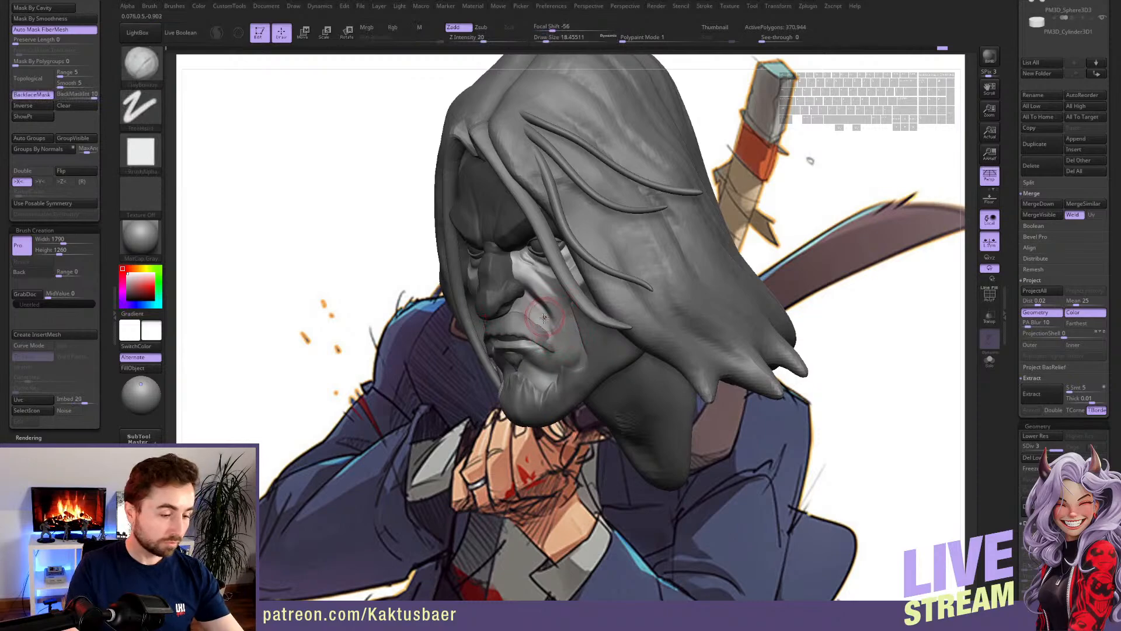
{"action": "key", "text": "4"}
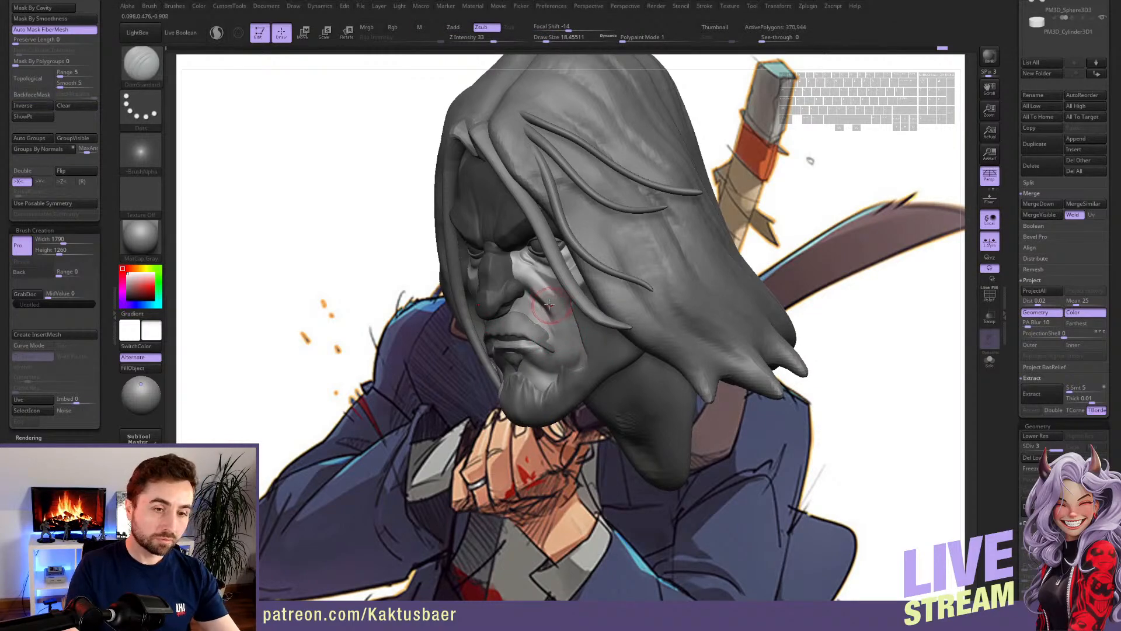
{"action": "right_click_drag", "start_coordinate": [551, 349], "coordinate": [555, 328]}
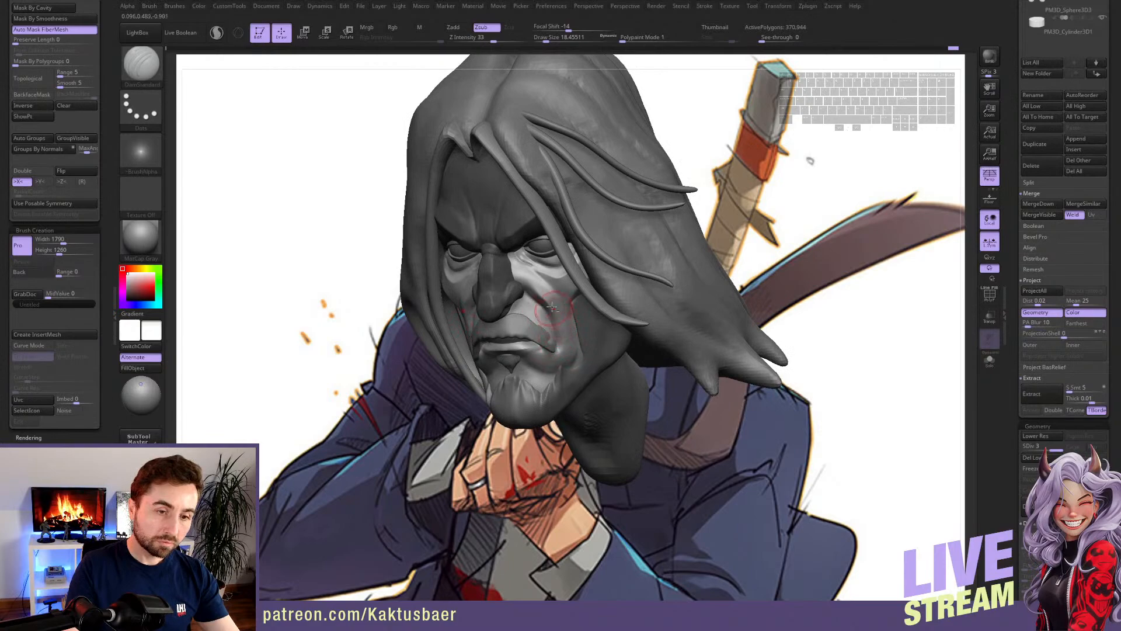
{"action": "left_click_drag", "start_coordinate": [552, 307], "coordinate": [563, 347], "text": "alt"}
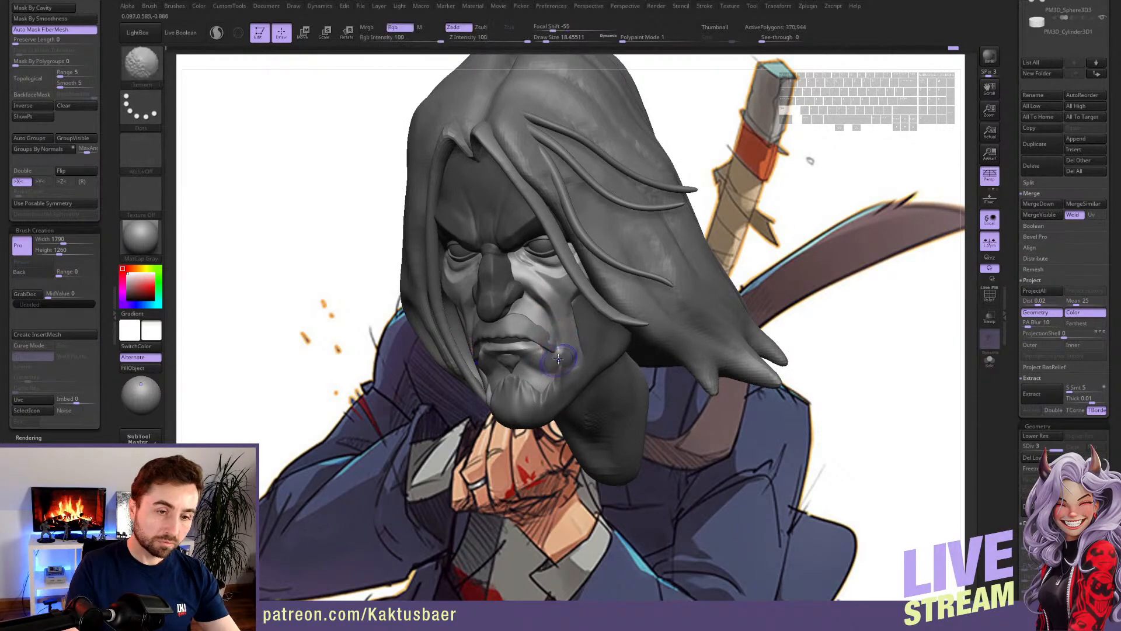
- Reshape and smooth the cheek beside the mouth corner on the head mesh with the Move brush at draw size about 31 down to 14
{"action": "mouse_move", "coordinate": [560, 344]}
{"action": "right_mouse_down"}
{"action": "mouse_move", "coordinate": [574, 337]}
{"action": "mouse_move", "coordinate": [560, 336]}
{"action": "right_mouse_up"}
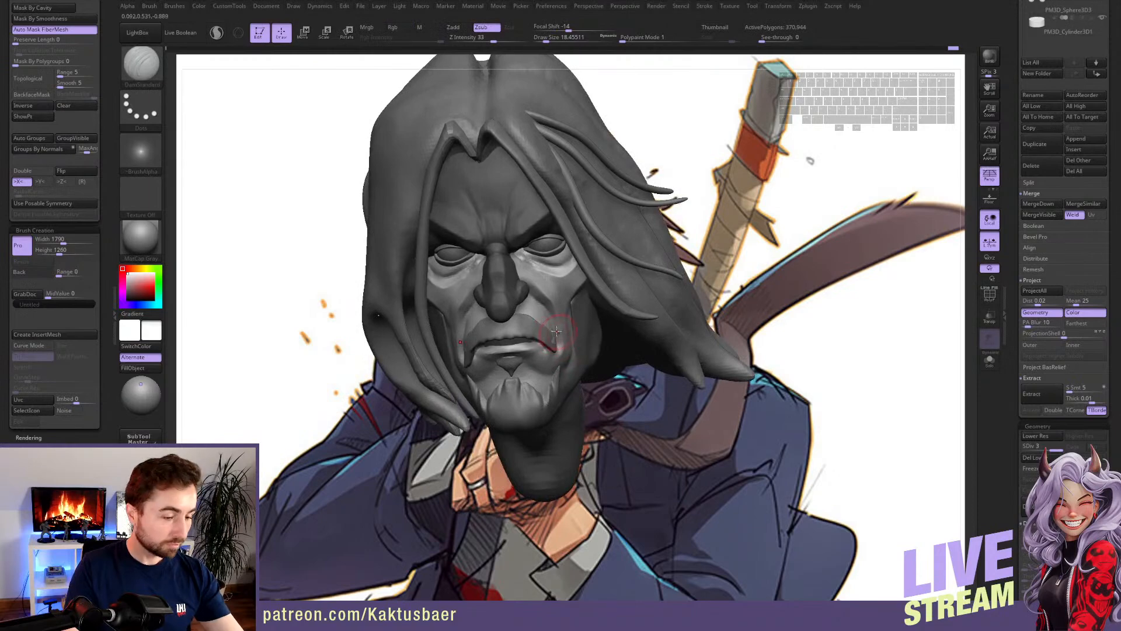
{"action": "key", "text": "b"}
{"action": "key", "text": "m"}
{"action": "key", "text": "v"}
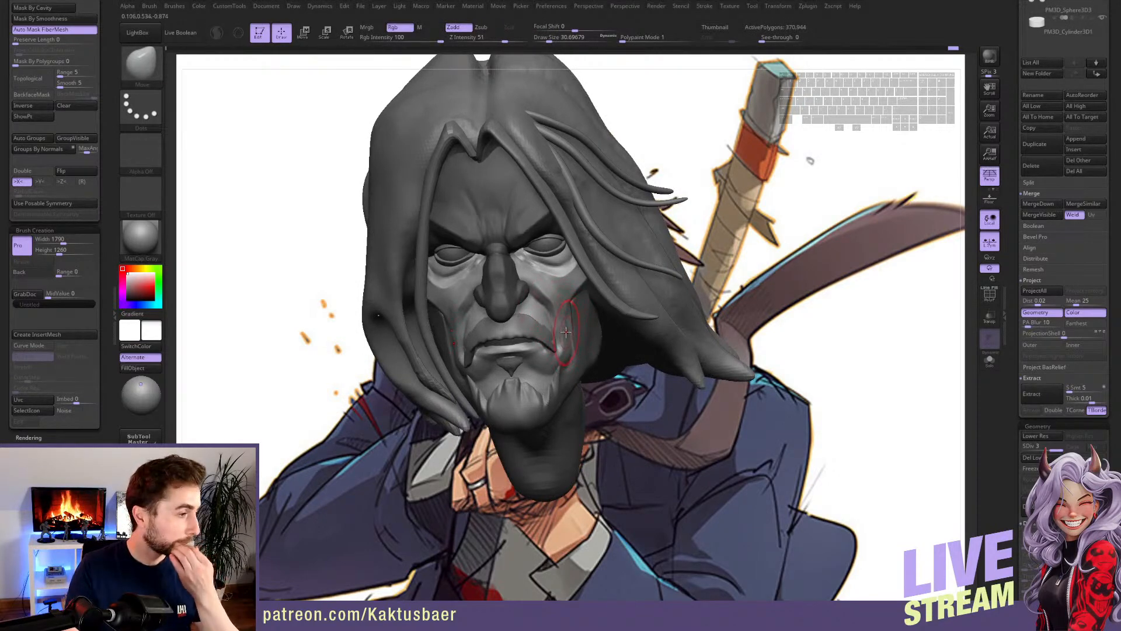
{"action": "right_click_drag", "start_coordinate": [562, 328], "coordinate": [561, 333]}
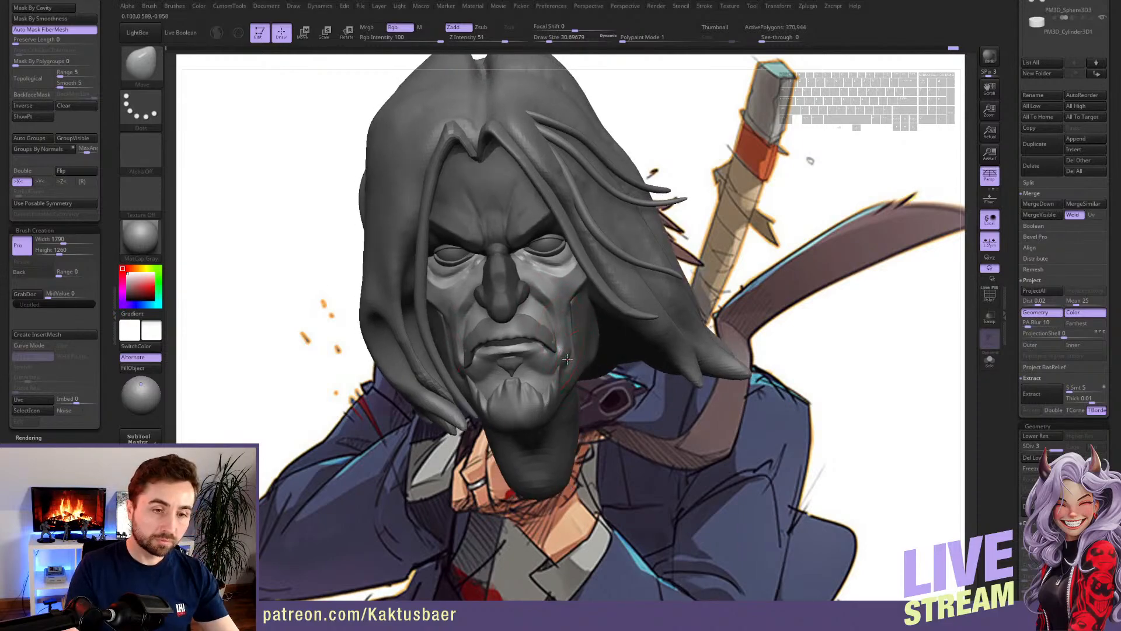
{"action": "left_click_drag", "start_coordinate": [563, 350], "coordinate": [556, 358], "text": "shift"}
{"action": "right_click_drag", "start_coordinate": [607, 365], "coordinate": [580, 372]}
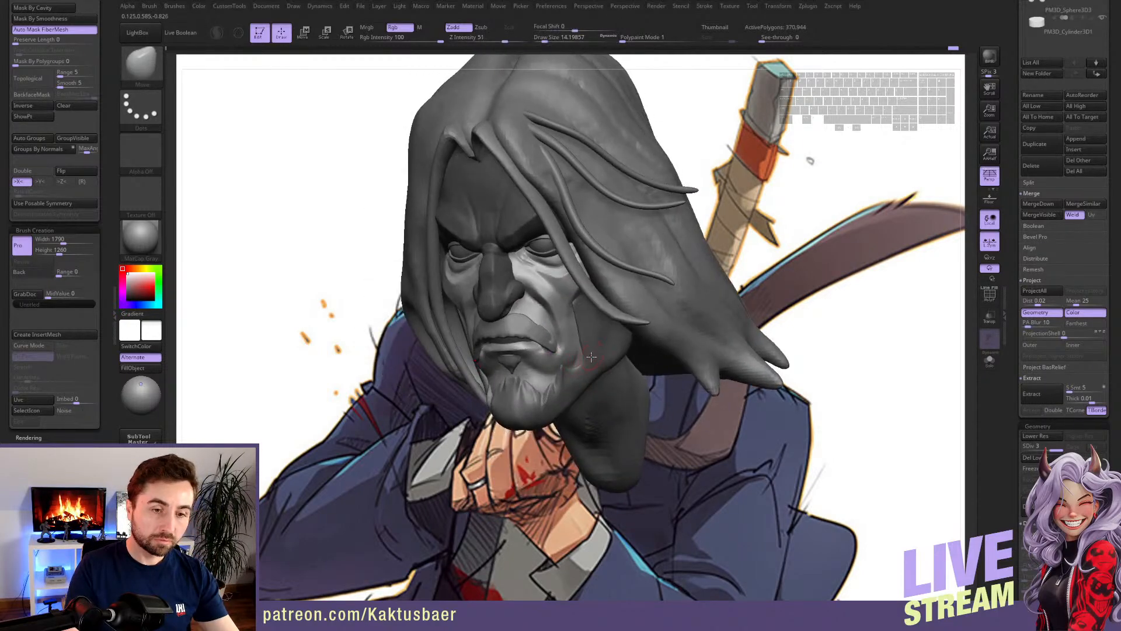
{"action": "key", "text": "s"}
{"action": "left_click_drag", "start_coordinate": [580, 373], "coordinate": [578, 375]}
- Select the beard mesh and reshape its outline along the jaw with the Move brush at draw size about 56, reduced to 35
{"action": "left_click", "coordinate": [594, 355], "text": "alt"}
{"action": "key", "text": "s"}
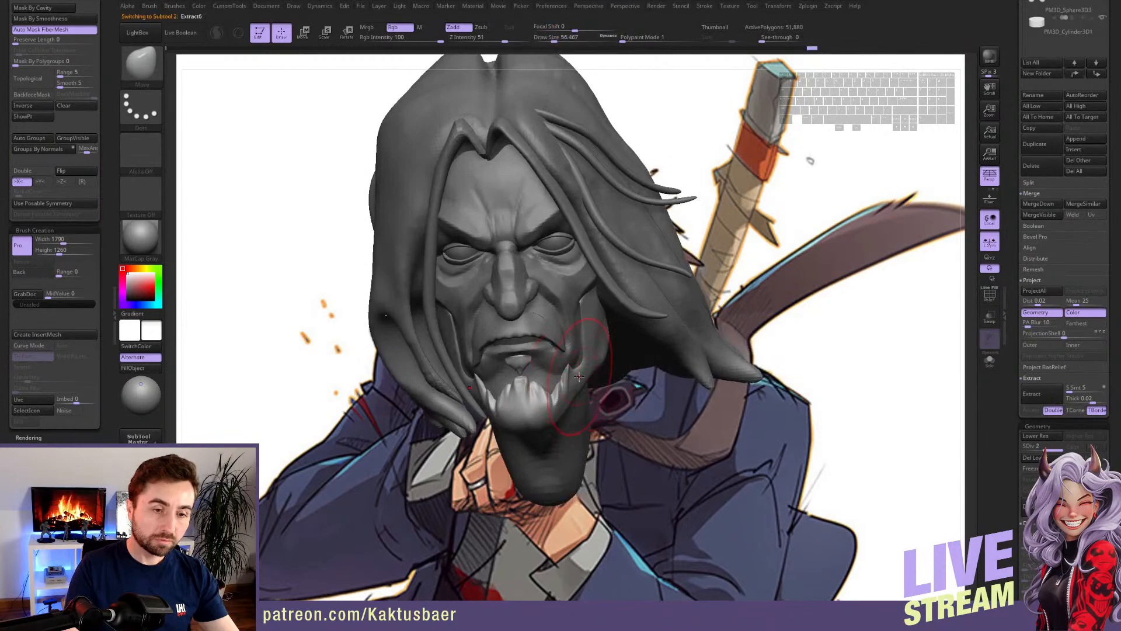
{"action": "key", "text": "s"}
{"action": "left_click_drag", "start_coordinate": [577, 374], "coordinate": [572, 375]}
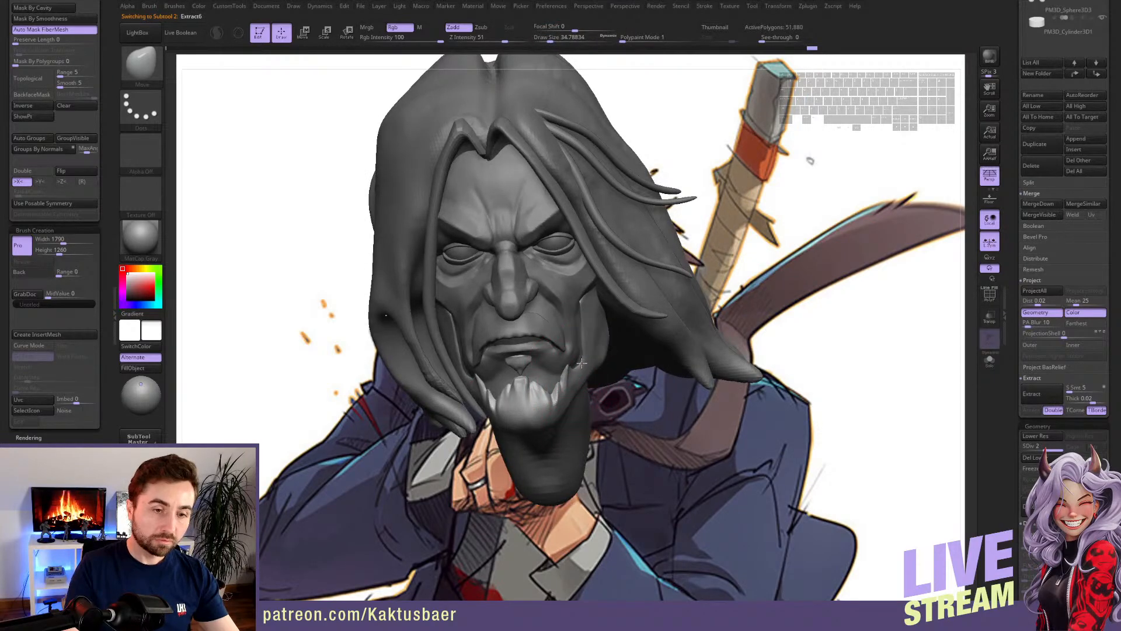
{"action": "right_click_drag", "start_coordinate": [582, 362], "coordinate": [533, 405]}
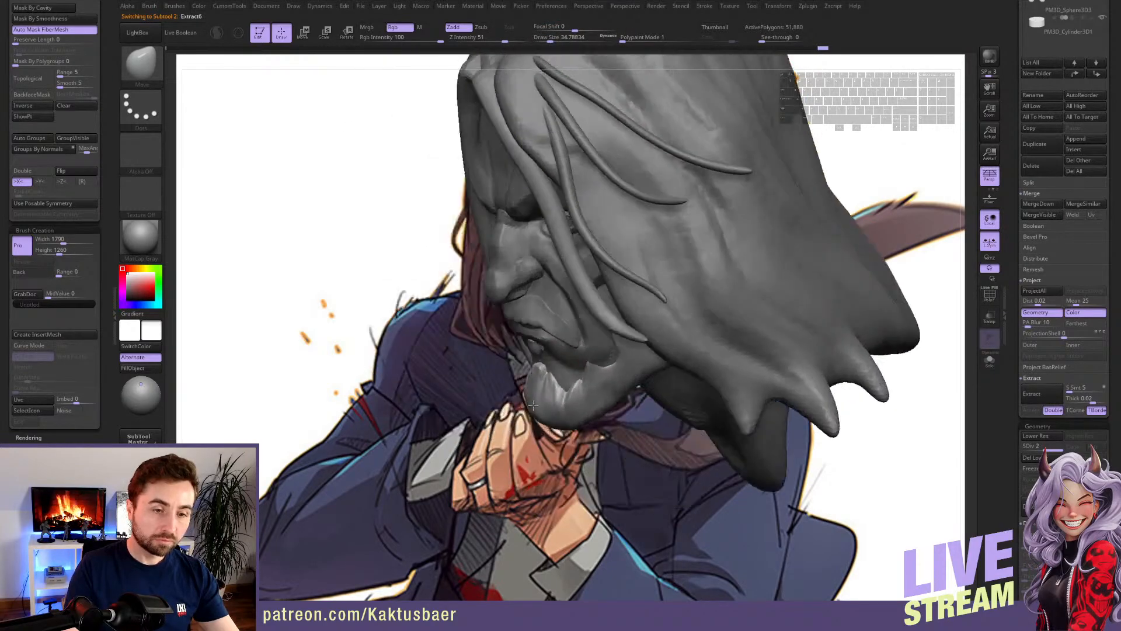
{"action": "key", "text": "s"}
{"action": "left_click_drag", "start_coordinate": [554, 404], "coordinate": [559, 404]}
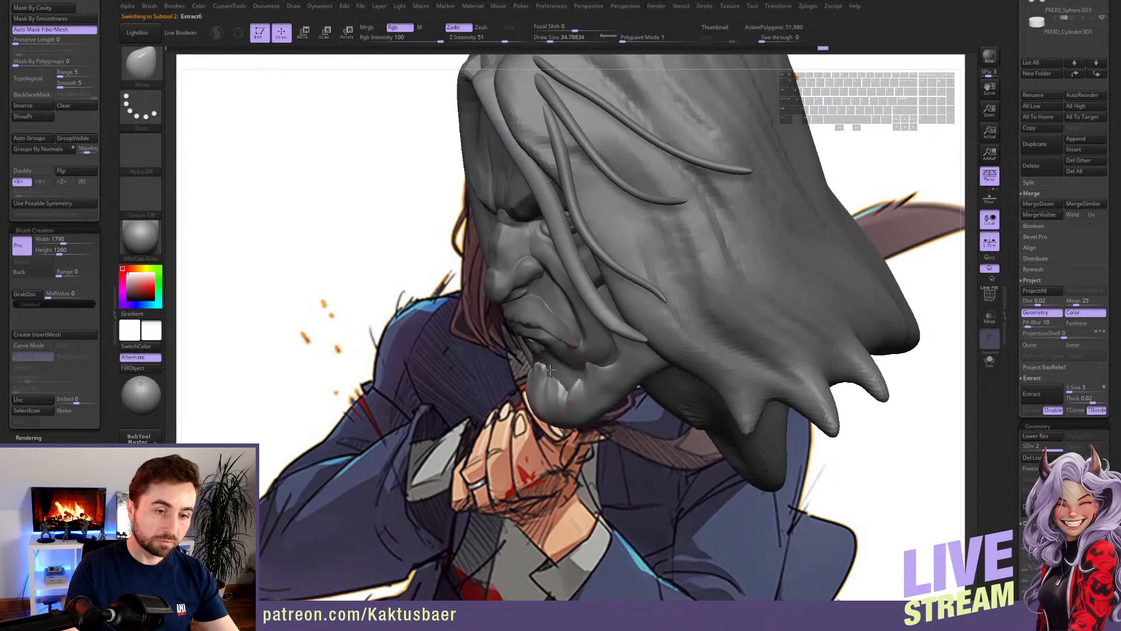
- Refine the beard tufts at the front of the chin with the Move brush at draw size about 16
{"action": "key", "text": "s"}
{"action": "left_click_drag", "start_coordinate": [550, 369], "coordinate": [543, 372]}
{"action": "right_click_drag", "start_coordinate": [546, 371], "coordinate": [606, 358]}
{"action": "left_click_drag", "start_coordinate": [546, 381], "coordinate": [551, 379]}
{"action": "mouse_move", "coordinate": [558, 385]}
{"action": "right_mouse_down"}
{"action": "mouse_move", "coordinate": [546, 315]}
{"action": "mouse_move", "coordinate": [535, 327]}
{"action": "mouse_move", "coordinate": [555, 350]}
{"action": "mouse_move", "coordinate": [565, 432]}
{"action": "right_mouse_up"}
- Select the mustache mesh and adjust its shape over the upper lip with the Move brush at draw size about 31 down to 18
{"action": "left_click", "coordinate": [568, 344], "text": "alt"}
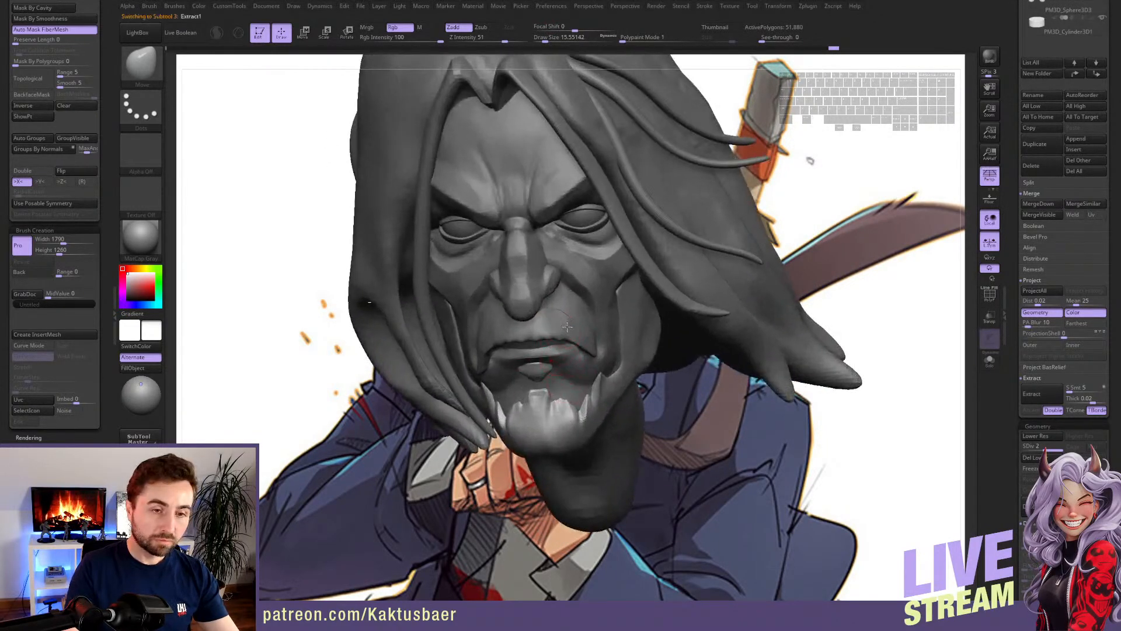
{"action": "right_click_drag", "start_coordinate": [576, 345], "coordinate": [529, 327]}
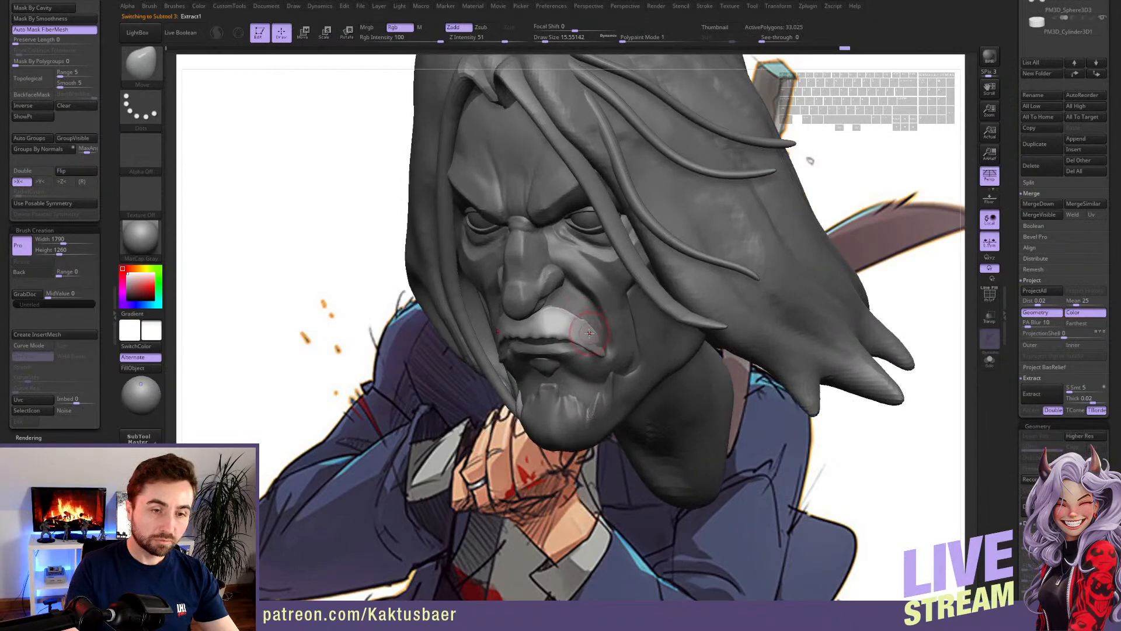
{"action": "key", "text": "bracketright"}
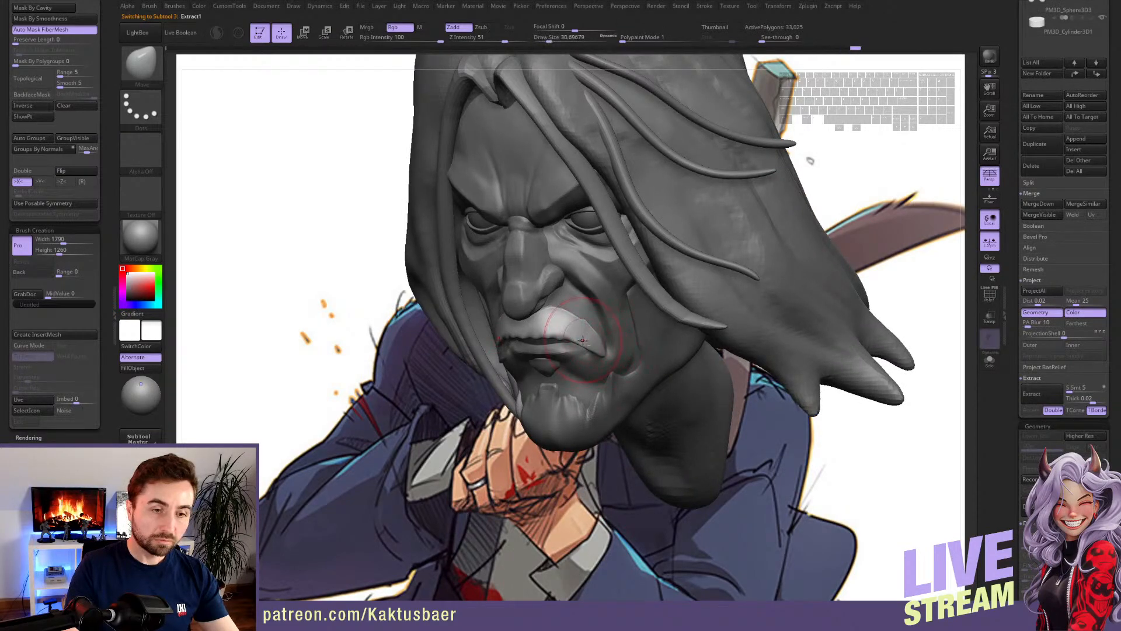
{"action": "right_click_drag", "start_coordinate": [583, 340], "coordinate": [584, 355]}
{"action": "key", "text": "bracketleft"}
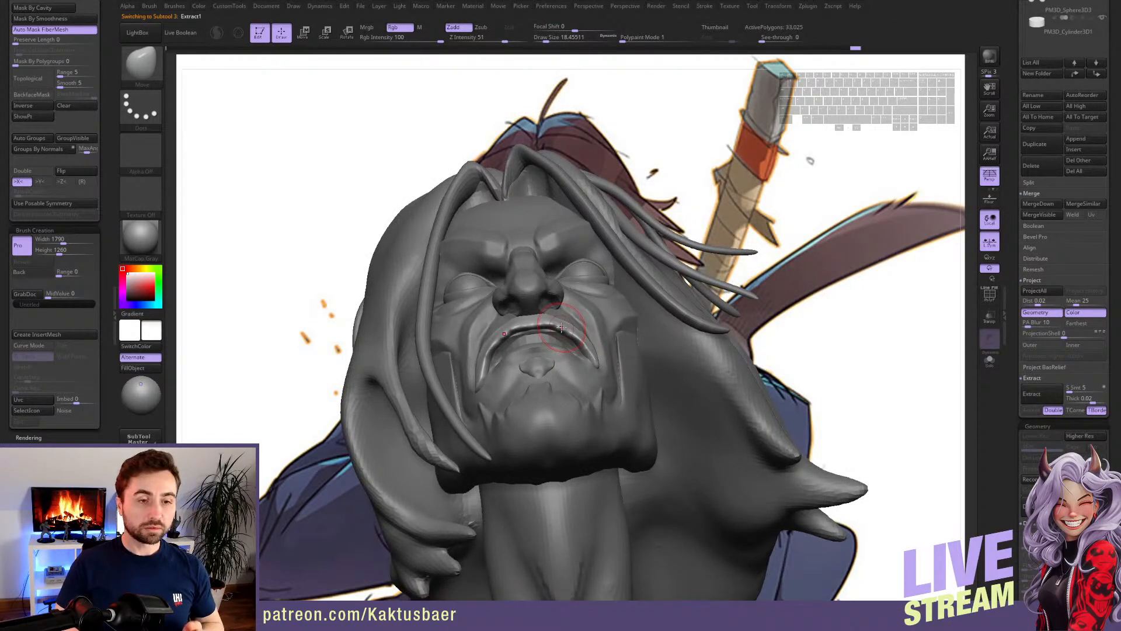
{"action": "right_click_drag", "start_coordinate": [640, 304], "coordinate": [606, 277]}
- Select the head mesh, mask the lower face, and reshape the upper eyelid with the Move brush at draw size about 13 to 17
{"action": "left_click", "coordinate": [581, 322], "text": "alt"}
{"action": "key", "text": "w"}
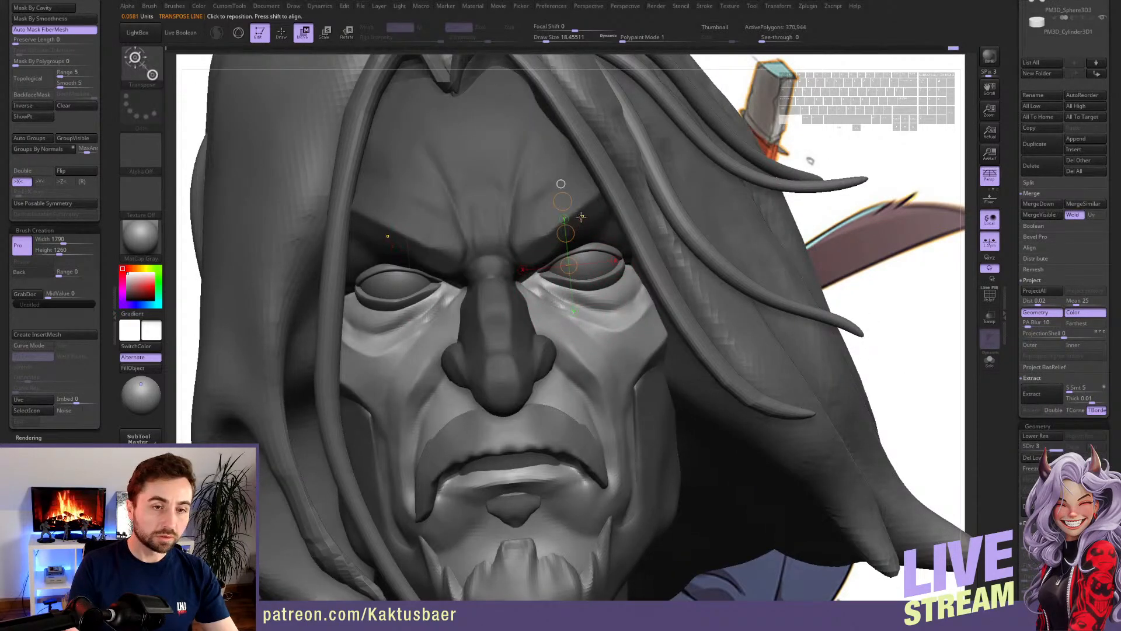
{"action": "key", "text": "q"}
{"action": "key", "text": "s"}
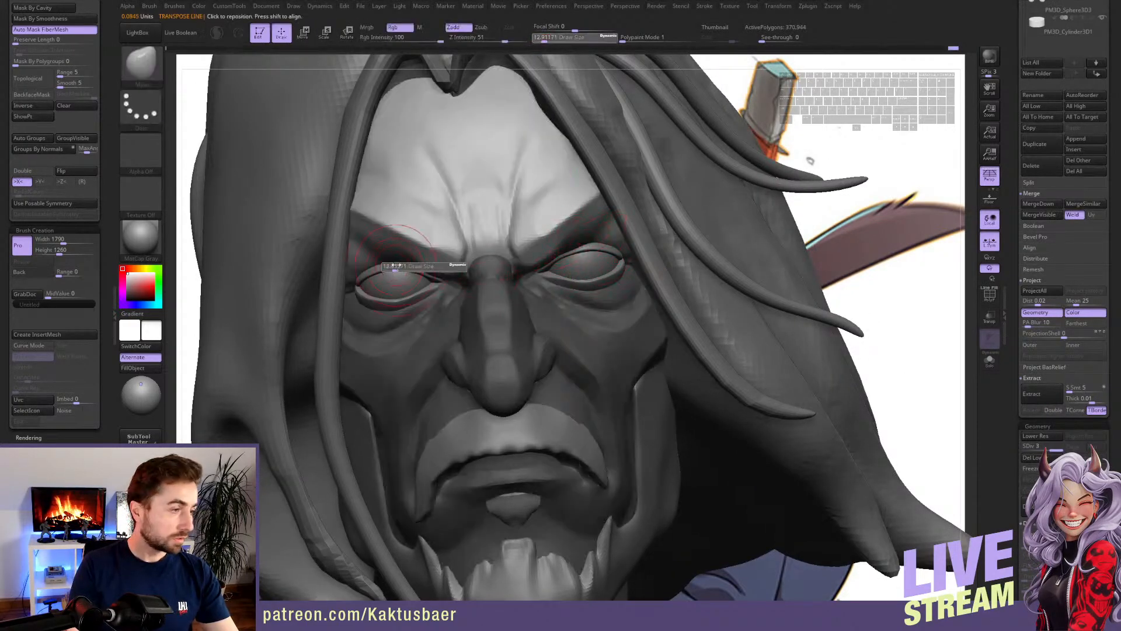
{"action": "left_click_drag", "start_coordinate": [392, 268], "coordinate": [398, 268]}
{"action": "right_click_drag", "start_coordinate": [368, 271], "coordinate": [381, 272]}
{"action": "key", "text": "s"}
{"action": "left_click_drag", "start_coordinate": [380, 272], "coordinate": [376, 272]}
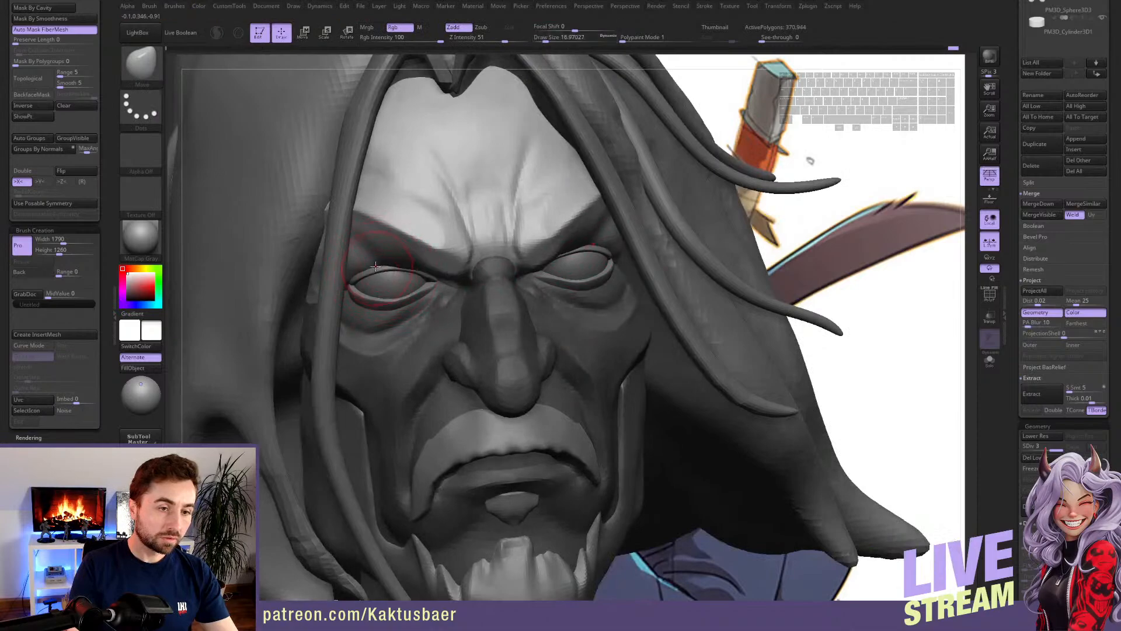
{"action": "right_click_drag", "start_coordinate": [377, 270], "coordinate": [463, 280], "text": "alt"}
- Isolate the head and define the upper eyelid edge with a DamStandard stroke at draw size about 13, then show all meshes again
{"action": "key", "text": "b"}
{"action": "key", "text": "d"}
{"action": "key", "text": "s"}
{"action": "key", "text": "alt+s"}
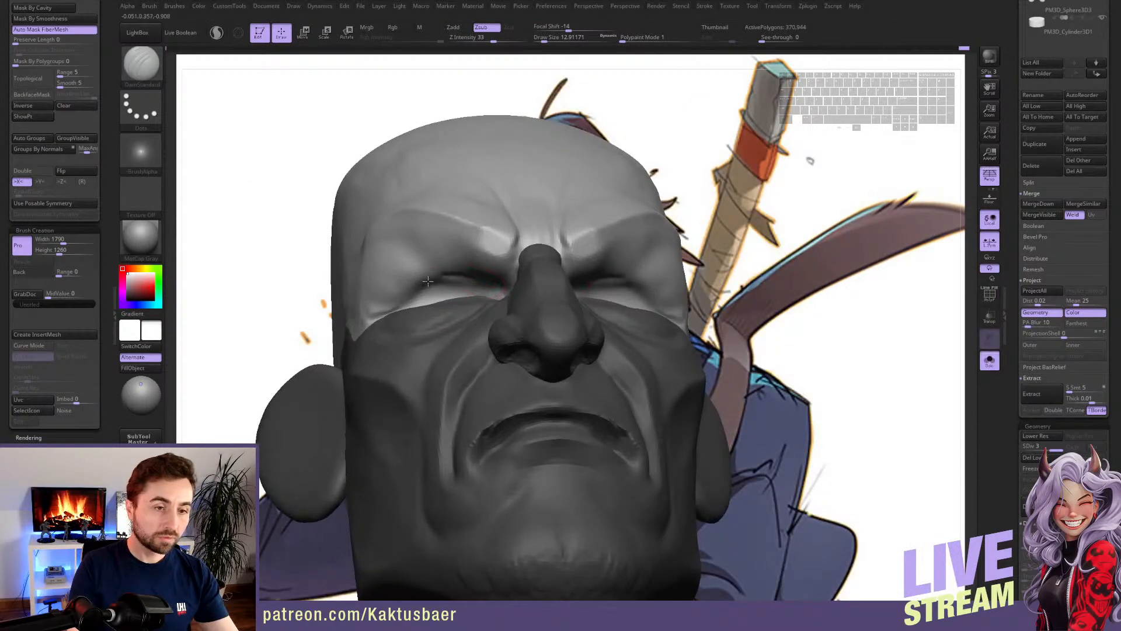
{"action": "left_click_drag", "start_coordinate": [465, 272], "coordinate": [400, 299]}
{"action": "key", "text": "alt+s"}
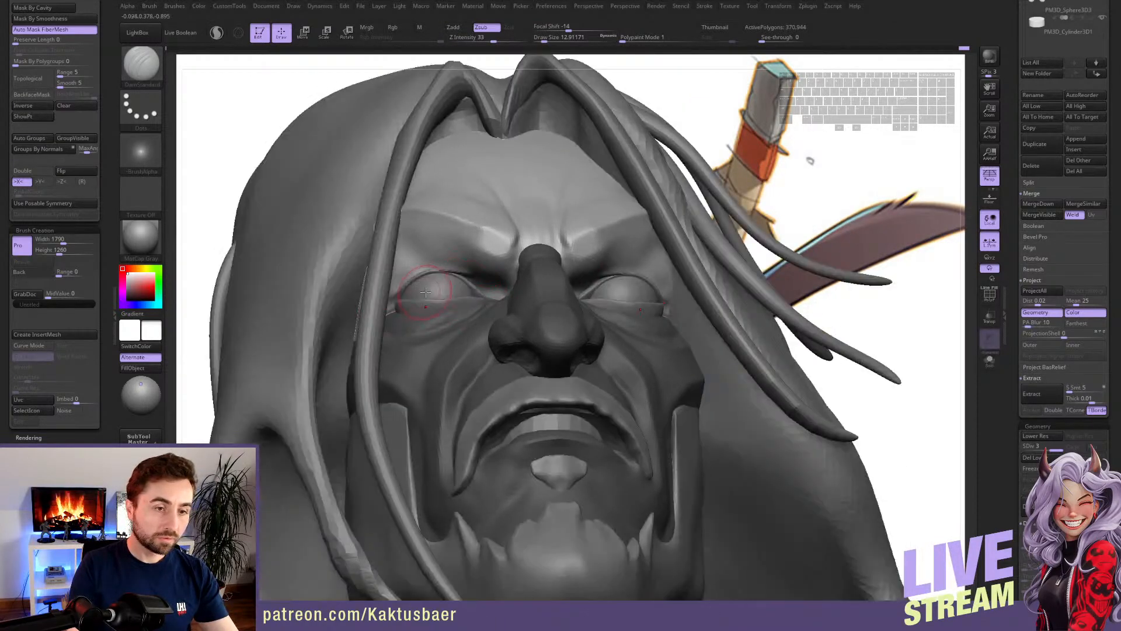
- Refine and smooth the upper eyelid curve around the eyeball using the Move brush at draw size about 25 down to 11
{"action": "right_click_drag", "start_coordinate": [416, 279], "coordinate": [424, 289]}
{"action": "key", "text": "b"}
{"action": "key", "text": "m"}
{"action": "key", "text": "v"}
{"action": "key", "text": "bracketright"}
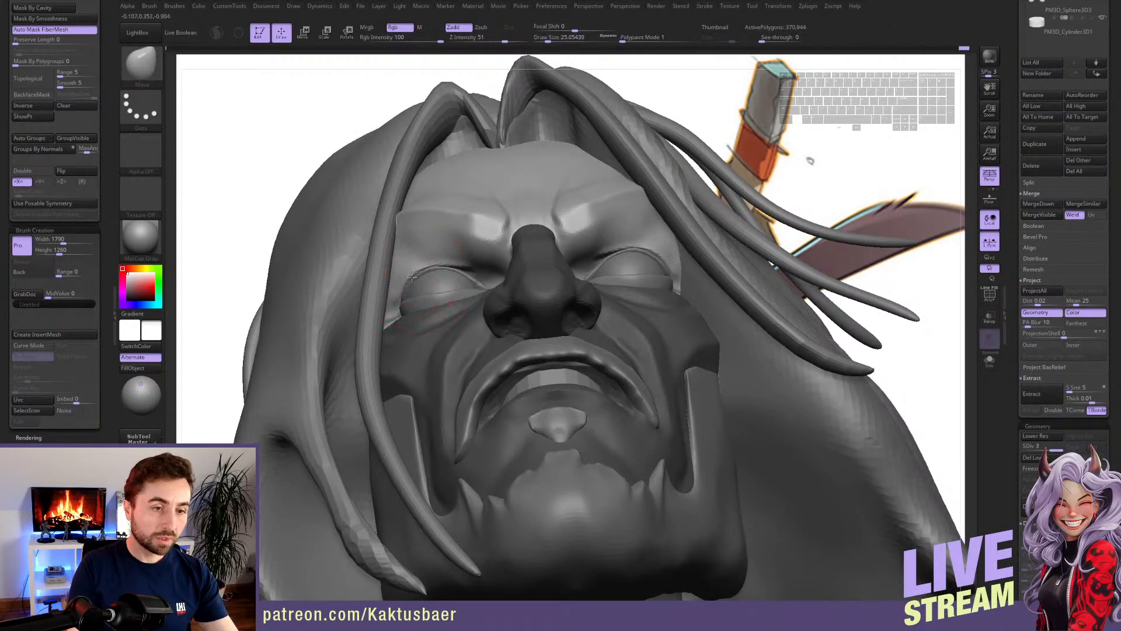
{"action": "right_click_drag", "start_coordinate": [409, 294], "coordinate": [441, 299]}
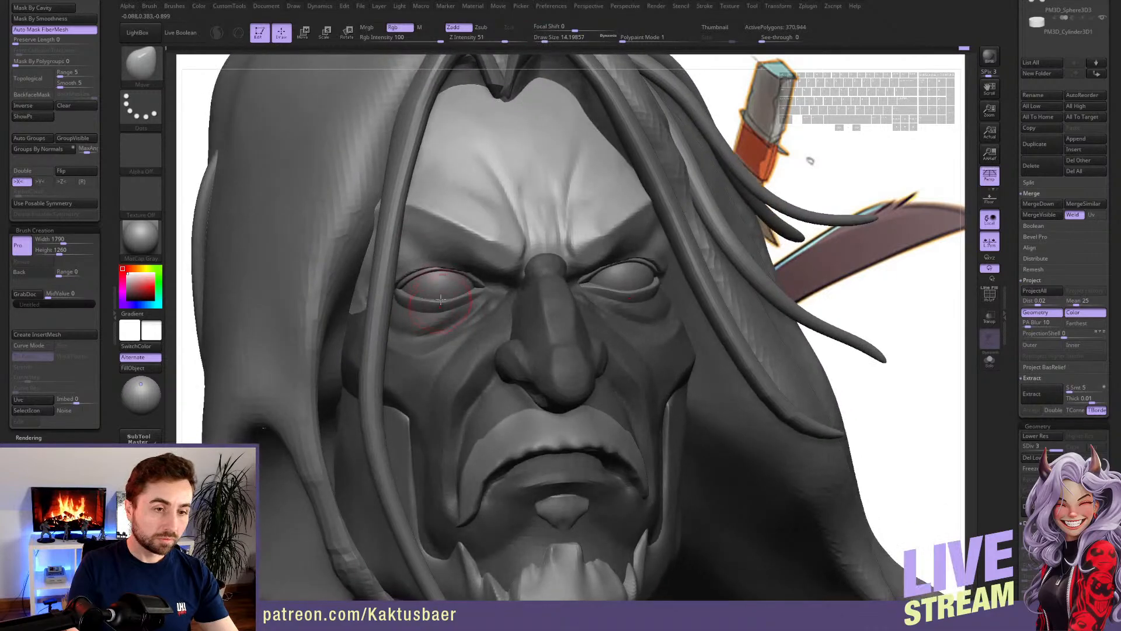
{"action": "key", "text": "bracketleft"}
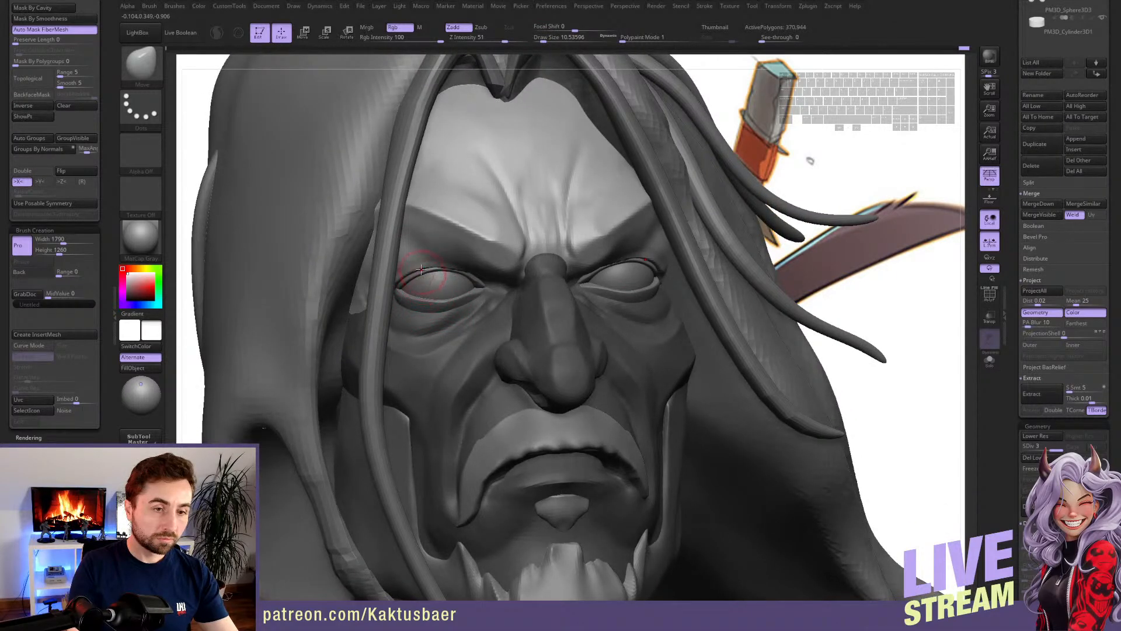
{"action": "left_click_drag", "start_coordinate": [421, 269], "coordinate": [456, 267], "text": "shift"}
- Save the project and clear the mask on the head mesh, comparing the sculpt with the reference illustration
{"action": "mouse_move", "coordinate": [435, 227]}
{"action": "right_mouse_down"}
{"action": "mouse_move", "coordinate": [496, 298]}
{"action": "mouse_move", "coordinate": [569, 311]}
{"action": "mouse_move", "coordinate": [554, 302]}
{"action": "right_mouse_up"}
{"action": "key", "text": "ctrl+s"}
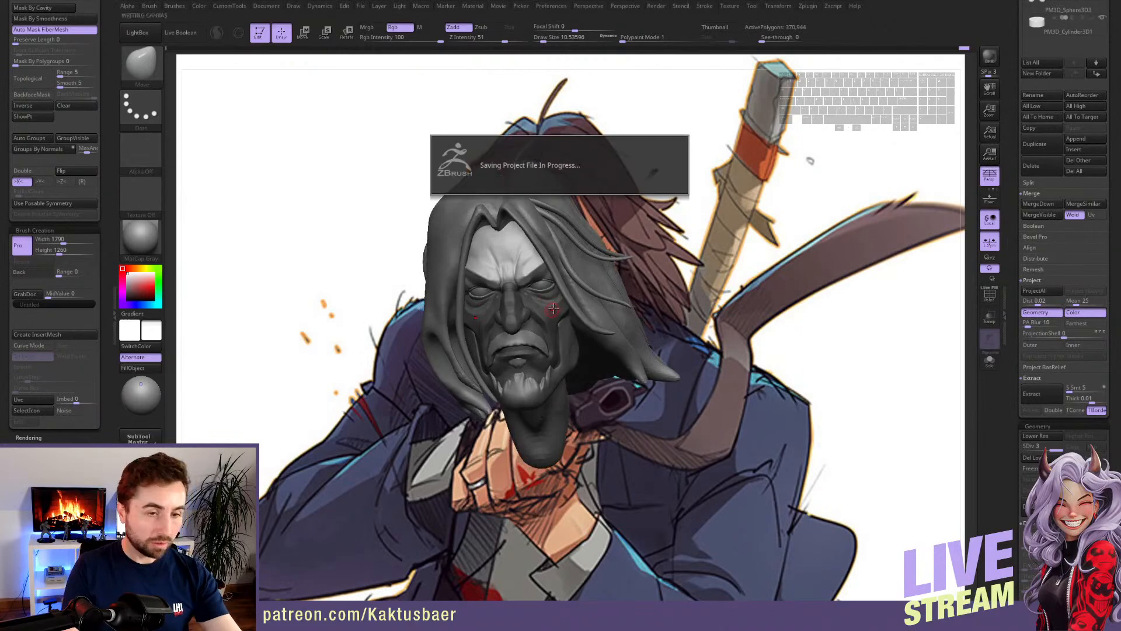
{"action": "right_click_drag", "start_coordinate": [561, 296], "coordinate": [467, 287]}
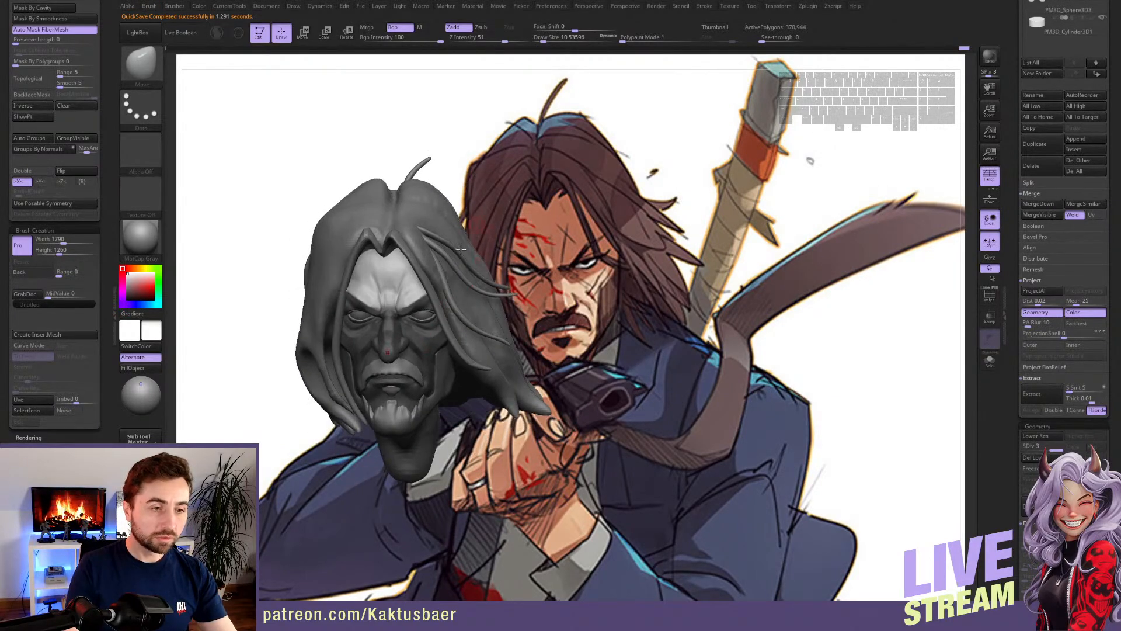
{"action": "left_click", "coordinate": [75, 108]}
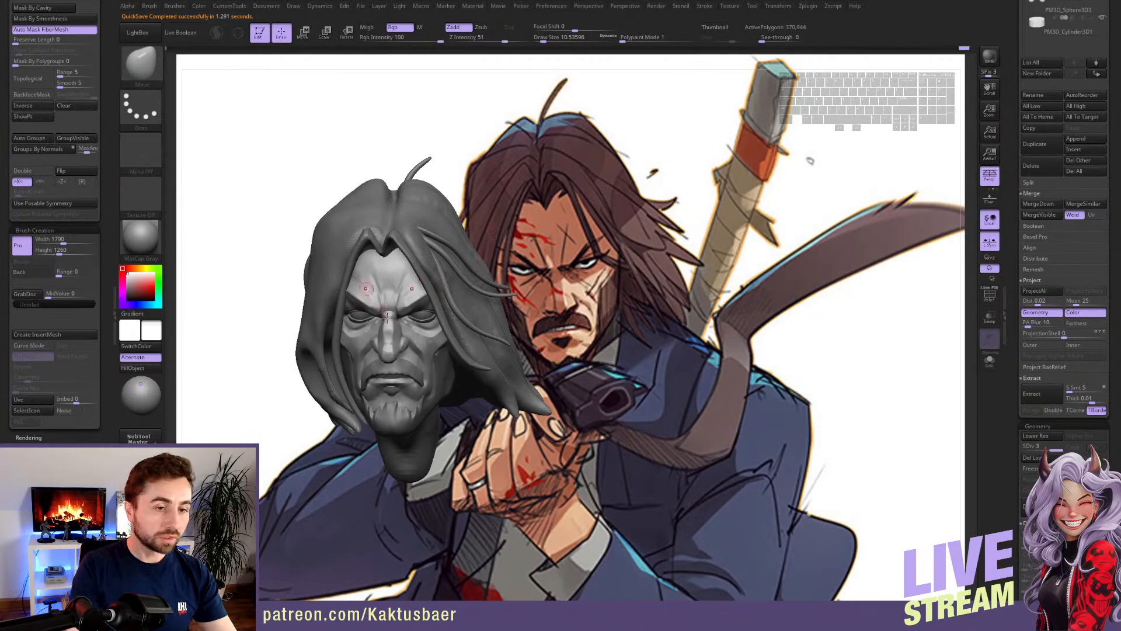
{"action": "right_click_drag", "start_coordinate": [425, 353], "coordinate": [406, 347], "text": "alt"}
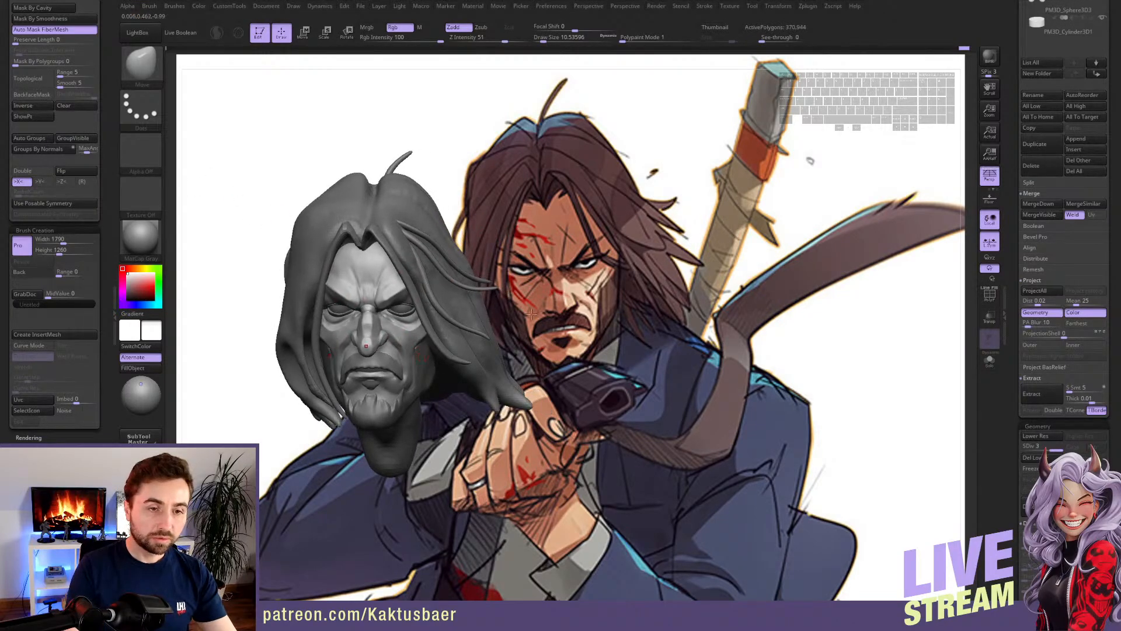
{"action": "right_click_drag", "start_coordinate": [395, 306], "coordinate": [398, 299], "text": "ctrl"}
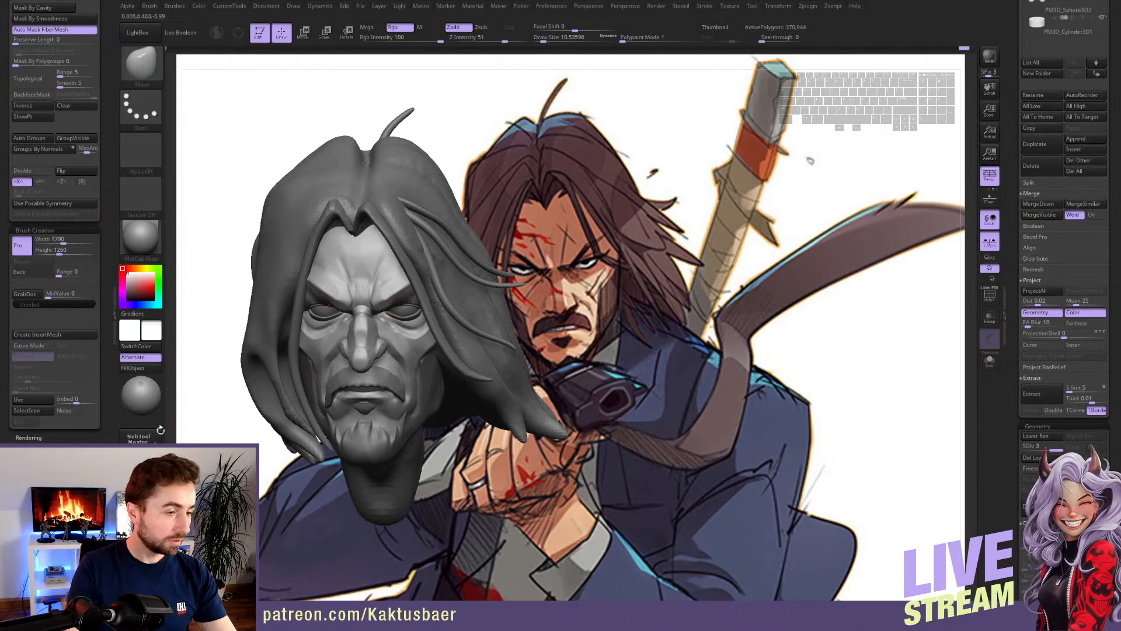
{"action": "left_click", "coordinate": [161, 430]}
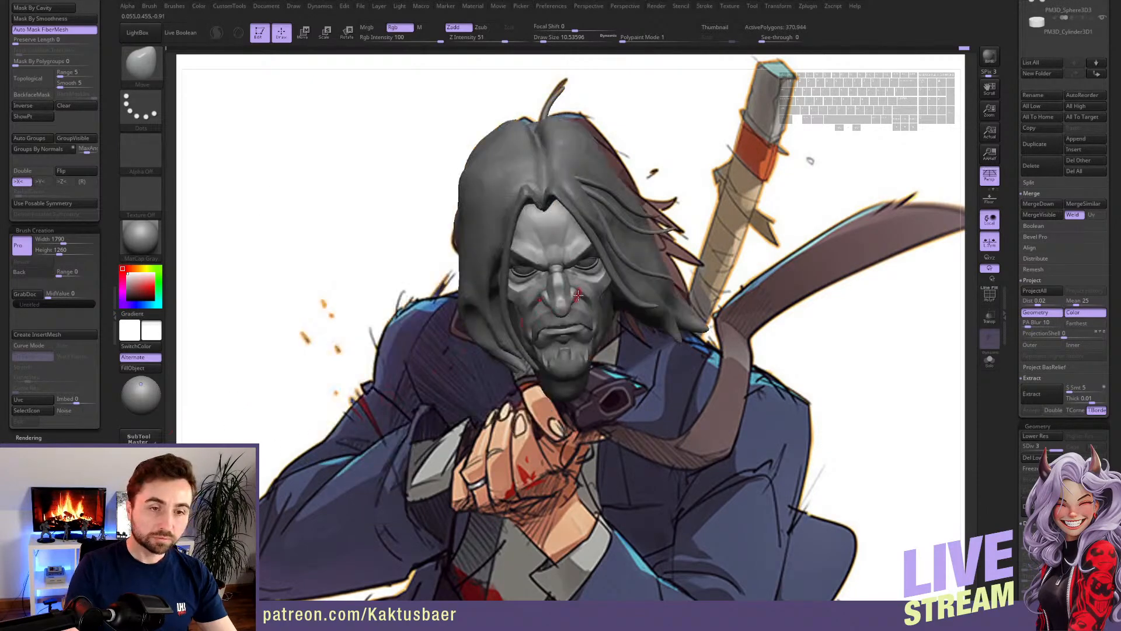
- Isolate the head over the reference and adjust the brow with the Move brush at draw size about 31, then show all meshes
{"action": "key", "text": "alt+q"}
{"action": "key", "text": "shift+z"}
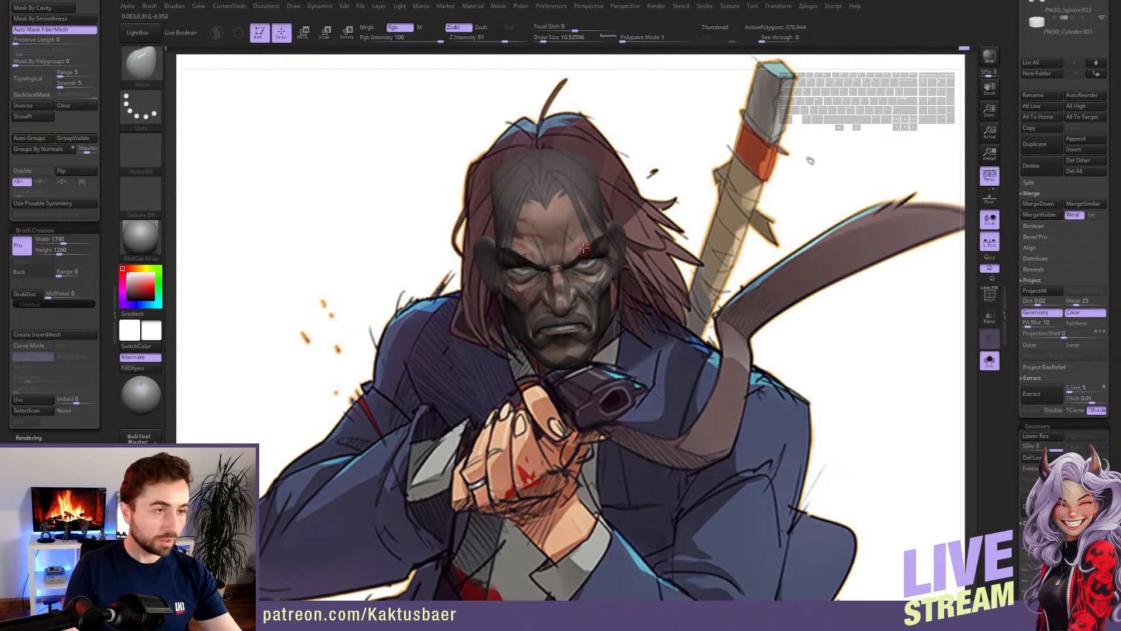
{"action": "key", "text": "s"}
{"action": "left_click_drag", "start_coordinate": [583, 245], "coordinate": [585, 246]}
{"action": "key", "text": "s"}
{"action": "key", "text": "alt+q"}
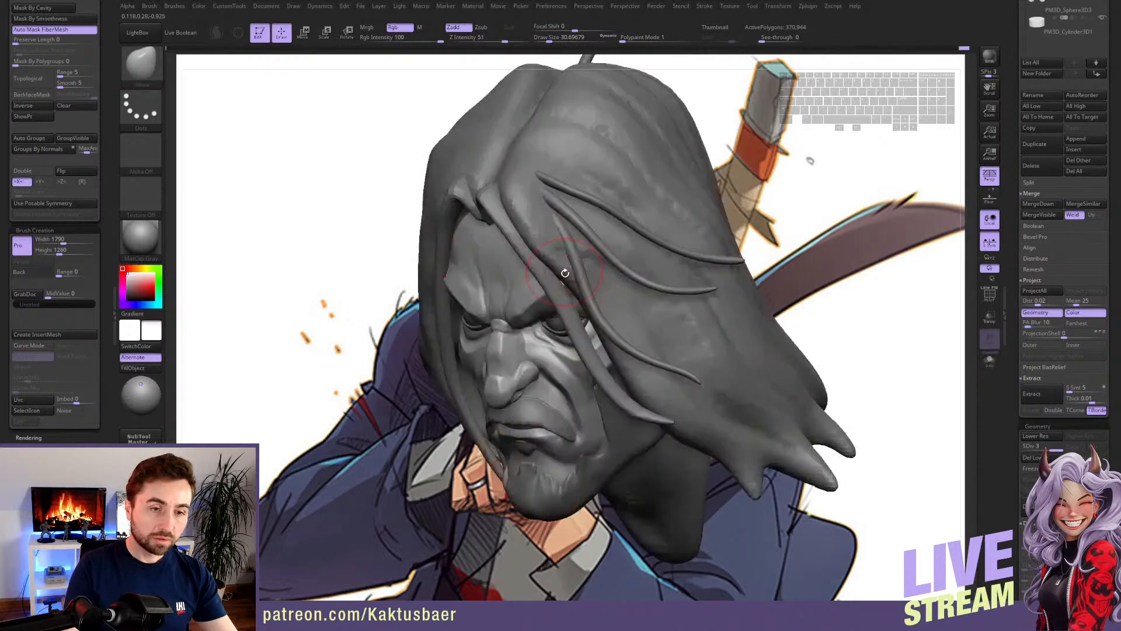
- Isolate the head again, refine the brow ridge with the Move brush at draw size about 18, and smooth the forehead
{"action": "key", "text": "alt+q"}
{"action": "key", "text": "s"}
{"action": "left_click_drag", "start_coordinate": [576, 281], "coordinate": [569, 281]}
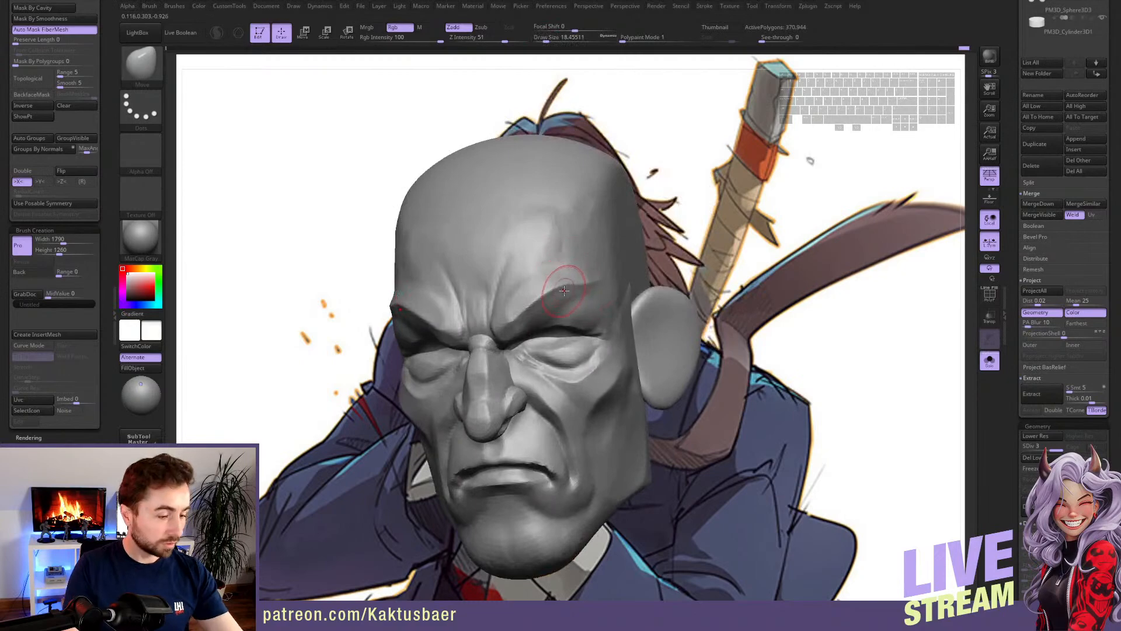
{"action": "mouse_move", "coordinate": [568, 282]}
{"action": "right_mouse_down"}
{"action": "mouse_move", "coordinate": [556, 275]}
{"action": "mouse_move", "coordinate": [584, 285]}
{"action": "mouse_move", "coordinate": [557, 307]}
{"action": "mouse_move", "coordinate": [552, 277]}
{"action": "right_mouse_up"}
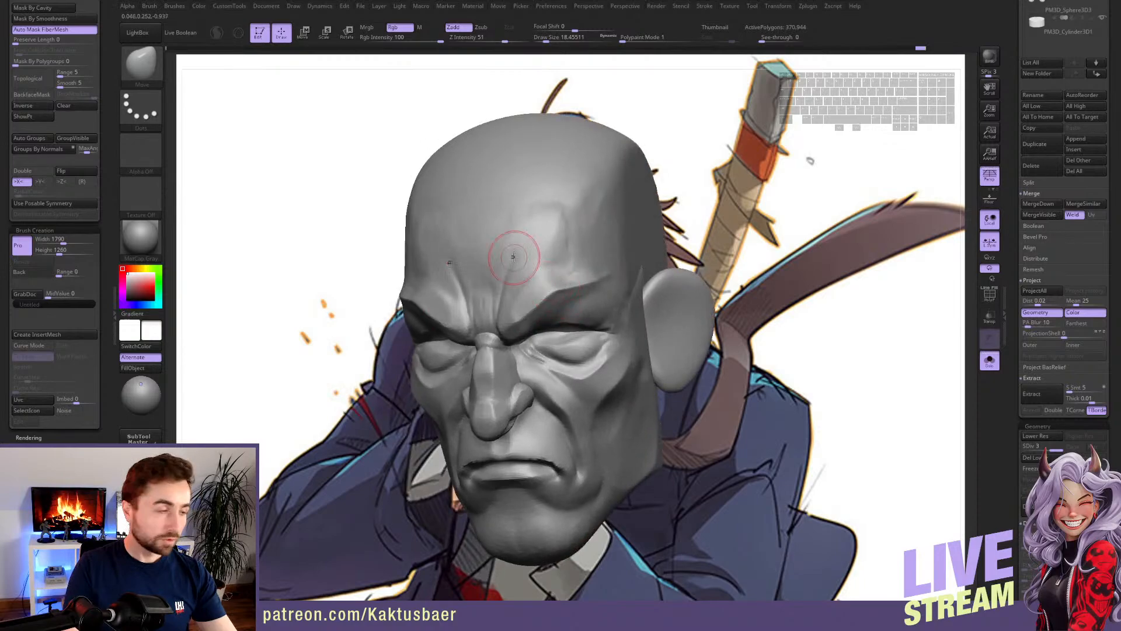
{"action": "left_click_drag", "start_coordinate": [510, 260], "coordinate": [524, 237], "text": "shift"}
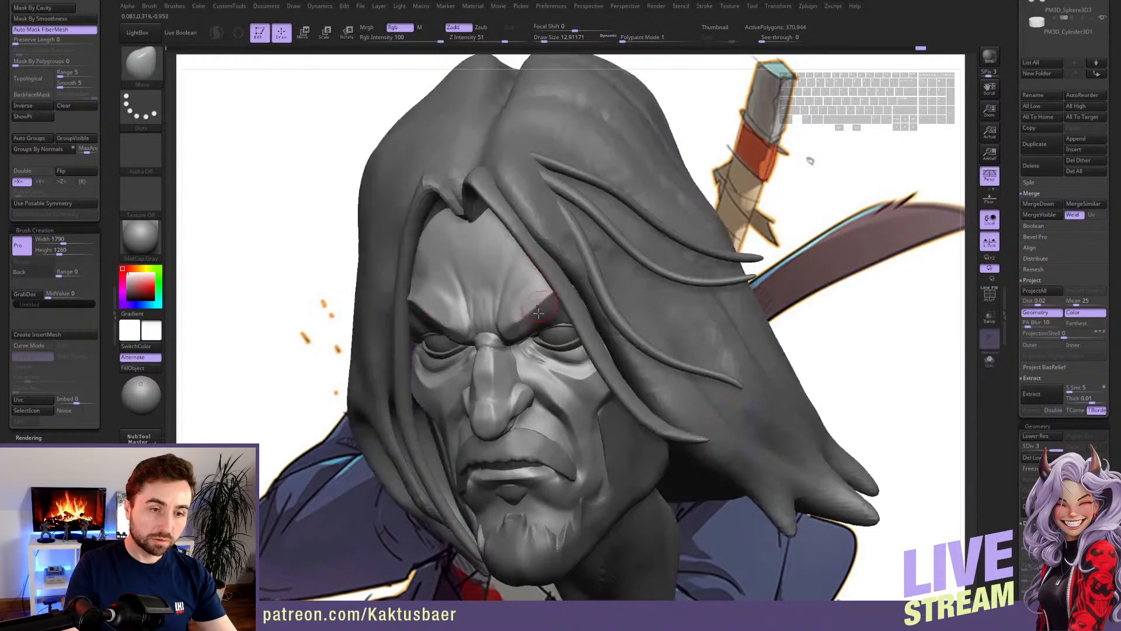
{"action": "right_click_drag", "start_coordinate": [543, 275], "coordinate": [554, 283]}
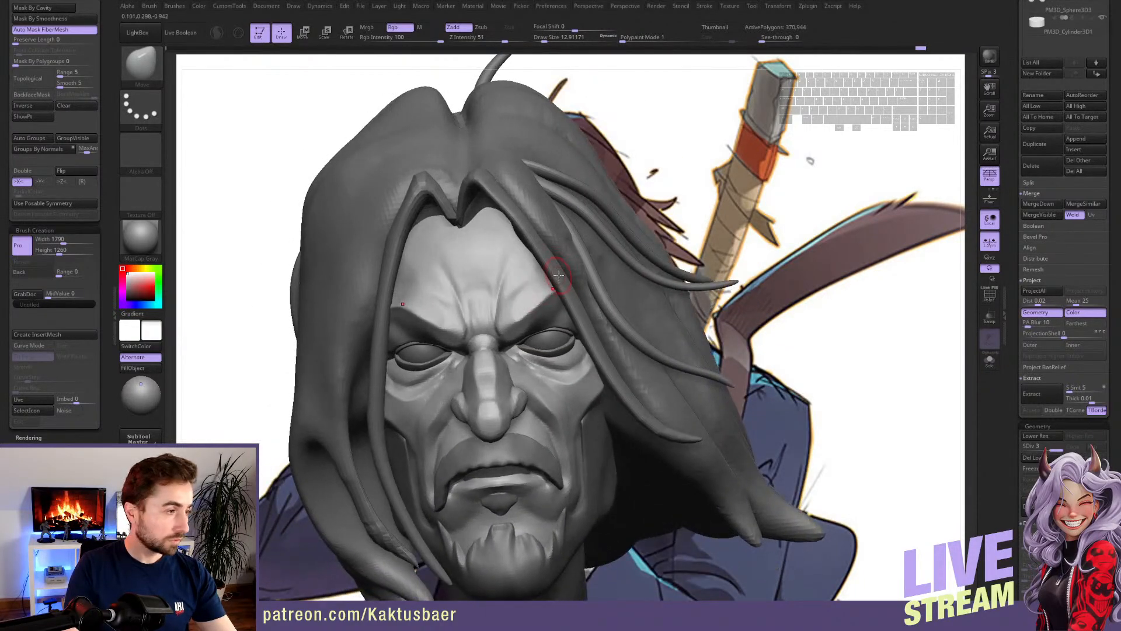
- Select the loose hair strands subtool, mask it around individual forehead strands, and solo the strands over the reference illustration
{"action": "left_click", "coordinate": [558, 270], "text": "alt"}
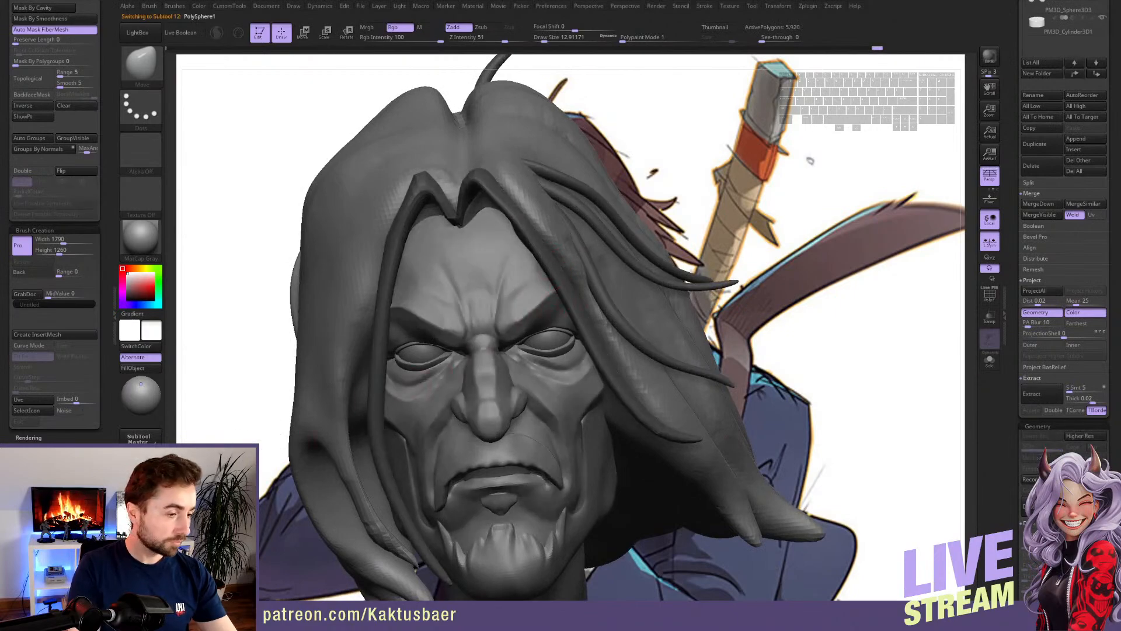
{"action": "key", "text": "1"}
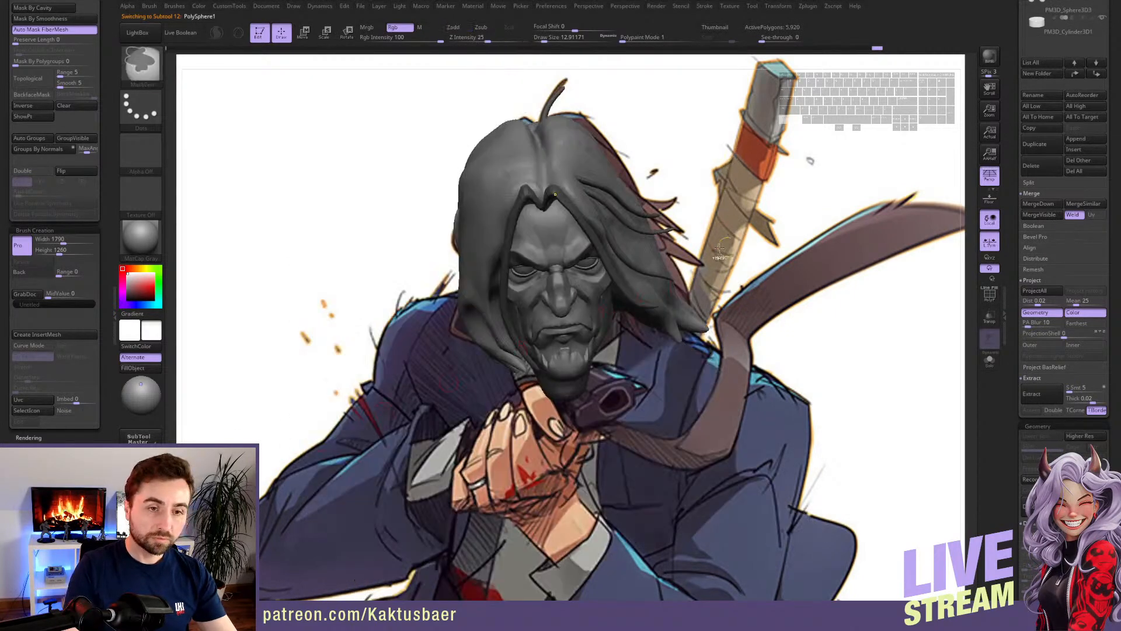
{"action": "key", "text": "w"}
{"action": "left_click", "coordinate": [570, 207], "text": "ctrl"}
{"action": "key", "text": "q"}
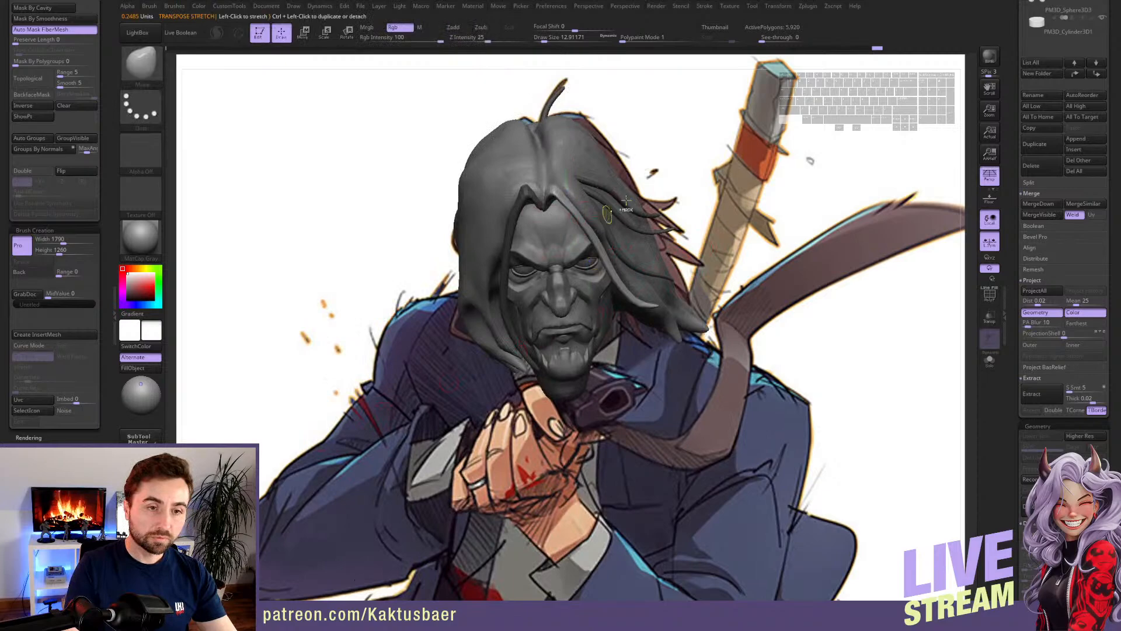
{"action": "key", "text": "w"}
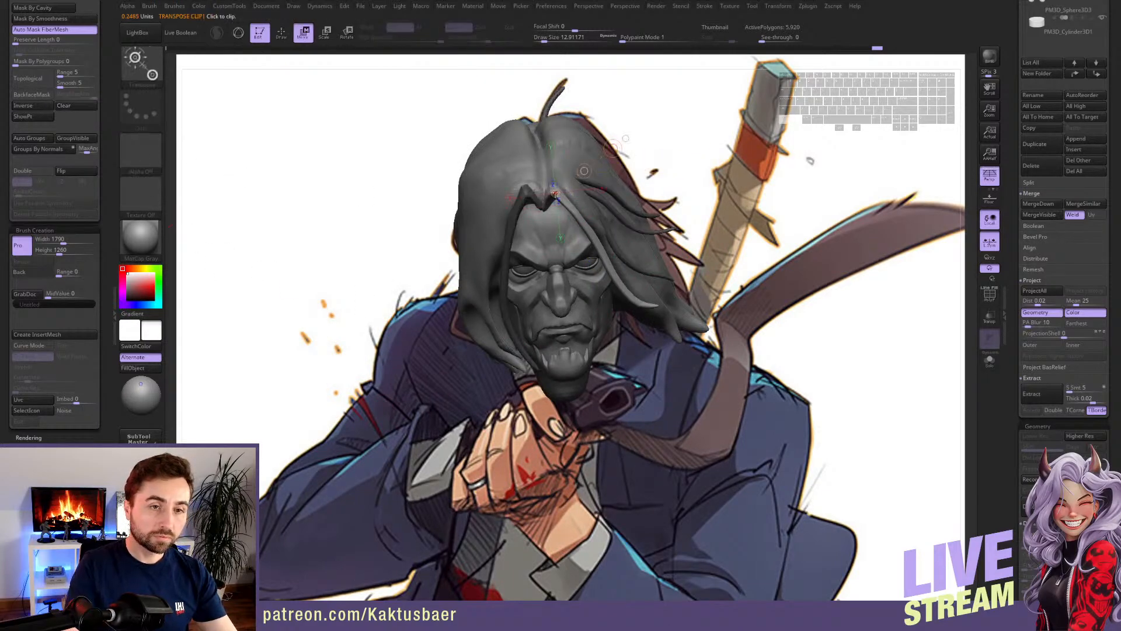
{"action": "key", "text": "q"}
{"action": "key", "text": "w"}
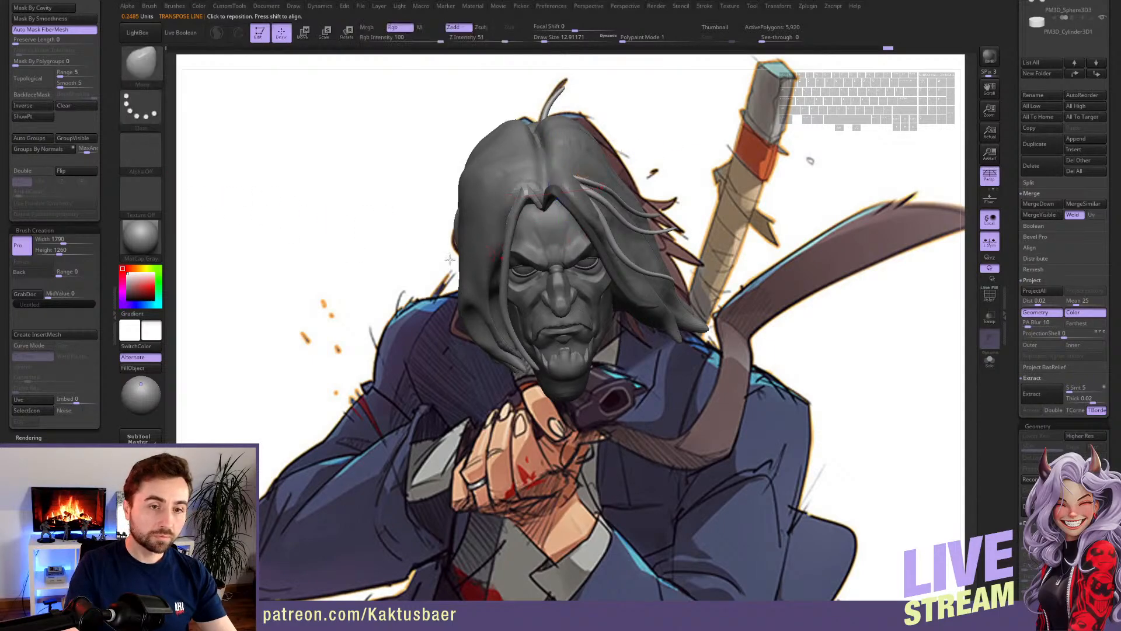
{"action": "left_click", "coordinate": [25, 107]}
{"action": "key", "text": "shift+s"}
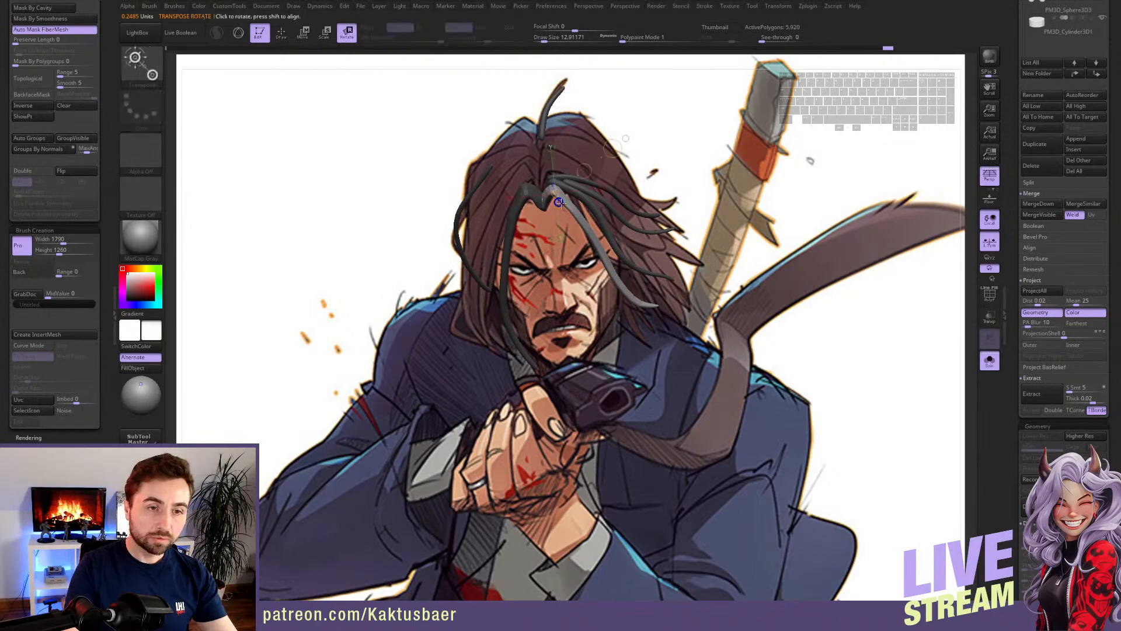
- Isolate the forehead strand over the character's left eye and reshape it with the Move brush at draw size about 97 down to 35
{"action": "left_click", "coordinate": [569, 207], "text": "ctrl+shift"}
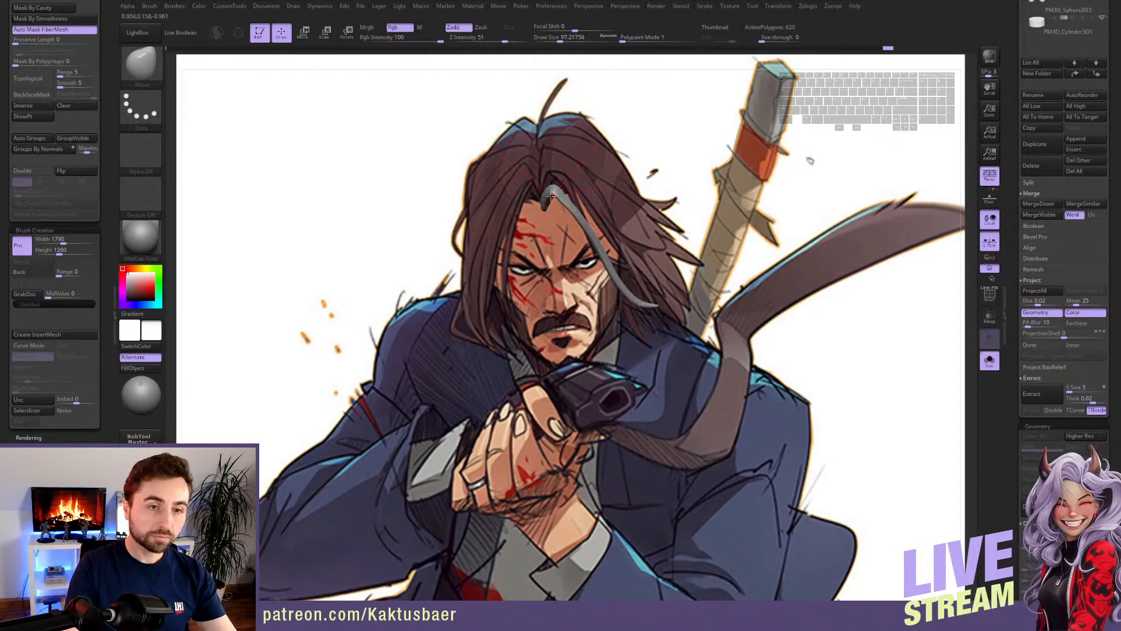
{"action": "mouse_move", "coordinate": [554, 199]}
{"action": "left_mouse_down"}
{"action": "mouse_move", "coordinate": [559, 172]}
{"action": "mouse_move", "coordinate": [549, 198]}
{"action": "left_mouse_up"}
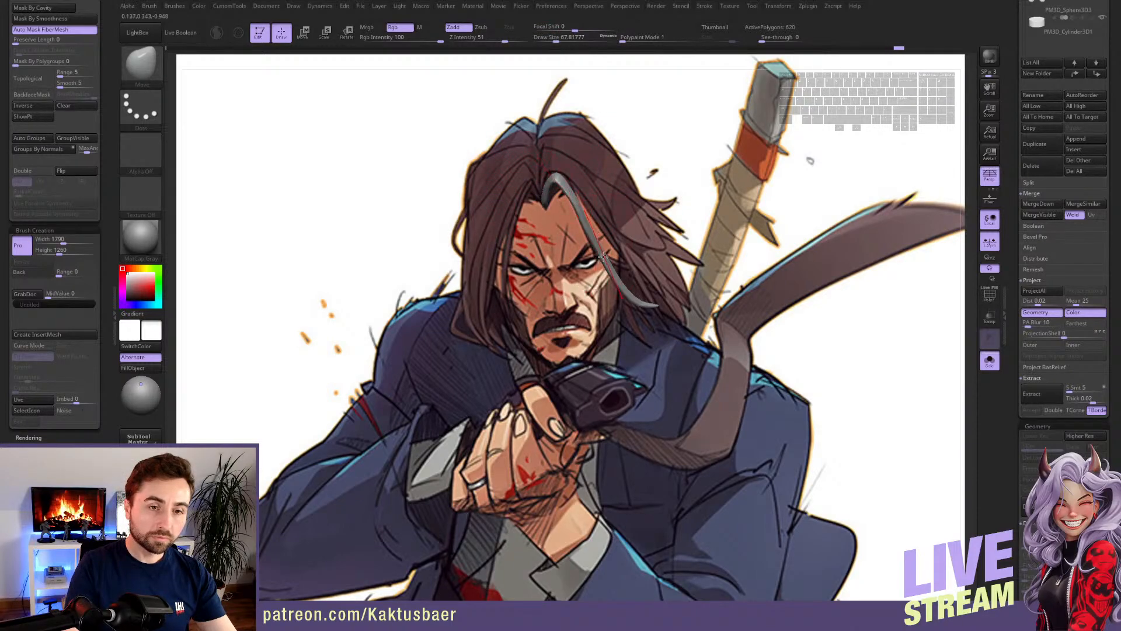
{"action": "left_click_drag", "start_coordinate": [604, 257], "coordinate": [638, 302]}
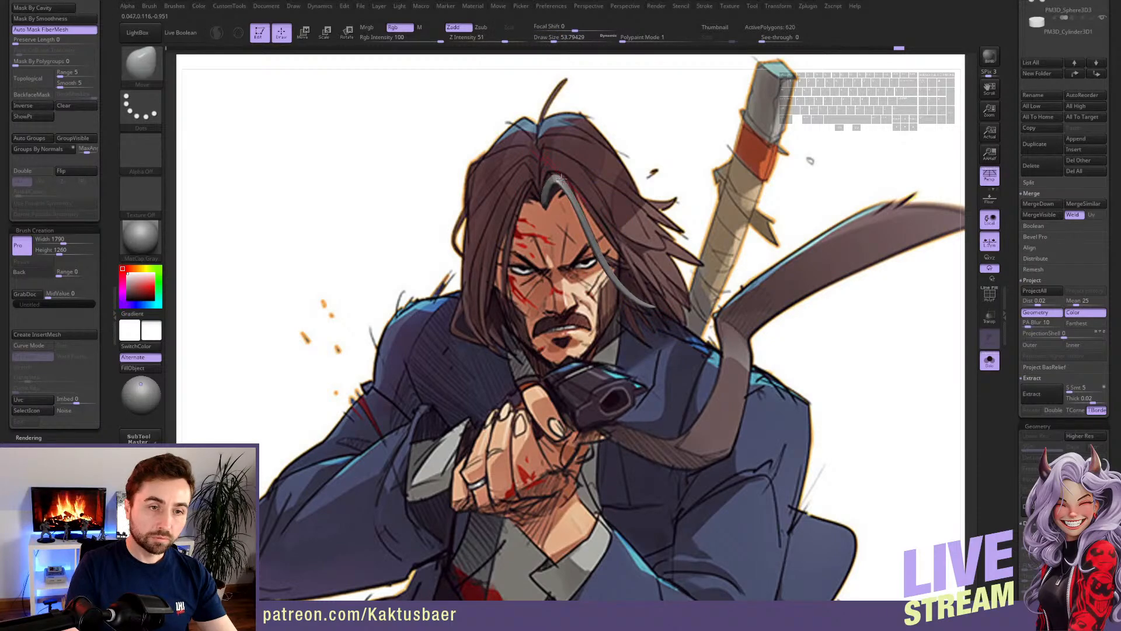
{"action": "key", "text": "s"}
{"action": "left_click_drag", "start_coordinate": [564, 184], "coordinate": [560, 184]}
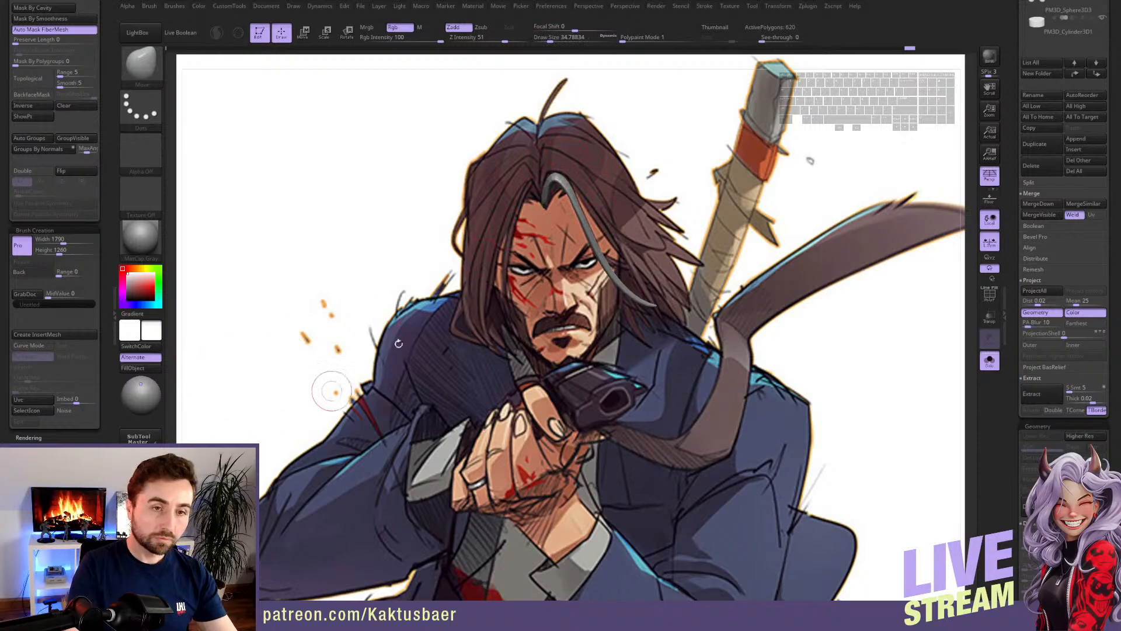
- Show all strands, isolate the long strand framing the character's right cheek, and smooth it along its length
{"action": "left_click", "coordinate": [663, 197], "text": "ctrl+shift"}
{"action": "key", "text": "w"}
{"action": "left_click", "coordinate": [531, 188], "text": "ctrl"}
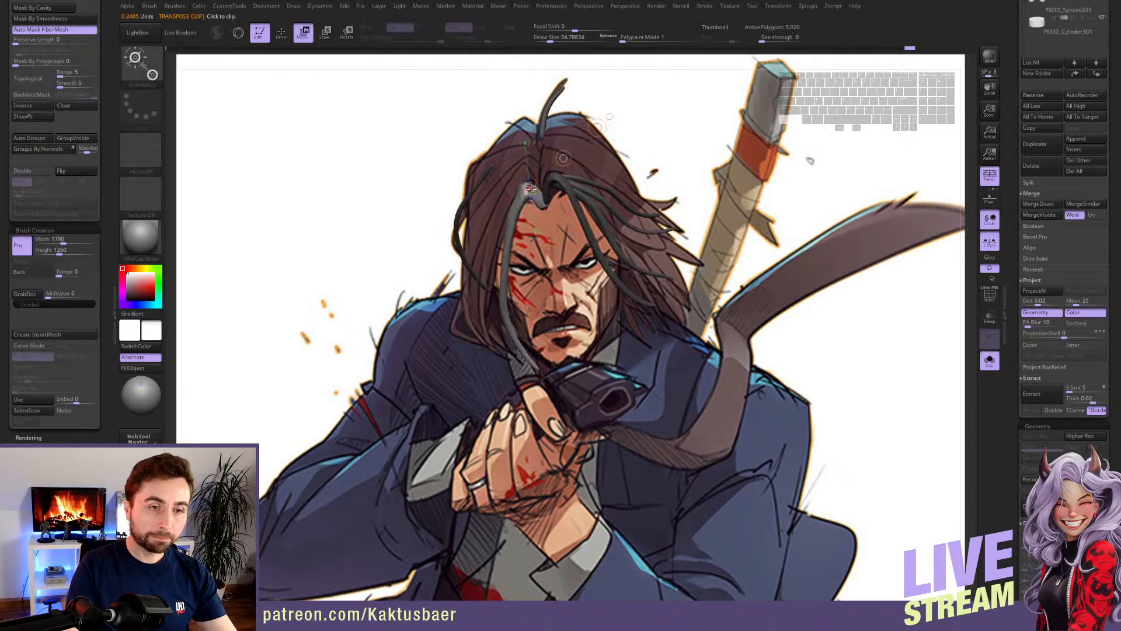
{"action": "key", "text": "q"}
{"action": "left_click", "coordinate": [535, 206], "text": "ctrl+shift"}
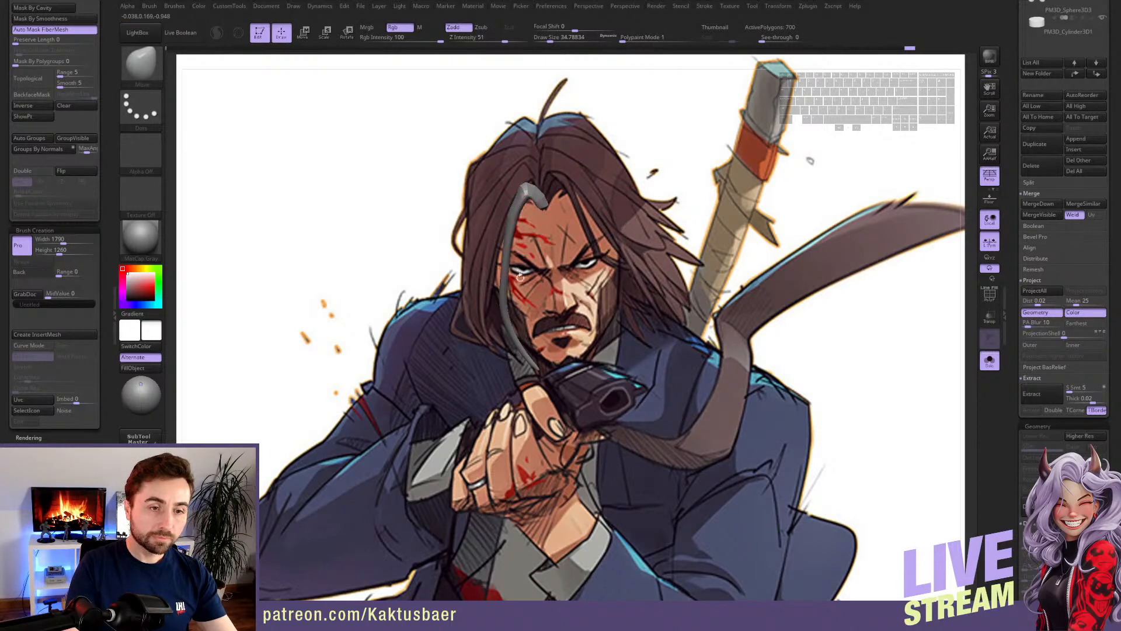
{"action": "right_click_drag", "start_coordinate": [523, 324], "coordinate": [549, 333], "text": "alt"}
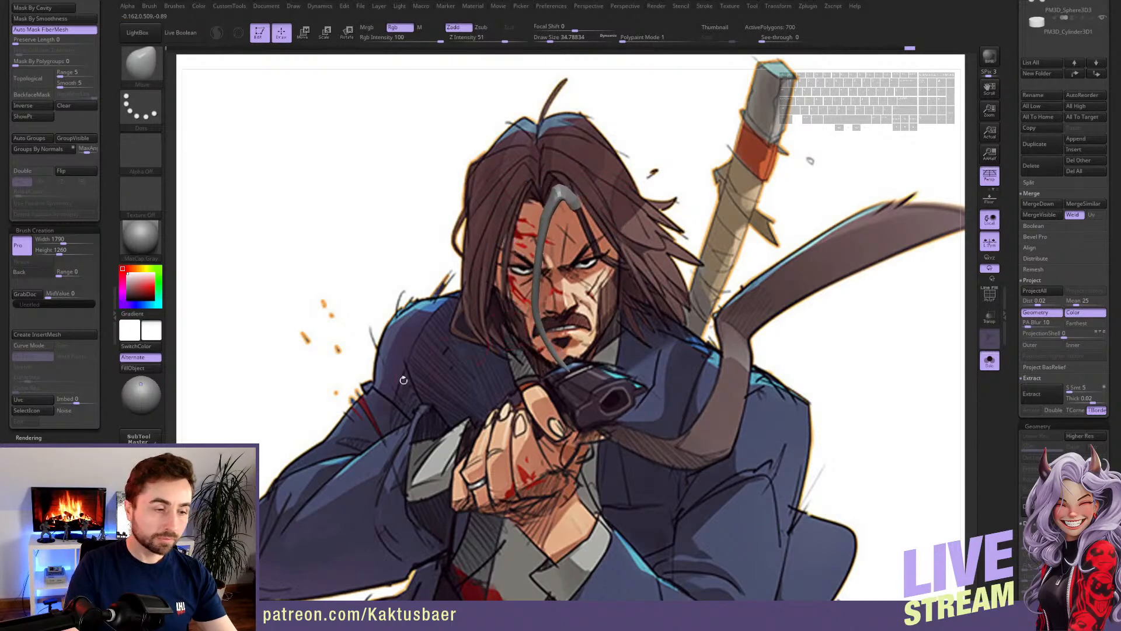
{"action": "key", "text": "ctrl+w"}
{"action": "key", "text": "ctrl+z"}
{"action": "key", "text": "shift+s"}
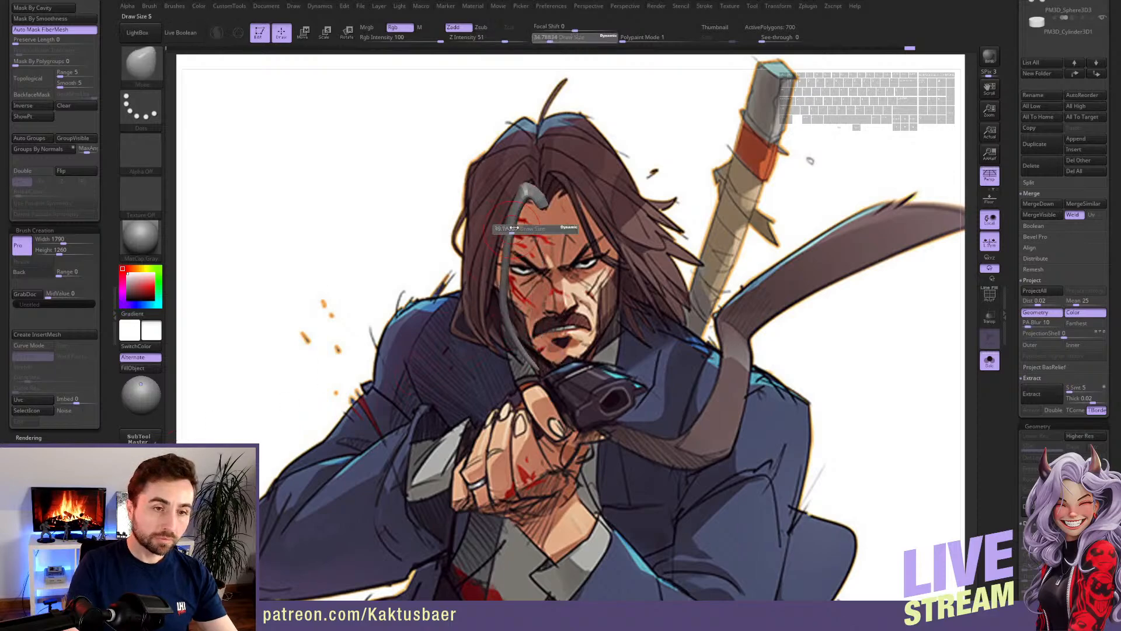
{"action": "left_click_drag", "start_coordinate": [512, 211], "coordinate": [506, 236], "text": "shift"}
{"action": "left_click_drag", "start_coordinate": [519, 338], "coordinate": [517, 302], "text": "shift"}
{"action": "left_click_drag", "start_coordinate": [525, 194], "coordinate": [506, 249], "text": "shift"}
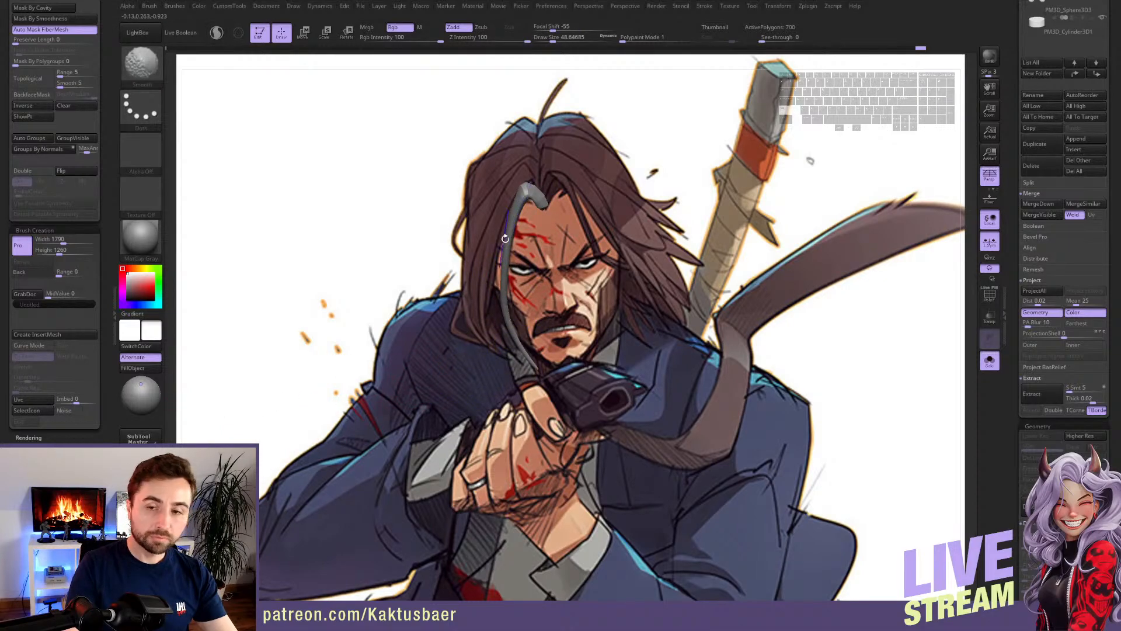
- Show all strands, mask all but the outermost strand on the character's right, and reshape and smooth it at draw size about 62
{"action": "left_click", "coordinate": [664, 190], "text": "ctrl+shift"}
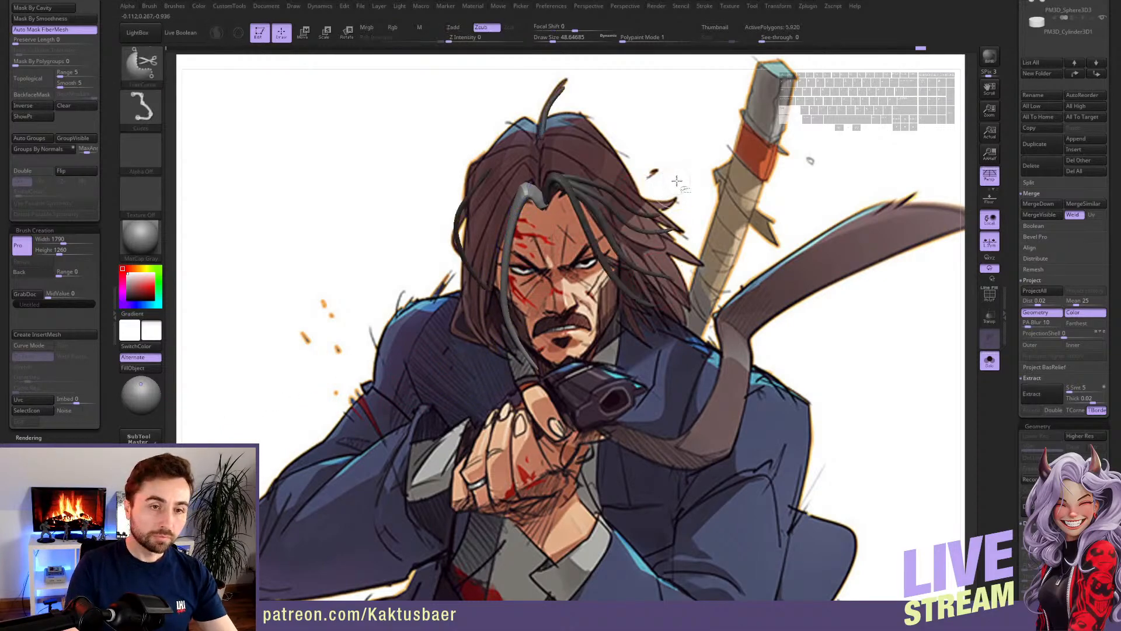
{"action": "key", "text": "w"}
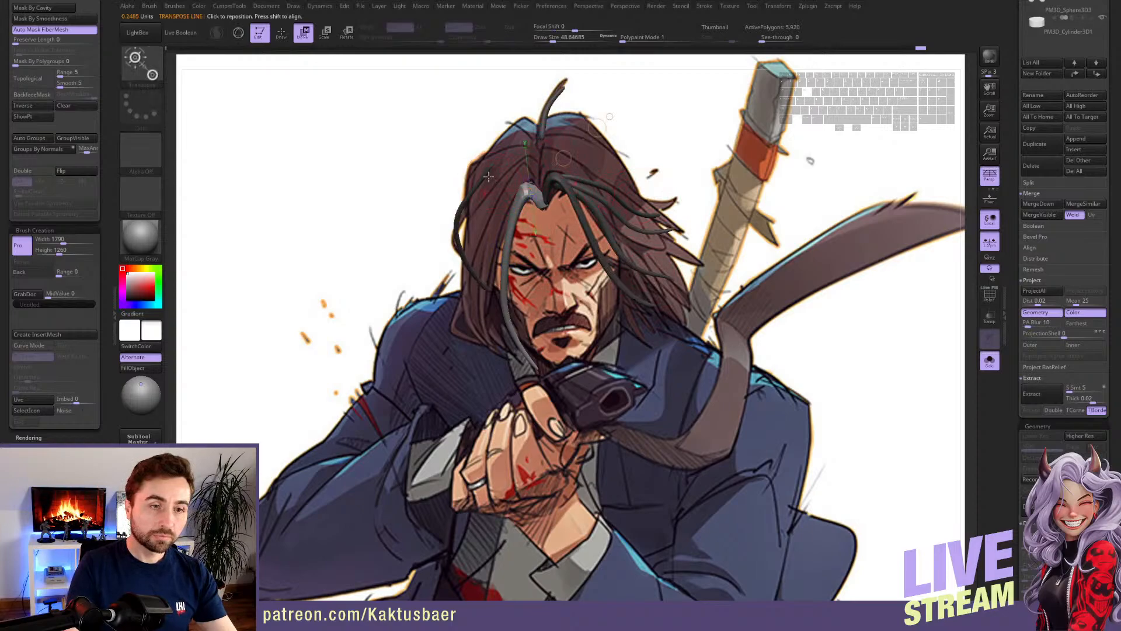
{"action": "left_click_drag", "start_coordinate": [486, 178], "coordinate": [455, 250], "text": "ctrl"}
{"action": "key", "text": "q"}
{"action": "key", "text": "s"}
{"action": "mouse_move", "coordinate": [485, 239]}
{"action": "left_mouse_down"}
{"action": "mouse_move", "coordinate": [468, 217]}
{"action": "mouse_move", "coordinate": [496, 162]}
{"action": "left_mouse_up"}
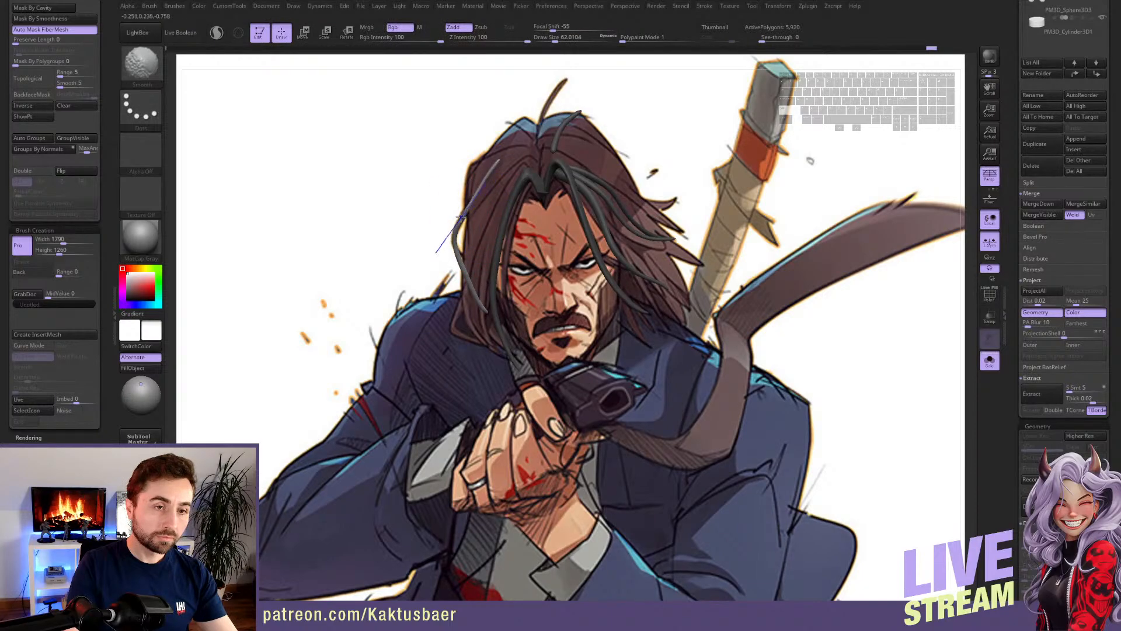
{"action": "left_click_drag", "start_coordinate": [455, 225], "coordinate": [458, 258], "text": "shift"}
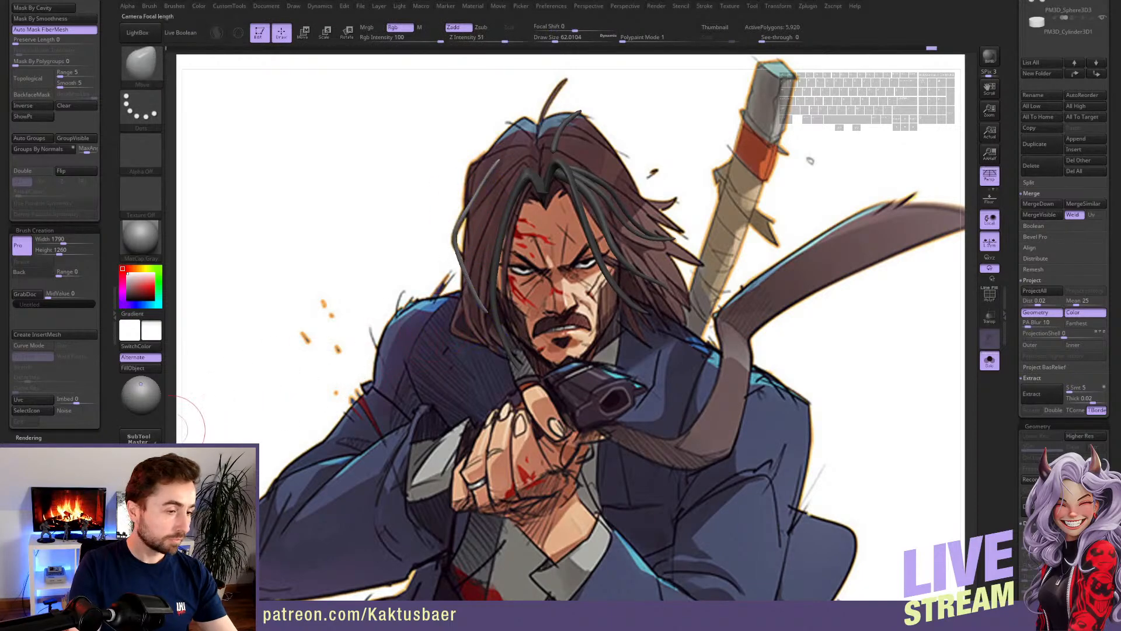
- Refine the curve of the outermost strand on the character's right with the Move brush at draw size about 44
{"action": "key", "text": "f"}
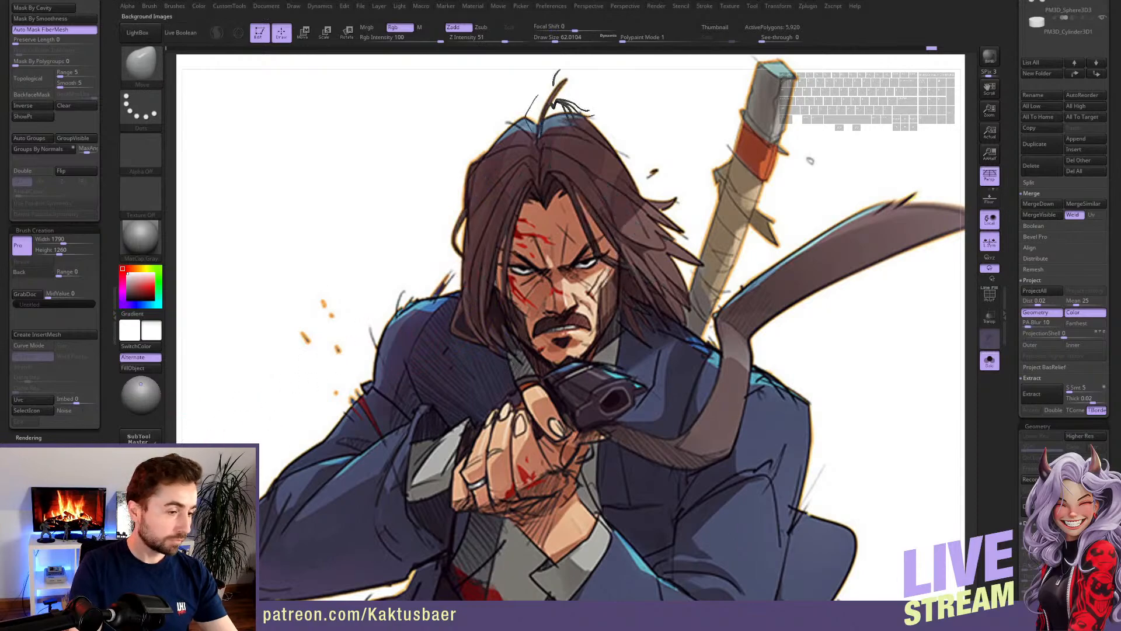
{"action": "key", "text": "1"}
{"action": "key", "text": "s"}
{"action": "left_click_drag", "start_coordinate": [476, 219], "coordinate": [485, 184]}
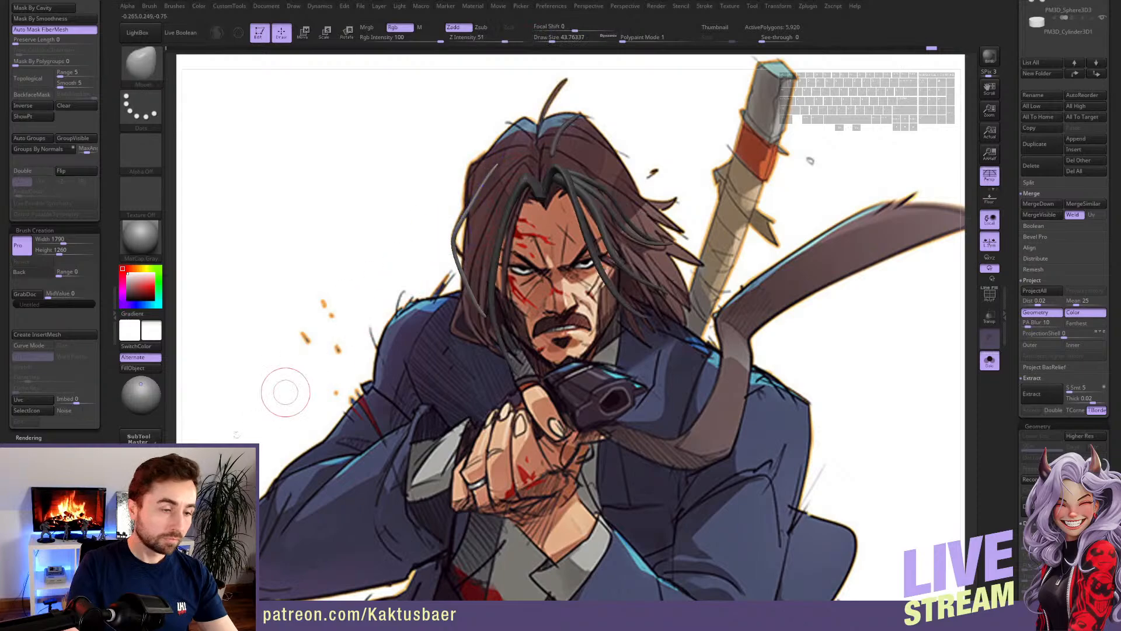
{"action": "key", "text": "1"}
{"action": "key", "text": "shift"}
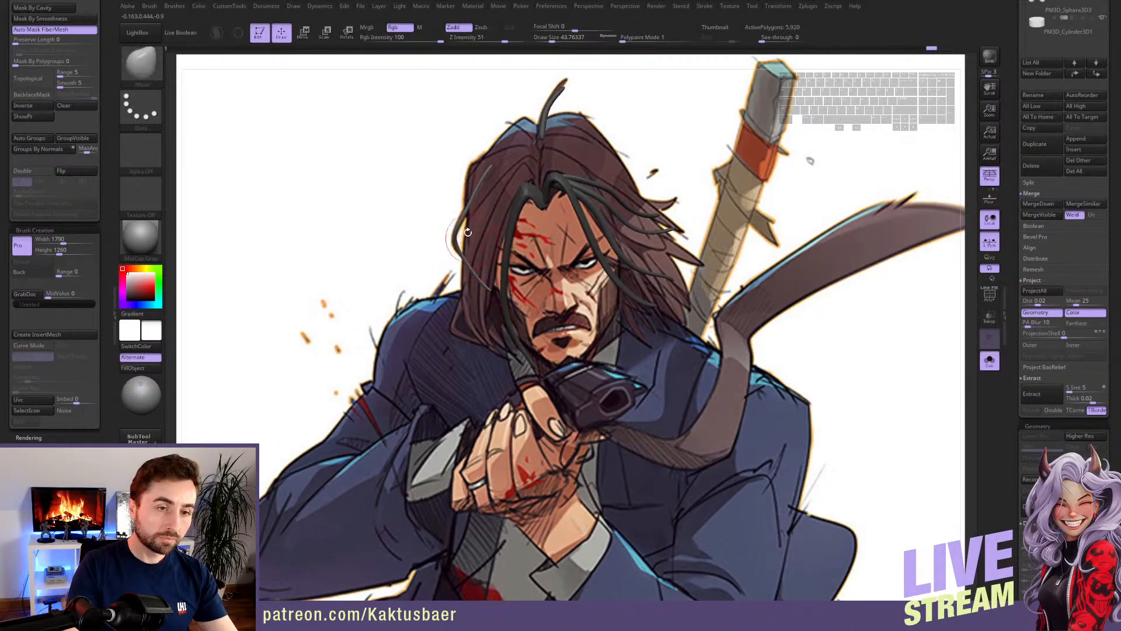
- Mask all but the upright tuft at the crown and fit its base to the reference with the Move brush at draw size about 35
{"action": "key", "text": "w"}
{"action": "left_click", "coordinate": [549, 117], "text": "ctrl"}
{"action": "key", "text": "q"}
{"action": "key", "text": "w"}
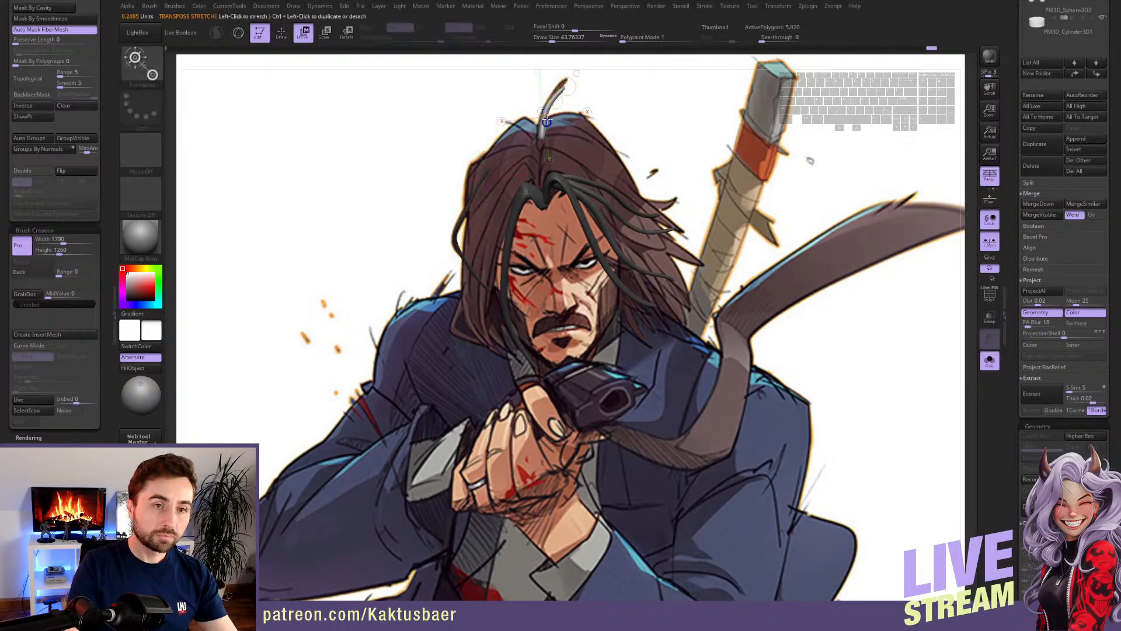
{"action": "key", "text": "q"}
{"action": "key", "text": "s"}
{"action": "mouse_move", "coordinate": [548, 108]}
{"action": "left_mouse_down"}
{"action": "mouse_move", "coordinate": [556, 83]}
{"action": "mouse_move", "coordinate": [541, 138]}
{"action": "left_mouse_up"}
{"action": "key", "text": "s"}
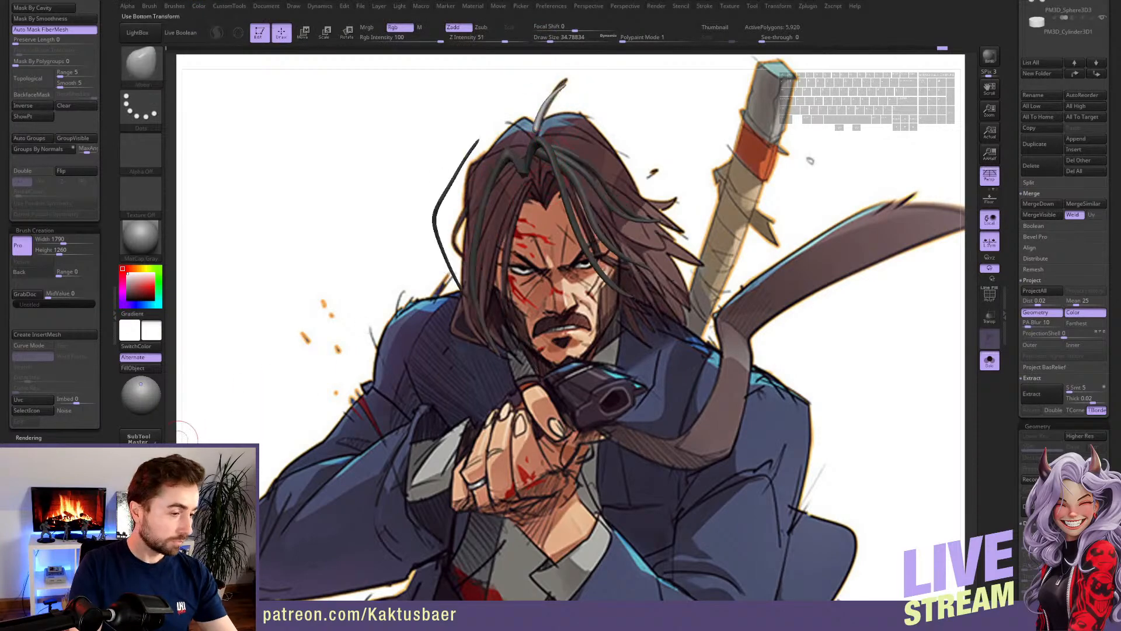
{"action": "left_click", "coordinate": [178, 438]}
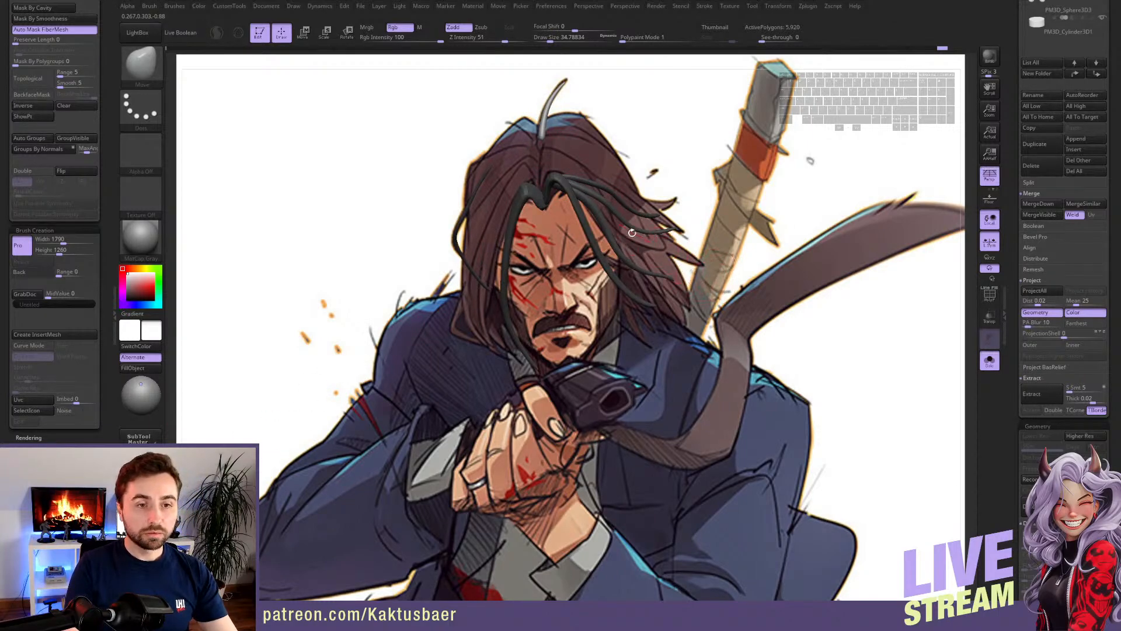
- Show all subtools, select the main hair mesh, and adjust the hairline at the parting with the Move brush at draw size about 46 to 83
{"action": "key", "text": "alt+s"}
{"action": "left_click", "coordinate": [600, 218], "text": "alt"}
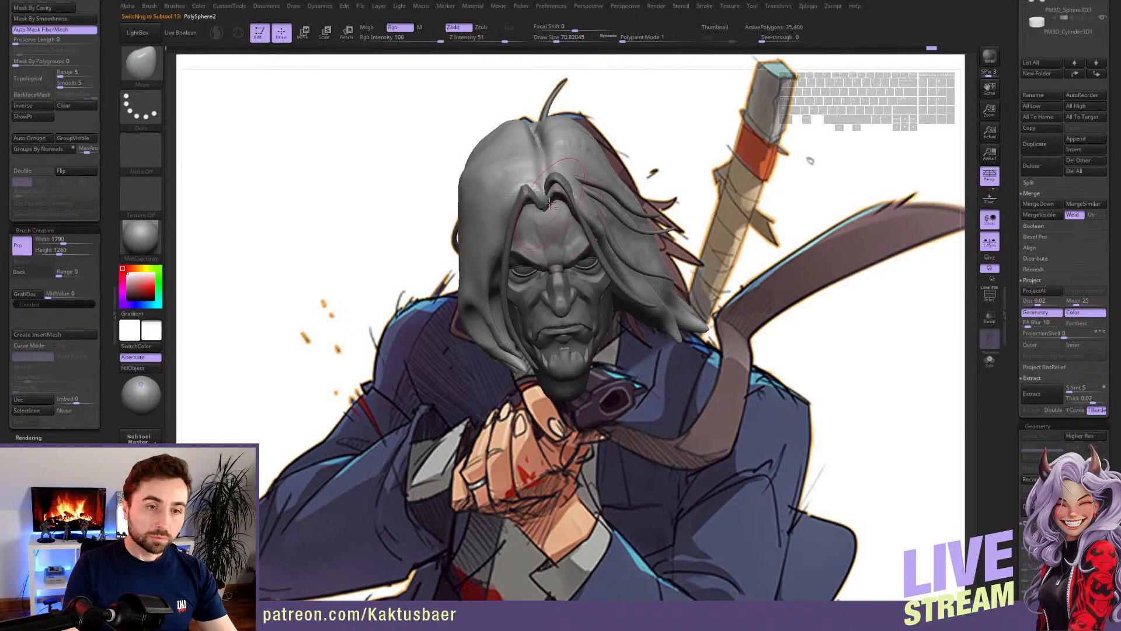
{"action": "key", "text": "s"}
{"action": "left_click_drag", "start_coordinate": [543, 205], "coordinate": [541, 204]}
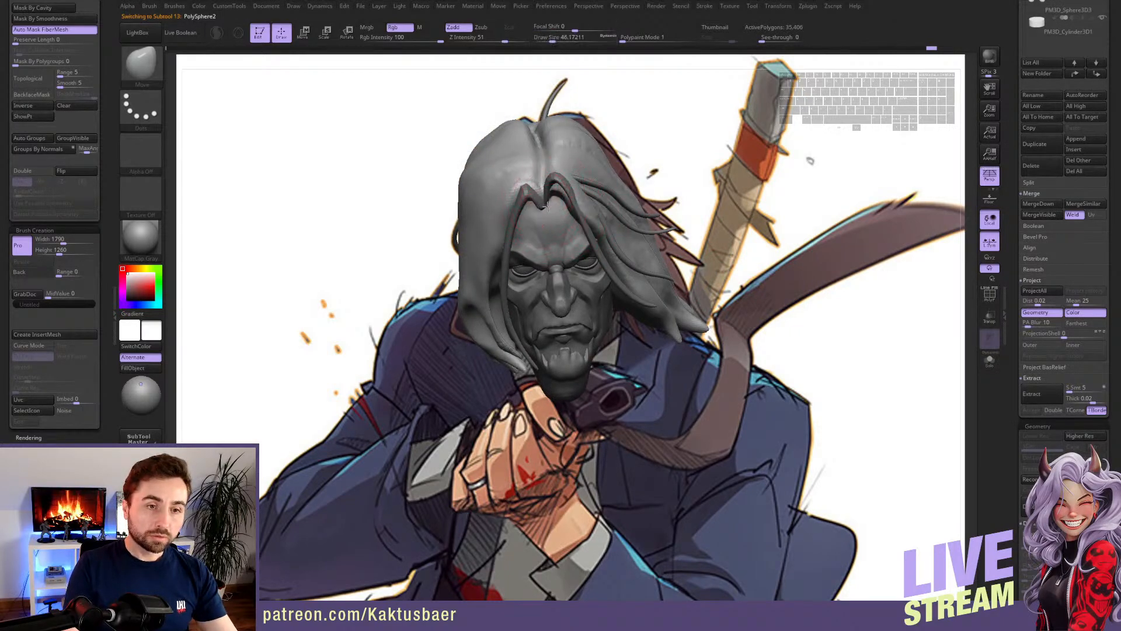
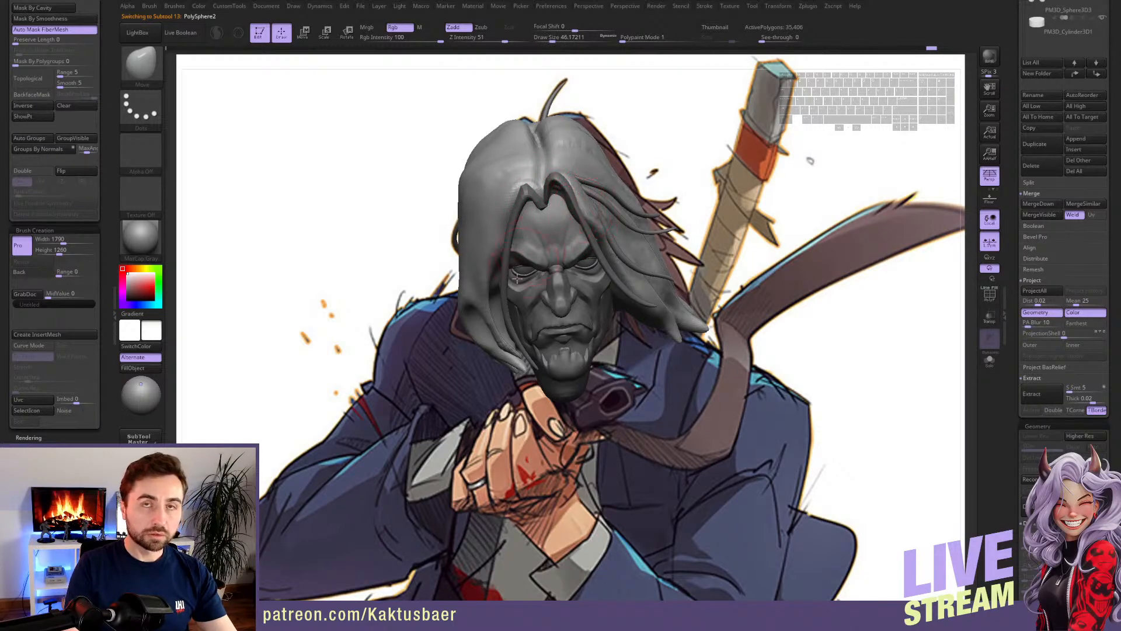
{"action": "key", "text": "bracketright"}
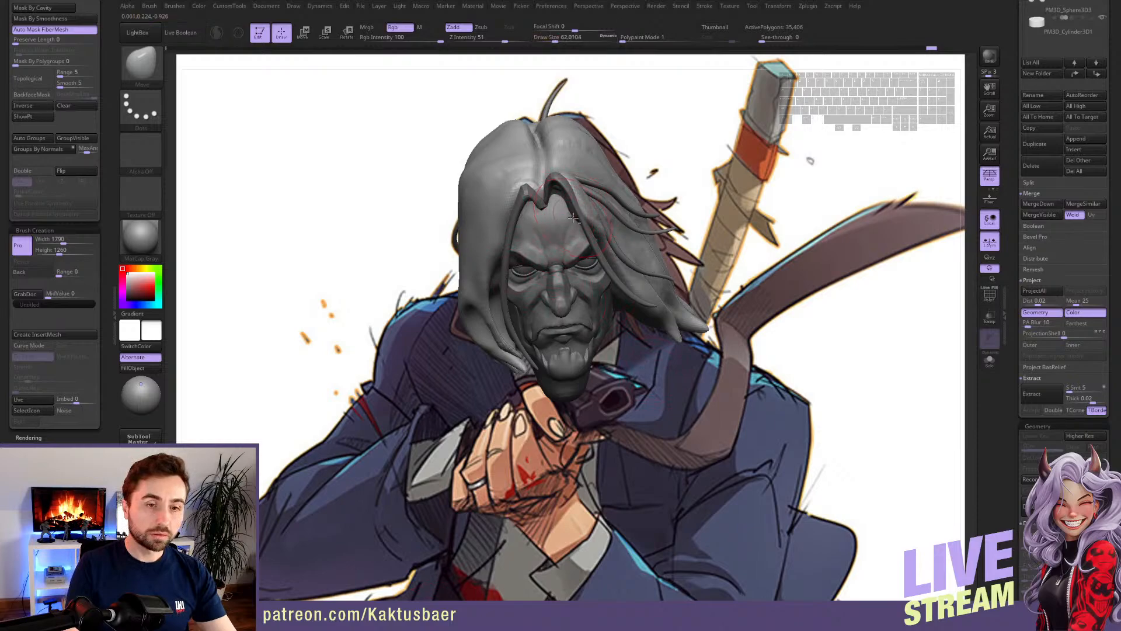
{"action": "key", "text": "bracketright"}
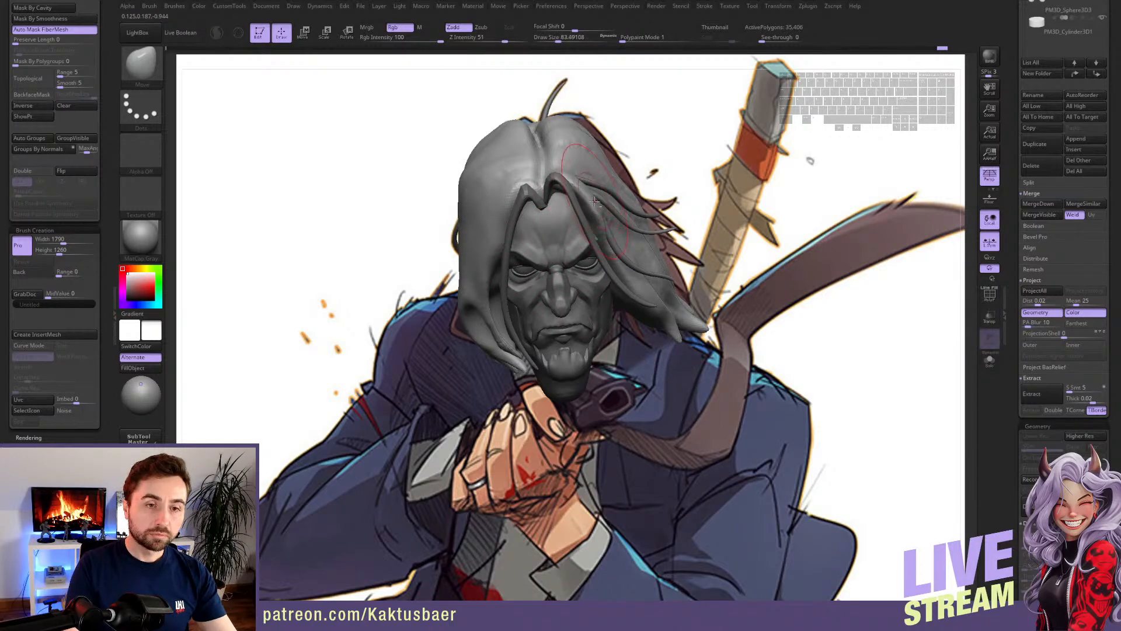
- Adjust the hair on the character's left side behind the loose strands with the Move brush at draw size about 83 to 108
{"action": "right_click_drag", "start_coordinate": [582, 210], "coordinate": [526, 230]}
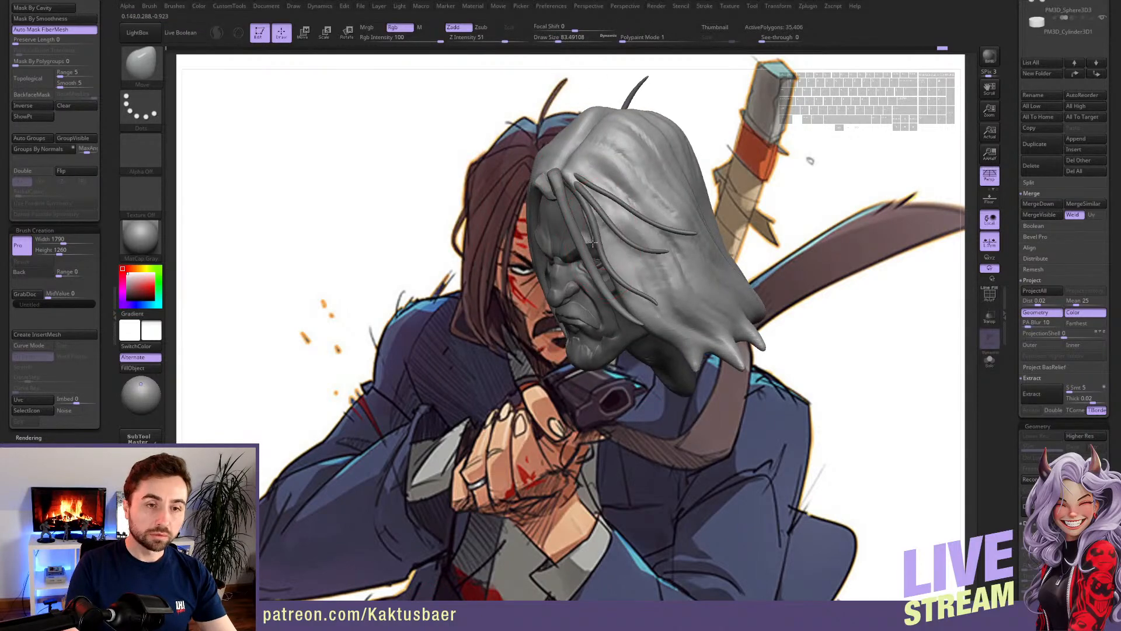
{"action": "right_click_drag", "start_coordinate": [594, 239], "coordinate": [561, 240]}
{"action": "left_click_drag", "start_coordinate": [611, 239], "coordinate": [603, 241]}
{"action": "key", "text": "bracketright"}
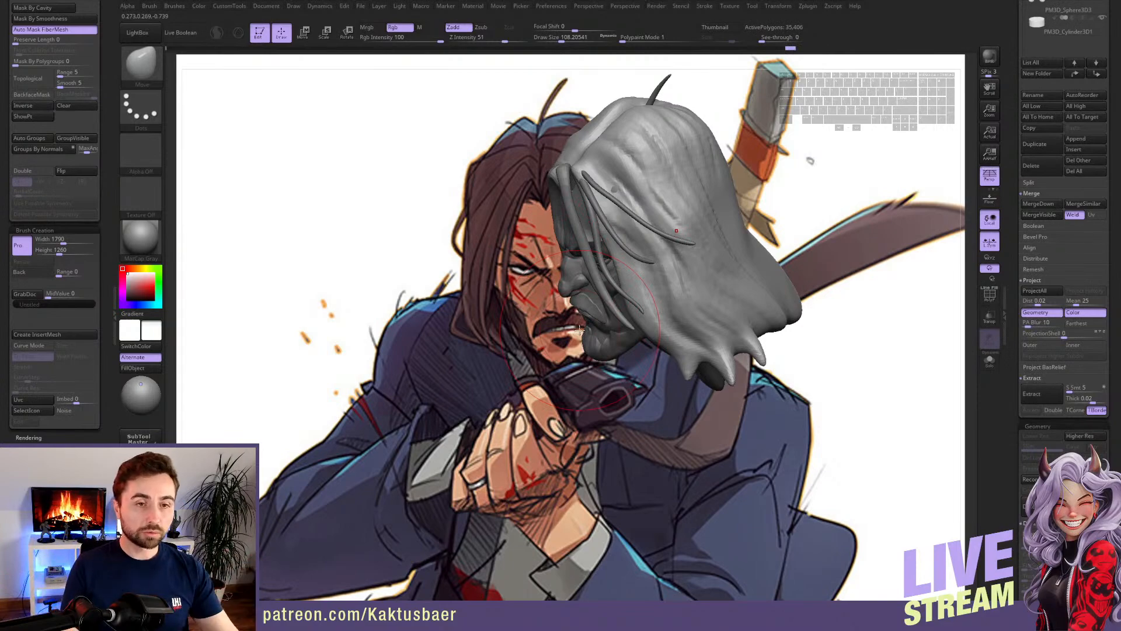
- Adjust the front of the hair beside the parting with the Move brush at draw size about 51, then solo the hair mesh
{"action": "right_click_drag", "start_coordinate": [589, 176], "coordinate": [654, 195]}
{"action": "key", "text": "s"}
{"action": "left_click_drag", "start_coordinate": [621, 189], "coordinate": [606, 189]}
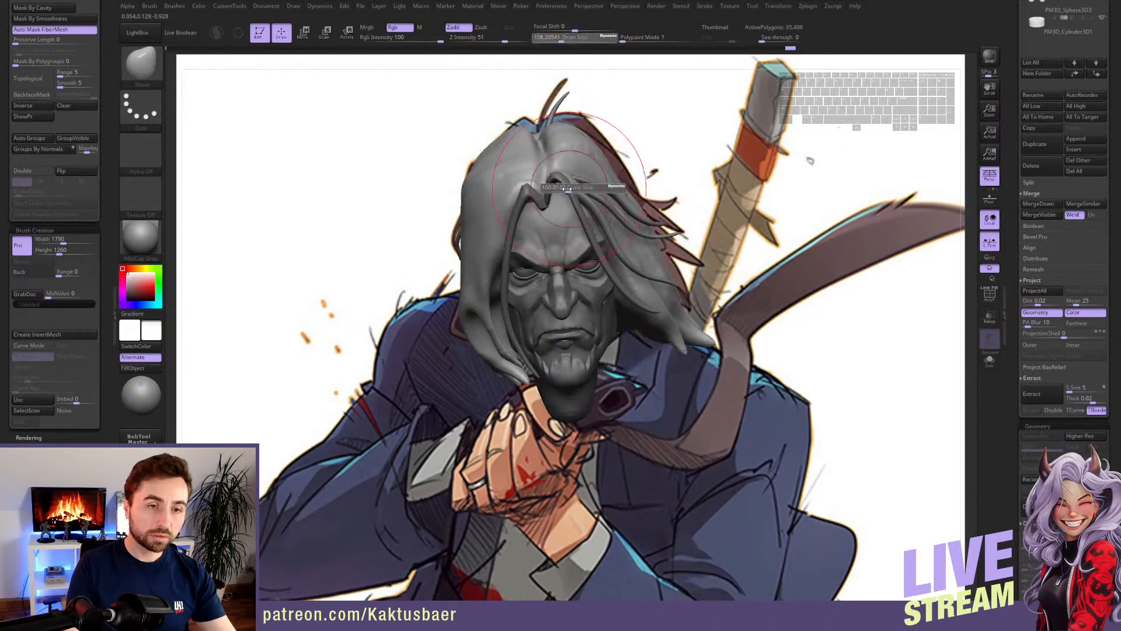
{"action": "mouse_move", "coordinate": [578, 180]}
{"action": "right_mouse_down"}
{"action": "mouse_move", "coordinate": [570, 151]}
{"action": "mouse_move", "coordinate": [571, 194]}
{"action": "mouse_move", "coordinate": [548, 217]}
{"action": "mouse_move", "coordinate": [555, 269]}
{"action": "mouse_move", "coordinate": [539, 199]}
{"action": "mouse_move", "coordinate": [540, 216]}
{"action": "right_mouse_up"}
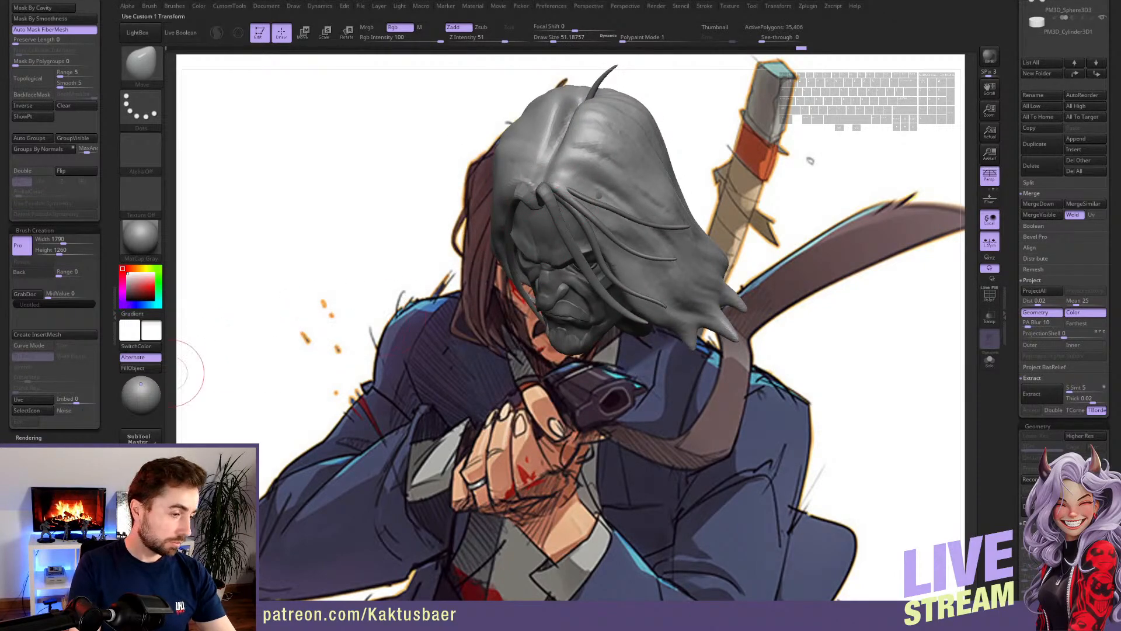
{"action": "right_click_drag", "start_coordinate": [186, 372], "coordinate": [509, 295]}
{"action": "key", "text": "alt+s"}
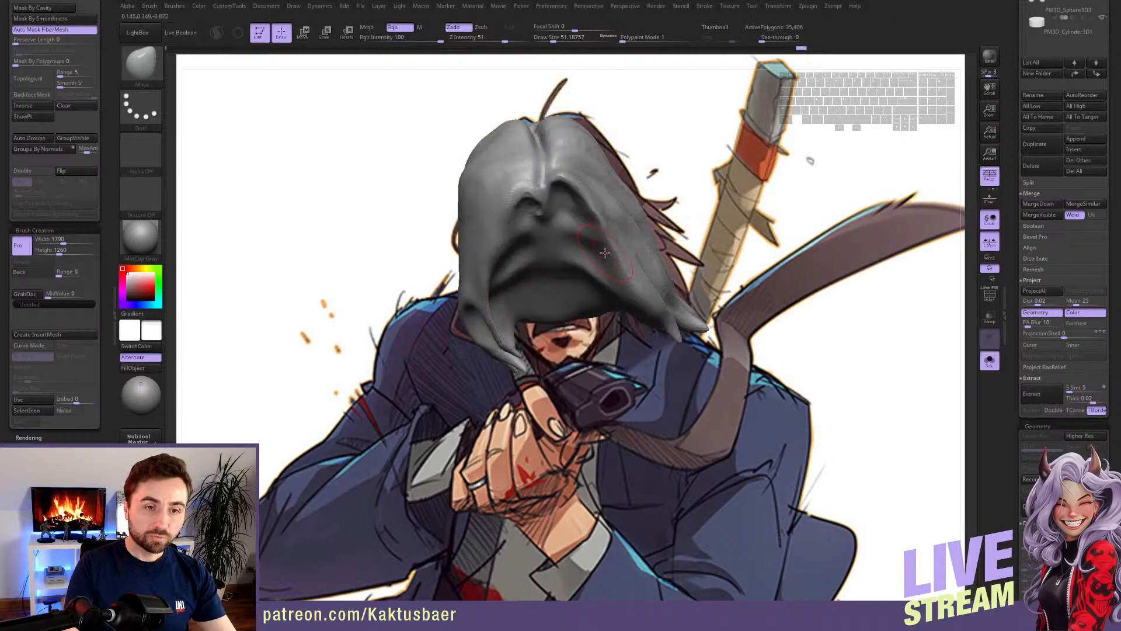
- Solo the hair mesh, build up its inner surface on the character's left side with ClayBuildup at draw size about 51, and restore all subtools
{"action": "key", "text": "alt+s"}
{"action": "mouse_move", "coordinate": [585, 246]}
{"action": "right_mouse_down"}
{"action": "mouse_move", "coordinate": [578, 275]}
{"action": "mouse_move", "coordinate": [569, 248]}
{"action": "mouse_move", "coordinate": [577, 263]}
{"action": "right_mouse_up"}
{"action": "key", "text": "alt+s"}
{"action": "key", "text": "b"}
{"action": "key", "text": "c"}
{"action": "key", "text": "b"}
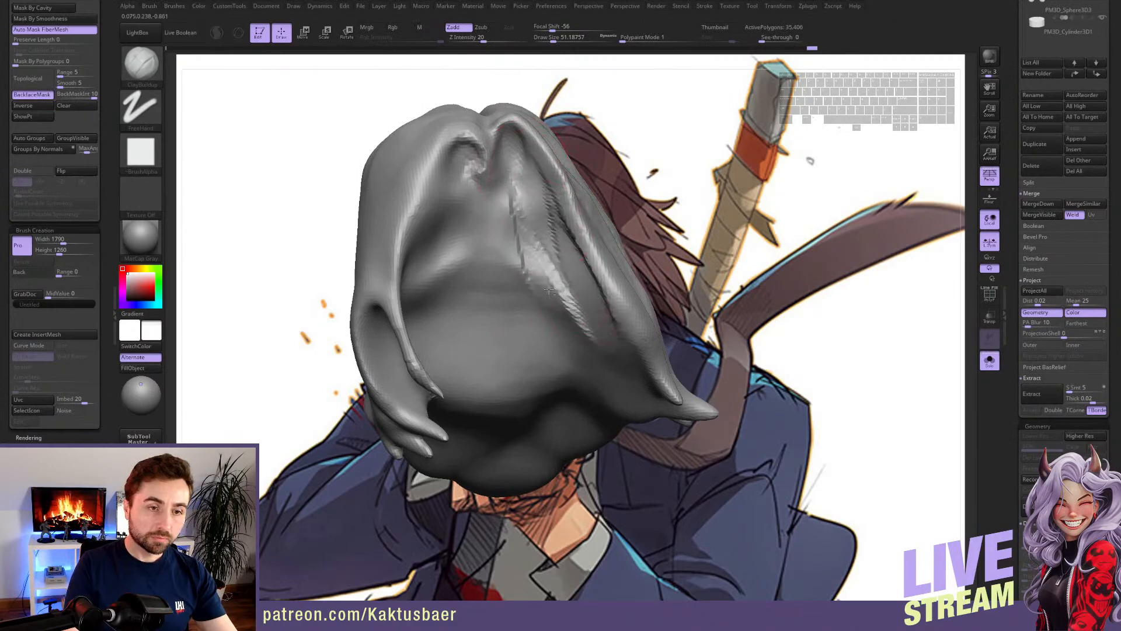
{"action": "left_click_drag", "start_coordinate": [566, 301], "coordinate": [604, 340]}
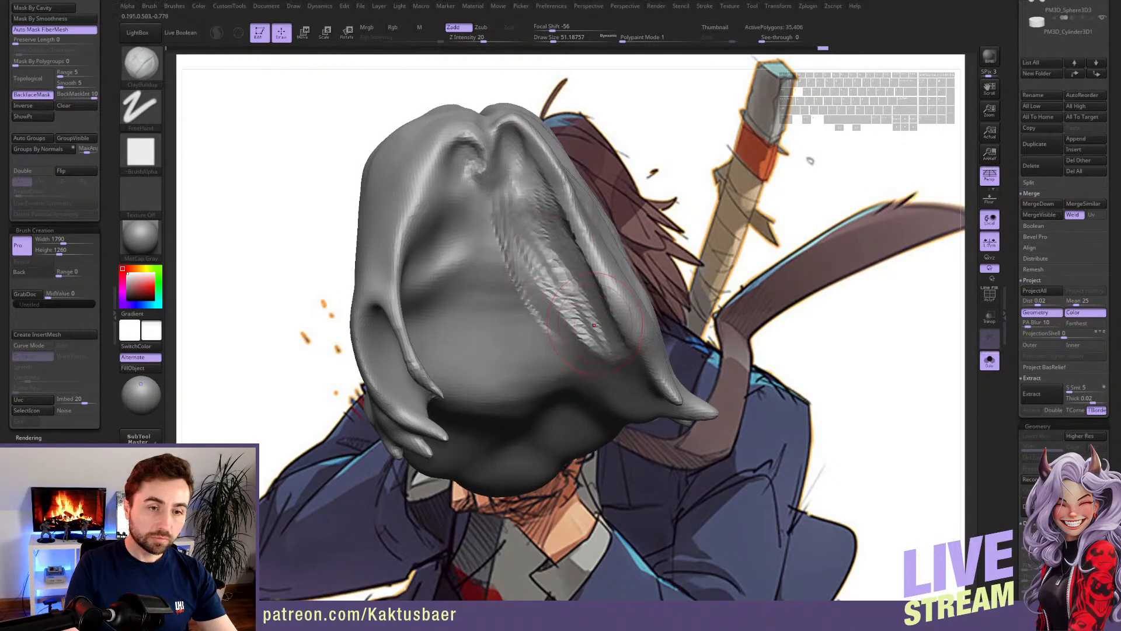
{"action": "key", "text": "alt+s"}
{"action": "right_click_drag", "start_coordinate": [594, 292], "coordinate": [549, 248]}
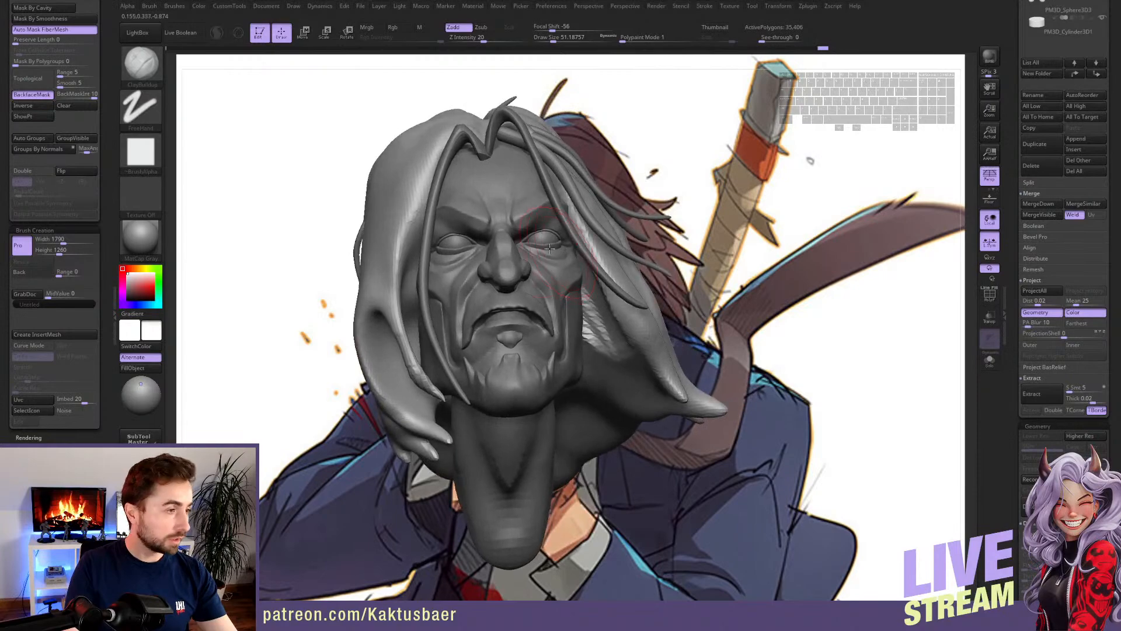
- Adjust the front edge of the hair on the character's left side with the Move brush at draw size about 56 to 77
{"action": "key", "text": "b"}
{"action": "key", "text": "m"}
{"action": "key", "text": "v"}
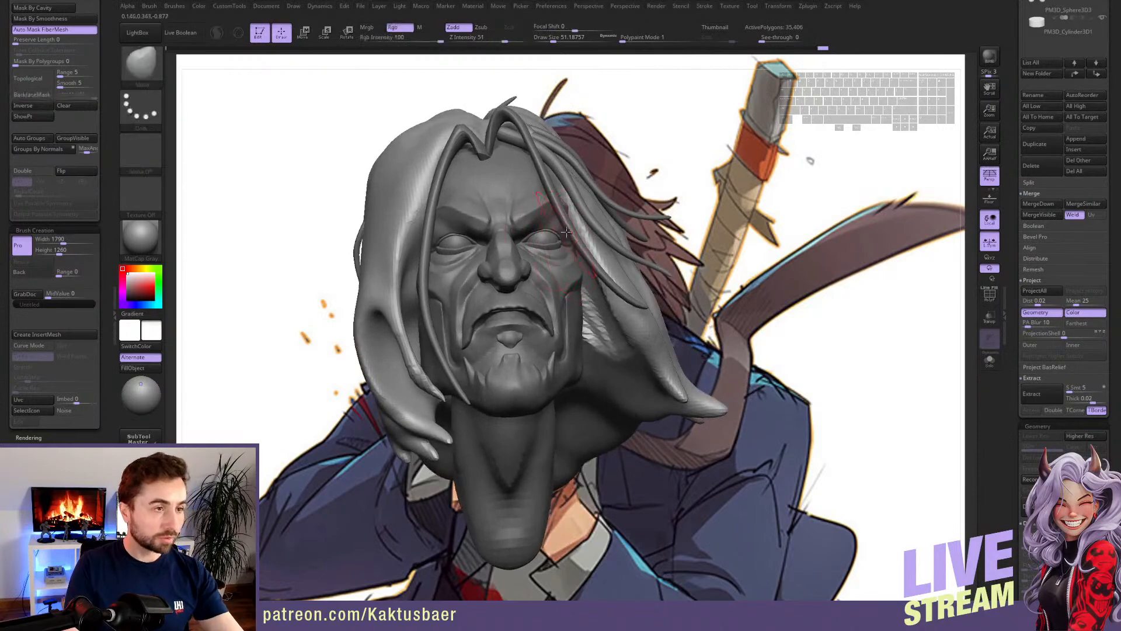
{"action": "left_click", "coordinate": [577, 196]}
{"action": "key", "text": "alt+s"}
{"action": "right_click_drag", "start_coordinate": [577, 196], "coordinate": [568, 212]}
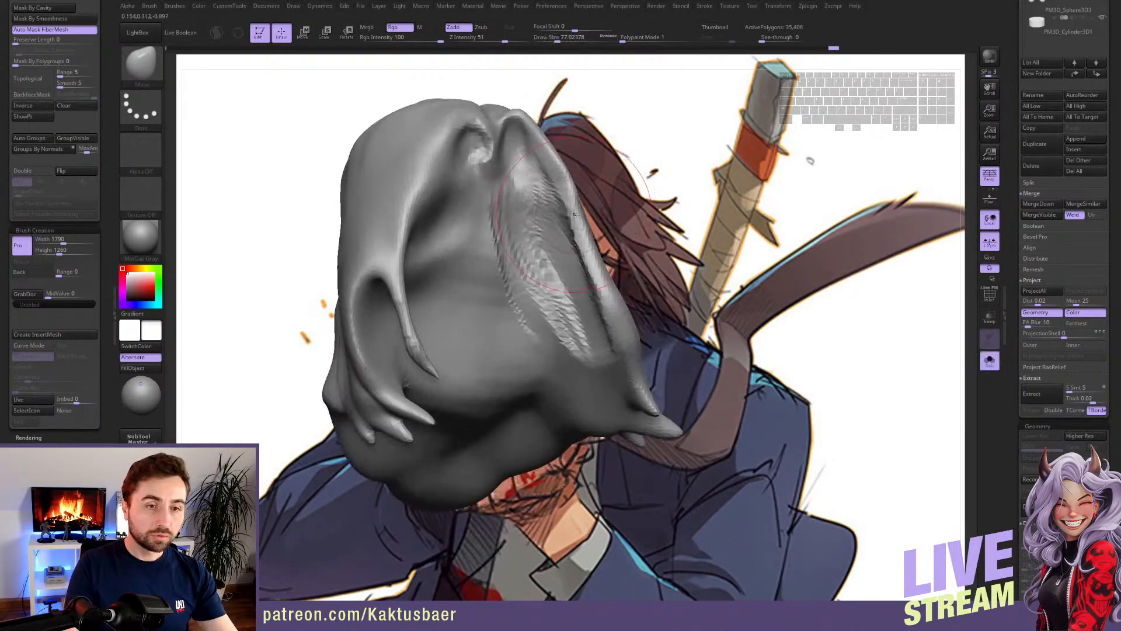
{"action": "key", "text": "s"}
{"action": "left_click_drag", "start_coordinate": [573, 219], "coordinate": [570, 218]}
{"action": "left_click_drag", "start_coordinate": [542, 146], "coordinate": [554, 138]}
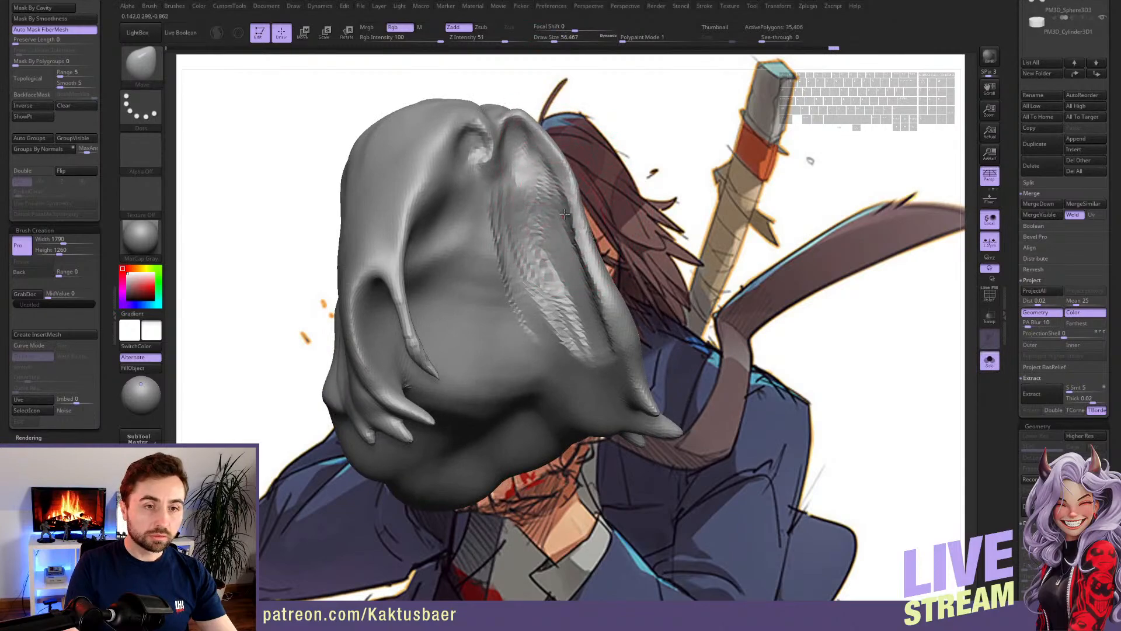
- Smooth the clay strokes on the inner hair beside the left cheek at draw size about 56
{"action": "key", "text": "shift"}
{"action": "left_click_drag", "start_coordinate": [592, 259], "coordinate": [595, 257], "text": "shift"}
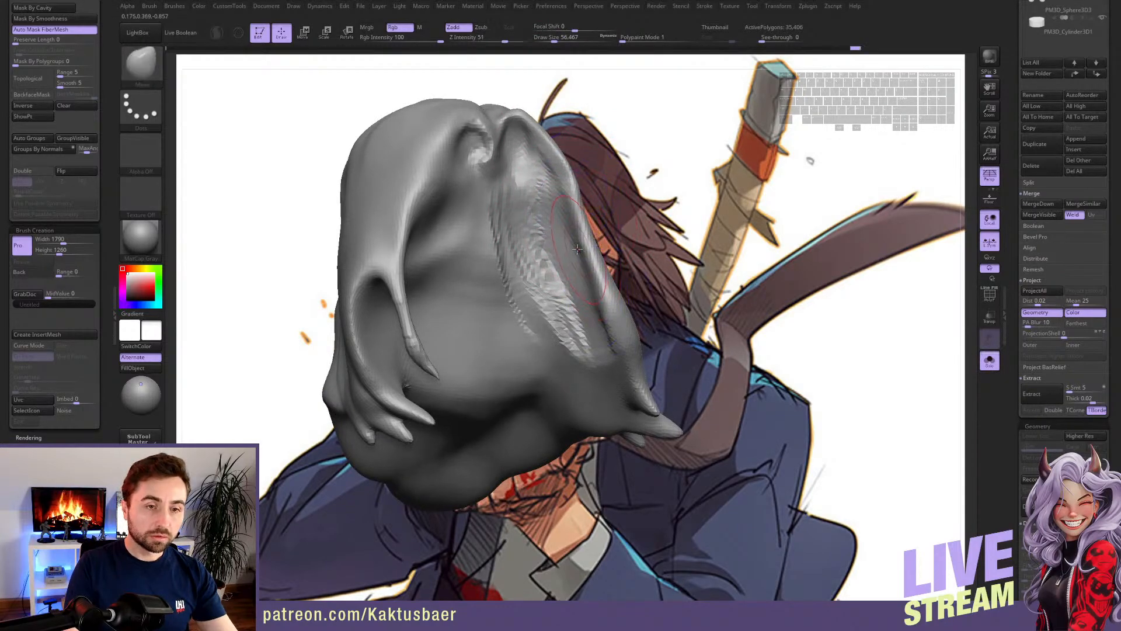
{"action": "key", "text": "alt+s"}
{"action": "right_click_drag", "start_coordinate": [596, 257], "coordinate": [579, 280]}
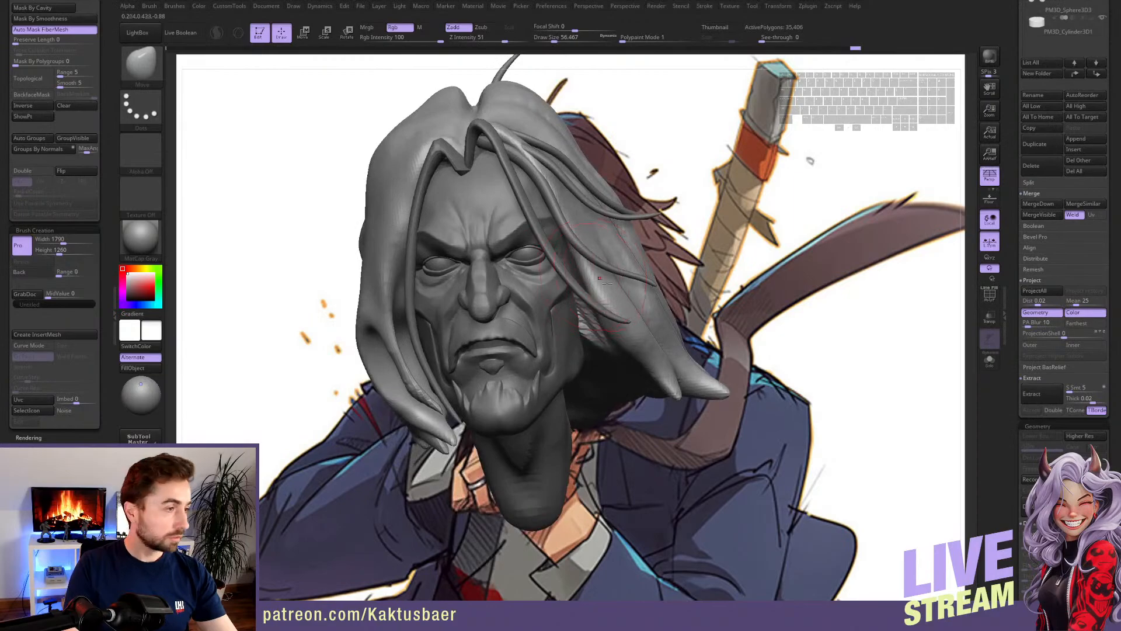
{"action": "left_click_drag", "start_coordinate": [619, 288], "coordinate": [633, 318], "text": "shift"}
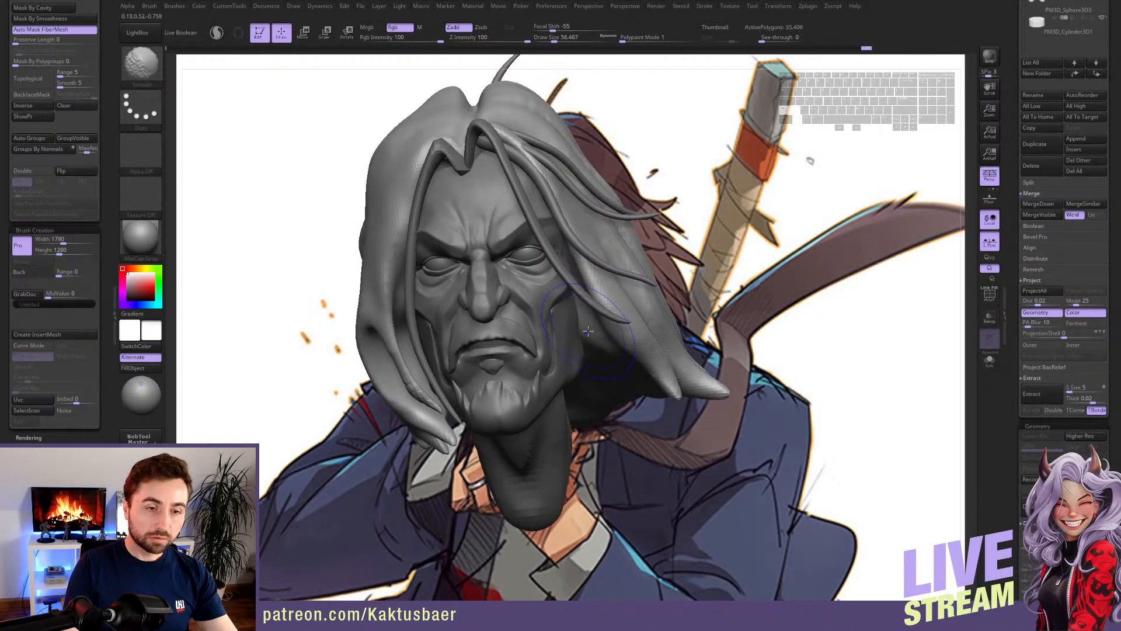
- Build up the inner hairline on the character's right side with ClayBuildup at draw size about 29 in solo view, then show all subtools
{"action": "right_click_drag", "start_coordinate": [583, 315], "coordinate": [570, 290]}
{"action": "key", "text": "alt+s"}
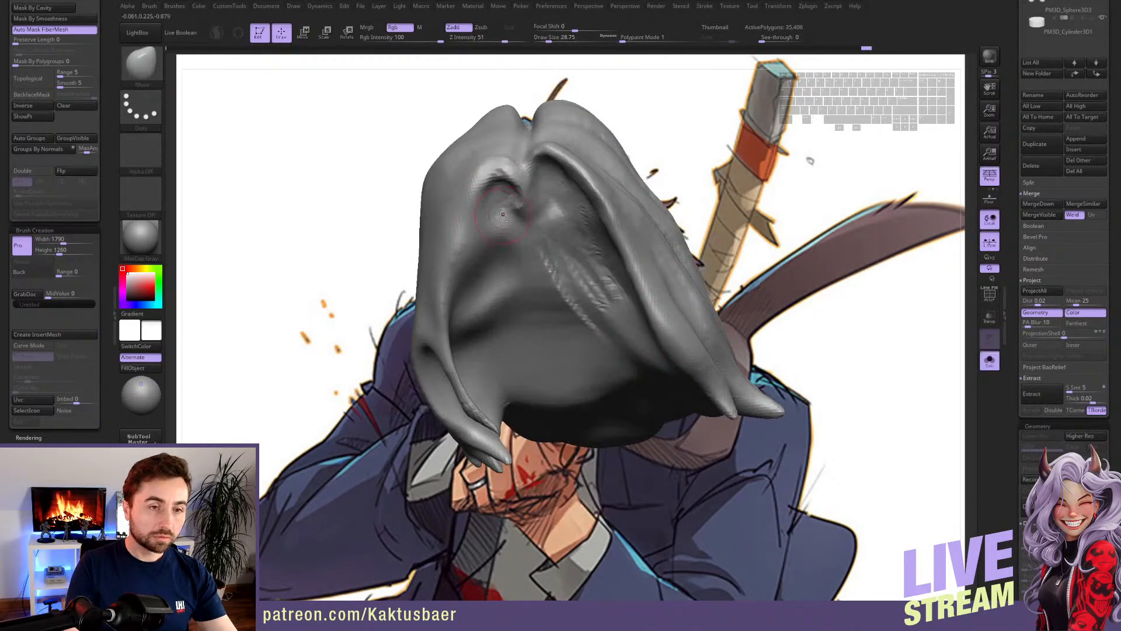
{"action": "right_click_drag", "start_coordinate": [509, 214], "coordinate": [518, 246], "text": "ctrl"}
{"action": "key", "text": "b"}
{"action": "key", "text": "c"}
{"action": "key", "text": "b"}
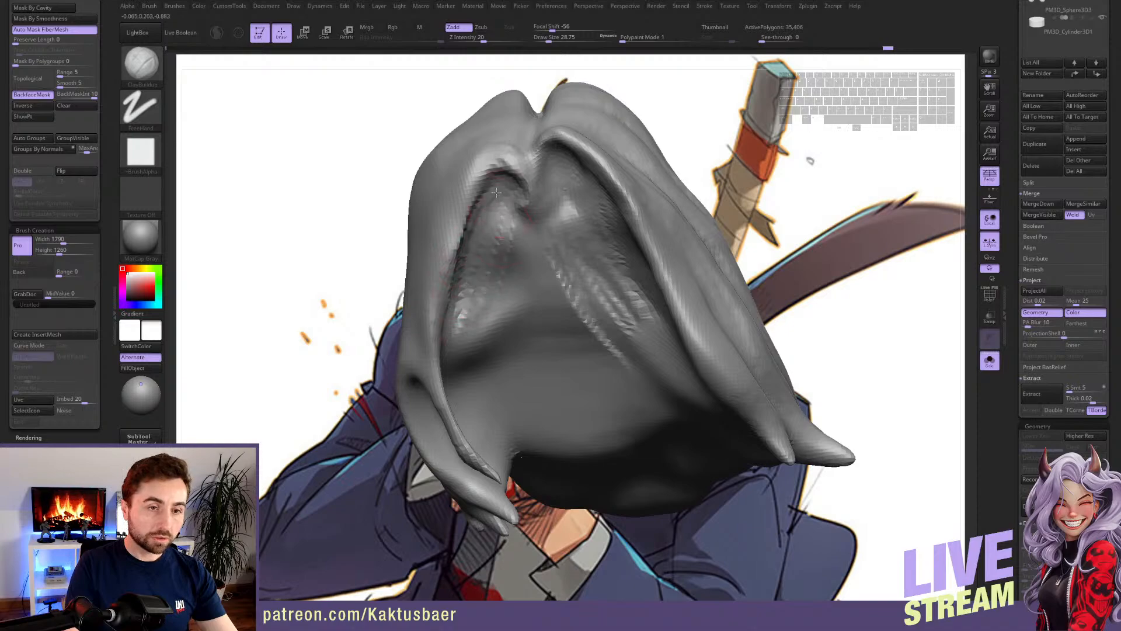
{"action": "key", "text": "alt+s"}
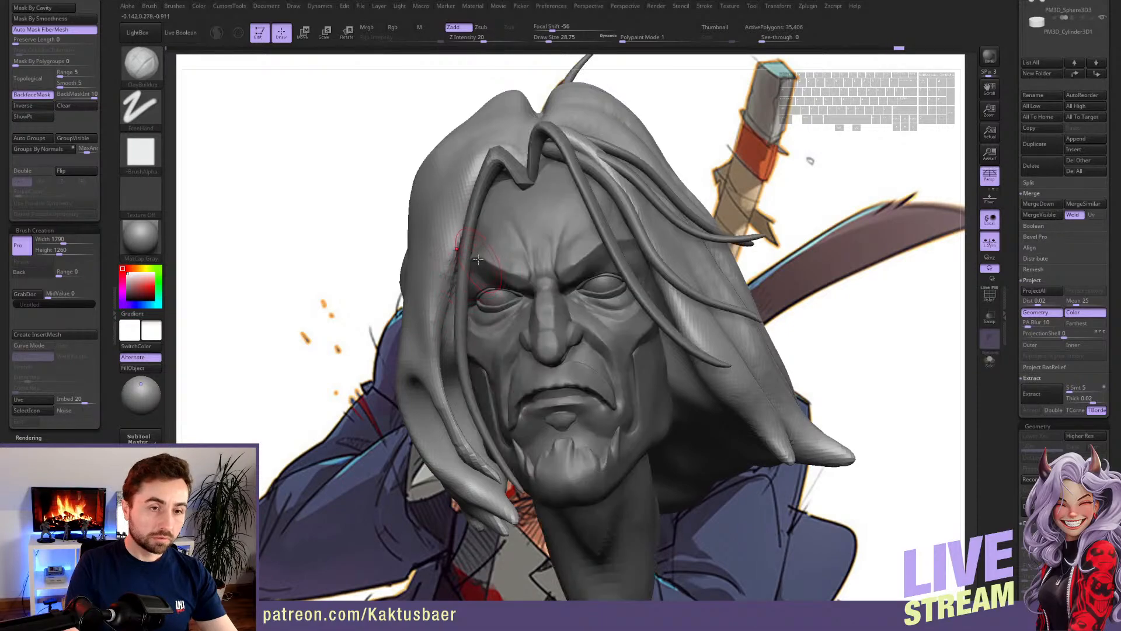
- Adjust the crown of the hair from the character's right side with the Move brush at draw size about 65
{"action": "mouse_move", "coordinate": [463, 252]}
{"action": "right_mouse_down"}
{"action": "mouse_move", "coordinate": [576, 258]}
{"action": "mouse_move", "coordinate": [448, 257]}
{"action": "mouse_move", "coordinate": [470, 248]}
{"action": "mouse_move", "coordinate": [525, 262]}
{"action": "mouse_move", "coordinate": [613, 260]}
{"action": "right_mouse_up"}
{"action": "key", "text": "b"}
{"action": "key", "text": "m"}
{"action": "key", "text": "v"}
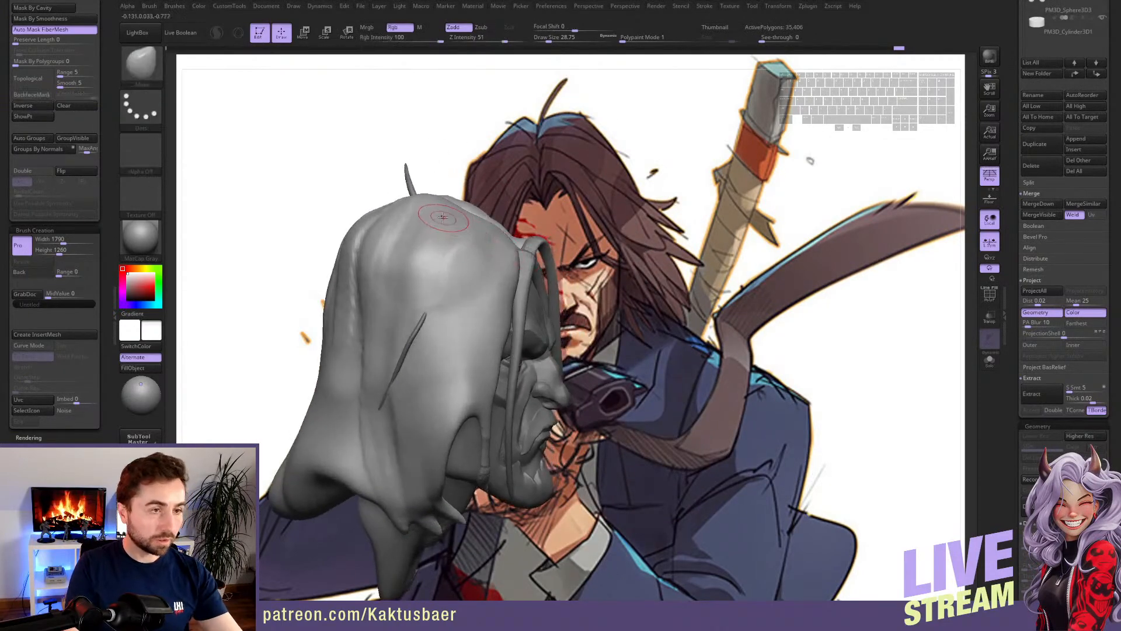
{"action": "right_click_drag", "start_coordinate": [467, 229], "coordinate": [475, 240], "text": "alt"}
{"action": "key", "text": "s"}
{"action": "left_click_drag", "start_coordinate": [472, 232], "coordinate": [467, 232]}
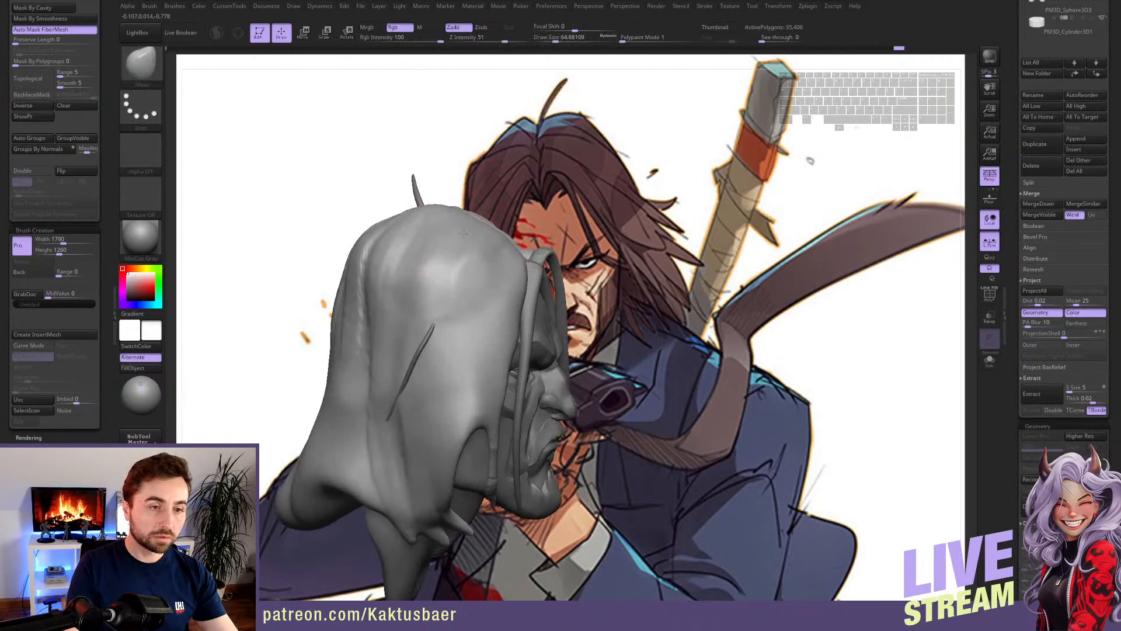
- Reshape the back of the crown with the Move brush at draw size about 83 to 116
{"action": "mouse_move", "coordinate": [463, 233]}
{"action": "right_mouse_down"}
{"action": "mouse_move", "coordinate": [440, 239]}
{"action": "mouse_move", "coordinate": [424, 223]}
{"action": "right_mouse_up"}
{"action": "key", "text": "s"}
{"action": "left_click_drag", "start_coordinate": [421, 223], "coordinate": [431, 223]}
{"action": "right_click_drag", "start_coordinate": [427, 225], "coordinate": [481, 253]}
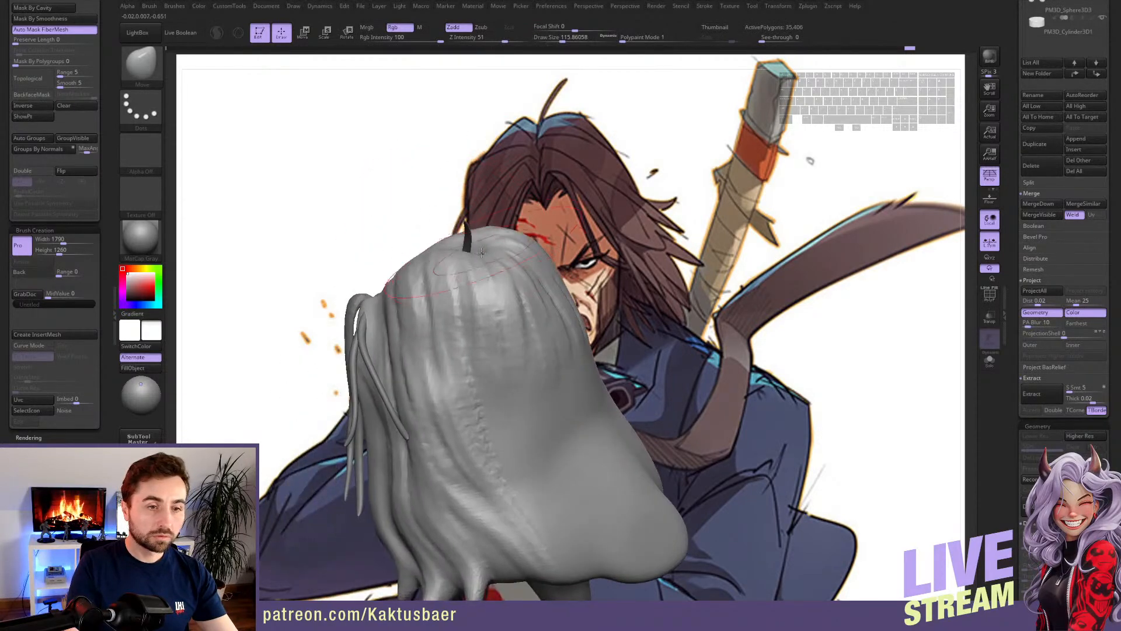
{"action": "key", "text": "s"}
{"action": "left_click_drag", "start_coordinate": [481, 253], "coordinate": [475, 253]}
{"action": "right_click_drag", "start_coordinate": [476, 253], "coordinate": [492, 255]}
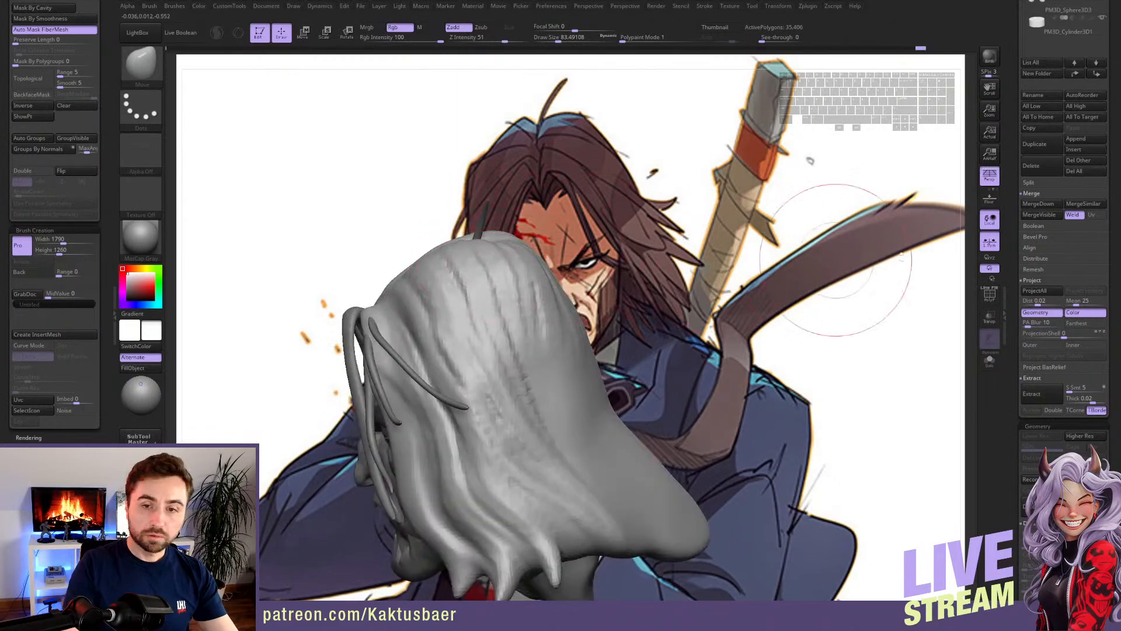
- Turn on transparency and reshape the overall volume of the crown and back hair with the Move brush at draw size up to about 182
{"action": "left_click", "coordinate": [989, 317]}
{"action": "right_click_drag", "start_coordinate": [521, 266], "coordinate": [506, 263]}
{"action": "key", "text": "s"}
{"action": "left_click_drag", "start_coordinate": [506, 263], "coordinate": [521, 263]}
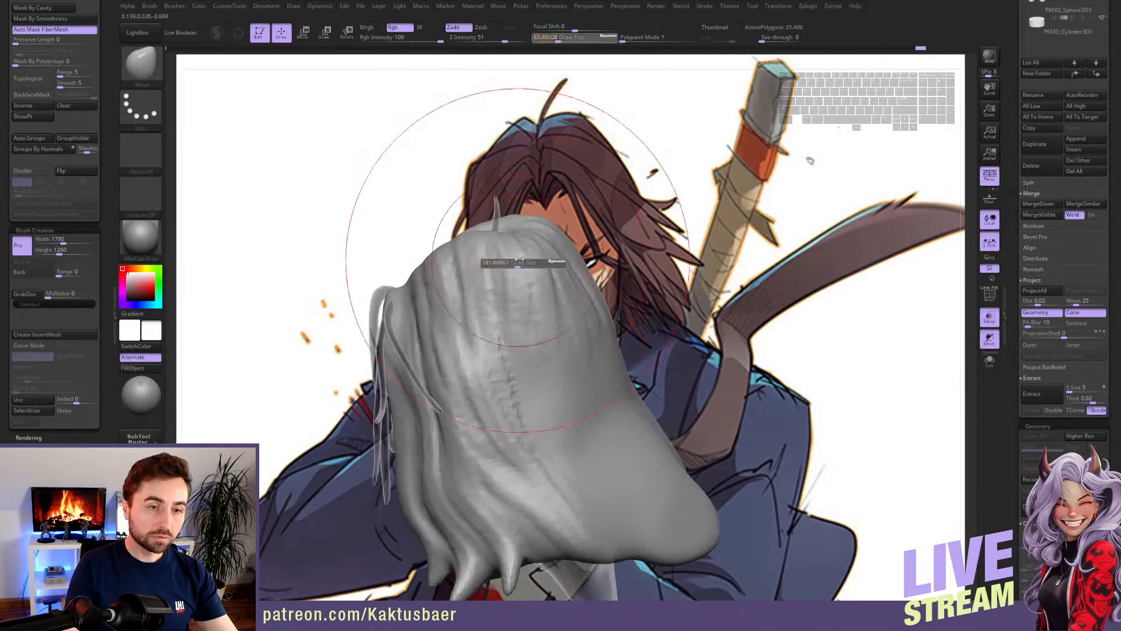
{"action": "mouse_move", "coordinate": [528, 266]}
{"action": "right_mouse_down"}
{"action": "mouse_move", "coordinate": [500, 238]}
{"action": "mouse_move", "coordinate": [643, 222]}
{"action": "right_mouse_up"}
{"action": "key", "text": "s"}
{"action": "left_click_drag", "start_coordinate": [643, 222], "coordinate": [619, 222]}
- Refine the back and the character's right side of the hair volume with the Move brush at draw size about 77 to 94
{"action": "mouse_move", "coordinate": [643, 223]}
{"action": "right_mouse_down"}
{"action": "mouse_move", "coordinate": [496, 299]}
{"action": "mouse_move", "coordinate": [446, 299]}
{"action": "mouse_move", "coordinate": [435, 282]}
{"action": "right_mouse_up"}
{"action": "key", "text": "s"}
{"action": "left_click_drag", "start_coordinate": [445, 282], "coordinate": [434, 282]}
{"action": "mouse_move", "coordinate": [434, 282]}
{"action": "right_mouse_down"}
{"action": "mouse_move", "coordinate": [333, 283]}
{"action": "mouse_move", "coordinate": [514, 283]}
{"action": "right_mouse_up"}
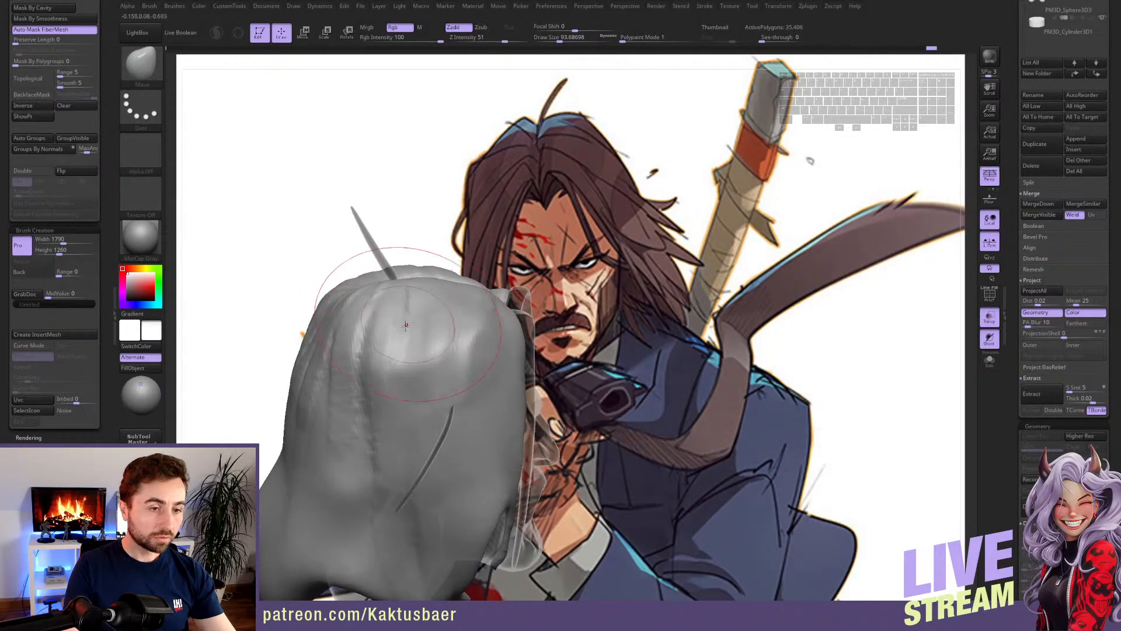
{"action": "right_click_drag", "start_coordinate": [387, 335], "coordinate": [444, 273], "text": "alt"}
{"action": "key", "text": "s"}
{"action": "left_click_drag", "start_coordinate": [392, 281], "coordinate": [381, 281]}
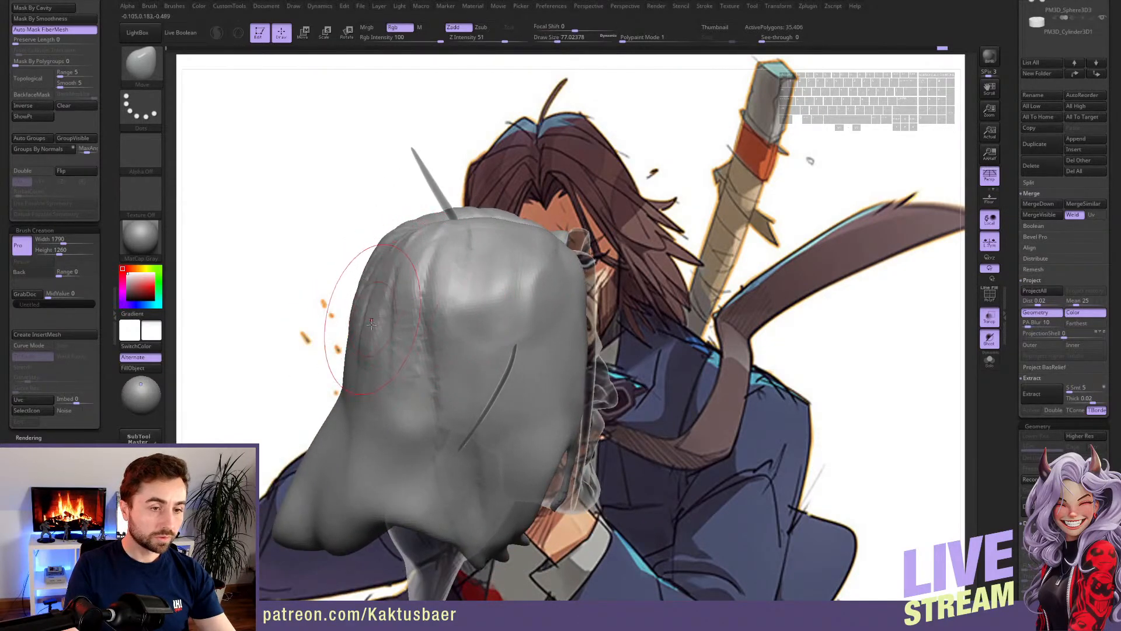
{"action": "mouse_move", "coordinate": [381, 280]}
{"action": "right_mouse_down"}
{"action": "mouse_move", "coordinate": [442, 311]}
{"action": "mouse_move", "coordinate": [350, 339]}
{"action": "right_mouse_up"}
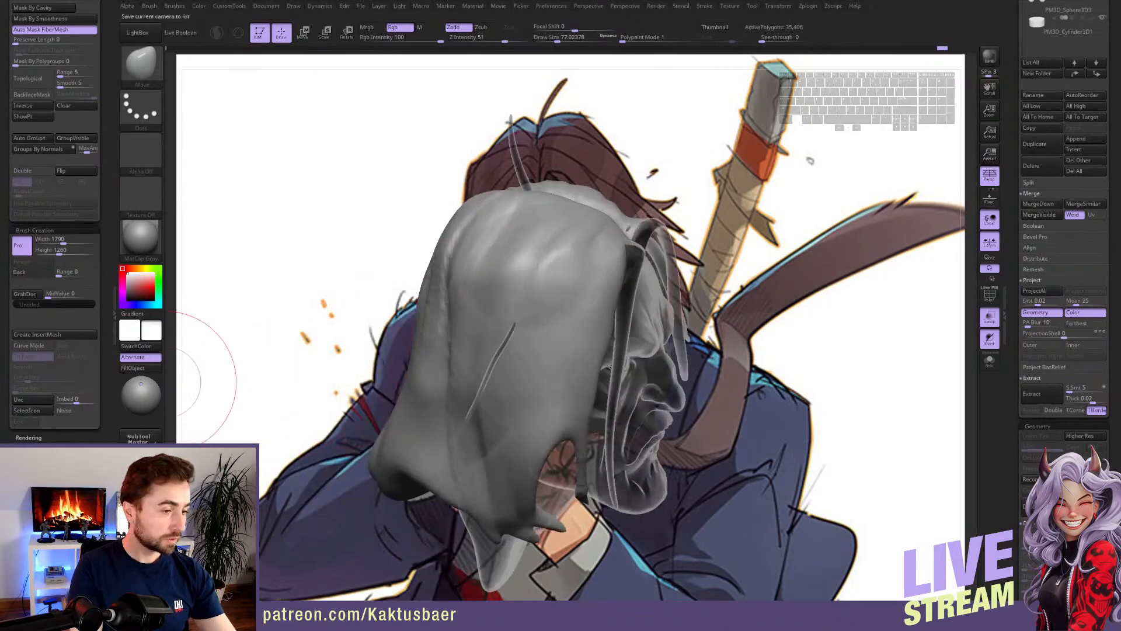
- Select the upright tuft subtool and reposition it on the crown with the Move transpose tool
{"action": "left_click", "coordinate": [536, 255], "text": "alt"}
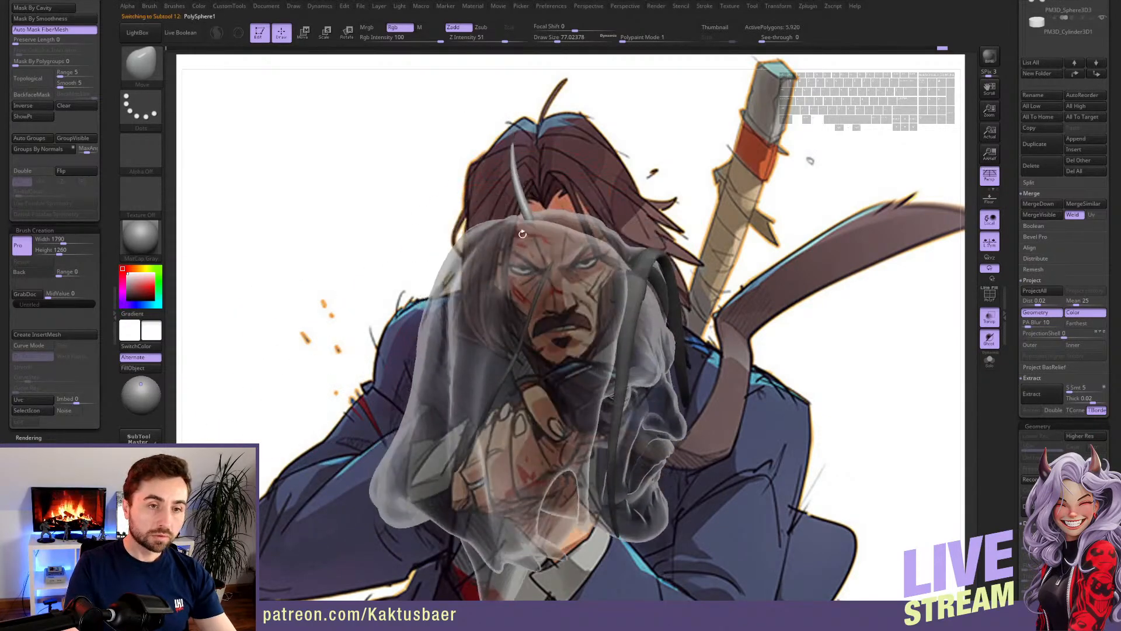
{"action": "key", "text": "w"}
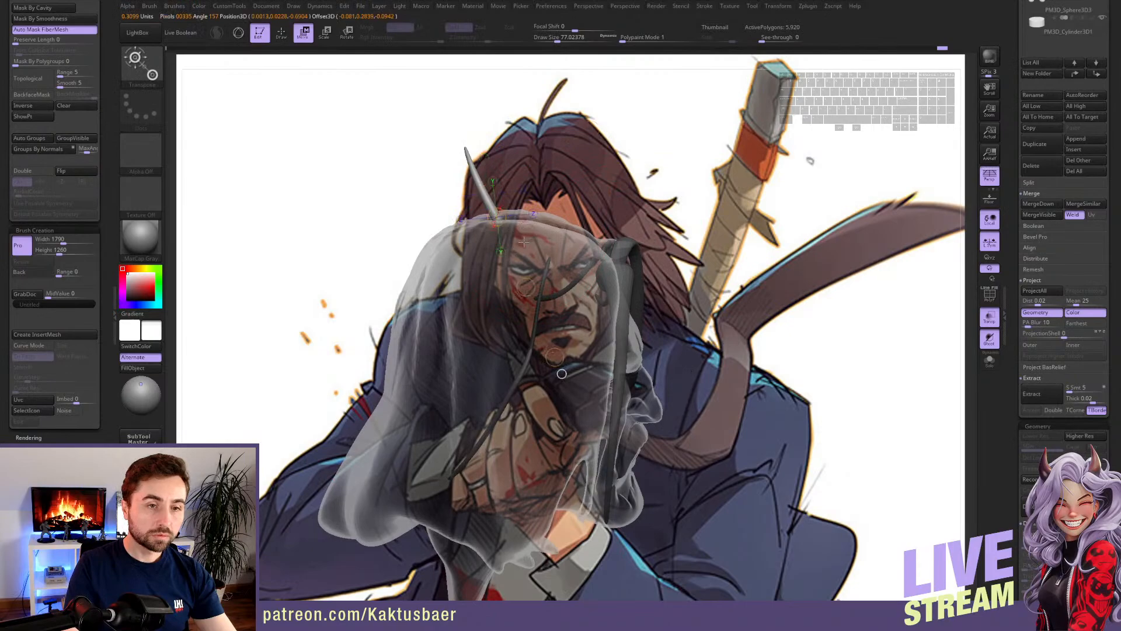
{"action": "left_click_drag", "start_coordinate": [524, 241], "coordinate": [478, 250]}
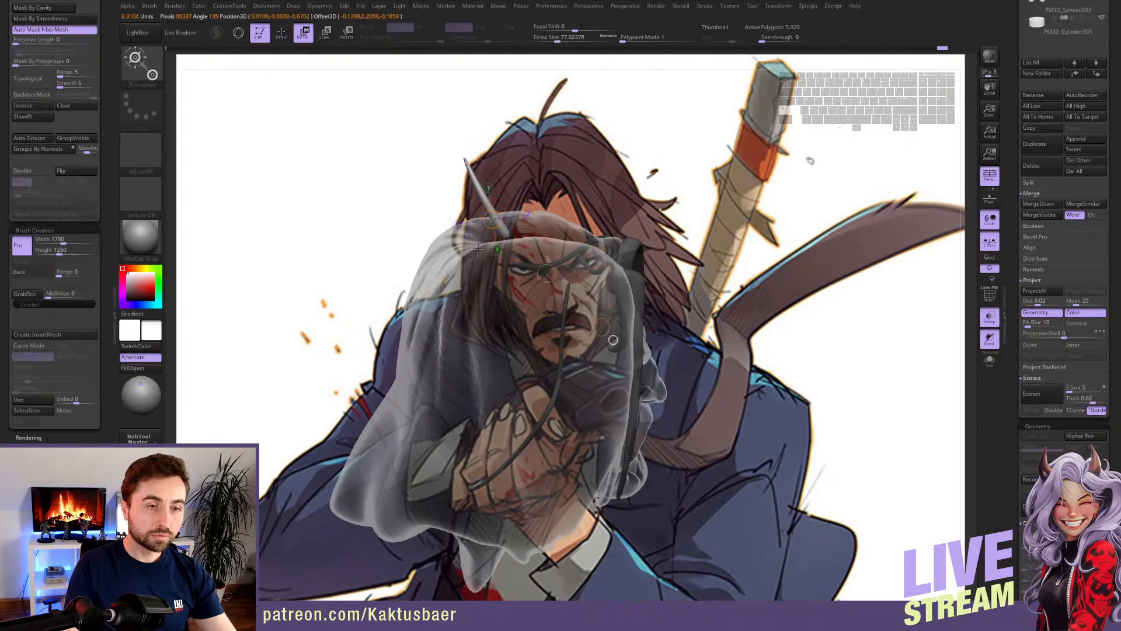
{"action": "left_click_drag", "start_coordinate": [547, 273], "coordinate": [518, 289]}
{"action": "key", "text": "q"}
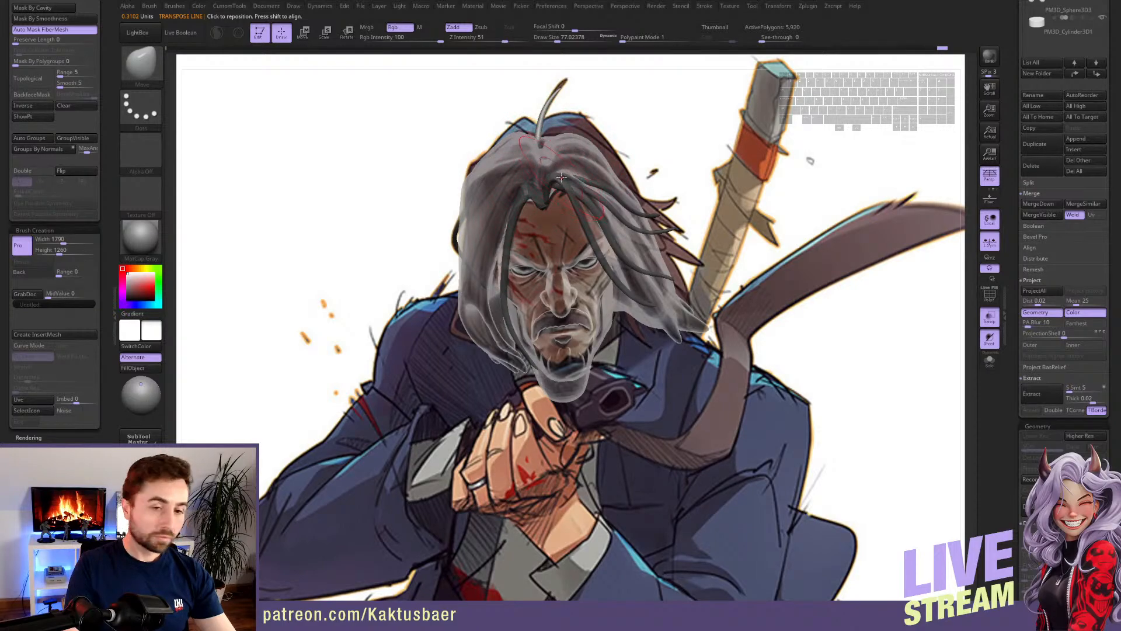
- Select the main hair mesh and adjust the top of the crown beside the tuft with the Move brush at draw size about 68
{"action": "left_click", "coordinate": [555, 146], "text": "alt"}
{"action": "key", "text": "s"}
{"action": "left_click_drag", "start_coordinate": [549, 140], "coordinate": [542, 144]}
{"action": "key", "text": "s"}
{"action": "mouse_move", "coordinate": [547, 158]}
{"action": "right_mouse_down"}
{"action": "mouse_move", "coordinate": [535, 109]}
{"action": "mouse_move", "coordinate": [576, 155]}
{"action": "mouse_move", "coordinate": [614, 168]}
{"action": "mouse_move", "coordinate": [693, 154]}
{"action": "mouse_move", "coordinate": [538, 185]}
{"action": "mouse_move", "coordinate": [628, 210]}
{"action": "mouse_move", "coordinate": [662, 187]}
{"action": "right_mouse_up"}
- Turn off transparency and build up the back of the hair below the crown with ClayBuildup at draw size about 68
{"action": "key", "text": "b"}
{"action": "key", "text": "t"}
{"action": "key", "text": "d"}
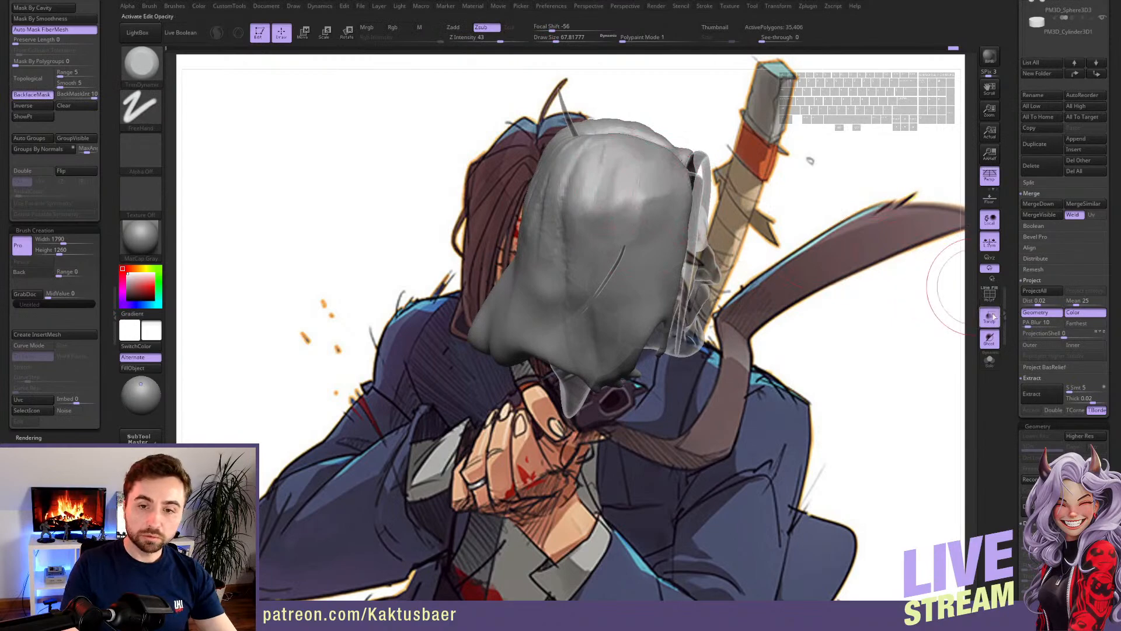
{"action": "mouse_move", "coordinate": [652, 194]}
{"action": "right_mouse_down"}
{"action": "mouse_move", "coordinate": [632, 235]}
{"action": "mouse_move", "coordinate": [606, 191]}
{"action": "mouse_move", "coordinate": [549, 200]}
{"action": "mouse_move", "coordinate": [606, 198]}
{"action": "right_mouse_up"}
{"action": "key", "text": "1"}
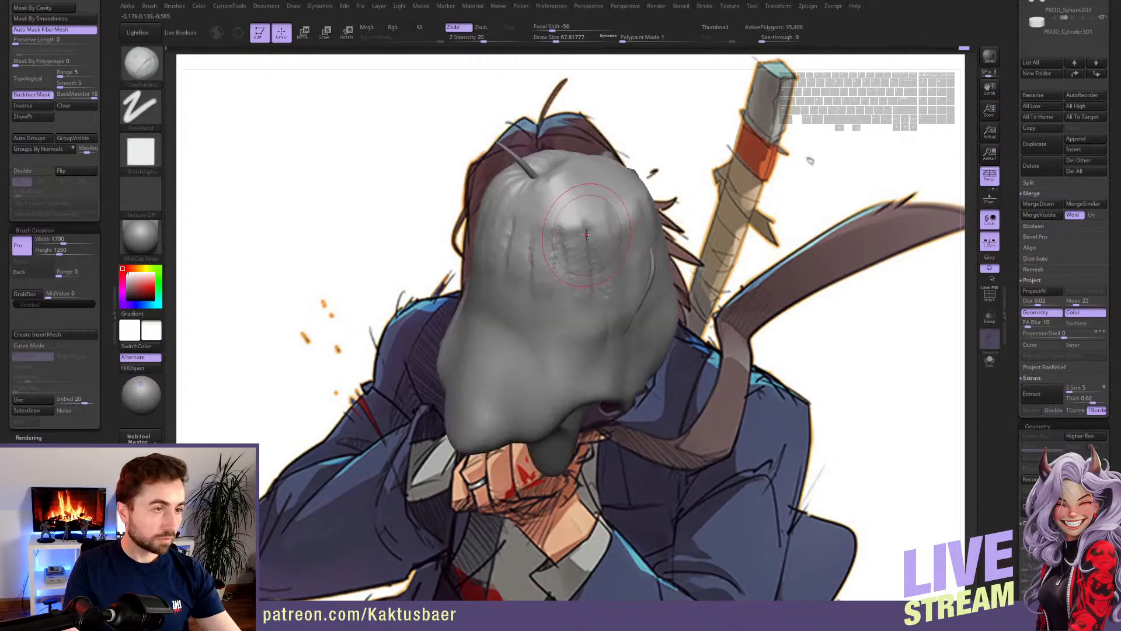
{"action": "key", "text": "2"}
{"action": "key", "text": "s"}
{"action": "left_click_drag", "start_coordinate": [569, 232], "coordinate": [473, 222]}
{"action": "right_click_drag", "start_coordinate": [473, 222], "coordinate": [488, 257]}
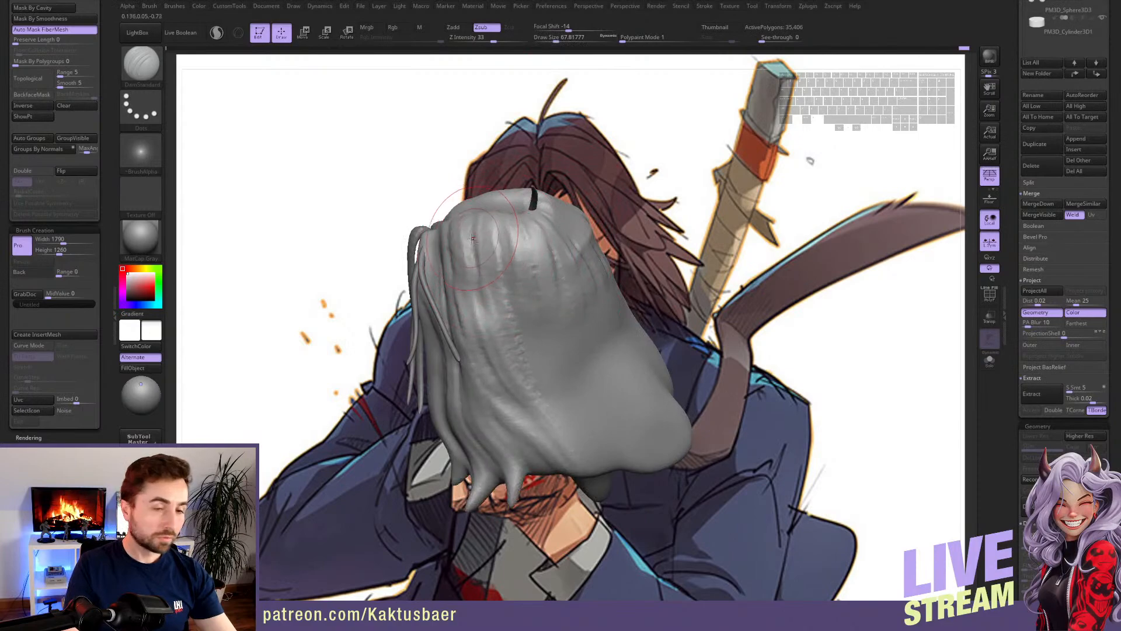
{"action": "mouse_move", "coordinate": [600, 256]}
{"action": "right_mouse_down"}
{"action": "mouse_move", "coordinate": [557, 255]}
{"action": "mouse_move", "coordinate": [520, 229]}
{"action": "mouse_move", "coordinate": [562, 237]}
{"action": "mouse_move", "coordinate": [598, 215]}
{"action": "mouse_move", "coordinate": [524, 284]}
{"action": "mouse_move", "coordinate": [495, 281]}
{"action": "right_mouse_up"}
- Flatten the back and sides of the hair into planes below the crown with TrimDynamic at draw size about 54
{"action": "key", "text": "3"}
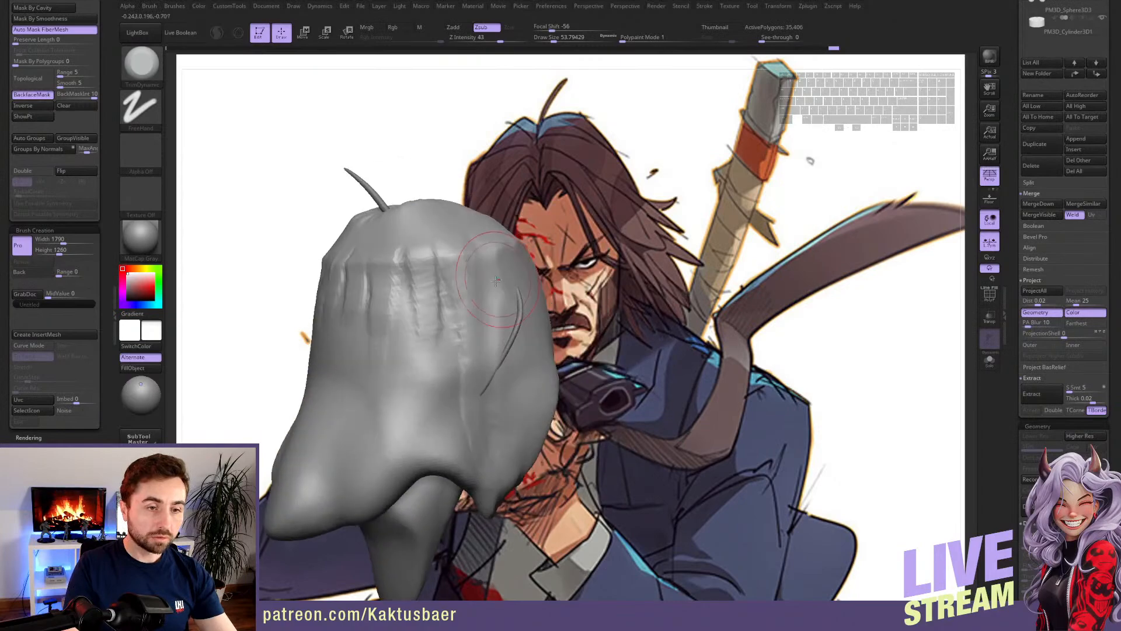
{"action": "left_click_drag", "start_coordinate": [420, 296], "coordinate": [379, 295], "text": "alt"}
{"action": "right_click_drag", "start_coordinate": [402, 295], "coordinate": [448, 290]}
{"action": "right_click_drag", "start_coordinate": [363, 307], "coordinate": [528, 289]}
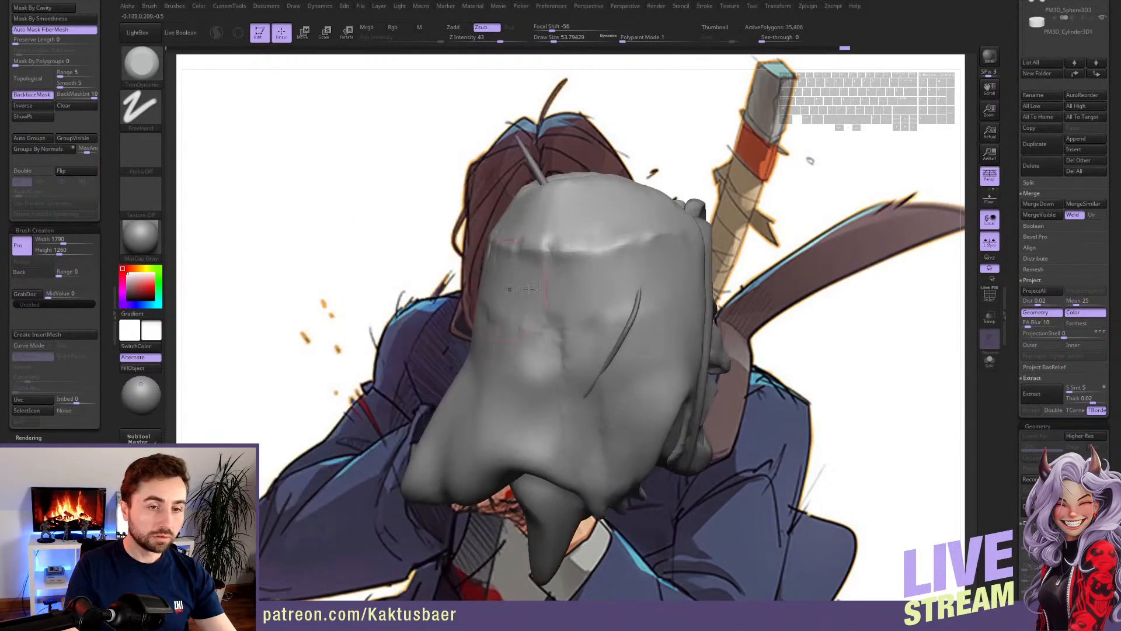
{"action": "right_click_drag", "start_coordinate": [592, 263], "coordinate": [450, 272]}
{"action": "left_click_drag", "start_coordinate": [455, 327], "coordinate": [346, 319]}
{"action": "right_click_drag", "start_coordinate": [373, 314], "coordinate": [473, 290]}
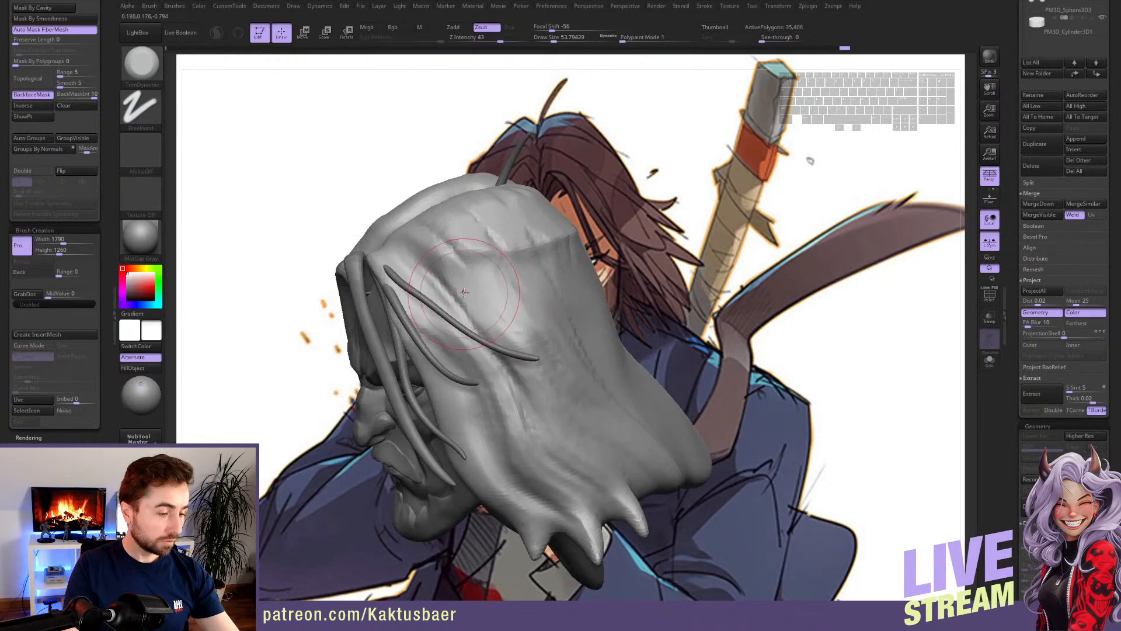
- Crease the crown edge on the character's left side with DamStandard, then flatten around it with TrimDynamic at draw size about 54
{"action": "key", "text": "b"}
{"action": "key", "text": "d"}
{"action": "key", "text": "s"}
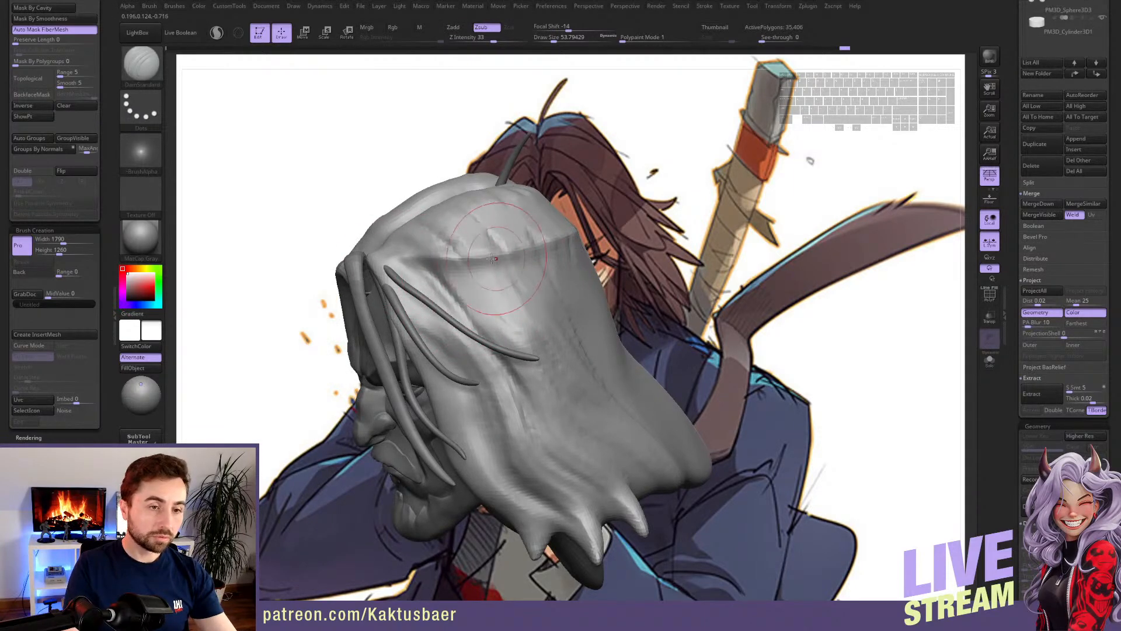
{"action": "key", "text": "b"}
{"action": "key", "text": "t"}
{"action": "key", "text": "d"}
{"action": "right_click_drag", "start_coordinate": [487, 292], "coordinate": [451, 288]}
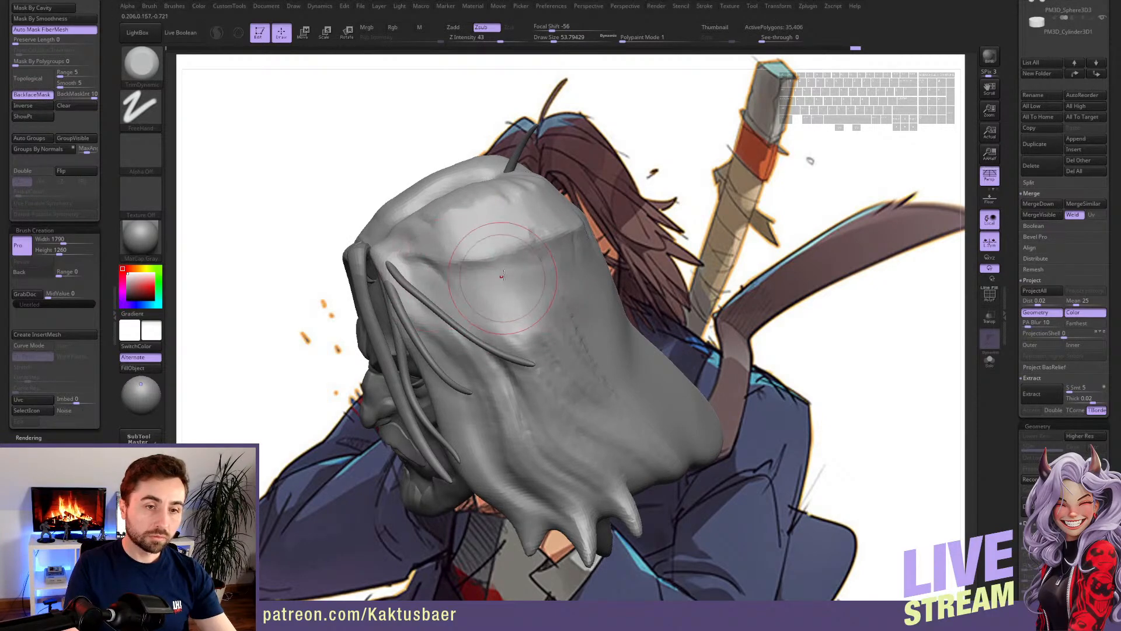
- Flatten the character's right side of the hair and the crown around the parting with TrimDynamic at draw size about 41 to 54
{"action": "mouse_move", "coordinate": [502, 277]}
{"action": "right_mouse_down"}
{"action": "mouse_move", "coordinate": [590, 279]}
{"action": "mouse_move", "coordinate": [578, 269]}
{"action": "mouse_move", "coordinate": [554, 300]}
{"action": "mouse_move", "coordinate": [559, 323]}
{"action": "mouse_move", "coordinate": [445, 299]}
{"action": "mouse_move", "coordinate": [367, 332]}
{"action": "right_mouse_up"}
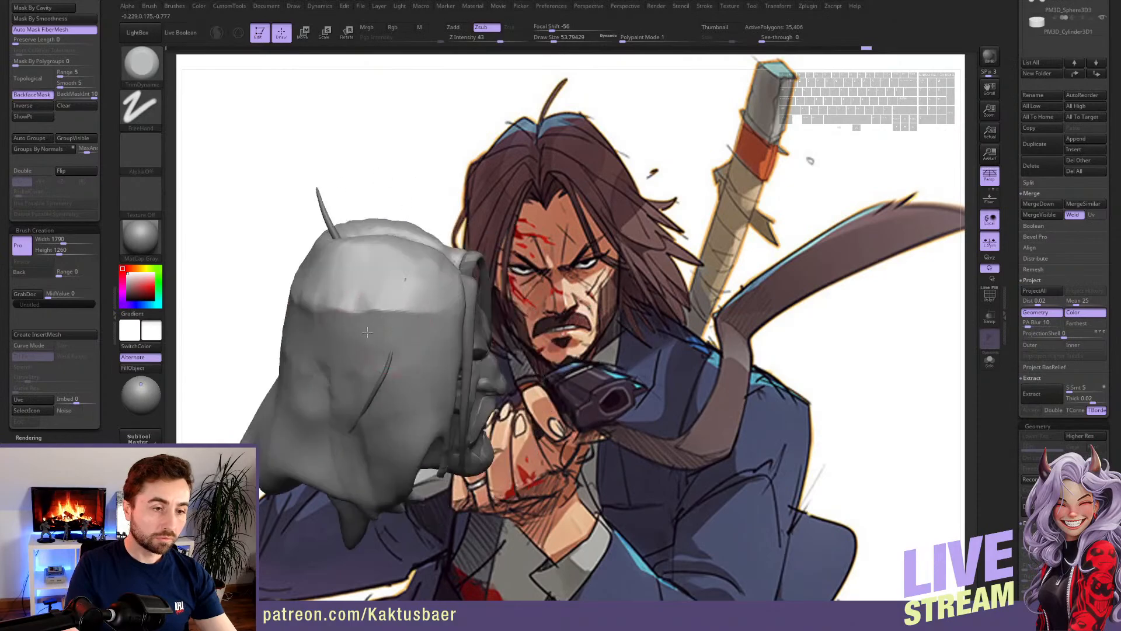
{"action": "mouse_move", "coordinate": [299, 307]}
{"action": "right_mouse_down"}
{"action": "mouse_move", "coordinate": [366, 343]}
{"action": "mouse_move", "coordinate": [450, 317]}
{"action": "mouse_move", "coordinate": [417, 242]}
{"action": "right_mouse_up"}
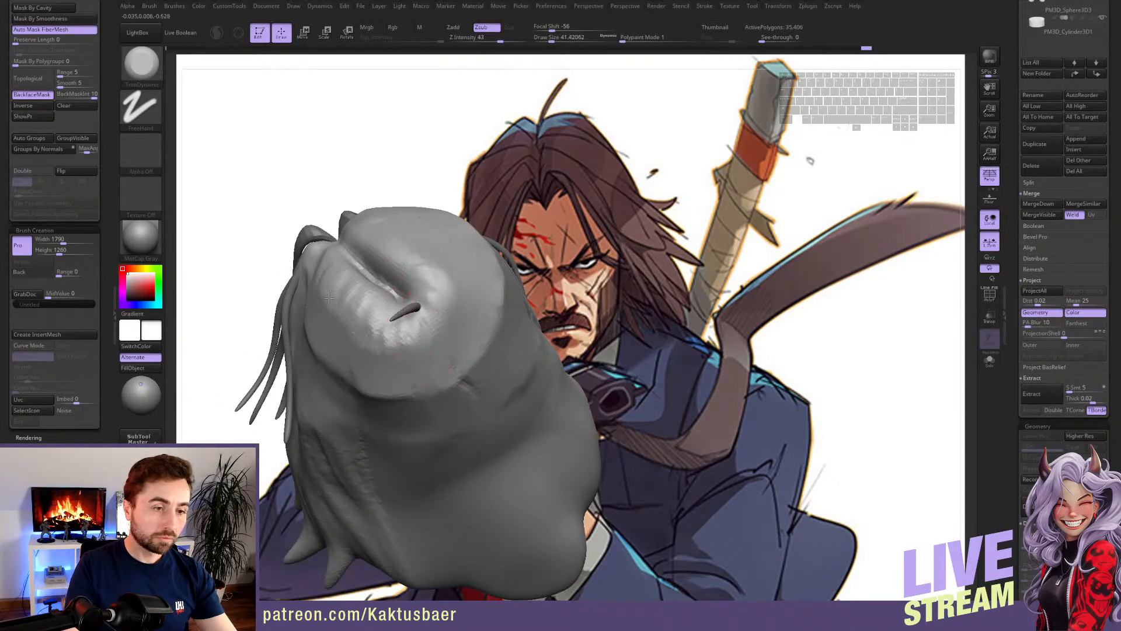
{"action": "right_click_drag", "start_coordinate": [361, 333], "coordinate": [429, 330]}
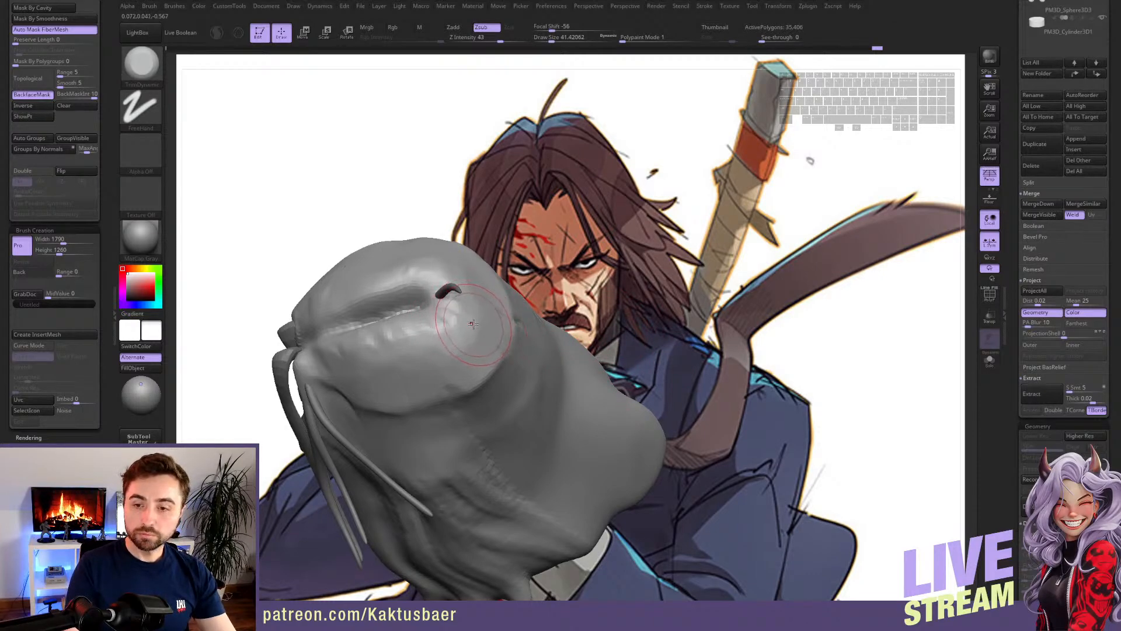
- Examine the hair and face from above, the side and the front against the reference, with the draw size reduced to about 20
{"action": "mouse_move", "coordinate": [469, 320]}
{"action": "right_mouse_down"}
{"action": "mouse_move", "coordinate": [482, 388]}
{"action": "mouse_move", "coordinate": [477, 276]}
{"action": "mouse_move", "coordinate": [486, 288]}
{"action": "mouse_move", "coordinate": [377, 330]}
{"action": "mouse_move", "coordinate": [365, 386]}
{"action": "right_mouse_up"}
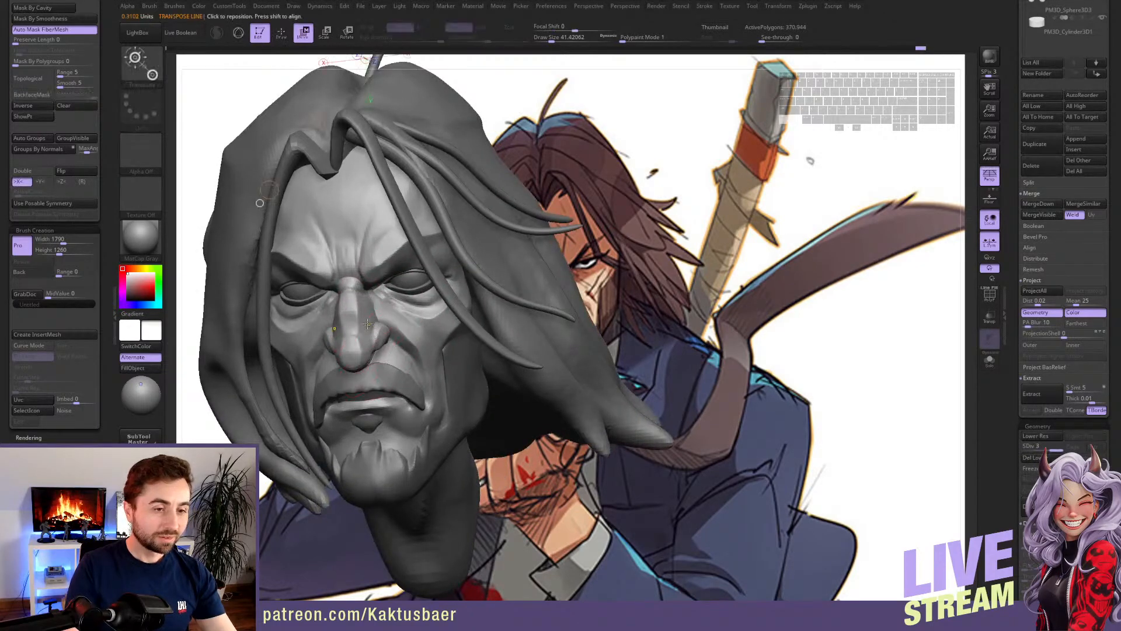
{"action": "left_click", "coordinate": [362, 321], "text": "alt"}
{"action": "right_click_drag", "start_coordinate": [409, 321], "coordinate": [344, 326]}
{"action": "key", "text": "s"}
{"action": "left_click_drag", "start_coordinate": [392, 350], "coordinate": [386, 350]}
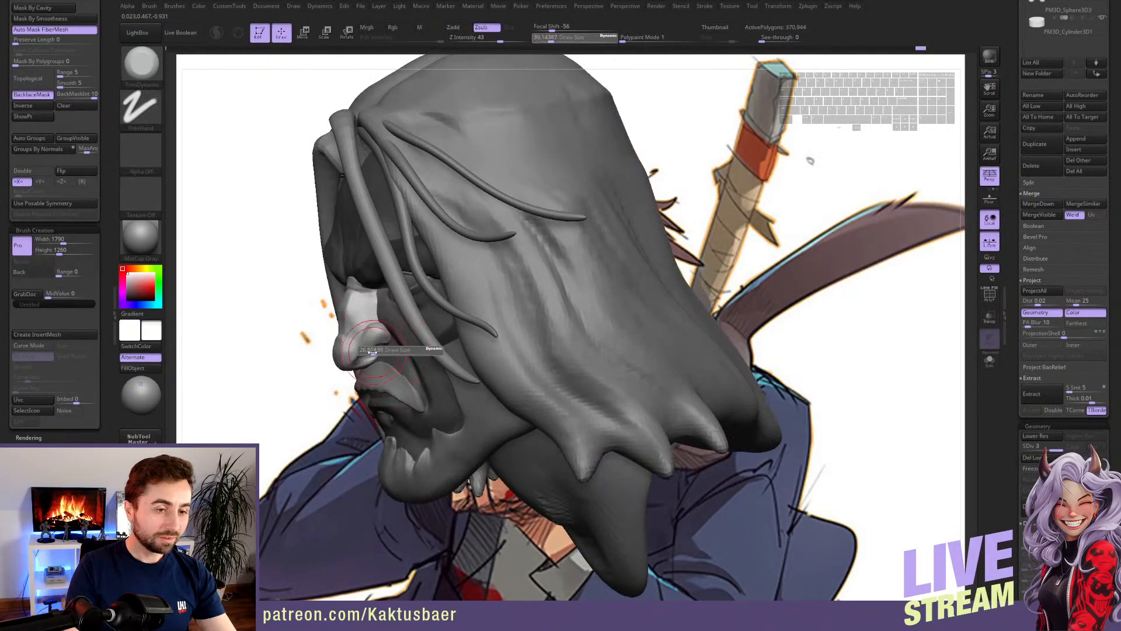
{"action": "mouse_move", "coordinate": [377, 357]}
{"action": "right_mouse_down", "text": "alt"}
{"action": "mouse_move", "coordinate": [369, 326]}
{"action": "mouse_move", "coordinate": [395, 314]}
{"action": "mouse_move", "coordinate": [393, 280]}
{"action": "mouse_move", "coordinate": [404, 327]}
{"action": "right_mouse_up", "text": "alt"}
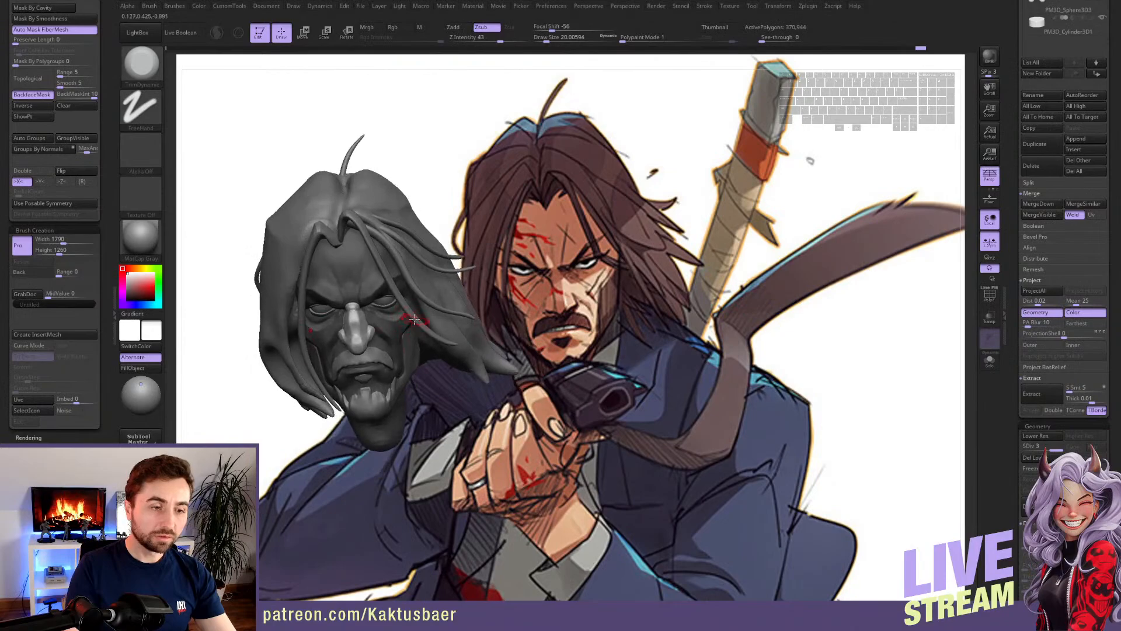
{"action": "mouse_move", "coordinate": [401, 328]}
{"action": "right_mouse_down", "text": "alt"}
{"action": "mouse_move", "coordinate": [421, 309]}
{"action": "mouse_move", "coordinate": [403, 280]}
{"action": "mouse_move", "coordinate": [439, 295]}
{"action": "mouse_move", "coordinate": [398, 289]}
{"action": "right_mouse_up", "text": "alt"}
{"action": "left_click", "coordinate": [457, 298], "text": "alt"}
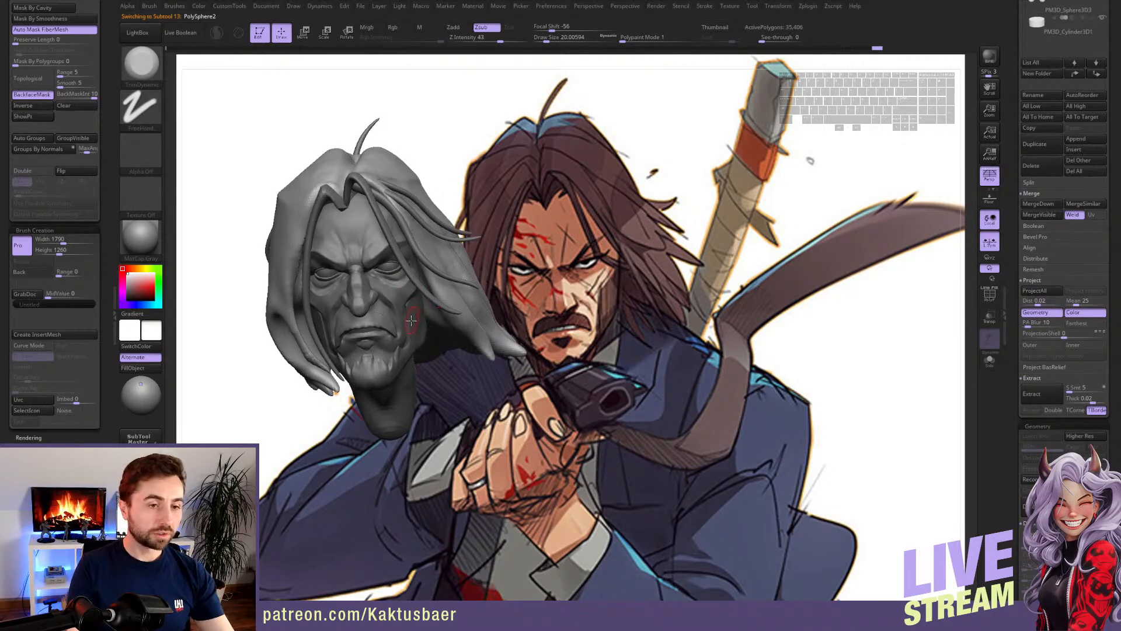
- Make the face active with the Move brush at draw size about 12, and inspect it close up and at a distance
{"action": "left_click", "coordinate": [366, 290], "text": "alt"}
{"action": "mouse_move", "coordinate": [366, 291]}
{"action": "right_mouse_down", "text": "ctrl"}
{"action": "mouse_move", "coordinate": [376, 324]}
{"action": "mouse_move", "coordinate": [421, 295]}
{"action": "mouse_move", "coordinate": [414, 285]}
{"action": "right_mouse_up", "text": "ctrl"}
{"action": "key", "text": "b"}
{"action": "key", "text": "m"}
{"action": "key", "text": "v"}
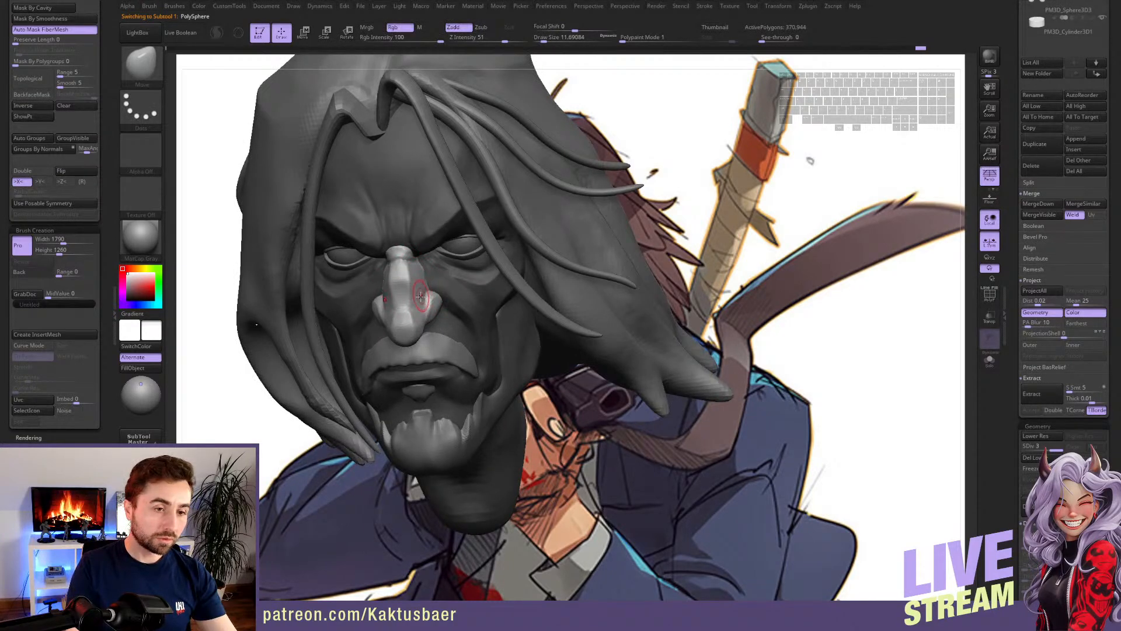
{"action": "mouse_move", "coordinate": [417, 299]}
{"action": "right_mouse_down"}
{"action": "mouse_move", "coordinate": [405, 288]}
{"action": "mouse_move", "coordinate": [417, 312]}
{"action": "mouse_move", "coordinate": [435, 302]}
{"action": "mouse_move", "coordinate": [379, 303]}
{"action": "mouse_move", "coordinate": [375, 321]}
{"action": "mouse_move", "coordinate": [348, 322]}
{"action": "mouse_move", "coordinate": [374, 296]}
{"action": "mouse_move", "coordinate": [357, 275]}
{"action": "mouse_move", "coordinate": [336, 278]}
{"action": "right_mouse_up"}
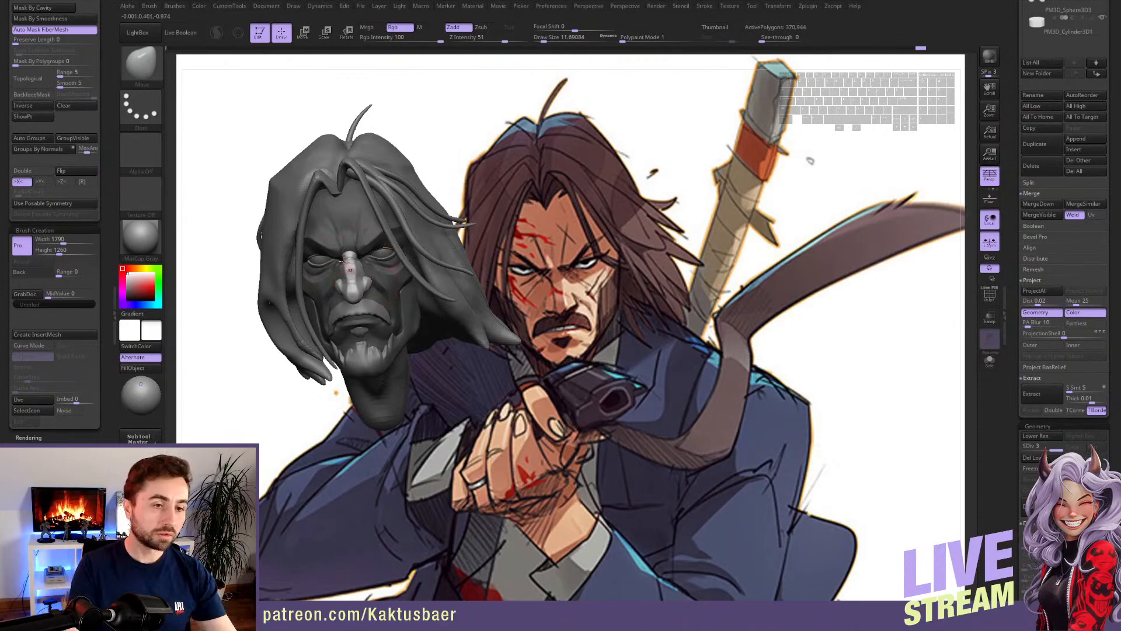
{"action": "mouse_move", "coordinate": [350, 268]}
{"action": "right_mouse_down"}
{"action": "mouse_move", "coordinate": [412, 291]}
{"action": "mouse_move", "coordinate": [462, 260]}
{"action": "mouse_move", "coordinate": [473, 266]}
{"action": "mouse_move", "coordinate": [456, 263]}
{"action": "right_mouse_up"}
{"action": "left_click", "coordinate": [471, 284], "text": "alt"}
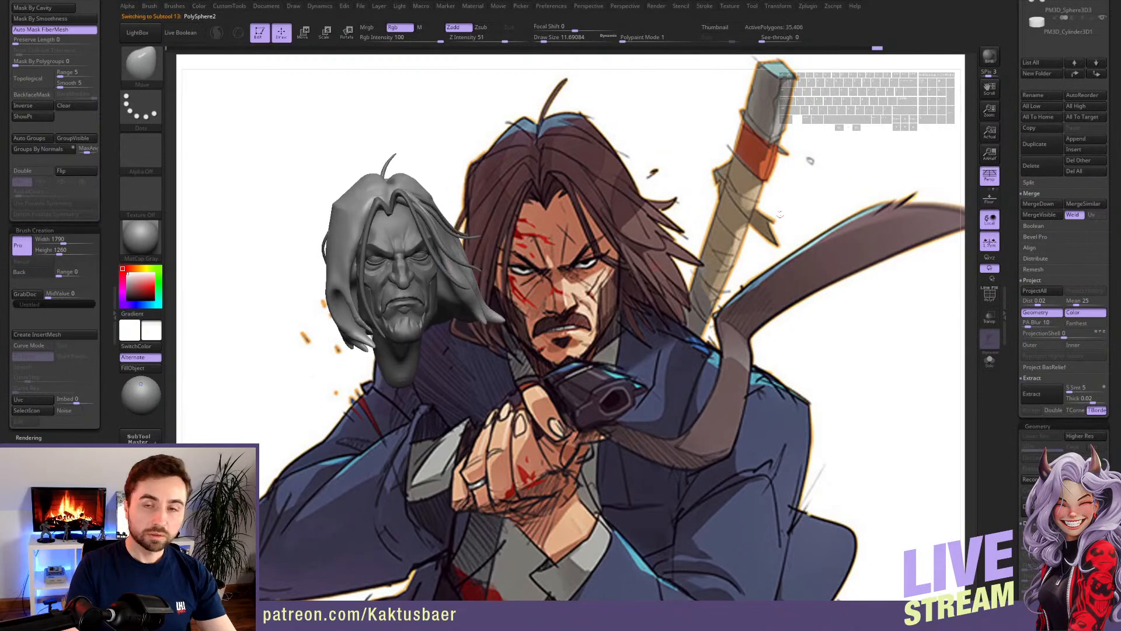
- Switch to visibility set V1 to show the torso and arms with the head, and quick-save the project
{"action": "left_click_drag", "start_coordinate": [1004, 113], "coordinate": [1015, 240]}
{"action": "left_click", "coordinate": [1027, 78]}
{"action": "mouse_move", "coordinate": [471, 353]}
{"action": "right_mouse_down", "text": "alt"}
{"action": "mouse_move", "coordinate": [489, 309]}
{"action": "mouse_move", "coordinate": [492, 331]}
{"action": "right_mouse_up", "text": "alt"}
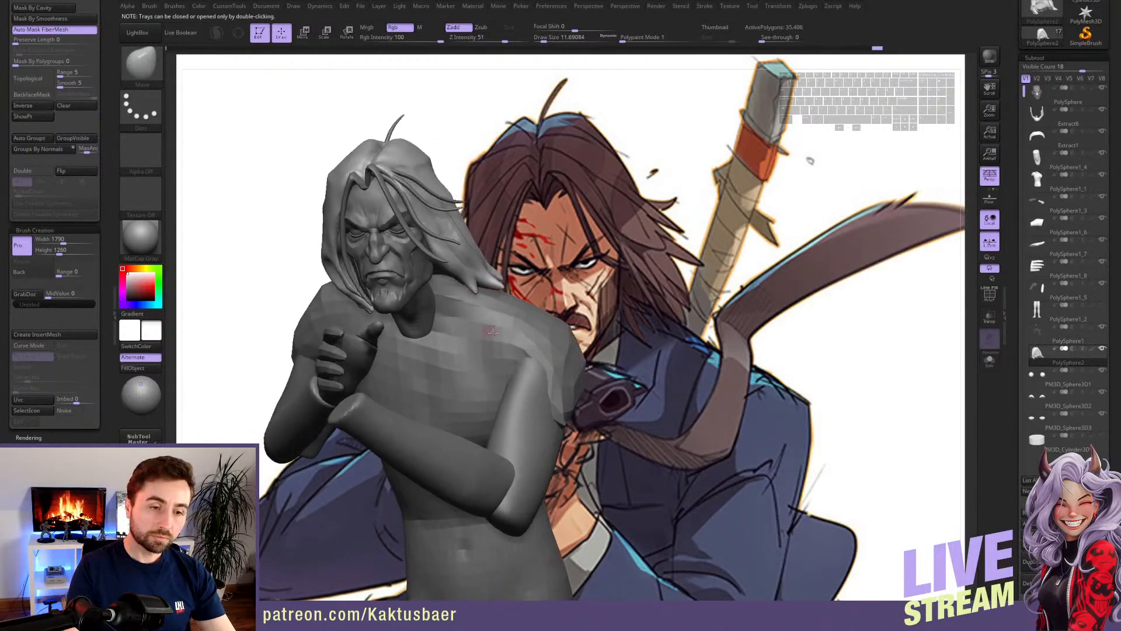
{"action": "mouse_move", "coordinate": [516, 396]}
{"action": "right_mouse_down"}
{"action": "mouse_move", "coordinate": [453, 289]}
{"action": "mouse_move", "coordinate": [445, 310]}
{"action": "mouse_move", "coordinate": [368, 269]}
{"action": "mouse_move", "coordinate": [399, 308]}
{"action": "right_mouse_up"}
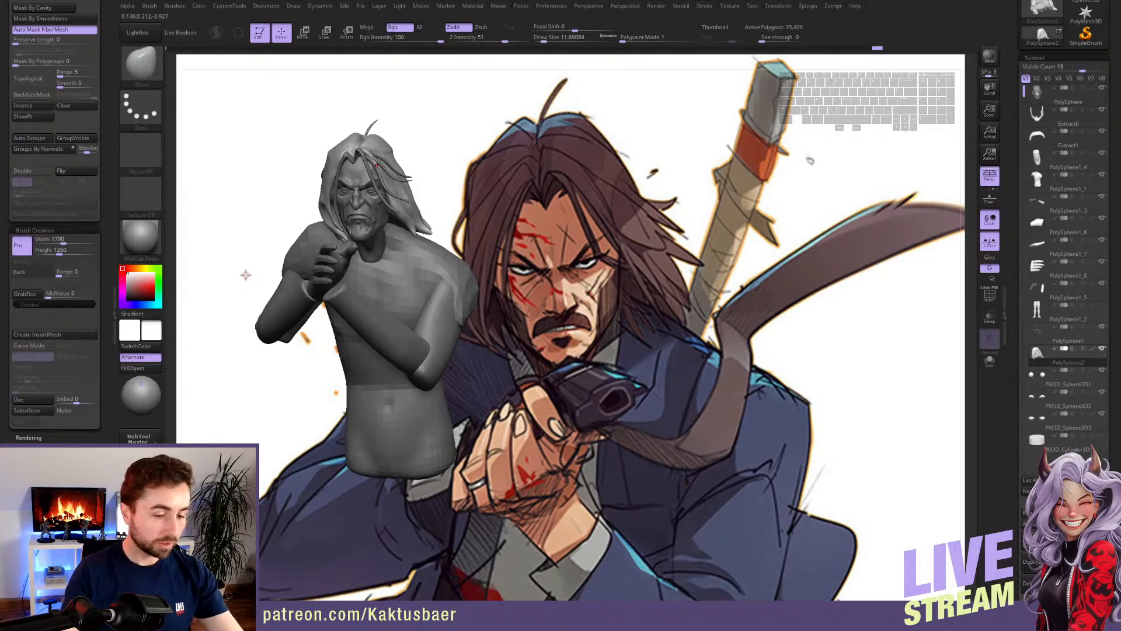
{"action": "key", "text": "ctrl+s"}
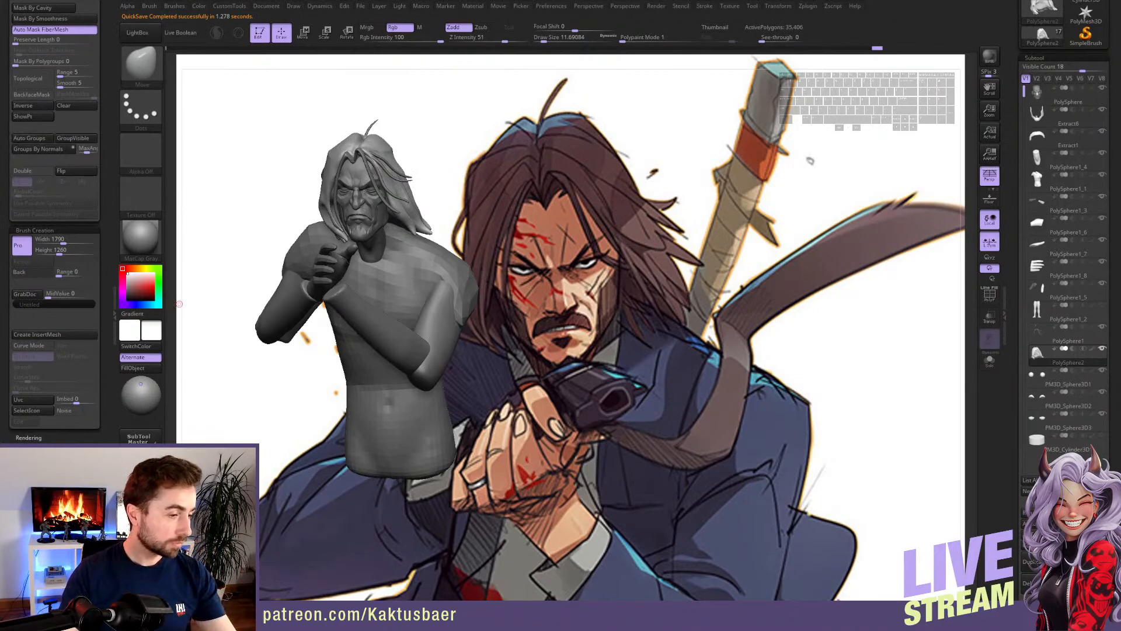
- Compare the proportions of the head, torso and arms with the full-figure reference
{"action": "mouse_move", "coordinate": [281, 345]}
{"action": "left_mouse_down"}
{"action": "mouse_move", "coordinate": [326, 317]}
{"action": "mouse_move", "coordinate": [311, 292]}
{"action": "left_mouse_up"}
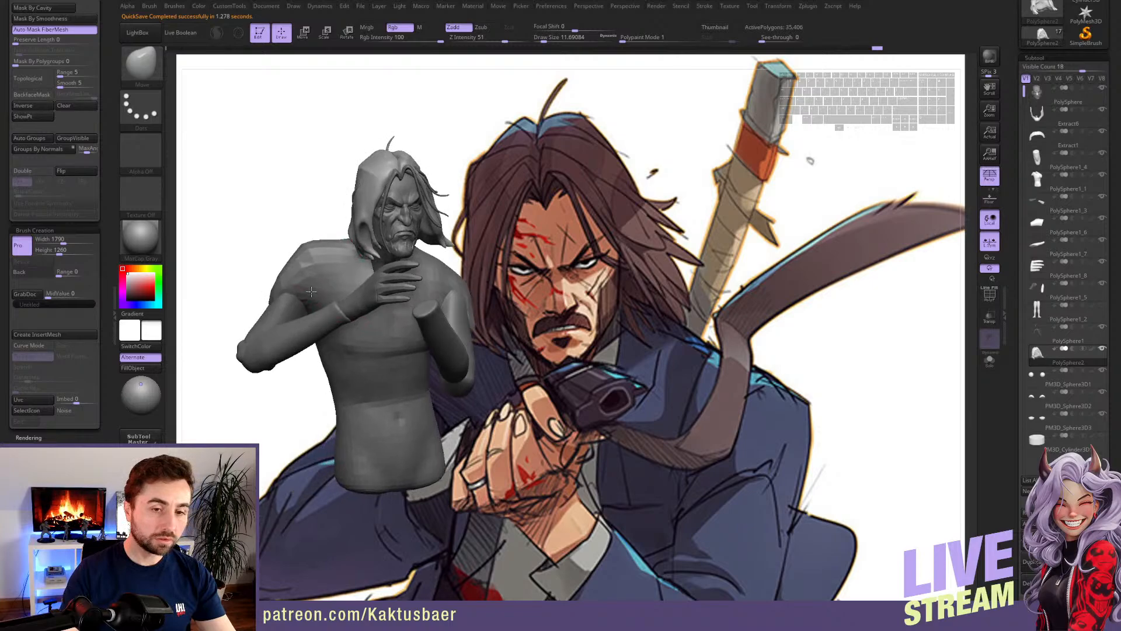
{"action": "left_click", "coordinate": [332, 273], "text": "alt"}
{"action": "mouse_move", "coordinate": [364, 343]}
{"action": "right_mouse_down", "text": "alt"}
{"action": "mouse_move", "coordinate": [362, 312]}
{"action": "mouse_move", "coordinate": [342, 345]}
{"action": "right_mouse_up", "text": "alt"}
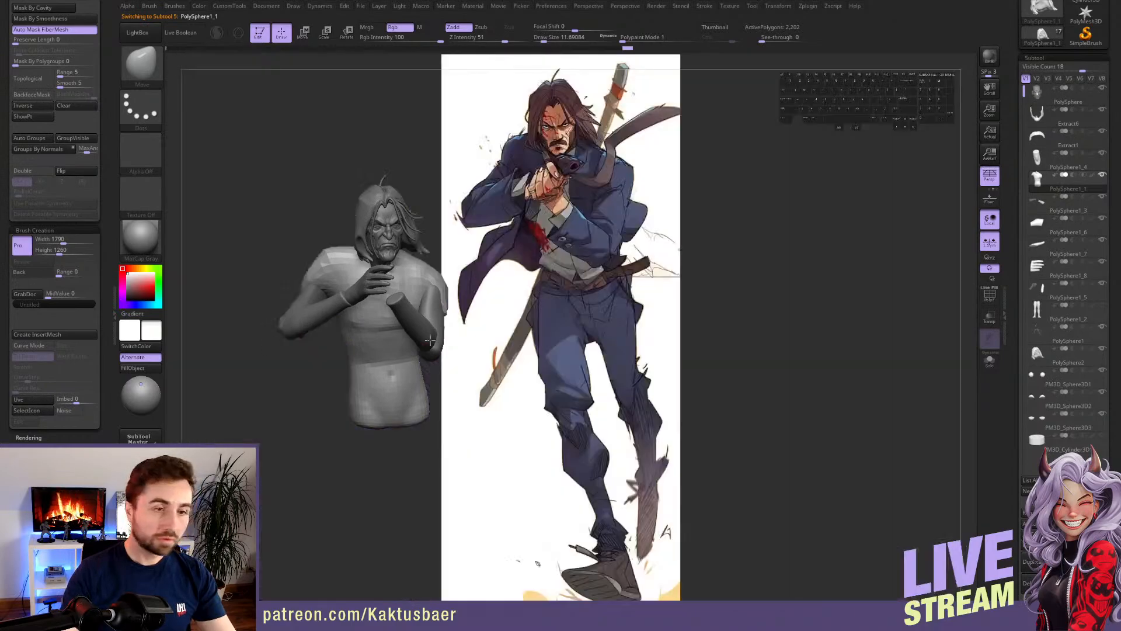
{"action": "mouse_move", "coordinate": [408, 275]}
{"action": "right_mouse_down", "text": "alt"}
{"action": "mouse_move", "coordinate": [445, 331]}
{"action": "mouse_move", "coordinate": [393, 259]}
{"action": "mouse_move", "coordinate": [382, 269]}
{"action": "mouse_move", "coordinate": [392, 294]}
{"action": "mouse_move", "coordinate": [412, 306]}
{"action": "right_mouse_up", "text": "alt"}
{"action": "left_click", "coordinate": [372, 236], "text": "alt"}
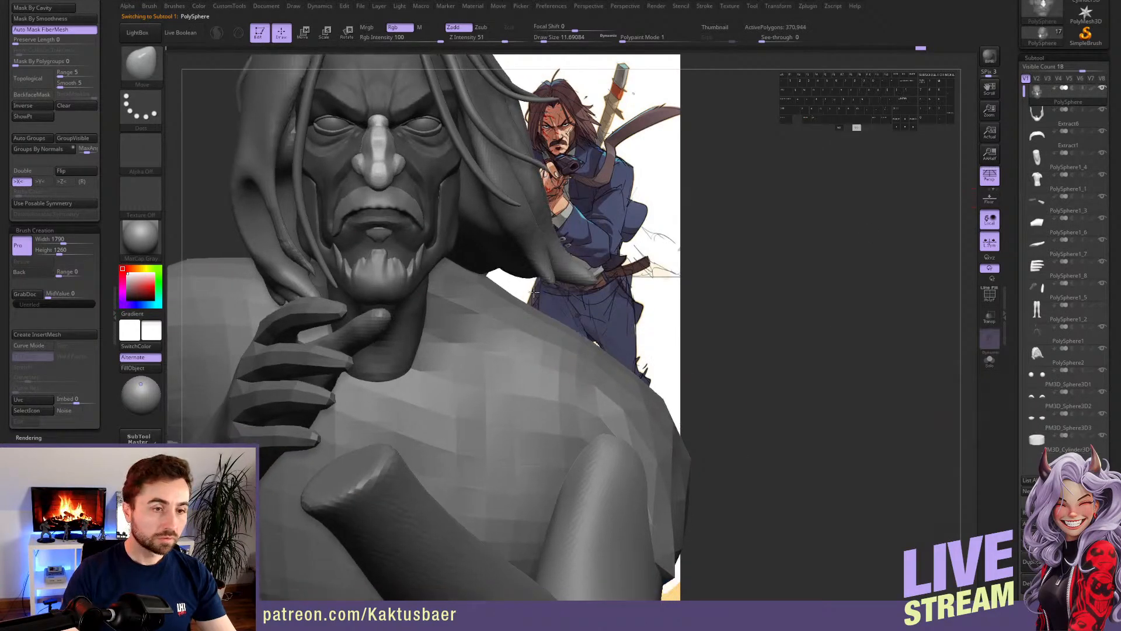
{"action": "key", "text": "f"}
- Subdivide the torso twice and switch to the ClayBuildup brush at draw size about 54
{"action": "left_click", "coordinate": [504, 316], "text": "alt"}
{"action": "mouse_move", "coordinate": [504, 316]}
{"action": "right_mouse_down", "text": "alt"}
{"action": "mouse_move", "coordinate": [485, 281]}
{"action": "mouse_move", "coordinate": [478, 290]}
{"action": "right_mouse_up", "text": "alt"}
{"action": "mouse_move", "coordinate": [479, 291]}
{"action": "right_mouse_down"}
{"action": "mouse_move", "coordinate": [302, 299]}
{"action": "mouse_move", "coordinate": [484, 295]}
{"action": "mouse_move", "coordinate": [402, 279]}
{"action": "right_mouse_up"}
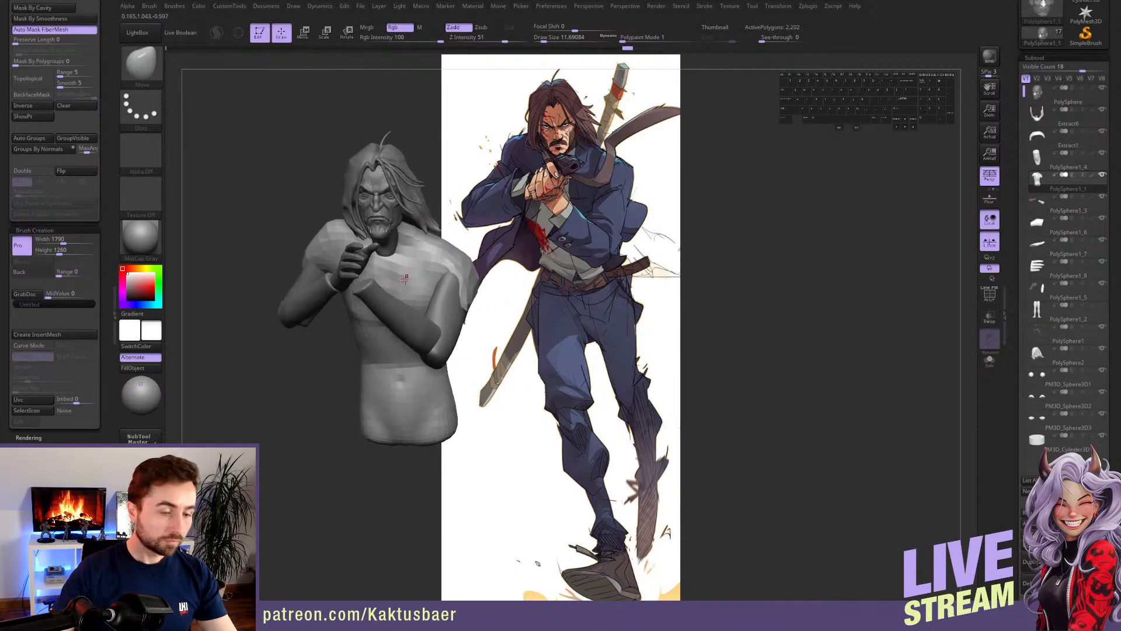
{"action": "key", "text": "ctrl"}
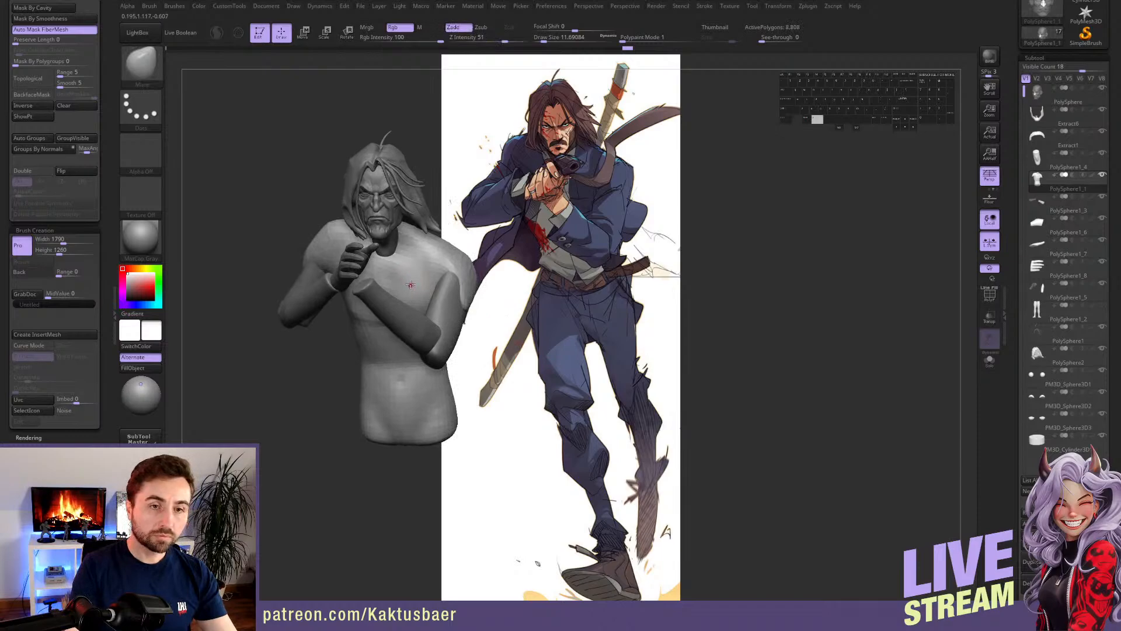
{"action": "right_click_drag", "start_coordinate": [411, 284], "coordinate": [420, 300], "text": "alt"}
{"action": "key", "text": "s"}
{"action": "mouse_move", "coordinate": [422, 298]}
{"action": "left_mouse_down"}
{"action": "mouse_move", "coordinate": [423, 277]}
{"action": "mouse_move", "coordinate": [404, 266]}
{"action": "left_mouse_up"}
{"action": "key", "text": "ctrl+d"}
{"action": "key", "text": "s"}
{"action": "key", "text": "b"}
{"action": "key", "text": "c"}
{"action": "key", "text": "b"}
{"action": "key", "text": "s"}
{"action": "right_click_drag", "start_coordinate": [387, 265], "coordinate": [393, 243], "text": "alt"}
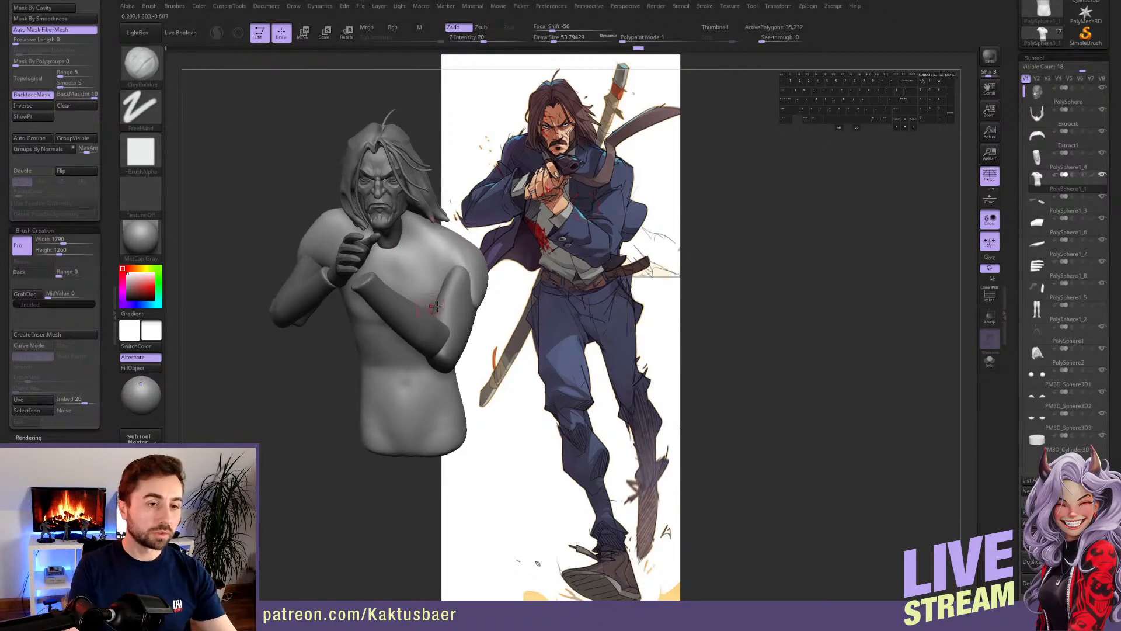
- Load the Nickz_humanMaleAverage tool from the LightBox library
{"action": "scroll", "coordinate": [1013, 137], "scroll_direction": "up", "scroll_amount": 3}
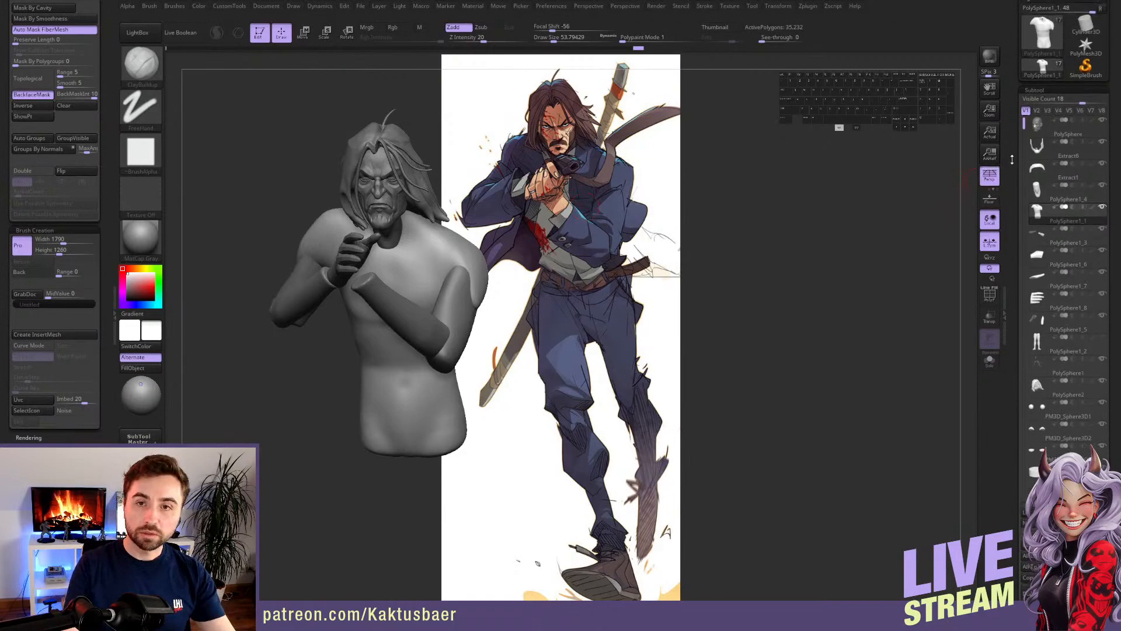
{"action": "left_click", "coordinate": [155, 32]}
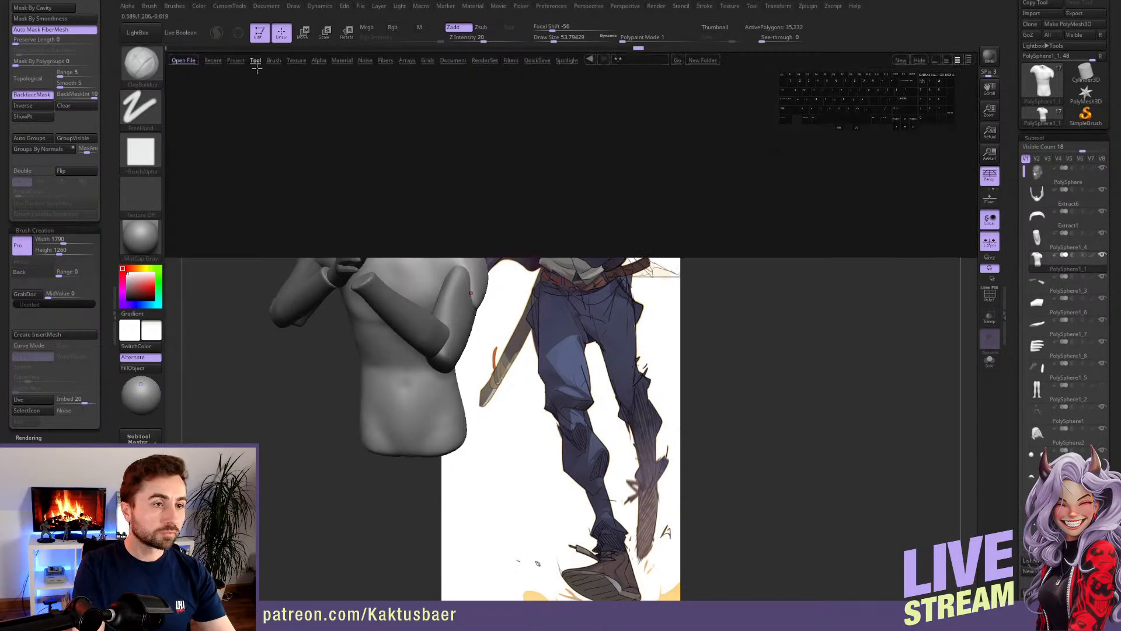
{"action": "double_click", "coordinate": [382, 91]}
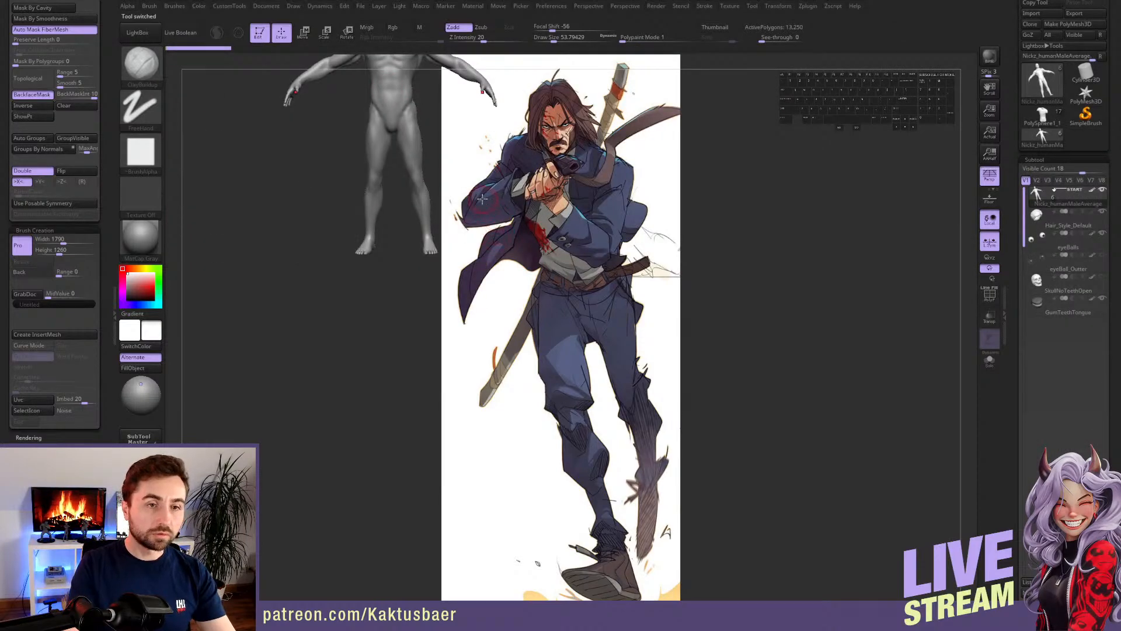
- Set the male figure's export scale to 1 and its X and Y offsets to 0
{"action": "scroll", "coordinate": [1016, 341], "scroll_direction": "down", "scroll_amount": 10}
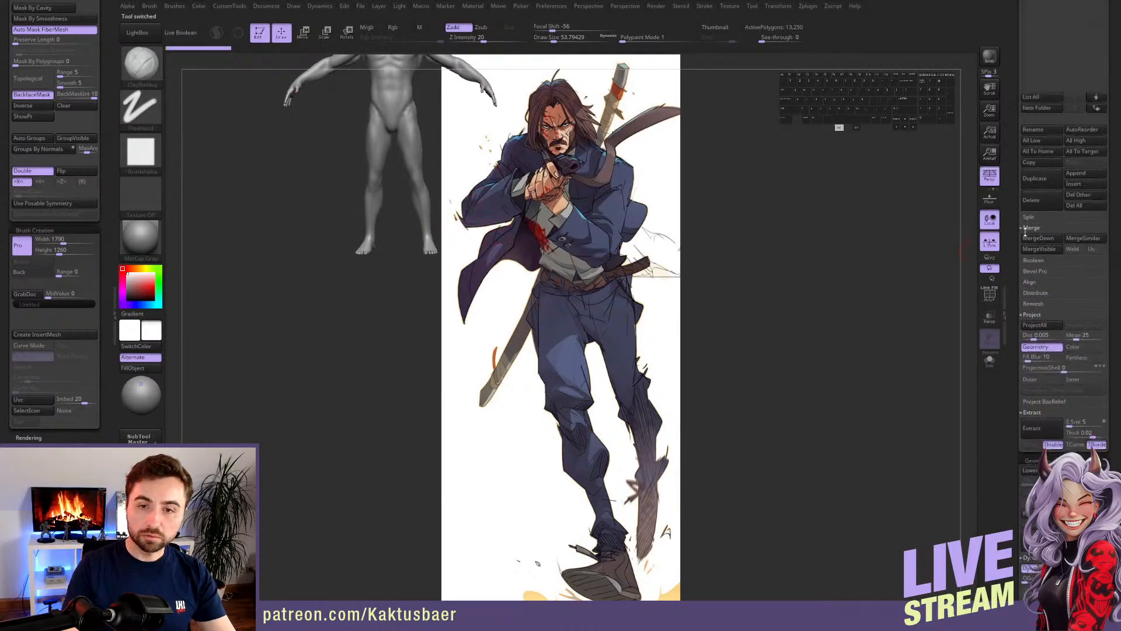
{"action": "scroll", "coordinate": [1041, 271], "scroll_direction": "down", "scroll_amount": 5}
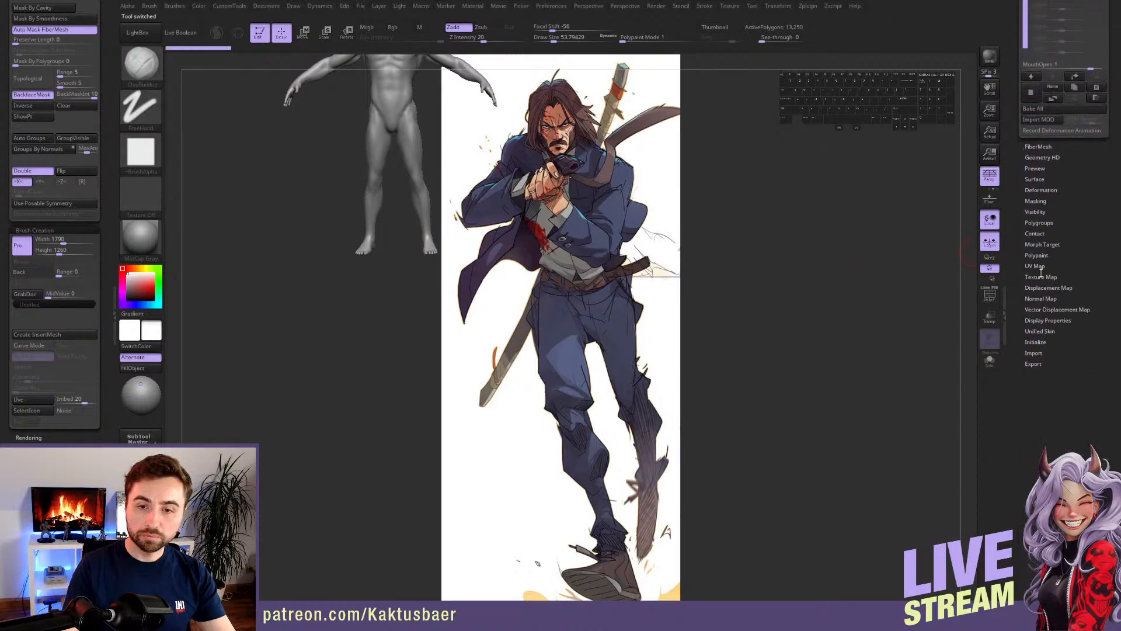
{"action": "scroll", "coordinate": [1038, 361], "scroll_direction": "down", "scroll_amount": 3}
{"action": "left_click", "coordinate": [1034, 270]}
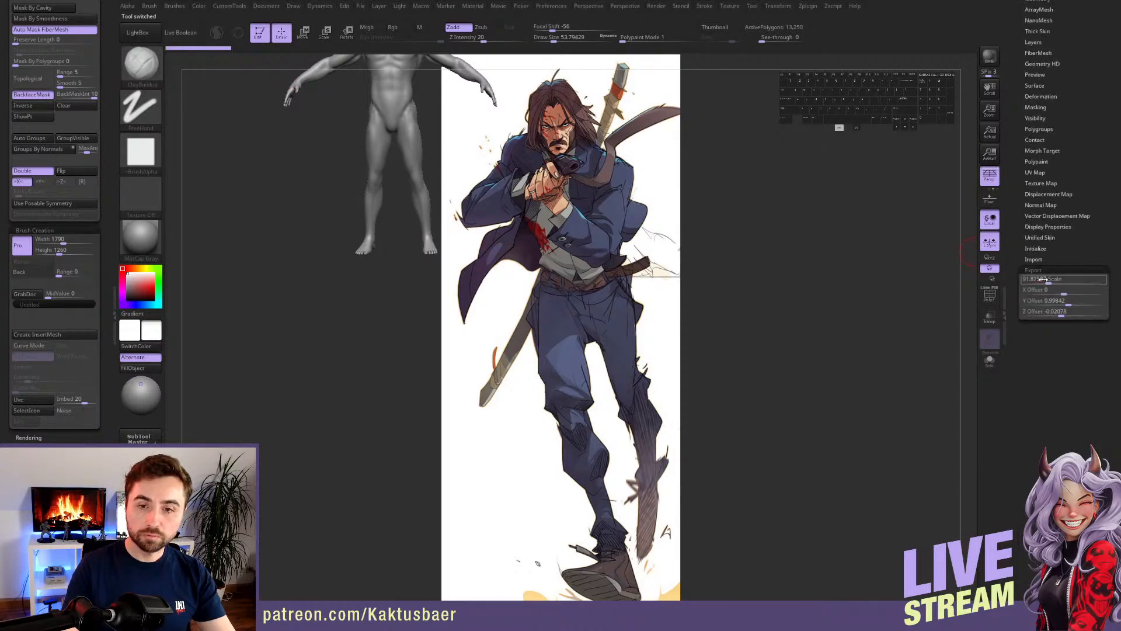
{"action": "left_click", "coordinate": [1043, 280]}
{"action": "key", "text": "Tab"}
{"action": "type", "text": "0"}
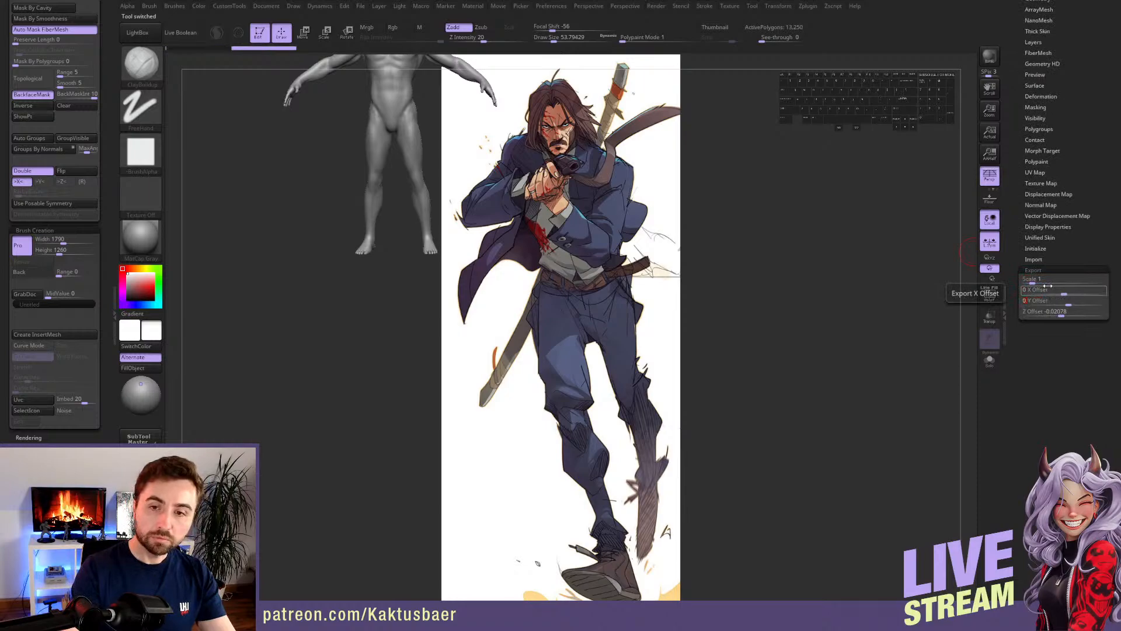
{"action": "key", "text": "Return"}
- Return to the character tool, append Nickz_humanMaleAverage as a subtool and make it active
{"action": "left_click_drag", "start_coordinate": [1015, 280], "coordinate": [1015, 502]}
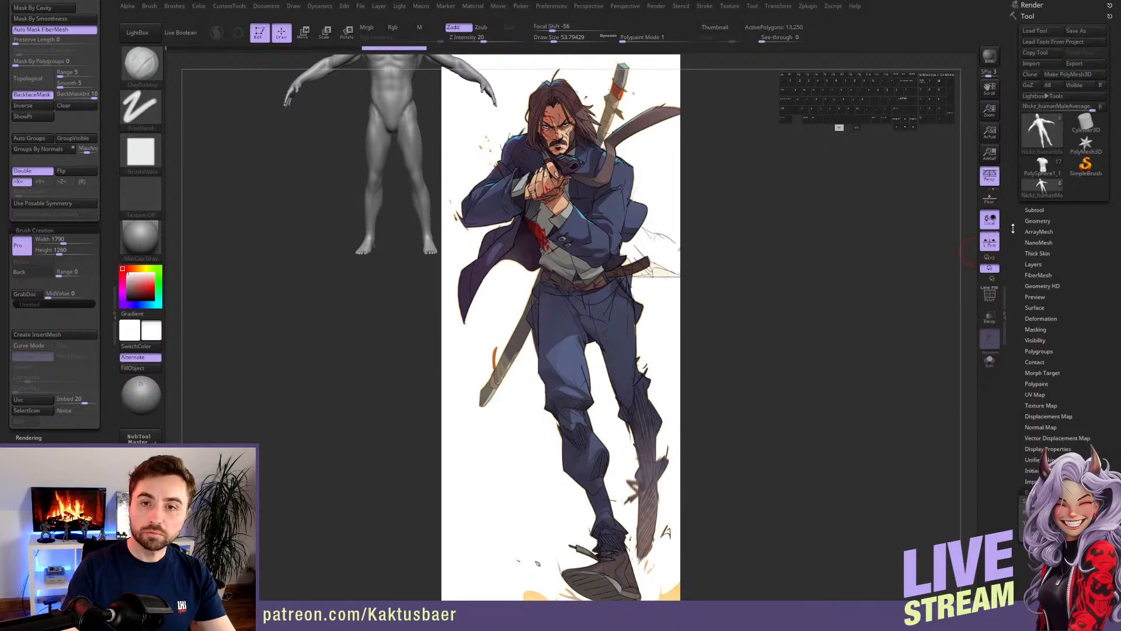
{"action": "left_click", "coordinate": [1038, 170]}
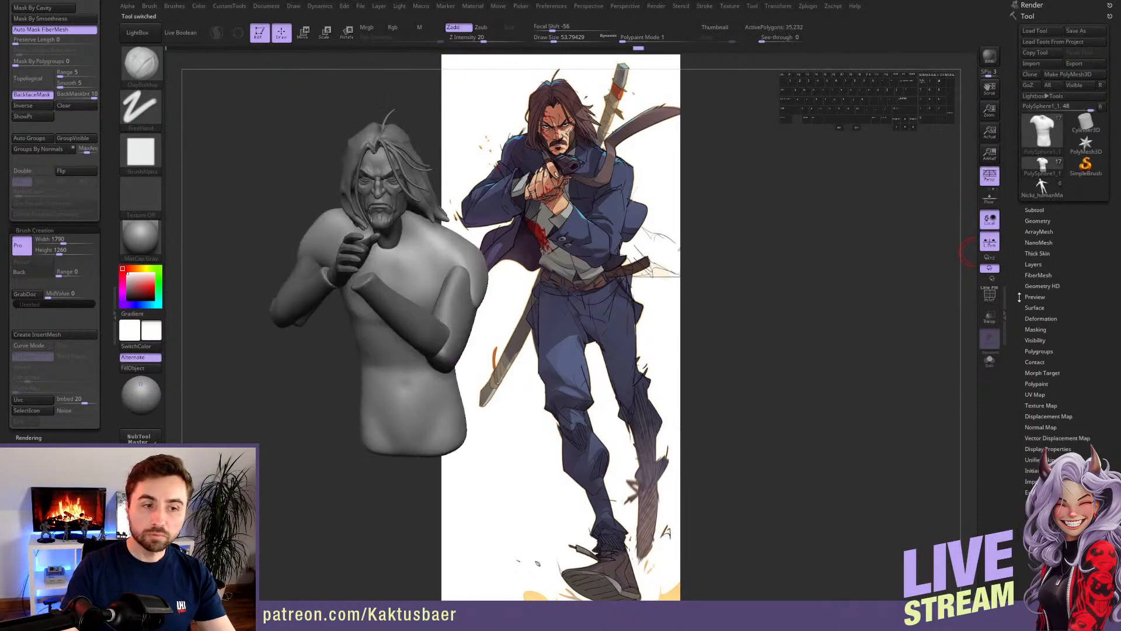
{"action": "left_click", "coordinate": [1035, 211]}
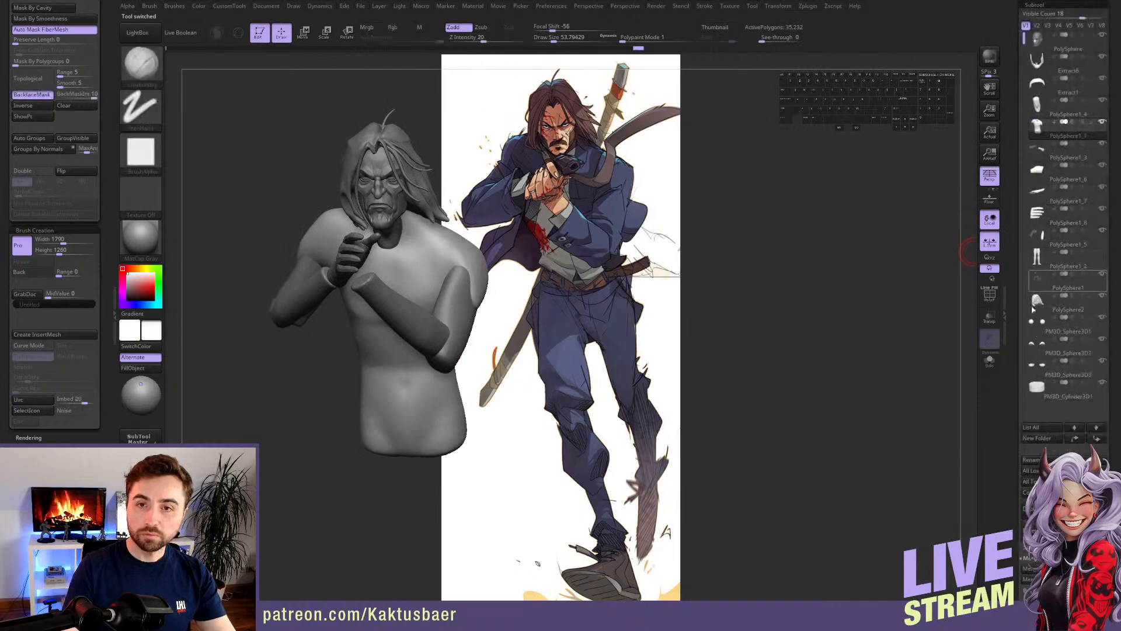
{"action": "scroll", "coordinate": [1052, 362], "scroll_direction": "down", "scroll_amount": 3}
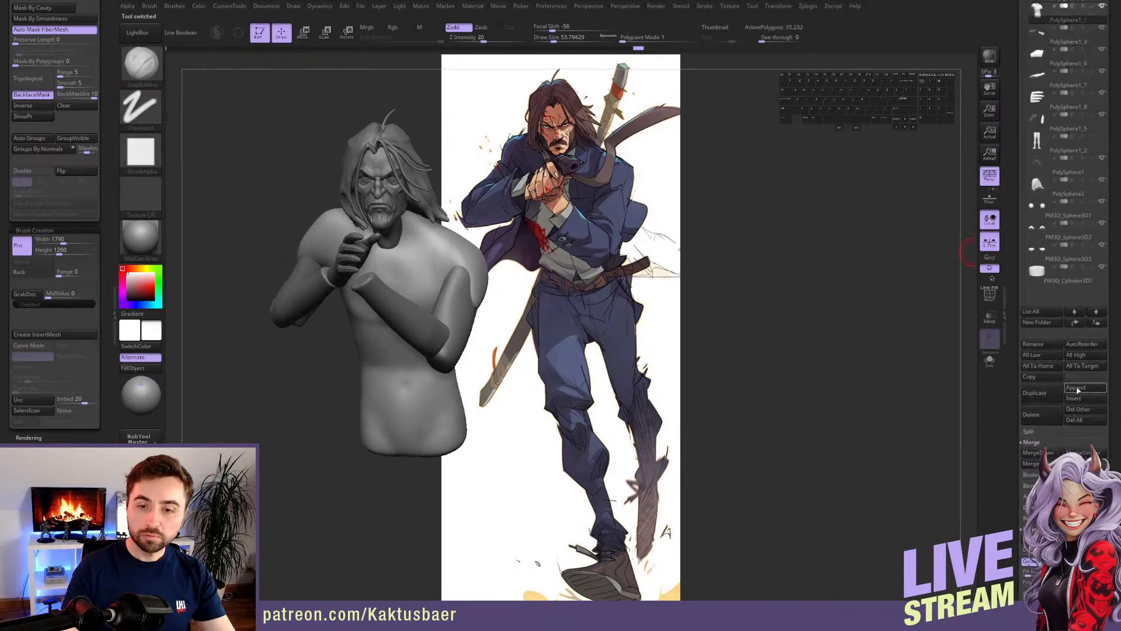
{"action": "left_click", "coordinate": [1076, 389]}
{"action": "left_click", "coordinate": [860, 407]}
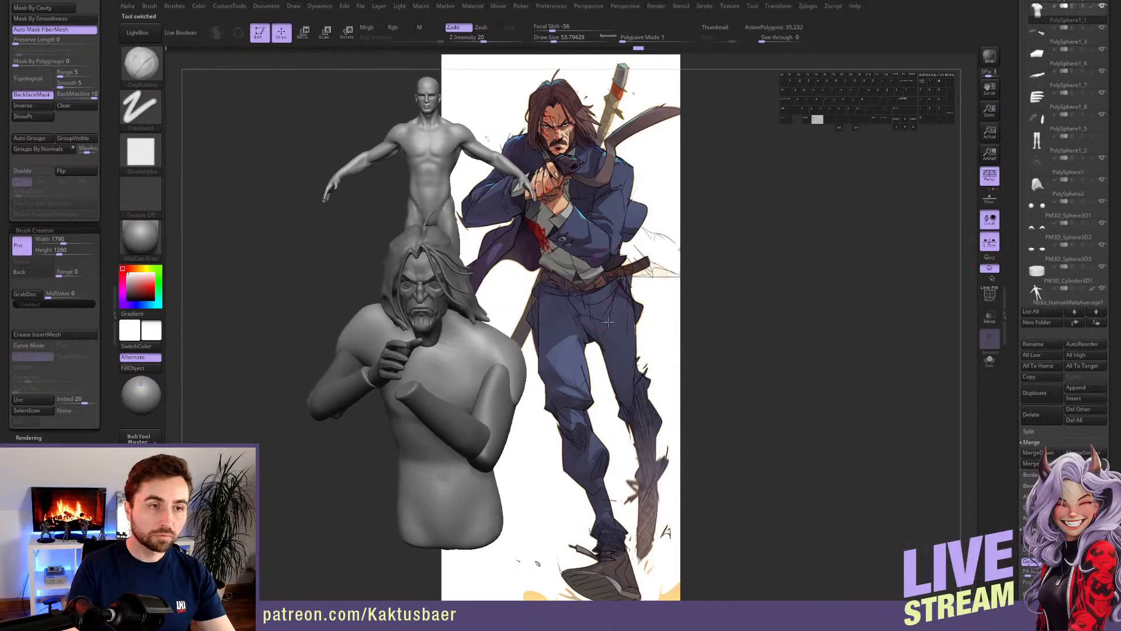
{"action": "left_click", "coordinate": [431, 180], "text": "alt"}
{"action": "right_click_drag", "start_coordinate": [492, 279], "coordinate": [454, 256], "text": "alt"}
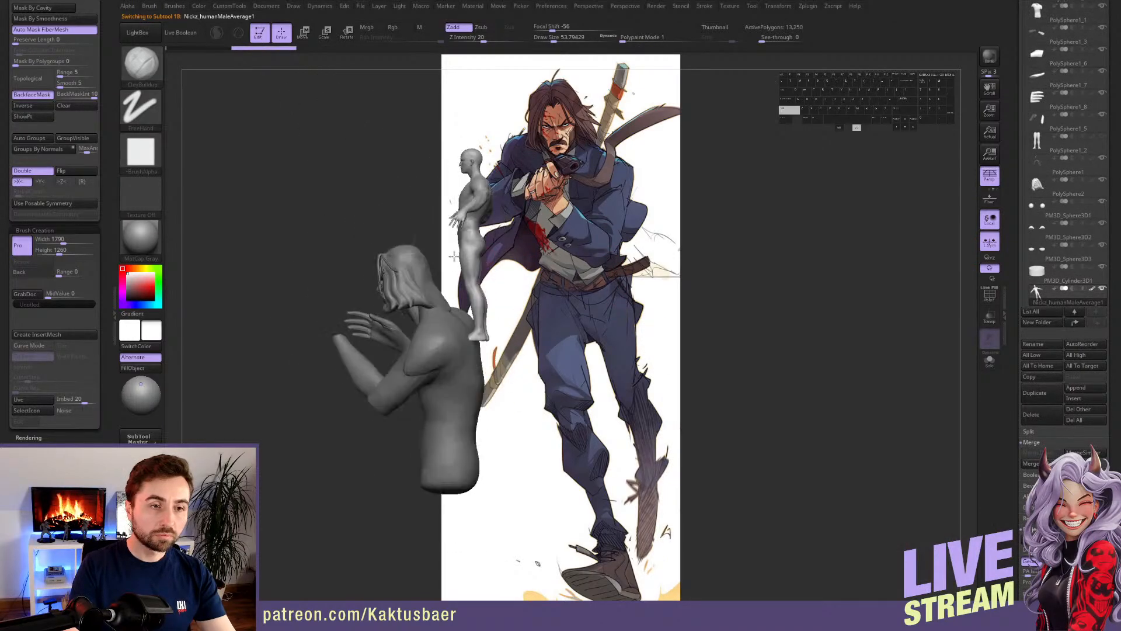
- Try to scale up the appended male body with the transpose line in side view, and undo it
{"action": "key", "text": "e"}
{"action": "left_click_drag", "start_coordinate": [482, 197], "coordinate": [482, 267], "text": "shift"}
{"action": "key", "text": "e"}
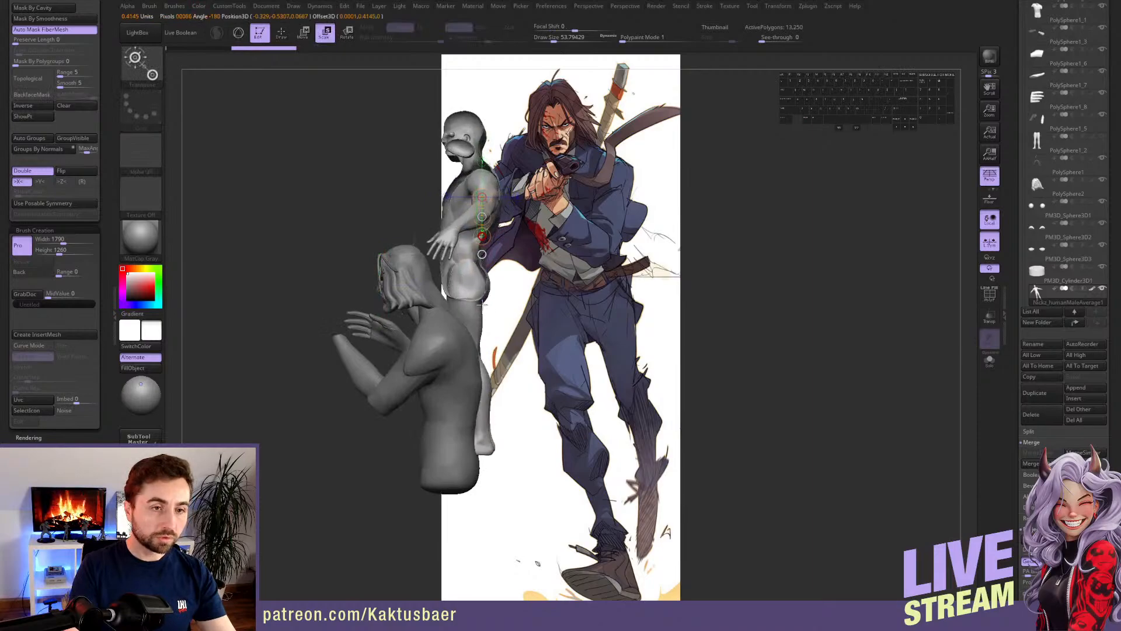
{"action": "key", "text": "ctrl+z"}
{"action": "key", "text": "ctrl+z"}
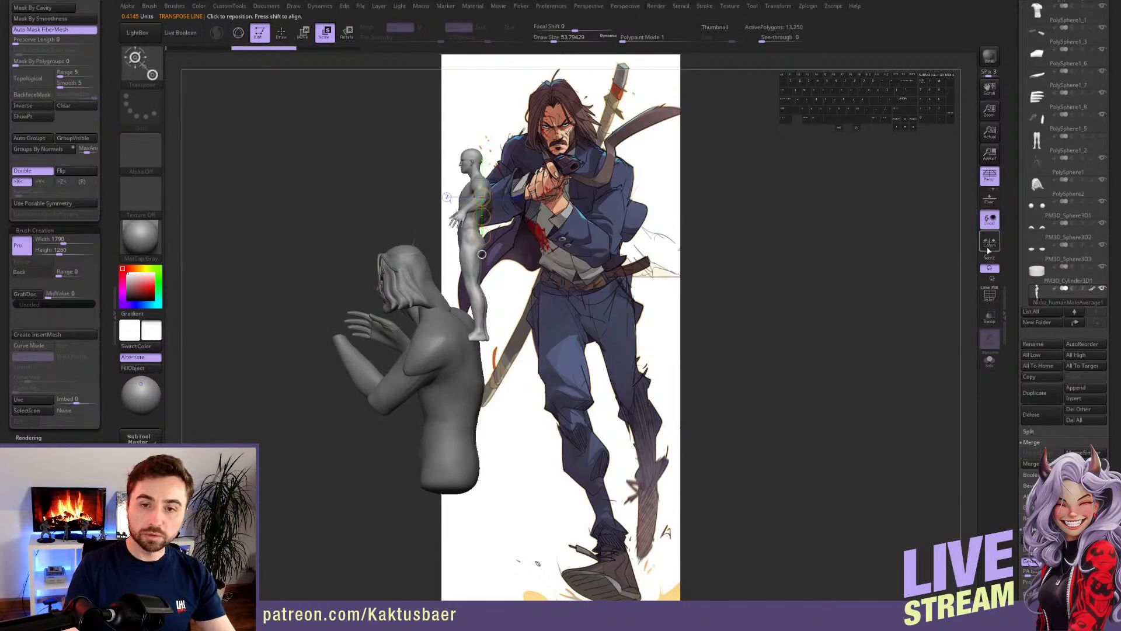
- Turn off local symmetry, scale the male body up to the character's size and move it onto the blocked-out torso
{"action": "left_click_drag", "start_coordinate": [482, 254], "coordinate": [483, 257]}
{"action": "key", "text": "w"}
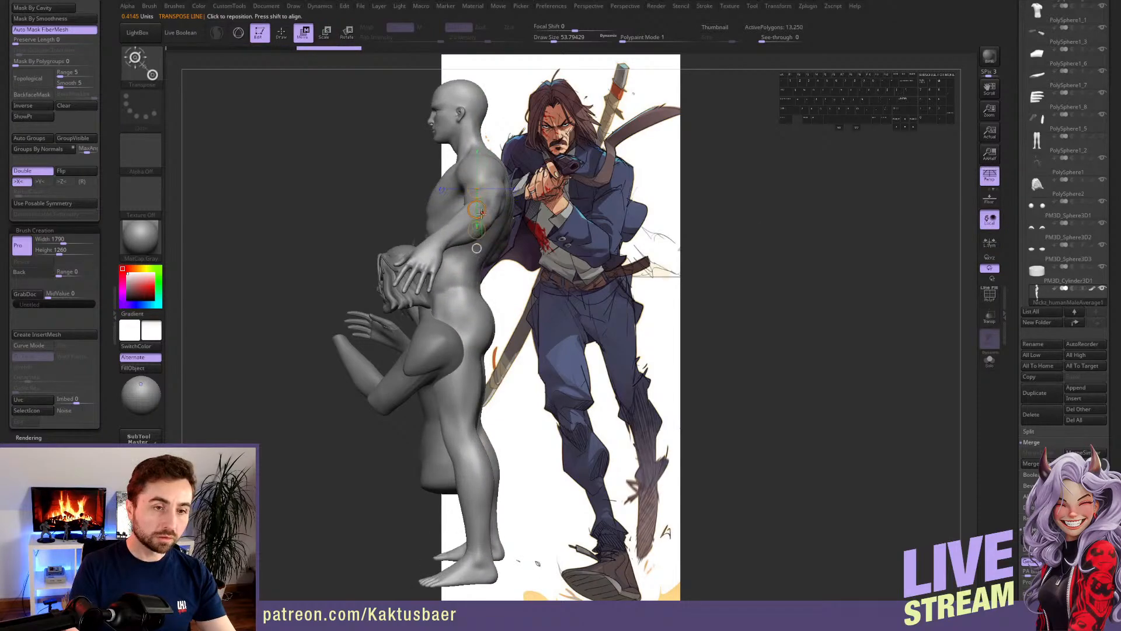
{"action": "left_click_drag", "start_coordinate": [477, 209], "coordinate": [431, 375]}
{"action": "right_click_drag", "start_coordinate": [431, 375], "coordinate": [525, 253]}
{"action": "key", "text": "q"}
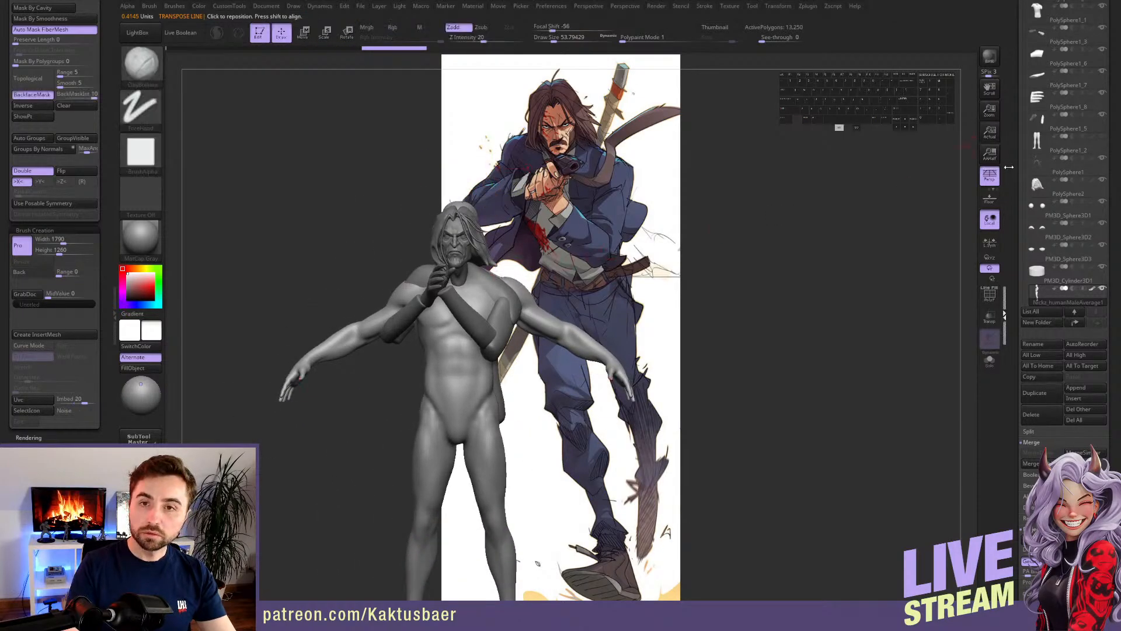
- Show the second subtool visibility set and move the male body forward under the character's head in side view
{"action": "left_click_drag", "start_coordinate": [1009, 167], "coordinate": [1008, 234]}
{"action": "left_click", "coordinate": [1037, 118]}
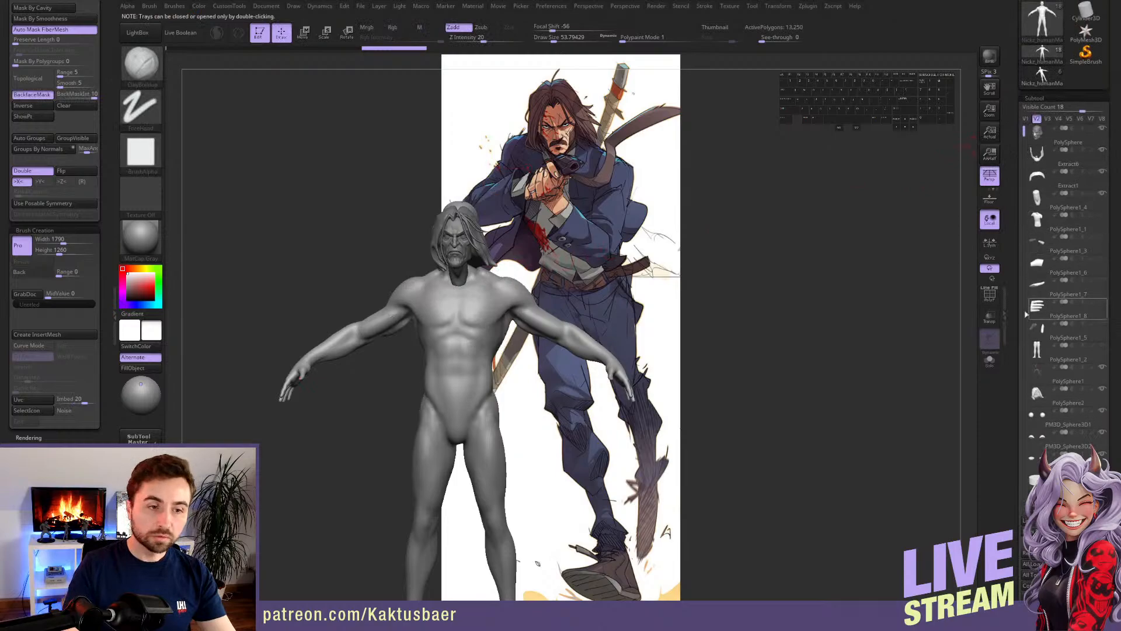
{"action": "mouse_move", "coordinate": [545, 346]}
{"action": "right_mouse_down"}
{"action": "mouse_move", "coordinate": [450, 328]}
{"action": "mouse_move", "coordinate": [467, 357]}
{"action": "right_mouse_up"}
{"action": "key", "text": "w"}
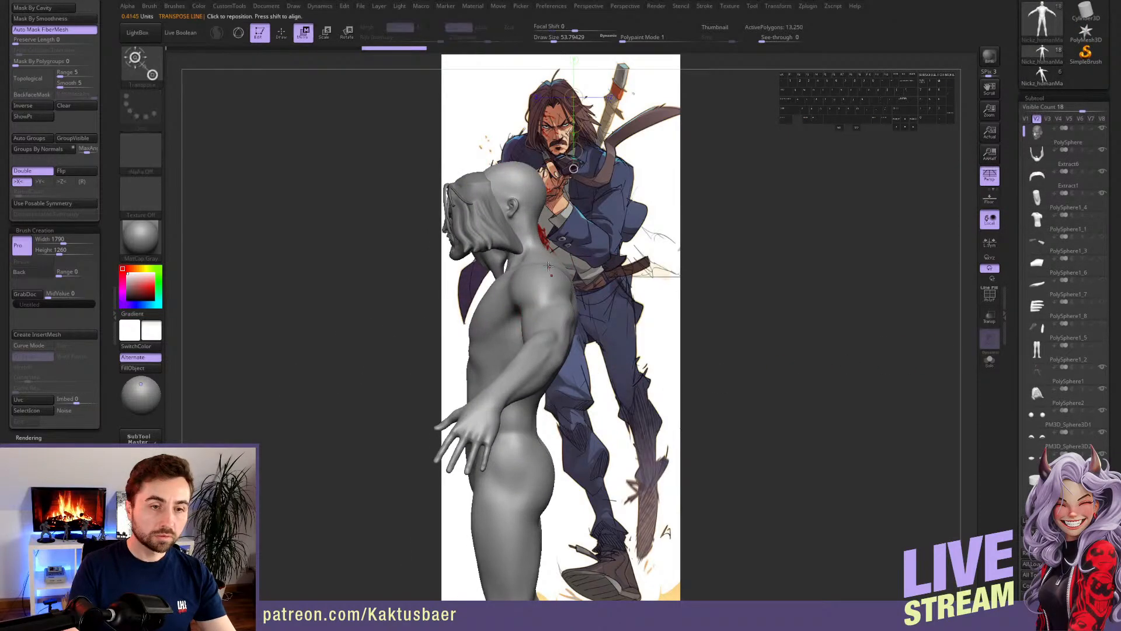
{"action": "mouse_move", "coordinate": [527, 254]}
{"action": "left_mouse_down", "text": "shift"}
{"action": "mouse_move", "coordinate": [551, 254]}
{"action": "mouse_move", "coordinate": [519, 254]}
{"action": "left_mouse_up", "text": "shift"}
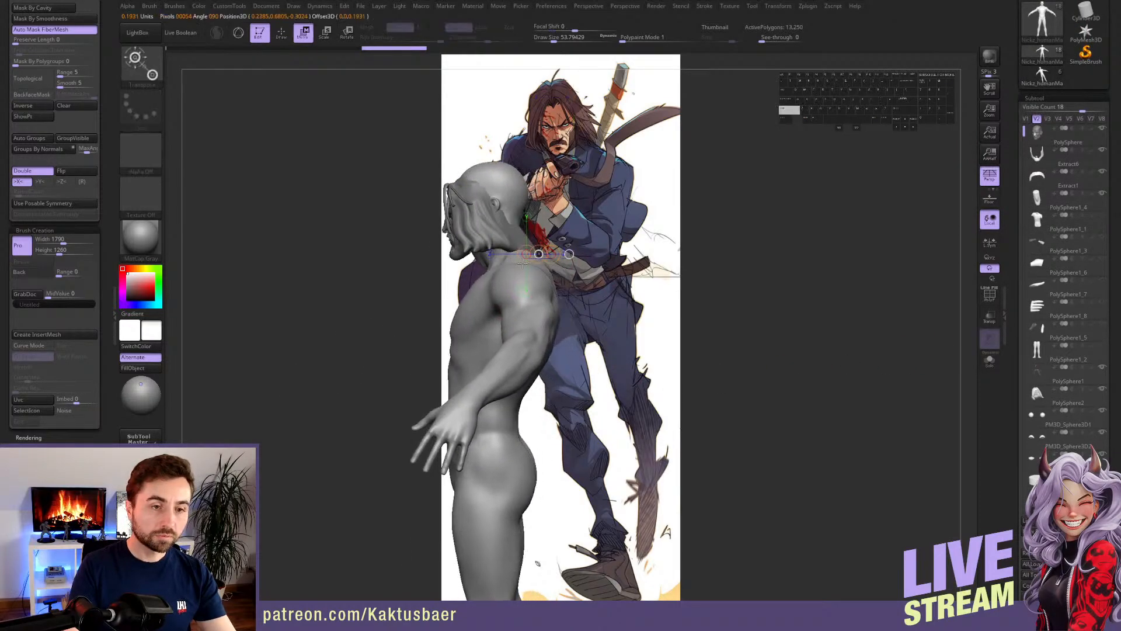
{"action": "key", "text": "shift"}
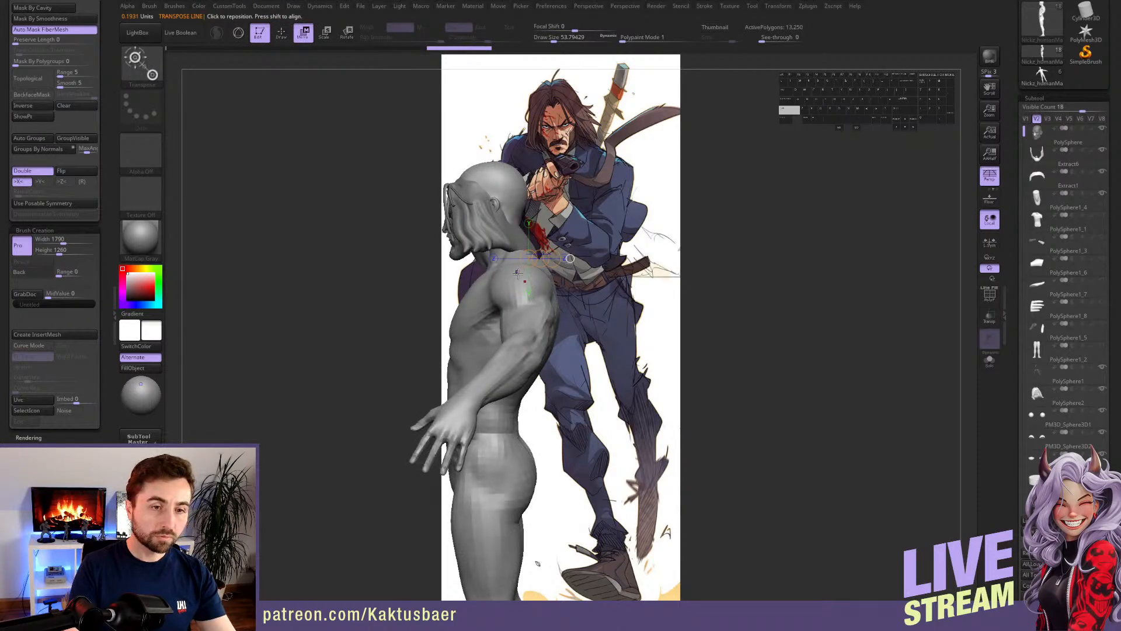
{"action": "left_click_drag", "start_coordinate": [519, 305], "coordinate": [505, 319]}
{"action": "key", "text": "q"}
{"action": "mouse_move", "coordinate": [505, 319]}
{"action": "right_mouse_down", "text": "alt"}
{"action": "mouse_move", "coordinate": [479, 298]}
{"action": "mouse_move", "coordinate": [521, 296]}
{"action": "mouse_move", "coordinate": [532, 282]}
{"action": "mouse_move", "coordinate": [514, 284]}
{"action": "mouse_move", "coordinate": [522, 303]}
{"action": "mouse_move", "coordinate": [505, 267]}
{"action": "mouse_move", "coordinate": [514, 274]}
{"action": "right_mouse_up", "text": "alt"}
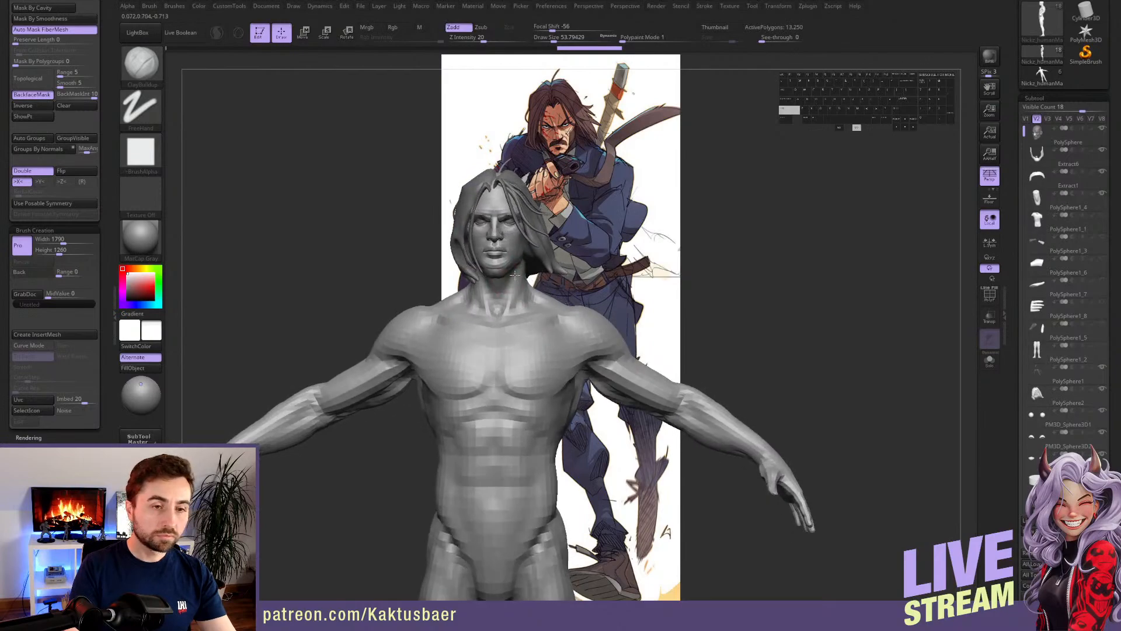
- Display the polyframe, turn the male body into a single polygroup and try to slice it across the neck
{"action": "key", "text": "b"}
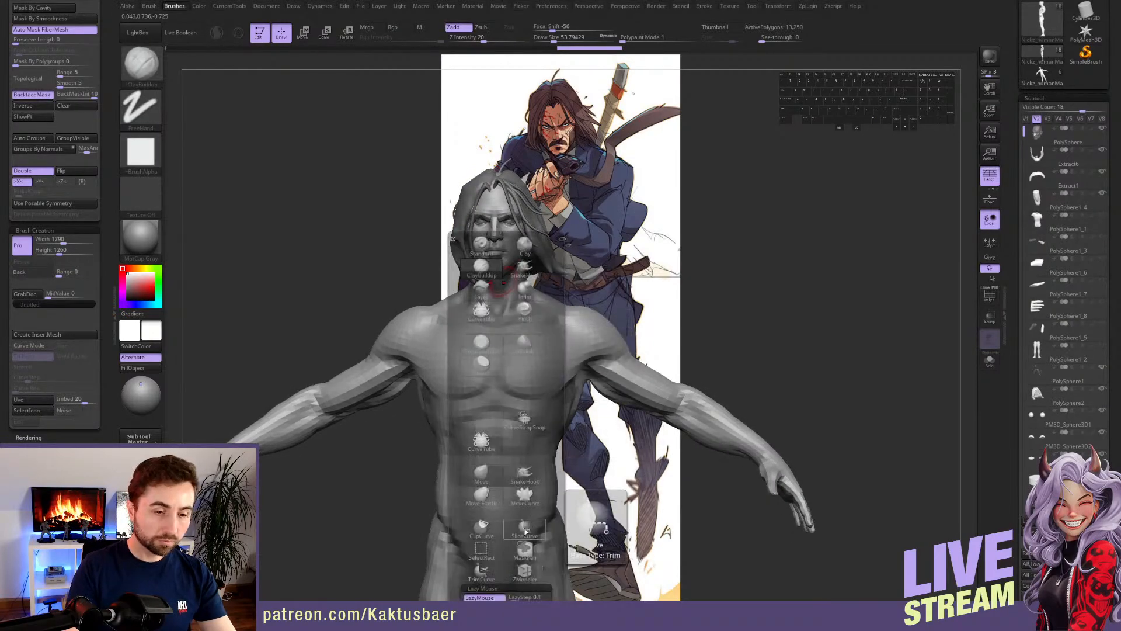
{"action": "left_click", "coordinate": [992, 297]}
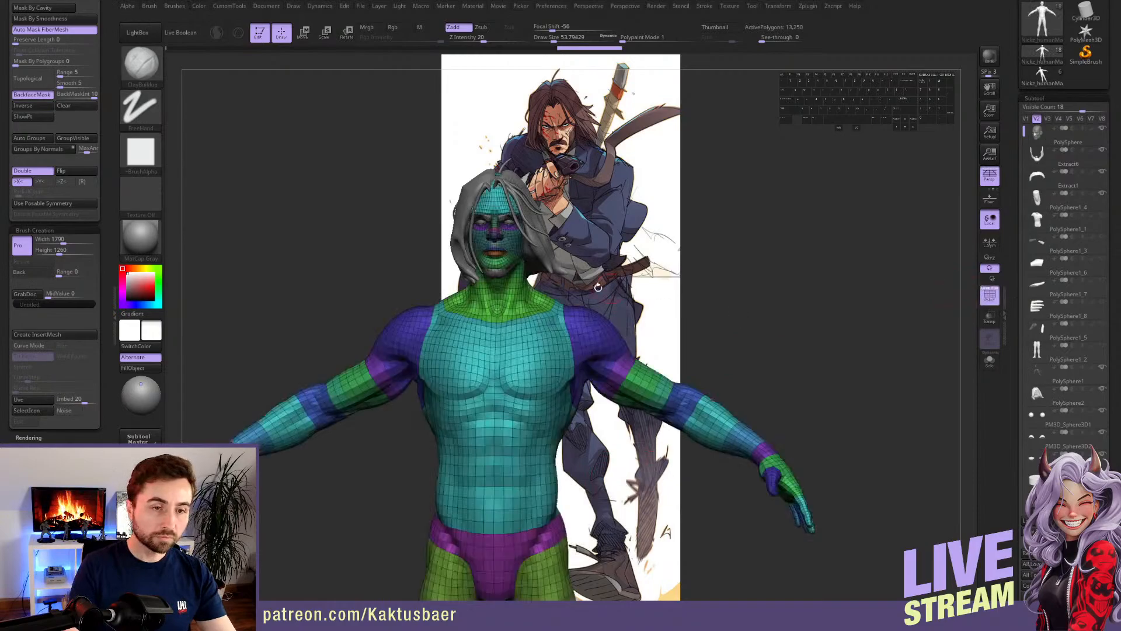
{"action": "key", "text": "ctrl+w"}
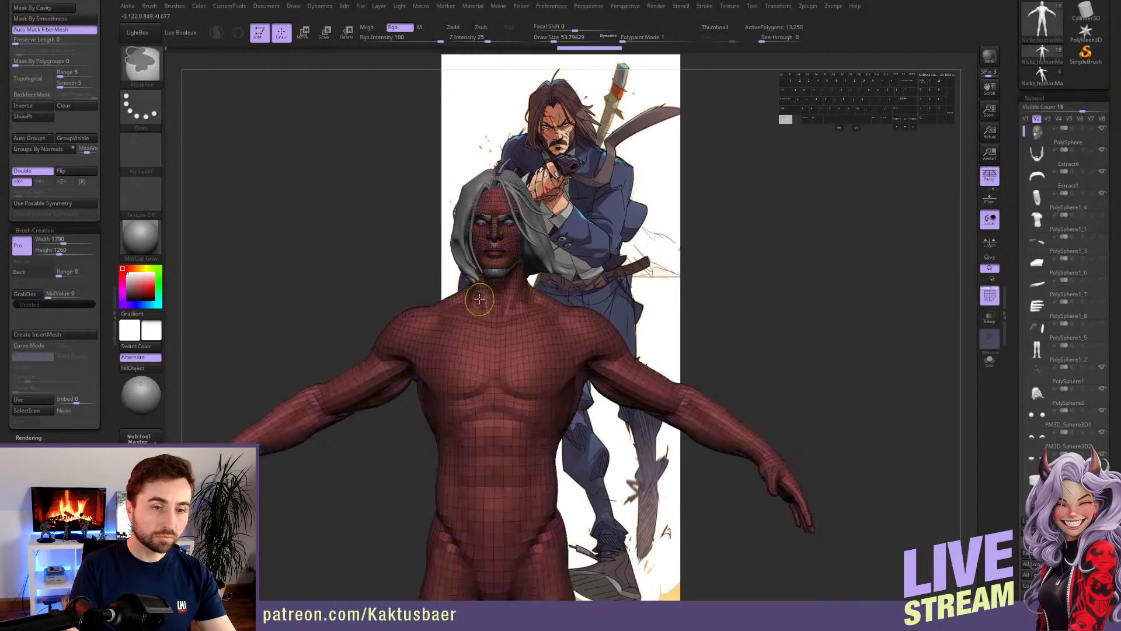
{"action": "mouse_move", "coordinate": [432, 279]}
{"action": "left_mouse_down", "text": "ctrl+shift"}
{"action": "mouse_move", "coordinate": [566, 278]}
{"action": "mouse_move", "coordinate": [557, 291]}
{"action": "left_mouse_up", "text": "ctrl+shift"}
{"action": "key", "text": "space"}
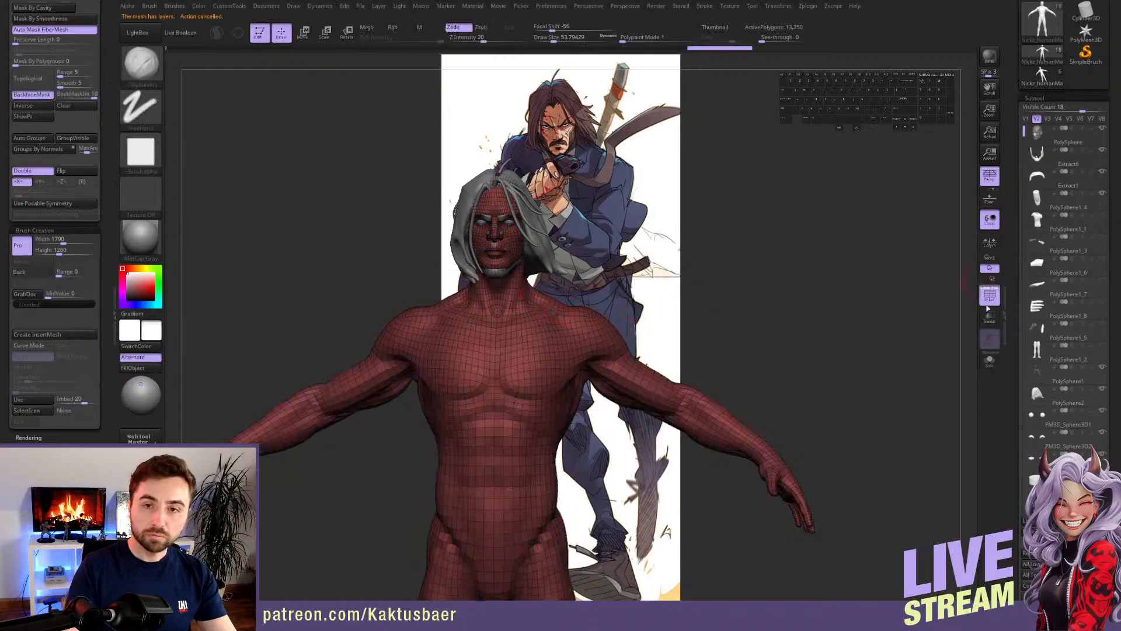
- Bake all layers of the male body subtool
{"action": "left_click_drag", "start_coordinate": [1010, 340], "coordinate": [1013, 201]}
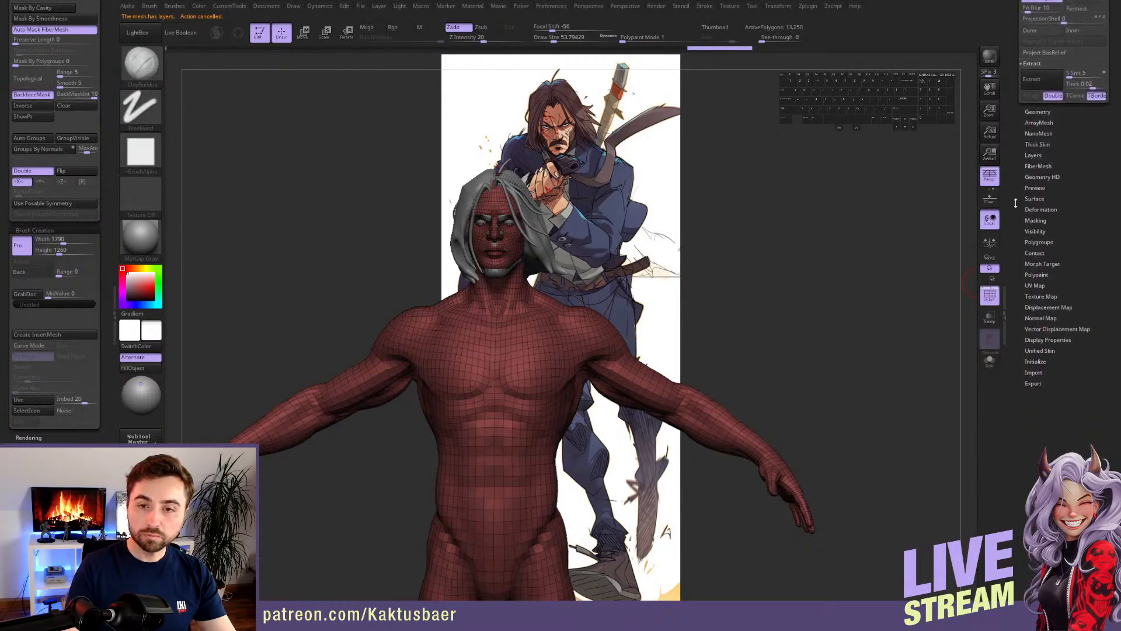
{"action": "left_click", "coordinate": [1033, 156]}
{"action": "left_click", "coordinate": [1054, 301]}
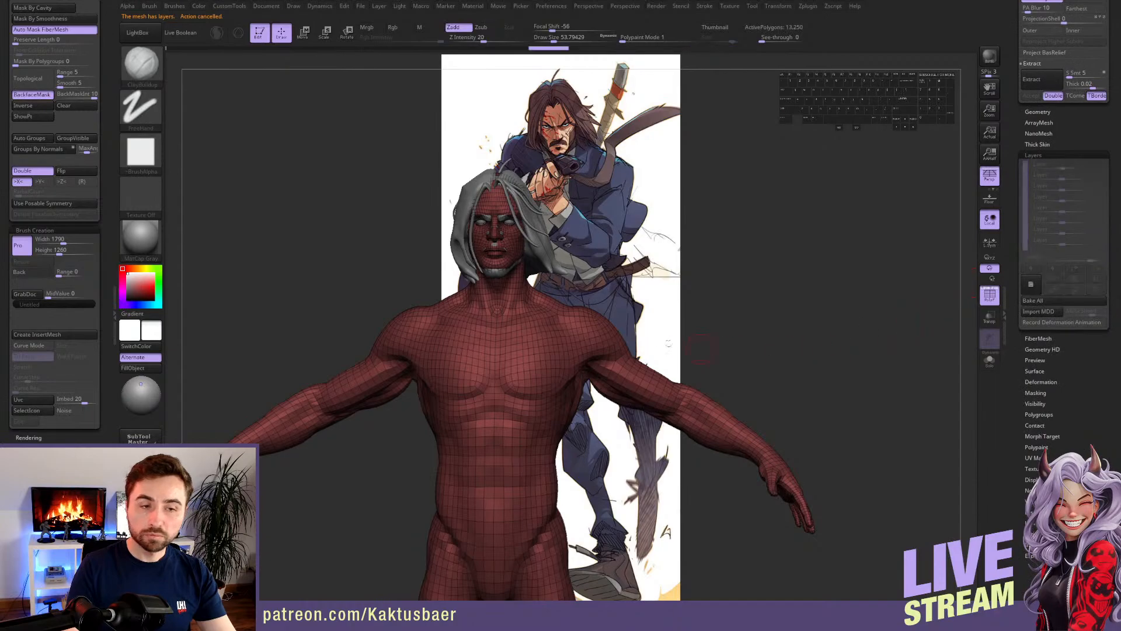
- Slice the male body straight across the neck with SliceCurve and delete its original head part
{"action": "left_click_drag", "start_coordinate": [442, 277], "coordinate": [593, 284], "text": "ctrl+shift"}
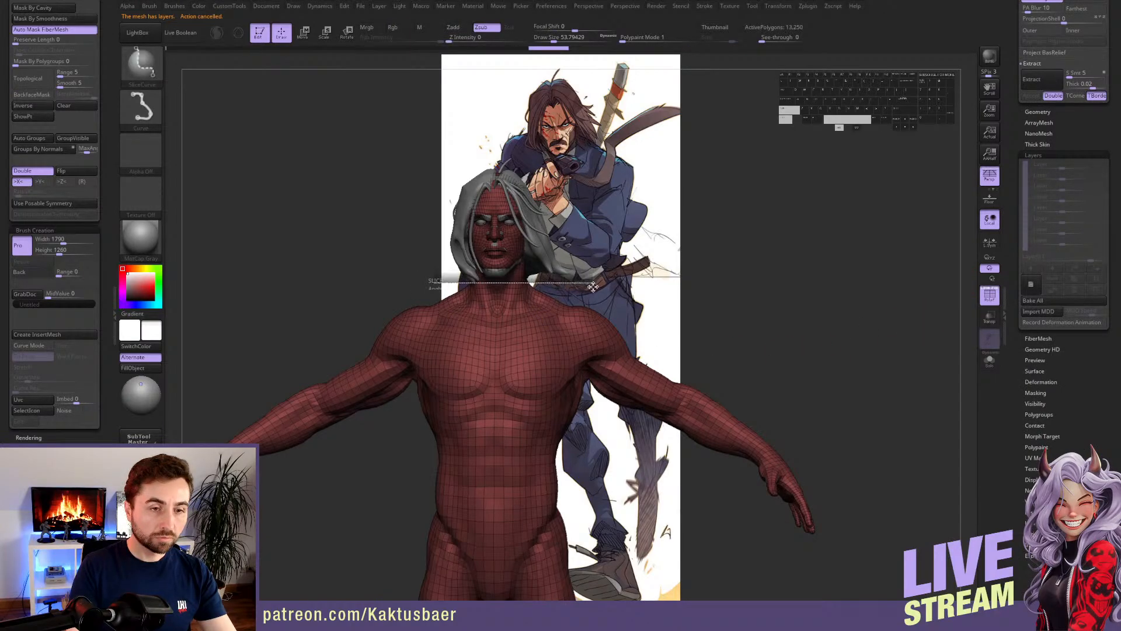
{"action": "left_click_drag", "start_coordinate": [108, 74], "coordinate": [108, 323]}
{"action": "left_click", "coordinate": [524, 281], "text": "ctrl+shift"}
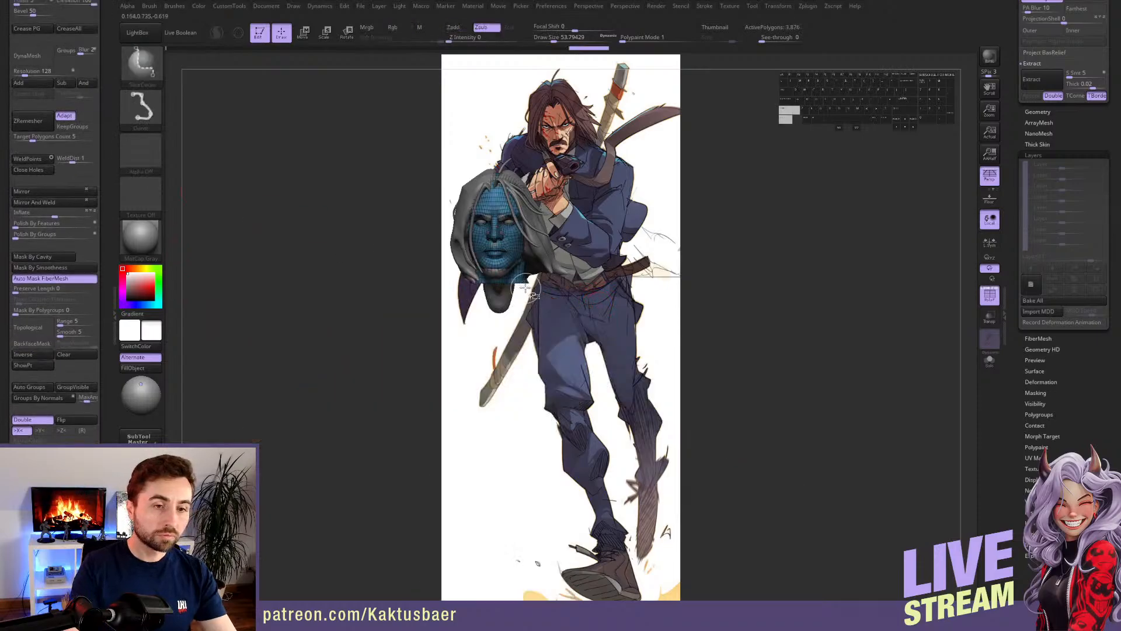
{"action": "left_click", "coordinate": [520, 279], "text": "ctrl+shift"}
{"action": "left_click_drag", "start_coordinate": [110, 42], "coordinate": [114, 132]}
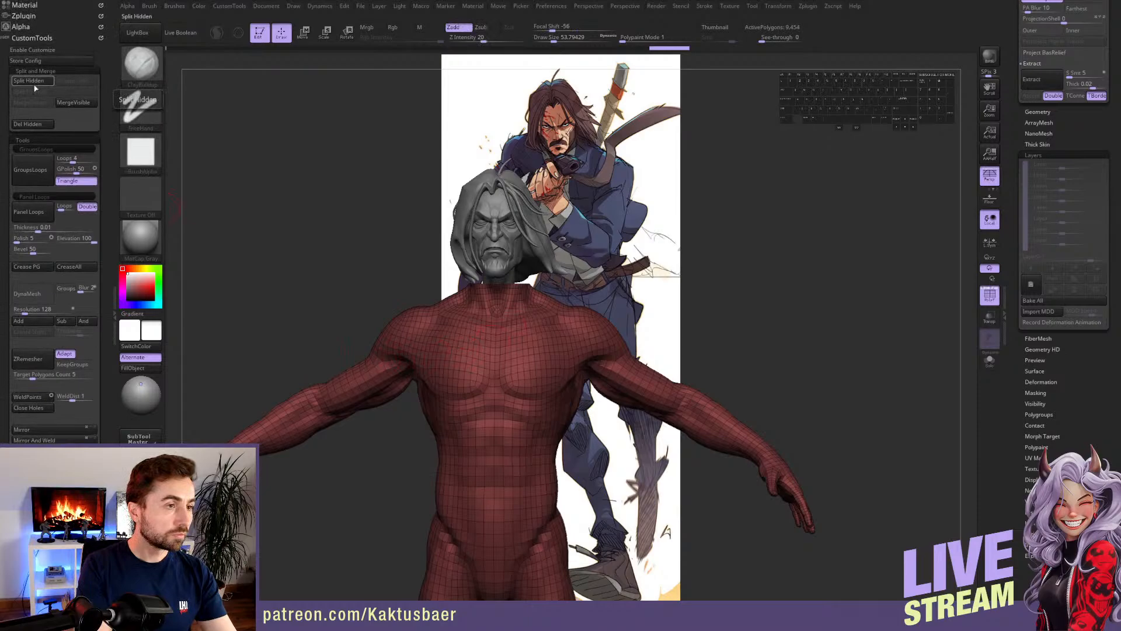
{"action": "left_click", "coordinate": [32, 124]}
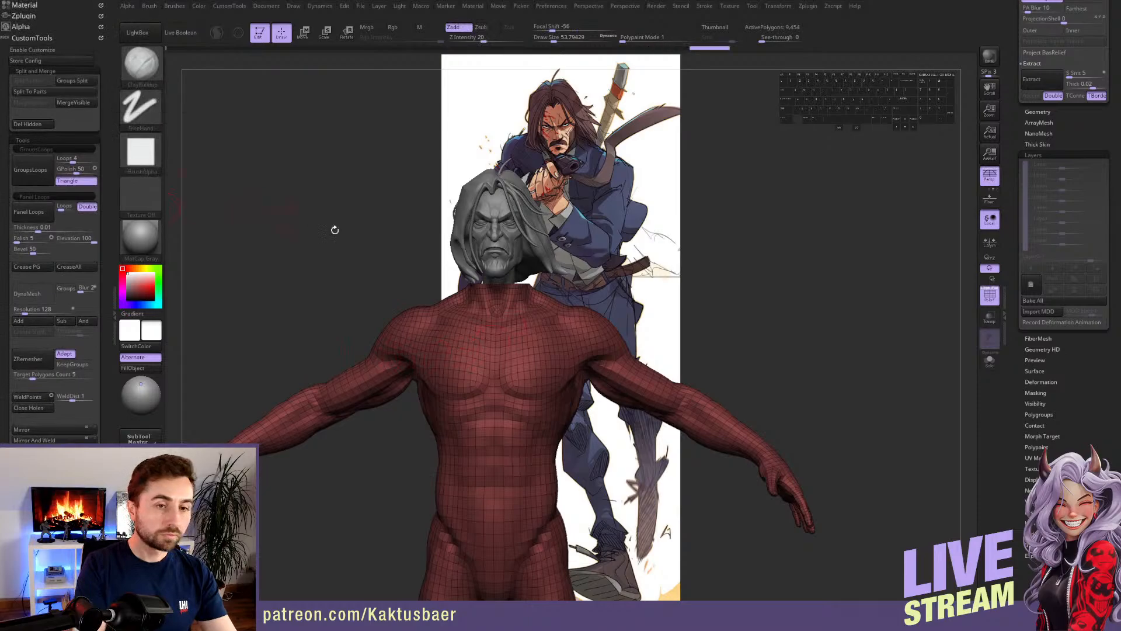
- Adjust the cut neck and shoulder area of the body with the Move brush at a draw size of about 207
{"action": "left_click", "coordinate": [551, 307]}
{"action": "key", "text": "b"}
{"action": "key", "text": "m"}
{"action": "key", "text": "v"}
{"action": "key", "text": "s"}
{"action": "left_click_drag", "start_coordinate": [531, 301], "coordinate": [538, 299]}
{"action": "mouse_move", "coordinate": [519, 306]}
{"action": "right_mouse_down"}
{"action": "mouse_move", "coordinate": [444, 300]}
{"action": "mouse_move", "coordinate": [461, 299]}
{"action": "right_mouse_up"}
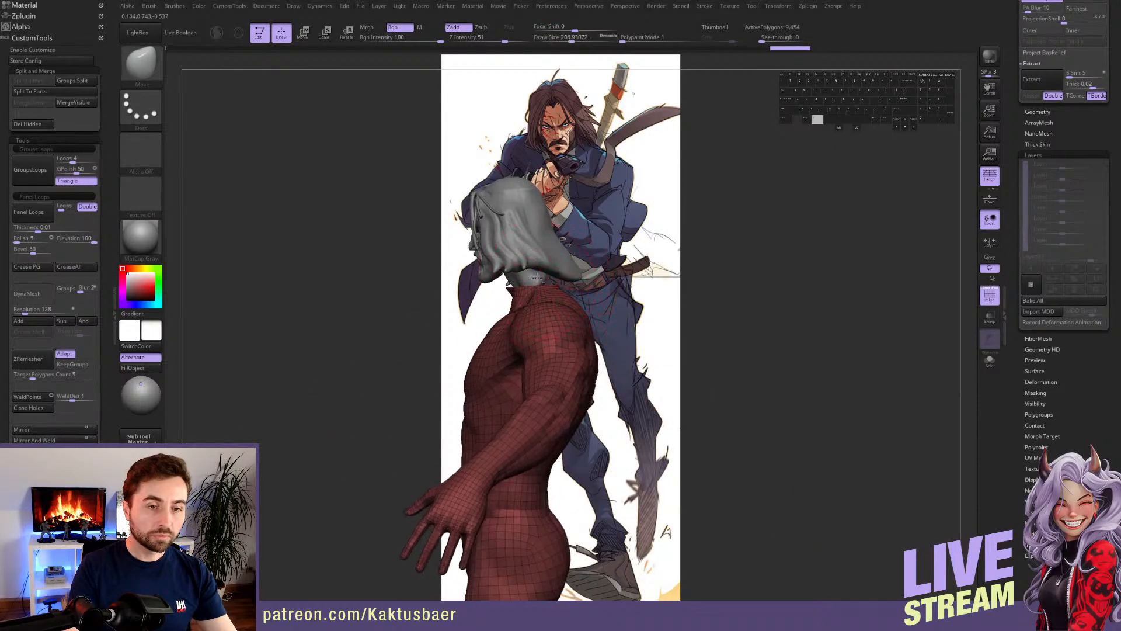
- Rotate the neck piece in side view to fit the body's neck, and make the male body active again
{"action": "left_click", "coordinate": [538, 287], "text": "alt"}
{"action": "left_click_drag", "start_coordinate": [1022, 111], "coordinate": [1030, 240]}
{"action": "left_click", "coordinate": [1102, 304]}
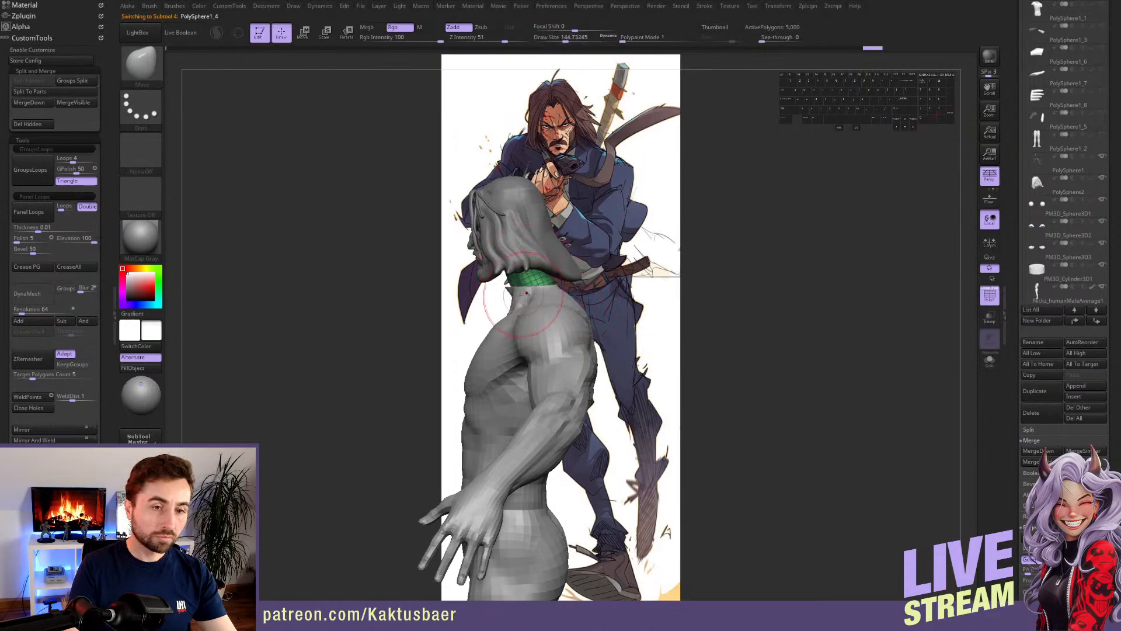
{"action": "key", "text": "r"}
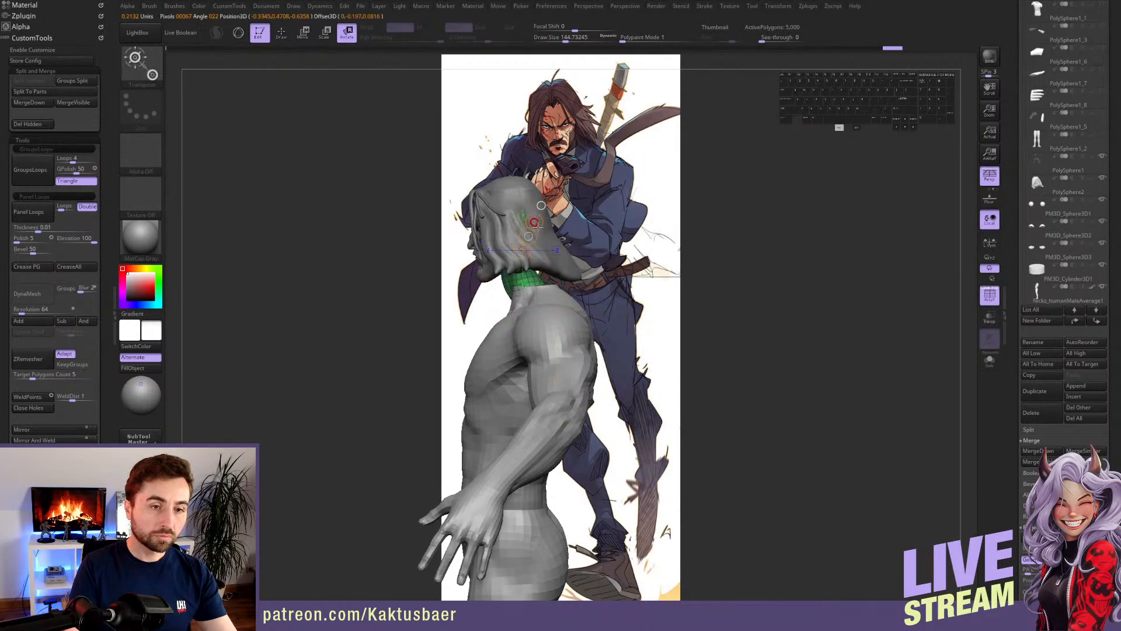
{"action": "key", "text": "q"}
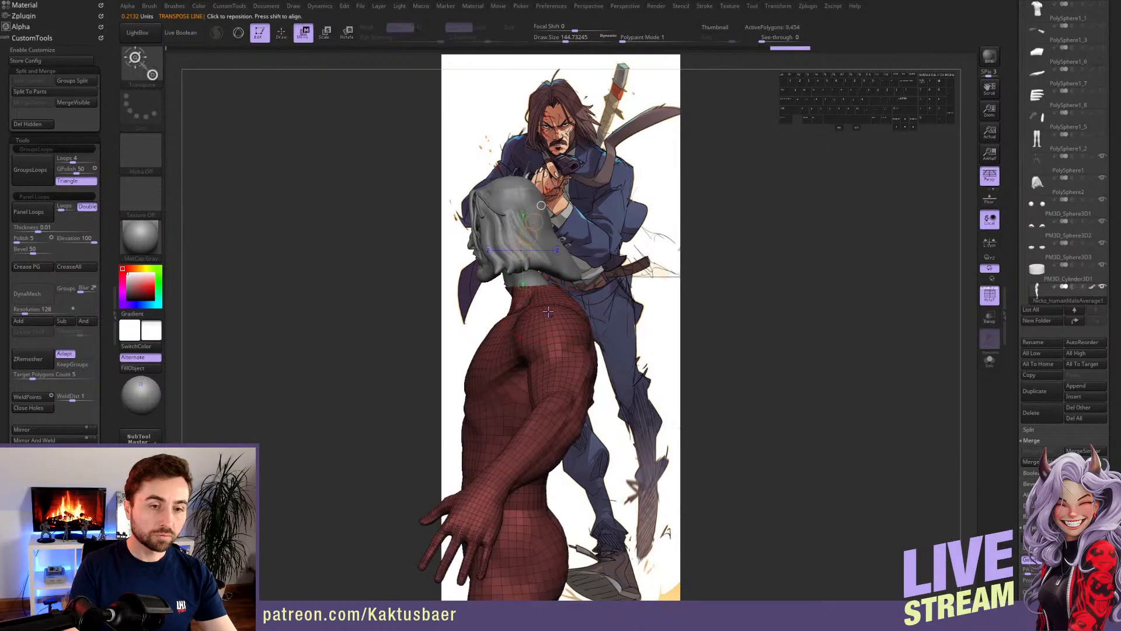
{"action": "mouse_move", "coordinate": [526, 301]}
{"action": "right_mouse_down"}
{"action": "mouse_move", "coordinate": [492, 298]}
{"action": "mouse_move", "coordinate": [531, 352]}
{"action": "right_mouse_up"}
{"action": "left_click", "coordinate": [531, 353], "text": "shift"}
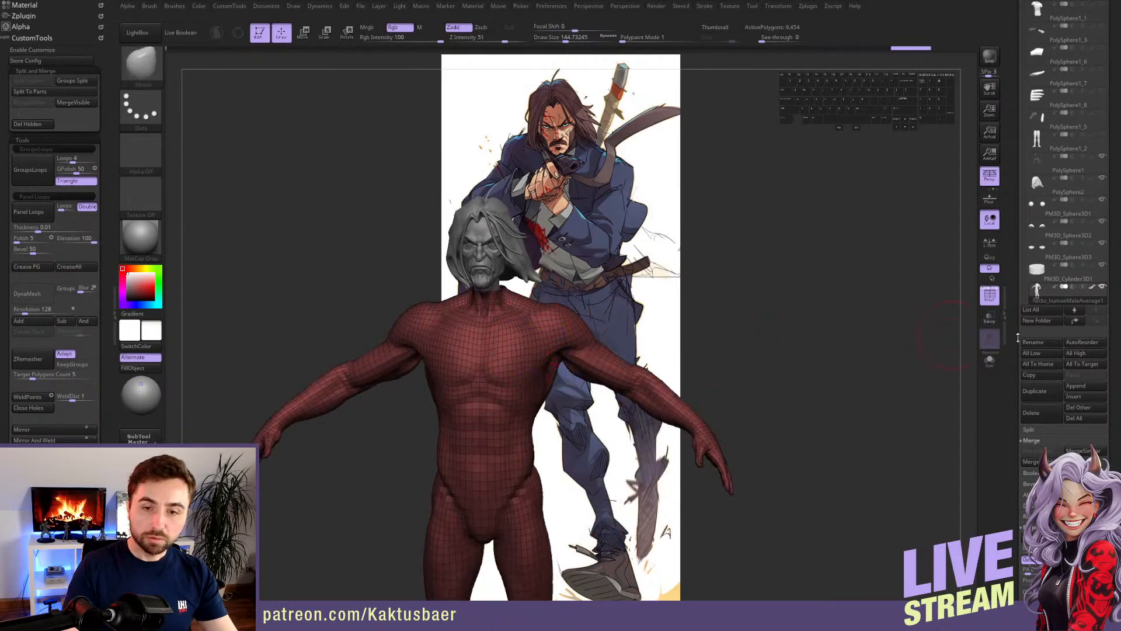
- Turn off the polyframe and smooth the muscle definition off the body's chest and abdomen
{"action": "left_click", "coordinate": [989, 296]}
{"action": "mouse_move", "coordinate": [613, 419]}
{"action": "right_mouse_down"}
{"action": "mouse_move", "coordinate": [602, 391]}
{"action": "mouse_move", "coordinate": [517, 368]}
{"action": "right_mouse_up"}
{"action": "left_click", "coordinate": [510, 421], "text": "shift"}
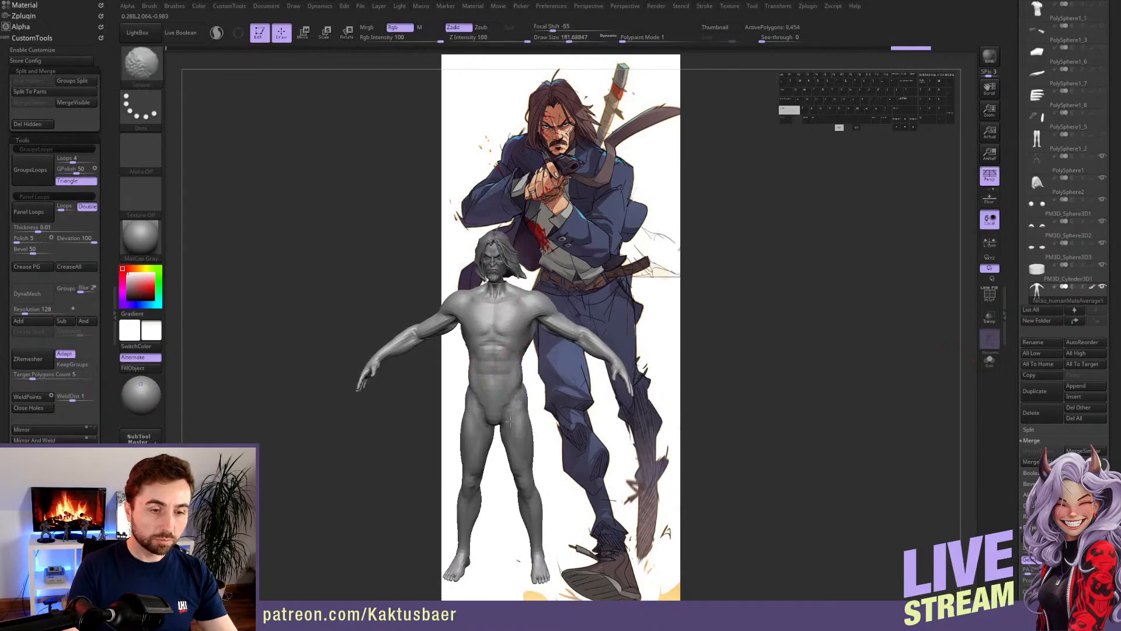
{"action": "left_click_drag", "start_coordinate": [504, 344], "coordinate": [495, 330], "text": "shift"}
{"action": "right_click_drag", "start_coordinate": [496, 330], "coordinate": [513, 344]}
{"action": "left_click_drag", "start_coordinate": [514, 345], "coordinate": [546, 315], "text": "shift"}
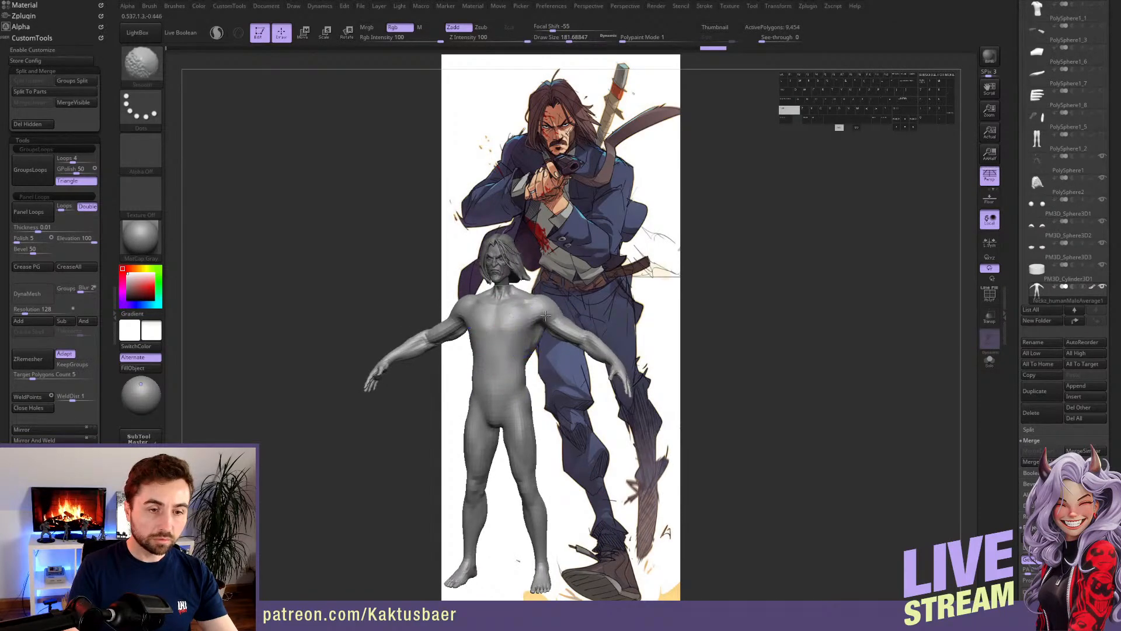
- Smooth the sides of the waist, the thighs and the lower legs of the male body in front view
{"action": "right_click_drag", "start_coordinate": [586, 334], "coordinate": [531, 358]}
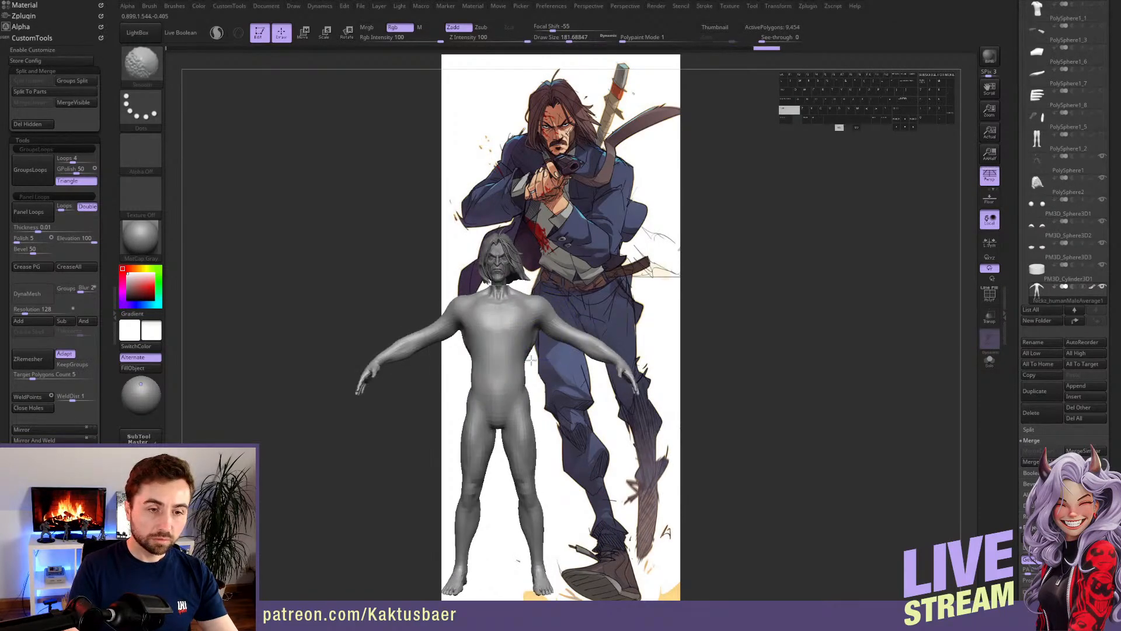
{"action": "left_click_drag", "start_coordinate": [526, 349], "coordinate": [527, 344], "text": "shift"}
{"action": "right_click_drag", "start_coordinate": [528, 344], "coordinate": [526, 302], "text": "alt"}
{"action": "mouse_move", "coordinate": [523, 374]}
{"action": "left_mouse_down", "text": "shift"}
{"action": "mouse_move", "coordinate": [524, 412]}
{"action": "mouse_move", "coordinate": [524, 400]}
{"action": "left_mouse_up", "text": "shift"}
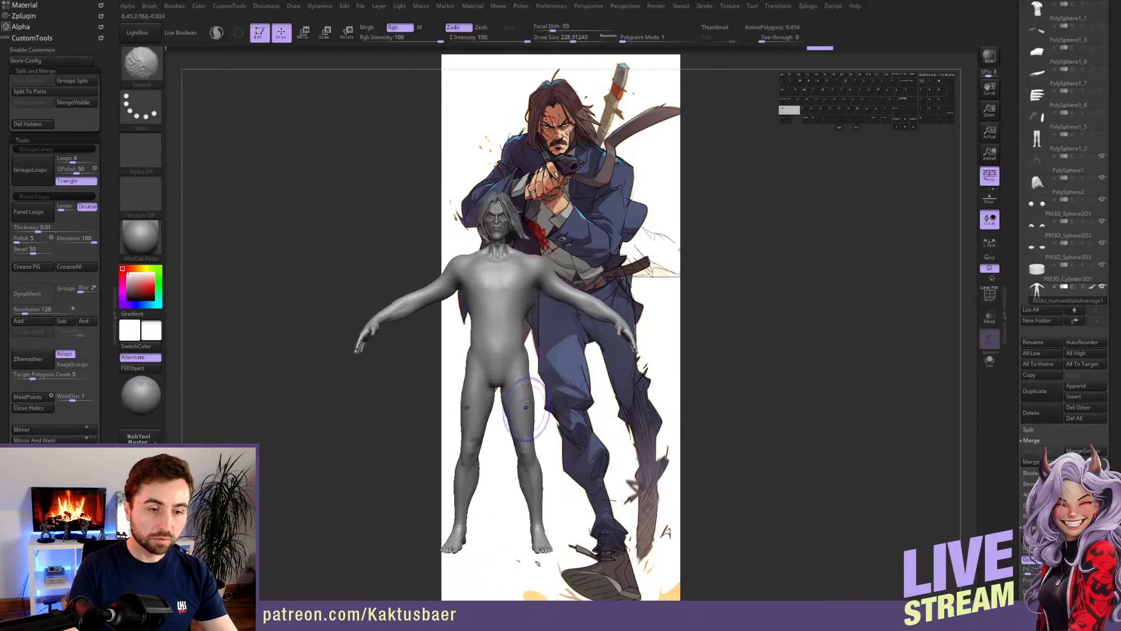
{"action": "left_click_drag", "start_coordinate": [531, 479], "coordinate": [528, 488], "text": "shift"}
- Smooth away the remaining muscle detail on the body's back, shoulders, arms and shins
{"action": "right_click_drag", "start_coordinate": [528, 488], "coordinate": [473, 438]}
{"action": "left_click_drag", "start_coordinate": [491, 432], "coordinate": [541, 368], "text": "shift"}
{"action": "right_click_drag", "start_coordinate": [541, 368], "coordinate": [491, 336]}
{"action": "left_click_drag", "start_coordinate": [561, 333], "coordinate": [570, 270], "text": "shift"}
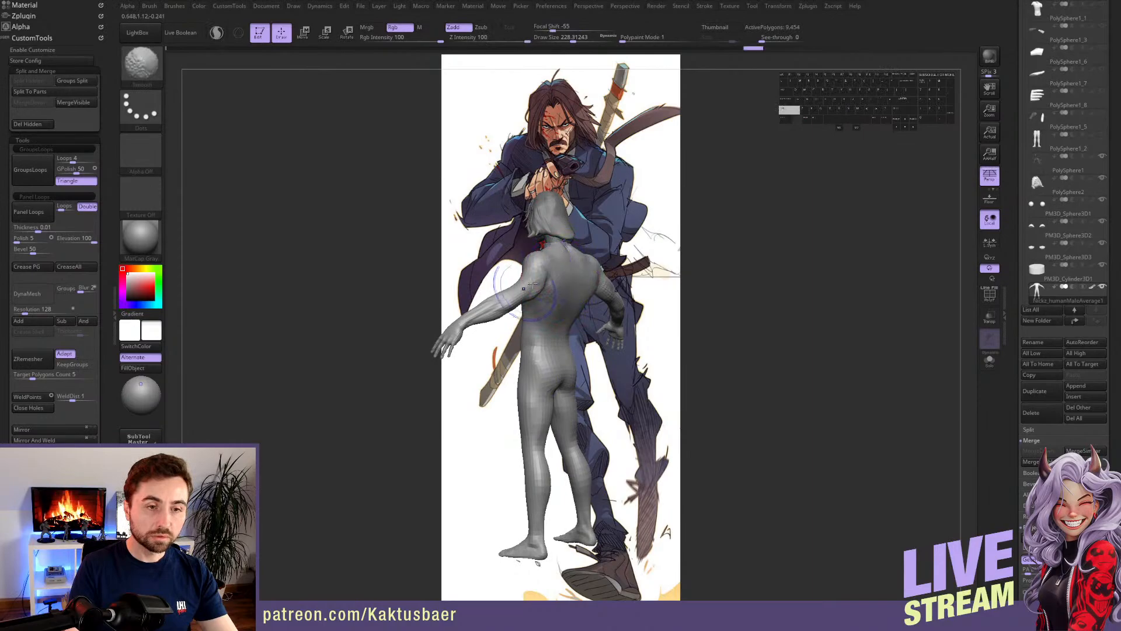
{"action": "right_click_drag", "start_coordinate": [531, 291], "coordinate": [570, 301]}
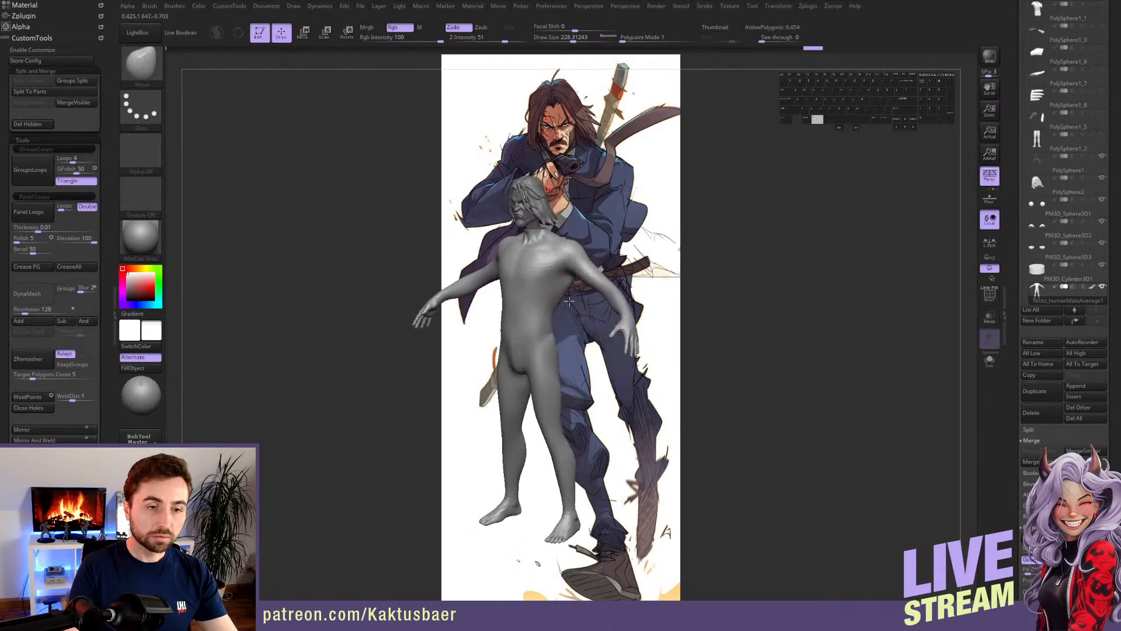
{"action": "left_click_drag", "start_coordinate": [559, 449], "coordinate": [557, 484], "text": "shift"}
{"action": "mouse_move", "coordinate": [549, 467]}
{"action": "right_mouse_down", "text": "alt"}
{"action": "mouse_move", "coordinate": [546, 514]}
{"action": "mouse_move", "coordinate": [515, 292]}
{"action": "mouse_move", "coordinate": [520, 330]}
{"action": "right_mouse_up", "text": "alt"}
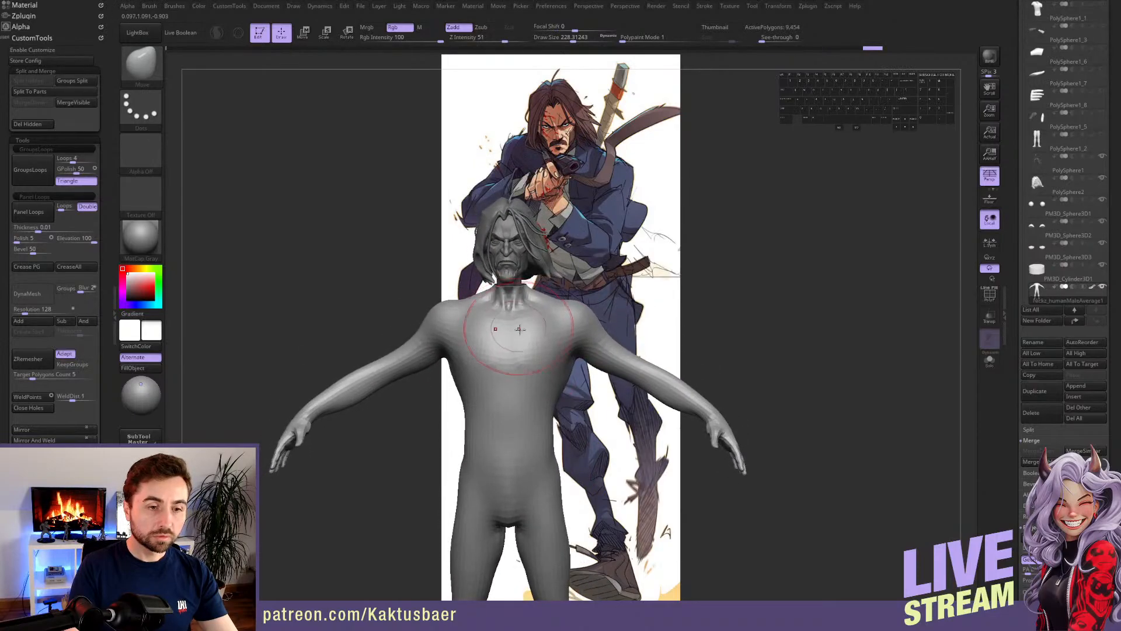
- Reshape the body's shoulders, neck base and upper back from several angles with a large Move brush
{"action": "key", "text": "s"}
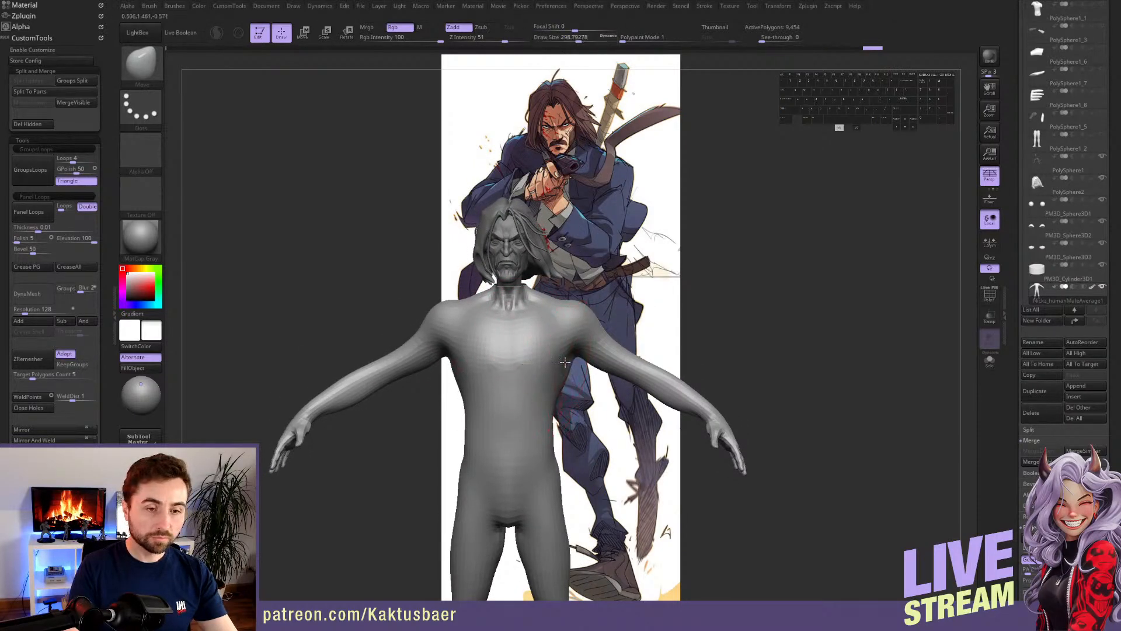
{"action": "right_click_drag", "start_coordinate": [563, 365], "coordinate": [603, 355]}
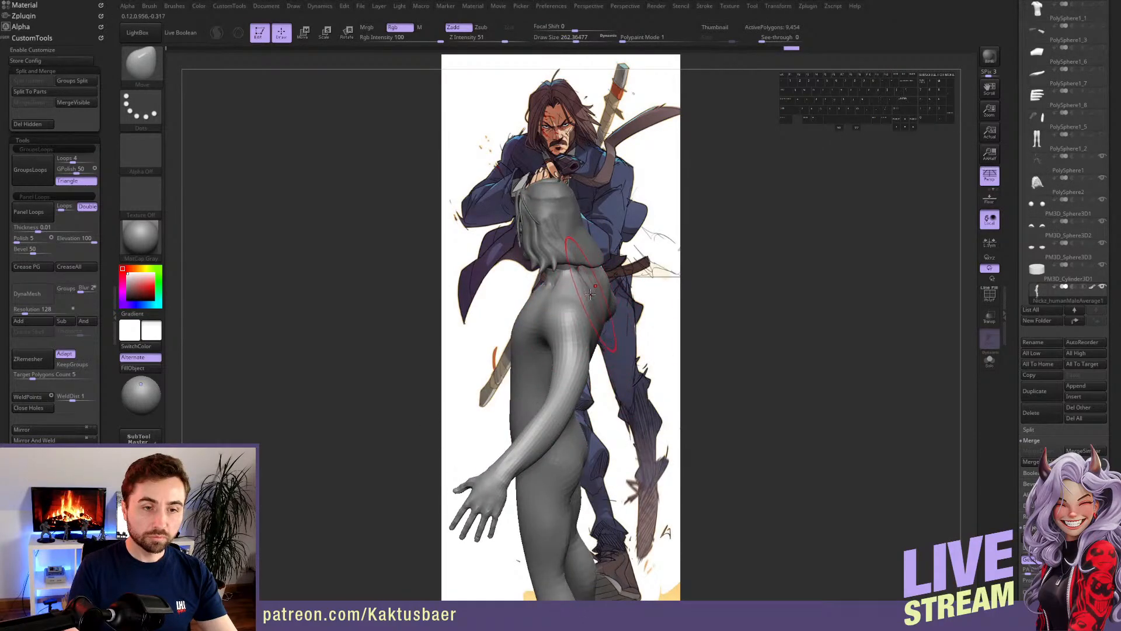
{"action": "mouse_move", "coordinate": [590, 295]}
{"action": "right_mouse_down"}
{"action": "mouse_move", "coordinate": [505, 297]}
{"action": "mouse_move", "coordinate": [523, 290]}
{"action": "mouse_move", "coordinate": [556, 323]}
{"action": "mouse_move", "coordinate": [550, 333]}
{"action": "right_mouse_up"}
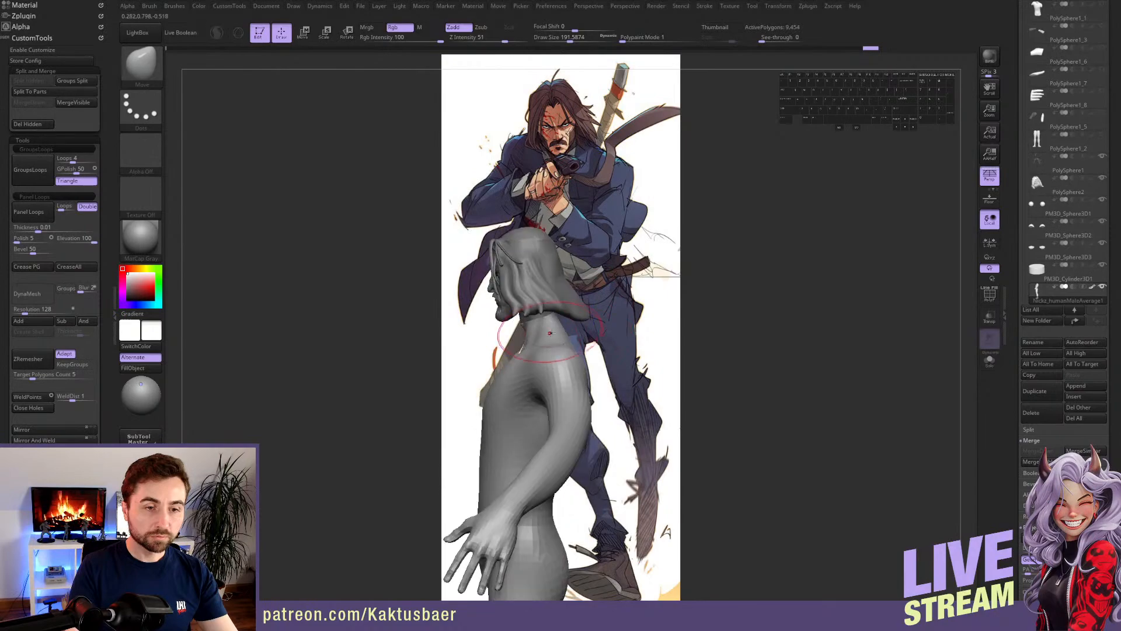
{"action": "key", "text": "w"}
{"action": "key", "text": "q"}
{"action": "mouse_move", "coordinate": [456, 351]}
{"action": "right_mouse_down"}
{"action": "mouse_move", "coordinate": [508, 356]}
{"action": "mouse_move", "coordinate": [519, 314]}
{"action": "mouse_move", "coordinate": [554, 316]}
{"action": "mouse_move", "coordinate": [532, 321]}
{"action": "mouse_move", "coordinate": [530, 254]}
{"action": "mouse_move", "coordinate": [528, 301]}
{"action": "mouse_move", "coordinate": [523, 279]}
{"action": "mouse_move", "coordinate": [541, 314]}
{"action": "mouse_move", "coordinate": [539, 296]}
{"action": "right_mouse_up"}
- Subdivide the male body once and set the Move brush's draw size to about 97
{"action": "key", "text": "ctrl"}
{"action": "key", "text": "d"}
{"action": "key", "text": "s"}
{"action": "left_click_drag", "start_coordinate": [543, 309], "coordinate": [537, 311]}
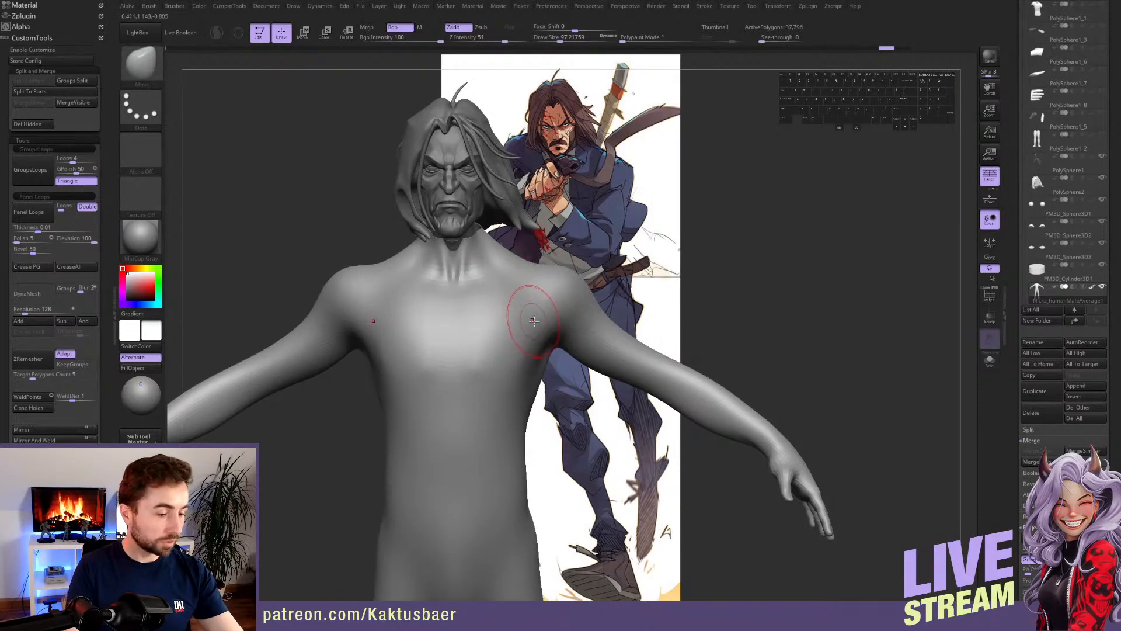
- Switch to the ClayBuildup brush and set its draw size to about 54 for work on the shoulder
{"action": "key", "text": "b"}
{"action": "key", "text": "c"}
{"action": "key", "text": "b"}
{"action": "right_click_drag", "start_coordinate": [535, 314], "coordinate": [549, 299]}
{"action": "key", "text": "s"}
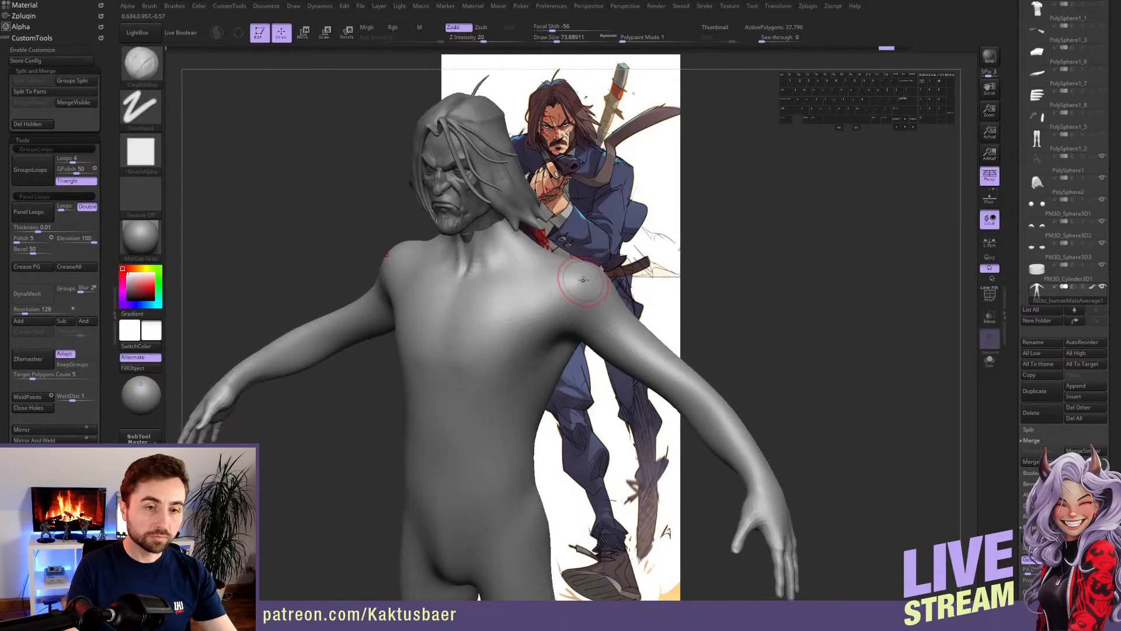
{"action": "key", "text": "s"}
{"action": "left_click_drag", "start_coordinate": [584, 280], "coordinate": [580, 279]}
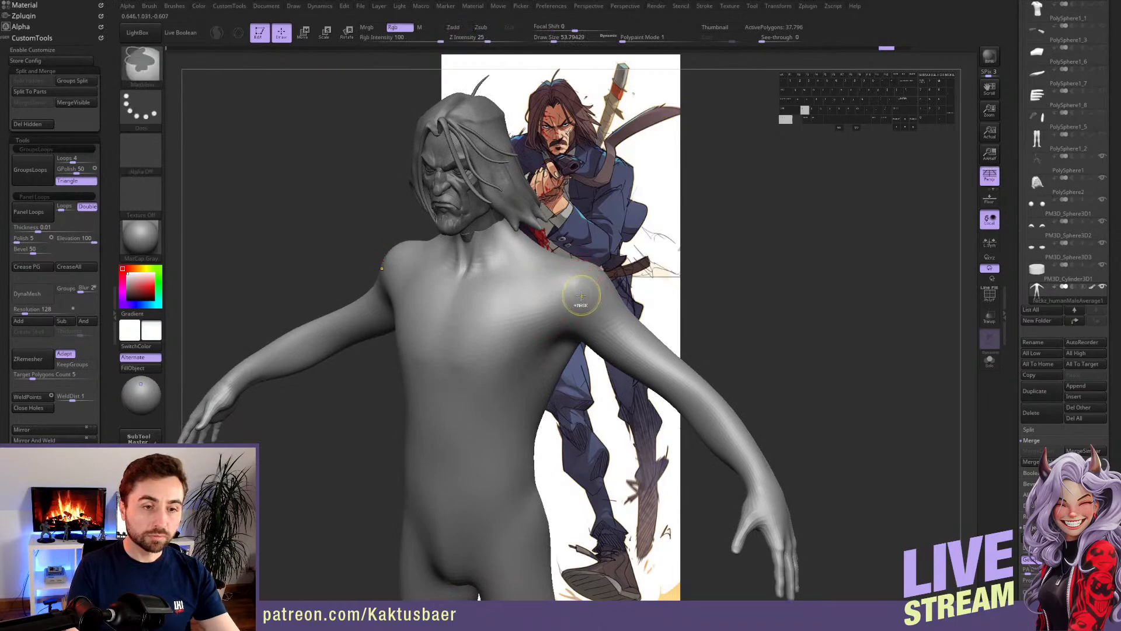
- Step the male body down one subdivision level and set the draw size to about 44
{"action": "key", "text": "shift+d"}
{"action": "key", "text": "s"}
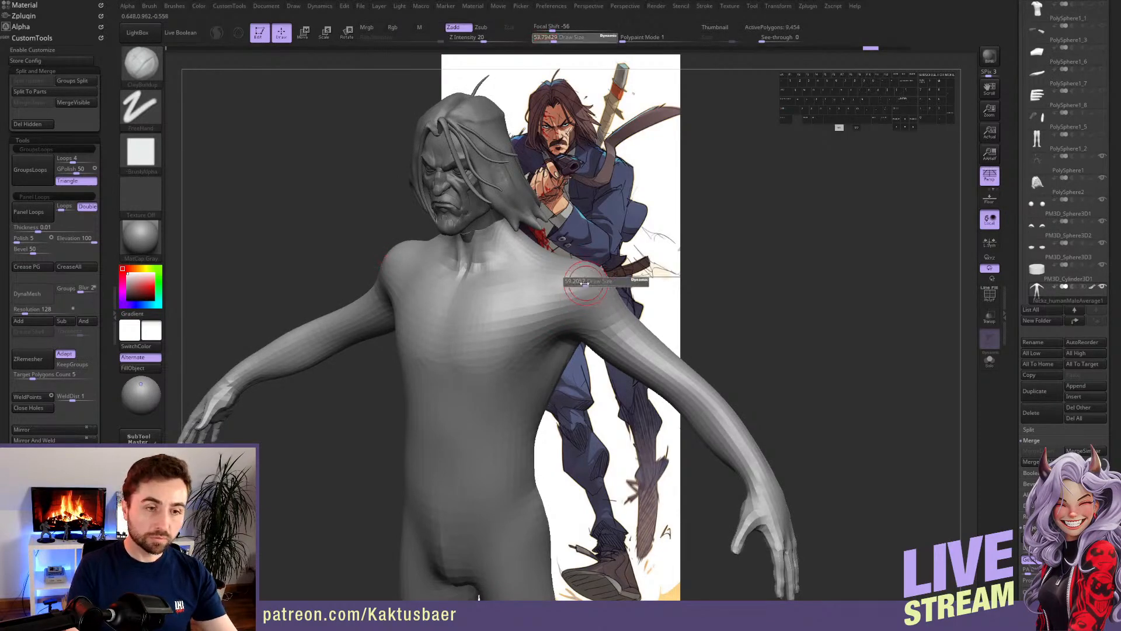
{"action": "left_click_drag", "start_coordinate": [586, 285], "coordinate": [590, 279]}
- Set the masking stroke to Lasso and mask a vest-shaped area on the torso, leaving the arms and front centre strip unmasked
{"action": "mouse_move", "coordinate": [568, 323]}
{"action": "right_mouse_down", "text": "ctrl"}
{"action": "mouse_move", "coordinate": [569, 295]}
{"action": "mouse_move", "coordinate": [608, 295]}
{"action": "right_mouse_up", "text": "ctrl"}
{"action": "key", "text": "ctrl"}
{"action": "left_click", "coordinate": [138, 113]}
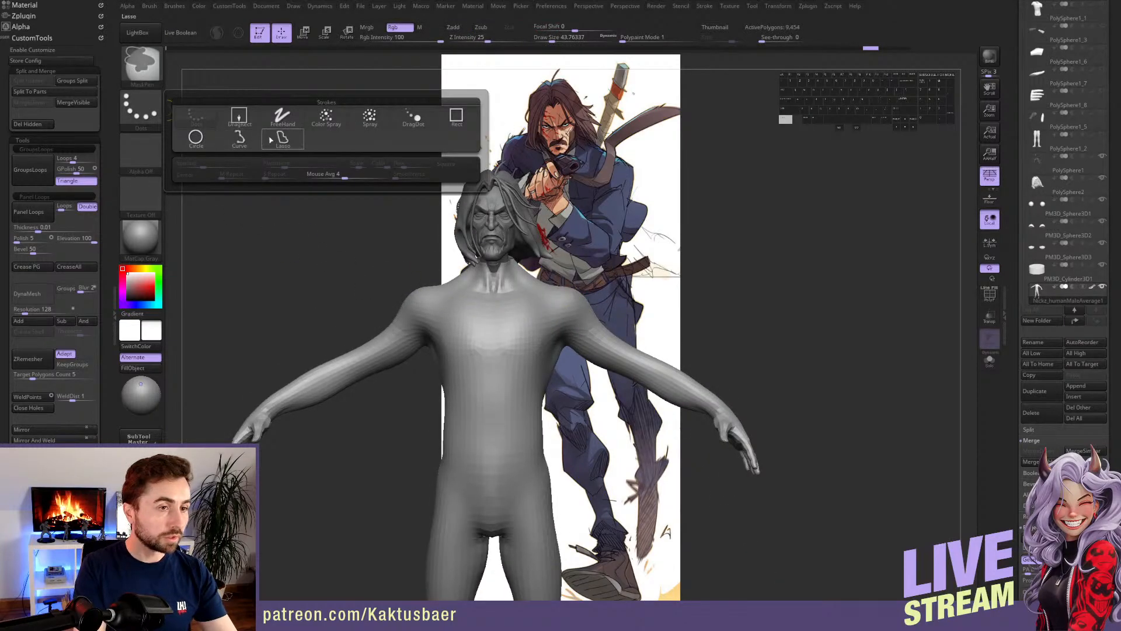
{"action": "left_click", "coordinate": [295, 143]}
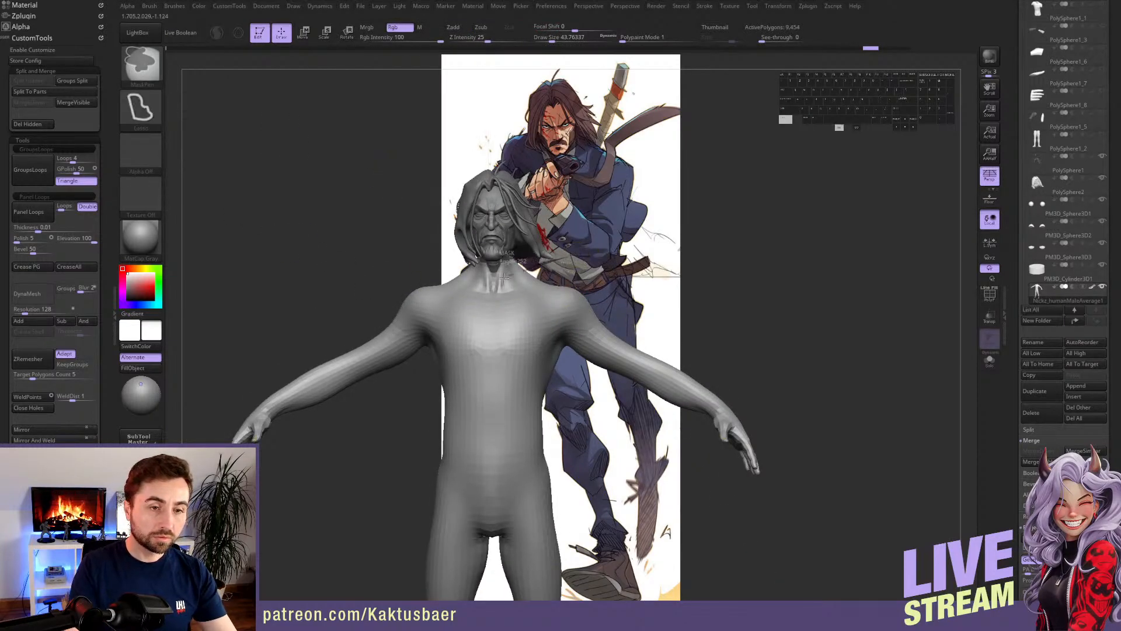
{"action": "mouse_move", "coordinate": [504, 276]}
{"action": "left_mouse_down", "text": "ctrl"}
{"action": "mouse_move", "coordinate": [514, 455]}
{"action": "mouse_move", "coordinate": [605, 471]}
{"action": "mouse_move", "coordinate": [673, 432]}
{"action": "mouse_move", "coordinate": [730, 260]}
{"action": "mouse_move", "coordinate": [593, 299]}
{"action": "mouse_move", "coordinate": [588, 404]}
{"action": "mouse_move", "coordinate": [778, 375]}
{"action": "mouse_move", "coordinate": [754, 315]}
{"action": "left_mouse_up", "text": "ctrl"}
{"action": "mouse_move", "coordinate": [559, 323]}
{"action": "right_mouse_down"}
{"action": "mouse_move", "coordinate": [561, 343]}
{"action": "mouse_move", "coordinate": [606, 282]}
{"action": "right_mouse_up"}
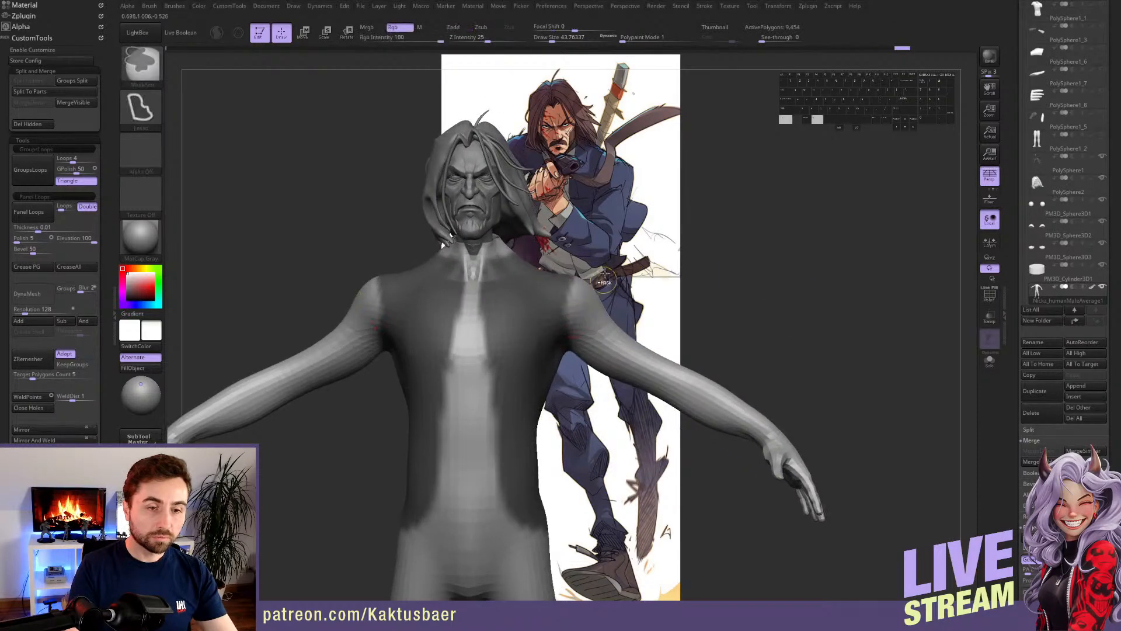
{"action": "left_click_drag", "start_coordinate": [566, 330], "coordinate": [601, 356], "text": "ctrl+alt"}
{"action": "mouse_move", "coordinate": [660, 348]}
{"action": "right_mouse_down"}
{"action": "mouse_move", "coordinate": [491, 347]}
{"action": "mouse_move", "coordinate": [499, 349]}
{"action": "right_mouse_up"}
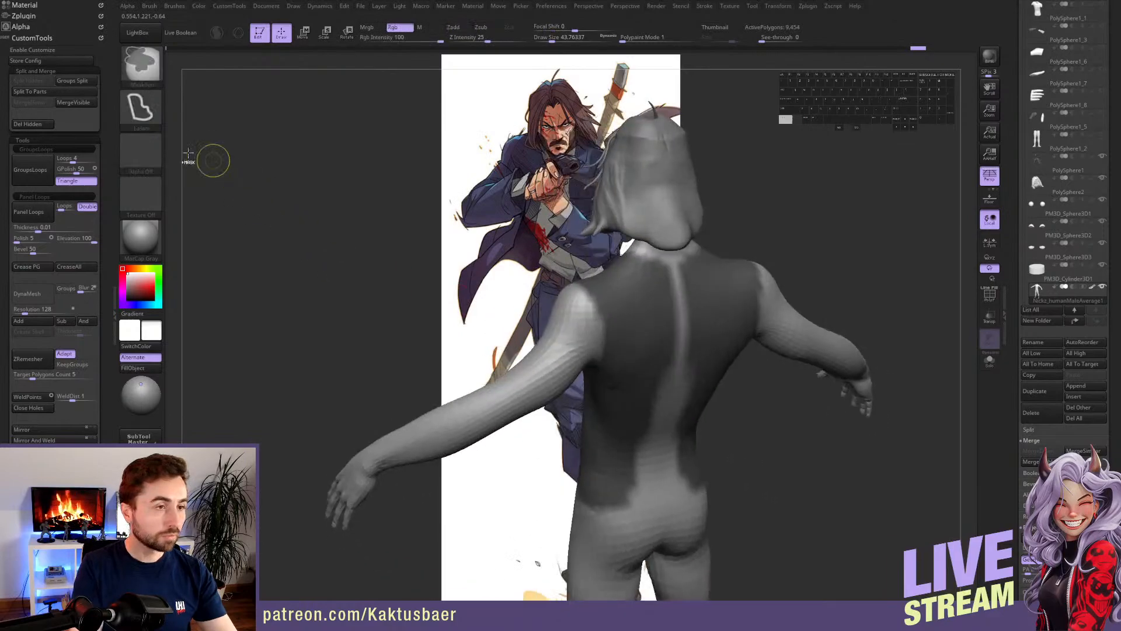
- Switch the masking stroke back to Dots, set the draw size to about 65, and refine the vest mask's edges
{"action": "left_click", "coordinate": [143, 111], "text": "ctrl"}
{"action": "left_click", "coordinate": [189, 121], "text": "ctrl"}
{"action": "key", "text": "s"}
{"action": "mouse_move", "coordinate": [654, 305]}
{"action": "left_mouse_down"}
{"action": "mouse_move", "coordinate": [673, 278]}
{"action": "mouse_move", "coordinate": [681, 362]}
{"action": "mouse_move", "coordinate": [654, 462]}
{"action": "mouse_move", "coordinate": [657, 505]}
{"action": "mouse_move", "coordinate": [648, 502]}
{"action": "left_mouse_up"}
{"action": "right_click_drag", "start_coordinate": [636, 434], "coordinate": [608, 411]}
{"action": "mouse_move", "coordinate": [570, 270]}
{"action": "left_mouse_down", "text": "ctrl+alt"}
{"action": "mouse_move", "coordinate": [562, 347]}
{"action": "mouse_move", "coordinate": [575, 280]}
{"action": "left_mouse_up", "text": "ctrl+alt"}
{"action": "right_click_drag", "start_coordinate": [563, 376], "coordinate": [563, 315], "text": "alt"}
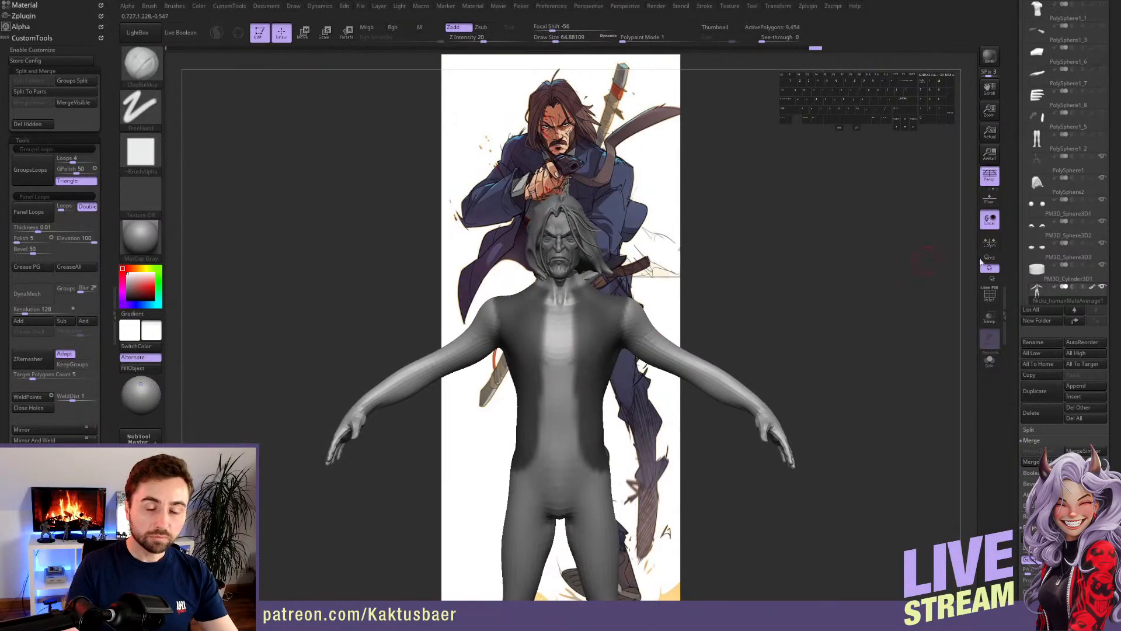
- Extract the masked torso area at 0.02 thickness with smoothing 5 and accept it as a new jacket subtool
{"action": "left_click_drag", "start_coordinate": [1010, 337], "coordinate": [1013, 268]}
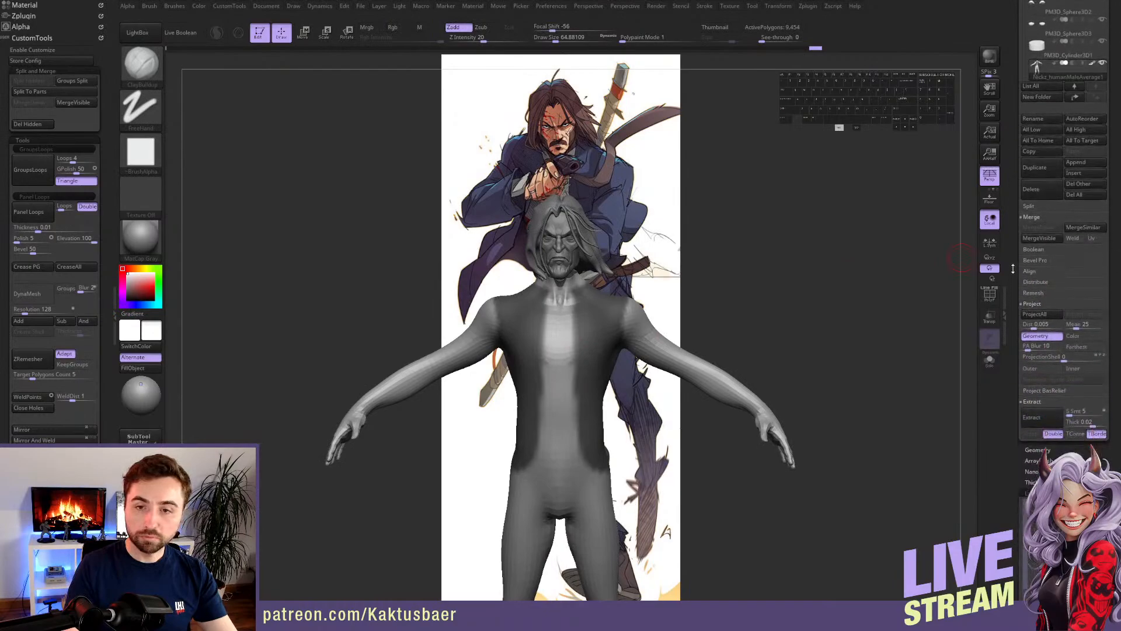
{"action": "left_click", "coordinate": [1032, 417]}
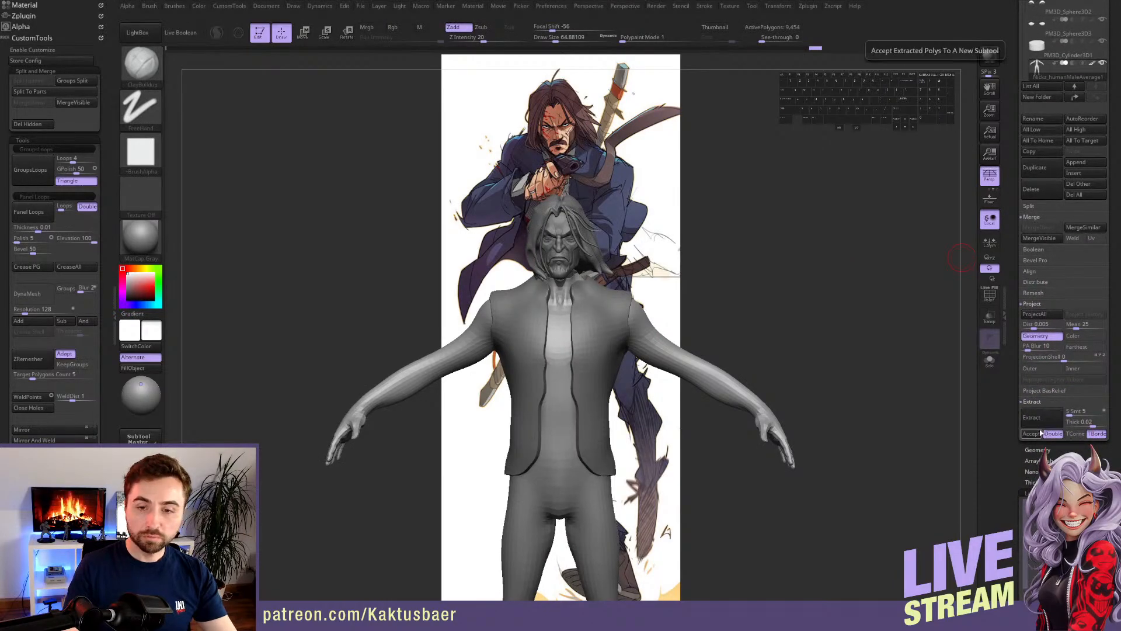
{"action": "left_click", "coordinate": [1032, 434]}
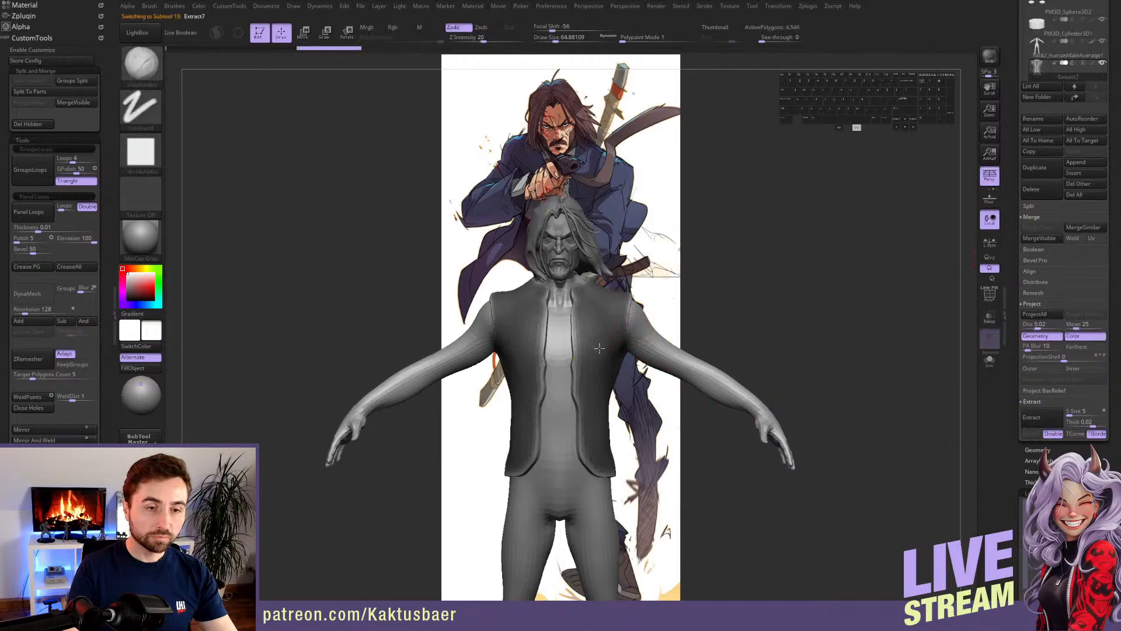
{"action": "key", "text": "f"}
{"action": "right_click_drag", "start_coordinate": [603, 324], "coordinate": [565, 344]}
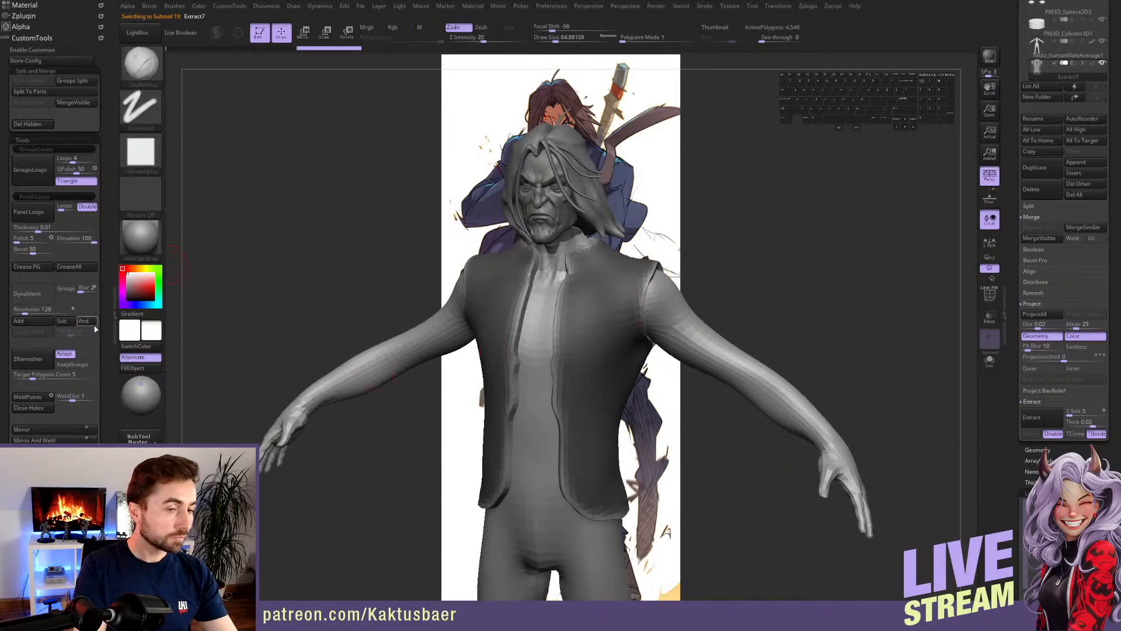
- Clear the mask on the extracted jacket and make the male body the active subtool
{"action": "scroll", "coordinate": [99, 331], "scroll_direction": "down", "scroll_amount": 8}
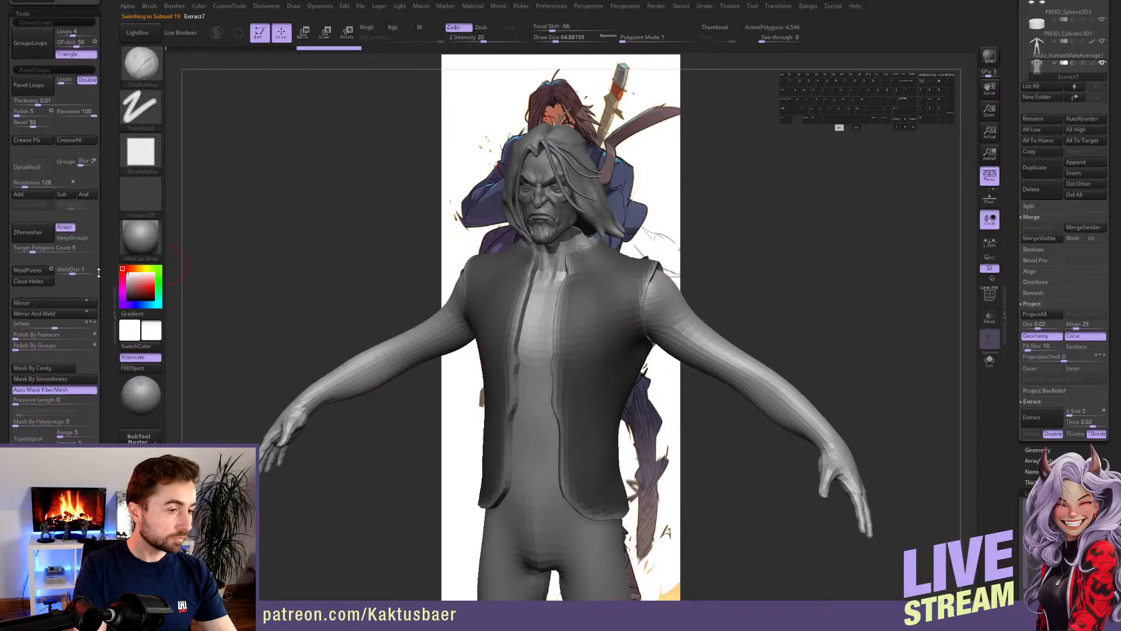
{"action": "left_click_drag", "start_coordinate": [96, 254], "coordinate": [96, 218]}
{"action": "left_click", "coordinate": [75, 335]}
{"action": "mouse_move", "coordinate": [563, 300]}
{"action": "right_mouse_down"}
{"action": "mouse_move", "coordinate": [570, 292]}
{"action": "mouse_move", "coordinate": [570, 314]}
{"action": "right_mouse_up"}
{"action": "left_click", "coordinate": [665, 311], "text": "alt"}
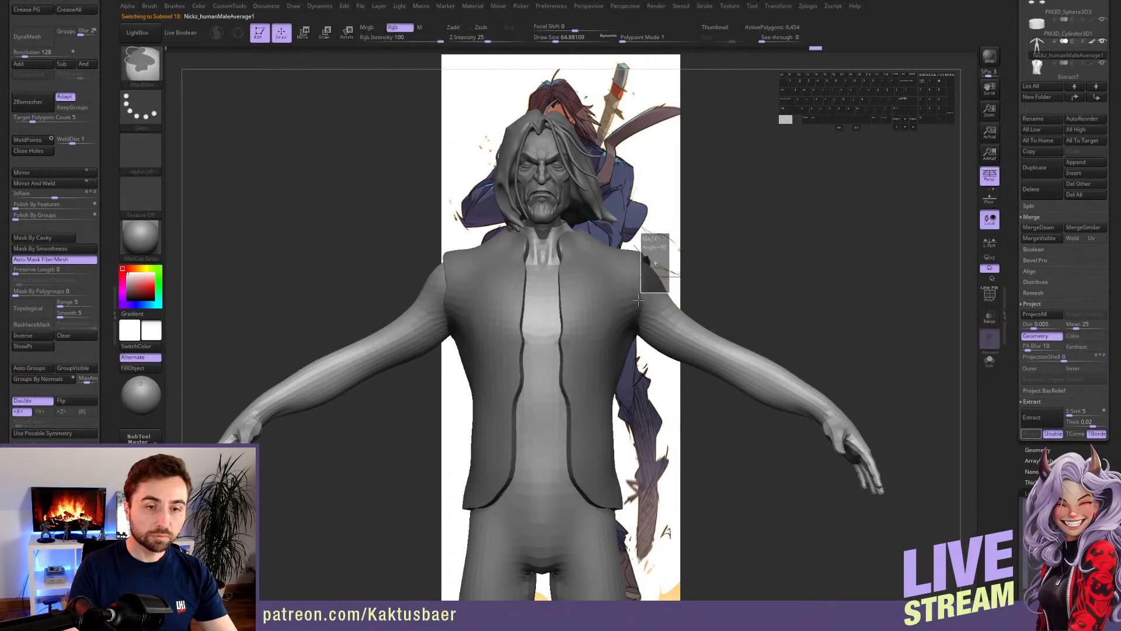
- Lasso-mask the arms down to the wrists and extract them at 0.02 thickness as a new sleeves subtool
{"action": "left_click", "coordinate": [140, 108]}
{"action": "left_click", "coordinate": [239, 139]}
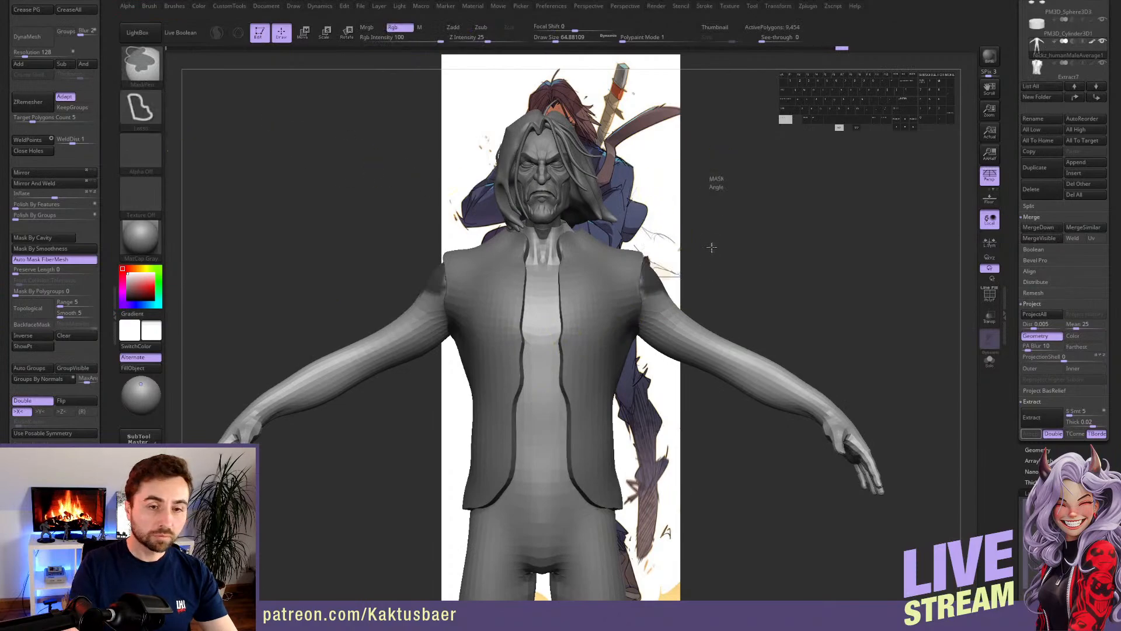
{"action": "mouse_move", "coordinate": [639, 291]}
{"action": "left_mouse_down", "text": "ctrl"}
{"action": "mouse_move", "coordinate": [672, 374]}
{"action": "mouse_move", "coordinate": [724, 437]}
{"action": "mouse_move", "coordinate": [808, 362]}
{"action": "mouse_move", "coordinate": [811, 245]}
{"action": "mouse_move", "coordinate": [831, 231]}
{"action": "mouse_move", "coordinate": [841, 239]}
{"action": "left_mouse_up", "text": "ctrl"}
{"action": "left_click", "coordinate": [1042, 418]}
{"action": "left_click", "coordinate": [1031, 433]}
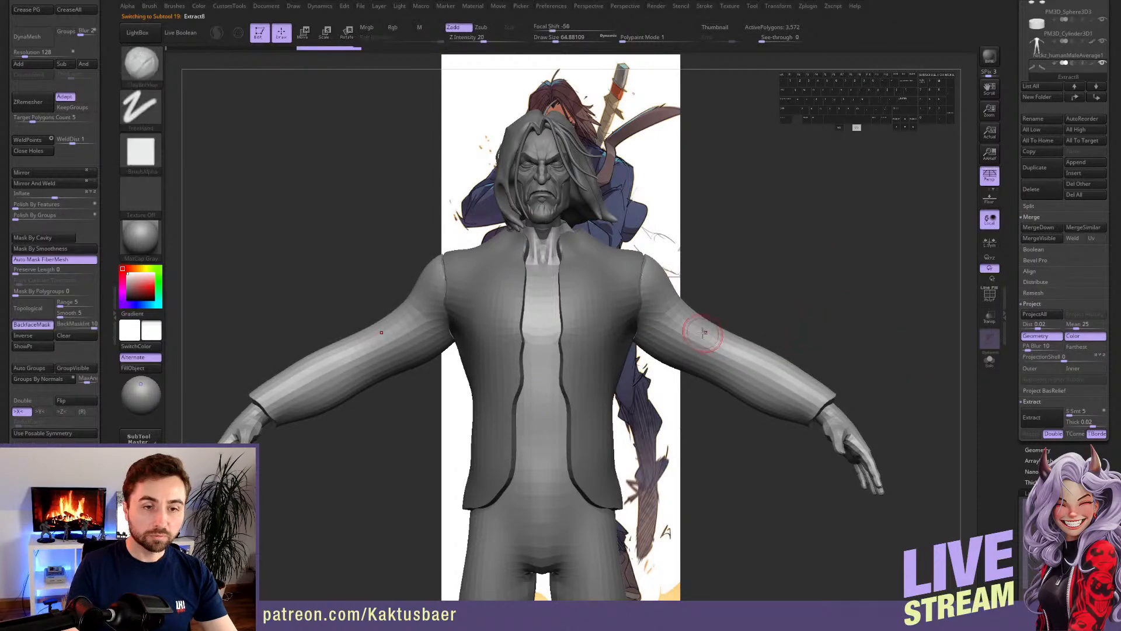
- Isolate the sleeves, delete their inner surface polygroup, close the remaining holes, and show the other subtools again
{"action": "mouse_move", "coordinate": [702, 332]}
{"action": "right_mouse_down"}
{"action": "mouse_move", "coordinate": [666, 328]}
{"action": "mouse_move", "coordinate": [703, 335]}
{"action": "right_mouse_up"}
{"action": "key", "text": "alt+s"}
{"action": "left_click", "coordinate": [620, 311], "text": "ctrl+shift"}
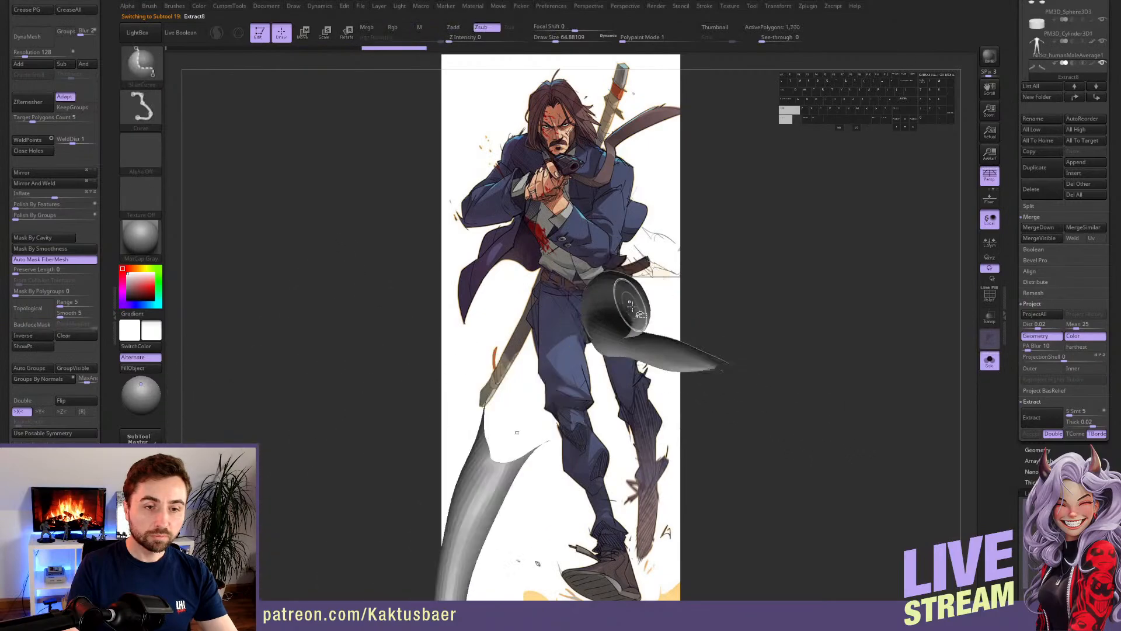
{"action": "left_click", "coordinate": [620, 311], "text": "ctrl+shift"}
{"action": "left_click_drag", "start_coordinate": [109, 46], "coordinate": [119, 146]}
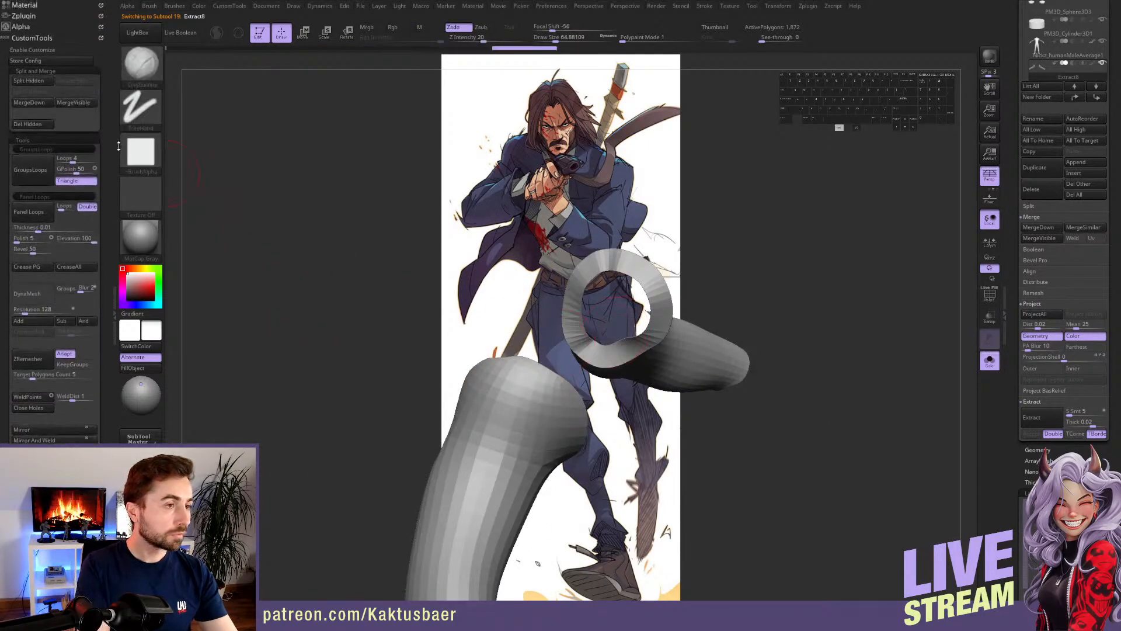
{"action": "left_click_drag", "start_coordinate": [115, 245], "coordinate": [113, 179]}
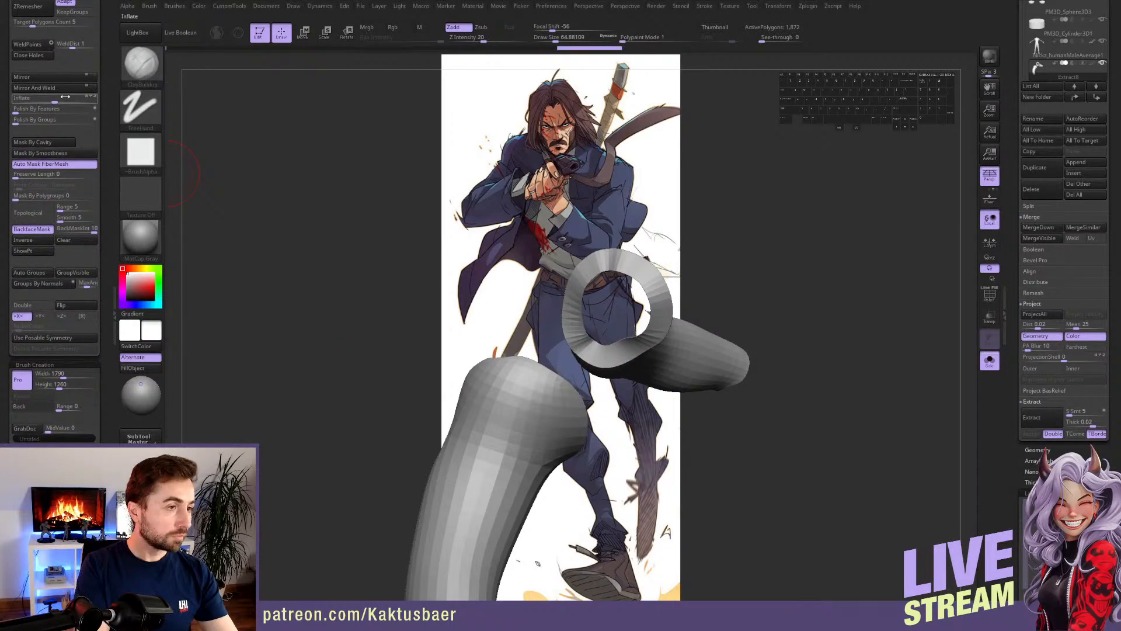
{"action": "left_click", "coordinate": [46, 56]}
{"action": "left_click_drag", "start_coordinate": [552, 301], "coordinate": [503, 295]}
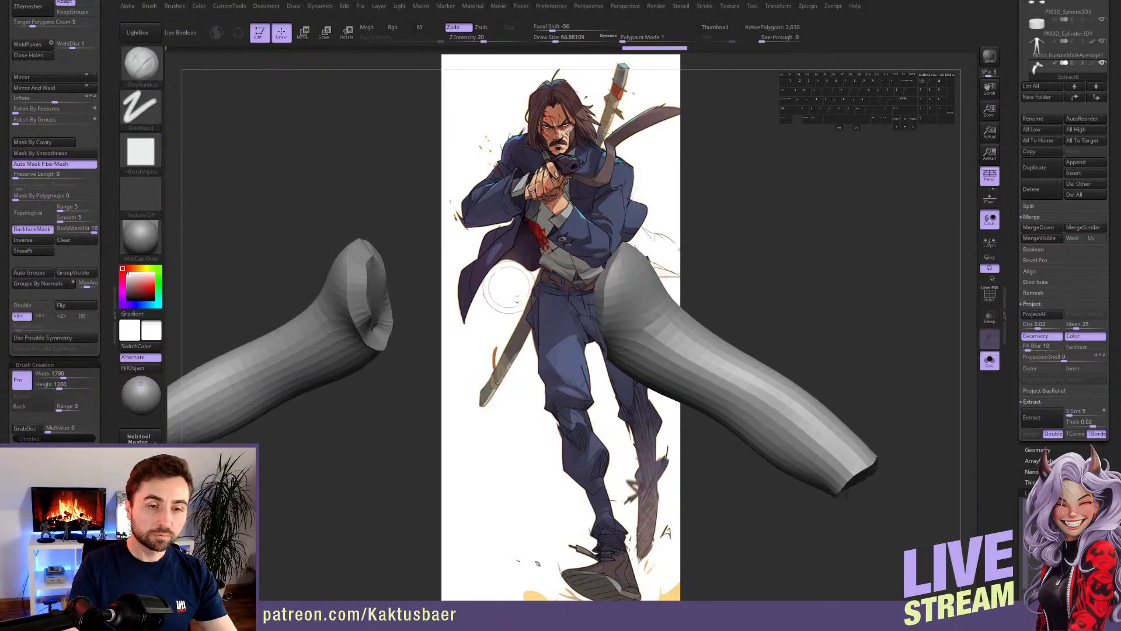
{"action": "key", "text": "alt+s"}
- Set the draw size to about 163 and smooth the sleeves along the forearms
{"action": "key", "text": "s"}
{"action": "mouse_move", "coordinate": [619, 303]}
{"action": "left_mouse_down"}
{"action": "mouse_move", "coordinate": [631, 305]}
{"action": "mouse_move", "coordinate": [621, 255]}
{"action": "mouse_move", "coordinate": [648, 319]}
{"action": "mouse_move", "coordinate": [635, 259]}
{"action": "left_mouse_up"}
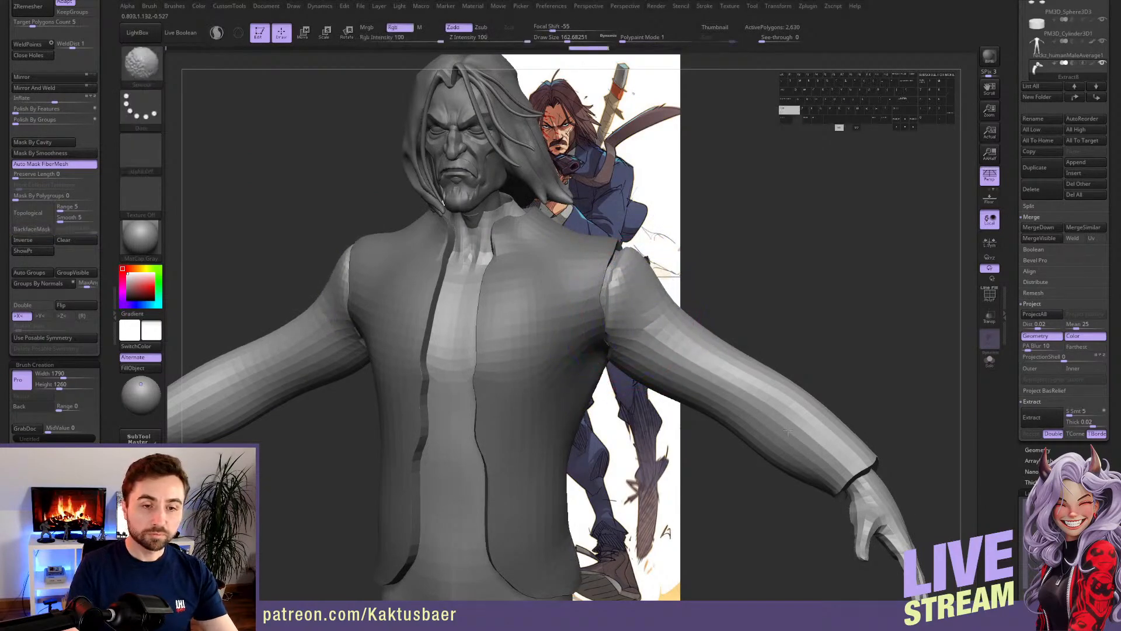
{"action": "left_click_drag", "start_coordinate": [787, 431], "coordinate": [817, 449], "text": "shift"}
{"action": "right_click_drag", "start_coordinate": [776, 426], "coordinate": [768, 407], "text": "alt"}
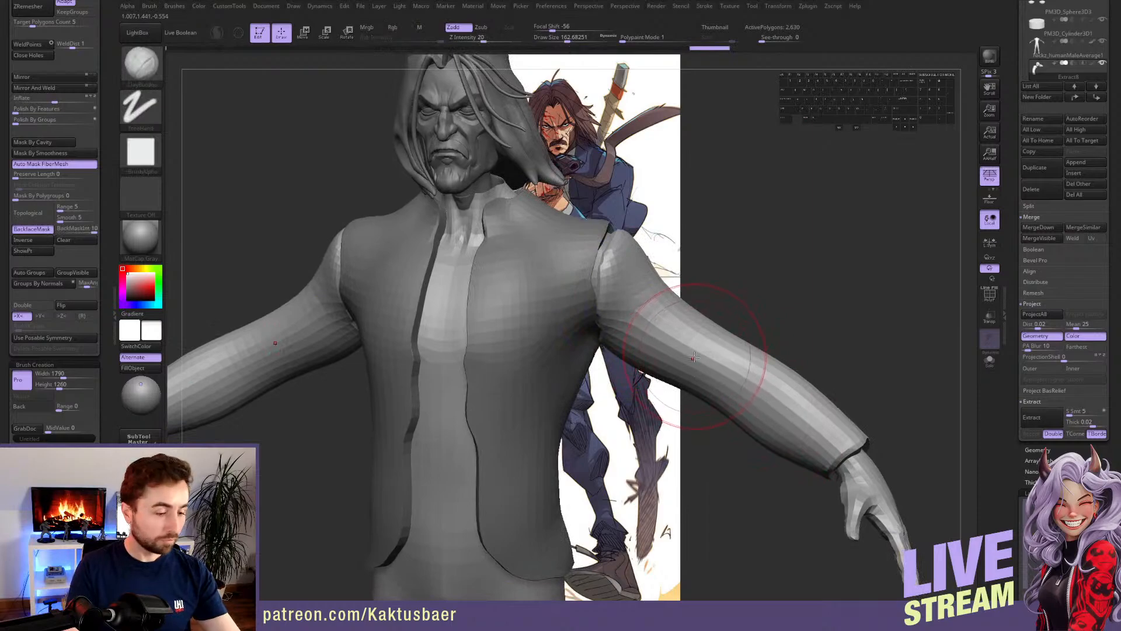
{"action": "key", "text": "w"}
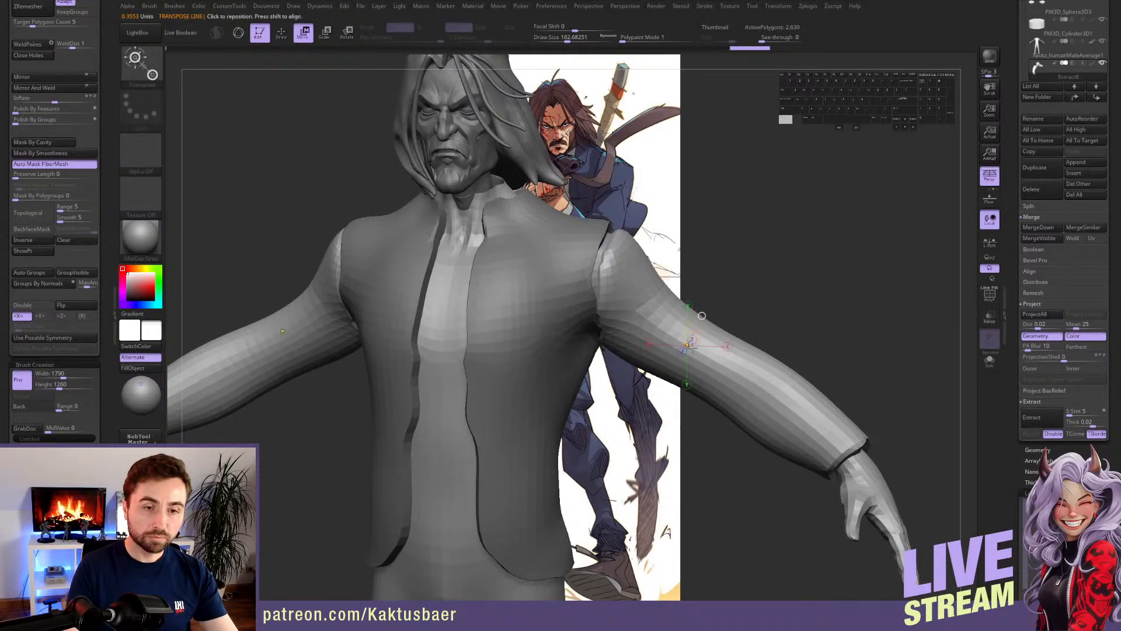
{"action": "key", "text": "q"}
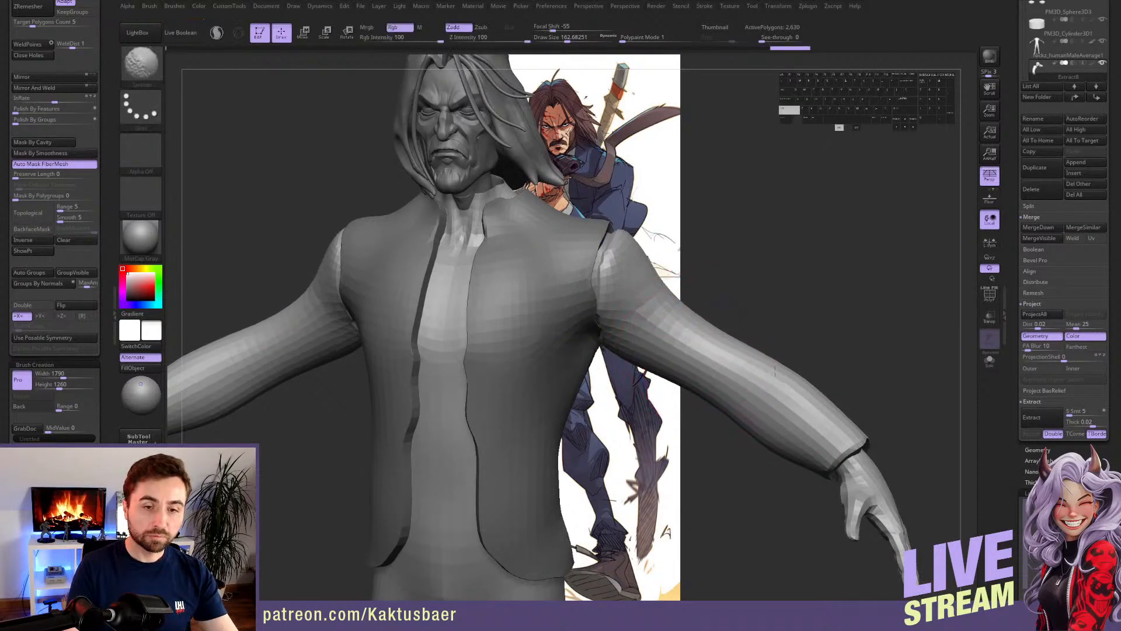
{"action": "left_click_drag", "start_coordinate": [775, 371], "coordinate": [811, 414], "text": "shift"}
- Adjust the sleeves with the Move brush at a draw size of about 149, reducing it to about 94 for the shoulder
{"action": "right_click_drag", "start_coordinate": [798, 414], "coordinate": [771, 388], "text": "alt"}
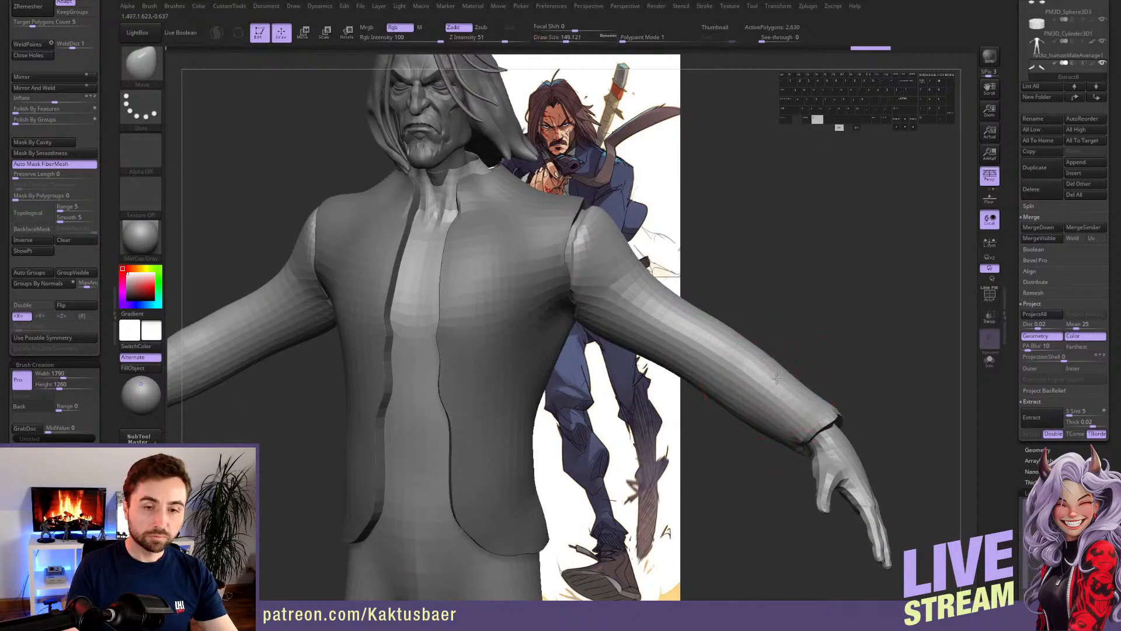
{"action": "right_click_drag", "start_coordinate": [640, 275], "coordinate": [671, 339], "text": "alt"}
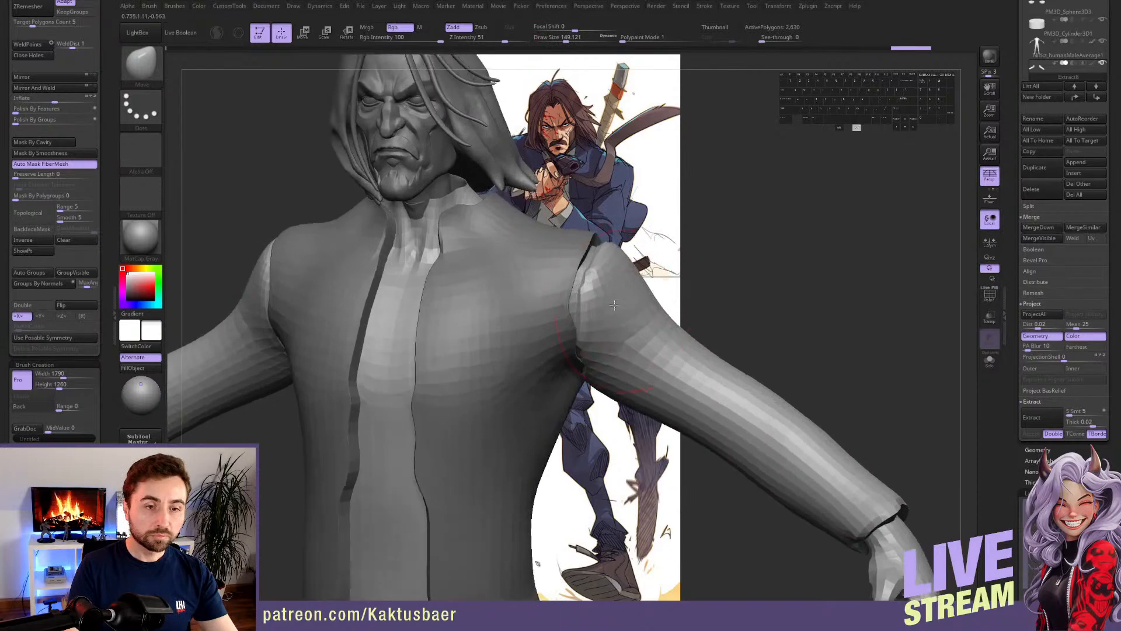
{"action": "right_click_drag", "start_coordinate": [719, 292], "coordinate": [642, 283]}
{"action": "key", "text": "bracketleft"}
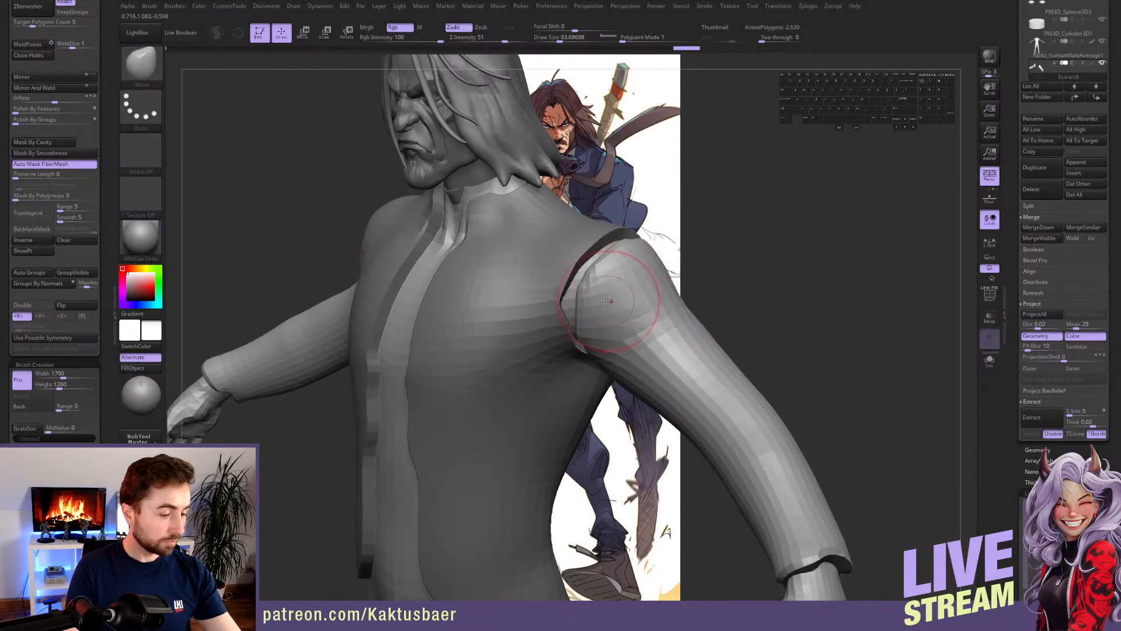
{"action": "key", "text": "ctrl"}
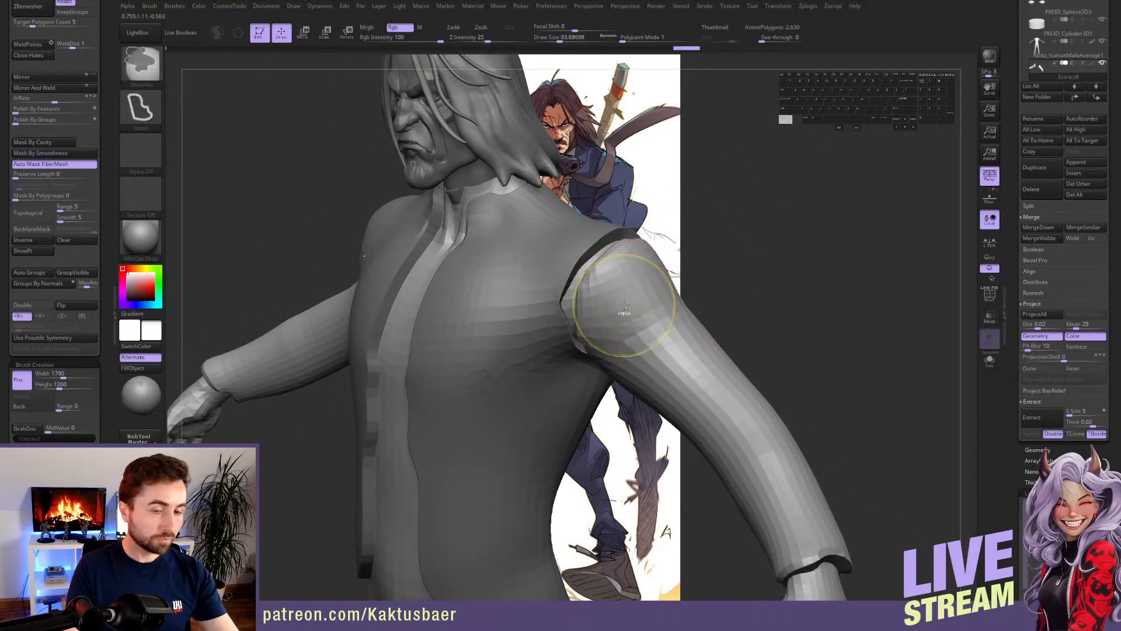
- DynaMesh the sleeves at resolution 128 and smooth them at the shoulder seam and near the cuffs
{"action": "scroll", "coordinate": [46, 158], "scroll_direction": "up", "scroll_amount": 5}
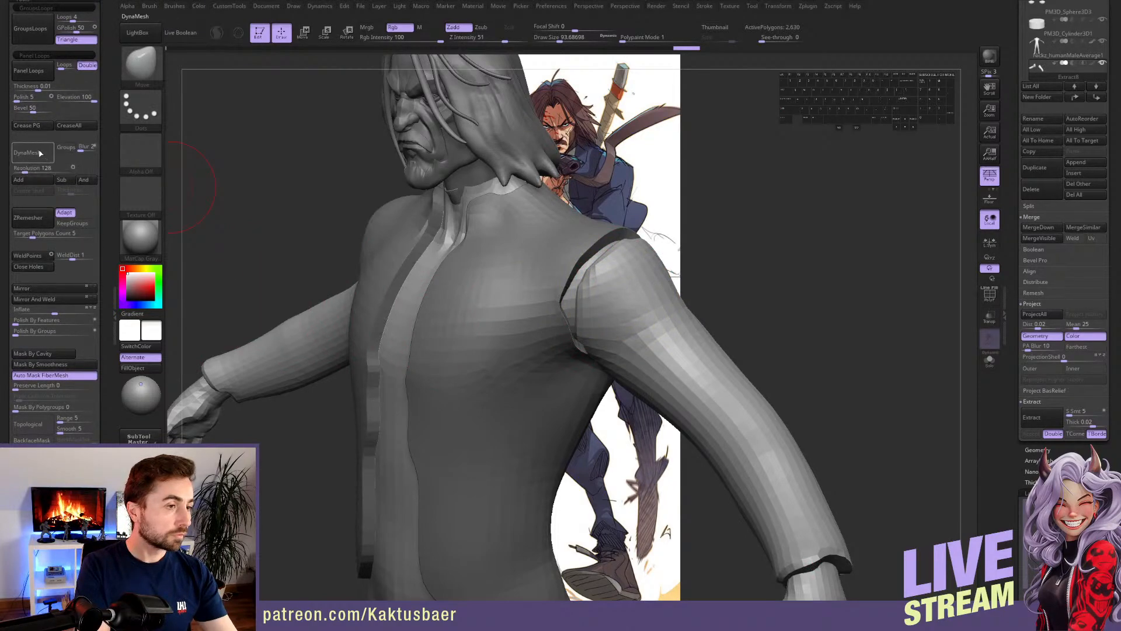
{"action": "left_click", "coordinate": [32, 152]}
{"action": "key", "text": "shift"}
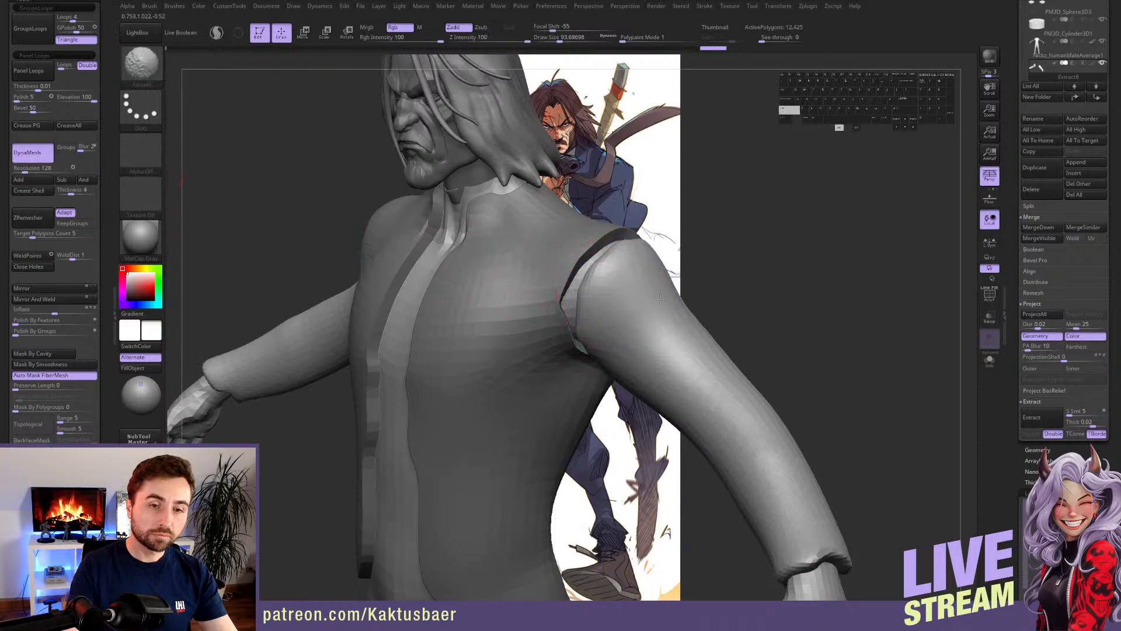
{"action": "right_click_drag", "start_coordinate": [639, 349], "coordinate": [739, 345]}
{"action": "left_click_drag", "start_coordinate": [584, 313], "coordinate": [592, 365], "text": "shift"}
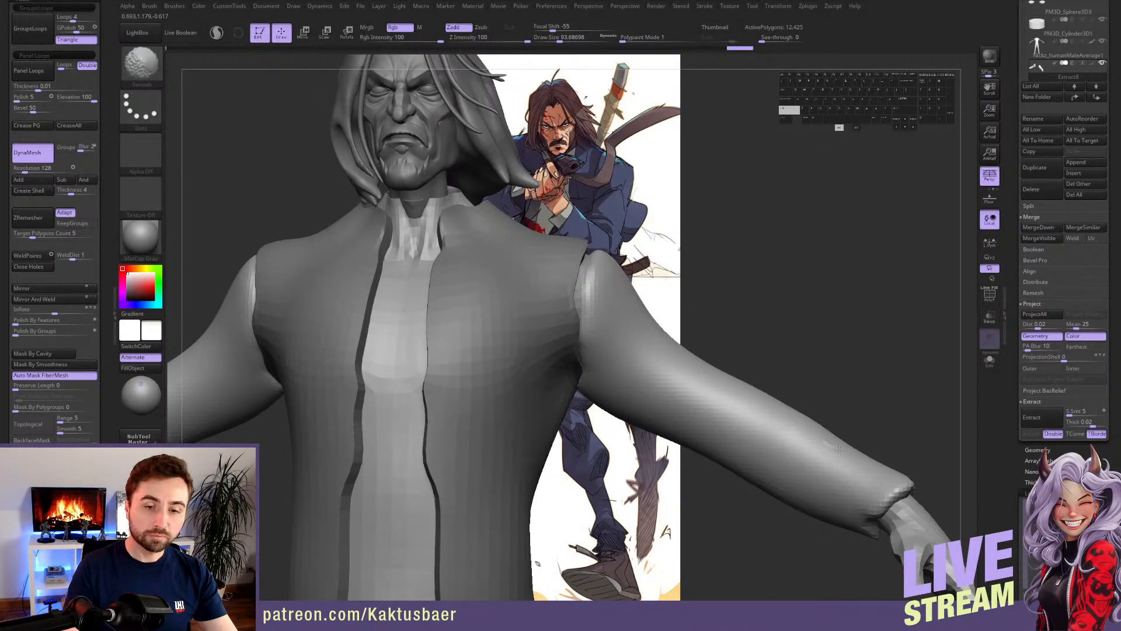
{"action": "left_click_drag", "start_coordinate": [839, 450], "coordinate": [812, 458], "text": "shift"}
- Smooth and reshape the sleeves' forearms and shoulder ends, using Move brush draw sizes of about 154 and 97
{"action": "right_click_drag", "start_coordinate": [812, 459], "coordinate": [773, 384]}
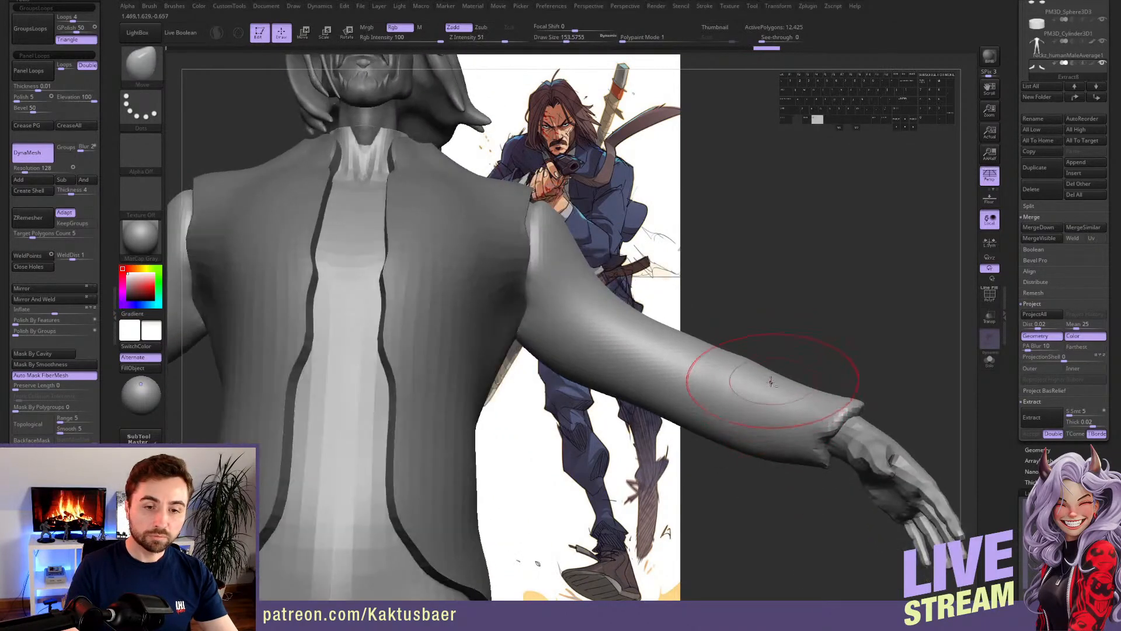
{"action": "left_click_drag", "start_coordinate": [739, 357], "coordinate": [709, 433], "text": "shift"}
{"action": "right_click_drag", "start_coordinate": [606, 382], "coordinate": [668, 346]}
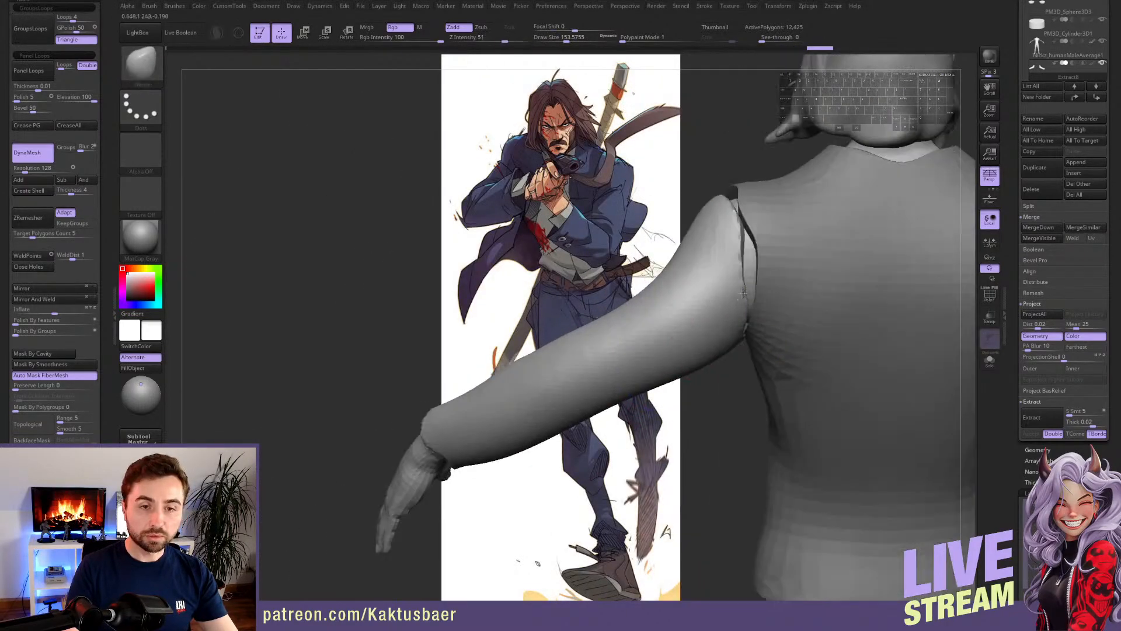
{"action": "mouse_move", "coordinate": [724, 310]}
{"action": "right_mouse_down"}
{"action": "mouse_move", "coordinate": [749, 238]}
{"action": "mouse_move", "coordinate": [475, 375]}
{"action": "right_mouse_up"}
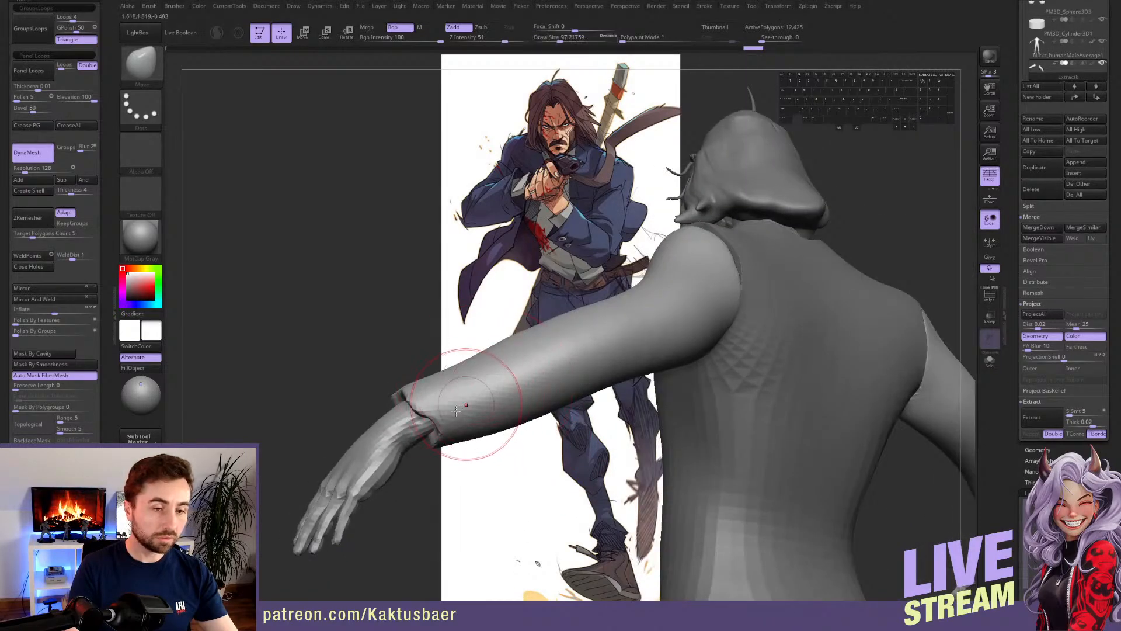
{"action": "right_click_drag", "start_coordinate": [486, 430], "coordinate": [520, 425]}
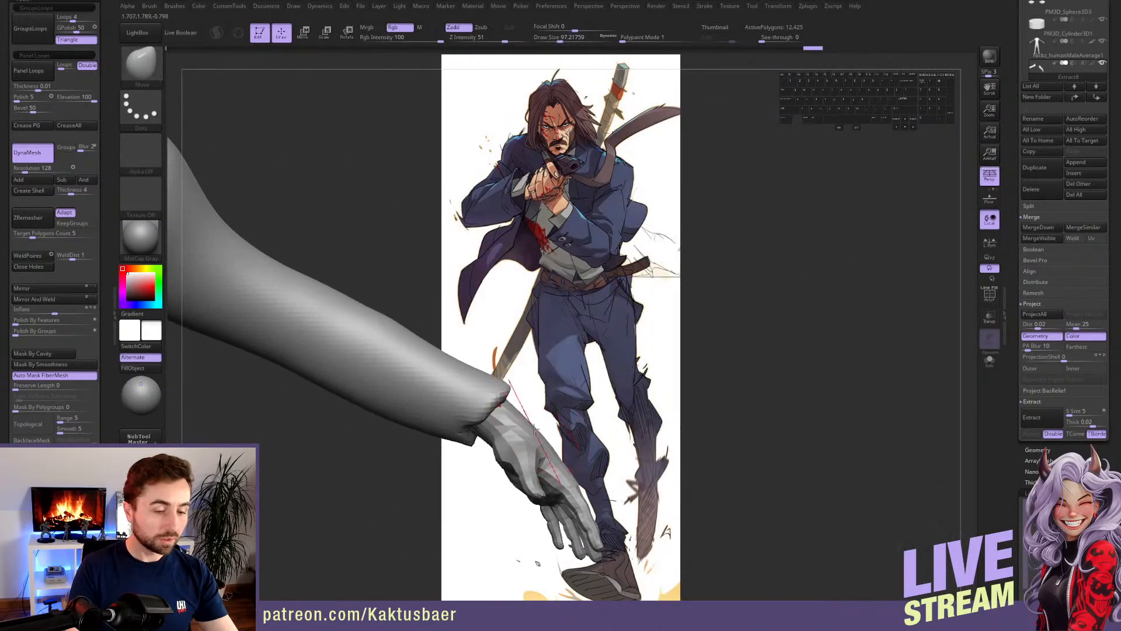
- Cut the uneven sleeve end straight across at the wrist to form a clean cuff
{"action": "key", "text": "b"}
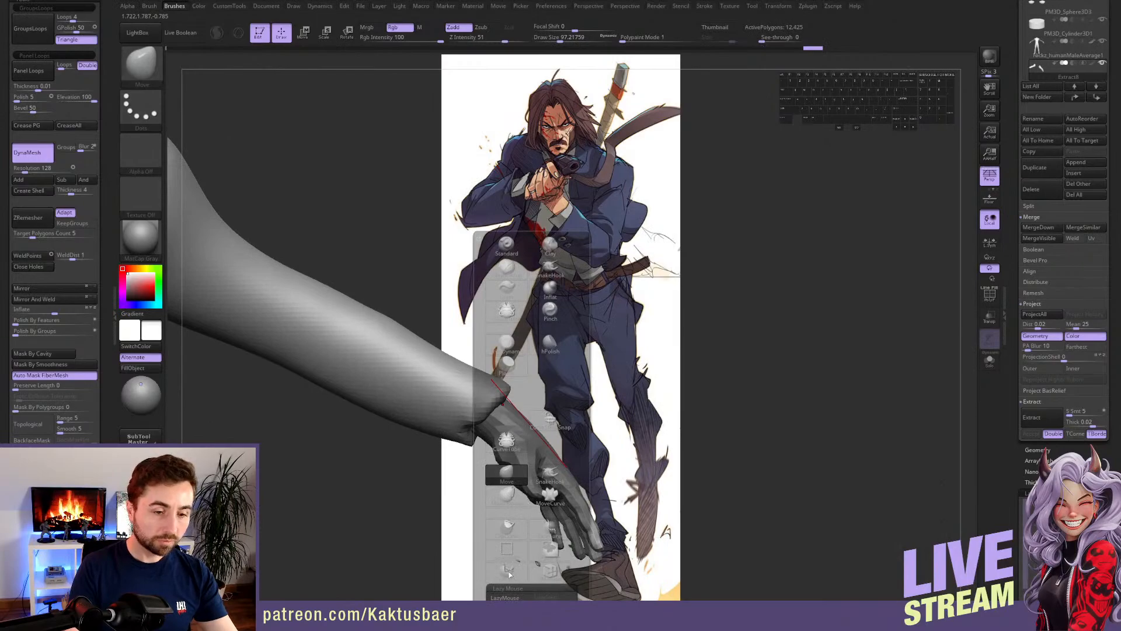
{"action": "left_click", "coordinate": [550, 533]}
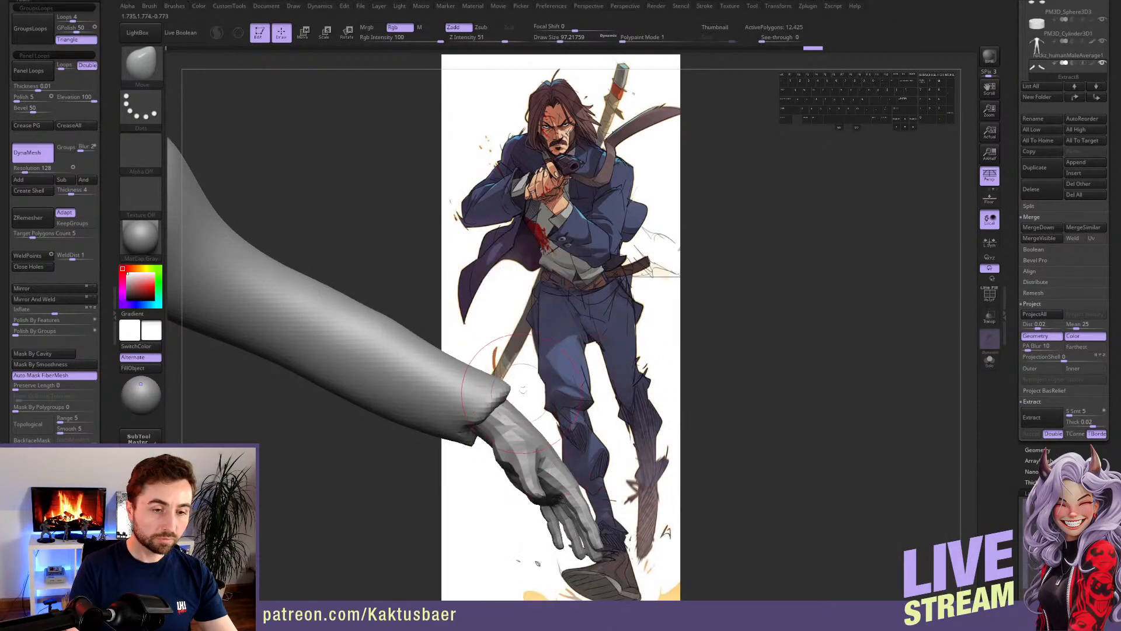
{"action": "mouse_move", "coordinate": [521, 333]}
{"action": "left_mouse_down", "text": "ctrl+shift"}
{"action": "mouse_move", "coordinate": [462, 488]}
{"action": "mouse_move", "coordinate": [452, 484]}
{"action": "left_mouse_up", "text": "ctrl+shift"}
{"action": "left_click_drag", "start_coordinate": [434, 488], "coordinate": [437, 486], "text": "ctrl+shift"}
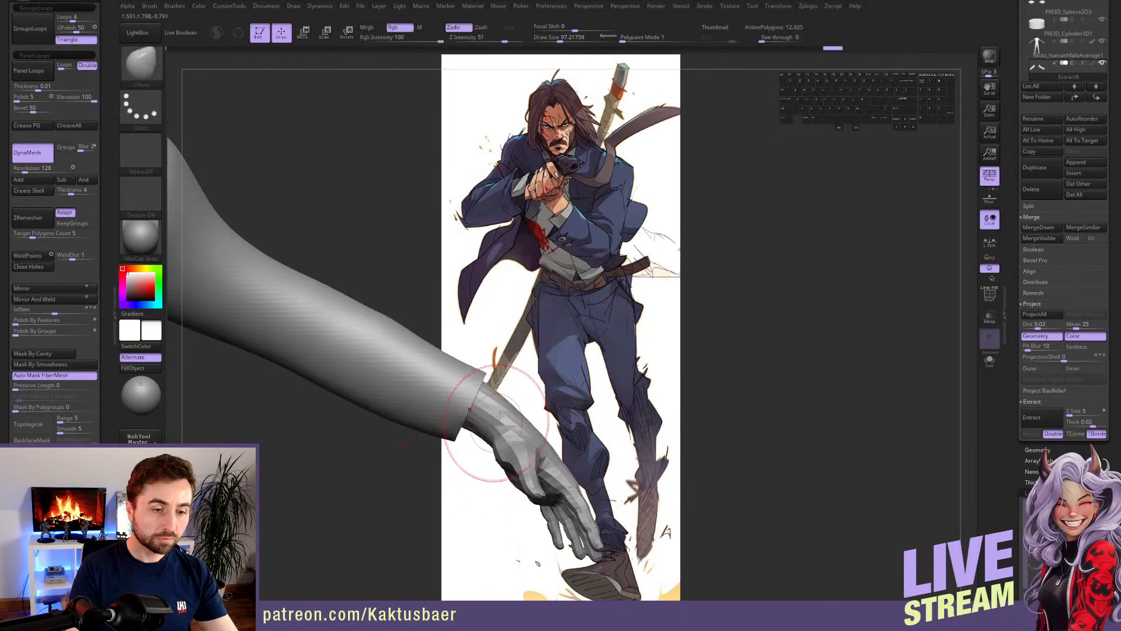
- Adjust the sleeve around the cuff with the Move brush at a draw size of about 158 and Mirror And Weld the sleeves
{"action": "mouse_move", "coordinate": [496, 444]}
{"action": "right_mouse_down", "text": "alt"}
{"action": "mouse_move", "coordinate": [627, 432]}
{"action": "mouse_move", "coordinate": [565, 403]}
{"action": "right_mouse_up", "text": "alt"}
{"action": "mouse_move", "coordinate": [362, 409]}
{"action": "right_mouse_down", "text": "alt"}
{"action": "mouse_move", "coordinate": [525, 383]}
{"action": "mouse_move", "coordinate": [520, 374]}
{"action": "right_mouse_up", "text": "alt"}
{"action": "key", "text": "s"}
{"action": "left_click_drag", "start_coordinate": [516, 374], "coordinate": [525, 373]}
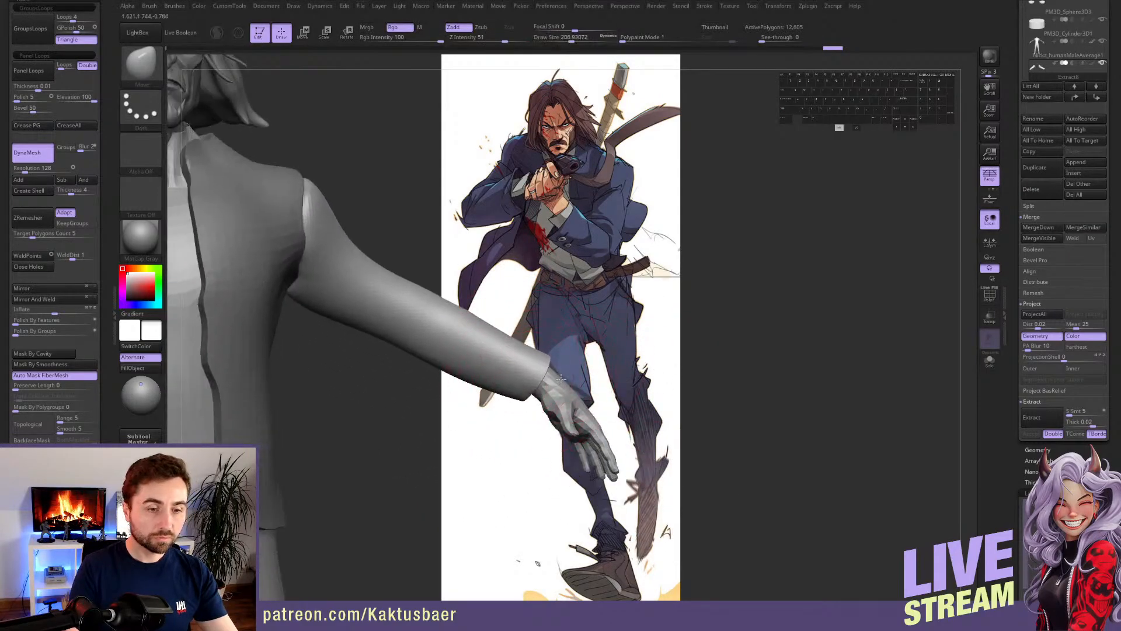
{"action": "mouse_move", "coordinate": [560, 380]}
{"action": "right_mouse_down"}
{"action": "mouse_move", "coordinate": [599, 384]}
{"action": "mouse_move", "coordinate": [566, 397]}
{"action": "mouse_move", "coordinate": [549, 379]}
{"action": "mouse_move", "coordinate": [567, 375]}
{"action": "right_mouse_up"}
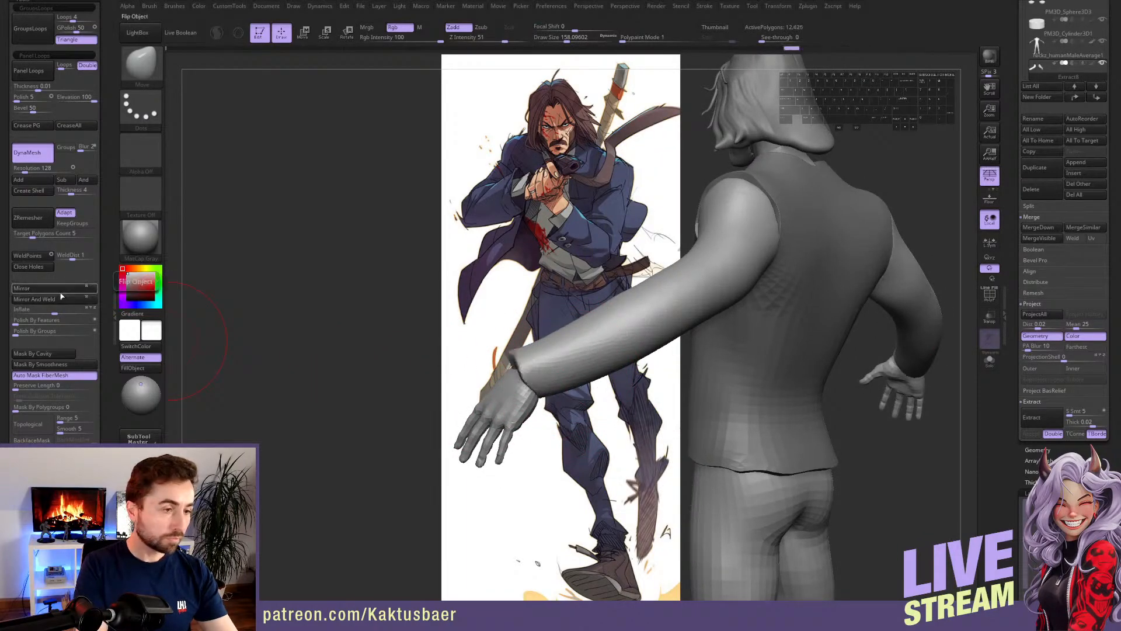
{"action": "key", "text": "ctrl"}
{"action": "left_click", "coordinate": [61, 299]}
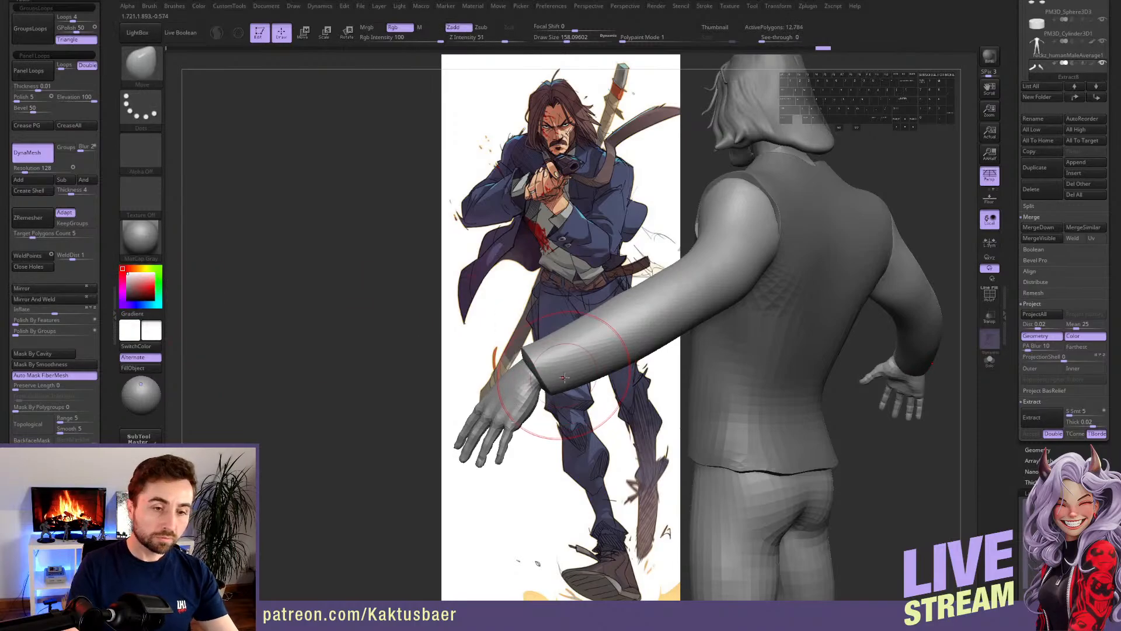
- Reshape the outline of the sleeve's forearm and elbow with the Move brush at a draw size of about 158
{"action": "right_click_drag", "start_coordinate": [608, 333], "coordinate": [582, 393]}
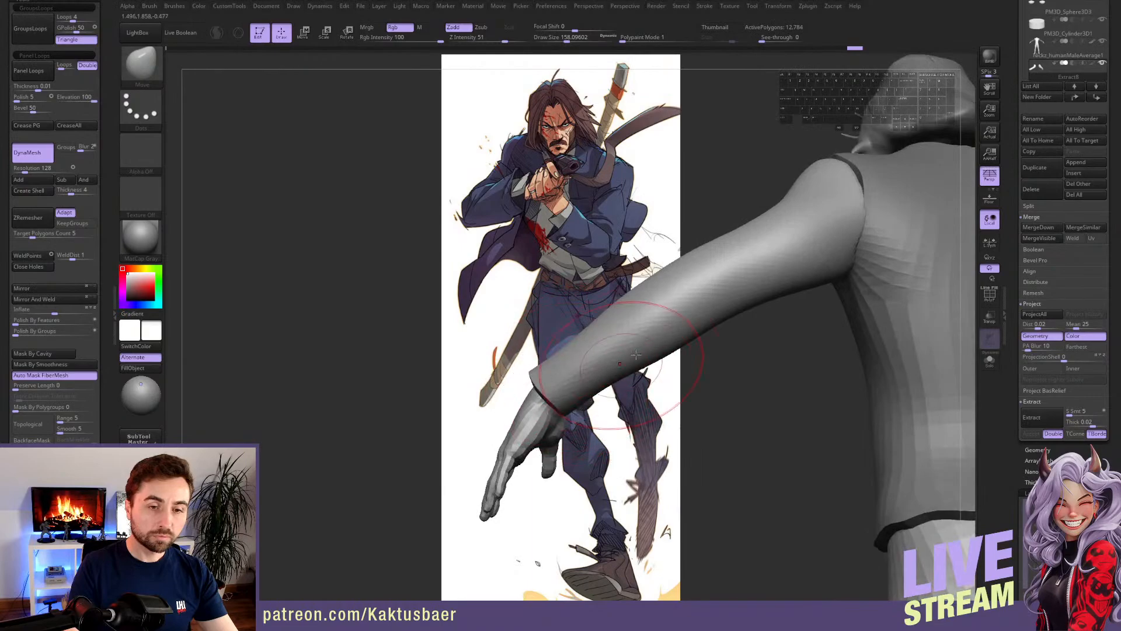
{"action": "right_click_drag", "start_coordinate": [721, 311], "coordinate": [639, 338], "text": "alt"}
{"action": "left_click_drag", "start_coordinate": [639, 338], "coordinate": [613, 323]}
{"action": "mouse_move", "coordinate": [613, 323]}
{"action": "right_mouse_down"}
{"action": "mouse_move", "coordinate": [579, 318]}
{"action": "mouse_move", "coordinate": [602, 328]}
{"action": "mouse_move", "coordinate": [593, 357]}
{"action": "mouse_move", "coordinate": [626, 327]}
{"action": "mouse_move", "coordinate": [623, 346]}
{"action": "right_mouse_up"}
- Carve compression folds across the inner elbow and upper arm of the sleeves with the DamStandard brush at a draw size of about 68
{"action": "key", "text": "4"}
{"action": "right_click_drag", "start_coordinate": [644, 306], "coordinate": [583, 367]}
{"action": "right_click_drag", "start_coordinate": [628, 329], "coordinate": [585, 372]}
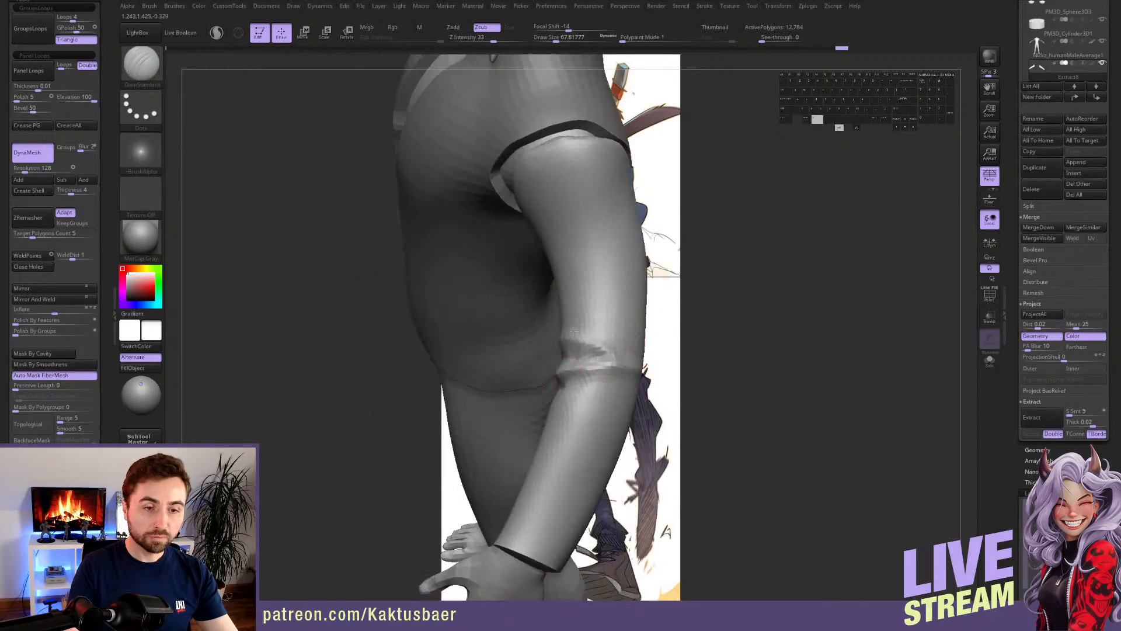
{"action": "right_click_drag", "start_coordinate": [573, 332], "coordinate": [576, 349]}
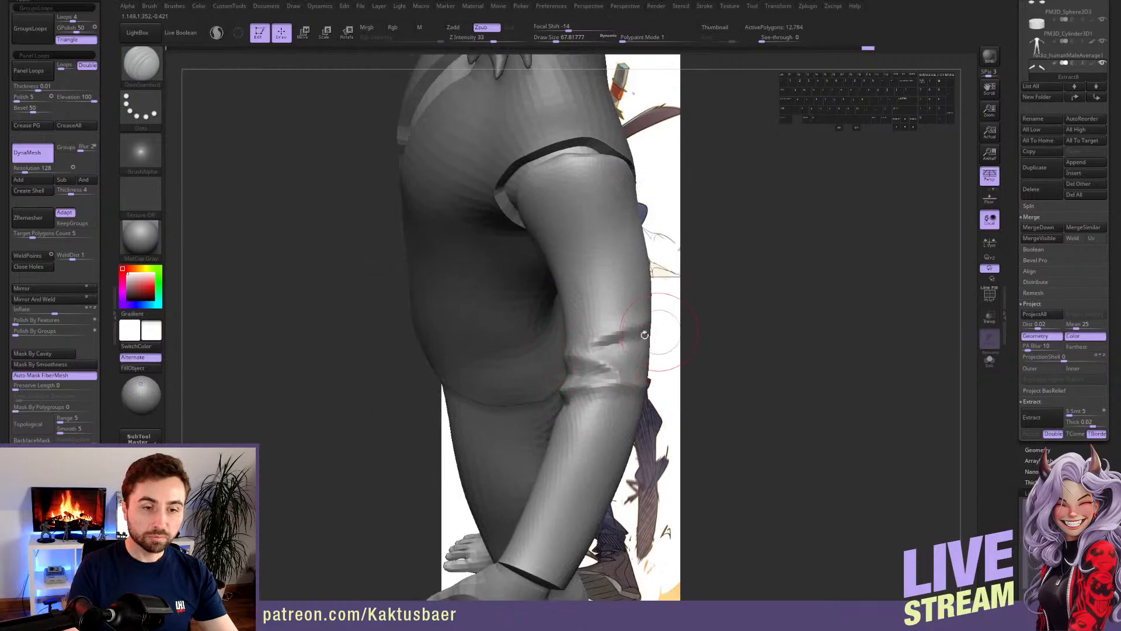
{"action": "mouse_move", "coordinate": [644, 335]}
{"action": "right_mouse_down"}
{"action": "mouse_move", "coordinate": [608, 346]}
{"action": "mouse_move", "coordinate": [623, 335]}
{"action": "right_mouse_up"}
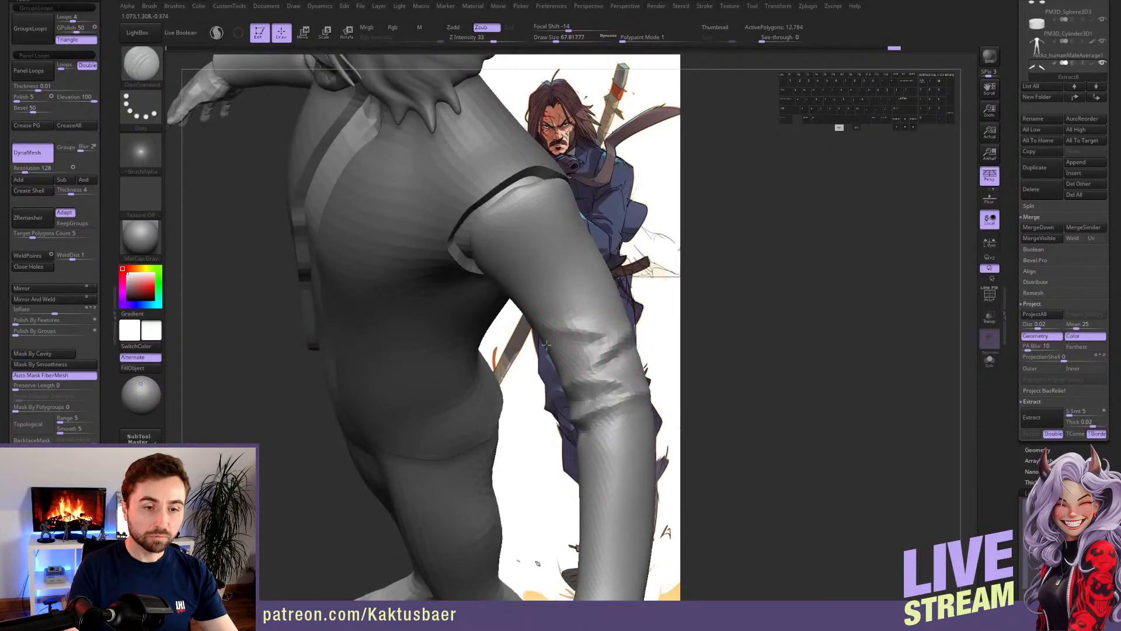
{"action": "right_click_drag", "start_coordinate": [546, 345], "coordinate": [550, 312]}
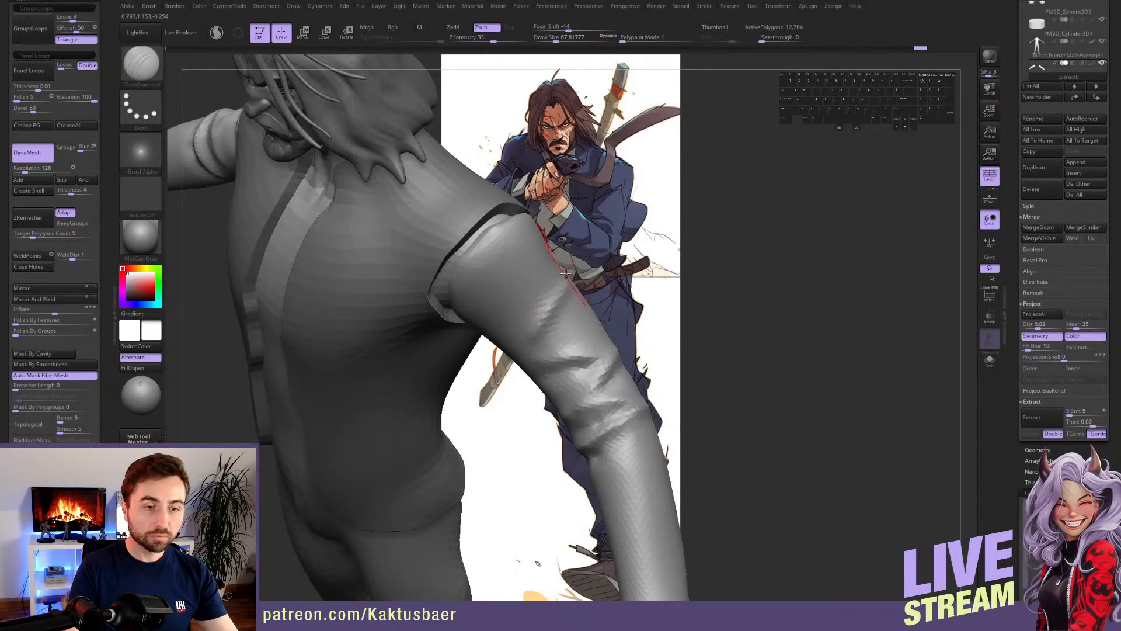
- Extend the carved folds around the back and outer side of the sleeve's elbow with the DamStandard brush
{"action": "mouse_move", "coordinate": [517, 349]}
{"action": "right_mouse_down"}
{"action": "mouse_move", "coordinate": [542, 356]}
{"action": "mouse_move", "coordinate": [525, 379]}
{"action": "right_mouse_up"}
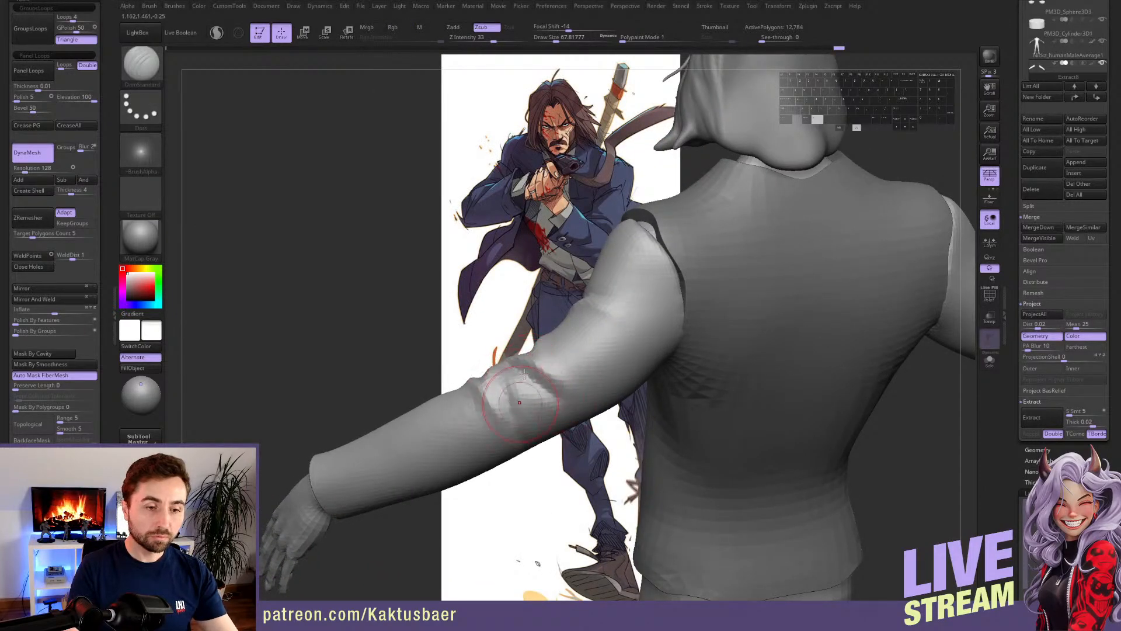
{"action": "right_click_drag", "start_coordinate": [525, 374], "coordinate": [492, 353]}
{"action": "mouse_move", "coordinate": [529, 387]}
{"action": "right_mouse_down"}
{"action": "mouse_move", "coordinate": [555, 364]}
{"action": "mouse_move", "coordinate": [520, 360]}
{"action": "mouse_move", "coordinate": [551, 343]}
{"action": "mouse_move", "coordinate": [504, 362]}
{"action": "mouse_move", "coordinate": [516, 357]}
{"action": "right_mouse_up"}
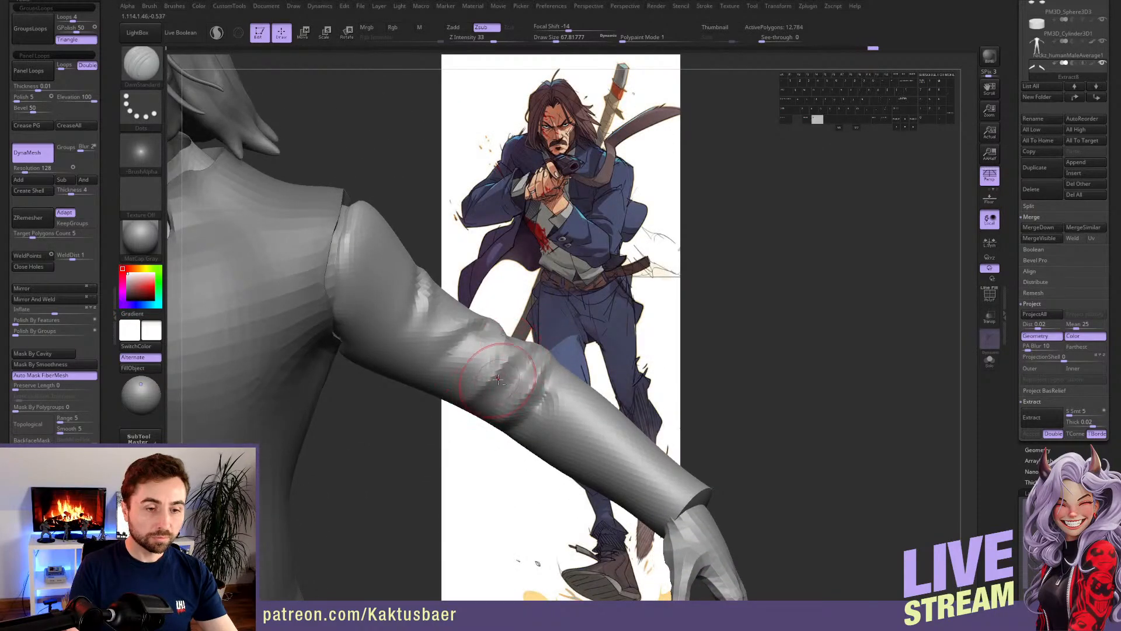
{"action": "mouse_move", "coordinate": [492, 441]}
{"action": "right_mouse_down"}
{"action": "mouse_move", "coordinate": [486, 408]}
{"action": "mouse_move", "coordinate": [508, 392]}
{"action": "right_mouse_up"}
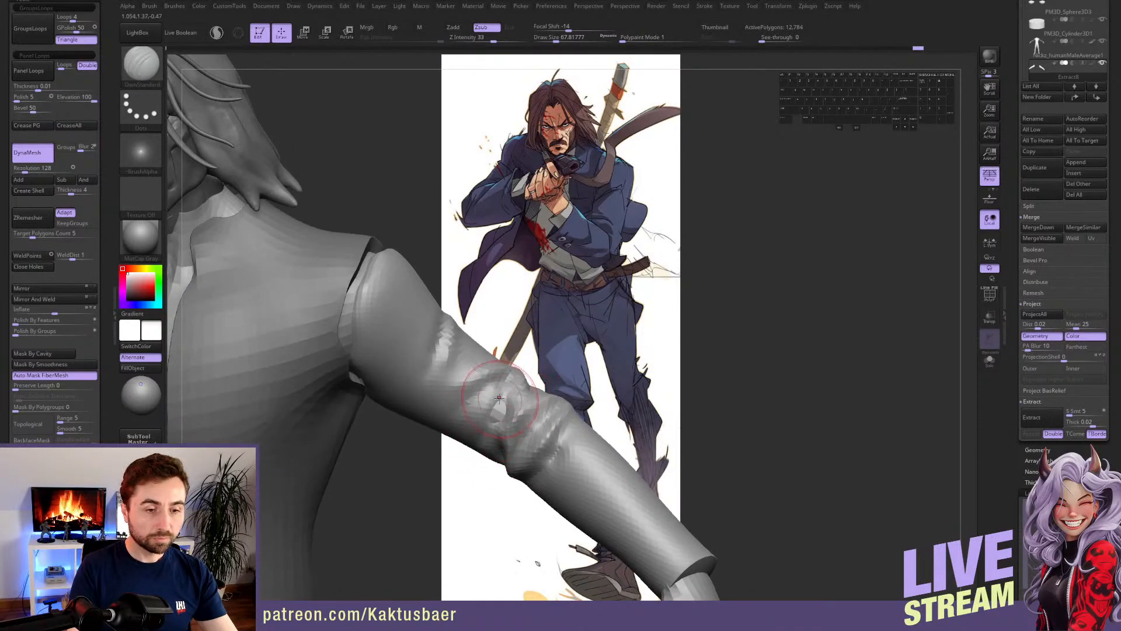
{"action": "mouse_move", "coordinate": [483, 409]}
{"action": "right_mouse_down"}
{"action": "mouse_move", "coordinate": [499, 415]}
{"action": "mouse_move", "coordinate": [486, 403]}
{"action": "mouse_move", "coordinate": [494, 353]}
{"action": "mouse_move", "coordinate": [603, 357]}
{"action": "mouse_move", "coordinate": [529, 365]}
{"action": "mouse_move", "coordinate": [514, 380]}
{"action": "right_mouse_up"}
- Build up the elbow folds with the ClayBuildup brush and adjust the sleeve with the Move brush at draw sizes of 112 and about 87
{"action": "key", "text": "b"}
{"action": "key", "text": "c"}
{"action": "key", "text": "b"}
{"action": "key", "text": "5"}
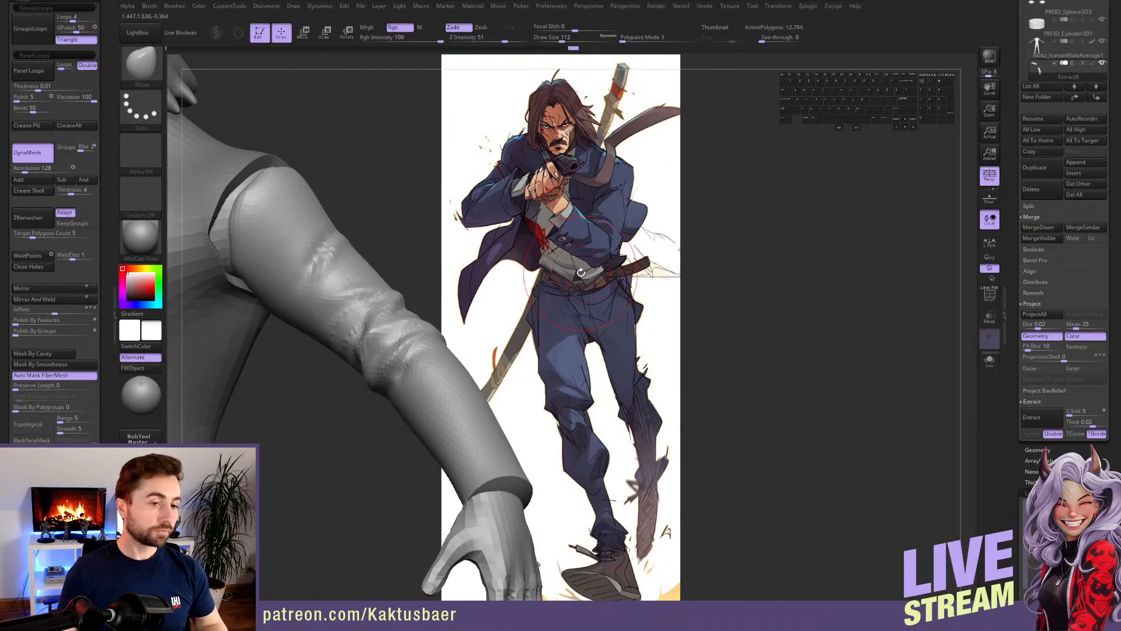
{"action": "mouse_move", "coordinate": [339, 264]}
{"action": "right_mouse_down"}
{"action": "mouse_move", "coordinate": [356, 275]}
{"action": "mouse_move", "coordinate": [348, 284]}
{"action": "mouse_move", "coordinate": [388, 300]}
{"action": "right_mouse_up"}
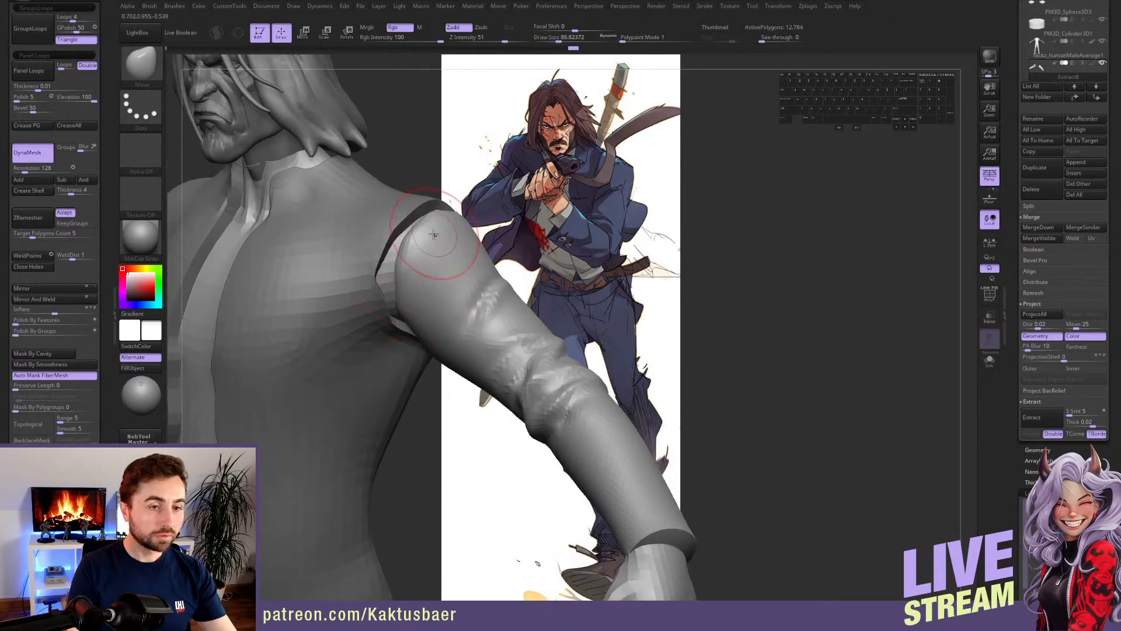
{"action": "mouse_move", "coordinate": [433, 234]}
{"action": "right_mouse_down"}
{"action": "mouse_move", "coordinate": [477, 221]}
{"action": "mouse_move", "coordinate": [530, 263]}
{"action": "right_mouse_up"}
- Sharpen the sleeve's shoulder edge at front and back with the Pinch brush at a draw size of about 62
{"action": "key", "text": "b"}
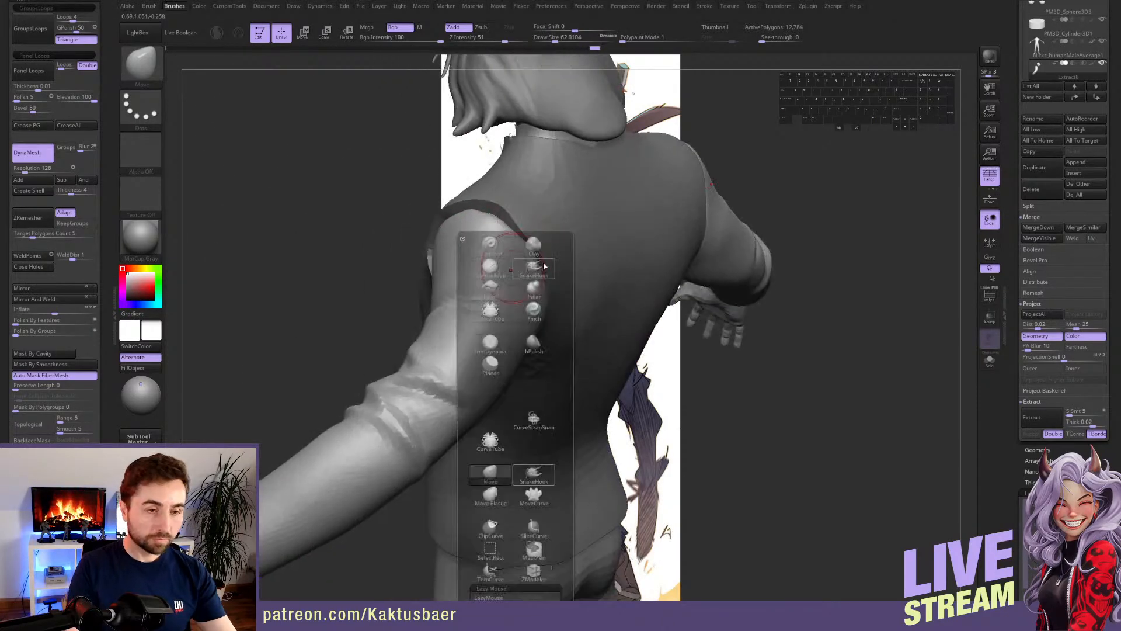
{"action": "left_click", "coordinate": [543, 307]}
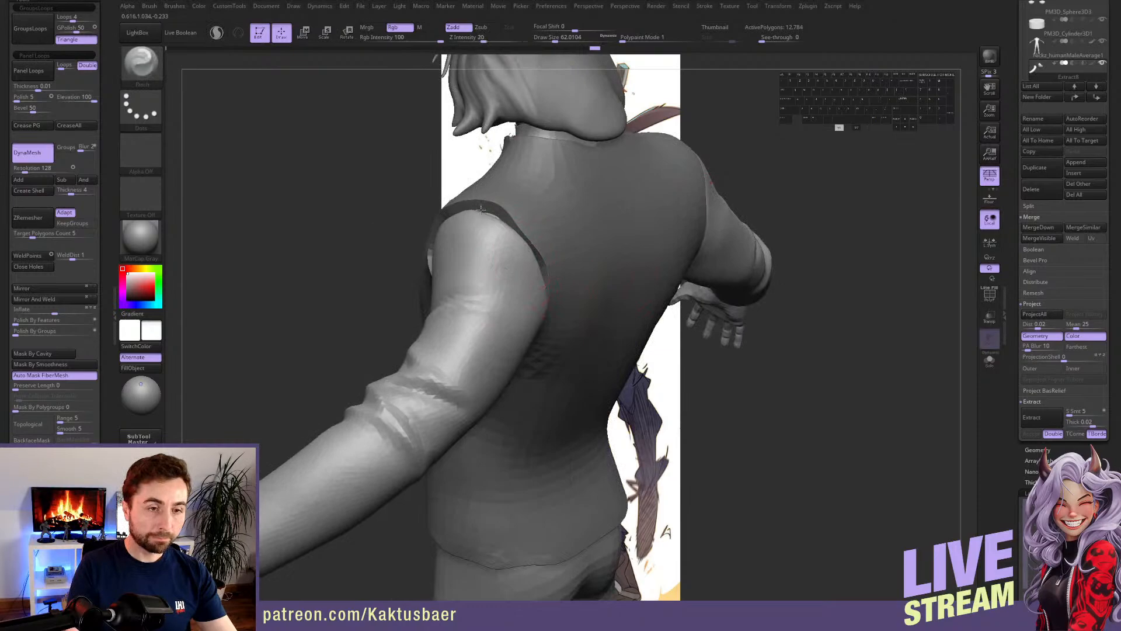
{"action": "right_click_drag", "start_coordinate": [481, 209], "coordinate": [460, 237]}
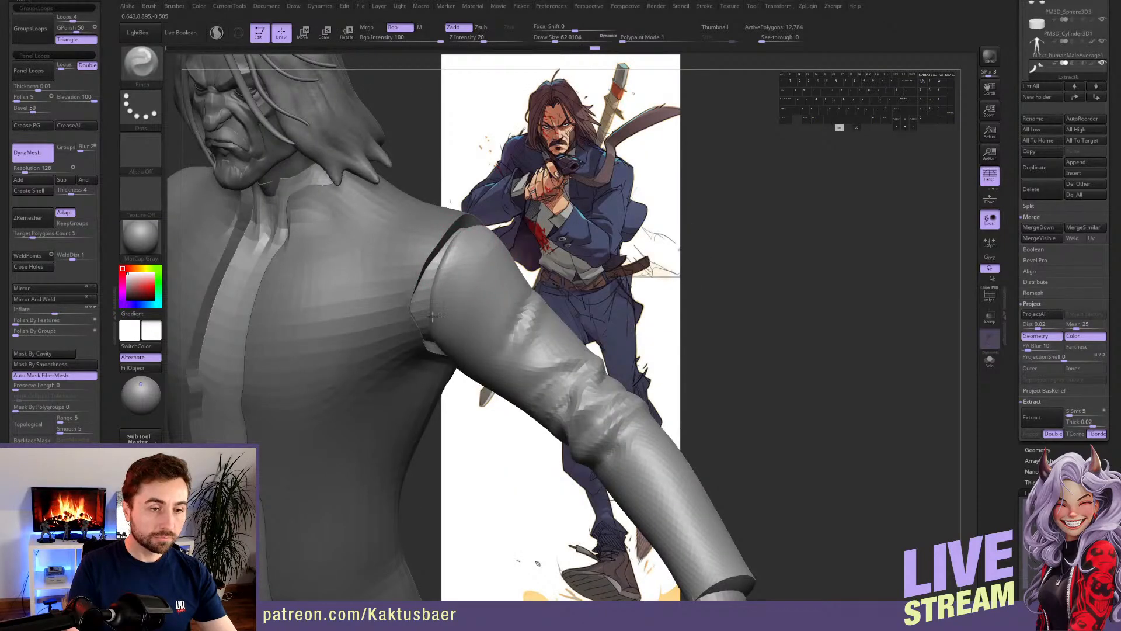
{"action": "right_click_drag", "start_coordinate": [439, 289], "coordinate": [503, 299]}
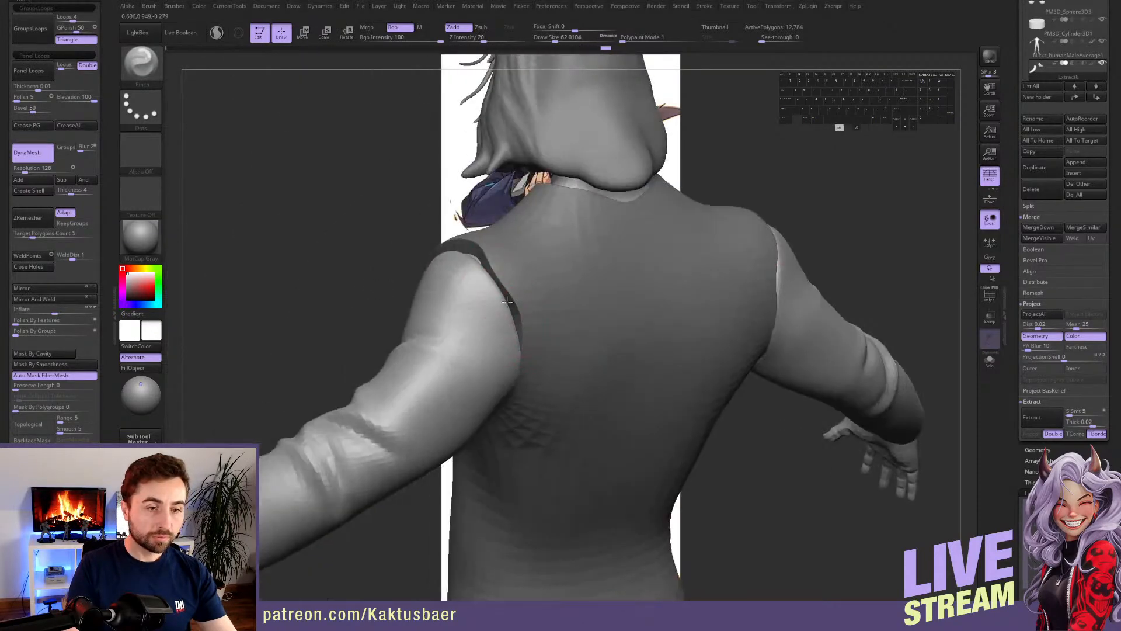
{"action": "right_click_drag", "start_coordinate": [512, 386], "coordinate": [491, 374]}
{"action": "left_click_drag", "start_coordinate": [523, 341], "coordinate": [523, 365]}
{"action": "right_click_drag", "start_coordinate": [444, 320], "coordinate": [501, 324]}
{"action": "right_click_drag", "start_coordinate": [440, 294], "coordinate": [427, 363]}
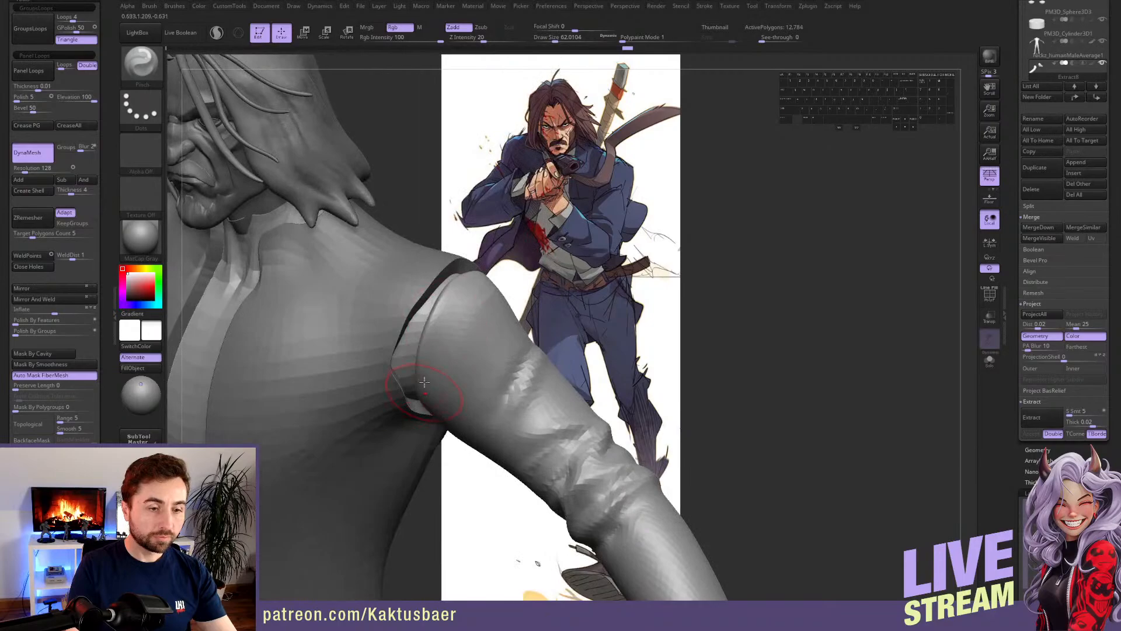
{"action": "right_click_drag", "start_coordinate": [413, 322], "coordinate": [468, 292]}
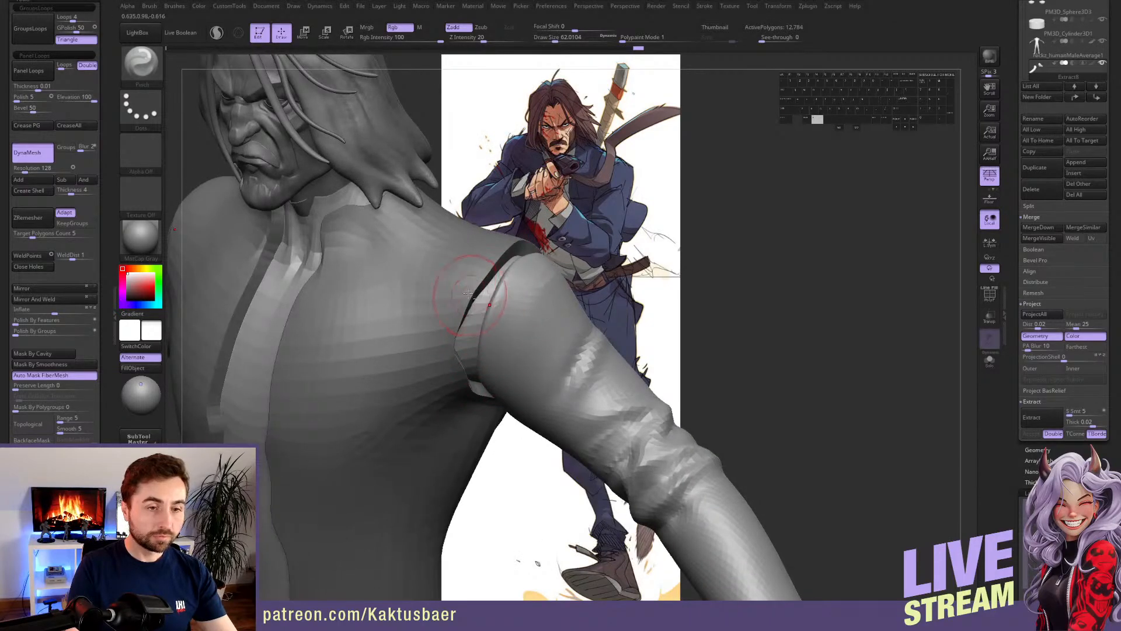
- Switch to the jacket torso and pull its armhole edge up to the sleeve with the Move brush at a draw size of about 108
{"action": "key", "text": "s"}
{"action": "left_click_drag", "start_coordinate": [454, 338], "coordinate": [474, 345]}
{"action": "key", "text": "s"}
{"action": "left_click_drag", "start_coordinate": [480, 380], "coordinate": [492, 297], "text": "shift"}
{"action": "key", "text": "5"}
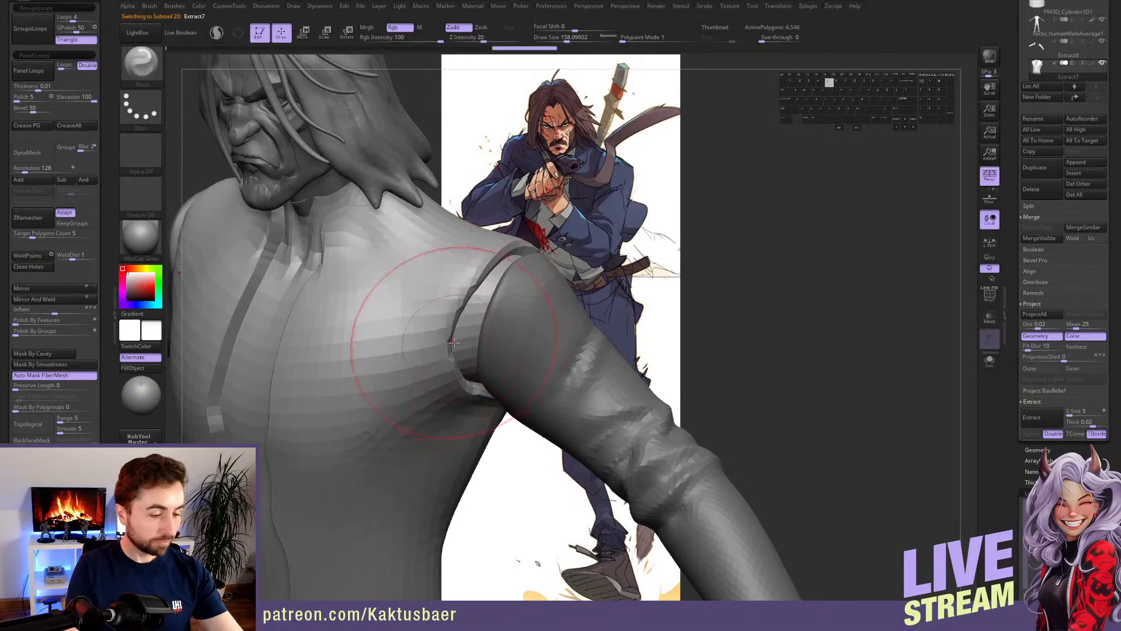
{"action": "key", "text": "s"}
{"action": "left_click_drag", "start_coordinate": [453, 345], "coordinate": [442, 345]}
{"action": "left_click_drag", "start_coordinate": [449, 344], "coordinate": [461, 341]}
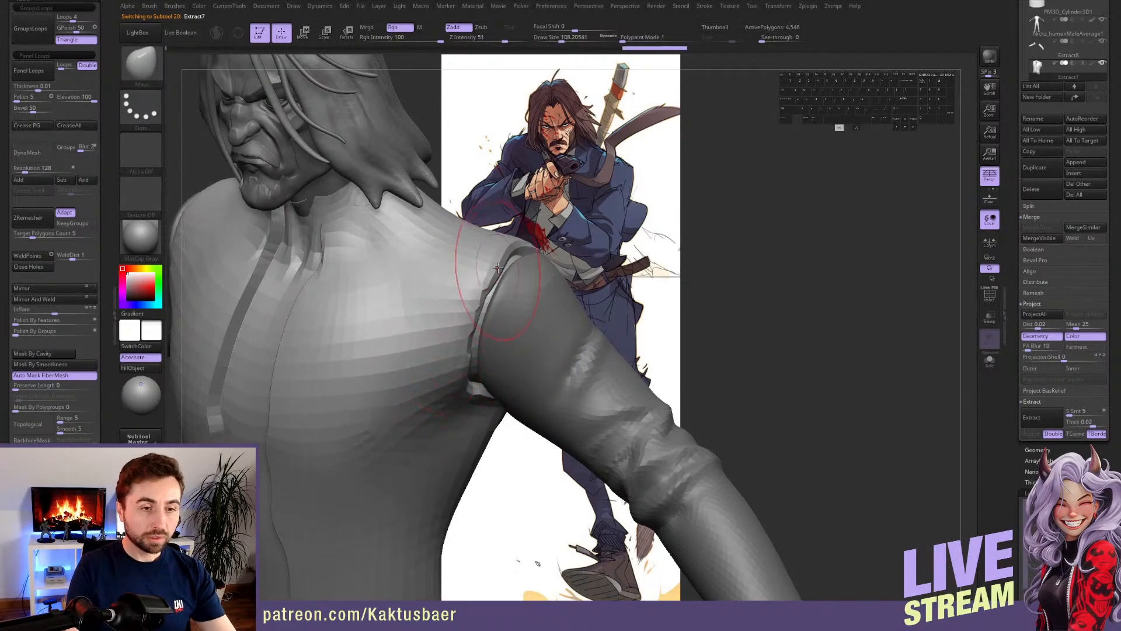
{"action": "mouse_move", "coordinate": [529, 261]}
{"action": "right_mouse_down"}
{"action": "mouse_move", "coordinate": [522, 298]}
{"action": "mouse_move", "coordinate": [503, 275]}
{"action": "right_mouse_up"}
{"action": "left_click_drag", "start_coordinate": [547, 272], "coordinate": [547, 264]}
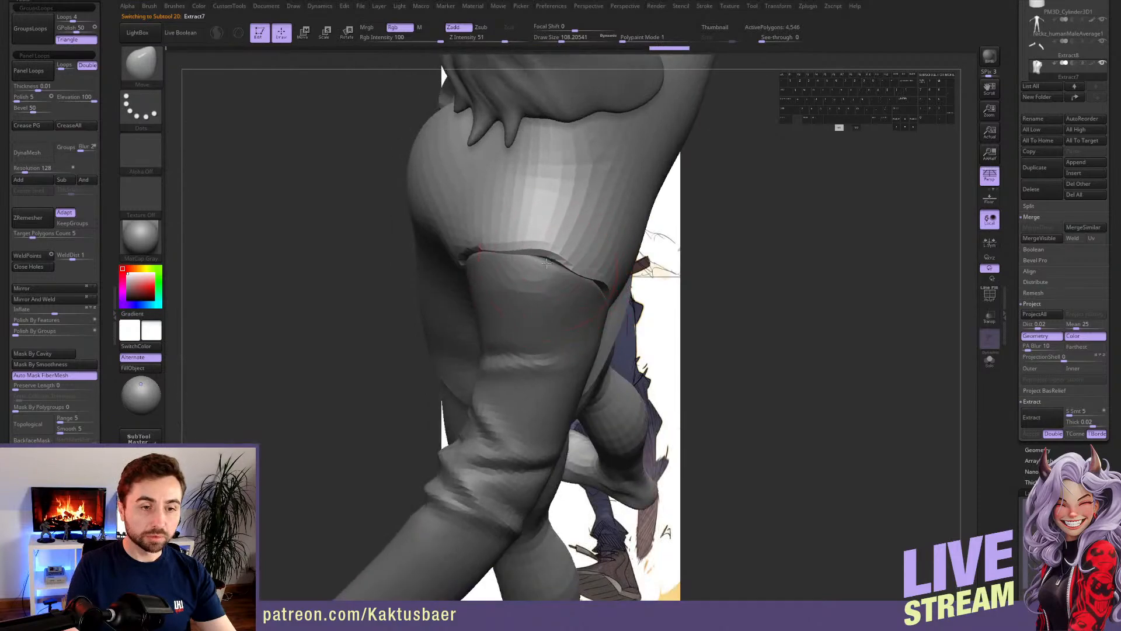
{"action": "mouse_move", "coordinate": [548, 257]}
{"action": "right_mouse_down"}
{"action": "mouse_move", "coordinate": [514, 299]}
{"action": "mouse_move", "coordinate": [532, 361]}
{"action": "right_mouse_up"}
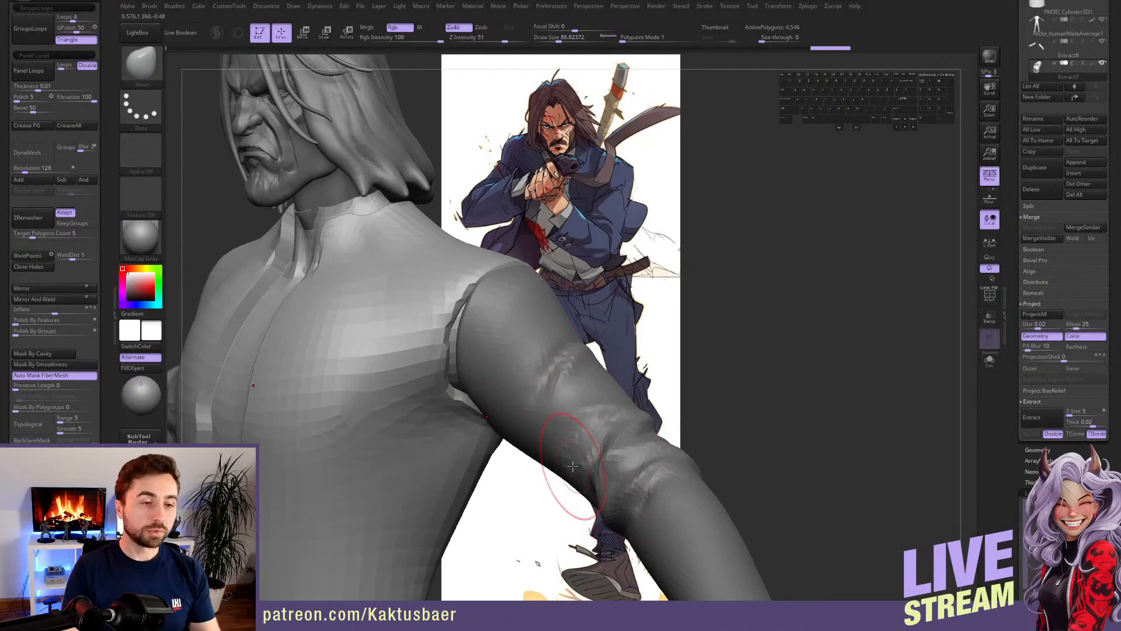
- Close the torso's front armhole and armpit gap with the Move brush at a draw size of about 120 and subdivide the torso once
{"action": "right_click_drag", "start_coordinate": [469, 376], "coordinate": [448, 386]}
{"action": "key", "text": "s"}
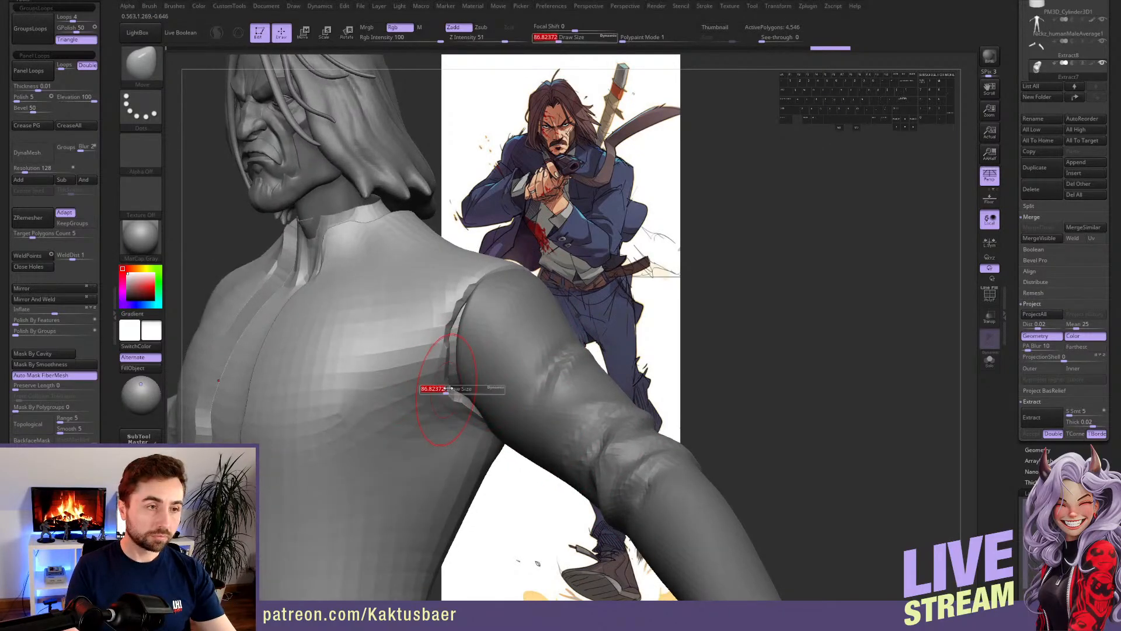
{"action": "left_click_drag", "start_coordinate": [446, 372], "coordinate": [454, 371]}
{"action": "mouse_move", "coordinate": [462, 373]}
{"action": "right_mouse_down"}
{"action": "mouse_move", "coordinate": [442, 380]}
{"action": "mouse_move", "coordinate": [448, 330]}
{"action": "right_mouse_up"}
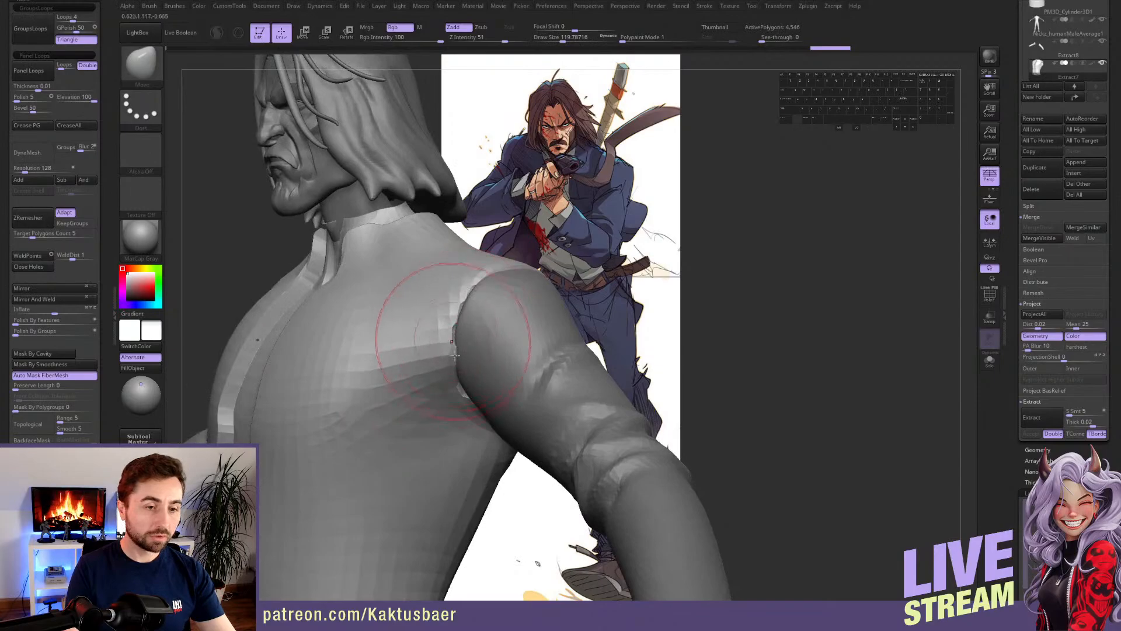
{"action": "mouse_move", "coordinate": [464, 393]}
{"action": "right_mouse_down"}
{"action": "mouse_move", "coordinate": [470, 355]}
{"action": "mouse_move", "coordinate": [438, 321]}
{"action": "mouse_move", "coordinate": [442, 288]}
{"action": "right_mouse_up"}
{"action": "key", "text": "ctrl+d"}
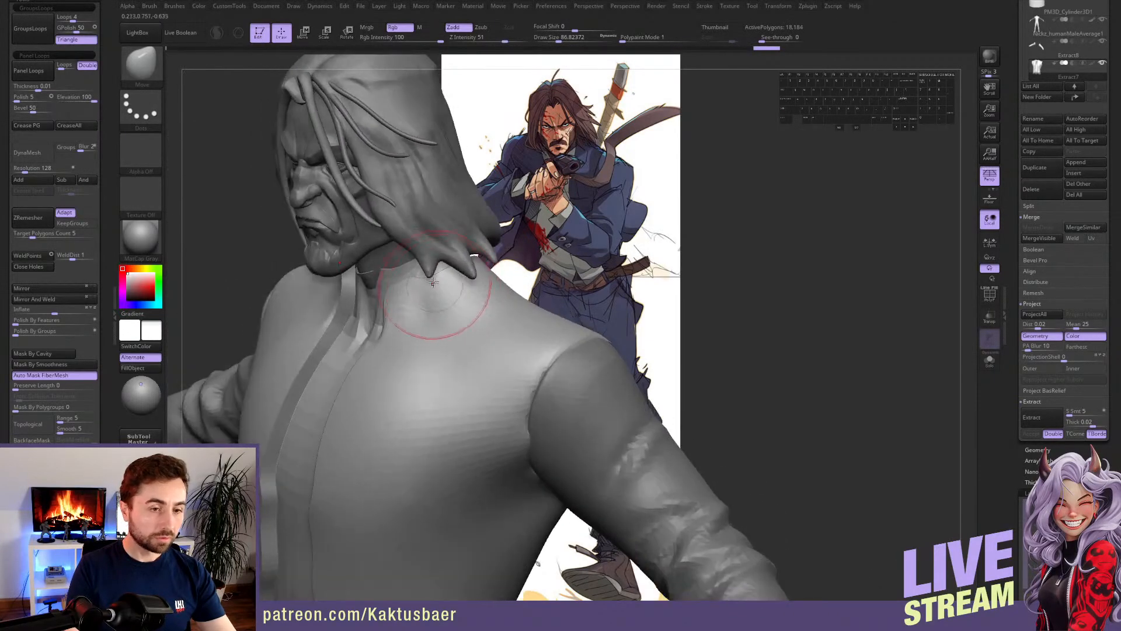
- Reshape and smooth the jacket's collar and upper front opening, using Move brush draw sizes of about 87 and 80
{"action": "left_click_drag", "start_coordinate": [419, 284], "coordinate": [397, 287]}
{"action": "mouse_move", "coordinate": [407, 293]}
{"action": "right_mouse_down"}
{"action": "mouse_move", "coordinate": [444, 318]}
{"action": "mouse_move", "coordinate": [435, 307]}
{"action": "right_mouse_up"}
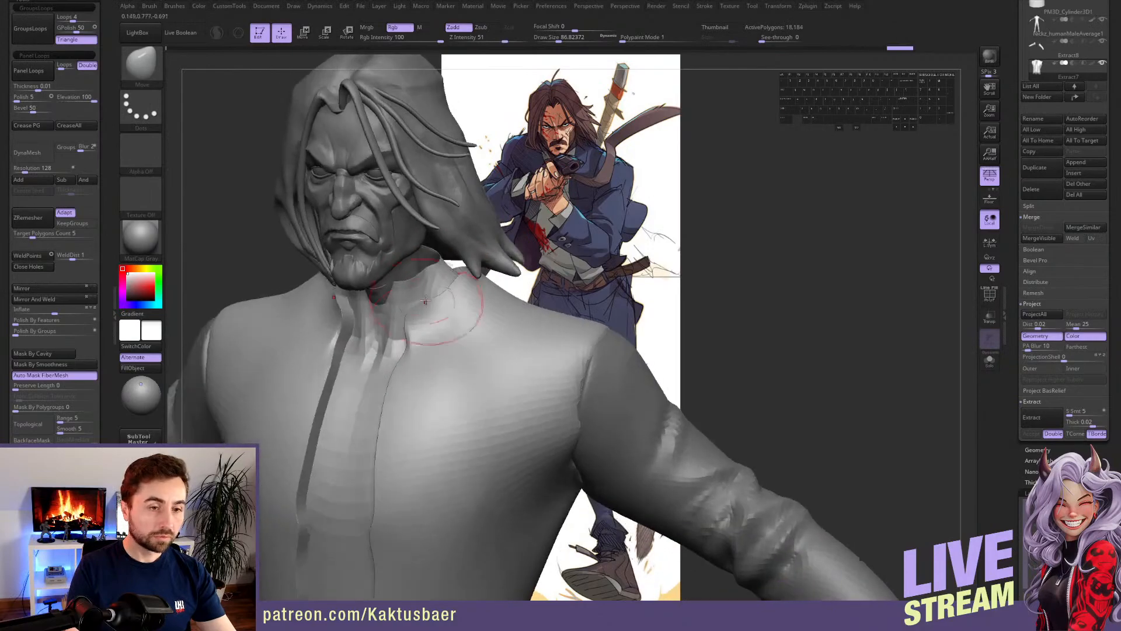
{"action": "key", "text": "s"}
{"action": "left_click_drag", "start_coordinate": [414, 298], "coordinate": [425, 303]}
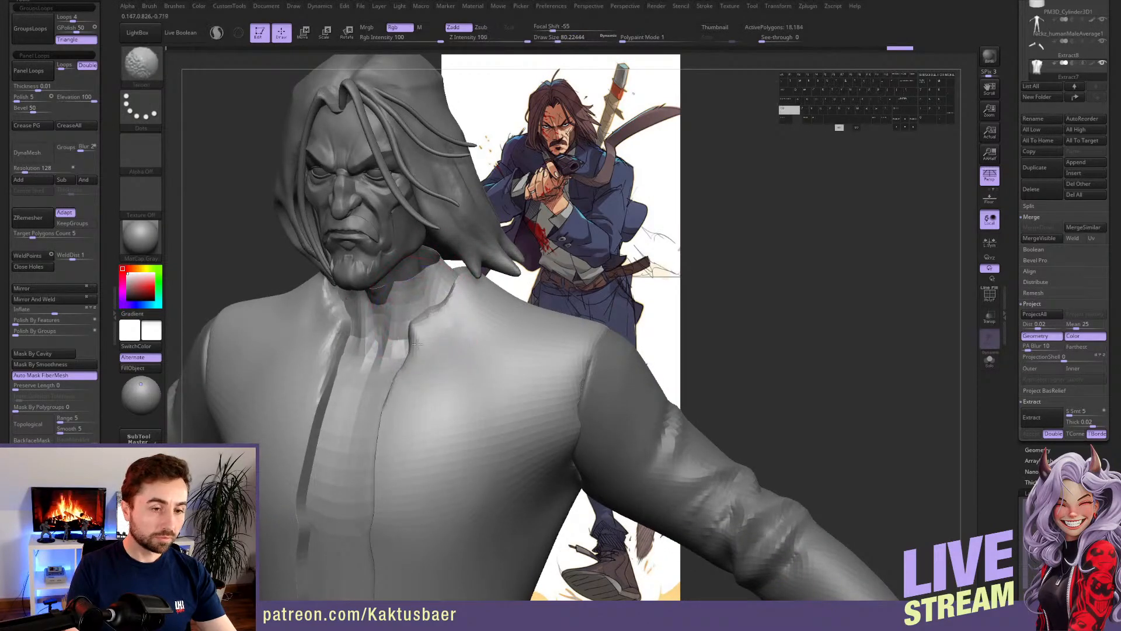
{"action": "right_click_drag", "start_coordinate": [423, 310], "coordinate": [418, 337]}
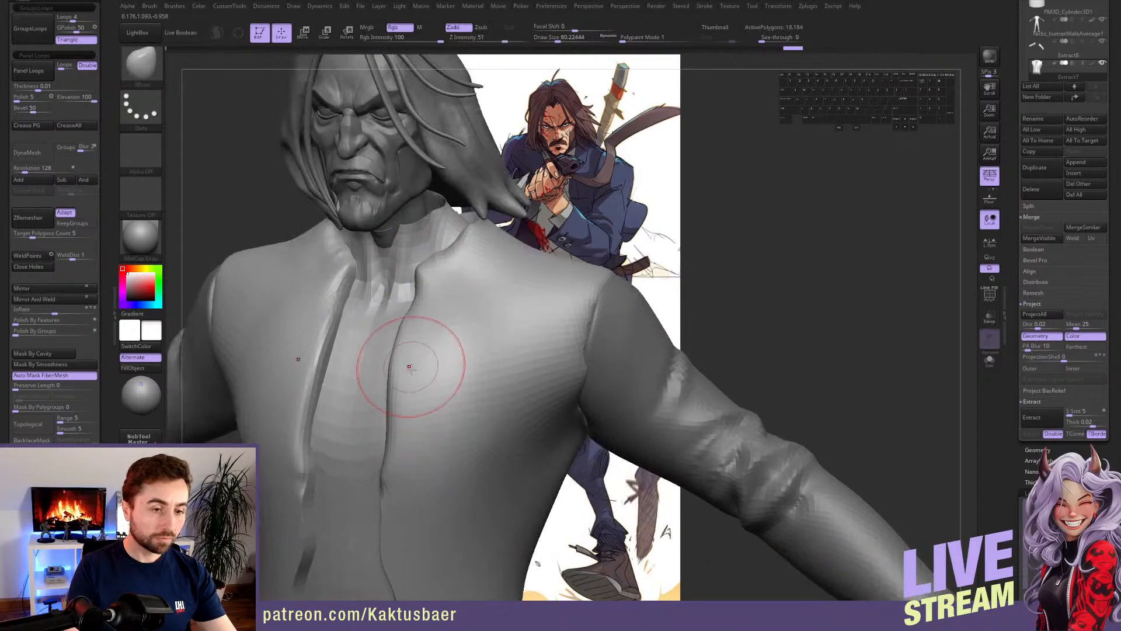
- Sharpen the torso's front opening edge and armhole seam with the Pinch brush at a draw size of about 80
{"action": "key", "text": "b"}
{"action": "left_click", "coordinate": [437, 314]}
{"action": "left_click_drag", "start_coordinate": [418, 264], "coordinate": [391, 436]}
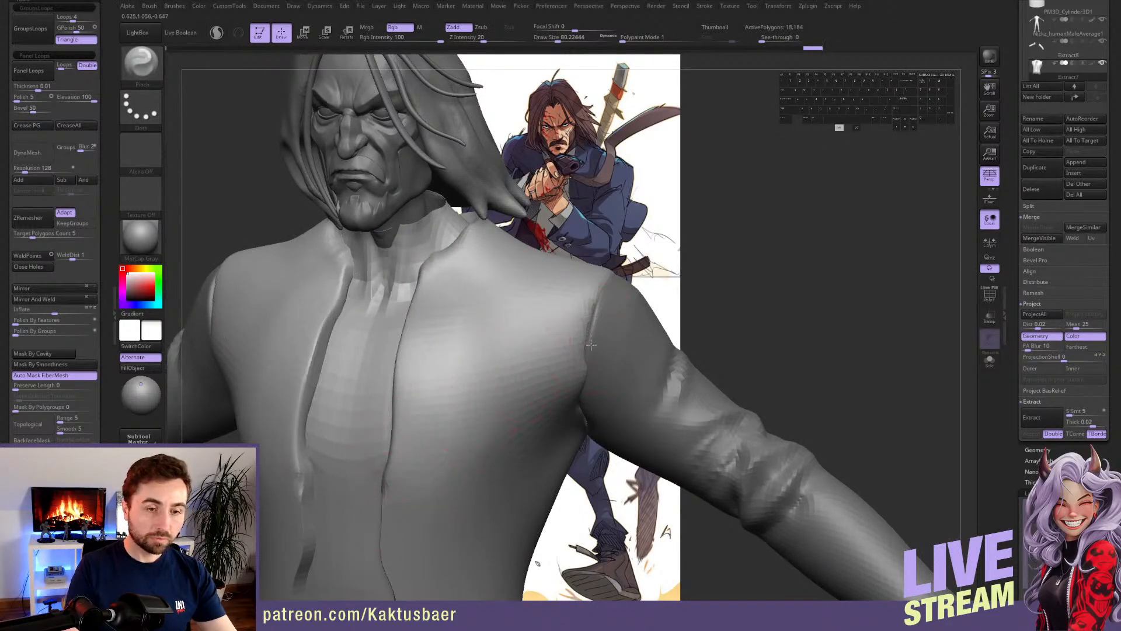
{"action": "mouse_move", "coordinate": [582, 374]}
{"action": "right_mouse_down"}
{"action": "mouse_move", "coordinate": [643, 342]}
{"action": "mouse_move", "coordinate": [611, 351]}
{"action": "mouse_move", "coordinate": [615, 366]}
{"action": "right_mouse_up"}
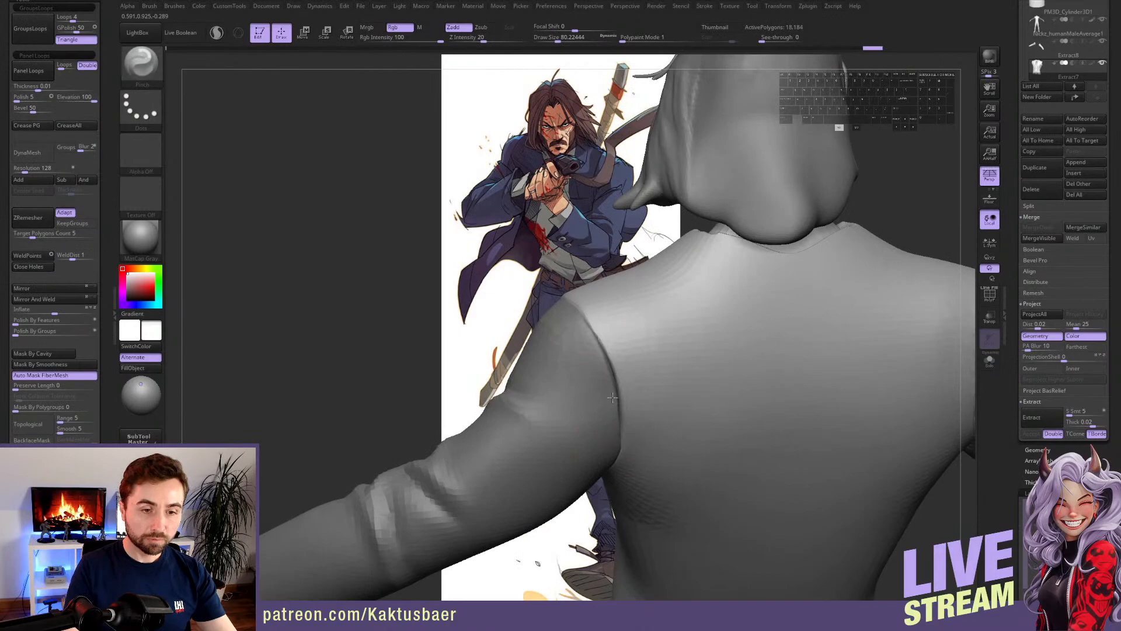
{"action": "right_click_drag", "start_coordinate": [602, 357], "coordinate": [599, 409]}
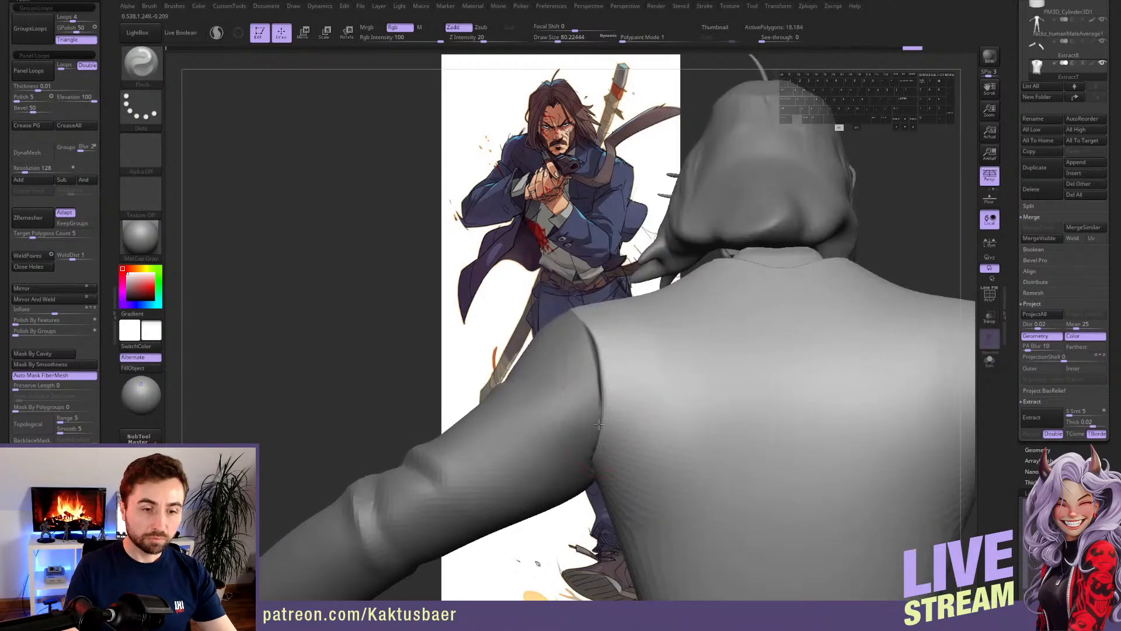
{"action": "key", "text": "shift"}
{"action": "mouse_move", "coordinate": [594, 452]}
{"action": "right_mouse_down"}
{"action": "mouse_move", "coordinate": [601, 427]}
{"action": "mouse_move", "coordinate": [562, 443]}
{"action": "right_mouse_up"}
- Switch to the sleeves, smooth them near the armpit and fit their shoulder ends to the torso with the Move brush at about 97 draw size
{"action": "left_click", "coordinate": [585, 441], "text": "alt"}
{"action": "mouse_move", "coordinate": [578, 452]}
{"action": "left_mouse_down", "text": "shift"}
{"action": "mouse_move", "coordinate": [602, 411]}
{"action": "mouse_move", "coordinate": [576, 508]}
{"action": "left_mouse_up", "text": "shift"}
{"action": "mouse_move", "coordinate": [575, 508]}
{"action": "right_mouse_down", "text": "alt"}
{"action": "mouse_move", "coordinate": [595, 432]}
{"action": "mouse_move", "coordinate": [585, 400]}
{"action": "mouse_move", "coordinate": [593, 420]}
{"action": "right_mouse_up", "text": "alt"}
{"action": "key", "text": "b"}
{"action": "key", "text": "m"}
{"action": "key", "text": "v"}
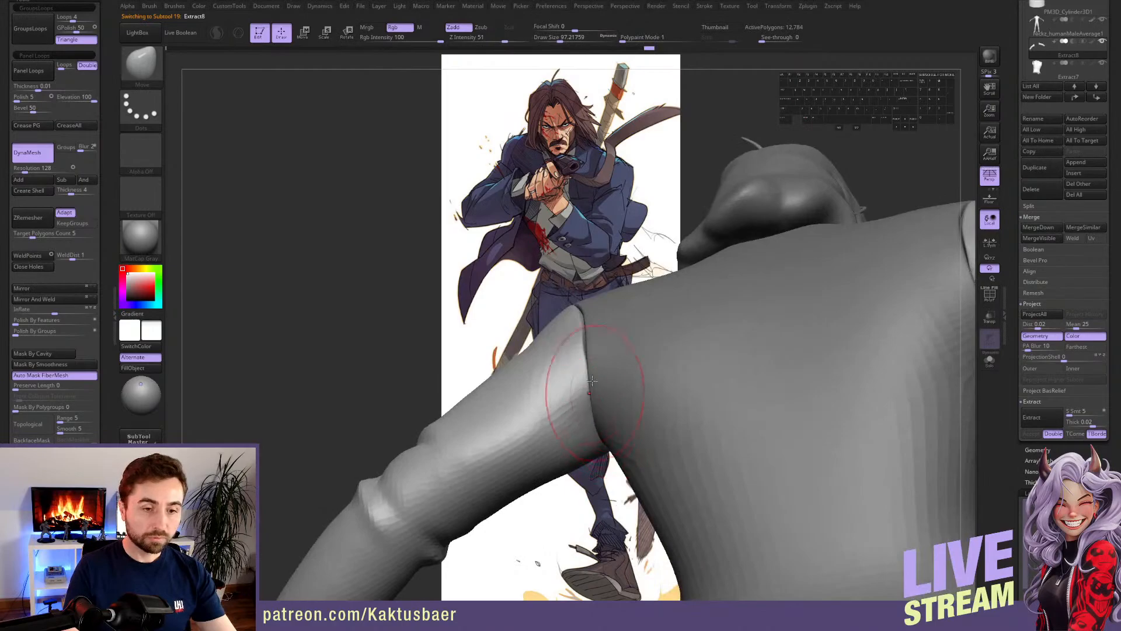
{"action": "left_click_drag", "start_coordinate": [592, 381], "coordinate": [584, 344]}
{"action": "right_click_drag", "start_coordinate": [570, 269], "coordinate": [578, 302]}
{"action": "left_click_drag", "start_coordinate": [578, 303], "coordinate": [569, 304]}
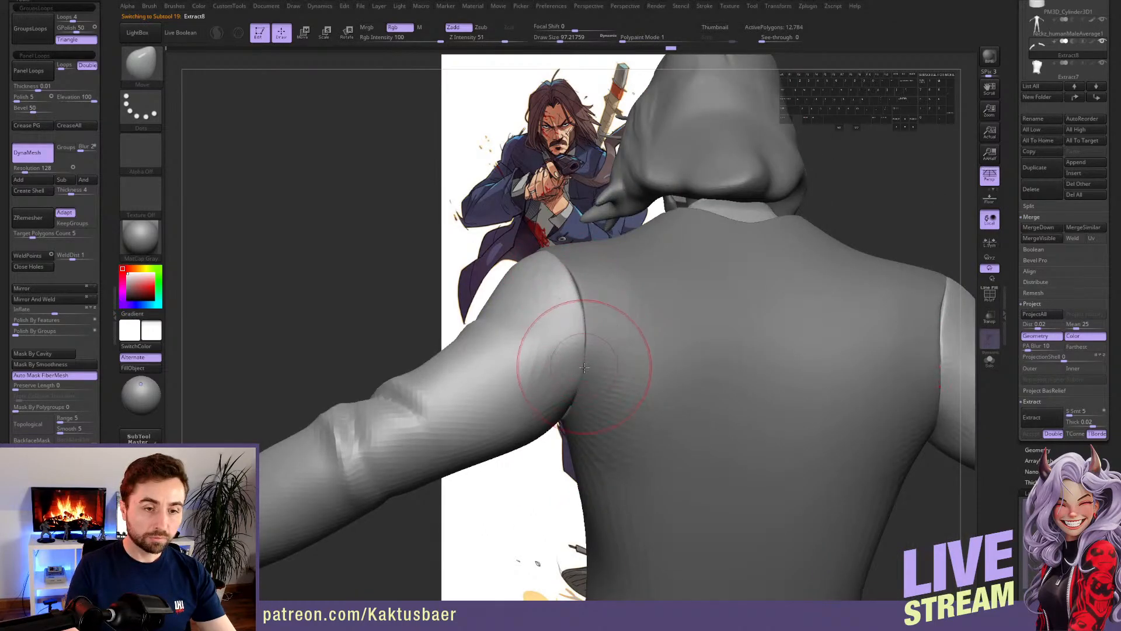
{"action": "right_click_drag", "start_coordinate": [583, 387], "coordinate": [806, 373]}
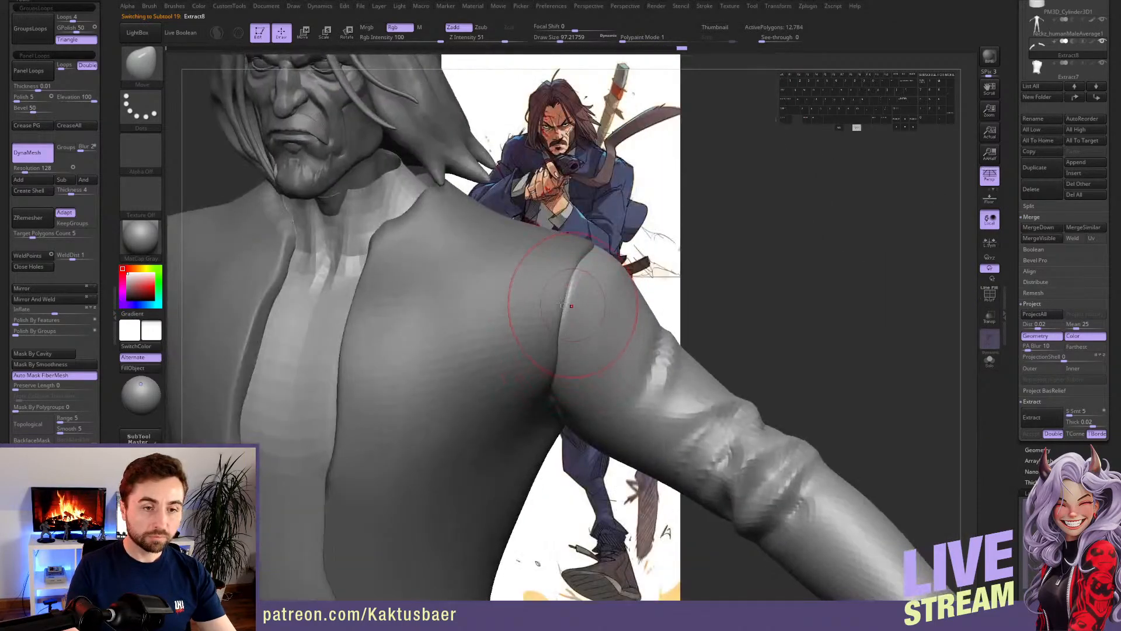
- Switch to the jacket torso and sharpen its armhole seam with the Pinch brush at a draw size of about 90
{"action": "right_click_drag", "start_coordinate": [576, 320], "coordinate": [571, 286]}
{"action": "left_click", "coordinate": [564, 327], "text": "alt"}
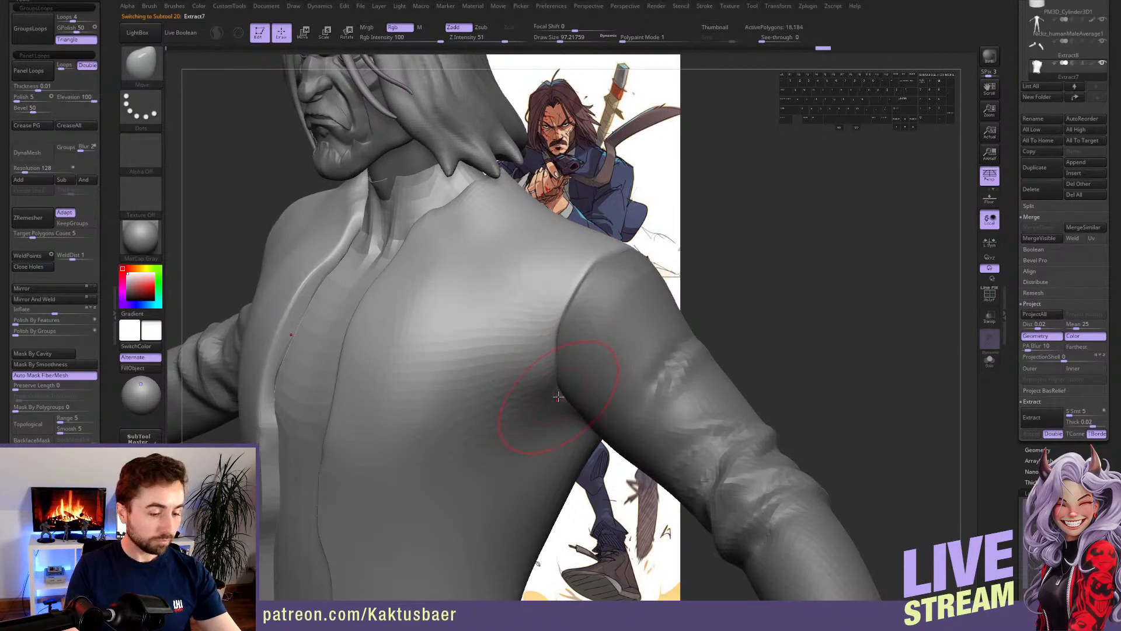
{"action": "key", "text": "b"}
{"action": "left_click", "coordinate": [577, 343]}
{"action": "right_click_drag", "start_coordinate": [663, 330], "coordinate": [565, 383]}
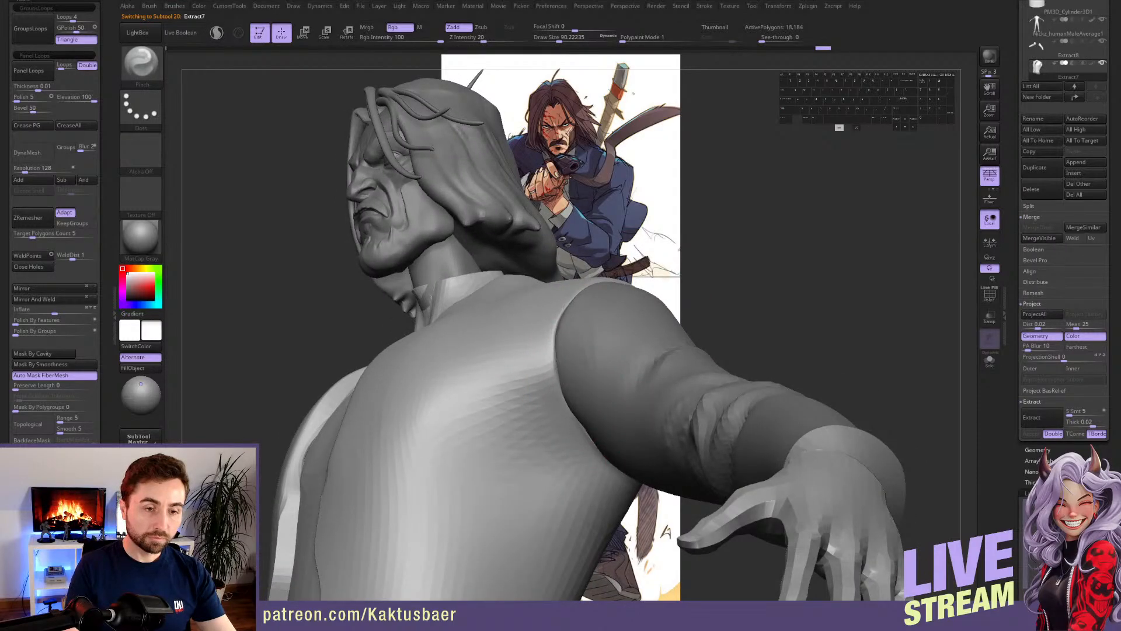
{"action": "mouse_move", "coordinate": [588, 400]}
{"action": "right_mouse_down"}
{"action": "mouse_move", "coordinate": [615, 303]}
{"action": "mouse_move", "coordinate": [595, 275]}
{"action": "right_mouse_up"}
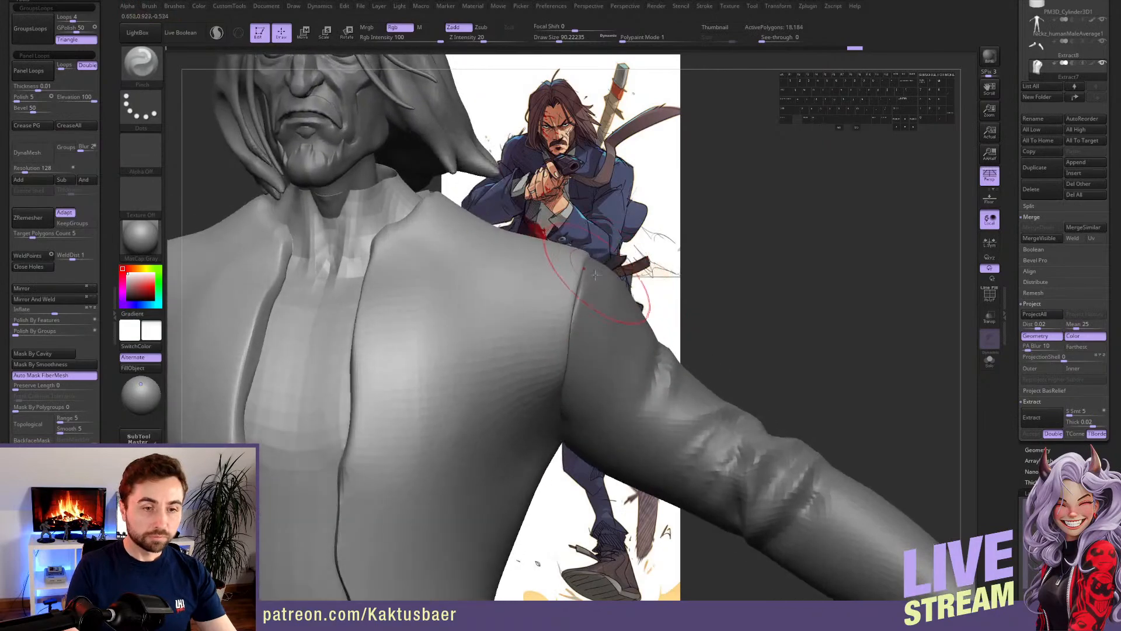
- Pull the torso's shoulder edge toward the sleeve with the Move brush at draw sizes of about 136 and 108, and undo the last adjustment
{"action": "key", "text": "b"}
{"action": "key", "text": "m"}
{"action": "key", "text": "v"}
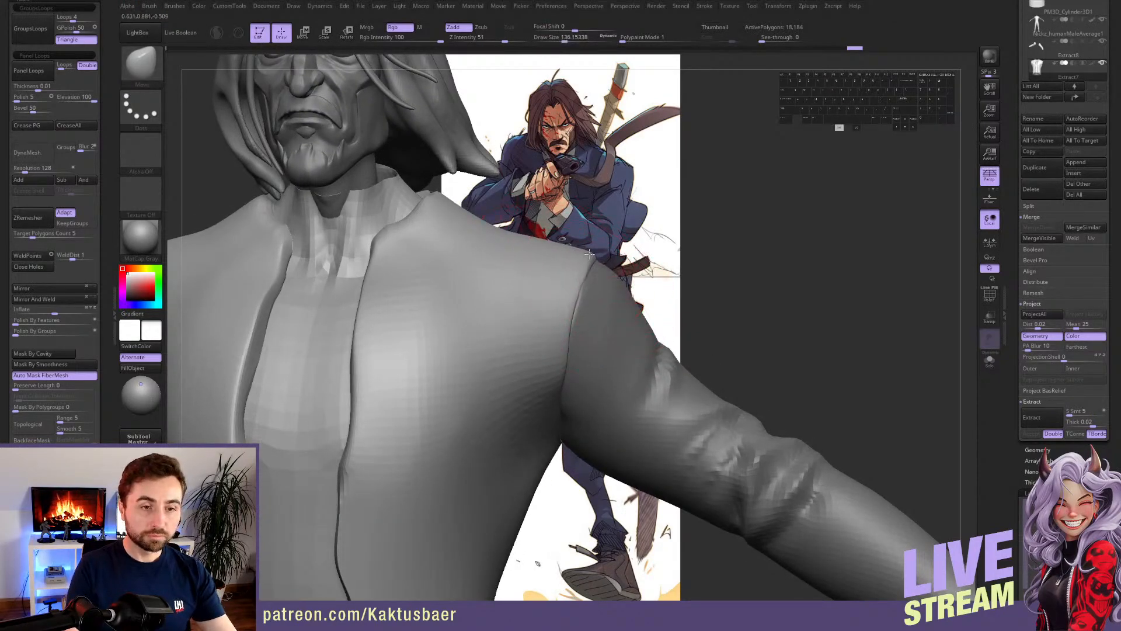
{"action": "left_click_drag", "start_coordinate": [589, 254], "coordinate": [589, 258]}
{"action": "key", "text": "s"}
{"action": "left_click_drag", "start_coordinate": [594, 292], "coordinate": [575, 292]}
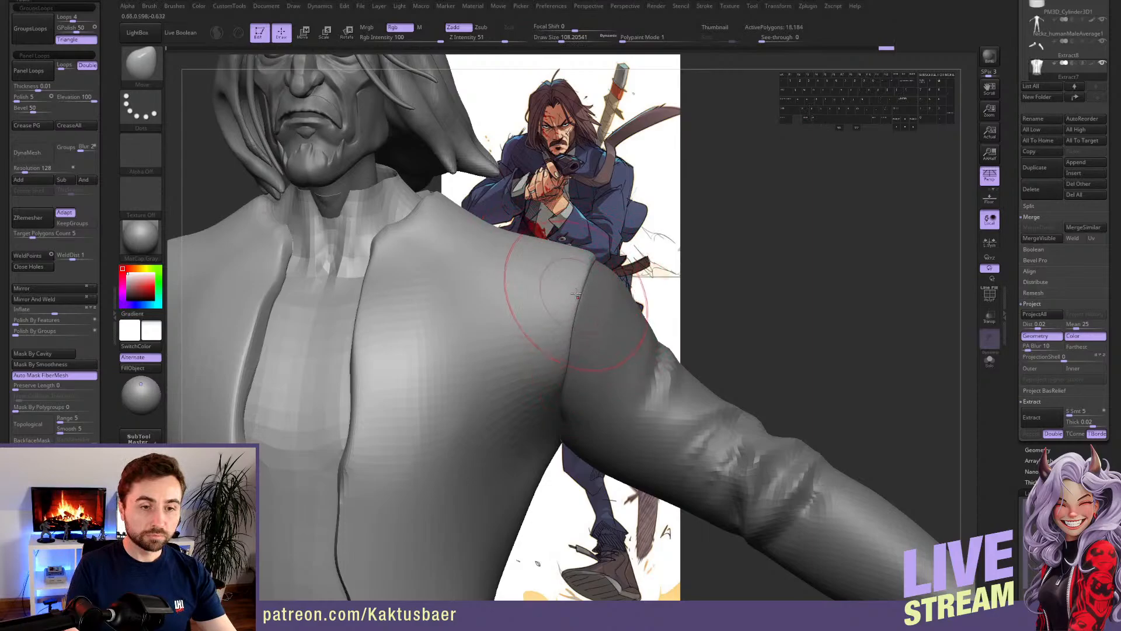
{"action": "mouse_move", "coordinate": [573, 279]}
{"action": "right_mouse_down"}
{"action": "mouse_move", "coordinate": [712, 292]}
{"action": "mouse_move", "coordinate": [694, 306]}
{"action": "mouse_move", "coordinate": [727, 298]}
{"action": "right_mouse_up"}
{"action": "key", "text": "ctrl+z"}
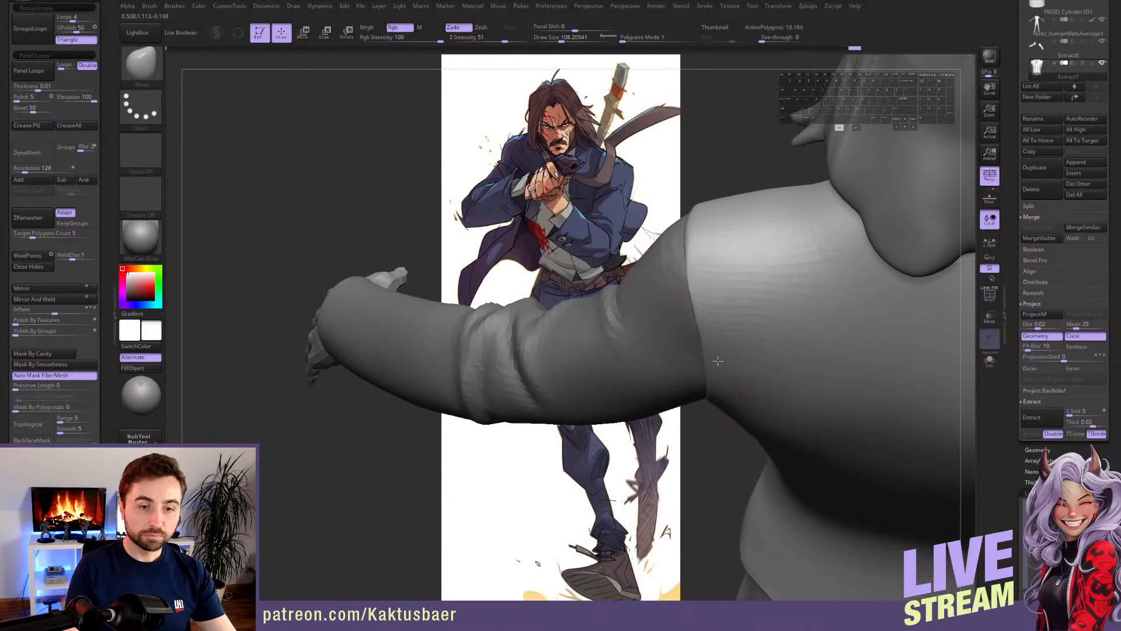
- Switch to the sleeves and fit the back of their shoulder ends to the torso's armholes with the Move brush at a draw size of about 108
{"action": "mouse_move", "coordinate": [715, 358]}
{"action": "right_mouse_down"}
{"action": "mouse_move", "coordinate": [701, 303]}
{"action": "mouse_move", "coordinate": [671, 271]}
{"action": "right_mouse_up"}
{"action": "left_click", "coordinate": [667, 275], "text": "alt"}
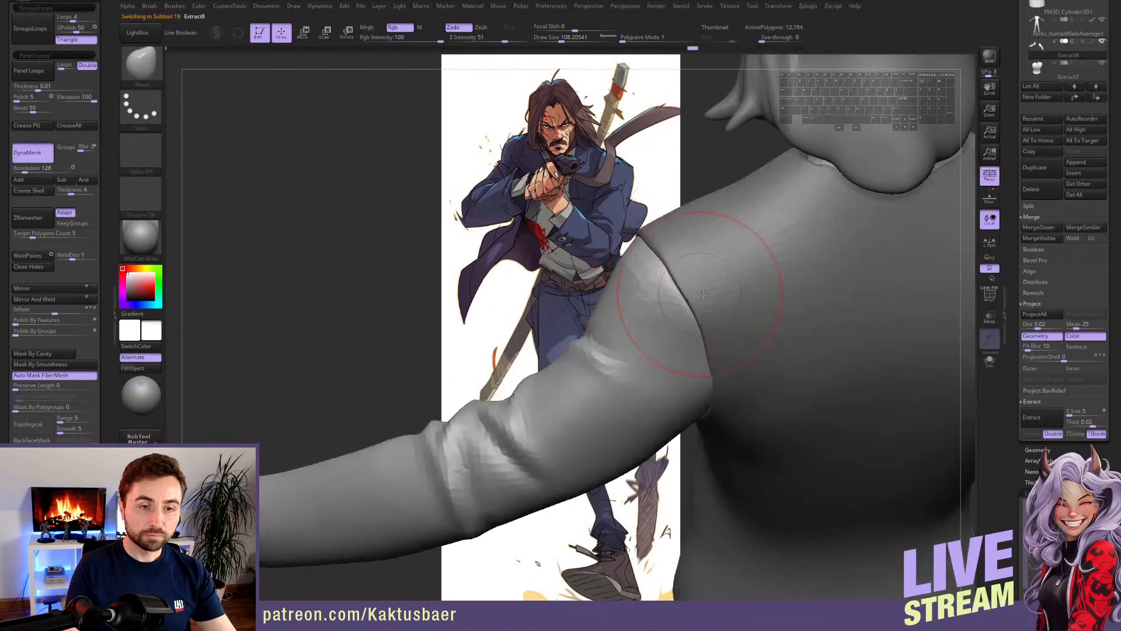
{"action": "left_click_drag", "start_coordinate": [724, 303], "coordinate": [735, 337]}
{"action": "right_click_drag", "start_coordinate": [674, 309], "coordinate": [617, 329]}
{"action": "mouse_move", "coordinate": [600, 269]}
{"action": "right_mouse_down"}
{"action": "mouse_move", "coordinate": [538, 351]}
{"action": "mouse_move", "coordinate": [560, 358]}
{"action": "mouse_move", "coordinate": [543, 365]}
{"action": "mouse_move", "coordinate": [575, 350]}
{"action": "mouse_move", "coordinate": [578, 331]}
{"action": "mouse_move", "coordinate": [532, 350]}
{"action": "right_mouse_up"}
- Switch back to the torso and sharpen its front opening edges with the Pinch brush at a draw size of about 71
{"action": "left_click", "coordinate": [527, 335], "text": "alt"}
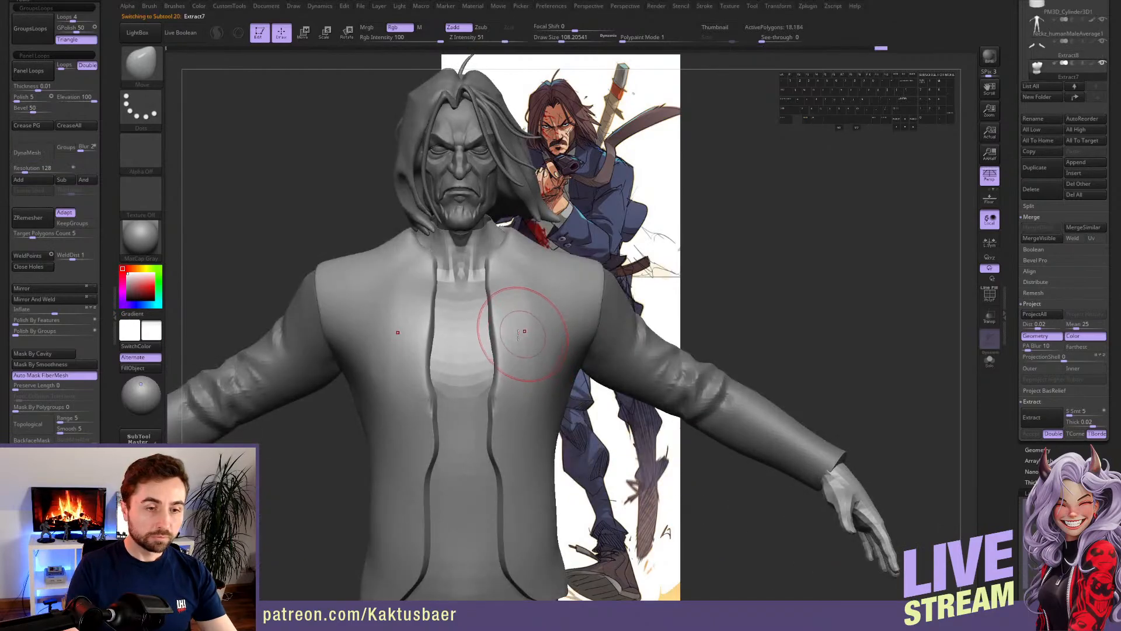
{"action": "key", "text": "b"}
{"action": "left_click", "coordinate": [541, 315]}
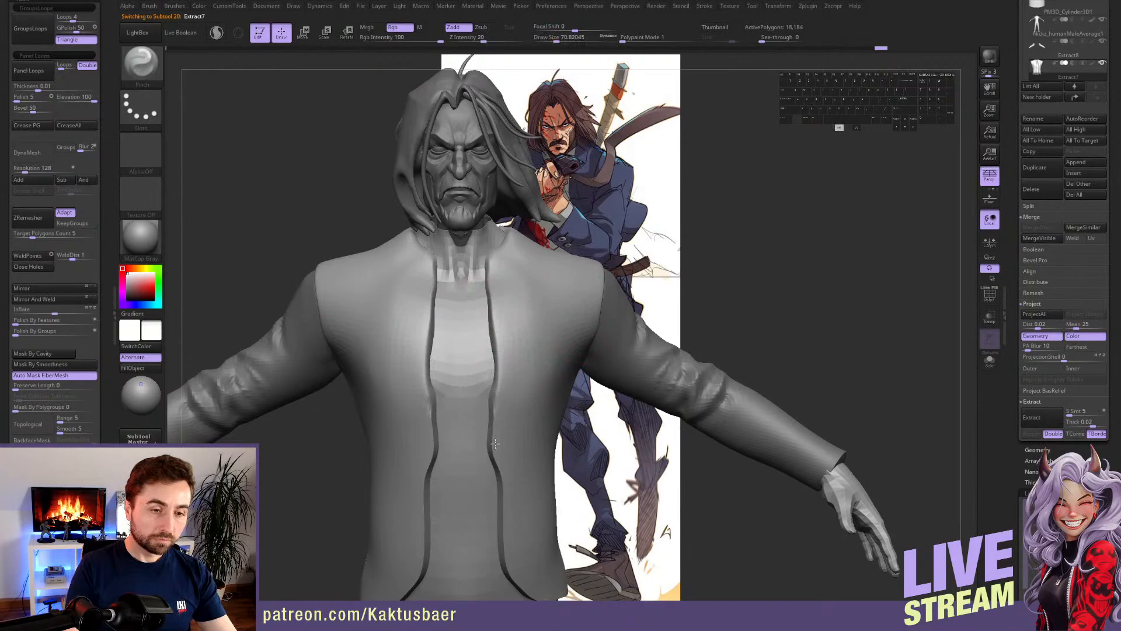
{"action": "left_click_drag", "start_coordinate": [495, 444], "coordinate": [494, 402]}
{"action": "left_click_drag", "start_coordinate": [494, 402], "coordinate": [507, 563], "text": "shift"}
- Pinch and smooth the torso's lower front corners and front hem, using Pinch brush draw sizes of about 54 and 83
{"action": "right_click_drag", "start_coordinate": [506, 417], "coordinate": [504, 327], "text": "alt"}
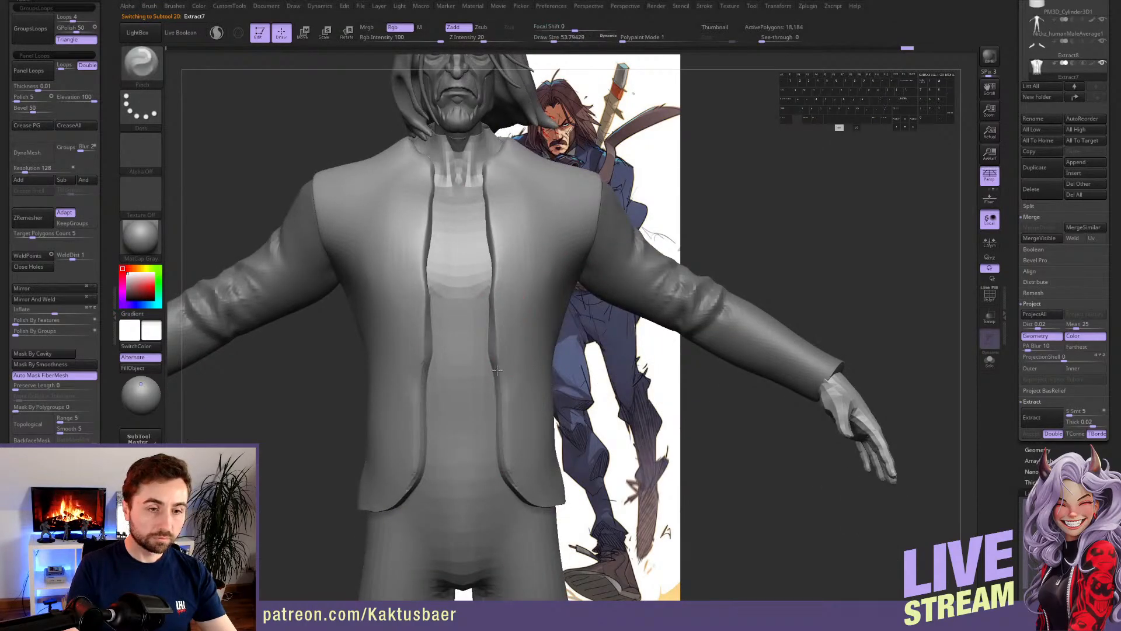
{"action": "right_click_drag", "start_coordinate": [512, 463], "coordinate": [438, 468]}
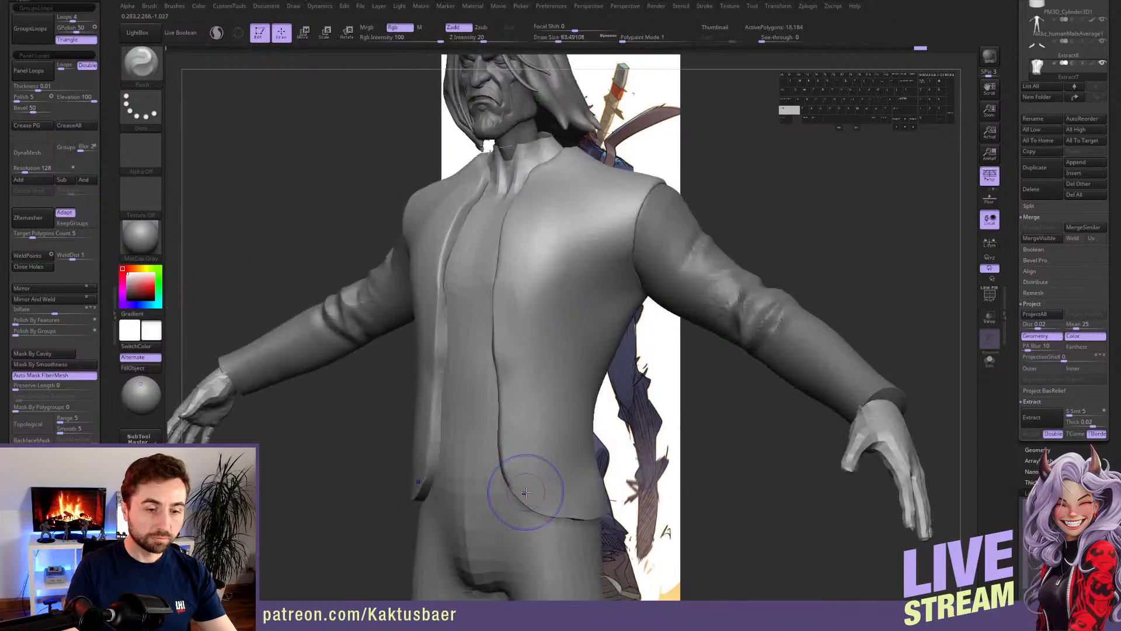
{"action": "left_click_drag", "start_coordinate": [525, 496], "coordinate": [578, 506], "text": "shift"}
{"action": "right_click_drag", "start_coordinate": [569, 469], "coordinate": [529, 472]}
{"action": "key", "text": "bracketleft"}
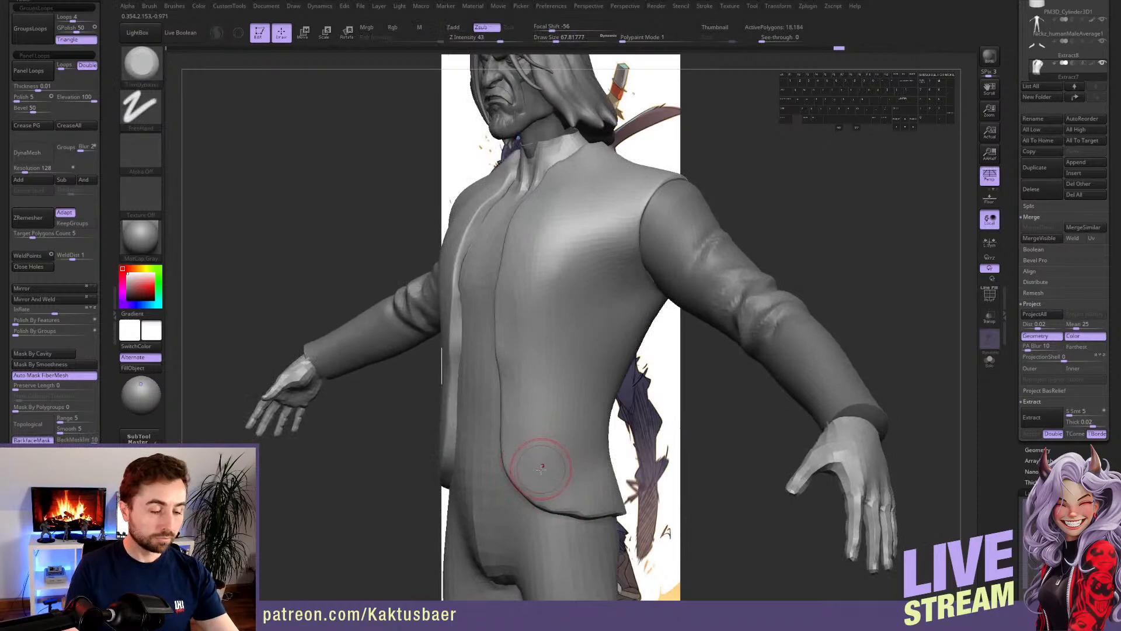
- Reshape the lower front corners and lengthen the jacket's front hem with the Move brush at draw sizes of about 97 to 251
{"action": "key", "text": "b"}
{"action": "key", "text": "m"}
{"action": "key", "text": "v"}
{"action": "right_click_drag", "start_coordinate": [543, 470], "coordinate": [599, 473]}
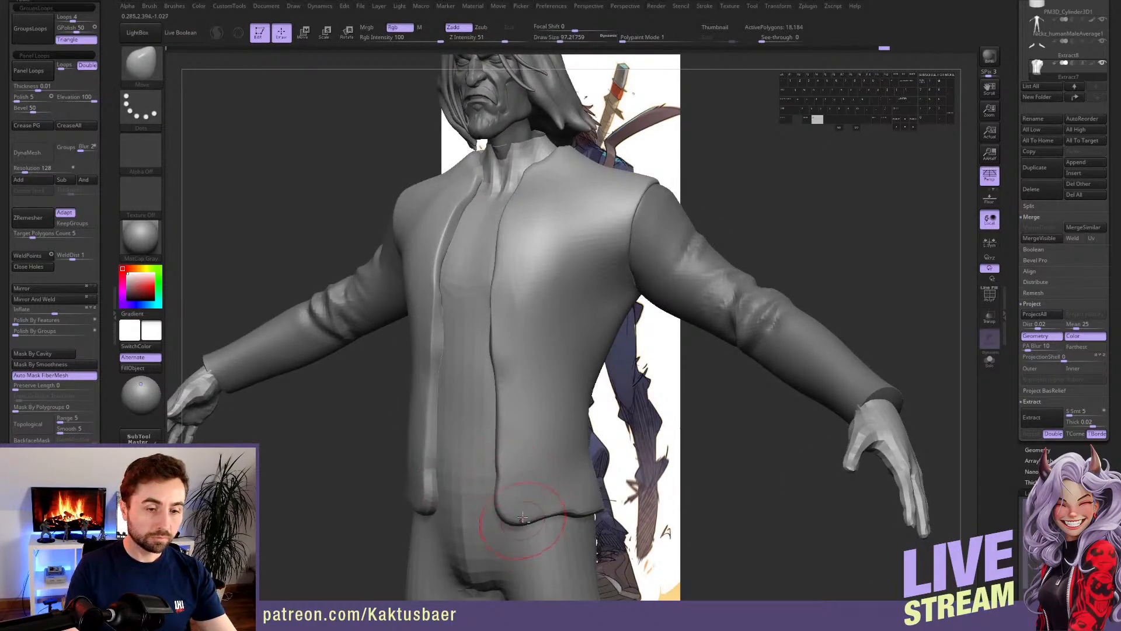
{"action": "right_click_drag", "start_coordinate": [523, 517], "coordinate": [459, 465], "text": "alt"}
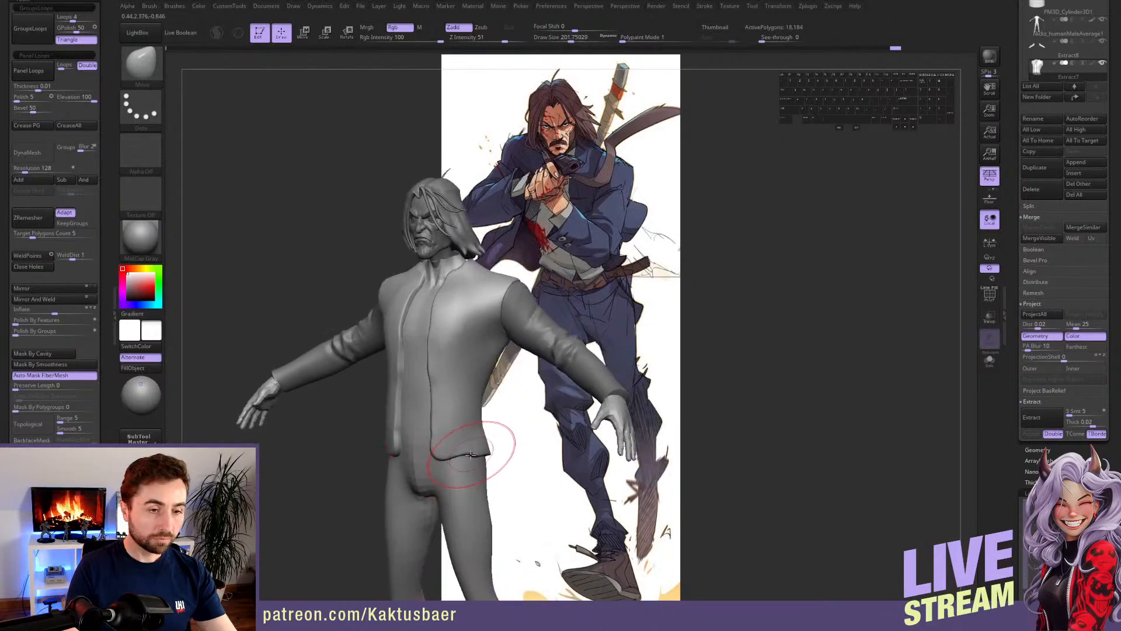
{"action": "key", "text": "bracketright"}
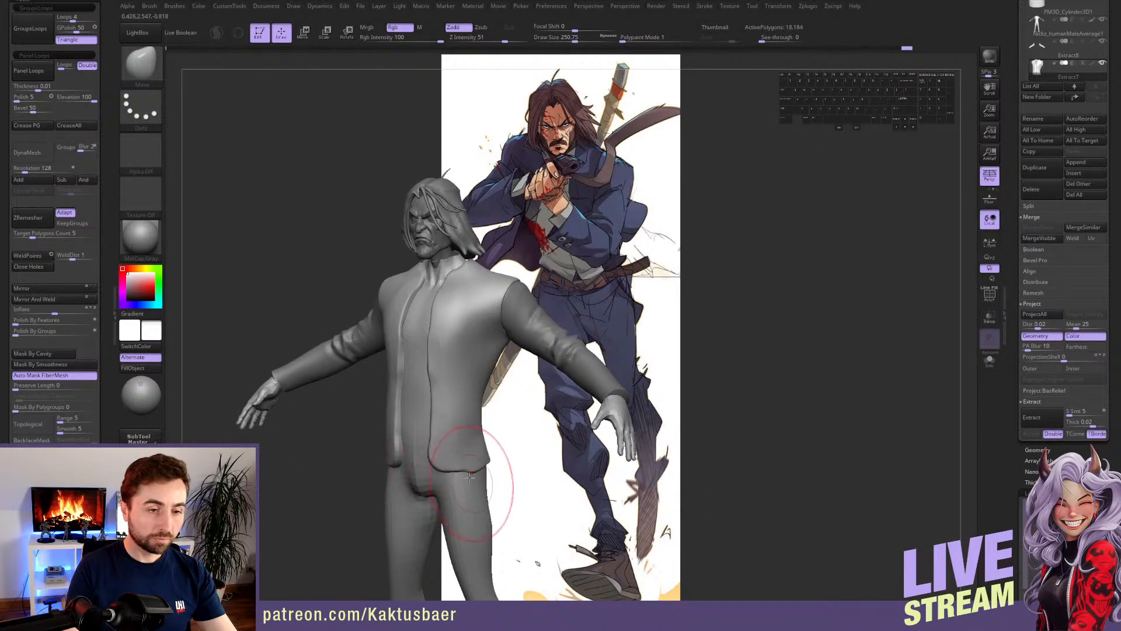
- Pull down and even out the jacket's back hem with the Move brush, using draw sizes between about 318 and 167
{"action": "right_click_drag", "start_coordinate": [459, 456], "coordinate": [544, 463]}
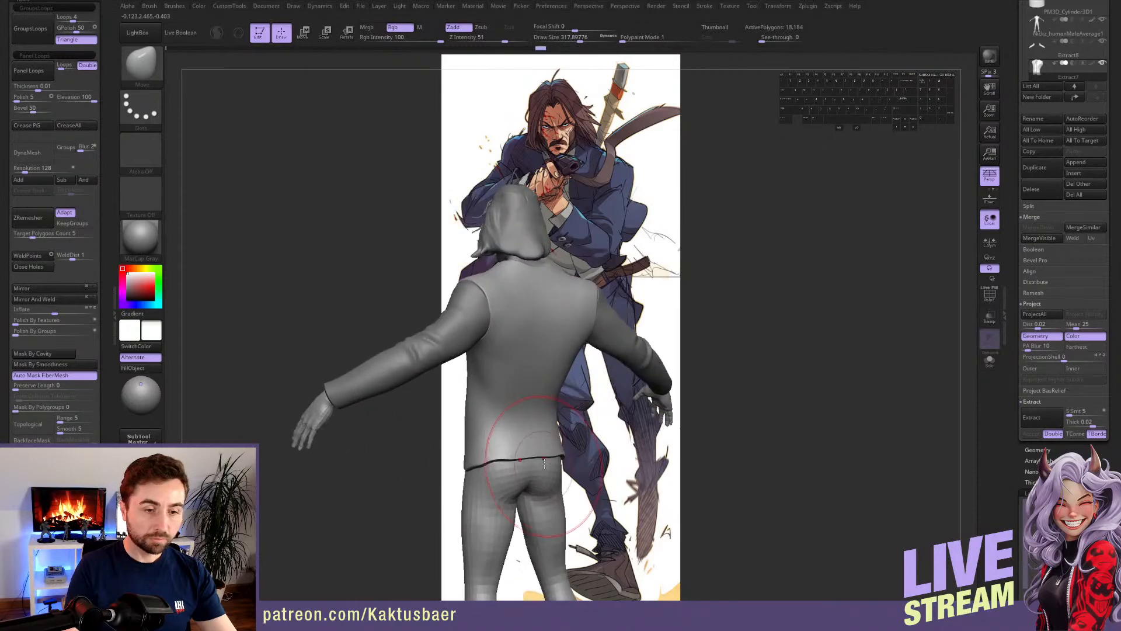
{"action": "key", "text": "bracketleft"}
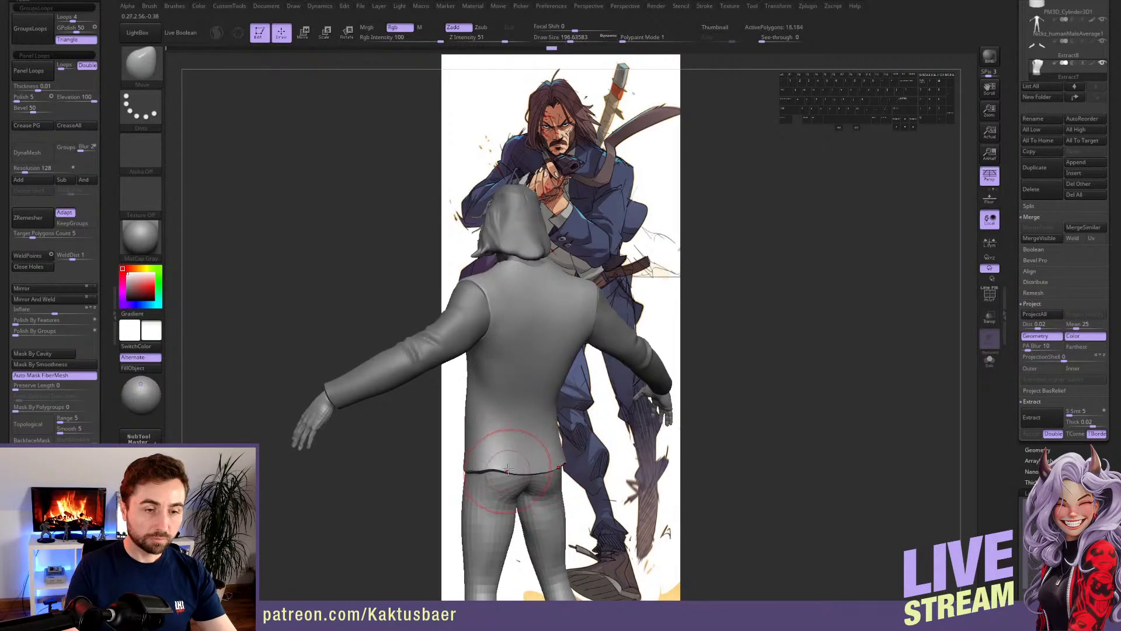
{"action": "key", "text": "bracketright"}
{"action": "key", "text": "bracketright"}
{"action": "mouse_move", "coordinate": [513, 468]}
{"action": "right_mouse_down", "text": "alt"}
{"action": "mouse_move", "coordinate": [525, 449]}
{"action": "mouse_move", "coordinate": [515, 468]}
{"action": "mouse_move", "coordinate": [446, 476]}
{"action": "mouse_move", "coordinate": [501, 495]}
{"action": "mouse_move", "coordinate": [516, 476]}
{"action": "right_mouse_up", "text": "alt"}
{"action": "key", "text": "bracketleft"}
{"action": "key", "text": "bracketleft"}
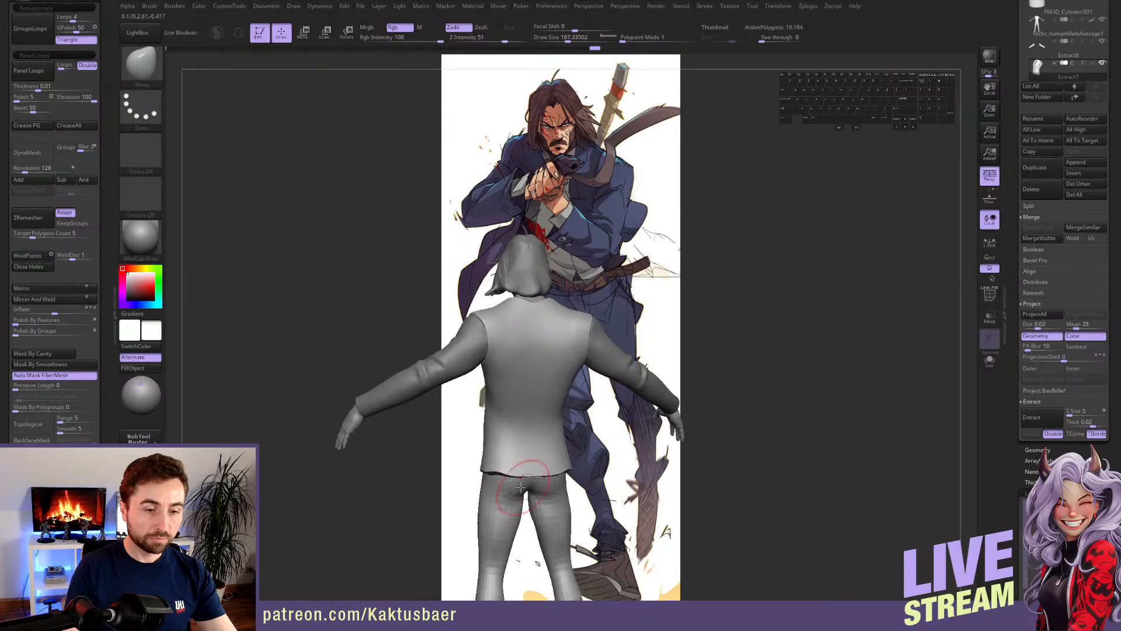
- Sharpen the jacket's hem around the back with the Pinch brush at a draw size of about 124
{"action": "key", "text": "b"}
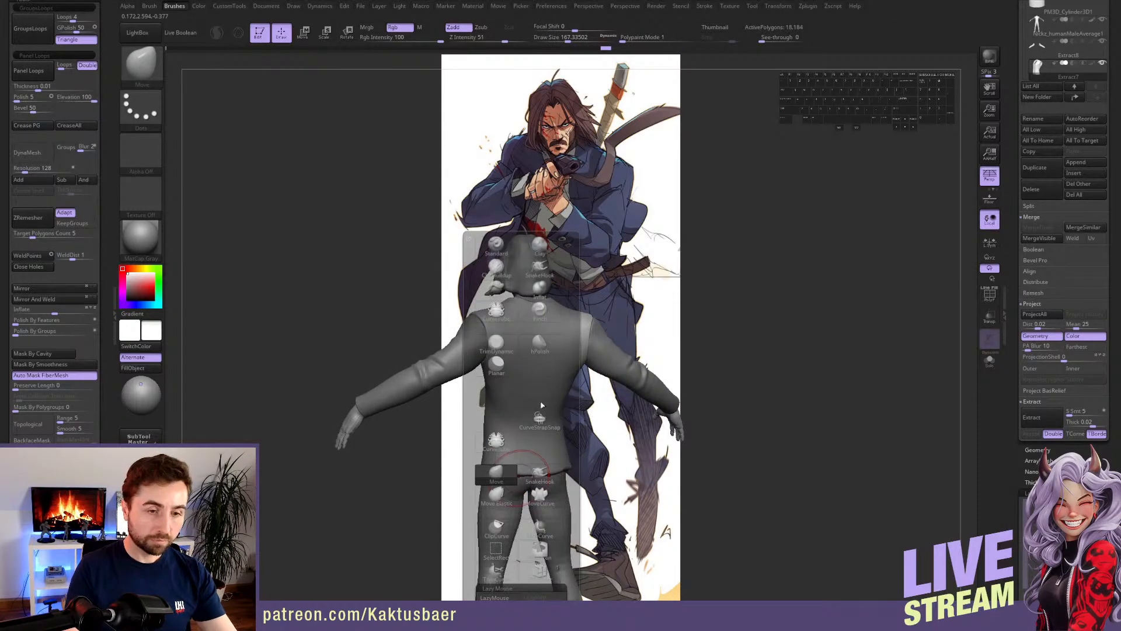
{"action": "left_click", "coordinate": [539, 311]}
{"action": "key", "text": "s"}
{"action": "left_click_drag", "start_coordinate": [546, 466], "coordinate": [535, 466]}
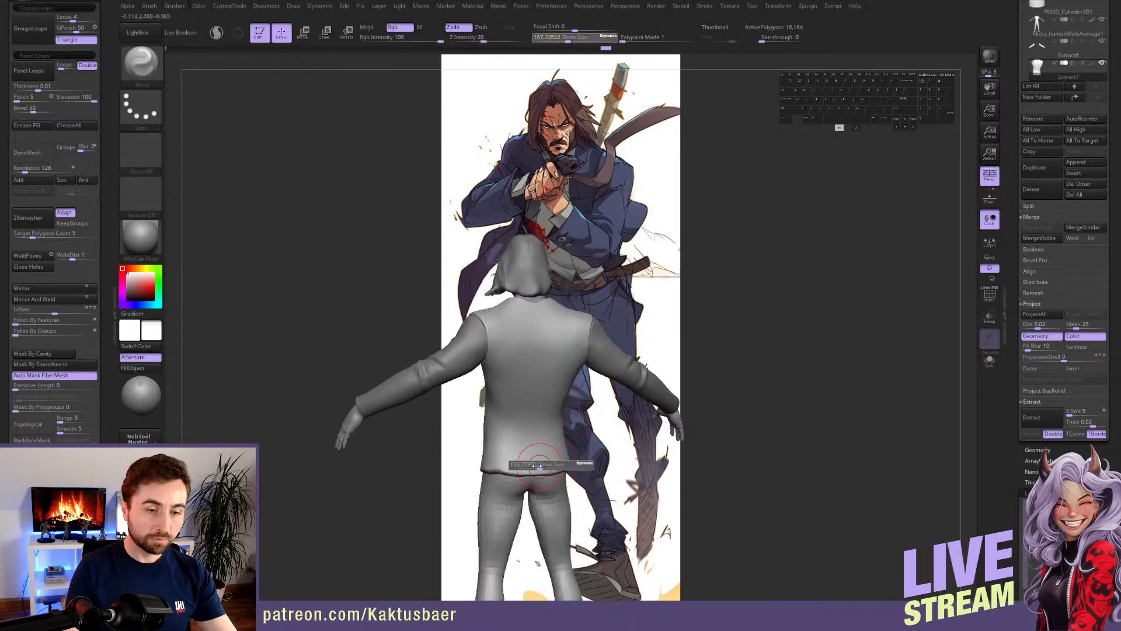
{"action": "mouse_move", "coordinate": [535, 466]}
{"action": "right_mouse_down", "text": "ctrl"}
{"action": "mouse_move", "coordinate": [539, 501]}
{"action": "mouse_move", "coordinate": [509, 439]}
{"action": "mouse_move", "coordinate": [452, 450]}
{"action": "mouse_move", "coordinate": [446, 426]}
{"action": "right_mouse_up", "text": "ctrl"}
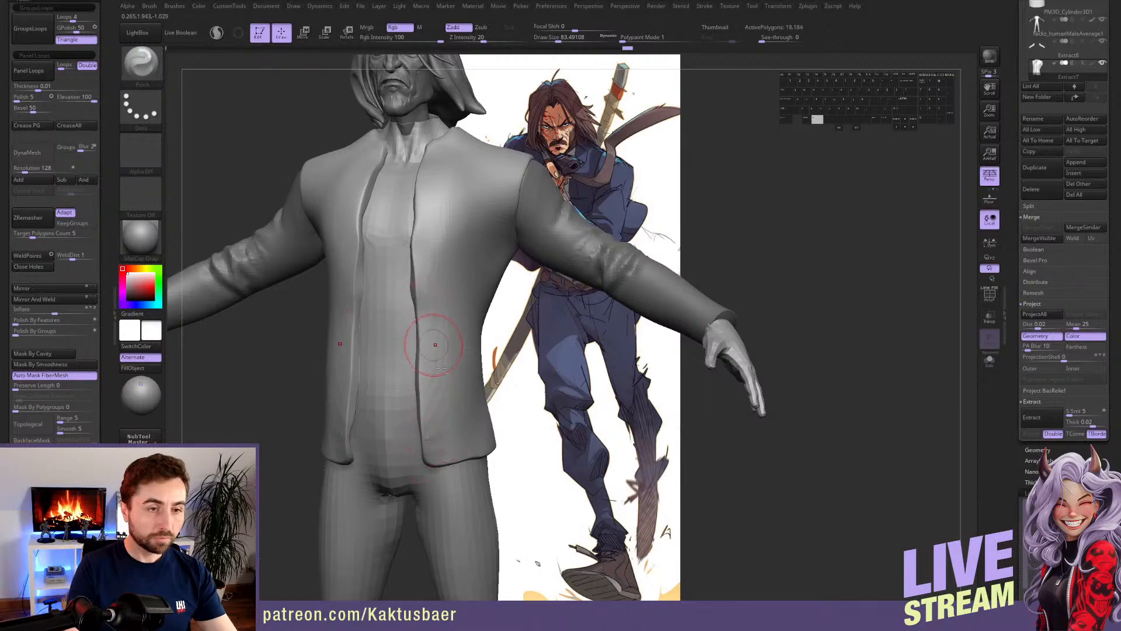
- Pinch the front opening edges of the torso from hem to chest at a draw size of about 83
{"action": "mouse_move", "coordinate": [430, 240]}
{"action": "right_mouse_down", "text": "alt"}
{"action": "mouse_move", "coordinate": [435, 348]}
{"action": "mouse_move", "coordinate": [426, 299]}
{"action": "right_mouse_up", "text": "alt"}
{"action": "left_click_drag", "start_coordinate": [431, 315], "coordinate": [427, 274]}
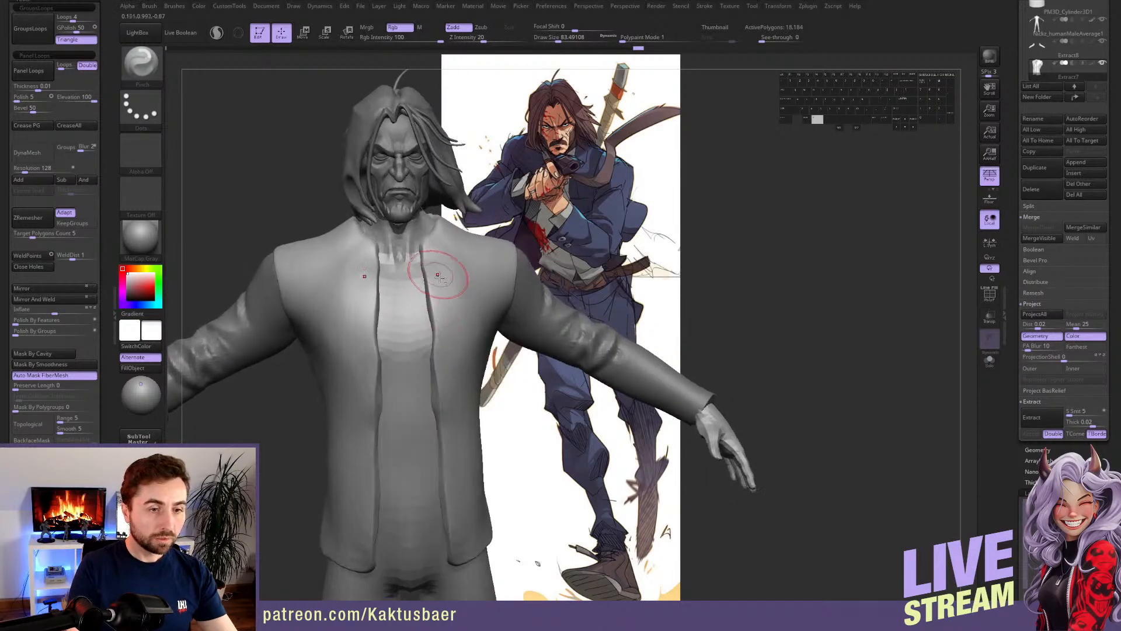
{"action": "right_click_drag", "start_coordinate": [446, 263], "coordinate": [451, 315]}
{"action": "left_click_drag", "start_coordinate": [456, 294], "coordinate": [457, 305]}
{"action": "right_click_drag", "start_coordinate": [458, 304], "coordinate": [445, 422], "text": "alt"}
{"action": "left_click_drag", "start_coordinate": [440, 383], "coordinate": [459, 351]}
- Isolate the torso, smooth the rim of its armhole opening, and show the other subtools again
{"action": "mouse_move", "coordinate": [460, 363]}
{"action": "right_mouse_down"}
{"action": "mouse_move", "coordinate": [525, 327]}
{"action": "mouse_move", "coordinate": [541, 350]}
{"action": "right_mouse_up"}
{"action": "left_click_drag", "start_coordinate": [541, 350], "coordinate": [566, 348], "text": "shift"}
{"action": "key", "text": "alt+s"}
{"action": "right_click_drag", "start_coordinate": [565, 348], "coordinate": [557, 377]}
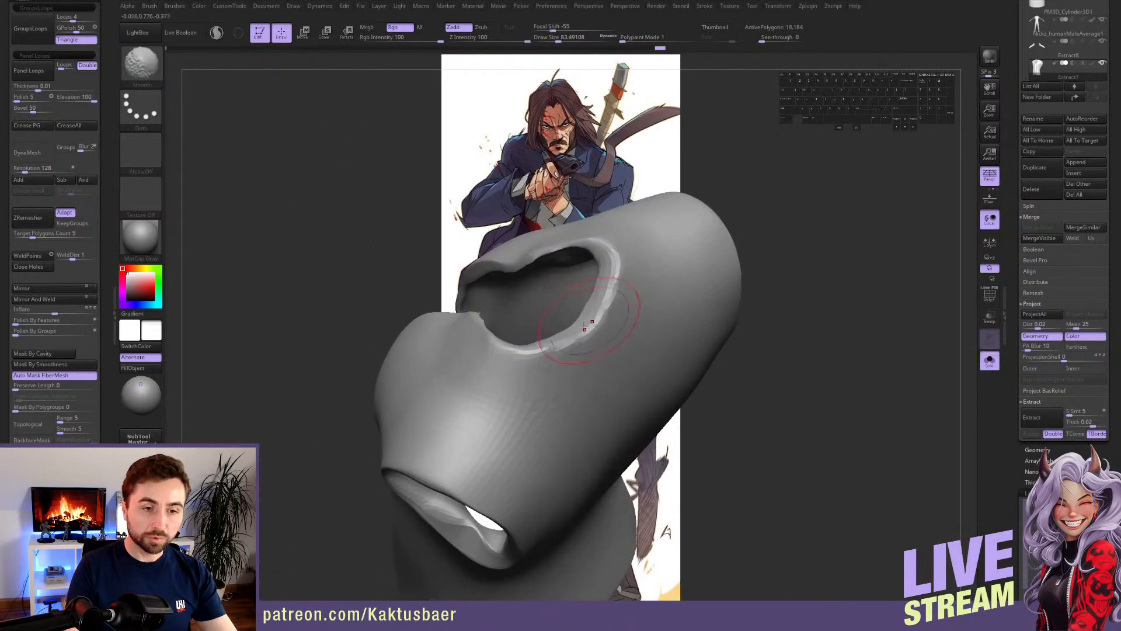
{"action": "mouse_move", "coordinate": [602, 263]}
{"action": "left_mouse_down"}
{"action": "mouse_move", "coordinate": [607, 284]}
{"action": "mouse_move", "coordinate": [559, 360]}
{"action": "left_mouse_up"}
{"action": "key", "text": "s"}
{"action": "mouse_move", "coordinate": [605, 307]}
{"action": "left_mouse_down"}
{"action": "mouse_move", "coordinate": [610, 257]}
{"action": "mouse_move", "coordinate": [570, 250]}
{"action": "left_mouse_up"}
{"action": "right_click_drag", "start_coordinate": [499, 365], "coordinate": [592, 360]}
{"action": "key", "text": "alt+s"}
- Reshape the torso's collar and shoulder area beside the neck with the Move brush at a draw size of about 145
{"action": "mouse_move", "coordinate": [519, 378]}
{"action": "right_mouse_down"}
{"action": "mouse_move", "coordinate": [534, 359]}
{"action": "mouse_move", "coordinate": [499, 395]}
{"action": "right_mouse_up"}
{"action": "key", "text": "b"}
{"action": "key", "text": "t"}
{"action": "key", "text": "d"}
{"action": "key", "text": "s"}
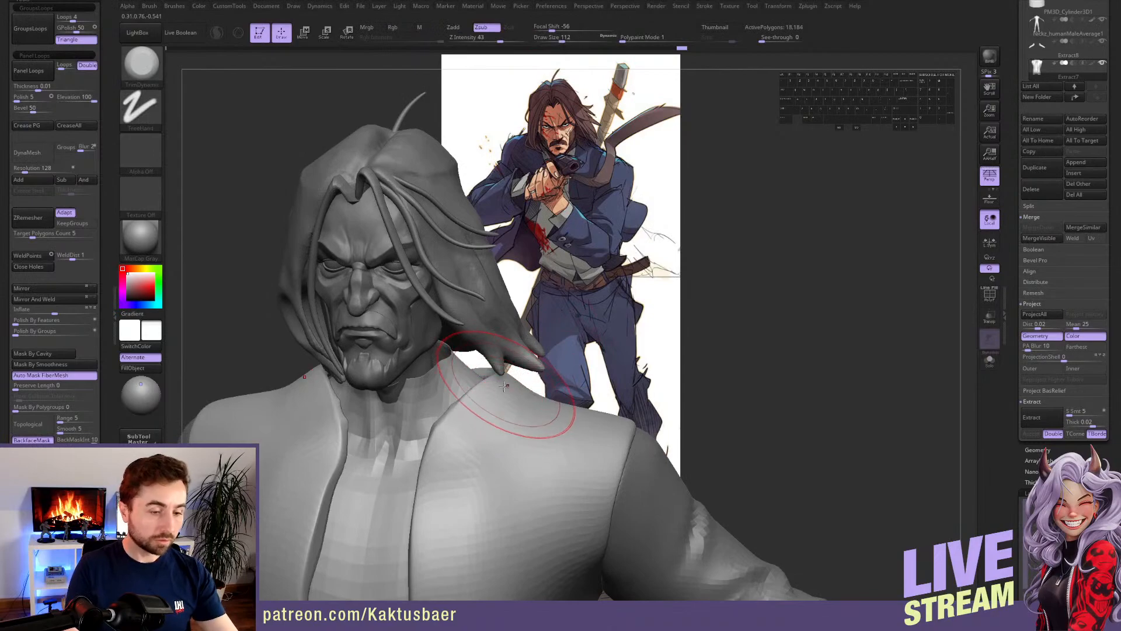
{"action": "key", "text": "b"}
{"action": "key", "text": "m"}
{"action": "key", "text": "v"}
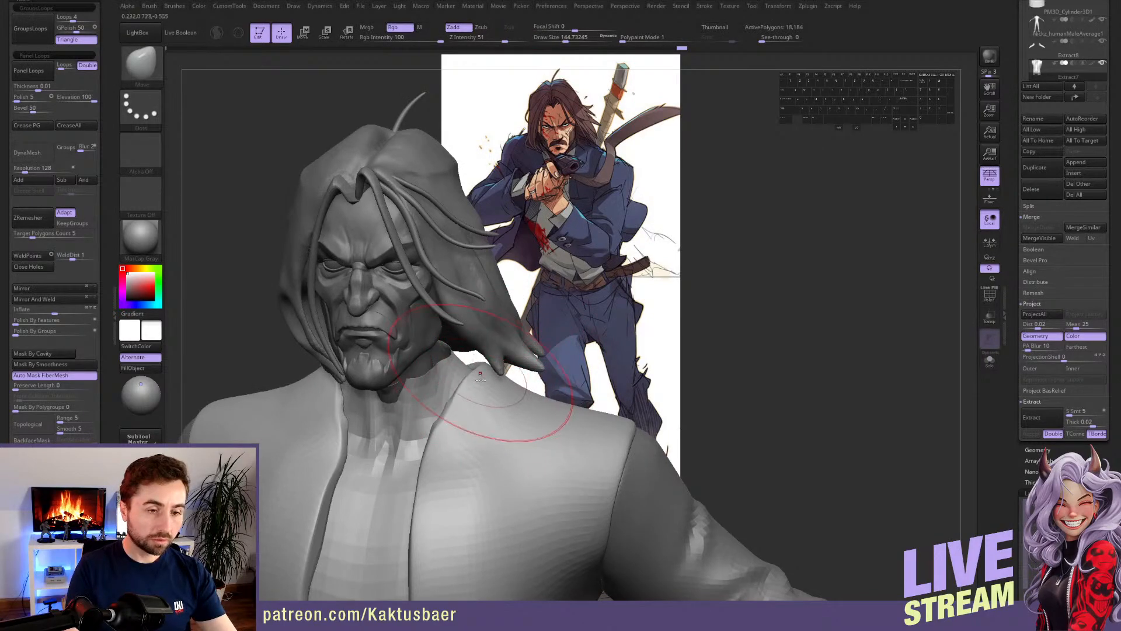
{"action": "key", "text": "s"}
{"action": "left_click_drag", "start_coordinate": [462, 428], "coordinate": [453, 428]}
{"action": "right_click_drag", "start_coordinate": [435, 435], "coordinate": [458, 403], "text": "alt"}
- Refine the upper front opening edges below the neck with the Move brush at a draw size of about 74
{"action": "key", "text": "s"}
{"action": "left_click_drag", "start_coordinate": [458, 401], "coordinate": [450, 400]}
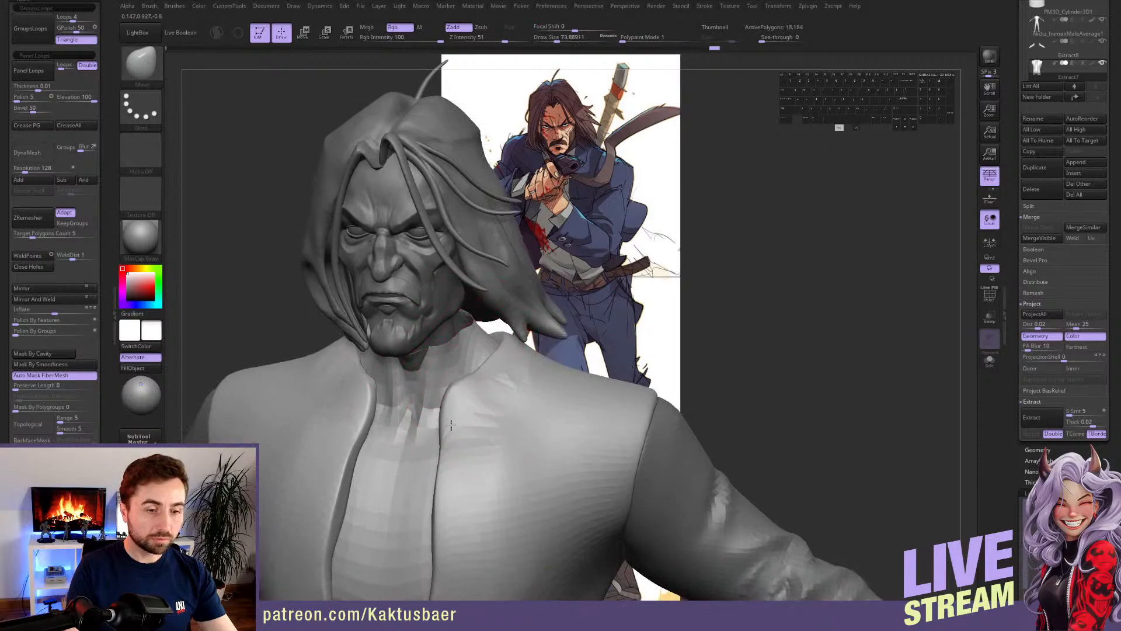
{"action": "mouse_move", "coordinate": [451, 425]}
{"action": "right_mouse_down"}
{"action": "mouse_move", "coordinate": [467, 423]}
{"action": "mouse_move", "coordinate": [453, 374]}
{"action": "right_mouse_up"}
{"action": "key", "text": "s"}
{"action": "left_click_drag", "start_coordinate": [455, 365], "coordinate": [463, 363]}
{"action": "right_click_drag", "start_coordinate": [464, 404], "coordinate": [458, 415]}
{"action": "left_click_drag", "start_coordinate": [453, 426], "coordinate": [442, 449]}
- Adjust the front opening's edge at chest height from the side with the Move brush at a draw size of about 111
{"action": "right_click_drag", "start_coordinate": [445, 452], "coordinate": [462, 435]}
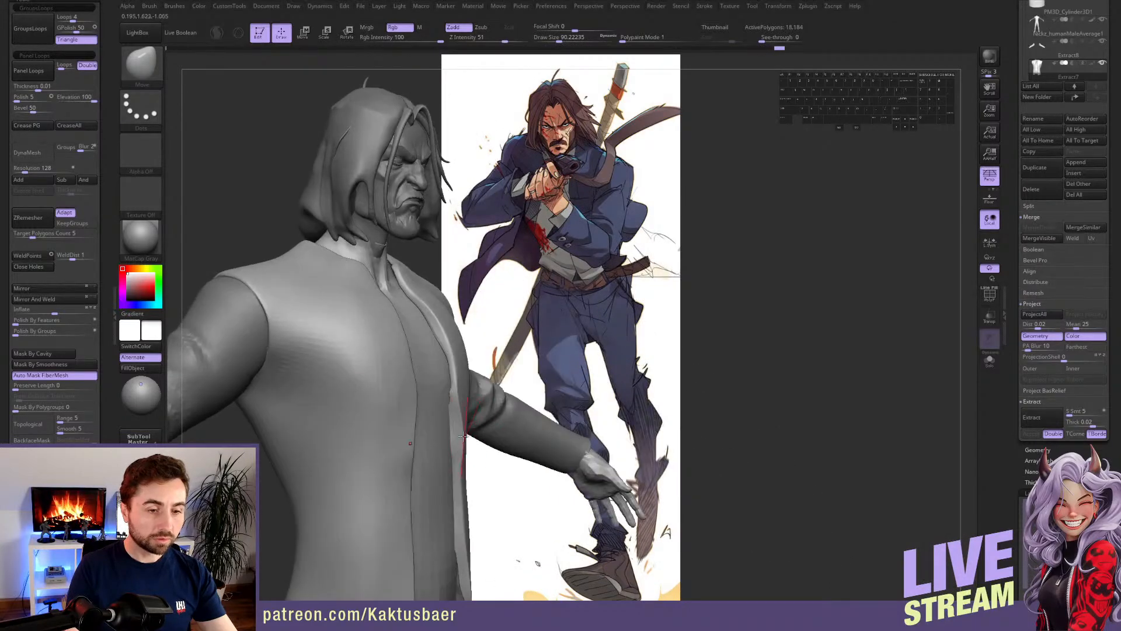
{"action": "key", "text": "s"}
{"action": "left_click_drag", "start_coordinate": [451, 382], "coordinate": [467, 379]}
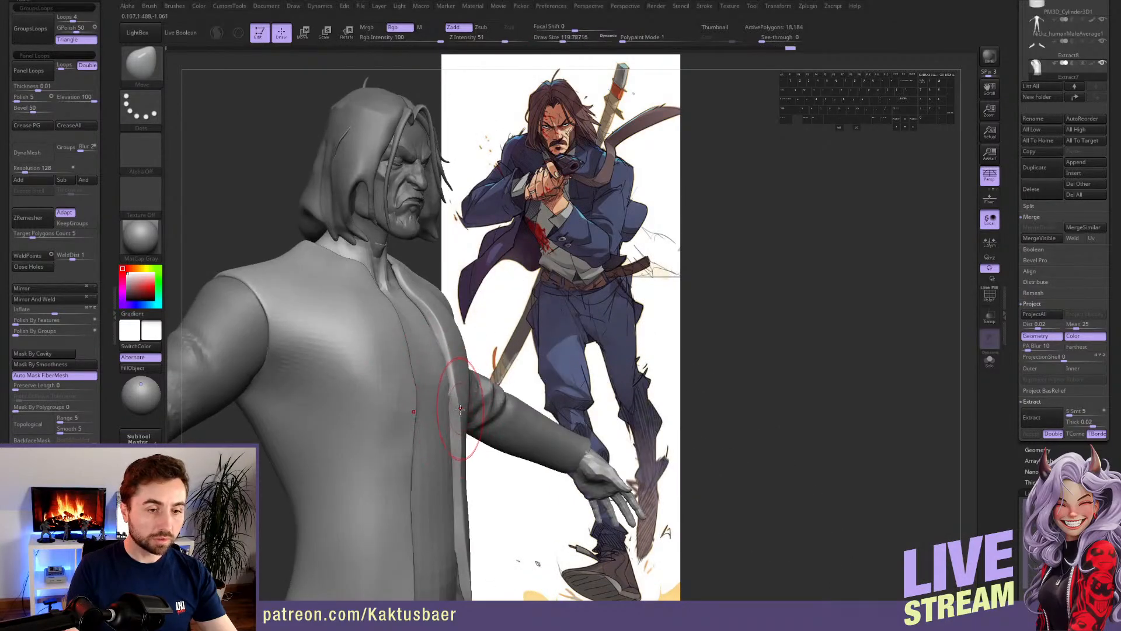
{"action": "mouse_move", "coordinate": [461, 410]}
{"action": "right_mouse_down"}
{"action": "mouse_move", "coordinate": [463, 363]}
{"action": "mouse_move", "coordinate": [489, 360]}
{"action": "mouse_move", "coordinate": [463, 349]}
{"action": "mouse_move", "coordinate": [464, 365]}
{"action": "mouse_move", "coordinate": [459, 347]}
{"action": "right_mouse_up"}
{"action": "key", "text": "bracketleft"}
- Select and isolate the body mesh, and set the masking brush to the Dots stroke with a draw size of about 33
{"action": "left_click", "coordinate": [467, 344], "text": "alt"}
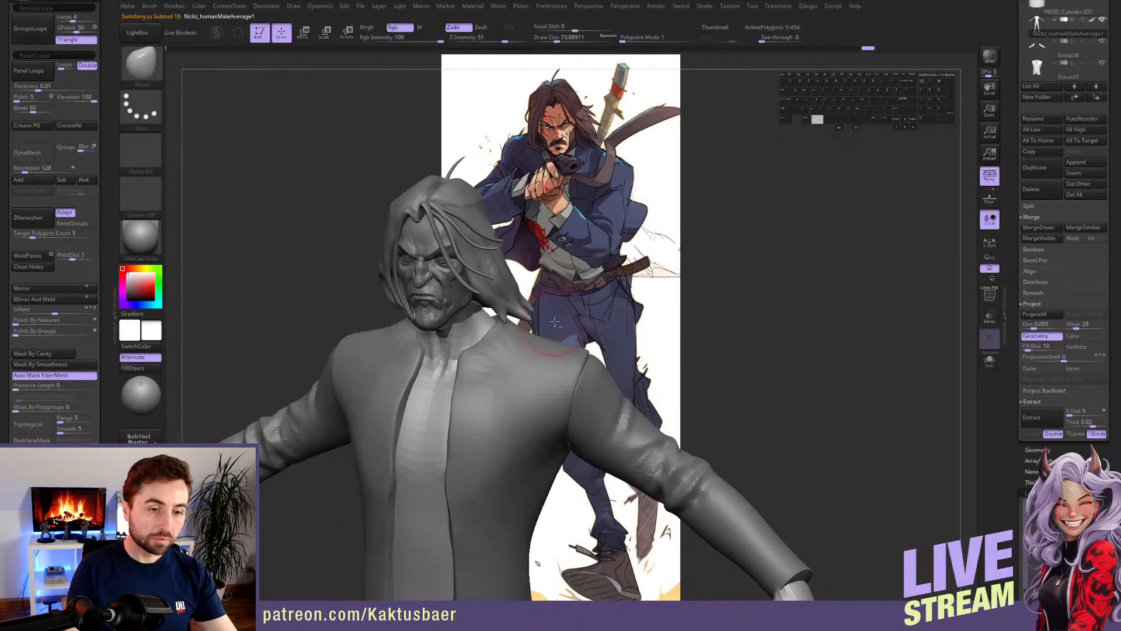
{"action": "key", "text": "shift+s"}
{"action": "right_click_drag", "start_coordinate": [489, 335], "coordinate": [497, 323], "text": "alt"}
{"action": "key", "text": "s"}
{"action": "left_click_drag", "start_coordinate": [499, 333], "coordinate": [491, 335]}
{"action": "left_click", "coordinate": [141, 109], "text": "ctrl"}
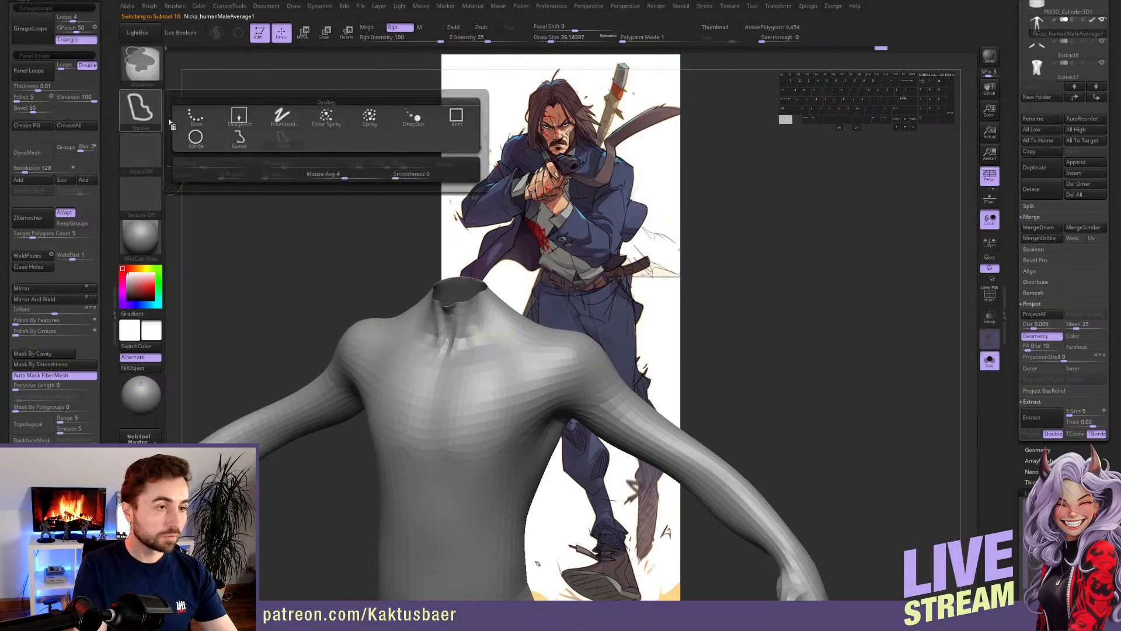
{"action": "left_click", "coordinate": [193, 120], "text": "ctrl"}
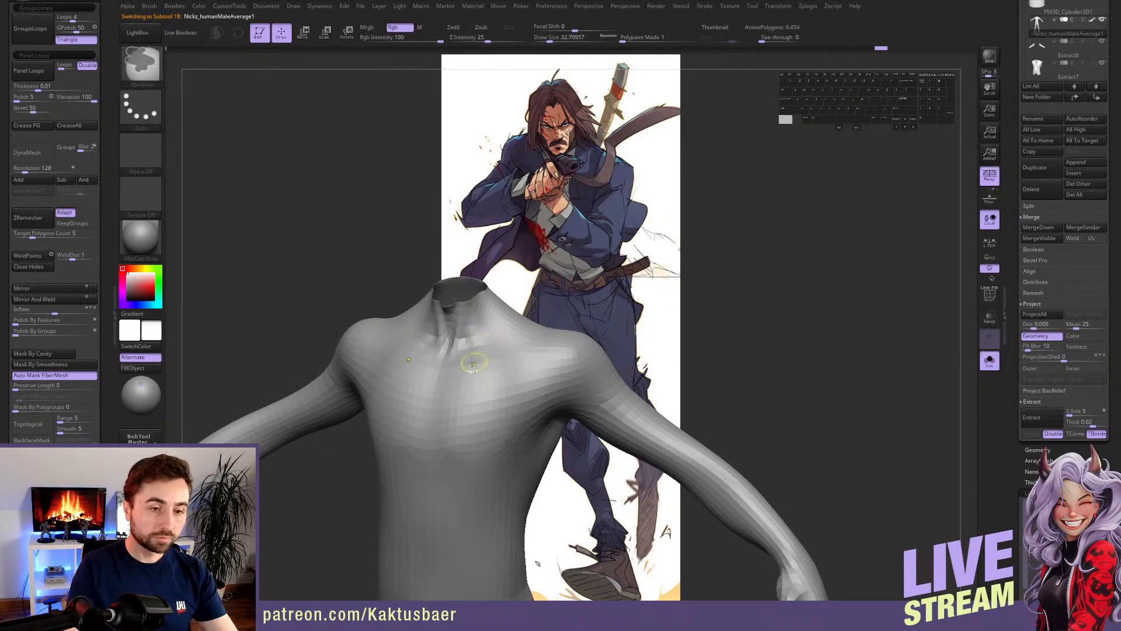
- Mask a collar-shaped band on the body around the back of the neck and down onto both sides of the upper chest
{"action": "left_click_drag", "start_coordinate": [488, 342], "coordinate": [493, 335], "text": "ctrl"}
{"action": "right_click_drag", "start_coordinate": [501, 331], "coordinate": [524, 316]}
{"action": "left_click_drag", "start_coordinate": [524, 316], "coordinate": [561, 300], "text": "ctrl"}
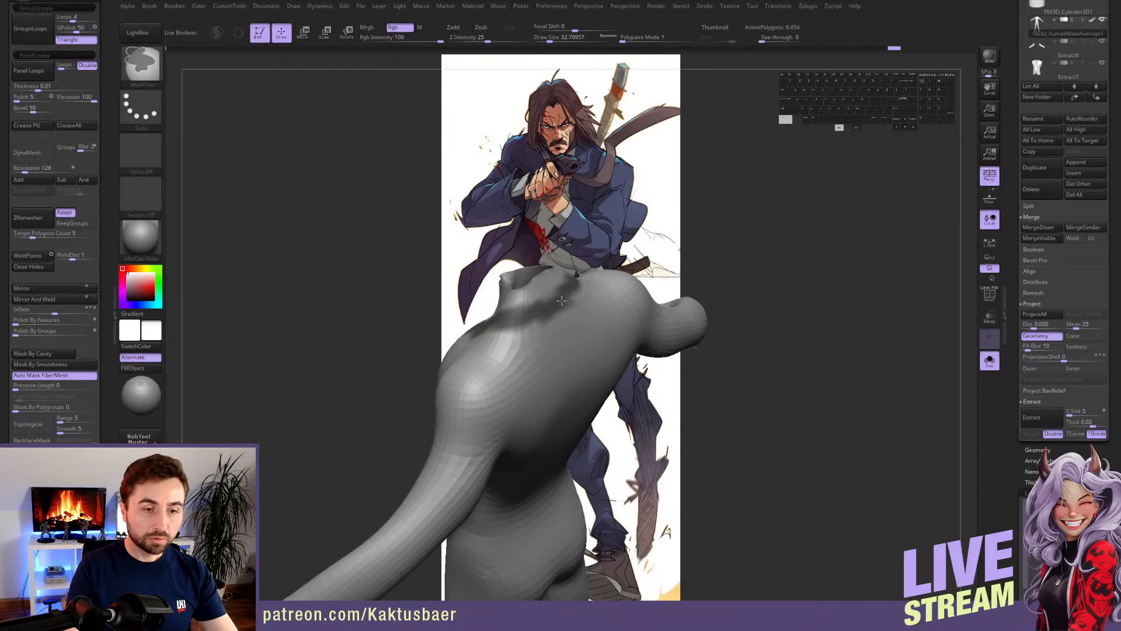
{"action": "right_click_drag", "start_coordinate": [509, 325], "coordinate": [490, 325]}
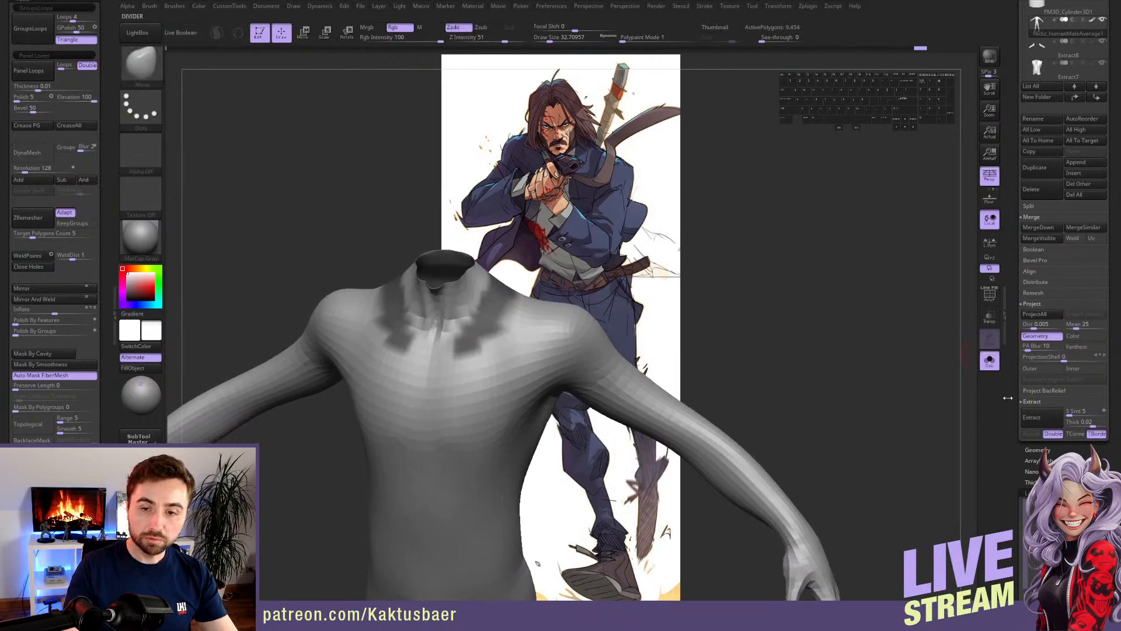
- Extract the masked neck band as a new collar subtool with a thickness of 0.02 and accept it
{"action": "left_click", "coordinate": [1039, 419]}
{"action": "left_click", "coordinate": [1038, 433]}
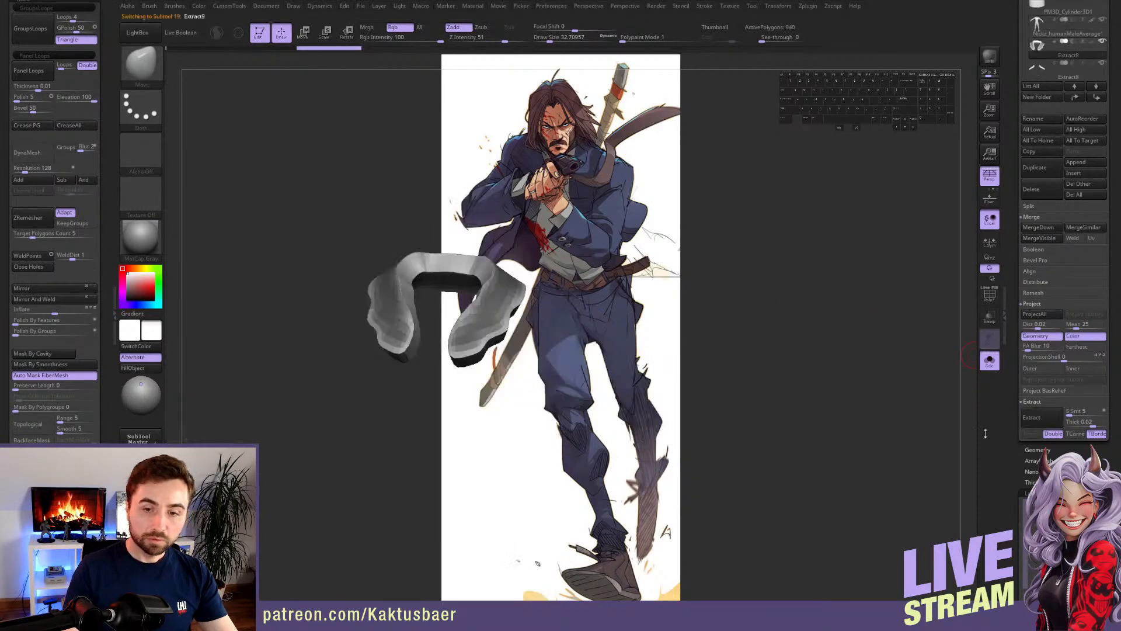
{"action": "right_click_drag", "start_coordinate": [477, 331], "coordinate": [486, 330]}
{"action": "key", "text": "s"}
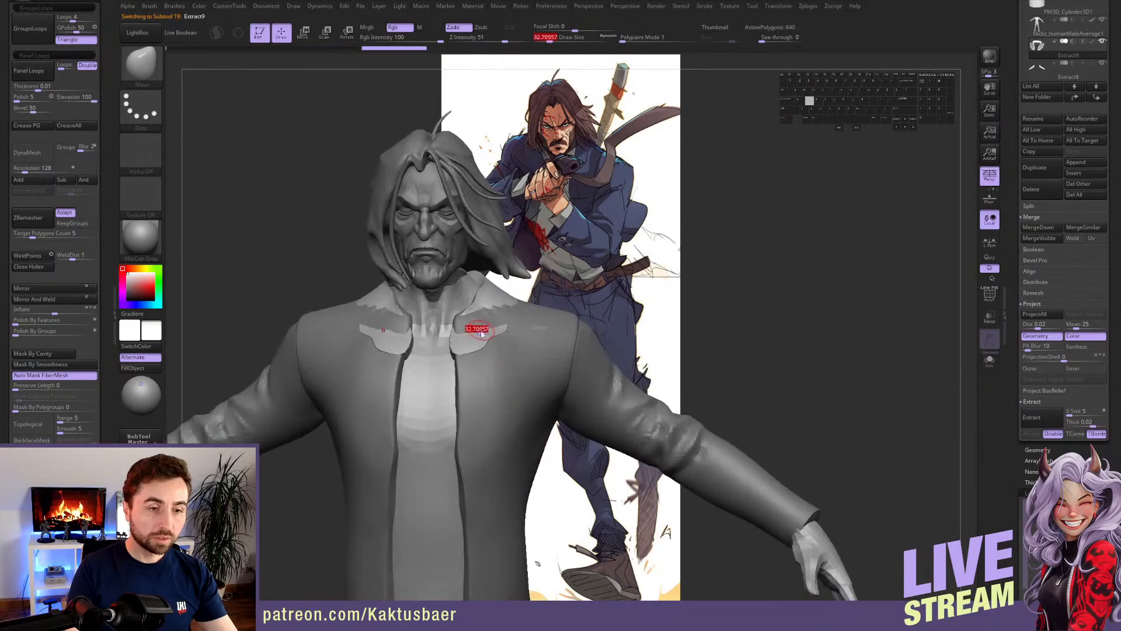
- Pull the collar's front flaps out over the jacket with the Move brush at draw sizes of about 54 to 97
{"action": "mouse_move", "coordinate": [475, 329]}
{"action": "left_mouse_down"}
{"action": "mouse_move", "coordinate": [488, 332]}
{"action": "mouse_move", "coordinate": [465, 330]}
{"action": "left_mouse_up"}
{"action": "key", "text": "s"}
{"action": "key", "text": "s"}
{"action": "right_click_drag", "start_coordinate": [468, 341], "coordinate": [469, 409]}
{"action": "key", "text": "s"}
{"action": "left_click_drag", "start_coordinate": [463, 325], "coordinate": [453, 325]}
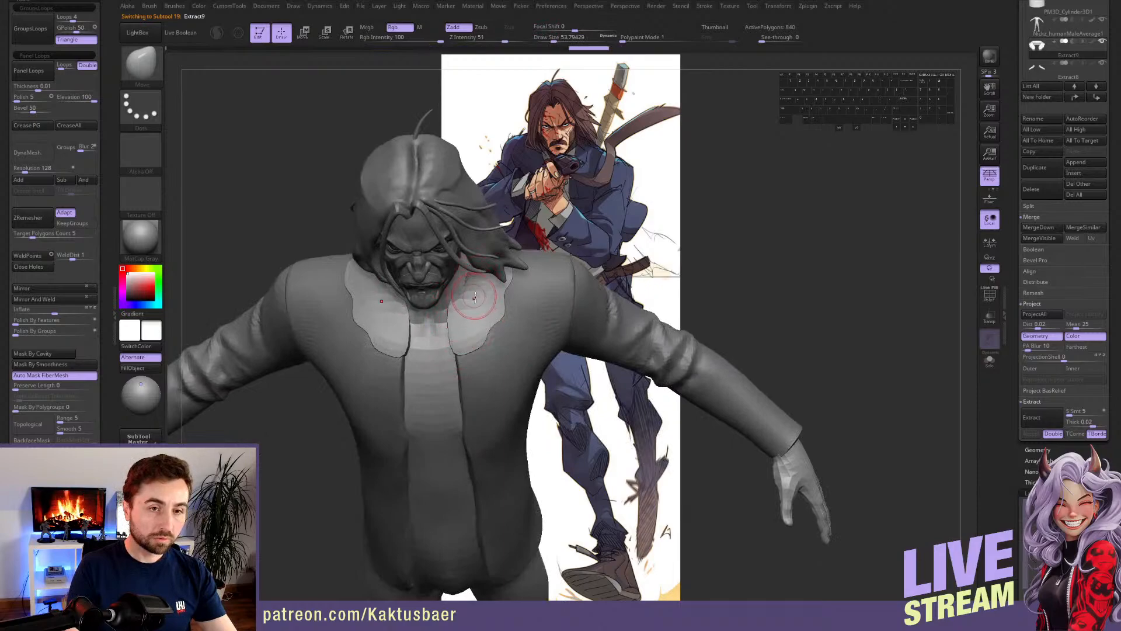
{"action": "mouse_move", "coordinate": [480, 329]}
{"action": "right_mouse_down"}
{"action": "mouse_move", "coordinate": [471, 268]}
{"action": "mouse_move", "coordinate": [472, 298]}
{"action": "right_mouse_up"}
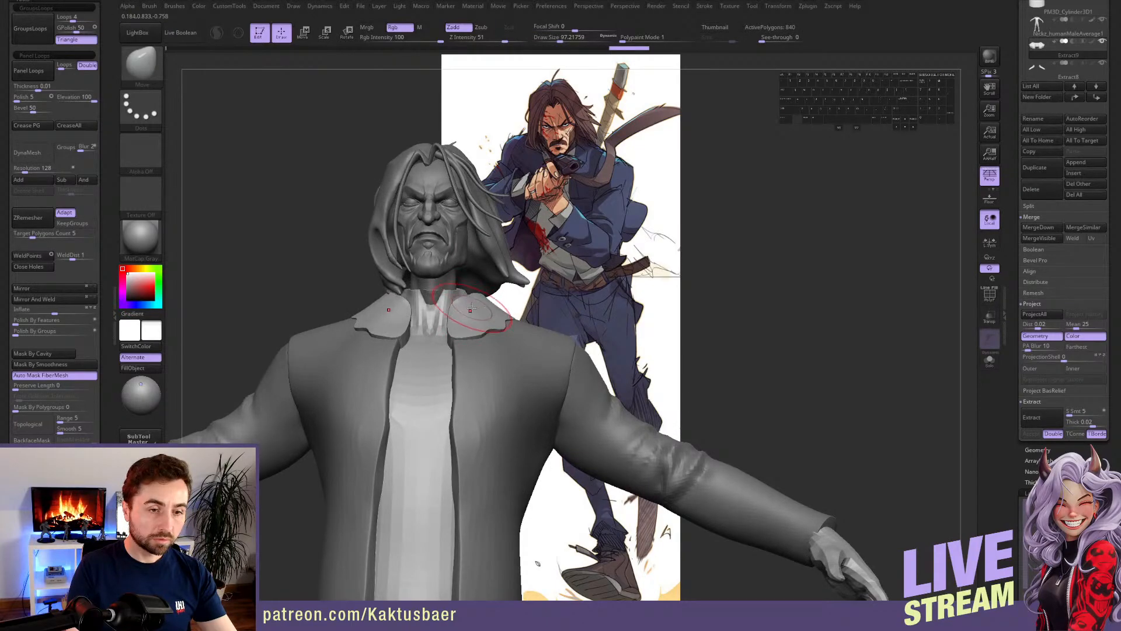
- Shape the lower corners of both collar flaps into tips with the Move brush at draw sizes of about 74 to 80
{"action": "right_click_drag", "start_coordinate": [467, 306], "coordinate": [491, 304]}
{"action": "key", "text": "s"}
{"action": "left_click_drag", "start_coordinate": [490, 306], "coordinate": [499, 342]}
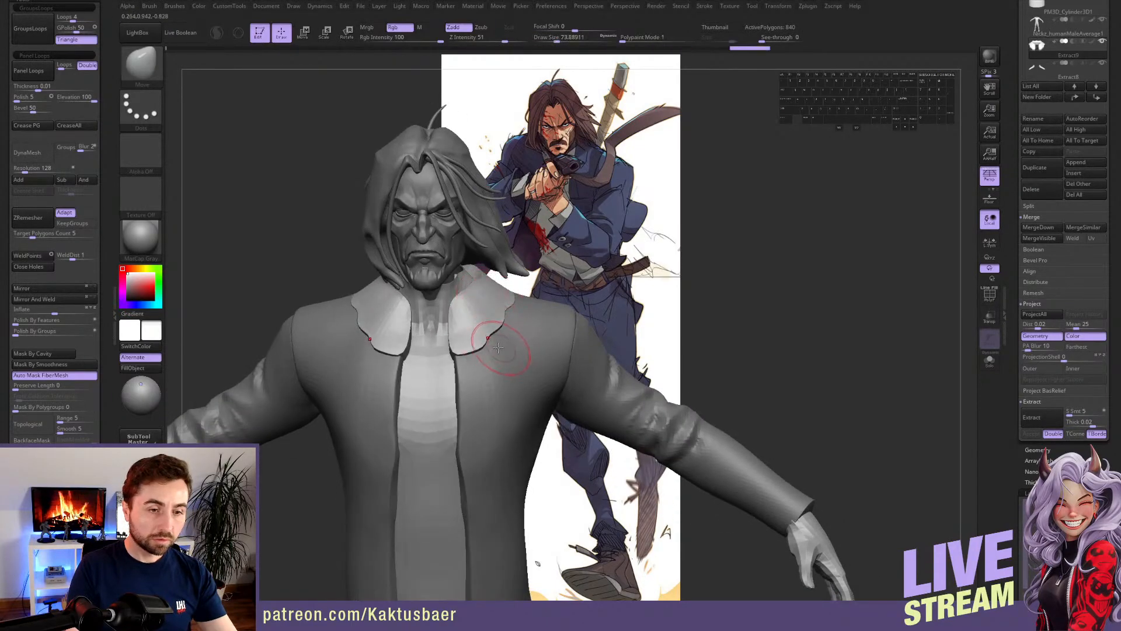
{"action": "right_click_drag", "start_coordinate": [499, 345], "coordinate": [498, 366]}
{"action": "key", "text": "s"}
{"action": "left_click_drag", "start_coordinate": [496, 366], "coordinate": [497, 354]}
{"action": "key", "text": "s"}
{"action": "mouse_move", "coordinate": [497, 354]}
{"action": "left_mouse_down"}
{"action": "mouse_move", "coordinate": [460, 353]}
{"action": "mouse_move", "coordinate": [453, 330]}
{"action": "left_mouse_up"}
{"action": "key", "text": "s"}
{"action": "left_click_drag", "start_coordinate": [465, 343], "coordinate": [459, 338]}
{"action": "left_click_drag", "start_coordinate": [455, 338], "coordinate": [453, 324]}
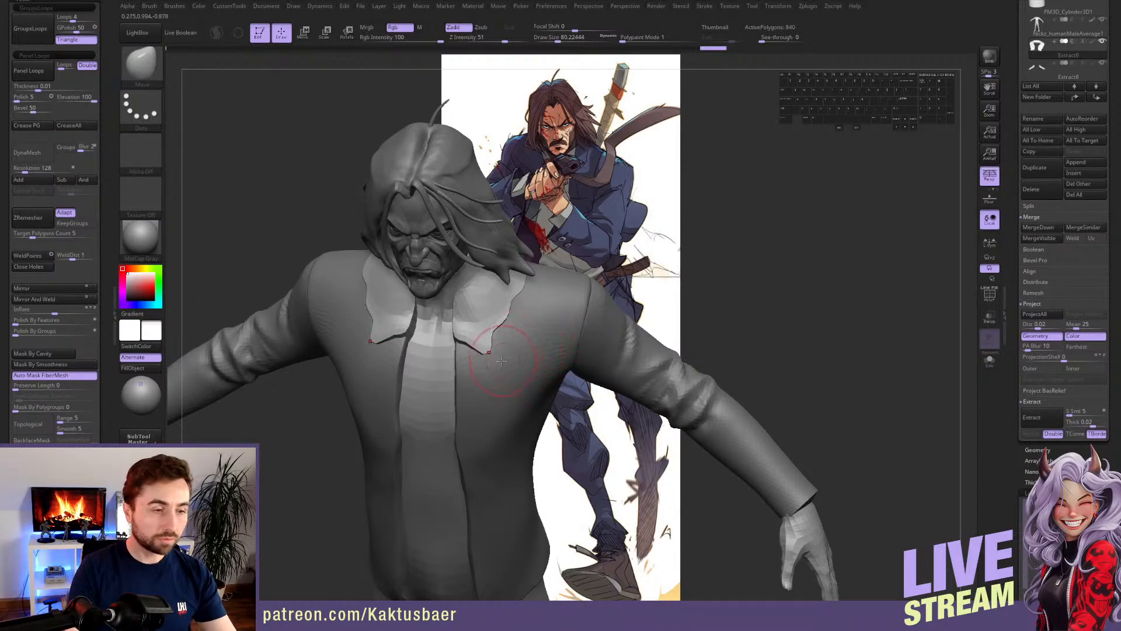
{"action": "left_click_drag", "start_coordinate": [464, 349], "coordinate": [476, 349]}
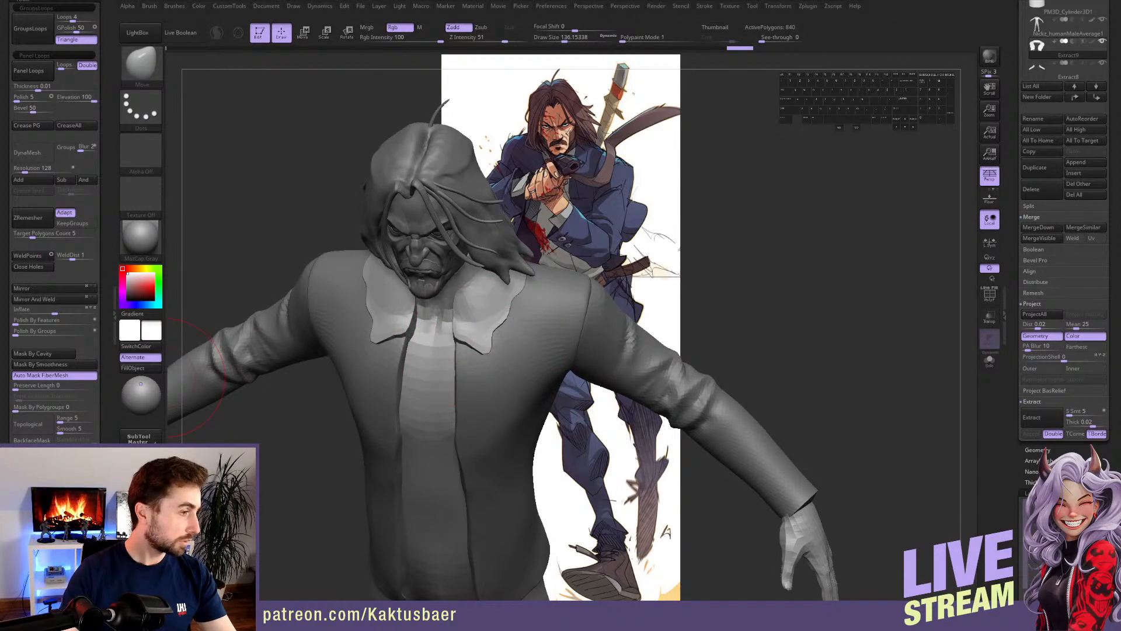
- Adjust the collar's inner edges beside the neck with the Move brush, starting at a draw size of about 104
{"action": "right_click_drag", "start_coordinate": [502, 339], "coordinate": [528, 339]}
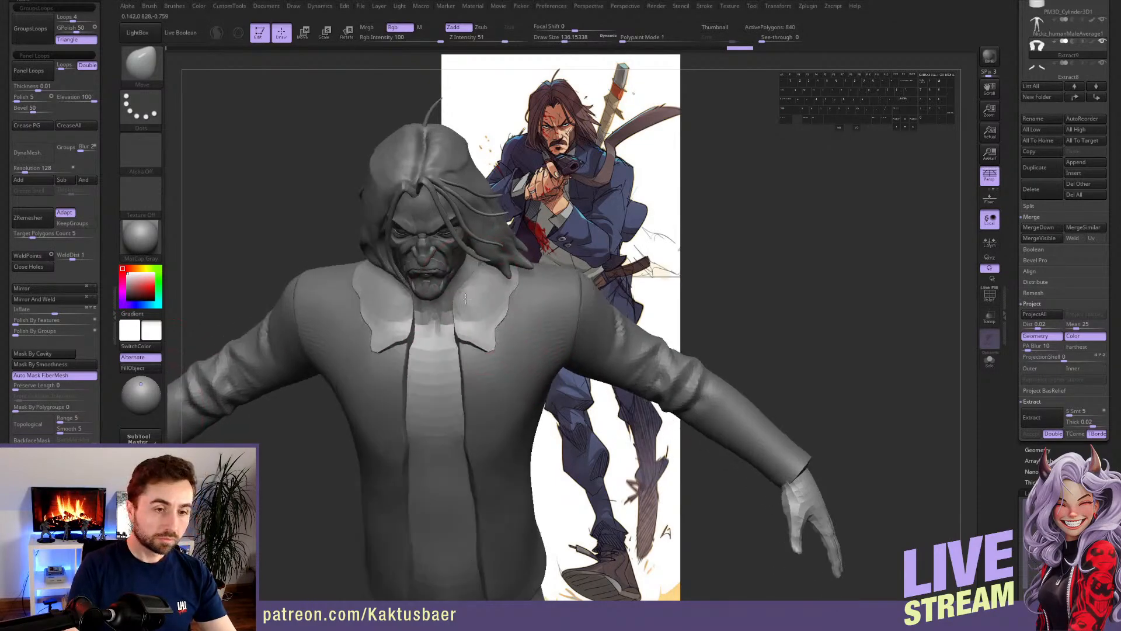
{"action": "key", "text": "s"}
{"action": "left_click_drag", "start_coordinate": [496, 283], "coordinate": [476, 283]}
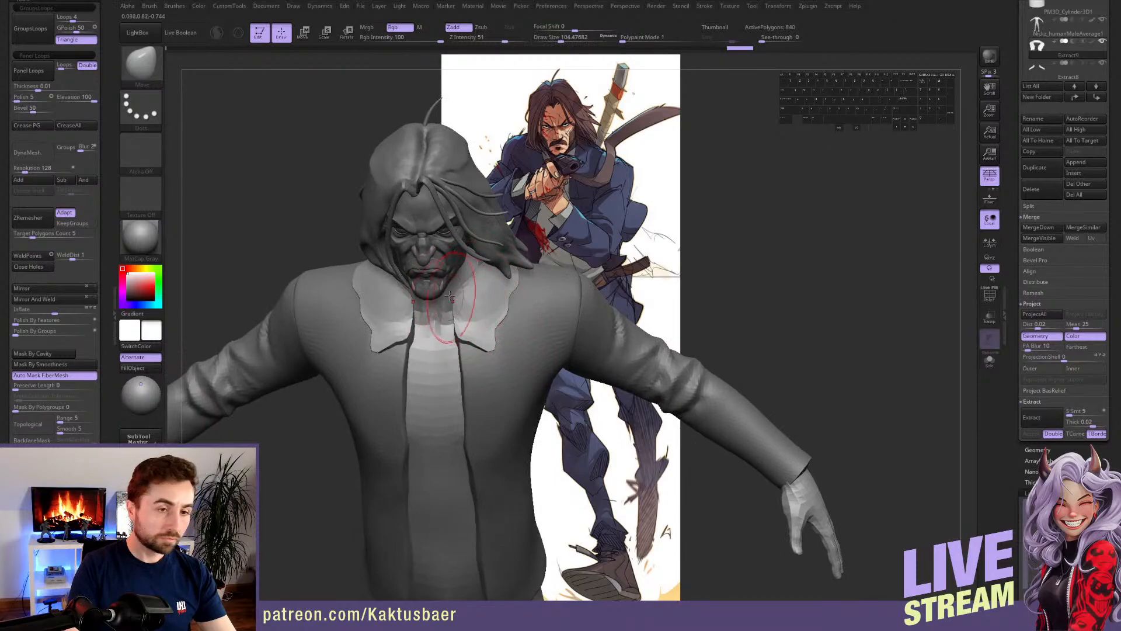
{"action": "left_click", "coordinate": [485, 347], "text": "alt"}
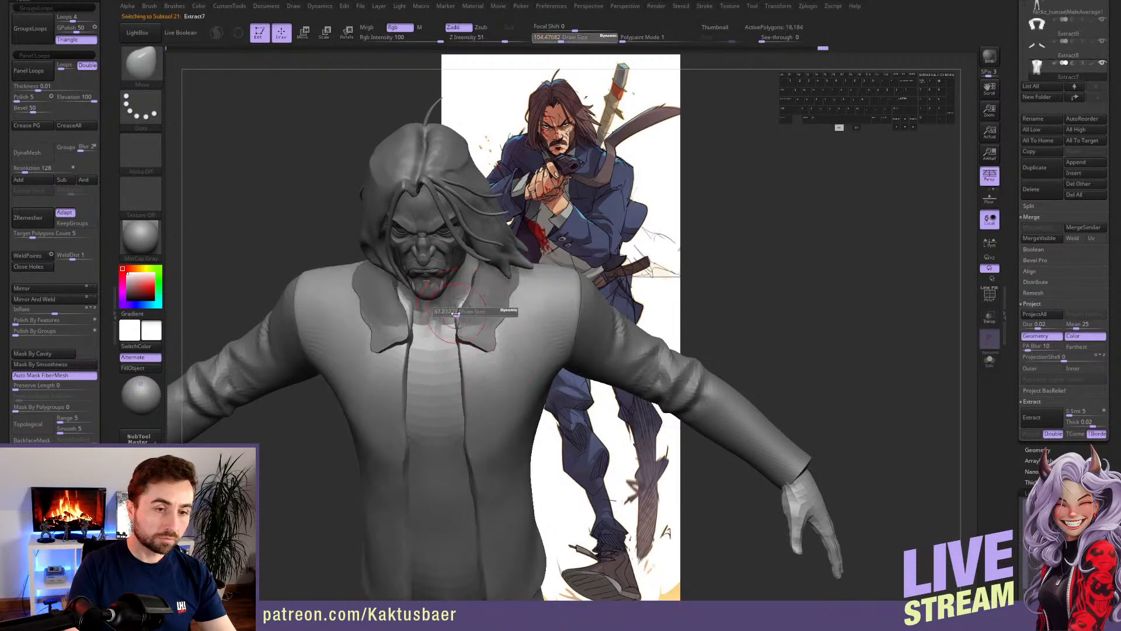
{"action": "left_click", "coordinate": [496, 339], "text": "alt"}
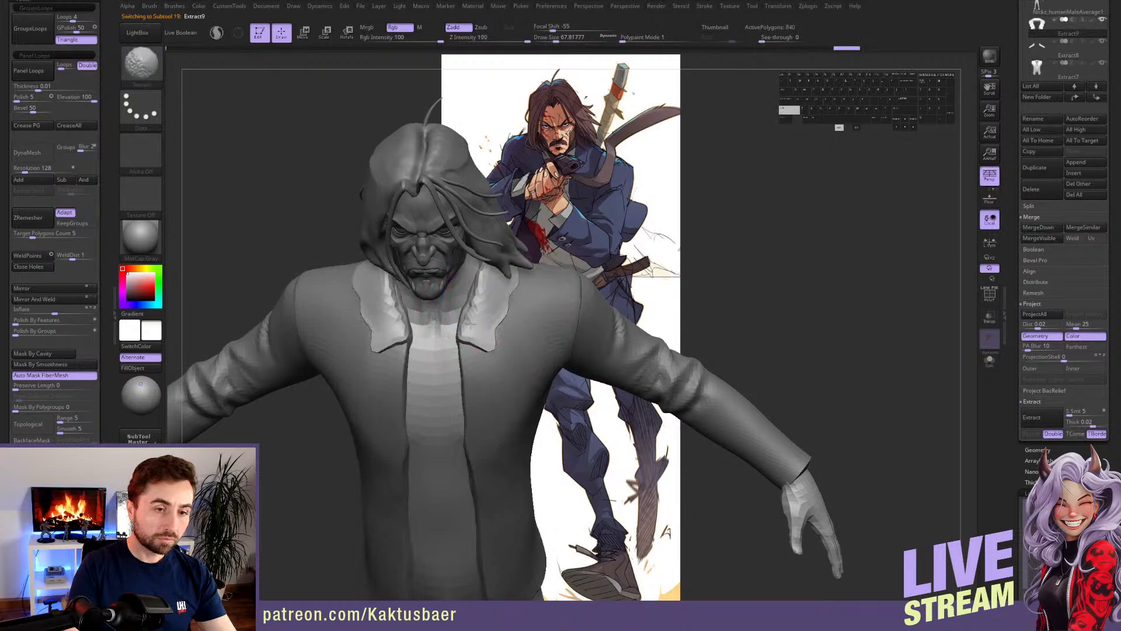
- Subdivide the collar once, undo the last smoothing, and reshape its front tips with the Move brush at a draw size of about 51
{"action": "key", "text": "ctrl+d"}
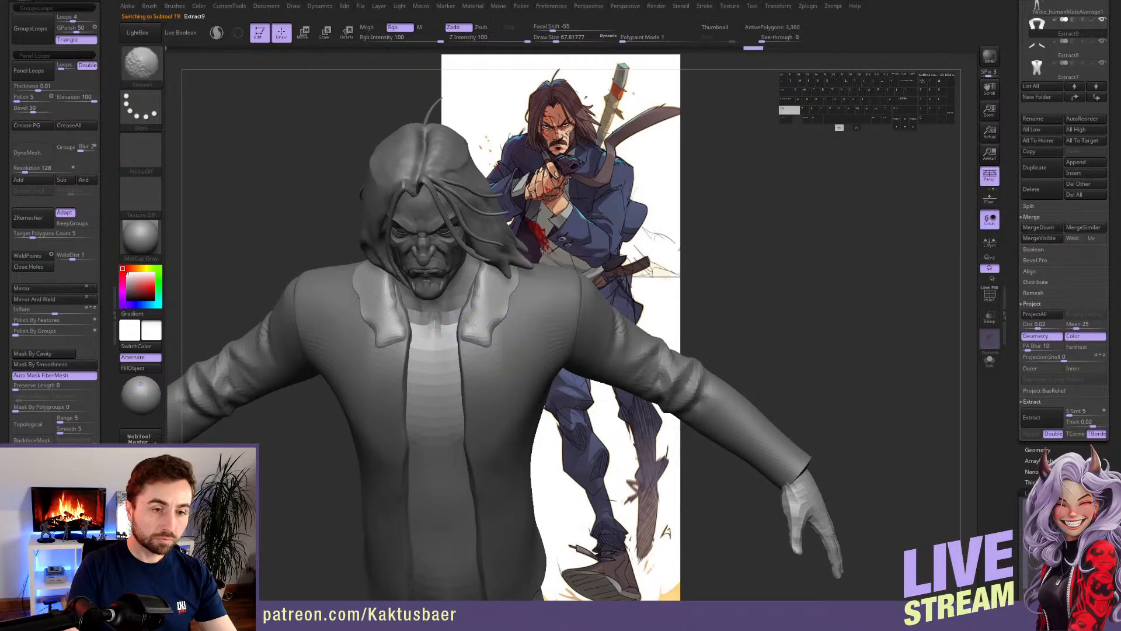
{"action": "key", "text": "ctrl+z"}
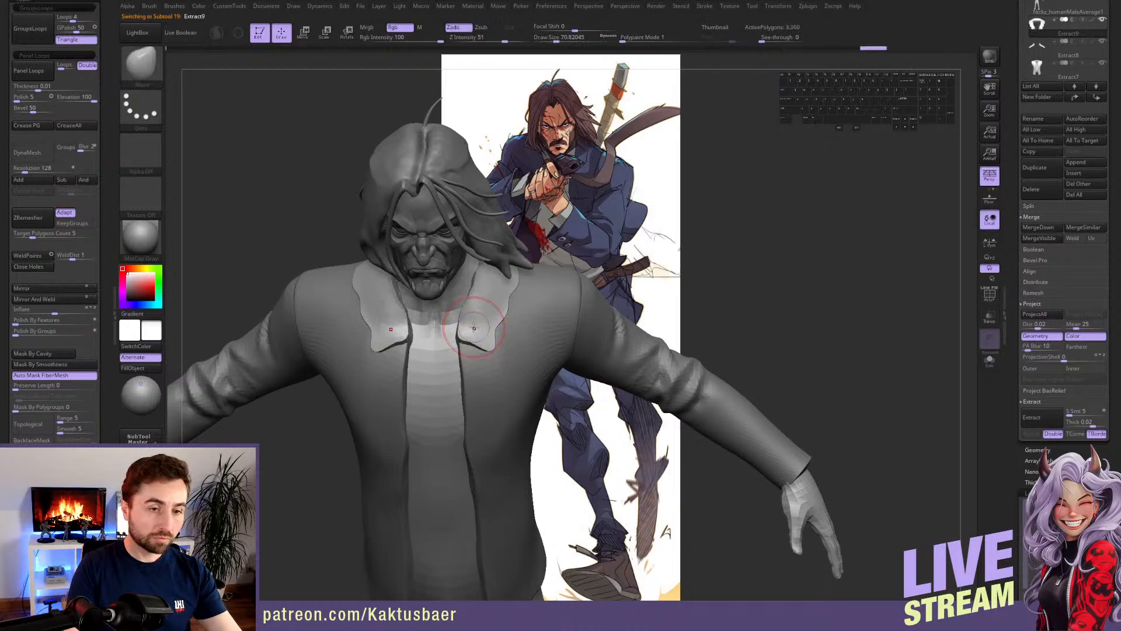
{"action": "left_click_drag", "start_coordinate": [472, 331], "coordinate": [472, 296], "text": "shift"}
{"action": "key", "text": "s"}
{"action": "key", "text": "s"}
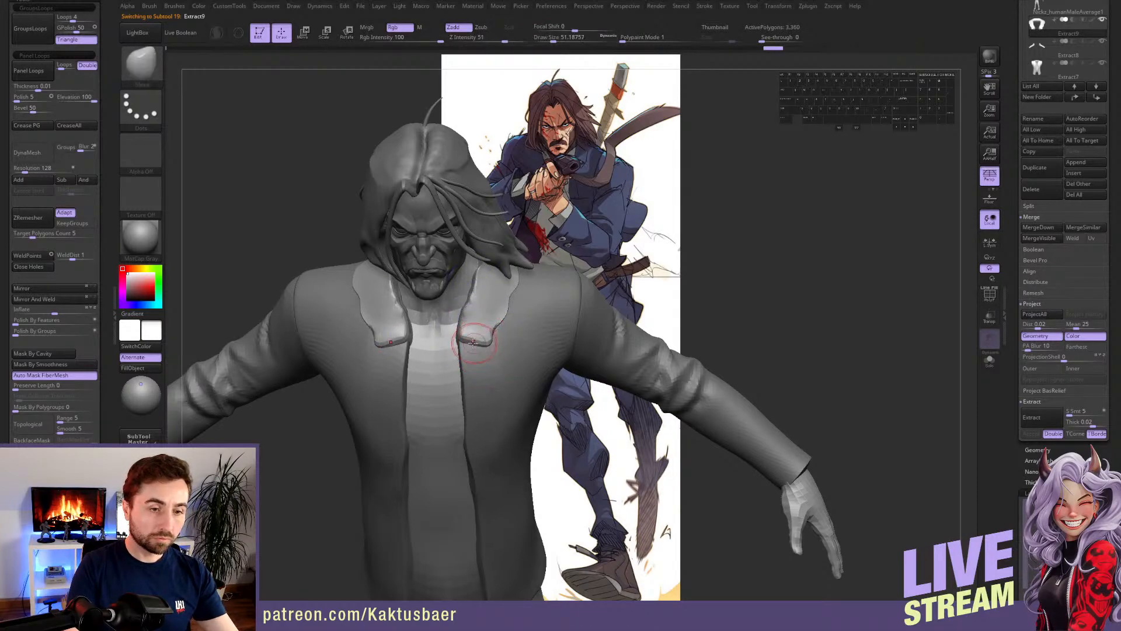
{"action": "key", "text": "s"}
{"action": "left_click", "coordinate": [497, 347]}
{"action": "mouse_move", "coordinate": [514, 346]}
{"action": "left_mouse_down"}
{"action": "mouse_move", "coordinate": [502, 347]}
{"action": "mouse_move", "coordinate": [501, 292]}
{"action": "left_mouse_up"}
- Adjust and smooth the back of the collar around the neck at a draw size of about 94
{"action": "mouse_move", "coordinate": [631, 299]}
{"action": "right_mouse_down"}
{"action": "mouse_move", "coordinate": [536, 301]}
{"action": "mouse_move", "coordinate": [536, 276]}
{"action": "right_mouse_up"}
{"action": "key", "text": "s"}
{"action": "left_click_drag", "start_coordinate": [537, 279], "coordinate": [573, 280]}
{"action": "right_click_drag", "start_coordinate": [619, 286], "coordinate": [546, 295]}
{"action": "left_click_drag", "start_coordinate": [546, 295], "coordinate": [546, 295]}
{"action": "key", "text": "shift"}
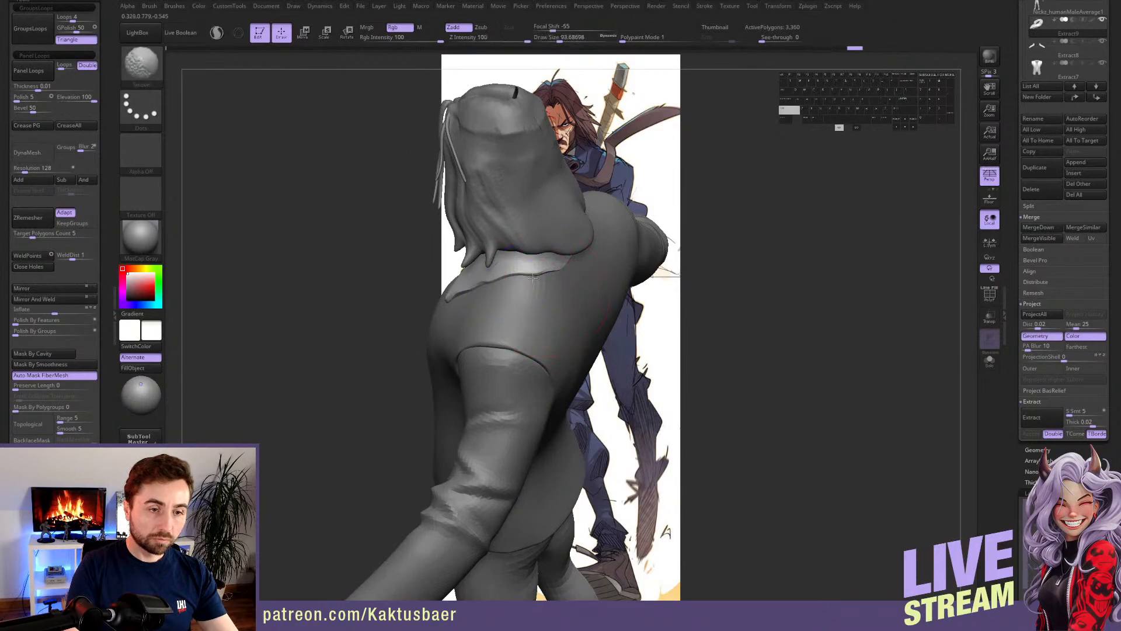
- Isolate the collar, smooth the inner surfaces of both flaps, and show the whole figure again
{"action": "mouse_move", "coordinate": [532, 277]}
{"action": "right_mouse_down", "text": "shift"}
{"action": "mouse_move", "coordinate": [523, 292]}
{"action": "mouse_move", "coordinate": [535, 315]}
{"action": "mouse_move", "coordinate": [501, 318]}
{"action": "mouse_move", "coordinate": [471, 296]}
{"action": "mouse_move", "coordinate": [482, 331]}
{"action": "right_mouse_up", "text": "shift"}
{"action": "key", "text": "alt+s"}
{"action": "key", "text": "shift"}
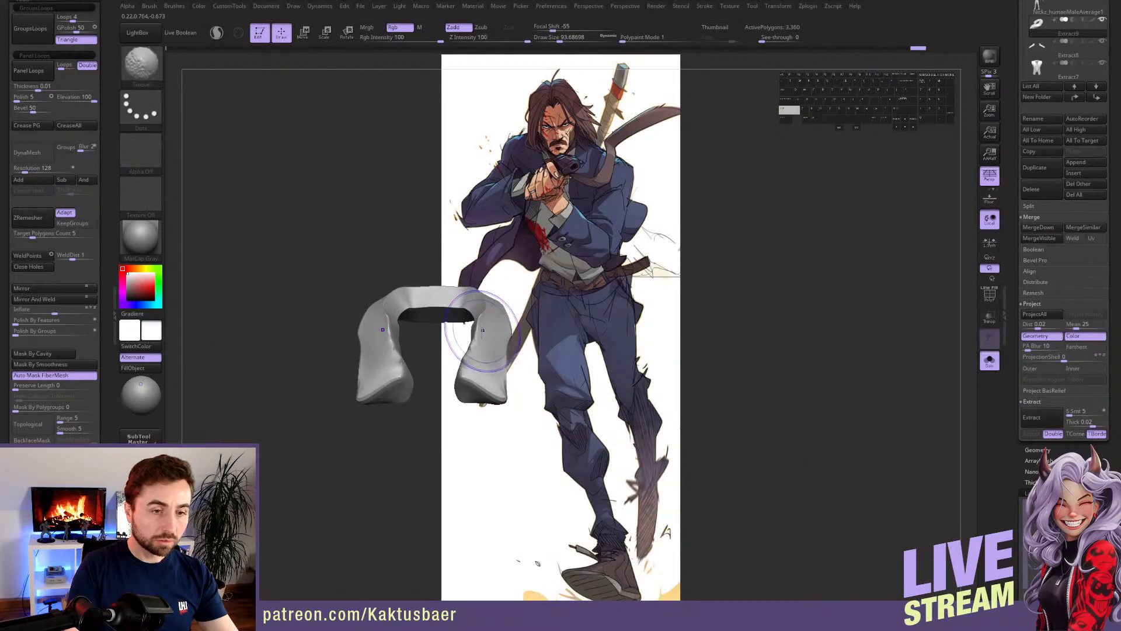
{"action": "key", "text": "s"}
{"action": "key", "text": "alt+s"}
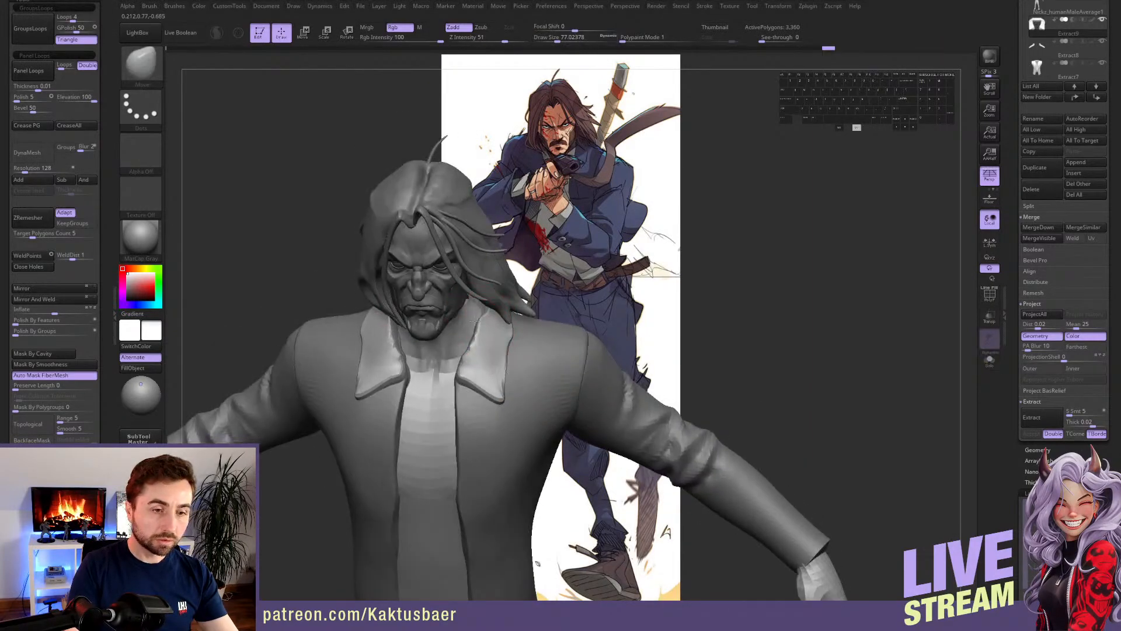
- Sharpen the collar's inner edges and lower tips with the Pinch brush at Z intensity 20 and a draw size of about 51
{"action": "mouse_move", "coordinate": [487, 320]}
{"action": "right_mouse_down", "text": "alt"}
{"action": "mouse_move", "coordinate": [494, 336]}
{"action": "mouse_move", "coordinate": [496, 312]}
{"action": "right_mouse_up", "text": "alt"}
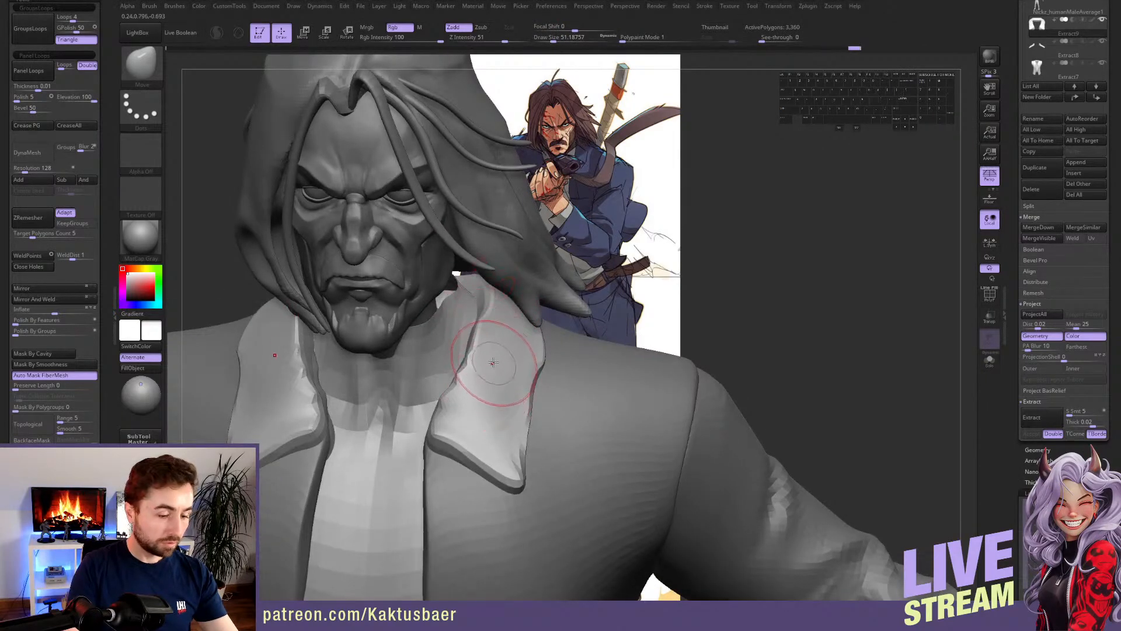
{"action": "key", "text": "b"}
{"action": "left_click", "coordinate": [513, 311]}
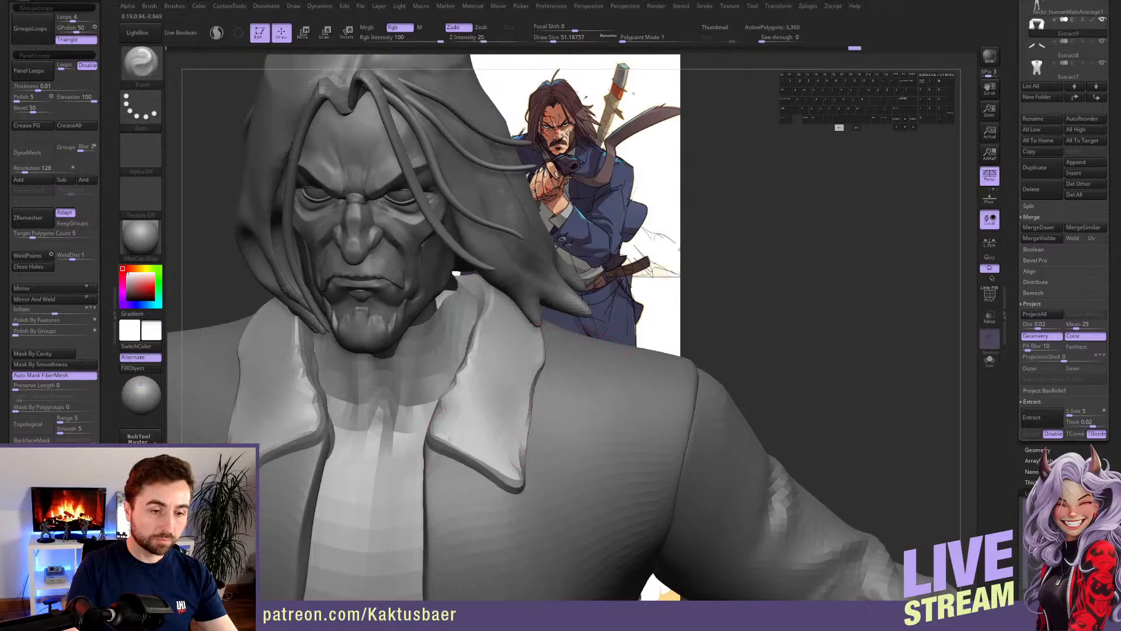
{"action": "mouse_move", "coordinate": [458, 418]}
{"action": "left_mouse_down"}
{"action": "mouse_move", "coordinate": [470, 344]}
{"action": "mouse_move", "coordinate": [456, 424]}
{"action": "left_mouse_up"}
{"action": "left_click_drag", "start_coordinate": [456, 423], "coordinate": [470, 340]}
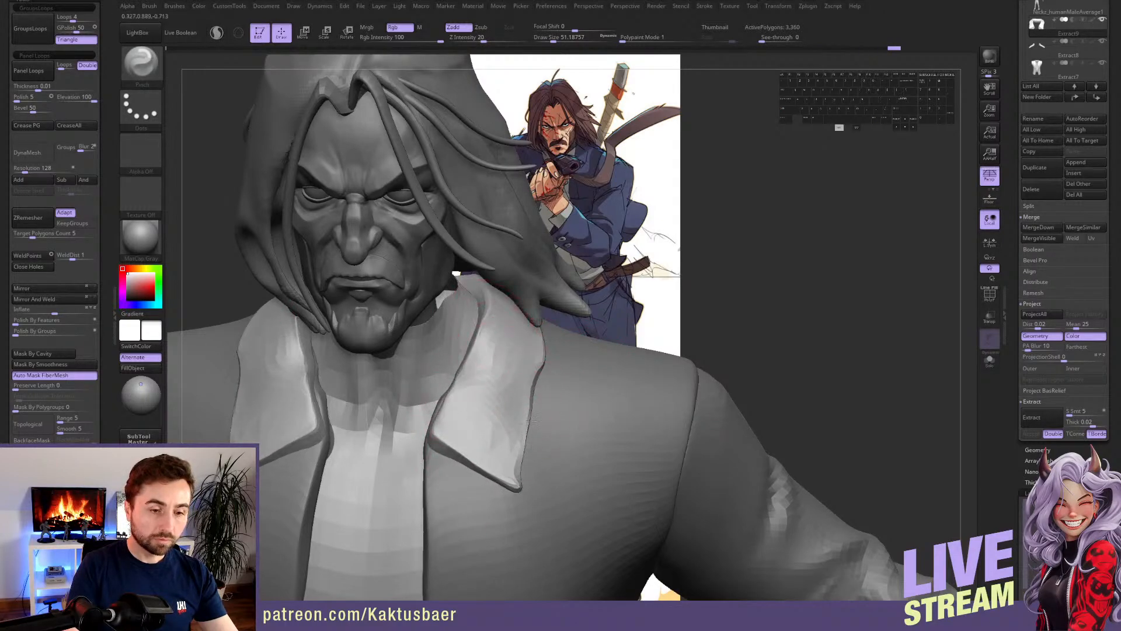
{"action": "mouse_move", "coordinate": [532, 399]}
{"action": "left_mouse_down"}
{"action": "mouse_move", "coordinate": [467, 467]}
{"action": "mouse_move", "coordinate": [508, 485]}
{"action": "left_mouse_up"}
{"action": "mouse_move", "coordinate": [508, 485]}
{"action": "right_mouse_down", "text": "ctrl"}
{"action": "mouse_move", "coordinate": [608, 409]}
{"action": "mouse_move", "coordinate": [526, 429]}
{"action": "mouse_move", "coordinate": [493, 476]}
{"action": "mouse_move", "coordinate": [553, 431]}
{"action": "mouse_move", "coordinate": [524, 493]}
{"action": "mouse_move", "coordinate": [523, 393]}
{"action": "mouse_move", "coordinate": [506, 360]}
{"action": "right_mouse_up", "text": "ctrl"}
- Reshape the collar's lower tips with the Move brush at a draw size of about 136
{"action": "key", "text": "b"}
{"action": "key", "text": "m"}
{"action": "key", "text": "v"}
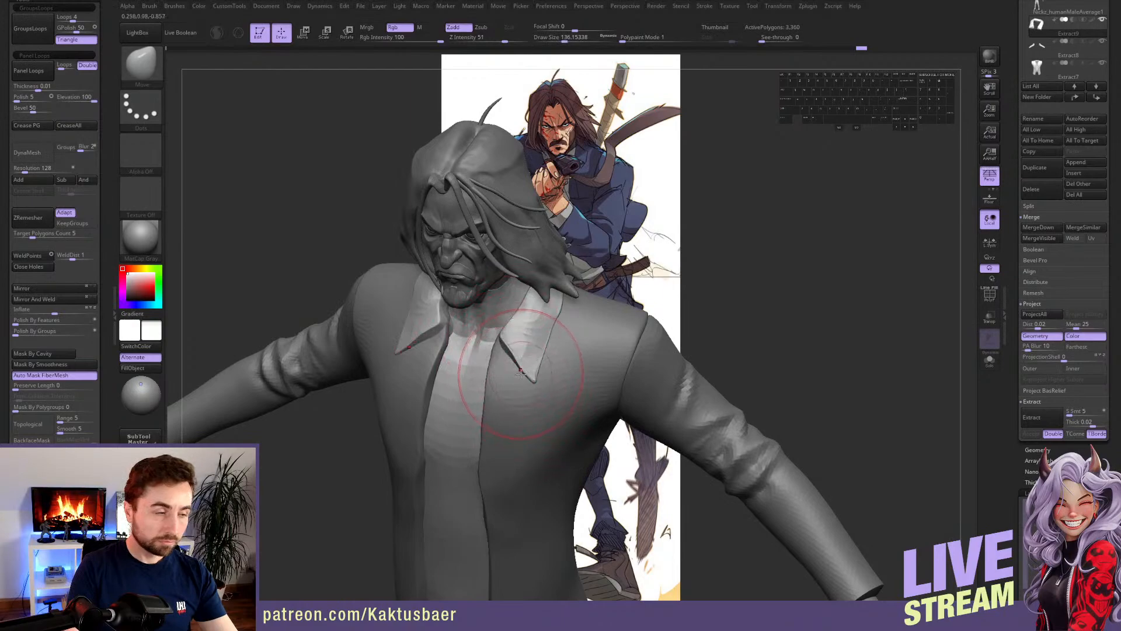
{"action": "right_click_drag", "start_coordinate": [523, 378], "coordinate": [528, 377]}
- Choose the TrimCurve brush for the collar tip and remove the collar's subdivision levels so it can be cut
{"action": "key", "text": "b"}
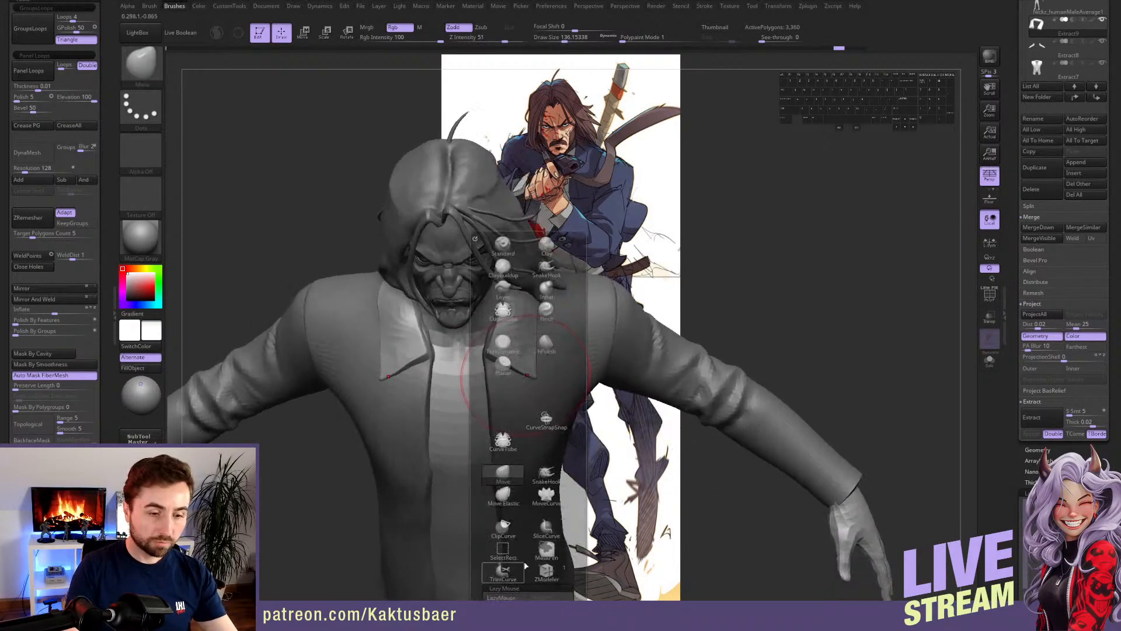
{"action": "left_click", "coordinate": [543, 531]}
{"action": "mouse_move", "coordinate": [560, 320]}
{"action": "left_mouse_down", "text": "ctrl+shift"}
{"action": "mouse_move", "coordinate": [467, 397]}
{"action": "mouse_move", "coordinate": [471, 386]}
{"action": "left_mouse_up", "text": "ctrl+shift"}
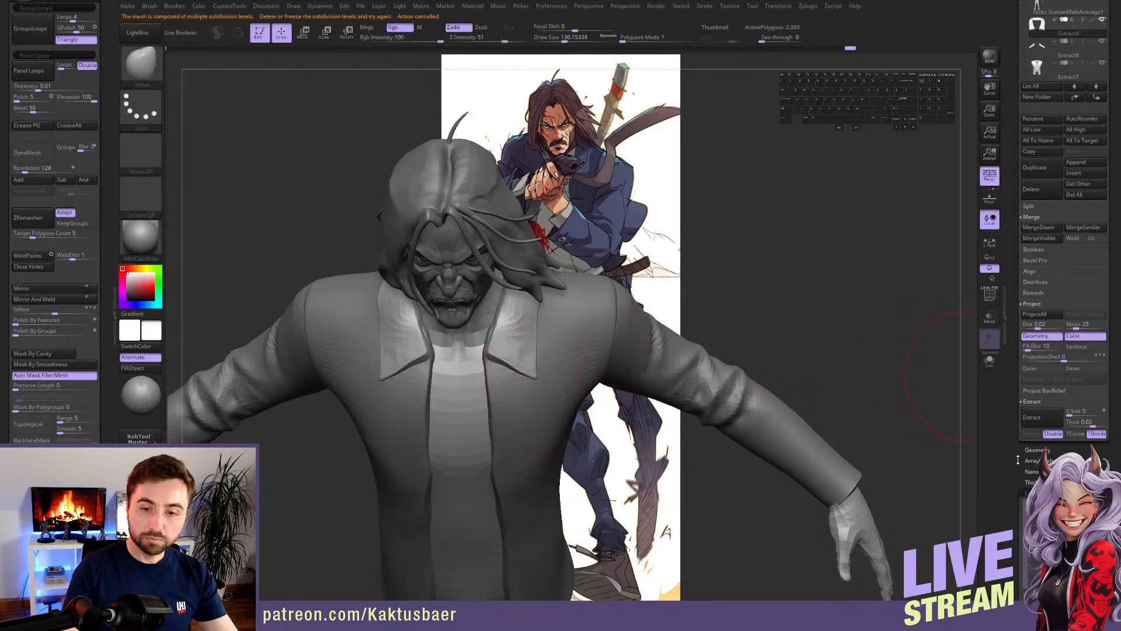
{"action": "left_click", "coordinate": [1035, 450]}
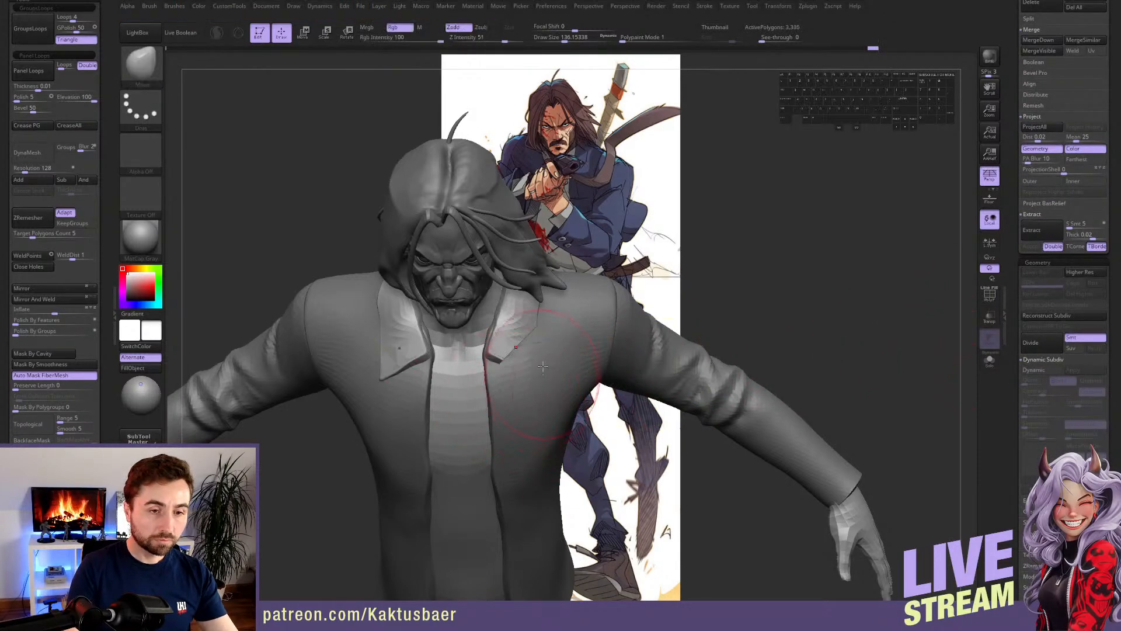
- Redo the diagonal trim across one collar tip and Mirror And Weld the collar to match the other side
{"action": "left_click", "coordinate": [566, 355], "text": "ctrl+shift"}
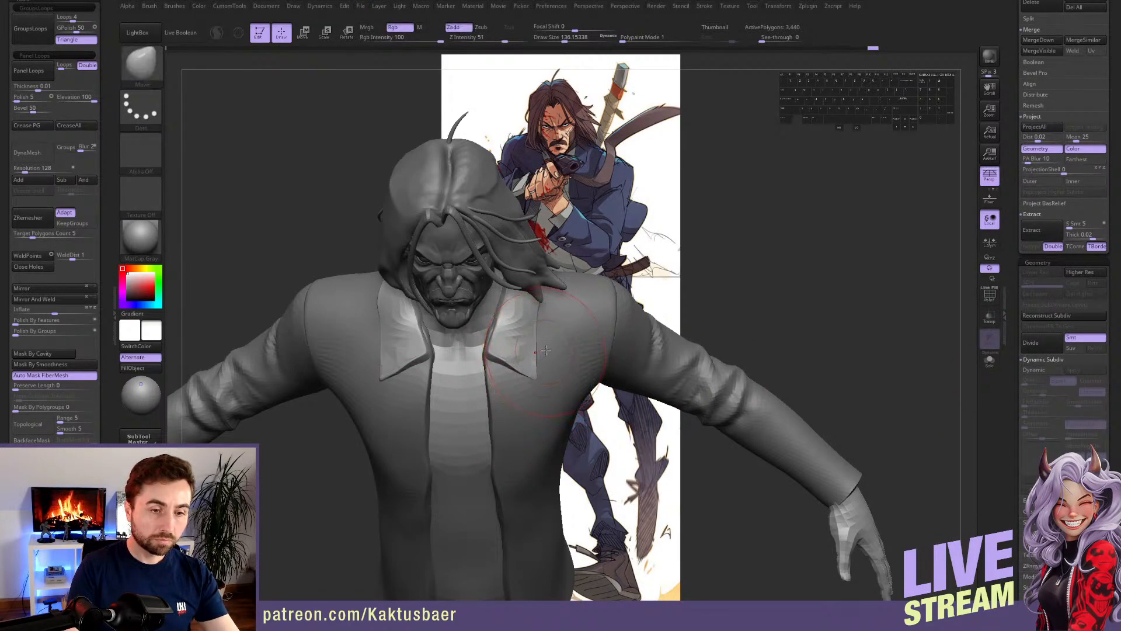
{"action": "left_click_drag", "start_coordinate": [552, 334], "coordinate": [476, 383], "text": "ctrl+shift"}
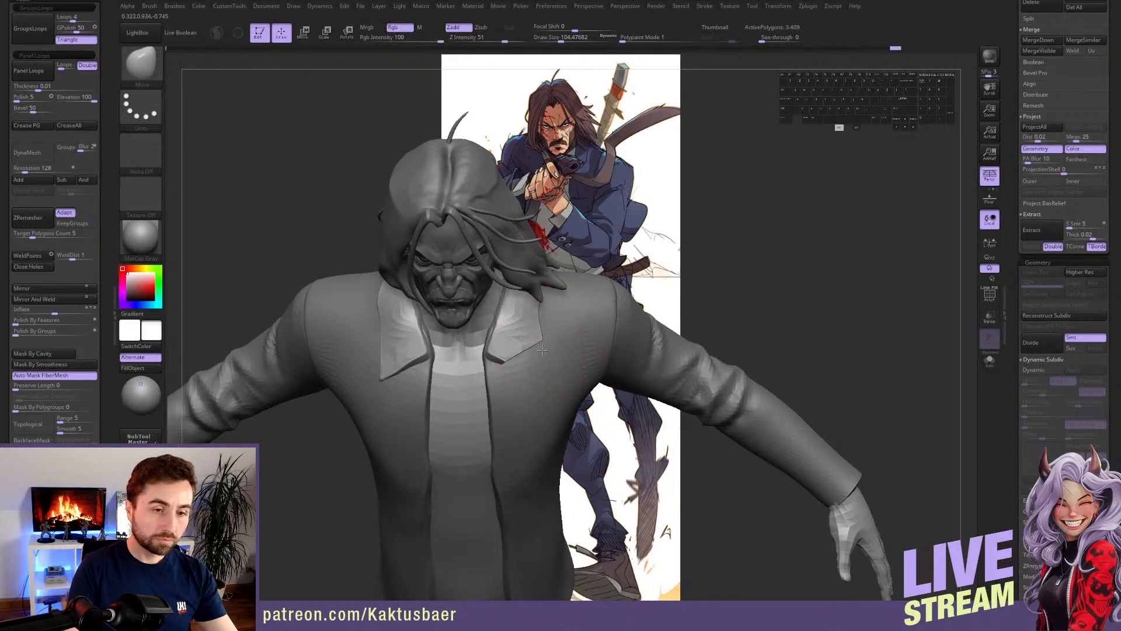
{"action": "left_click", "coordinate": [55, 299]}
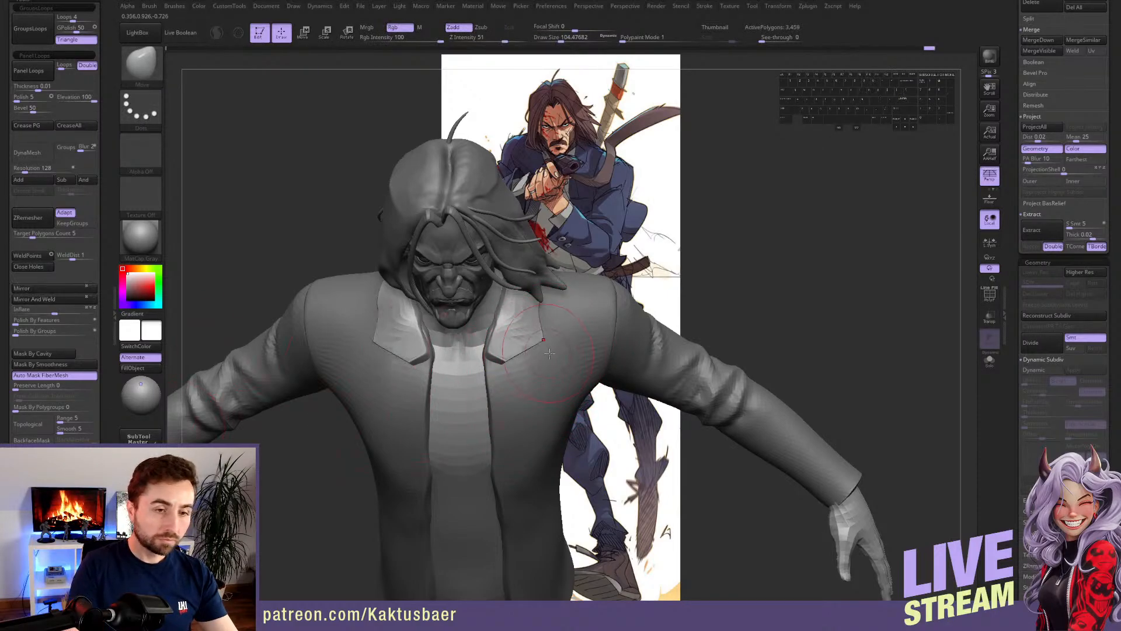
- Select and isolate the body, and mask a vertical lapel-shaped strip on each side of the chest at a draw size of about 37
{"action": "right_click_drag", "start_coordinate": [542, 352], "coordinate": [548, 337]}
{"action": "key", "text": "bracketleft"}
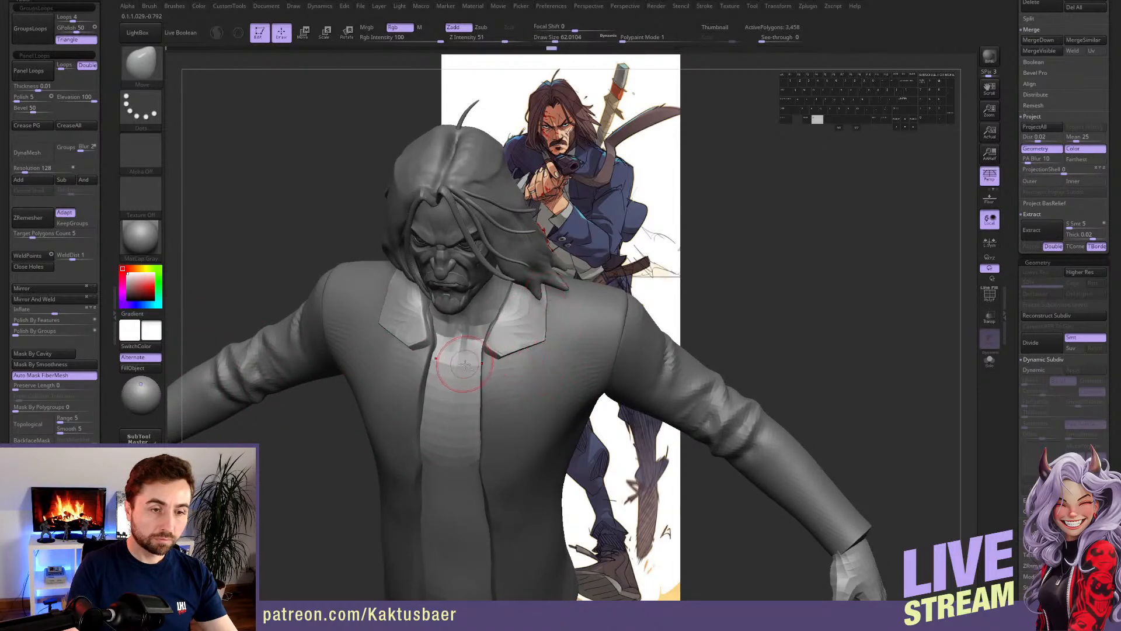
{"action": "left_click", "coordinate": [526, 368], "text": "alt"}
{"action": "right_click_drag", "start_coordinate": [526, 368], "coordinate": [522, 315], "text": "alt"}
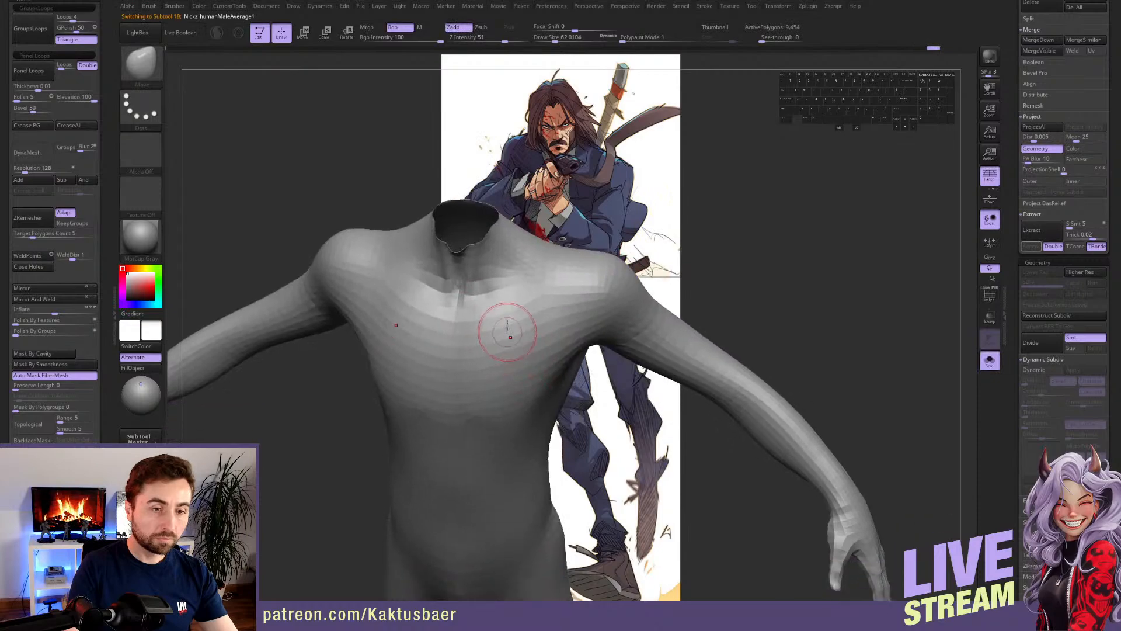
{"action": "key", "text": "ctrl"}
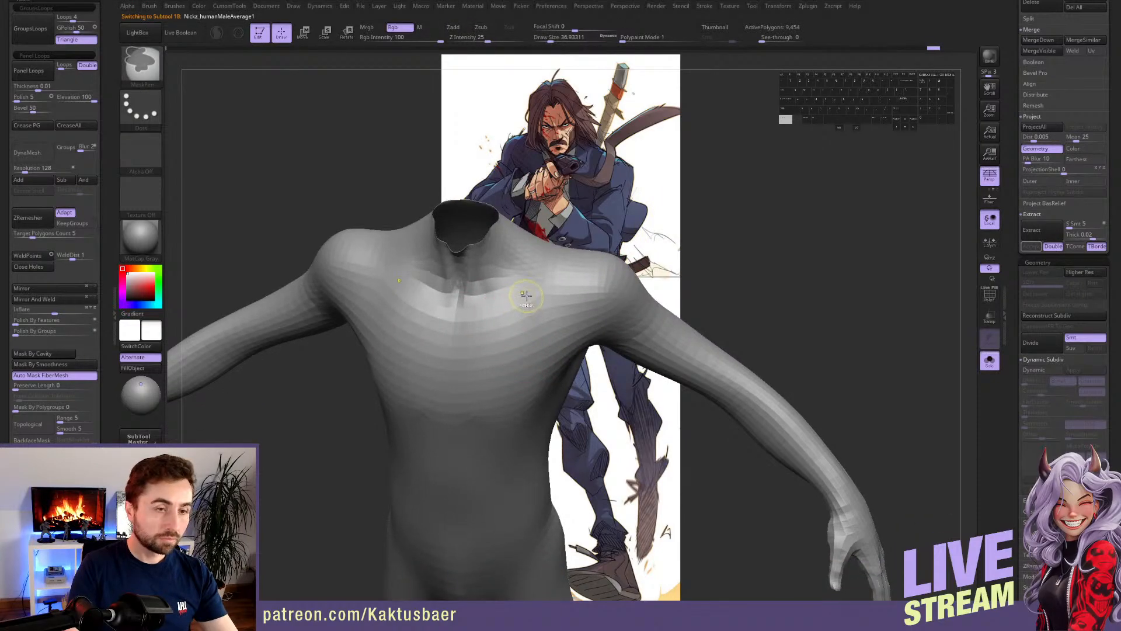
{"action": "mouse_move", "coordinate": [526, 295]}
{"action": "left_mouse_down", "text": "ctrl"}
{"action": "mouse_move", "coordinate": [494, 351]}
{"action": "mouse_move", "coordinate": [502, 374]}
{"action": "mouse_move", "coordinate": [504, 342]}
{"action": "left_mouse_up", "text": "ctrl"}
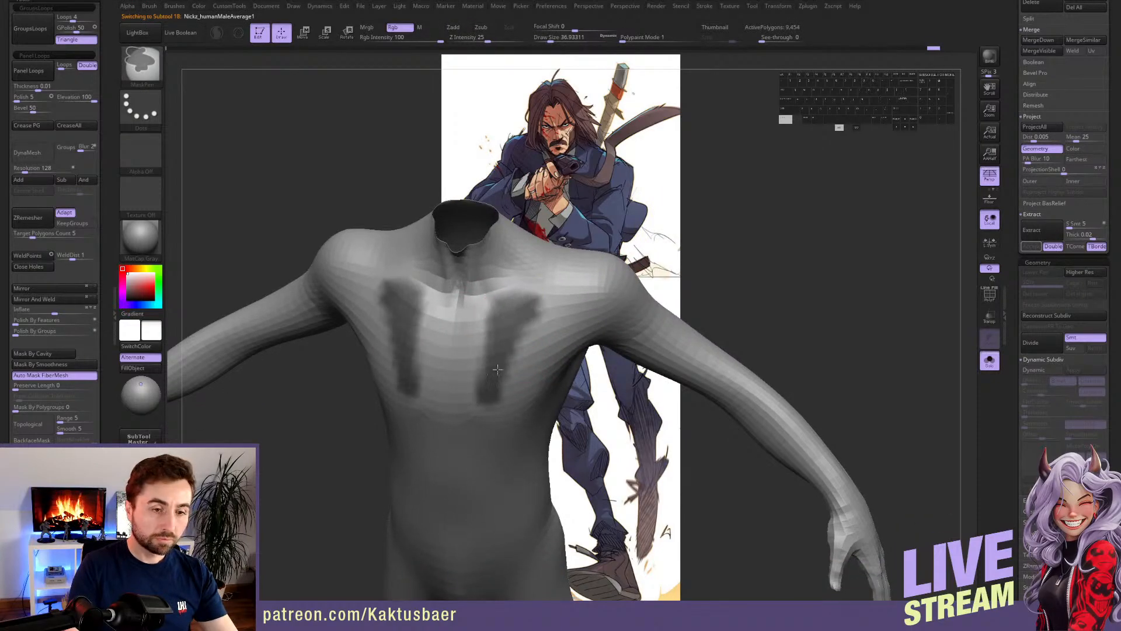
{"action": "left_click_drag", "start_coordinate": [489, 399], "coordinate": [494, 386], "text": "ctrl"}
{"action": "left_click_drag", "start_coordinate": [542, 313], "coordinate": [509, 287], "text": "ctrl+alt"}
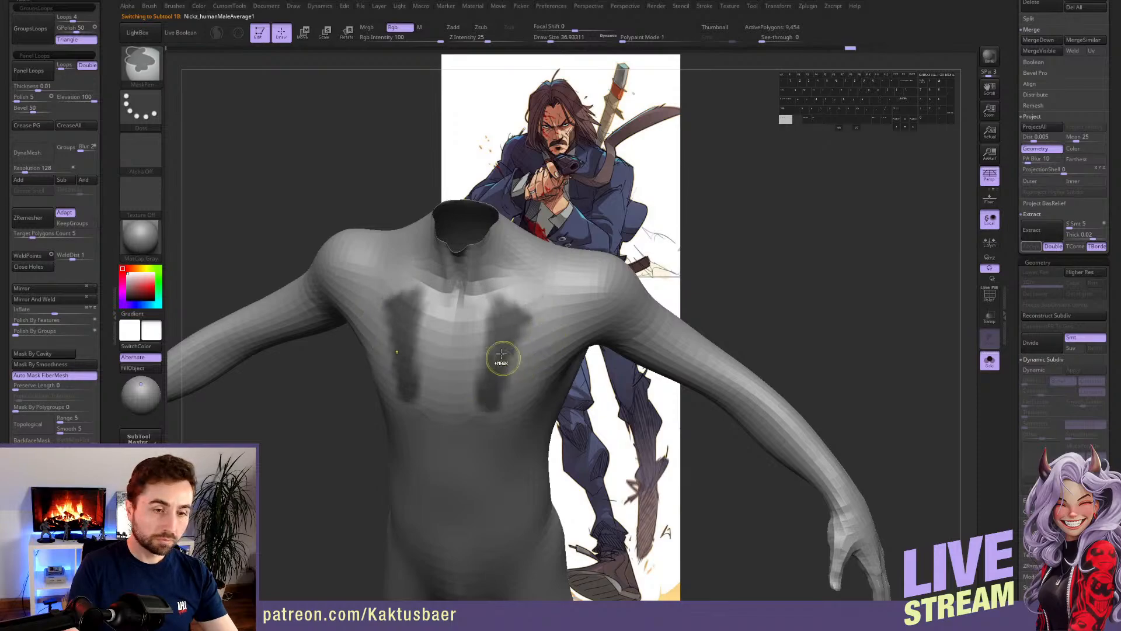
{"action": "left_click_drag", "start_coordinate": [501, 358], "coordinate": [491, 410], "text": "ctrl"}
- Extract the masked chest strips as a lapel subtool with a thickness of 0.02, clear its mask, and show the whole figure
{"action": "left_click", "coordinate": [1033, 246]}
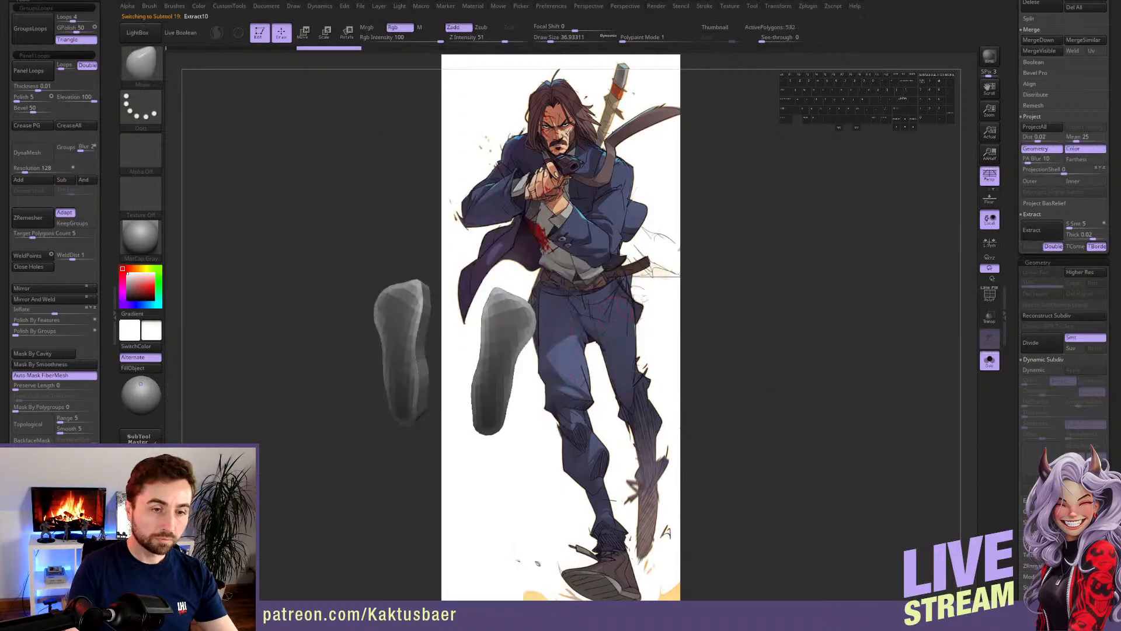
{"action": "left_click", "coordinate": [766, 393], "text": "ctrl"}
{"action": "key", "text": "alt+s"}
{"action": "right_click_drag", "start_coordinate": [765, 392], "coordinate": [759, 356]}
- Subdivide the lapels once and fit their upper and inner edges to the jacket opening with the Move brush
{"action": "key", "text": "s"}
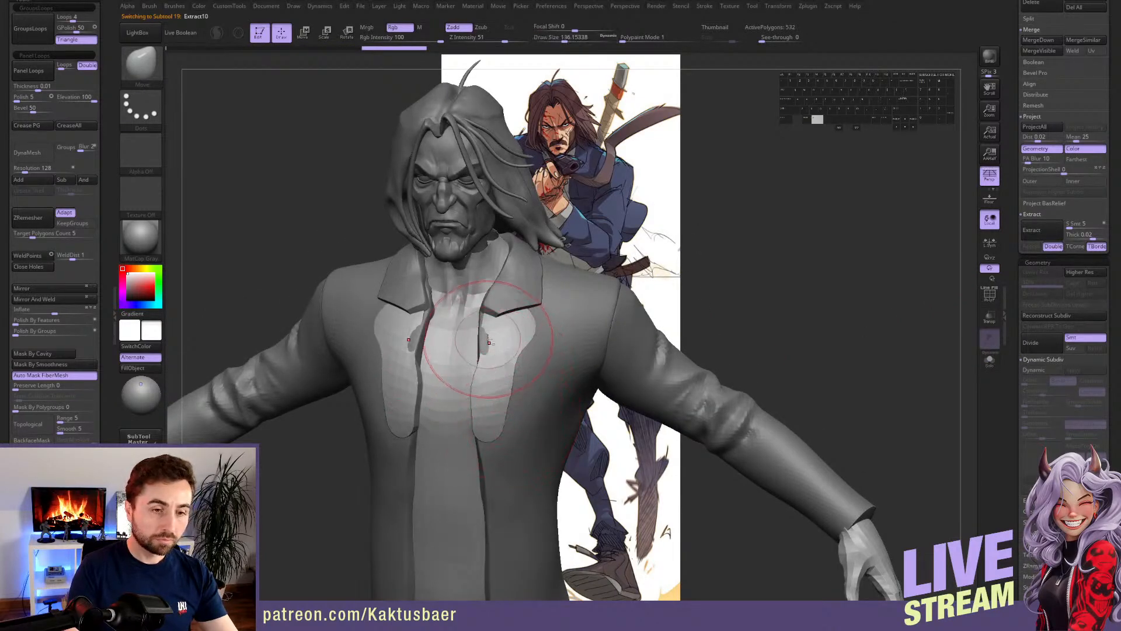
{"action": "right_click_drag", "start_coordinate": [494, 357], "coordinate": [495, 325]}
{"action": "key", "text": "s"}
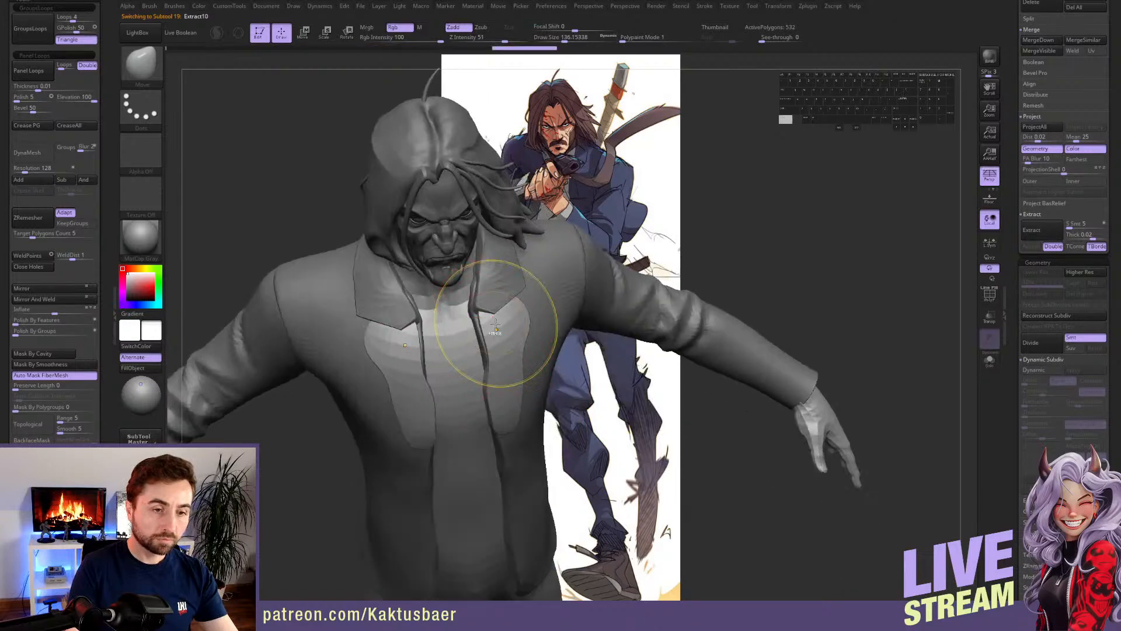
{"action": "key", "text": "ctrl+d"}
{"action": "key", "text": "s"}
{"action": "left_click_drag", "start_coordinate": [494, 323], "coordinate": [489, 323]}
{"action": "right_click_drag", "start_coordinate": [490, 324], "coordinate": [482, 311]}
{"action": "mouse_move", "coordinate": [482, 312]}
{"action": "left_mouse_down"}
{"action": "mouse_move", "coordinate": [484, 302]}
{"action": "mouse_move", "coordinate": [482, 344]}
{"action": "left_mouse_up"}
{"action": "left_click_drag", "start_coordinate": [482, 387], "coordinate": [491, 404]}
- Taper the lapels' lower ends into narrow points along the jacket opening with the Move brush
{"action": "right_click_drag", "start_coordinate": [494, 413], "coordinate": [495, 385]}
{"action": "key", "text": "s"}
{"action": "mouse_move", "coordinate": [513, 447]}
{"action": "left_mouse_down"}
{"action": "mouse_move", "coordinate": [500, 405]}
{"action": "mouse_move", "coordinate": [495, 453]}
{"action": "left_mouse_up"}
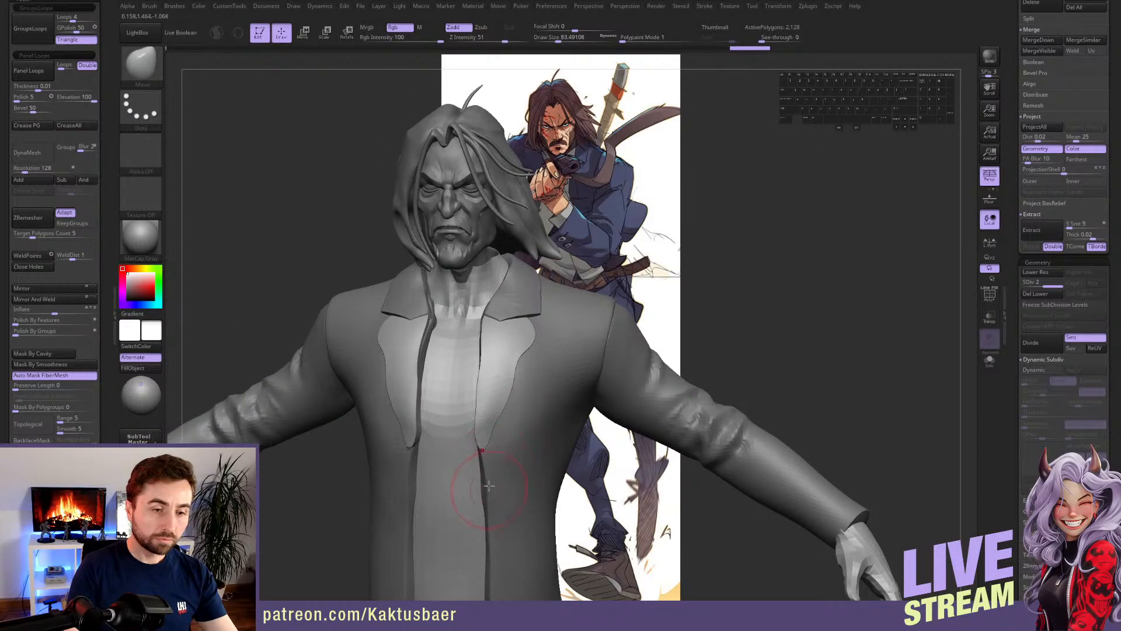
{"action": "mouse_move", "coordinate": [488, 485]}
{"action": "right_mouse_down"}
{"action": "mouse_move", "coordinate": [508, 450]}
{"action": "mouse_move", "coordinate": [490, 416]}
{"action": "right_mouse_up"}
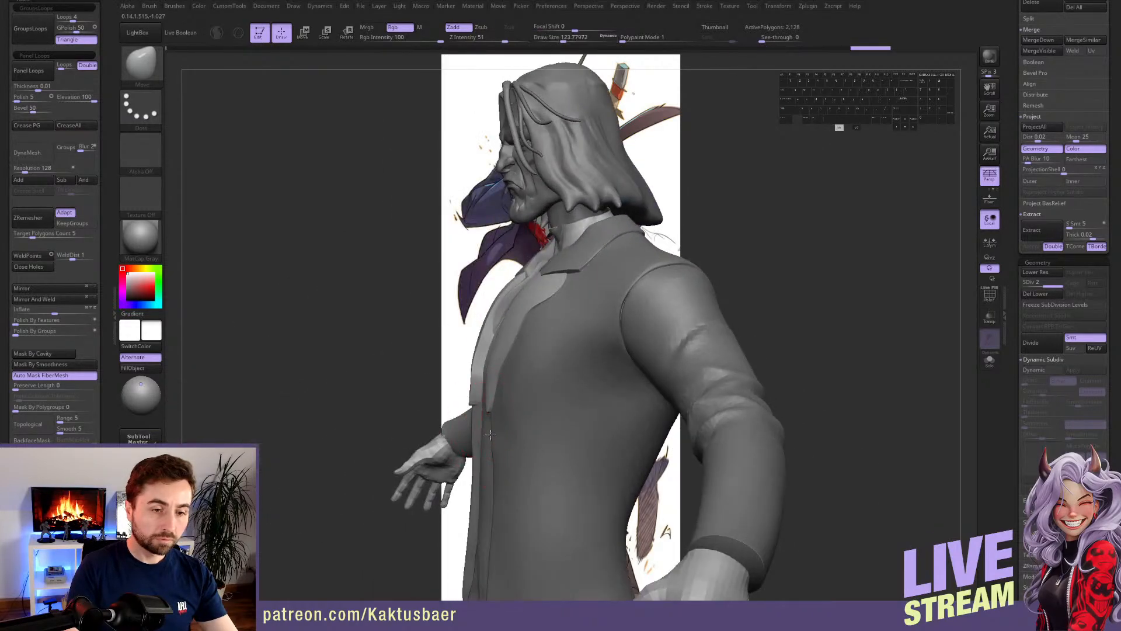
{"action": "right_click_drag", "start_coordinate": [494, 481], "coordinate": [476, 368]}
{"action": "left_click_drag", "start_coordinate": [475, 391], "coordinate": [471, 357]}
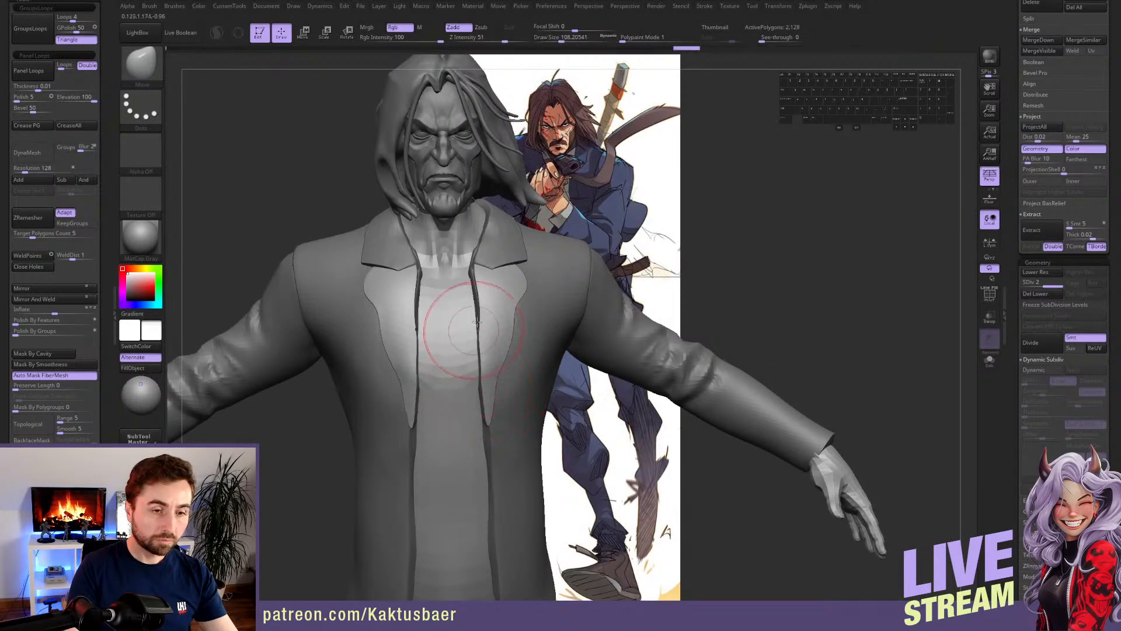
- Pull the lapels' inner edges against the jacket opening and adjust their fit over the chest with the Move brush
{"action": "left_click_drag", "start_coordinate": [479, 307], "coordinate": [474, 291]}
{"action": "right_click_drag", "start_coordinate": [499, 259], "coordinate": [447, 260]}
{"action": "key", "text": "s"}
{"action": "mouse_move", "coordinate": [500, 254]}
{"action": "left_mouse_down"}
{"action": "mouse_move", "coordinate": [520, 251]}
{"action": "mouse_move", "coordinate": [501, 264]}
{"action": "mouse_move", "coordinate": [505, 302]}
{"action": "mouse_move", "coordinate": [469, 362]}
{"action": "mouse_move", "coordinate": [466, 438]}
{"action": "left_mouse_up"}
{"action": "key", "text": "["}
{"action": "right_click_drag", "start_coordinate": [465, 438], "coordinate": [507, 270]}
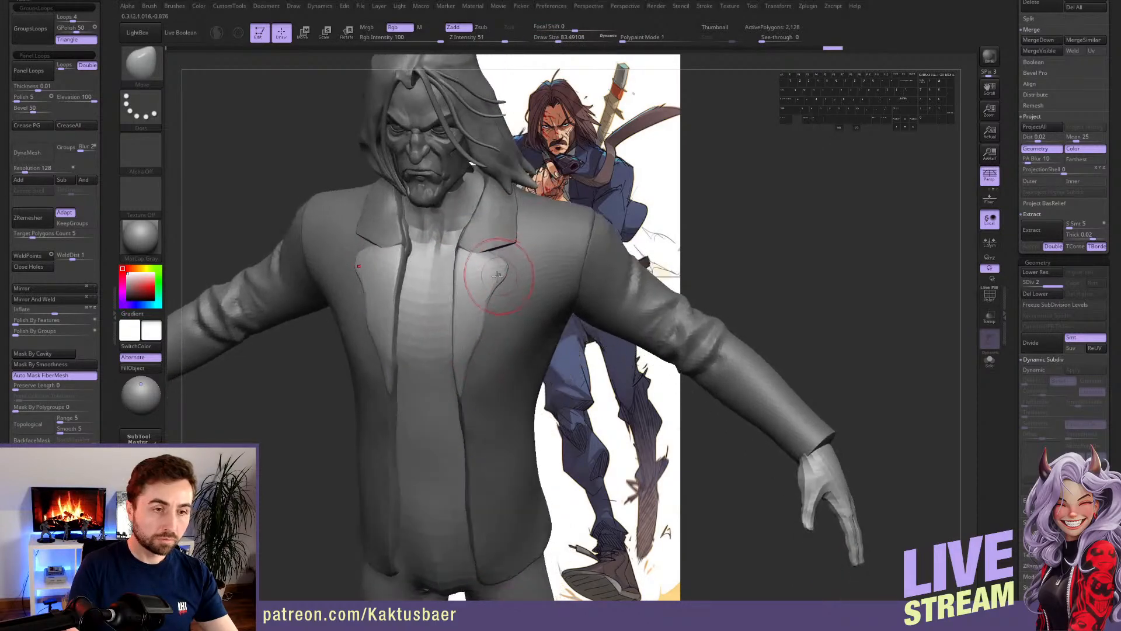
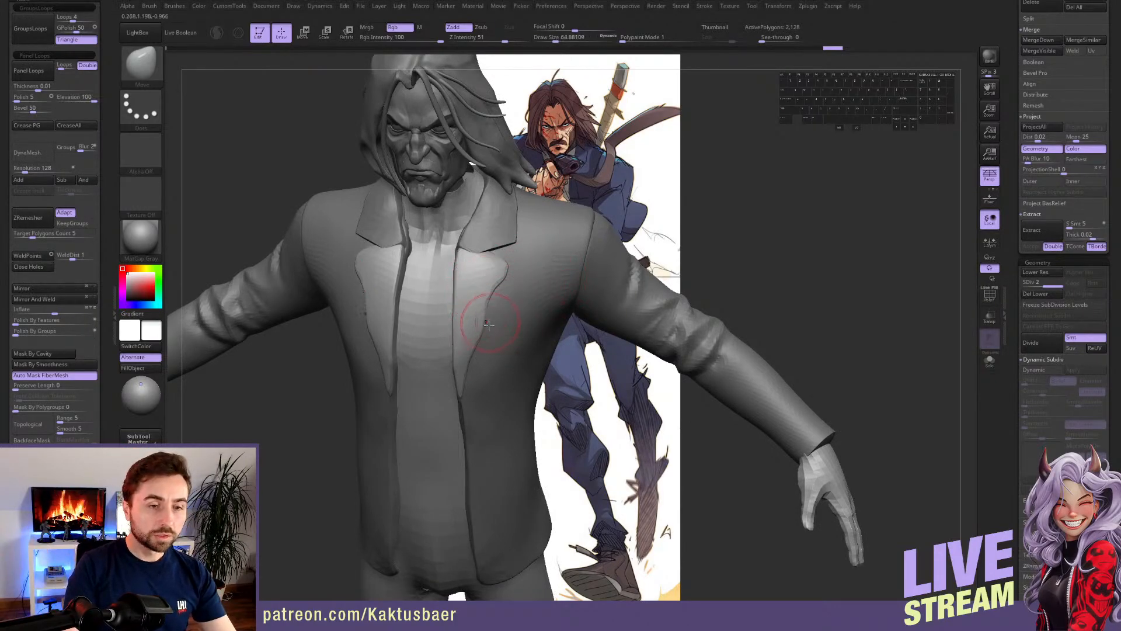
- Redo the last lapel edits and shape the upper outer corners into sharper points at a draw size of about 65
{"action": "key", "text": "ctrl+shift+z"}
{"action": "key", "text": "ctrl+shift+z"}
{"action": "mouse_move", "coordinate": [511, 272]}
{"action": "right_mouse_down"}
{"action": "mouse_move", "coordinate": [514, 319]}
{"action": "mouse_move", "coordinate": [516, 269]}
{"action": "right_mouse_up"}
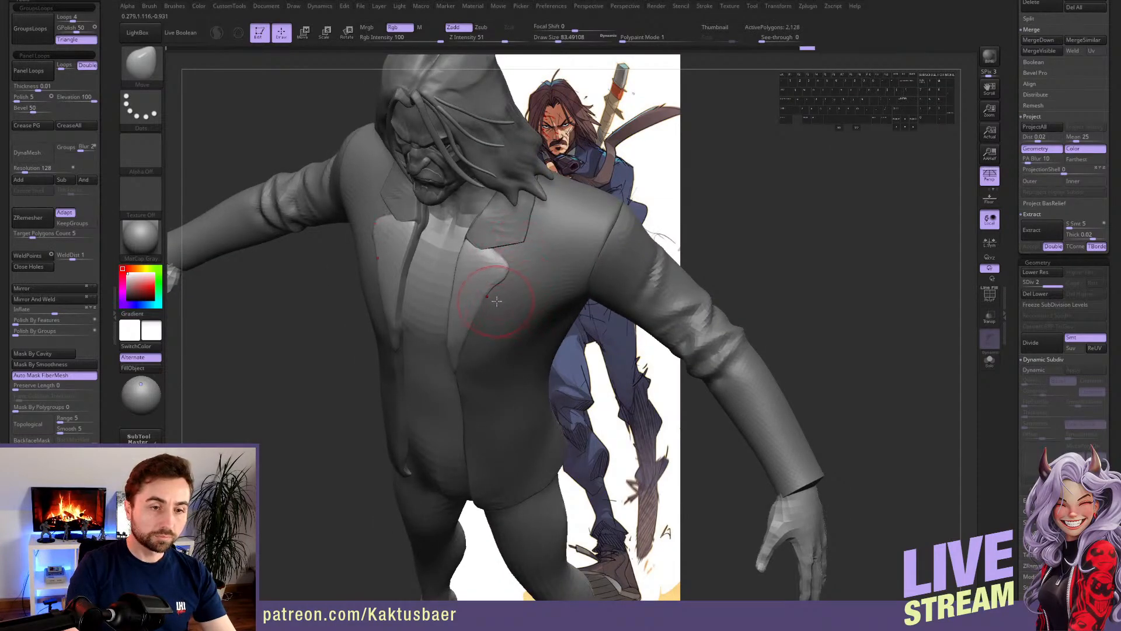
{"action": "left_click_drag", "start_coordinate": [493, 295], "coordinate": [494, 295], "text": "alt"}
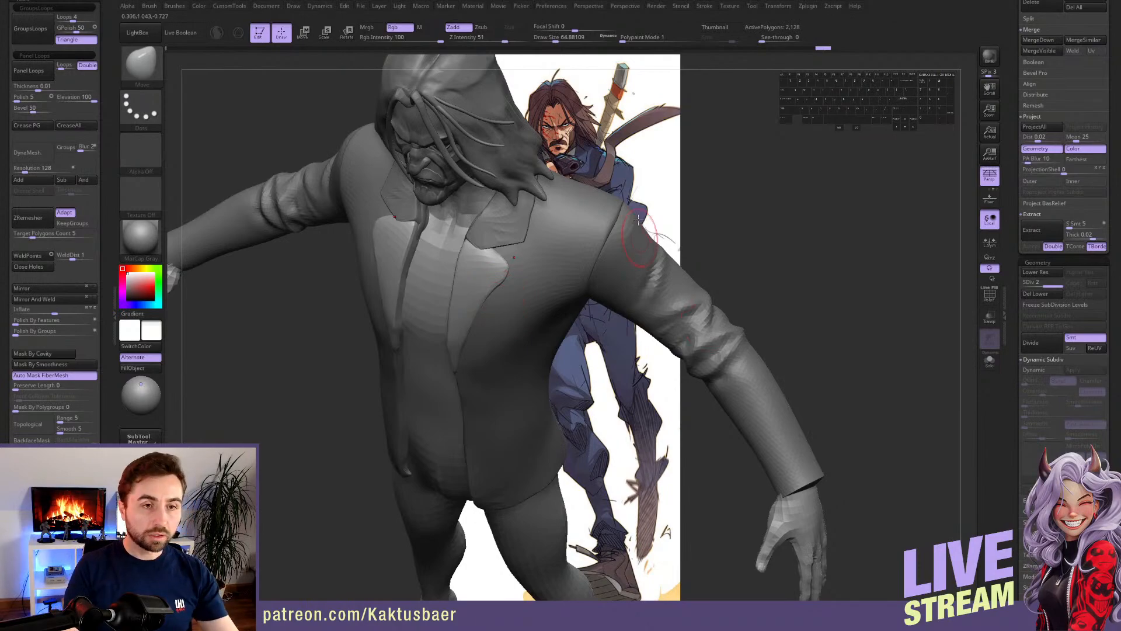
{"action": "right_click_drag", "start_coordinate": [562, 259], "coordinate": [541, 177]}
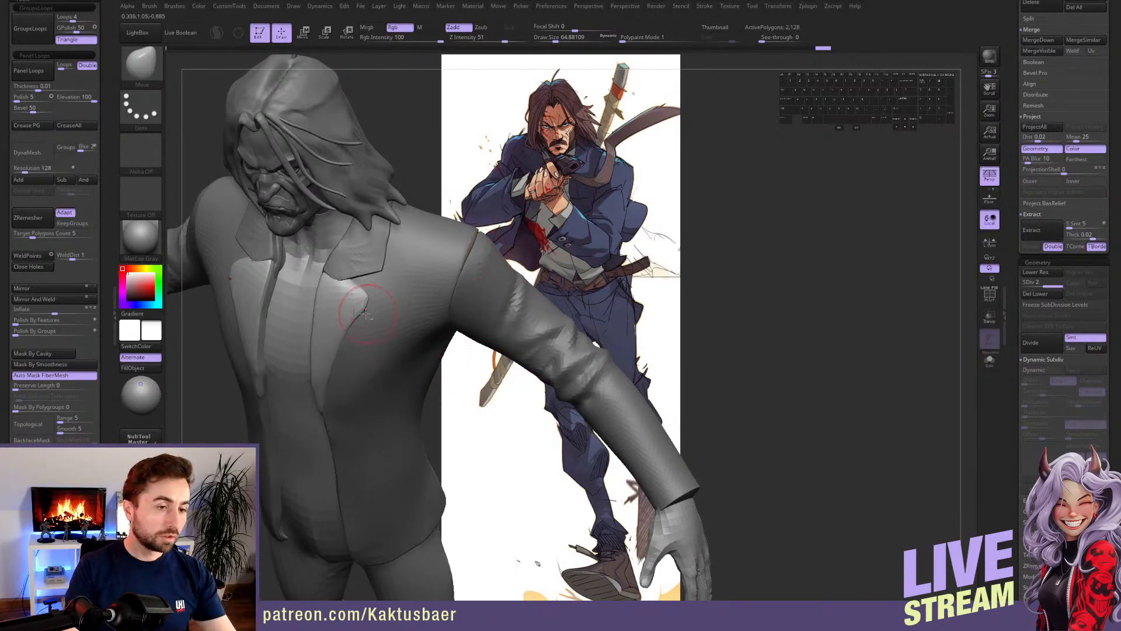
- Select the jacket's chest lapel, try a TrimCurve cut across its upper corner, and remove its subdivision levels
{"action": "mouse_move", "coordinate": [361, 302]}
{"action": "right_mouse_down", "text": "alt"}
{"action": "mouse_move", "coordinate": [449, 290]}
{"action": "mouse_move", "coordinate": [475, 270]}
{"action": "mouse_move", "coordinate": [464, 277]}
{"action": "mouse_move", "coordinate": [409, 253]}
{"action": "right_mouse_up", "text": "alt"}
{"action": "left_click", "coordinate": [465, 277], "text": "alt"}
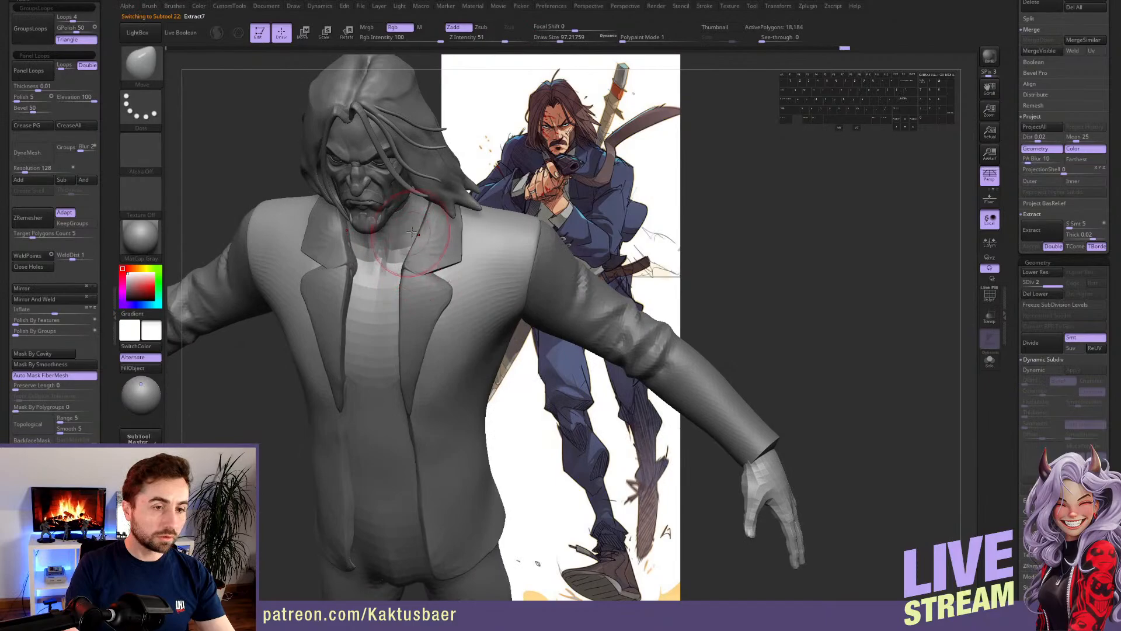
{"action": "left_click", "coordinate": [415, 265], "text": "alt"}
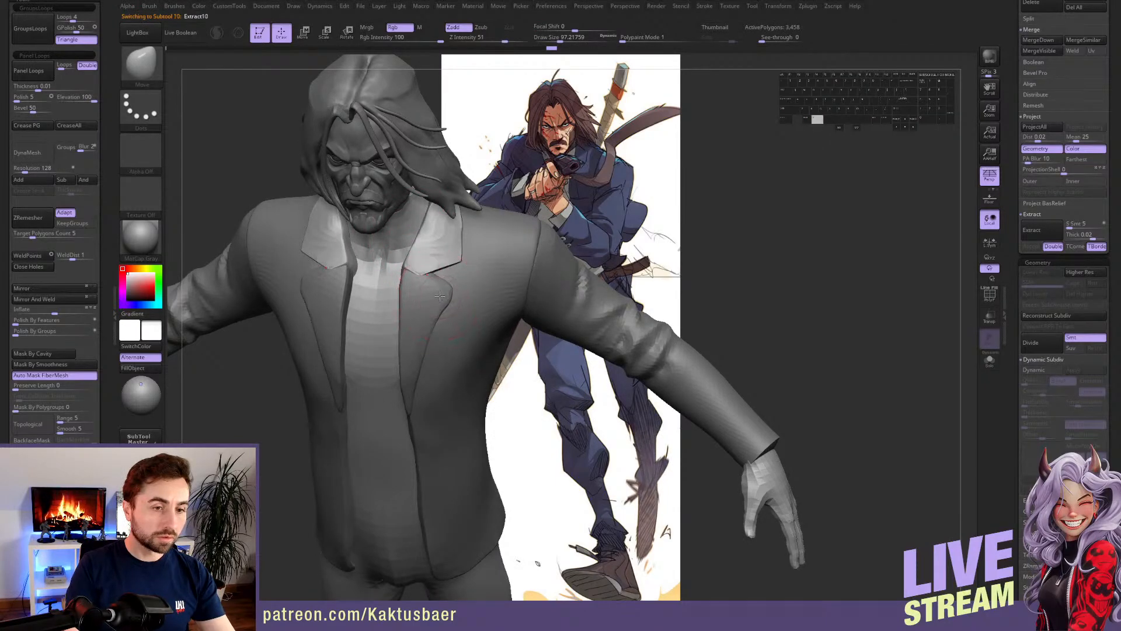
{"action": "key", "text": "s"}
{"action": "left_click", "coordinate": [444, 298]}
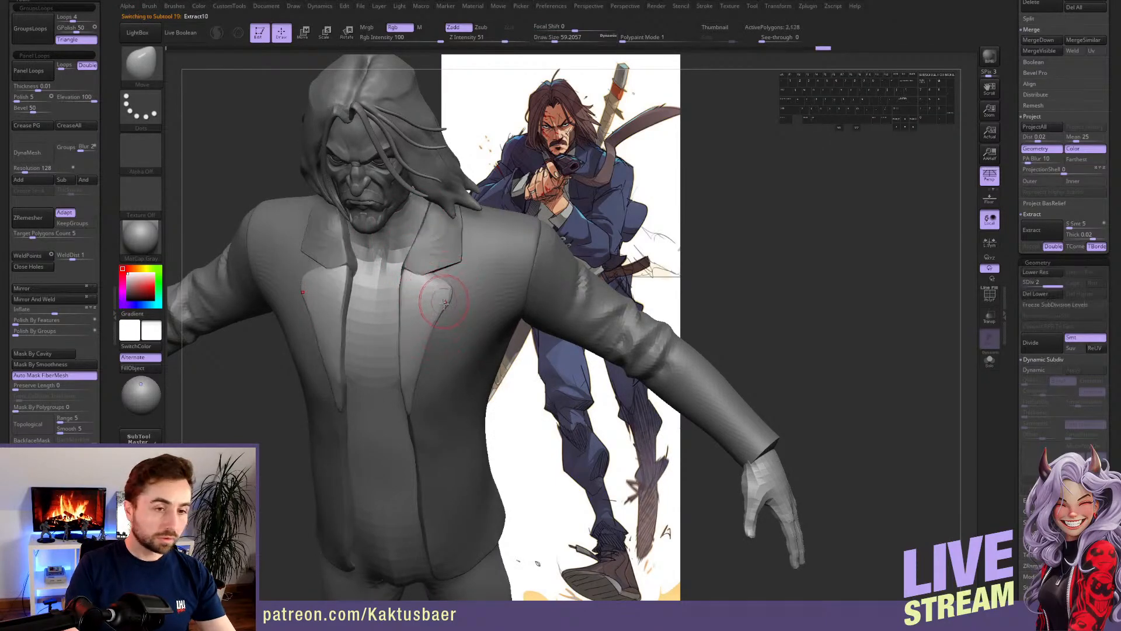
{"action": "key", "text": "ctrl+shift"}
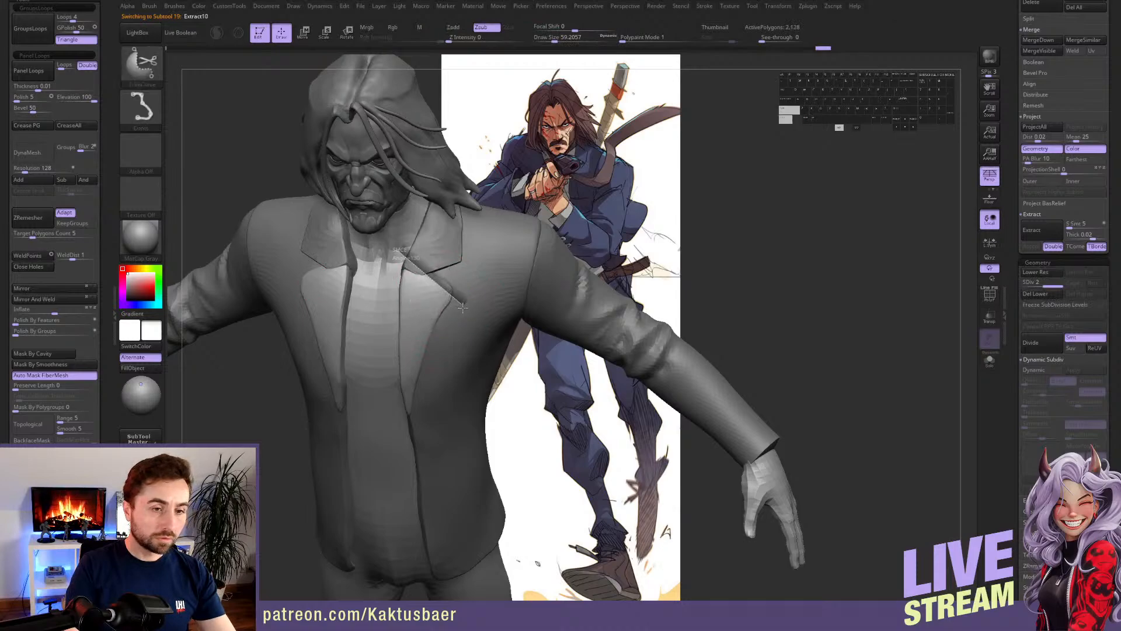
{"action": "left_click_drag", "start_coordinate": [463, 307], "coordinate": [470, 325]}
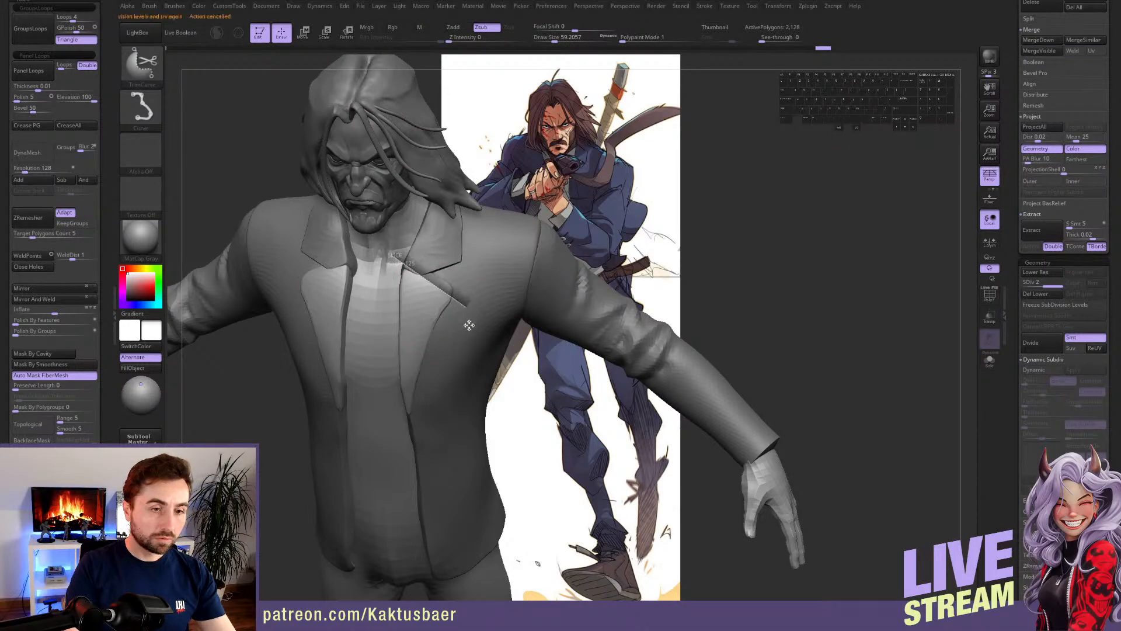
{"action": "key", "text": "shift+d"}
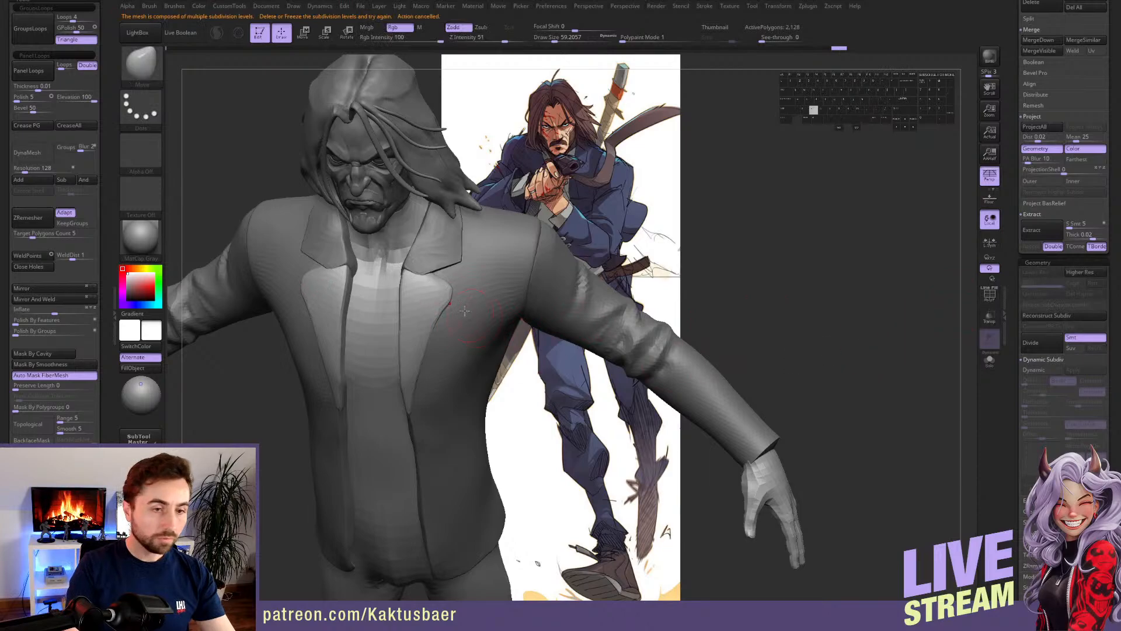
- Trim the chest lapel's top edge along a downward outward slope, then mirror and weld it to the other side
{"action": "left_click_drag", "start_coordinate": [395, 250], "coordinate": [467, 313], "text": "ctrl+shift"}
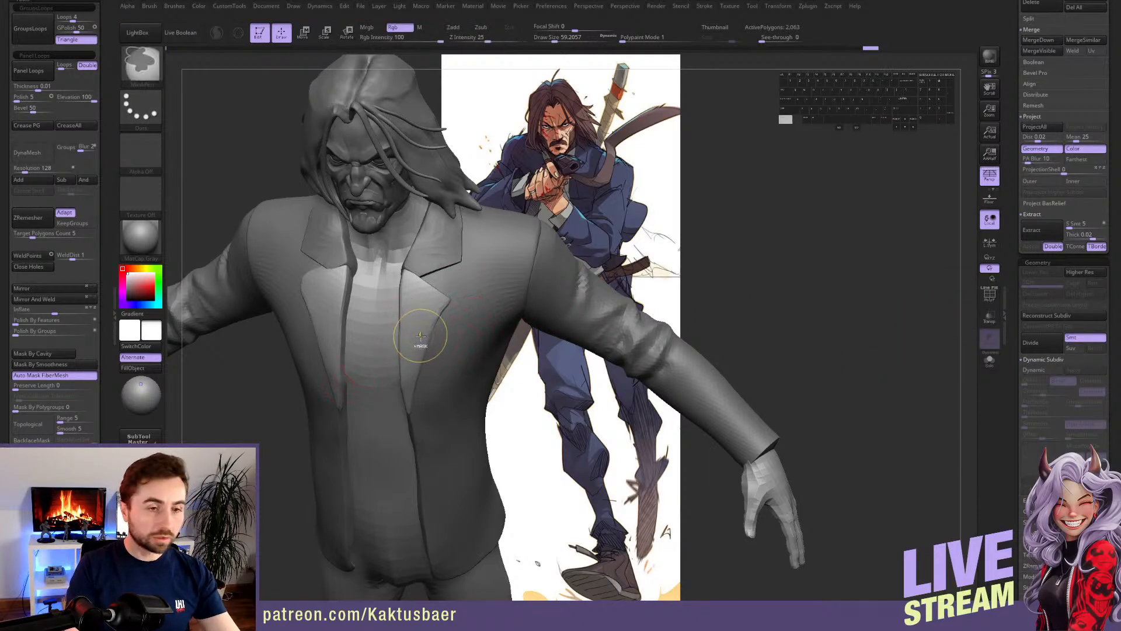
{"action": "key", "text": "ctrl+z"}
{"action": "mouse_move", "coordinate": [393, 248]}
{"action": "left_mouse_down", "text": "ctrl+shift"}
{"action": "mouse_move", "coordinate": [471, 294]}
{"action": "mouse_move", "coordinate": [465, 302]}
{"action": "left_mouse_up", "text": "ctrl+shift"}
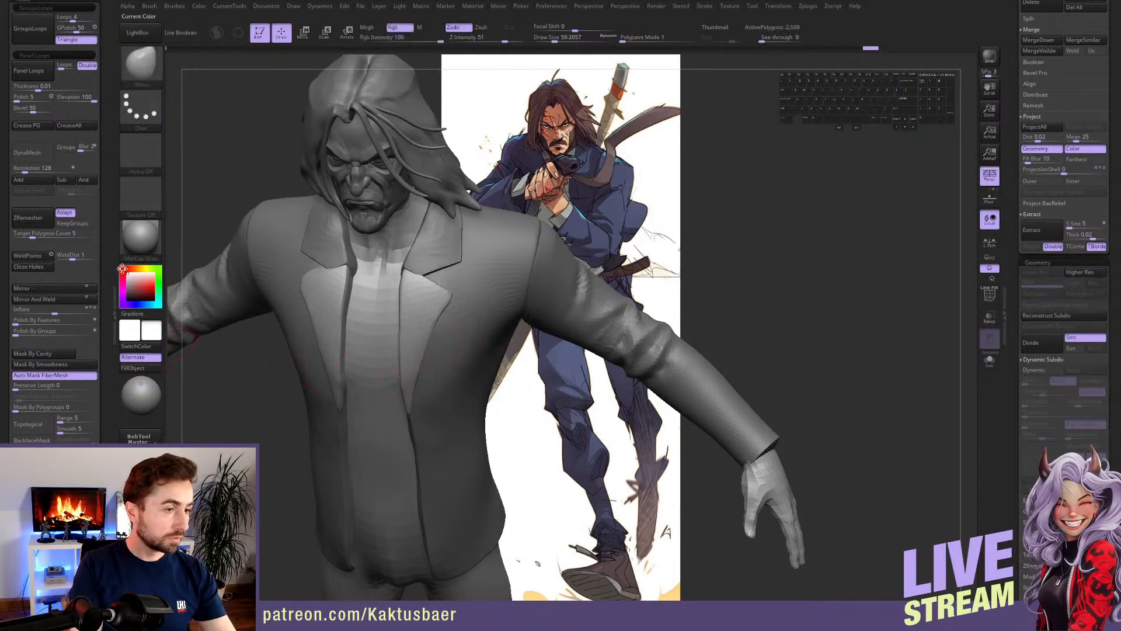
{"action": "left_click", "coordinate": [53, 289]}
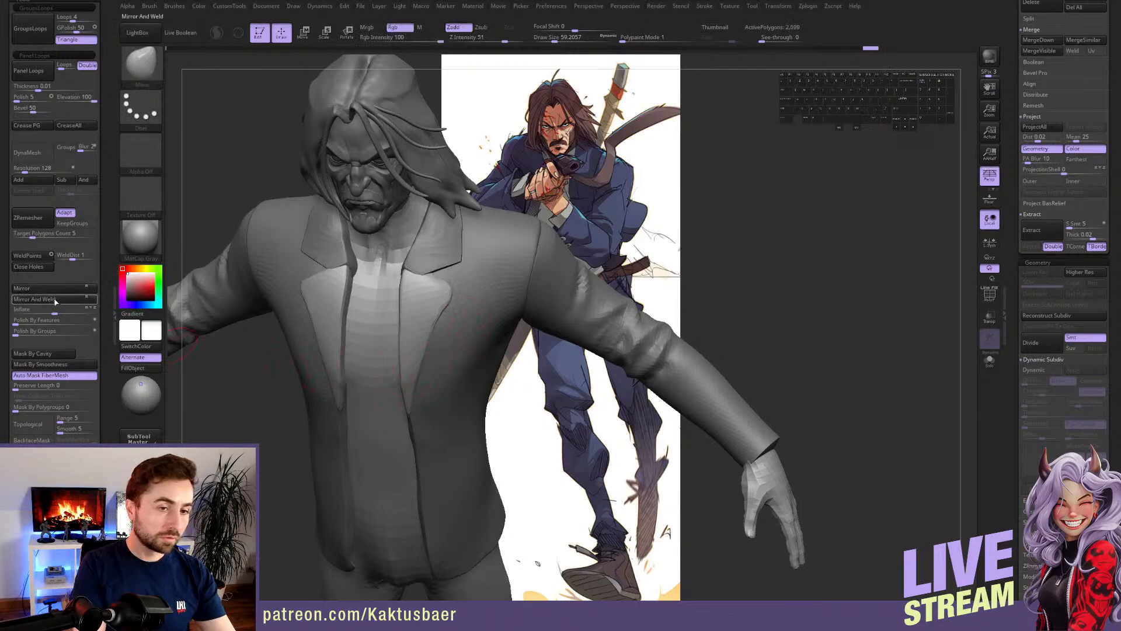
- Reshape the chest lapel's trimmed upper edge beneath the jacket collar with the Move brush, lowering the draw size to about 106
{"action": "right_click_drag", "start_coordinate": [445, 288], "coordinate": [457, 282]}
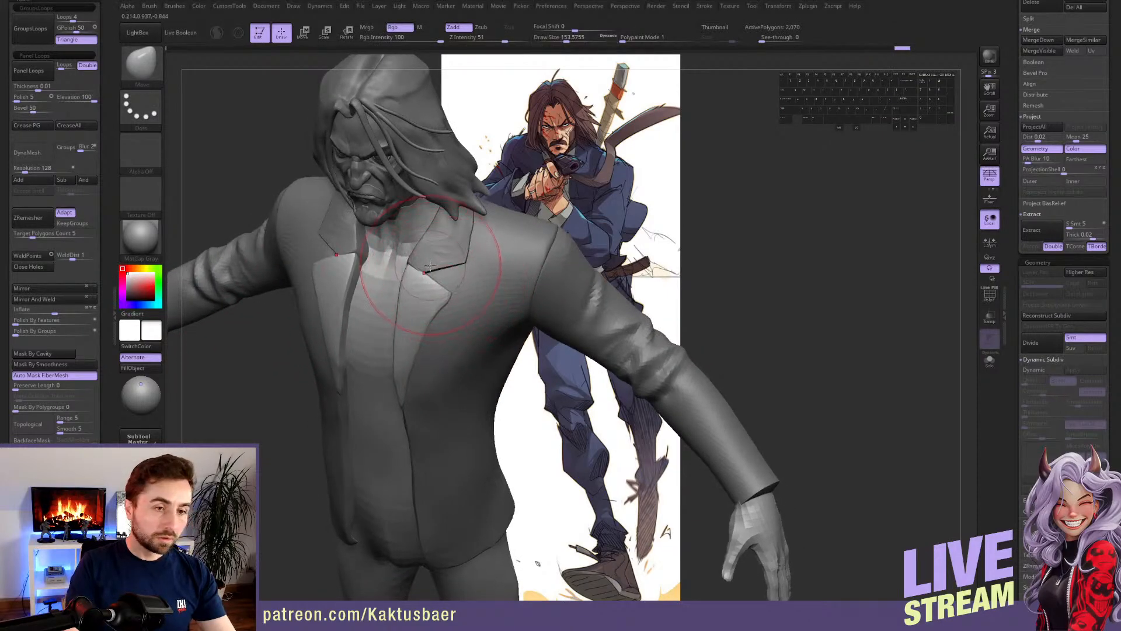
{"action": "left_click_drag", "start_coordinate": [430, 267], "coordinate": [442, 251]}
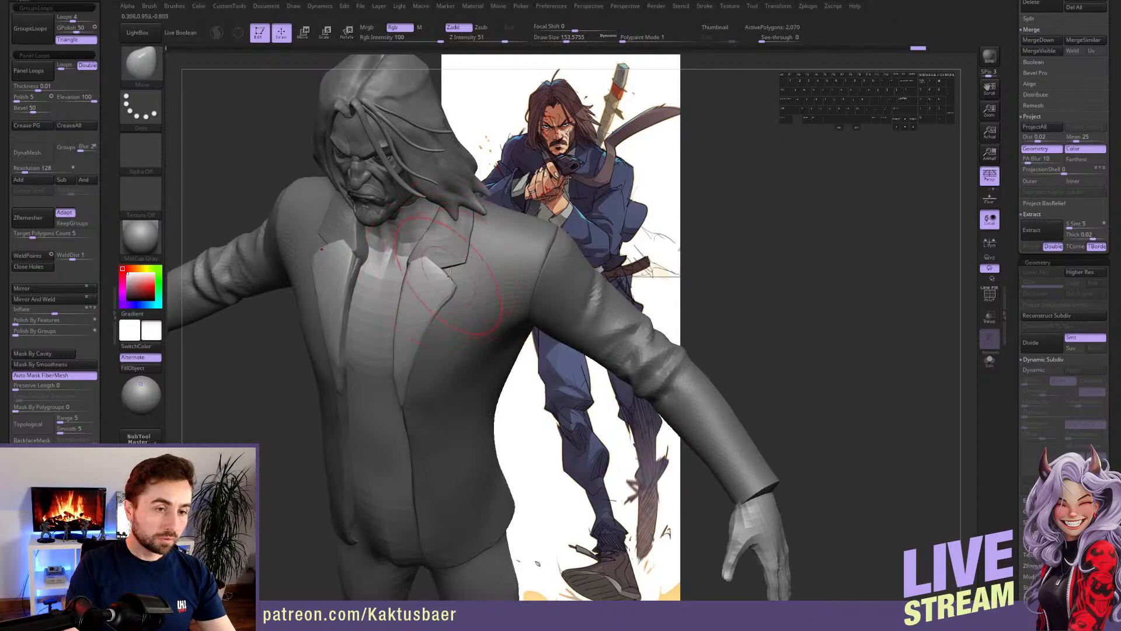
{"action": "mouse_move", "coordinate": [459, 295]}
{"action": "right_mouse_down"}
{"action": "mouse_move", "coordinate": [444, 300]}
{"action": "mouse_move", "coordinate": [471, 288]}
{"action": "mouse_move", "coordinate": [460, 253]}
{"action": "right_mouse_up"}
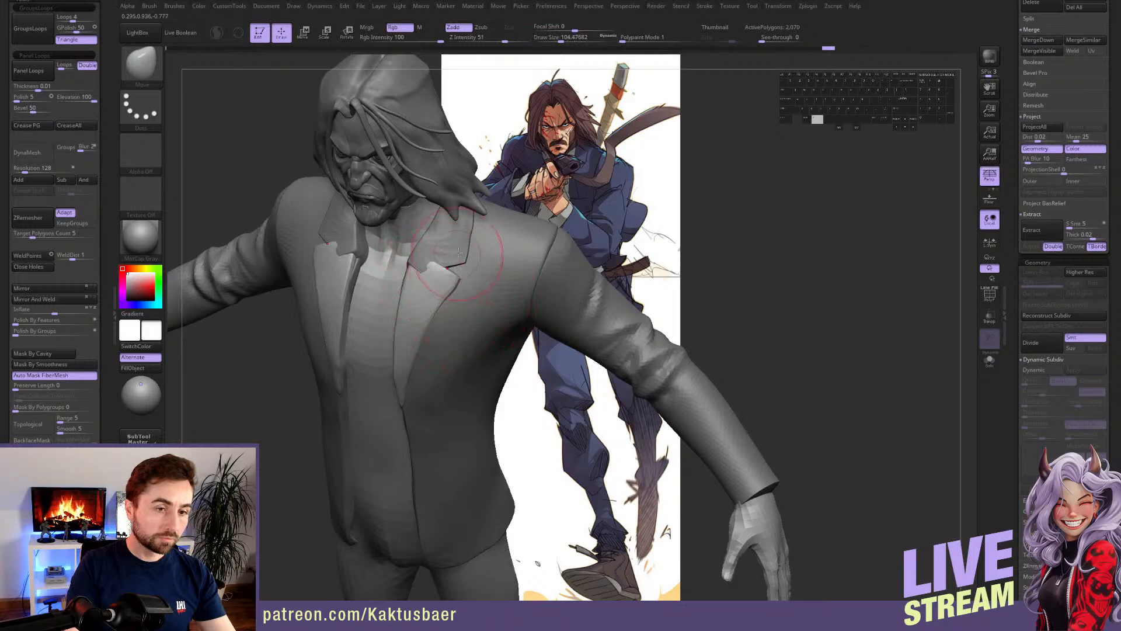
{"action": "key", "text": "s"}
{"action": "left_click_drag", "start_coordinate": [408, 274], "coordinate": [431, 257]}
{"action": "key", "text": "s"}
{"action": "left_click_drag", "start_coordinate": [426, 260], "coordinate": [416, 261]}
- Select the neck and adjust its shape beneath the jaw with the Move brush at a draw size of about 74
{"action": "mouse_move", "coordinate": [416, 261]}
{"action": "right_mouse_down", "text": "alt"}
{"action": "mouse_move", "coordinate": [425, 294]}
{"action": "mouse_move", "coordinate": [472, 296]}
{"action": "mouse_move", "coordinate": [435, 312]}
{"action": "mouse_move", "coordinate": [458, 313]}
{"action": "right_mouse_up", "text": "alt"}
{"action": "left_click", "coordinate": [430, 308], "text": "alt"}
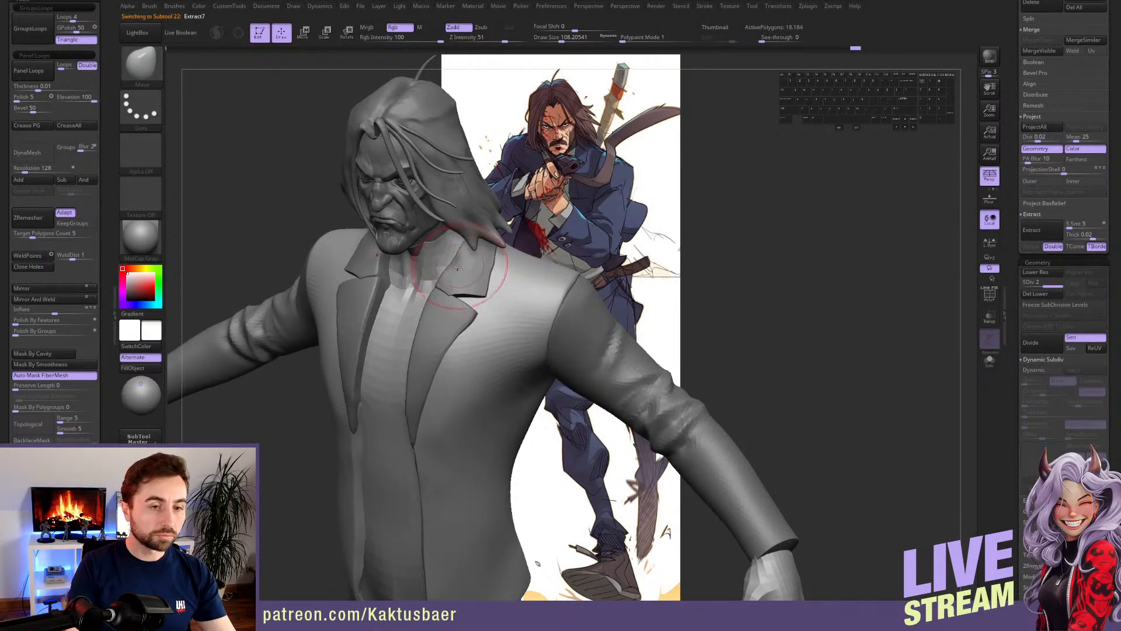
{"action": "right_click_drag", "start_coordinate": [458, 267], "coordinate": [405, 193]}
{"action": "left_click", "coordinate": [423, 229], "text": "alt"}
{"action": "key", "text": "w"}
{"action": "mouse_move", "coordinate": [392, 228]}
{"action": "left_mouse_down", "text": "shift"}
{"action": "mouse_move", "coordinate": [437, 230]}
{"action": "mouse_move", "coordinate": [436, 263]}
{"action": "left_mouse_up", "text": "shift"}
{"action": "key", "text": "q"}
{"action": "mouse_move", "coordinate": [447, 292]}
{"action": "right_mouse_down"}
{"action": "mouse_move", "coordinate": [342, 280]}
{"action": "mouse_move", "coordinate": [440, 271]}
{"action": "mouse_move", "coordinate": [386, 233]}
{"action": "right_mouse_up"}
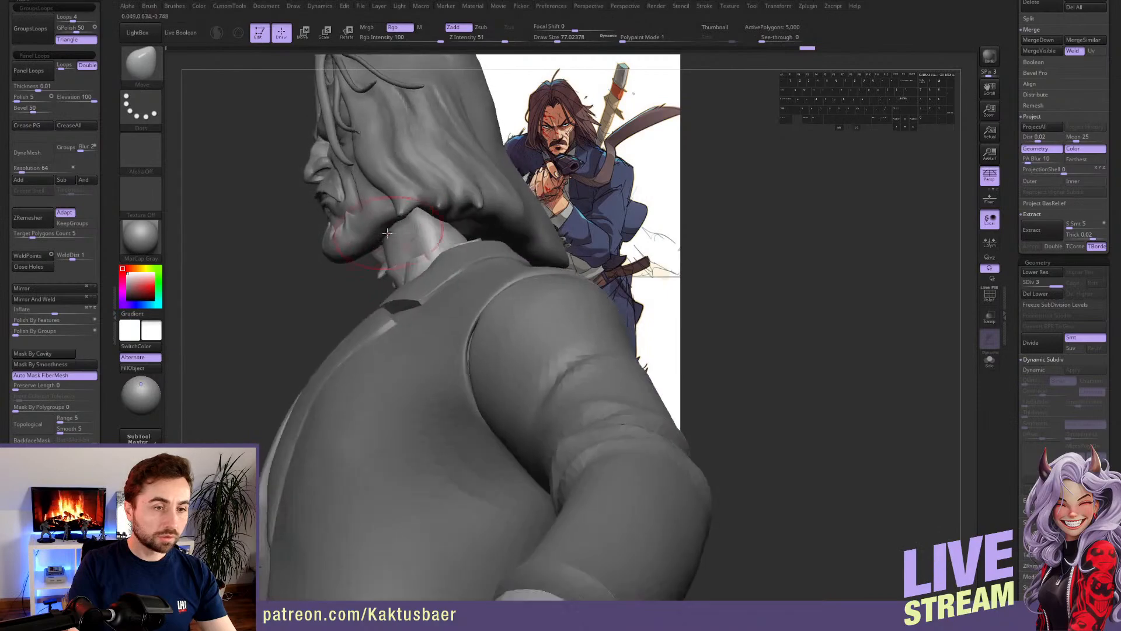
{"action": "key", "text": "s"}
{"action": "left_click_drag", "start_coordinate": [371, 245], "coordinate": [378, 260]}
{"action": "mouse_move", "coordinate": [373, 257]}
{"action": "right_mouse_down"}
{"action": "mouse_move", "coordinate": [381, 240]}
{"action": "mouse_move", "coordinate": [398, 282]}
{"action": "right_mouse_up"}
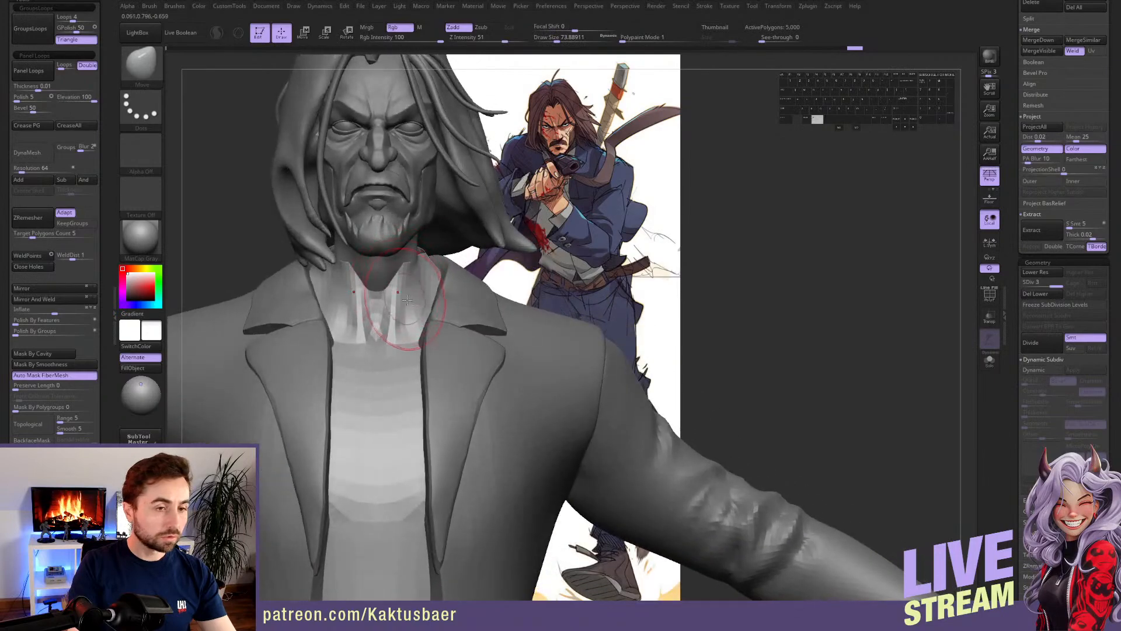
- Select the base male body beneath the clothing and isolate it from the other subtools
{"action": "right_click_drag", "start_coordinate": [464, 290], "coordinate": [460, 265], "text": "alt"}
{"action": "key", "text": "s"}
{"action": "left_click_drag", "start_coordinate": [461, 266], "coordinate": [471, 266]}
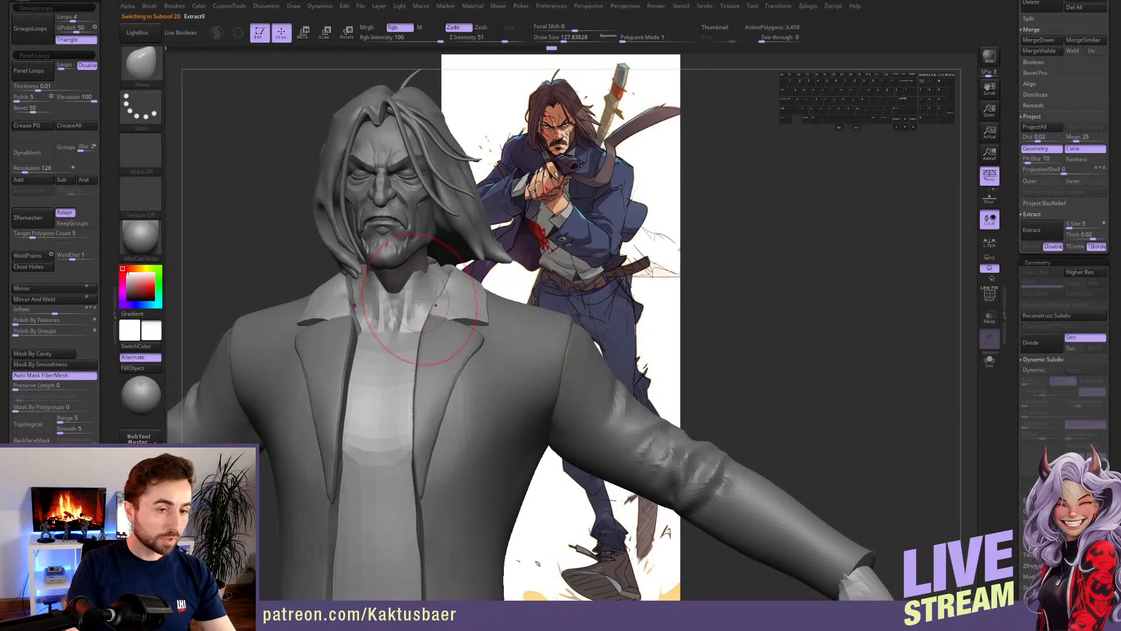
{"action": "left_click", "coordinate": [419, 301], "text": "alt"}
{"action": "key", "text": "alt+q"}
{"action": "left_click_drag", "start_coordinate": [491, 275], "coordinate": [505, 286], "text": "ctrl"}
{"action": "key", "text": "s"}
{"action": "left_click", "coordinate": [461, 308]}
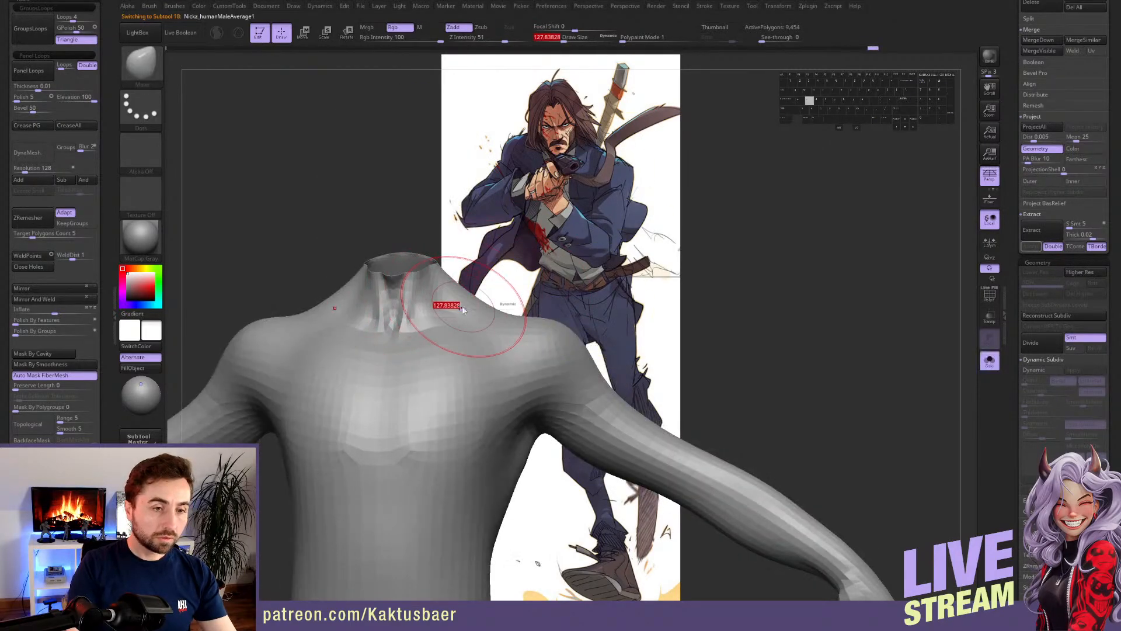
- Set the draw size to about 35 and mask a collar-shaped band around the body's neck opening
{"action": "right_click_drag", "start_coordinate": [437, 299], "coordinate": [433, 303]}
{"action": "key", "text": "s"}
{"action": "left_click_drag", "start_coordinate": [433, 303], "coordinate": [431, 297]}
{"action": "right_click_drag", "start_coordinate": [430, 296], "coordinate": [454, 310]}
{"action": "key", "text": "ctrl"}
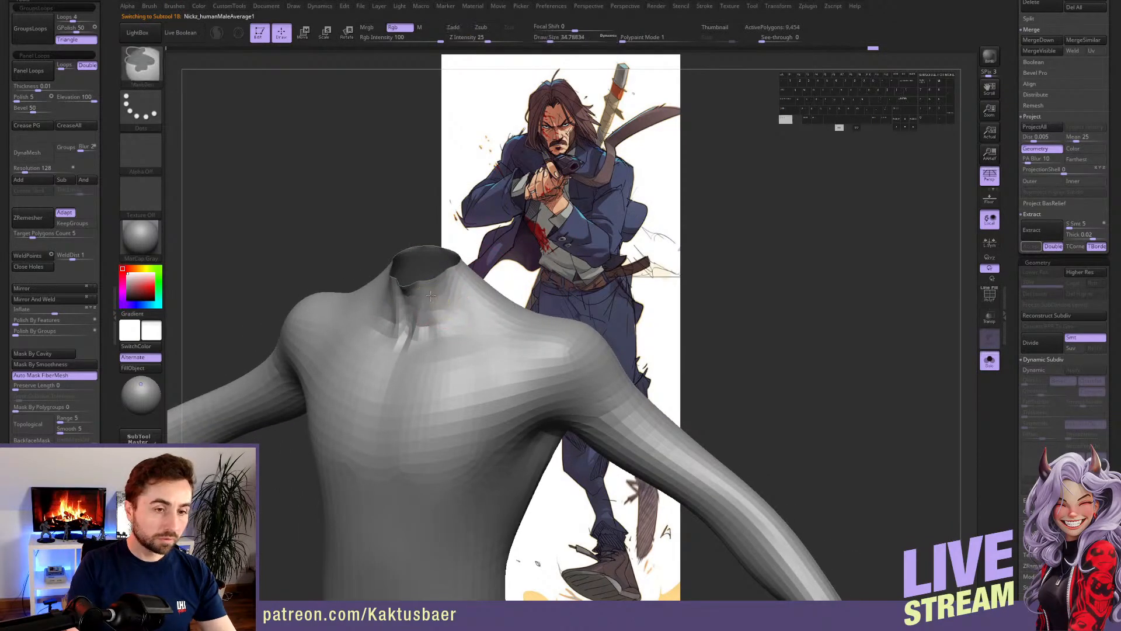
{"action": "left_click_drag", "start_coordinate": [464, 280], "coordinate": [466, 279], "text": "ctrl"}
{"action": "right_click_drag", "start_coordinate": [466, 279], "coordinate": [426, 282]}
{"action": "left_click_drag", "start_coordinate": [443, 279], "coordinate": [461, 274], "text": "ctrl"}
{"action": "right_click_drag", "start_coordinate": [497, 280], "coordinate": [449, 279]}
{"action": "left_click_drag", "start_coordinate": [485, 275], "coordinate": [499, 275], "text": "ctrl"}
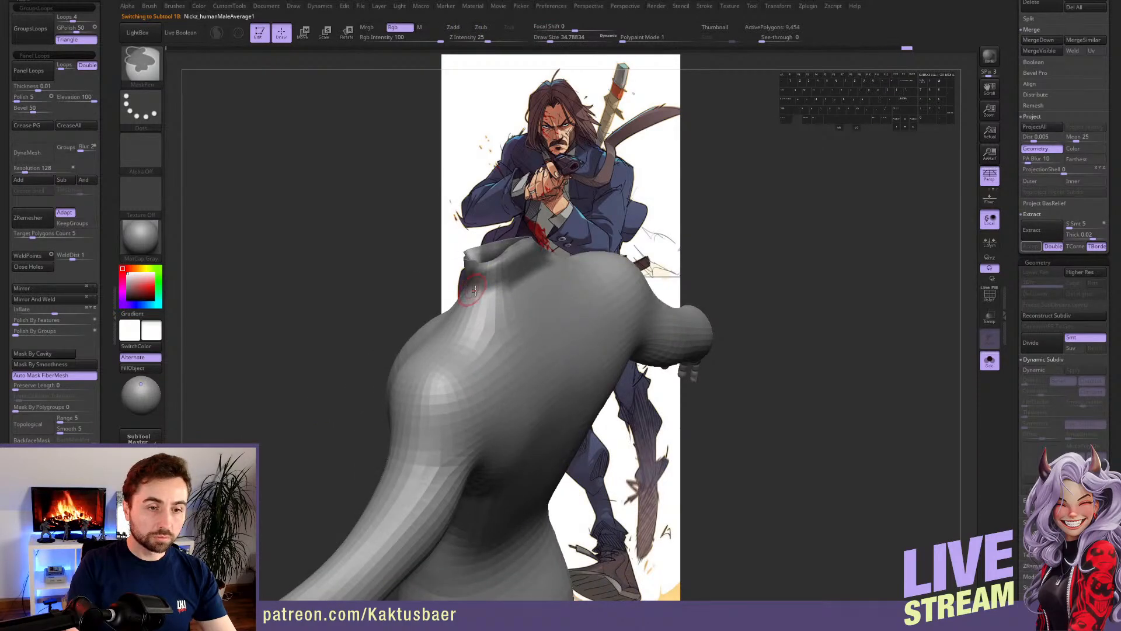
{"action": "mouse_move", "coordinate": [475, 291]}
{"action": "right_mouse_down"}
{"action": "mouse_move", "coordinate": [487, 284]}
{"action": "mouse_move", "coordinate": [442, 324]}
{"action": "right_mouse_up"}
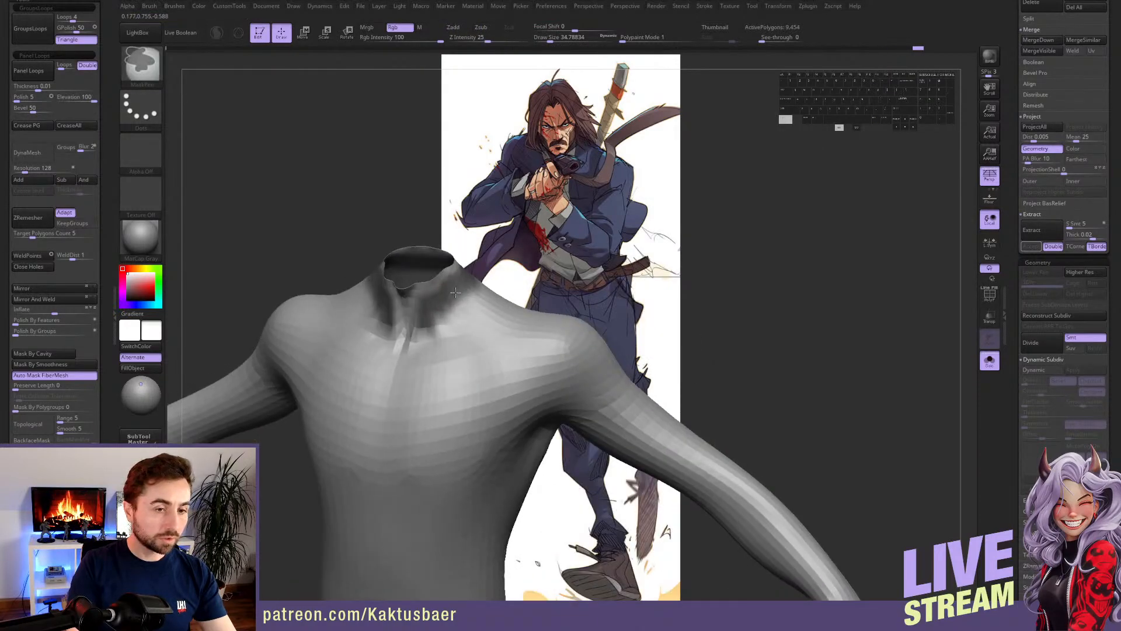
- Extract the masked neck band as a shirt collar with thickness 0.02, accept it, and subdivide the new piece
{"action": "left_click", "coordinate": [1031, 230]}
{"action": "left_click", "coordinate": [1031, 246]}
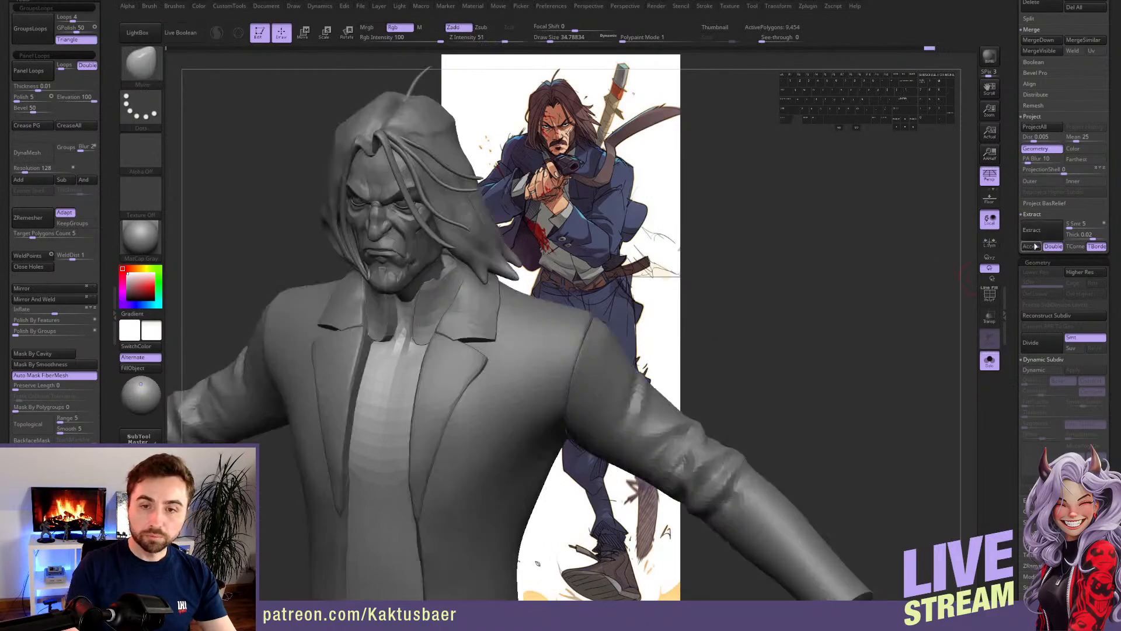
{"action": "right_click_drag", "start_coordinate": [468, 307], "coordinate": [433, 310]}
{"action": "key", "text": "alt+s"}
{"action": "key", "text": "ctrl+d"}
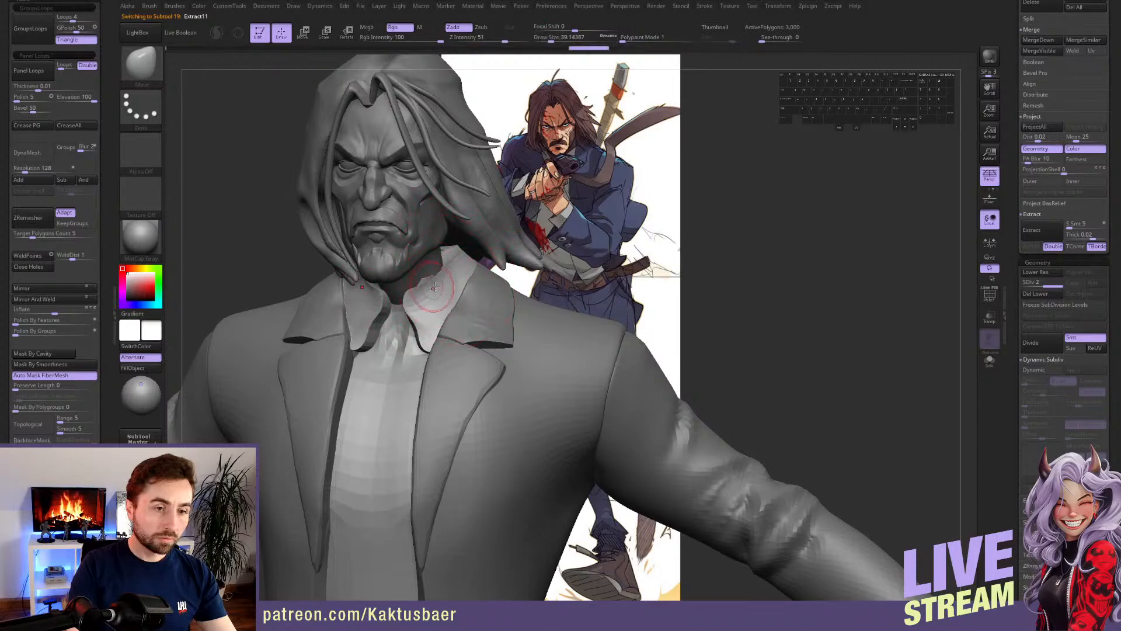
- Shape and smooth the shirt collar's front edges around the throat, using the Move brush at a draw size of about 37
{"action": "right_click_drag", "start_coordinate": [457, 274], "coordinate": [386, 271]}
{"action": "key", "text": "s"}
{"action": "left_click_drag", "start_coordinate": [433, 268], "coordinate": [436, 268]}
{"action": "key", "text": "s"}
{"action": "mouse_move", "coordinate": [418, 269]}
{"action": "right_mouse_down"}
{"action": "mouse_move", "coordinate": [460, 269]}
{"action": "mouse_move", "coordinate": [380, 274]}
{"action": "mouse_move", "coordinate": [446, 324]}
{"action": "right_mouse_up"}
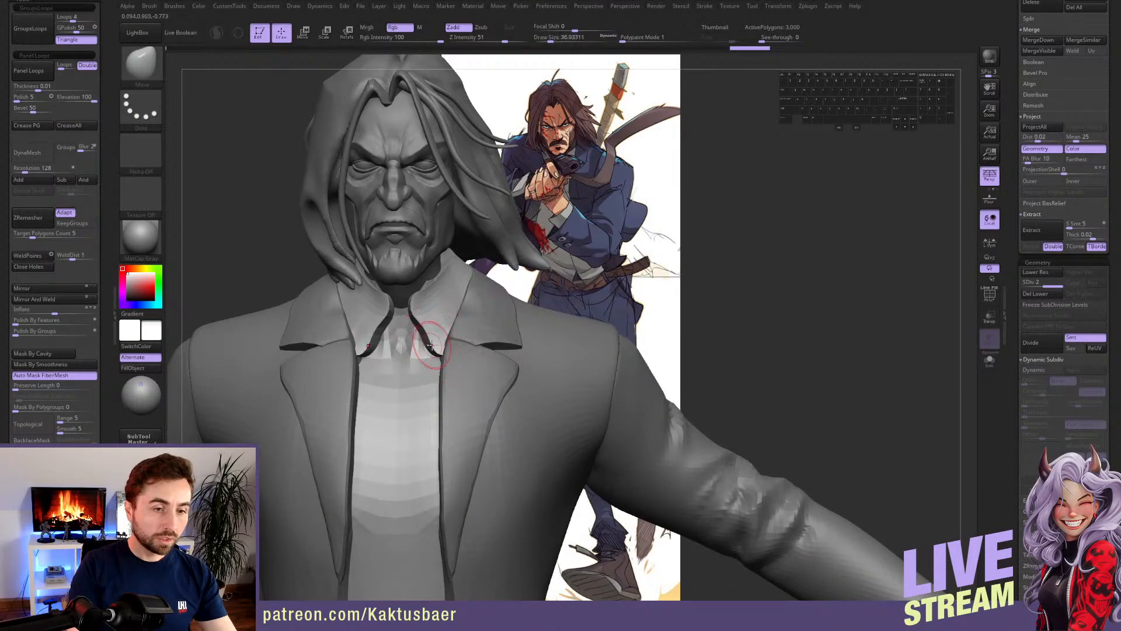
{"action": "key", "text": "shift"}
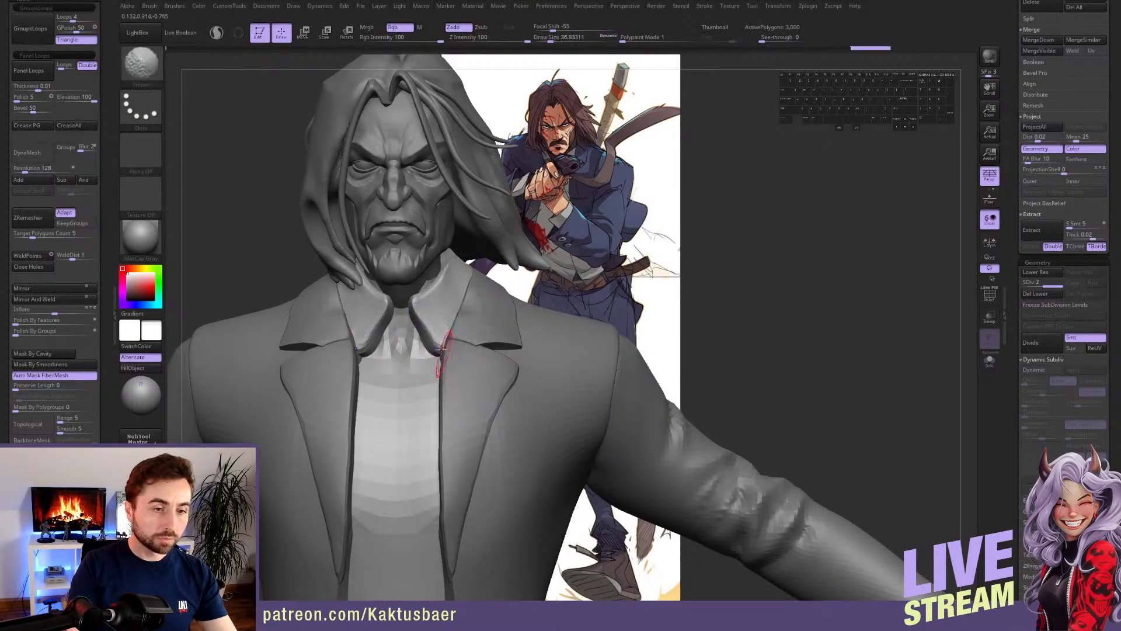
{"action": "mouse_move", "coordinate": [448, 362]}
{"action": "right_mouse_down", "text": "ctrl"}
{"action": "mouse_move", "coordinate": [453, 333]}
{"action": "mouse_move", "coordinate": [427, 330]}
{"action": "right_mouse_up", "text": "ctrl"}
{"action": "mouse_move", "coordinate": [465, 299]}
{"action": "right_mouse_down"}
{"action": "mouse_move", "coordinate": [517, 320]}
{"action": "mouse_move", "coordinate": [476, 286]}
{"action": "mouse_move", "coordinate": [429, 270]}
{"action": "right_mouse_up"}
{"action": "right_click_drag", "start_coordinate": [470, 301], "coordinate": [488, 300]}
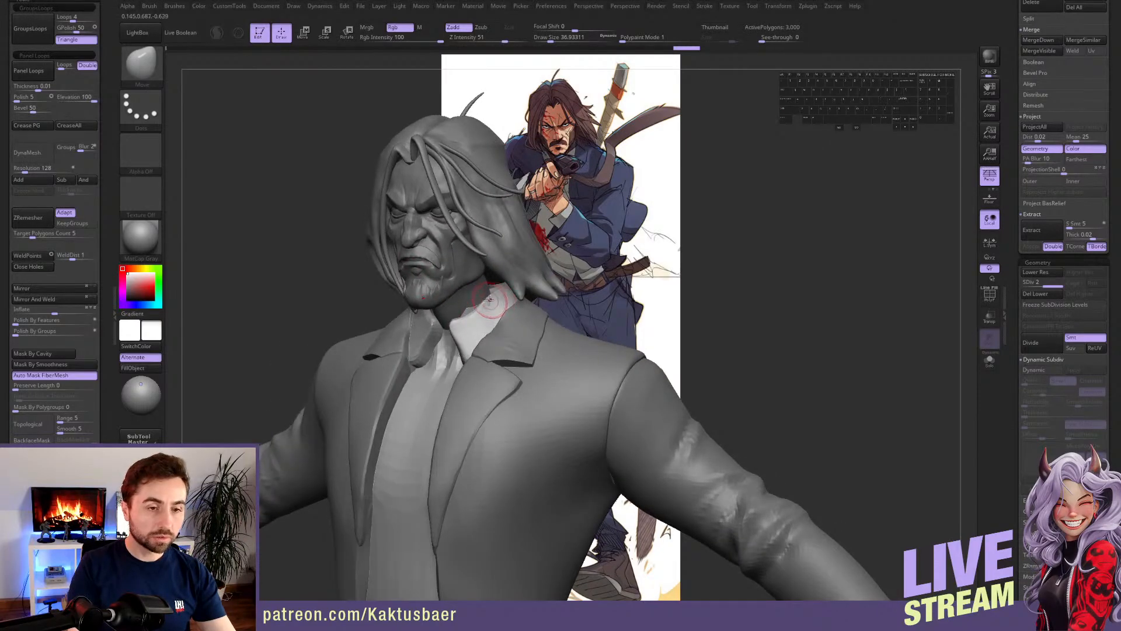
- Hide the hair subtools to expose the head and the back of the neck
{"action": "left_click_drag", "start_coordinate": [1016, 133], "coordinate": [1017, 259]}
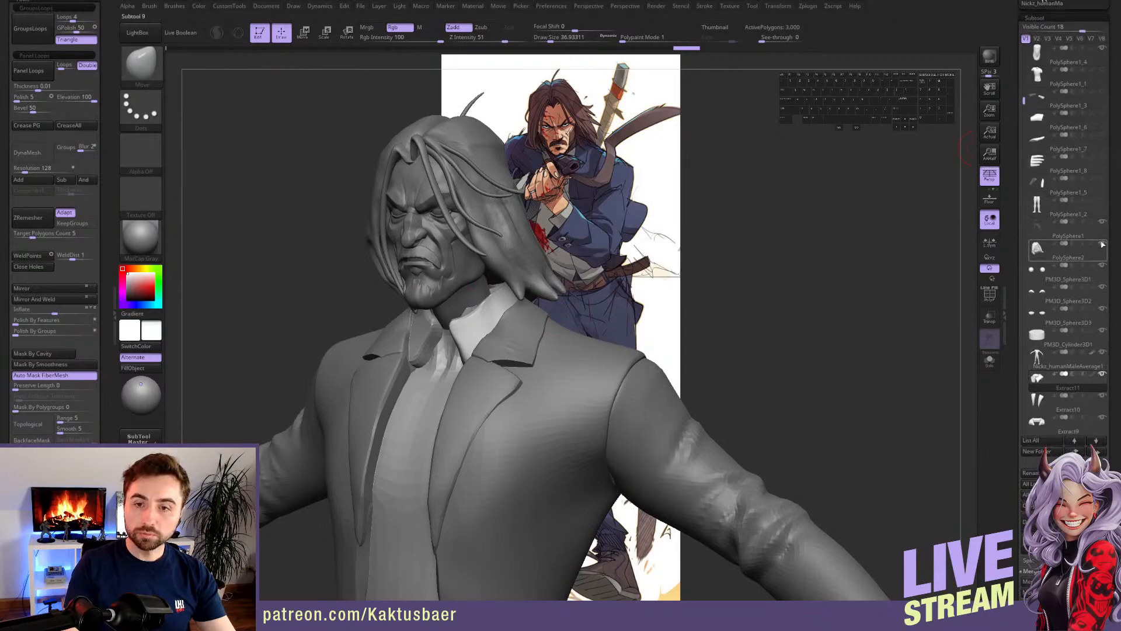
{"action": "left_click", "coordinate": [1104, 222]}
{"action": "left_click", "coordinate": [1104, 223]}
- Reshape the back of the neck below the skull with the Move brush at a draw size of about 51
{"action": "mouse_move", "coordinate": [655, 275]}
{"action": "right_mouse_down"}
{"action": "mouse_move", "coordinate": [525, 276]}
{"action": "mouse_move", "coordinate": [512, 293]}
{"action": "right_mouse_up"}
{"action": "mouse_move", "coordinate": [485, 253]}
{"action": "right_mouse_down"}
{"action": "mouse_move", "coordinate": [443, 252]}
{"action": "mouse_move", "coordinate": [533, 250]}
{"action": "right_mouse_up"}
{"action": "key", "text": "s"}
{"action": "left_click_drag", "start_coordinate": [490, 241], "coordinate": [496, 241]}
{"action": "mouse_move", "coordinate": [496, 241]}
{"action": "right_mouse_down"}
{"action": "mouse_move", "coordinate": [520, 235]}
{"action": "mouse_move", "coordinate": [510, 230]}
{"action": "mouse_move", "coordinate": [520, 257]}
{"action": "right_mouse_up"}
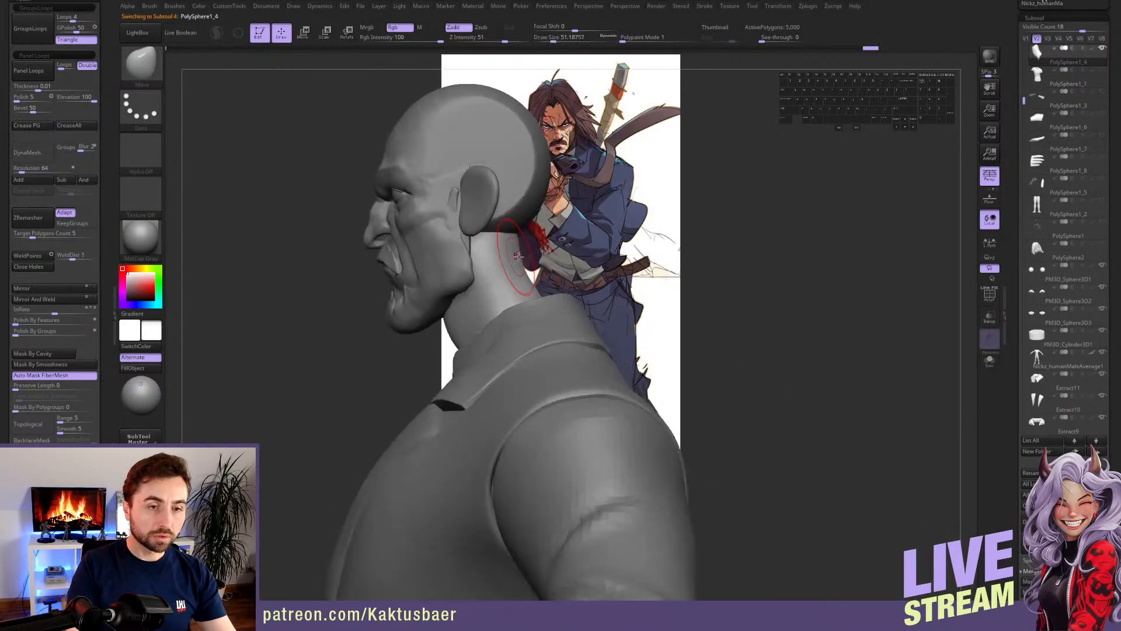
{"action": "right_click_drag", "start_coordinate": [506, 246], "coordinate": [520, 204]}
- Select the head and adjust the back of the skull with the Move brush, reducing the draw size to about 68
{"action": "left_click", "coordinate": [523, 213], "text": "alt"}
{"action": "key", "text": "w"}
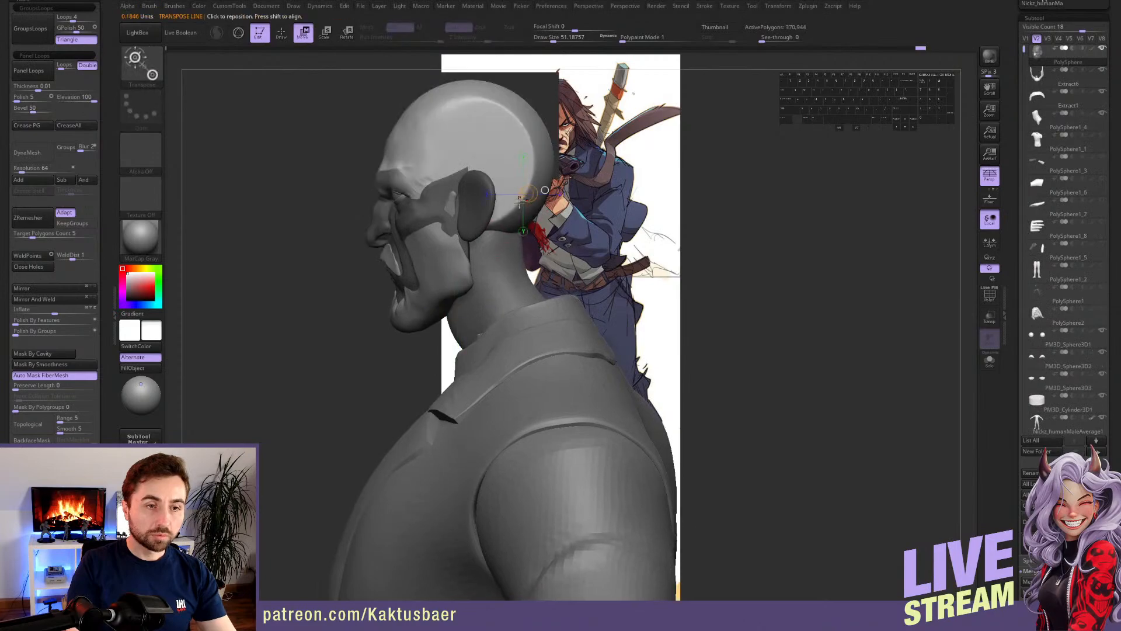
{"action": "key", "text": "q"}
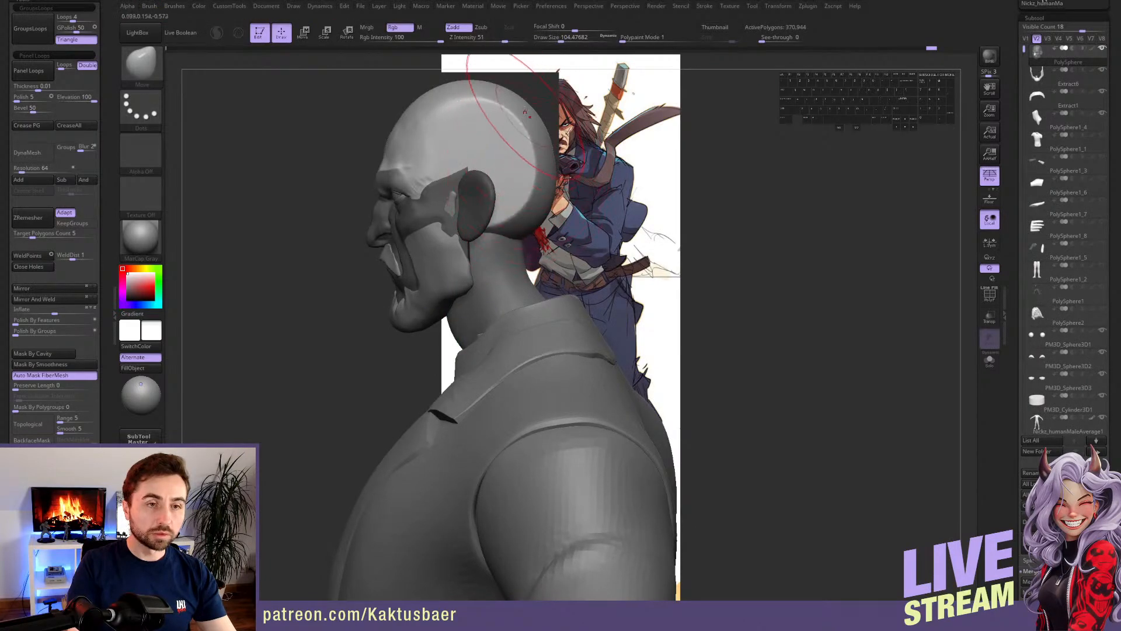
{"action": "right_click_drag", "start_coordinate": [529, 124], "coordinate": [520, 159], "text": "alt"}
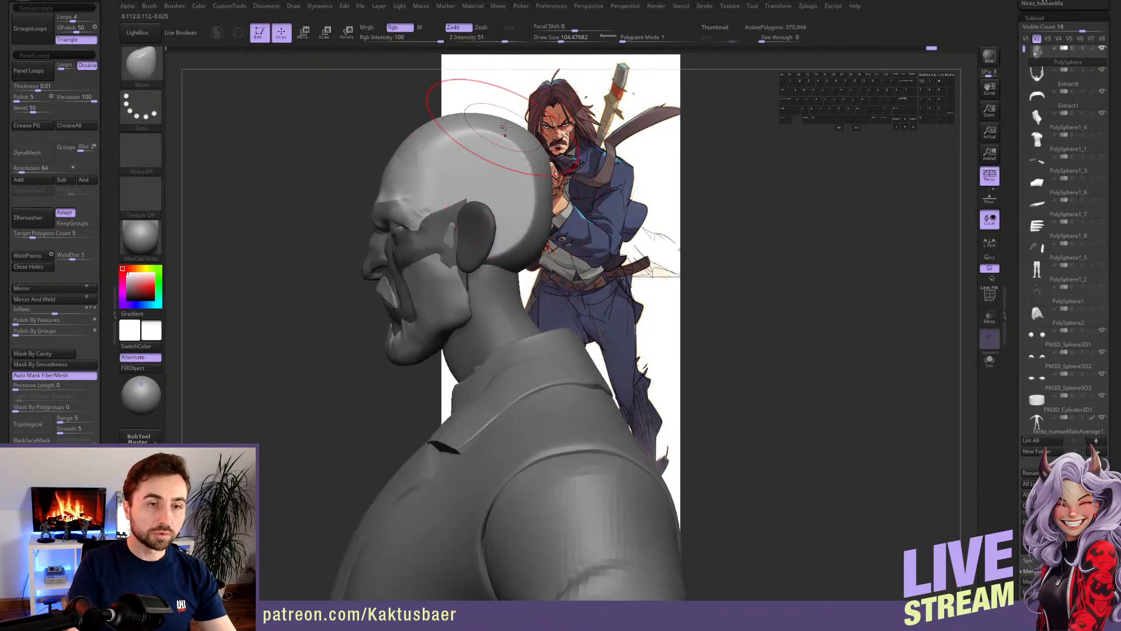
{"action": "key", "text": "bracketleft"}
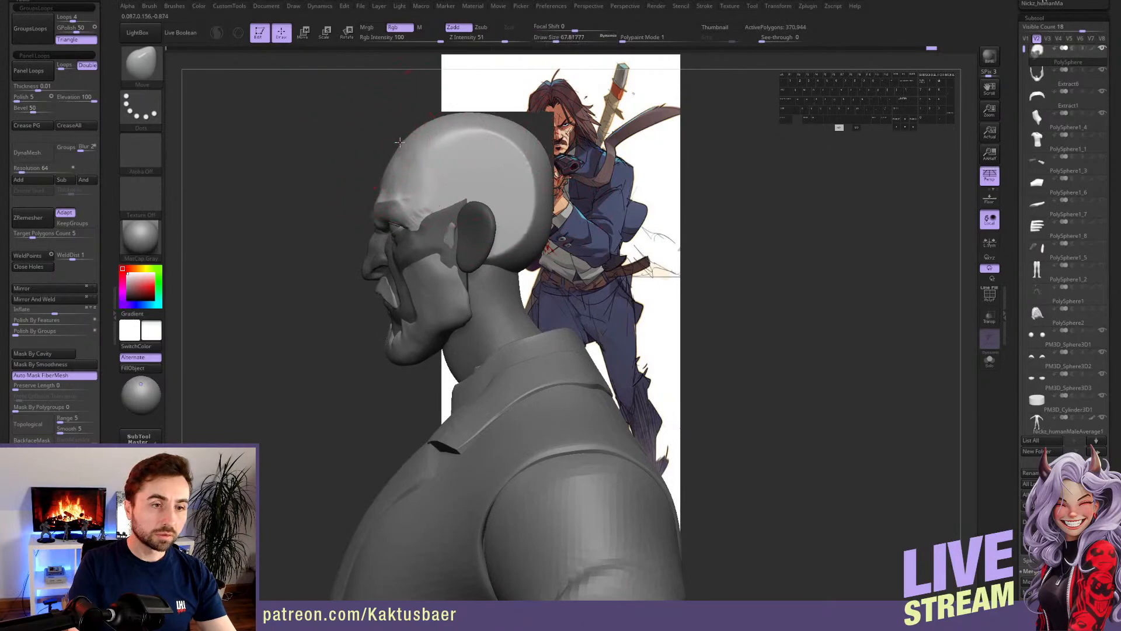
{"action": "key", "text": "bracketright"}
{"action": "mouse_move", "coordinate": [413, 140]}
{"action": "right_mouse_down"}
{"action": "mouse_move", "coordinate": [402, 136]}
{"action": "mouse_move", "coordinate": [413, 150]}
{"action": "mouse_move", "coordinate": [522, 178]}
{"action": "mouse_move", "coordinate": [534, 243]}
{"action": "right_mouse_up"}
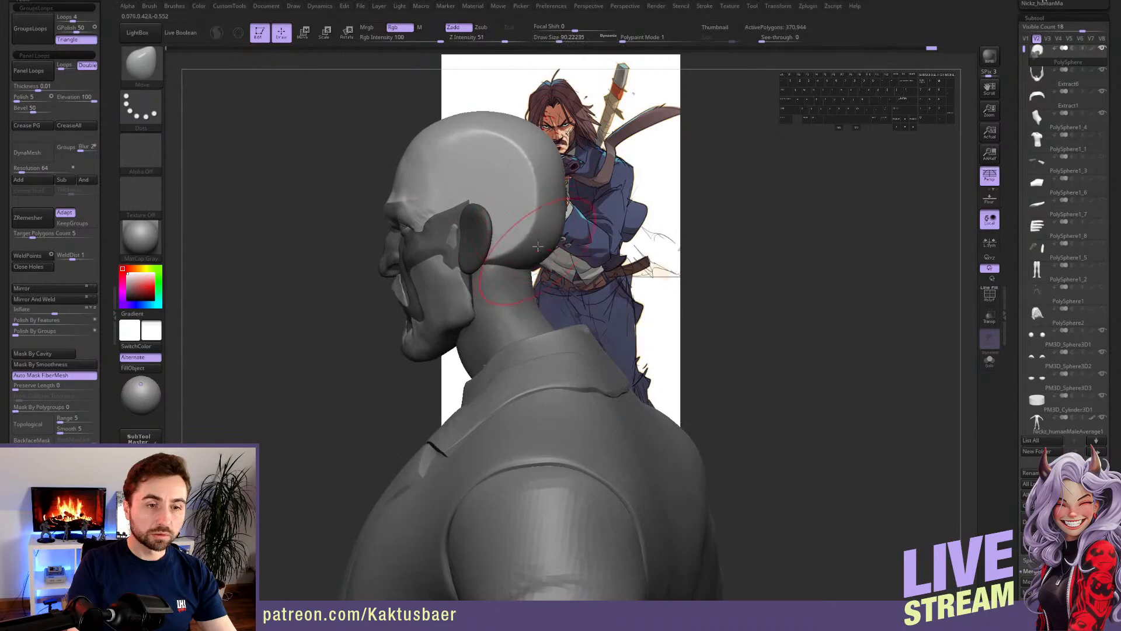
{"action": "key", "text": "bracketleft"}
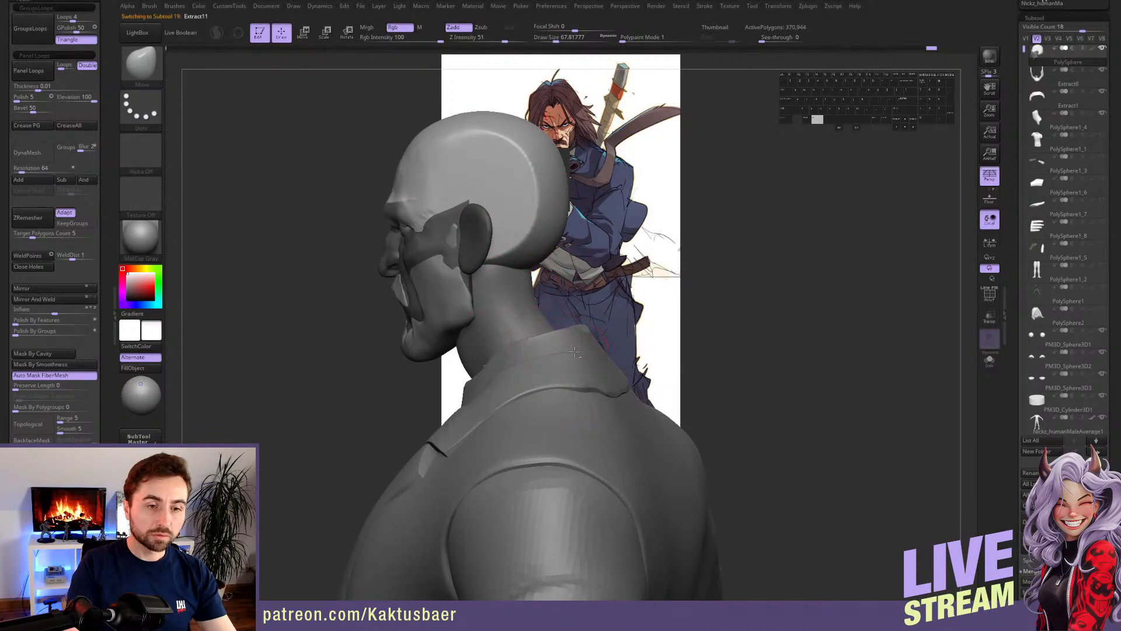
- Select the shirt collar and smooth its side and back edges around the neck at a draw size of about 65
{"action": "left_click", "coordinate": [575, 352], "text": "alt"}
{"action": "mouse_move", "coordinate": [575, 352]}
{"action": "right_mouse_down"}
{"action": "mouse_move", "coordinate": [571, 314]}
{"action": "mouse_move", "coordinate": [522, 359]}
{"action": "right_mouse_up"}
{"action": "key", "text": "bracketleft"}
{"action": "key", "text": "bracketleft"}
{"action": "left_click_drag", "start_coordinate": [520, 363], "coordinate": [523, 355], "text": "shift"}
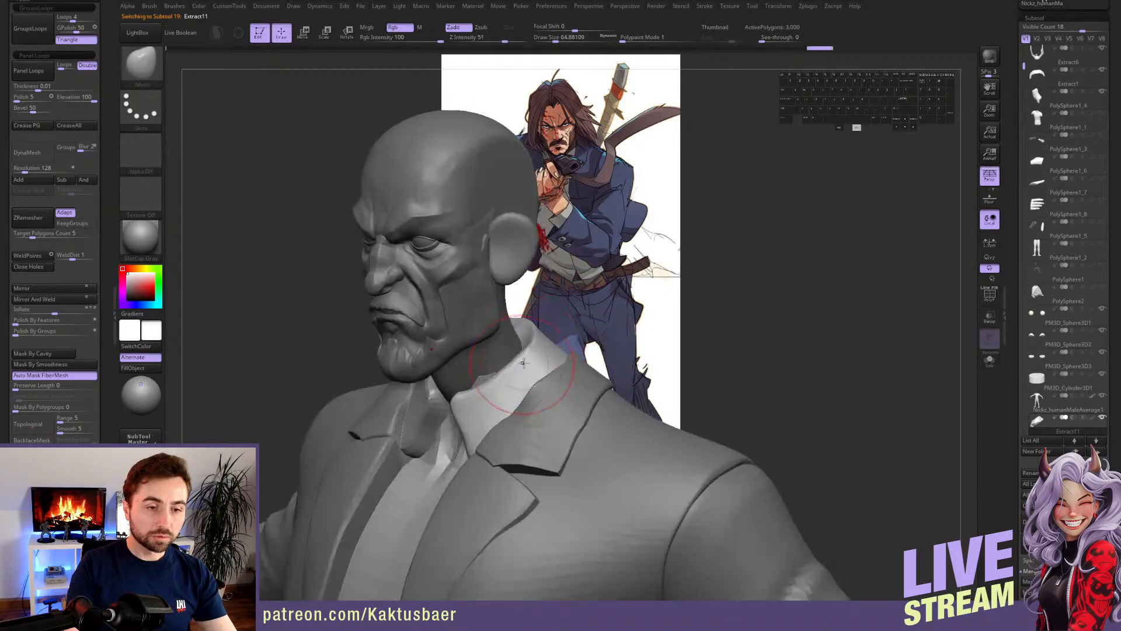
{"action": "right_click_drag", "start_coordinate": [523, 355], "coordinate": [550, 333]}
{"action": "left_click_drag", "start_coordinate": [551, 333], "coordinate": [544, 321], "text": "shift"}
{"action": "right_click_drag", "start_coordinate": [536, 321], "coordinate": [538, 337]}
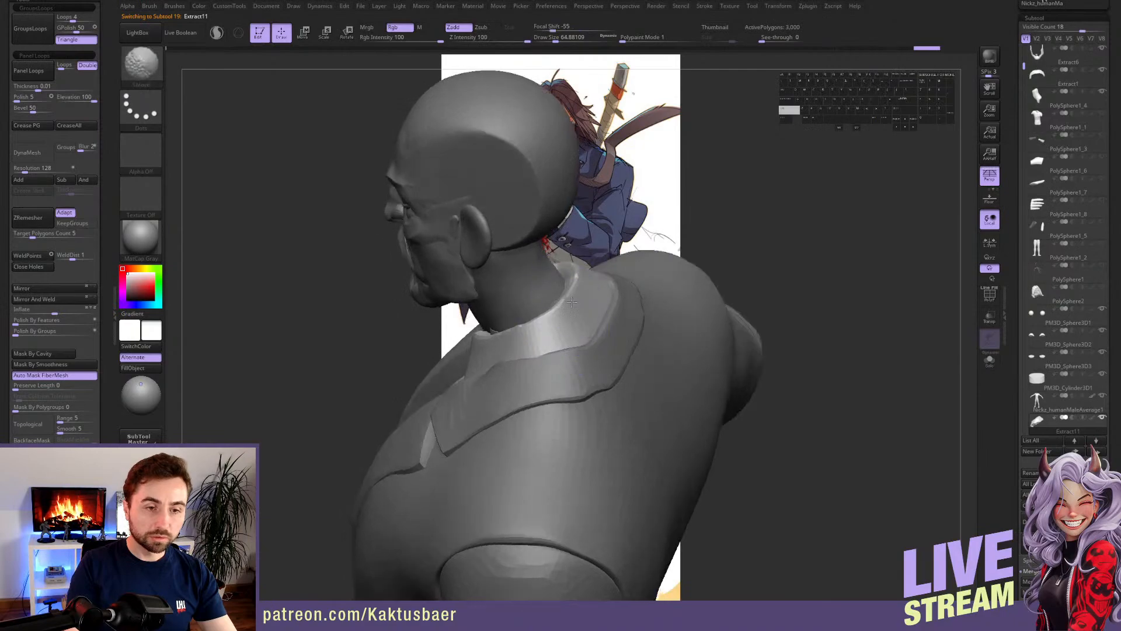
- Tighten the edges of the shirt collar around the neck with the Pinch brush at a draw size of about 37
{"action": "key", "text": "bracketleft"}
{"action": "key", "text": "bracketleft"}
{"action": "key", "text": "b"}
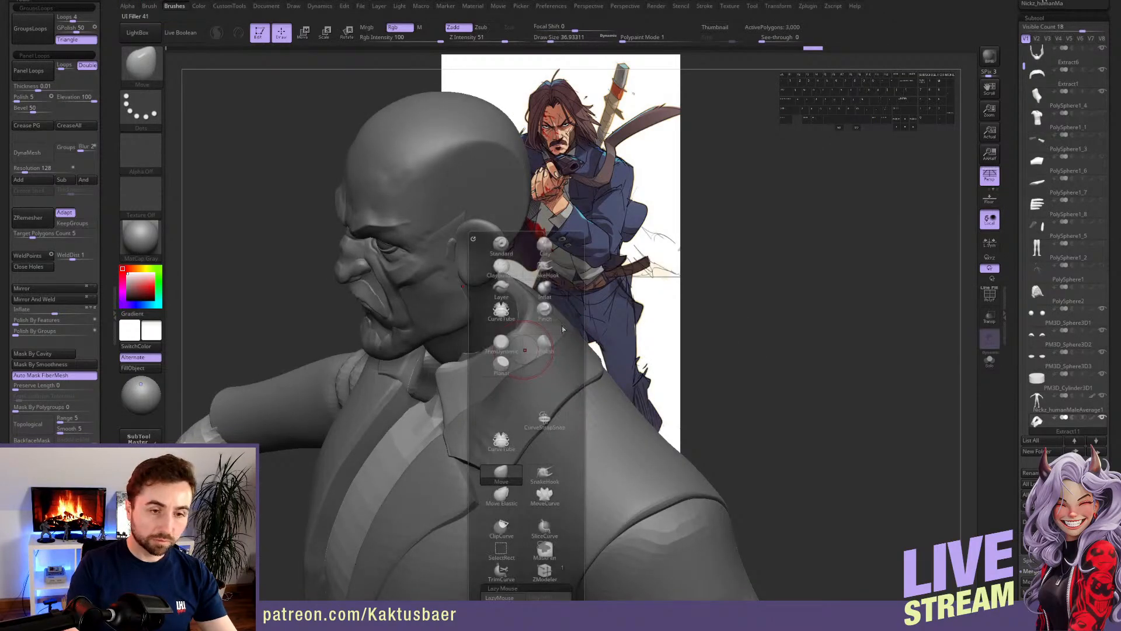
{"action": "left_click", "coordinate": [556, 313]}
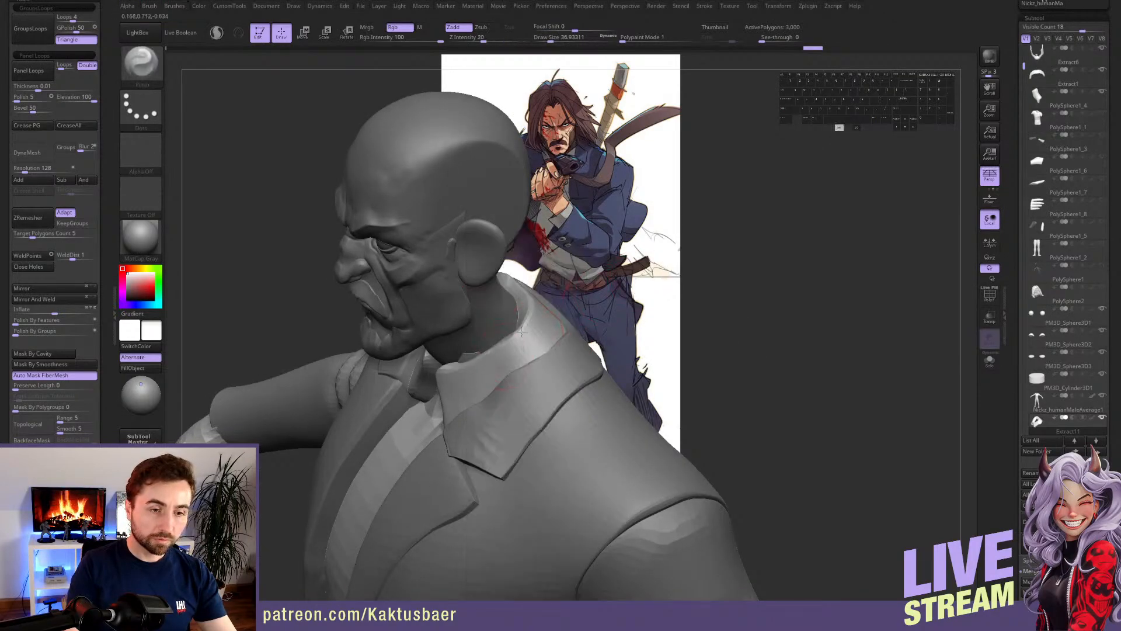
{"action": "right_click_drag", "start_coordinate": [519, 326], "coordinate": [488, 355]}
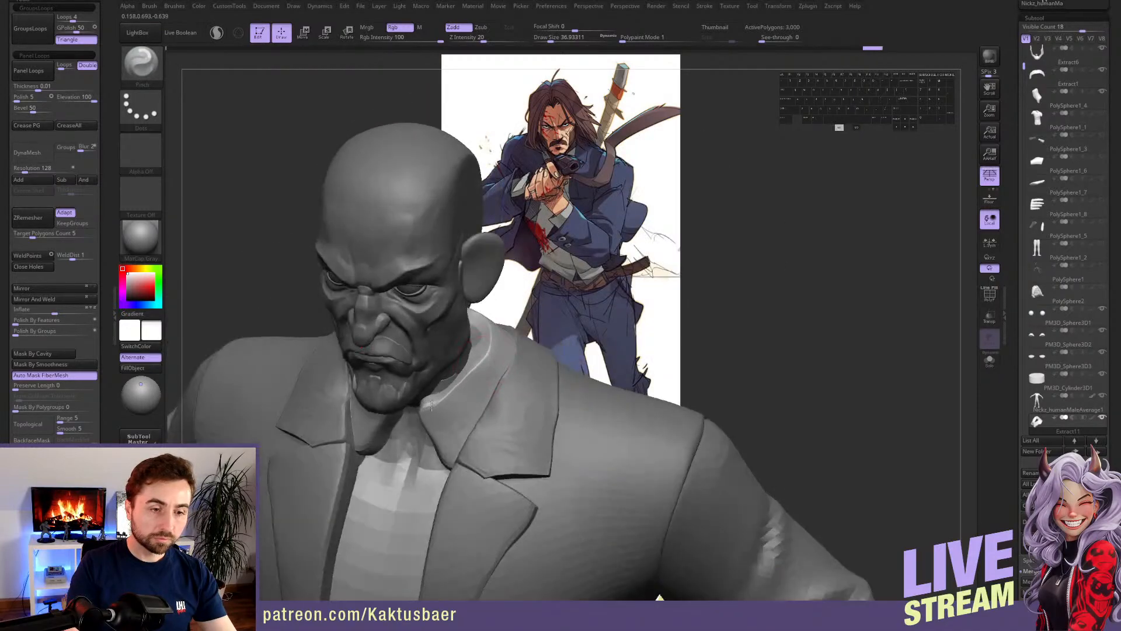
{"action": "right_click_drag", "start_coordinate": [432, 405], "coordinate": [450, 411]}
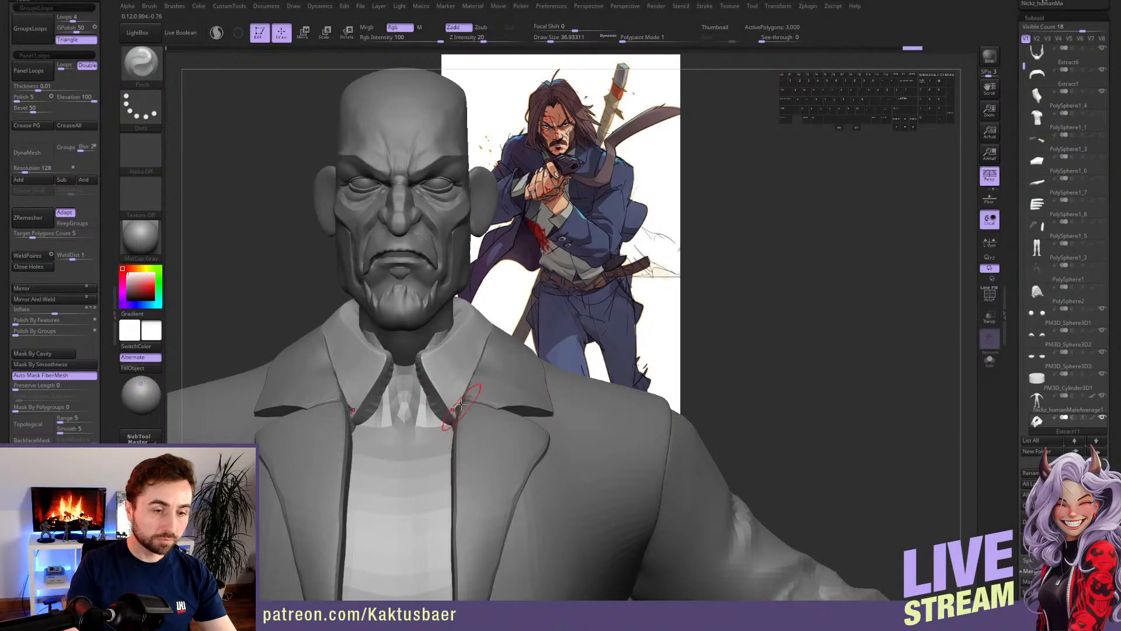
{"action": "right_click_drag", "start_coordinate": [461, 405], "coordinate": [457, 349]}
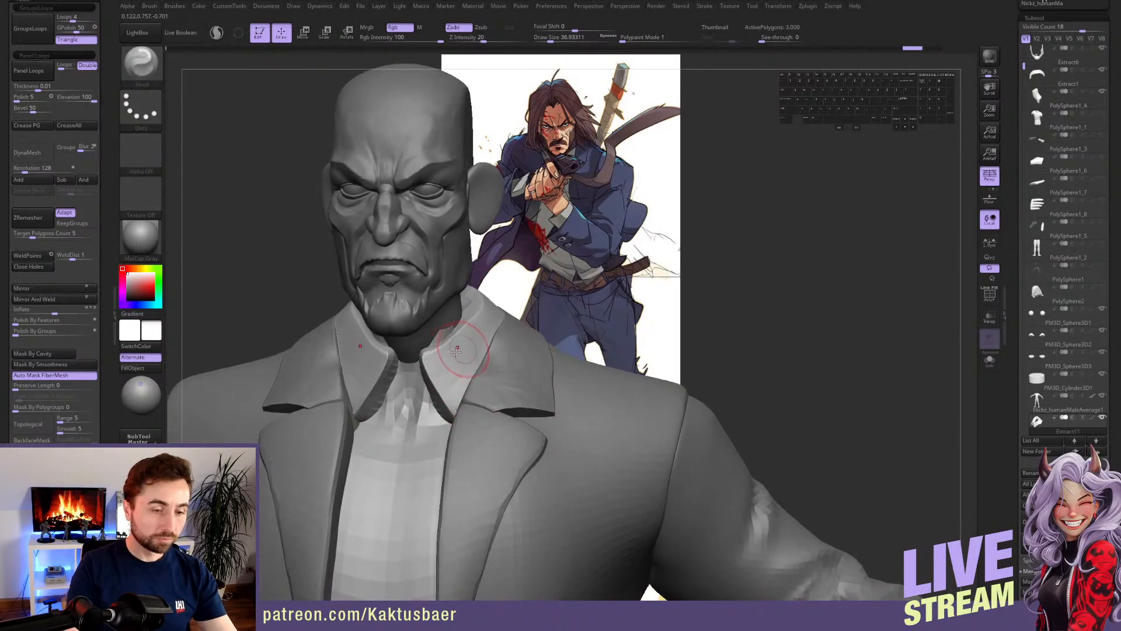
- Reshape the front edge of the shirt collar with the Move brush at a draw size of about 54
{"action": "key", "text": "b"}
{"action": "key", "text": "m"}
{"action": "key", "text": "v"}
{"action": "key", "text": "s"}
{"action": "left_click_drag", "start_coordinate": [468, 338], "coordinate": [473, 339]}
{"action": "right_click_drag", "start_coordinate": [476, 336], "coordinate": [451, 335]}
{"action": "key", "text": "s"}
{"action": "left_click_drag", "start_coordinate": [471, 335], "coordinate": [475, 336]}
{"action": "mouse_move", "coordinate": [467, 332]}
{"action": "left_mouse_down"}
{"action": "mouse_move", "coordinate": [455, 319]}
{"action": "mouse_move", "coordinate": [467, 312]}
{"action": "left_mouse_up"}
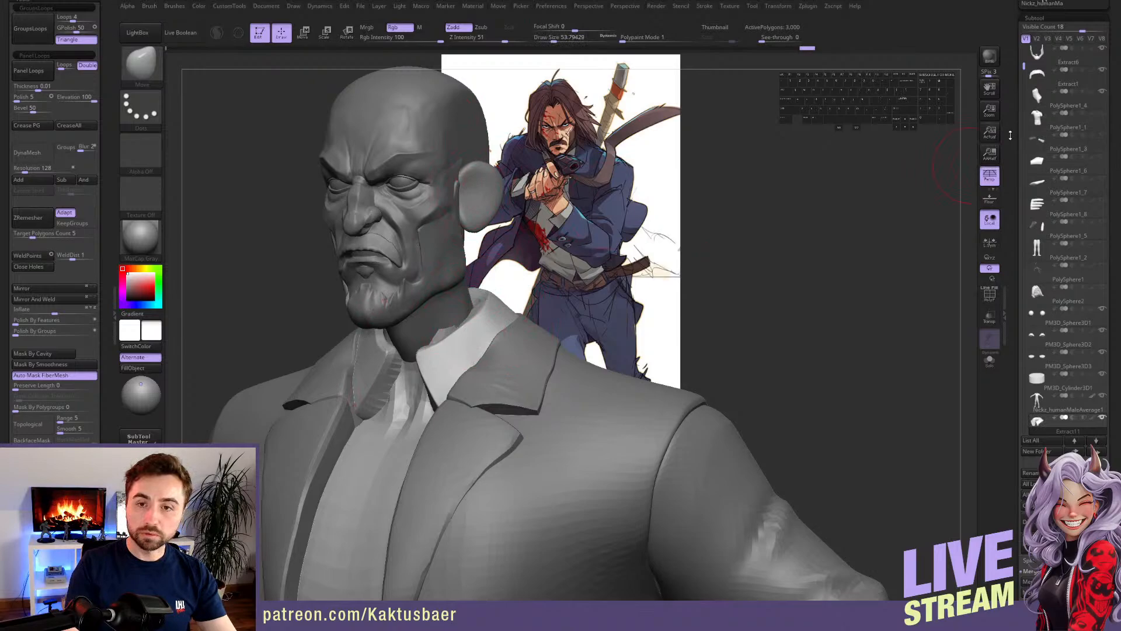
- Show the hair strands and the main hair subtool on the head again
{"action": "left_click_drag", "start_coordinate": [1010, 135], "coordinate": [1015, 155]}
{"action": "left_click_drag", "start_coordinate": [1023, 91], "coordinate": [1024, 104]}
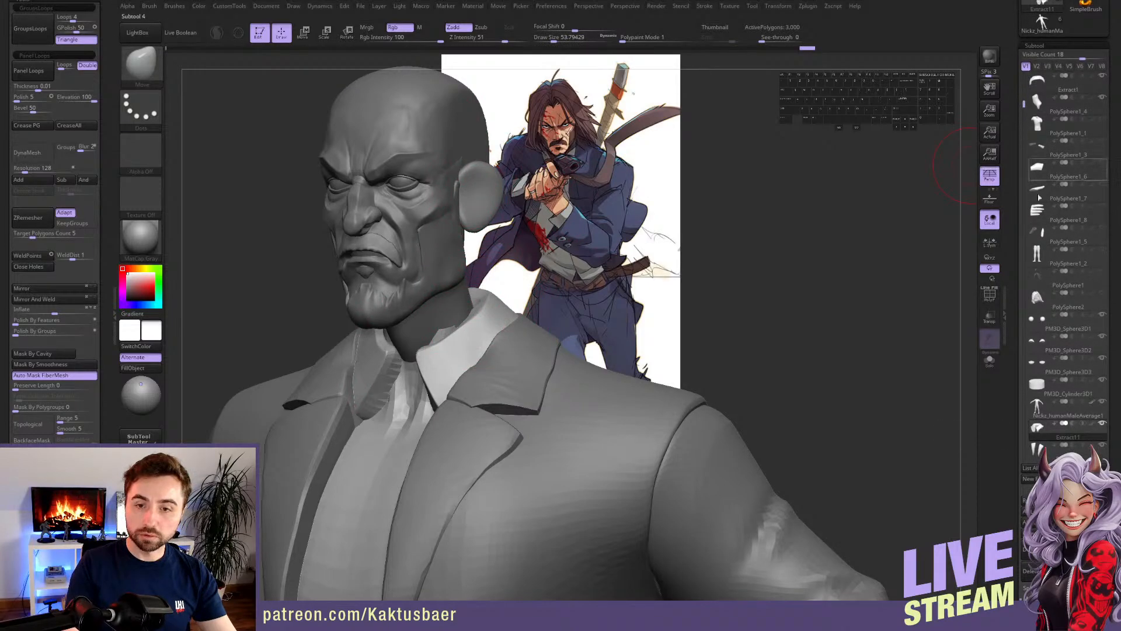
{"action": "left_click", "coordinate": [1102, 271]}
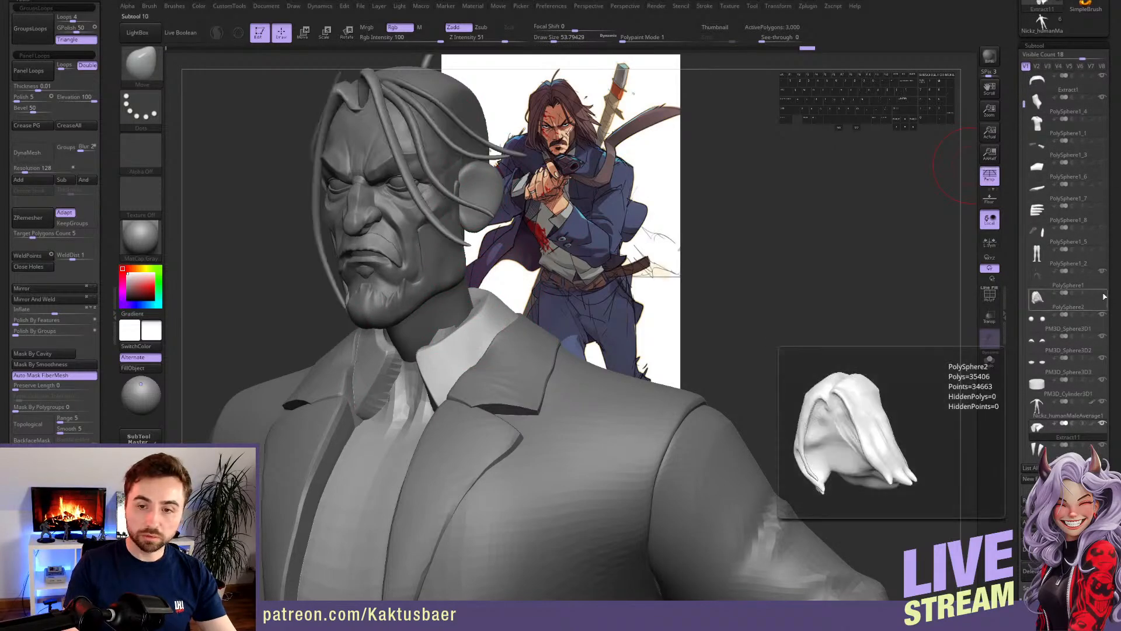
{"action": "left_click", "coordinate": [1101, 294]}
{"action": "right_click_drag", "start_coordinate": [503, 321], "coordinate": [475, 333]}
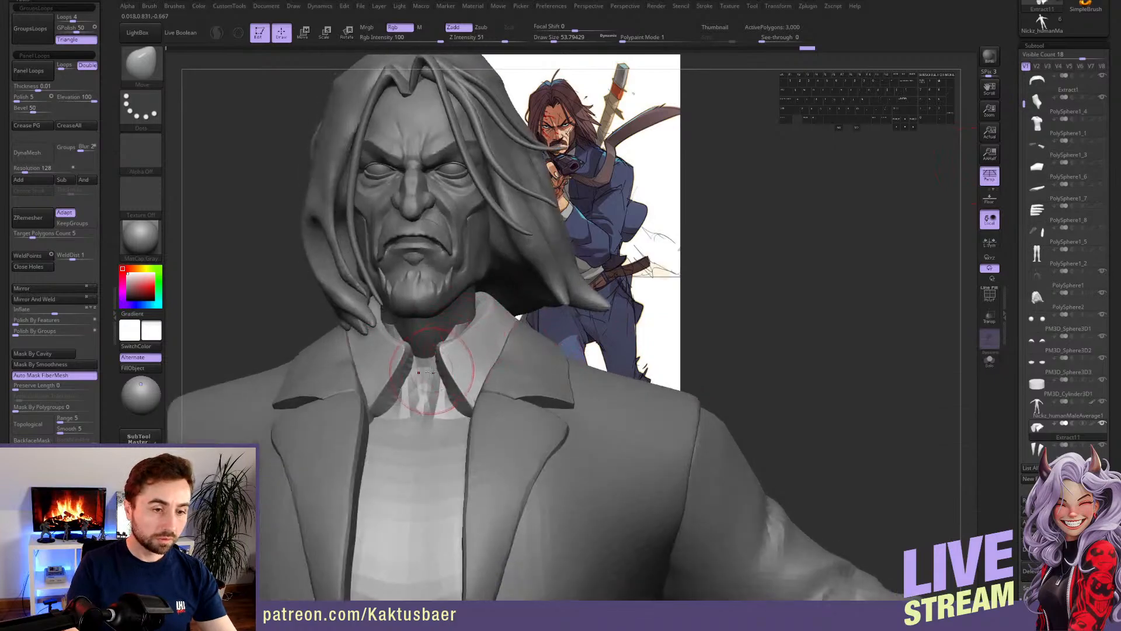
- Select the body and adjust the front of the neck inside the collar with the Move brush at a draw size of about 80
{"action": "left_click", "coordinate": [442, 349], "text": "alt"}
{"action": "key", "text": "s"}
{"action": "left_click", "coordinate": [447, 336]}
{"action": "mouse_move", "coordinate": [449, 332]}
{"action": "left_mouse_down"}
{"action": "mouse_move", "coordinate": [438, 341]}
{"action": "mouse_move", "coordinate": [451, 354]}
{"action": "mouse_move", "coordinate": [427, 378]}
{"action": "left_mouse_up"}
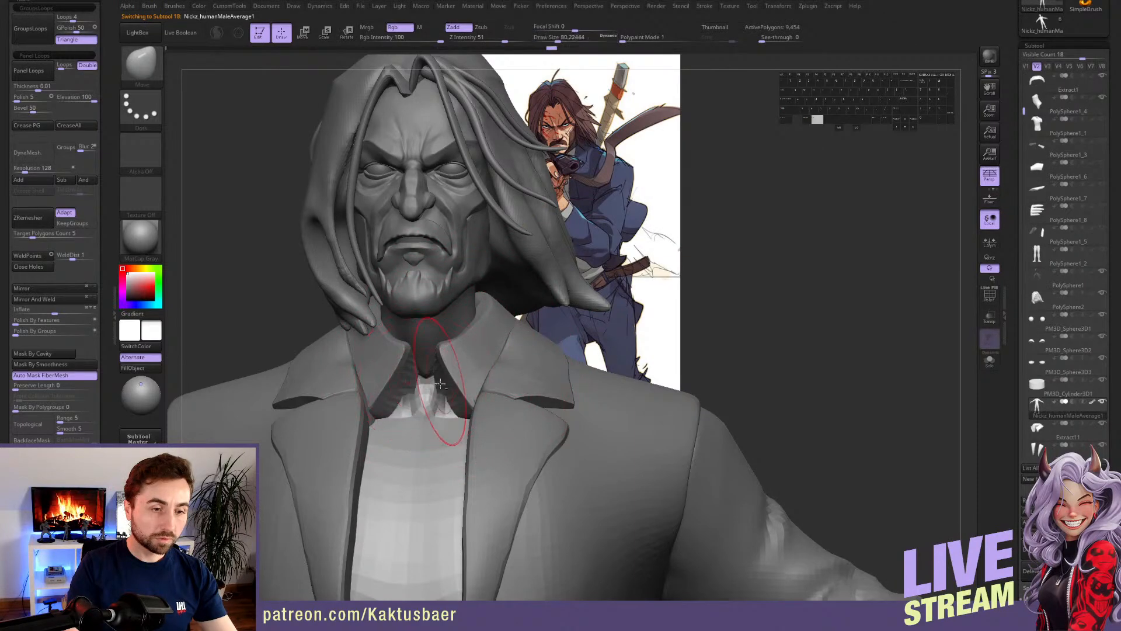
{"action": "mouse_move", "coordinate": [441, 384]}
{"action": "right_mouse_down", "text": "alt"}
{"action": "mouse_move", "coordinate": [436, 355]}
{"action": "mouse_move", "coordinate": [458, 372]}
{"action": "mouse_move", "coordinate": [447, 393]}
{"action": "mouse_move", "coordinate": [447, 368]}
{"action": "right_mouse_up", "text": "alt"}
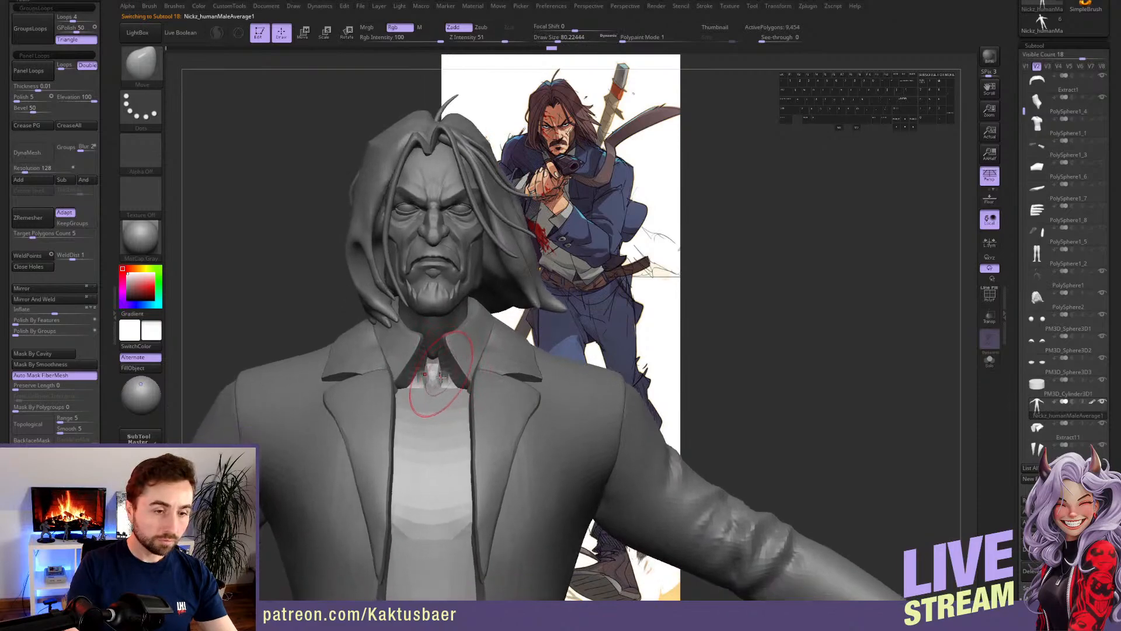
- Select the shirt collar, delete its lower subdivision levels and quick-save the project
{"action": "left_click", "coordinate": [442, 378], "text": "alt"}
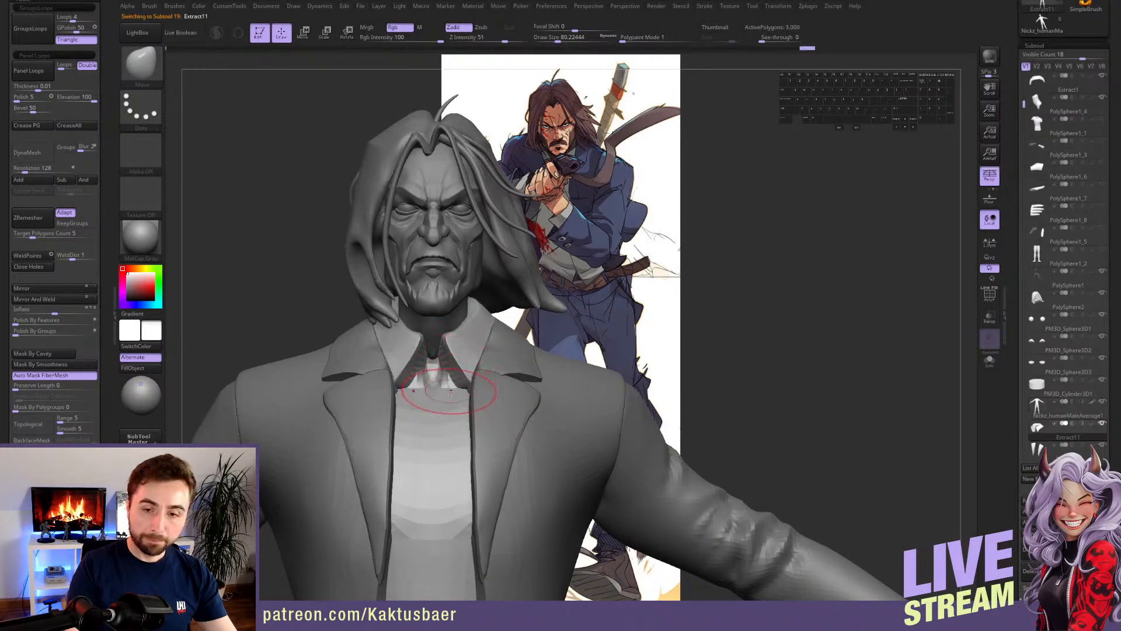
{"action": "scroll", "coordinate": [1001, 346], "scroll_direction": "down", "scroll_amount": 10}
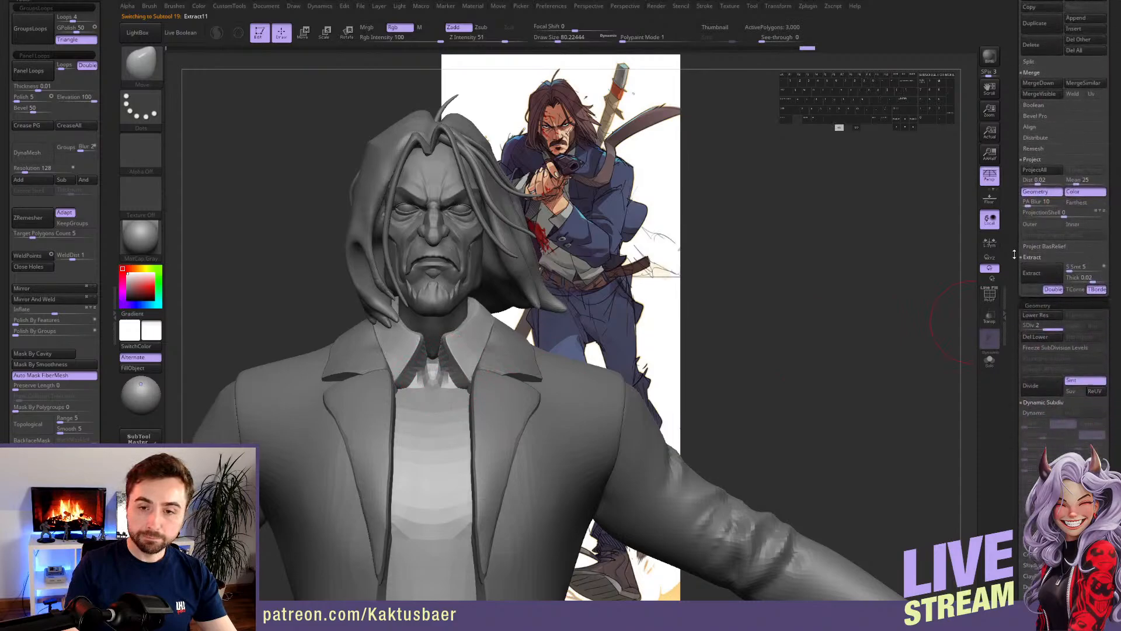
{"action": "left_click", "coordinate": [1037, 335]}
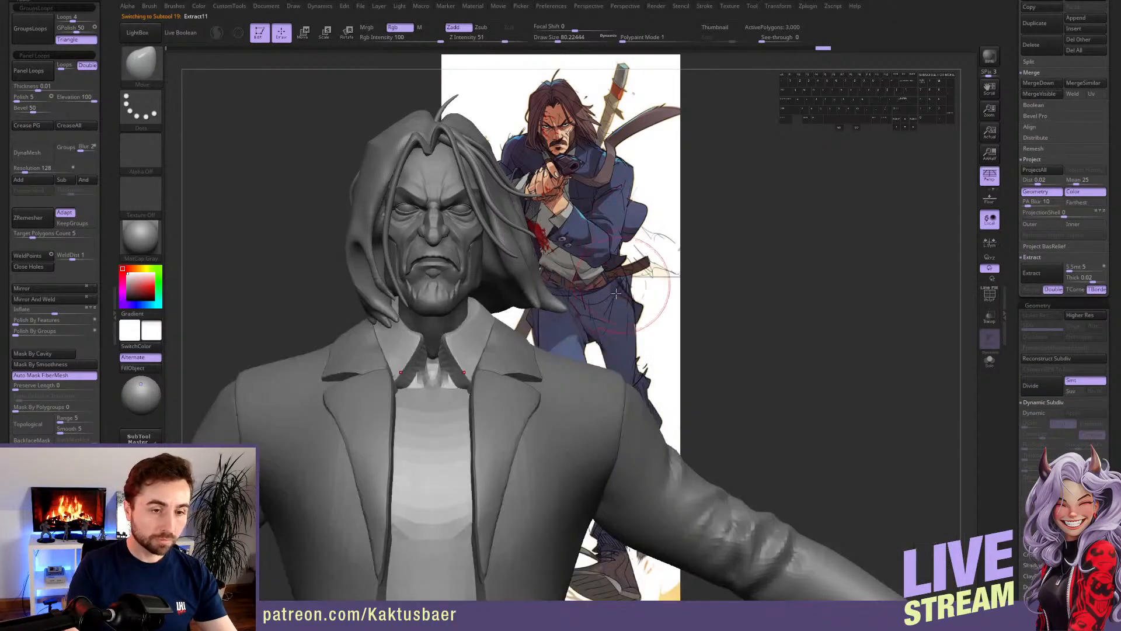
{"action": "key", "text": "ctrl+s"}
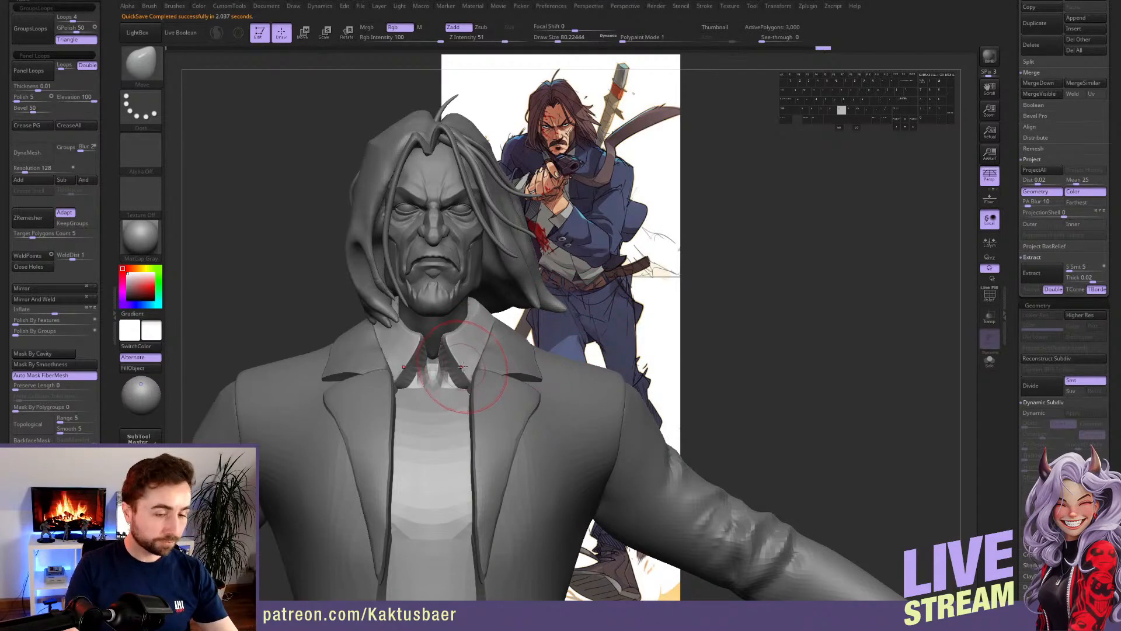
- Insert a PolySphere from the IMM Primitives brush at the throat between the two collar points
{"action": "key", "text": "b"}
{"action": "key", "text": "b"}
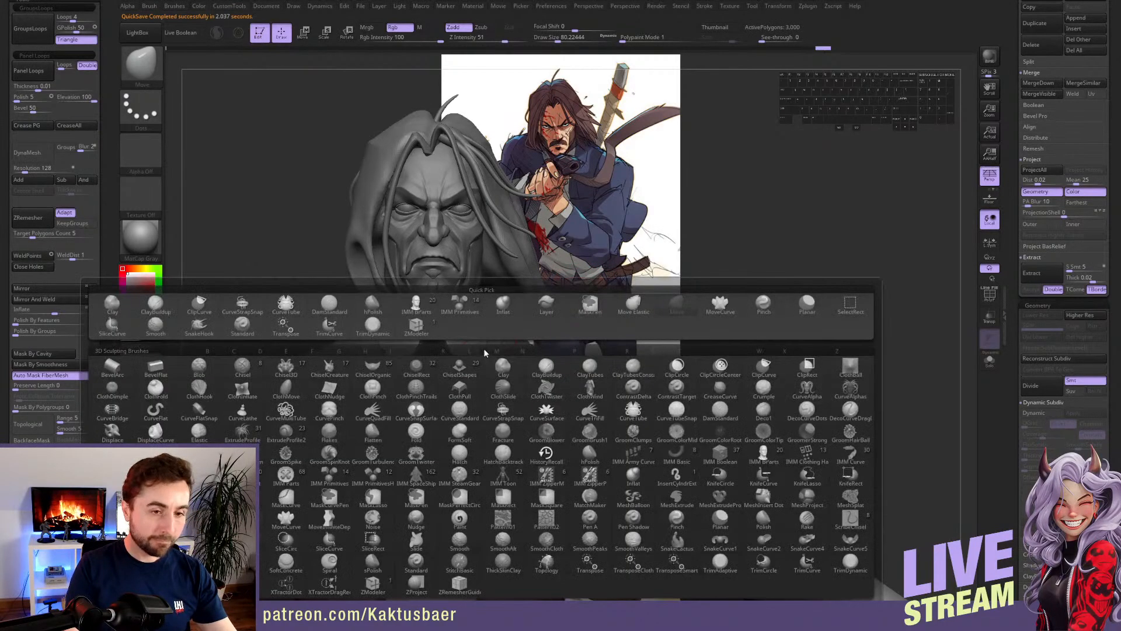
{"action": "left_click", "coordinate": [461, 308]}
{"action": "left_click", "coordinate": [543, 61]}
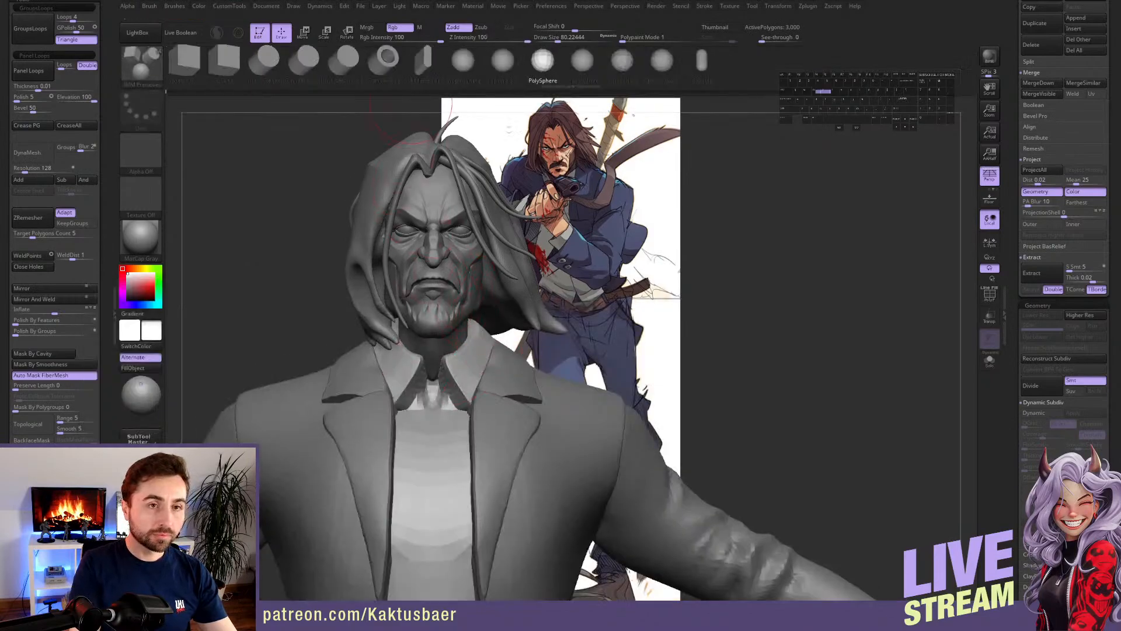
{"action": "key", "text": "s"}
{"action": "left_click_drag", "start_coordinate": [428, 387], "coordinate": [434, 392]}
{"action": "right_click_drag", "start_coordinate": [452, 418], "coordinate": [458, 372], "text": "alt"}
{"action": "key", "text": "ctrl+z"}
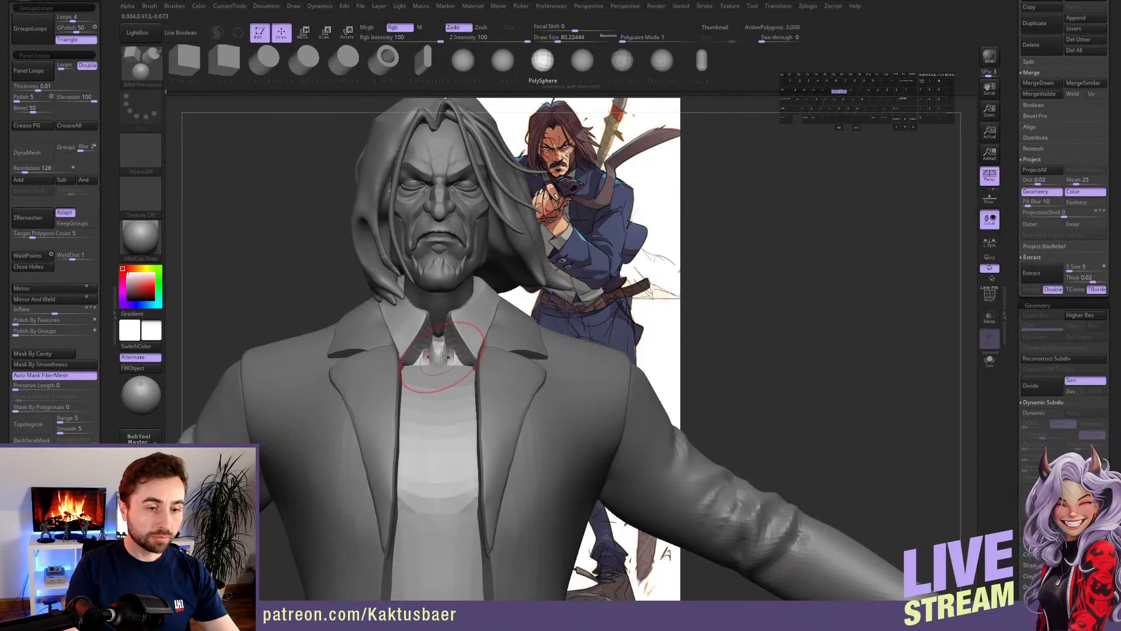
{"action": "left_click_drag", "start_coordinate": [438, 344], "coordinate": [442, 392]}
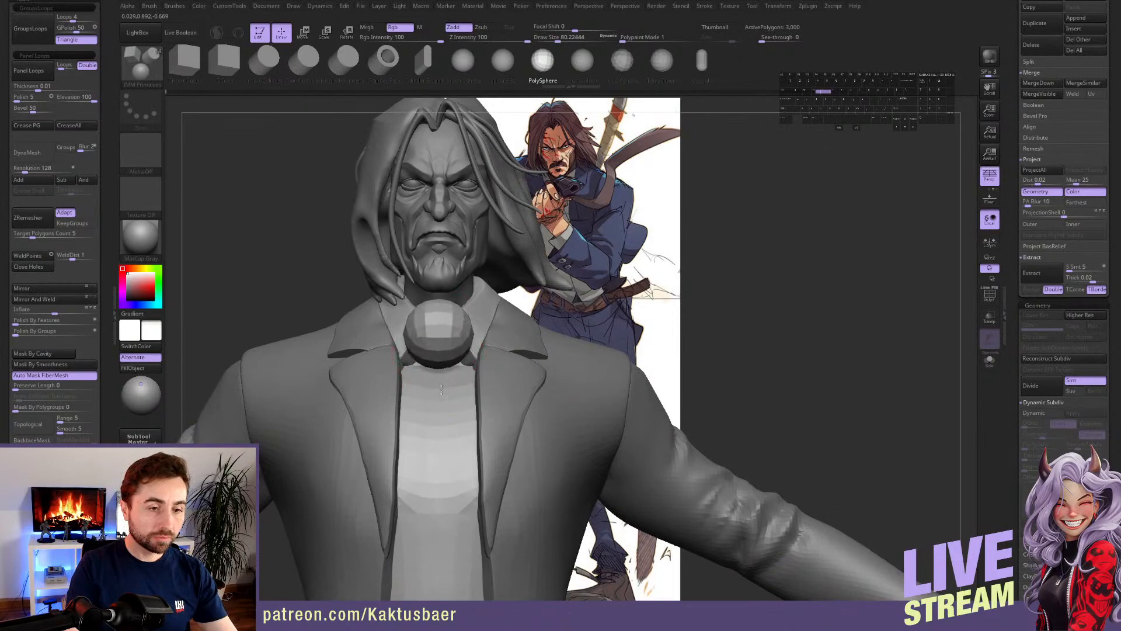
- Split the inserted sphere from the collar into its own subtool and select it
{"action": "left_click", "coordinate": [449, 342], "text": "ctrl+shift"}
{"action": "left_click", "coordinate": [449, 341], "text": "ctrl+shift"}
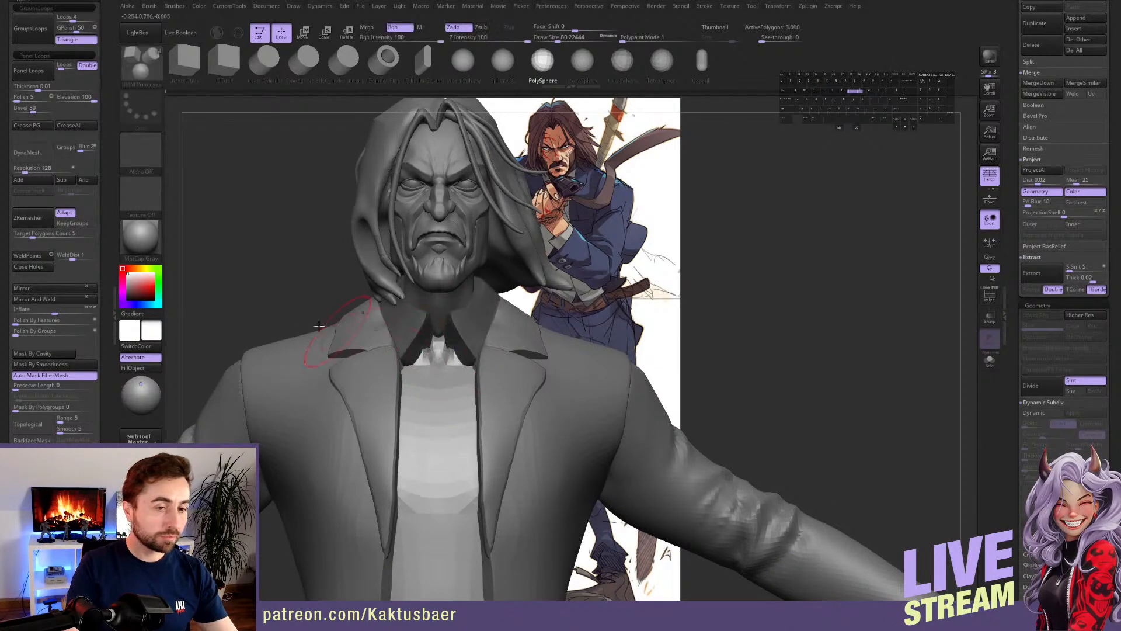
{"action": "left_click_drag", "start_coordinate": [111, 74], "coordinate": [112, 131]}
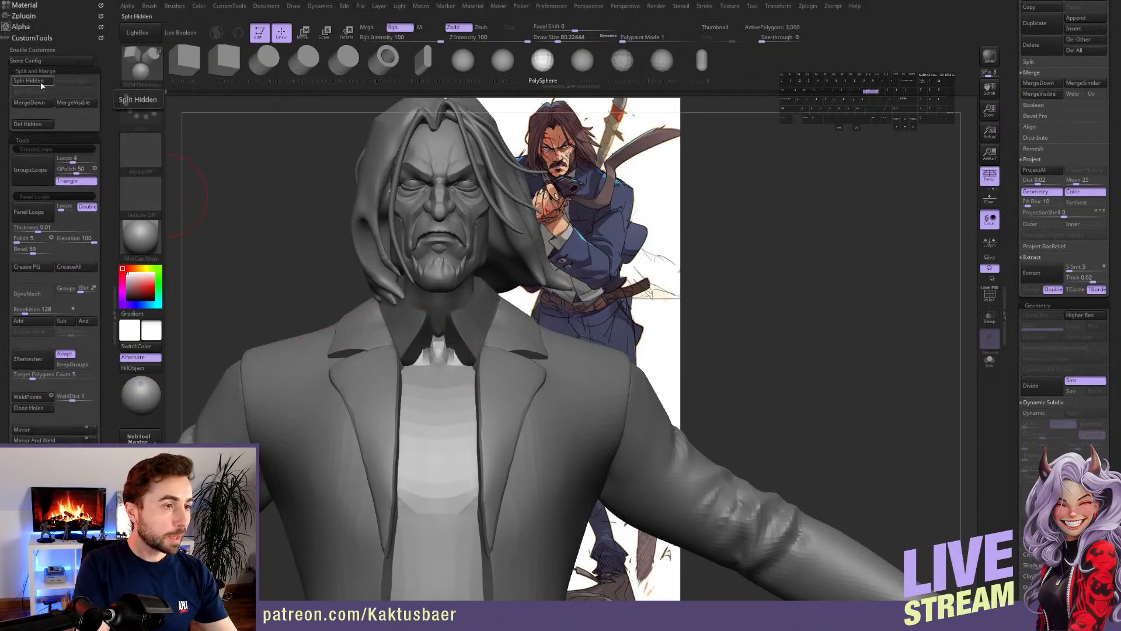
{"action": "left_click", "coordinate": [41, 82]}
{"action": "left_click", "coordinate": [448, 342], "text": "alt"}
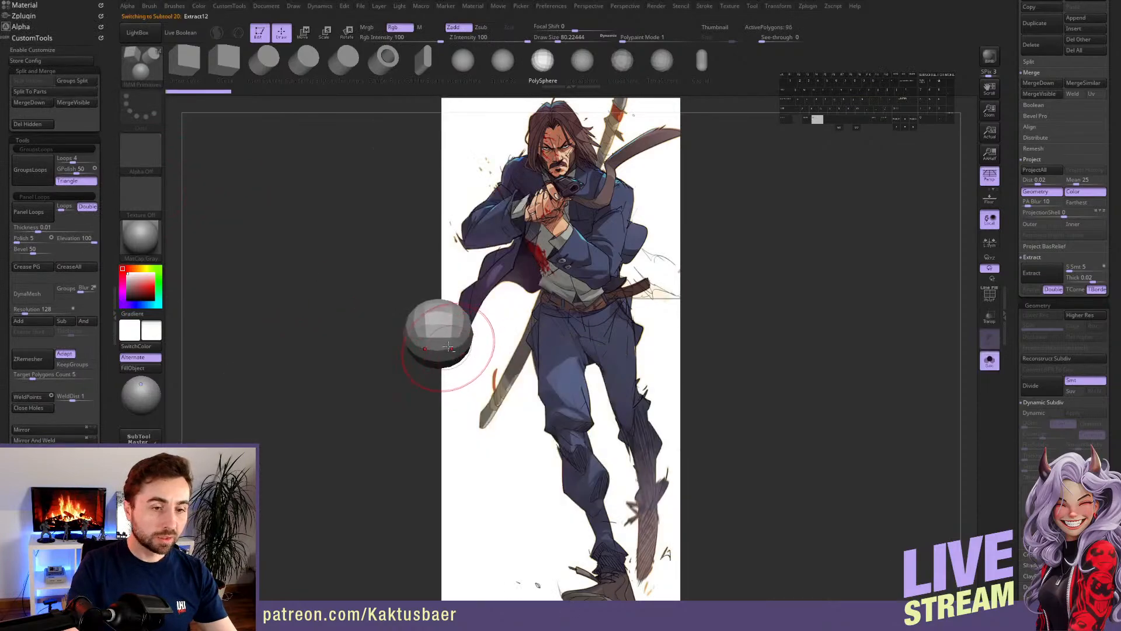
- Scale the sphere down to fit between the collar points
{"action": "key", "text": "b"}
{"action": "key", "text": "m"}
{"action": "key", "text": "v"}
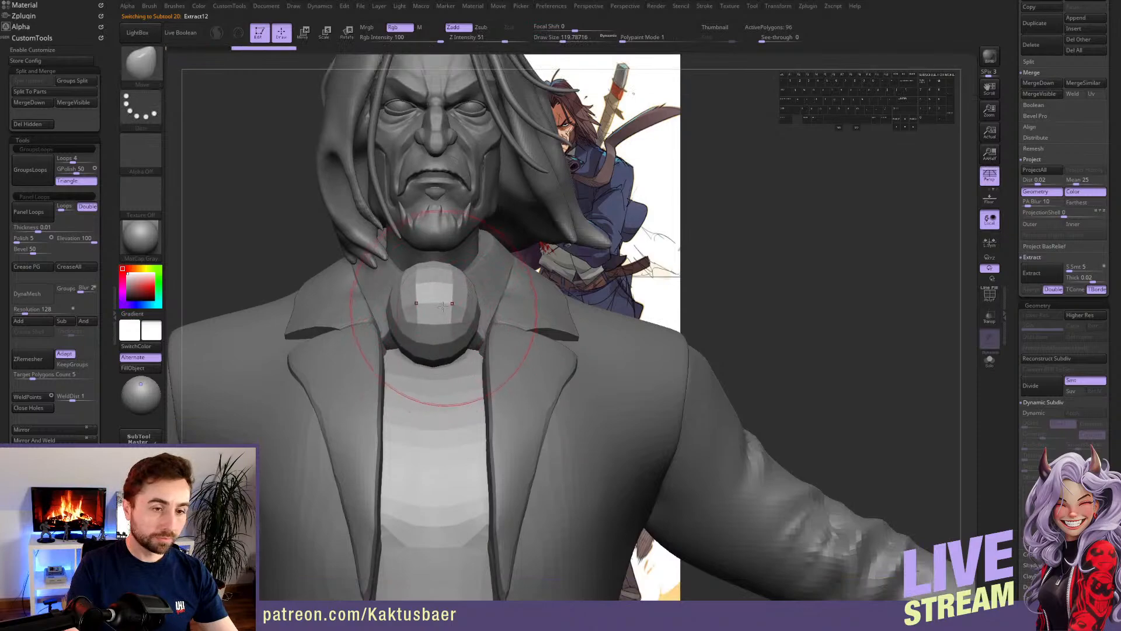
{"action": "key", "text": "e"}
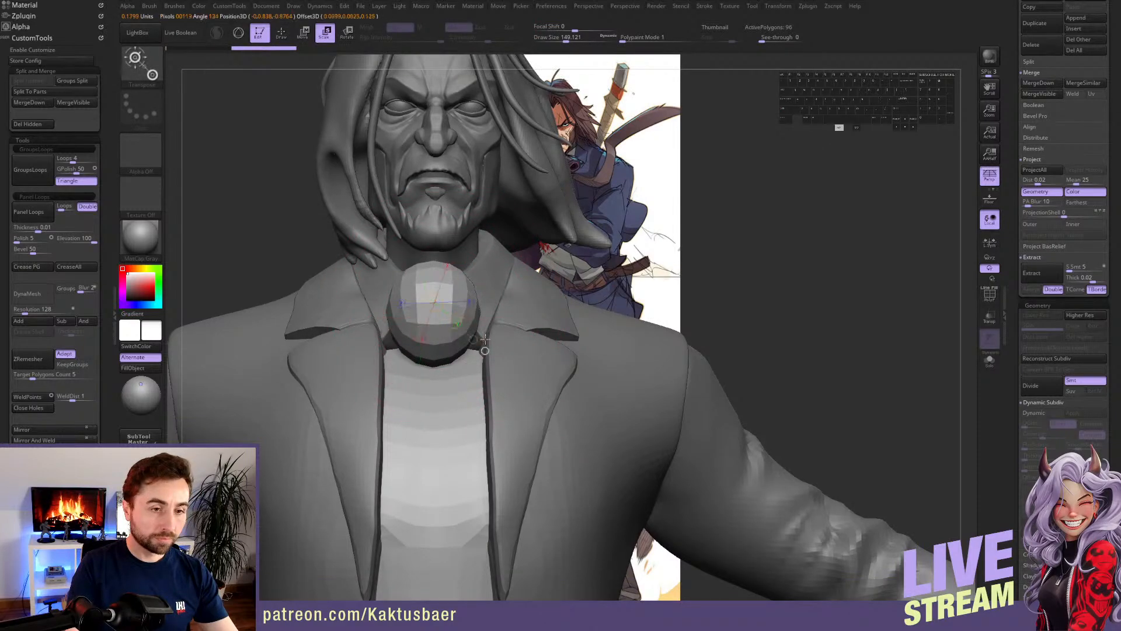
{"action": "mouse_move", "coordinate": [532, 370]}
{"action": "left_mouse_down", "text": "shift"}
{"action": "mouse_move", "coordinate": [536, 394]}
{"action": "mouse_move", "coordinate": [492, 367]}
{"action": "left_mouse_up", "text": "shift"}
{"action": "key", "text": "q"}
- Adjust the sphere with the Move brush at a draw size of about 51, and subdivide it twice to level 3
{"action": "right_click_drag", "start_coordinate": [439, 320], "coordinate": [368, 297]}
{"action": "left_click_drag", "start_coordinate": [436, 289], "coordinate": [438, 287]}
{"action": "key", "text": "s"}
{"action": "left_click_drag", "start_coordinate": [438, 286], "coordinate": [434, 286]}
{"action": "left_click_drag", "start_coordinate": [435, 289], "coordinate": [444, 296]}
{"action": "mouse_move", "coordinate": [444, 295]}
{"action": "right_mouse_down"}
{"action": "mouse_move", "coordinate": [487, 325]}
{"action": "mouse_move", "coordinate": [453, 321]}
{"action": "right_mouse_up"}
{"action": "key", "text": "ctrl+d"}
{"action": "key", "text": "ctrl+d"}
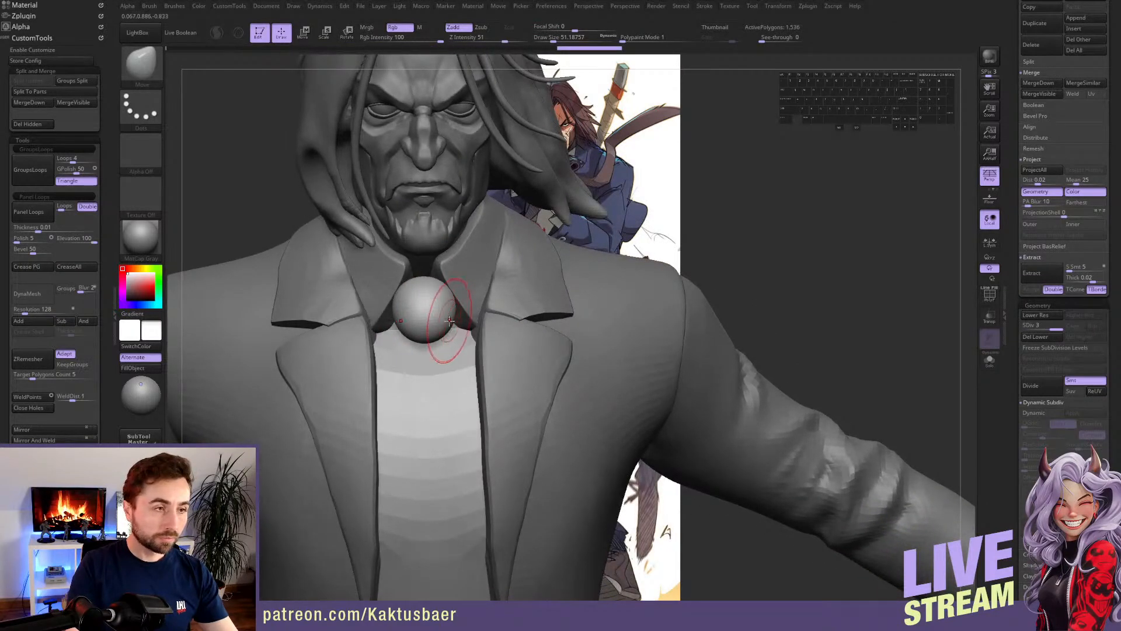
- Flatten the sphere's sides and underside into a tie-knot shape with the TrimDynamic brush, isolating it and reducing the draw size to about 41
{"action": "right_click", "coordinate": [447, 321]}
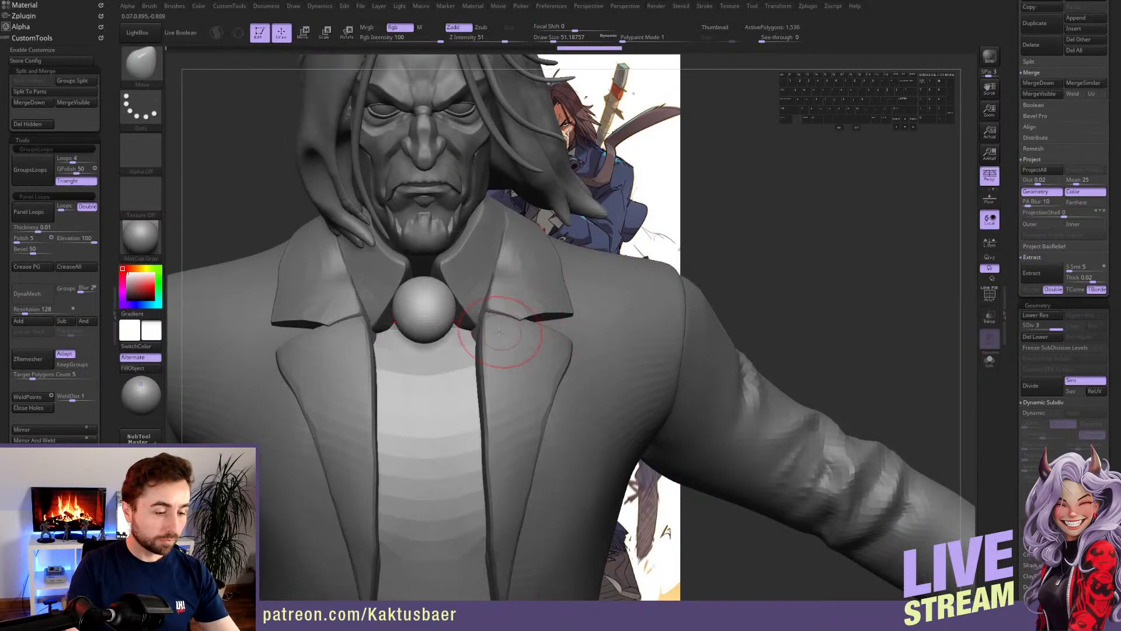
{"action": "key", "text": "6"}
{"action": "right_click_drag", "start_coordinate": [484, 327], "coordinate": [443, 327]}
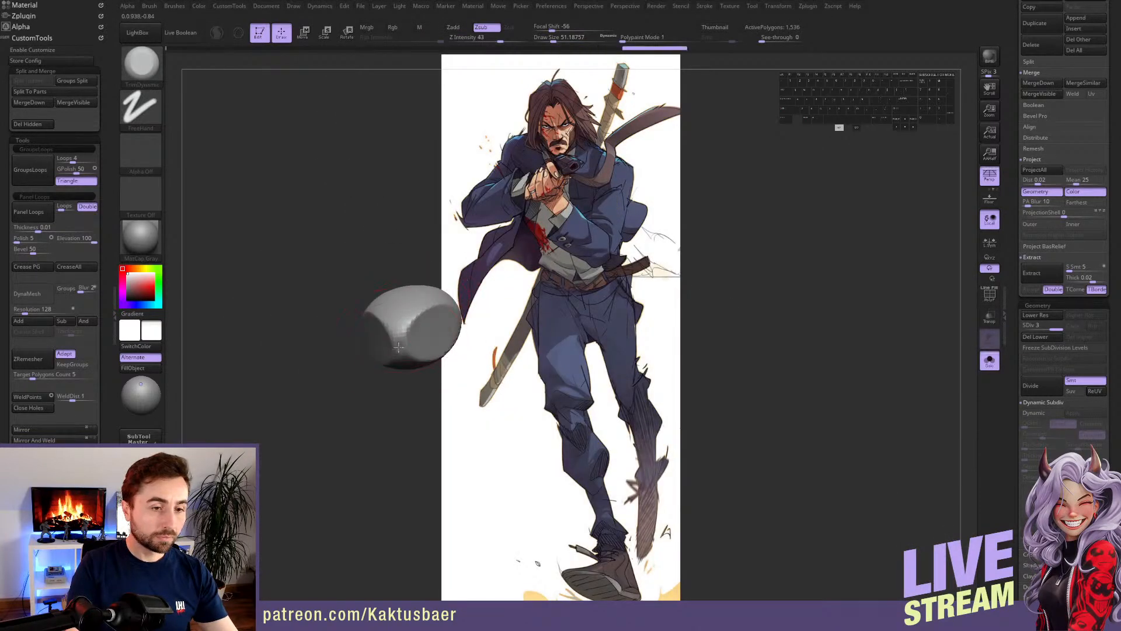
{"action": "key", "text": "alt+s"}
{"action": "right_click_drag", "start_coordinate": [415, 344], "coordinate": [418, 350]}
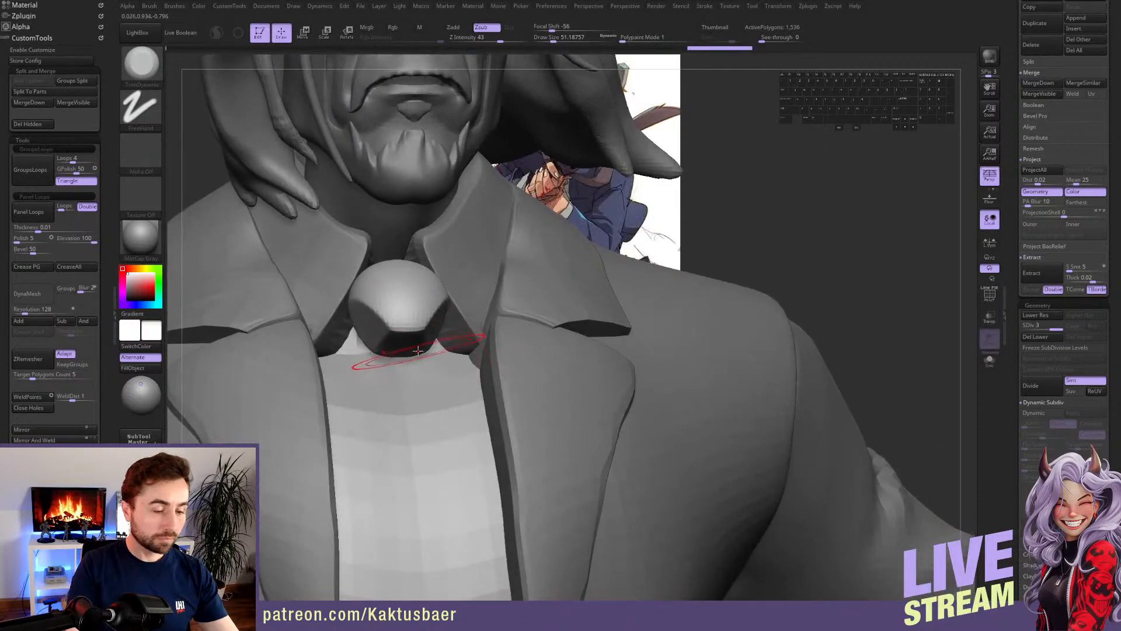
{"action": "key", "text": "alt+s"}
{"action": "right_click_drag", "start_coordinate": [408, 309], "coordinate": [430, 374]}
{"action": "left_click_drag", "start_coordinate": [362, 265], "coordinate": [348, 282]}
{"action": "right_click_drag", "start_coordinate": [349, 281], "coordinate": [347, 320]}
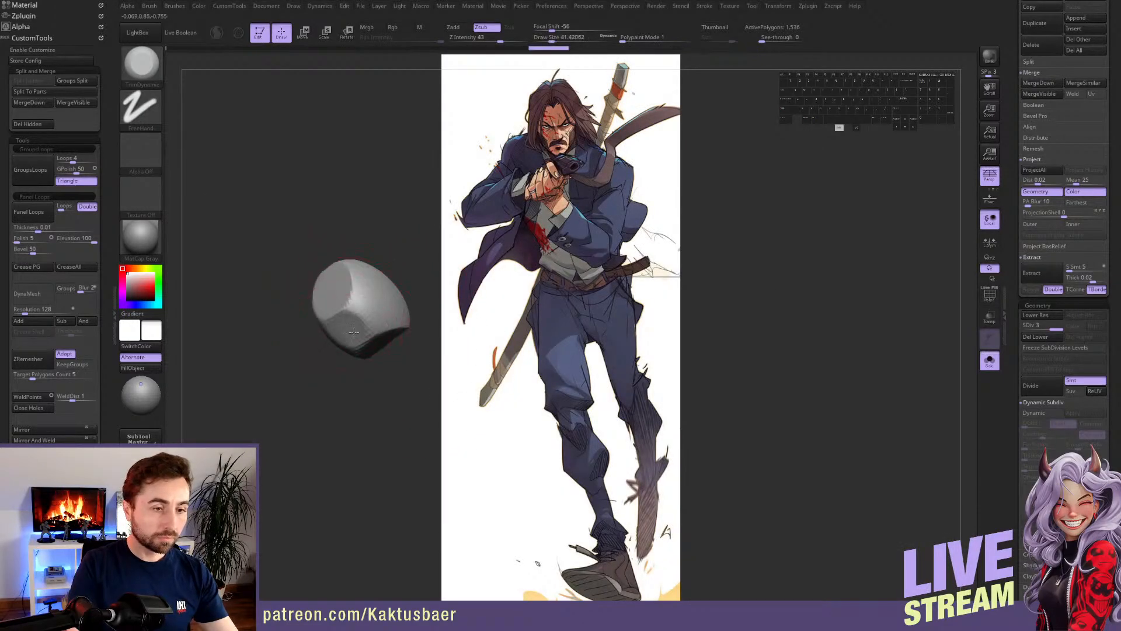
{"action": "right_click_drag", "start_coordinate": [372, 340], "coordinate": [347, 315]}
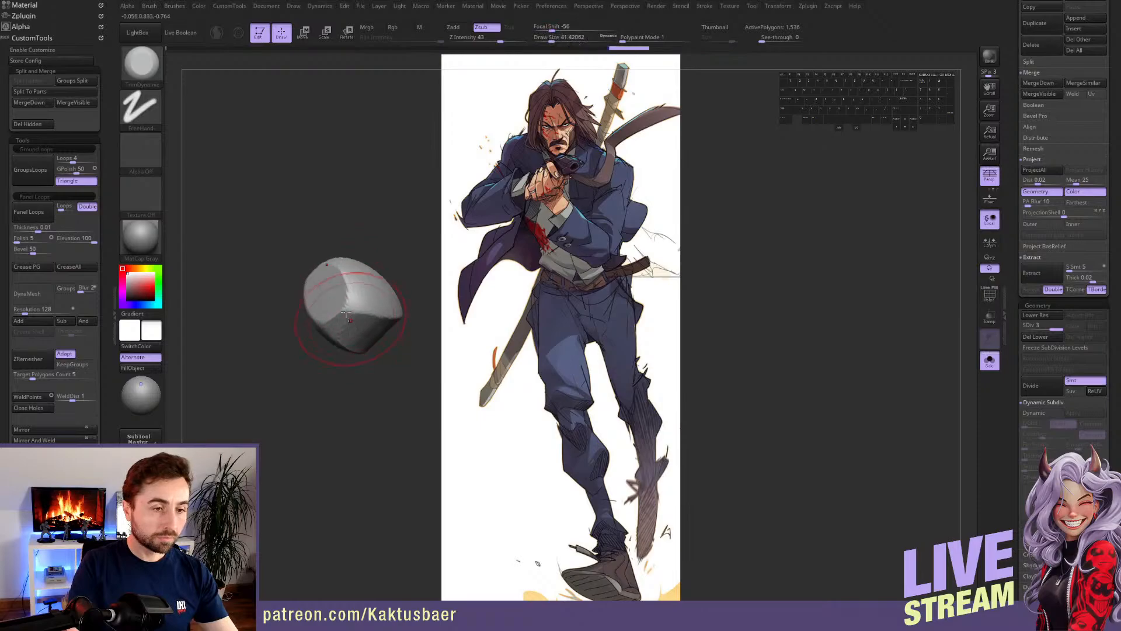
{"action": "left_click_drag", "start_coordinate": [337, 312], "coordinate": [345, 313]}
{"action": "mouse_move", "coordinate": [344, 312]}
{"action": "right_mouse_down"}
{"action": "mouse_move", "coordinate": [408, 347]}
{"action": "mouse_move", "coordinate": [492, 302]}
{"action": "mouse_move", "coordinate": [479, 298]}
{"action": "right_mouse_up"}
{"action": "key", "text": "alt+s"}
{"action": "key", "text": "e"}
{"action": "key", "text": "r"}
{"action": "key", "text": "w"}
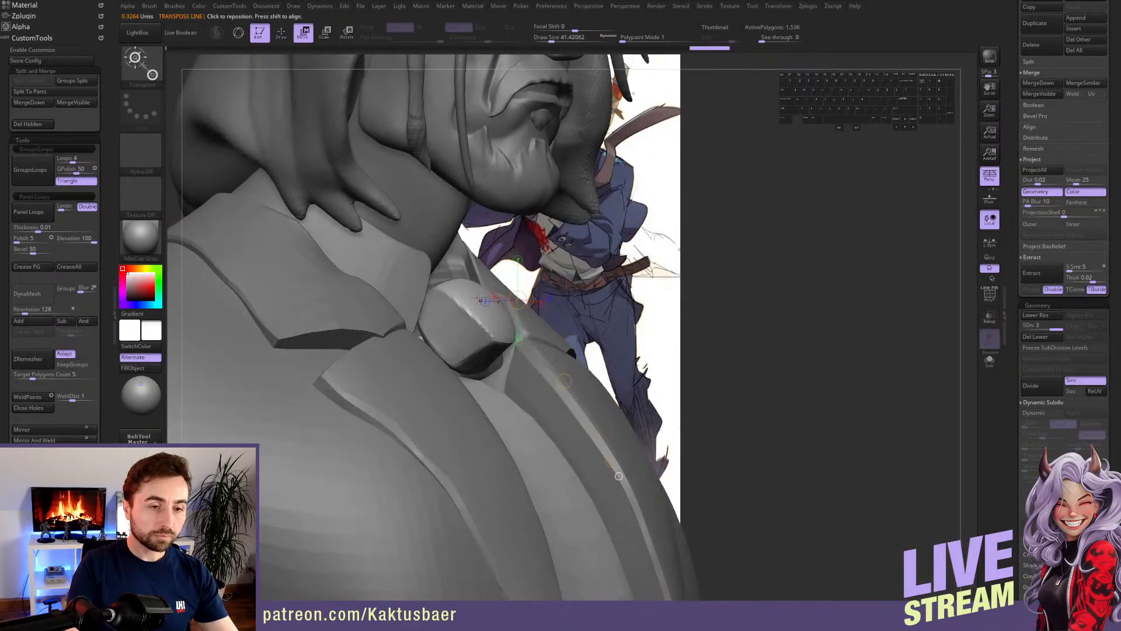
{"action": "left_click", "coordinate": [485, 293]}
{"action": "left_click_drag", "start_coordinate": [493, 308], "coordinate": [470, 324]}
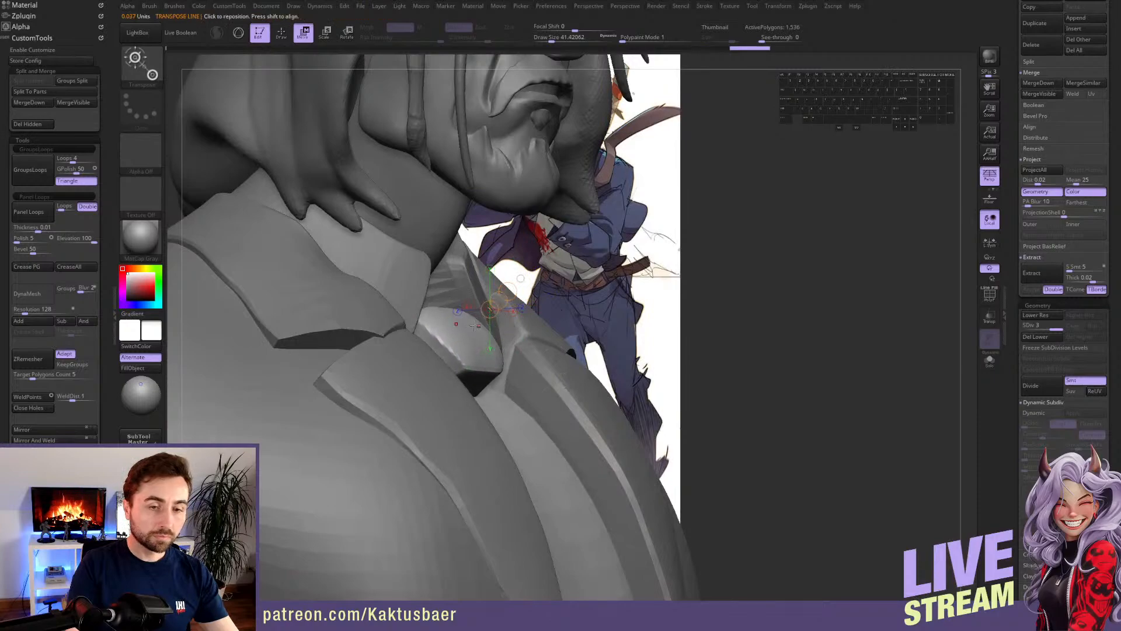
{"action": "key", "text": "ctrl+z"}
{"action": "right_click_drag", "start_coordinate": [467, 362], "coordinate": [500, 372], "text": "shift"}
{"action": "key", "text": "q"}
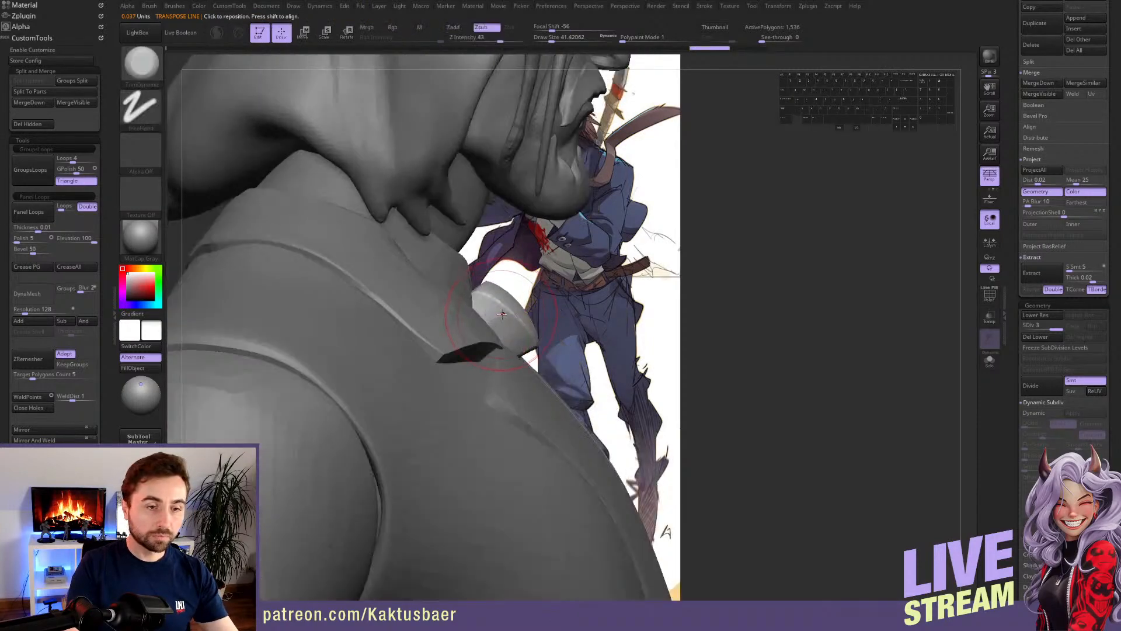
- Push the tie knot back between the collar points with the Move brush at a draw size of about 132
{"action": "left_click_drag", "start_coordinate": [507, 329], "coordinate": [502, 338]}
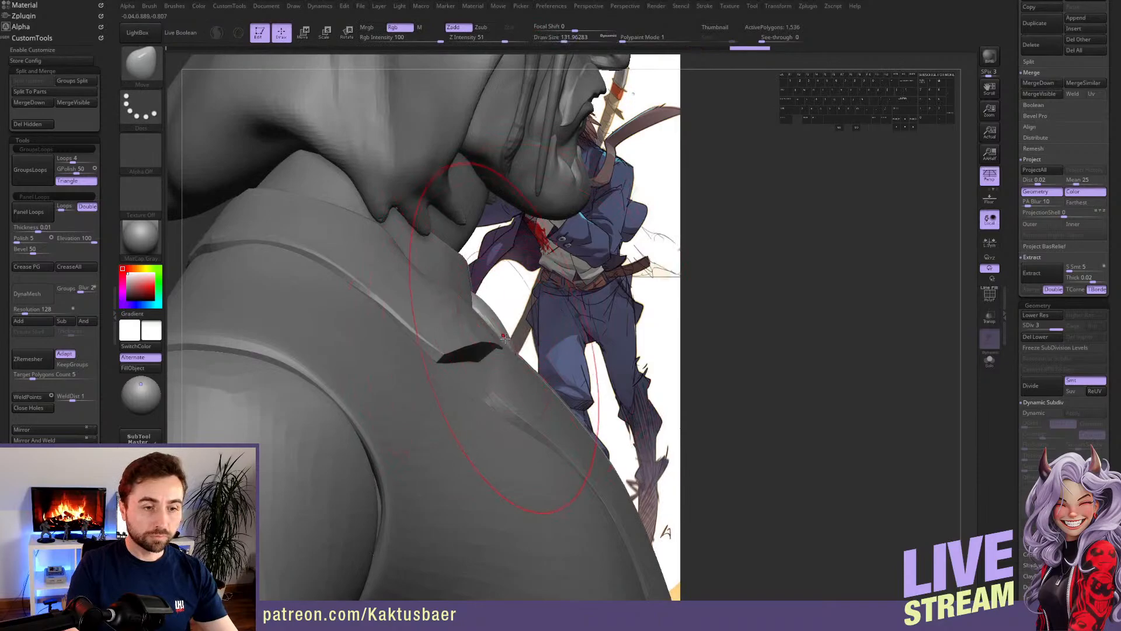
{"action": "mouse_move", "coordinate": [555, 351]}
{"action": "right_mouse_down"}
{"action": "mouse_move", "coordinate": [522, 361]}
{"action": "mouse_move", "coordinate": [492, 395]}
{"action": "mouse_move", "coordinate": [497, 377]}
{"action": "right_mouse_up"}
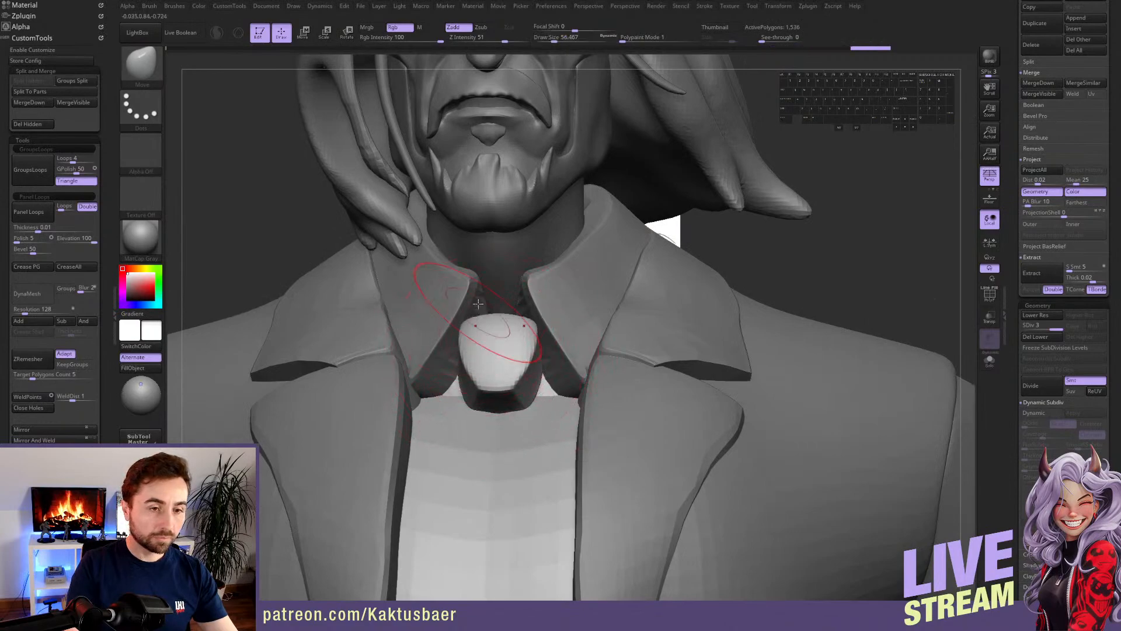
- Select the shirt collar and clear its mask
{"action": "left_click", "coordinate": [480, 272], "text": "alt"}
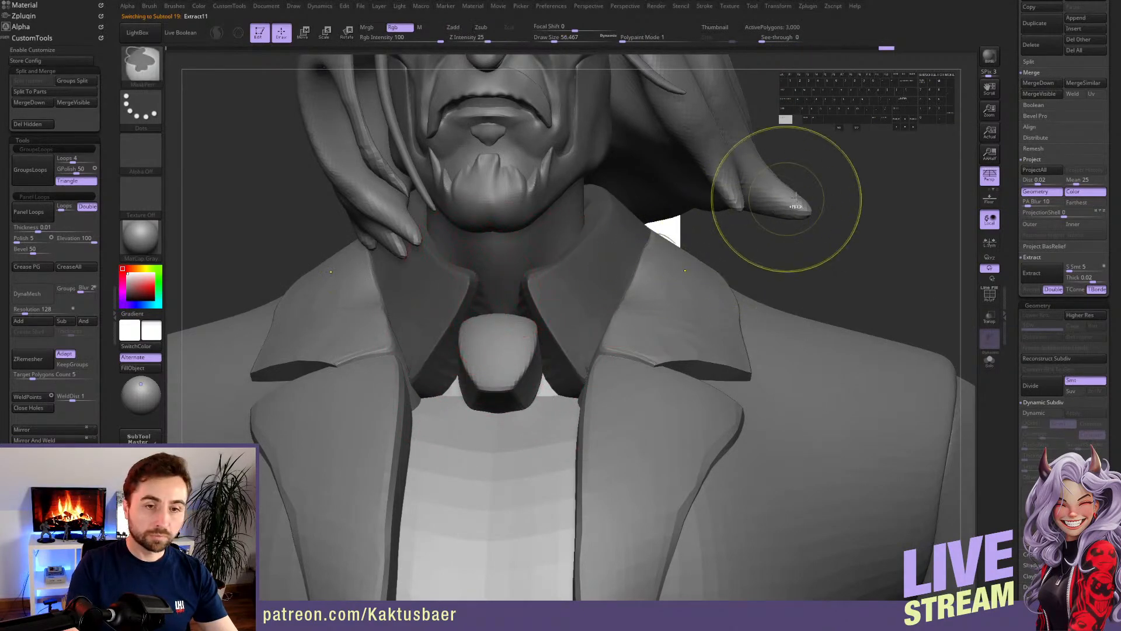
{"action": "scroll", "coordinate": [85, 347], "scroll_direction": "down", "scroll_amount": 5}
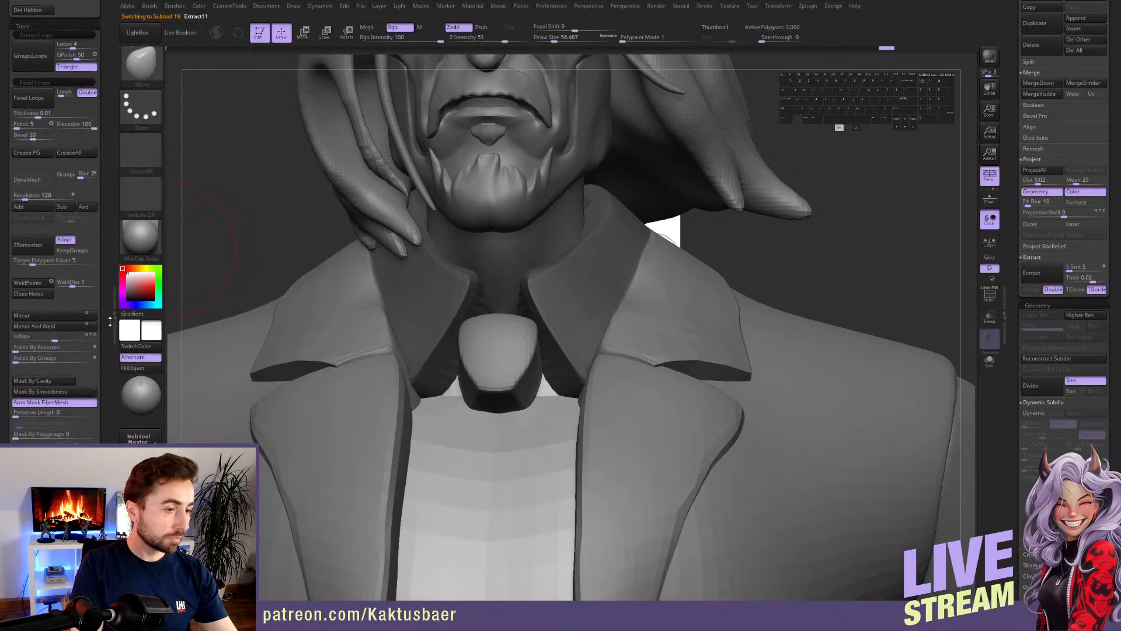
{"action": "left_click", "coordinate": [75, 394]}
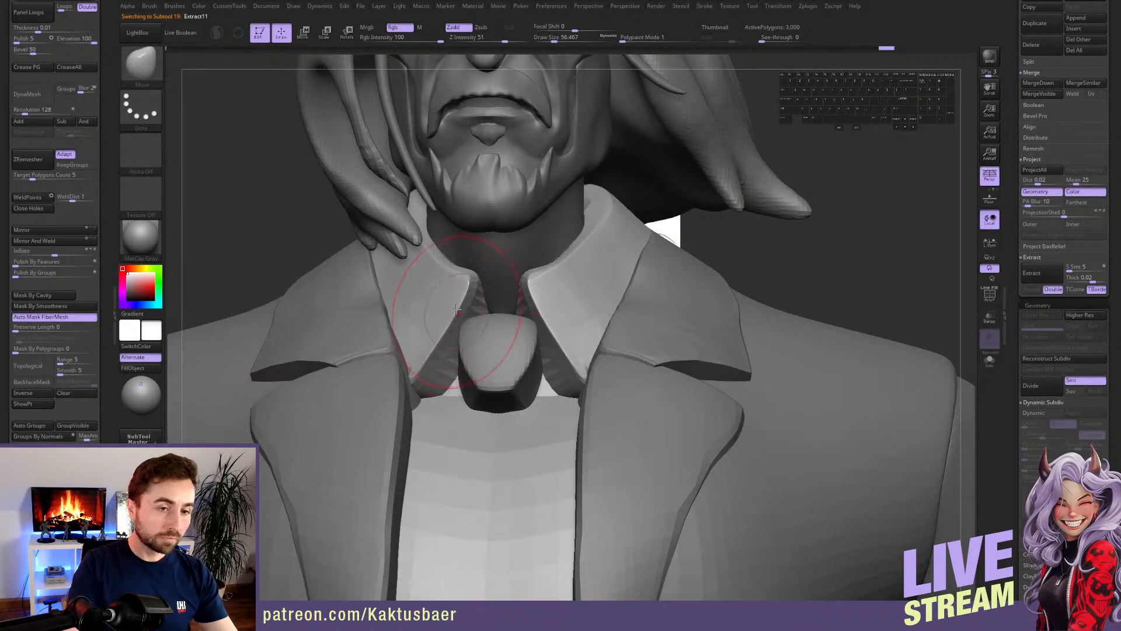
- Pull the shirt collar points in around the tie knot with the Move brush, and undo the last strokes
{"action": "left_click_drag", "start_coordinate": [479, 296], "coordinate": [471, 325]}
{"action": "mouse_move", "coordinate": [467, 358]}
{"action": "right_mouse_down"}
{"action": "mouse_move", "coordinate": [457, 409]}
{"action": "mouse_move", "coordinate": [426, 400]}
{"action": "right_mouse_up"}
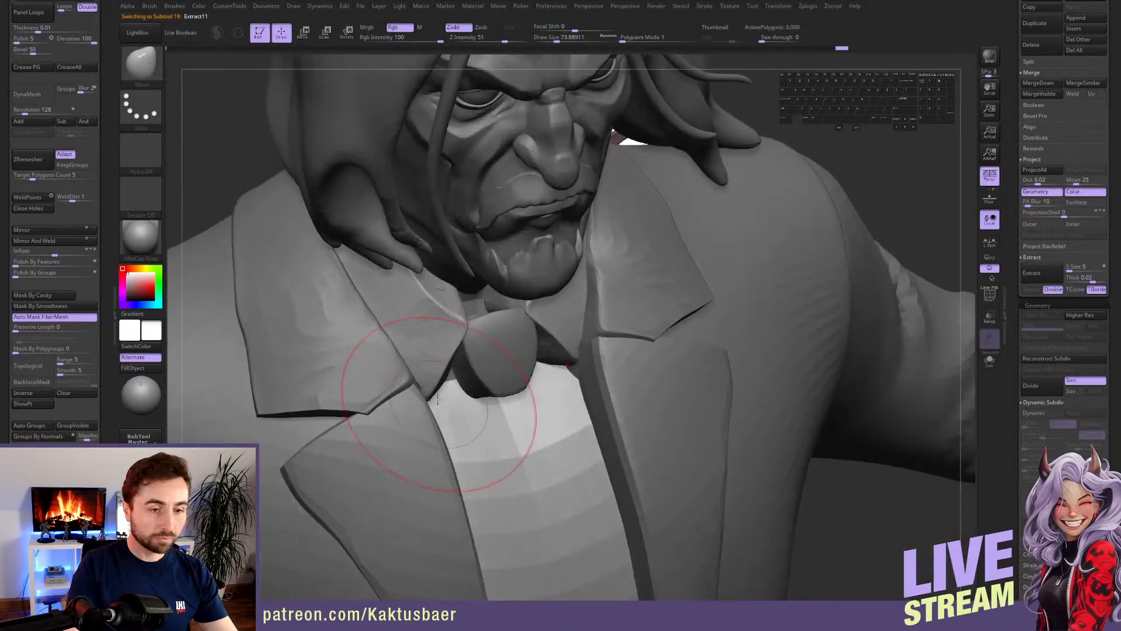
{"action": "key", "text": "s"}
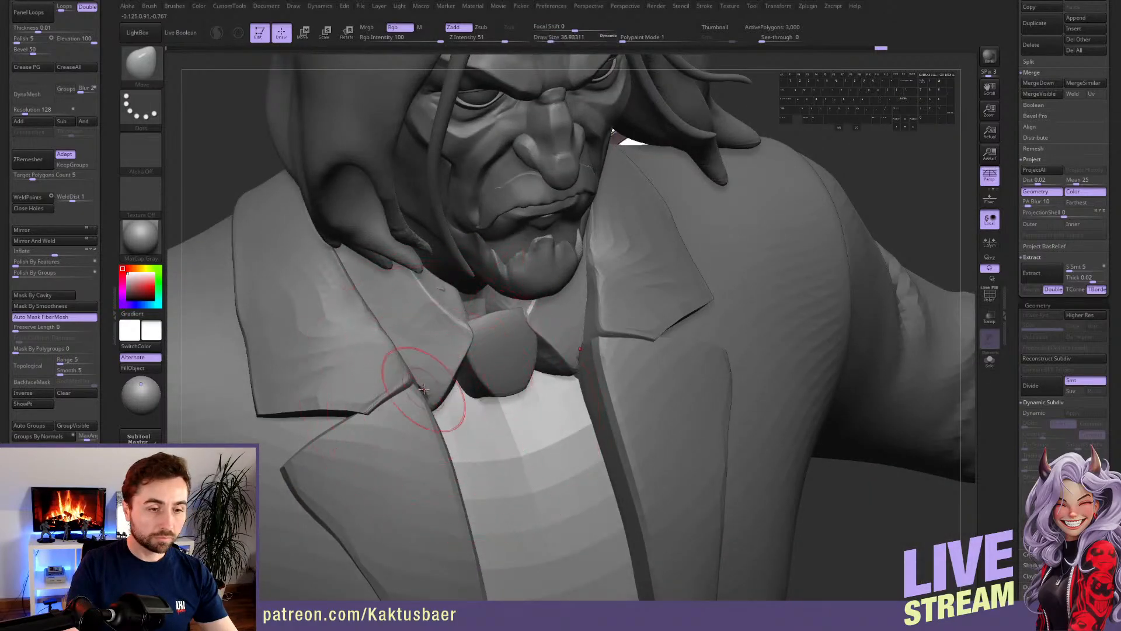
{"action": "left_click_drag", "start_coordinate": [452, 372], "coordinate": [463, 373]}
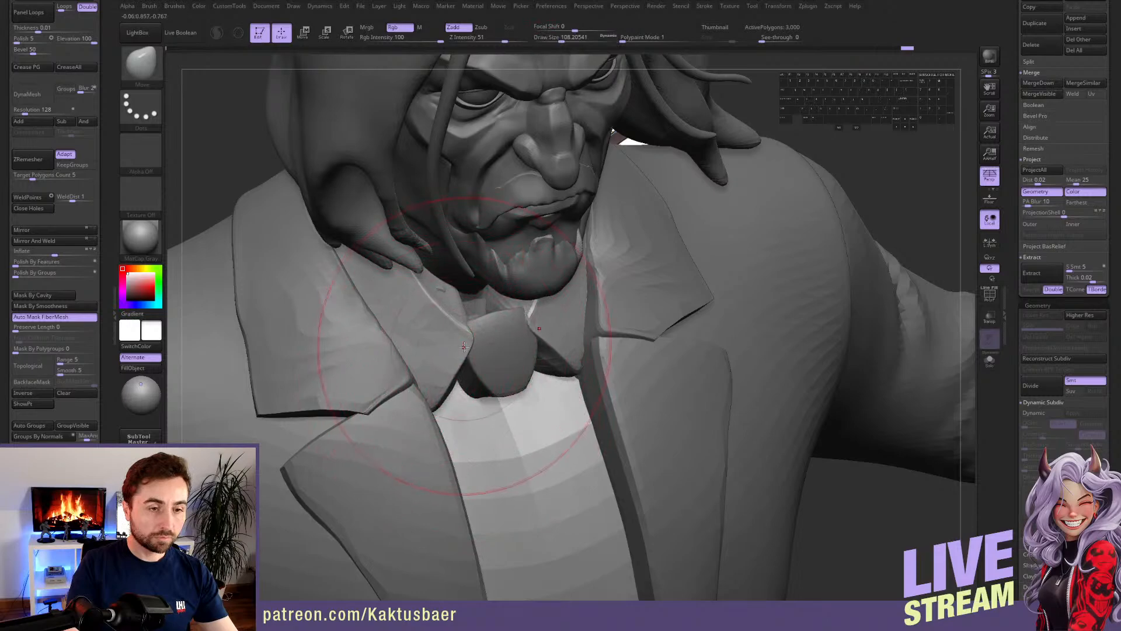
{"action": "right_click_drag", "start_coordinate": [480, 357], "coordinate": [508, 313]}
{"action": "key", "text": "ctrl+z"}
{"action": "key", "text": "ctrl+z"}
{"action": "key", "text": "ctrl+z"}
{"action": "key", "text": "ctrl+z"}
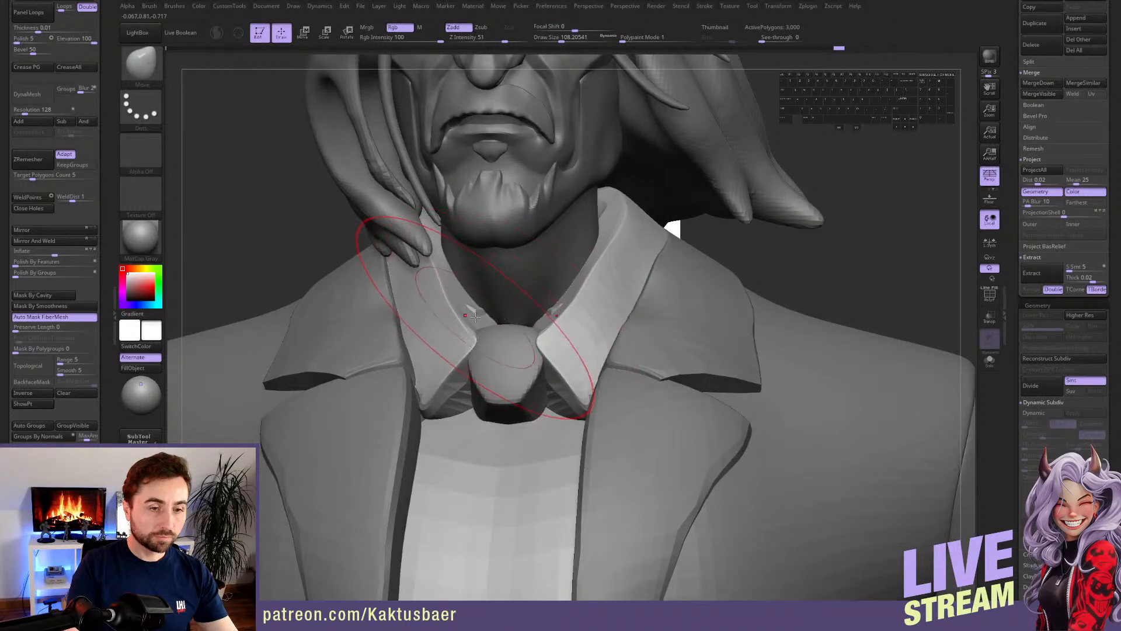
- Shift the tie knot slightly downward with the Move brush at a draw size of about 154
{"action": "left_click", "coordinate": [500, 355], "text": "alt"}
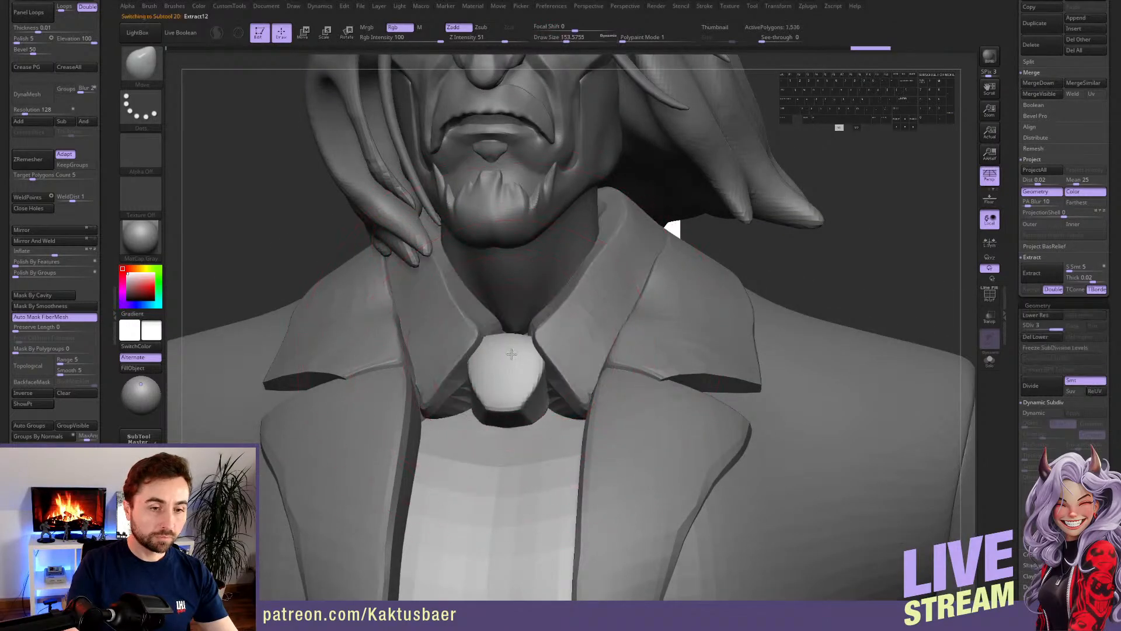
{"action": "left_click_drag", "start_coordinate": [514, 356], "coordinate": [512, 347]}
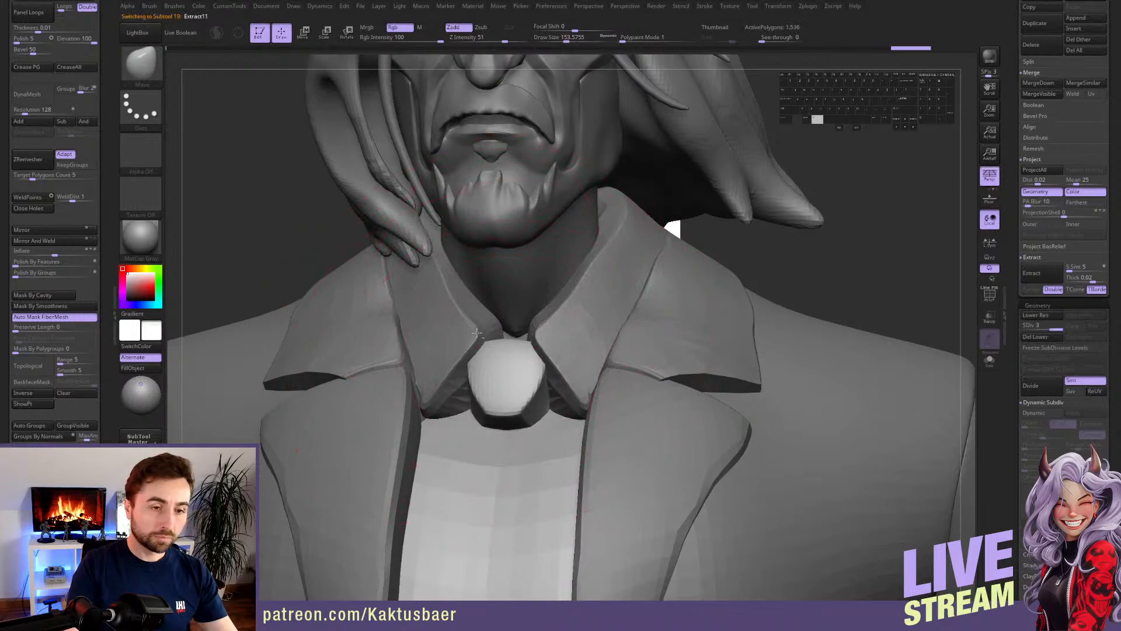
- Adjust the shirt collar's inner points beside the knot with the Move brush at a draw size of about 68
{"action": "left_click", "coordinate": [474, 332], "text": "alt"}
{"action": "right_click_drag", "start_coordinate": [474, 334], "coordinate": [494, 313]}
{"action": "key", "text": "s"}
{"action": "left_click_drag", "start_coordinate": [494, 313], "coordinate": [487, 313]}
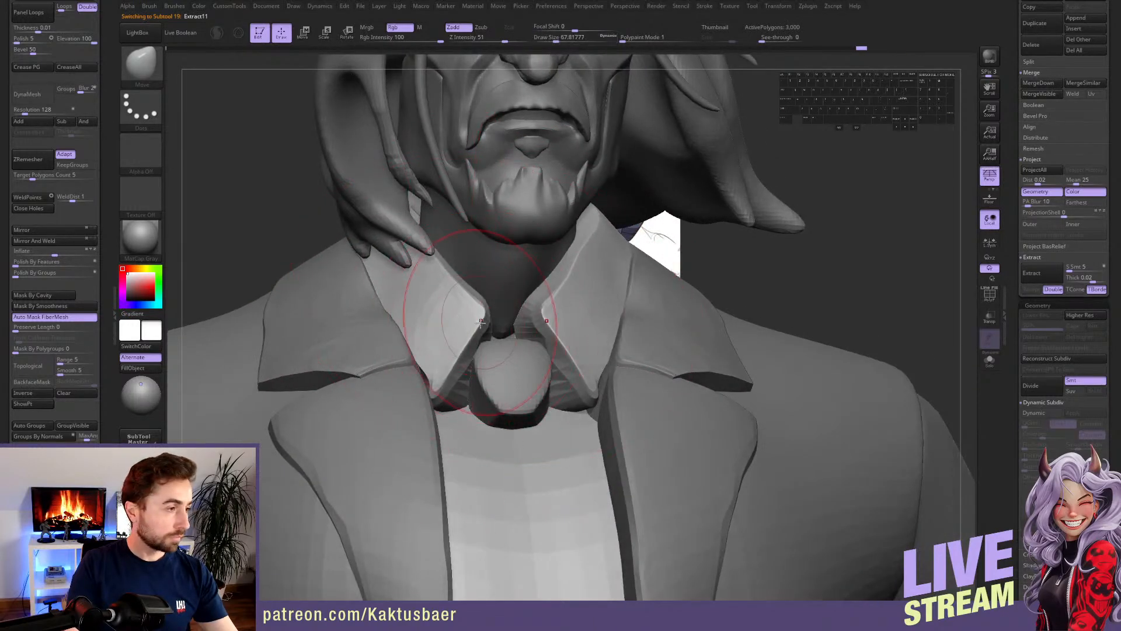
{"action": "right_click_drag", "start_coordinate": [494, 313], "coordinate": [480, 334], "text": "ctrl"}
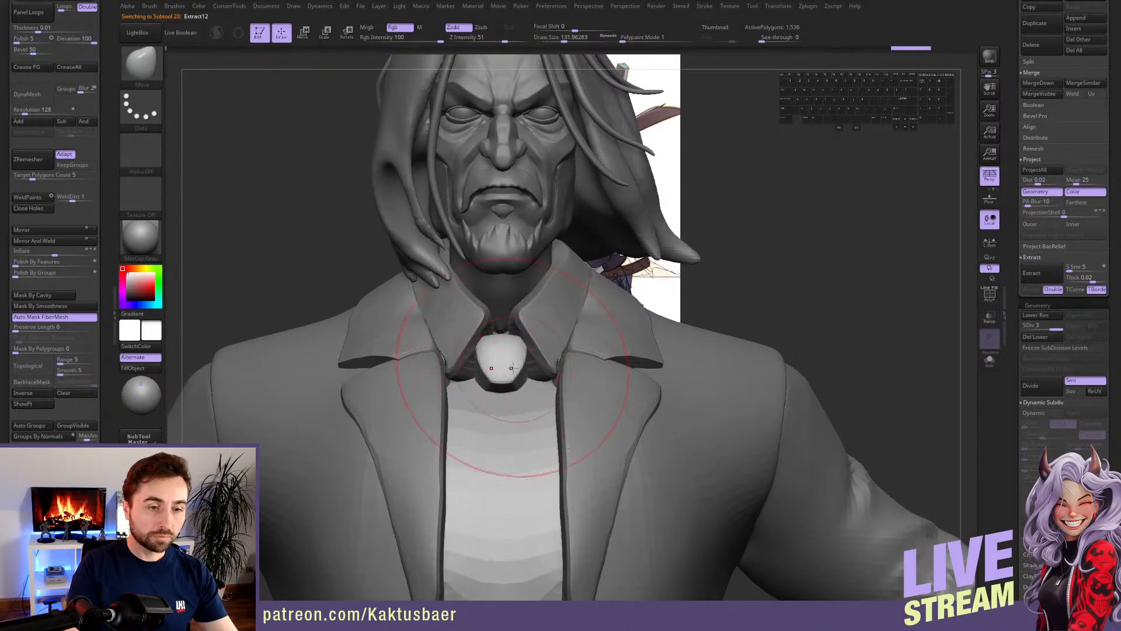
- Mask a tie-shaped strip down the front of the body mesh at a draw size of about 31, trimming its lower end to a point
{"action": "key", "text": "s"}
{"action": "left_click_drag", "start_coordinate": [507, 380], "coordinate": [495, 402]}
{"action": "key", "text": "s"}
{"action": "left_click", "coordinate": [511, 424], "text": "alt"}
{"action": "right_click_drag", "start_coordinate": [511, 424], "coordinate": [502, 373], "text": "alt"}
{"action": "right_click_drag", "start_coordinate": [490, 450], "coordinate": [483, 320], "text": "alt"}
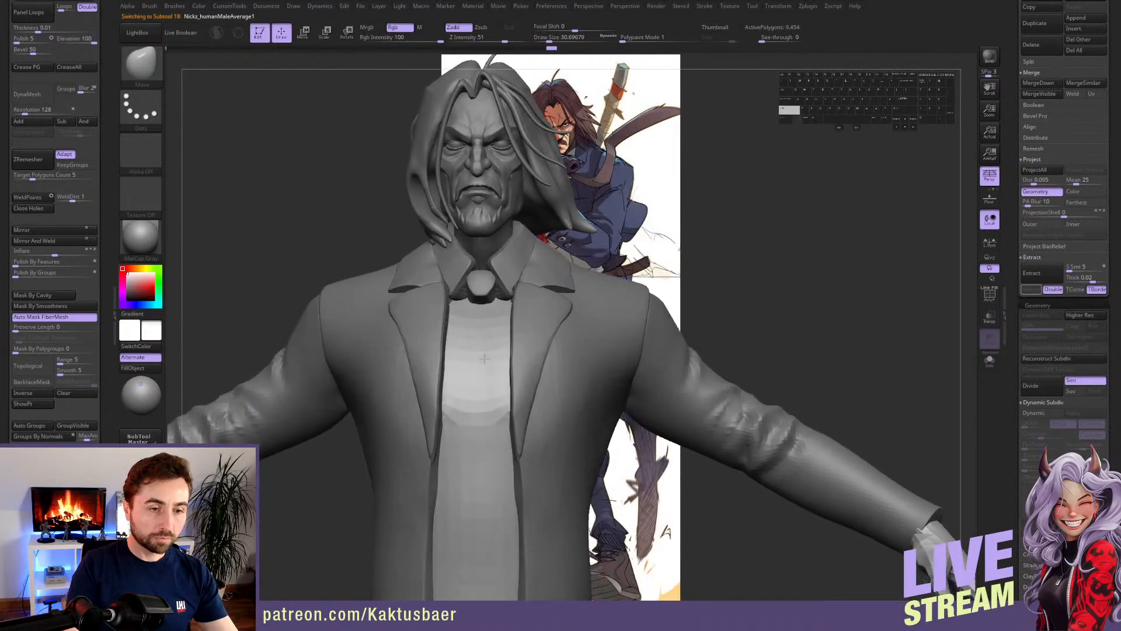
{"action": "mouse_move", "coordinate": [482, 309]}
{"action": "left_mouse_down", "text": "ctrl"}
{"action": "mouse_move", "coordinate": [476, 470]}
{"action": "mouse_move", "coordinate": [489, 581]}
{"action": "left_mouse_up", "text": "ctrl"}
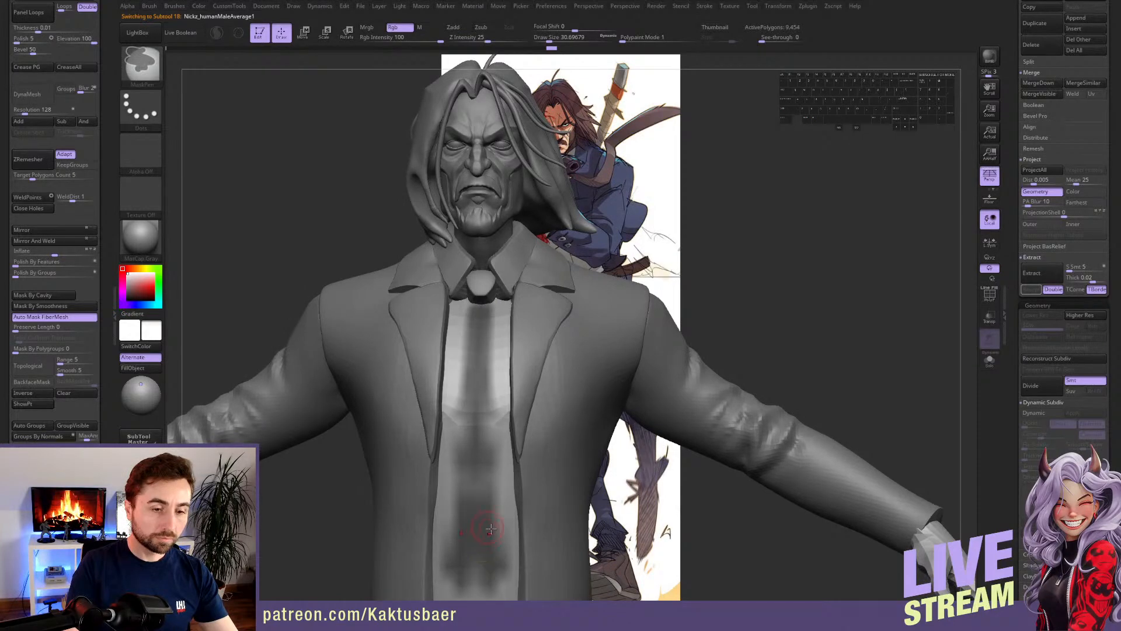
{"action": "mouse_move", "coordinate": [491, 529]}
{"action": "right_mouse_down", "text": "alt"}
{"action": "mouse_move", "coordinate": [480, 491]}
{"action": "mouse_move", "coordinate": [487, 327]}
{"action": "right_mouse_up", "text": "alt"}
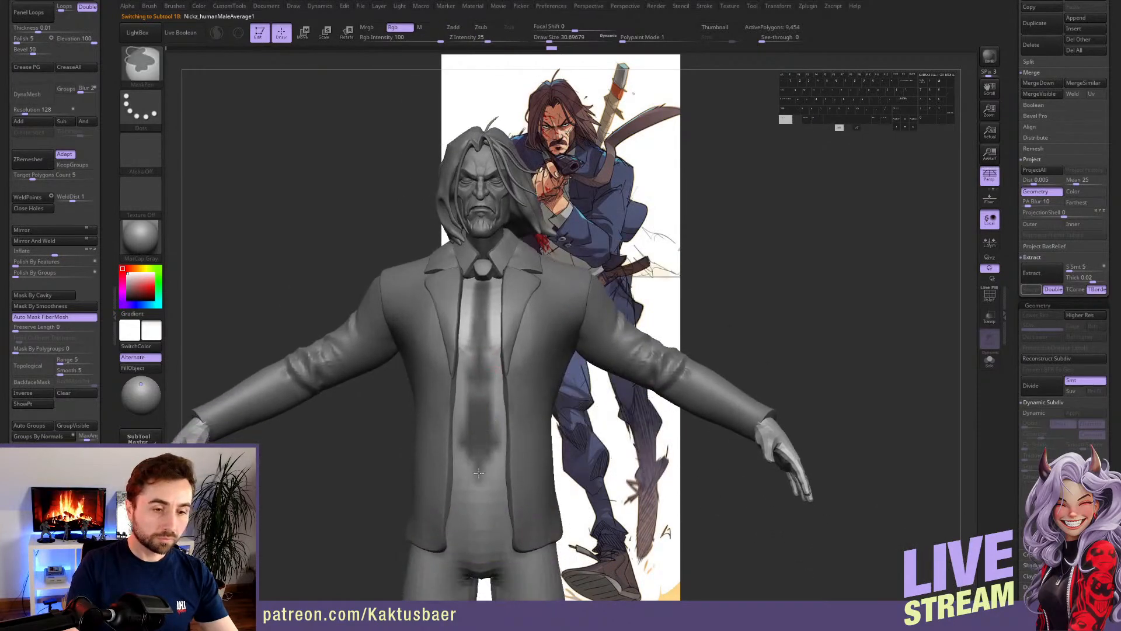
{"action": "left_click_drag", "start_coordinate": [499, 351], "coordinate": [494, 414], "text": "ctrl+alt"}
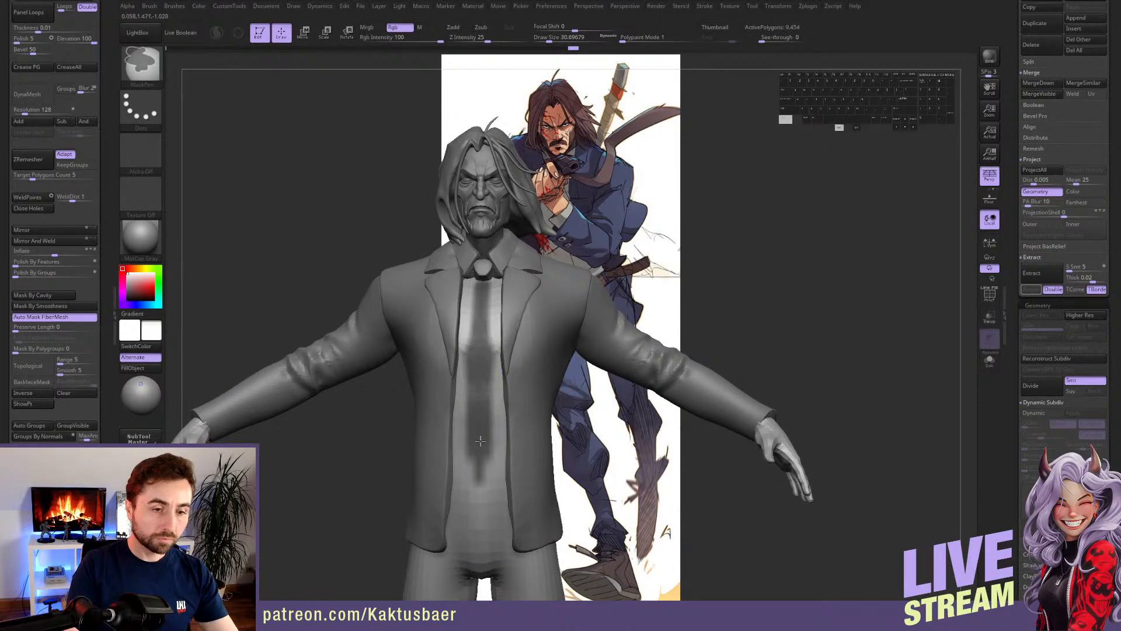
- Try extracting the masked area as a new subtool, isolate the extracted piece to check it, and delete it
{"action": "left_click", "coordinate": [1031, 272]}
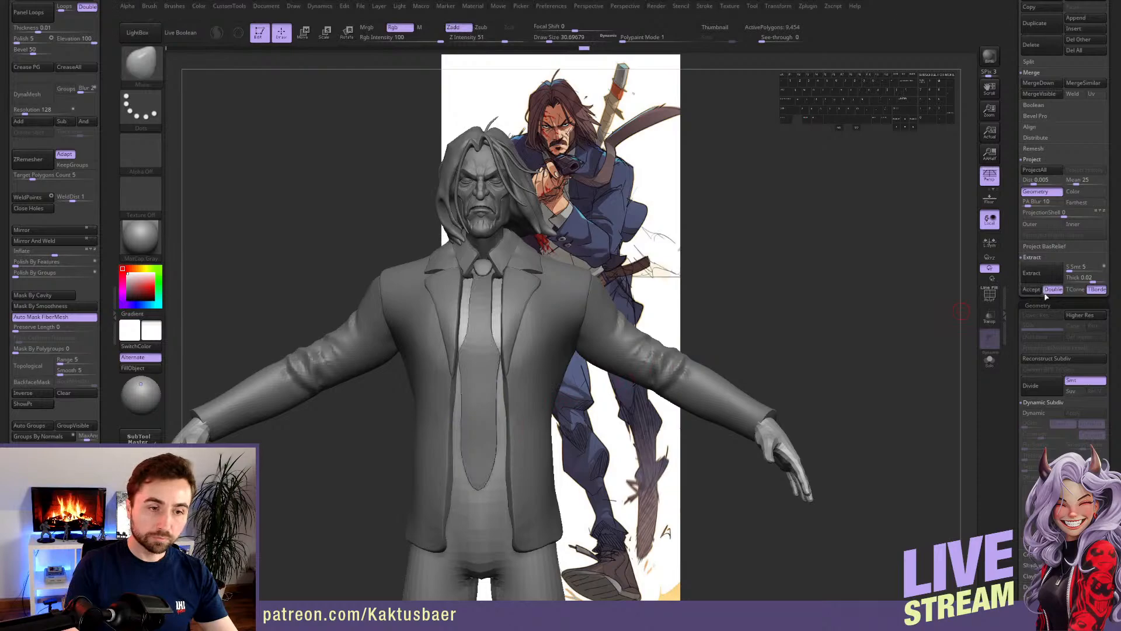
{"action": "key", "text": "alt+s"}
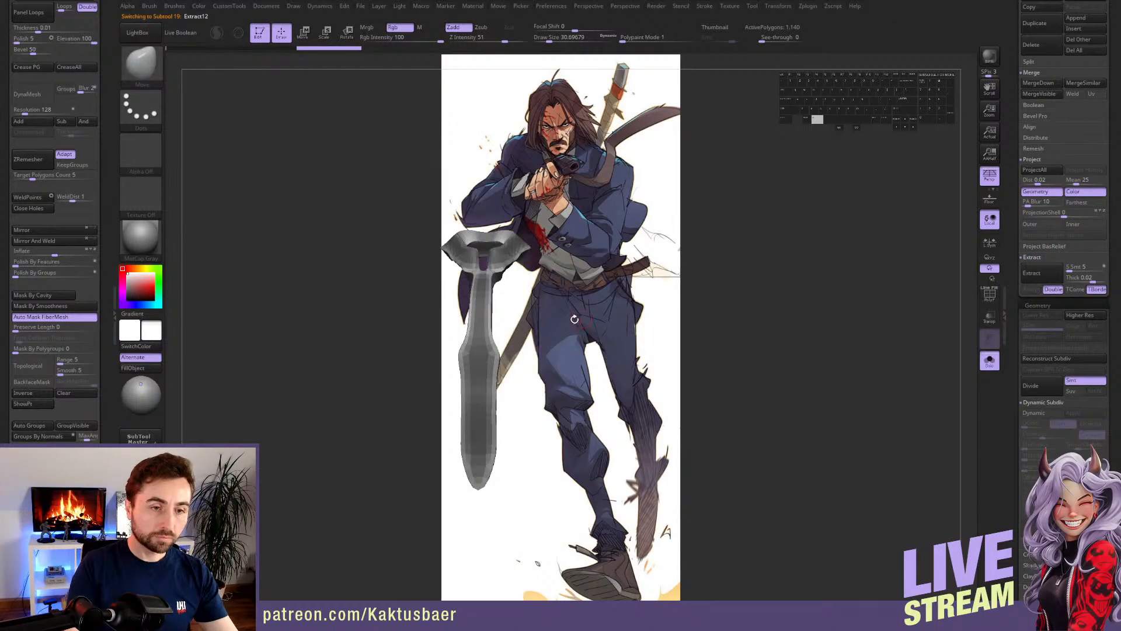
{"action": "left_click_drag", "start_coordinate": [575, 319], "coordinate": [518, 291], "text": "alt"}
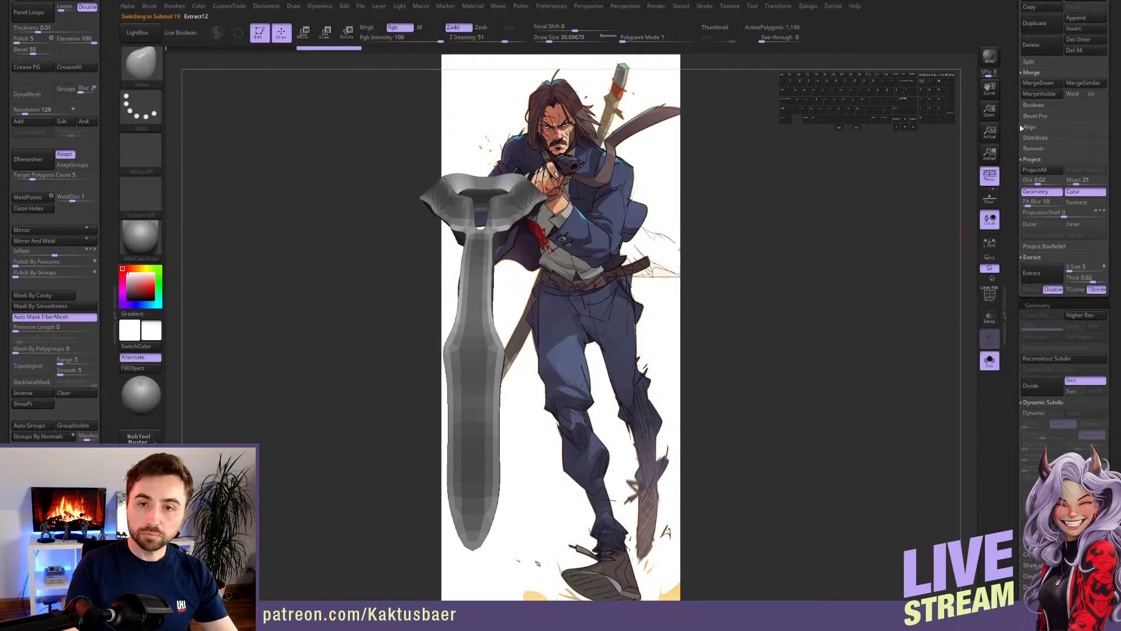
{"action": "scroll", "coordinate": [1028, 175], "scroll_direction": "up", "scroll_amount": 5}
{"action": "left_click", "coordinate": [1033, 272]}
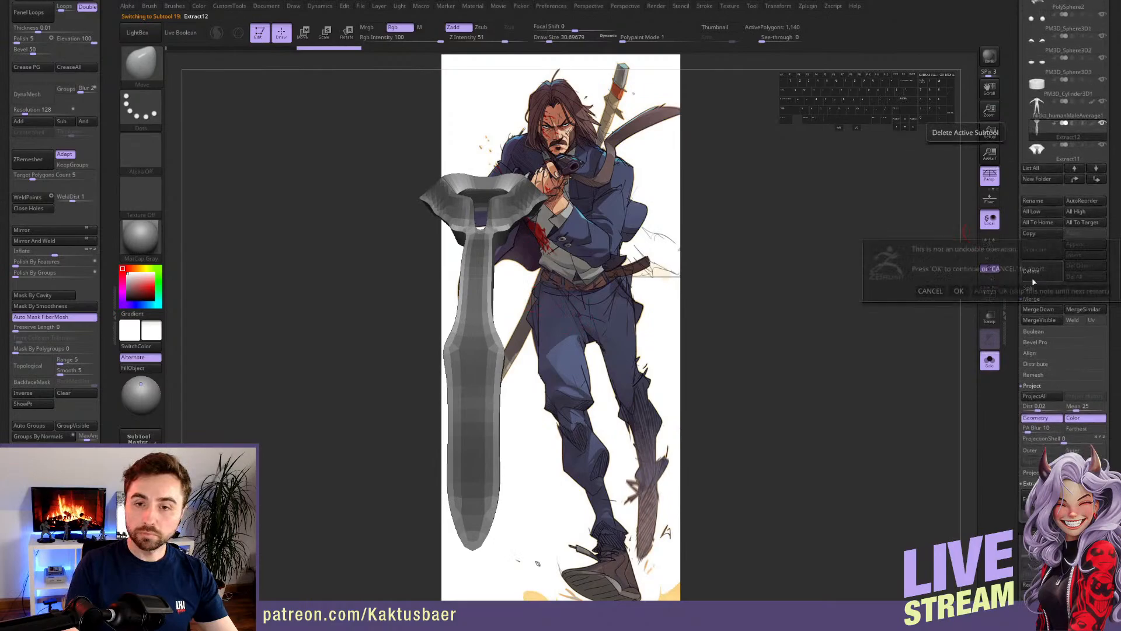
{"action": "left_click", "coordinate": [959, 291]}
{"action": "key", "text": "alt+s"}
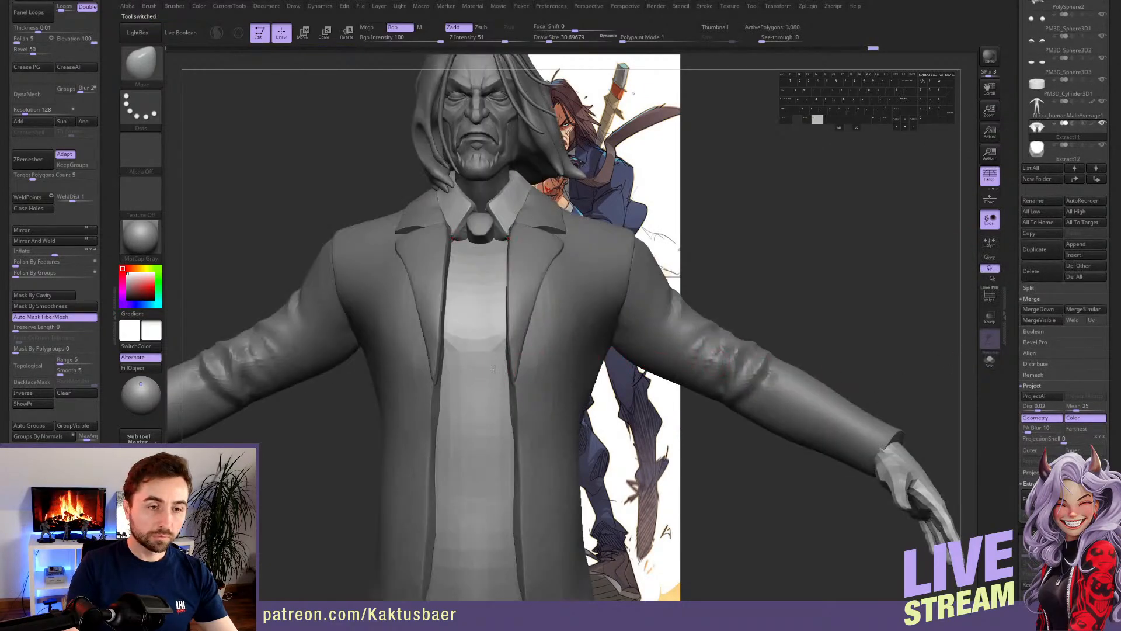
- Isolate the body mesh and remove the leftover mask around the neck, keeping only the tie strip masked
{"action": "left_click", "coordinate": [493, 368], "text": "alt"}
{"action": "key", "text": "alt+s"}
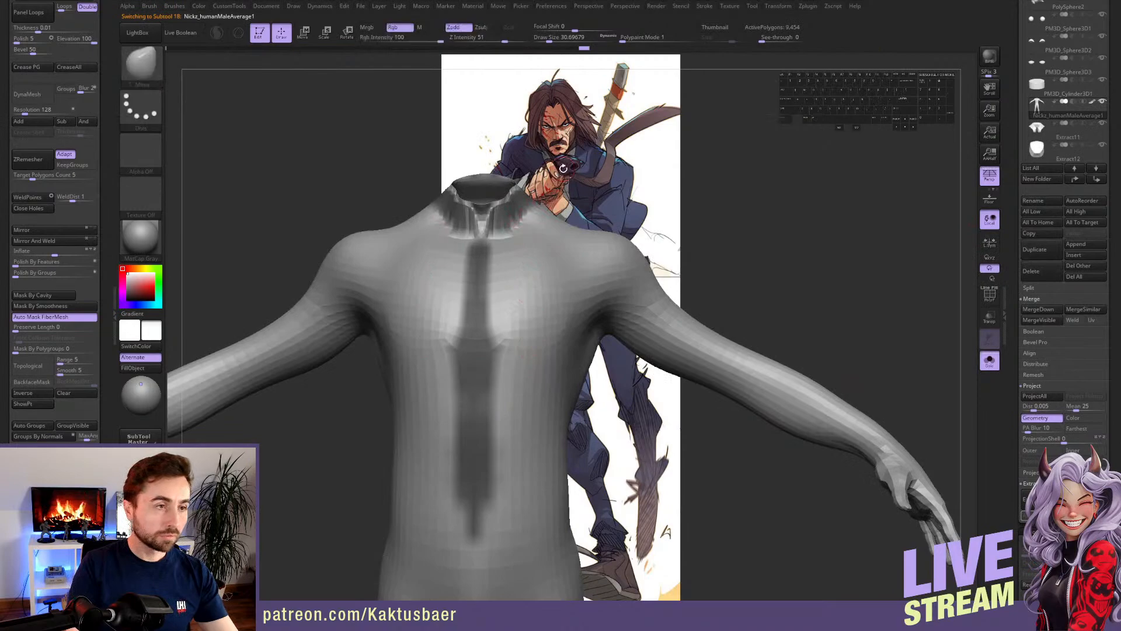
{"action": "mouse_move", "coordinate": [584, 134]}
{"action": "left_mouse_down", "text": "ctrl+shift"}
{"action": "mouse_move", "coordinate": [552, 178]}
{"action": "mouse_move", "coordinate": [419, 244]}
{"action": "left_mouse_up", "text": "ctrl+shift"}
- Extract the masked tie strip as a new subtool with a thickness of 0.02, accept it, and clear its mask
{"action": "left_click", "coordinate": [1038, 499]}
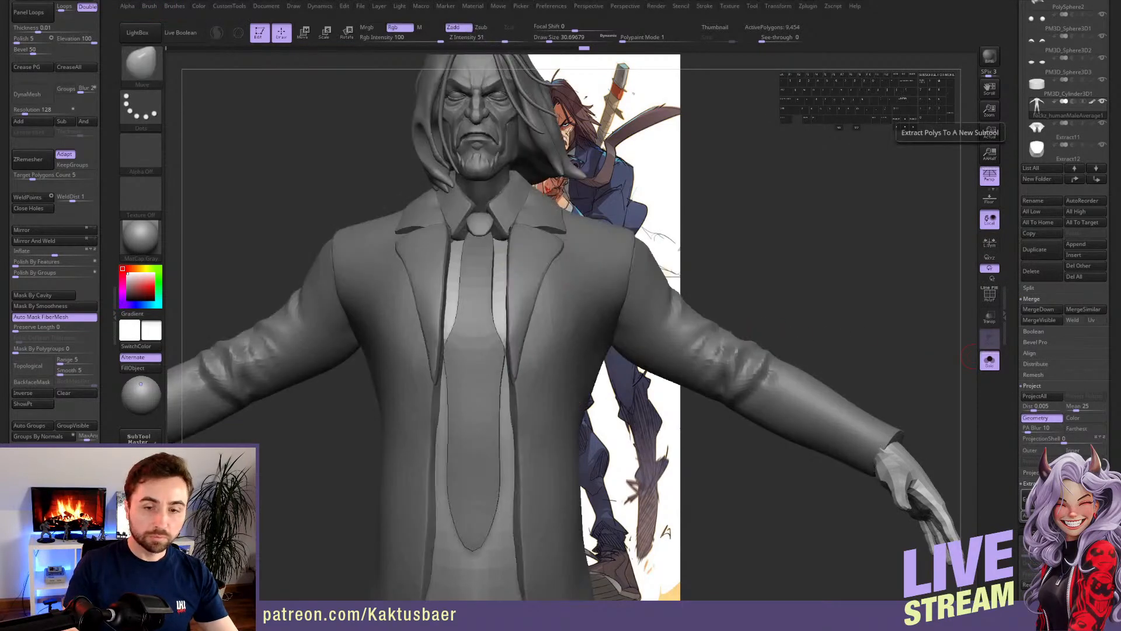
{"action": "left_click", "coordinate": [1039, 515]}
{"action": "left_click_drag", "start_coordinate": [769, 354], "coordinate": [704, 351], "text": "ctrl"}
{"action": "key", "text": "shift+s"}
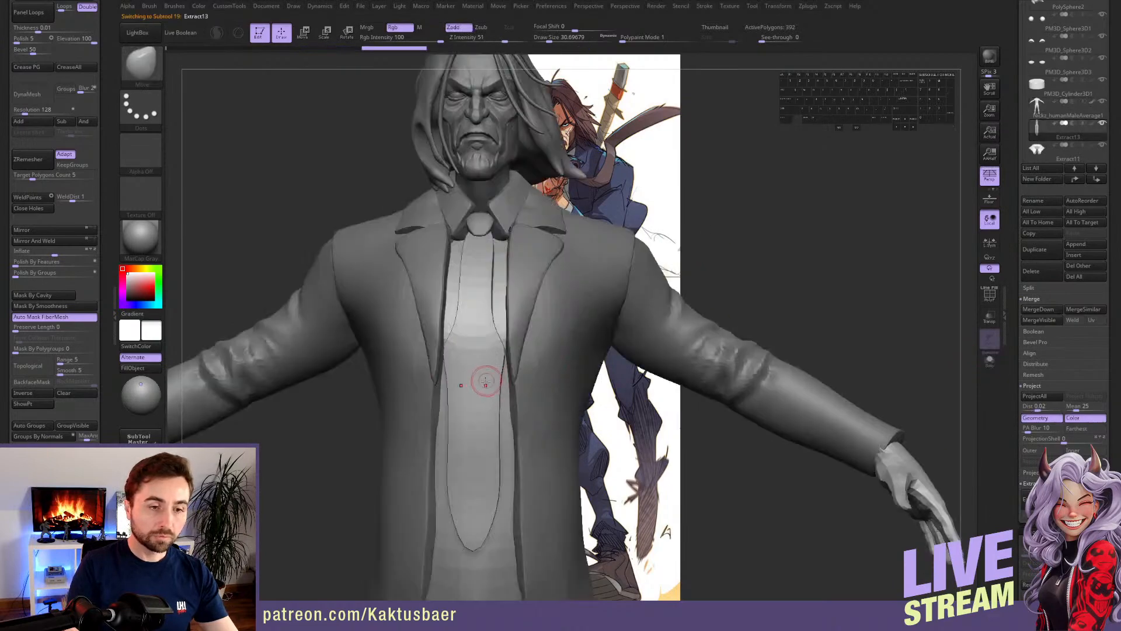
- Set the draw size to about 77 and cut one side of the tie narrower and straight, with an angled lower tip
{"action": "key", "text": "s"}
{"action": "mouse_move", "coordinate": [484, 383]}
{"action": "left_mouse_down"}
{"action": "mouse_move", "coordinate": [513, 355]}
{"action": "mouse_move", "coordinate": [499, 362]}
{"action": "left_mouse_up"}
{"action": "key", "text": "s"}
{"action": "key", "text": "s"}
{"action": "right_click_drag", "start_coordinate": [498, 361], "coordinate": [565, 367]}
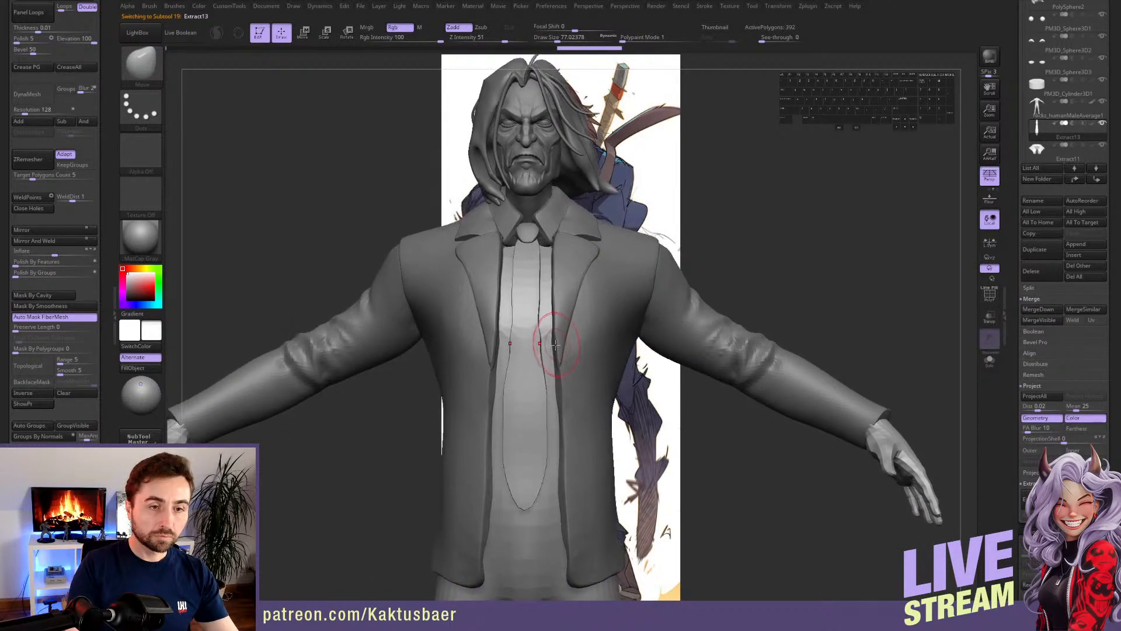
{"action": "left_click_drag", "start_coordinate": [537, 198], "coordinate": [546, 551], "text": "ctrl+shift"}
{"action": "left_click_drag", "start_coordinate": [562, 458], "coordinate": [526, 546], "text": "ctrl+shift"}
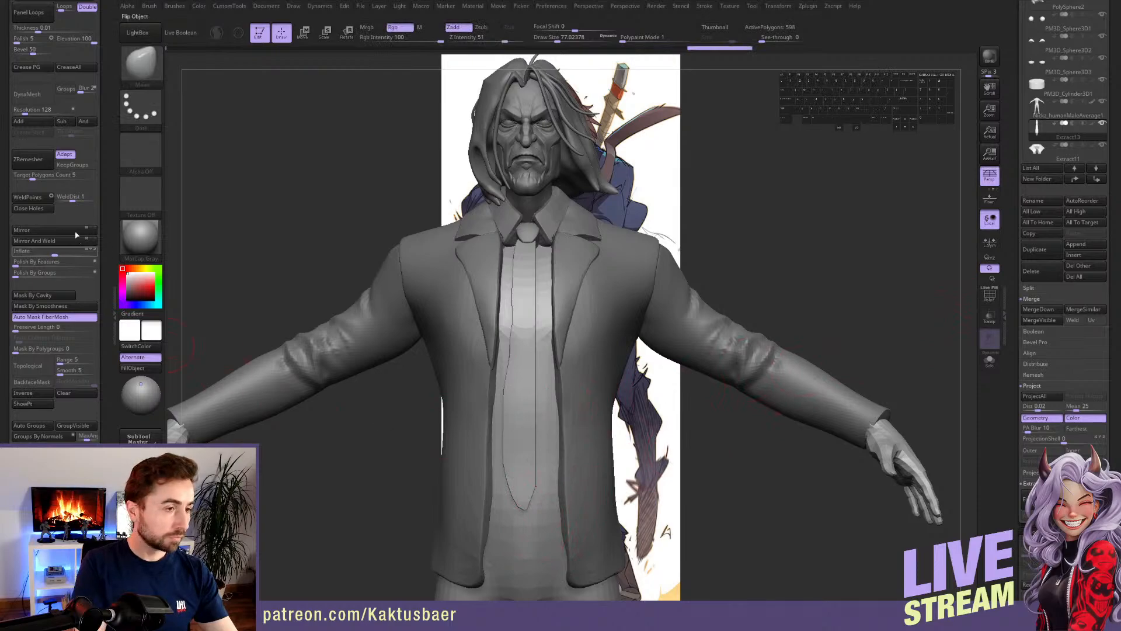
- Flip the tie with Mirror and apply Mirror And Weld to give both sides the same narrow, pointed shape
{"action": "left_click", "coordinate": [49, 231]}
{"action": "left_click", "coordinate": [52, 241]}
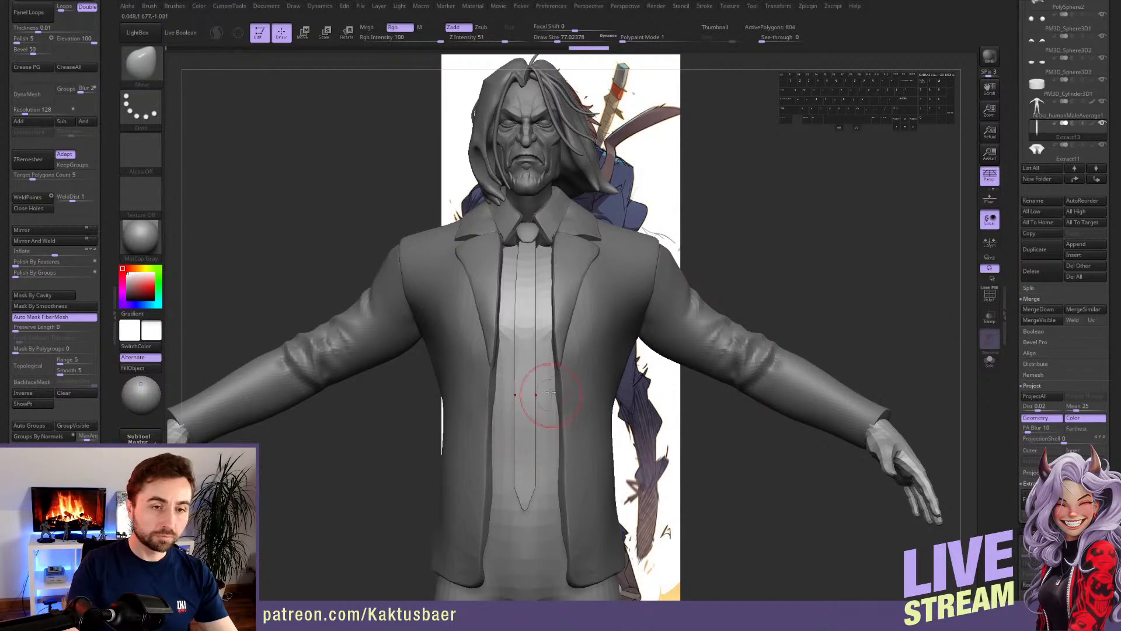
{"action": "right_click_drag", "start_coordinate": [555, 393], "coordinate": [542, 401]}
{"action": "mouse_move", "coordinate": [558, 351]}
{"action": "right_mouse_down"}
{"action": "mouse_move", "coordinate": [432, 371]}
{"action": "mouse_move", "coordinate": [449, 341]}
{"action": "mouse_move", "coordinate": [415, 338]}
{"action": "right_mouse_up"}
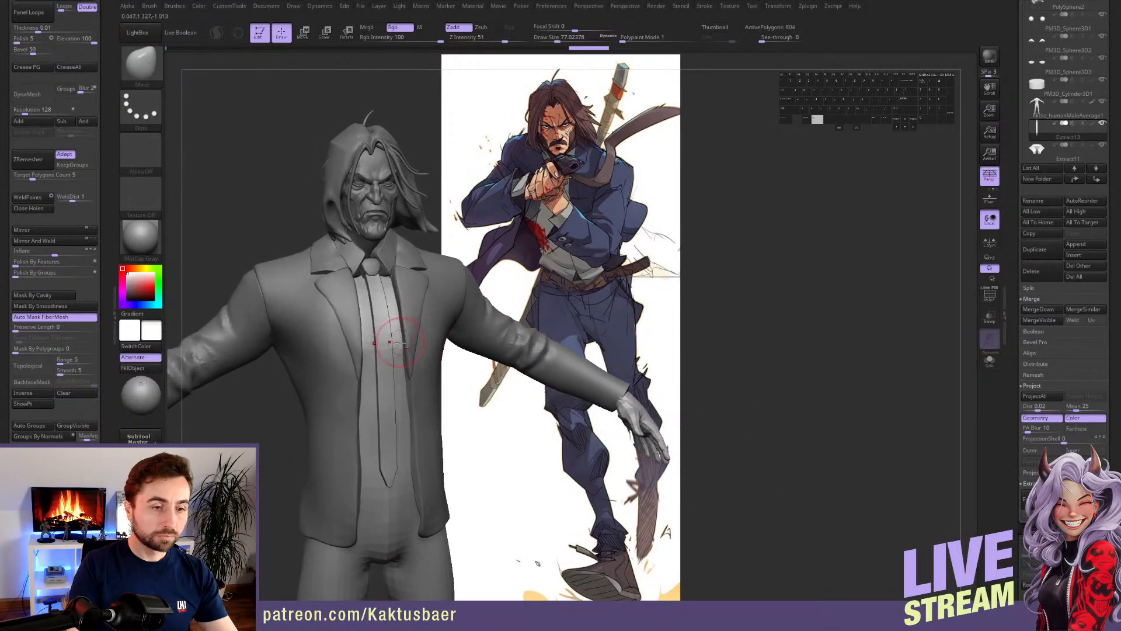
- Select the jacket and adjust its front with the Move brush, setting the draw size to about 108
{"action": "left_click", "coordinate": [400, 346], "text": "alt"}
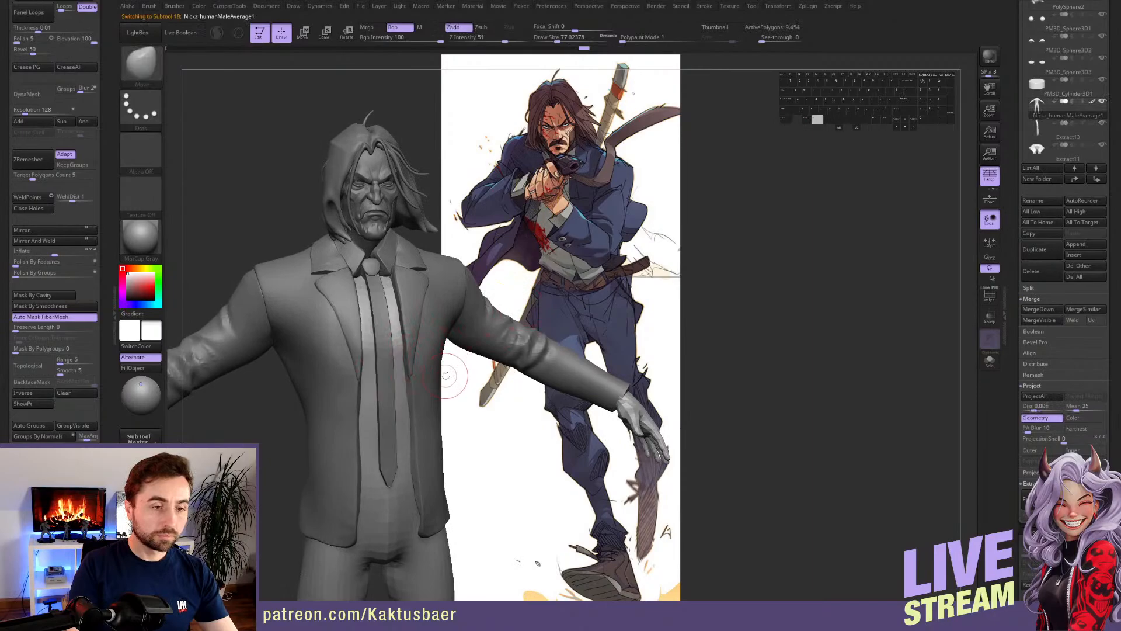
{"action": "right_click_drag", "start_coordinate": [446, 375], "coordinate": [432, 339]}
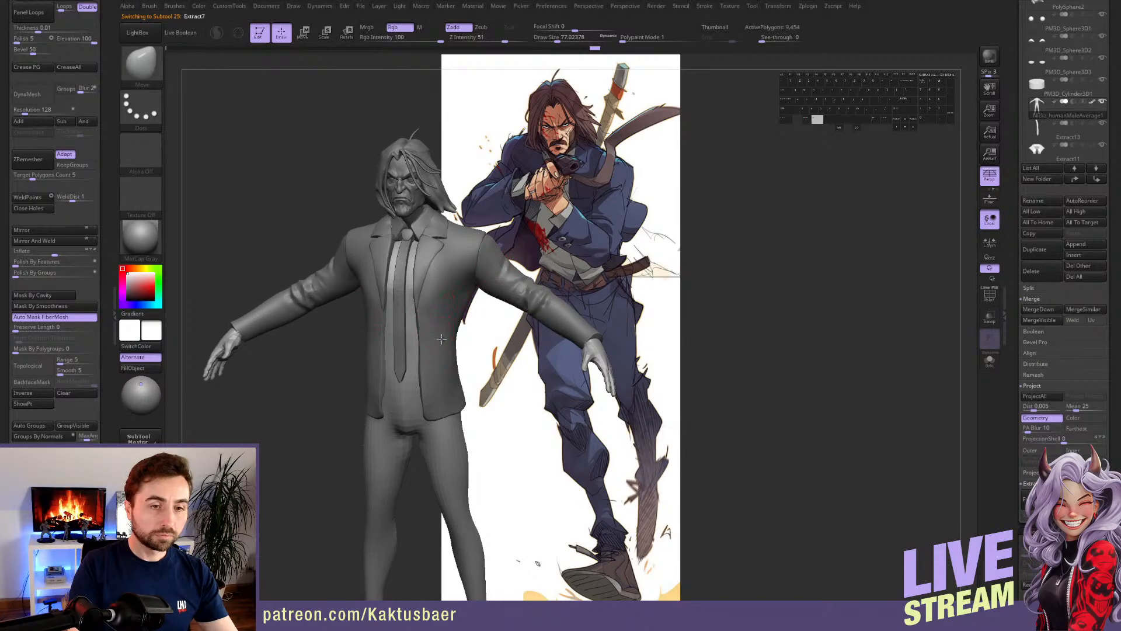
{"action": "key", "text": "s"}
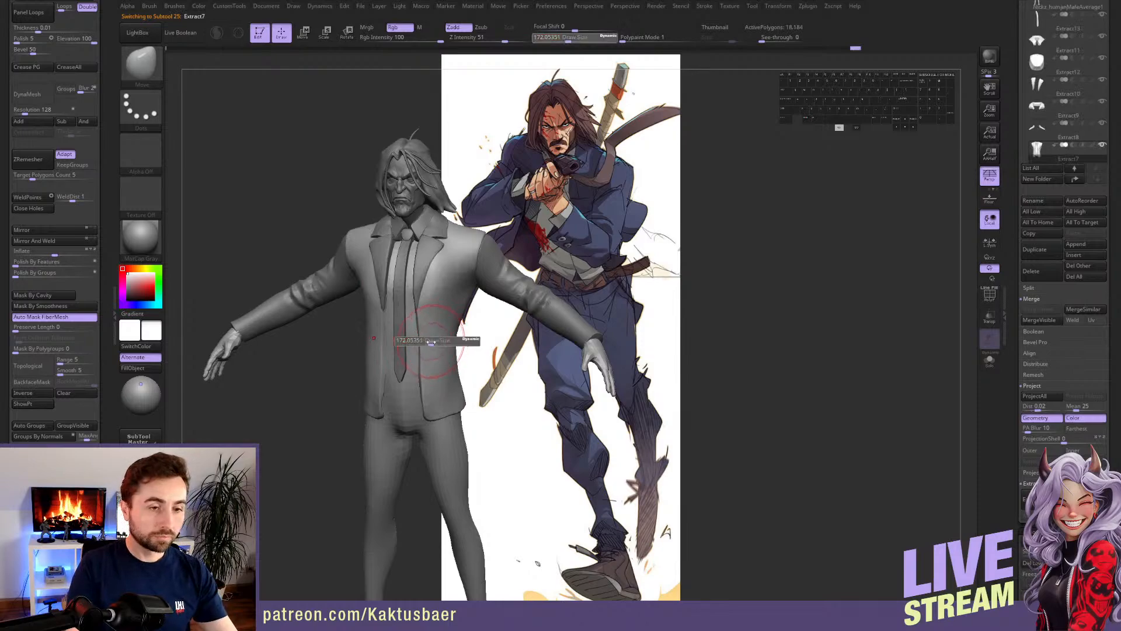
{"action": "left_click_drag", "start_coordinate": [431, 342], "coordinate": [434, 342]}
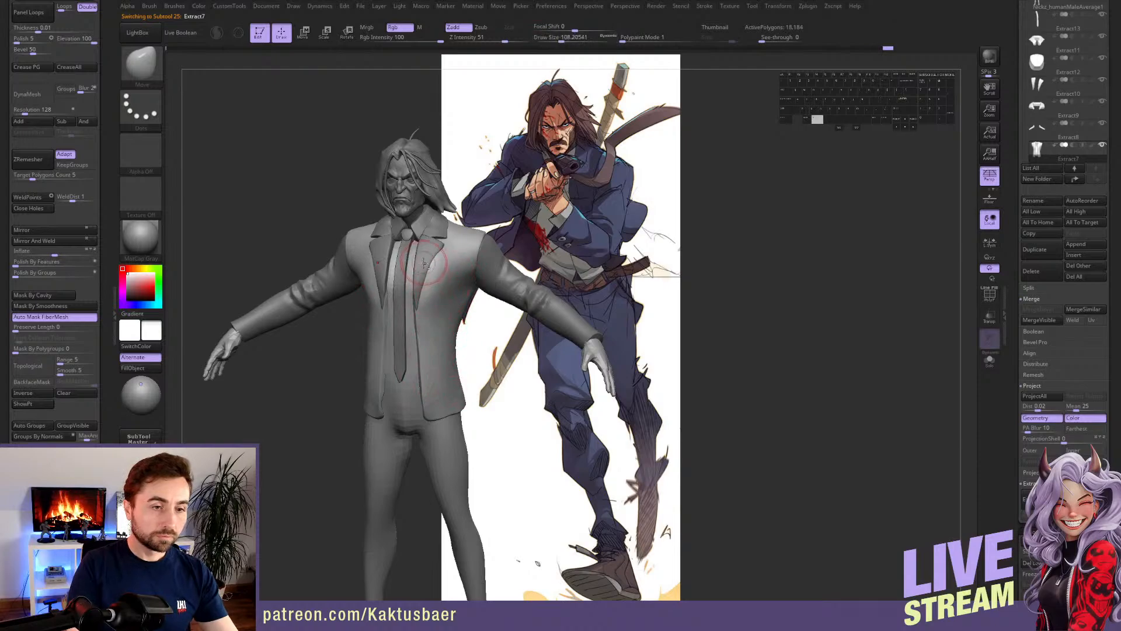
- Select the jacket lapels, adjust them with the Move brush at a draw size of about 90, and remesh them with DynaMesh at resolution 128
{"action": "left_click", "coordinate": [419, 314], "text": "alt"}
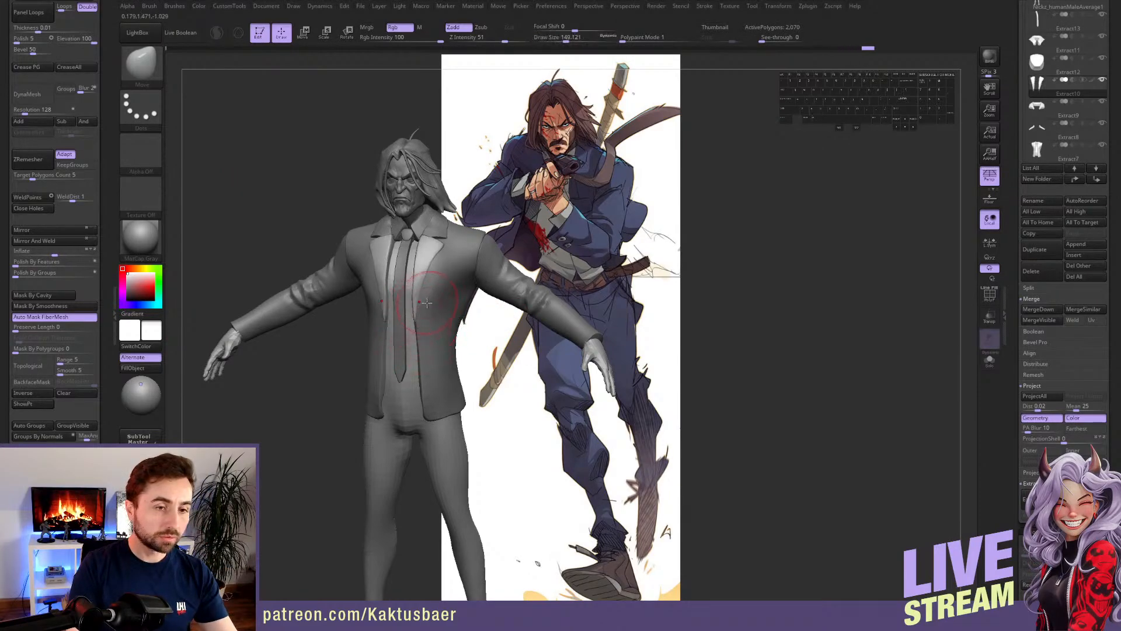
{"action": "mouse_move", "coordinate": [431, 266]}
{"action": "right_mouse_down", "text": "alt"}
{"action": "mouse_move", "coordinate": [425, 292]}
{"action": "mouse_move", "coordinate": [429, 274]}
{"action": "right_mouse_up", "text": "alt"}
{"action": "key", "text": "s"}
{"action": "left_click_drag", "start_coordinate": [438, 268], "coordinate": [419, 268]}
{"action": "right_click_drag", "start_coordinate": [409, 286], "coordinate": [461, 316], "text": "alt"}
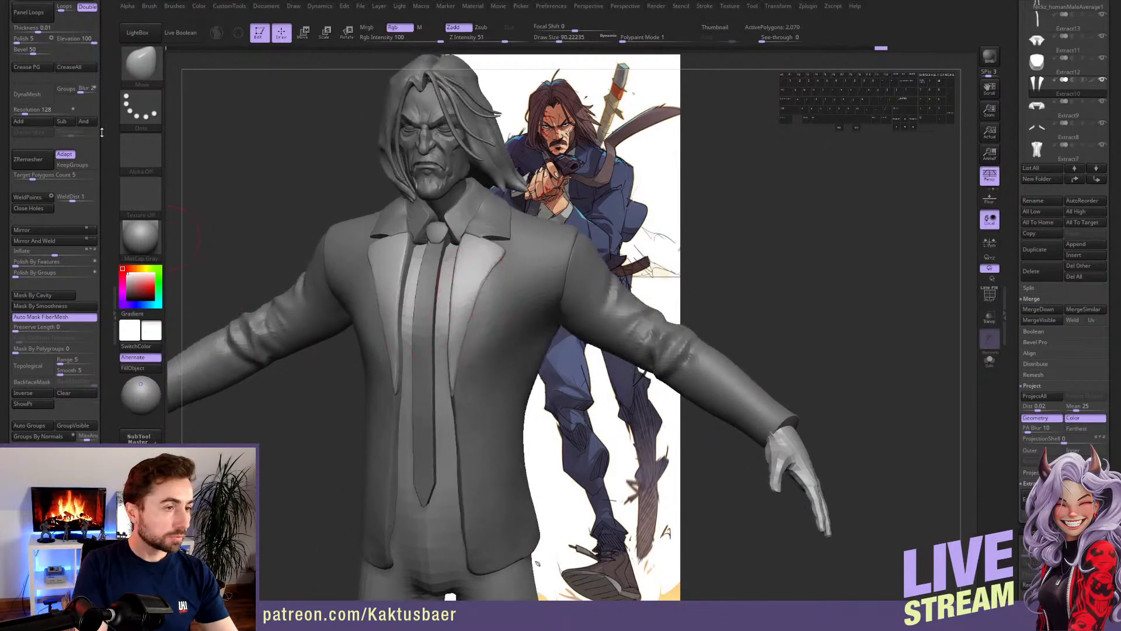
{"action": "left_click", "coordinate": [29, 94]}
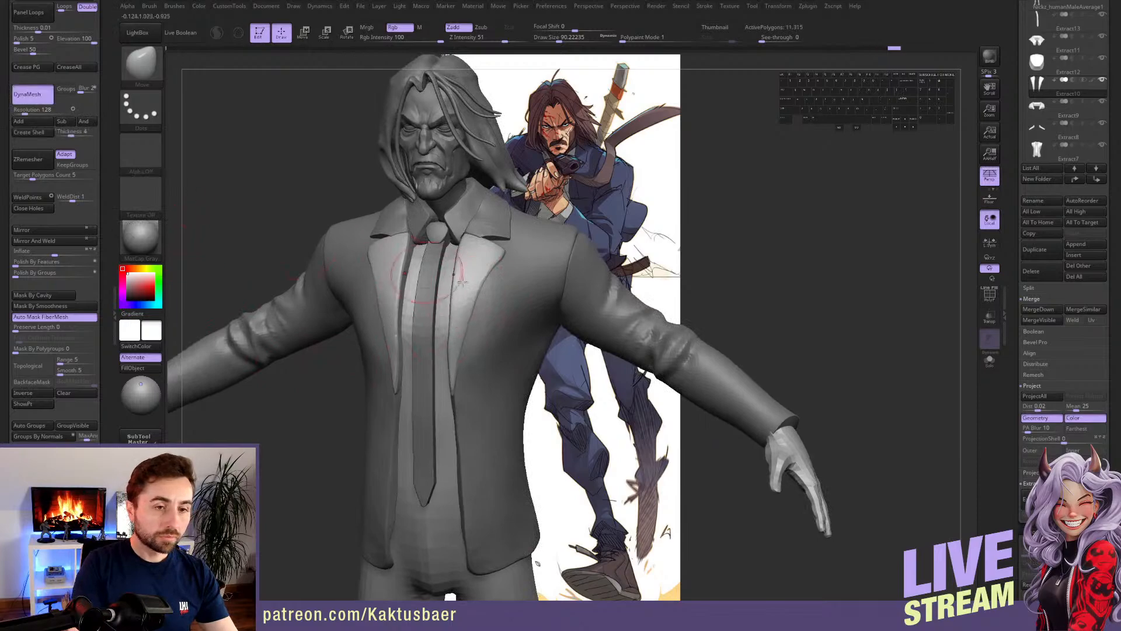
- Flatten the lapels' surfaces and edges with the hPolish brush, reducing the draw size to about 44 and isolating the lapels
{"action": "key", "text": "b"}
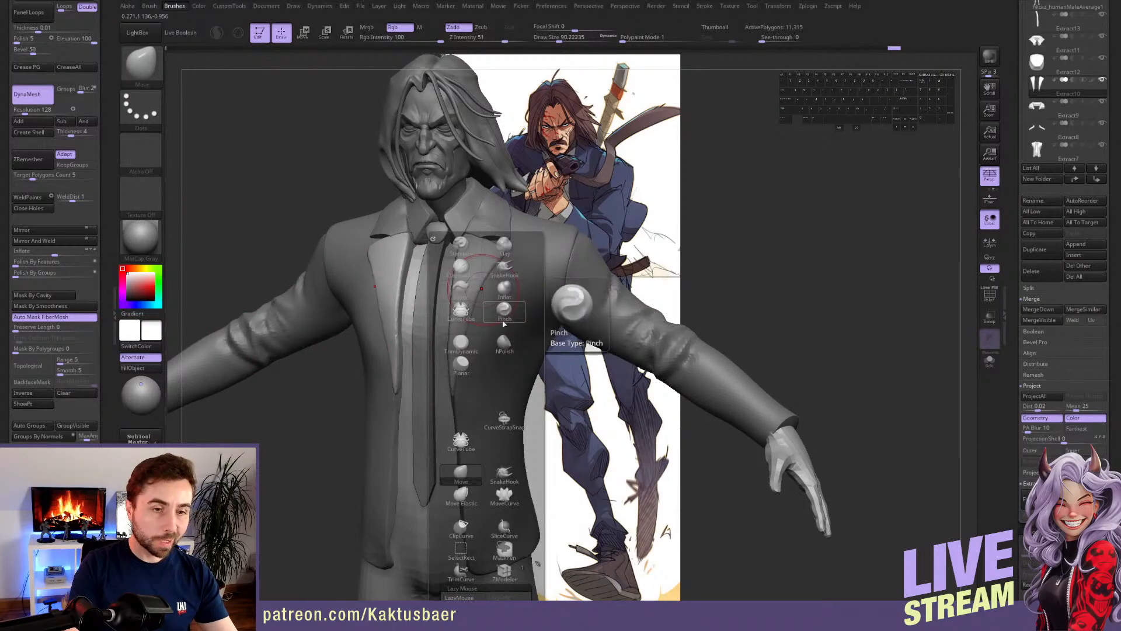
{"action": "left_click", "coordinate": [505, 340]}
{"action": "right_click_drag", "start_coordinate": [482, 283], "coordinate": [485, 275]}
{"action": "key", "text": "s"}
{"action": "left_click_drag", "start_coordinate": [482, 273], "coordinate": [457, 299]}
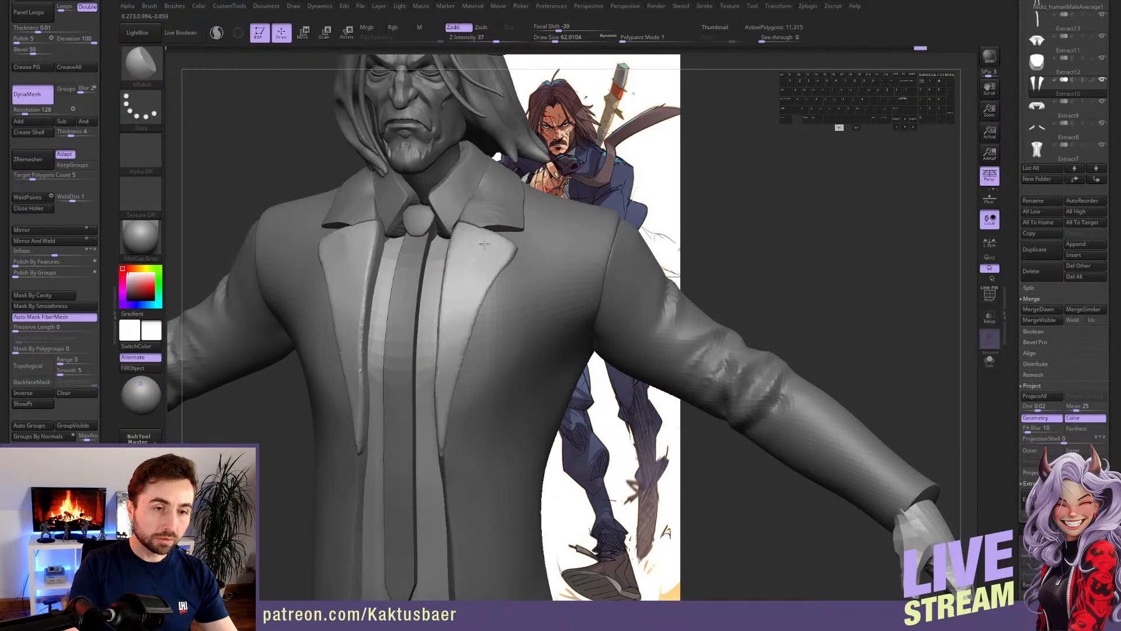
{"action": "mouse_move", "coordinate": [464, 257]}
{"action": "left_mouse_down"}
{"action": "mouse_move", "coordinate": [469, 265]}
{"action": "mouse_move", "coordinate": [463, 233]}
{"action": "left_mouse_up"}
{"action": "key", "text": "s"}
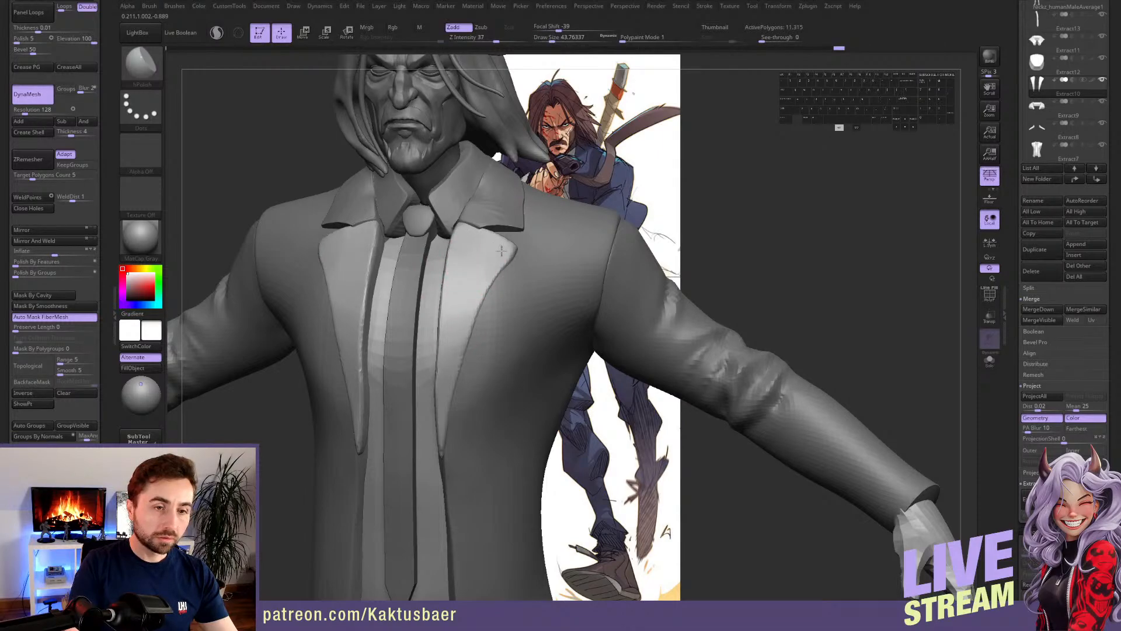
{"action": "key", "text": "shift+s"}
{"action": "right_click_drag", "start_coordinate": [453, 333], "coordinate": [479, 288], "text": "alt"}
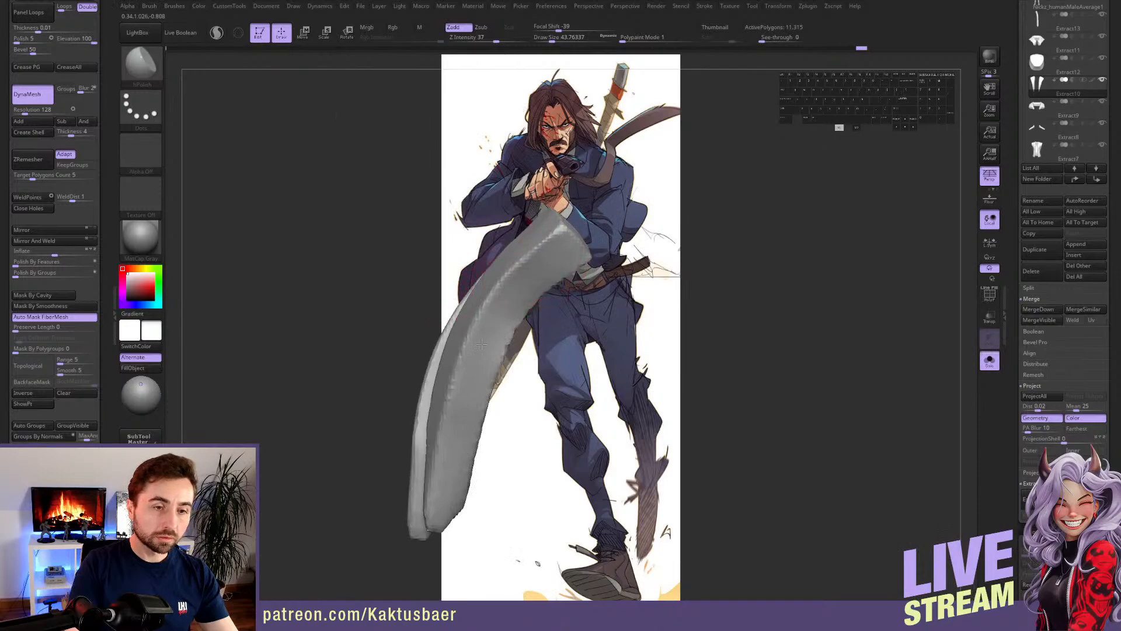
{"action": "left_click_drag", "start_coordinate": [466, 442], "coordinate": [471, 493]}
{"action": "mouse_move", "coordinate": [471, 493]}
{"action": "right_mouse_down"}
{"action": "mouse_move", "coordinate": [513, 335]}
{"action": "mouse_move", "coordinate": [438, 327]}
{"action": "right_mouse_up"}
- Show all subtools and adjust how the lapels lie on the chest with the Move brush at a draw size of about 128
{"action": "key", "text": "shift+s"}
{"action": "key", "text": "5"}
{"action": "key", "text": "s"}
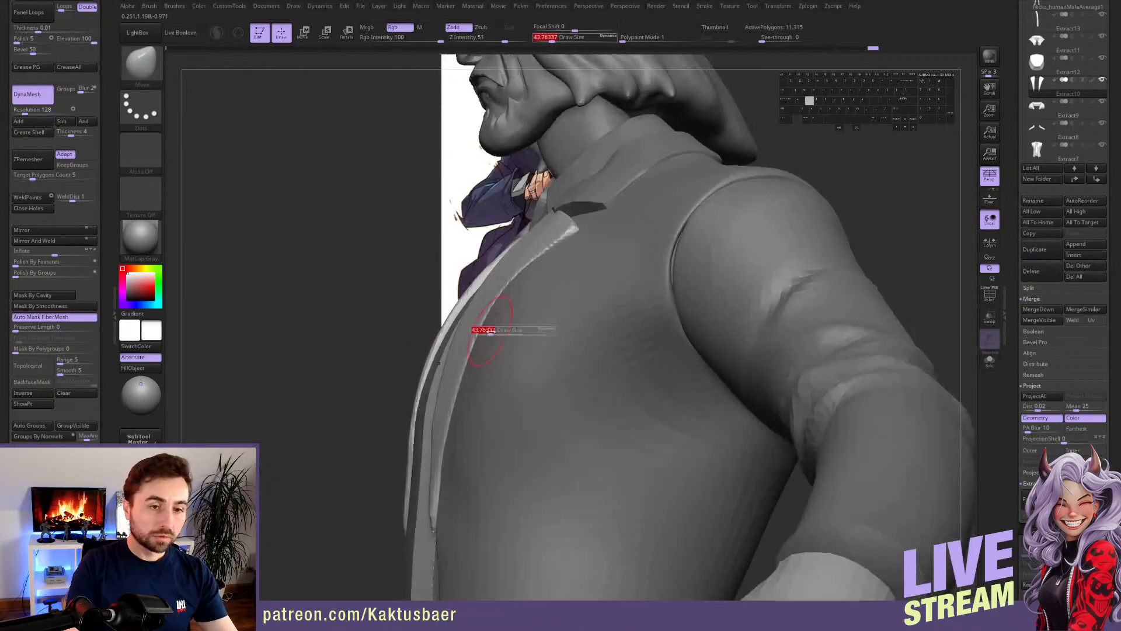
{"action": "left_click_drag", "start_coordinate": [488, 331], "coordinate": [501, 330]}
{"action": "left_click_drag", "start_coordinate": [506, 324], "coordinate": [503, 319]}
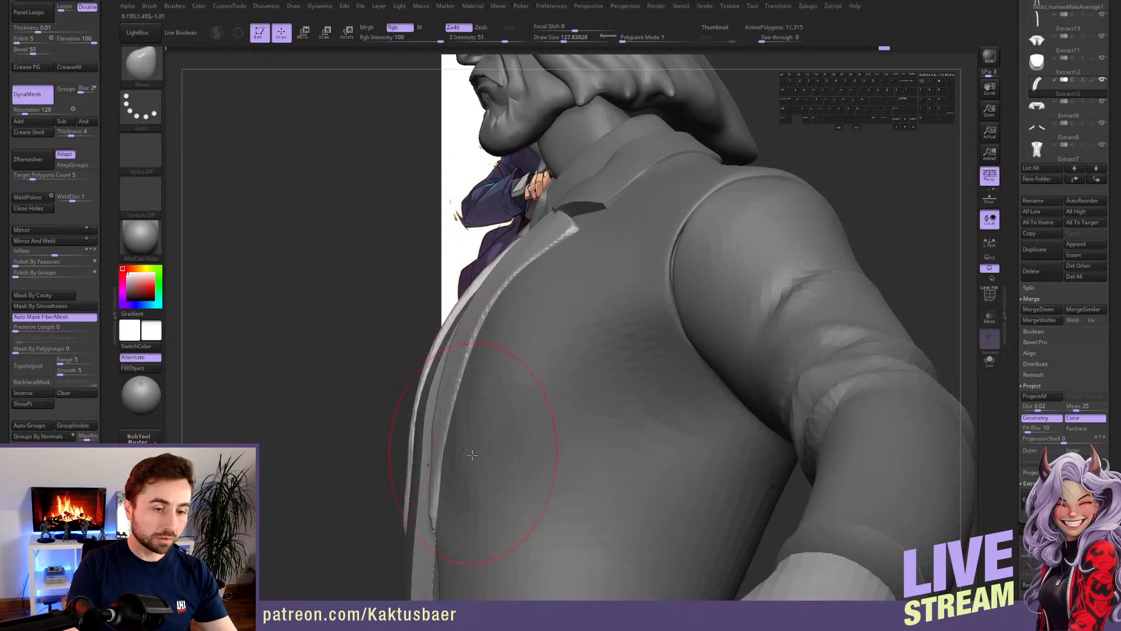
{"action": "left_click_drag", "start_coordinate": [453, 536], "coordinate": [452, 535]}
{"action": "mouse_move", "coordinate": [452, 536]}
{"action": "right_mouse_down"}
{"action": "mouse_move", "coordinate": [498, 358]}
{"action": "mouse_move", "coordinate": [558, 258]}
{"action": "mouse_move", "coordinate": [549, 270]}
{"action": "mouse_move", "coordinate": [542, 244]}
{"action": "mouse_move", "coordinate": [480, 257]}
{"action": "mouse_move", "coordinate": [513, 266]}
{"action": "right_mouse_up"}
- Remesh the jacket collar and the shirt collar as separate subtools with DynaMesh at resolution 128
{"action": "left_click", "coordinate": [535, 228], "text": "alt"}
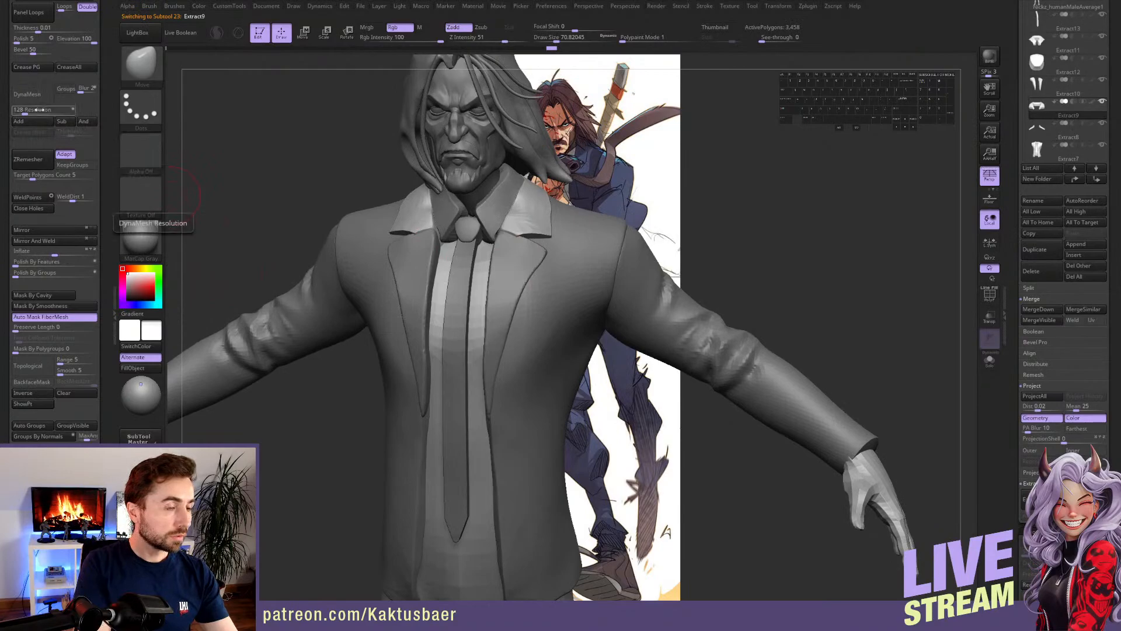
{"action": "left_click", "coordinate": [28, 94]}
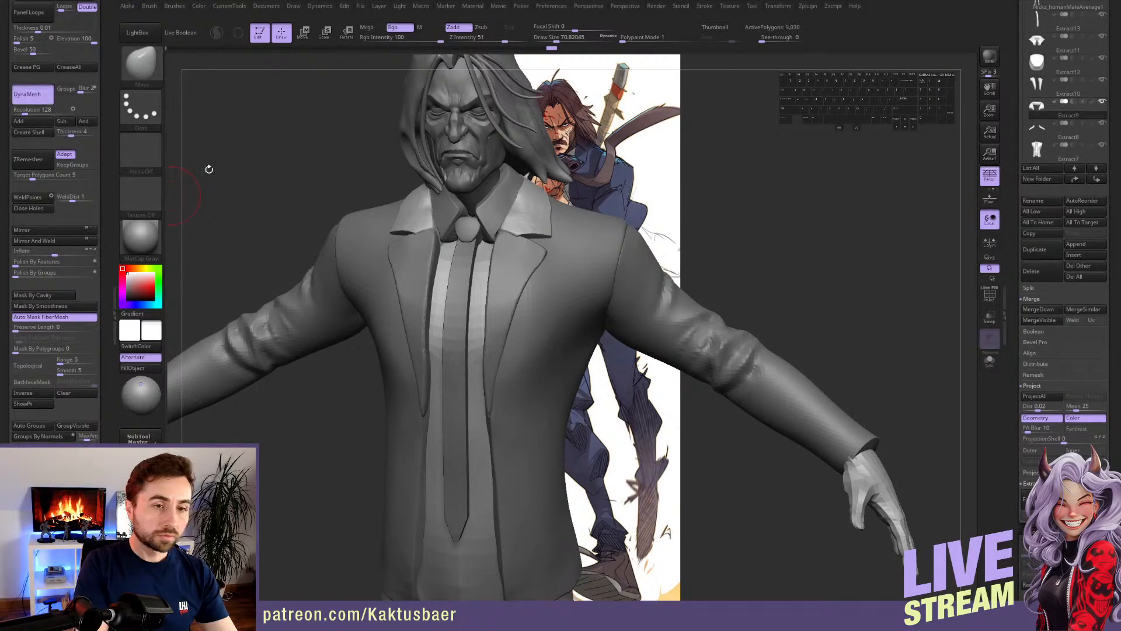
{"action": "right_click_drag", "start_coordinate": [528, 228], "coordinate": [506, 255], "text": "alt"}
{"action": "left_click", "coordinate": [468, 255], "text": "alt"}
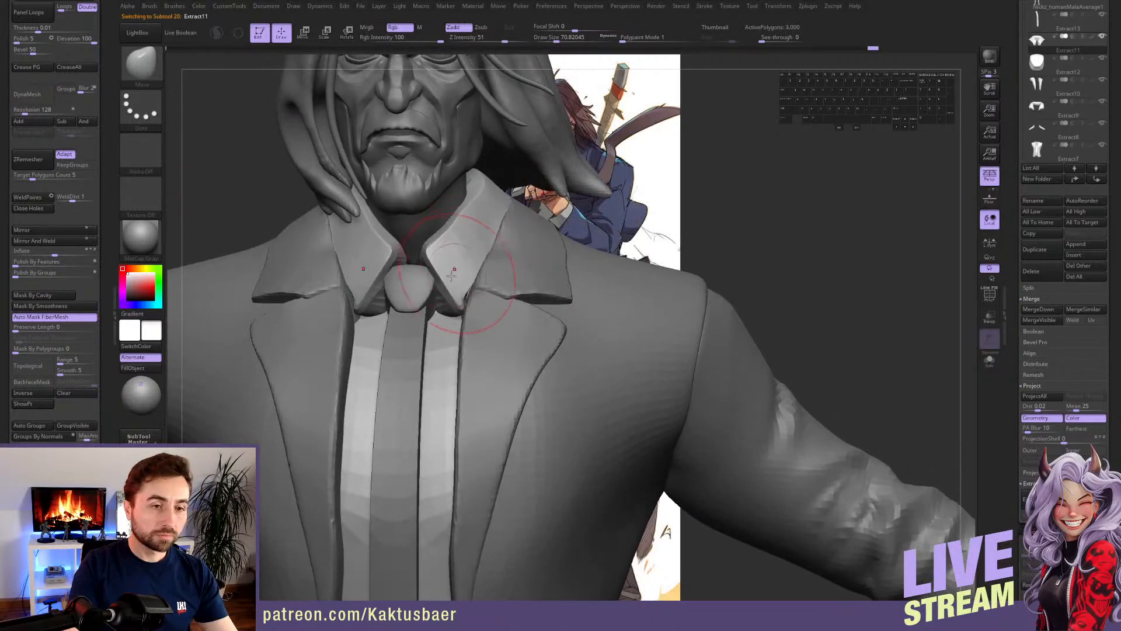
{"action": "left_click", "coordinate": [27, 94]}
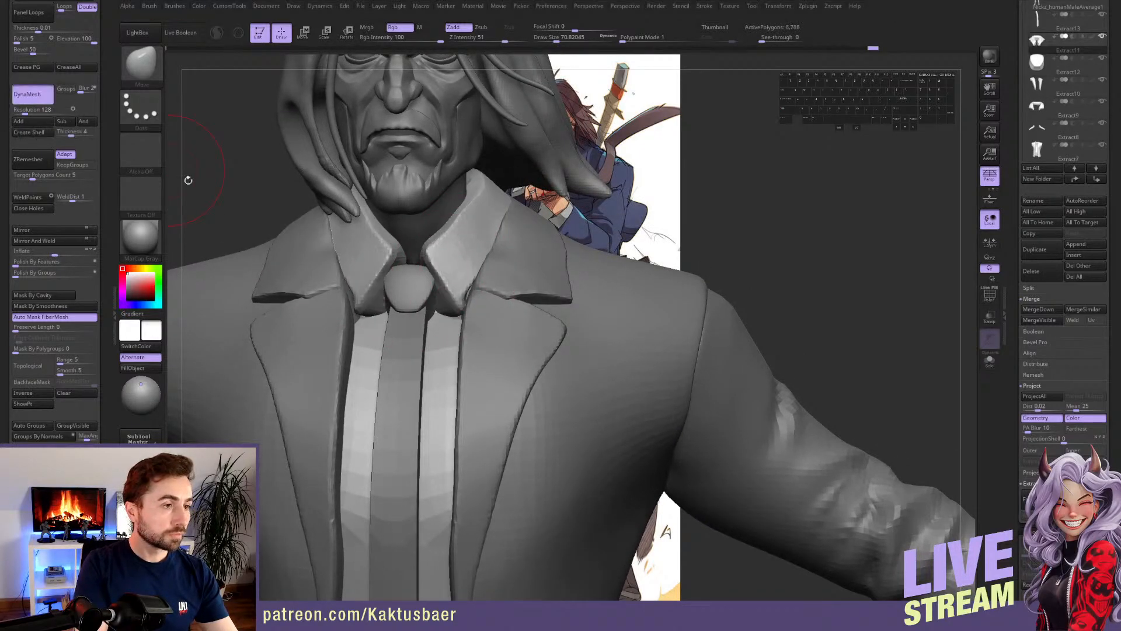
- Isolate the shirt collar and flatten its front edges with the hPolish brush at a draw size of about 41
{"action": "mouse_move", "coordinate": [468, 287]}
{"action": "right_mouse_down"}
{"action": "mouse_move", "coordinate": [467, 270]}
{"action": "mouse_move", "coordinate": [453, 272]}
{"action": "right_mouse_up"}
{"action": "key", "text": "shift+s"}
{"action": "key", "text": "s"}
{"action": "left_click_drag", "start_coordinate": [482, 275], "coordinate": [471, 288]}
{"action": "key", "text": "b"}
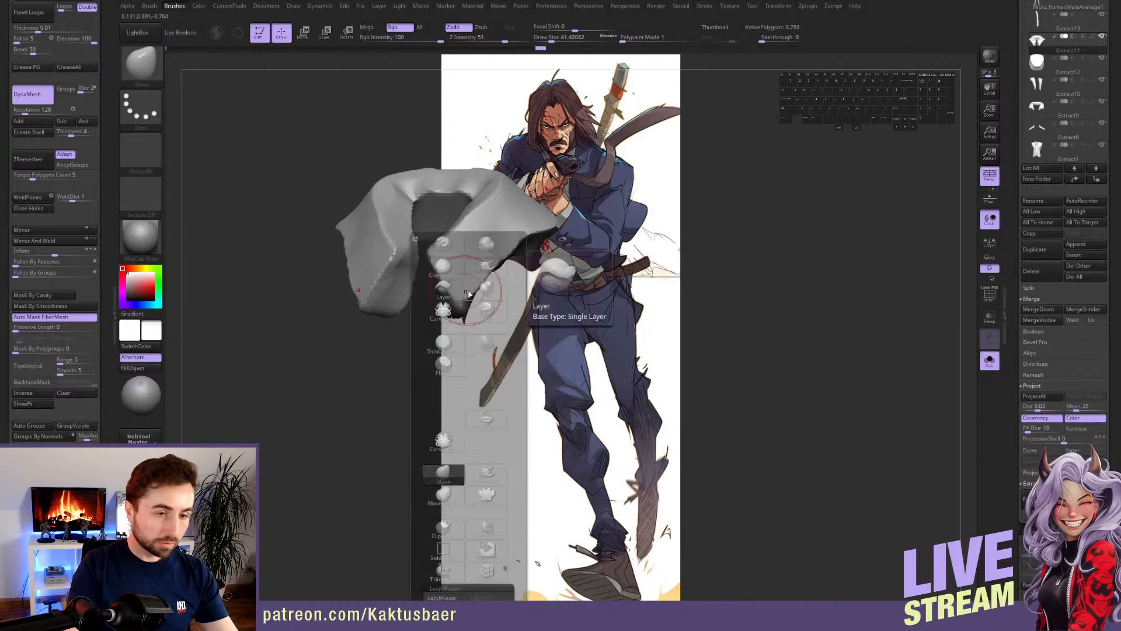
{"action": "left_click", "coordinate": [472, 318]}
{"action": "right_click_drag", "start_coordinate": [458, 298], "coordinate": [424, 315]}
{"action": "key", "text": "alt+q"}
{"action": "key", "text": "alt+q"}
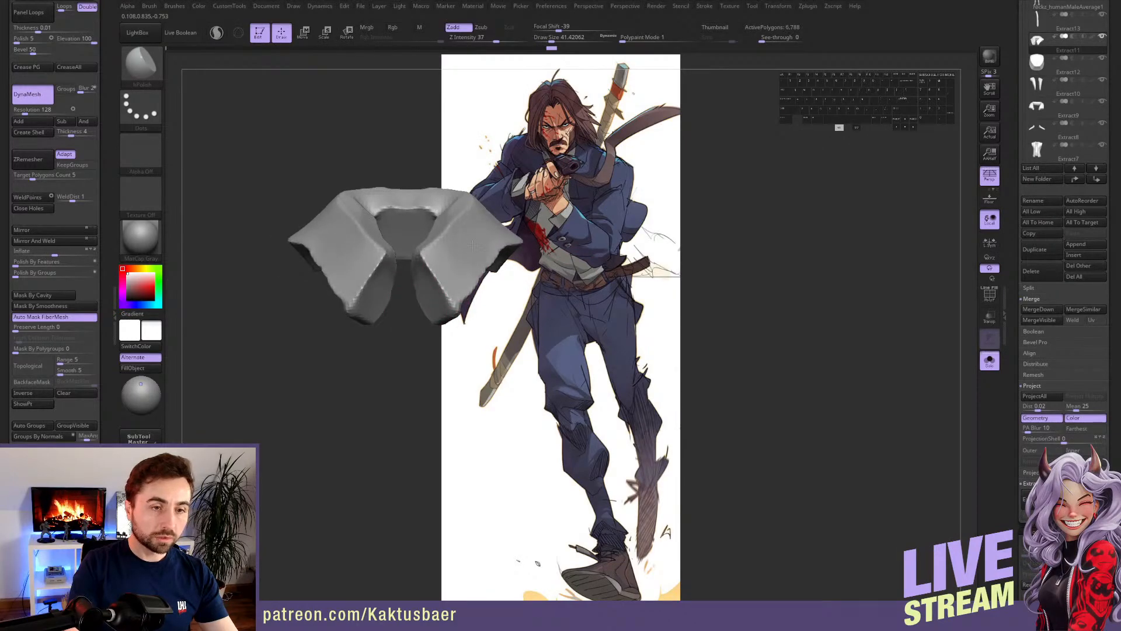
{"action": "left_click_drag", "start_coordinate": [472, 245], "coordinate": [454, 274]}
- Flatten the upper fold of the shirt collar around the neck opening with the hPolish brush
{"action": "key", "text": "alt+q"}
{"action": "mouse_move", "coordinate": [454, 274]}
{"action": "right_mouse_down"}
{"action": "mouse_move", "coordinate": [440, 264]}
{"action": "mouse_move", "coordinate": [459, 317]}
{"action": "right_mouse_up"}
{"action": "key", "text": "alt+q"}
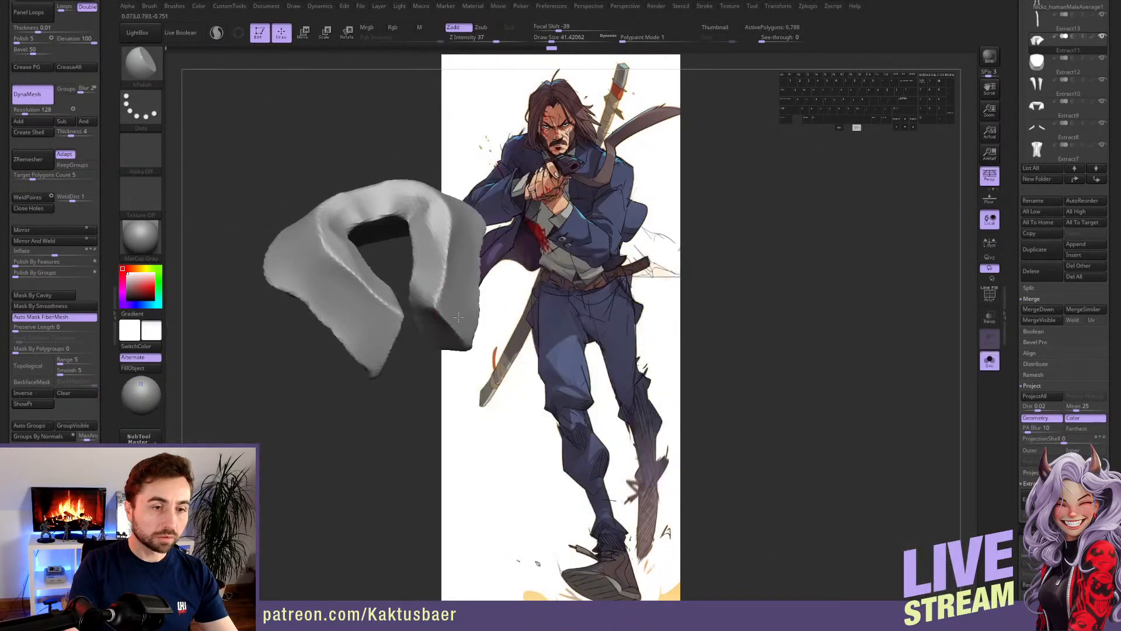
{"action": "right_click_drag", "start_coordinate": [427, 244], "coordinate": [428, 236]}
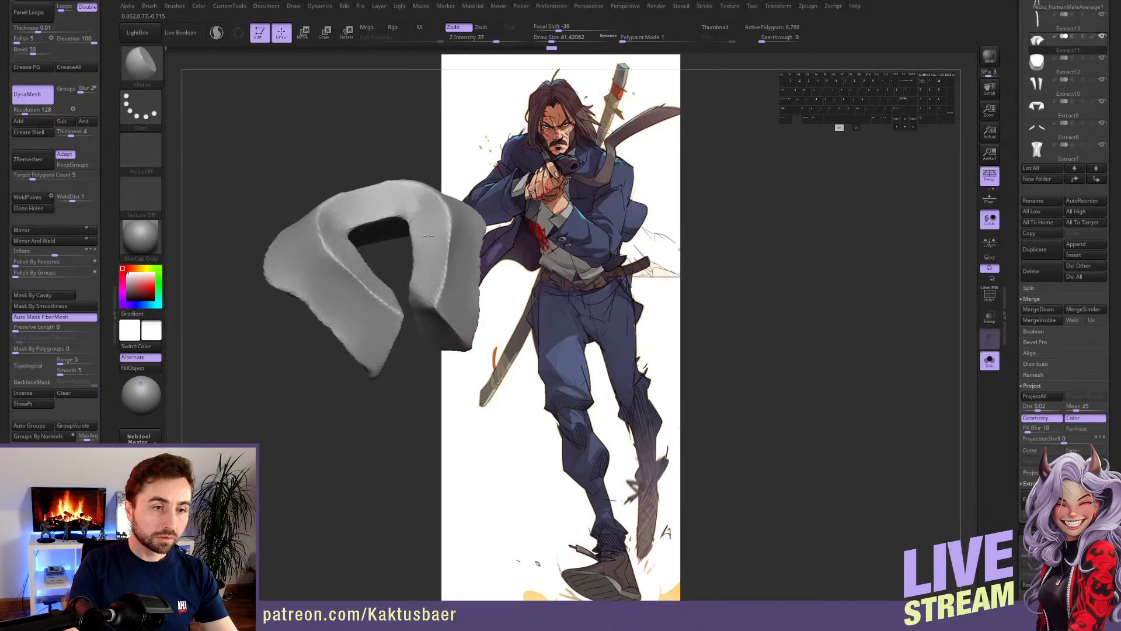
{"action": "left_click_drag", "start_coordinate": [428, 269], "coordinate": [451, 279]}
{"action": "key", "text": "alt+q"}
- Select the neck, adjust its shape with the Move brush at a draw size of up to about 136, and show all subtools
{"action": "mouse_move", "coordinate": [549, 322]}
{"action": "right_mouse_down"}
{"action": "mouse_move", "coordinate": [513, 296]}
{"action": "mouse_move", "coordinate": [528, 296]}
{"action": "mouse_move", "coordinate": [499, 251]}
{"action": "mouse_move", "coordinate": [497, 278]}
{"action": "right_mouse_up"}
{"action": "left_click", "coordinate": [500, 253], "text": "alt"}
{"action": "key", "text": "alt+s"}
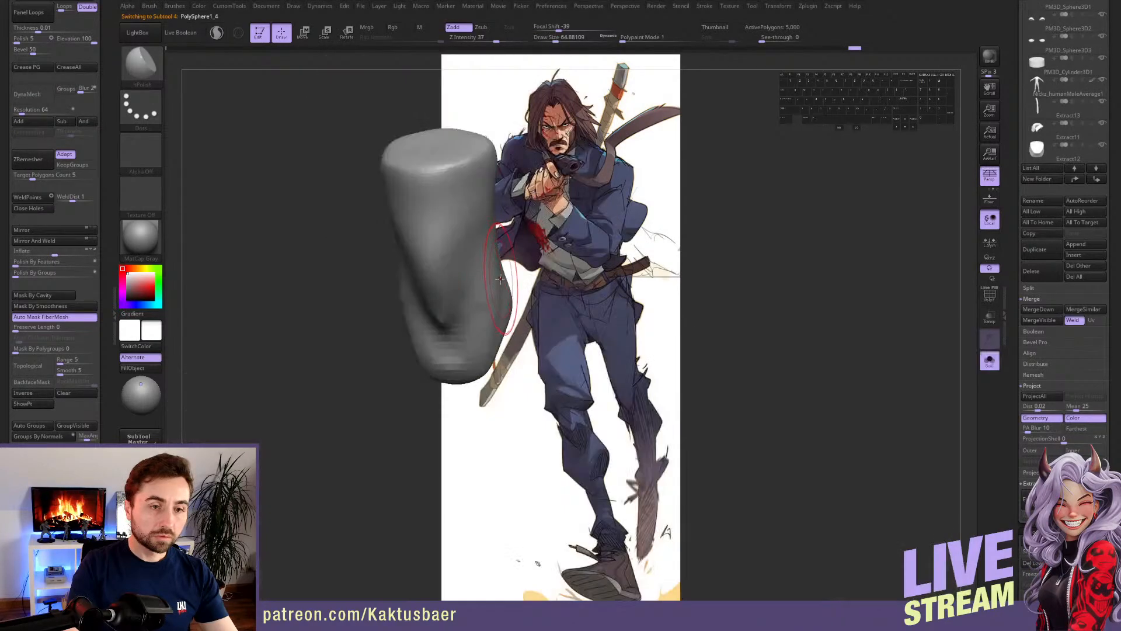
{"action": "key", "text": "b"}
{"action": "key", "text": "m"}
{"action": "key", "text": "v"}
{"action": "key", "text": "s"}
{"action": "left_click_drag", "start_coordinate": [515, 288], "coordinate": [534, 298]}
{"action": "mouse_move", "coordinate": [534, 298]}
{"action": "right_mouse_down"}
{"action": "mouse_move", "coordinate": [533, 273]}
{"action": "mouse_move", "coordinate": [536, 303]}
{"action": "right_mouse_up"}
{"action": "key", "text": "s"}
{"action": "mouse_move", "coordinate": [536, 303]}
{"action": "left_mouse_down"}
{"action": "mouse_move", "coordinate": [538, 280]}
{"action": "mouse_move", "coordinate": [531, 295]}
{"action": "left_mouse_up"}
{"action": "left_click_drag", "start_coordinate": [530, 296], "coordinate": [519, 300]}
{"action": "left_click_drag", "start_coordinate": [532, 270], "coordinate": [521, 291]}
{"action": "mouse_move", "coordinate": [535, 292]}
{"action": "right_mouse_down"}
{"action": "mouse_move", "coordinate": [496, 309]}
{"action": "mouse_move", "coordinate": [495, 327]}
{"action": "mouse_move", "coordinate": [575, 310]}
{"action": "mouse_move", "coordinate": [467, 283]}
{"action": "mouse_move", "coordinate": [454, 267]}
{"action": "mouse_move", "coordinate": [484, 295]}
{"action": "right_mouse_up"}
{"action": "key", "text": "shift+s"}
- Select the shirt collar and adjust its front around the tie knot with the Move brush, reducing the draw size to about 62
{"action": "left_click", "coordinate": [482, 296], "text": "alt"}
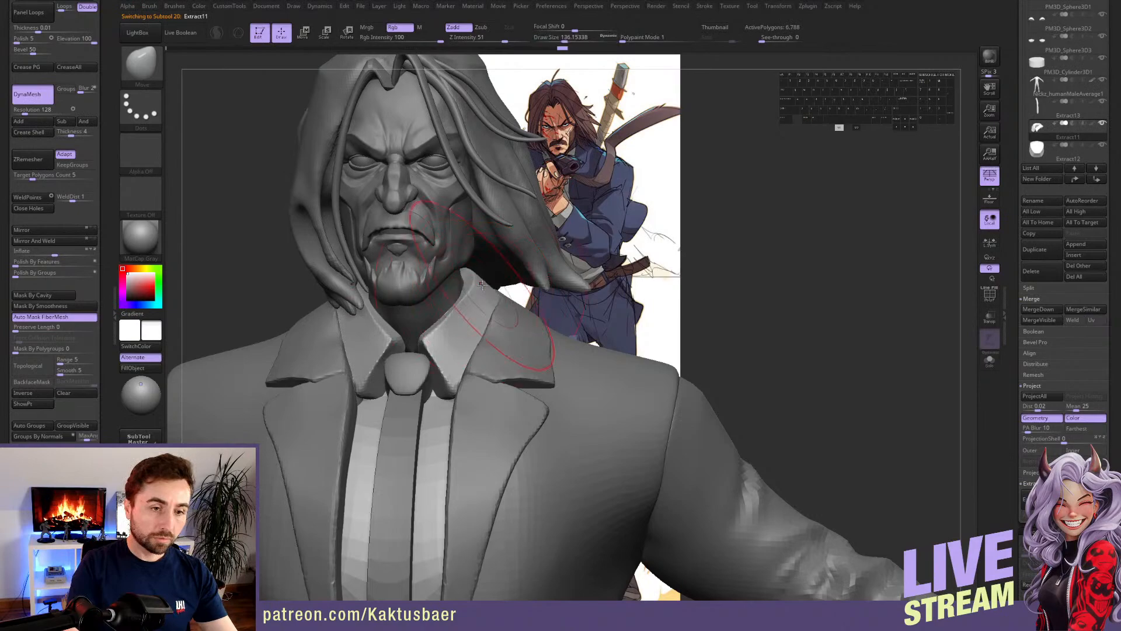
{"action": "right_click_drag", "start_coordinate": [484, 295], "coordinate": [480, 318]}
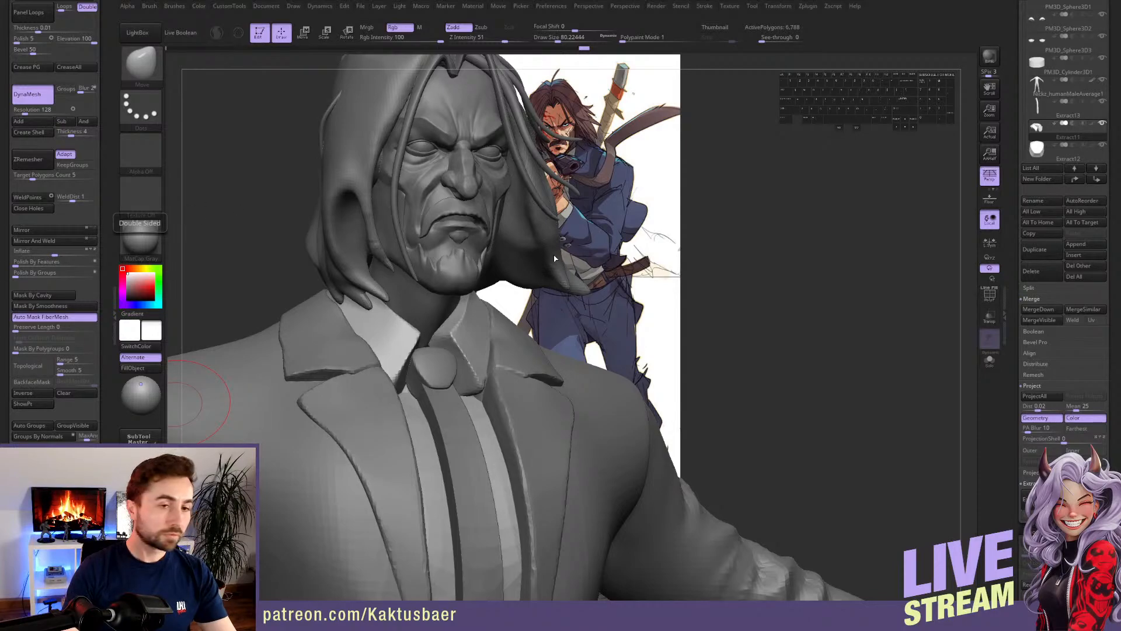
{"action": "mouse_move", "coordinate": [554, 257]}
{"action": "right_mouse_down"}
{"action": "mouse_move", "coordinate": [502, 265]}
{"action": "mouse_move", "coordinate": [462, 299]}
{"action": "mouse_move", "coordinate": [473, 322]}
{"action": "mouse_move", "coordinate": [450, 362]}
{"action": "right_mouse_up"}
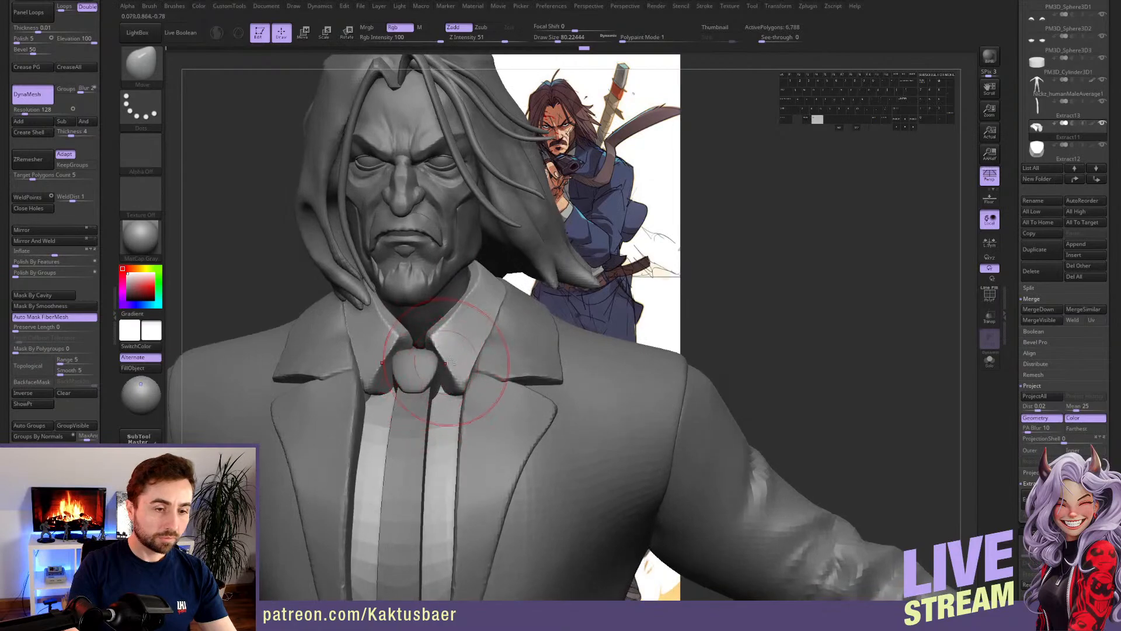
{"action": "key", "text": "s"}
{"action": "left_click_drag", "start_coordinate": [446, 366], "coordinate": [439, 367]}
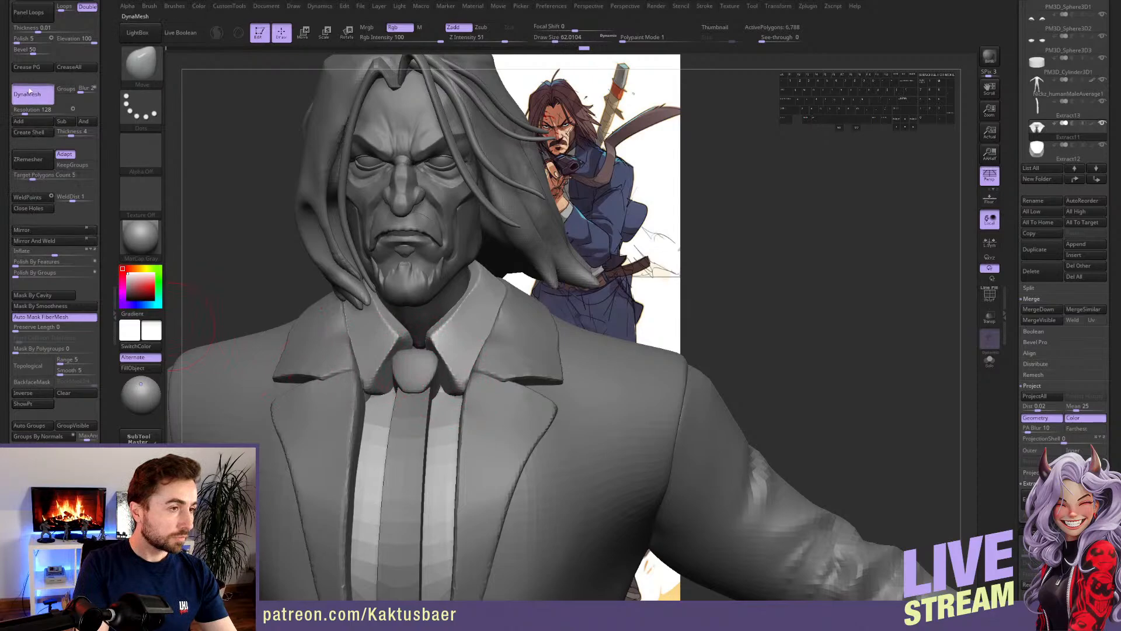
- Turn on BackfaceMask, pull the shirt collar's front edges in toward the tie knot, and remesh the collar with DynaMesh
{"action": "left_click", "coordinate": [32, 383]}
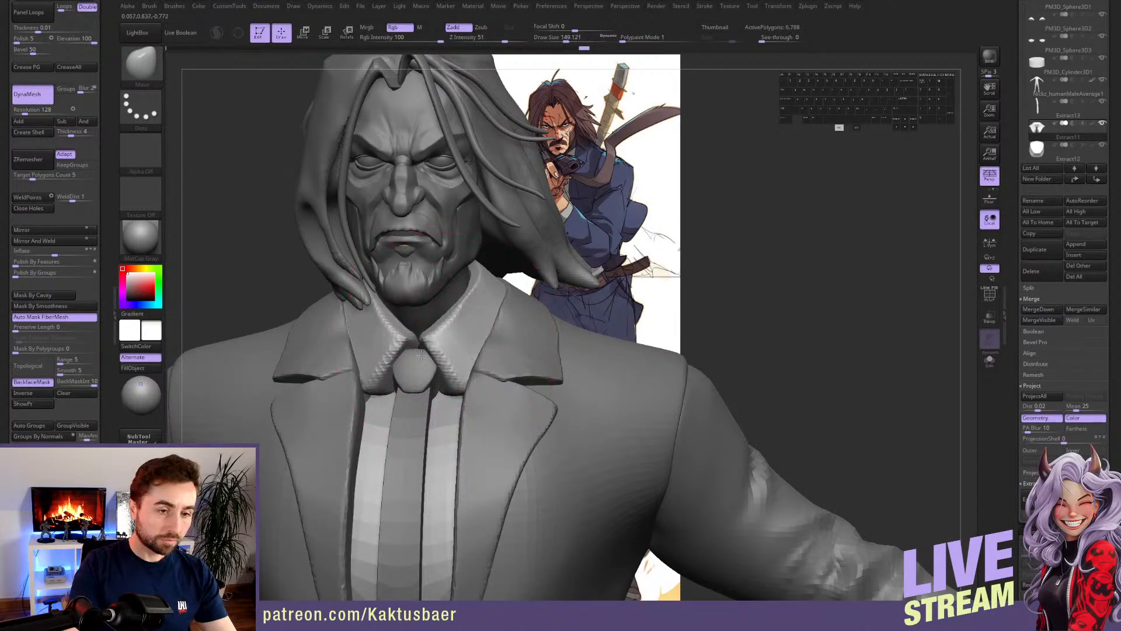
{"action": "left_click_drag", "start_coordinate": [421, 354], "coordinate": [435, 350]}
{"action": "left_click_drag", "start_coordinate": [753, 245], "coordinate": [770, 237], "text": "ctrl"}
{"action": "key", "text": "s"}
{"action": "left_click_drag", "start_coordinate": [486, 356], "coordinate": [471, 350]}
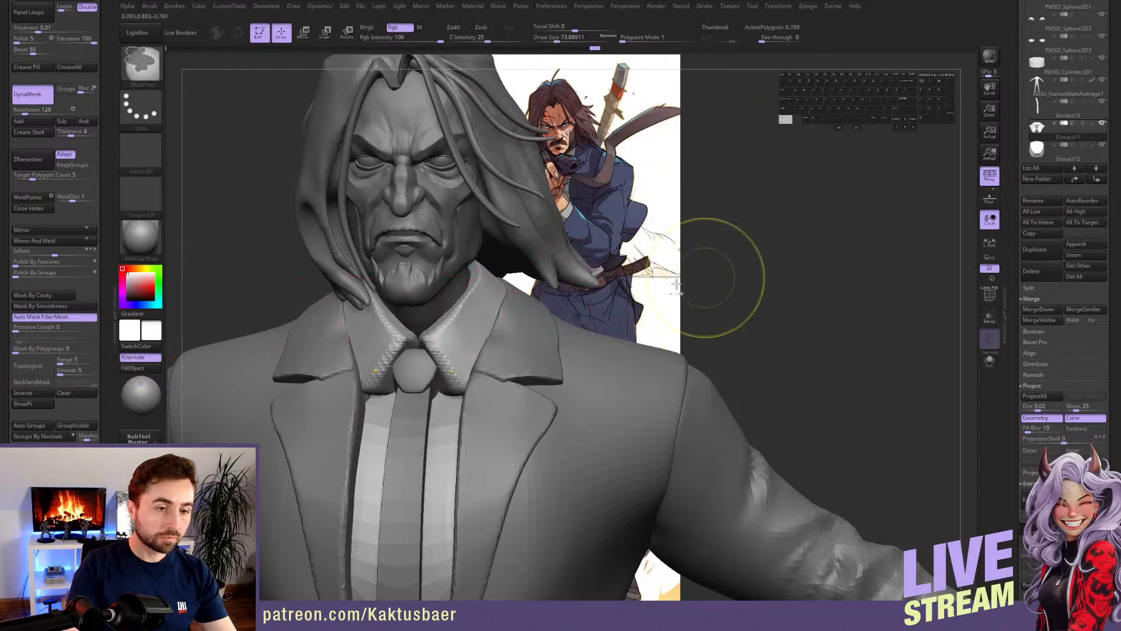
{"action": "left_click", "coordinate": [34, 95]}
{"action": "left_click", "coordinate": [34, 95]}
- Refine the shirt collar's front edges and sharpen them with the Pinch brush, starting at a draw size of about 41
{"action": "key", "text": "s"}
{"action": "mouse_move", "coordinate": [444, 356]}
{"action": "left_mouse_down"}
{"action": "mouse_move", "coordinate": [435, 354]}
{"action": "mouse_move", "coordinate": [464, 353]}
{"action": "left_mouse_up"}
{"action": "key", "text": "b"}
{"action": "left_click", "coordinate": [498, 320]}
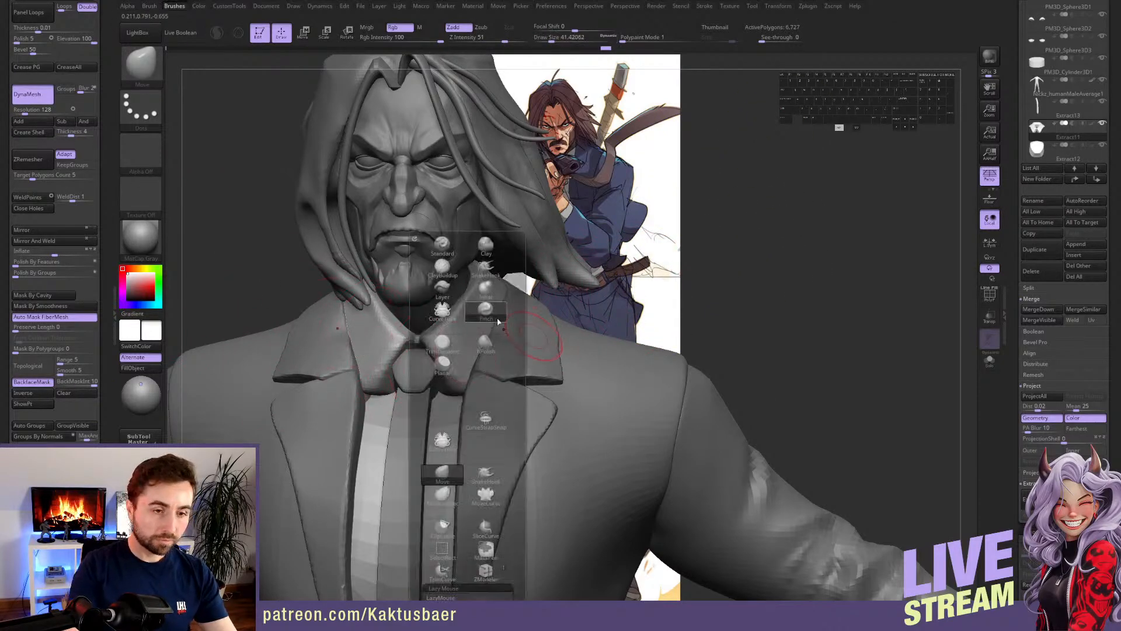
{"action": "key", "text": "s"}
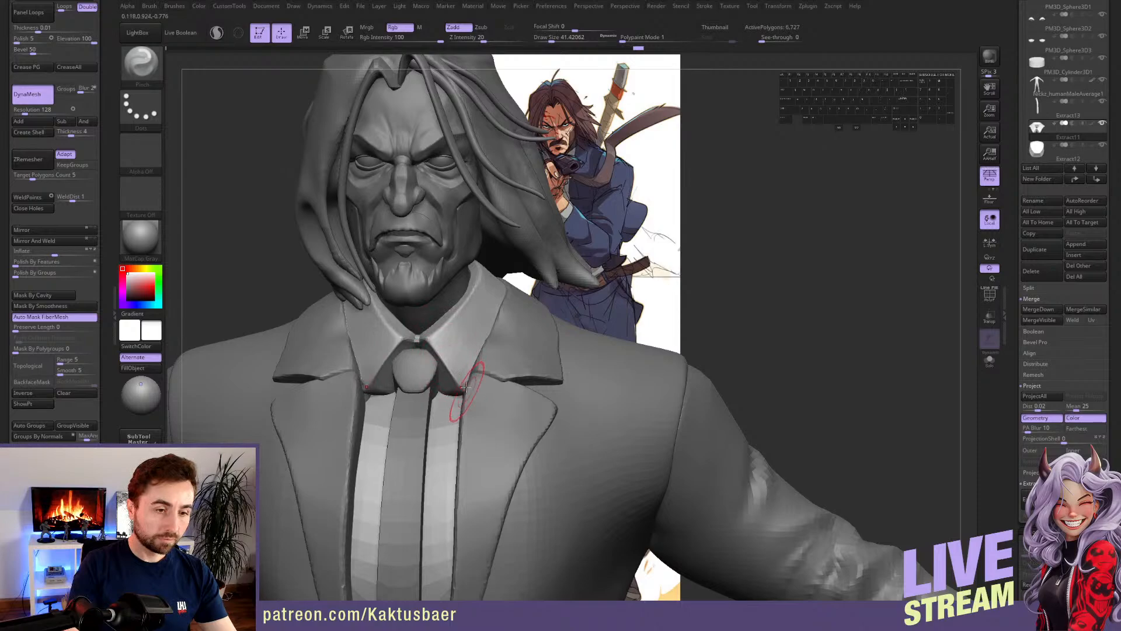
- Select the jacket collar and adjust its front corners with the Move brush at a draw size of about 54
{"action": "left_click", "coordinate": [512, 373], "text": "alt"}
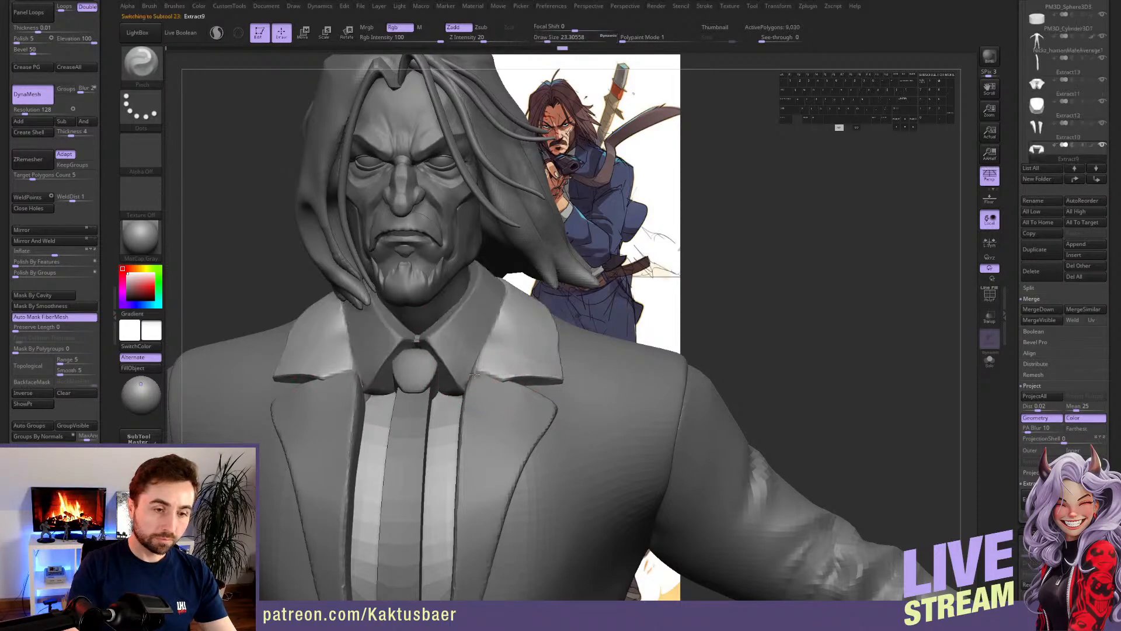
{"action": "right_click_drag", "start_coordinate": [478, 353], "coordinate": [512, 281], "text": "alt"}
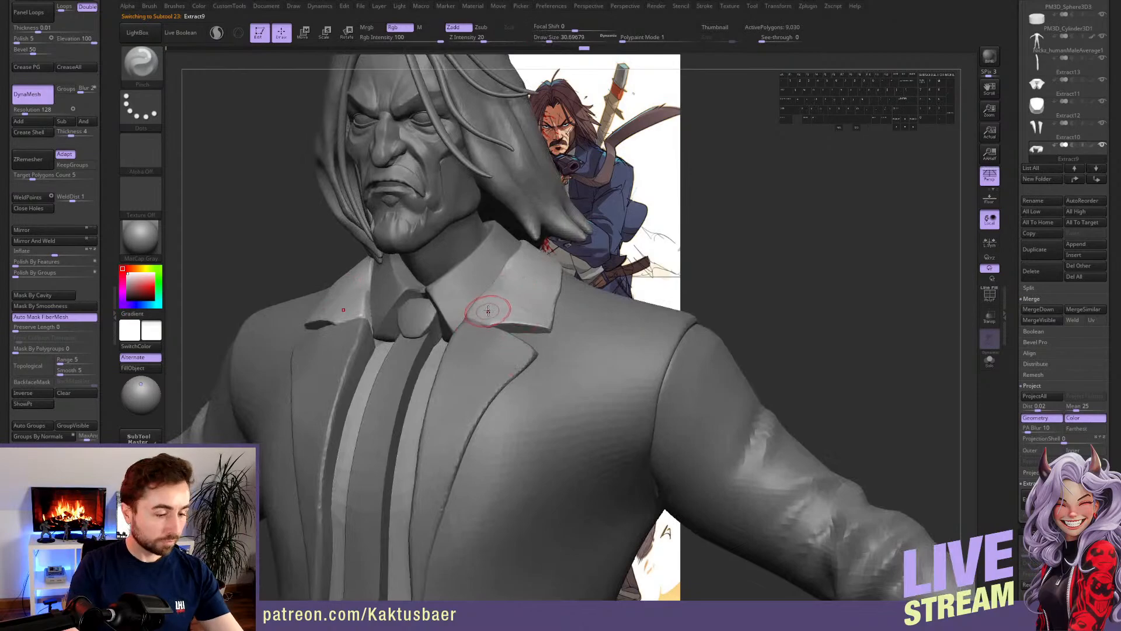
{"action": "key", "text": "b"}
{"action": "key", "text": "m"}
{"action": "key", "text": "v"}
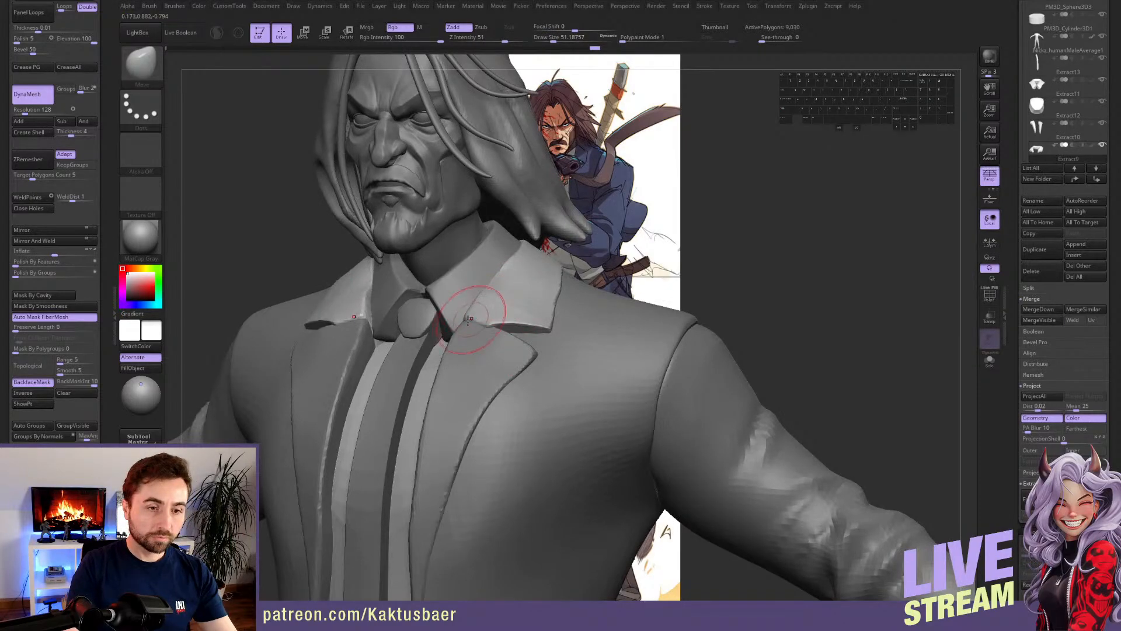
{"action": "right_click_drag", "start_coordinate": [503, 306], "coordinate": [459, 318]}
{"action": "key", "text": "s"}
{"action": "left_click_drag", "start_coordinate": [524, 297], "coordinate": [529, 297]}
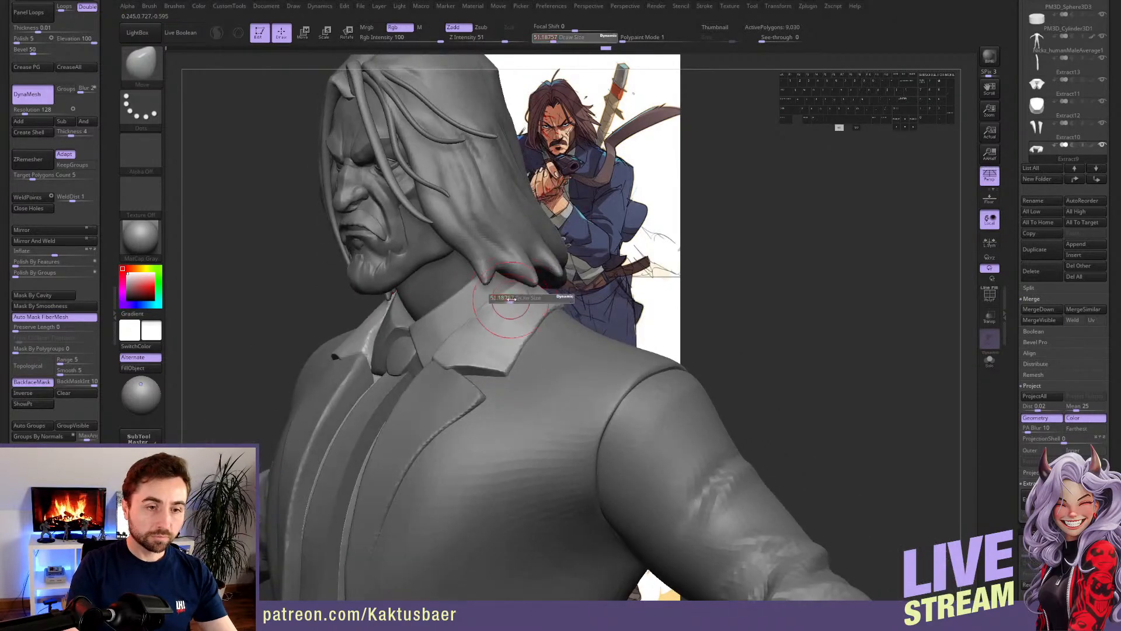
{"action": "right_click_drag", "start_coordinate": [524, 306], "coordinate": [567, 310]}
{"action": "right_click_drag", "start_coordinate": [480, 333], "coordinate": [485, 348]}
- Turn off BackfaceMask and reshape the front of the jacket collar with the Move brush at a draw size of about 132
{"action": "left_click", "coordinate": [40, 380]}
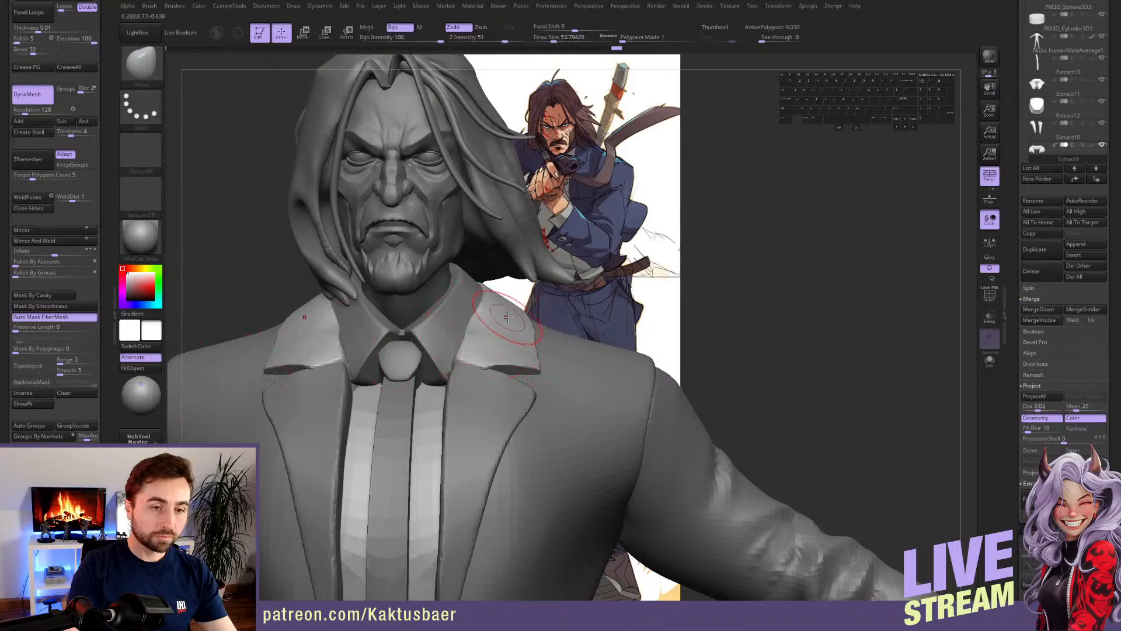
{"action": "right_click_drag", "start_coordinate": [488, 349], "coordinate": [476, 358]}
{"action": "key", "text": "s"}
{"action": "left_click_drag", "start_coordinate": [475, 367], "coordinate": [490, 367]}
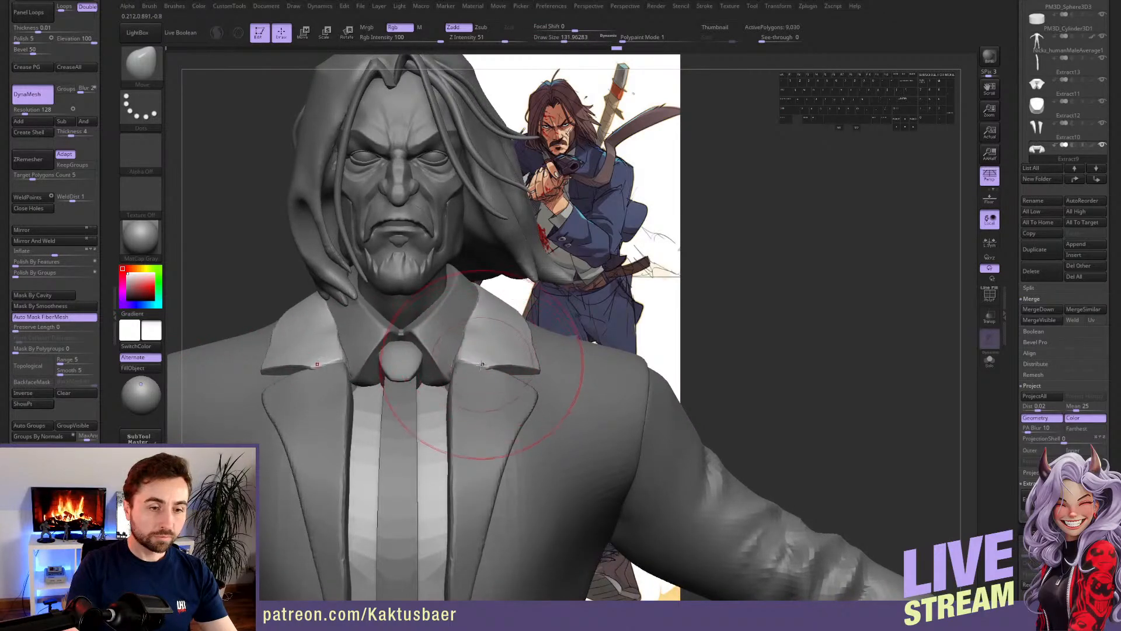
{"action": "right_click_drag", "start_coordinate": [488, 373], "coordinate": [472, 373]}
{"action": "left_click_drag", "start_coordinate": [480, 368], "coordinate": [492, 325]}
- Adjust the jacket collar around the side and back of the neck with the Move brush at a draw size of about 77
{"action": "key", "text": "s"}
{"action": "right_click_drag", "start_coordinate": [504, 313], "coordinate": [605, 296]}
{"action": "key", "text": "s"}
{"action": "left_click_drag", "start_coordinate": [592, 296], "coordinate": [586, 296]}
{"action": "right_click_drag", "start_coordinate": [615, 290], "coordinate": [597, 285]}
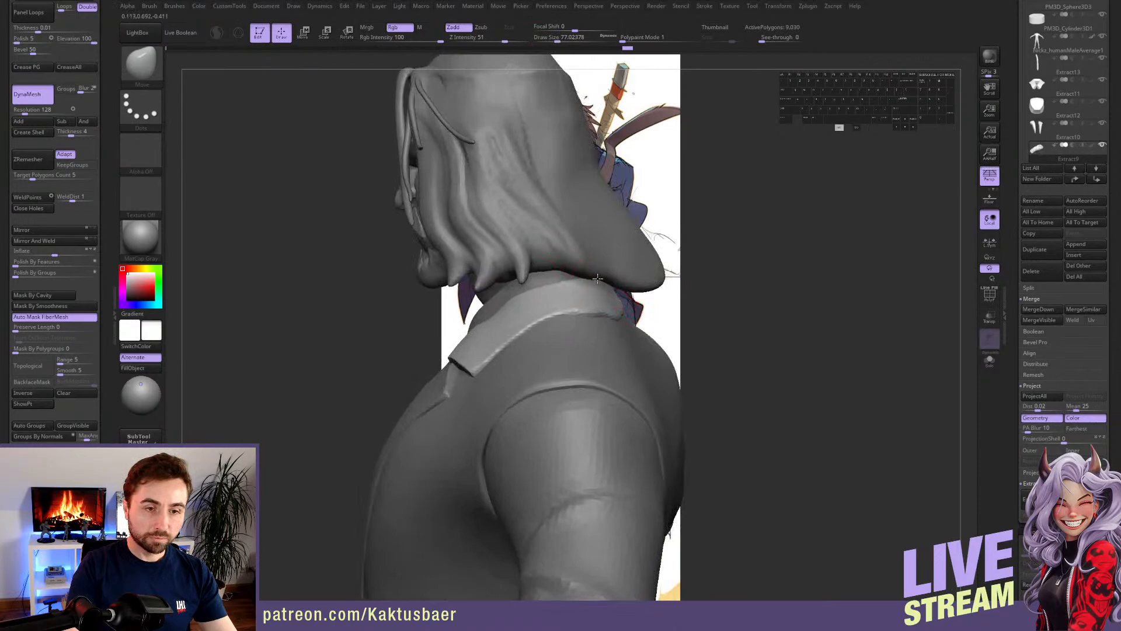
{"action": "key", "text": "s"}
{"action": "left_click_drag", "start_coordinate": [505, 310], "coordinate": [484, 313]}
{"action": "mouse_move", "coordinate": [476, 313]}
{"action": "right_mouse_down"}
{"action": "mouse_move", "coordinate": [488, 311]}
{"action": "mouse_move", "coordinate": [518, 367]}
{"action": "mouse_move", "coordinate": [475, 356]}
{"action": "mouse_move", "coordinate": [500, 328]}
{"action": "mouse_move", "coordinate": [492, 322]}
{"action": "right_mouse_up"}
- Select the jacket lapels and adjust their shape with the Move brush at a draw size of about 90
{"action": "left_click", "coordinate": [474, 389], "text": "alt"}
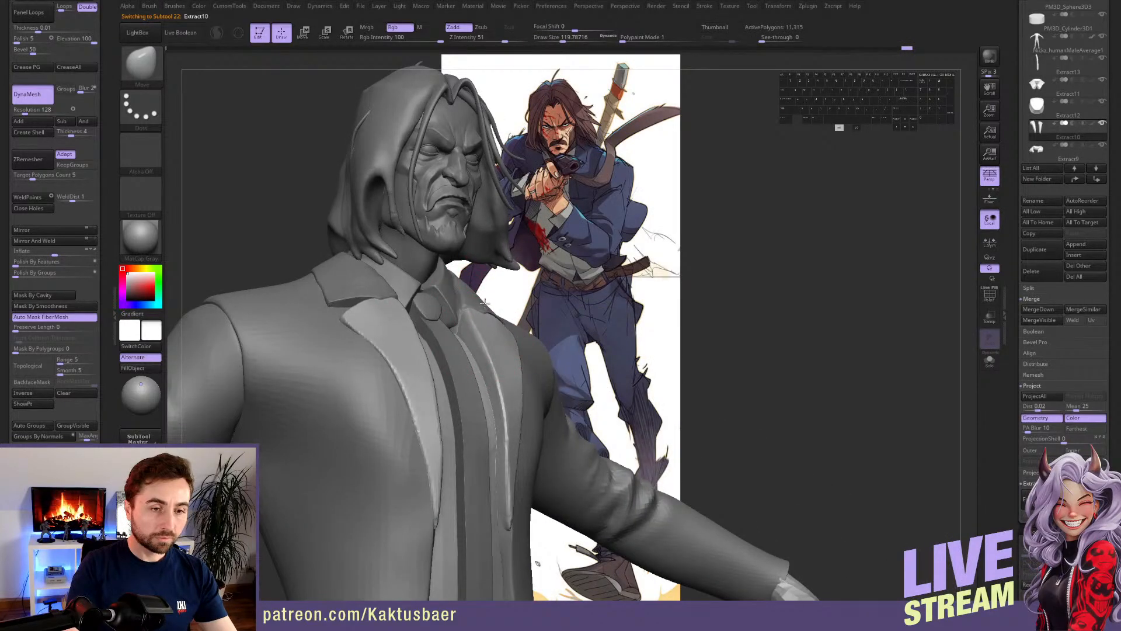
{"action": "right_click_drag", "start_coordinate": [485, 311], "coordinate": [509, 282]}
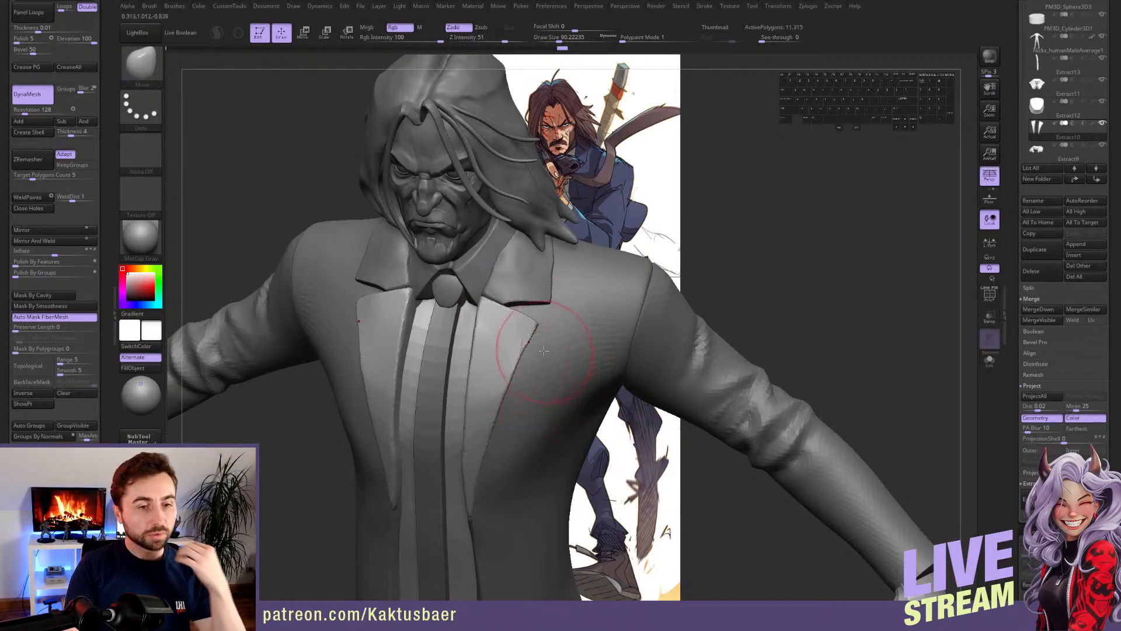
- Select the jacket collar, sharpen its edges with the Pinch brush at about 51, and adjust it with the Move brush at about 68
{"action": "left_click", "coordinate": [503, 291], "text": "alt"}
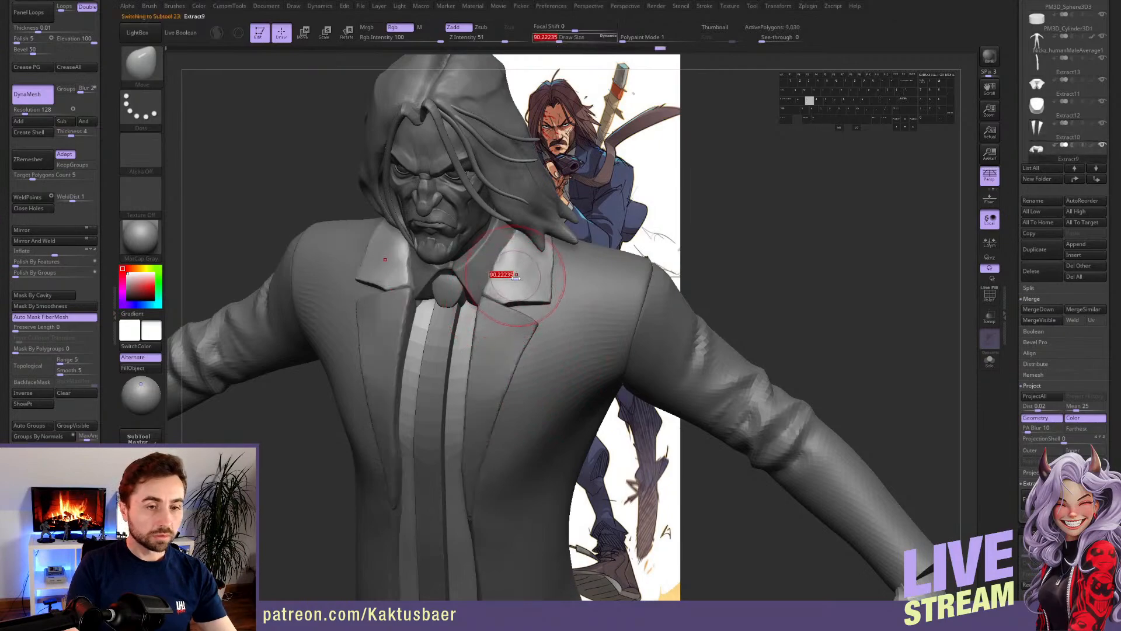
{"action": "key", "text": "b"}
{"action": "left_click", "coordinate": [533, 341]}
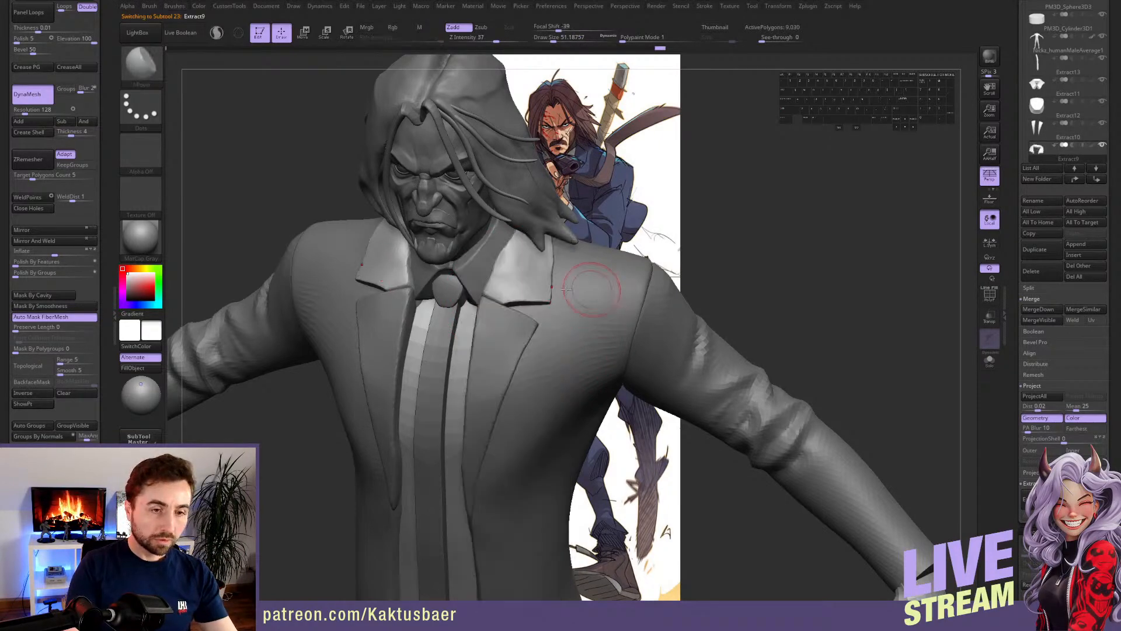
{"action": "mouse_move", "coordinate": [507, 304]}
{"action": "right_mouse_down", "text": "alt"}
{"action": "mouse_move", "coordinate": [500, 323]}
{"action": "mouse_move", "coordinate": [512, 297]}
{"action": "right_mouse_up", "text": "alt"}
{"action": "key", "text": "5"}
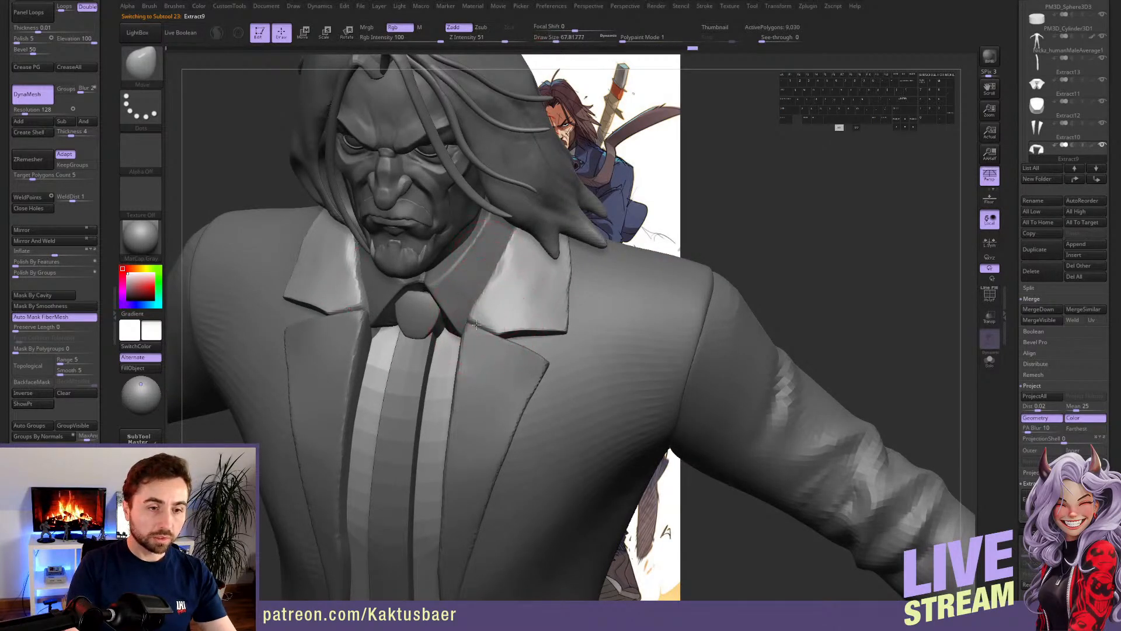
{"action": "key", "text": "s"}
{"action": "mouse_move", "coordinate": [488, 313]}
{"action": "left_mouse_down"}
{"action": "mouse_move", "coordinate": [476, 313]}
{"action": "mouse_move", "coordinate": [501, 316]}
{"action": "left_mouse_up"}
- Sharpen the jacket collar's front edges with the Pinch brush at a draw size of about 49 and touch them up with the Move brush
{"action": "key", "text": "b"}
{"action": "left_click", "coordinate": [518, 336]}
{"action": "key", "text": "s"}
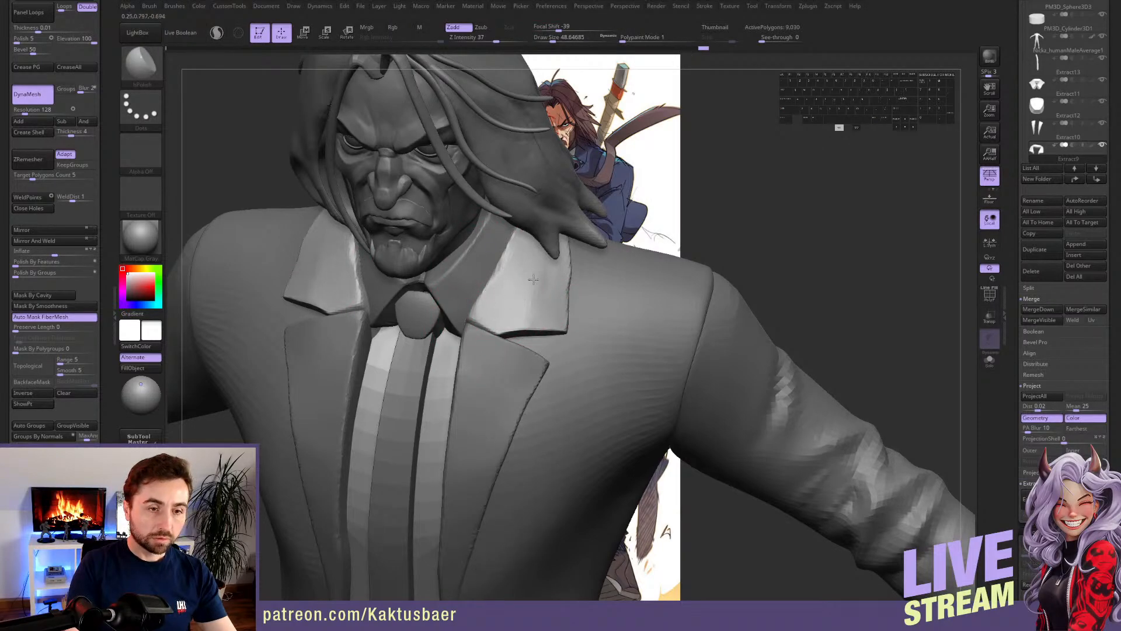
{"action": "mouse_move", "coordinate": [538, 309]}
{"action": "right_mouse_down"}
{"action": "mouse_move", "coordinate": [531, 292]}
{"action": "mouse_move", "coordinate": [557, 296]}
{"action": "right_mouse_up"}
{"action": "key", "text": "5"}
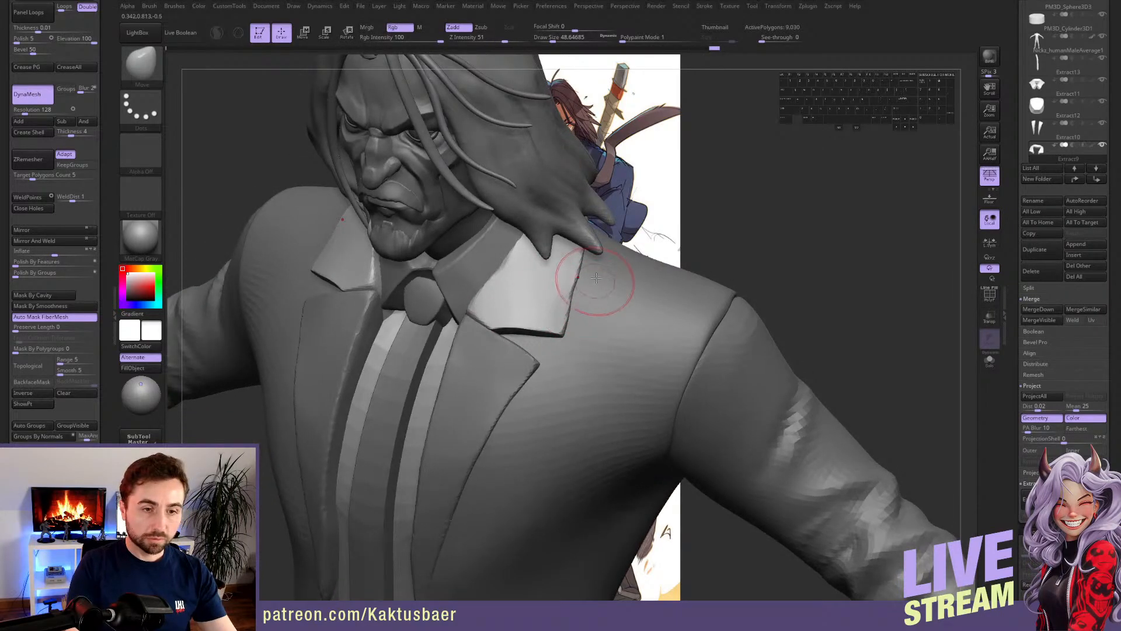
{"action": "right_click_drag", "start_coordinate": [489, 319], "coordinate": [570, 310]}
- Adjust the lapels with the Move brush at a draw size of about 49, and select the jacket body with a draw size of about 41
{"action": "left_click", "coordinate": [497, 357], "text": "alt"}
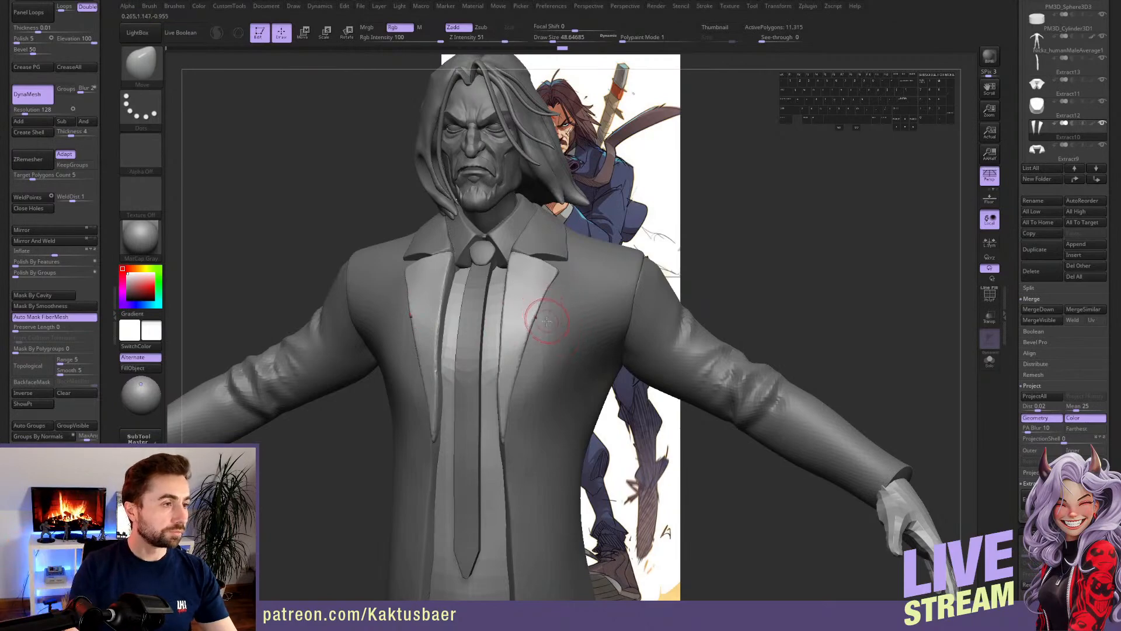
{"action": "right_click_drag", "start_coordinate": [582, 293], "coordinate": [639, 260]}
{"action": "left_click", "coordinate": [527, 314], "text": "alt"}
{"action": "key", "text": "s"}
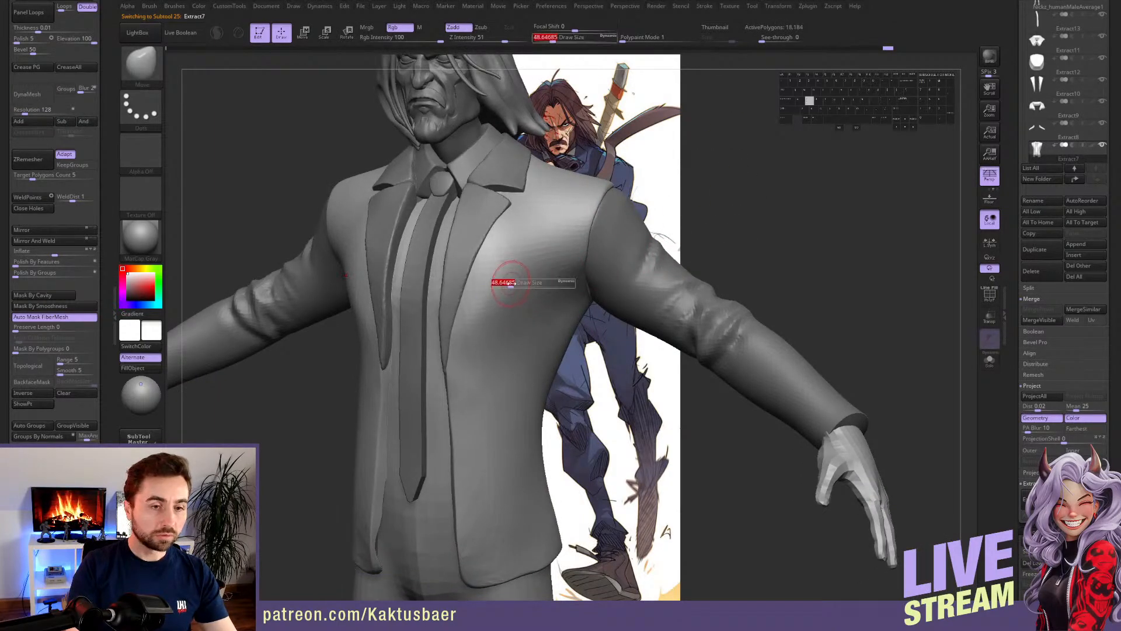
{"action": "left_click_drag", "start_coordinate": [517, 284], "coordinate": [513, 286]}
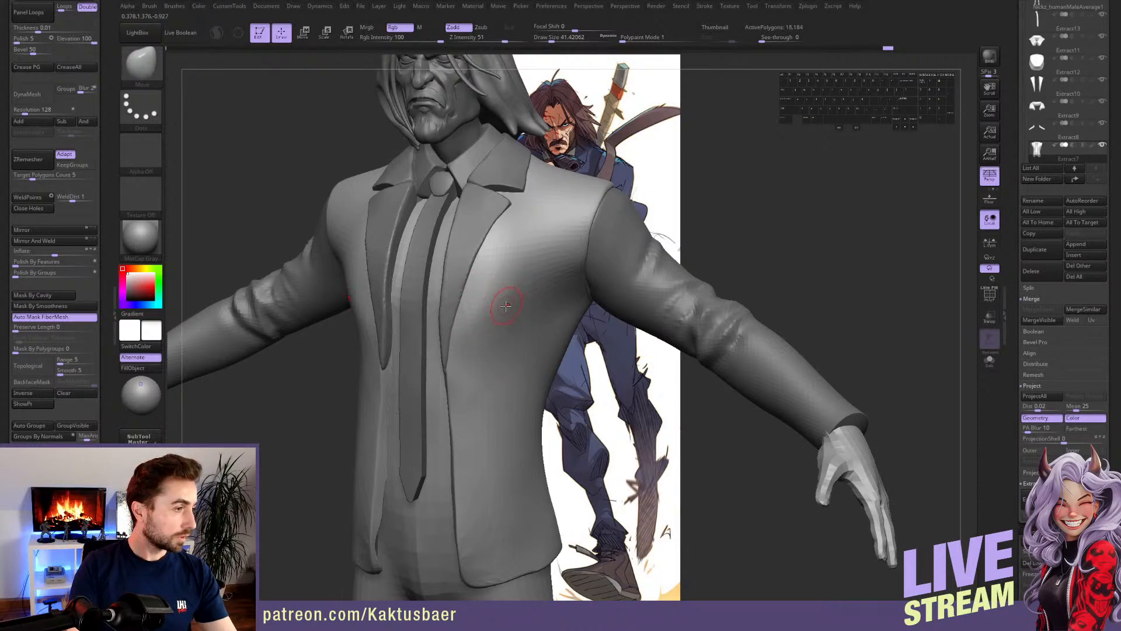
{"action": "right_click_drag", "start_coordinate": [503, 293], "coordinate": [514, 270]}
{"action": "key", "text": "s"}
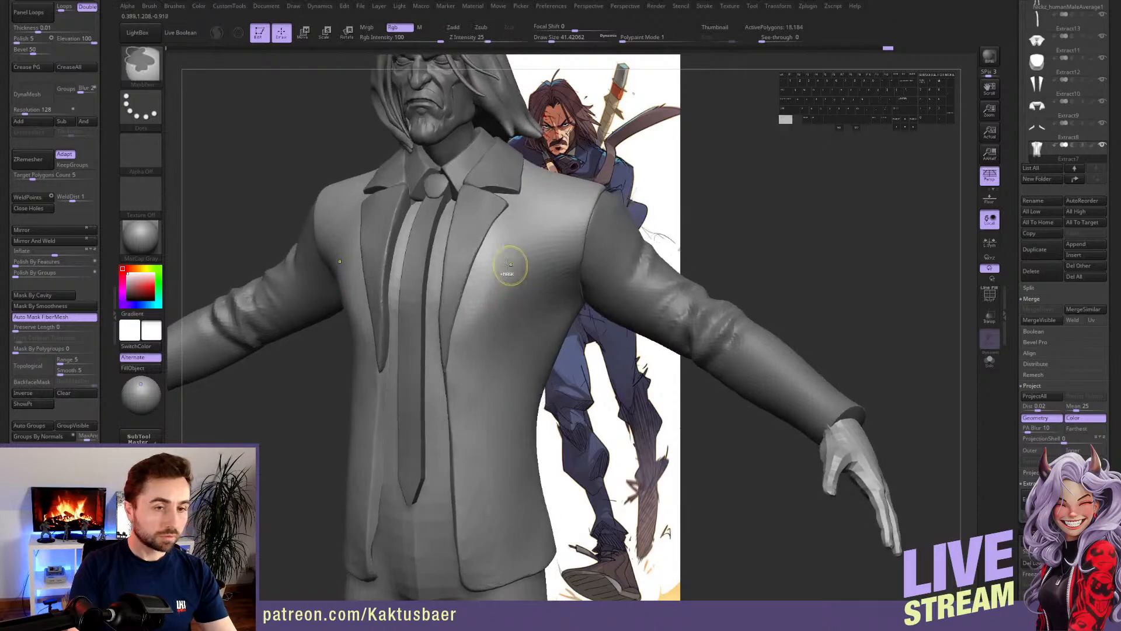
{"action": "left_click", "coordinate": [501, 267]}
{"action": "mouse_move", "coordinate": [490, 262]}
{"action": "left_mouse_down", "text": "ctrl"}
{"action": "mouse_move", "coordinate": [523, 260]}
{"action": "mouse_move", "coordinate": [489, 262]}
{"action": "left_mouse_up", "text": "ctrl"}
{"action": "key", "text": "ctrl+z"}
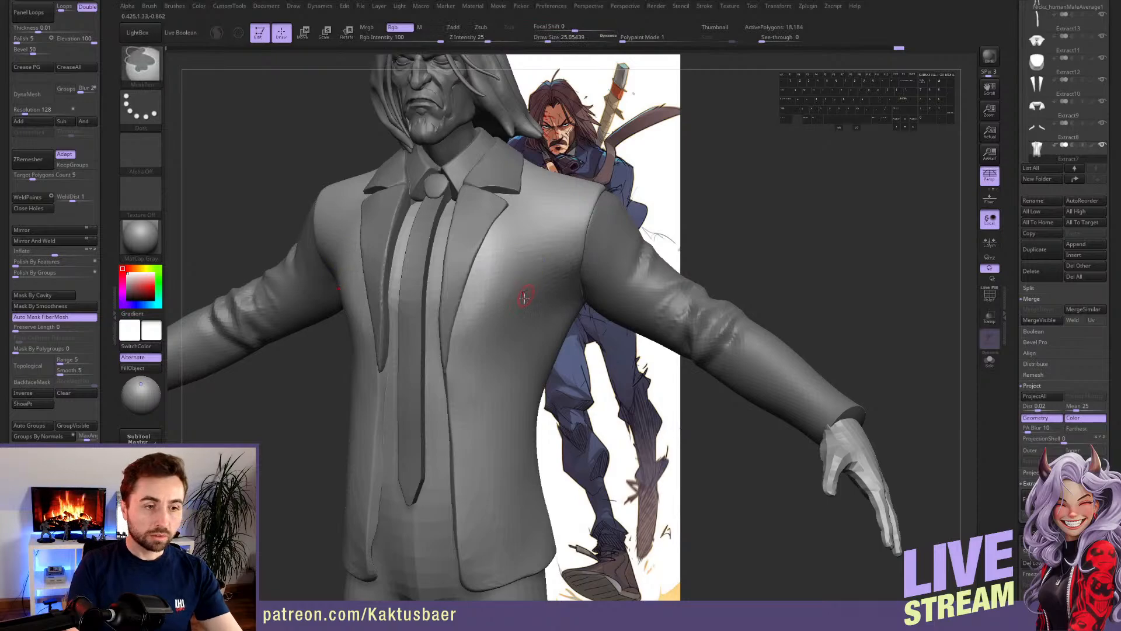
- Sculpt the side of the jacket's chest below the armpit at a draw size of about 83
{"action": "mouse_move", "coordinate": [512, 307]}
{"action": "right_mouse_down", "text": "alt"}
{"action": "mouse_move", "coordinate": [511, 297]}
{"action": "mouse_move", "coordinate": [485, 305]}
{"action": "right_mouse_up", "text": "alt"}
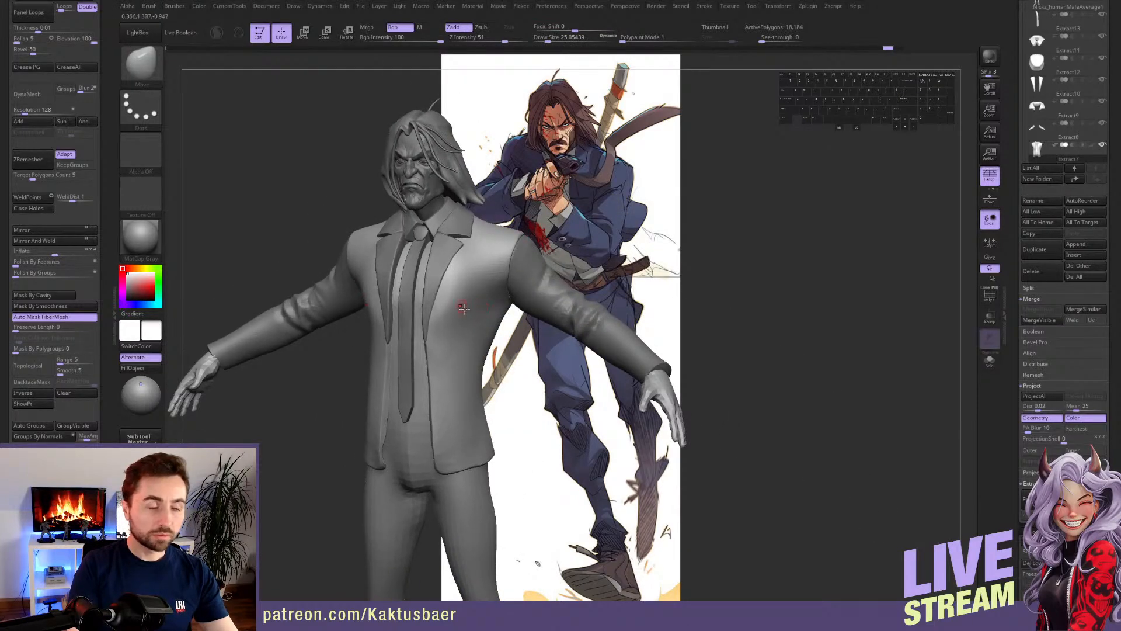
{"action": "key", "text": "2"}
{"action": "key", "text": "bracketright"}
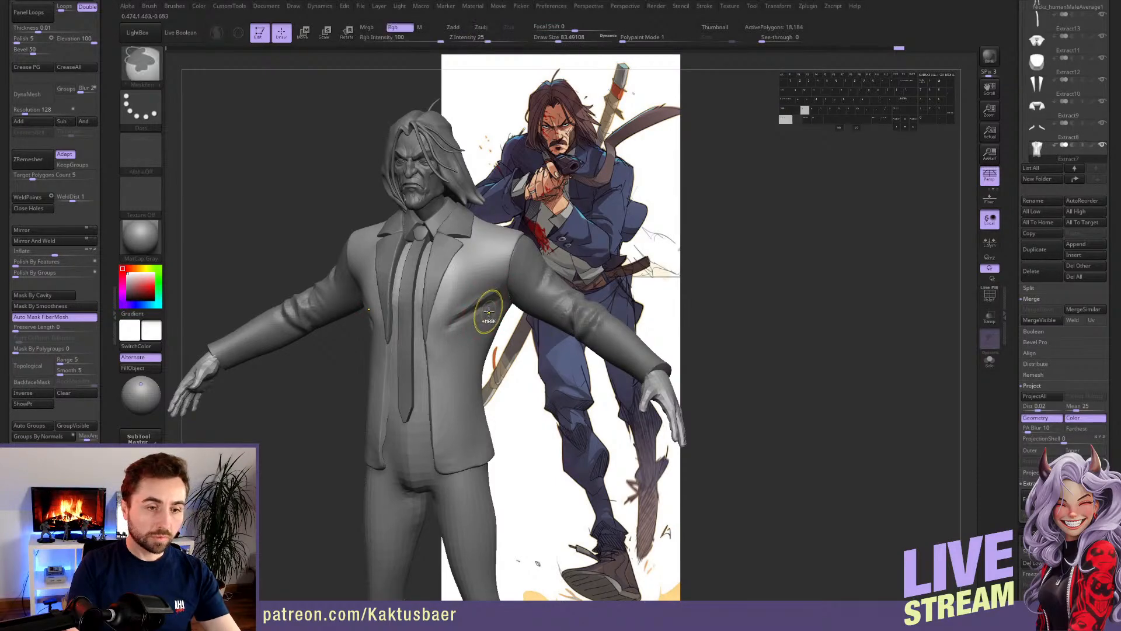
{"action": "key", "text": "1"}
{"action": "right_click_drag", "start_coordinate": [477, 315], "coordinate": [509, 310]}
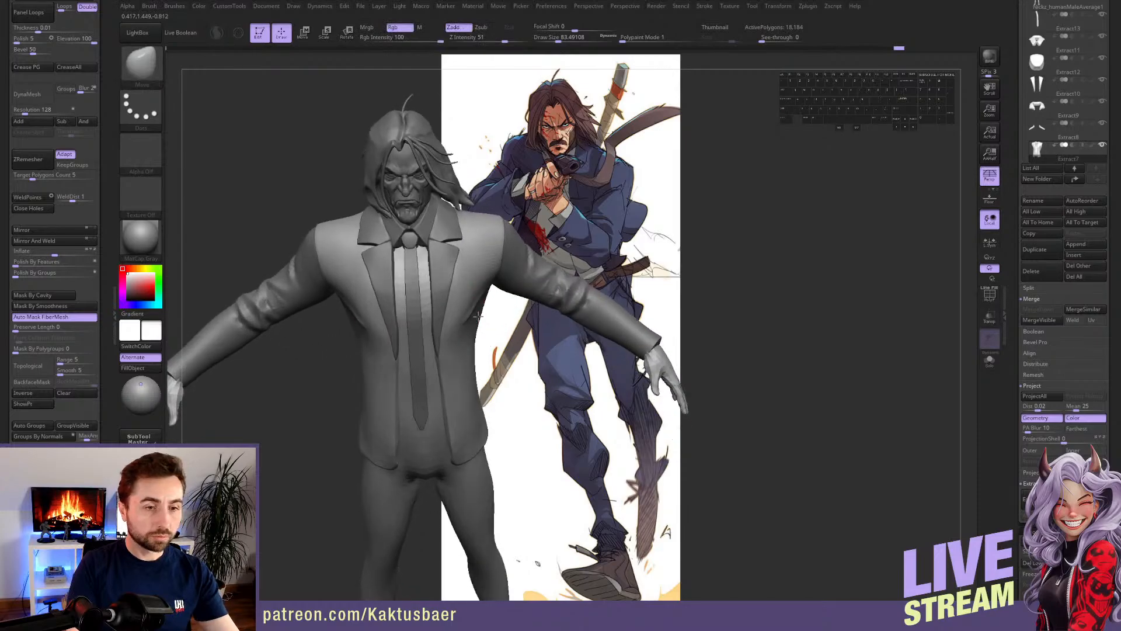
- Reshape the jacket body around the armpit from front and side with the Move brush, ending at a draw size of about 128
{"action": "key", "text": "s"}
{"action": "mouse_move", "coordinate": [474, 303]}
{"action": "left_mouse_down"}
{"action": "mouse_move", "coordinate": [485, 282]}
{"action": "mouse_move", "coordinate": [483, 298]}
{"action": "left_mouse_up"}
{"action": "key", "text": "s"}
{"action": "key", "text": "s"}
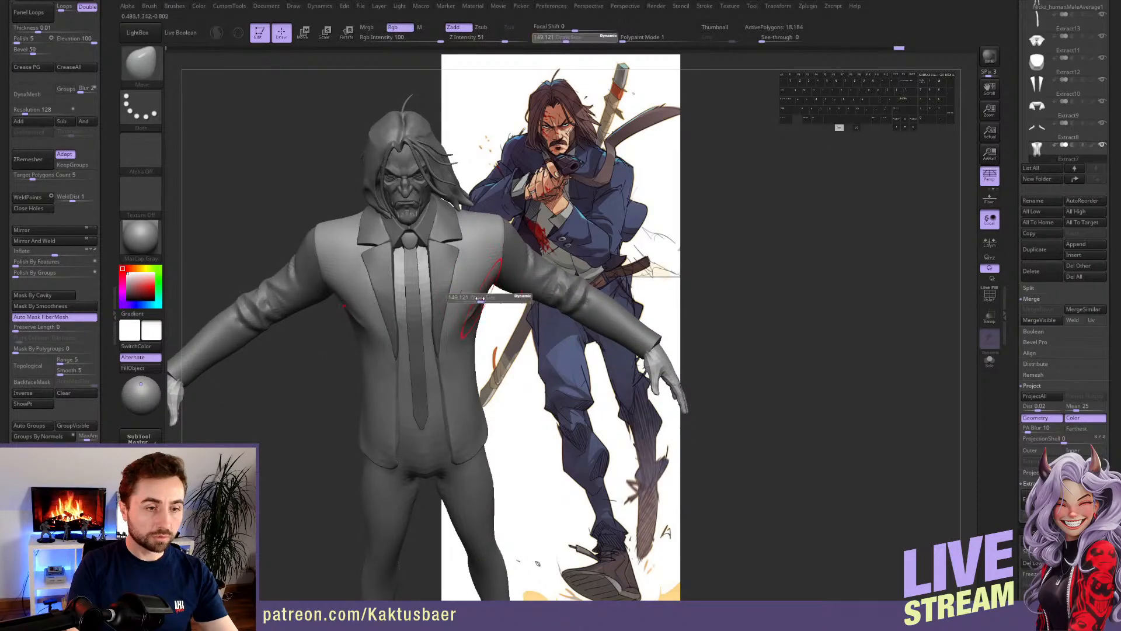
{"action": "mouse_move", "coordinate": [491, 274]}
{"action": "right_mouse_down"}
{"action": "mouse_move", "coordinate": [439, 266]}
{"action": "mouse_move", "coordinate": [484, 268]}
{"action": "right_mouse_up"}
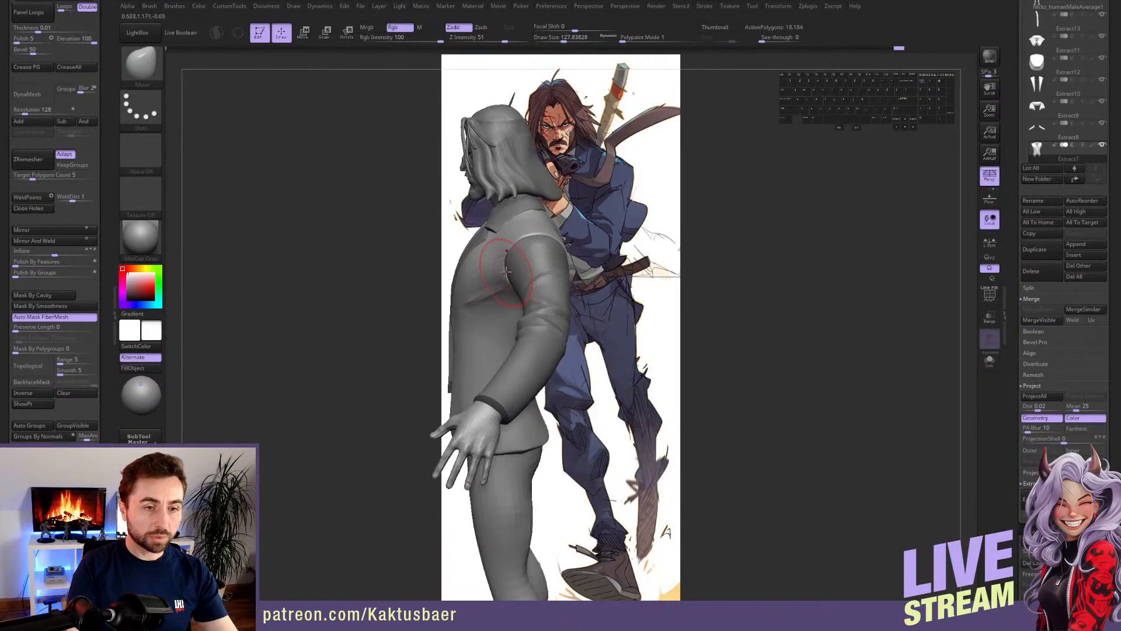
{"action": "left_click_drag", "start_coordinate": [513, 287], "coordinate": [509, 287]}
{"action": "right_click_drag", "start_coordinate": [449, 295], "coordinate": [494, 306]}
- Smooth the jacket's chest below the armpit at a draw size of about 90
{"action": "key", "text": "s"}
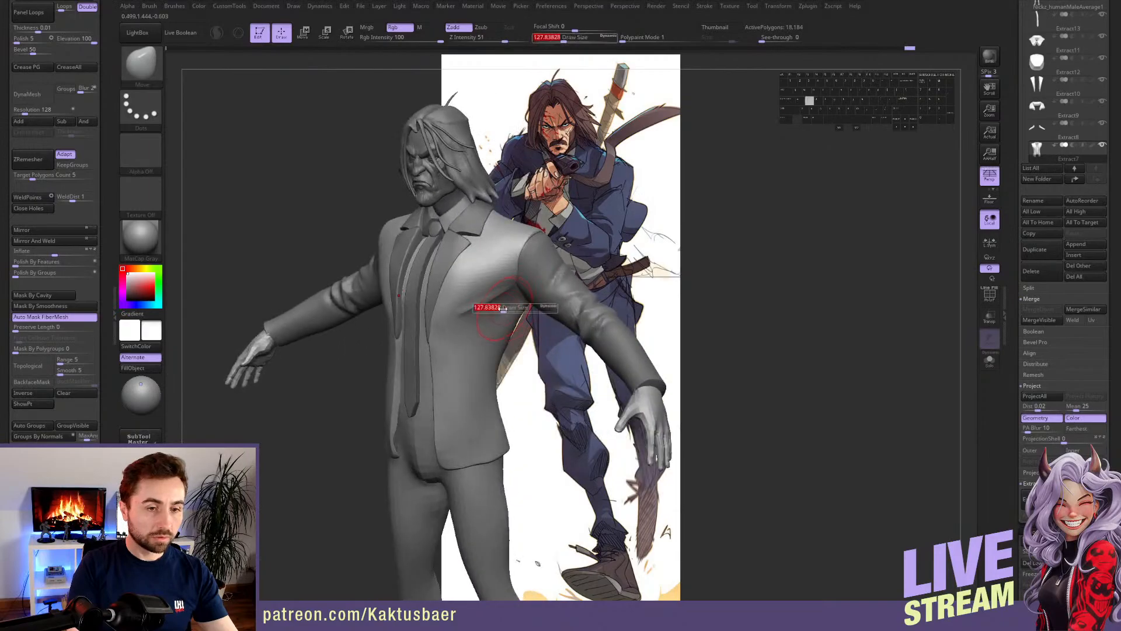
{"action": "left_click_drag", "start_coordinate": [490, 308], "coordinate": [493, 302], "text": "shift"}
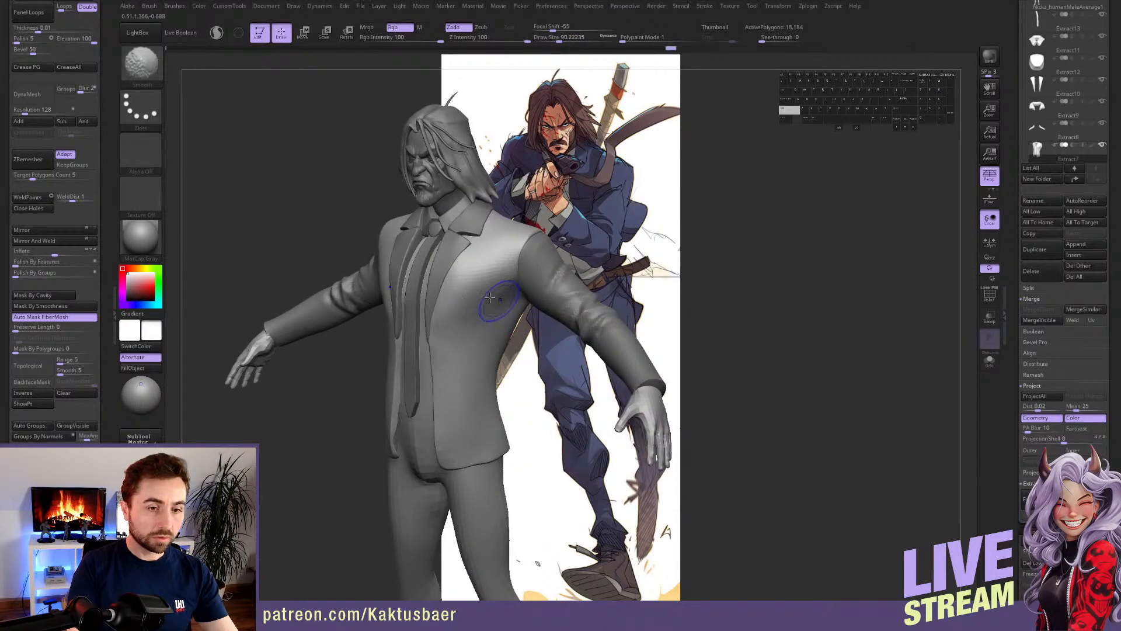
{"action": "mouse_move", "coordinate": [490, 297]}
{"action": "right_mouse_down", "text": "alt"}
{"action": "mouse_move", "coordinate": [467, 280]}
{"action": "mouse_move", "coordinate": [496, 292]}
{"action": "mouse_move", "coordinate": [474, 328]}
{"action": "right_mouse_up", "text": "alt"}
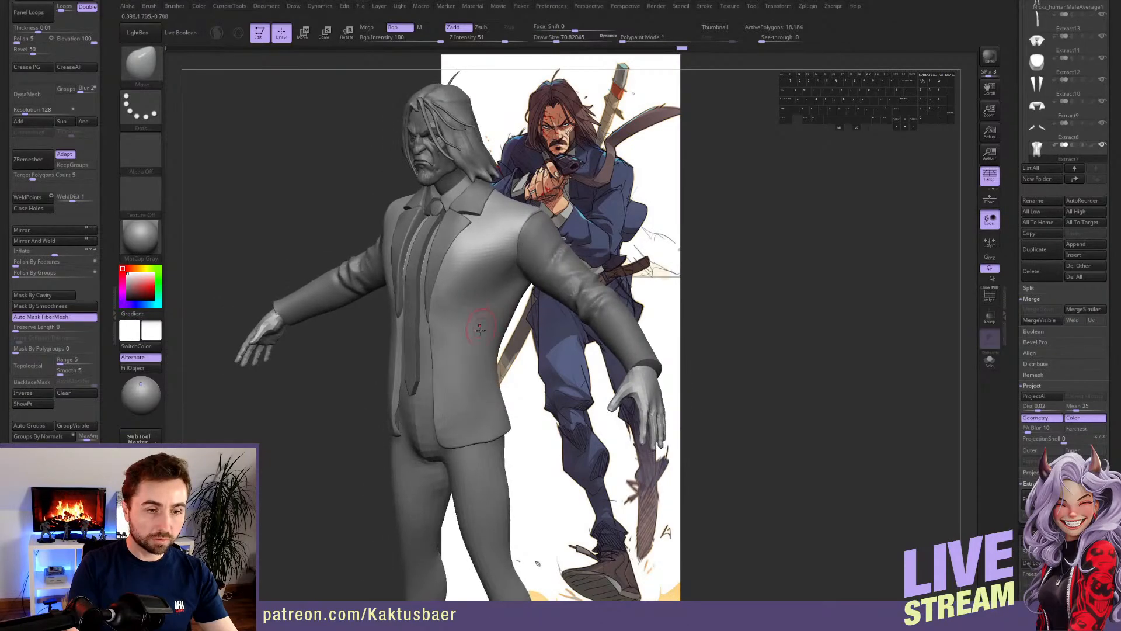
- Reshape the jacket's lower back and sides with the Move brush at a draw size of about 274
{"action": "key", "text": "s"}
{"action": "left_click_drag", "start_coordinate": [461, 331], "coordinate": [485, 331]}
{"action": "right_click_drag", "start_coordinate": [485, 331], "coordinate": [504, 331]}
{"action": "left_click_drag", "start_coordinate": [506, 387], "coordinate": [509, 399]}
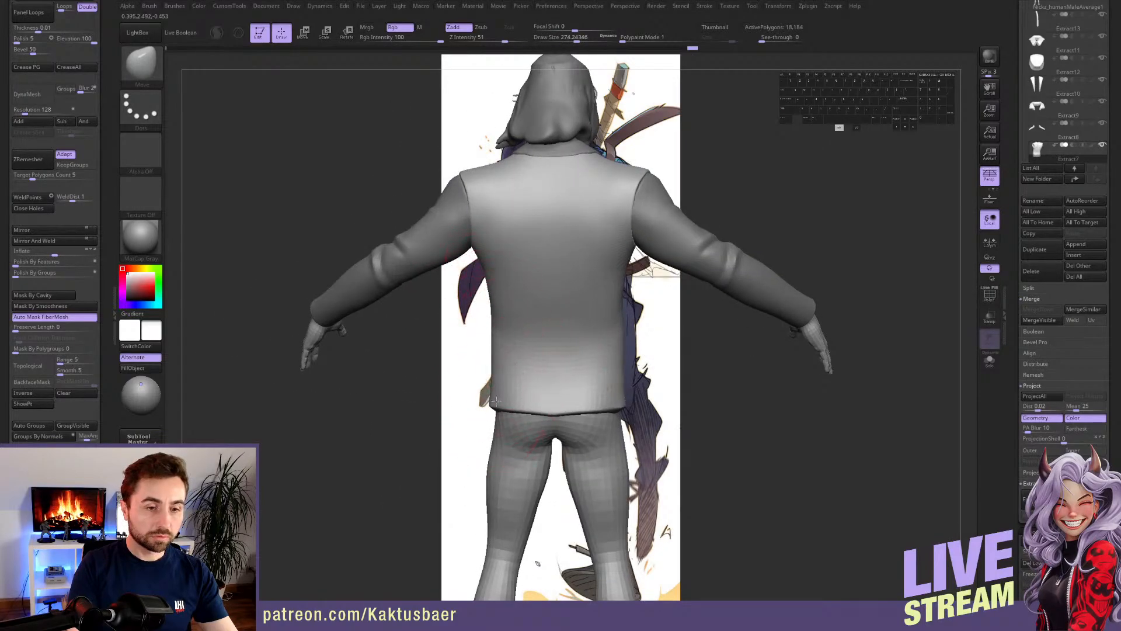
{"action": "right_click_drag", "start_coordinate": [508, 399], "coordinate": [490, 327]}
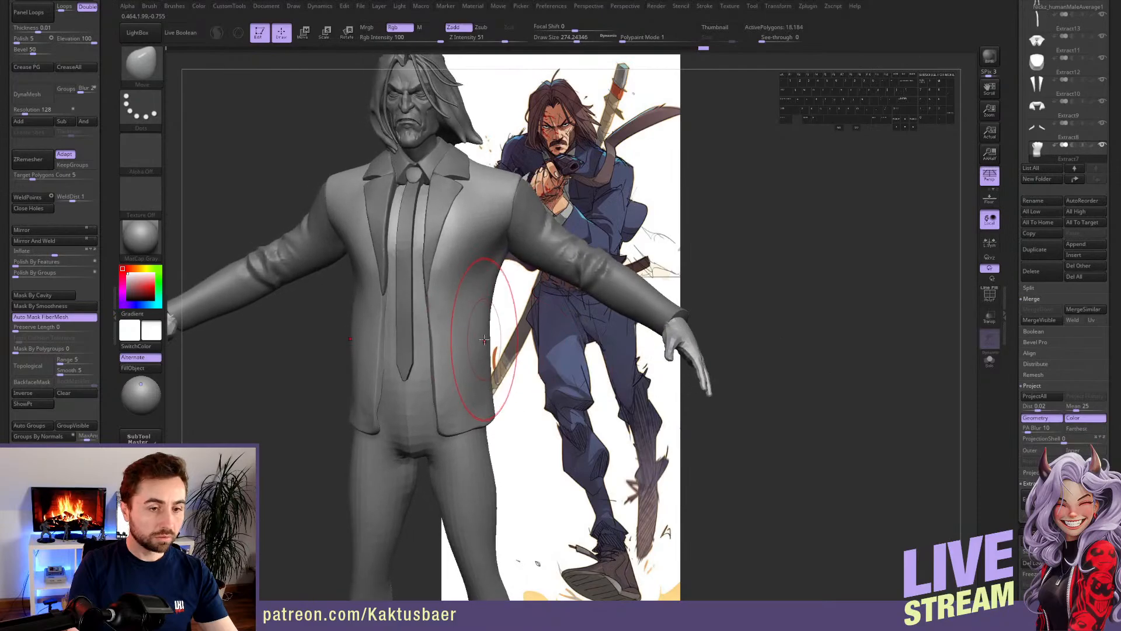
- Refine the jacket's waist silhouette and lower front hem with the Move brush at a draw size of about 207
{"action": "key", "text": "s"}
{"action": "left_click_drag", "start_coordinate": [489, 327], "coordinate": [483, 327]}
{"action": "right_click_drag", "start_coordinate": [480, 281], "coordinate": [484, 271]}
{"action": "key", "text": "s"}
{"action": "left_click_drag", "start_coordinate": [484, 272], "coordinate": [480, 272]}
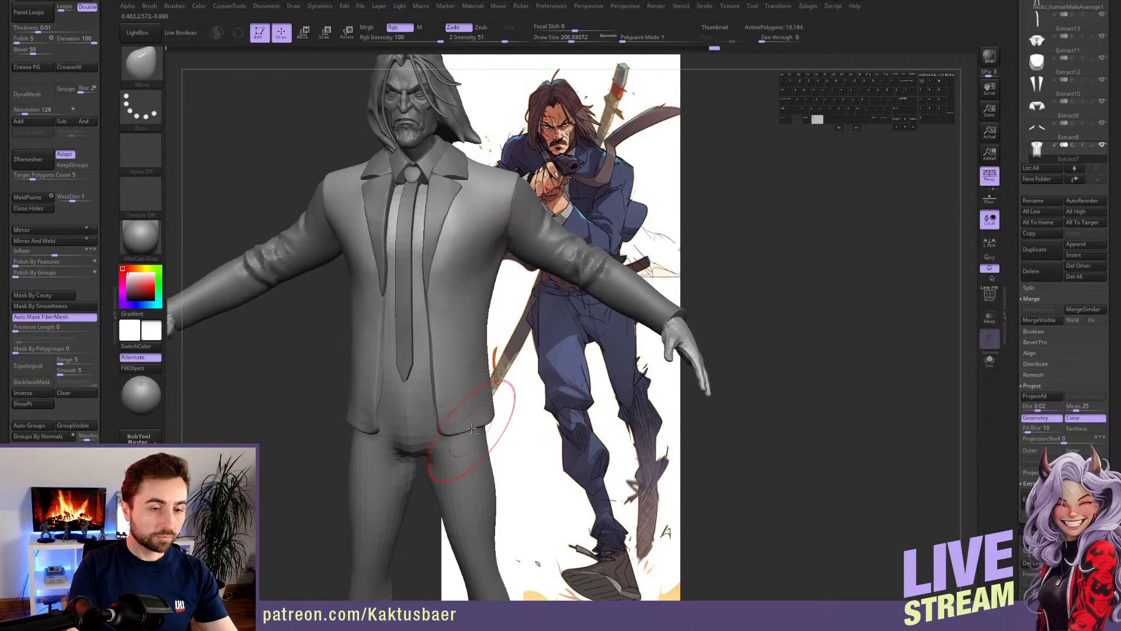
{"action": "right_click_drag", "start_coordinate": [474, 431], "coordinate": [474, 398], "text": "alt"}
{"action": "key", "text": "s"}
{"action": "left_click_drag", "start_coordinate": [474, 400], "coordinate": [463, 400]}
- Isolate the jacket body and smooth its front opening edge at a draw size of about 94
{"action": "right_click_drag", "start_coordinate": [464, 390], "coordinate": [514, 387]}
{"action": "key", "text": "alt+s"}
{"action": "mouse_move", "coordinate": [480, 327]}
{"action": "right_mouse_down", "text": "alt"}
{"action": "mouse_move", "coordinate": [482, 364]}
{"action": "mouse_move", "coordinate": [462, 315]}
{"action": "mouse_move", "coordinate": [479, 388]}
{"action": "right_mouse_up", "text": "alt"}
{"action": "key", "text": "w"}
{"action": "key", "text": "q"}
{"action": "left_click_drag", "start_coordinate": [479, 388], "coordinate": [471, 329], "text": "shift"}
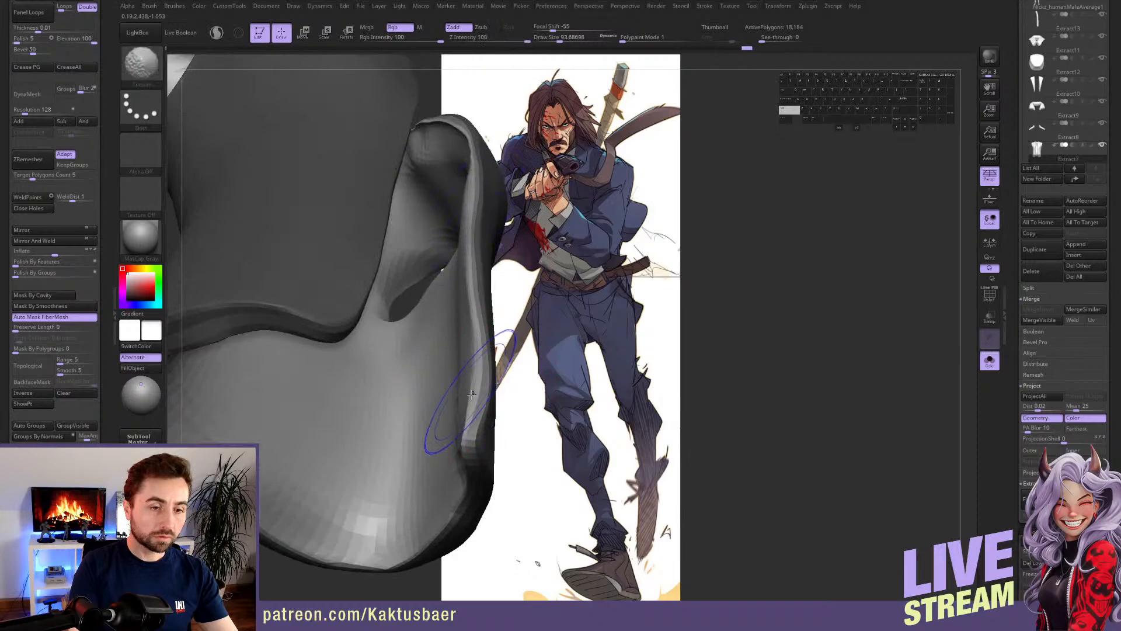
- Smooth the jacket body's neckline and shoulder edge at a draw size of about 94
{"action": "right_click_drag", "start_coordinate": [471, 281], "coordinate": [431, 218]}
{"action": "mouse_move", "coordinate": [474, 317]}
{"action": "right_mouse_down"}
{"action": "mouse_move", "coordinate": [453, 258]}
{"action": "mouse_move", "coordinate": [433, 293]}
{"action": "mouse_move", "coordinate": [508, 419]}
{"action": "mouse_move", "coordinate": [417, 207]}
{"action": "mouse_move", "coordinate": [441, 261]}
{"action": "right_mouse_up"}
{"action": "left_click_drag", "start_coordinate": [320, 231], "coordinate": [396, 200], "text": "shift"}
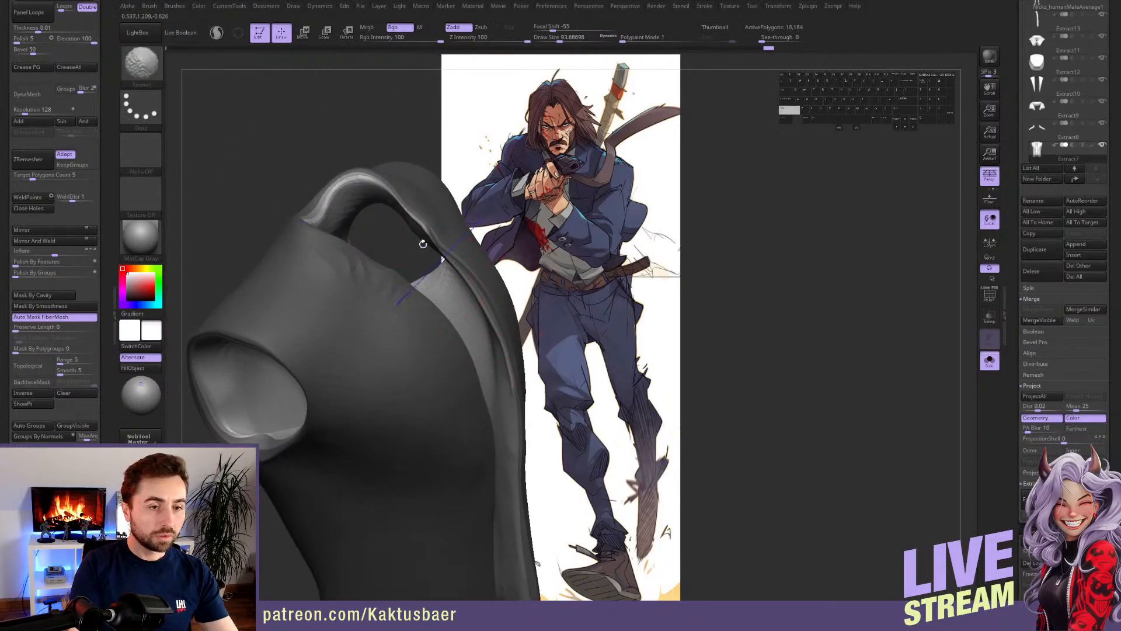
{"action": "right_click_drag", "start_coordinate": [431, 245], "coordinate": [445, 256]}
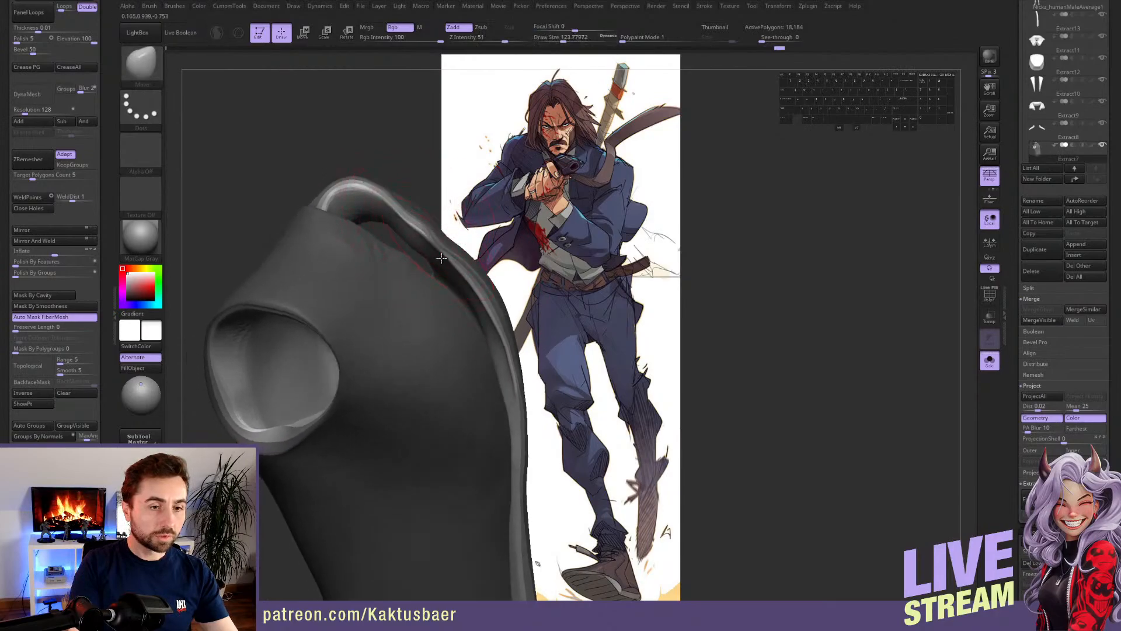
- Adjust the jacket's neckline with the Move brush at a draw size of about 124 and show the whole character again
{"action": "key", "text": "shift"}
{"action": "right_click_drag", "start_coordinate": [466, 287], "coordinate": [380, 266], "text": "alt"}
{"action": "right_click_drag", "start_coordinate": [399, 195], "coordinate": [431, 205], "text": "alt"}
{"action": "left_click_drag", "start_coordinate": [431, 148], "coordinate": [439, 206], "text": "ctrl"}
{"action": "right_click_drag", "start_coordinate": [439, 205], "coordinate": [456, 343]}
{"action": "key", "text": "alt+s"}
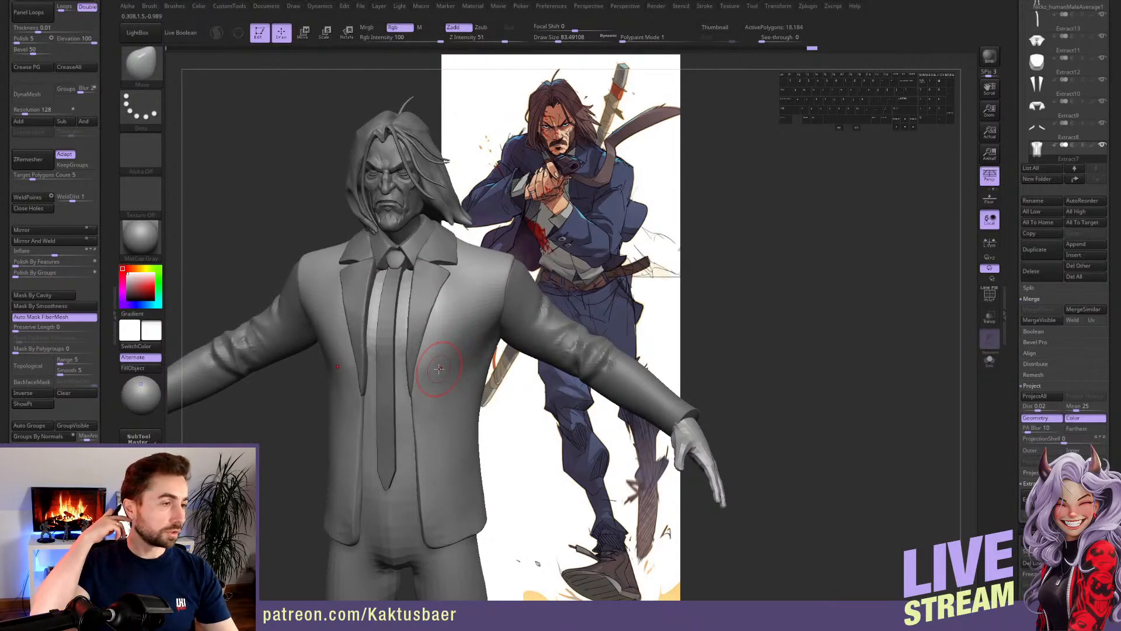
- Select the jacket collar and reshape its front corners with the Move brush, raising the draw size from about 46 to 68
{"action": "left_click", "coordinate": [440, 251], "text": "alt"}
{"action": "right_click_drag", "start_coordinate": [441, 250], "coordinate": [442, 257], "text": "alt"}
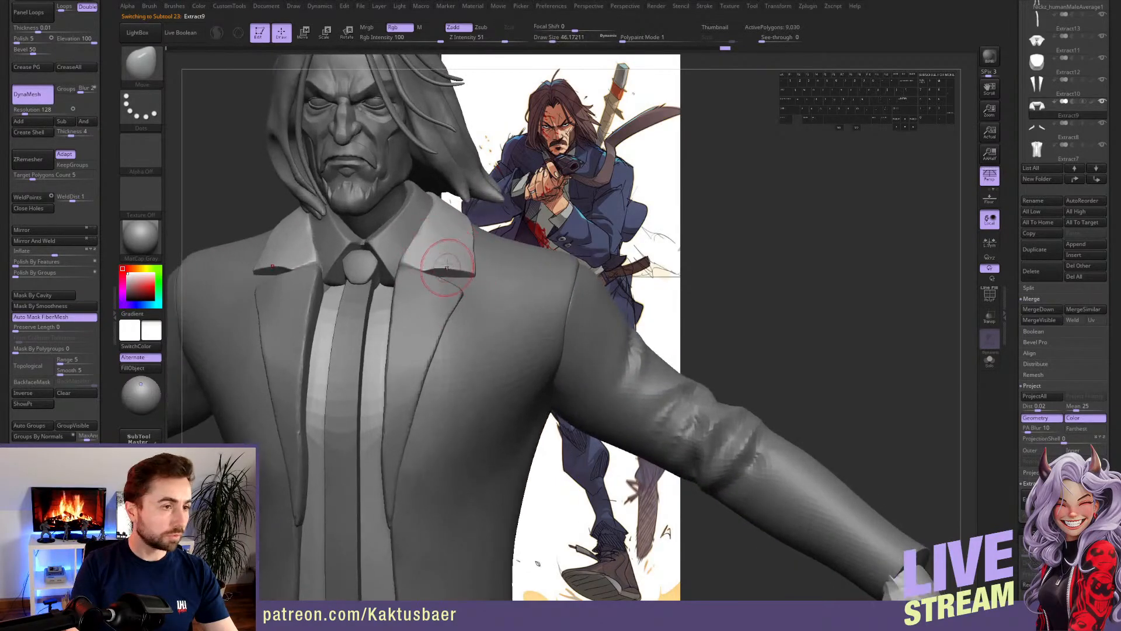
{"action": "key", "text": "s"}
{"action": "left_click_drag", "start_coordinate": [441, 267], "coordinate": [448, 267]}
{"action": "right_click_drag", "start_coordinate": [468, 275], "coordinate": [445, 255]}
{"action": "left_click_drag", "start_coordinate": [445, 255], "coordinate": [446, 257]}
{"action": "key", "text": "s"}
{"action": "left_click_drag", "start_coordinate": [445, 262], "coordinate": [445, 265]}
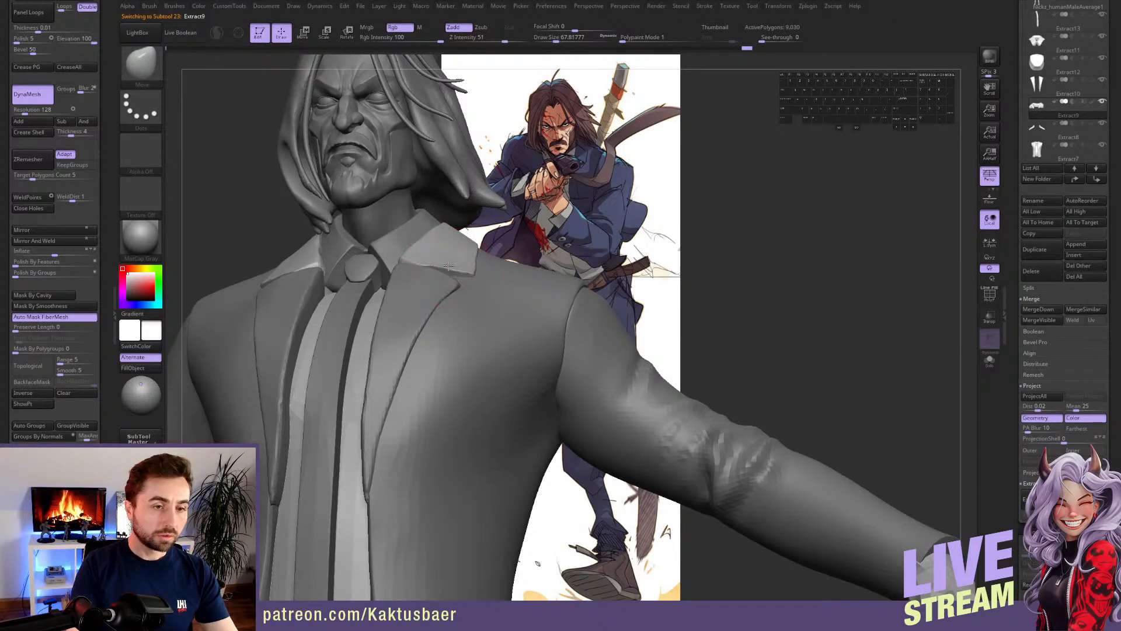
- Adjust the jacket collar around the back and side of the neck with the Move brush at a larger draw size
{"action": "mouse_move", "coordinate": [487, 290]}
{"action": "right_mouse_down"}
{"action": "mouse_move", "coordinate": [490, 267]}
{"action": "mouse_move", "coordinate": [589, 228]}
{"action": "right_mouse_up"}
{"action": "key", "text": "s"}
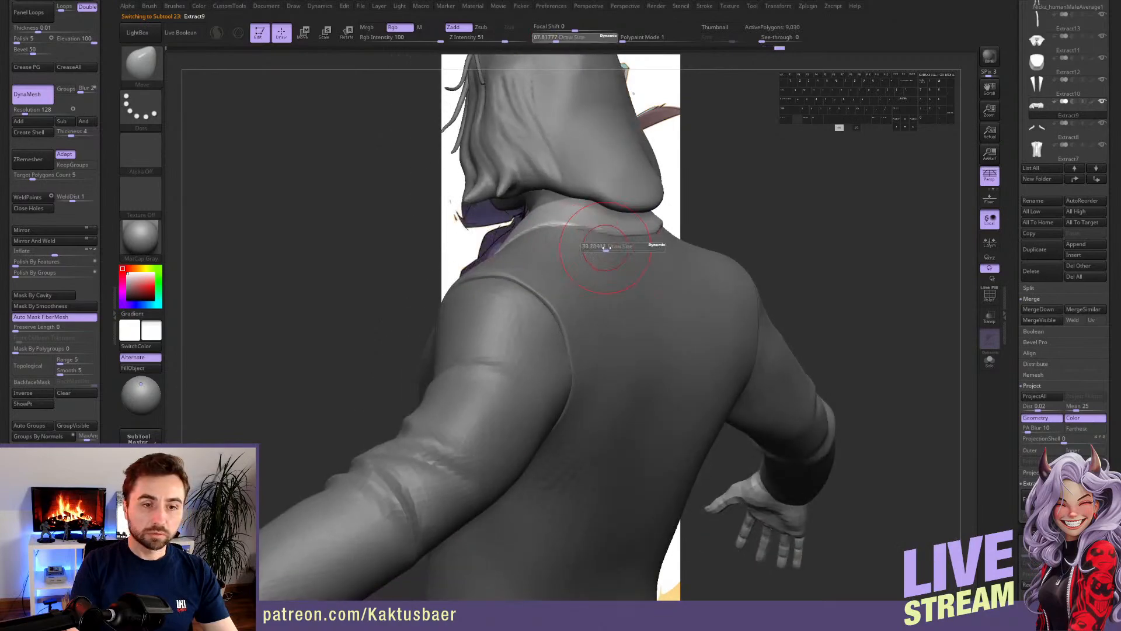
{"action": "left_click_drag", "start_coordinate": [591, 247], "coordinate": [599, 247]}
{"action": "right_click_drag", "start_coordinate": [593, 282], "coordinate": [625, 253]}
{"action": "key", "text": "s"}
{"action": "mouse_move", "coordinate": [562, 252]}
{"action": "left_mouse_down"}
{"action": "mouse_move", "coordinate": [565, 234]}
{"action": "mouse_move", "coordinate": [603, 249]}
{"action": "mouse_move", "coordinate": [564, 252]}
{"action": "left_mouse_up"}
{"action": "mouse_move", "coordinate": [564, 252]}
{"action": "right_mouse_down"}
{"action": "mouse_move", "coordinate": [649, 252]}
{"action": "mouse_move", "coordinate": [546, 240]}
{"action": "mouse_move", "coordinate": [521, 275]}
{"action": "mouse_move", "coordinate": [472, 239]}
{"action": "mouse_move", "coordinate": [487, 224]}
{"action": "mouse_move", "coordinate": [492, 263]}
{"action": "right_mouse_up"}
{"action": "mouse_move", "coordinate": [484, 266]}
{"action": "right_mouse_down"}
{"action": "mouse_move", "coordinate": [480, 198]}
{"action": "mouse_move", "coordinate": [507, 257]}
{"action": "mouse_move", "coordinate": [490, 225]}
{"action": "mouse_move", "coordinate": [476, 257]}
{"action": "mouse_move", "coordinate": [484, 269]}
{"action": "mouse_move", "coordinate": [469, 271]}
{"action": "mouse_move", "coordinate": [496, 257]}
{"action": "mouse_move", "coordinate": [483, 240]}
{"action": "mouse_move", "coordinate": [469, 263]}
{"action": "mouse_move", "coordinate": [483, 263]}
{"action": "right_mouse_up"}
- Select the head, refine its cheek with the TrimDynamic brush at a draw size of about 14, and isolate the head
{"action": "left_click", "coordinate": [470, 259], "text": "alt"}
{"action": "key", "text": "s"}
{"action": "mouse_move", "coordinate": [483, 263]}
{"action": "left_mouse_down"}
{"action": "mouse_move", "coordinate": [471, 263]}
{"action": "mouse_move", "coordinate": [490, 257]}
{"action": "left_mouse_up"}
{"action": "mouse_move", "coordinate": [485, 260]}
{"action": "right_mouse_down", "text": "alt"}
{"action": "mouse_move", "coordinate": [465, 309]}
{"action": "mouse_move", "coordinate": [481, 289]}
{"action": "right_mouse_up", "text": "alt"}
{"action": "left_click_drag", "start_coordinate": [483, 288], "coordinate": [500, 267], "text": "shift"}
{"action": "key", "text": "b"}
{"action": "key", "text": "t"}
{"action": "key", "text": "d"}
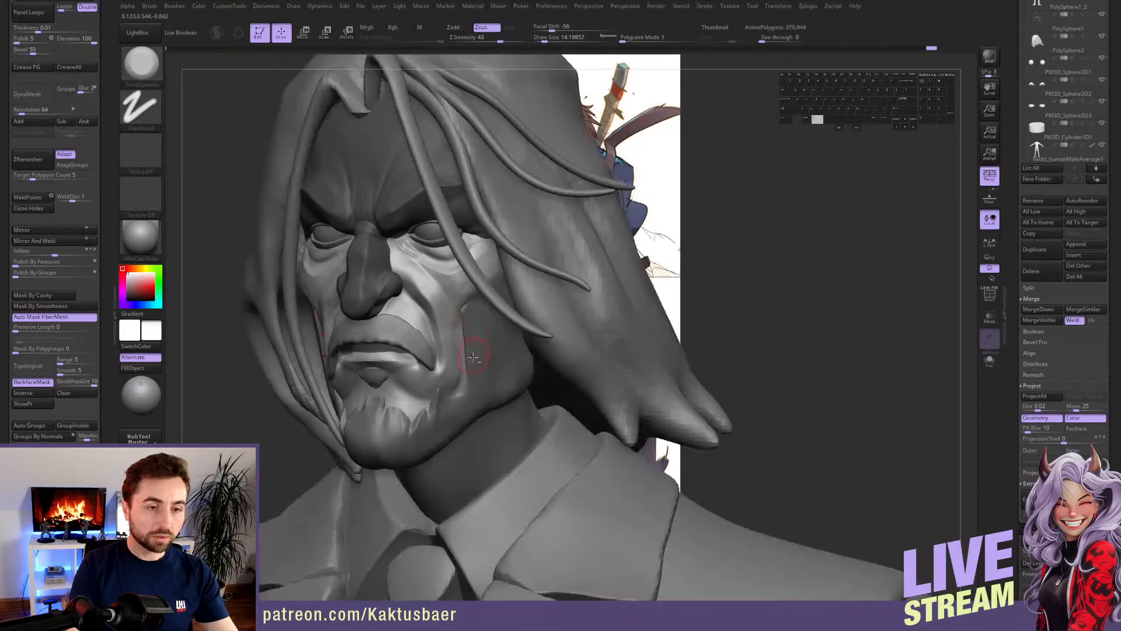
{"action": "mouse_move", "coordinate": [475, 356]}
{"action": "right_mouse_down", "text": "alt"}
{"action": "mouse_move", "coordinate": [476, 315]}
{"action": "mouse_move", "coordinate": [504, 311]}
{"action": "mouse_move", "coordinate": [460, 317]}
{"action": "mouse_move", "coordinate": [460, 345]}
{"action": "mouse_move", "coordinate": [461, 319]}
{"action": "right_mouse_up", "text": "alt"}
{"action": "key", "text": "alt+s"}
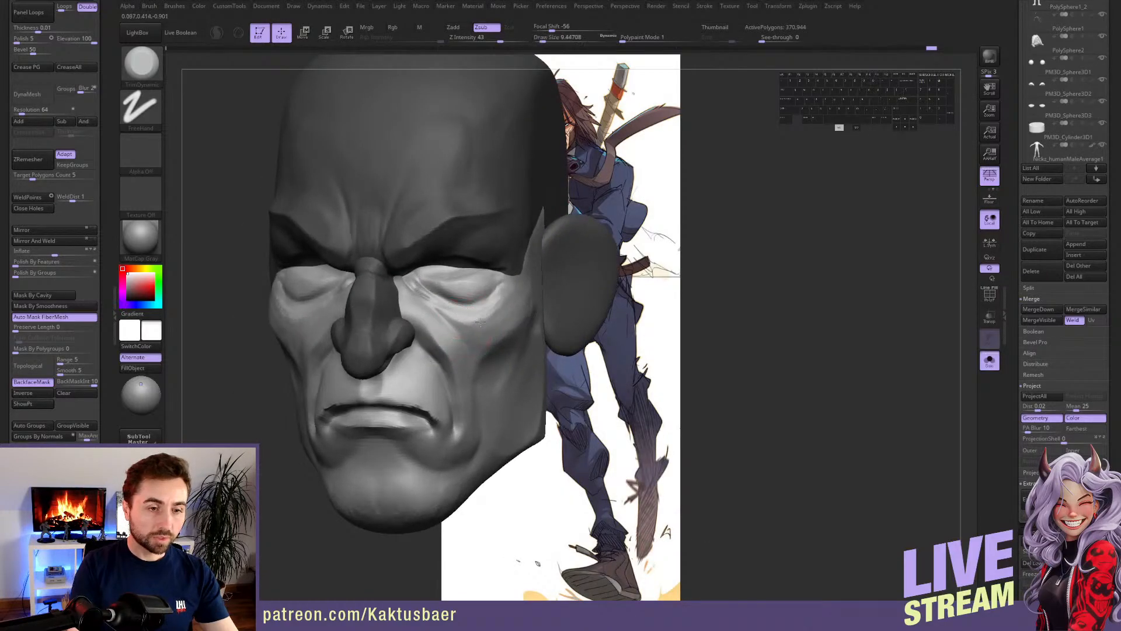
{"action": "right_click_drag", "start_coordinate": [514, 328], "coordinate": [496, 323]}
{"action": "key", "text": "4"}
{"action": "key", "text": "s"}
{"action": "key", "text": "ctrl+z"}
{"action": "key", "text": "ctrl+z"}
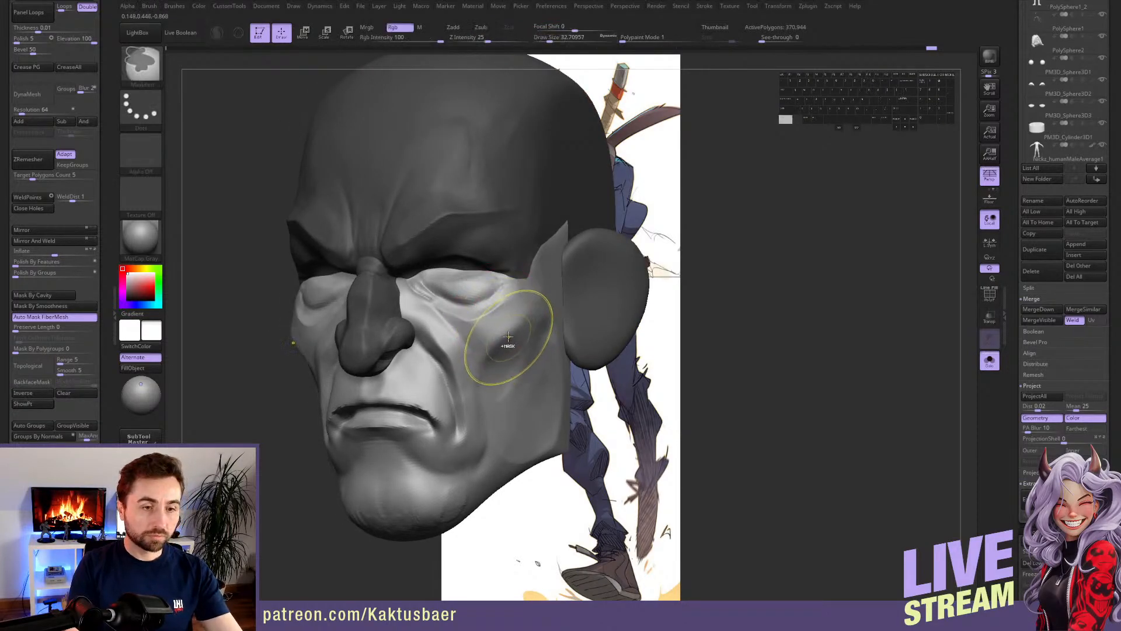
- Refine the head's cheekbone with the TrimDynamic brush at a draw size of about 7, and show all the parts again
{"action": "key", "text": "s"}
{"action": "left_click_drag", "start_coordinate": [509, 330], "coordinate": [501, 326]}
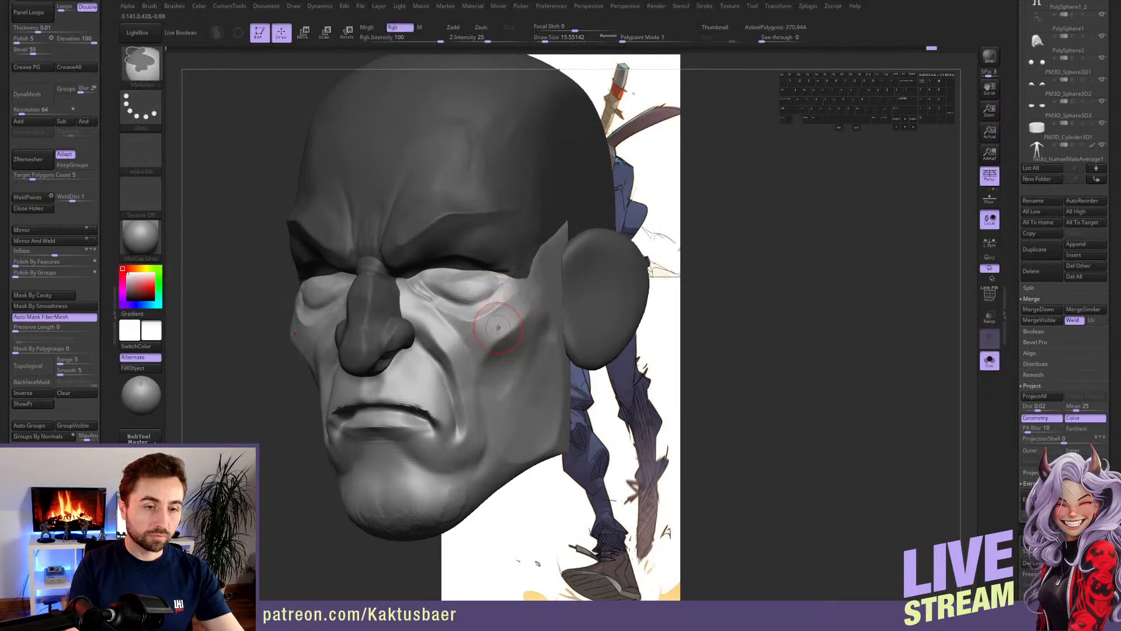
{"action": "key", "text": "6"}
{"action": "right_click_drag", "start_coordinate": [501, 327], "coordinate": [499, 305]}
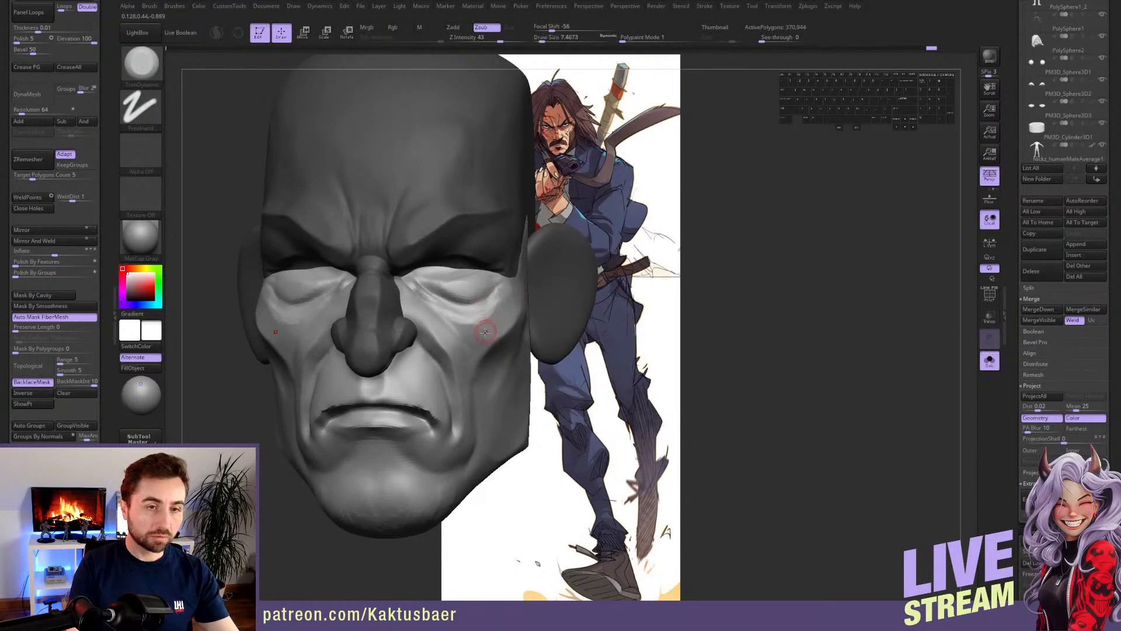
{"action": "mouse_move", "coordinate": [484, 333]}
{"action": "right_mouse_down", "text": "alt"}
{"action": "mouse_move", "coordinate": [479, 307]}
{"action": "mouse_move", "coordinate": [492, 370]}
{"action": "mouse_move", "coordinate": [462, 333]}
{"action": "right_mouse_up", "text": "alt"}
{"action": "key", "text": "alt+s"}
{"action": "key", "text": "1"}
{"action": "key", "text": "2"}
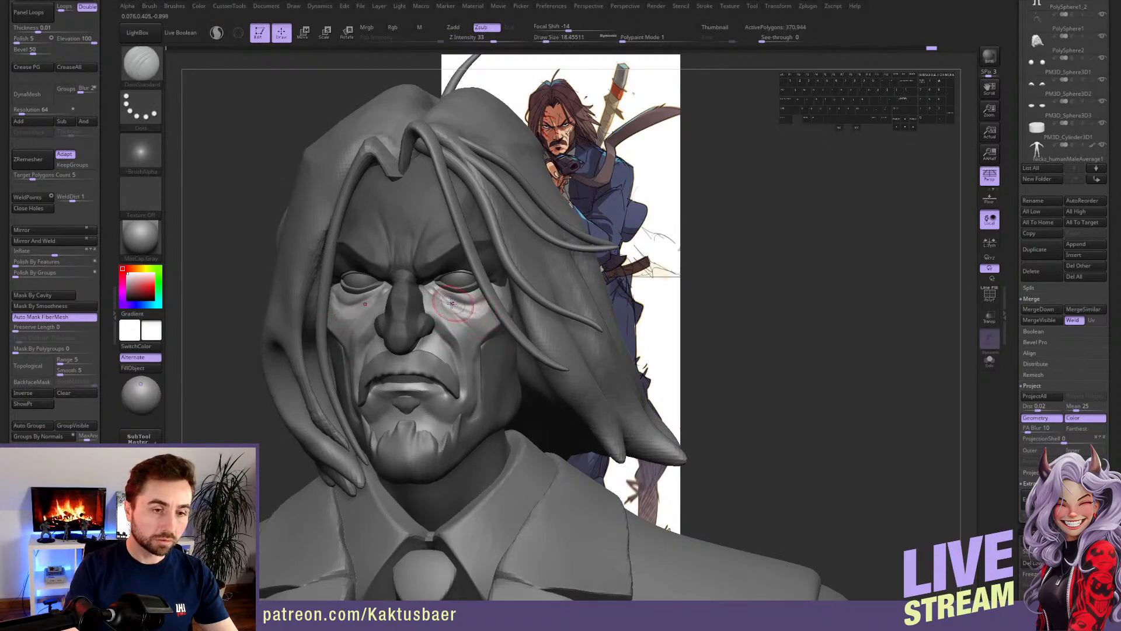
- Examine the face, collar and hair from several angles and select the thin hair strands beside the head
{"action": "mouse_move", "coordinate": [452, 301]}
{"action": "right_mouse_down", "text": "alt"}
{"action": "mouse_move", "coordinate": [442, 291]}
{"action": "mouse_move", "coordinate": [463, 301]}
{"action": "mouse_move", "coordinate": [542, 283]}
{"action": "right_mouse_up", "text": "alt"}
{"action": "key", "text": "alt+q"}
{"action": "key", "text": "alt+q"}
{"action": "right_click_drag", "start_coordinate": [491, 313], "coordinate": [500, 261], "text": "alt"}
{"action": "mouse_move", "coordinate": [568, 378]}
{"action": "right_mouse_down"}
{"action": "mouse_move", "coordinate": [528, 378]}
{"action": "mouse_move", "coordinate": [562, 378]}
{"action": "mouse_move", "coordinate": [536, 349]}
{"action": "mouse_move", "coordinate": [555, 348]}
{"action": "mouse_move", "coordinate": [524, 347]}
{"action": "mouse_move", "coordinate": [509, 279]}
{"action": "right_mouse_up"}
{"action": "left_click", "coordinate": [559, 382], "text": "alt"}
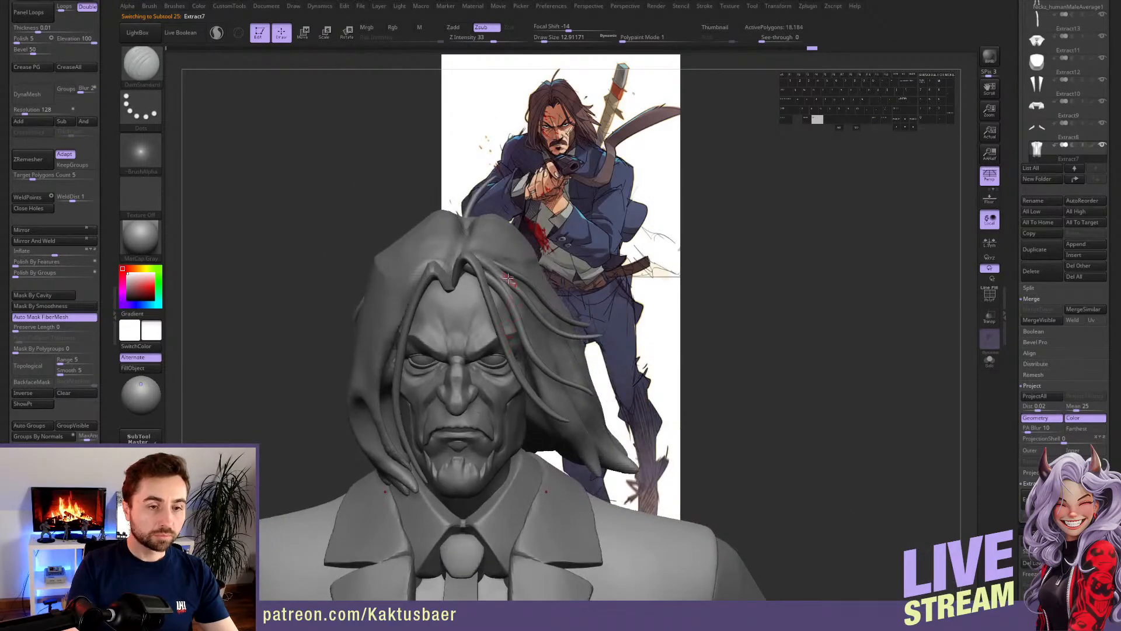
{"action": "left_click", "coordinate": [506, 250], "text": "alt"}
{"action": "right_click_drag", "start_coordinate": [431, 269], "coordinate": [353, 305]}
{"action": "left_click", "coordinate": [354, 297], "text": "alt"}
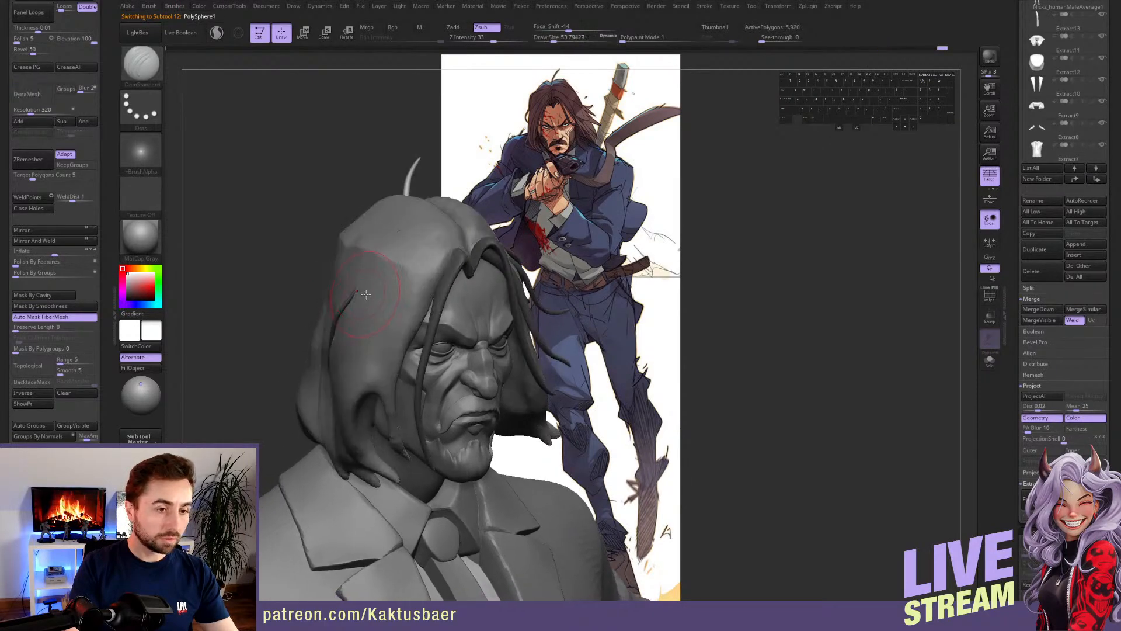
{"action": "left_click", "coordinate": [350, 300], "text": "alt"}
{"action": "right_click_drag", "start_coordinate": [367, 299], "coordinate": [353, 300]}
{"action": "key", "text": "s"}
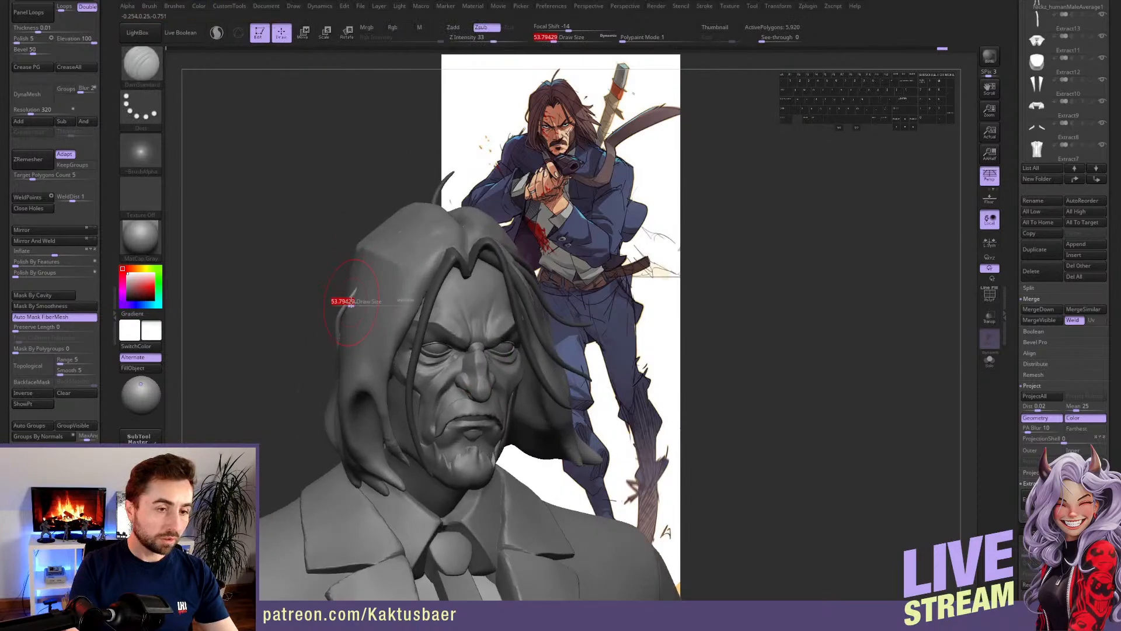
{"action": "left_click_drag", "start_coordinate": [352, 301], "coordinate": [360, 300]}
- Select the main hair mass with the Move brush active and switch to the stored close-up camera view of the reference
{"action": "key", "text": "b"}
{"action": "key", "text": "m"}
{"action": "key", "text": "v"}
{"action": "right_click_drag", "start_coordinate": [362, 310], "coordinate": [368, 290]}
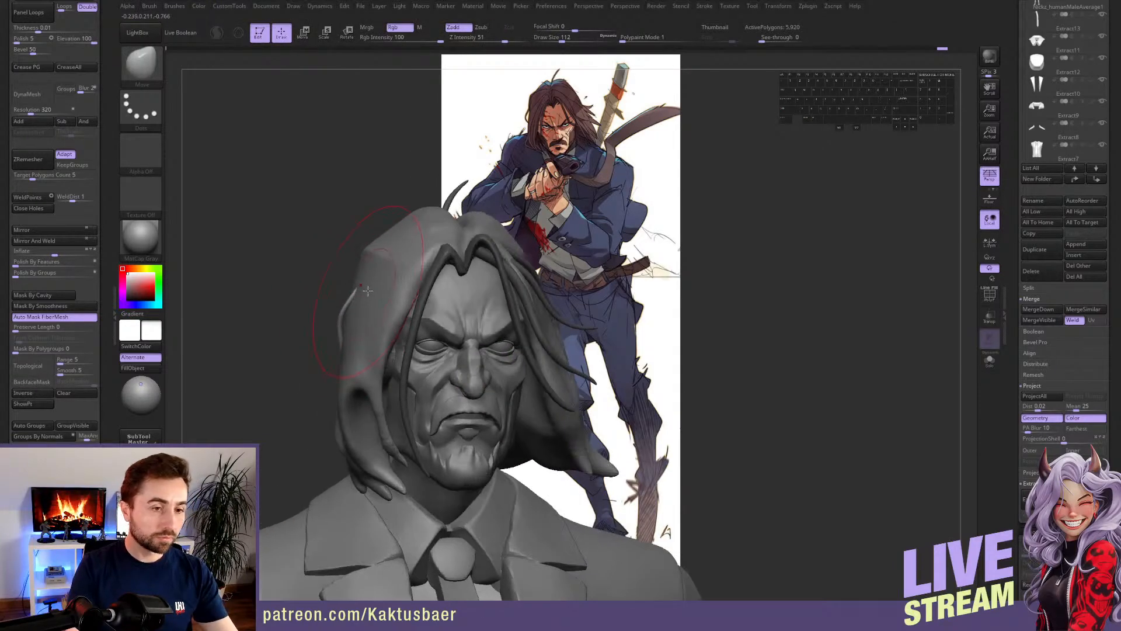
{"action": "left_click", "coordinate": [370, 296], "text": "alt"}
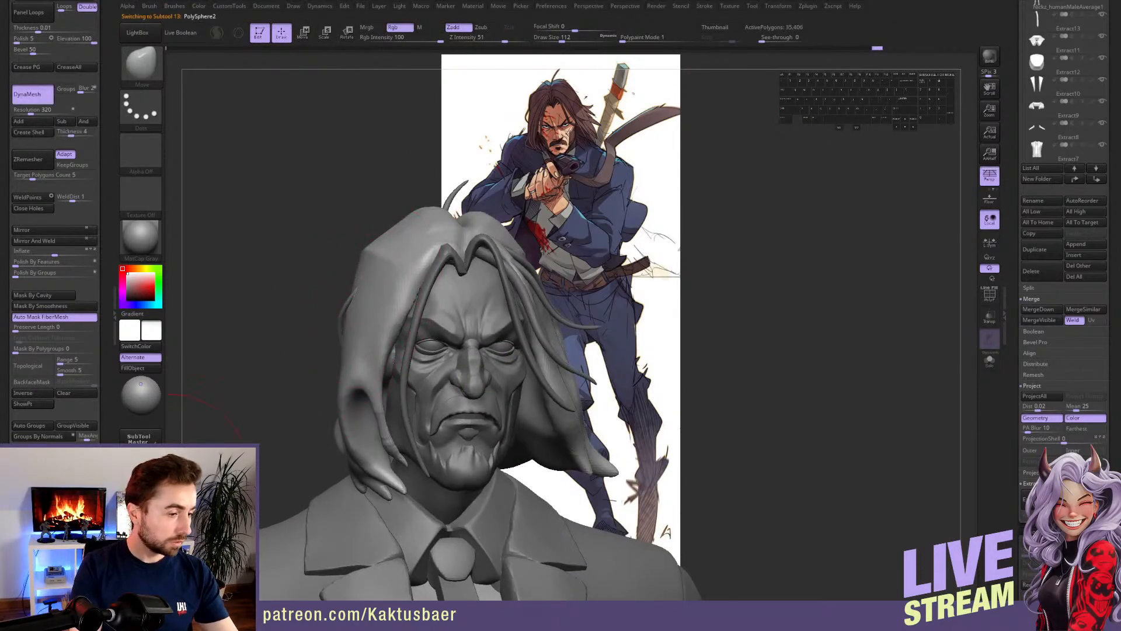
{"action": "scroll", "coordinate": [53, 416], "scroll_direction": "down", "scroll_amount": 10}
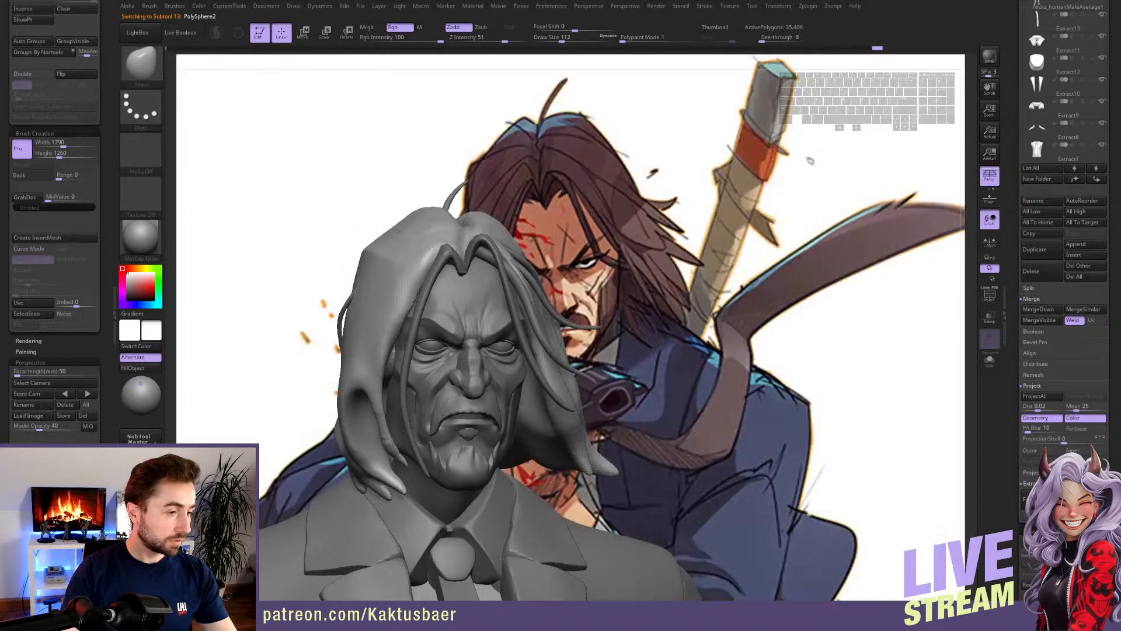
{"action": "left_click", "coordinate": [88, 394]}
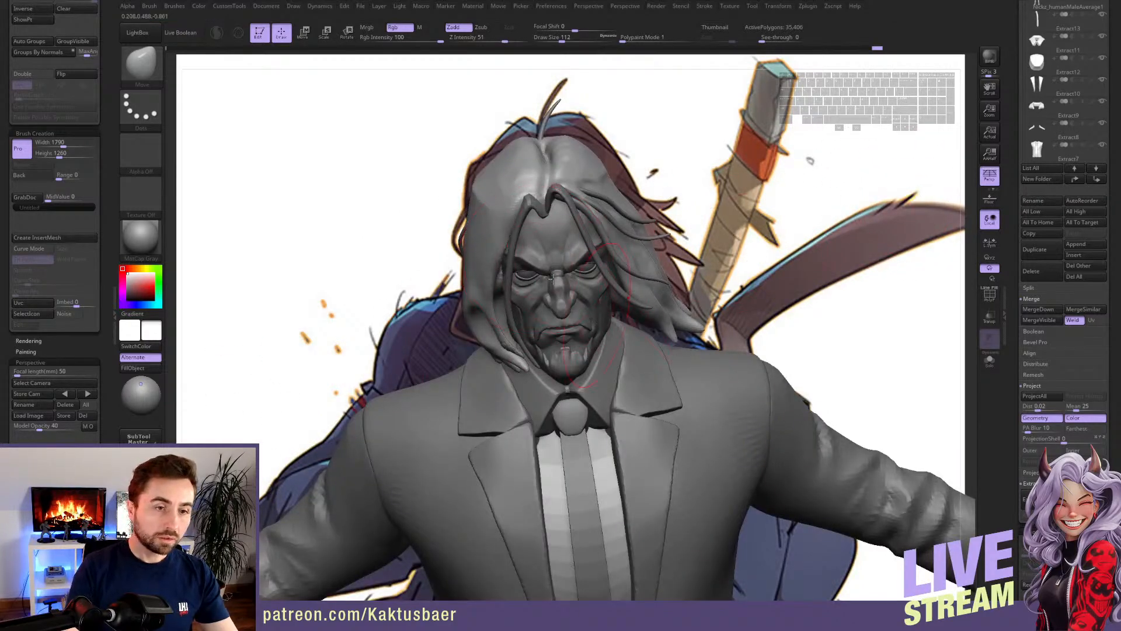
- Check the main hair mass in isolation, show everything again and select the thin hair strands for sculpting
{"action": "key", "text": "w"}
{"action": "key", "text": "alt+s"}
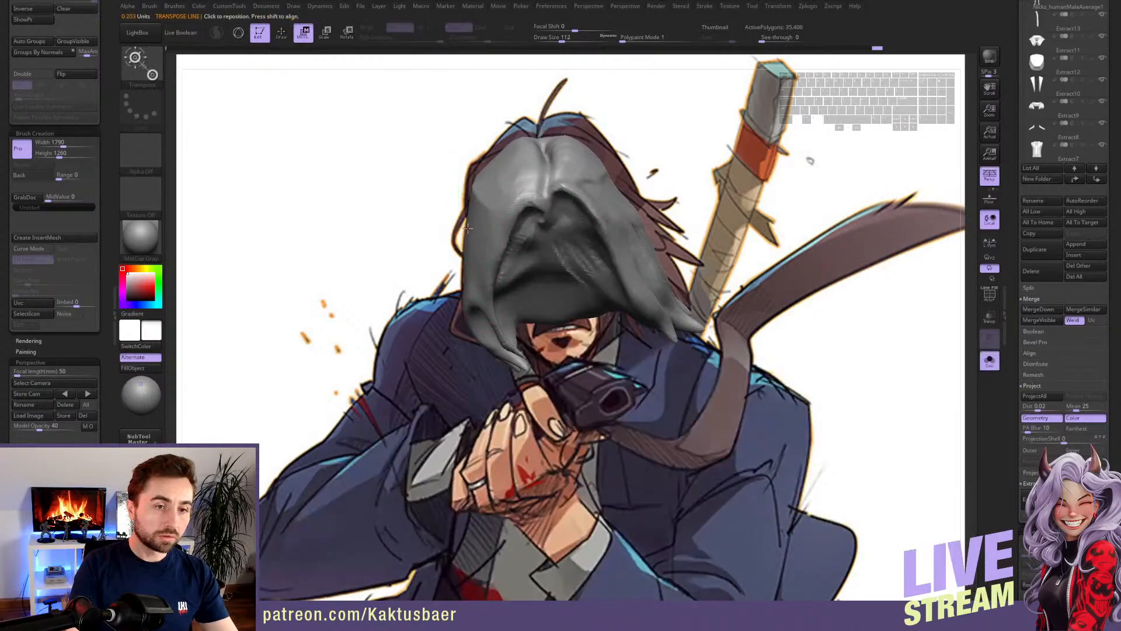
{"action": "key", "text": "alt+s"}
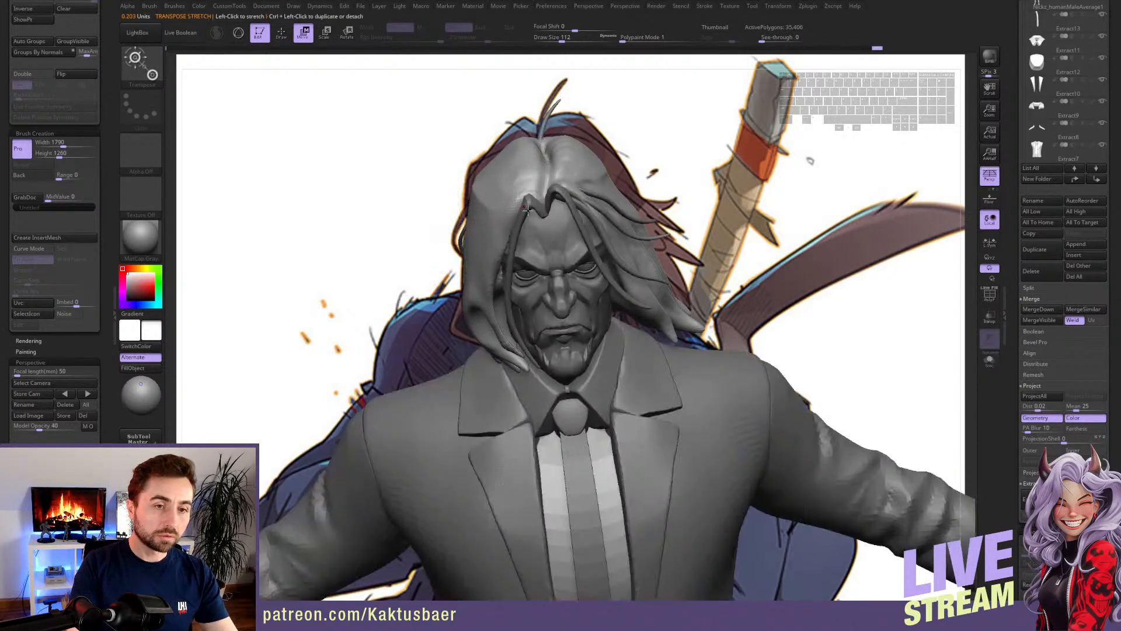
{"action": "left_click", "coordinate": [530, 211], "text": "alt"}
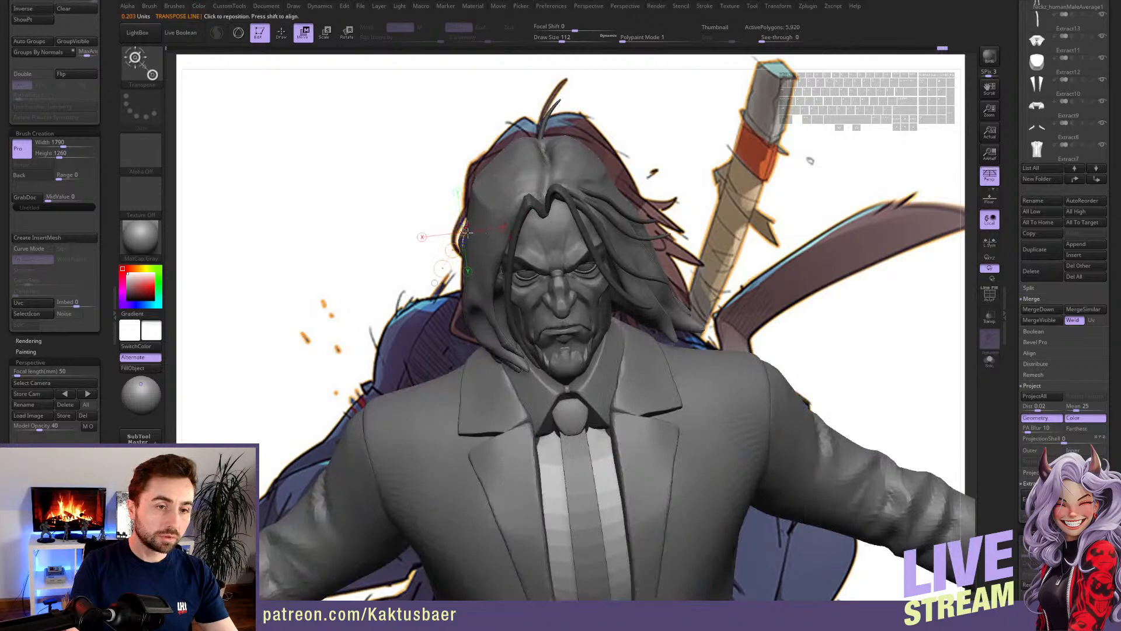
{"action": "key", "text": "q"}
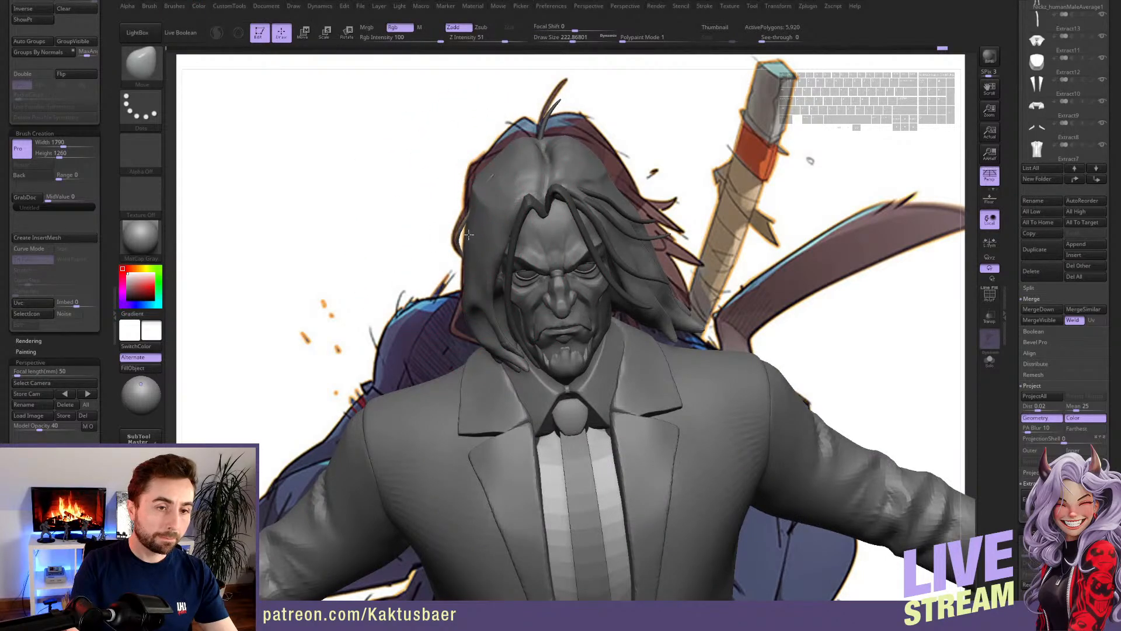
- Reshape the hair strands along the side of the head with the Move brush, lowering the draw size from about 223 to 51
{"action": "left_click_drag", "start_coordinate": [469, 235], "coordinate": [467, 231]}
{"action": "key", "text": "s"}
{"action": "key", "text": "s"}
{"action": "mouse_move", "coordinate": [495, 189]}
{"action": "left_mouse_down"}
{"action": "mouse_move", "coordinate": [479, 188]}
{"action": "mouse_move", "coordinate": [474, 203]}
{"action": "mouse_move", "coordinate": [493, 182]}
{"action": "left_mouse_up"}
{"action": "key", "text": "s"}
{"action": "key", "text": "s"}
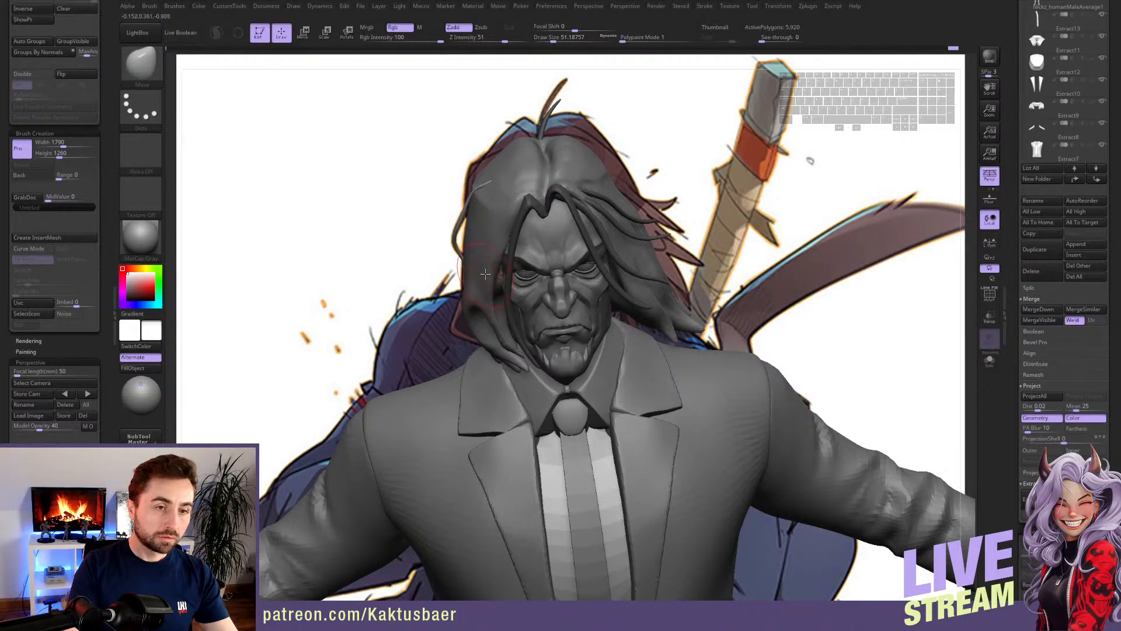
- Draw two thin hair strands with the CurveTube brush at a draw size of about 7, one at the crown and one beside the jaw
{"action": "key", "text": "s"}
{"action": "left_click_drag", "start_coordinate": [485, 274], "coordinate": [478, 276]}
{"action": "key", "text": "b"}
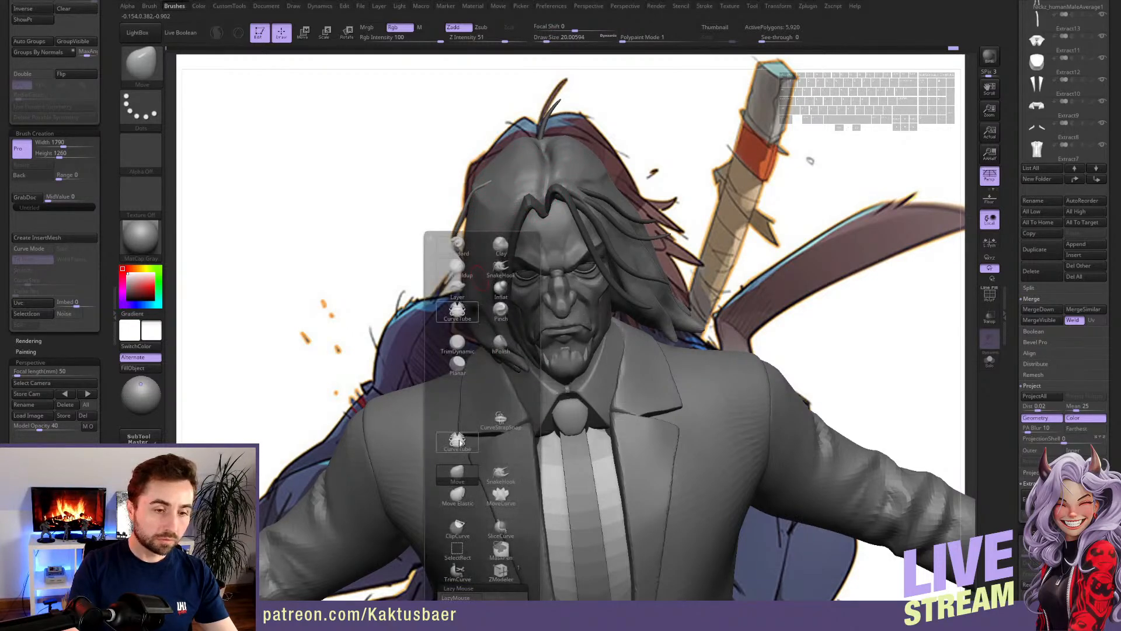
{"action": "key", "text": "c"}
{"action": "key", "text": "t"}
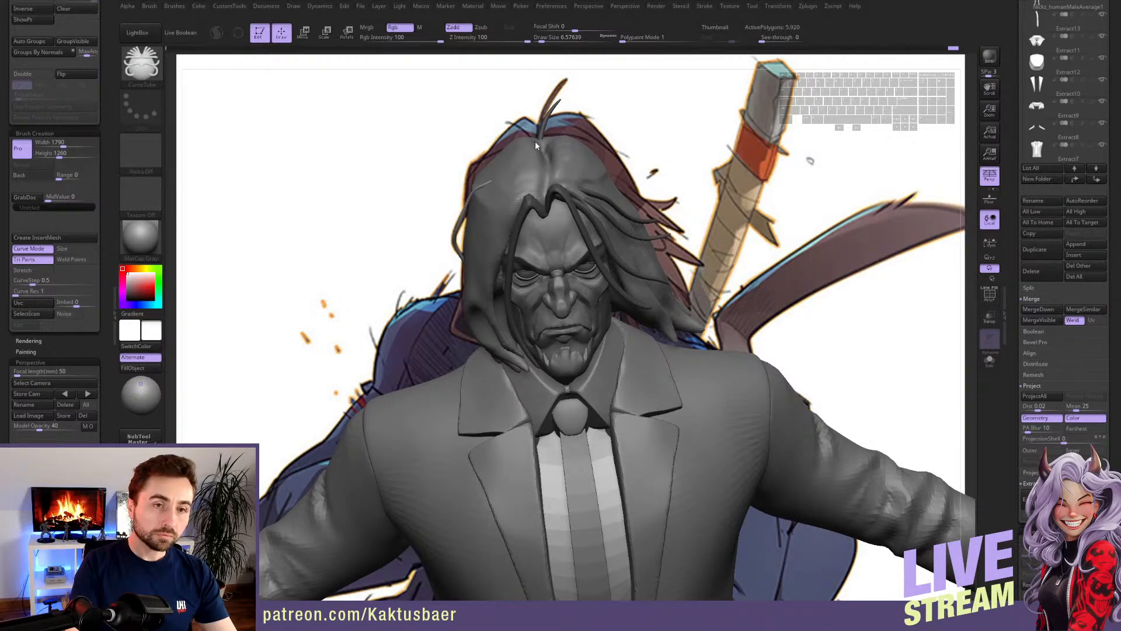
{"action": "left_click_drag", "start_coordinate": [490, 135], "coordinate": [489, 136]}
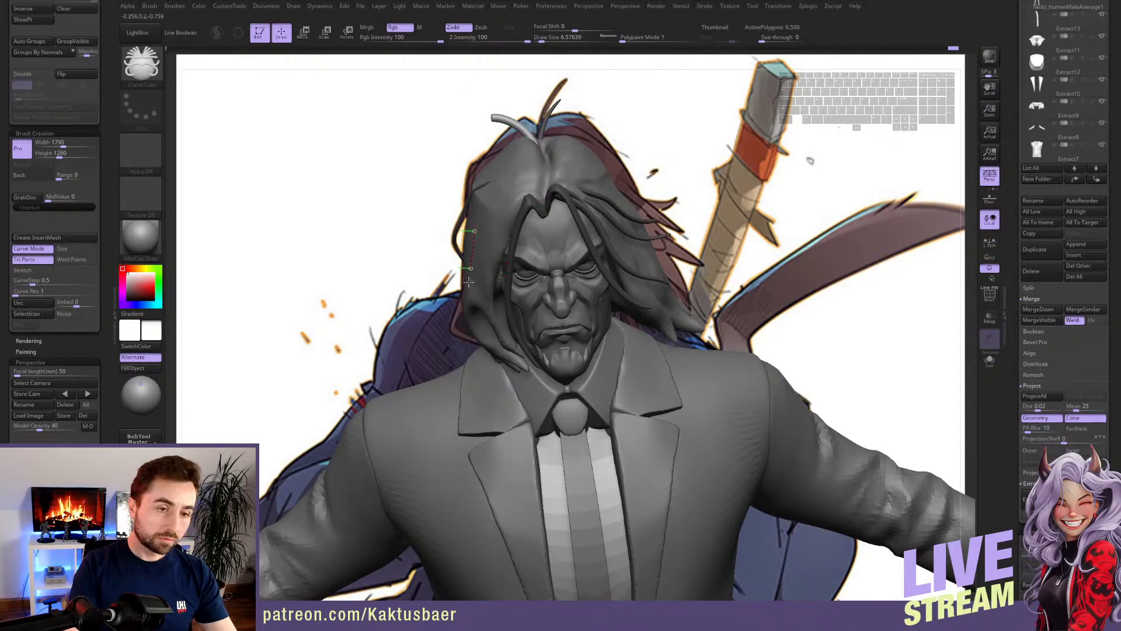
{"action": "left_click", "coordinate": [506, 352]}
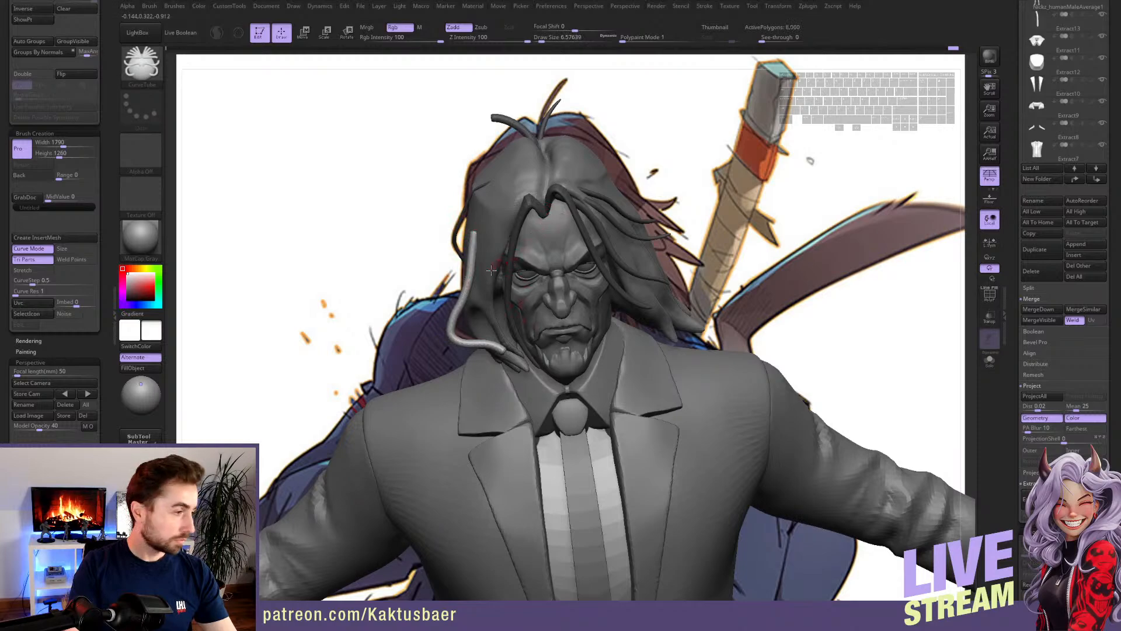
{"action": "left_click_drag", "start_coordinate": [482, 236], "coordinate": [473, 290]}
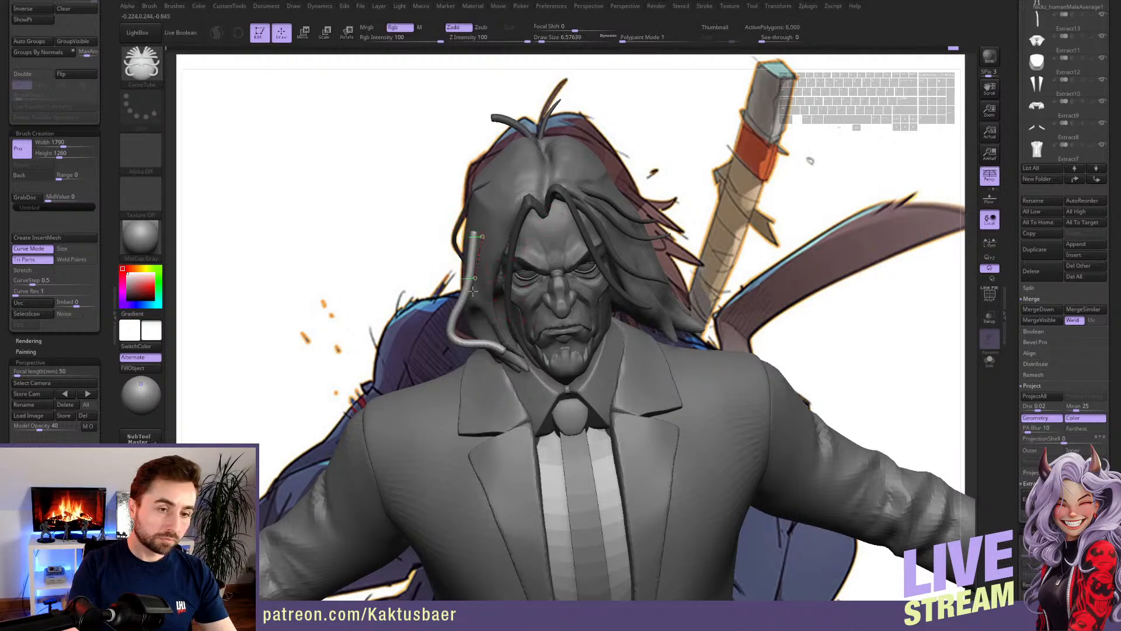
{"action": "left_click", "coordinate": [551, 319]}
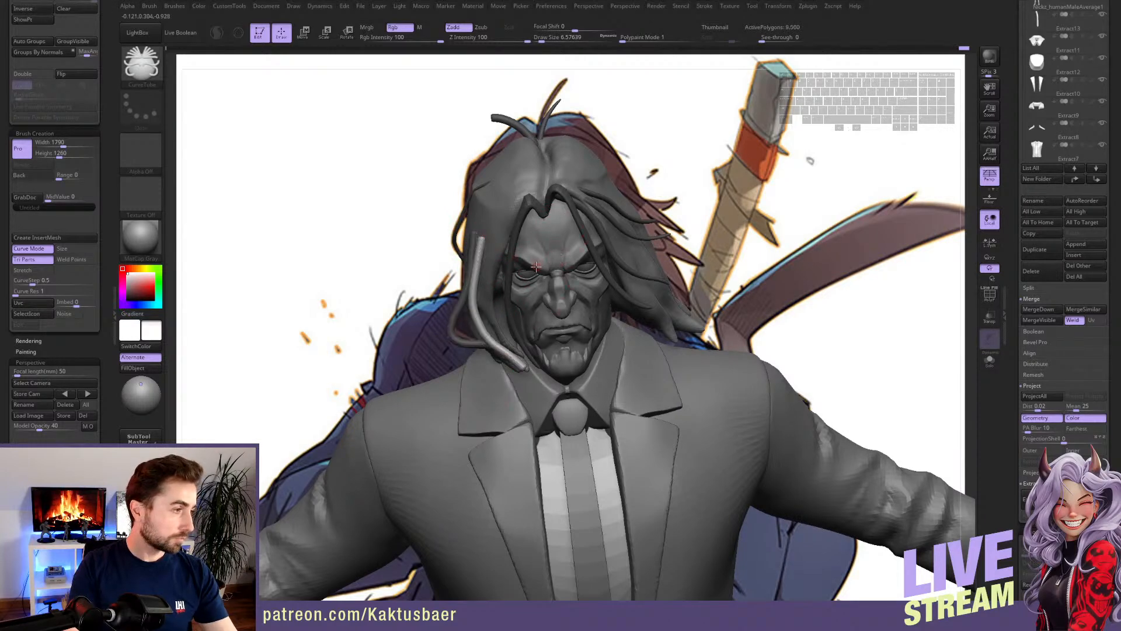
{"action": "key", "text": "ctrl+z"}
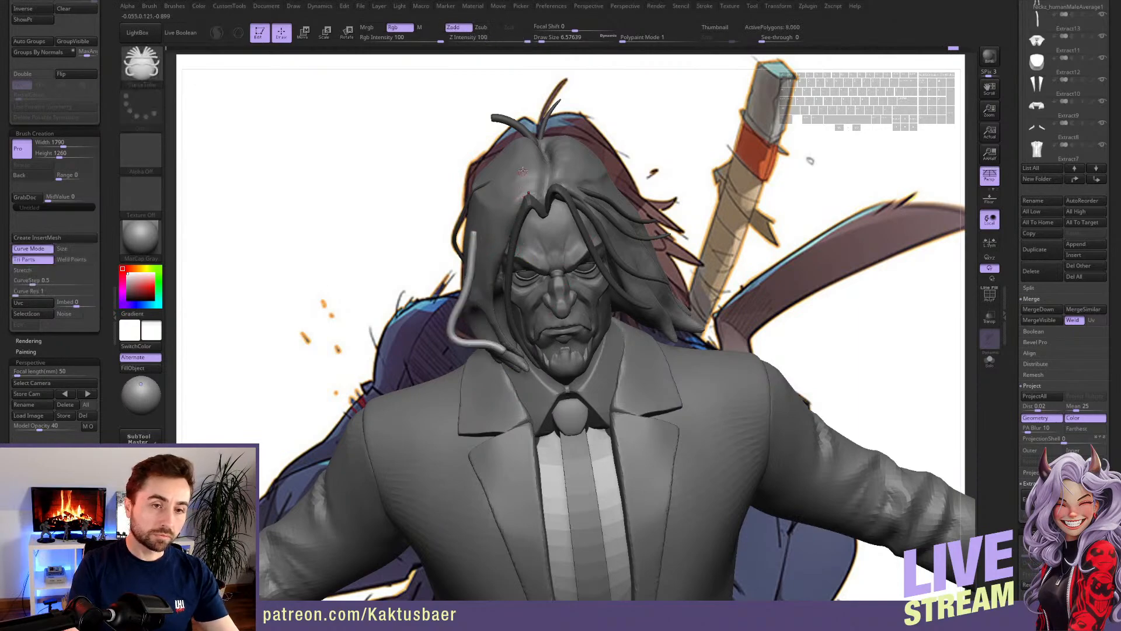
- Draw two thin strands down one side of the face and two thicker ones on the other at a draw size of about 13
{"action": "left_click", "coordinate": [551, 360]}
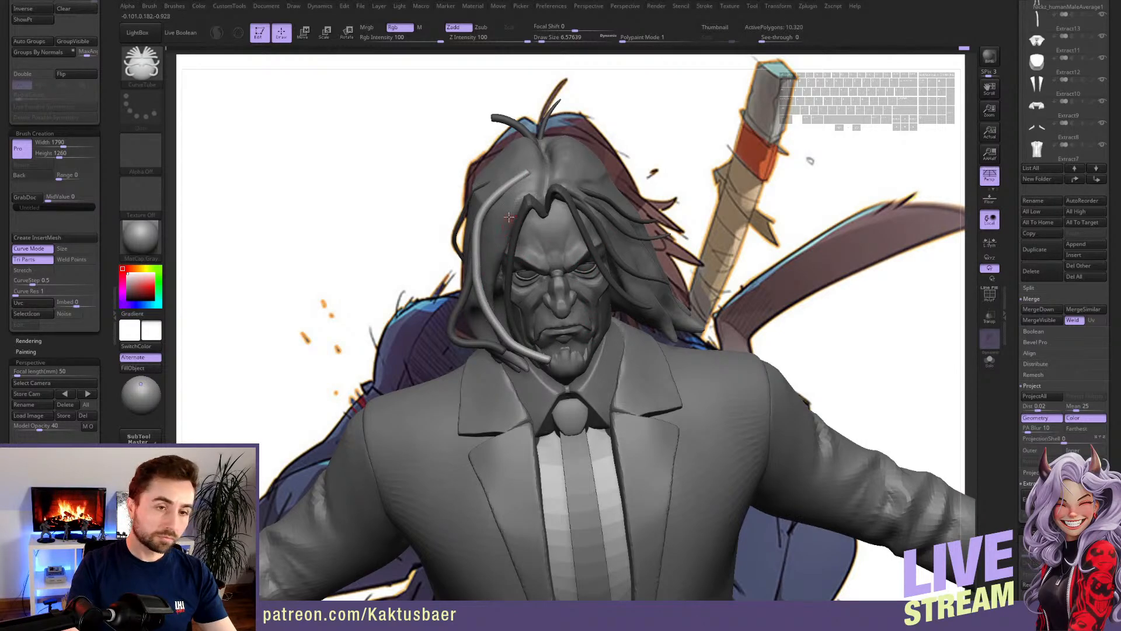
{"action": "left_click", "coordinate": [523, 350]}
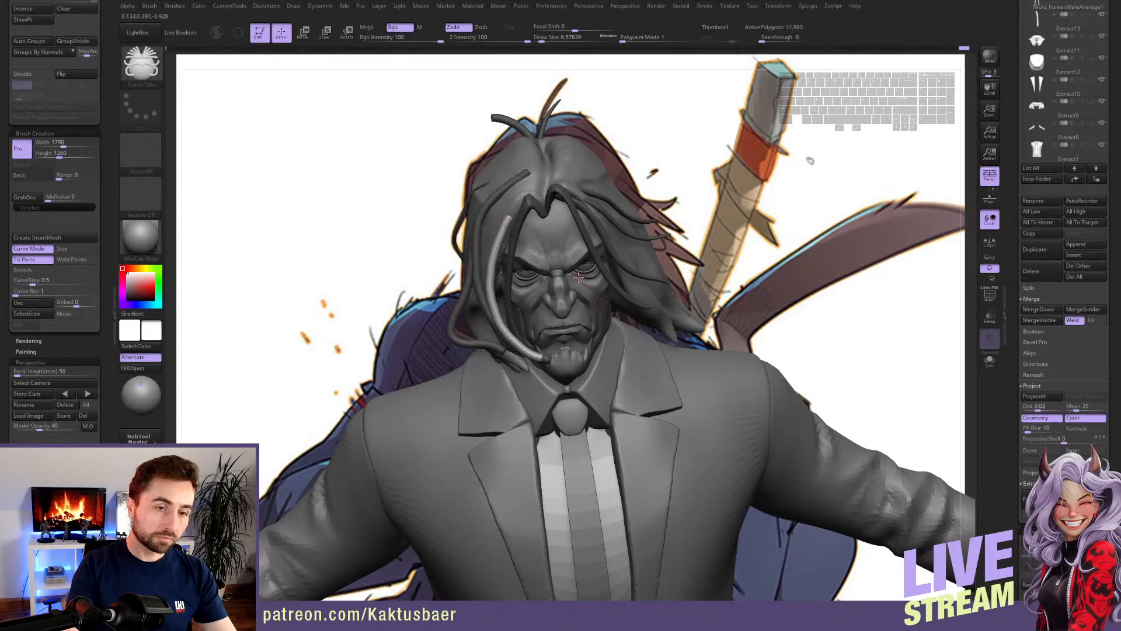
{"action": "key", "text": "s"}
{"action": "left_click_drag", "start_coordinate": [567, 268], "coordinate": [572, 266]}
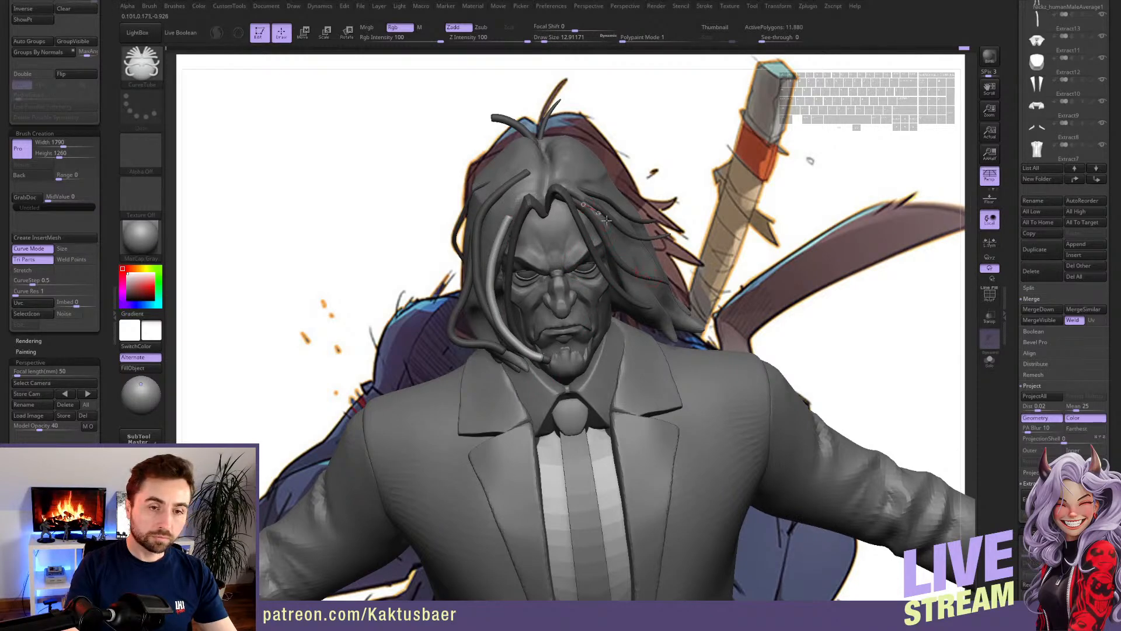
{"action": "left_click", "coordinate": [684, 356]}
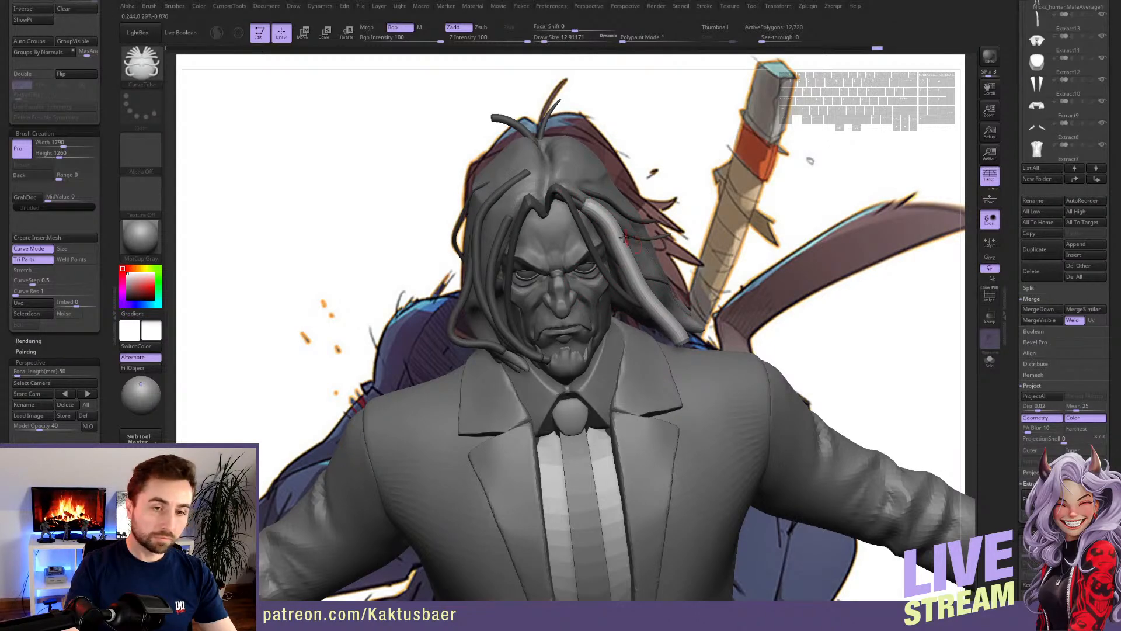
{"action": "left_click_drag", "start_coordinate": [588, 196], "coordinate": [672, 310]}
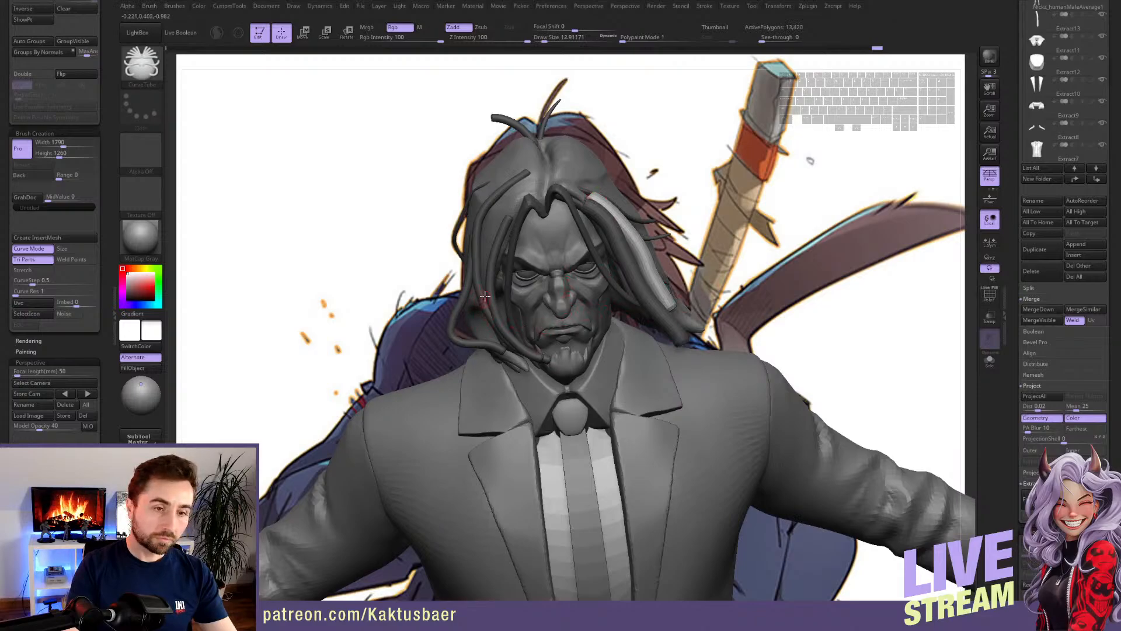
{"action": "right_click_drag", "start_coordinate": [485, 296], "coordinate": [554, 292]}
{"action": "left_click_drag", "start_coordinate": [434, 246], "coordinate": [467, 381]}
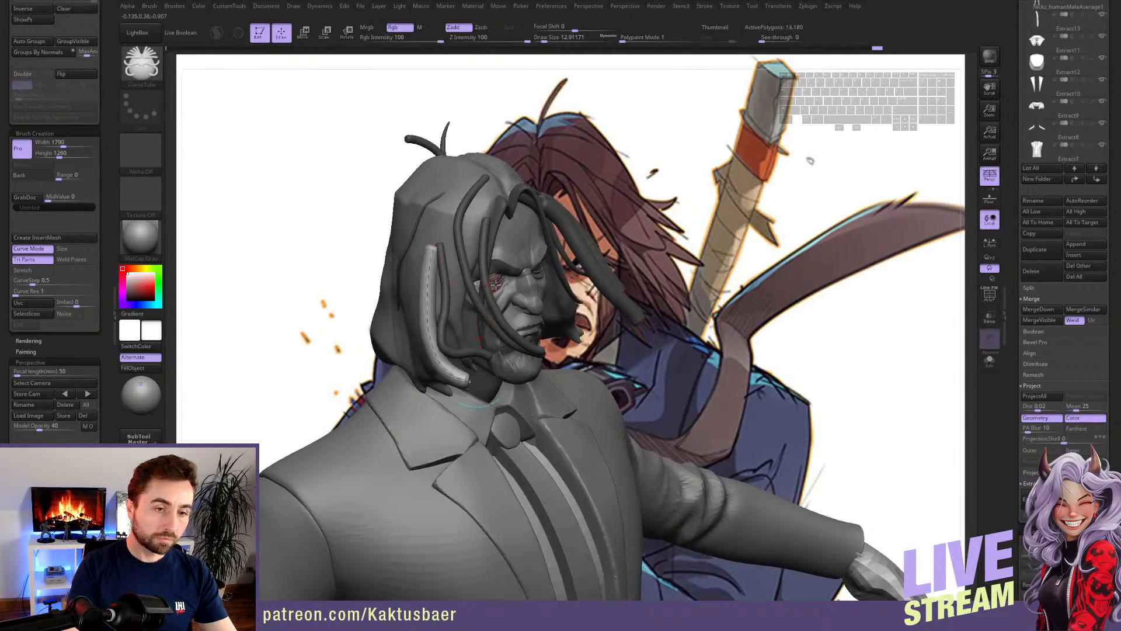
{"action": "right_click_drag", "start_coordinate": [495, 285], "coordinate": [524, 225]}
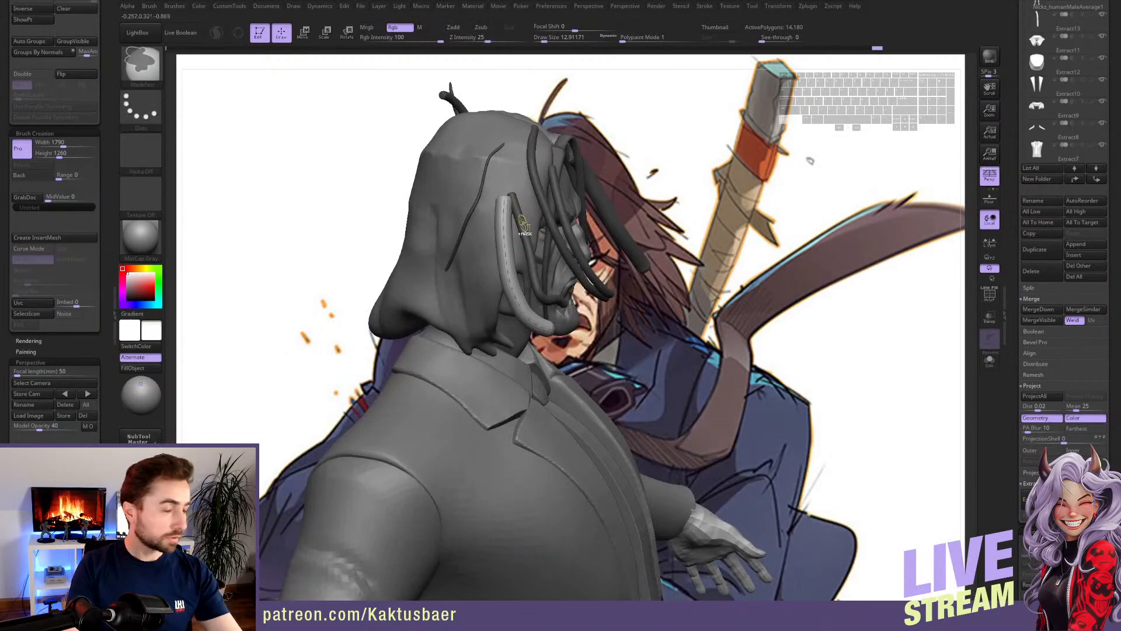
{"action": "key", "text": "ctrl+z"}
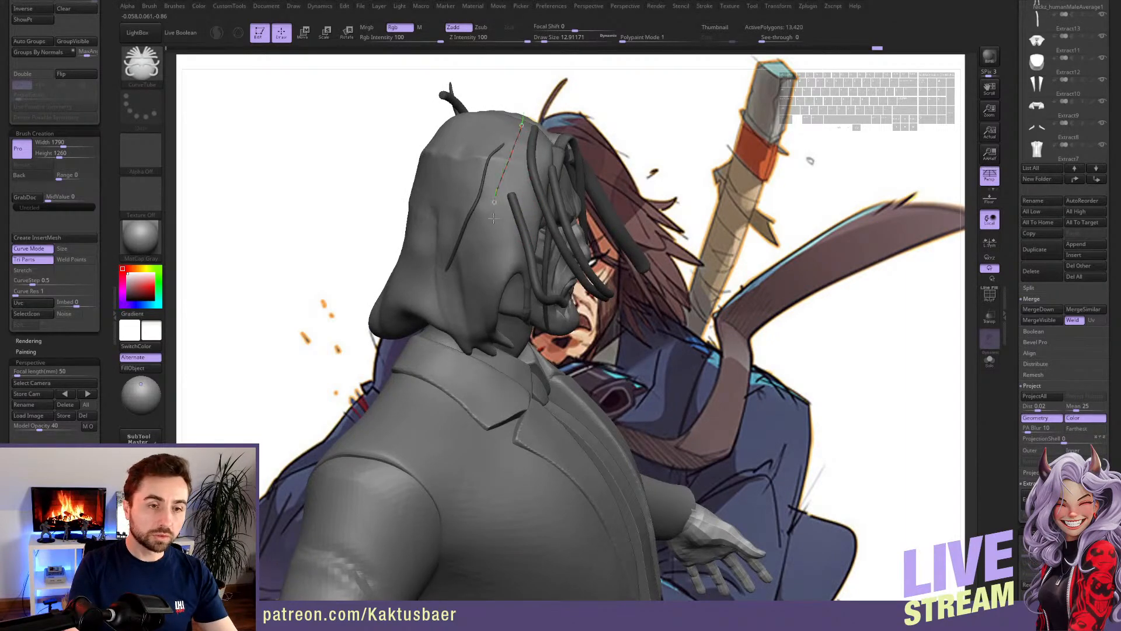
- Draw a thick strand from the crown down to the collar, and prepare the Move brush at a draw size of about 140
{"action": "left_click_drag", "start_coordinate": [529, 356], "coordinate": [528, 355]}
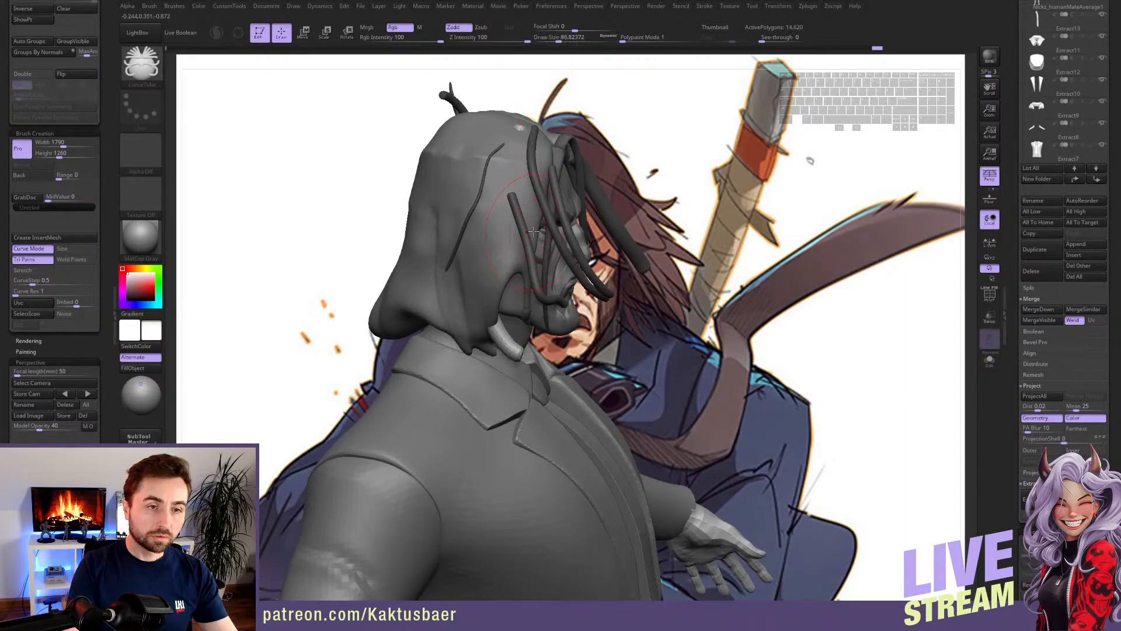
{"action": "key", "text": "b"}
{"action": "key", "text": "m"}
{"action": "key", "text": "v"}
{"action": "right_click_drag", "start_coordinate": [533, 231], "coordinate": [489, 240]}
{"action": "key", "text": "s"}
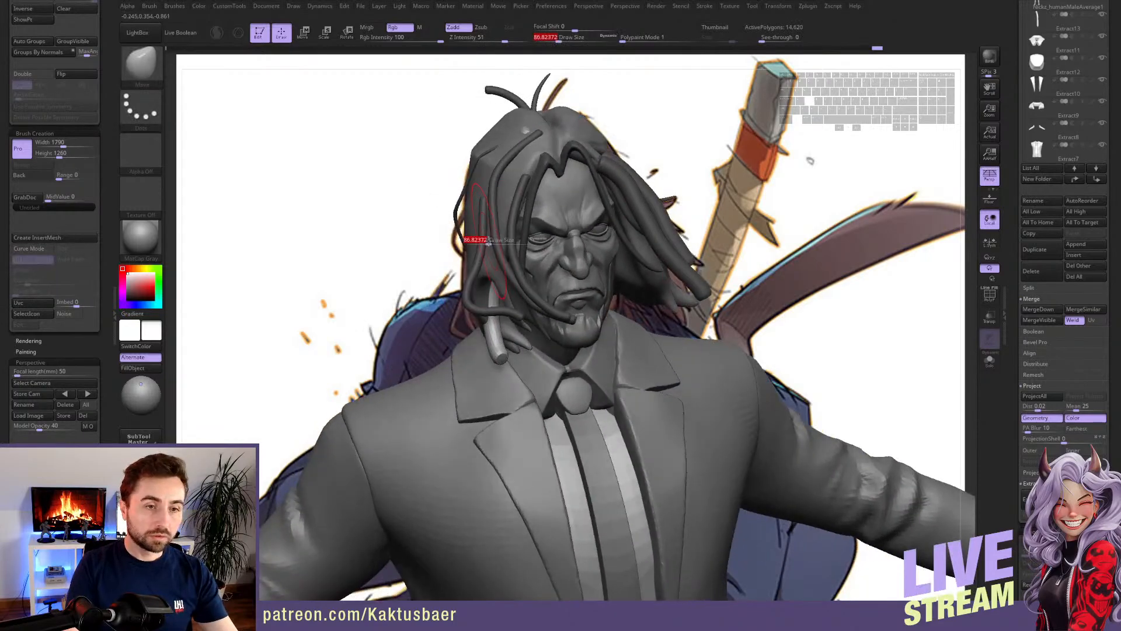
{"action": "mouse_move", "coordinate": [489, 240]}
{"action": "left_mouse_down"}
{"action": "mouse_move", "coordinate": [499, 240]}
{"action": "mouse_move", "coordinate": [491, 248]}
{"action": "mouse_move", "coordinate": [486, 217]}
{"action": "left_mouse_up"}
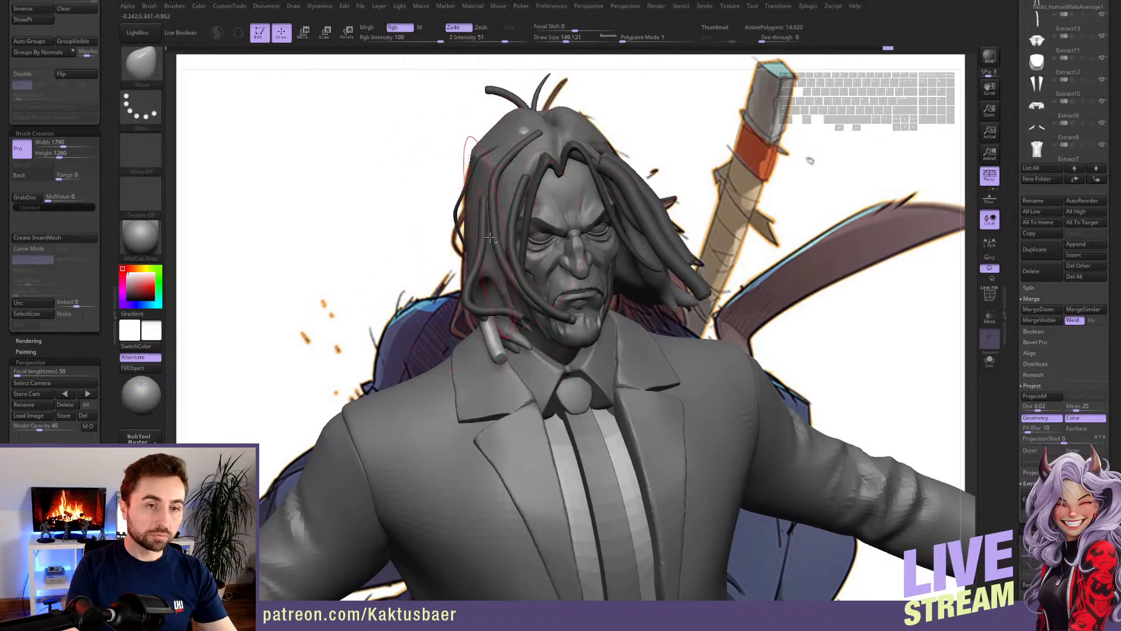
- Isolate the strands and bend the new thick one outward with the Move brush, reducing the draw size to about 116
{"action": "key", "text": "q"}
{"action": "mouse_move", "coordinate": [490, 237]}
{"action": "right_mouse_down"}
{"action": "mouse_move", "coordinate": [450, 233]}
{"action": "mouse_move", "coordinate": [478, 227]}
{"action": "right_mouse_up"}
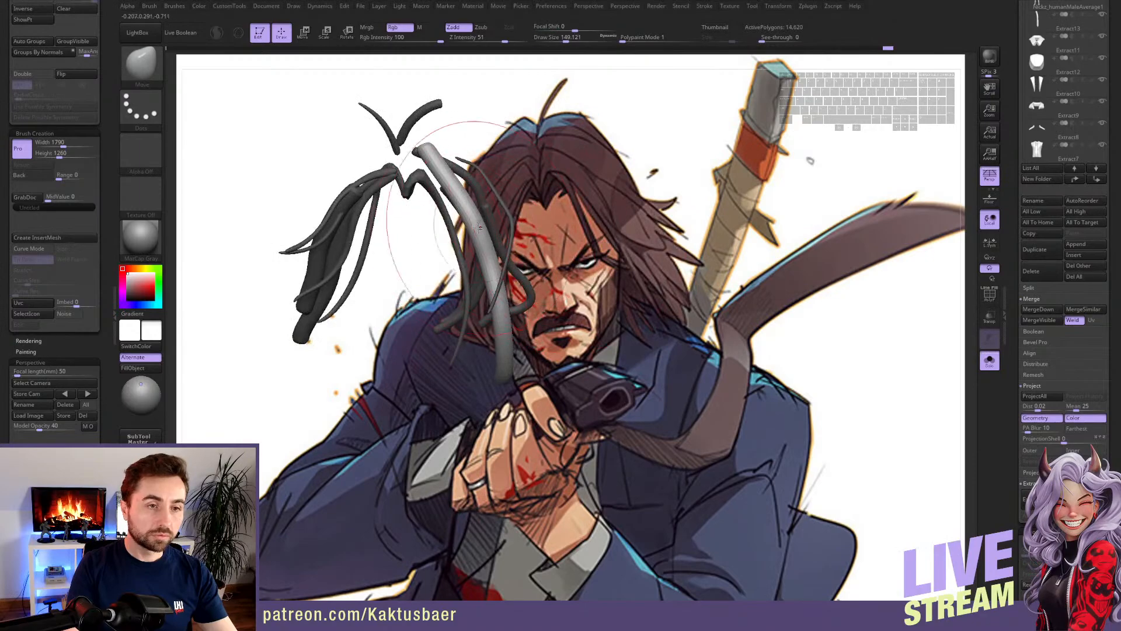
{"action": "left_click_drag", "start_coordinate": [477, 228], "coordinate": [499, 217]}
{"action": "left_click_drag", "start_coordinate": [467, 181], "coordinate": [474, 174]}
{"action": "key", "text": "s"}
{"action": "left_click_drag", "start_coordinate": [485, 249], "coordinate": [479, 249]}
{"action": "left_click_drag", "start_coordinate": [504, 313], "coordinate": [513, 316]}
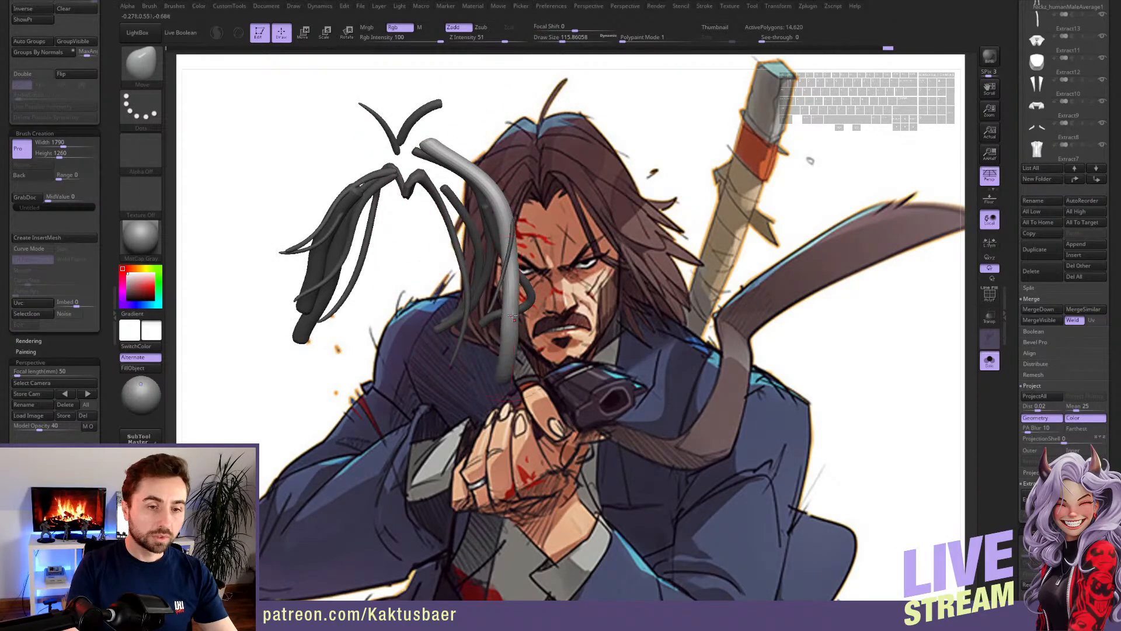
- Fit the thick side strand around the head and pull its lower end toward the collar with the Move brush at a draw size of about 105
{"action": "key", "text": "q"}
{"action": "right_click_drag", "start_coordinate": [513, 316], "coordinate": [403, 245]}
{"action": "key", "text": "s"}
{"action": "left_click_drag", "start_coordinate": [552, 219], "coordinate": [546, 219]}
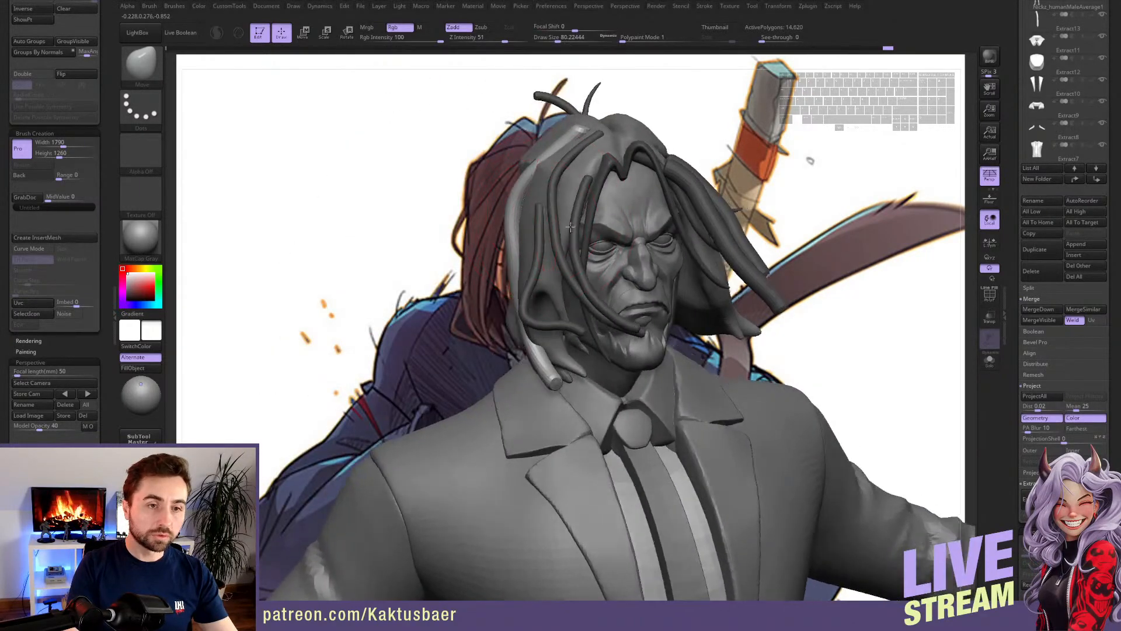
{"action": "right_click_drag", "start_coordinate": [570, 228], "coordinate": [514, 216]}
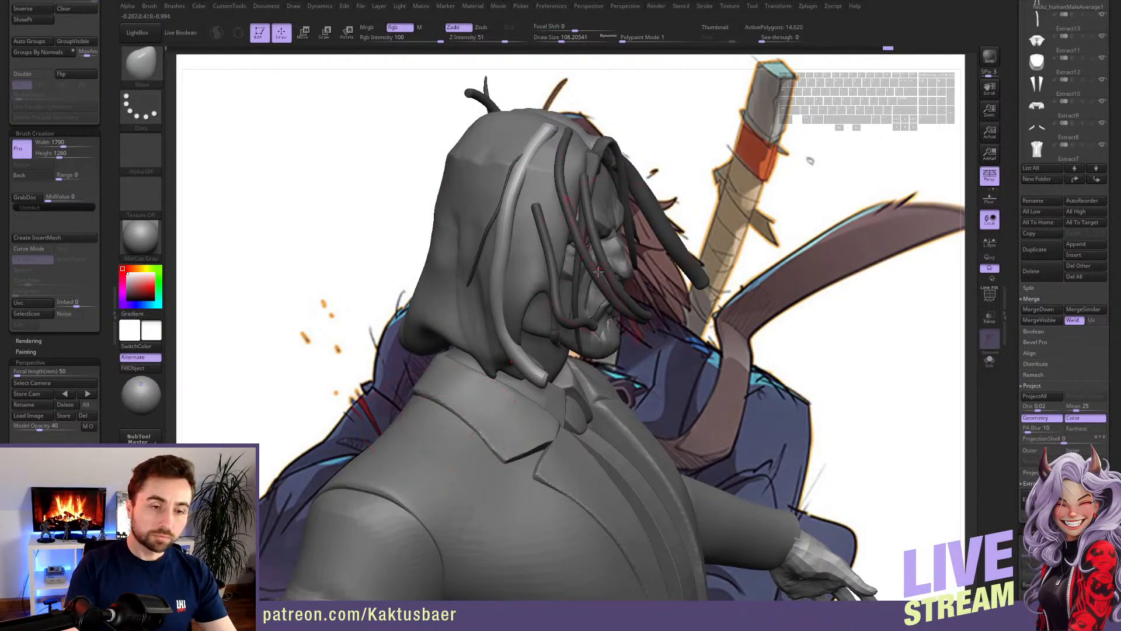
{"action": "right_click_drag", "start_coordinate": [598, 271], "coordinate": [541, 337]}
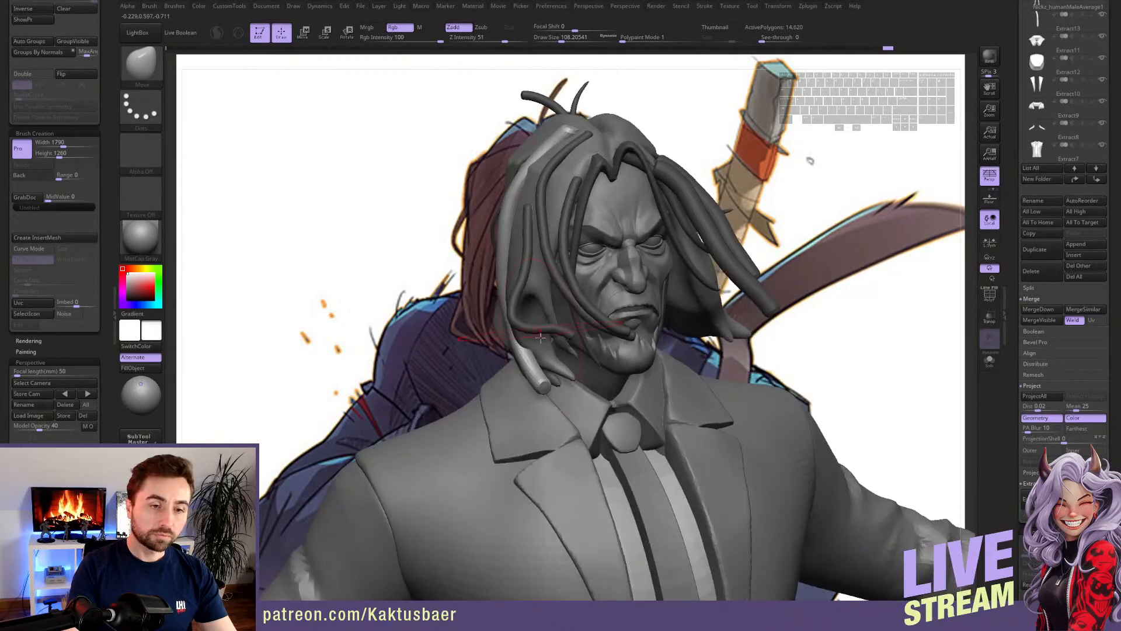
{"action": "key", "text": "s"}
{"action": "left_click_drag", "start_coordinate": [541, 338], "coordinate": [538, 337]}
{"action": "mouse_move", "coordinate": [546, 383]}
{"action": "left_mouse_down"}
{"action": "mouse_move", "coordinate": [561, 365]}
{"action": "mouse_move", "coordinate": [562, 378]}
{"action": "left_mouse_up"}
{"action": "key", "text": "bracketright"}
{"action": "right_click_drag", "start_coordinate": [562, 378], "coordinate": [538, 338]}
{"action": "left_click", "coordinate": [530, 339], "text": "alt"}
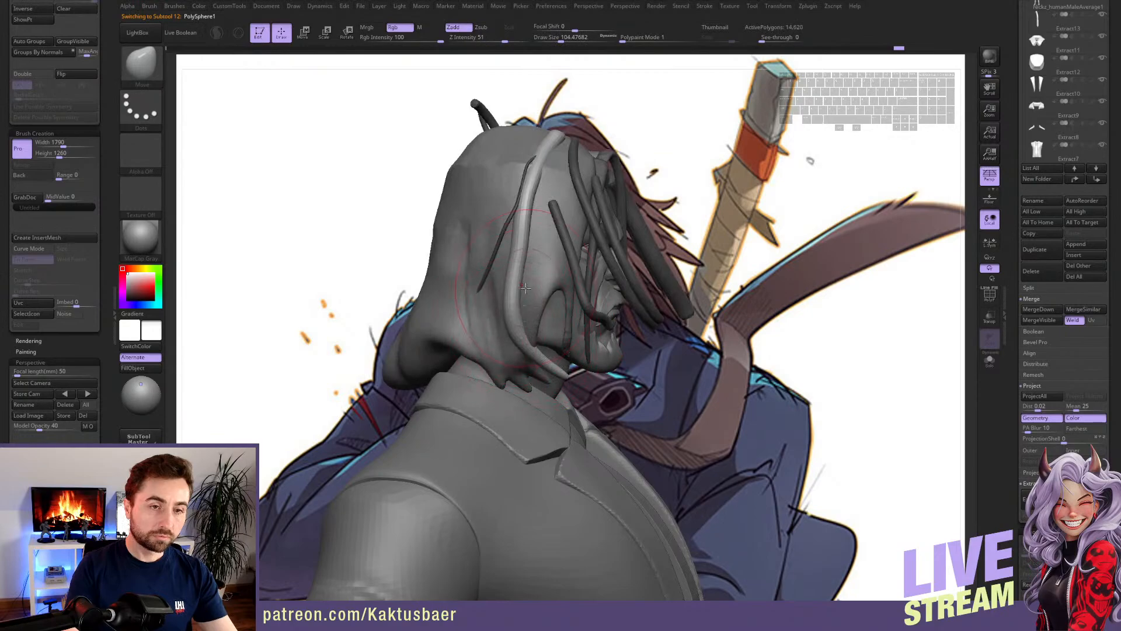
- Lay the thick strand's upper end over the crown with the Move brush at a draw size of about 87
{"action": "right_click_drag", "start_coordinate": [546, 178], "coordinate": [555, 233]}
{"action": "key", "text": "s"}
{"action": "left_click_drag", "start_coordinate": [575, 234], "coordinate": [520, 226]}
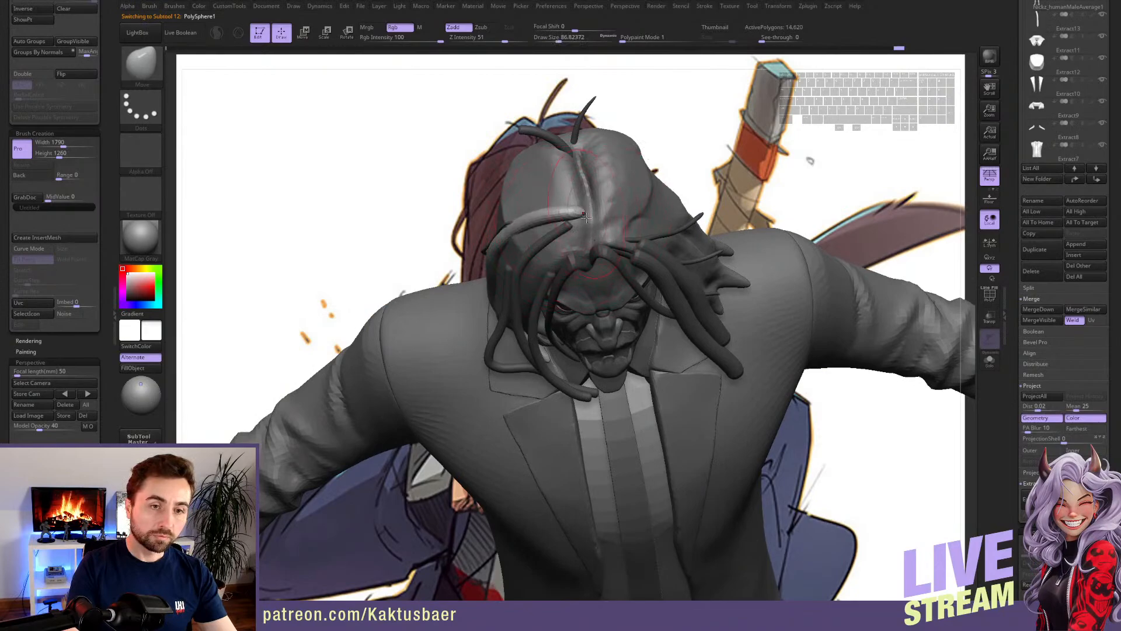
{"action": "mouse_move", "coordinate": [554, 225]}
{"action": "right_mouse_down"}
{"action": "mouse_move", "coordinate": [586, 214]}
{"action": "mouse_move", "coordinate": [555, 232]}
{"action": "right_mouse_up"}
{"action": "mouse_move", "coordinate": [559, 248]}
{"action": "right_mouse_down"}
{"action": "mouse_move", "coordinate": [522, 271]}
{"action": "mouse_move", "coordinate": [517, 263]}
{"action": "right_mouse_up"}
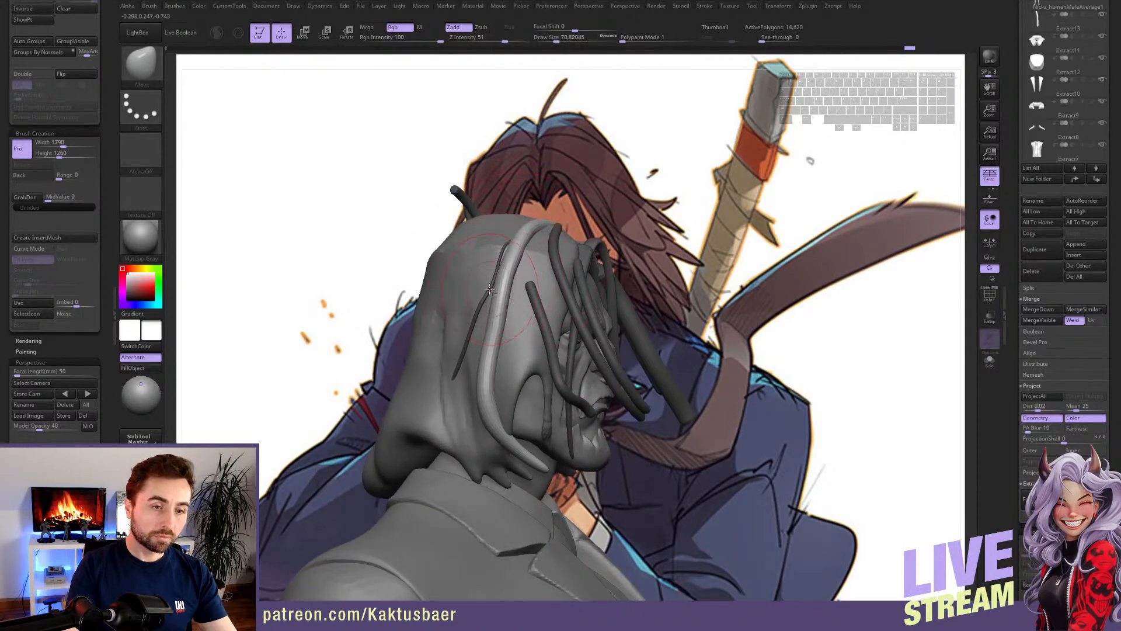
- Mask off everything except the thin strand behind the thick one and smooth its upper part
{"action": "key", "text": "w"}
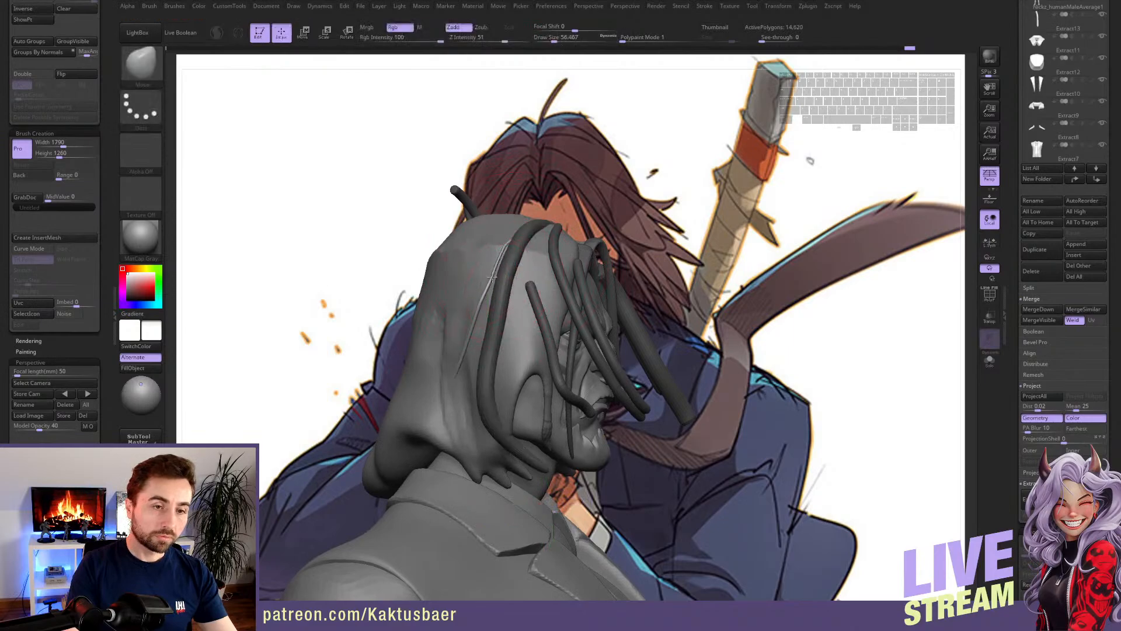
{"action": "left_click_drag", "start_coordinate": [498, 269], "coordinate": [493, 262], "text": "shift"}
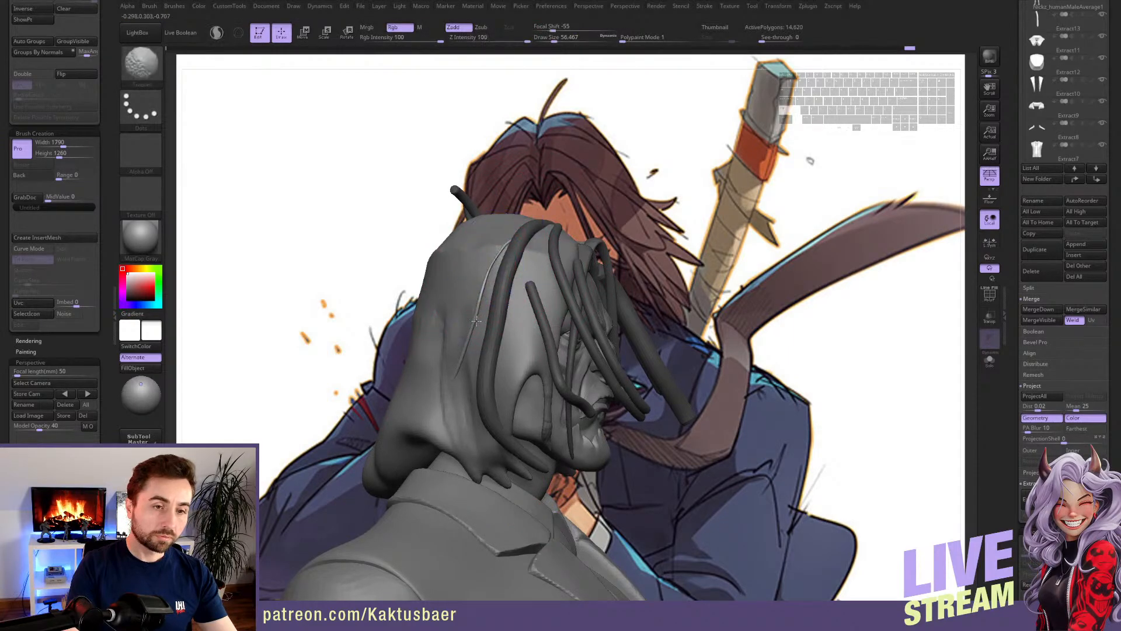
{"action": "mouse_move", "coordinate": [477, 321]}
{"action": "right_mouse_down"}
{"action": "mouse_move", "coordinate": [493, 322]}
{"action": "mouse_move", "coordinate": [491, 350]}
{"action": "mouse_move", "coordinate": [488, 307]}
{"action": "mouse_move", "coordinate": [494, 331]}
{"action": "right_mouse_up"}
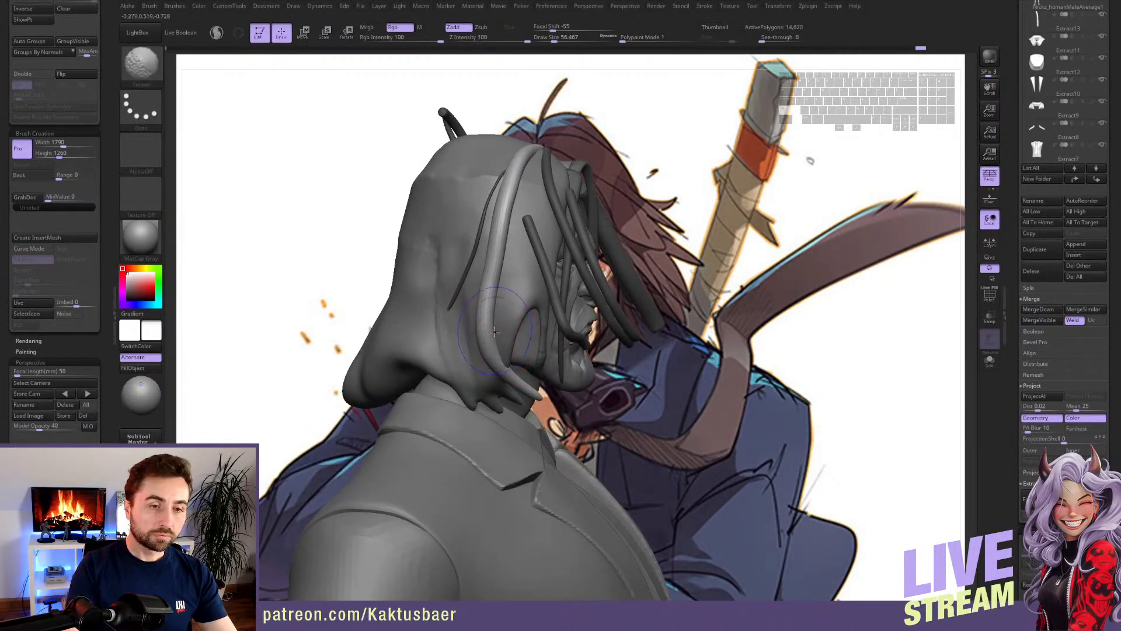
- Smooth the thick strand's lower tip and nudge its upper part forward with the Move brush at a draw size of about 56
{"action": "left_click_drag", "start_coordinate": [525, 382], "coordinate": [541, 395], "text": "shift"}
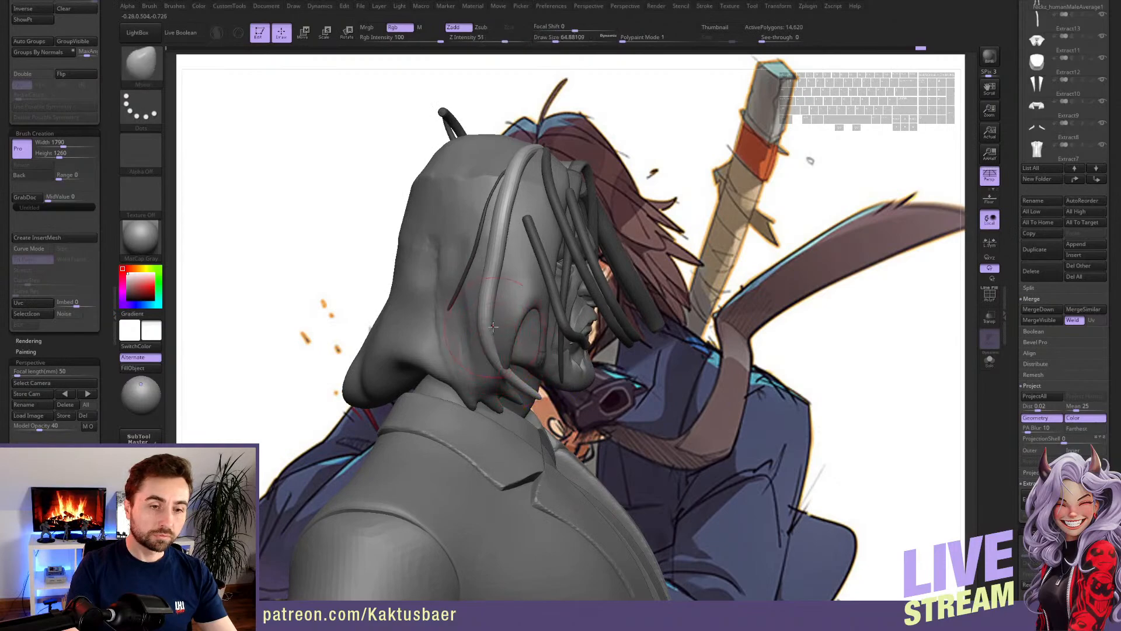
{"action": "mouse_move", "coordinate": [492, 327]}
{"action": "right_mouse_down"}
{"action": "mouse_move", "coordinate": [511, 251]}
{"action": "mouse_move", "coordinate": [507, 179]}
{"action": "right_mouse_up"}
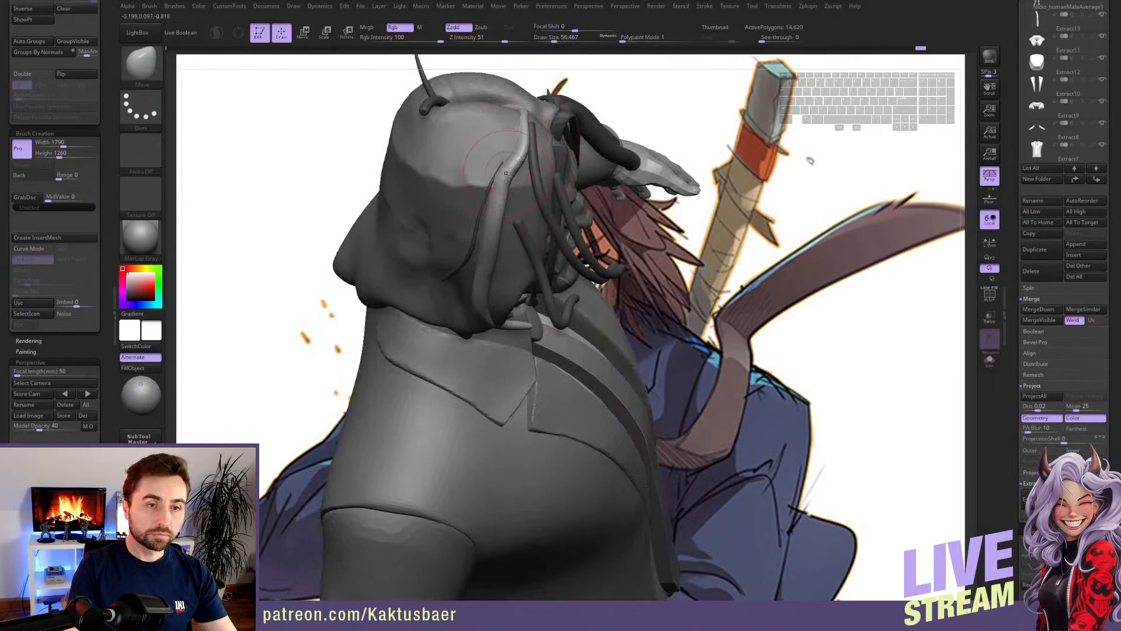
{"action": "mouse_move", "coordinate": [506, 174]}
{"action": "left_mouse_down"}
{"action": "mouse_move", "coordinate": [513, 186]}
{"action": "mouse_move", "coordinate": [520, 164]}
{"action": "left_mouse_up"}
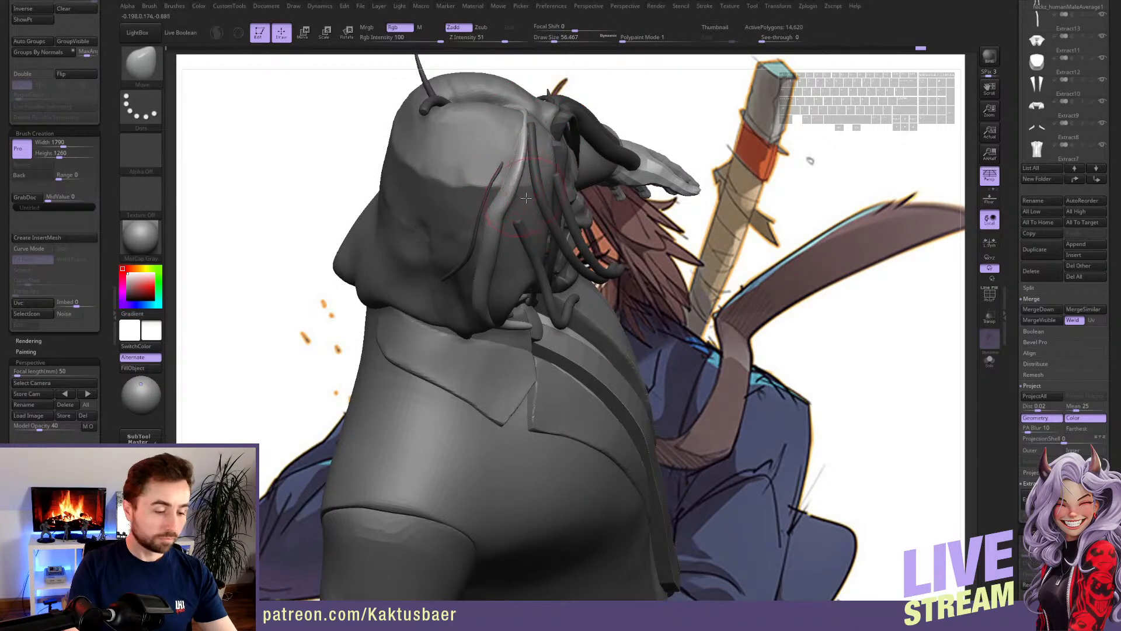
{"action": "mouse_move", "coordinate": [525, 197]}
{"action": "right_mouse_down"}
{"action": "mouse_move", "coordinate": [495, 229]}
{"action": "mouse_move", "coordinate": [510, 216]}
{"action": "right_mouse_up"}
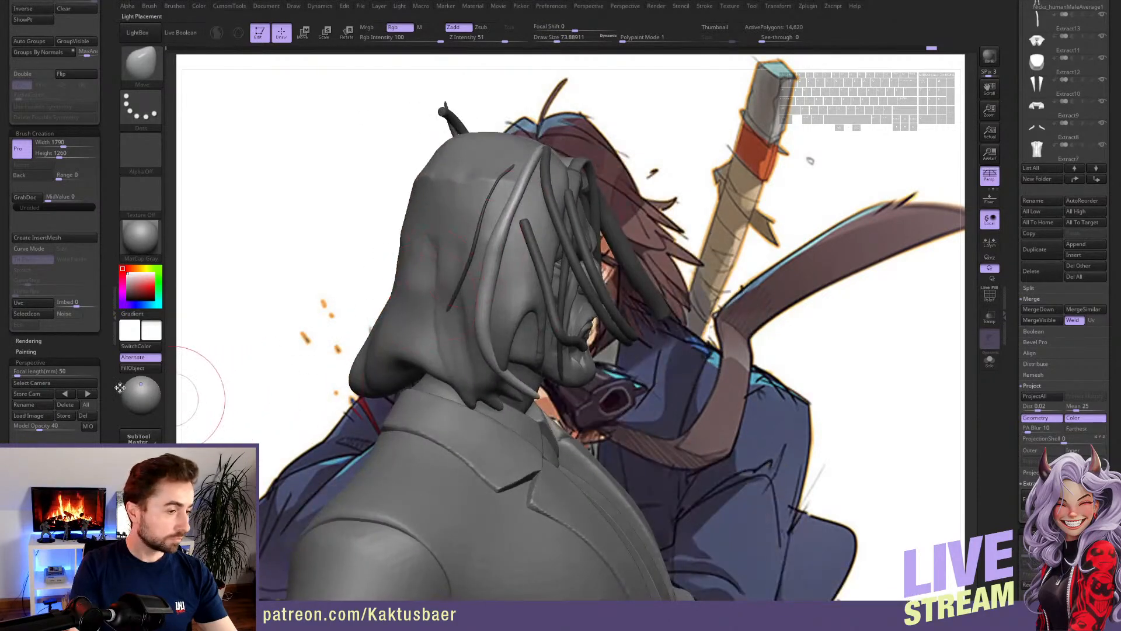
- Turn on backface masking and widen the thick strand along its length with the Move brush at a draw size of about 74
{"action": "scroll", "coordinate": [108, 218], "scroll_direction": "up", "scroll_amount": 5}
{"action": "scroll", "coordinate": [108, 218], "scroll_direction": "down", "scroll_amount": 1}
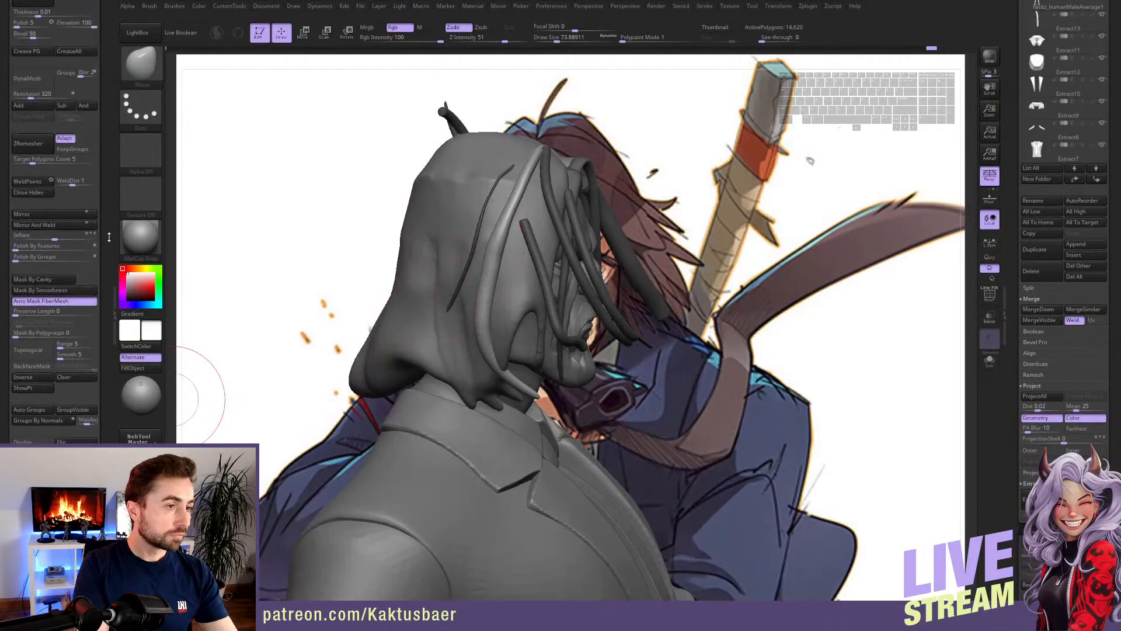
{"action": "left_click", "coordinate": [32, 201]}
{"action": "mouse_move", "coordinate": [510, 226]}
{"action": "left_mouse_down"}
{"action": "mouse_move", "coordinate": [534, 172]}
{"action": "mouse_move", "coordinate": [511, 235]}
{"action": "left_mouse_up"}
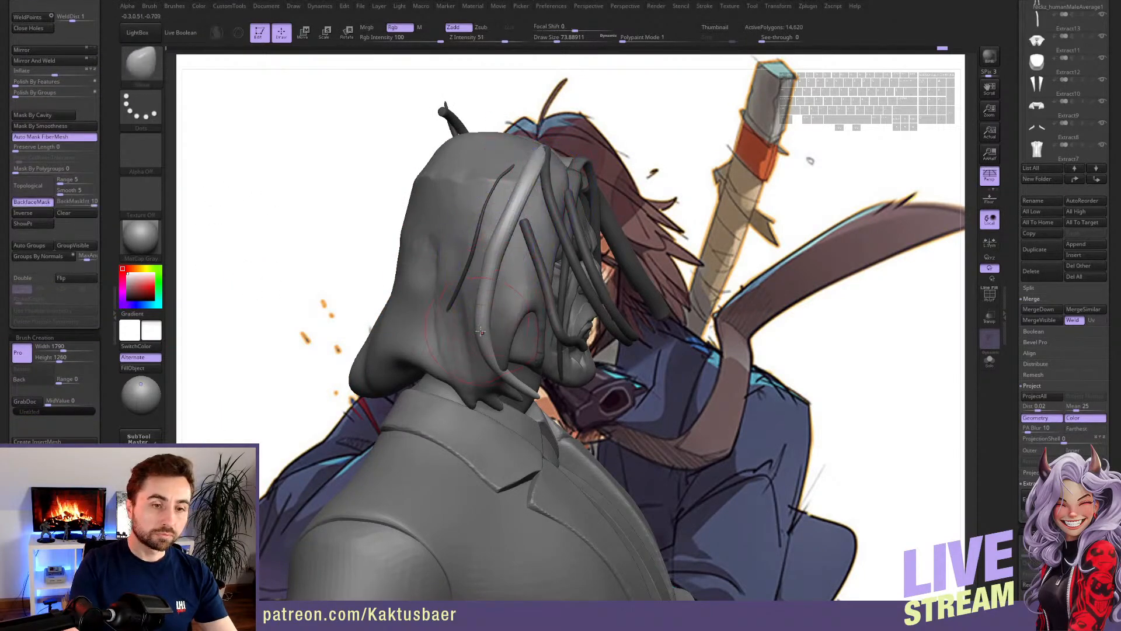
{"action": "left_click_drag", "start_coordinate": [480, 331], "coordinate": [479, 350]}
{"action": "mouse_move", "coordinate": [488, 374]}
{"action": "right_mouse_down"}
{"action": "mouse_move", "coordinate": [444, 368]}
{"action": "mouse_move", "coordinate": [494, 357]}
{"action": "mouse_move", "coordinate": [510, 333]}
{"action": "right_mouse_up"}
{"action": "key", "text": "shift"}
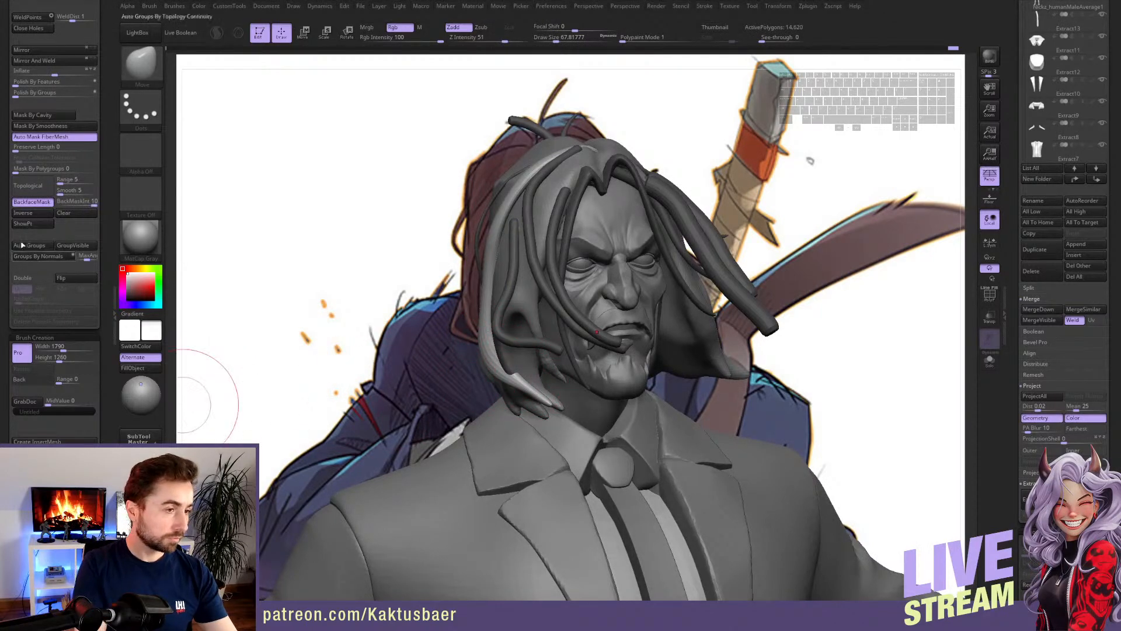
- Turn off backface masking and bend the thick strand's lower part forward toward the jaw with the Move brush at a draw size of about 80
{"action": "left_click", "coordinate": [32, 201]}
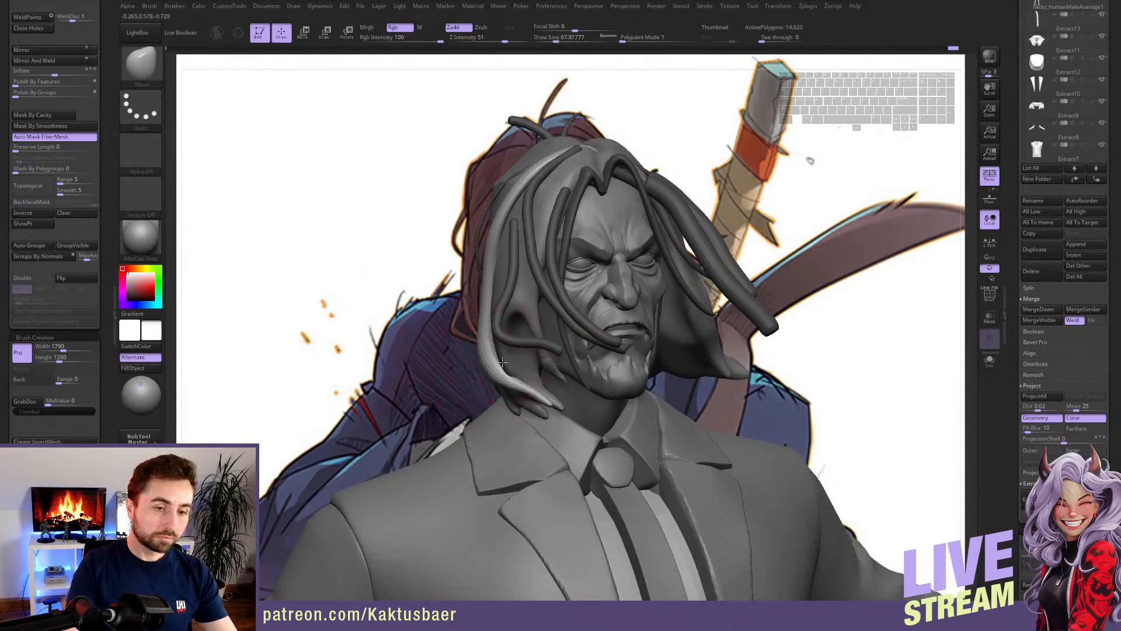
{"action": "key", "text": "shift"}
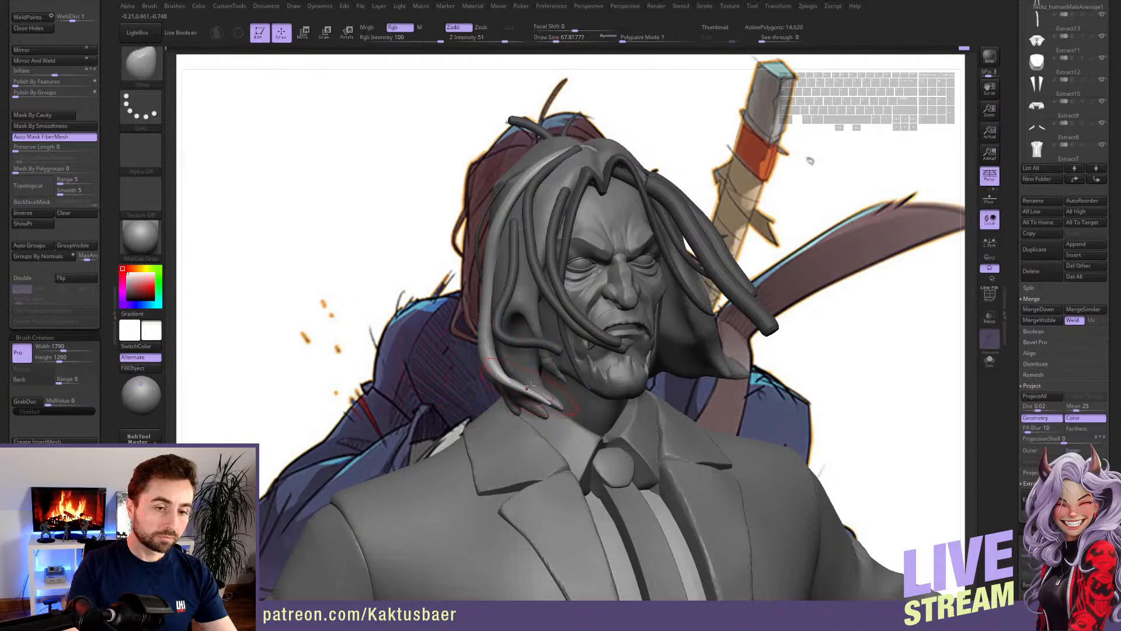
{"action": "right_click_drag", "start_coordinate": [519, 405], "coordinate": [542, 410]}
{"action": "key", "text": "s"}
{"action": "left_click_drag", "start_coordinate": [542, 413], "coordinate": [500, 421]}
{"action": "key", "text": "s"}
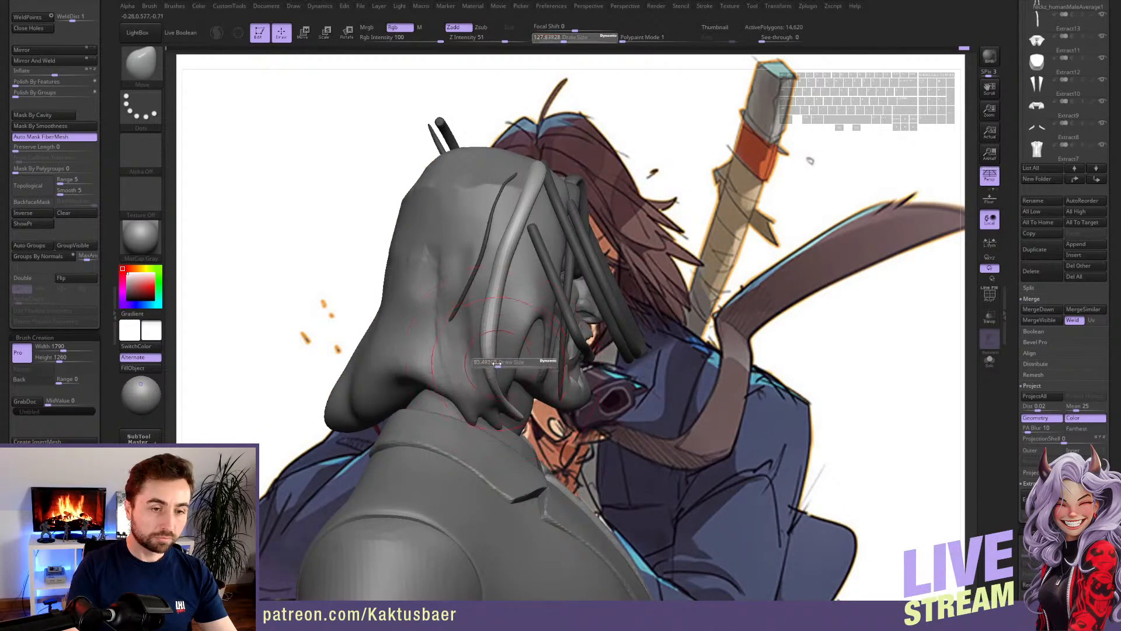
{"action": "left_click_drag", "start_coordinate": [501, 363], "coordinate": [495, 363]}
{"action": "left_click_drag", "start_coordinate": [492, 354], "coordinate": [514, 360]}
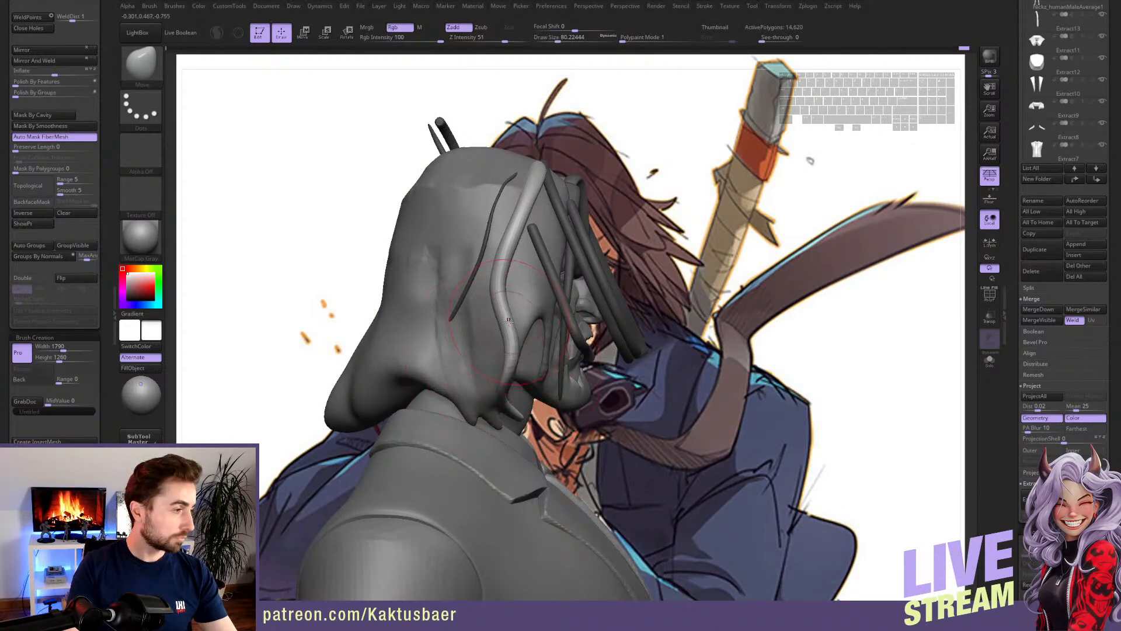
- Smooth the bend in the middle of the thick strand and realign its upper half along the side of the head
{"action": "key", "text": "s"}
{"action": "left_click_drag", "start_coordinate": [506, 286], "coordinate": [507, 283]}
{"action": "left_click_drag", "start_coordinate": [504, 263], "coordinate": [508, 246], "text": "shift"}
{"action": "key", "text": "s"}
{"action": "left_click_drag", "start_coordinate": [509, 298], "coordinate": [506, 298]}
{"action": "left_click_drag", "start_coordinate": [510, 263], "coordinate": [522, 228]}
{"action": "left_click_drag", "start_coordinate": [524, 211], "coordinate": [529, 197]}
- Isolate the hooked strand beside the cheek by masking the others and stretch its upper end toward the crown with the Move brush
{"action": "mouse_move", "coordinate": [619, 257]}
{"action": "right_mouse_down"}
{"action": "mouse_move", "coordinate": [488, 308]}
{"action": "mouse_move", "coordinate": [578, 257]}
{"action": "mouse_move", "coordinate": [549, 230]}
{"action": "right_mouse_up"}
{"action": "key", "text": "w"}
{"action": "left_click", "coordinate": [551, 273], "text": "ctrl"}
{"action": "key", "text": "q"}
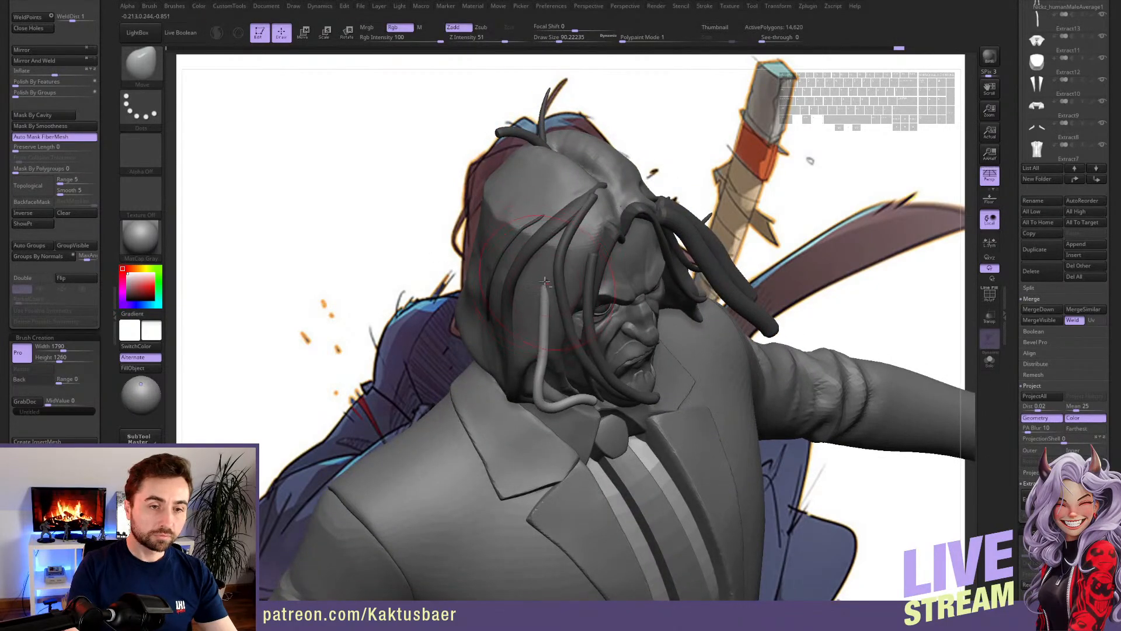
{"action": "left_click_drag", "start_coordinate": [545, 281], "coordinate": [546, 257], "text": "alt"}
- Smooth the hooked strand from its upper end down through the hooked tip beside the jaw
{"action": "key", "text": "s"}
{"action": "key", "text": "shift"}
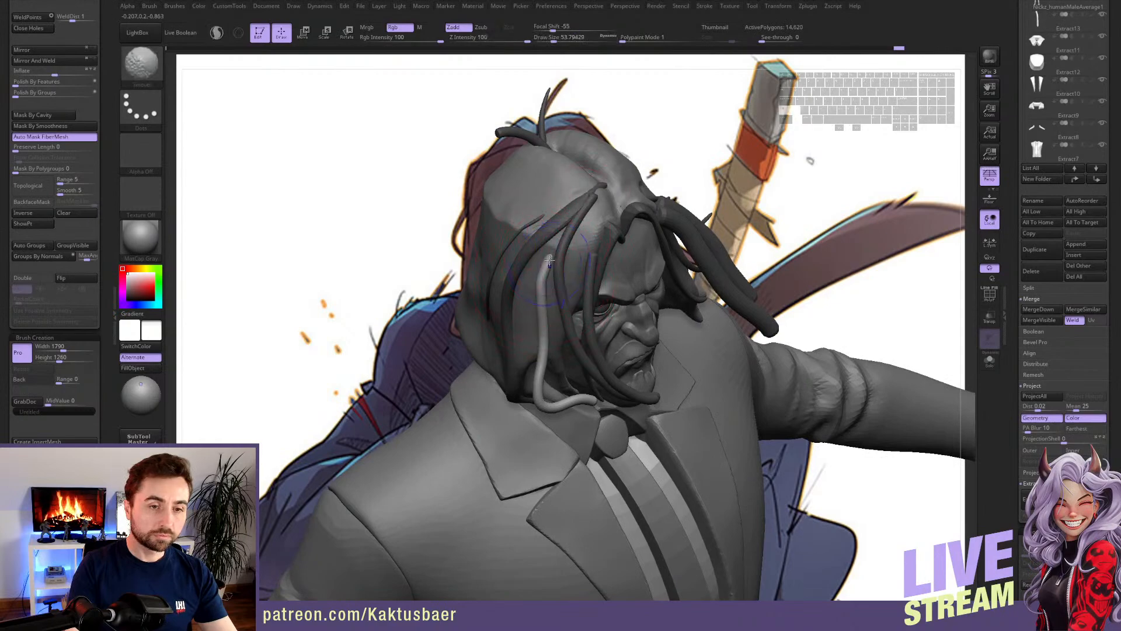
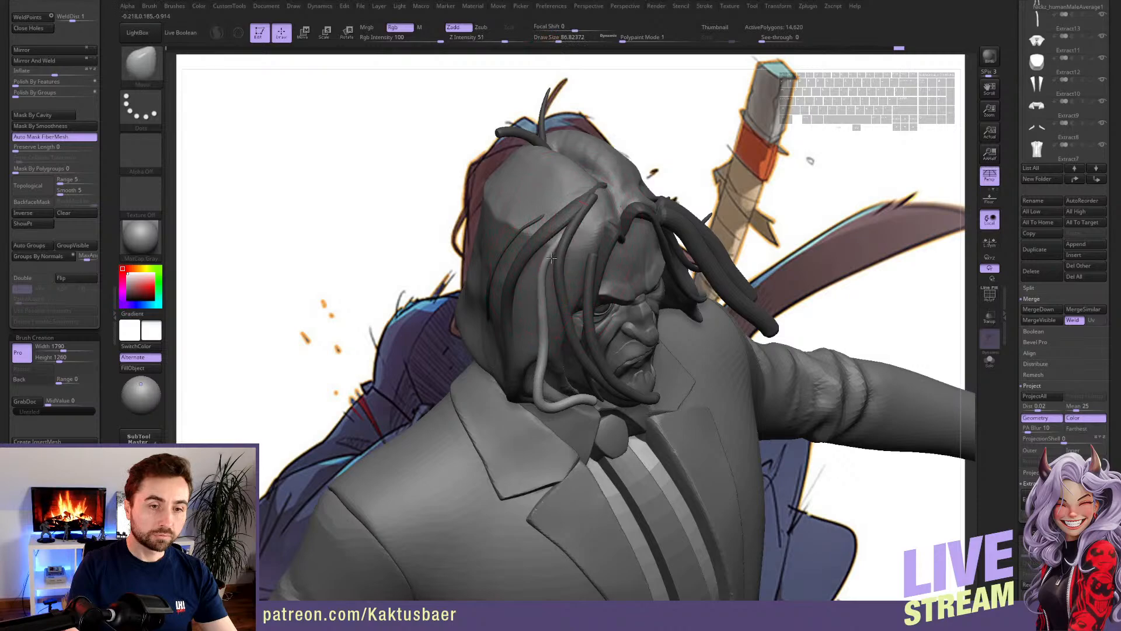
{"action": "left_click_drag", "start_coordinate": [554, 252], "coordinate": [538, 390], "text": "shift"}
{"action": "right_click_drag", "start_coordinate": [538, 390], "coordinate": [485, 365]}
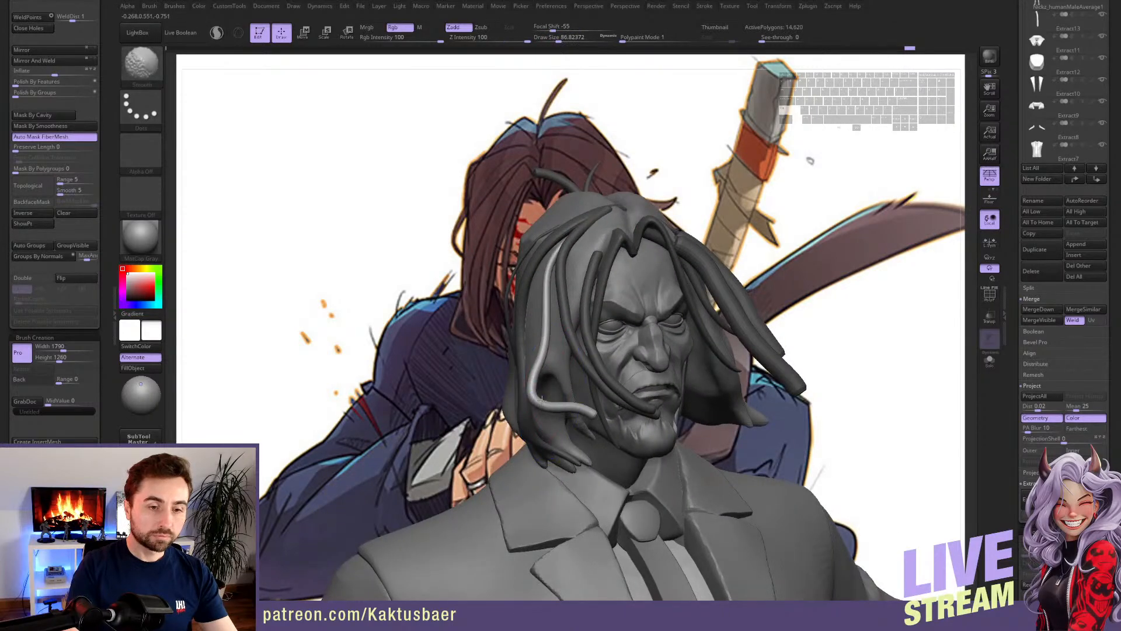
{"action": "left_click_drag", "start_coordinate": [591, 415], "coordinate": [576, 409], "text": "shift"}
{"action": "mouse_move", "coordinate": [575, 409]}
{"action": "right_mouse_down", "text": "alt"}
{"action": "mouse_move", "coordinate": [534, 374]}
{"action": "mouse_move", "coordinate": [516, 382]}
{"action": "mouse_move", "coordinate": [525, 380]}
{"action": "right_mouse_up", "text": "alt"}
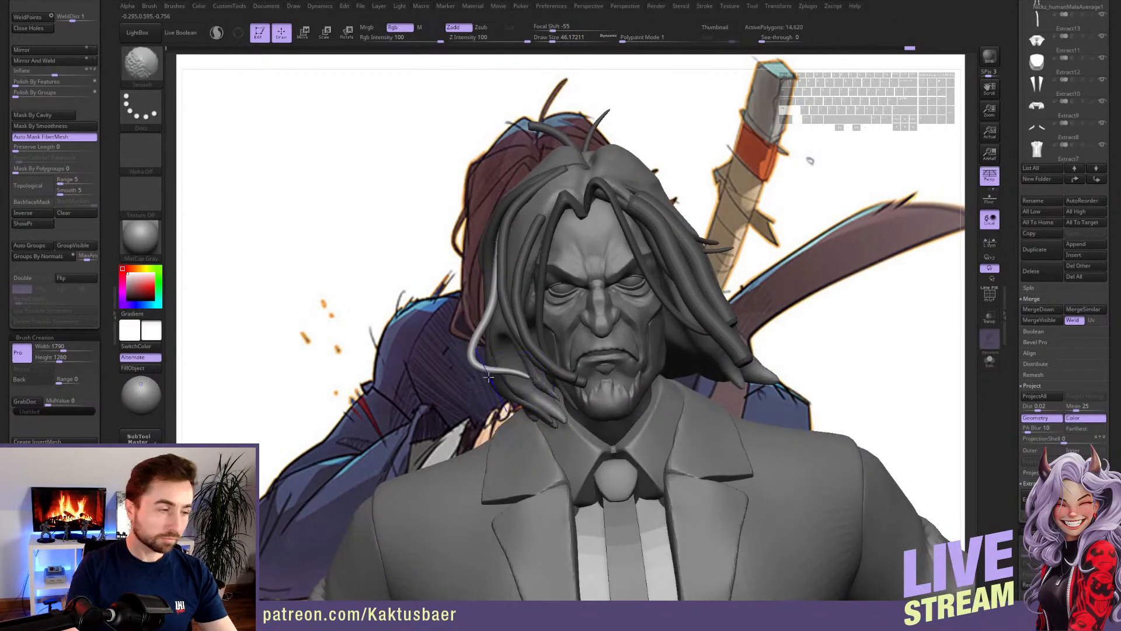
- From the side of the head, adjust the hooked strand's angle with a rotation line placed along its length
{"action": "right_click_drag", "start_coordinate": [476, 359], "coordinate": [521, 233]}
{"action": "key", "text": "r"}
{"action": "left_click_drag", "start_coordinate": [509, 184], "coordinate": [492, 292]}
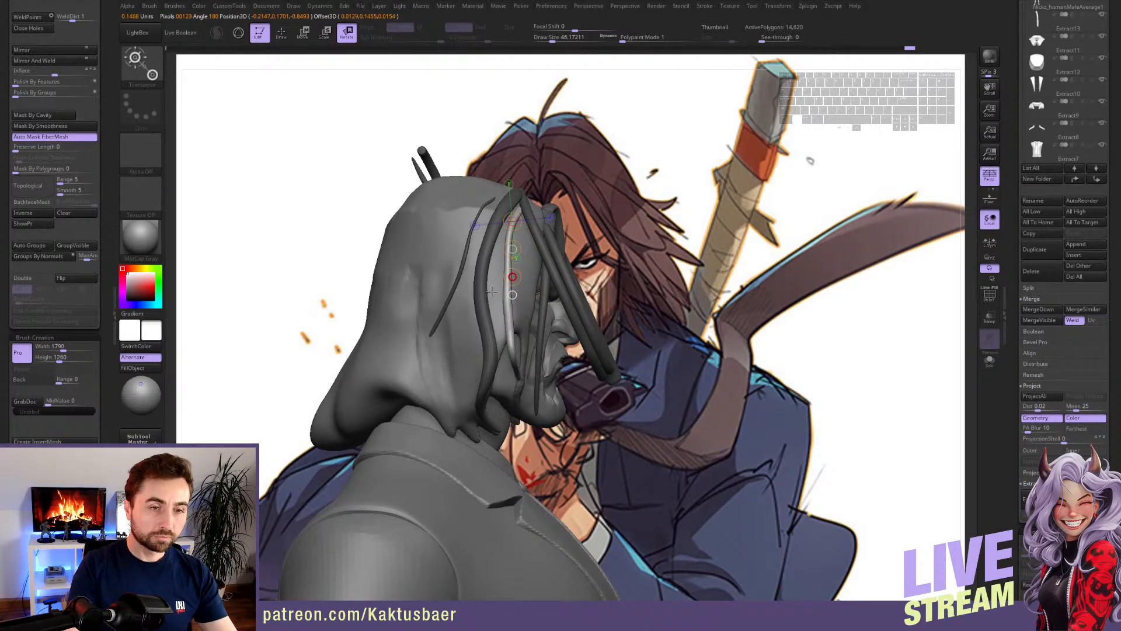
{"action": "key", "text": "q"}
{"action": "mouse_move", "coordinate": [499, 254]}
{"action": "right_mouse_down"}
{"action": "mouse_move", "coordinate": [433, 234]}
{"action": "mouse_move", "coordinate": [553, 214]}
{"action": "mouse_move", "coordinate": [541, 199]}
{"action": "mouse_move", "coordinate": [518, 323]}
{"action": "right_mouse_up"}
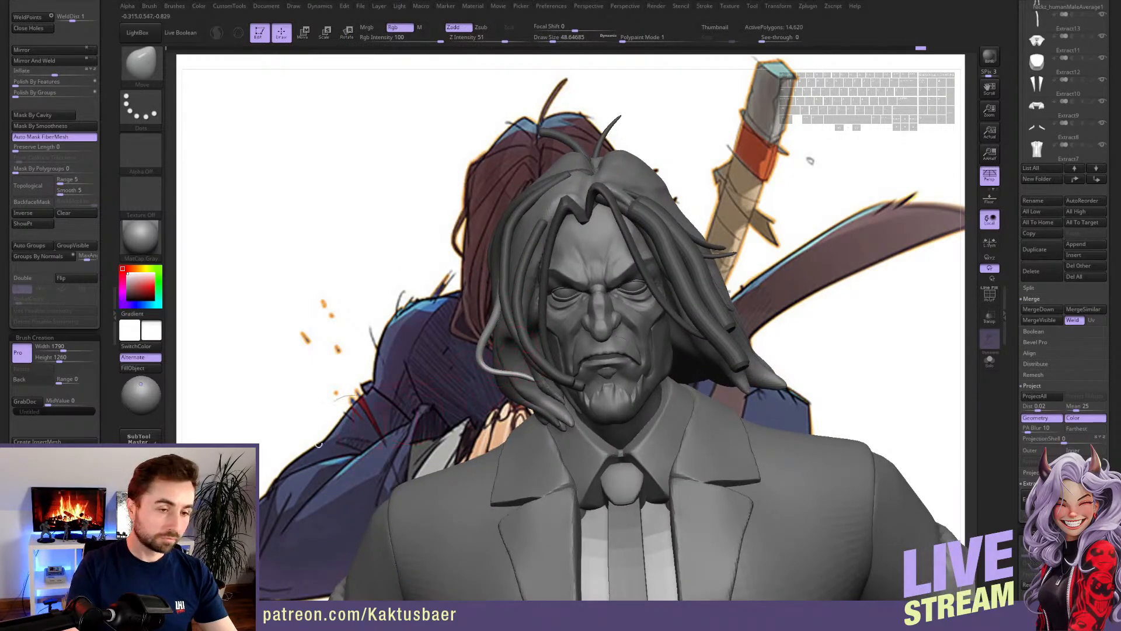
- Recall the saved reference camera view and push the hooked strand's bend toward the illustrated hair outline with the Move brush
{"action": "left_click_drag", "start_coordinate": [102, 584], "coordinate": [102, 366]}
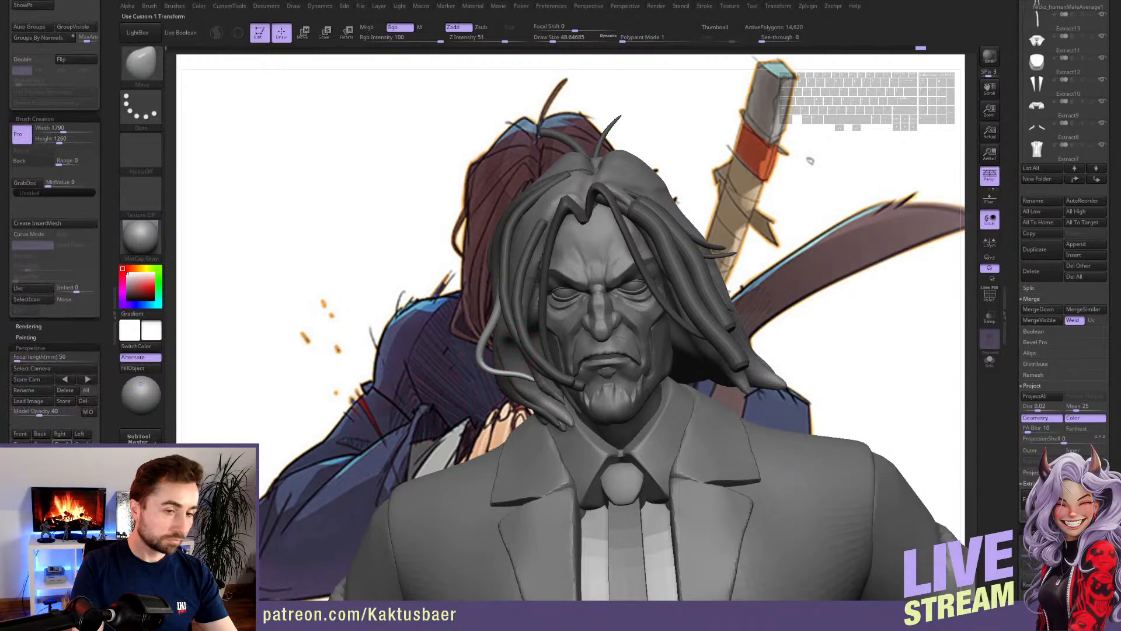
{"action": "left_click", "coordinate": [62, 443]}
{"action": "key", "text": "s"}
{"action": "left_click", "coordinate": [470, 327]}
{"action": "left_click_drag", "start_coordinate": [469, 304], "coordinate": [459, 288]}
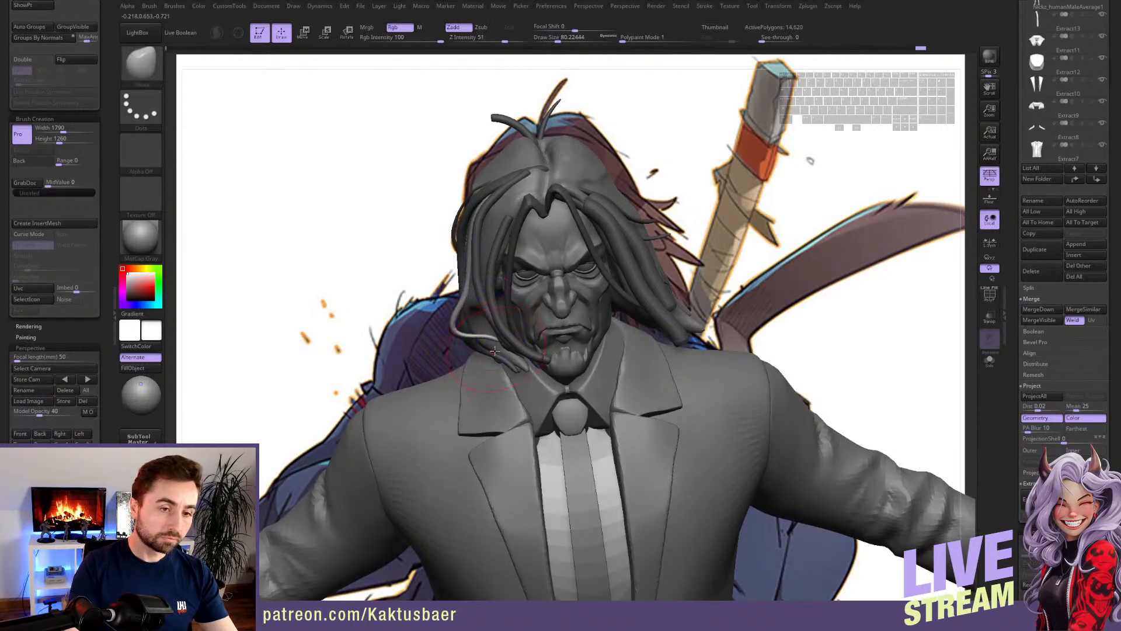
- Readjust the hooked strand from the side with the rotation line and reshape its curve with the Move brush at a draw size of about 97
{"action": "right_click_drag", "start_coordinate": [492, 353], "coordinate": [631, 342]}
{"action": "key", "text": "r"}
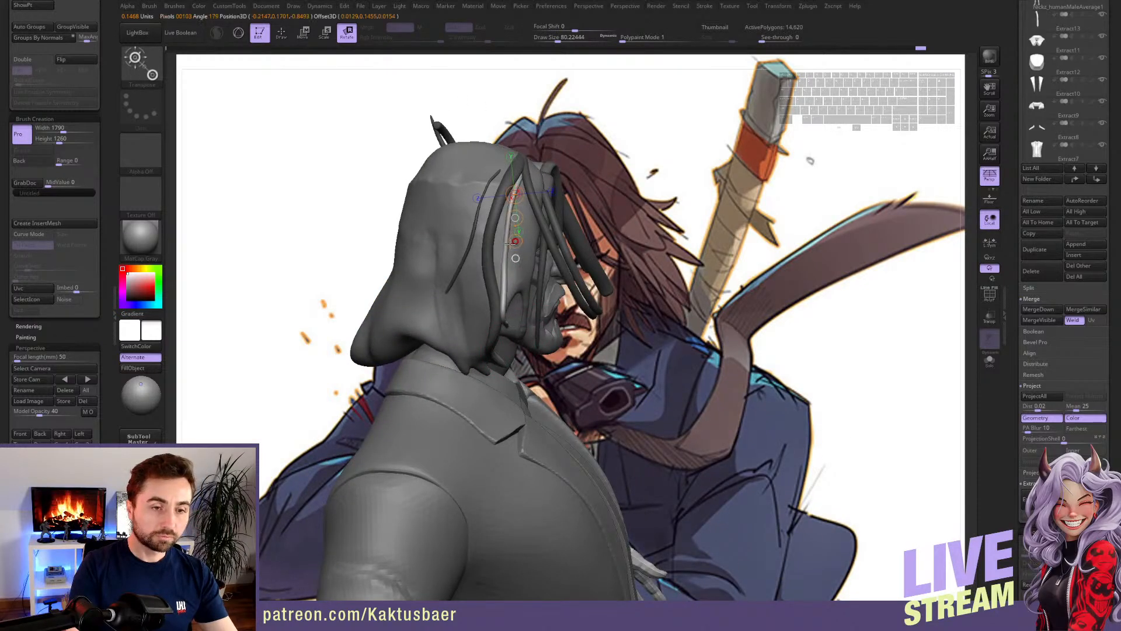
{"action": "key", "text": "q"}
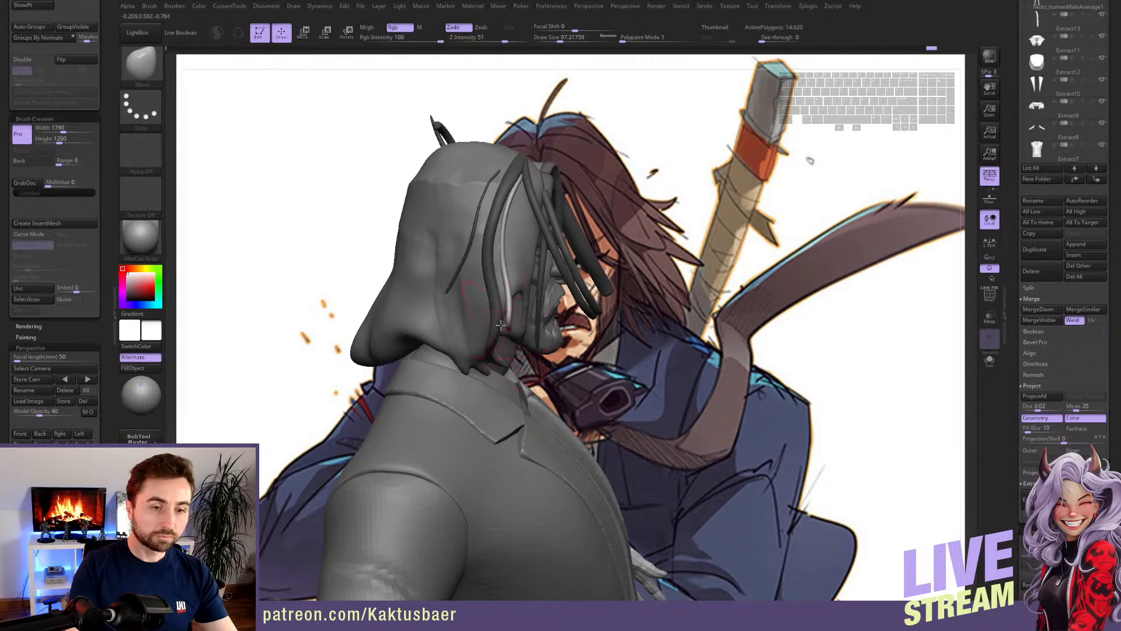
{"action": "mouse_move", "coordinate": [500, 323]}
{"action": "right_mouse_down"}
{"action": "mouse_move", "coordinate": [550, 308]}
{"action": "mouse_move", "coordinate": [560, 343]}
{"action": "right_mouse_up"}
- Isolate the long strand running from the crown to the chin by masking the others and smooth its middle section
{"action": "key", "text": "w"}
{"action": "left_click", "coordinate": [539, 252], "text": "ctrl"}
{"action": "key", "text": "q"}
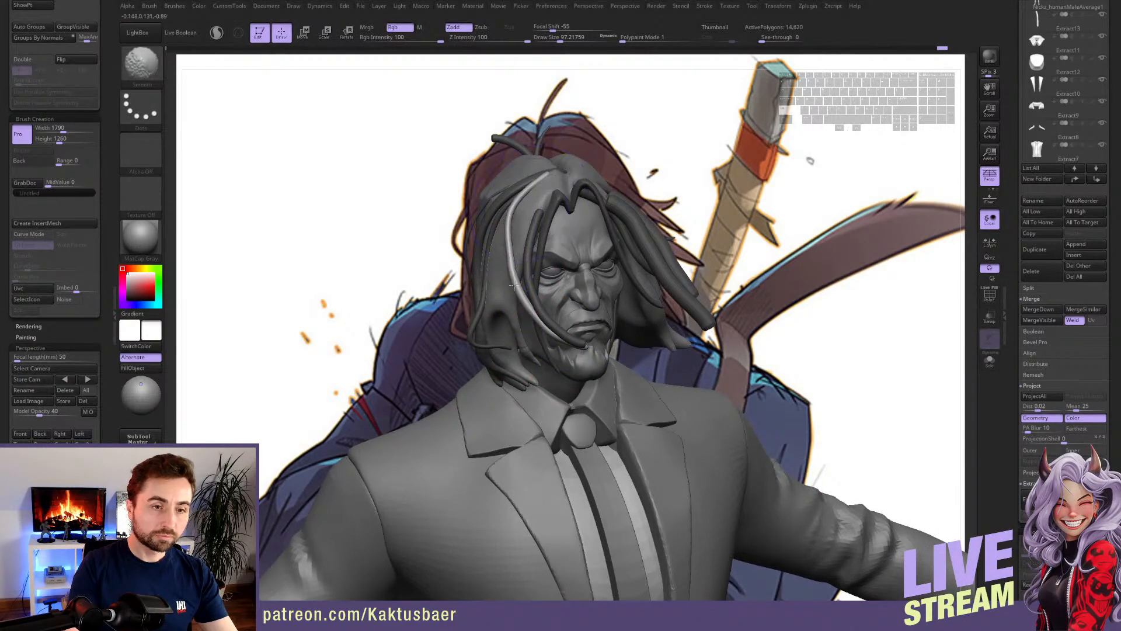
{"action": "left_click_drag", "start_coordinate": [529, 294], "coordinate": [531, 310], "text": "shift"}
- Enable backface masking, swing the isolated strand back toward the side of the head with a rotation line, and smooth its upper section
{"action": "left_click_drag", "start_coordinate": [108, 194], "coordinate": [108, 264]}
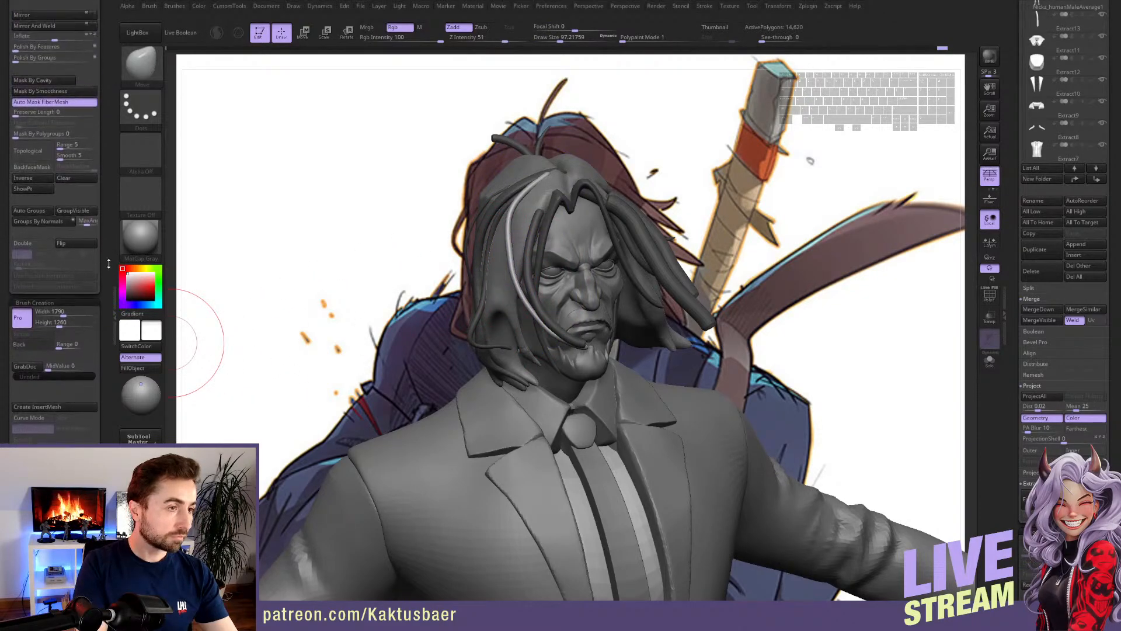
{"action": "left_click", "coordinate": [41, 170]}
{"action": "left_click_drag", "start_coordinate": [362, 245], "coordinate": [516, 241]}
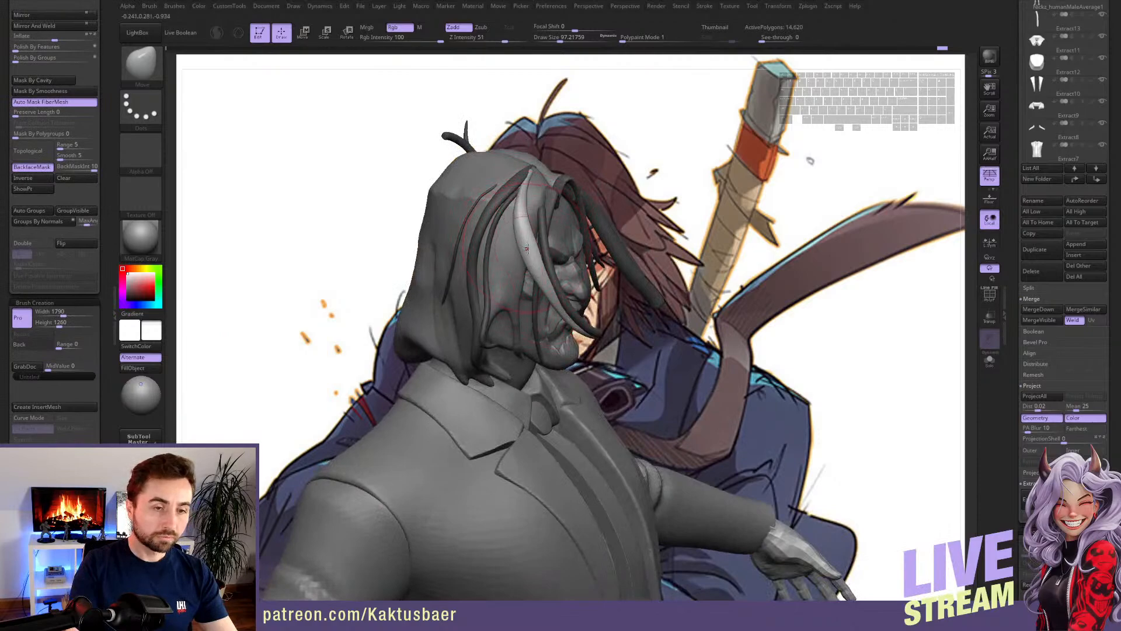
{"action": "key", "text": "r"}
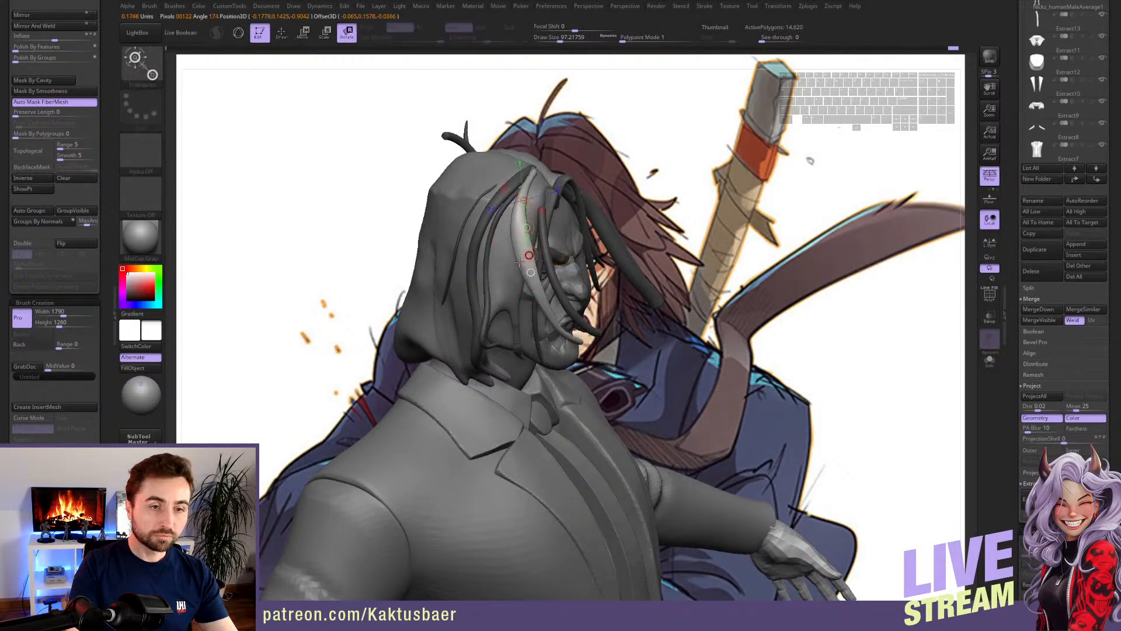
{"action": "key", "text": "q"}
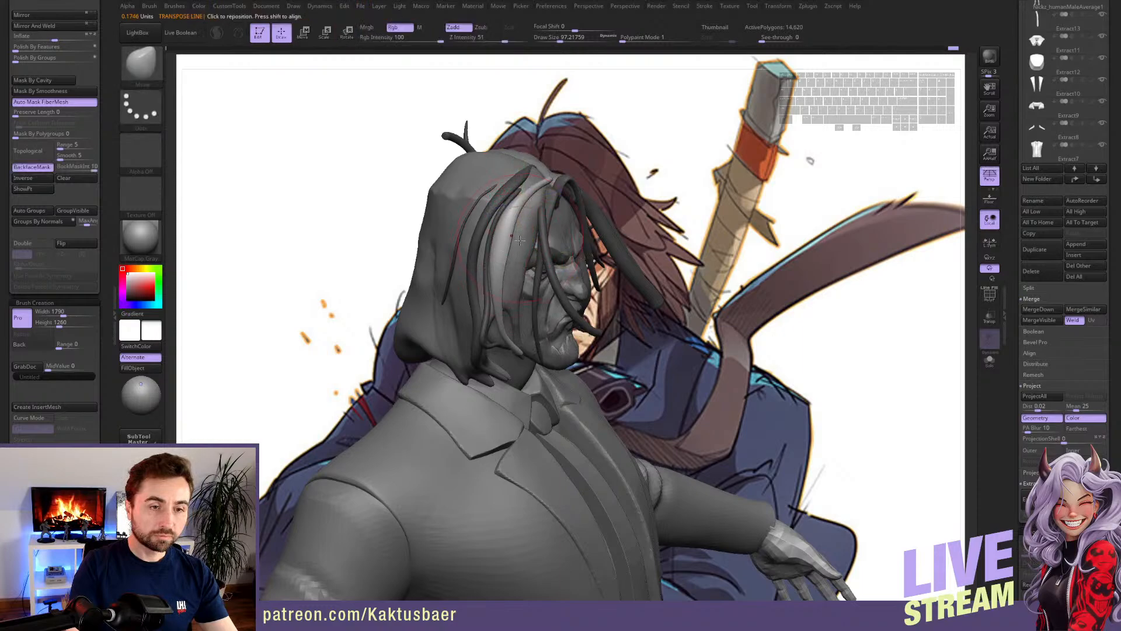
{"action": "right_click_drag", "start_coordinate": [502, 270], "coordinate": [374, 257]}
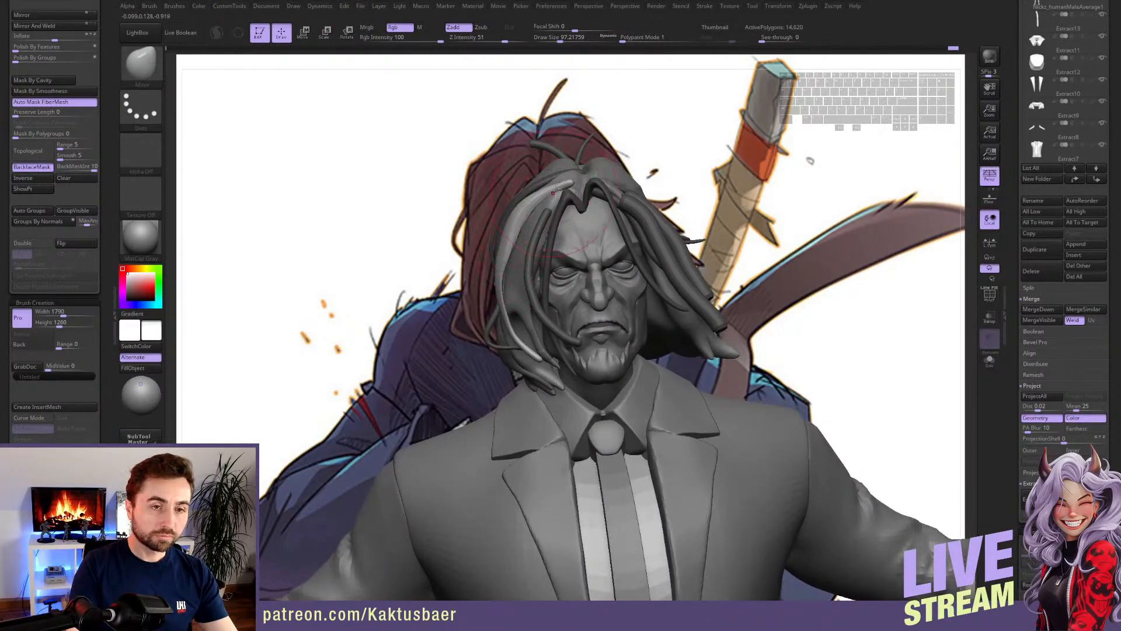
{"action": "left_click_drag", "start_coordinate": [512, 250], "coordinate": [514, 239], "text": "shift"}
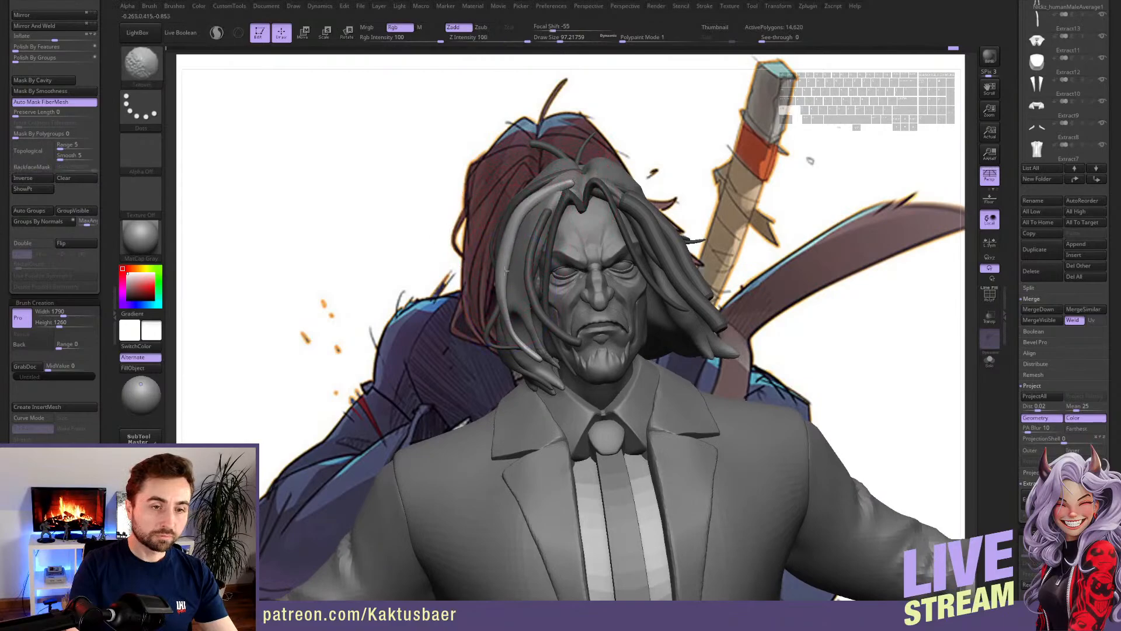
- Disable backface masking and shape the strand's upper end toward the hair parting with the Move brush at a draw size of about 54
{"action": "mouse_move", "coordinate": [505, 270]}
{"action": "right_mouse_down"}
{"action": "mouse_move", "coordinate": [546, 297]}
{"action": "mouse_move", "coordinate": [526, 368]}
{"action": "right_mouse_up"}
{"action": "left_click", "coordinate": [46, 168]}
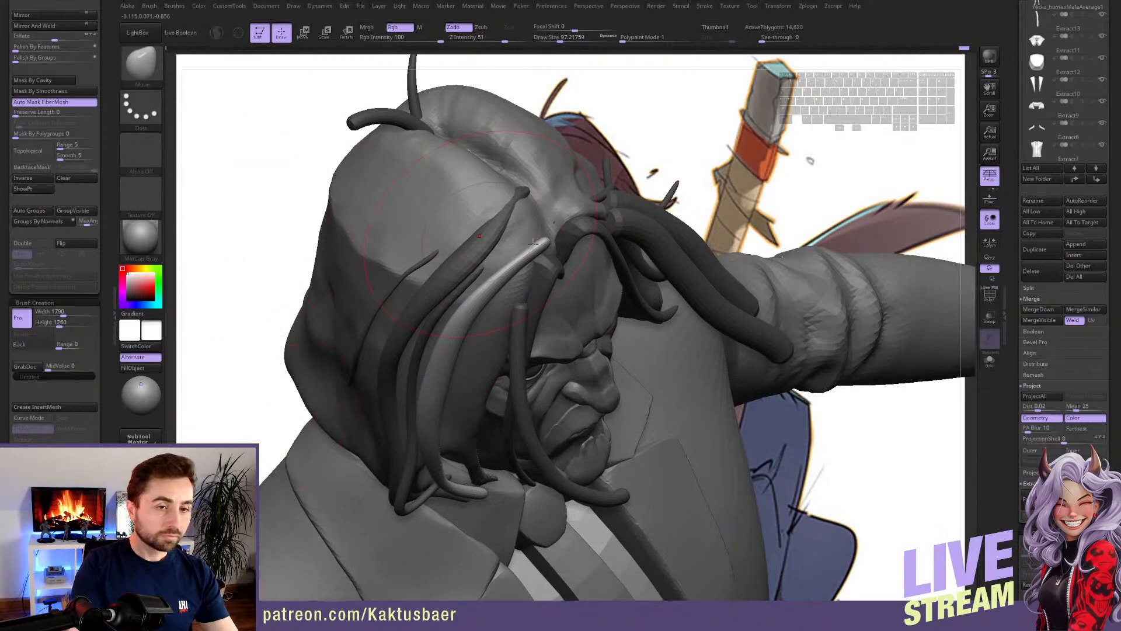
{"action": "mouse_move", "coordinate": [528, 245]}
{"action": "right_mouse_down", "text": "shift"}
{"action": "mouse_move", "coordinate": [508, 193]}
{"action": "mouse_move", "coordinate": [575, 243]}
{"action": "right_mouse_up", "text": "shift"}
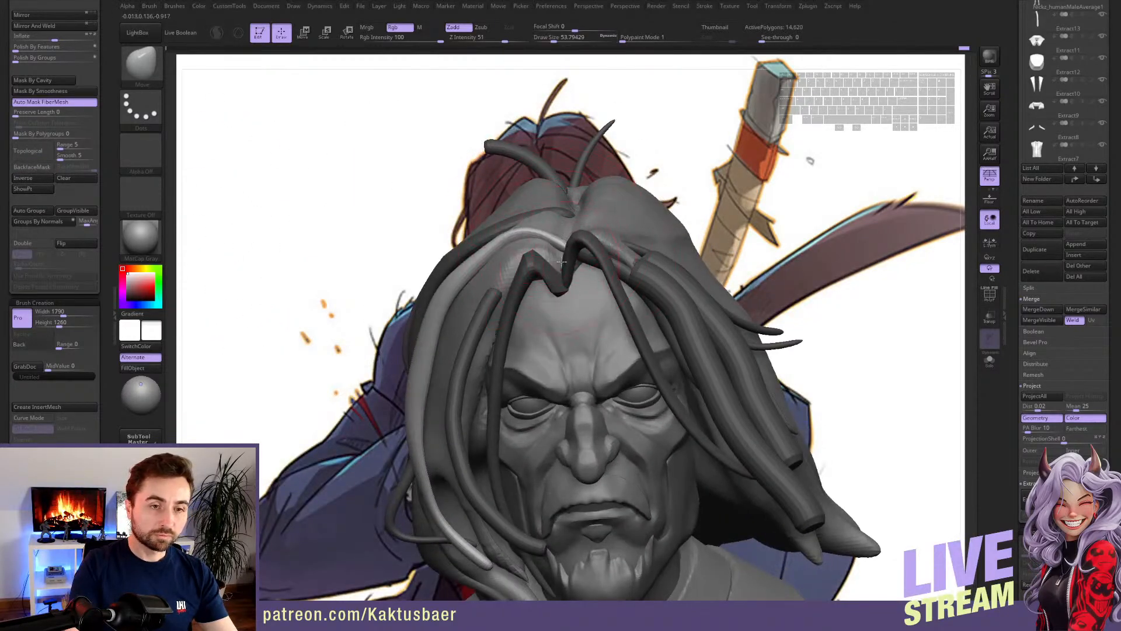
{"action": "right_click_drag", "start_coordinate": [578, 247], "coordinate": [480, 219]}
{"action": "key", "text": "w"}
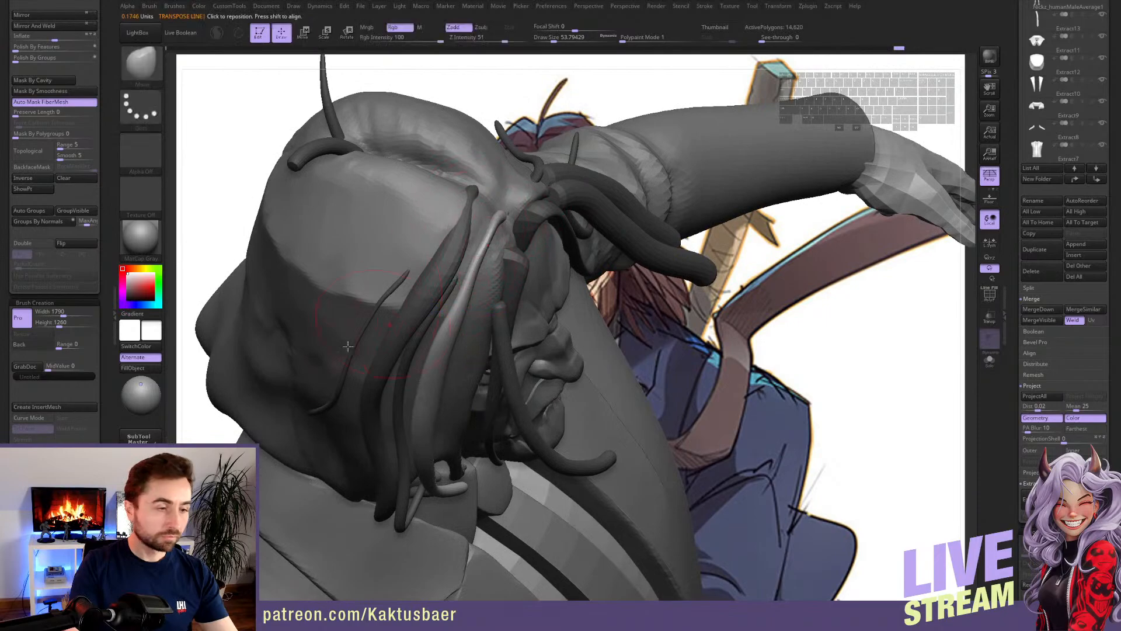
- With backface masking enabled, widen the strand's upper section above the temple with the Move brush and smooth it
{"action": "left_click", "coordinate": [32, 167]}
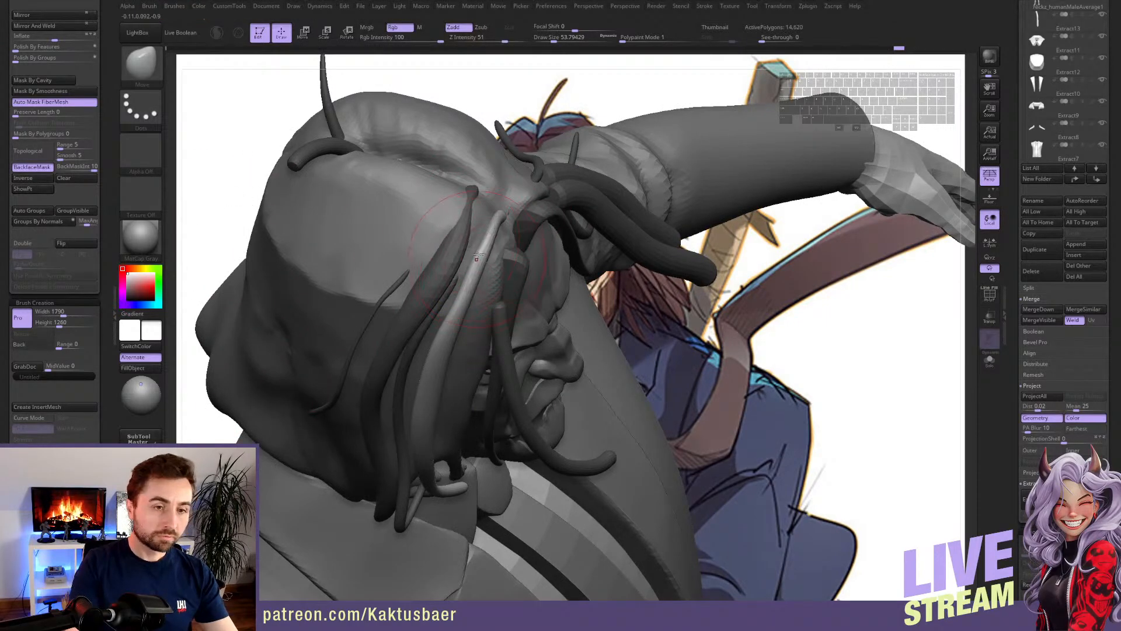
{"action": "left_click_drag", "start_coordinate": [471, 263], "coordinate": [486, 228]}
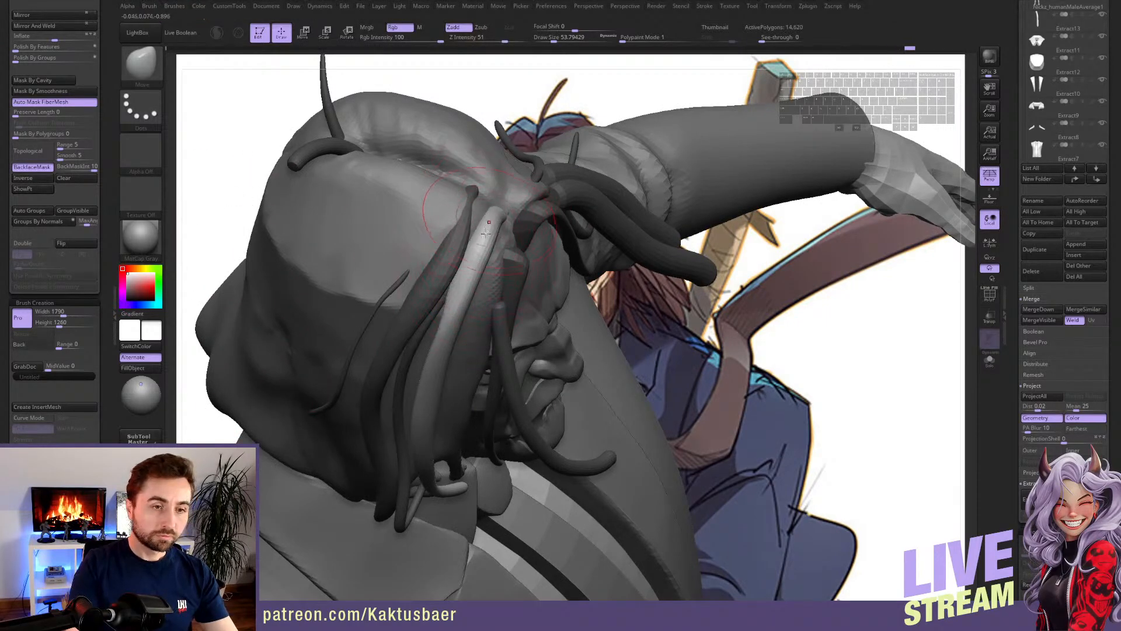
{"action": "right_click_drag", "start_coordinate": [430, 197], "coordinate": [471, 232]}
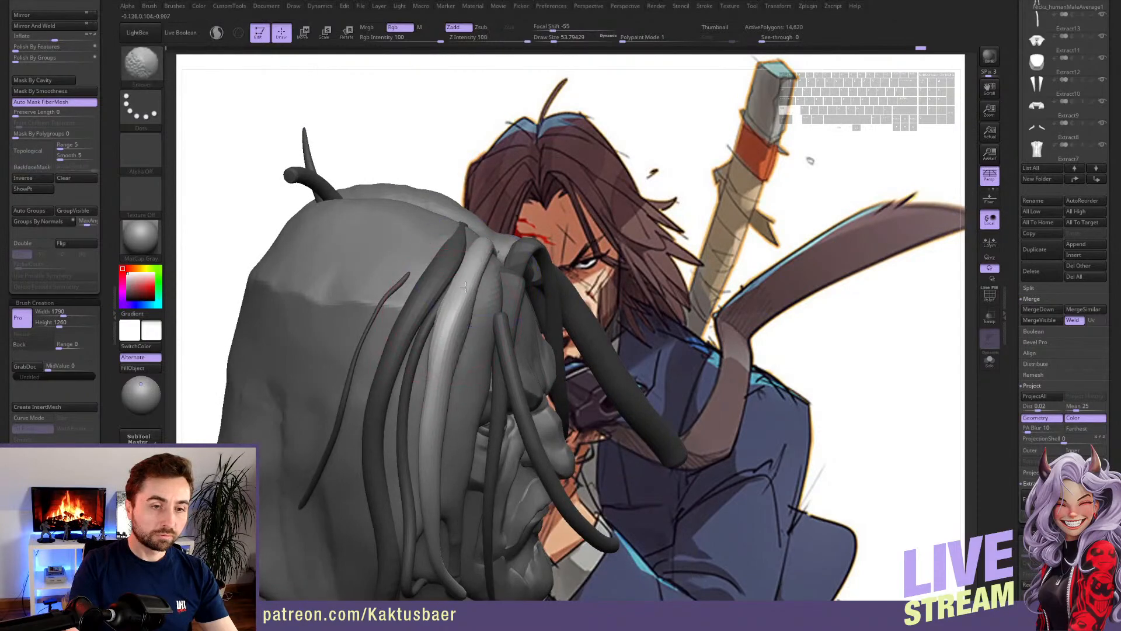
{"action": "mouse_move", "coordinate": [443, 304]}
{"action": "left_mouse_down", "text": "shift"}
{"action": "mouse_move", "coordinate": [441, 365]}
{"action": "mouse_move", "coordinate": [452, 310]}
{"action": "left_mouse_up", "text": "shift"}
- Broaden the strand's middle section beside the temple with the Move brush at a draw size of about 87 and smooth it
{"action": "mouse_move", "coordinate": [452, 365]}
{"action": "right_mouse_down", "text": "ctrl"}
{"action": "mouse_move", "coordinate": [462, 327]}
{"action": "mouse_move", "coordinate": [442, 319]}
{"action": "mouse_move", "coordinate": [439, 281]}
{"action": "right_mouse_up", "text": "ctrl"}
{"action": "key", "text": "s"}
{"action": "left_click_drag", "start_coordinate": [444, 327], "coordinate": [451, 327]}
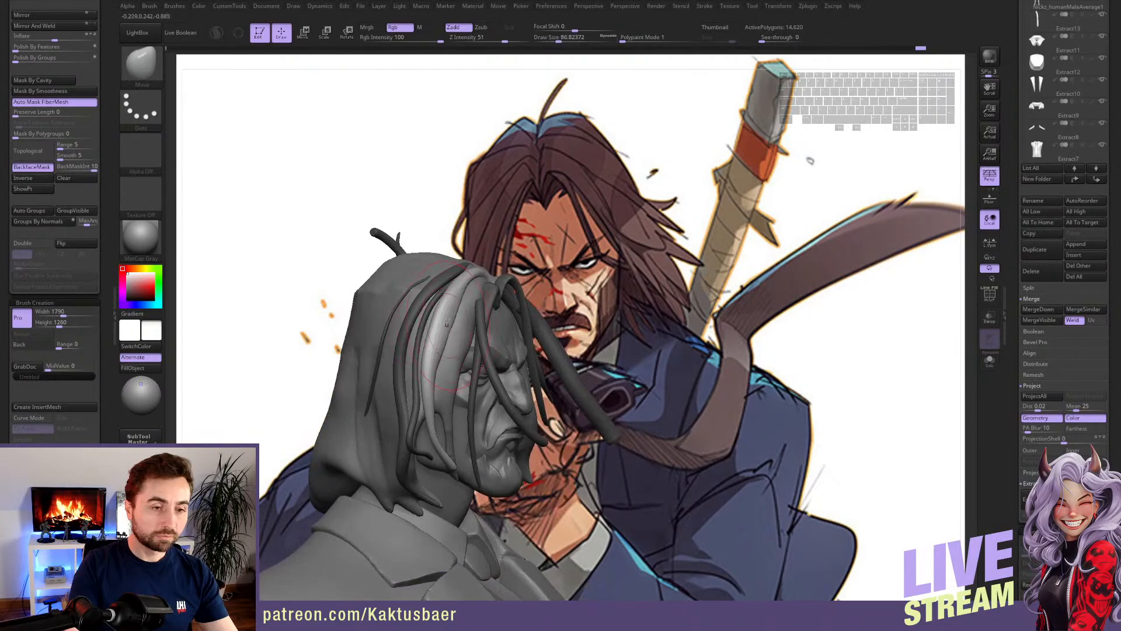
{"action": "right_click_drag", "start_coordinate": [436, 307], "coordinate": [442, 308]}
{"action": "left_click_drag", "start_coordinate": [441, 301], "coordinate": [440, 334], "text": "shift"}
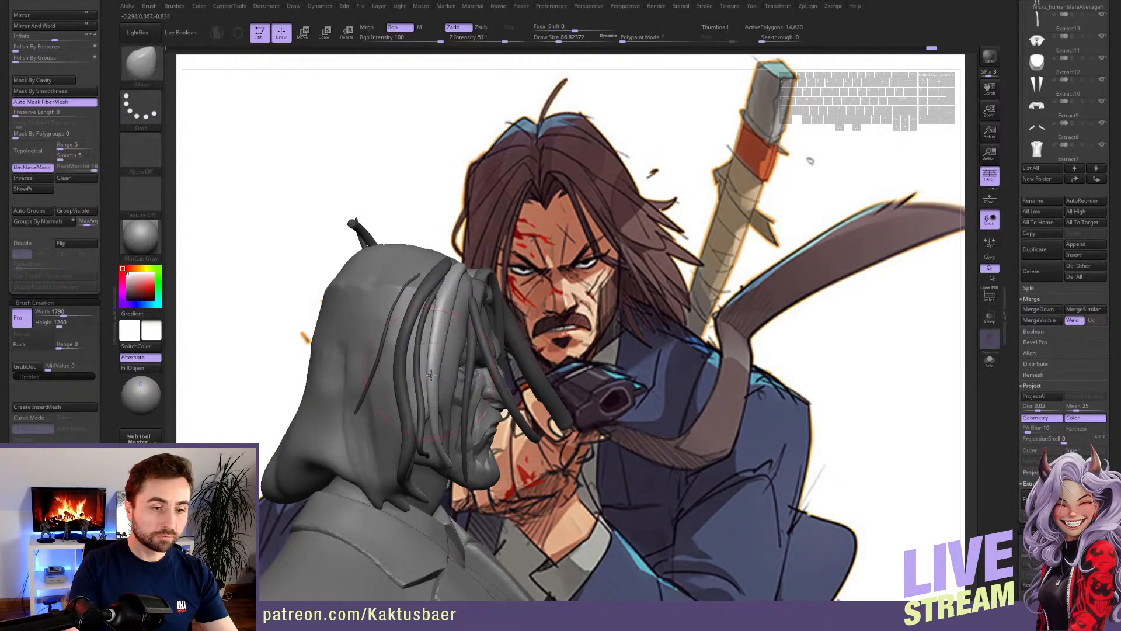
{"action": "right_click_drag", "start_coordinate": [461, 344], "coordinate": [437, 379]}
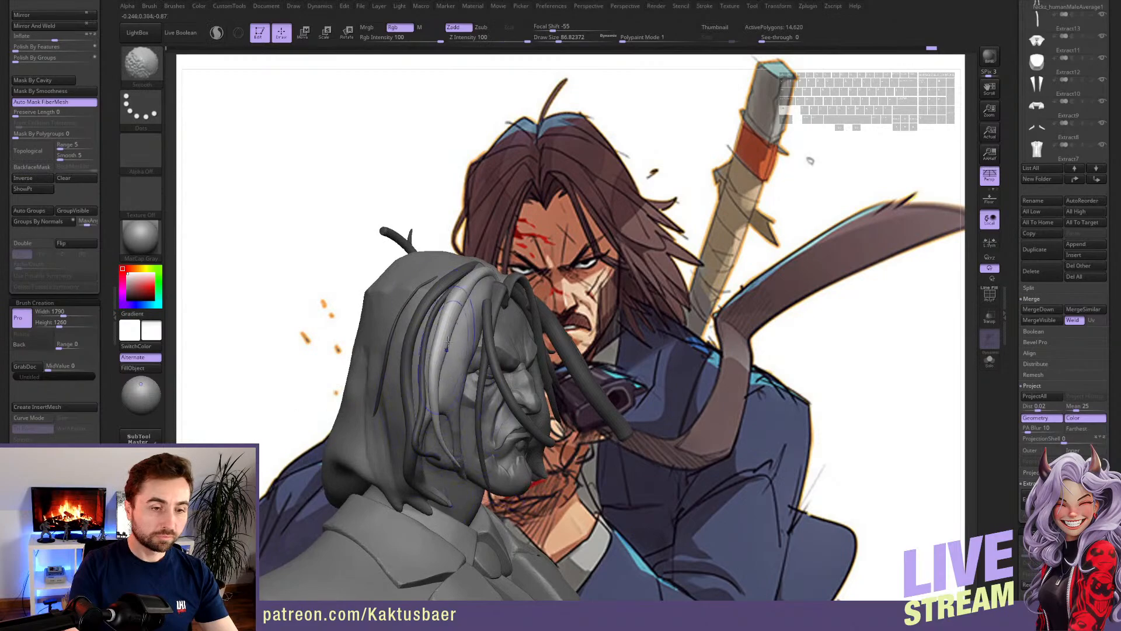
- Adjust the strand's lower section with a rotation line, disable backface masking, and shape the tip beside the jaw at a draw size of about 71
{"action": "mouse_move", "coordinate": [450, 327]}
{"action": "right_mouse_down"}
{"action": "mouse_move", "coordinate": [409, 347]}
{"action": "mouse_move", "coordinate": [422, 361]}
{"action": "right_mouse_up"}
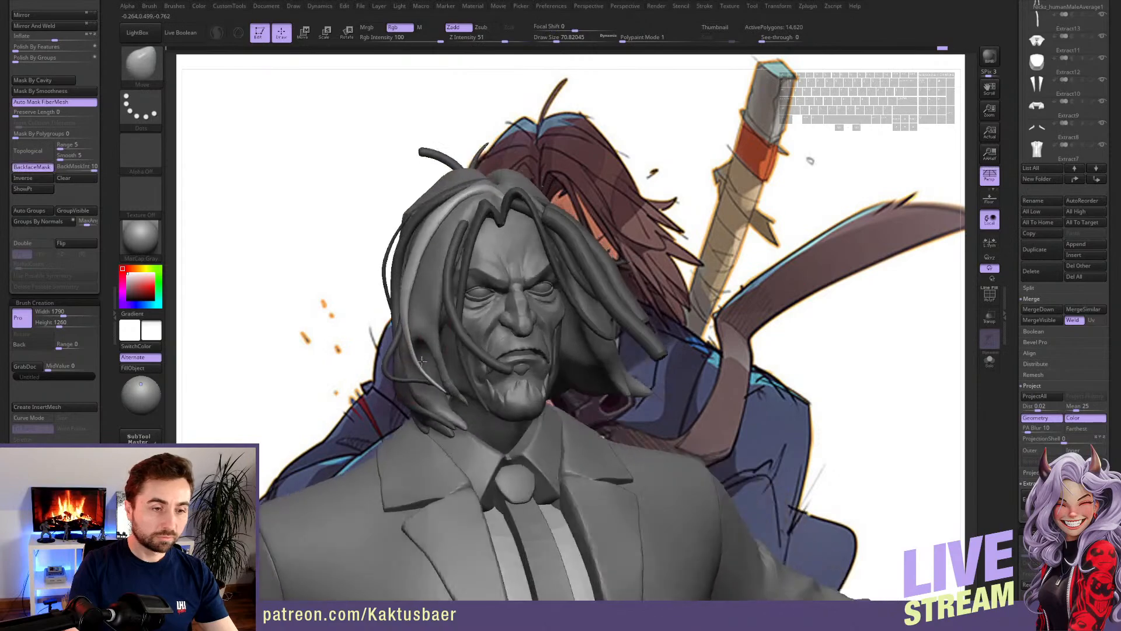
{"action": "key", "text": "r"}
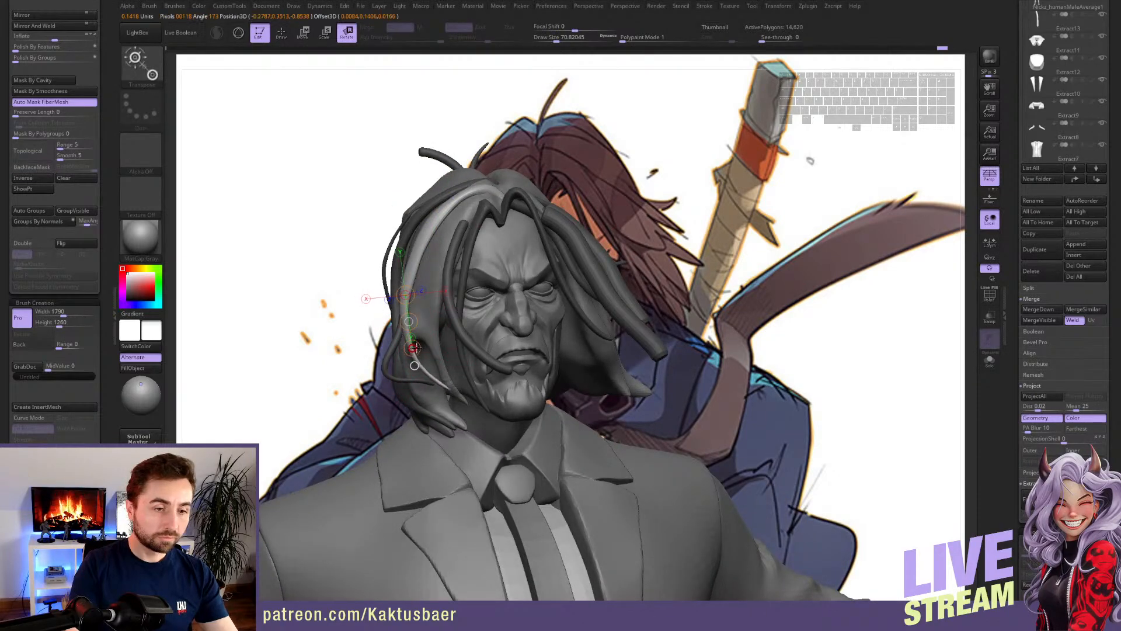
{"action": "key", "text": "q"}
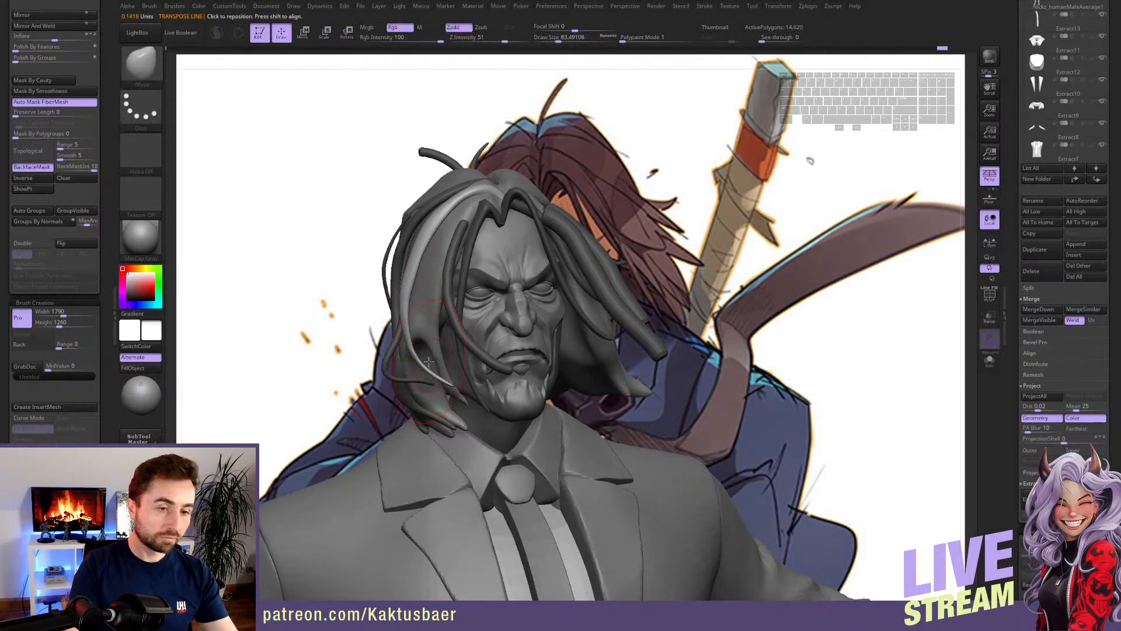
{"action": "left_click", "coordinate": [32, 167]}
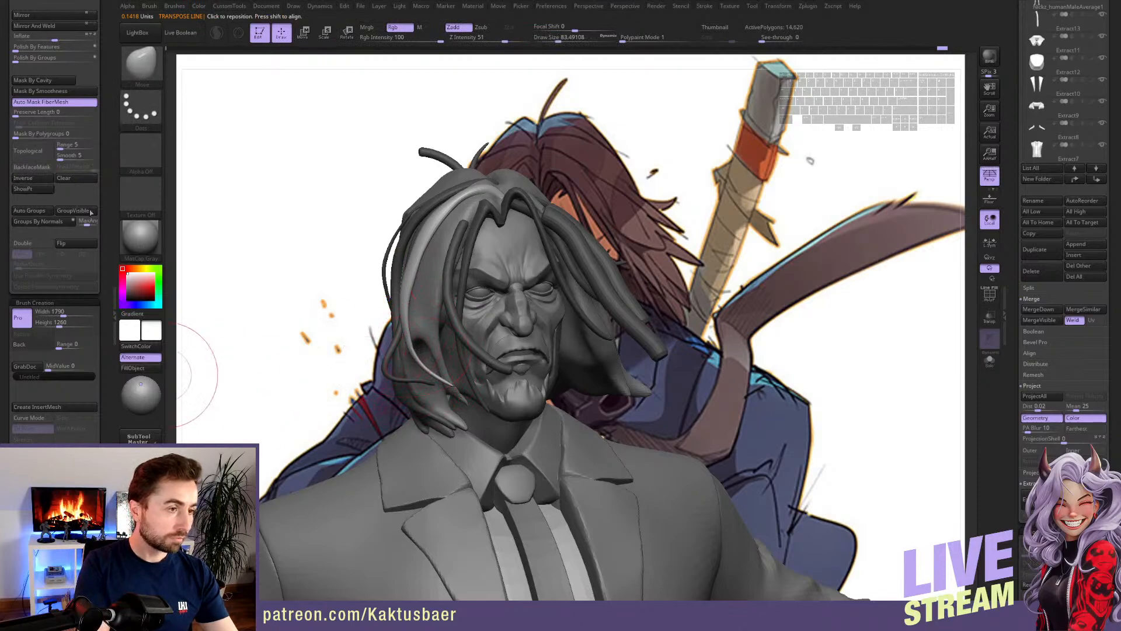
{"action": "key", "text": "s"}
{"action": "key", "text": "s"}
{"action": "mouse_move", "coordinate": [438, 380]}
{"action": "left_mouse_down"}
{"action": "mouse_move", "coordinate": [449, 379]}
{"action": "mouse_move", "coordinate": [438, 370]}
{"action": "left_mouse_up"}
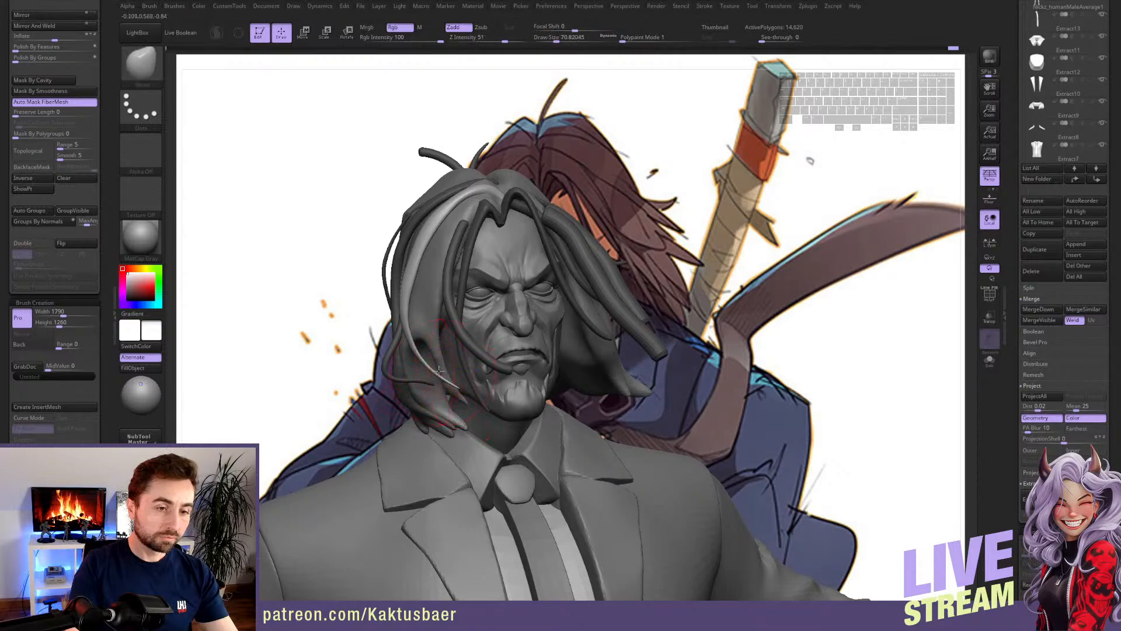
- Isolate the neighbouring strand over the cheek by masking the others, and reposition it against the head with move and rotation lines
{"action": "right_click_drag", "start_coordinate": [420, 340], "coordinate": [474, 331]}
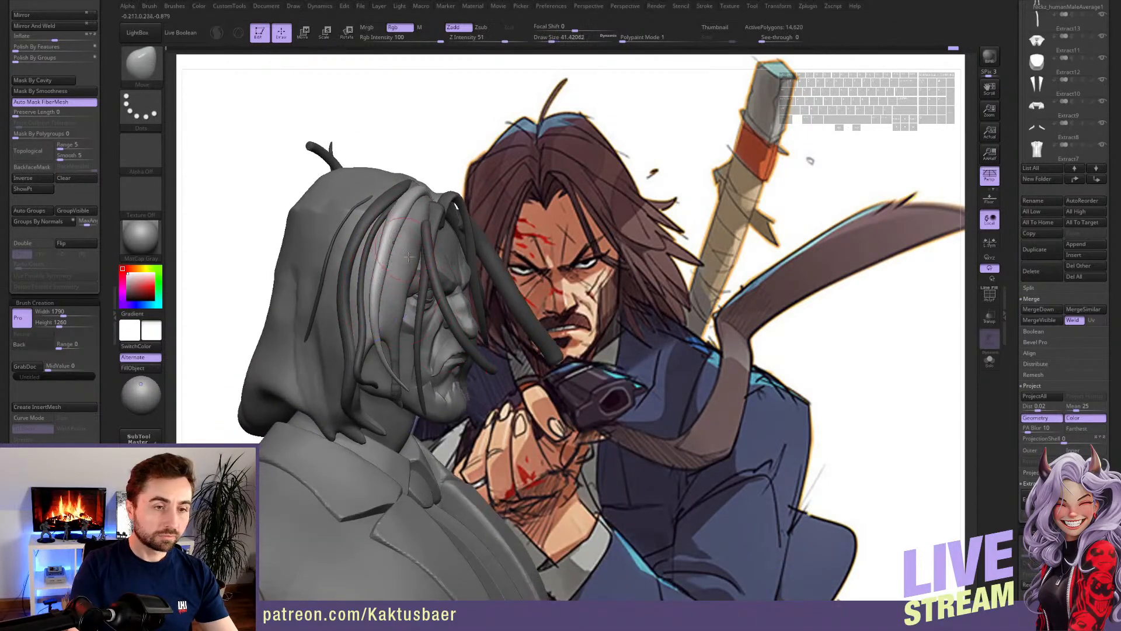
{"action": "key", "text": "w"}
{"action": "left_click", "coordinate": [431, 256], "text": "ctrl"}
{"action": "key", "text": "q"}
{"action": "key", "text": "r"}
{"action": "mouse_move", "coordinate": [425, 222]}
{"action": "left_mouse_down", "text": "shift"}
{"action": "mouse_move", "coordinate": [426, 271]}
{"action": "mouse_move", "coordinate": [413, 238]}
{"action": "left_mouse_up", "text": "shift"}
{"action": "key", "text": "w"}
{"action": "key", "text": "q"}
- Bring the cheek strand's root up to the hair parting with the Move brush at a draw size of about 71 and a rotation line
{"action": "right_click_drag", "start_coordinate": [529, 233], "coordinate": [438, 219]}
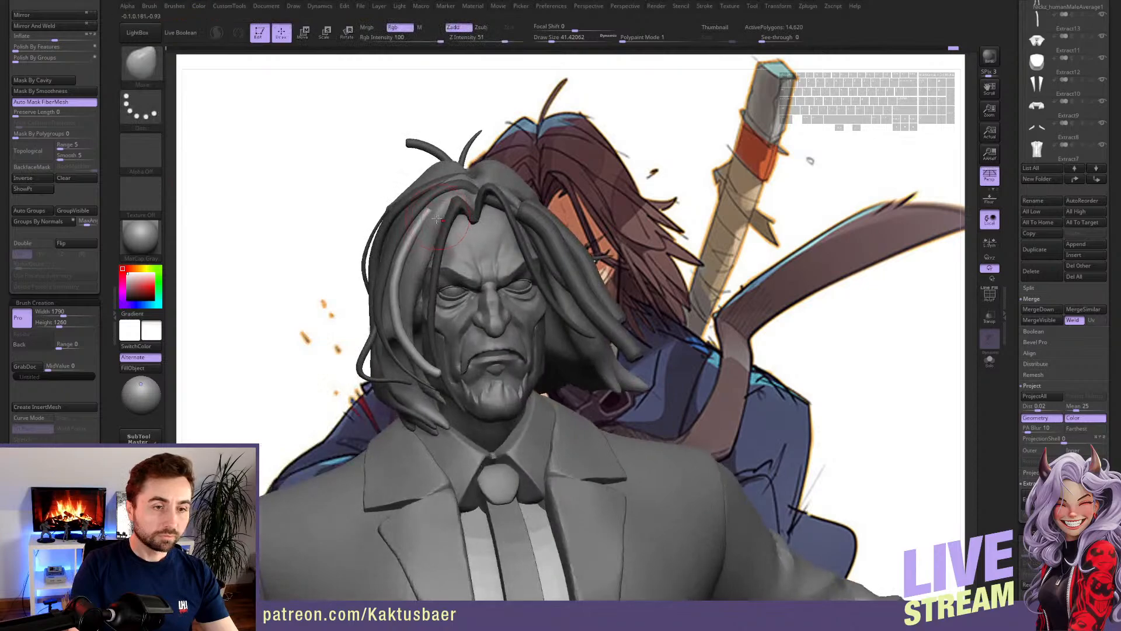
{"action": "key", "text": "s"}
{"action": "left_click_drag", "start_coordinate": [437, 214], "coordinate": [442, 214]}
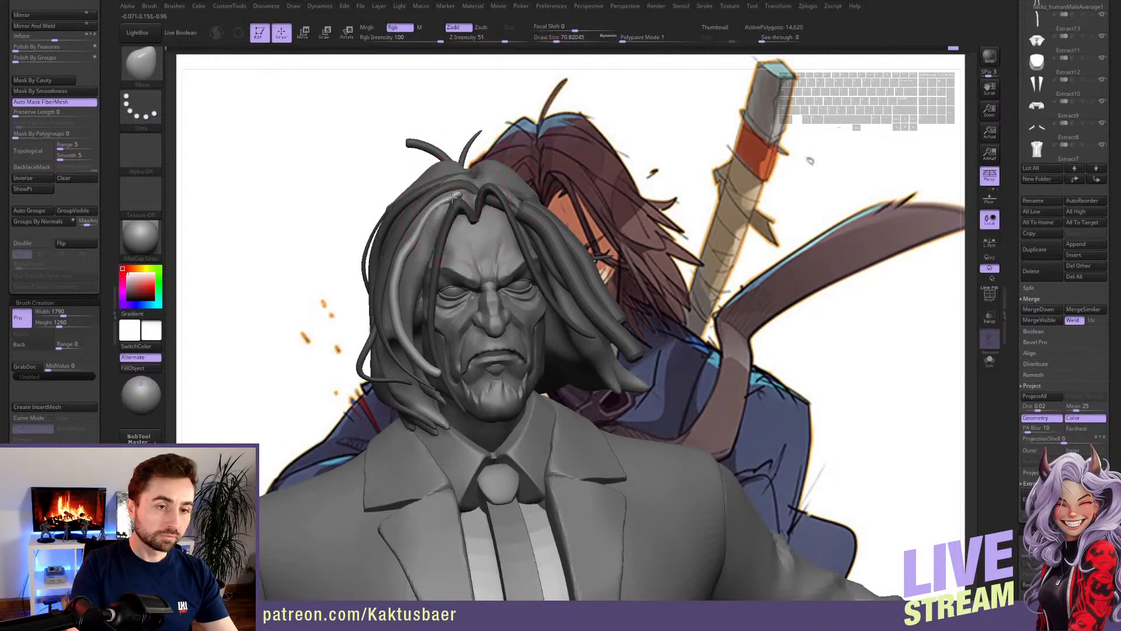
{"action": "key", "text": "r"}
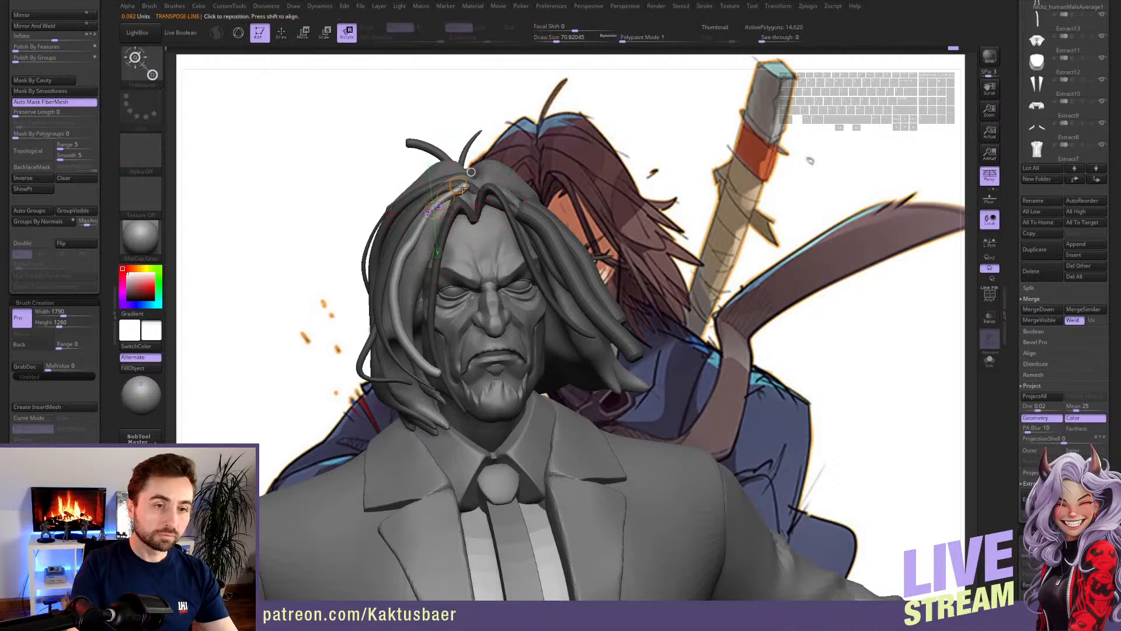
{"action": "key", "text": "q"}
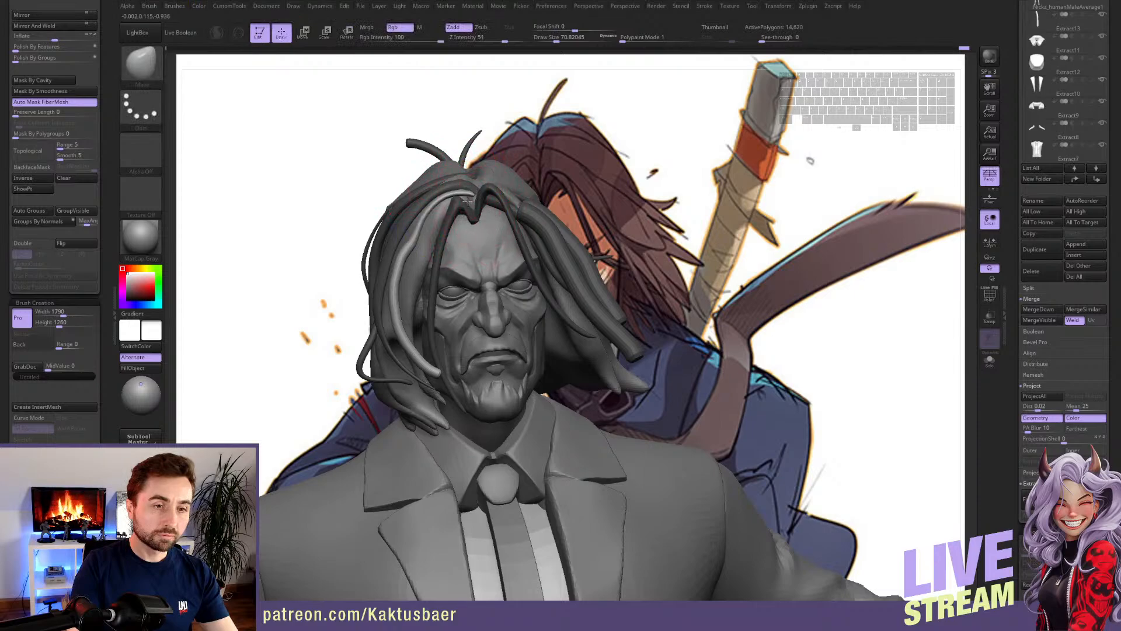
{"action": "key", "text": "bracketleft"}
{"action": "key", "text": "shift"}
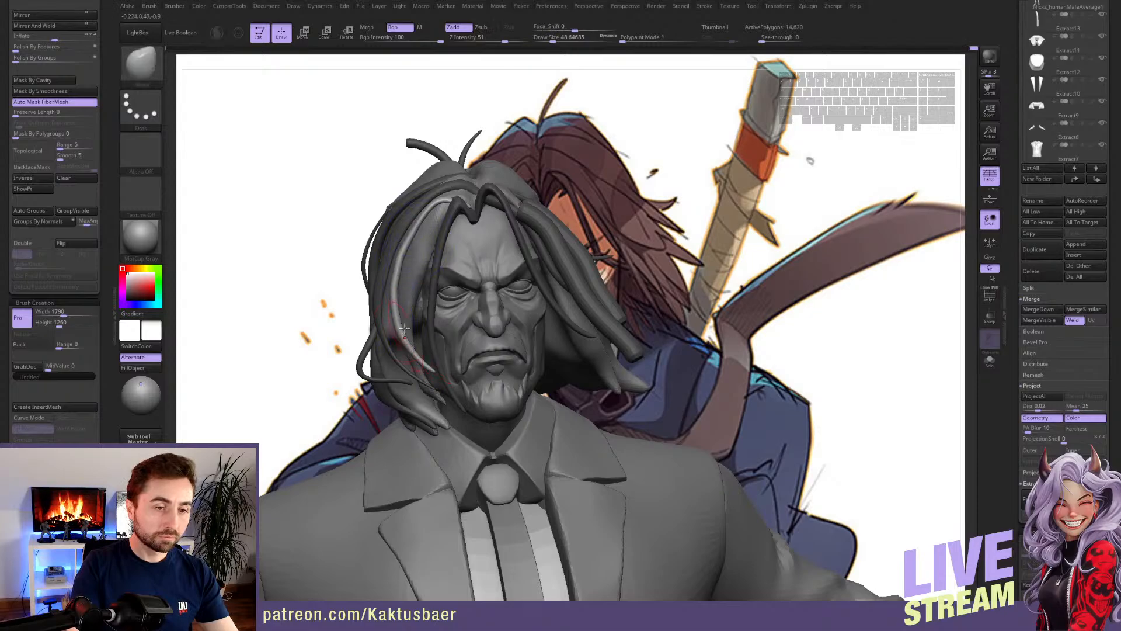
- From the side, rotate the cheek strand with a line along its length, and smooth its middle at a draw size of about 77
{"action": "right_click_drag", "start_coordinate": [424, 353], "coordinate": [535, 343]}
{"action": "key", "text": "r"}
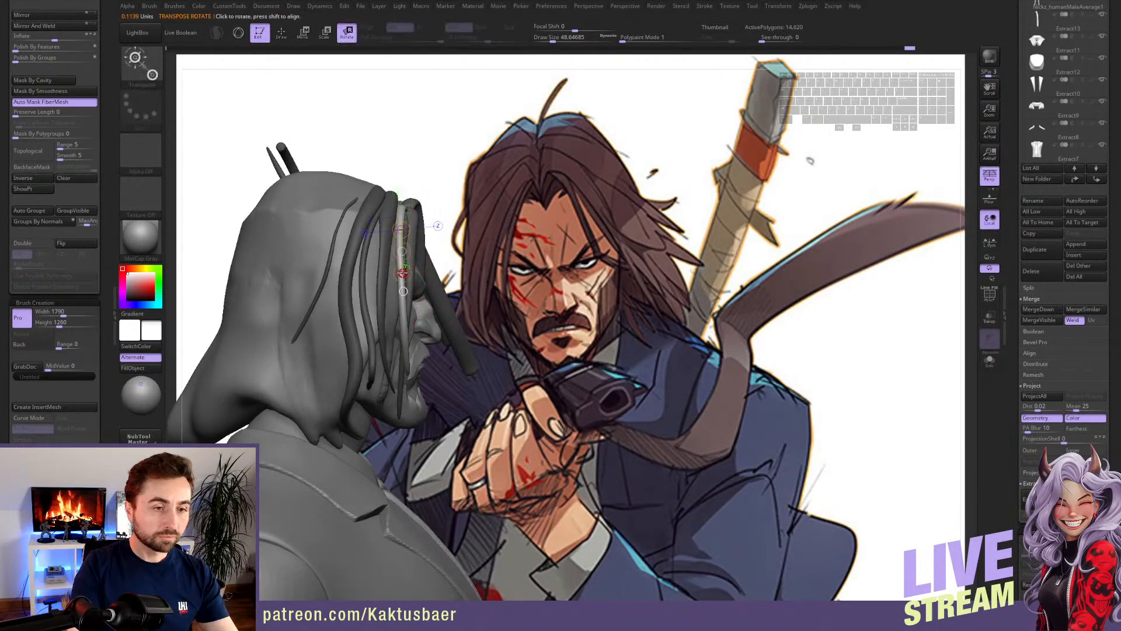
{"action": "key", "text": "q"}
{"action": "key", "text": "s"}
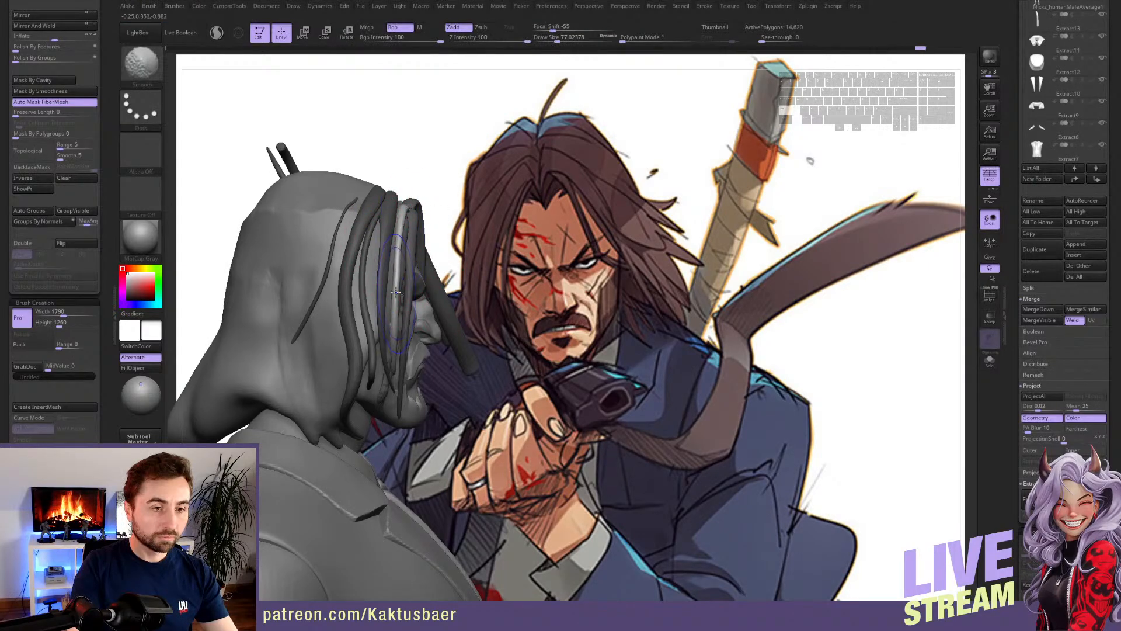
{"action": "mouse_move", "coordinate": [495, 403]}
{"action": "left_mouse_down"}
{"action": "mouse_move", "coordinate": [403, 341]}
{"action": "mouse_move", "coordinate": [375, 351]}
{"action": "mouse_move", "coordinate": [400, 343]}
{"action": "left_mouse_up"}
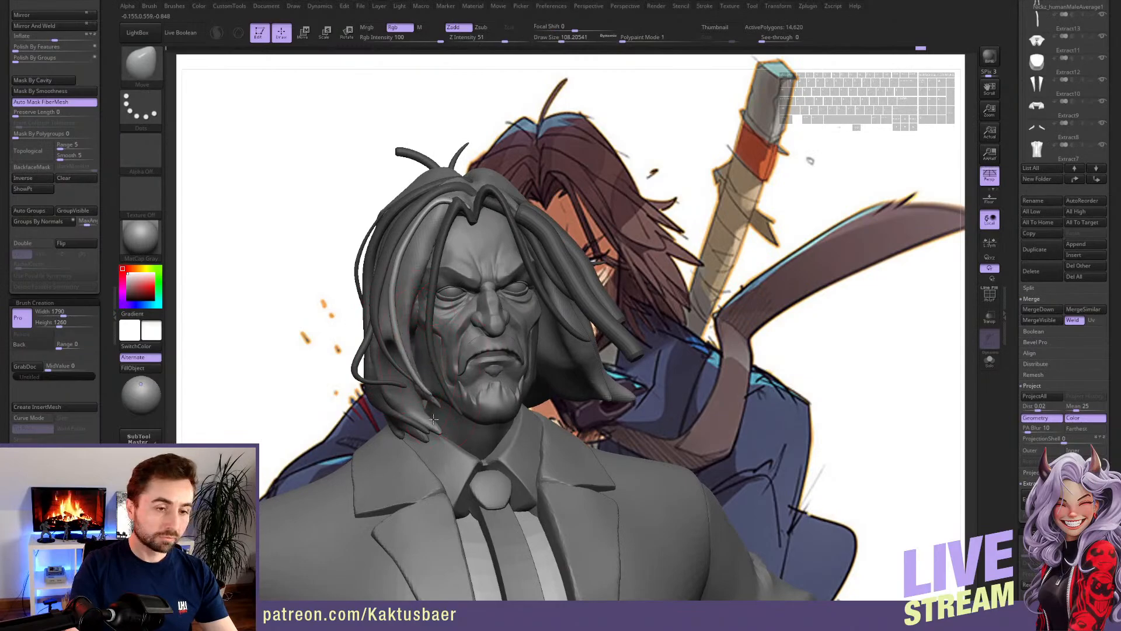
- Enable backface masking, widen the cheek strand beside the temple with the Move brush, and smooth its upper section
{"action": "left_click", "coordinate": [32, 168]}
{"action": "left_click_drag", "start_coordinate": [233, 263], "coordinate": [409, 234]}
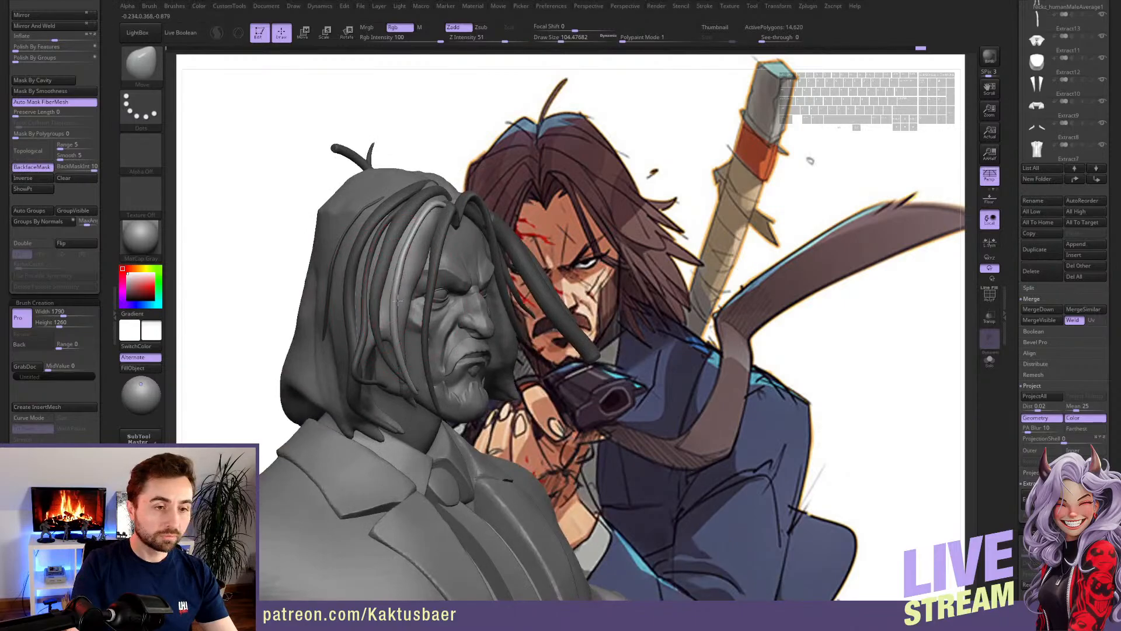
{"action": "key", "text": "shift"}
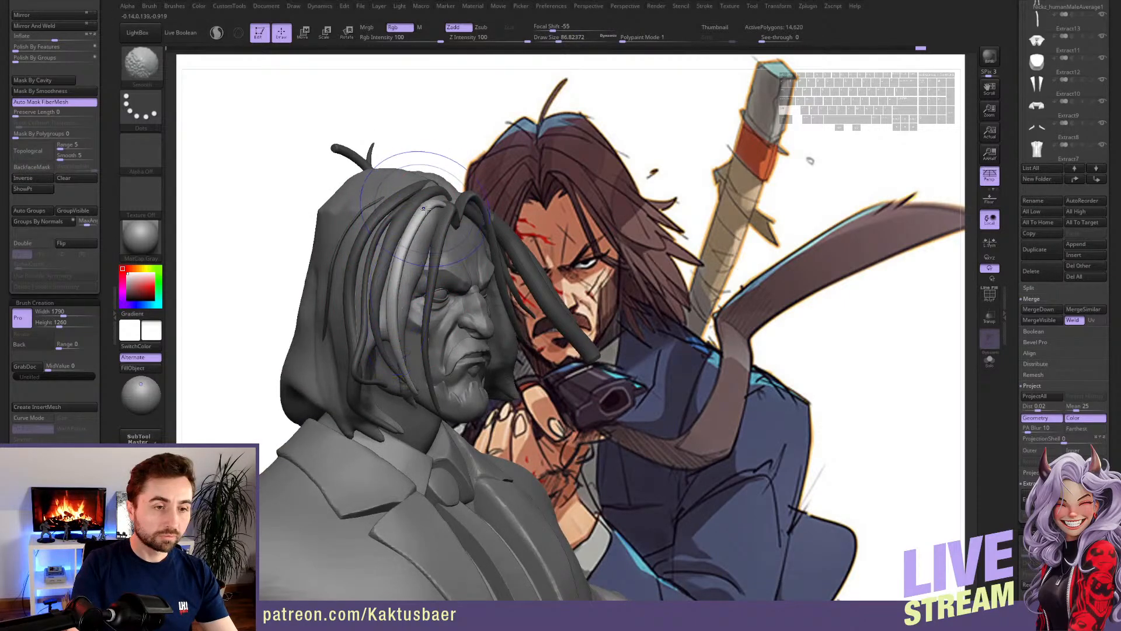
{"action": "right_click_drag", "start_coordinate": [396, 317], "coordinate": [192, 320]}
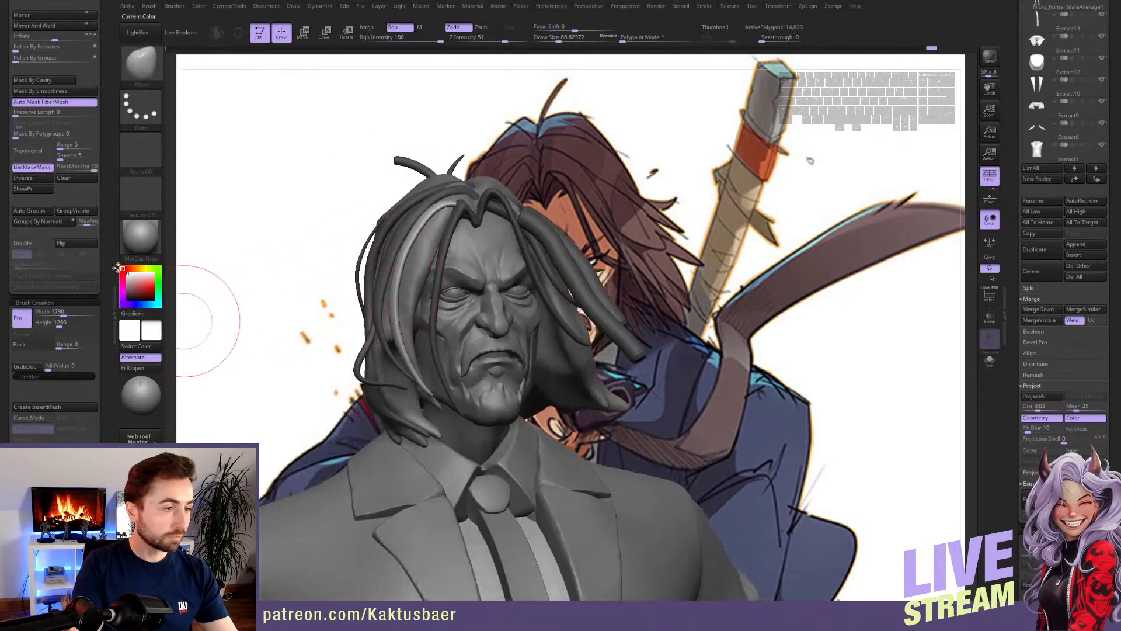
- Disable backface masking and refine the cheek strand's root at the hair parting with the Move brush at a draw size of about 54
{"action": "left_click", "coordinate": [42, 168]}
{"action": "key", "text": "s"}
{"action": "left_click_drag", "start_coordinate": [474, 216], "coordinate": [468, 216]}
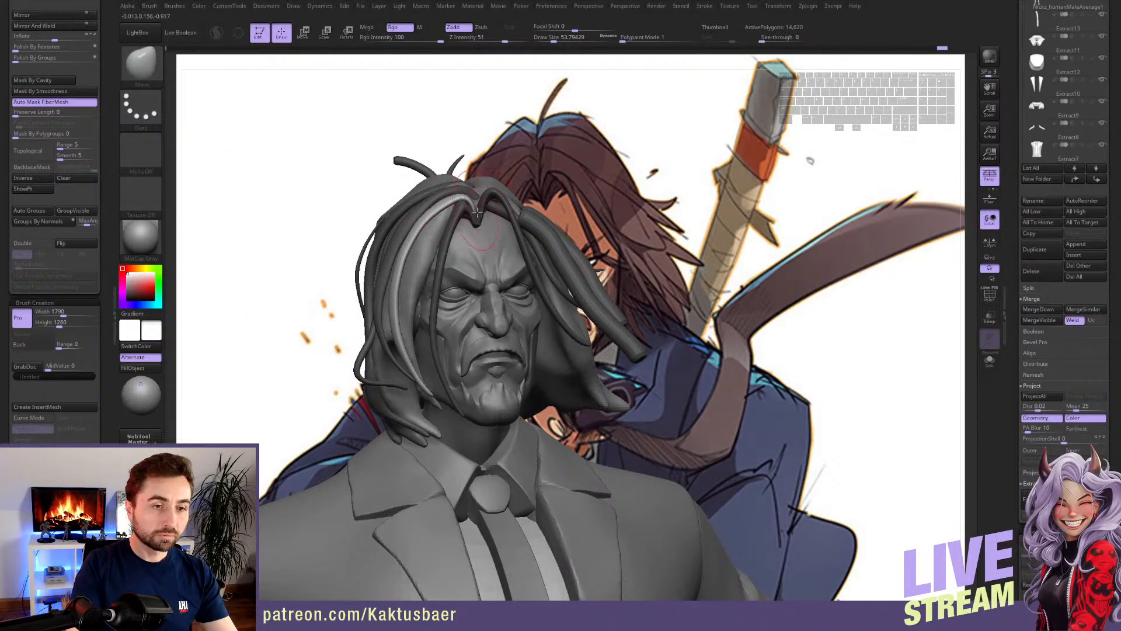
- Unmask only the front strand beside the cheek and refine its lower end with the Move brush, down to a draw size of about 29
{"action": "mouse_move", "coordinate": [460, 224]}
{"action": "right_mouse_down"}
{"action": "mouse_move", "coordinate": [479, 222]}
{"action": "mouse_move", "coordinate": [465, 191]}
{"action": "mouse_move", "coordinate": [492, 201]}
{"action": "right_mouse_up"}
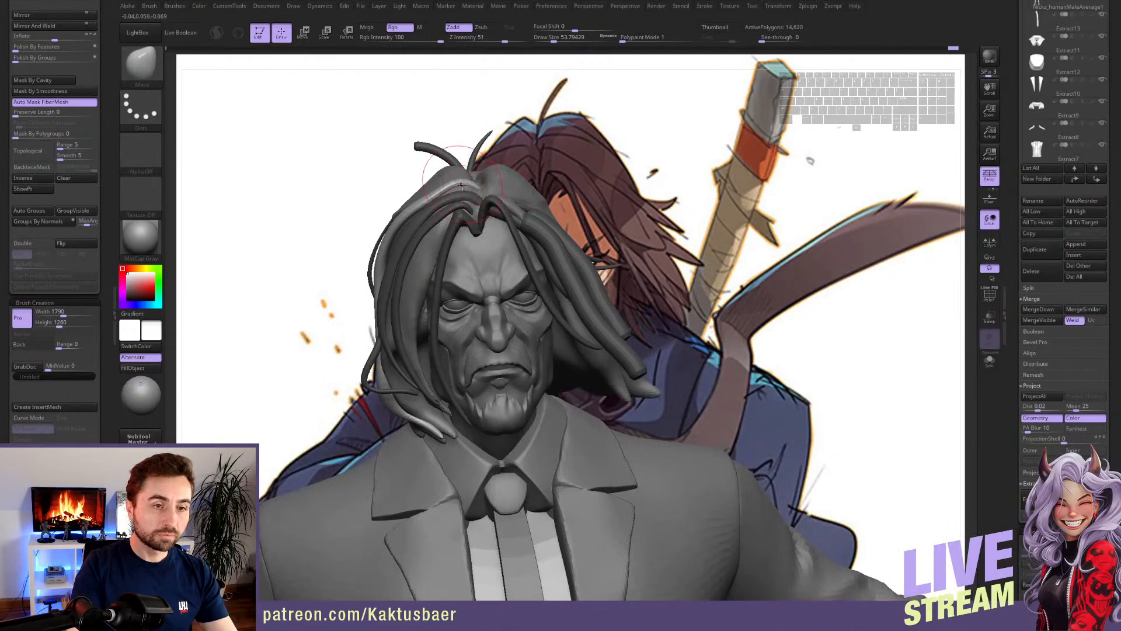
{"action": "mouse_move", "coordinate": [476, 198]}
{"action": "right_mouse_down"}
{"action": "mouse_move", "coordinate": [453, 266]}
{"action": "mouse_move", "coordinate": [461, 282]}
{"action": "right_mouse_up"}
{"action": "key", "text": "w"}
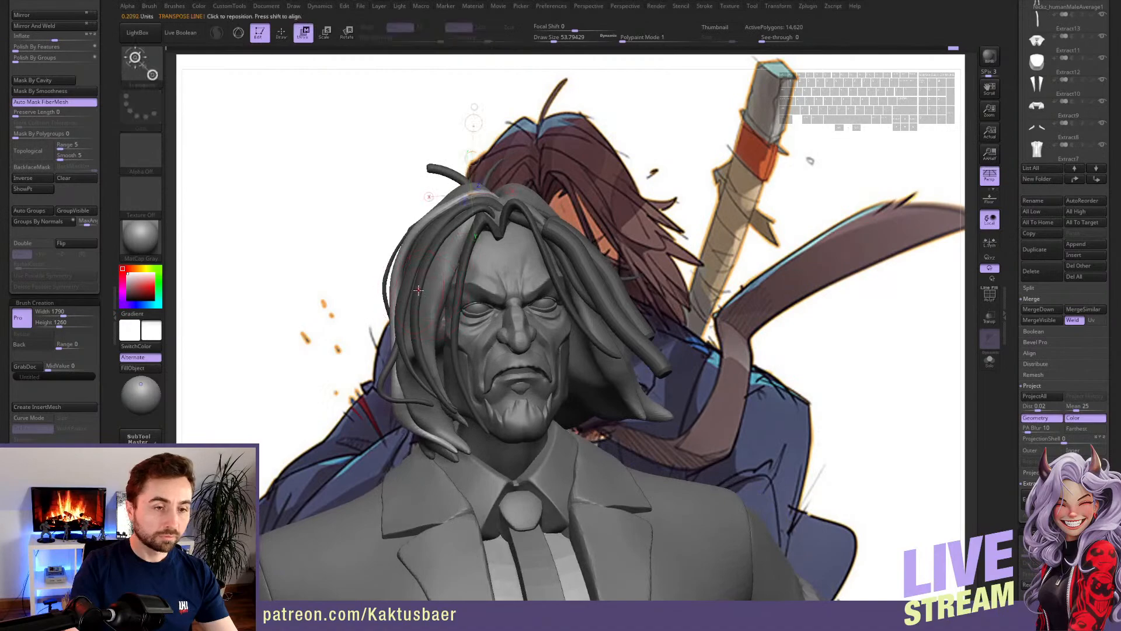
{"action": "left_click", "coordinate": [418, 292], "text": "ctrl"}
{"action": "key", "text": "q"}
{"action": "key", "text": "s"}
{"action": "left_click_drag", "start_coordinate": [422, 338], "coordinate": [433, 339]}
{"action": "key", "text": "s"}
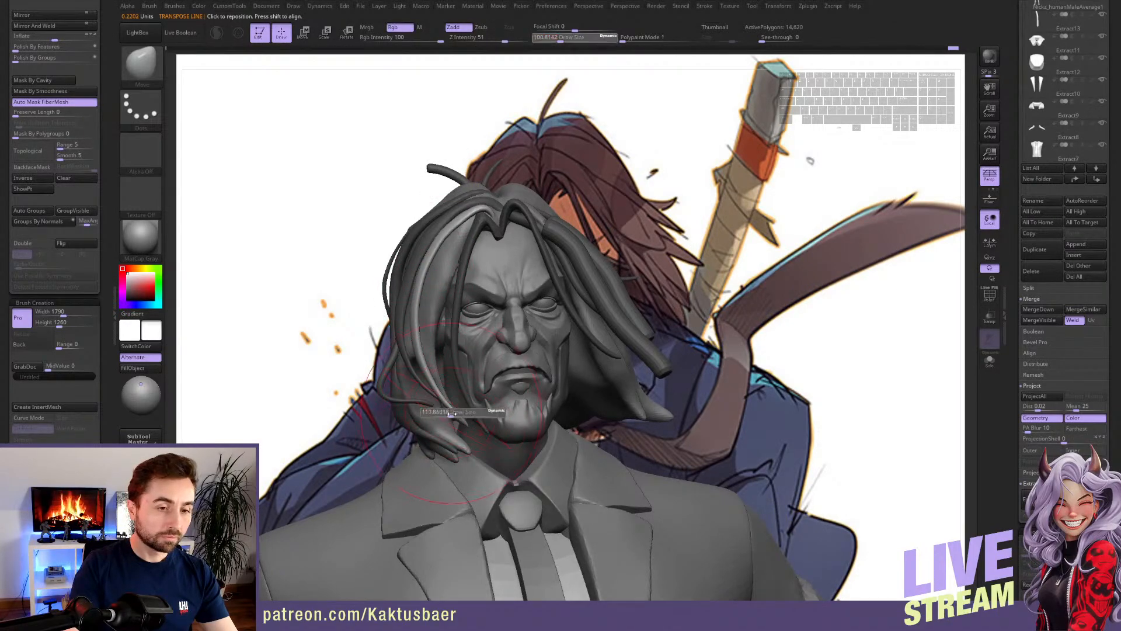
{"action": "key", "text": "s"}
{"action": "key", "text": "shift"}
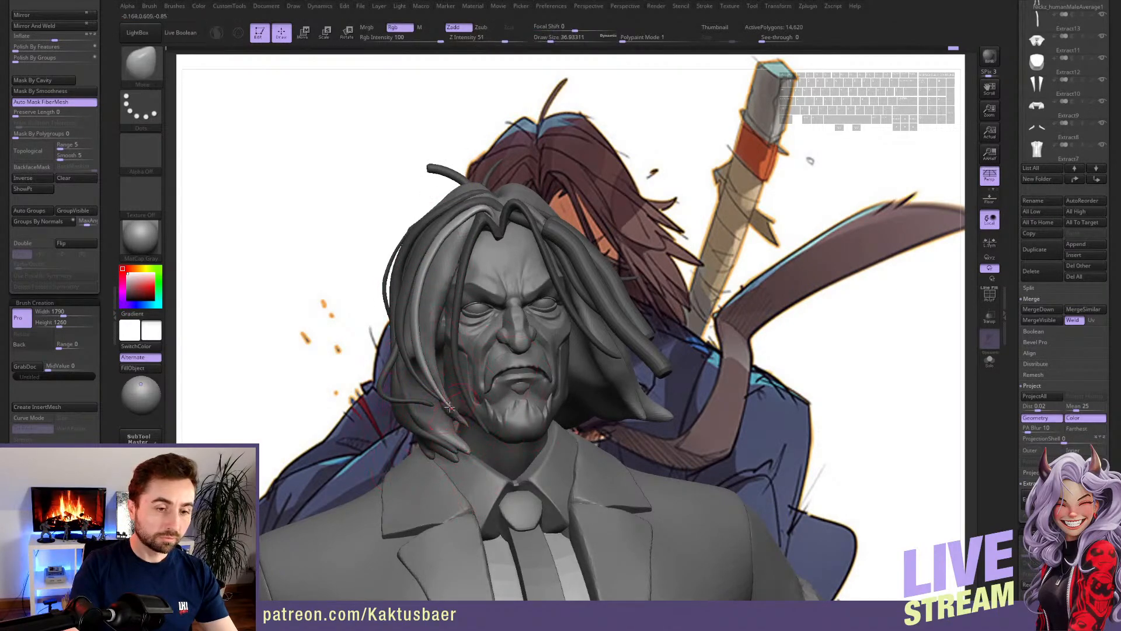
{"action": "key", "text": "bracketleft"}
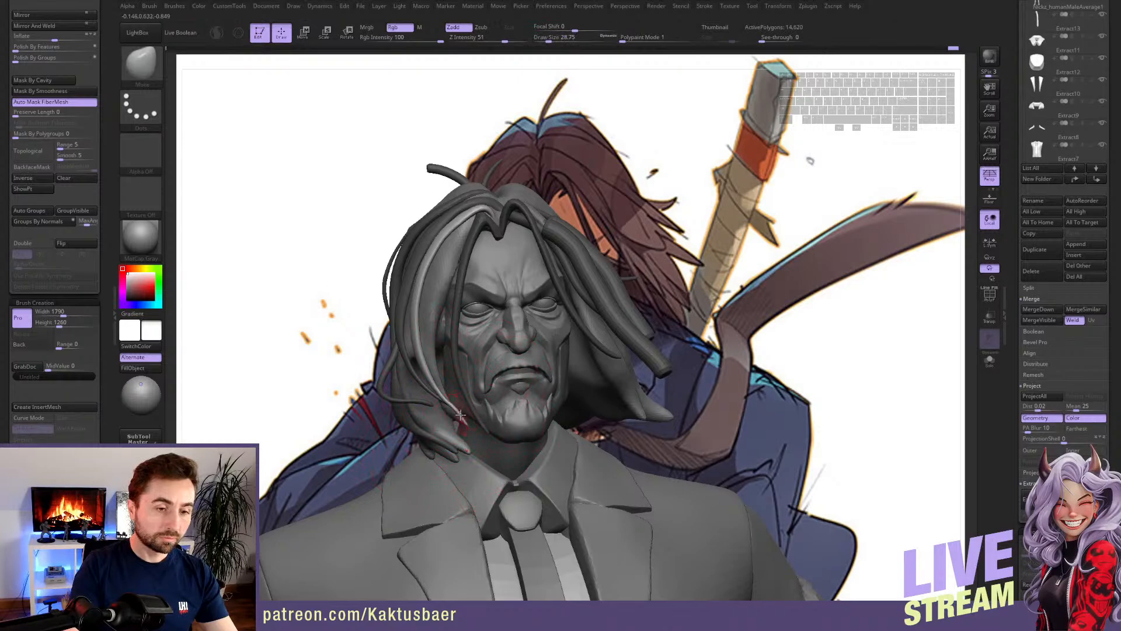
- Enable backface masking, widen the front strand beside the temple with the Move brush at a draw size of about 56, and smooth it
{"action": "right_click_drag", "start_coordinate": [463, 415], "coordinate": [467, 379]}
{"action": "key", "text": "w"}
{"action": "key", "text": "q"}
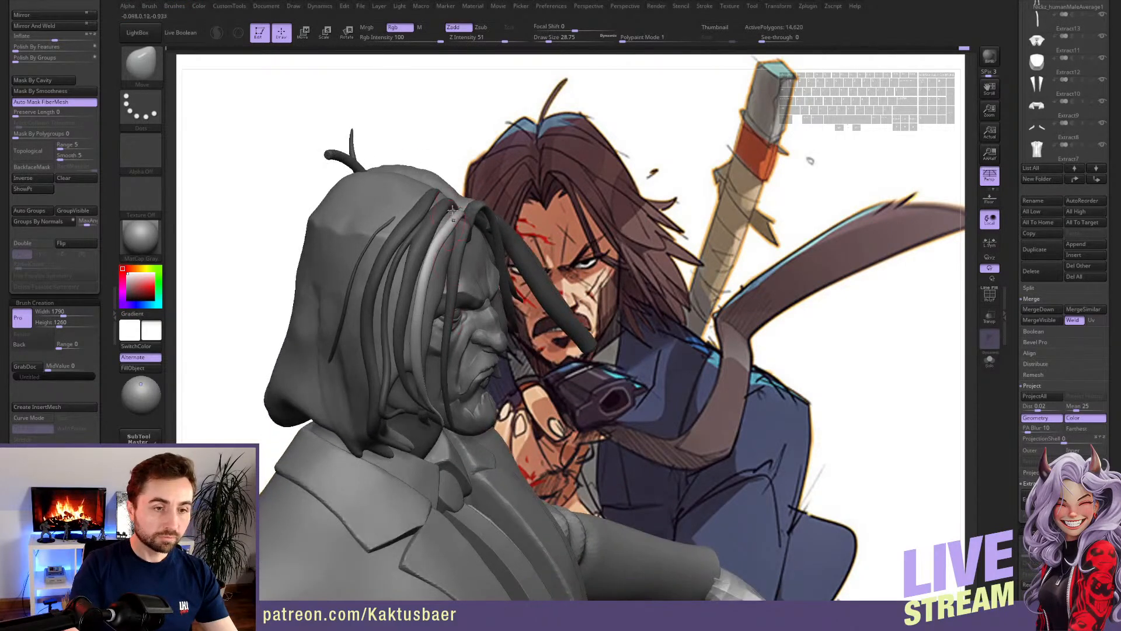
{"action": "left_click", "coordinate": [32, 167]}
{"action": "key", "text": "s"}
{"action": "left_click_drag", "start_coordinate": [397, 248], "coordinate": [451, 228]}
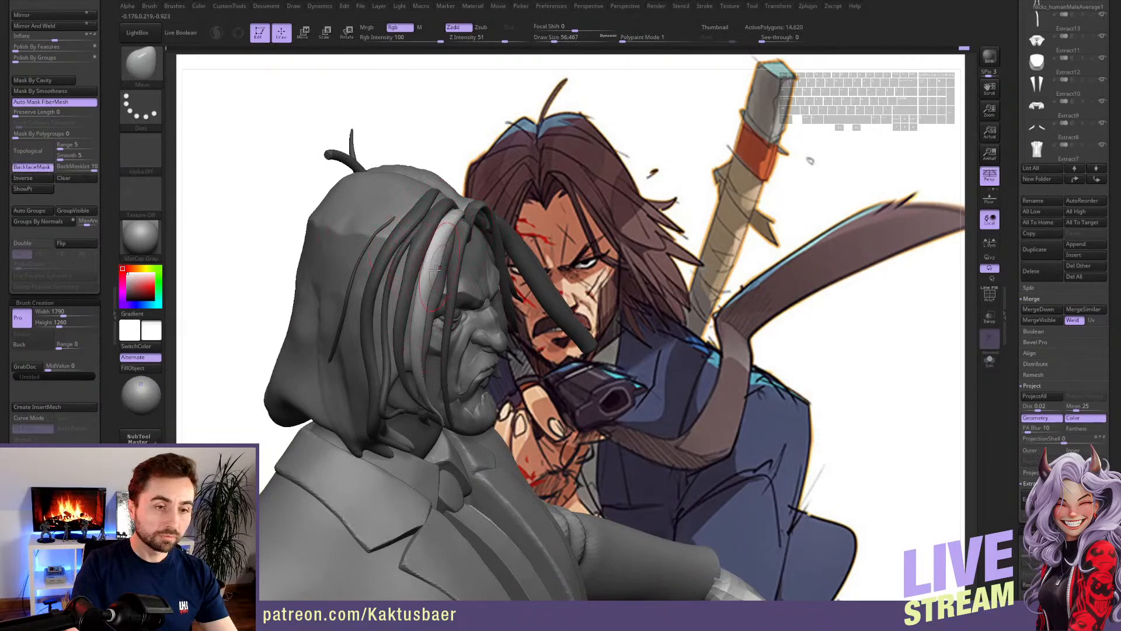
{"action": "right_click_drag", "start_coordinate": [438, 262], "coordinate": [451, 248]}
{"action": "key", "text": "shift"}
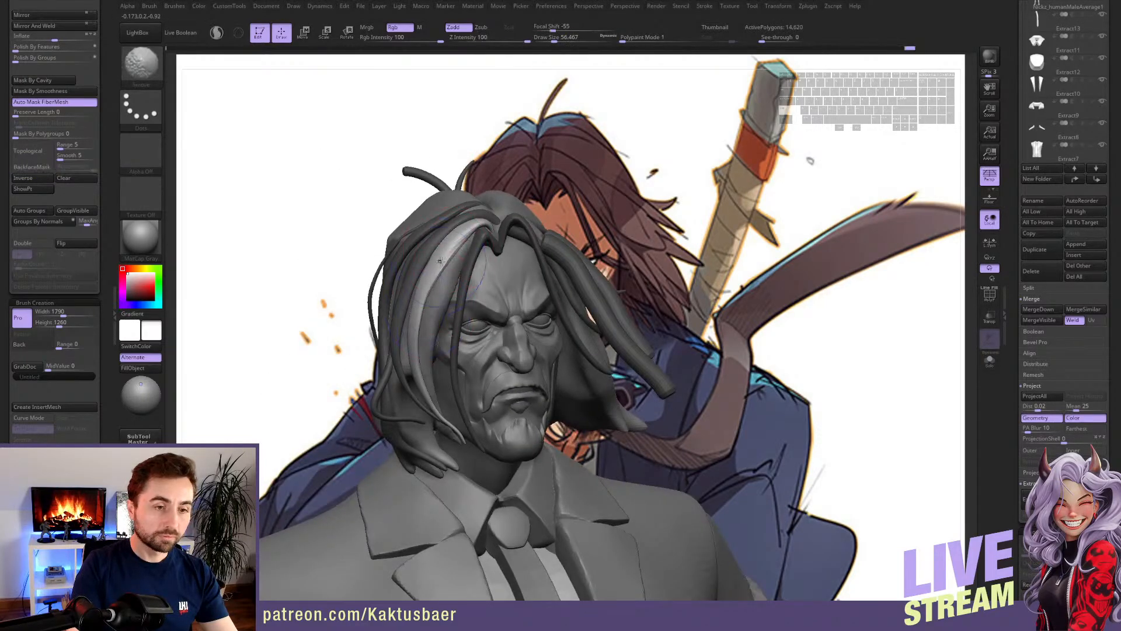
- Isolate the two thick strands on the other side of the face and put them in separate polygroups, leaving only one unmasked
{"action": "key", "text": "w"}
{"action": "mouse_move", "coordinate": [440, 271]}
{"action": "right_mouse_down"}
{"action": "mouse_move", "coordinate": [534, 264]}
{"action": "mouse_move", "coordinate": [505, 293]}
{"action": "right_mouse_up"}
{"action": "key", "text": "q"}
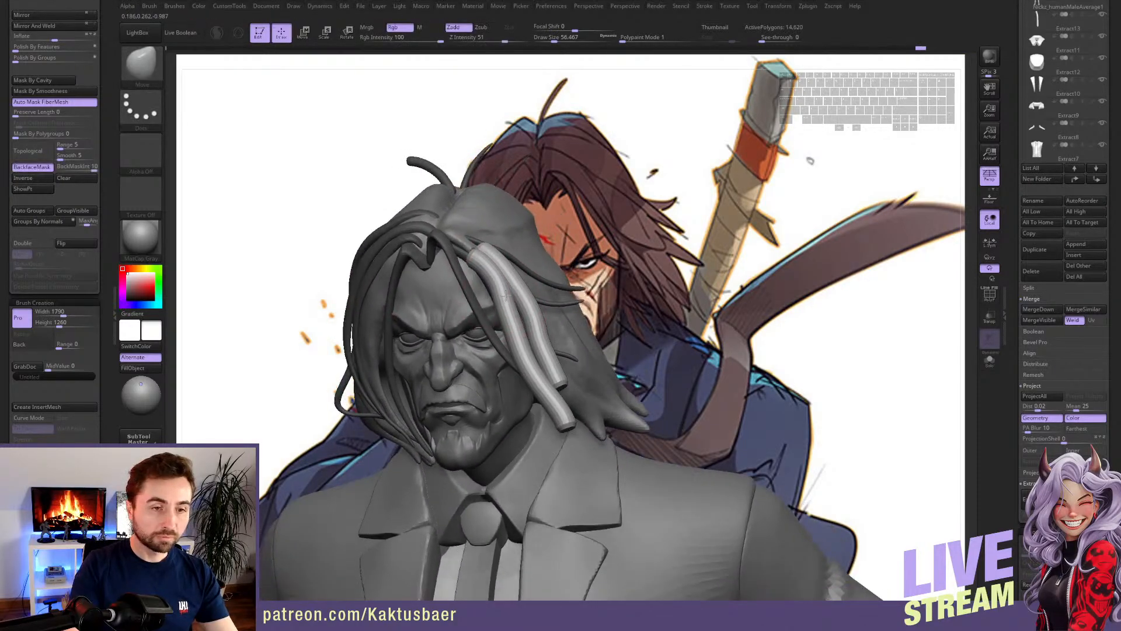
{"action": "left_click", "coordinate": [501, 294], "text": "ctrl+shift"}
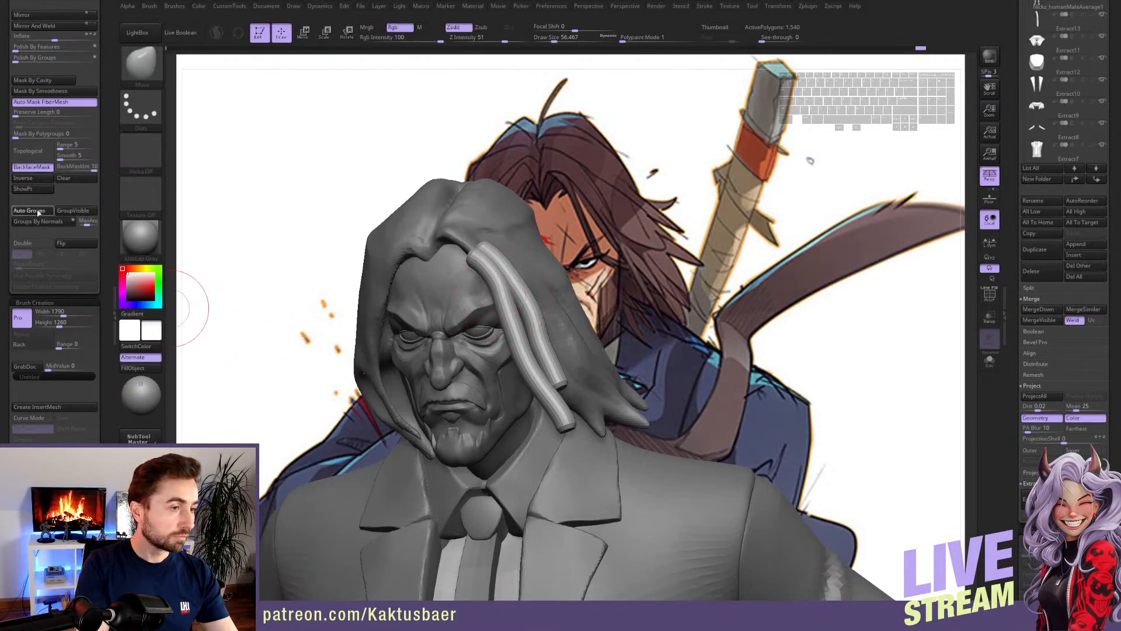
{"action": "key", "text": "w"}
{"action": "left_click", "coordinate": [514, 313], "text": "ctrl"}
{"action": "key", "text": "alt+s"}
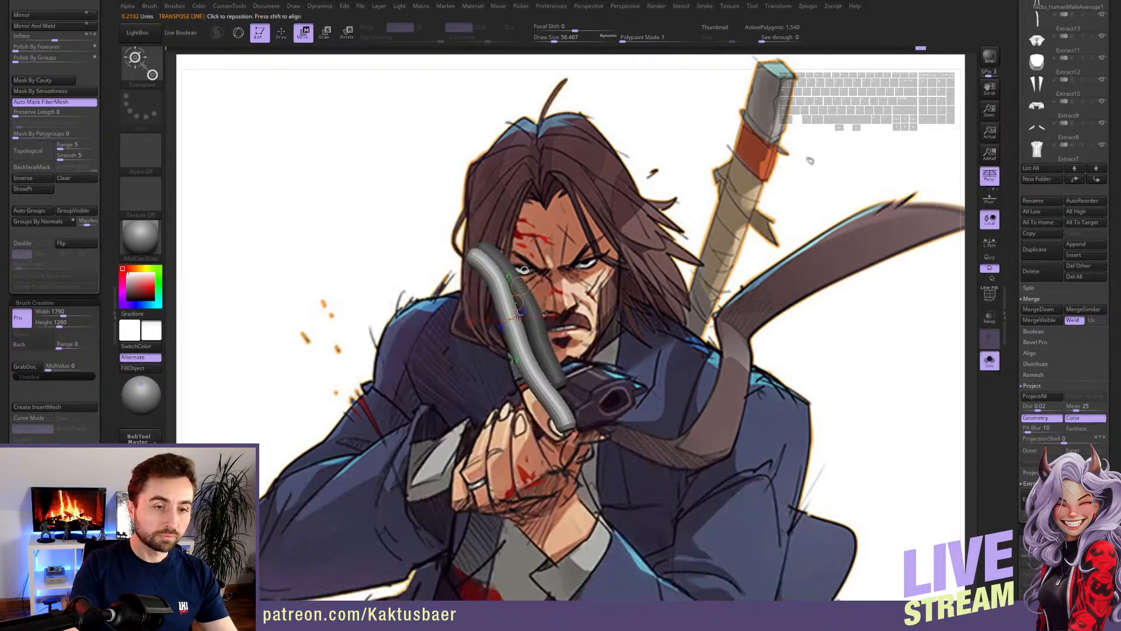
{"action": "key", "text": "alt+s"}
{"action": "key", "text": "q"}
{"action": "key", "text": "ctrl+z"}
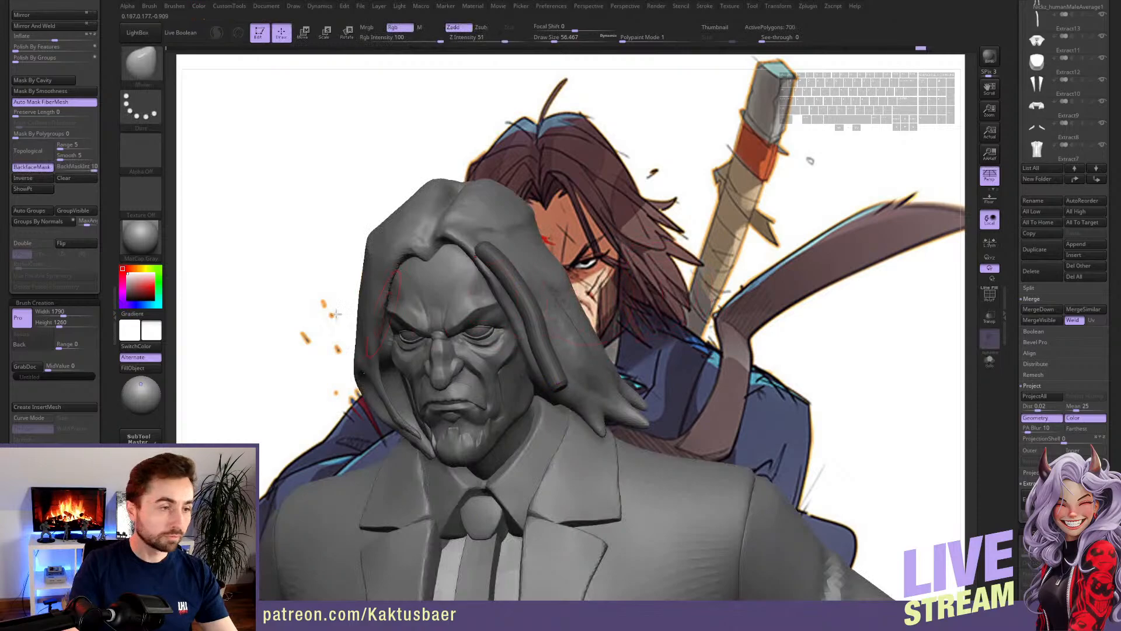
{"action": "left_click", "coordinate": [39, 189]}
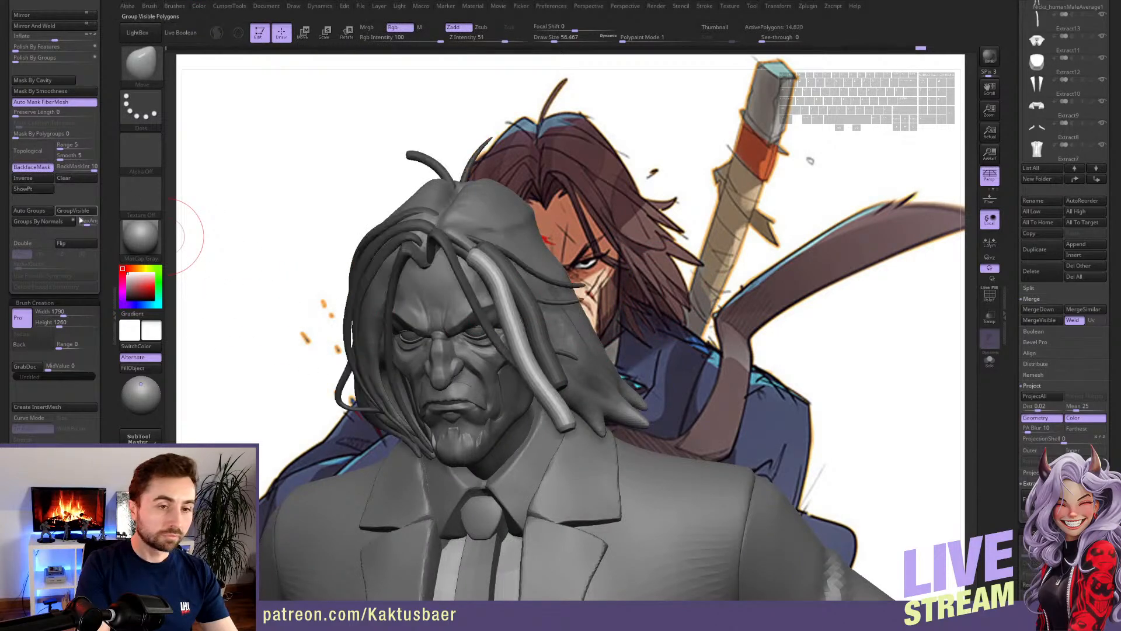
- Disable backface masking, pull the thick strand's root to the hair parting with the Move brush at about 59, and smooth its length
{"action": "mouse_move", "coordinate": [488, 269]}
{"action": "right_mouse_down"}
{"action": "mouse_move", "coordinate": [508, 252]}
{"action": "mouse_move", "coordinate": [480, 261]}
{"action": "right_mouse_up"}
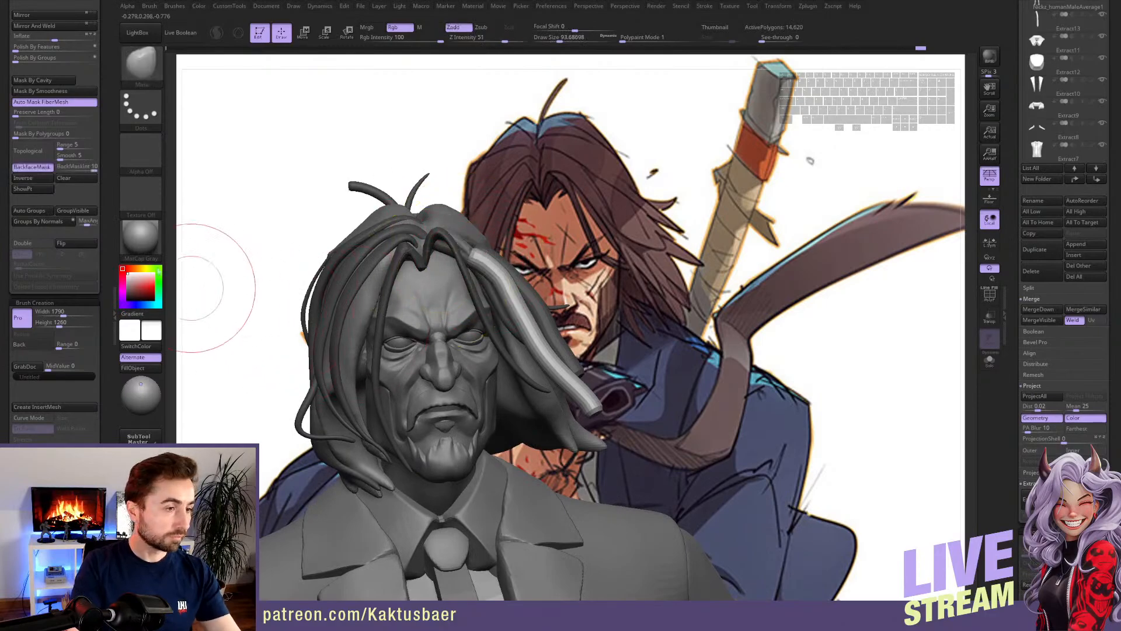
{"action": "left_click", "coordinate": [47, 170]}
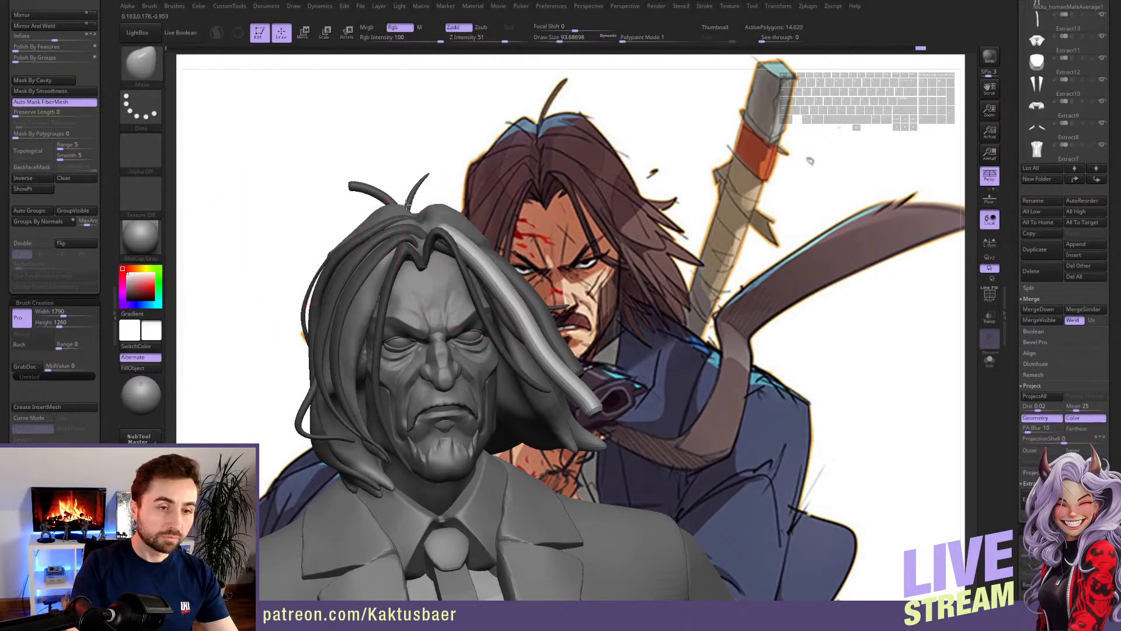
{"action": "key", "text": "["}
{"action": "mouse_move", "coordinate": [470, 257]}
{"action": "left_mouse_down"}
{"action": "mouse_move", "coordinate": [467, 266]}
{"action": "mouse_move", "coordinate": [441, 240]}
{"action": "mouse_move", "coordinate": [420, 253]}
{"action": "left_mouse_up"}
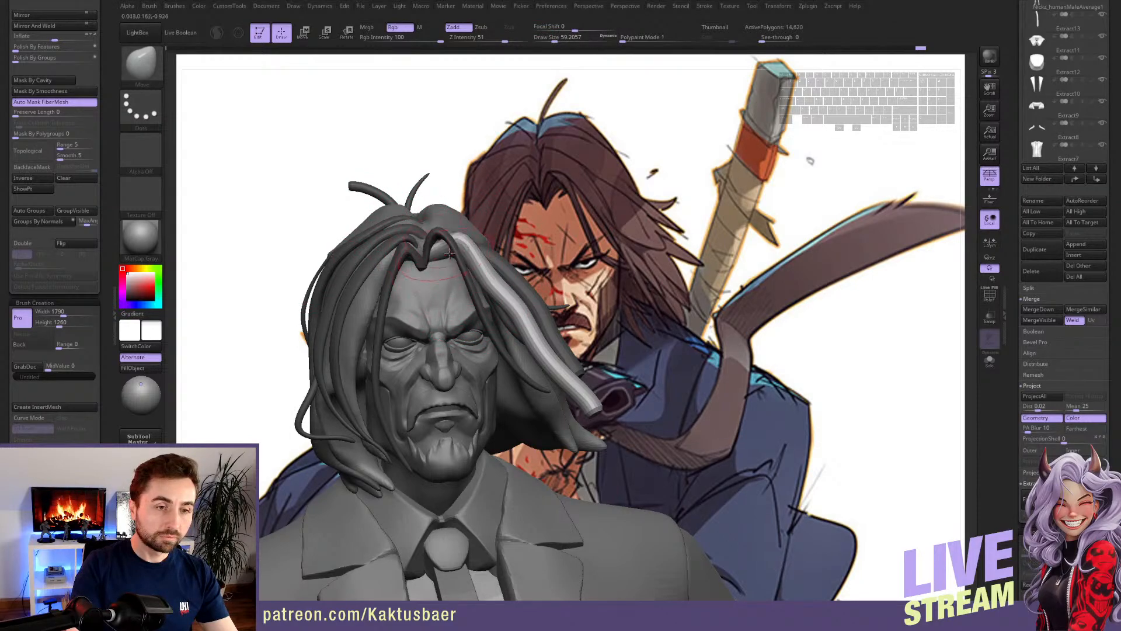
{"action": "key", "text": "shift"}
{"action": "mouse_move", "coordinate": [505, 304]}
{"action": "left_mouse_down", "text": "shift"}
{"action": "mouse_move", "coordinate": [590, 403]}
{"action": "mouse_move", "coordinate": [541, 339]}
{"action": "left_mouse_up", "text": "shift"}
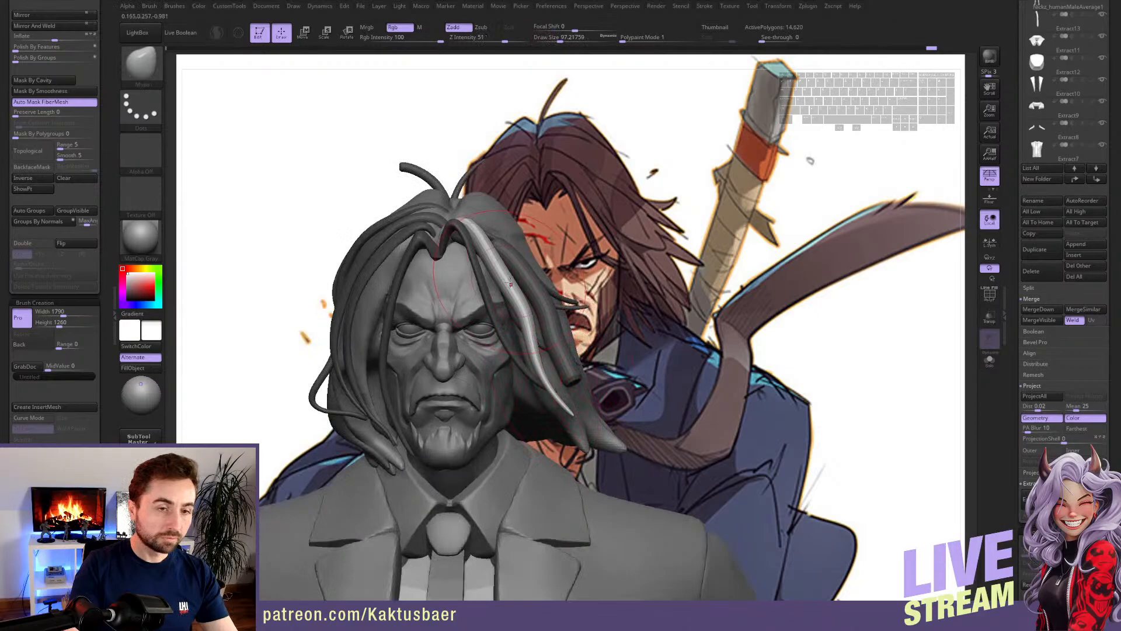
- Adjust the lower end of the thick strand with the Move brush and smooth its middle
{"action": "key", "text": "s"}
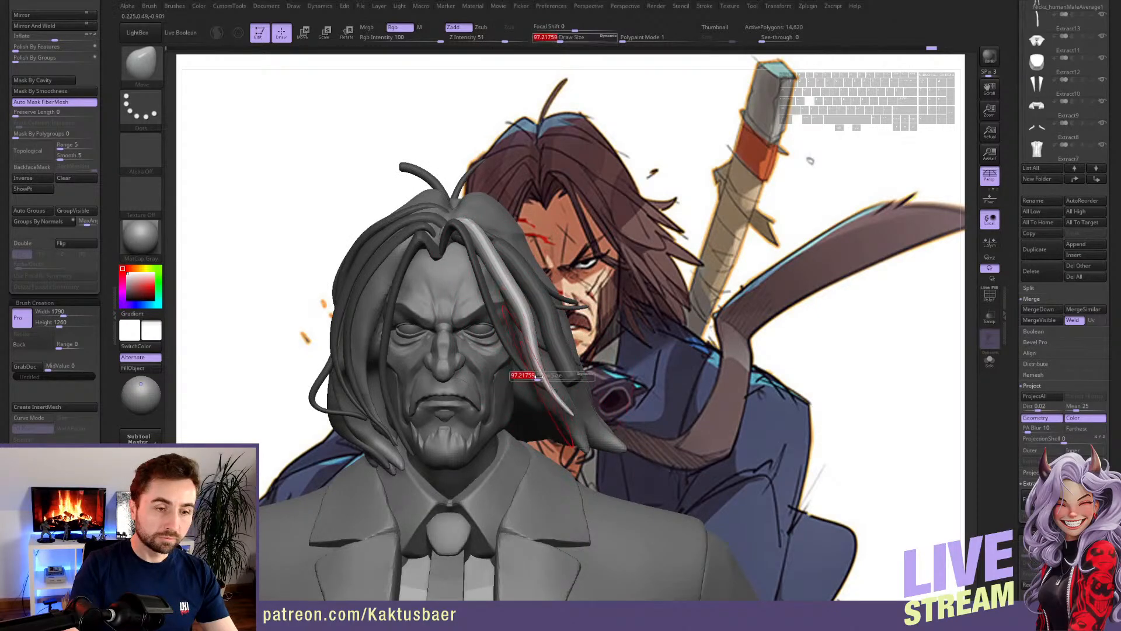
{"action": "left_click_drag", "start_coordinate": [547, 387], "coordinate": [566, 372]}
{"action": "mouse_move", "coordinate": [528, 311]}
{"action": "left_mouse_down", "text": "shift"}
{"action": "mouse_move", "coordinate": [506, 272]}
{"action": "mouse_move", "coordinate": [532, 315]}
{"action": "left_mouse_up", "text": "shift"}
- From the side, rotate the strand with a line along its length and sweep it backward with the Move brush at about 136 and 87
{"action": "right_click_drag", "start_coordinate": [560, 375], "coordinate": [386, 322]}
{"action": "key", "text": "r"}
{"action": "left_click_drag", "start_coordinate": [557, 208], "coordinate": [594, 306]}
{"action": "key", "text": "q"}
{"action": "key", "text": "s"}
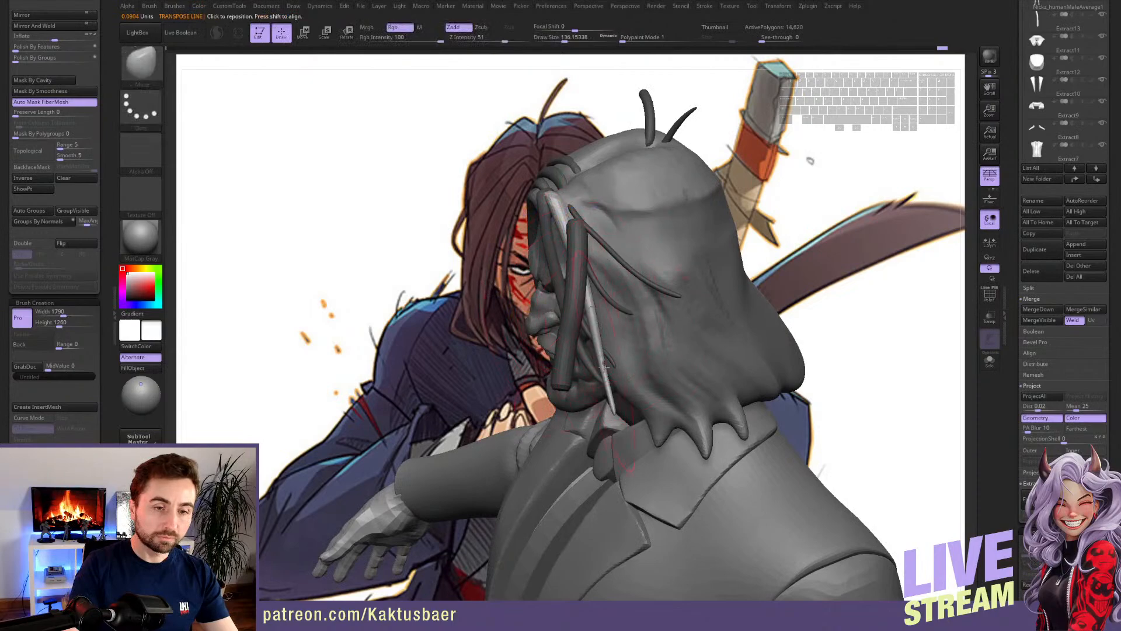
{"action": "left_click_drag", "start_coordinate": [605, 385], "coordinate": [663, 371]}
{"action": "left_click_drag", "start_coordinate": [590, 293], "coordinate": [606, 287]}
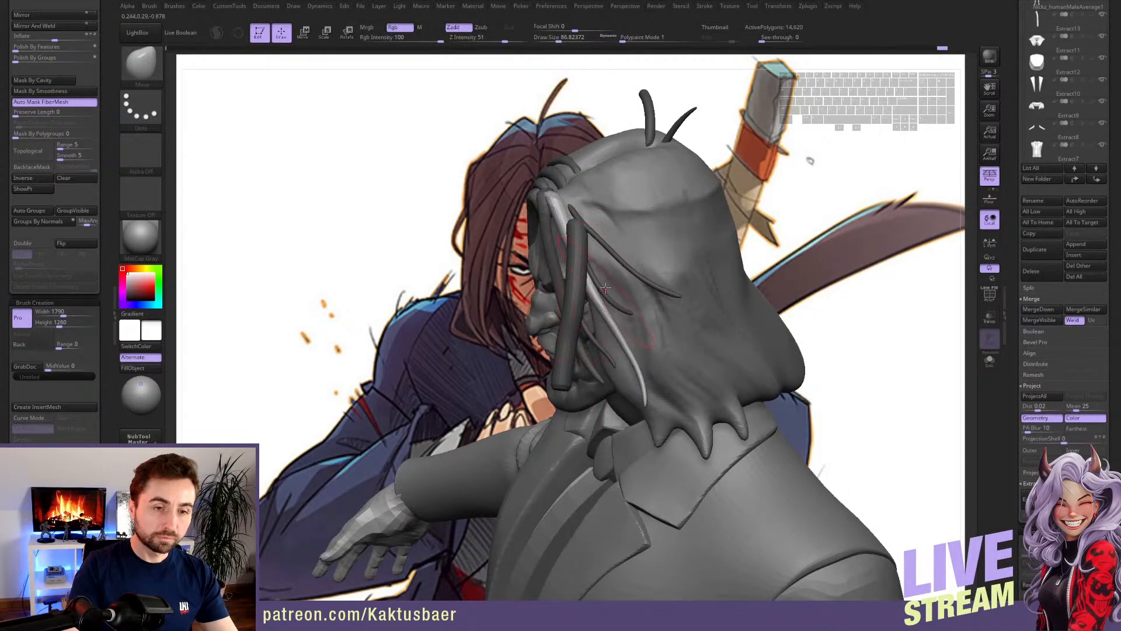
{"action": "mouse_move", "coordinate": [563, 222]}
{"action": "left_mouse_down"}
{"action": "mouse_move", "coordinate": [551, 223]}
{"action": "mouse_move", "coordinate": [584, 267]}
{"action": "mouse_move", "coordinate": [587, 246]}
{"action": "left_mouse_up"}
- Unmask only the second thick strand, rotate it back against the side hair, and smooth it from root to tip
{"action": "key", "text": "w"}
{"action": "key", "text": "r"}
{"action": "key", "text": "q"}
{"action": "right_click_drag", "start_coordinate": [586, 246], "coordinate": [667, 251]}
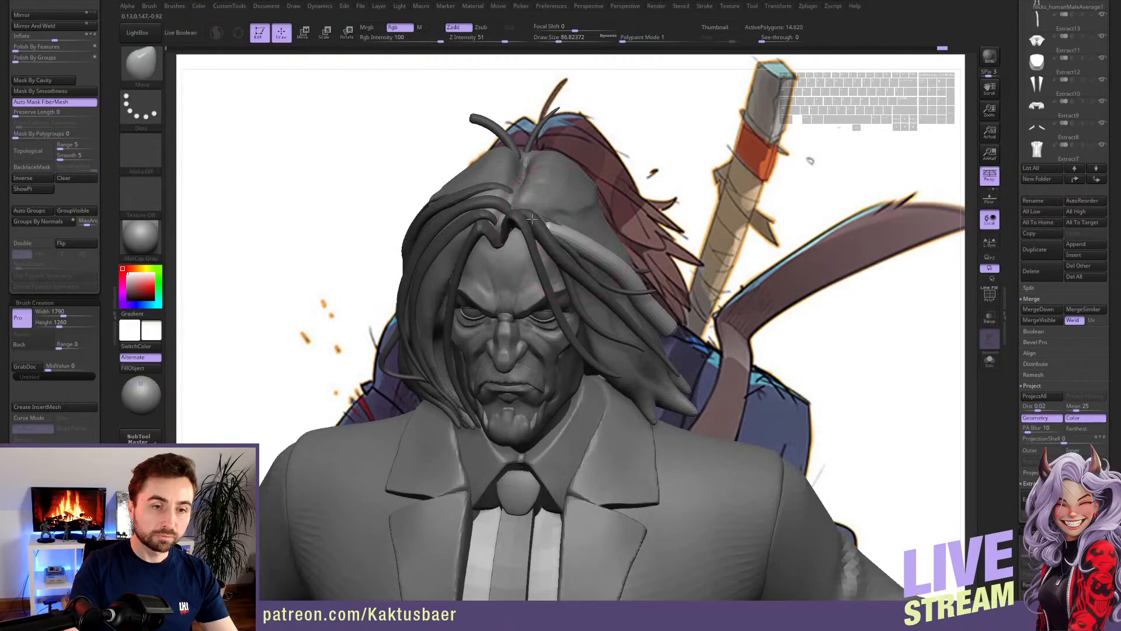
{"action": "mouse_move", "coordinate": [552, 228]}
{"action": "left_mouse_down", "text": "shift"}
{"action": "mouse_move", "coordinate": [593, 248]}
{"action": "mouse_move", "coordinate": [656, 309]}
{"action": "left_mouse_up", "text": "shift"}
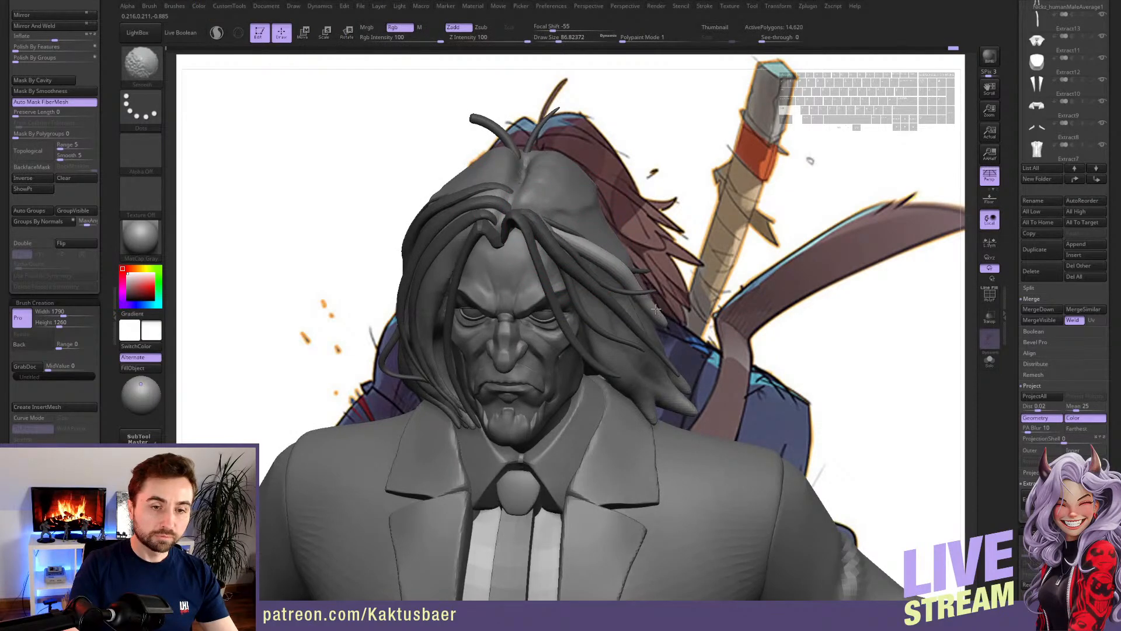
- From the side, bend the second strand's lower end backward with the Move brush at a draw size of about 68, and smooth it
{"action": "mouse_move", "coordinate": [649, 313]}
{"action": "right_mouse_down"}
{"action": "mouse_move", "coordinate": [603, 268]}
{"action": "mouse_move", "coordinate": [608, 300]}
{"action": "right_mouse_up"}
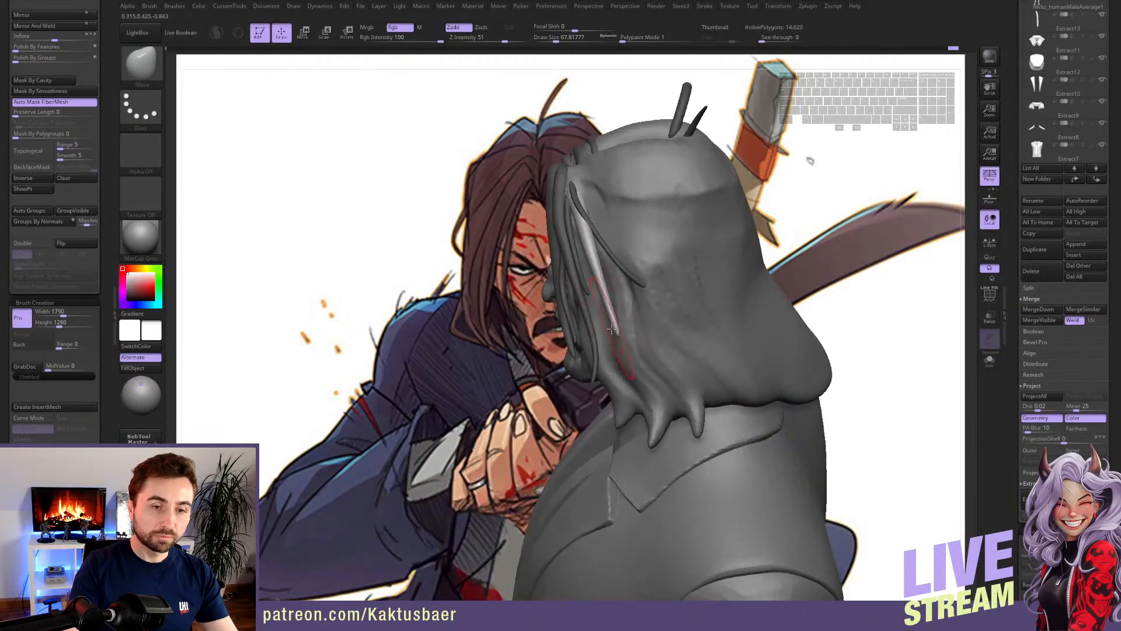
{"action": "key", "text": "bracketright"}
{"action": "left_click_drag", "start_coordinate": [611, 328], "coordinate": [628, 322]}
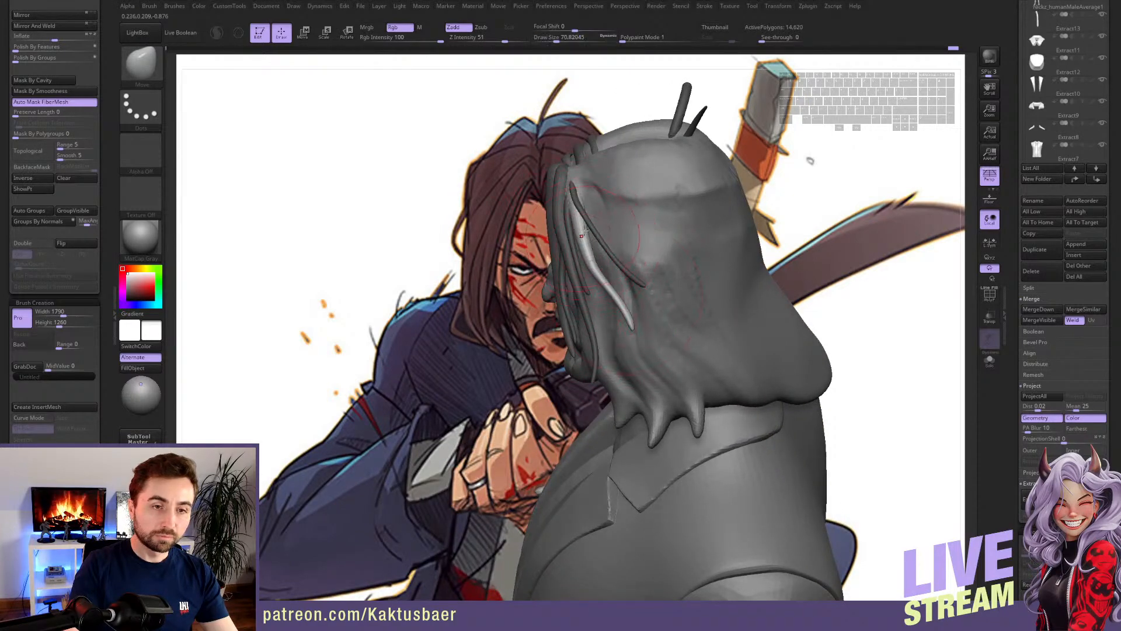
{"action": "key", "text": "shift"}
- Unmask only the neighbouring strand nearer the face and pull its lower end backward with the Move brush at about 71
{"action": "key", "text": "w"}
{"action": "left_click", "coordinate": [583, 272], "text": "ctrl"}
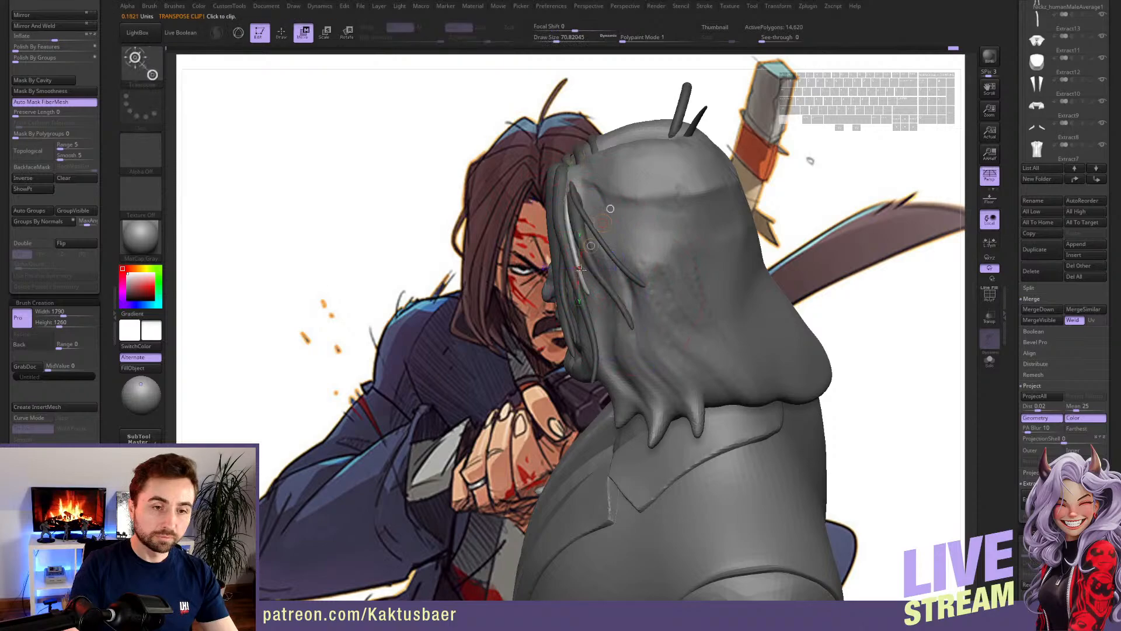
{"action": "key", "text": "q"}
{"action": "left_click_drag", "start_coordinate": [588, 284], "coordinate": [603, 286]}
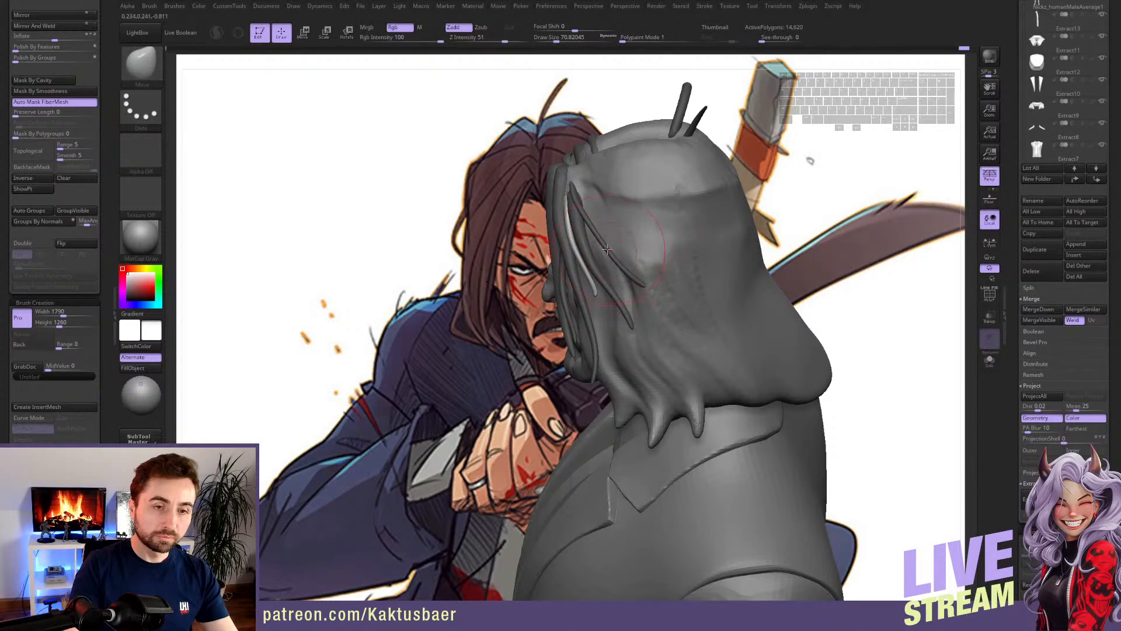
- Unmask only the thin outermost strand, smooth its tip, and adjust its curve from the front with the Move brush at about 104
{"action": "key", "text": "w"}
{"action": "left_click", "coordinate": [589, 215]}
{"action": "key", "text": "q"}
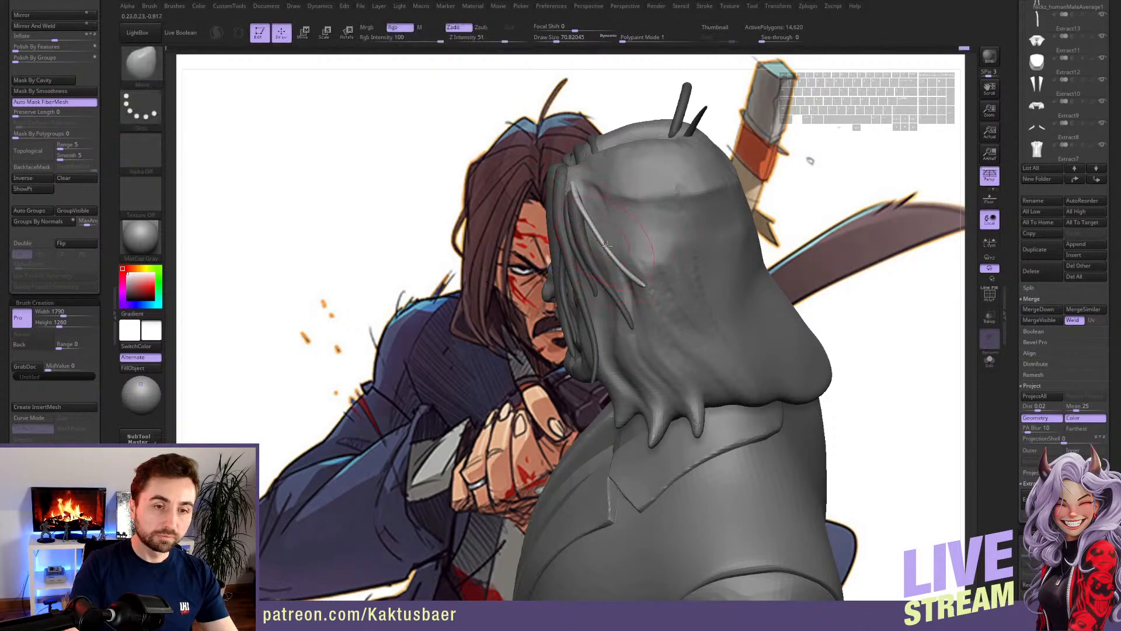
{"action": "key", "text": "shift"}
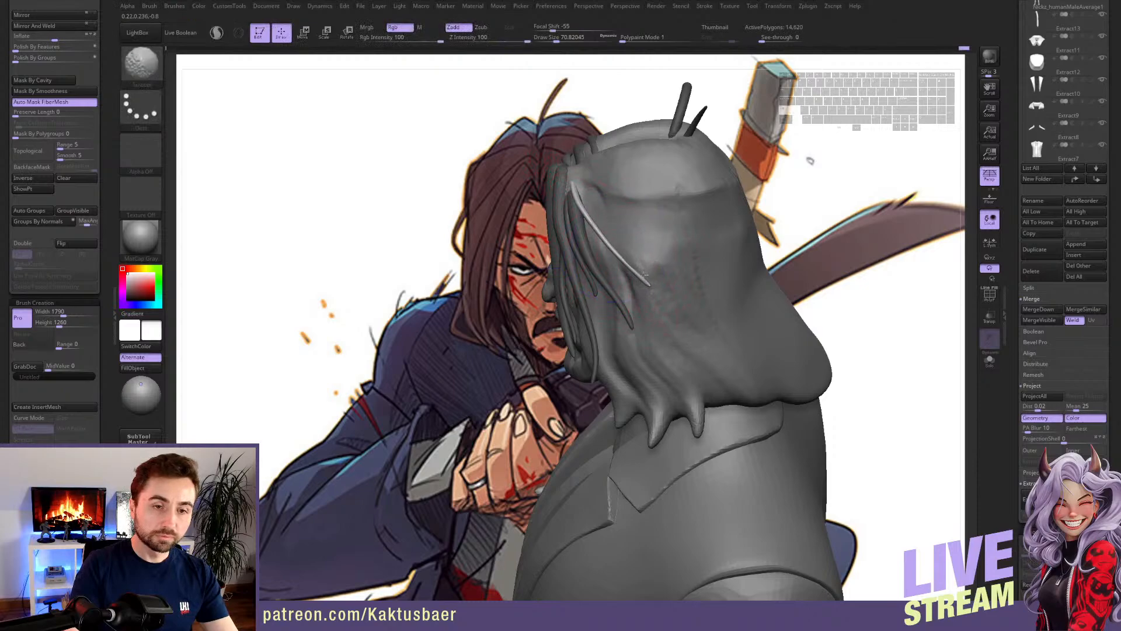
{"action": "left_click_drag", "start_coordinate": [645, 274], "coordinate": [658, 294], "text": "shift"}
{"action": "right_click_drag", "start_coordinate": [657, 294], "coordinate": [823, 289]}
{"action": "left_click_drag", "start_coordinate": [612, 264], "coordinate": [601, 243]}
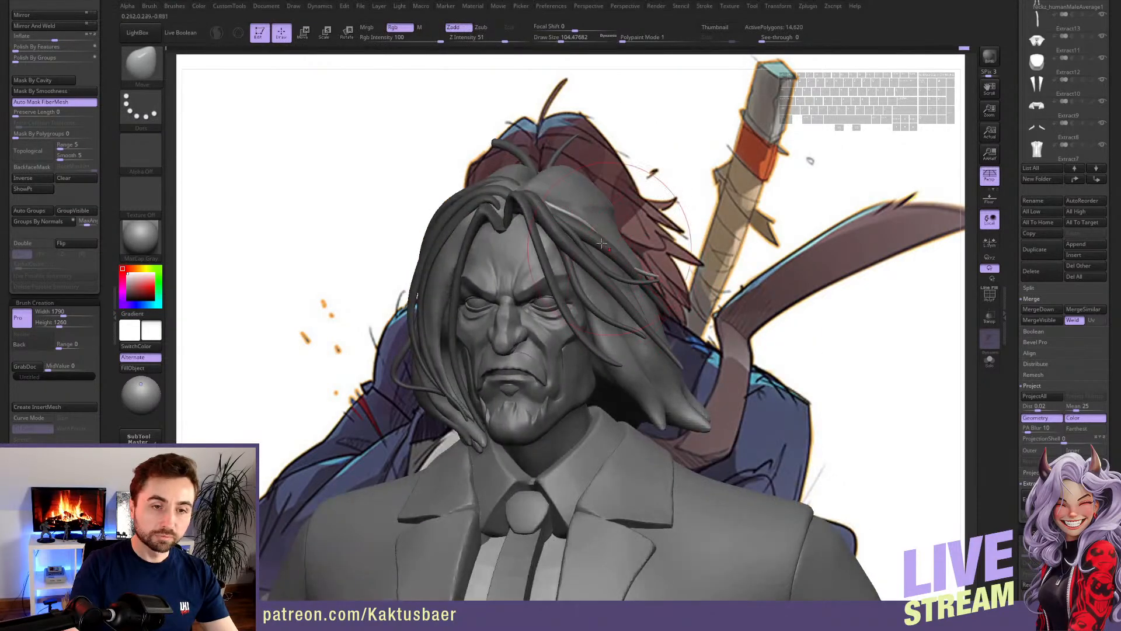
- Refine the strand shapes beside the temple from the front with the Move brush at draw sizes of about 71 and 46
{"action": "key", "text": "bracketleft"}
{"action": "key", "text": "bracketleft"}
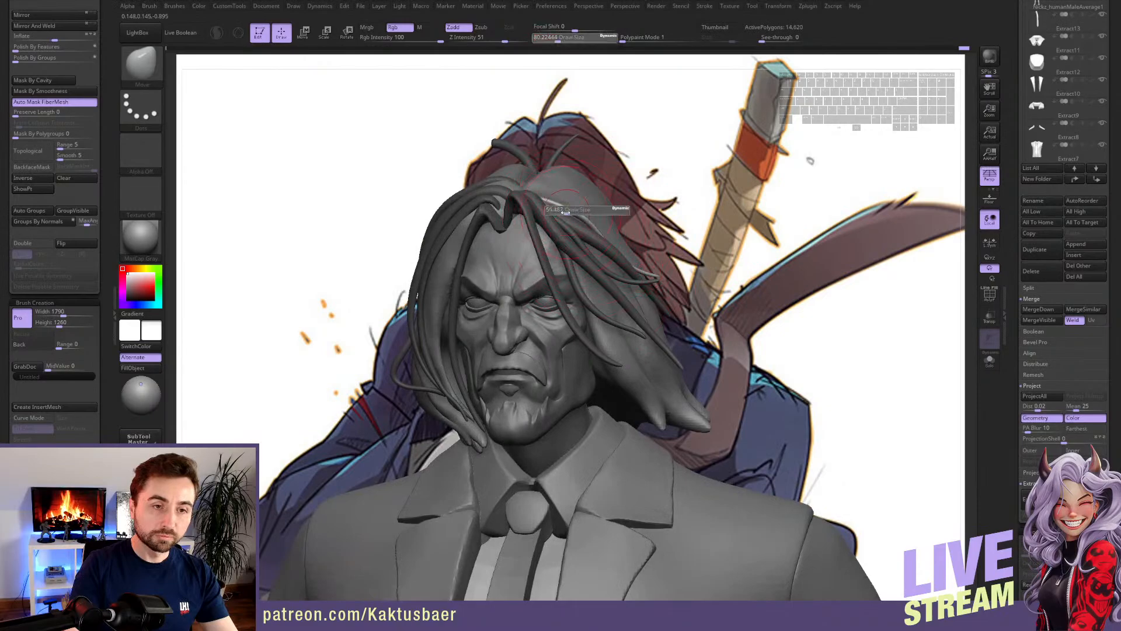
{"action": "mouse_move", "coordinate": [563, 219]}
{"action": "right_mouse_down"}
{"action": "mouse_move", "coordinate": [633, 281]}
{"action": "mouse_move", "coordinate": [611, 251]}
{"action": "right_mouse_up"}
{"action": "key", "text": "w"}
{"action": "key", "text": "q"}
{"action": "key", "text": "s"}
{"action": "left_click_drag", "start_coordinate": [607, 250], "coordinate": [596, 250]}
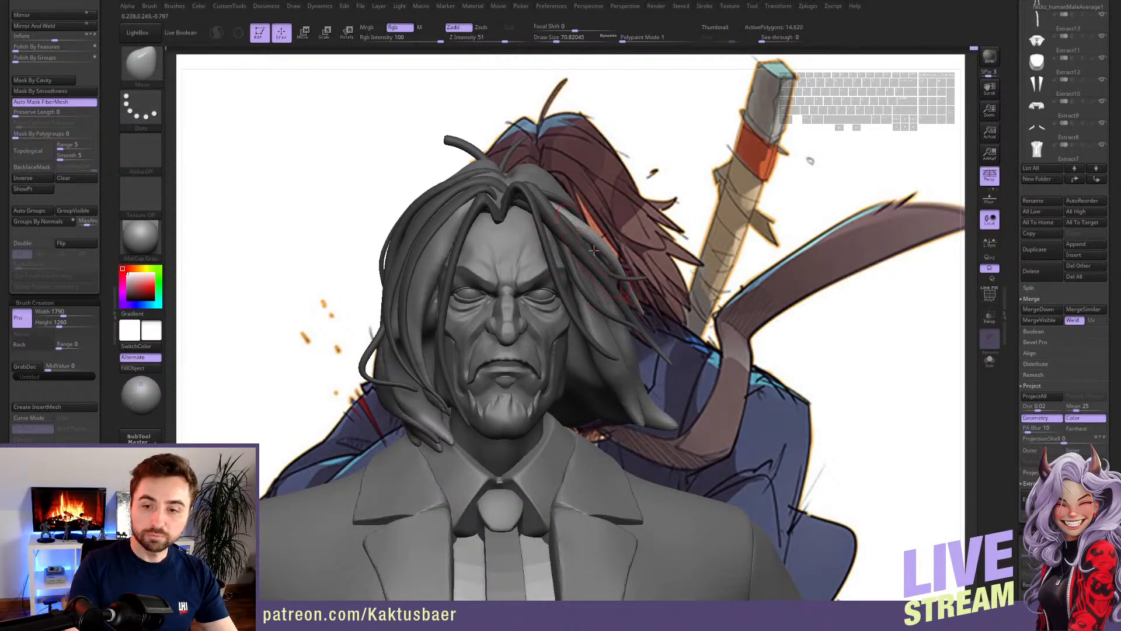
{"action": "key", "text": "s"}
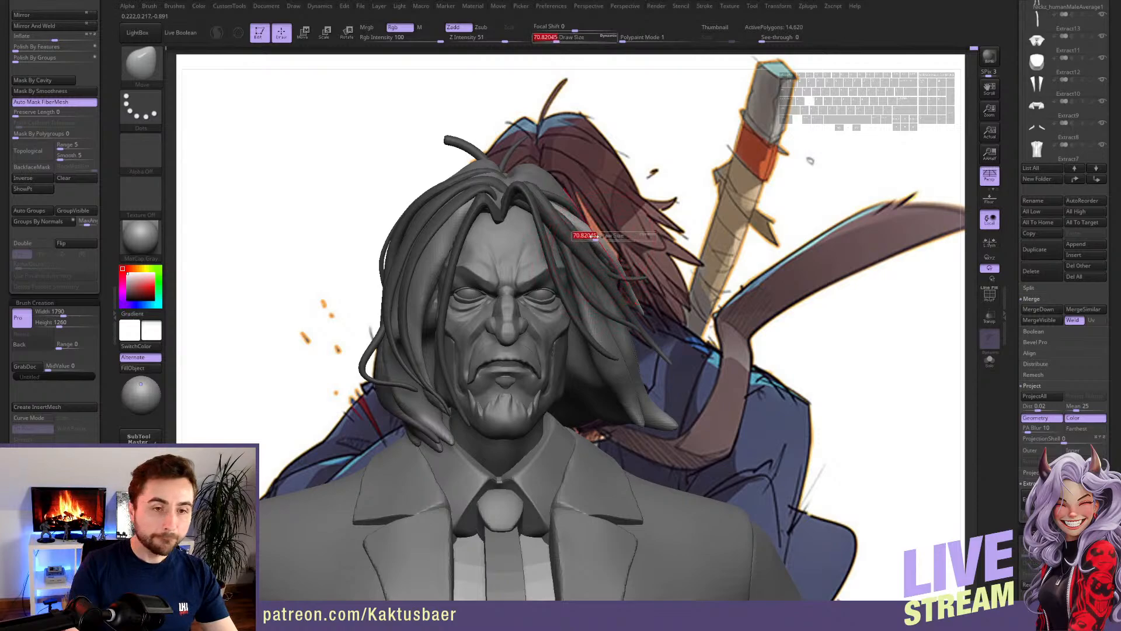
{"action": "left_click_drag", "start_coordinate": [598, 242], "coordinate": [576, 242]}
{"action": "right_click_drag", "start_coordinate": [568, 233], "coordinate": [568, 238]}
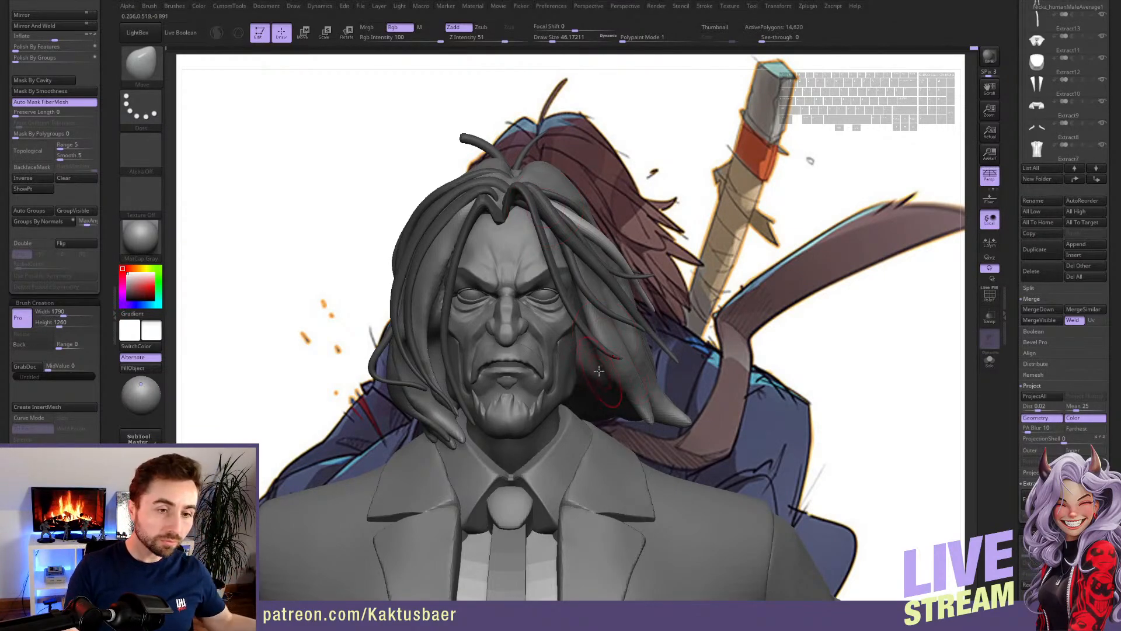
- Make the PolySphere2 subtool with the stray strand on the crown active
{"action": "right_click_drag", "start_coordinate": [533, 306], "coordinate": [575, 307]}
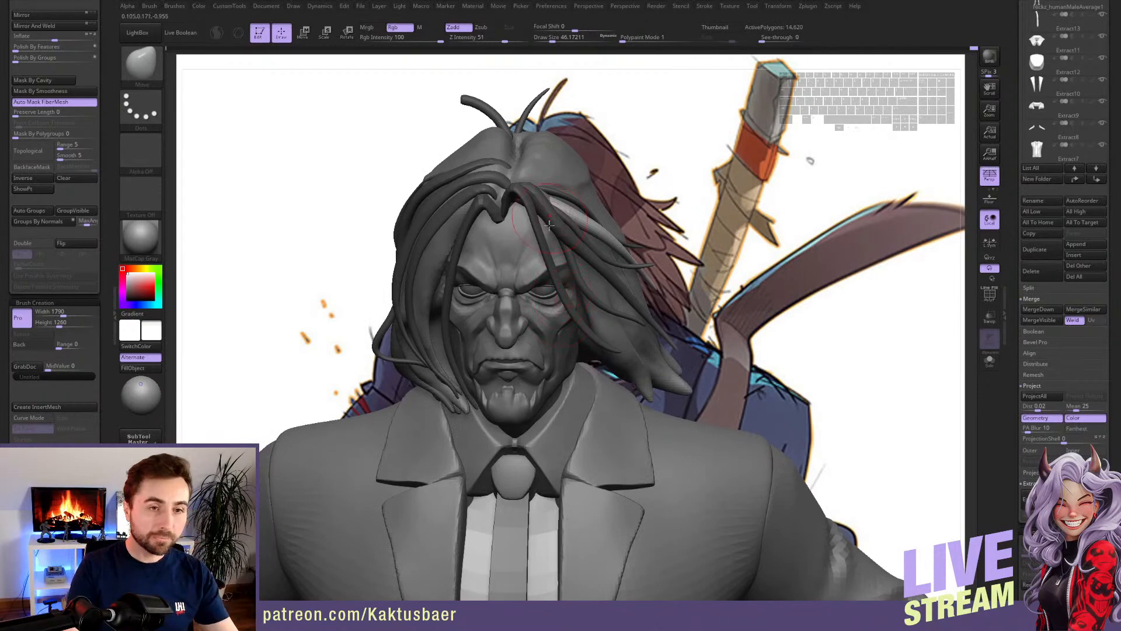
{"action": "right_click_drag", "start_coordinate": [549, 224], "coordinate": [514, 187]}
{"action": "left_click", "coordinate": [490, 153], "text": "alt"}
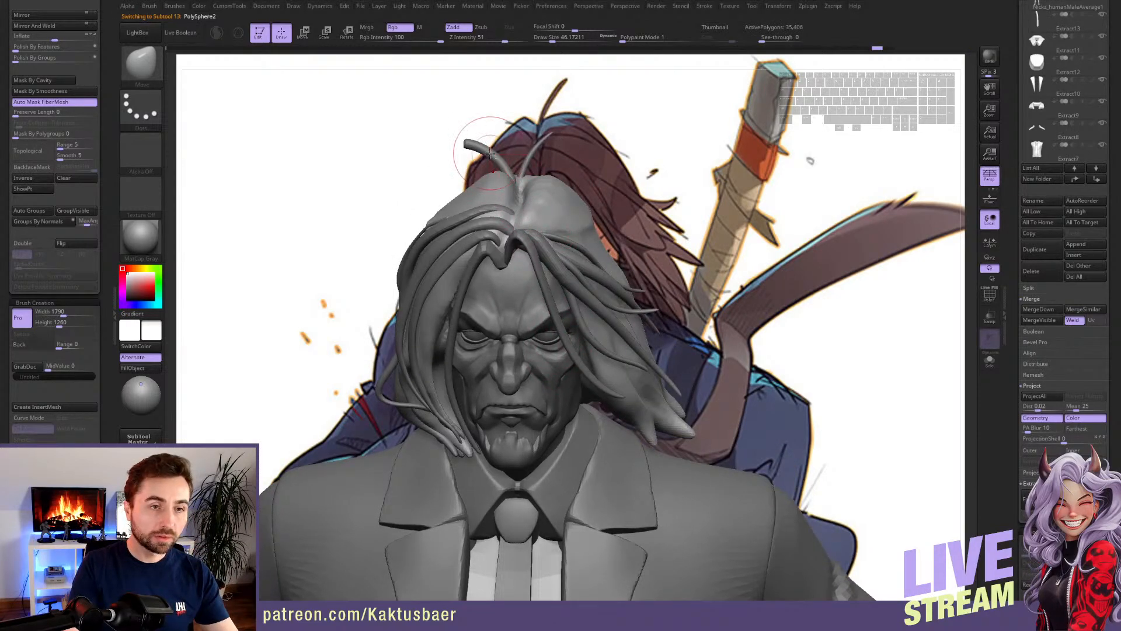
- Thin the stray strand on the crown by smoothing it, then make the PolySphere2 main hair mass active
{"action": "key", "text": "w"}
{"action": "key", "text": "q"}
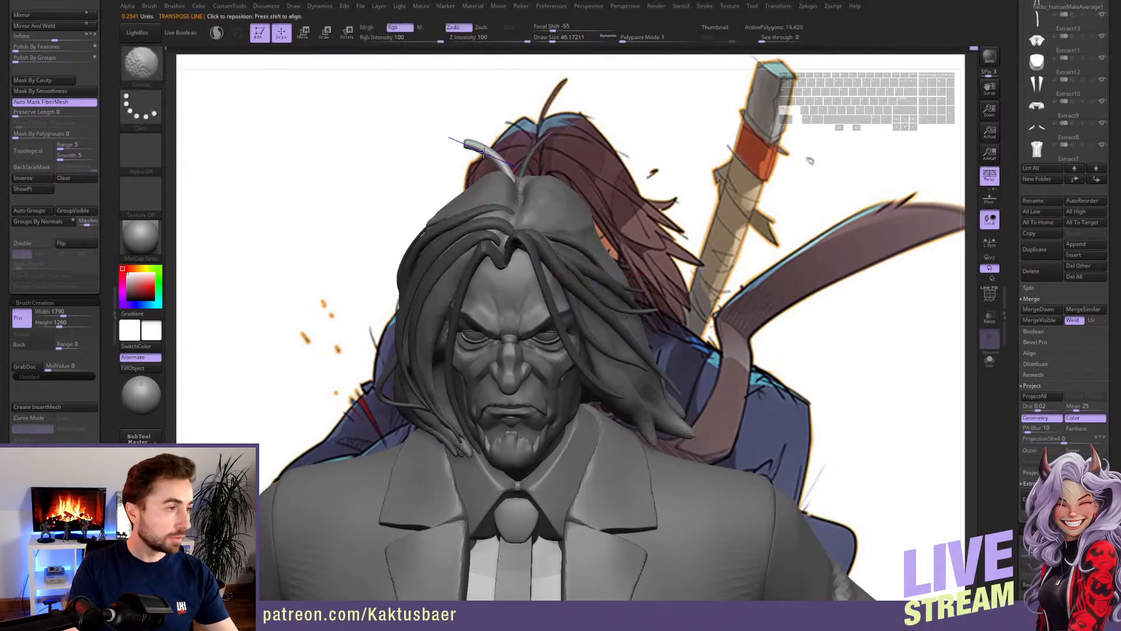
{"action": "right_click_drag", "start_coordinate": [483, 153], "coordinate": [478, 151]}
{"action": "left_click_drag", "start_coordinate": [489, 156], "coordinate": [489, 154], "text": "shift"}
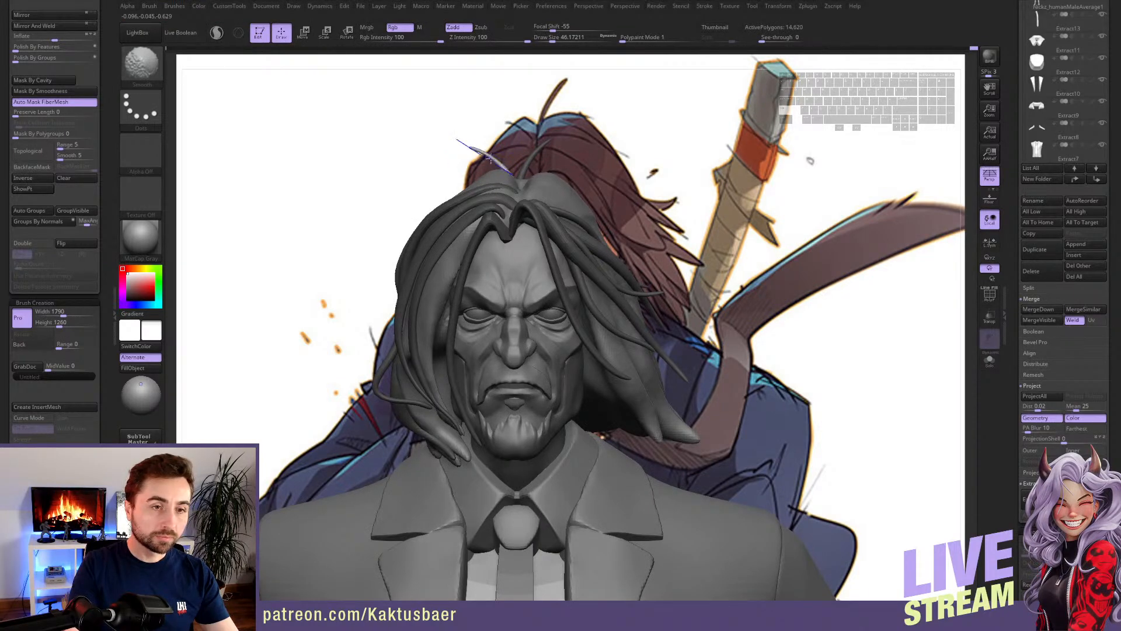
{"action": "left_click", "coordinate": [518, 190], "text": "alt"}
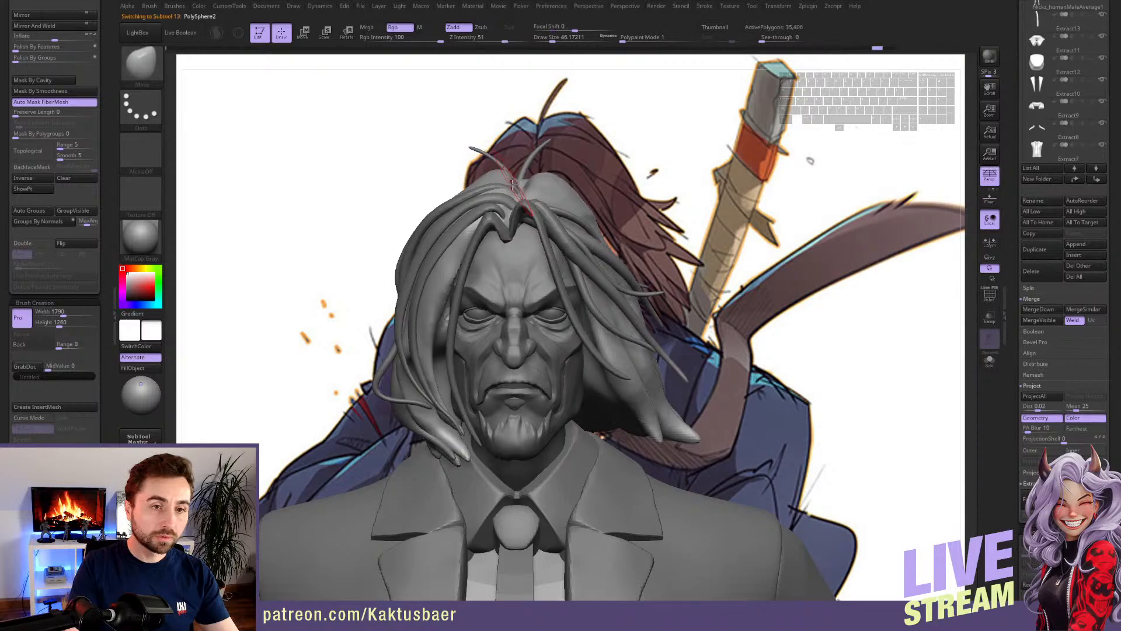
- Carve long strand grooves from the crown down the character's right side and back hair with DamStandard at draw size about 33
{"action": "mouse_move", "coordinate": [420, 199]}
{"action": "right_mouse_down"}
{"action": "mouse_move", "coordinate": [514, 204]}
{"action": "mouse_move", "coordinate": [528, 213]}
{"action": "mouse_move", "coordinate": [510, 231]}
{"action": "mouse_move", "coordinate": [514, 244]}
{"action": "right_mouse_up"}
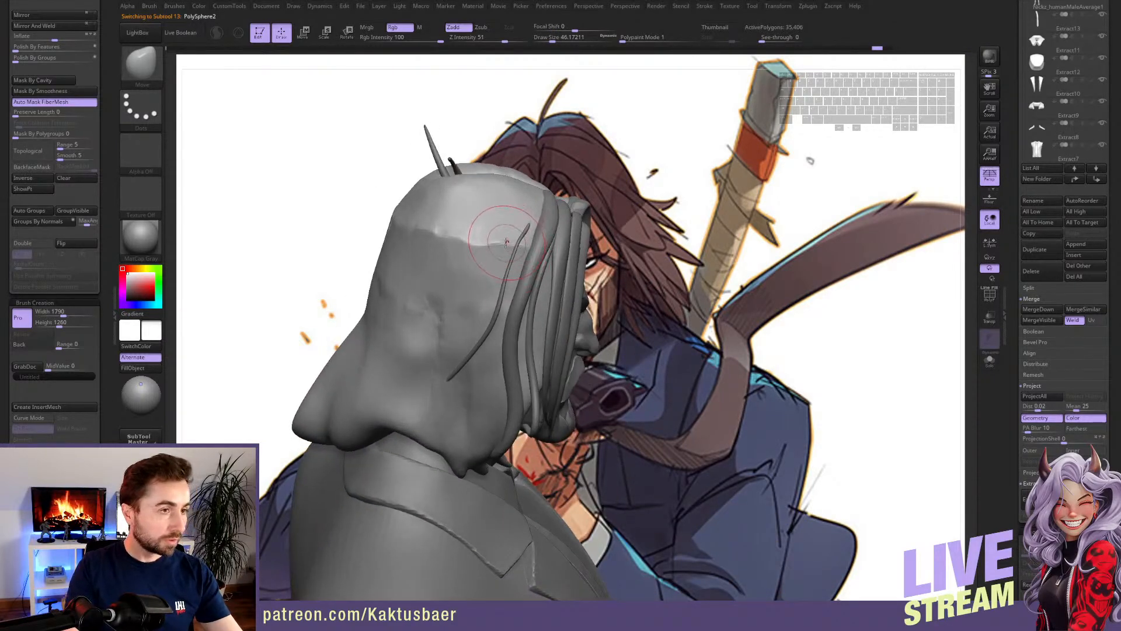
{"action": "key", "text": "b"}
{"action": "key", "text": "d"}
{"action": "key", "text": "s"}
{"action": "key", "text": "bracketleft"}
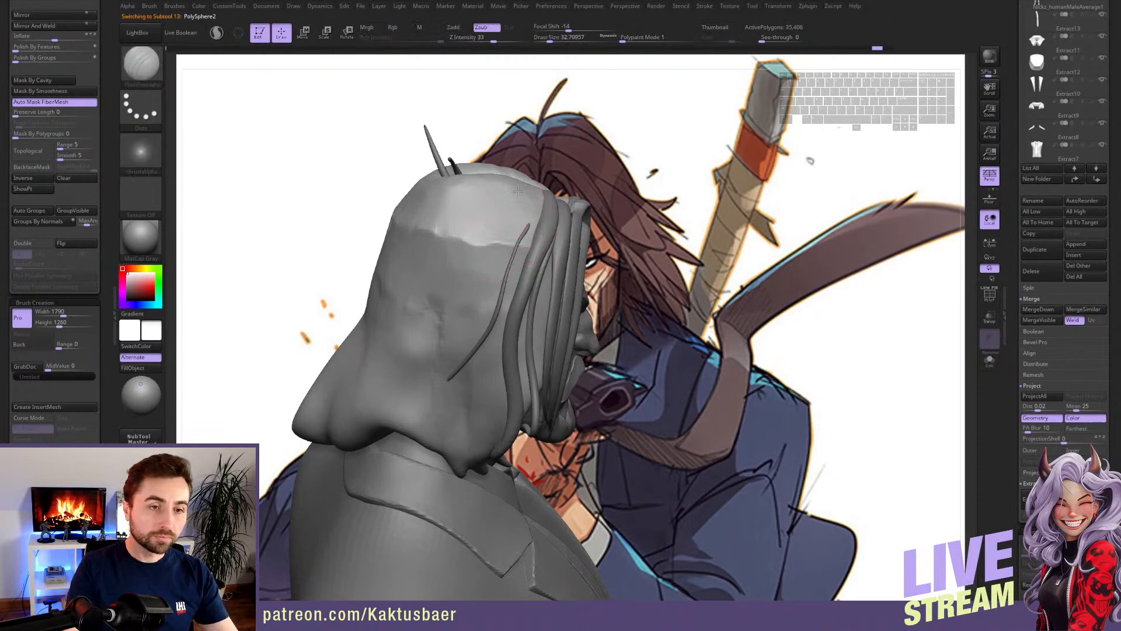
{"action": "left_click_drag", "start_coordinate": [518, 191], "coordinate": [486, 303]}
{"action": "left_click_drag", "start_coordinate": [516, 185], "coordinate": [469, 310], "text": "alt"}
{"action": "mouse_move", "coordinate": [475, 285]}
{"action": "right_mouse_down", "text": "alt"}
{"action": "mouse_move", "coordinate": [482, 272]}
{"action": "mouse_move", "coordinate": [431, 280]}
{"action": "right_mouse_up", "text": "alt"}
{"action": "mouse_move", "coordinate": [467, 171]}
{"action": "left_mouse_down"}
{"action": "mouse_move", "coordinate": [471, 210]}
{"action": "mouse_move", "coordinate": [433, 354]}
{"action": "left_mouse_up"}
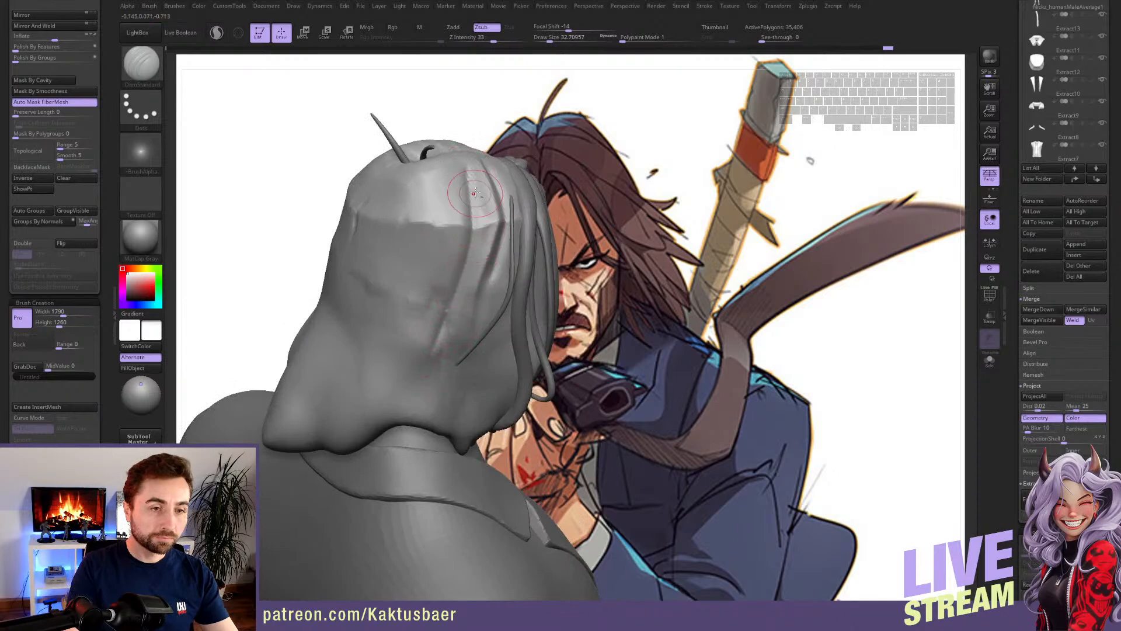
{"action": "left_click_drag", "start_coordinate": [470, 178], "coordinate": [431, 408], "text": "alt"}
{"action": "mouse_move", "coordinate": [444, 355]}
{"action": "right_mouse_down", "text": "alt"}
{"action": "mouse_move", "coordinate": [449, 336]}
{"action": "mouse_move", "coordinate": [468, 365]}
{"action": "right_mouse_up", "text": "alt"}
- Pull a pointed strand tip out of the lower back edge of the hair with SnakeHook at about 27, using Sculptris Pro
{"action": "key", "text": "b"}
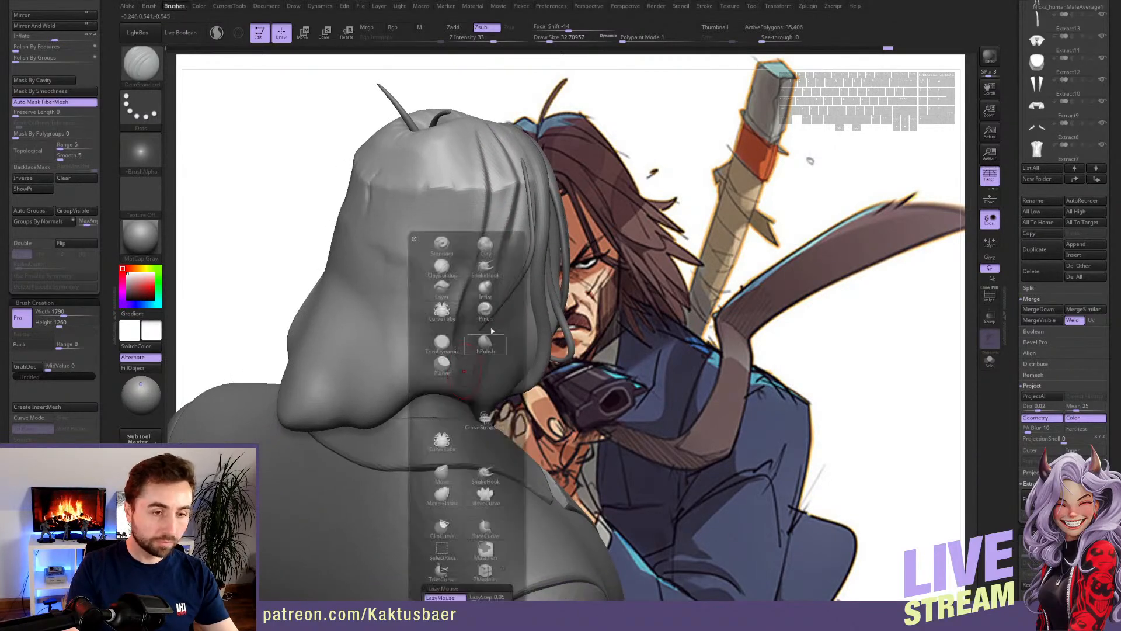
{"action": "left_click", "coordinate": [490, 282]}
{"action": "left_click", "coordinate": [216, 32]}
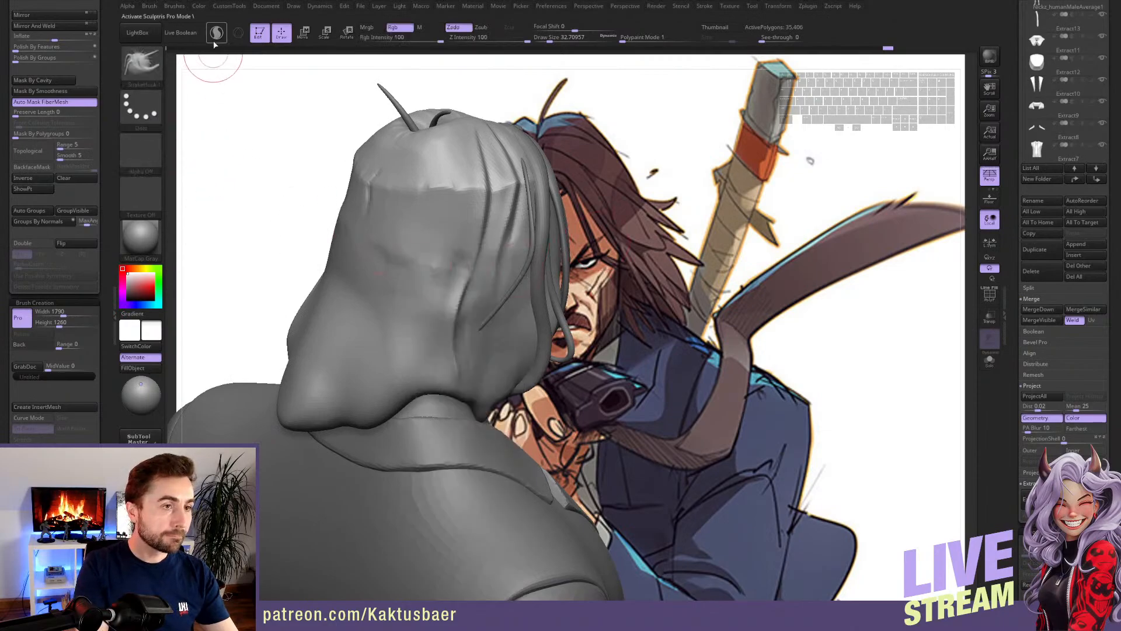
{"action": "right_click_drag", "start_coordinate": [467, 400], "coordinate": [468, 387]}
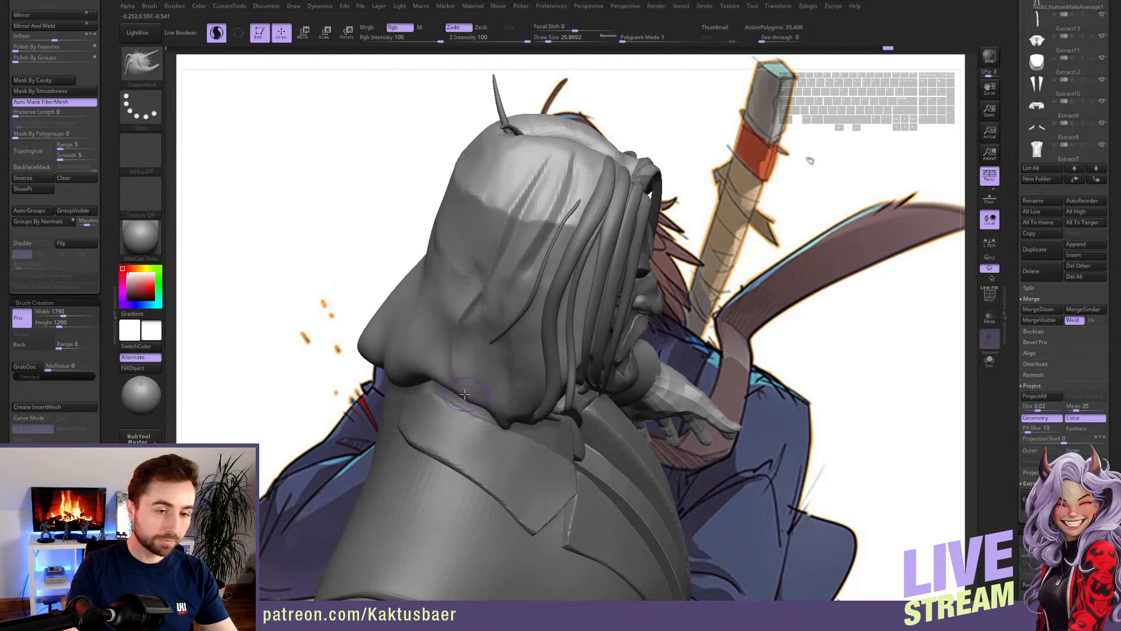
{"action": "left_click_drag", "start_coordinate": [464, 395], "coordinate": [481, 444]}
{"action": "mouse_move", "coordinate": [467, 426]}
{"action": "right_mouse_down"}
{"action": "mouse_move", "coordinate": [425, 412]}
{"action": "mouse_move", "coordinate": [473, 383]}
{"action": "right_mouse_up"}
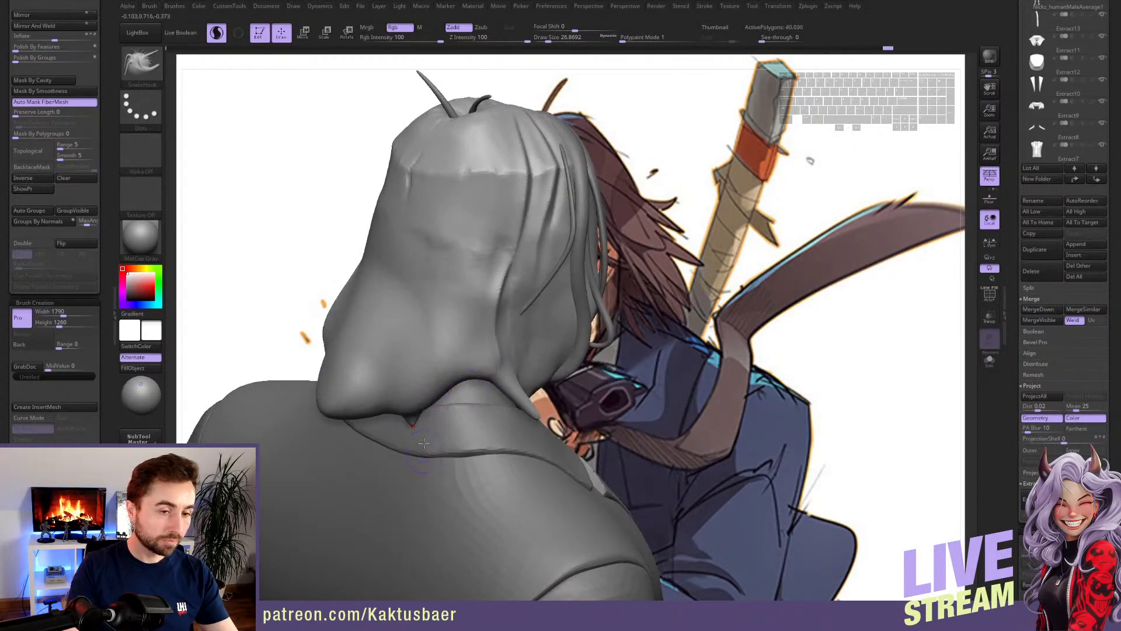
- Pull more tapered tips from the hair's lower back edge with an enlarged SnakeHook brush and smooth the surface above them
{"action": "key", "text": "s"}
{"action": "left_click_drag", "start_coordinate": [428, 403], "coordinate": [421, 459], "text": "shift"}
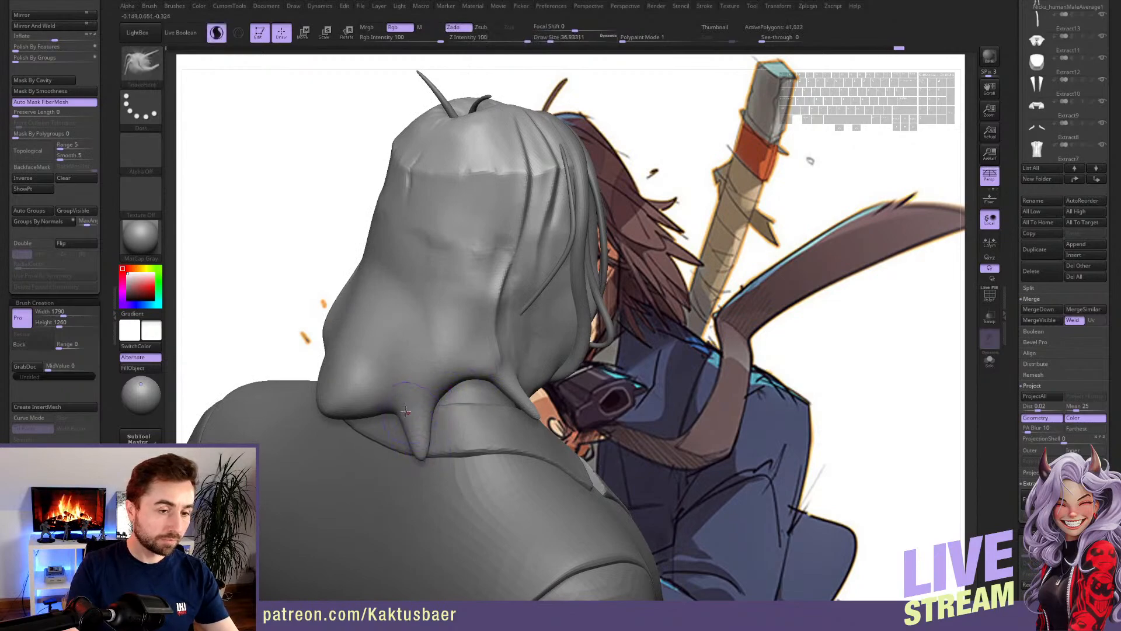
{"action": "mouse_move", "coordinate": [386, 410]}
{"action": "left_mouse_down"}
{"action": "mouse_move", "coordinate": [380, 435]}
{"action": "mouse_move", "coordinate": [432, 403]}
{"action": "left_mouse_up"}
{"action": "mouse_move", "coordinate": [502, 287]}
{"action": "left_mouse_down", "text": "shift"}
{"action": "mouse_move", "coordinate": [508, 336]}
{"action": "mouse_move", "coordinate": [475, 308]}
{"action": "left_mouse_up", "text": "shift"}
{"action": "key", "text": "3"}
{"action": "mouse_move", "coordinate": [475, 308]}
{"action": "right_mouse_down"}
{"action": "mouse_move", "coordinate": [591, 227]}
{"action": "mouse_move", "coordinate": [589, 253]}
{"action": "mouse_move", "coordinate": [526, 225]}
{"action": "right_mouse_up"}
- Turn off Sculptris Pro and carve strand grooves along the character's left side and upper hair with DamStandard at about 31
{"action": "key", "text": "4"}
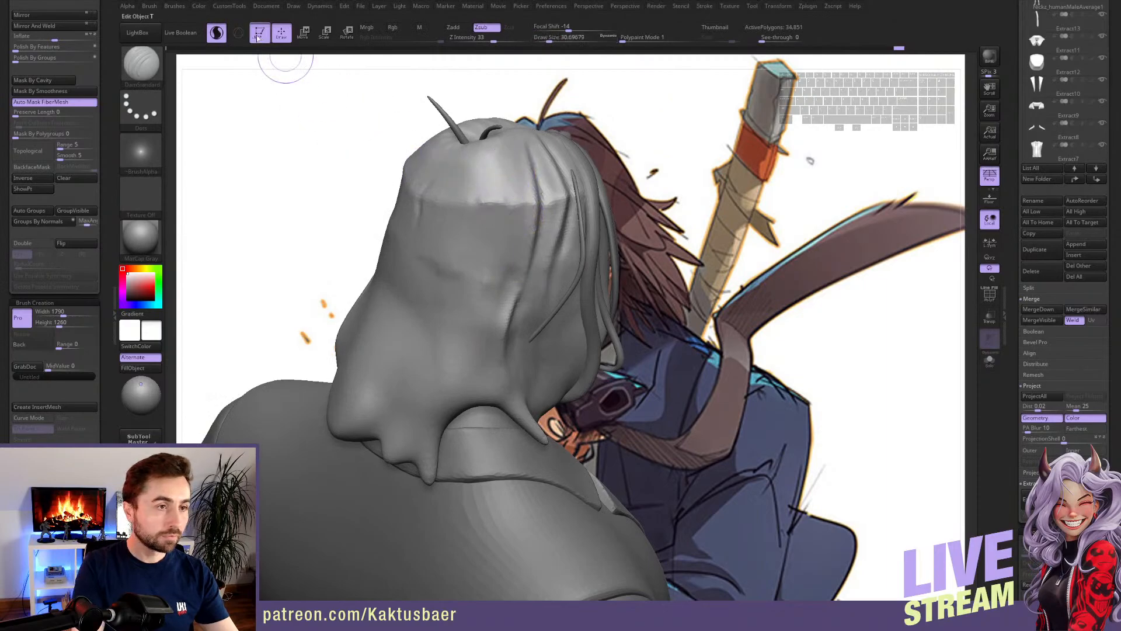
{"action": "left_click", "coordinate": [216, 32]}
{"action": "right_click_drag", "start_coordinate": [287, 95], "coordinate": [468, 236]}
{"action": "left_click_drag", "start_coordinate": [432, 217], "coordinate": [485, 299]}
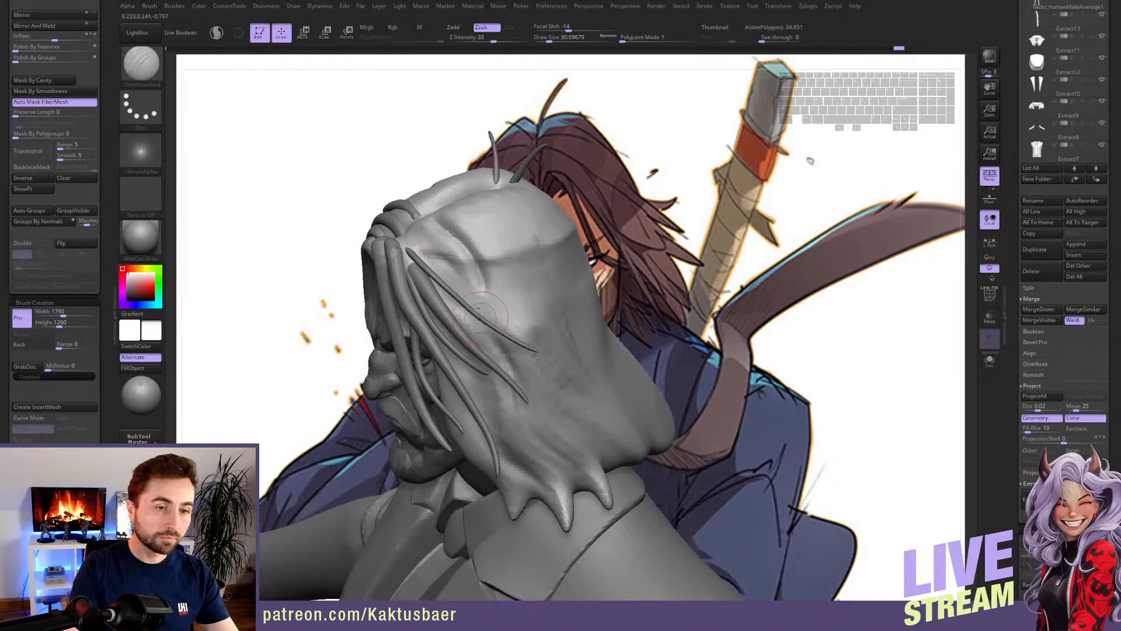
{"action": "right_click_drag", "start_coordinate": [485, 301], "coordinate": [449, 257]}
{"action": "mouse_move", "coordinate": [422, 238]}
{"action": "left_mouse_down"}
{"action": "mouse_move", "coordinate": [439, 264]}
{"action": "mouse_move", "coordinate": [386, 253]}
{"action": "left_mouse_up"}
{"action": "mouse_move", "coordinate": [440, 291]}
{"action": "right_mouse_down"}
{"action": "mouse_move", "coordinate": [412, 326]}
{"action": "mouse_move", "coordinate": [406, 307]}
{"action": "right_mouse_up"}
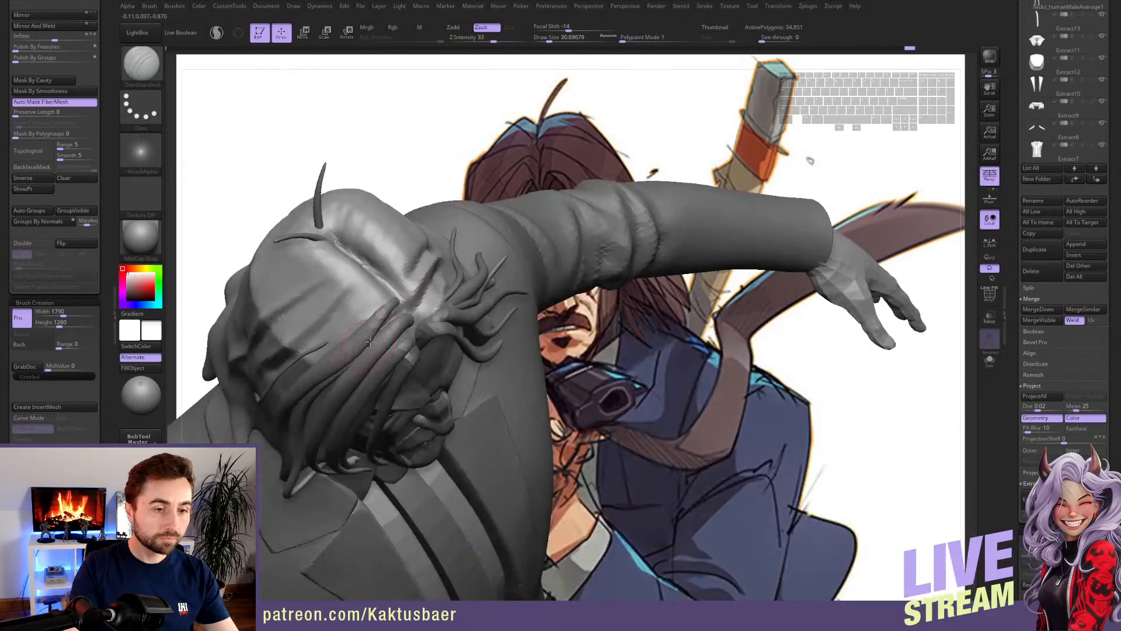
- Refine the strand grooves running outward from the parting across the top of the head, smoothing where needed
{"action": "left_click_drag", "start_coordinate": [370, 343], "coordinate": [396, 308], "text": "shift"}
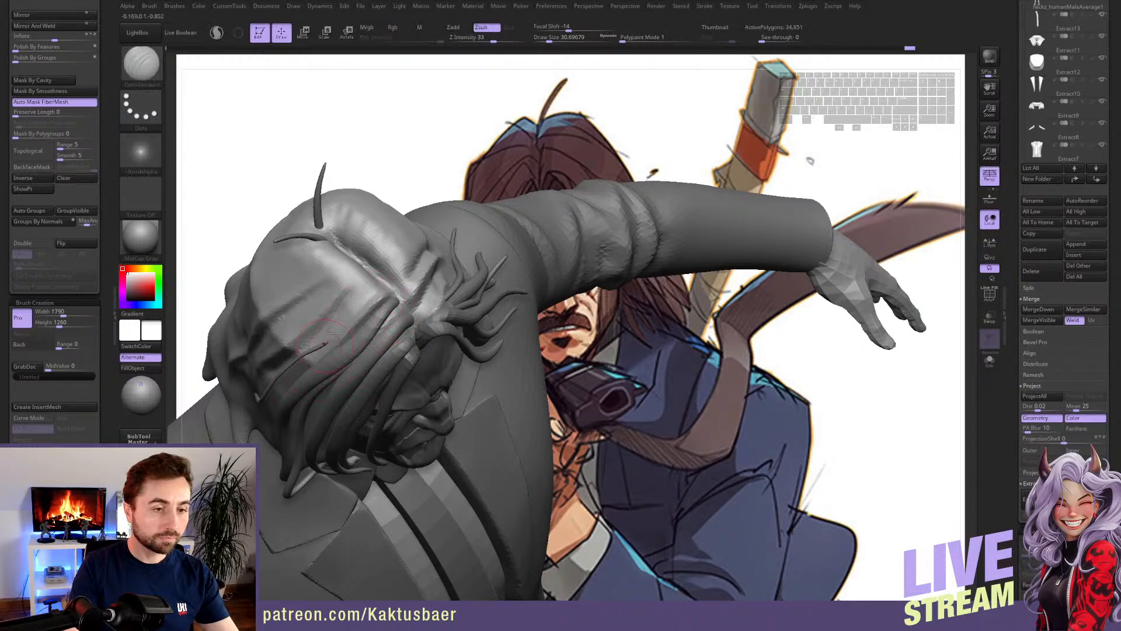
{"action": "mouse_move", "coordinate": [315, 355]}
{"action": "right_mouse_down"}
{"action": "mouse_move", "coordinate": [347, 278]}
{"action": "mouse_move", "coordinate": [343, 295]}
{"action": "mouse_move", "coordinate": [374, 293]}
{"action": "right_mouse_up"}
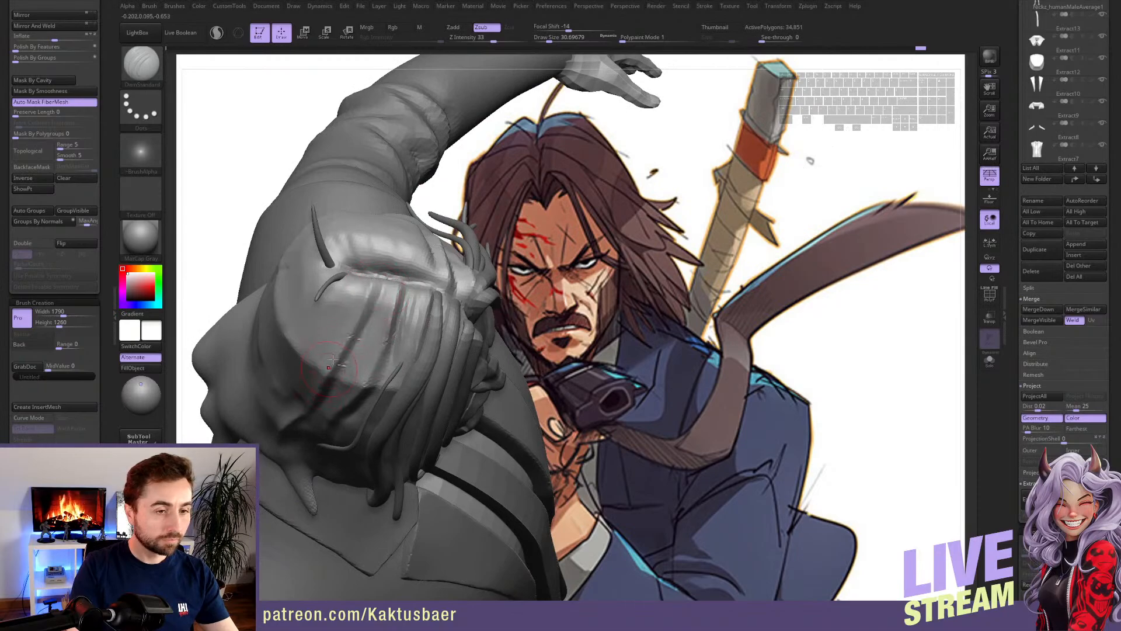
{"action": "mouse_move", "coordinate": [355, 311]}
{"action": "right_mouse_down"}
{"action": "mouse_move", "coordinate": [281, 322]}
{"action": "mouse_move", "coordinate": [415, 350]}
{"action": "right_mouse_up"}
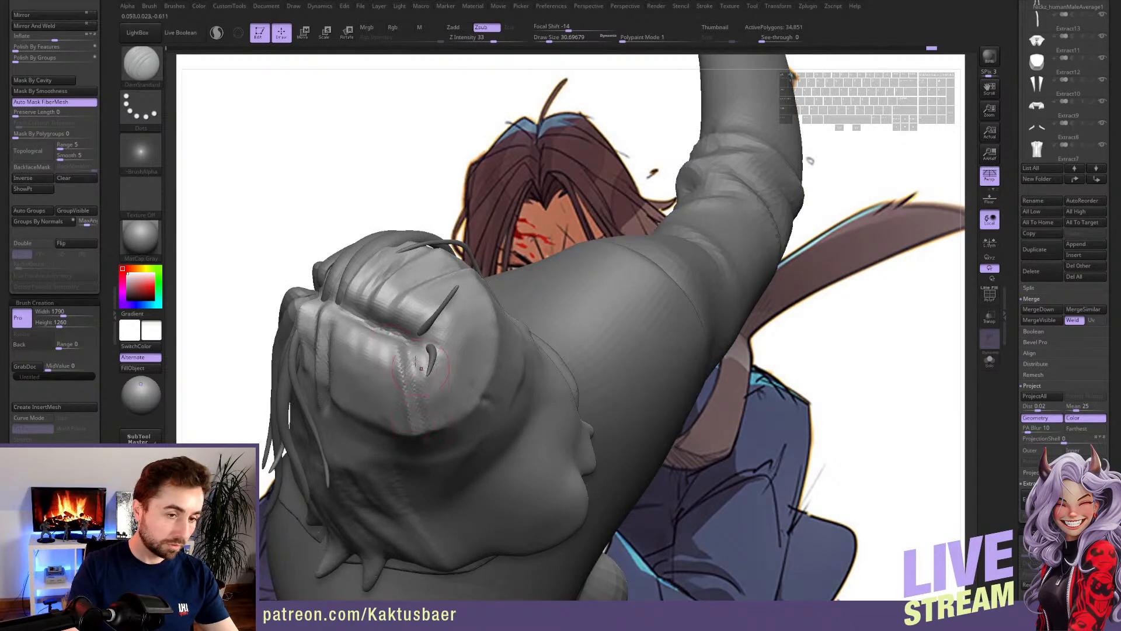
{"action": "right_click_drag", "start_coordinate": [420, 367], "coordinate": [317, 357]}
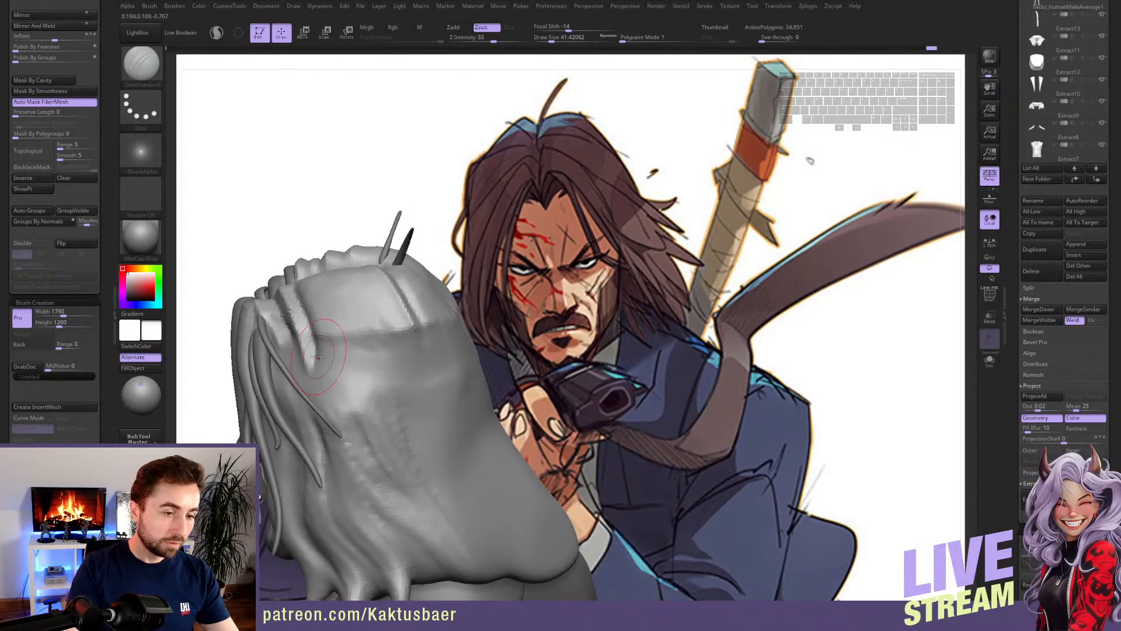
- Carve broader grooves down the character's left-side hair behind the loose strands with DamStandard at about 41, undoing a misplaced stroke
{"action": "left_click_drag", "start_coordinate": [316, 367], "coordinate": [423, 545]}
{"action": "right_click_drag", "start_coordinate": [424, 545], "coordinate": [419, 472], "text": "alt"}
{"action": "key", "text": "ctrl+z"}
{"action": "left_click_drag", "start_coordinate": [337, 306], "coordinate": [376, 411]}
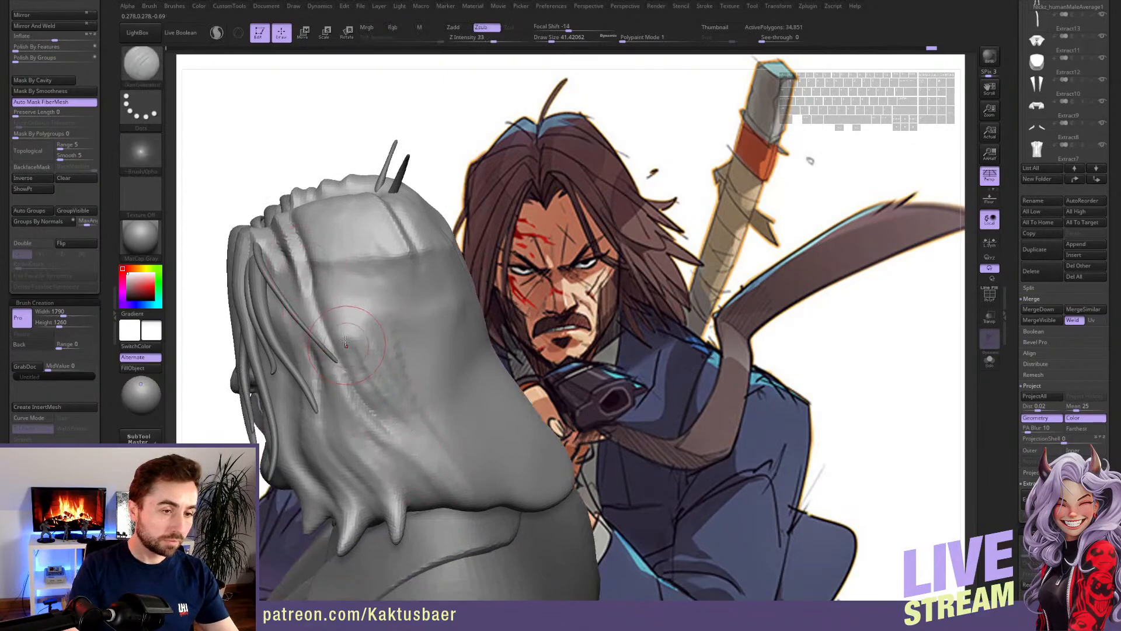
{"action": "right_click_drag", "start_coordinate": [350, 344], "coordinate": [303, 307]}
{"action": "left_click_drag", "start_coordinate": [303, 307], "coordinate": [335, 376]}
{"action": "right_click_drag", "start_coordinate": [327, 376], "coordinate": [325, 328], "text": "alt"}
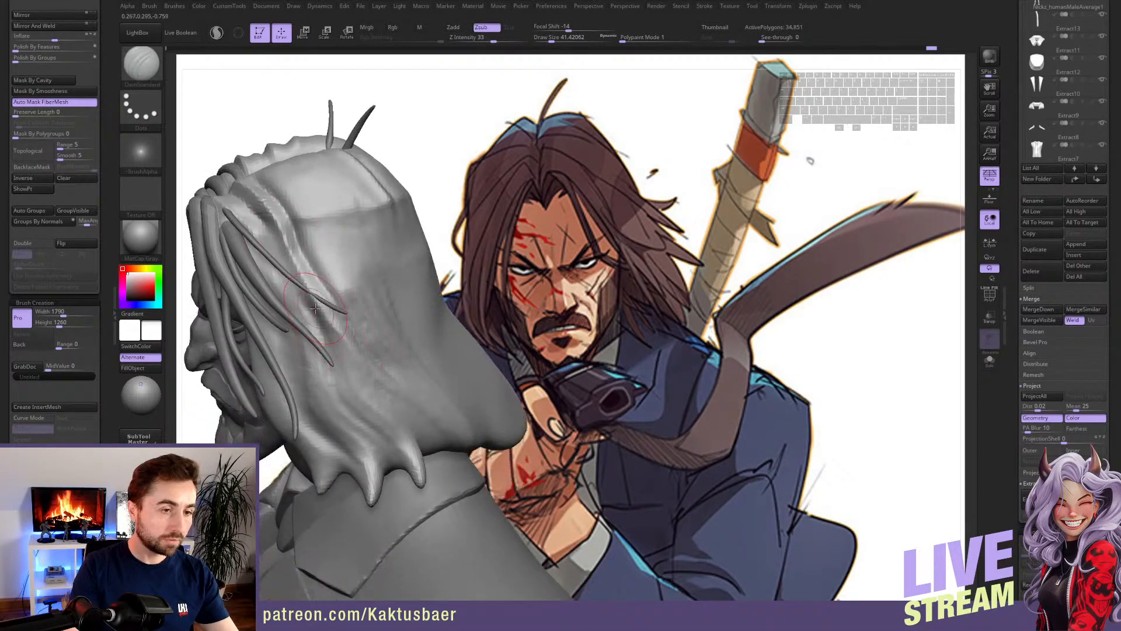
- Isolate the main hair mass and deepen the left-side grooves down toward the pointed tips
{"action": "key", "text": "alt+s"}
{"action": "left_click_drag", "start_coordinate": [253, 220], "coordinate": [331, 387]}
{"action": "right_click_drag", "start_coordinate": [331, 388], "coordinate": [352, 380], "text": "alt"}
{"action": "left_click_drag", "start_coordinate": [257, 210], "coordinate": [370, 434]}
{"action": "right_click_drag", "start_coordinate": [369, 435], "coordinate": [378, 367]}
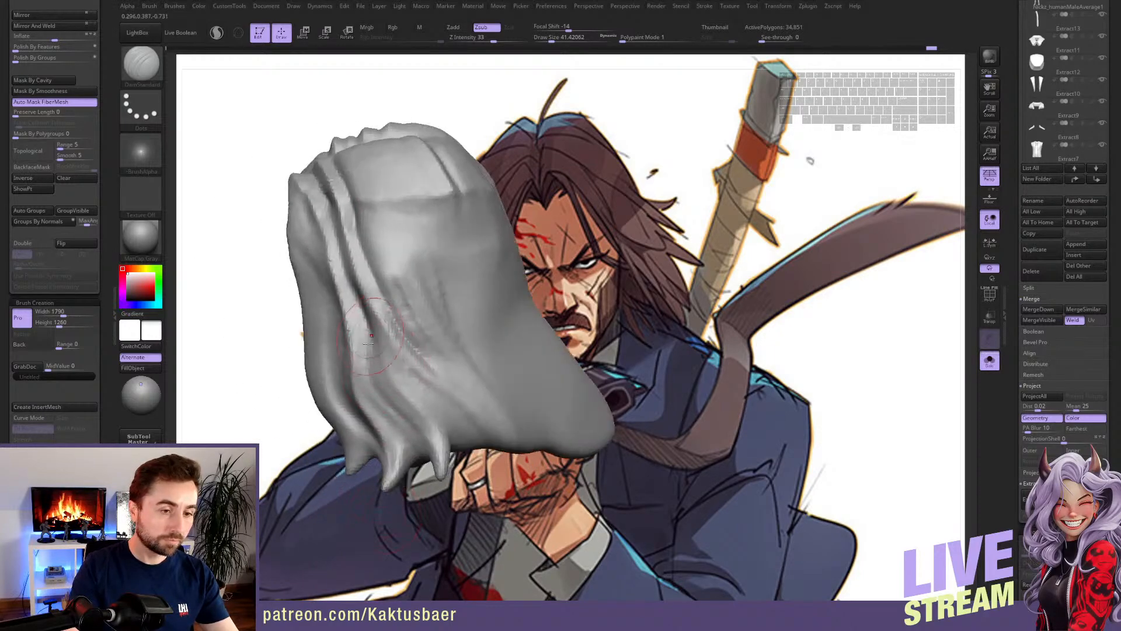
{"action": "left_click_drag", "start_coordinate": [371, 336], "coordinate": [422, 433]}
{"action": "mouse_move", "coordinate": [379, 316]}
{"action": "left_mouse_down"}
{"action": "mouse_move", "coordinate": [474, 431]}
{"action": "mouse_move", "coordinate": [438, 445]}
{"action": "left_mouse_up"}
{"action": "right_click_drag", "start_coordinate": [438, 445], "coordinate": [460, 438]}
- Show the full model again and extend grooves from the crown down the back left part of the hair
{"action": "key", "text": "alt+s"}
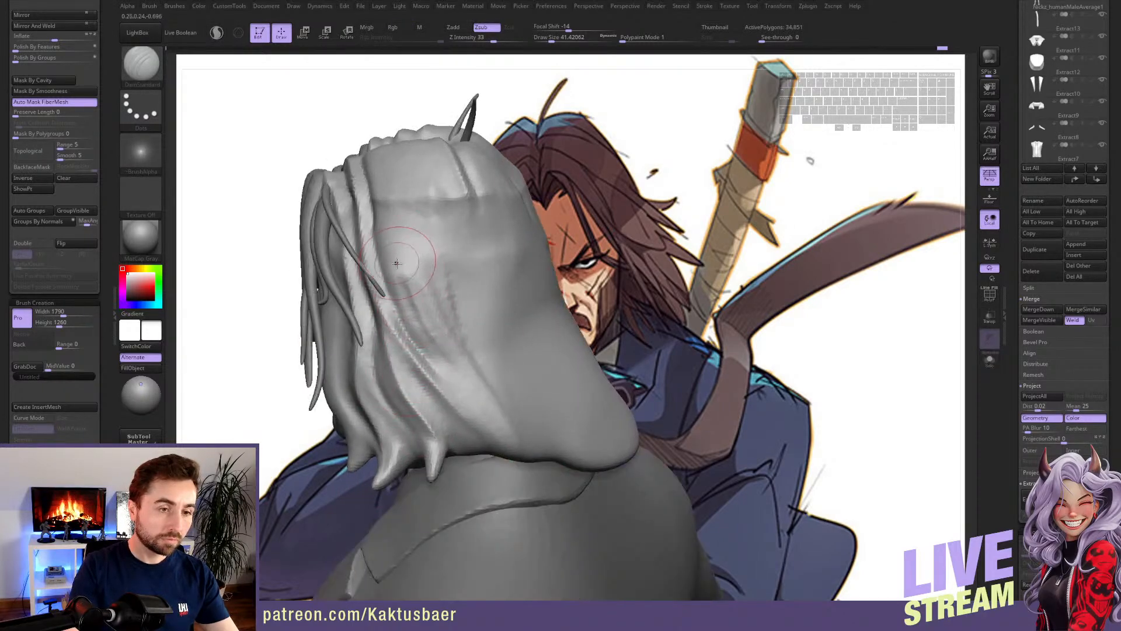
{"action": "right_click_drag", "start_coordinate": [397, 264], "coordinate": [408, 294], "text": "alt"}
{"action": "left_click_drag", "start_coordinate": [411, 195], "coordinate": [446, 297]}
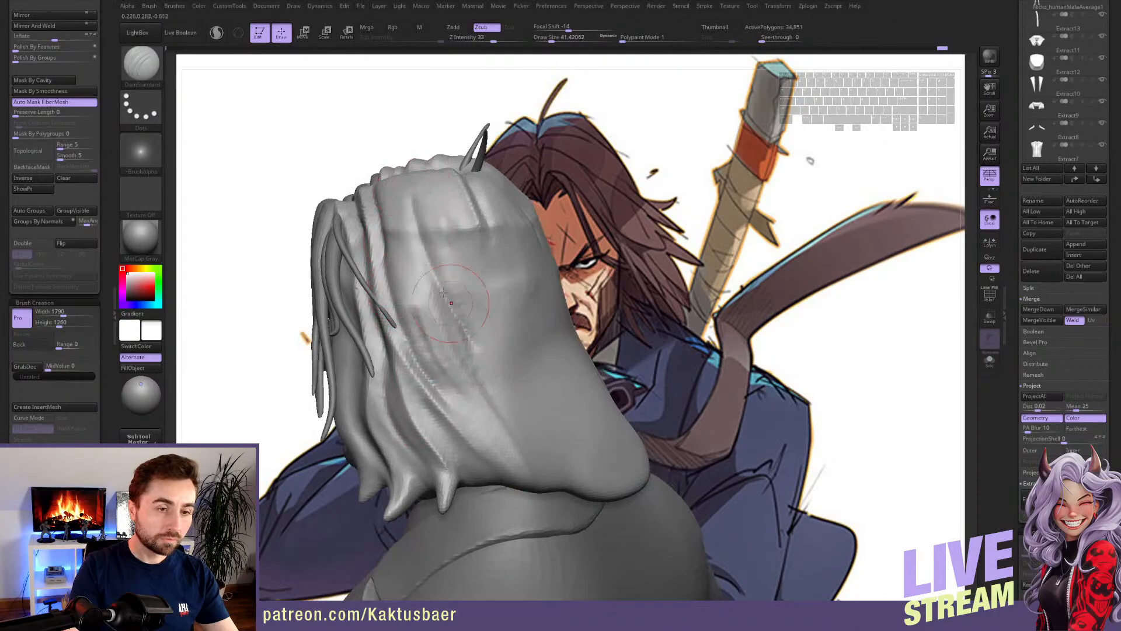
{"action": "left_click_drag", "start_coordinate": [417, 229], "coordinate": [490, 408], "text": "alt"}
- Carve a groove along the front lock on the character's right side with DamStandard at about 31
{"action": "mouse_move", "coordinate": [251, 246]}
{"action": "right_mouse_down"}
{"action": "mouse_move", "coordinate": [345, 295]}
{"action": "mouse_move", "coordinate": [517, 339]}
{"action": "mouse_move", "coordinate": [413, 348]}
{"action": "right_mouse_up"}
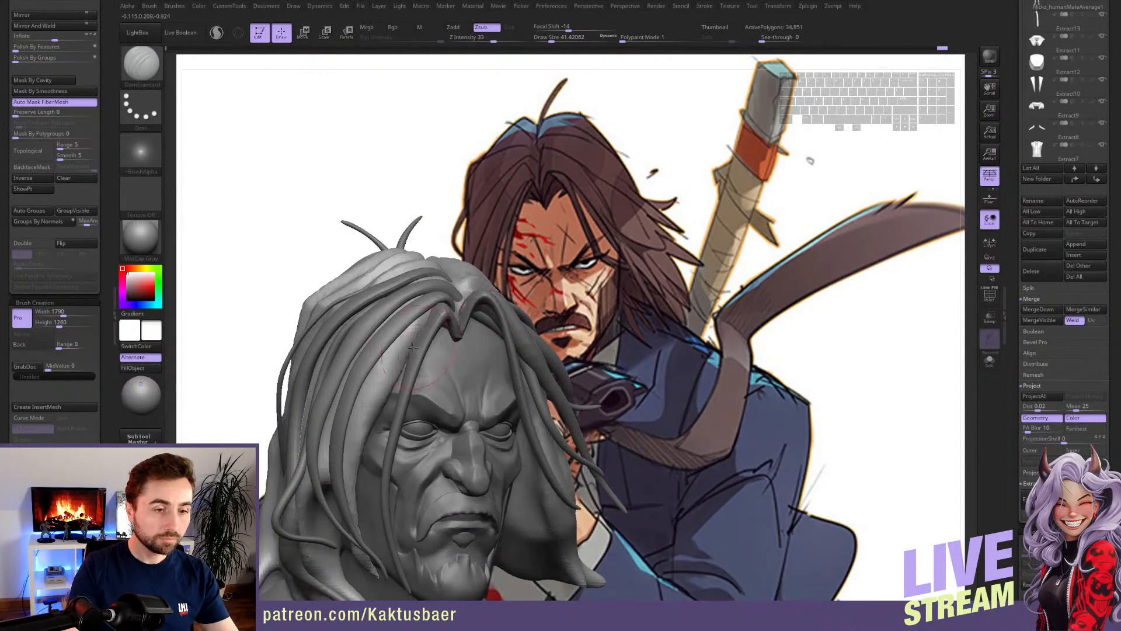
{"action": "key", "text": "bracketleft"}
{"action": "mouse_move", "coordinate": [427, 312]}
{"action": "left_mouse_down", "text": "alt"}
{"action": "mouse_move", "coordinate": [348, 505]}
{"action": "mouse_move", "coordinate": [350, 491]}
{"action": "left_mouse_up", "text": "alt"}
{"action": "right_click_drag", "start_coordinate": [357, 465], "coordinate": [375, 417], "text": "alt"}
{"action": "key", "text": "shift"}
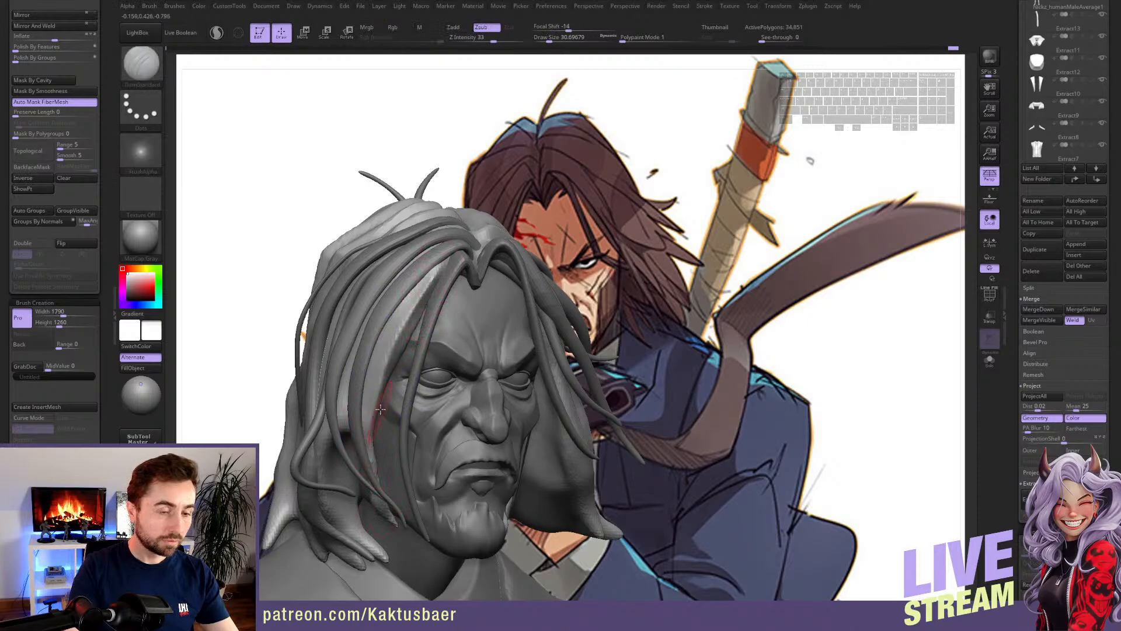
- Undo the last stroke, carve a groove down the character's outer right hair, and isolate the hair mass to reach hidden areas
{"action": "mouse_move", "coordinate": [380, 409]}
{"action": "right_mouse_down"}
{"action": "mouse_move", "coordinate": [342, 351]}
{"action": "mouse_move", "coordinate": [306, 412]}
{"action": "right_mouse_up"}
{"action": "key", "text": "ctrl+z"}
{"action": "left_click_drag", "start_coordinate": [349, 217], "coordinate": [306, 374], "text": "alt"}
{"action": "right_click_drag", "start_coordinate": [322, 415], "coordinate": [294, 350]}
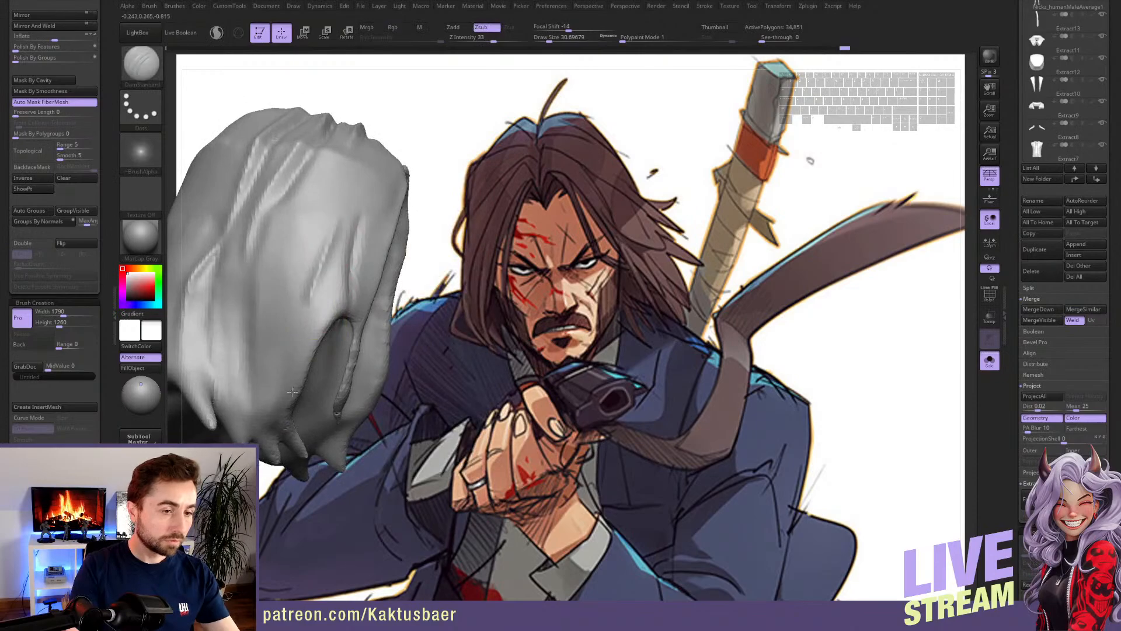
{"action": "mouse_move", "coordinate": [325, 197]}
{"action": "right_mouse_down"}
{"action": "mouse_move", "coordinate": [404, 334]}
{"action": "mouse_move", "coordinate": [383, 324]}
{"action": "right_mouse_up"}
{"action": "right_click_drag", "start_coordinate": [421, 369], "coordinate": [421, 342]}
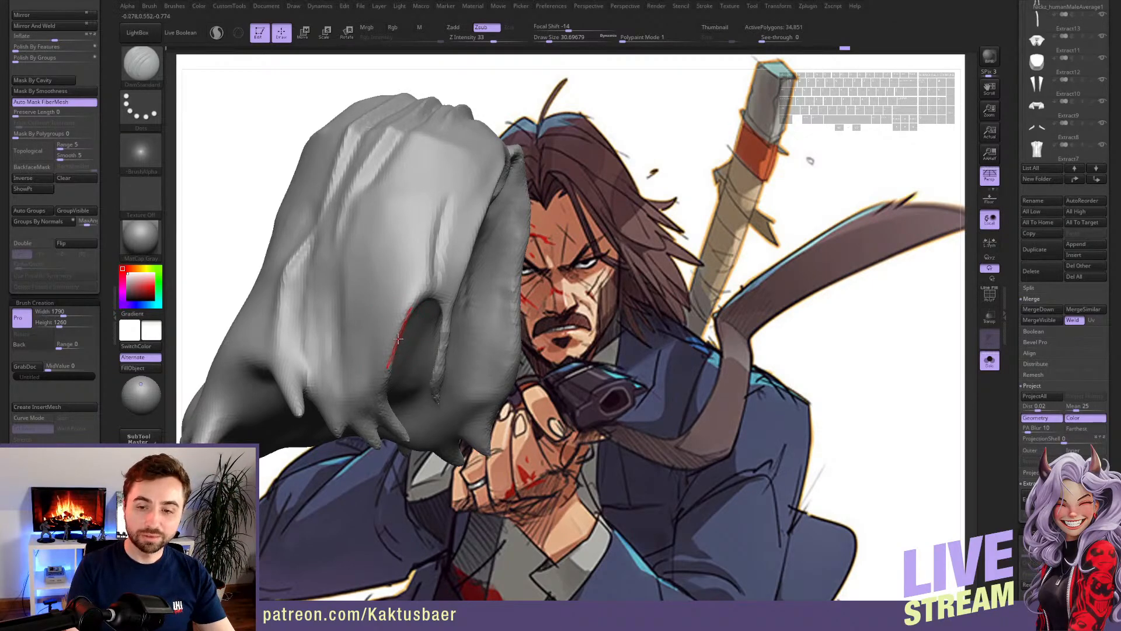
- Carve and smooth strand grooves along the character's left front lock of the isolated hair, then show the whole model
{"action": "mouse_move", "coordinate": [390, 315]}
{"action": "right_mouse_down"}
{"action": "mouse_move", "coordinate": [468, 237]}
{"action": "mouse_move", "coordinate": [572, 274]}
{"action": "mouse_move", "coordinate": [574, 238]}
{"action": "right_mouse_up"}
{"action": "left_click_drag", "start_coordinate": [591, 311], "coordinate": [633, 365]}
{"action": "mouse_move", "coordinate": [634, 365]}
{"action": "right_mouse_down"}
{"action": "mouse_move", "coordinate": [625, 327]}
{"action": "mouse_move", "coordinate": [596, 304]}
{"action": "mouse_move", "coordinate": [608, 289]}
{"action": "right_mouse_up"}
{"action": "left_click_drag", "start_coordinate": [593, 213], "coordinate": [642, 369]}
{"action": "right_click_drag", "start_coordinate": [637, 334], "coordinate": [632, 313], "text": "alt"}
{"action": "left_click_drag", "start_coordinate": [590, 215], "coordinate": [664, 398], "text": "shift"}
{"action": "mouse_move", "coordinate": [663, 399]}
{"action": "right_mouse_down"}
{"action": "mouse_move", "coordinate": [632, 339]}
{"action": "mouse_move", "coordinate": [637, 389]}
{"action": "mouse_move", "coordinate": [611, 325]}
{"action": "mouse_move", "coordinate": [557, 374]}
{"action": "right_mouse_up"}
{"action": "key", "text": "alt+q"}
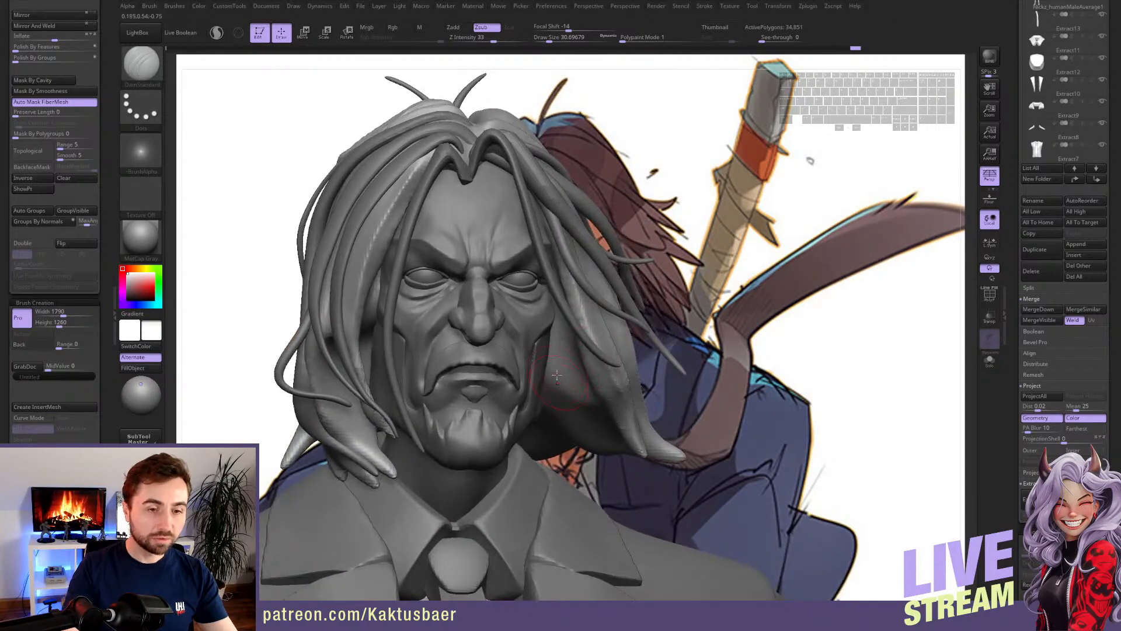
- Isolate the hair mass and build up its inner surface behind the left front lock with ClayBuildup at about 41
{"action": "key", "text": "b"}
{"action": "key", "text": "c"}
{"action": "key", "text": "b"}
{"action": "key", "text": "alt+q"}
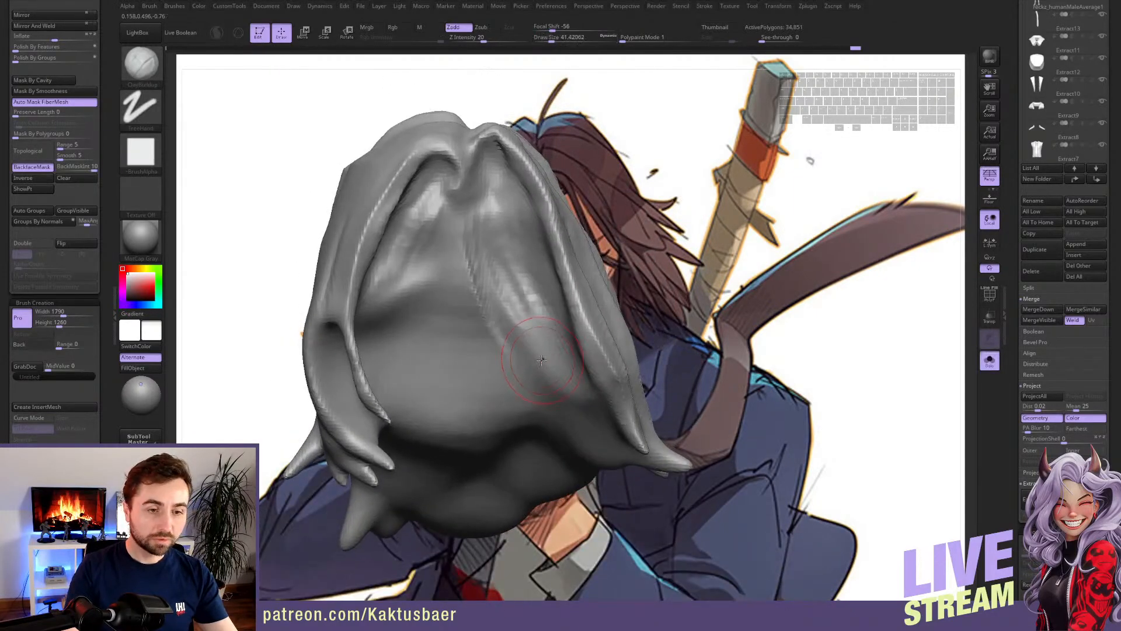
{"action": "left_click_drag", "start_coordinate": [547, 333], "coordinate": [552, 421]}
{"action": "left_click_drag", "start_coordinate": [513, 330], "coordinate": [526, 421]}
- Thicken the middle and upper inner surface of the hair with ClayBuildup, enlarging the draw size to about 62
{"action": "right_click_drag", "start_coordinate": [524, 444], "coordinate": [505, 405]}
{"action": "key", "text": "s"}
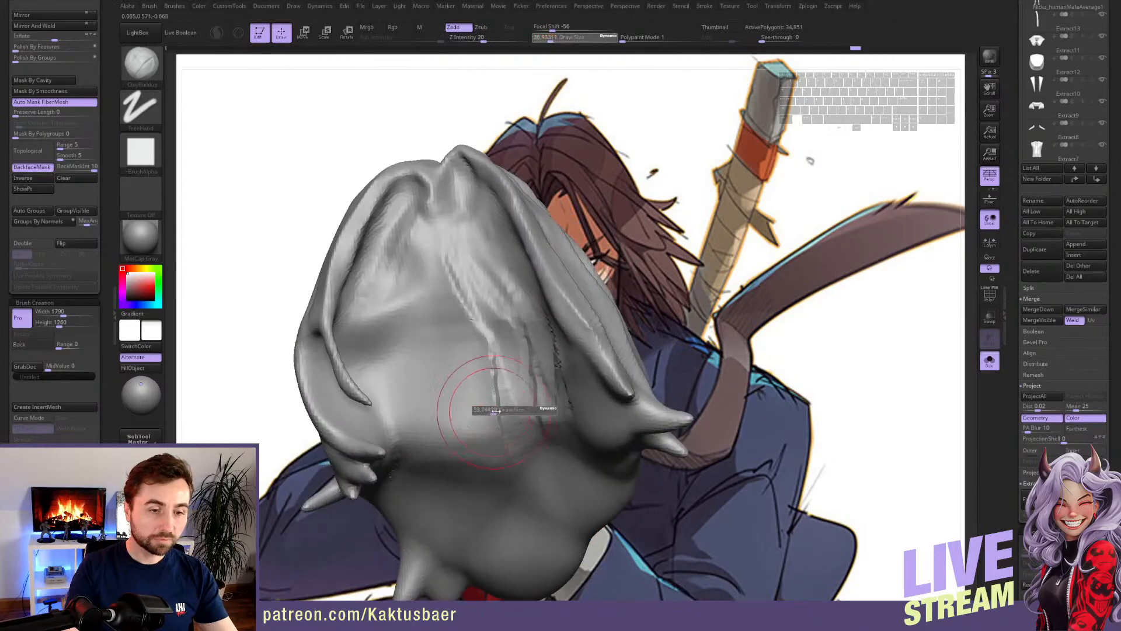
{"action": "left_click_drag", "start_coordinate": [489, 410], "coordinate": [495, 410]}
{"action": "left_click_drag", "start_coordinate": [472, 350], "coordinate": [480, 461]}
{"action": "mouse_move", "coordinate": [475, 420]}
{"action": "left_mouse_down"}
{"action": "mouse_move", "coordinate": [438, 429]}
{"action": "mouse_move", "coordinate": [432, 286]}
{"action": "left_mouse_up"}
{"action": "key", "text": "s"}
{"action": "left_click_drag", "start_coordinate": [421, 313], "coordinate": [416, 313]}
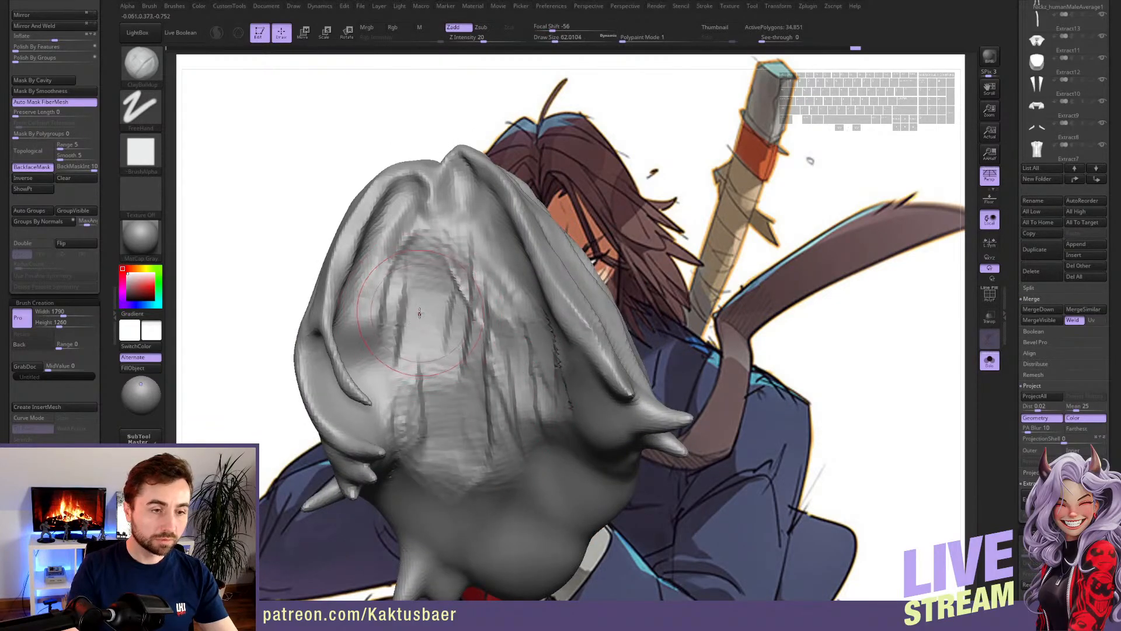
- Work the built-up inner hair toward the left front lock and smooth it beside the jaw with a draw size of about 54
{"action": "mouse_move", "coordinate": [404, 317]}
{"action": "right_mouse_down", "text": "alt"}
{"action": "mouse_move", "coordinate": [475, 285]}
{"action": "mouse_move", "coordinate": [450, 285]}
{"action": "right_mouse_up", "text": "alt"}
{"action": "mouse_move", "coordinate": [451, 292]}
{"action": "left_mouse_down", "text": "alt"}
{"action": "mouse_move", "coordinate": [489, 416]}
{"action": "mouse_move", "coordinate": [474, 434]}
{"action": "mouse_move", "coordinate": [458, 281]}
{"action": "mouse_move", "coordinate": [497, 400]}
{"action": "mouse_move", "coordinate": [575, 414]}
{"action": "mouse_move", "coordinate": [597, 399]}
{"action": "left_mouse_up", "text": "alt"}
{"action": "key", "text": "shift+alt+s"}
{"action": "mouse_move", "coordinate": [576, 345]}
{"action": "right_mouse_down", "text": "ctrl"}
{"action": "mouse_move", "coordinate": [564, 327]}
{"action": "mouse_move", "coordinate": [611, 381]}
{"action": "right_mouse_up", "text": "ctrl"}
{"action": "key", "text": "s"}
{"action": "left_click_drag", "start_coordinate": [621, 319], "coordinate": [617, 318]}
{"action": "key", "text": "shift"}
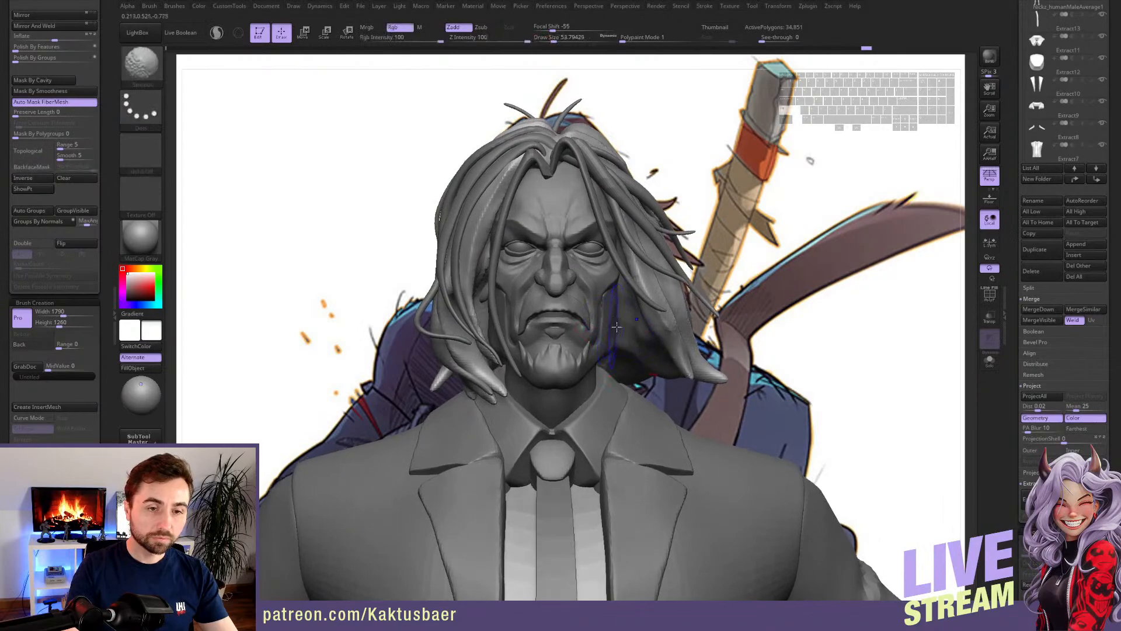
{"action": "key", "text": "shift+alt+s"}
- Smooth the inner surface of the hair behind the face and neck with a draw size of about 44
{"action": "right_click_drag", "start_coordinate": [634, 349], "coordinate": [490, 318]}
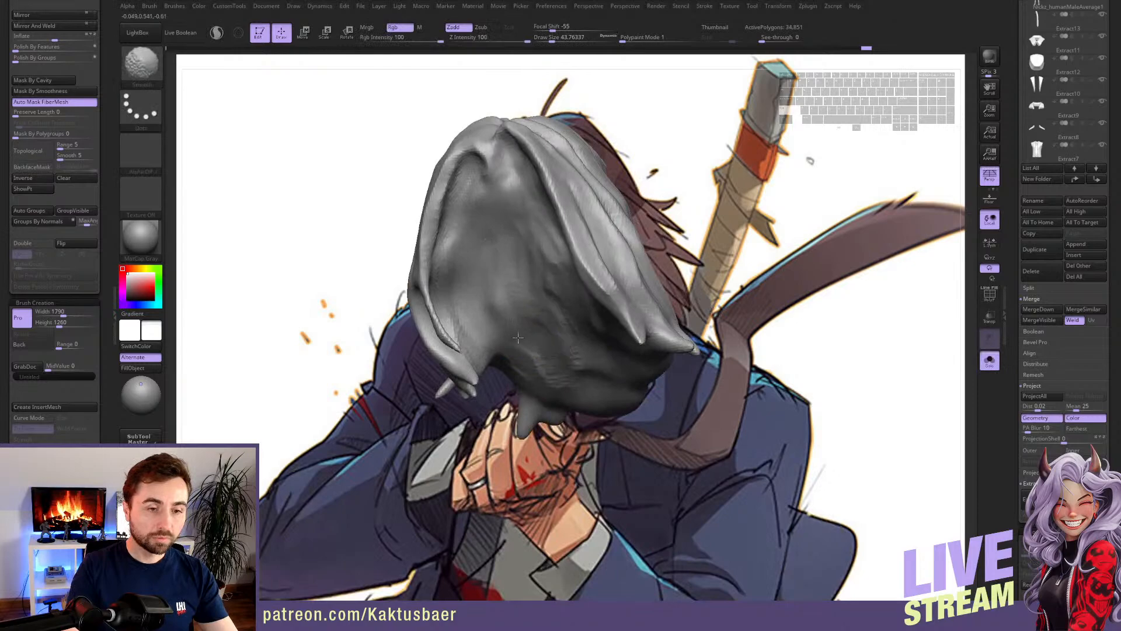
{"action": "key", "text": "shift+alt+s"}
{"action": "right_click_drag", "start_coordinate": [566, 364], "coordinate": [601, 309]}
{"action": "key", "text": "s"}
{"action": "left_click_drag", "start_coordinate": [601, 309], "coordinate": [605, 286]}
- Carve downward strand grooves into the hair beside the character's left cheek and jaw with DamStandard at about 41
{"action": "key", "text": "s"}
{"action": "key", "text": "4"}
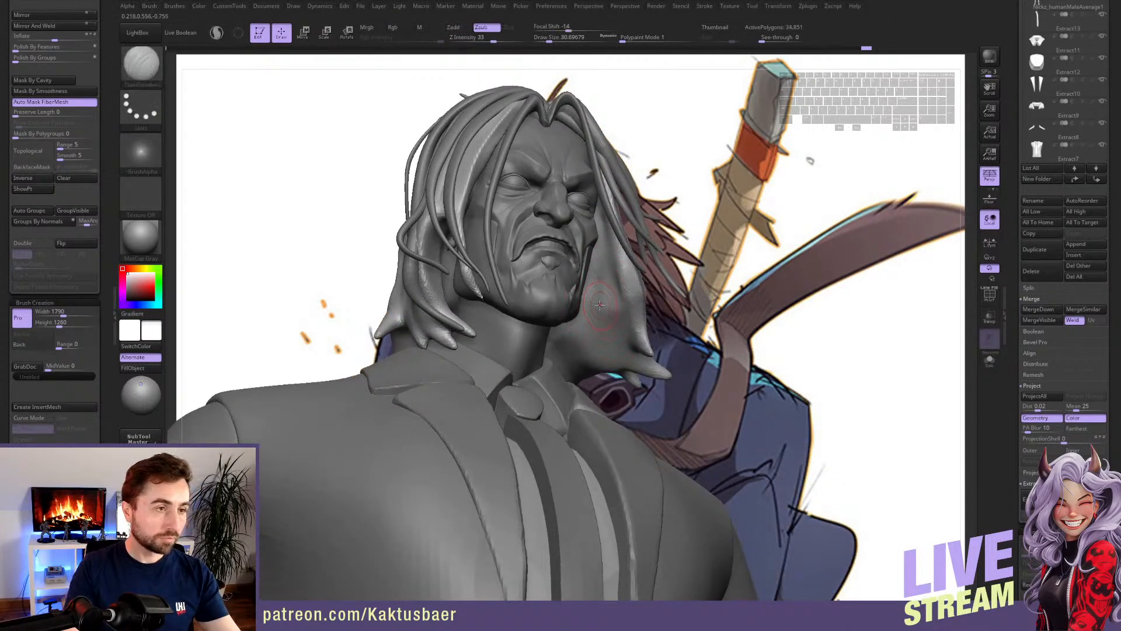
{"action": "key", "text": "shift+alt+s"}
{"action": "mouse_move", "coordinate": [601, 307]}
{"action": "right_mouse_down"}
{"action": "mouse_move", "coordinate": [584, 344]}
{"action": "mouse_move", "coordinate": [604, 282]}
{"action": "right_mouse_up"}
{"action": "key", "text": "s"}
{"action": "left_click_drag", "start_coordinate": [598, 263], "coordinate": [602, 263]}
{"action": "left_click_drag", "start_coordinate": [601, 218], "coordinate": [606, 331]}
{"action": "mouse_move", "coordinate": [589, 230]}
{"action": "left_mouse_down"}
{"action": "mouse_move", "coordinate": [575, 310]}
{"action": "mouse_move", "coordinate": [632, 414]}
{"action": "left_mouse_up"}
{"action": "key", "text": "shift+alt+s"}
{"action": "mouse_move", "coordinate": [632, 413]}
{"action": "right_mouse_down"}
{"action": "mouse_move", "coordinate": [575, 353]}
{"action": "mouse_move", "coordinate": [584, 348]}
{"action": "right_mouse_up"}
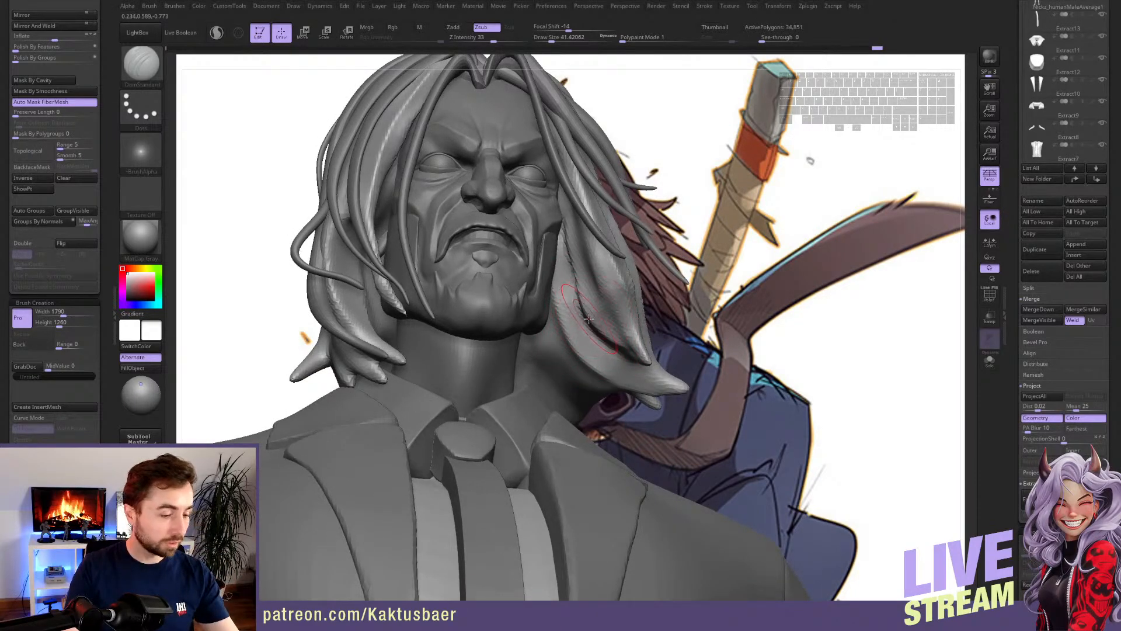
- Build up strand volume on the isolated hair's lower left lock with ClayBuildup, reducing the draw size to about 35
{"action": "key", "text": "b"}
{"action": "key", "text": "c"}
{"action": "key", "text": "b"}
{"action": "right_click_drag", "start_coordinate": [588, 319], "coordinate": [617, 263]}
{"action": "key", "text": "shift+alt+s"}
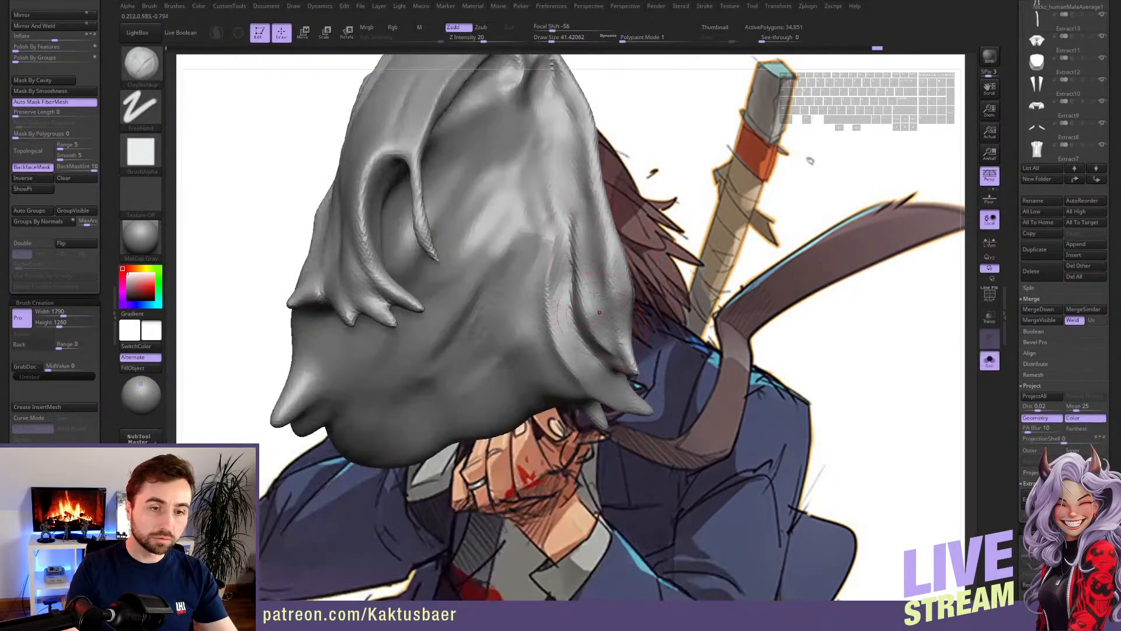
{"action": "mouse_move", "coordinate": [588, 263]}
{"action": "left_mouse_down", "text": "alt"}
{"action": "mouse_move", "coordinate": [603, 341]}
{"action": "mouse_move", "coordinate": [597, 295]}
{"action": "left_mouse_up", "text": "alt"}
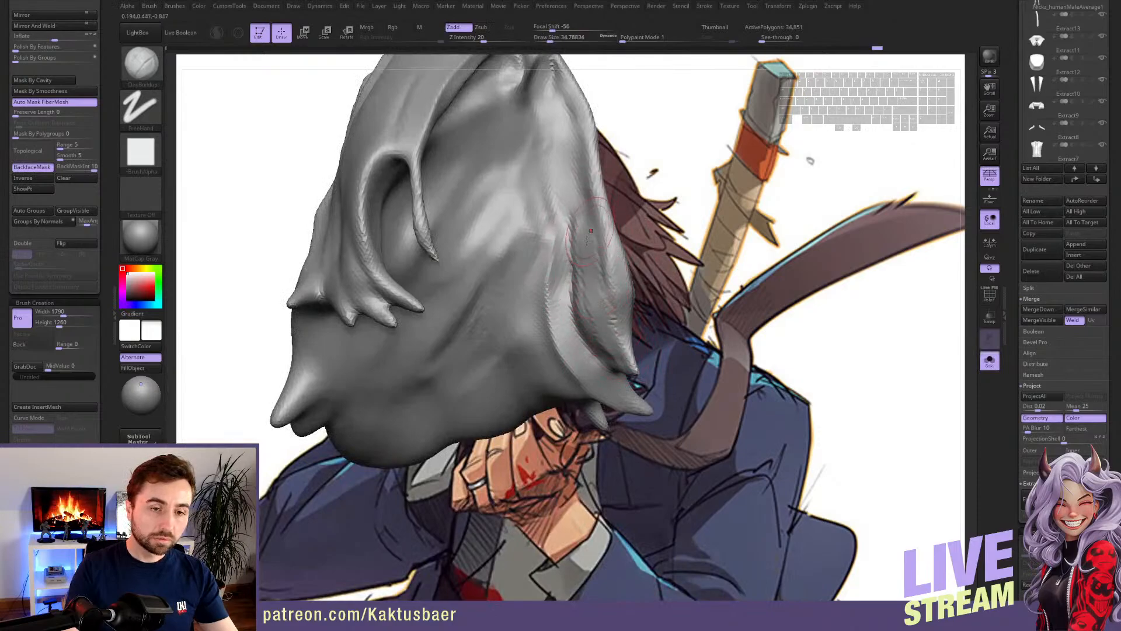
{"action": "left_click_drag", "start_coordinate": [600, 335], "coordinate": [596, 292]}
- Carve a long groove down the left lock to its pointed tip with DamStandard at a draw size of about 35
{"action": "key", "text": "b"}
{"action": "key", "text": "d"}
{"action": "key", "text": "s"}
{"action": "left_click_drag", "start_coordinate": [582, 195], "coordinate": [626, 370]}
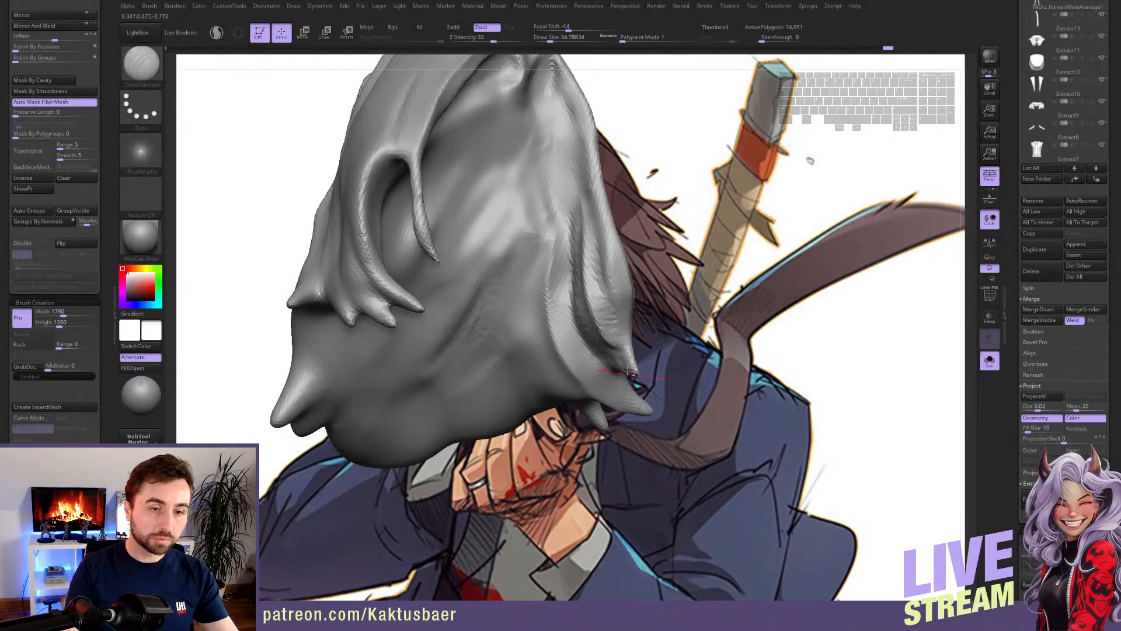
{"action": "key", "text": "q"}
{"action": "mouse_move", "coordinate": [619, 345]}
{"action": "right_mouse_down", "text": "ctrl"}
{"action": "mouse_move", "coordinate": [610, 301]}
{"action": "mouse_move", "coordinate": [568, 332]}
{"action": "mouse_move", "coordinate": [588, 331]}
{"action": "right_mouse_up", "text": "ctrl"}
{"action": "key", "text": "shift"}
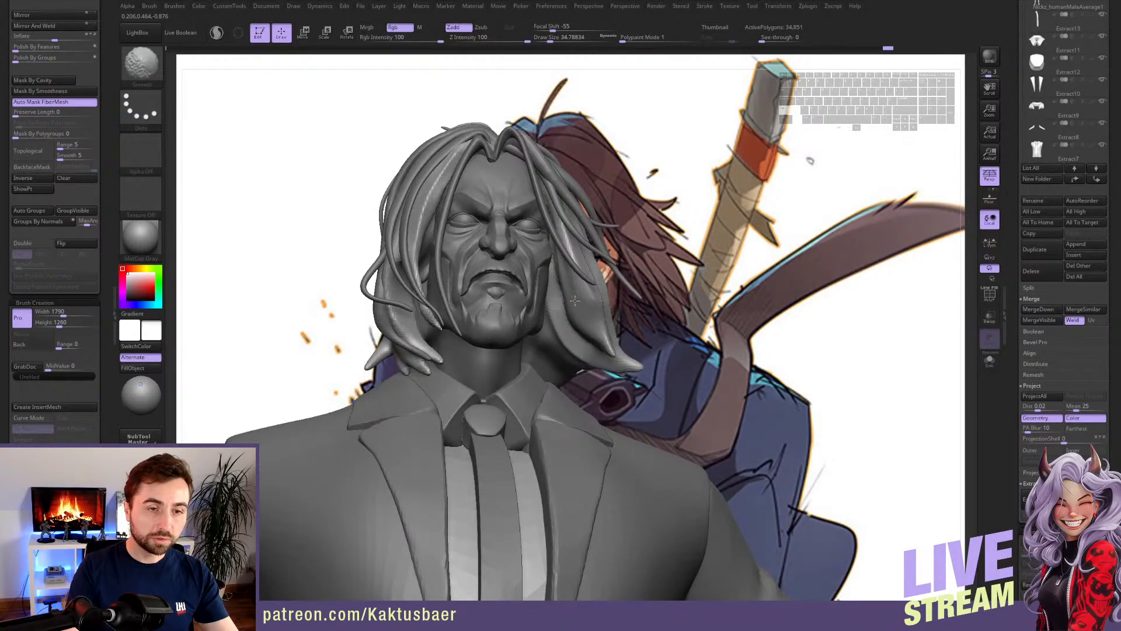
{"action": "right_click_drag", "start_coordinate": [492, 217], "coordinate": [508, 137]}
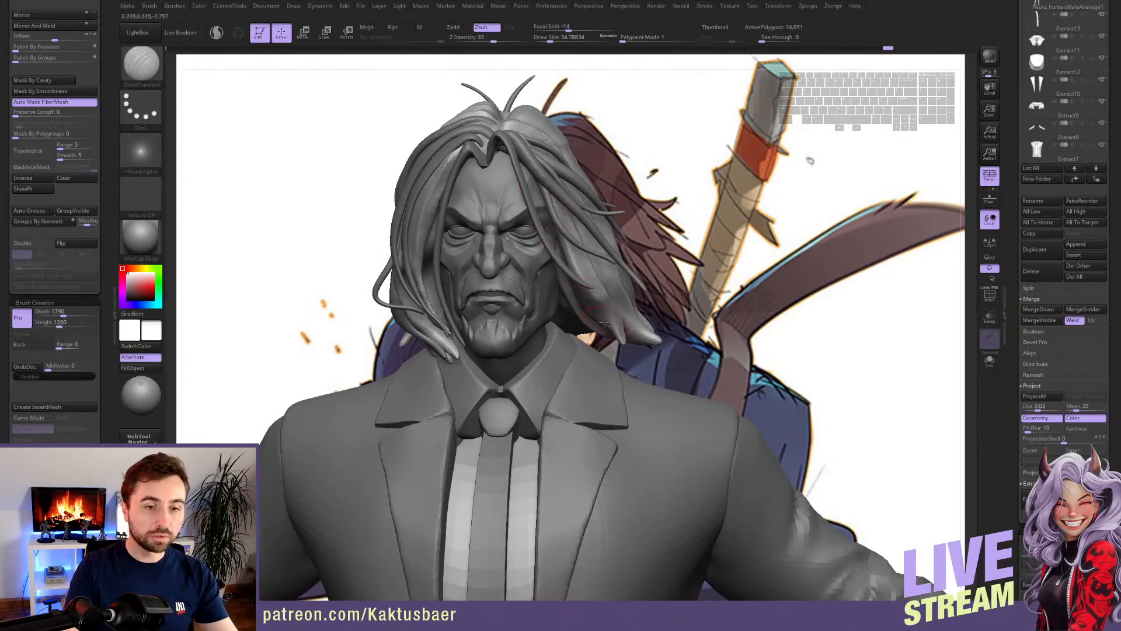
- Reshape the left lock's outline and flared tips with the Move brush, varying the draw size between about 46 and 83
{"action": "right_click_drag", "start_coordinate": [556, 230], "coordinate": [602, 305]}
{"action": "key", "text": "b"}
{"action": "key", "text": "m"}
{"action": "key", "text": "v"}
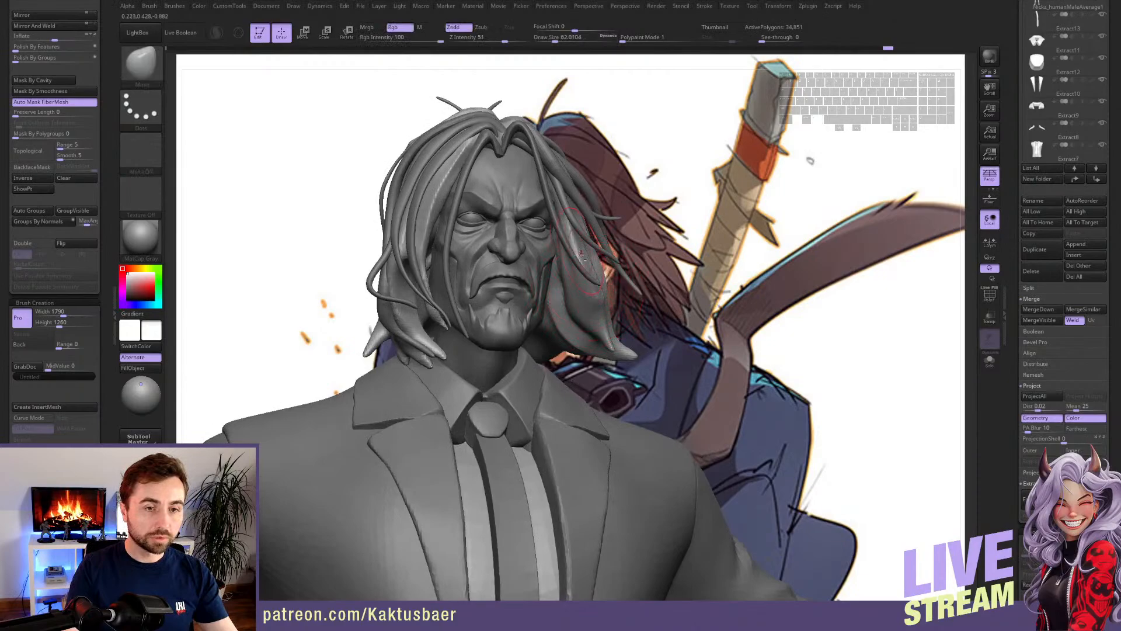
{"action": "right_click_drag", "start_coordinate": [581, 254], "coordinate": [592, 273]}
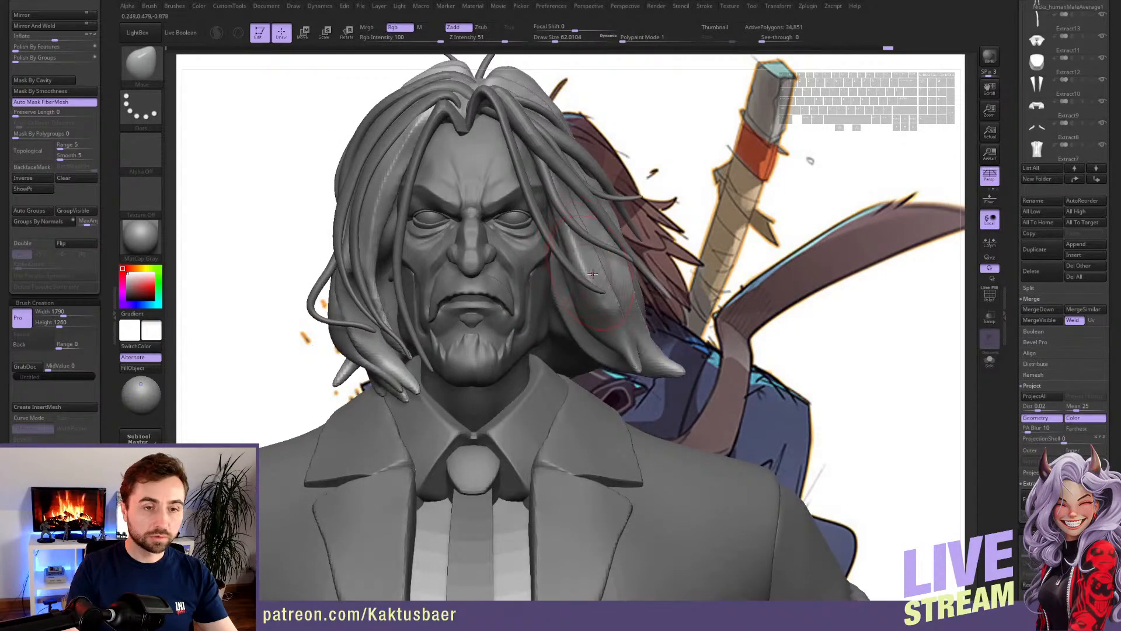
{"action": "left_click_drag", "start_coordinate": [625, 337], "coordinate": [607, 346]}
{"action": "key", "text": "bracketright"}
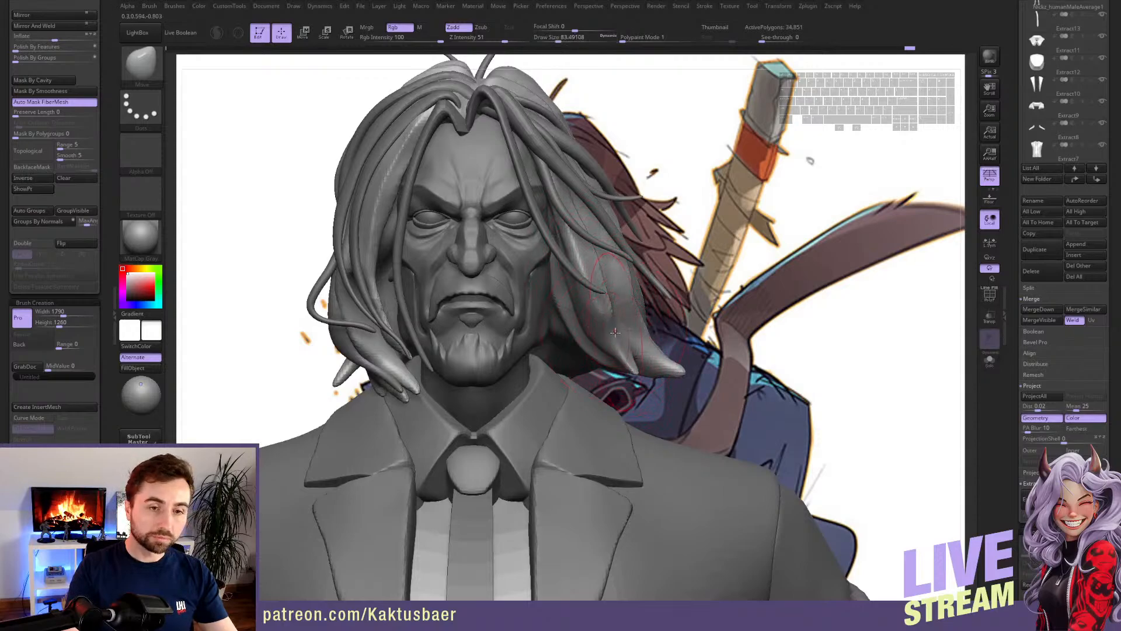
{"action": "key", "text": "bracketleft"}
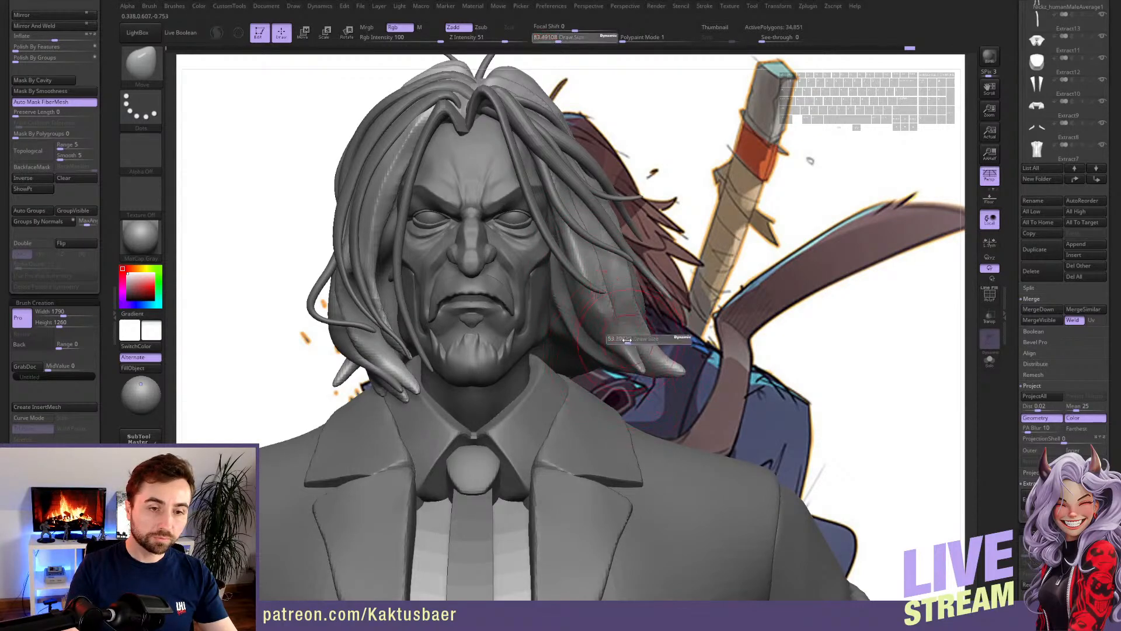
{"action": "key", "text": "shift"}
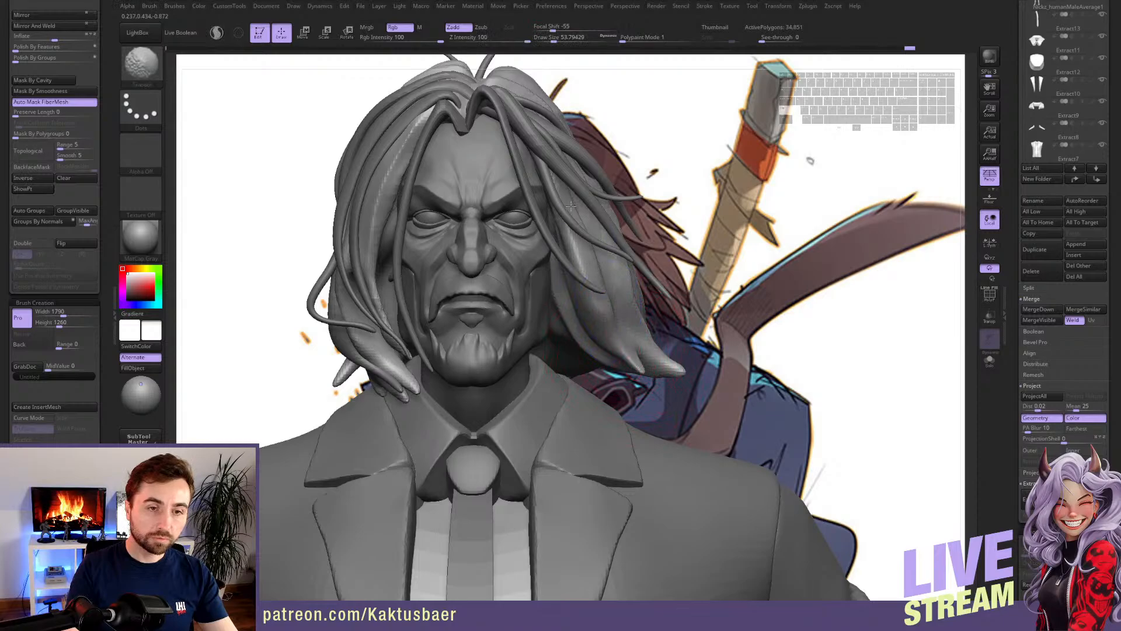
{"action": "key", "text": "bracketleft"}
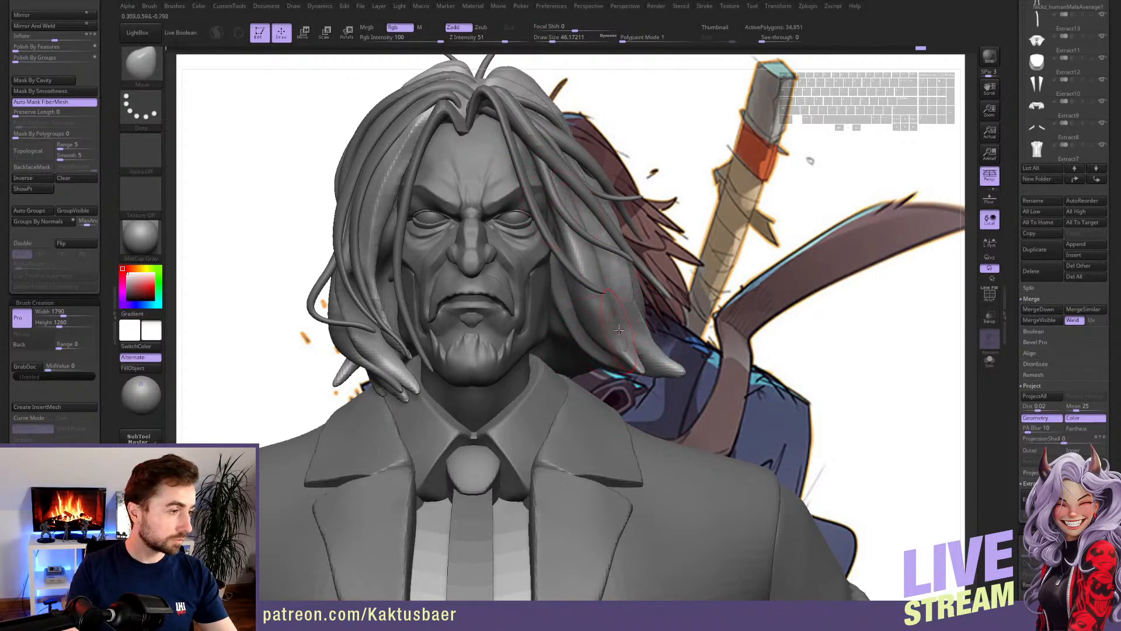
{"action": "key", "text": "shift"}
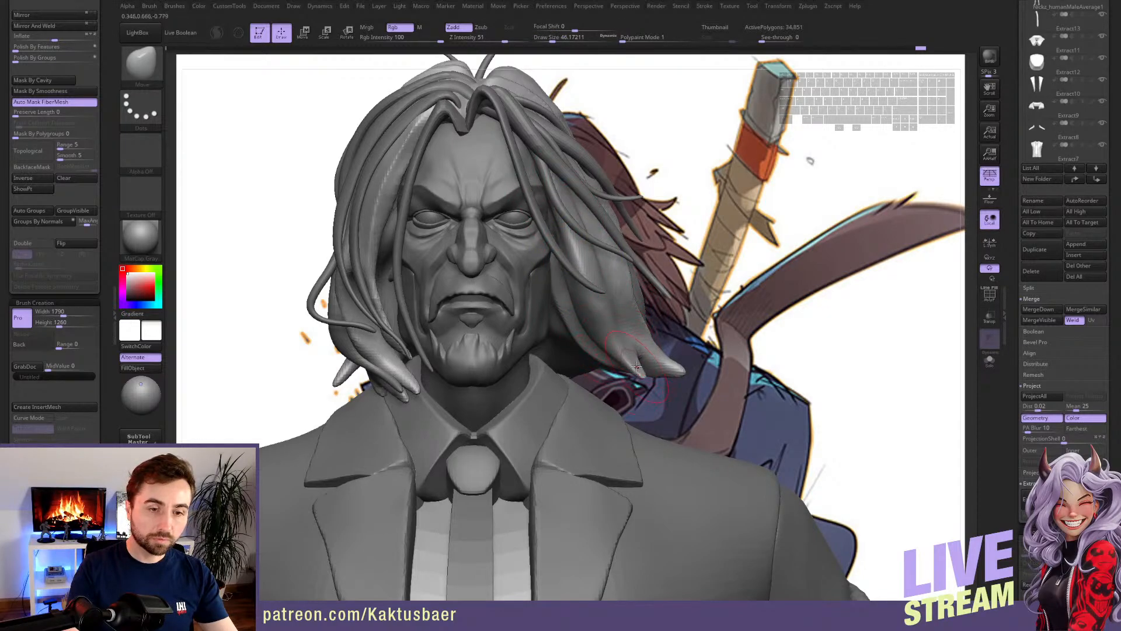
- Refine the left front lock with ClayBuildup and carve fine strand grooves toward its tips with DamStandard at about 22
{"action": "key", "text": "b"}
{"action": "key", "text": "c"}
{"action": "key", "text": "b"}
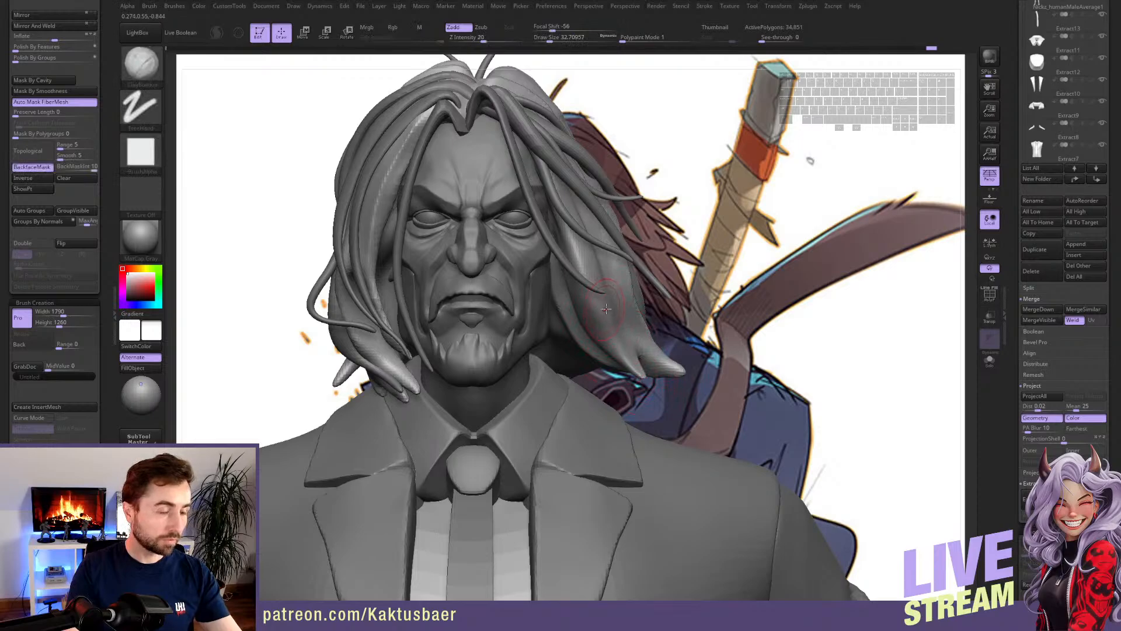
{"action": "key", "text": "b"}
{"action": "key", "text": "d"}
{"action": "key", "text": "s"}
{"action": "right_click_drag", "start_coordinate": [606, 309], "coordinate": [577, 238]}
{"action": "key", "text": "alt+s"}
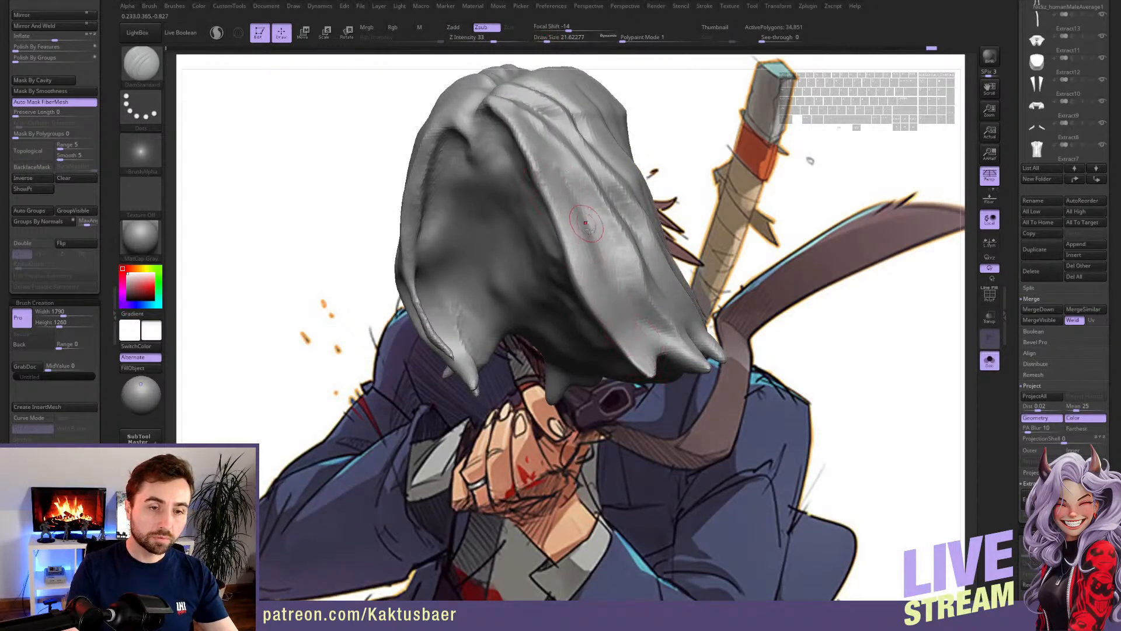
{"action": "left_click_drag", "start_coordinate": [586, 223], "coordinate": [642, 362]}
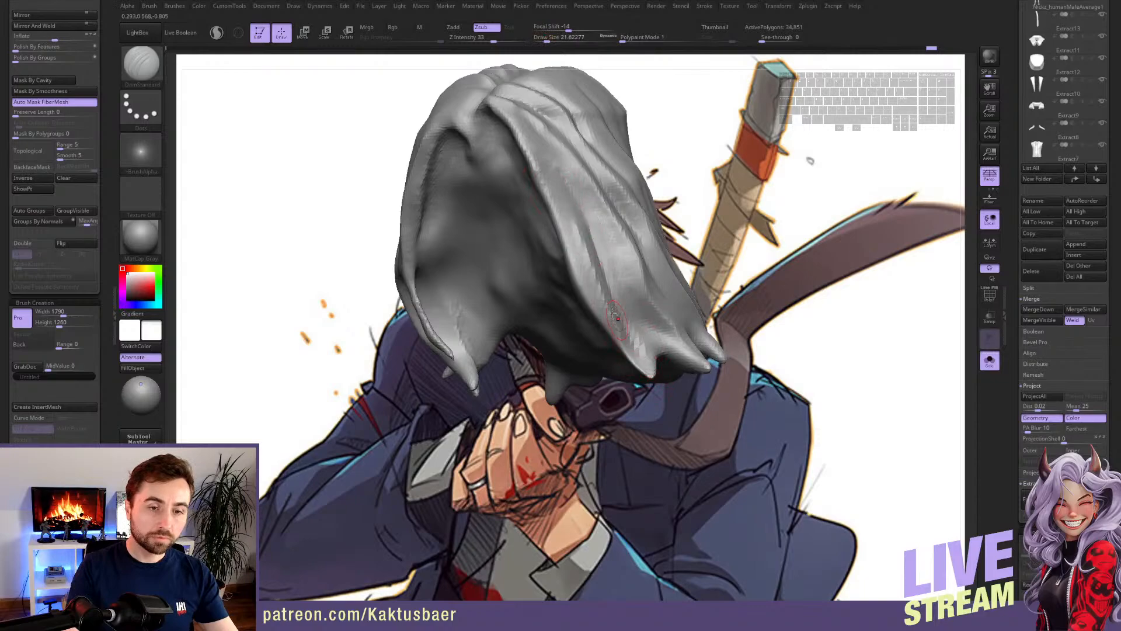
{"action": "right_click_drag", "start_coordinate": [613, 314], "coordinate": [553, 318]}
{"action": "key", "text": "alt+s"}
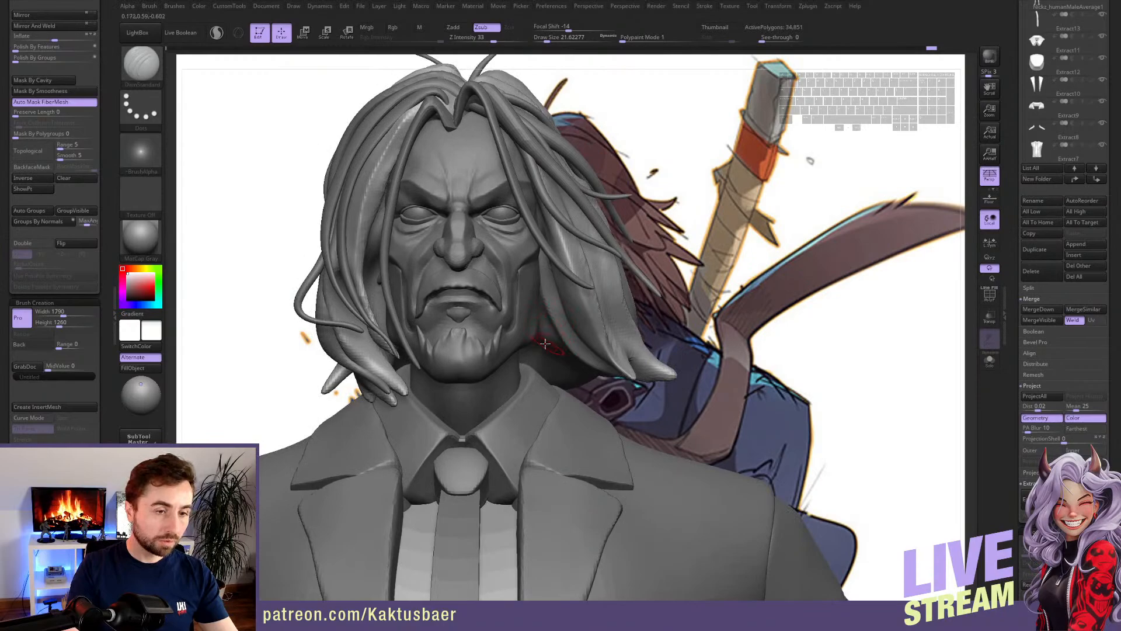
- Make the jacket sleeves the active subtool and sculpt diagonal cloth folds on the upper left sleeve
{"action": "key", "text": "alt+s"}
{"action": "mouse_move", "coordinate": [470, 324]}
{"action": "right_mouse_down"}
{"action": "mouse_move", "coordinate": [405, 320]}
{"action": "mouse_move", "coordinate": [412, 350]}
{"action": "mouse_move", "coordinate": [409, 333]}
{"action": "mouse_move", "coordinate": [457, 331]}
{"action": "mouse_move", "coordinate": [485, 285]}
{"action": "mouse_move", "coordinate": [545, 369]}
{"action": "right_mouse_up"}
{"action": "key", "text": "alt+s"}
{"action": "mouse_move", "coordinate": [591, 418]}
{"action": "right_mouse_down", "text": "alt"}
{"action": "mouse_move", "coordinate": [622, 313]}
{"action": "mouse_move", "coordinate": [601, 329]}
{"action": "right_mouse_up", "text": "alt"}
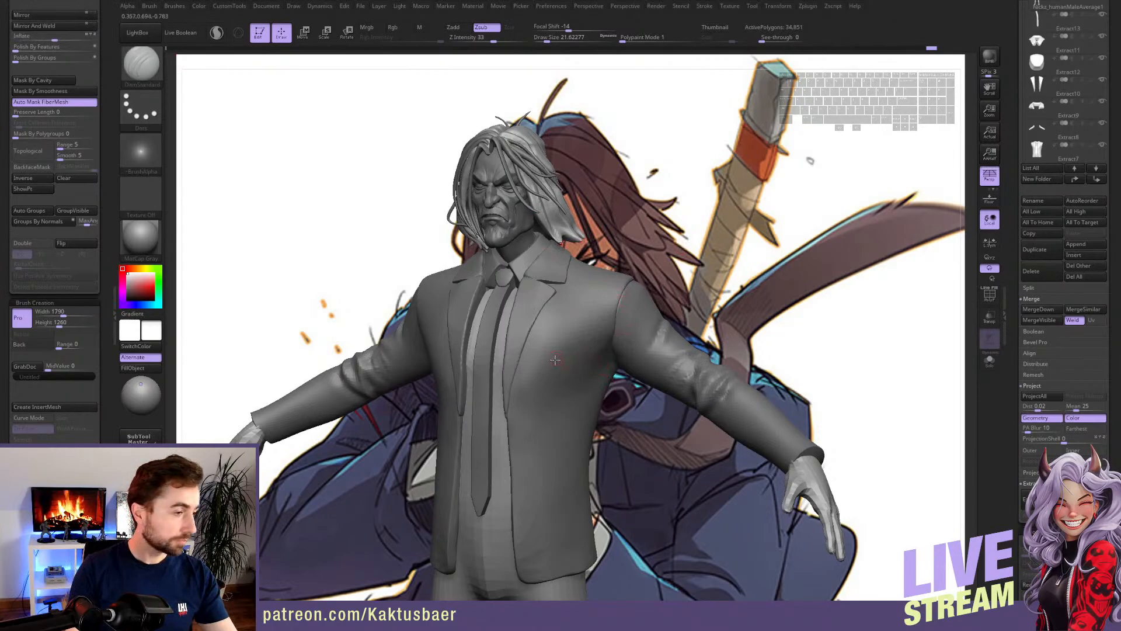
{"action": "mouse_move", "coordinate": [569, 351]}
{"action": "right_mouse_down"}
{"action": "mouse_move", "coordinate": [607, 328]}
{"action": "mouse_move", "coordinate": [624, 366]}
{"action": "mouse_move", "coordinate": [557, 335]}
{"action": "right_mouse_up"}
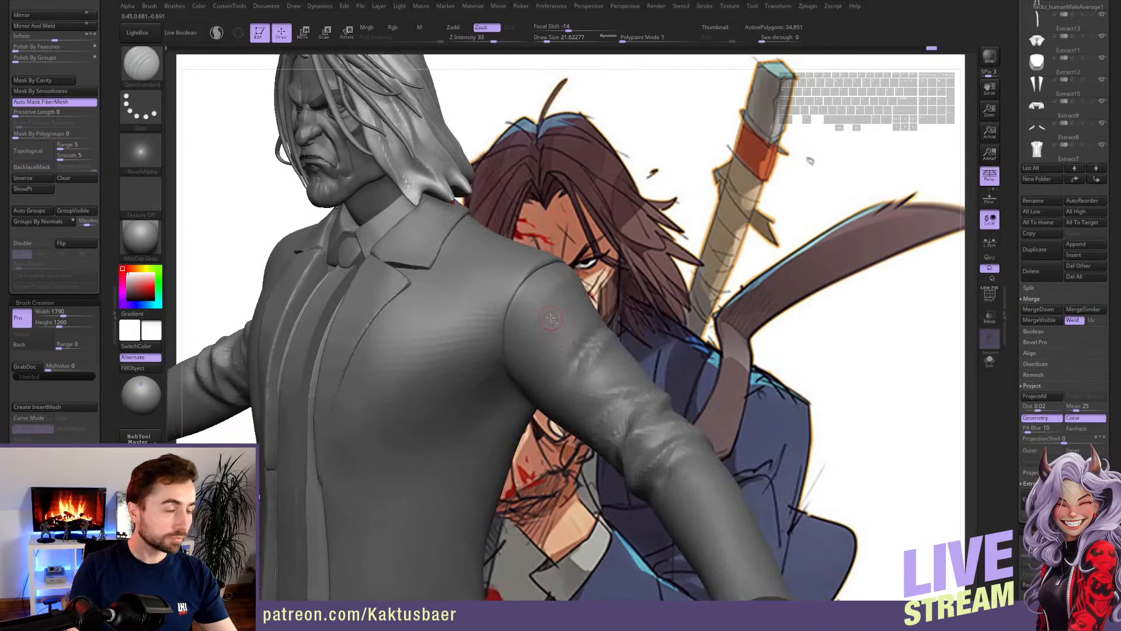
{"action": "left_click", "coordinate": [549, 329], "text": "alt"}
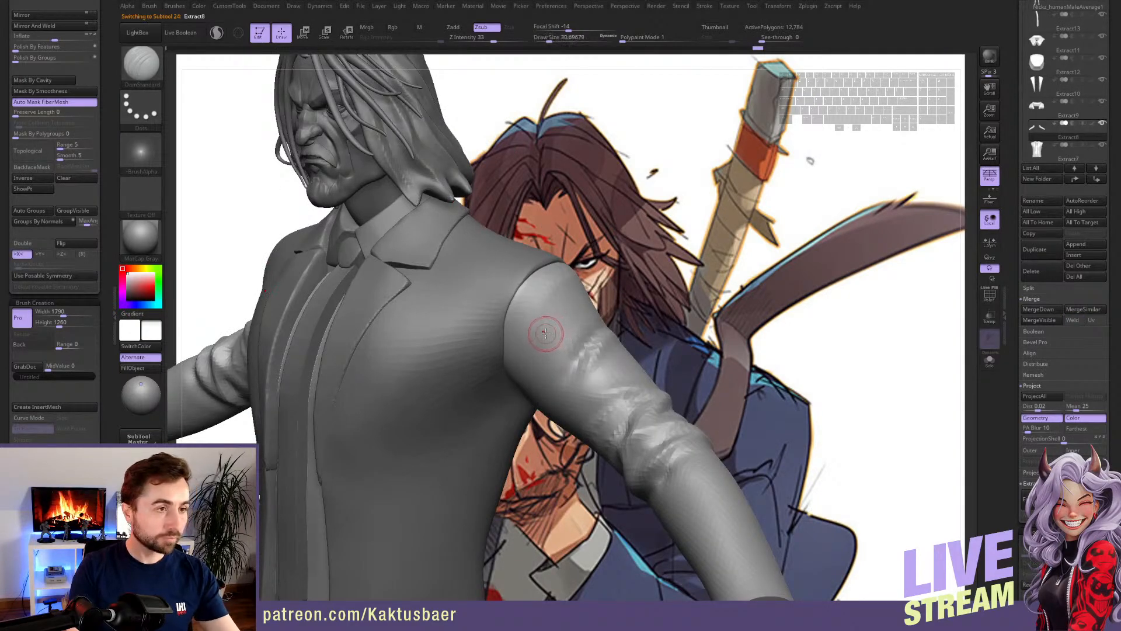
{"action": "mouse_move", "coordinate": [545, 333]}
{"action": "right_mouse_down"}
{"action": "mouse_move", "coordinate": [563, 334]}
{"action": "mouse_move", "coordinate": [534, 353]}
{"action": "mouse_move", "coordinate": [576, 332]}
{"action": "right_mouse_up"}
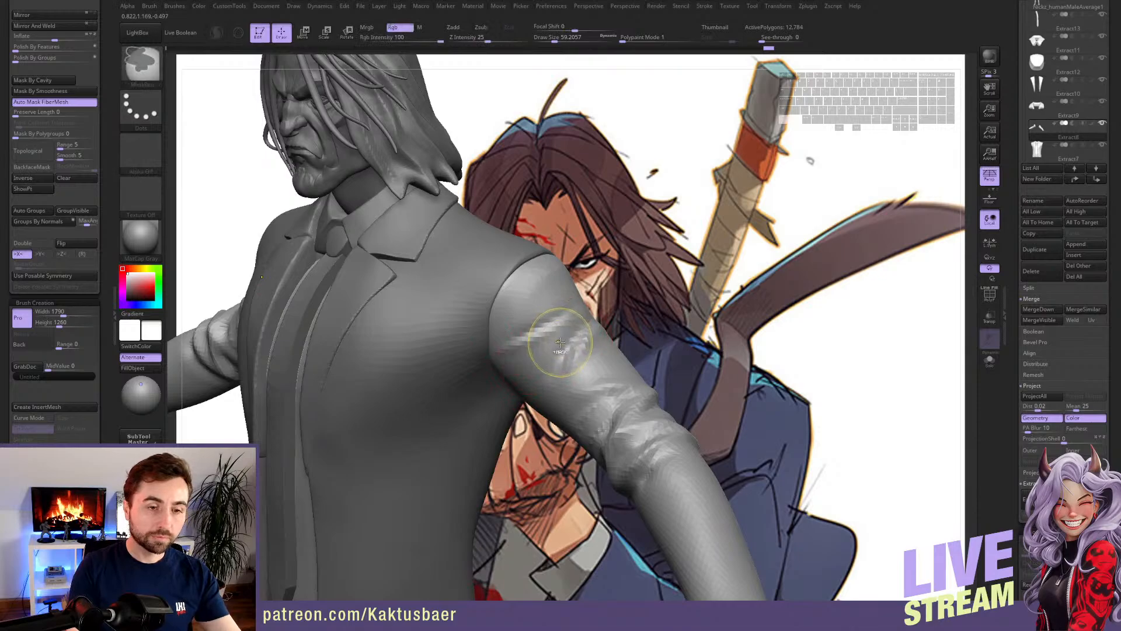
- Deepen the folds below the left shoulder seam with DamStandard at a draw size of about 49
{"action": "key", "text": "bracketleft"}
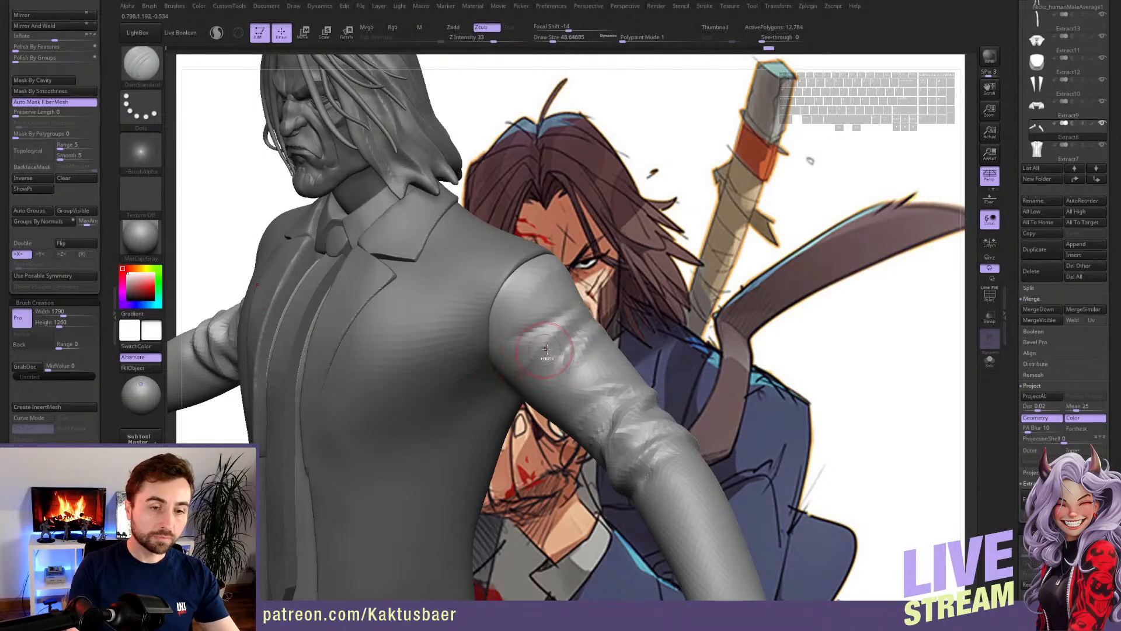
{"action": "right_click_drag", "start_coordinate": [567, 331], "coordinate": [524, 326]}
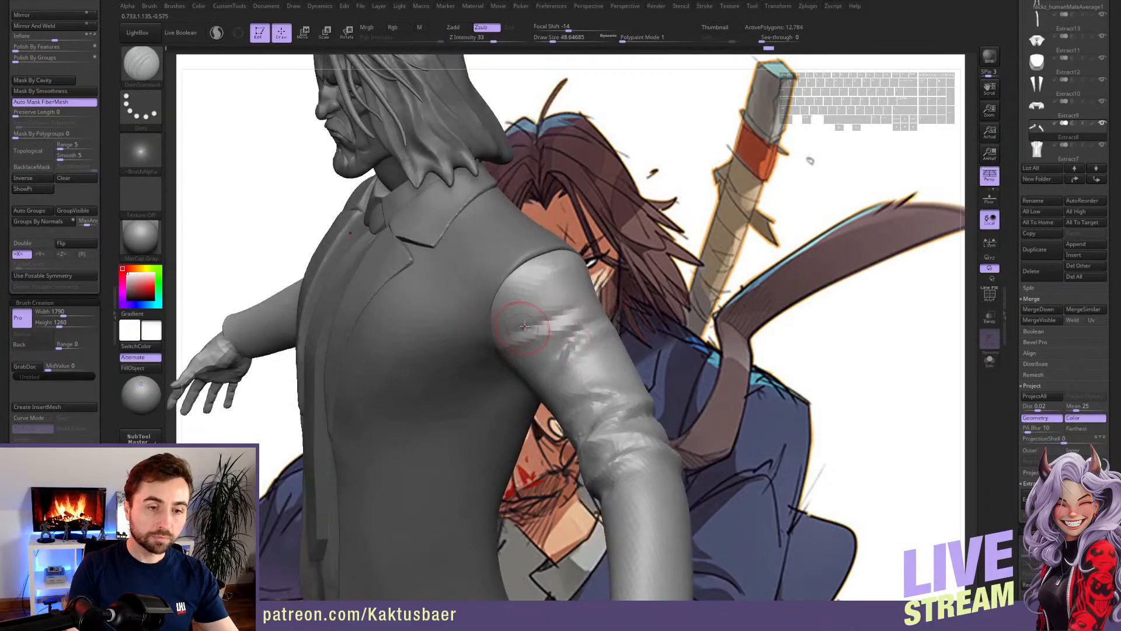
{"action": "right_click_drag", "start_coordinate": [585, 283], "coordinate": [508, 399]}
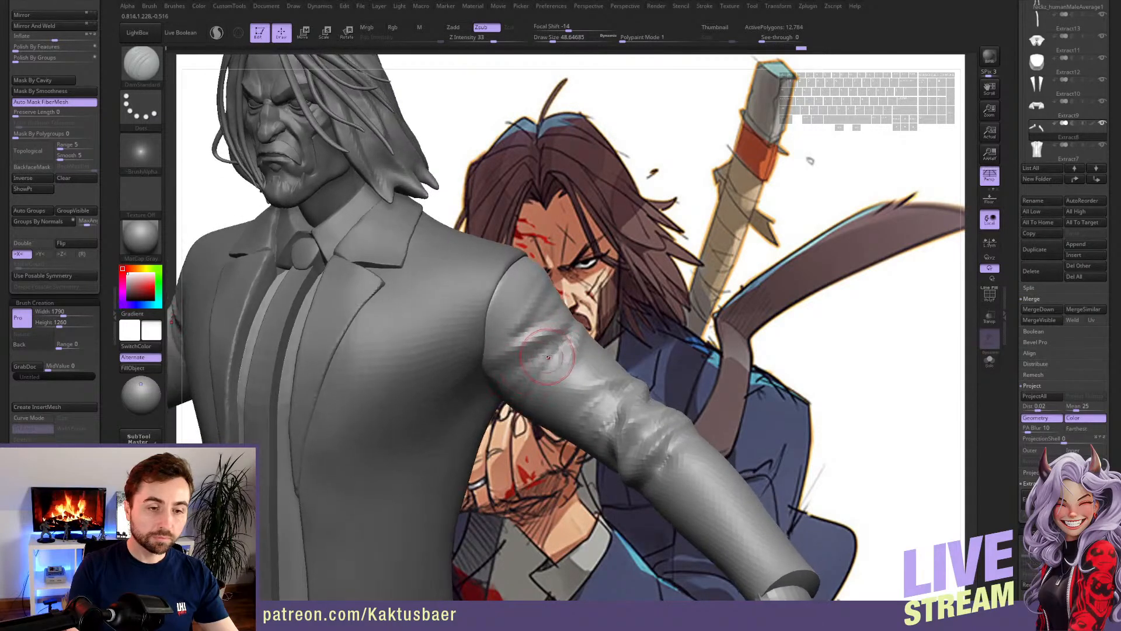
{"action": "right_click_drag", "start_coordinate": [548, 357], "coordinate": [506, 350]}
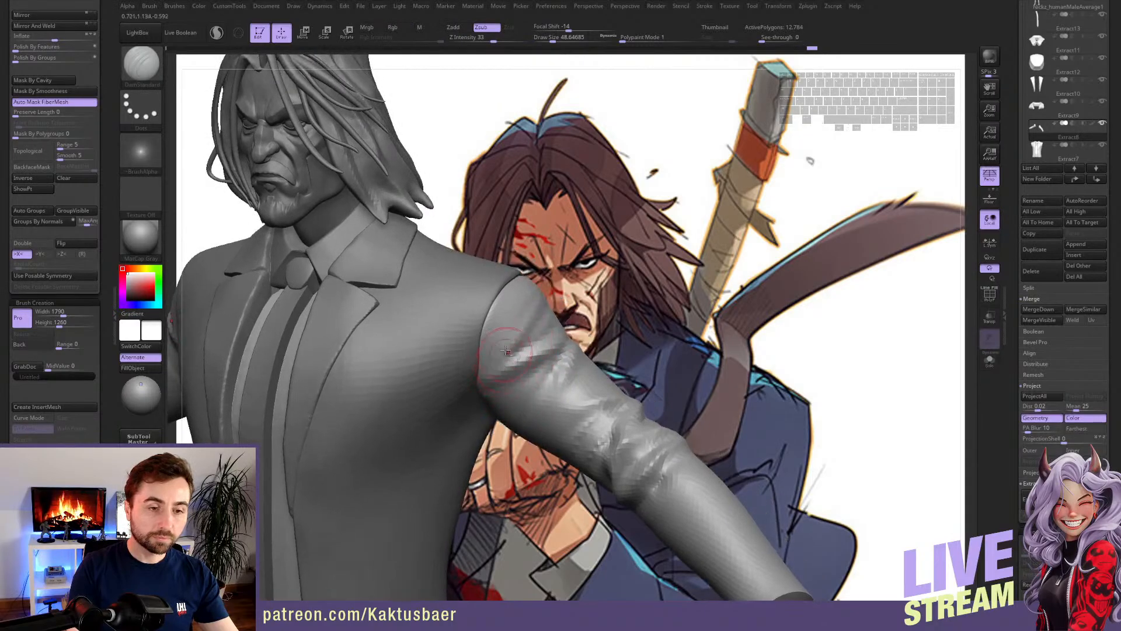
{"action": "left_click_drag", "start_coordinate": [506, 351], "coordinate": [546, 324]}
- Smooth the folds around the back of the upper sleeve and at the inner elbow with a draw size of about 49
{"action": "mouse_move", "coordinate": [546, 325]}
{"action": "right_mouse_down"}
{"action": "mouse_move", "coordinate": [409, 310]}
{"action": "mouse_move", "coordinate": [522, 286]}
{"action": "mouse_move", "coordinate": [517, 333]}
{"action": "mouse_move", "coordinate": [507, 318]}
{"action": "mouse_move", "coordinate": [443, 321]}
{"action": "right_mouse_up"}
{"action": "left_click_drag", "start_coordinate": [530, 311], "coordinate": [548, 326], "text": "shift"}
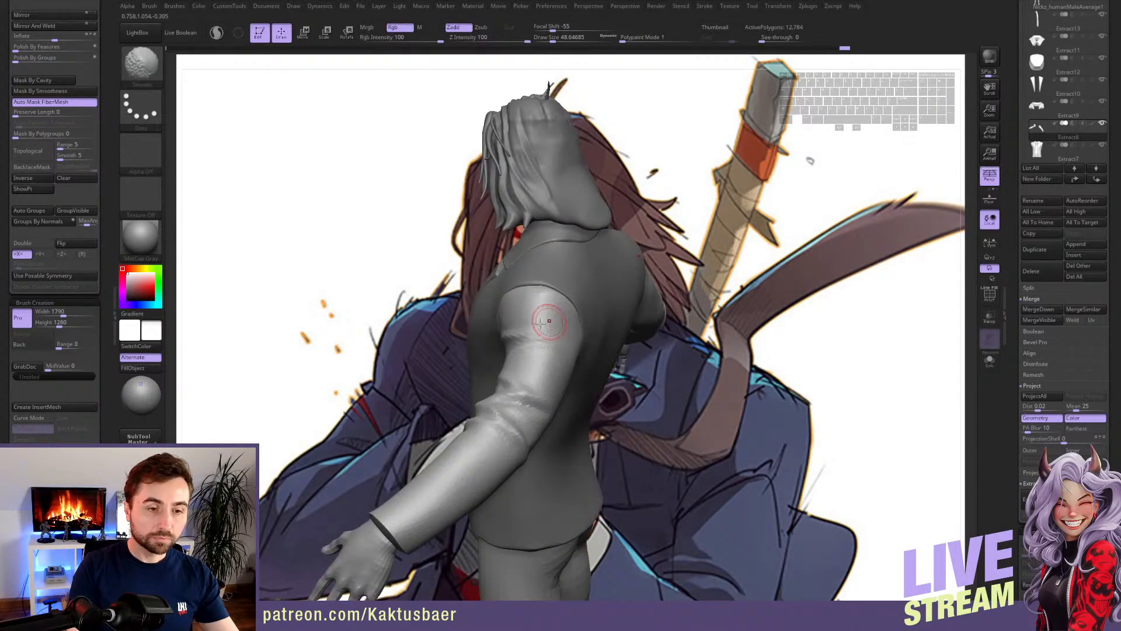
{"action": "right_click_drag", "start_coordinate": [548, 326], "coordinate": [695, 333]}
{"action": "mouse_move", "coordinate": [512, 335]}
{"action": "right_mouse_down"}
{"action": "mouse_move", "coordinate": [561, 360]}
{"action": "mouse_move", "coordinate": [578, 354]}
{"action": "mouse_move", "coordinate": [529, 358]}
{"action": "mouse_move", "coordinate": [532, 383]}
{"action": "right_mouse_up"}
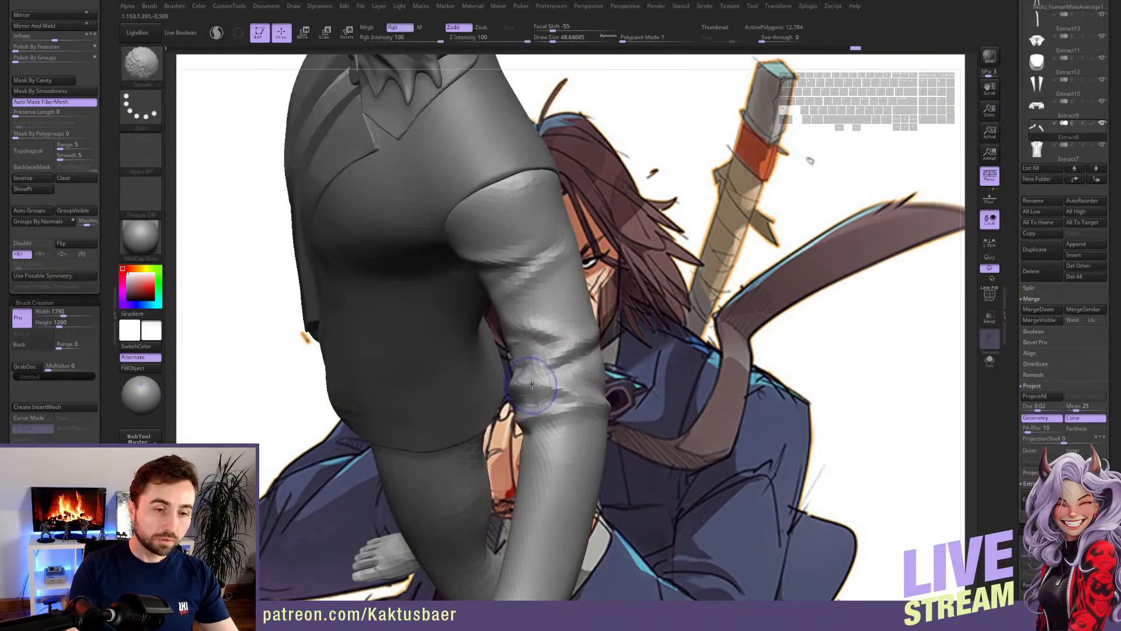
{"action": "mouse_move", "coordinate": [537, 400]}
{"action": "left_mouse_down", "text": "shift"}
{"action": "mouse_move", "coordinate": [531, 387]}
{"action": "mouse_move", "coordinate": [538, 395]}
{"action": "left_mouse_up", "text": "shift"}
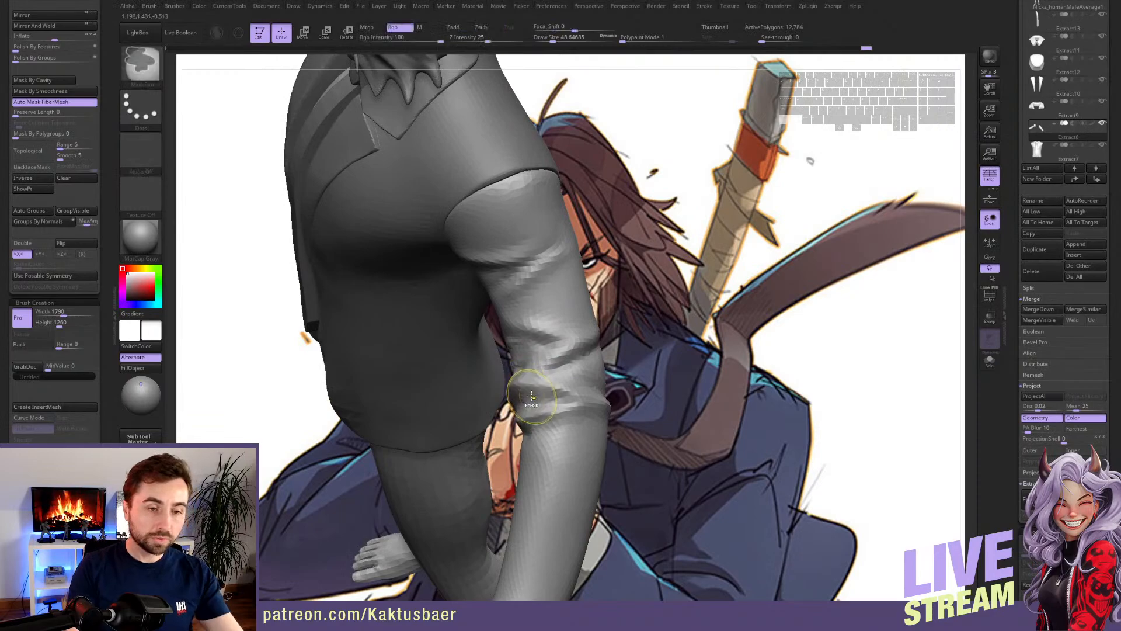
- Reshape the sleeve around the left elbow with the Move brush at up to about 80, and smooth it at about 54
{"action": "key", "text": "b"}
{"action": "key", "text": "m"}
{"action": "key", "text": "v"}
{"action": "mouse_move", "coordinate": [534, 383]}
{"action": "right_mouse_down"}
{"action": "mouse_move", "coordinate": [526, 388]}
{"action": "mouse_move", "coordinate": [590, 381]}
{"action": "right_mouse_up"}
{"action": "key", "text": "bracketright"}
{"action": "left_click", "coordinate": [519, 384], "text": "alt"}
{"action": "key", "text": "s"}
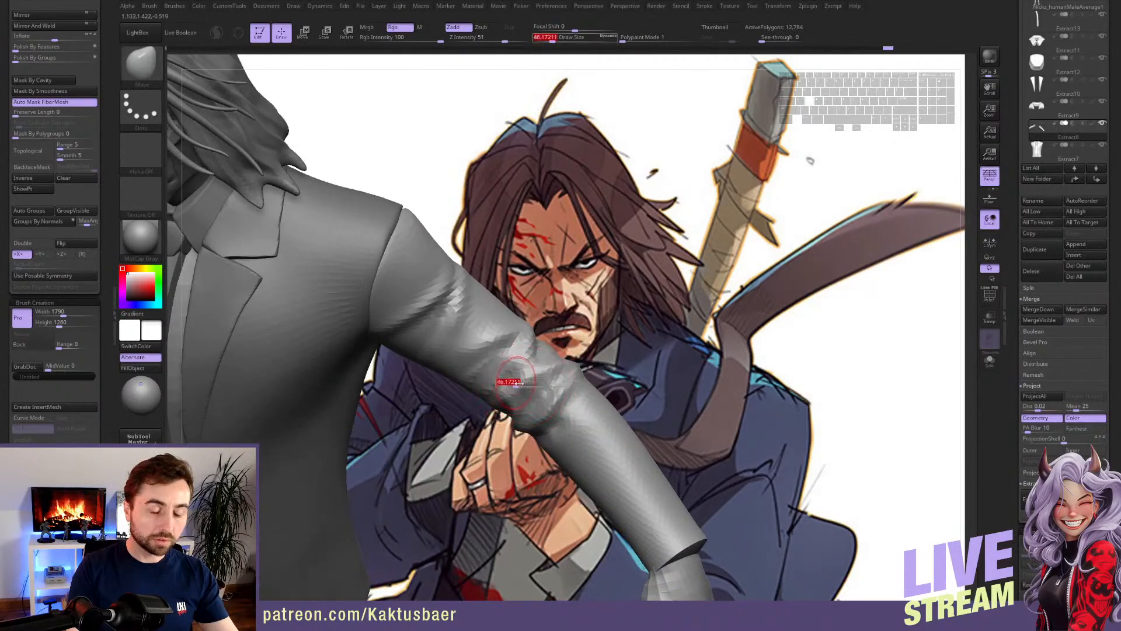
{"action": "right_click_drag", "start_coordinate": [518, 383], "coordinate": [533, 375]}
{"action": "key", "text": "s"}
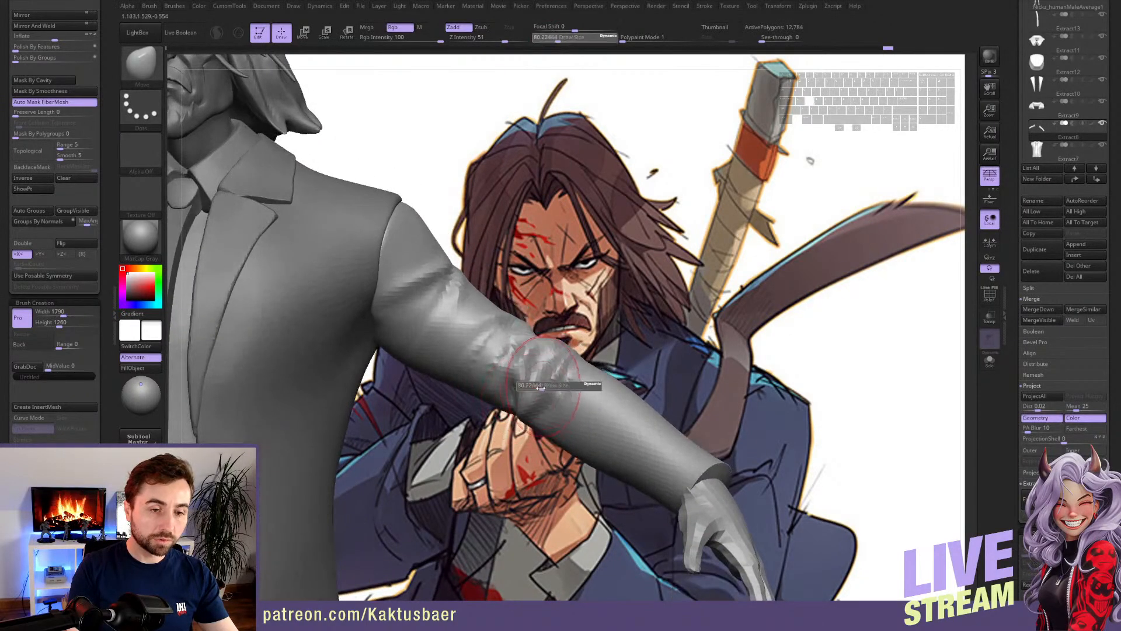
{"action": "left_click_drag", "start_coordinate": [541, 387], "coordinate": [537, 387]}
{"action": "right_click_drag", "start_coordinate": [536, 387], "coordinate": [526, 357]}
{"action": "left_click_drag", "start_coordinate": [527, 354], "coordinate": [526, 351], "text": "shift"}
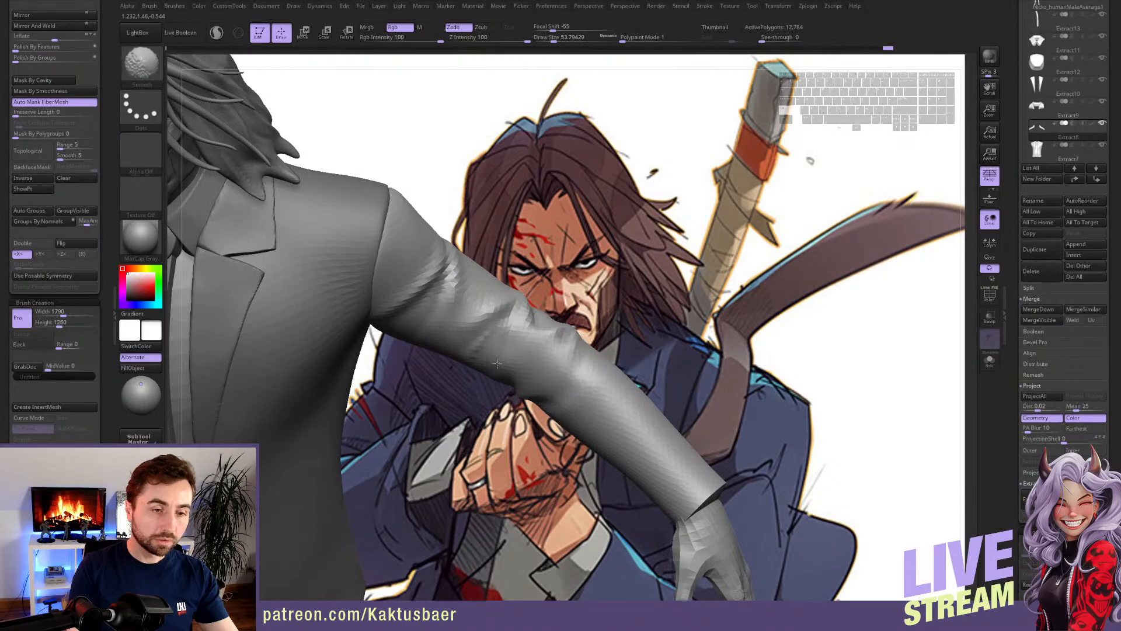
- Carve cloth folds around the left elbow of the jacket sleeve with DamStandard at a draw size of about 54
{"action": "mouse_move", "coordinate": [543, 388]}
{"action": "right_mouse_down"}
{"action": "mouse_move", "coordinate": [558, 354]}
{"action": "mouse_move", "coordinate": [531, 333]}
{"action": "mouse_move", "coordinate": [613, 284]}
{"action": "mouse_move", "coordinate": [577, 354]}
{"action": "mouse_move", "coordinate": [576, 425]}
{"action": "mouse_move", "coordinate": [591, 380]}
{"action": "mouse_move", "coordinate": [575, 395]}
{"action": "mouse_move", "coordinate": [584, 401]}
{"action": "right_mouse_up"}
{"action": "key", "text": "b"}
{"action": "key", "text": "d"}
{"action": "key", "text": "s"}
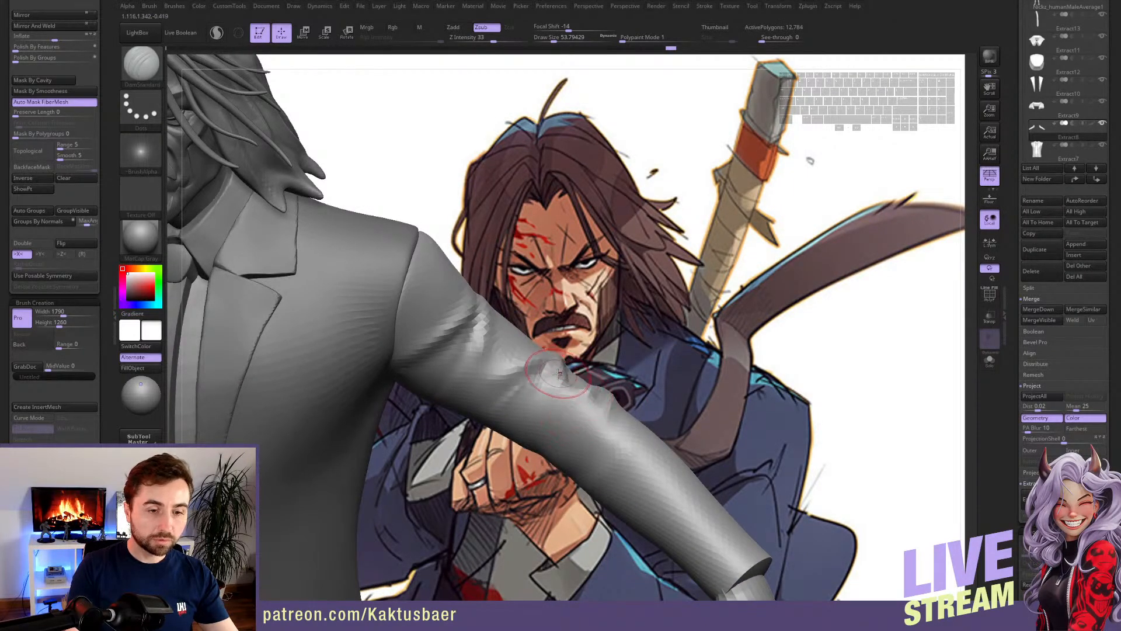
{"action": "mouse_move", "coordinate": [559, 374]}
{"action": "right_mouse_down"}
{"action": "mouse_move", "coordinate": [591, 393]}
{"action": "mouse_move", "coordinate": [562, 385]}
{"action": "right_mouse_up"}
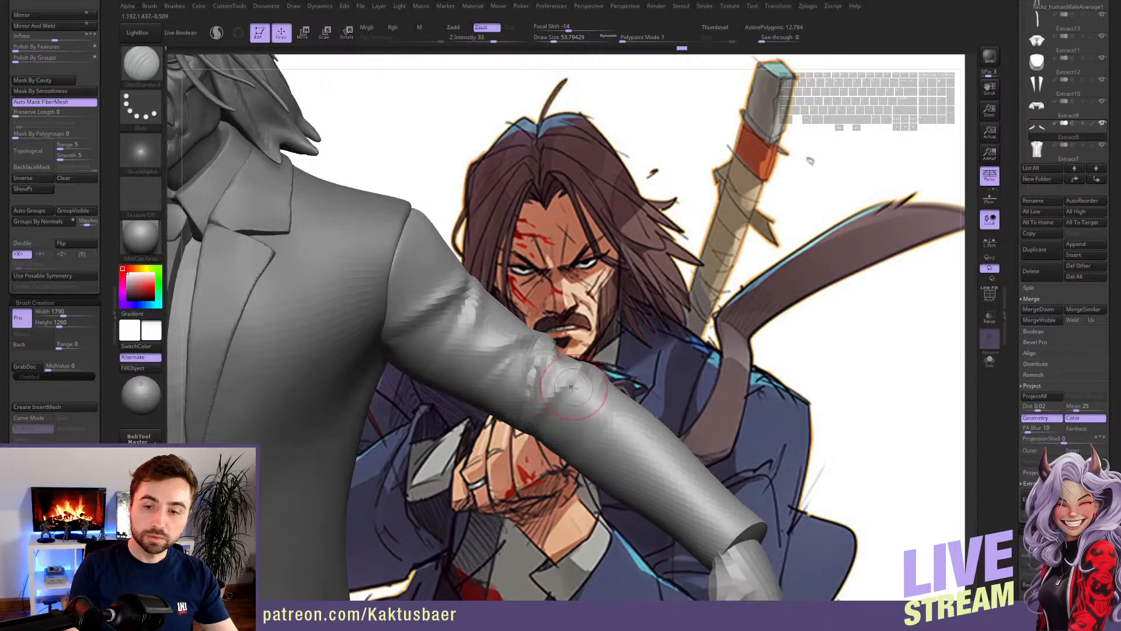
{"action": "mouse_move", "coordinate": [572, 387]}
{"action": "right_mouse_down"}
{"action": "mouse_move", "coordinate": [567, 328]}
{"action": "mouse_move", "coordinate": [502, 356]}
{"action": "right_mouse_up"}
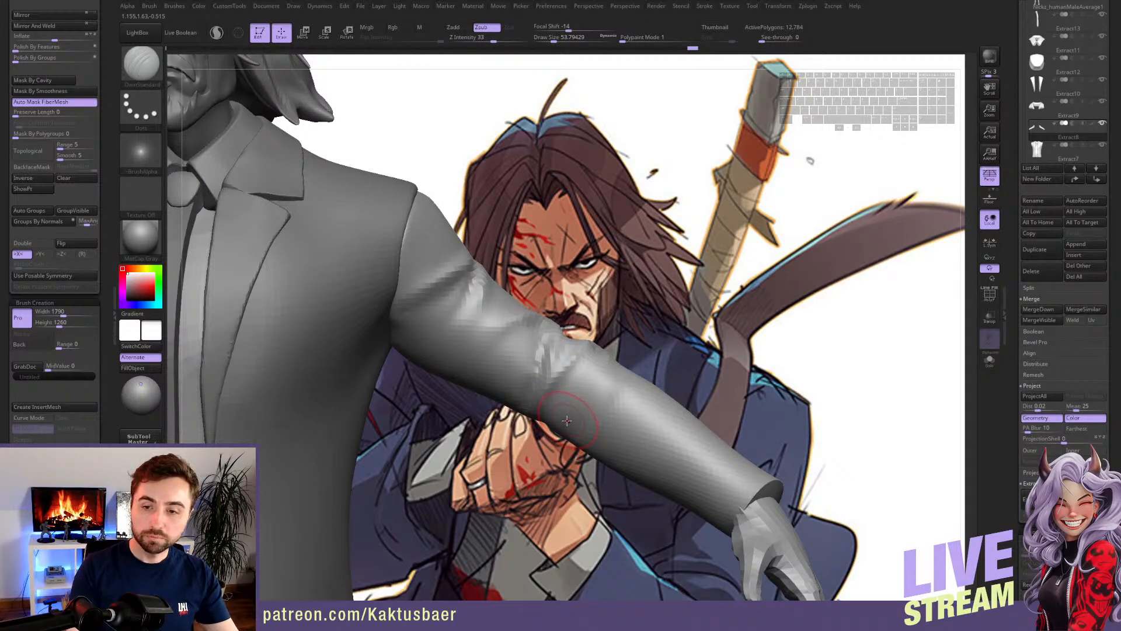
{"action": "right_click_drag", "start_coordinate": [562, 373], "coordinate": [548, 352]}
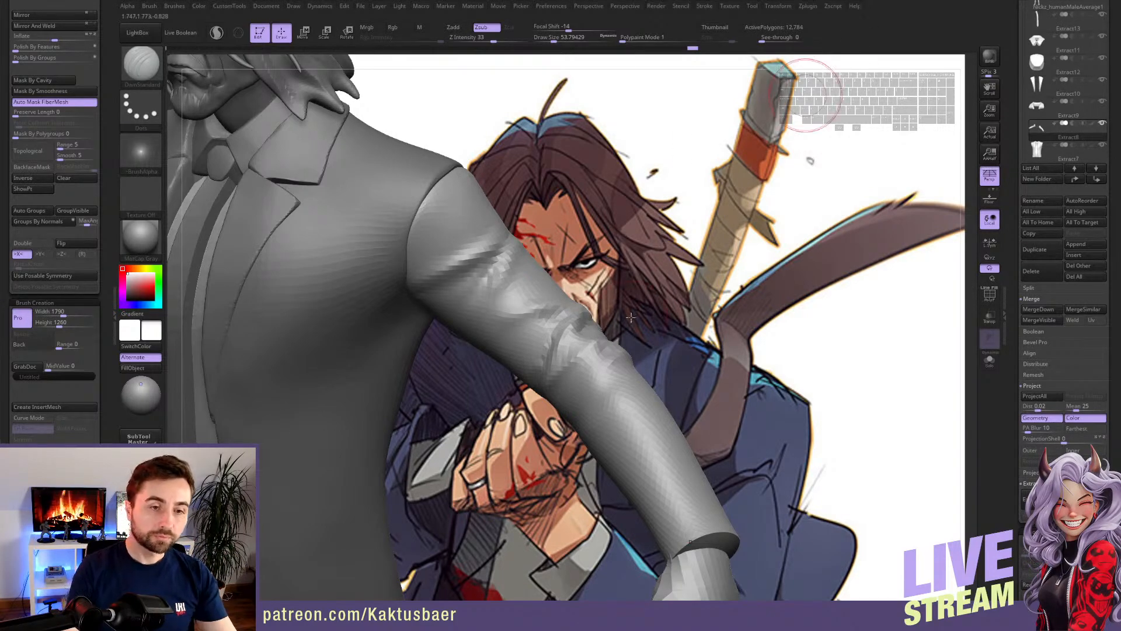
{"action": "right_click_drag", "start_coordinate": [560, 368], "coordinate": [590, 375]}
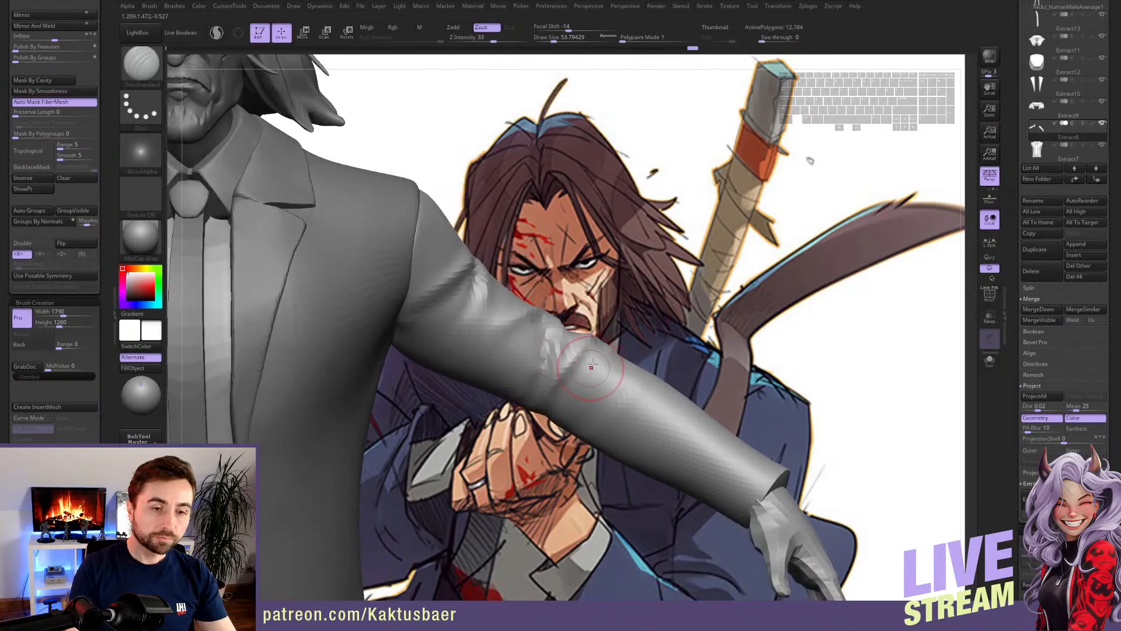
{"action": "left_click_drag", "start_coordinate": [592, 354], "coordinate": [559, 401]}
{"action": "right_click_drag", "start_coordinate": [581, 385], "coordinate": [641, 414]}
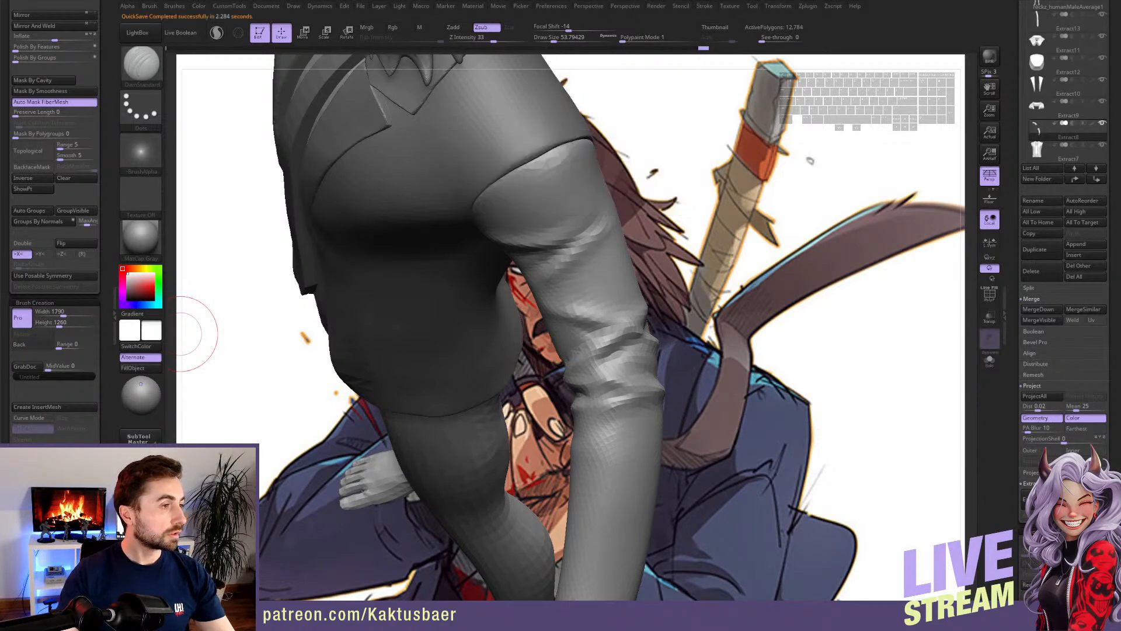
- Carve a diagonal crease across the back of the upper sleeve towards the armpit with DamStandard and smooth it
{"action": "mouse_move", "coordinate": [637, 302]}
{"action": "right_mouse_down"}
{"action": "mouse_move", "coordinate": [508, 338]}
{"action": "mouse_move", "coordinate": [512, 310]}
{"action": "right_mouse_up"}
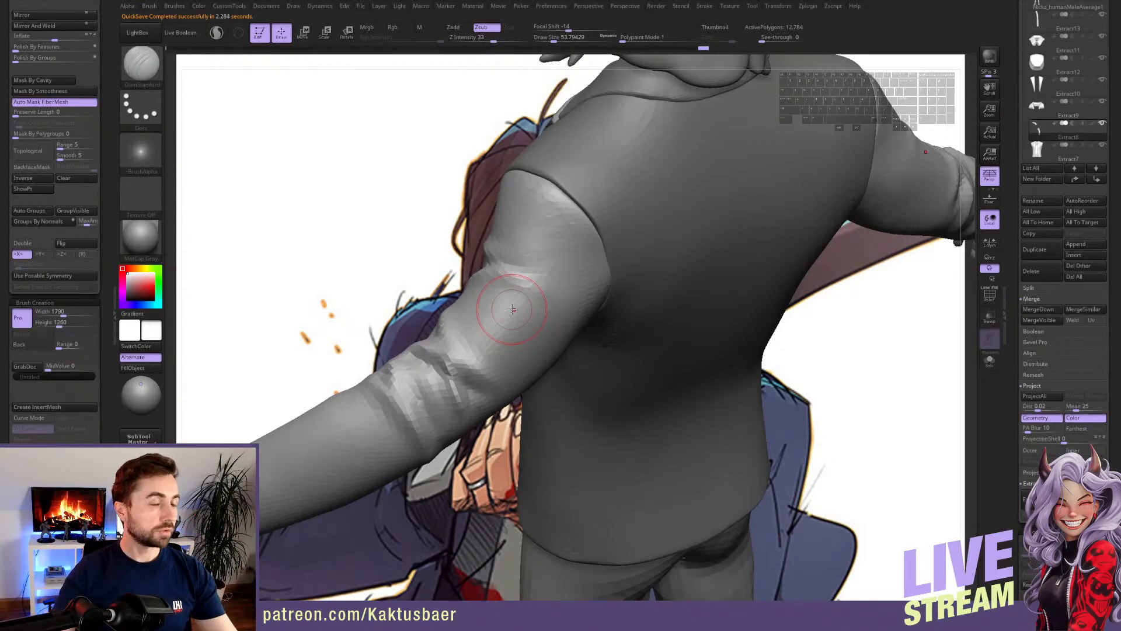
{"action": "mouse_move", "coordinate": [507, 297]}
{"action": "right_mouse_down"}
{"action": "mouse_move", "coordinate": [518, 326]}
{"action": "mouse_move", "coordinate": [546, 291]}
{"action": "right_mouse_up"}
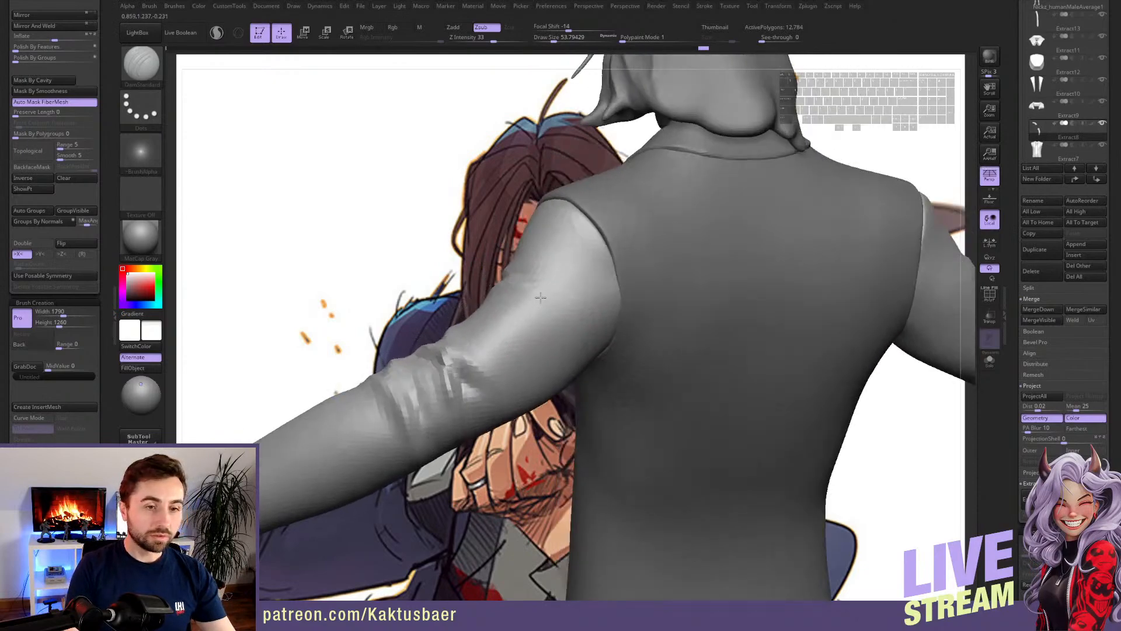
{"action": "left_click_drag", "start_coordinate": [528, 283], "coordinate": [612, 334]}
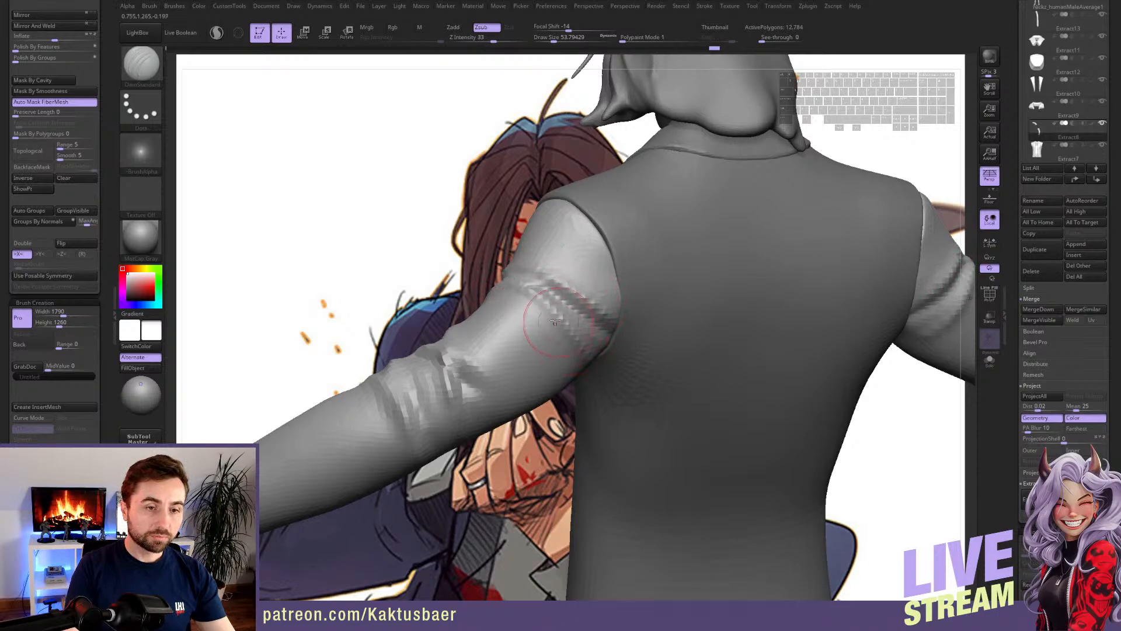
{"action": "right_click_drag", "start_coordinate": [534, 345], "coordinate": [581, 346]}
{"action": "mouse_move", "coordinate": [517, 295]}
{"action": "right_mouse_down"}
{"action": "mouse_move", "coordinate": [485, 321]}
{"action": "mouse_move", "coordinate": [558, 350]}
{"action": "right_mouse_up"}
{"action": "key", "text": "shift"}
{"action": "left_click_drag", "start_coordinate": [558, 350], "coordinate": [566, 358], "text": "shift"}
{"action": "right_click_drag", "start_coordinate": [558, 350], "coordinate": [619, 313], "text": "ctrl"}
{"action": "mouse_move", "coordinate": [643, 318]}
{"action": "left_mouse_down", "text": "shift"}
{"action": "mouse_move", "coordinate": [629, 306]}
{"action": "mouse_move", "coordinate": [653, 318]}
{"action": "left_mouse_up", "text": "shift"}
{"action": "right_click_drag", "start_coordinate": [653, 317], "coordinate": [613, 334], "text": "ctrl"}
- Reshape the back of the upper sleeve near the armpit with the Move brush at draw sizes of about 59 and 49
{"action": "key", "text": "b"}
{"action": "key", "text": "m"}
{"action": "key", "text": "v"}
{"action": "key", "text": "s"}
{"action": "left_click_drag", "start_coordinate": [603, 332], "coordinate": [605, 344]}
{"action": "mouse_move", "coordinate": [607, 336]}
{"action": "right_mouse_down"}
{"action": "mouse_move", "coordinate": [606, 314]}
{"action": "mouse_move", "coordinate": [609, 387]}
{"action": "mouse_move", "coordinate": [616, 314]}
{"action": "right_mouse_up"}
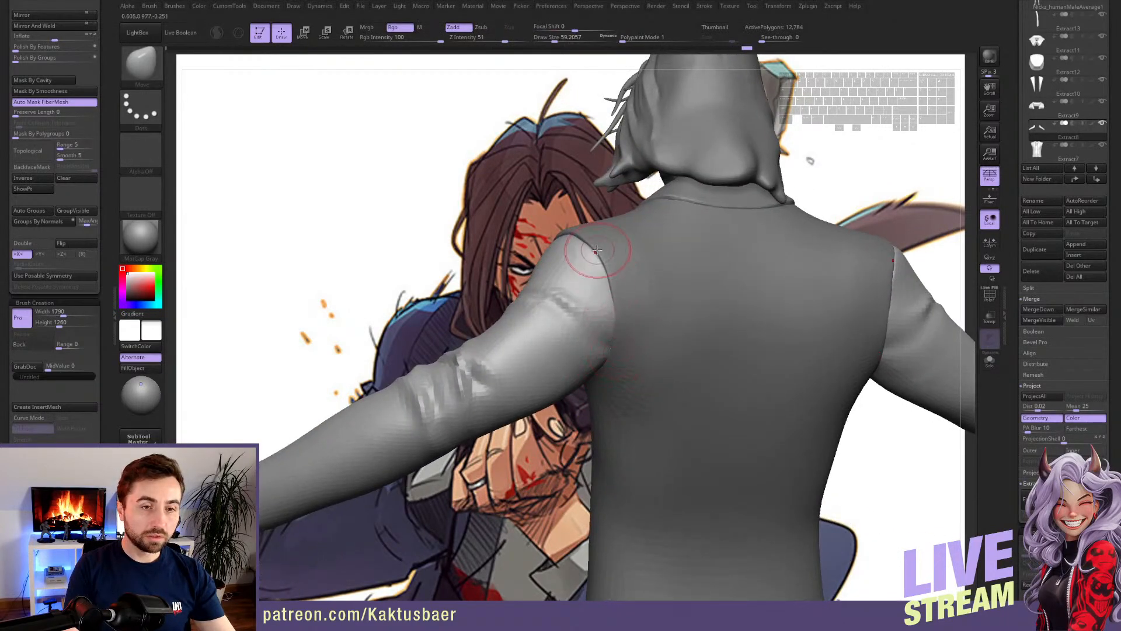
{"action": "mouse_move", "coordinate": [603, 266]}
{"action": "right_mouse_down"}
{"action": "mouse_move", "coordinate": [532, 220]}
{"action": "mouse_move", "coordinate": [503, 223]}
{"action": "mouse_move", "coordinate": [507, 238]}
{"action": "mouse_move", "coordinate": [543, 244]}
{"action": "mouse_move", "coordinate": [573, 205]}
{"action": "mouse_move", "coordinate": [564, 194]}
{"action": "right_mouse_up"}
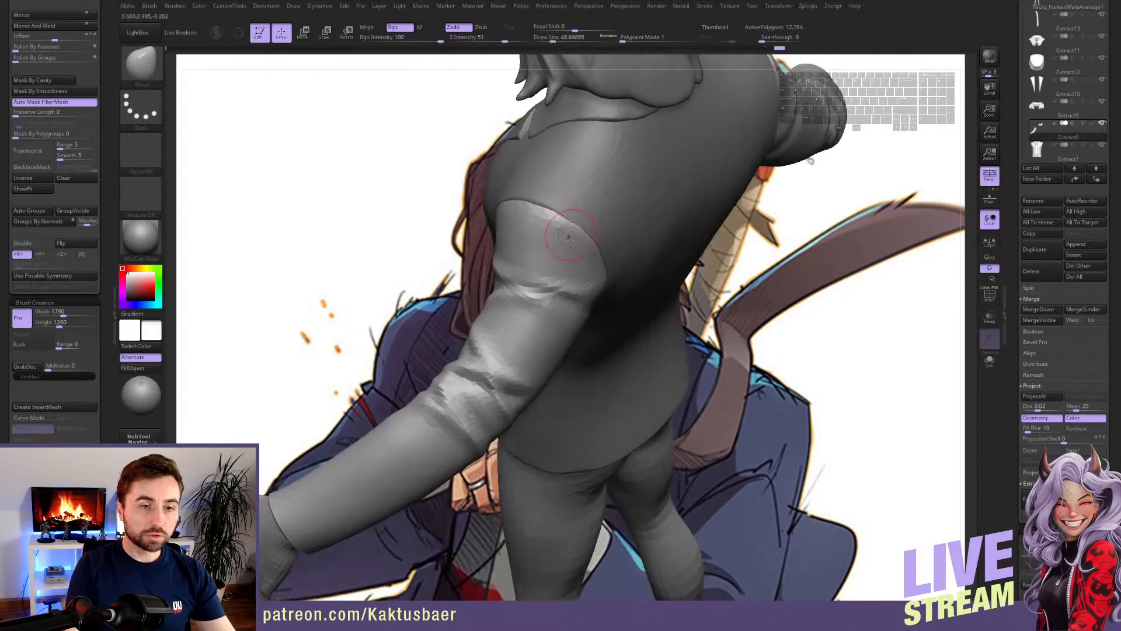
{"action": "right_click_drag", "start_coordinate": [570, 239], "coordinate": [619, 279]}
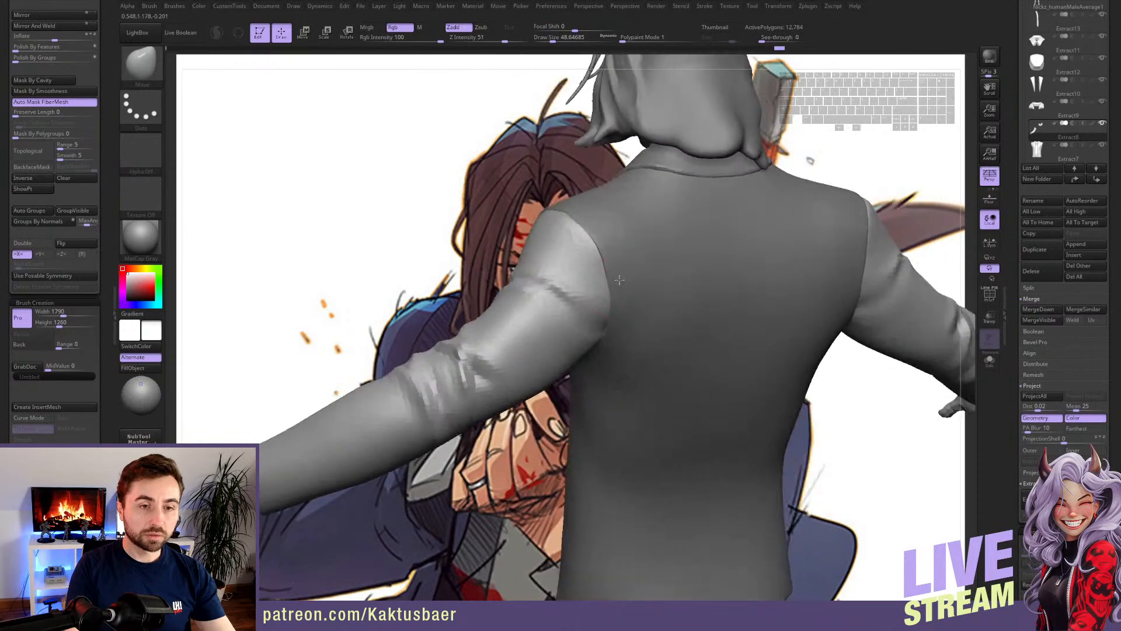
- Adjust the sleeve and jacket body along the rear shoulder seam with the Move brush
{"action": "right_click_drag", "start_coordinate": [611, 229], "coordinate": [636, 230]}
{"action": "key", "text": "s"}
{"action": "left_click_drag", "start_coordinate": [578, 229], "coordinate": [584, 229]}
{"action": "right_click_drag", "start_coordinate": [575, 230], "coordinate": [611, 233]}
{"action": "left_click", "coordinate": [611, 233], "text": "alt"}
{"action": "key", "text": "s"}
{"action": "left_click_drag", "start_coordinate": [591, 223], "coordinate": [591, 230]}
- Make the jacket body the active subtool and set the Move brush's draw size to about 74
{"action": "mouse_move", "coordinate": [604, 232]}
{"action": "right_mouse_down"}
{"action": "mouse_move", "coordinate": [523, 272]}
{"action": "mouse_move", "coordinate": [506, 261]}
{"action": "mouse_move", "coordinate": [534, 253]}
{"action": "mouse_move", "coordinate": [599, 325]}
{"action": "mouse_move", "coordinate": [611, 304]}
{"action": "mouse_move", "coordinate": [581, 311]}
{"action": "right_mouse_up"}
{"action": "left_click", "coordinate": [614, 310], "text": "alt"}
{"action": "left_click", "coordinate": [571, 311], "text": "alt"}
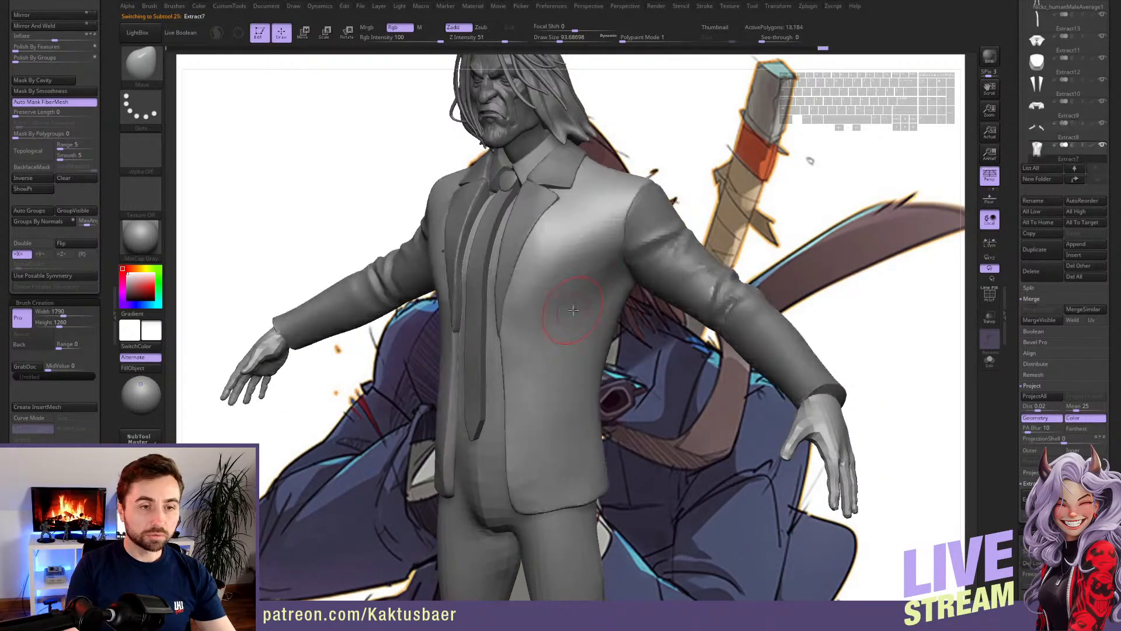
{"action": "key", "text": "s"}
{"action": "left_click_drag", "start_coordinate": [577, 308], "coordinate": [573, 309]}
{"action": "right_click_drag", "start_coordinate": [569, 329], "coordinate": [555, 306], "text": "ctrl"}
{"action": "right_click_drag", "start_coordinate": [576, 444], "coordinate": [562, 338], "text": "alt"}
- Make the base body the active subtool and mask both legs from the hips down to the ankles
{"action": "left_click", "coordinate": [557, 382], "text": "alt"}
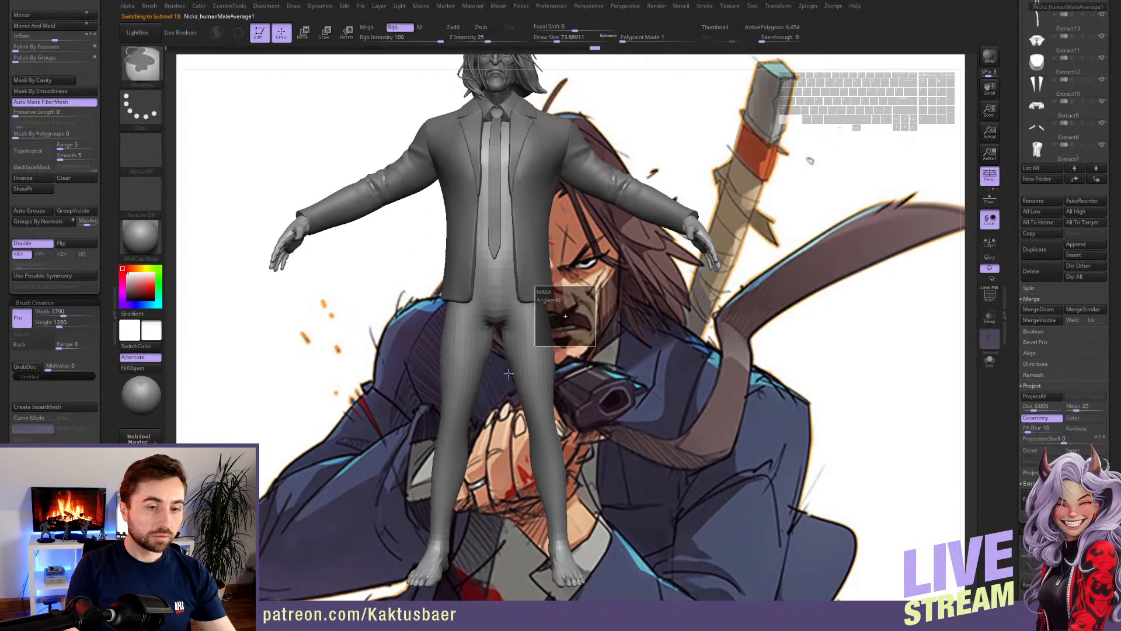
{"action": "left_click_drag", "start_coordinate": [509, 373], "coordinate": [425, 535], "text": "ctrl"}
{"action": "right_click_drag", "start_coordinate": [542, 380], "coordinate": [569, 383]}
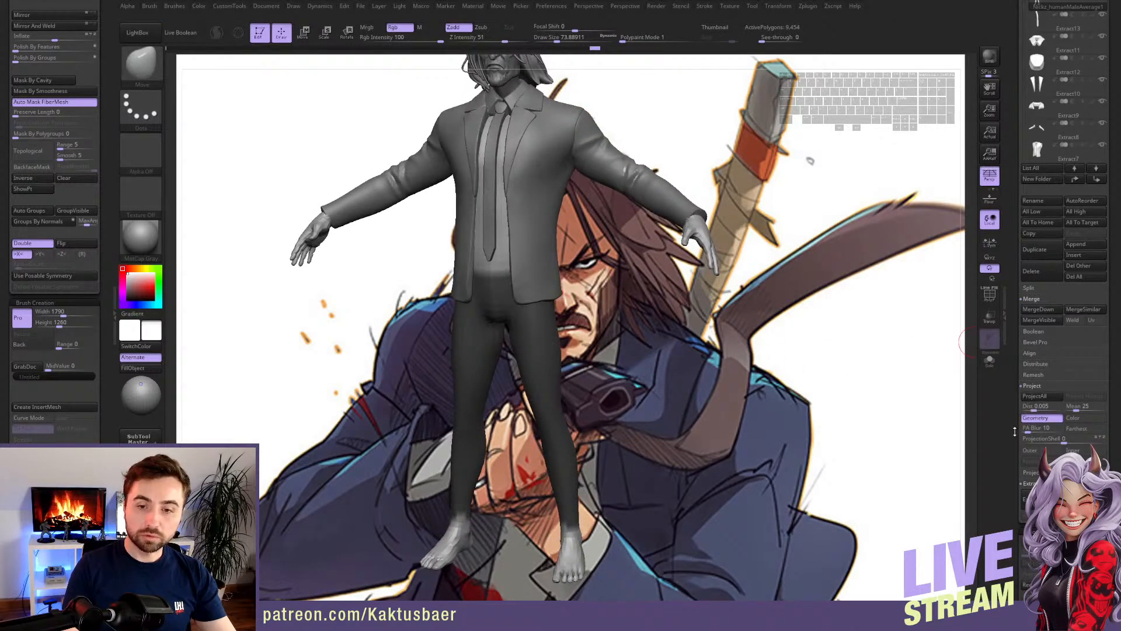
{"action": "left_click_drag", "start_coordinate": [1015, 432], "coordinate": [1011, 395]}
{"action": "right_click_drag", "start_coordinate": [631, 503], "coordinate": [600, 422], "text": "alt"}
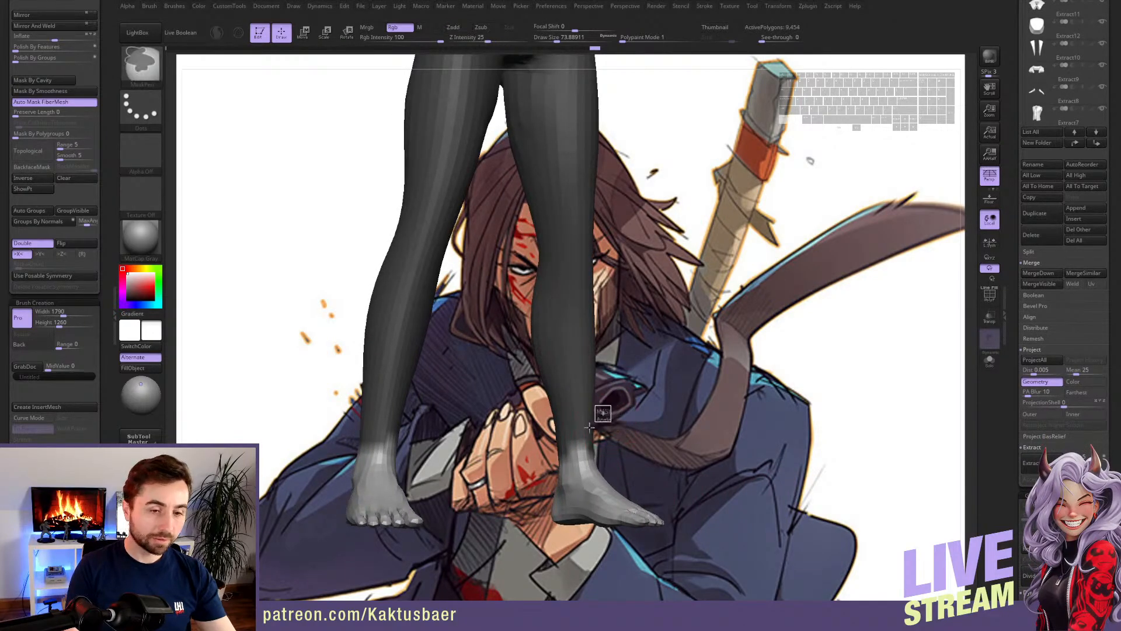
{"action": "right_click_drag", "start_coordinate": [584, 435], "coordinate": [571, 350]}
- Isolate the body, extend the mask up to an even waistline with freehand mask strokes, and show all subtools again
{"action": "key", "text": "alt+s"}
{"action": "mouse_move", "coordinate": [642, 344]}
{"action": "right_mouse_down"}
{"action": "mouse_move", "coordinate": [569, 332]}
{"action": "mouse_move", "coordinate": [578, 334]}
{"action": "mouse_move", "coordinate": [569, 320]}
{"action": "mouse_move", "coordinate": [601, 290]}
{"action": "mouse_move", "coordinate": [610, 328]}
{"action": "right_mouse_up"}
{"action": "key", "text": "alt+s"}
{"action": "mouse_move", "coordinate": [601, 369]}
{"action": "right_mouse_down", "text": "alt"}
{"action": "mouse_move", "coordinate": [589, 301]}
{"action": "mouse_move", "coordinate": [569, 335]}
{"action": "mouse_move", "coordinate": [589, 321]}
{"action": "right_mouse_up", "text": "alt"}
{"action": "key", "text": "alt+s"}
{"action": "left_click", "coordinate": [142, 110], "text": "ctrl"}
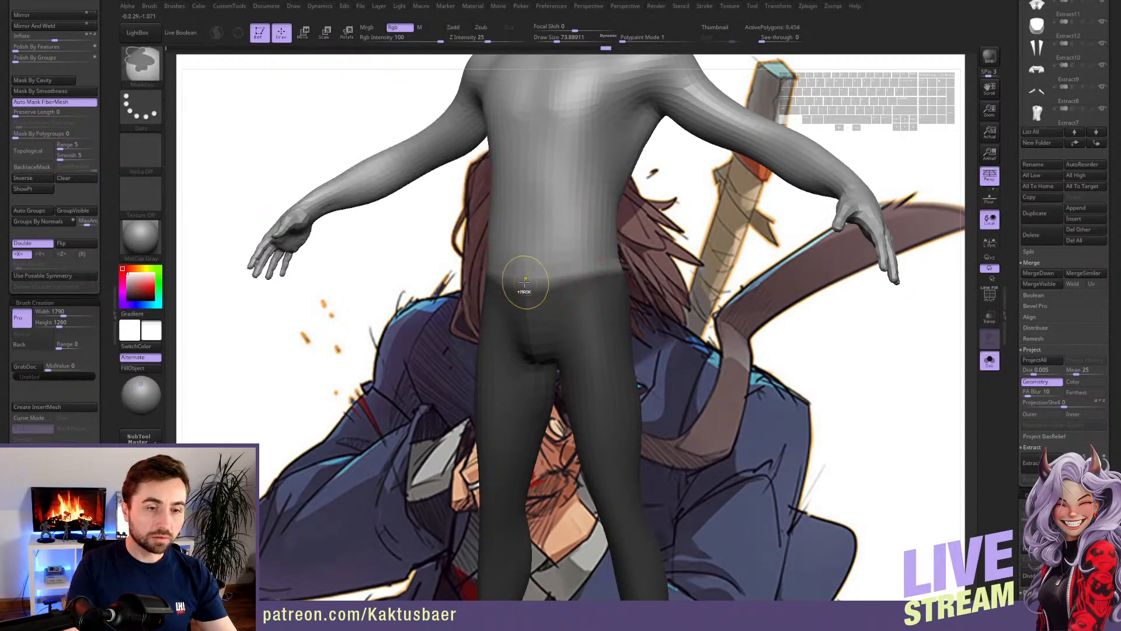
{"action": "mouse_move", "coordinate": [526, 283]}
{"action": "left_mouse_down", "text": "ctrl"}
{"action": "mouse_move", "coordinate": [538, 271]}
{"action": "mouse_move", "coordinate": [592, 265]}
{"action": "mouse_move", "coordinate": [562, 275]}
{"action": "left_mouse_up", "text": "ctrl"}
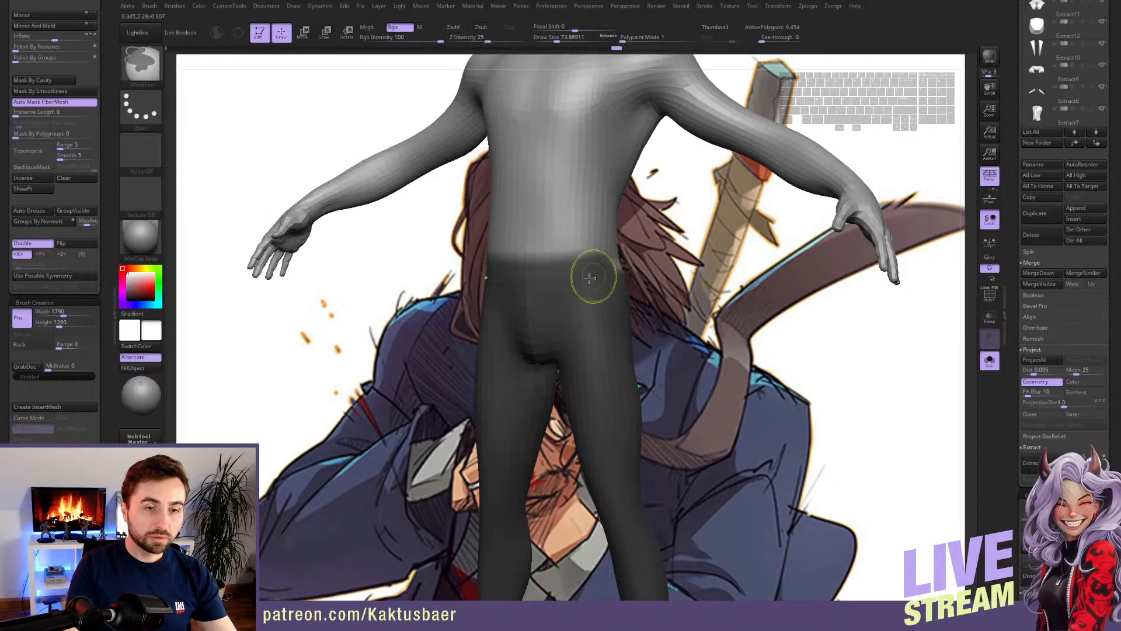
{"action": "mouse_move", "coordinate": [590, 270]}
{"action": "right_mouse_down"}
{"action": "mouse_move", "coordinate": [578, 275]}
{"action": "mouse_move", "coordinate": [618, 280]}
{"action": "right_mouse_up"}
{"action": "mouse_move", "coordinate": [619, 281]}
{"action": "left_mouse_down", "text": "ctrl"}
{"action": "mouse_move", "coordinate": [701, 269]}
{"action": "mouse_move", "coordinate": [693, 281]}
{"action": "left_mouse_up", "text": "ctrl"}
{"action": "left_click", "coordinate": [692, 256], "text": "ctrl"}
{"action": "mouse_move", "coordinate": [693, 273]}
{"action": "right_mouse_down"}
{"action": "mouse_move", "coordinate": [671, 258]}
{"action": "mouse_move", "coordinate": [659, 320]}
{"action": "right_mouse_up"}
{"action": "key", "text": "shift+s"}
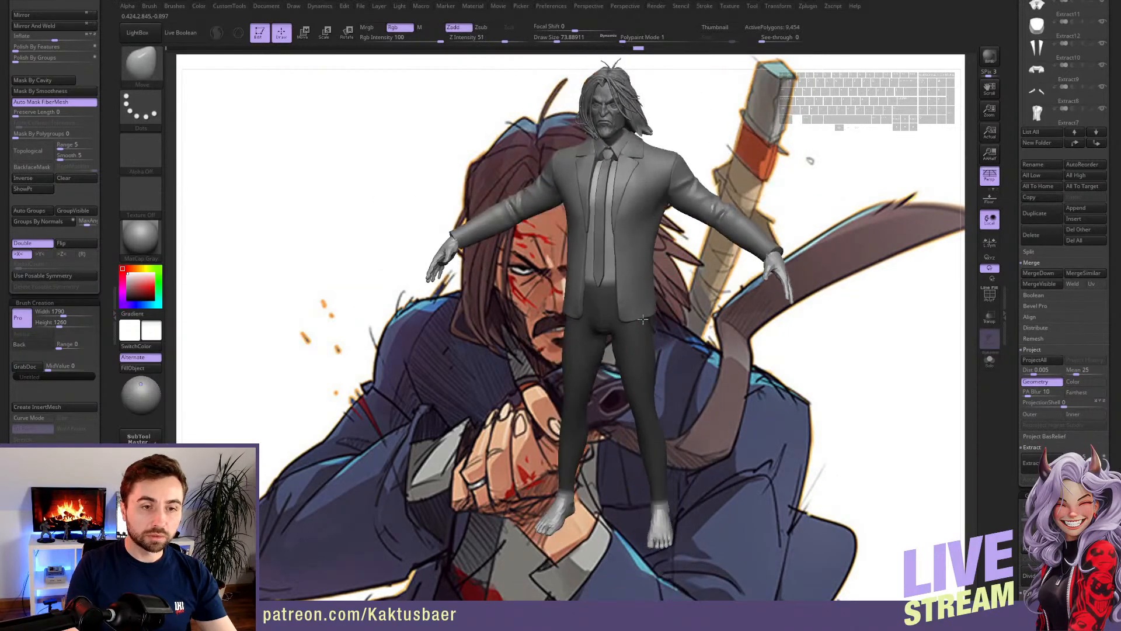
- Try to extract trousers from the body's masked legs with a thickness of 0.02
{"action": "left_click_drag", "start_coordinate": [1012, 414], "coordinate": [1012, 304]}
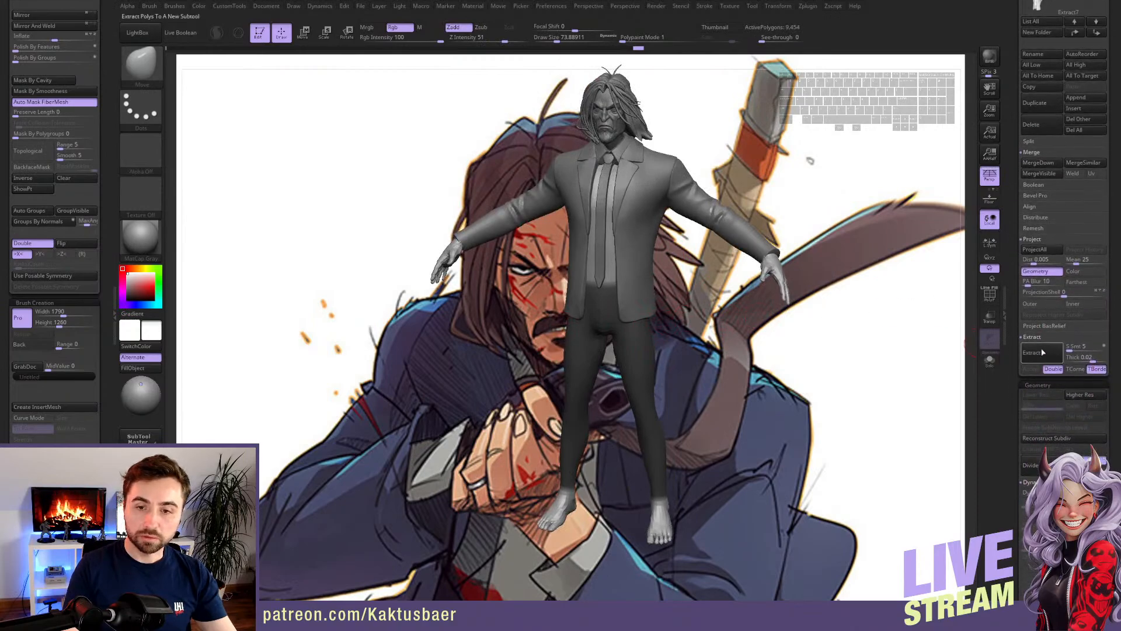
{"action": "left_click", "coordinate": [613, 379], "text": "alt"}
{"action": "left_click_drag", "start_coordinate": [773, 392], "coordinate": [769, 398], "text": "ctrl"}
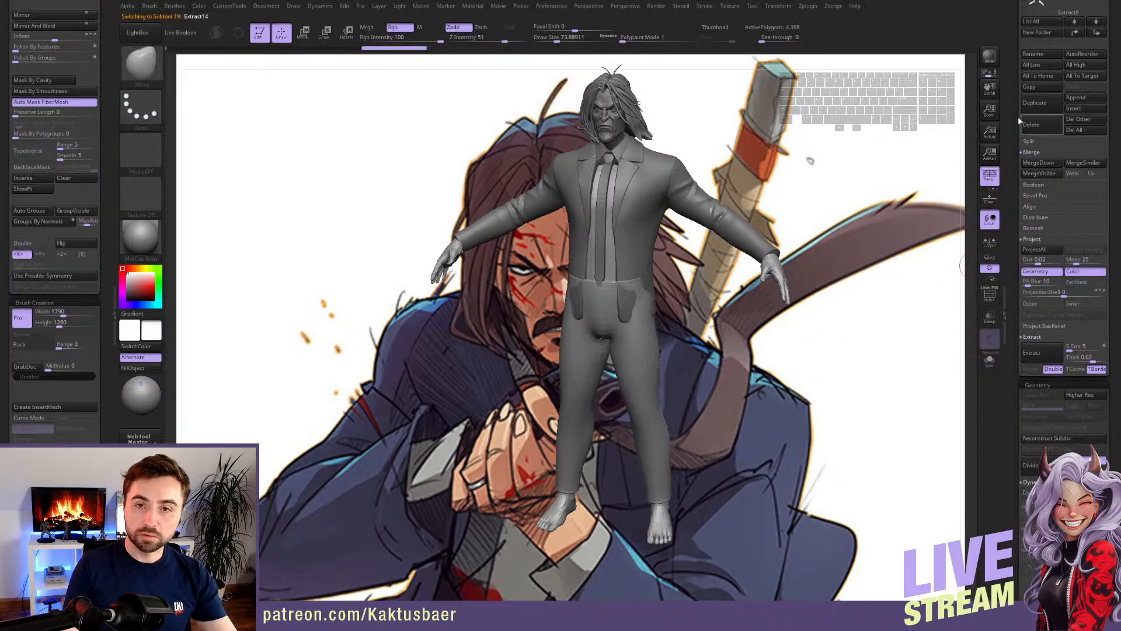
{"action": "left_click_drag", "start_coordinate": [1018, 117], "coordinate": [1017, 377]}
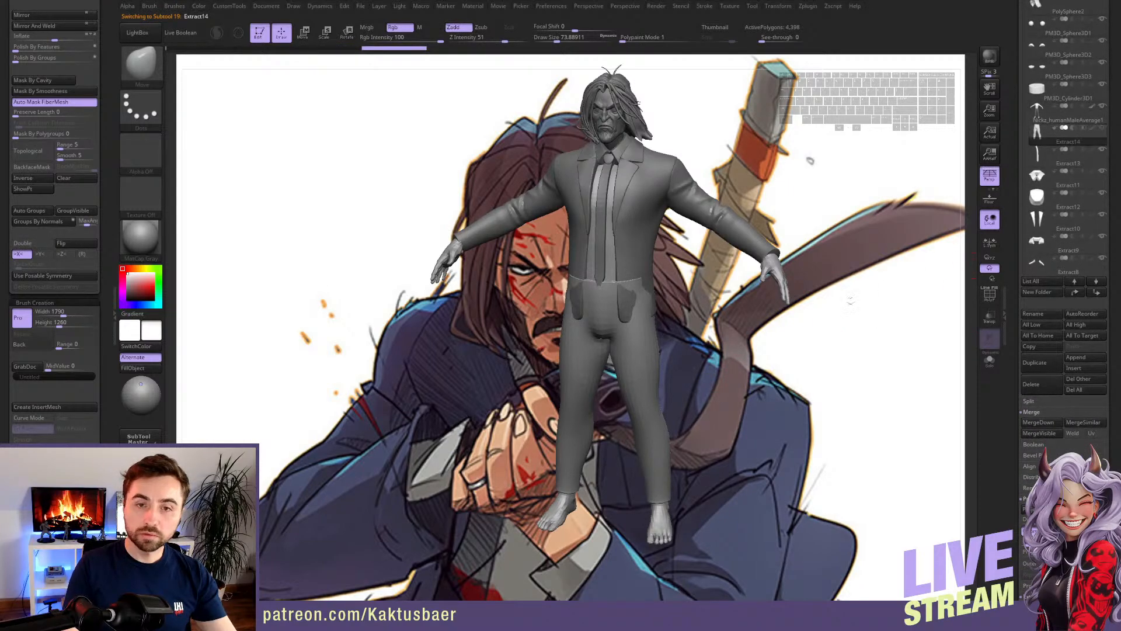
{"action": "left_click", "coordinate": [661, 523], "text": "alt"}
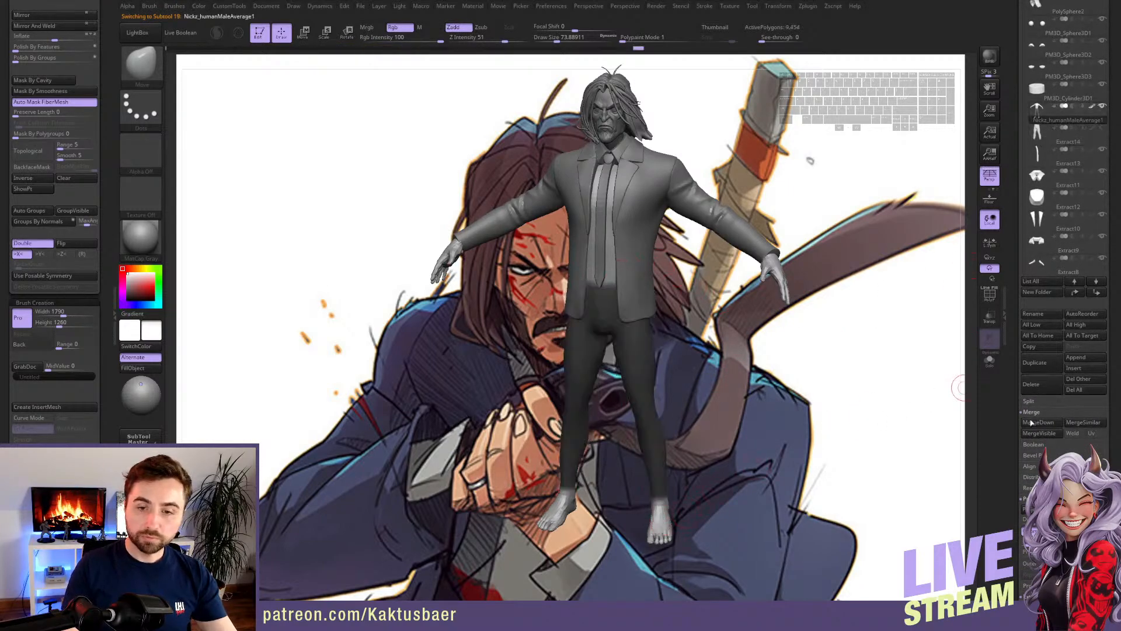
- Extract the trousers from the body's masked legs with a thickness of 0.01 and clear their mask
{"action": "scroll", "coordinate": [1034, 409], "scroll_direction": "down", "scroll_amount": 5}
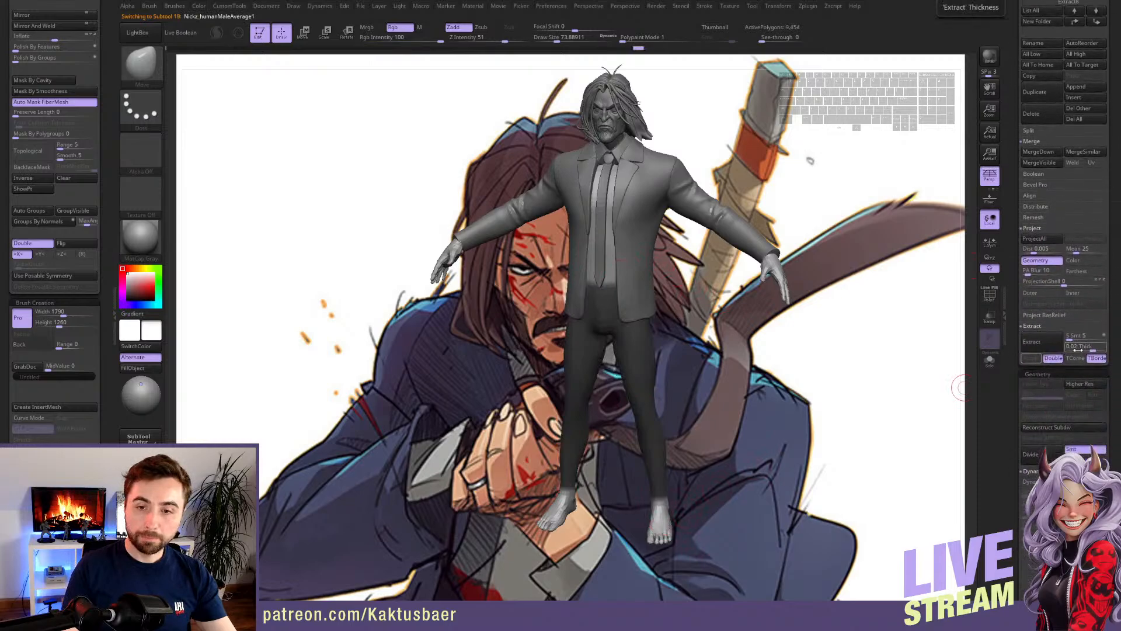
{"action": "left_click", "coordinate": [1078, 350]}
{"action": "type", "text": "0.01"}
{"action": "key", "text": "Return"}
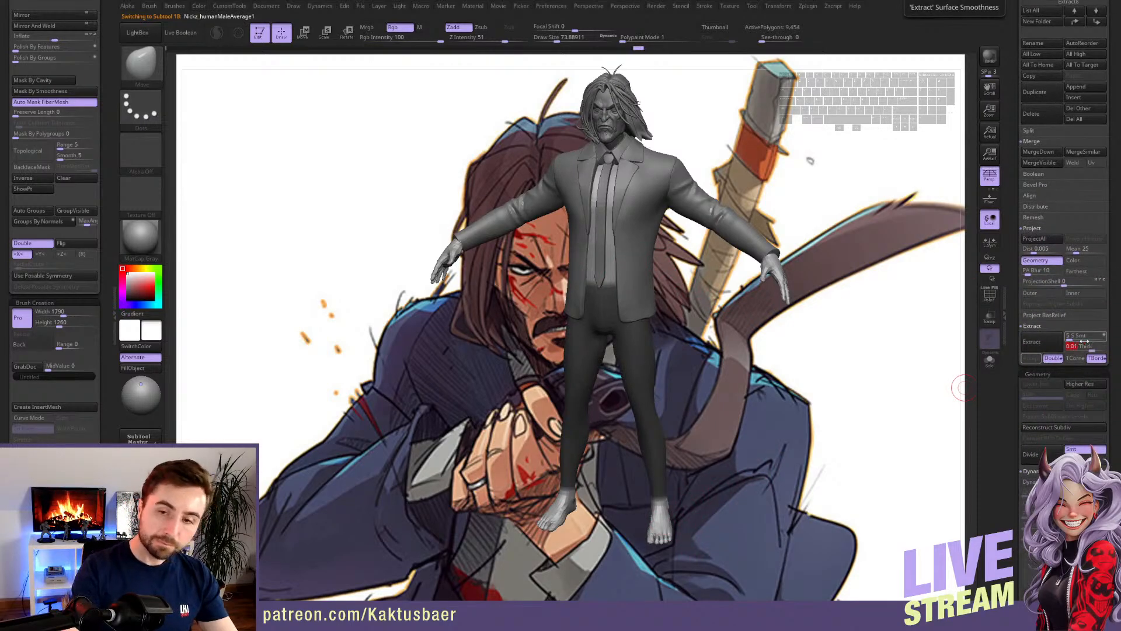
{"action": "left_click", "coordinate": [1032, 342]}
{"action": "left_click", "coordinate": [1032, 358]}
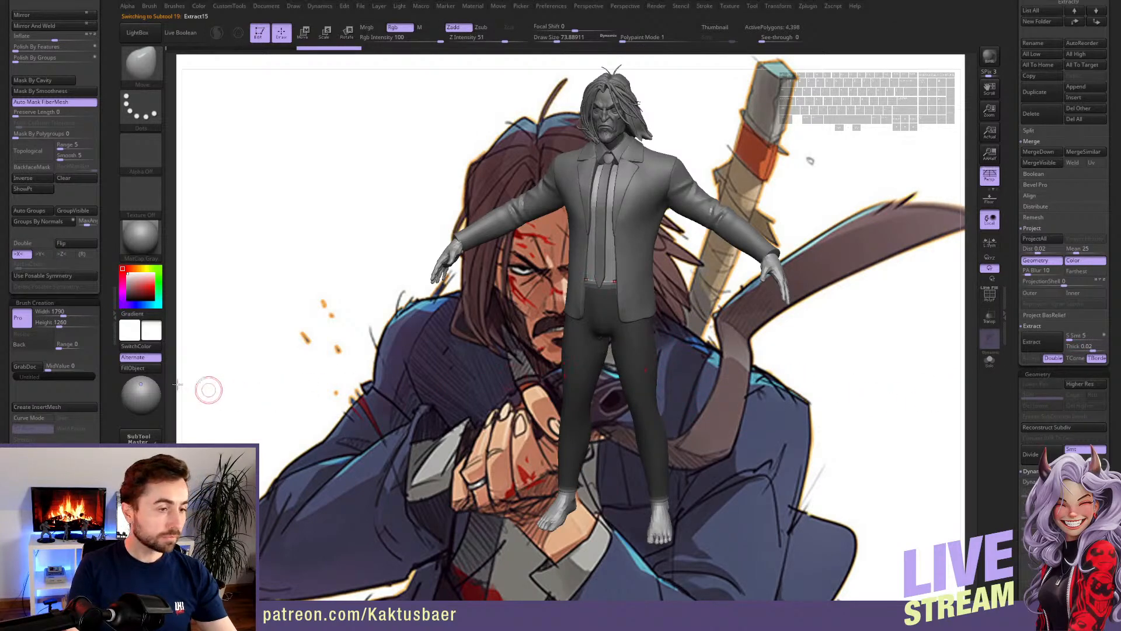
{"action": "left_click", "coordinate": [76, 180]}
- Solo the extracted trousers and show only their outer shell, hiding the inner surface with polygroup selection
{"action": "left_click", "coordinate": [989, 361]}
{"action": "right_click_drag", "start_coordinate": [657, 362], "coordinate": [630, 444], "text": "alt"}
{"action": "key", "text": "ctrl+shift"}
{"action": "key", "text": "b"}
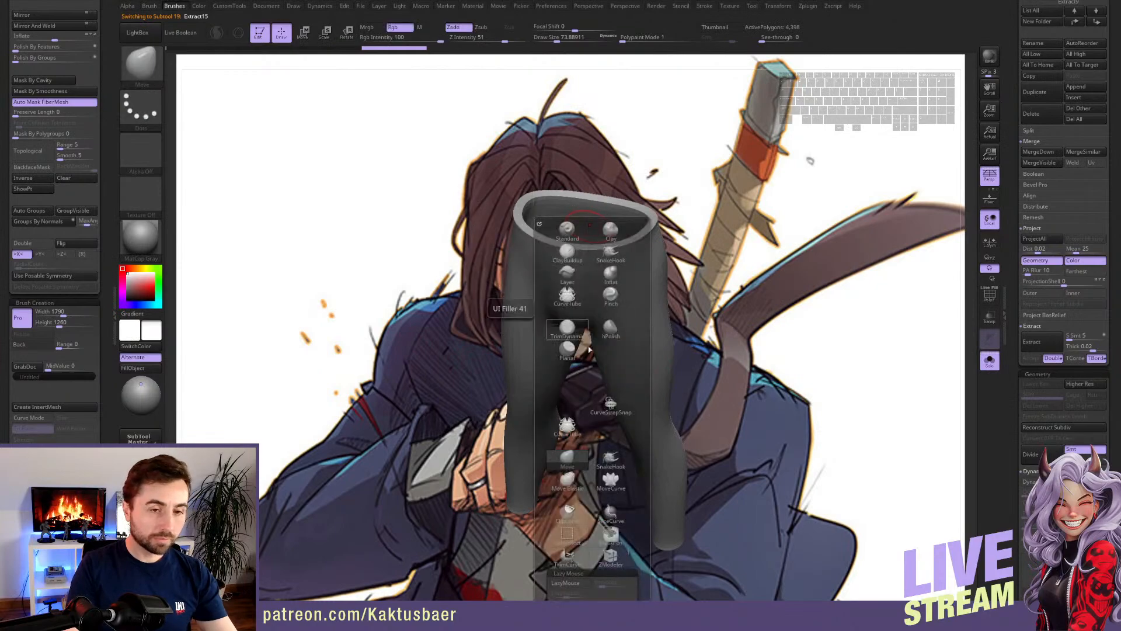
{"action": "left_click", "coordinate": [569, 535]}
{"action": "left_click", "coordinate": [614, 229], "text": "ctrl+shift"}
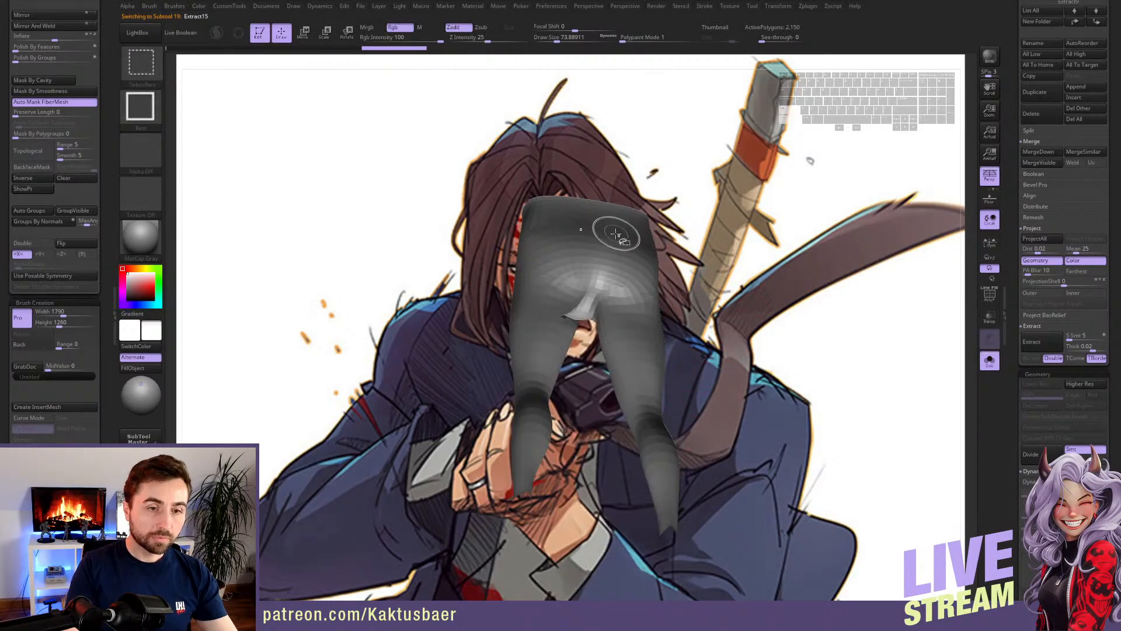
{"action": "left_click", "coordinate": [618, 233], "text": "ctrl+shift"}
- Delete the hidden inner polygons of the trousers and close the open holes
{"action": "left_click_drag", "start_coordinate": [111, 78], "coordinate": [113, 165]}
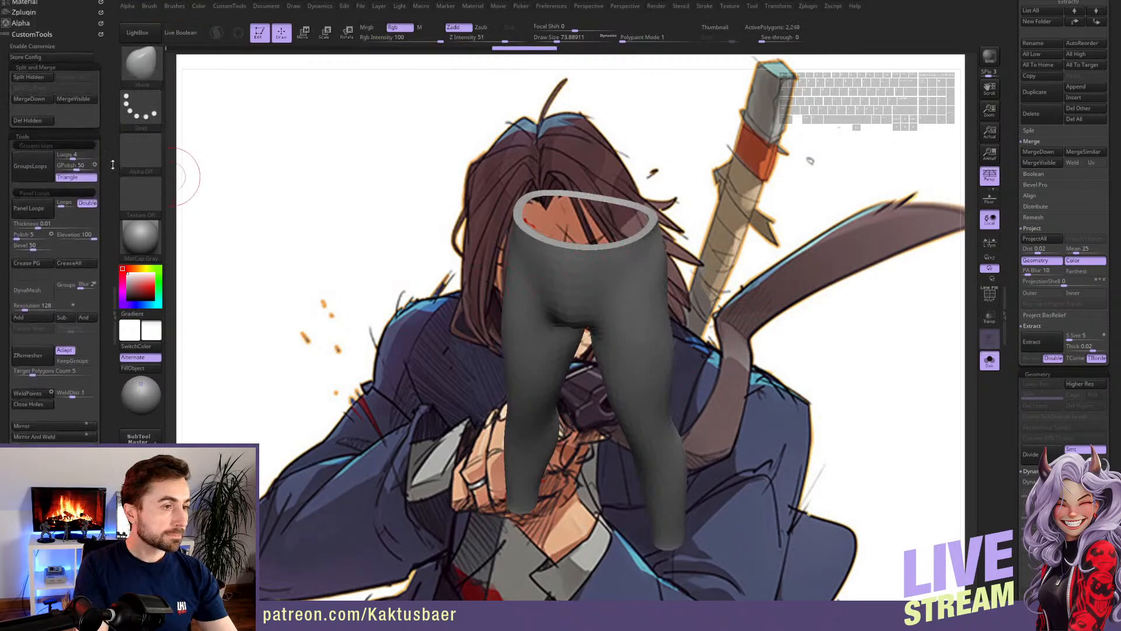
{"action": "left_click", "coordinate": [39, 121]}
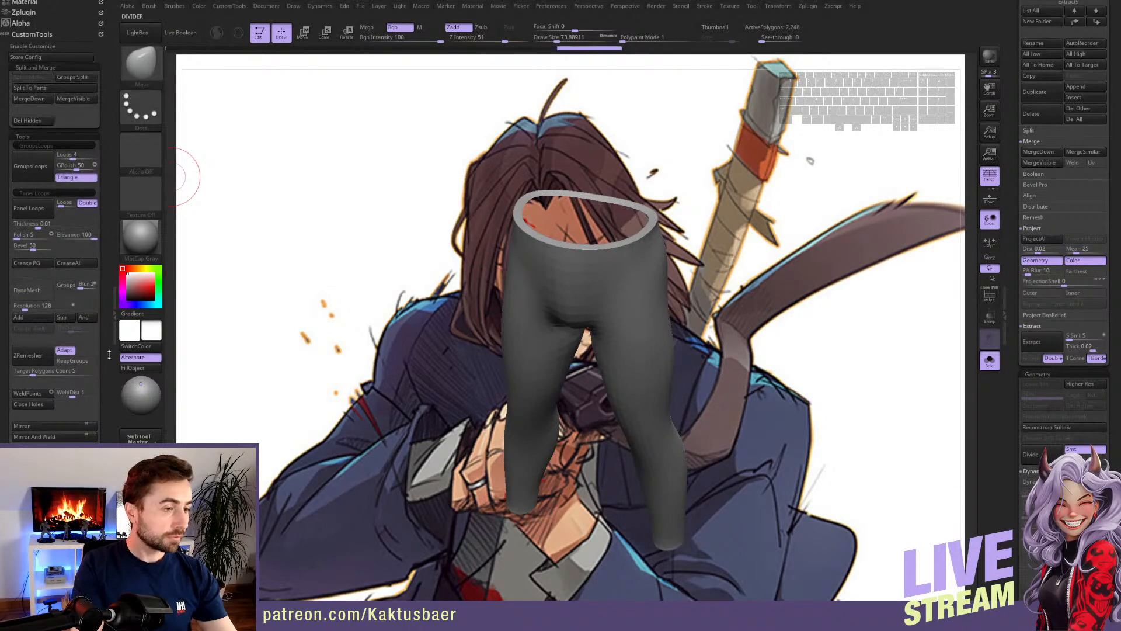
{"action": "left_click", "coordinate": [43, 403]}
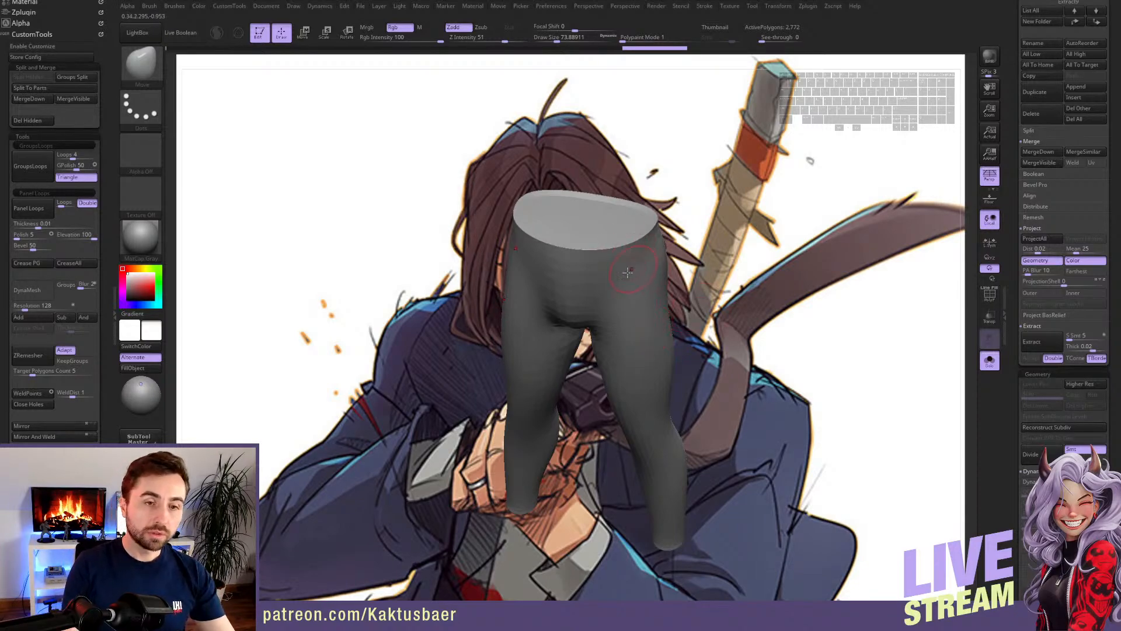
- Show the full character again and subdivide the trousers
{"action": "right_click_drag", "start_coordinate": [628, 273], "coordinate": [625, 270]}
{"action": "key", "text": "shift+s"}
{"action": "right_click_drag", "start_coordinate": [622, 342], "coordinate": [595, 315], "text": "ctrl"}
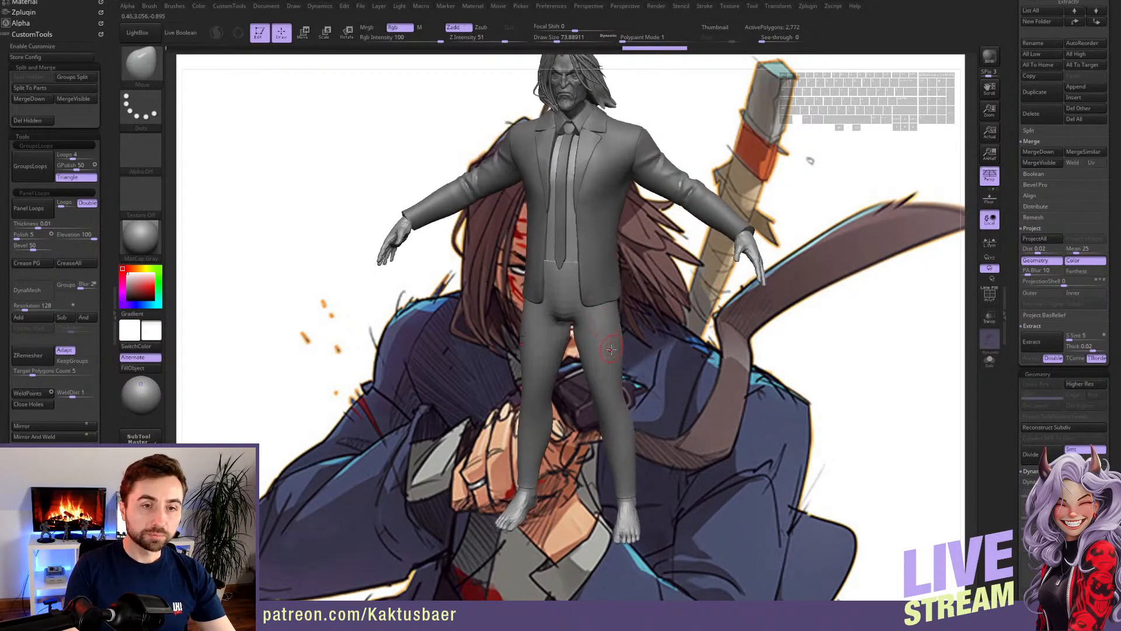
{"action": "key", "text": "d"}
{"action": "key", "text": "d"}
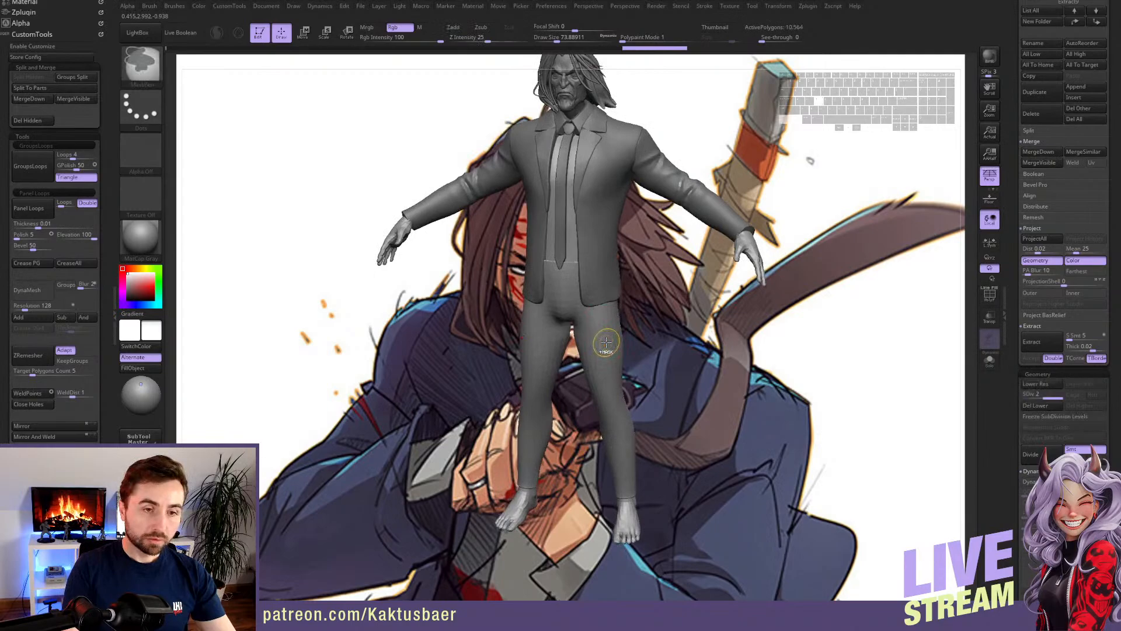
- Carve diagonal tension folds radiating from the crotch across the upper thighs with the DamStandard brush
{"action": "mouse_move", "coordinate": [606, 342]}
{"action": "right_mouse_down"}
{"action": "mouse_move", "coordinate": [560, 289]}
{"action": "mouse_move", "coordinate": [570, 321]}
{"action": "mouse_move", "coordinate": [563, 298]}
{"action": "right_mouse_up"}
{"action": "key", "text": "s"}
{"action": "left_click_drag", "start_coordinate": [561, 298], "coordinate": [607, 273]}
{"action": "key", "text": "b"}
{"action": "key", "text": "d"}
{"action": "key", "text": "s"}
{"action": "key", "text": "s"}
{"action": "key", "text": "s"}
{"action": "mouse_move", "coordinate": [564, 305]}
{"action": "left_mouse_down"}
{"action": "mouse_move", "coordinate": [618, 315]}
{"action": "mouse_move", "coordinate": [620, 395]}
{"action": "left_mouse_up"}
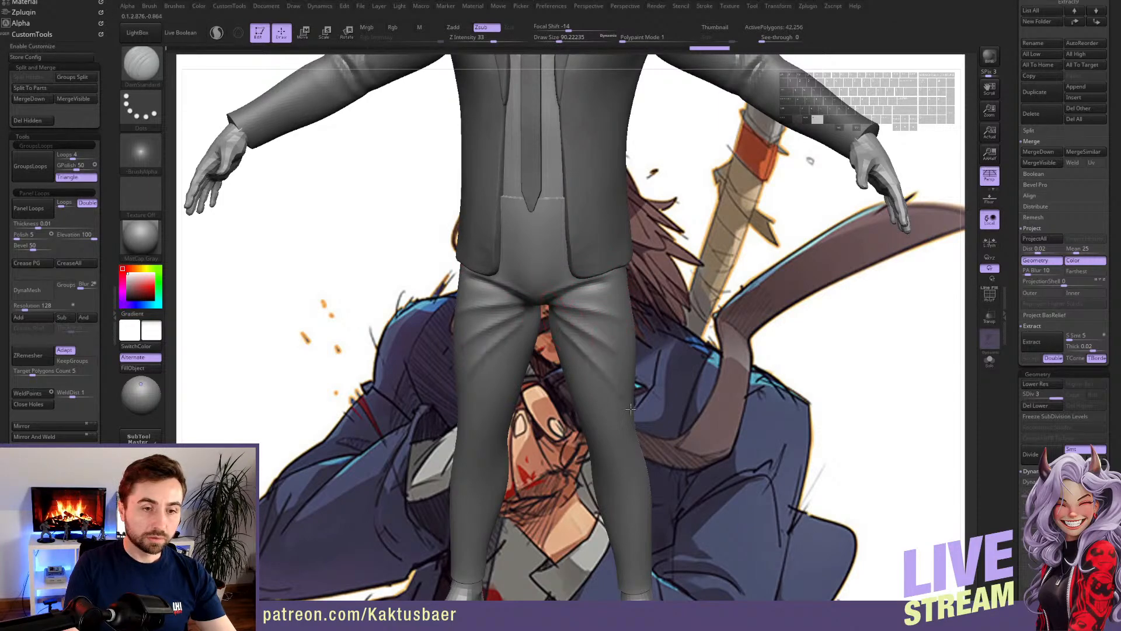
- Deepen the upper-thigh folds with a smaller DamStandard brush and smooth their ends beside the crotch
{"action": "key", "text": "s"}
{"action": "mouse_move", "coordinate": [575, 307]}
{"action": "left_mouse_down"}
{"action": "mouse_move", "coordinate": [631, 355]}
{"action": "mouse_move", "coordinate": [626, 384]}
{"action": "left_mouse_up"}
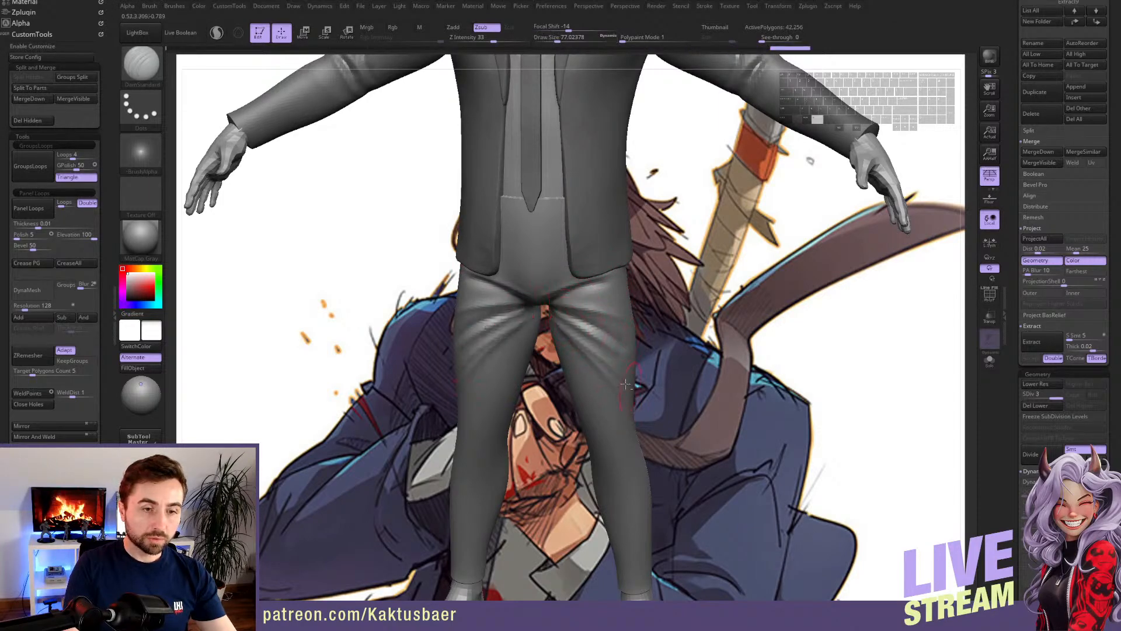
{"action": "left_click_drag", "start_coordinate": [555, 317], "coordinate": [610, 365]}
{"action": "left_click_drag", "start_coordinate": [553, 319], "coordinate": [554, 320], "text": "shift"}
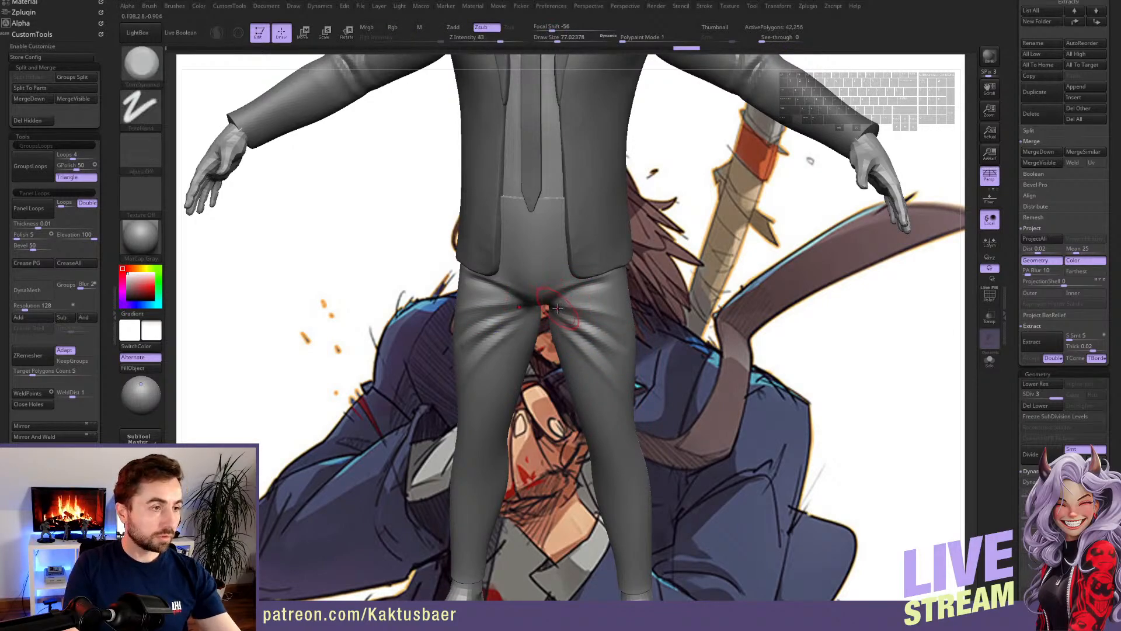
- Reshape the folds and the trouser surface around the crotch and inner thighs with the Move brush
{"action": "key", "text": "b"}
{"action": "key", "text": "m"}
{"action": "key", "text": "v"}
{"action": "left_click_drag", "start_coordinate": [543, 293], "coordinate": [581, 288]}
{"action": "key", "text": "s"}
{"action": "left_click_drag", "start_coordinate": [584, 294], "coordinate": [586, 330]}
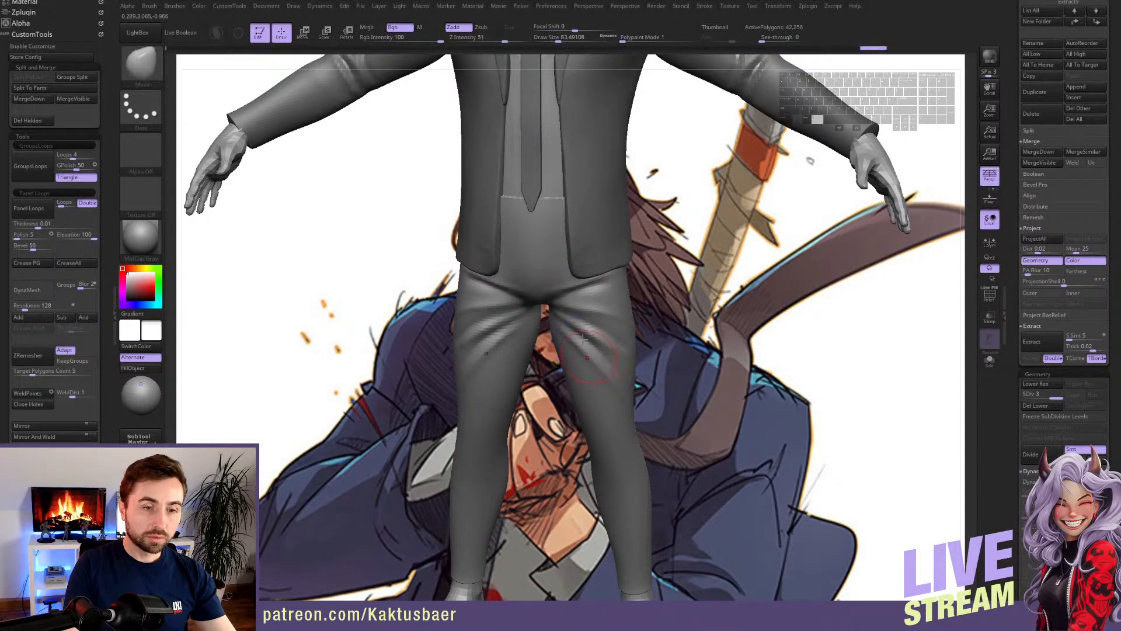
{"action": "mouse_move", "coordinate": [586, 329]}
{"action": "right_mouse_down", "text": "alt"}
{"action": "mouse_move", "coordinate": [569, 260]}
{"action": "mouse_move", "coordinate": [567, 289]}
{"action": "right_mouse_up", "text": "alt"}
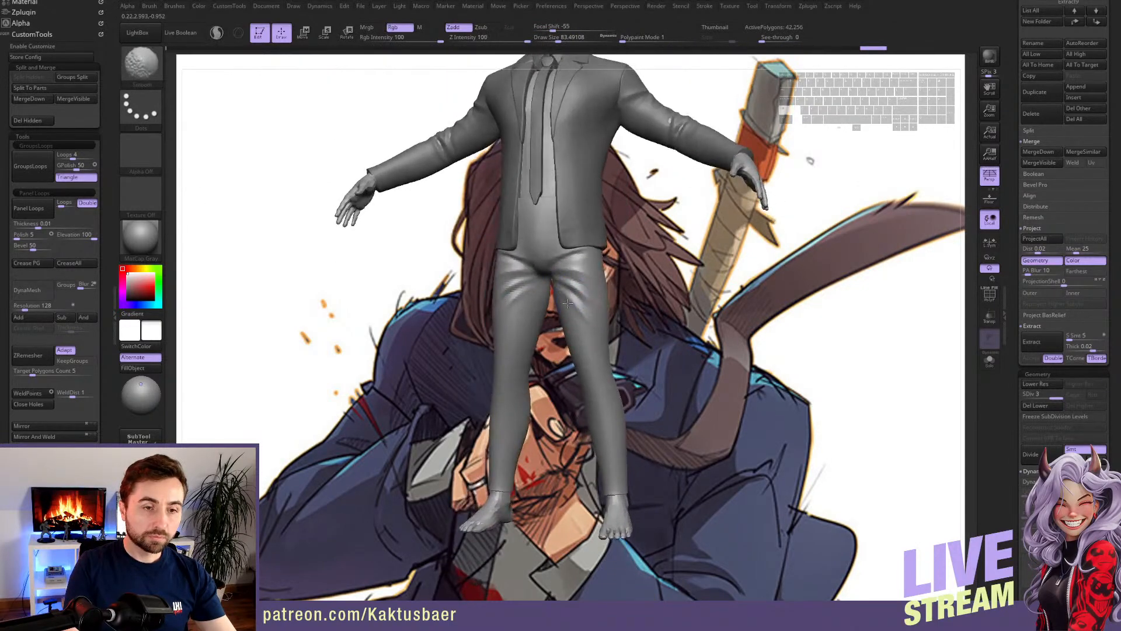
{"action": "right_click_drag", "start_coordinate": [573, 251], "coordinate": [567, 242], "text": "shift"}
{"action": "key", "text": "]"}
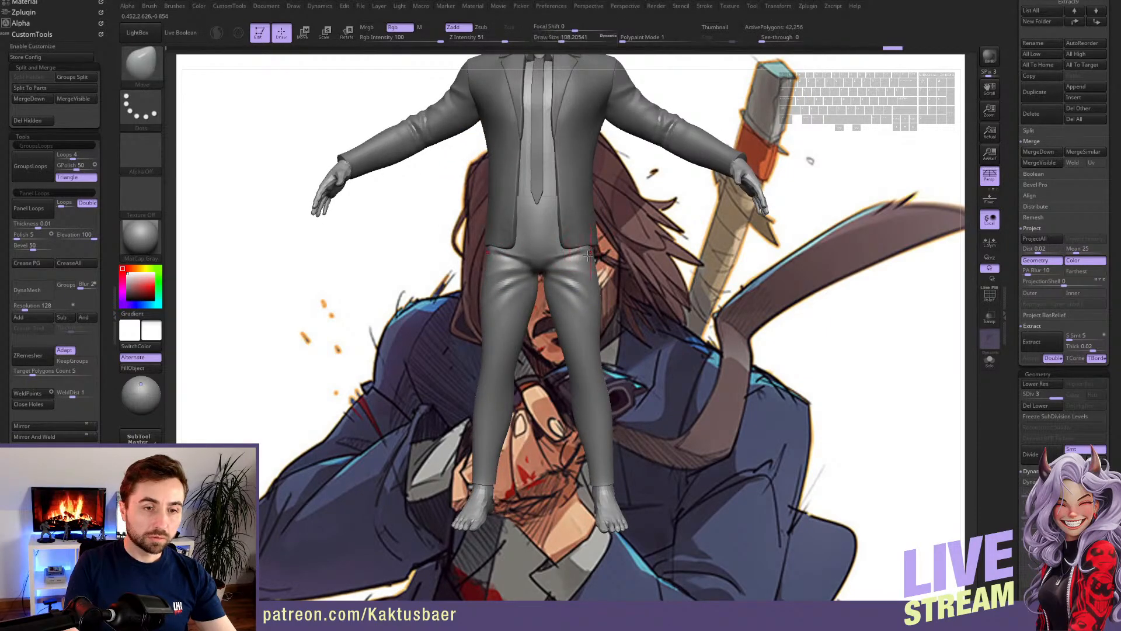
- Smooth the trousers beneath the jacket hem and along the front waistline
{"action": "key", "text": "s"}
{"action": "left_click_drag", "start_coordinate": [583, 254], "coordinate": [569, 250], "text": "shift"}
{"action": "mouse_move", "coordinate": [567, 249]}
{"action": "right_mouse_down", "text": "alt"}
{"action": "mouse_move", "coordinate": [555, 274]}
{"action": "mouse_move", "coordinate": [571, 275]}
{"action": "mouse_move", "coordinate": [552, 266]}
{"action": "mouse_move", "coordinate": [545, 241]}
{"action": "right_mouse_up", "text": "alt"}
{"action": "key", "text": "4"}
{"action": "mouse_move", "coordinate": [530, 211]}
{"action": "left_mouse_down", "text": "shift"}
{"action": "mouse_move", "coordinate": [577, 211]}
{"action": "mouse_move", "coordinate": [544, 215]}
{"action": "left_mouse_up", "text": "shift"}
- Try to carve a vertical fly line down the front centre of the trousers with the DamStandard brush
{"action": "key", "text": "s"}
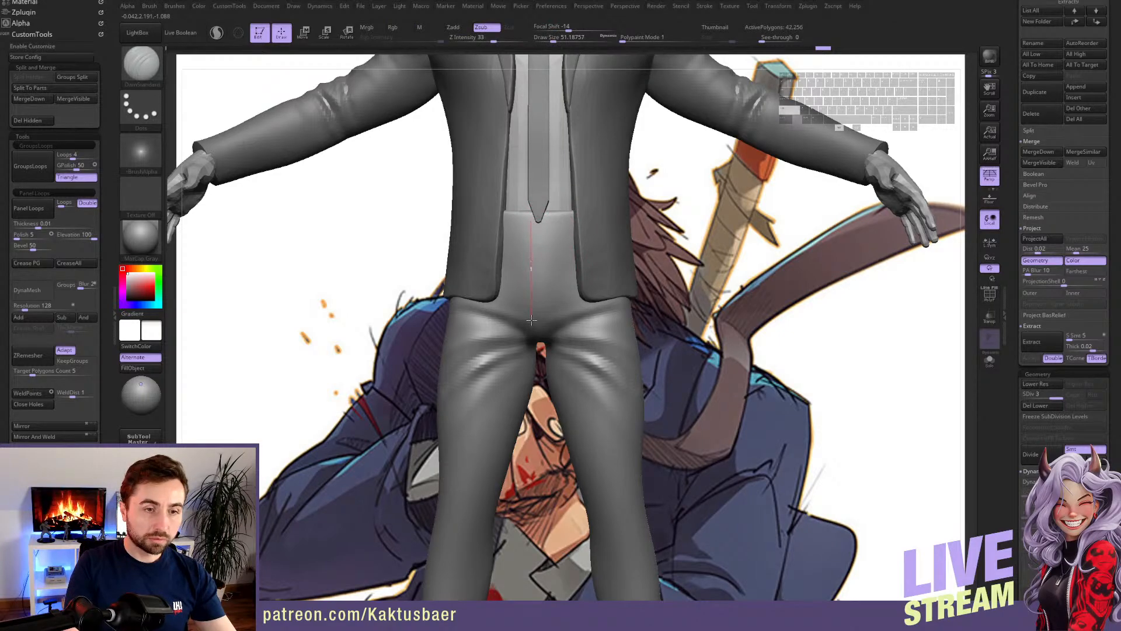
{"action": "left_click_drag", "start_coordinate": [531, 320], "coordinate": [532, 320]}
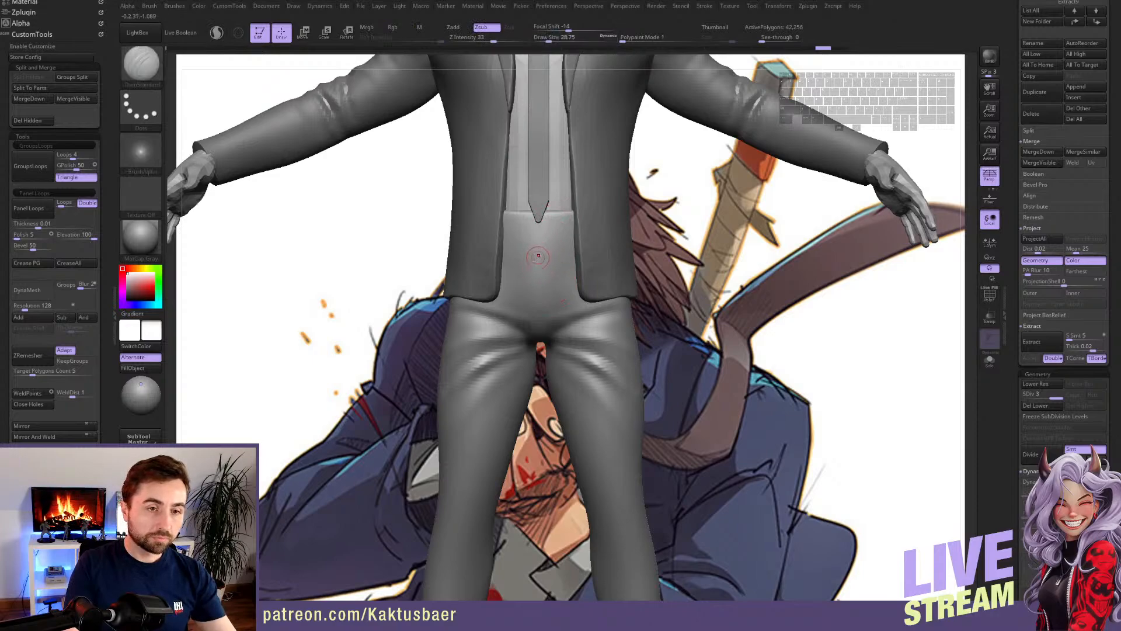
{"action": "right_click_drag", "start_coordinate": [543, 308], "coordinate": [572, 285]}
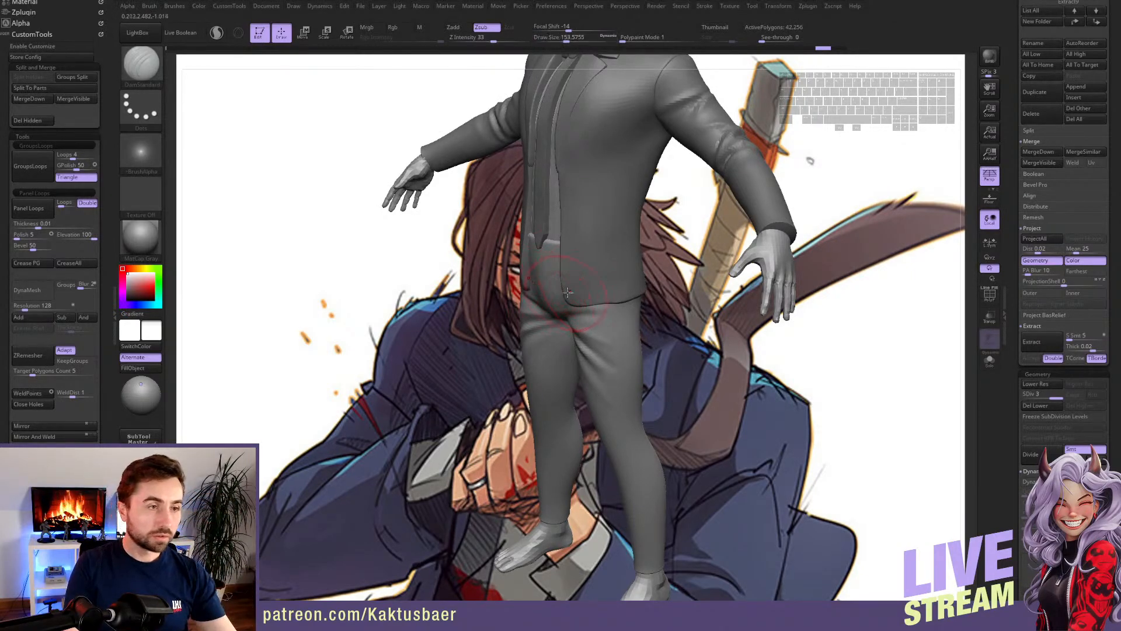
- Adjust the front of the trousers around the crotch from a three-quarter view with the Move brush
{"action": "key", "text": "b"}
{"action": "key", "text": "m"}
{"action": "key", "text": "v"}
{"action": "right_click_drag", "start_coordinate": [565, 279], "coordinate": [549, 279]}
{"action": "key", "text": "s"}
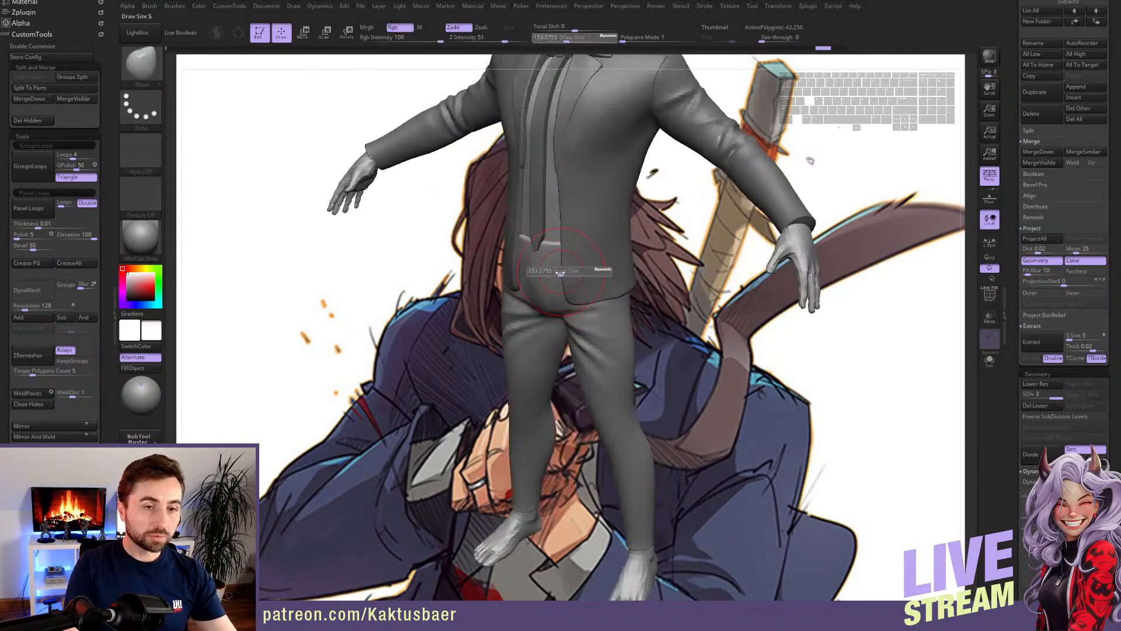
{"action": "left_click_drag", "start_coordinate": [548, 275], "coordinate": [544, 270]}
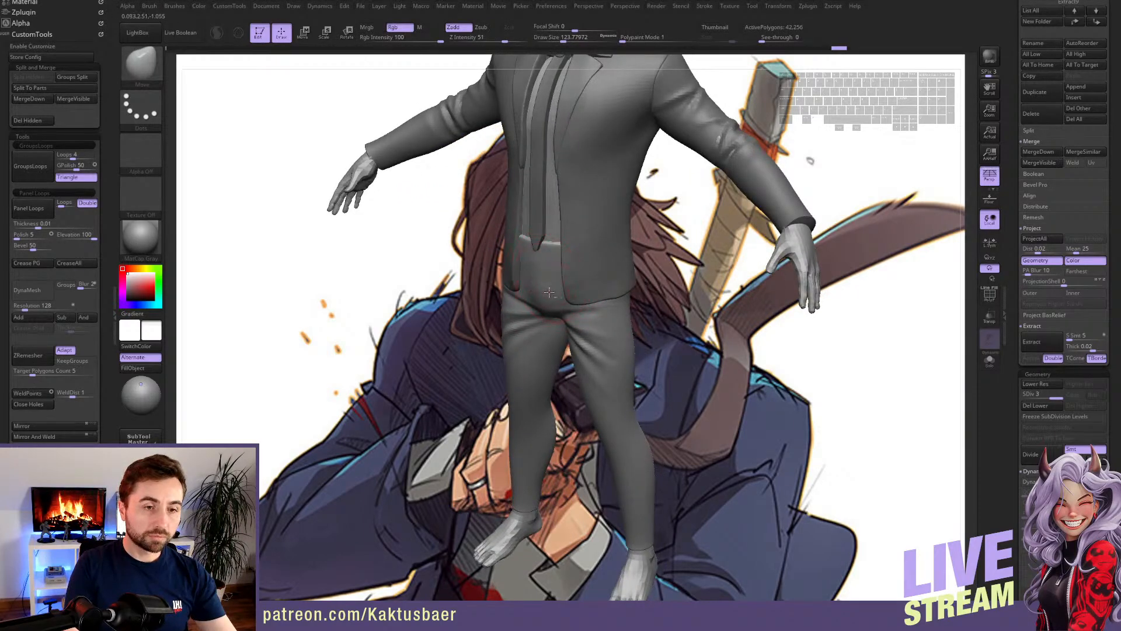
- Refine the trousers' fit at the crotch and inner thighs below the jacket hem, reducing the Move brush size
{"action": "right_click_drag", "start_coordinate": [574, 304], "coordinate": [568, 309], "text": "shift"}
{"action": "key", "text": "s"}
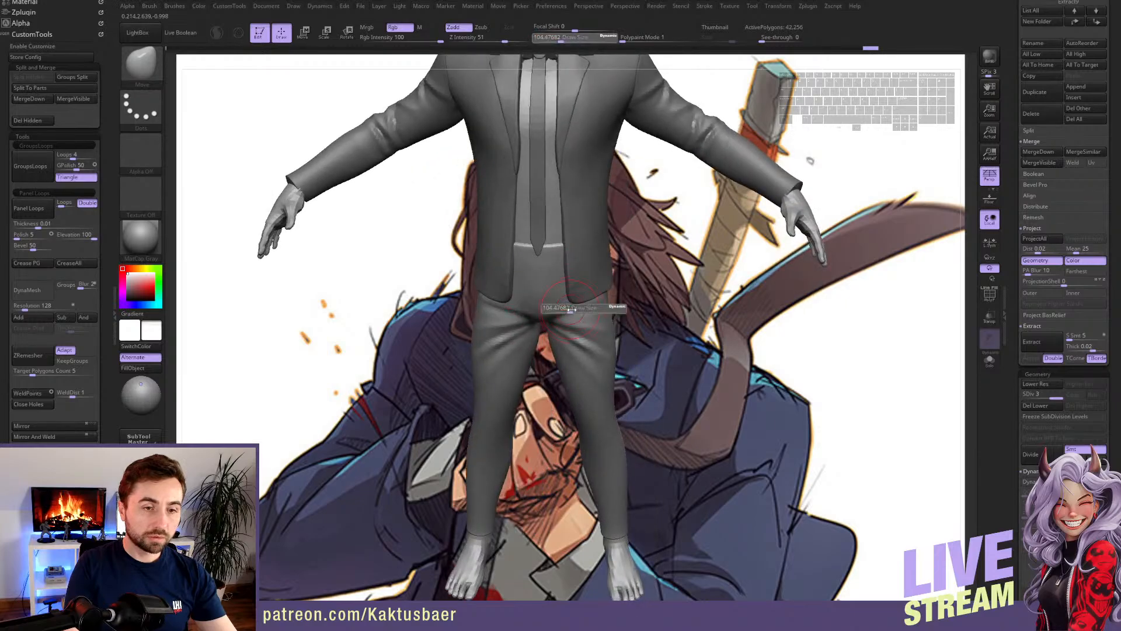
{"action": "left_click_drag", "start_coordinate": [566, 311], "coordinate": [571, 312]}
{"action": "left_click", "coordinate": [567, 310]}
{"action": "mouse_move", "coordinate": [567, 310]}
{"action": "right_mouse_down"}
{"action": "mouse_move", "coordinate": [562, 290]}
{"action": "mouse_move", "coordinate": [542, 300]}
{"action": "right_mouse_up"}
{"action": "key", "text": "s"}
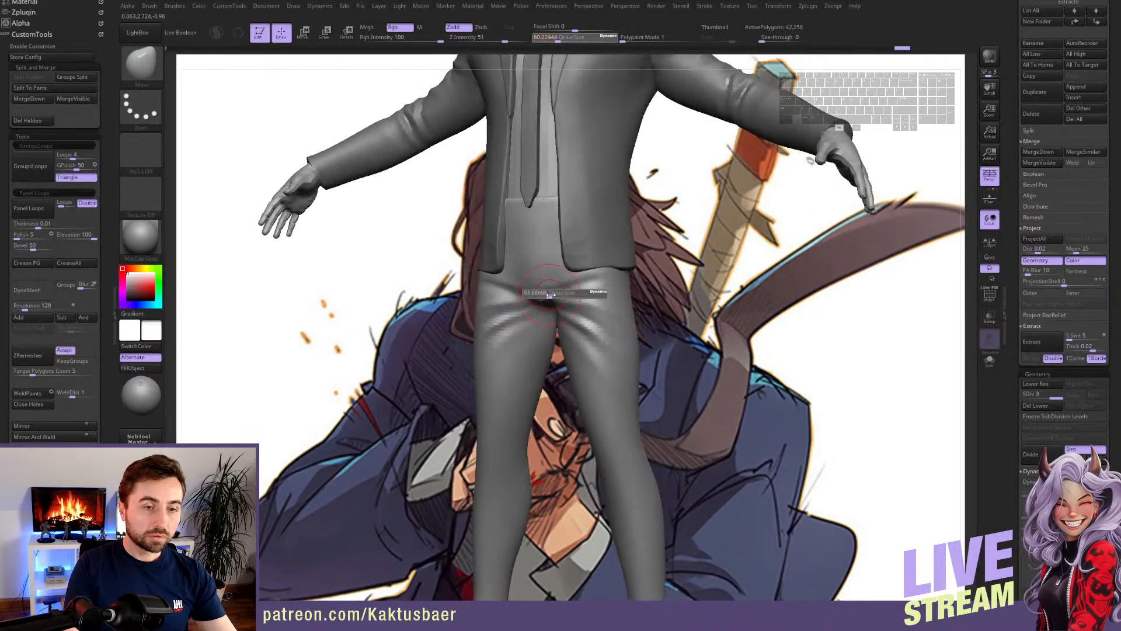
{"action": "left_click_drag", "start_coordinate": [547, 296], "coordinate": [552, 296]}
- Isolate the body mesh and its leg region to examine them, and return to the trousers with everything shown
{"action": "left_click", "coordinate": [544, 188], "text": "alt"}
{"action": "key", "text": "shift+s"}
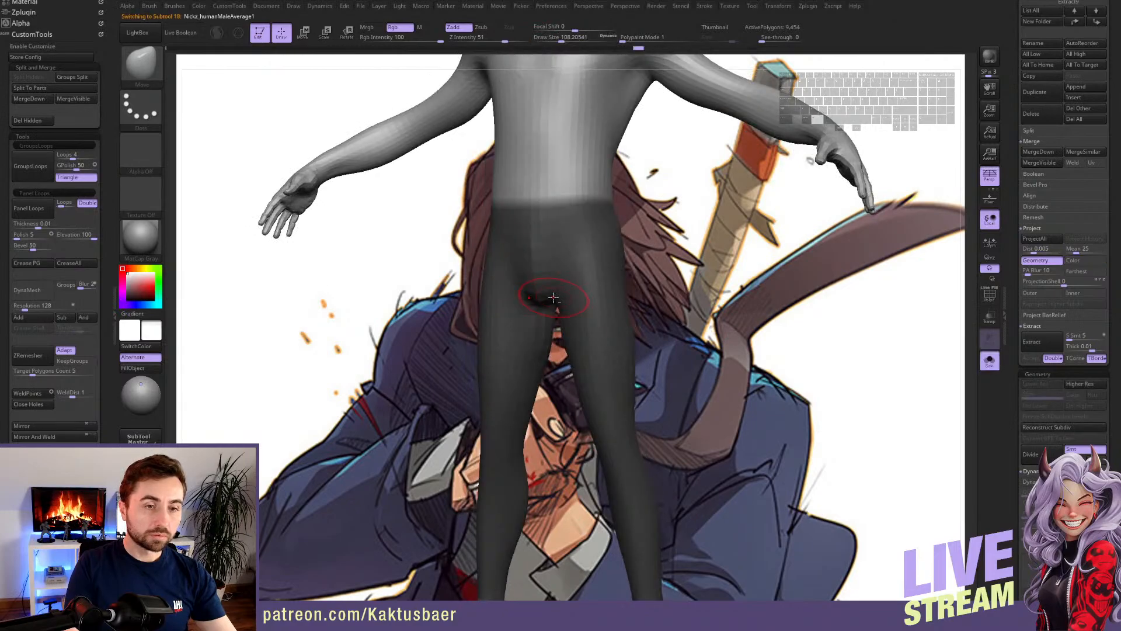
{"action": "key", "text": "f"}
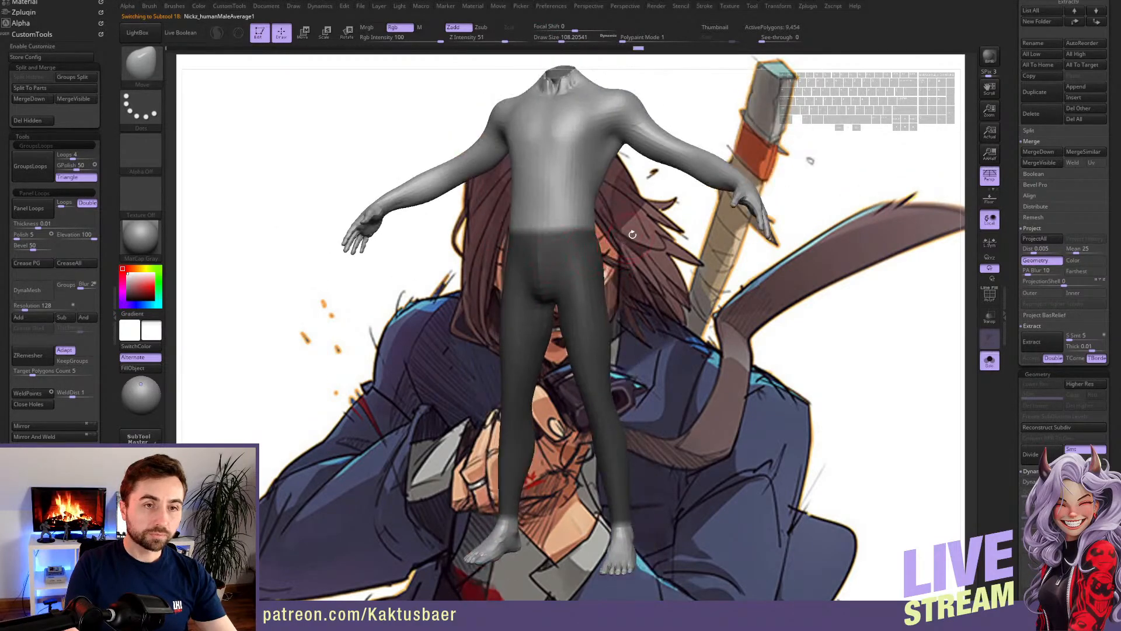
{"action": "left_click", "coordinate": [576, 314], "text": "ctrl+shift"}
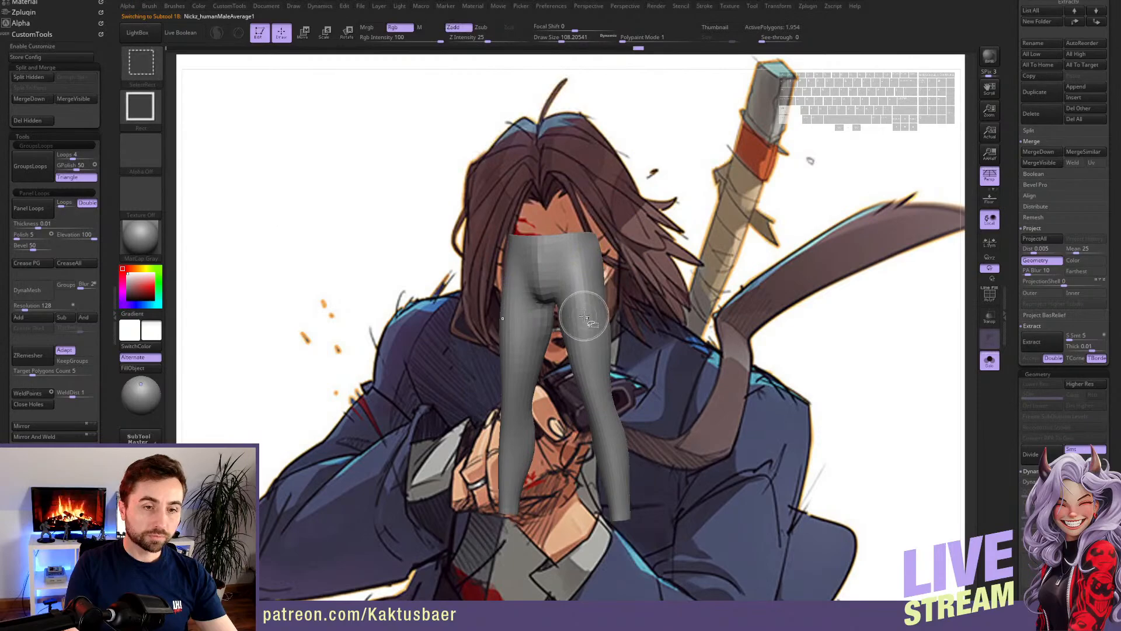
{"action": "left_click", "coordinate": [584, 316], "text": "ctrl+shift"}
{"action": "key", "text": "shift+s"}
{"action": "mouse_move", "coordinate": [584, 312]}
{"action": "right_mouse_down"}
{"action": "mouse_move", "coordinate": [557, 245]}
{"action": "mouse_move", "coordinate": [561, 268]}
{"action": "mouse_move", "coordinate": [565, 228]}
{"action": "mouse_move", "coordinate": [566, 309]}
{"action": "right_mouse_up"}
{"action": "left_click", "coordinate": [573, 298], "text": "alt"}
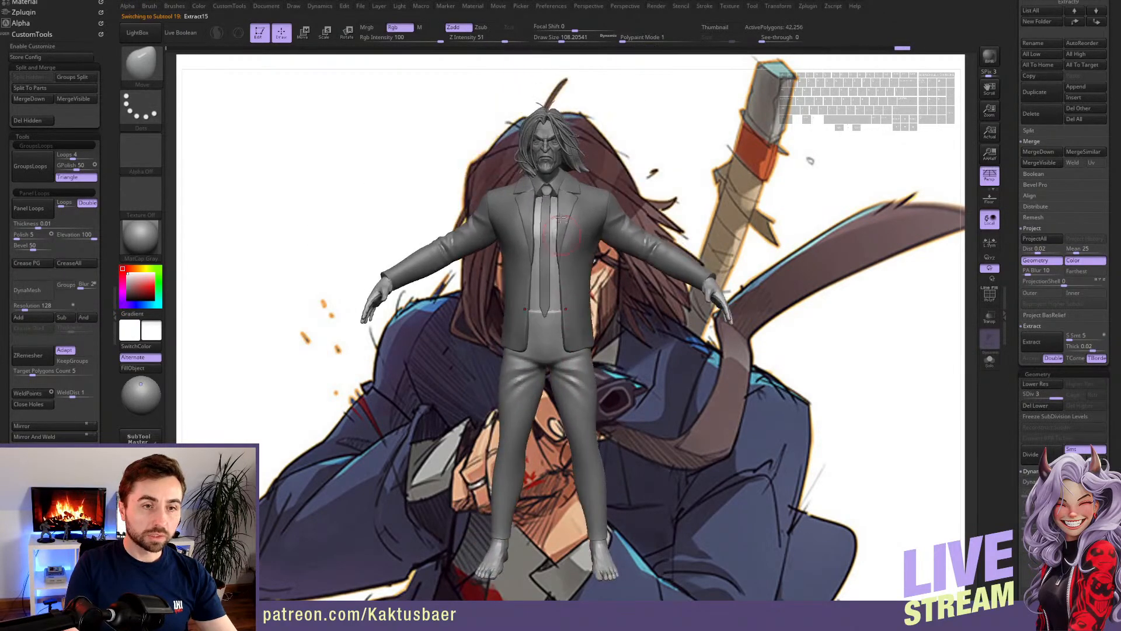
- Examine the suit from the front down to the feet, and the trousers from behind
{"action": "right_click_drag", "start_coordinate": [561, 218], "coordinate": [570, 259], "text": "ctrl"}
{"action": "right_click_drag", "start_coordinate": [557, 188], "coordinate": [560, 303], "text": "alt"}
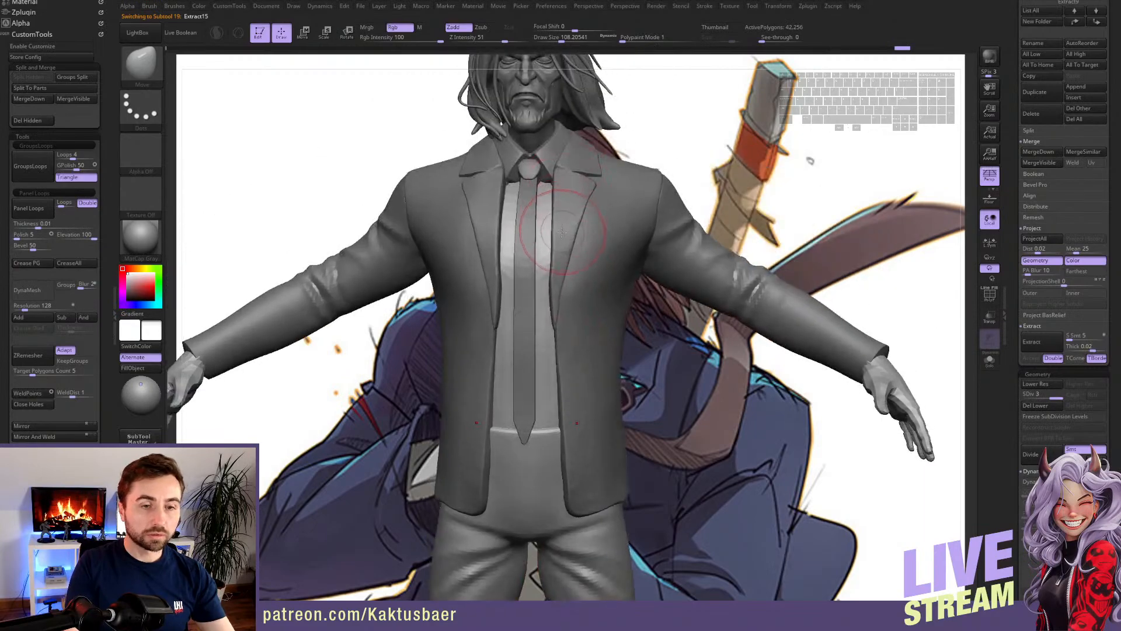
{"action": "right_click_drag", "start_coordinate": [543, 462], "coordinate": [533, 329], "text": "alt"}
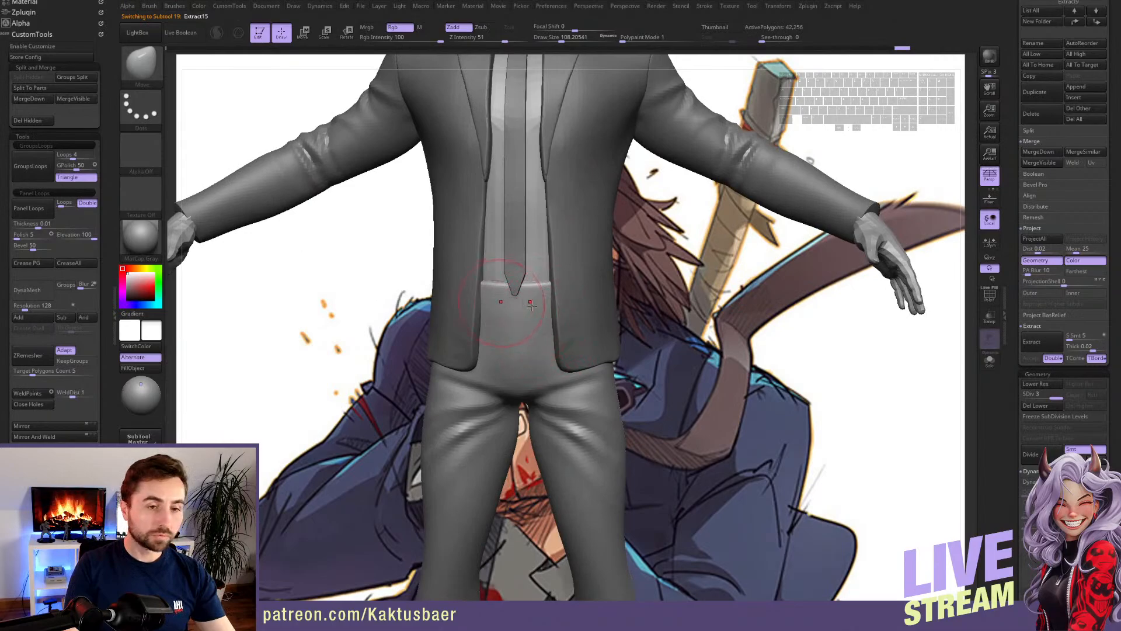
{"action": "mouse_move", "coordinate": [546, 447]}
{"action": "right_mouse_down", "text": "alt"}
{"action": "mouse_move", "coordinate": [552, 341]}
{"action": "mouse_move", "coordinate": [566, 335]}
{"action": "right_mouse_up", "text": "alt"}
{"action": "right_click_drag", "start_coordinate": [584, 401], "coordinate": [557, 326], "text": "alt"}
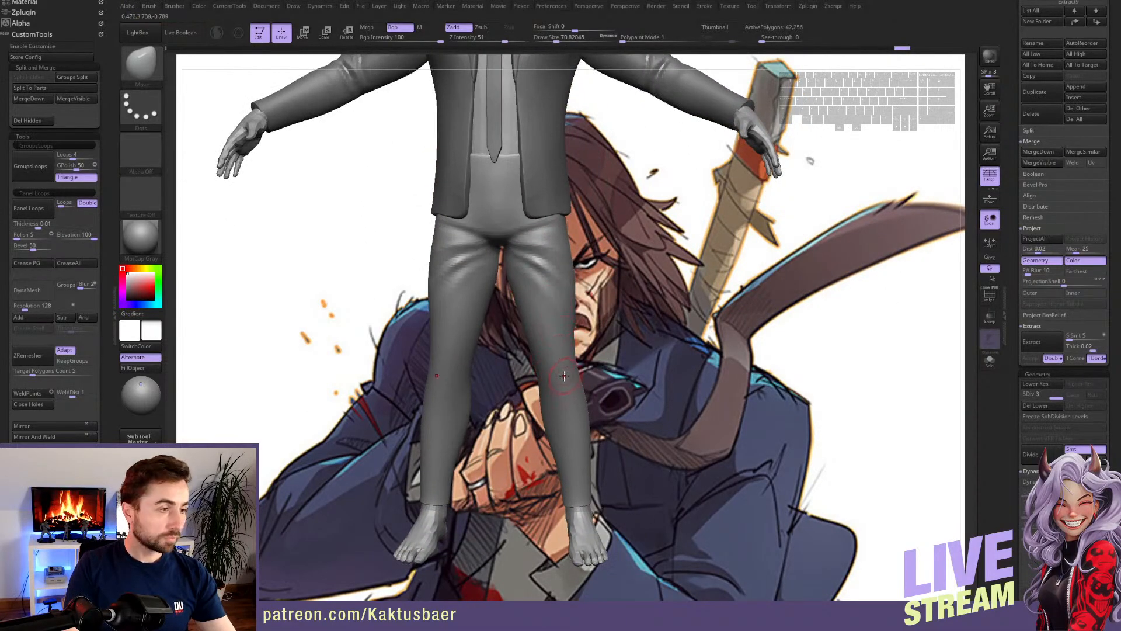
{"action": "key", "text": "b"}
{"action": "key", "text": "d"}
{"action": "key", "text": "s"}
{"action": "right_click_drag", "start_coordinate": [561, 385], "coordinate": [503, 379]}
{"action": "mouse_move", "coordinate": [619, 348]}
{"action": "right_mouse_down"}
{"action": "mouse_move", "coordinate": [588, 346]}
{"action": "mouse_move", "coordinate": [607, 327]}
{"action": "right_mouse_up"}
{"action": "right_click_drag", "start_coordinate": [656, 290], "coordinate": [641, 291]}
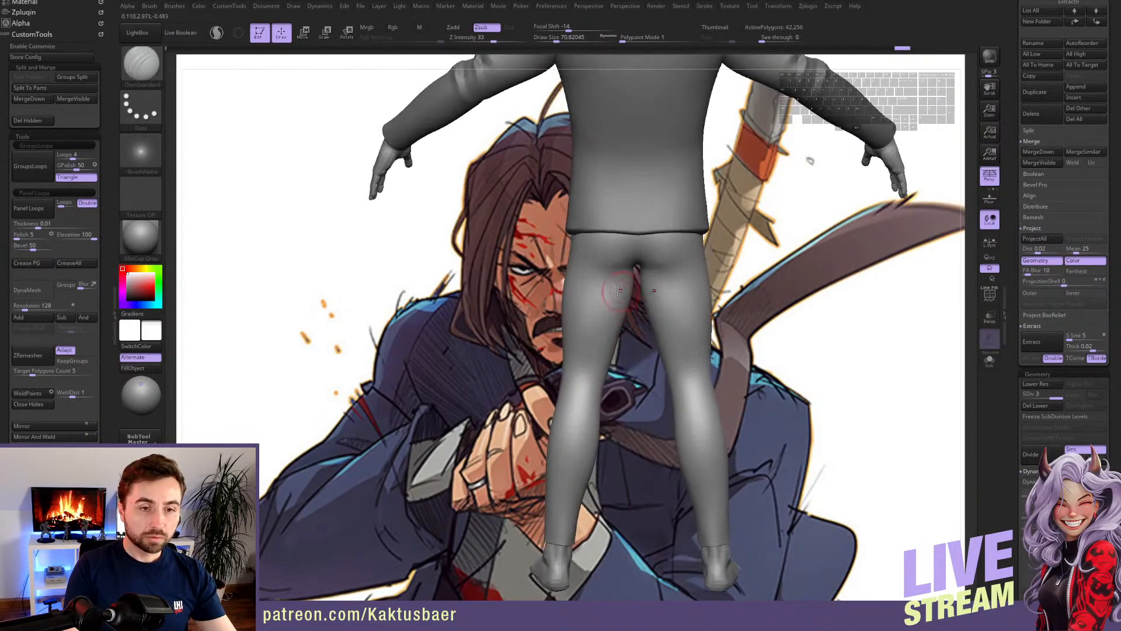
- Fill in the cleft at the back of the crotch below the jacket hem with the ClayBuildup brush
{"action": "key", "text": "b"}
{"action": "key", "text": "c"}
{"action": "key", "text": "b"}
{"action": "mouse_move", "coordinate": [638, 264]}
{"action": "left_mouse_down"}
{"action": "mouse_move", "coordinate": [608, 261]}
{"action": "mouse_move", "coordinate": [622, 272]}
{"action": "left_mouse_up"}
{"action": "right_click_drag", "start_coordinate": [591, 342], "coordinate": [585, 317], "text": "alt"}
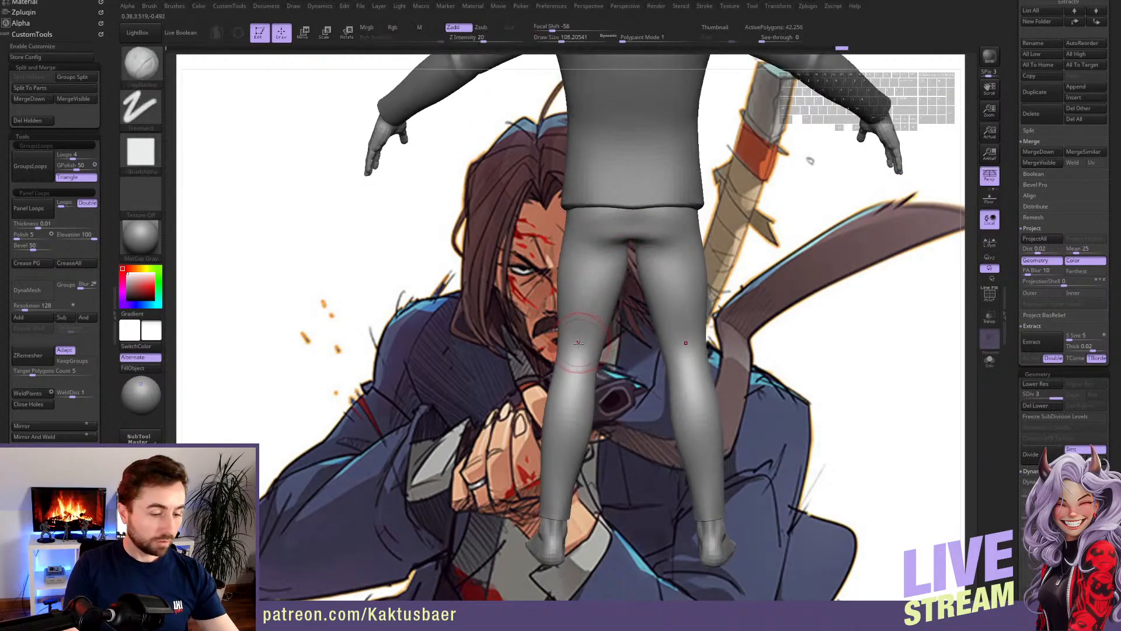
- Adjust the back of the thigh with the Move brush and smooth the backs of the trouser legs at subdivision level 2
{"action": "key", "text": "5"}
{"action": "left_click_drag", "start_coordinate": [571, 343], "coordinate": [567, 343]}
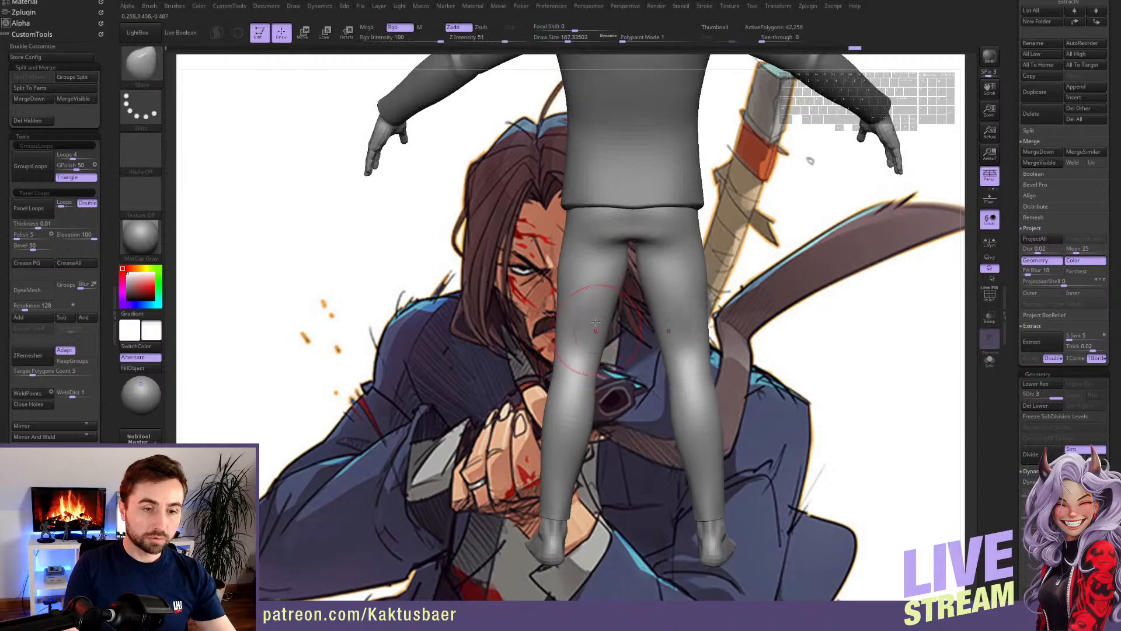
{"action": "key", "text": "shift"}
{"action": "key", "text": "shift+d"}
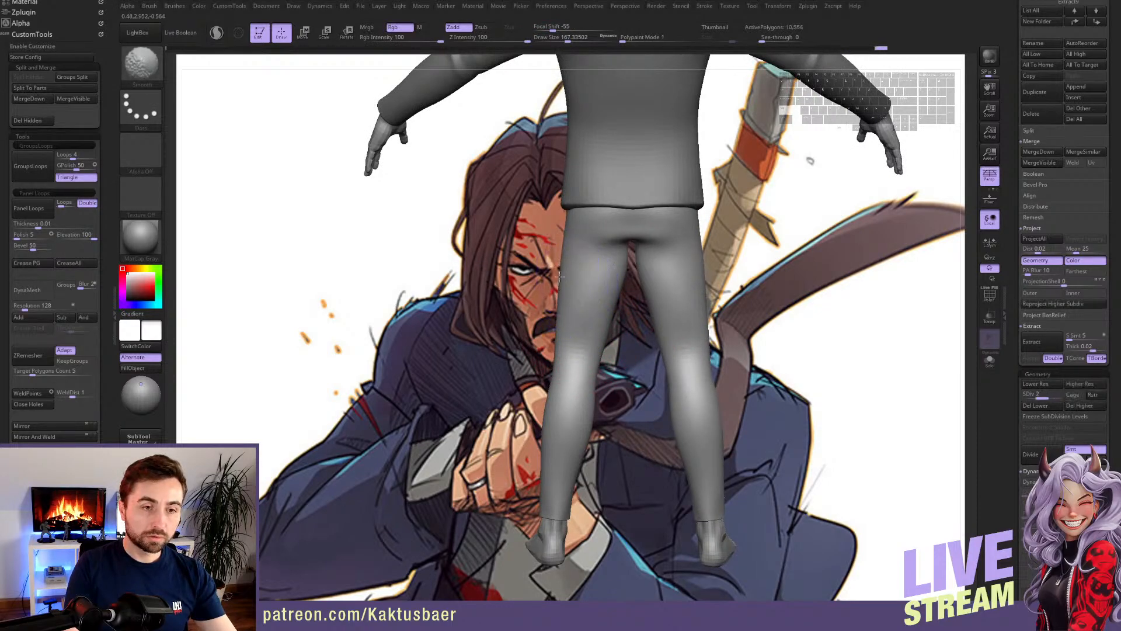
{"action": "mouse_move", "coordinate": [610, 294]}
{"action": "left_mouse_down", "text": "shift"}
{"action": "mouse_move", "coordinate": [616, 284]}
{"action": "mouse_move", "coordinate": [554, 429]}
{"action": "mouse_move", "coordinate": [561, 423]}
{"action": "left_mouse_up", "text": "shift"}
- Refine the lower trouser legs from the side and outer thighs from the front at subdivision level 2, and return to level 3
{"action": "mouse_move", "coordinate": [574, 380]}
{"action": "right_mouse_down"}
{"action": "mouse_move", "coordinate": [636, 351]}
{"action": "mouse_move", "coordinate": [701, 368]}
{"action": "right_mouse_up"}
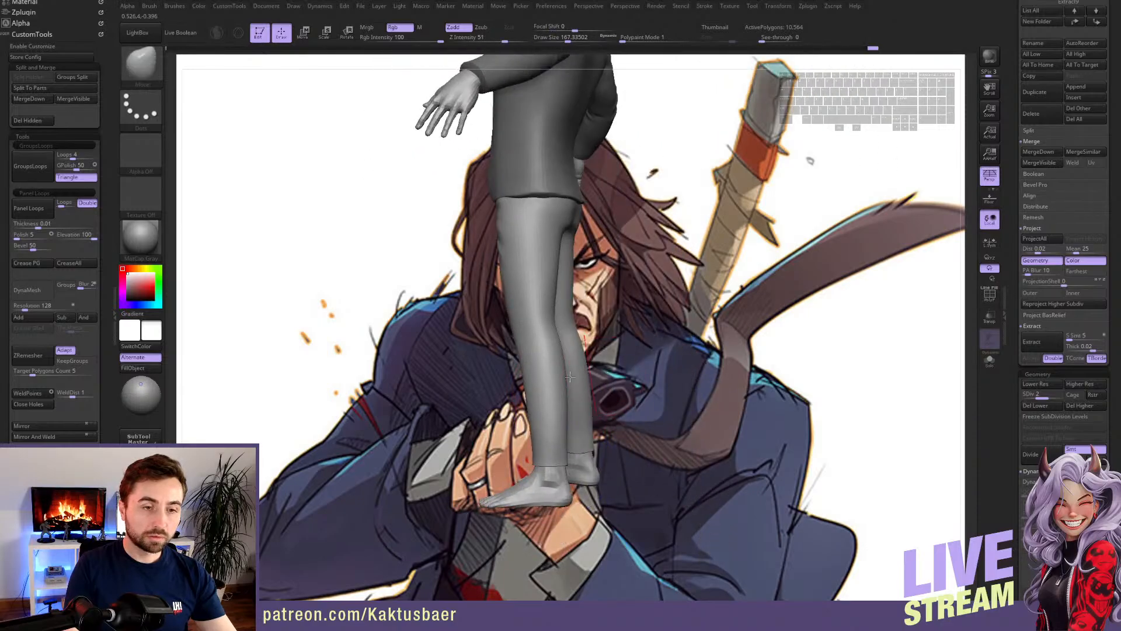
{"action": "left_click_drag", "start_coordinate": [552, 433], "coordinate": [539, 408], "text": "shift"}
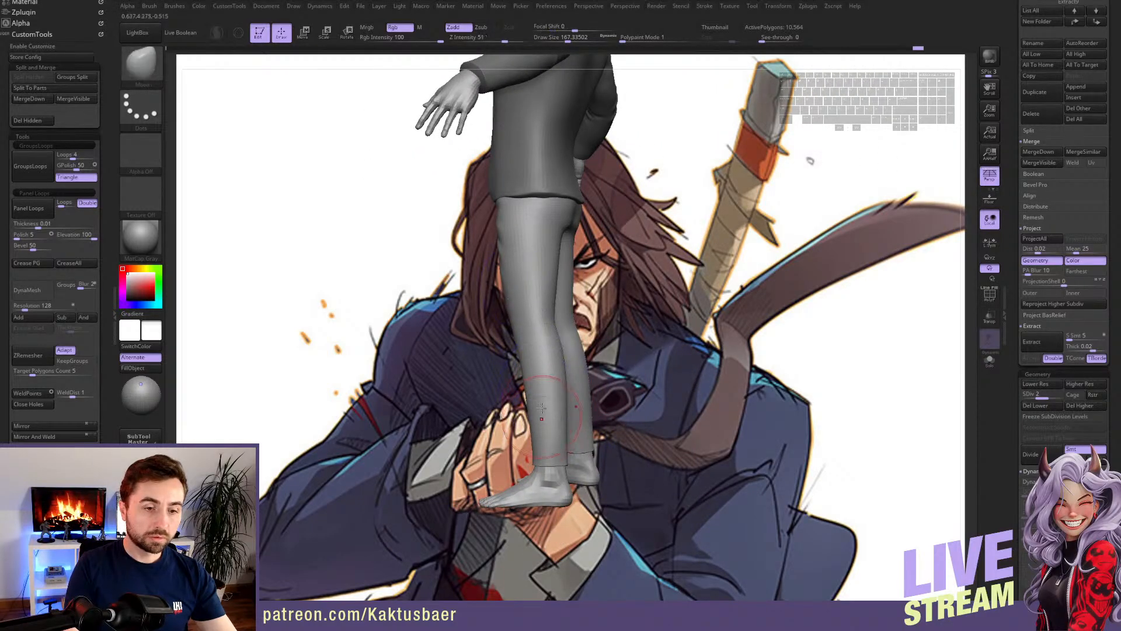
{"action": "right_click_drag", "start_coordinate": [538, 403], "coordinate": [663, 403]}
{"action": "left_click_drag", "start_coordinate": [504, 330], "coordinate": [506, 332], "text": "shift"}
{"action": "mouse_move", "coordinate": [506, 332]}
{"action": "right_mouse_down", "text": "alt"}
{"action": "mouse_move", "coordinate": [519, 377]}
{"action": "mouse_move", "coordinate": [538, 380]}
{"action": "right_mouse_up", "text": "alt"}
{"action": "key", "text": "s"}
{"action": "key", "text": "d"}
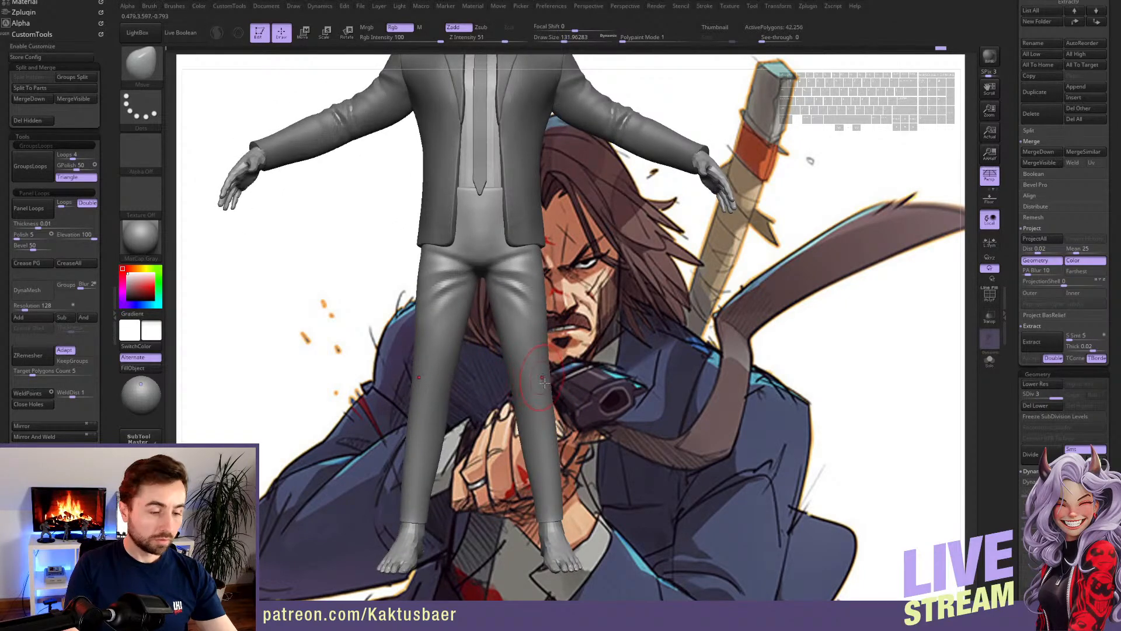
- Try to carve a straight crease down the front of each trouser leg with the DamStandard brush
{"action": "key", "text": "5"}
{"action": "right_click_drag", "start_coordinate": [526, 299], "coordinate": [522, 278], "text": "alt"}
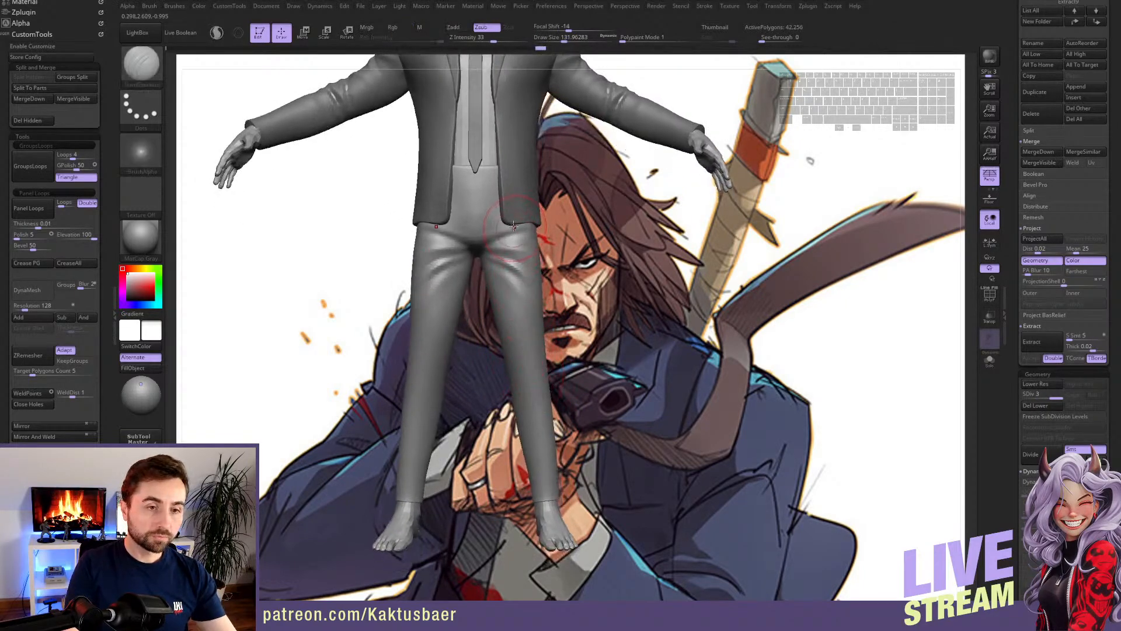
{"action": "left_click_drag", "start_coordinate": [513, 226], "coordinate": [519, 265]}
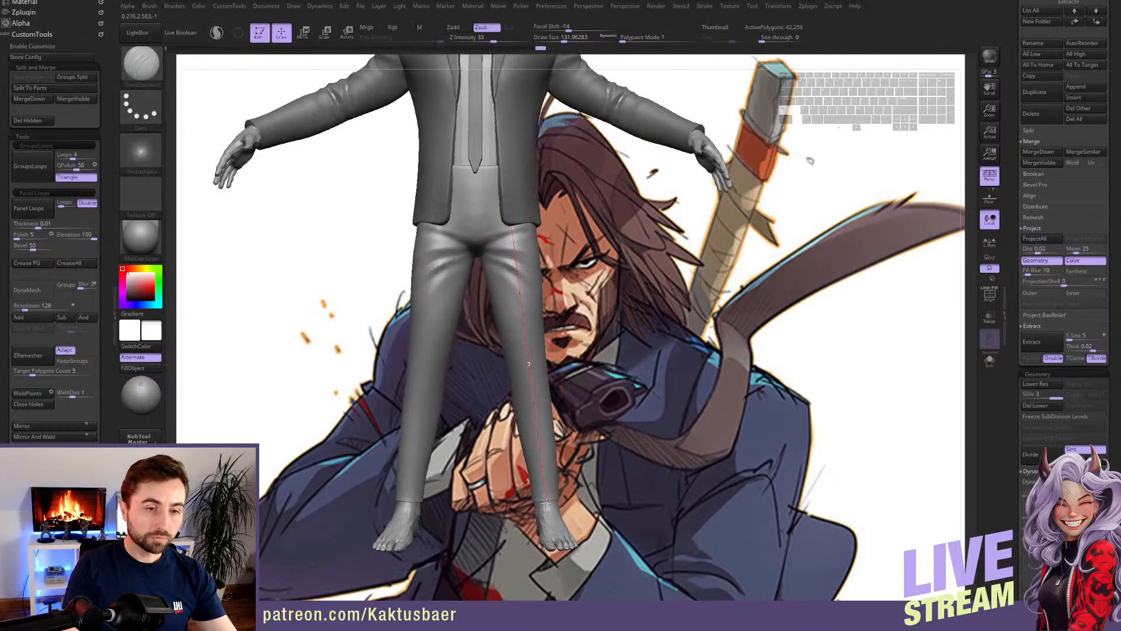
{"action": "left_click_drag", "start_coordinate": [546, 502], "coordinate": [547, 490], "text": "shift"}
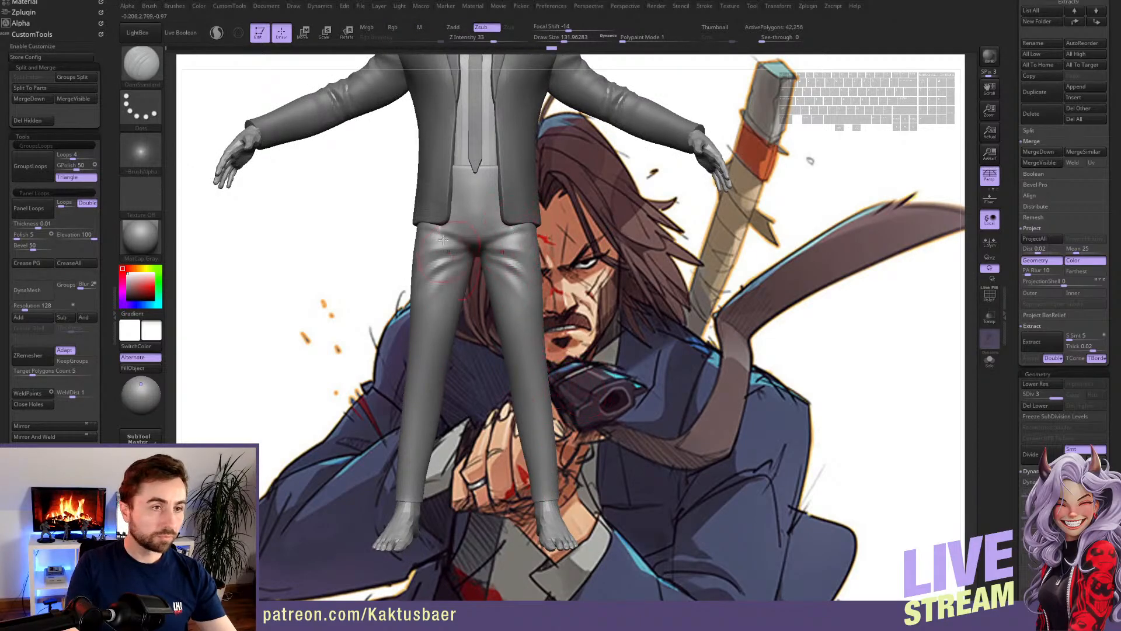
- Switch the DamStandard brush to Zadd and try a raised straight crease from the jacket hem down to the trouser cuff
{"action": "left_click", "coordinate": [458, 27]}
{"action": "key", "text": "ctrl+z"}
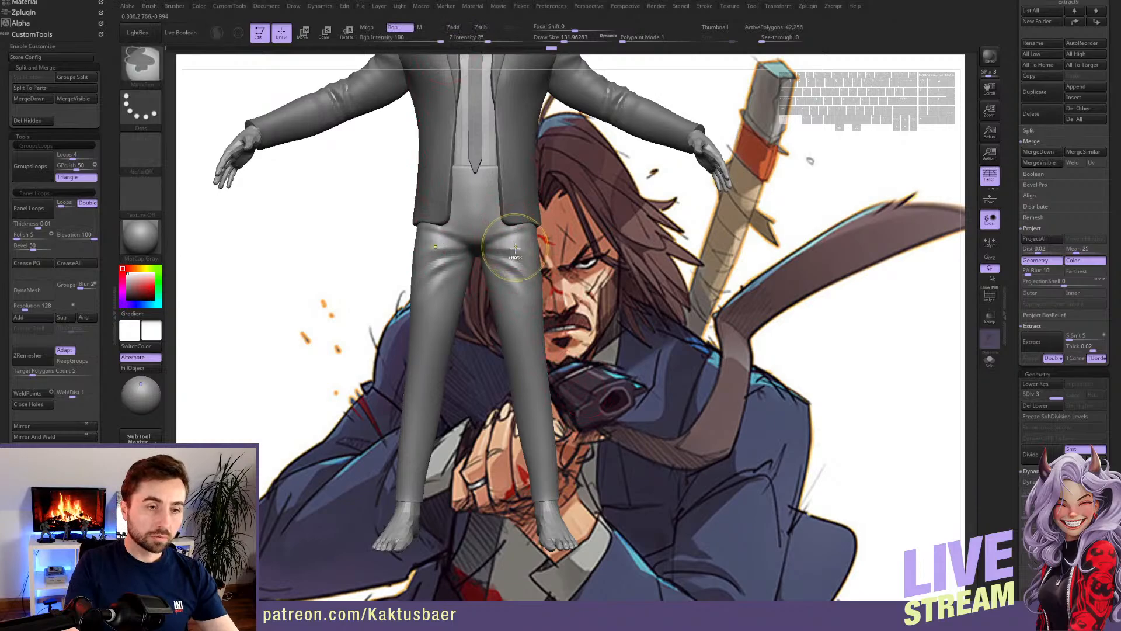
{"action": "left_click_drag", "start_coordinate": [510, 214], "coordinate": [538, 401]}
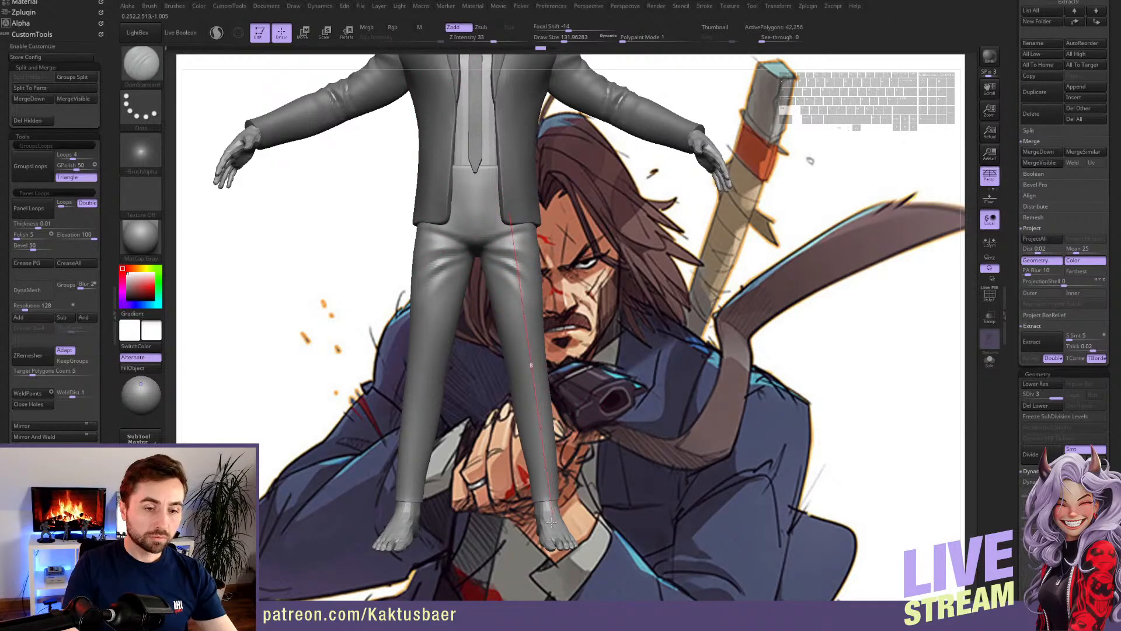
{"action": "left_click_drag", "start_coordinate": [547, 514], "coordinate": [548, 513]}
{"action": "mouse_move", "coordinate": [544, 386]}
{"action": "right_mouse_down"}
{"action": "mouse_move", "coordinate": [449, 386]}
{"action": "mouse_move", "coordinate": [505, 383]}
{"action": "right_mouse_up"}
{"action": "key", "text": "ctrl+z"}
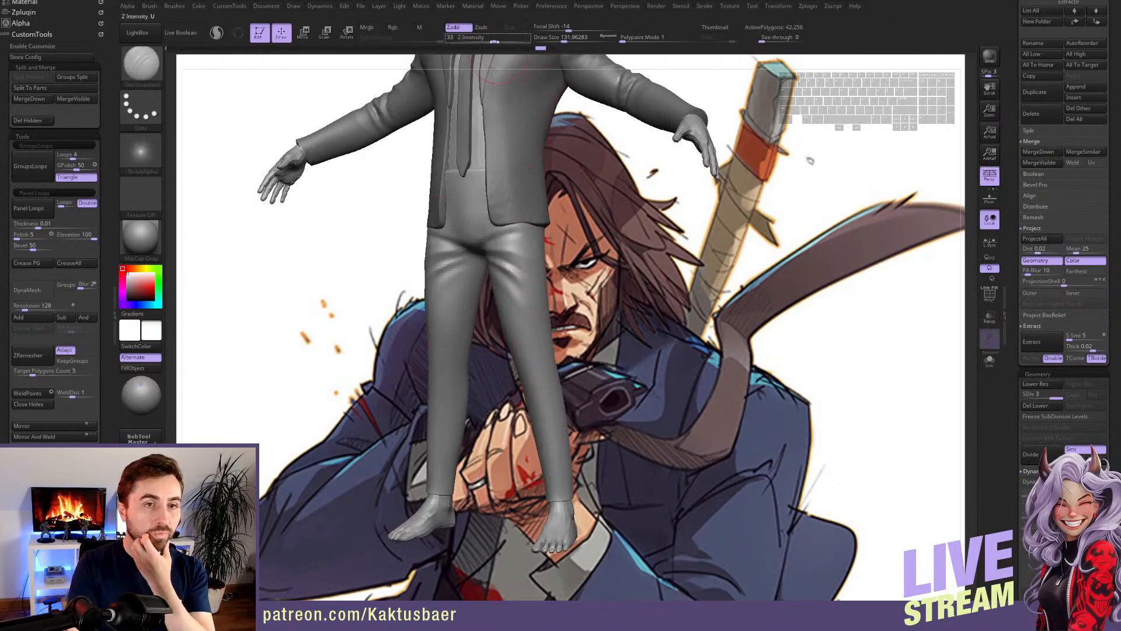
- Lower the brush's Z Intensity to 23 and draw a softer raised crease down the front of the trouser legs
{"action": "left_click", "coordinate": [486, 38]}
{"action": "right_click_drag", "start_coordinate": [491, 270], "coordinate": [535, 270]}
{"action": "key", "text": "ctrl+z"}
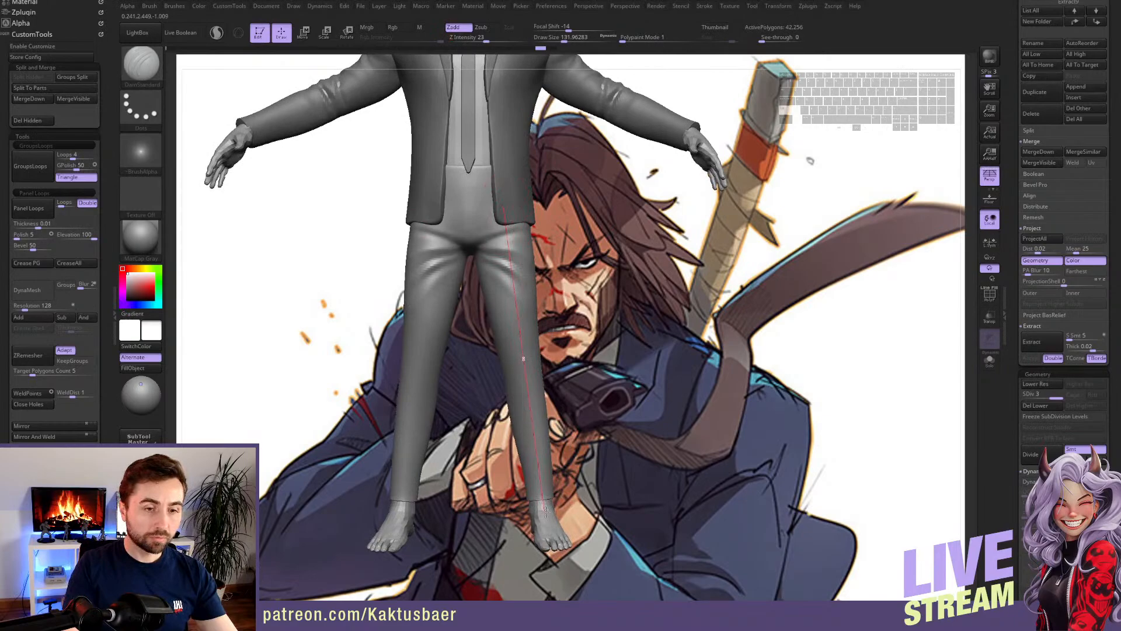
{"action": "left_click_drag", "start_coordinate": [544, 512], "coordinate": [546, 515]}
- Smooth out the cloth folds on the upper thighs just below the jacket hem
{"action": "mouse_move", "coordinate": [648, 356]}
{"action": "right_mouse_down"}
{"action": "mouse_move", "coordinate": [521, 344]}
{"action": "mouse_move", "coordinate": [578, 349]}
{"action": "mouse_move", "coordinate": [535, 354]}
{"action": "right_mouse_up"}
{"action": "key", "text": "ctrl"}
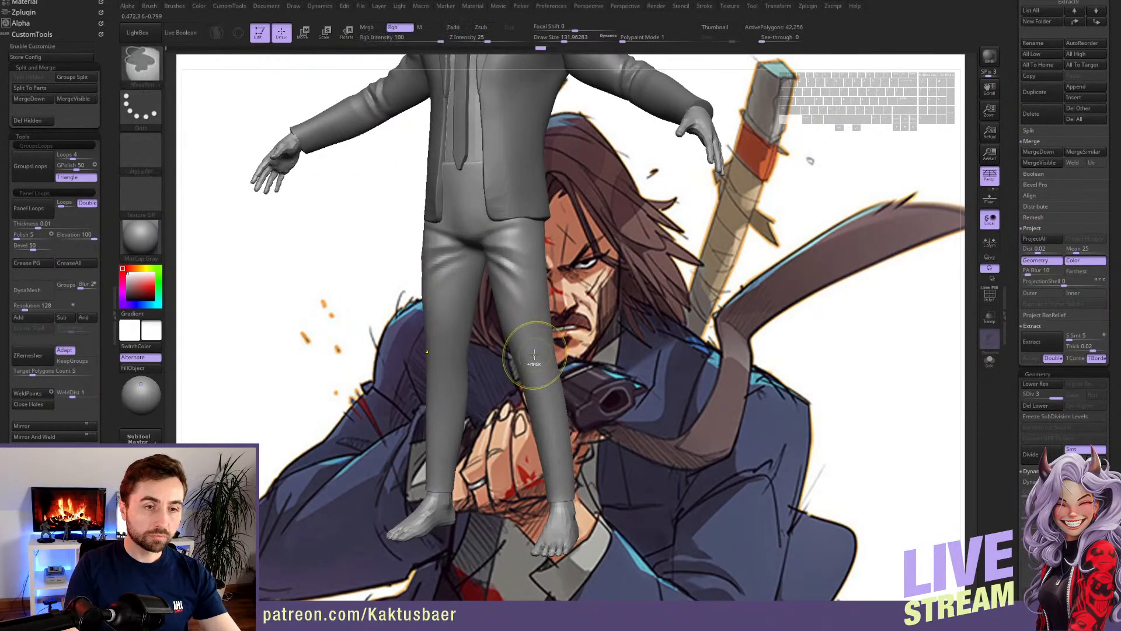
{"action": "left_click_drag", "start_coordinate": [515, 275], "coordinate": [511, 262], "text": "shift"}
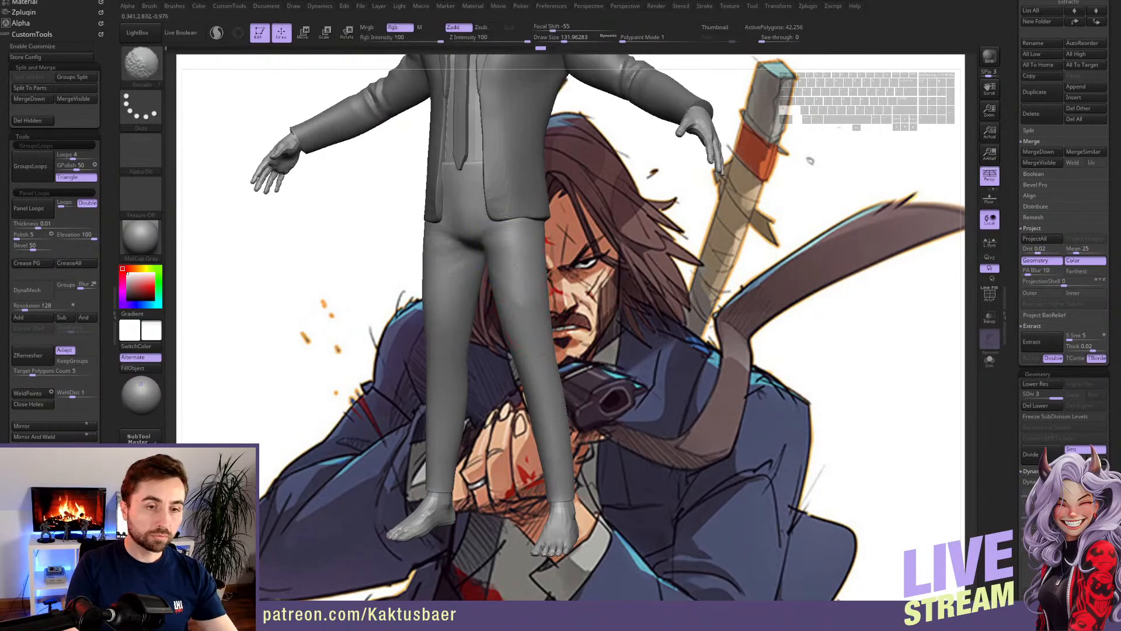
- Try raised straight creases down the smoothed fronts of the trouser legs at the current brush size
{"action": "right_click_drag", "start_coordinate": [509, 287], "coordinate": [511, 231]}
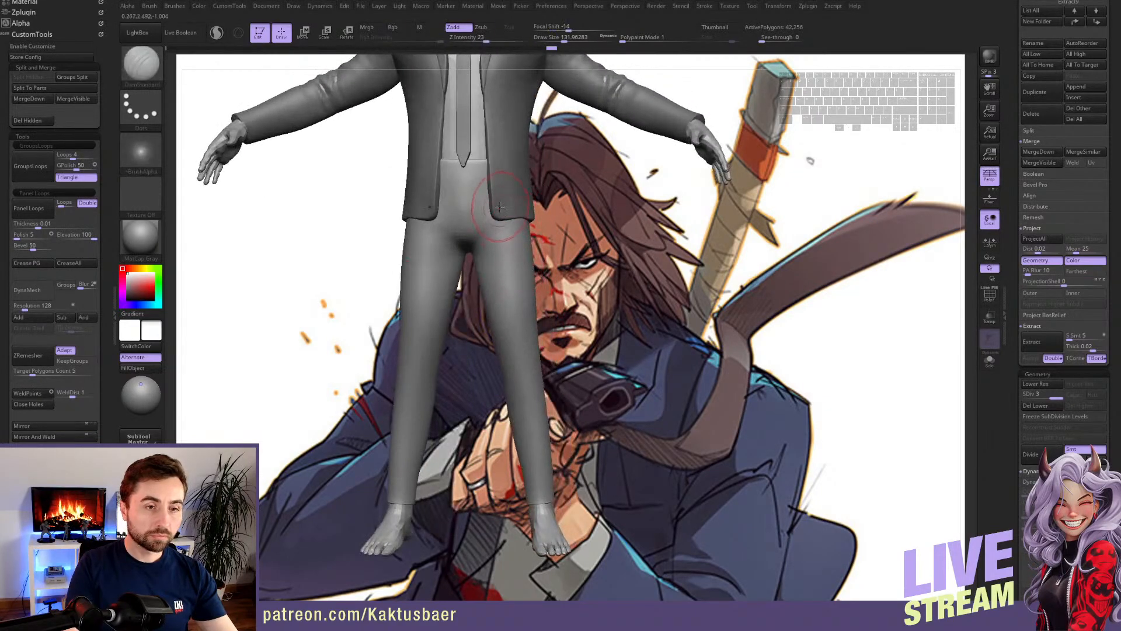
{"action": "left_click_drag", "start_coordinate": [500, 206], "coordinate": [533, 439]}
{"action": "left_click_drag", "start_coordinate": [543, 520], "coordinate": [545, 524]}
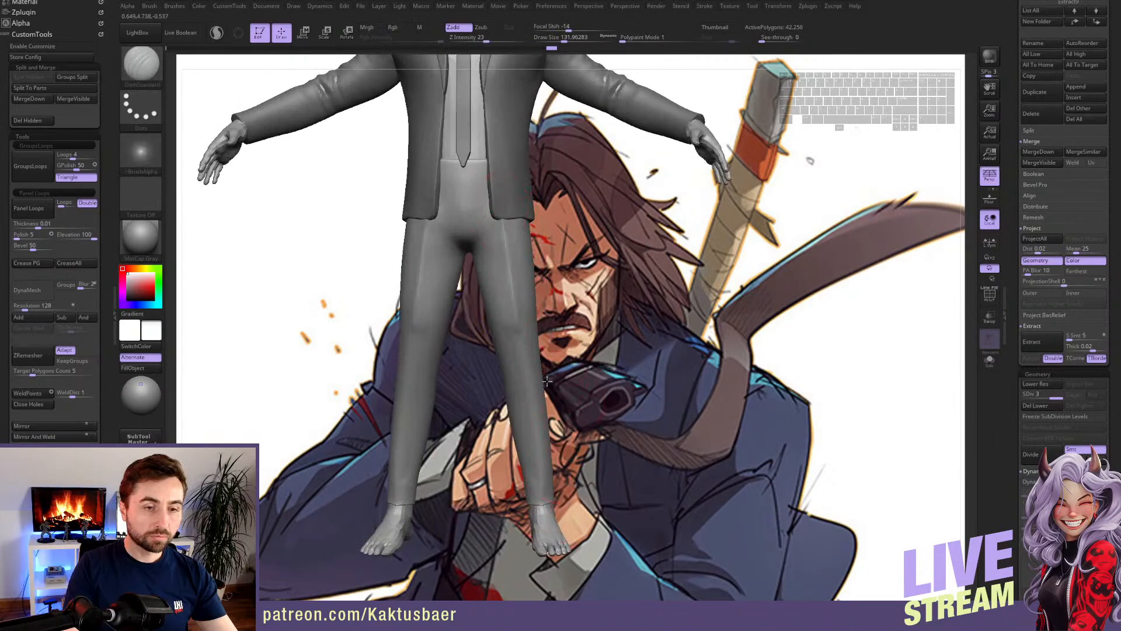
{"action": "mouse_move", "coordinate": [547, 381]}
{"action": "right_mouse_down"}
{"action": "mouse_move", "coordinate": [497, 394]}
{"action": "mouse_move", "coordinate": [532, 393]}
{"action": "mouse_move", "coordinate": [514, 351]}
{"action": "mouse_move", "coordinate": [527, 377]}
{"action": "mouse_move", "coordinate": [511, 241]}
{"action": "right_mouse_up"}
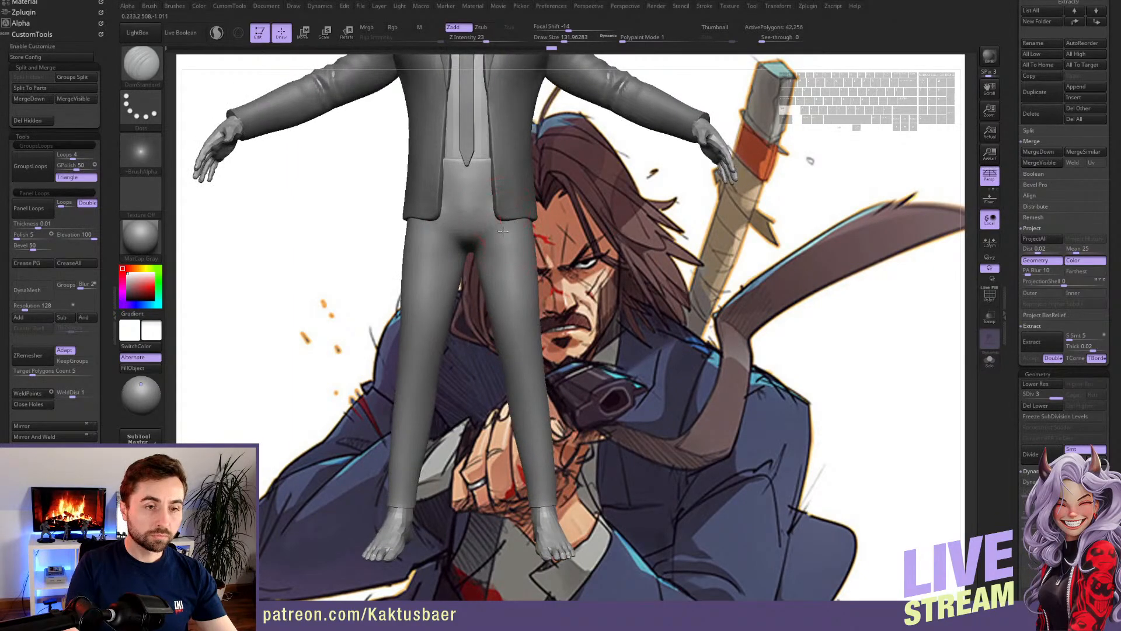
{"action": "left_click_drag", "start_coordinate": [544, 508], "coordinate": [544, 511], "text": "shift"}
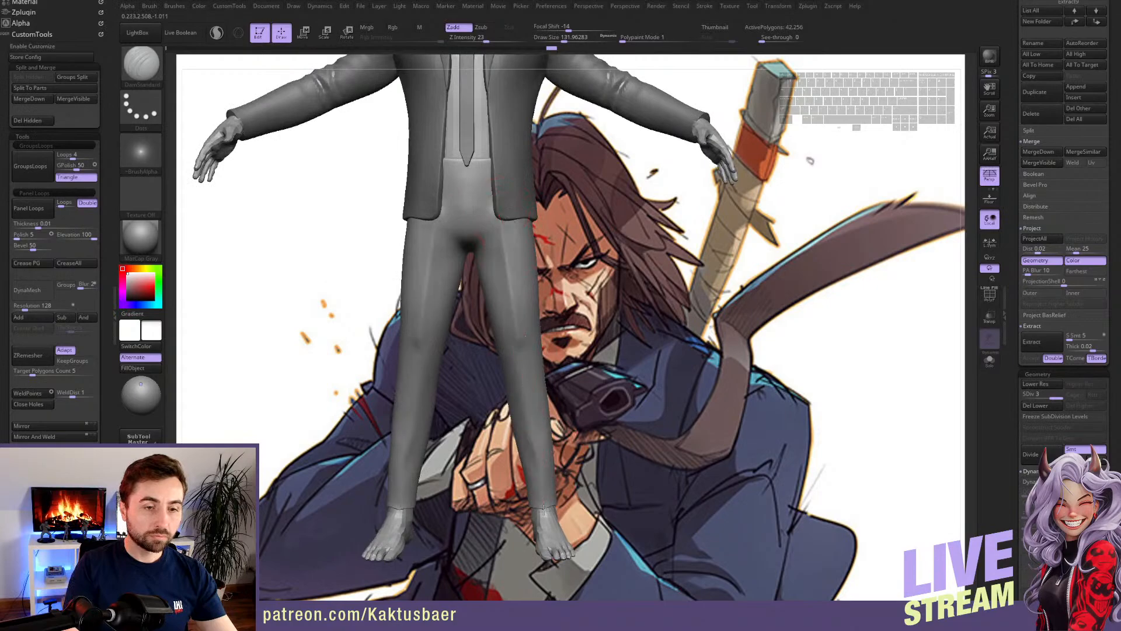
{"action": "key", "text": "ctrl+z"}
- Reduce the draw size to about 108 and raise a straight crease down the front of each trouser leg
{"action": "key", "text": "s"}
{"action": "left_click_drag", "start_coordinate": [528, 413], "coordinate": [524, 413]}
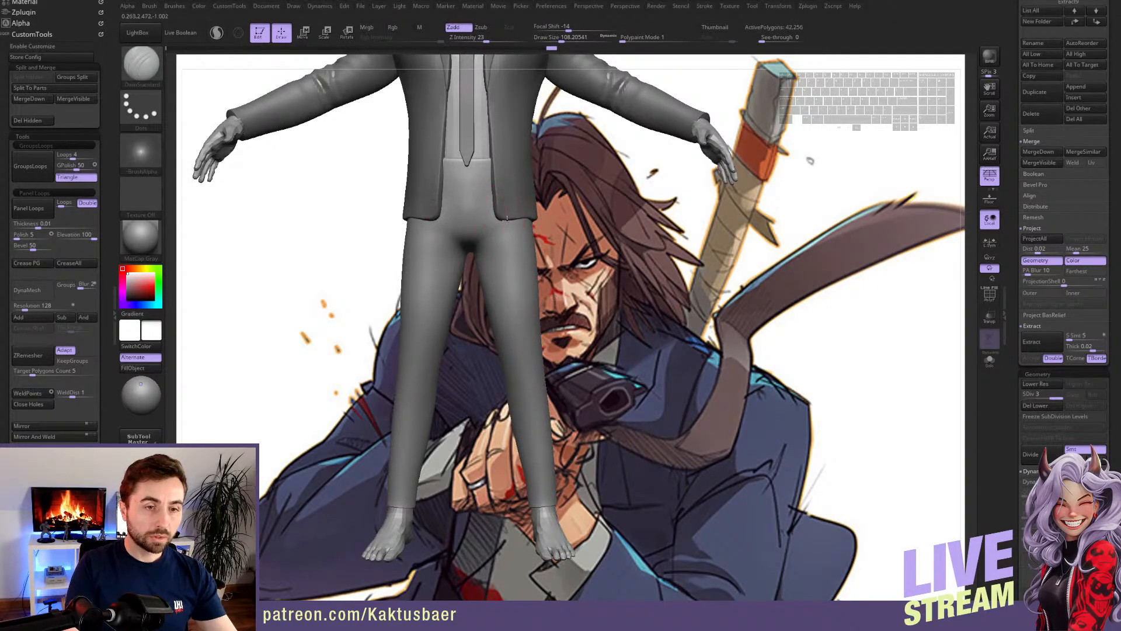
{"action": "left_click_drag", "start_coordinate": [547, 519], "coordinate": [548, 520]}
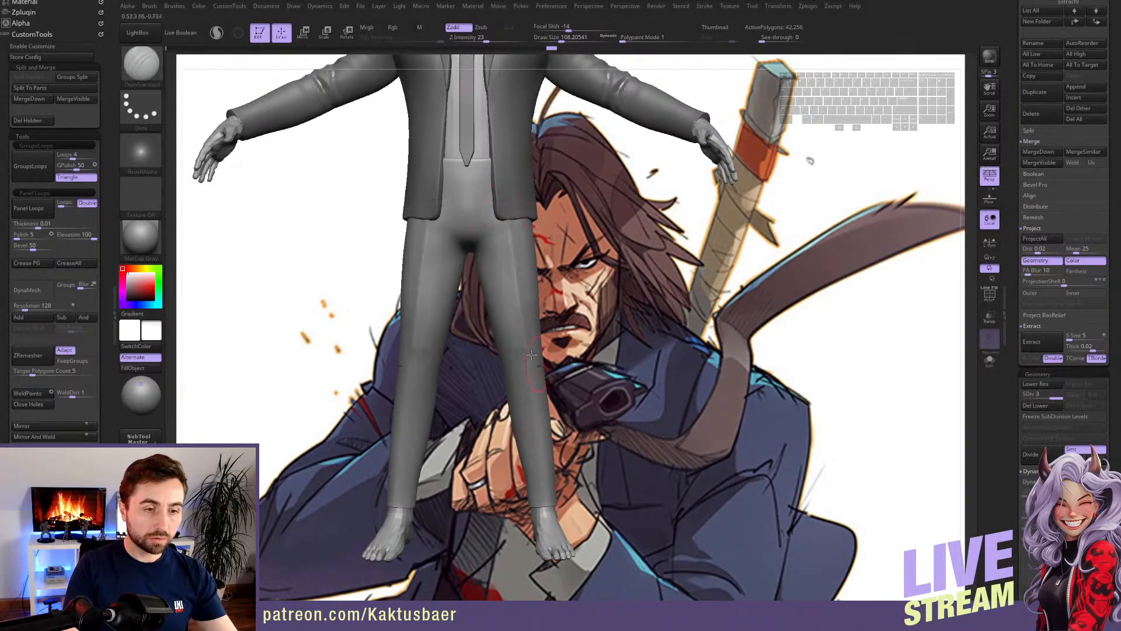
- Try to raise a straight crease down the back of each trouser leg from the seat to the cuff
{"action": "right_click_drag", "start_coordinate": [531, 354], "coordinate": [521, 320]}
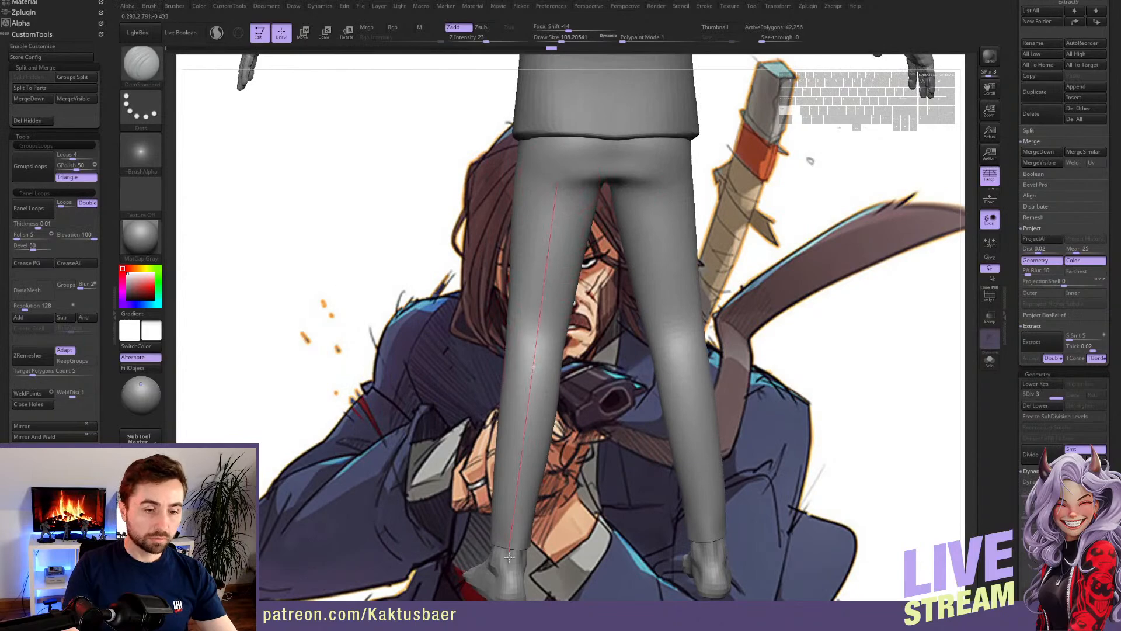
{"action": "left_click_drag", "start_coordinate": [513, 572], "coordinate": [513, 574], "text": "ctrl+shift"}
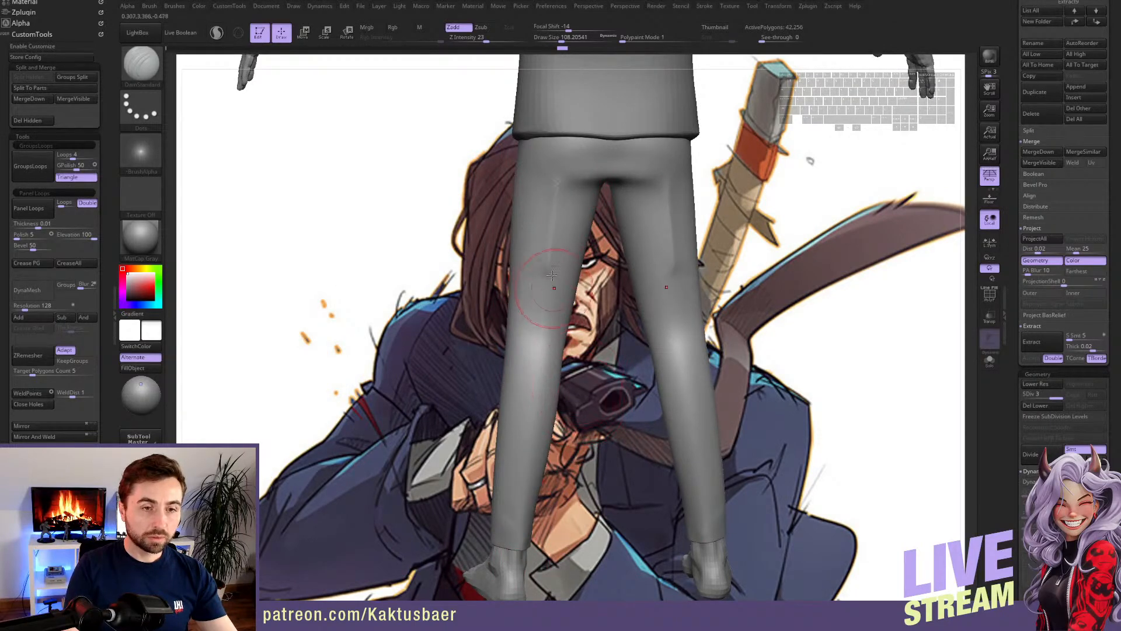
{"action": "mouse_move", "coordinate": [543, 403]}
{"action": "right_mouse_down"}
{"action": "mouse_move", "coordinate": [530, 399]}
{"action": "mouse_move", "coordinate": [521, 348]}
{"action": "mouse_move", "coordinate": [555, 225]}
{"action": "right_mouse_up"}
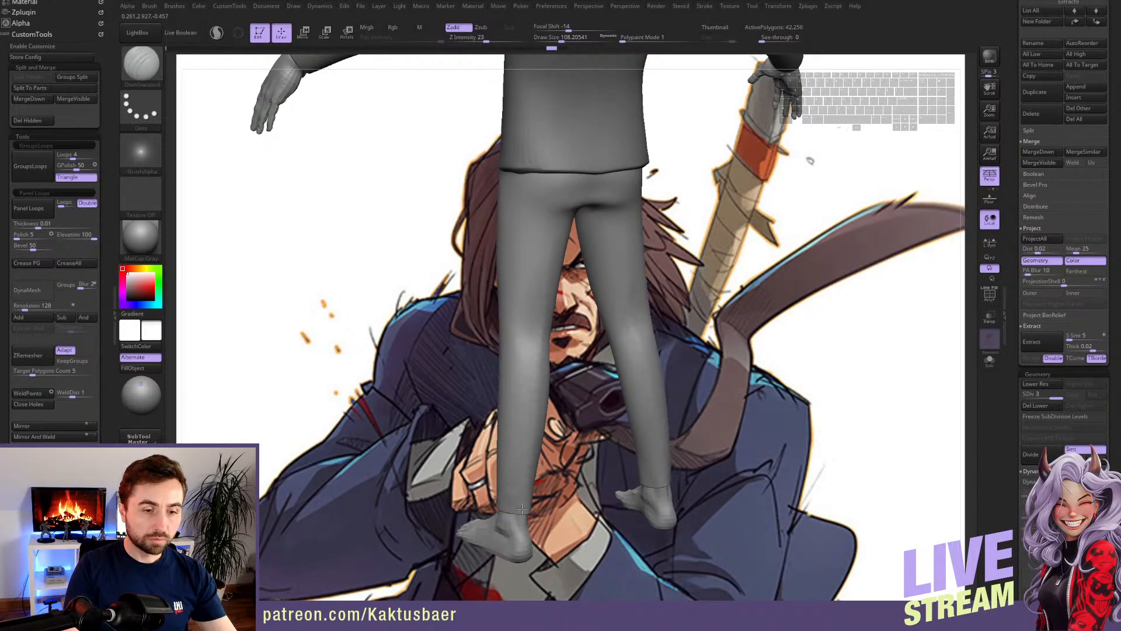
{"action": "right_click_drag", "start_coordinate": [523, 509], "coordinate": [535, 360]}
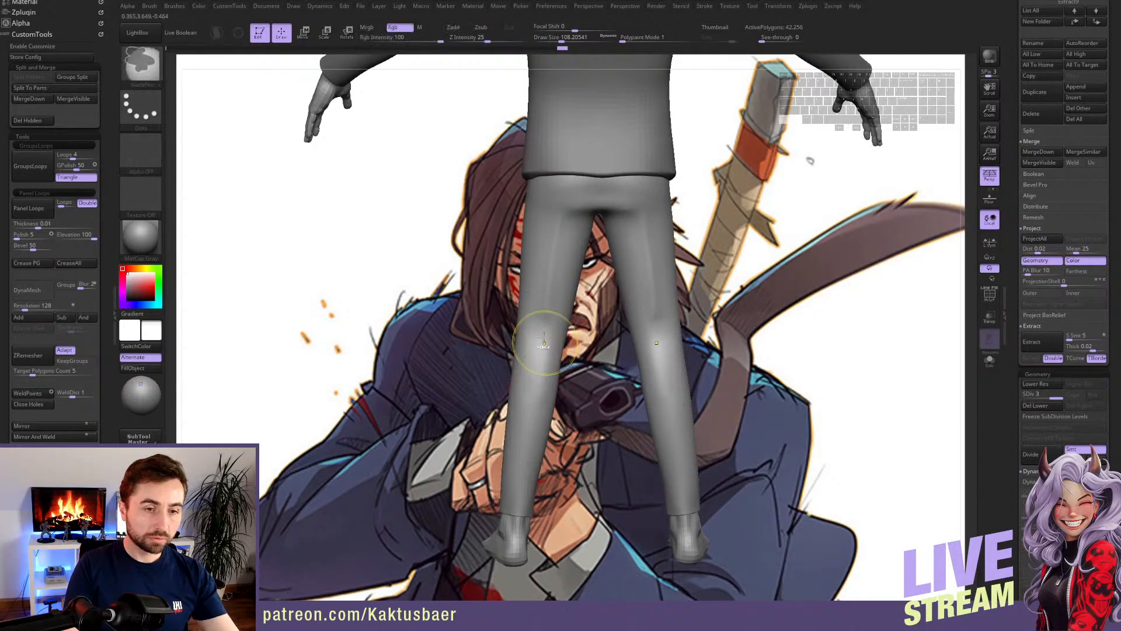
{"action": "right_click_drag", "start_coordinate": [536, 405], "coordinate": [553, 280]}
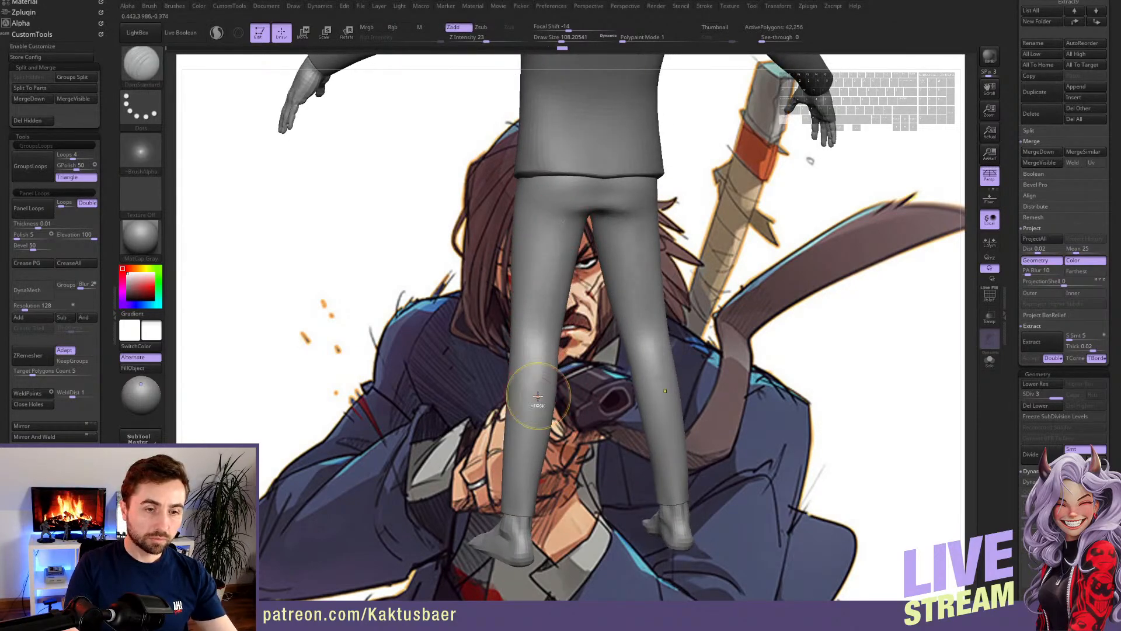
- Try the Standard and Pinch brushes for the crease on the back of the trouser legs
{"action": "key", "text": "b"}
{"action": "key", "text": "s"}
{"action": "key", "text": "t"}
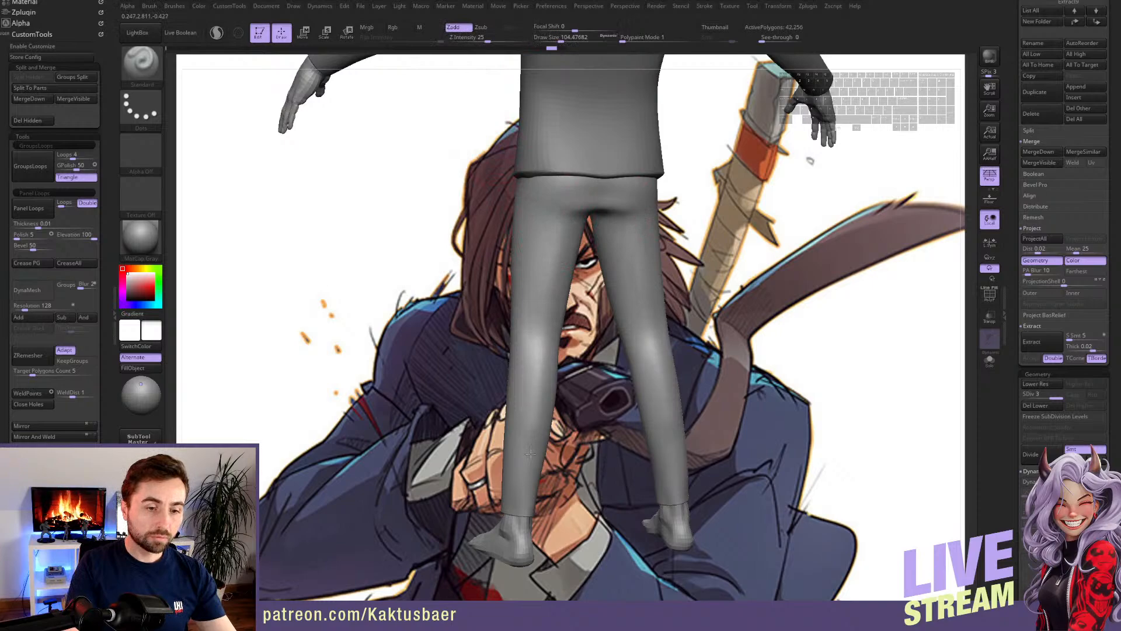
{"action": "key", "text": "b"}
{"action": "key", "text": "p"}
{"action": "key", "text": "i"}
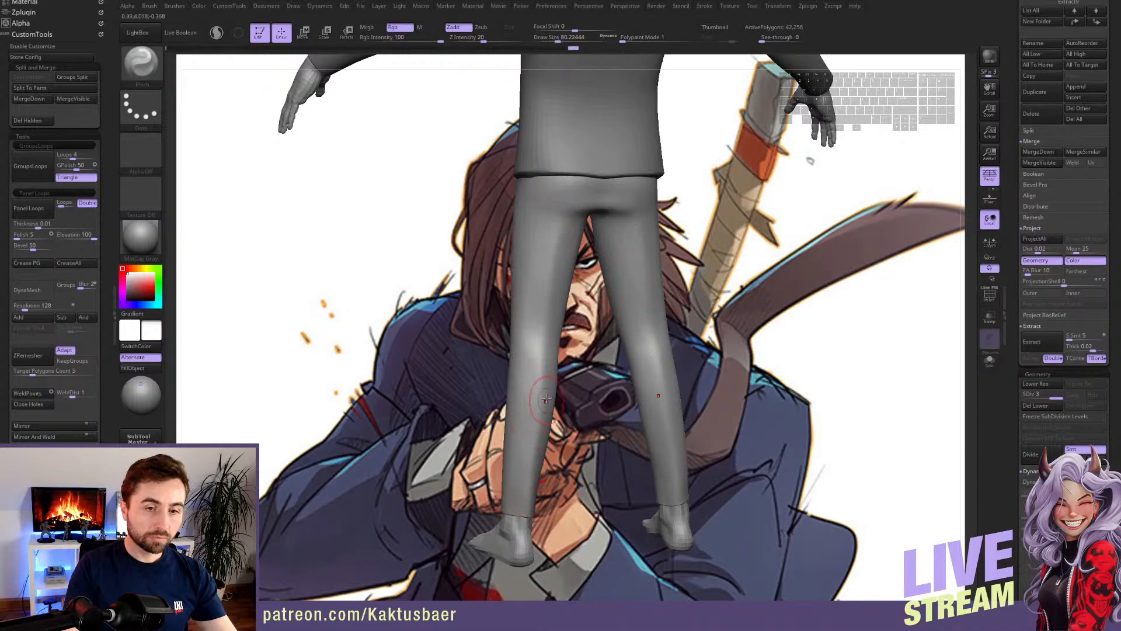
{"action": "right_click_drag", "start_coordinate": [546, 399], "coordinate": [532, 380]}
{"action": "left_click_drag", "start_coordinate": [534, 379], "coordinate": [538, 395], "text": "shift"}
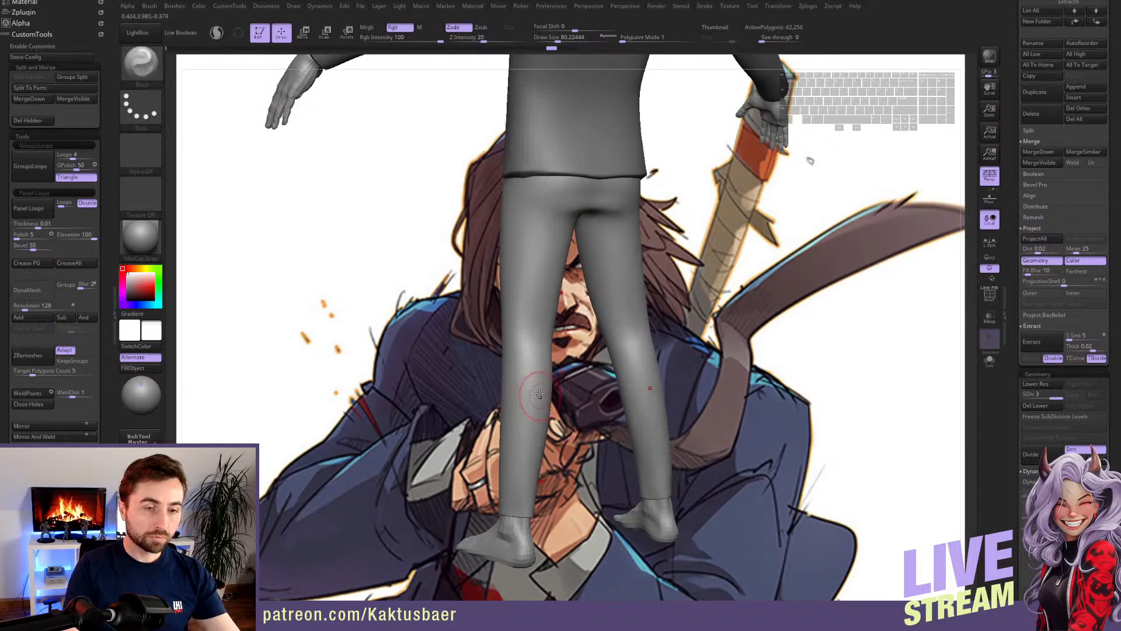
- Raise a straight crease down the back of each trouser leg to the cuff with the DamStandard brush
{"action": "key", "text": "b"}
{"action": "key", "text": "d"}
{"action": "key", "text": "s"}
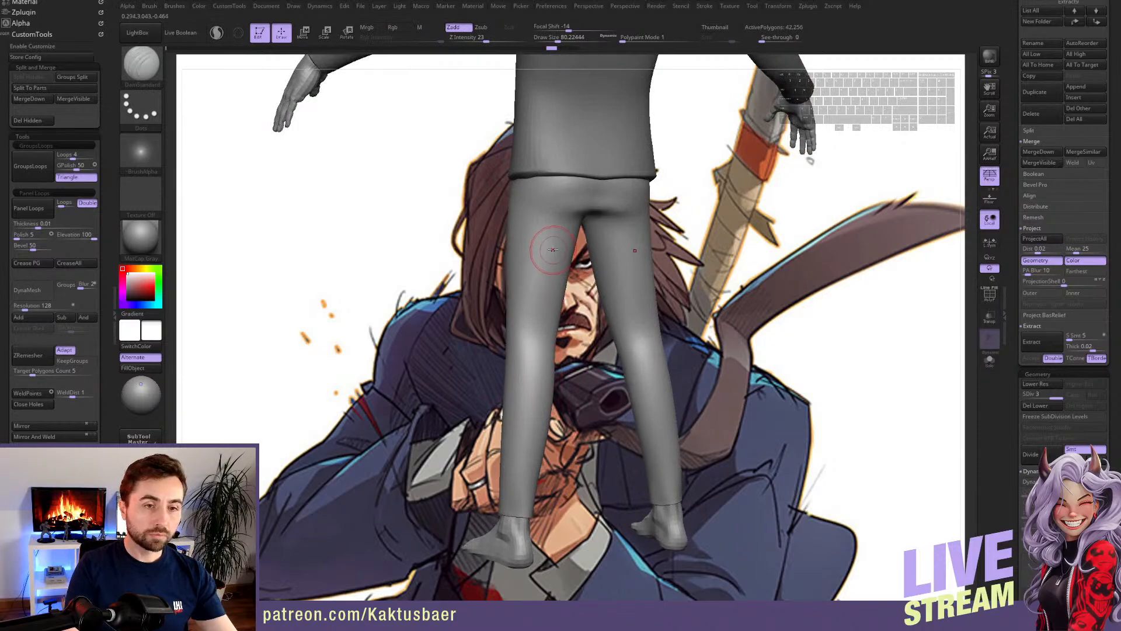
{"action": "left_click_drag", "start_coordinate": [556, 222], "coordinate": [546, 419], "text": "shift"}
{"action": "left_click_drag", "start_coordinate": [528, 520], "coordinate": [528, 524], "text": "shift"}
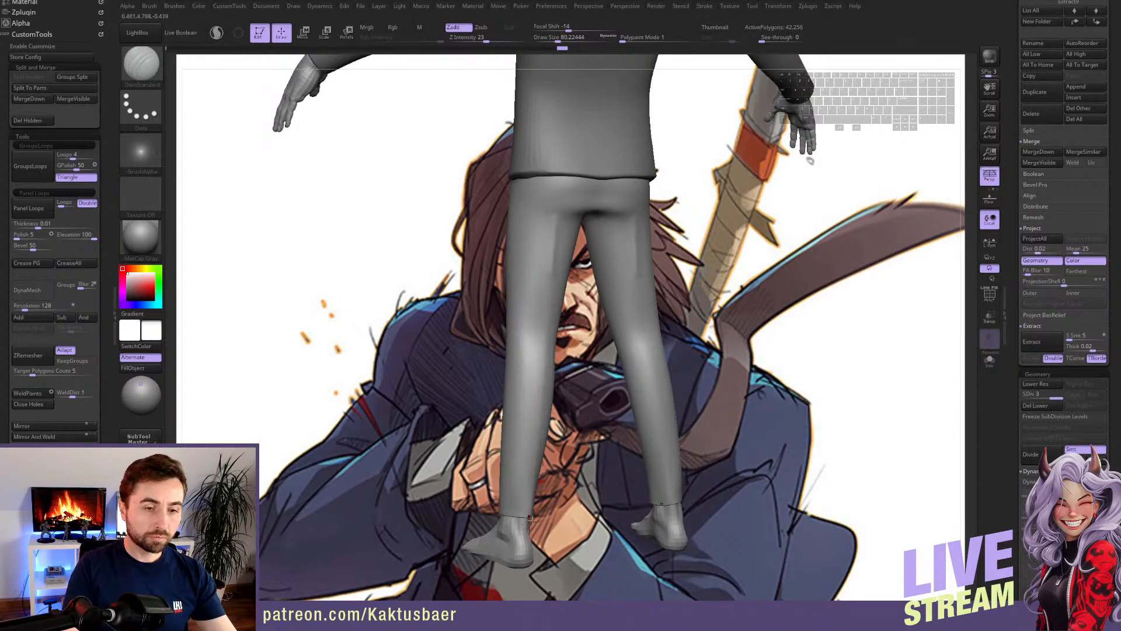
- Smooth the creases on the back of both trouser legs along the thighs and lower legs
{"action": "right_click_drag", "start_coordinate": [539, 467], "coordinate": [524, 447]}
{"action": "left_click_drag", "start_coordinate": [555, 289], "coordinate": [559, 250], "text": "shift"}
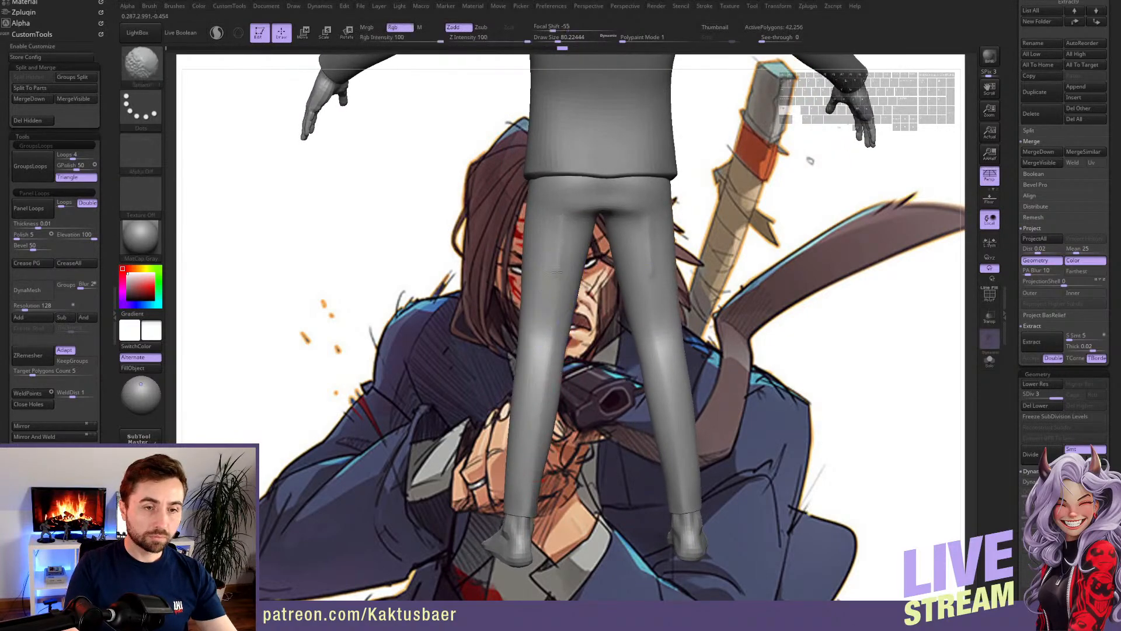
{"action": "left_click_drag", "start_coordinate": [549, 419], "coordinate": [535, 414], "text": "shift"}
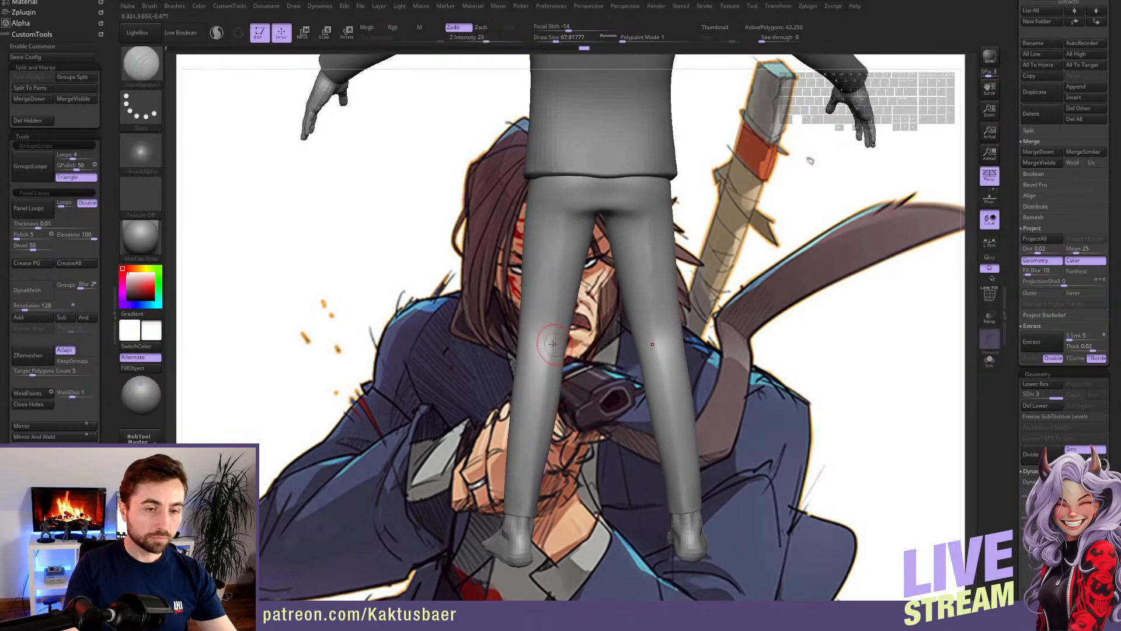
- Reduce the draw size to about 59, sculpt horizontal folds across the back of both knees and soften them
{"action": "mouse_move", "coordinate": [556, 343]}
{"action": "right_mouse_down", "text": "ctrl"}
{"action": "mouse_move", "coordinate": [607, 347]}
{"action": "mouse_move", "coordinate": [569, 337]}
{"action": "right_mouse_up", "text": "ctrl"}
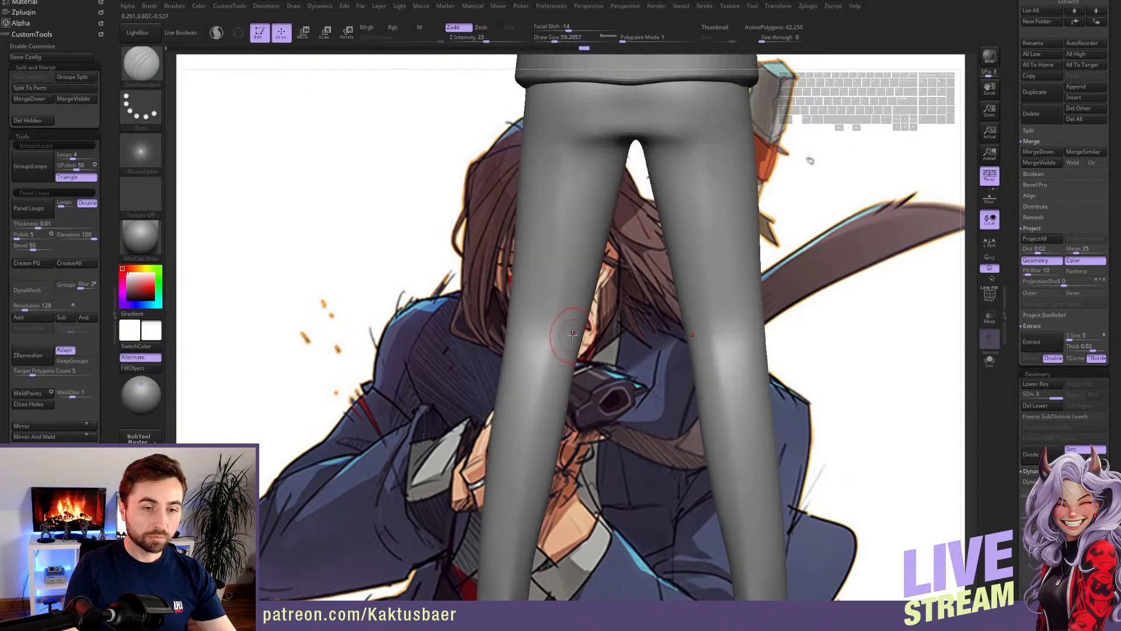
{"action": "left_click_drag", "start_coordinate": [558, 321], "coordinate": [517, 318]}
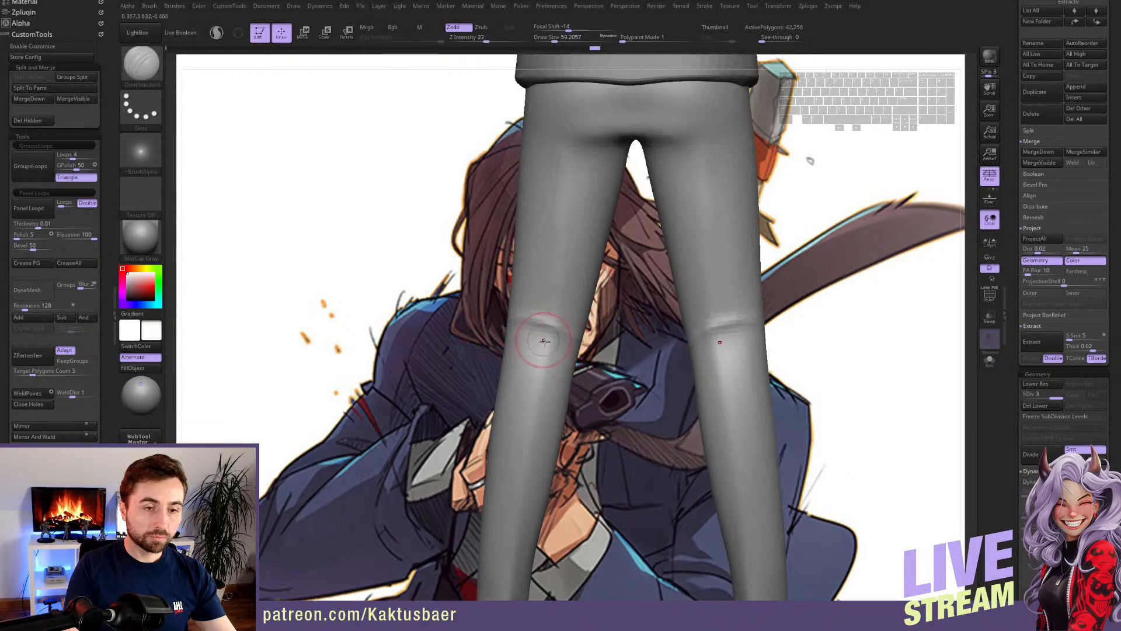
{"action": "key", "text": "ctrl+z"}
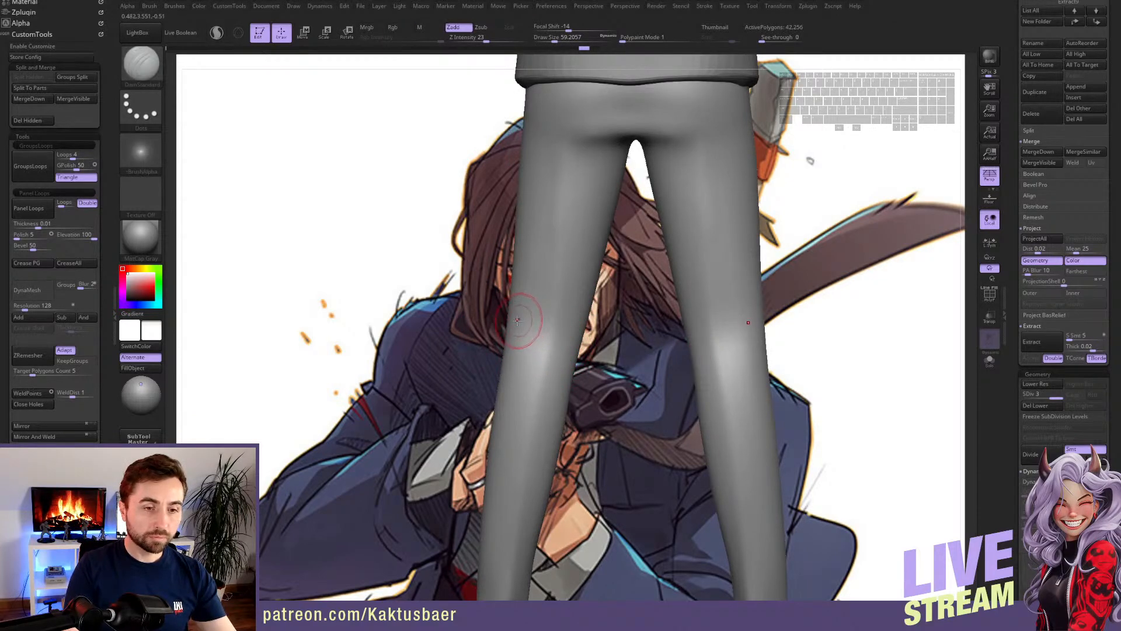
{"action": "left_click_drag", "start_coordinate": [511, 320], "coordinate": [570, 347]}
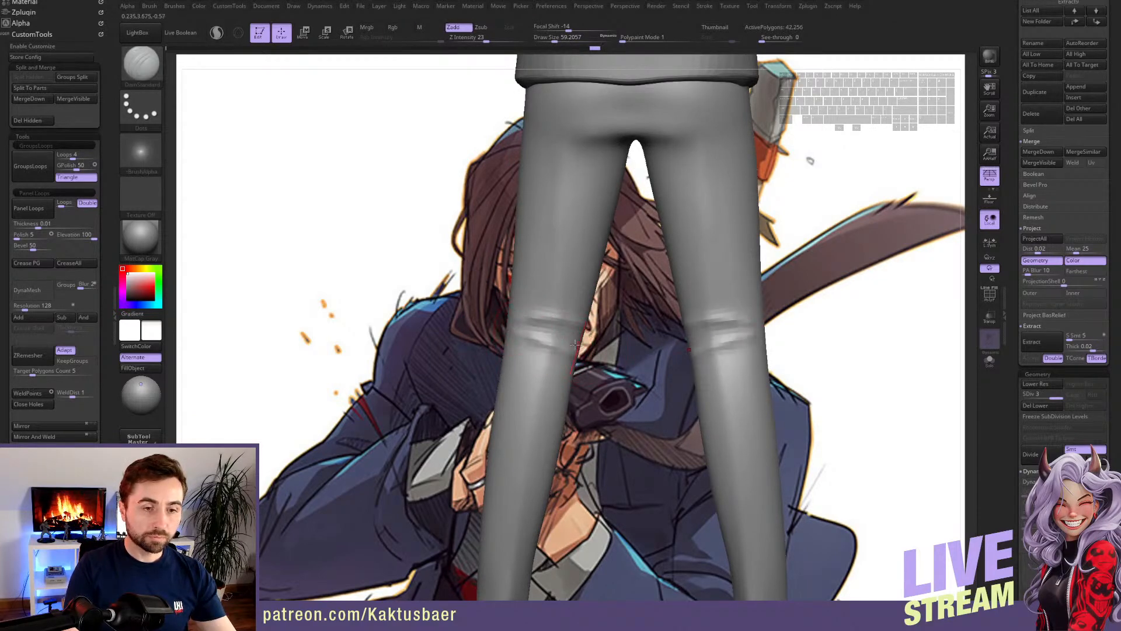
{"action": "right_click_drag", "start_coordinate": [549, 339], "coordinate": [558, 338]}
{"action": "left_click_drag", "start_coordinate": [564, 339], "coordinate": [552, 345], "text": "shift"}
{"action": "right_click_drag", "start_coordinate": [552, 342], "coordinate": [578, 347]}
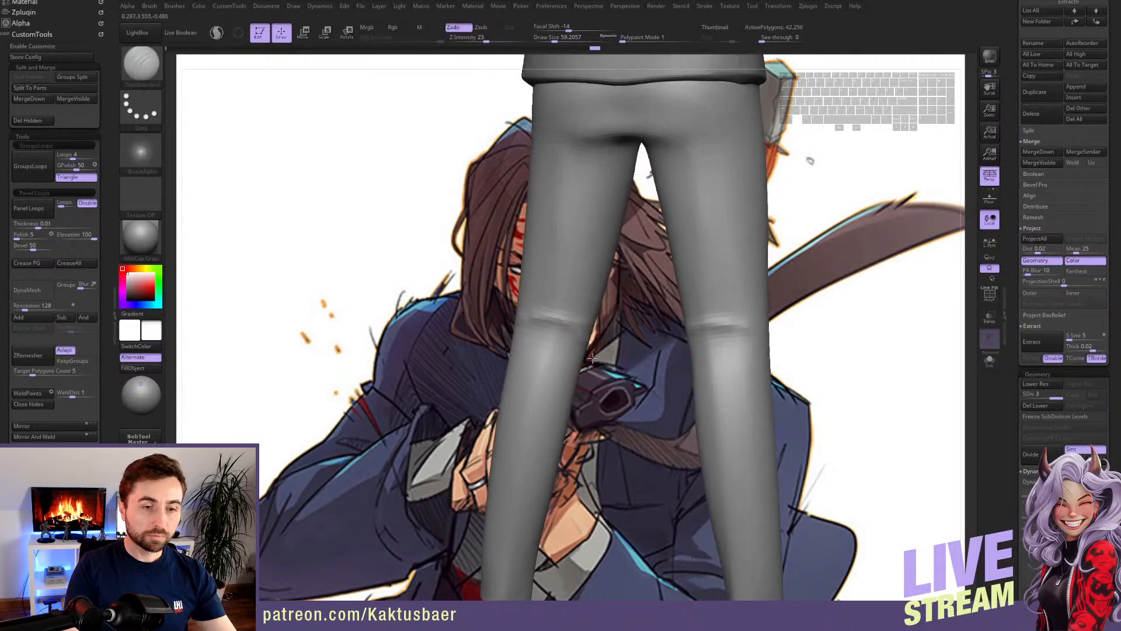
{"action": "left_click_drag", "start_coordinate": [577, 345], "coordinate": [513, 313]}
{"action": "right_click_drag", "start_coordinate": [550, 344], "coordinate": [567, 337]}
{"action": "left_click_drag", "start_coordinate": [593, 326], "coordinate": [571, 363], "text": "shift"}
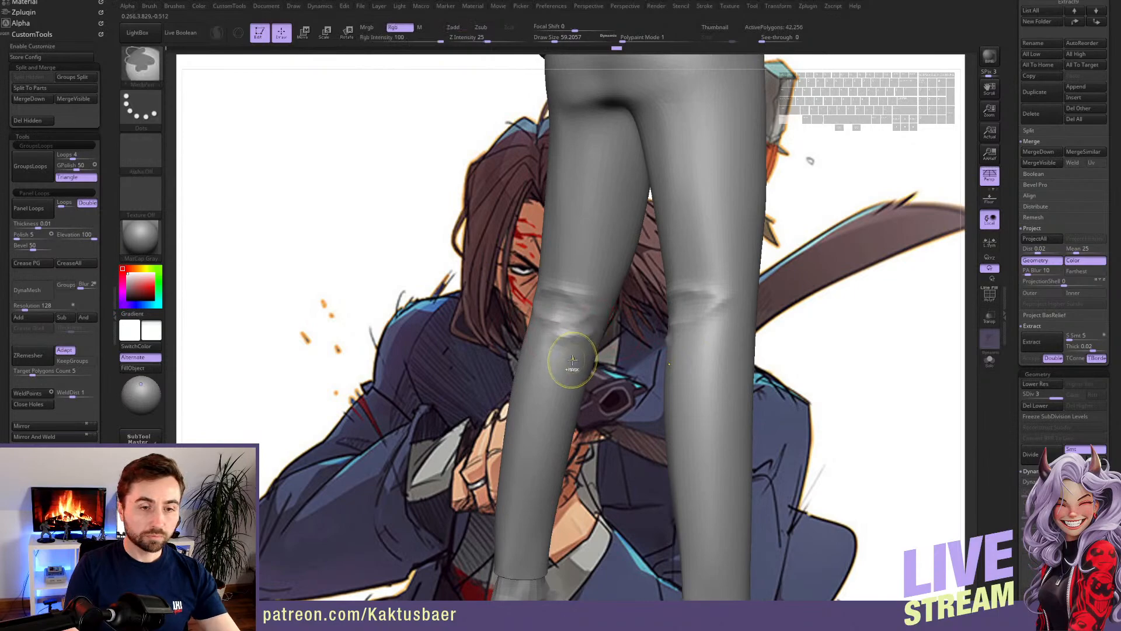
- Set the DamStandard brush to Zsub with Z Intensity 33 and sculpt diagonal folds across the back and sides of the knees
{"action": "left_click", "coordinate": [481, 27]}
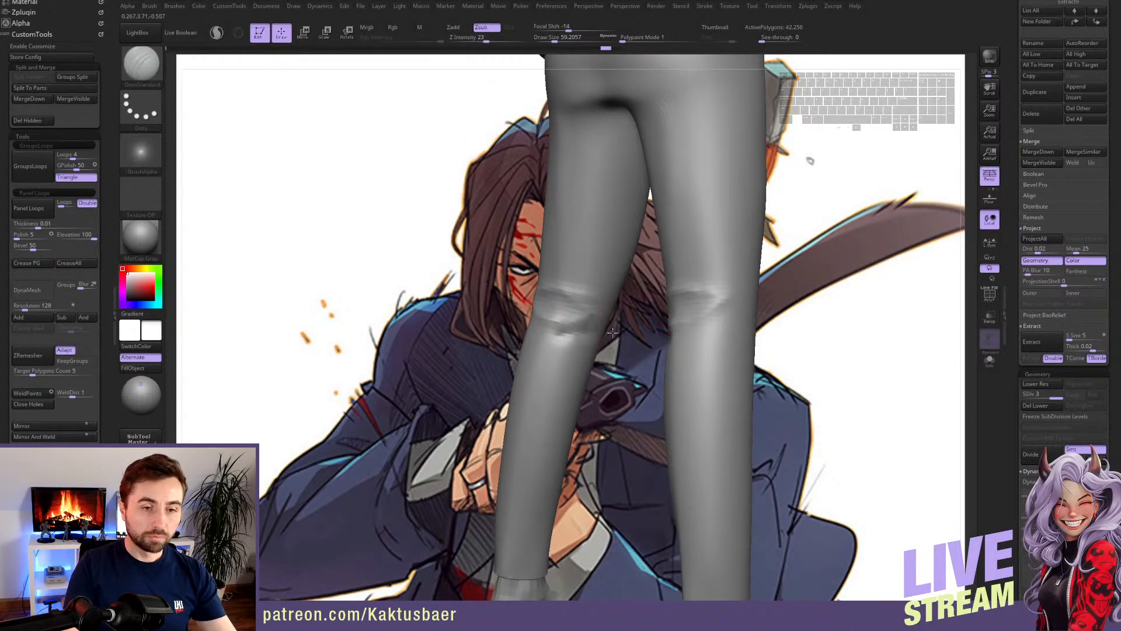
{"action": "right_click_drag", "start_coordinate": [560, 336], "coordinate": [527, 284]}
{"action": "left_click", "coordinate": [494, 38]}
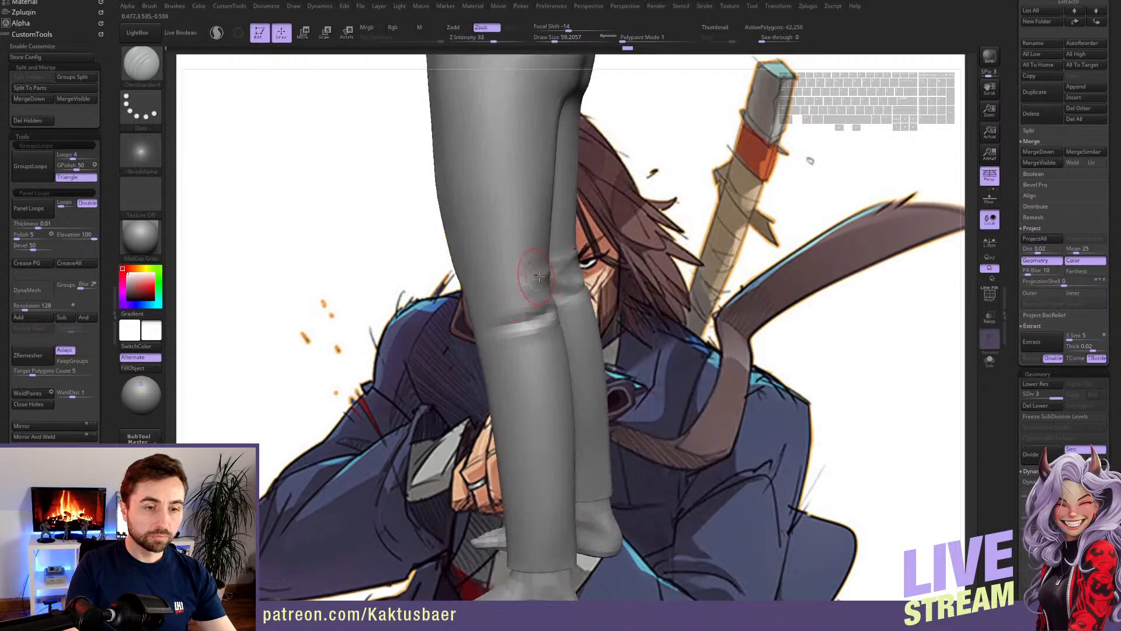
{"action": "left_click_drag", "start_coordinate": [534, 279], "coordinate": [488, 296], "text": "alt"}
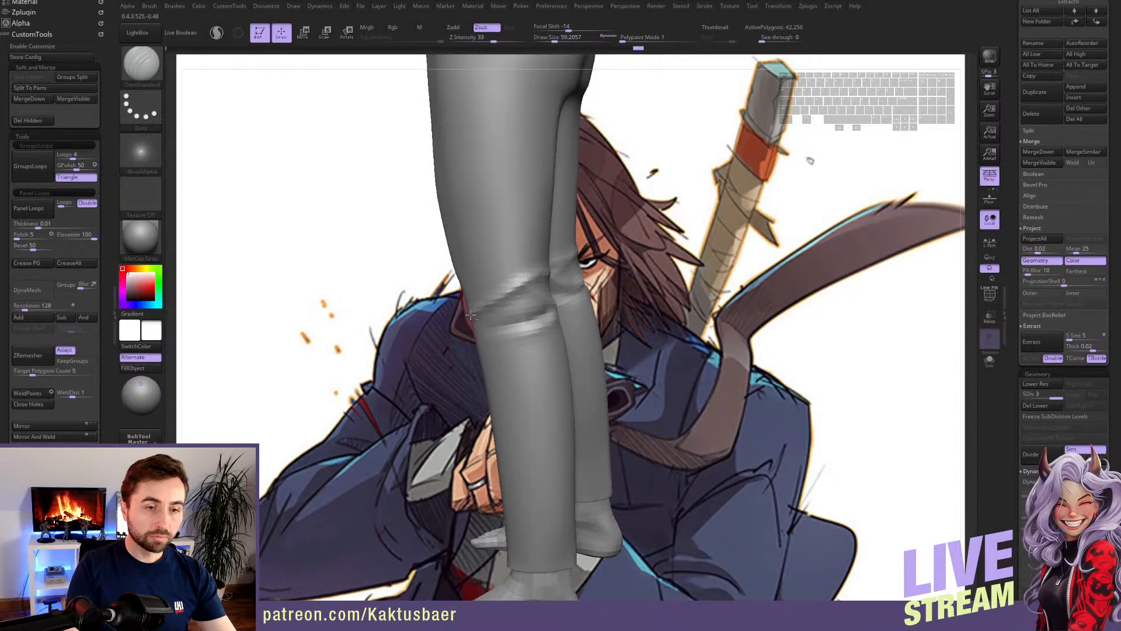
{"action": "right_click_drag", "start_coordinate": [491, 295], "coordinate": [517, 294]}
{"action": "left_click_drag", "start_coordinate": [526, 286], "coordinate": [494, 276], "text": "alt"}
{"action": "right_click_drag", "start_coordinate": [507, 292], "coordinate": [533, 305], "text": "alt"}
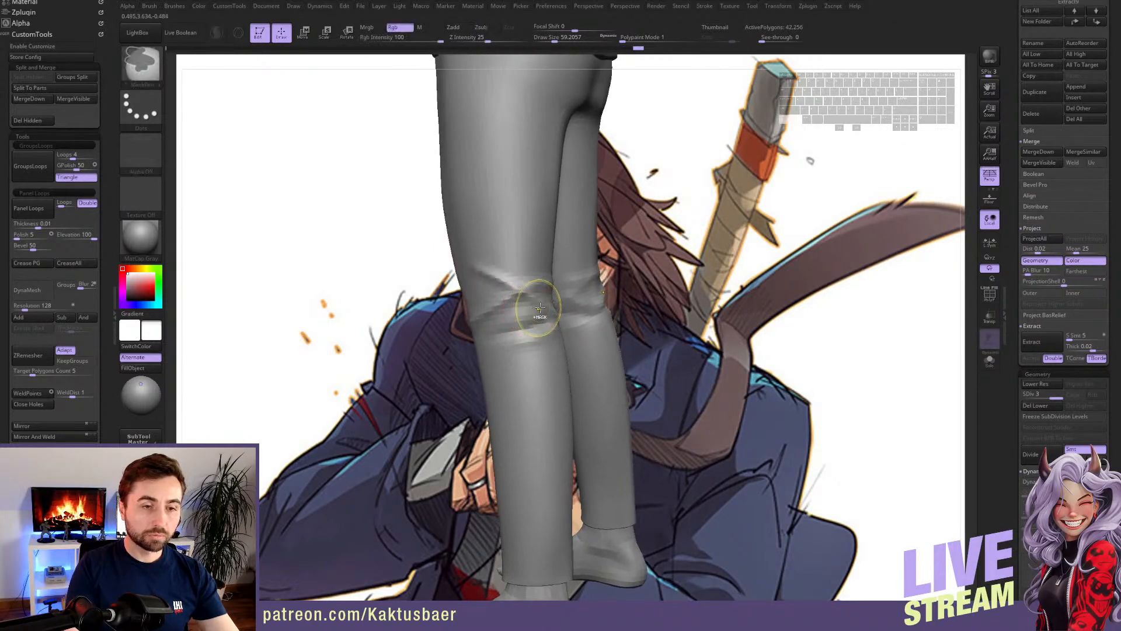
{"action": "key", "text": "ctrl+z"}
{"action": "left_click_drag", "start_coordinate": [503, 289], "coordinate": [449, 296], "text": "alt"}
- Carve more folds around the sides of the knees and smooth where they fade into the lower legs
{"action": "right_click_drag", "start_coordinate": [448, 296], "coordinate": [490, 303]}
{"action": "left_click_drag", "start_coordinate": [497, 300], "coordinate": [446, 291]}
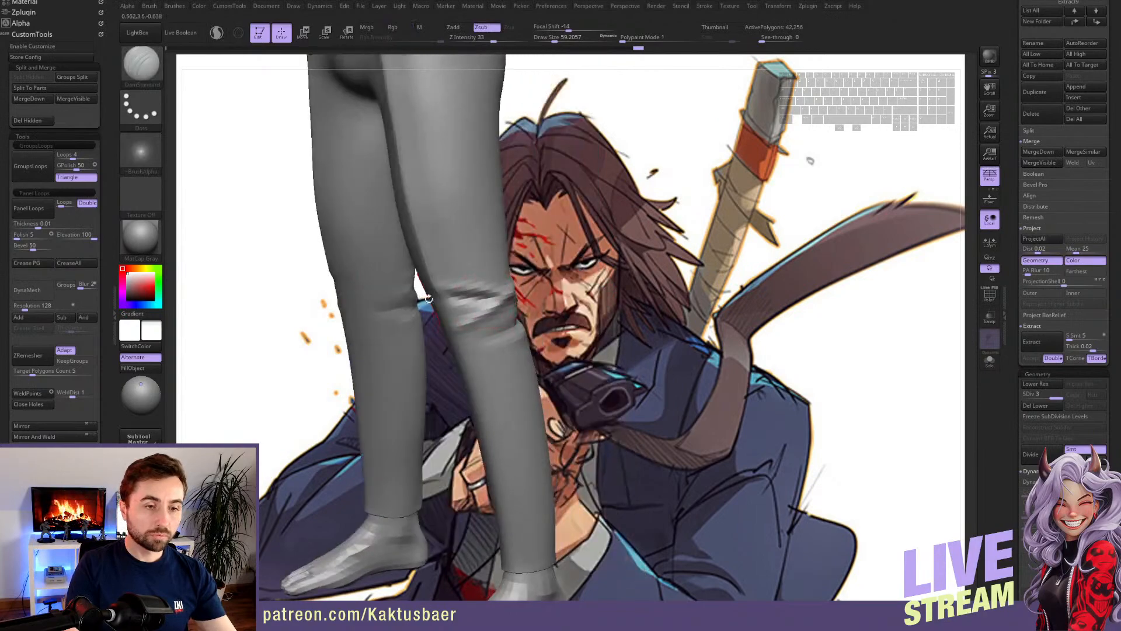
{"action": "right_click_drag", "start_coordinate": [446, 291], "coordinate": [472, 305]}
{"action": "left_click_drag", "start_coordinate": [479, 305], "coordinate": [445, 313]}
{"action": "mouse_move", "coordinate": [445, 313]}
{"action": "right_mouse_down", "text": "alt"}
{"action": "mouse_move", "coordinate": [475, 315]}
{"action": "mouse_move", "coordinate": [453, 322]}
{"action": "right_mouse_up", "text": "alt"}
{"action": "mouse_move", "coordinate": [475, 326]}
{"action": "left_mouse_down", "text": "shift"}
{"action": "mouse_move", "coordinate": [462, 314]}
{"action": "mouse_move", "coordinate": [480, 350]}
{"action": "left_mouse_up", "text": "shift"}
{"action": "mouse_move", "coordinate": [480, 350]}
{"action": "right_mouse_down"}
{"action": "mouse_move", "coordinate": [485, 330]}
{"action": "mouse_move", "coordinate": [463, 325]}
{"action": "right_mouse_up"}
{"action": "left_click_drag", "start_coordinate": [488, 324], "coordinate": [489, 315], "text": "shift"}
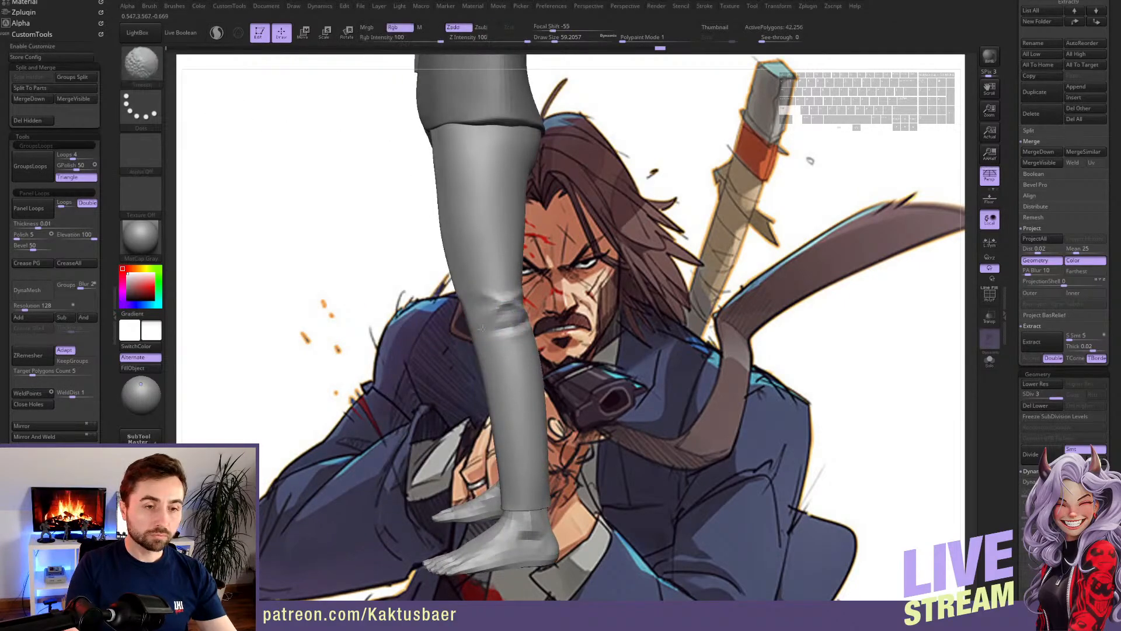
- Add further folds across the back of both knees, extending the fold group up to the lower thighs
{"action": "mouse_move", "coordinate": [490, 316]}
{"action": "right_mouse_down"}
{"action": "mouse_move", "coordinate": [542, 330]}
{"action": "mouse_move", "coordinate": [504, 303]}
{"action": "right_mouse_up"}
{"action": "left_click_drag", "start_coordinate": [529, 307], "coordinate": [498, 291], "text": "alt"}
{"action": "mouse_move", "coordinate": [502, 292]}
{"action": "right_mouse_down"}
{"action": "mouse_move", "coordinate": [566, 302]}
{"action": "mouse_move", "coordinate": [536, 305]}
{"action": "right_mouse_up"}
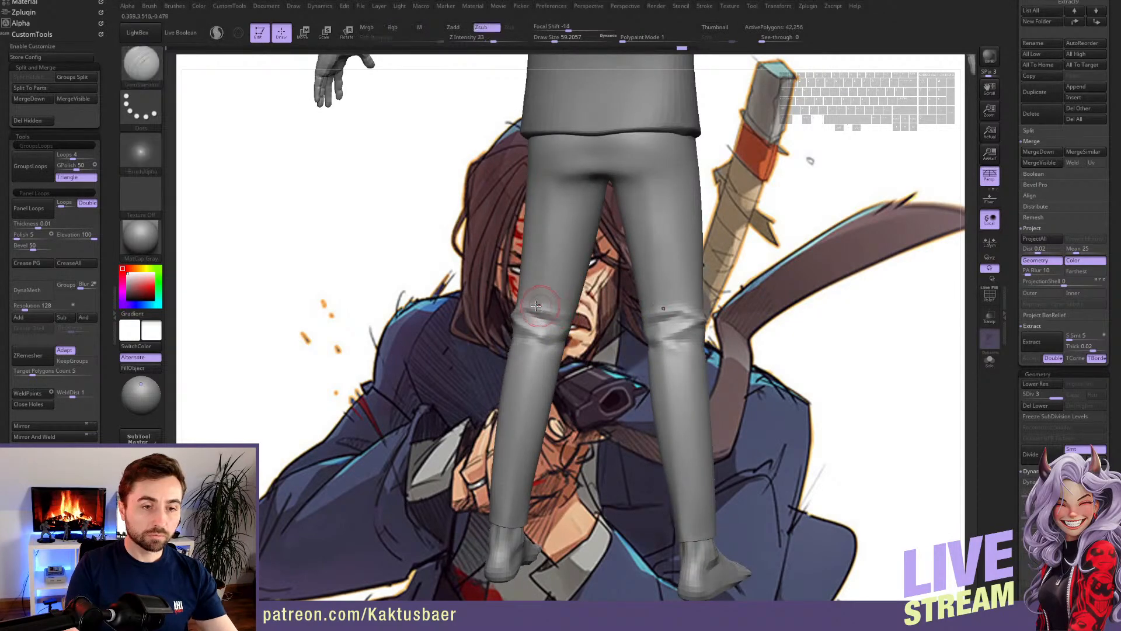
{"action": "mouse_move", "coordinate": [536, 305]}
{"action": "left_mouse_down"}
{"action": "mouse_move", "coordinate": [560, 309]}
{"action": "mouse_move", "coordinate": [544, 299]}
{"action": "left_mouse_up"}
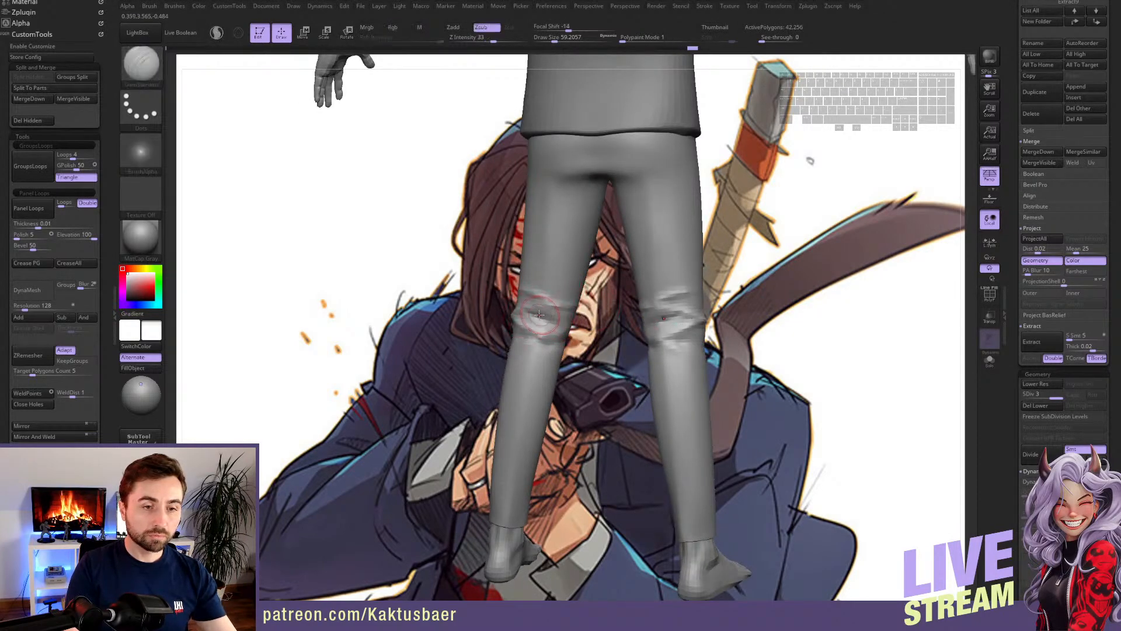
- Switch to the Move brush and nudge the folded cloth upward at the back of the knees
{"action": "key", "text": "b"}
{"action": "key", "text": "m"}
{"action": "key", "text": "v"}
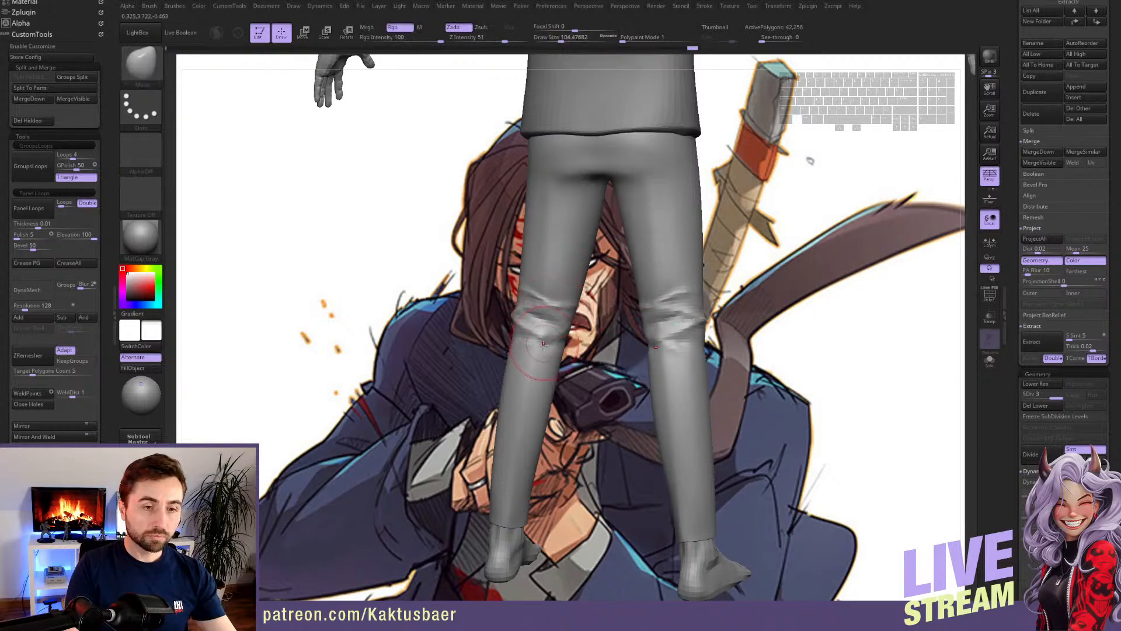
{"action": "mouse_move", "coordinate": [536, 329]}
{"action": "left_mouse_down"}
{"action": "mouse_move", "coordinate": [533, 311]}
{"action": "mouse_move", "coordinate": [549, 312]}
{"action": "mouse_move", "coordinate": [537, 323]}
{"action": "left_mouse_up"}
- Switch back to the DamStandard brush and carve folds radiating from the crotch toward the hips at a draw size of about 71
{"action": "key", "text": "s"}
{"action": "mouse_move", "coordinate": [514, 301]}
{"action": "right_mouse_down"}
{"action": "mouse_move", "coordinate": [555, 303]}
{"action": "mouse_move", "coordinate": [595, 233]}
{"action": "mouse_move", "coordinate": [567, 237]}
{"action": "mouse_move", "coordinate": [547, 263]}
{"action": "mouse_move", "coordinate": [572, 338]}
{"action": "mouse_move", "coordinate": [571, 439]}
{"action": "right_mouse_up"}
{"action": "key", "text": "b"}
{"action": "key", "text": "d"}
{"action": "key", "text": "s"}
{"action": "right_click_drag", "start_coordinate": [541, 280], "coordinate": [511, 265]}
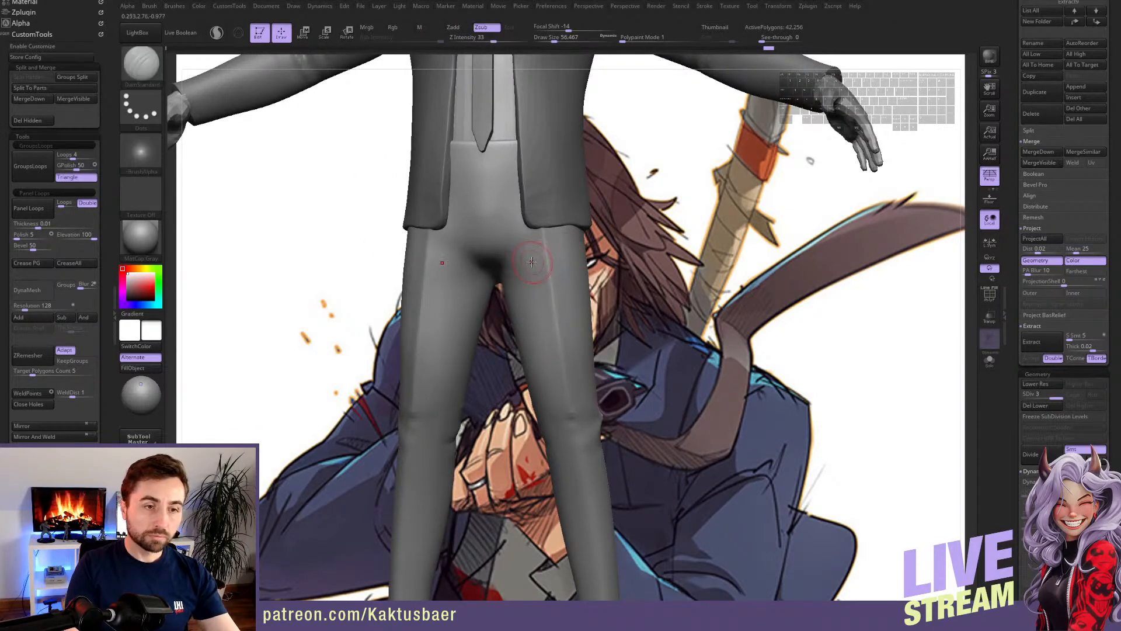
{"action": "left_click_drag", "start_coordinate": [407, 253], "coordinate": [578, 249]}
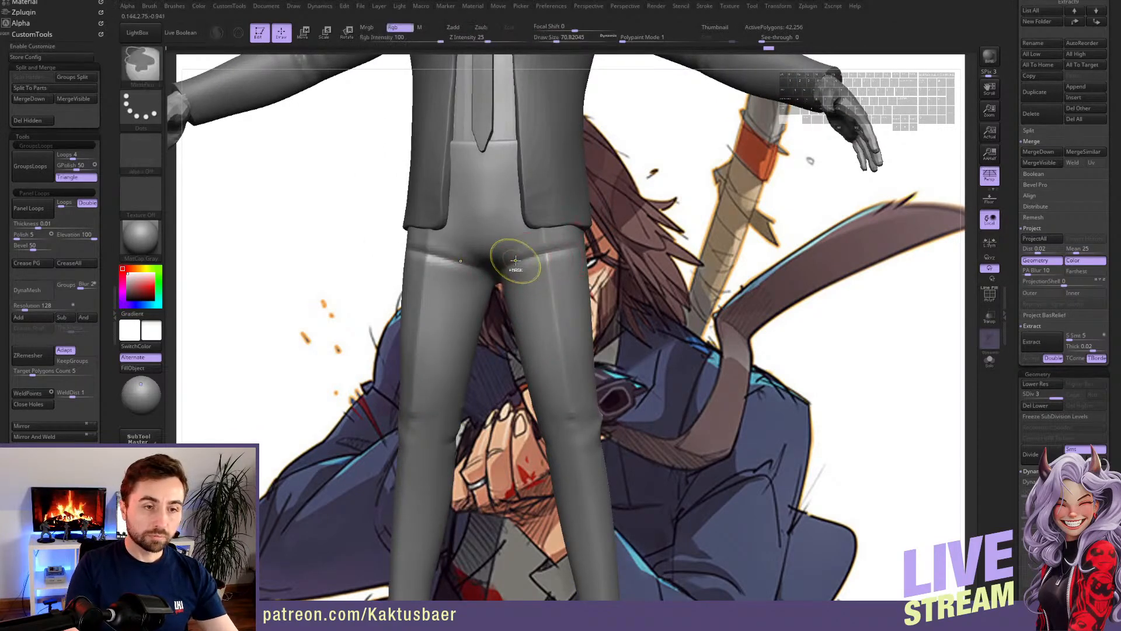
{"action": "key", "text": "ctrl+z"}
{"action": "mouse_move", "coordinate": [507, 262]}
{"action": "left_mouse_down"}
{"action": "mouse_move", "coordinate": [570, 250]}
{"action": "mouse_move", "coordinate": [577, 227]}
{"action": "left_mouse_up"}
{"action": "key", "text": "ctrl+z"}
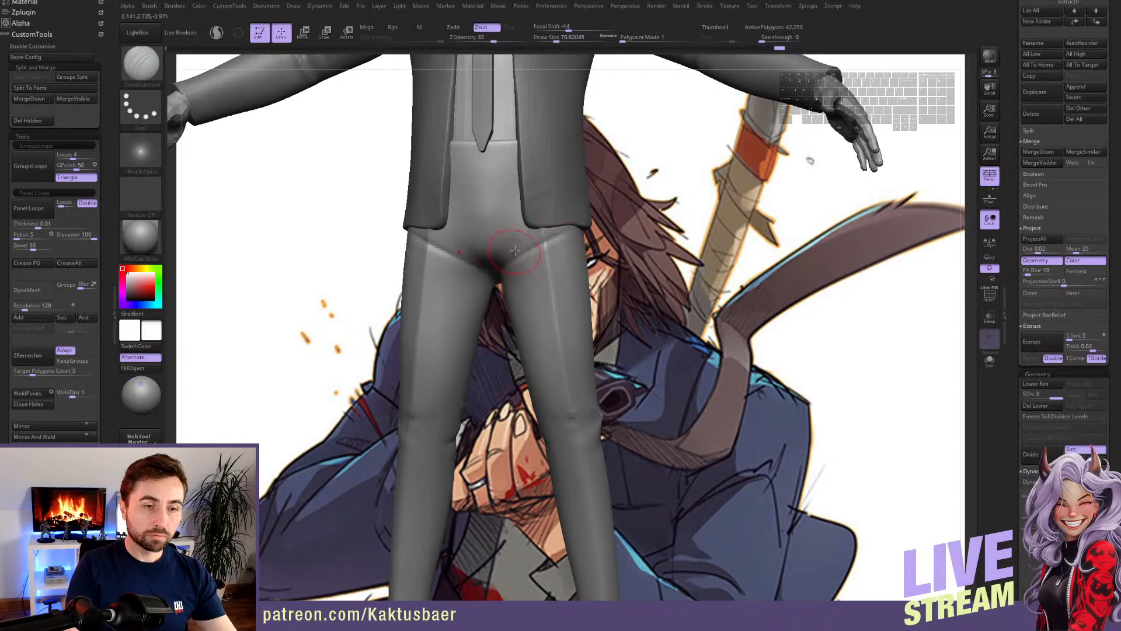
{"action": "left_click_drag", "start_coordinate": [482, 236], "coordinate": [525, 226]}
{"action": "key", "text": "ctrl+z"}
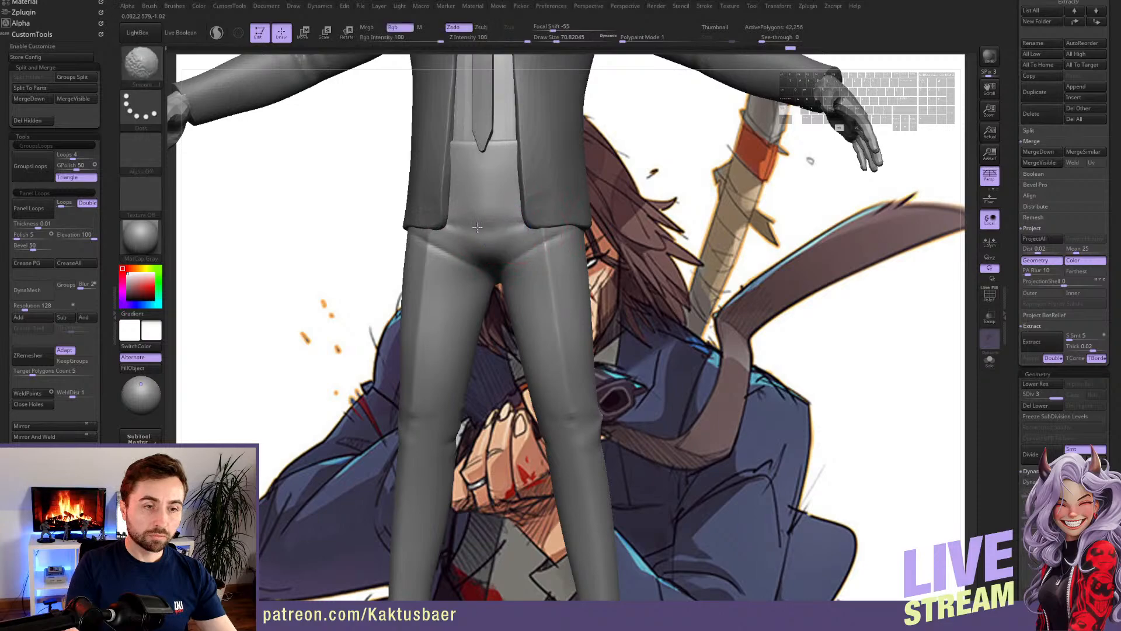
- Carve diagonal tension folds from the crotch down the front of each thigh, redoing strokes until they sit well
{"action": "mouse_move", "coordinate": [498, 237]}
{"action": "left_mouse_down"}
{"action": "mouse_move", "coordinate": [580, 273]}
{"action": "mouse_move", "coordinate": [577, 325]}
{"action": "left_mouse_up"}
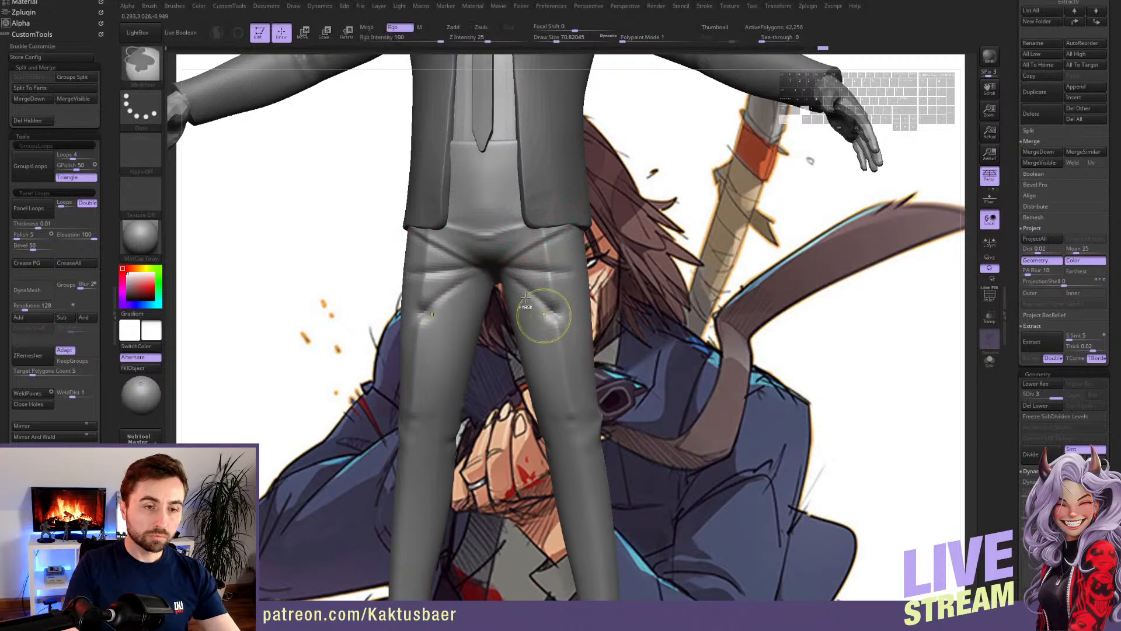
{"action": "left_click_drag", "start_coordinate": [517, 281], "coordinate": [558, 332]}
{"action": "left_click_drag", "start_coordinate": [508, 286], "coordinate": [554, 321]}
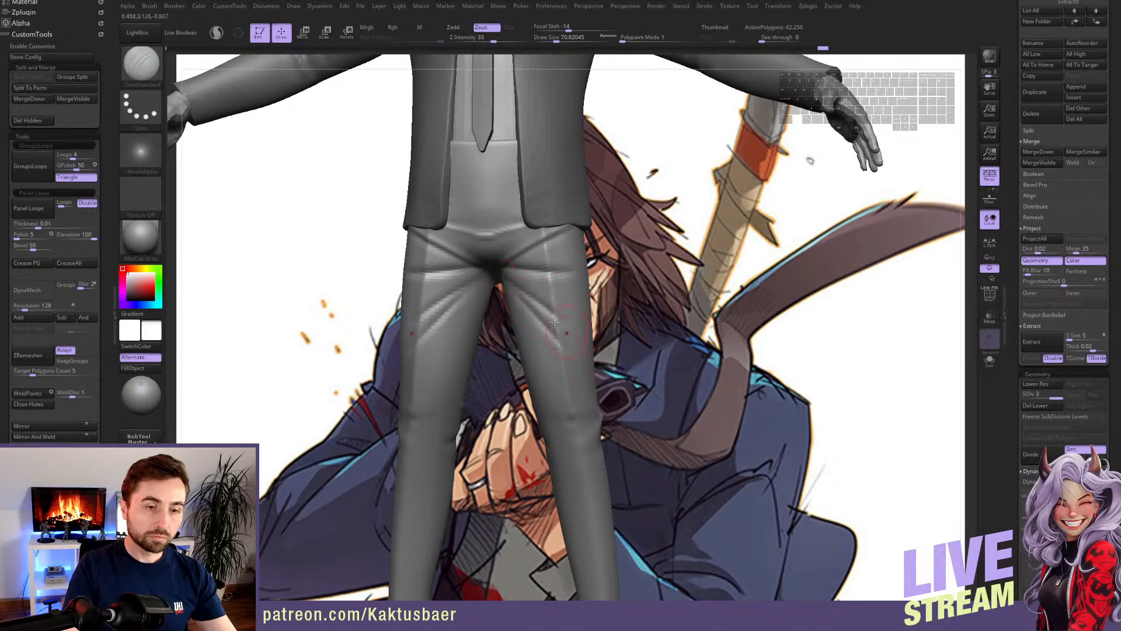
{"action": "key", "text": "ctrl"}
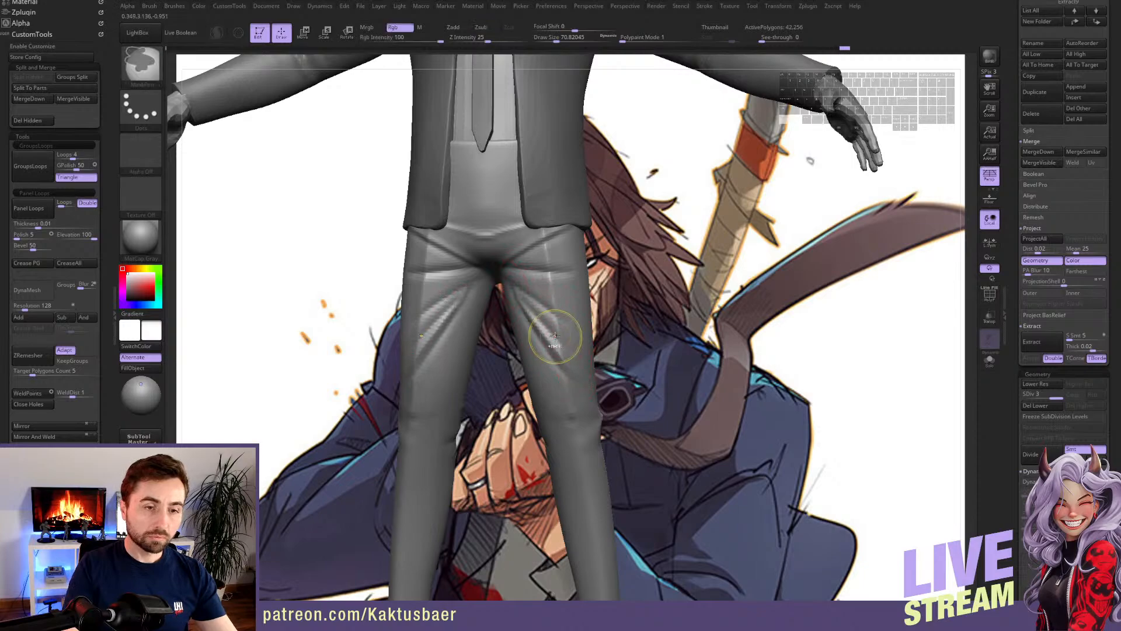
{"action": "key", "text": "ctrl+z"}
{"action": "left_click_drag", "start_coordinate": [514, 295], "coordinate": [554, 342]}
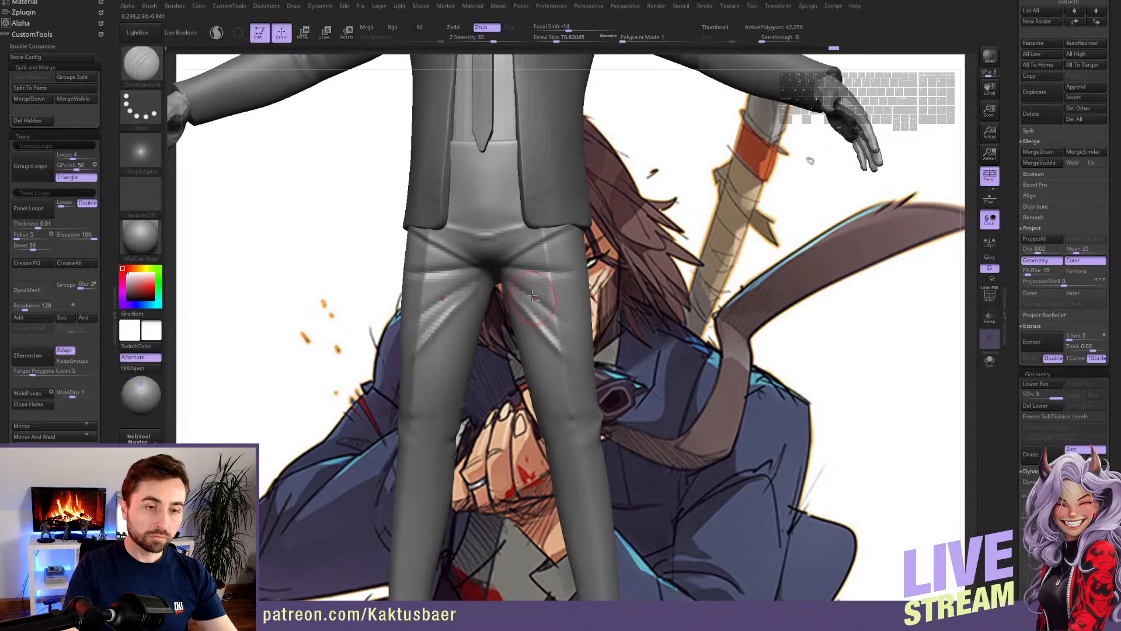
{"action": "key", "text": "ctrl+z"}
{"action": "left_click_drag", "start_coordinate": [508, 276], "coordinate": [592, 323]}
{"action": "key", "text": "ctrl+z"}
- Raise the trousers to subdivision level 4, set the draw size to about 87 and smooth the area above the crotch
{"action": "key", "text": "s"}
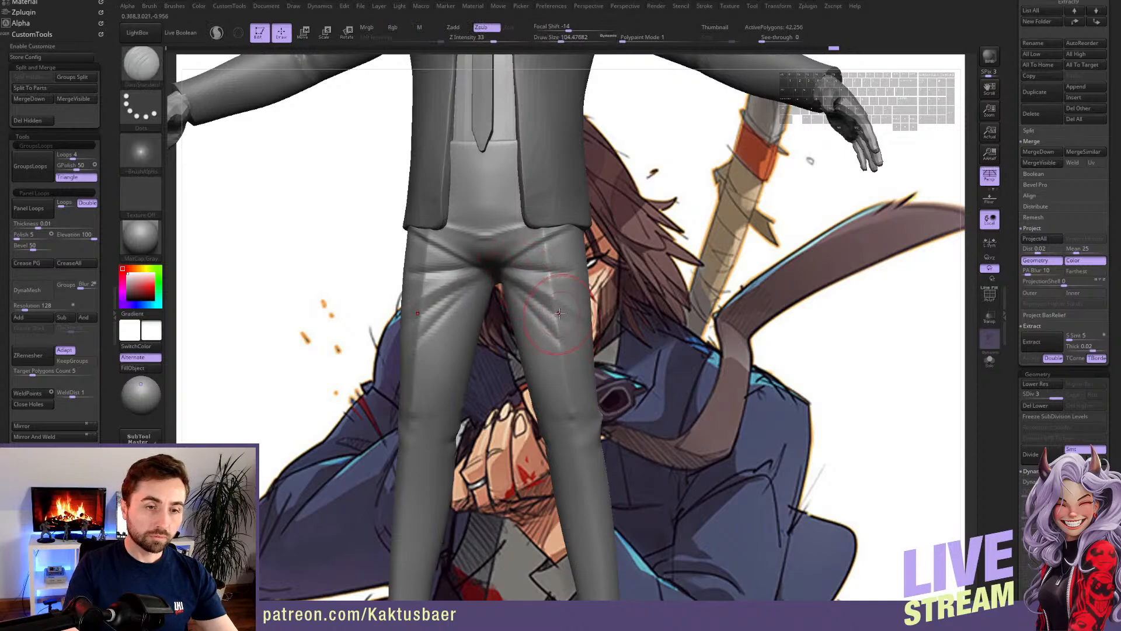
{"action": "key", "text": "d"}
{"action": "key", "text": "s"}
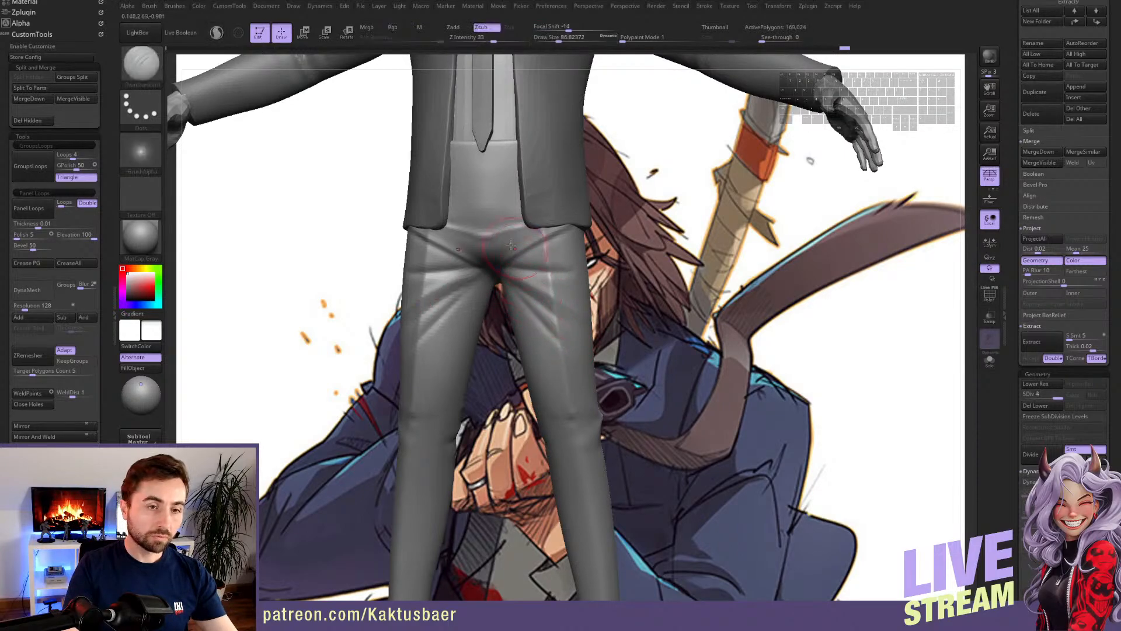
{"action": "left_click_drag", "start_coordinate": [494, 233], "coordinate": [512, 211], "text": "shift"}
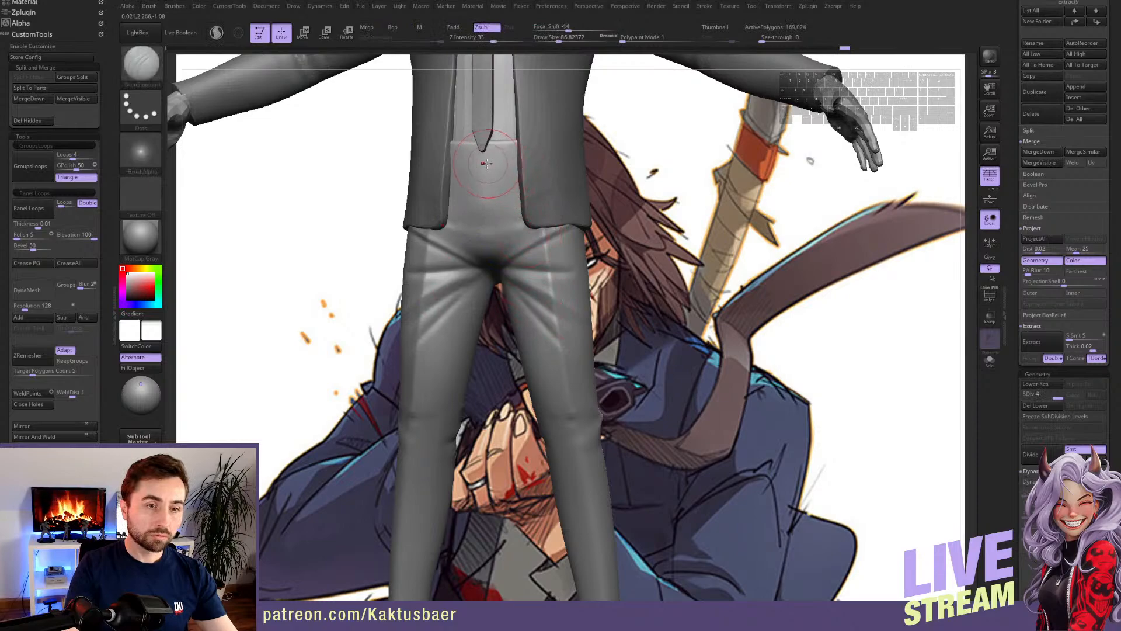
- Reduce the draw size to about 62, carve folds across the trouser front below the tie and deepen the thigh folds
{"action": "mouse_move", "coordinate": [486, 163]}
{"action": "left_mouse_down"}
{"action": "mouse_move", "coordinate": [515, 161]}
{"action": "mouse_move", "coordinate": [483, 170]}
{"action": "mouse_move", "coordinate": [518, 172]}
{"action": "mouse_move", "coordinate": [479, 180]}
{"action": "mouse_move", "coordinate": [488, 164]}
{"action": "mouse_move", "coordinate": [492, 180]}
{"action": "left_mouse_up"}
{"action": "key", "text": "s"}
{"action": "right_click_drag", "start_coordinate": [503, 197], "coordinate": [517, 187]}
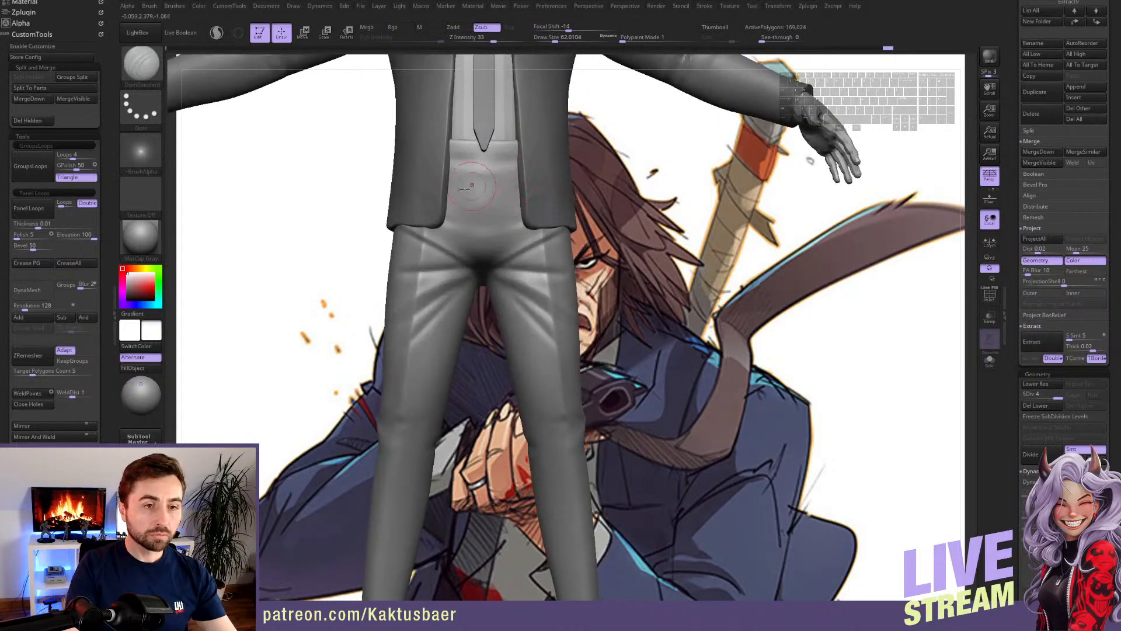
{"action": "mouse_move", "coordinate": [443, 190]}
{"action": "left_mouse_down"}
{"action": "mouse_move", "coordinate": [516, 170]}
{"action": "mouse_move", "coordinate": [479, 179]}
{"action": "mouse_move", "coordinate": [466, 158]}
{"action": "mouse_move", "coordinate": [516, 159]}
{"action": "mouse_move", "coordinate": [496, 181]}
{"action": "left_mouse_up"}
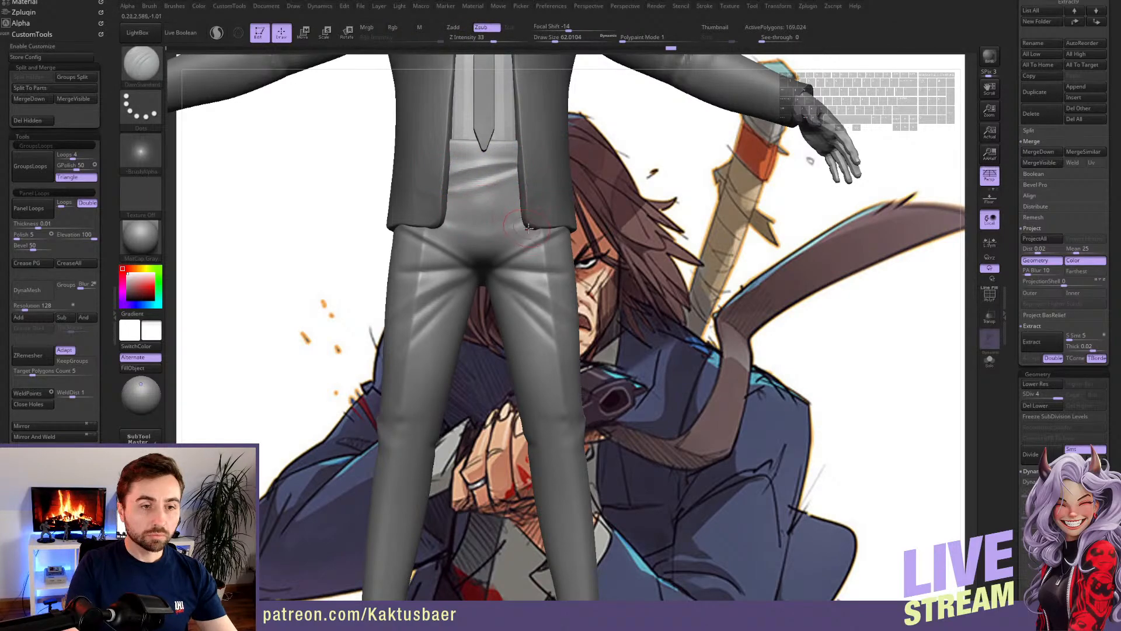
{"action": "right_click_drag", "start_coordinate": [524, 233], "coordinate": [484, 235]}
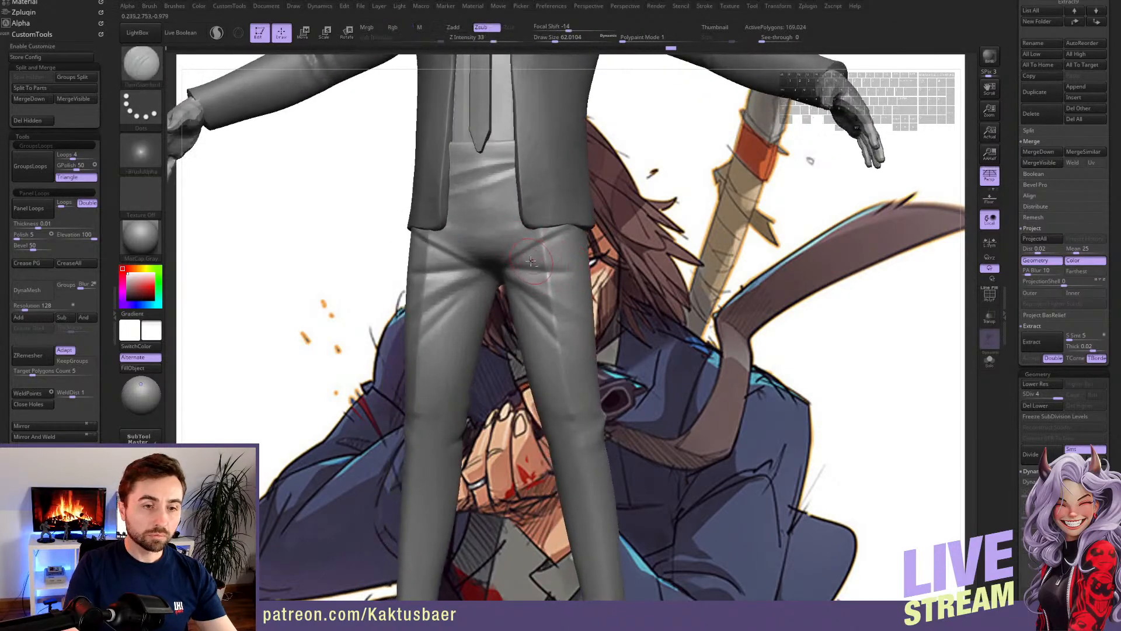
{"action": "mouse_move", "coordinate": [512, 262]}
{"action": "left_mouse_down"}
{"action": "mouse_move", "coordinate": [586, 270]}
{"action": "mouse_move", "coordinate": [547, 267]}
{"action": "mouse_move", "coordinate": [562, 270]}
{"action": "mouse_move", "coordinate": [549, 290]}
{"action": "mouse_move", "coordinate": [554, 342]}
{"action": "left_mouse_up"}
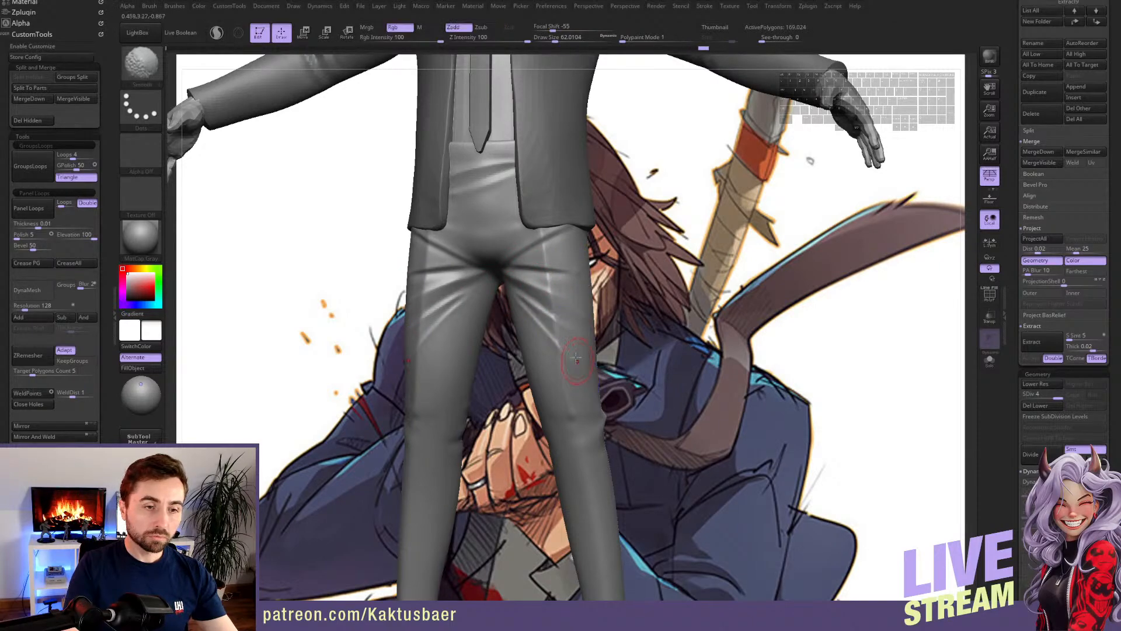
- Carve folds radiating from the crotch below the seat across the back of both upper thighs
{"action": "mouse_move", "coordinate": [570, 302]}
{"action": "right_mouse_down"}
{"action": "mouse_move", "coordinate": [537, 321]}
{"action": "mouse_move", "coordinate": [574, 275]}
{"action": "mouse_move", "coordinate": [584, 285]}
{"action": "right_mouse_up"}
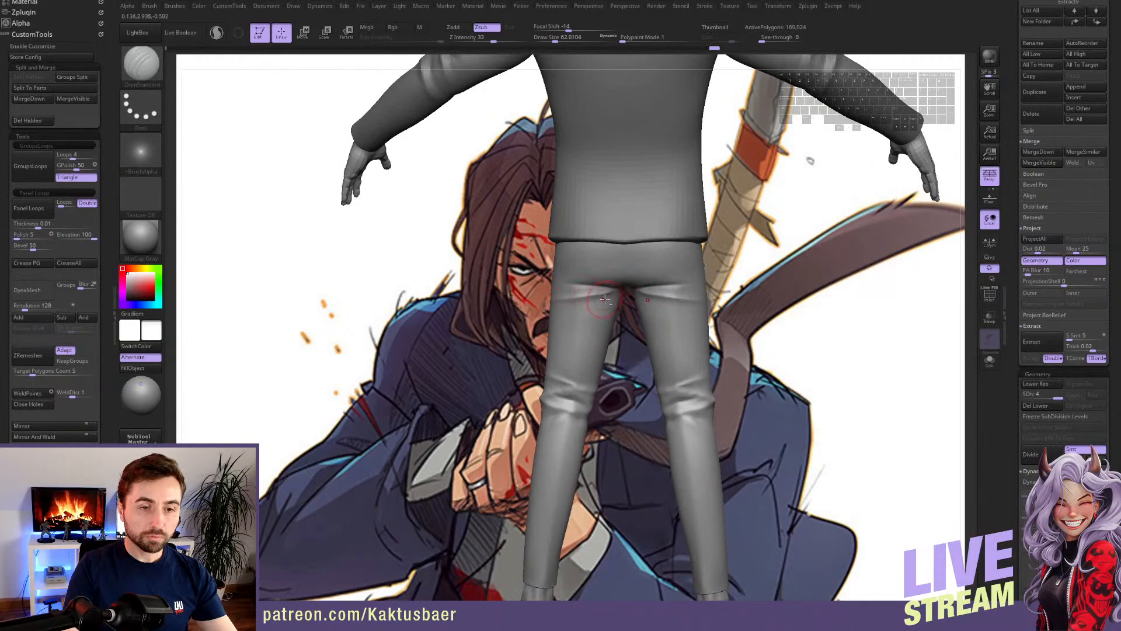
{"action": "mouse_move", "coordinate": [618, 292]}
{"action": "left_mouse_down"}
{"action": "mouse_move", "coordinate": [551, 312]}
{"action": "mouse_move", "coordinate": [552, 294]}
{"action": "mouse_move", "coordinate": [603, 321]}
{"action": "left_mouse_up"}
{"action": "right_click_drag", "start_coordinate": [605, 321], "coordinate": [602, 303]}
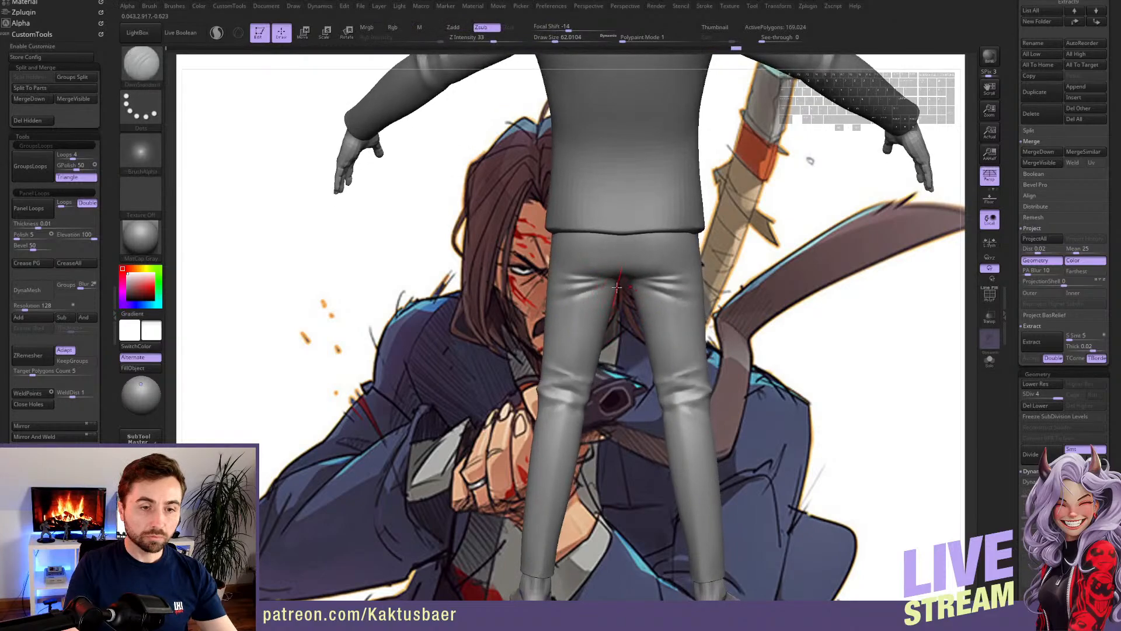
{"action": "mouse_move", "coordinate": [616, 287]}
{"action": "left_mouse_down"}
{"action": "mouse_move", "coordinate": [558, 334]}
{"action": "mouse_move", "coordinate": [582, 318]}
{"action": "left_mouse_up"}
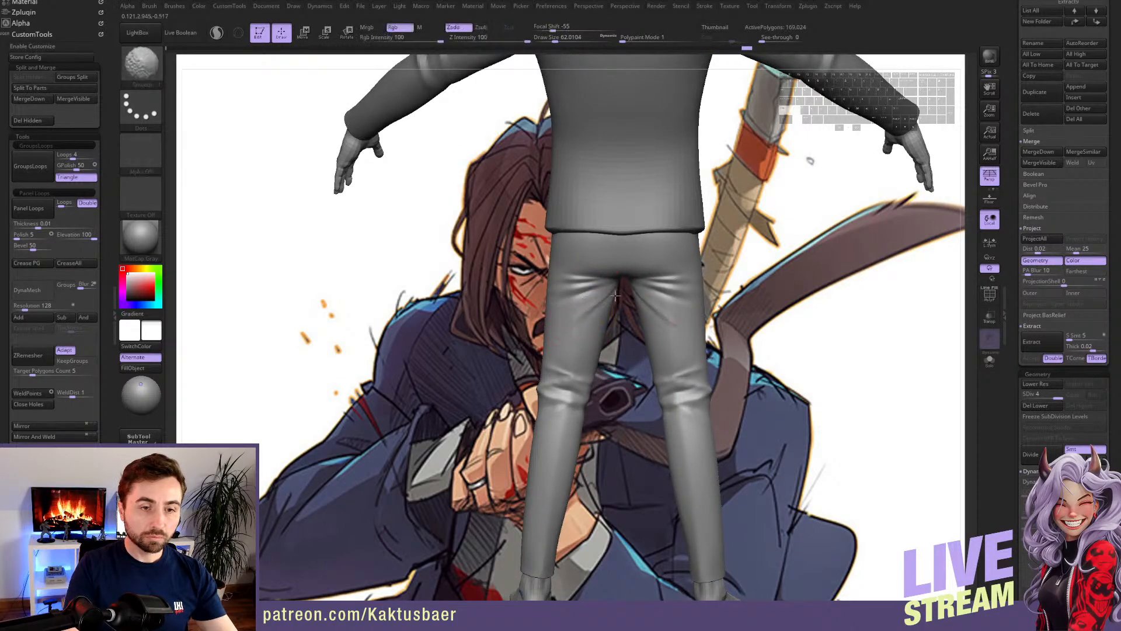
- Smooth the back of the trousers below the jacket hem and raise the draw size to about 90
{"action": "right_click_drag", "start_coordinate": [615, 296], "coordinate": [613, 299]}
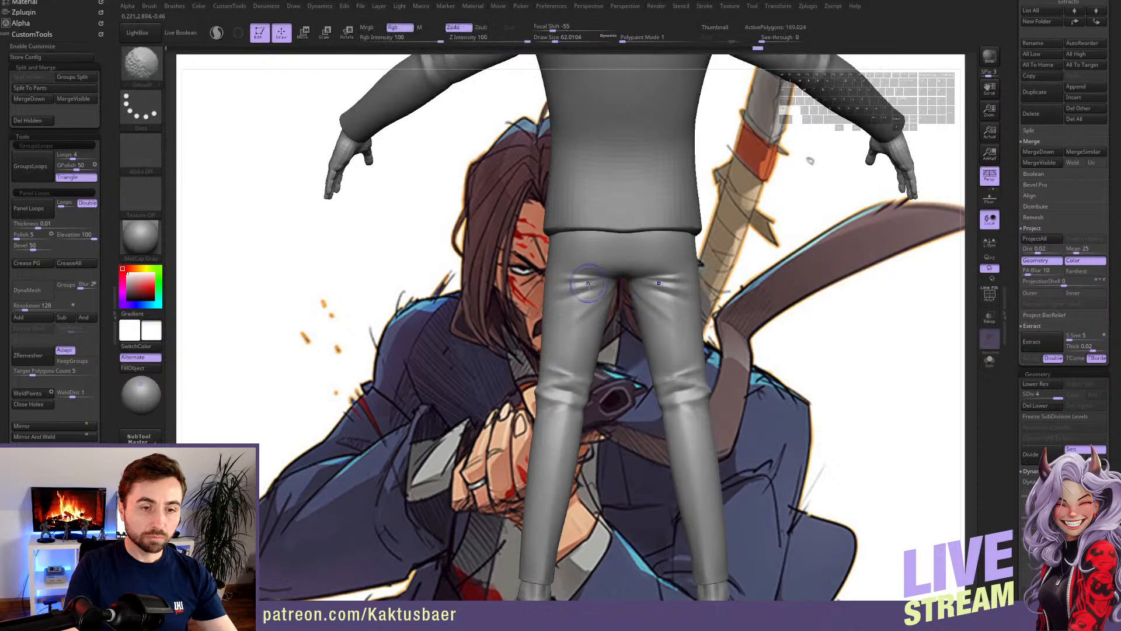
{"action": "mouse_move", "coordinate": [571, 265]}
{"action": "left_mouse_down", "text": "shift"}
{"action": "mouse_move", "coordinate": [623, 270]}
{"action": "mouse_move", "coordinate": [590, 250]}
{"action": "mouse_move", "coordinate": [665, 237]}
{"action": "left_mouse_up", "text": "shift"}
{"action": "key", "text": "s"}
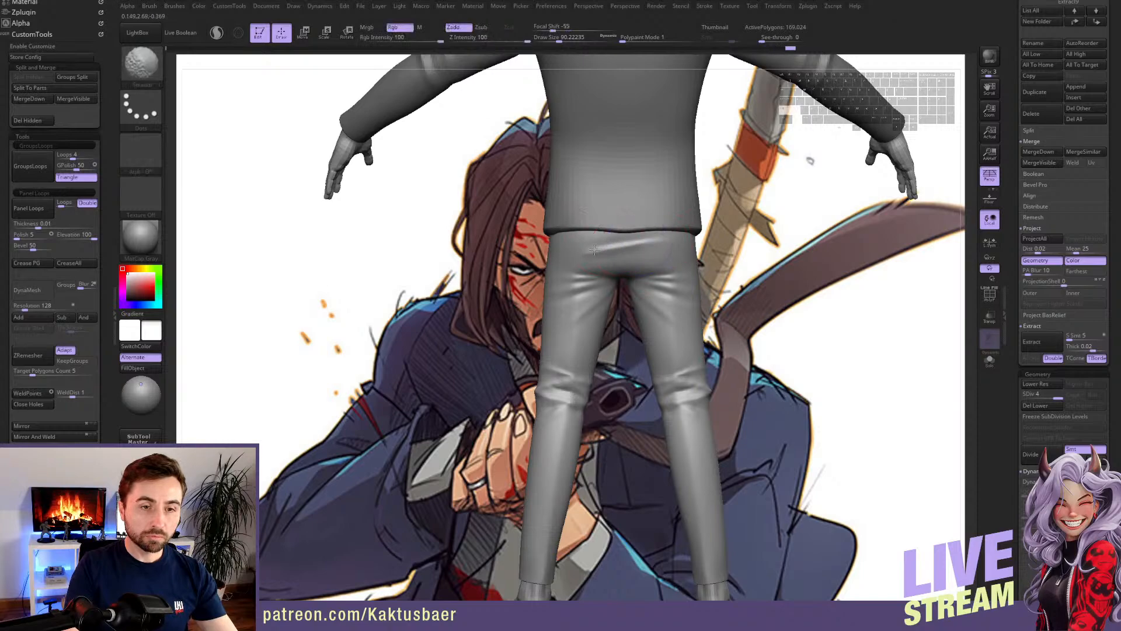
- Switch to the Move brush at a draw size of about 228 and adjust the trousers' overall shape
{"action": "mouse_move", "coordinate": [594, 249]}
{"action": "right_mouse_down"}
{"action": "mouse_move", "coordinate": [606, 285]}
{"action": "mouse_move", "coordinate": [569, 324]}
{"action": "mouse_move", "coordinate": [590, 324]}
{"action": "right_mouse_up"}
{"action": "right_click_drag", "start_coordinate": [590, 324], "coordinate": [641, 343], "text": "alt"}
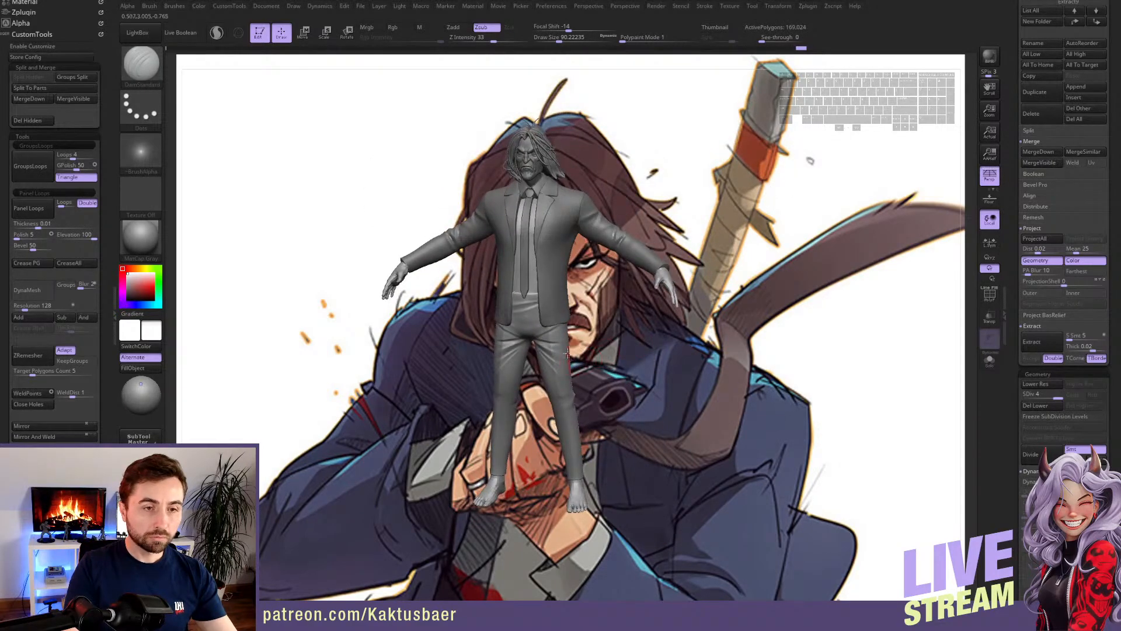
{"action": "mouse_move", "coordinate": [567, 353]}
{"action": "right_mouse_down", "text": "ctrl"}
{"action": "mouse_move", "coordinate": [552, 324]}
{"action": "mouse_move", "coordinate": [552, 337]}
{"action": "right_mouse_up", "text": "ctrl"}
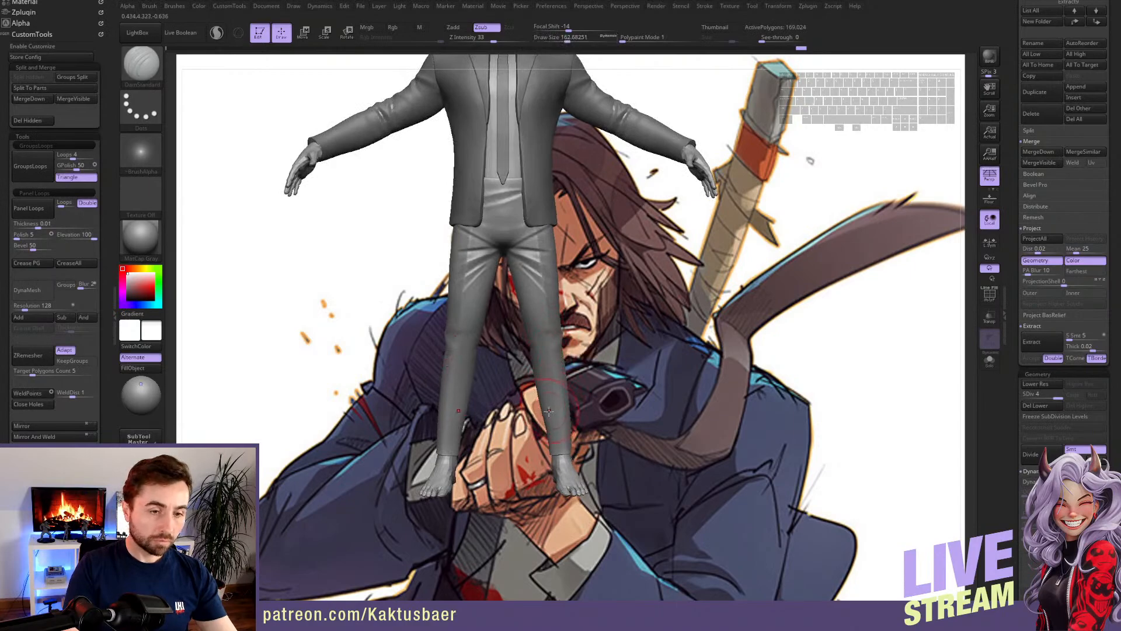
{"action": "key", "text": "b"}
{"action": "key", "text": "m"}
{"action": "key", "text": "v"}
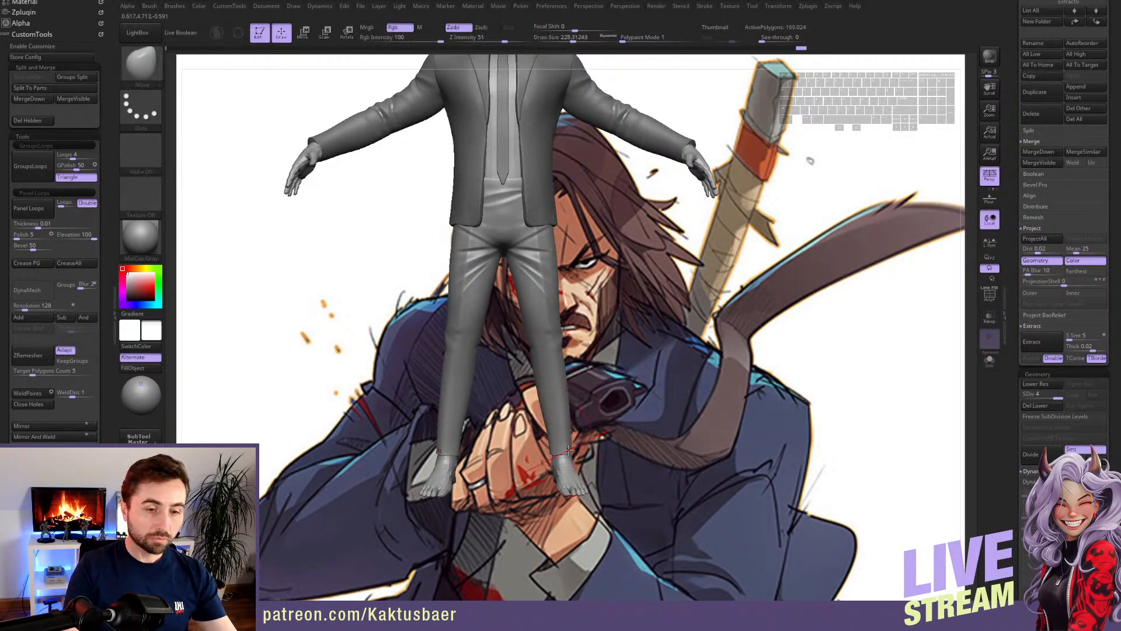
{"action": "mouse_move", "coordinate": [562, 412]}
{"action": "right_mouse_down"}
{"action": "mouse_move", "coordinate": [558, 327]}
{"action": "mouse_move", "coordinate": [556, 397]}
{"action": "mouse_move", "coordinate": [557, 371]}
{"action": "mouse_move", "coordinate": [588, 349]}
{"action": "right_mouse_up"}
{"action": "key", "text": "s"}
{"action": "left_click_drag", "start_coordinate": [589, 350], "coordinate": [575, 350]}
{"action": "right_click_drag", "start_coordinate": [575, 349], "coordinate": [618, 331]}
{"action": "key", "text": "s"}
{"action": "left_click_drag", "start_coordinate": [618, 331], "coordinate": [600, 331]}
{"action": "right_click_drag", "start_coordinate": [611, 321], "coordinate": [593, 327]}
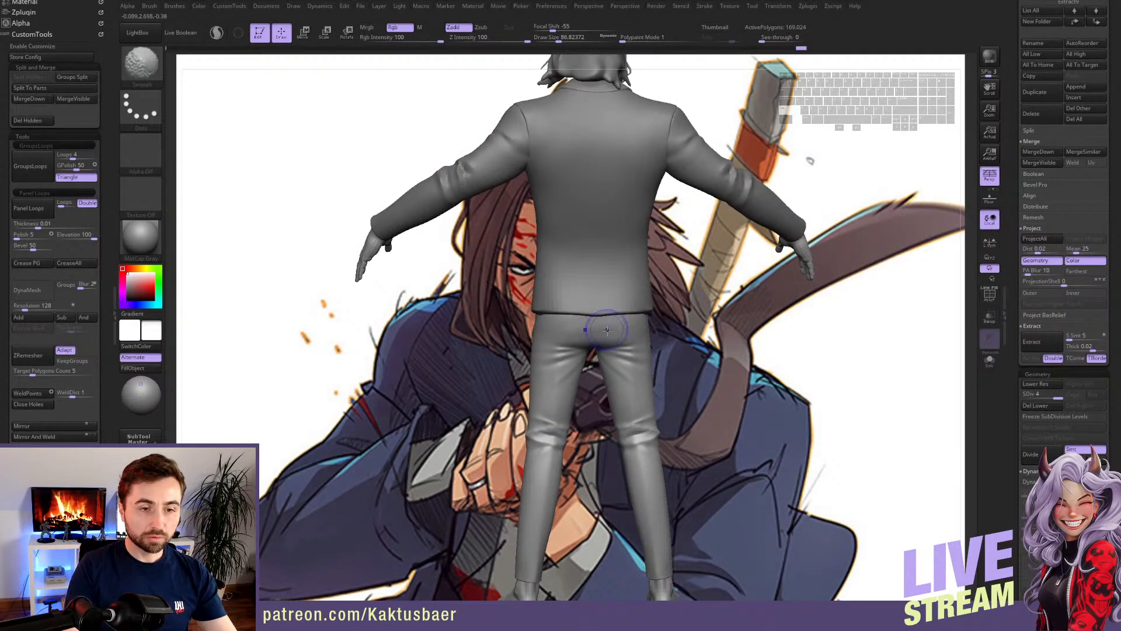
- Carve a horizontal fold across the seat just below the jacket hem with DamStandard at draw size about 65 and soften it
{"action": "key", "text": "s"}
{"action": "mouse_move", "coordinate": [606, 339]}
{"action": "left_mouse_down"}
{"action": "mouse_move", "coordinate": [564, 350]}
{"action": "mouse_move", "coordinate": [588, 345]}
{"action": "mouse_move", "coordinate": [583, 322]}
{"action": "left_mouse_up"}
{"action": "key", "text": "s"}
{"action": "key", "text": "s"}
{"action": "key", "text": "s"}
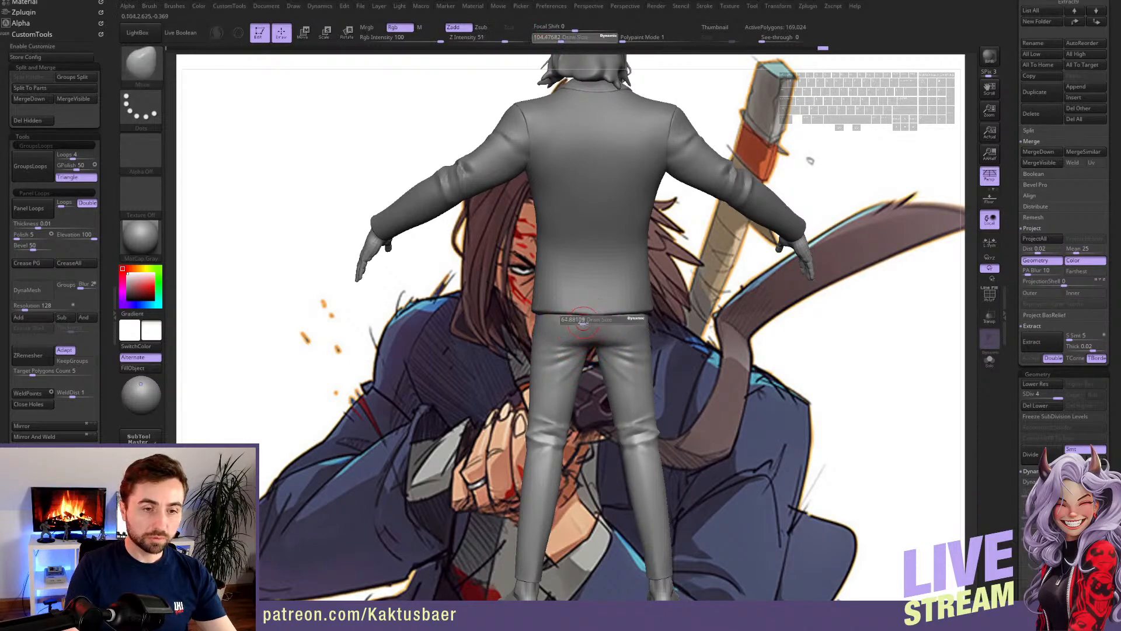
{"action": "key", "text": "5"}
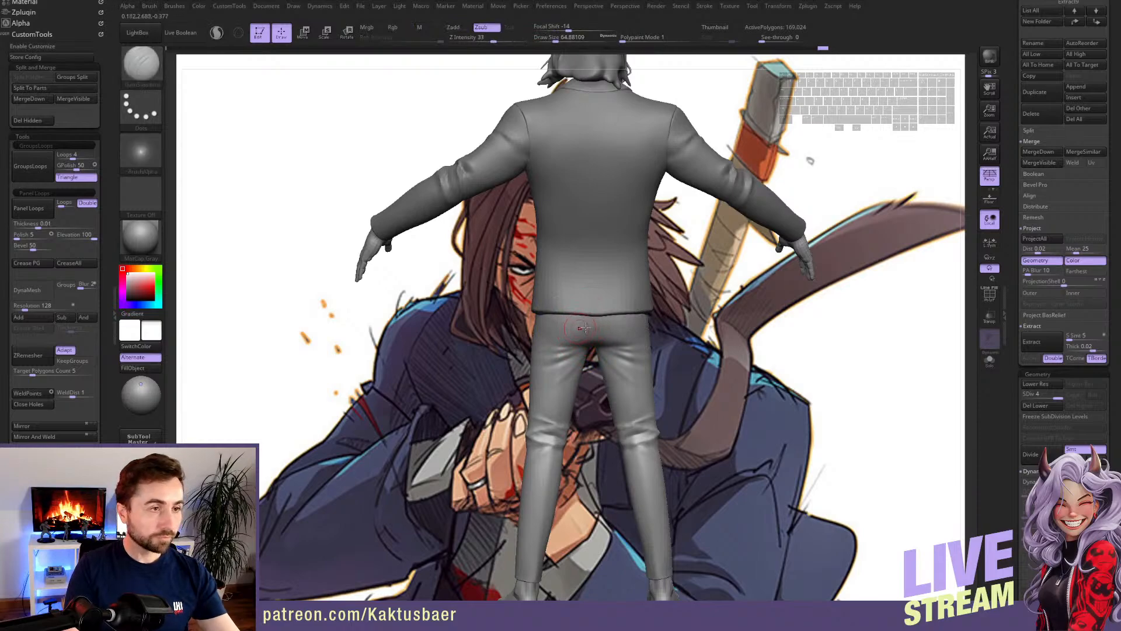
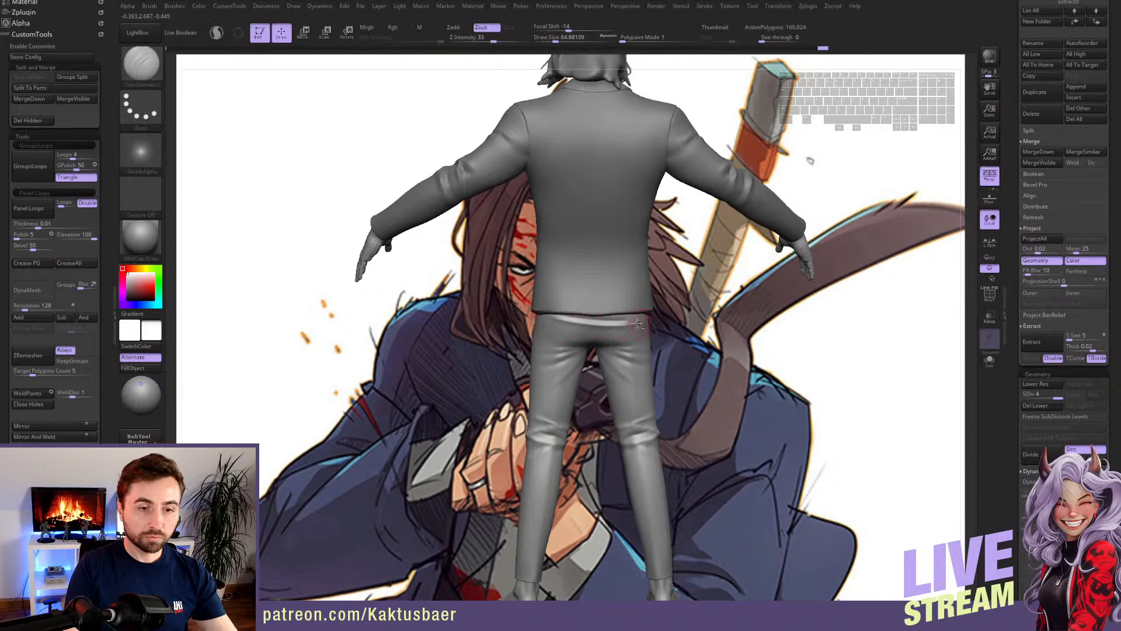
{"action": "key", "text": "shift"}
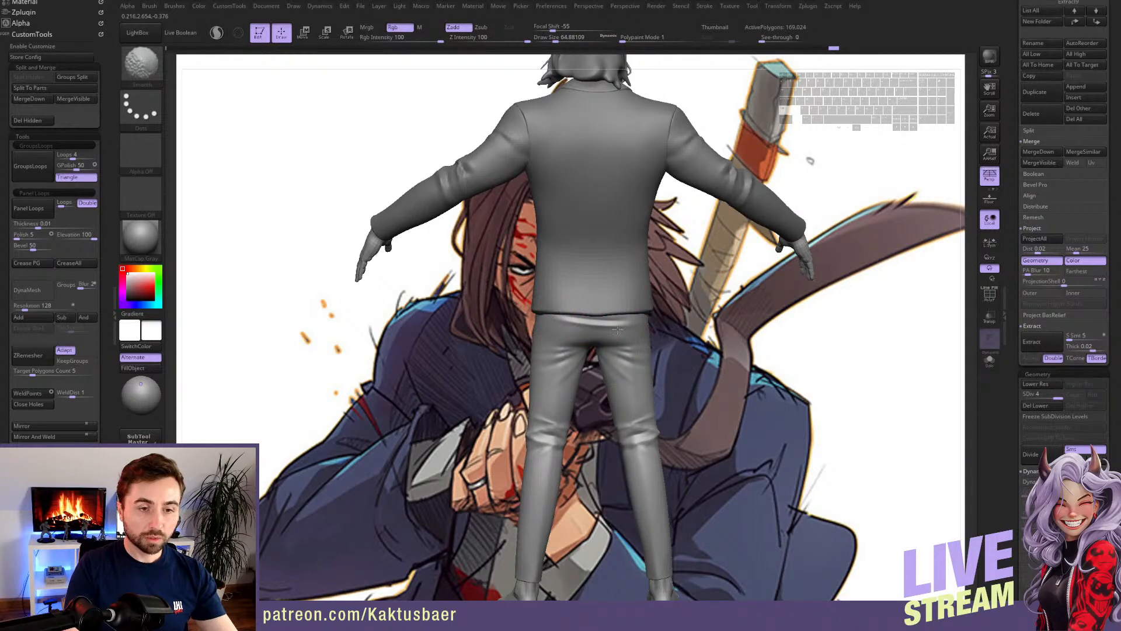
{"action": "mouse_move", "coordinate": [618, 330]}
{"action": "right_mouse_down"}
{"action": "mouse_move", "coordinate": [554, 331]}
{"action": "mouse_move", "coordinate": [625, 330]}
{"action": "right_mouse_up"}
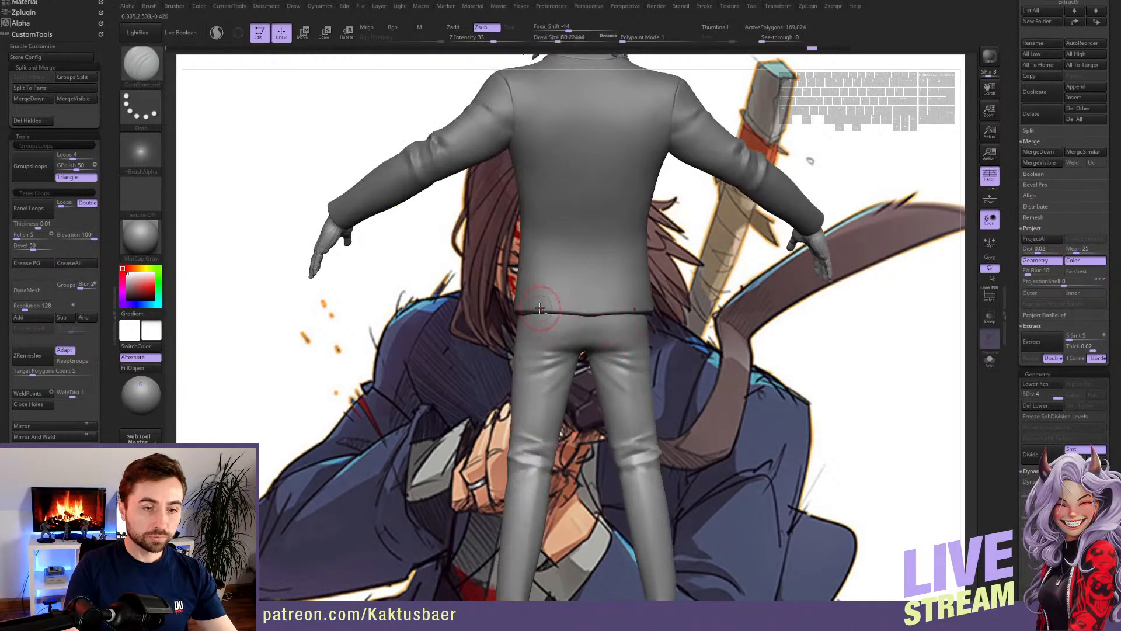
- Raise the draw size to about 80 and blend the seat folds under the jacket hem with smoothing strokes
{"action": "key", "text": "shift"}
{"action": "mouse_move", "coordinate": [550, 338]}
{"action": "left_mouse_down", "text": "shift"}
{"action": "mouse_move", "coordinate": [561, 327]}
{"action": "mouse_move", "coordinate": [555, 337]}
{"action": "left_mouse_up", "text": "shift"}
{"action": "right_click_drag", "start_coordinate": [555, 339], "coordinate": [567, 335], "text": "ctrl"}
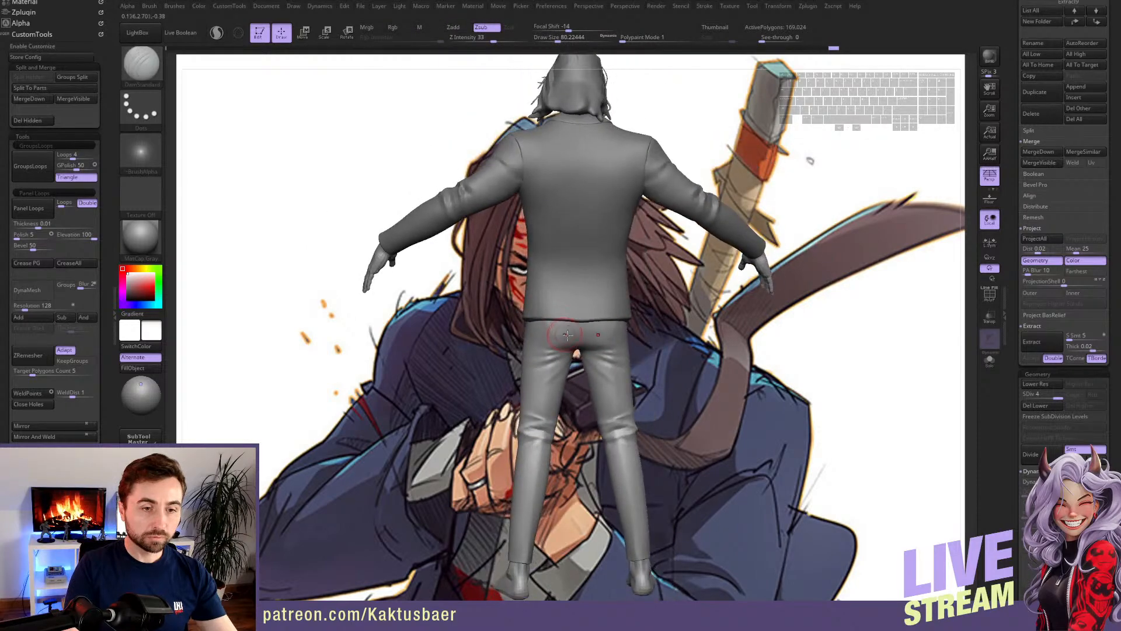
{"action": "left_click_drag", "start_coordinate": [561, 330], "coordinate": [538, 337], "text": "shift"}
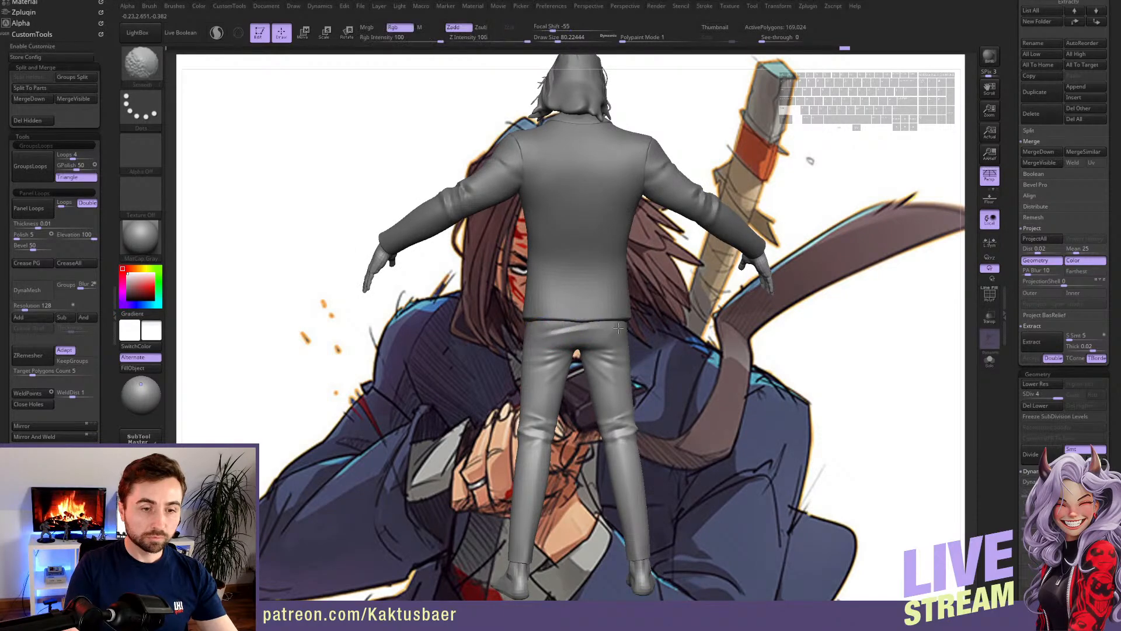
{"action": "mouse_move", "coordinate": [553, 340]}
{"action": "right_mouse_down", "text": "ctrl"}
{"action": "mouse_move", "coordinate": [558, 327]}
{"action": "mouse_move", "coordinate": [534, 333]}
{"action": "mouse_move", "coordinate": [654, 350]}
{"action": "right_mouse_up", "text": "ctrl"}
- Pull the trouser hem down over the ankle with the Move brush at a draw size of about 274
{"action": "mouse_move", "coordinate": [578, 377]}
{"action": "right_mouse_down", "text": "alt"}
{"action": "mouse_move", "coordinate": [572, 250]}
{"action": "mouse_move", "coordinate": [584, 373]}
{"action": "mouse_move", "coordinate": [601, 314]}
{"action": "mouse_move", "coordinate": [641, 405]}
{"action": "mouse_move", "coordinate": [626, 420]}
{"action": "right_mouse_up", "text": "alt"}
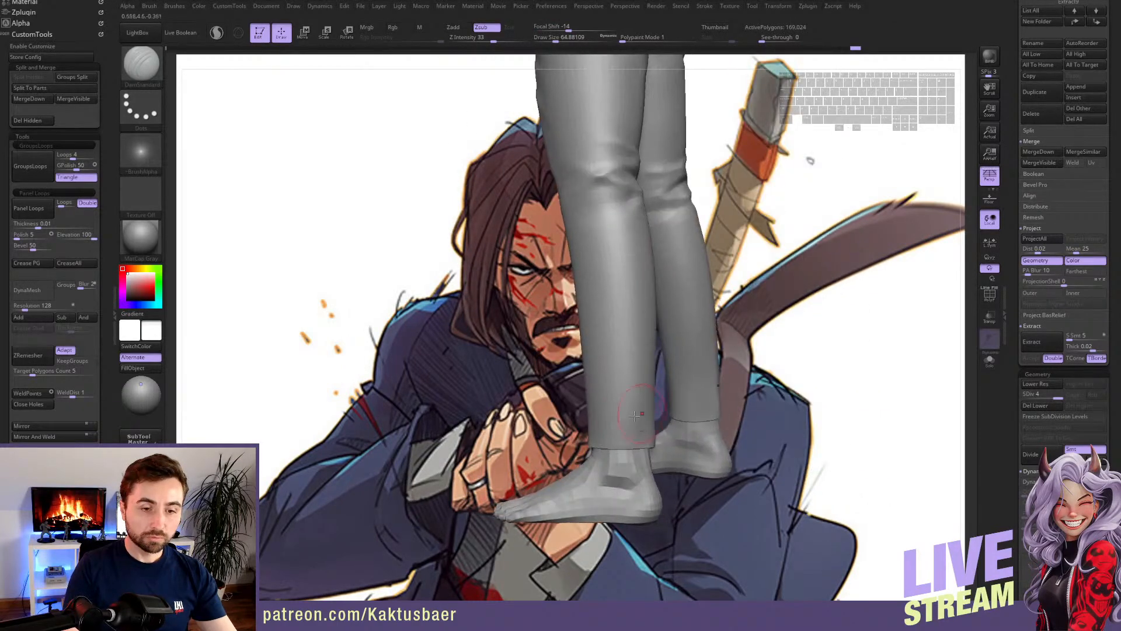
{"action": "key", "text": "s"}
{"action": "left_click_drag", "start_coordinate": [623, 421], "coordinate": [639, 422]}
{"action": "key", "text": "b"}
{"action": "key", "text": "m"}
{"action": "key", "text": "v"}
{"action": "right_click_drag", "start_coordinate": [623, 430], "coordinate": [614, 428], "text": "shift"}
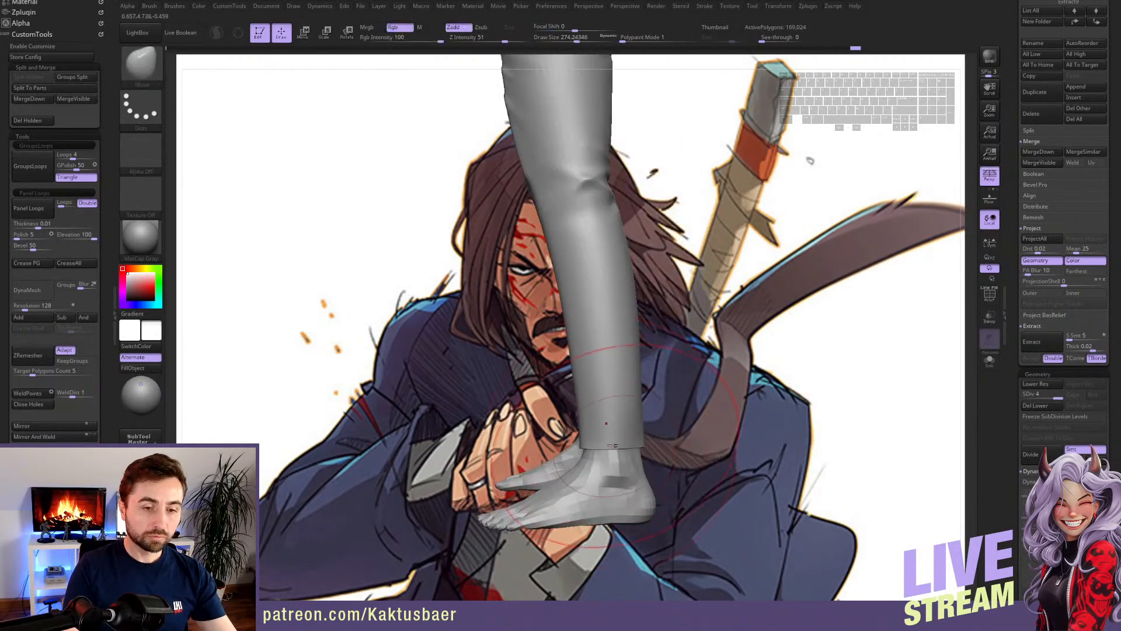
{"action": "mouse_move", "coordinate": [613, 440]}
{"action": "left_mouse_down"}
{"action": "mouse_move", "coordinate": [610, 461]}
{"action": "mouse_move", "coordinate": [574, 460]}
{"action": "left_mouse_up"}
{"action": "key", "text": "s"}
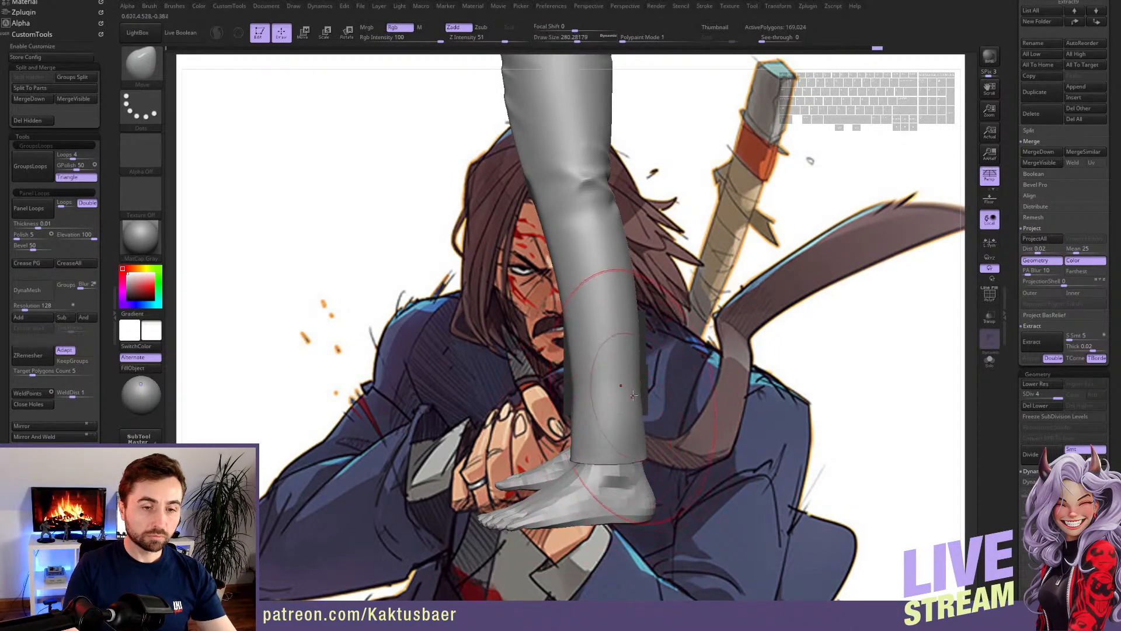
- Reduce the Move brush's draw size to about 182 and reshape the front of the lower trouser leg
{"action": "key", "text": "s"}
{"action": "left_click_drag", "start_coordinate": [611, 395], "coordinate": [582, 390]}
{"action": "key", "text": "s"}
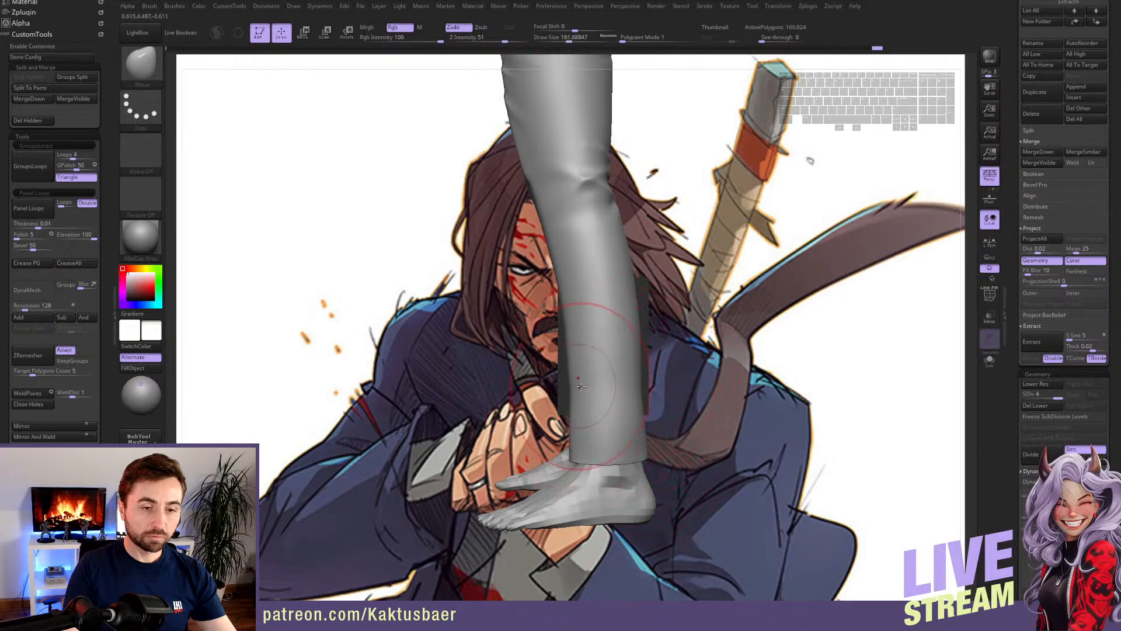
{"action": "right_click_drag", "start_coordinate": [583, 389], "coordinate": [581, 383], "text": "ctrl"}
- Lower the trousers to subdivision level 2 and turn on BackfaceMask for the Move brush
{"action": "key", "text": "shift+d"}
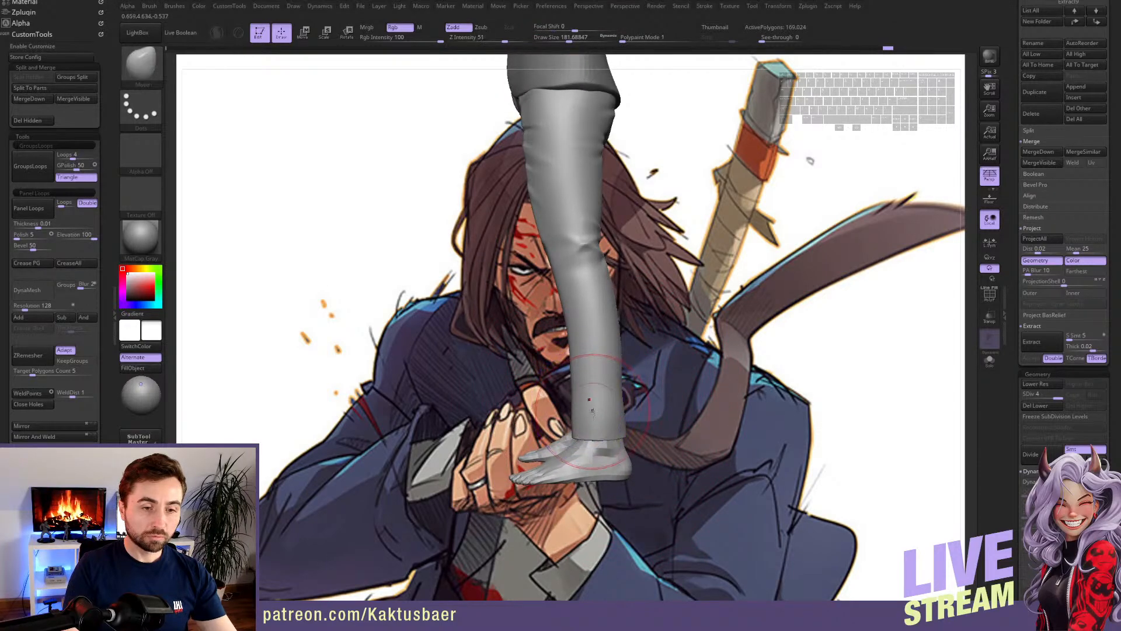
{"action": "key", "text": "shift+d"}
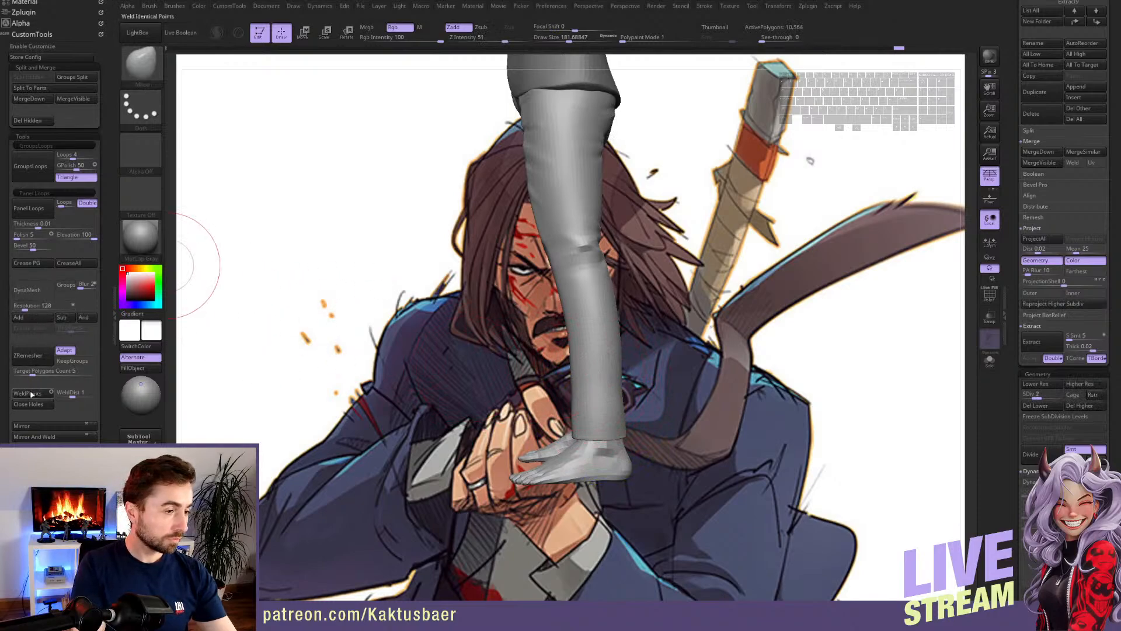
{"action": "scroll", "coordinate": [53, 389], "scroll_direction": "down", "scroll_amount": 5}
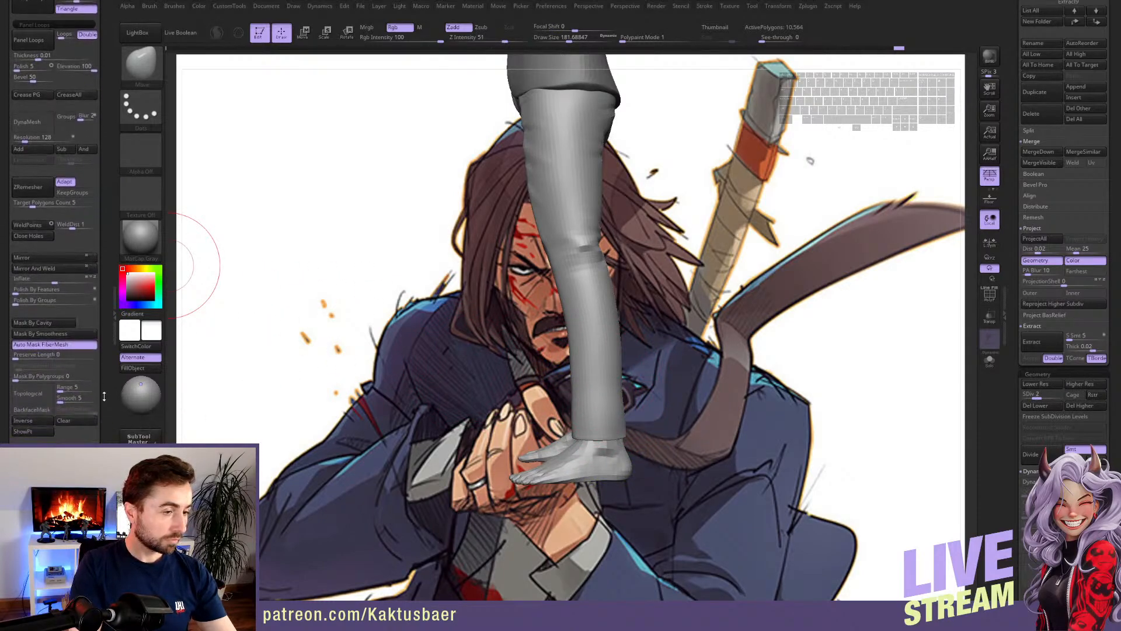
{"action": "left_click", "coordinate": [50, 389]}
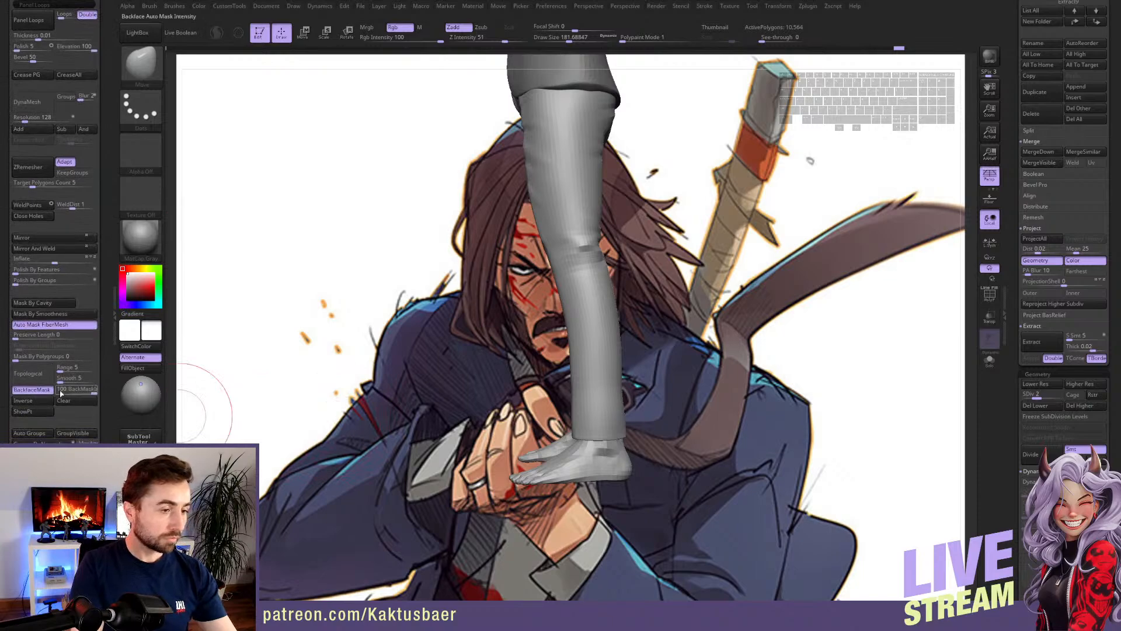
- Reshape the trouser legs' silhouette from the side and back with large Move strokes at draw sizes of about 274 to 358
{"action": "left_click_drag", "start_coordinate": [607, 364], "coordinate": [615, 363]}
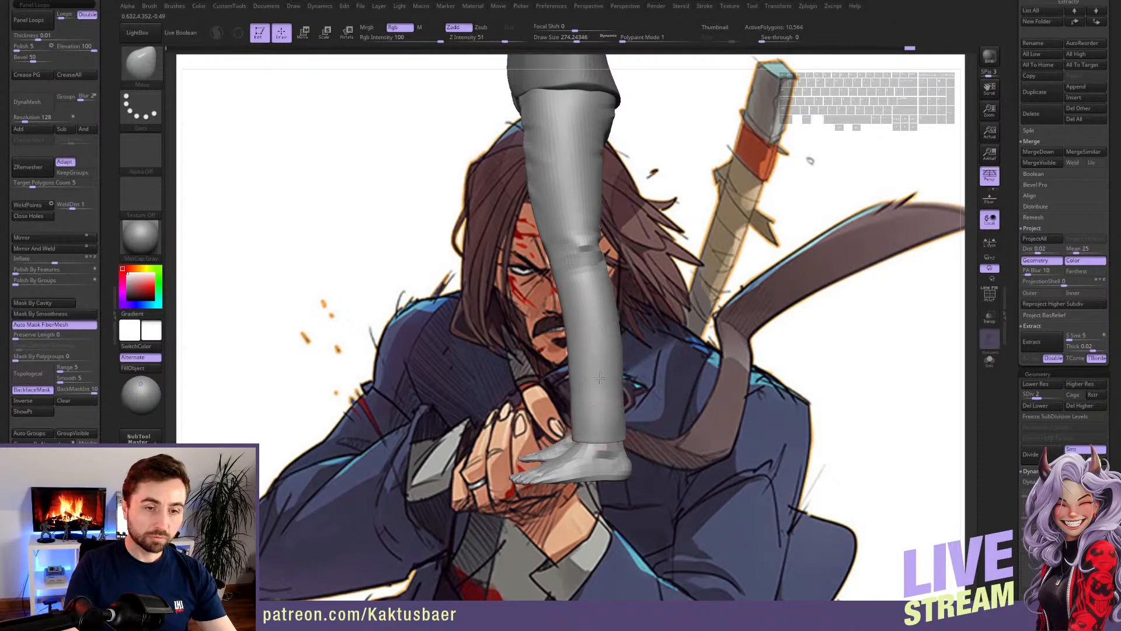
{"action": "right_click_drag", "start_coordinate": [587, 289], "coordinate": [581, 318], "text": "alt"}
{"action": "left_click_drag", "start_coordinate": [581, 319], "coordinate": [561, 344]}
{"action": "right_click_drag", "start_coordinate": [560, 345], "coordinate": [634, 348]}
{"action": "key", "text": "s"}
{"action": "mouse_move", "coordinate": [567, 353]}
{"action": "left_mouse_down"}
{"action": "mouse_move", "coordinate": [585, 385]}
{"action": "mouse_move", "coordinate": [559, 406]}
{"action": "left_mouse_up"}
{"action": "right_click_drag", "start_coordinate": [549, 281], "coordinate": [559, 327], "text": "alt"}
{"action": "left_click_drag", "start_coordinate": [555, 262], "coordinate": [564, 260]}
{"action": "right_click_drag", "start_coordinate": [557, 356], "coordinate": [549, 411], "text": "ctrl"}
{"action": "mouse_move", "coordinate": [549, 412]}
{"action": "right_mouse_down"}
{"action": "mouse_move", "coordinate": [575, 418]}
{"action": "mouse_move", "coordinate": [548, 412]}
{"action": "mouse_move", "coordinate": [528, 312]}
{"action": "right_mouse_up"}
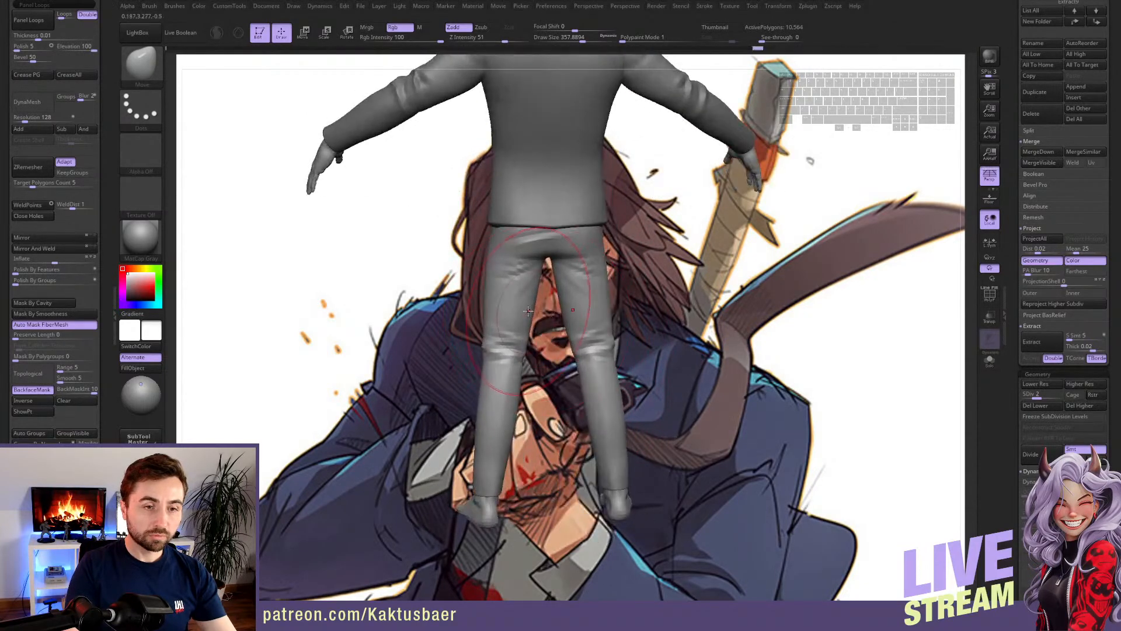
{"action": "key", "text": "s"}
{"action": "left_click_drag", "start_coordinate": [528, 311], "coordinate": [525, 311]}
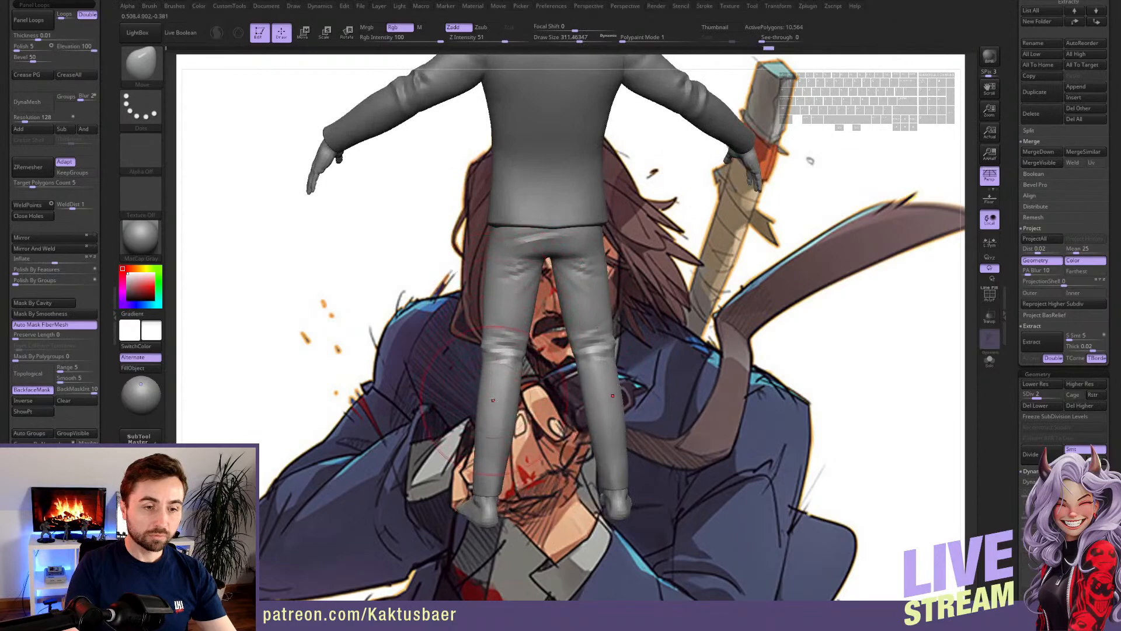
- Return the trousers to subdivision level 4, switch to DamStandard and reduce the draw size to about 56 at the lower leg
{"action": "right_click_drag", "start_coordinate": [493, 400], "coordinate": [483, 354]}
{"action": "key", "text": "d"}
{"action": "key", "text": "d"}
{"action": "mouse_move", "coordinate": [521, 435]}
{"action": "right_mouse_down", "text": "alt"}
{"action": "mouse_move", "coordinate": [506, 456]}
{"action": "mouse_move", "coordinate": [497, 443]}
{"action": "right_mouse_up", "text": "alt"}
{"action": "key", "text": "4"}
{"action": "mouse_move", "coordinate": [485, 403]}
{"action": "right_mouse_down", "text": "alt"}
{"action": "mouse_move", "coordinate": [493, 388]}
{"action": "mouse_move", "coordinate": [503, 409]}
{"action": "right_mouse_up", "text": "alt"}
{"action": "key", "text": "s"}
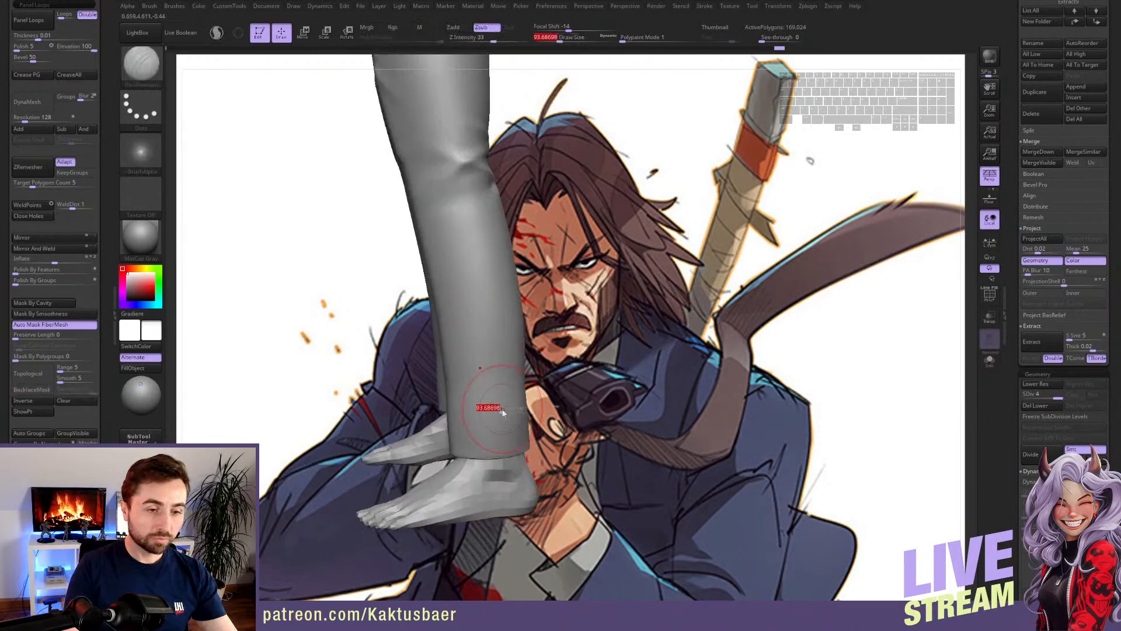
{"action": "left_click_drag", "start_coordinate": [503, 411], "coordinate": [497, 411]}
{"action": "right_click_drag", "start_coordinate": [498, 411], "coordinate": [456, 408]}
{"action": "key", "text": "s"}
{"action": "left_click_drag", "start_coordinate": [470, 408], "coordinate": [466, 407]}
{"action": "right_click_drag", "start_coordinate": [466, 408], "coordinate": [455, 406]}
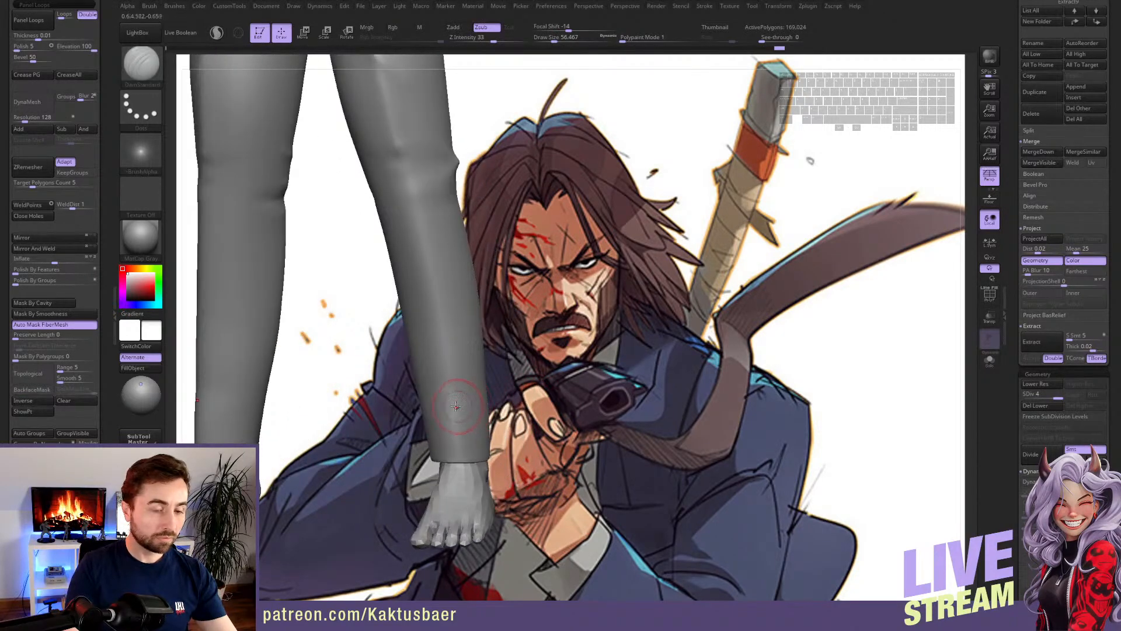
- Sculpt diagonal folds across the outer and inner calf below the knee at draw sizes of about 97 and 90
{"action": "right_click_drag", "start_coordinate": [447, 363], "coordinate": [466, 318]}
{"action": "left_click_drag", "start_coordinate": [448, 243], "coordinate": [524, 351]}
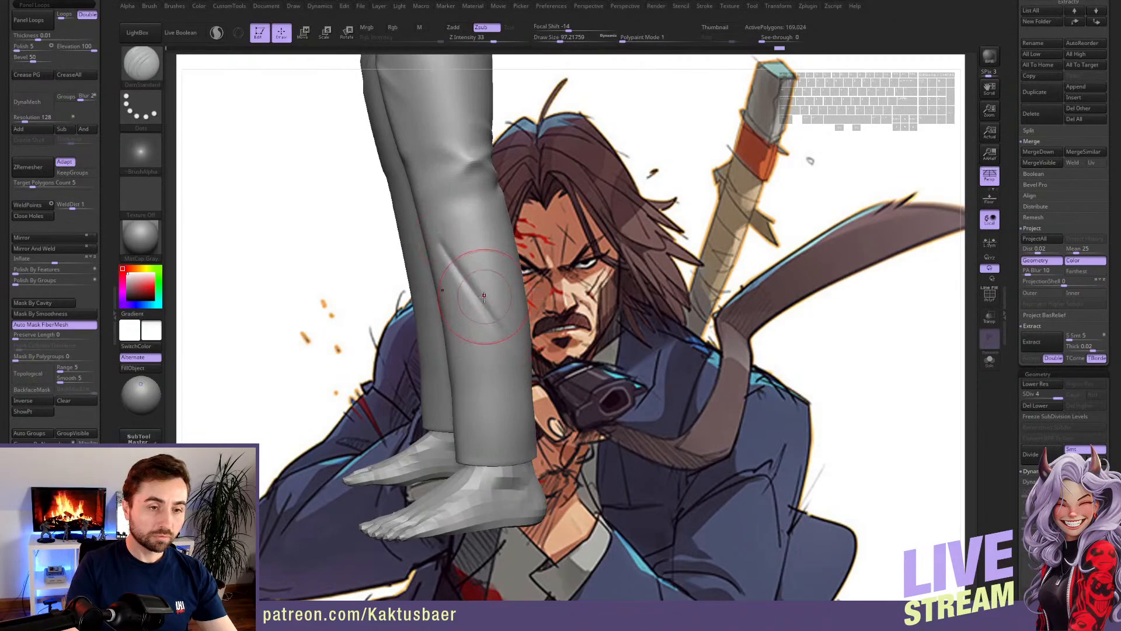
{"action": "mouse_move", "coordinate": [446, 240]}
{"action": "left_mouse_down"}
{"action": "mouse_move", "coordinate": [500, 318]}
{"action": "mouse_move", "coordinate": [464, 266]}
{"action": "left_mouse_up"}
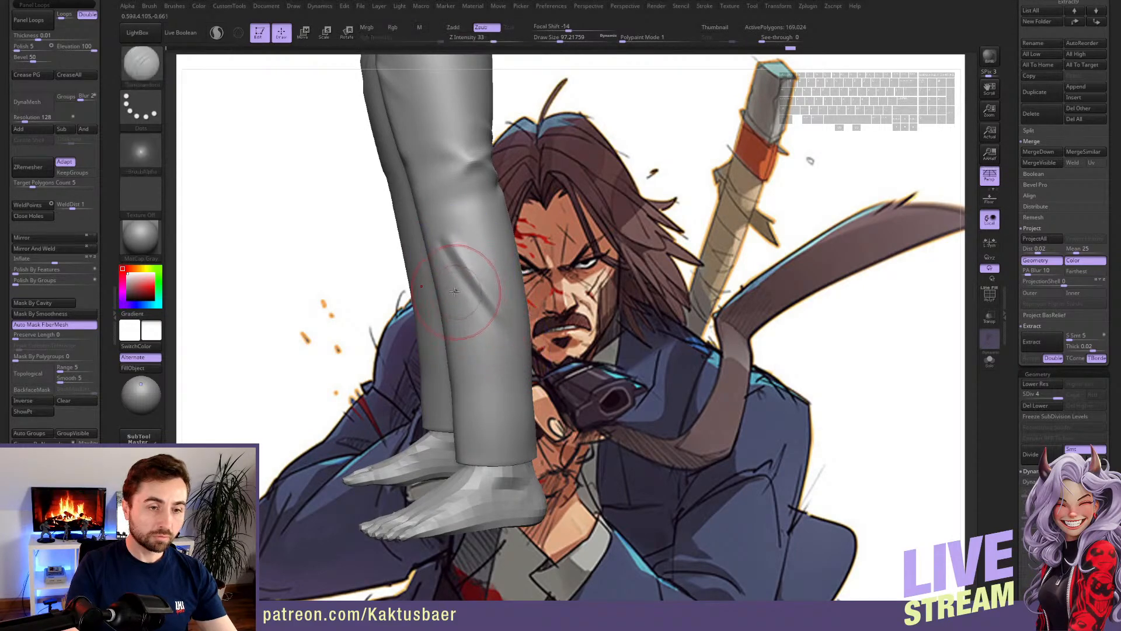
{"action": "right_click_drag", "start_coordinate": [496, 319], "coordinate": [379, 319]}
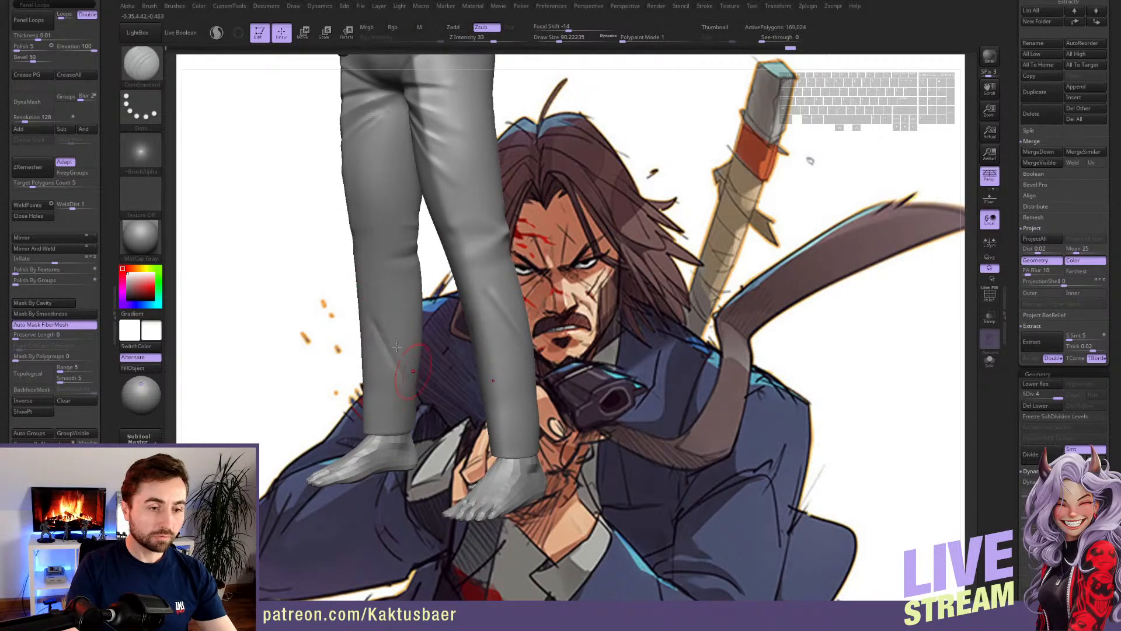
{"action": "mouse_move", "coordinate": [372, 301]}
{"action": "left_mouse_down", "text": "alt"}
{"action": "mouse_move", "coordinate": [429, 386]}
{"action": "mouse_move", "coordinate": [382, 328]}
{"action": "left_mouse_up", "text": "alt"}
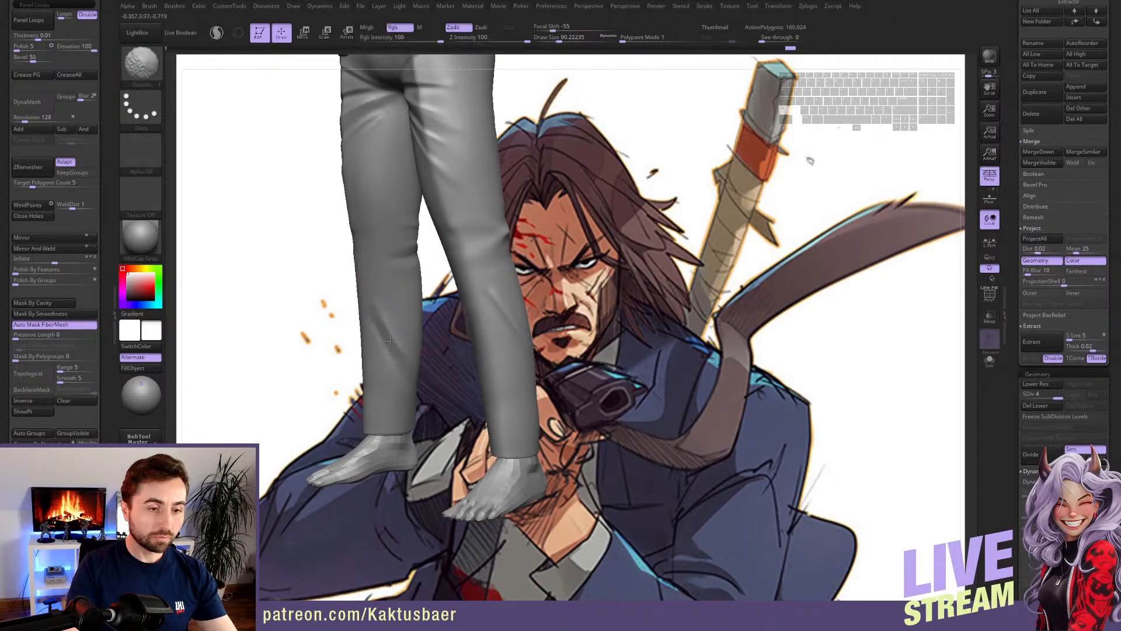
- Carve bunched horizontal folds around the lower leg just above the trouser hem
{"action": "mouse_move", "coordinate": [506, 337]}
{"action": "right_mouse_down"}
{"action": "mouse_move", "coordinate": [500, 320]}
{"action": "mouse_move", "coordinate": [531, 326]}
{"action": "mouse_move", "coordinate": [484, 335]}
{"action": "mouse_move", "coordinate": [530, 387]}
{"action": "mouse_move", "coordinate": [558, 378]}
{"action": "mouse_move", "coordinate": [517, 381]}
{"action": "right_mouse_up"}
{"action": "mouse_move", "coordinate": [478, 375]}
{"action": "left_mouse_down"}
{"action": "mouse_move", "coordinate": [533, 359]}
{"action": "mouse_move", "coordinate": [552, 368]}
{"action": "left_mouse_up"}
{"action": "right_click_drag", "start_coordinate": [500, 368], "coordinate": [509, 325]}
{"action": "right_click_drag", "start_coordinate": [442, 342], "coordinate": [453, 370]}
- Build up the folds above the hem with ClayBuildup at draw size about 59 and smooth them at about 31
{"action": "key", "text": "b"}
{"action": "key", "text": "c"}
{"action": "key", "text": "b"}
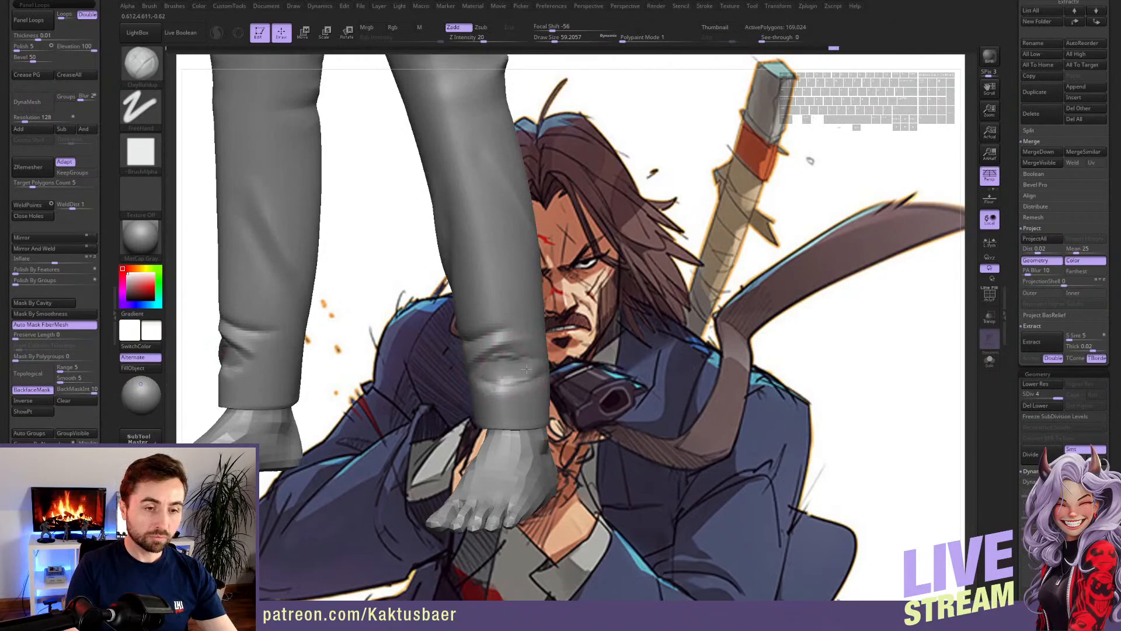
{"action": "key", "text": "shift"}
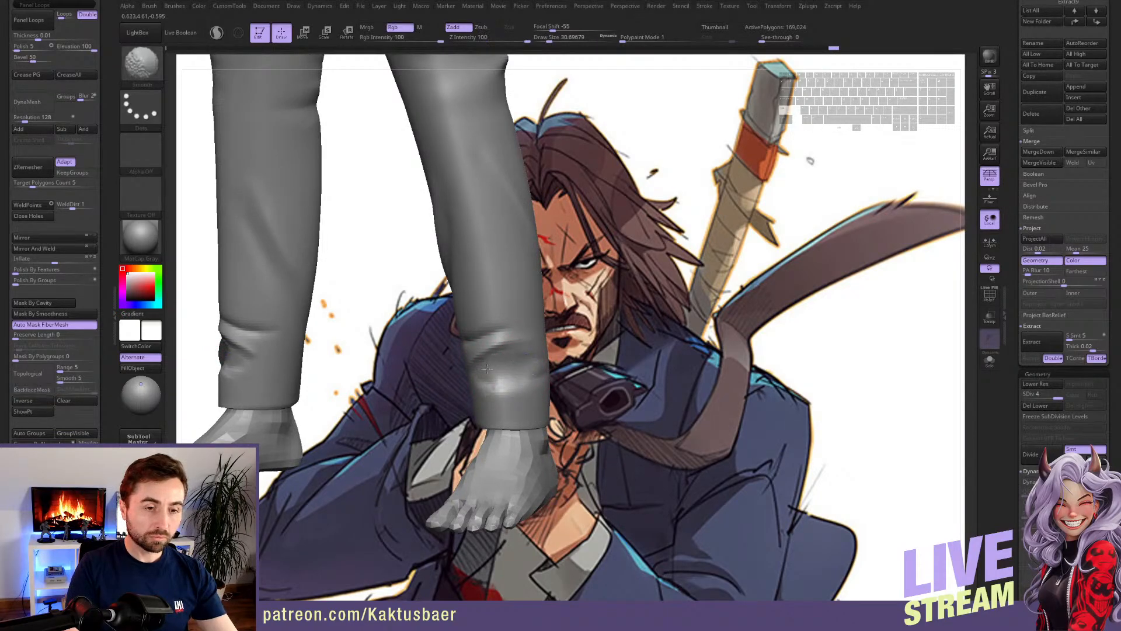
{"action": "right_click_drag", "start_coordinate": [517, 375], "coordinate": [478, 374]}
- Switch to DamStandard at a draw size of about 49 and sharpen the folds above the trouser hem
{"action": "key", "text": "b"}
{"action": "key", "text": "d"}
{"action": "key", "text": "s"}
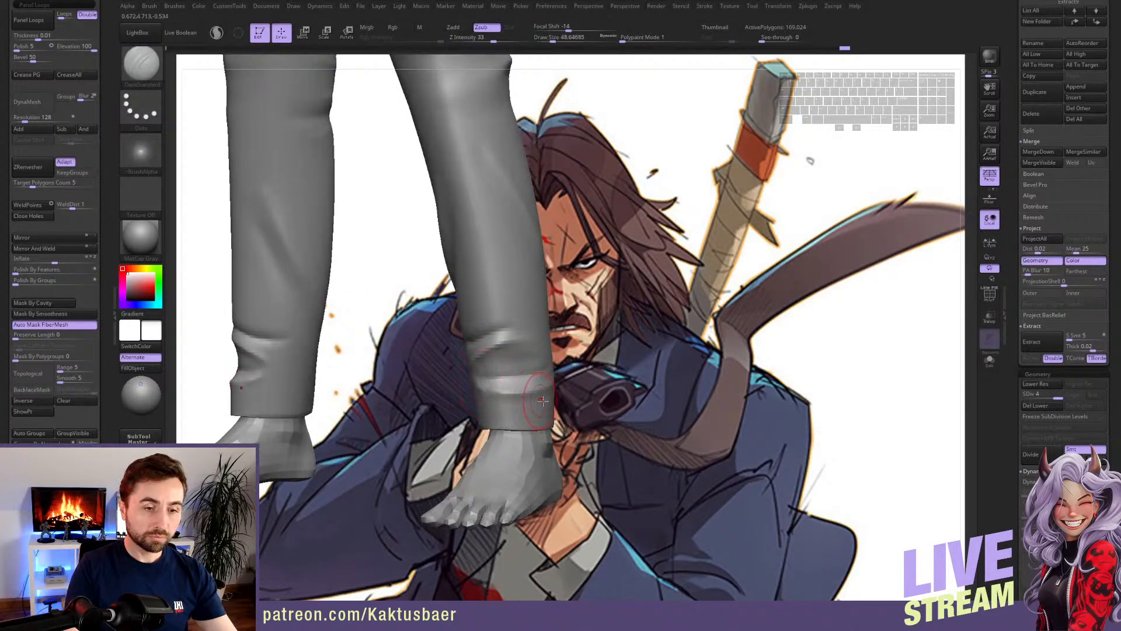
{"action": "mouse_move", "coordinate": [537, 402]}
{"action": "right_mouse_down"}
{"action": "mouse_move", "coordinate": [491, 400]}
{"action": "mouse_move", "coordinate": [544, 408]}
{"action": "right_mouse_up"}
- Undo the last folds sculpted around the lower leg above the trouser hem
{"action": "key", "text": "ctrl"}
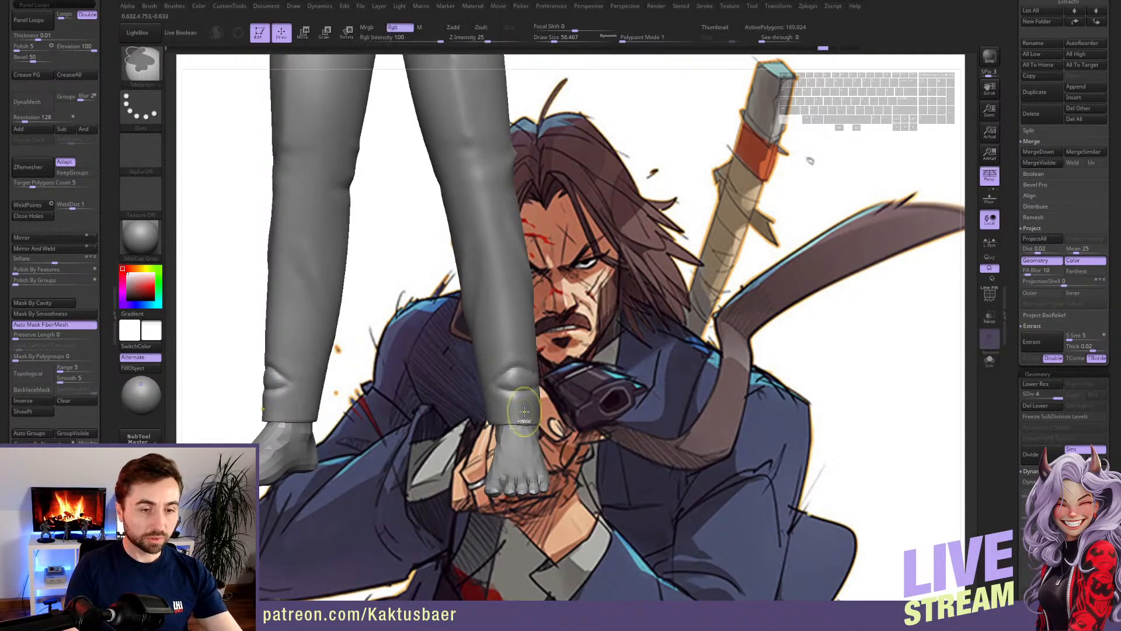
{"action": "key", "text": "ctrl+z"}
{"action": "key", "text": "ctrl+z"}
- Try to carve horizontal creases around the leg just above the hem with DamStandard at a draw size of about 56
{"action": "mouse_move", "coordinate": [525, 411]}
{"action": "right_mouse_down", "text": "ctrl"}
{"action": "mouse_move", "coordinate": [491, 411]}
{"action": "mouse_move", "coordinate": [501, 412]}
{"action": "right_mouse_up", "text": "ctrl"}
{"action": "key", "text": "s"}
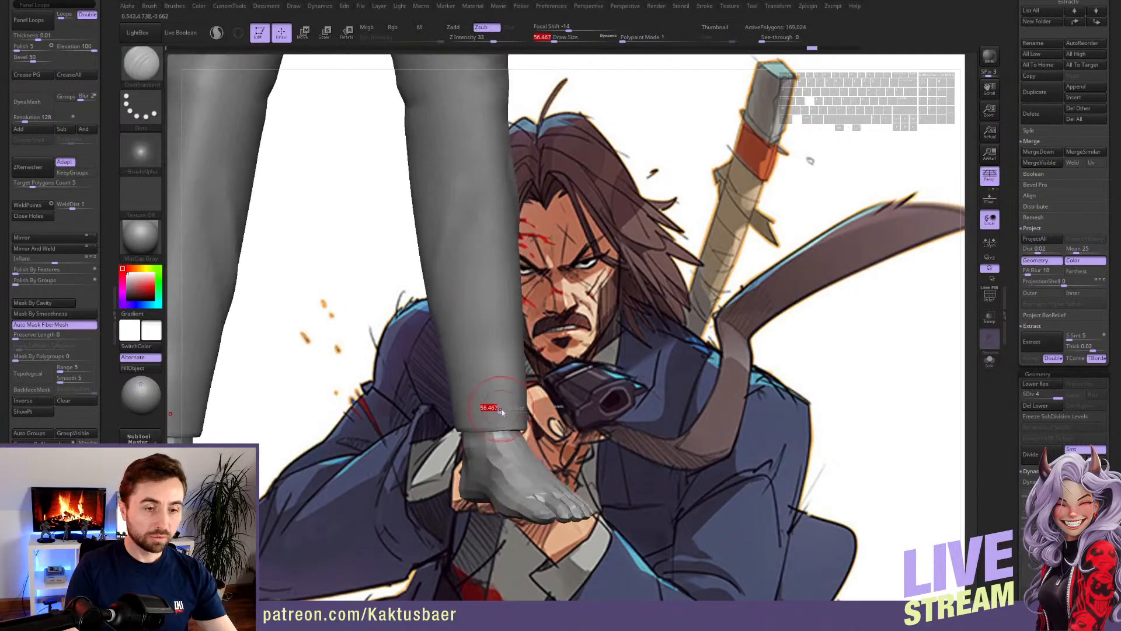
{"action": "left_click_drag", "start_coordinate": [501, 412], "coordinate": [506, 411]}
{"action": "mouse_move", "coordinate": [506, 411]}
{"action": "right_mouse_down"}
{"action": "mouse_move", "coordinate": [513, 405]}
{"action": "mouse_move", "coordinate": [473, 412]}
{"action": "right_mouse_up"}
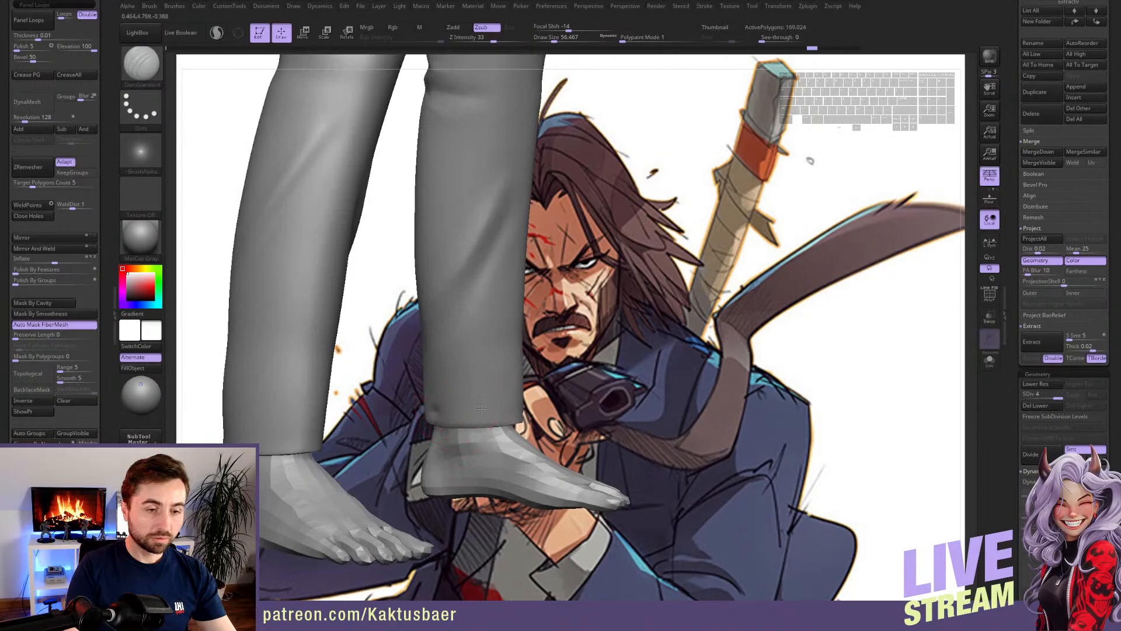
{"action": "key", "text": "ctrl+z"}
{"action": "left_click_drag", "start_coordinate": [433, 412], "coordinate": [535, 396]}
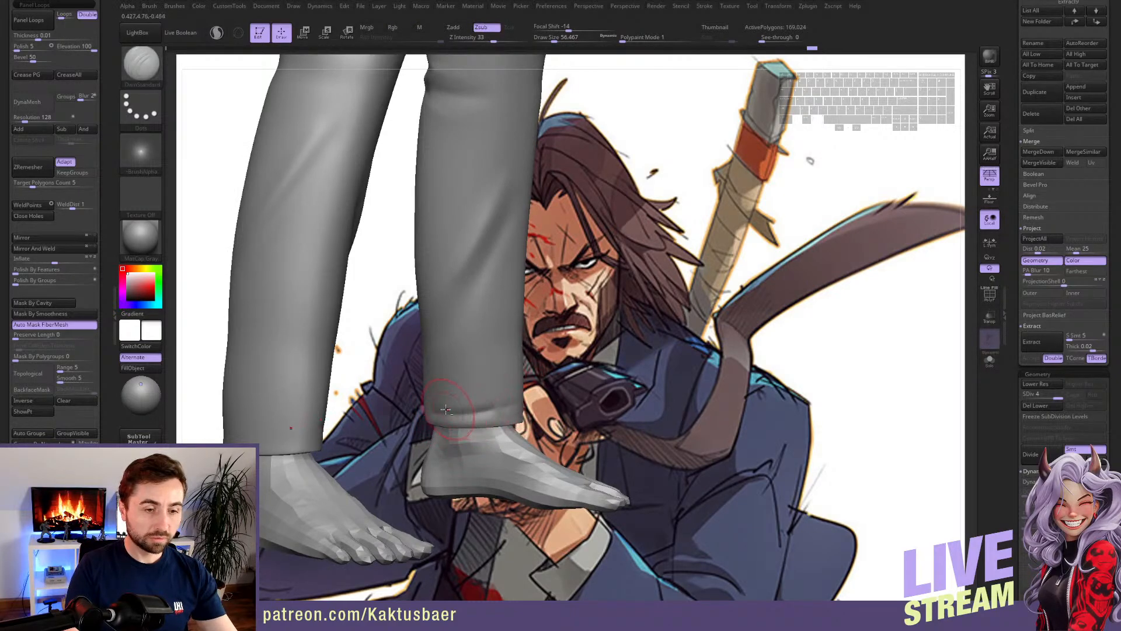
{"action": "right_click_drag", "start_coordinate": [506, 406], "coordinate": [504, 403]}
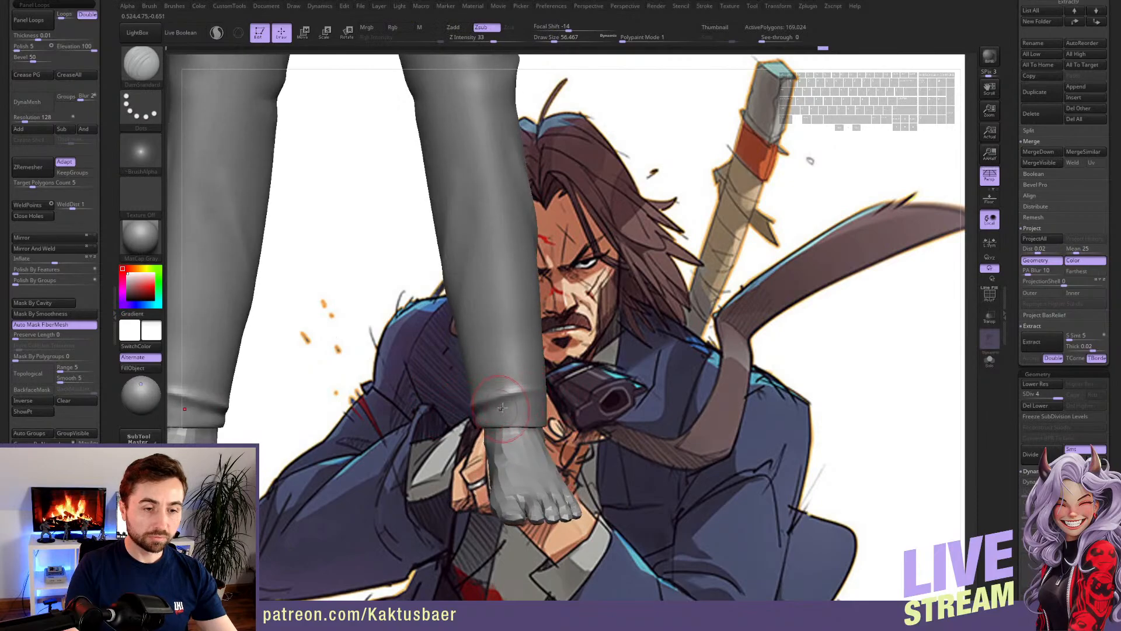
{"action": "left_click_drag", "start_coordinate": [480, 407], "coordinate": [570, 403]}
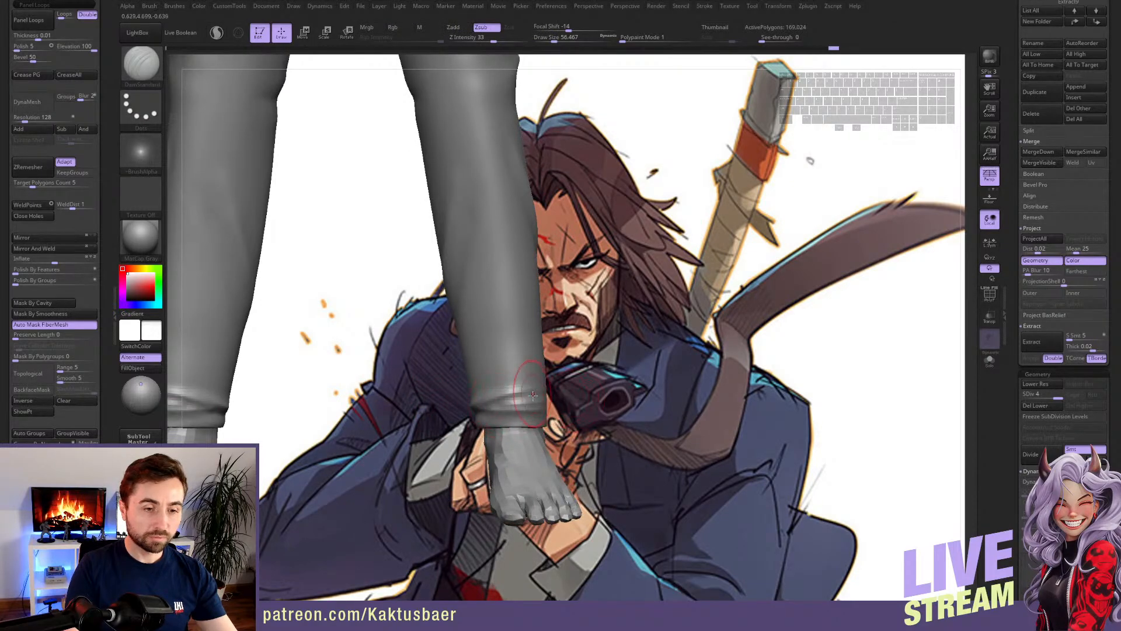
- Extend the bunched folds around the inner and rear ankle above the hem at a draw size of about 59
{"action": "right_click_drag", "start_coordinate": [533, 395], "coordinate": [480, 410]}
{"action": "right_click_drag", "start_coordinate": [403, 393], "coordinate": [404, 431]}
{"action": "right_click_drag", "start_coordinate": [319, 436], "coordinate": [397, 426]}
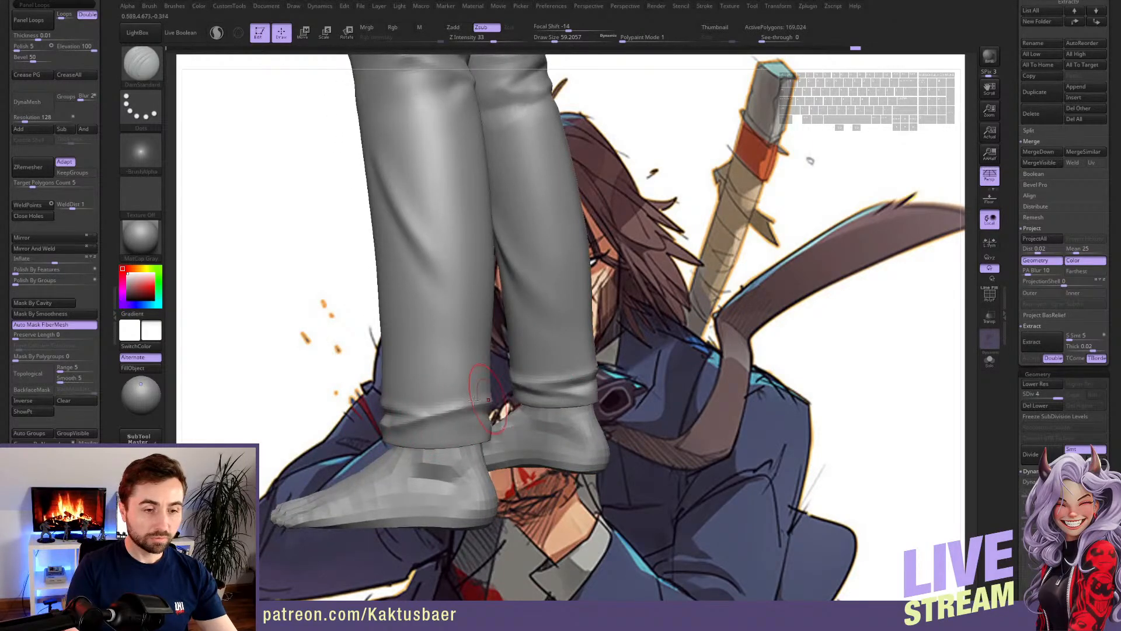
{"action": "right_click_drag", "start_coordinate": [503, 426], "coordinate": [428, 398]}
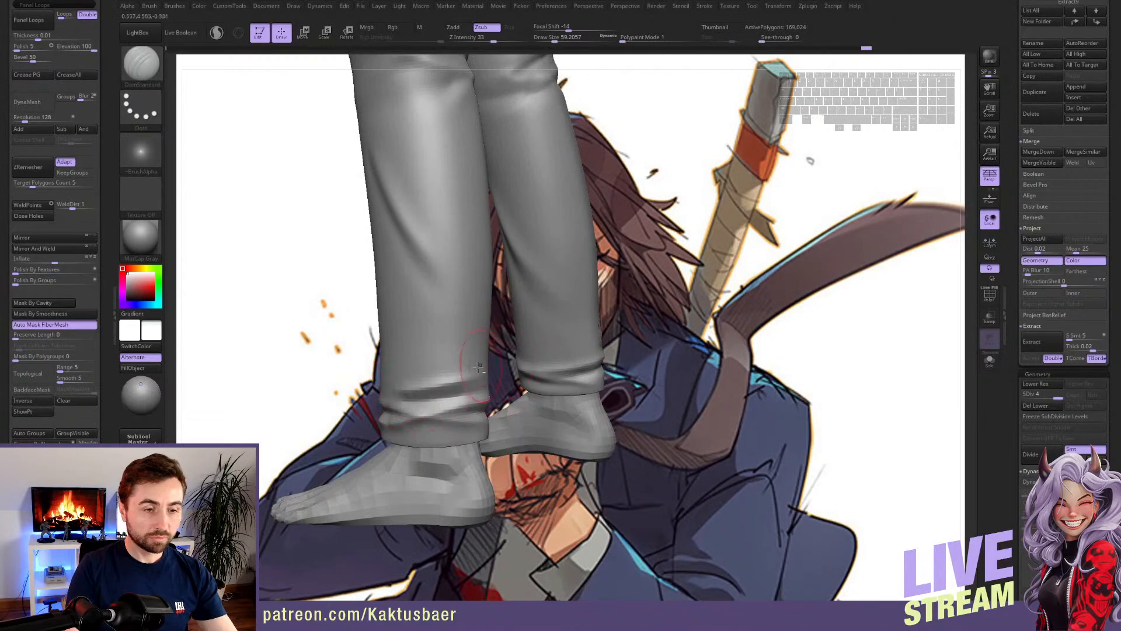
{"action": "right_click_drag", "start_coordinate": [478, 367], "coordinate": [466, 461]}
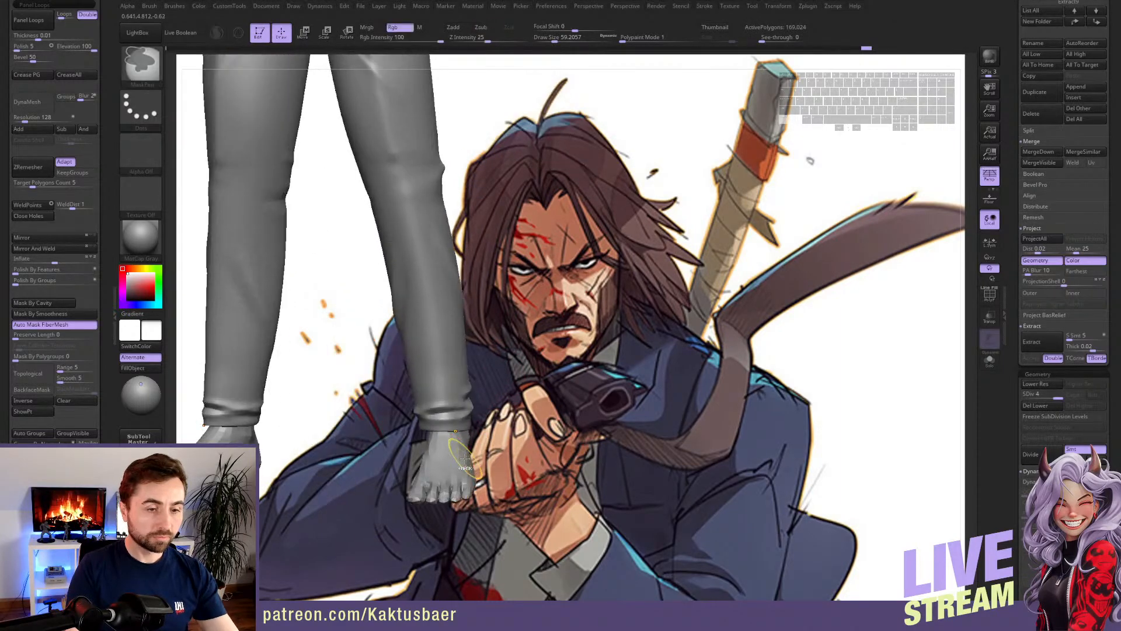
- Undo the bunched folds carved above the trouser hem
{"action": "key", "text": "ctrl+z"}
{"action": "key", "text": "ctrl+z"}
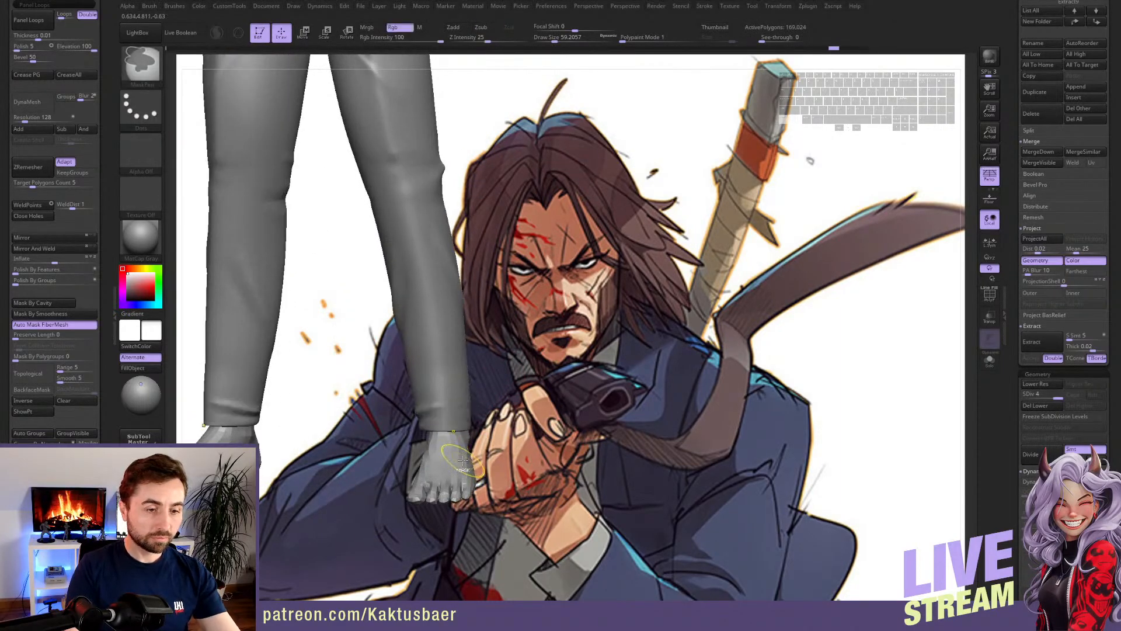
{"action": "key", "text": "ctrl+z"}
{"action": "right_click_drag", "start_coordinate": [409, 426], "coordinate": [467, 412]}
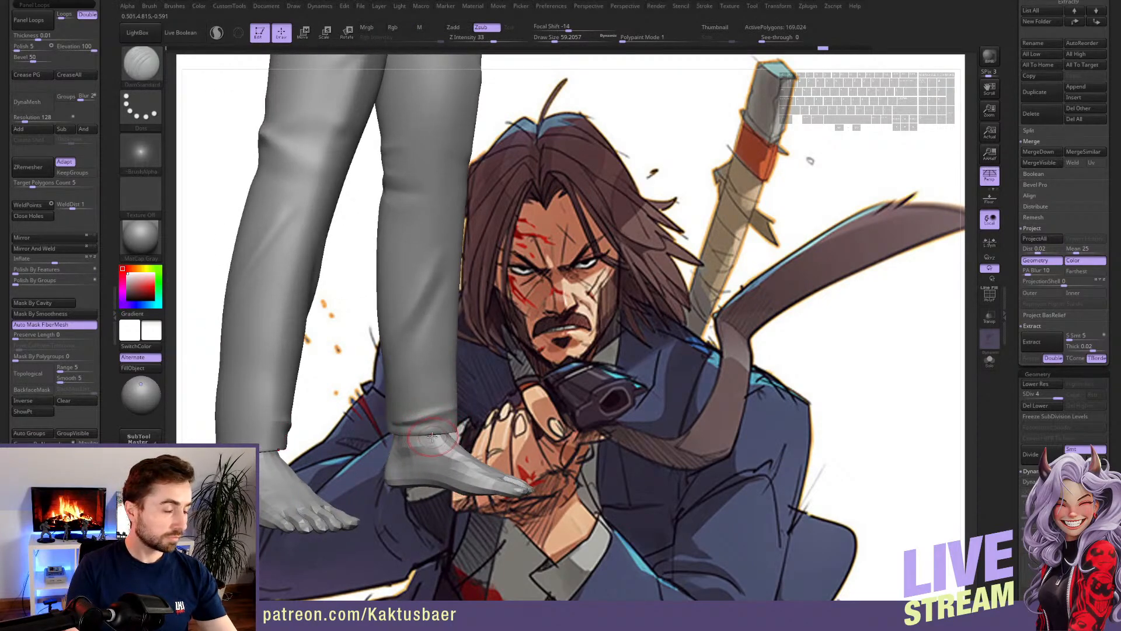
- Switch to the Move brush and adjust the shape of the trouser hem at draw sizes of about 120 and 148
{"action": "key", "text": "b"}
{"action": "key", "text": "m"}
{"action": "key", "text": "v"}
{"action": "right_click_drag", "start_coordinate": [421, 435], "coordinate": [449, 433]}
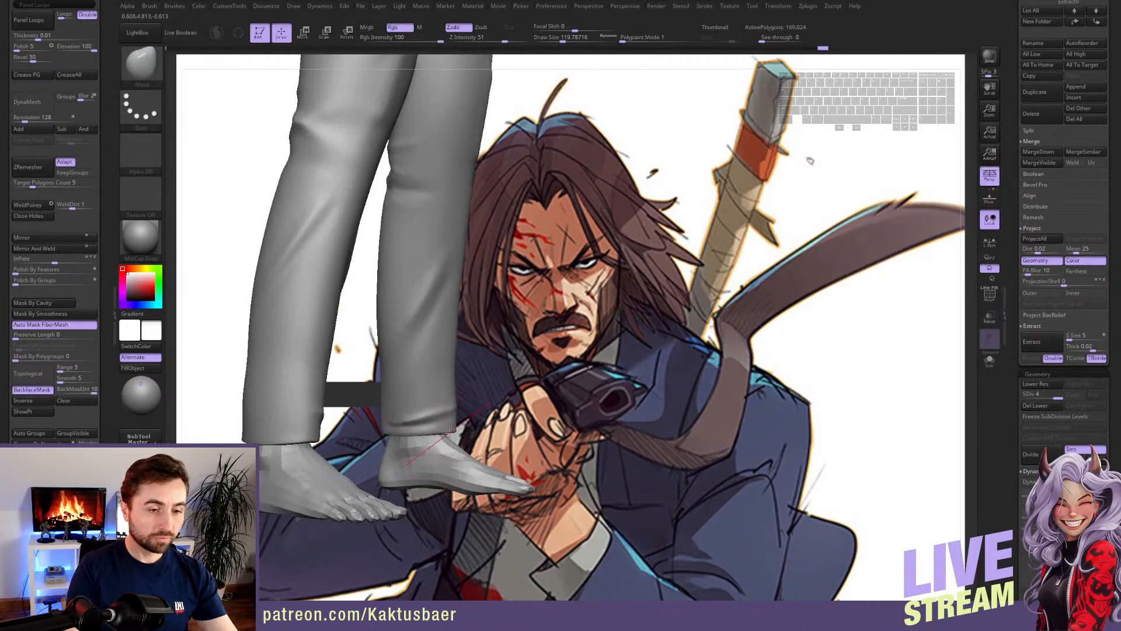
{"action": "mouse_move", "coordinate": [438, 377]}
{"action": "left_mouse_down"}
{"action": "mouse_move", "coordinate": [412, 341]}
{"action": "mouse_move", "coordinate": [388, 378]}
{"action": "left_mouse_up"}
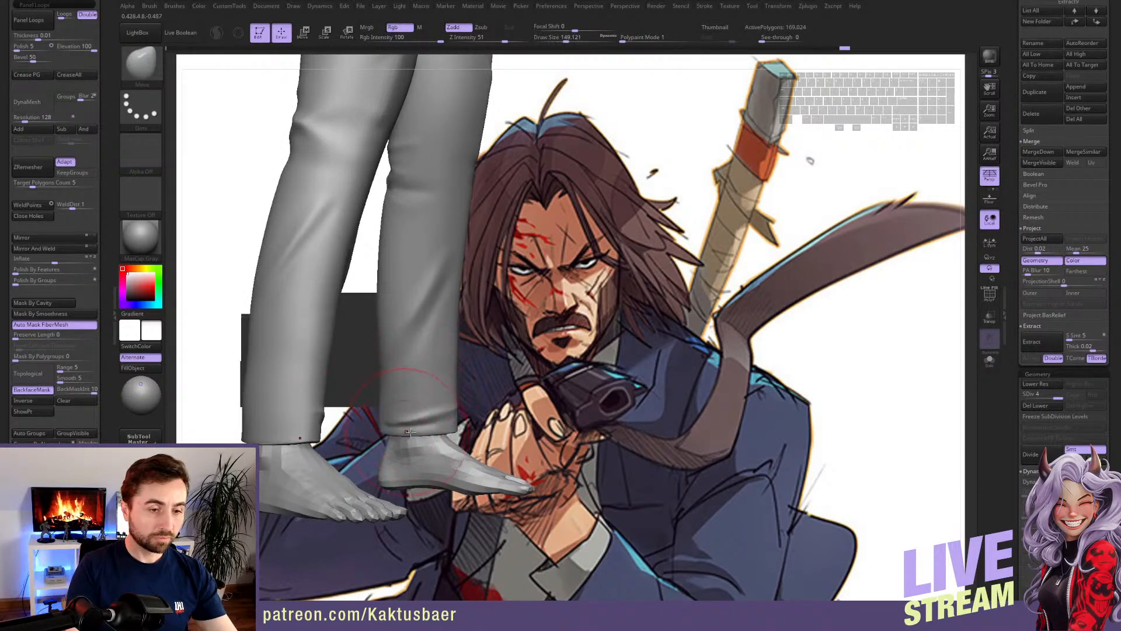
- Reduce the draw size to about 39 and smooth the surface just above the trouser hem
{"action": "mouse_move", "coordinate": [409, 431]}
{"action": "right_mouse_down"}
{"action": "mouse_move", "coordinate": [472, 419]}
{"action": "mouse_move", "coordinate": [483, 292]}
{"action": "mouse_move", "coordinate": [483, 403]}
{"action": "right_mouse_up"}
{"action": "key", "text": "s"}
{"action": "left_click_drag", "start_coordinate": [483, 403], "coordinate": [466, 403]}
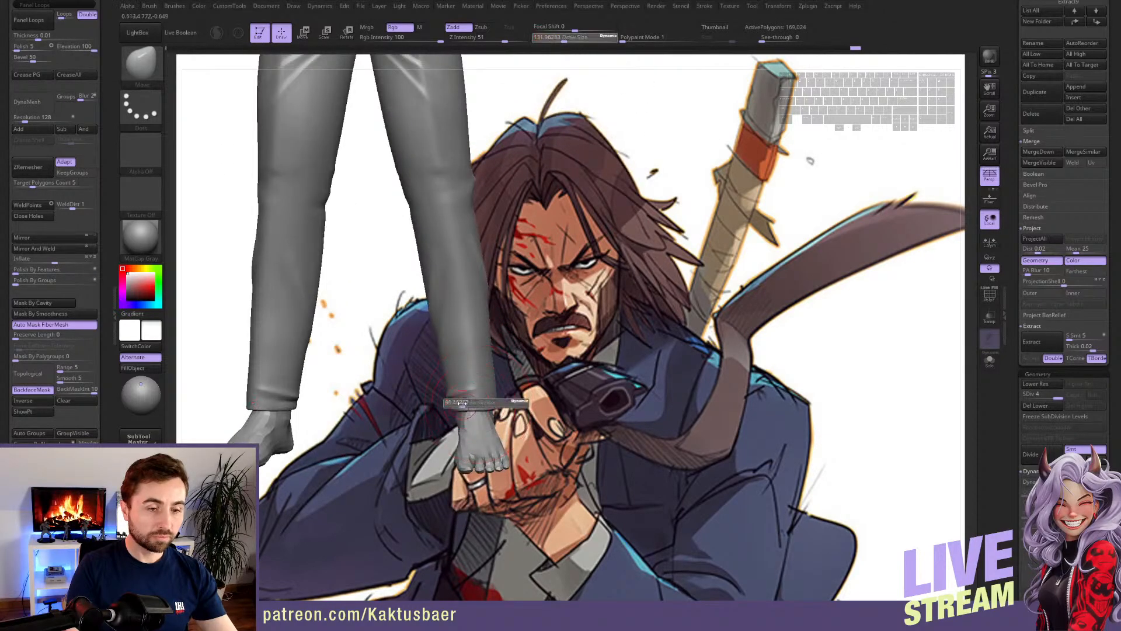
{"action": "right_click_drag", "start_coordinate": [466, 403], "coordinate": [497, 398]}
{"action": "left_click_drag", "start_coordinate": [462, 398], "coordinate": [431, 399], "text": "shift"}
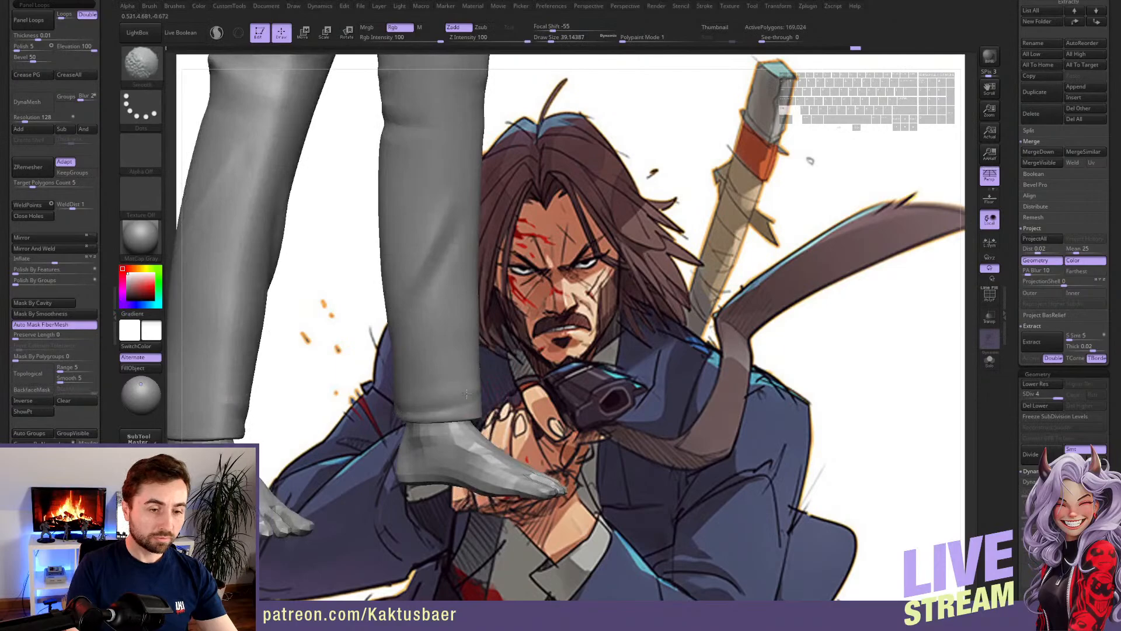
{"action": "right_click_drag", "start_coordinate": [426, 390], "coordinate": [389, 410]}
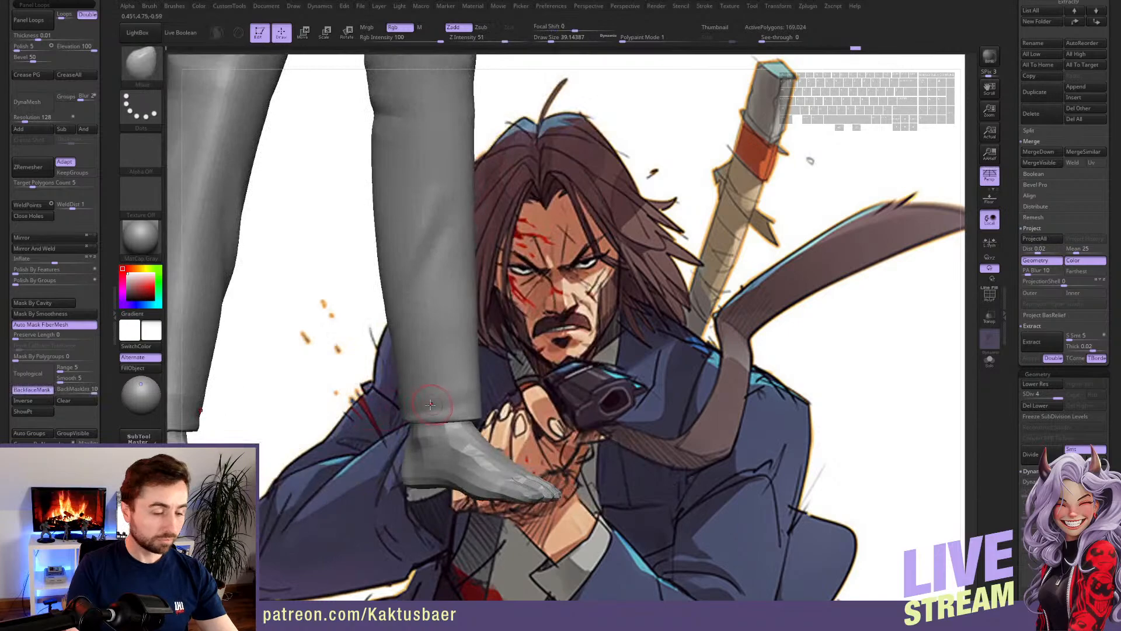
- Carve a shallow crease around the leg above the hem with DamStandard at a draw size of about 46 and smooth it
{"action": "key", "text": "b"}
{"action": "key", "text": "d"}
{"action": "key", "text": "s"}
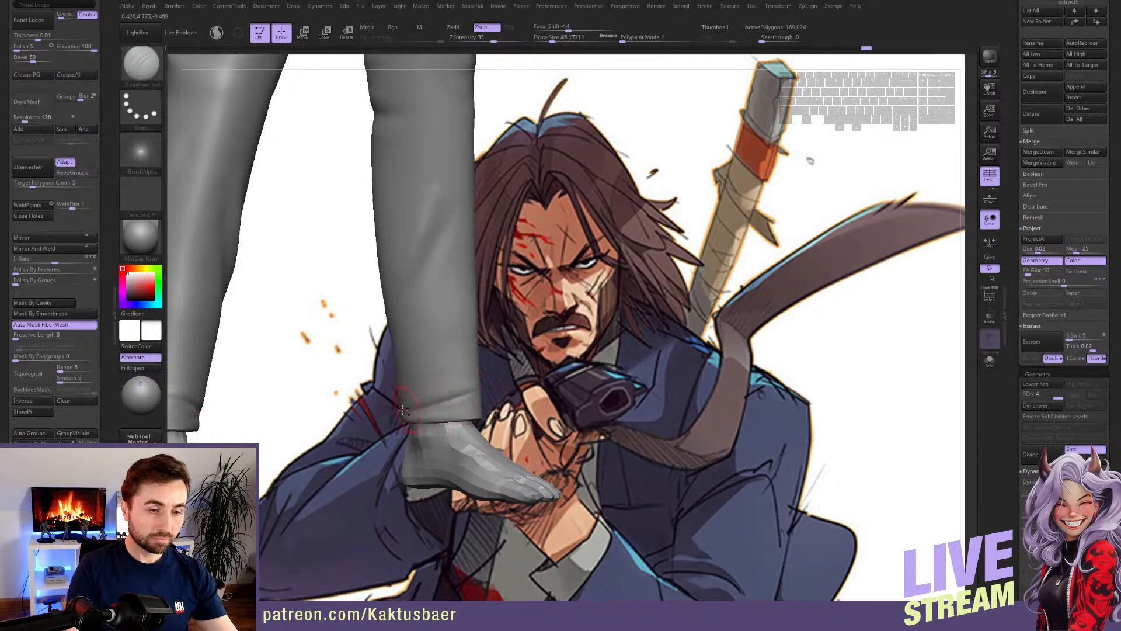
{"action": "right_click_drag", "start_coordinate": [403, 411], "coordinate": [494, 378]}
{"action": "right_click_drag", "start_coordinate": [570, 345], "coordinate": [512, 374], "text": "alt"}
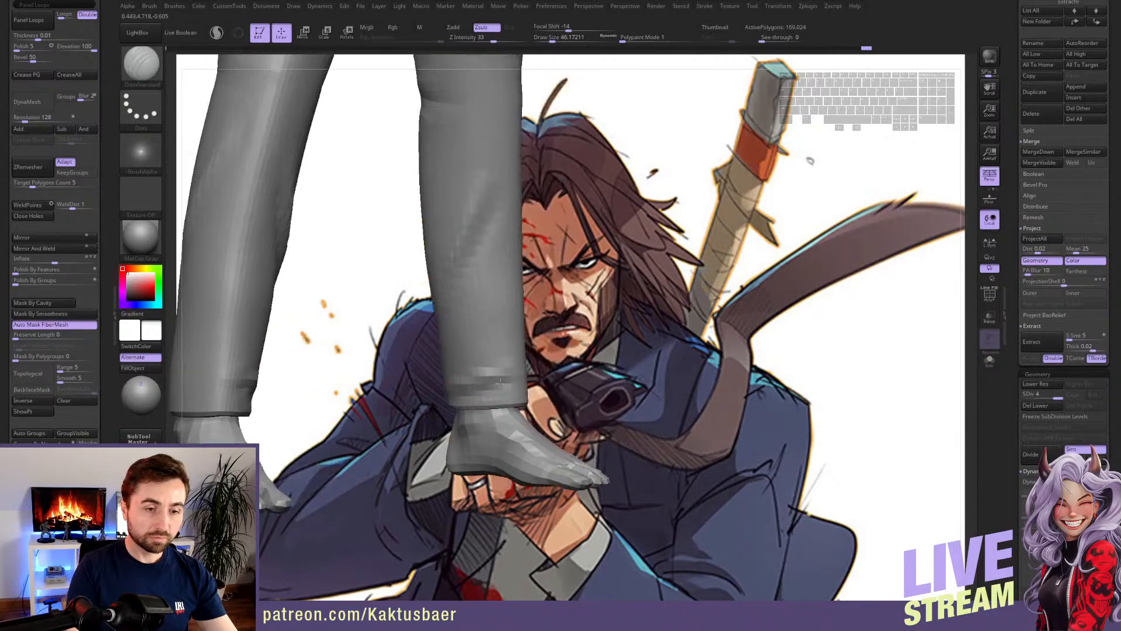
{"action": "left_click_drag", "start_coordinate": [453, 392], "coordinate": [511, 375], "text": "alt"}
{"action": "right_click_drag", "start_coordinate": [512, 374], "coordinate": [501, 384], "text": "alt"}
{"action": "left_click_drag", "start_coordinate": [501, 386], "coordinate": [507, 376], "text": "shift"}
{"action": "mouse_move", "coordinate": [525, 408]}
{"action": "right_mouse_down"}
{"action": "mouse_move", "coordinate": [485, 403]}
{"action": "mouse_move", "coordinate": [483, 354]}
{"action": "mouse_move", "coordinate": [484, 409]}
{"action": "mouse_move", "coordinate": [503, 390]}
{"action": "mouse_move", "coordinate": [485, 394]}
{"action": "mouse_move", "coordinate": [513, 430]}
{"action": "mouse_move", "coordinate": [537, 341]}
{"action": "mouse_move", "coordinate": [536, 367]}
{"action": "mouse_move", "coordinate": [559, 368]}
{"action": "mouse_move", "coordinate": [530, 384]}
{"action": "right_mouse_up"}
{"action": "right_click_drag", "start_coordinate": [530, 378], "coordinate": [519, 408]}
- Switch to the hPolish brush at a draw size of about 33 for the folds behind the knee
{"action": "mouse_move", "coordinate": [519, 408]}
{"action": "right_mouse_down", "text": "ctrl"}
{"action": "mouse_move", "coordinate": [508, 366]}
{"action": "mouse_move", "coordinate": [510, 407]}
{"action": "right_mouse_up", "text": "ctrl"}
{"action": "key", "text": "space"}
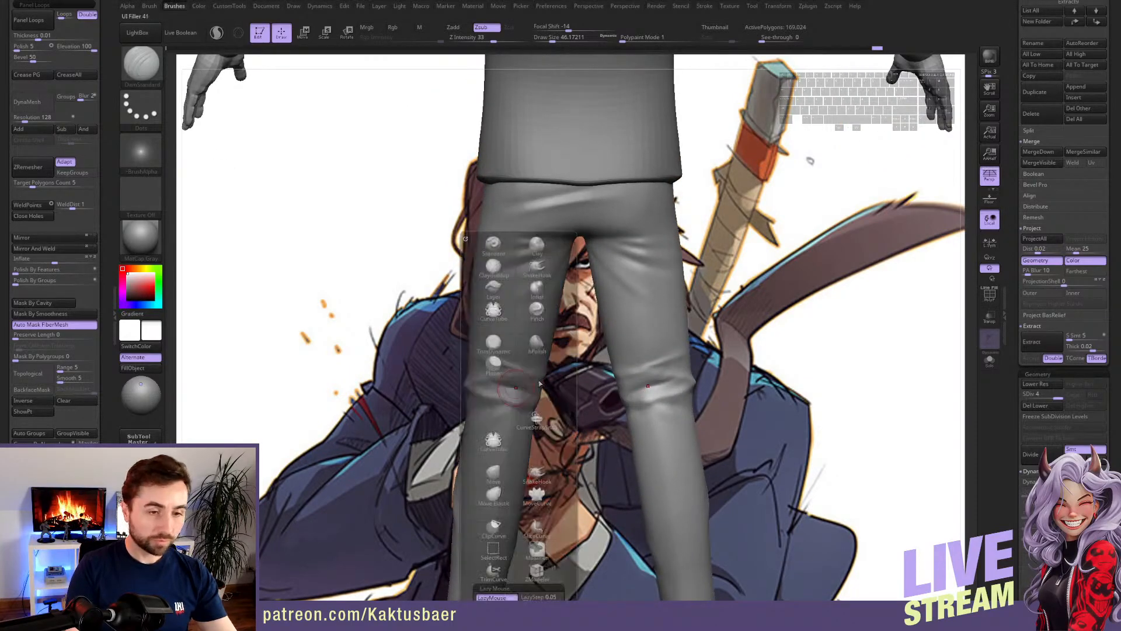
{"action": "left_click", "coordinate": [547, 346]}
{"action": "right_click_drag", "start_coordinate": [511, 368], "coordinate": [508, 381], "text": "ctrl"}
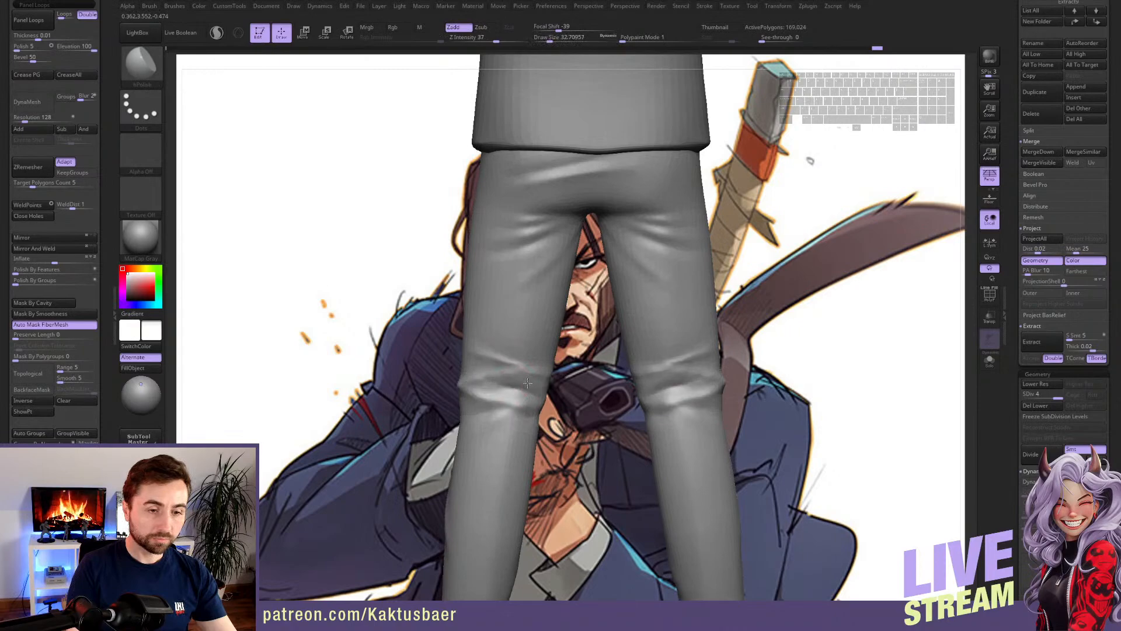
- Sculpt folds across the back of the knee with DamStandard at a draw size of about 71
{"action": "key", "text": "4"}
{"action": "right_click_drag", "start_coordinate": [497, 384], "coordinate": [529, 383]}
{"action": "left_click_drag", "start_coordinate": [467, 383], "coordinate": [541, 368], "text": "alt"}
{"action": "right_click_drag", "start_coordinate": [541, 368], "coordinate": [497, 379]}
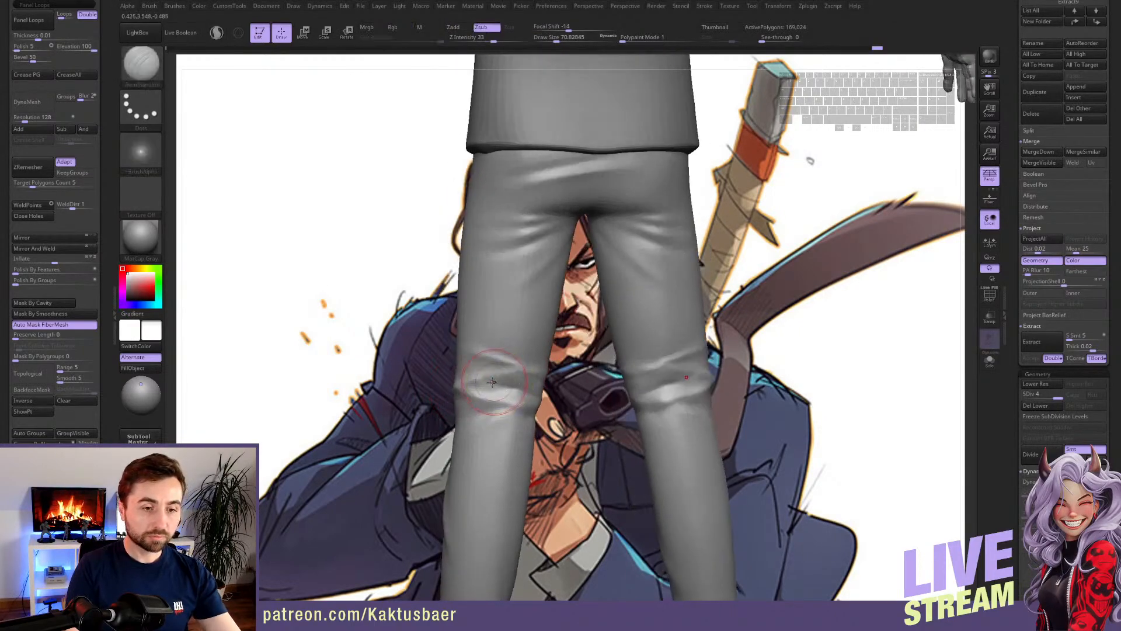
{"action": "left_click_drag", "start_coordinate": [456, 384], "coordinate": [528, 369], "text": "alt"}
{"action": "right_click_drag", "start_coordinate": [514, 380], "coordinate": [494, 395]}
{"action": "left_click_drag", "start_coordinate": [468, 391], "coordinate": [561, 405], "text": "alt"}
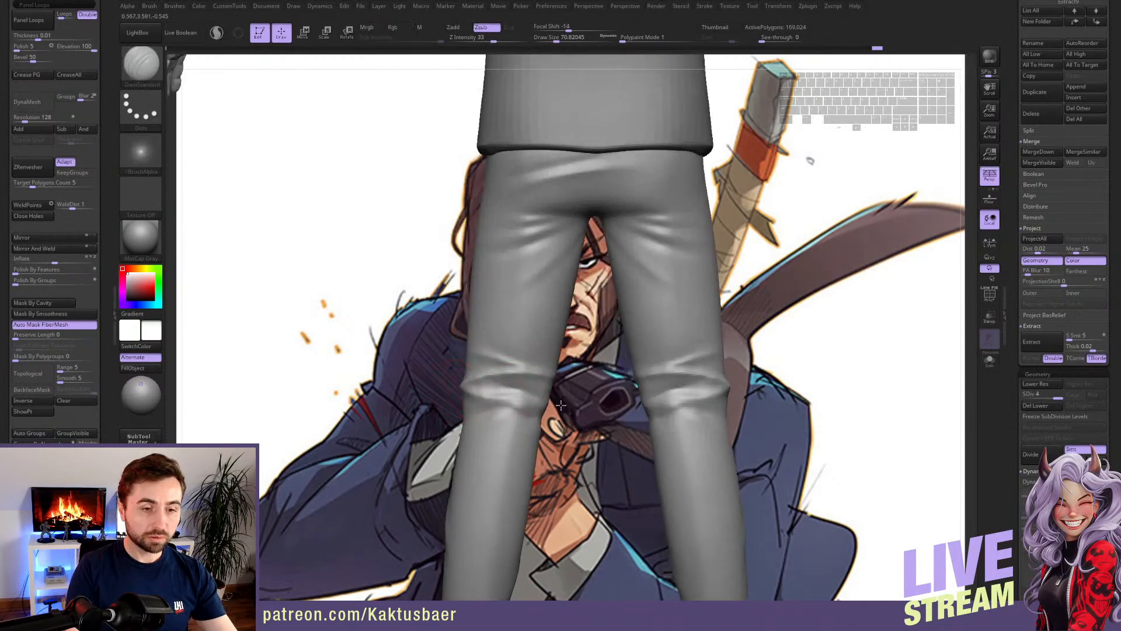
- Smooth the folds behind the knee and resculpt them as crossing creases at a draw size of about 56
{"action": "left_click_drag", "start_coordinate": [504, 384], "coordinate": [510, 379], "text": "shift"}
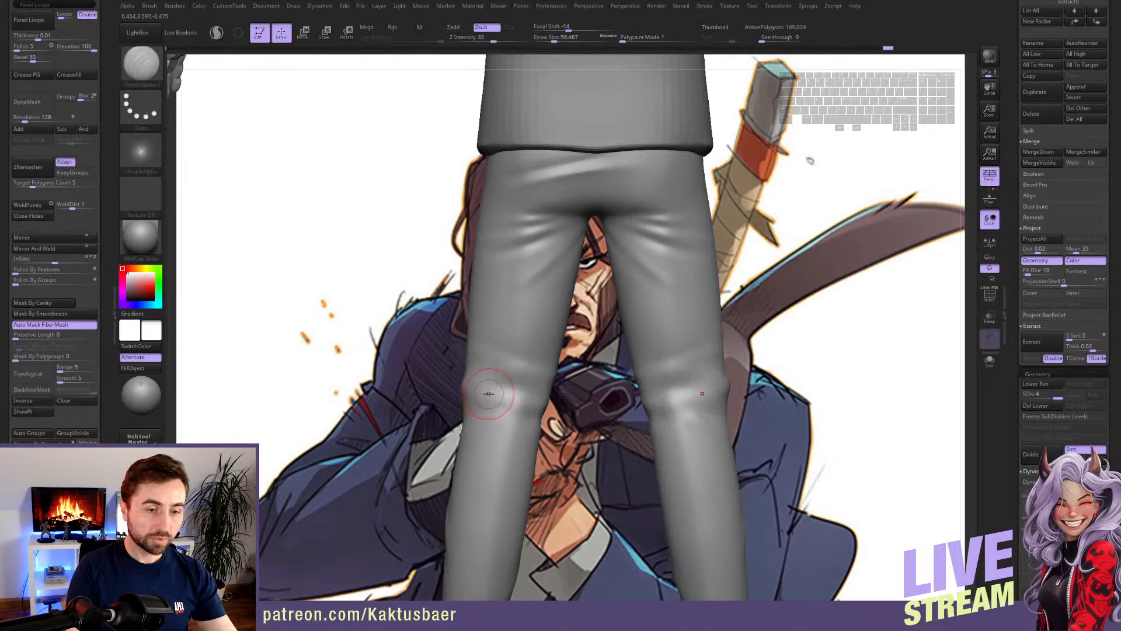
{"action": "left_click_drag", "start_coordinate": [526, 395], "coordinate": [496, 392], "text": "alt"}
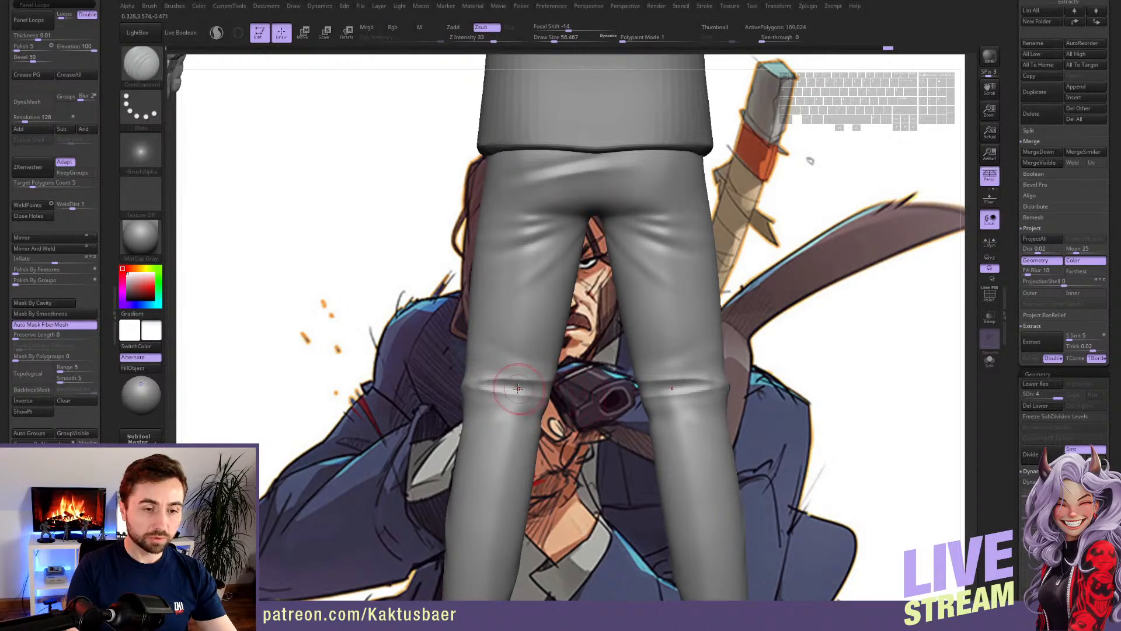
{"action": "right_click_drag", "start_coordinate": [526, 391], "coordinate": [508, 400]}
{"action": "left_click_drag", "start_coordinate": [508, 401], "coordinate": [476, 404], "text": "alt"}
{"action": "right_click_drag", "start_coordinate": [480, 402], "coordinate": [529, 376]}
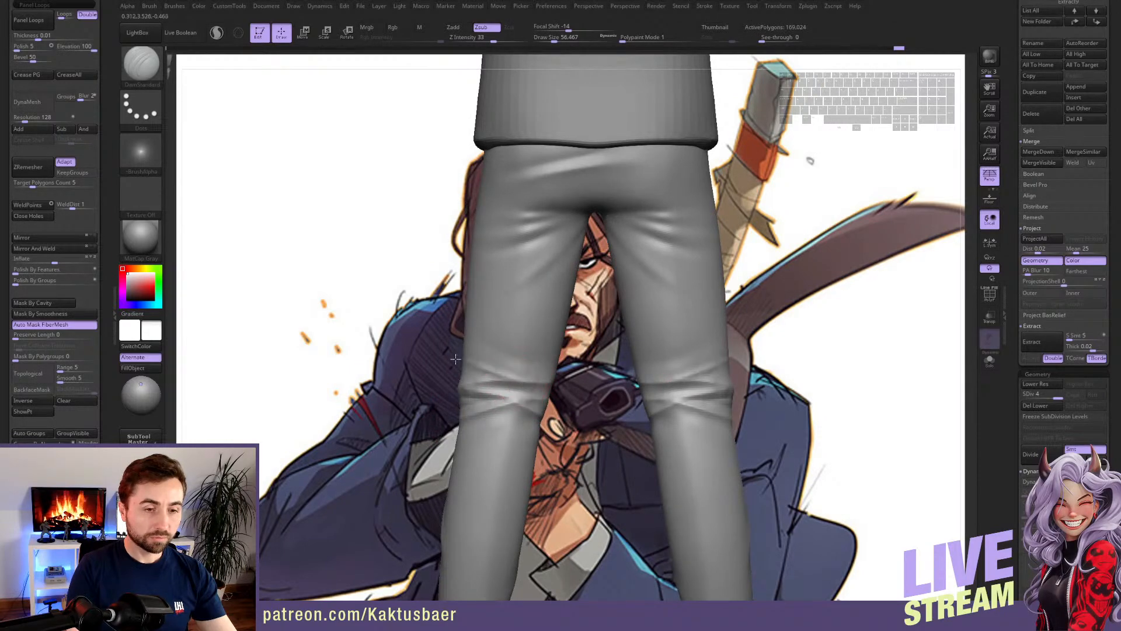
- Flatten the folds around the side and back of the knee with hPolish at a draw size of about 22
{"action": "mouse_move", "coordinate": [519, 382]}
{"action": "right_mouse_down"}
{"action": "mouse_move", "coordinate": [541, 380]}
{"action": "mouse_move", "coordinate": [521, 383]}
{"action": "mouse_move", "coordinate": [510, 409]}
{"action": "mouse_move", "coordinate": [458, 410]}
{"action": "right_mouse_up"}
{"action": "key", "text": "b"}
{"action": "left_click", "coordinate": [513, 341]}
{"action": "key", "text": "s"}
{"action": "left_click", "coordinate": [476, 401]}
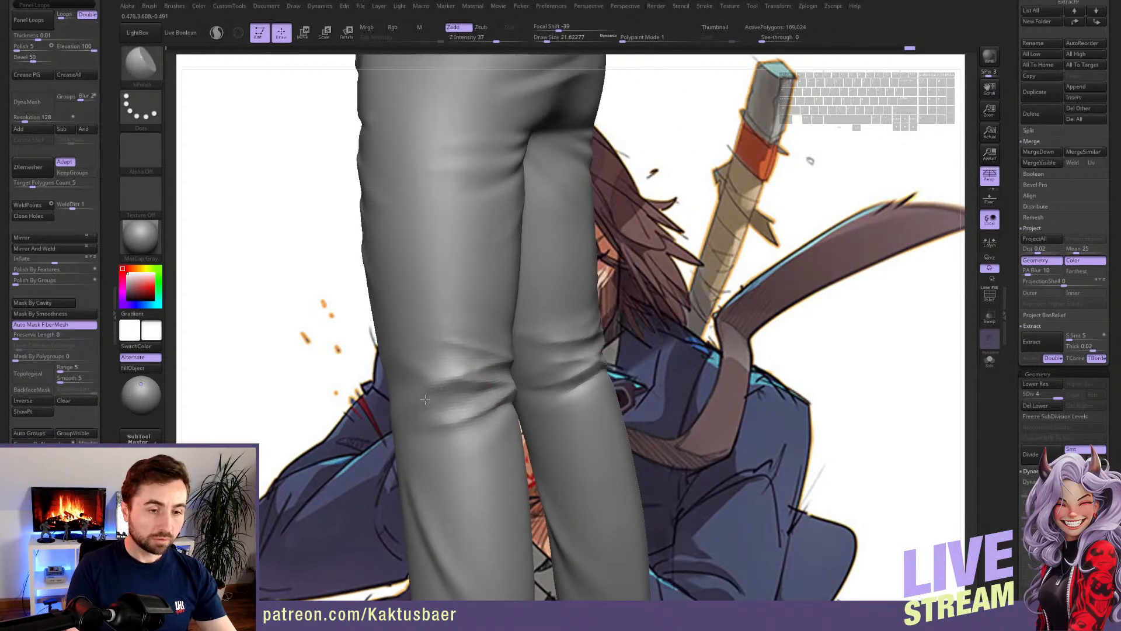
{"action": "mouse_move", "coordinate": [434, 400]}
{"action": "left_mouse_down"}
{"action": "mouse_move", "coordinate": [468, 395]}
{"action": "mouse_move", "coordinate": [428, 410]}
{"action": "mouse_move", "coordinate": [447, 399]}
{"action": "left_mouse_up"}
{"action": "mouse_move", "coordinate": [467, 398]}
{"action": "right_mouse_down", "text": "ctrl"}
{"action": "mouse_move", "coordinate": [471, 380]}
{"action": "mouse_move", "coordinate": [526, 402]}
{"action": "mouse_move", "coordinate": [562, 393]}
{"action": "mouse_move", "coordinate": [470, 393]}
{"action": "mouse_move", "coordinate": [519, 401]}
{"action": "mouse_move", "coordinate": [519, 387]}
{"action": "mouse_move", "coordinate": [489, 377]}
{"action": "mouse_move", "coordinate": [497, 387]}
{"action": "right_mouse_up", "text": "ctrl"}
{"action": "key", "text": "3"}
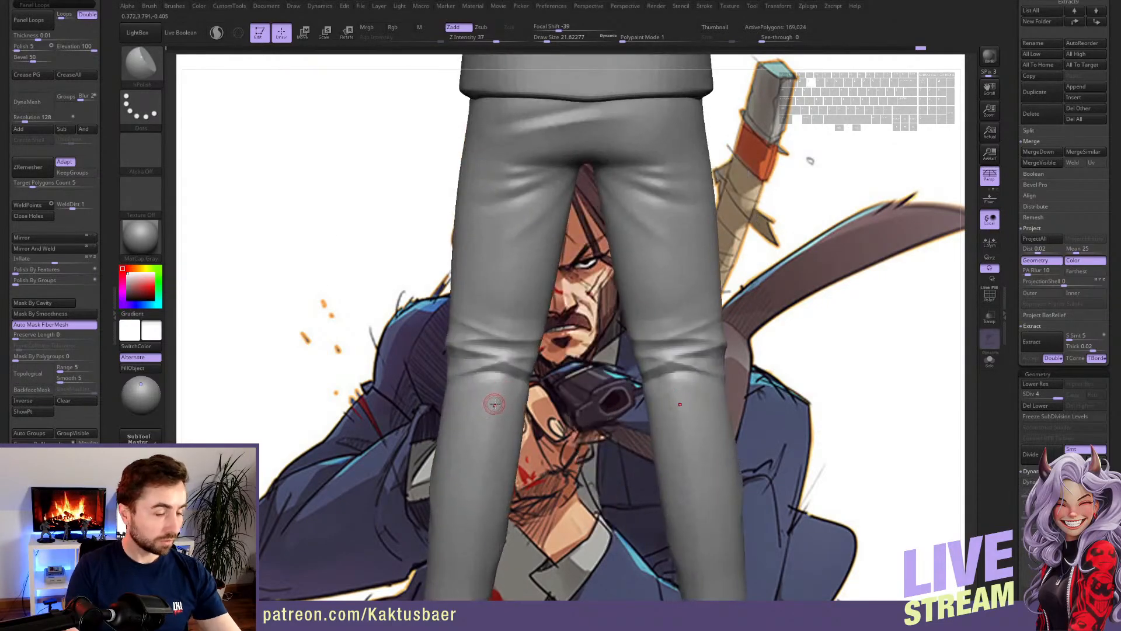
- Try to sculpt a horizontal fold just below the back of the knee with DamStandard at a draw size of about 54
{"action": "key", "text": "4"}
{"action": "key", "text": "s"}
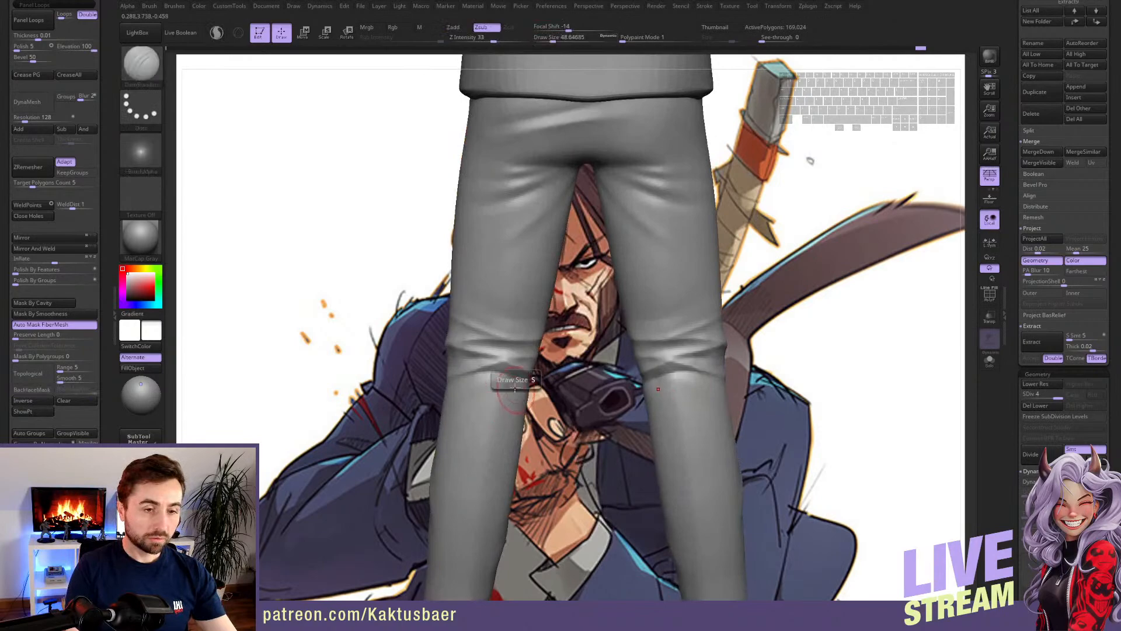
{"action": "left_click_drag", "start_coordinate": [515, 388], "coordinate": [517, 390]}
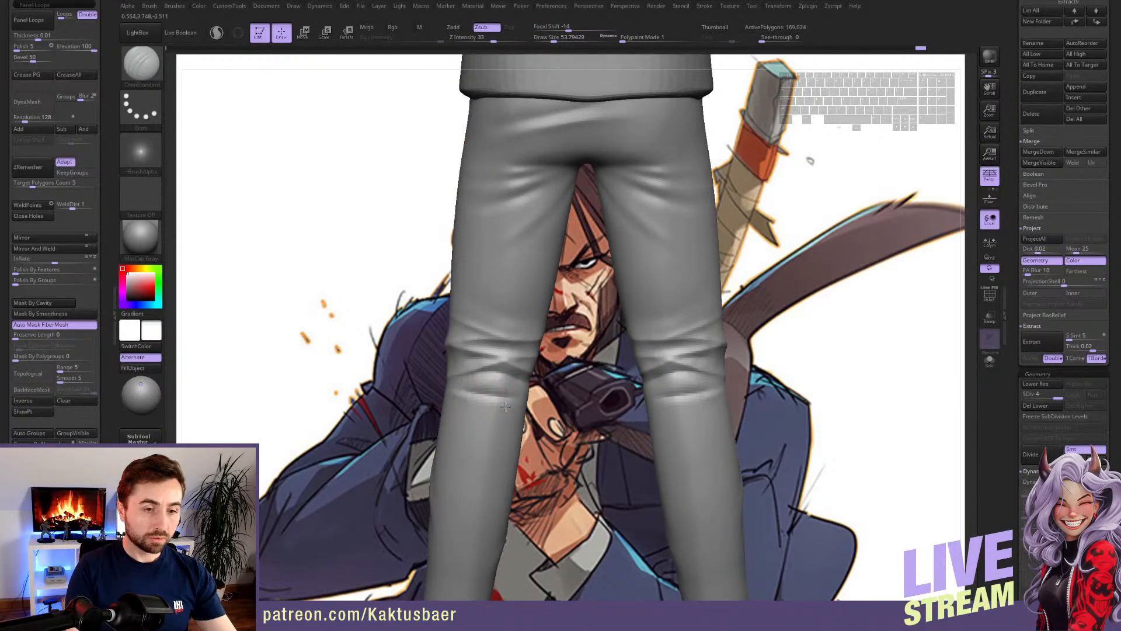
{"action": "mouse_move", "coordinate": [480, 402]}
{"action": "right_mouse_down"}
{"action": "mouse_move", "coordinate": [512, 419]}
{"action": "mouse_move", "coordinate": [504, 399]}
{"action": "mouse_move", "coordinate": [459, 375]}
{"action": "right_mouse_up"}
{"action": "key", "text": "ctrl+z"}
{"action": "key", "text": "ctrl+z"}
- Sculpt a softer fold just below the back of the knee at a draw size of about 46 and smooth it
{"action": "left_click_drag", "start_coordinate": [467, 381], "coordinate": [551, 402], "text": "alt"}
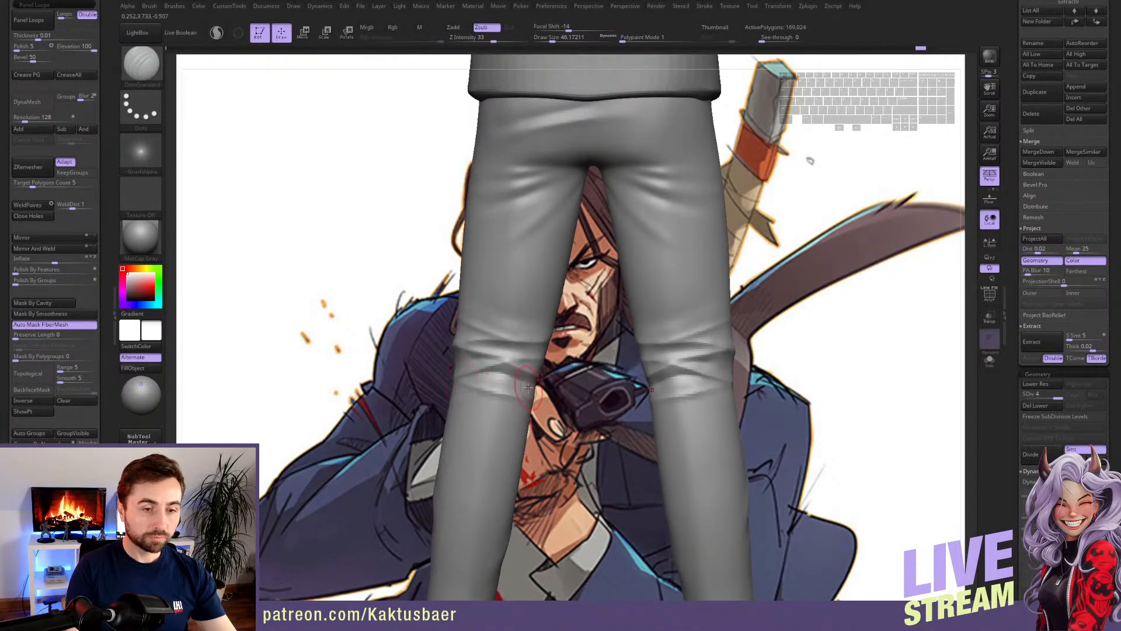
{"action": "right_click_drag", "start_coordinate": [526, 388], "coordinate": [466, 388]}
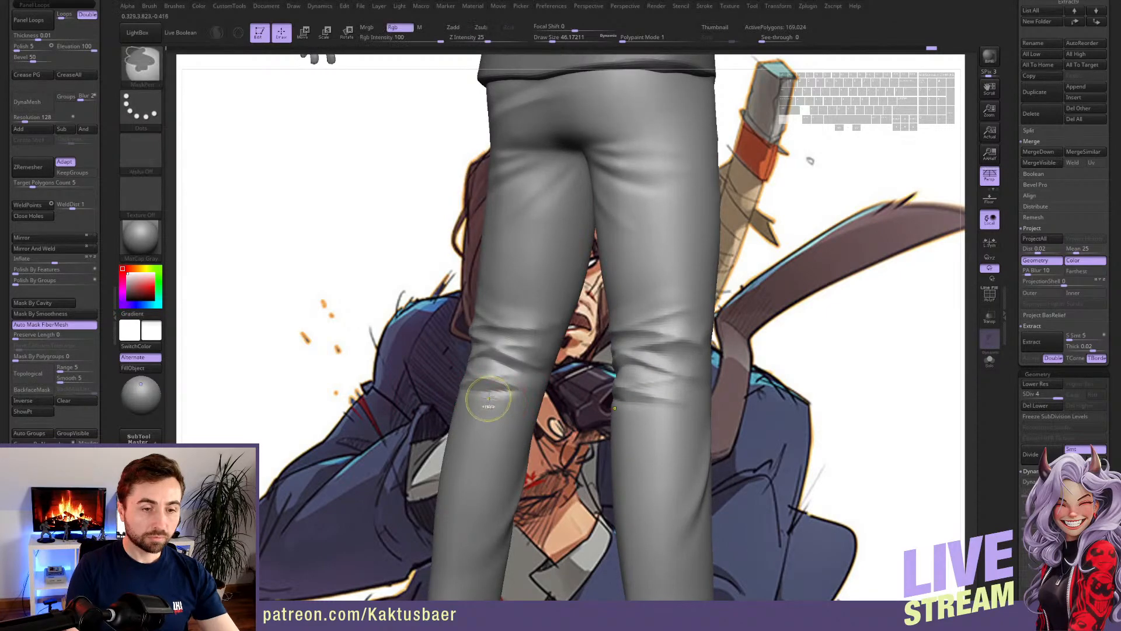
{"action": "mouse_move", "coordinate": [462, 390]}
{"action": "right_mouse_down"}
{"action": "mouse_move", "coordinate": [502, 397]}
{"action": "mouse_move", "coordinate": [473, 400]}
{"action": "right_mouse_up"}
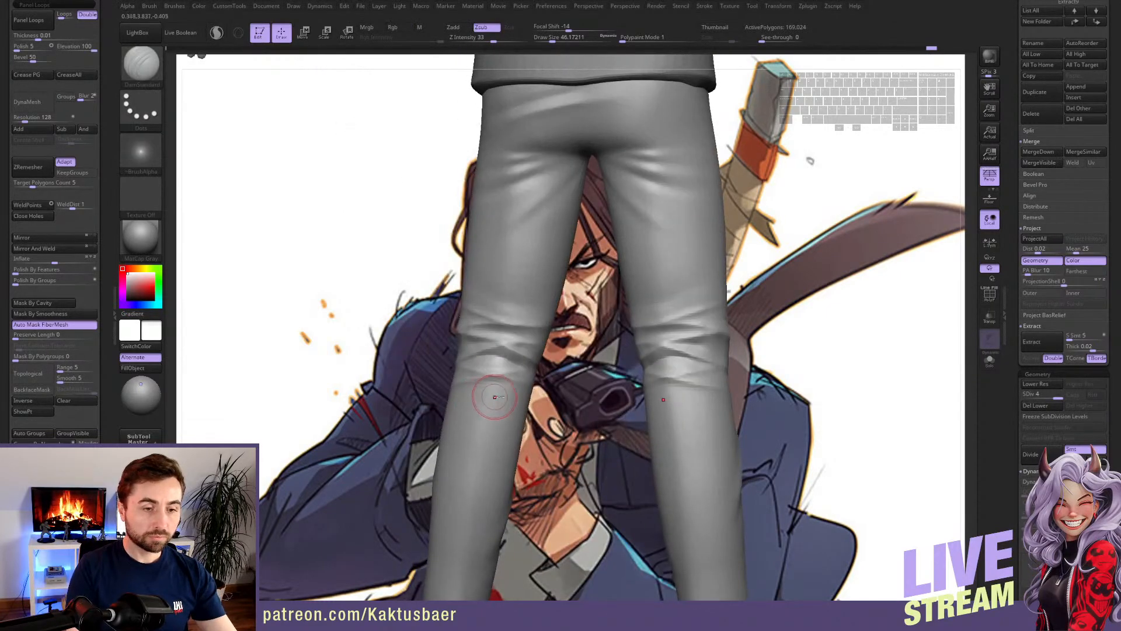
{"action": "key", "text": "shift"}
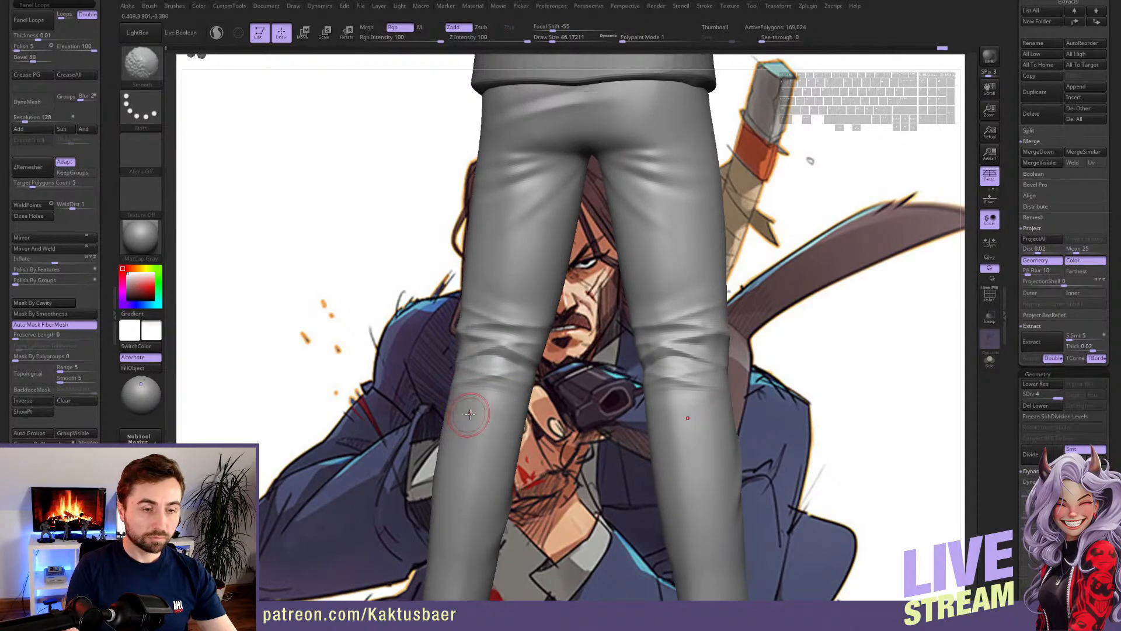
{"action": "right_click_drag", "start_coordinate": [476, 413], "coordinate": [482, 351], "text": "ctrl"}
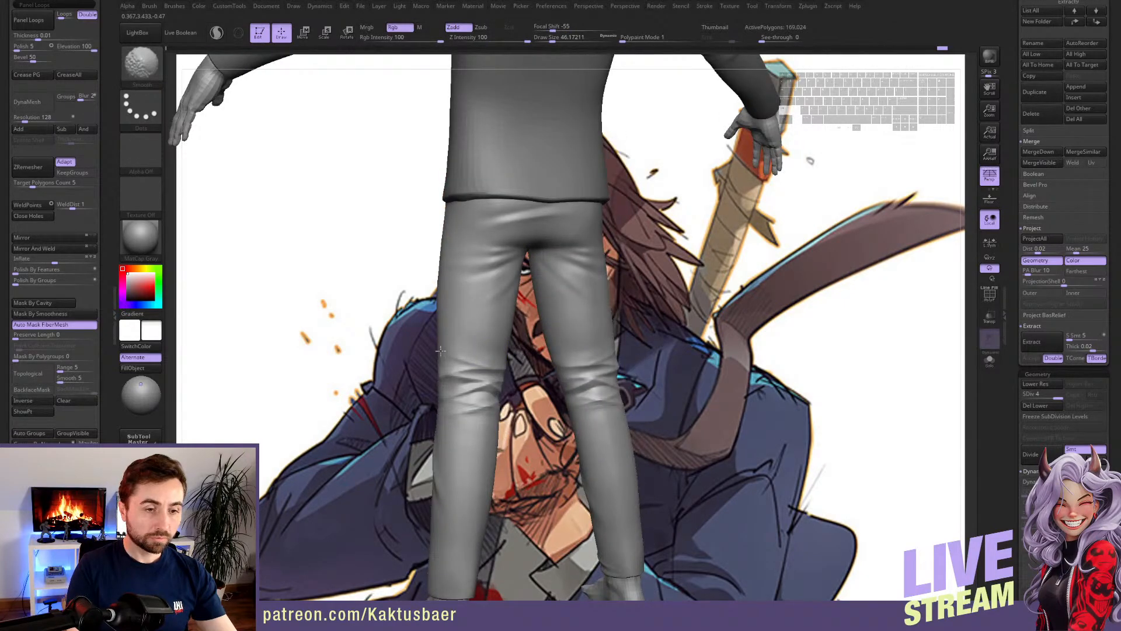
{"action": "mouse_move", "coordinate": [435, 390]}
{"action": "right_mouse_down"}
{"action": "mouse_move", "coordinate": [511, 372]}
{"action": "mouse_move", "coordinate": [470, 367]}
{"action": "mouse_move", "coordinate": [480, 303]}
{"action": "mouse_move", "coordinate": [496, 321]}
{"action": "mouse_move", "coordinate": [513, 287]}
{"action": "right_mouse_up"}
{"action": "key", "text": "shift"}
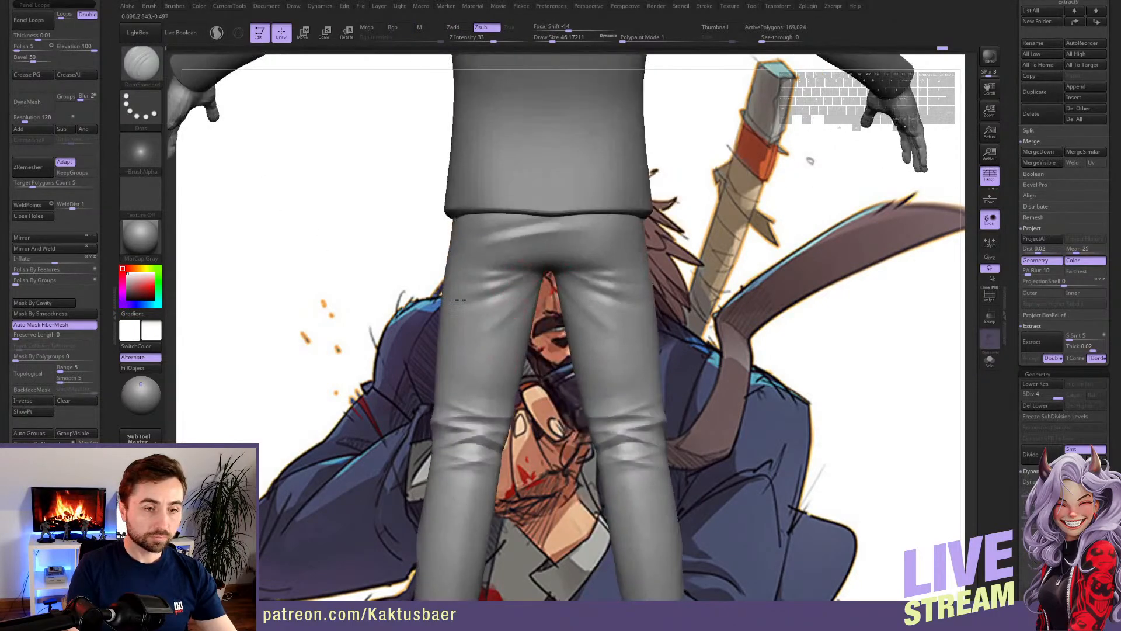
- Soften the folds on the inner thighs of the trousers with the Smooth brush at a draw size of about 46
{"action": "key", "text": "shift"}
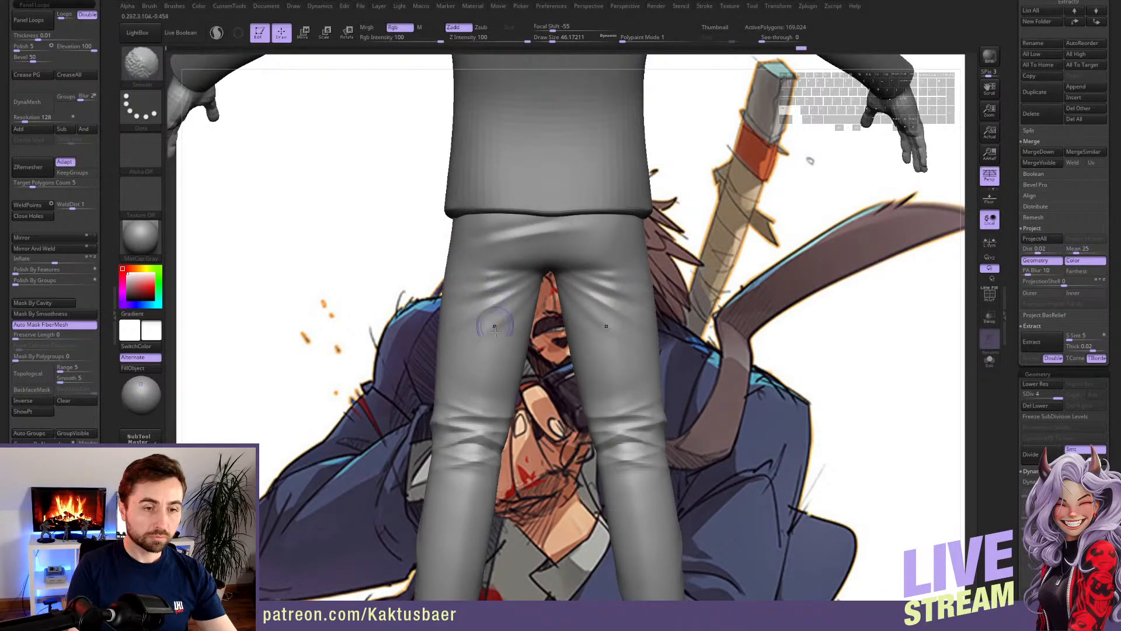
{"action": "mouse_move", "coordinate": [495, 332]}
{"action": "right_mouse_down", "text": "ctrl"}
{"action": "mouse_move", "coordinate": [491, 274]}
{"action": "mouse_move", "coordinate": [589, 363]}
{"action": "mouse_move", "coordinate": [471, 386]}
{"action": "mouse_move", "coordinate": [490, 372]}
{"action": "mouse_move", "coordinate": [490, 345]}
{"action": "right_mouse_up", "text": "ctrl"}
- Select the suit jacket, switch to the Move brush and turn off its backface masking
{"action": "left_click", "coordinate": [480, 310], "text": "alt"}
{"action": "key", "text": "b"}
{"action": "key", "text": "m"}
{"action": "key", "text": "v"}
{"action": "right_click_drag", "start_coordinate": [470, 283], "coordinate": [478, 320], "text": "alt"}
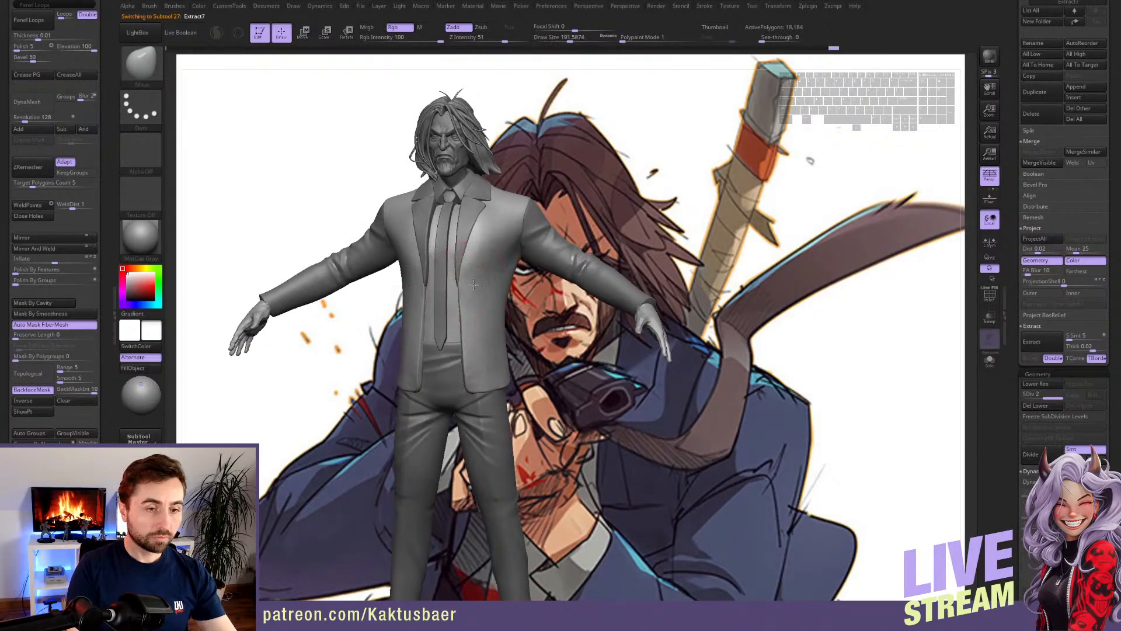
{"action": "left_click", "coordinate": [32, 389]}
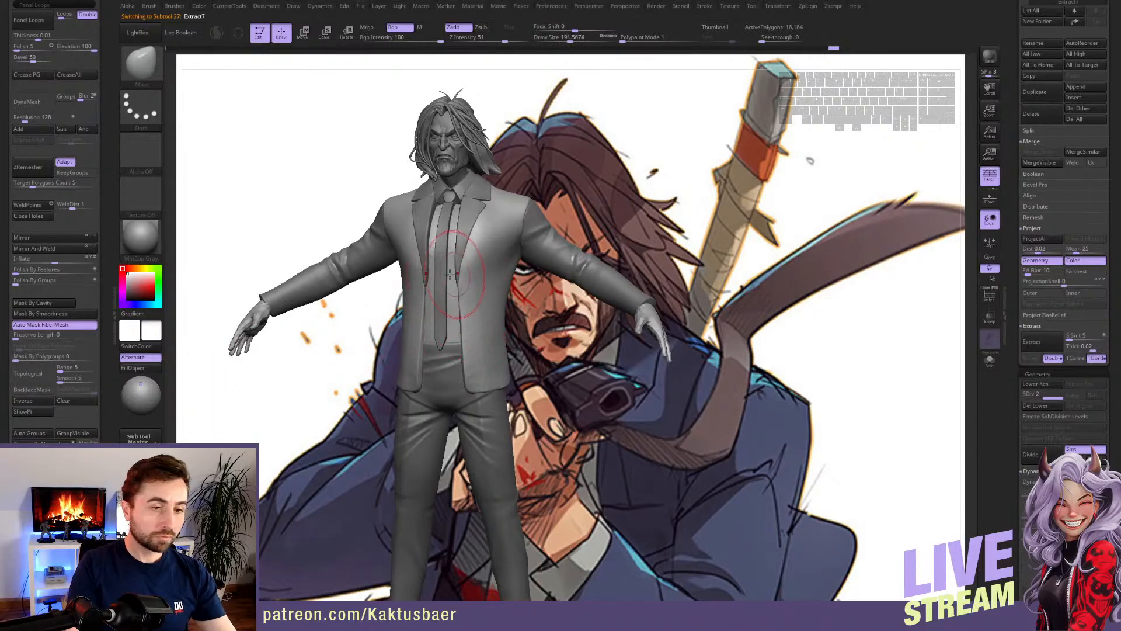
{"action": "right_click_drag", "start_coordinate": [433, 327], "coordinate": [466, 285]}
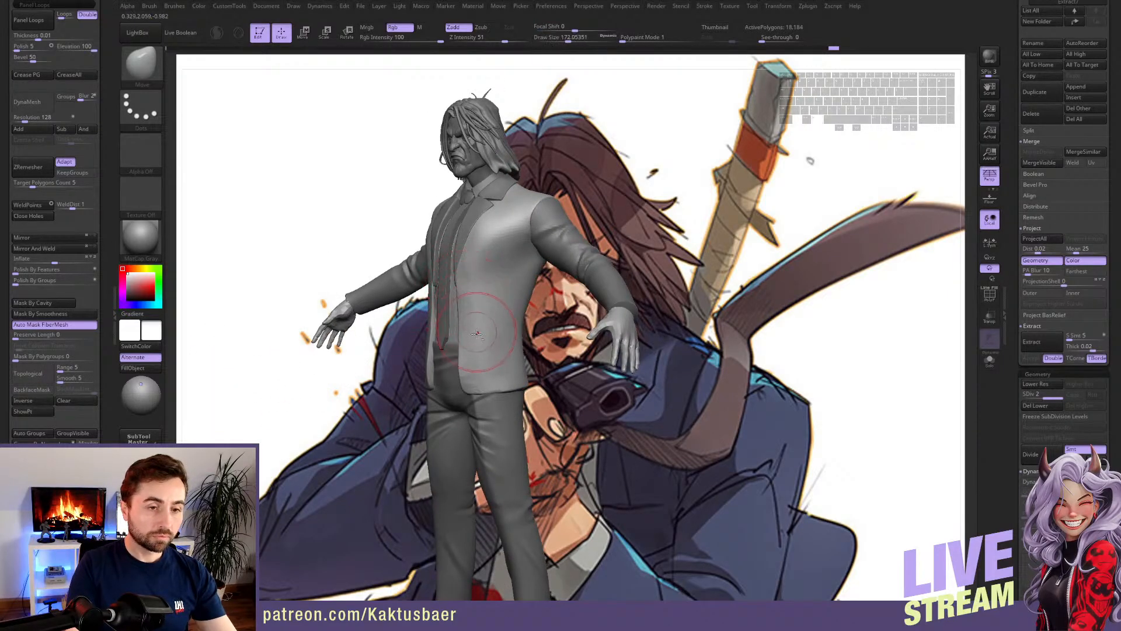
{"action": "mouse_move", "coordinate": [477, 329]}
{"action": "right_mouse_down"}
{"action": "mouse_move", "coordinate": [501, 281]}
{"action": "mouse_move", "coordinate": [456, 316]}
{"action": "right_mouse_up"}
- Isolate the base body mesh and mask a broad vertical strip down the front of its torso
{"action": "left_click", "coordinate": [478, 296], "text": "alt"}
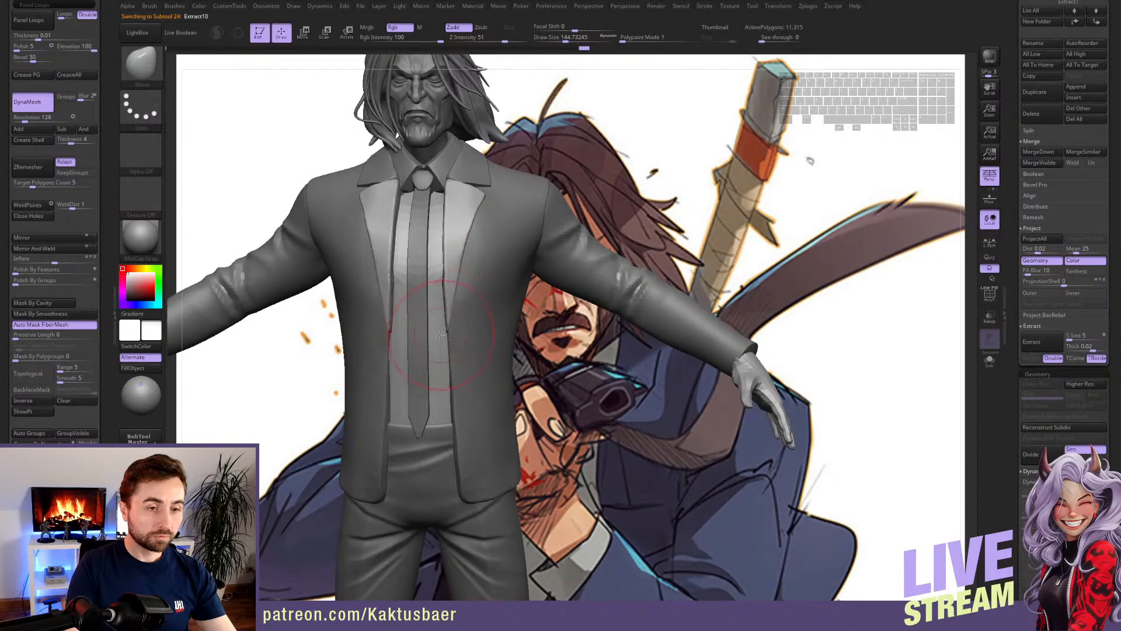
{"action": "left_click", "coordinate": [444, 334], "text": "alt"}
{"action": "key", "text": "alt+s"}
{"action": "right_click_drag", "start_coordinate": [438, 333], "coordinate": [463, 304], "text": "ctrl"}
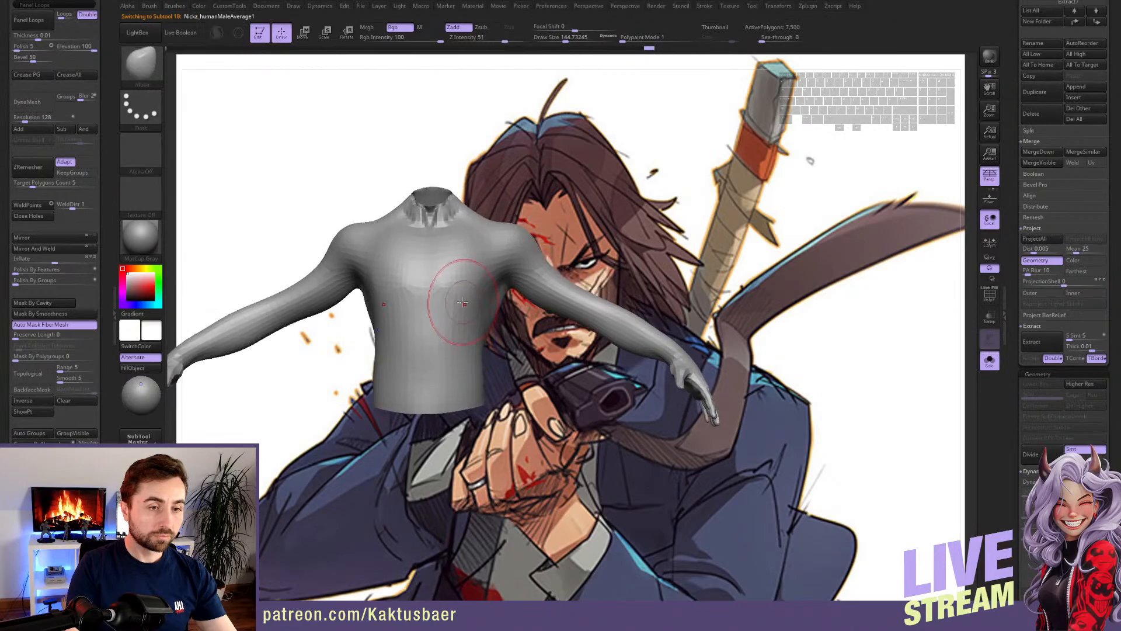
{"action": "mouse_move", "coordinate": [433, 221]}
{"action": "left_mouse_down", "text": "ctrl"}
{"action": "mouse_move", "coordinate": [426, 307]}
{"action": "mouse_move", "coordinate": [437, 379]}
{"action": "mouse_move", "coordinate": [426, 427]}
{"action": "left_mouse_up", "text": "ctrl"}
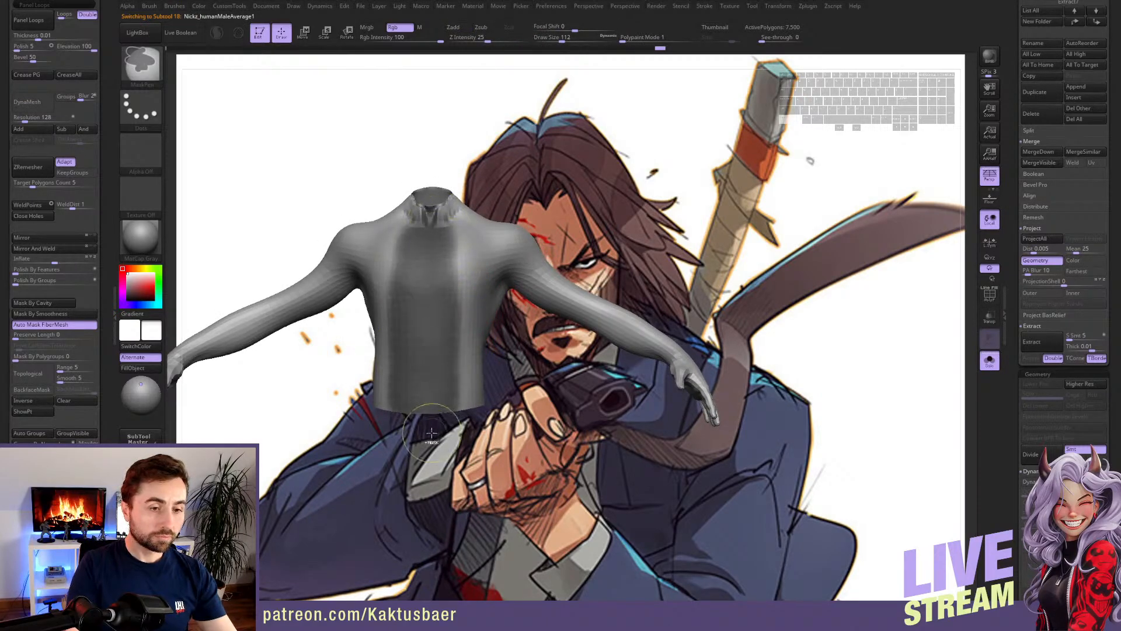
- Extract the masked torso strip as a separate shirt front and subdivide it twice
{"action": "left_click", "coordinate": [1038, 341]}
{"action": "left_click", "coordinate": [1032, 358]}
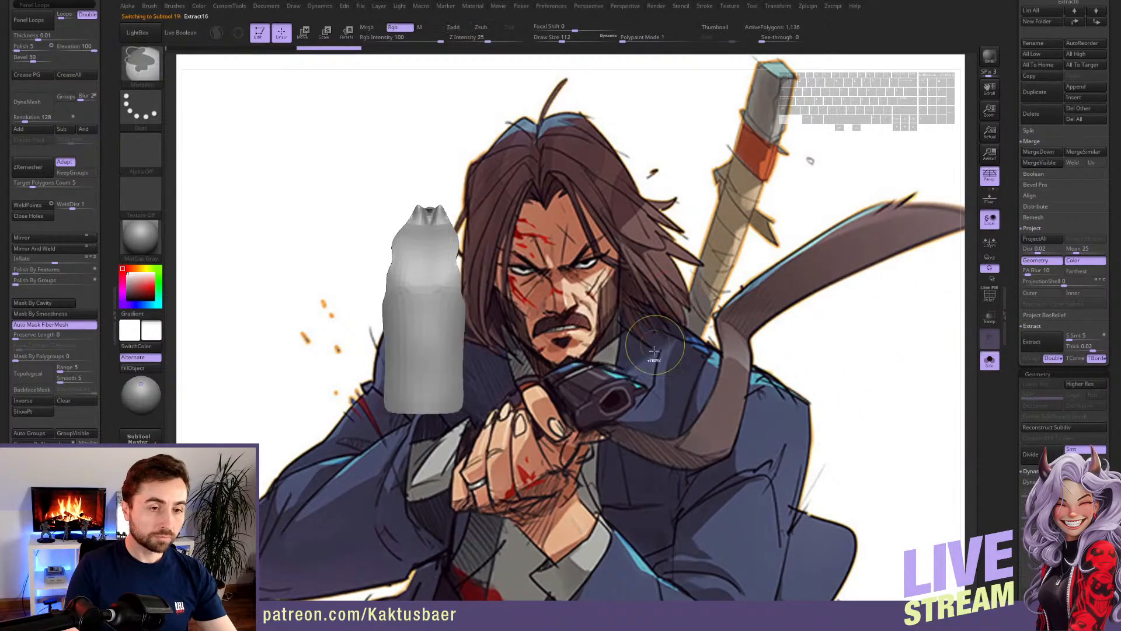
{"action": "mouse_move", "coordinate": [437, 352]}
{"action": "right_mouse_down", "text": "alt"}
{"action": "mouse_move", "coordinate": [455, 354]}
{"action": "mouse_move", "coordinate": [463, 379]}
{"action": "right_mouse_up", "text": "alt"}
{"action": "key", "text": "ctrl+d"}
{"action": "key", "text": "ctrl+d"}
- Adjust the shirt front's lower edge at the waistband with the Move brush at a draw size of about 182
{"action": "key", "text": "b"}
{"action": "key", "text": "d"}
{"action": "key", "text": "s"}
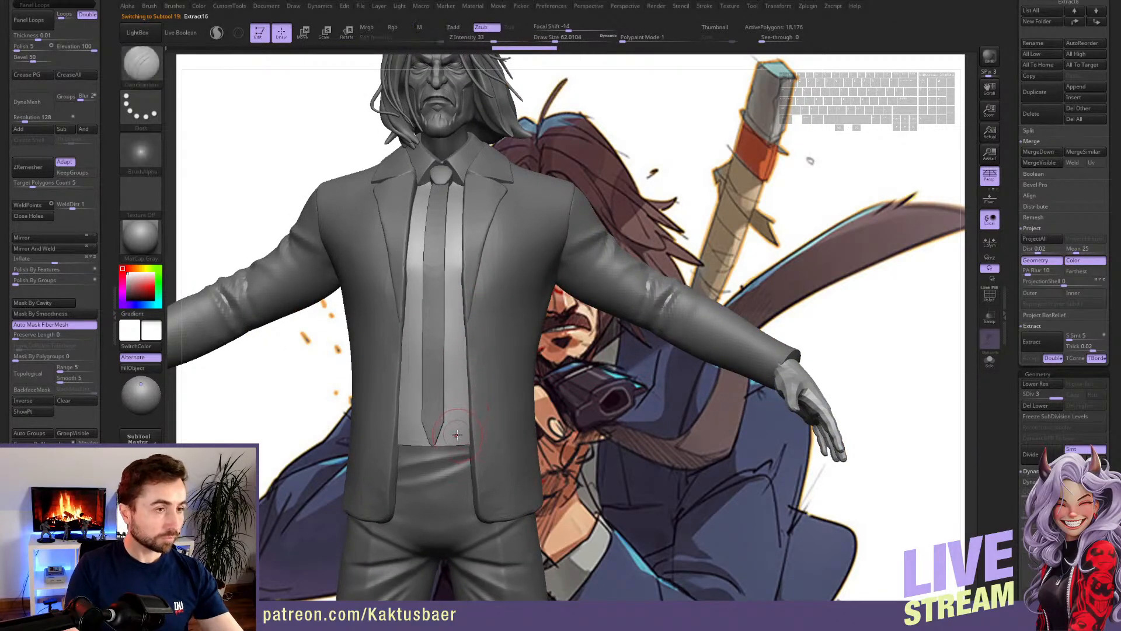
{"action": "mouse_move", "coordinate": [456, 430]}
{"action": "right_mouse_down"}
{"action": "mouse_move", "coordinate": [446, 376]}
{"action": "mouse_move", "coordinate": [463, 436]}
{"action": "right_mouse_up"}
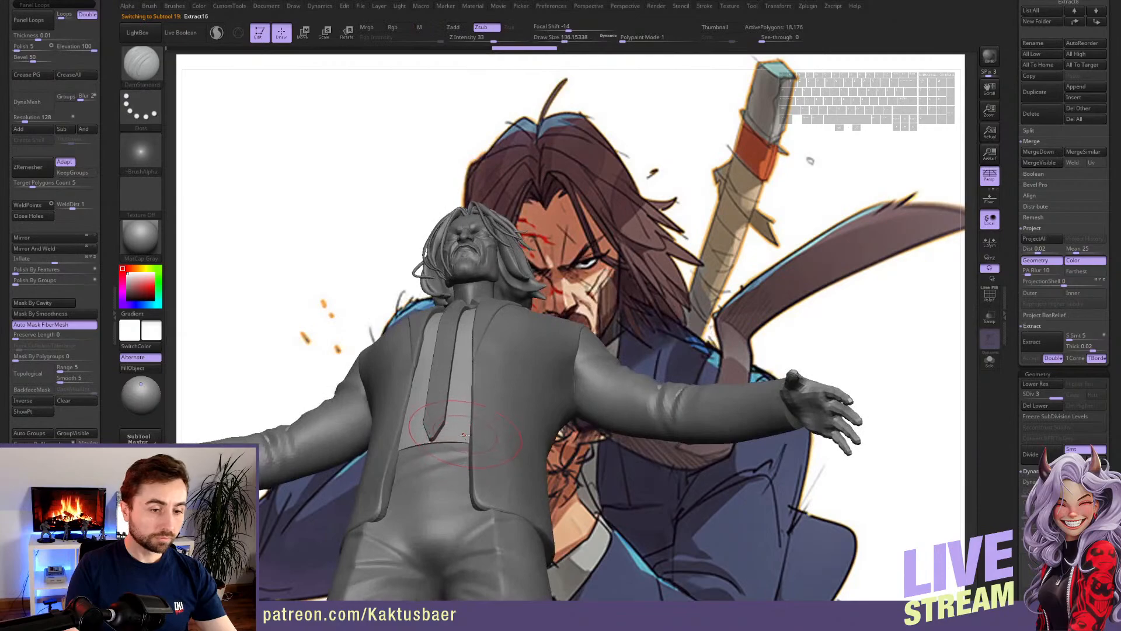
{"action": "key", "text": "b"}
{"action": "key", "text": "m"}
{"action": "key", "text": "v"}
{"action": "key", "text": "s"}
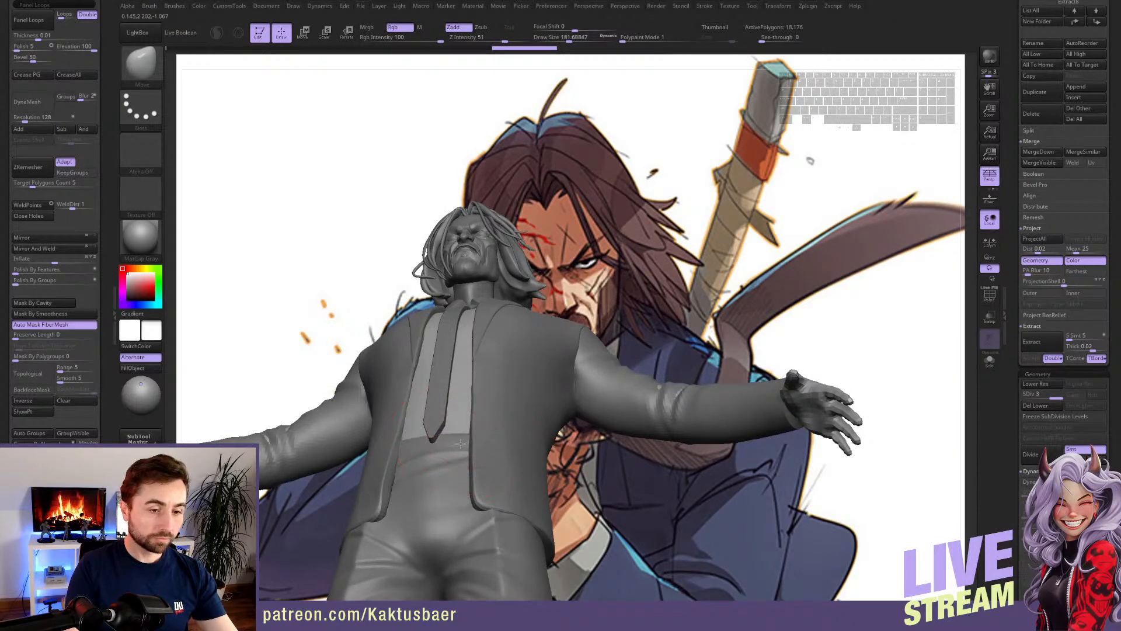
{"action": "left_click_drag", "start_coordinate": [461, 437], "coordinate": [467, 439]}
{"action": "right_click_drag", "start_coordinate": [467, 440], "coordinate": [479, 409]}
{"action": "key", "text": "s"}
{"action": "left_click_drag", "start_coordinate": [479, 409], "coordinate": [465, 409]}
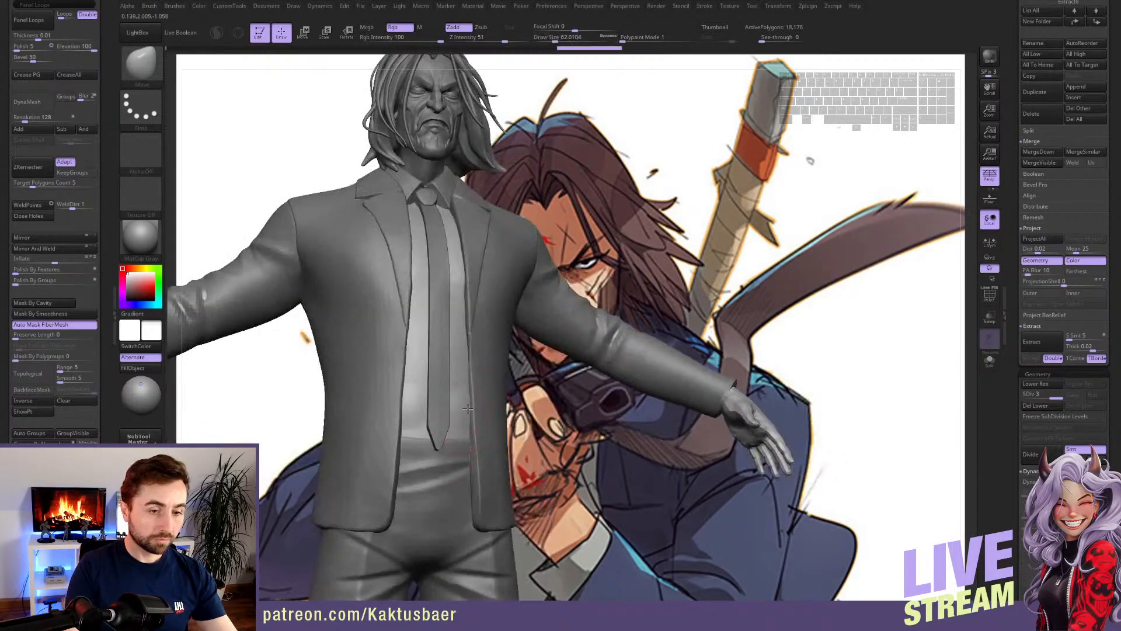
- Sculpt diagonal folds across the lower shirt front with DamStandard at a draw size of about 77 and smooth them
{"action": "key", "text": "b"}
{"action": "key", "text": "d"}
{"action": "key", "text": "s"}
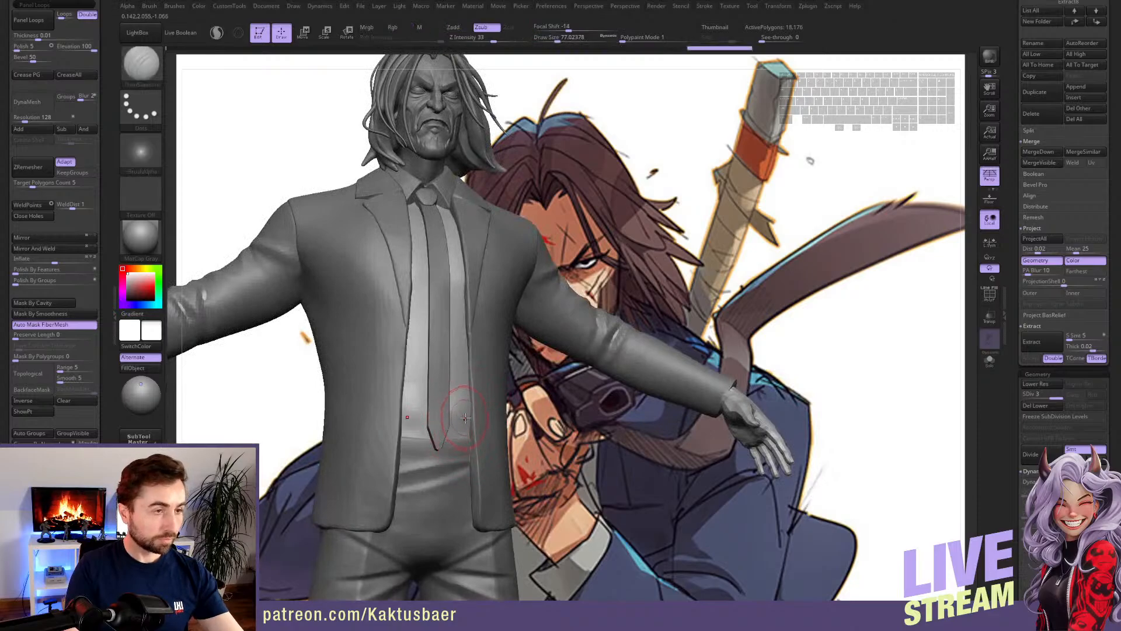
{"action": "key", "text": "s"}
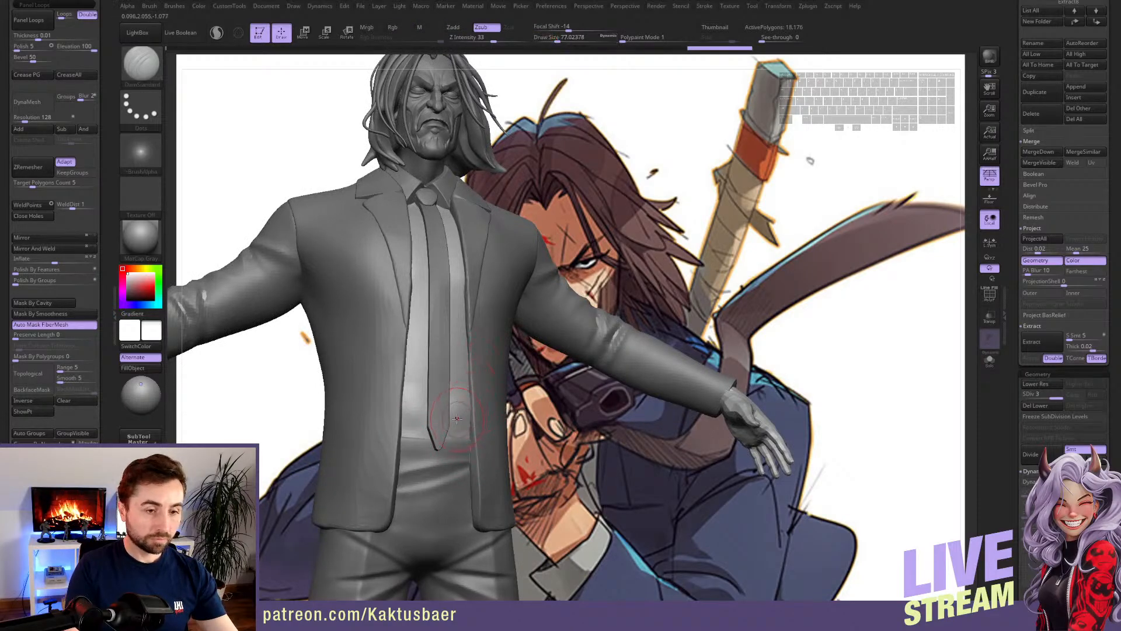
{"action": "key", "text": "shift+s"}
{"action": "right_click_drag", "start_coordinate": [444, 409], "coordinate": [437, 422]}
{"action": "left_click_drag", "start_coordinate": [393, 433], "coordinate": [484, 385]}
{"action": "left_click_drag", "start_coordinate": [412, 422], "coordinate": [459, 415], "text": "shift"}
- Subdivide the shirt front once more and soften the folds near the tie's tip at a draw size of about 68
{"action": "key", "text": "shift+s"}
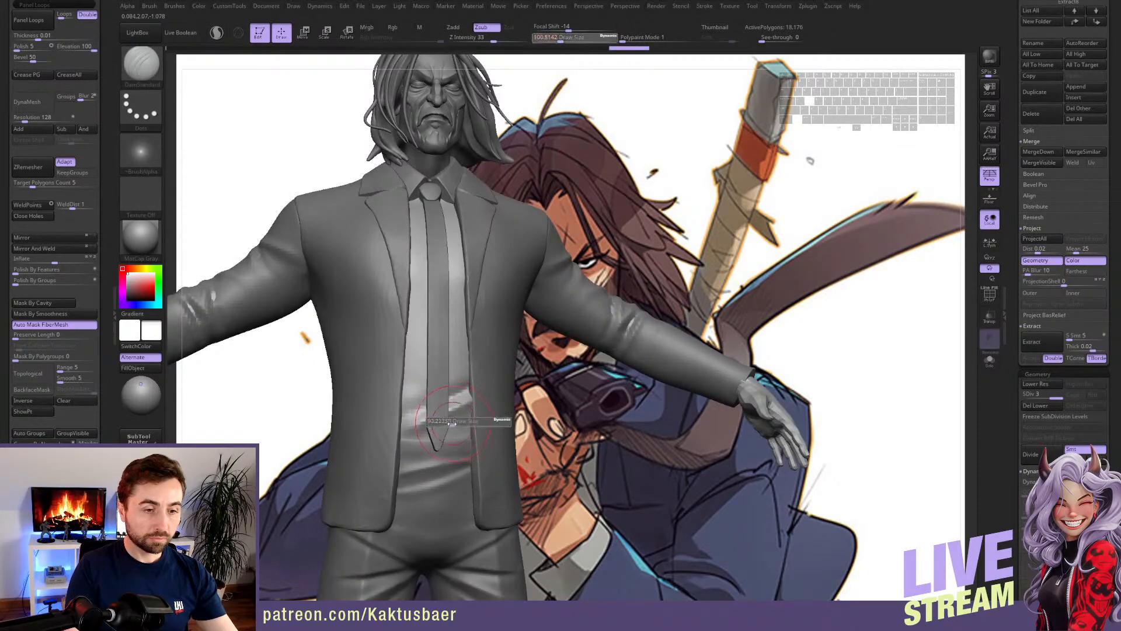
{"action": "key", "text": "d"}
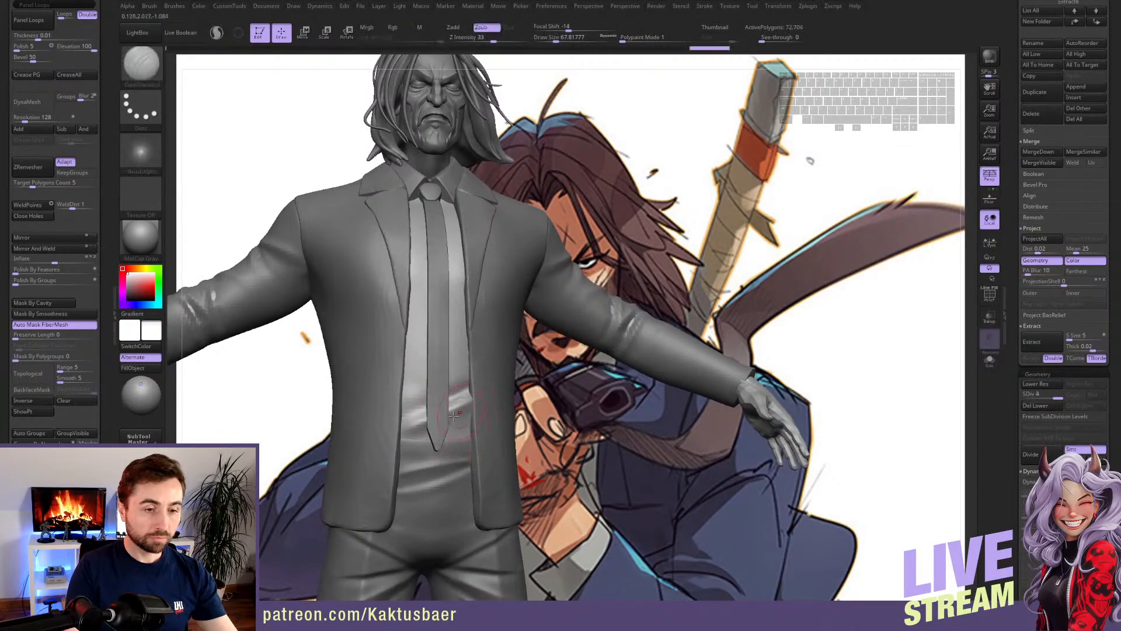
{"action": "left_click_drag", "start_coordinate": [475, 403], "coordinate": [459, 409], "text": "shift"}
- Sculpt crossing folds over the middle of the shirt front with DamStandard at a draw size of about 65 and smooth them
{"action": "right_click_drag", "start_coordinate": [436, 345], "coordinate": [444, 367], "text": "alt"}
{"action": "key", "text": "s"}
{"action": "mouse_move", "coordinate": [443, 367]}
{"action": "left_mouse_down"}
{"action": "mouse_move", "coordinate": [407, 315]}
{"action": "mouse_move", "coordinate": [437, 338]}
{"action": "left_mouse_up"}
{"action": "key", "text": "shift+s"}
{"action": "key", "text": "alt+s"}
{"action": "key", "text": "s"}
{"action": "right_click_drag", "start_coordinate": [477, 335], "coordinate": [454, 333]}
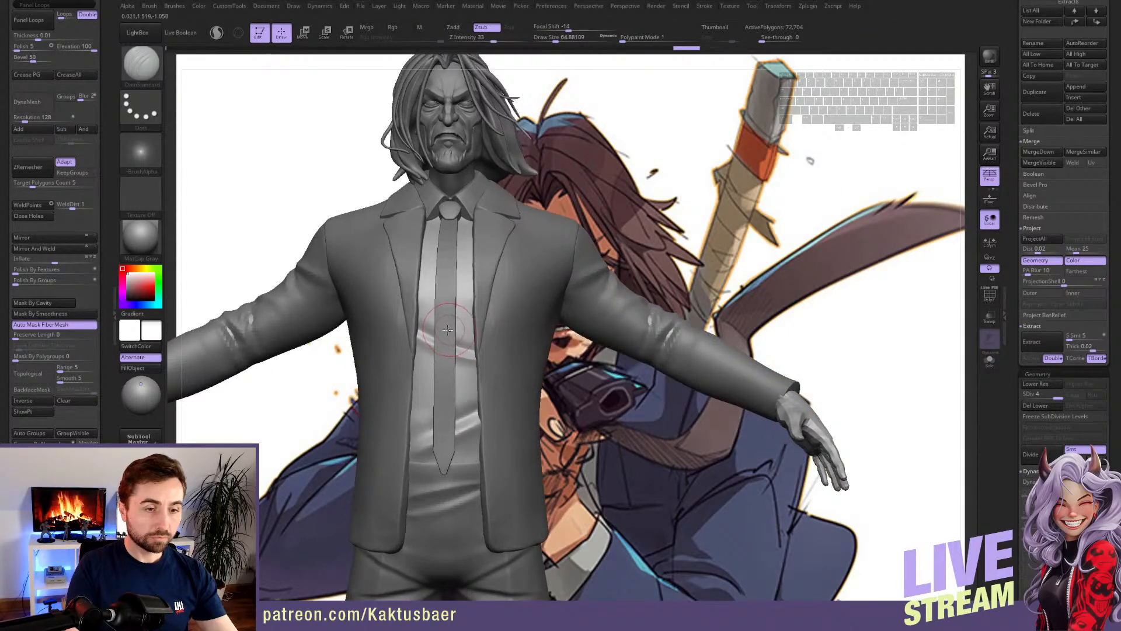
{"action": "key", "text": "shift+s"}
{"action": "left_click_drag", "start_coordinate": [409, 327], "coordinate": [500, 304], "text": "alt"}
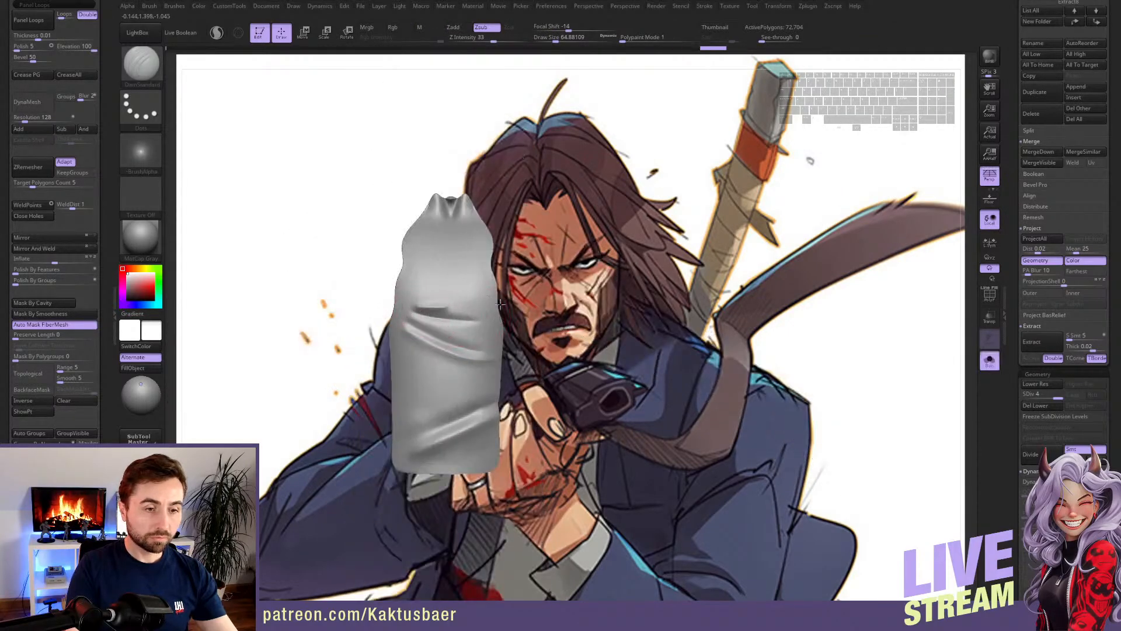
{"action": "key", "text": "shift+s"}
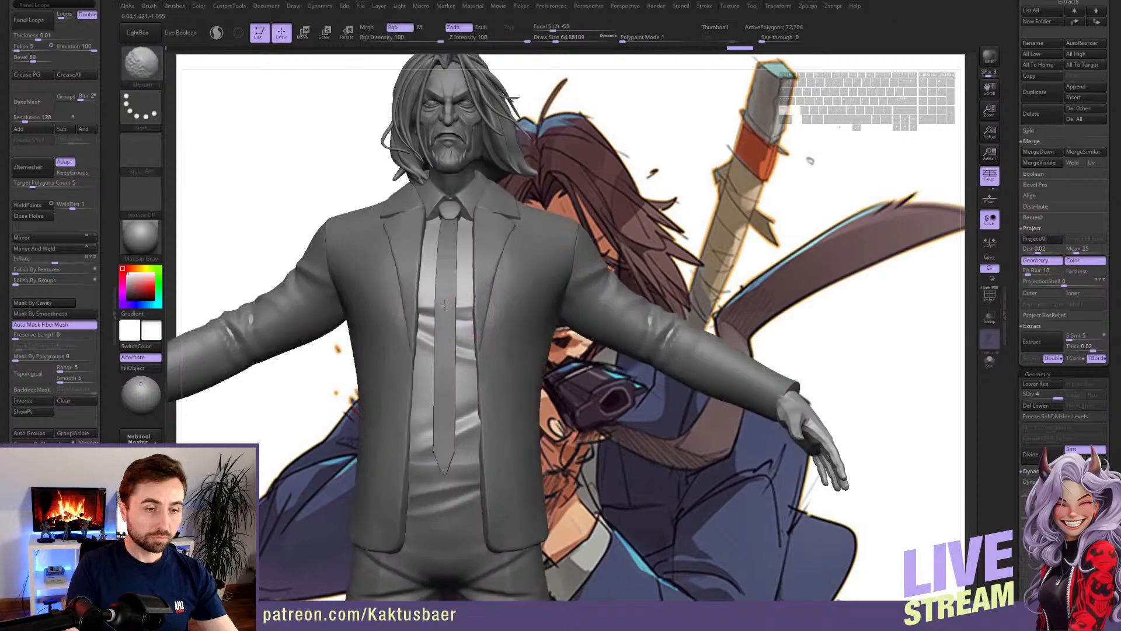
{"action": "right_click_drag", "start_coordinate": [476, 313], "coordinate": [475, 344]}
- Sculpt a long diagonal fold across the chest of the shirt with DamStandard at a draw size of about 58 and smooth it
{"action": "key", "text": "x"}
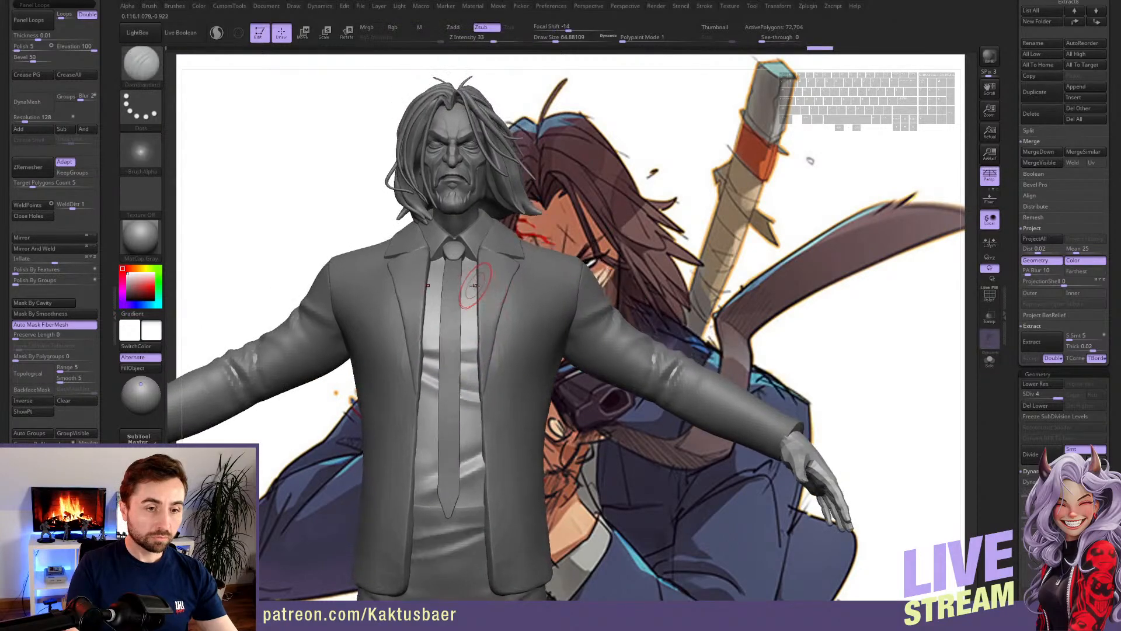
{"action": "right_click_drag", "start_coordinate": [471, 295], "coordinate": [477, 284]}
{"action": "key", "text": "s"}
{"action": "left_click_drag", "start_coordinate": [477, 285], "coordinate": [471, 257]}
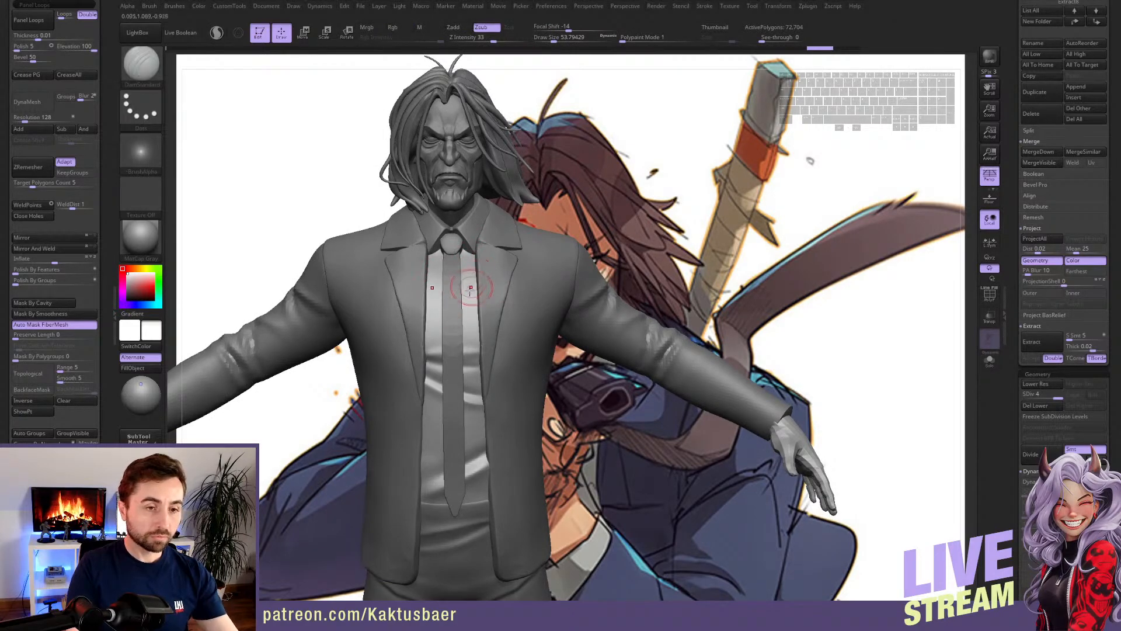
{"action": "key", "text": "s"}
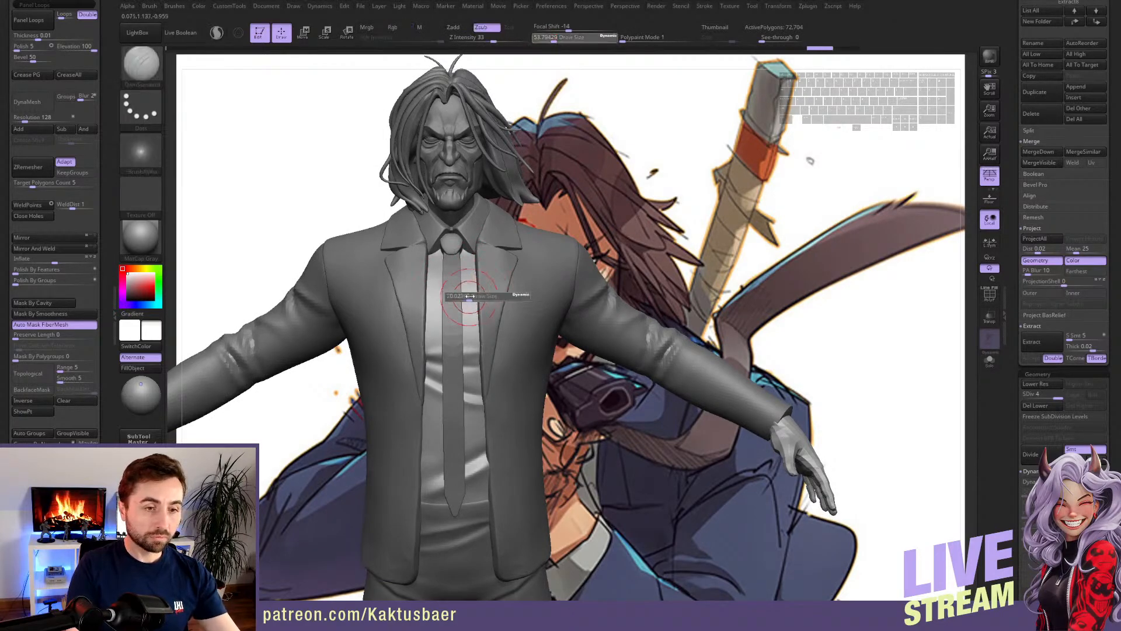
{"action": "left_click_drag", "start_coordinate": [475, 290], "coordinate": [471, 290]}
{"action": "right_click_drag", "start_coordinate": [470, 290], "coordinate": [470, 313]}
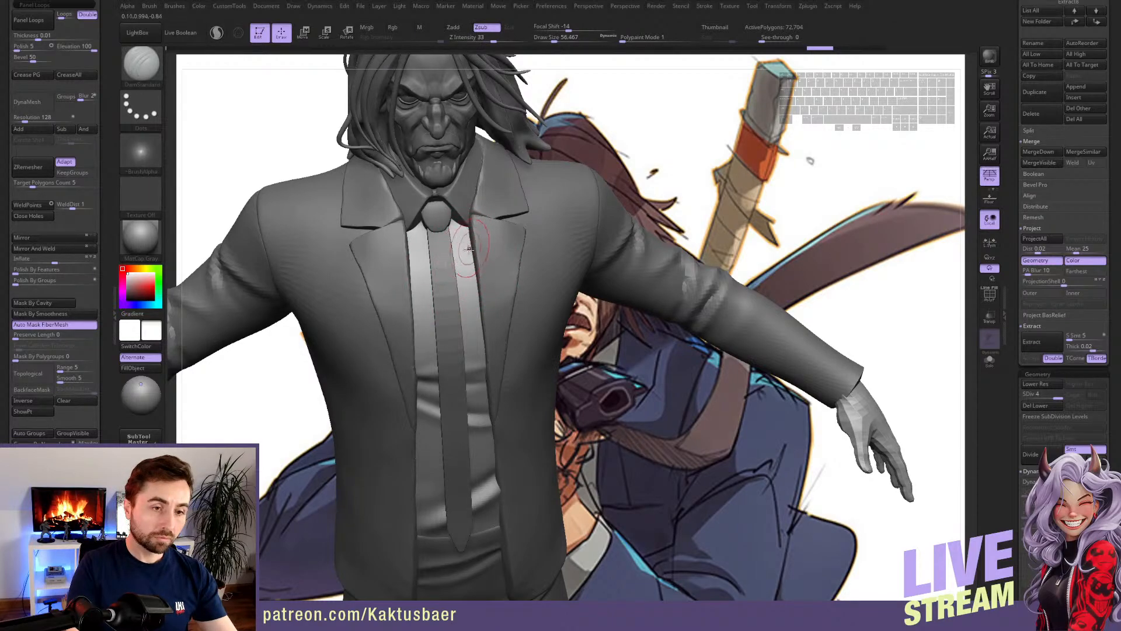
{"action": "key", "text": "alt+s"}
{"action": "left_click_drag", "start_coordinate": [471, 245], "coordinate": [399, 336]}
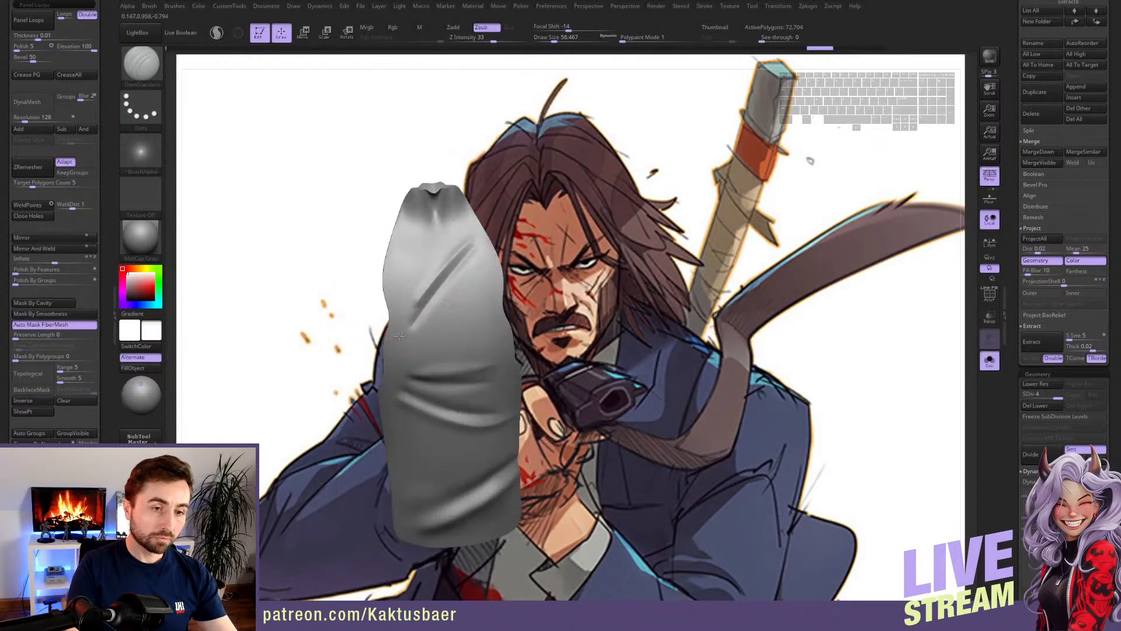
{"action": "key", "text": "alt+s"}
{"action": "key", "text": "b"}
{"action": "key", "text": "s"}
{"action": "key", "text": "t"}
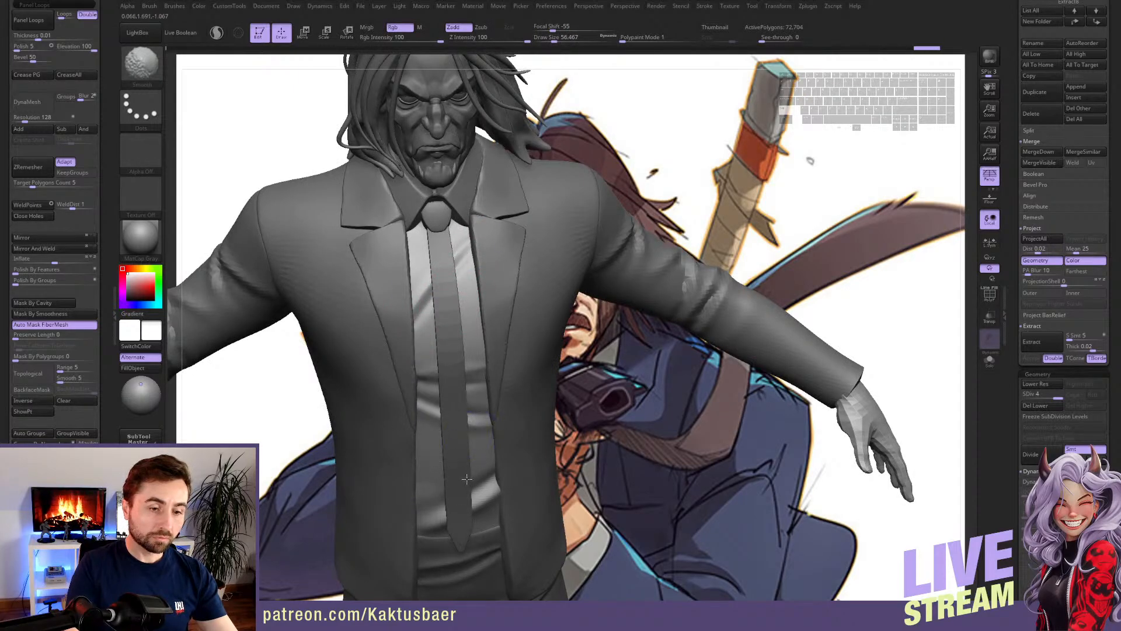
- Carve a vertical centre seam from collar to hem of the isolated shirt with DamStandard at a draw size of about 58 and soften it
{"action": "key", "text": "b"}
{"action": "key", "text": "d"}
{"action": "key", "text": "s"}
{"action": "key", "text": "alt+s"}
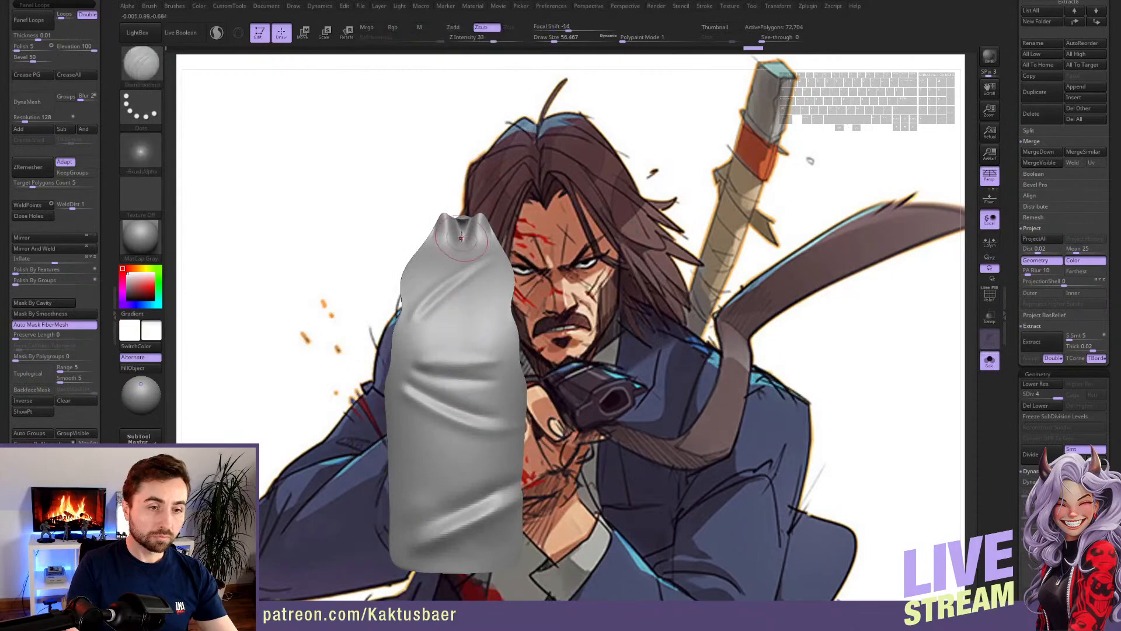
{"action": "left_click_drag", "start_coordinate": [461, 236], "coordinate": [460, 278]}
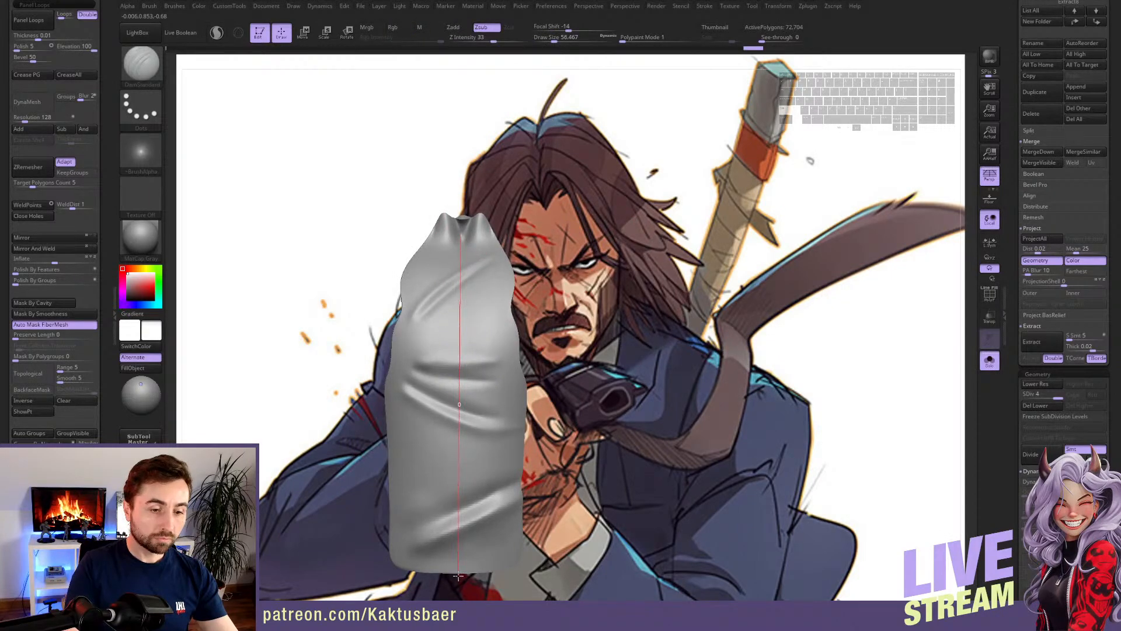
{"action": "left_click_drag", "start_coordinate": [458, 575], "coordinate": [459, 577]}
{"action": "key", "text": "alt+s"}
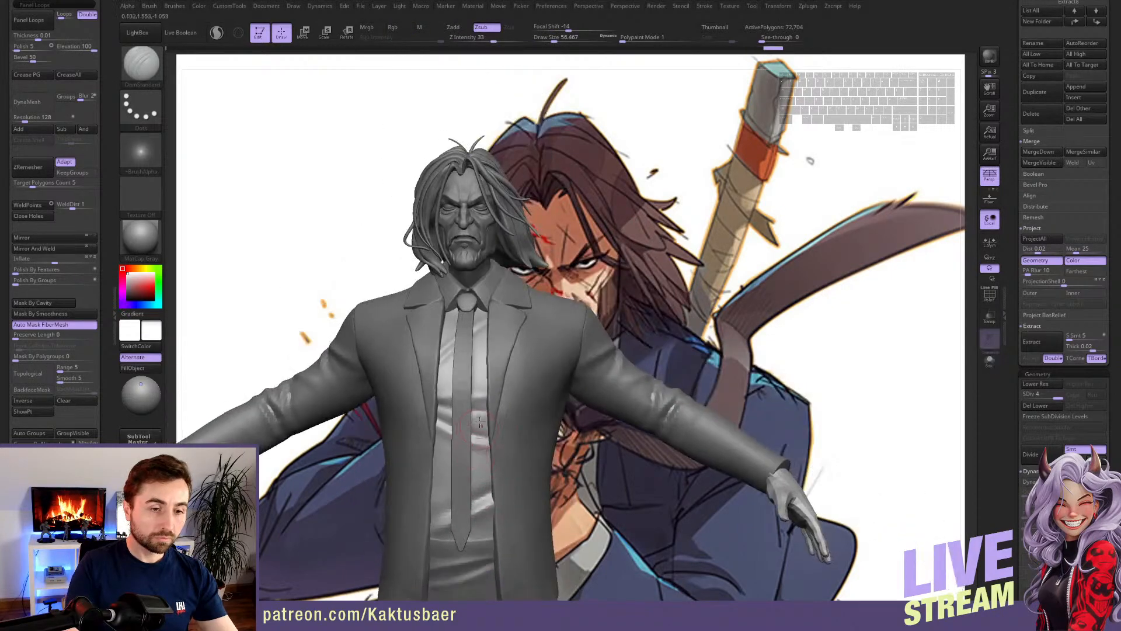
{"action": "key", "text": "alt+s"}
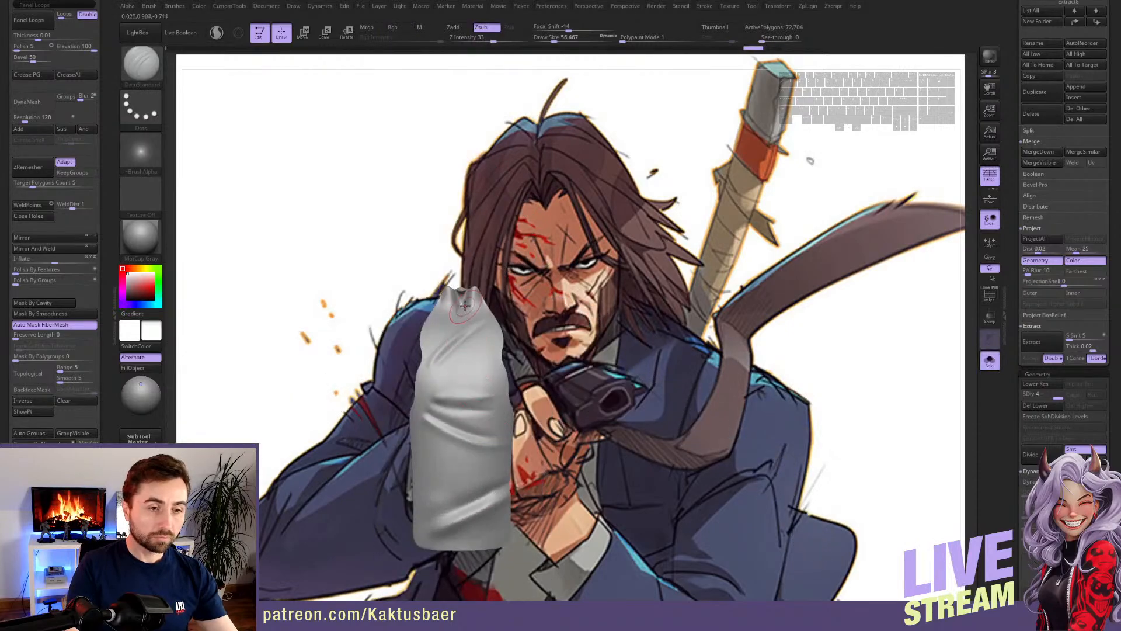
{"action": "left_click_drag", "start_coordinate": [461, 292], "coordinate": [465, 540]}
{"action": "key", "text": "alt+s"}
{"action": "key", "text": "shift+s"}
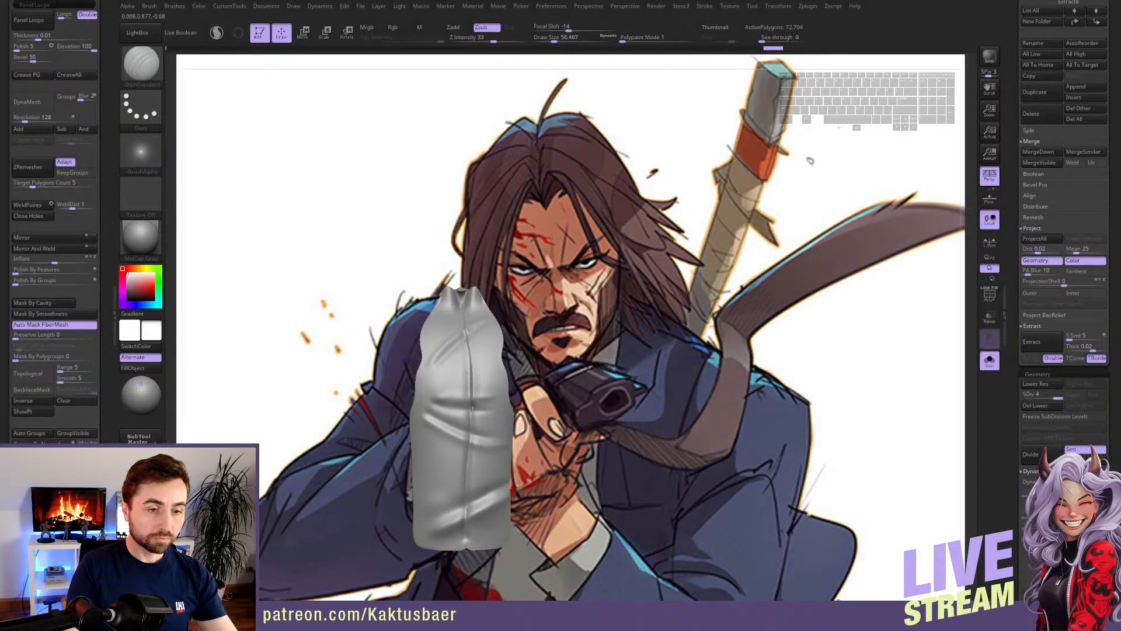
{"action": "key", "text": "shift+s"}
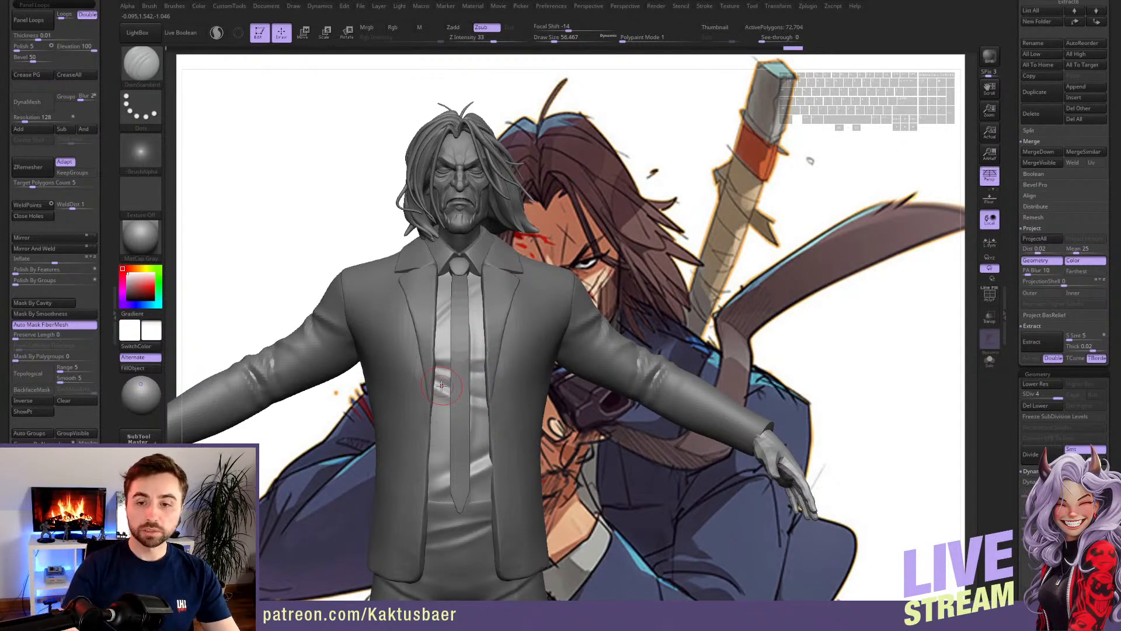
- Try to bend the tie sideways into a slight curve with the Move brush at a draw size of about 177
{"action": "left_click", "coordinate": [467, 363], "text": "alt"}
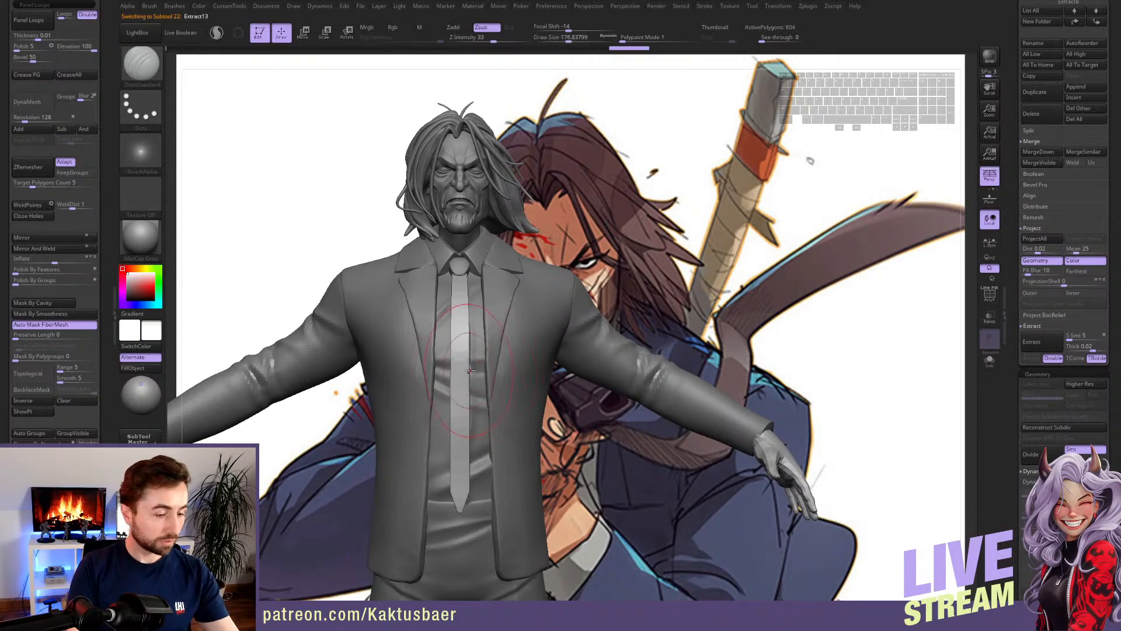
{"action": "key", "text": "b"}
{"action": "key", "text": "m"}
{"action": "key", "text": "v"}
{"action": "left_click_drag", "start_coordinate": [448, 320], "coordinate": [444, 321]}
{"action": "left_click_drag", "start_coordinate": [464, 407], "coordinate": [451, 408]}
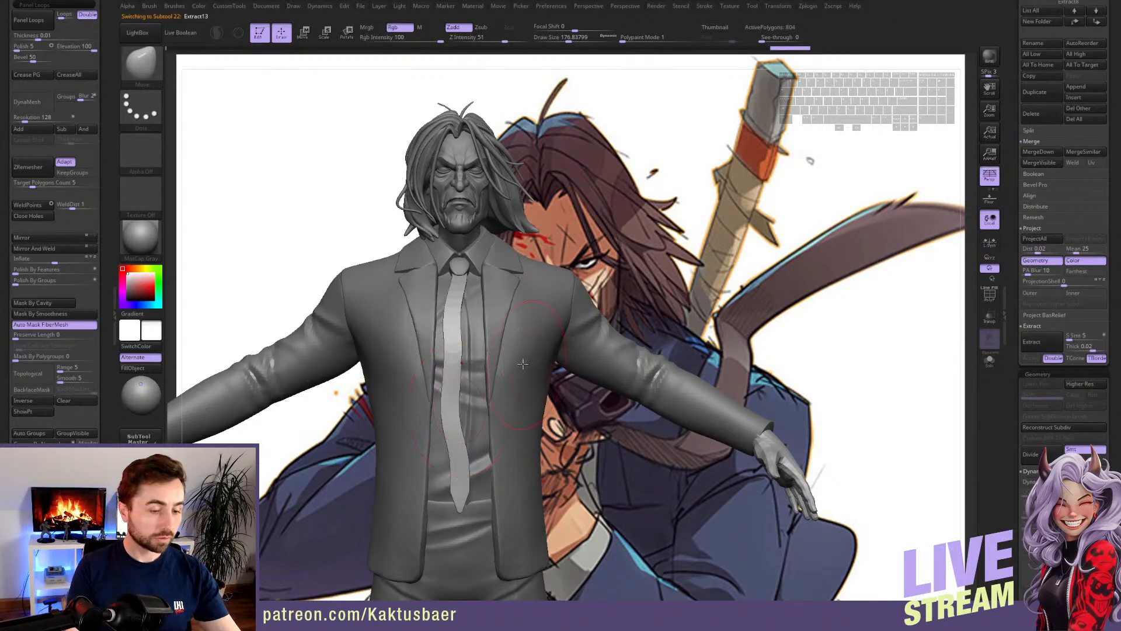
{"action": "key", "text": "ctrl+z"}
{"action": "key", "text": "ctrl+z"}
{"action": "key", "text": "ctrl+z"}
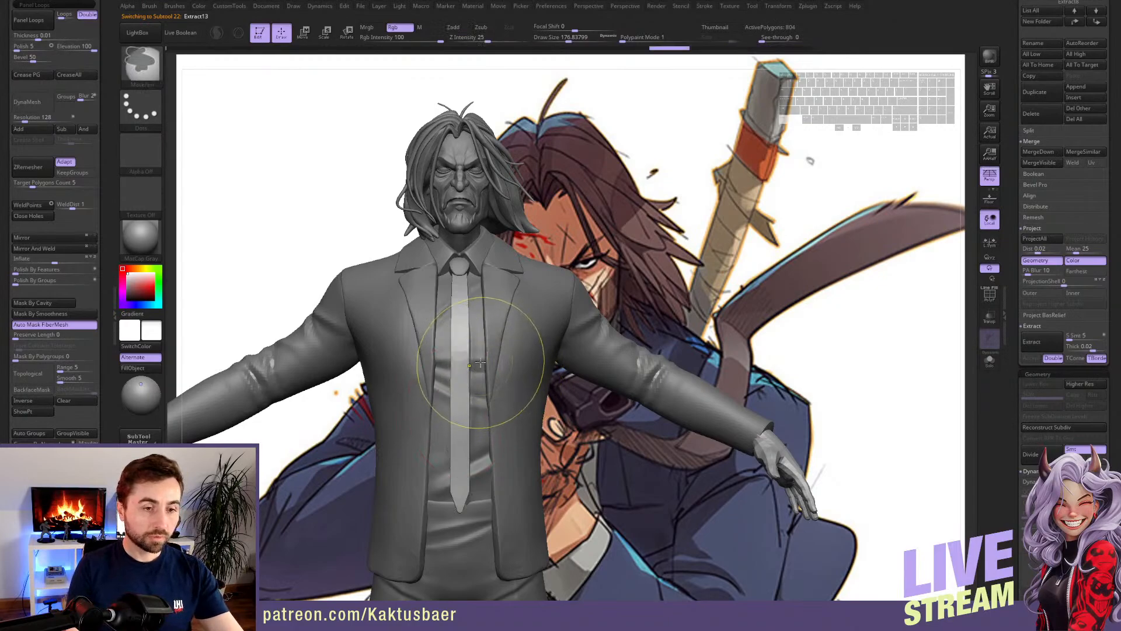
{"action": "key", "text": "ctrl+z"}
- Isolate the shirt front and undo its carved centre seam
{"action": "left_click", "coordinate": [481, 375], "text": "alt"}
{"action": "key", "text": "alt+s"}
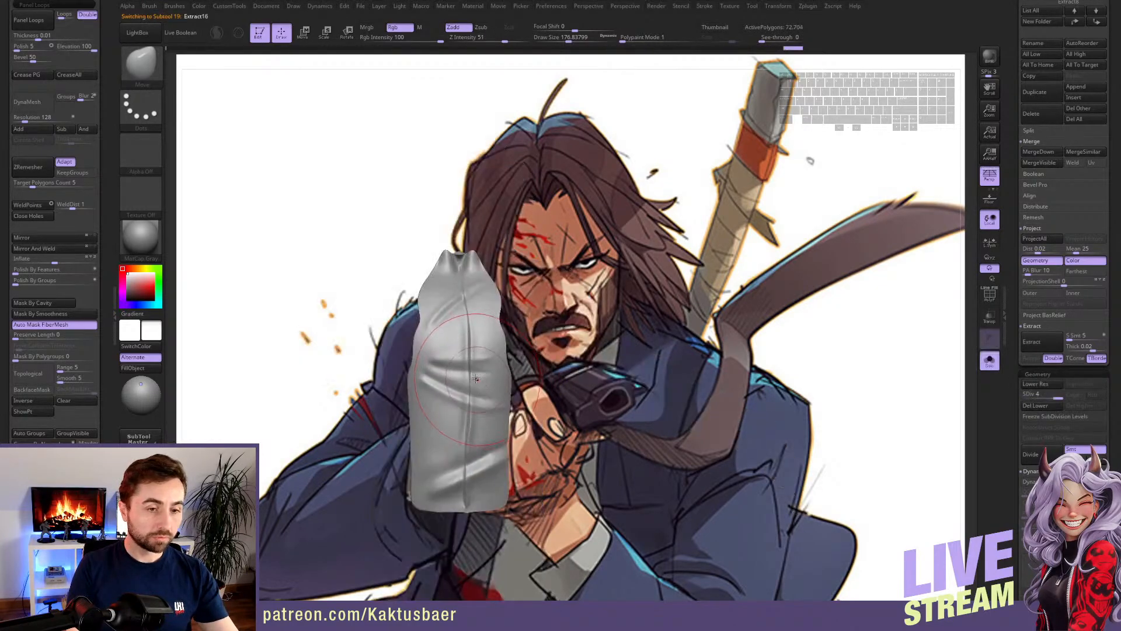
{"action": "key", "text": "bracketleft"}
{"action": "key", "text": "bracketleft"}
{"action": "key", "text": "ctrl+z"}
{"action": "key", "text": "bracketleft"}
{"action": "key", "text": "bracketleft"}
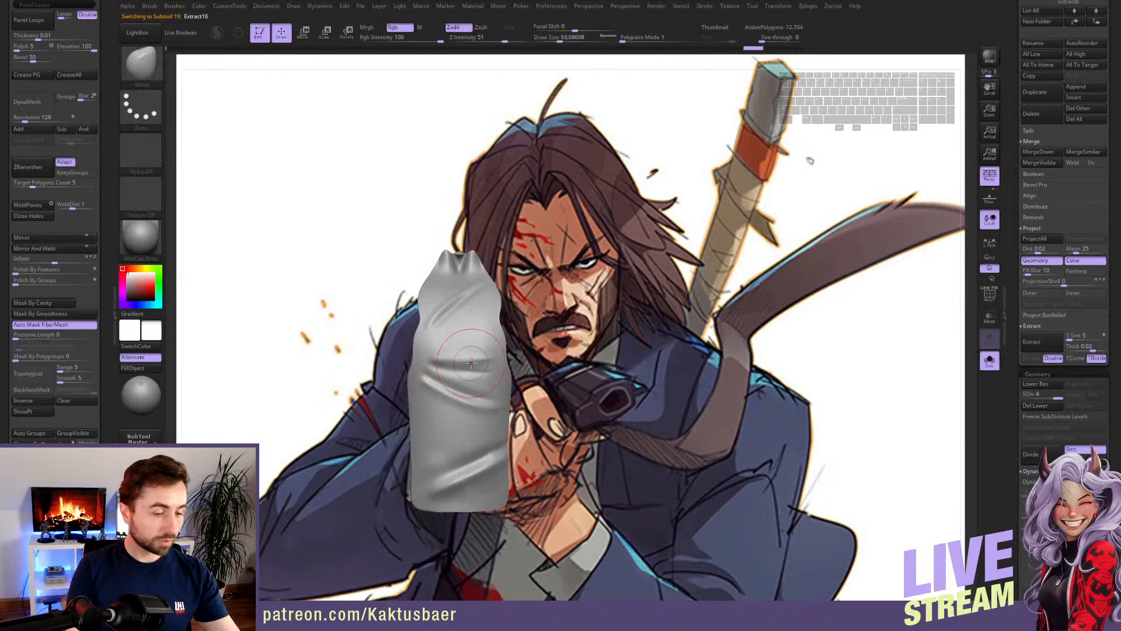
- Carve a finer vertical centre seam from collar to hem of the shirt with DamStandard at a draw size of about 23
{"action": "key", "text": "b"}
{"action": "key", "text": "d"}
{"action": "key", "text": "s"}
{"action": "key", "text": "bracketleft"}
{"action": "key", "text": "bracketleft"}
{"action": "key", "text": "bracketleft"}
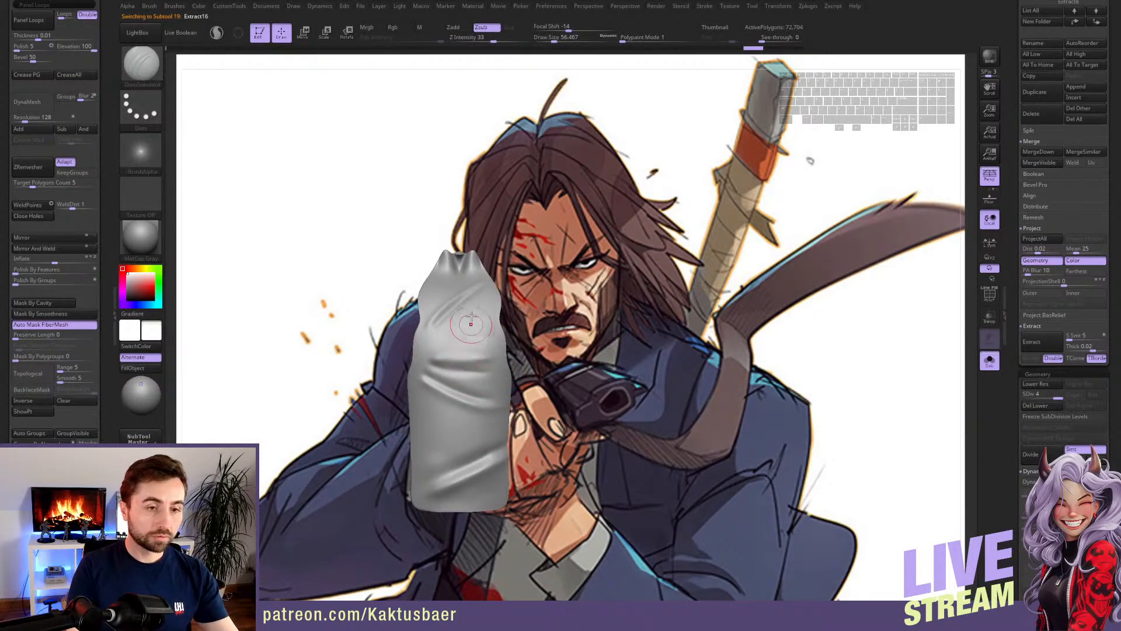
{"action": "key", "text": "bracketleft"}
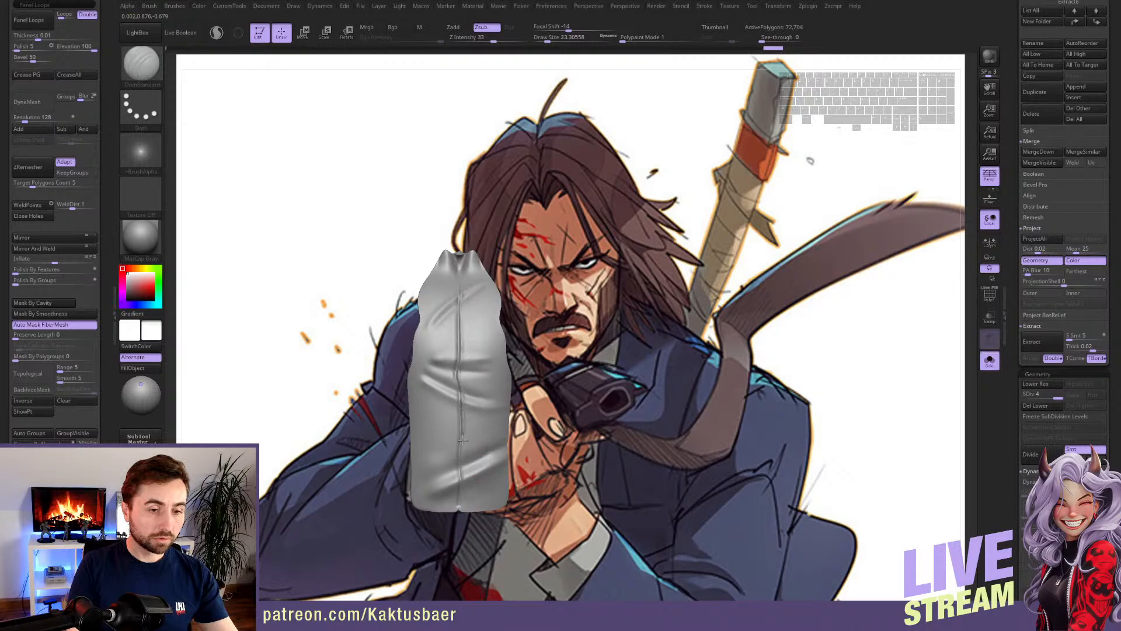
{"action": "left_click_drag", "start_coordinate": [459, 503], "coordinate": [461, 514]}
{"action": "key", "text": "alt+s"}
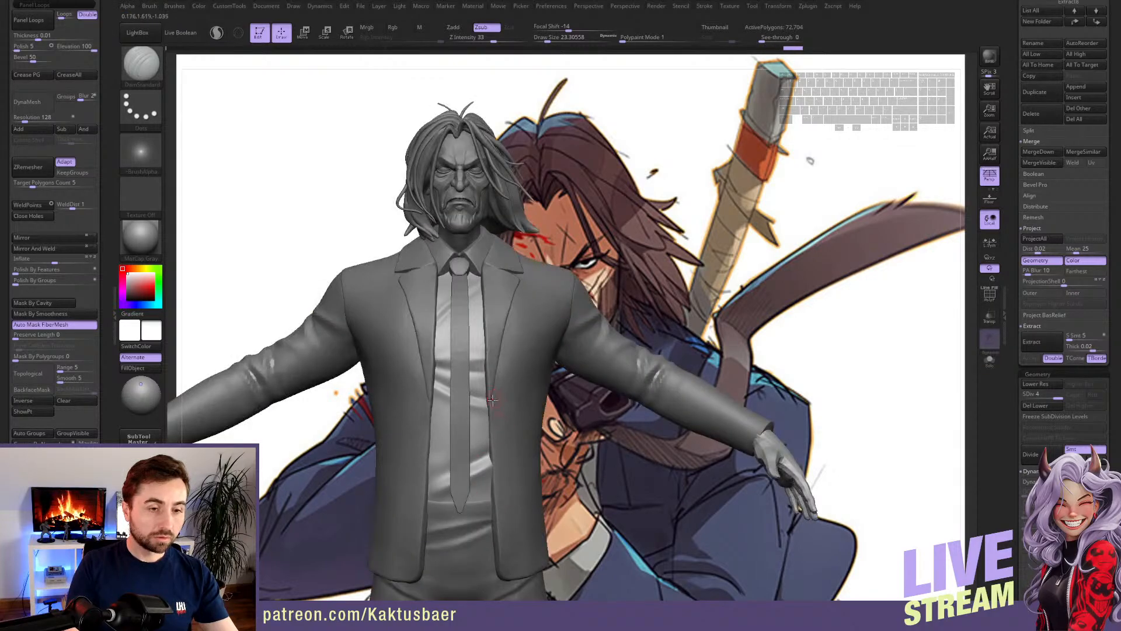
- Try to sculpt a short diagonal fold below the crossing folds in the middle of the shirt with DamStandard
{"action": "mouse_move", "coordinate": [491, 401]}
{"action": "right_mouse_down"}
{"action": "mouse_move", "coordinate": [488, 430]}
{"action": "mouse_move", "coordinate": [485, 388]}
{"action": "mouse_move", "coordinate": [451, 383]}
{"action": "right_mouse_up"}
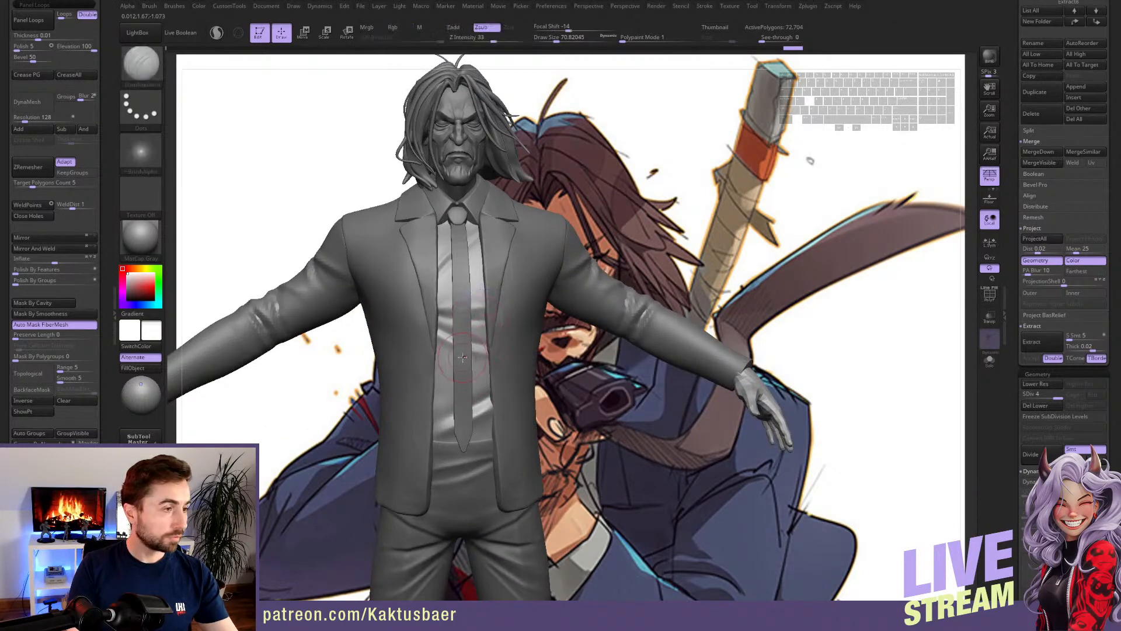
{"action": "key", "text": "shift+s"}
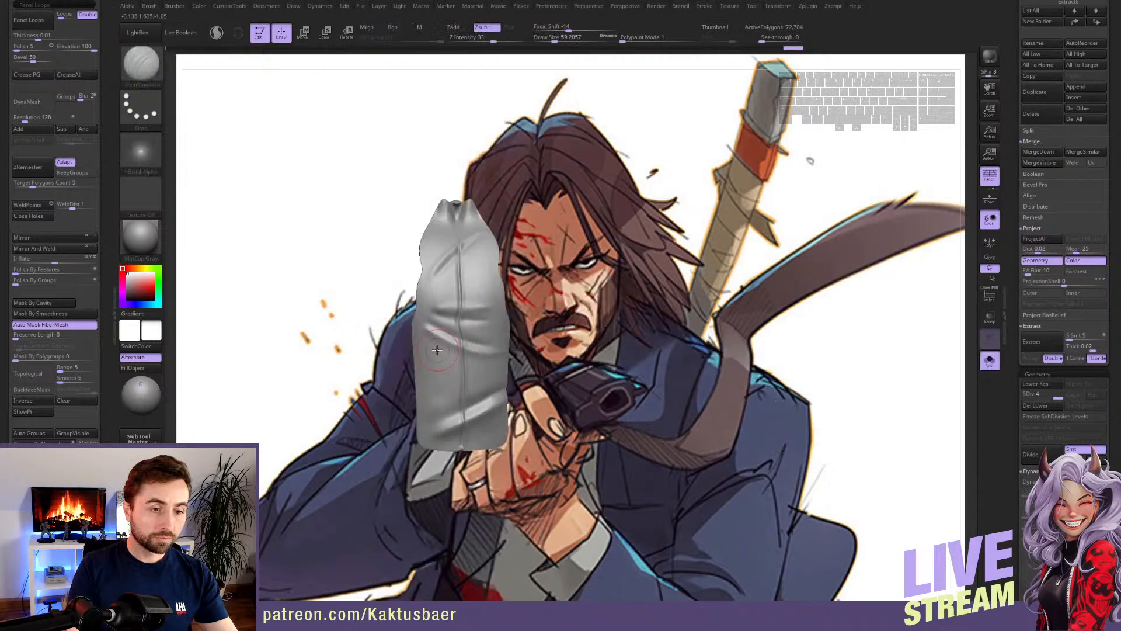
{"action": "key", "text": "bracketright"}
{"action": "left_click_drag", "start_coordinate": [438, 346], "coordinate": [479, 369]}
{"action": "key", "text": "ctrl+z"}
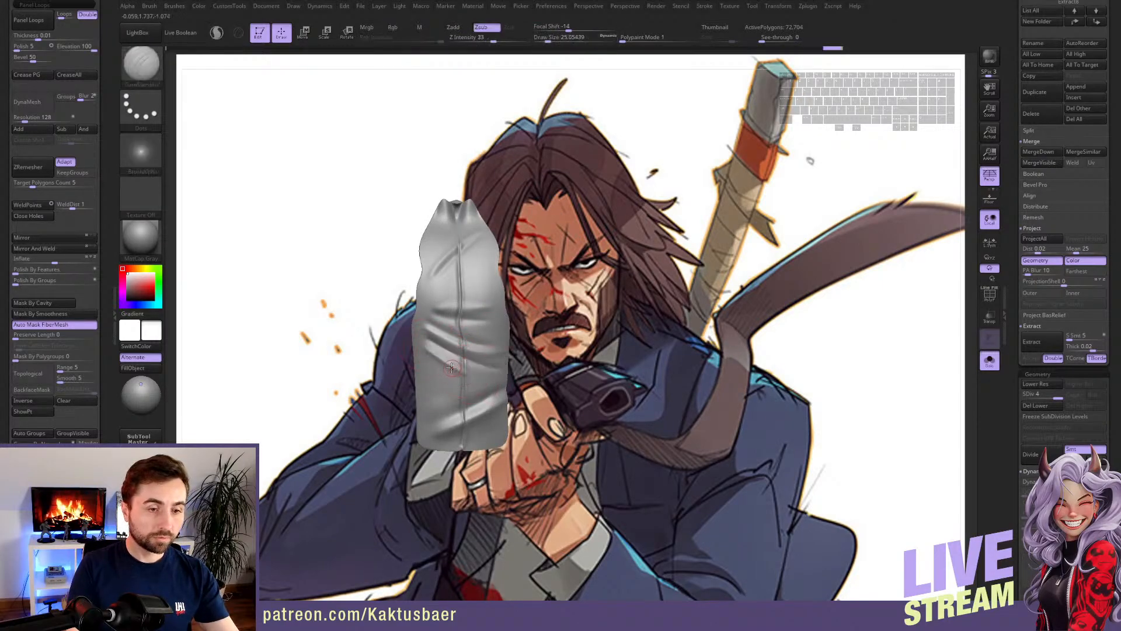
{"action": "key", "text": "shift"}
{"action": "key", "text": "s"}
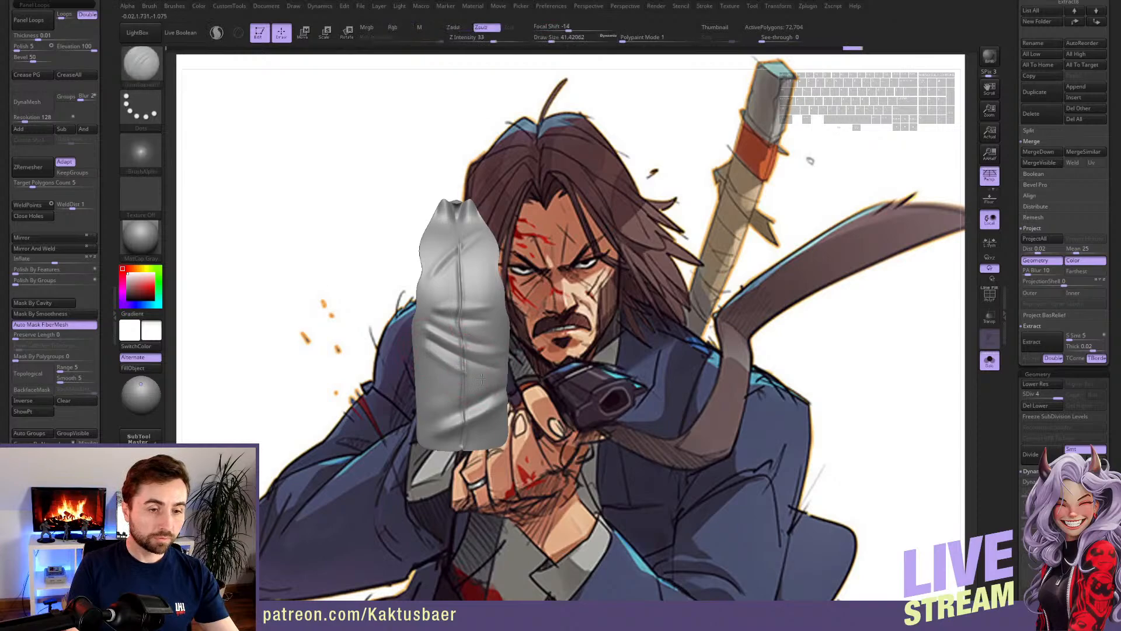
{"action": "key", "text": "shift"}
{"action": "key", "text": "alt+s"}
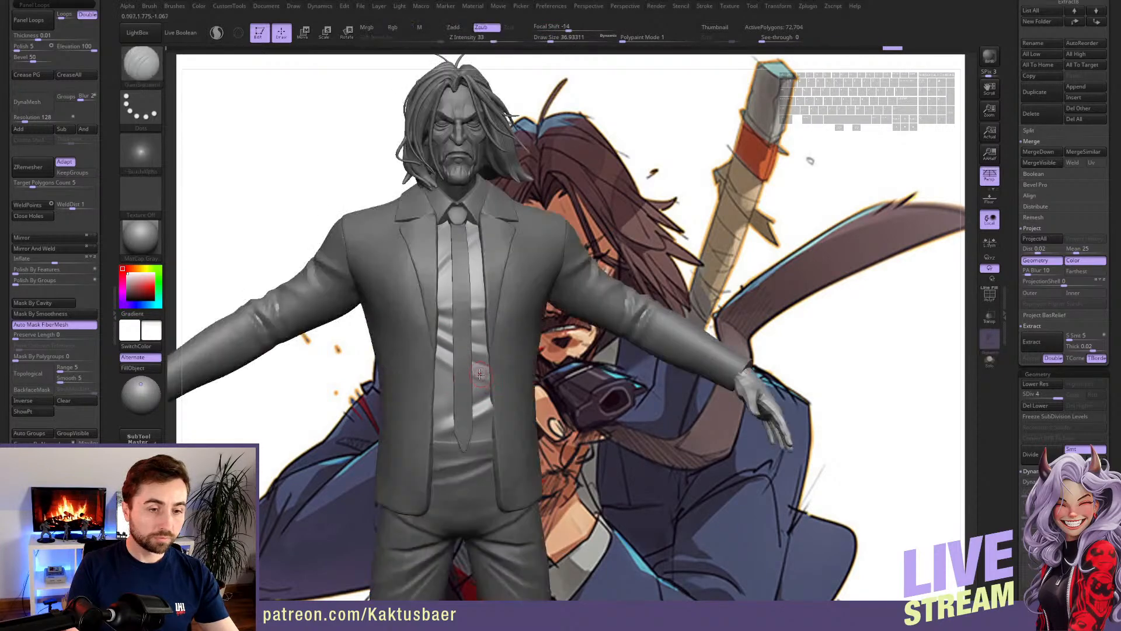
{"action": "key", "text": "ctrl"}
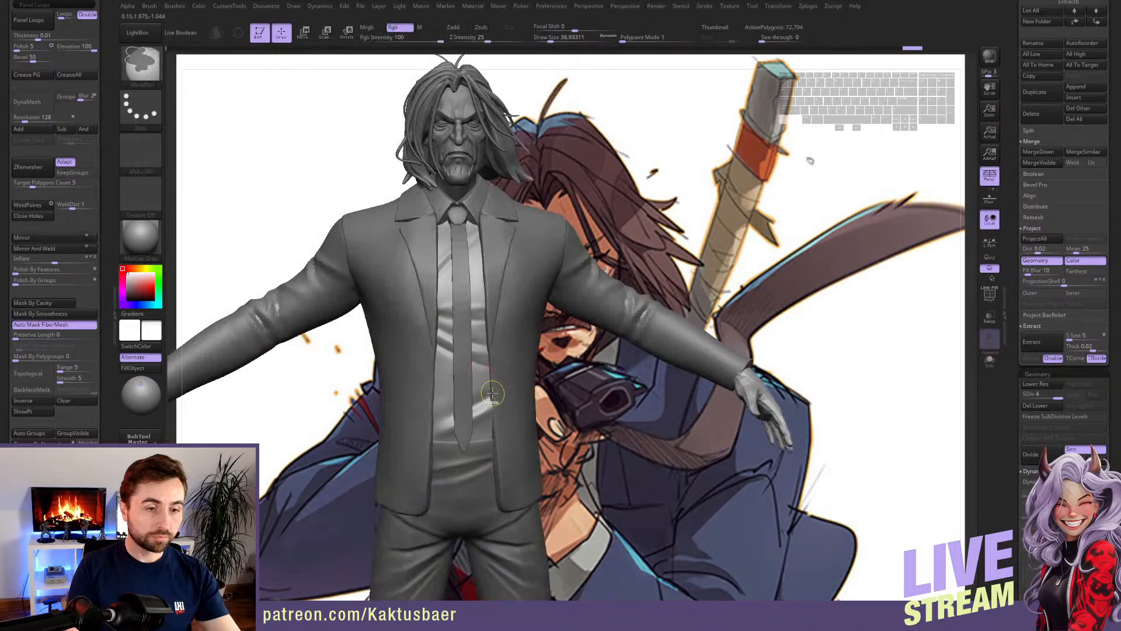
- Sculpt a slightly slanted fold across the lower half of the shirt with DamStandard at a draw size of about 56 to 65 and smooth it
{"action": "key", "text": "alt+s"}
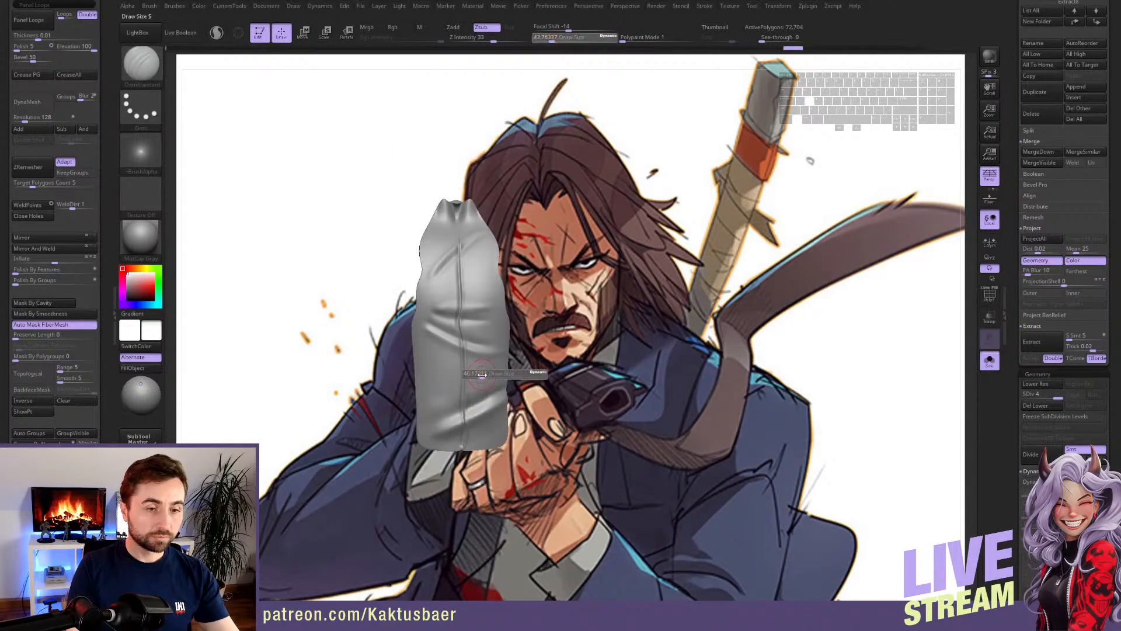
{"action": "left_click_drag", "start_coordinate": [481, 374], "coordinate": [497, 374]}
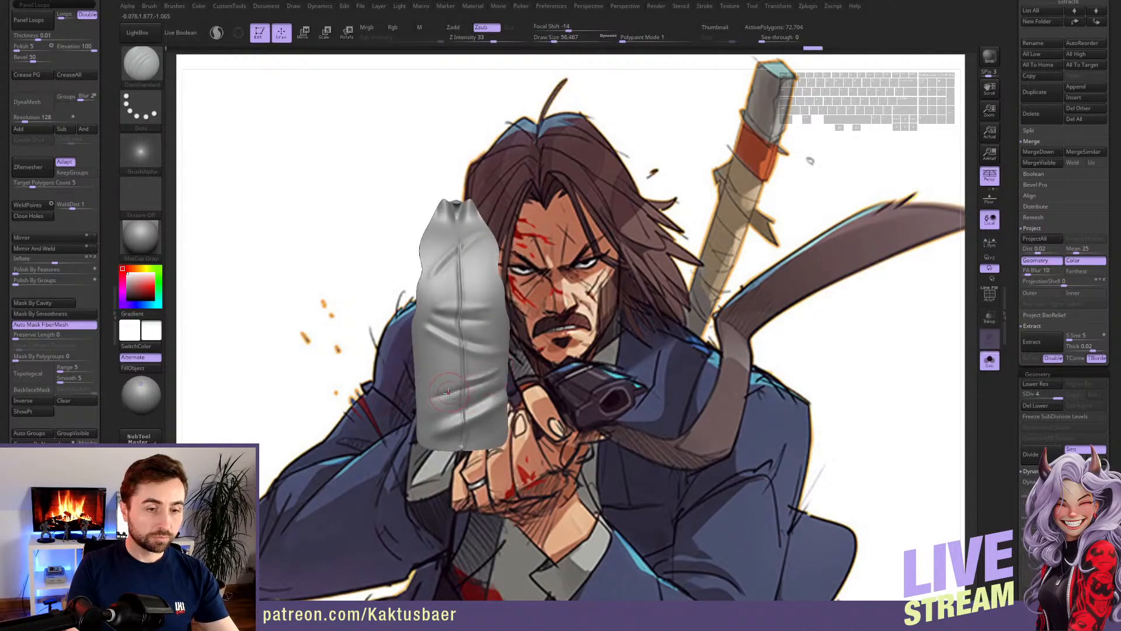
{"action": "key", "text": "shift"}
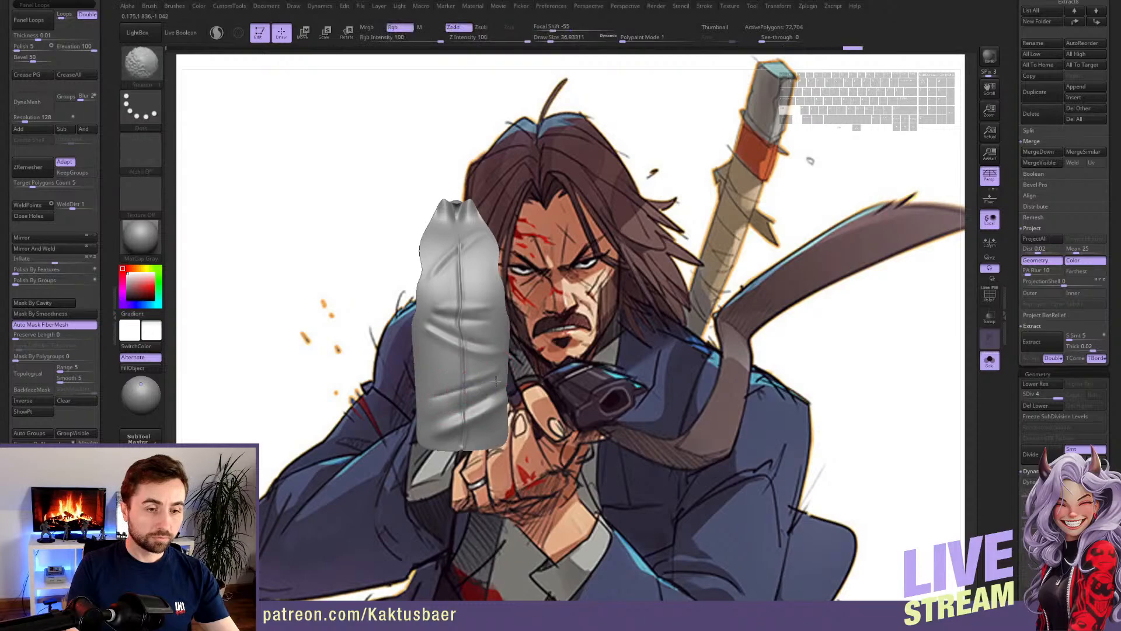
{"action": "left_click_drag", "start_coordinate": [495, 381], "coordinate": [450, 394], "text": "shift"}
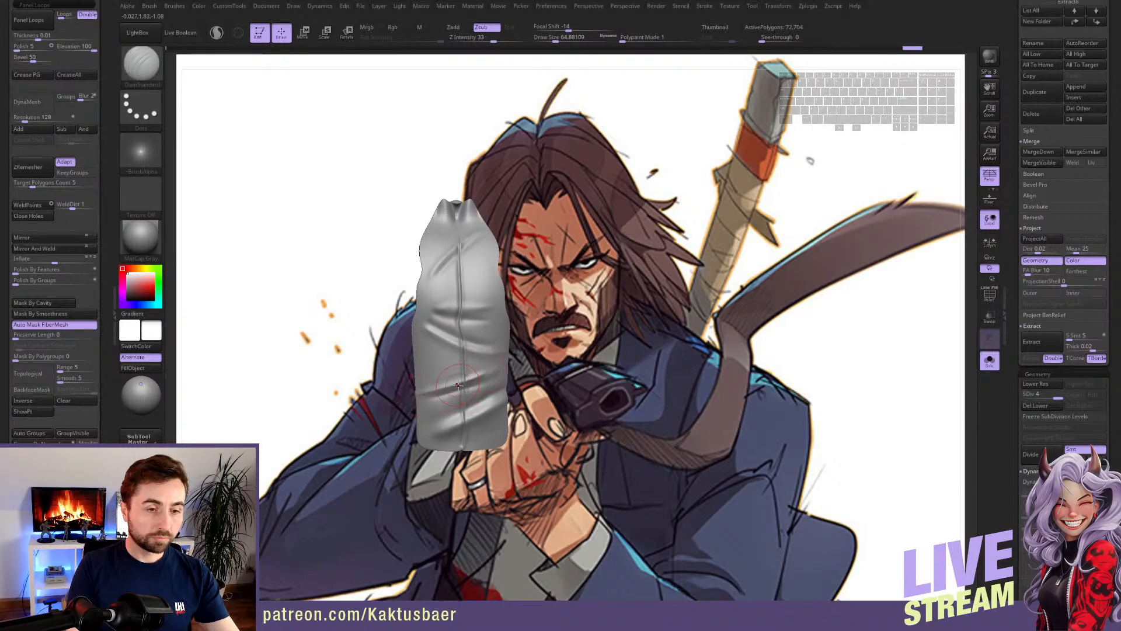
{"action": "key", "text": "ctrl"}
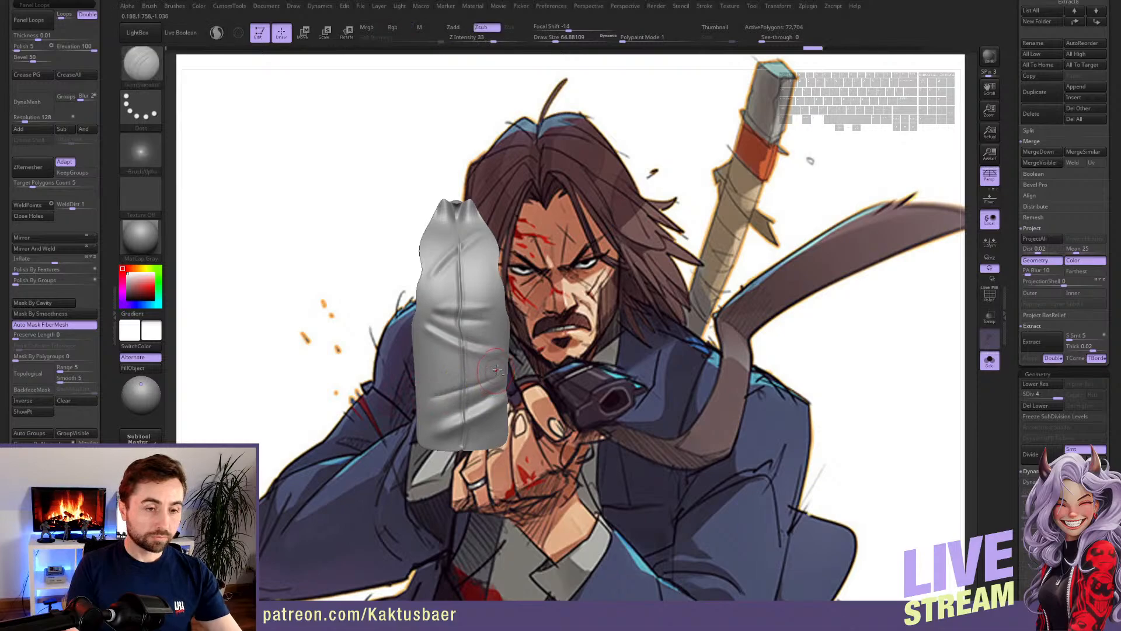
{"action": "key", "text": "shift+ctrl+s"}
{"action": "key", "text": "b"}
{"action": "key", "text": "c"}
{"action": "key", "text": "b"}
{"action": "left_click_drag", "start_coordinate": [441, 386], "coordinate": [467, 380], "text": "shift"}
{"action": "left_click_drag", "start_coordinate": [467, 385], "coordinate": [491, 377], "text": "shift"}
{"action": "right_click_drag", "start_coordinate": [490, 409], "coordinate": [470, 342], "text": "ctrl"}
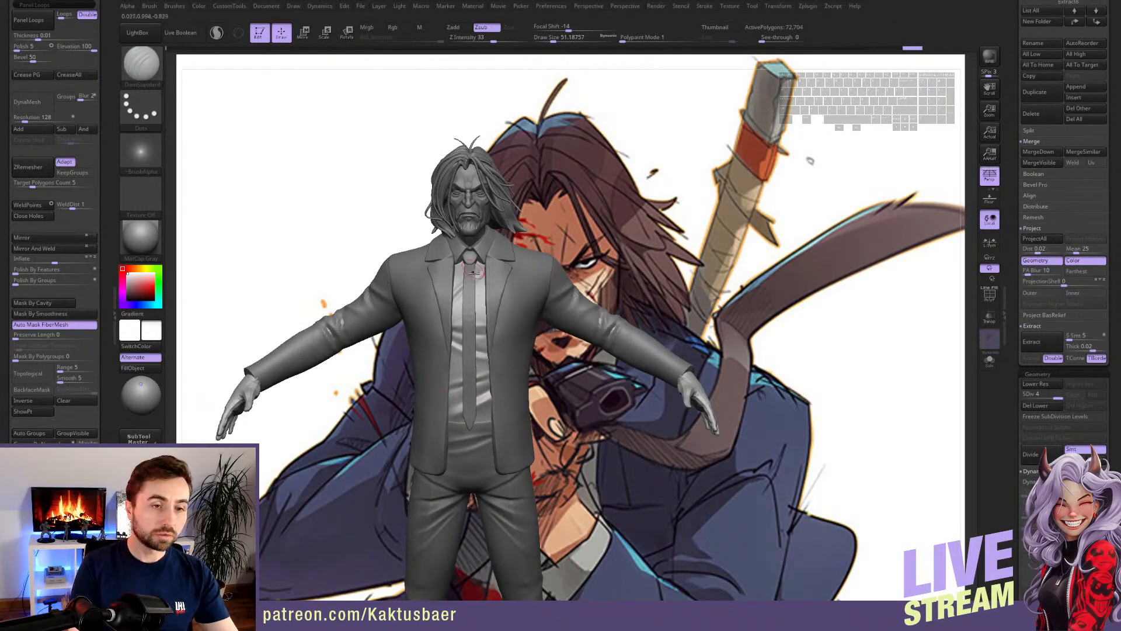
- Smooth away the diagonal folds and the upper part of the seam on the shirt's chest at a draw size of about 94
{"action": "right_click_drag", "start_coordinate": [473, 272], "coordinate": [483, 336], "text": "ctrl"}
{"action": "key", "text": "shift+s"}
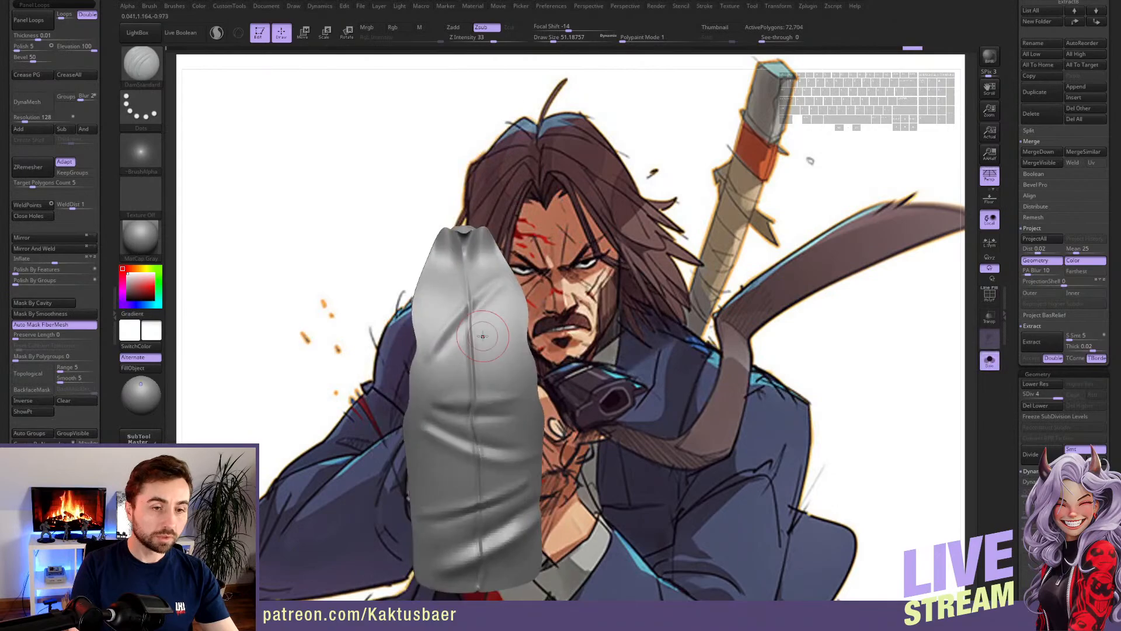
{"action": "key", "text": "shift+s"}
{"action": "key", "text": "shift+s"}
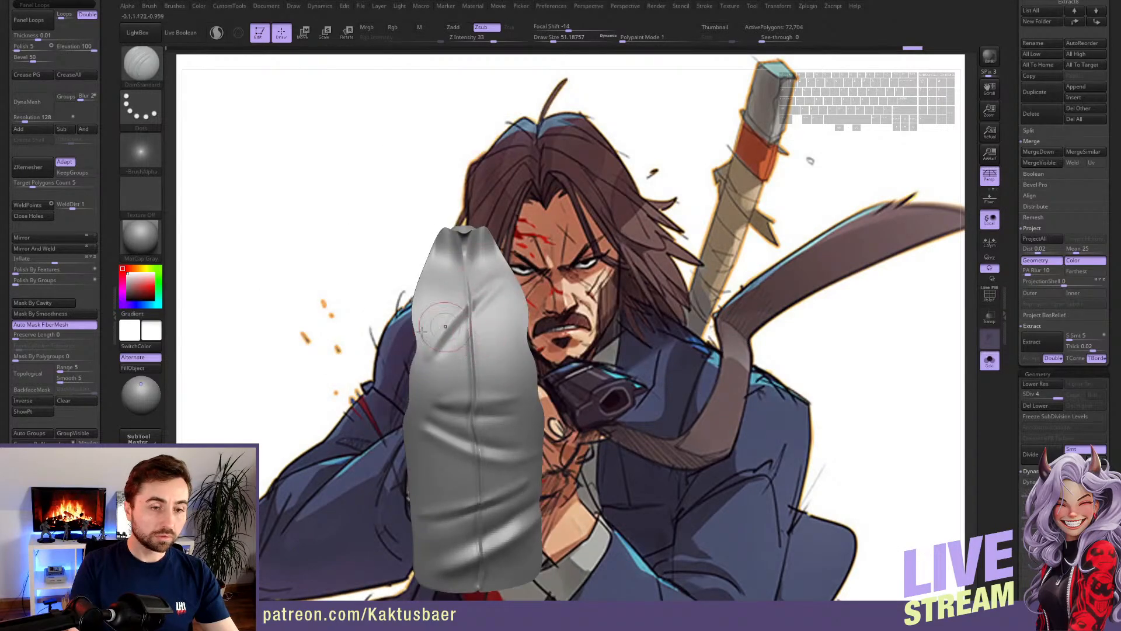
{"action": "key", "text": "shift+s"}
{"action": "right_click_drag", "start_coordinate": [500, 400], "coordinate": [482, 354], "text": "ctrl"}
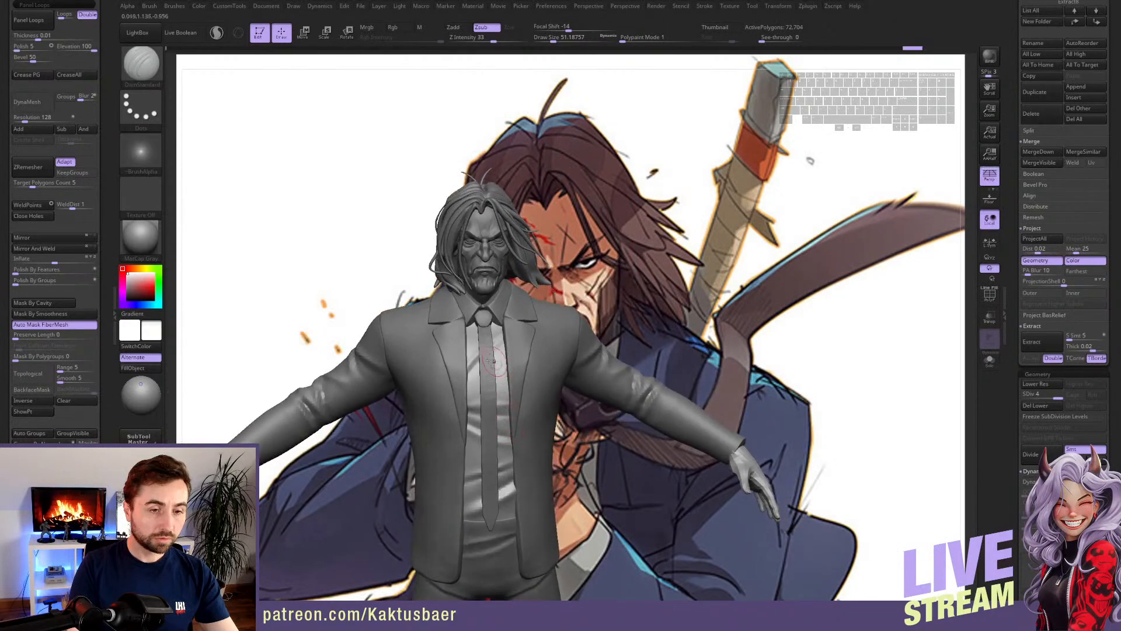
{"action": "left_click_drag", "start_coordinate": [482, 354], "coordinate": [483, 354], "text": "shift"}
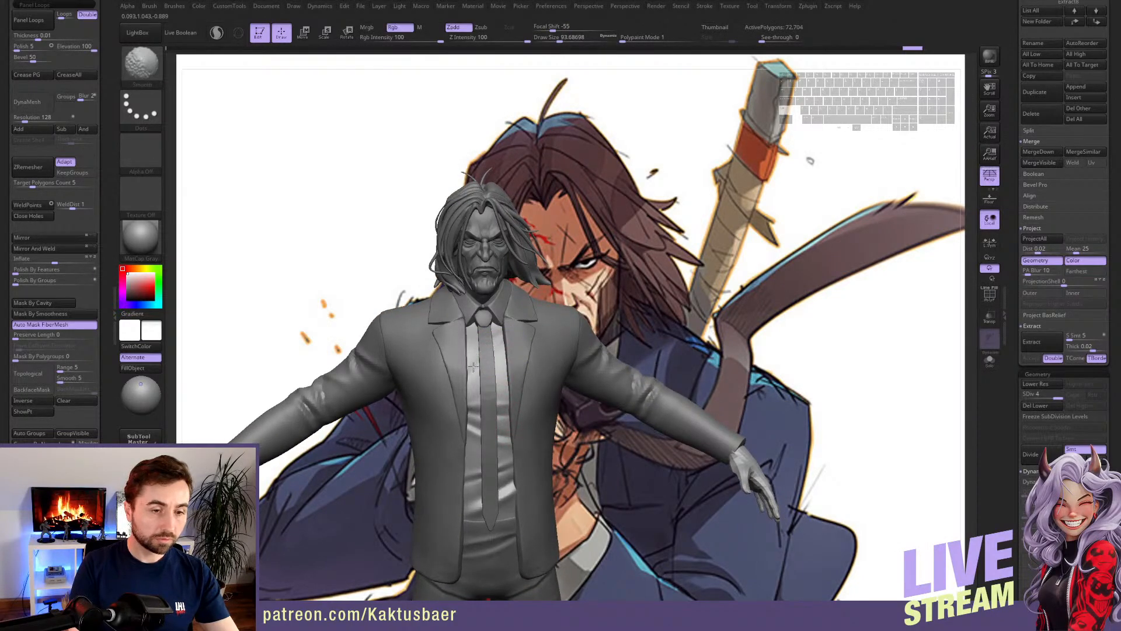
{"action": "left_click_drag", "start_coordinate": [482, 349], "coordinate": [485, 354], "text": "shift"}
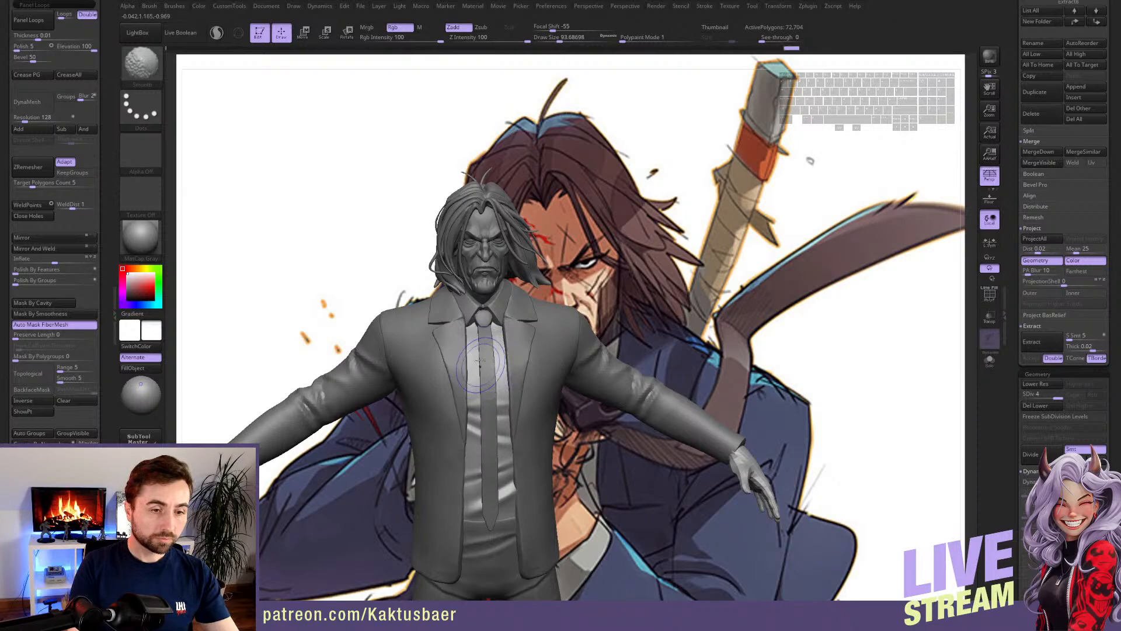
- Sculpt a curved fold across the shirt's upper chest with DamStandard at a draw size of about 71 and smooth it
{"action": "key", "text": "alt+q"}
{"action": "mouse_move", "coordinate": [484, 354]}
{"action": "right_mouse_down"}
{"action": "mouse_move", "coordinate": [475, 354]}
{"action": "mouse_move", "coordinate": [491, 367]}
{"action": "right_mouse_up"}
{"action": "key", "text": "s"}
{"action": "left_click_drag", "start_coordinate": [491, 367], "coordinate": [481, 355]}
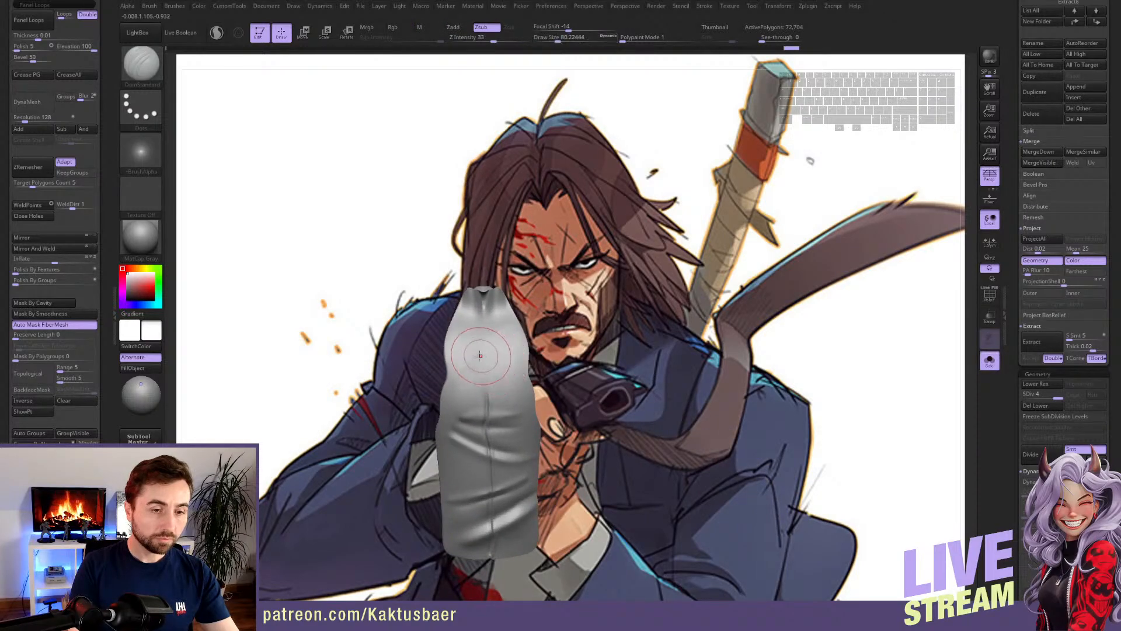
{"action": "key", "text": "s"}
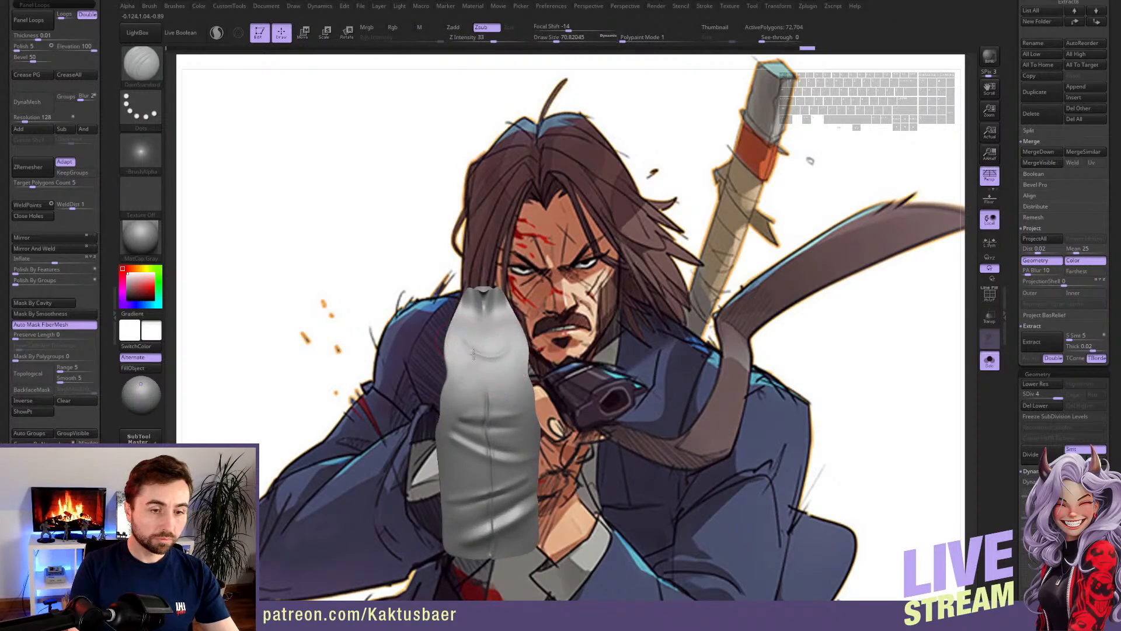
{"action": "key", "text": "alt+q"}
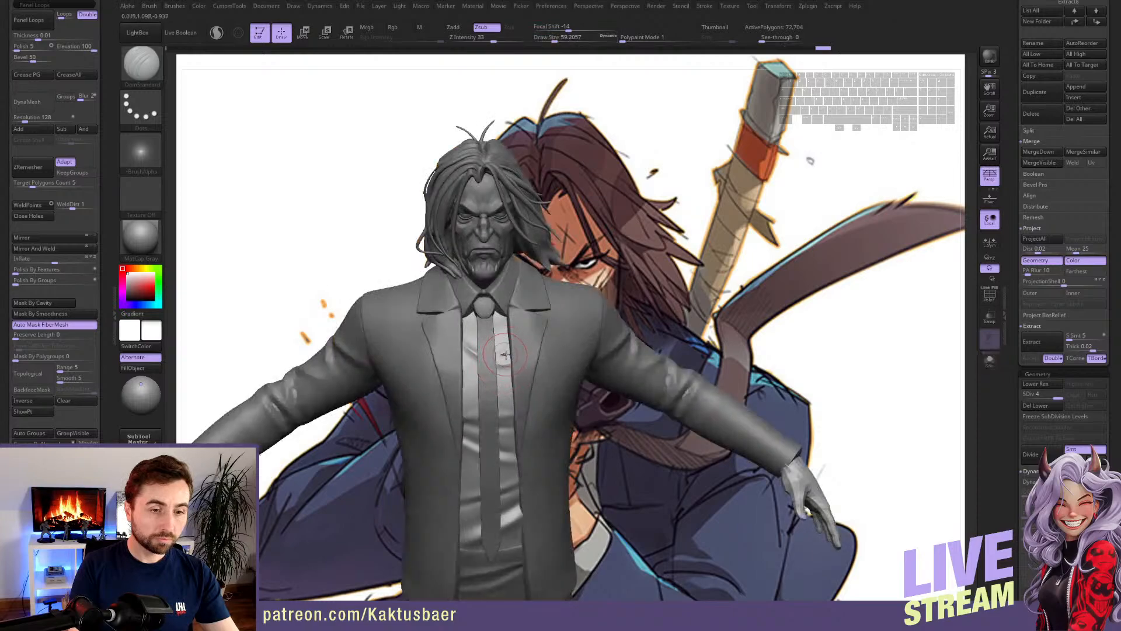
{"action": "left_click_drag", "start_coordinate": [505, 355], "coordinate": [500, 367], "text": "shift"}
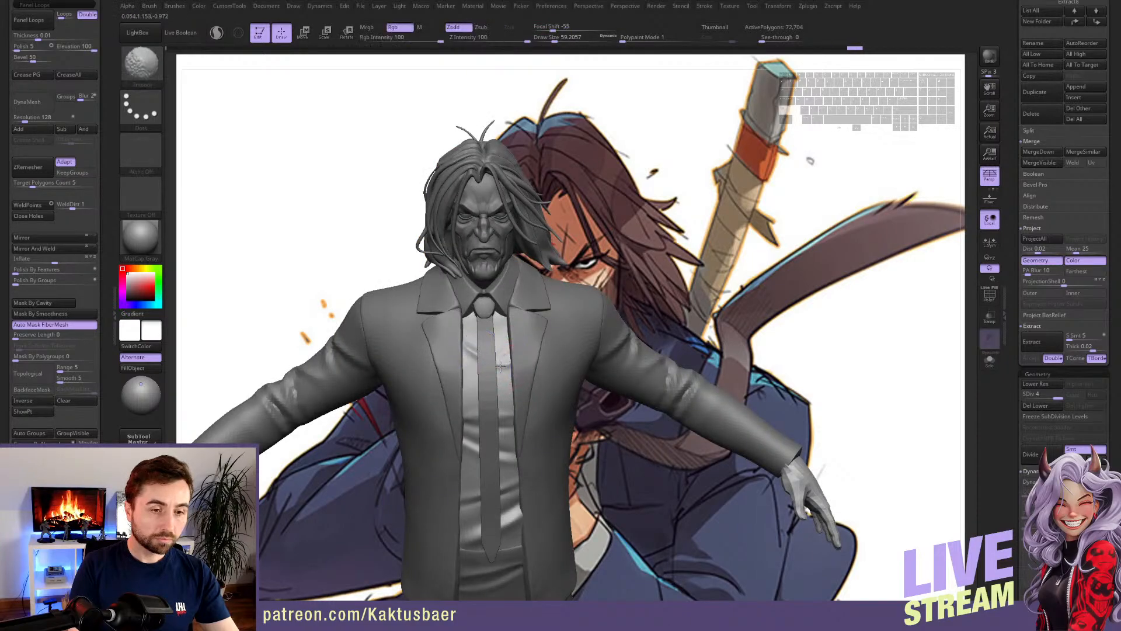
- Rework and soften the shirt's chest area around the tie at a draw size of about 77
{"action": "mouse_move", "coordinate": [463, 358]}
{"action": "right_mouse_down", "text": "ctrl"}
{"action": "mouse_move", "coordinate": [471, 327]}
{"action": "mouse_move", "coordinate": [512, 411]}
{"action": "mouse_move", "coordinate": [495, 381]}
{"action": "mouse_move", "coordinate": [499, 398]}
{"action": "mouse_move", "coordinate": [492, 390]}
{"action": "right_mouse_up", "text": "ctrl"}
{"action": "key", "text": "shift"}
{"action": "key", "text": "s"}
{"action": "left_click_drag", "start_coordinate": [487, 389], "coordinate": [495, 388]}
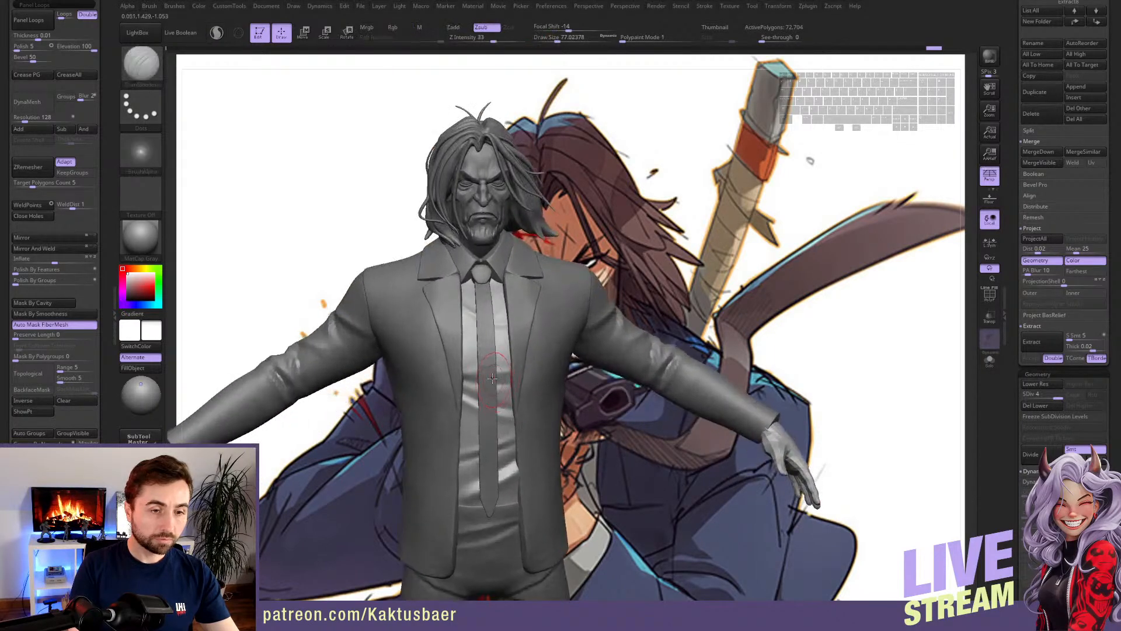
{"action": "key", "text": "shift"}
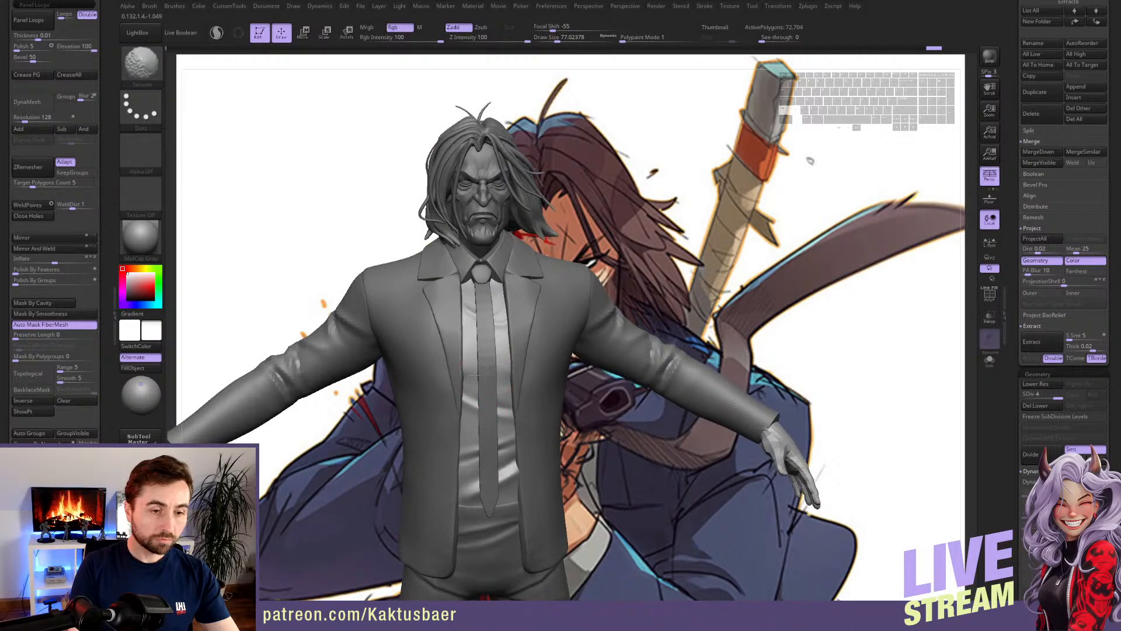
{"action": "key", "text": "s"}
{"action": "left_click_drag", "start_coordinate": [506, 393], "coordinate": [498, 384], "text": "shift"}
- Try to sculpt two parallel diagonal folds across the shirt's chest with DamStandard at draw sizes of about 62 and 54, smoothing their ends
{"action": "key", "text": "shift+s"}
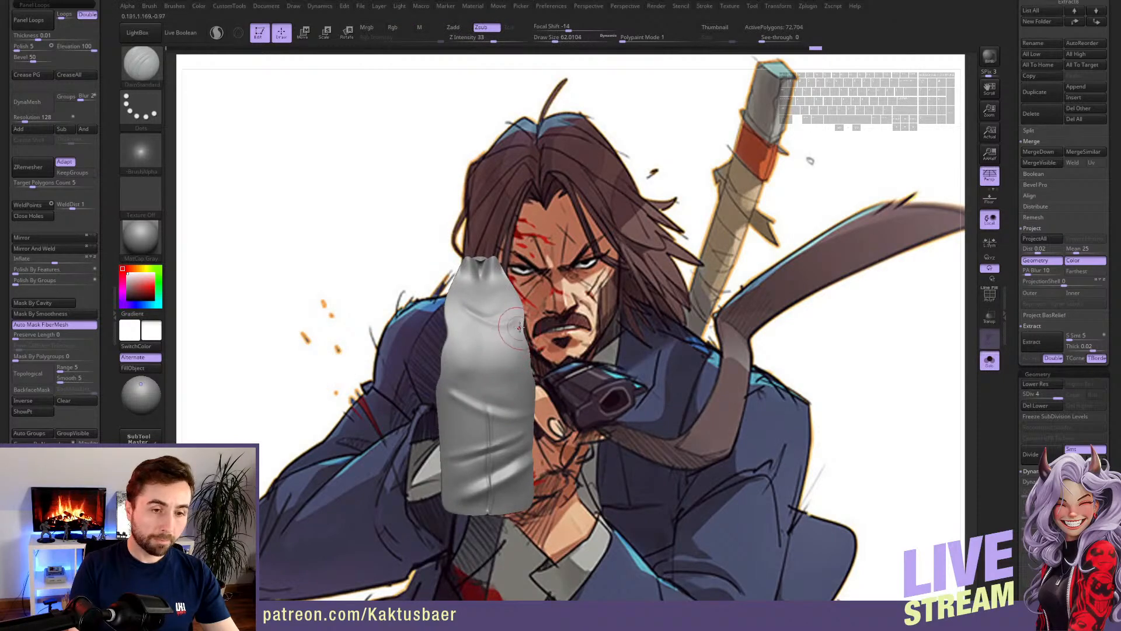
{"action": "left_click_drag", "start_coordinate": [519, 327], "coordinate": [461, 369]}
{"action": "left_click_drag", "start_coordinate": [462, 366], "coordinate": [459, 365], "text": "shift"}
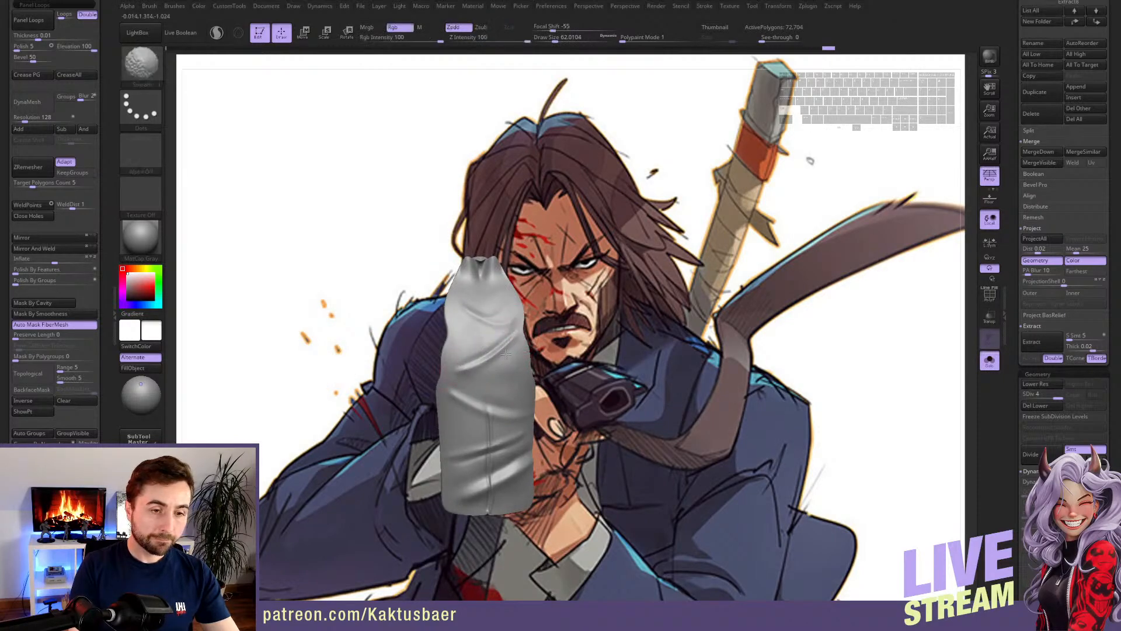
{"action": "key", "text": "shift+s"}
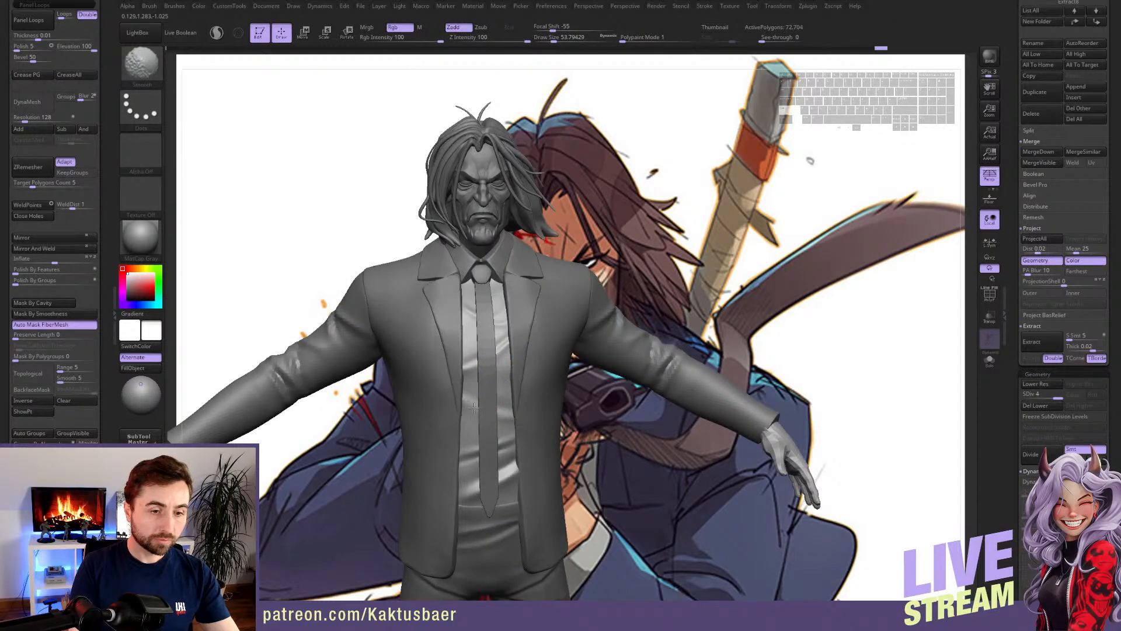
{"action": "key", "text": "shift+s"}
{"action": "left_click_drag", "start_coordinate": [521, 346], "coordinate": [459, 401]}
{"action": "left_click_drag", "start_coordinate": [463, 391], "coordinate": [449, 400], "text": "shift"}
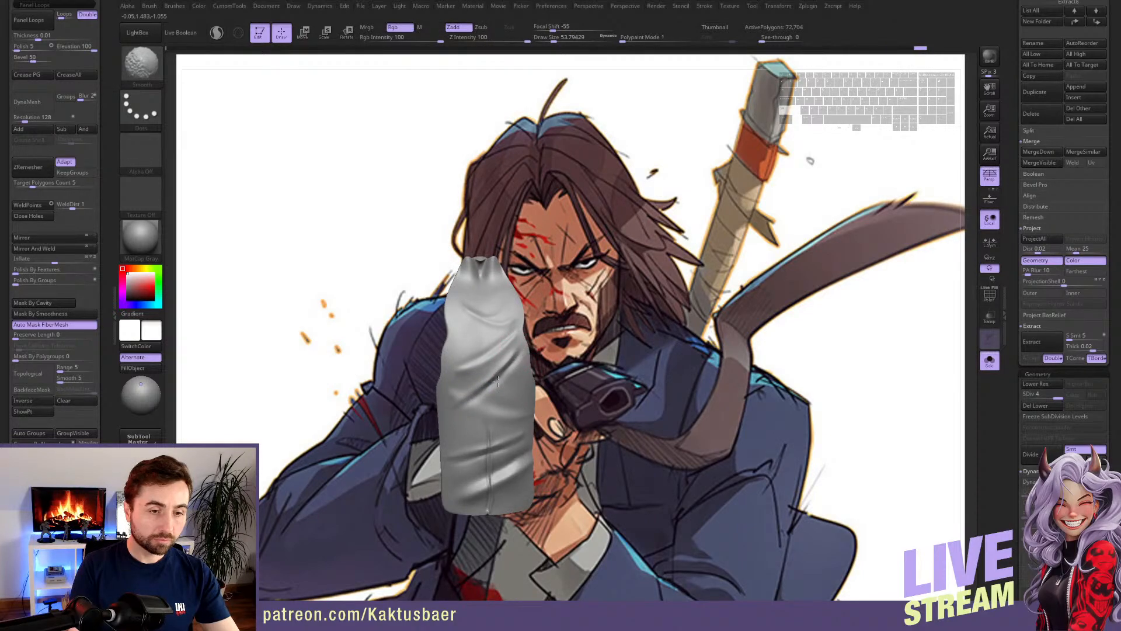
{"action": "key", "text": "shift+s"}
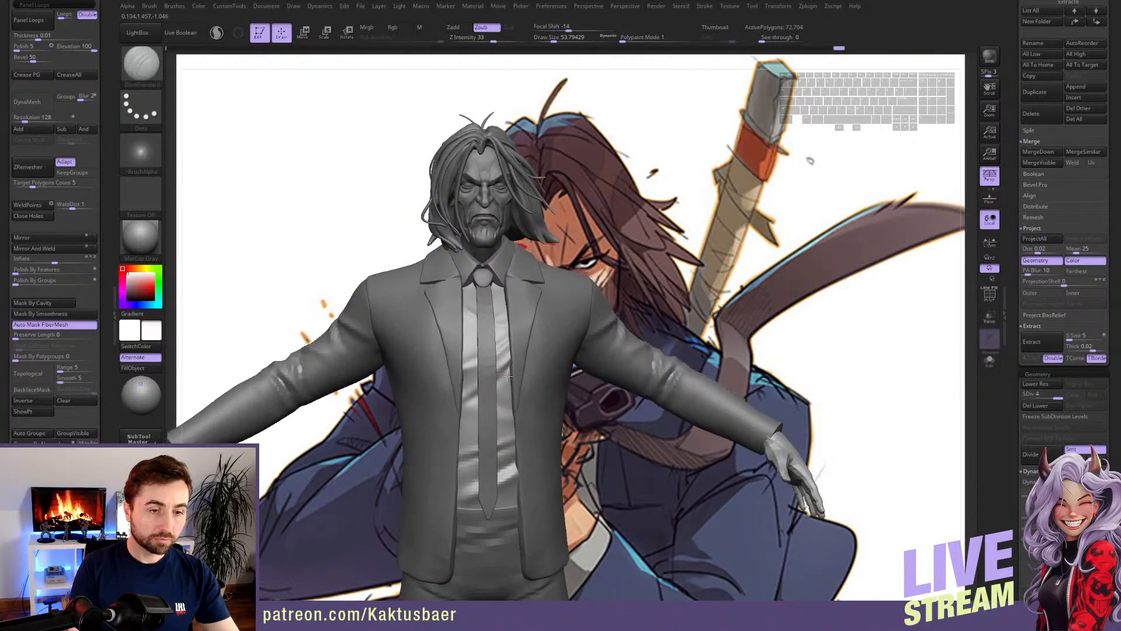
{"action": "key", "text": "ctrl"}
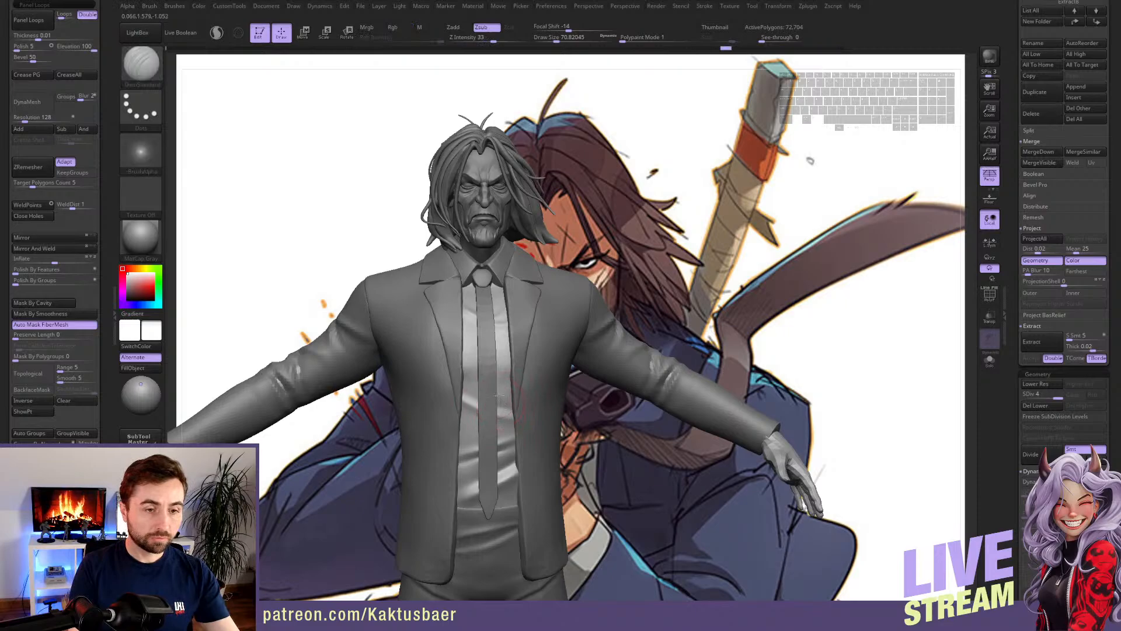
- Isolate the shirt and carve its centre seam down from the collar with DamStandard at a draw size of about 29
{"action": "mouse_move", "coordinate": [499, 395]}
{"action": "right_mouse_down", "text": "alt"}
{"action": "mouse_move", "coordinate": [499, 373]}
{"action": "mouse_move", "coordinate": [514, 383]}
{"action": "mouse_move", "coordinate": [499, 383]}
{"action": "mouse_move", "coordinate": [498, 408]}
{"action": "right_mouse_up", "text": "alt"}
{"action": "left_click", "coordinate": [490, 316], "text": "alt"}
{"action": "key", "text": "shift+s"}
{"action": "key", "text": "s"}
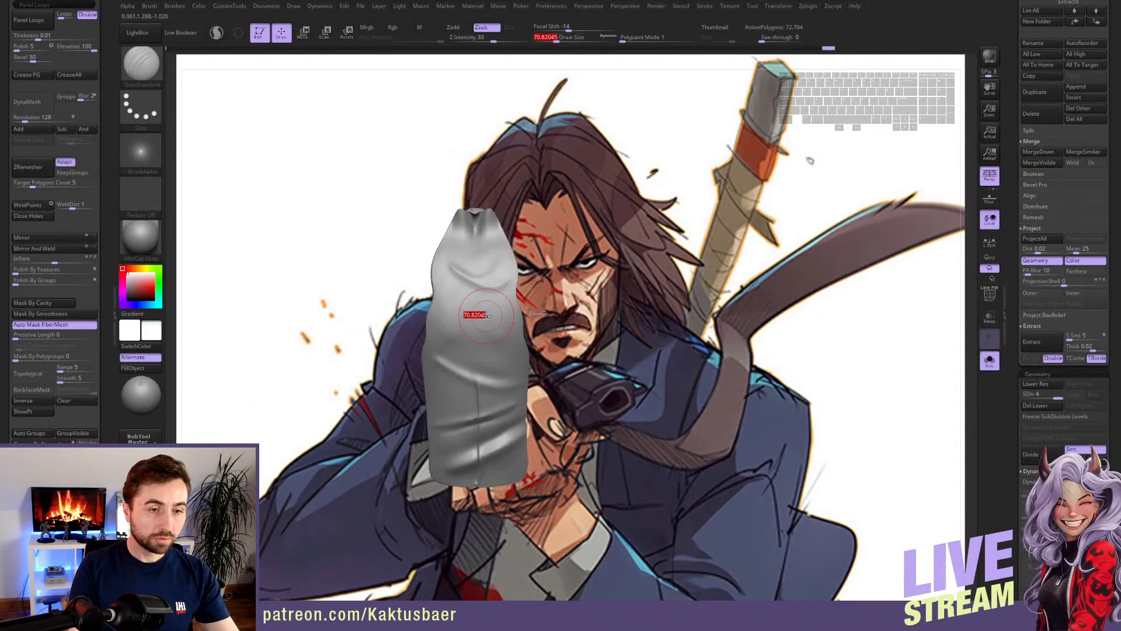
{"action": "left_click_drag", "start_coordinate": [487, 316], "coordinate": [482, 295]}
{"action": "key", "text": "s"}
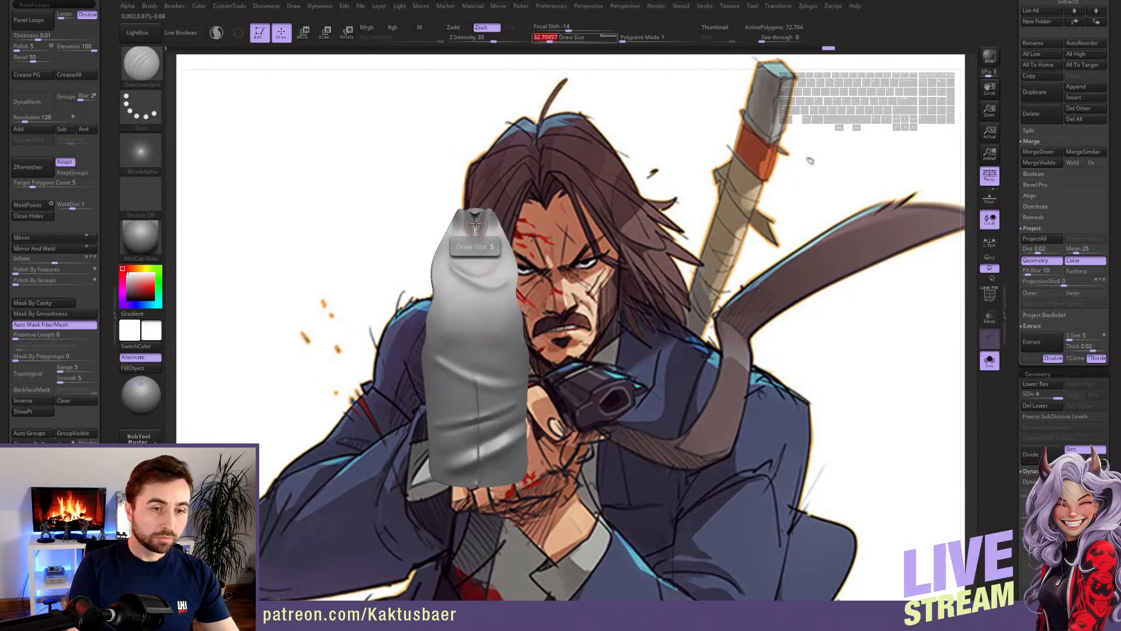
{"action": "left_click_drag", "start_coordinate": [476, 223], "coordinate": [475, 226]}
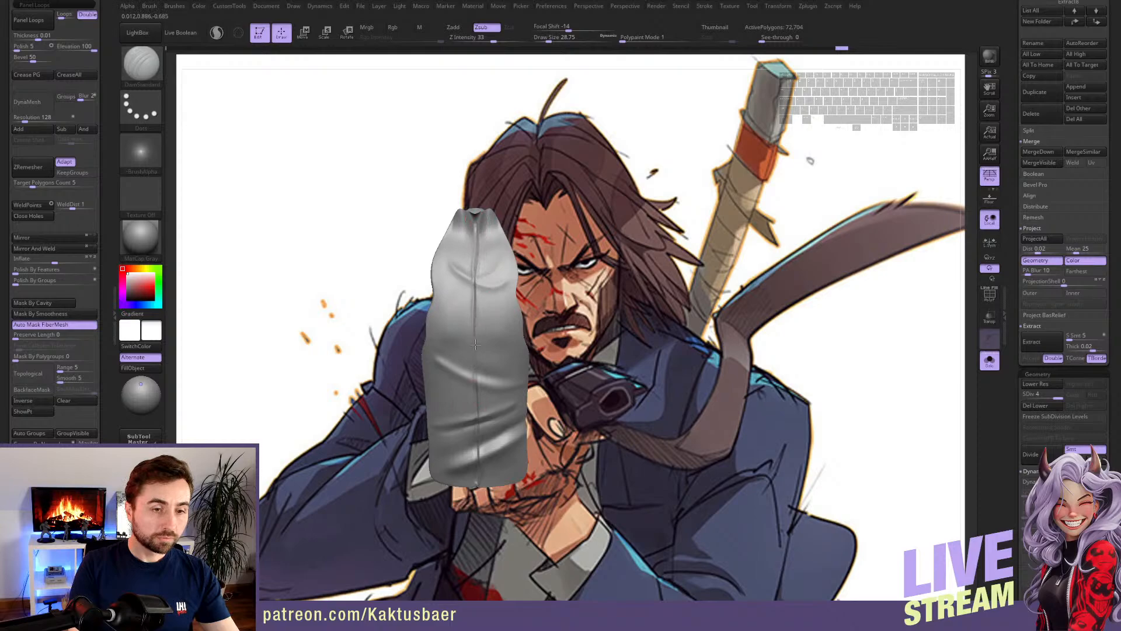
- Mask a horizontal band around the trousers' waist and extract it as a belt with a thickness of 0.01
{"action": "key", "text": "q"}
{"action": "right_click_drag", "start_coordinate": [476, 406], "coordinate": [507, 297], "text": "ctrl"}
{"action": "right_click_drag", "start_coordinate": [491, 371], "coordinate": [499, 385], "text": "ctrl"}
{"action": "left_click", "coordinate": [497, 390], "text": "alt"}
{"action": "key", "text": "q"}
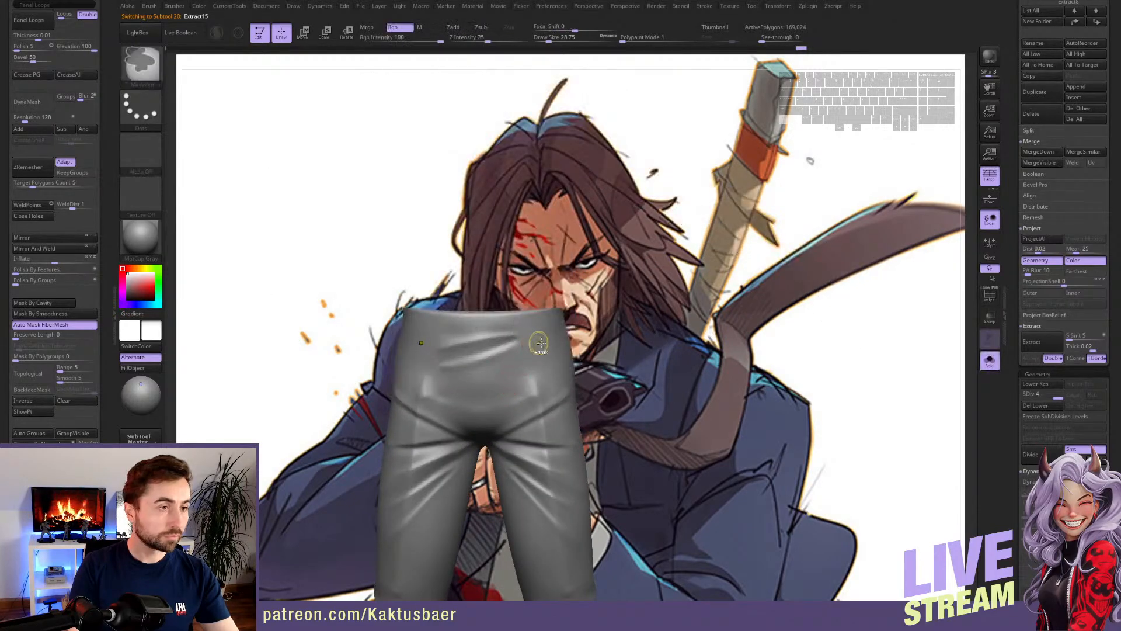
{"action": "mouse_move", "coordinate": [588, 319]}
{"action": "left_mouse_down", "text": "ctrl"}
{"action": "mouse_move", "coordinate": [473, 338]}
{"action": "mouse_move", "coordinate": [392, 334]}
{"action": "left_mouse_up", "text": "ctrl"}
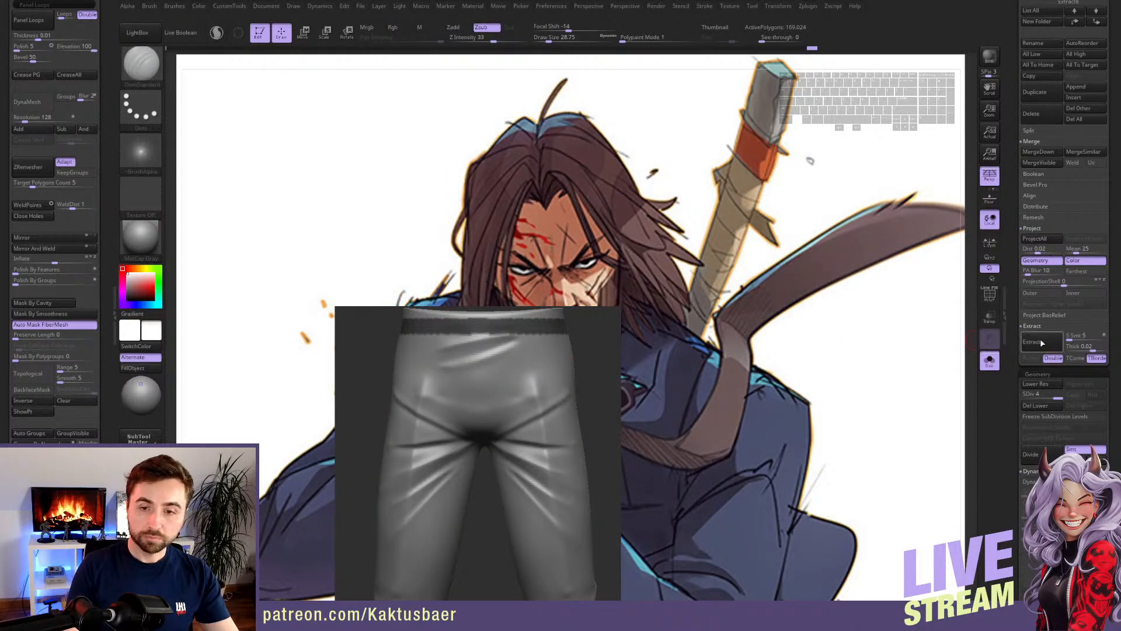
{"action": "left_click", "coordinate": [1073, 347]}
{"action": "type", "text": "0.01"}
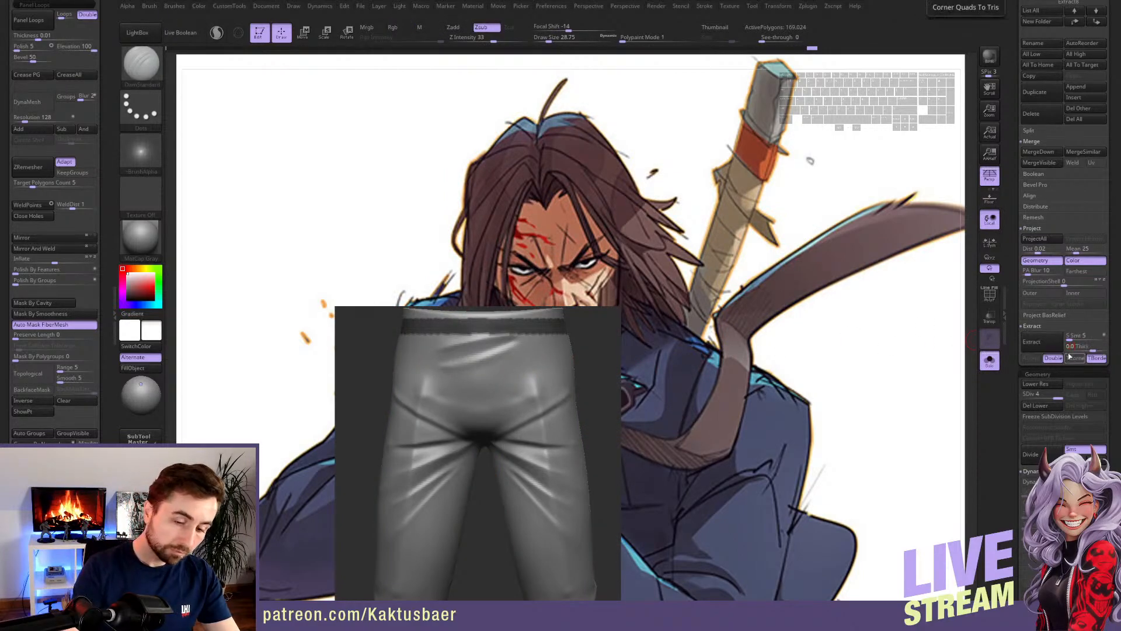
{"action": "key", "text": "Return"}
{"action": "left_click", "coordinate": [1032, 358]}
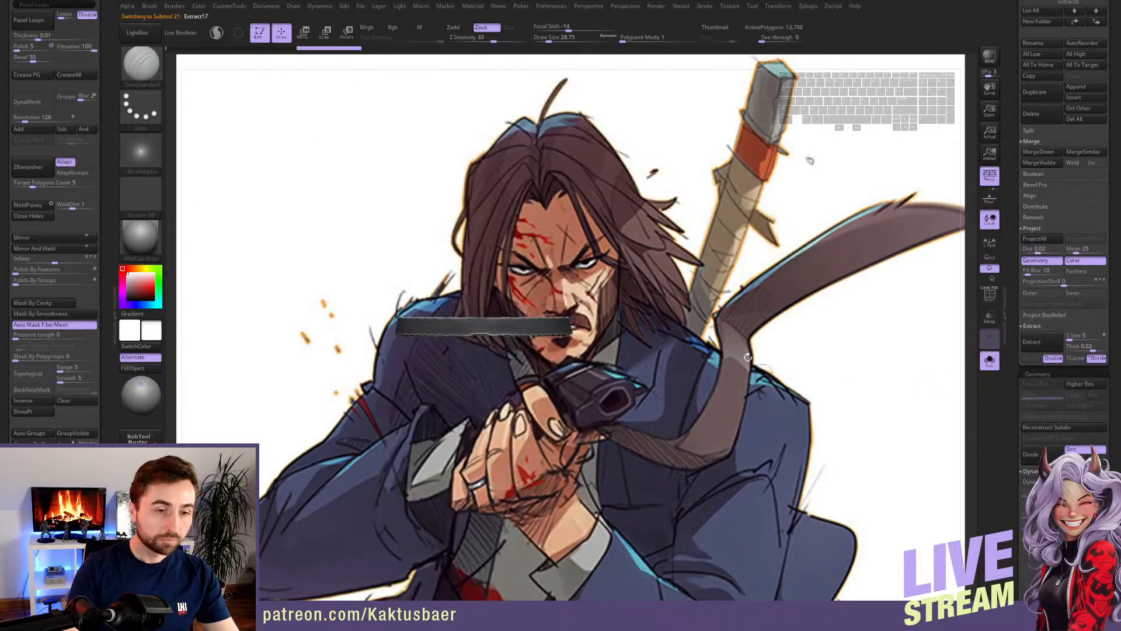
- Straighten the ragged edges of the extracted belt with Polish By Groups
{"action": "right_click_drag", "start_coordinate": [688, 394], "coordinate": [529, 375], "text": "ctrl"}
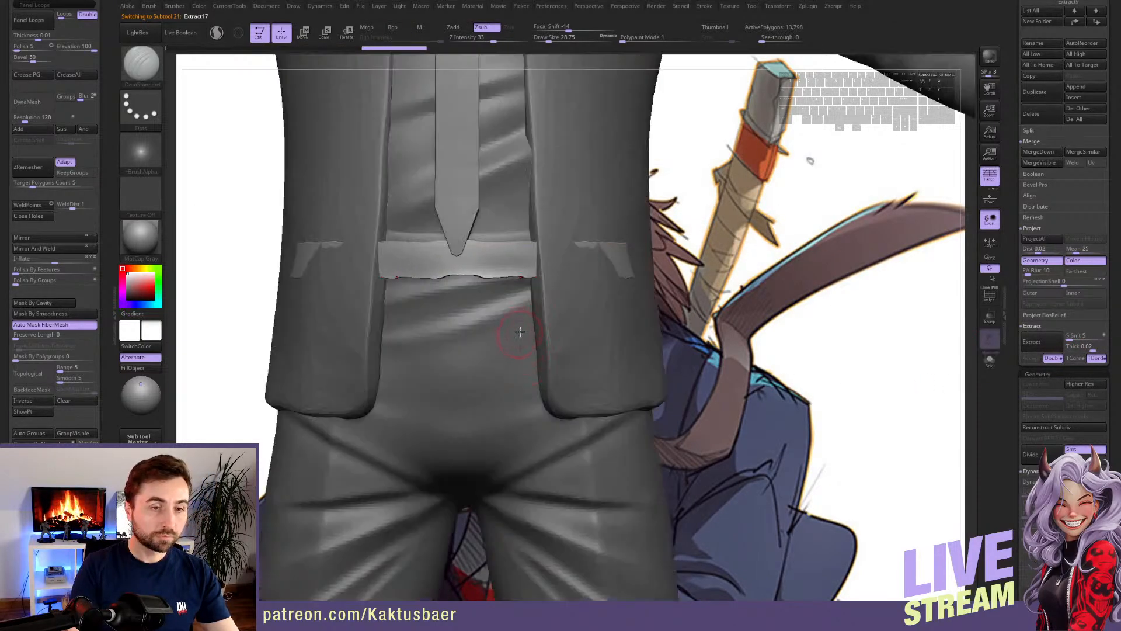
{"action": "scroll", "coordinate": [1022, 417], "scroll_direction": "down", "scroll_amount": 1}
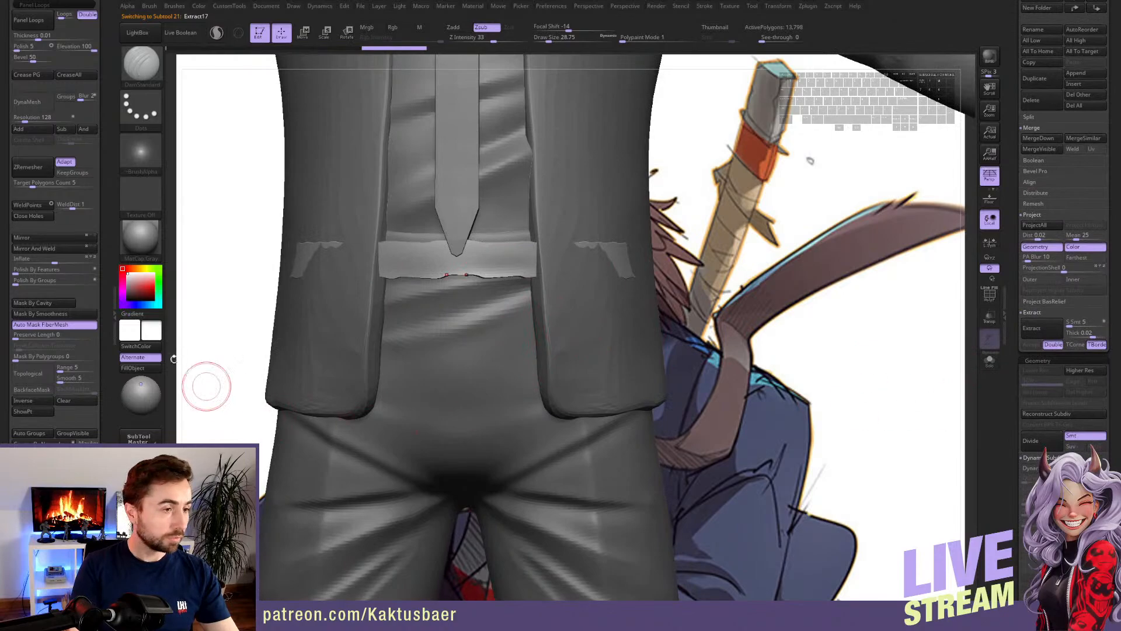
{"action": "left_click", "coordinate": [19, 281]}
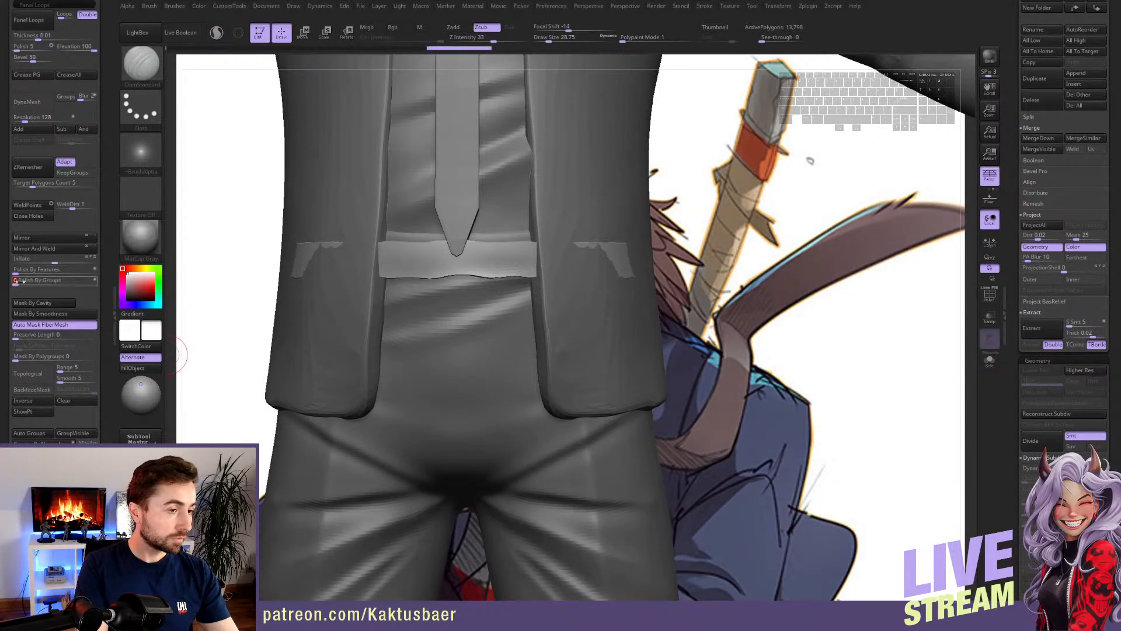
{"action": "left_click_drag", "start_coordinate": [20, 282], "coordinate": [144, 289]}
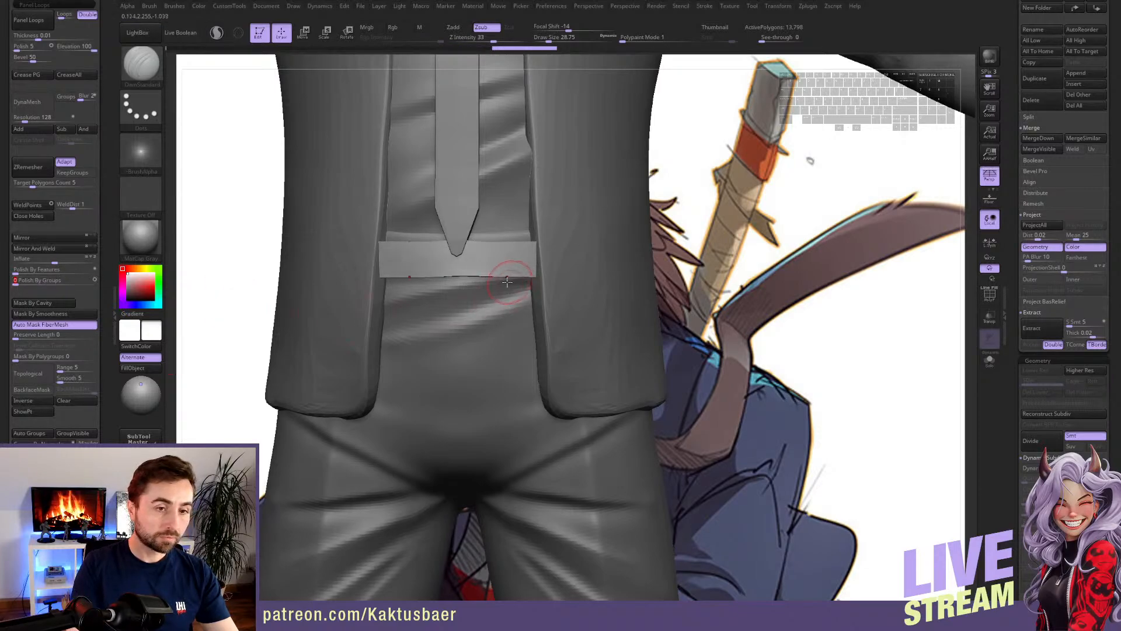
- Try to reshape the belt at the front waist with the Move brush at a draw size of about 116
{"action": "key", "text": "b"}
{"action": "key", "text": "m"}
{"action": "key", "text": "v"}
{"action": "key", "text": "s"}
{"action": "mouse_move", "coordinate": [481, 266]}
{"action": "left_mouse_down"}
{"action": "mouse_move", "coordinate": [474, 262]}
{"action": "mouse_move", "coordinate": [556, 257]}
{"action": "mouse_move", "coordinate": [545, 261]}
{"action": "left_mouse_up"}
{"action": "key", "text": "s"}
{"action": "key", "text": "s"}
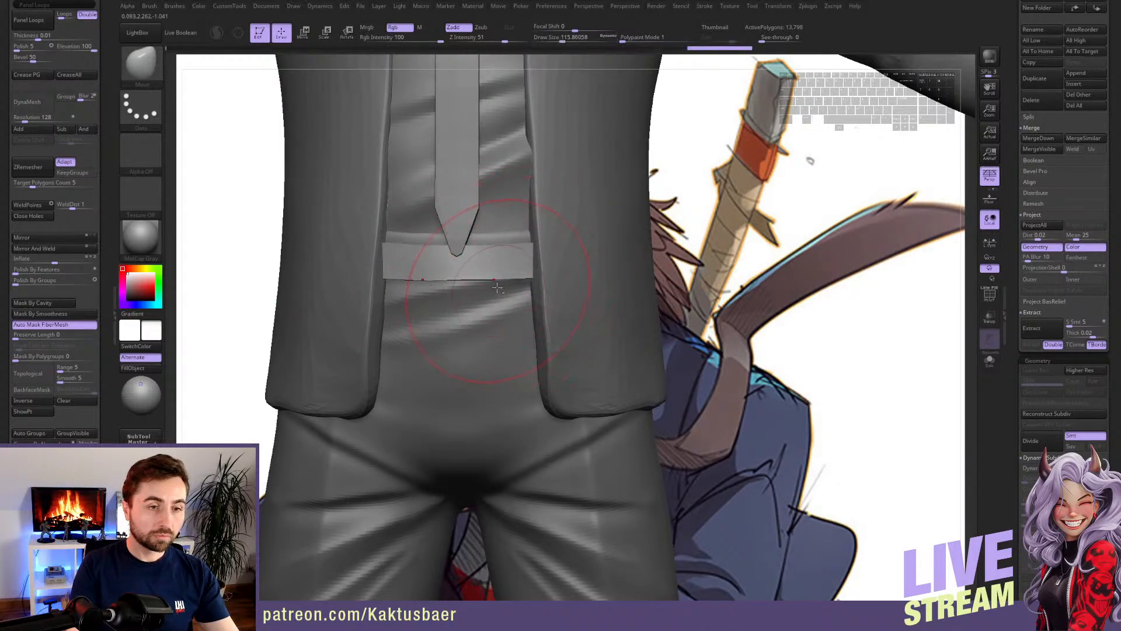
{"action": "right_click_drag", "start_coordinate": [497, 287], "coordinate": [488, 283], "text": "ctrl"}
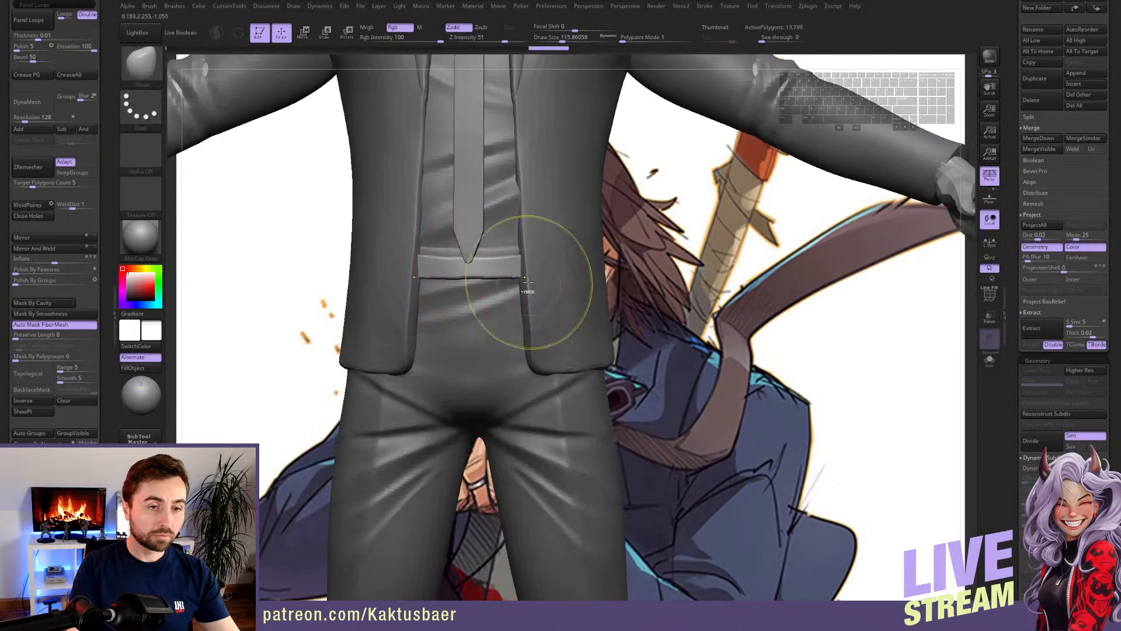
{"action": "key", "text": "ctrl+z"}
{"action": "key", "text": "ctrl+z"}
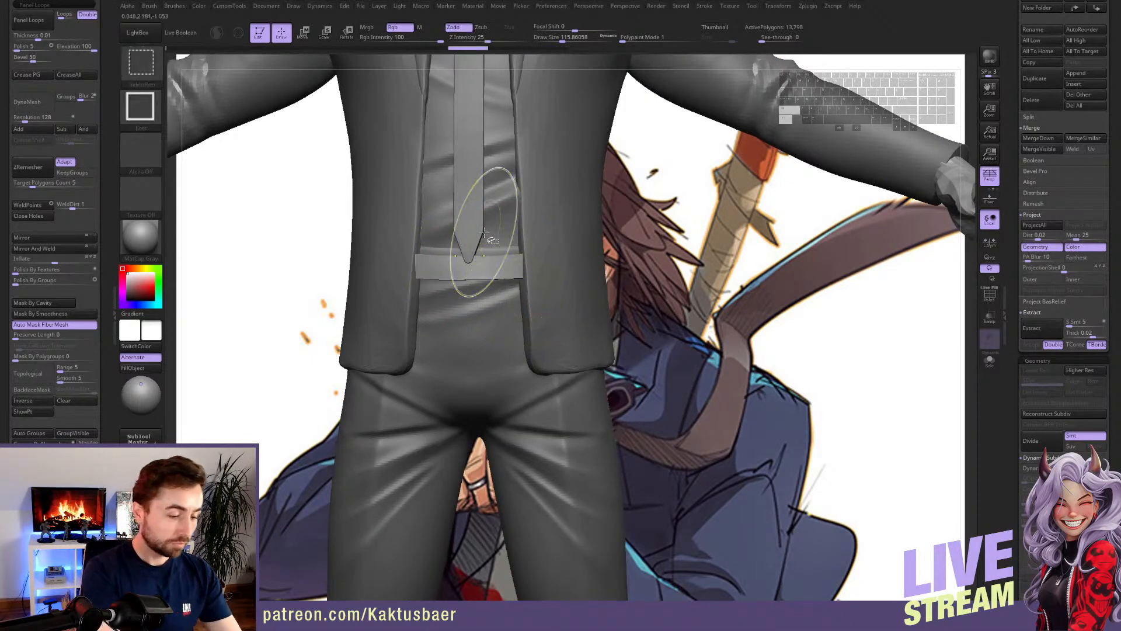
- Subdivide the belt twice and smooth its front surface
{"action": "key", "text": "d"}
{"action": "key", "text": "d"}
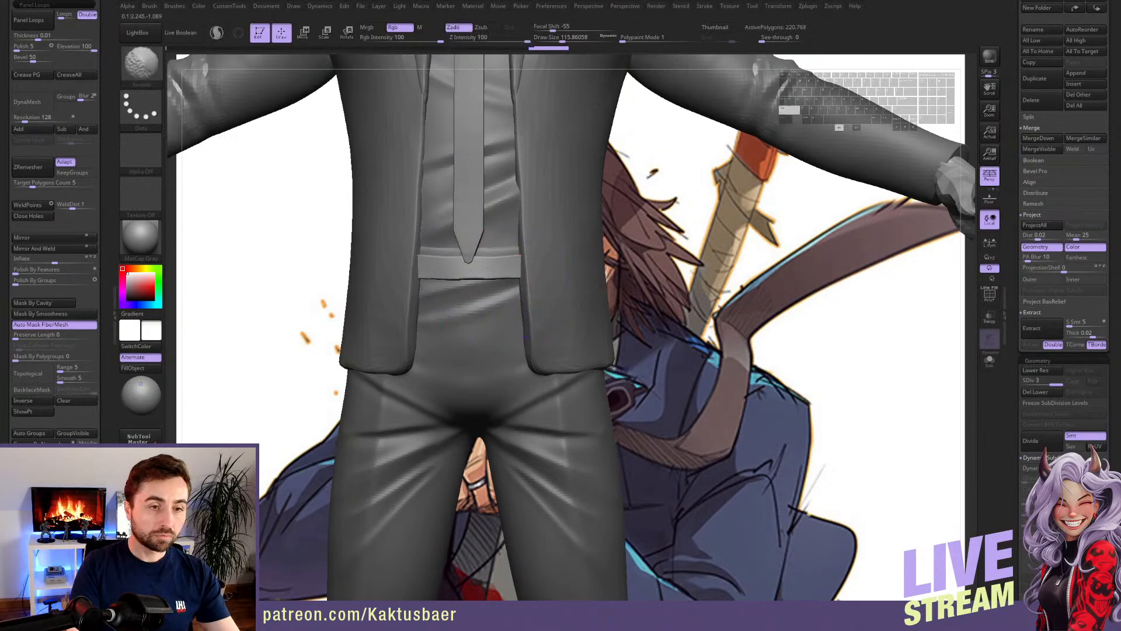
{"action": "left_click_drag", "start_coordinate": [487, 267], "coordinate": [495, 277], "text": "shift"}
- Clear the belt mask on the isolated trousers, mask a small patch at the front centre of the waist and extract it as a buckle
{"action": "left_click", "coordinate": [512, 292], "text": "alt"}
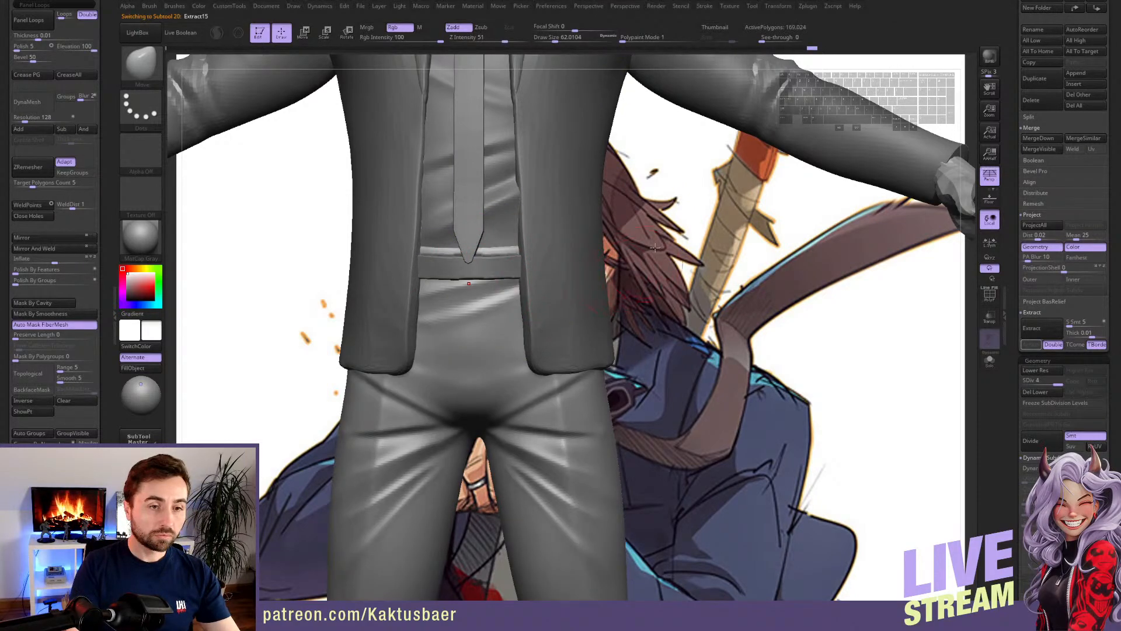
{"action": "key", "text": "alt+s"}
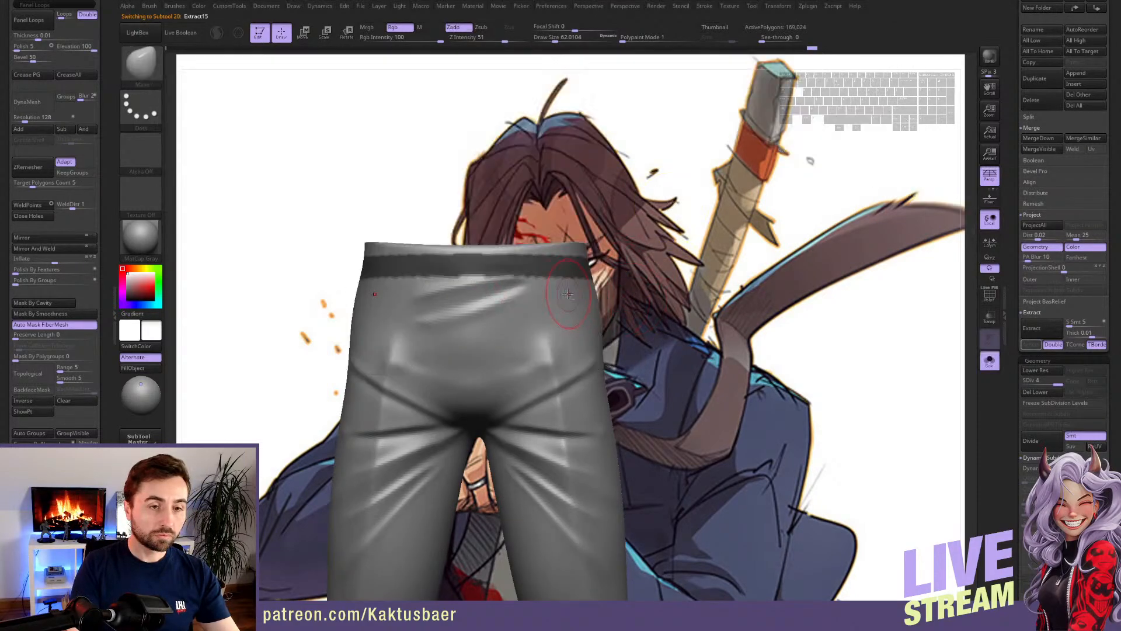
{"action": "left_click", "coordinate": [181, 287], "text": "ctrl"}
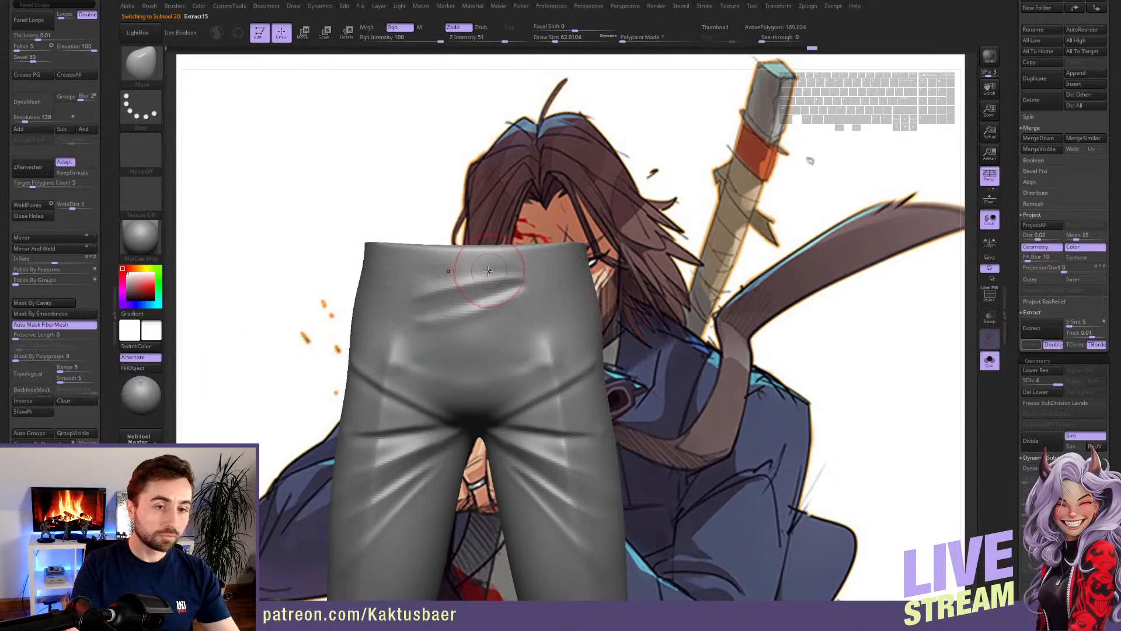
{"action": "key", "text": "ctrl"}
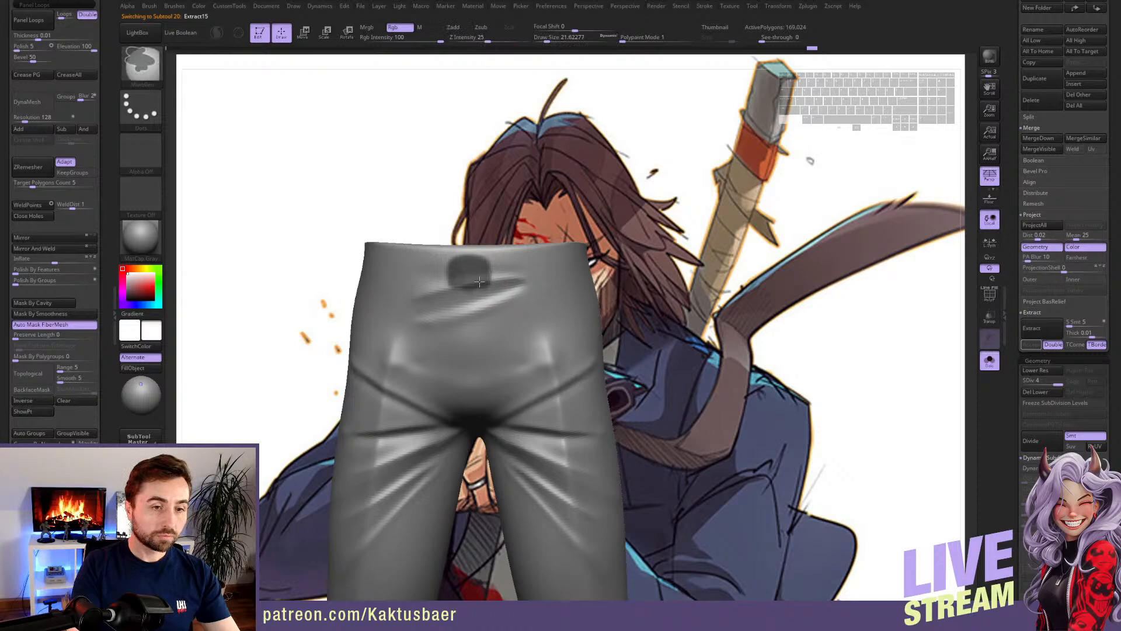
{"action": "left_click", "coordinate": [1035, 330]}
{"action": "left_click", "coordinate": [1030, 345]}
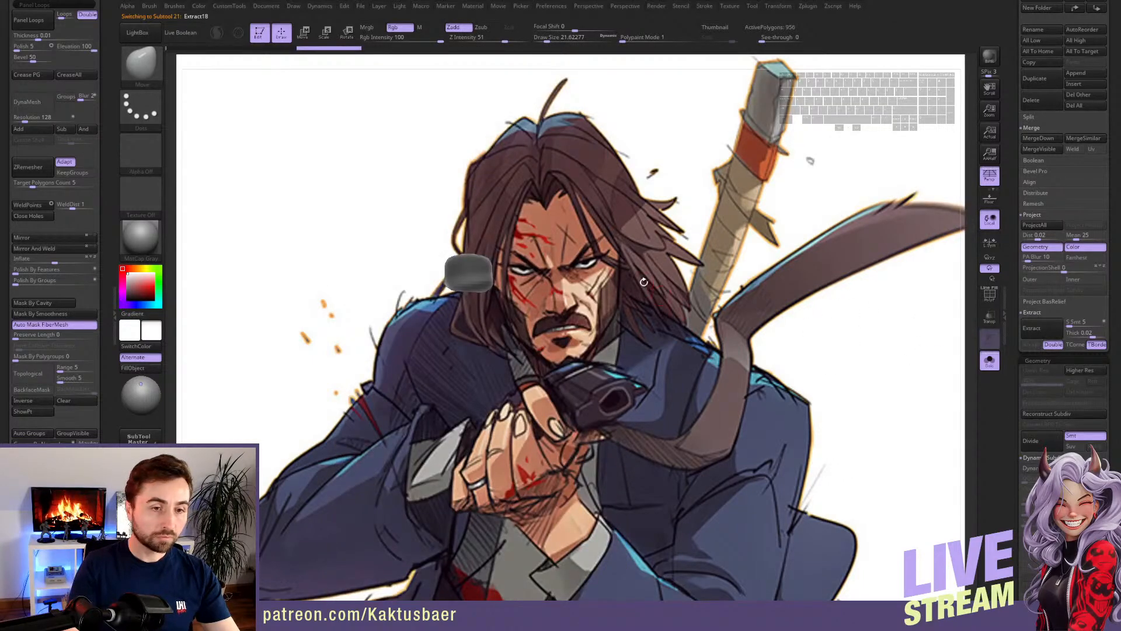
{"action": "key", "text": "shift+s"}
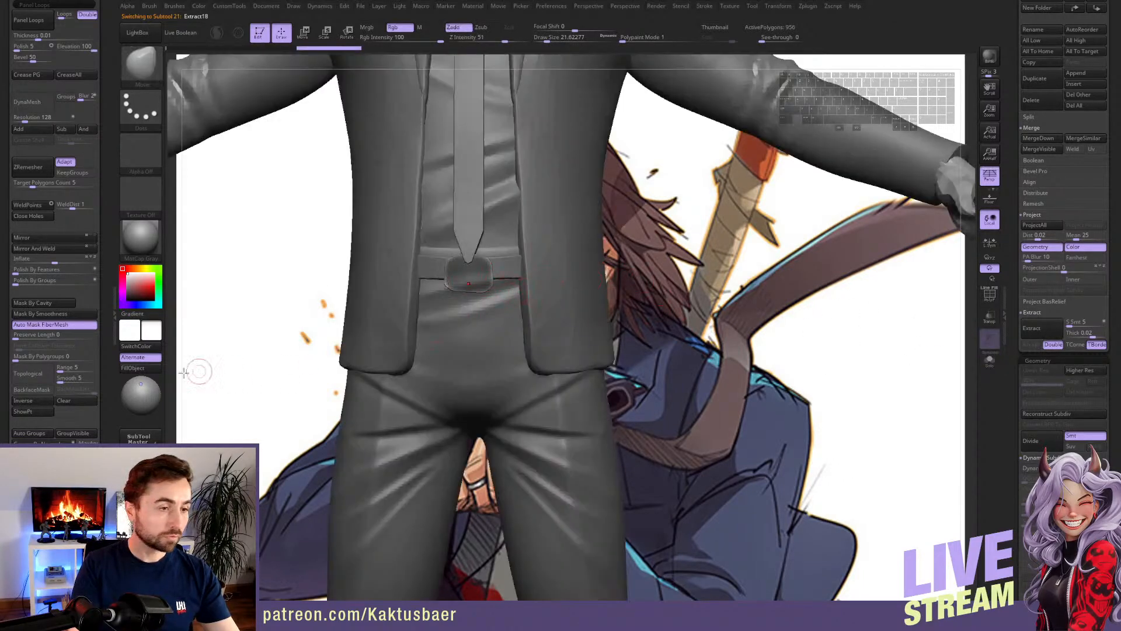
- Clear the buckle's mask, trim its rounded edges into a rectangle with TrimCurve, and mirror and weld it
{"action": "left_click", "coordinate": [94, 402]}
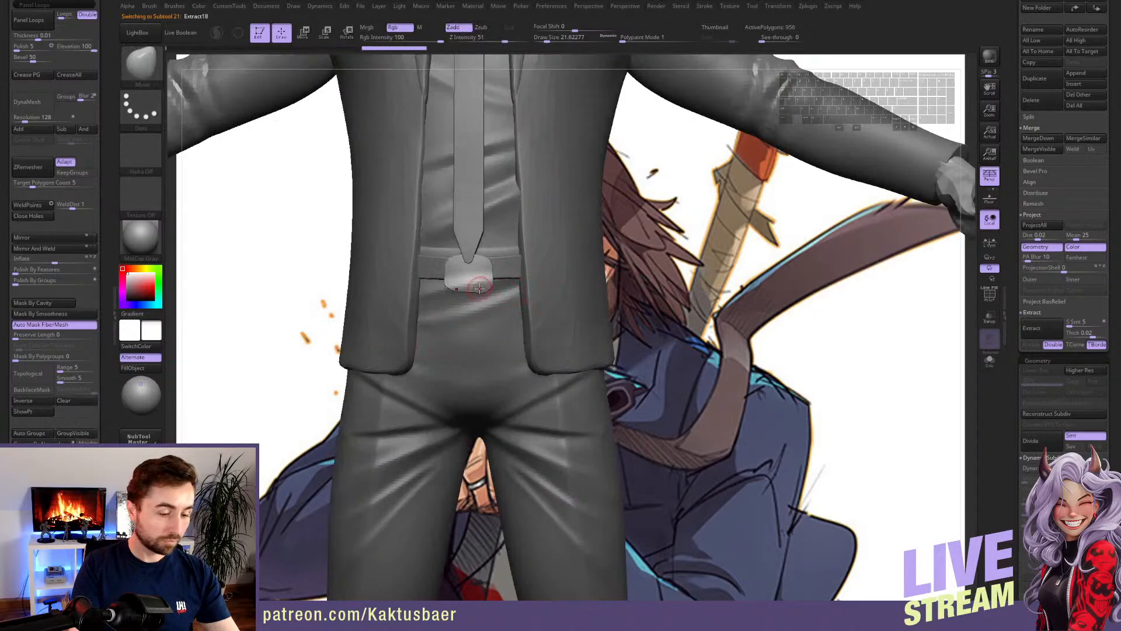
{"action": "key", "text": "b"}
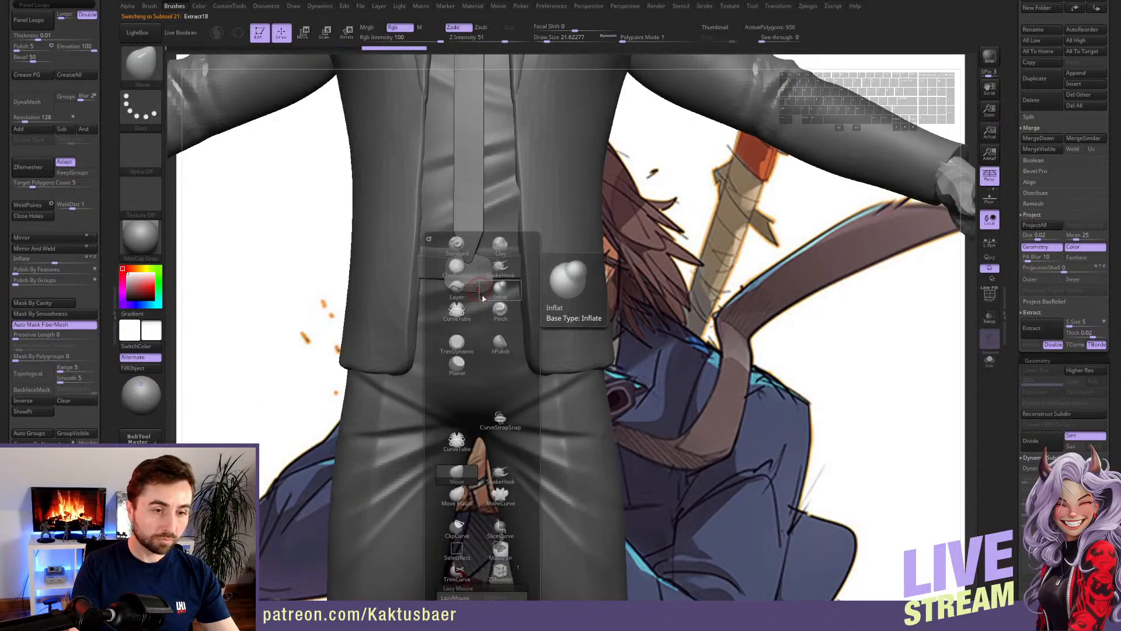
{"action": "left_click", "coordinate": [459, 574]}
{"action": "mouse_move", "coordinate": [410, 255]}
{"action": "left_mouse_down", "text": "ctrl+shift"}
{"action": "mouse_move", "coordinate": [535, 260]}
{"action": "mouse_move", "coordinate": [517, 261]}
{"action": "left_mouse_up", "text": "ctrl+shift"}
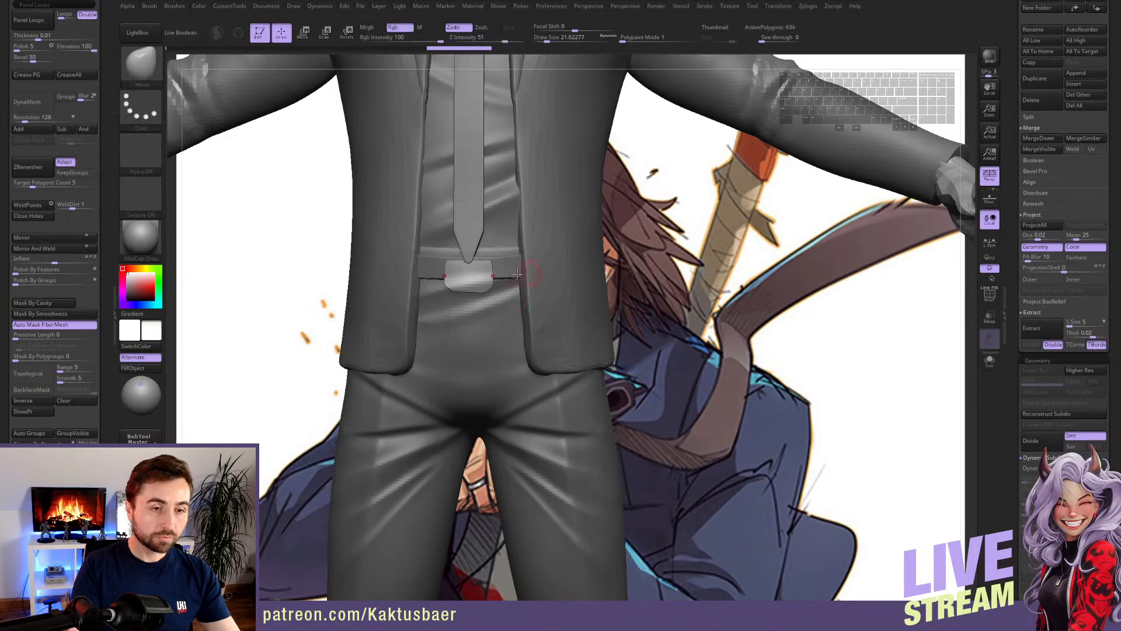
{"action": "mouse_move", "coordinate": [484, 227]}
{"action": "left_mouse_down", "text": "ctrl+shift"}
{"action": "mouse_move", "coordinate": [490, 325]}
{"action": "mouse_move", "coordinate": [409, 294]}
{"action": "left_mouse_up", "text": "ctrl+shift"}
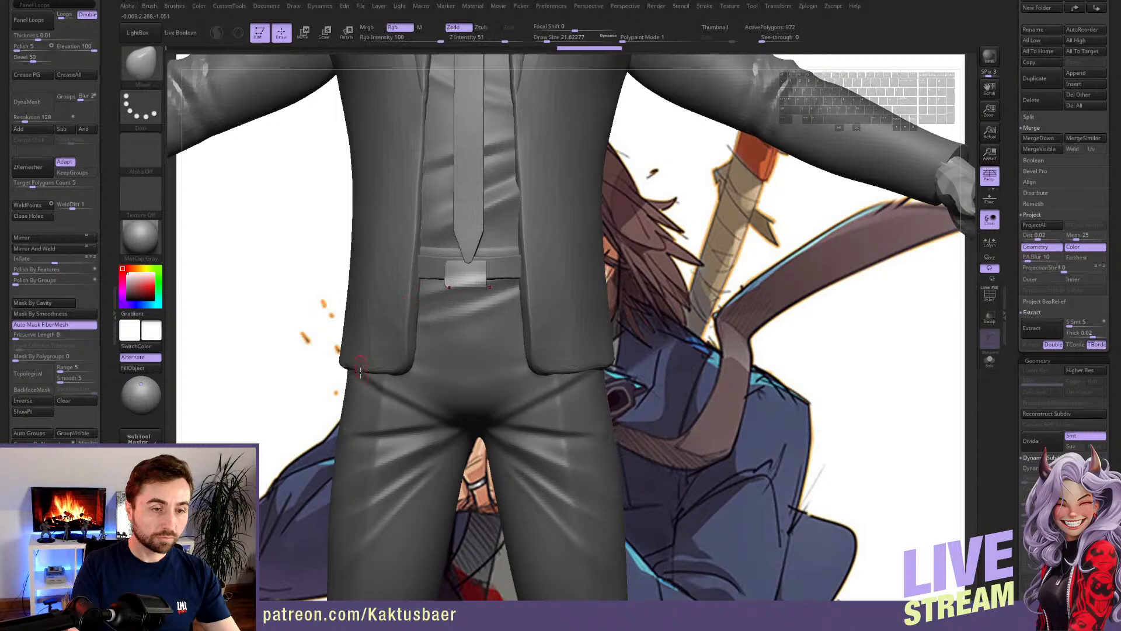
{"action": "left_click", "coordinate": [48, 248]}
- Adjust the buckle's size and placement on the belt with Transpose and trim the isolated piece with TrimCurve
{"action": "key", "text": "w"}
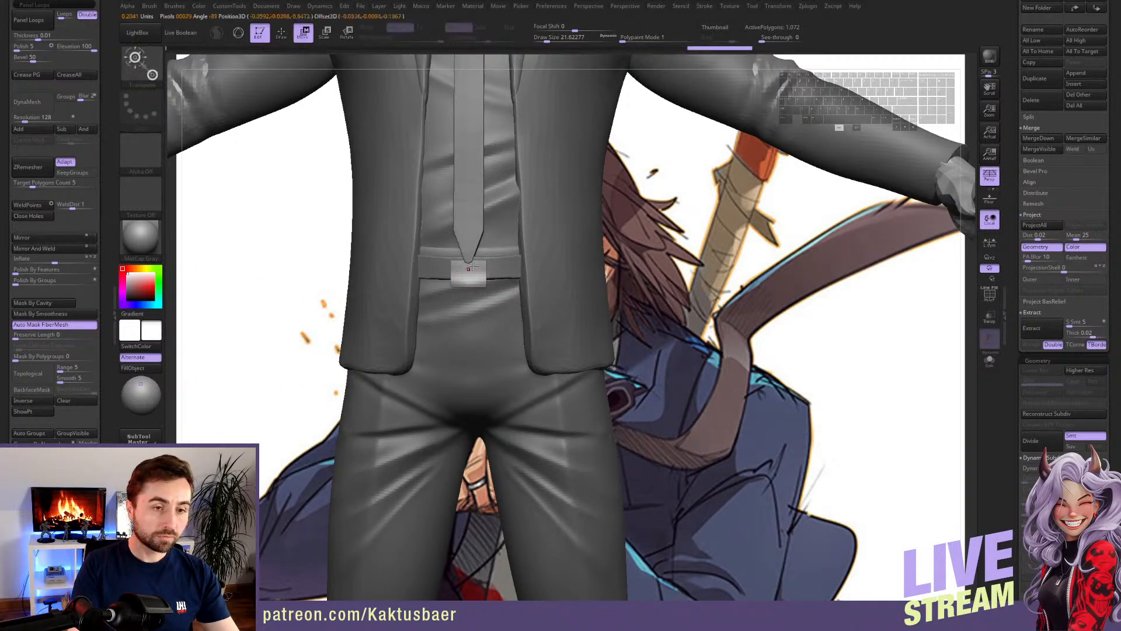
{"action": "key", "text": "e"}
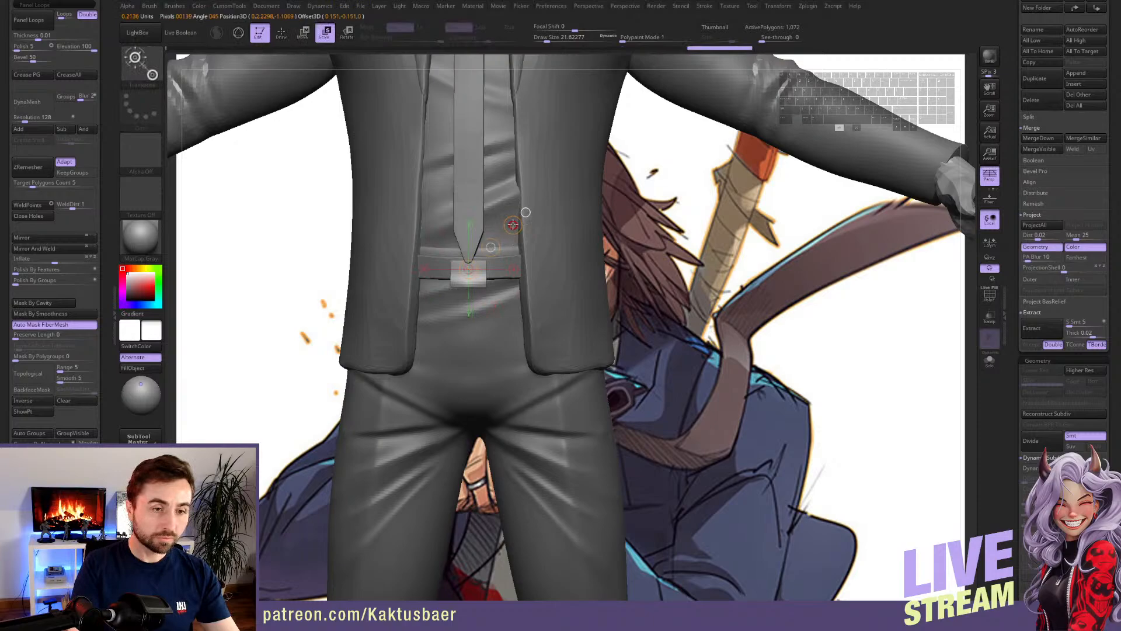
{"action": "key", "text": "w"}
{"action": "mouse_move", "coordinate": [484, 281]}
{"action": "left_mouse_down", "text": "shift"}
{"action": "mouse_move", "coordinate": [484, 313]}
{"action": "mouse_move", "coordinate": [484, 290]}
{"action": "left_mouse_up", "text": "shift"}
{"action": "key", "text": "q"}
{"action": "mouse_move", "coordinate": [475, 266]}
{"action": "right_mouse_down", "text": "ctrl"}
{"action": "mouse_move", "coordinate": [467, 280]}
{"action": "mouse_move", "coordinate": [452, 274]}
{"action": "mouse_move", "coordinate": [465, 281]}
{"action": "right_mouse_up", "text": "ctrl"}
{"action": "key", "text": "alt+s"}
{"action": "left_click_drag", "start_coordinate": [501, 324], "coordinate": [490, 230], "text": "ctrl+shift"}
{"action": "key", "text": "alt+s"}
- Move the buckle into place against the front of the belt and mirror it across the body's centre
{"action": "right_click_drag", "start_coordinate": [506, 282], "coordinate": [640, 282]}
{"action": "key", "text": "w"}
{"action": "left_click", "coordinate": [493, 280]}
{"action": "left_click_drag", "start_coordinate": [470, 283], "coordinate": [462, 283]}
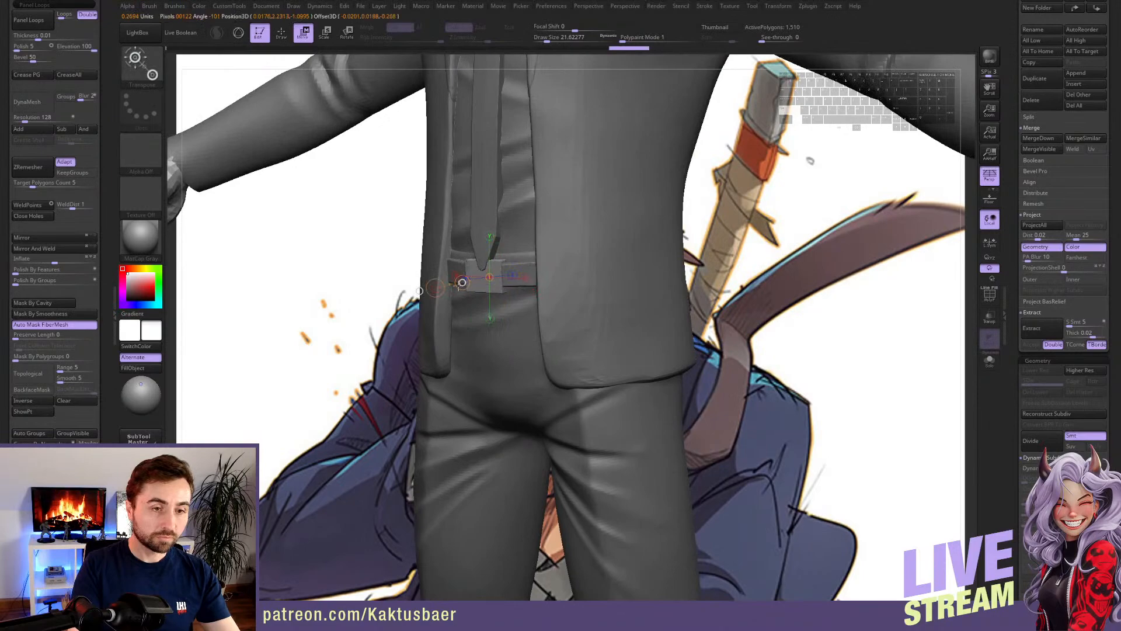
{"action": "key", "text": "q"}
{"action": "mouse_move", "coordinate": [500, 292]}
{"action": "right_mouse_down", "text": "ctrl"}
{"action": "mouse_move", "coordinate": [501, 251]}
{"action": "mouse_move", "coordinate": [587, 260]}
{"action": "right_mouse_up", "text": "ctrl"}
{"action": "key", "text": "w"}
{"action": "left_click_drag", "start_coordinate": [484, 272], "coordinate": [529, 272], "text": "shift"}
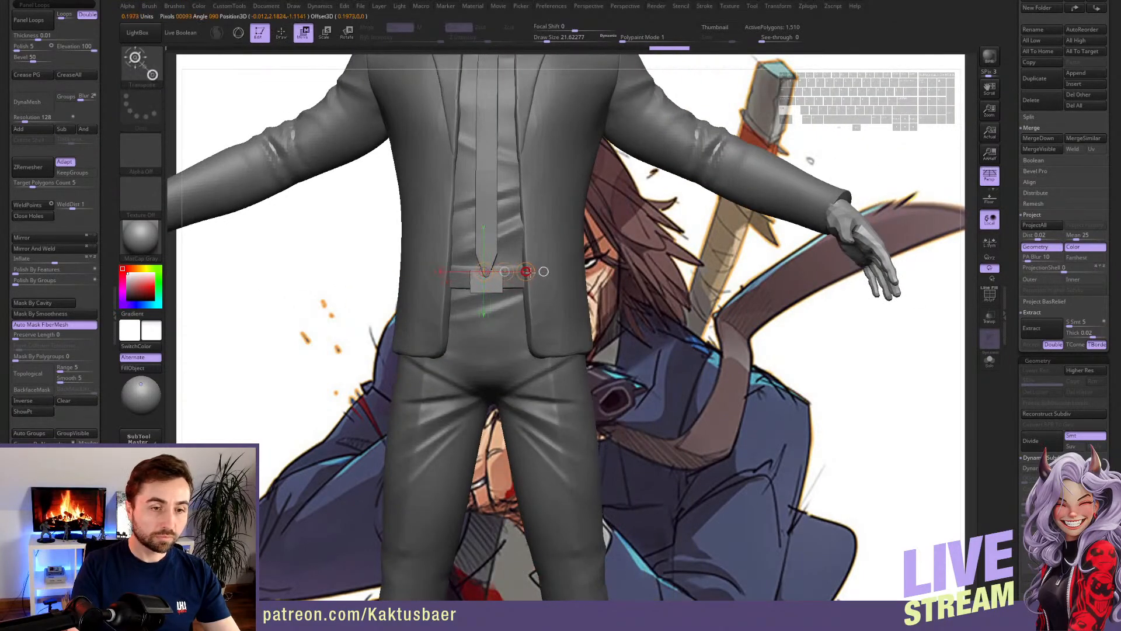
{"action": "key", "text": "q"}
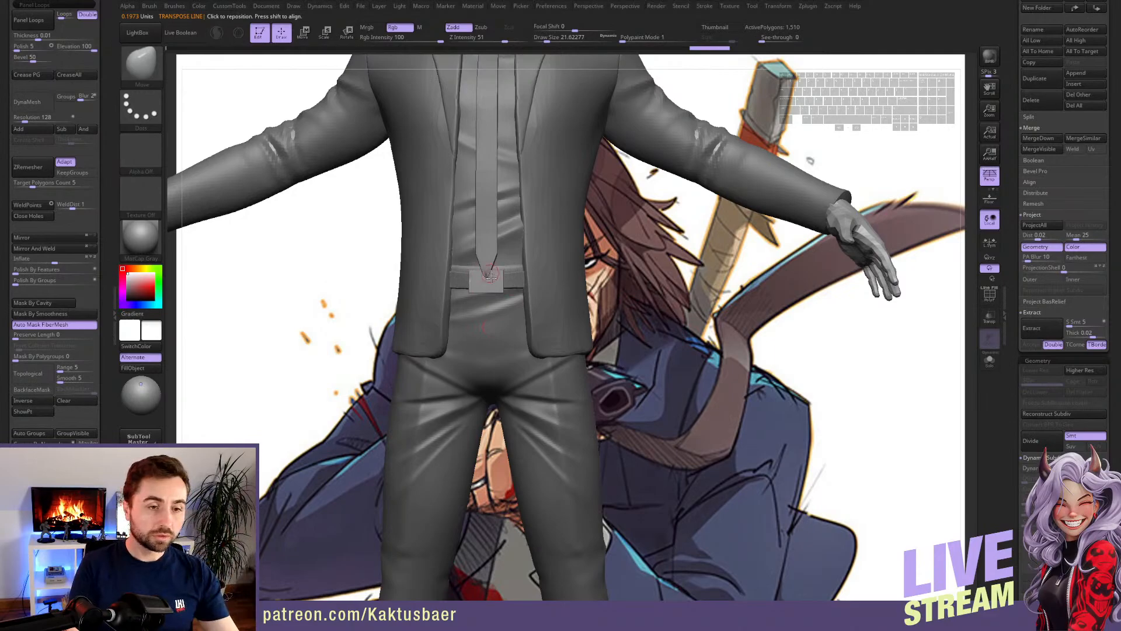
{"action": "right_click_drag", "start_coordinate": [511, 283], "coordinate": [500, 319]}
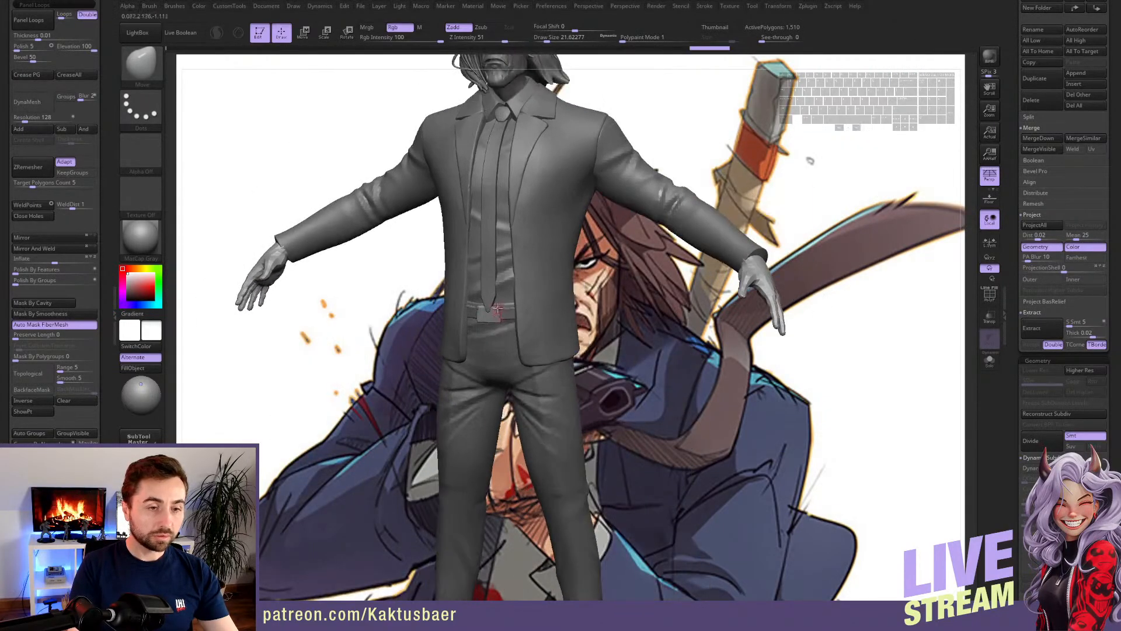
{"action": "left_click", "coordinate": [48, 238]}
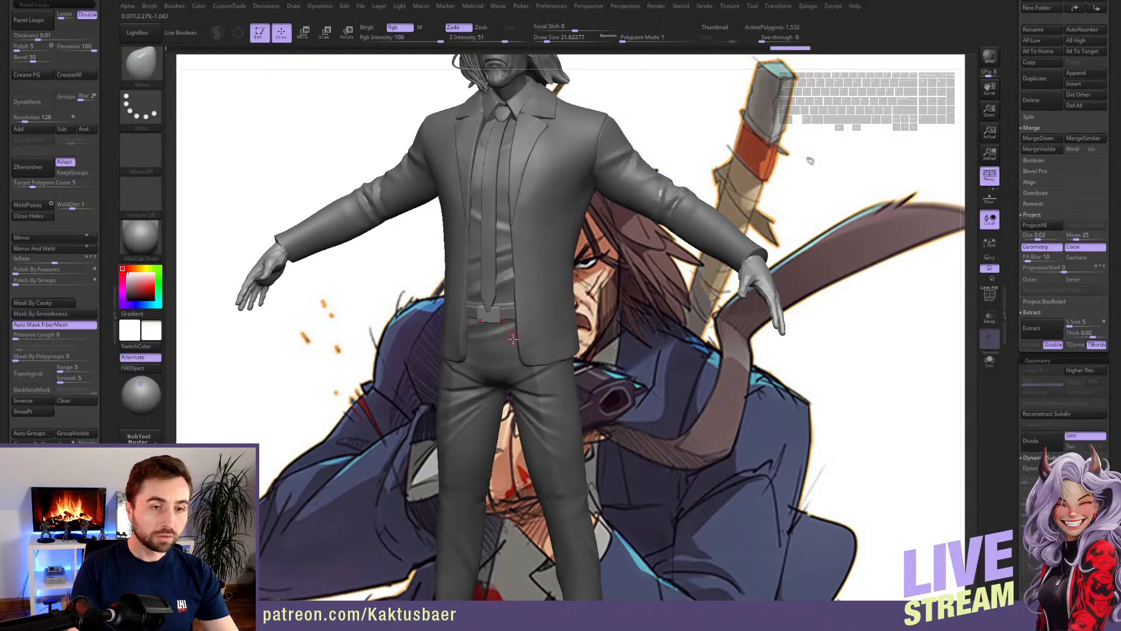
- Sample the skin tone from the reference drawing and switch the model to a lighter material for colouring
{"action": "right_click_drag", "start_coordinate": [510, 331], "coordinate": [485, 344], "text": "ctrl"}
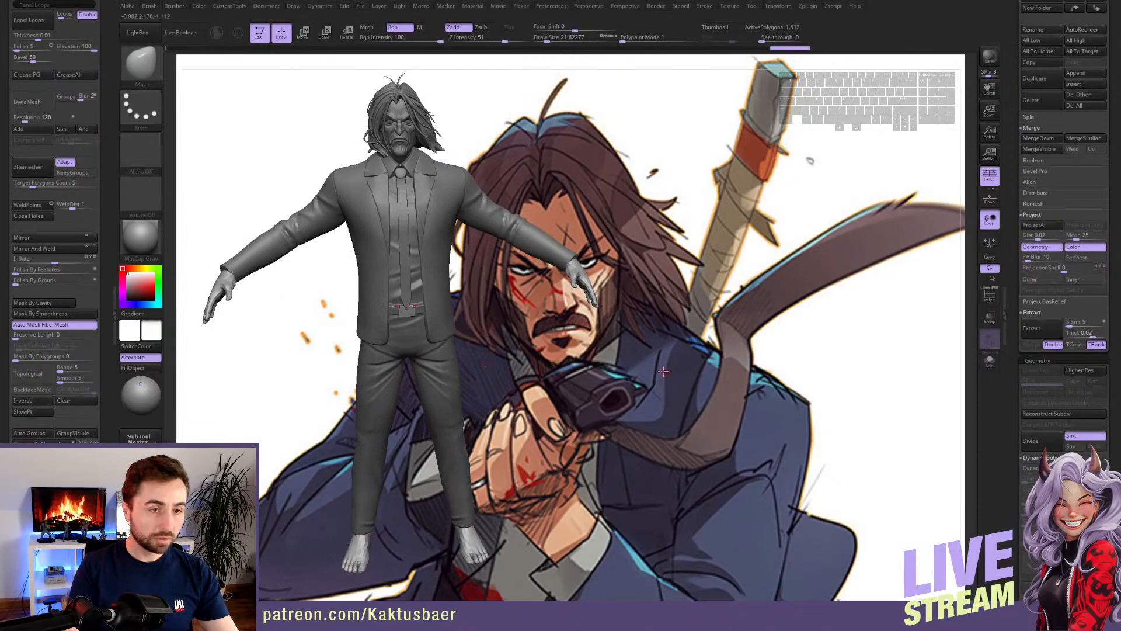
{"action": "key", "text": "c"}
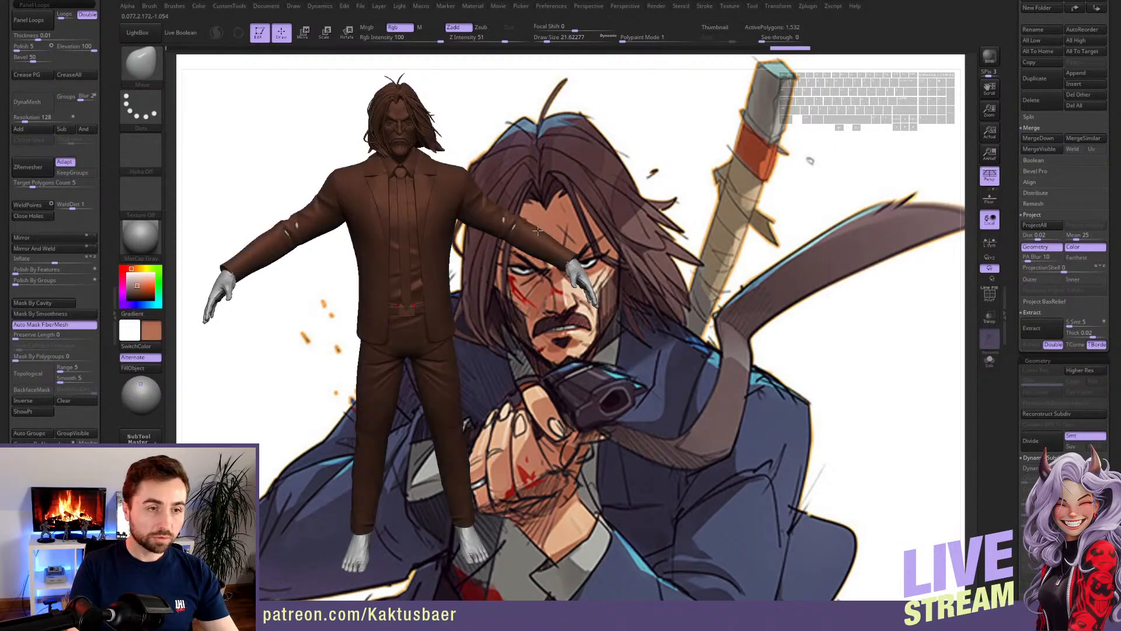
{"action": "left_click", "coordinate": [143, 239]}
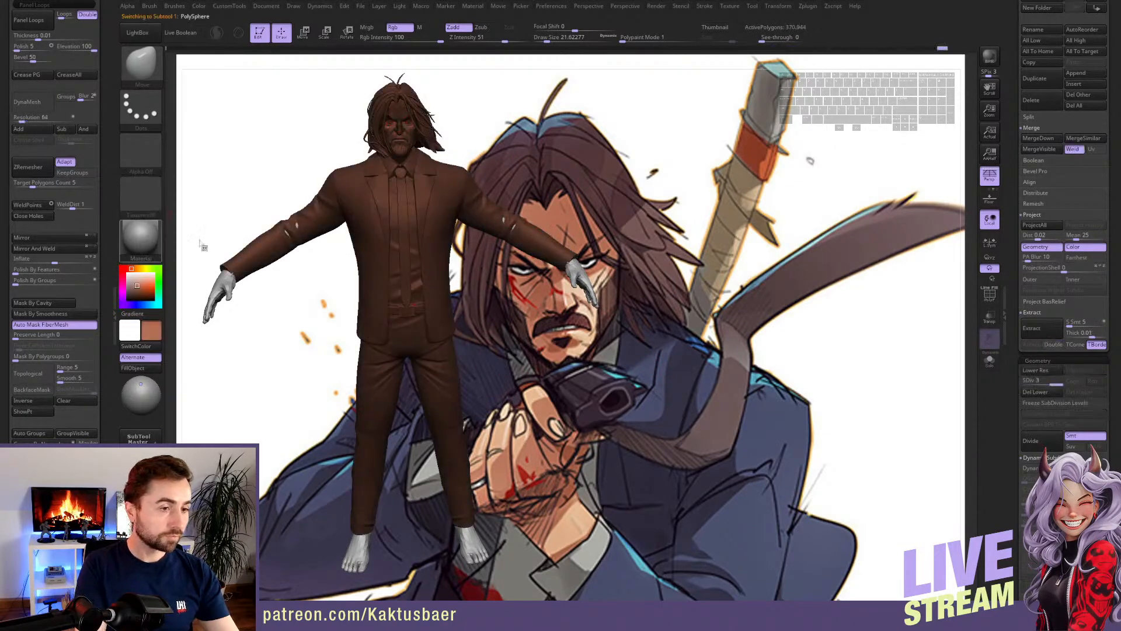
{"action": "left_click", "coordinate": [451, 247]}
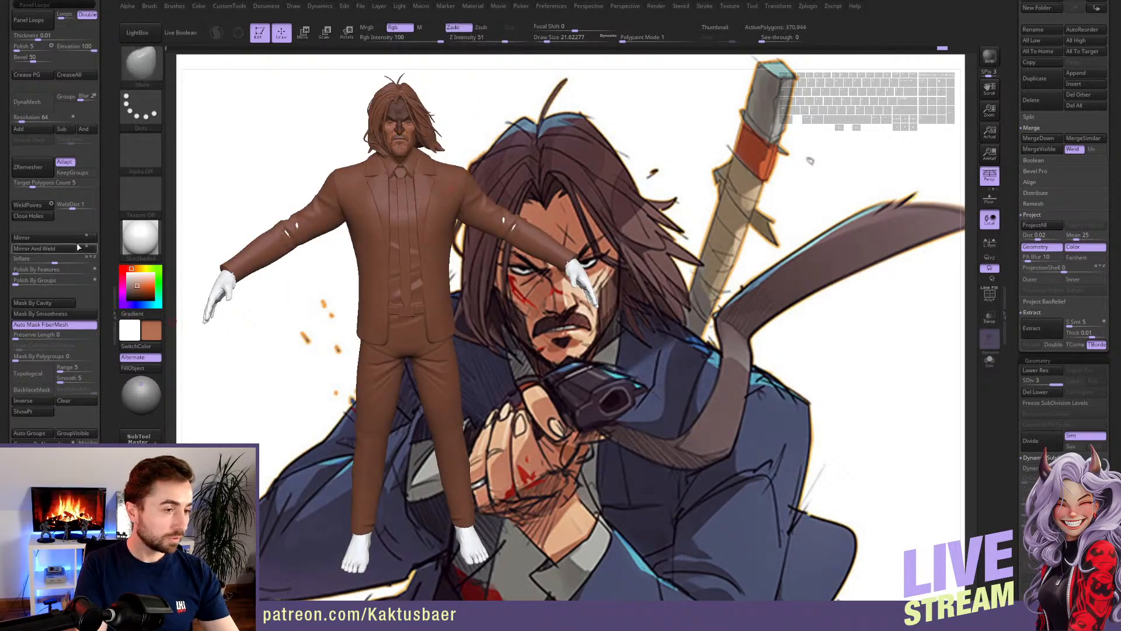
{"action": "left_click", "coordinate": [75, 400]}
- Fill the head with the sampled skin tone and colour the eyeballs white
{"action": "mouse_move", "coordinate": [413, 132]}
{"action": "right_mouse_down", "text": "alt"}
{"action": "mouse_move", "coordinate": [420, 294]}
{"action": "mouse_move", "coordinate": [395, 241]}
{"action": "right_mouse_up", "text": "alt"}
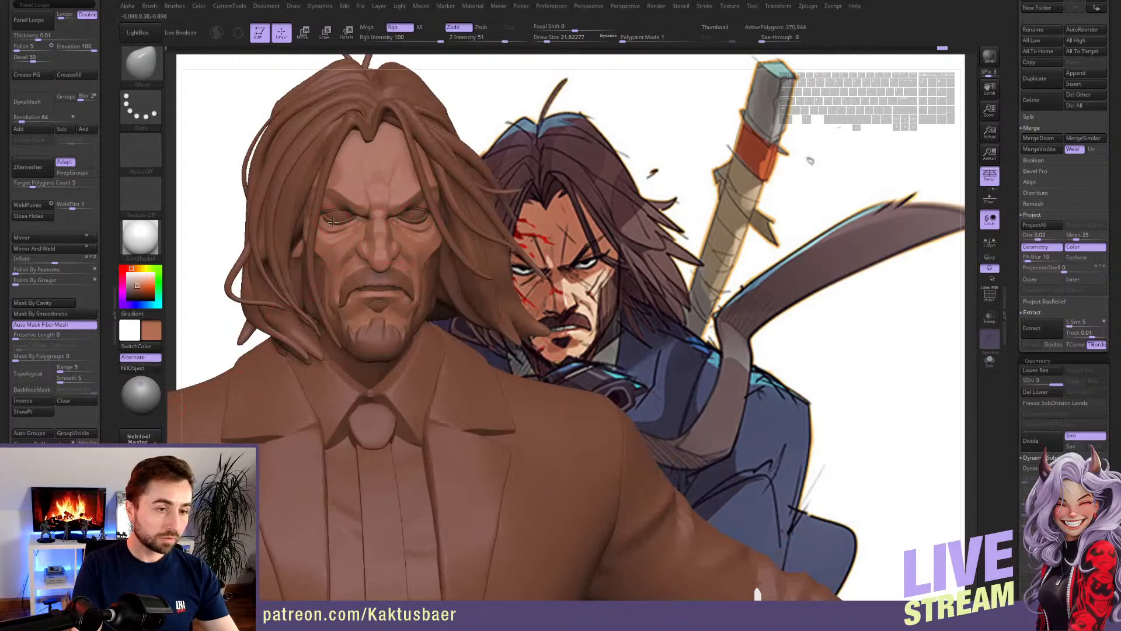
{"action": "left_click", "coordinate": [333, 222], "text": "alt"}
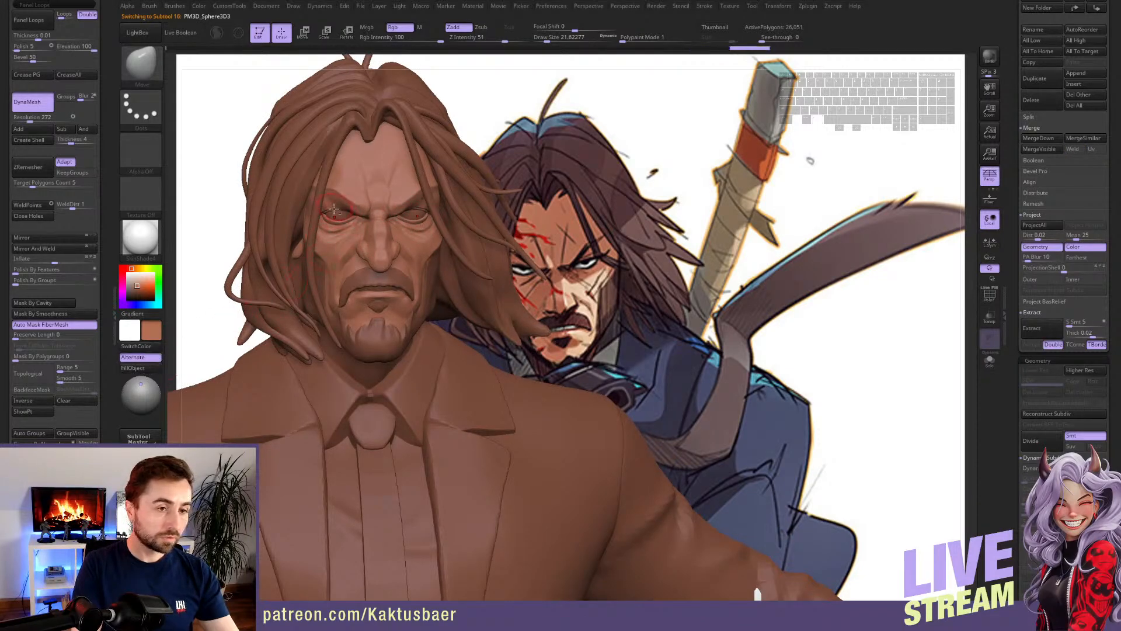
{"action": "left_click", "coordinate": [265, 291], "text": "alt"}
{"action": "right_click_drag", "start_coordinate": [324, 211], "coordinate": [335, 208]}
{"action": "left_click", "coordinate": [337, 211], "text": "alt"}
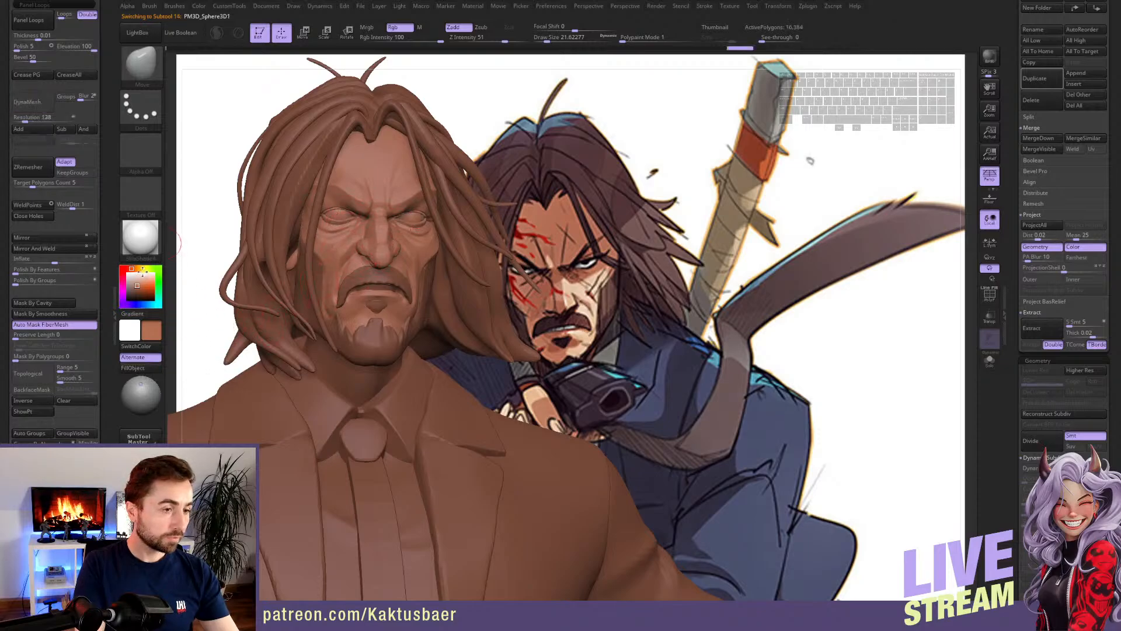
{"action": "left_click", "coordinate": [128, 275]}
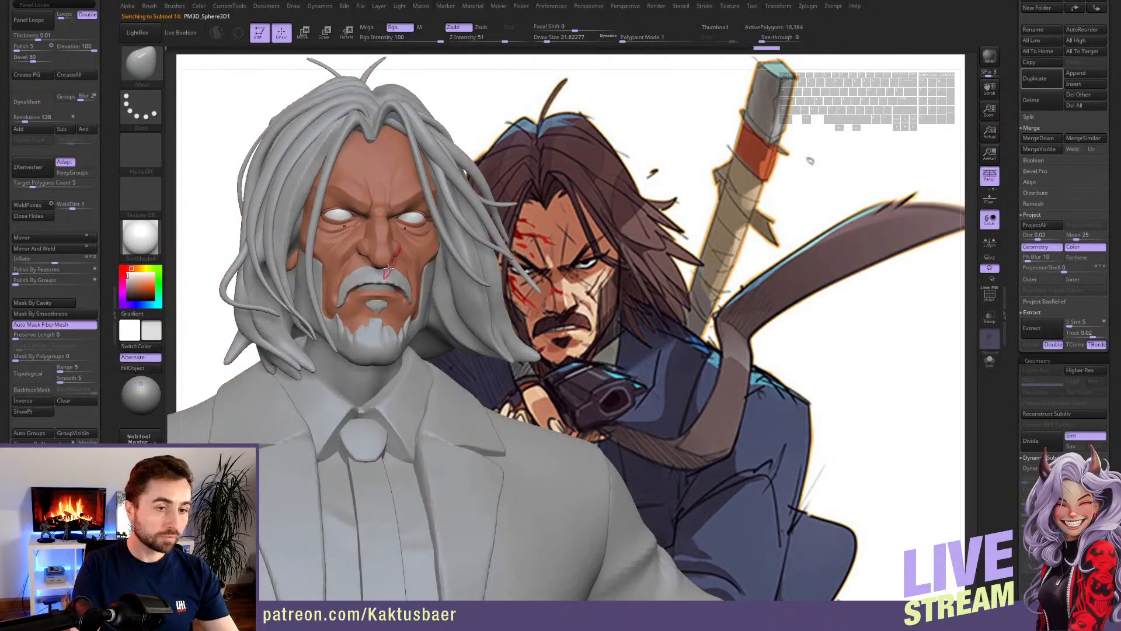
- Sample the dark brown of the reference drawing's hair and fill the hair, moustache and beard pieces with it
{"action": "left_click", "coordinate": [382, 283], "text": "alt"}
{"action": "left_click", "coordinate": [386, 286], "text": "alt"}
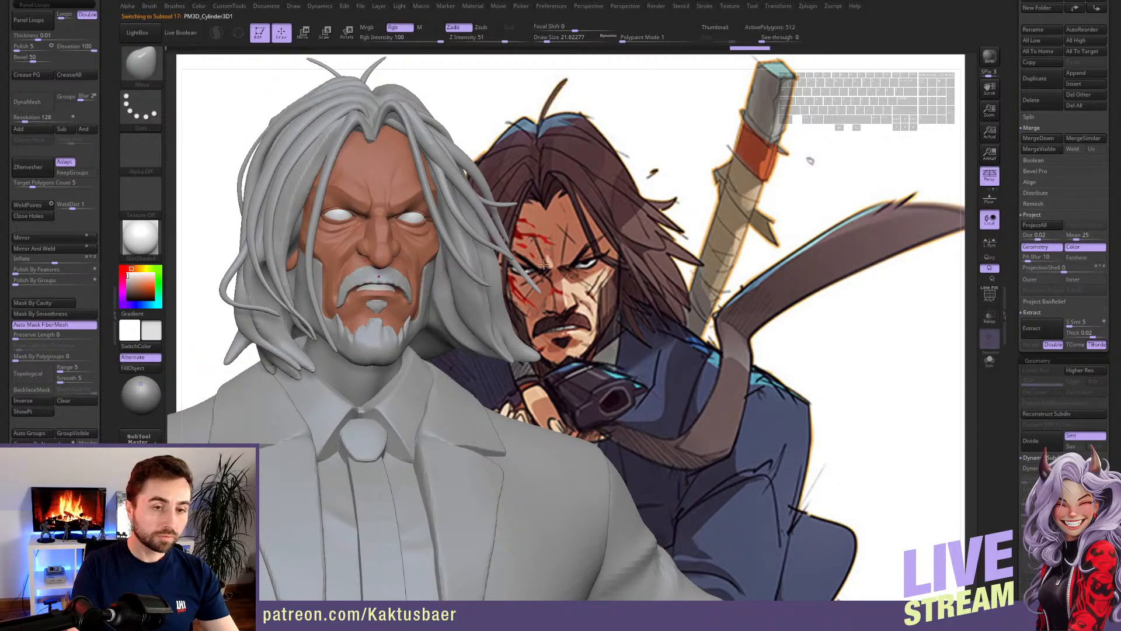
{"action": "key", "text": "c"}
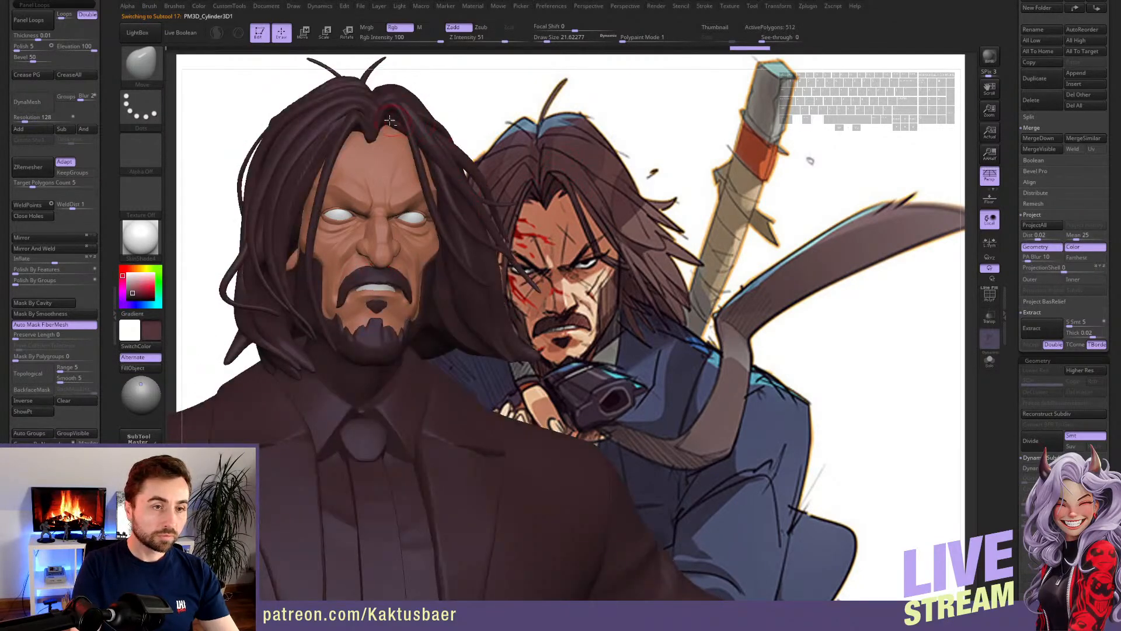
{"action": "left_click", "coordinate": [389, 120], "text": "alt"}
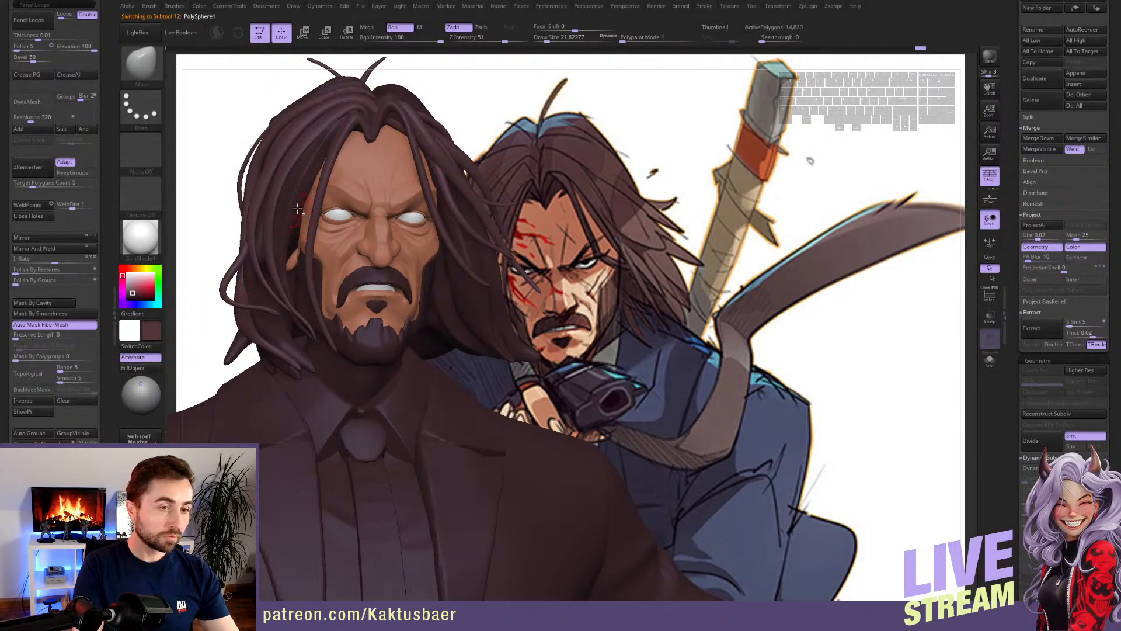
{"action": "left_click", "coordinate": [292, 185], "text": "alt"}
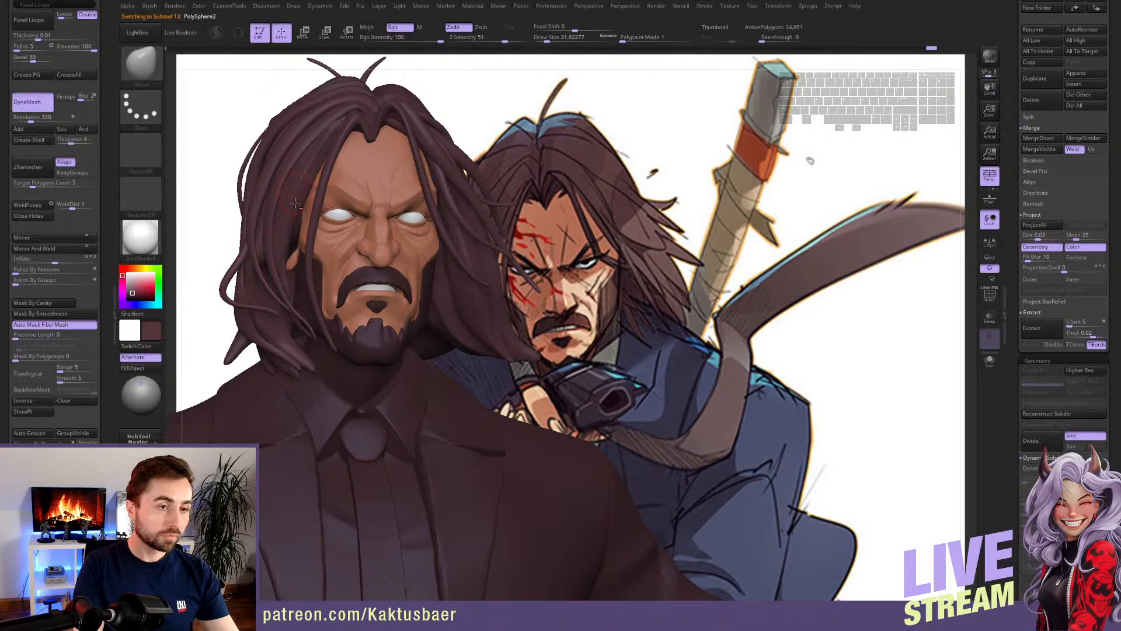
{"action": "left_click", "coordinate": [361, 332], "text": "alt"}
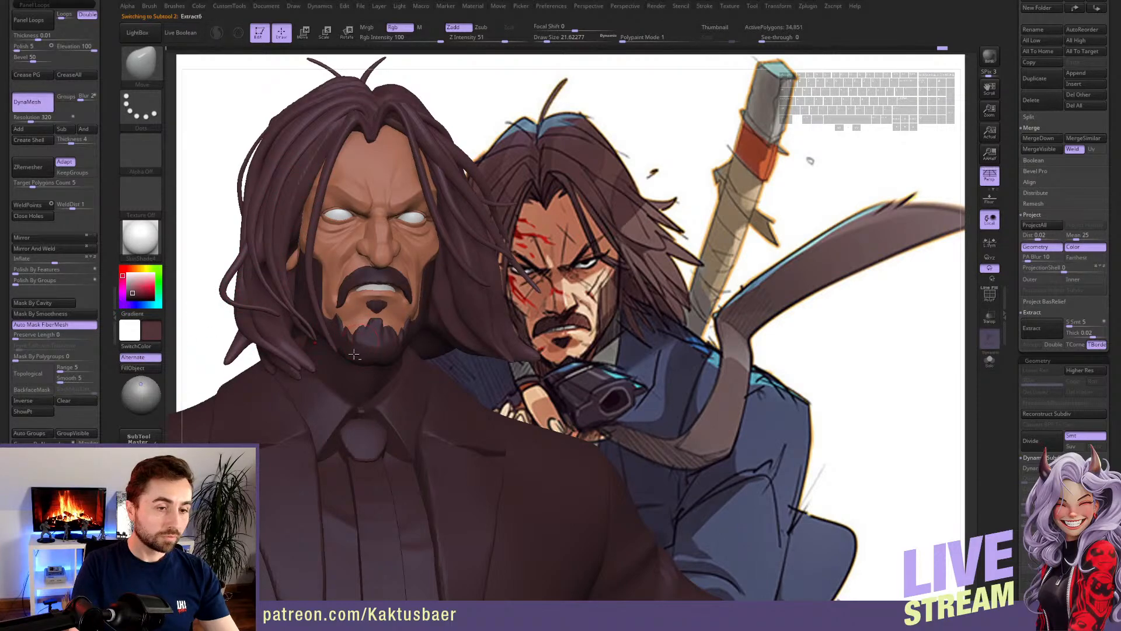
- Fill the neck with the reference's skin tone and the jacket's collar, lapels, body and sleeves with navy sampled from the drawn suit
{"action": "left_click", "coordinate": [376, 275], "text": "alt"}
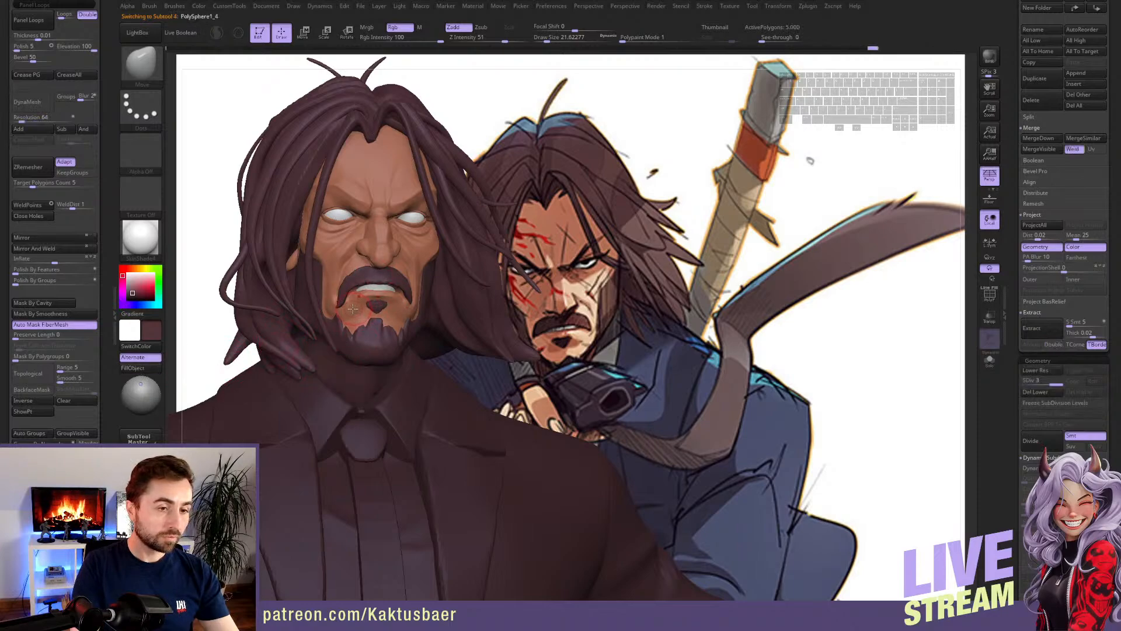
{"action": "key", "text": "c"}
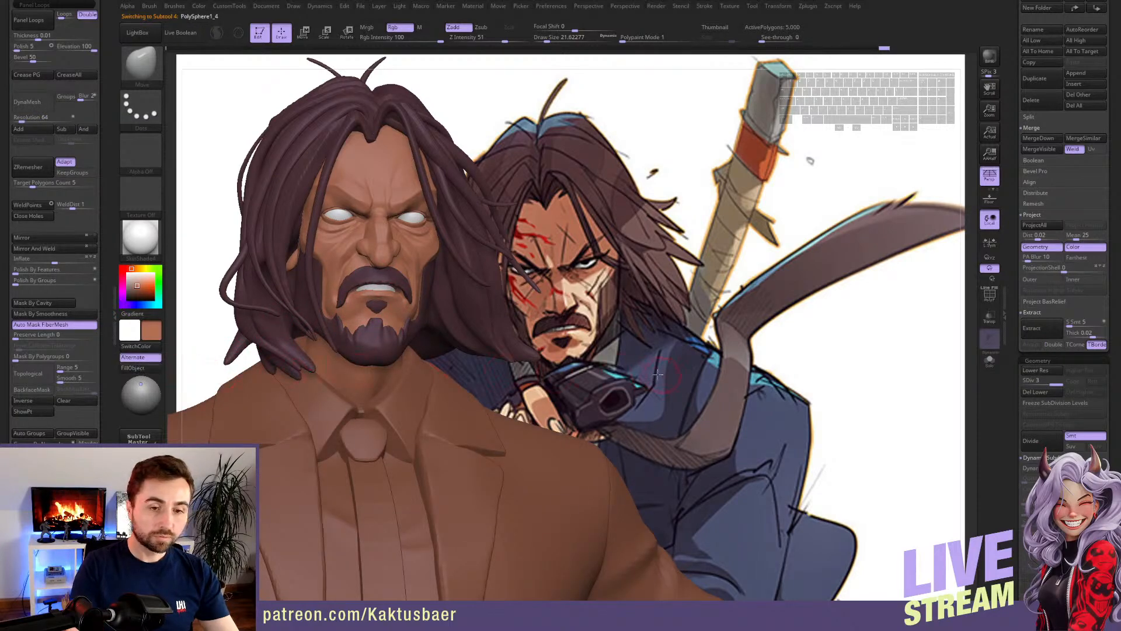
{"action": "key", "text": "c"}
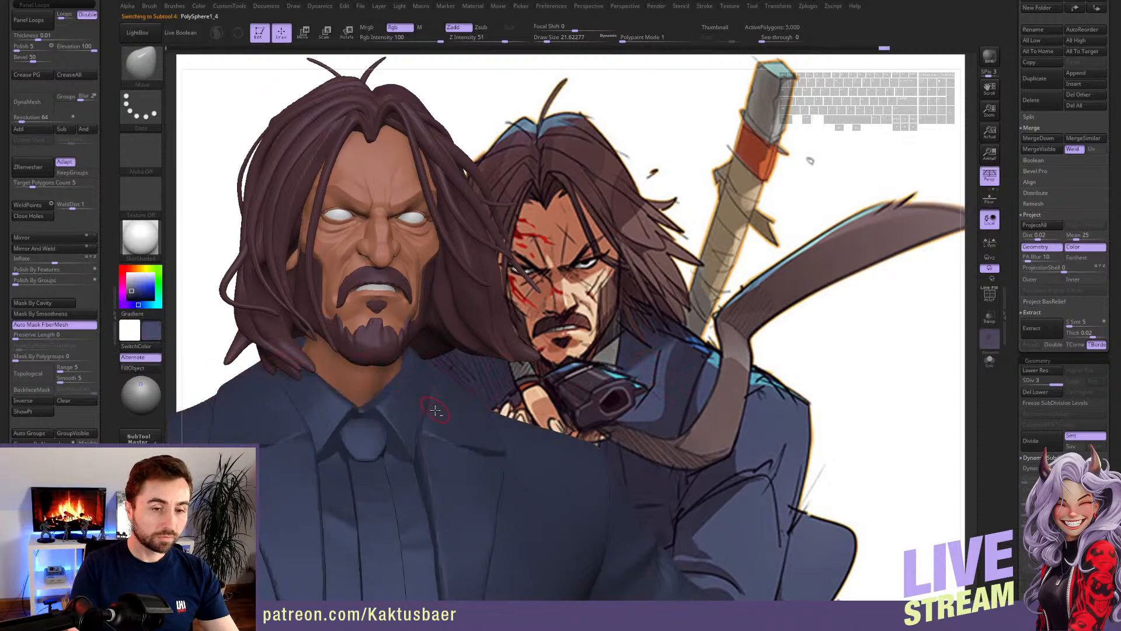
{"action": "left_click", "coordinate": [415, 413], "text": "alt"}
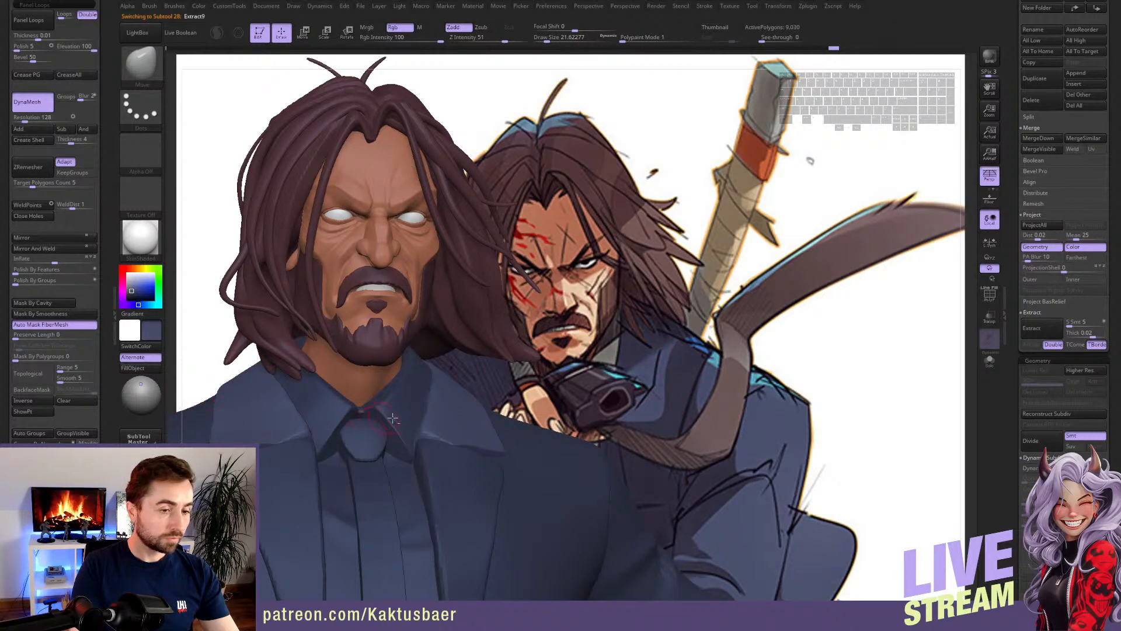
{"action": "left_click_drag", "start_coordinate": [204, 399], "coordinate": [443, 412], "text": "alt"}
{"action": "left_click", "coordinate": [426, 414], "text": "alt"}
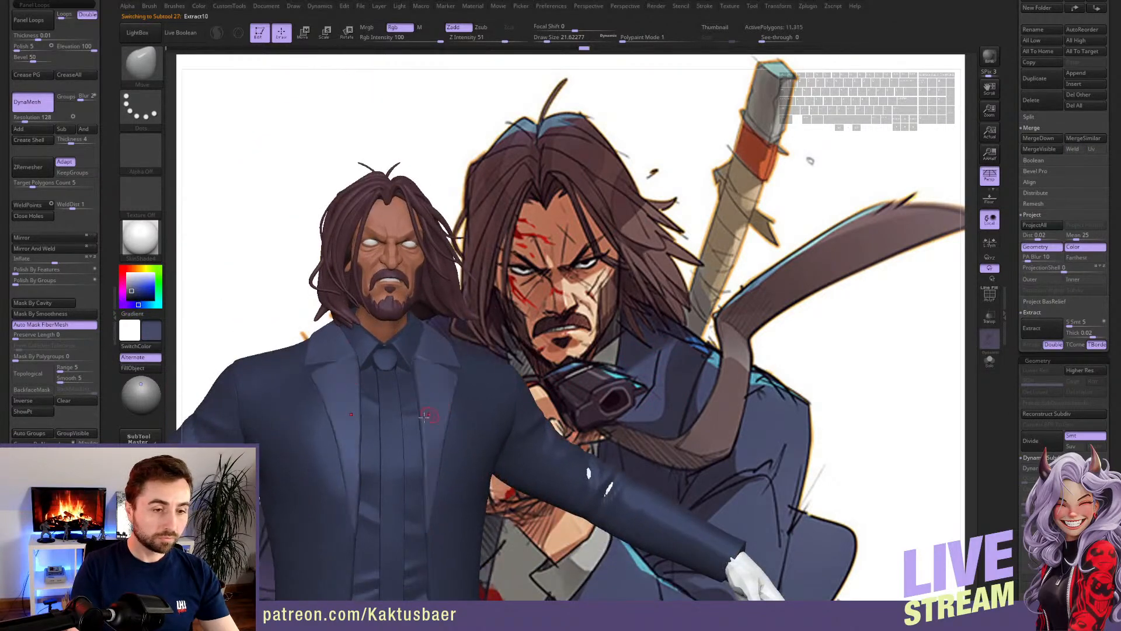
{"action": "left_click", "coordinate": [209, 407], "text": "alt"}
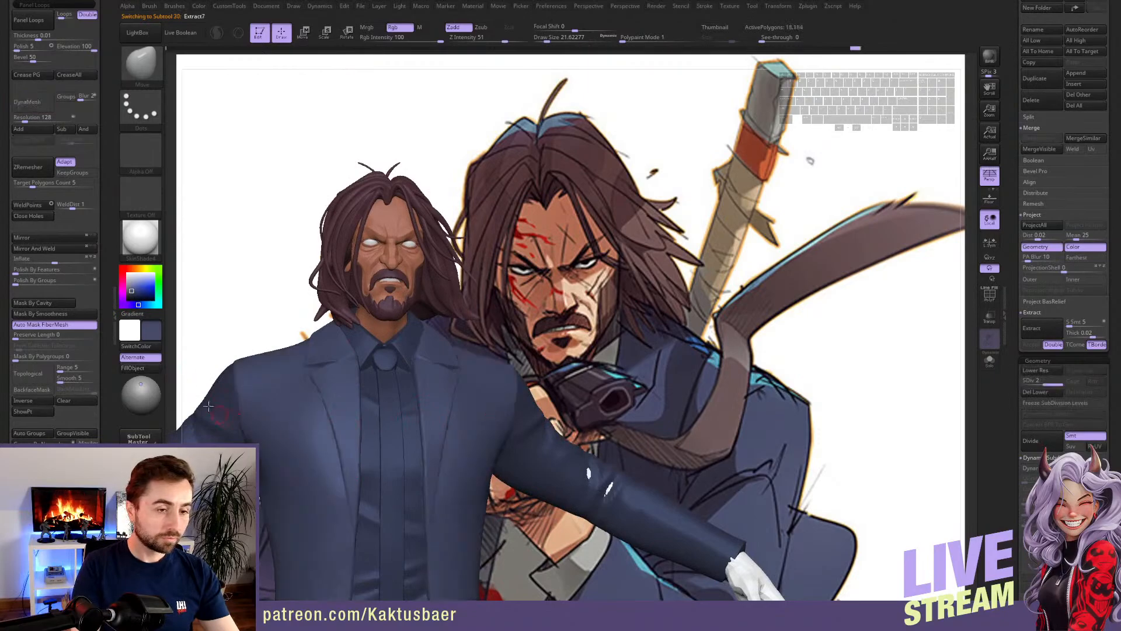
{"action": "left_click", "coordinate": [157, 370]}
{"action": "left_click", "coordinate": [224, 412], "text": "alt"}
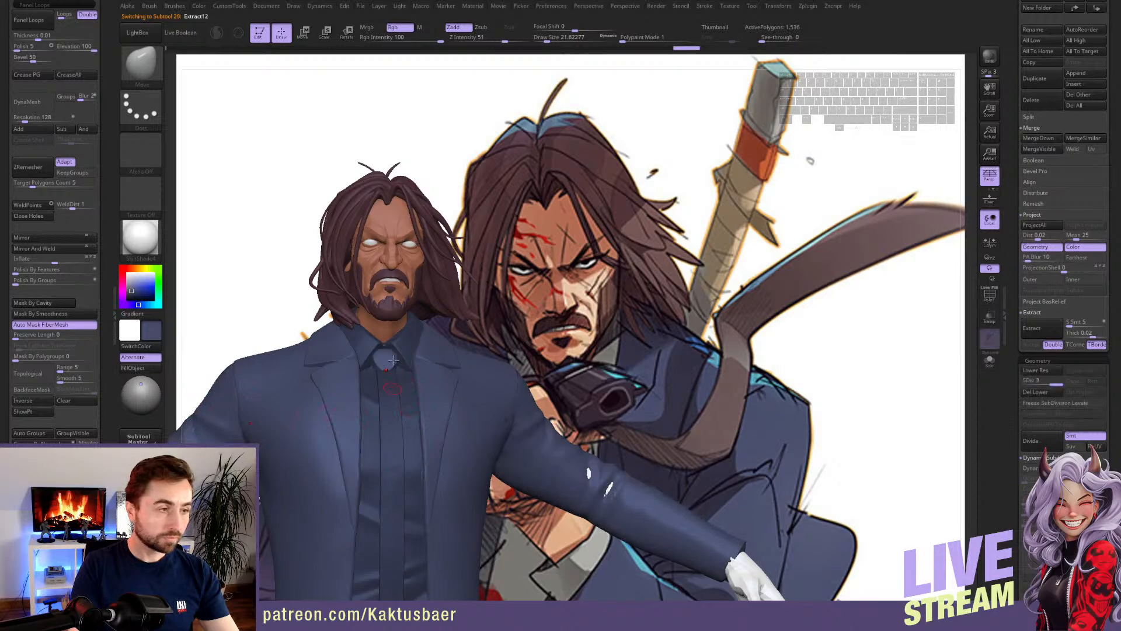
- Darken the sampled navy and fill the shirt, shirt collar and tie with dark shades of it
{"action": "right_click_drag", "start_coordinate": [391, 409], "coordinate": [386, 355], "text": "alt"}
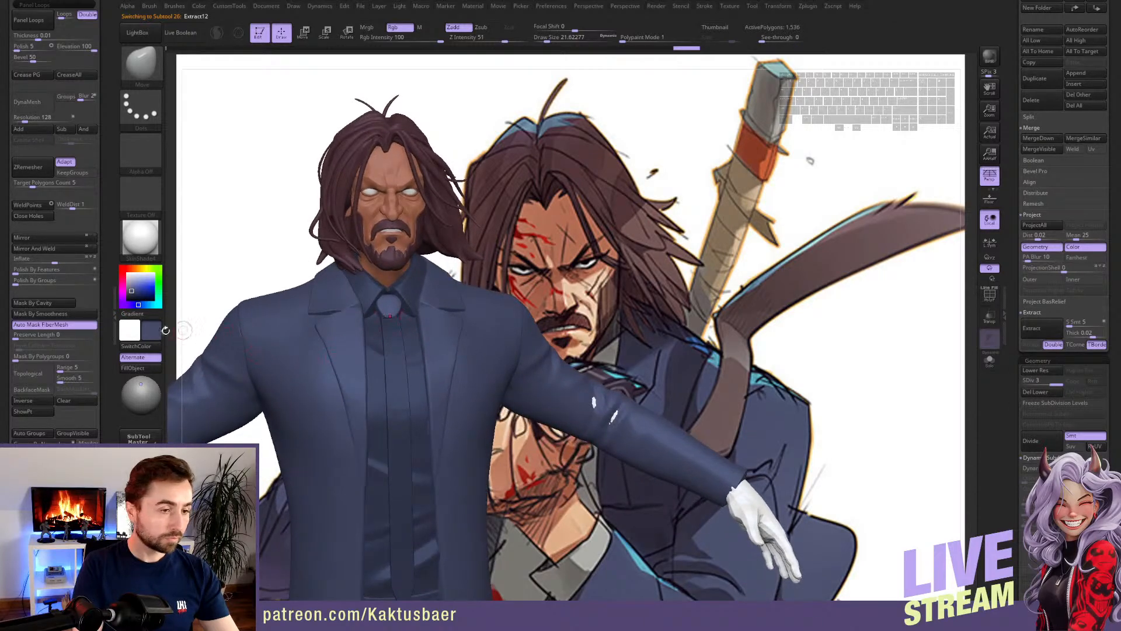
{"action": "left_click_drag", "start_coordinate": [132, 290], "coordinate": [132, 295]}
{"action": "left_click", "coordinate": [153, 368]}
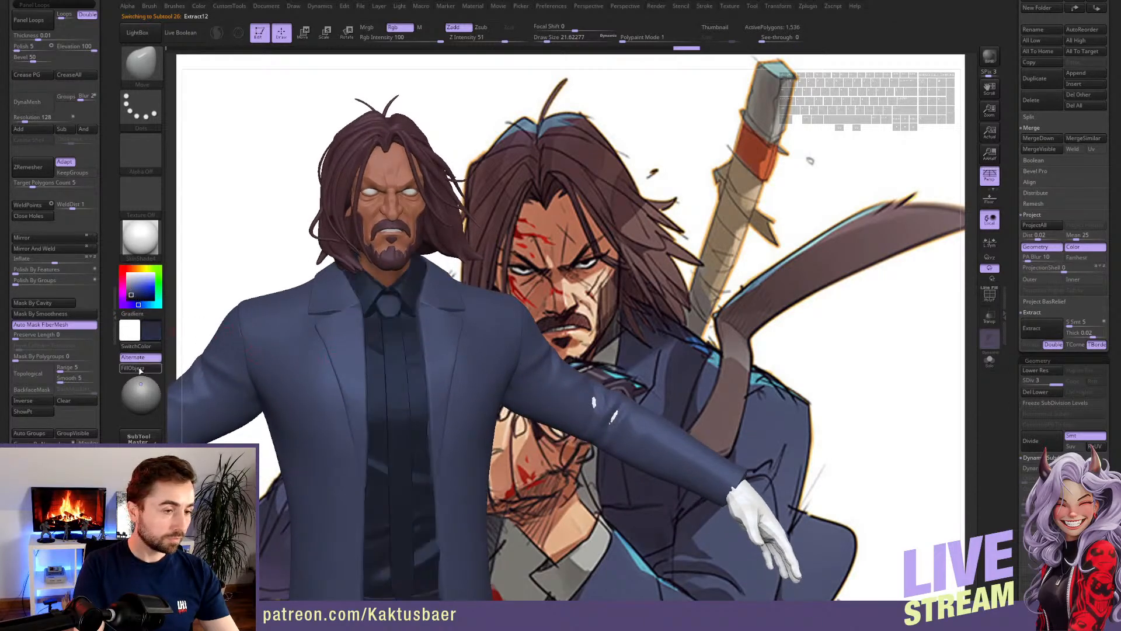
{"action": "left_click", "coordinate": [398, 329], "text": "alt"}
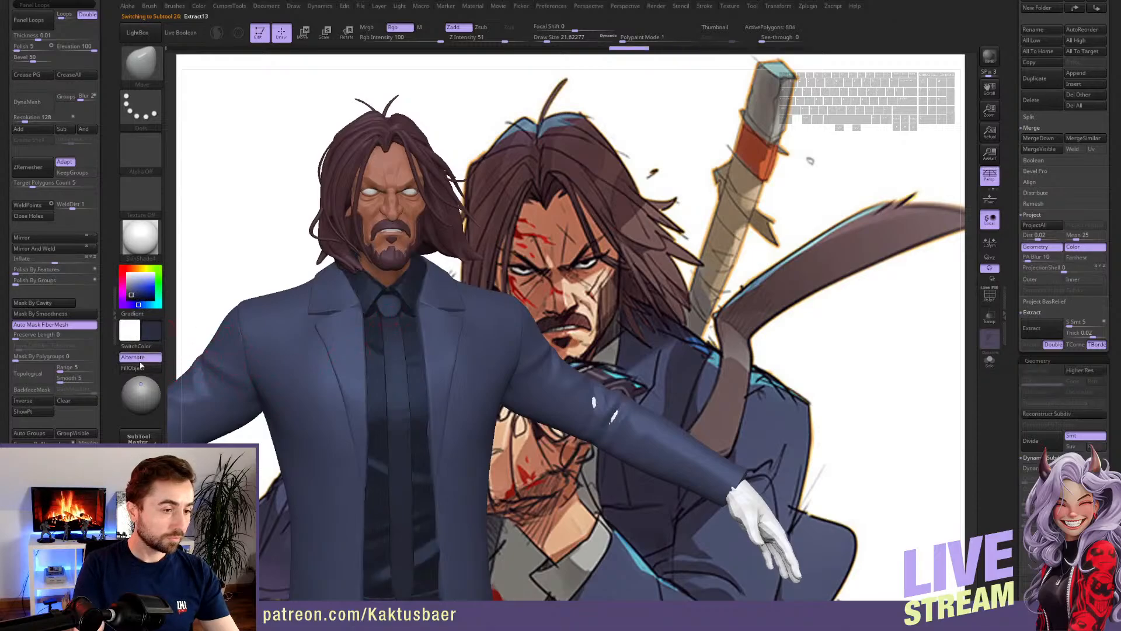
{"action": "left_click", "coordinate": [409, 296], "text": "alt"}
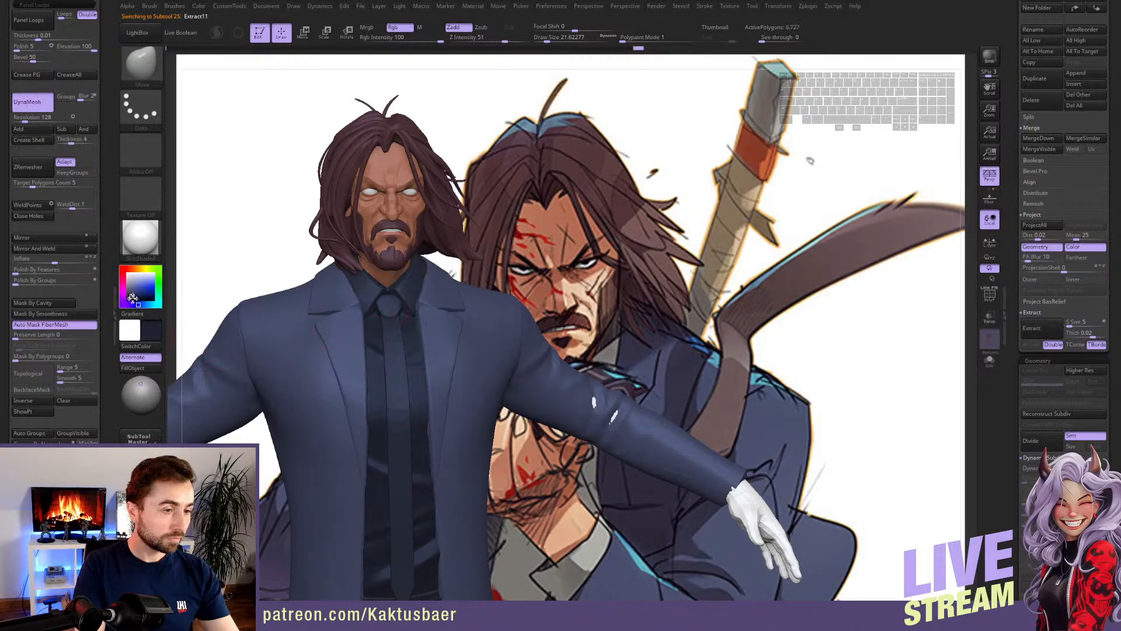
{"action": "left_click", "coordinate": [408, 364], "text": "alt"}
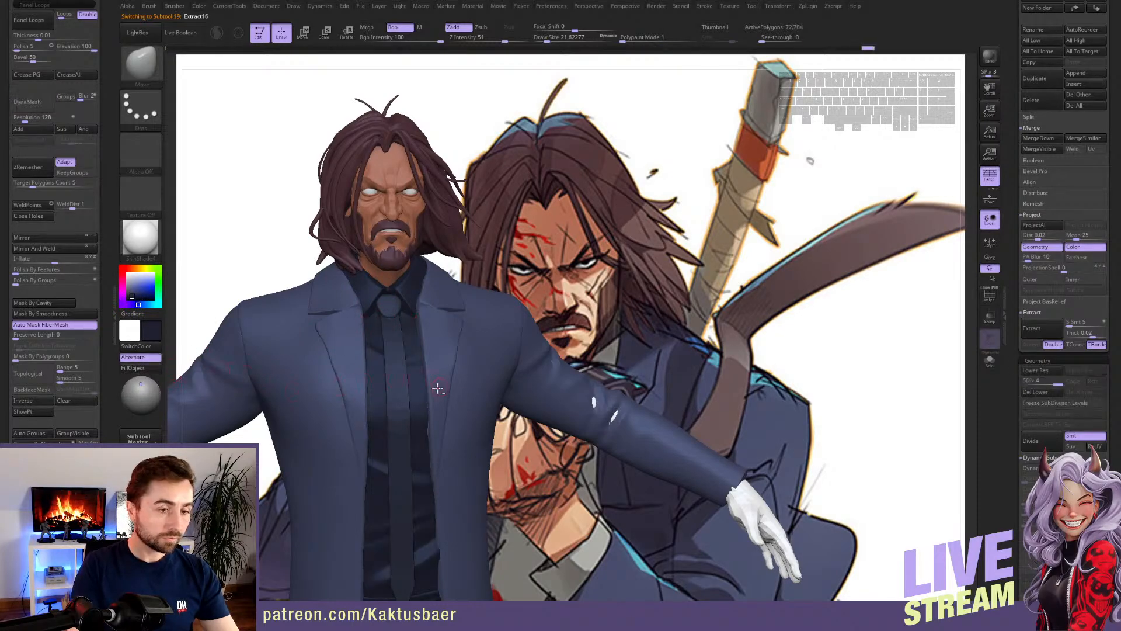
- Recolour the jacket's lapels, collar, body and sleeves with a darker navy
{"action": "left_click", "coordinate": [435, 320], "text": "alt"}
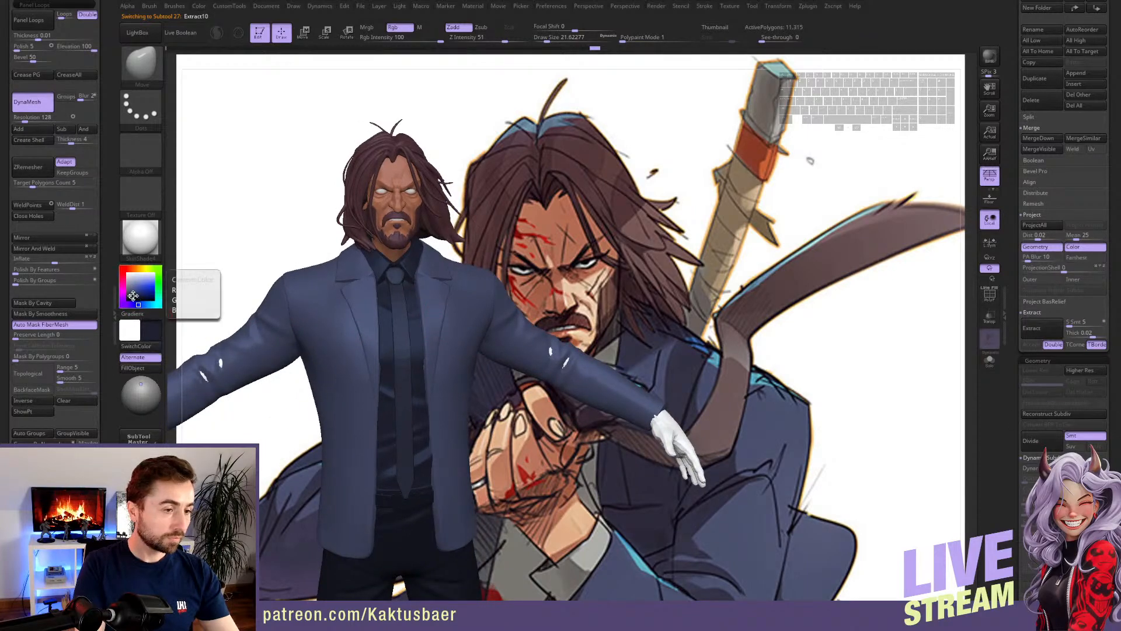
{"action": "left_click", "coordinate": [133, 368]}
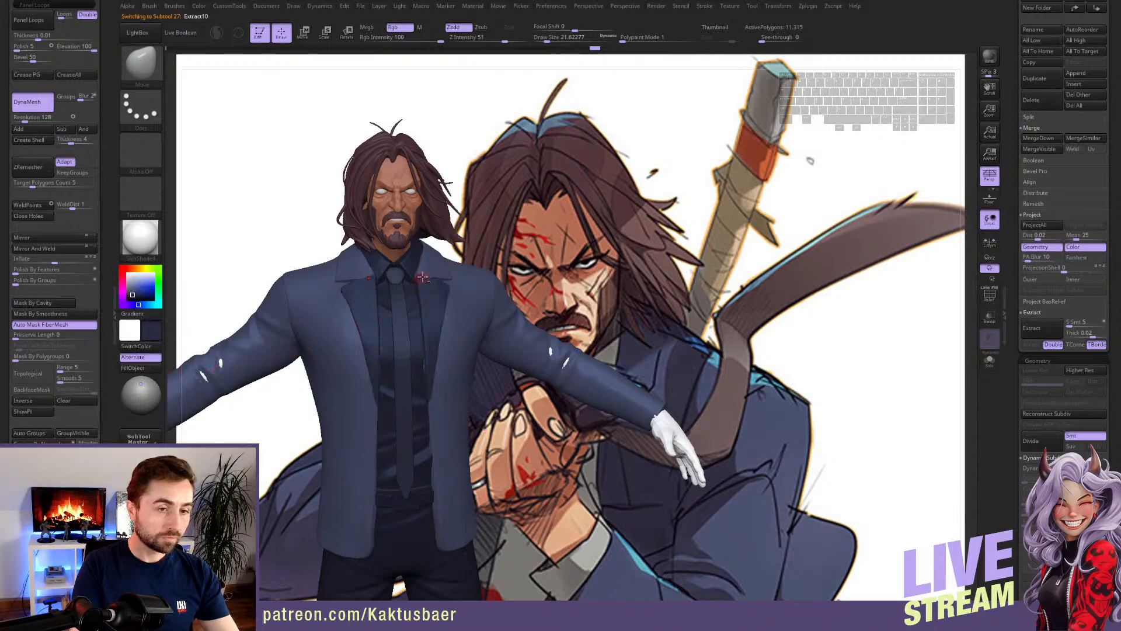
{"action": "left_click", "coordinate": [141, 369]}
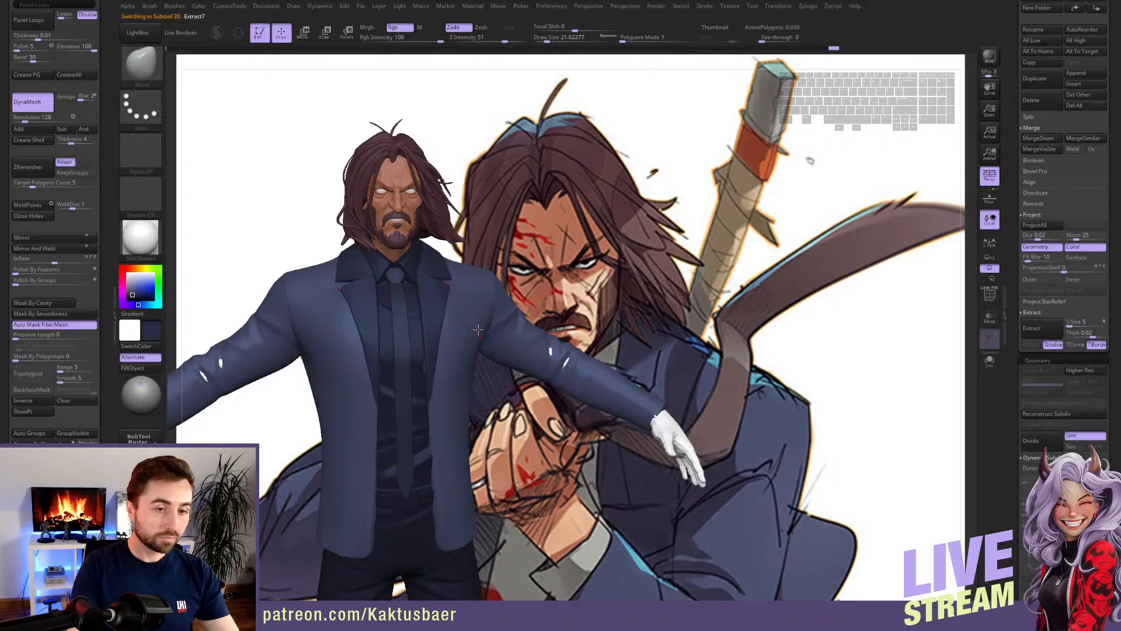
{"action": "left_click", "coordinate": [330, 380], "text": "alt"}
{"action": "left_click", "coordinate": [144, 369]}
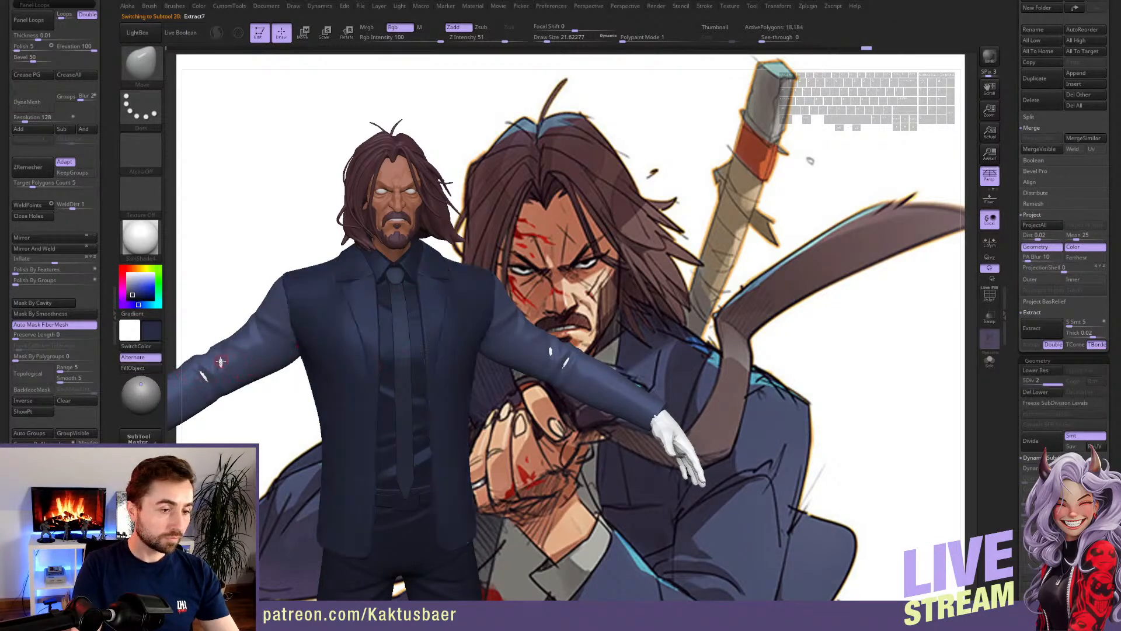
{"action": "left_click", "coordinate": [224, 365], "text": "alt"}
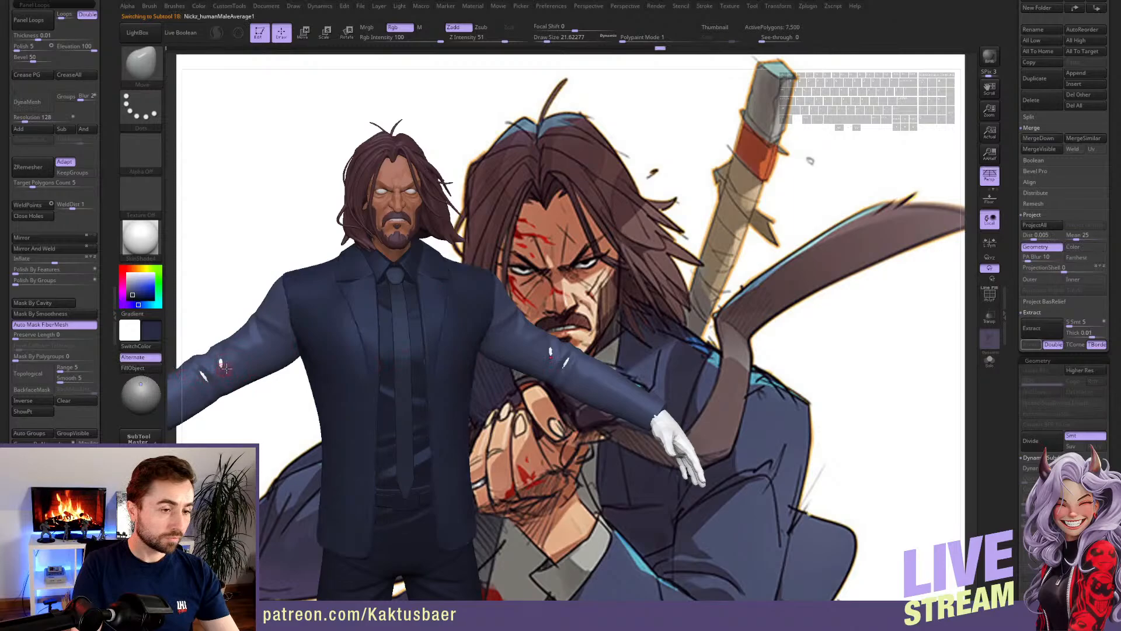
{"action": "left_click", "coordinate": [274, 349], "text": "alt"}
{"action": "left_click", "coordinate": [144, 368]}
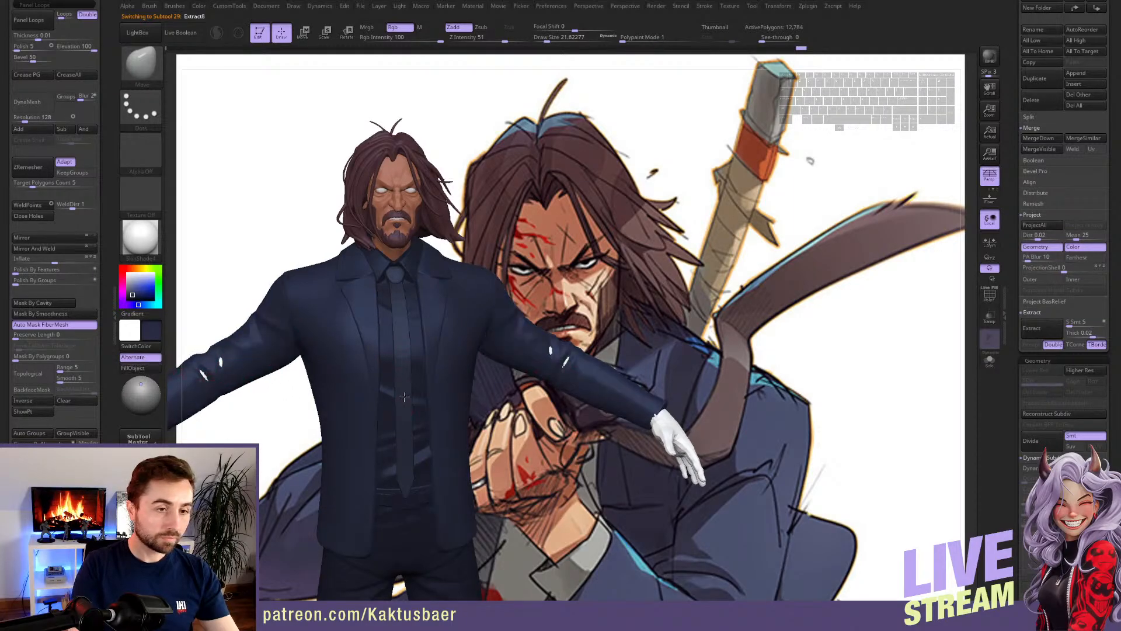
- Fill the trousers with the dark navy and the belt with black
{"action": "right_click_drag", "start_coordinate": [465, 368], "coordinate": [463, 447], "text": "ctrl"}
{"action": "left_click", "coordinate": [463, 430], "text": "alt"}
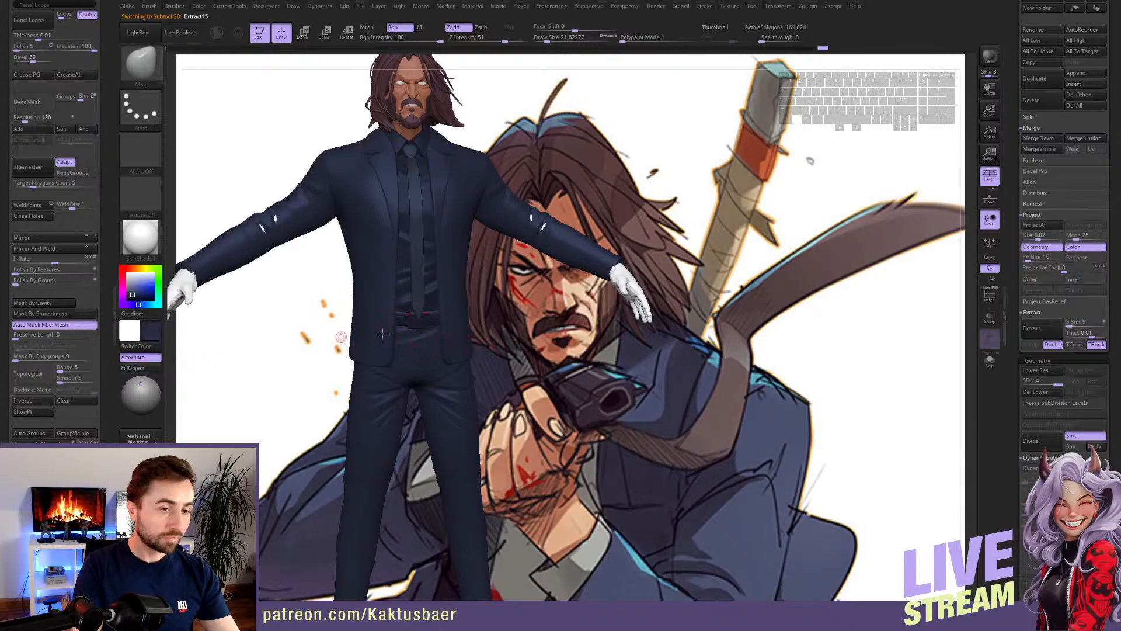
{"action": "left_click", "coordinate": [430, 334], "text": "alt"}
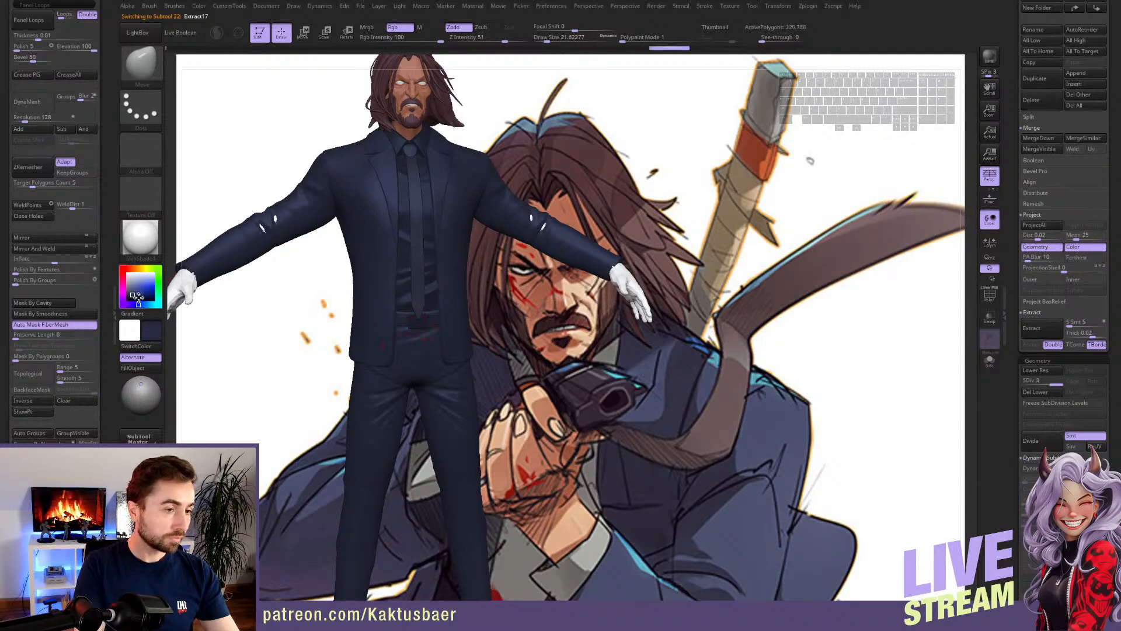
{"action": "left_click_drag", "start_coordinate": [130, 295], "coordinate": [131, 298]}
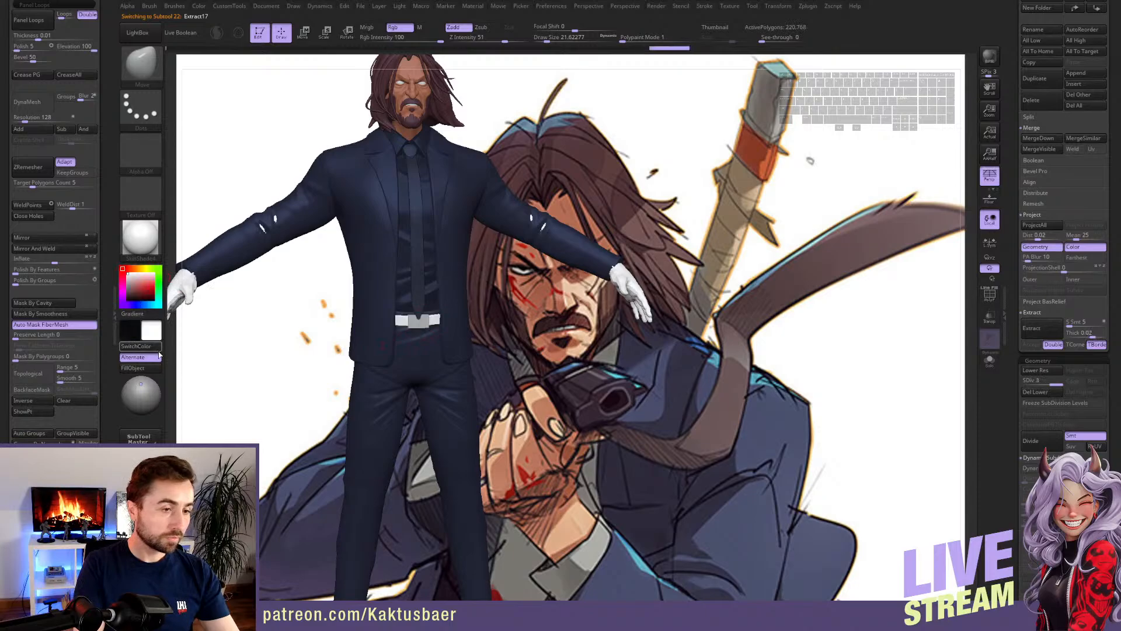
{"action": "left_click", "coordinate": [138, 369]}
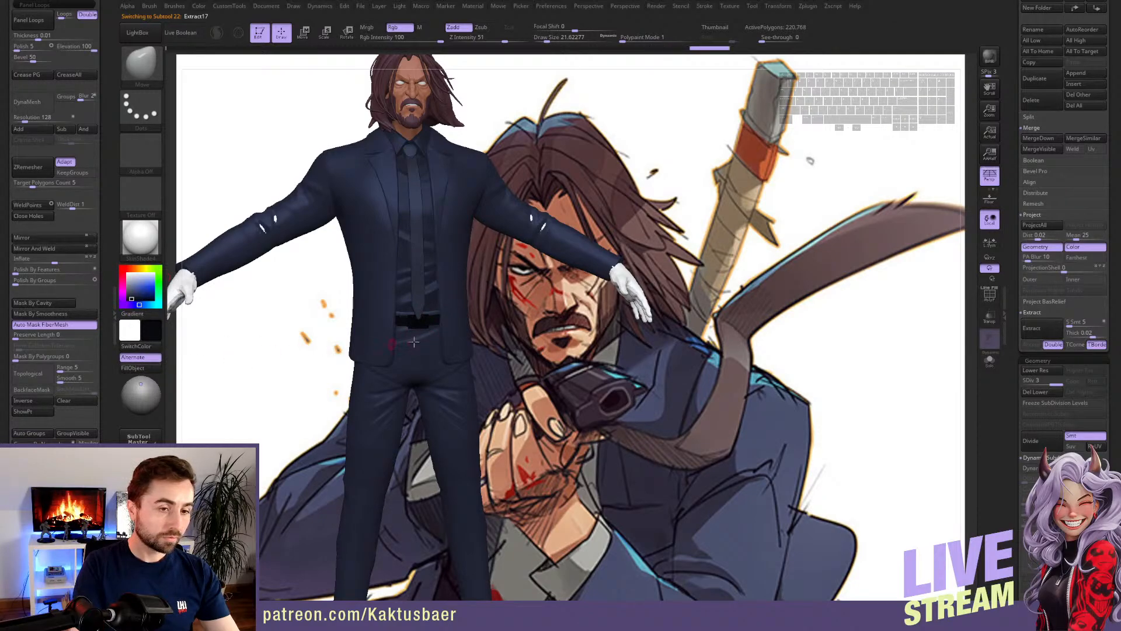
- Fill the belt buckle with dark grey and push the protruding body mesh back inside the jacket sleeves at the elbows
{"action": "left_click", "coordinate": [421, 327], "text": "alt"}
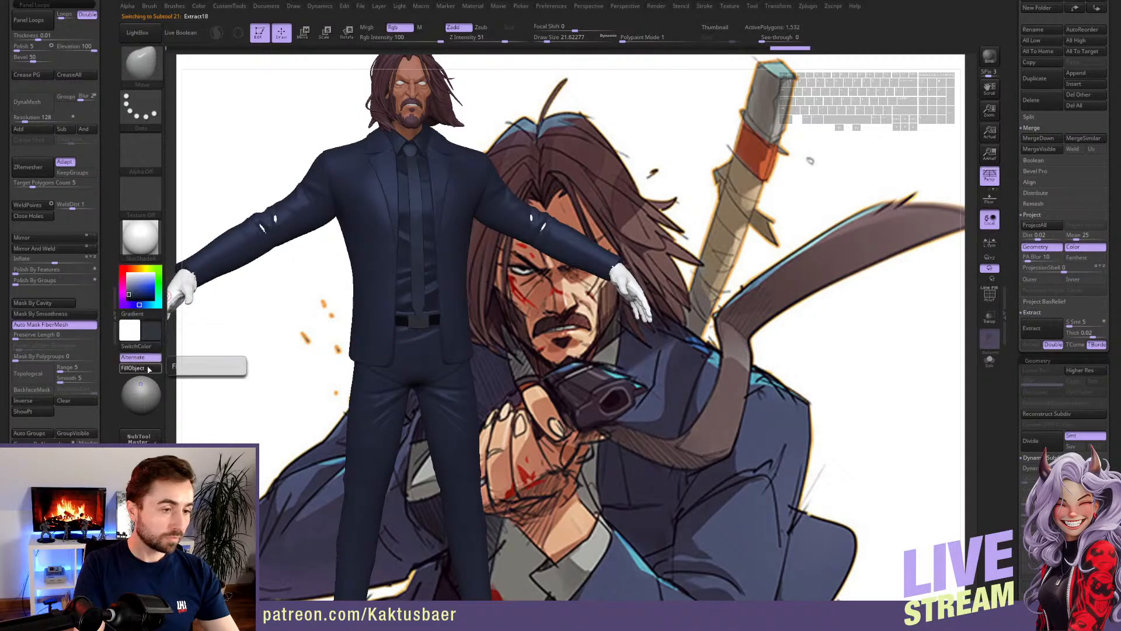
{"action": "right_click_drag", "start_coordinate": [449, 310], "coordinate": [459, 341]}
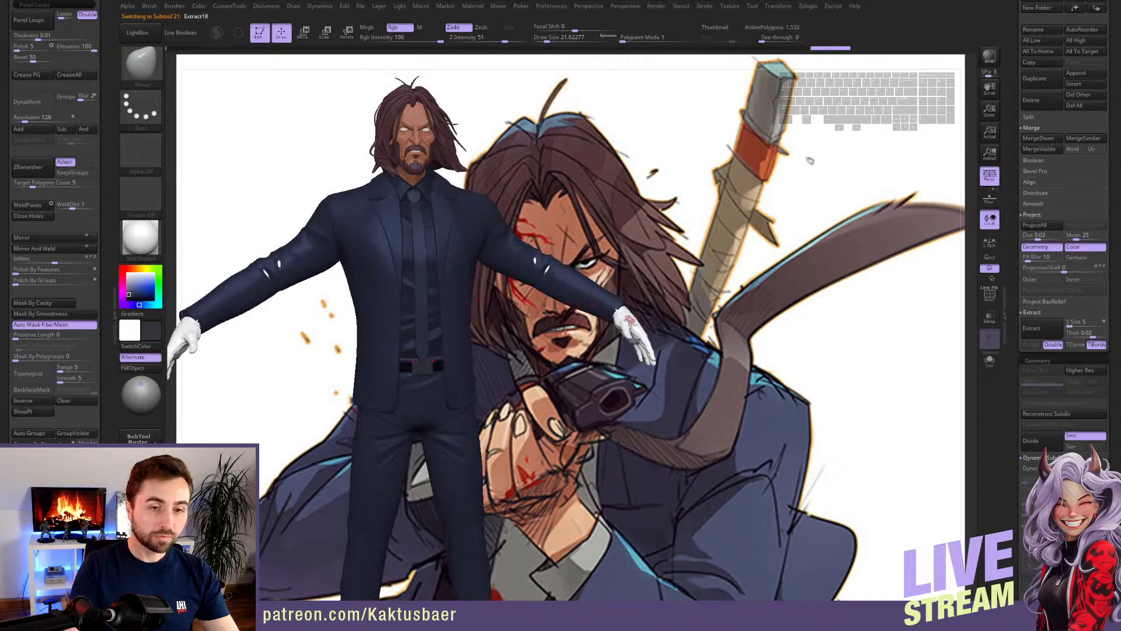
{"action": "left_click", "coordinate": [631, 327], "text": "alt"}
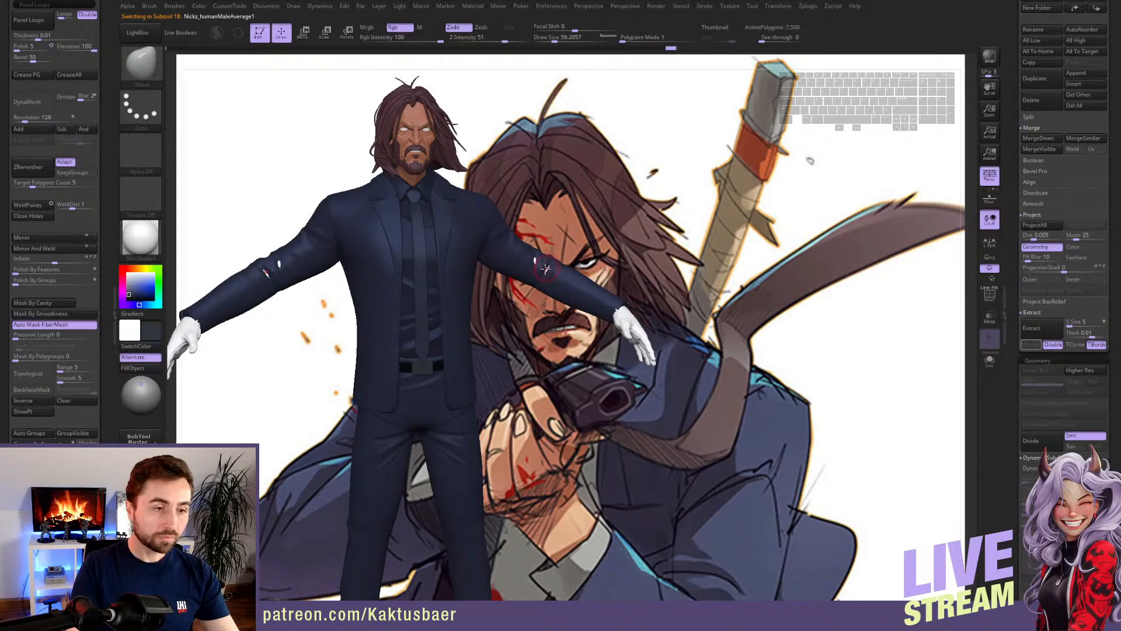
{"action": "key", "text": "s"}
{"action": "left_click_drag", "start_coordinate": [542, 268], "coordinate": [547, 267]}
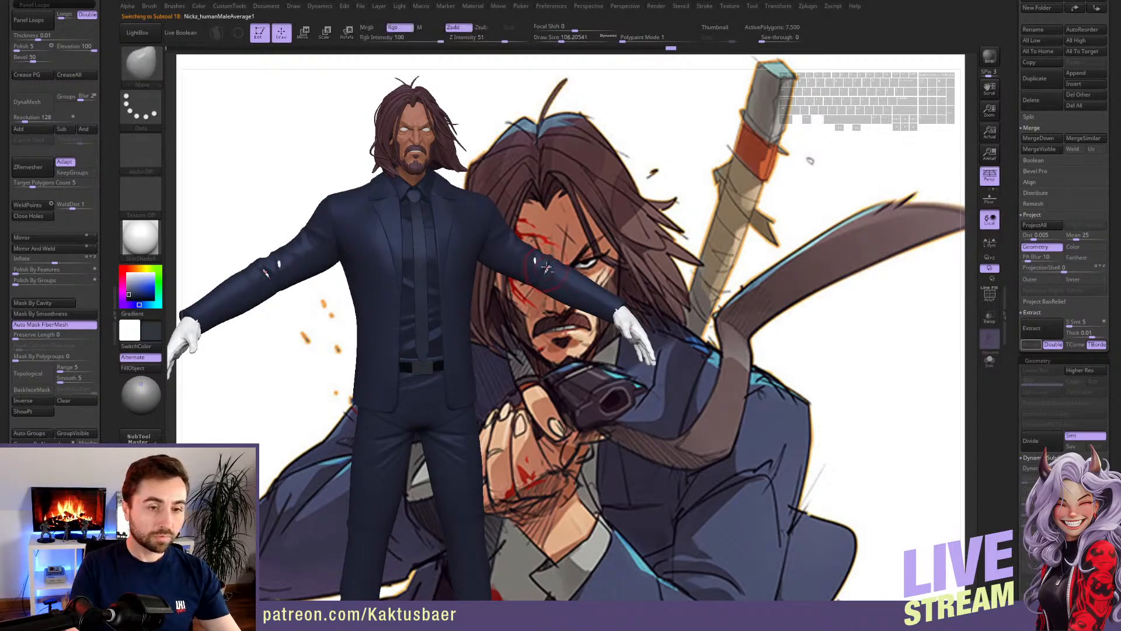
- Select the eyeballs and subdivide them twice
{"action": "right_click_drag", "start_coordinate": [427, 159], "coordinate": [399, 216], "text": "ctrl"}
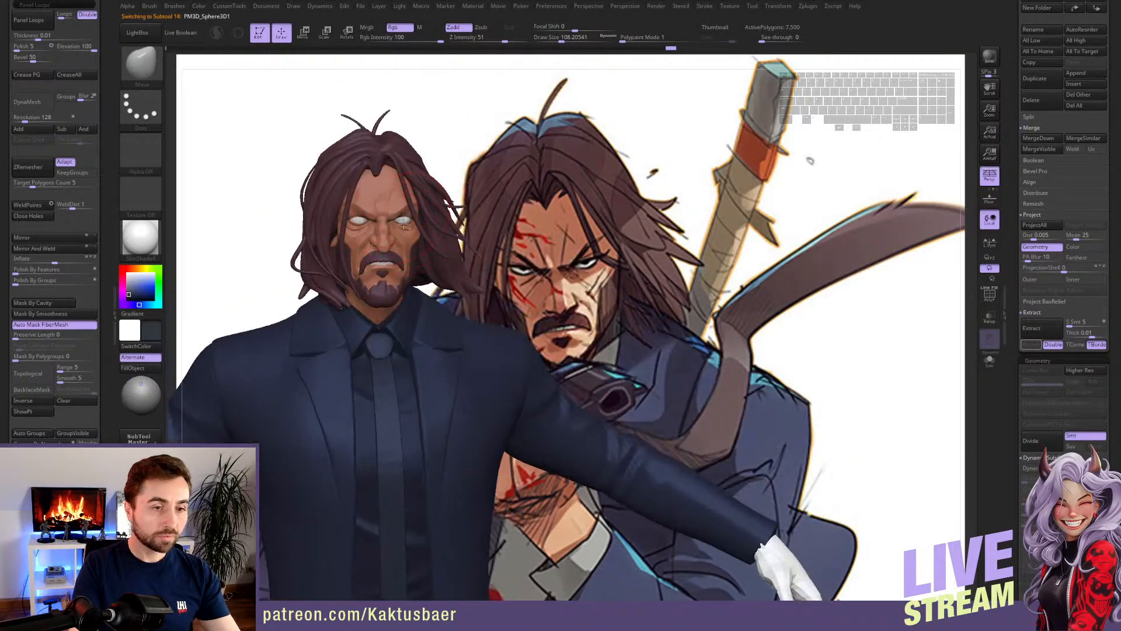
{"action": "key", "text": "s"}
{"action": "left_click_drag", "start_coordinate": [404, 223], "coordinate": [384, 223]}
{"action": "right_click_drag", "start_coordinate": [400, 220], "coordinate": [409, 146], "text": "ctrl"}
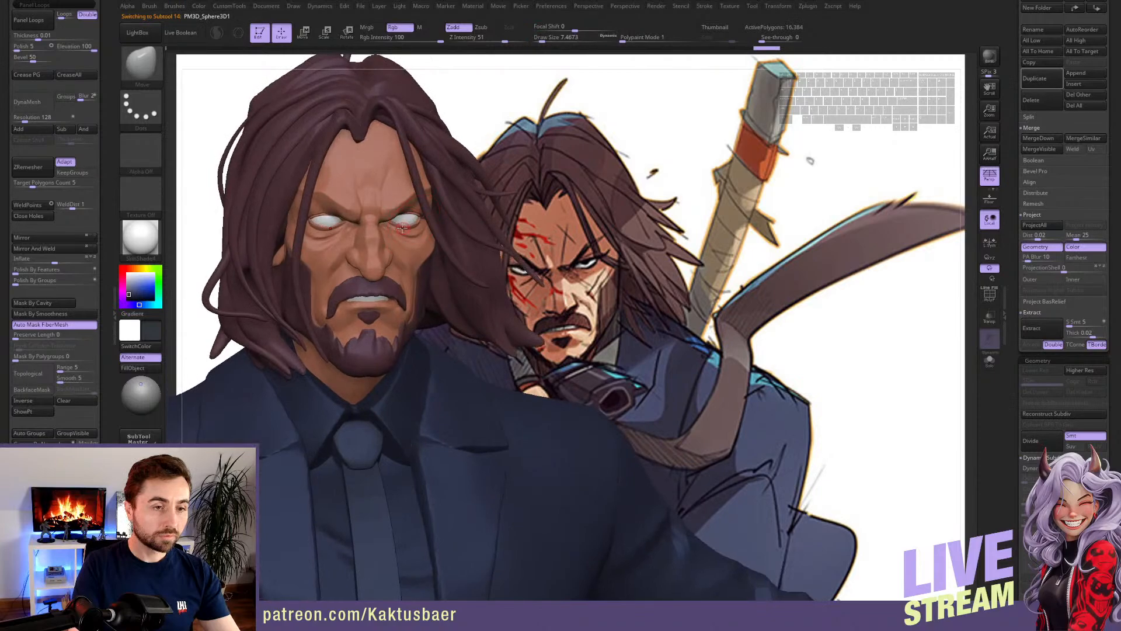
{"action": "key", "text": "ctrl+d"}
{"action": "key", "text": "ctrl+d"}
- Switch to the Standard brush with only Rgb active and paint grey-blue irises with dark pupils on both eyes
{"action": "key", "text": "s"}
{"action": "left_click_drag", "start_coordinate": [408, 225], "coordinate": [407, 226]}
{"action": "key", "text": "2"}
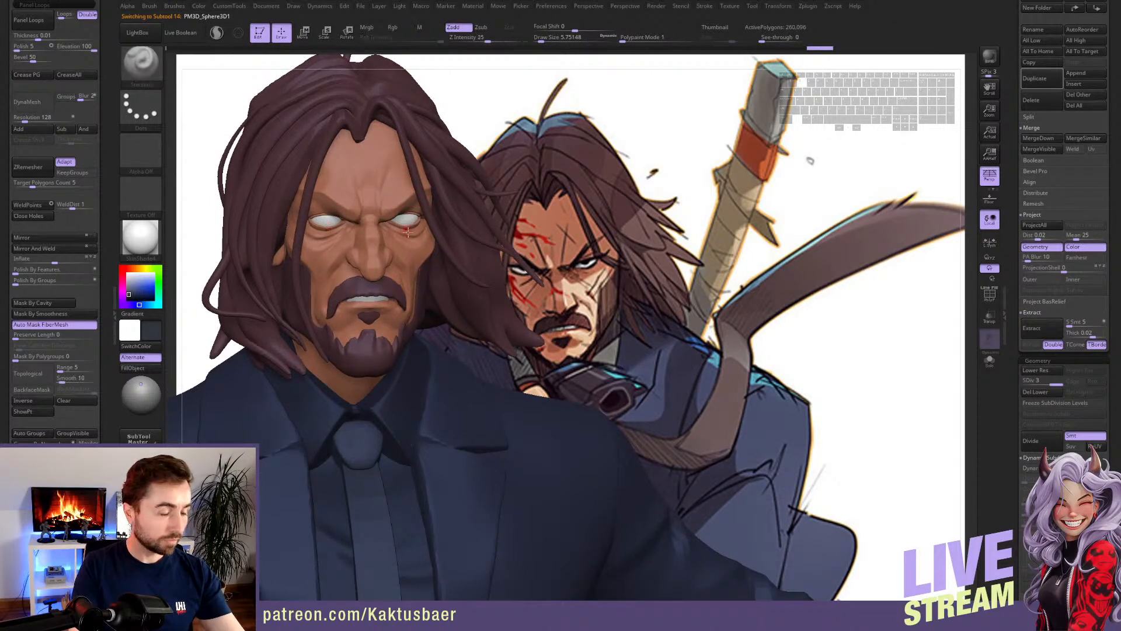
{"action": "left_click", "coordinate": [399, 27]}
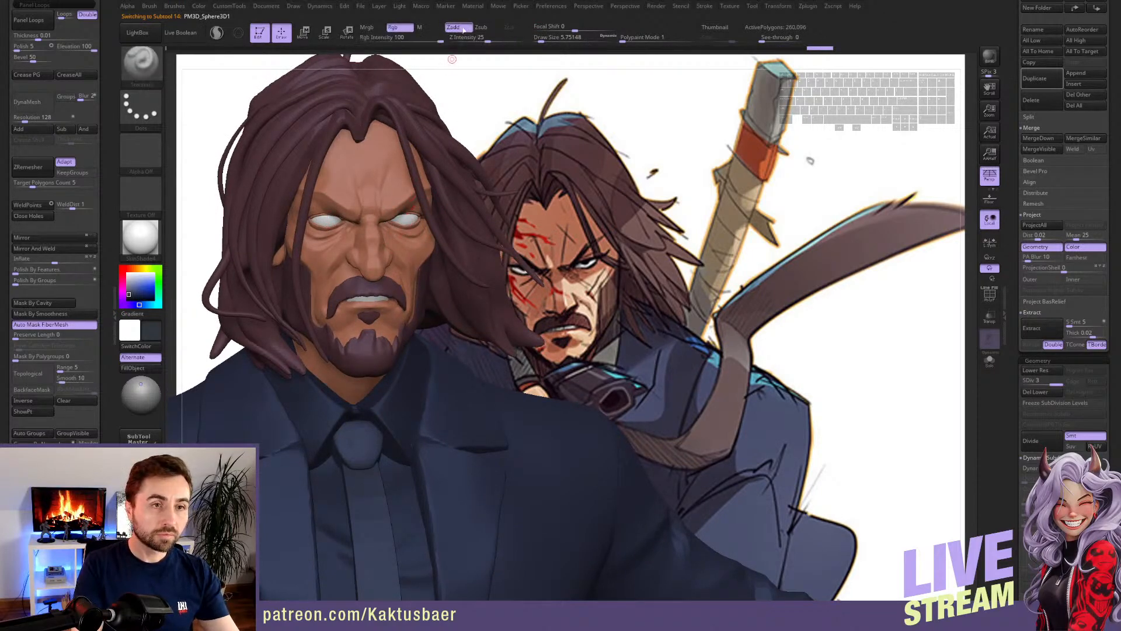
{"action": "left_click", "coordinate": [457, 26]}
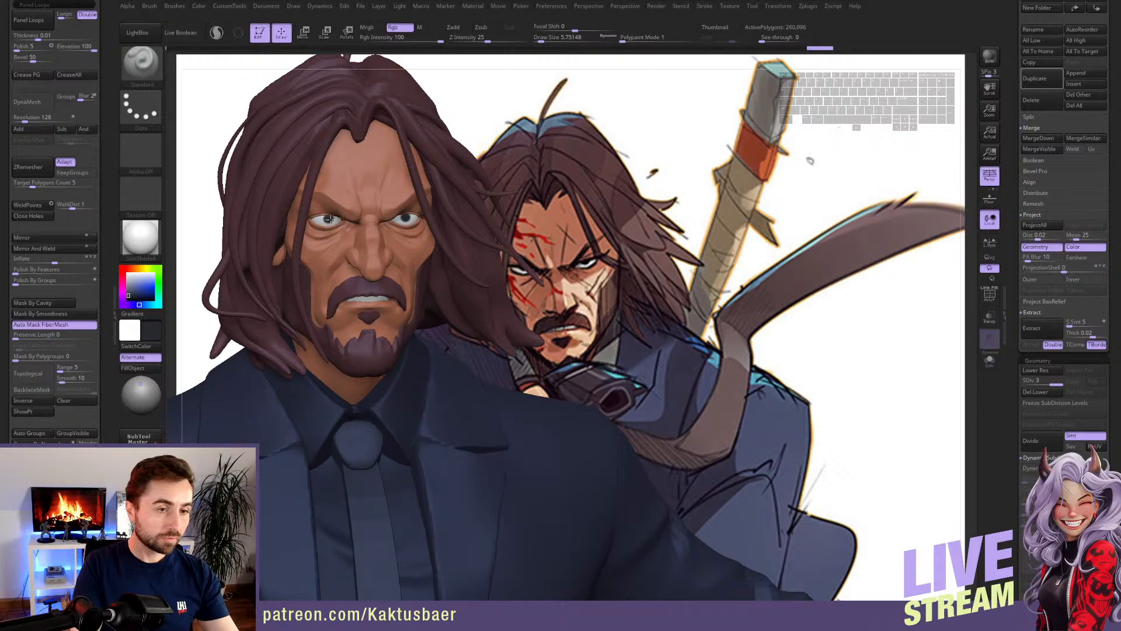
{"action": "key", "text": "s"}
{"action": "left_click_drag", "start_coordinate": [331, 219], "coordinate": [337, 223]}
{"action": "left_click", "coordinate": [327, 217]}
{"action": "key", "text": "s"}
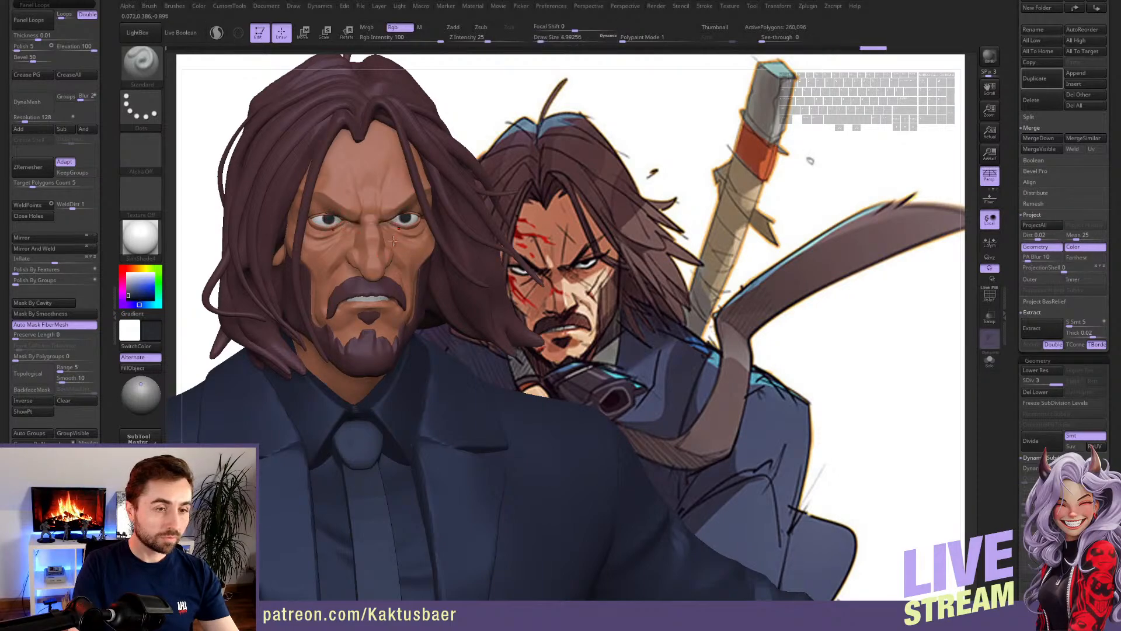
- Sample the head's skin tone and set the painting brush to a Color Spray stroke with a speckled alpha
{"action": "left_click", "coordinate": [379, 252], "text": "alt"}
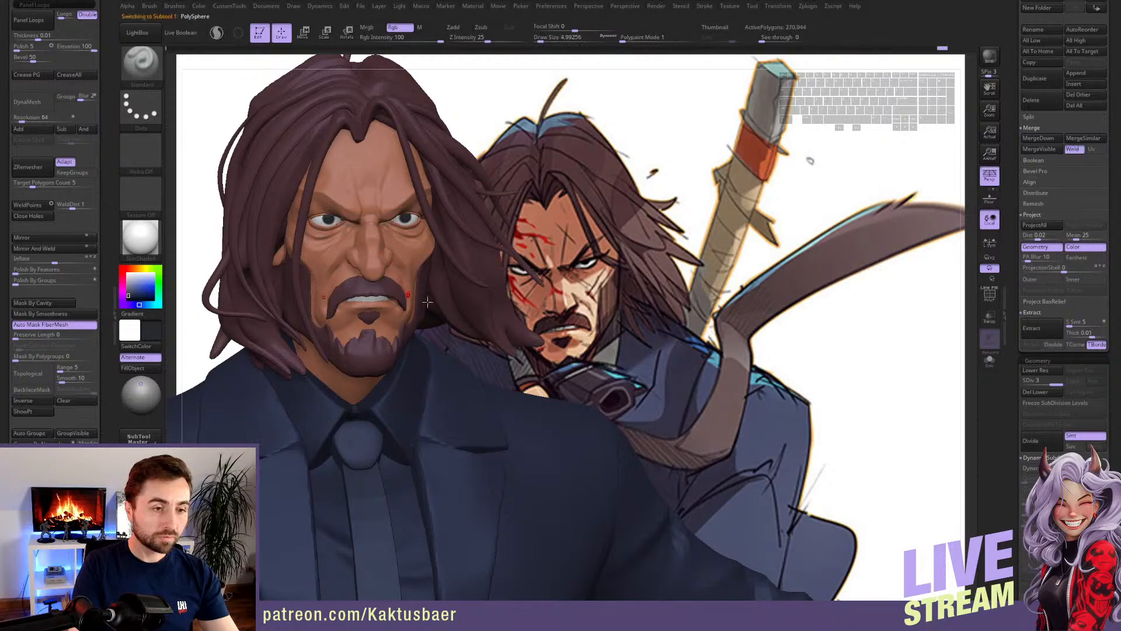
{"action": "key", "text": "c"}
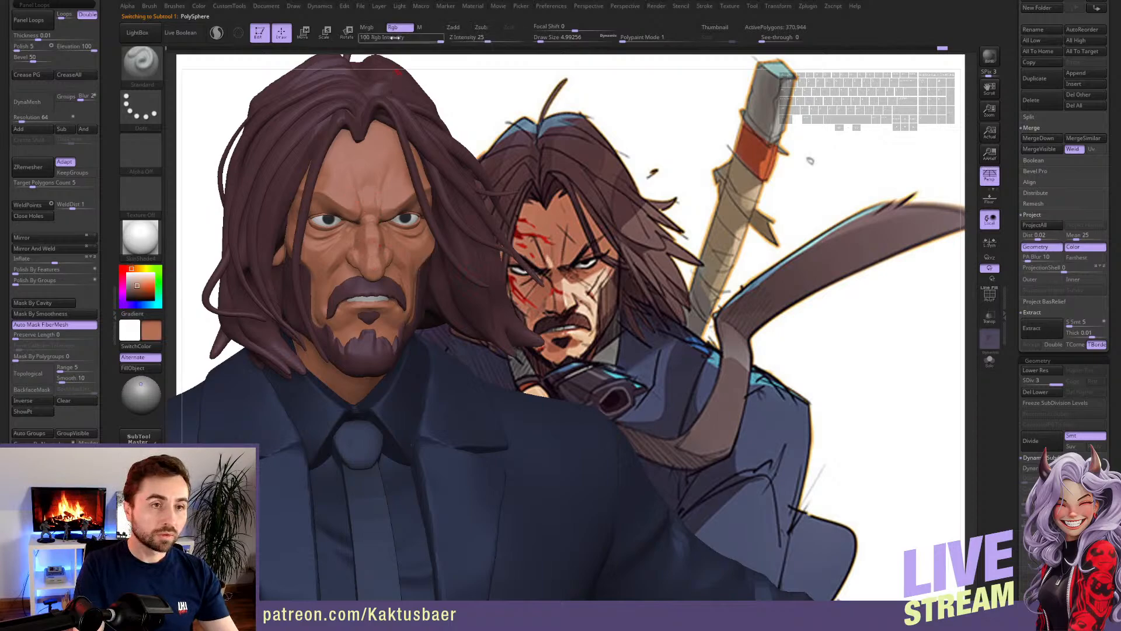
{"action": "left_click", "coordinate": [141, 108]}
{"action": "left_click", "coordinate": [330, 120]}
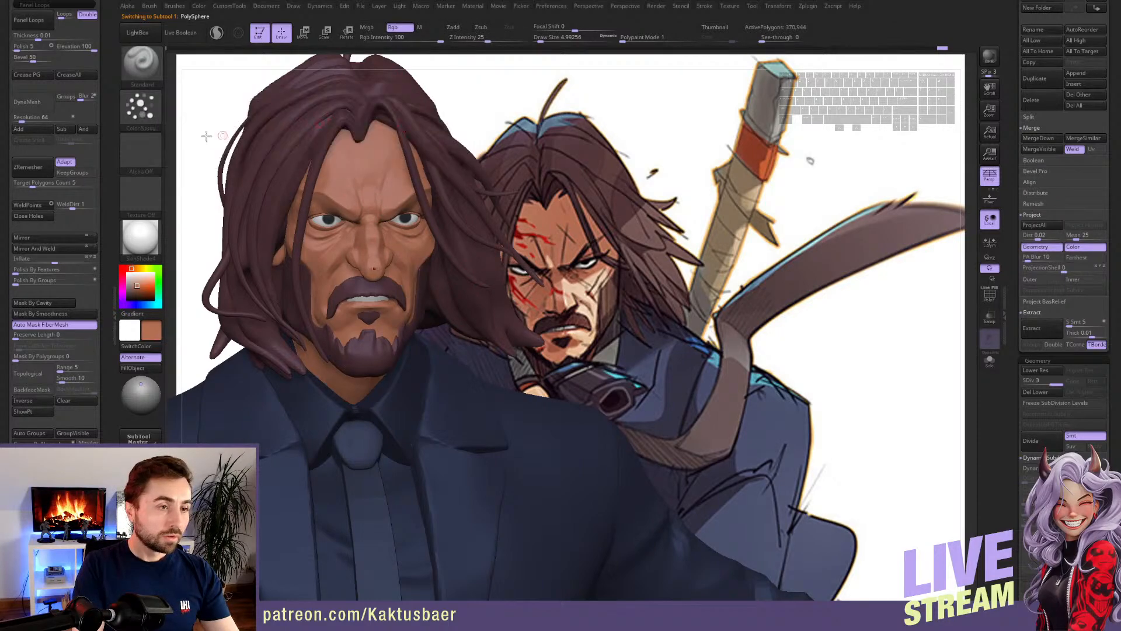
{"action": "left_click", "coordinate": [140, 153]}
{"action": "left_click", "coordinate": [500, 197]}
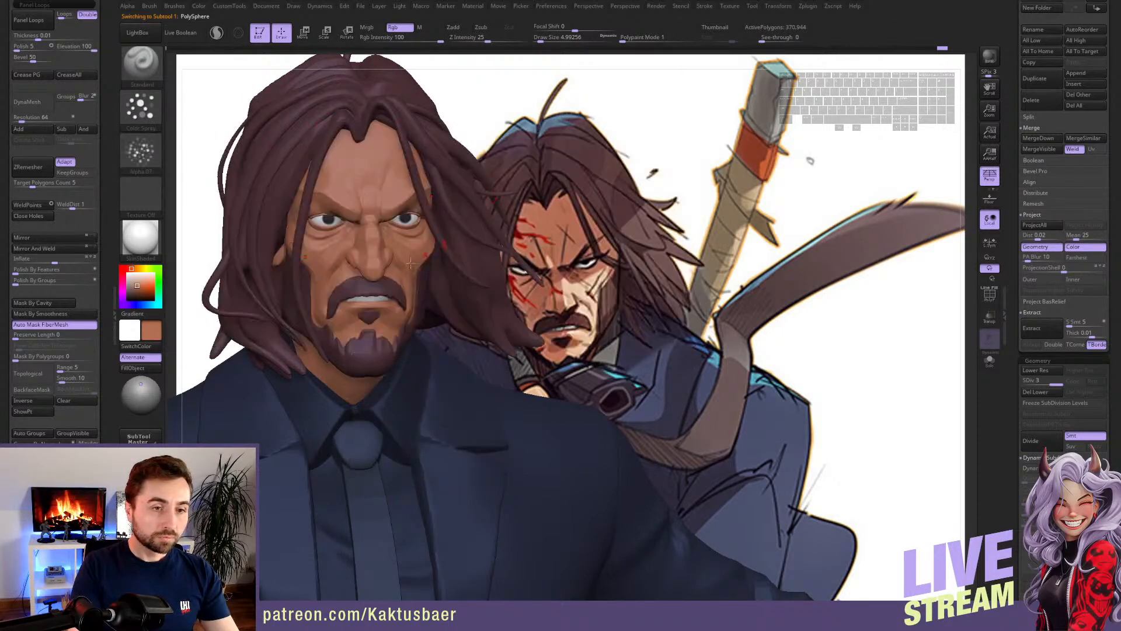
{"action": "key", "text": "b"}
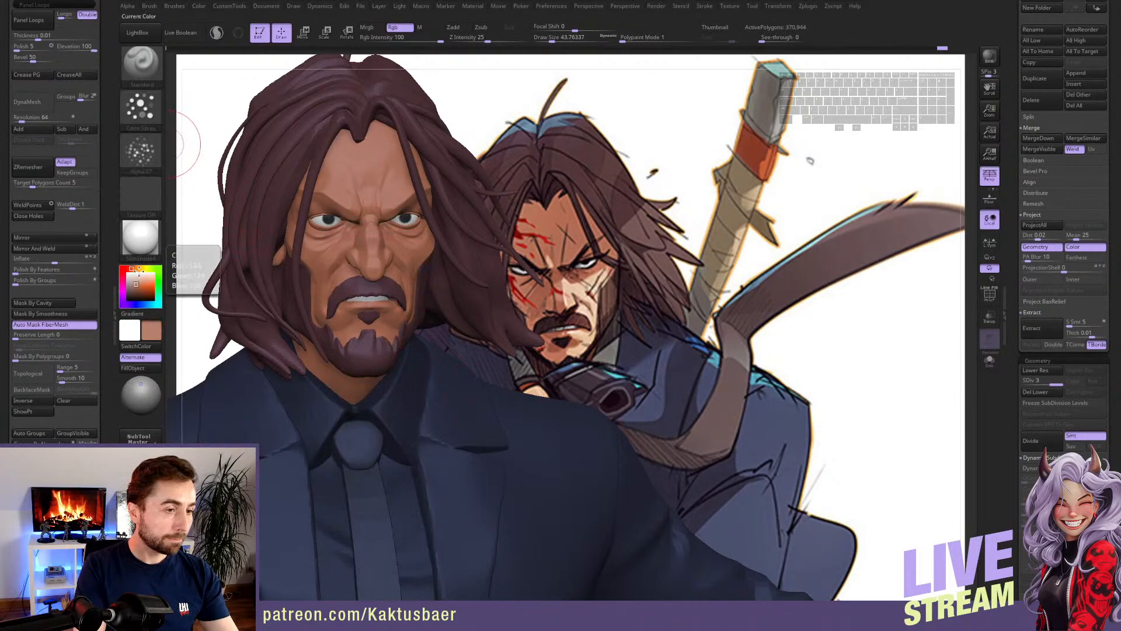
- Spray blue over the jaw, yellow over the forehead and red over the nose as facial colour zones
{"action": "left_click", "coordinate": [146, 305]}
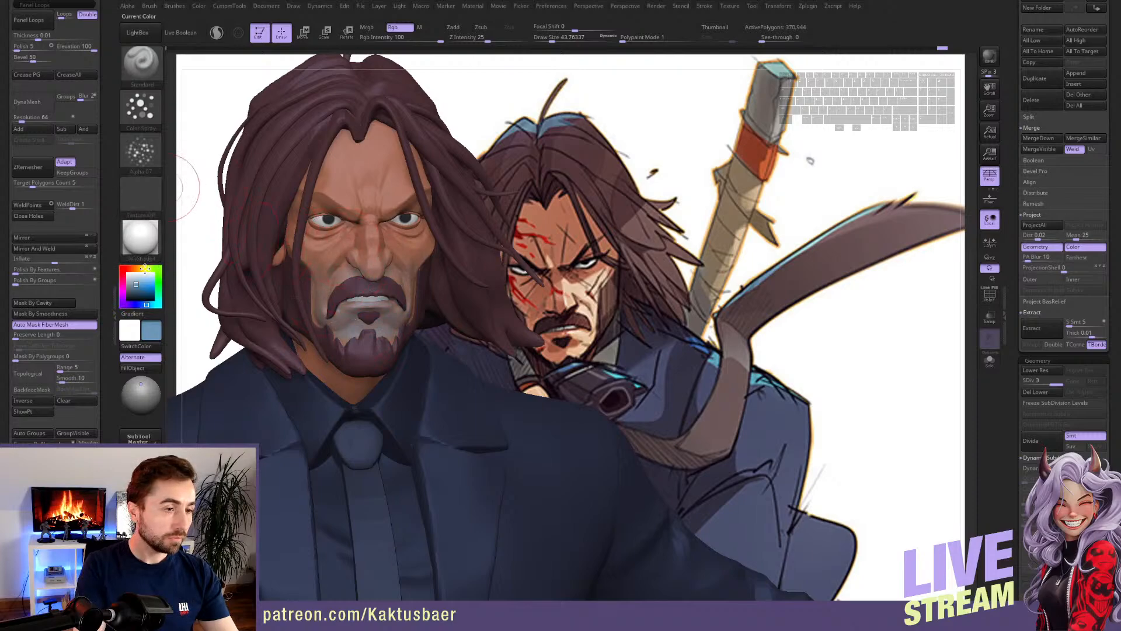
{"action": "left_click", "coordinate": [144, 268]}
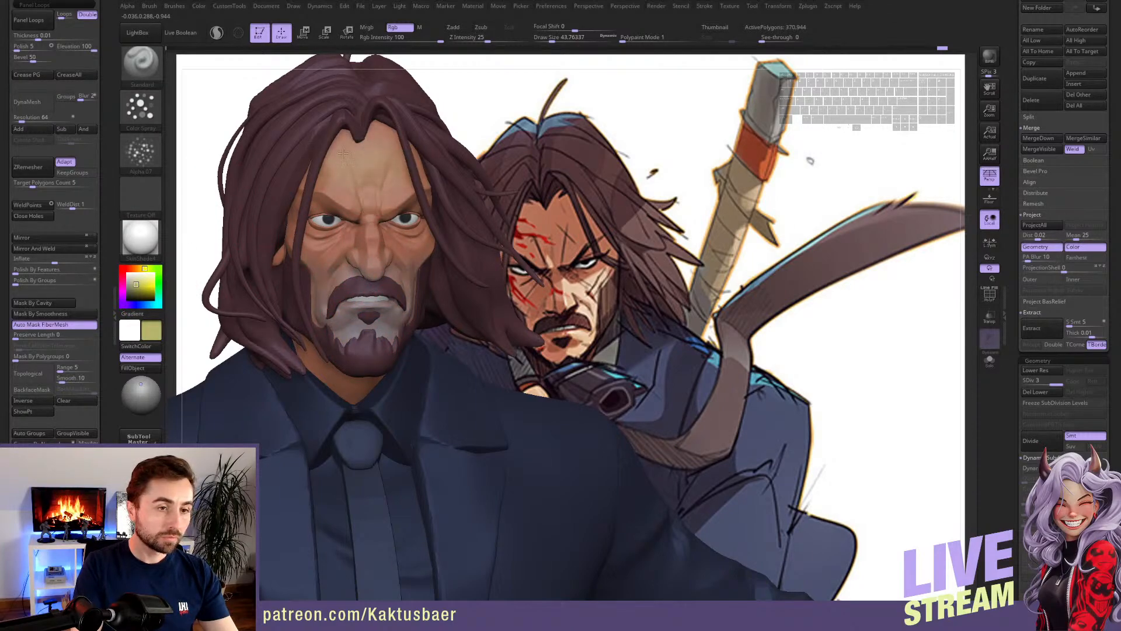
{"action": "key", "text": "c"}
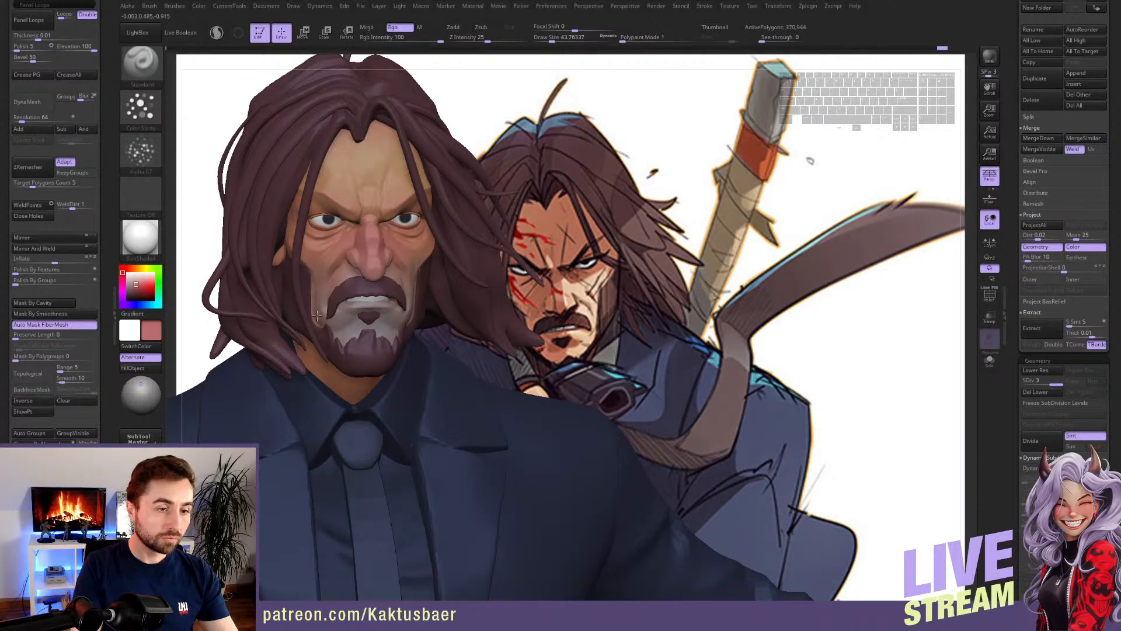
- Spray more muted red around the mouth, chin and cheeks, adjusting the brush size for the smaller areas
{"action": "key", "text": "s"}
{"action": "left_click", "coordinate": [362, 307]}
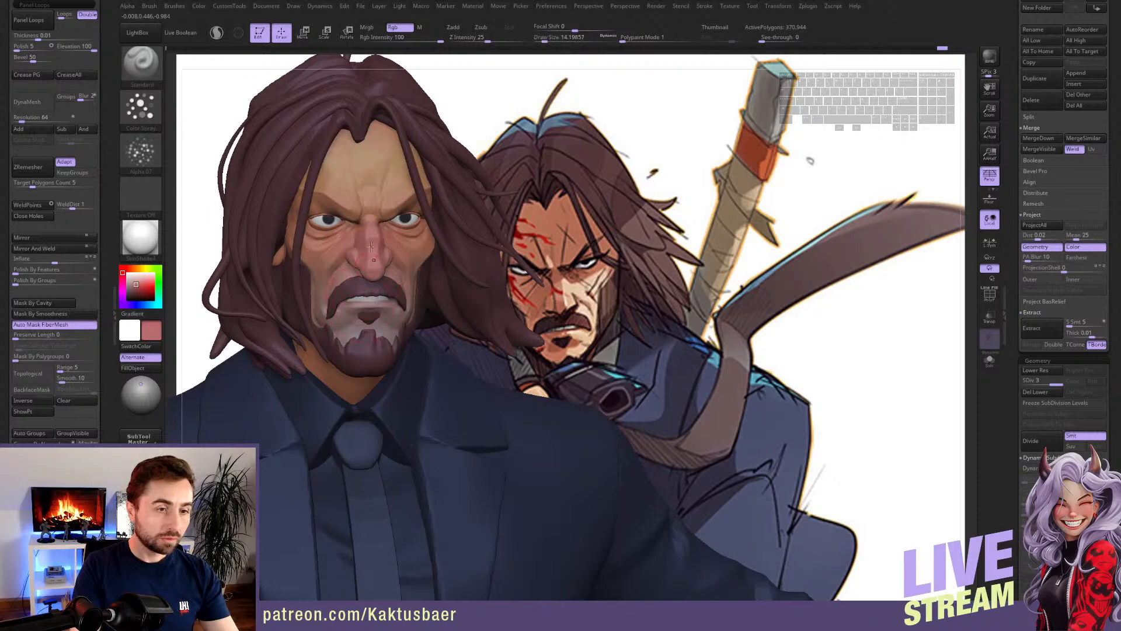
{"action": "key", "text": "]"}
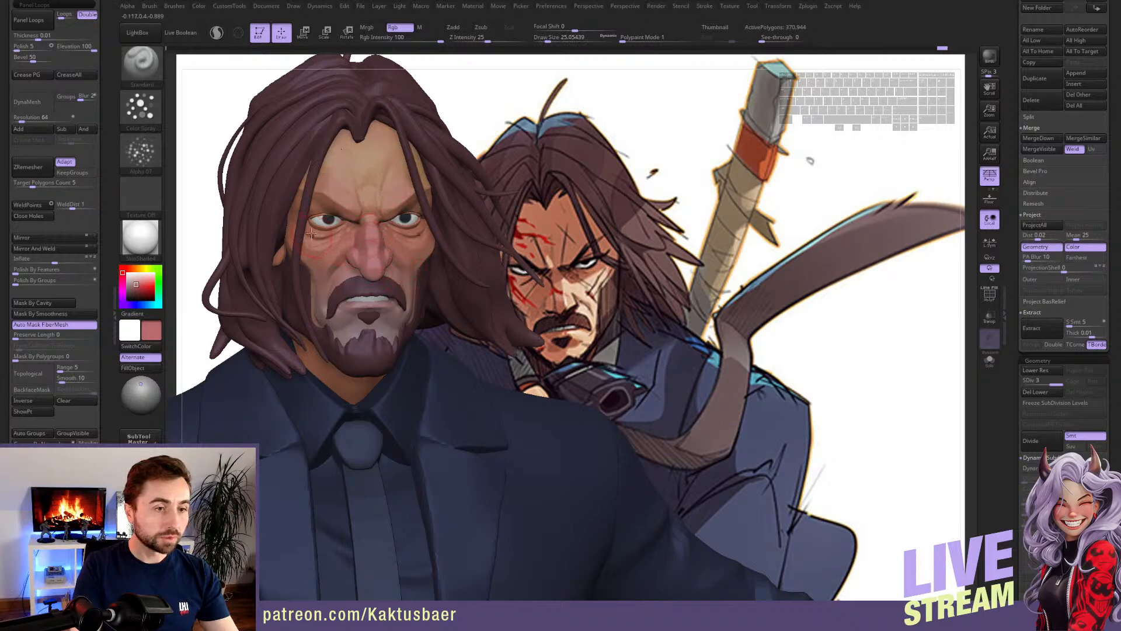
{"action": "left_click_drag", "start_coordinate": [550, 272], "coordinate": [334, 164]}
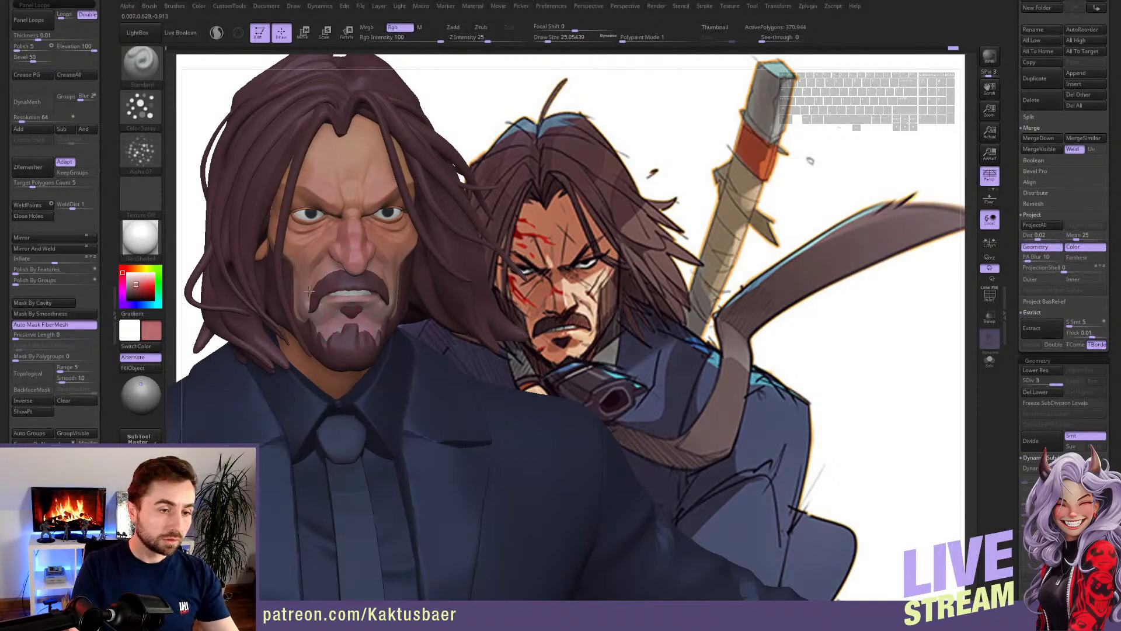
- Blend the facial colour zones by sampling nearby skin tones and spraying them over the cheeks, mouth area and forehead
{"action": "key", "text": "c"}
{"action": "left_click_drag", "start_coordinate": [304, 302], "coordinate": [305, 307]}
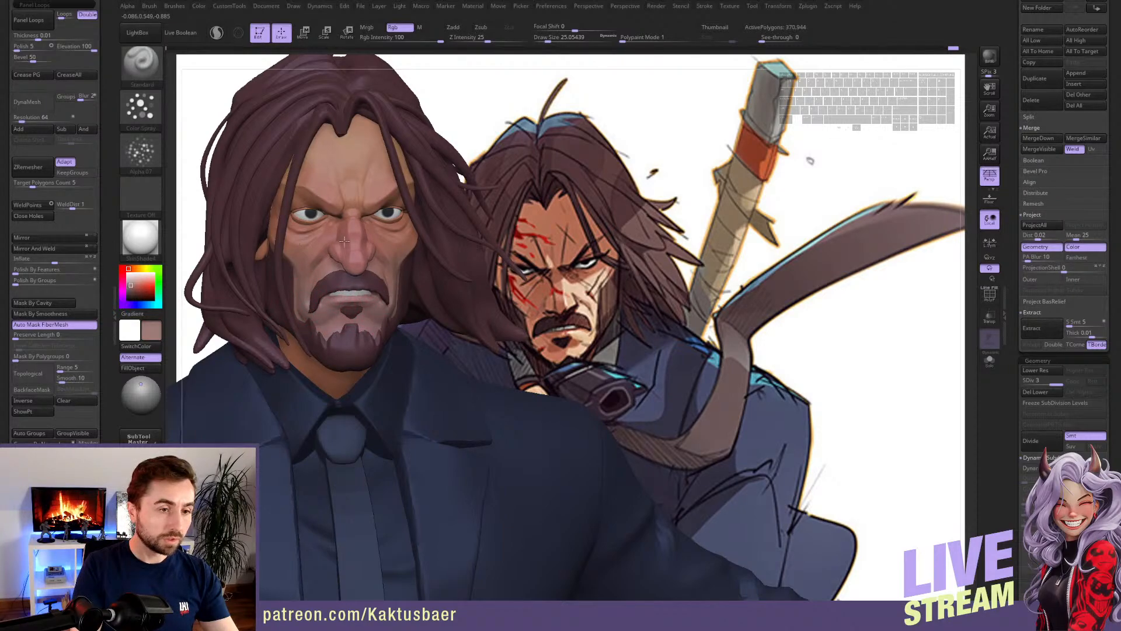
{"action": "key", "text": "c"}
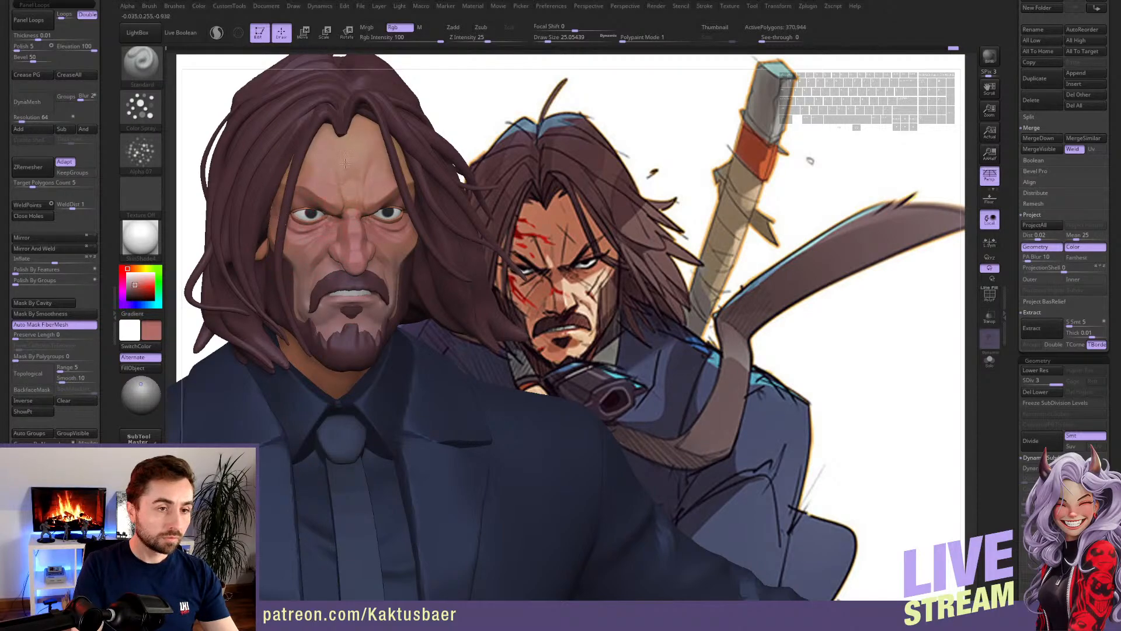
{"action": "key", "text": "c"}
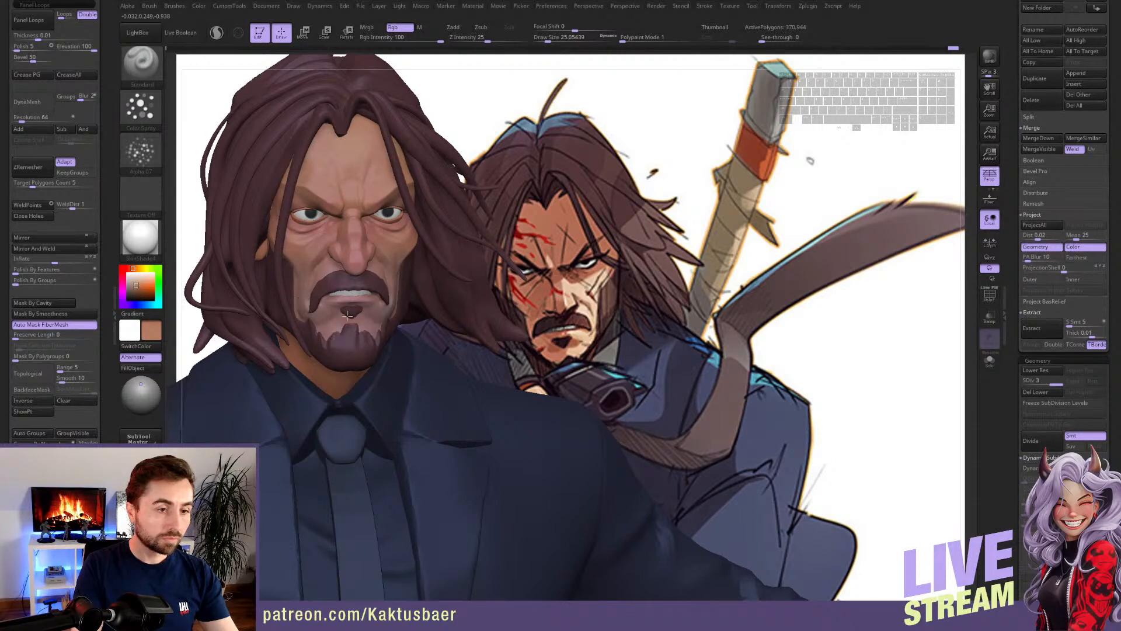
{"action": "left_click_drag", "start_coordinate": [327, 248], "coordinate": [334, 233]}
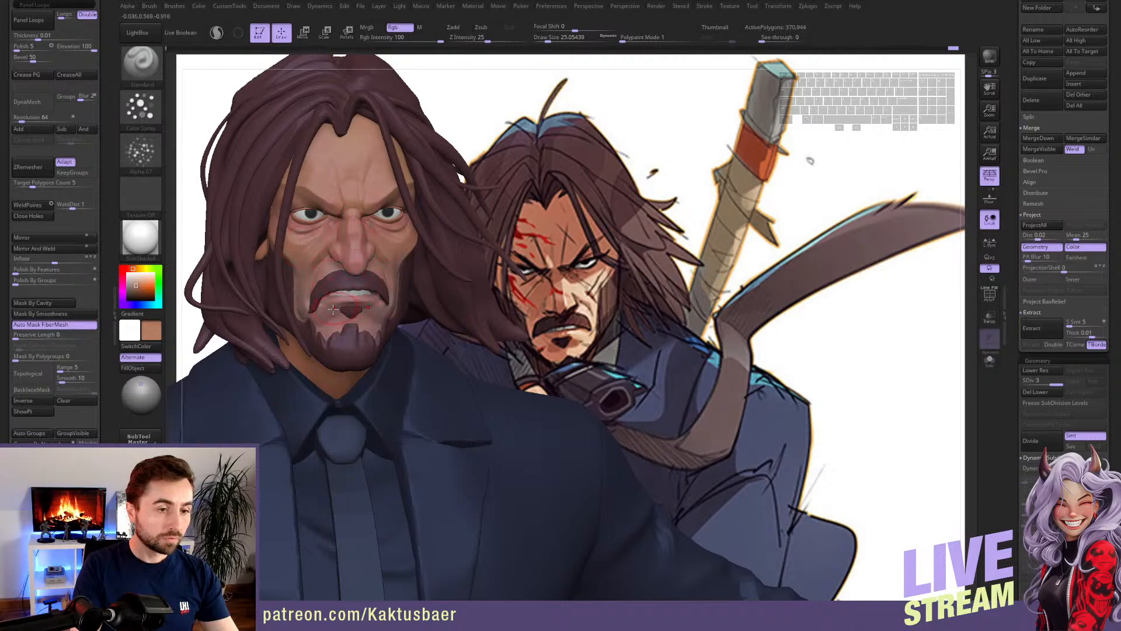
{"action": "key", "text": "c"}
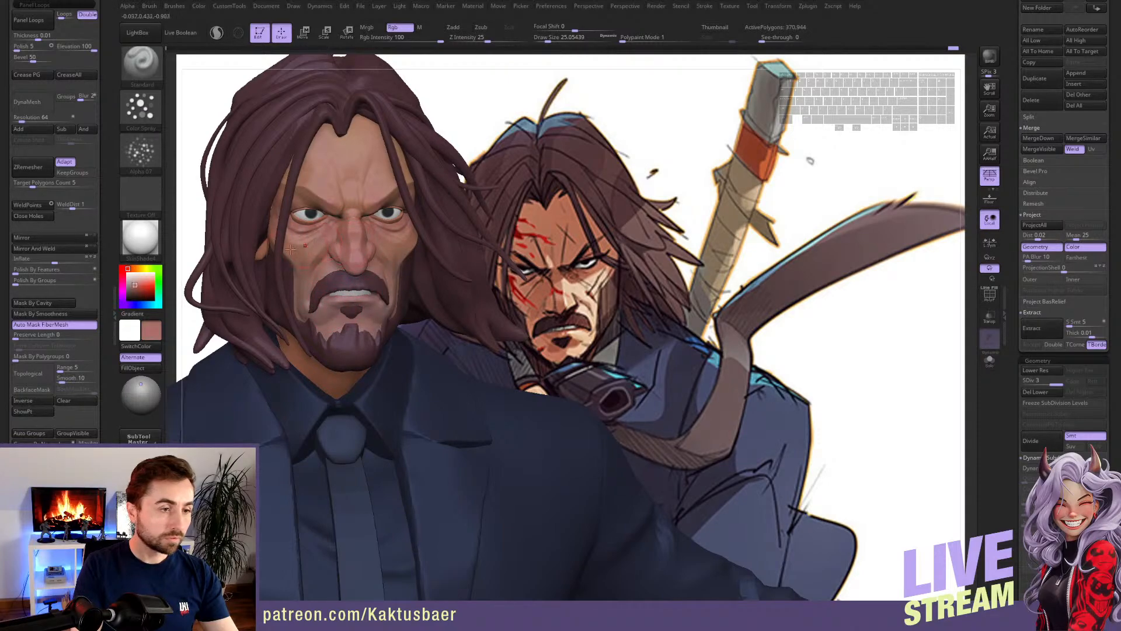
- Spray a more saturated red under the eyes, across the cheeks and on the upper eyelids
{"action": "left_click_drag", "start_coordinate": [135, 285], "coordinate": [141, 286]}
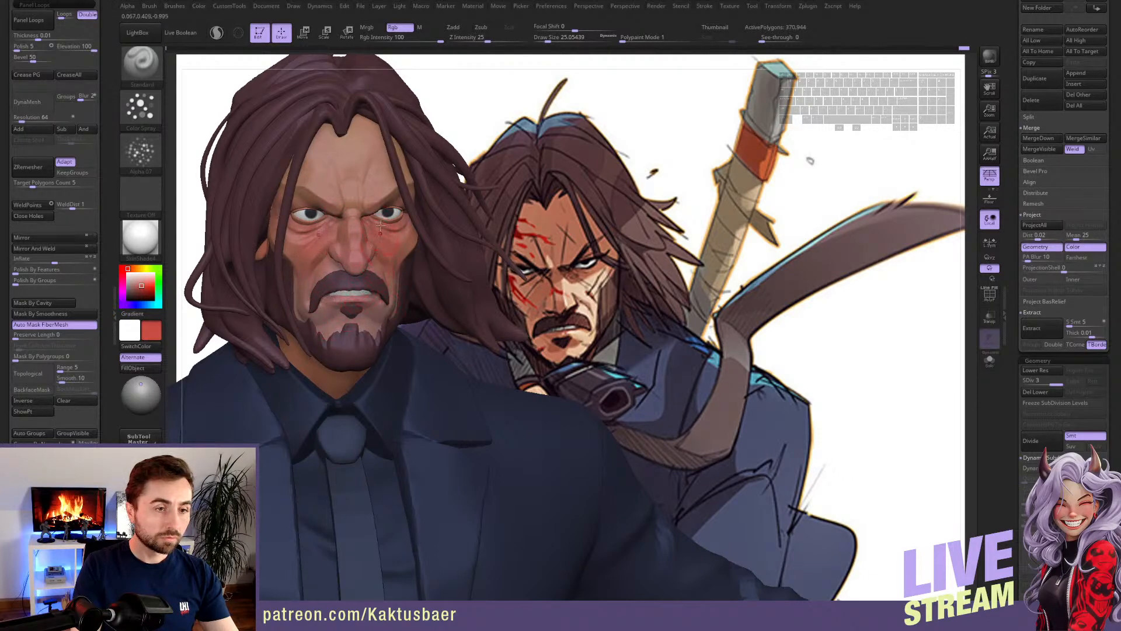
{"action": "key", "text": "s"}
{"action": "left_click_drag", "start_coordinate": [389, 196], "coordinate": [382, 196]}
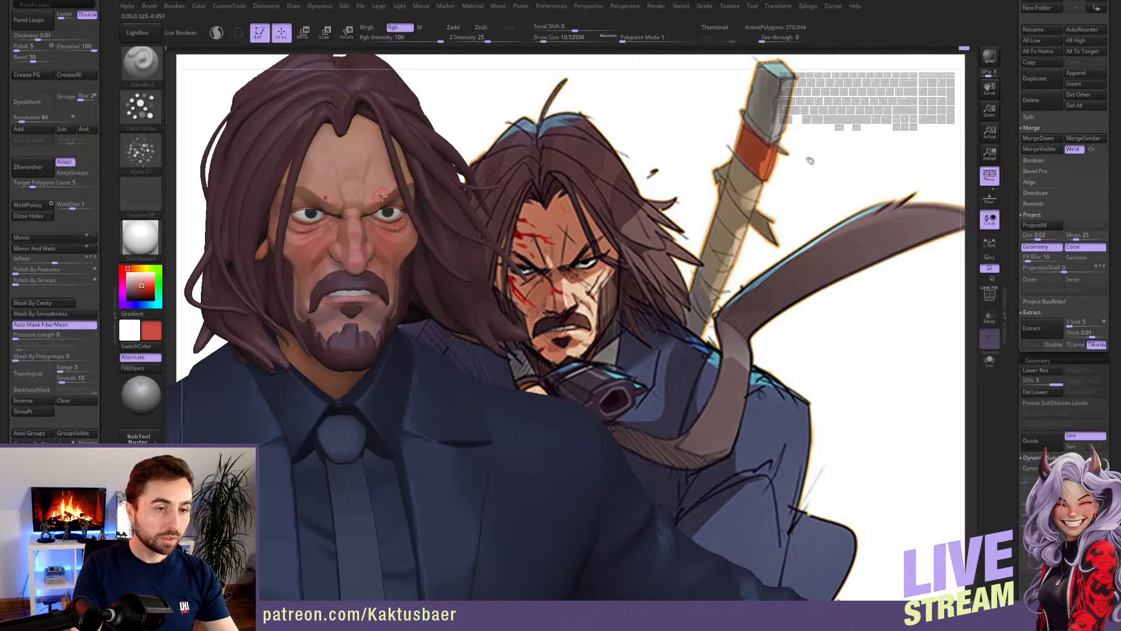
- Isolate the head and paint a mask in the shape of both eyebrows along the brow ridge
{"action": "key", "text": "alt+s"}
{"action": "right_click_drag", "start_coordinate": [382, 196], "coordinate": [386, 195], "text": "alt"}
{"action": "key", "text": "s"}
{"action": "left_click_drag", "start_coordinate": [397, 196], "coordinate": [386, 196]}
{"action": "mouse_move", "coordinate": [386, 195]}
{"action": "right_mouse_down", "text": "alt"}
{"action": "mouse_move", "coordinate": [394, 211]}
{"action": "mouse_move", "coordinate": [354, 221]}
{"action": "right_mouse_up", "text": "alt"}
{"action": "mouse_move", "coordinate": [368, 237]}
{"action": "left_mouse_down", "text": "ctrl"}
{"action": "mouse_move", "coordinate": [445, 201]}
{"action": "mouse_move", "coordinate": [372, 238]}
{"action": "mouse_move", "coordinate": [419, 204]}
{"action": "mouse_move", "coordinate": [384, 226]}
{"action": "left_mouse_up", "text": "ctrl"}
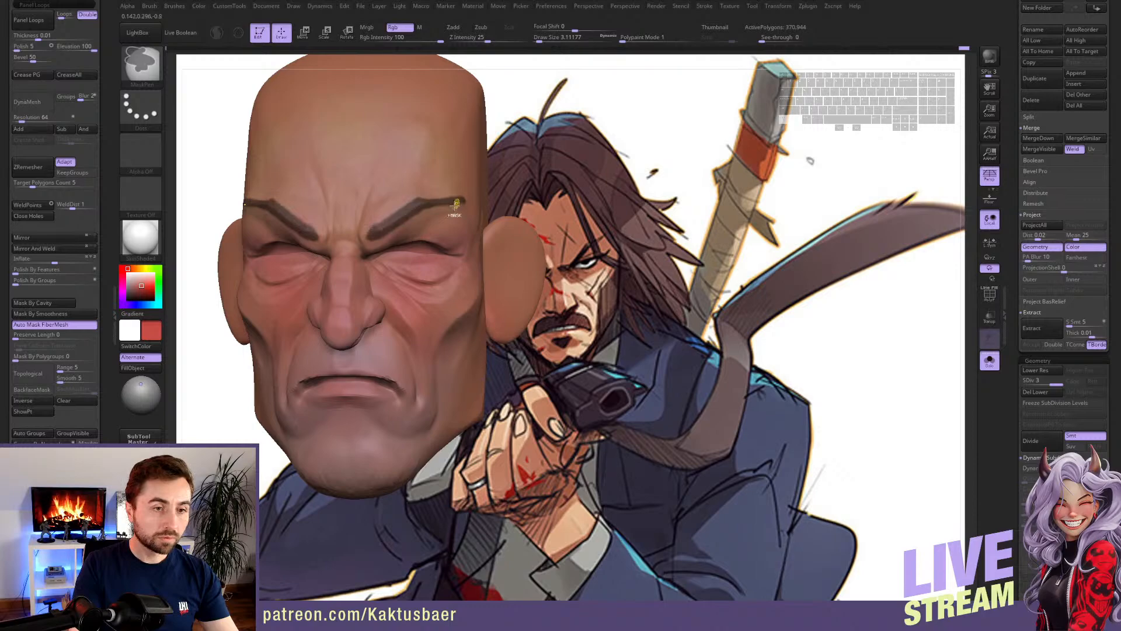
{"action": "right_click_drag", "start_coordinate": [493, 192], "coordinate": [479, 201]}
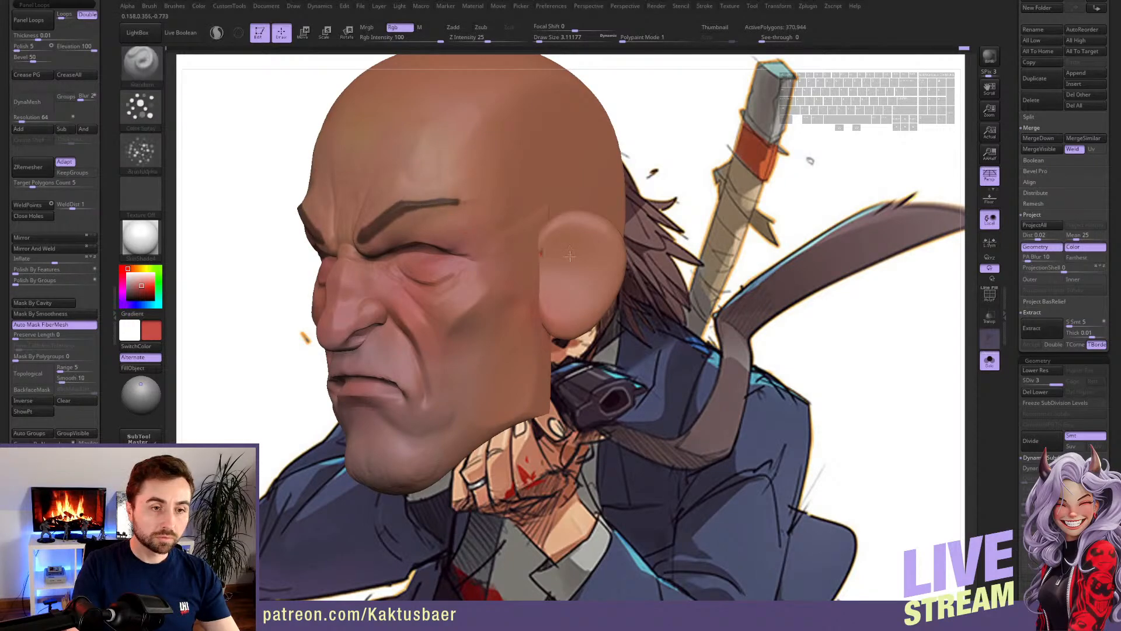
- Extract the masked eyebrows as a separate subtool and clear the mask on it
{"action": "left_click", "coordinate": [1043, 332]}
{"action": "left_click", "coordinate": [1034, 344]}
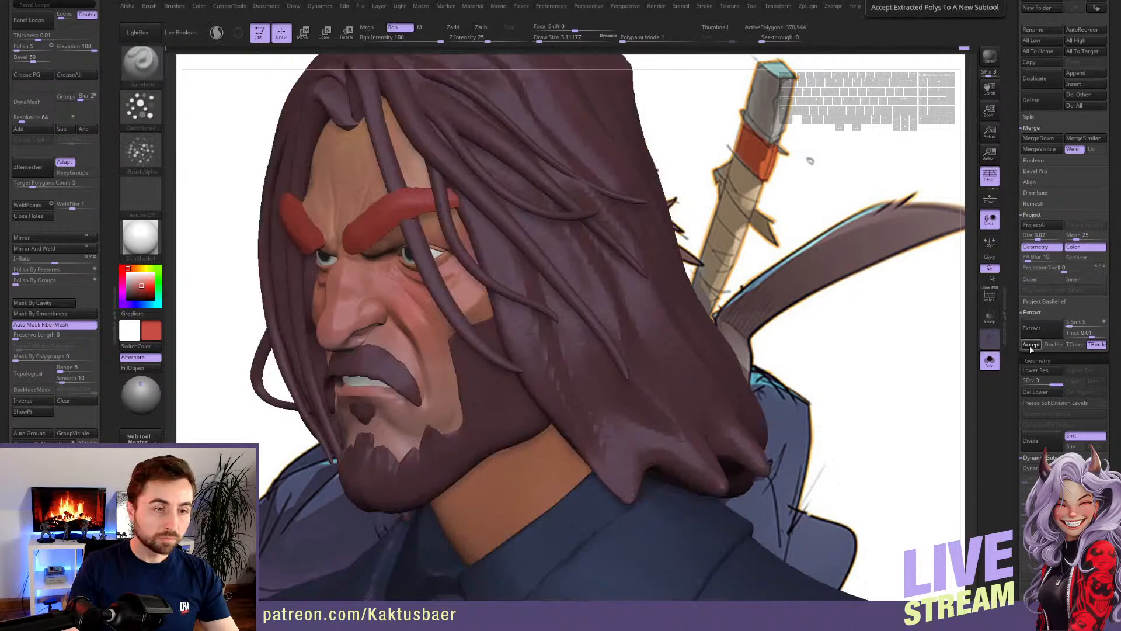
{"action": "right_click_drag", "start_coordinate": [386, 258], "coordinate": [519, 257]}
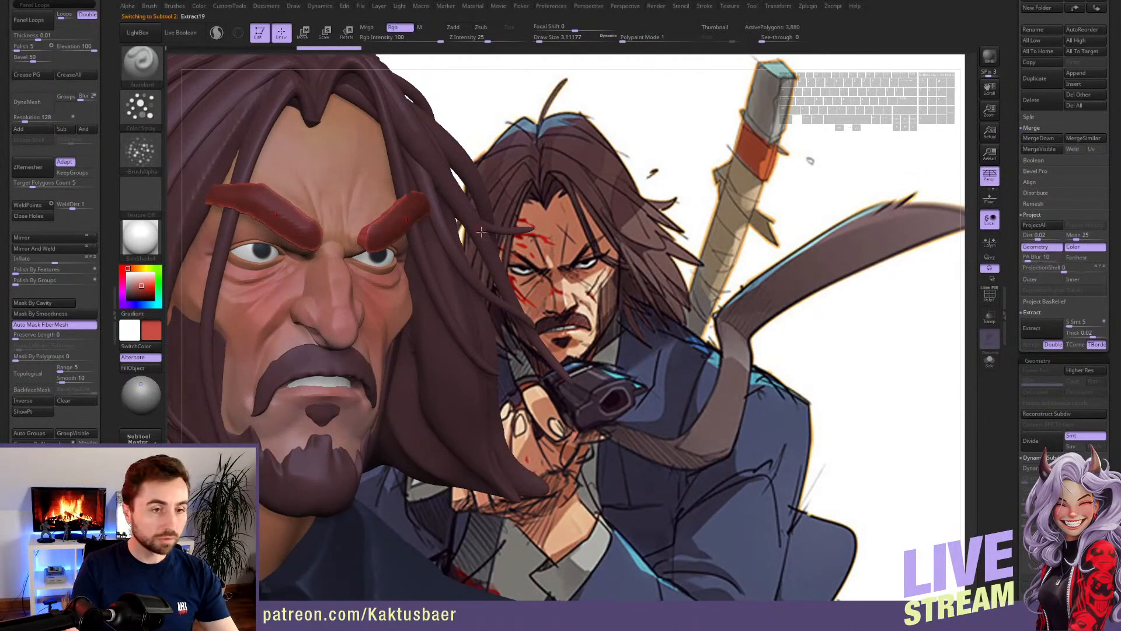
{"action": "left_click", "coordinate": [74, 400]}
- Delete the extracted eyebrow subtool
{"action": "key", "text": "w"}
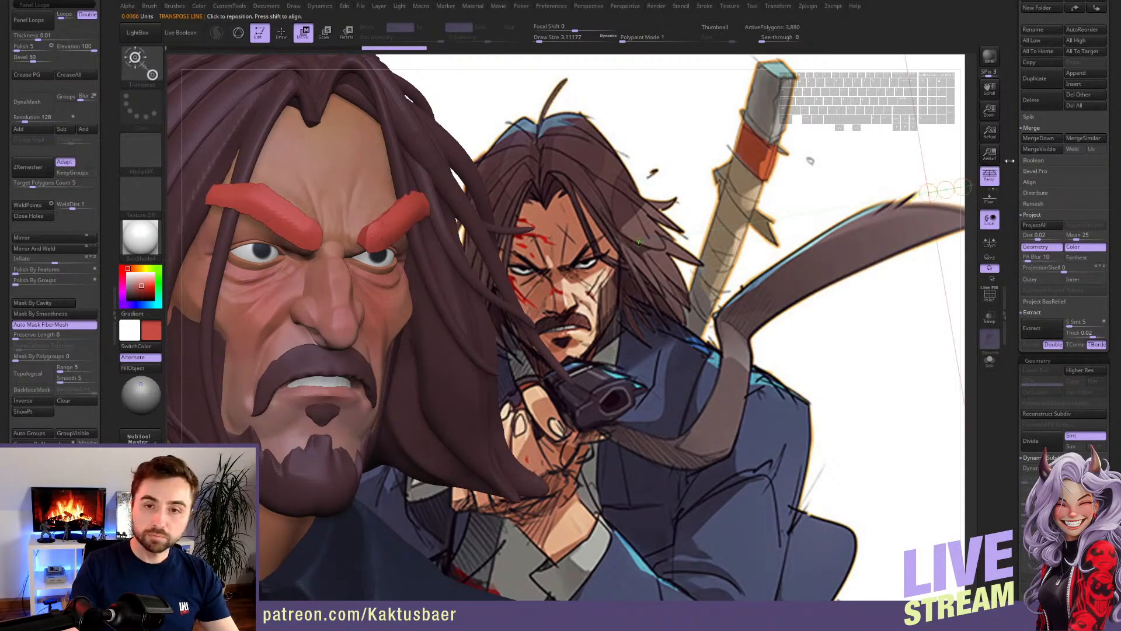
{"action": "left_click", "coordinate": [1035, 100]}
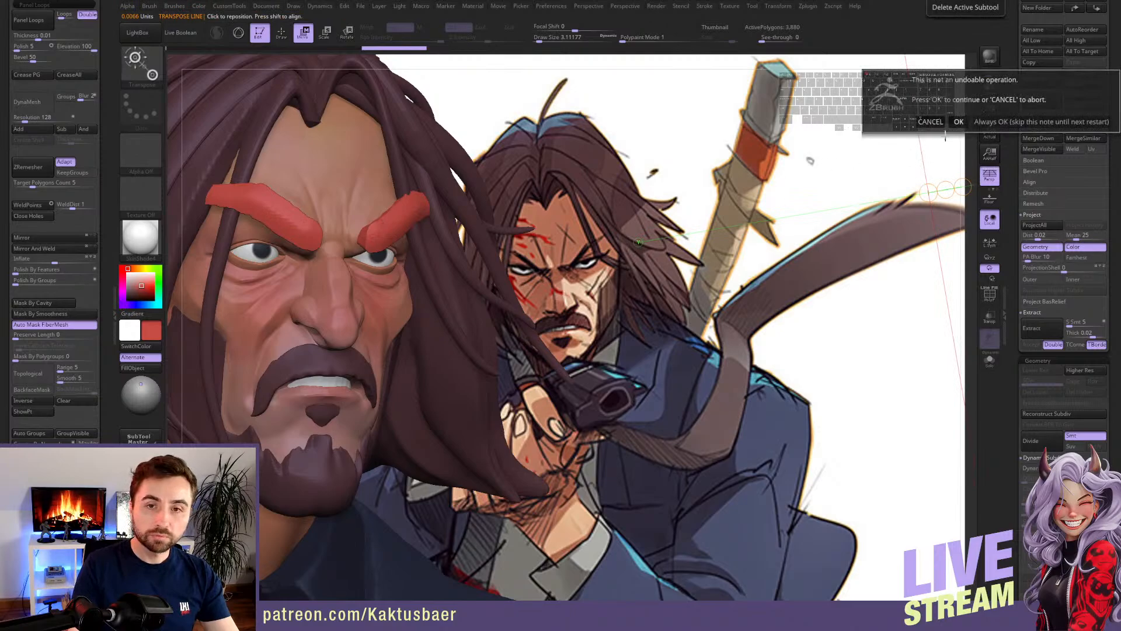
{"action": "left_click", "coordinate": [960, 121]}
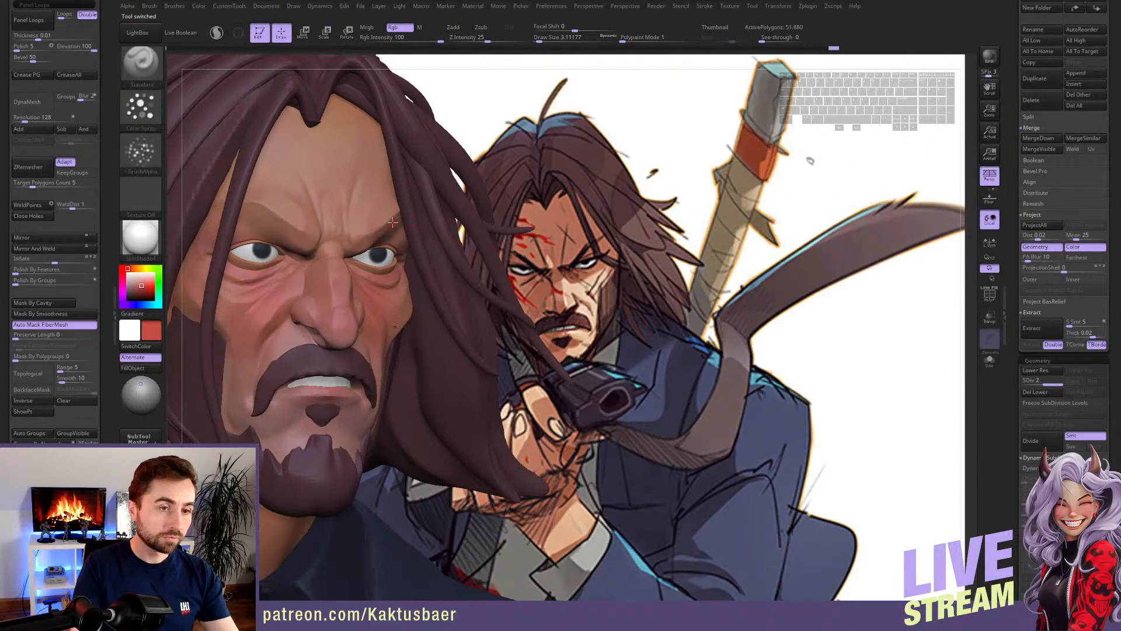
- Try extracting the masked eyebrows from the head at a thickness of 0.01
{"action": "key", "text": "q"}
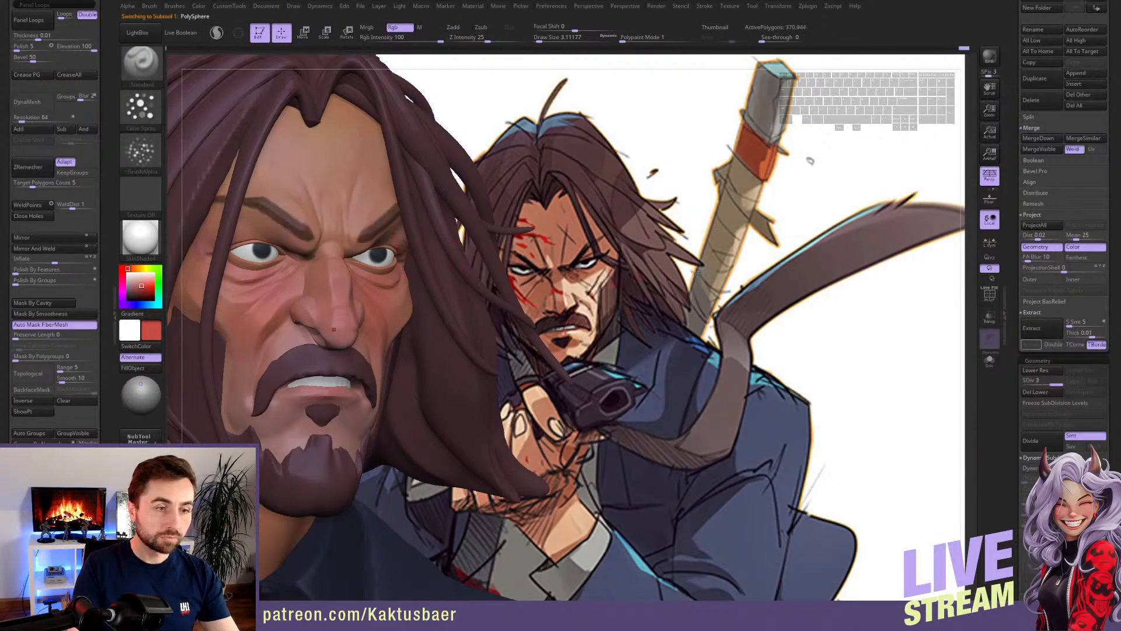
{"action": "left_click", "coordinate": [1086, 333]}
{"action": "type", "text": "0.01"}
{"action": "key", "text": "Return"}
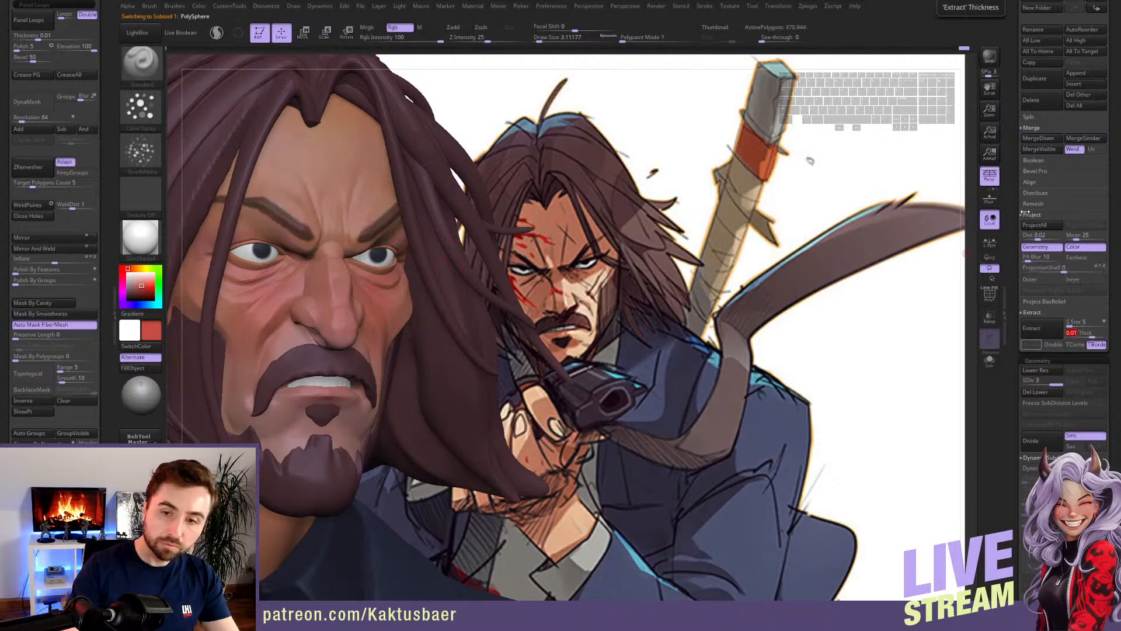
{"action": "left_click", "coordinate": [1038, 330]}
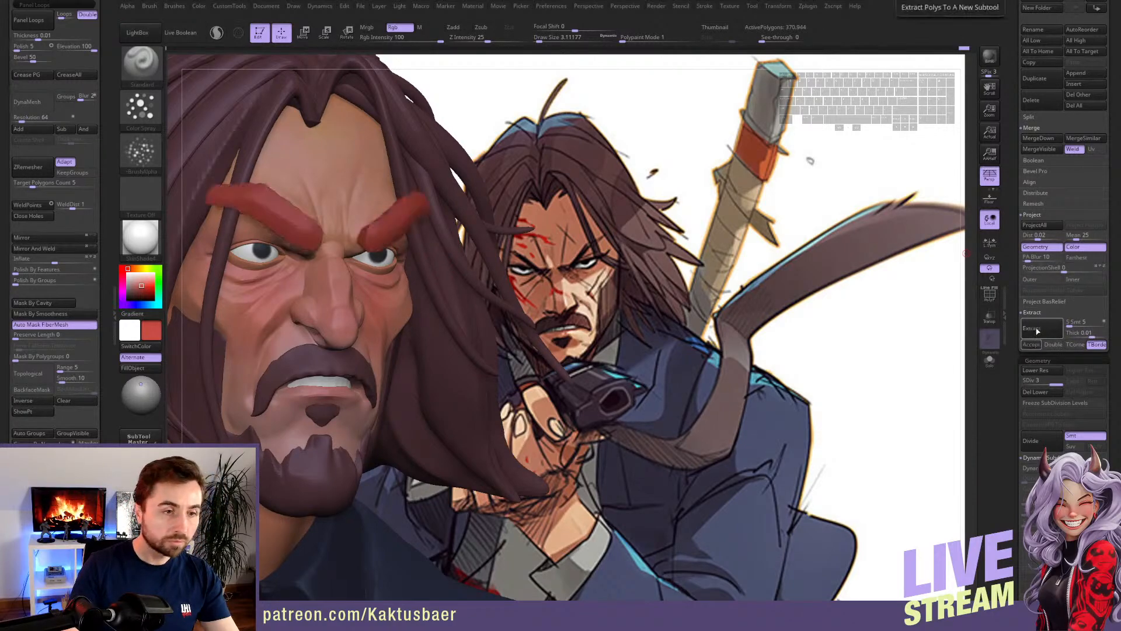
- Extract the masked eyebrows at a thickness of 0.005 and accept them as a new subtool
{"action": "left_click", "coordinate": [1081, 331]}
{"action": "type", "text": "0.005"}
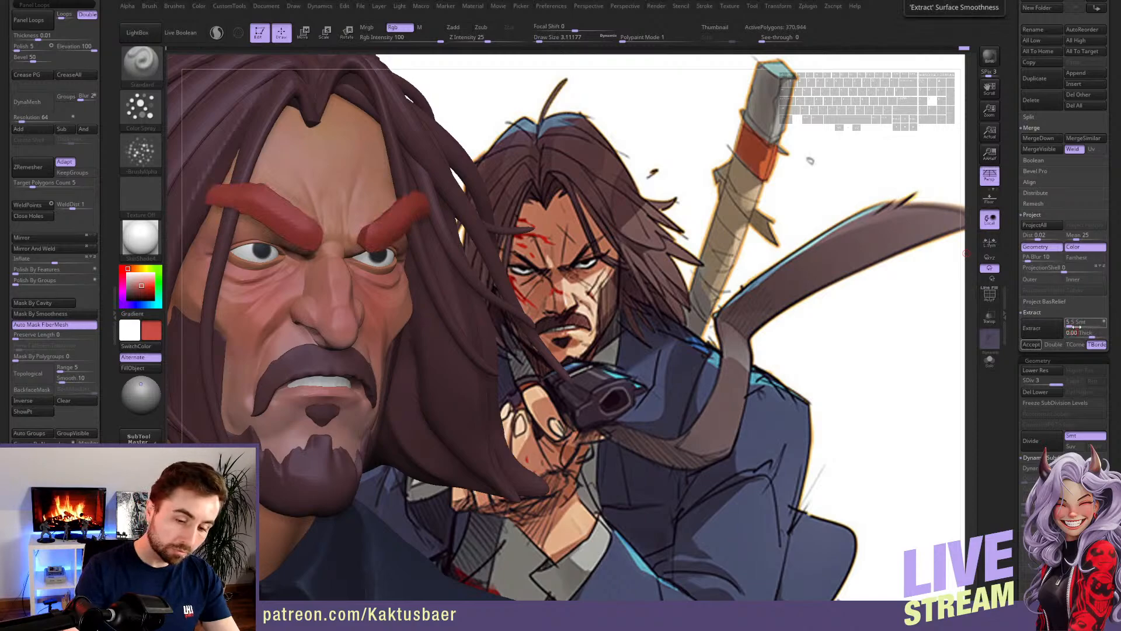
{"action": "key", "text": "Return"}
{"action": "left_click", "coordinate": [1039, 331]}
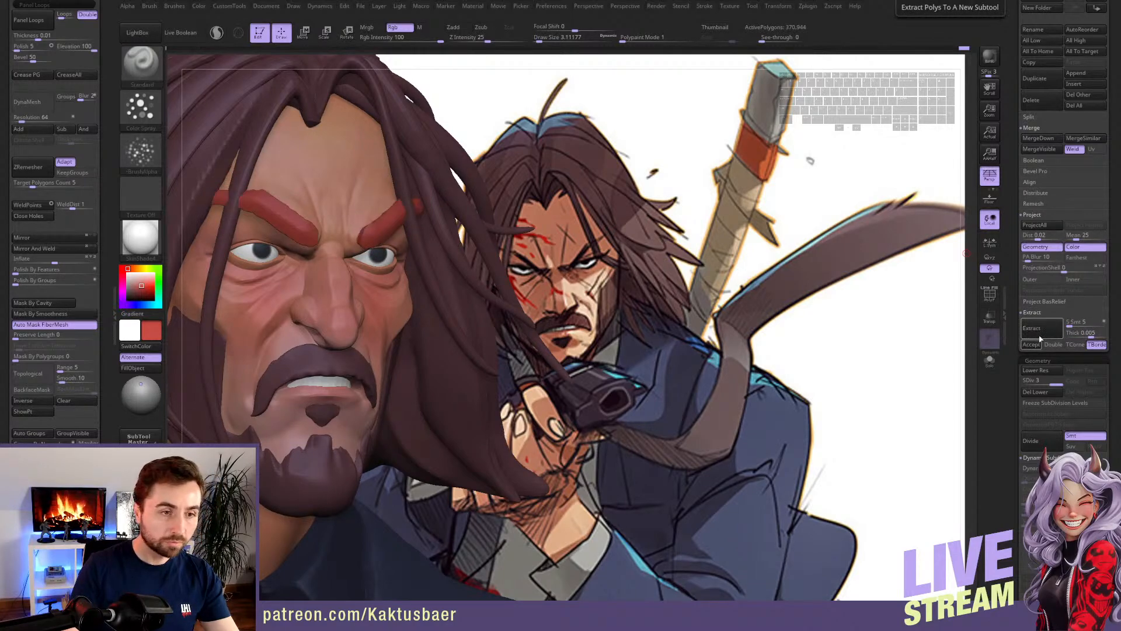
{"action": "left_click", "coordinate": [1031, 344]}
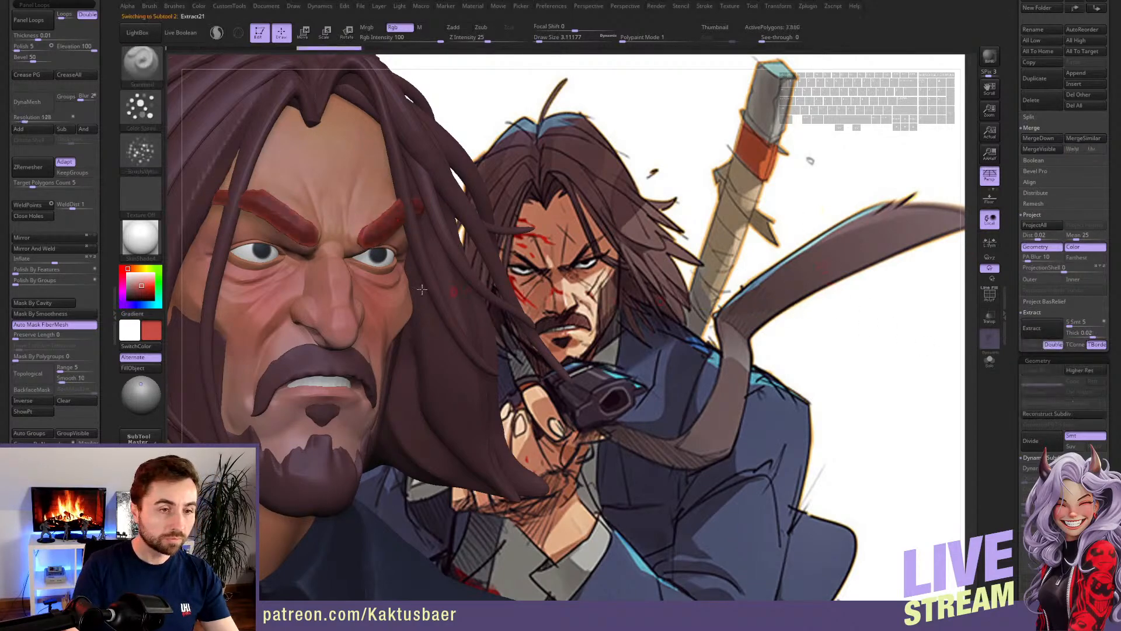
- Clear the mask on the extracted eyebrows and fill them with the dark brown sampled from the hair
{"action": "left_click", "coordinate": [76, 401]}
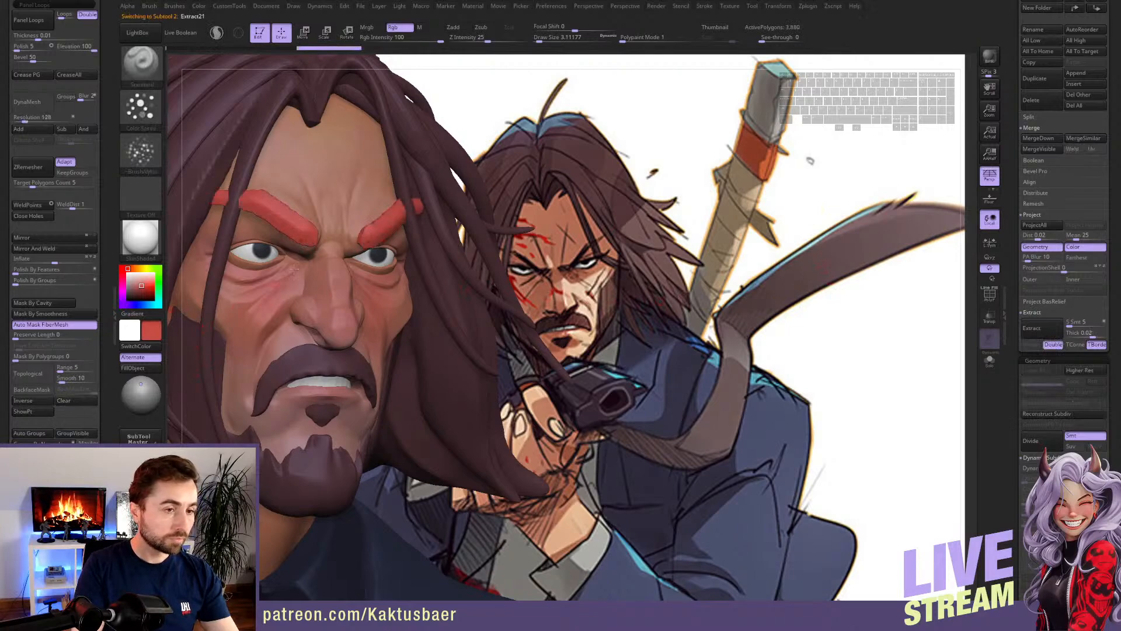
{"action": "key", "text": "c"}
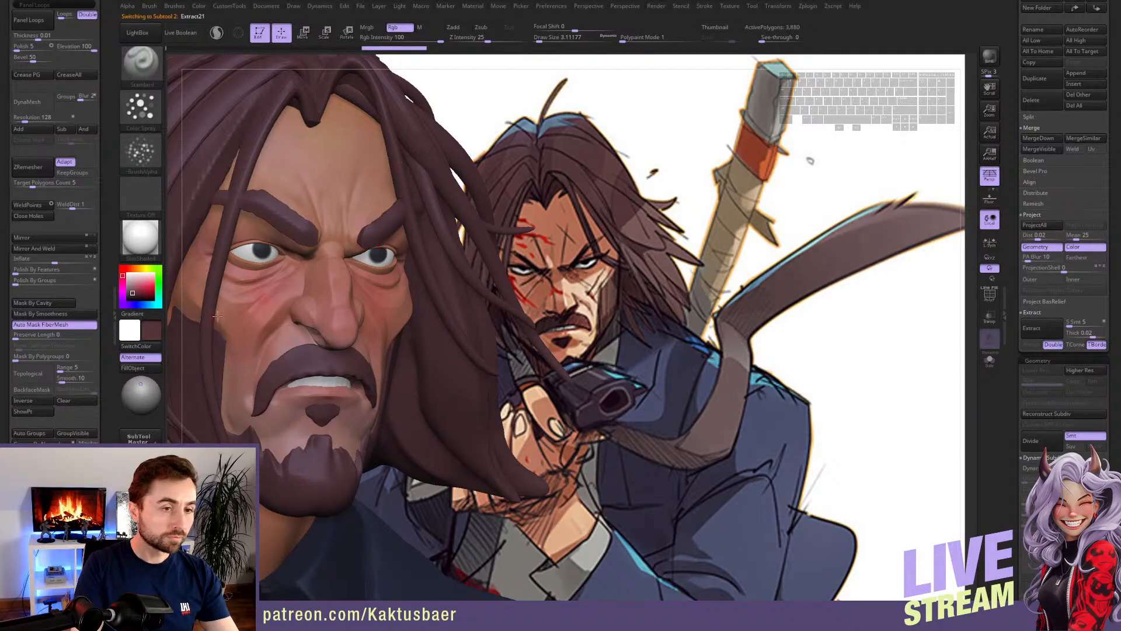
{"action": "left_click", "coordinate": [138, 368]}
- Smooth the eyebrow geometry with Polish By Groups and subdivide it twice
{"action": "left_click_drag", "start_coordinate": [103, 375], "coordinate": [104, 358]}
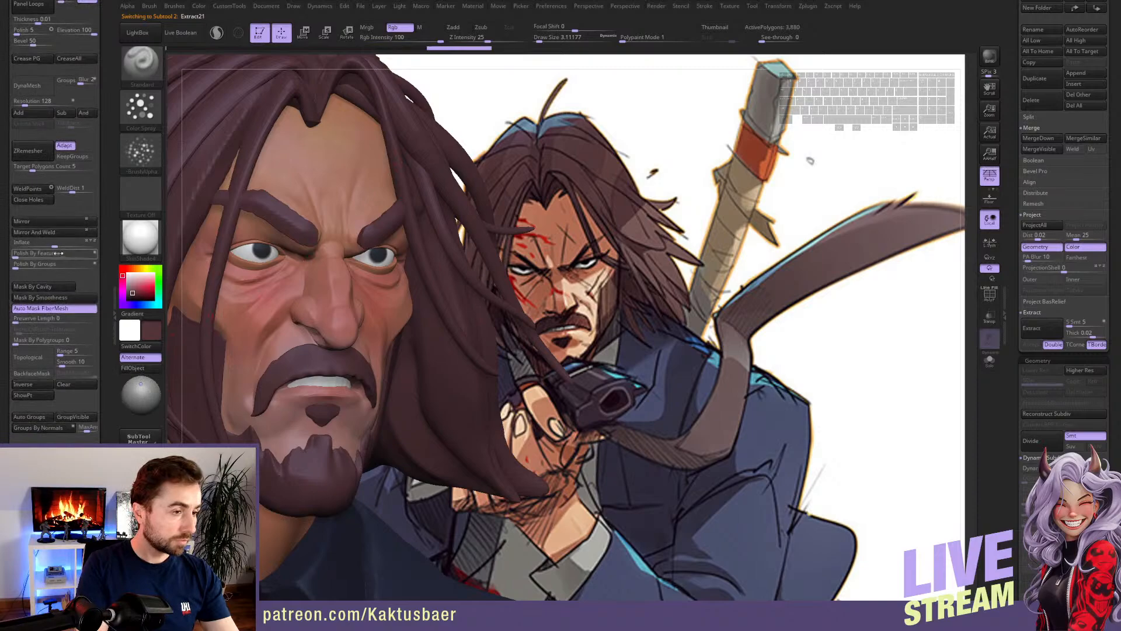
{"action": "left_click", "coordinate": [28, 266]}
{"action": "type", "text": "16"}
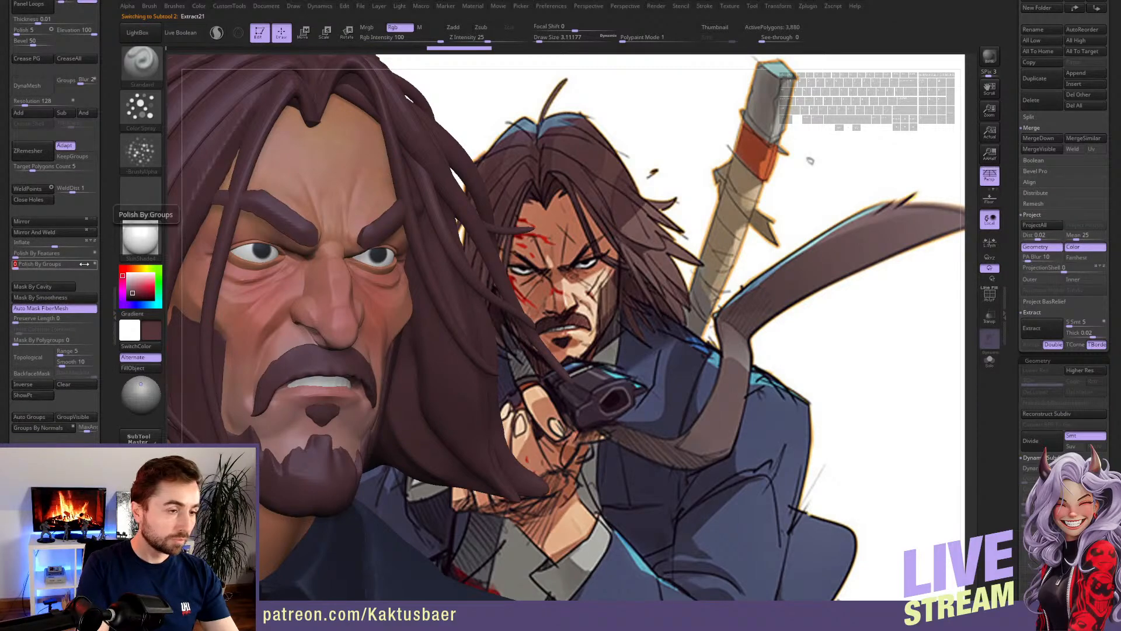
{"action": "key", "text": "Return"}
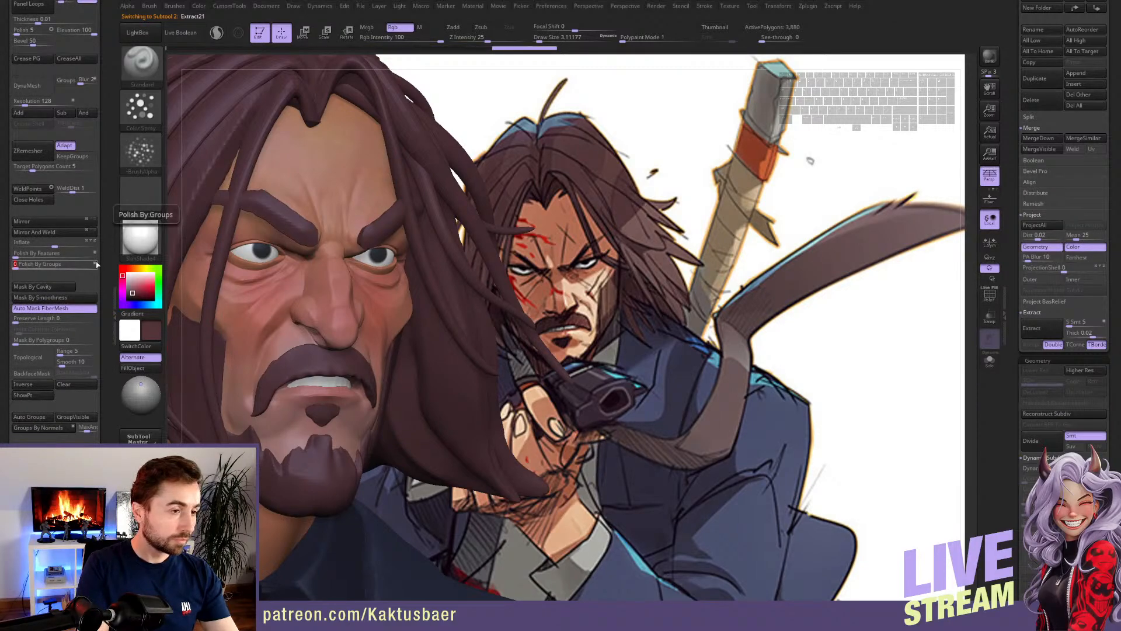
{"action": "left_click", "coordinate": [28, 266]}
{"action": "mouse_move", "coordinate": [376, 227]}
{"action": "right_mouse_down"}
{"action": "mouse_move", "coordinate": [320, 232]}
{"action": "mouse_move", "coordinate": [373, 234]}
{"action": "right_mouse_up"}
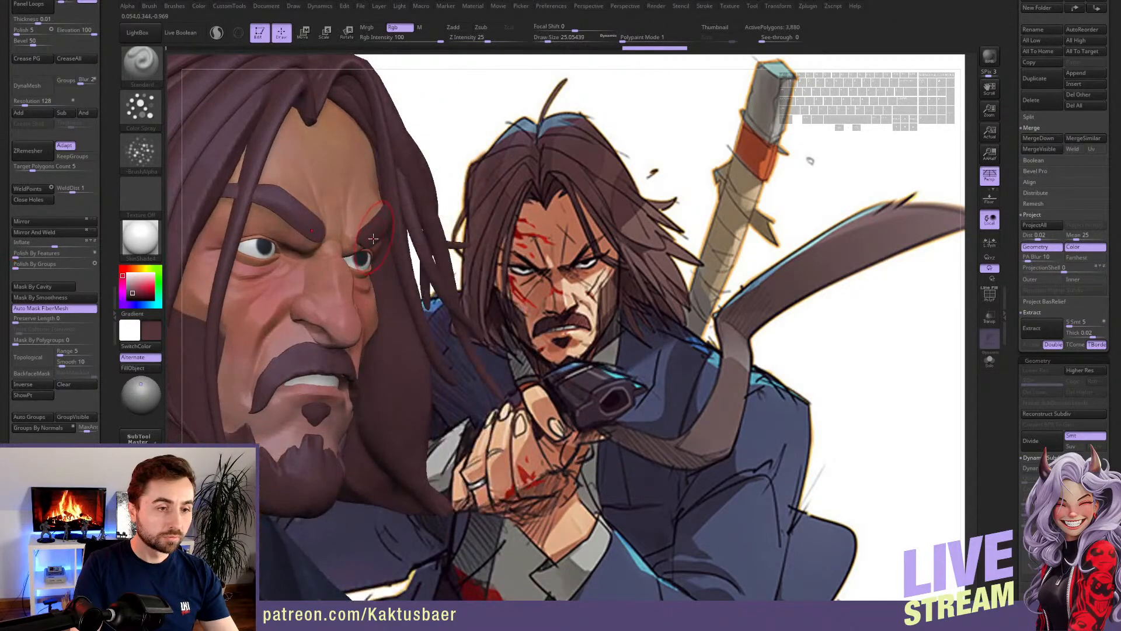
{"action": "key", "text": "ctrl+d"}
{"action": "key", "text": "ctrl+d"}
- Reshape the inner part of the eyebrow on the far side of the face with the Move brush
{"action": "key", "text": "b"}
{"action": "key", "text": "c"}
{"action": "key", "text": "l"}
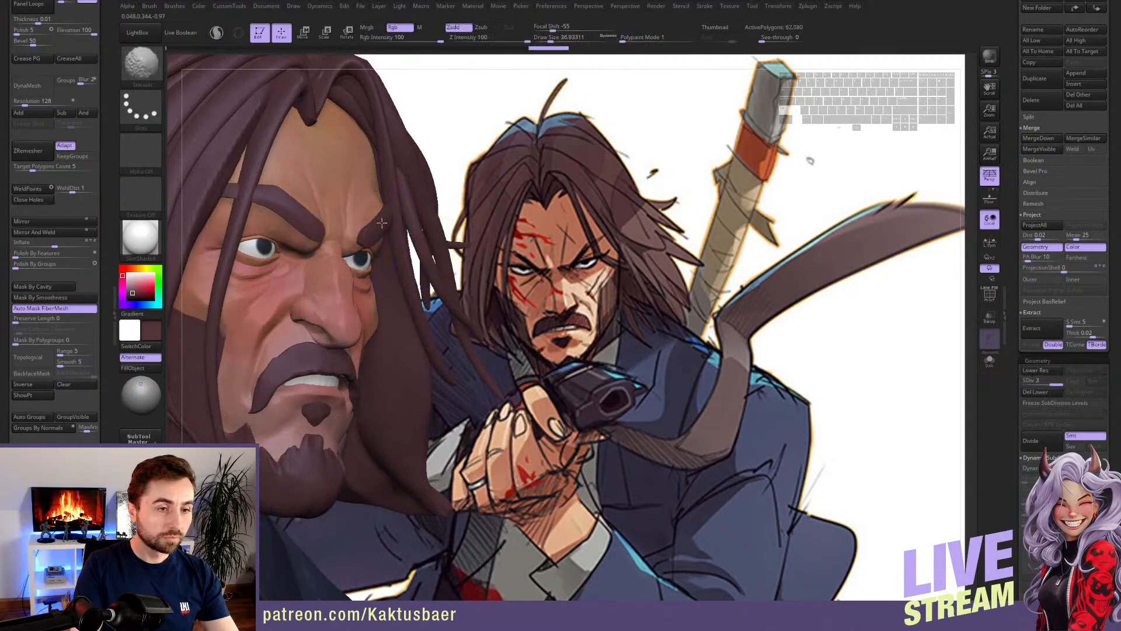
{"action": "right_click_drag", "start_coordinate": [375, 230], "coordinate": [423, 212], "text": "shift"}
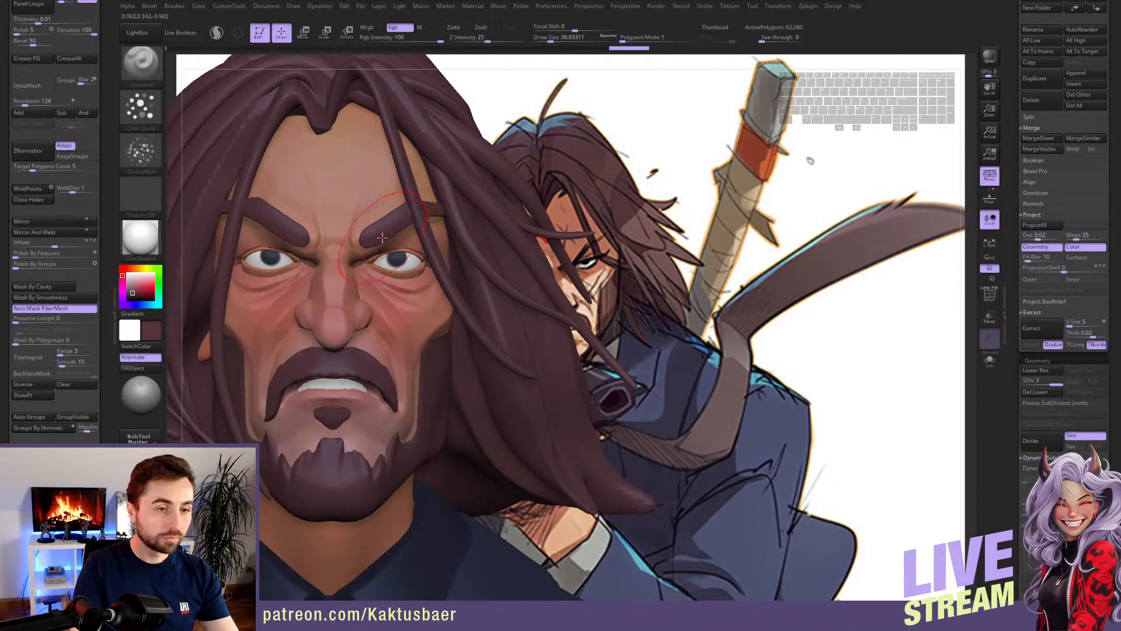
{"action": "key", "text": "b"}
{"action": "key", "text": "m"}
{"action": "key", "text": "v"}
{"action": "right_click_drag", "start_coordinate": [344, 225], "coordinate": [380, 236]}
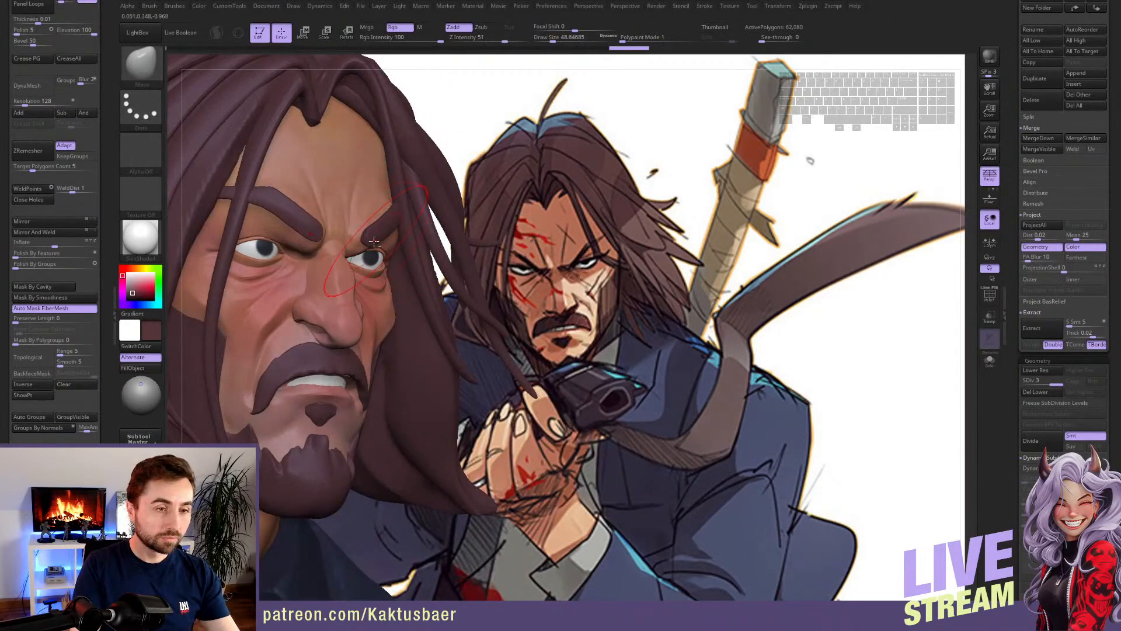
{"action": "left_click_drag", "start_coordinate": [368, 241], "coordinate": [374, 231]}
{"action": "key", "text": "s"}
{"action": "left_click_drag", "start_coordinate": [381, 237], "coordinate": [375, 234]}
{"action": "key", "text": "s"}
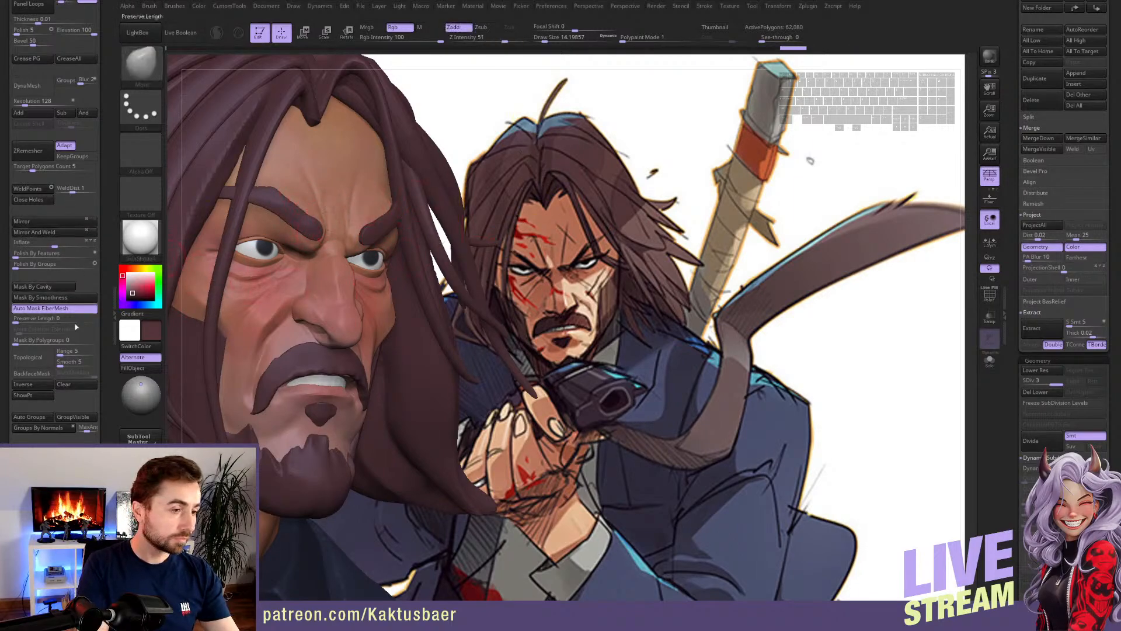
- Adjust the underside of the near eyebrow's arch with the Move brush
{"action": "left_click", "coordinate": [254, 215]}
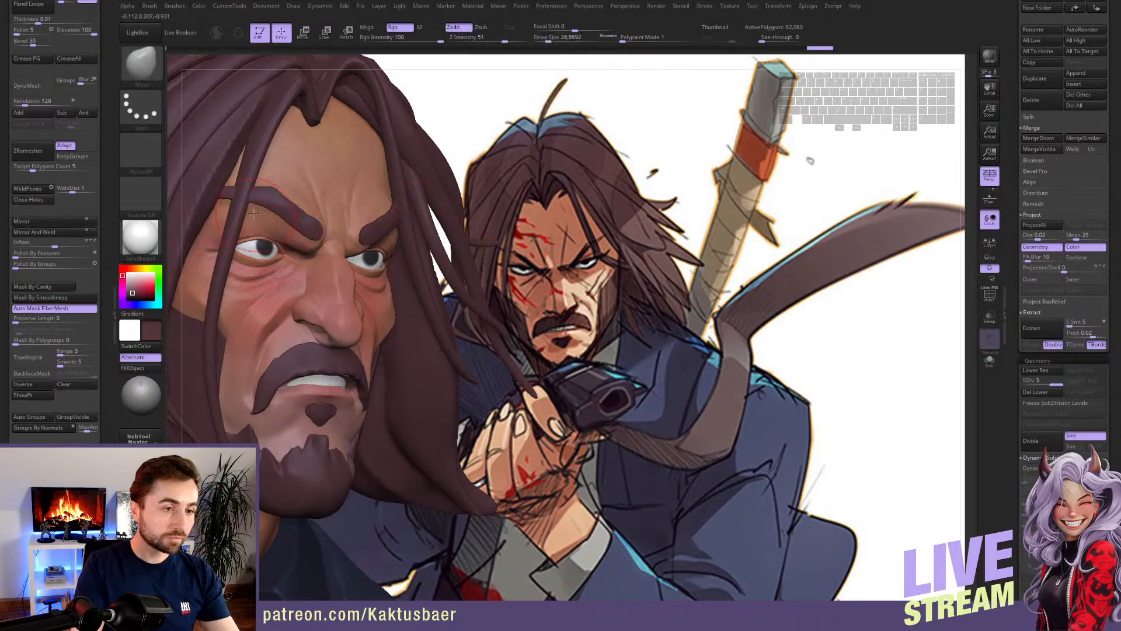
{"action": "left_click", "coordinate": [254, 214]}
{"action": "key", "text": "s"}
{"action": "mouse_move", "coordinate": [310, 251]}
{"action": "right_mouse_down"}
{"action": "mouse_move", "coordinate": [327, 254]}
{"action": "mouse_move", "coordinate": [302, 260]}
{"action": "right_mouse_up"}
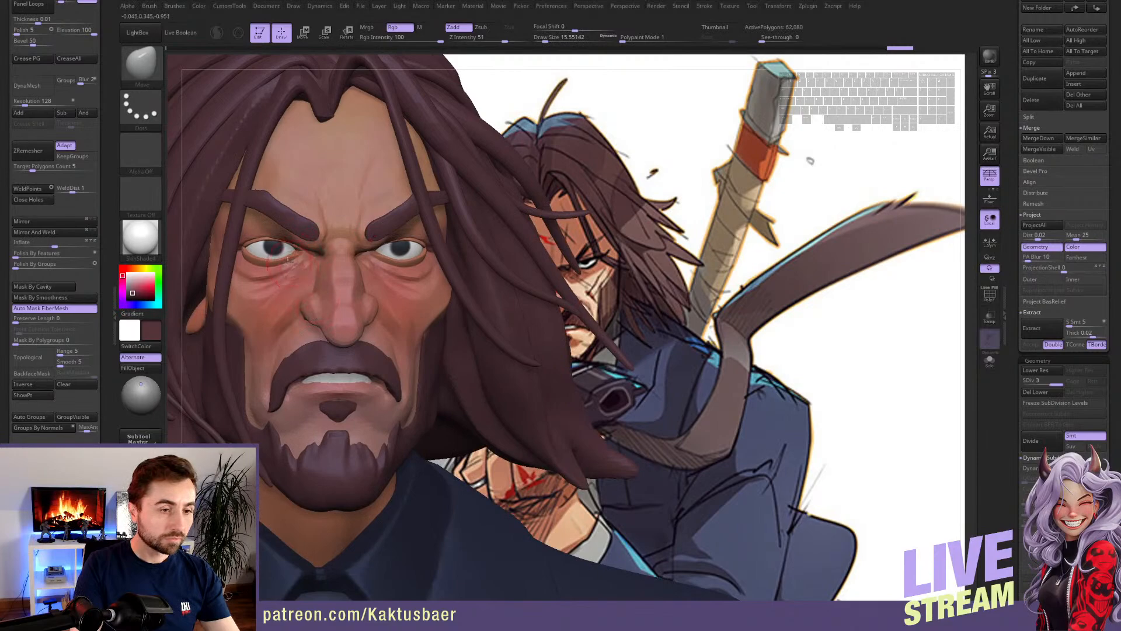
- Sample the reddish skin tone beneath the eye for the paint brush and make the eyelid subtool active
{"action": "left_click", "coordinate": [286, 261], "text": "alt"}
{"action": "key", "text": "c"}
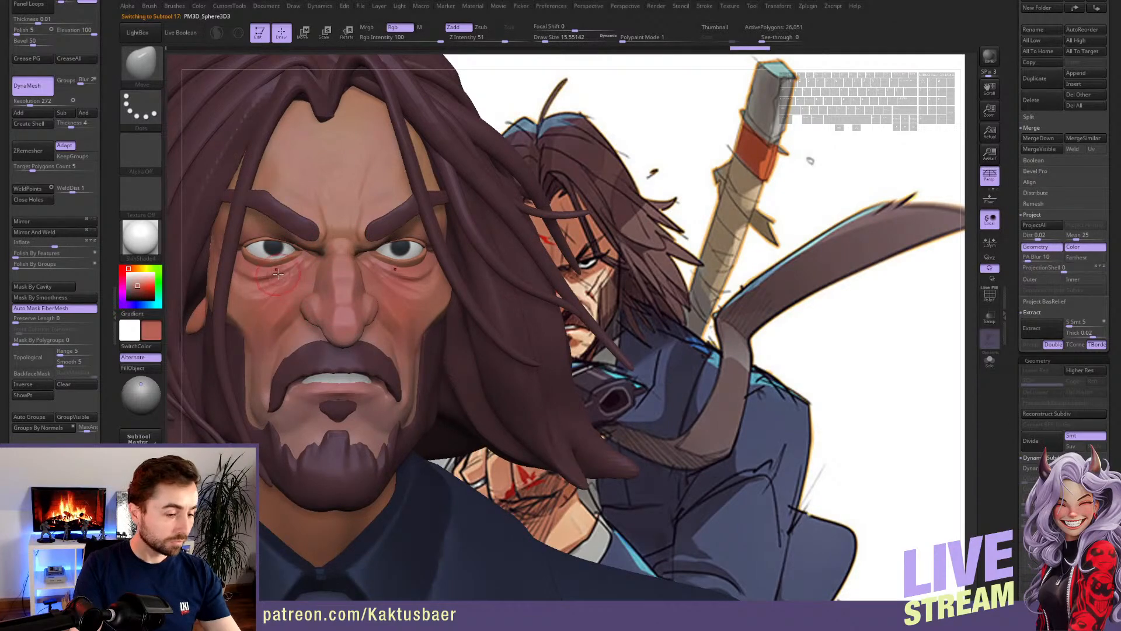
{"action": "key", "text": "2"}
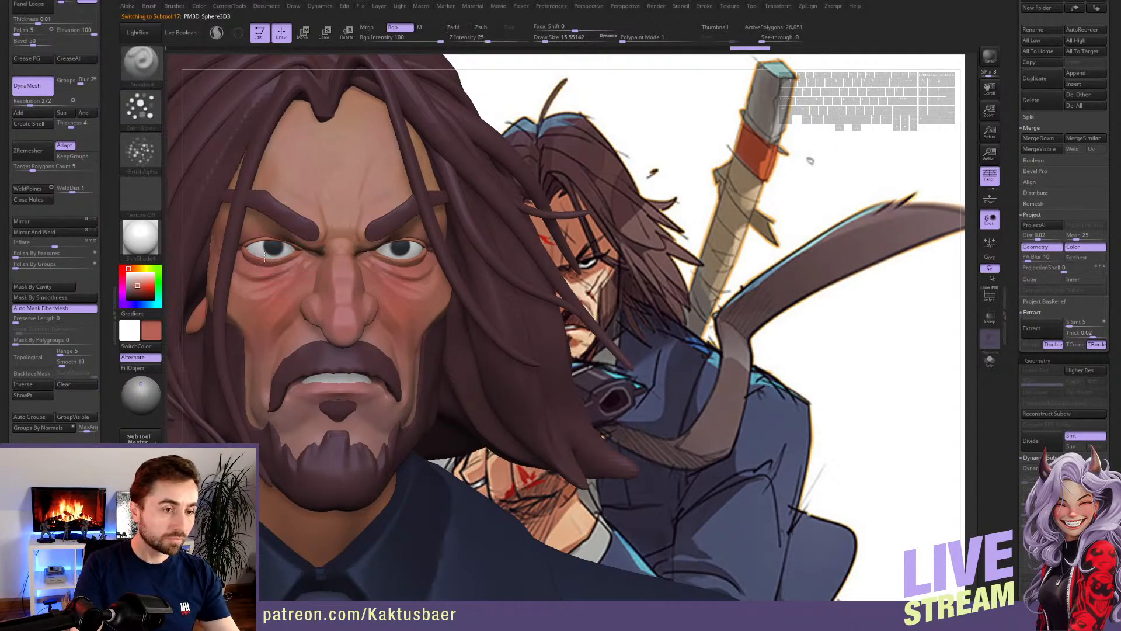
{"action": "left_click", "coordinate": [254, 245], "text": "alt"}
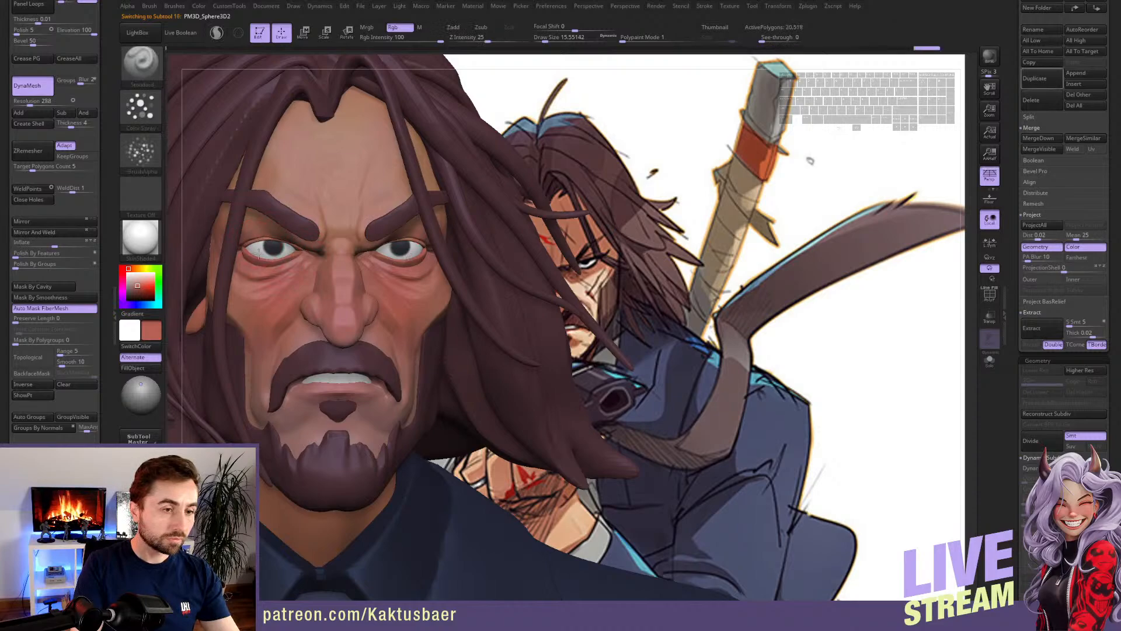
- Reselect the eyebrows and refine their arch, inner ends and outer ends with the Move brush
{"action": "mouse_move", "coordinate": [302, 243]}
{"action": "right_mouse_down", "text": "alt"}
{"action": "mouse_move", "coordinate": [334, 287]}
{"action": "mouse_move", "coordinate": [370, 279]}
{"action": "mouse_move", "coordinate": [359, 240]}
{"action": "mouse_move", "coordinate": [356, 315]}
{"action": "right_mouse_up", "text": "alt"}
{"action": "left_click", "coordinate": [349, 244], "text": "alt"}
{"action": "key", "text": "5"}
{"action": "left_click_drag", "start_coordinate": [342, 196], "coordinate": [340, 203]}
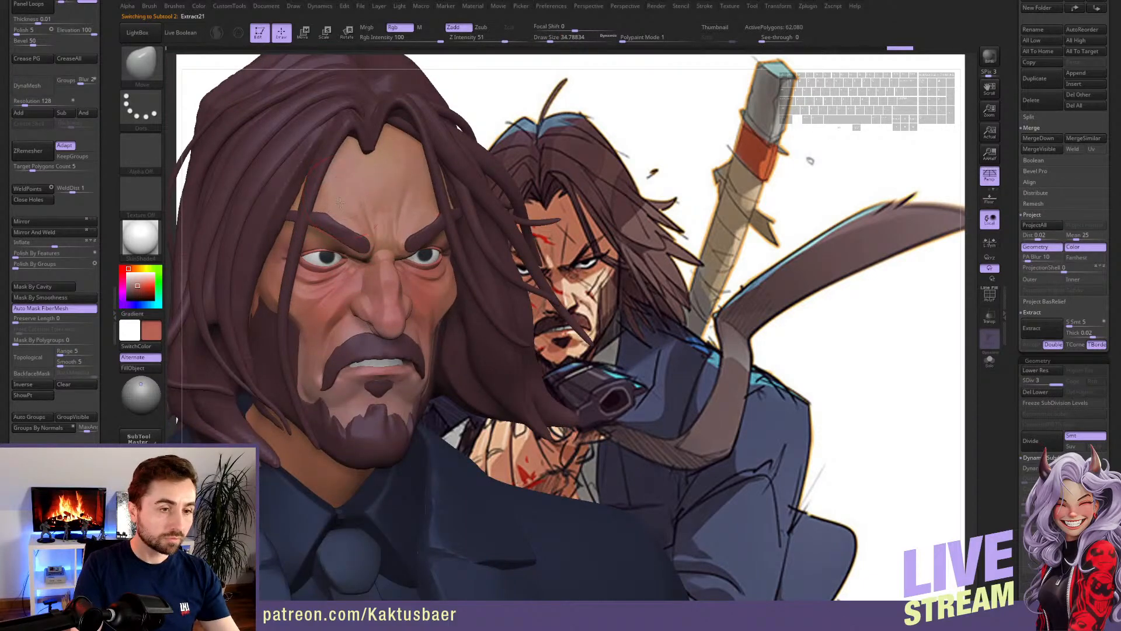
{"action": "left_click_drag", "start_coordinate": [323, 247], "coordinate": [308, 237]}
{"action": "left_click_drag", "start_coordinate": [292, 189], "coordinate": [289, 196]}
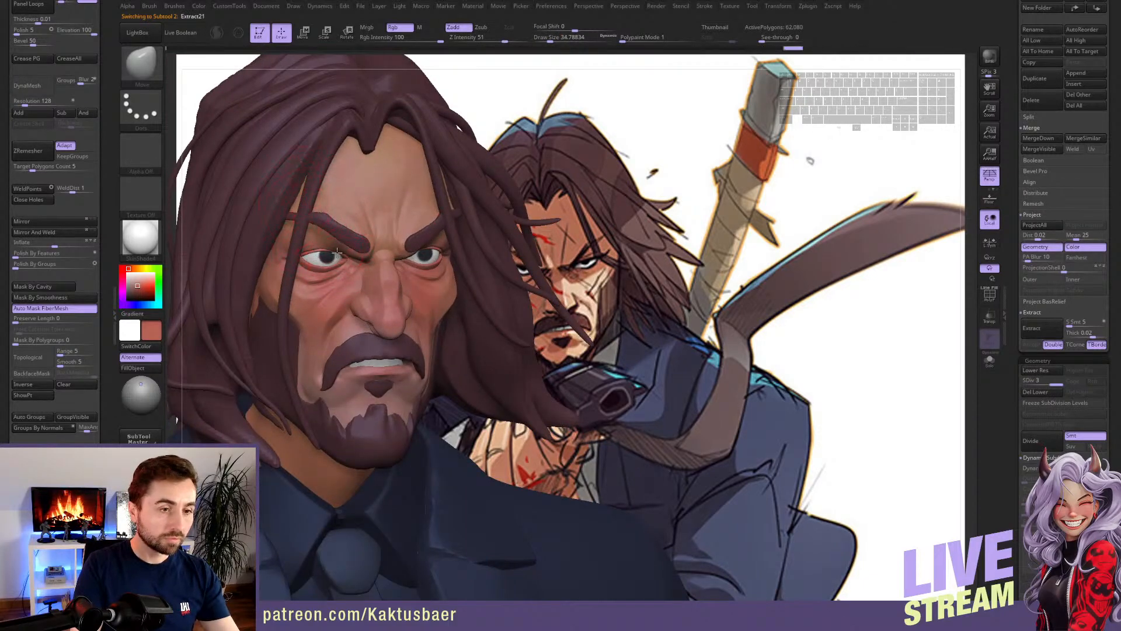
{"action": "left_click_drag", "start_coordinate": [357, 235], "coordinate": [366, 220]}
{"action": "right_click_drag", "start_coordinate": [313, 259], "coordinate": [340, 259]}
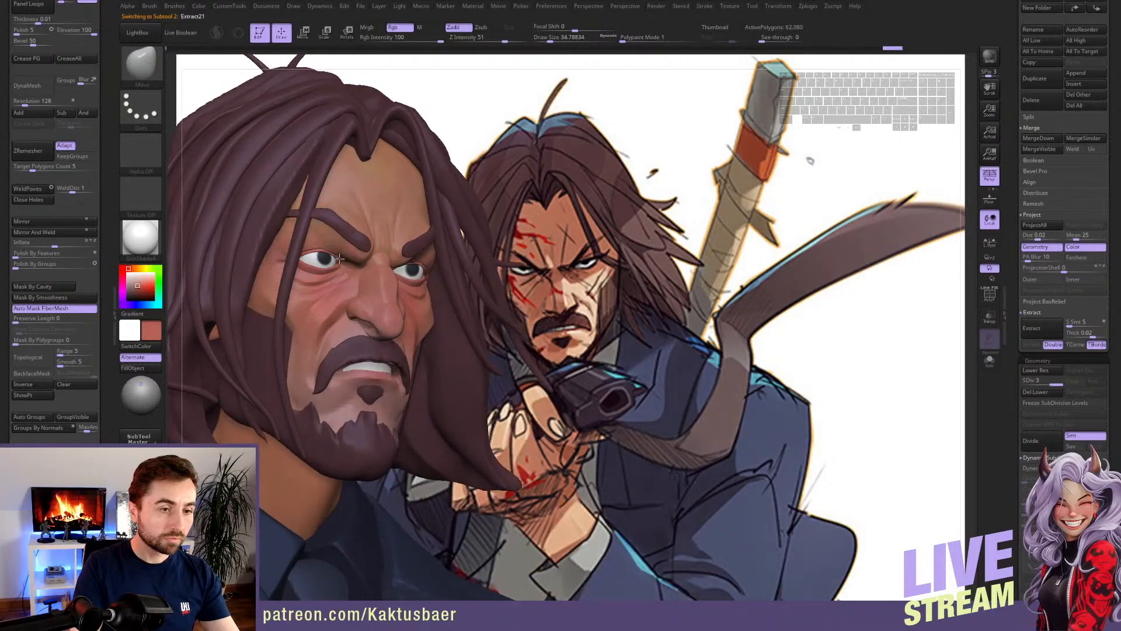
{"action": "left_click_drag", "start_coordinate": [357, 240], "coordinate": [349, 219]}
{"action": "key", "text": "ctrl+z"}
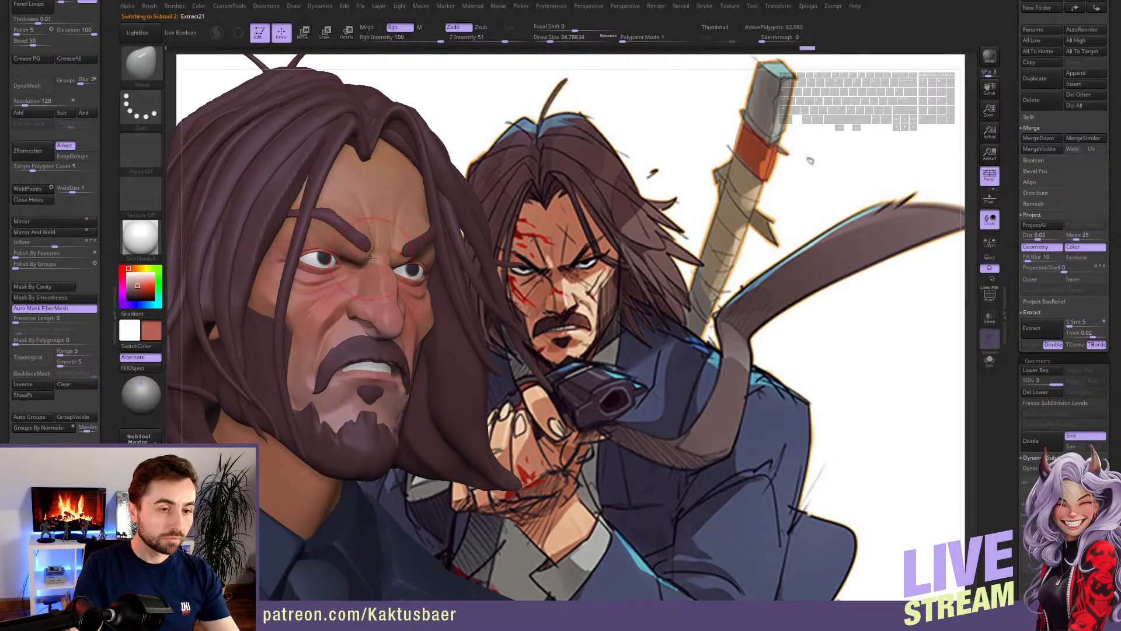
{"action": "right_click_drag", "start_coordinate": [302, 237], "coordinate": [300, 230]}
{"action": "mouse_move", "coordinate": [294, 238]}
{"action": "left_mouse_down"}
{"action": "mouse_move", "coordinate": [316, 225]}
{"action": "mouse_move", "coordinate": [330, 268]}
{"action": "left_mouse_up"}
- Select the hair piece above the forehead and raise it to subdivision level 2
{"action": "right_click_drag", "start_coordinate": [371, 250], "coordinate": [366, 155]}
{"action": "left_click", "coordinate": [366, 156], "text": "alt"}
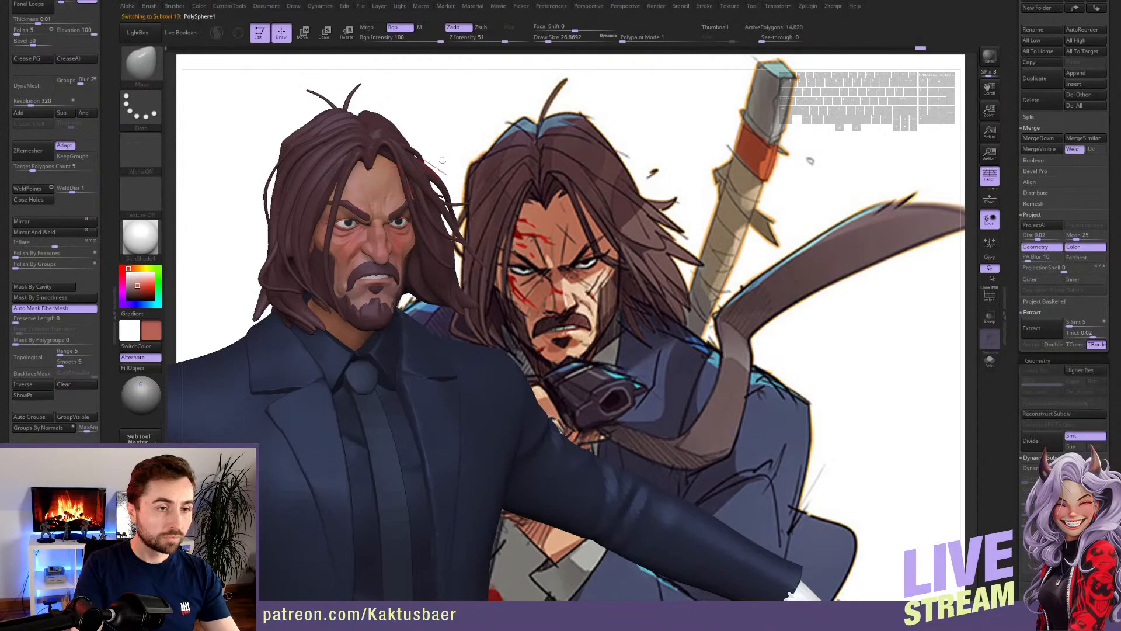
{"action": "key", "text": "d"}
{"action": "left_click", "coordinate": [510, 189]}
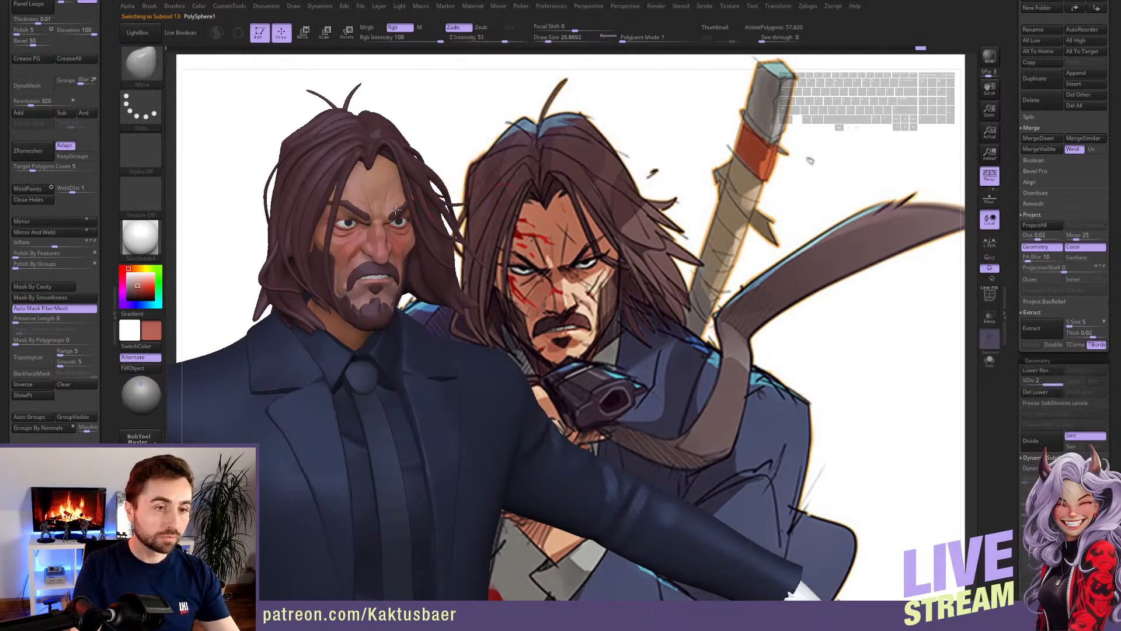
- Select the neck and spray a skin tone sampled from the face onto it below the beard
{"action": "right_click_drag", "start_coordinate": [428, 204], "coordinate": [404, 230]}
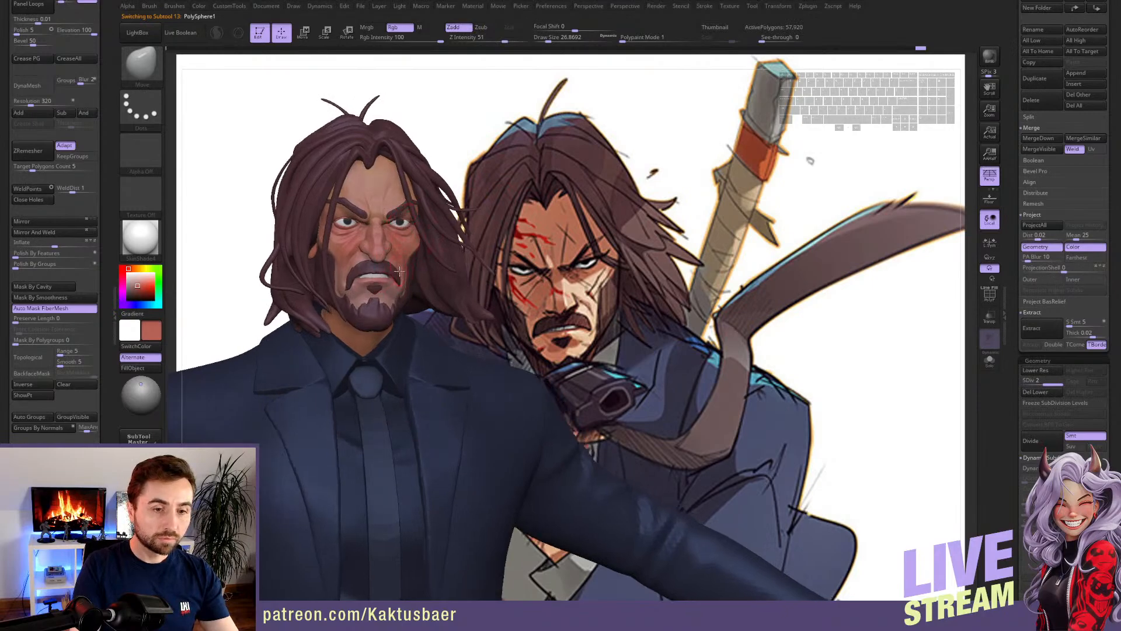
{"action": "right_click_drag", "start_coordinate": [385, 277], "coordinate": [436, 253]}
{"action": "right_click_drag", "start_coordinate": [404, 277], "coordinate": [377, 263]}
{"action": "left_click", "coordinate": [390, 224], "text": "alt"}
{"action": "key", "text": "c"}
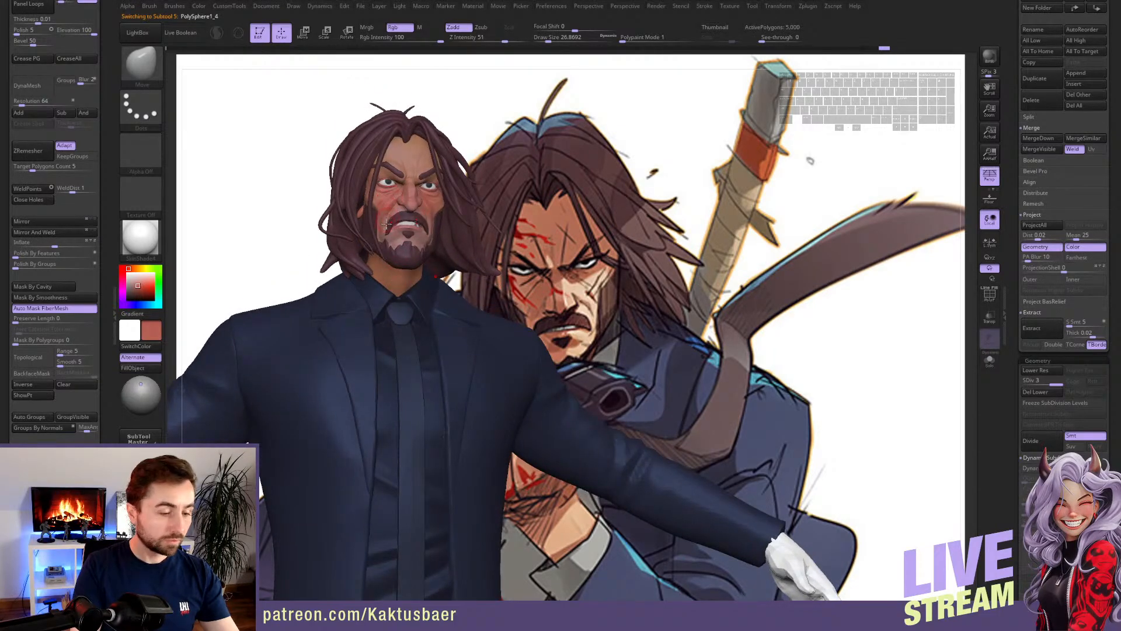
{"action": "key", "text": "2"}
{"action": "mouse_move", "coordinate": [396, 270]}
{"action": "left_mouse_down"}
{"action": "mouse_move", "coordinate": [383, 274]}
{"action": "mouse_move", "coordinate": [395, 302]}
{"action": "mouse_move", "coordinate": [398, 263]}
{"action": "left_mouse_up"}
- Resample the skin colour and spray a muted mauve tone onto the neck under the chin
{"action": "key", "text": "s"}
{"action": "key", "text": "c"}
{"action": "key", "text": "bracketleft"}
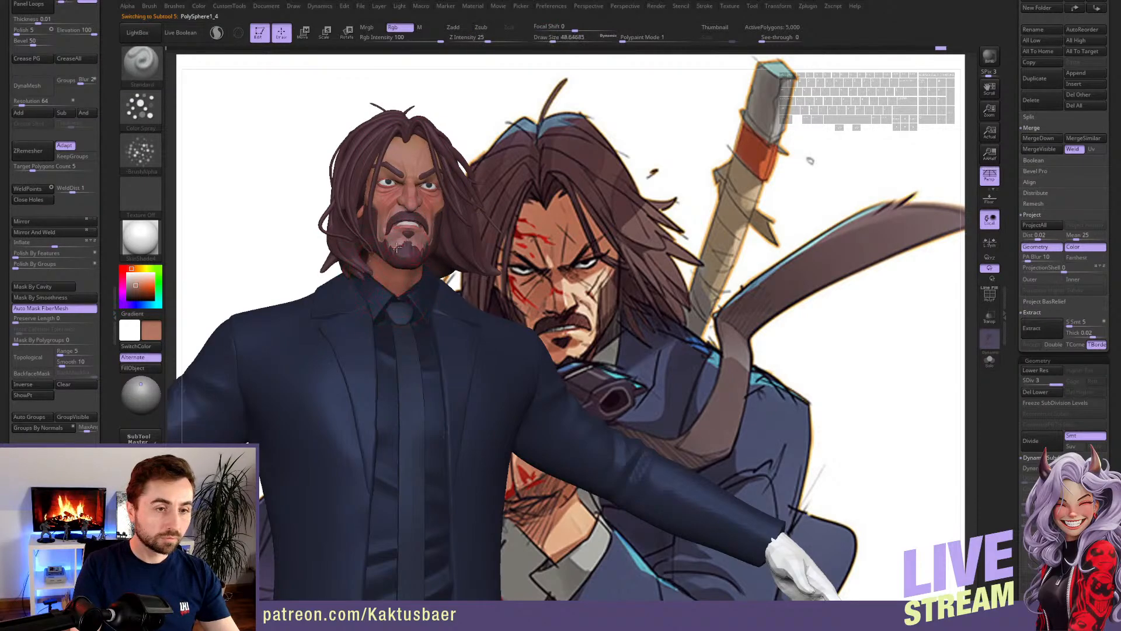
{"action": "right_click_drag", "start_coordinate": [396, 248], "coordinate": [408, 254]}
{"action": "key", "text": "c"}
{"action": "mouse_move", "coordinate": [390, 270]}
{"action": "left_mouse_down"}
{"action": "mouse_move", "coordinate": [380, 284]}
{"action": "mouse_move", "coordinate": [393, 277]}
{"action": "left_mouse_up"}
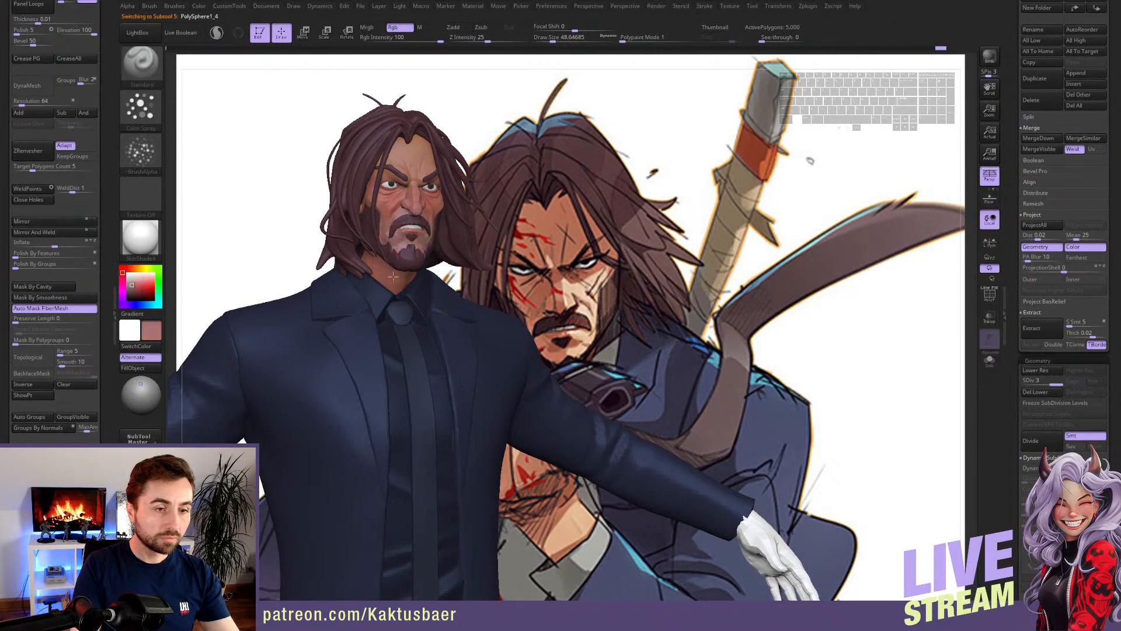
- Select the white hands and fill them with the brown skin tone
{"action": "right_click_drag", "start_coordinate": [386, 264], "coordinate": [311, 323]}
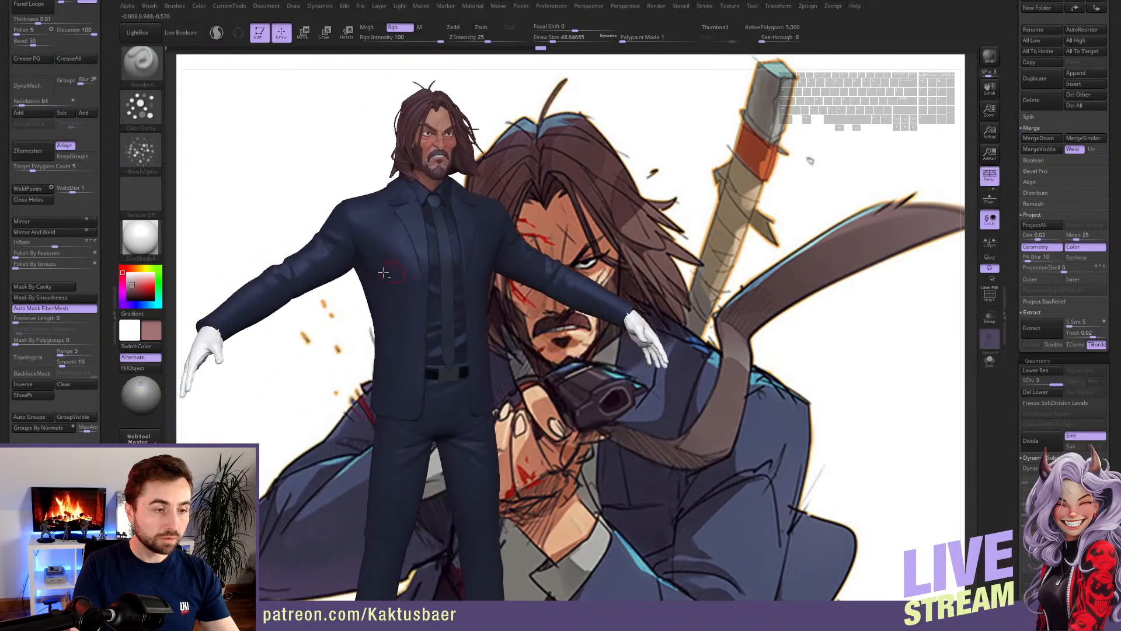
{"action": "left_click", "coordinate": [218, 343], "text": "alt"}
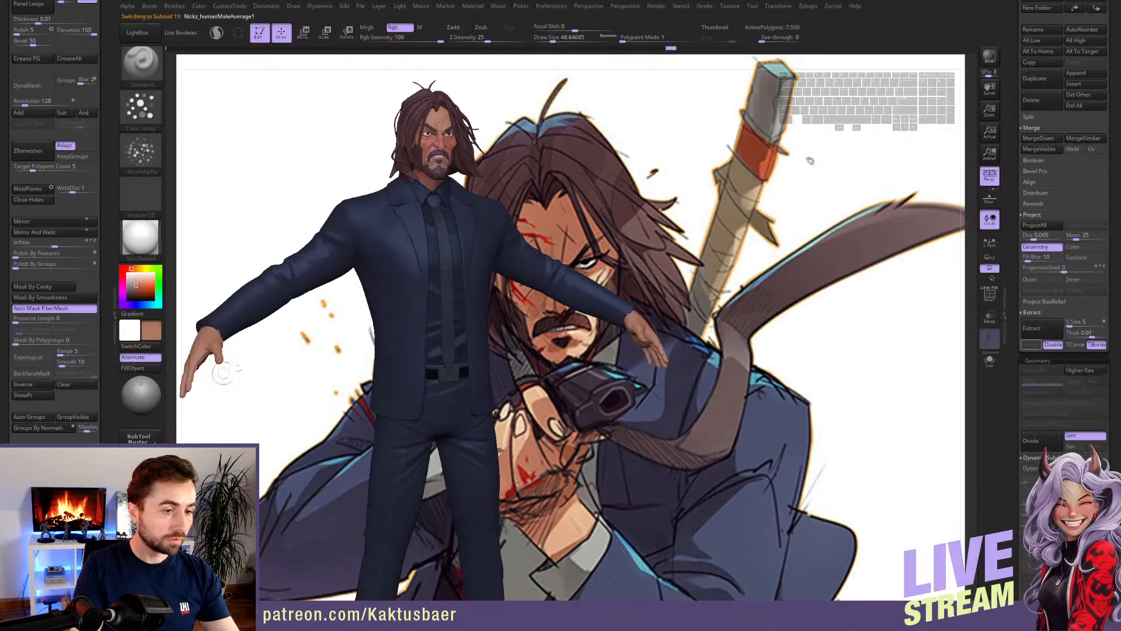
{"action": "right_click_drag", "start_coordinate": [431, 261], "coordinate": [409, 268], "text": "alt"}
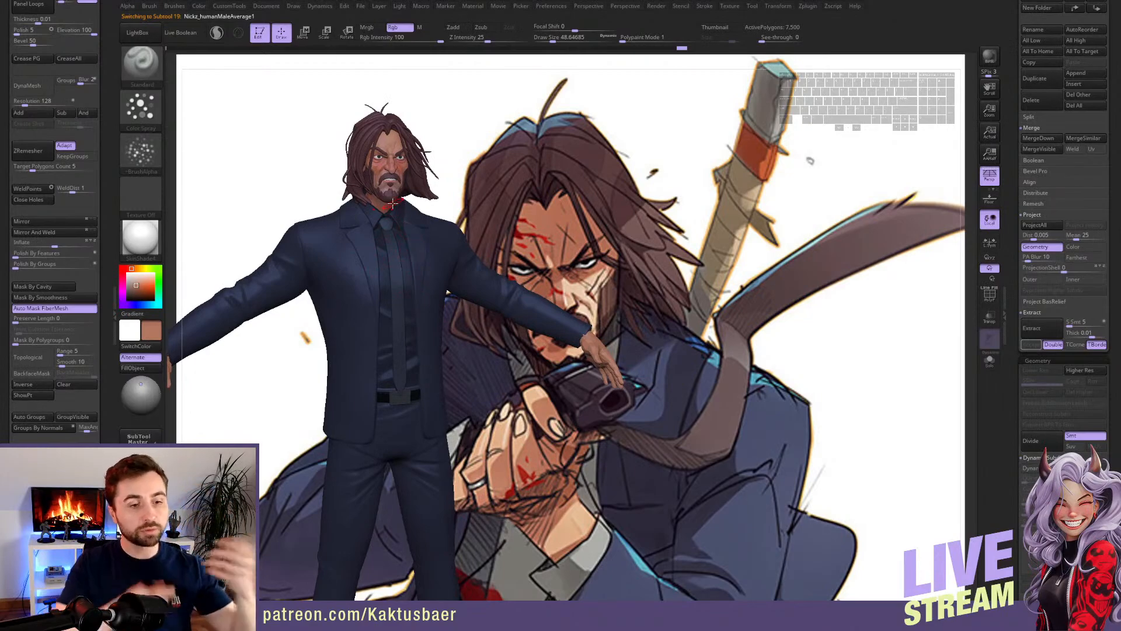
{"action": "right_click_drag", "start_coordinate": [437, 263], "coordinate": [391, 248]}
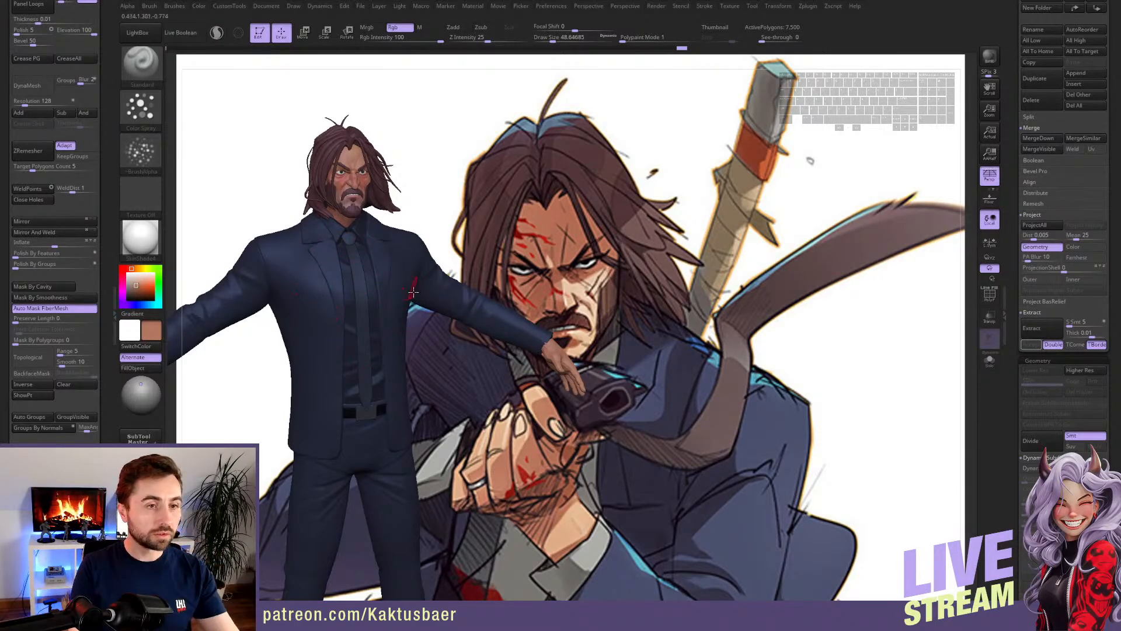
- Load the full-body drawing of the character as the background image in place of the close-up reference
{"action": "mouse_move", "coordinate": [402, 288]}
{"action": "right_mouse_down"}
{"action": "mouse_move", "coordinate": [388, 287]}
{"action": "mouse_move", "coordinate": [412, 290]}
{"action": "mouse_move", "coordinate": [397, 296]}
{"action": "right_mouse_up"}
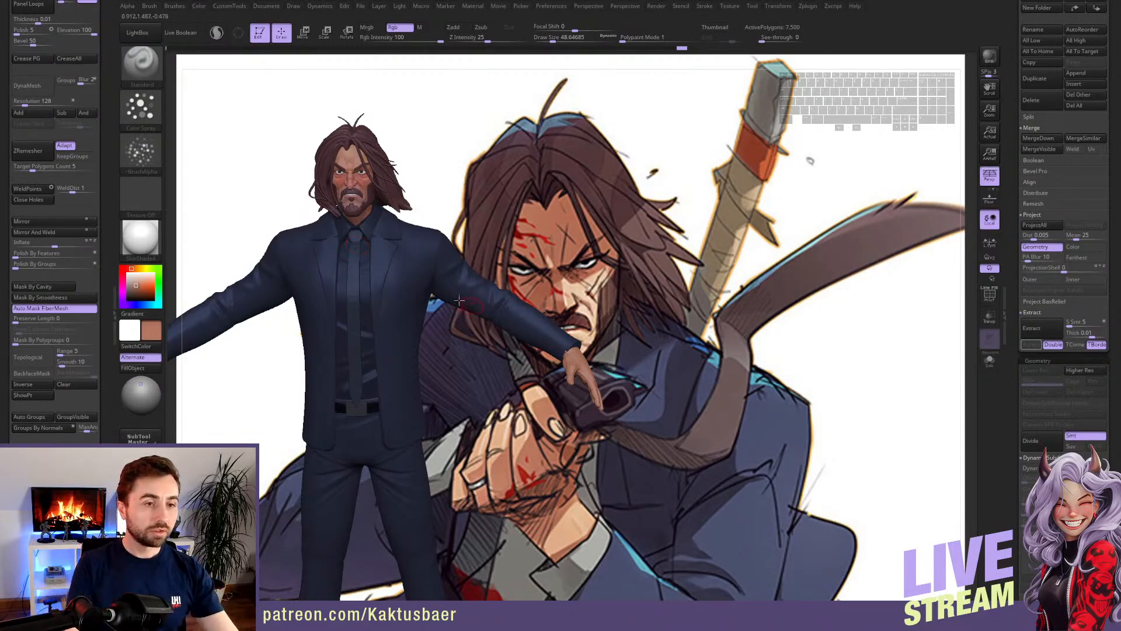
{"action": "right_click_drag", "start_coordinate": [412, 254], "coordinate": [314, 317]}
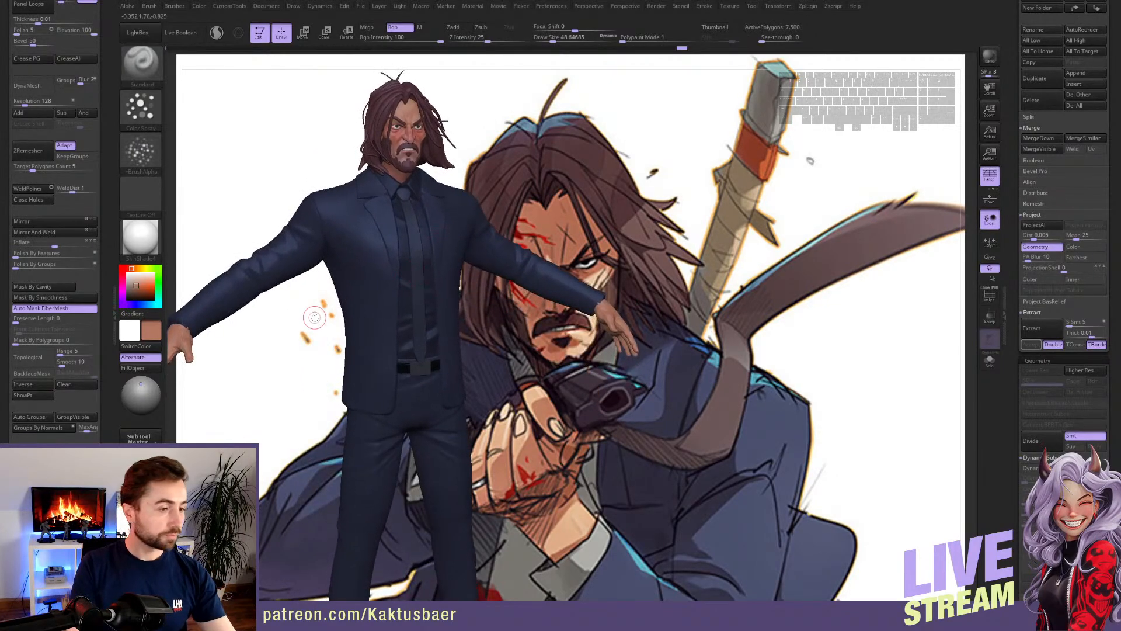
{"action": "scroll", "coordinate": [101, 288], "scroll_direction": "down", "scroll_amount": 10}
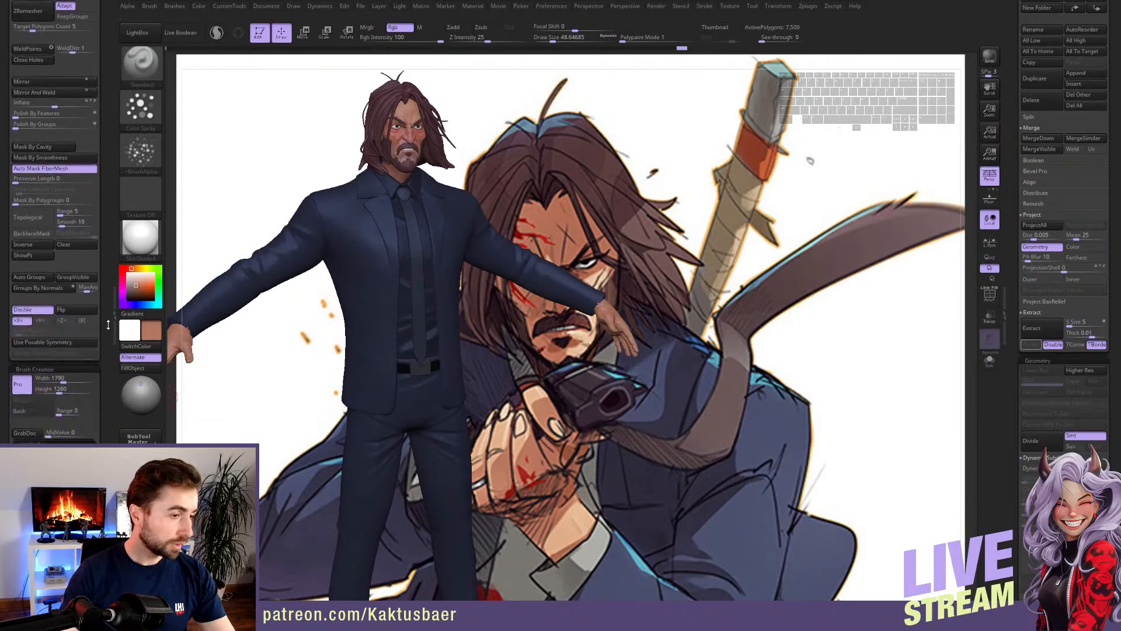
{"action": "scroll", "coordinate": [100, 288], "scroll_direction": "down", "scroll_amount": 2}
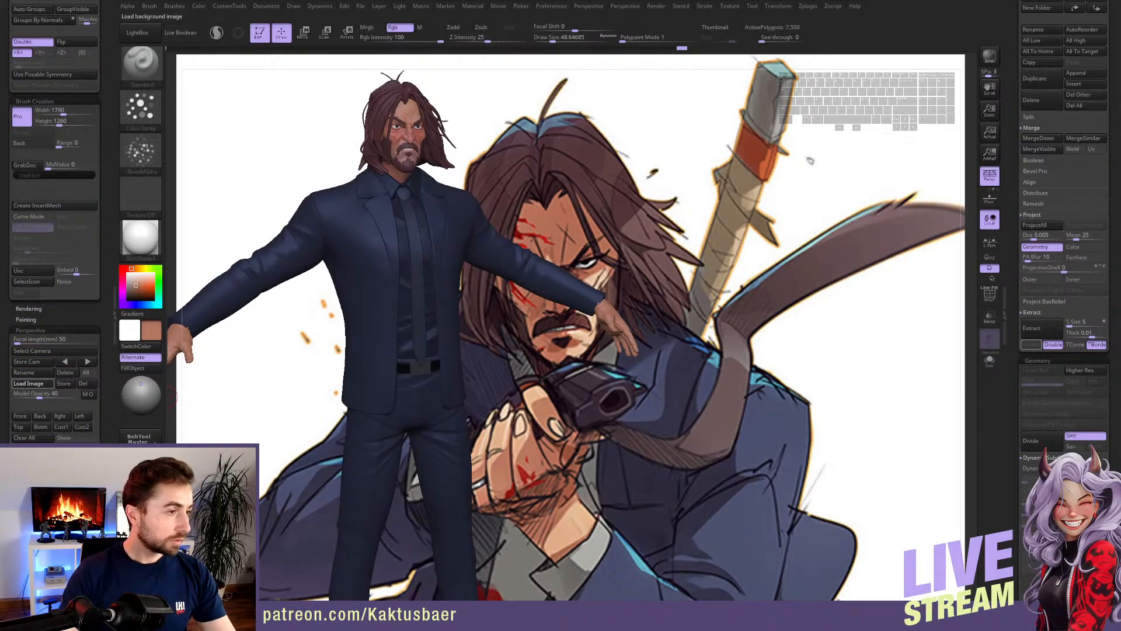
{"action": "left_click", "coordinate": [32, 383]}
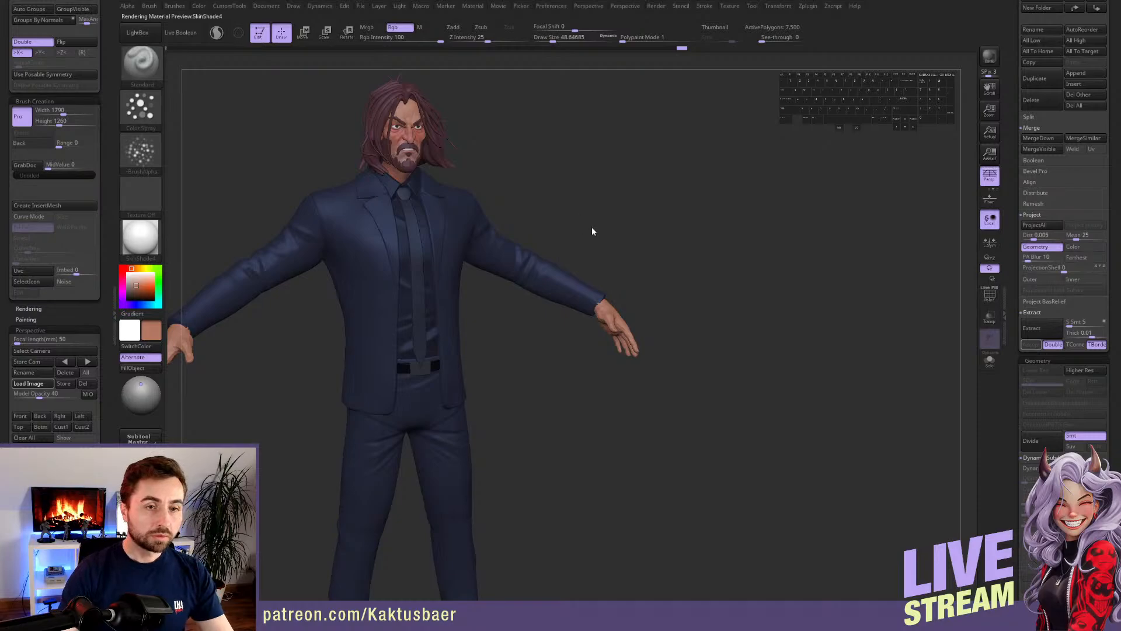
{"action": "right_click_drag", "start_coordinate": [584, 226], "coordinate": [469, 264]}
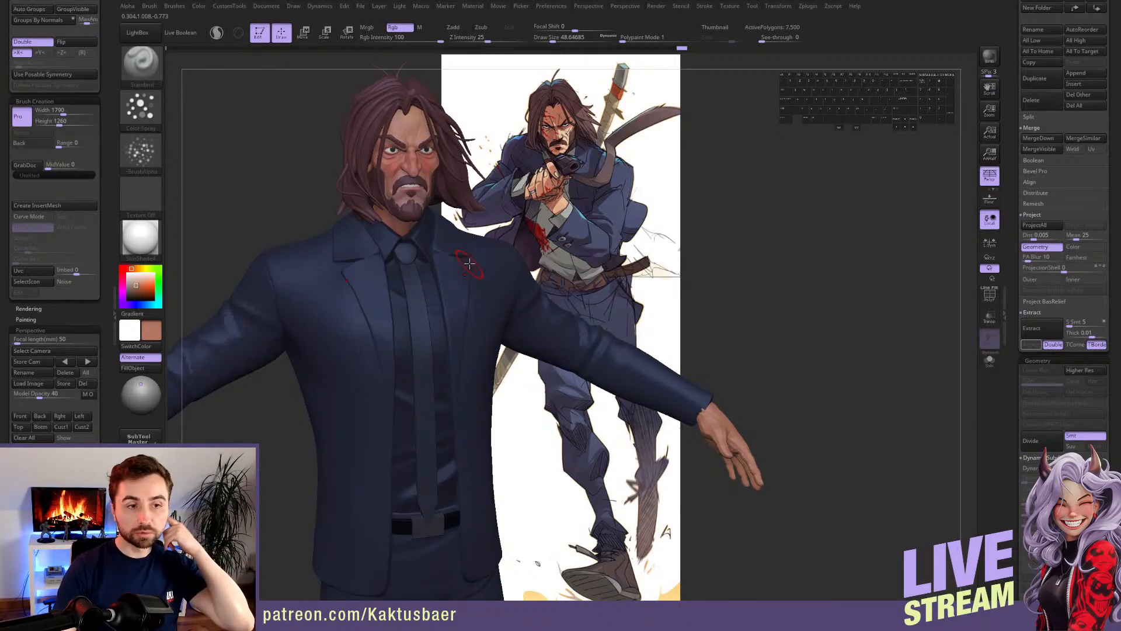
- Save the project and make the character's tie the active subtool
{"action": "key", "text": "ctrl+s"}
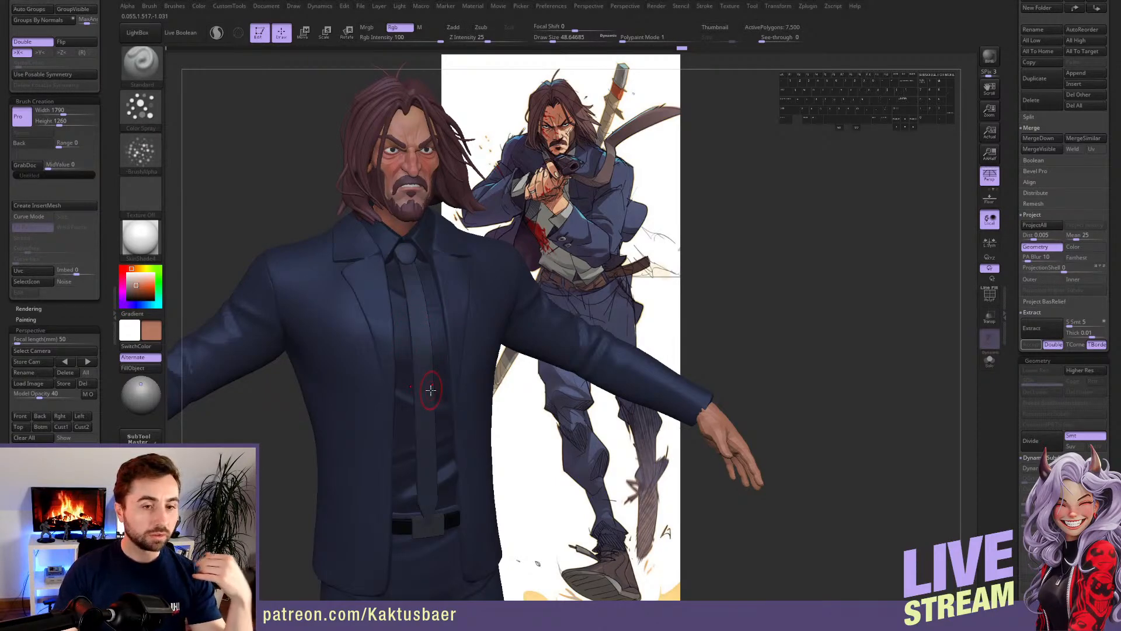
{"action": "mouse_move", "coordinate": [438, 426]}
{"action": "right_mouse_down"}
{"action": "mouse_move", "coordinate": [428, 456]}
{"action": "mouse_move", "coordinate": [420, 453]}
{"action": "mouse_move", "coordinate": [428, 460]}
{"action": "right_mouse_up"}
{"action": "left_click", "coordinate": [428, 463], "text": "alt"}
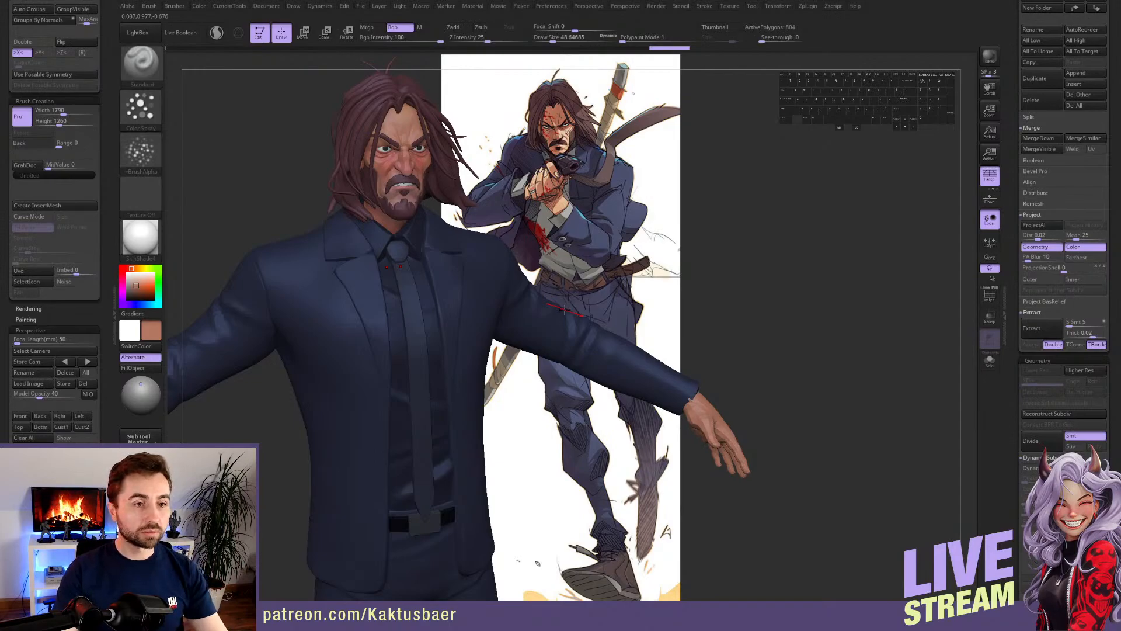
{"action": "right_click_drag", "start_coordinate": [449, 215], "coordinate": [412, 192]}
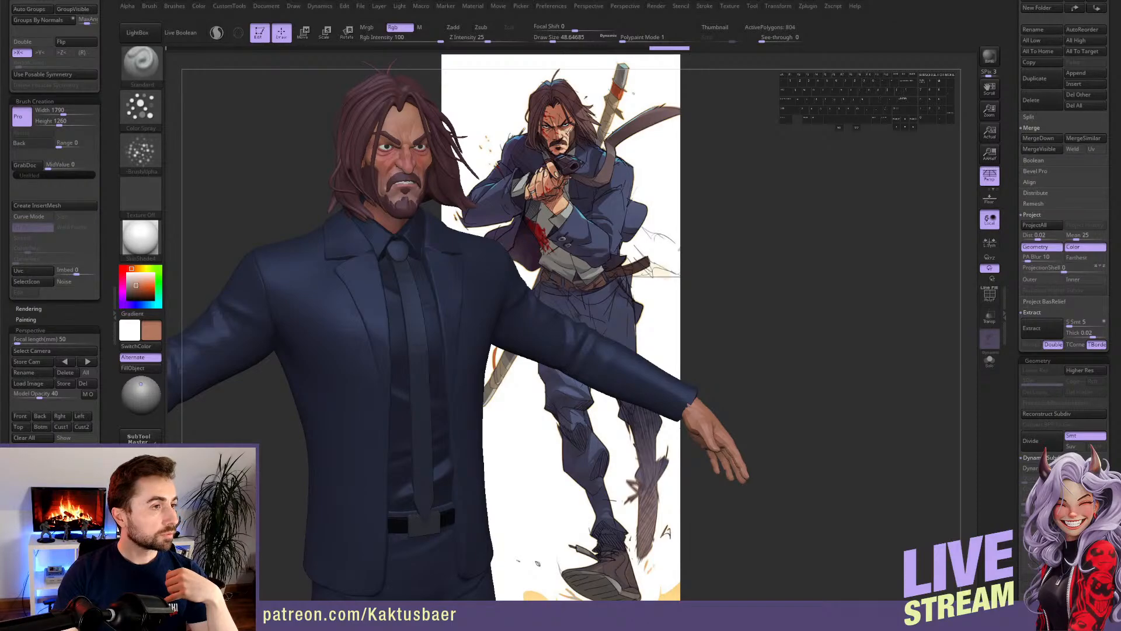
- Switch to the Kaktusbaer YouTube channel in the browser and open its list of live streams
{"action": "left_click_drag", "start_coordinate": [514, 9], "coordinate": [1015, 10]}
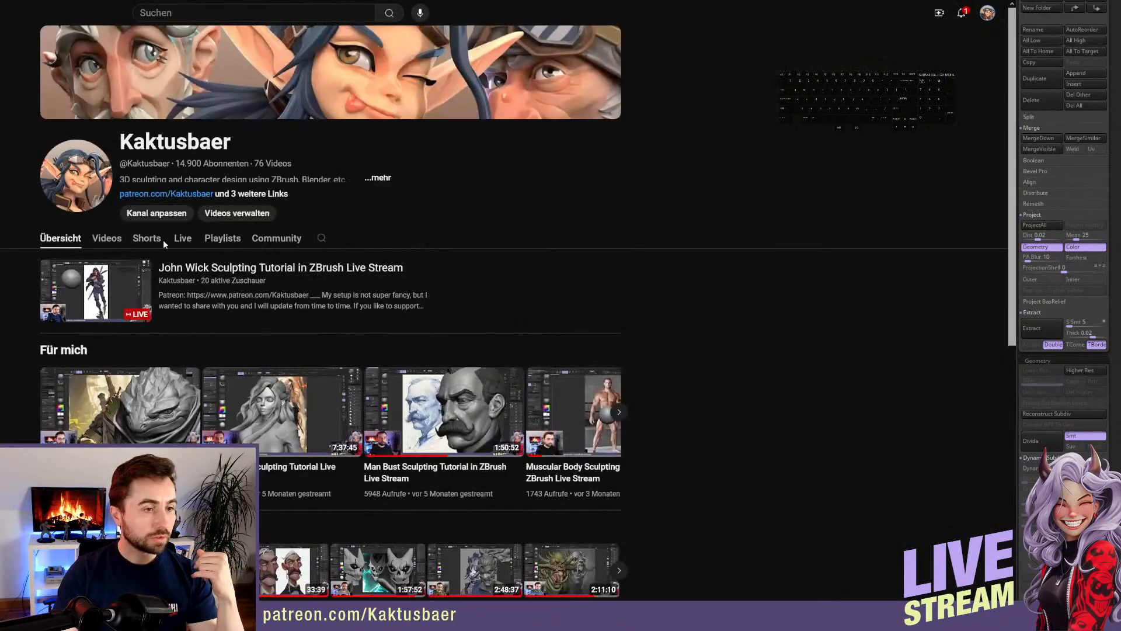
{"action": "left_click", "coordinate": [181, 239]}
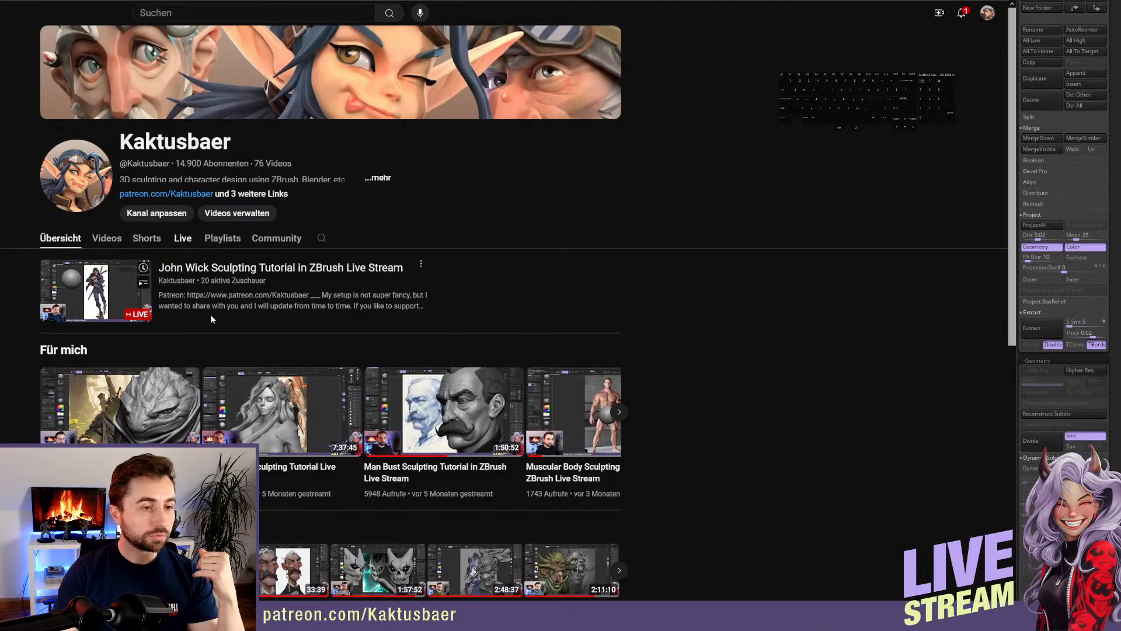